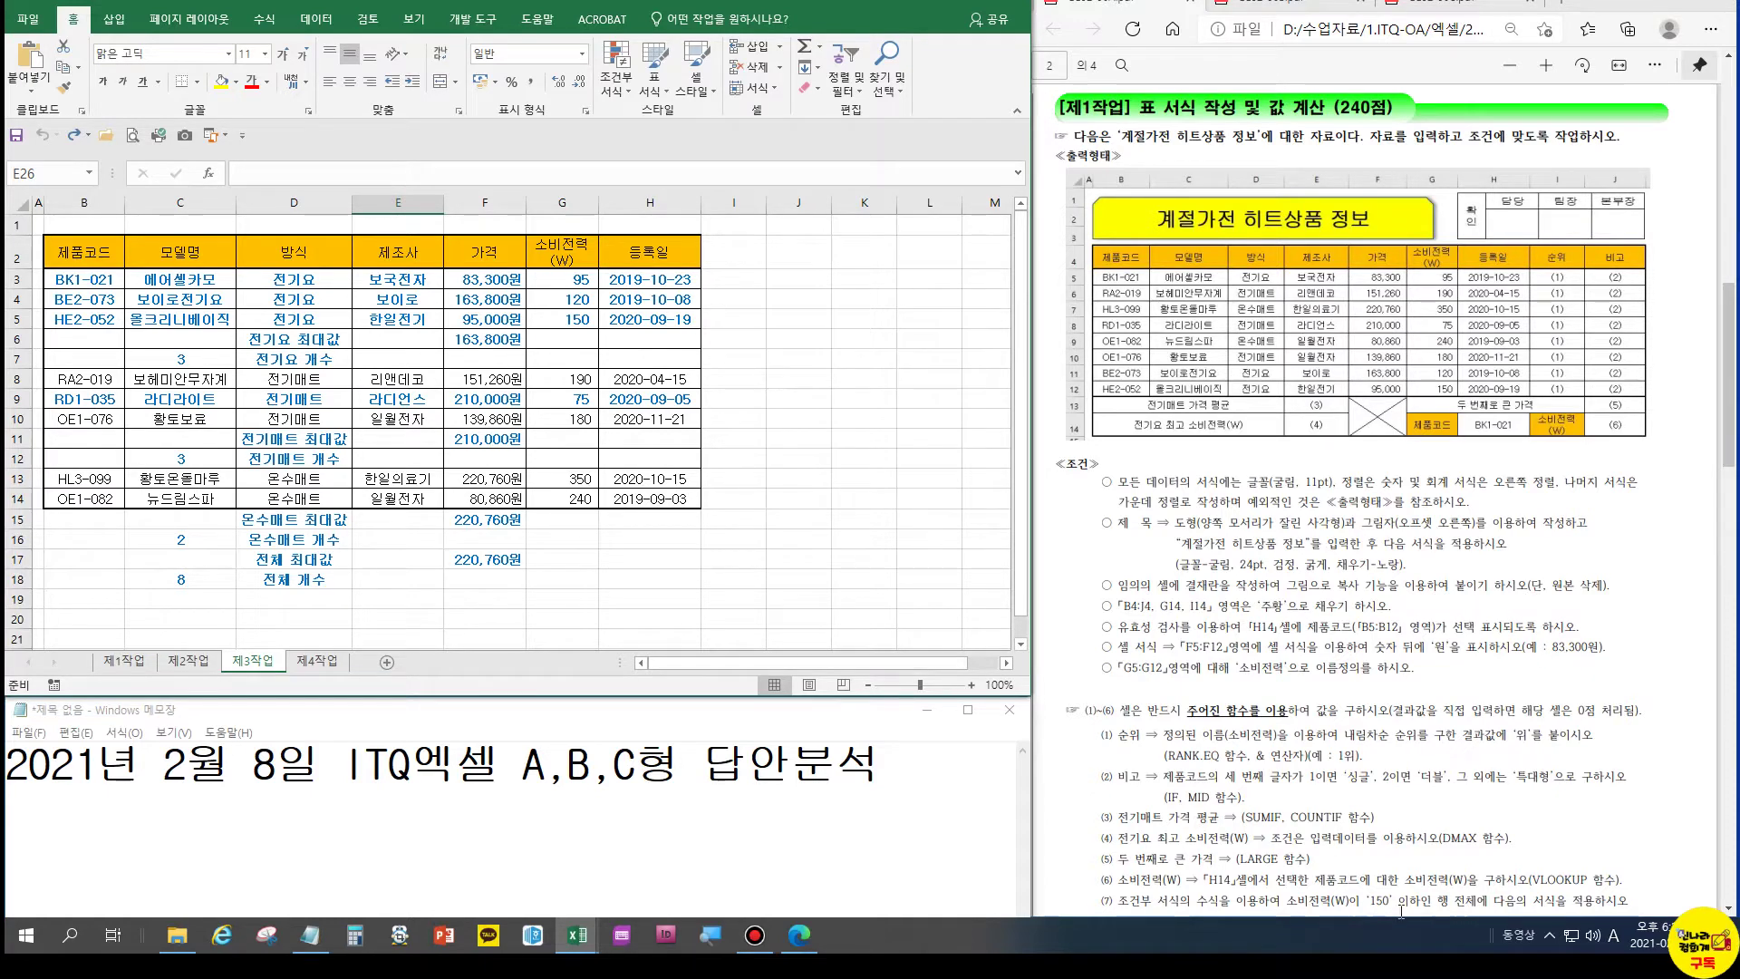
Review the finished answers on the 제1작업, 제2작업, 제3작업 and 제4작업 sheets, ending on 제1작업
{"action": "left_click", "coordinate": [146, 668]}
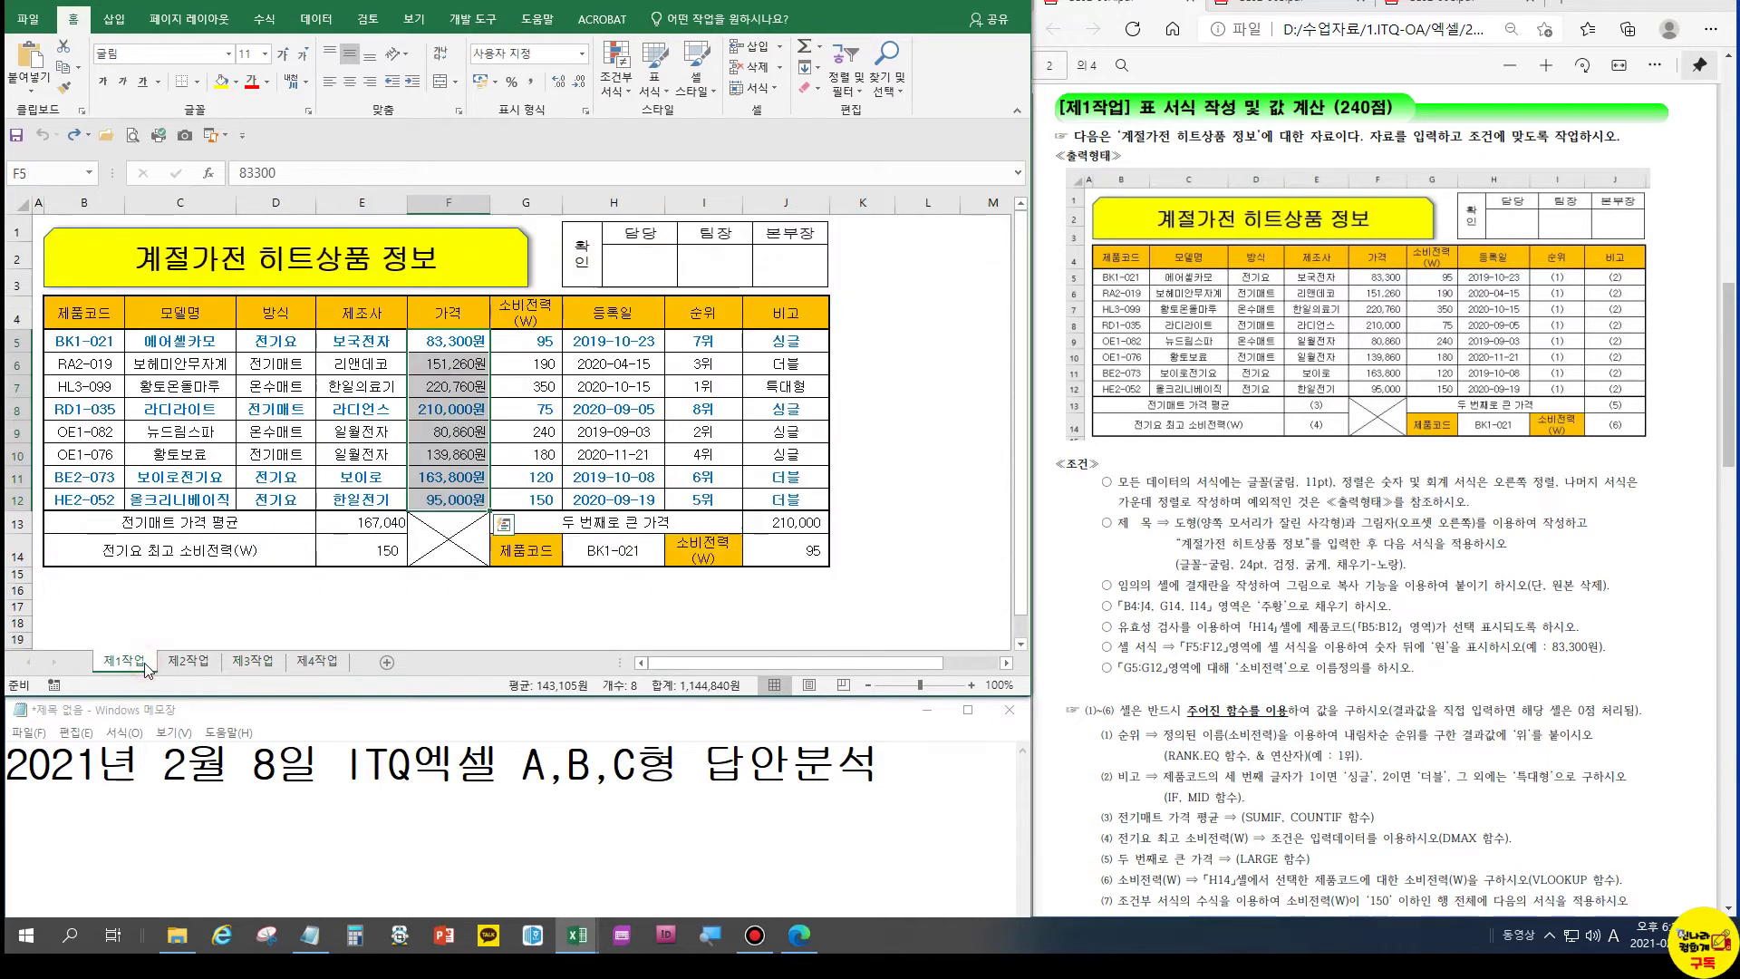
{"action": "left_click", "coordinate": [591, 458]}
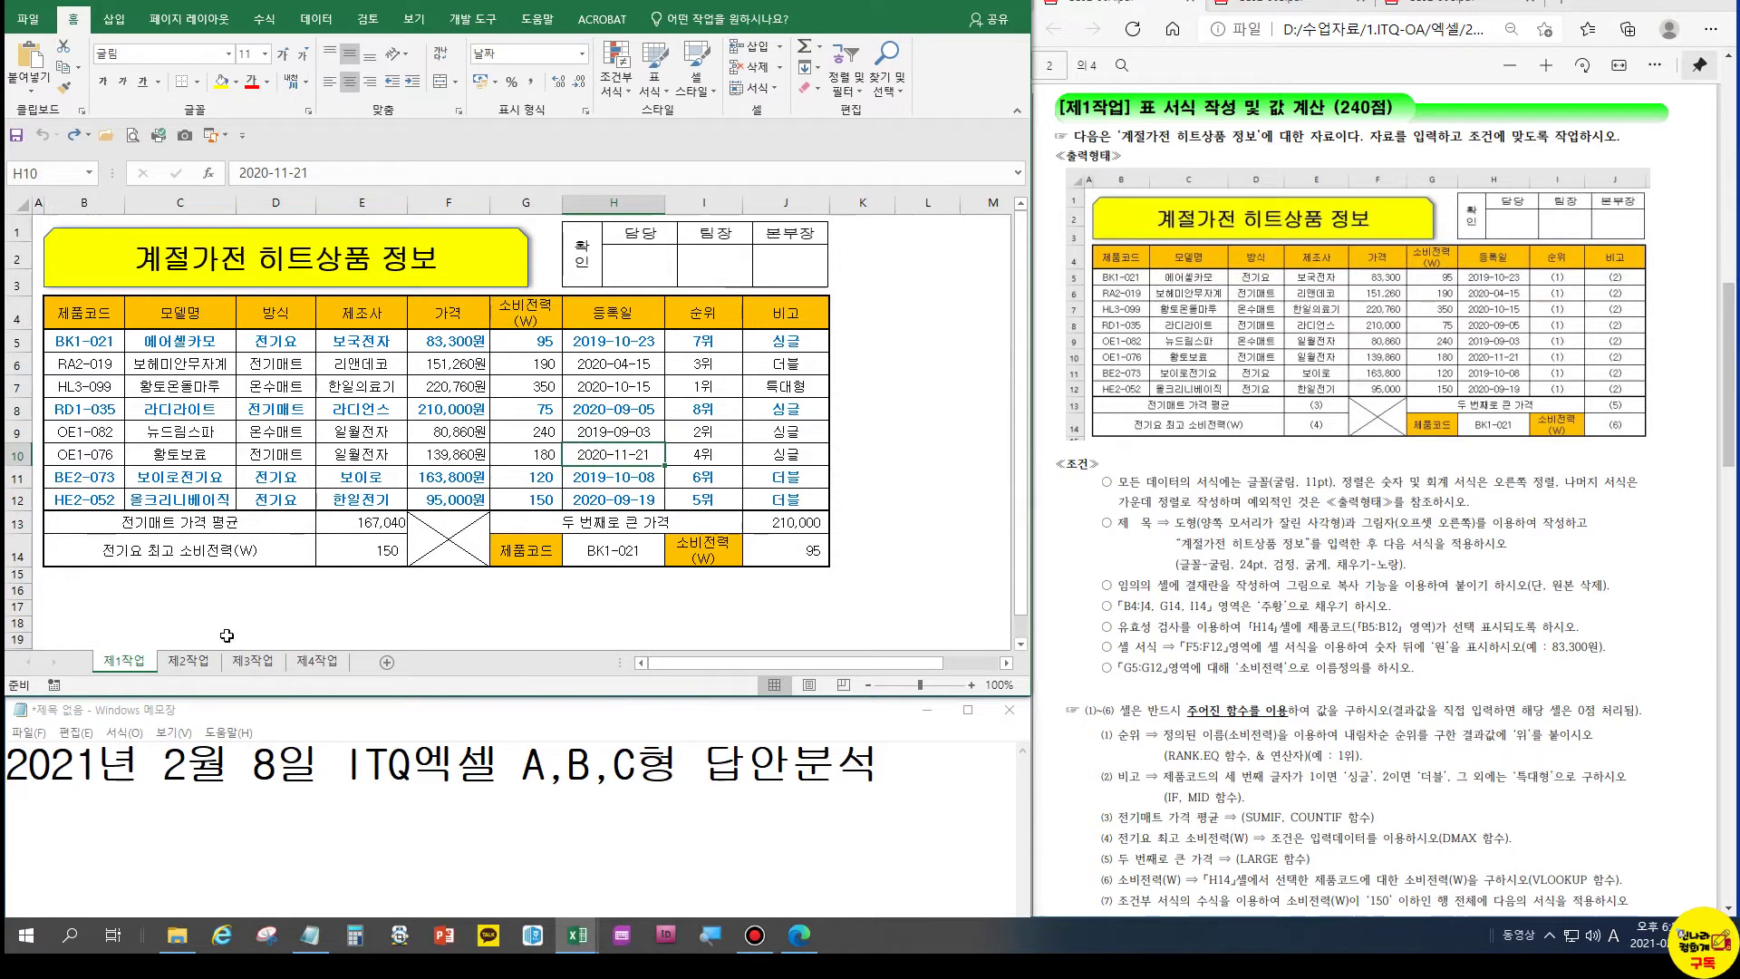
{"action": "left_click", "coordinate": [212, 660]}
{"action": "scroll", "coordinate": [283, 377], "scroll_direction": "up", "scroll_amount": 1}
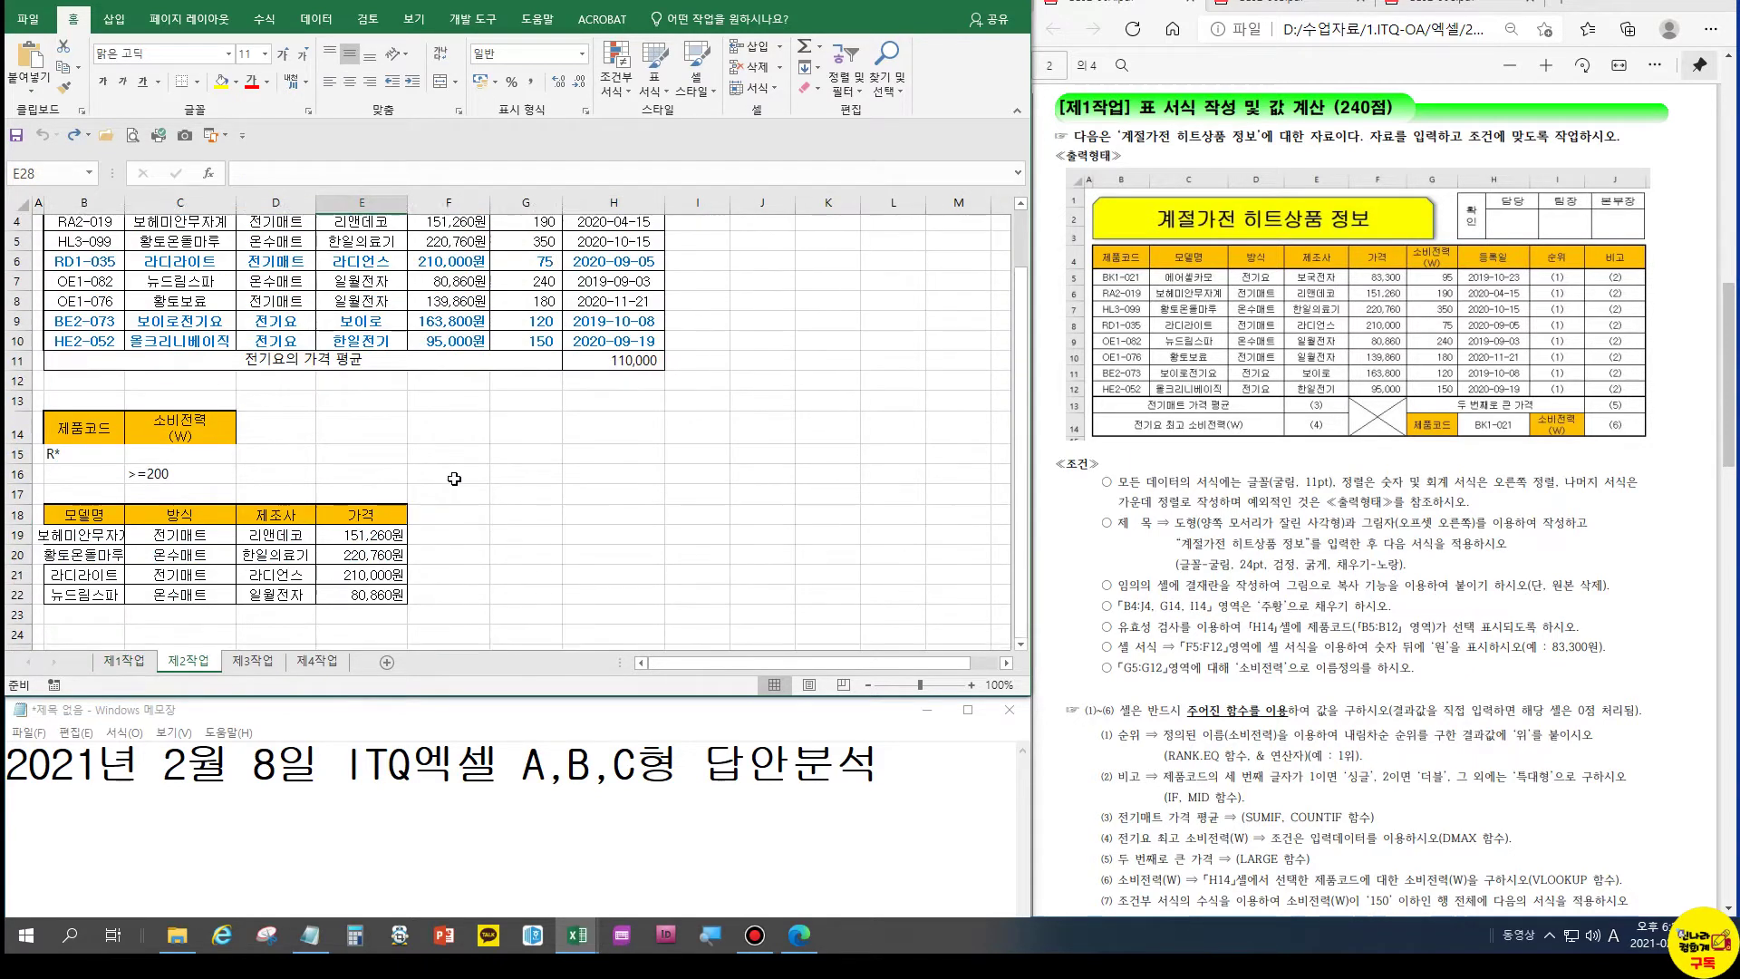
{"action": "left_click", "coordinate": [648, 366]}
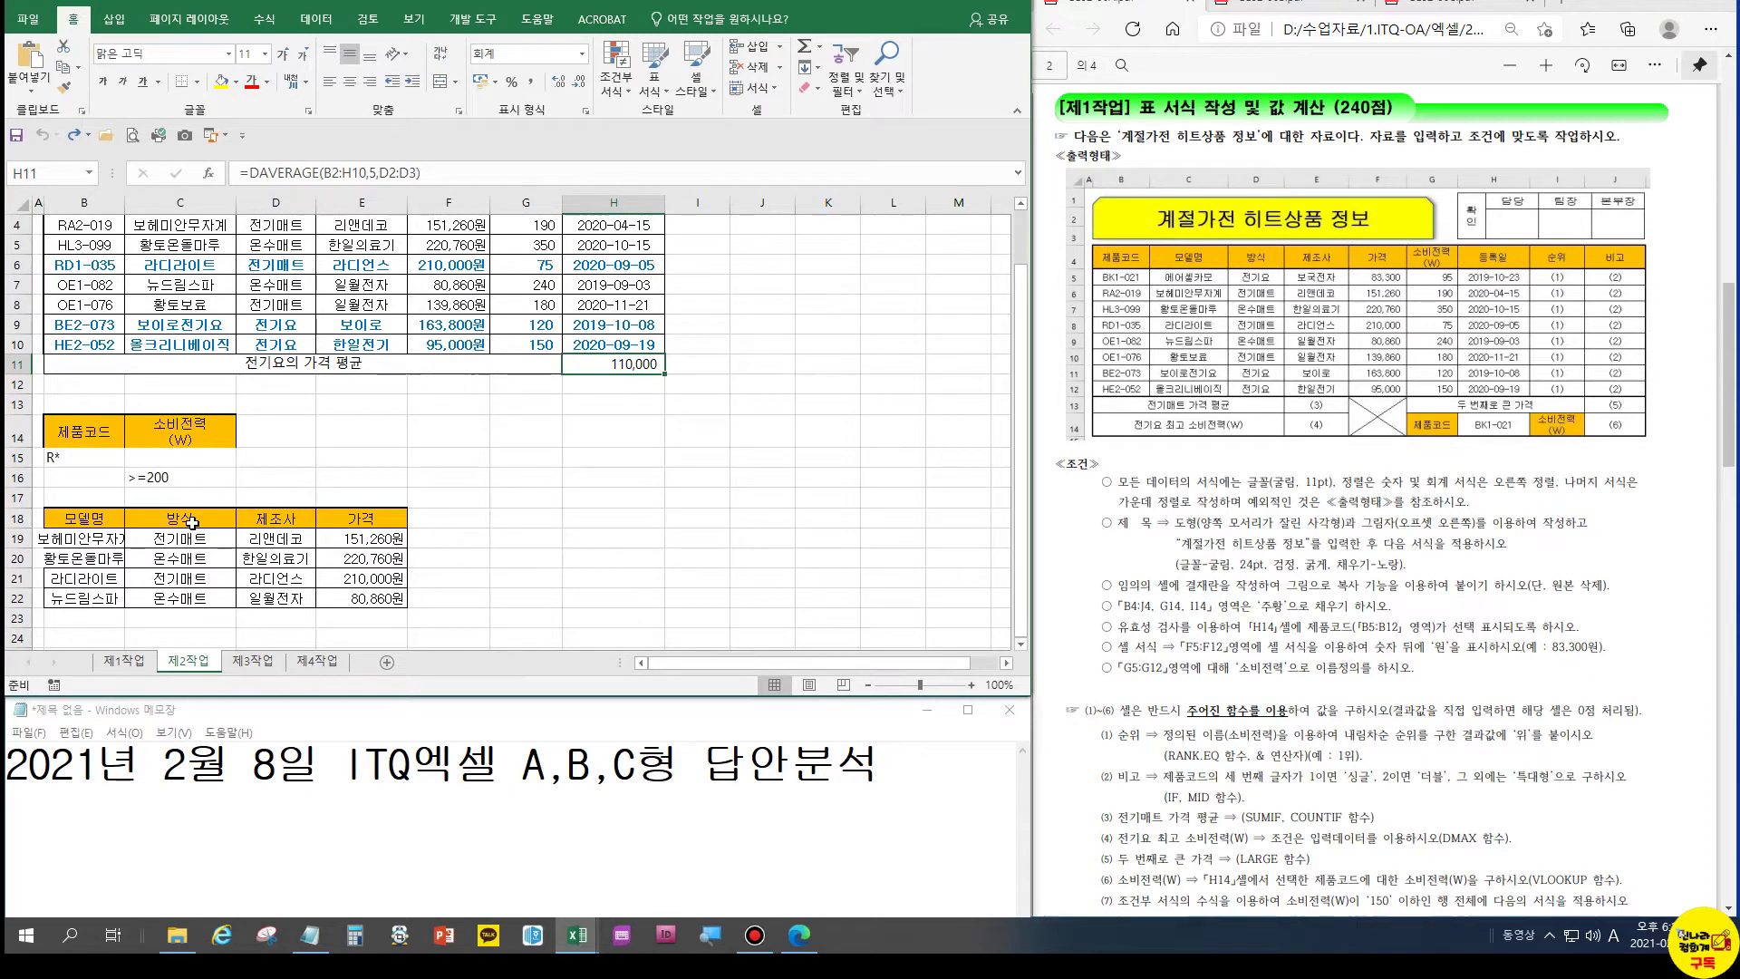
{"action": "left_click", "coordinate": [266, 665]}
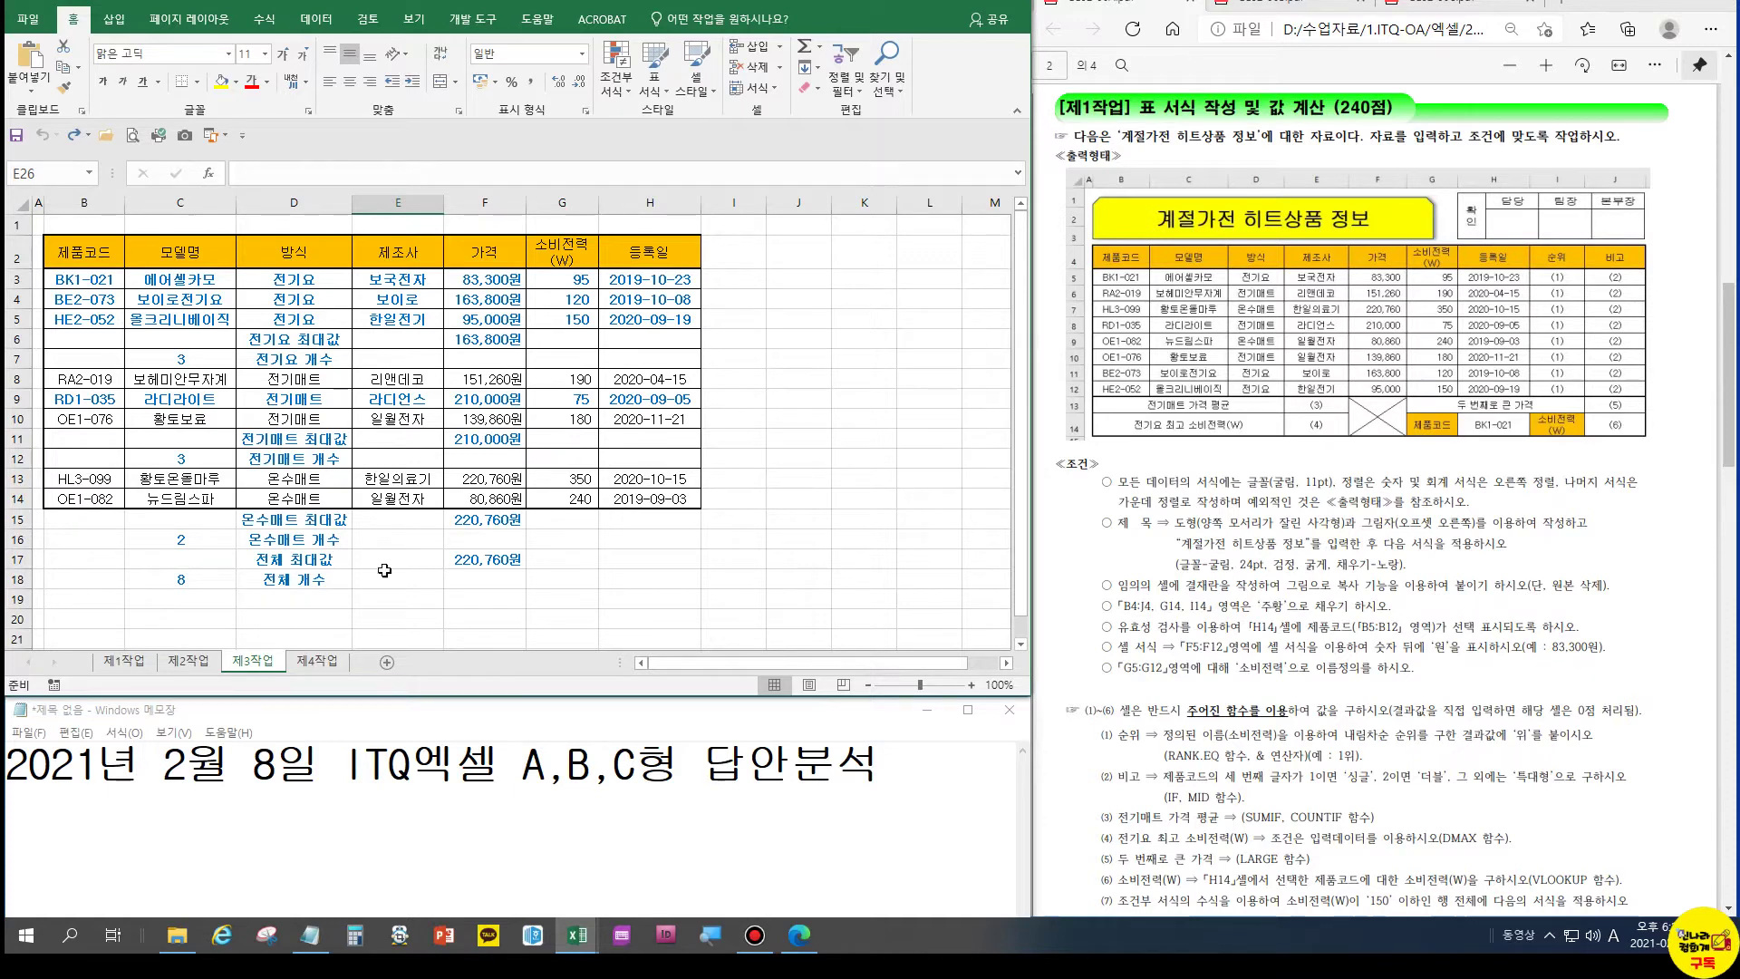
{"action": "left_click", "coordinate": [331, 658]}
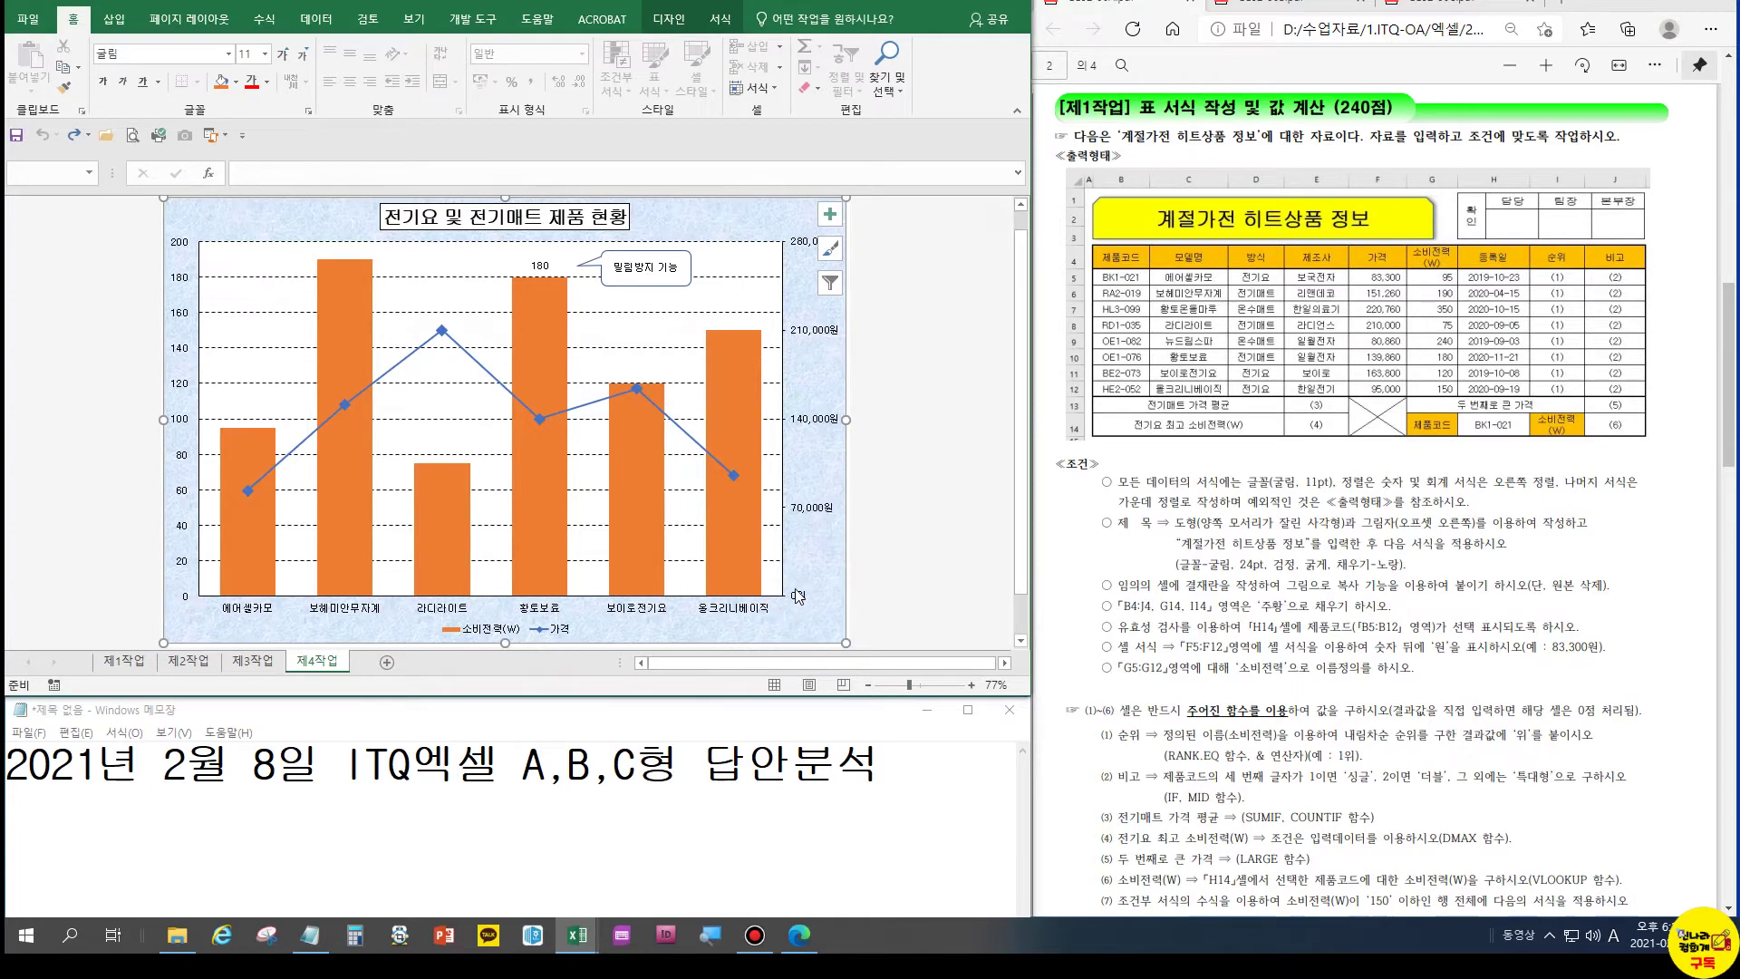
{"action": "left_click", "coordinate": [141, 669]}
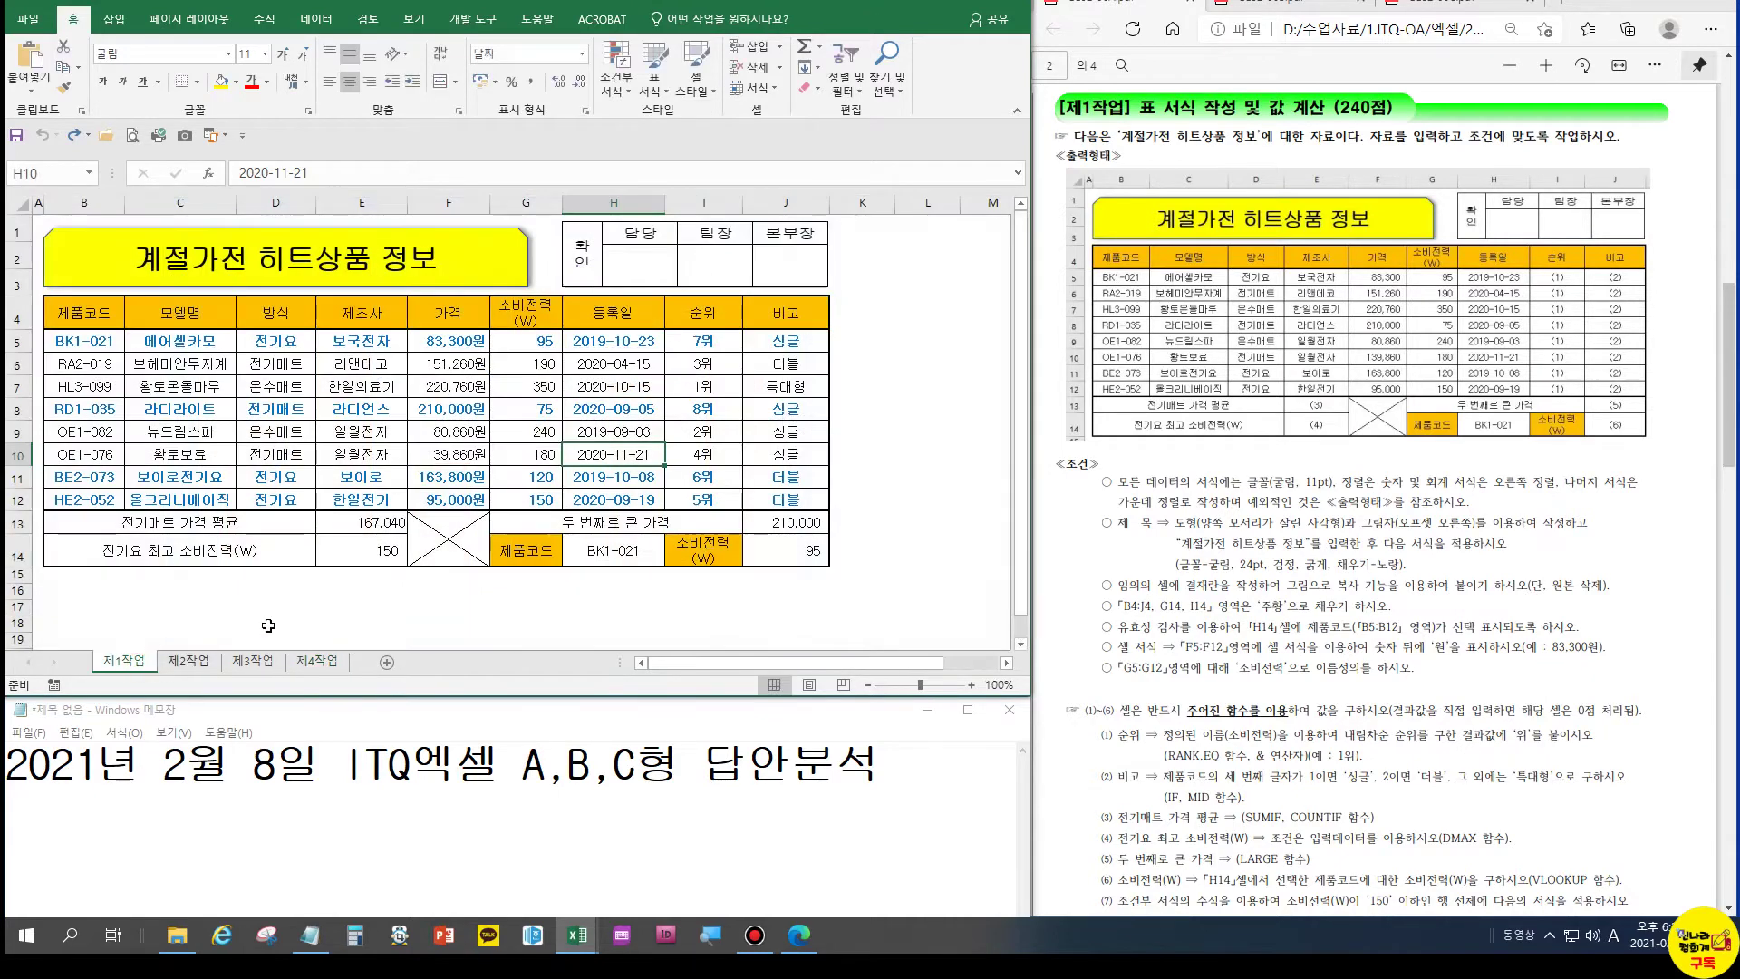
Apply the comma style to the 소비전력 values in G5:G12 and check its effect on the 제4작업 chart
{"action": "left_click_drag", "start_coordinate": [544, 342], "coordinate": [531, 495]}
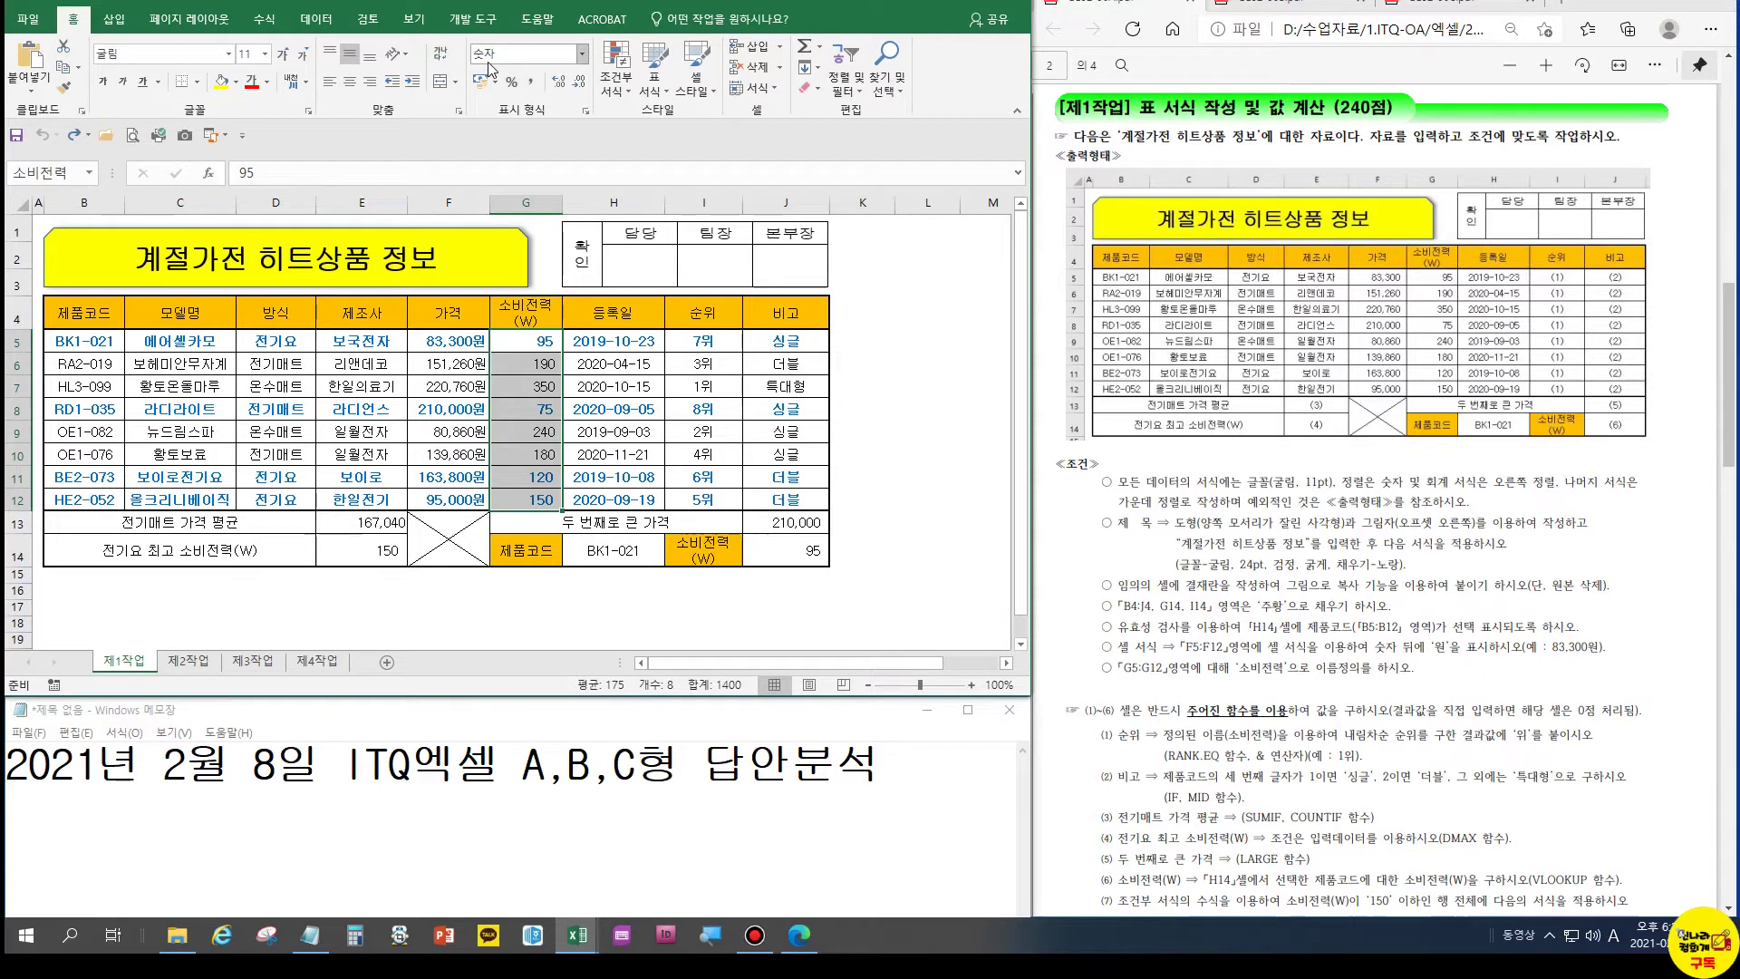
{"action": "left_click", "coordinate": [531, 84]}
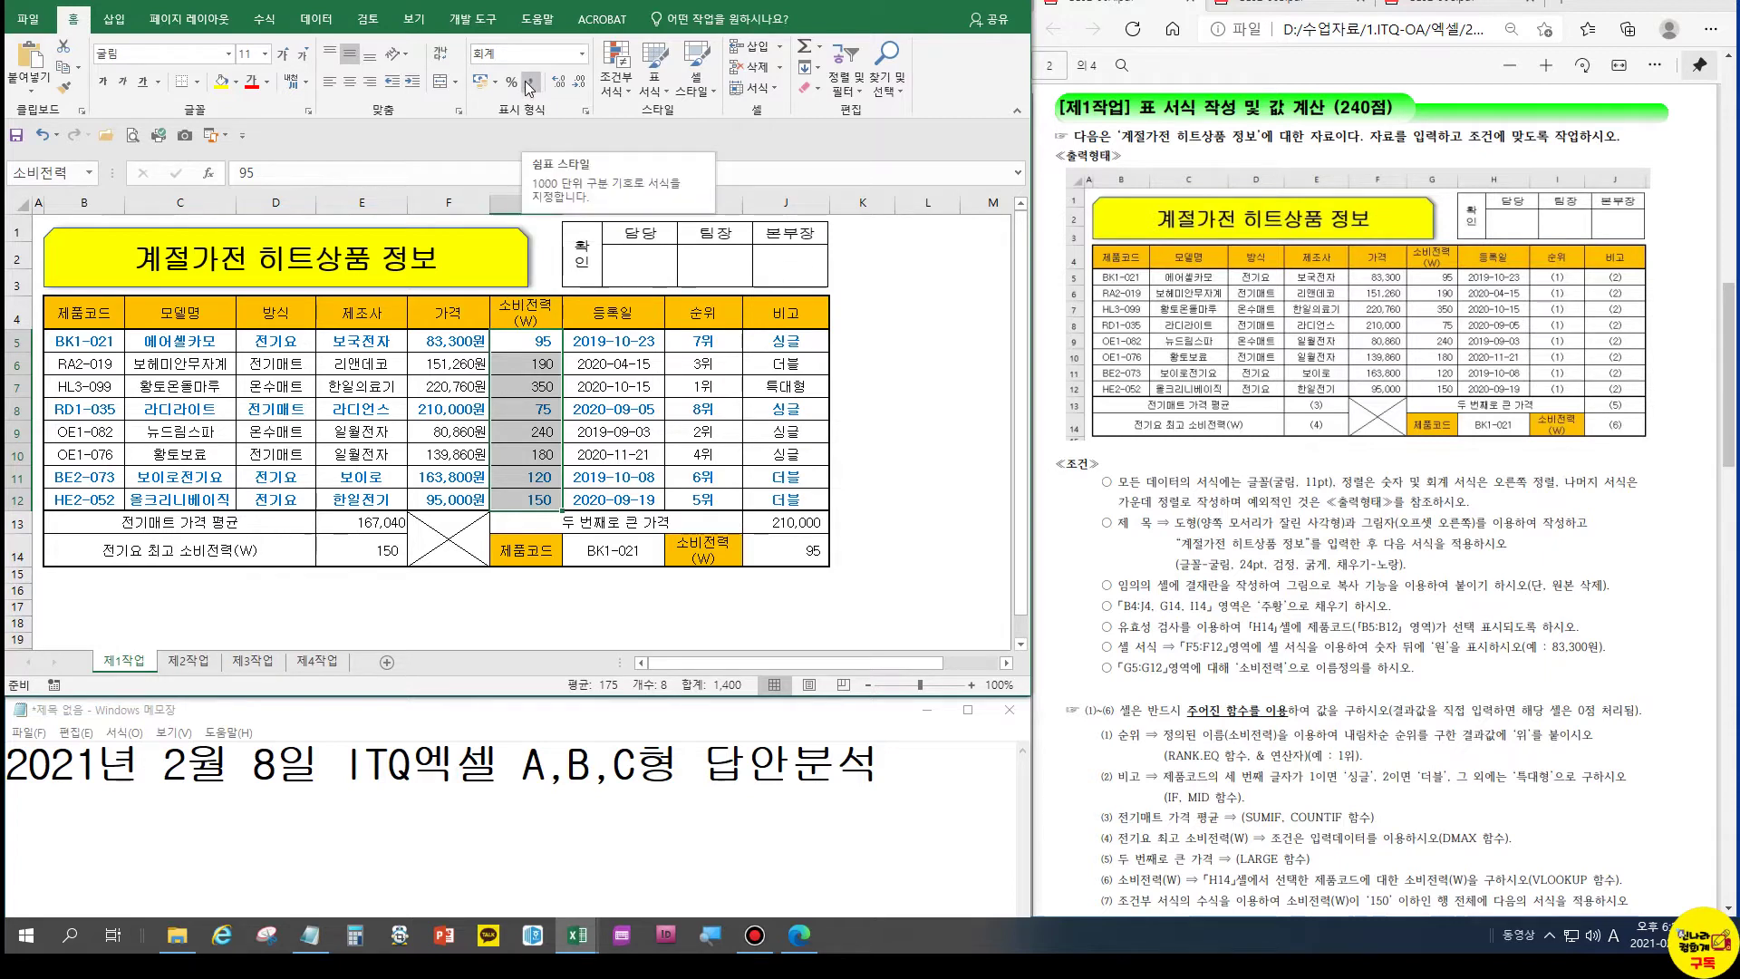
{"action": "left_click", "coordinate": [317, 661]}
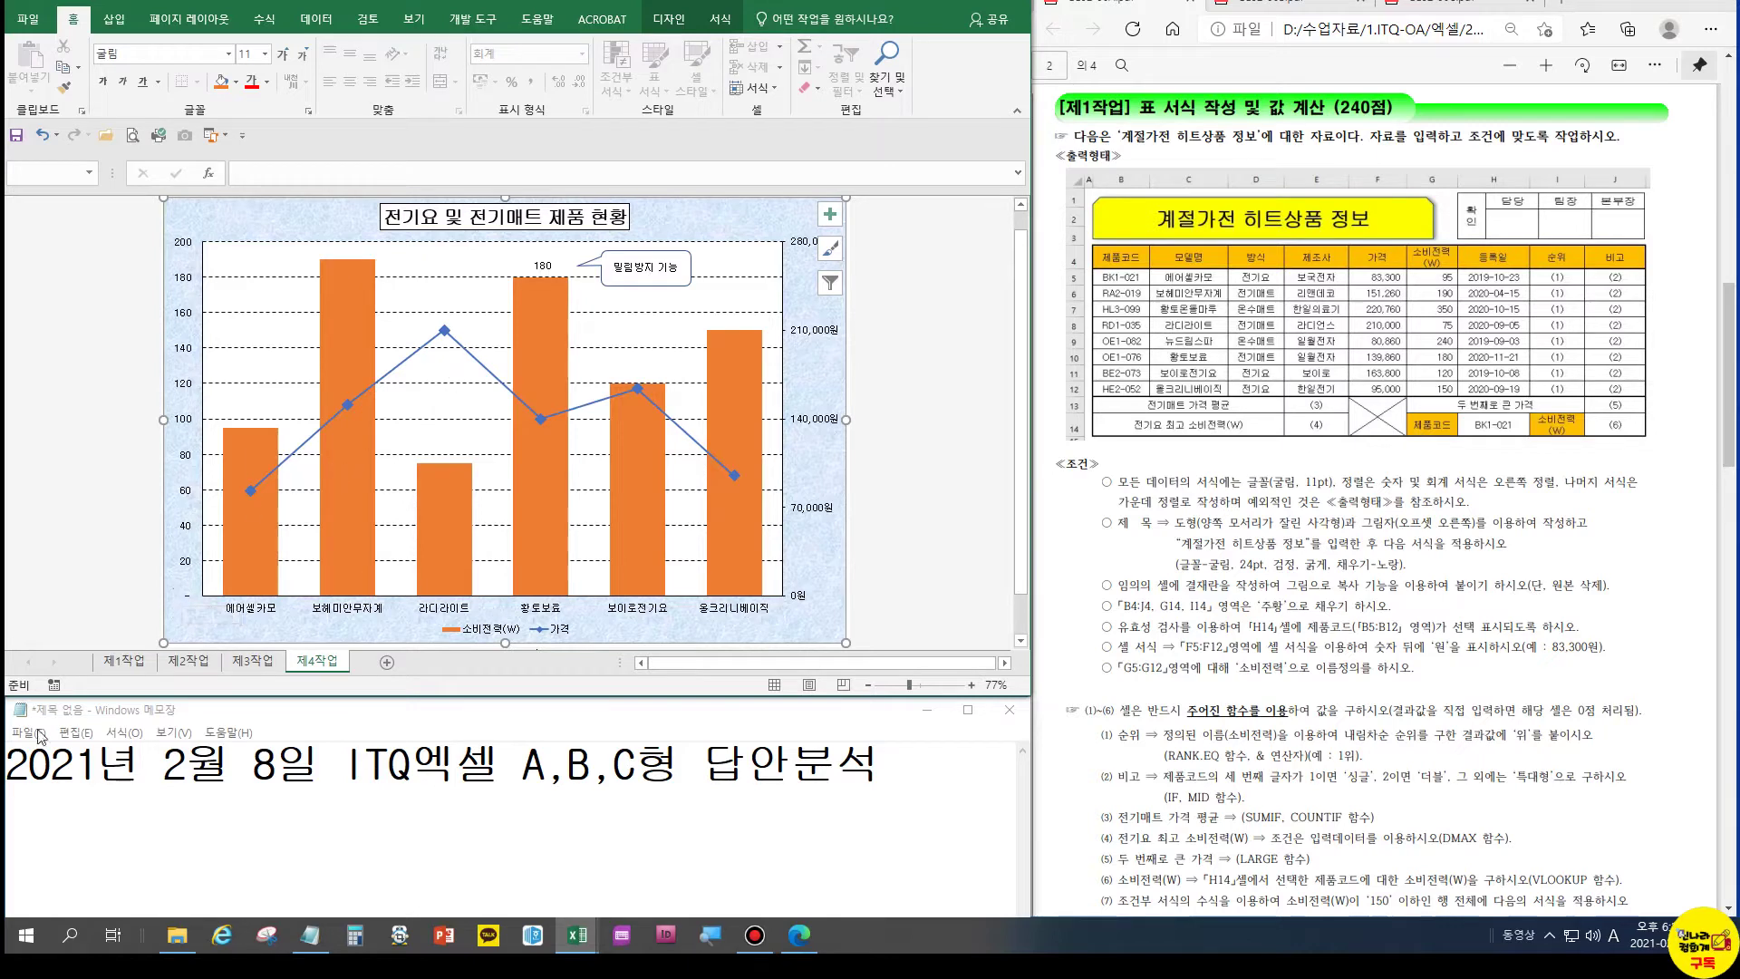
{"action": "left_click", "coordinate": [123, 662]}
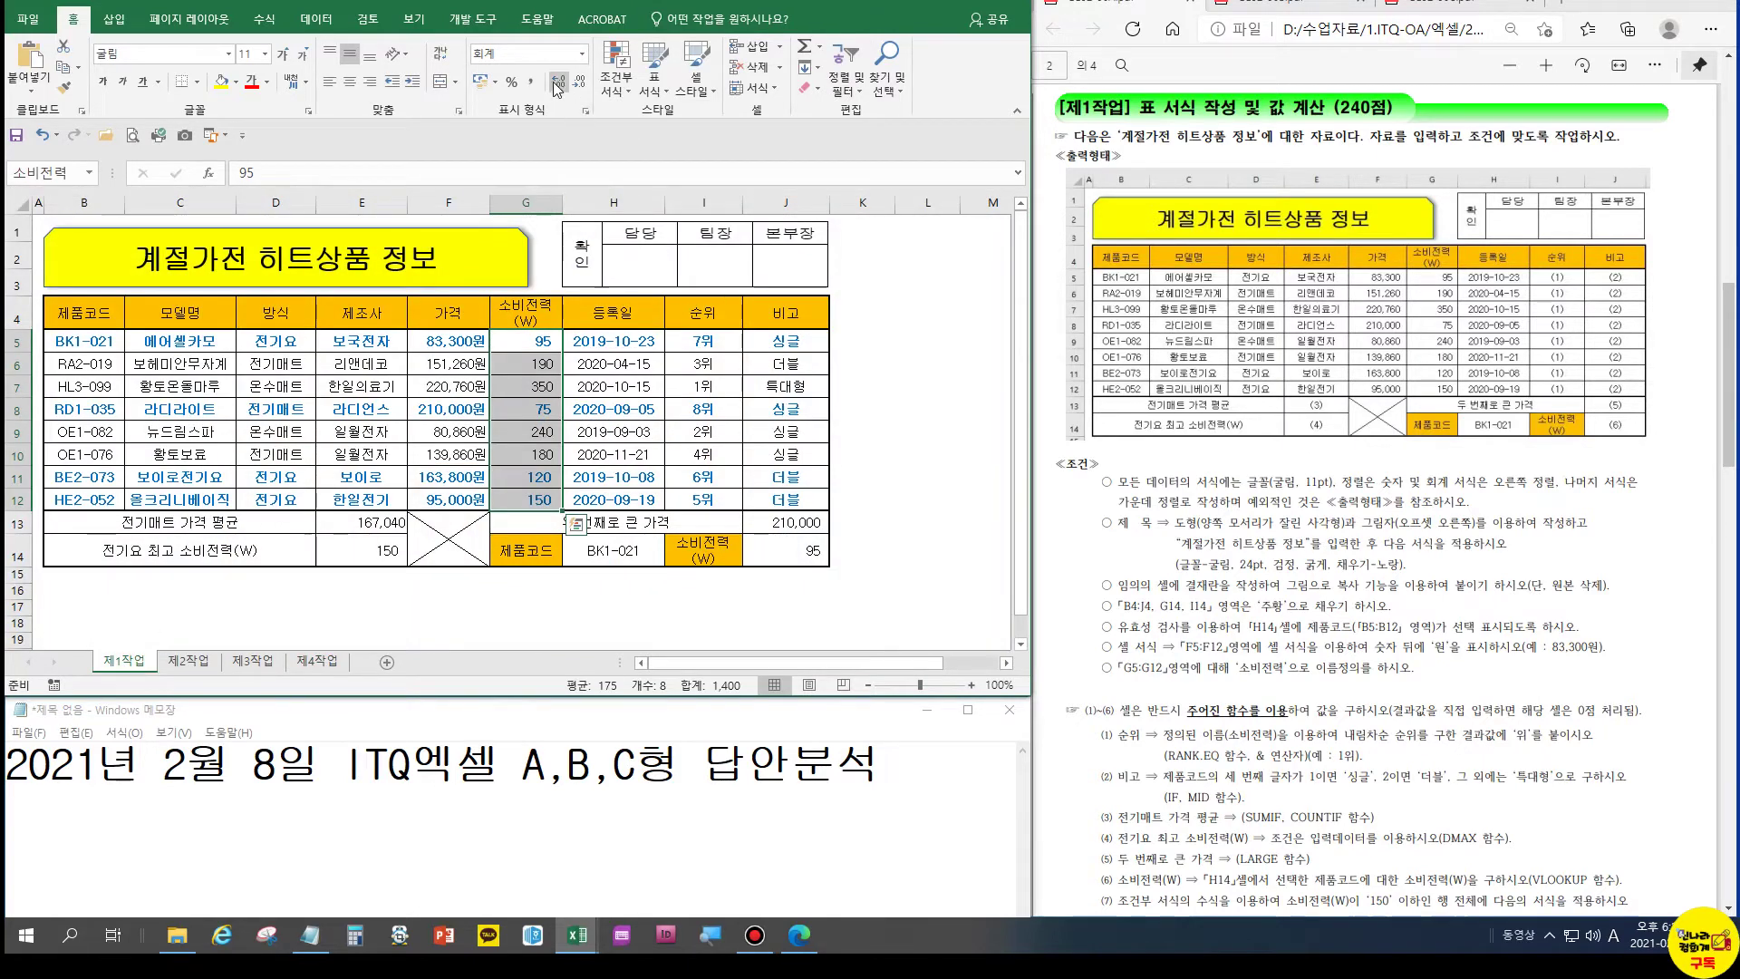
Set the format of the 소비전력 values in G5:G12 to 숫자 (Number) and check the 제4작업 chart
{"action": "left_click", "coordinate": [577, 60]}
{"action": "left_click", "coordinate": [508, 127]}
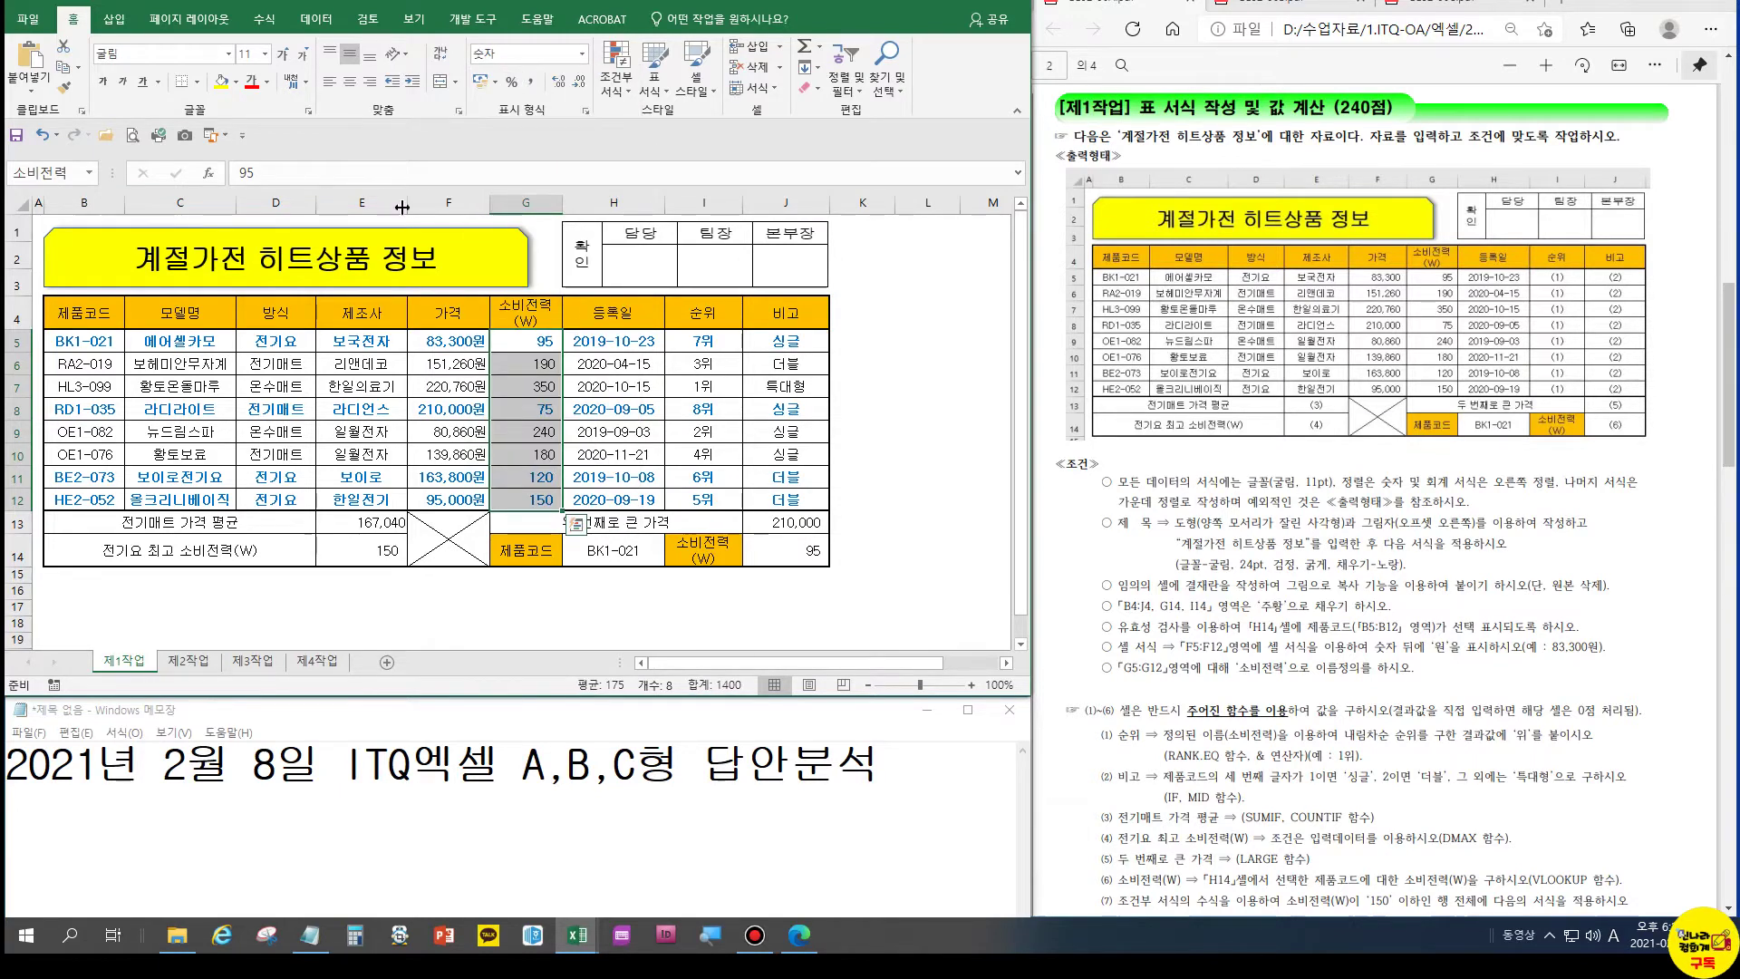
{"action": "left_click", "coordinate": [316, 661]}
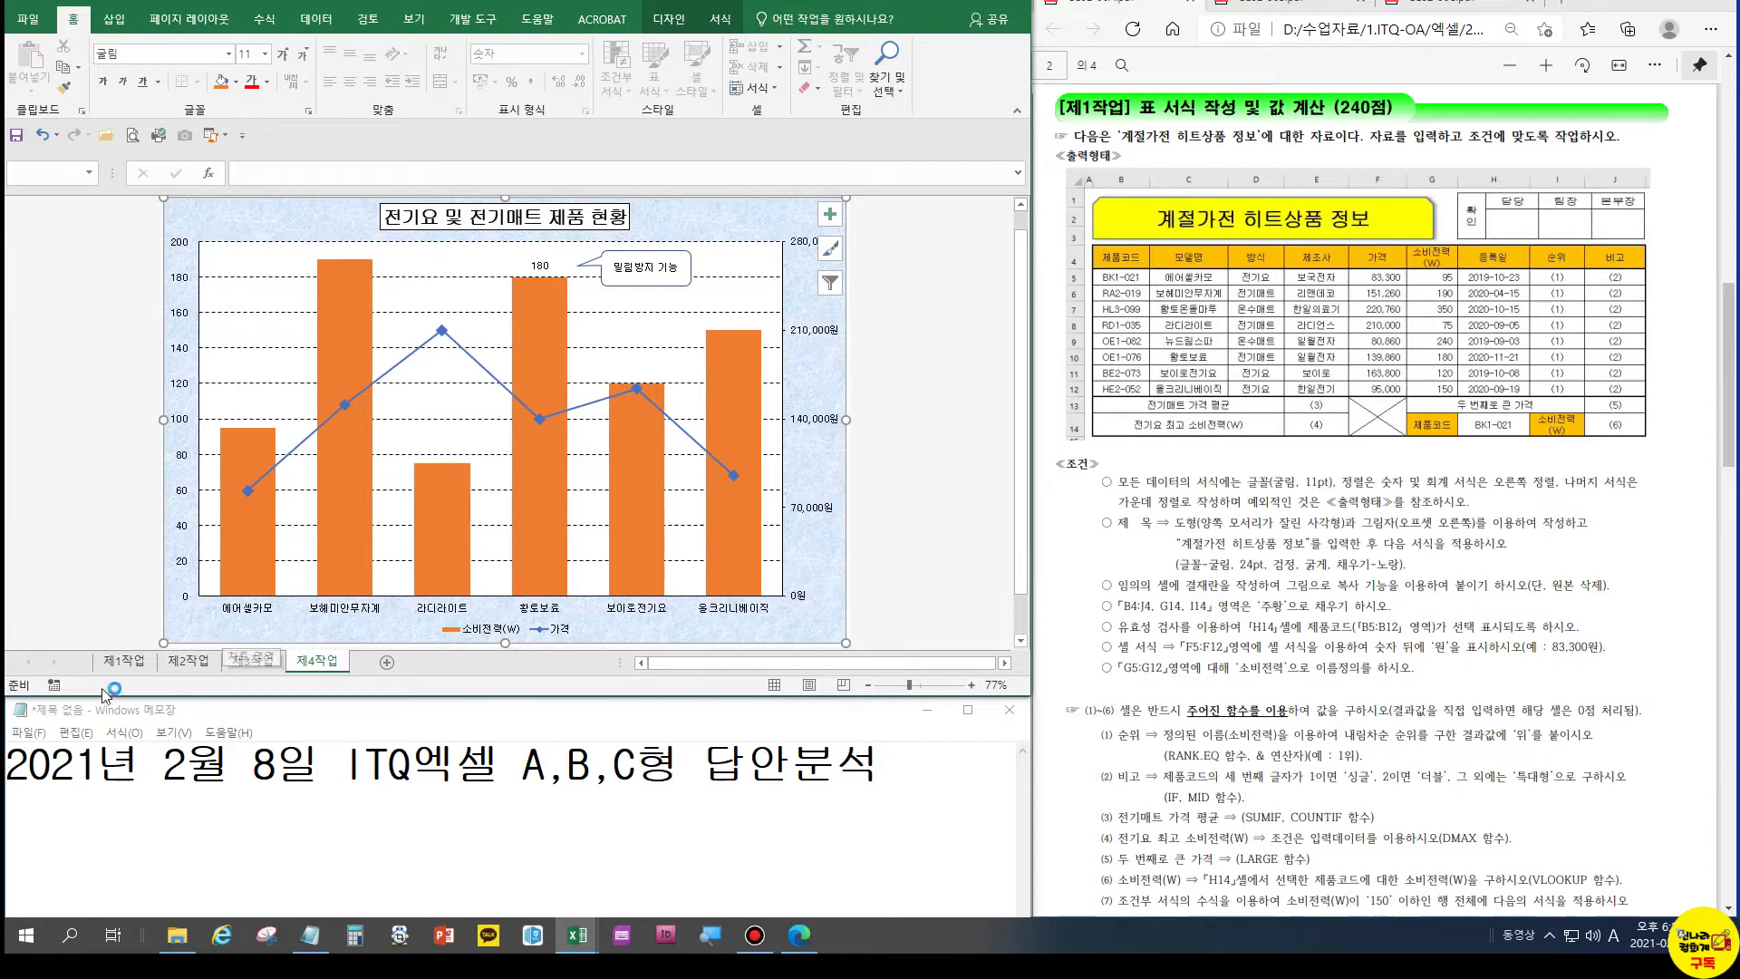
{"action": "left_click", "coordinate": [123, 662]}
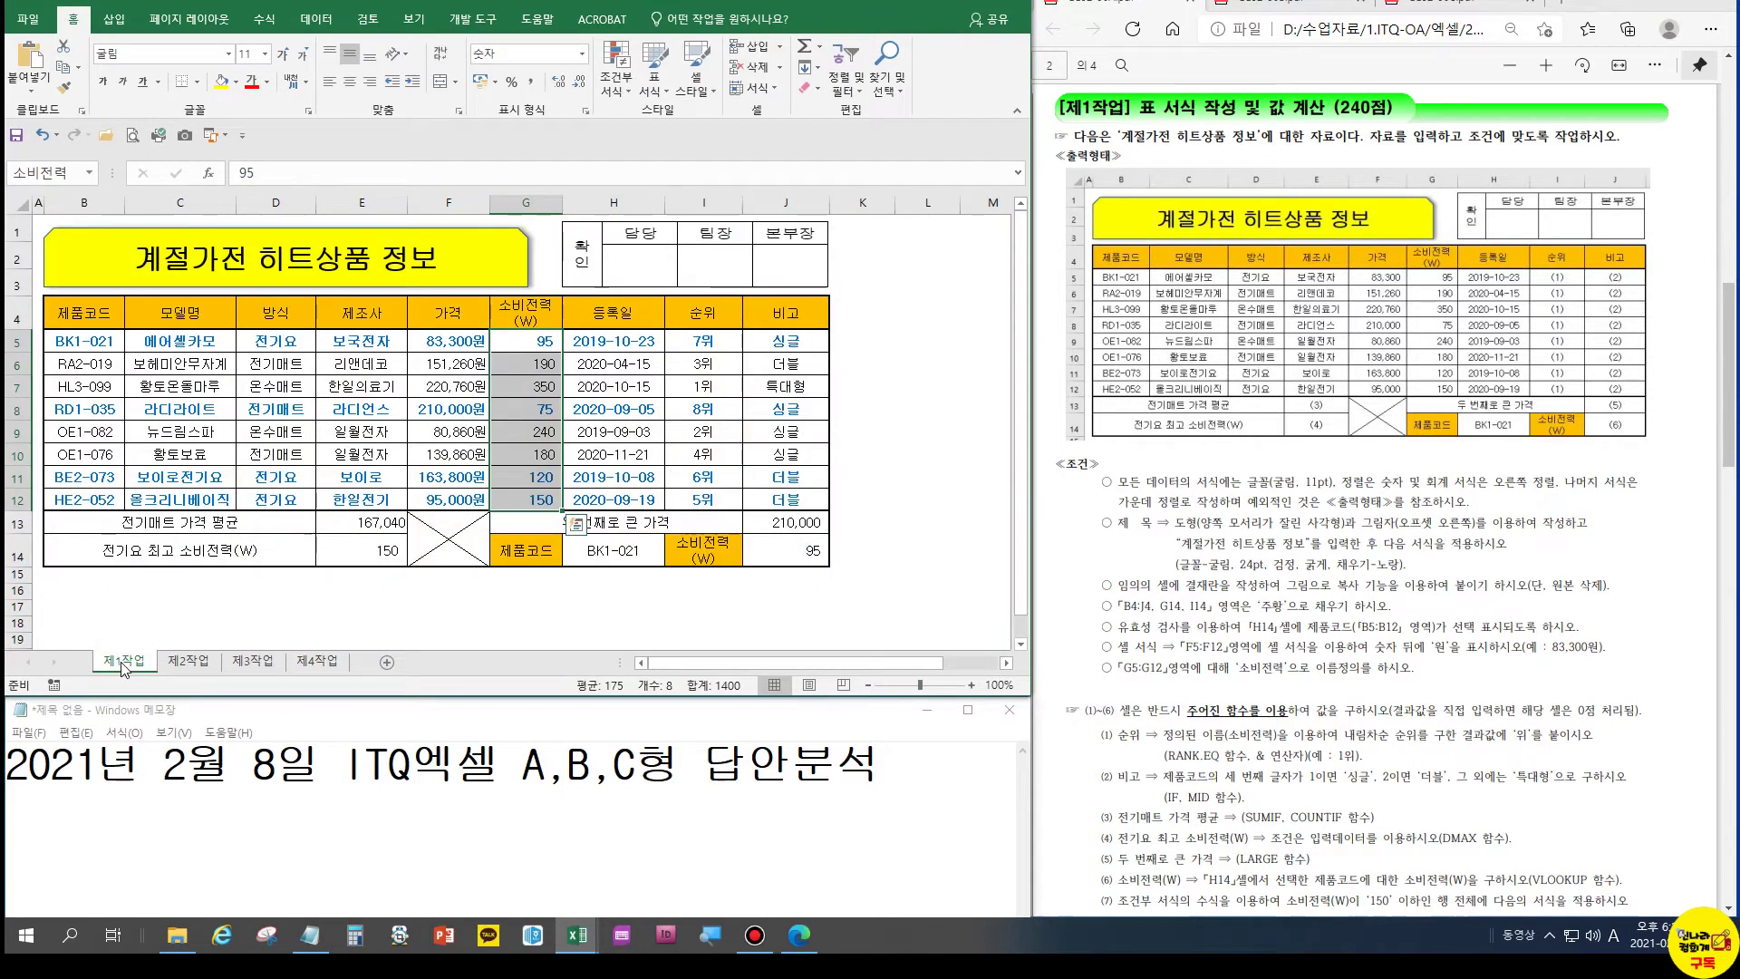
{"action": "left_click", "coordinate": [638, 607]}
{"action": "left_click", "coordinate": [905, 392]}
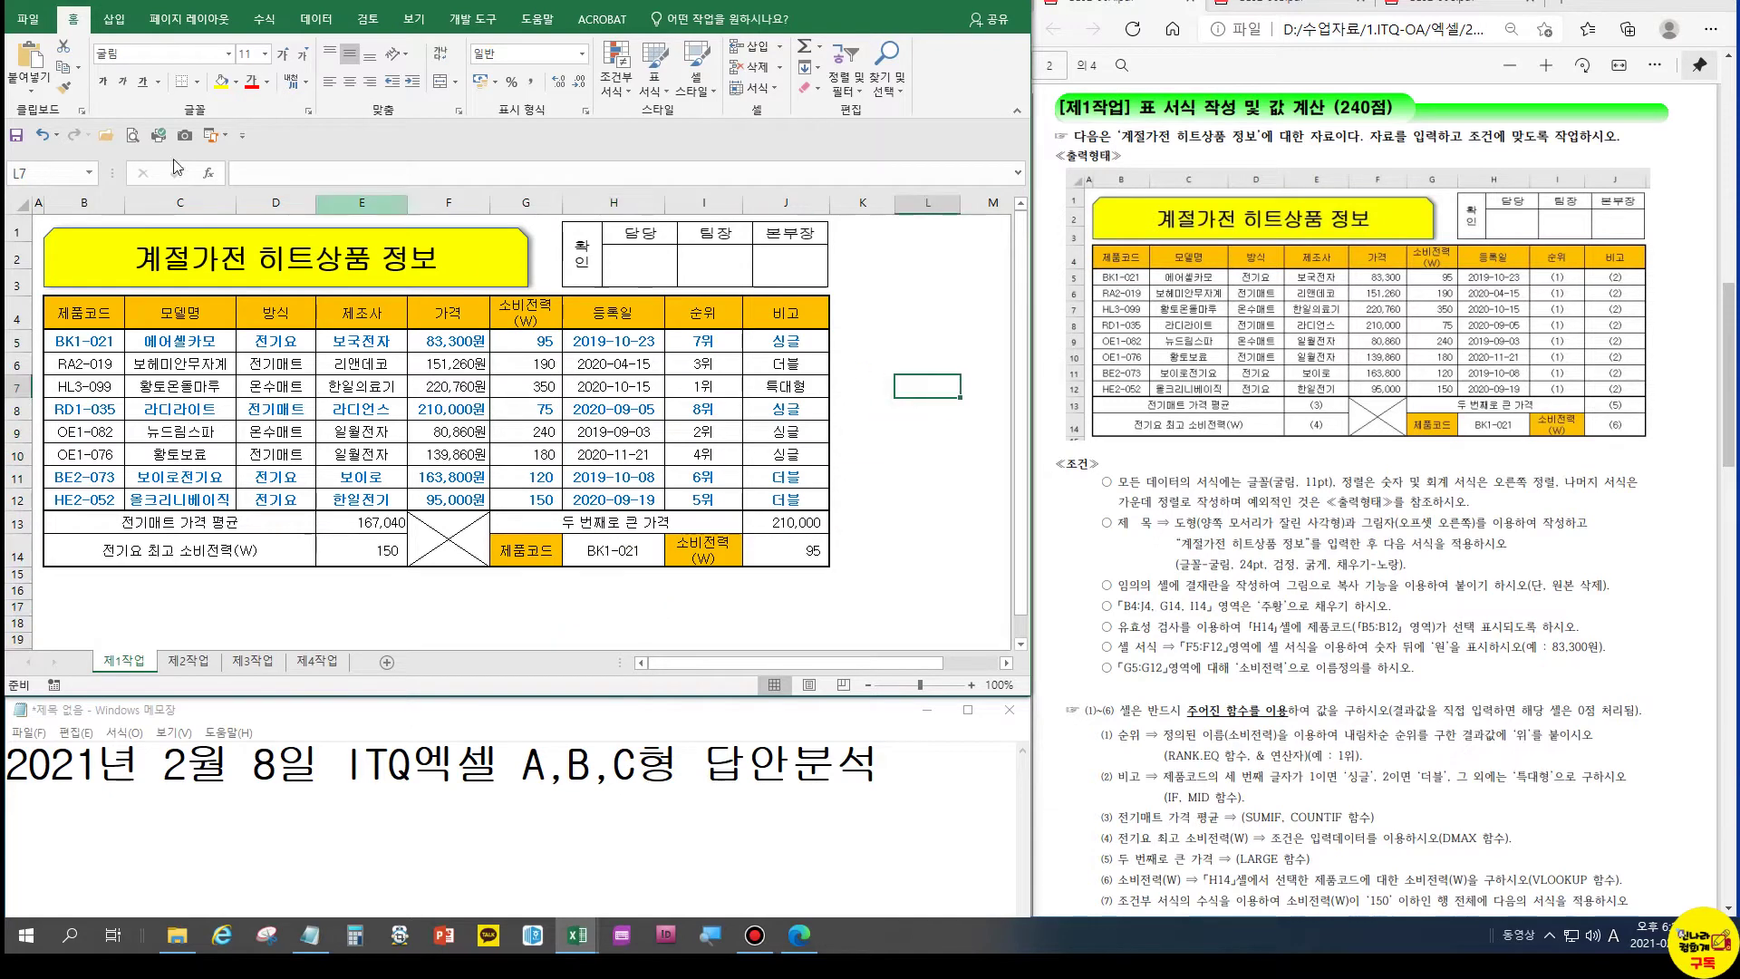
{"action": "left_click", "coordinate": [167, 385]}
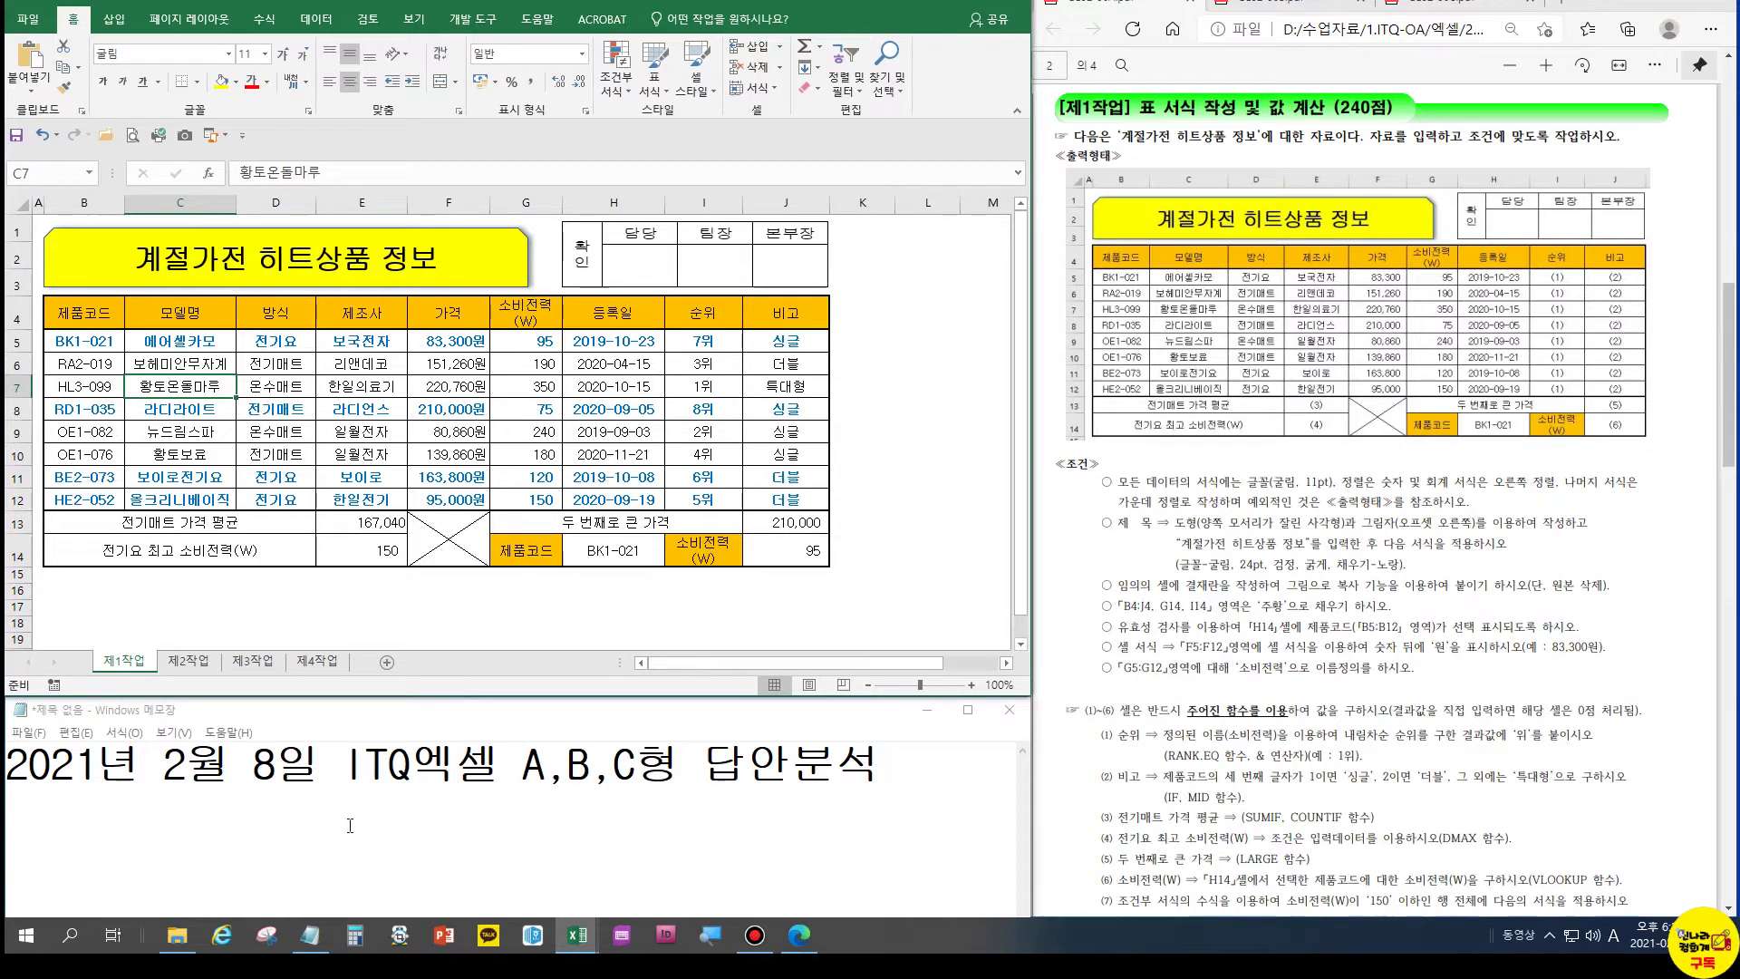
Group the sheets 제1작업 through 제3작업 and set the width of column A to 1
{"action": "left_click", "coordinate": [265, 668]}
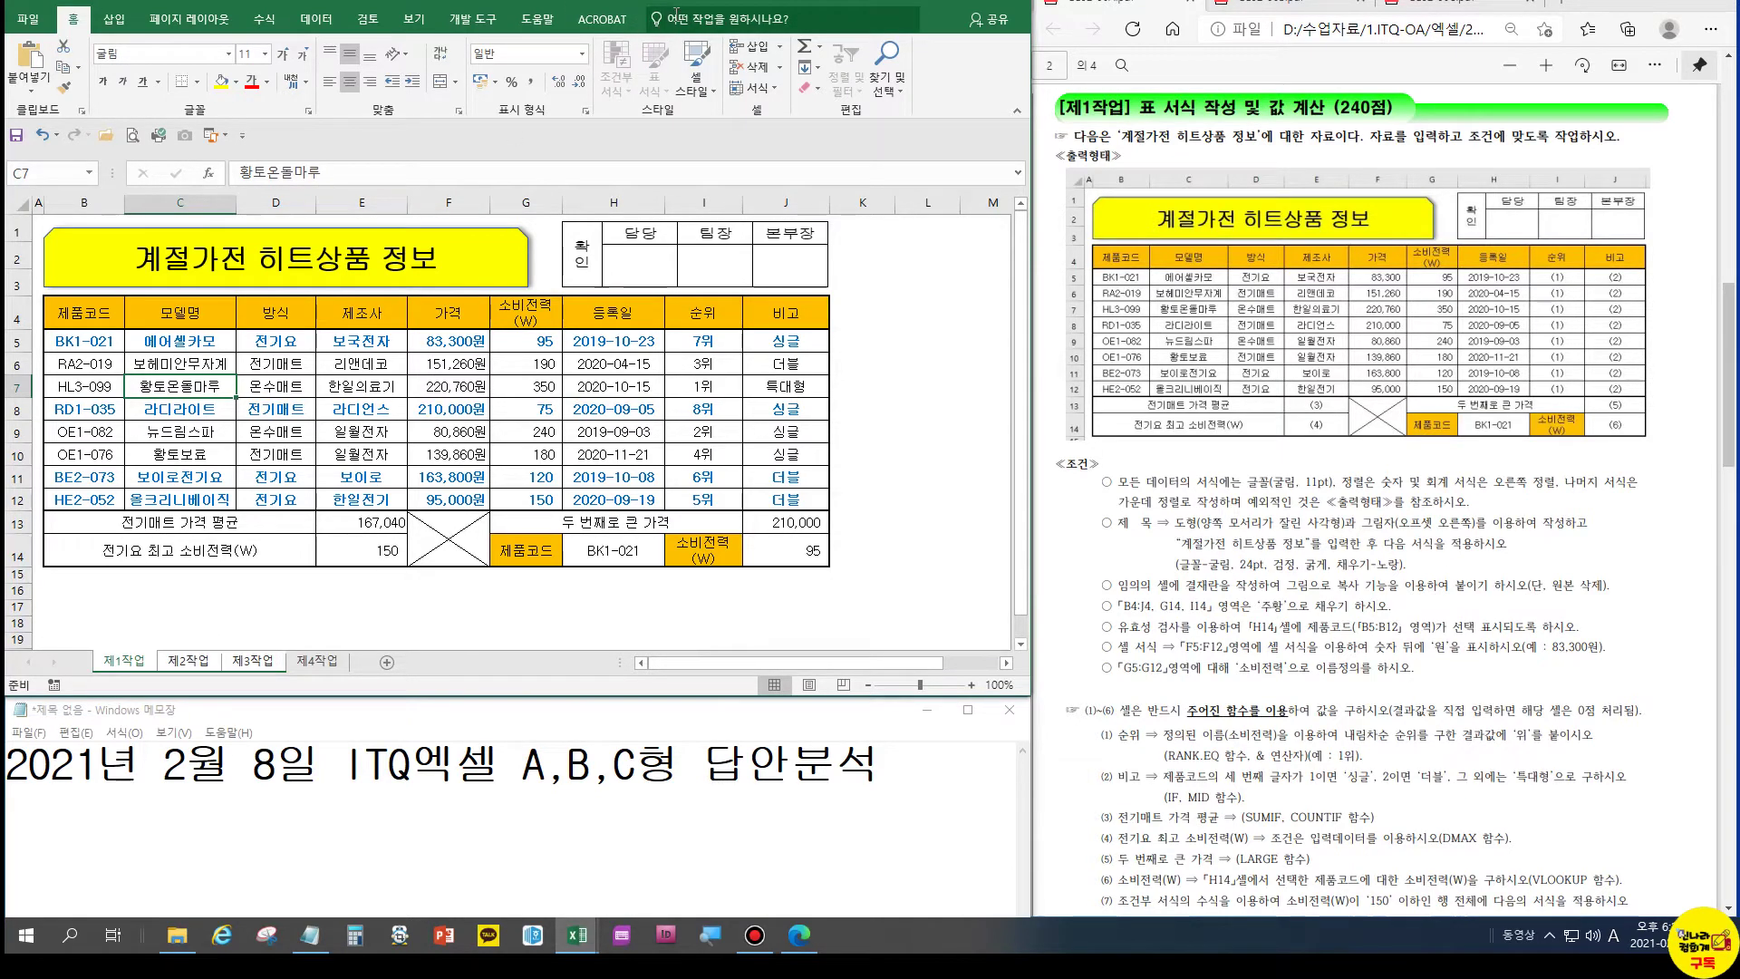
{"action": "left_click", "coordinate": [37, 202]}
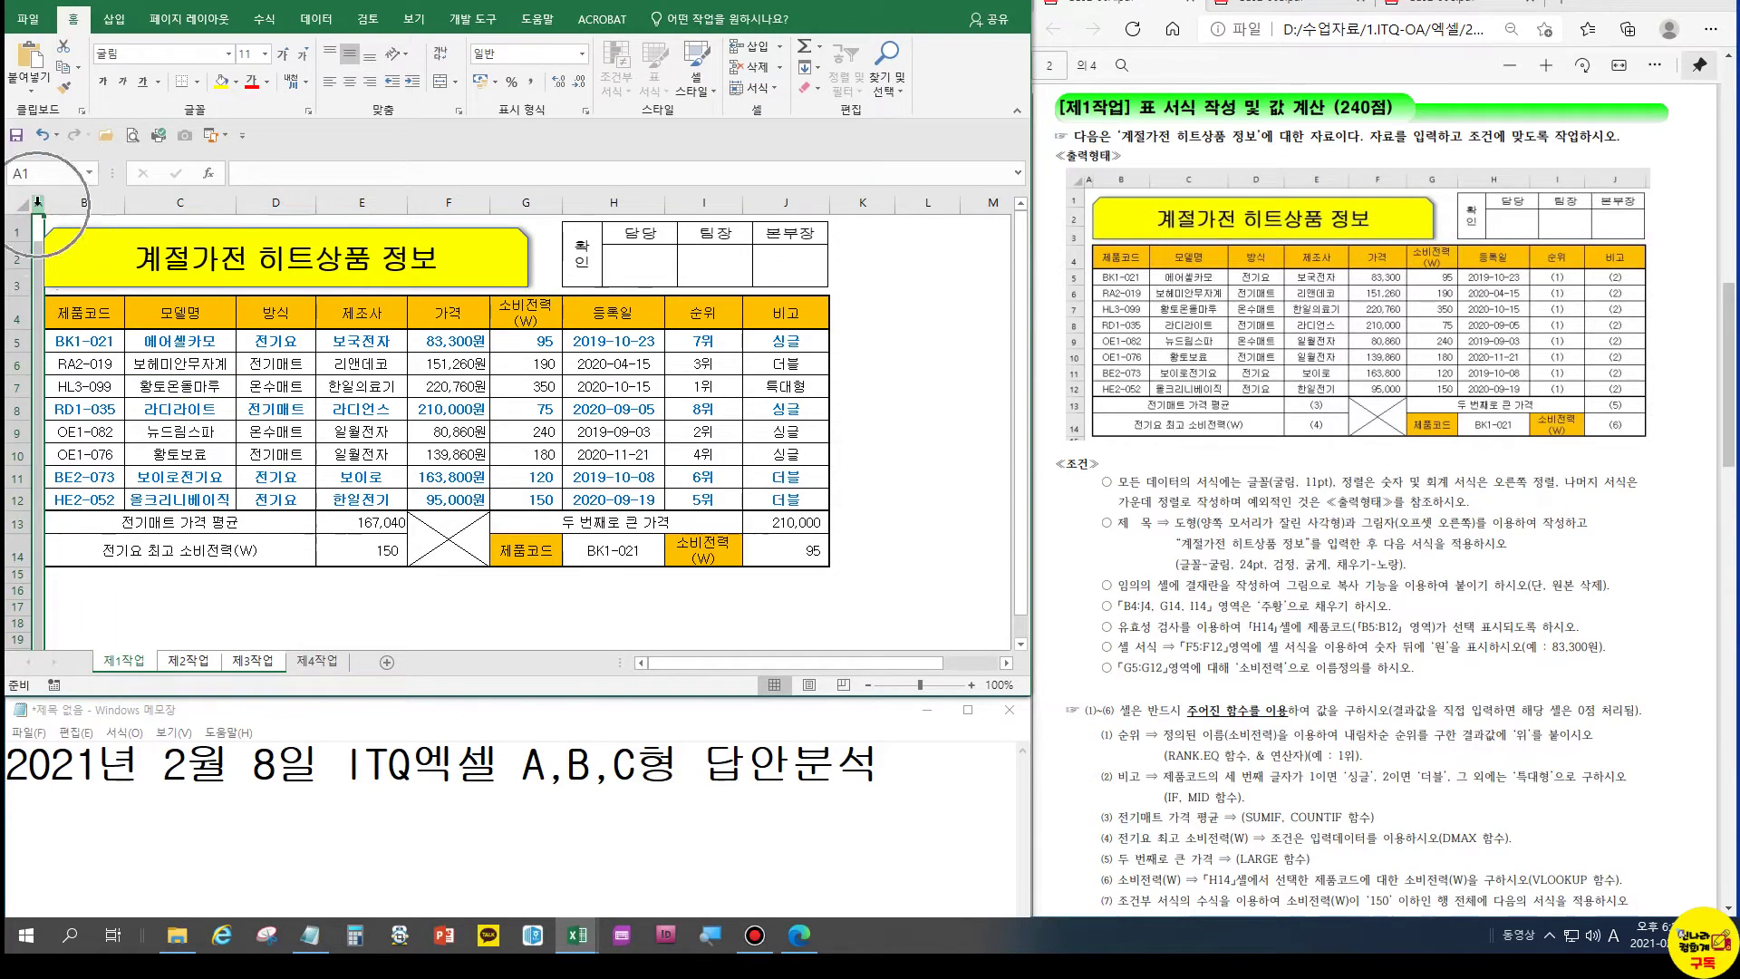
{"action": "right_click", "coordinate": [37, 202]}
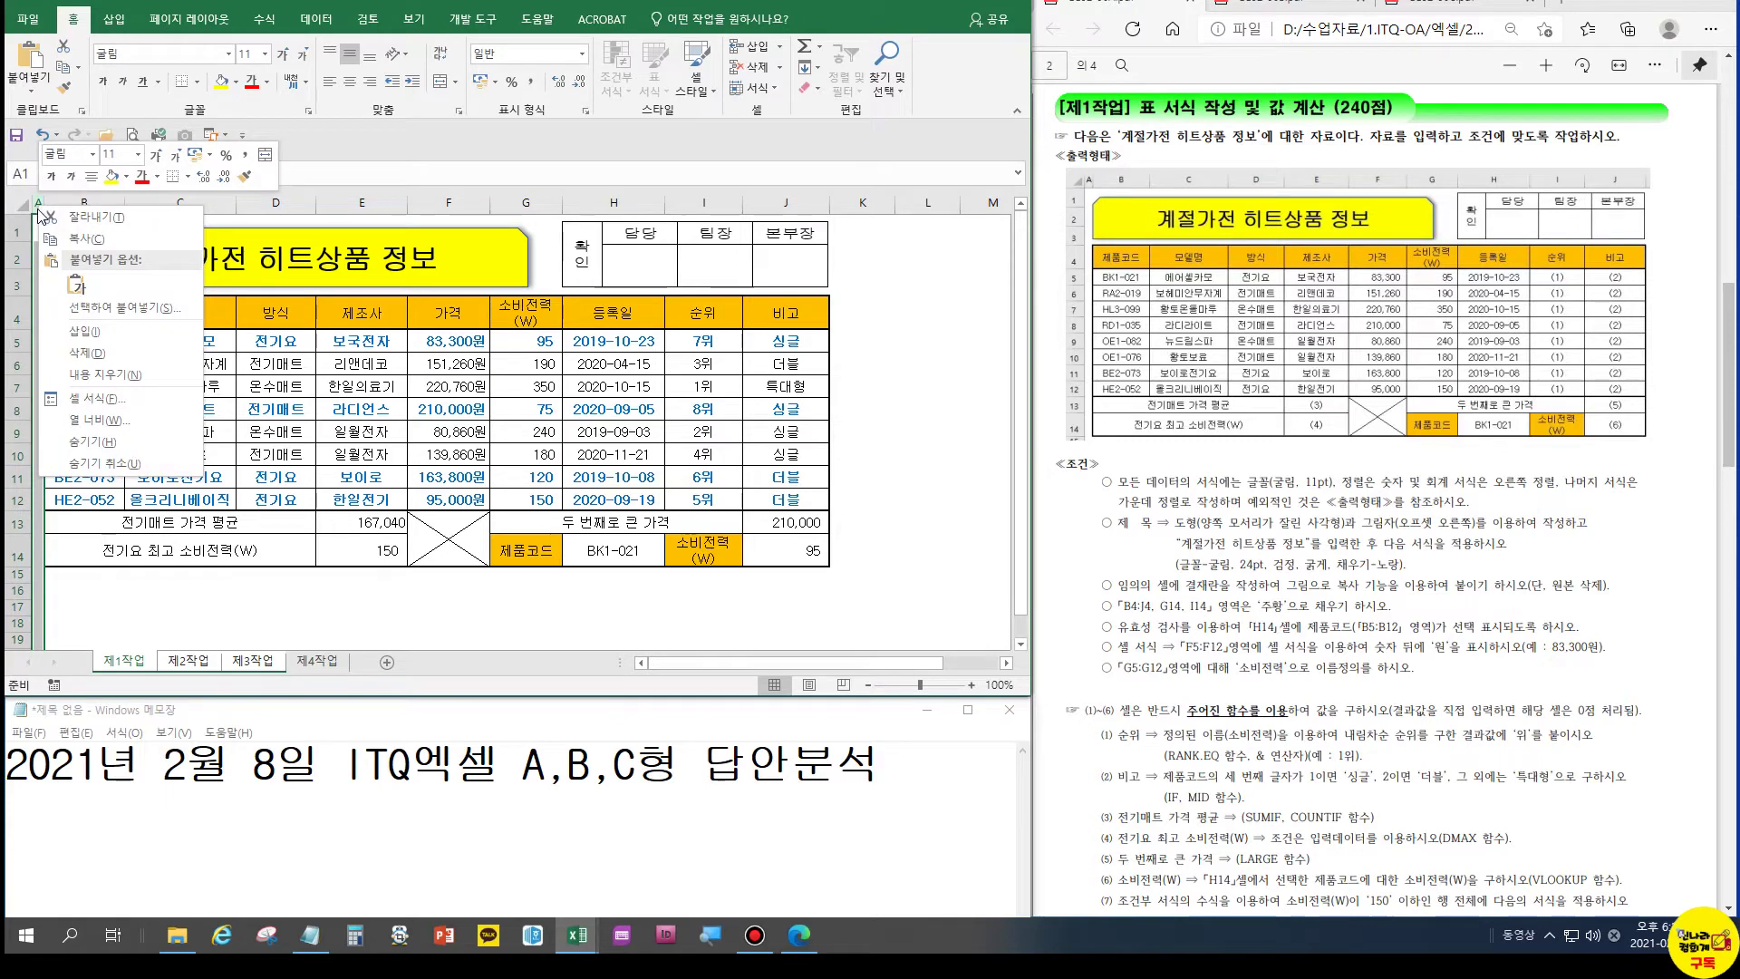
{"action": "left_click", "coordinate": [100, 420]}
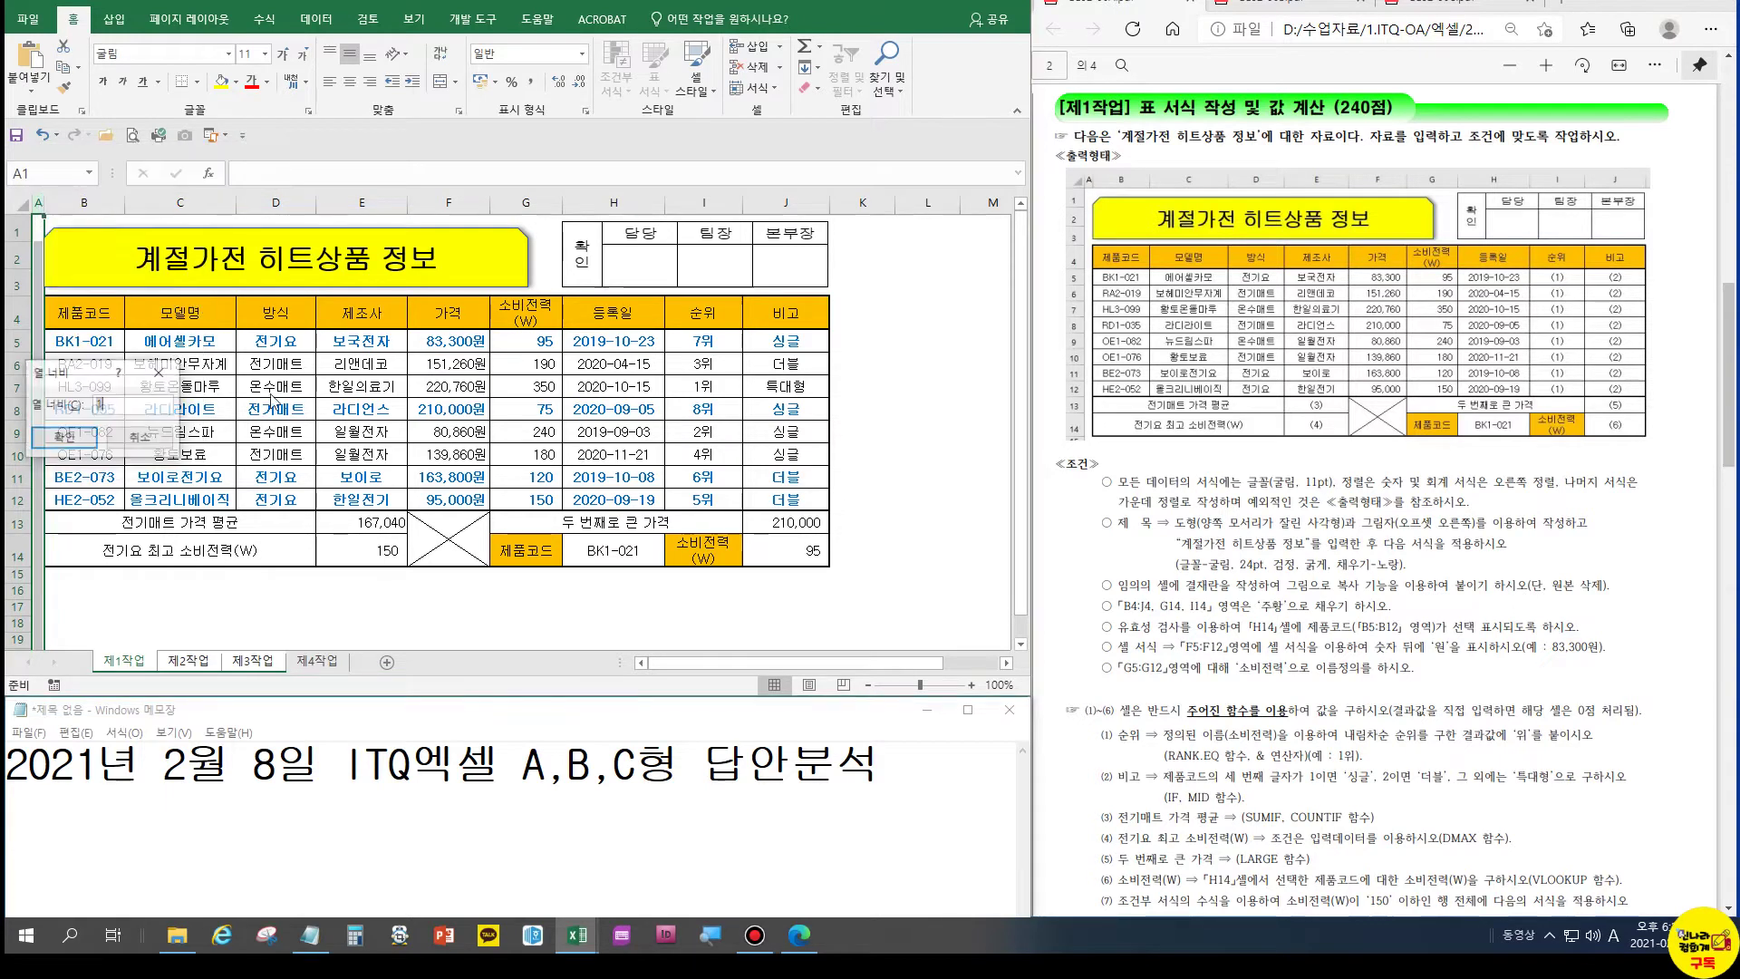
{"action": "type", "text": "1"}
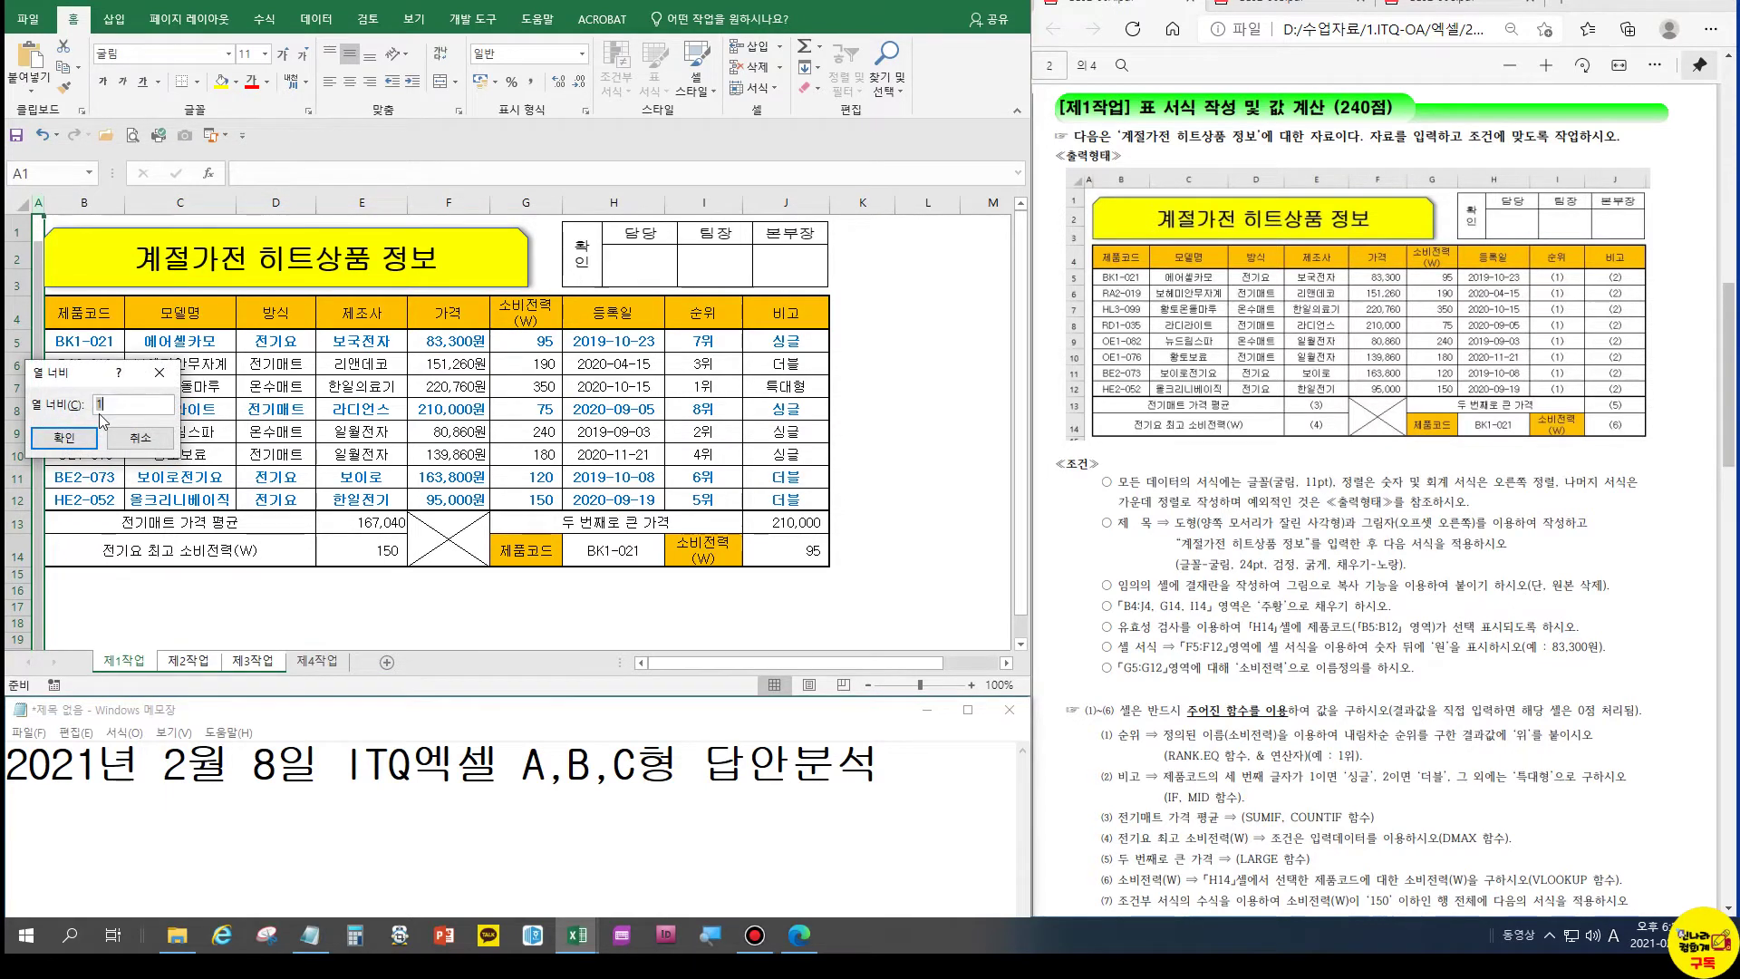
{"action": "left_click", "coordinate": [63, 438]}
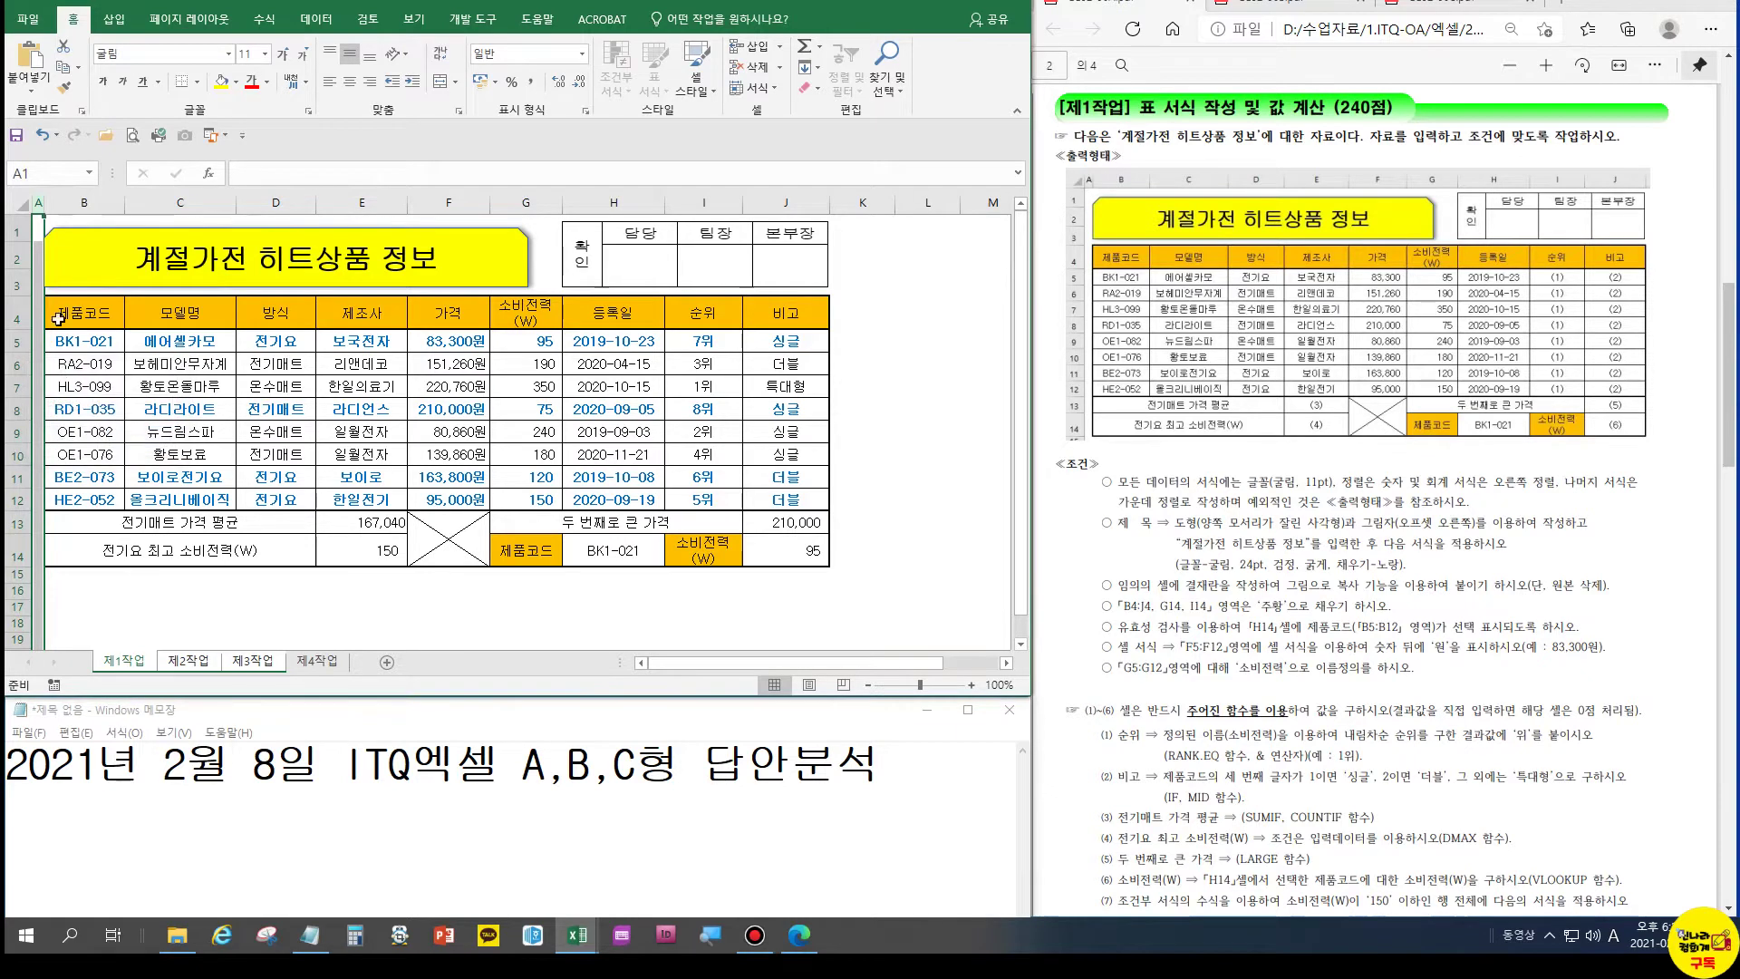
Select all cells of the grouped sheets and examine the font and alignment conditions in the assignment PDF at a larger zoom
{"action": "left_click", "coordinate": [20, 206]}
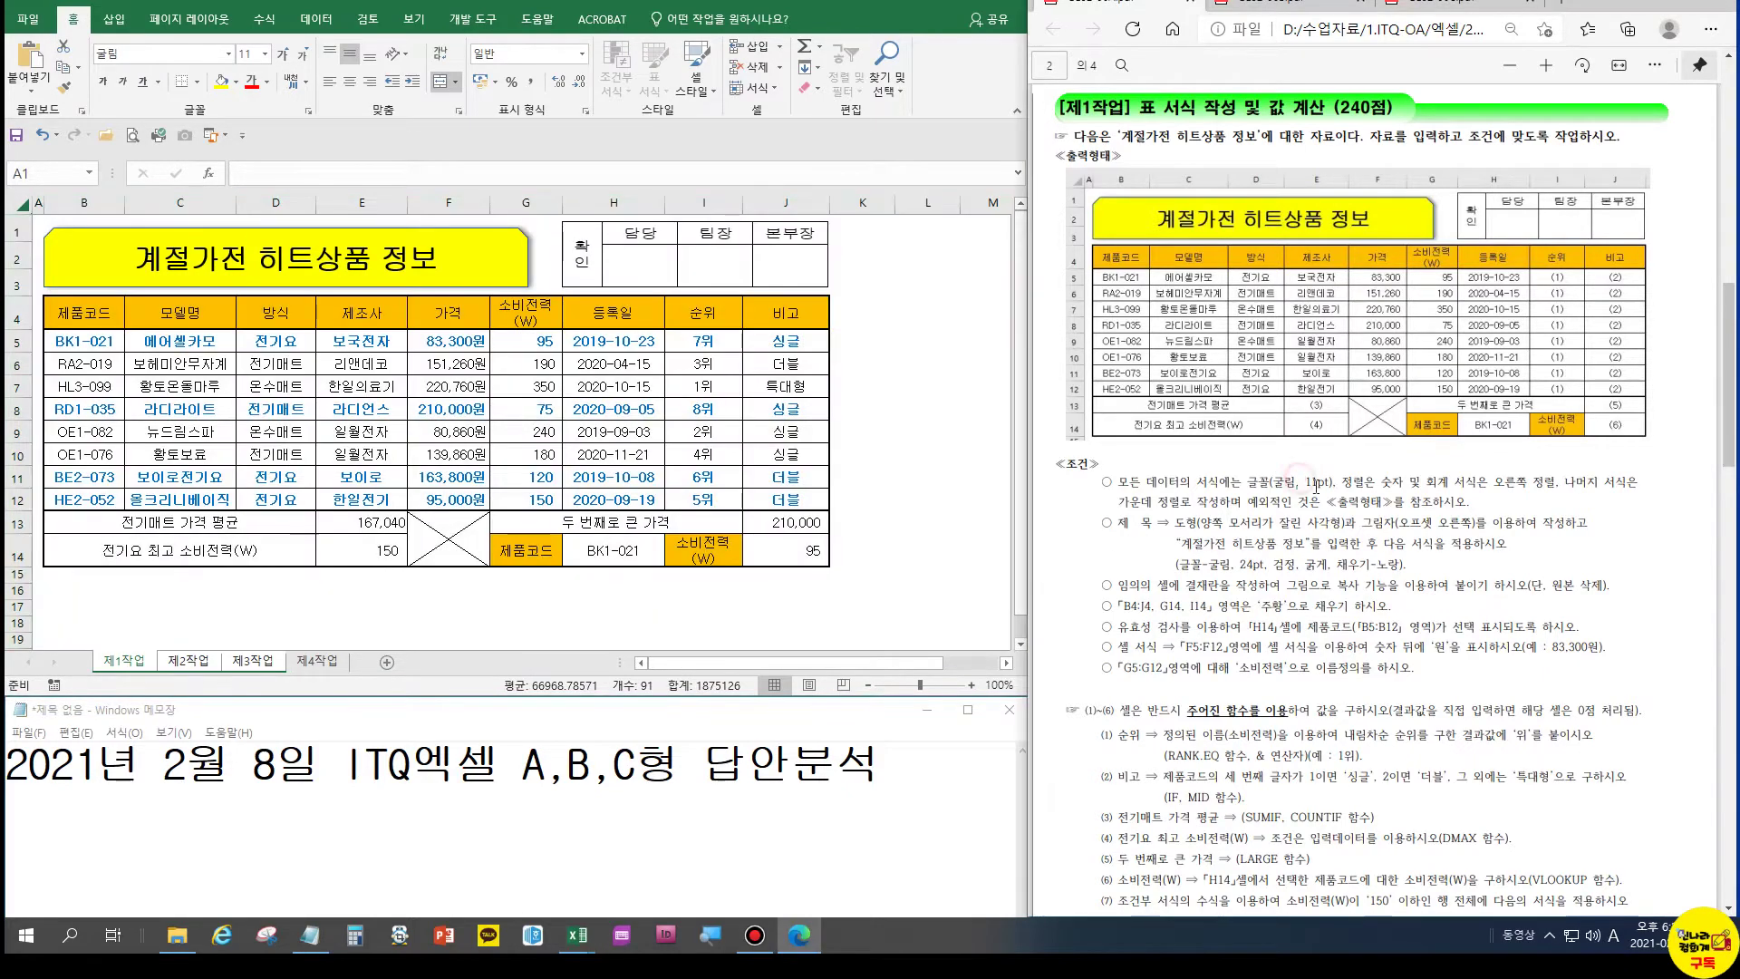
{"action": "scroll", "coordinate": [1300, 475], "scroll_direction": "up", "scroll_amount": 3, "text": "ctrl"}
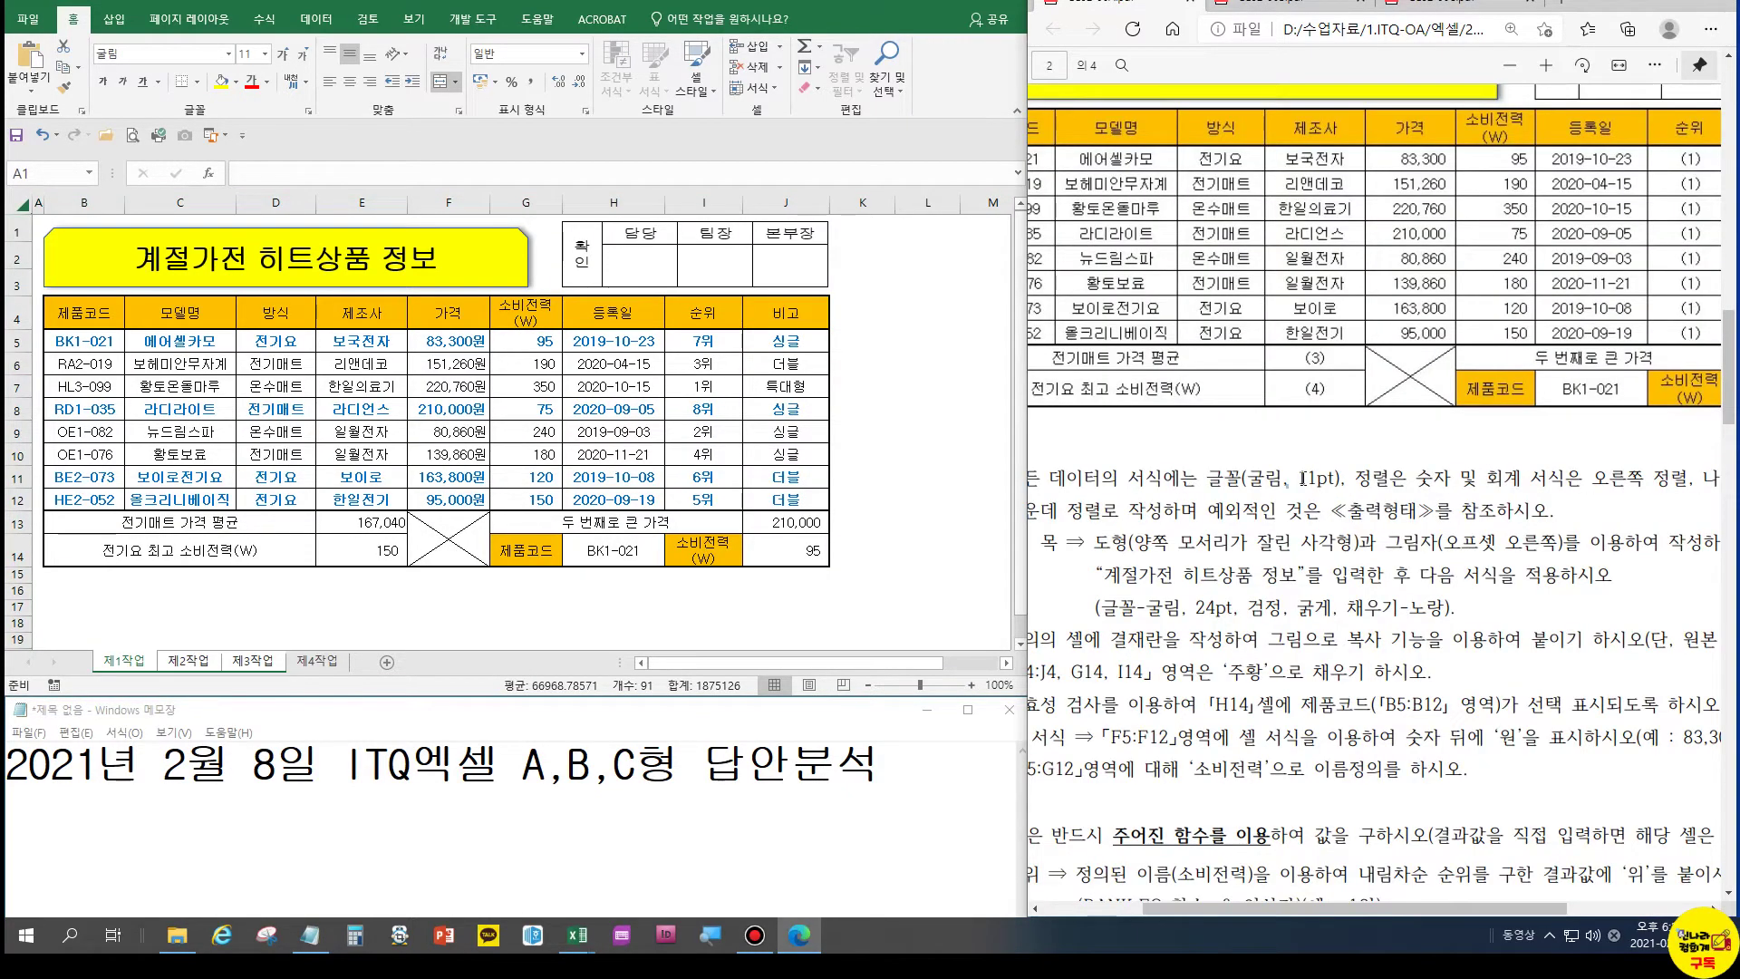
{"action": "left_click_drag", "start_coordinate": [1429, 912], "coordinate": [1522, 908]}
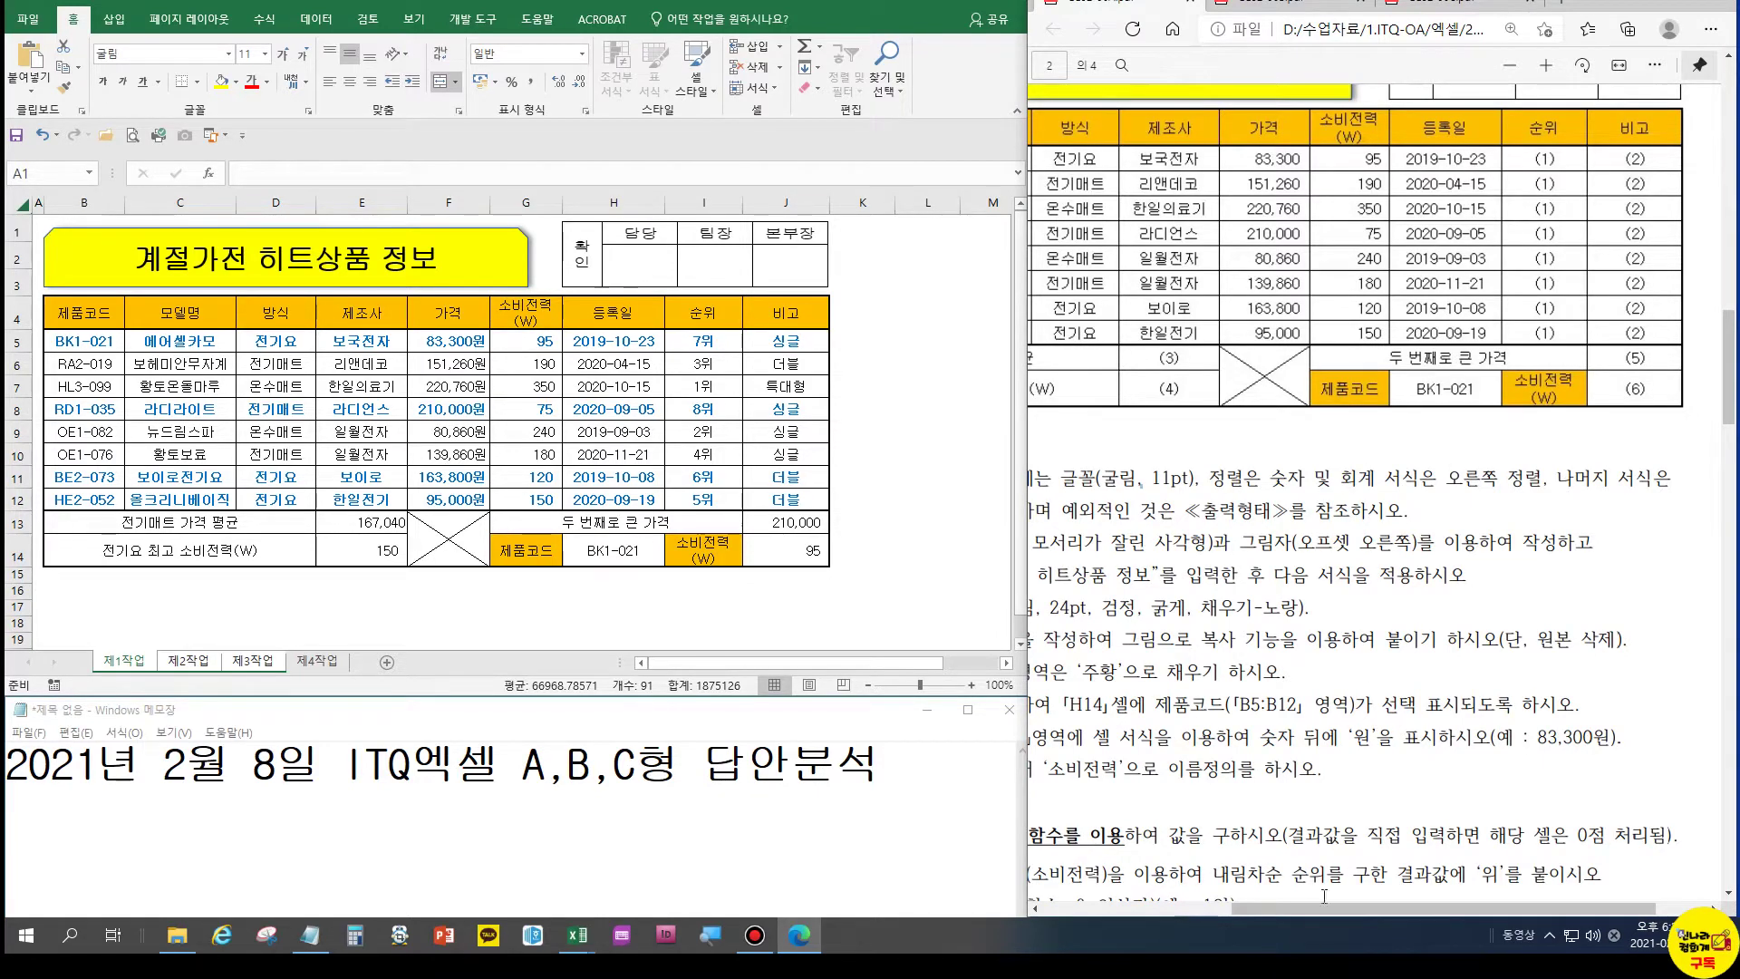
{"action": "left_click_drag", "start_coordinate": [1307, 911], "coordinate": [1154, 908]}
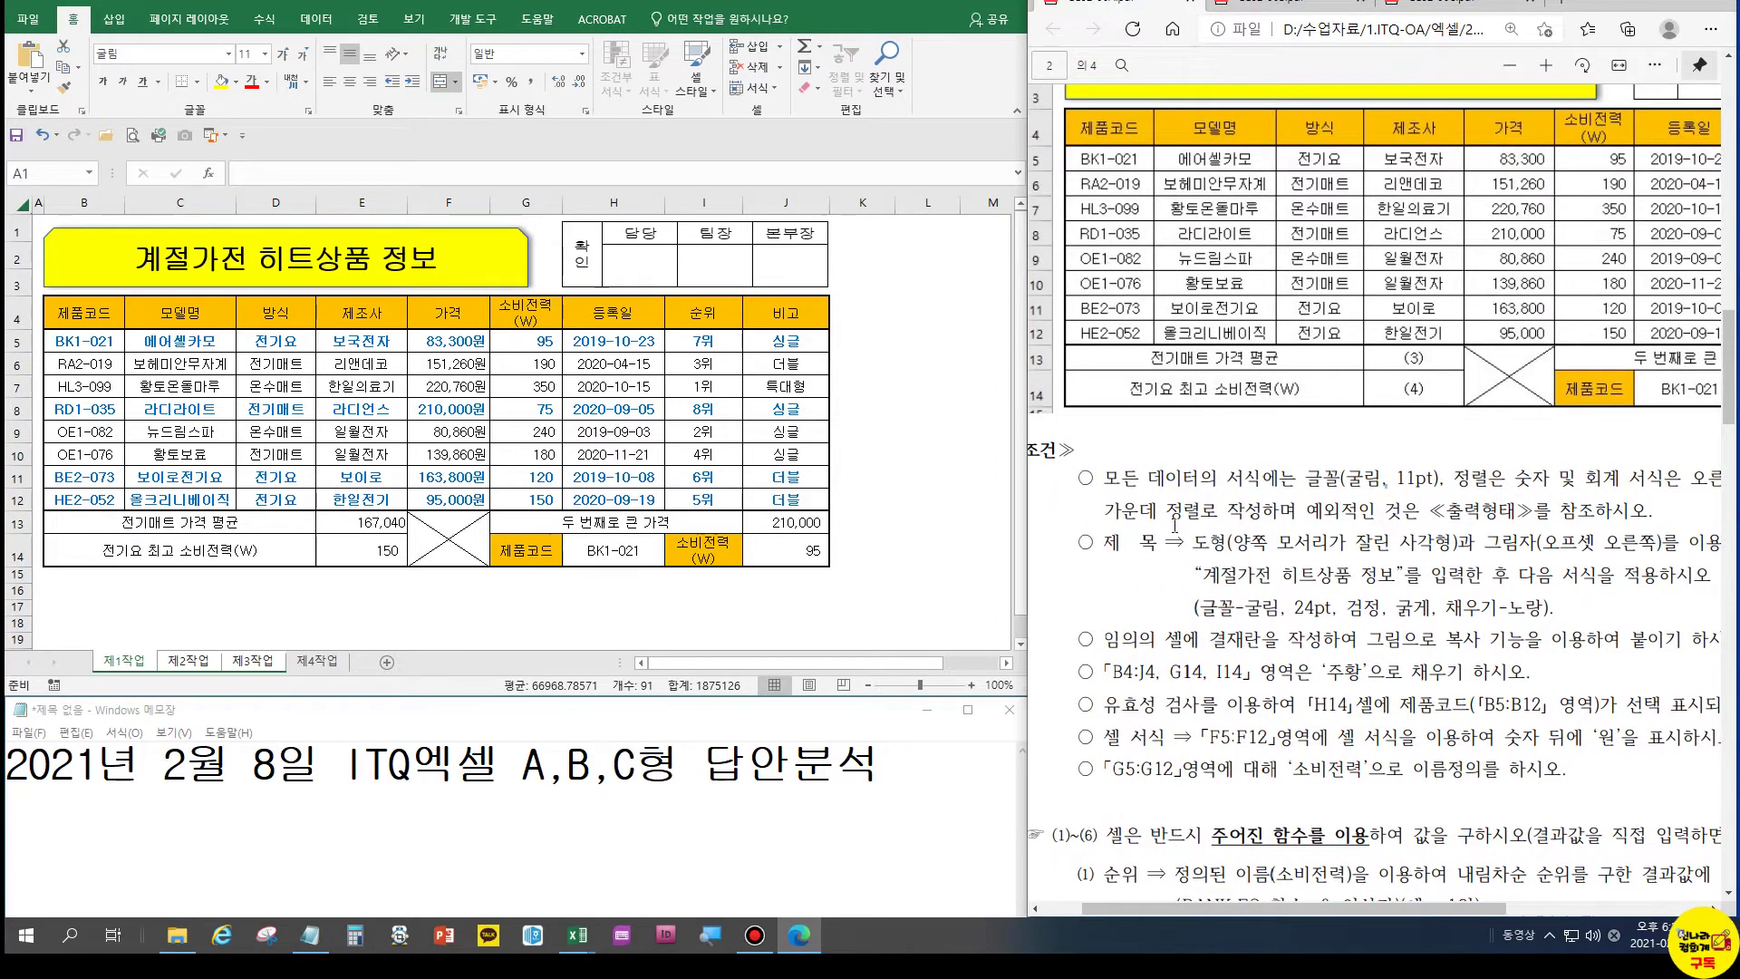
Ungroup the sheets, look through each one, and clear the whole-sheet selection on 제1작업
{"action": "left_click", "coordinate": [185, 662]}
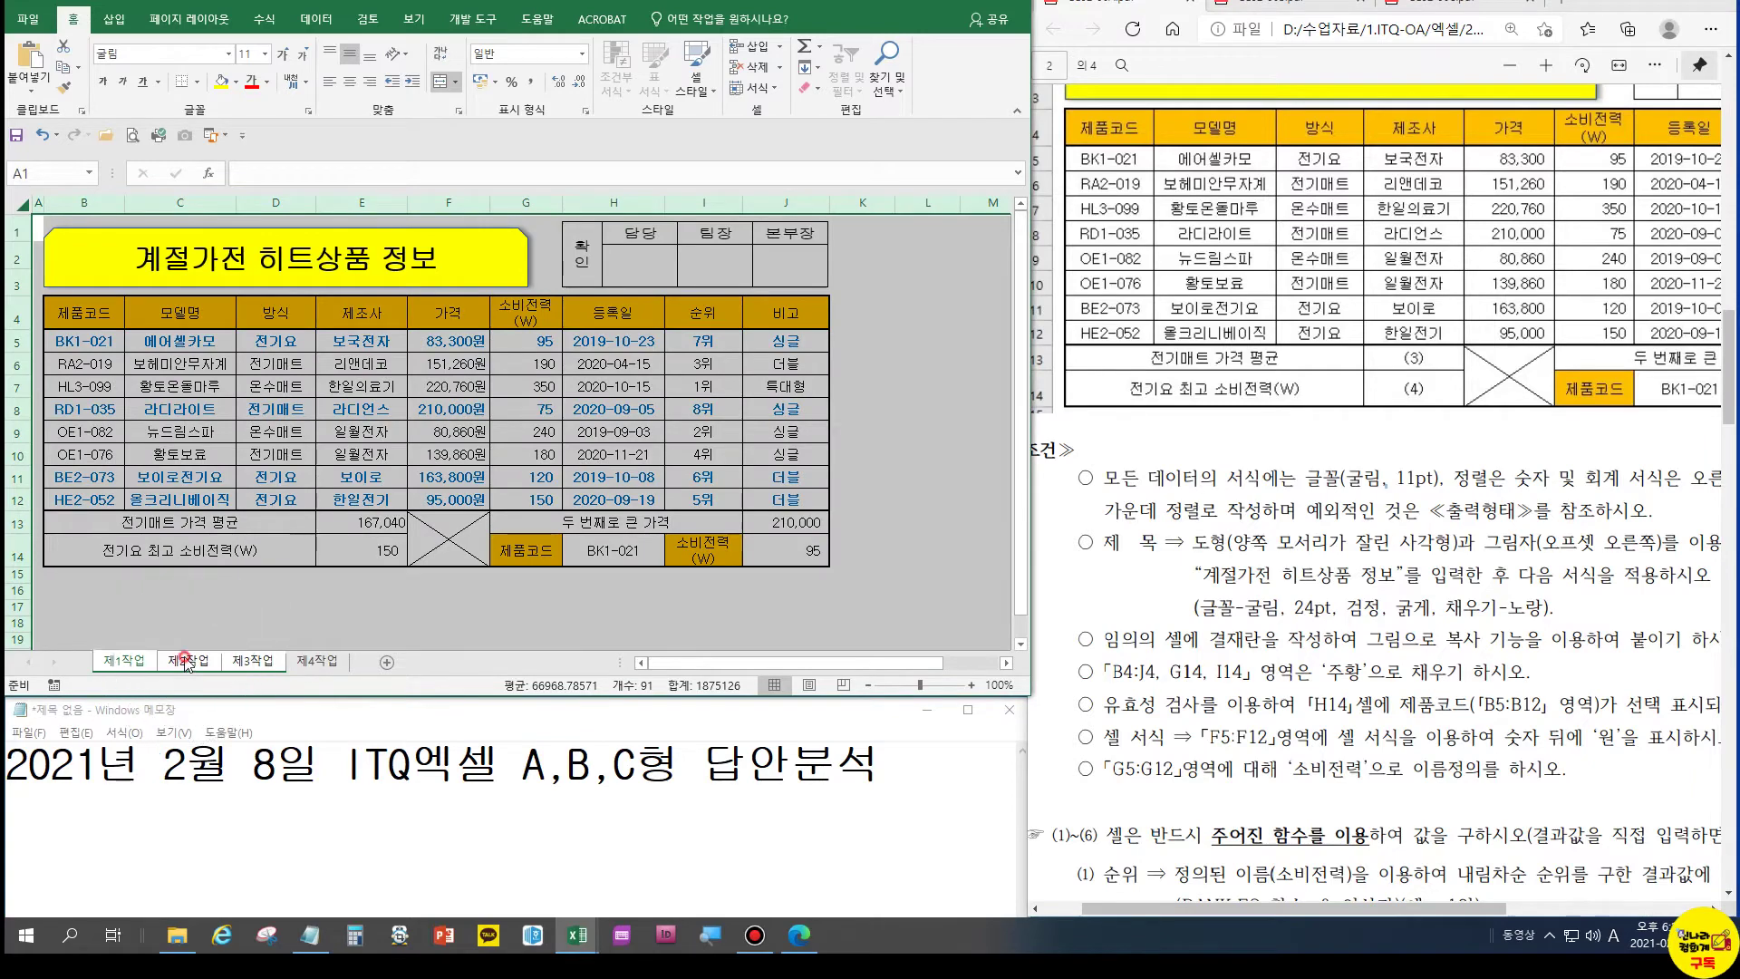
{"action": "left_click", "coordinate": [188, 661]}
{"action": "left_click", "coordinate": [192, 662]}
{"action": "left_click", "coordinate": [261, 662]}
{"action": "left_click", "coordinate": [192, 663]}
{"action": "left_click", "coordinate": [138, 662]}
{"action": "left_click", "coordinate": [311, 663]}
{"action": "left_click", "coordinate": [186, 663]}
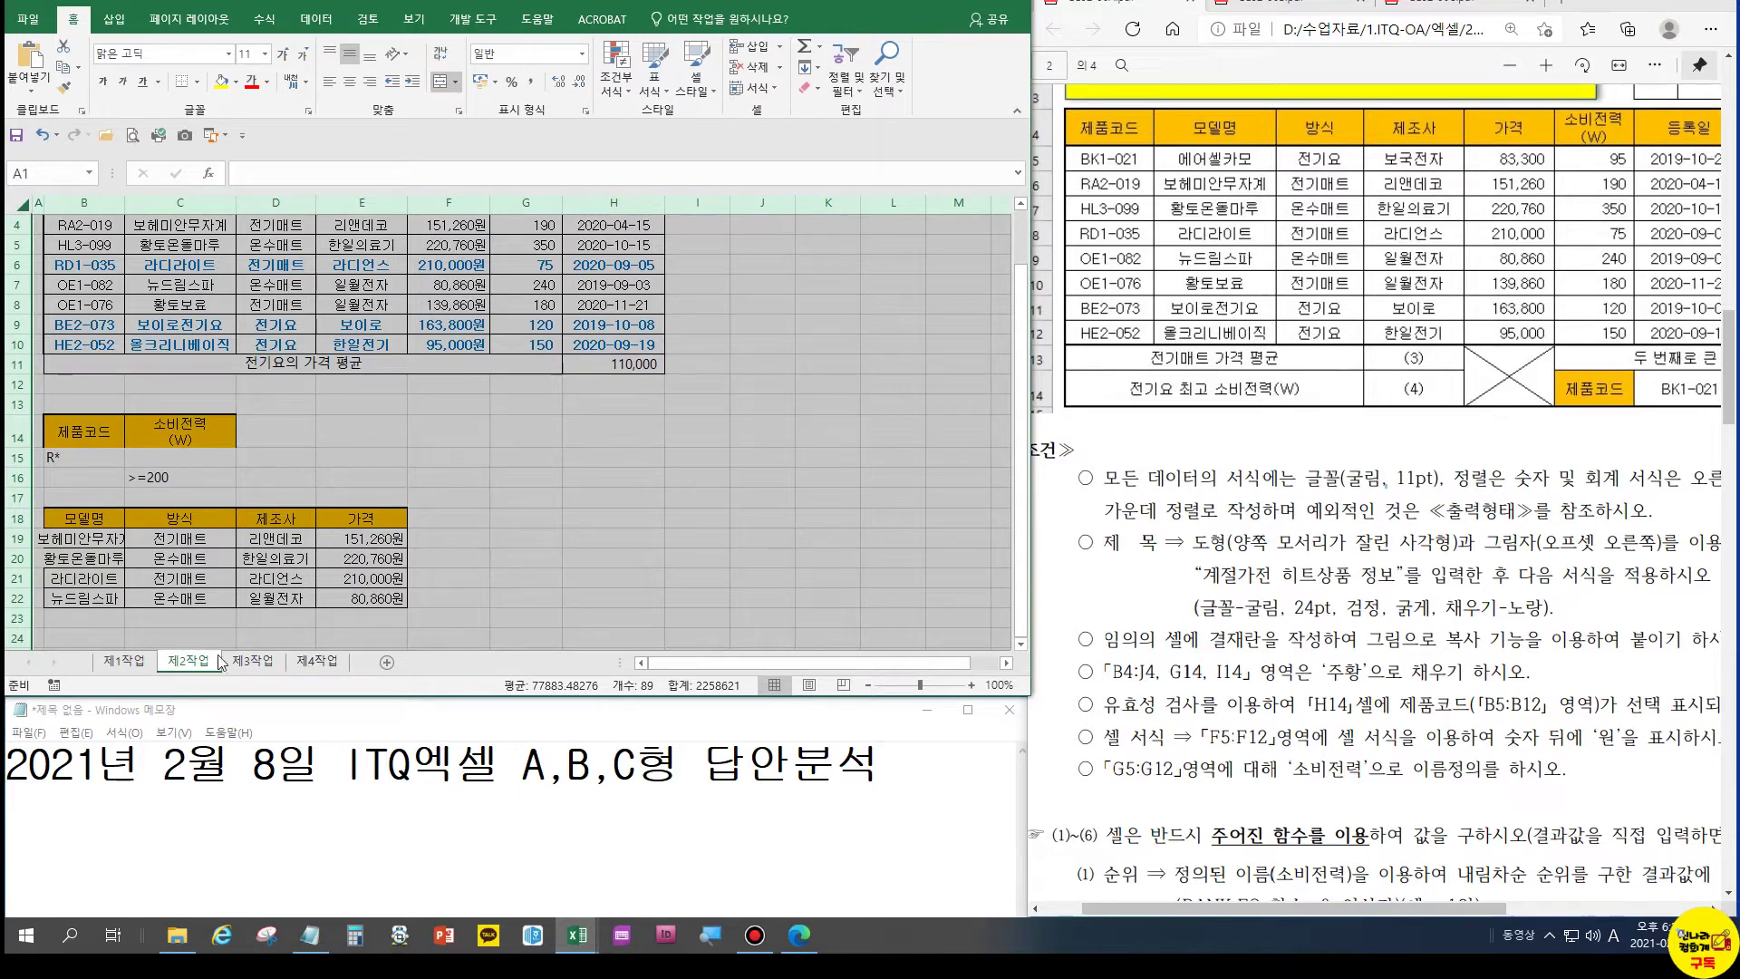
{"action": "left_click", "coordinate": [139, 662]}
{"action": "left_click", "coordinate": [221, 556]}
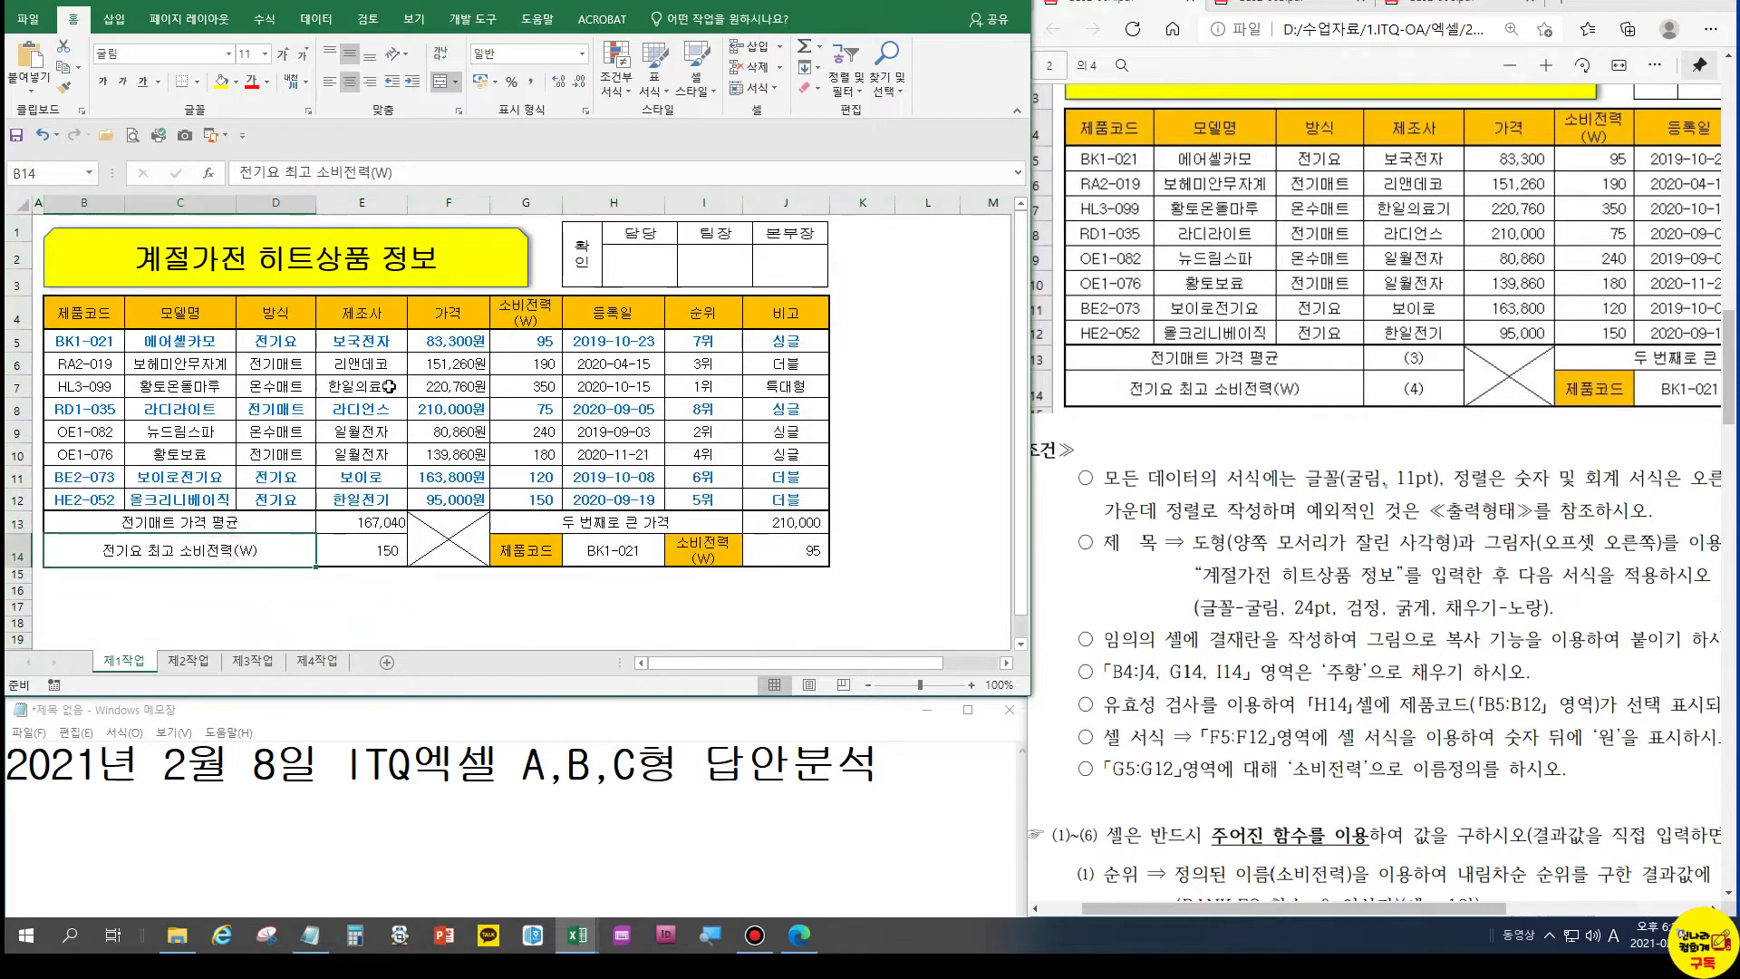
{"action": "left_click", "coordinate": [385, 431]}
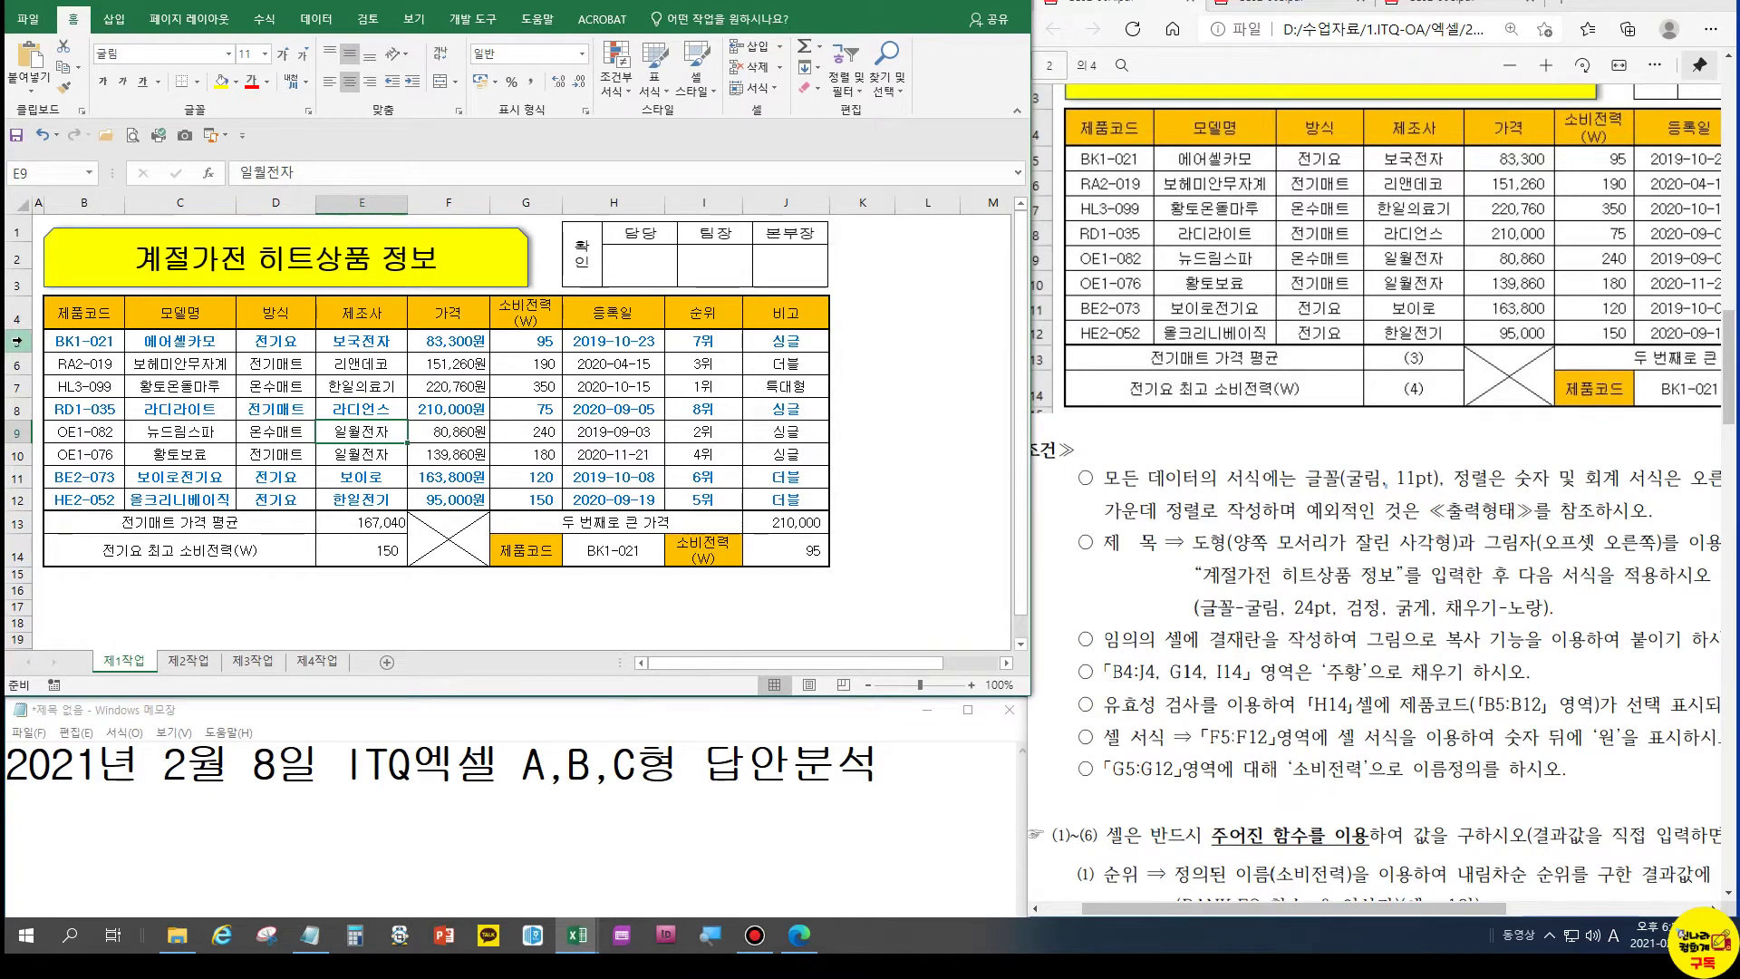
Check the row height setting for rows 5 through 12 on the 제1작업 sheet
{"action": "left_click_drag", "start_coordinate": [14, 341], "coordinate": [16, 498]}
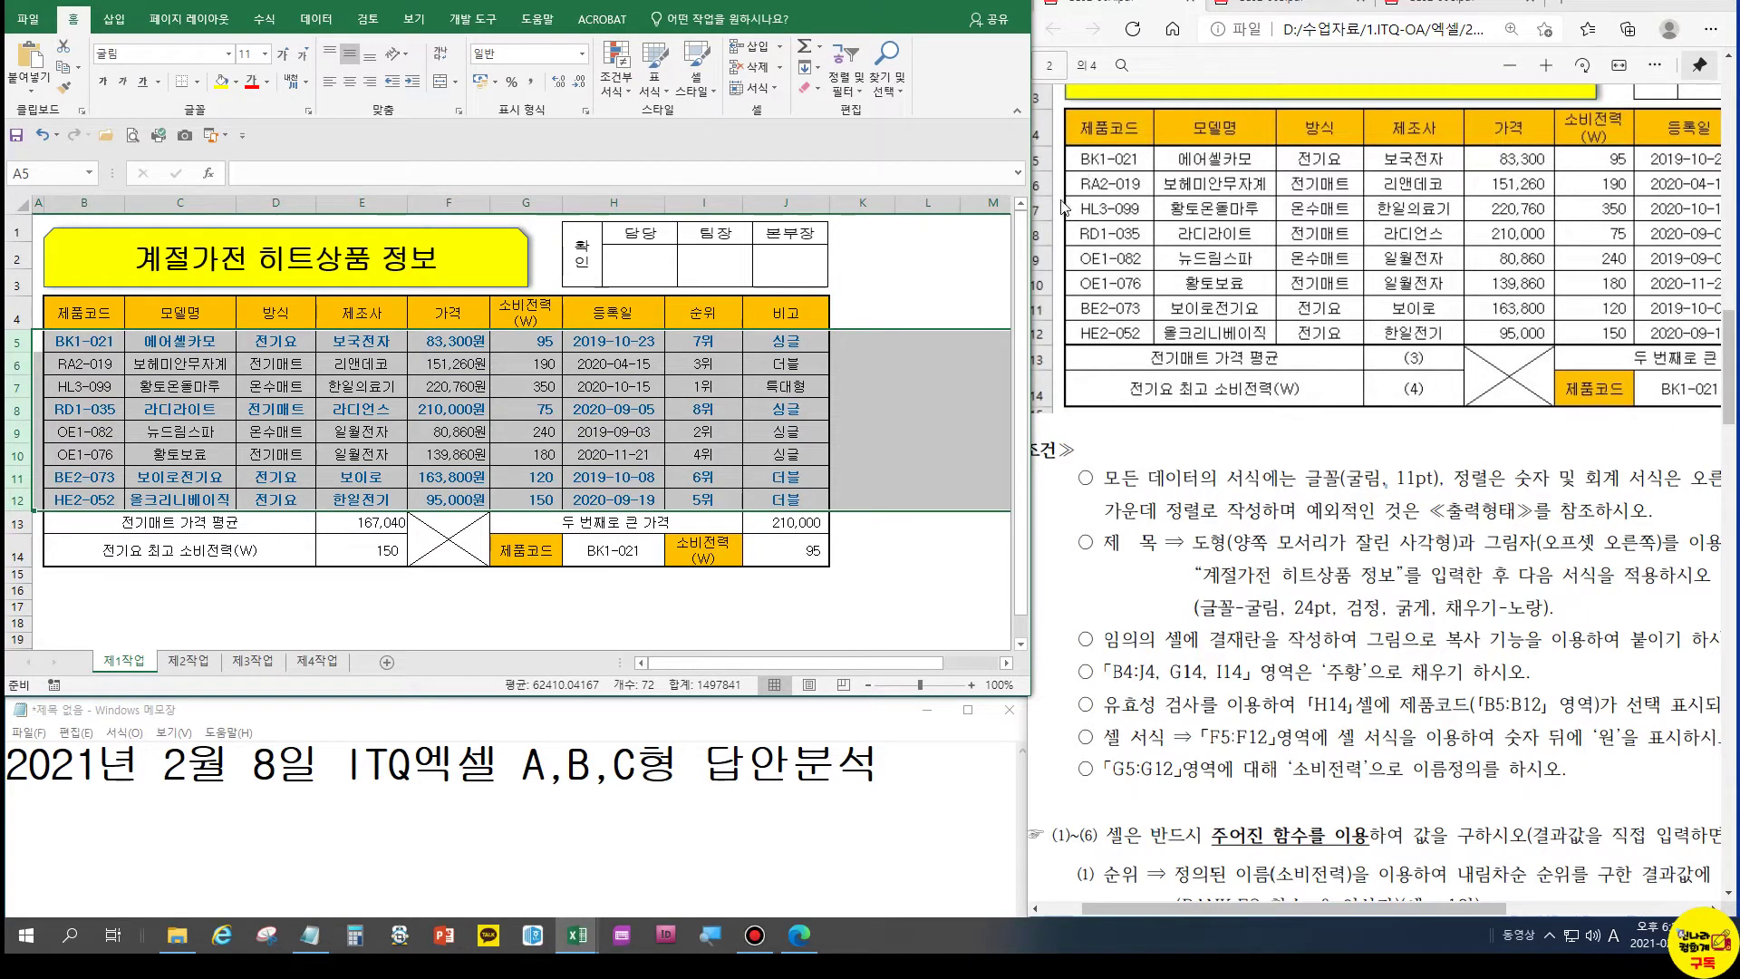
{"action": "left_click_drag", "start_coordinate": [28, 353], "coordinate": [27, 352]}
{"action": "right_click", "coordinate": [18, 350]}
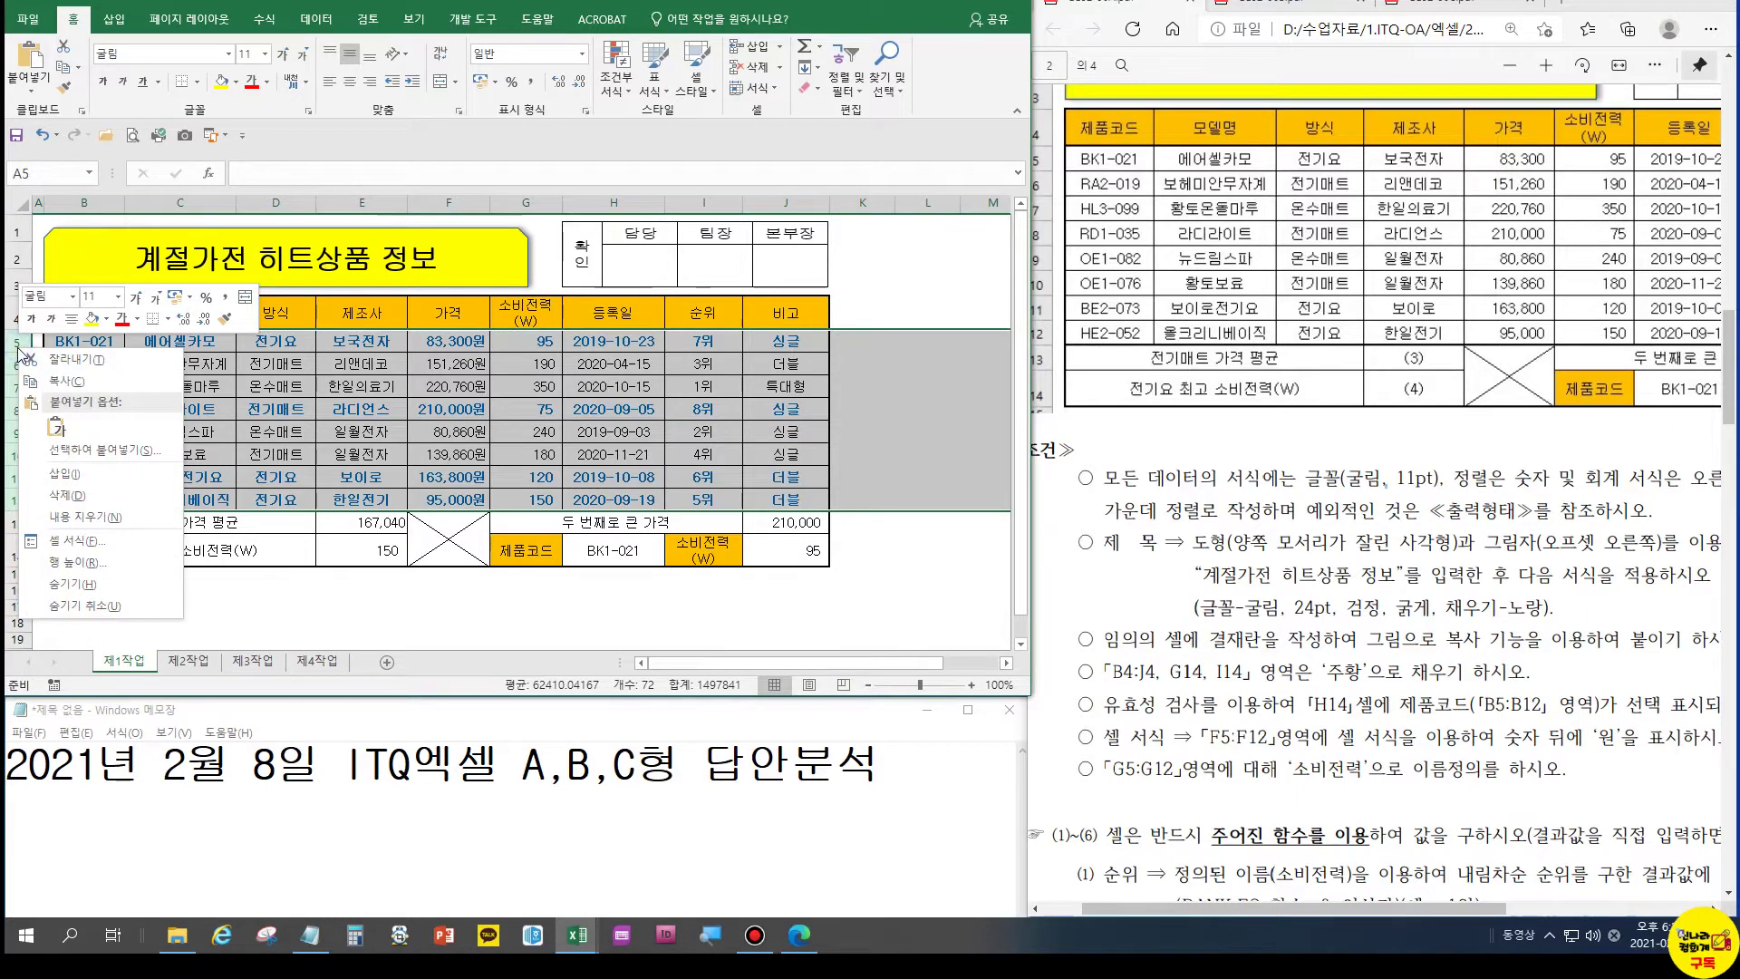
{"action": "left_click", "coordinate": [91, 561]}
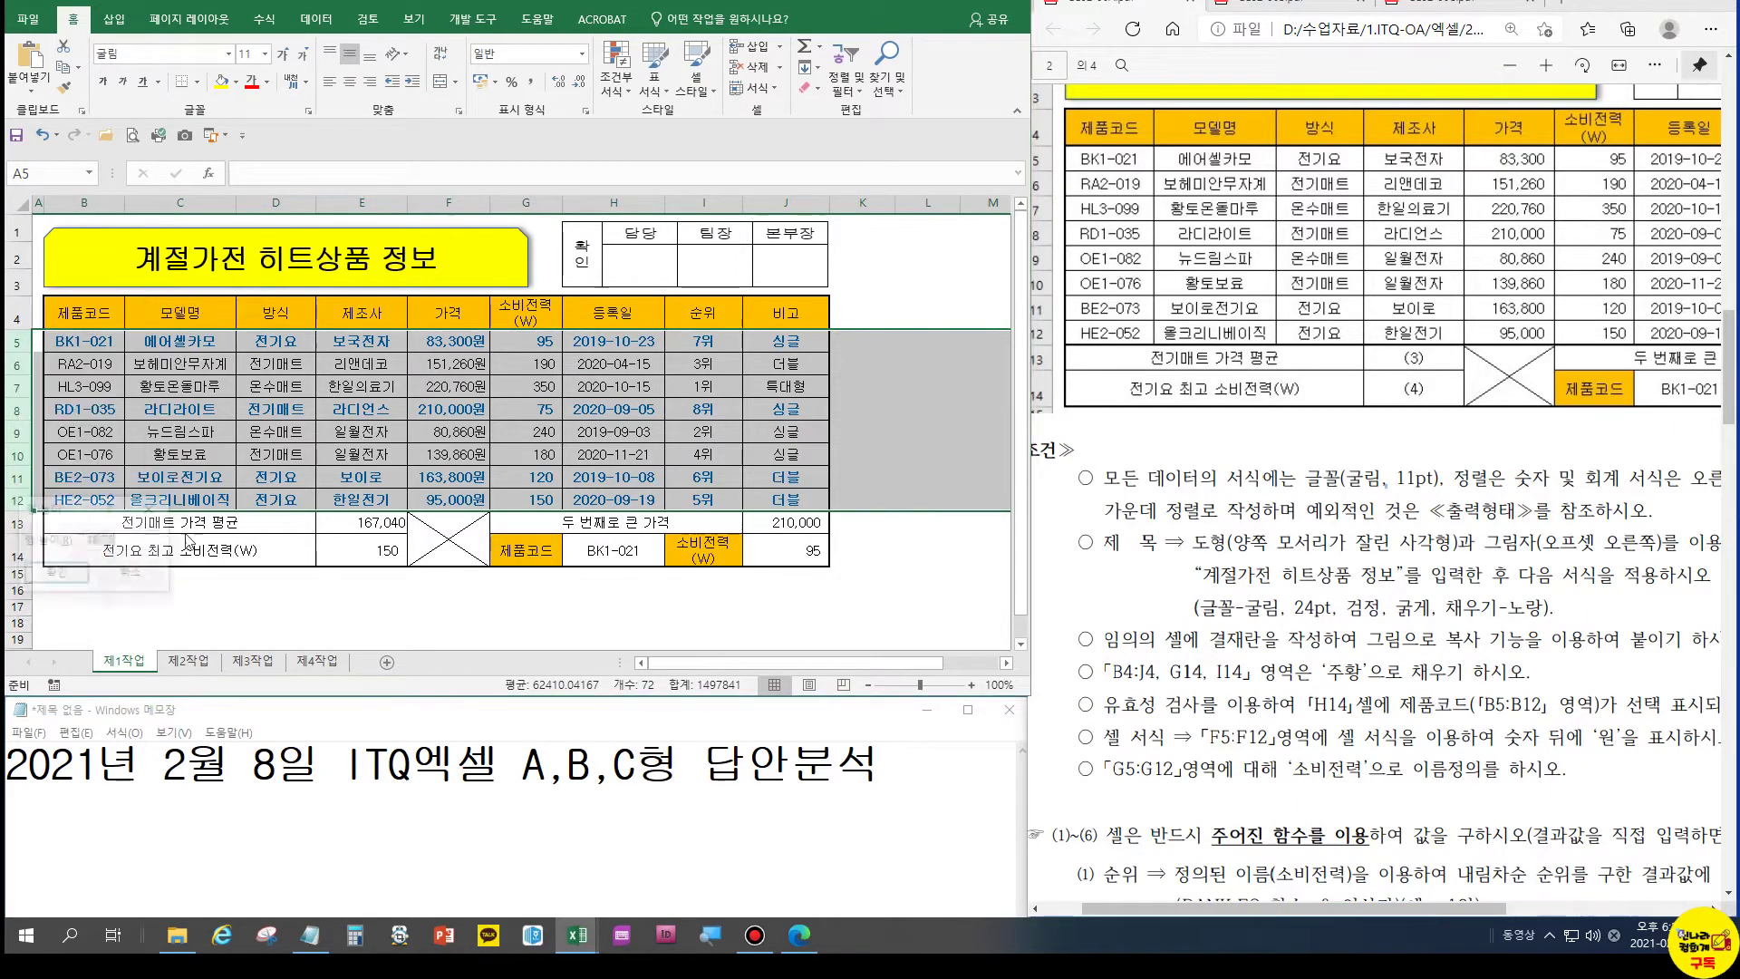
{"action": "left_click_drag", "start_coordinate": [64, 507], "coordinate": [657, 345]}
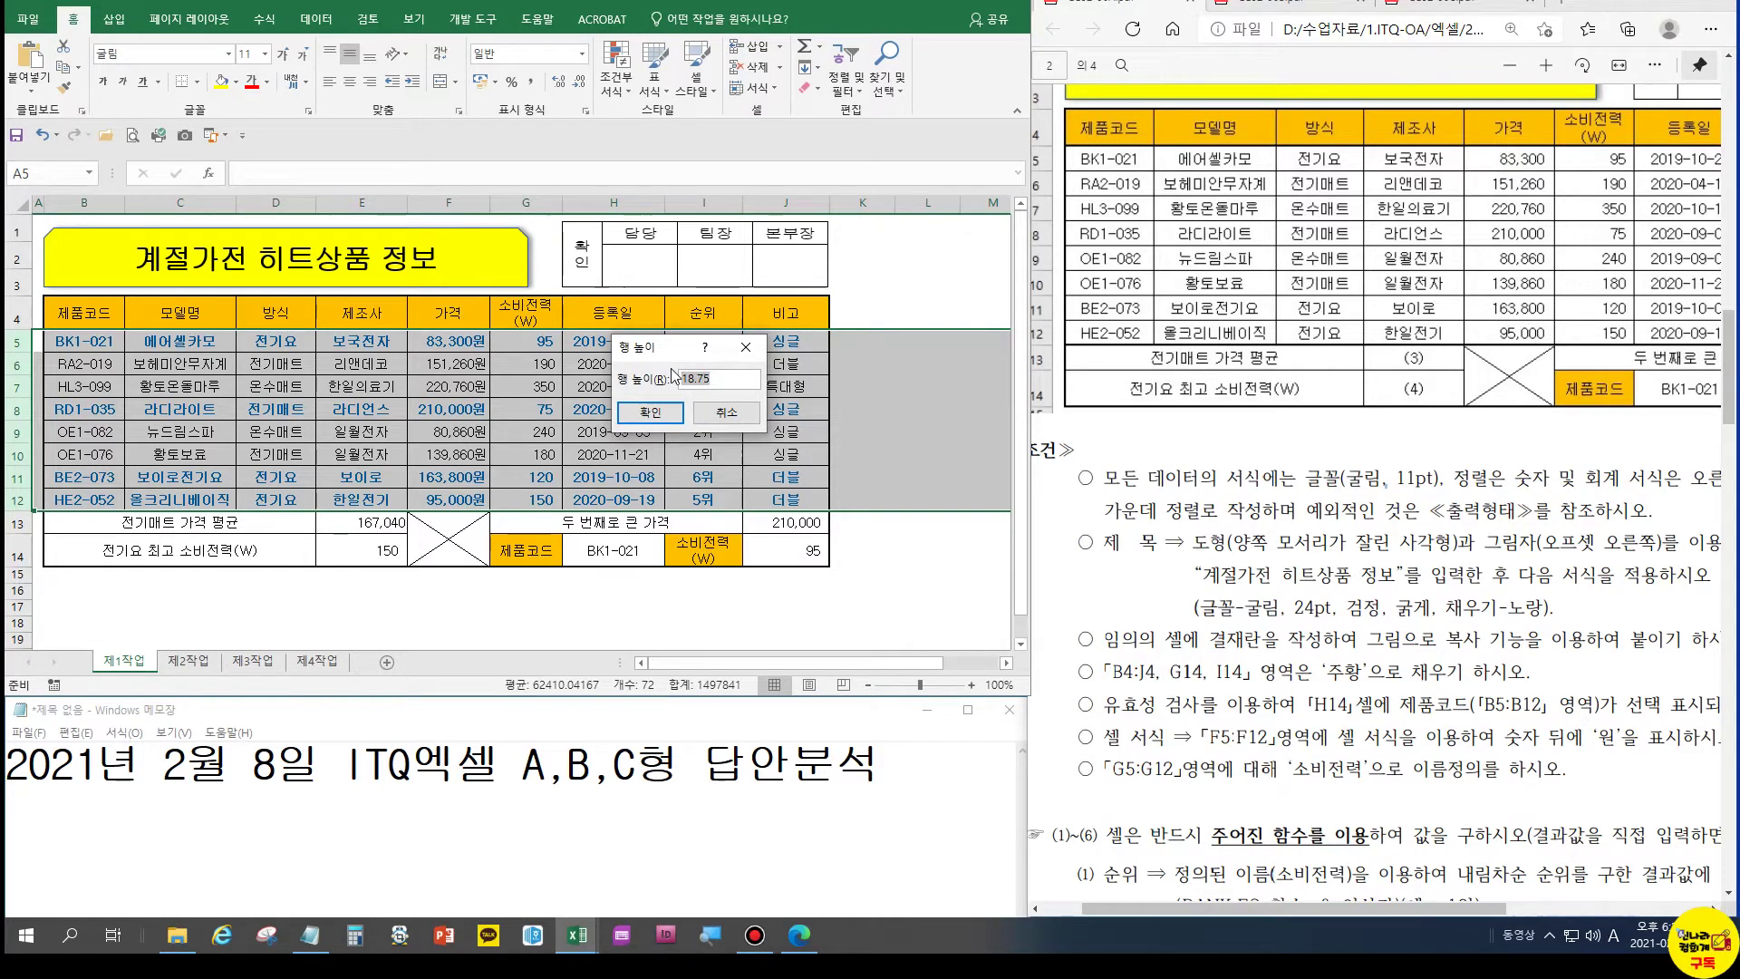
{"action": "left_click", "coordinate": [715, 416]}
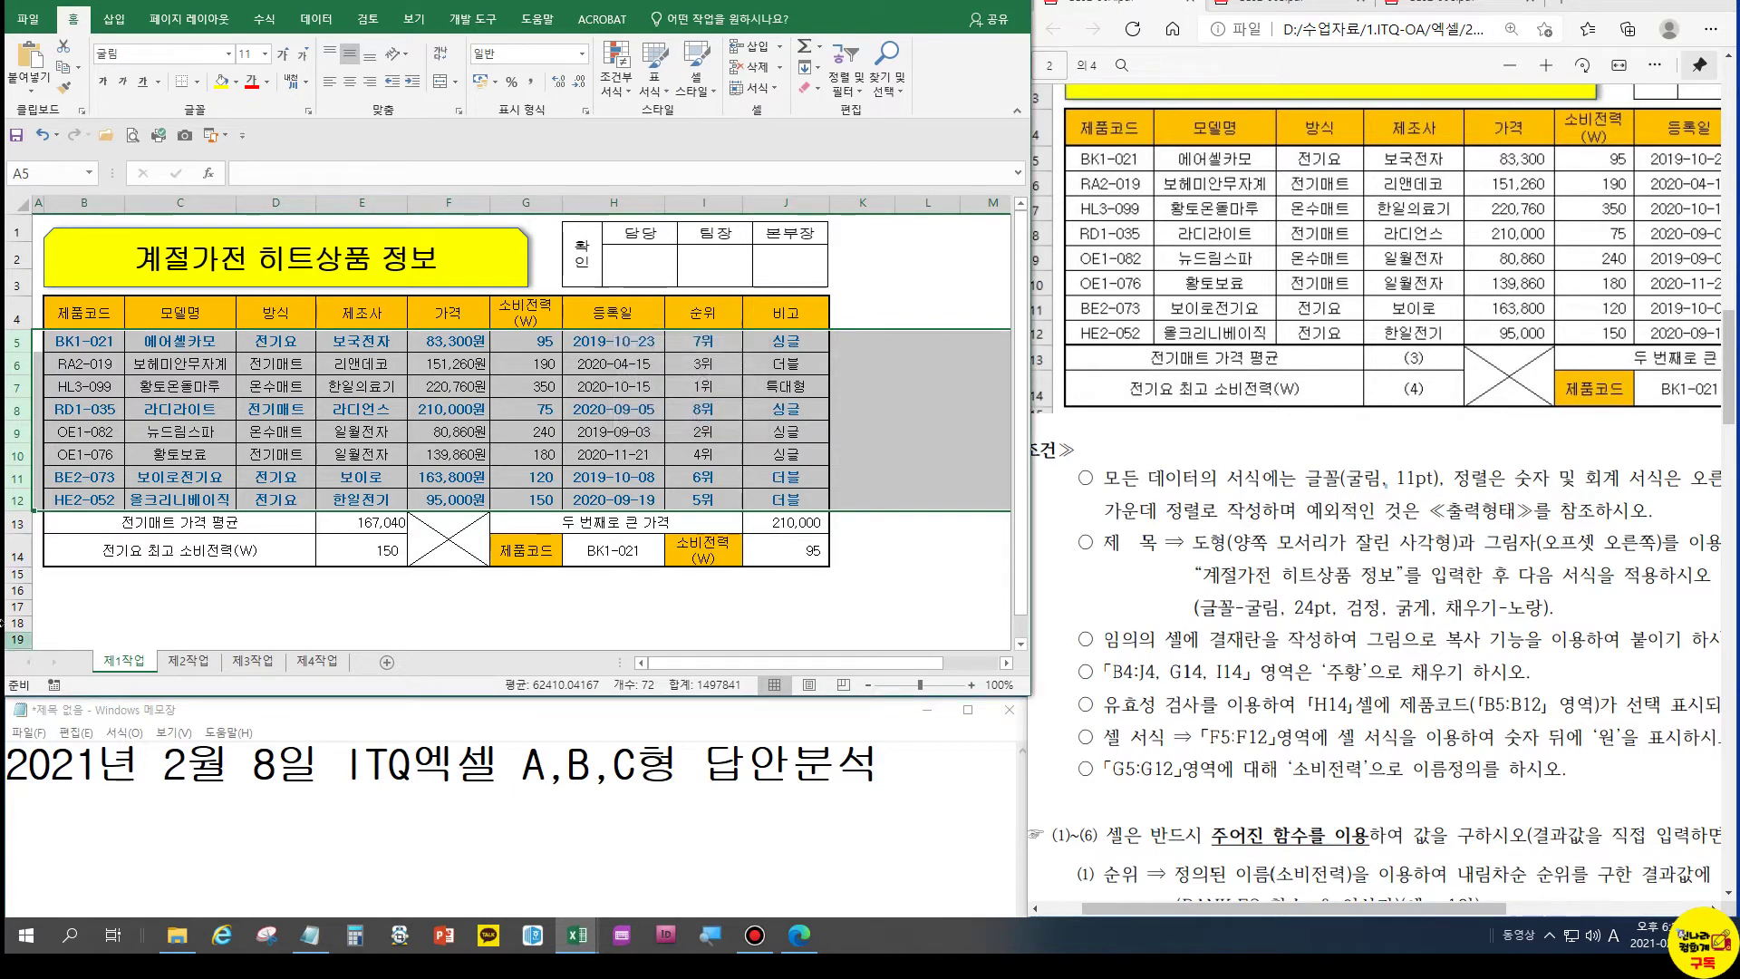
Check the heights of rows 13 and 14 and of rows 1 through 3 on the 제1작업 sheet
{"action": "left_click", "coordinate": [20, 523]}
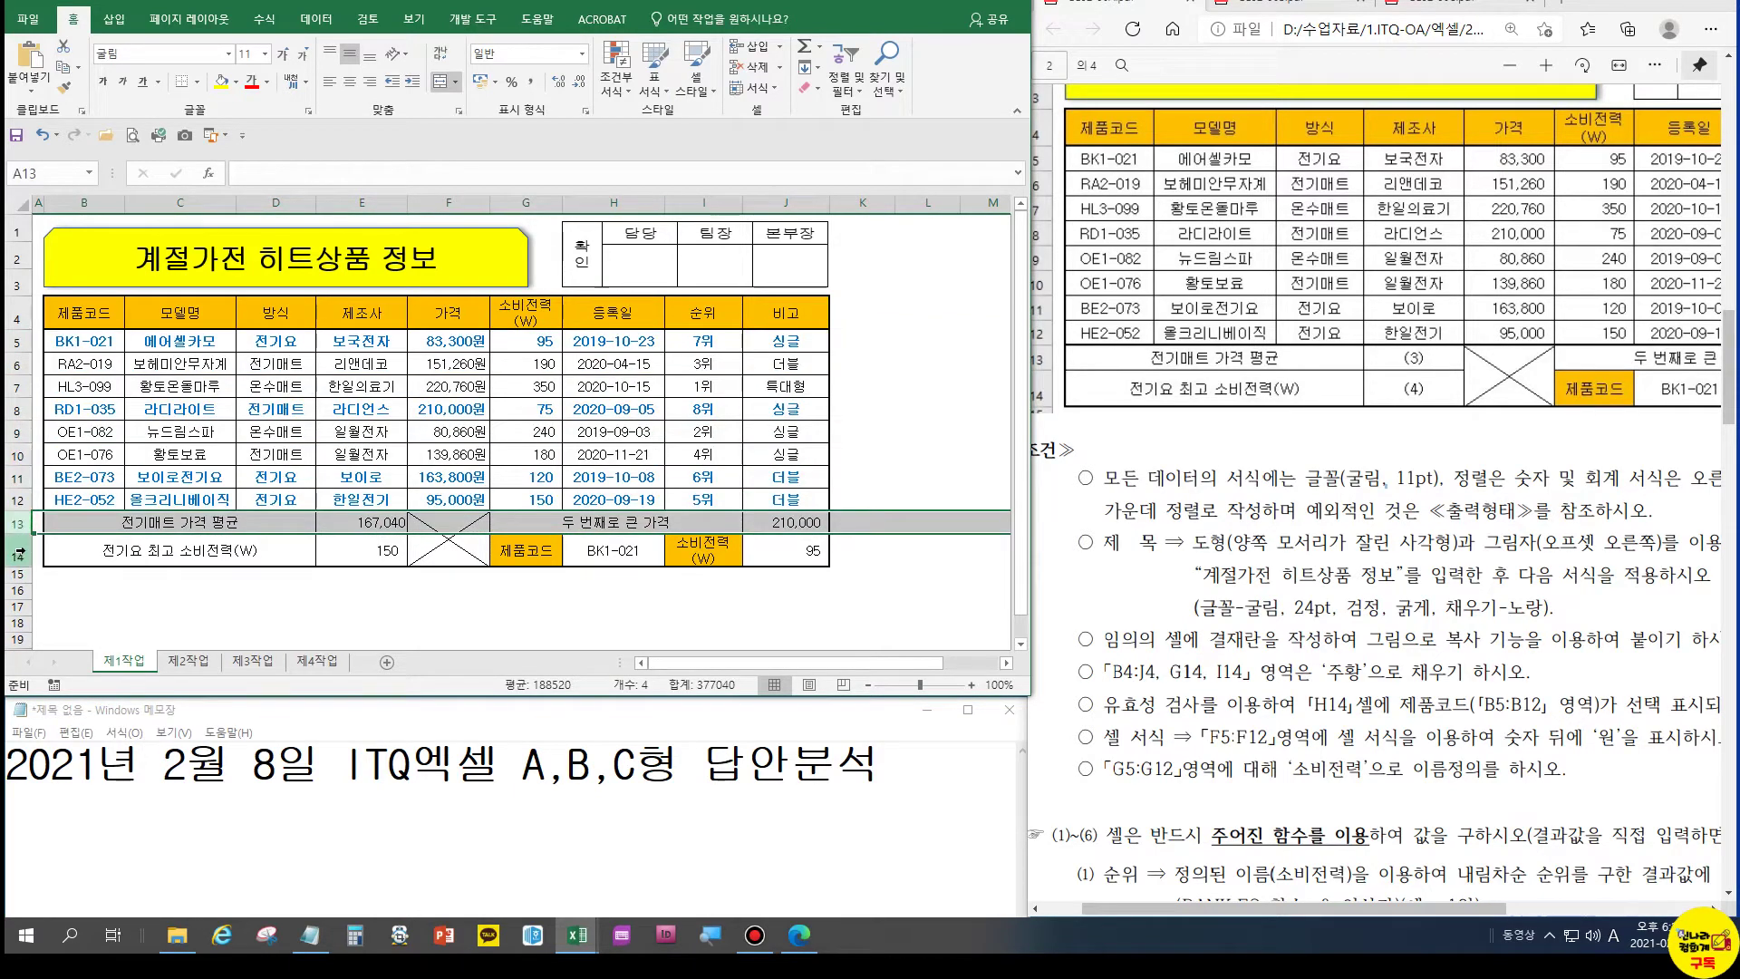
{"action": "left_click", "coordinate": [20, 550]}
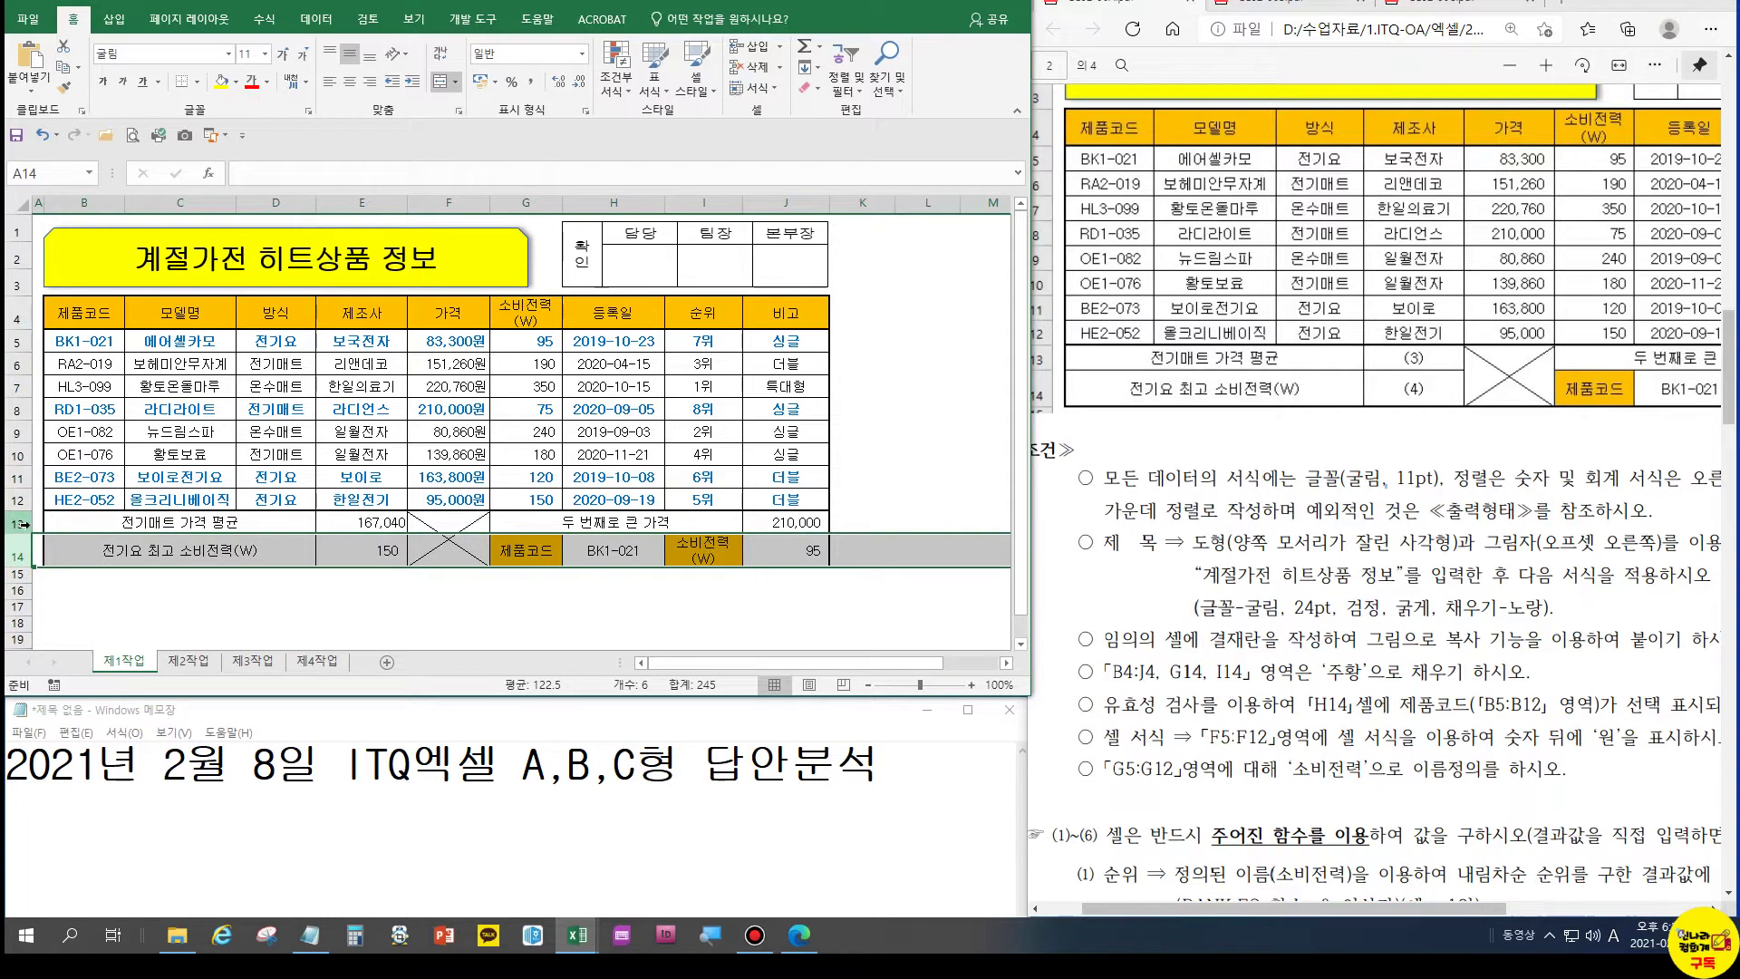
{"action": "left_click_drag", "start_coordinate": [18, 232], "coordinate": [23, 270]}
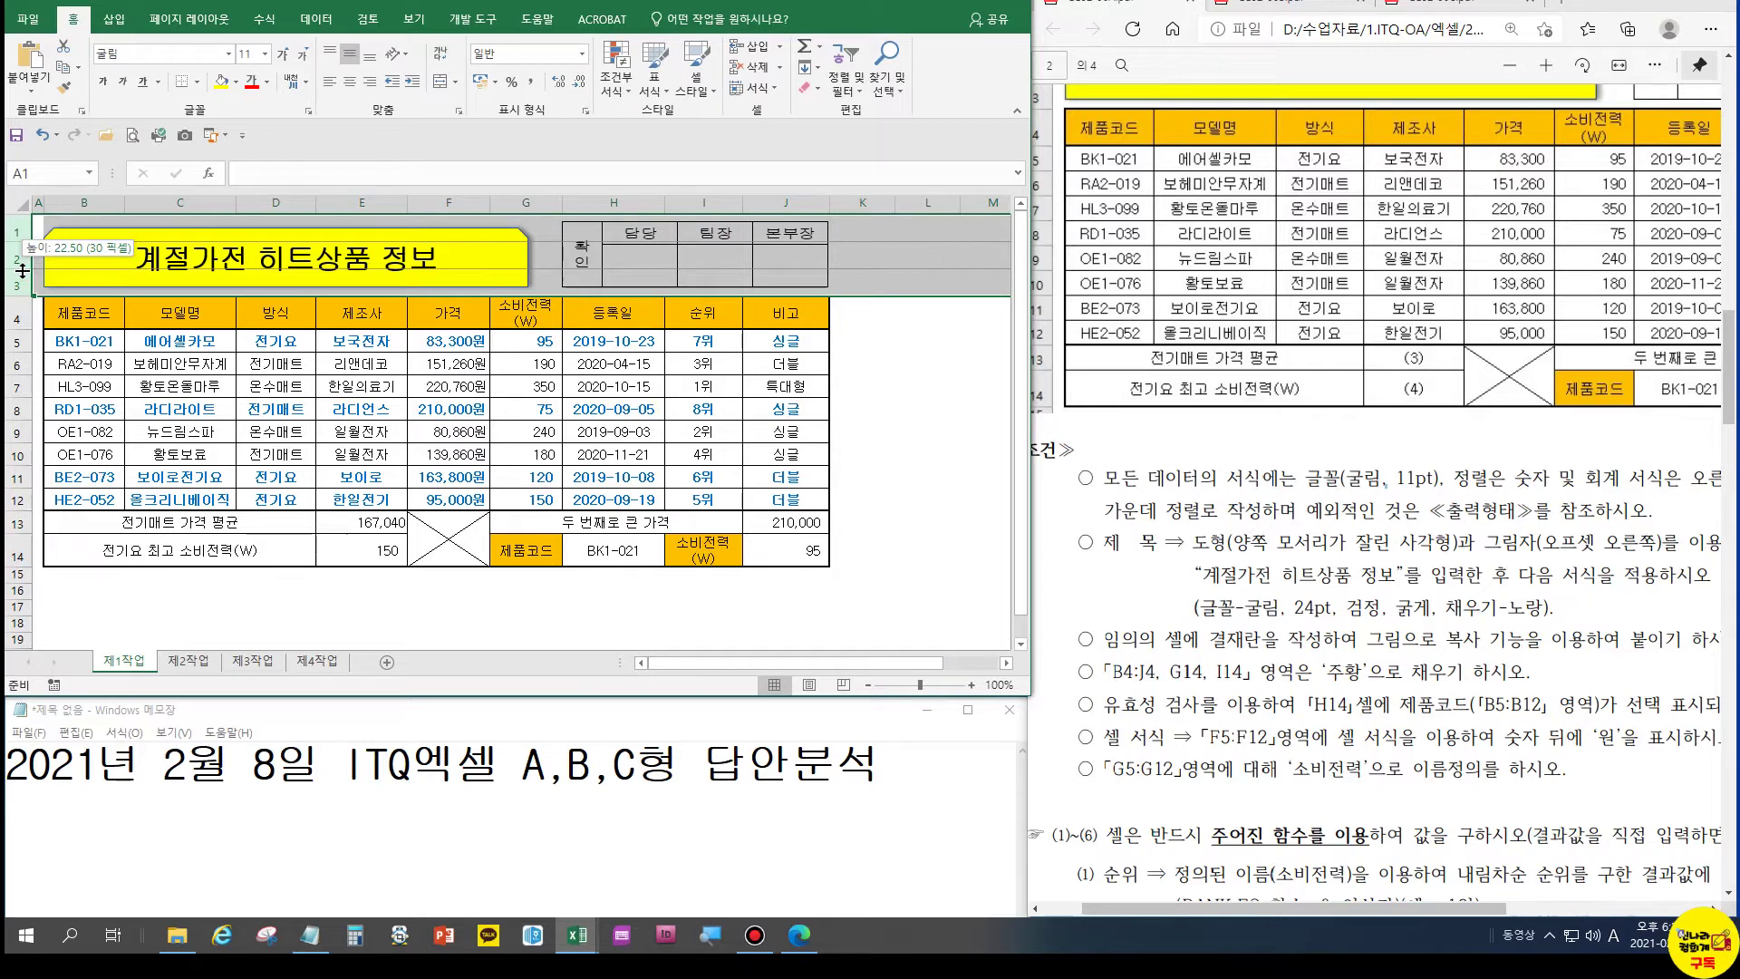
{"action": "left_click_drag", "start_coordinate": [23, 270], "coordinate": [23, 270]}
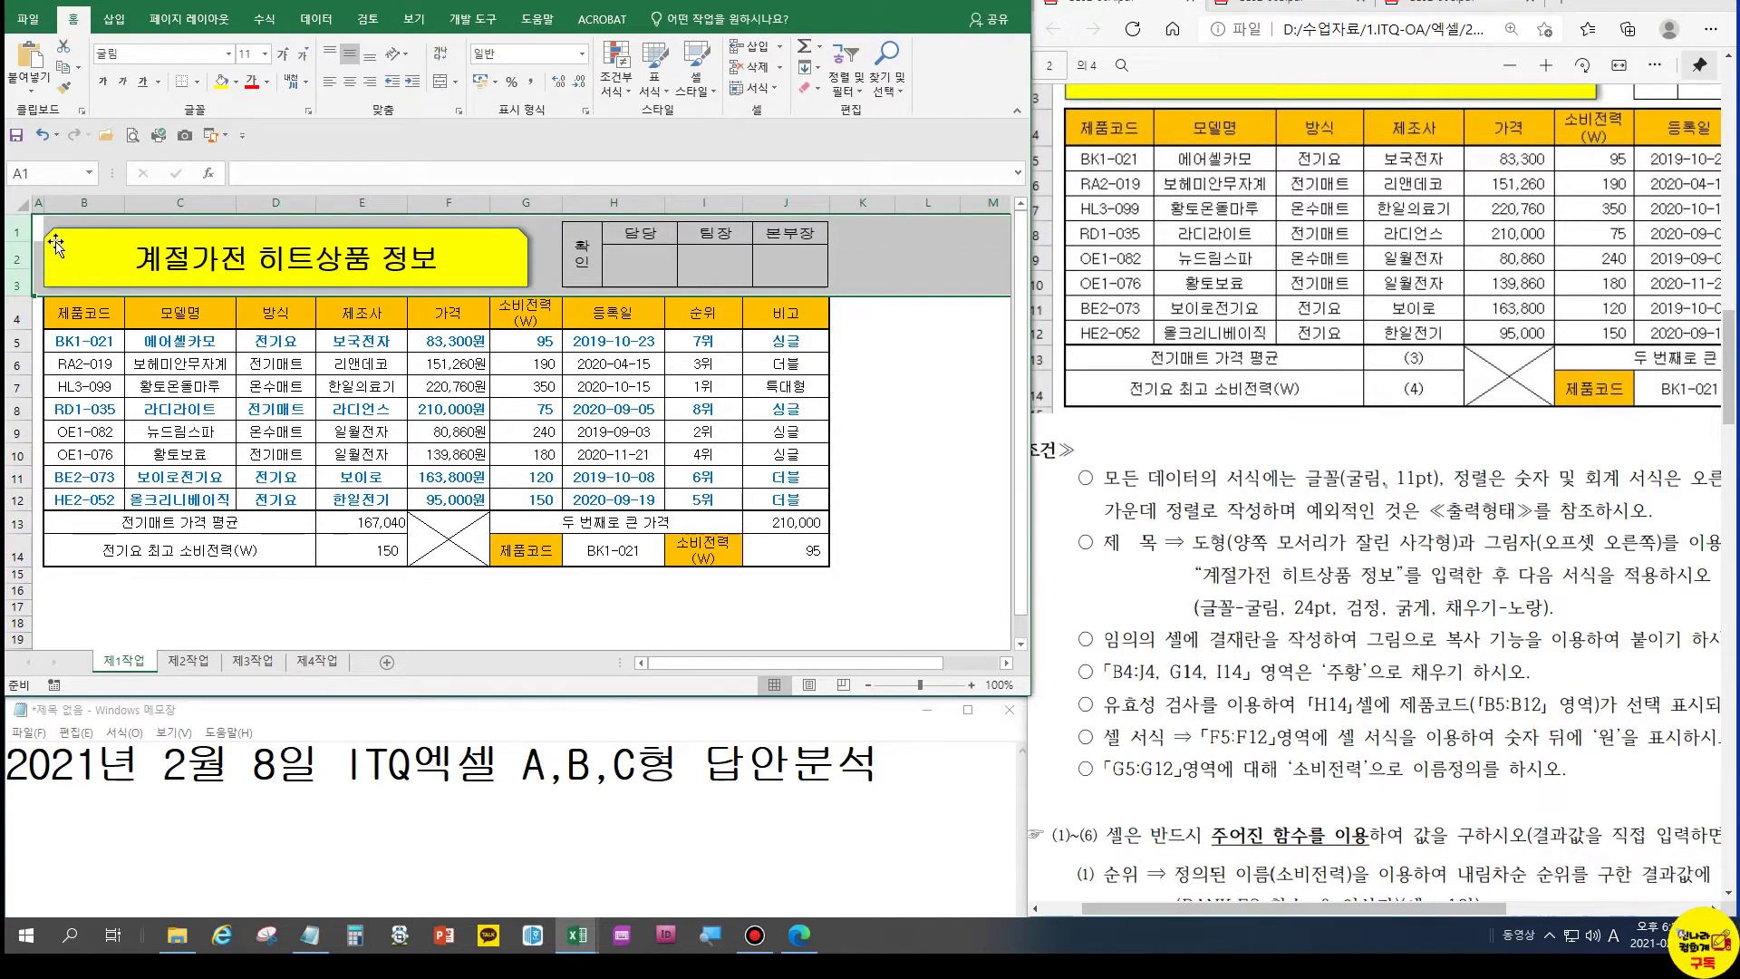
Set the height of rows 1 through 14 on the 제1작업 sheet to 22
{"action": "left_click_drag", "start_coordinate": [18, 231], "coordinate": [5, 558]}
{"action": "right_click", "coordinate": [16, 437]}
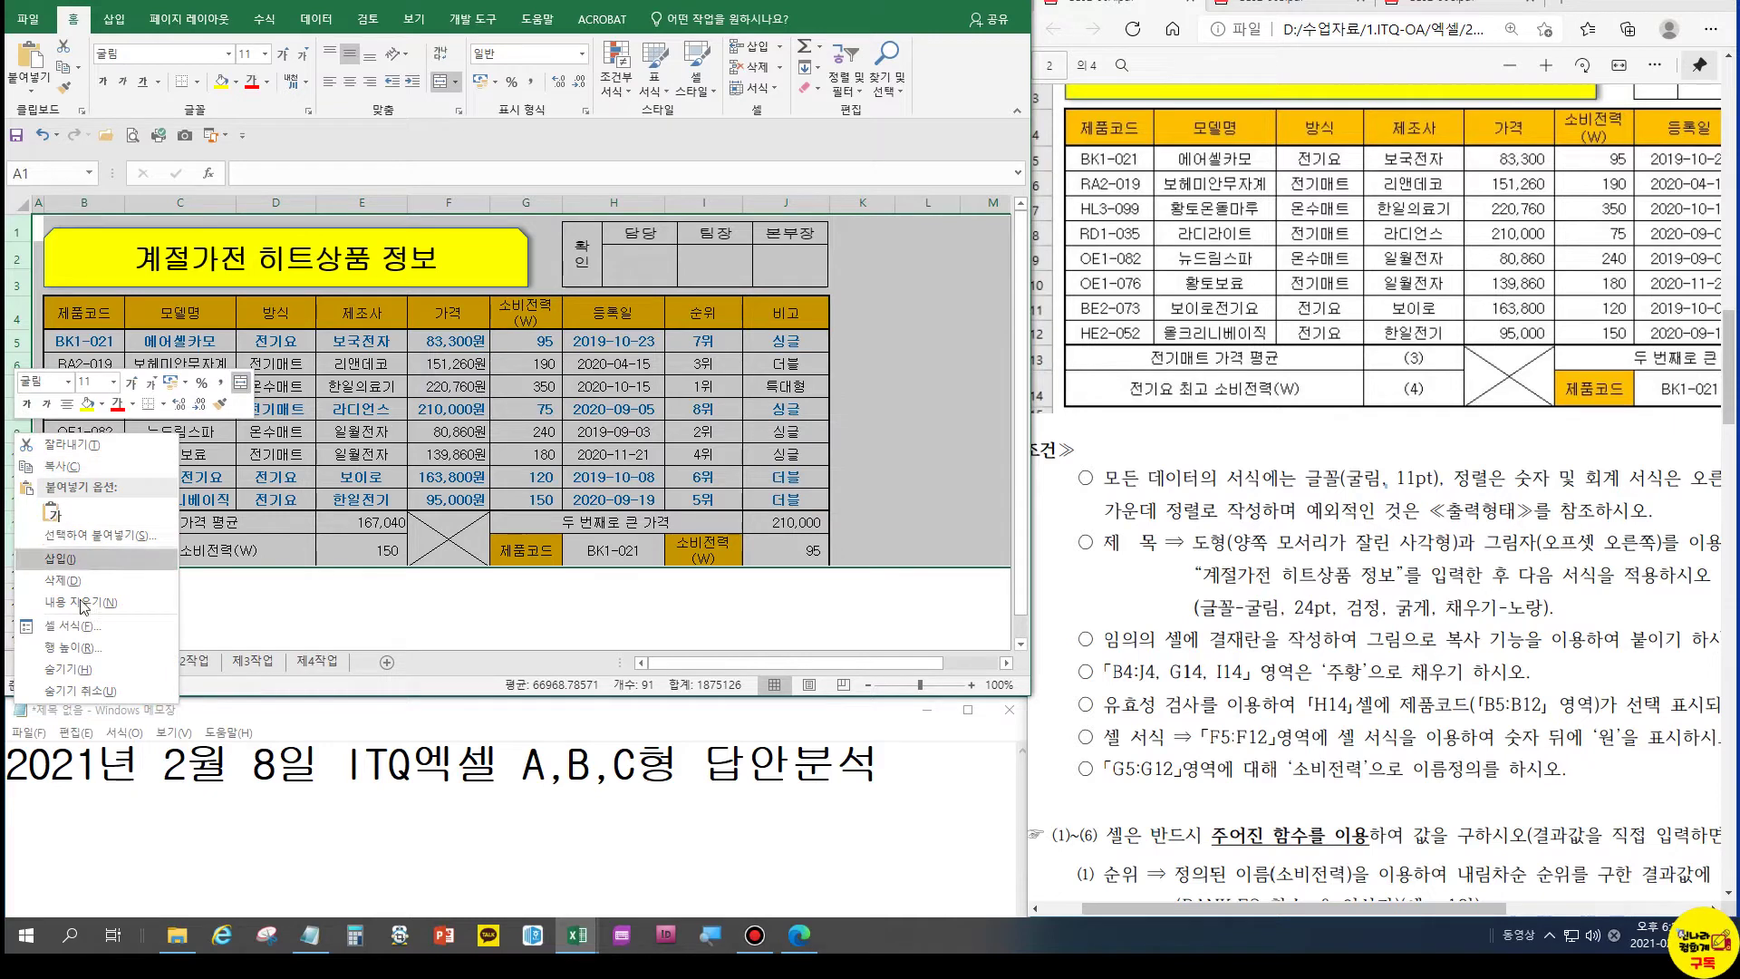
{"action": "left_click", "coordinate": [89, 648]}
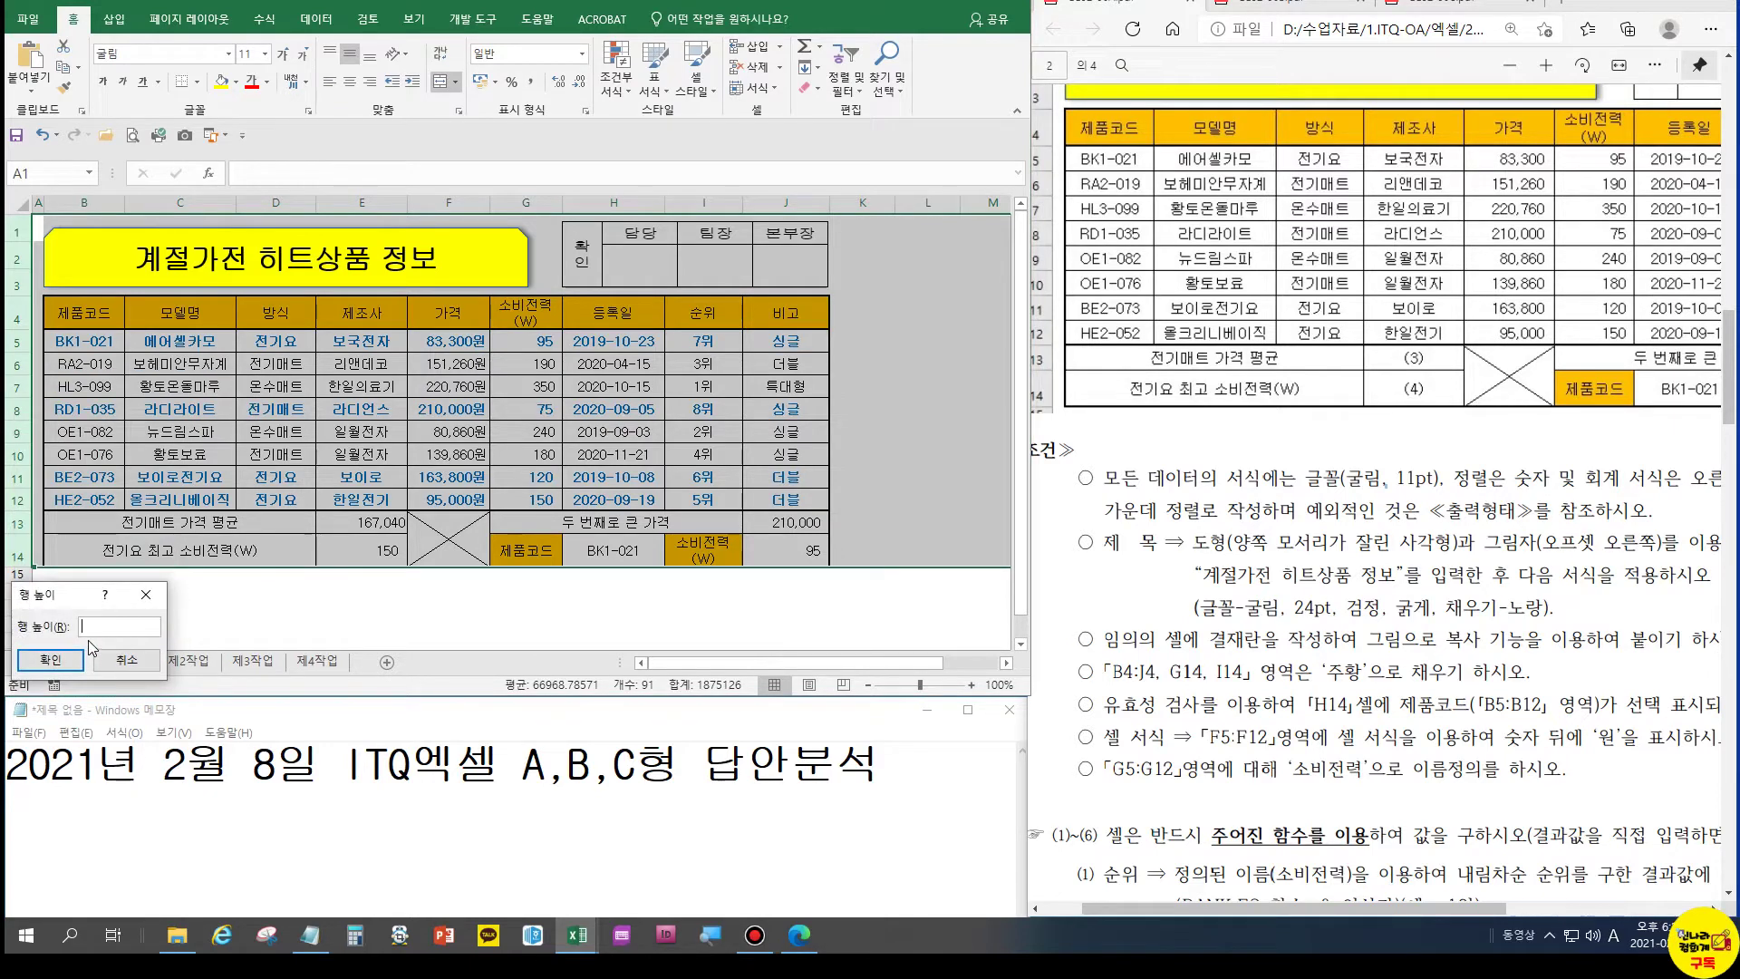
{"action": "type", "text": "22"}
{"action": "key", "text": "Return"}
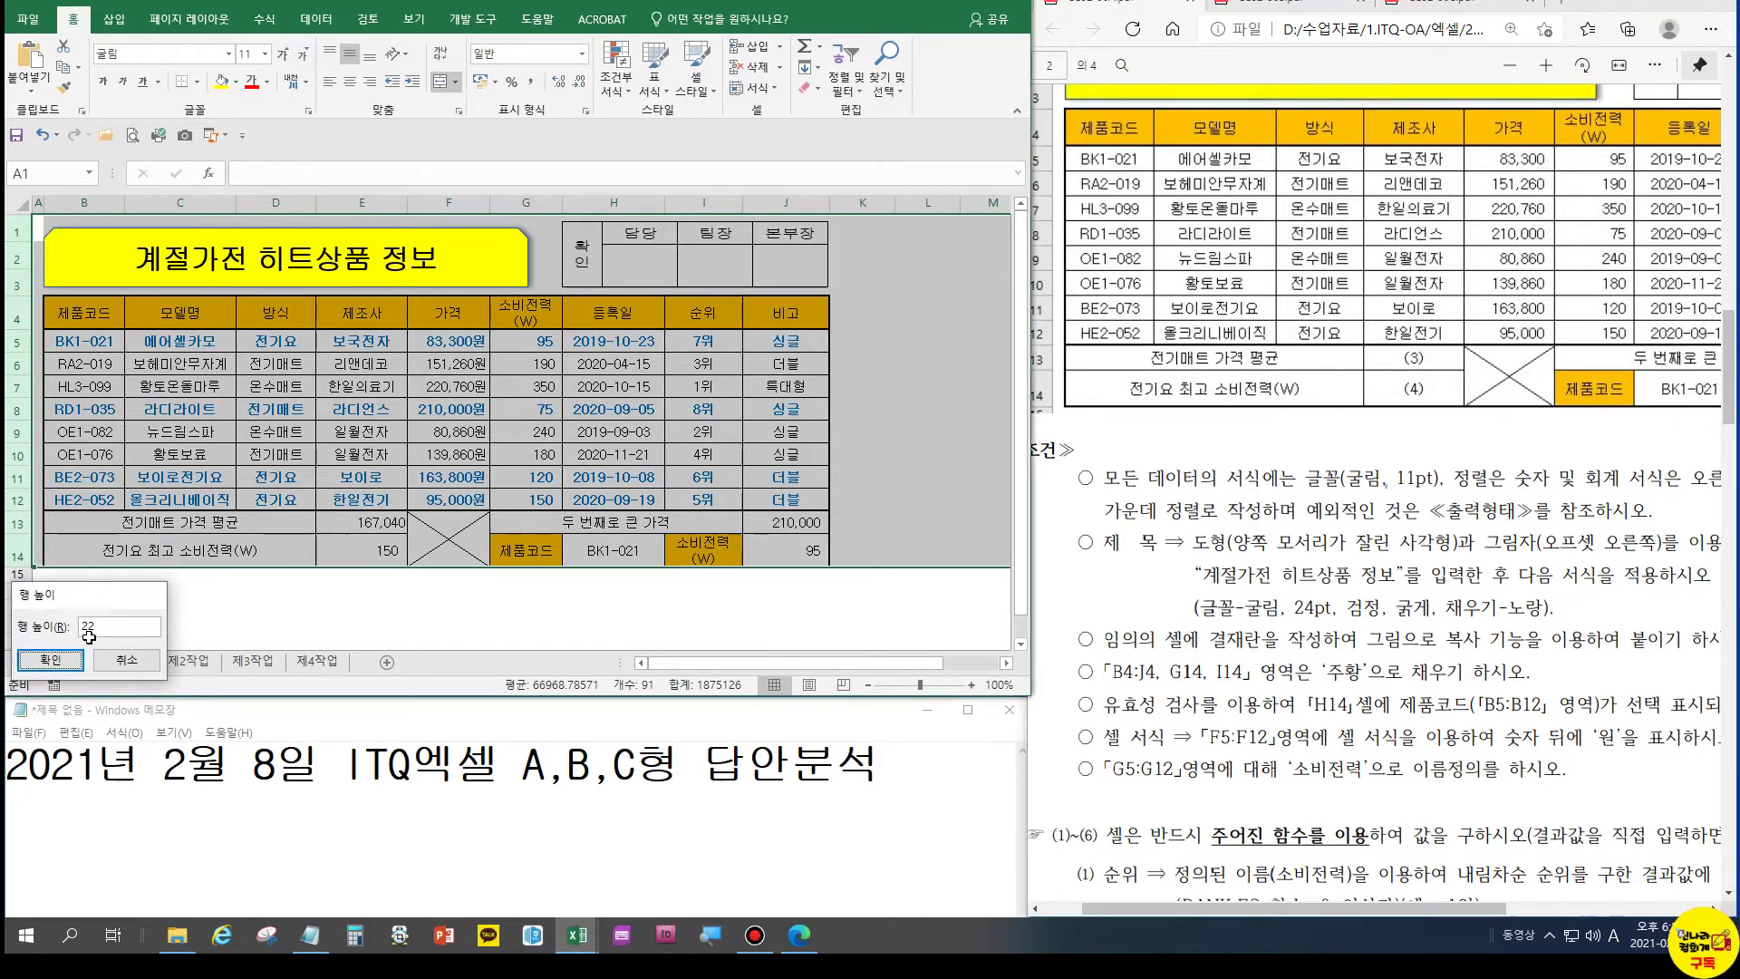
{"action": "left_click", "coordinate": [140, 484]}
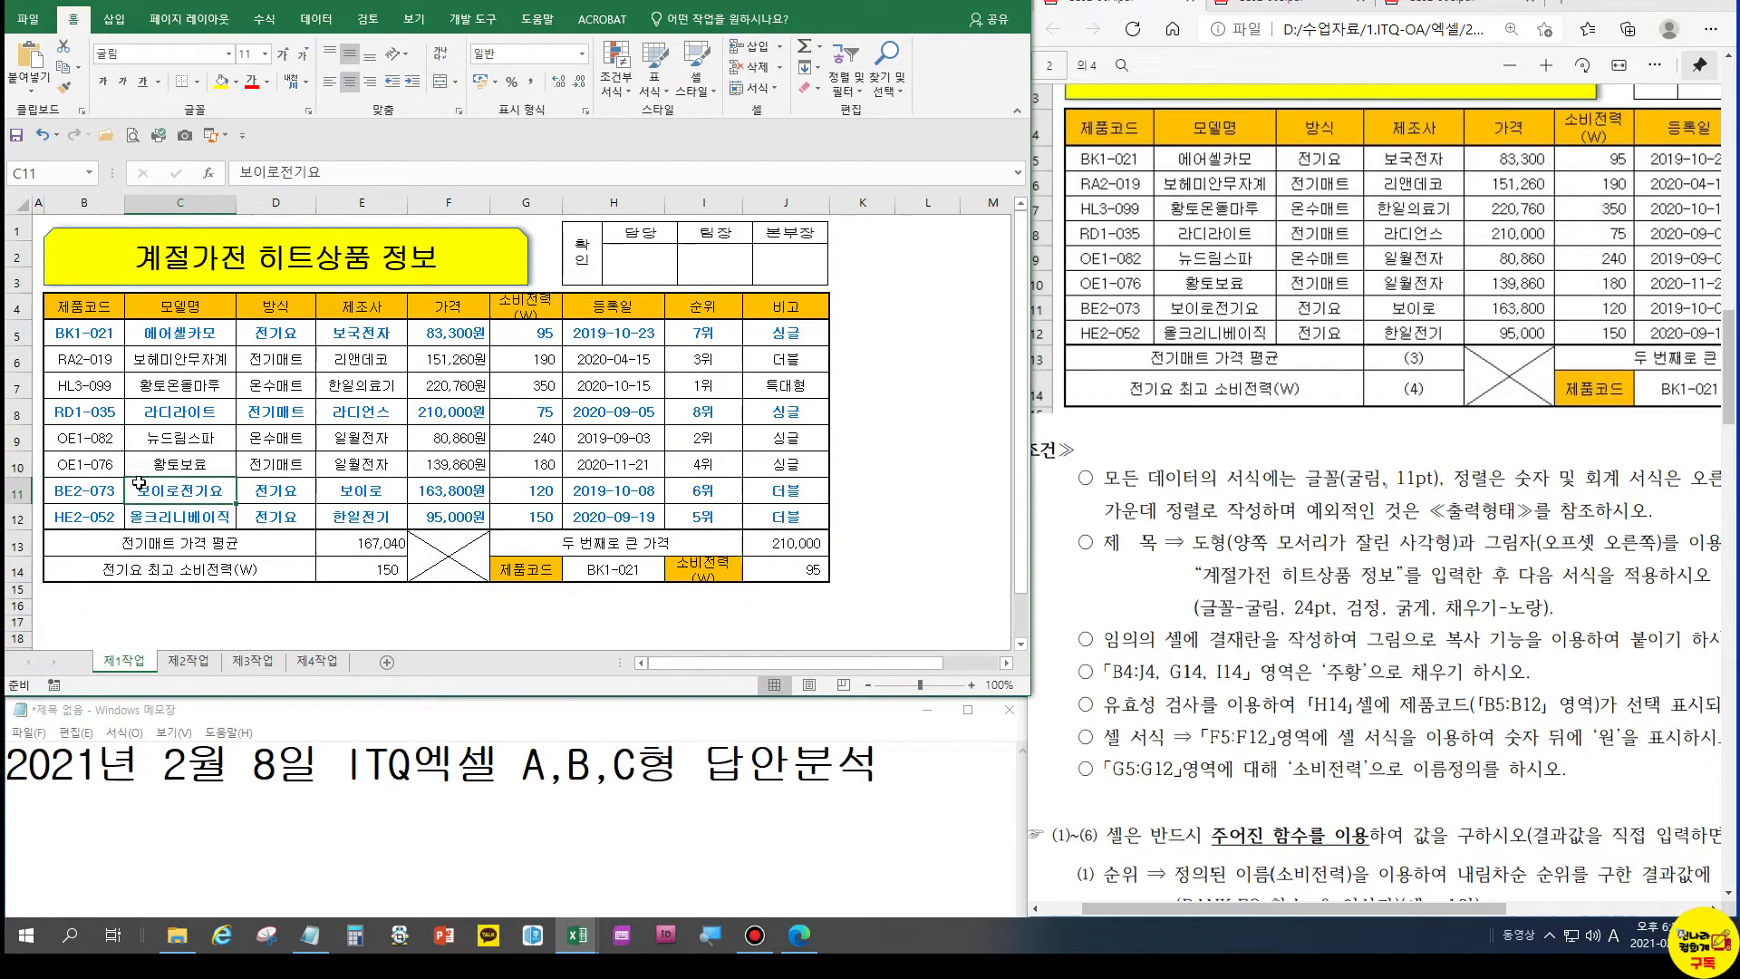
{"action": "left_click", "coordinate": [201, 462]}
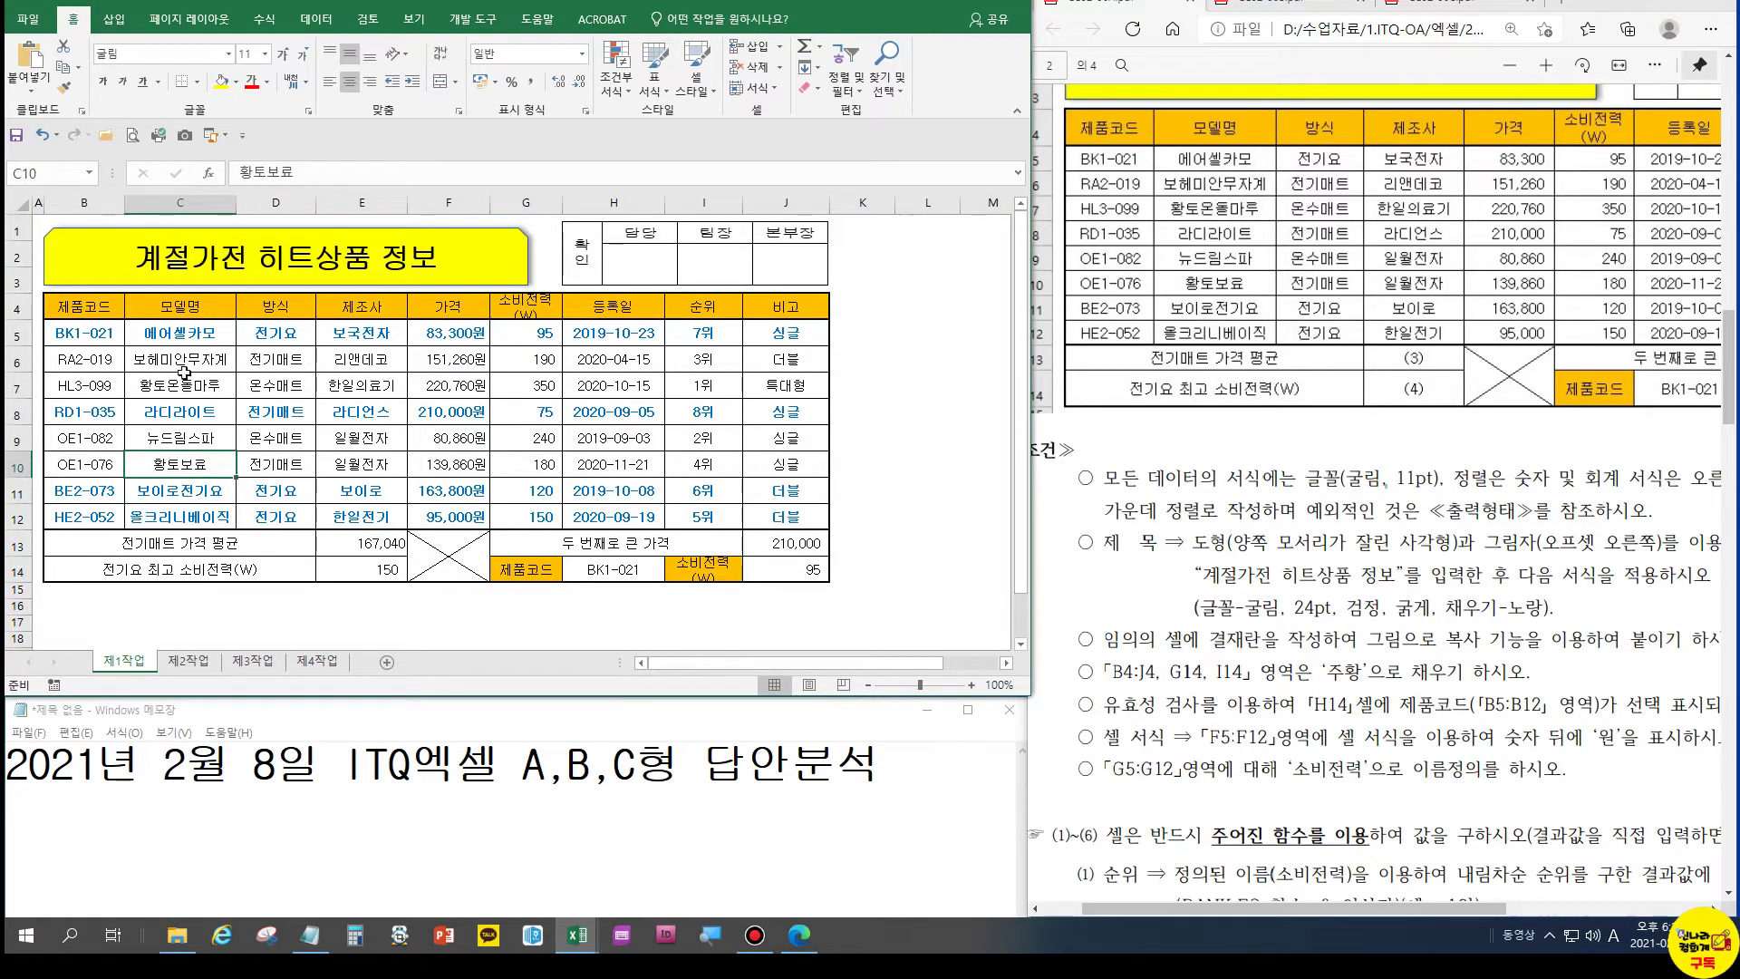
Try to center-align all cells of the 제1작업 sheet horizontally
{"action": "left_click_drag", "start_coordinate": [91, 308], "coordinate": [770, 308]}
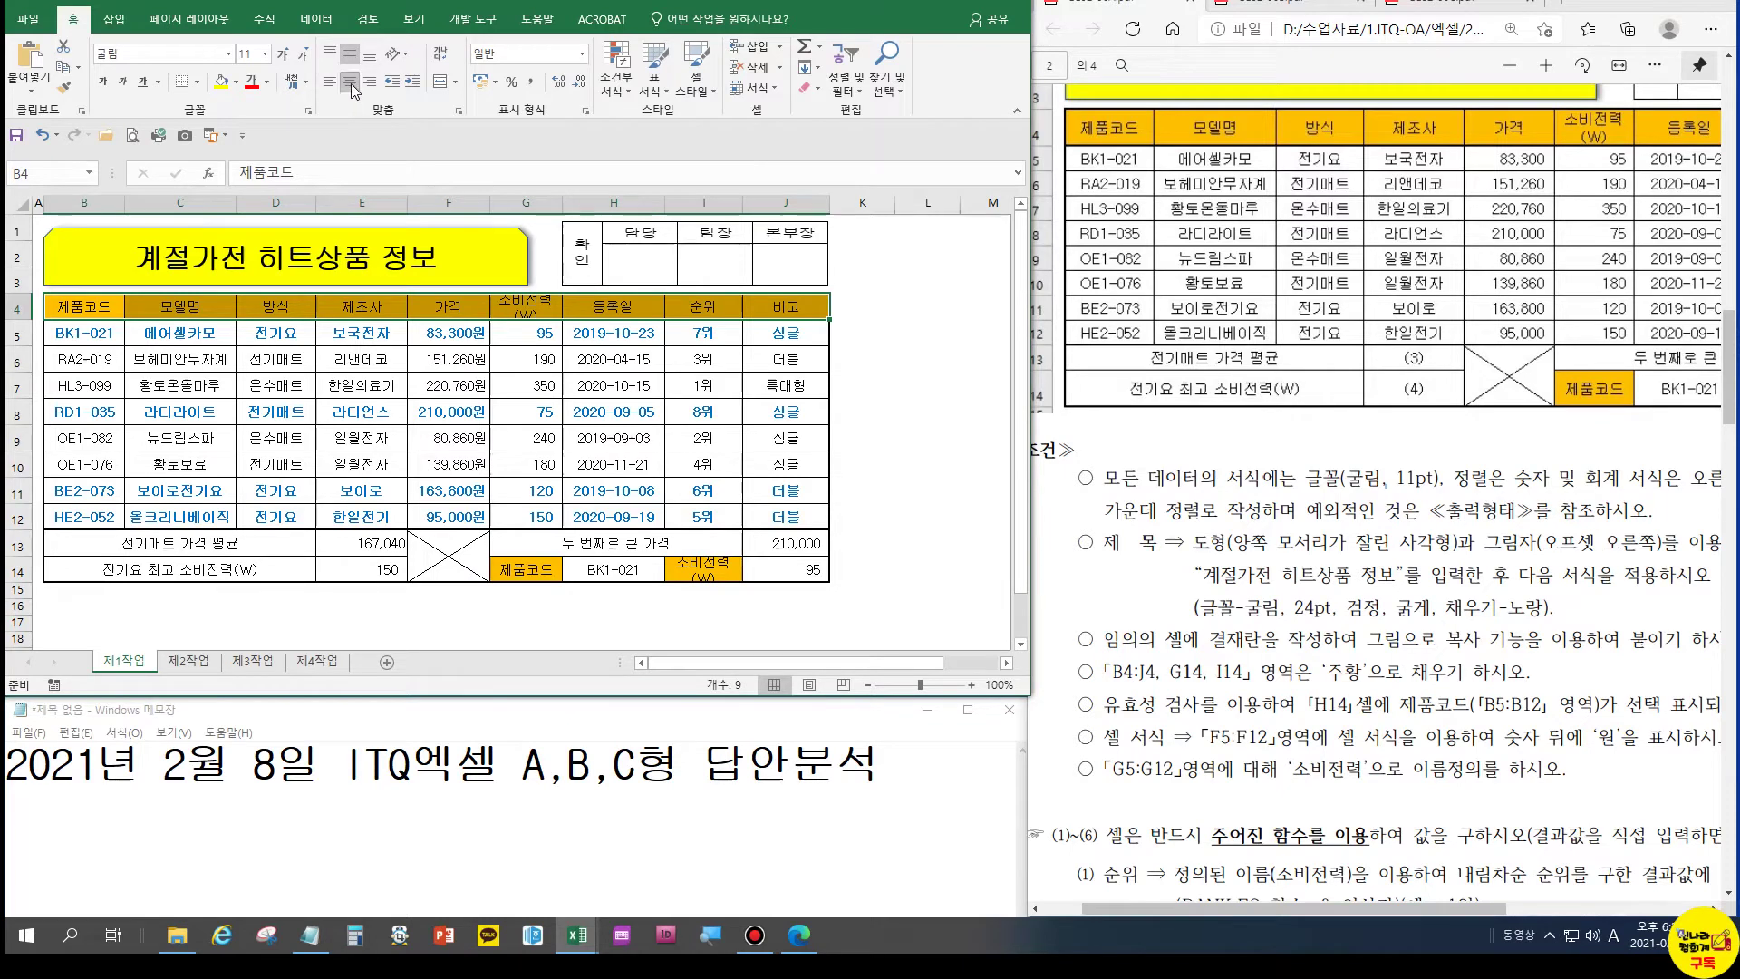
{"action": "left_click", "coordinate": [22, 207]}
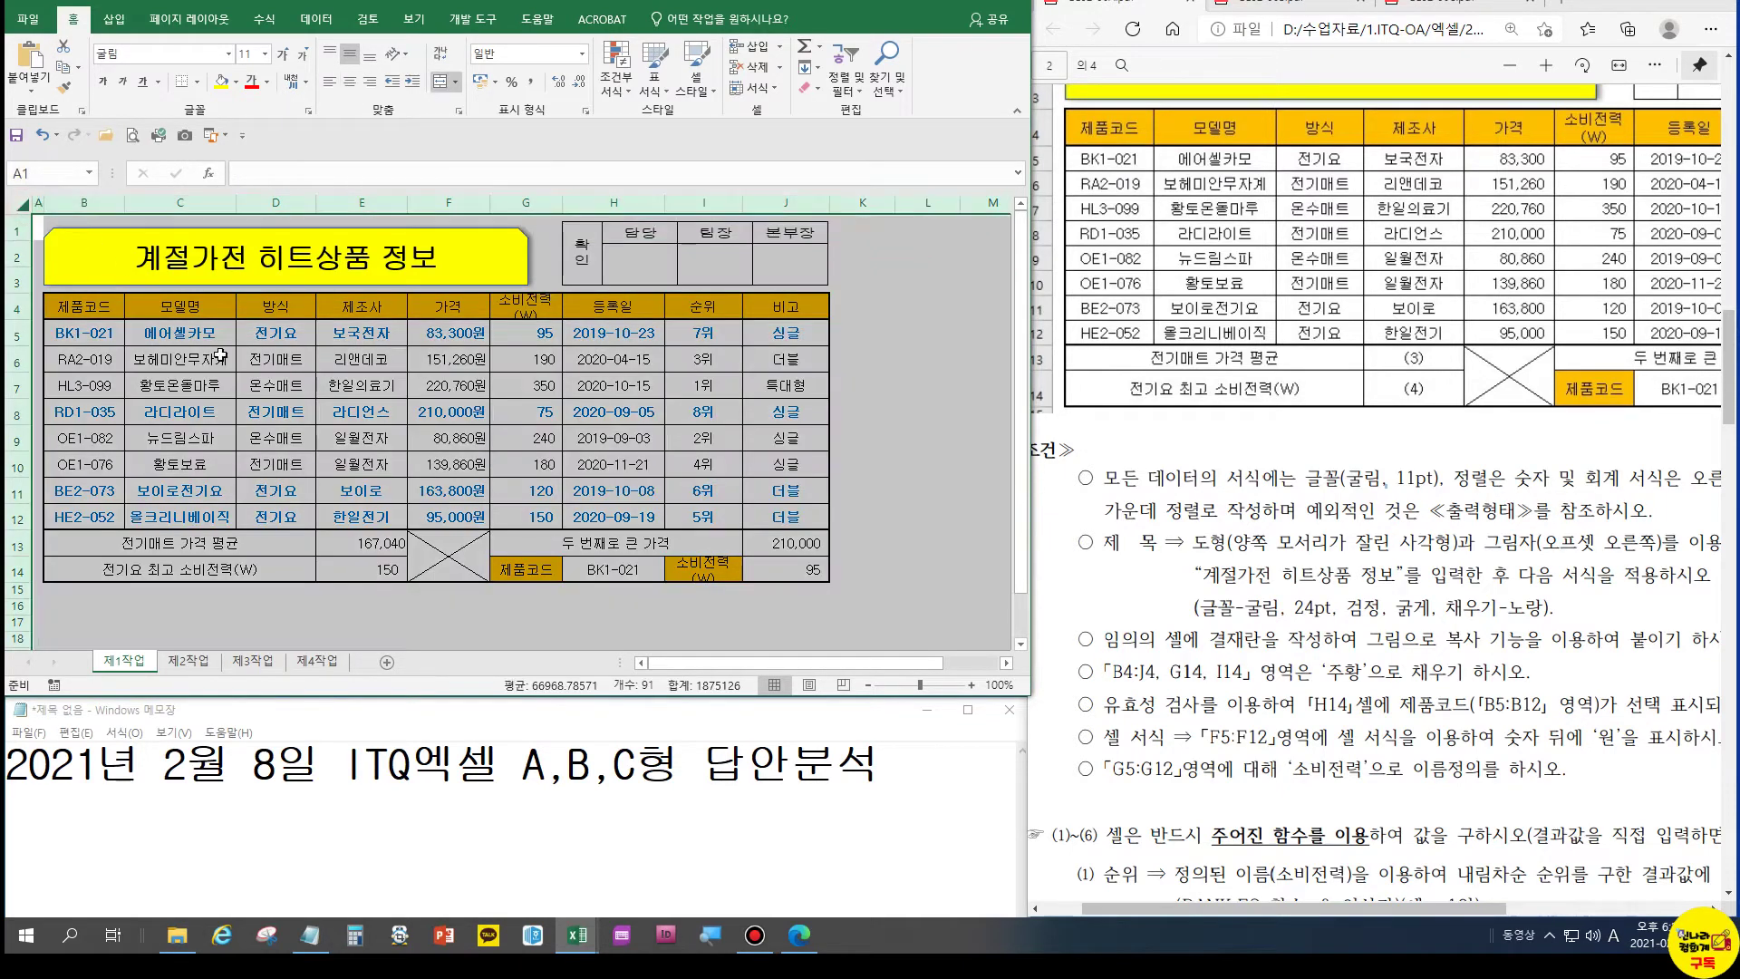
{"action": "left_click", "coordinate": [349, 82]}
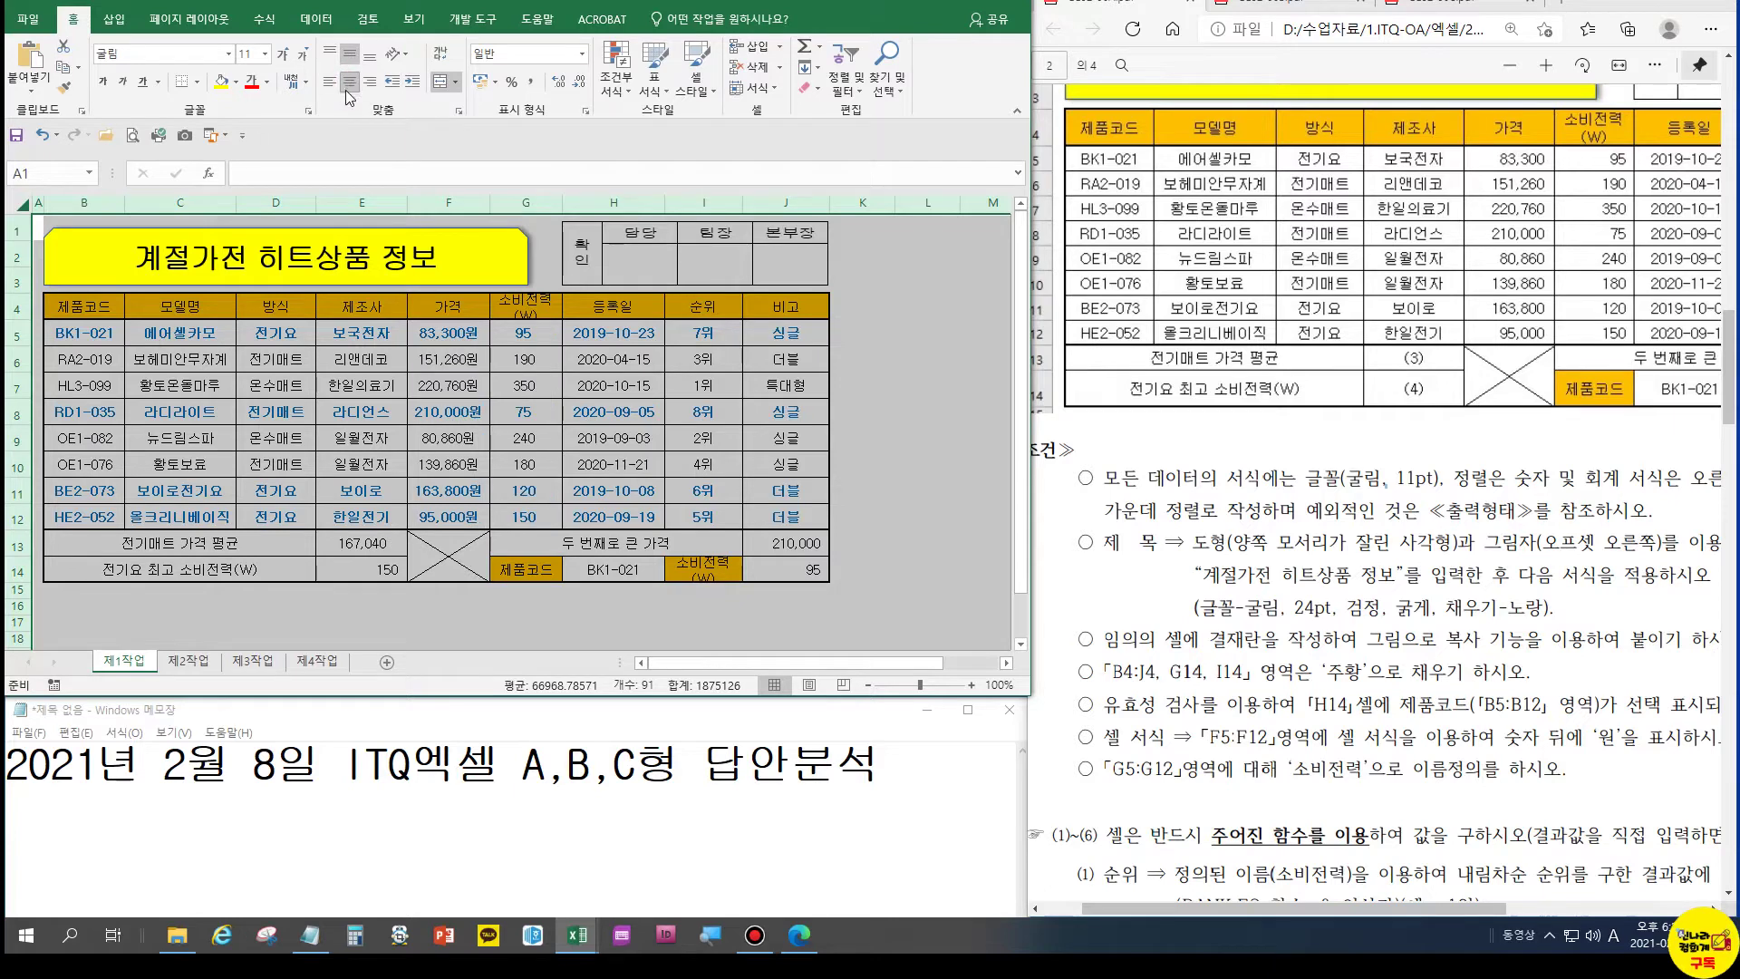
{"action": "left_click", "coordinate": [349, 89]}
{"action": "left_click", "coordinate": [449, 411]}
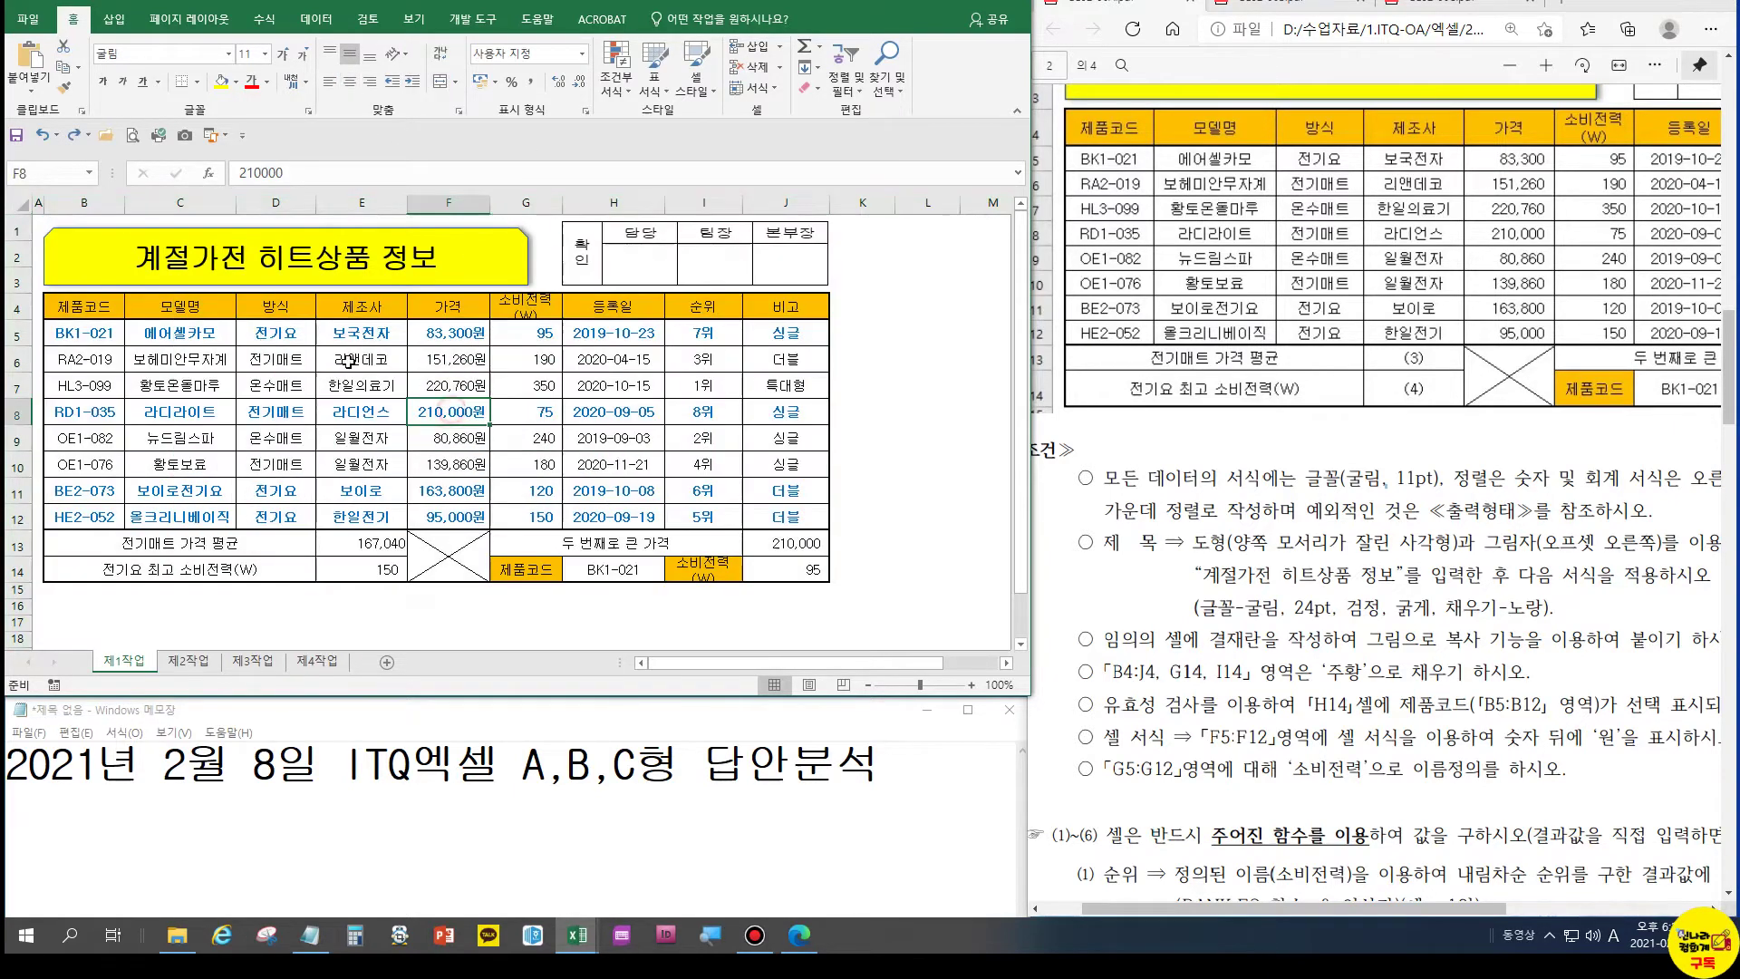
Adjust the height of header row 4 and autofit it to the two-line 소비전력(W) heading
{"action": "left_click_drag", "start_coordinate": [19, 316], "coordinate": [18, 326]}
{"action": "left_click", "coordinate": [281, 372]}
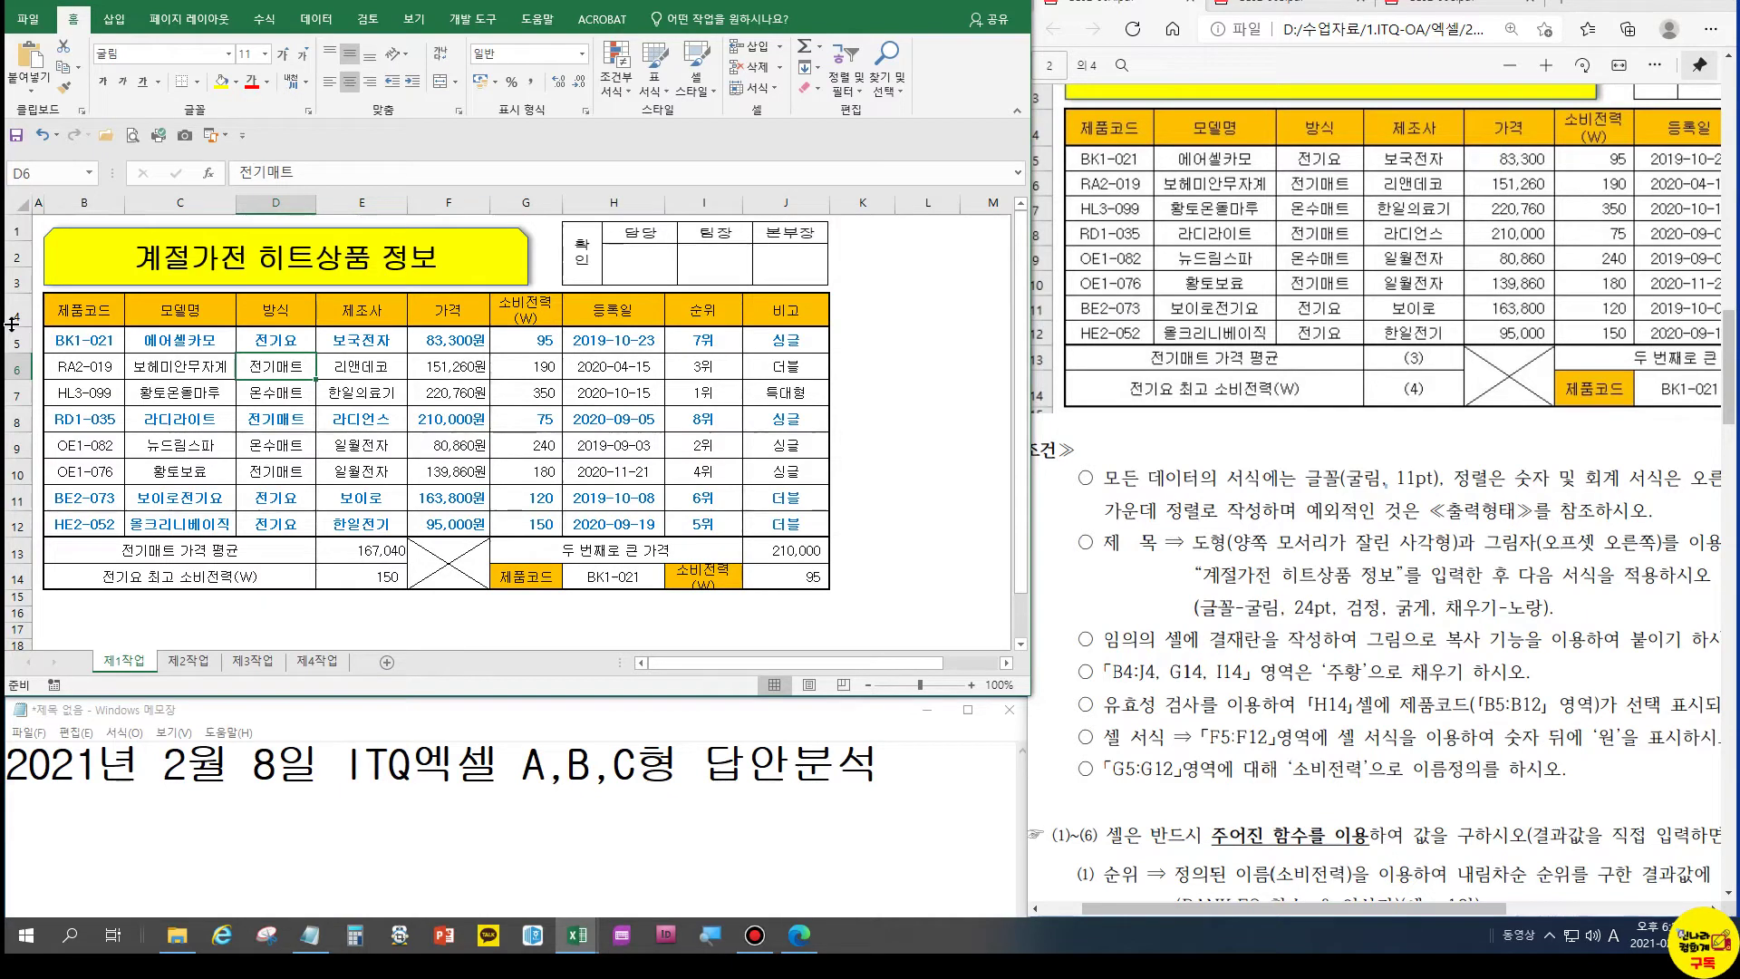
{"action": "left_click_drag", "start_coordinate": [13, 323], "coordinate": [14, 312]}
{"action": "left_click", "coordinate": [525, 302]}
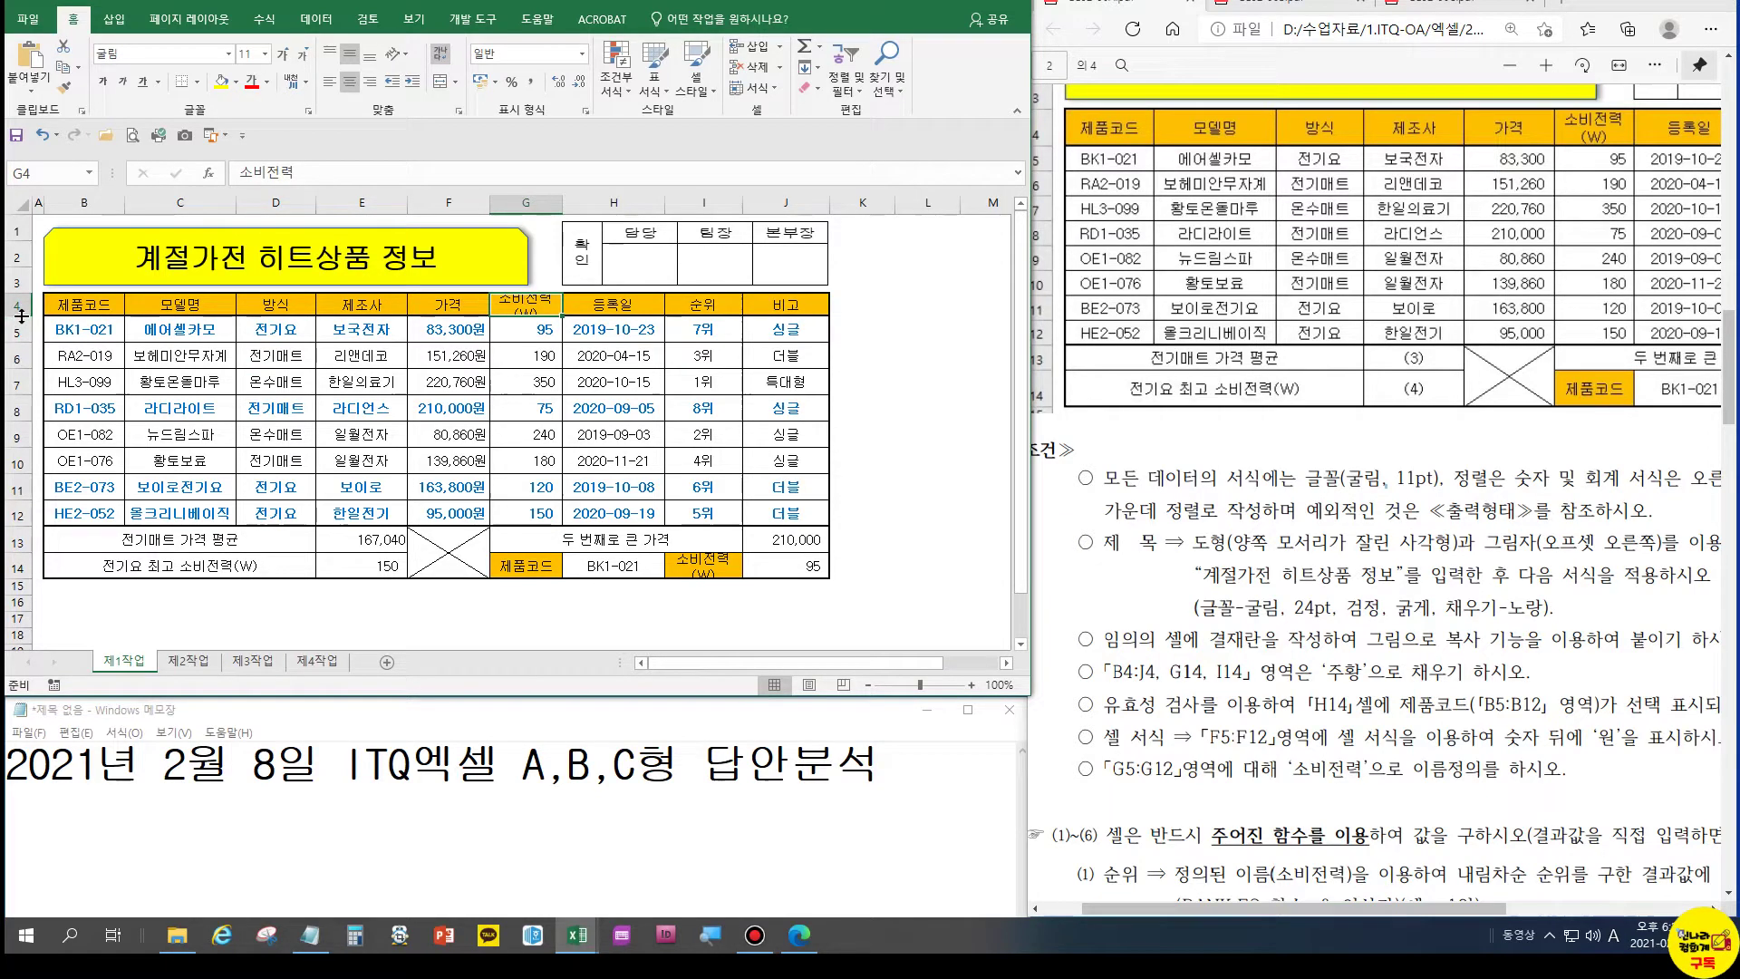
{"action": "double_click", "coordinate": [22, 316]}
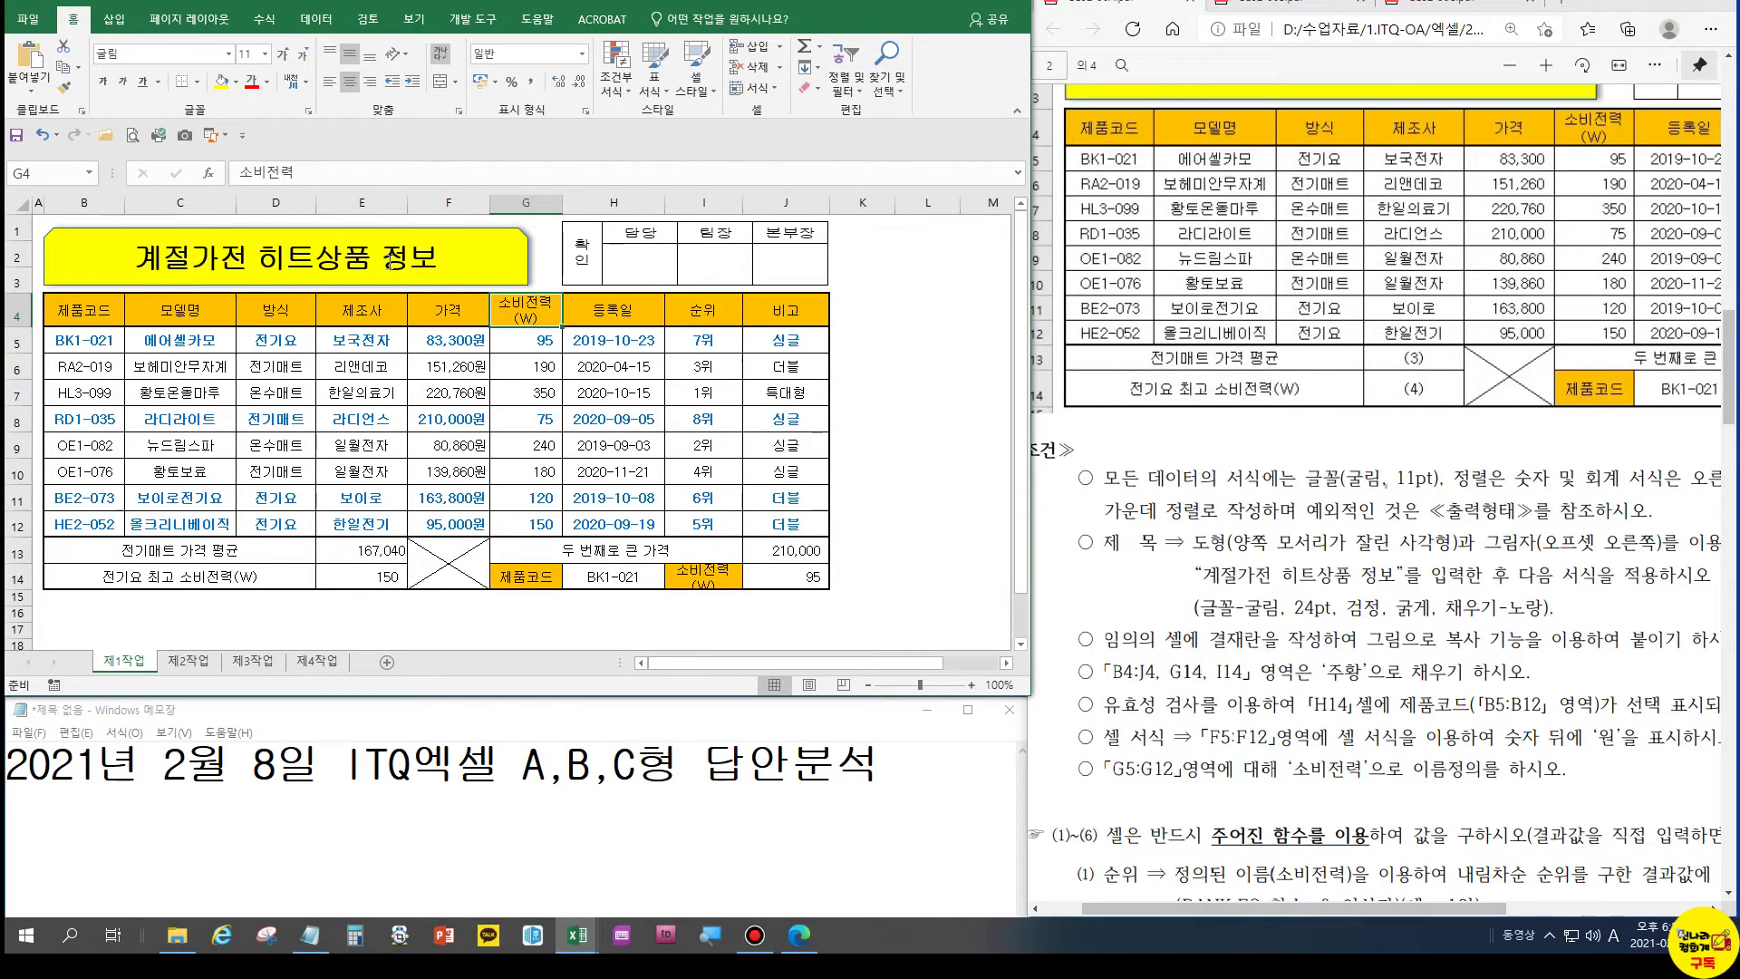
Select the title shape and examine the title and approval box conditions in the assignment PDF
{"action": "left_click", "coordinate": [489, 256]}
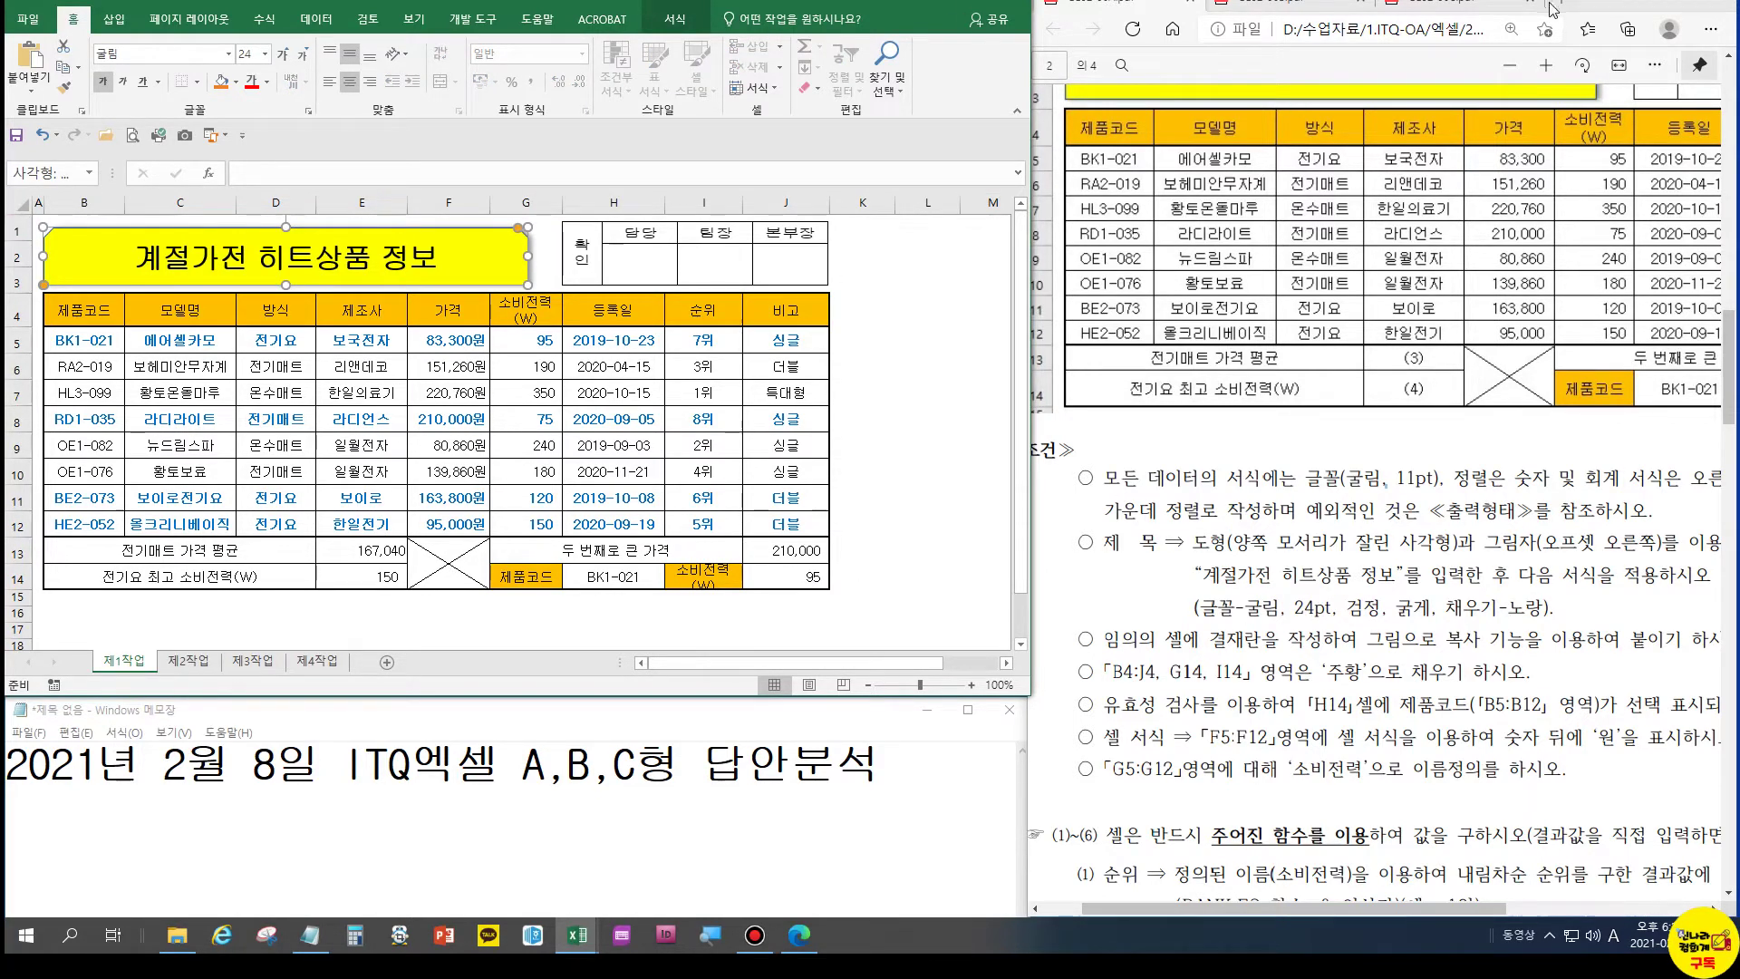
{"action": "left_click", "coordinate": [1632, 2]}
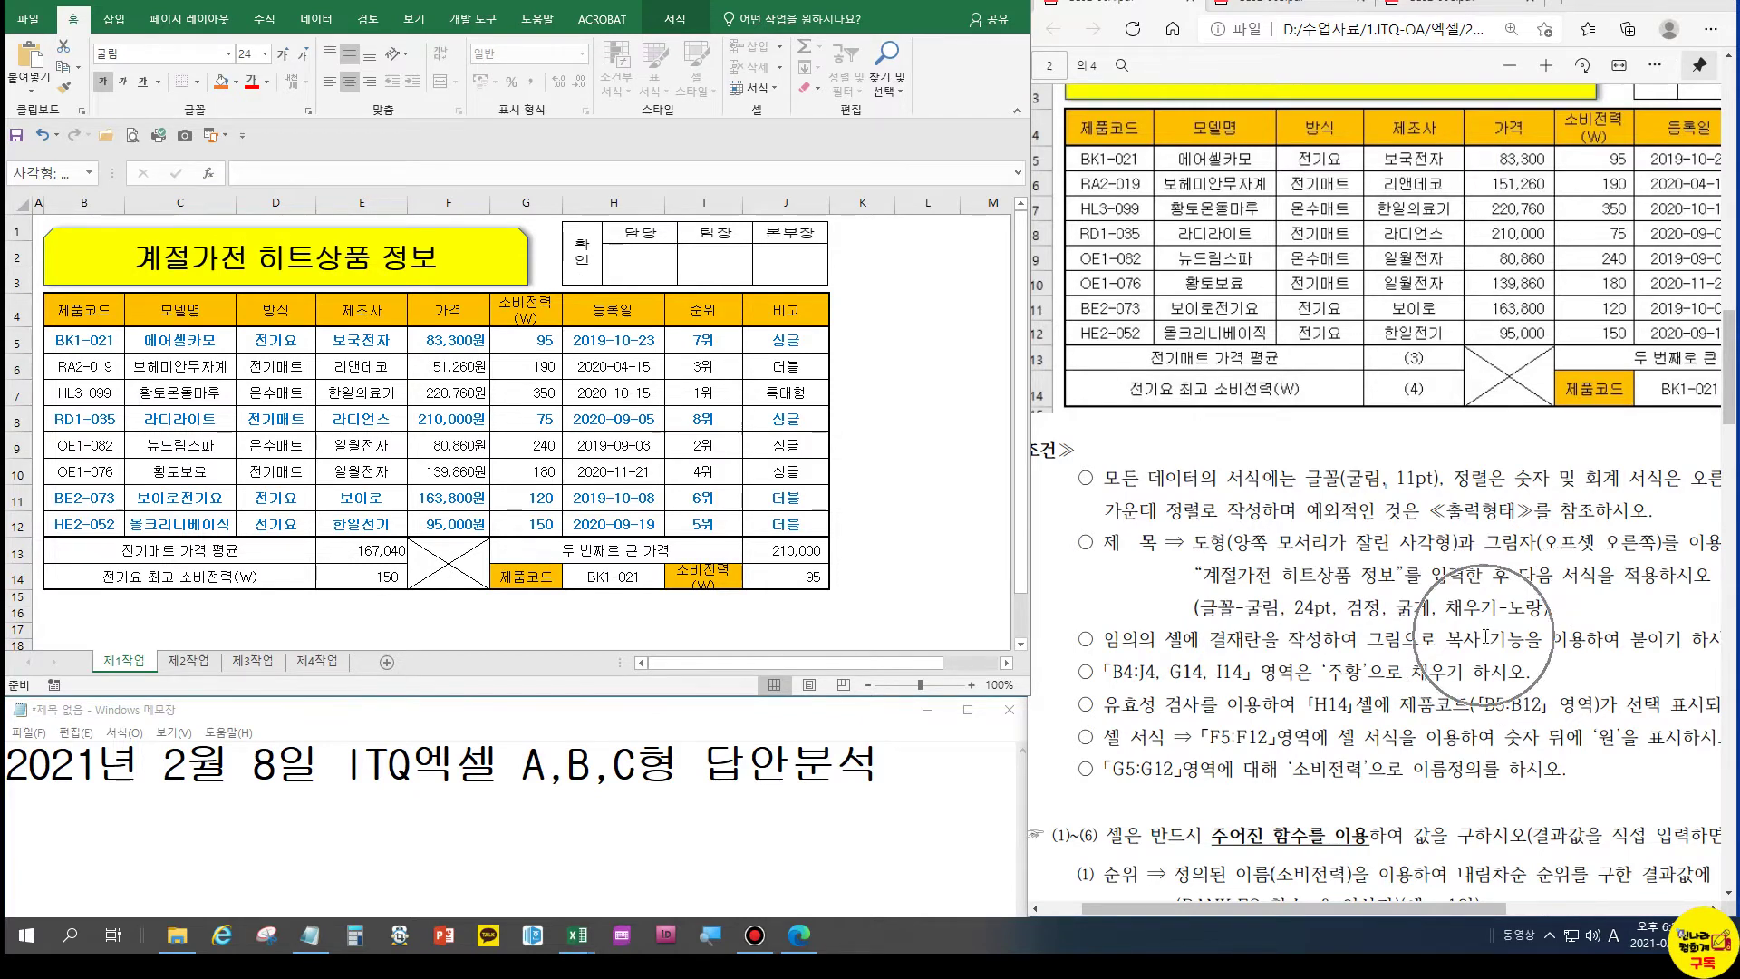
Merge cells L16:L17 in the empty area beyond the table for the approval box label
{"action": "left_click", "coordinate": [879, 661]}
{"action": "left_click_drag", "start_coordinate": [923, 665], "coordinate": [977, 656]}
{"action": "left_click", "coordinate": [799, 619]}
{"action": "left_click_drag", "start_coordinate": [816, 617], "coordinate": [818, 629]}
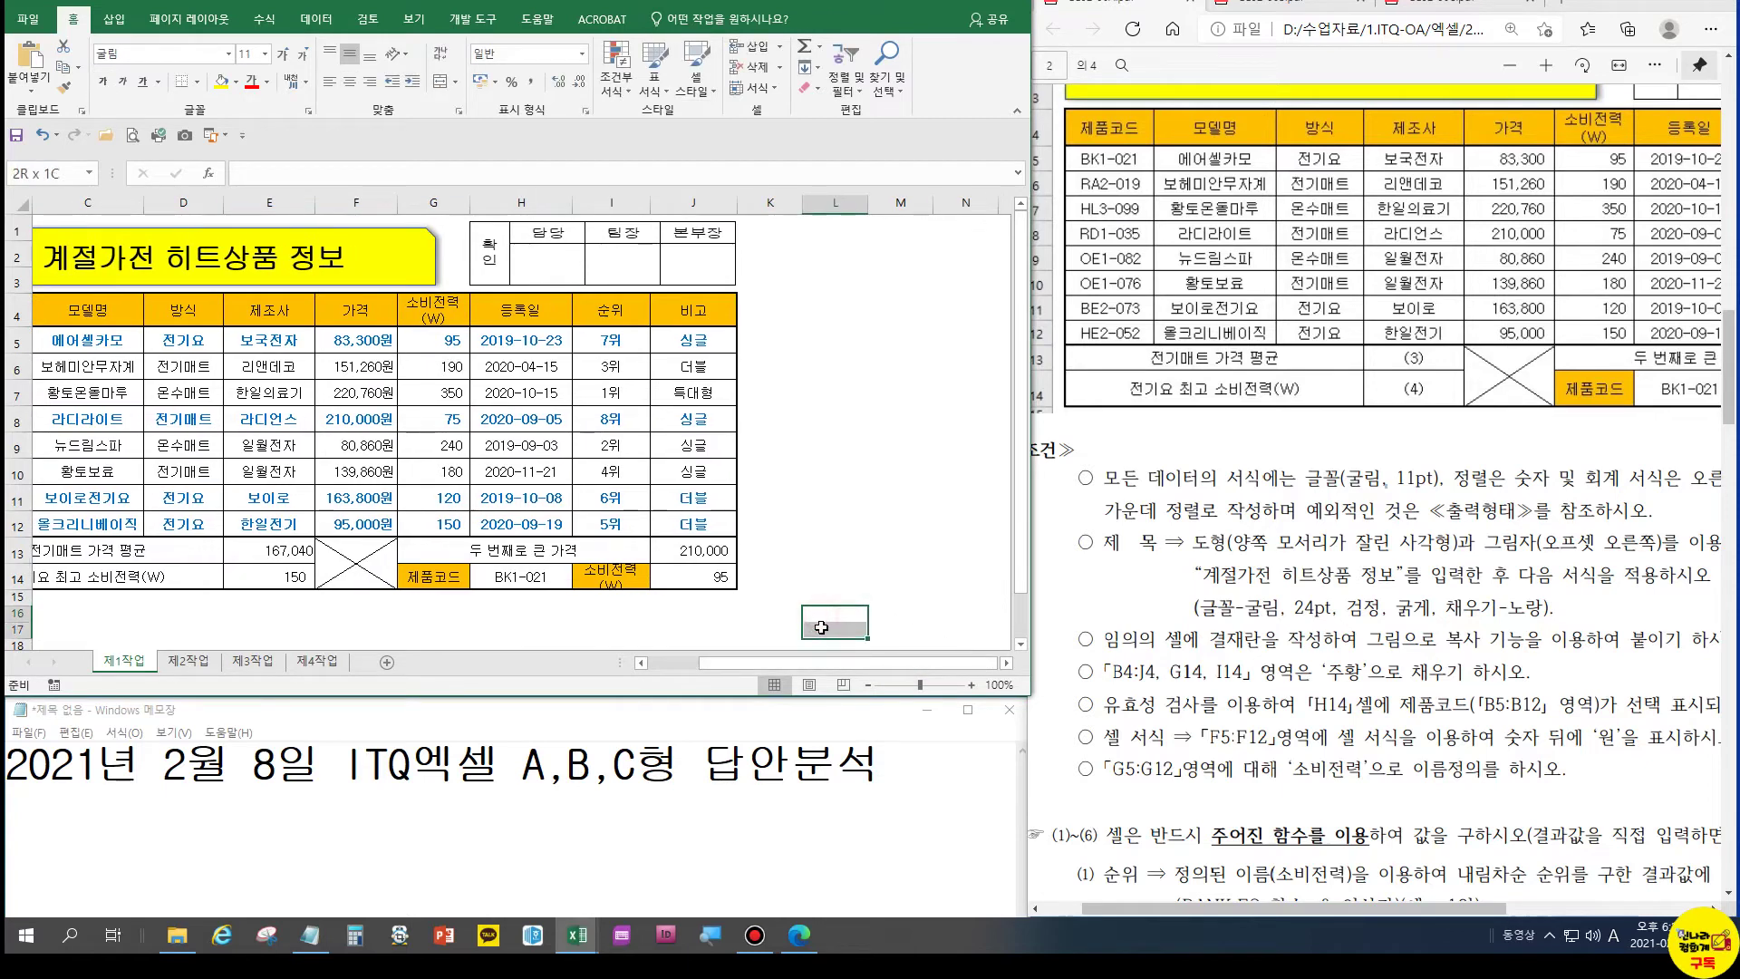
{"action": "left_click", "coordinate": [441, 84]}
Enter 결재 in the merged cell L16 with each character on its own line
{"action": "type", "text": "ru"}
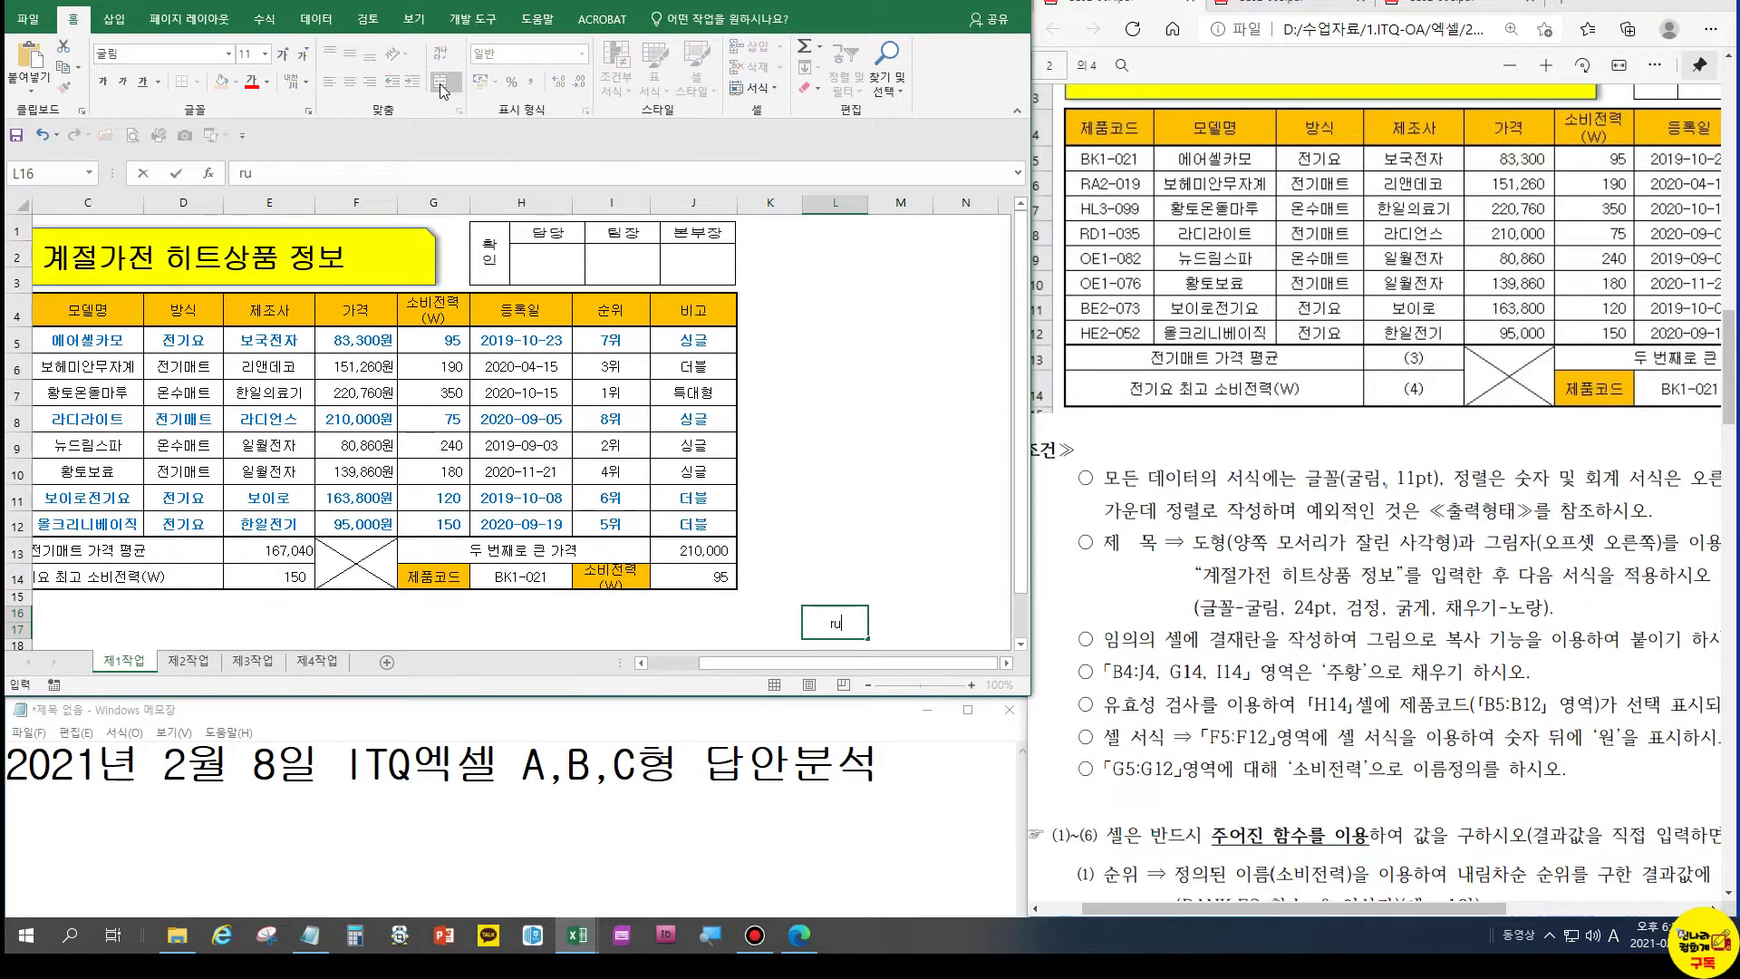
{"action": "key", "text": "BackSpace"}
{"action": "key", "text": "BackSpace"}
{"action": "key", "text": "BackSpace"}
{"action": "key", "text": "Hangul"}
{"action": "type", "text": "결"}
{"action": "key", "text": "alt+Return"}
{"action": "type", "text": "재"}
{"action": "key", "text": "Return"}
Apply all borders to the approval box range L16:O17
{"action": "left_click_drag", "start_coordinate": [855, 598], "coordinate": [1008, 604]}
{"action": "left_click", "coordinate": [196, 81]}
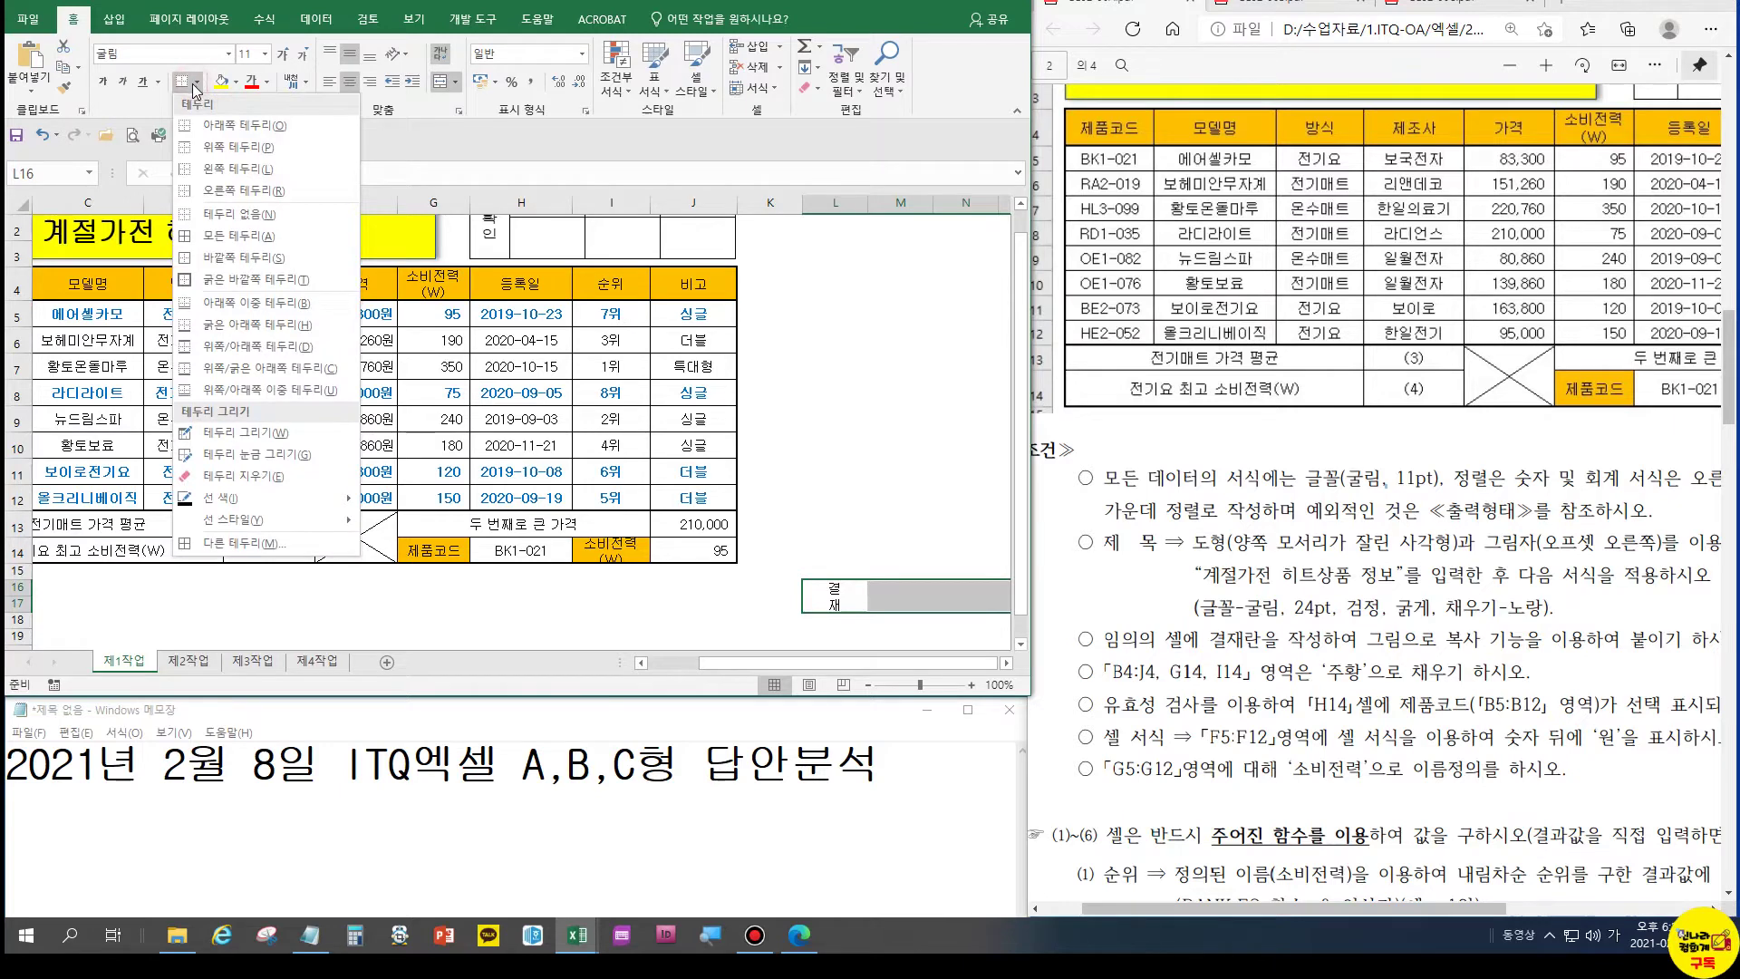
{"action": "left_click", "coordinate": [221, 237]}
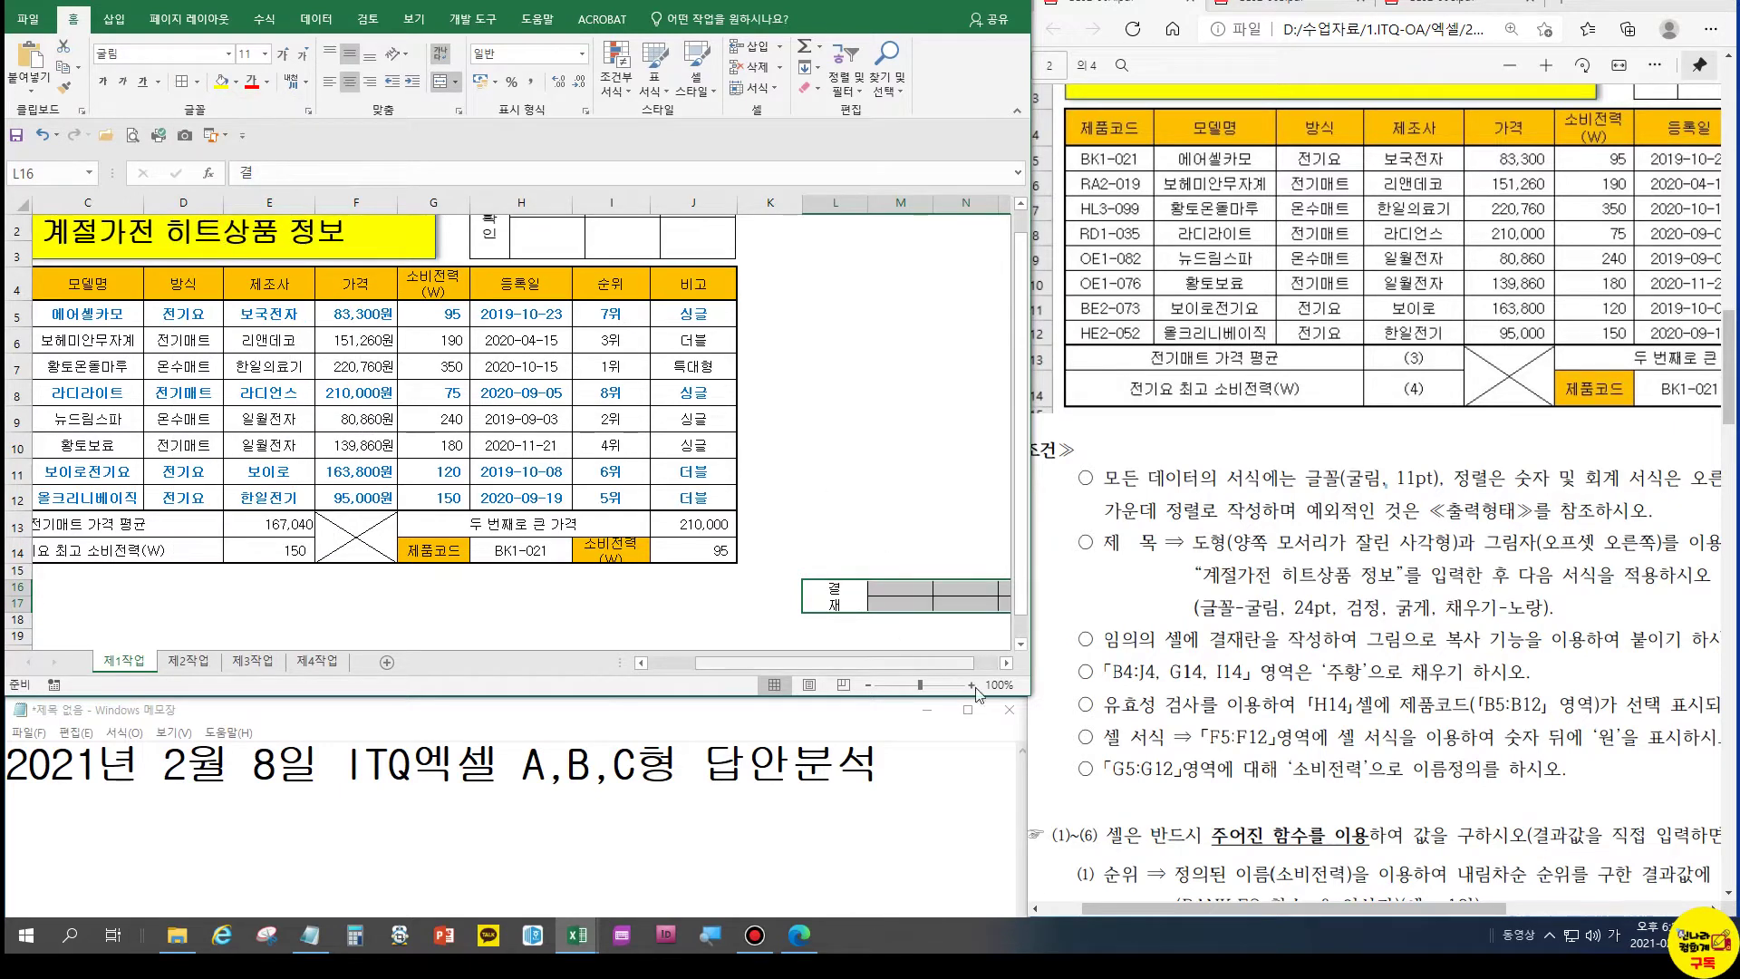
Resize the approval box by making row 17 taller and column L narrower
{"action": "left_click_drag", "start_coordinate": [962, 668], "coordinate": [988, 669]}
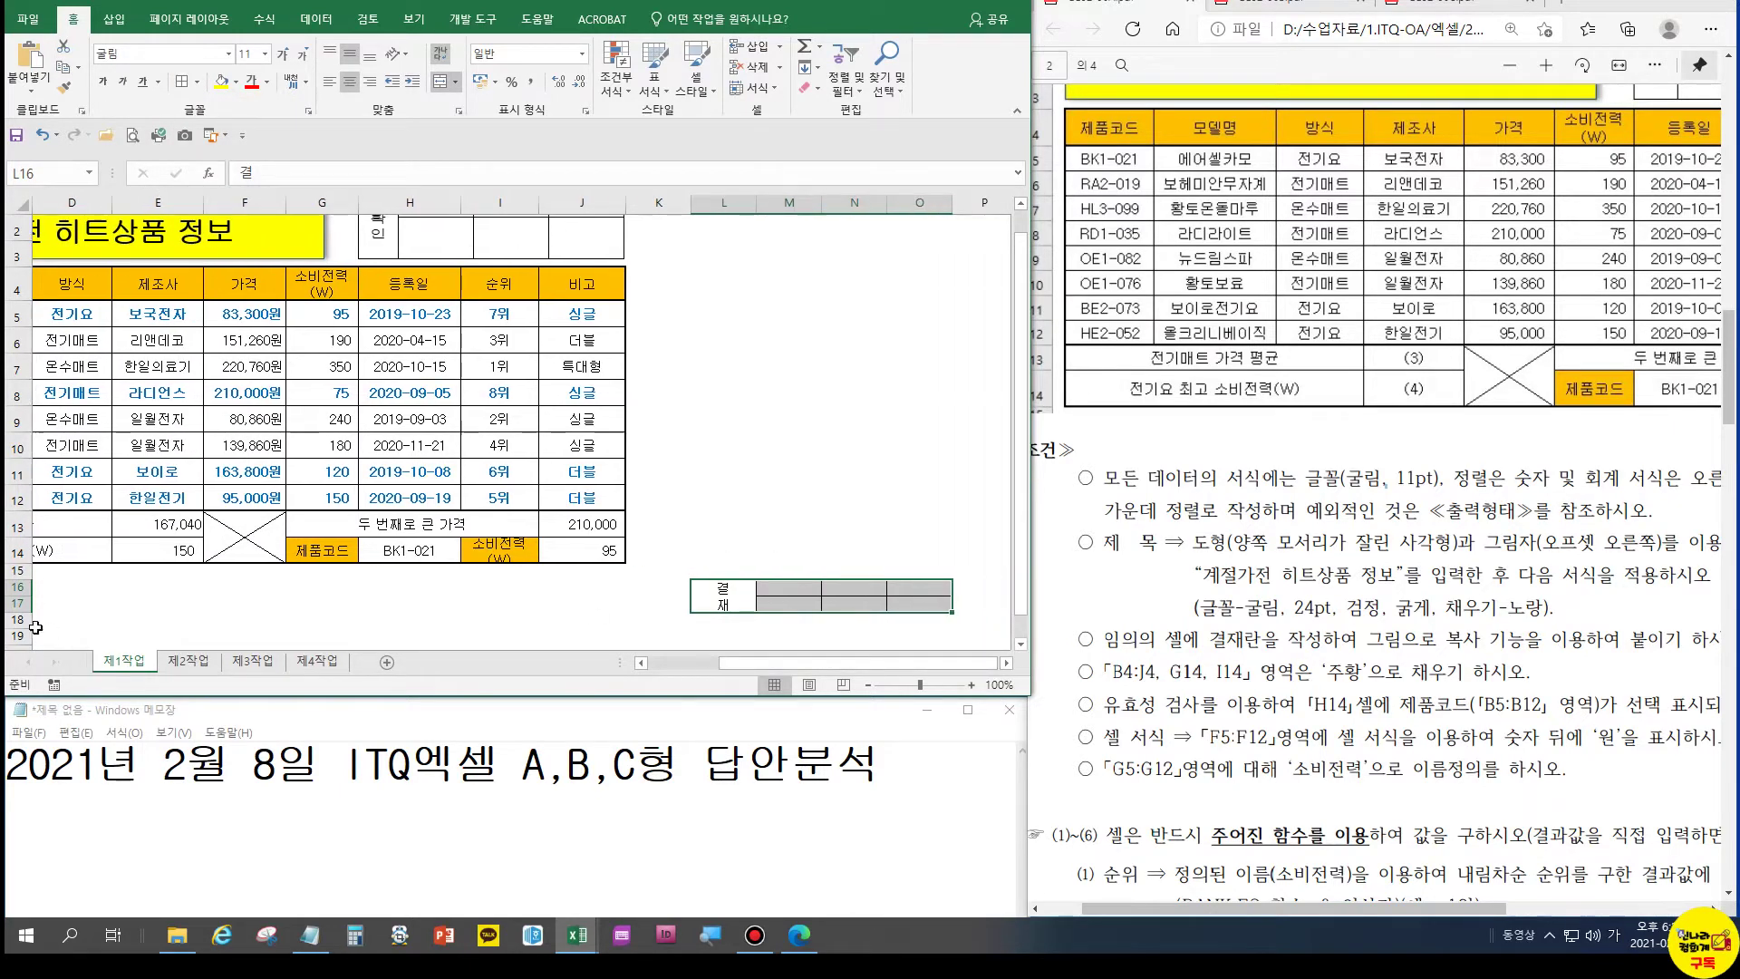
{"action": "left_click_drag", "start_coordinate": [26, 612], "coordinate": [24, 600]}
{"action": "left_click", "coordinate": [792, 628]}
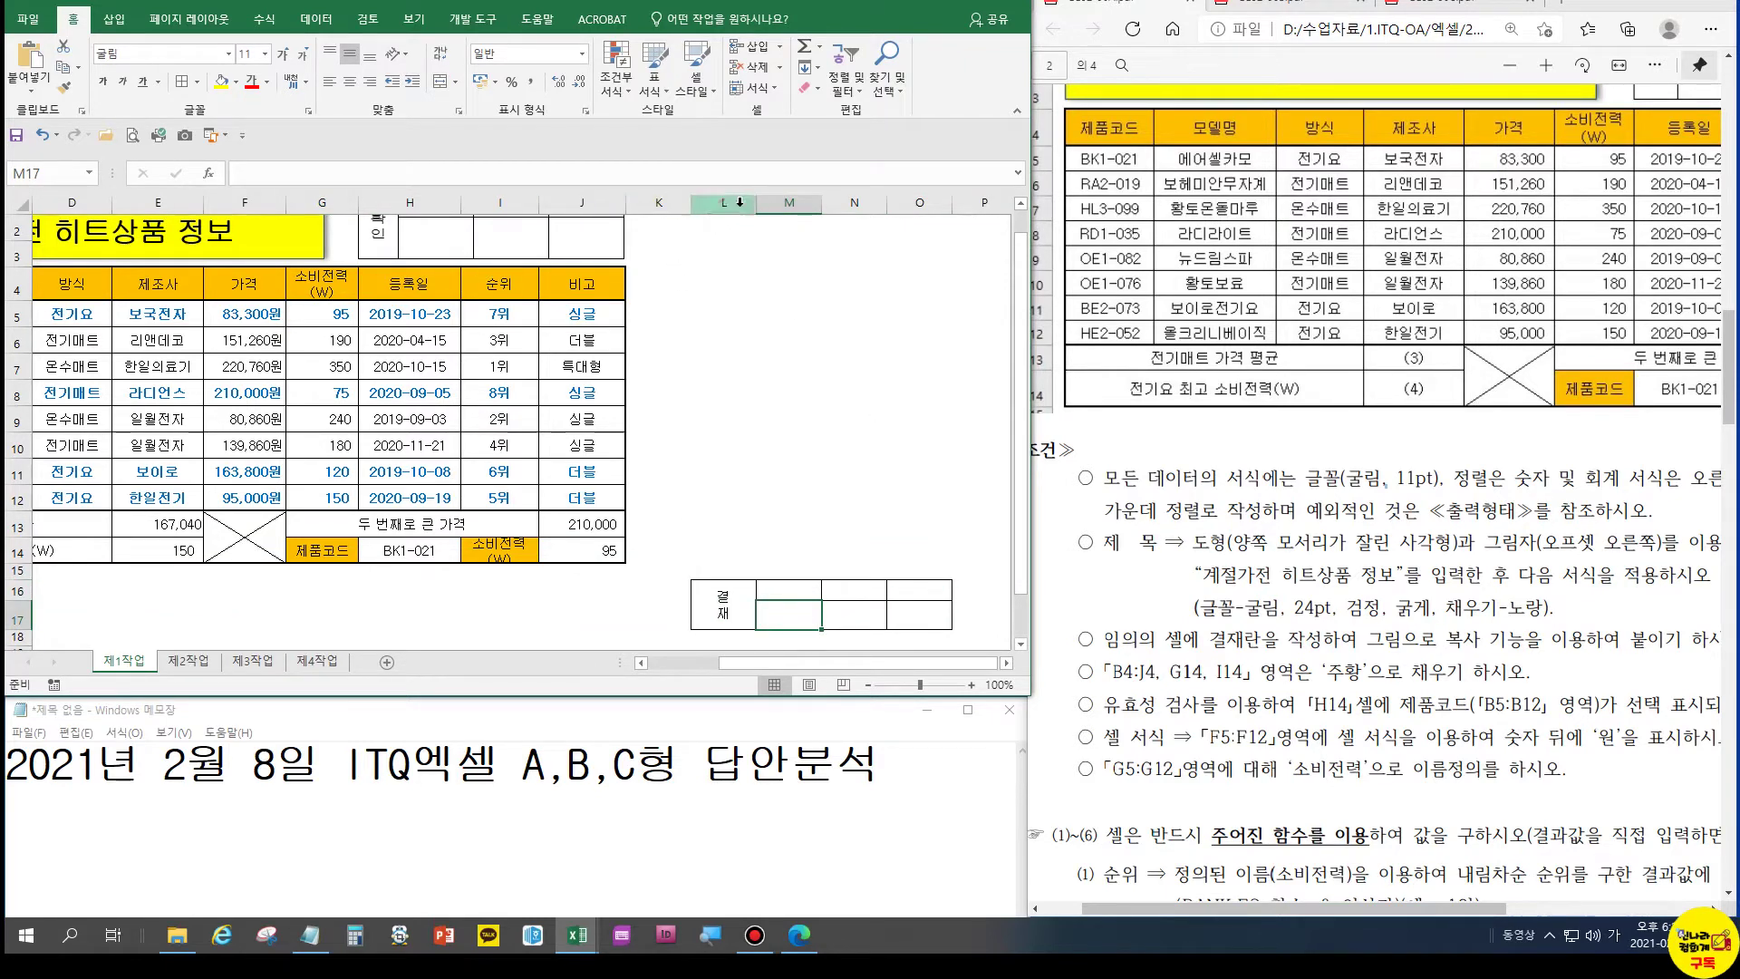
{"action": "left_click_drag", "start_coordinate": [724, 204], "coordinate": [920, 216]}
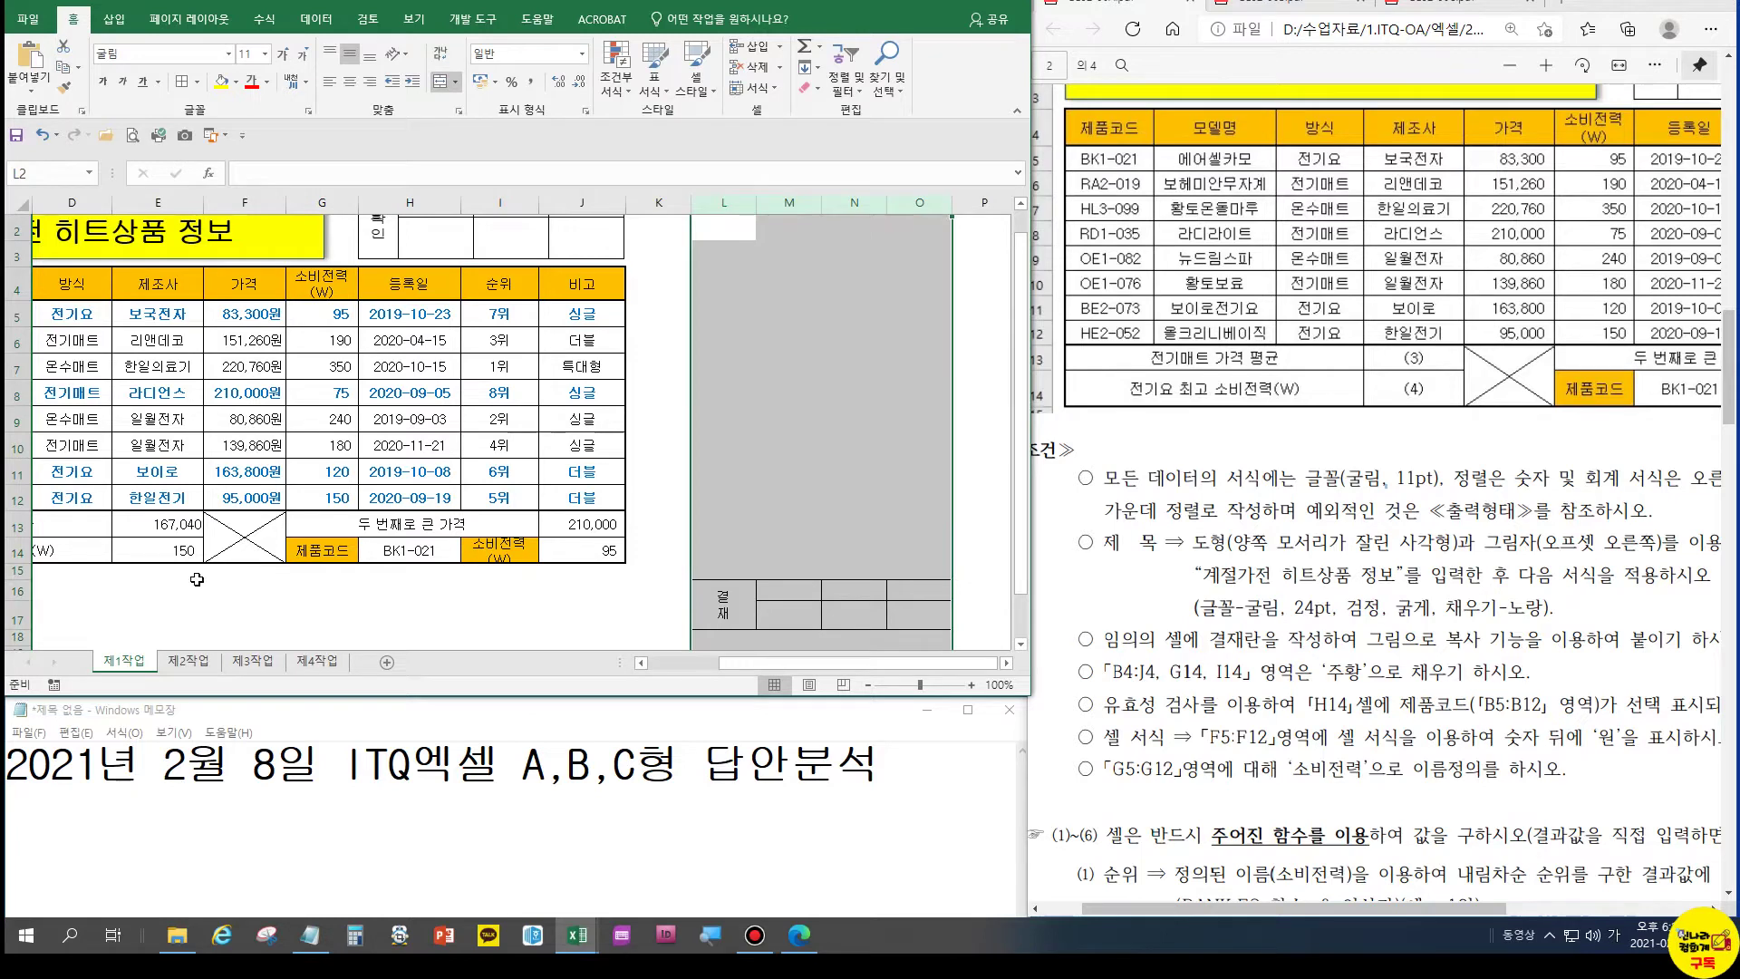
{"action": "left_click_drag", "start_coordinate": [16, 592], "coordinate": [17, 639]}
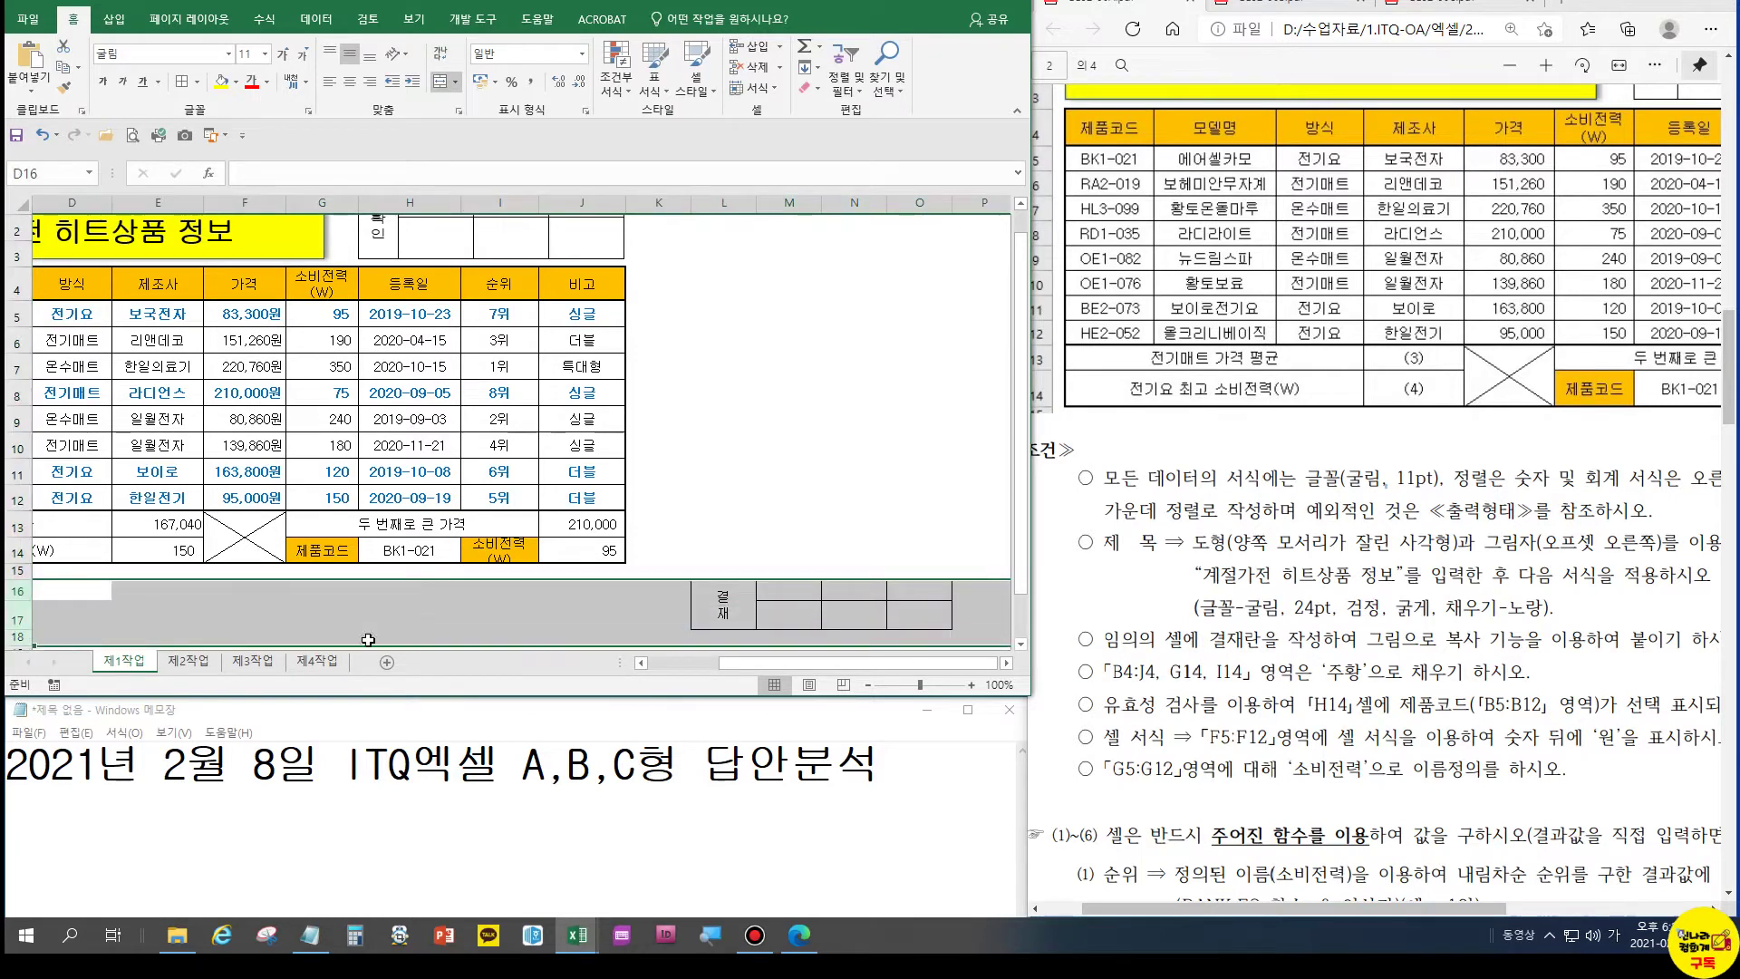
{"action": "left_click", "coordinate": [723, 606]}
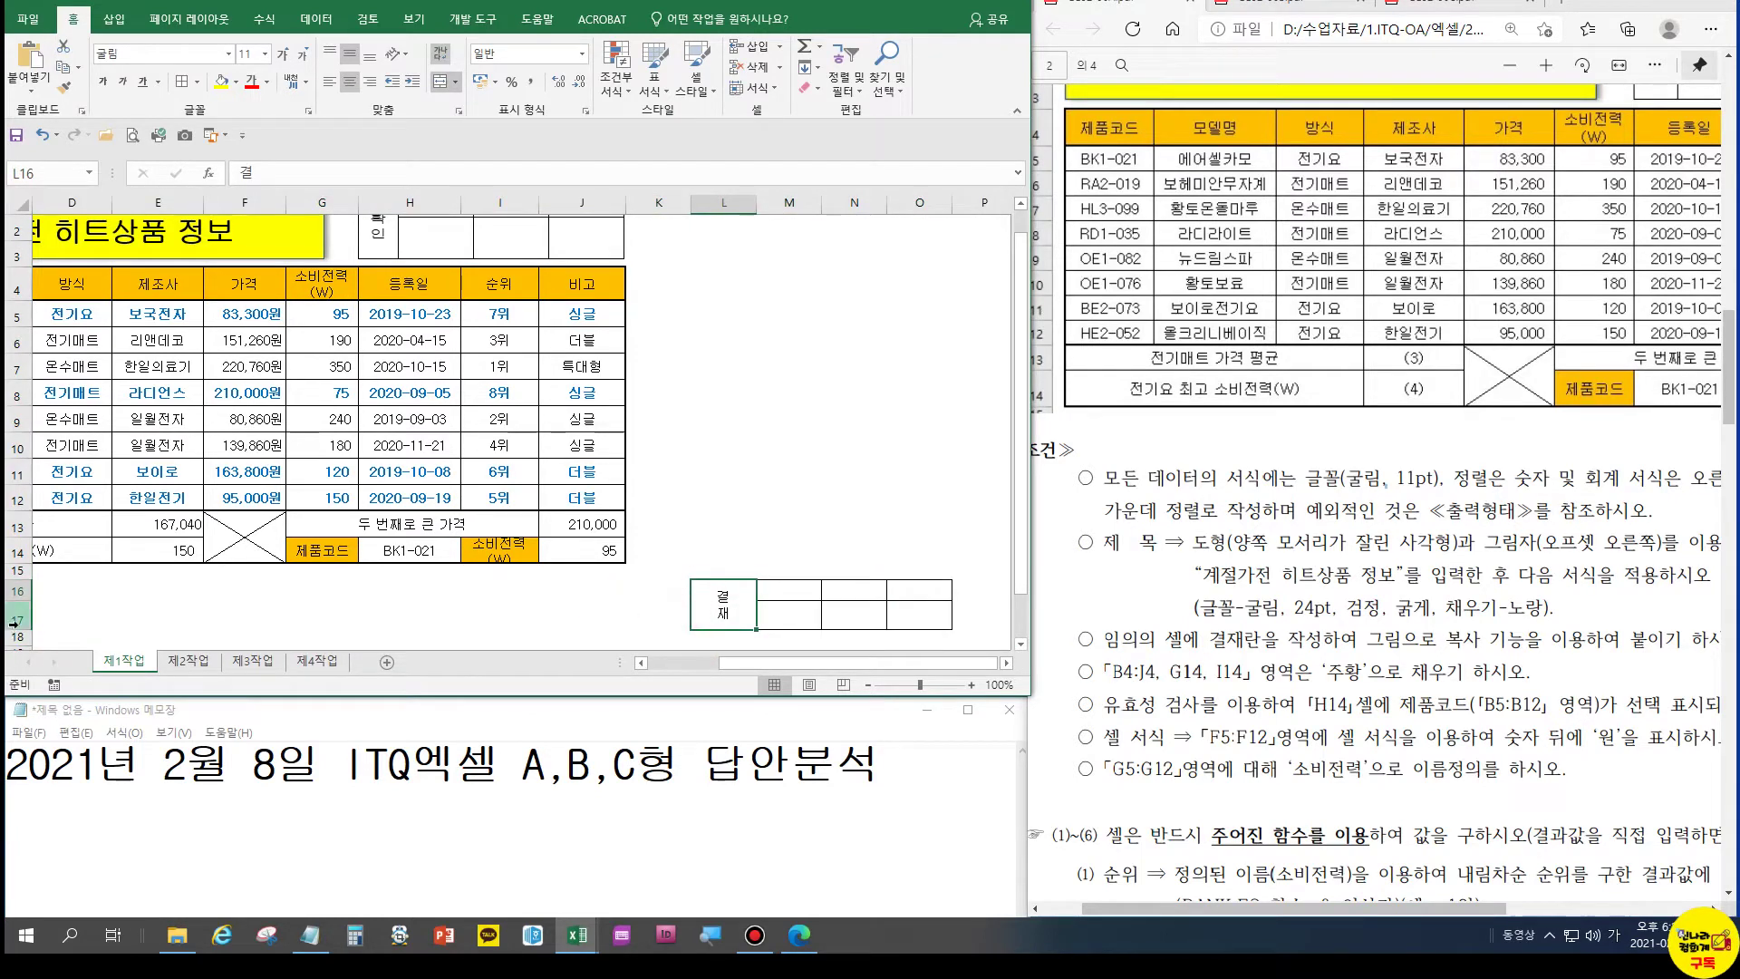
{"action": "left_click_drag", "start_coordinate": [24, 627], "coordinate": [25, 647]}
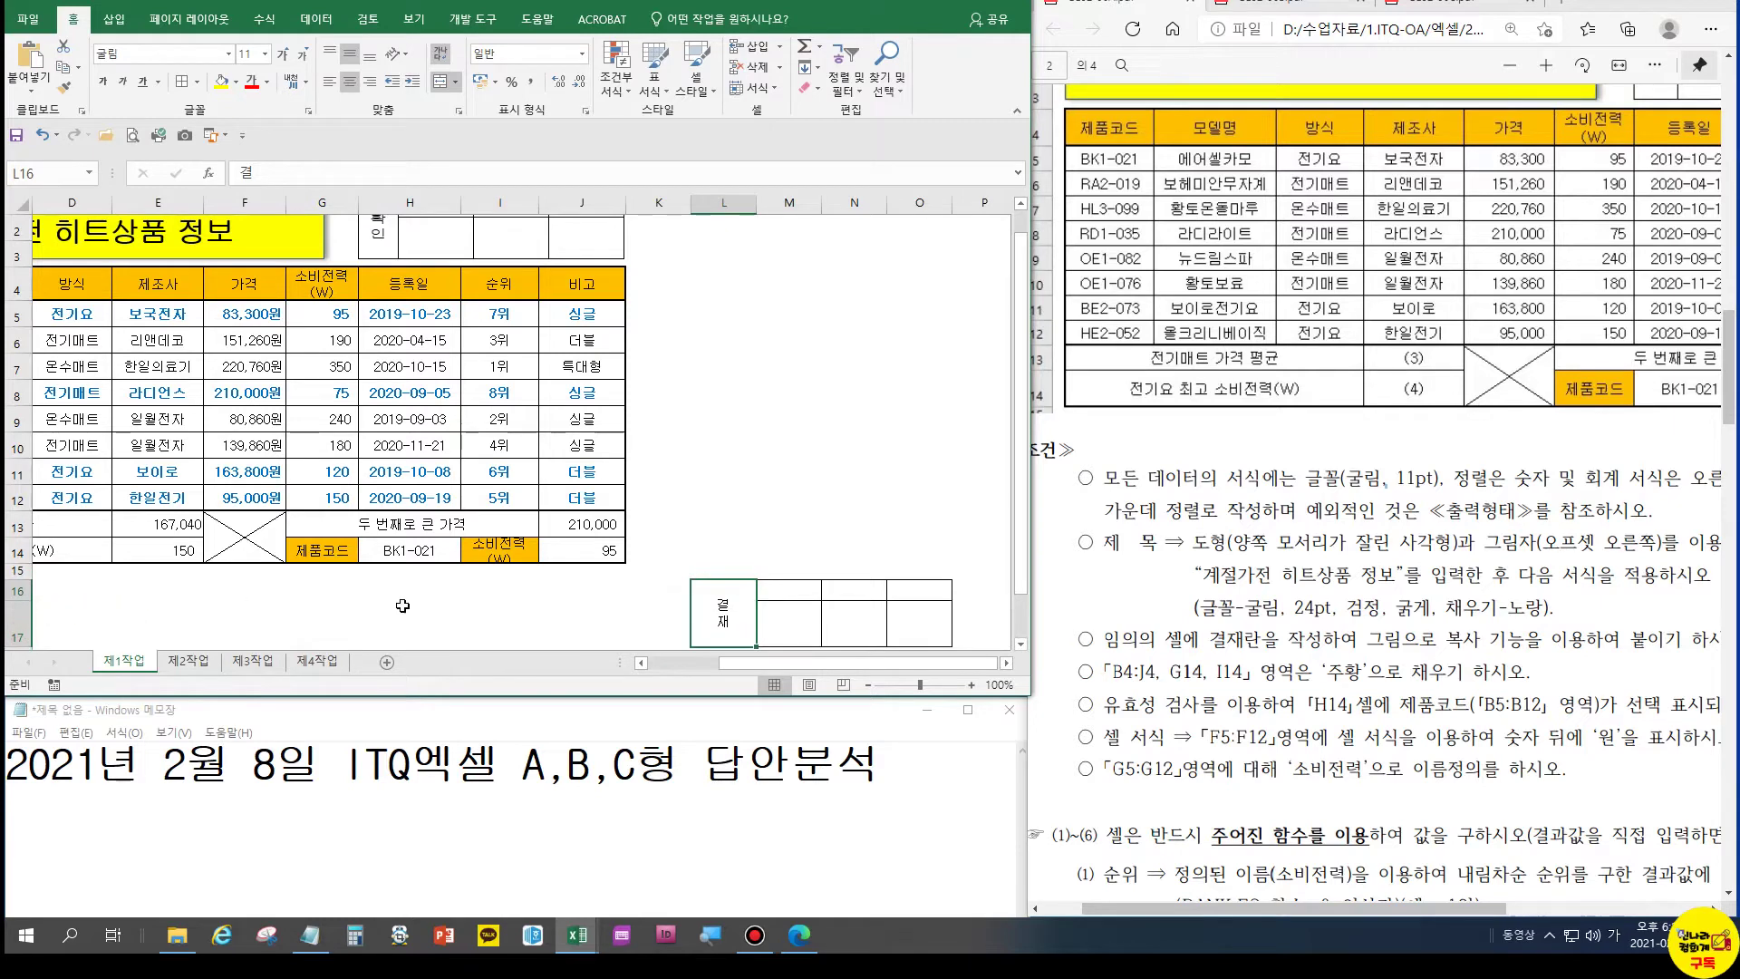
{"action": "left_click_drag", "start_coordinate": [757, 203], "coordinate": [741, 203]}
Enter the approval box headings 담당, 팀장 and 본부장 in cells M16 through O16
{"action": "left_click_drag", "start_coordinate": [770, 596], "coordinate": [921, 589]}
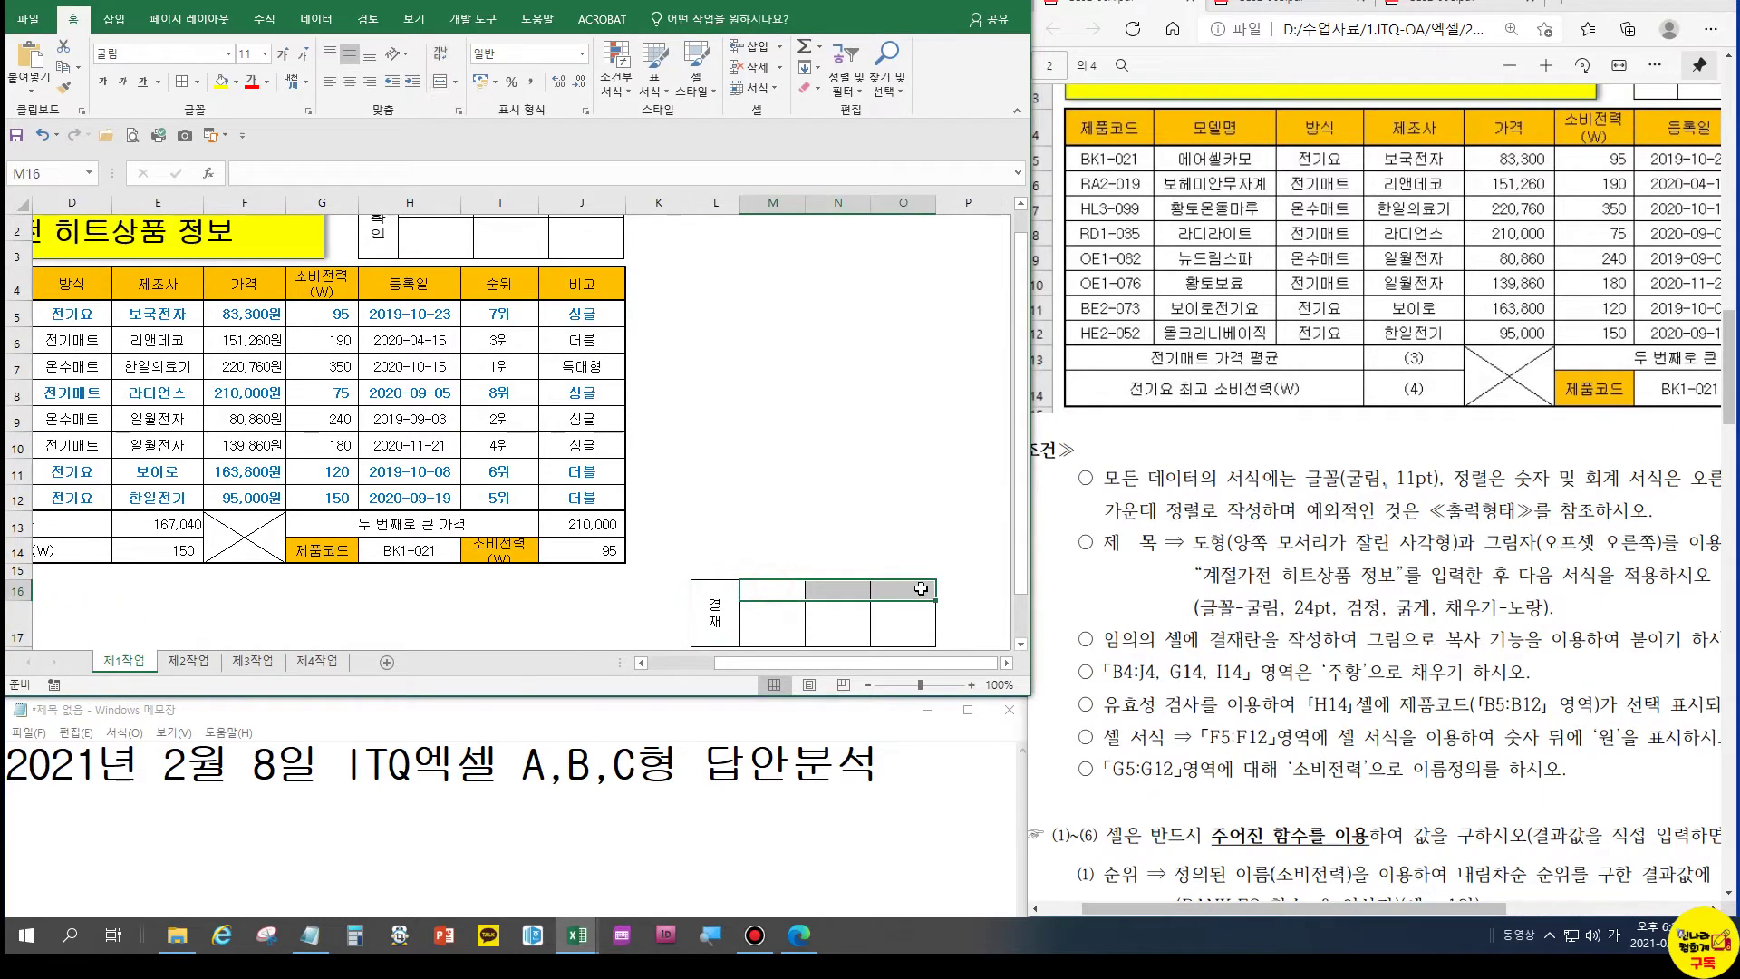
{"action": "scroll", "coordinate": [824, 459], "scroll_direction": "up", "scroll_amount": 1}
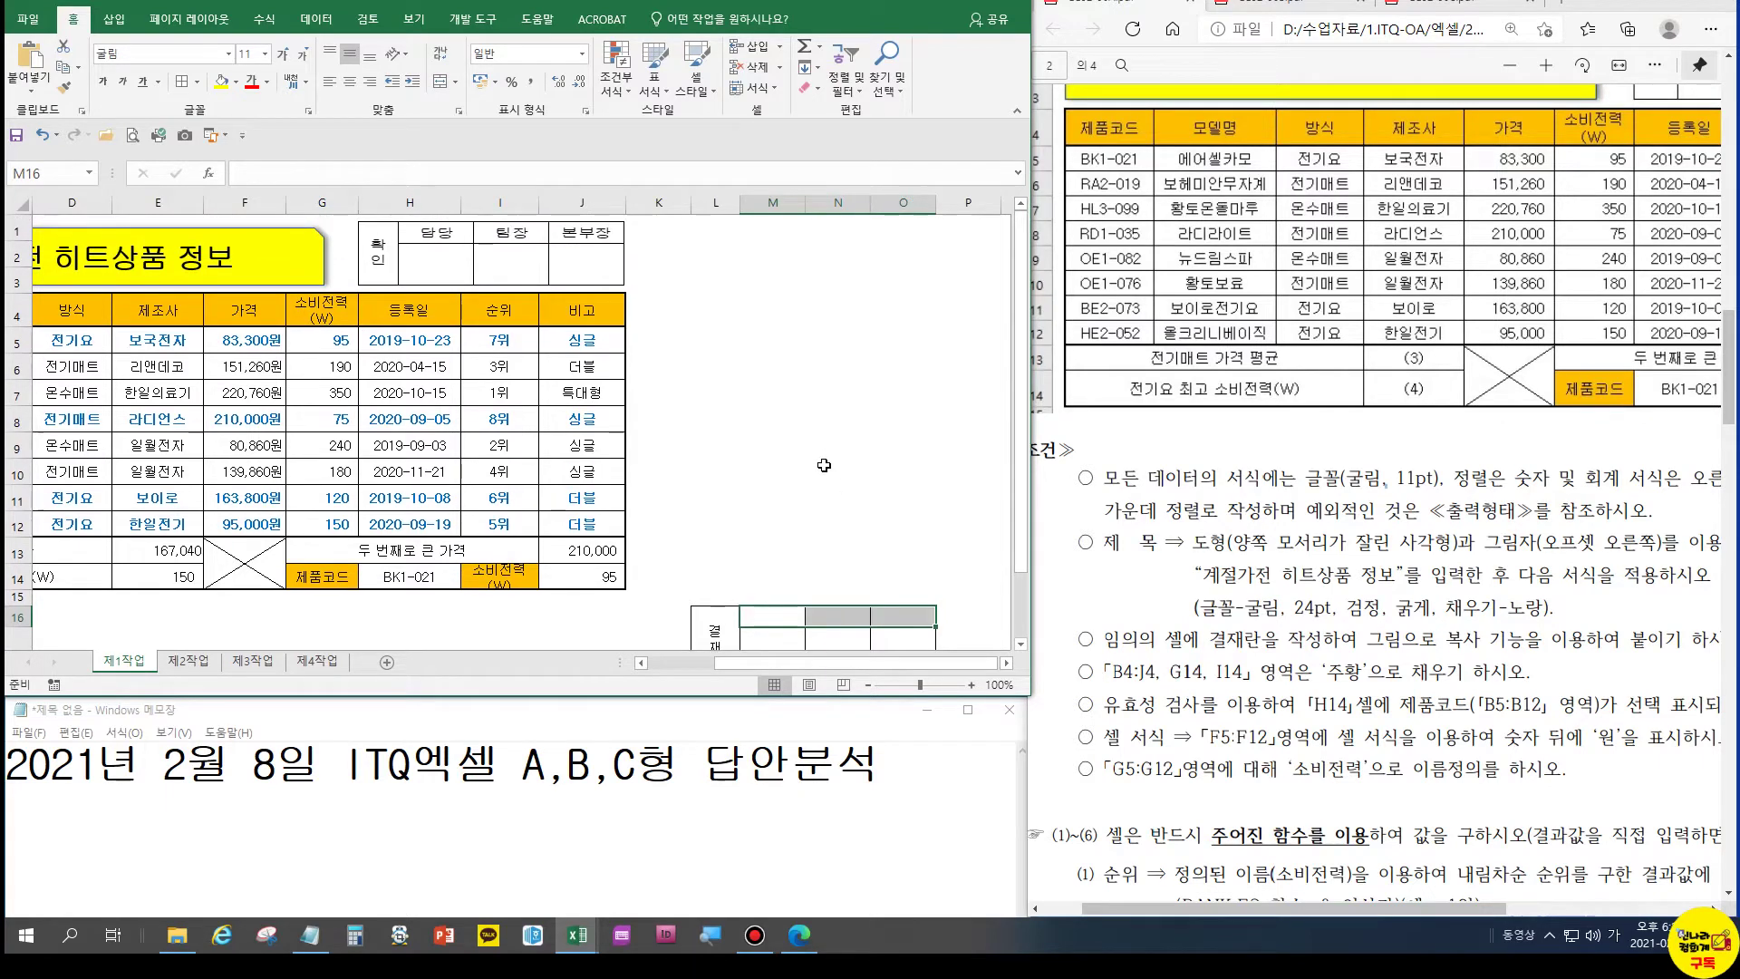
{"action": "left_click", "coordinate": [719, 631]}
{"action": "left_click_drag", "start_coordinate": [760, 619], "coordinate": [906, 623]}
{"action": "type", "text": "담ㄷ"}
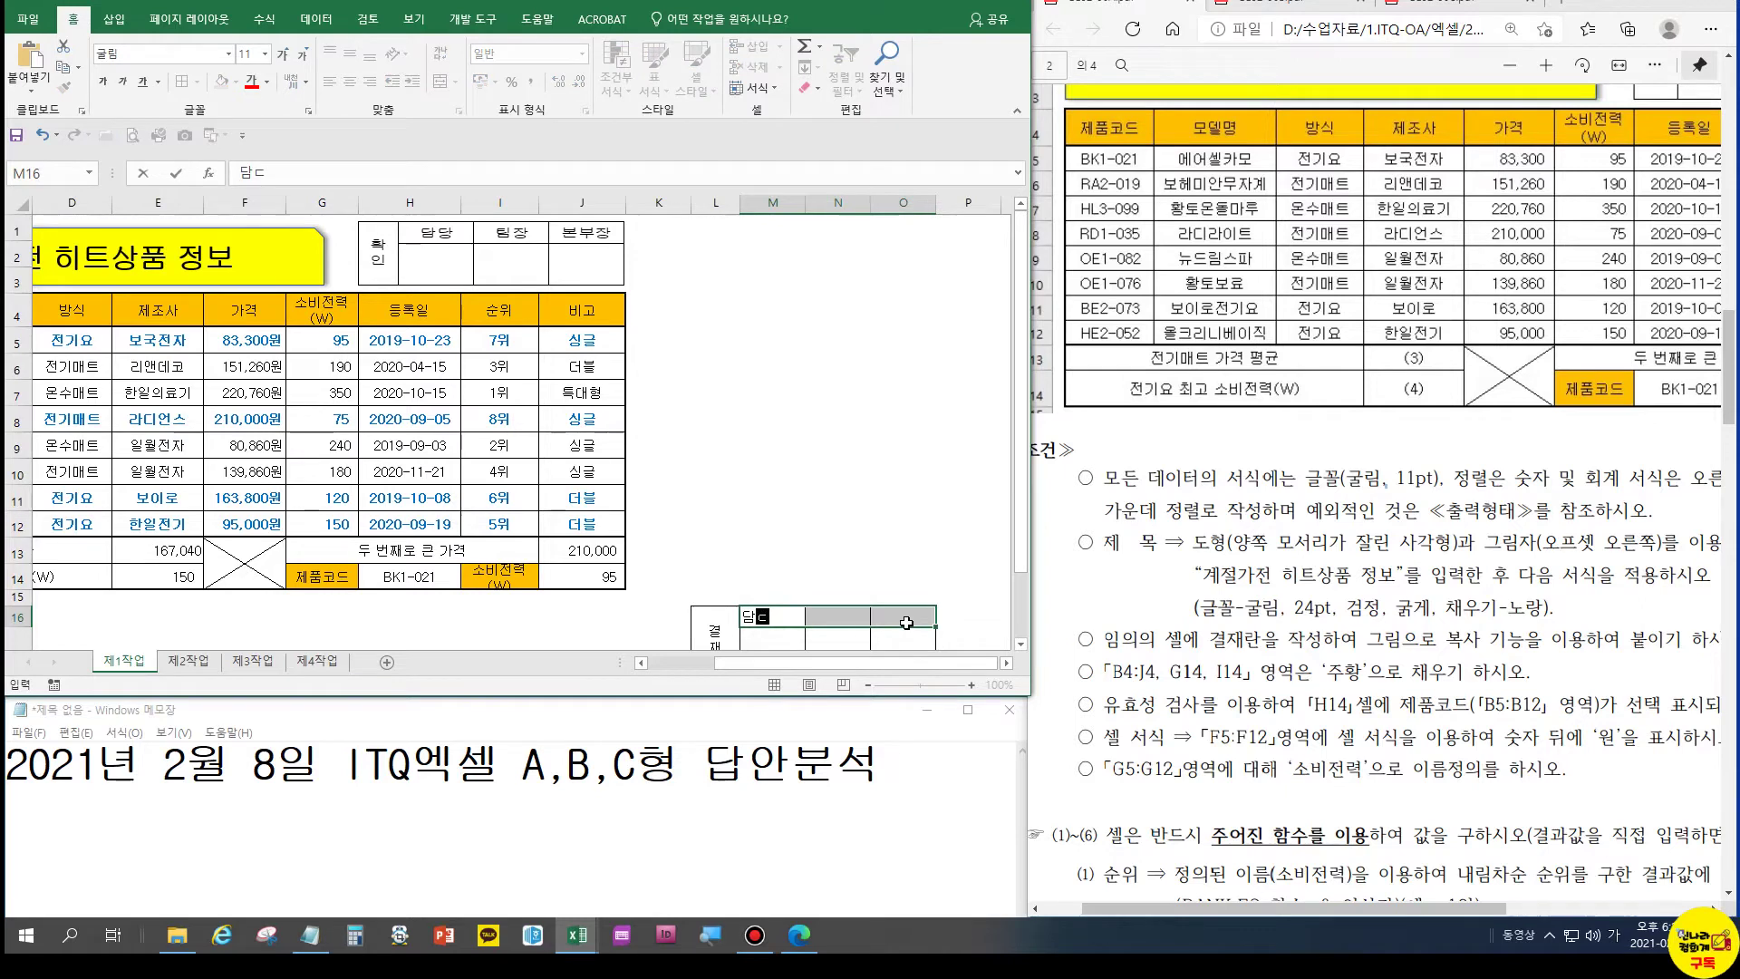
{"action": "key", "text": "Tab"}
{"action": "type", "text": "팀장"}
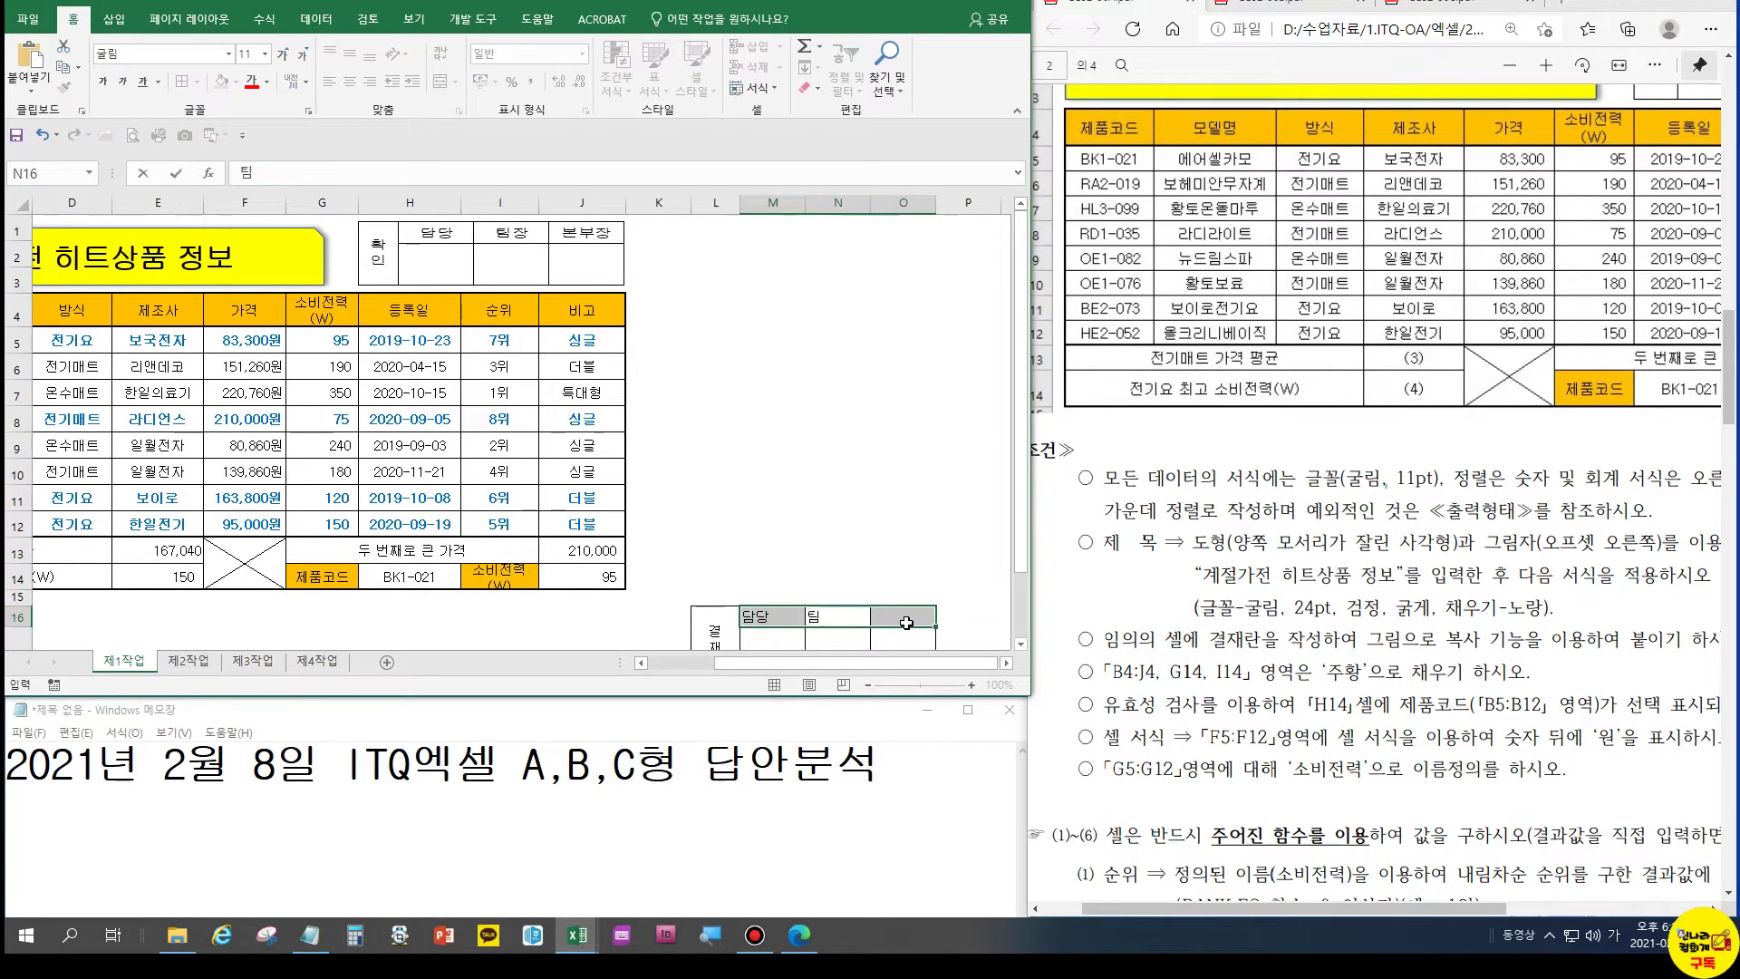
{"action": "key", "text": "Tab"}
{"action": "type", "text": "본부장"}
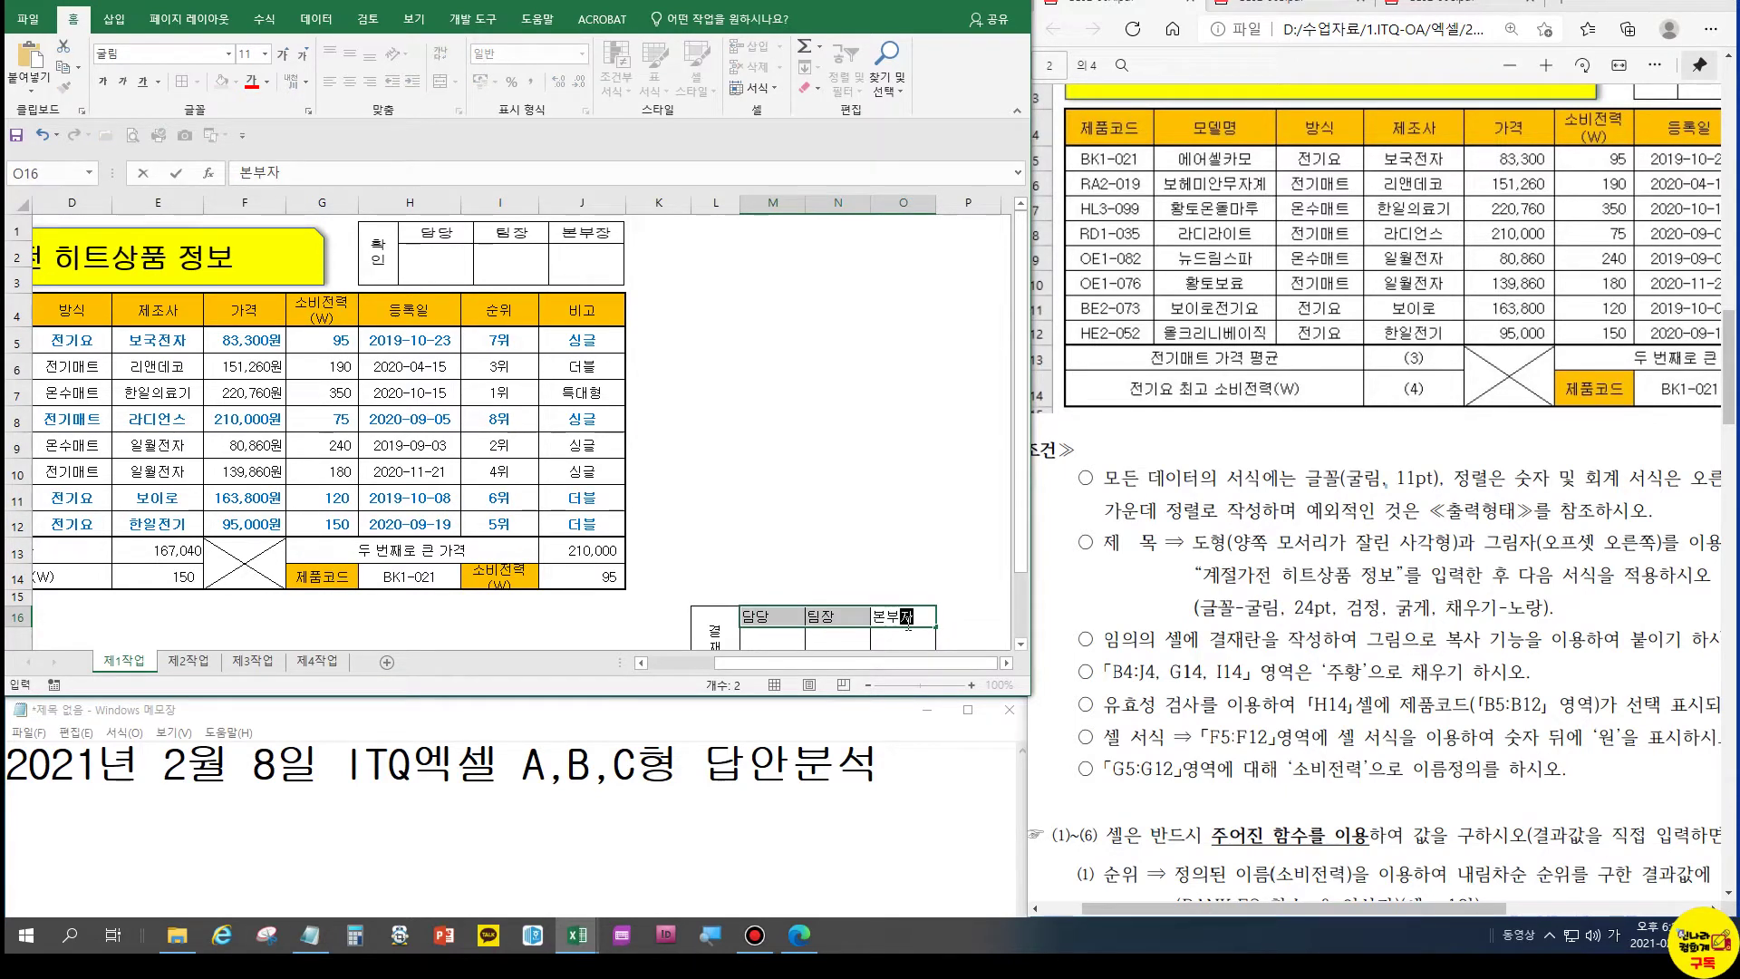
{"action": "key", "text": "Return"}
Center the text horizontally in the approval box L16:O17
{"action": "left_click_drag", "start_coordinate": [726, 624], "coordinate": [907, 624]}
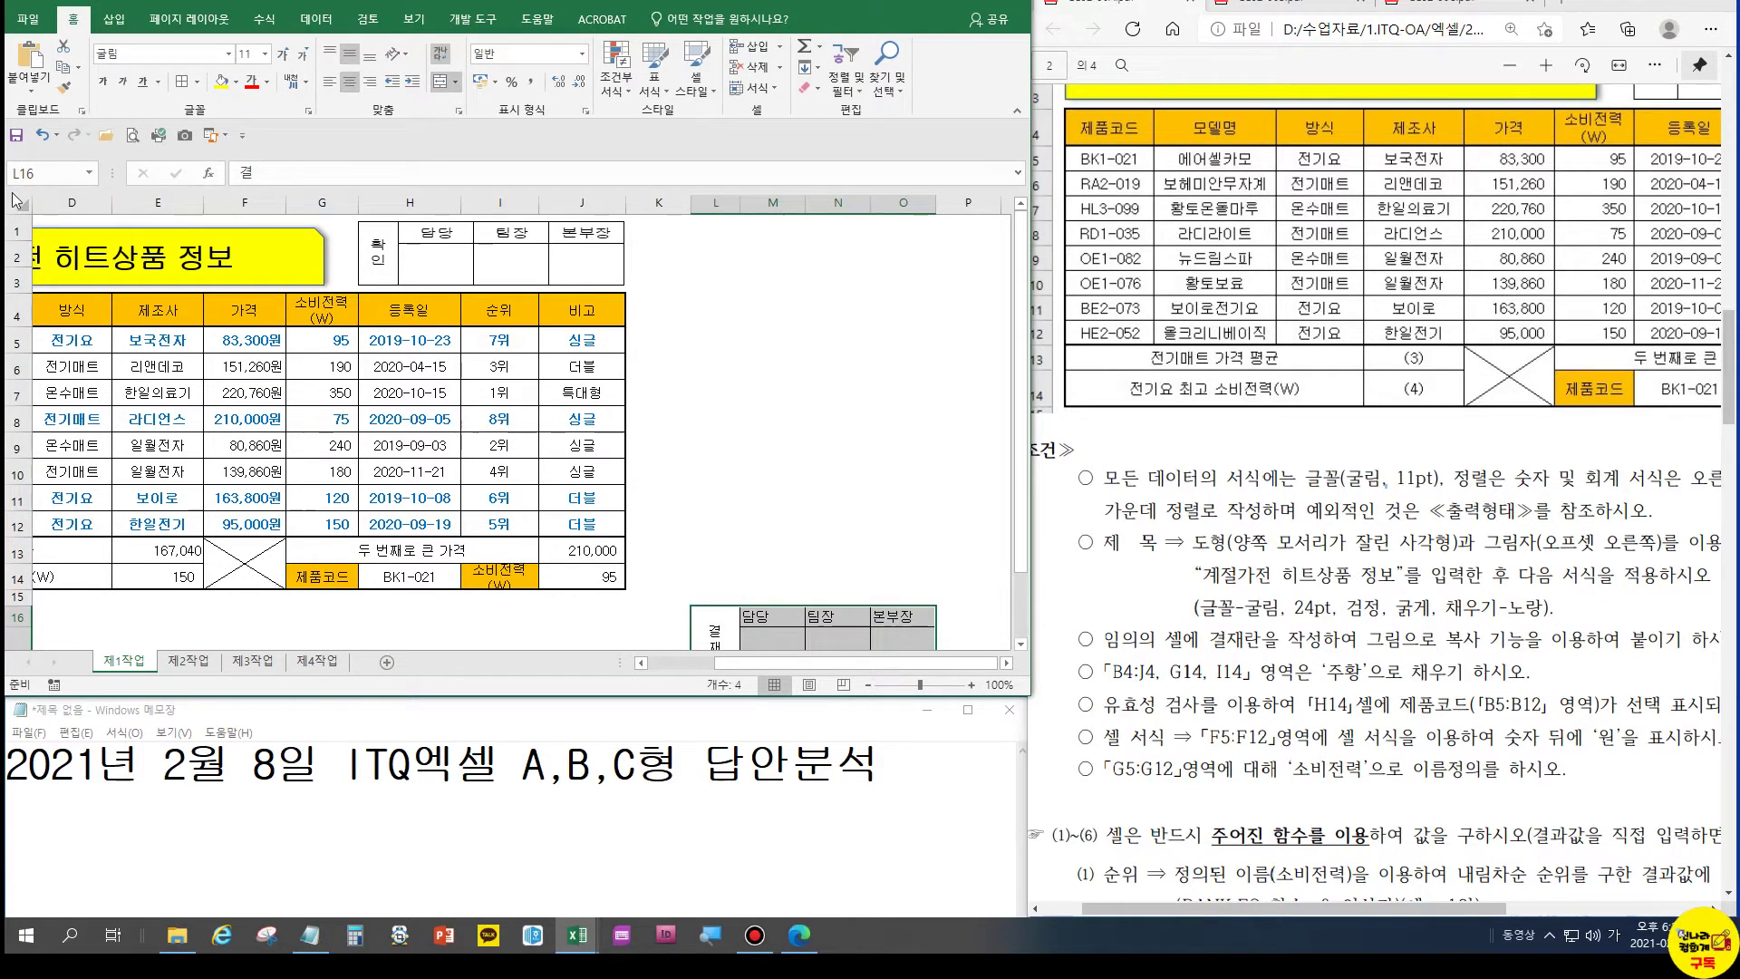
{"action": "left_click", "coordinate": [18, 203]}
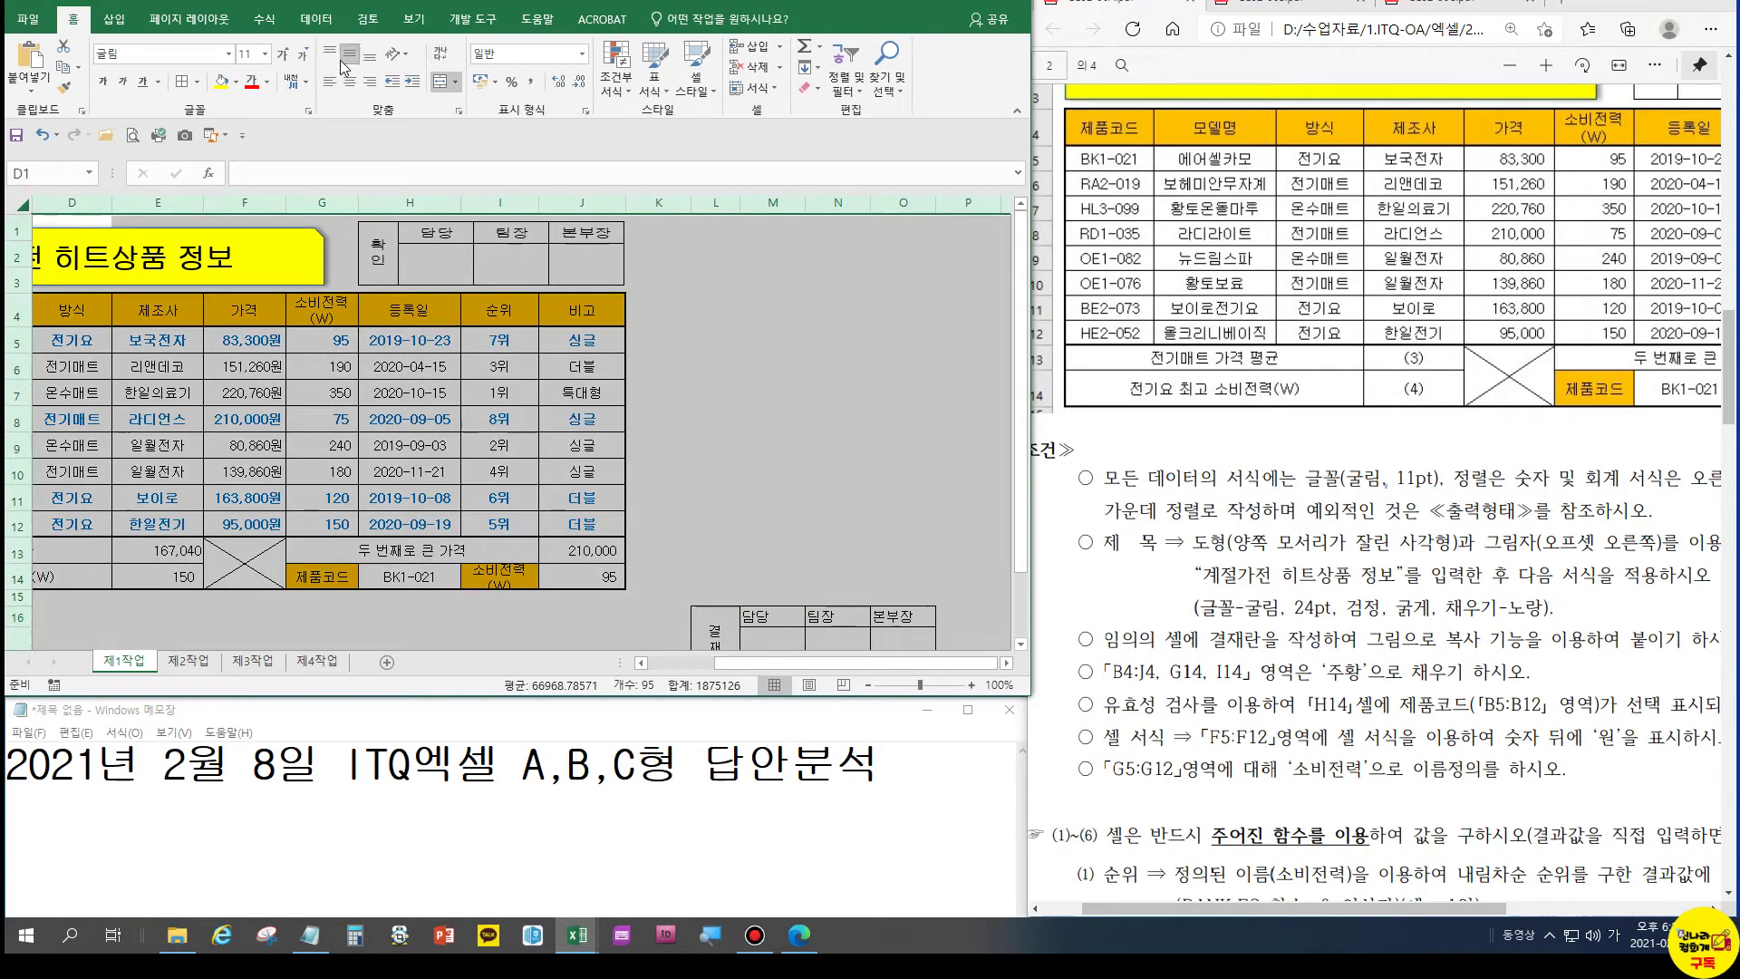
{"action": "left_click", "coordinate": [830, 377]}
{"action": "left_click_drag", "start_coordinate": [725, 629], "coordinate": [896, 638]}
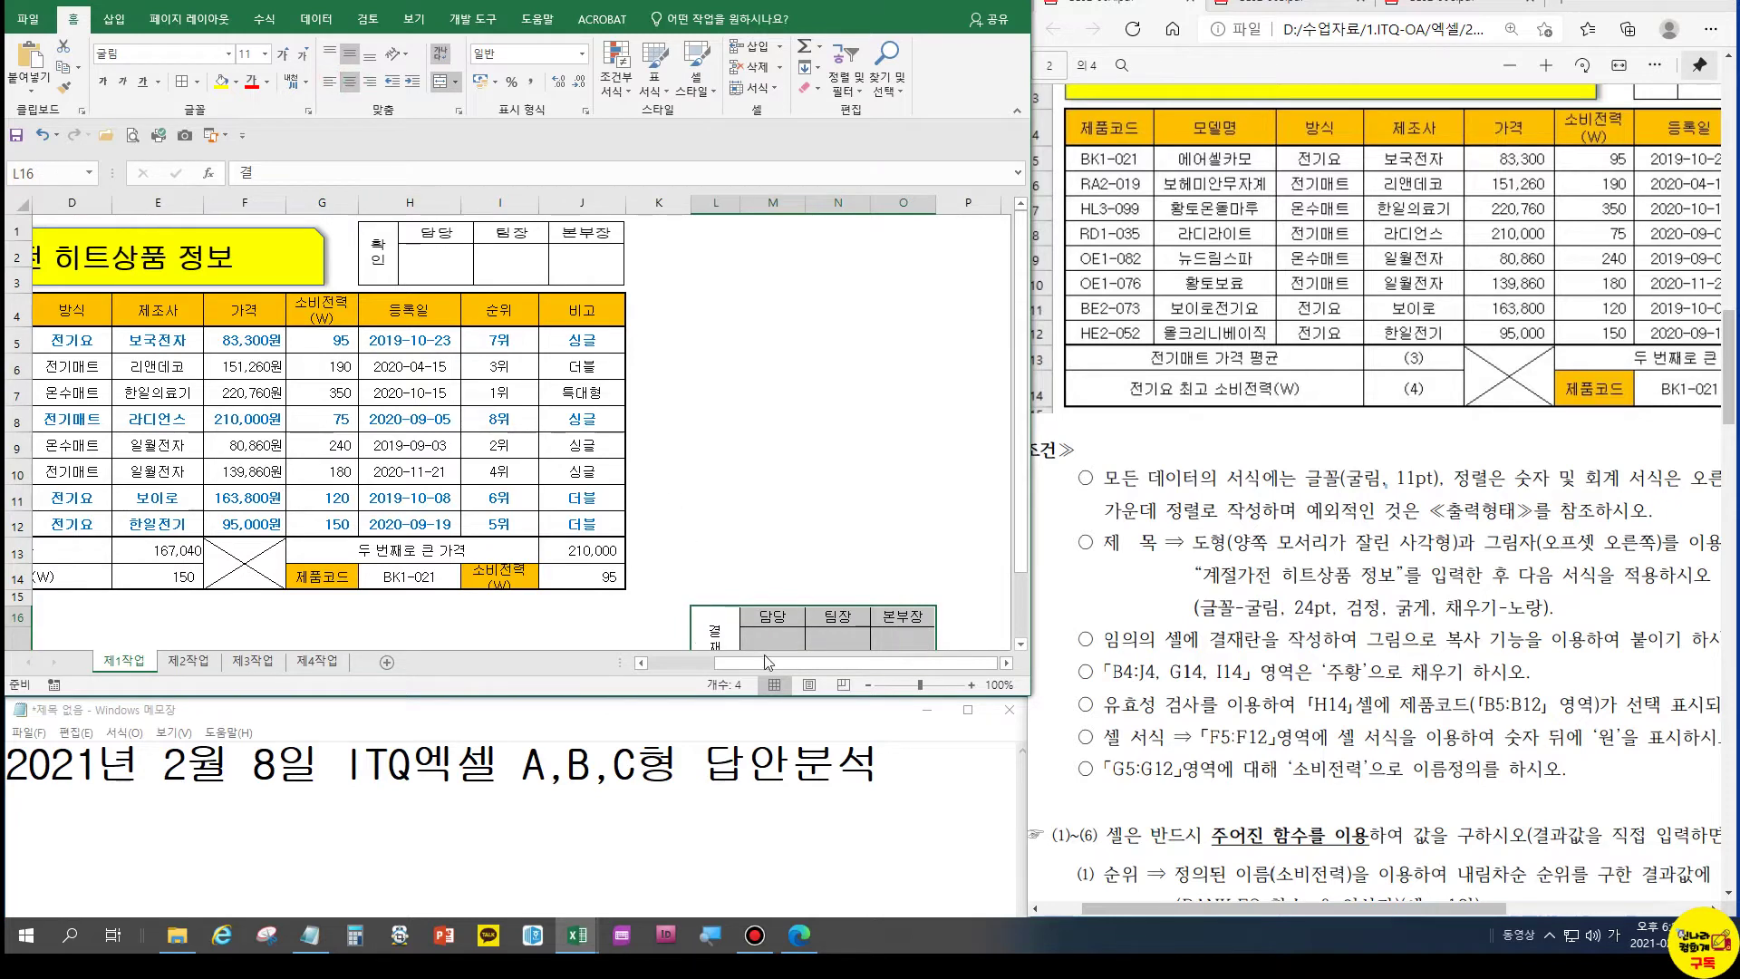
Copy the approval box L16:O17 and paste it as a static picture at cell L1
{"action": "key", "text": "ctrl+c"}
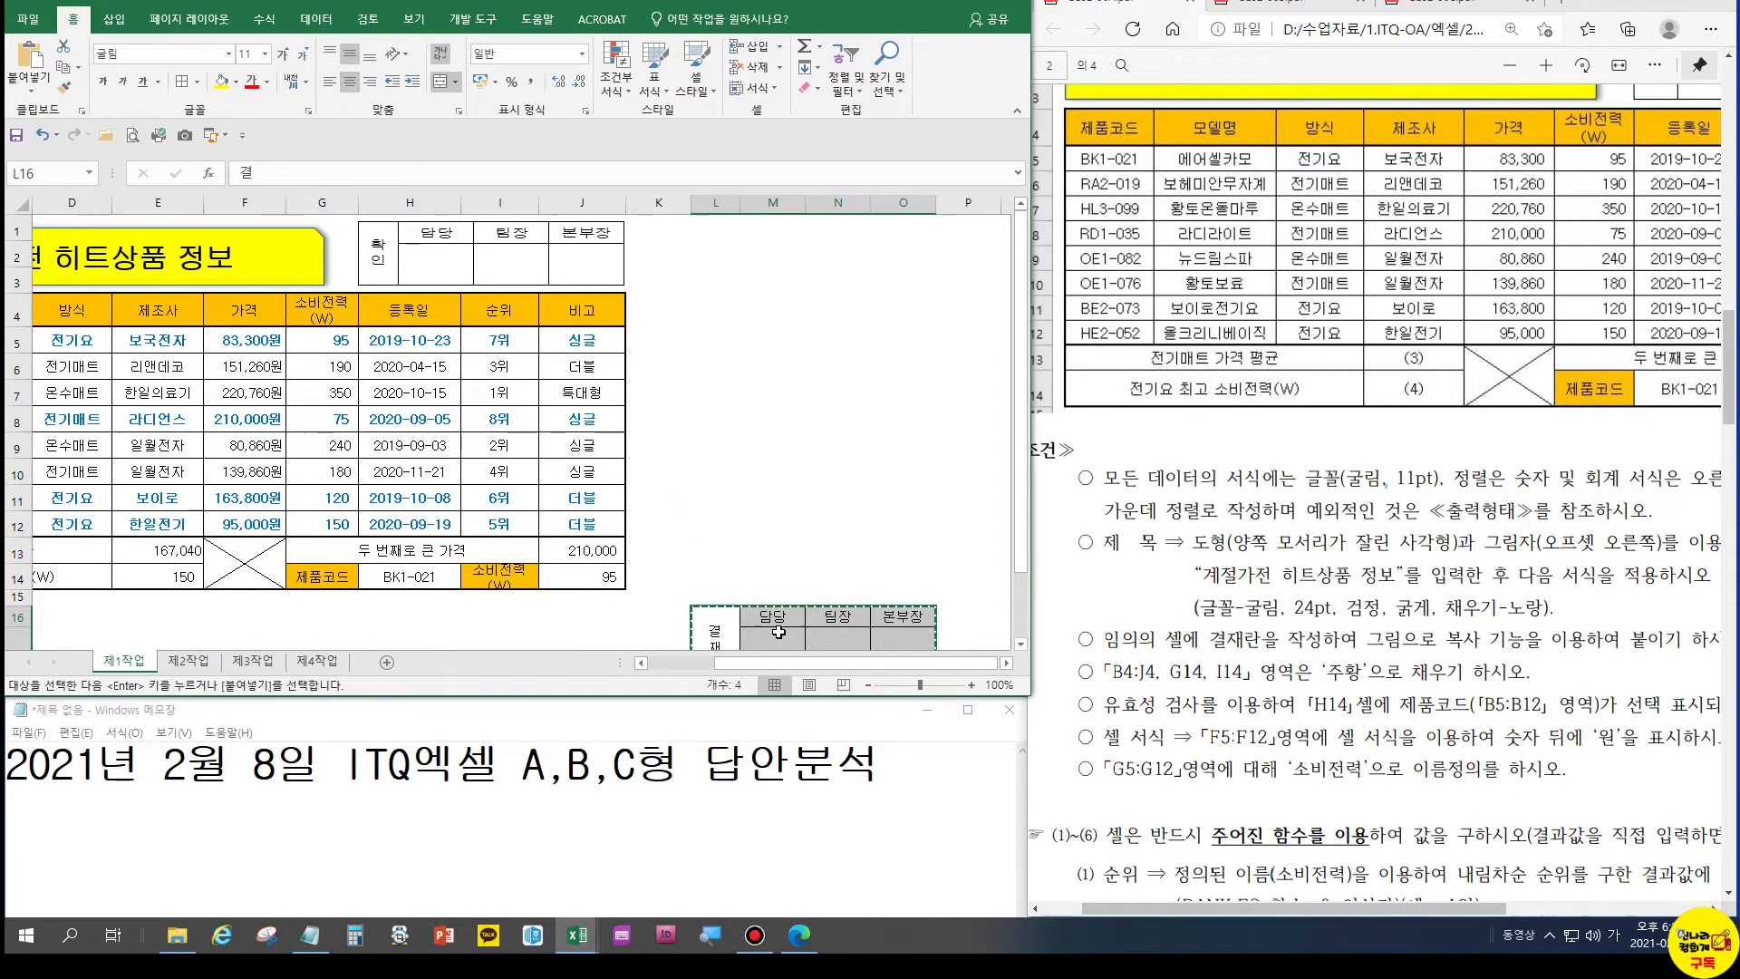
{"action": "left_click", "coordinate": [703, 228]}
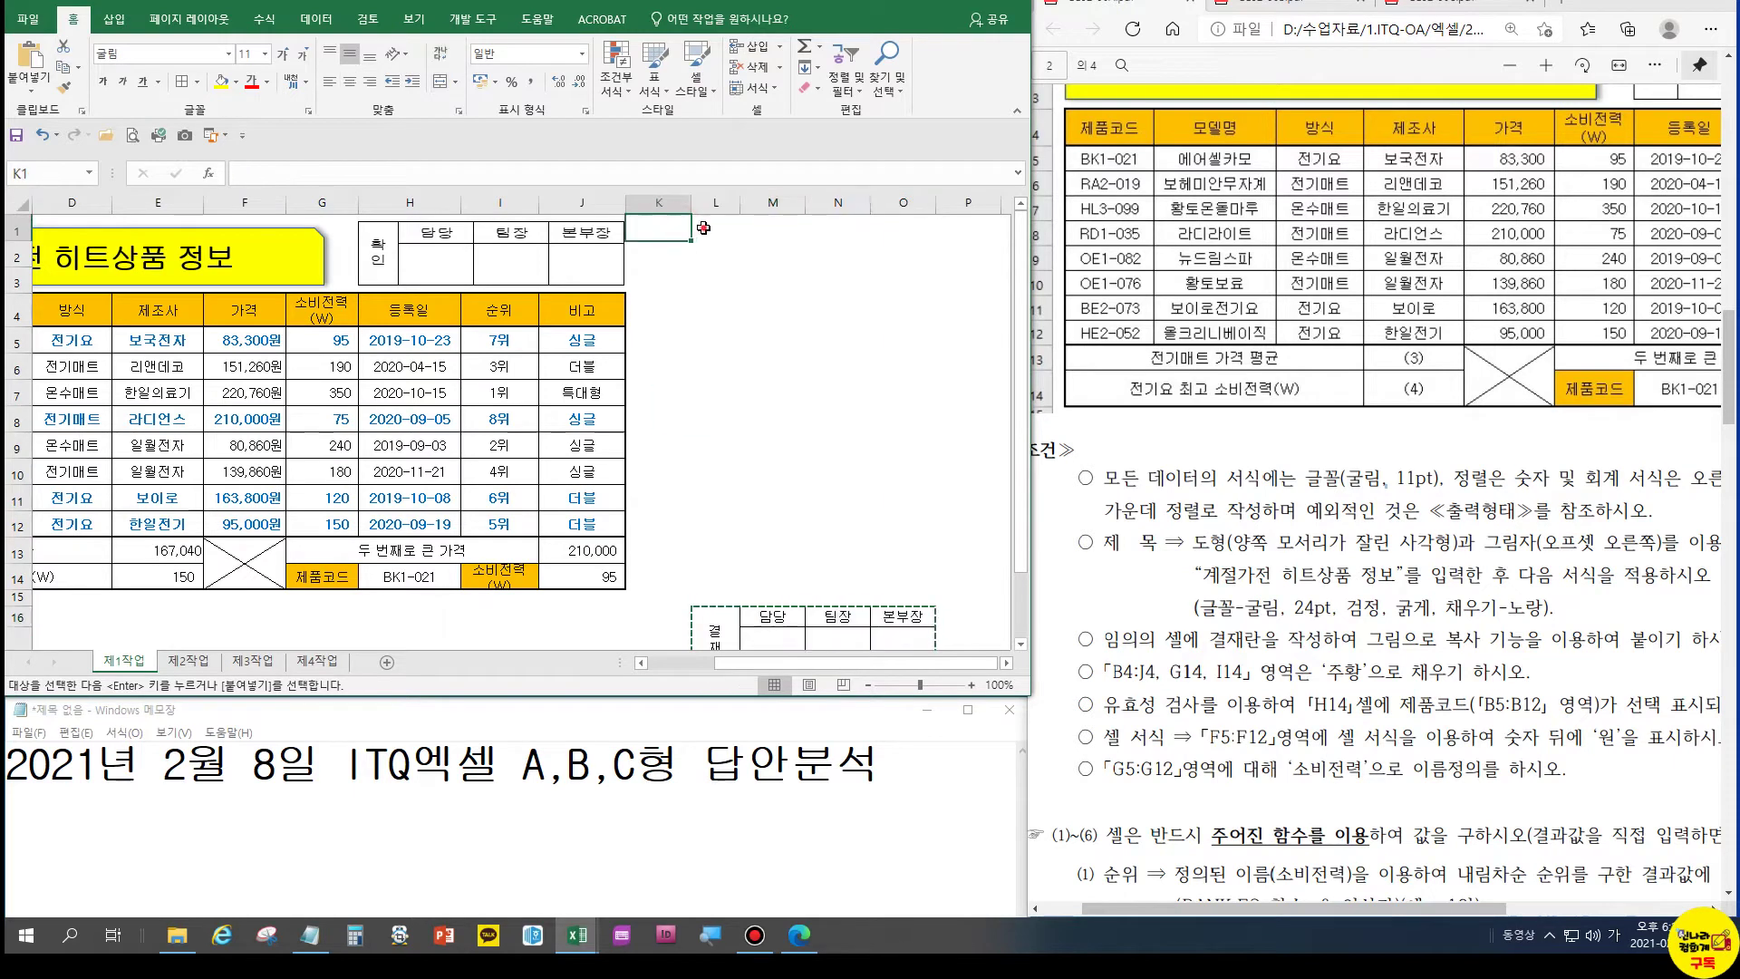
{"action": "left_click", "coordinate": [34, 90]}
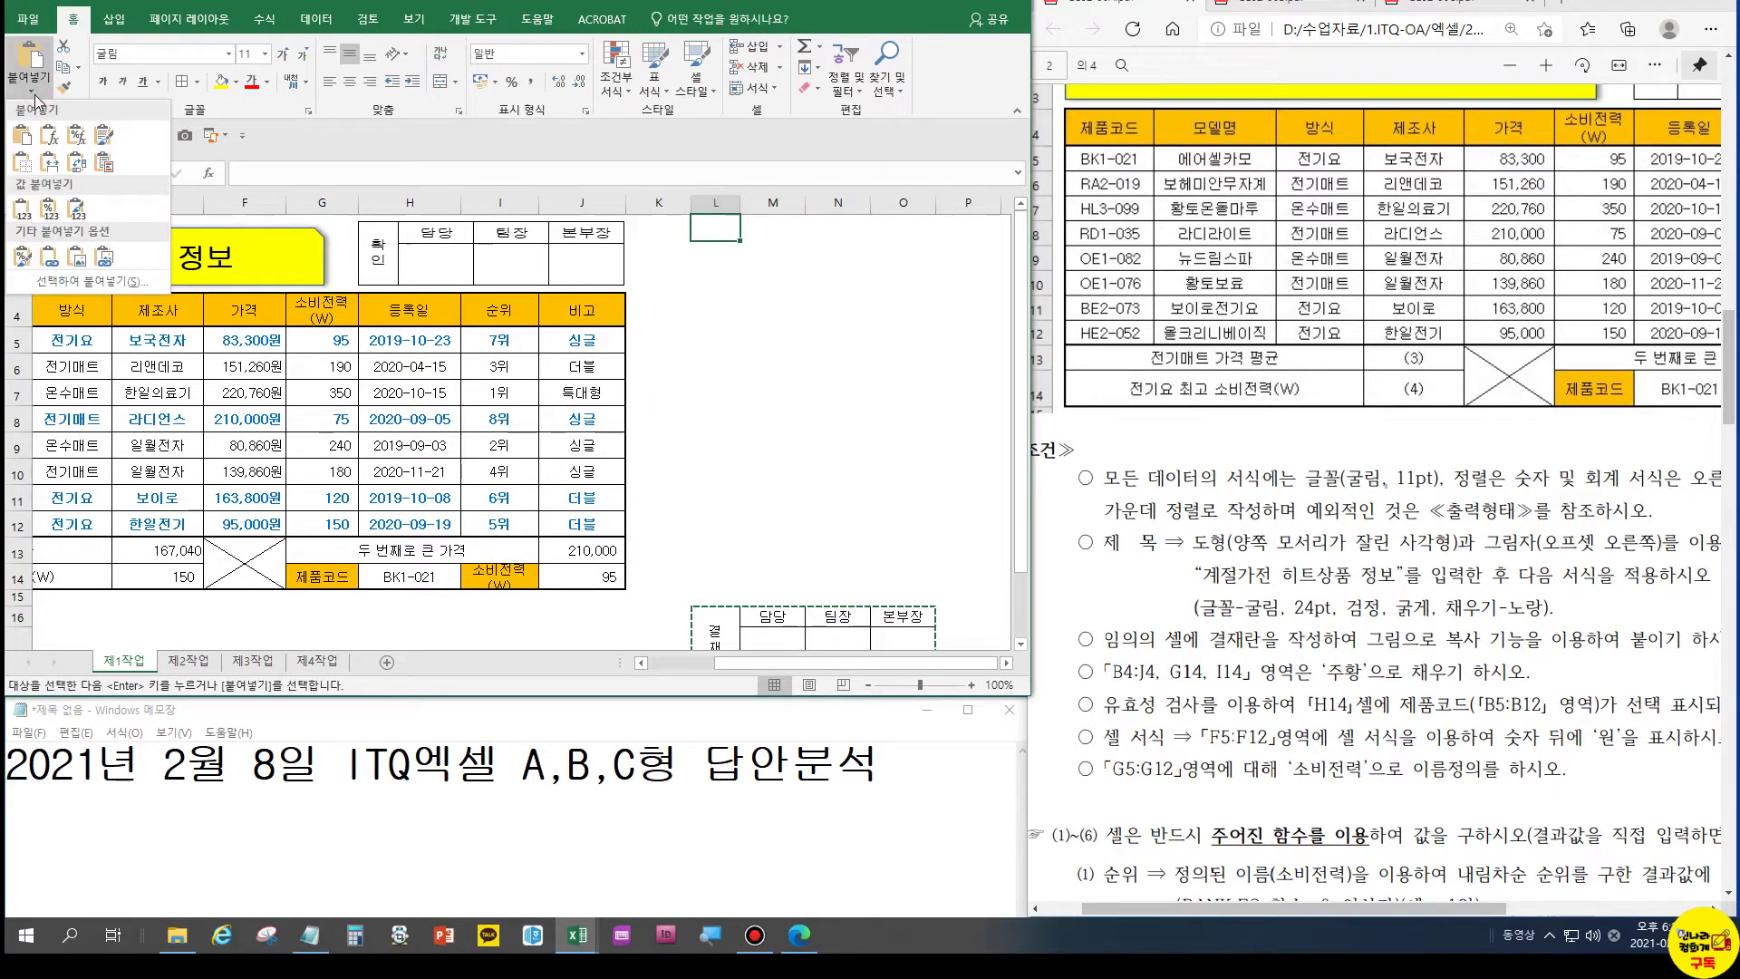
{"action": "left_click", "coordinate": [80, 261]}
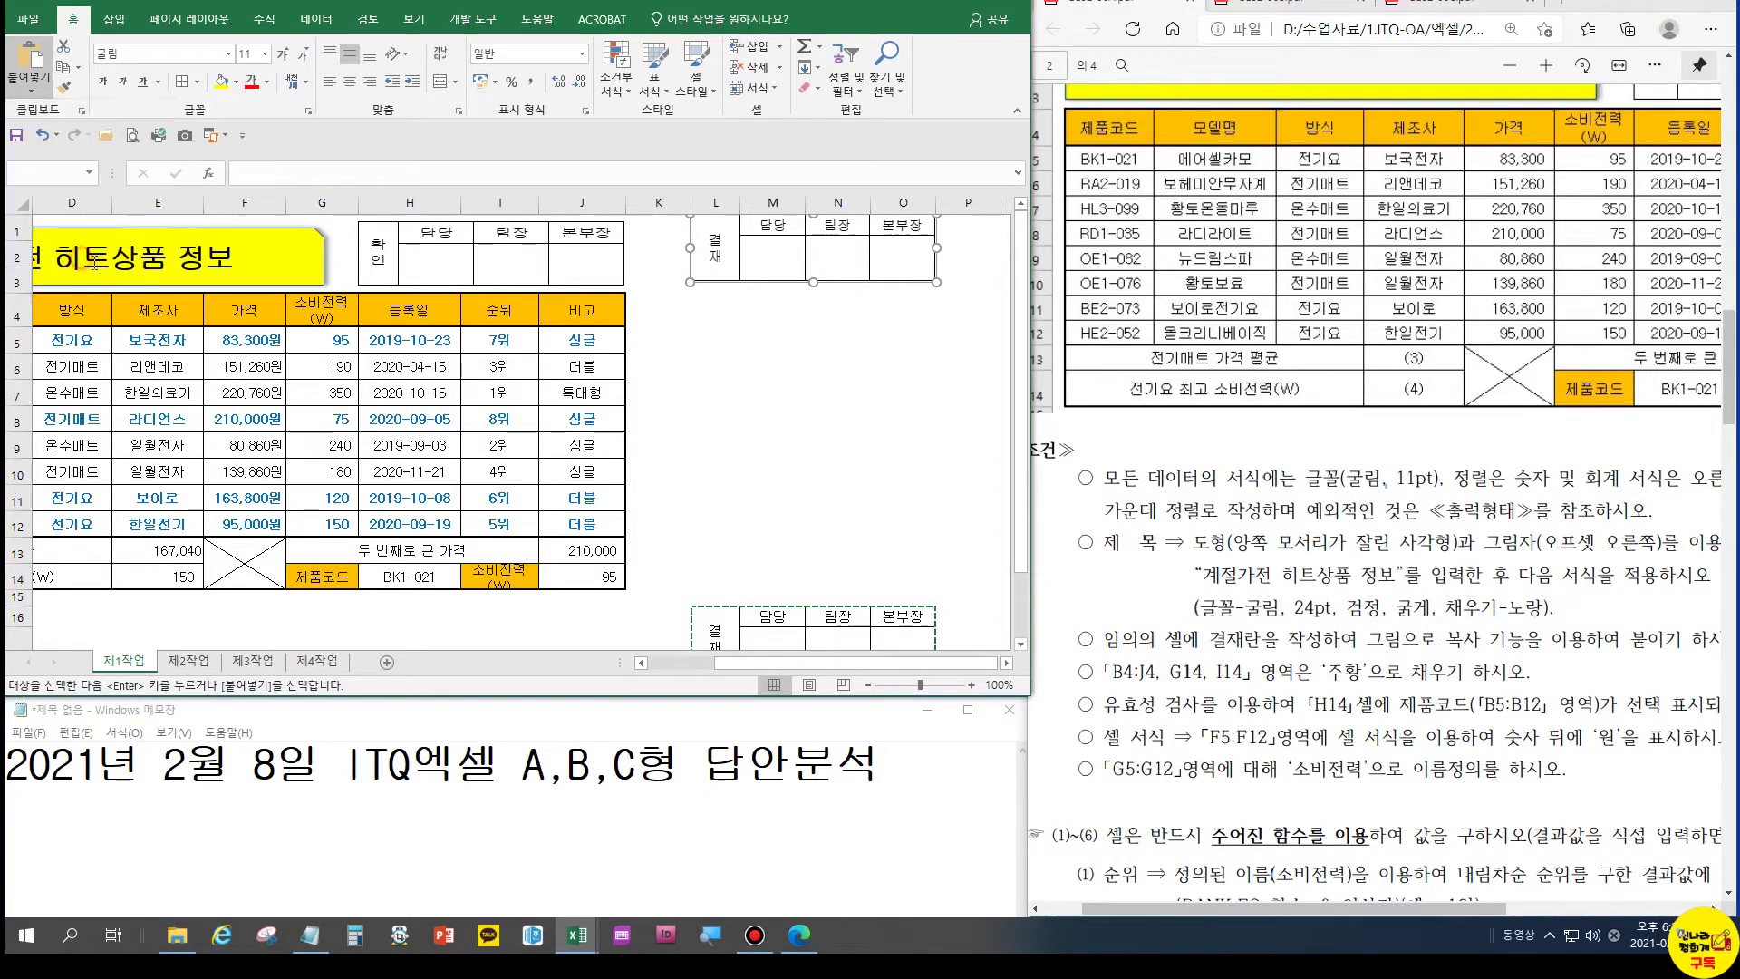
{"action": "left_click", "coordinate": [730, 472]}
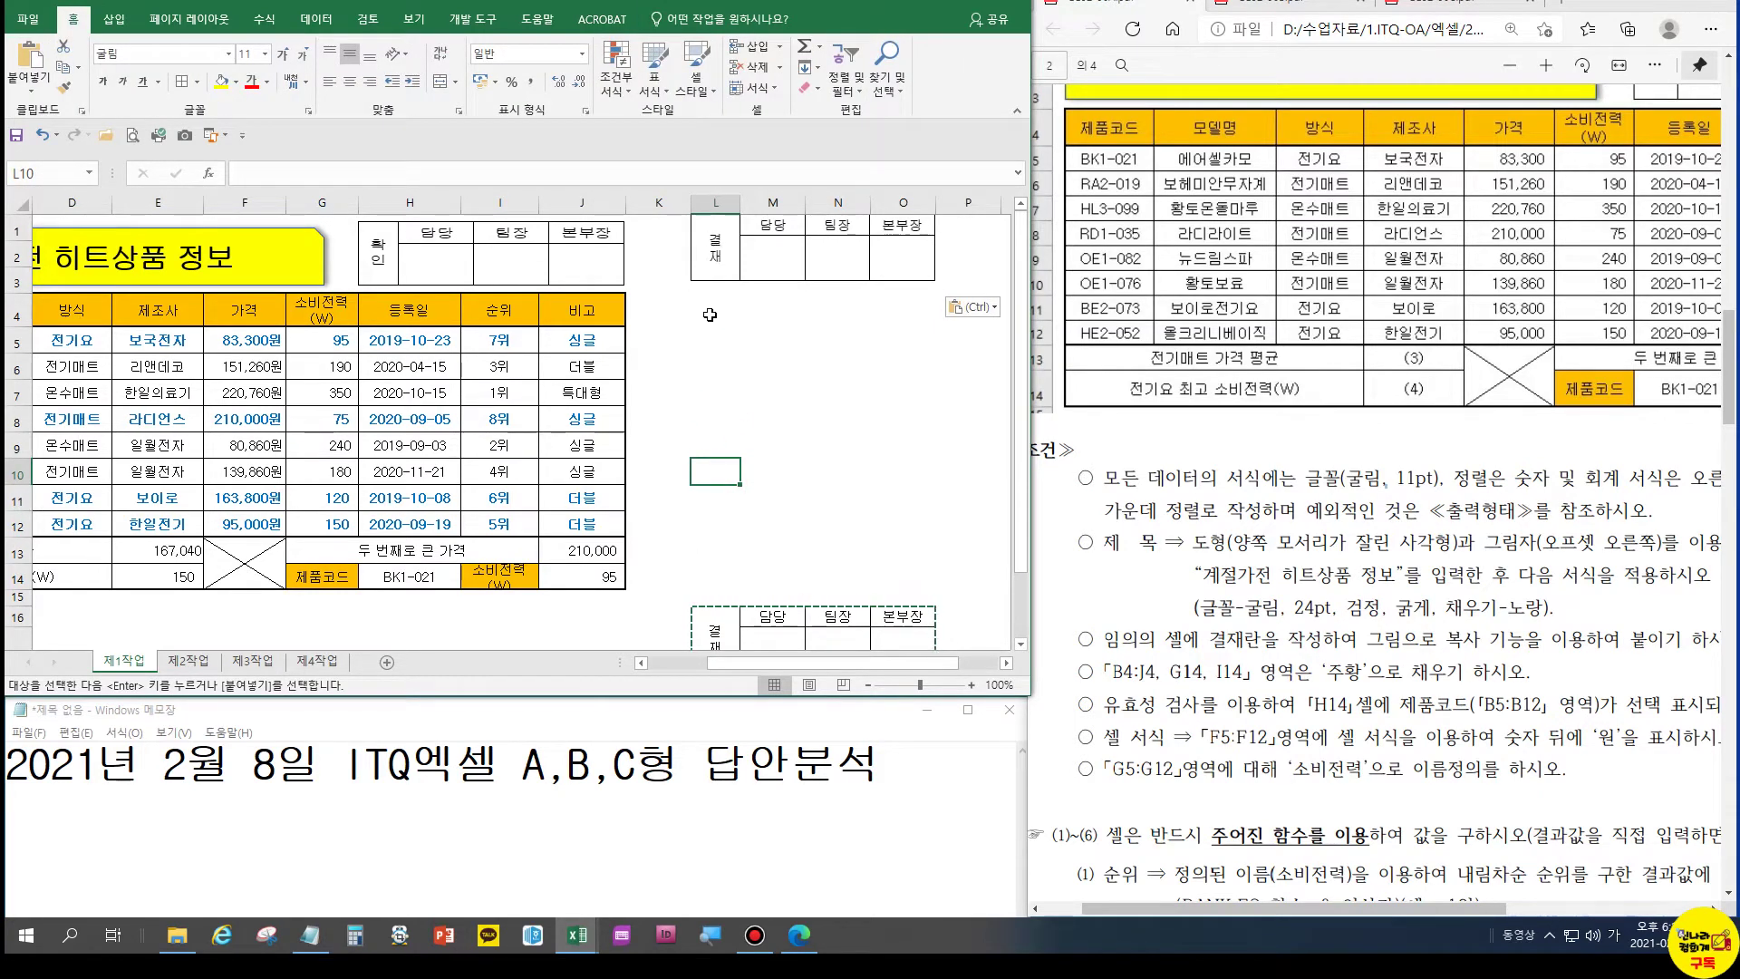
Replace the text in merged cell L16 with 확인, each character on its own line, and compare it with the pasted picture
{"action": "left_click", "coordinate": [718, 637]}
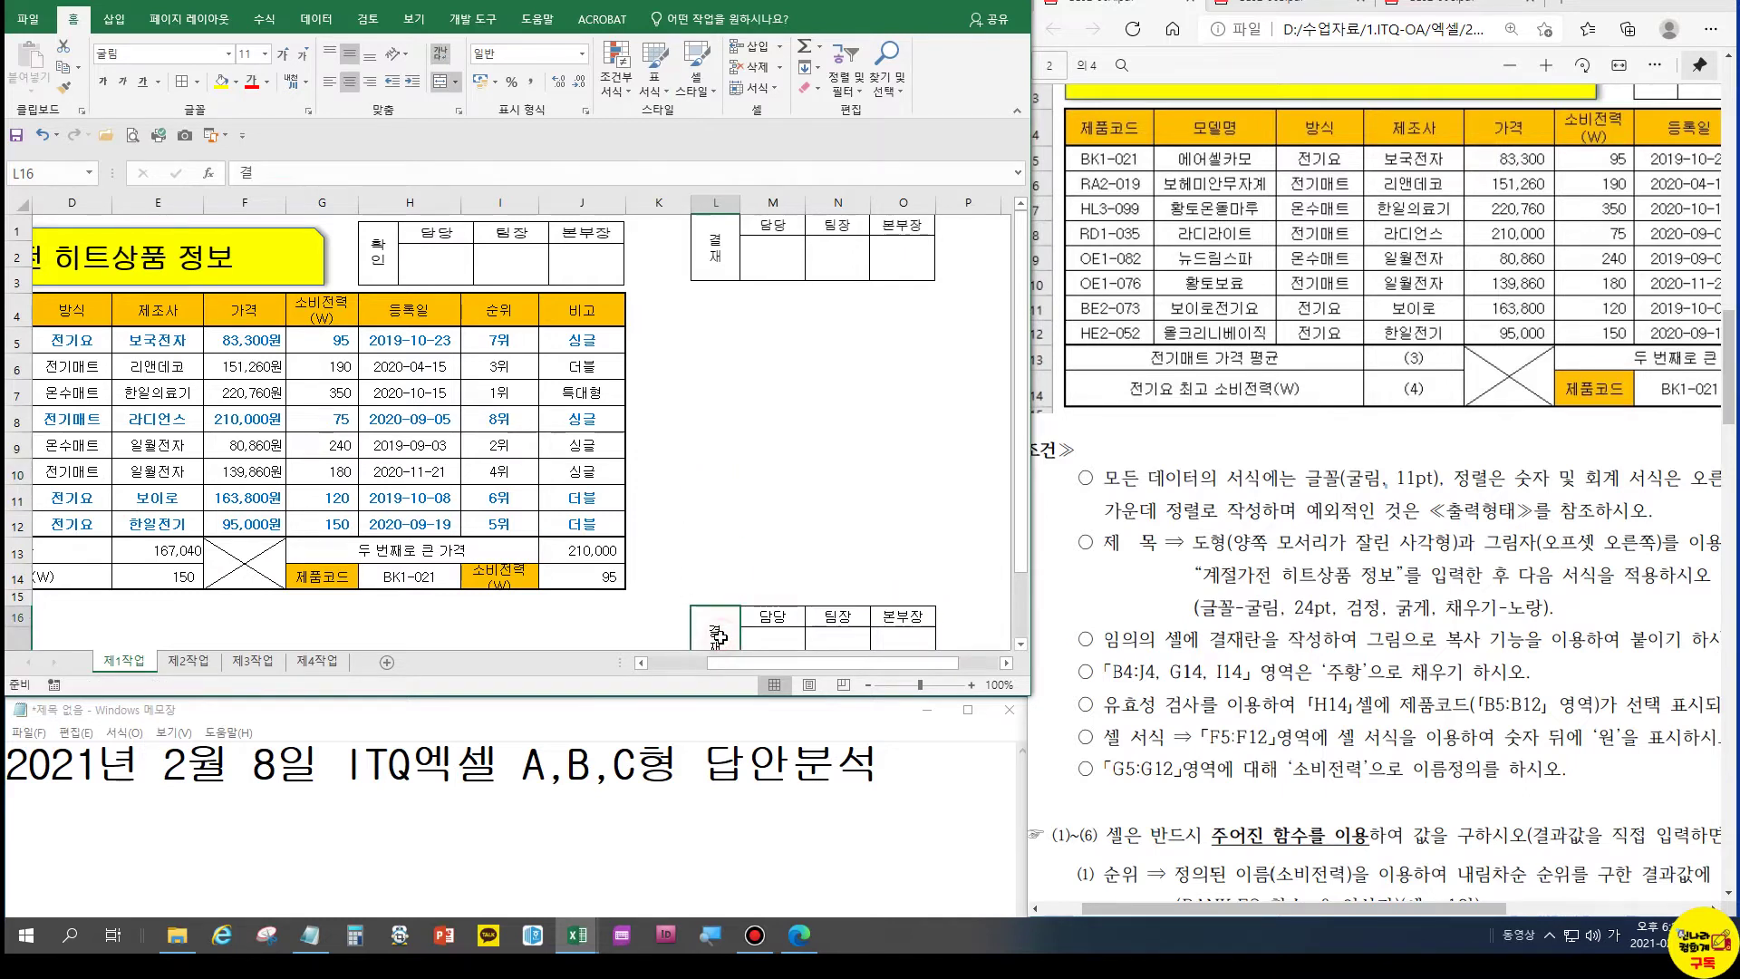
{"action": "double_click", "coordinate": [716, 627]}
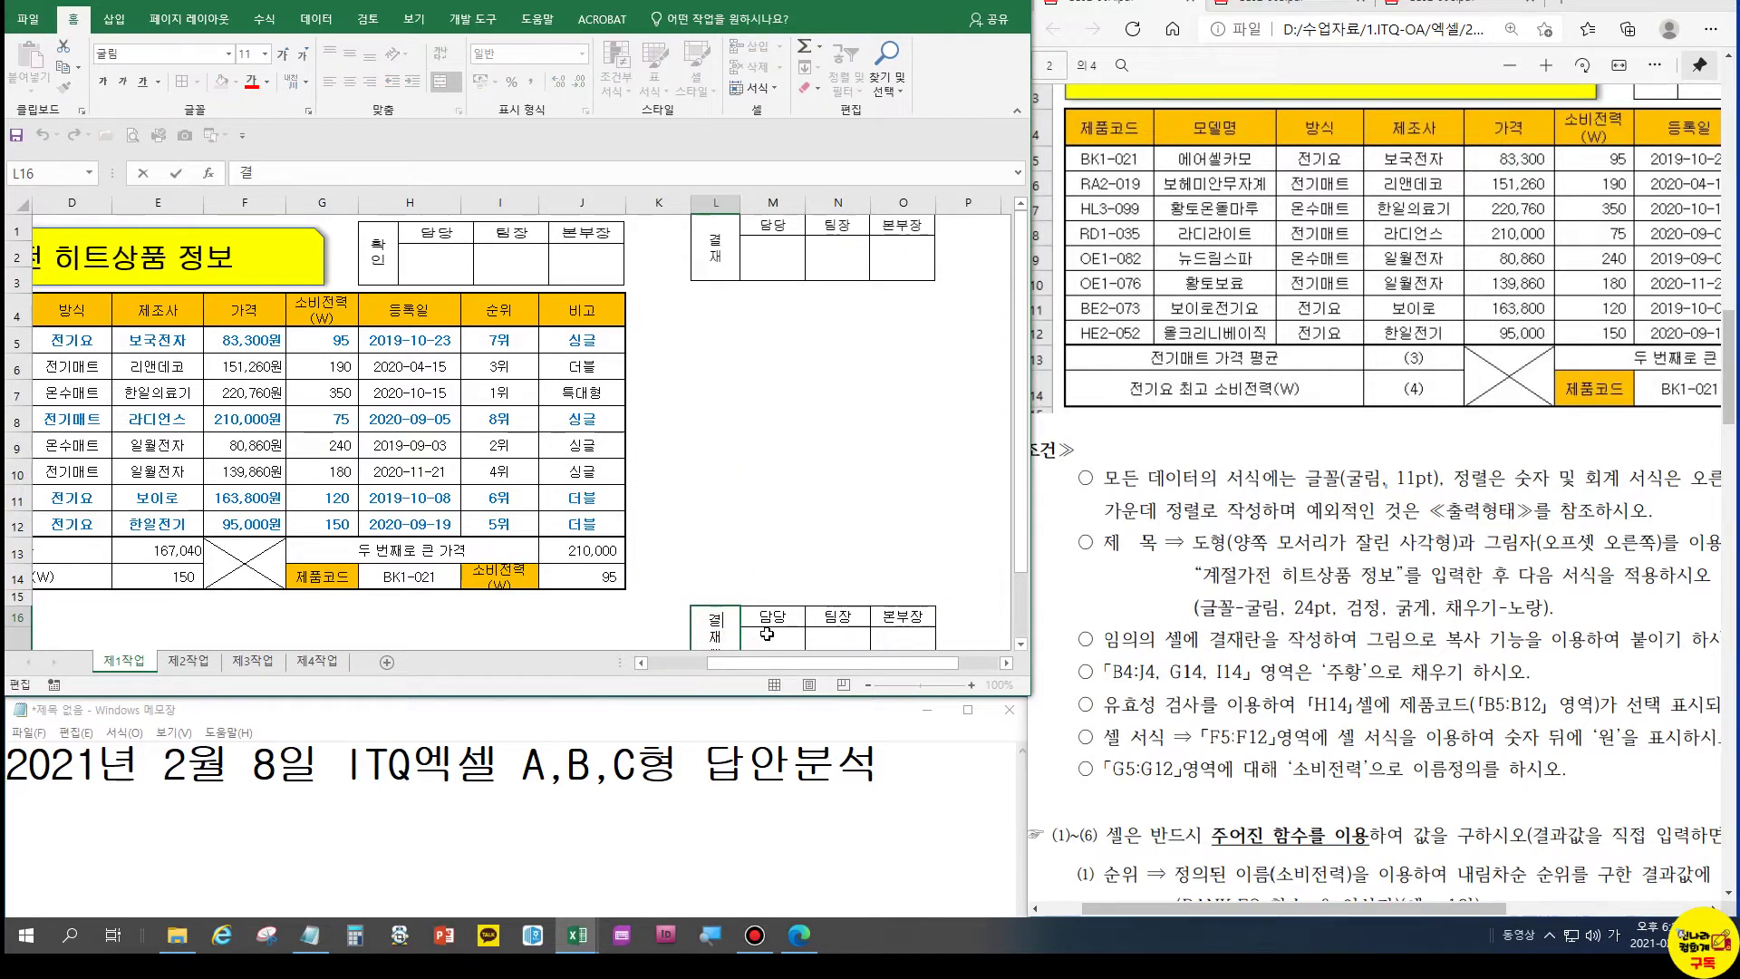
{"action": "key", "text": "BackSpace"}
{"action": "type", "text": "ㅎ"}
{"action": "key", "text": "BackSpace"}
{"action": "key", "text": "alt+Return"}
{"action": "type", "text": "인"}
{"action": "left_click", "coordinate": [785, 525]}
{"action": "scroll", "coordinate": [816, 580], "scroll_direction": "down", "scroll_amount": 1}
{"action": "scroll", "coordinate": [816, 584], "scroll_direction": "up", "scroll_amount": 1}
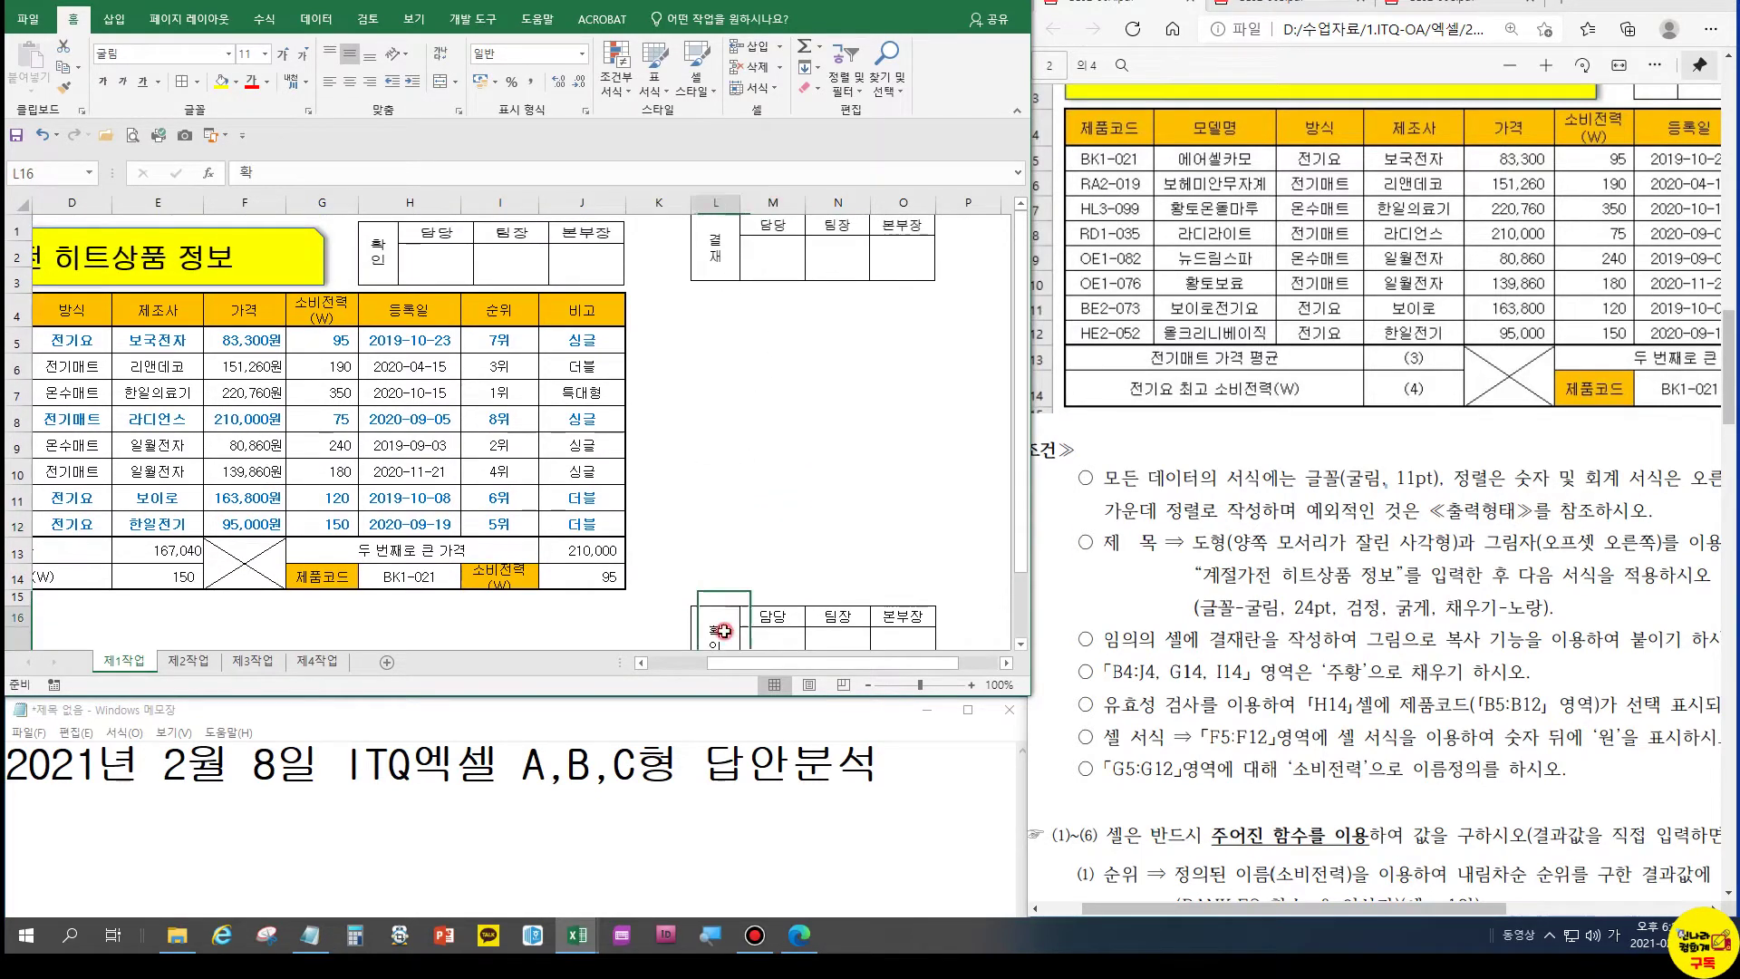
{"action": "left_click", "coordinate": [711, 256]}
{"action": "left_click", "coordinate": [791, 388]}
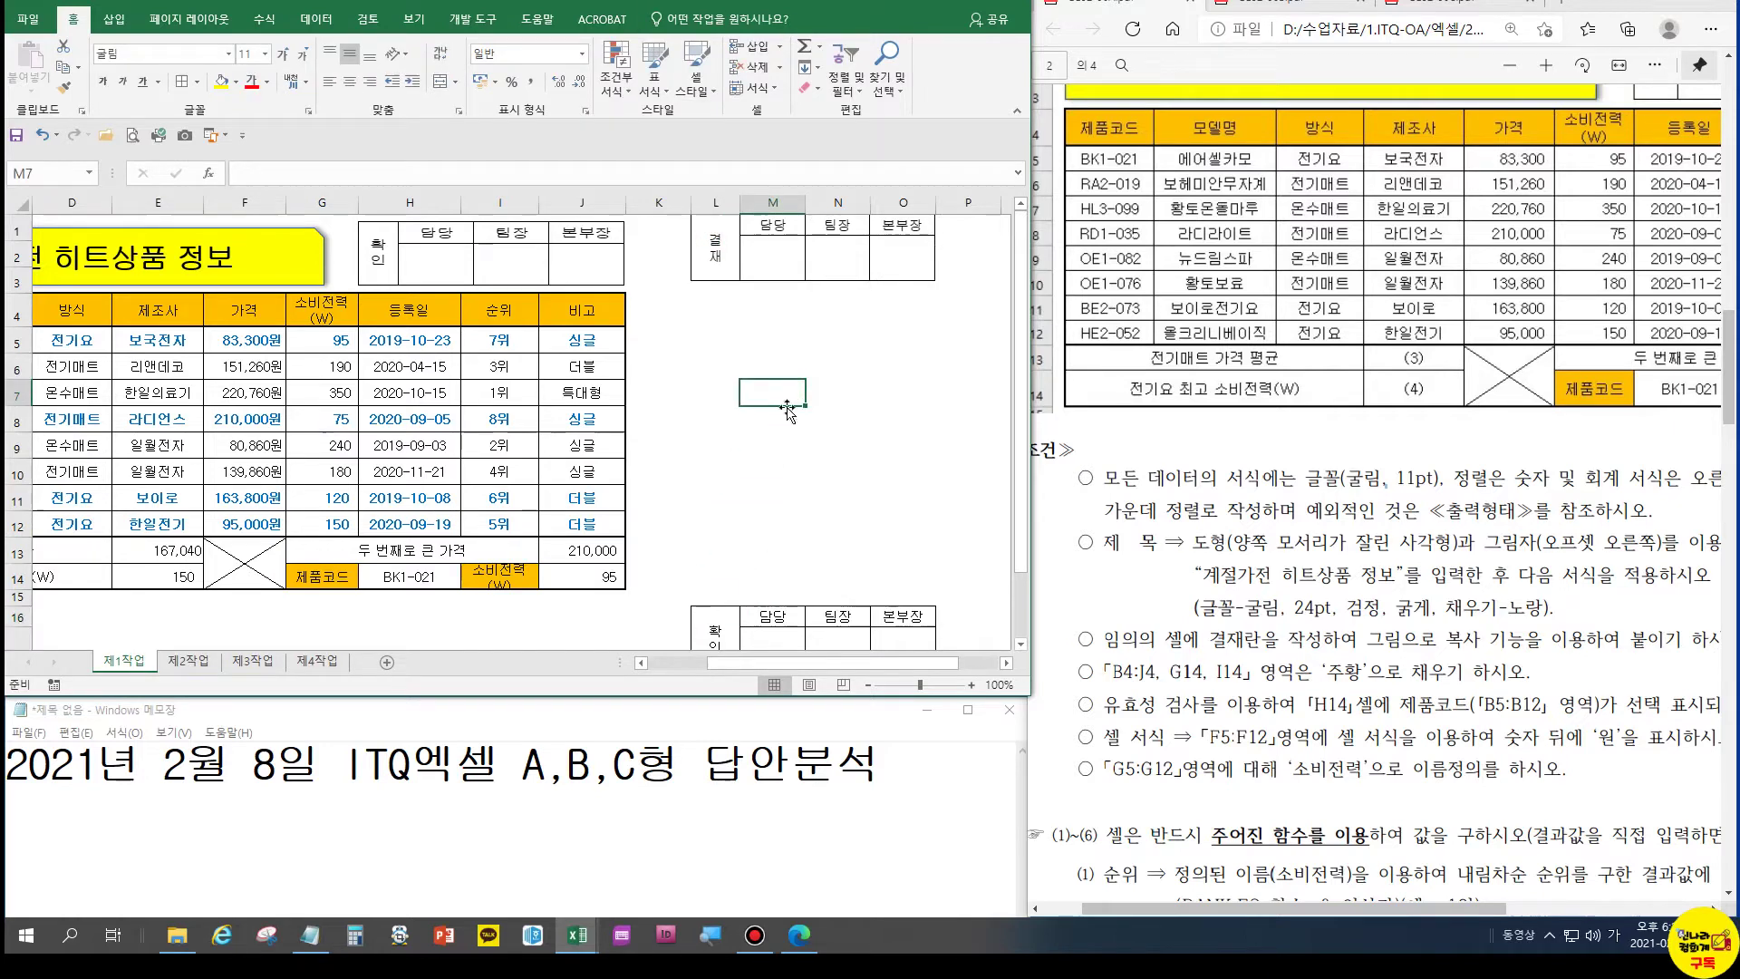
Undo the last text change in merged cell L16
{"action": "left_click_drag", "start_coordinate": [721, 632], "coordinate": [899, 633]}
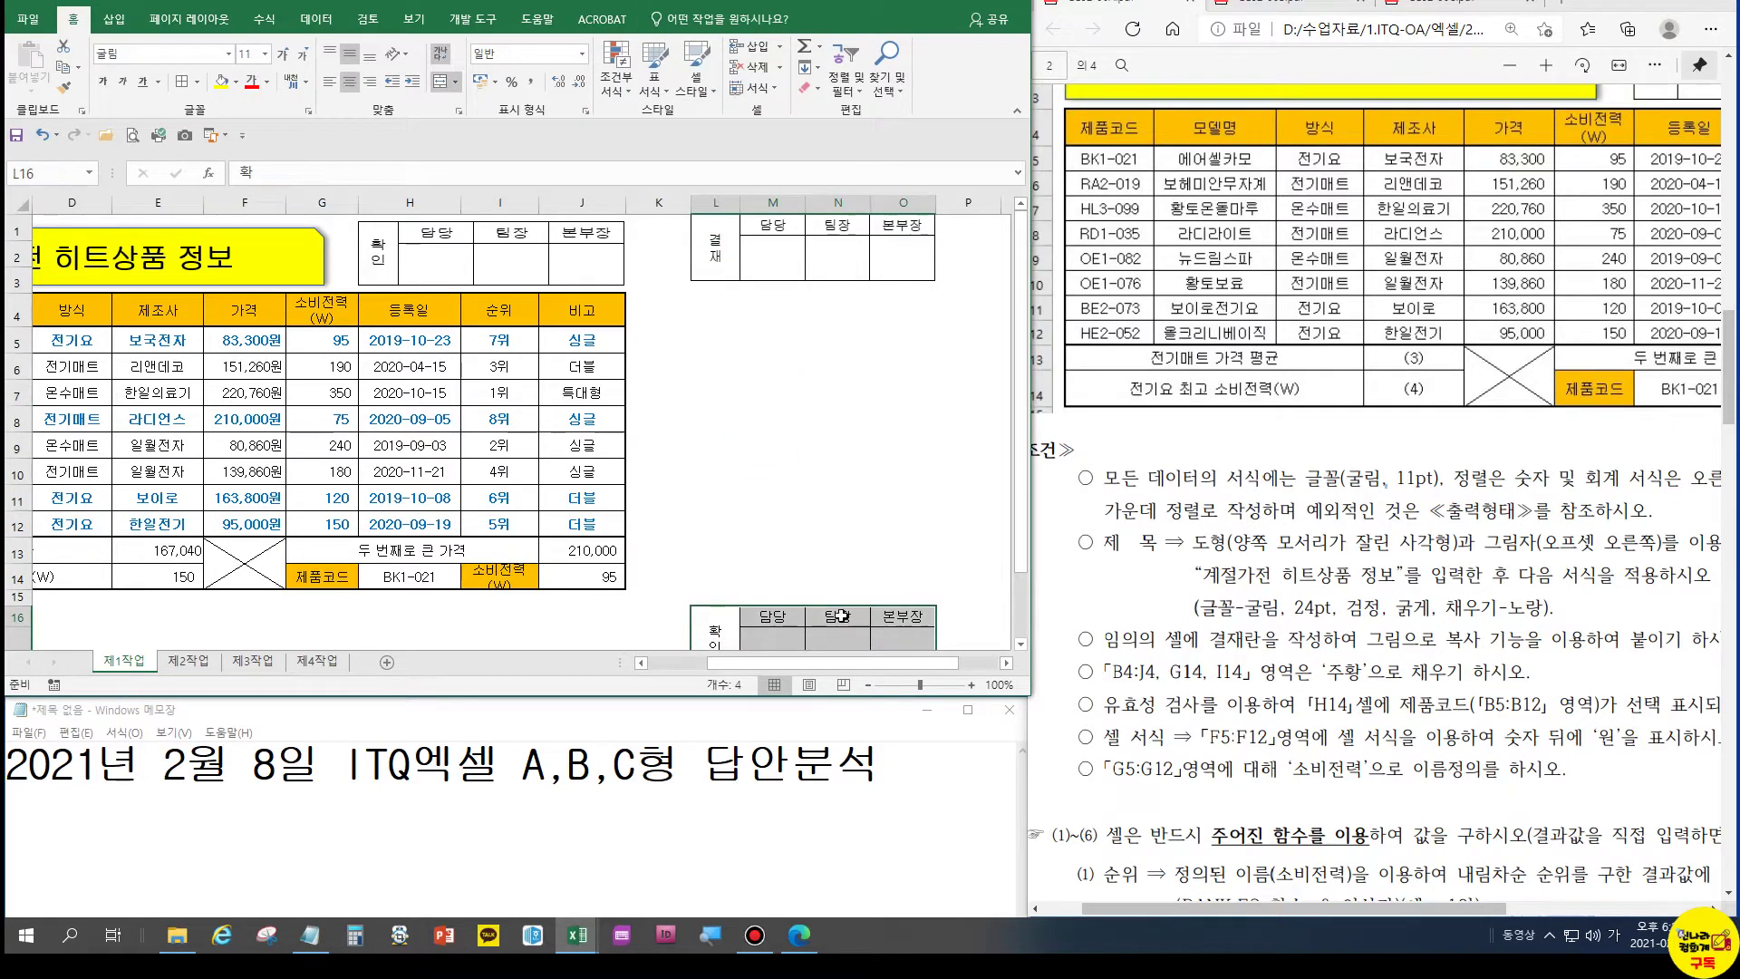
{"action": "left_click", "coordinate": [714, 526]}
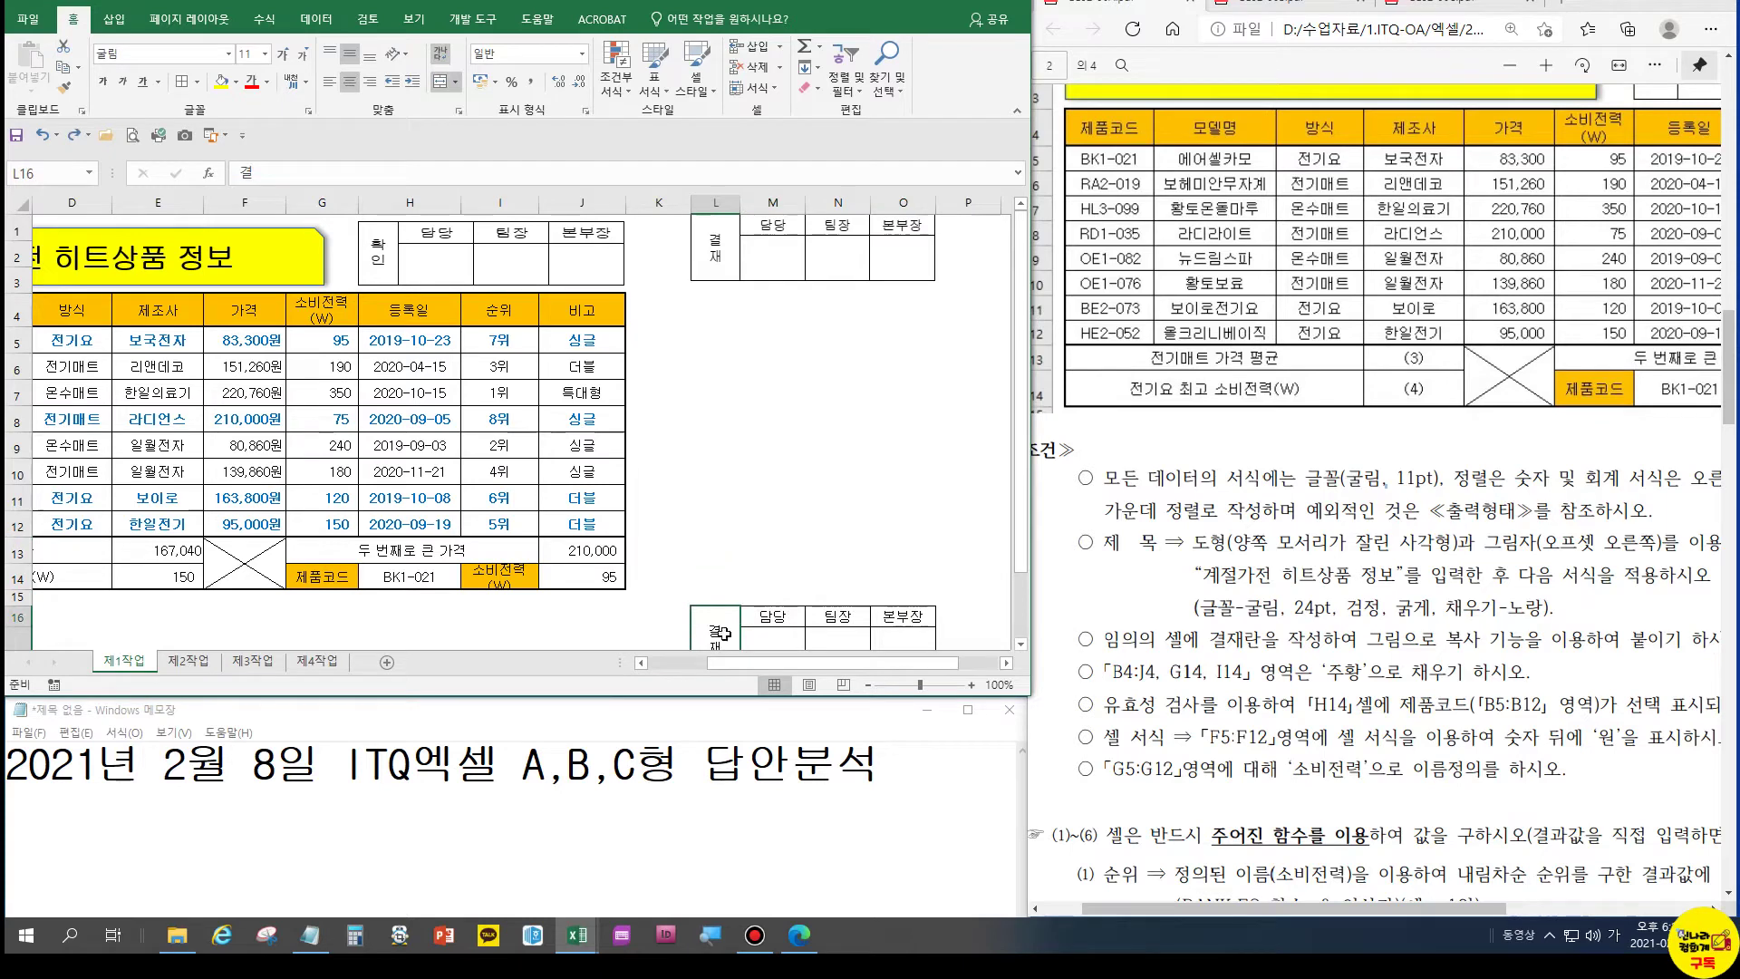
{"action": "key", "text": "ctrl+z"}
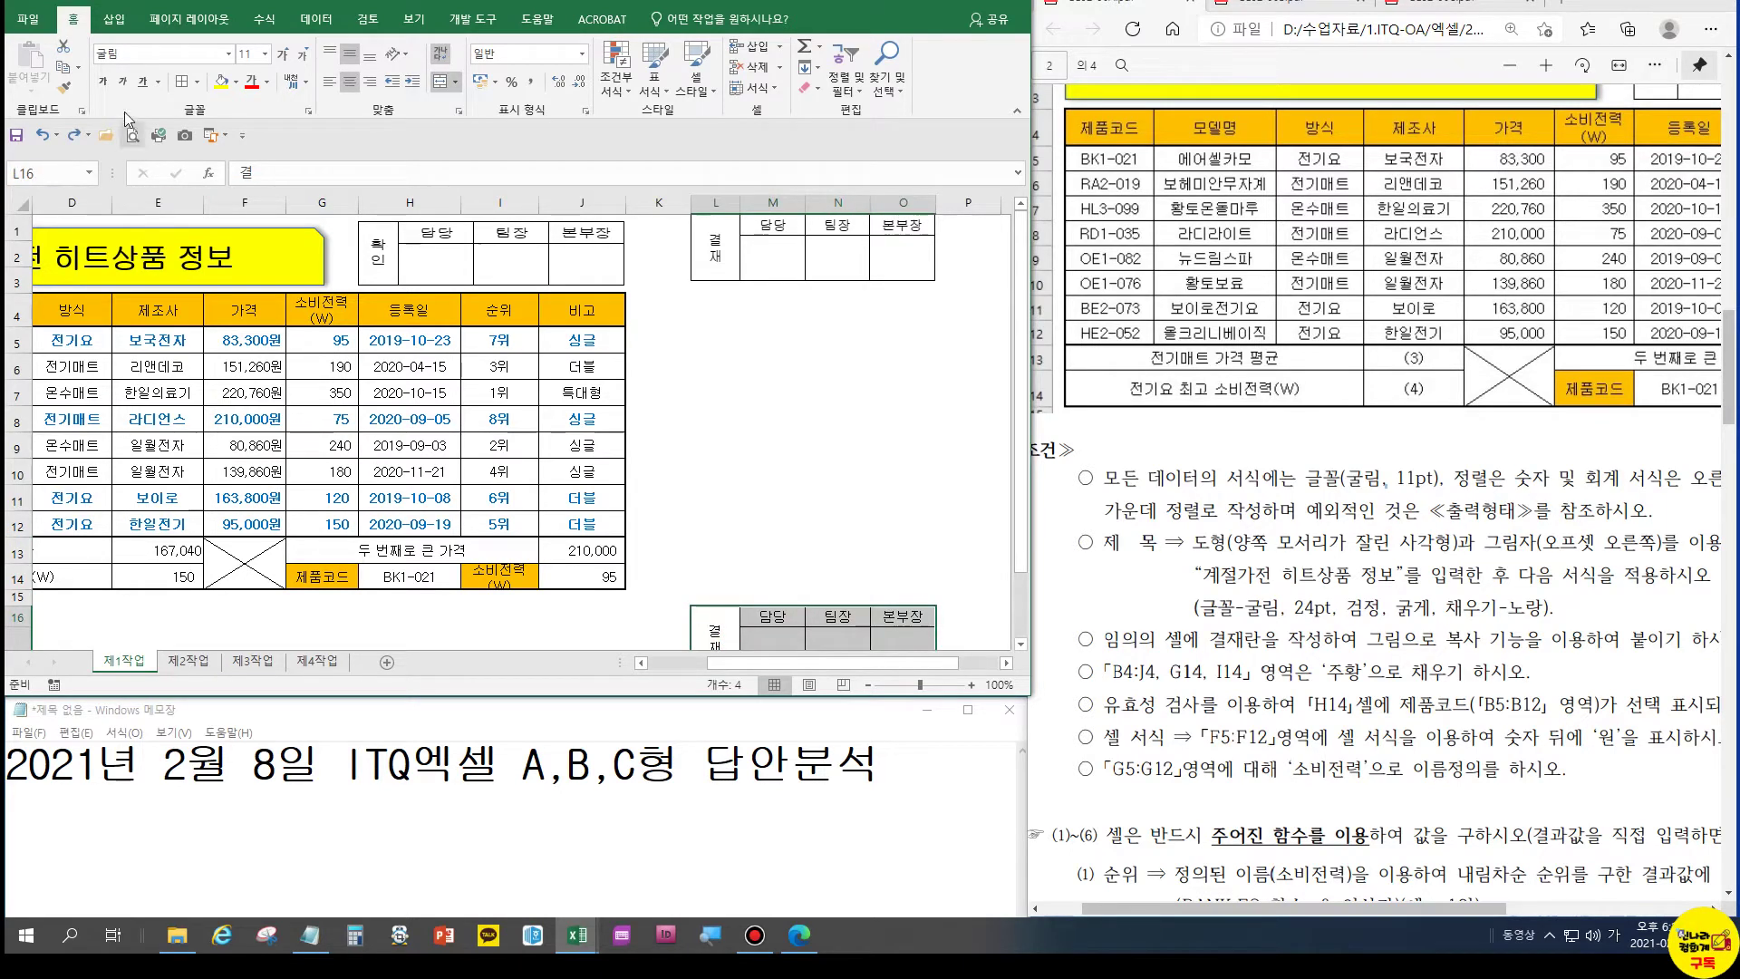
Copy the approval box L16:O17 and paste it as a linked picture at cell L4
{"action": "key", "text": "ctrl+c"}
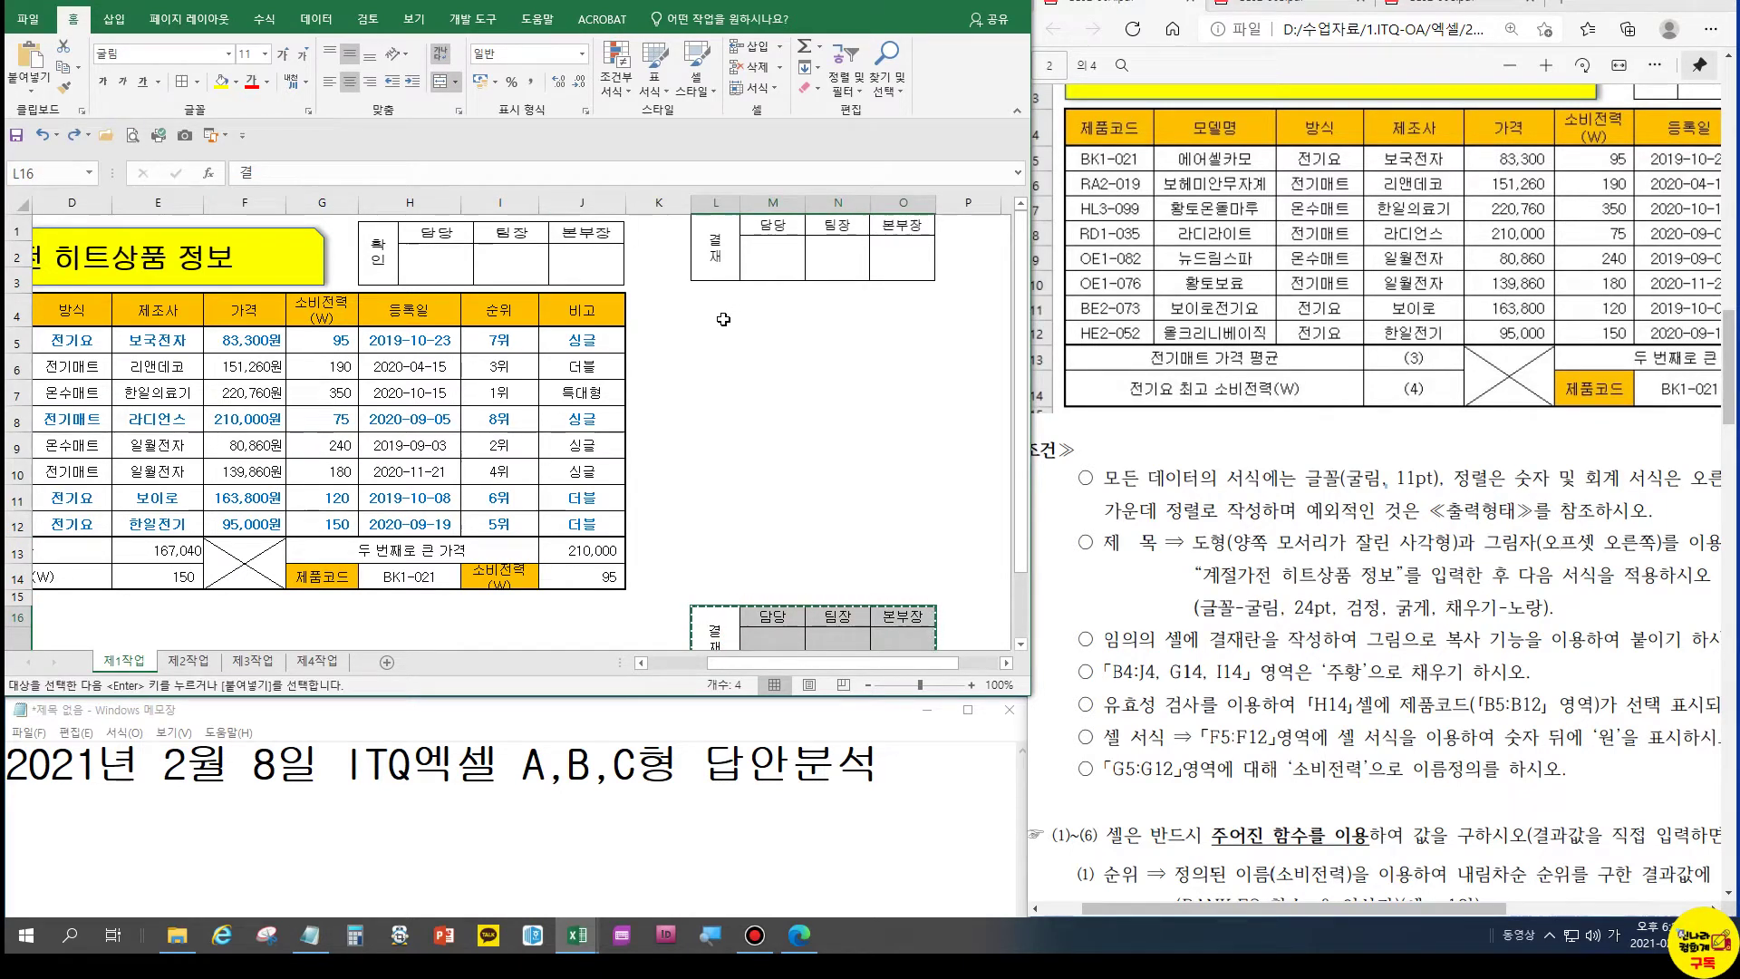
{"action": "left_click", "coordinate": [693, 296]}
{"action": "left_click", "coordinate": [29, 82]}
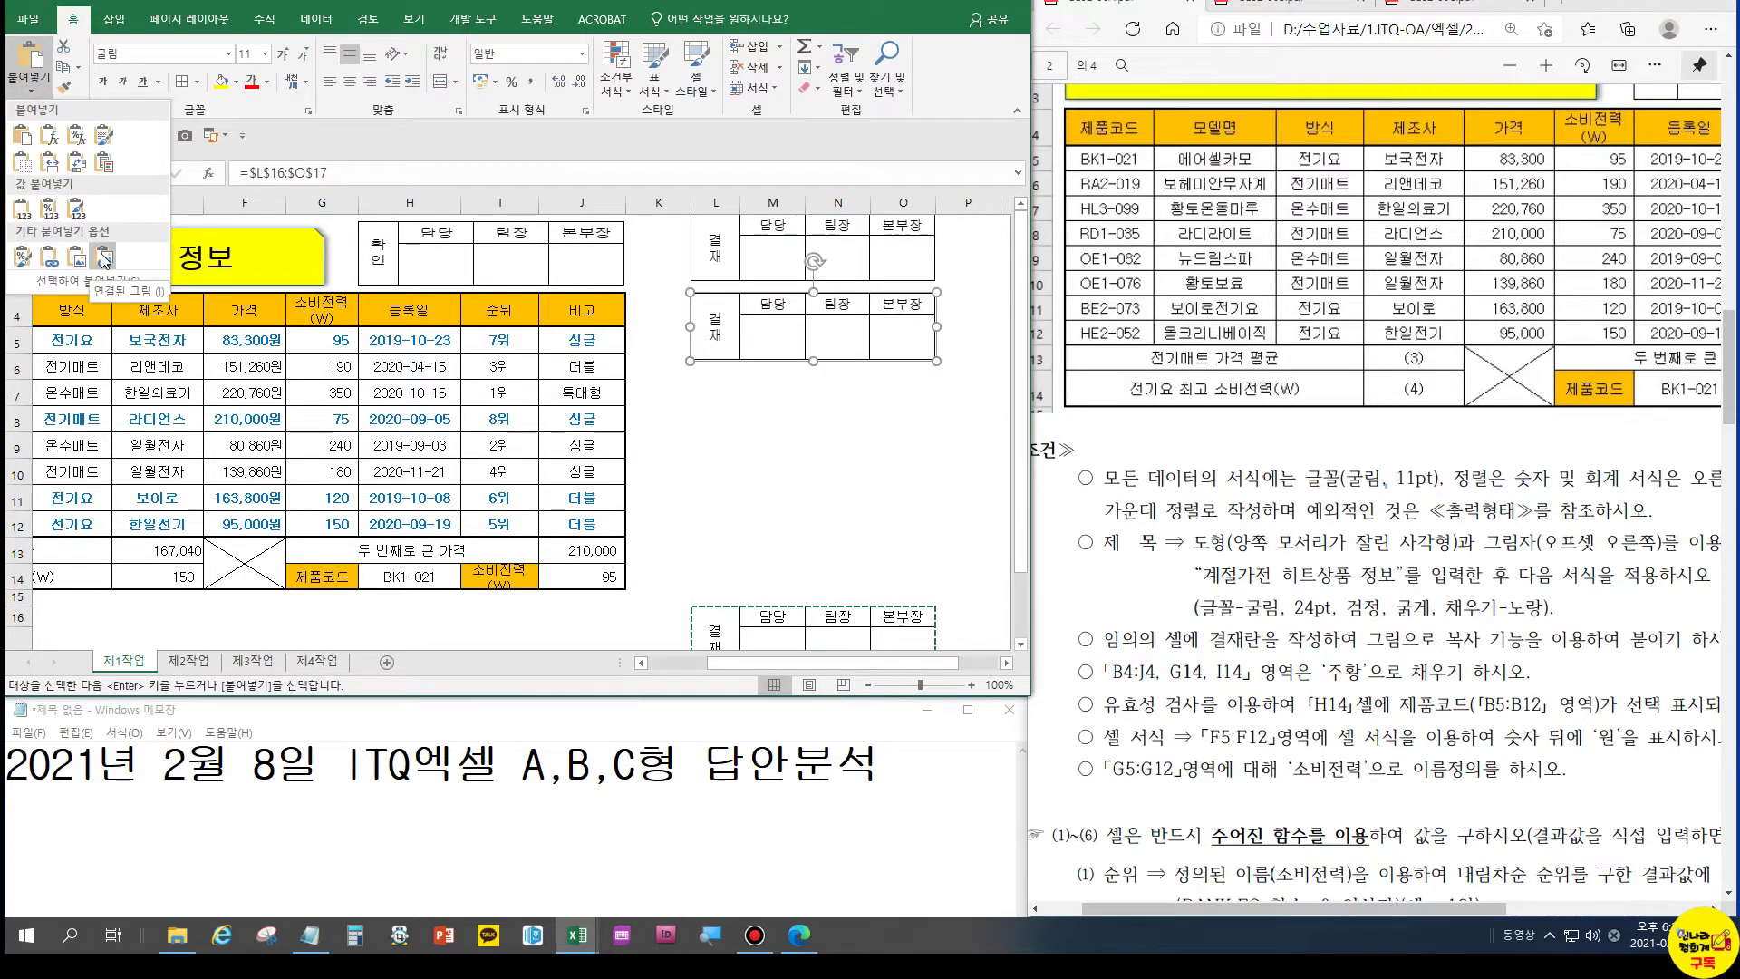
{"action": "left_click", "coordinate": [102, 261]}
{"action": "left_click", "coordinate": [772, 445]}
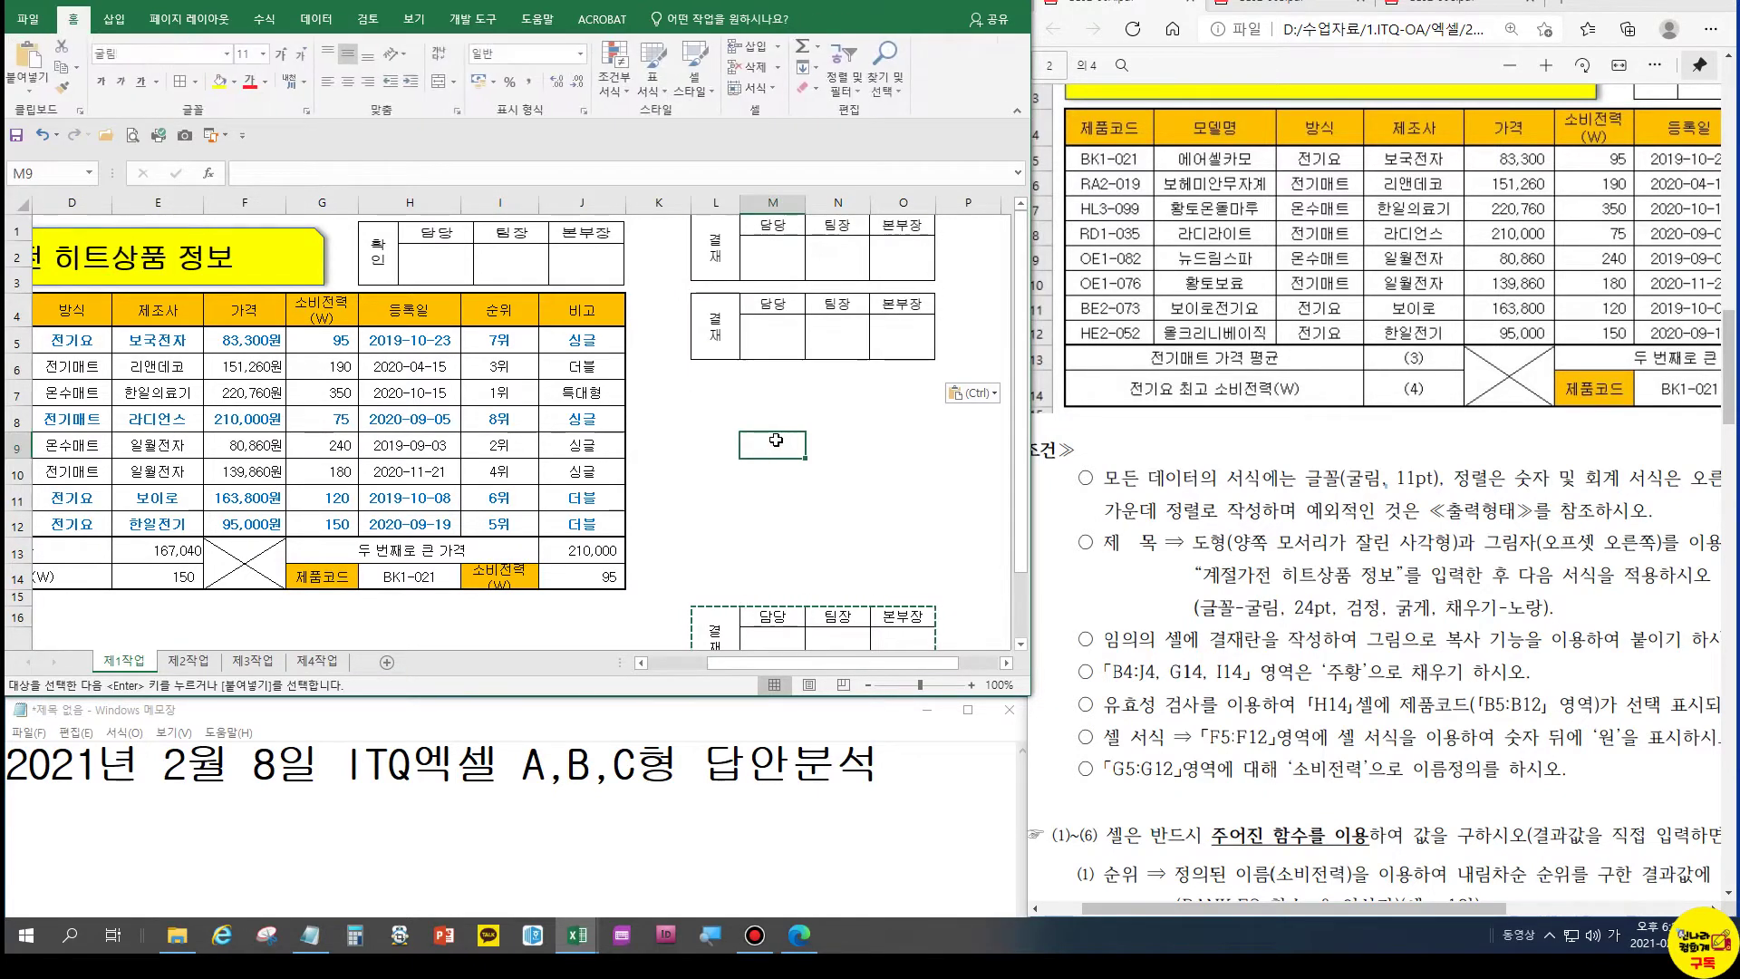
{"action": "key", "text": "Escape"}
Change the source text in merged cell L16 to 확인 on two lines to test the linked picture
{"action": "left_click", "coordinate": [712, 629]}
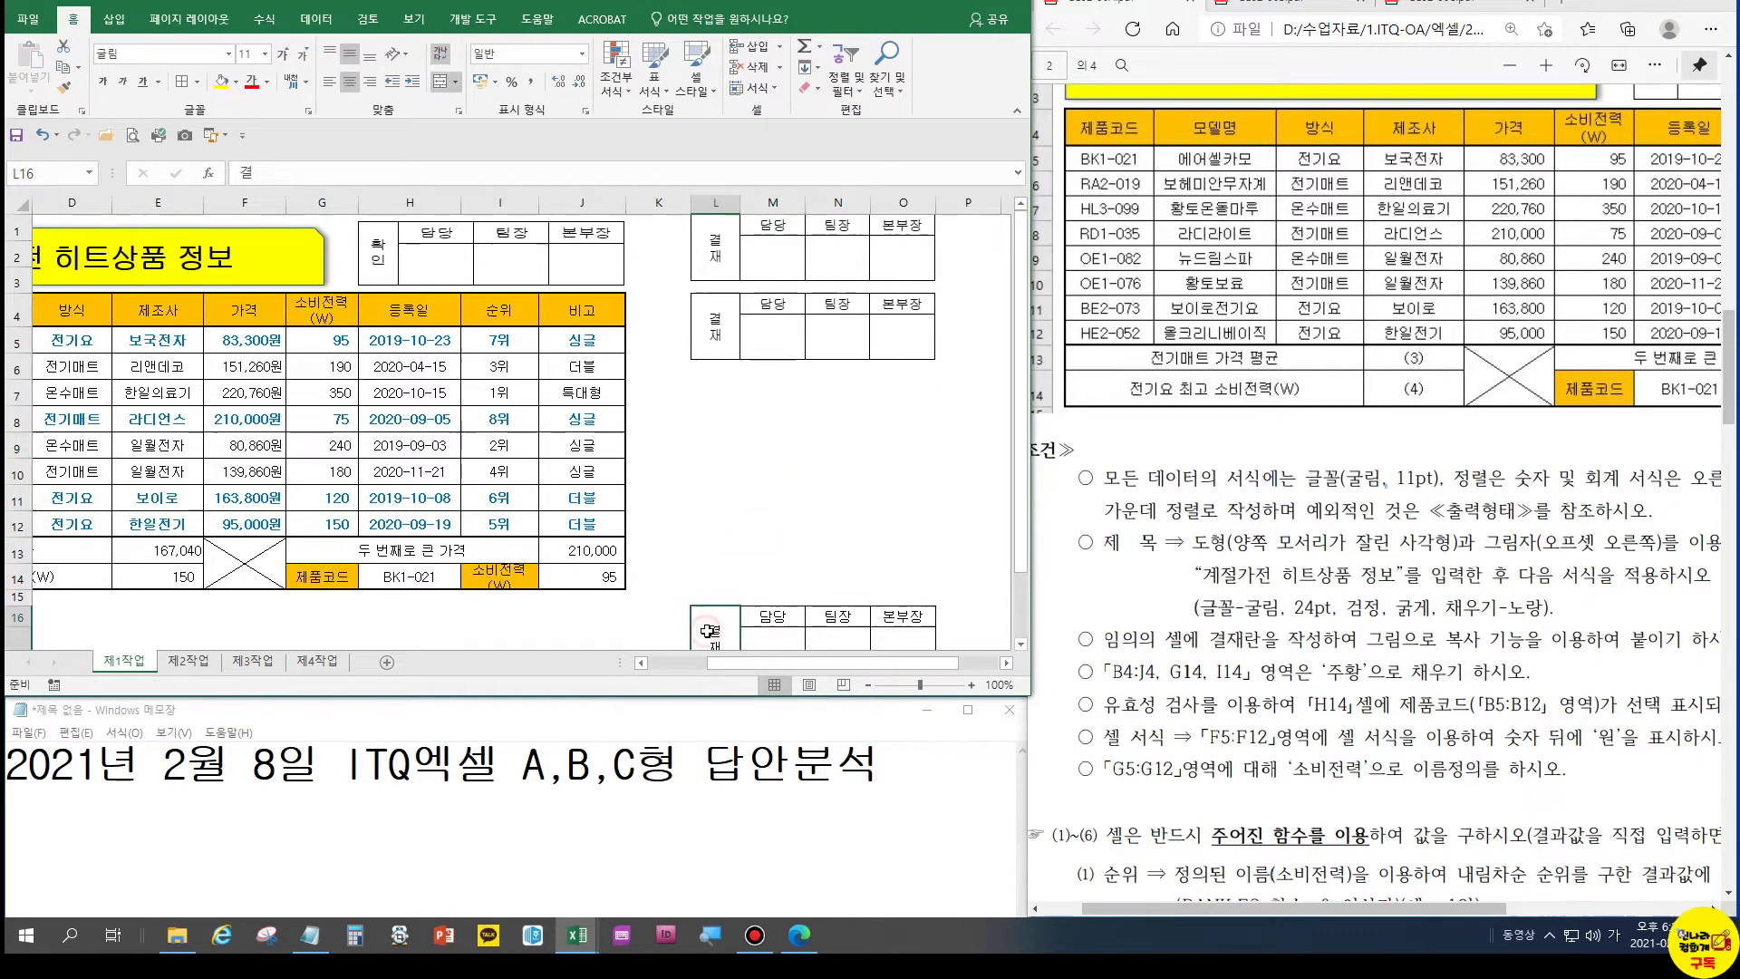
{"action": "double_click", "coordinate": [711, 631]}
{"action": "left_click_drag", "start_coordinate": [707, 619], "coordinate": [722, 638]}
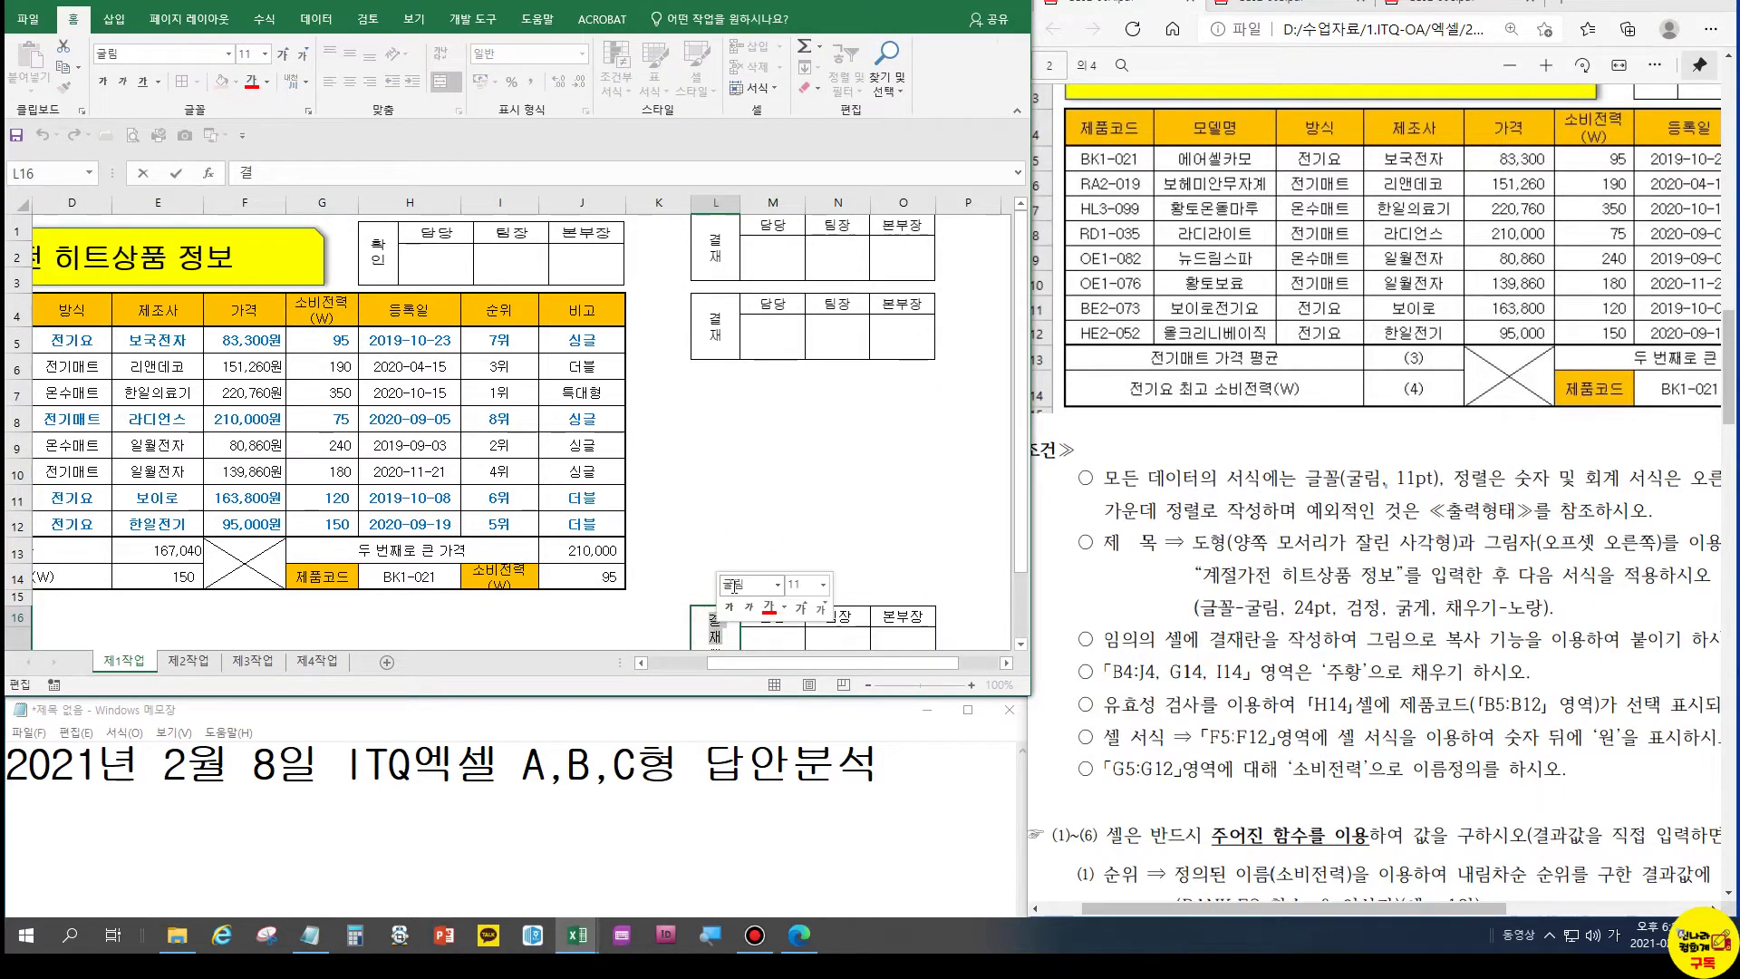
{"action": "type", "text": "확"}
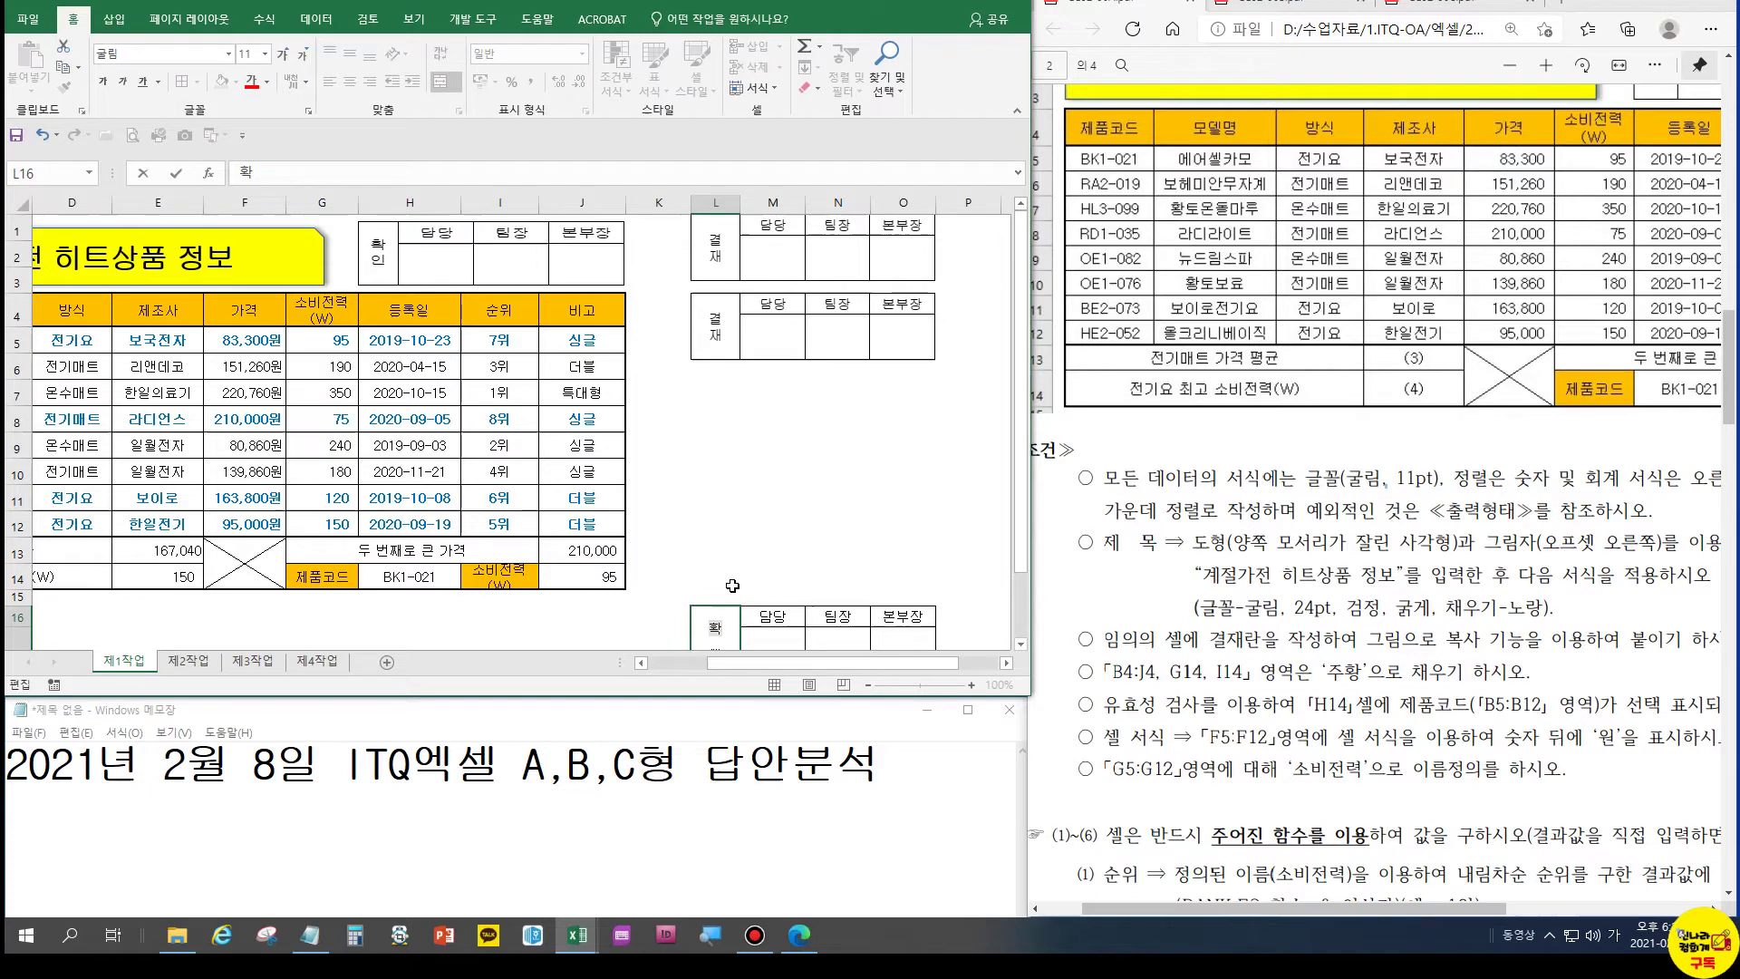
{"action": "type", "text": "인"}
{"action": "key", "text": "Return"}
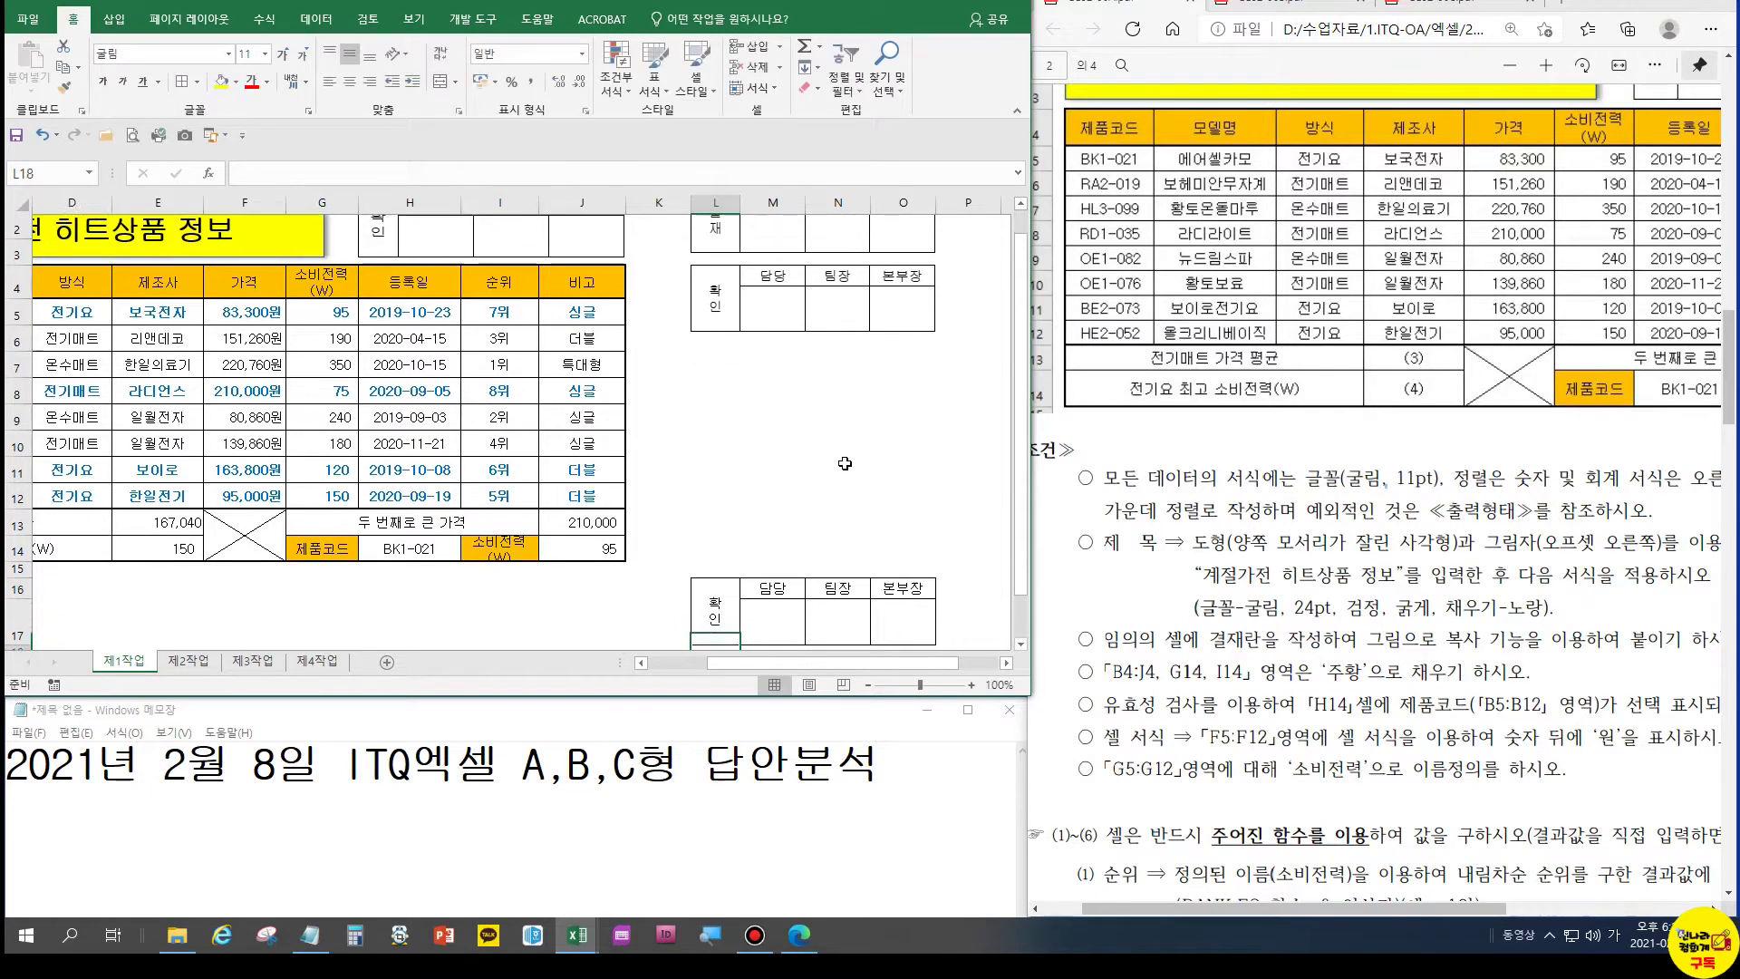
{"action": "scroll", "coordinate": [845, 463], "scroll_direction": "up", "scroll_amount": 1}
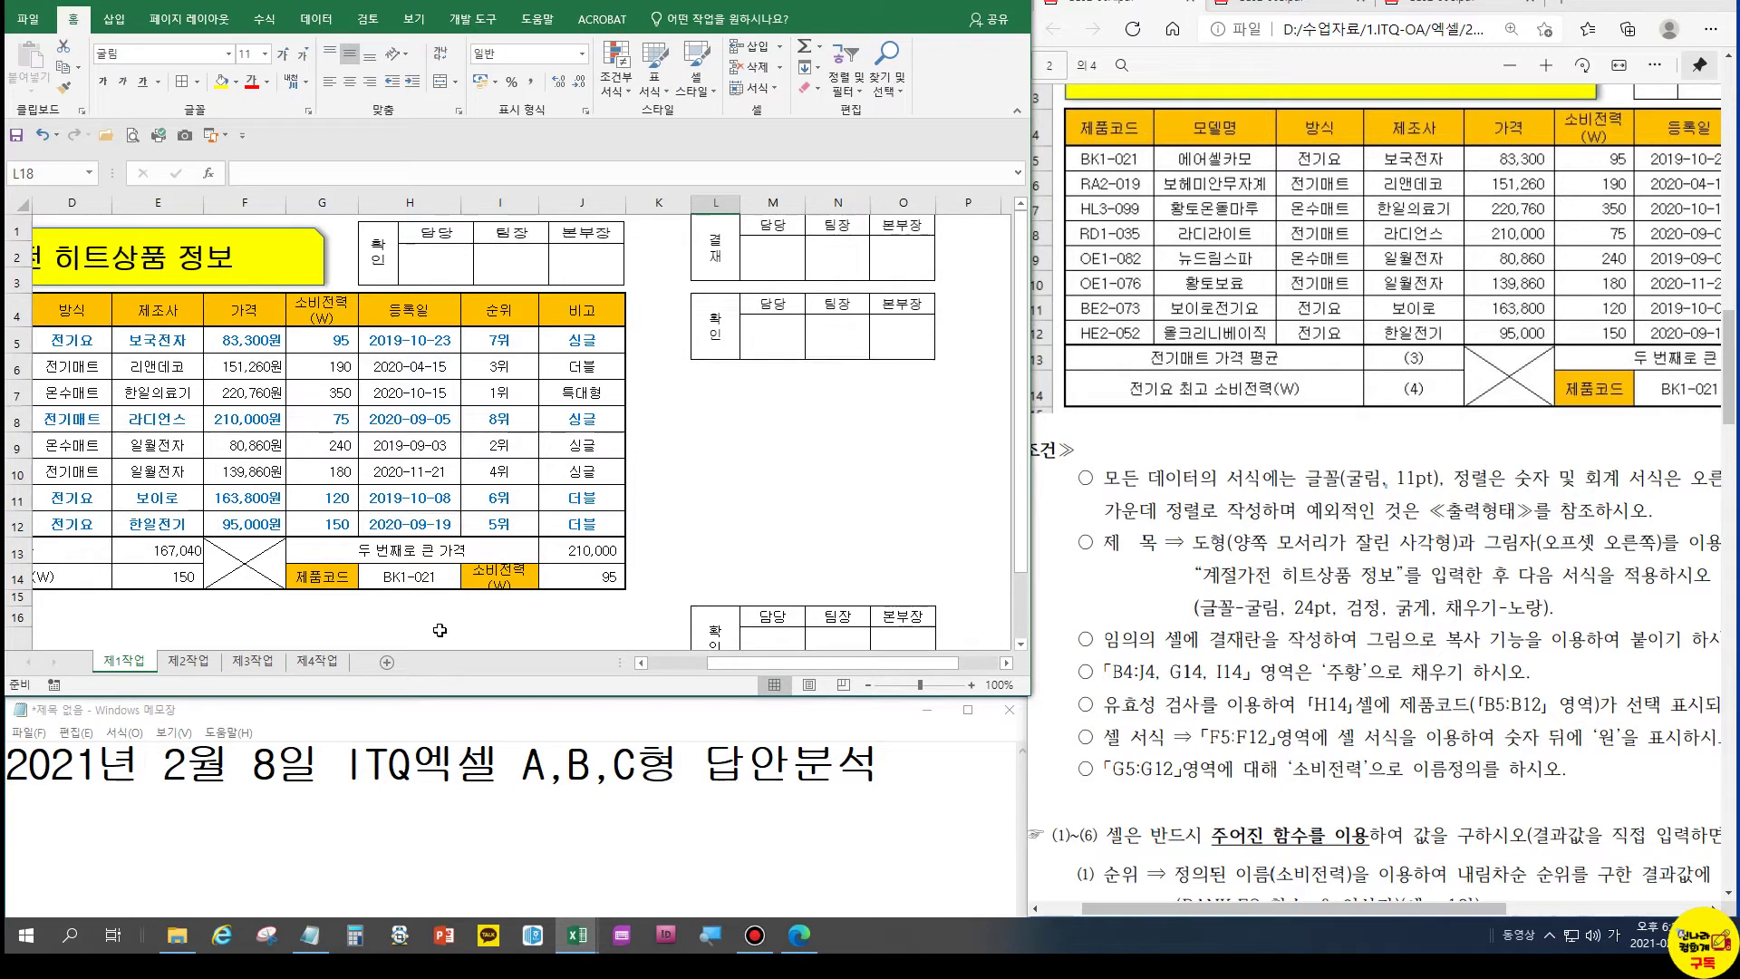
{"action": "left_click", "coordinate": [787, 618]}
{"action": "left_click", "coordinate": [863, 621]}
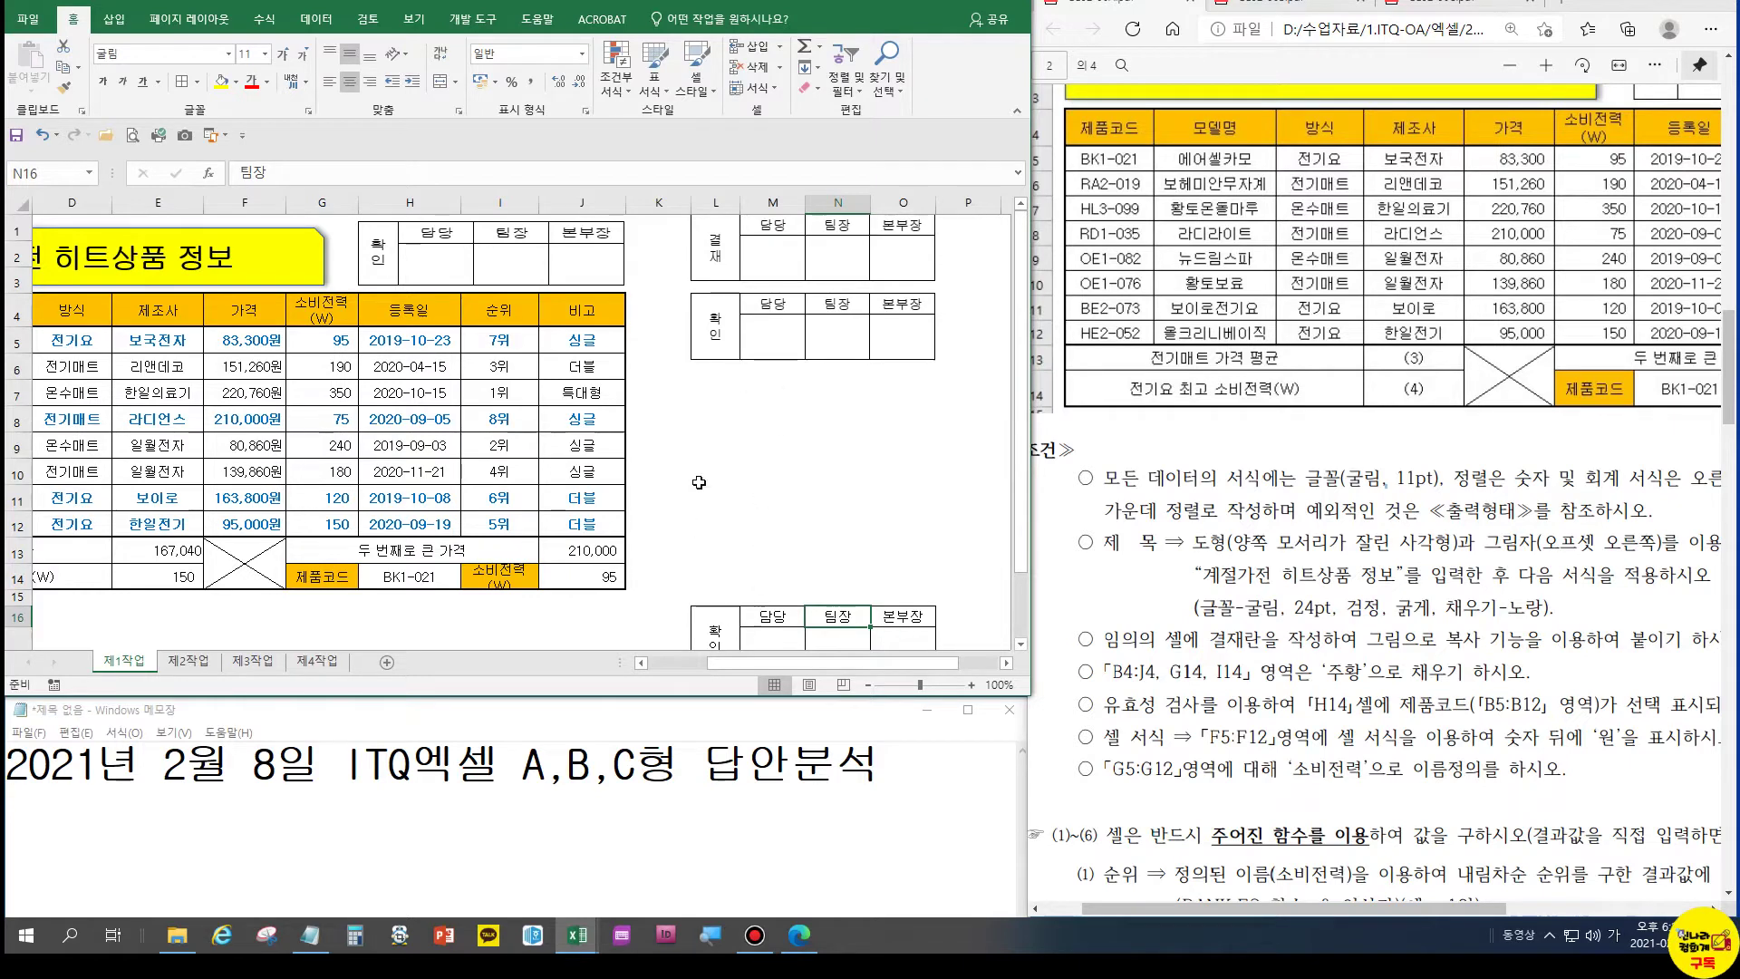
Delete columns L through O and both pasted pictures of the approval box
{"action": "left_click_drag", "start_coordinate": [711, 198], "coordinate": [904, 219]}
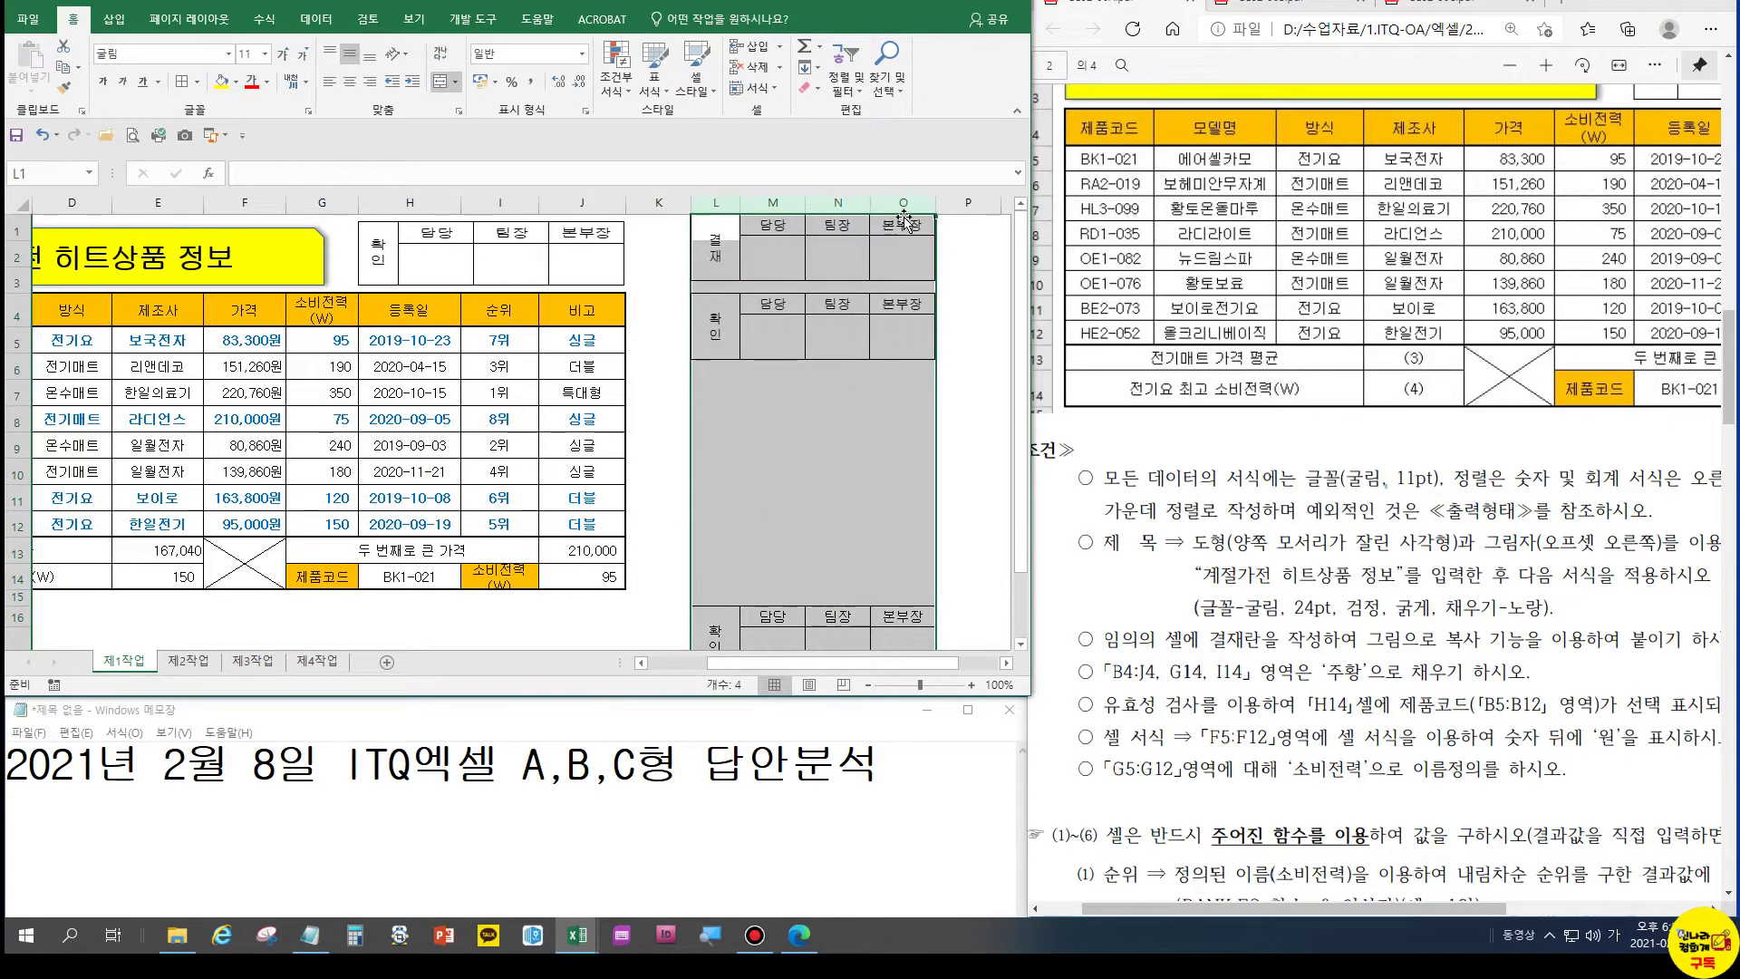
{"action": "key", "text": "ctrl+minus"}
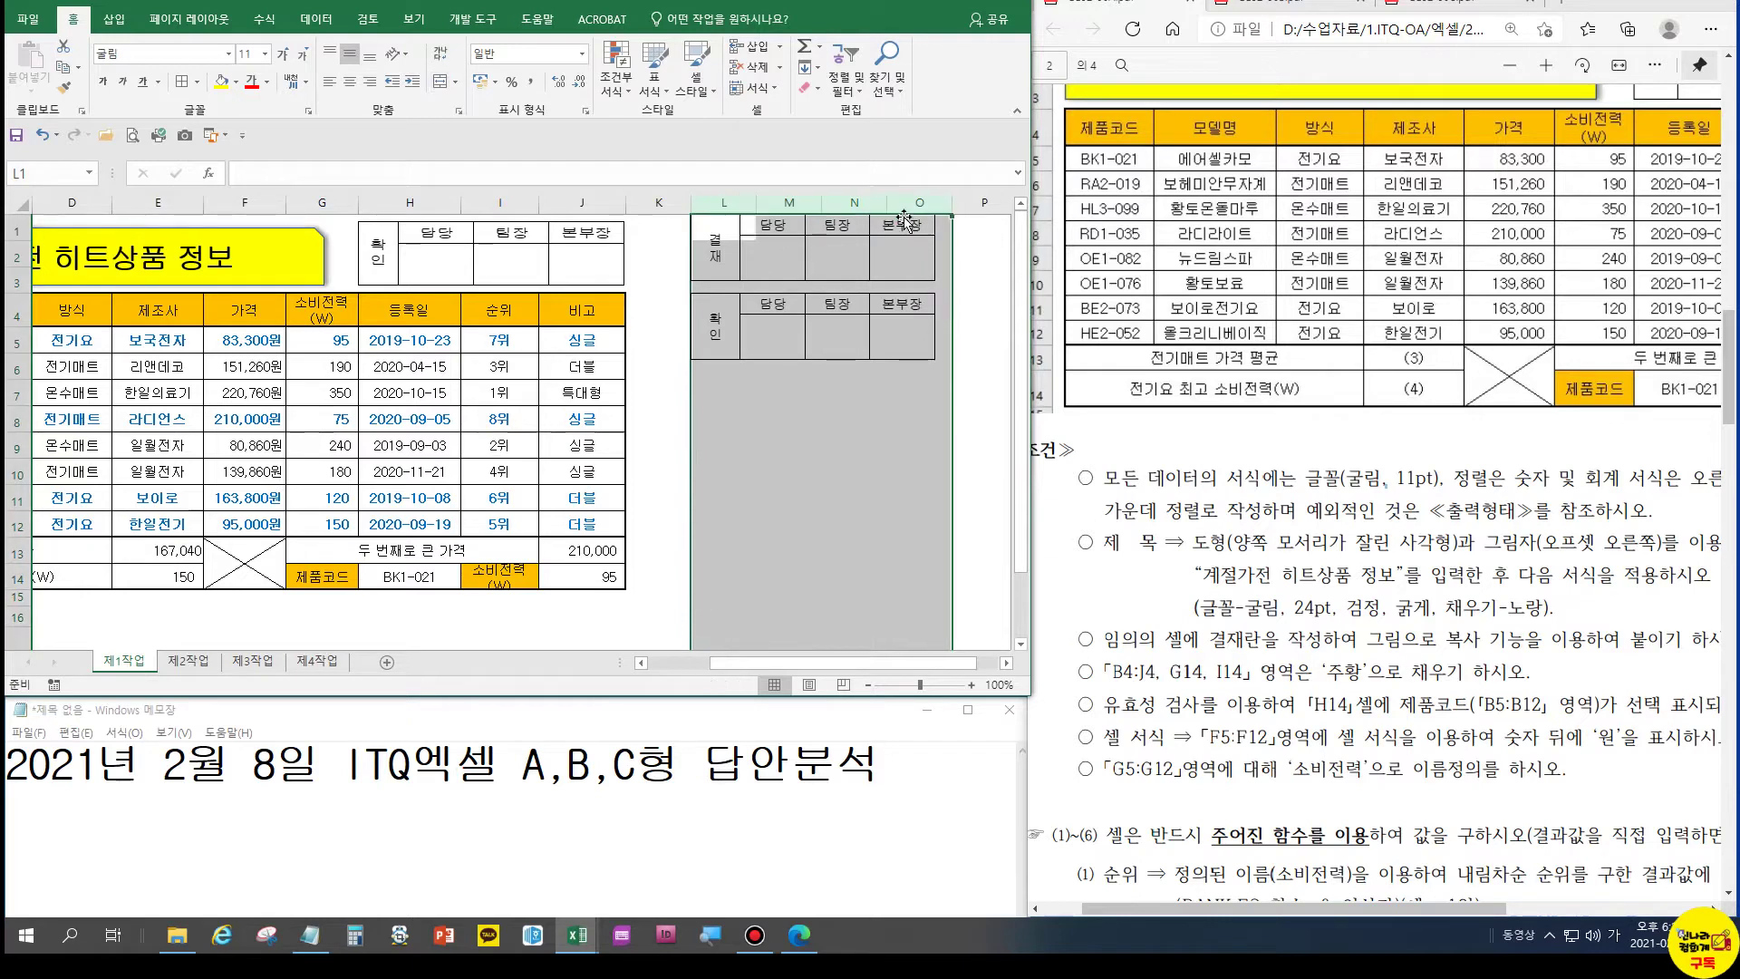
{"action": "left_click", "coordinate": [825, 408]}
{"action": "left_click", "coordinate": [830, 363]}
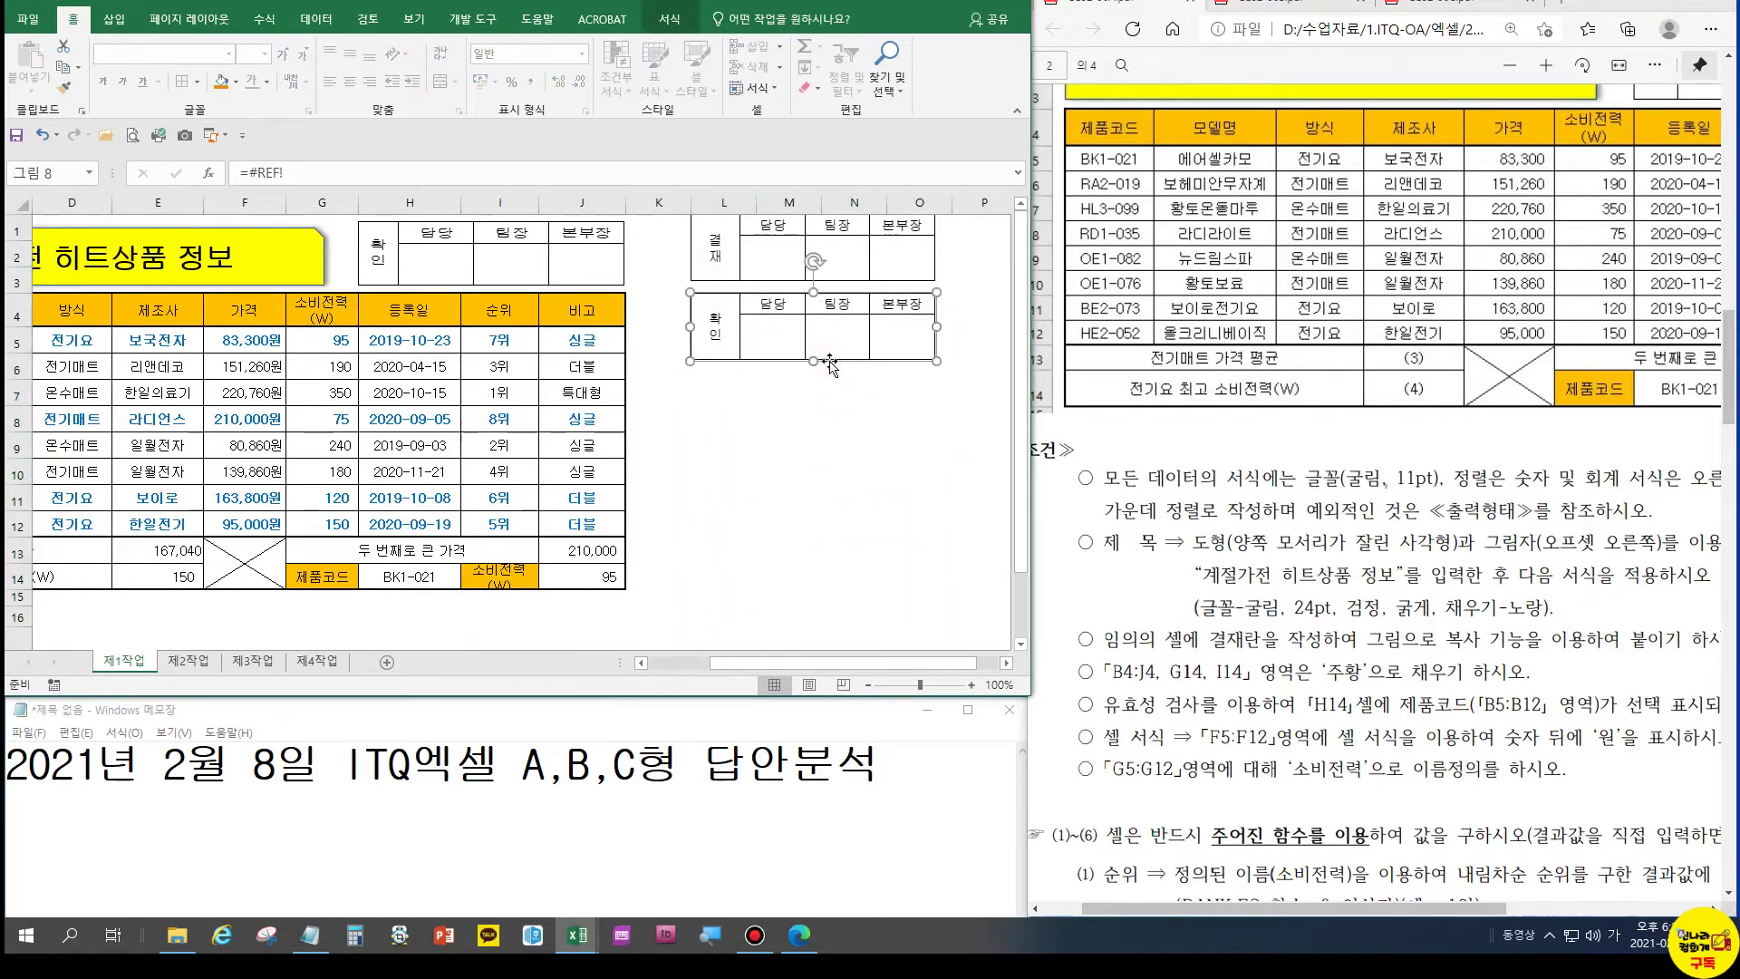
{"action": "key", "text": "Delete"}
{"action": "left_click", "coordinate": [834, 285]}
{"action": "key", "text": "Delete"}
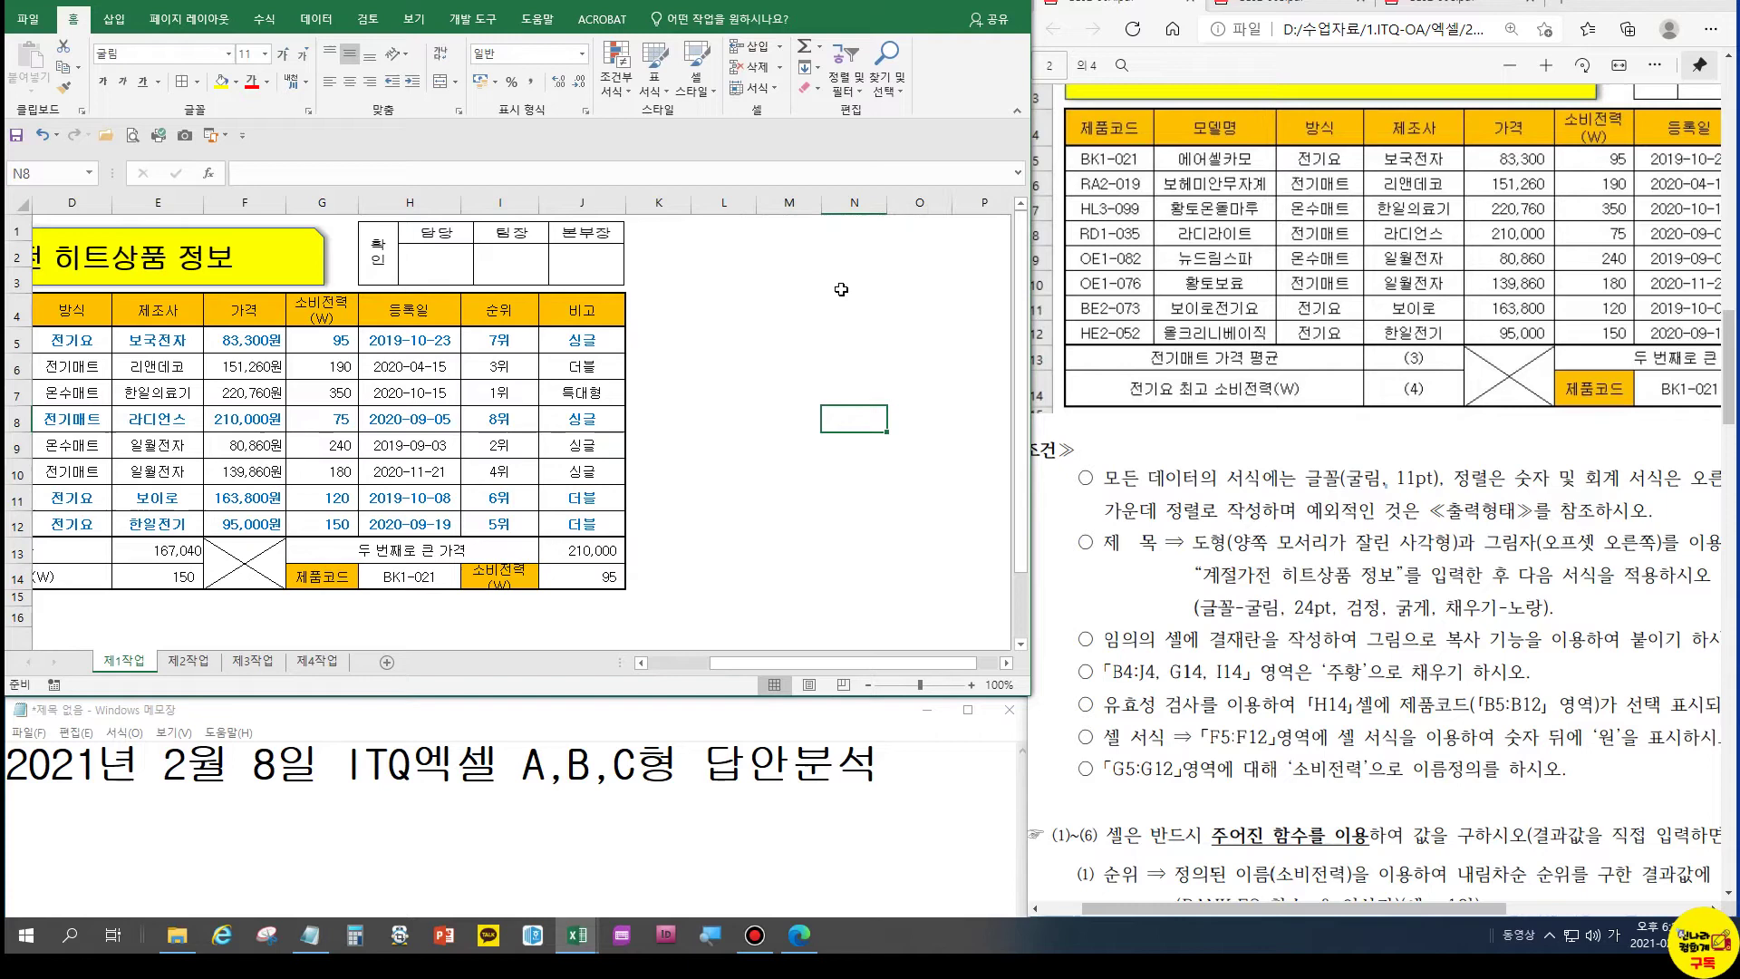
Insert a column before the 순위 column I and undo the insertion
{"action": "left_click", "coordinate": [751, 338]}
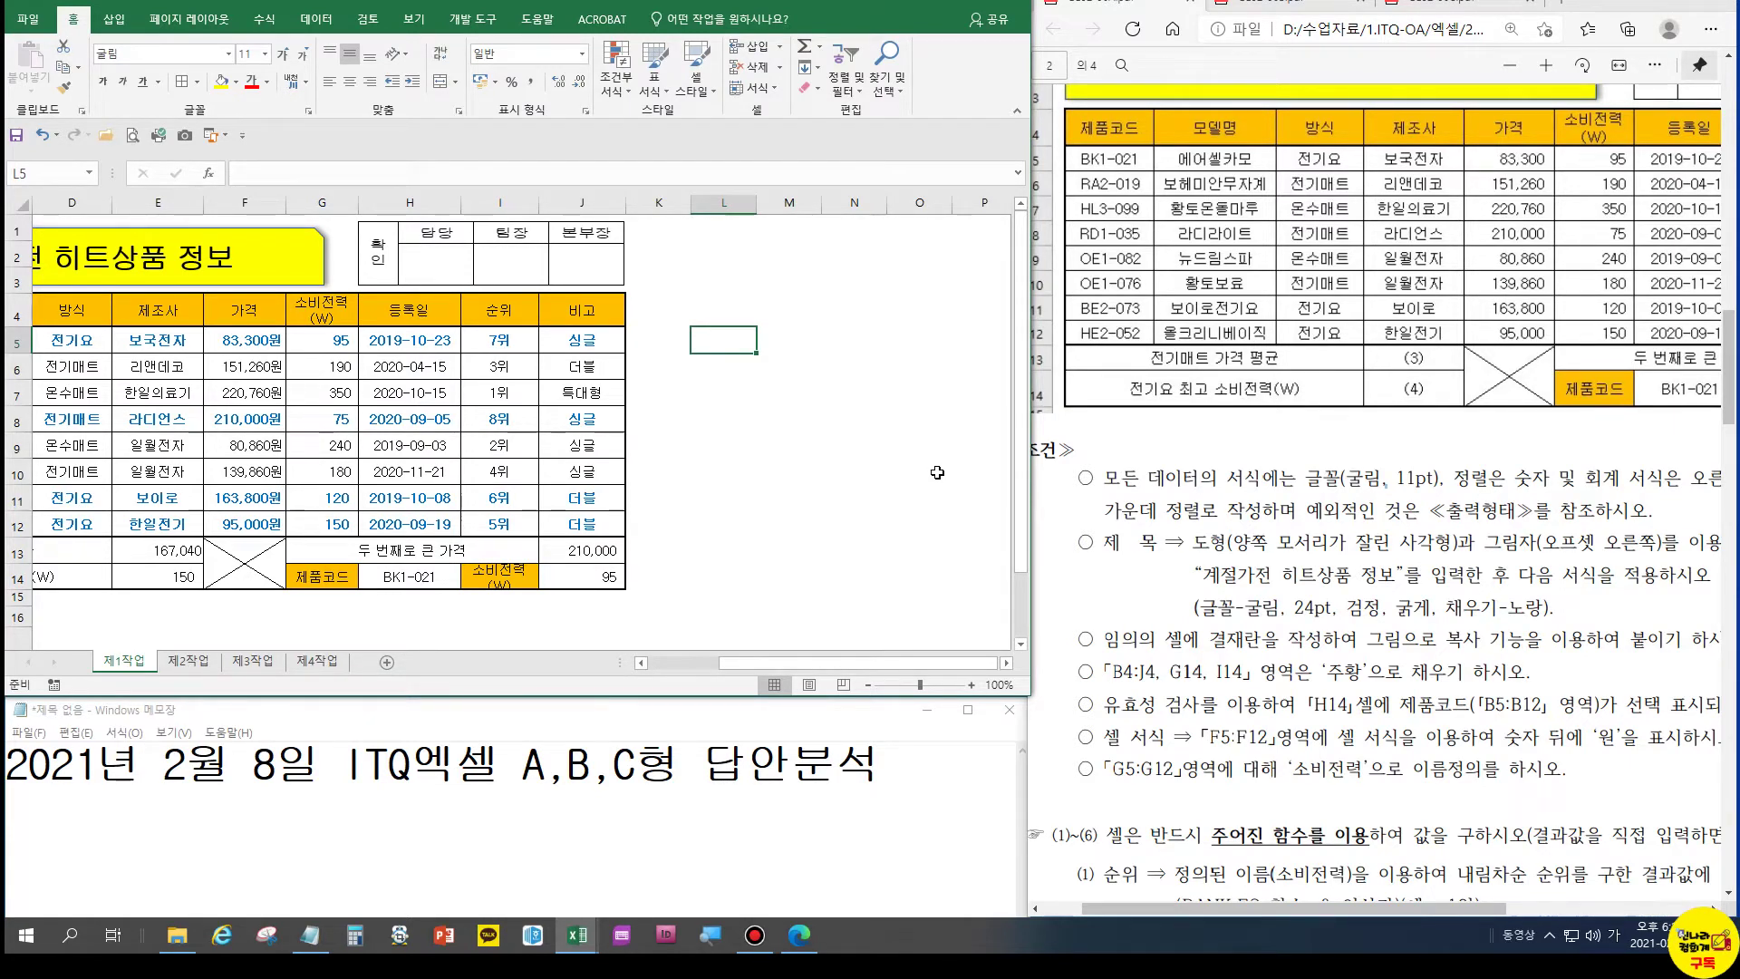
{"action": "left_click", "coordinate": [733, 205]}
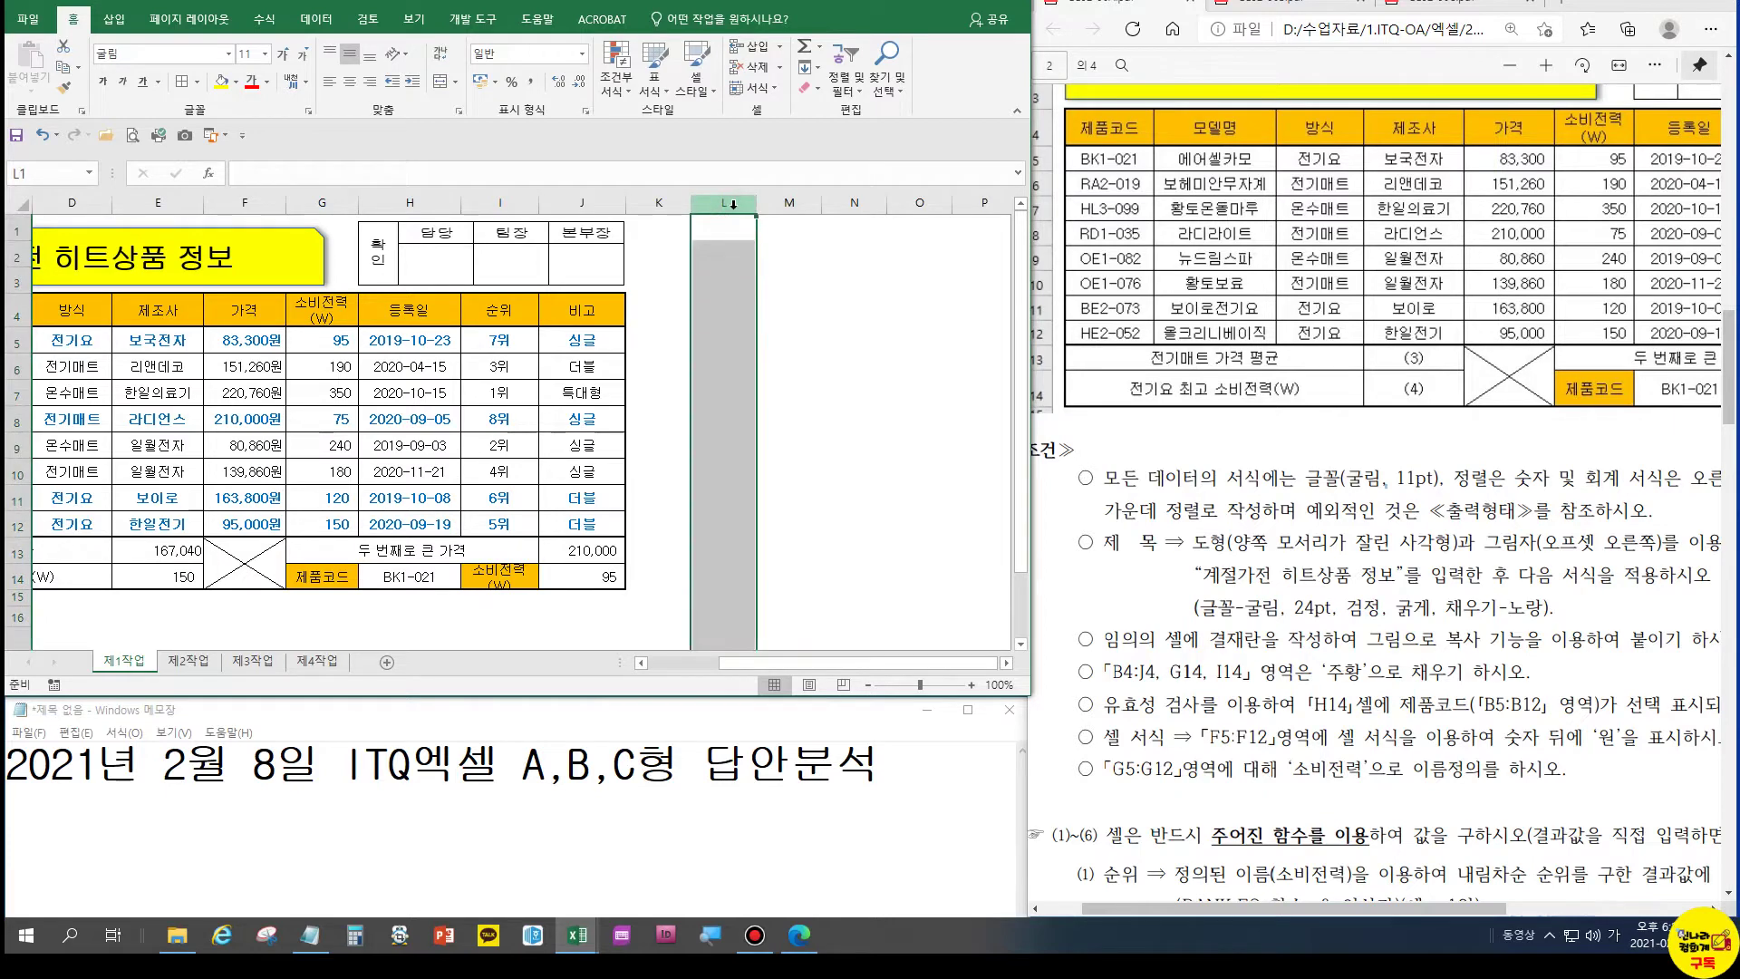
{"action": "left_click", "coordinate": [482, 193]}
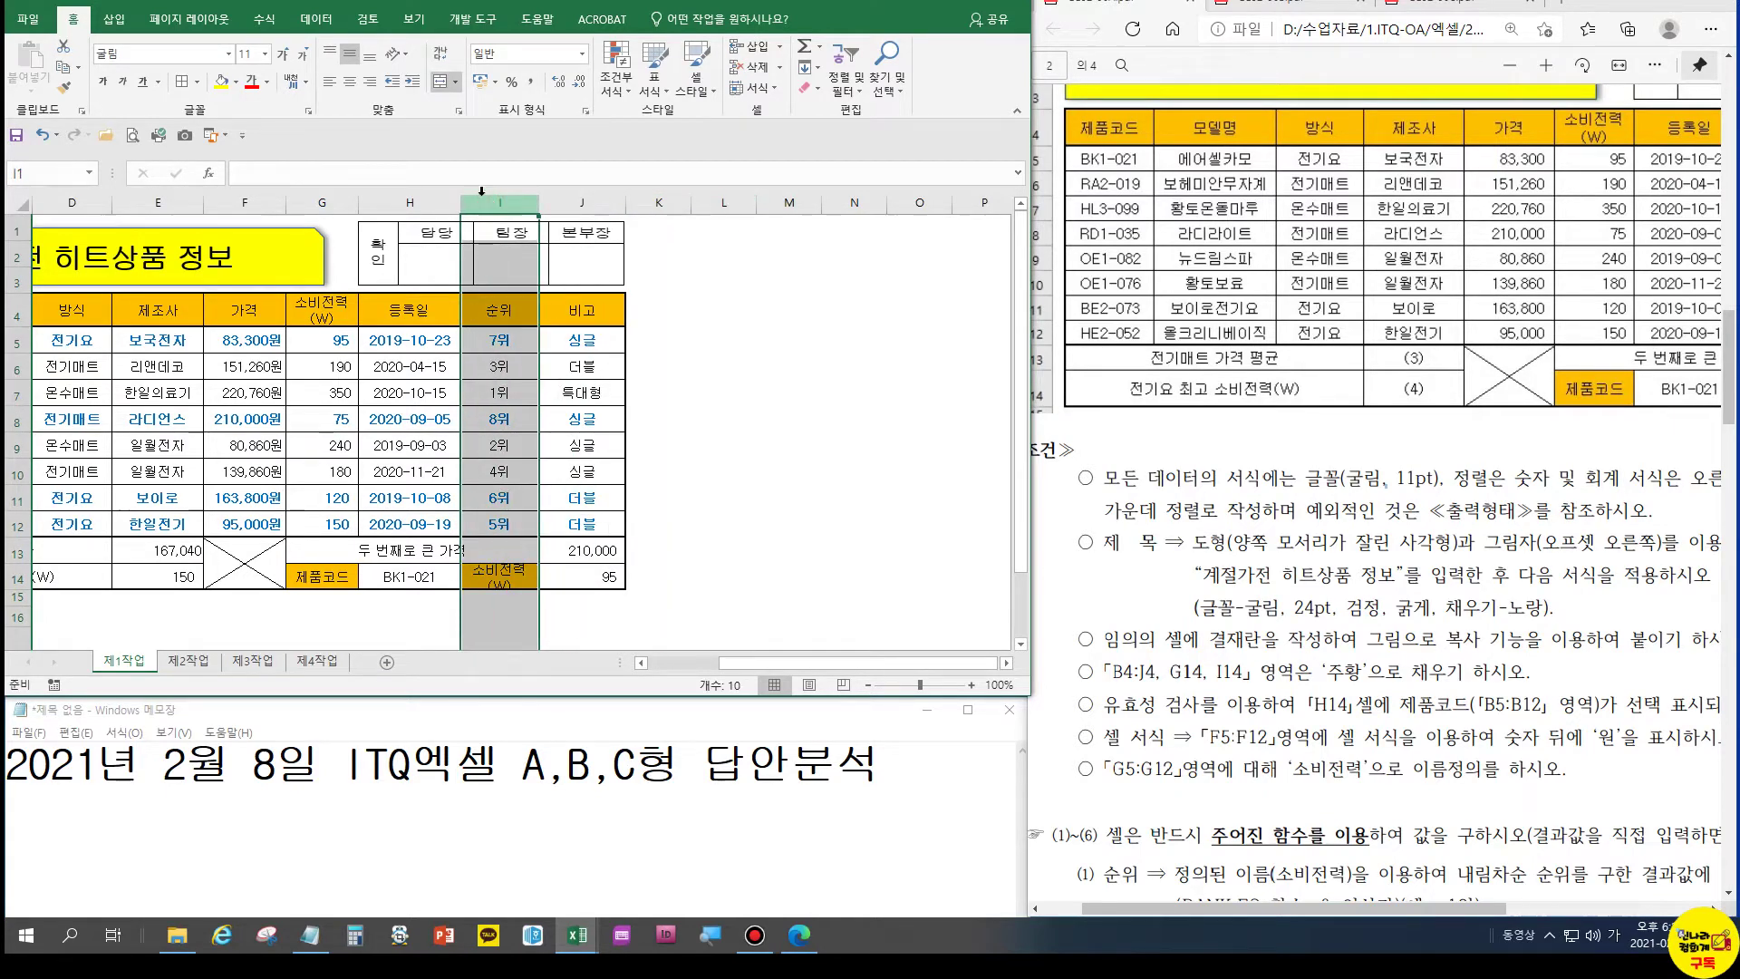
{"action": "key", "text": "ctrl+shift+equal"}
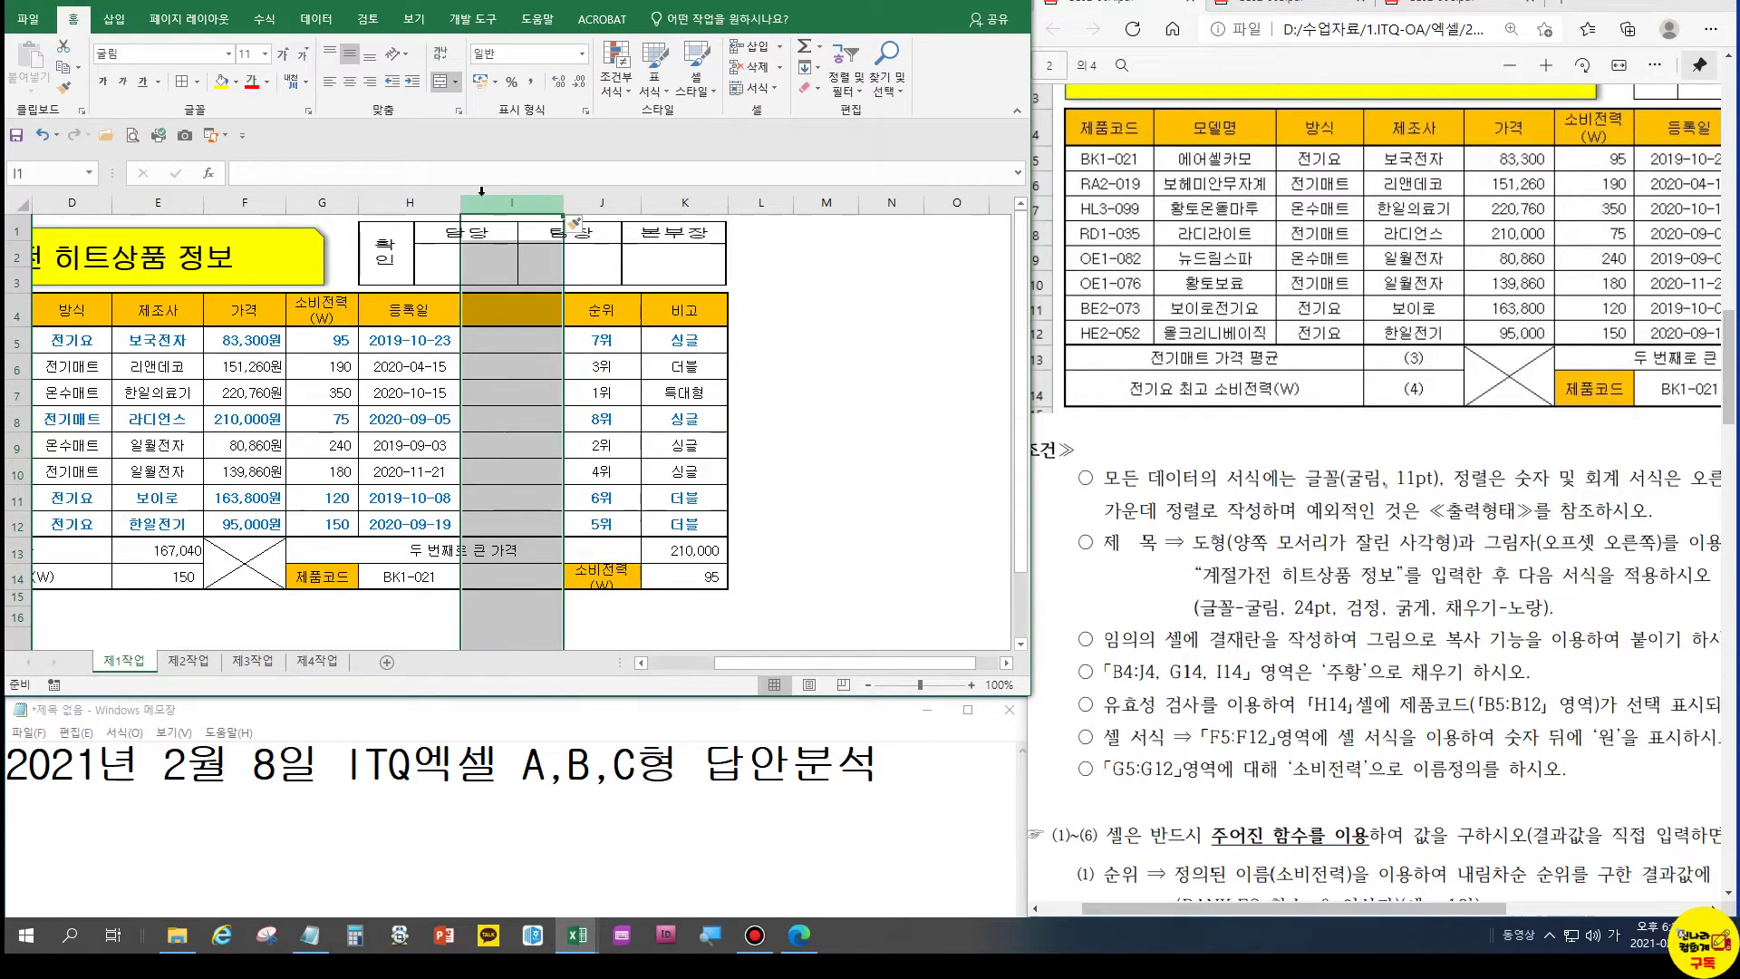
{"action": "key", "text": "ctrl+z"}
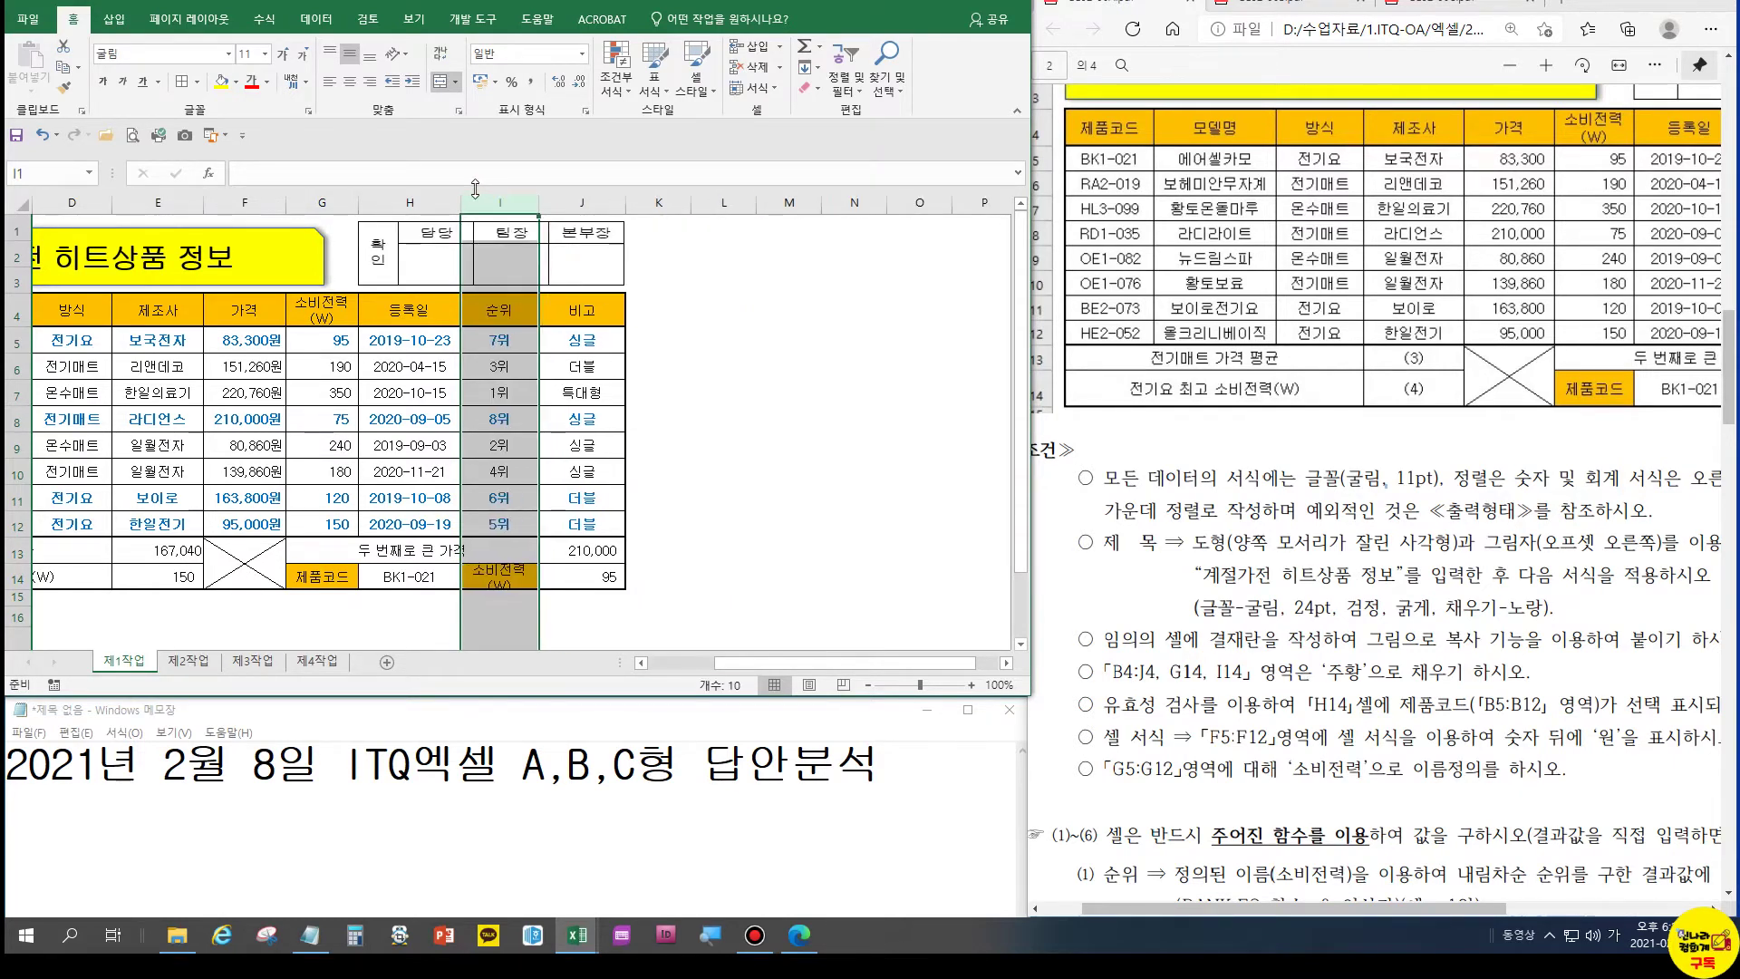
{"action": "left_click", "coordinate": [612, 392]}
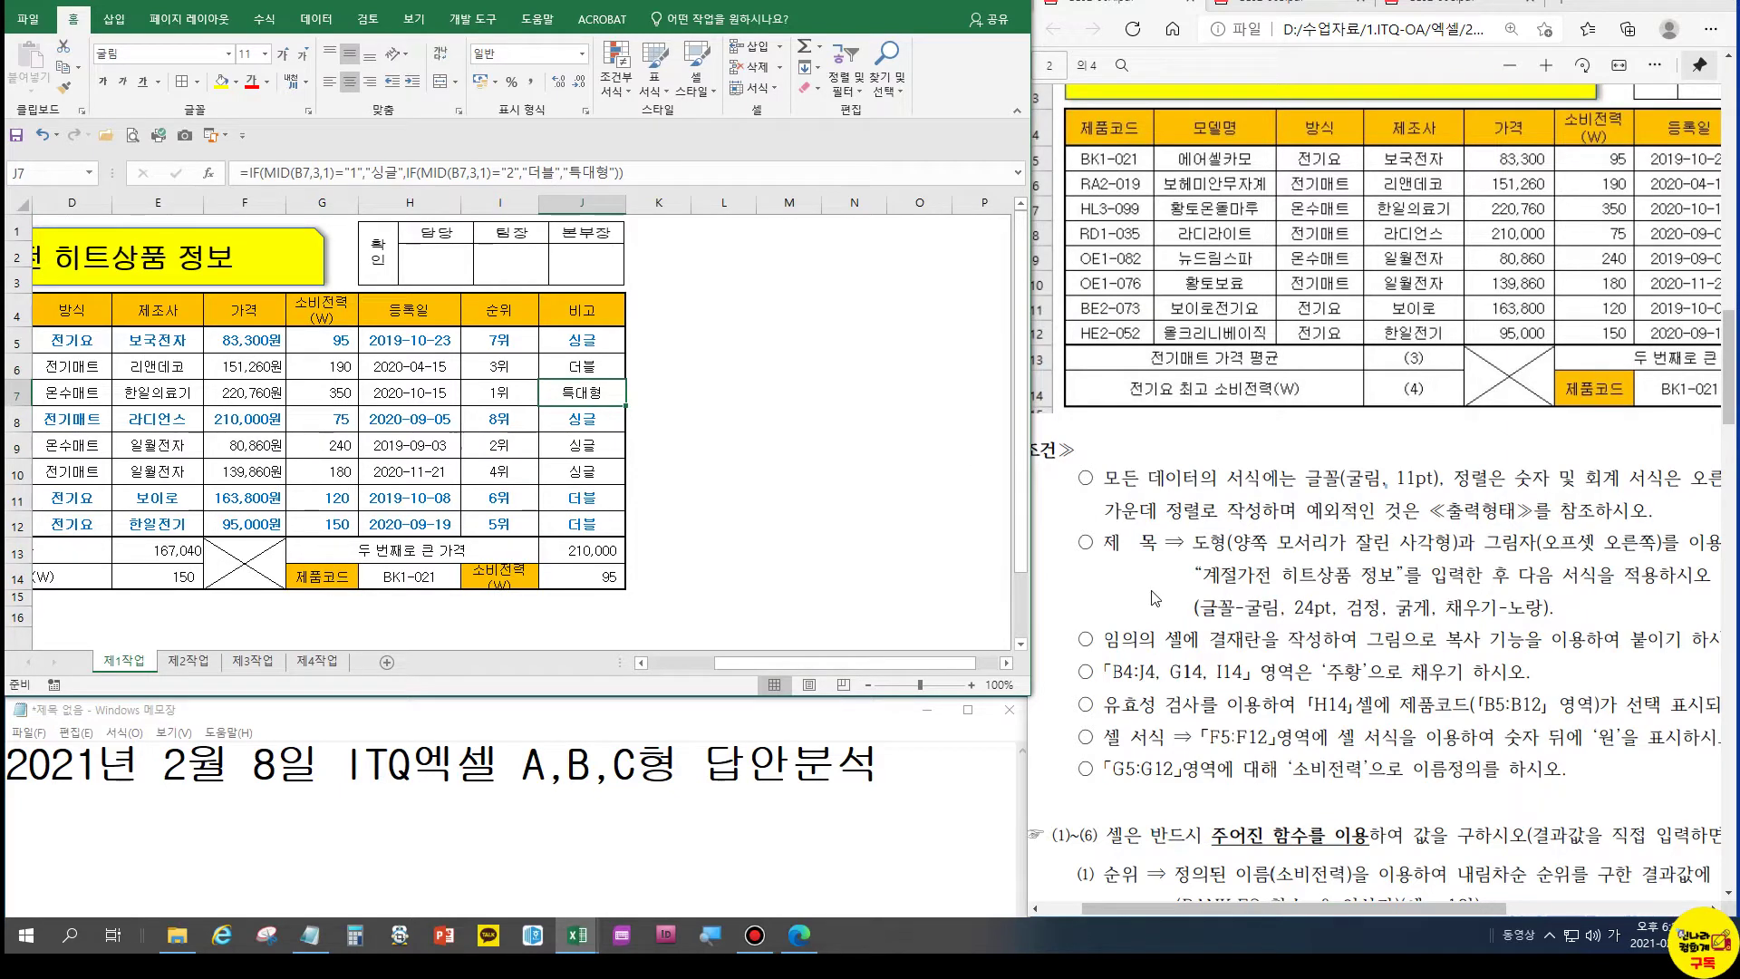
Fill header cells F4:J4 together with G14 and I14 with the standard orange colour
{"action": "left_click_drag", "start_coordinate": [276, 313], "coordinate": [569, 309]}
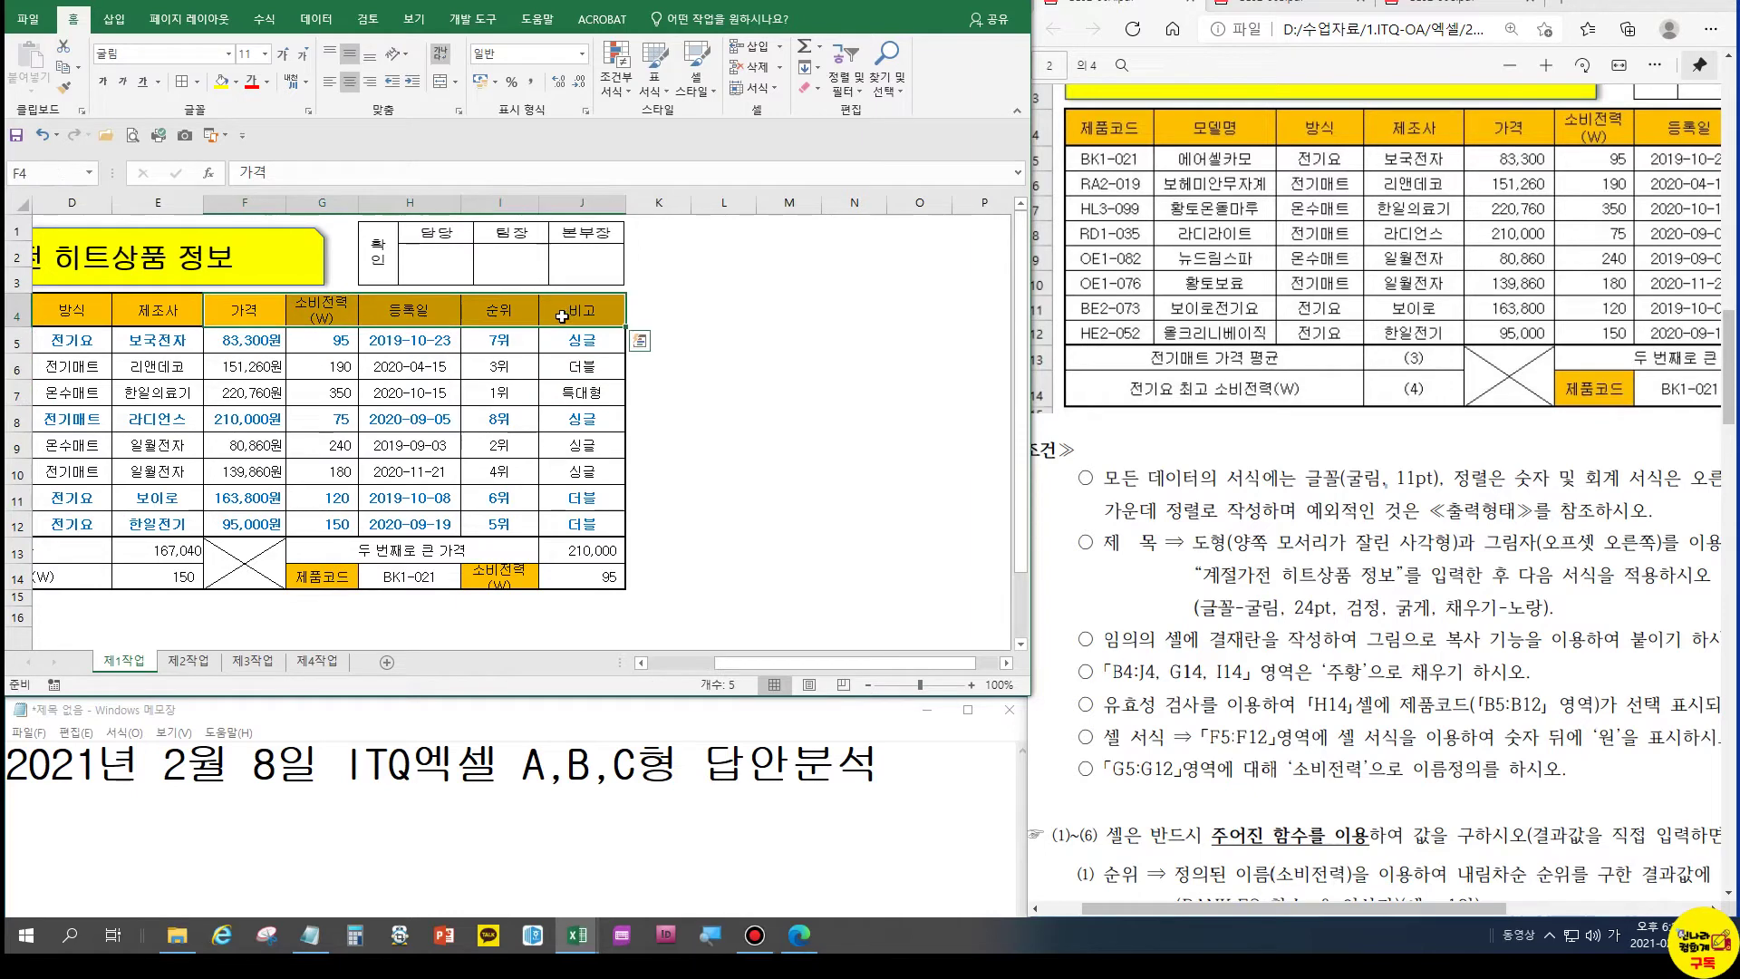
{"action": "left_click_drag", "start_coordinate": [775, 667], "coordinate": [698, 668]}
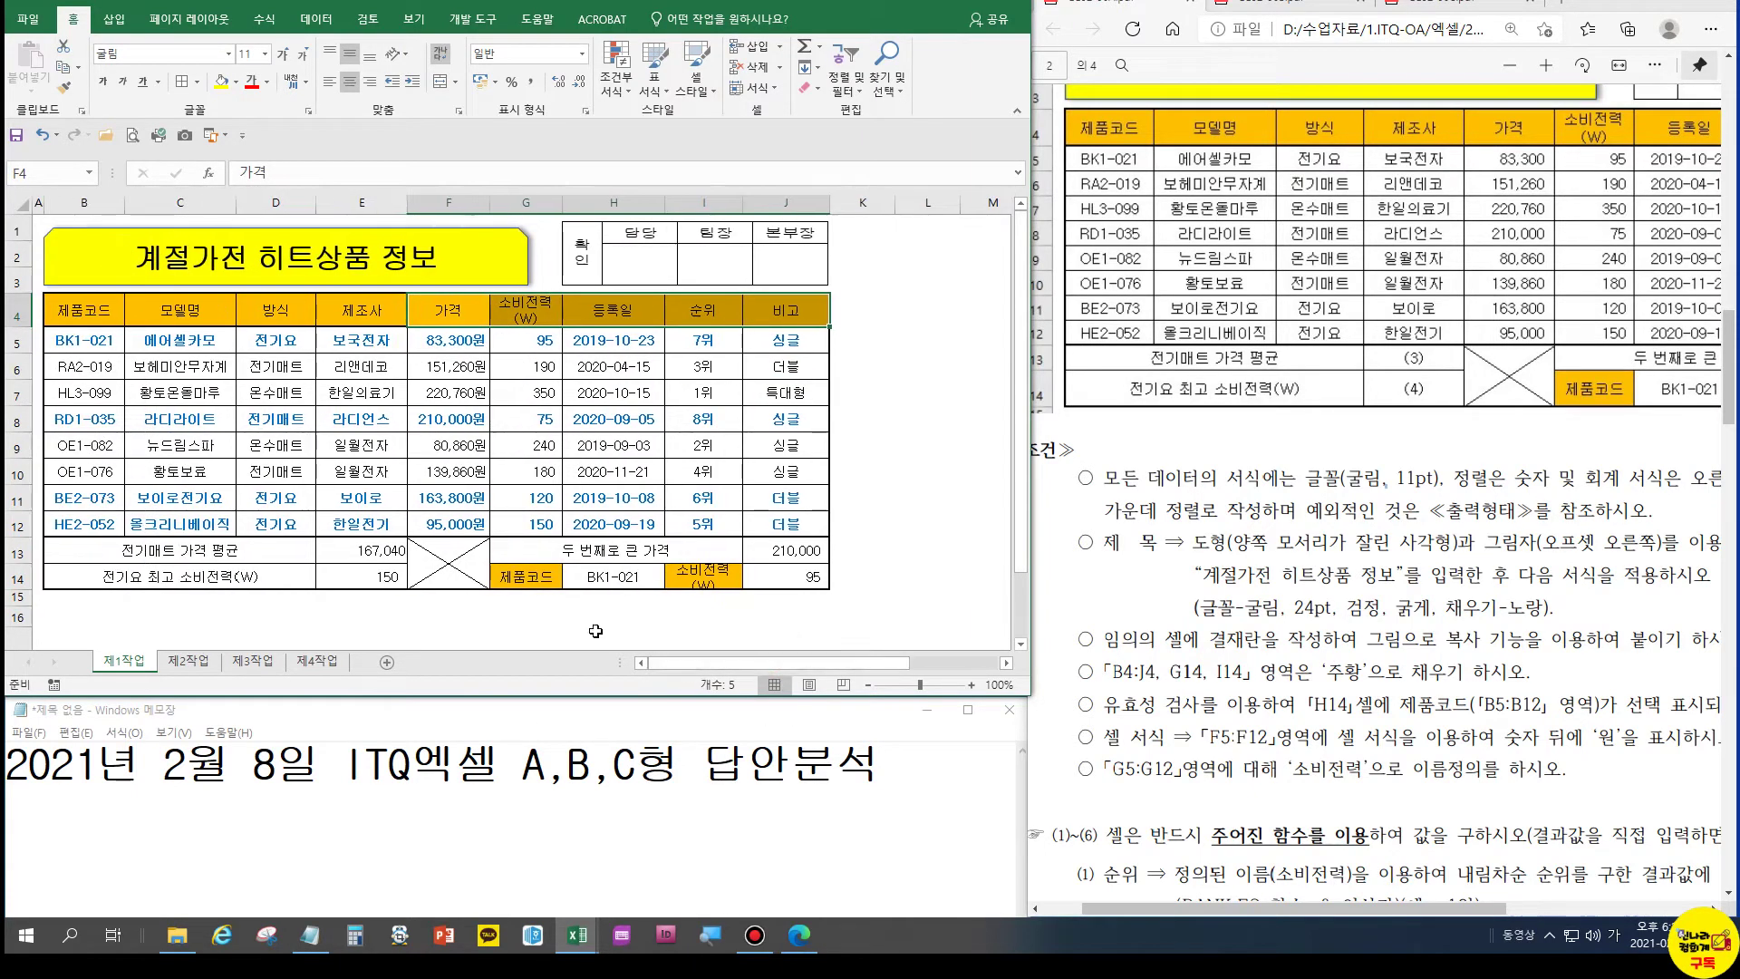
{"action": "left_click", "coordinate": [526, 576], "text": "ctrl"}
{"action": "left_click", "coordinate": [702, 577], "text": "ctrl"}
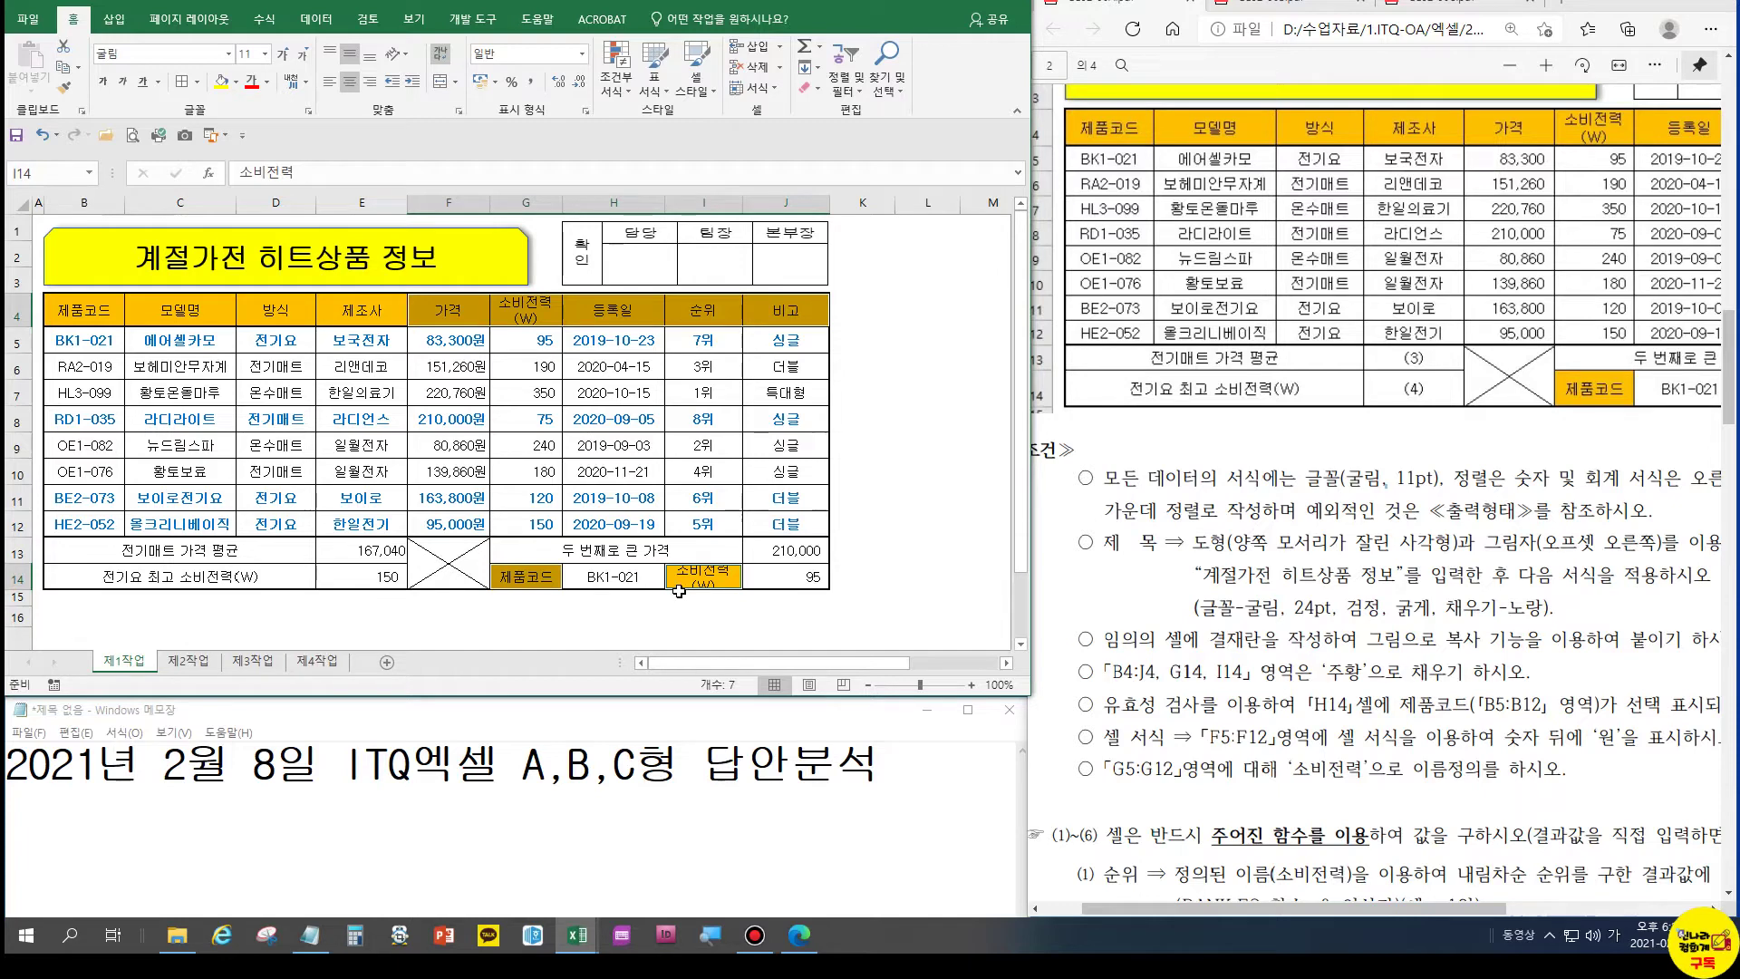
{"action": "left_click", "coordinate": [239, 83]}
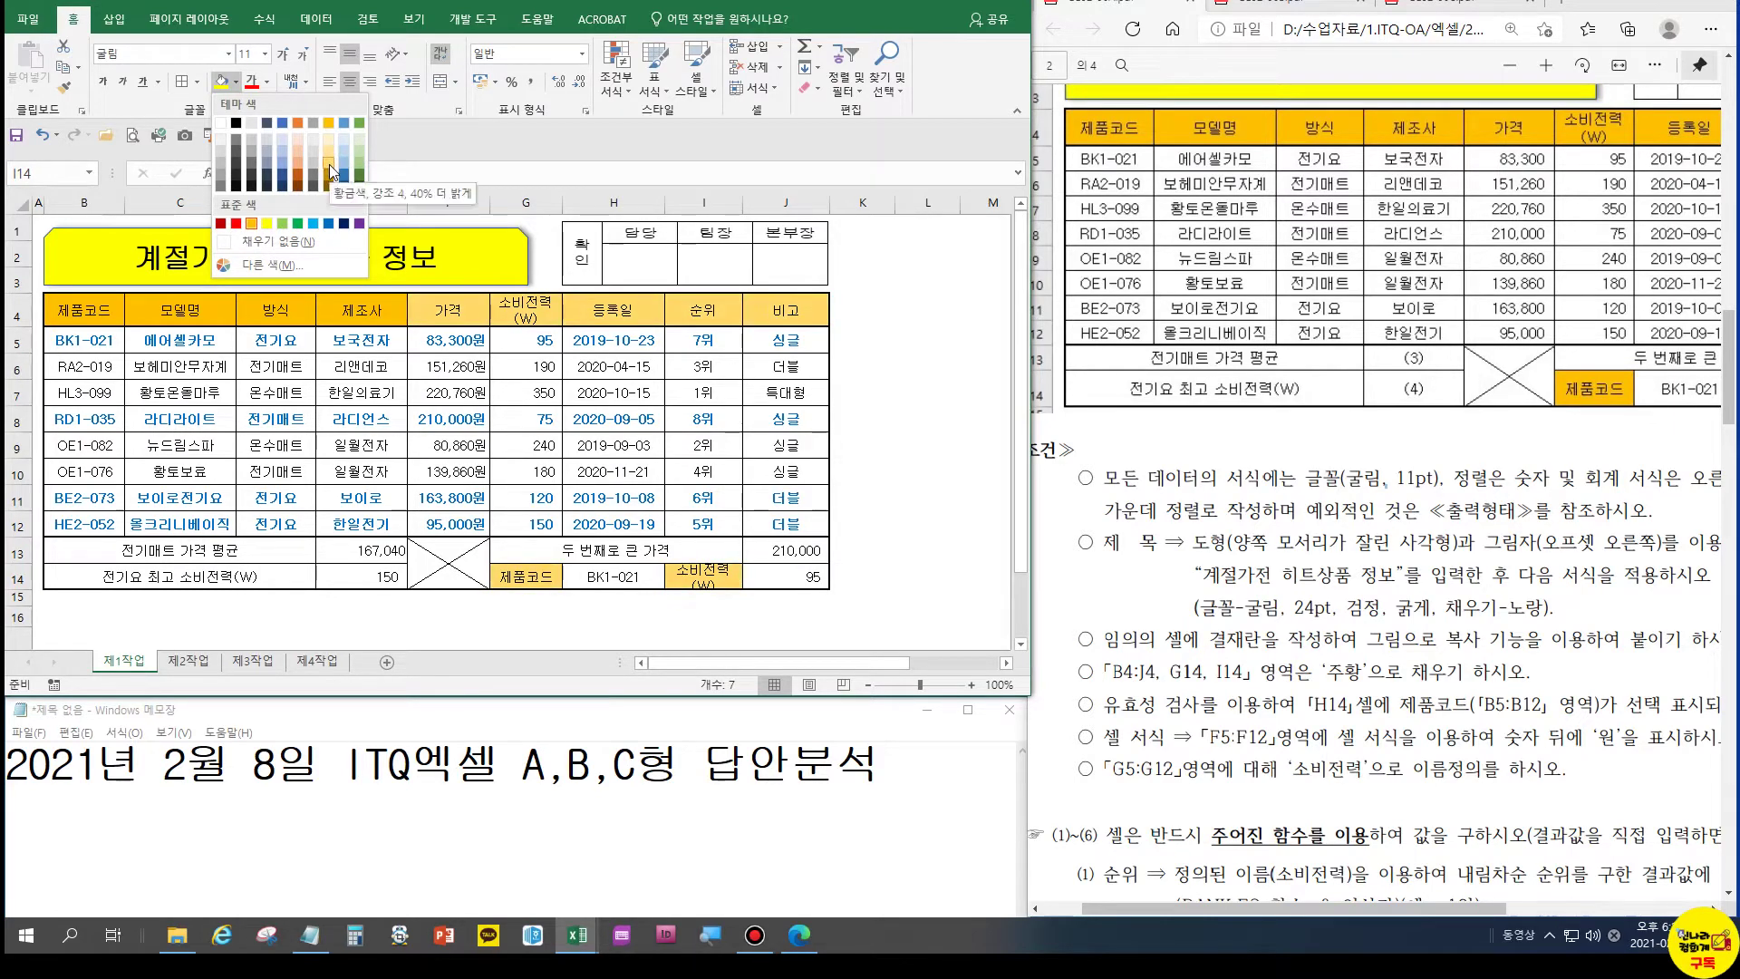
{"action": "left_click", "coordinate": [256, 223]}
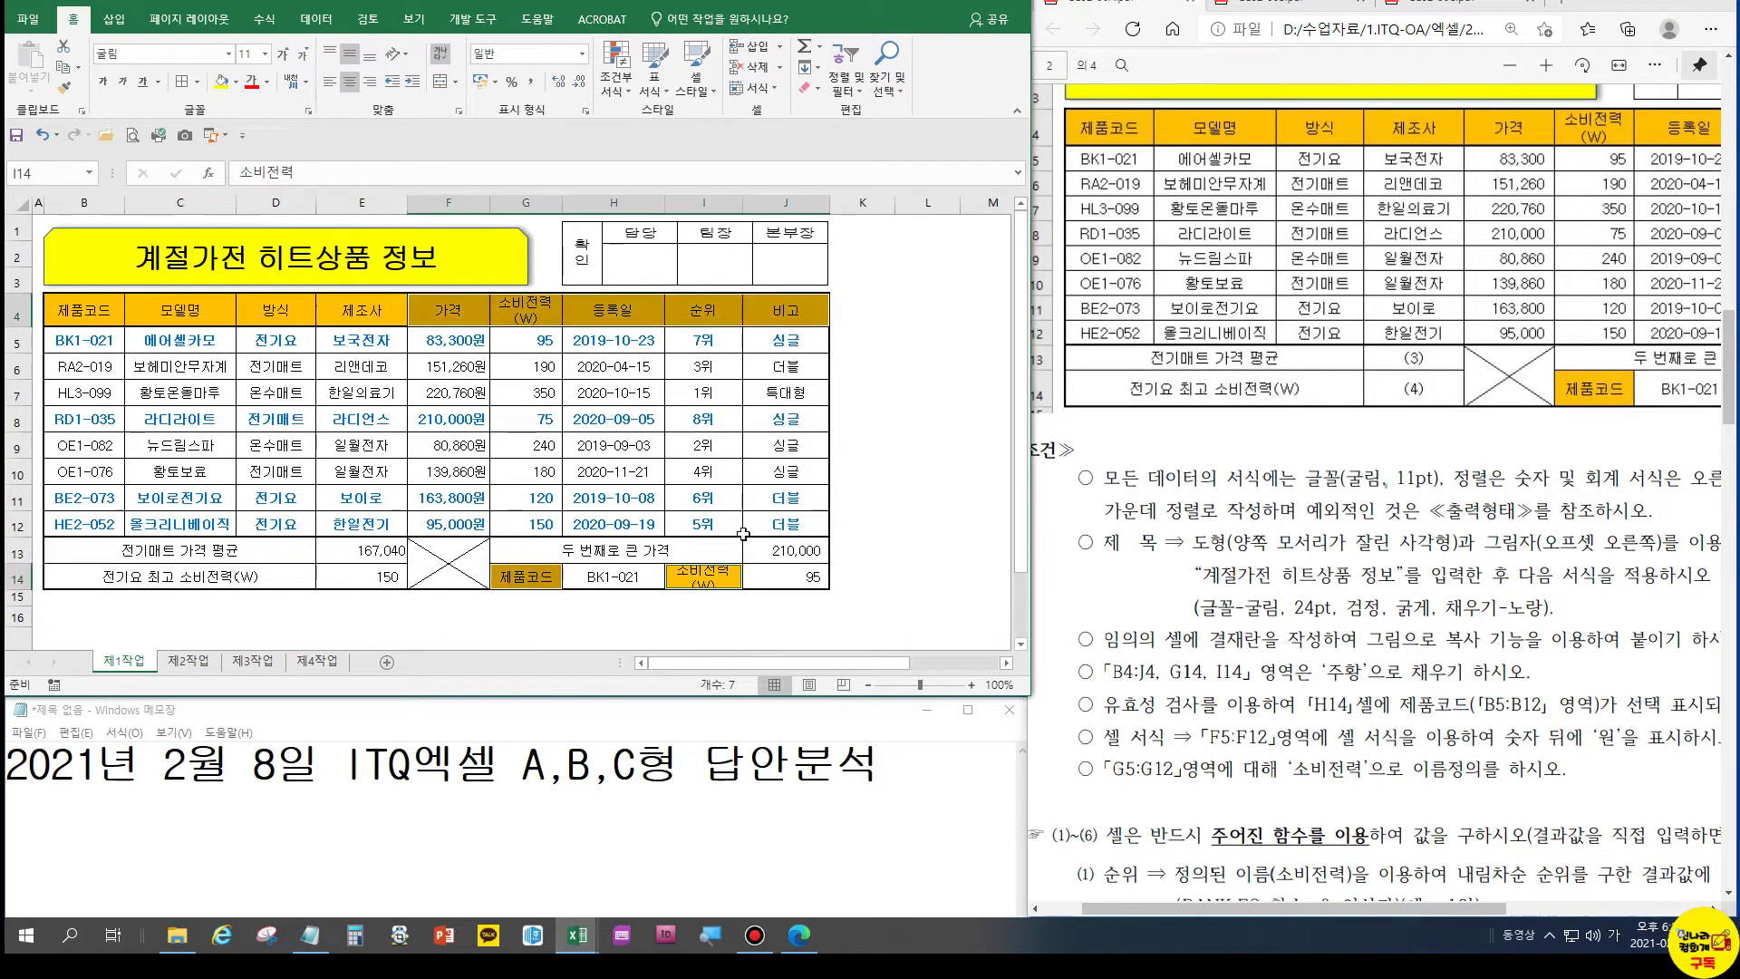
Increase the height of row 14 so the two-line 소비전력(W) label fits
{"action": "left_click", "coordinate": [605, 577]}
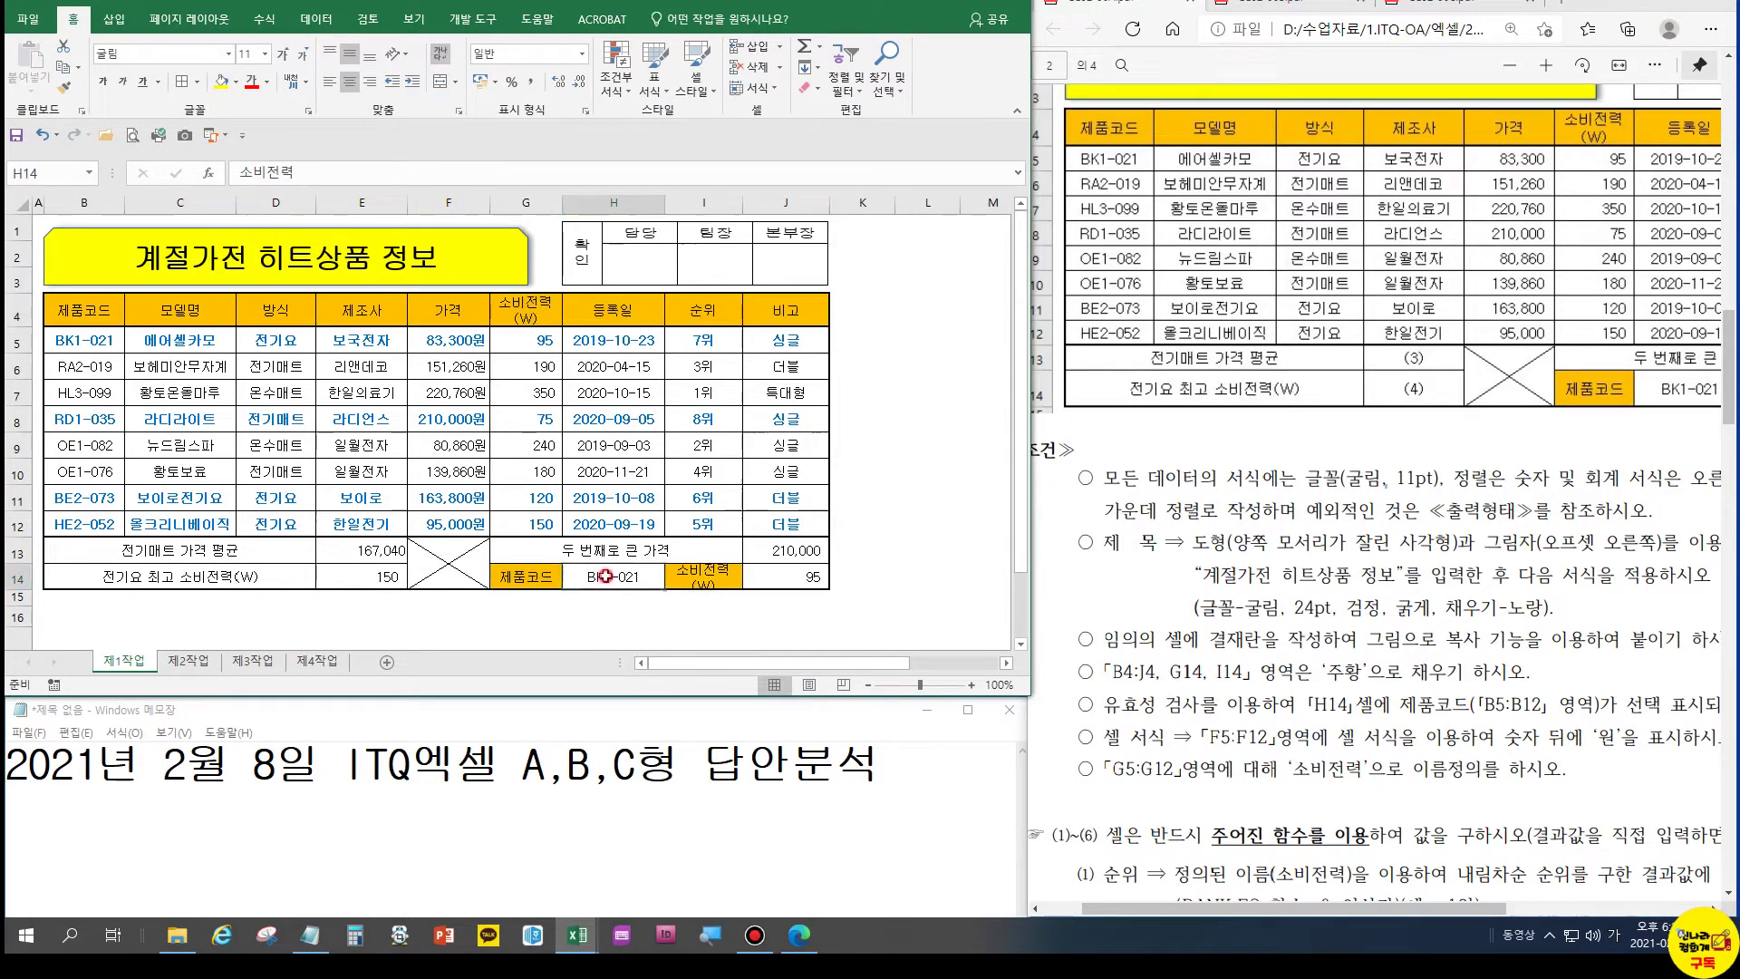
{"action": "left_click", "coordinate": [18, 585]}
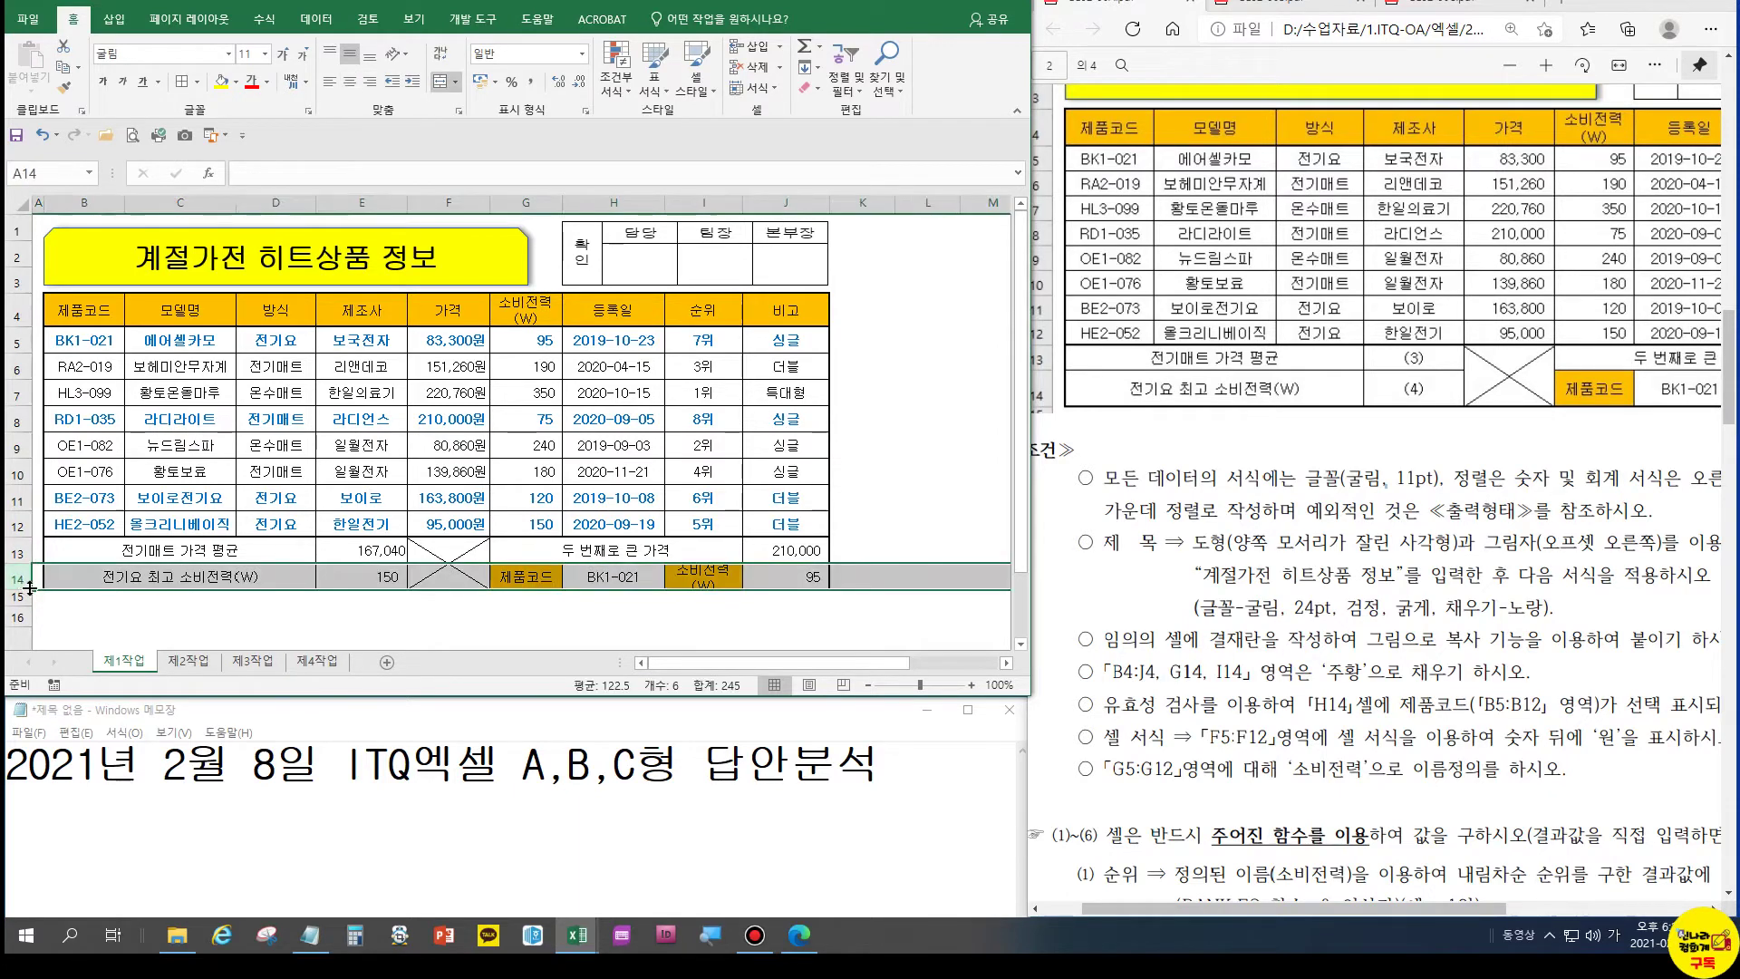
{"action": "left_click_drag", "start_coordinate": [18, 590], "coordinate": [18, 597]}
Review the data validation list settings and source range of cell H14
{"action": "left_click", "coordinate": [618, 585]}
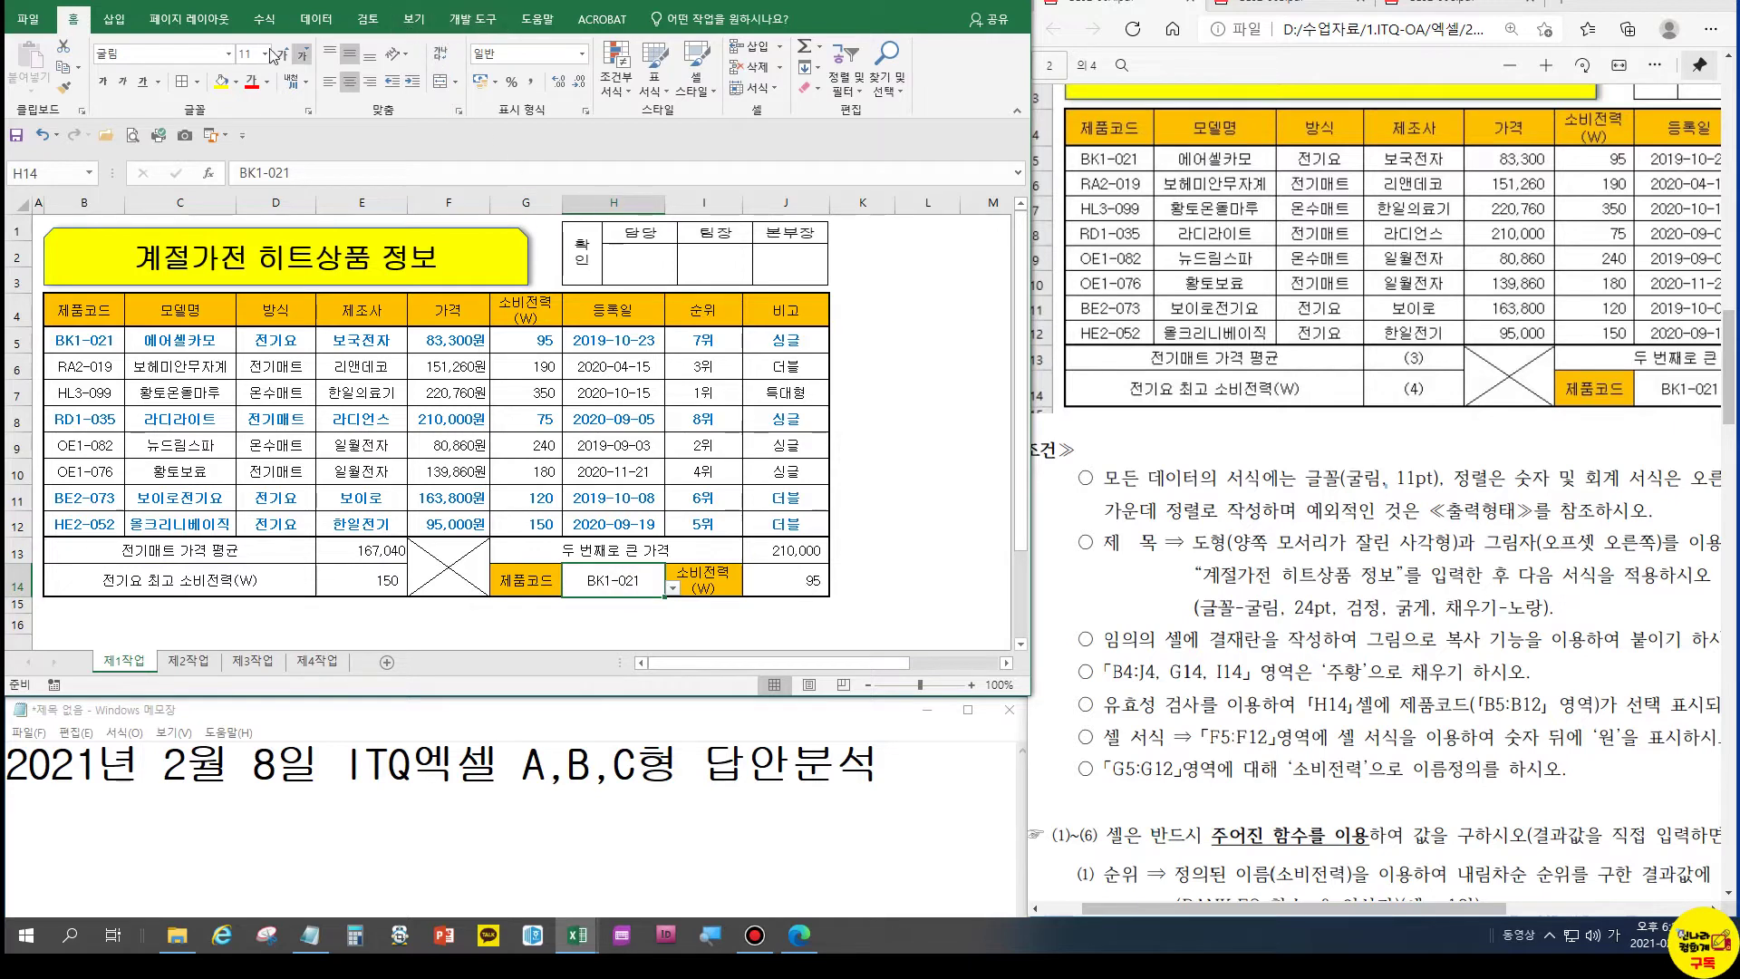
{"action": "left_click", "coordinate": [316, 20]}
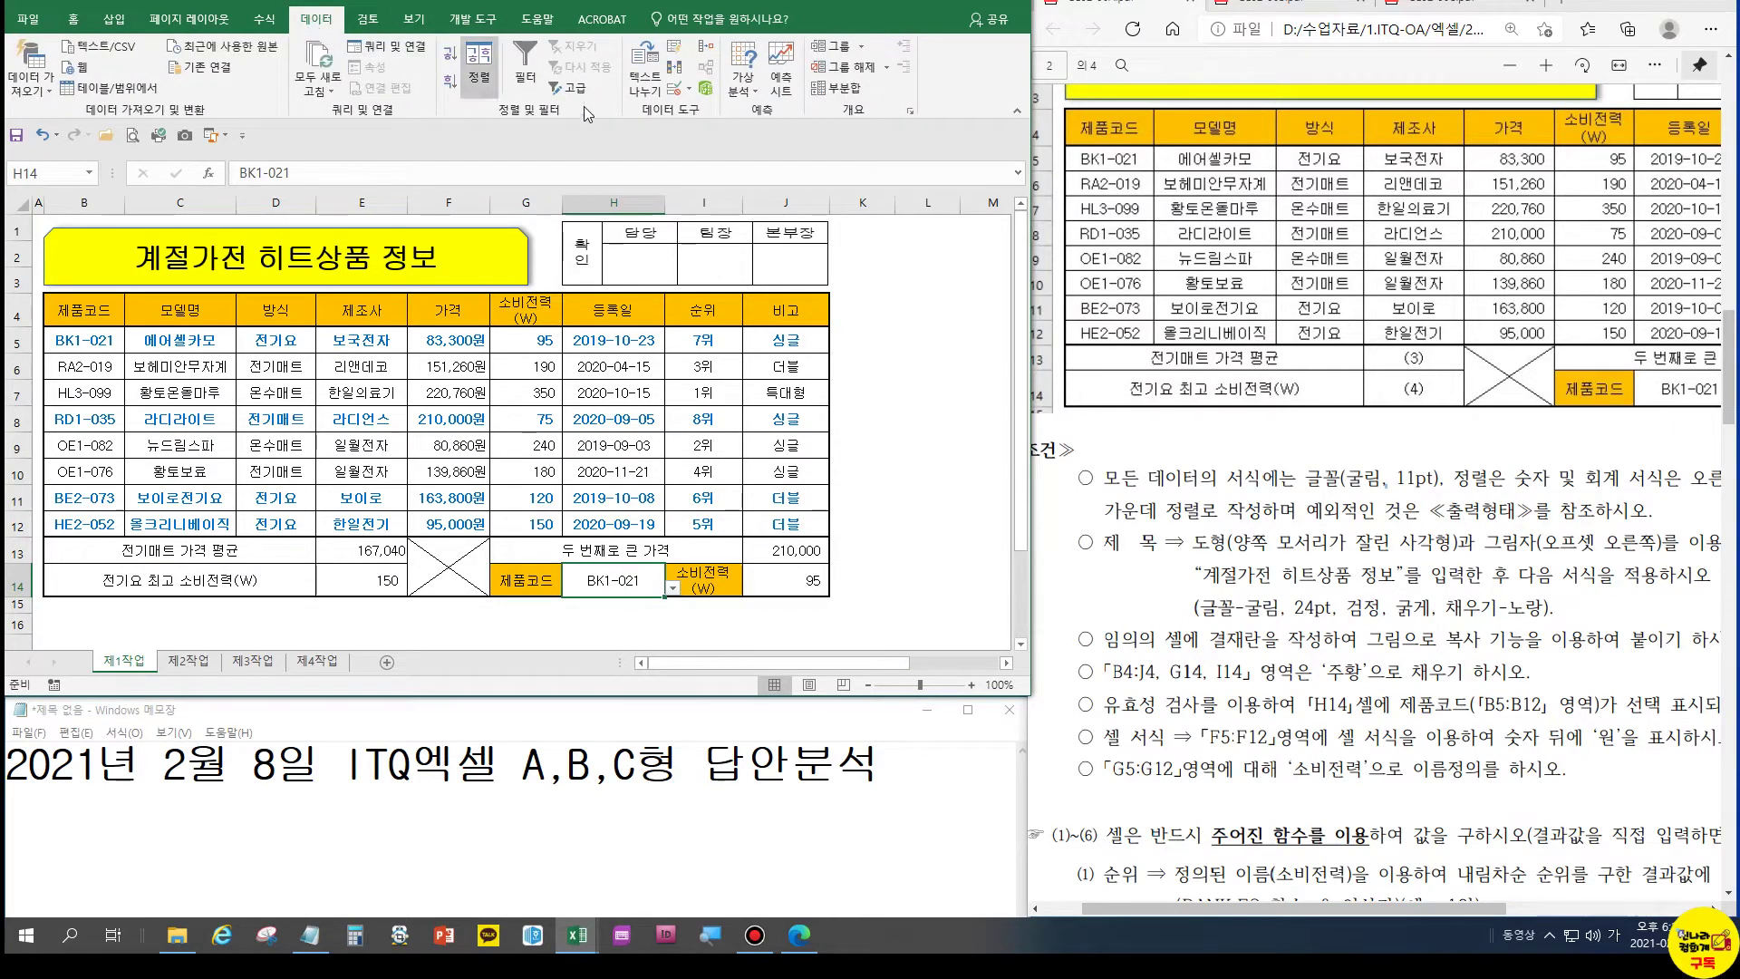
{"action": "left_click", "coordinate": [688, 94]}
{"action": "left_click", "coordinate": [710, 112]}
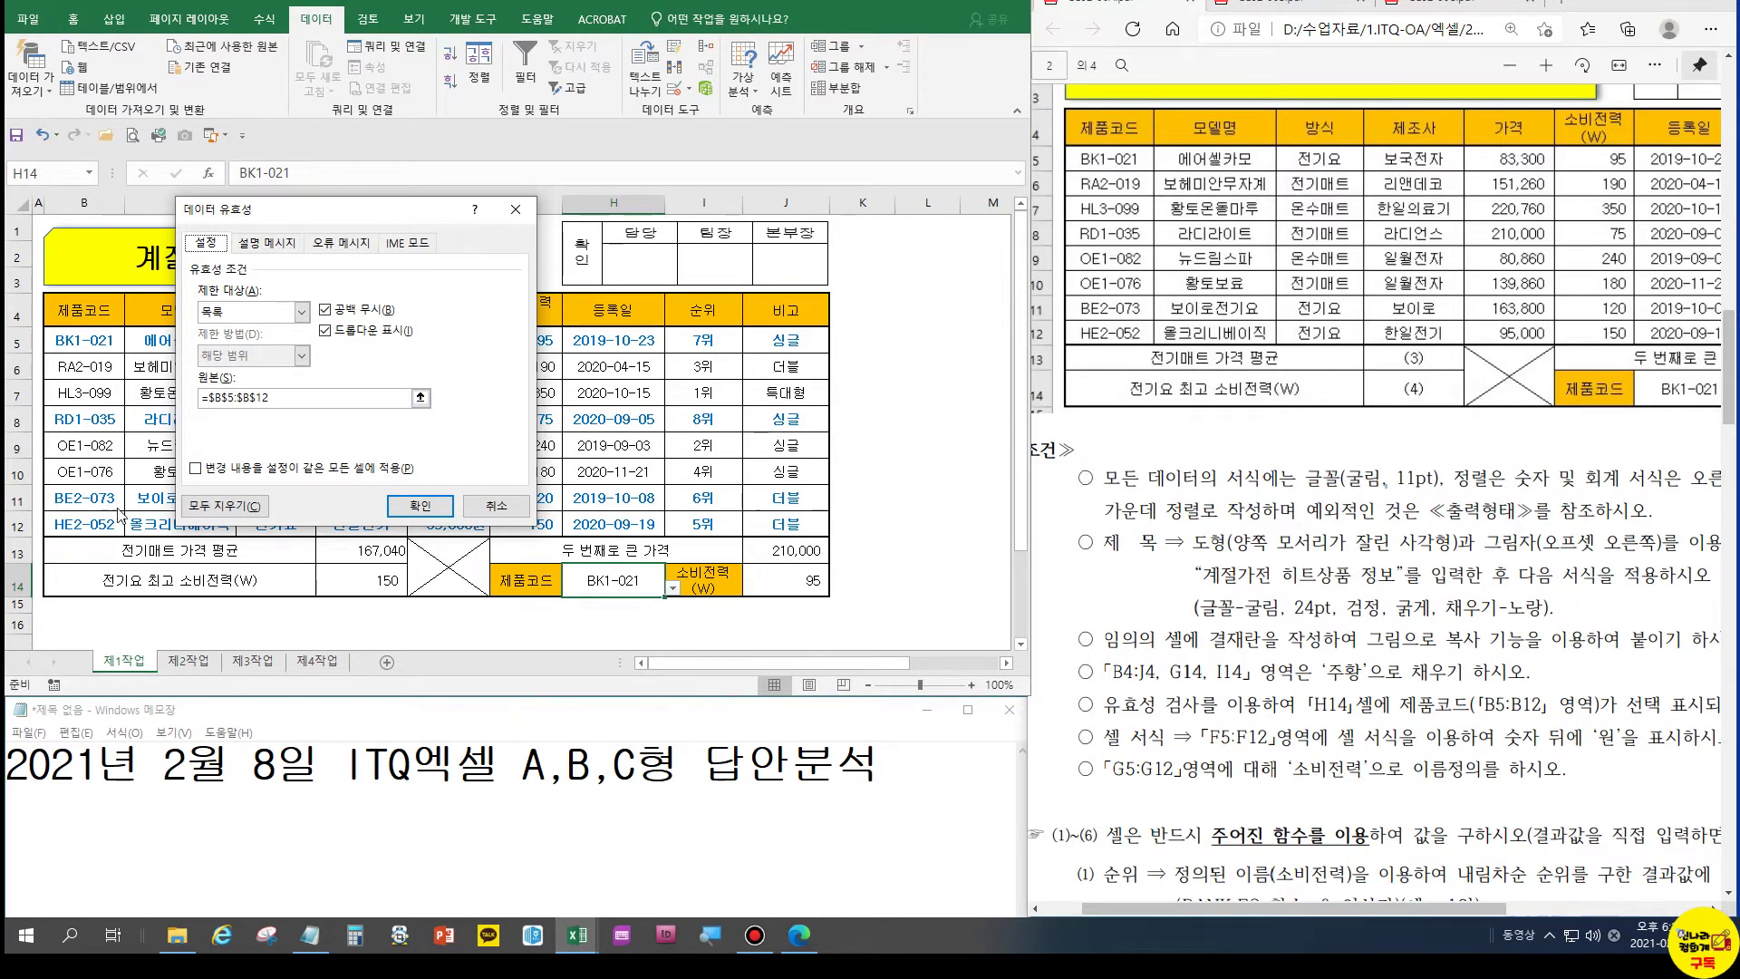
{"action": "left_click", "coordinate": [495, 505]}
Test the product code list in H14 by choosing RA2-019, HL3-099 and finally OE1-082
{"action": "left_click", "coordinate": [674, 600]}
{"action": "left_click", "coordinate": [630, 580]}
{"action": "left_click", "coordinate": [671, 589]}
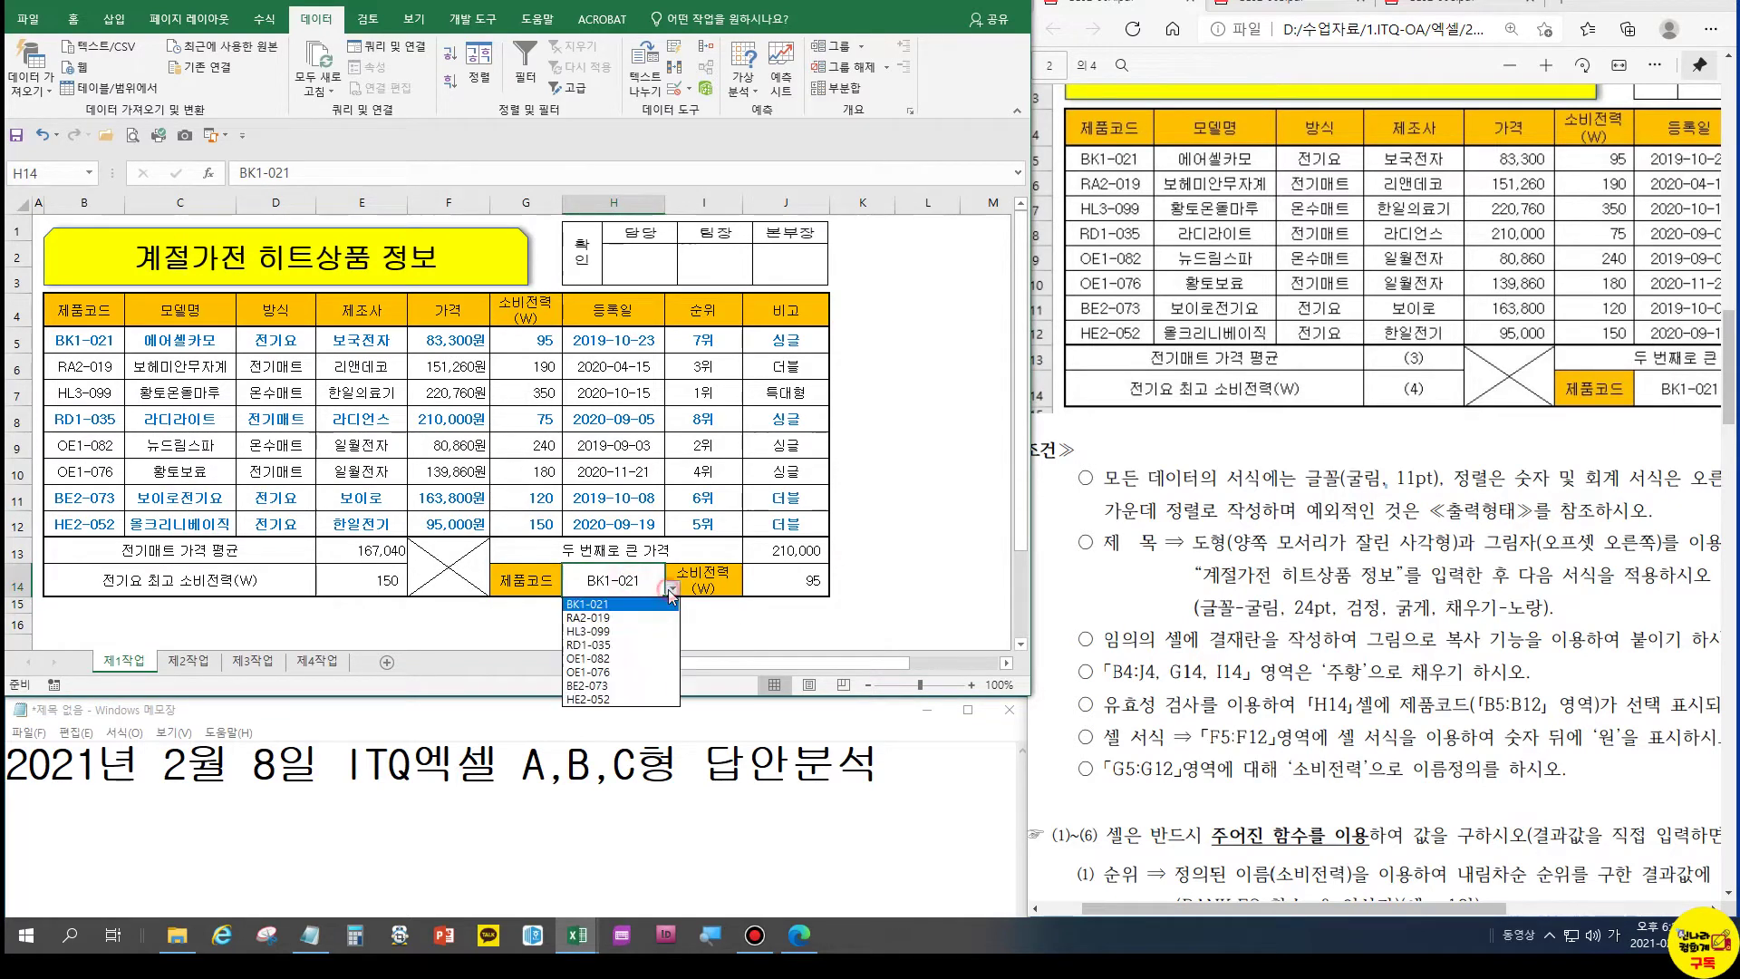
{"action": "left_click", "coordinate": [637, 617]}
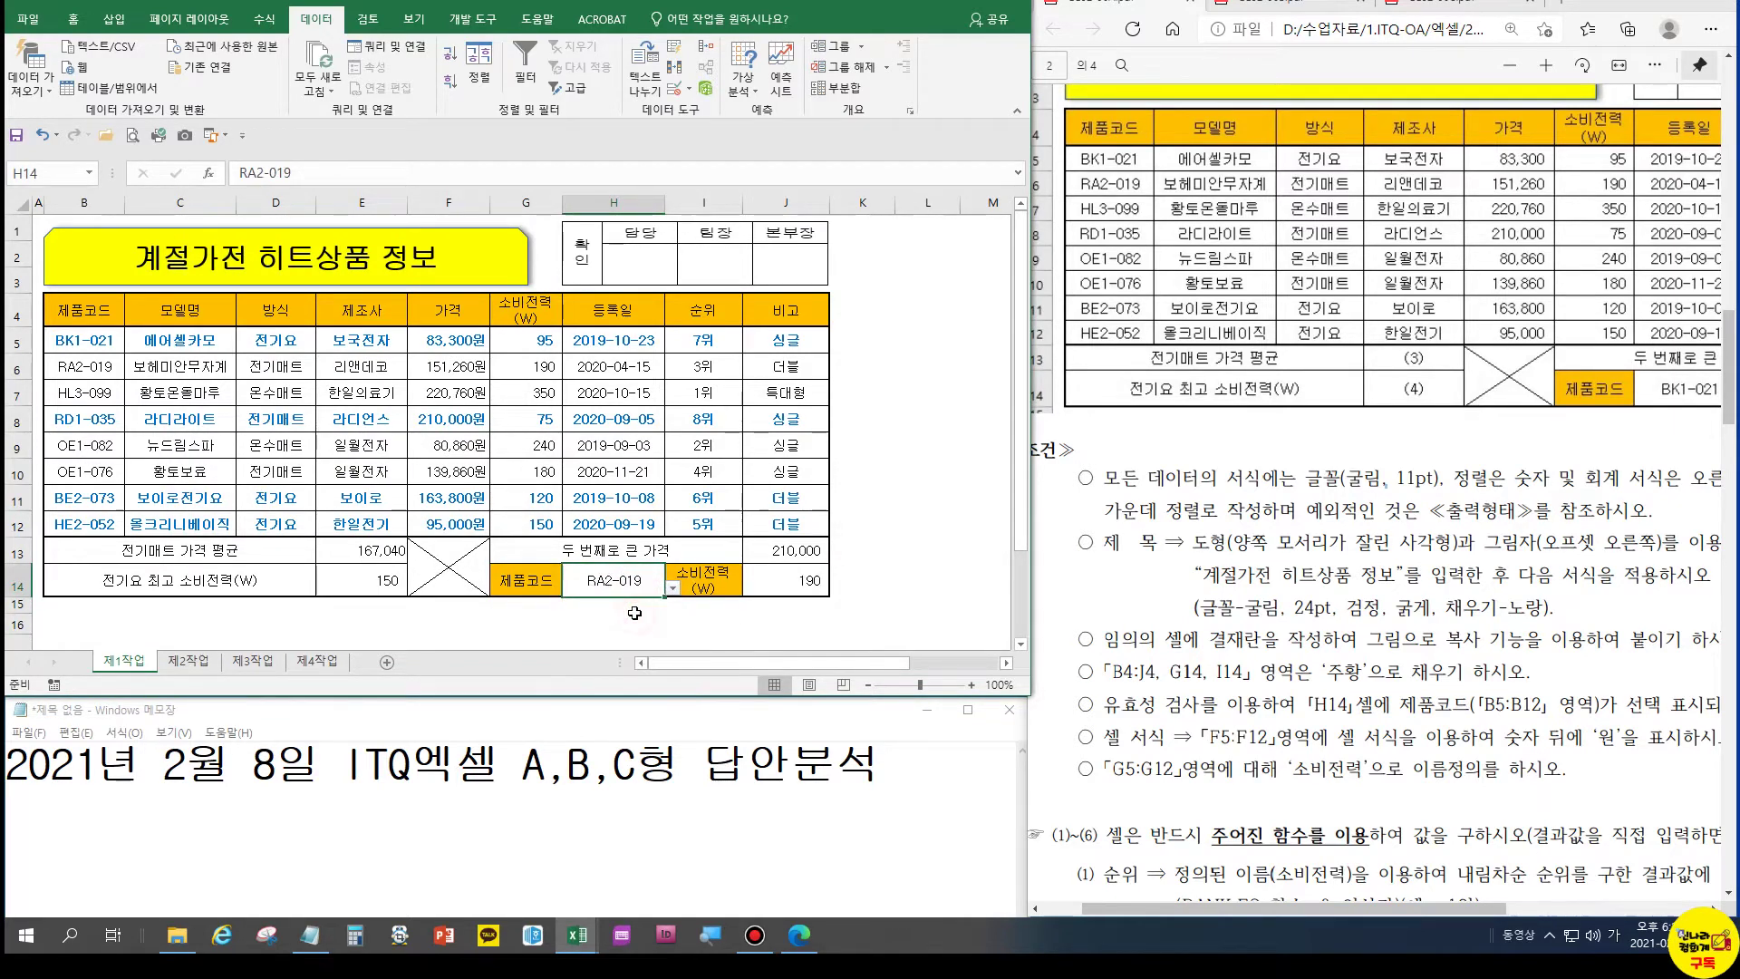
{"action": "left_click", "coordinate": [672, 588]}
{"action": "left_click", "coordinate": [621, 632]}
{"action": "left_click", "coordinate": [671, 588]}
{"action": "left_click", "coordinate": [622, 658]}
Change the custom number format of prices F5:F12 to #,###"원"
{"action": "left_click_drag", "start_coordinate": [456, 341], "coordinate": [466, 539]}
{"action": "left_click_drag", "start_coordinate": [1335, 916], "coordinate": [1444, 907]}
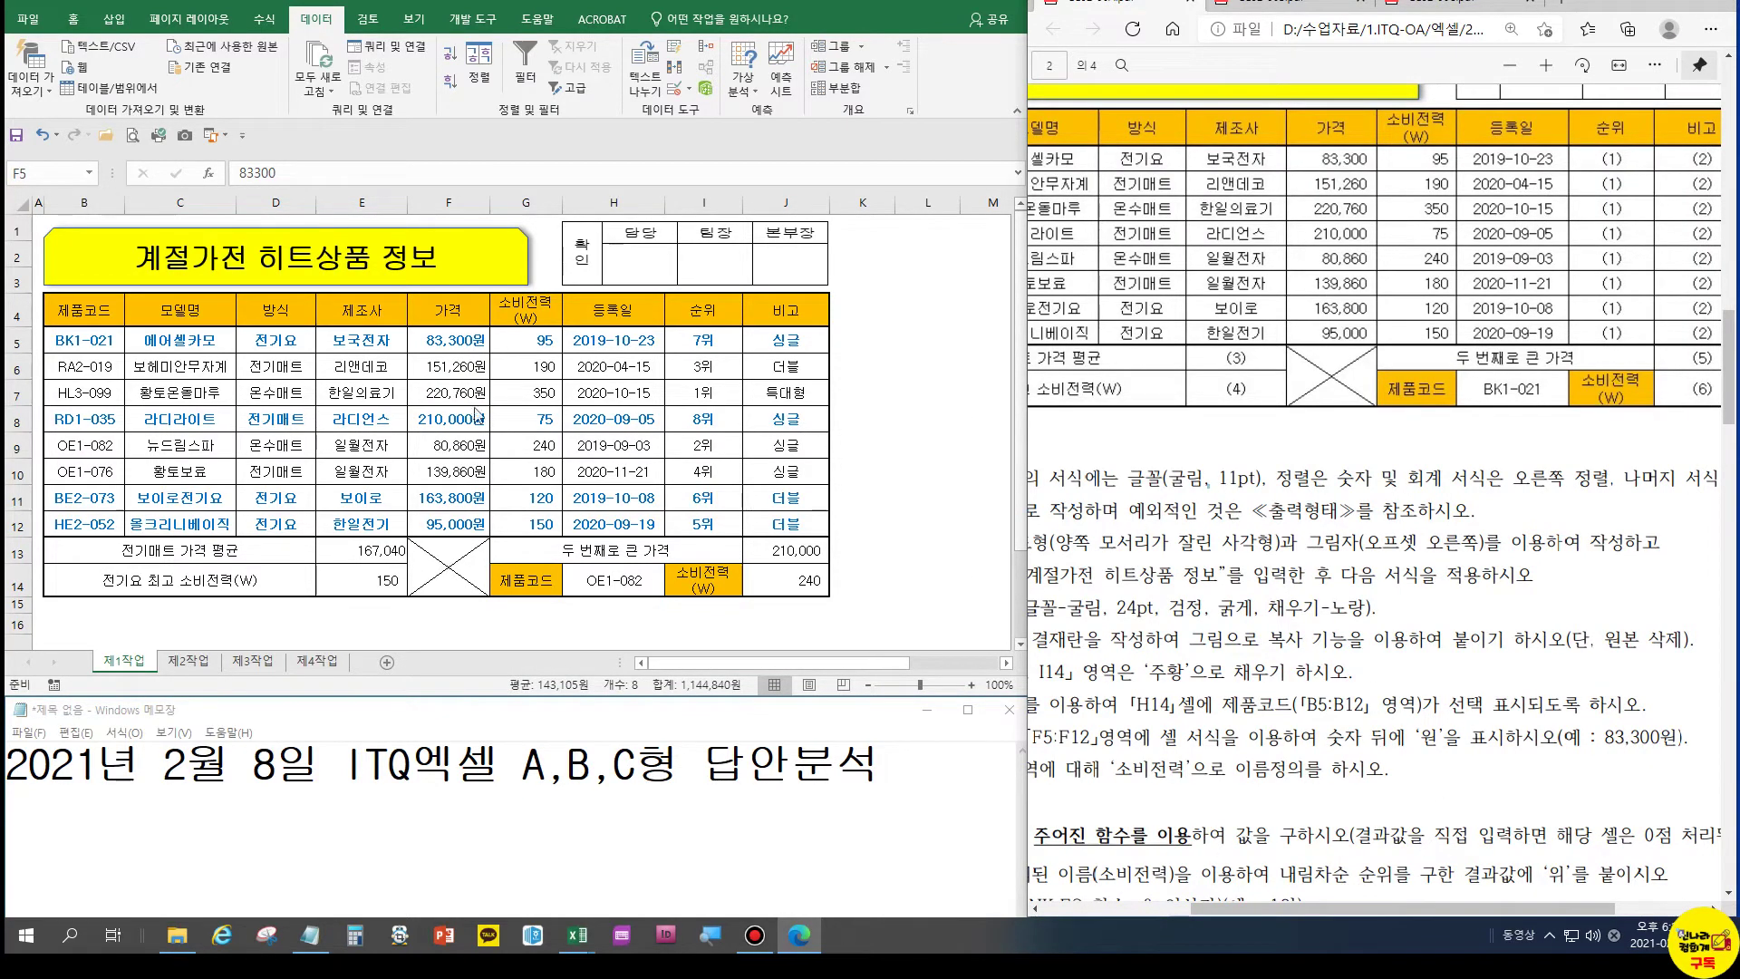
{"action": "left_click", "coordinate": [444, 341]}
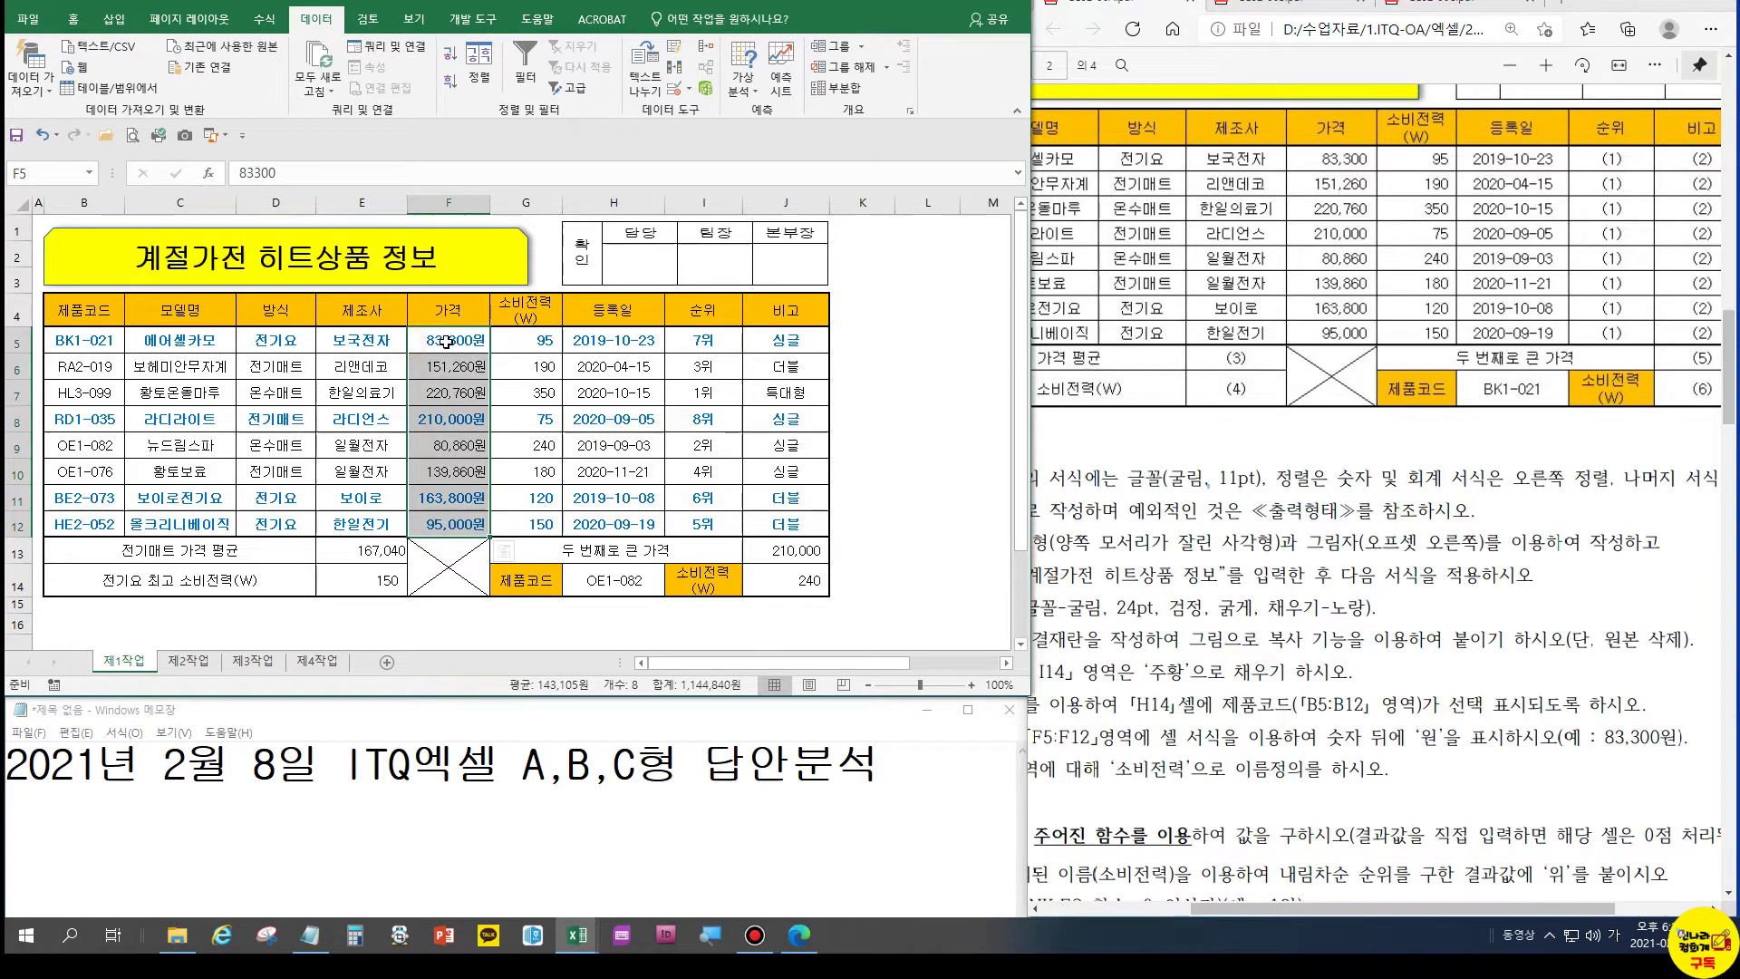
{"action": "key", "text": "ctrl+1"}
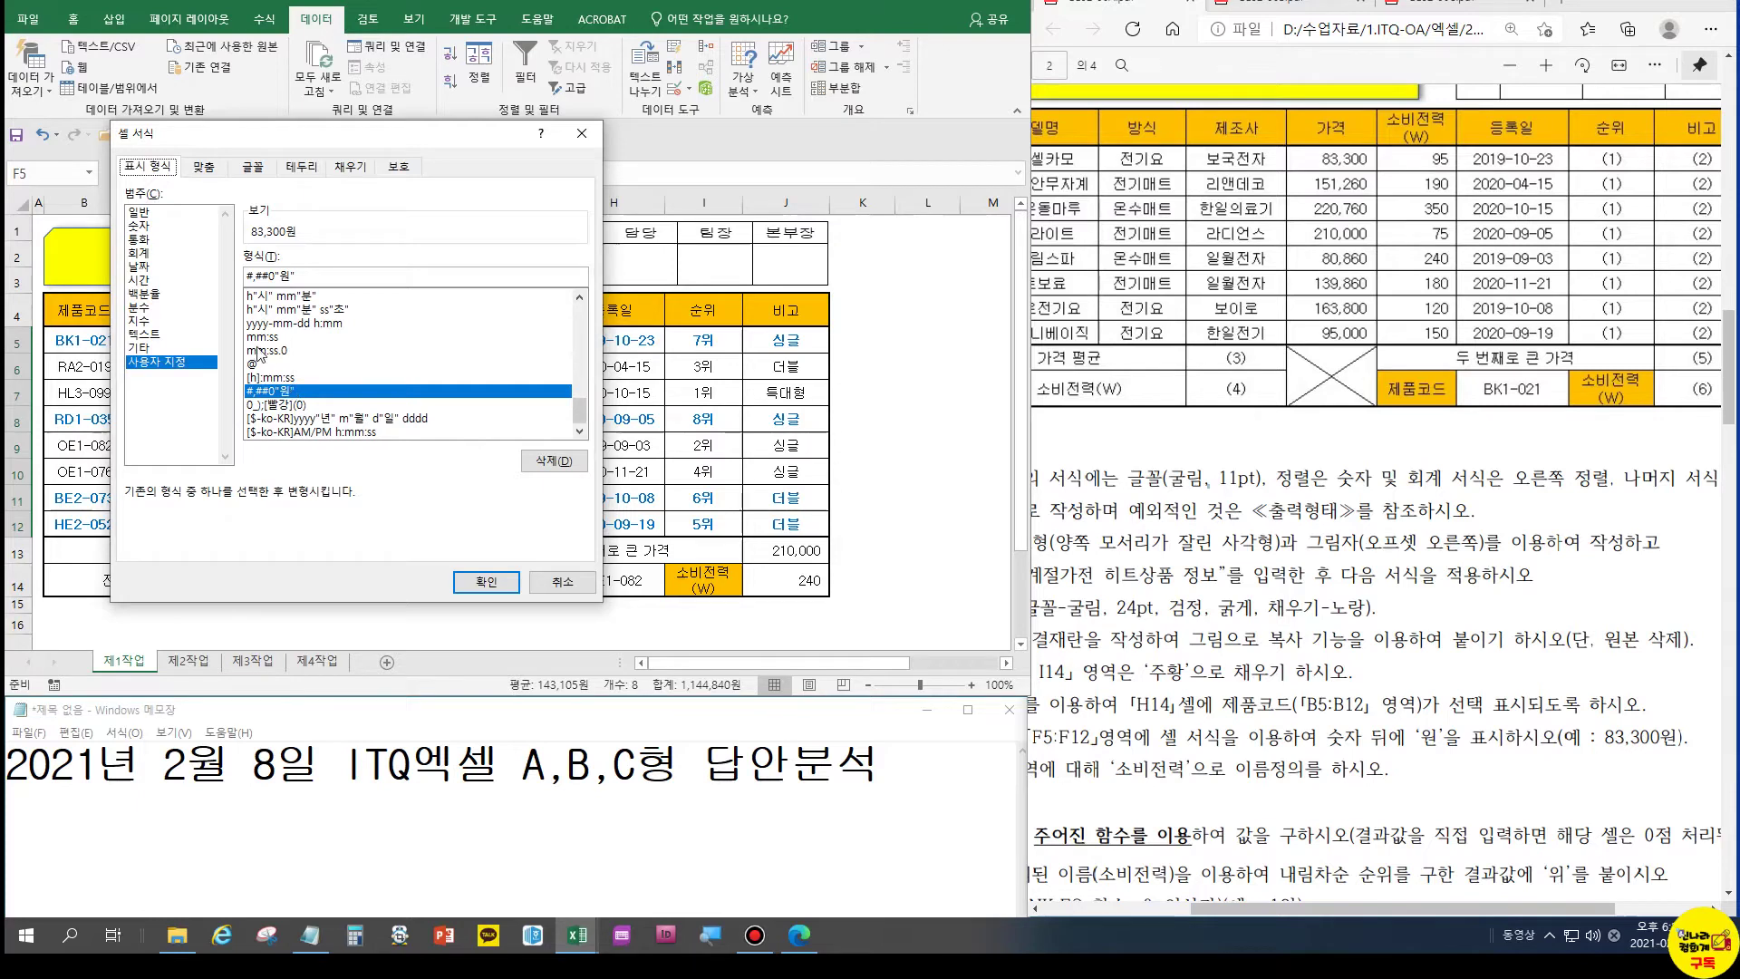
{"action": "left_click", "coordinate": [274, 277]}
{"action": "key", "text": "BackSpace"}
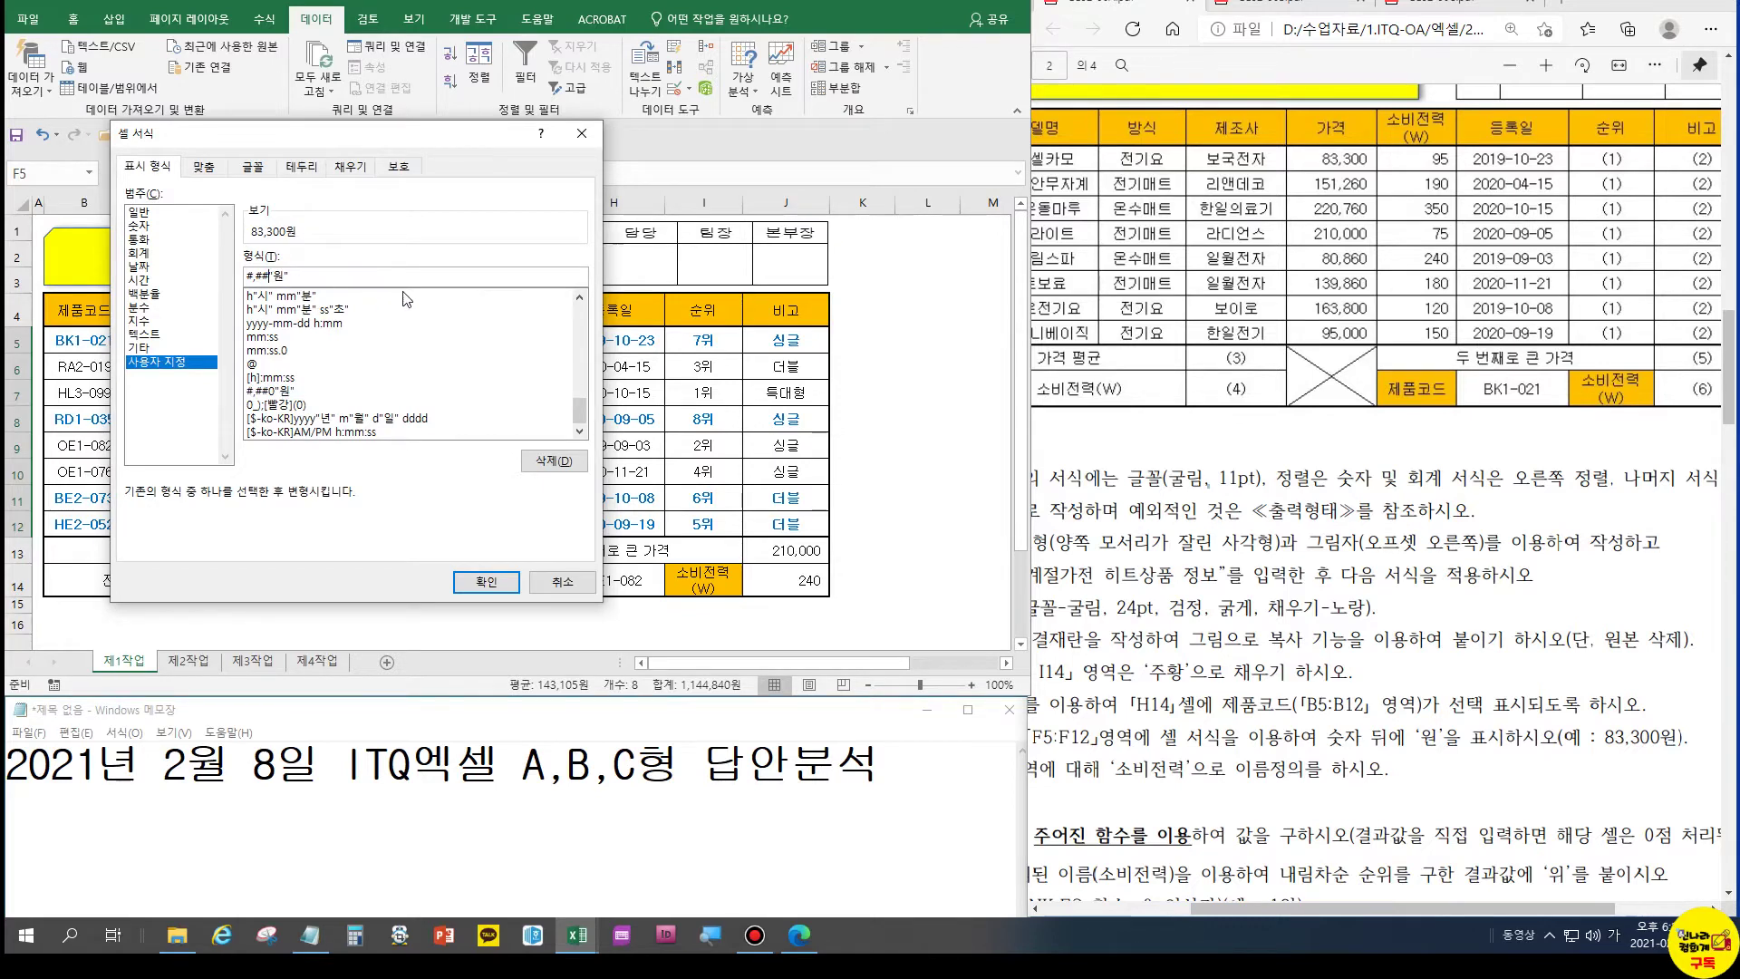
{"action": "type", "text": "#"}
{"action": "left_click", "coordinate": [505, 581]}
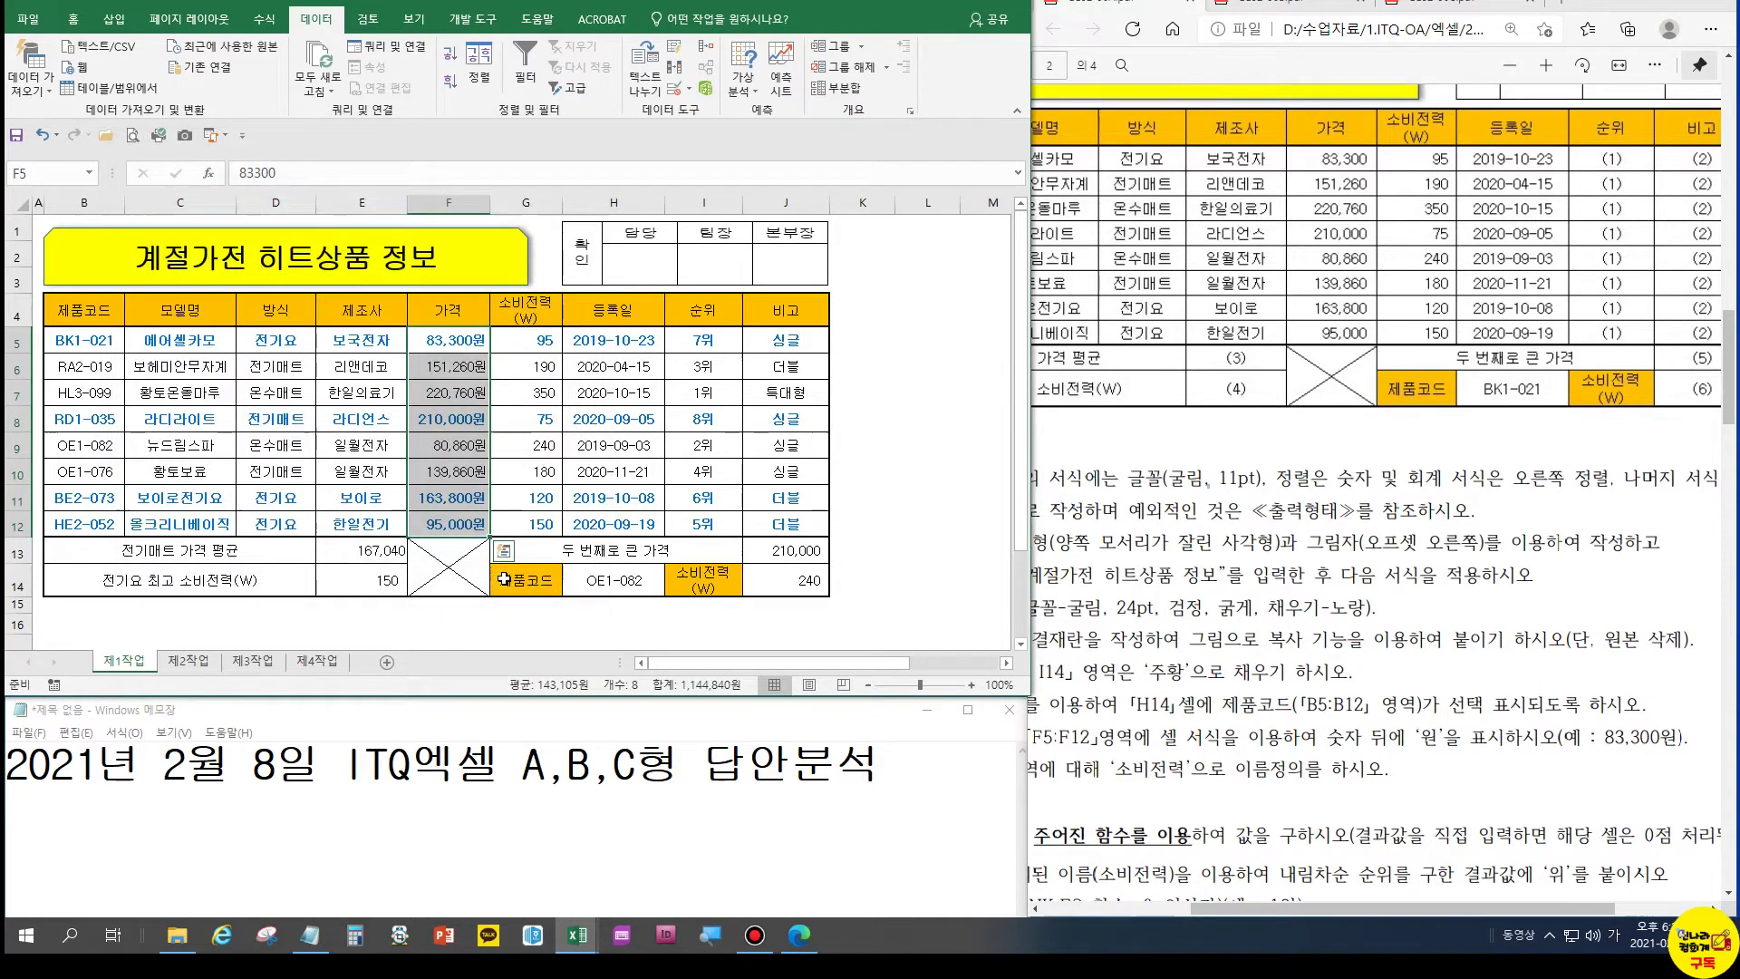
Enter 0 in price cell F6 to test the number format, and undo the entry
{"action": "left_click", "coordinate": [471, 372]}
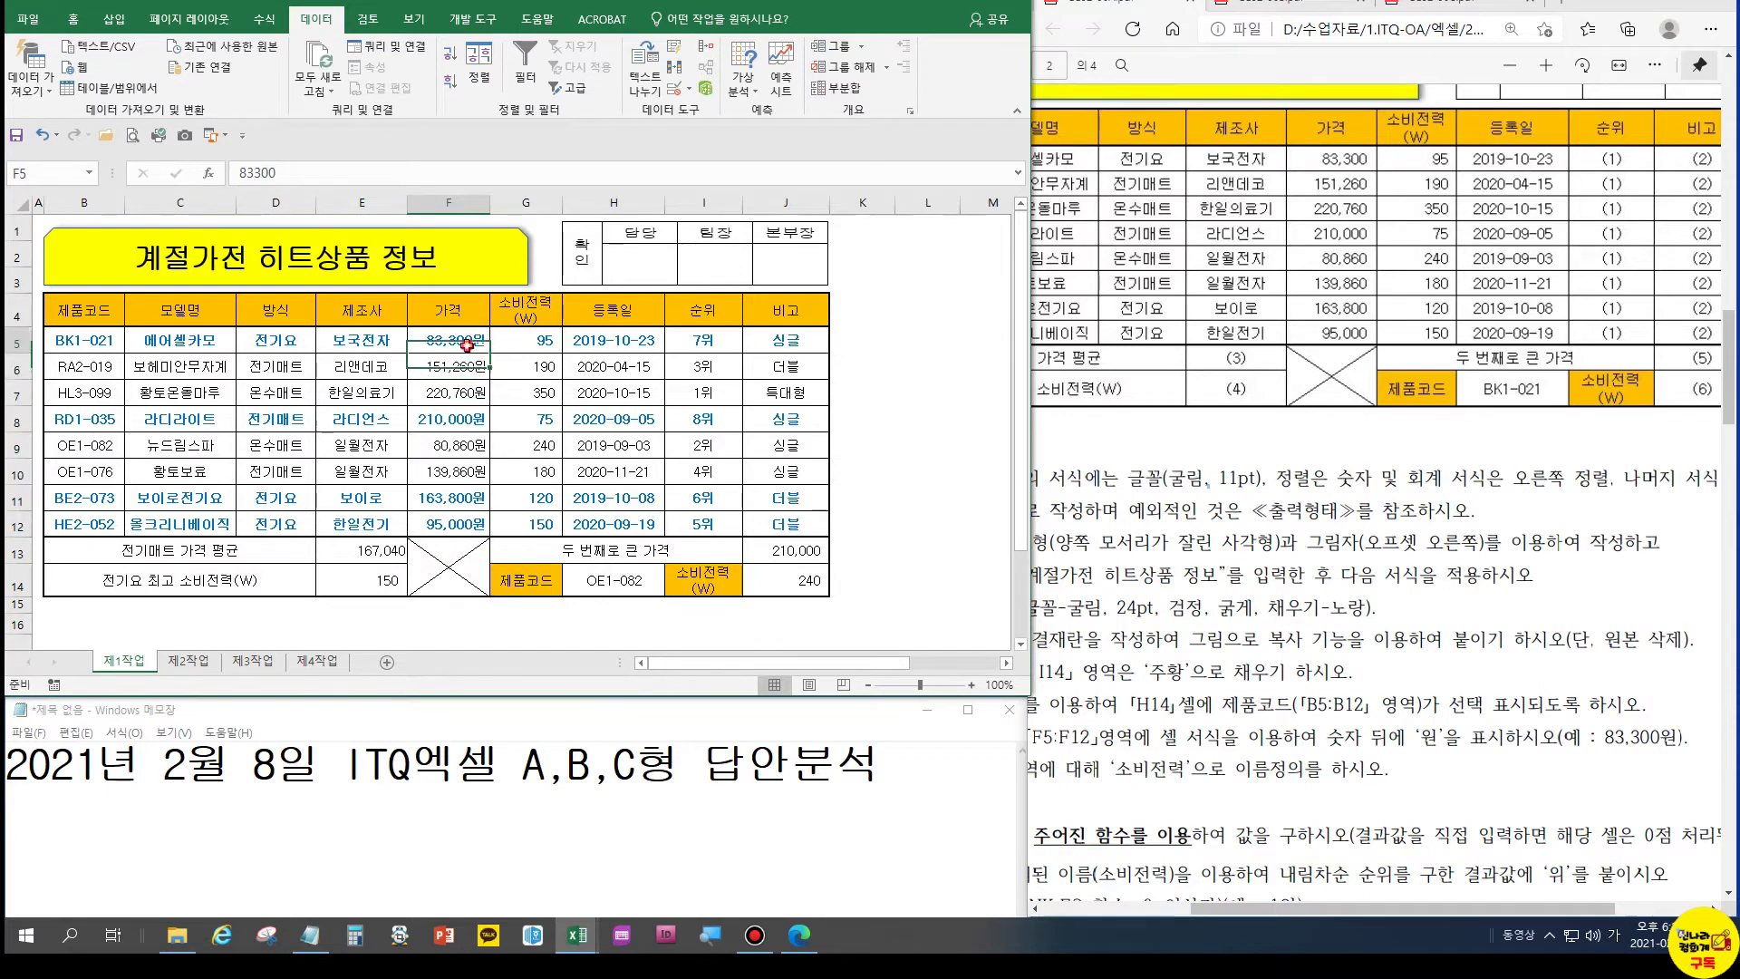
{"action": "type", "text": "0"}
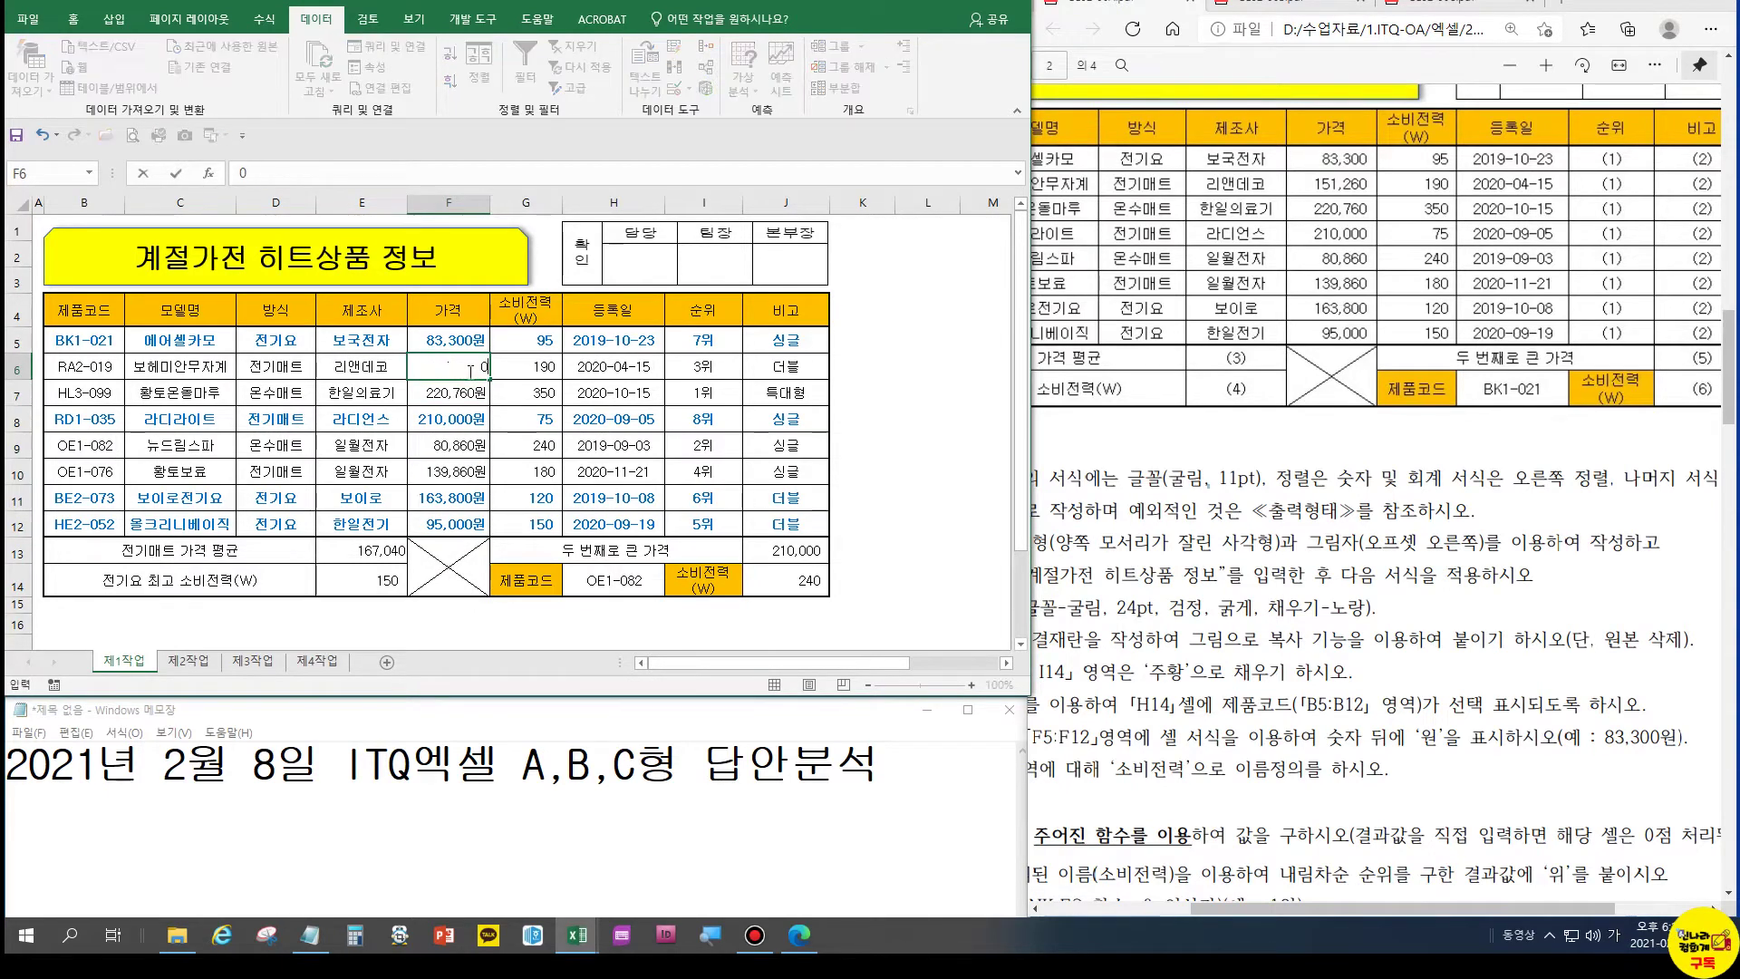
{"action": "key", "text": "ctrl+Return"}
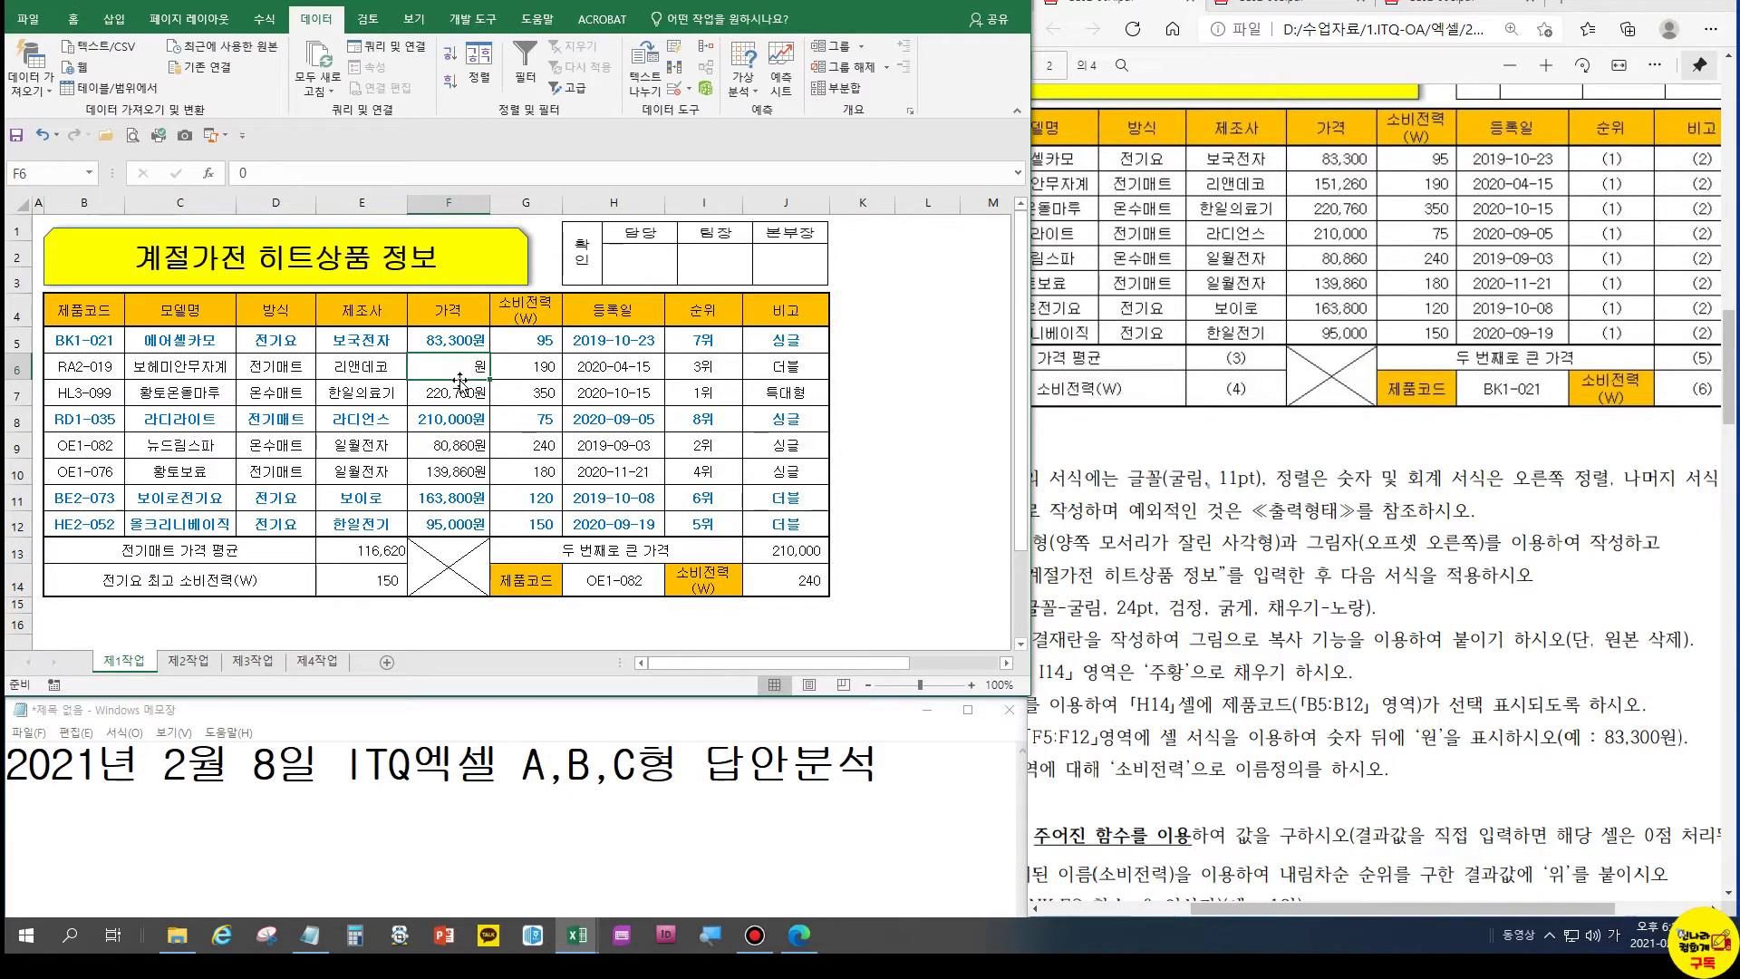
{"action": "key", "text": "ctrl+z"}
Write the format code #,##0원 on a new line below the heading in the Notepad note
{"action": "left_click", "coordinate": [909, 778]}
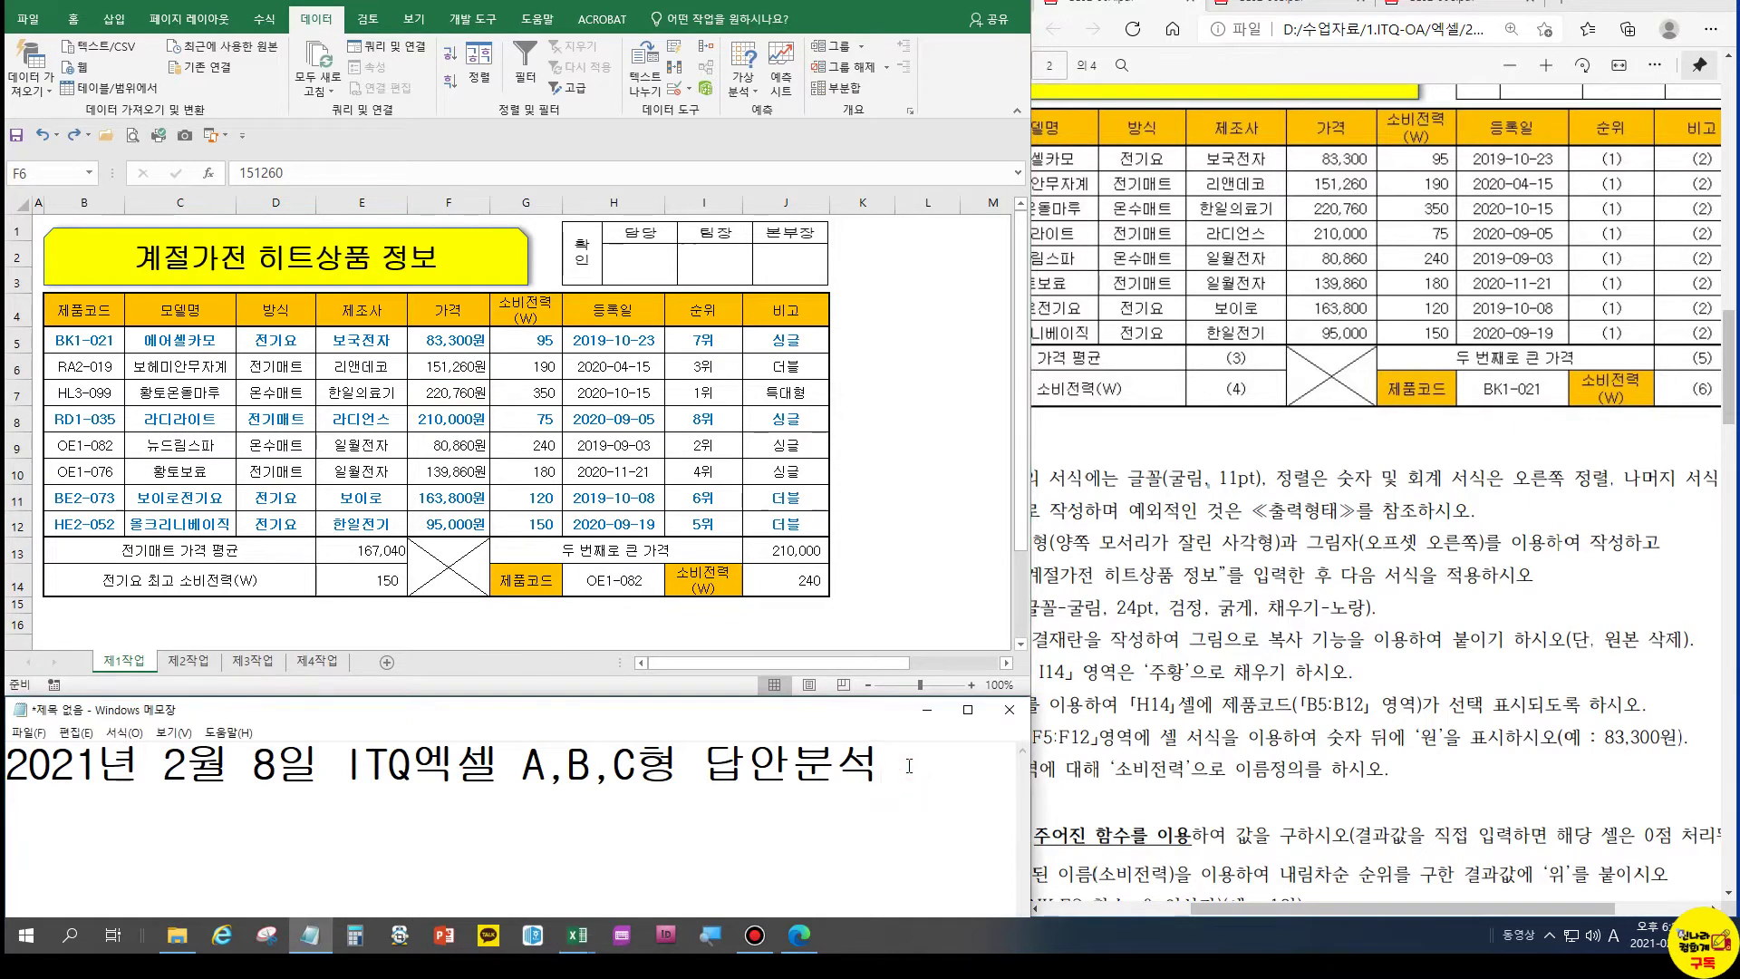
{"action": "key", "text": "Return"}
{"action": "type", "text": "#,##0dnj"}
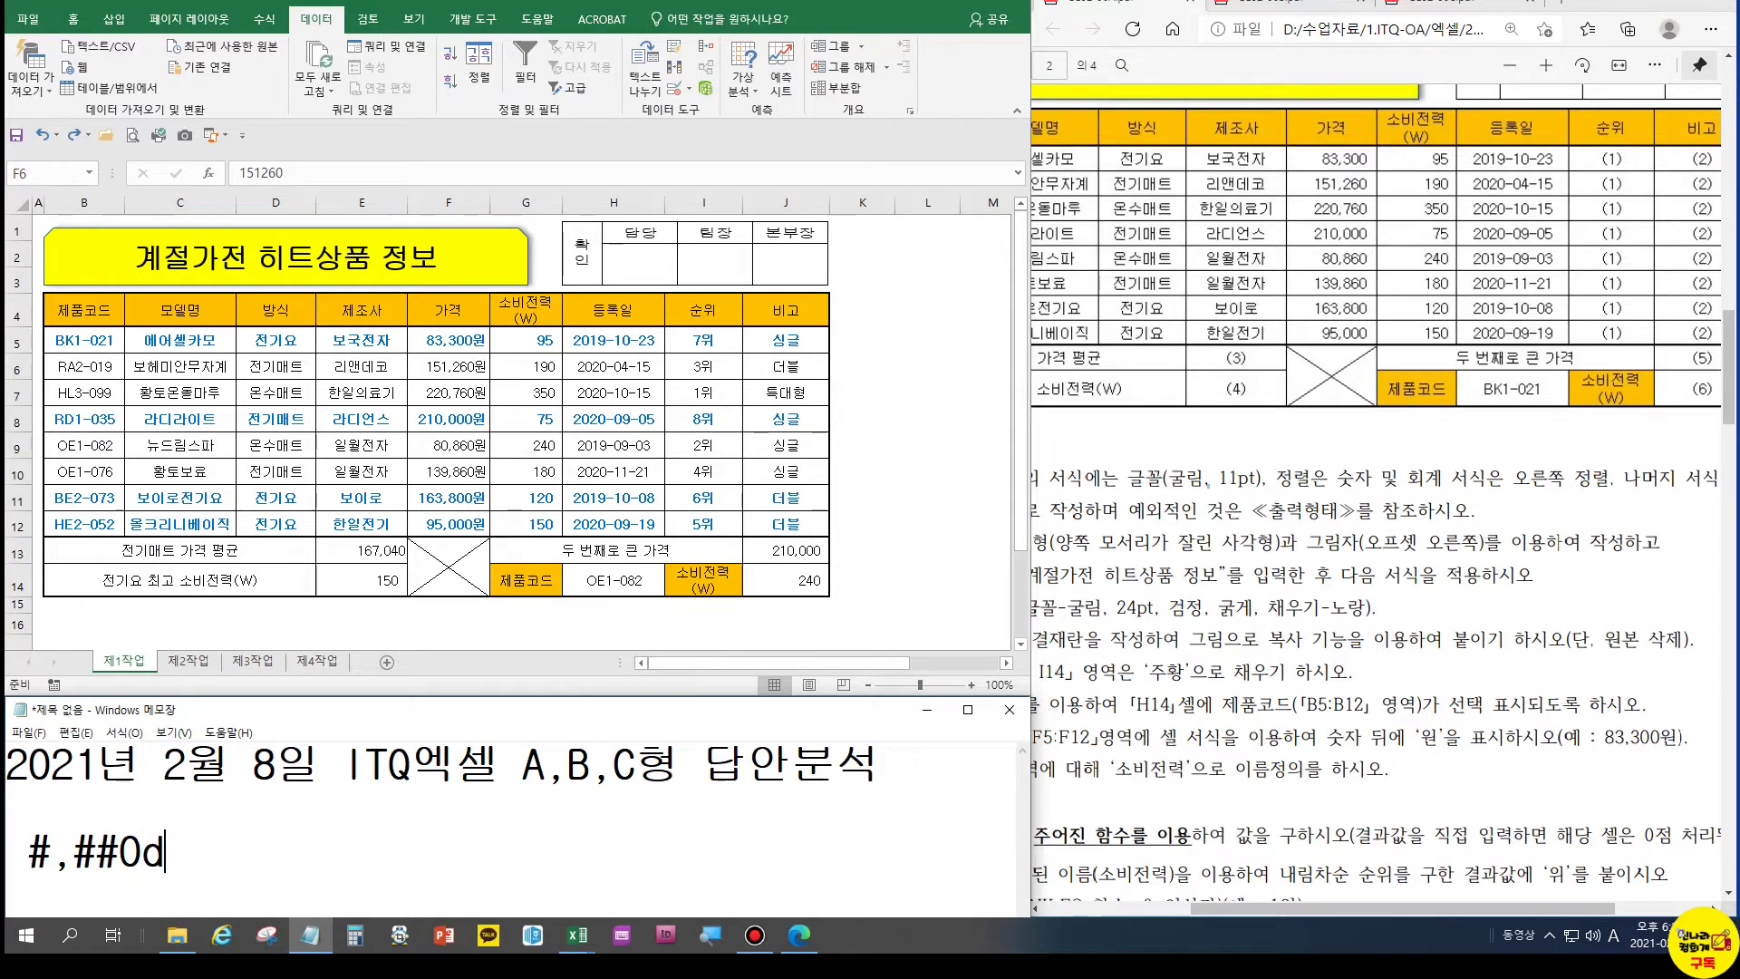
{"action": "key", "text": "BackSpace"}
{"action": "key", "text": "BackSpace"}
{"action": "key", "text": "BackSpace"}
{"action": "key", "text": "Hangul"}
{"action": "type", "text": "원"}
Check the secondary axis labels of the chart on sheet 제4작업 and return to sheet 제1작업
{"action": "left_click", "coordinate": [336, 663]}
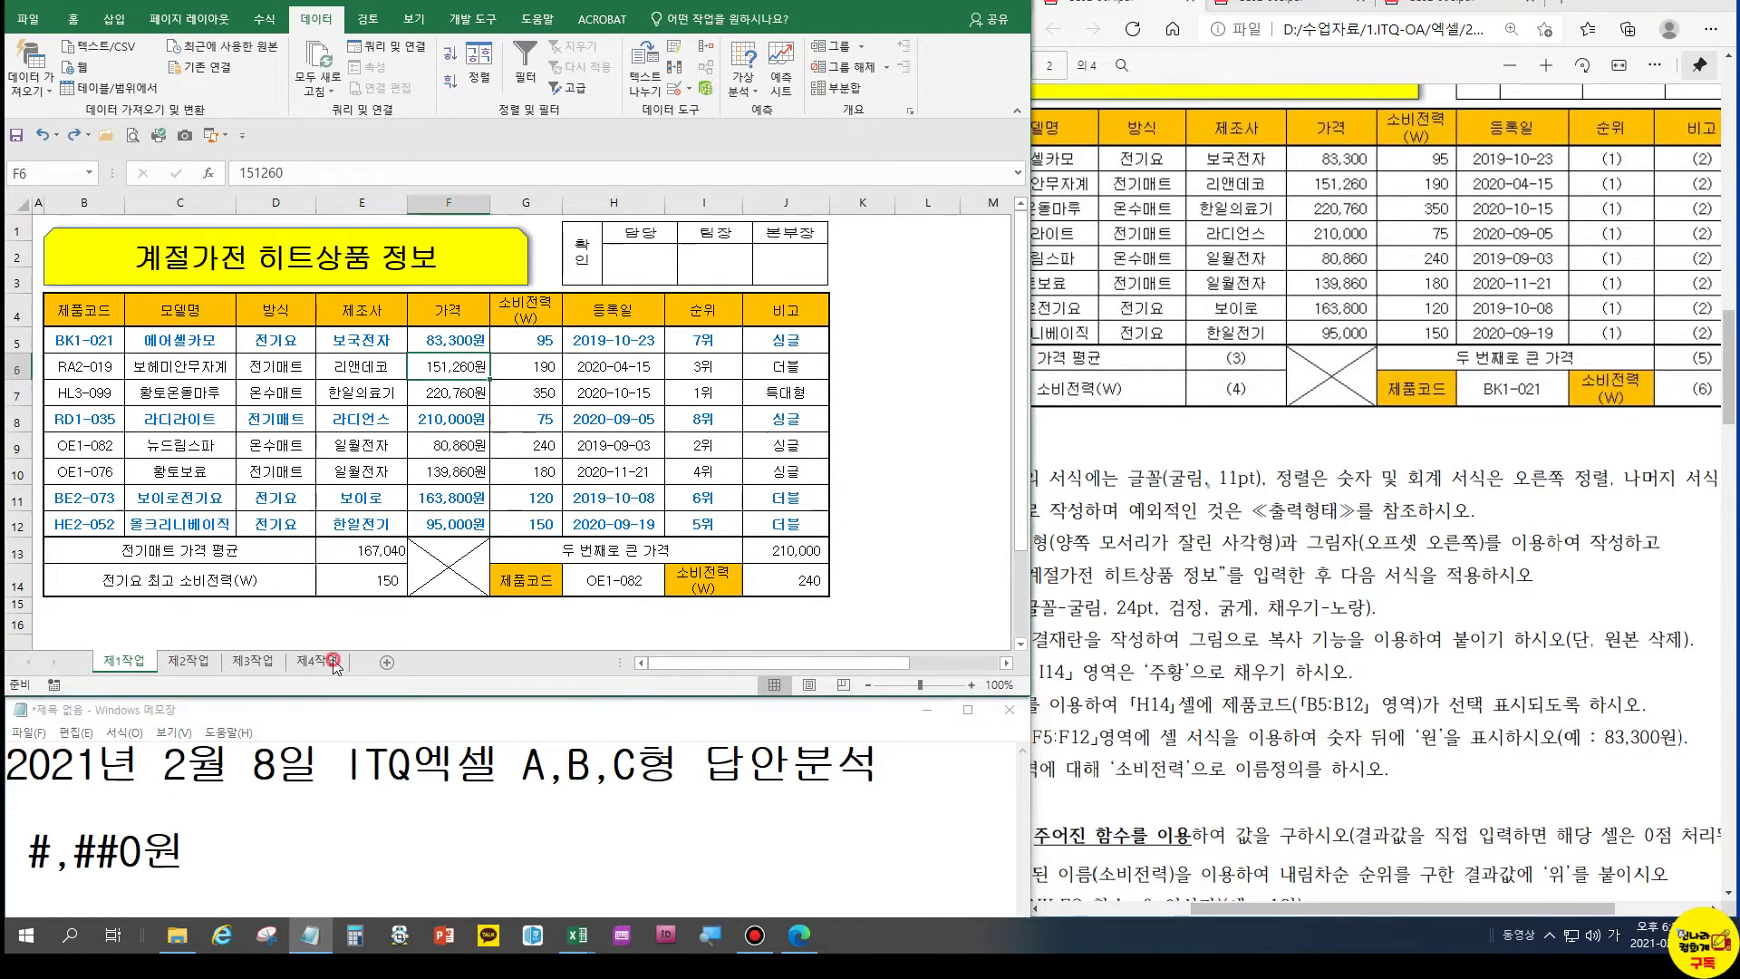
{"action": "left_click", "coordinate": [334, 660]}
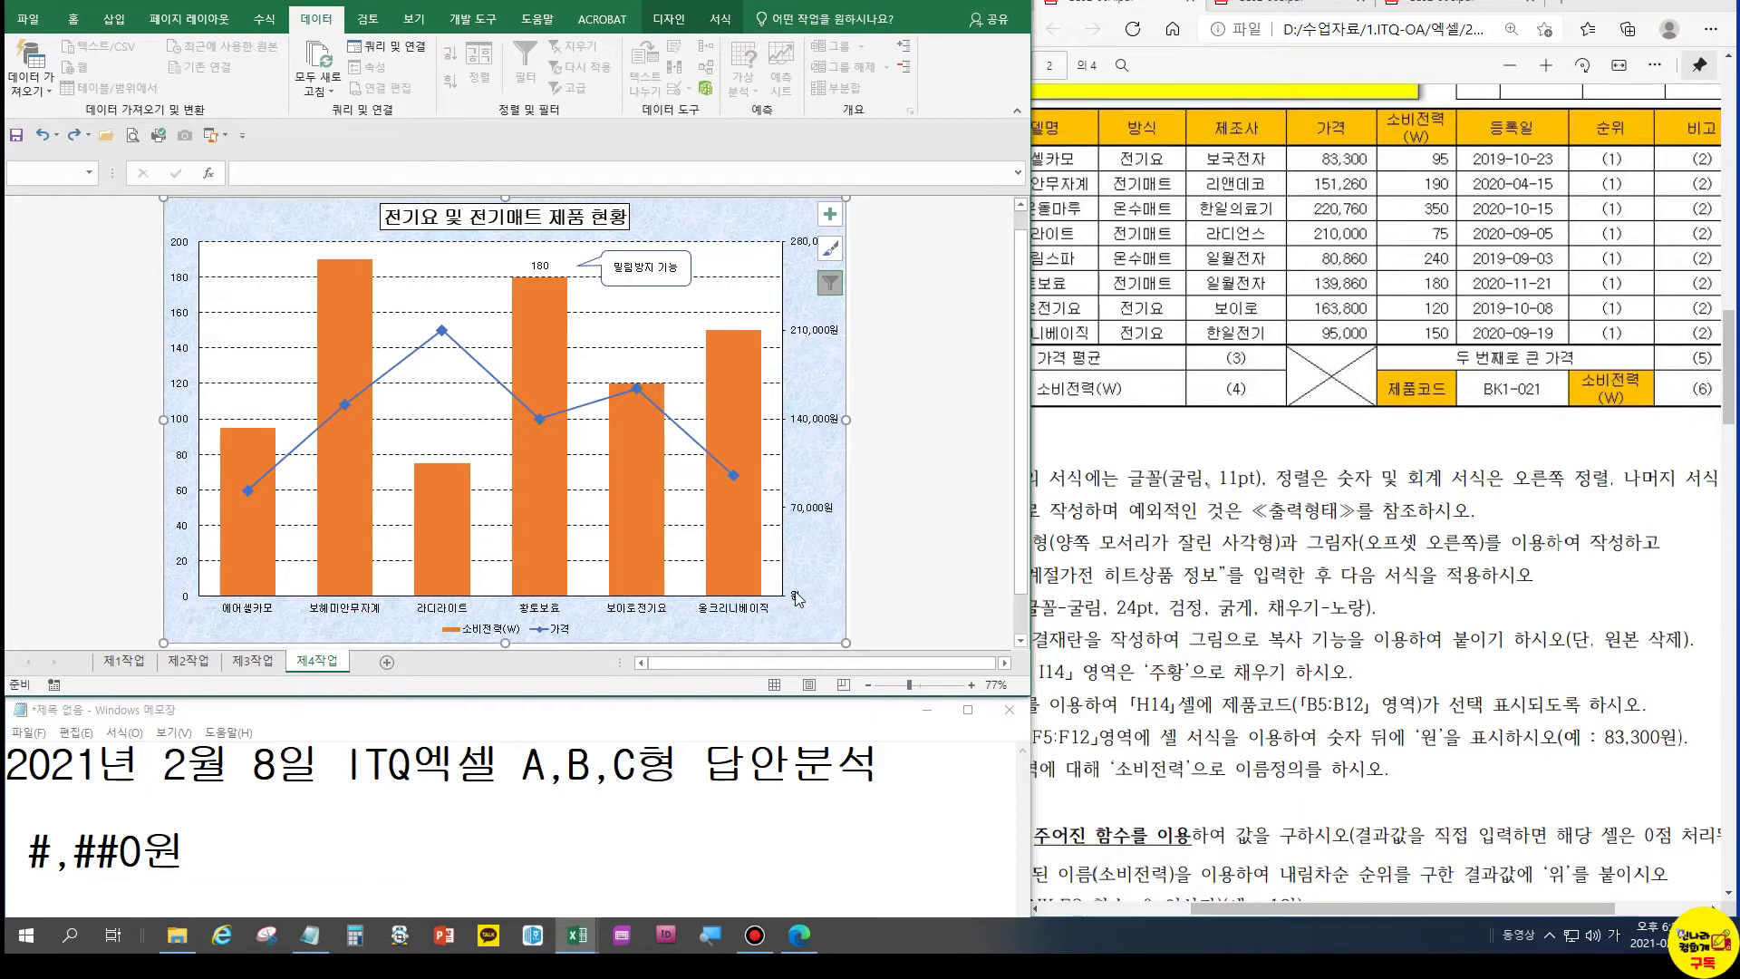
{"action": "left_click", "coordinate": [148, 663]}
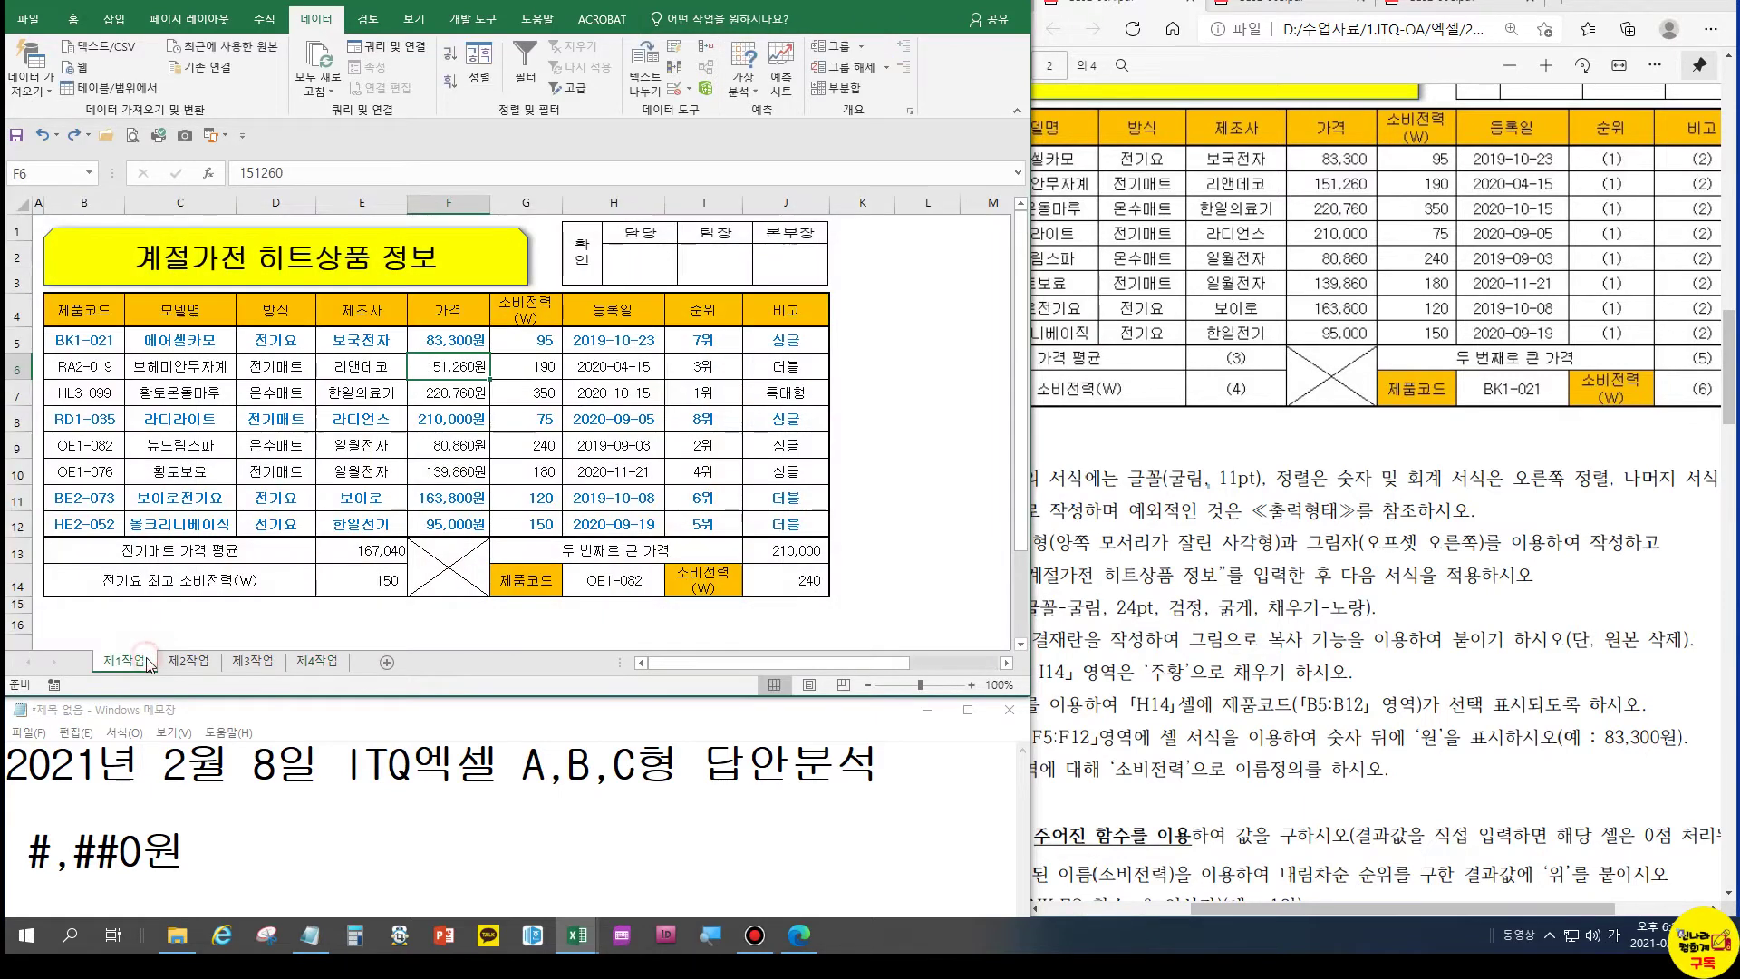
Set the custom number format of F5:F12 to #,##0"원" and recheck the chart's secondary axis on sheet 제4작업
{"action": "left_click_drag", "start_coordinate": [448, 340], "coordinate": [441, 525]}
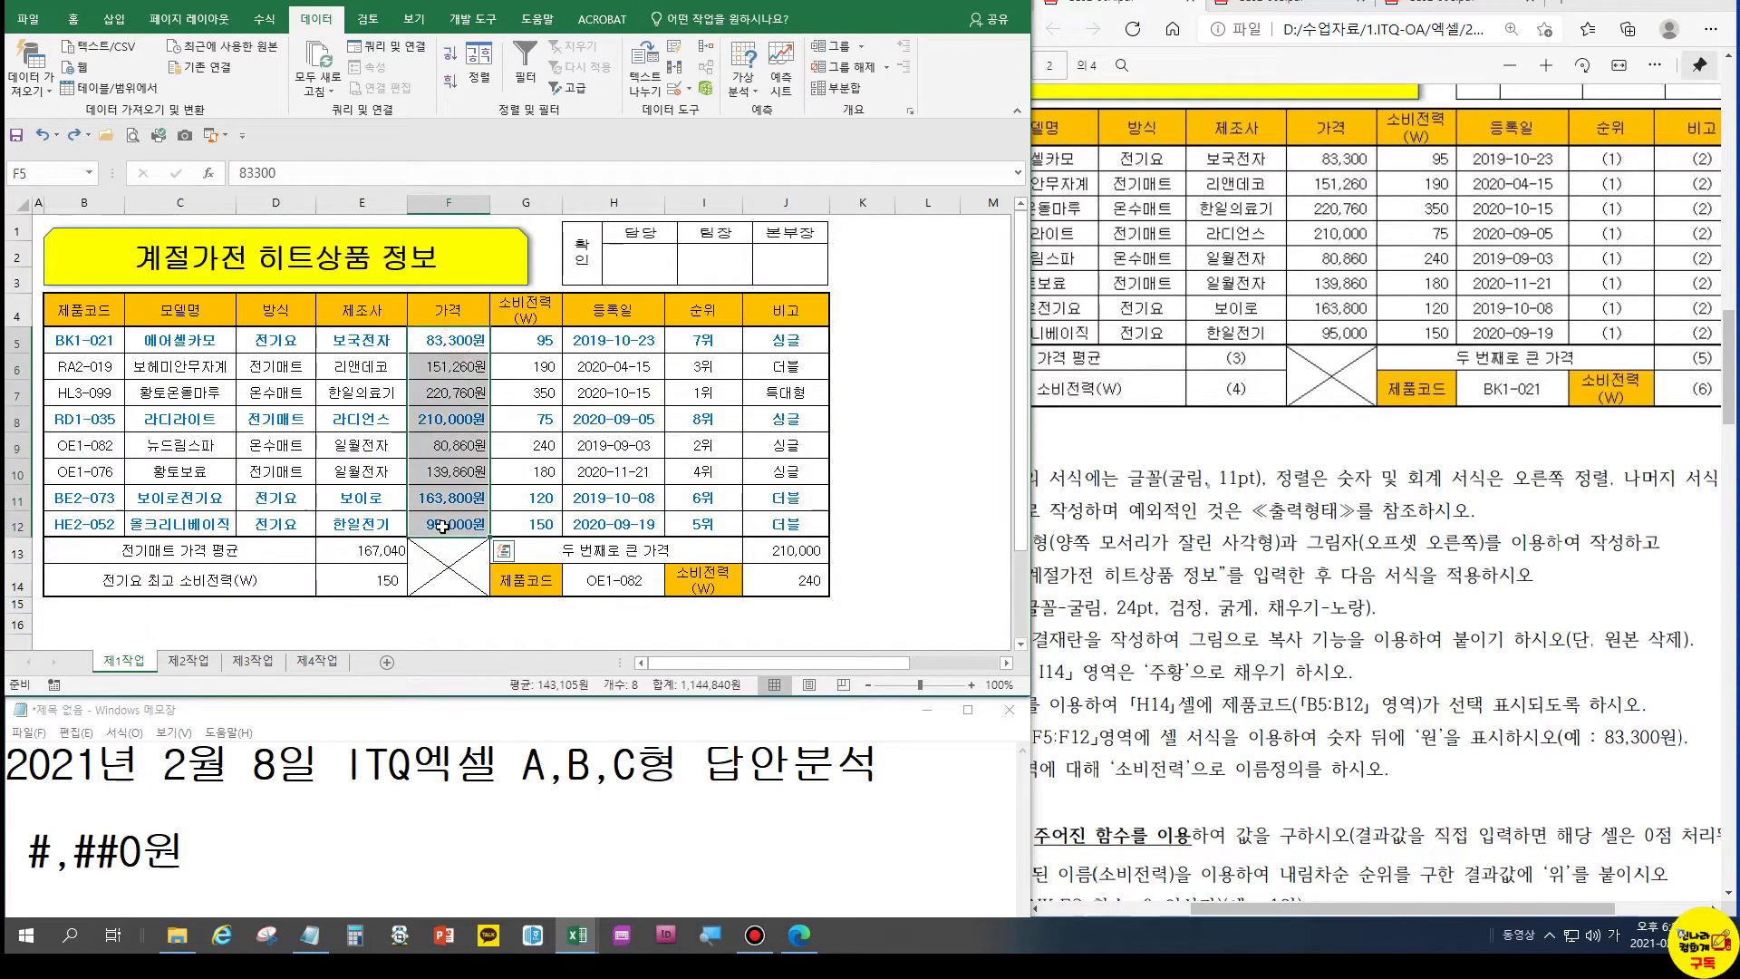
{"action": "key", "text": "ctrl+1"}
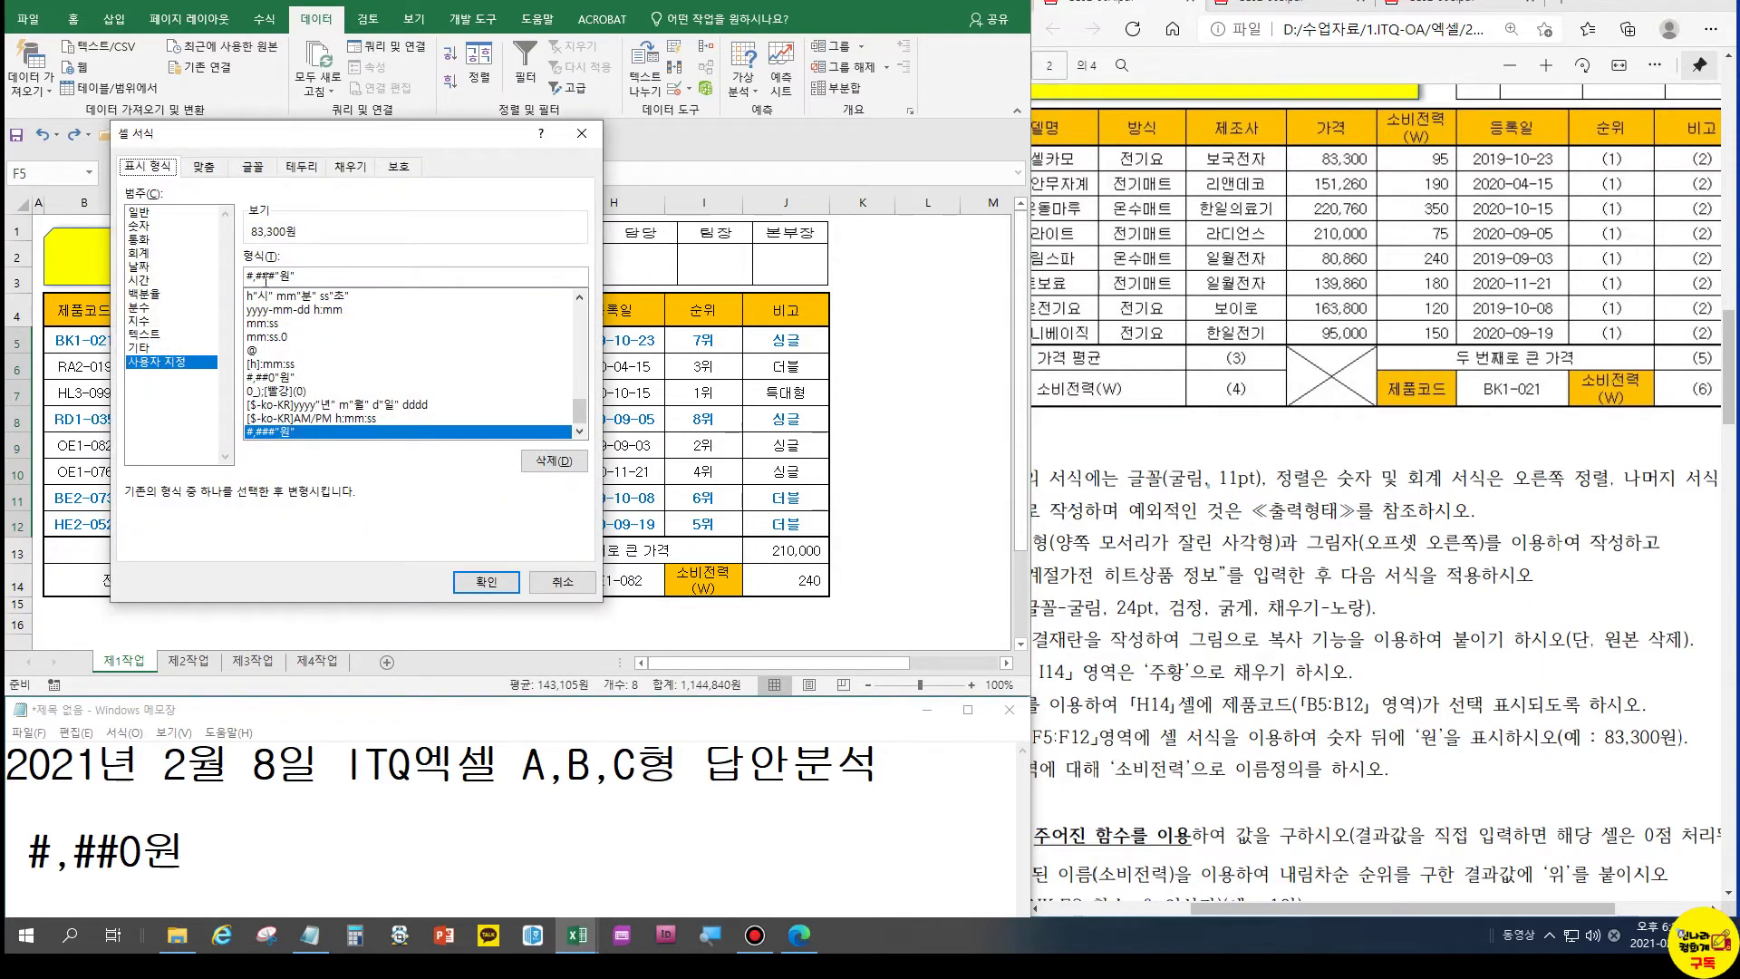
{"action": "left_click", "coordinate": [271, 278]}
{"action": "type", "text": "0"}
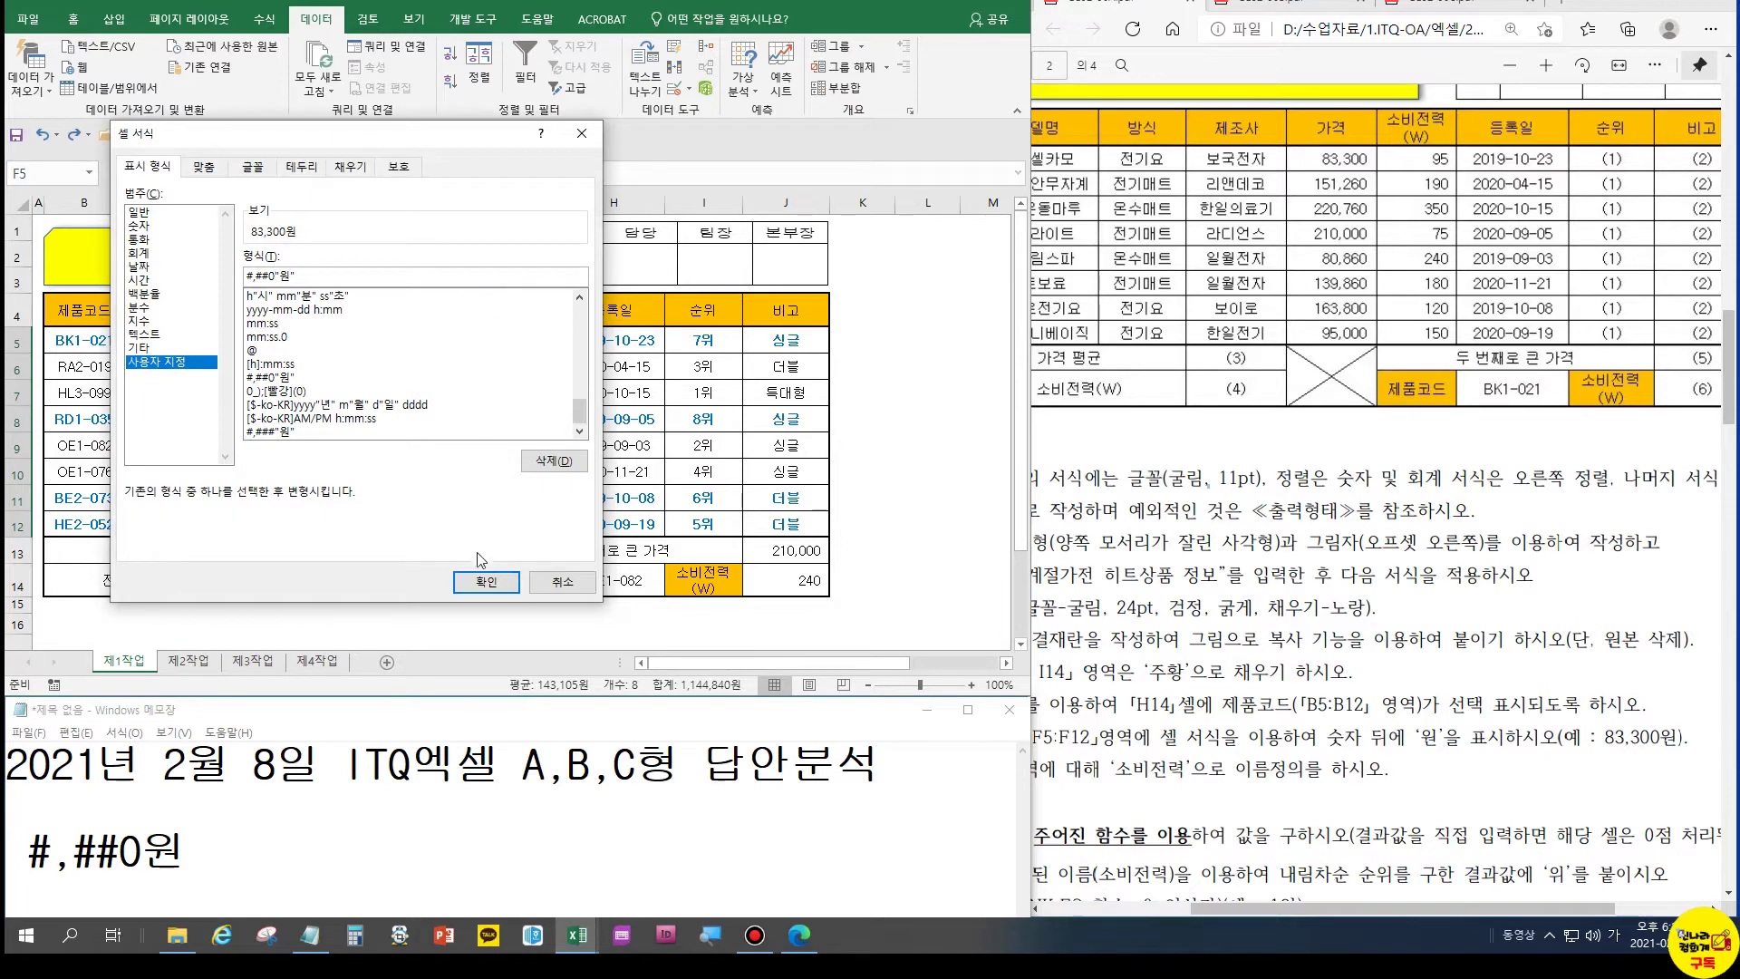
{"action": "left_click", "coordinate": [486, 581]}
{"action": "left_click", "coordinate": [312, 663]}
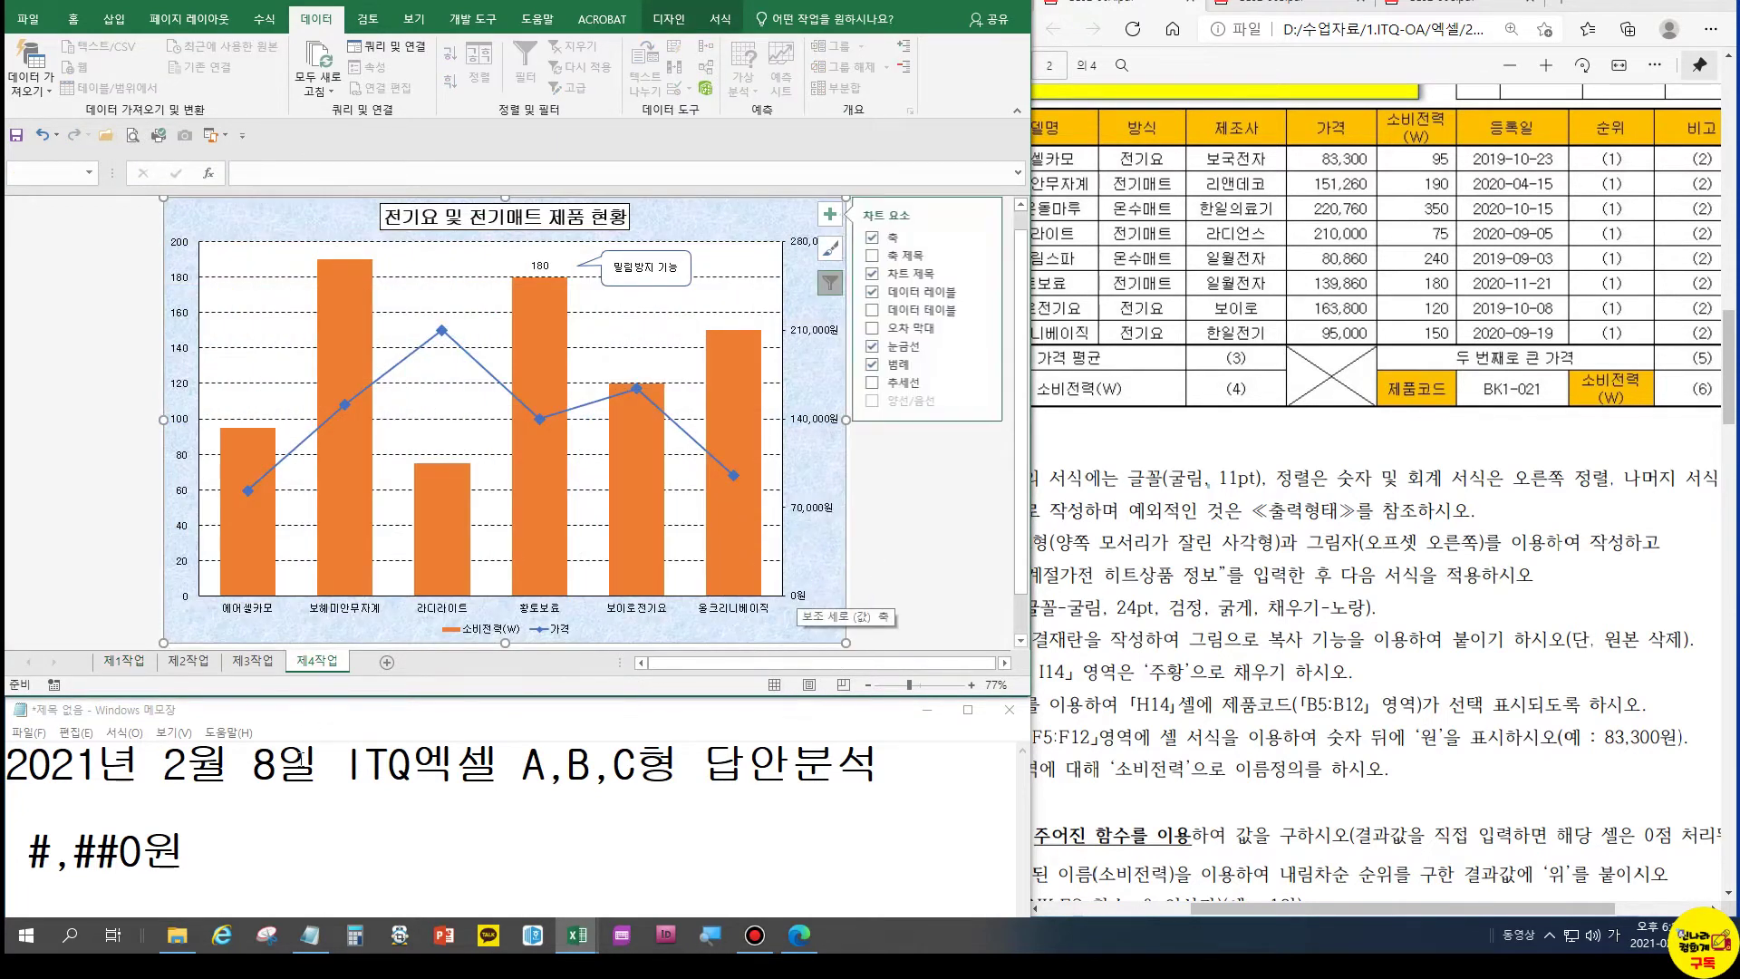
{"action": "left_click", "coordinate": [132, 866]}
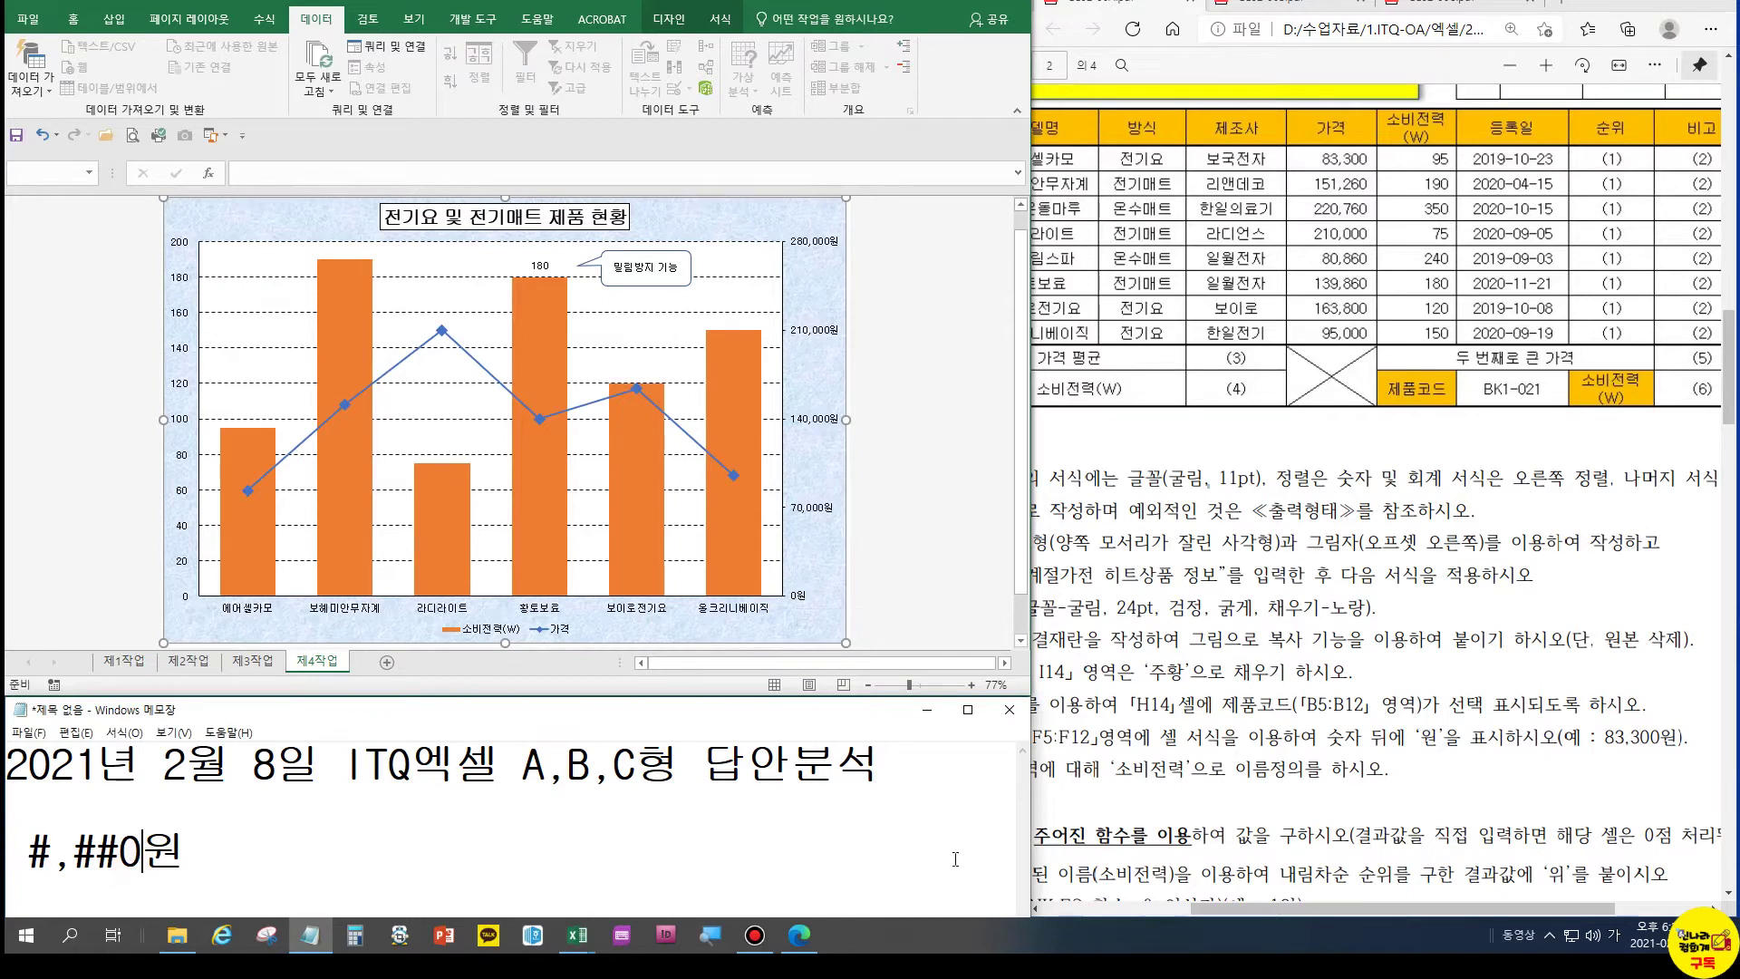
Read the naming requirement in the assignment PDF and check the defined name of G5:G12 on sheet 제1작업
{"action": "left_click", "coordinate": [1122, 802]}
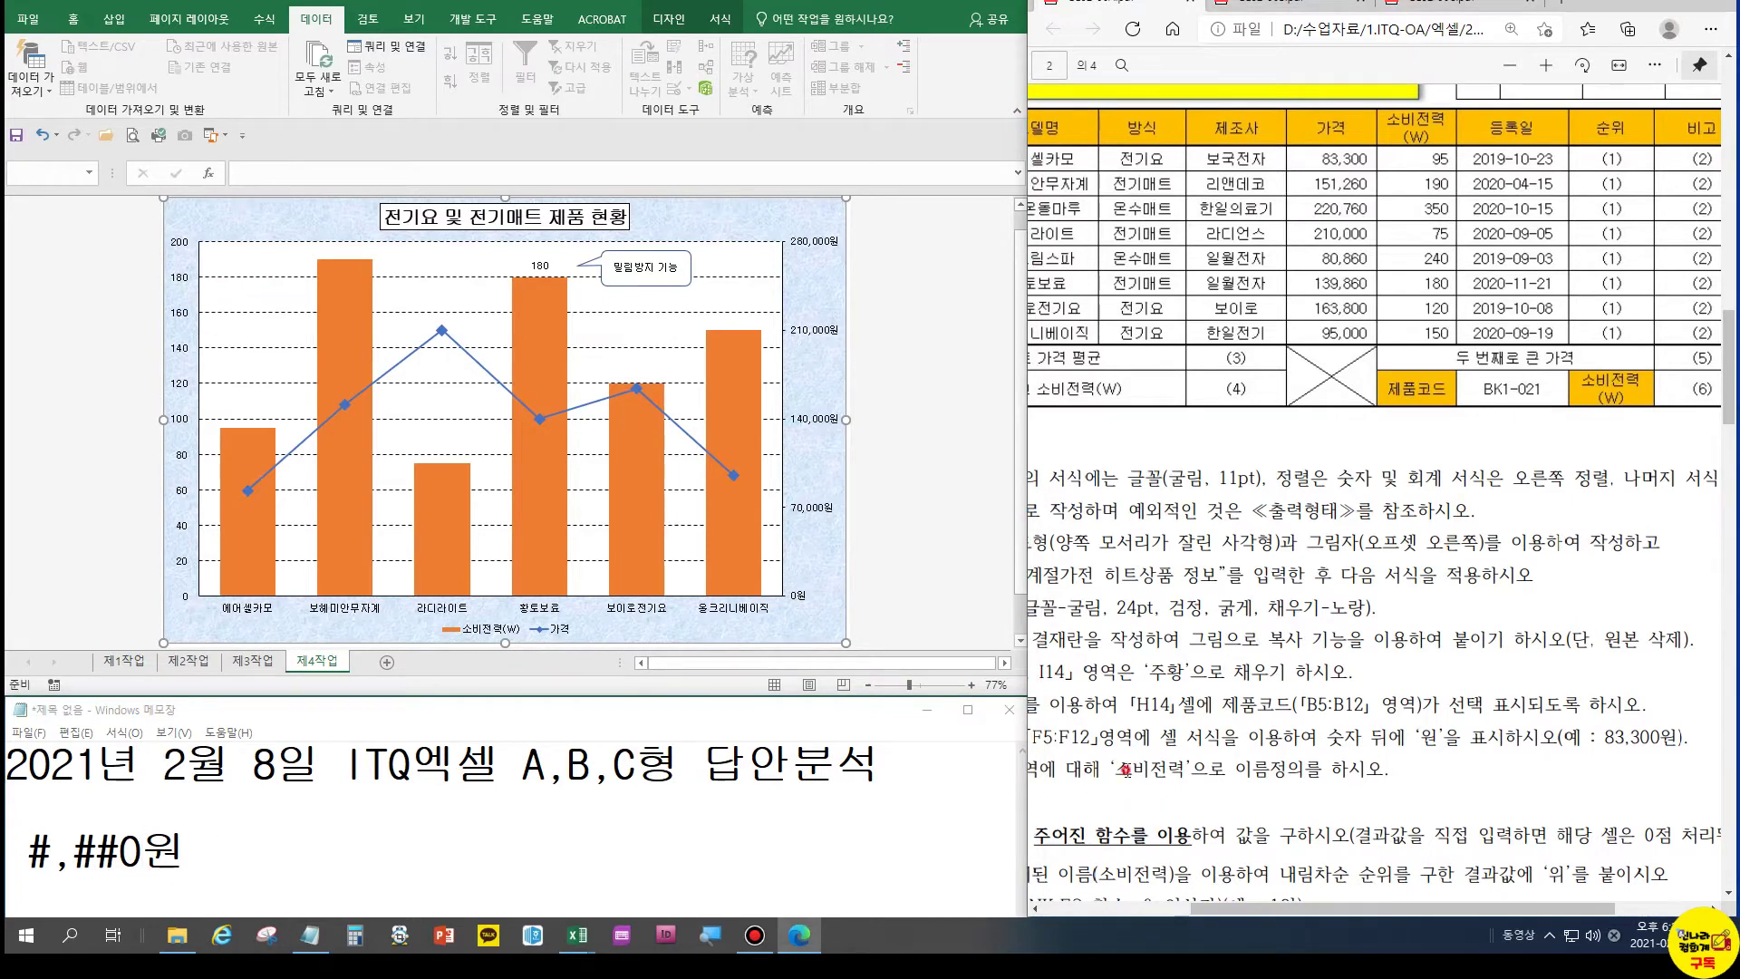
{"action": "left_click_drag", "start_coordinate": [1405, 909], "coordinate": [1310, 908]}
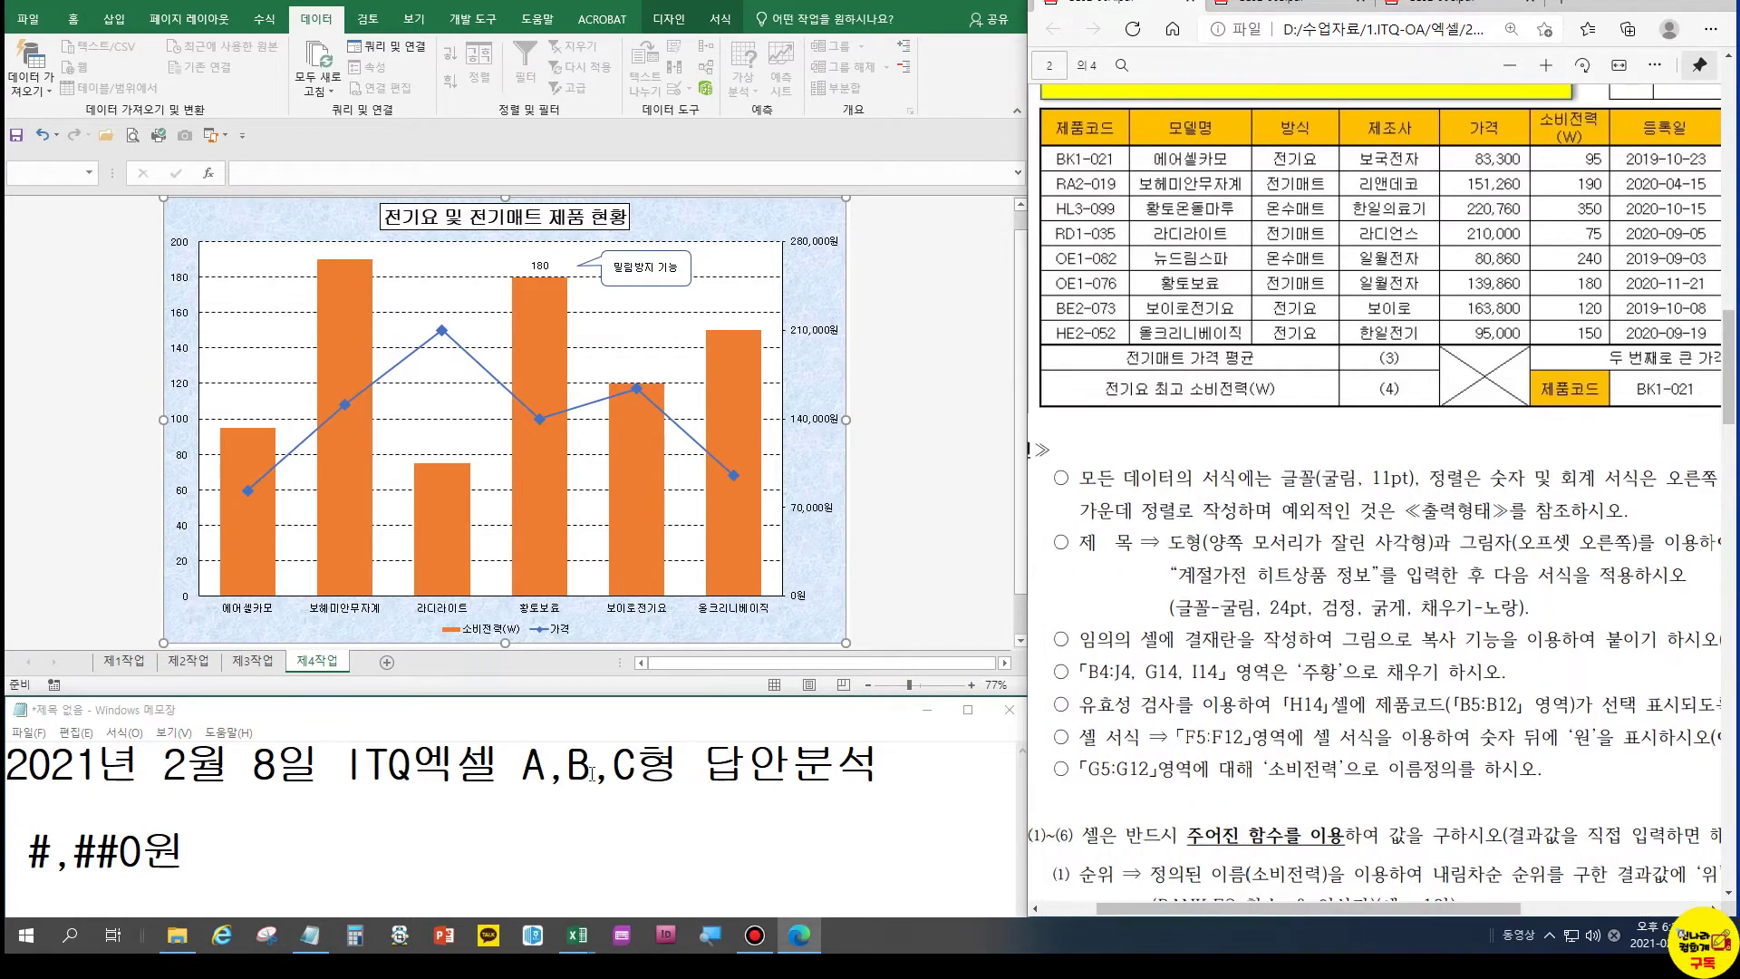
{"action": "left_click", "coordinate": [120, 663]}
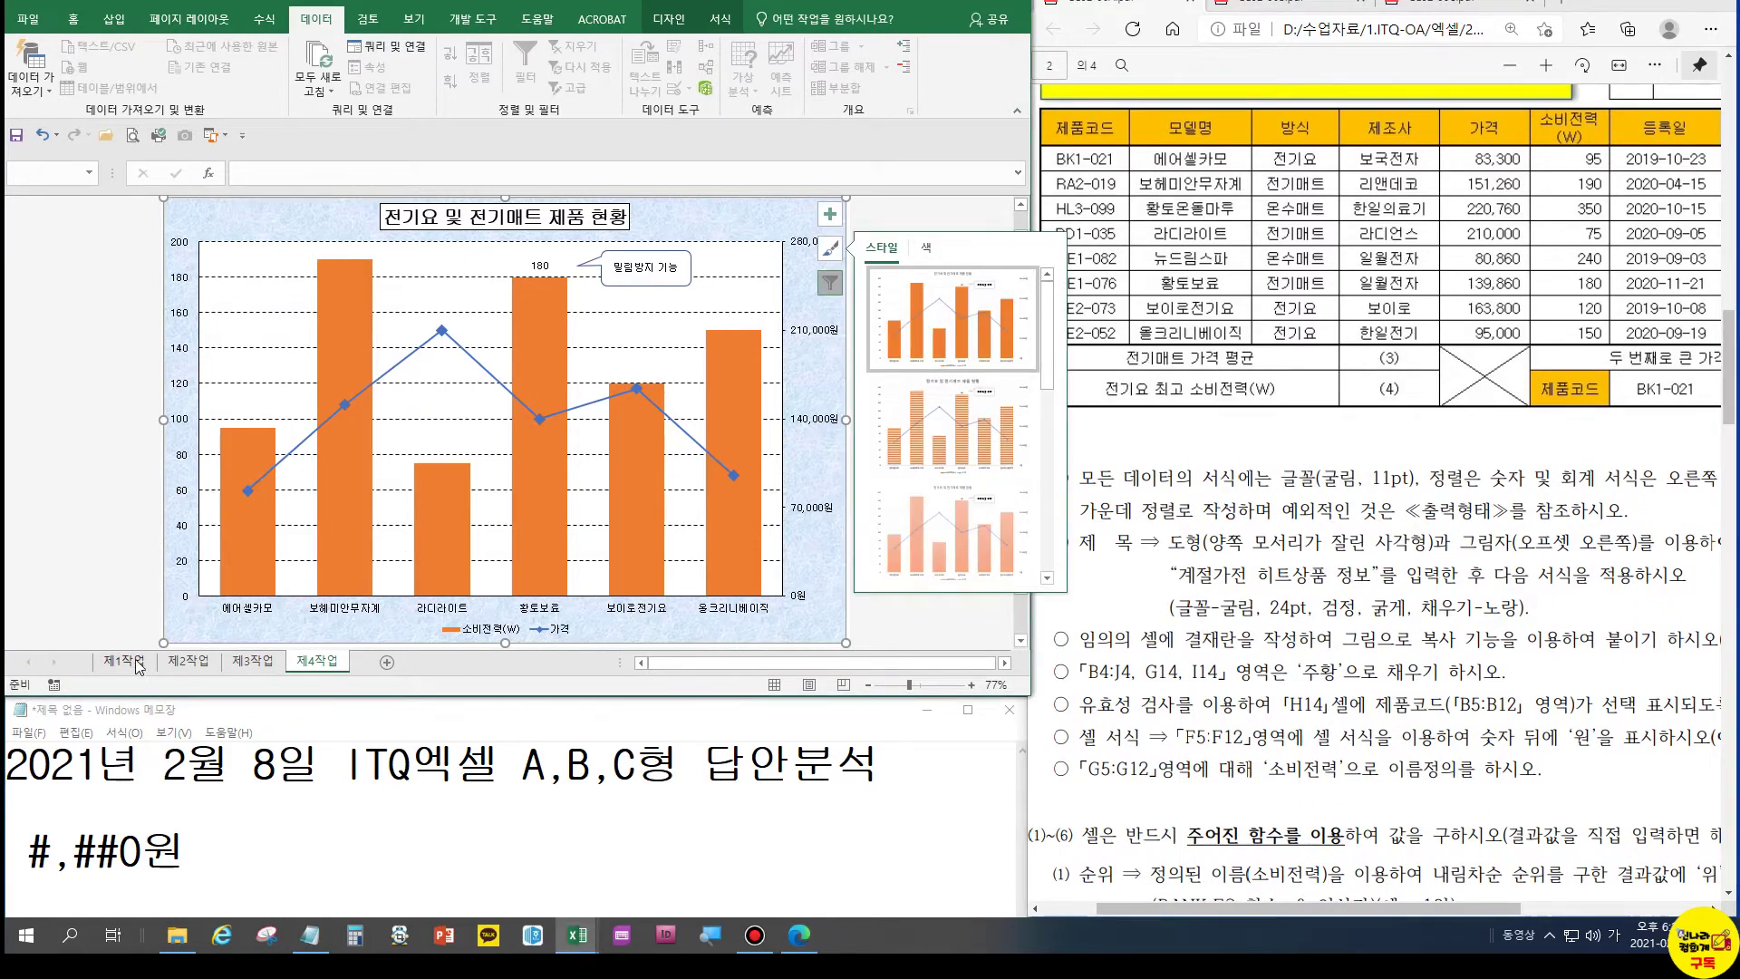
{"action": "left_click", "coordinate": [136, 662]}
{"action": "left_click", "coordinate": [515, 349]}
{"action": "left_click_drag", "start_coordinate": [515, 356], "coordinate": [530, 524]}
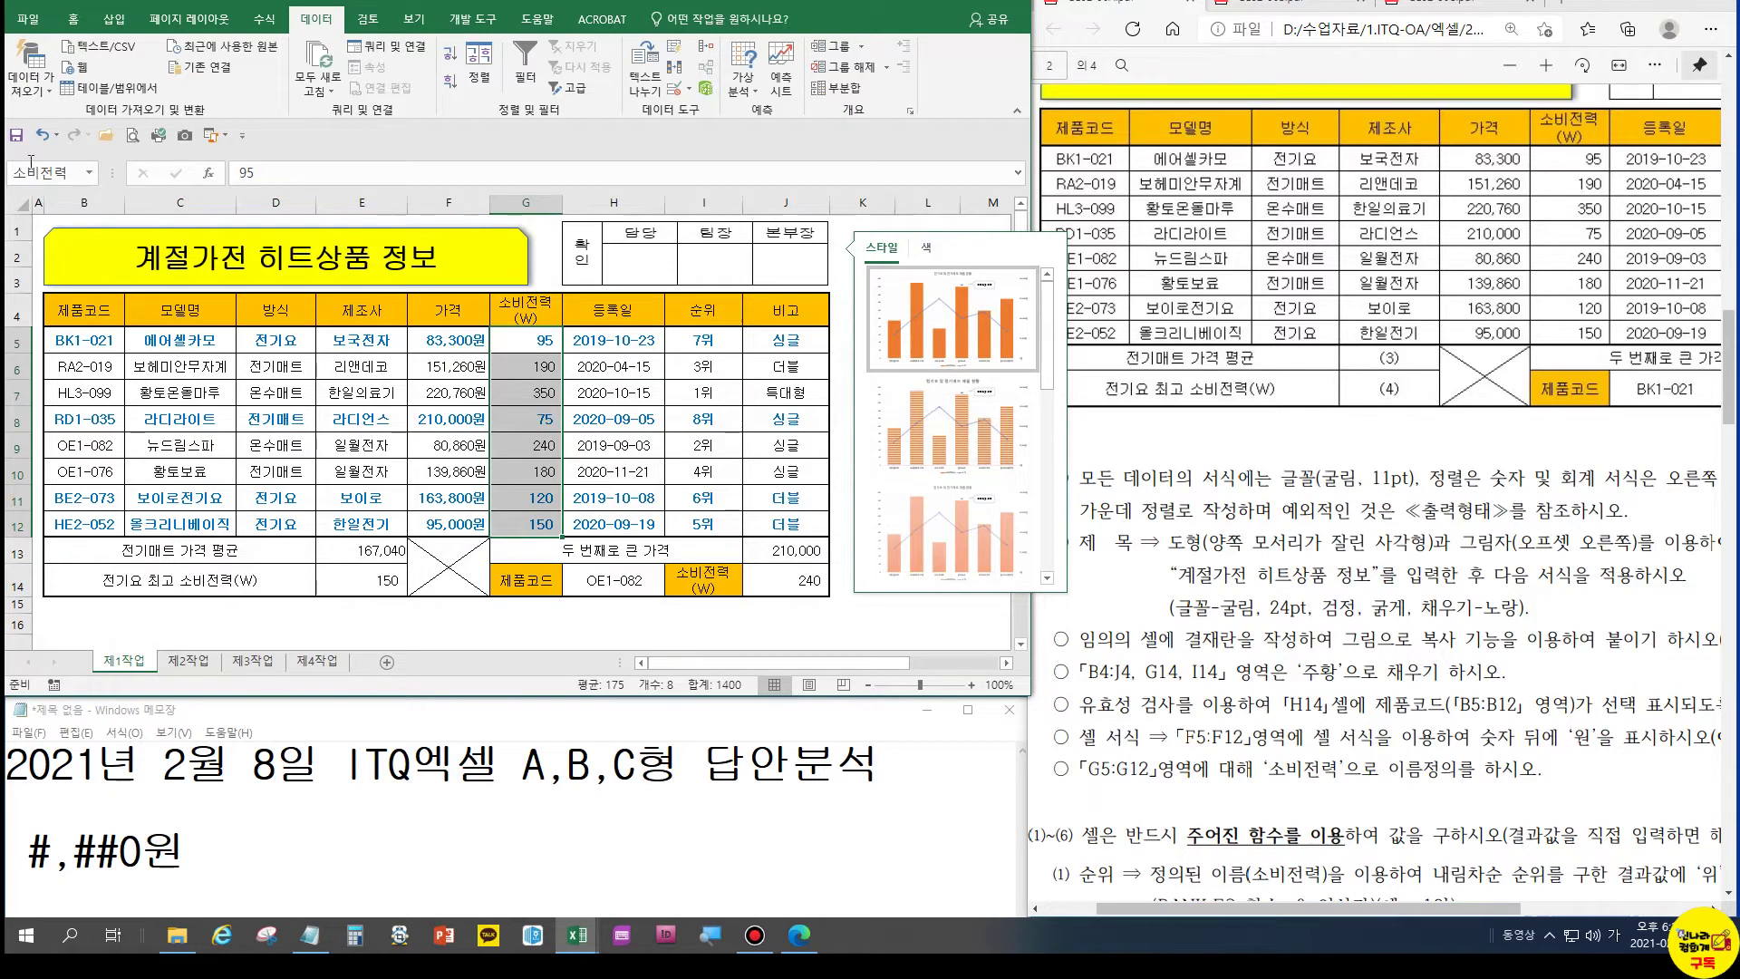
{"action": "key", "text": "ctrl"}
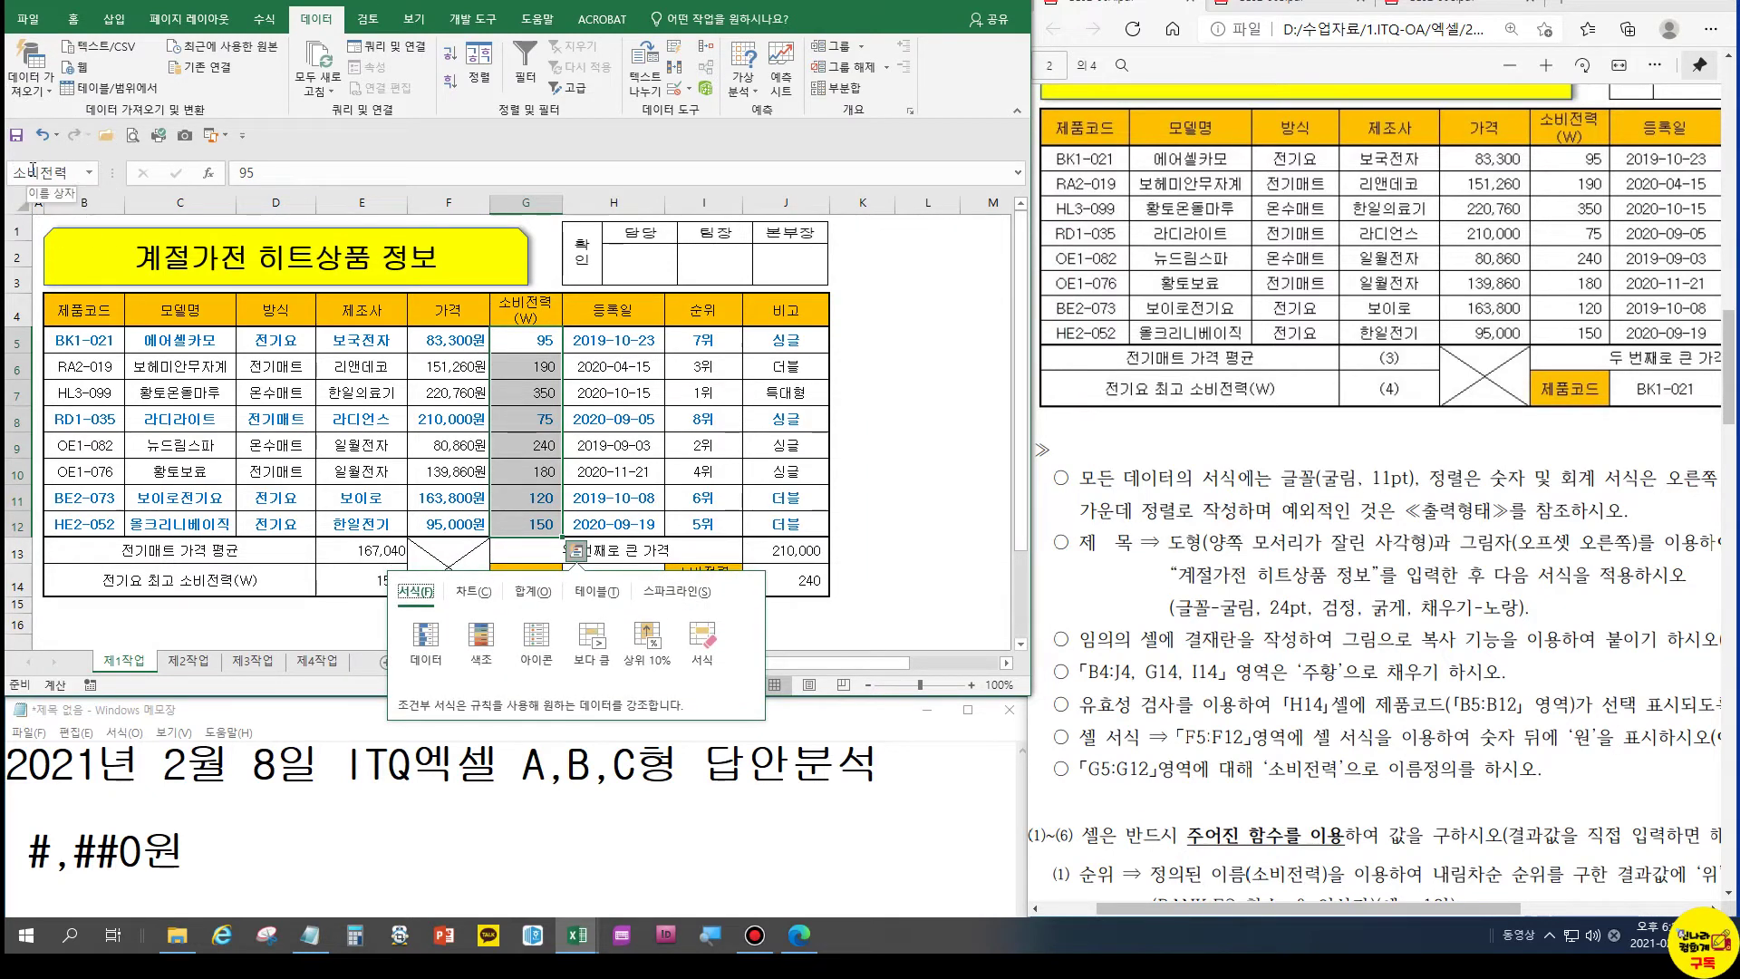
Inspect the definition of the name 소비전력 and its reference range G5:G12 on sheet 제1작업 without changing it
{"action": "left_click", "coordinate": [899, 555]}
{"action": "left_click_drag", "start_coordinate": [519, 337], "coordinate": [532, 525]}
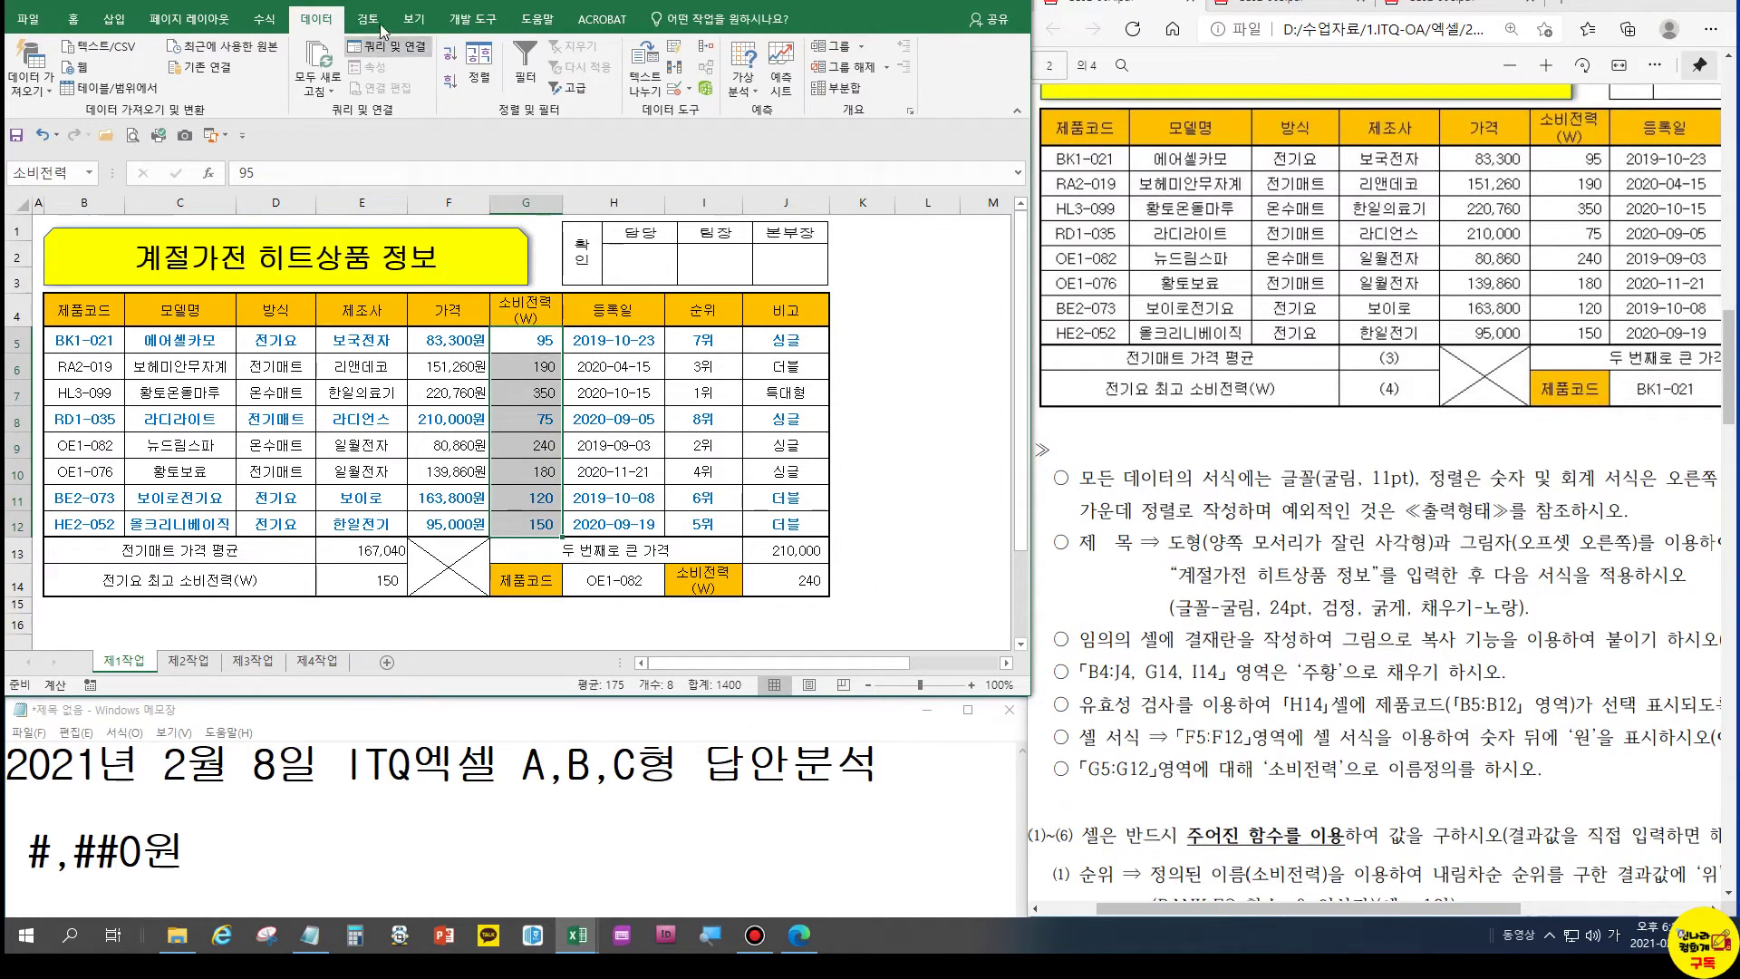
{"action": "left_click", "coordinate": [272, 20]}
{"action": "left_click", "coordinate": [507, 77]}
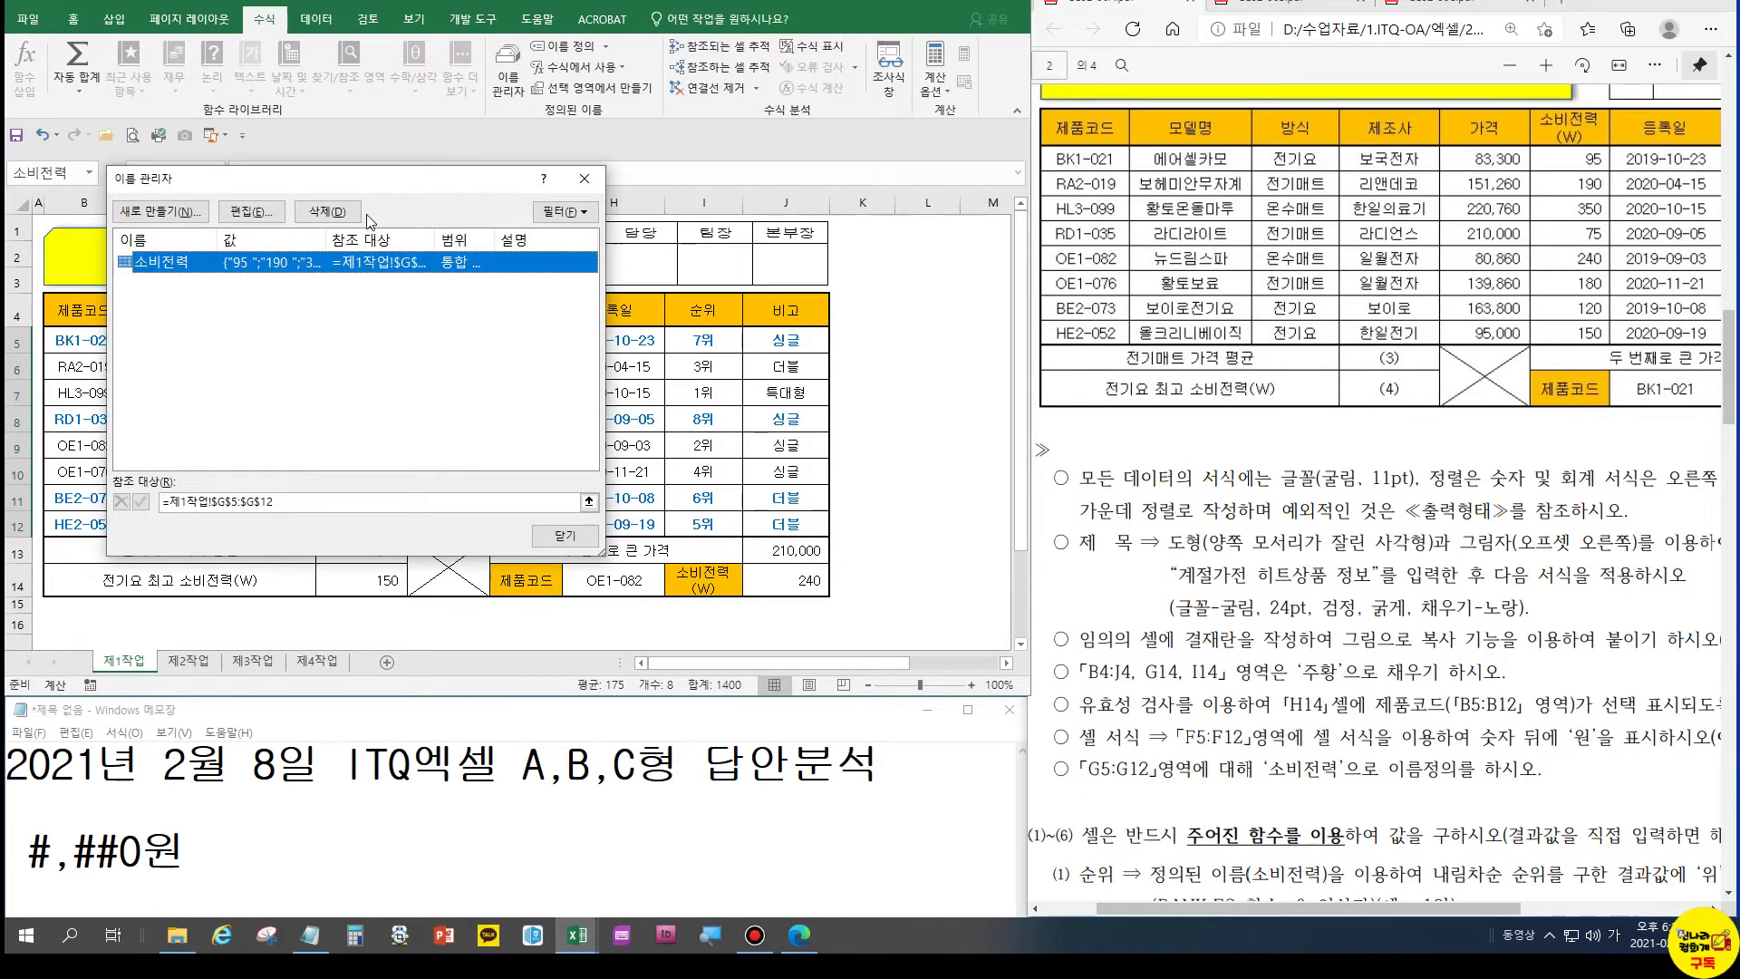
{"action": "left_click", "coordinate": [261, 214]}
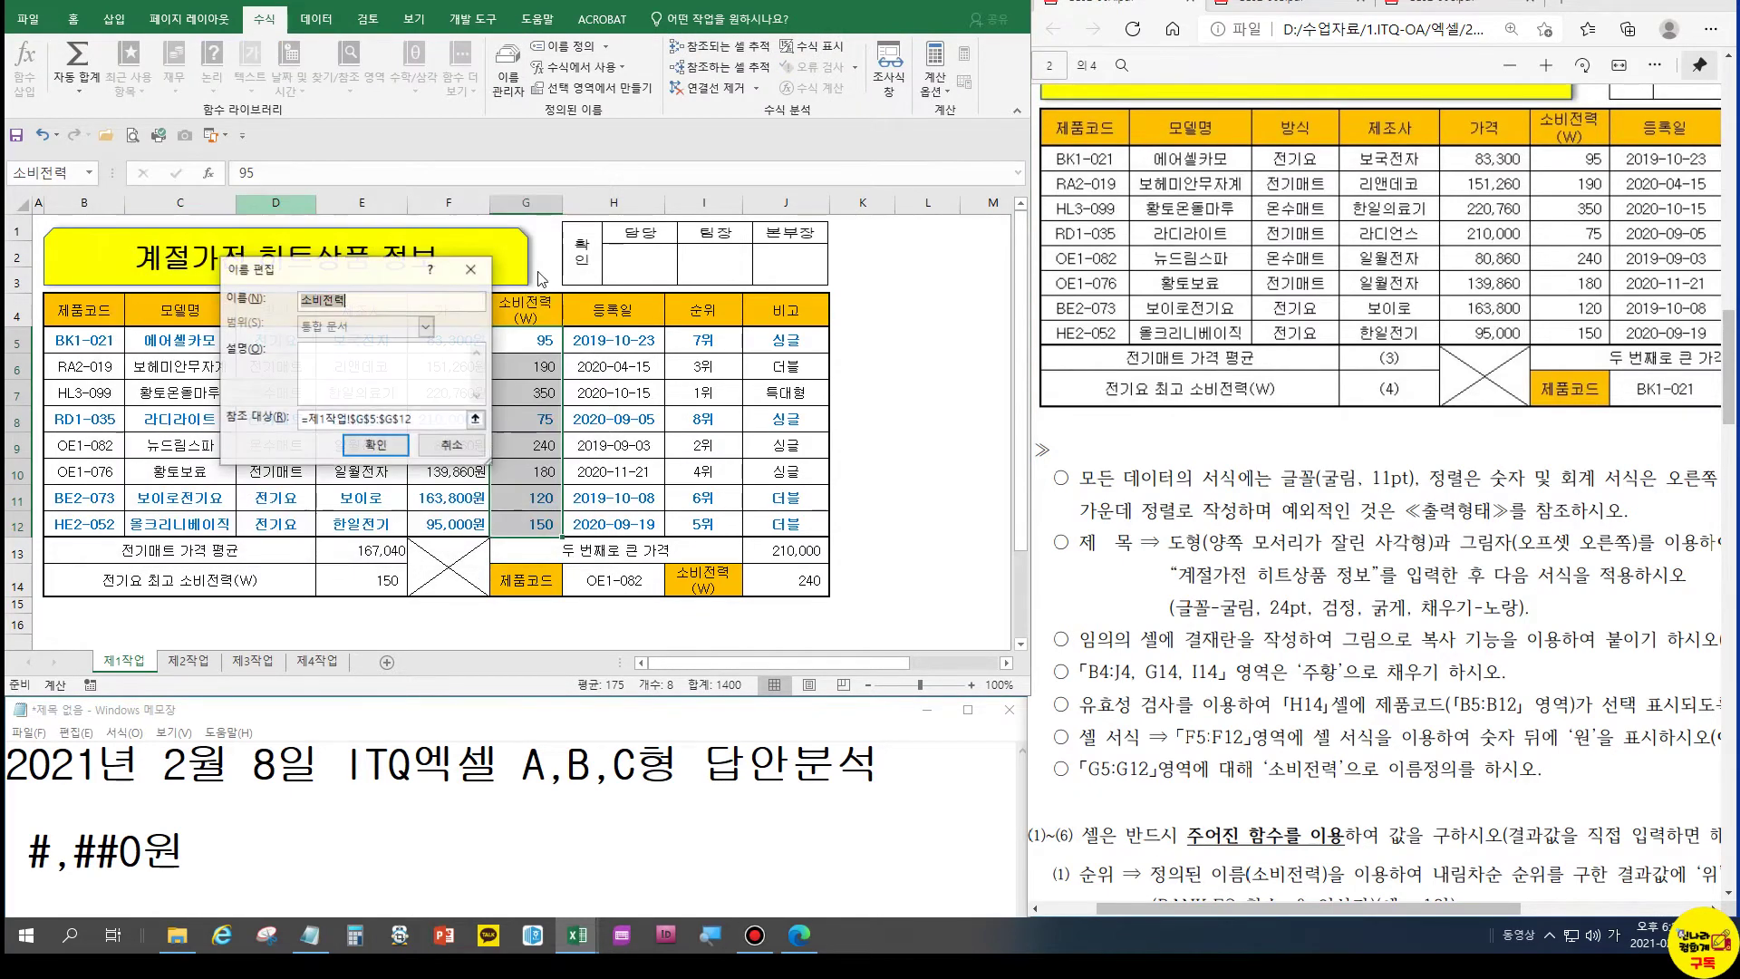
{"action": "left_click_drag", "start_coordinate": [319, 270], "coordinate": [753, 332]}
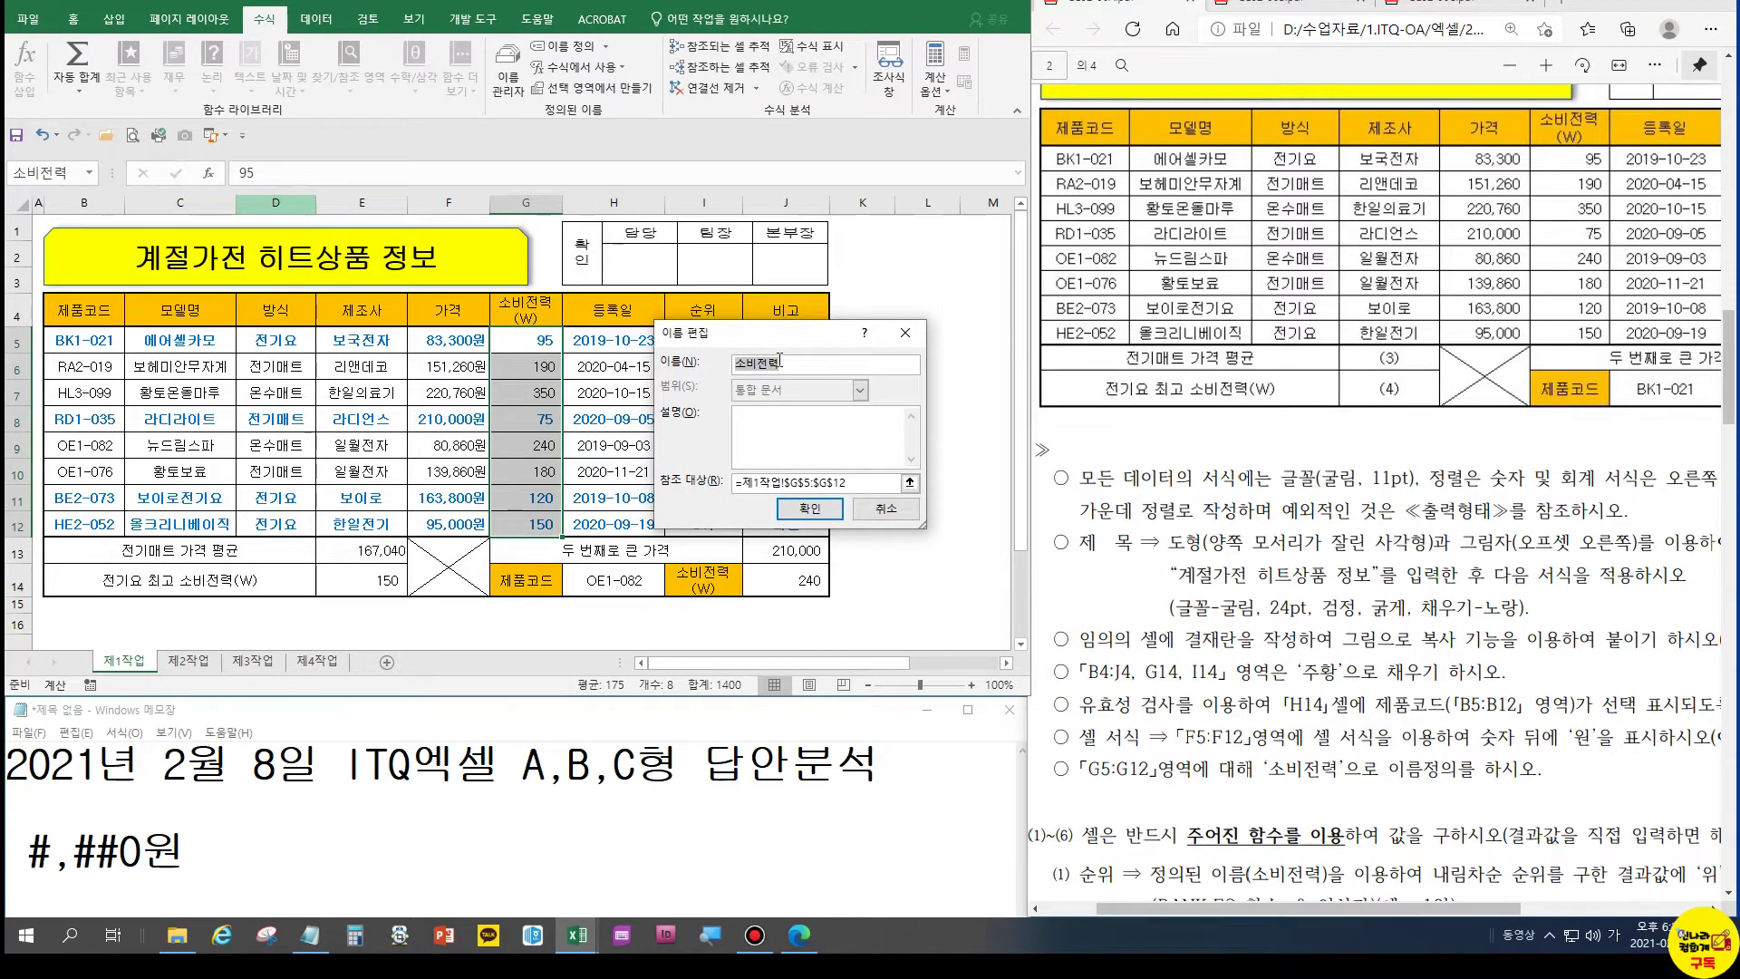
{"action": "left_click", "coordinate": [809, 509]}
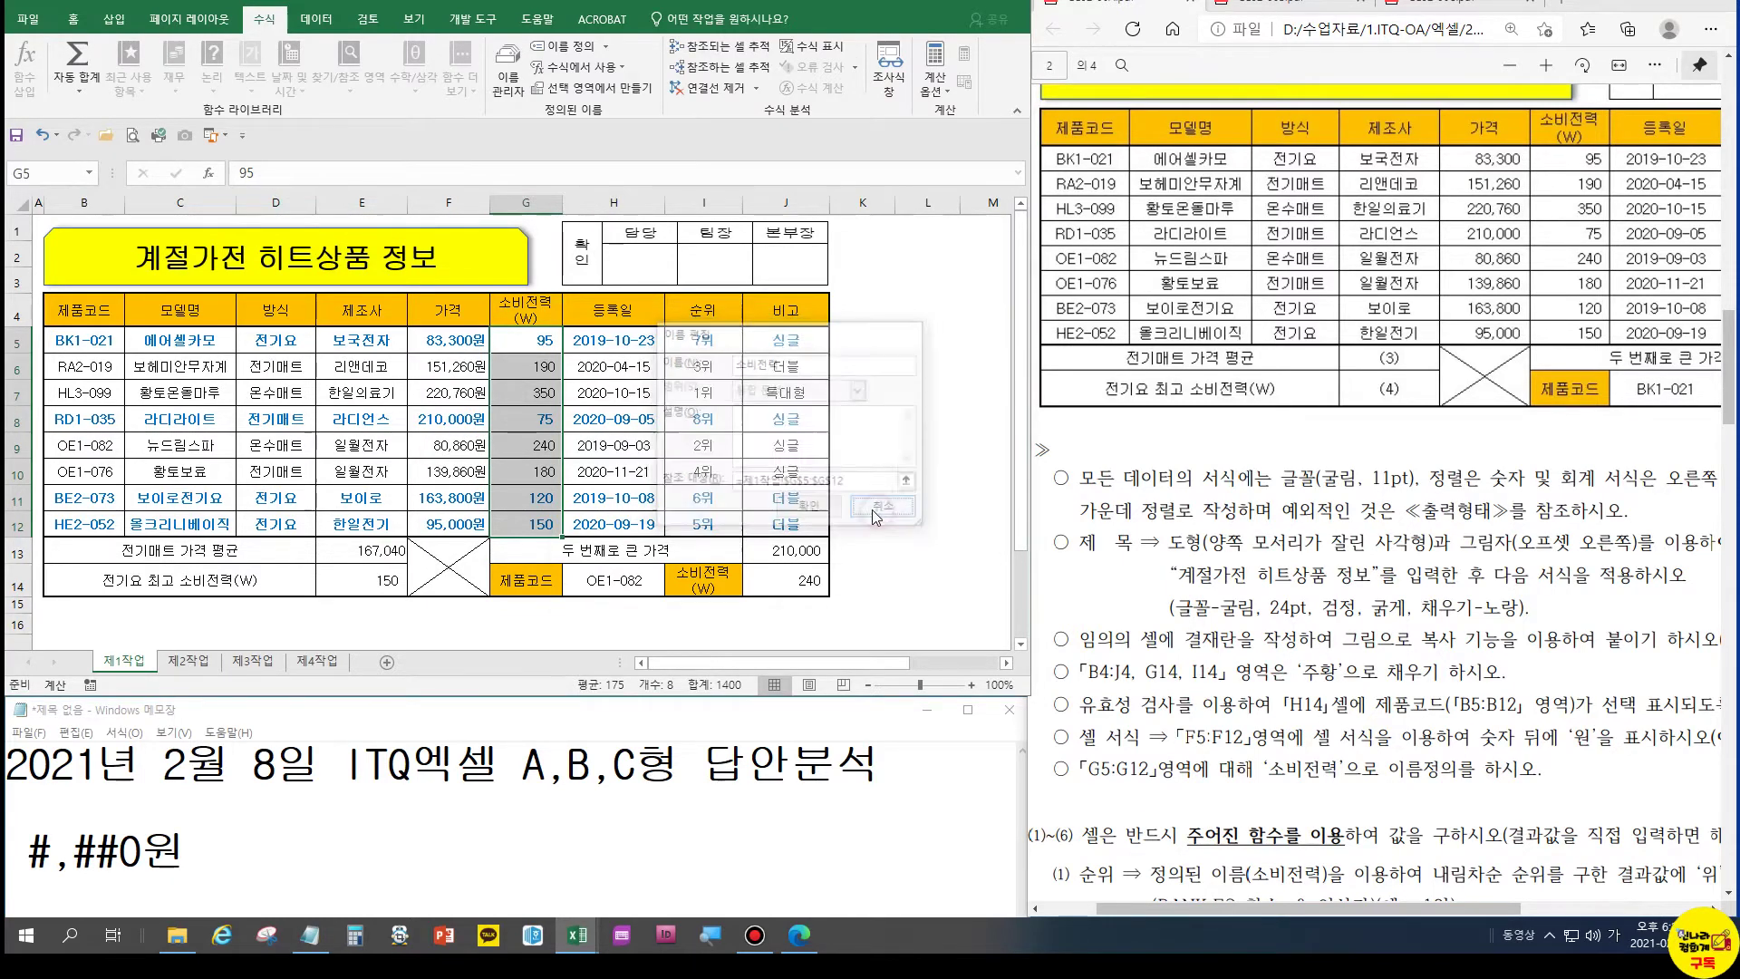
{"action": "left_click", "coordinate": [997, 599]}
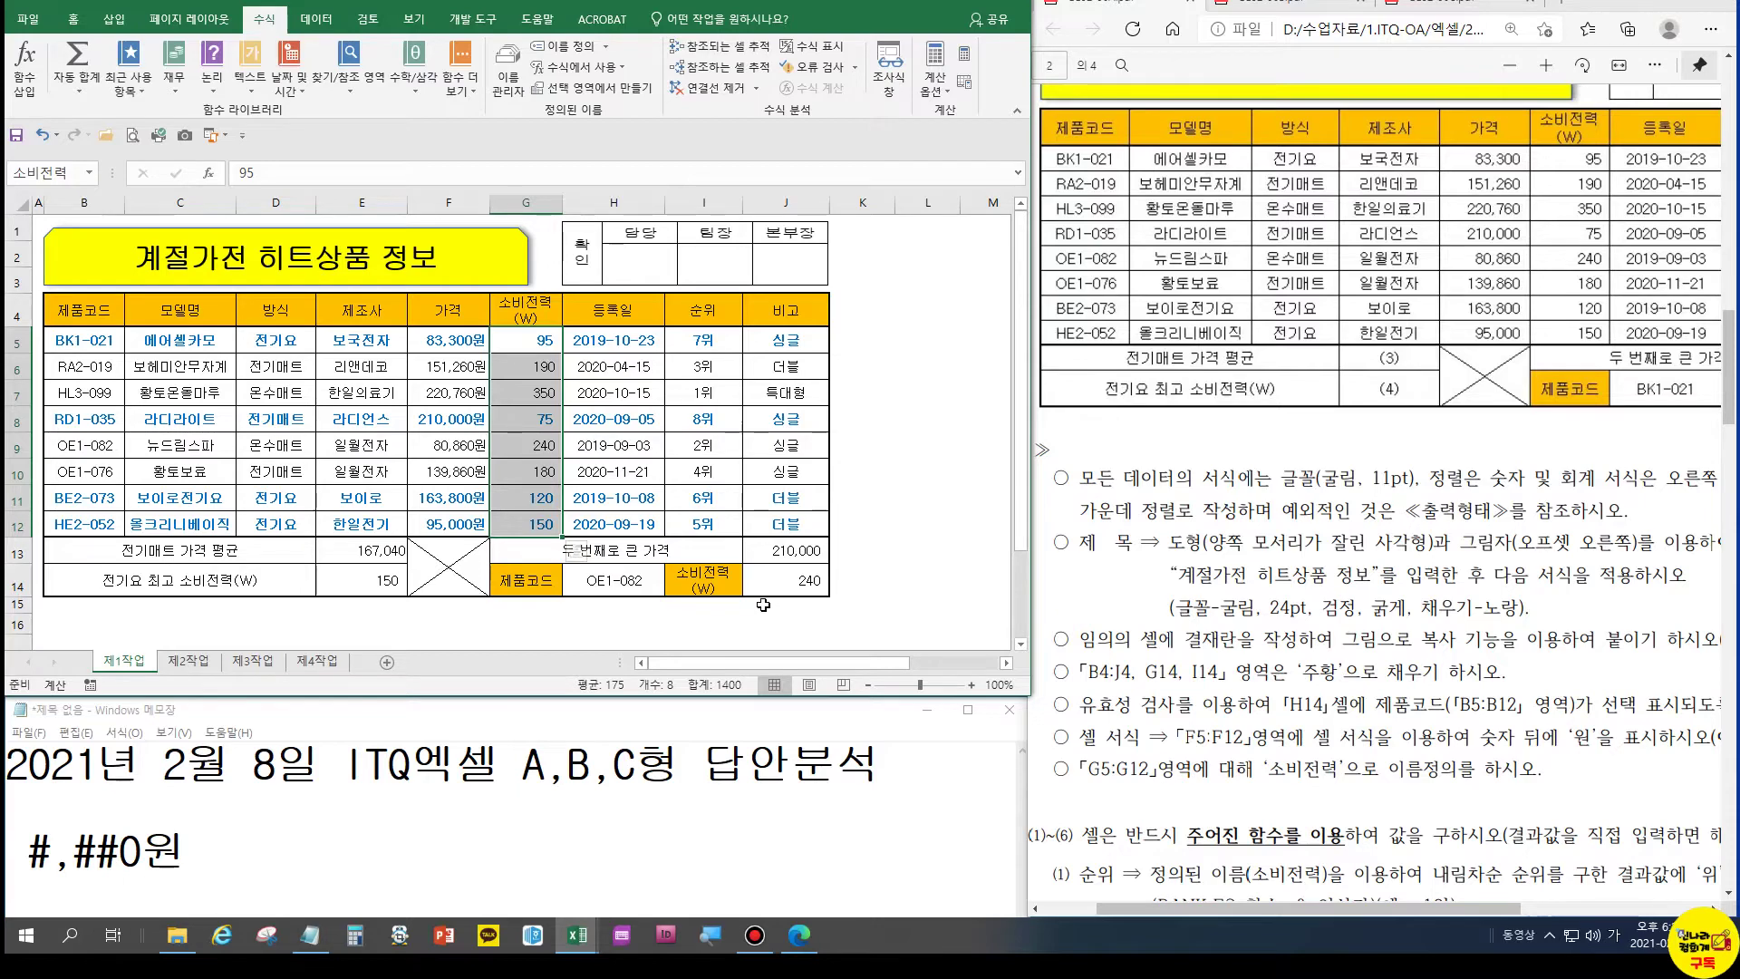
Read the 제1작업 function requirements and the conditional formatting requirement in the assignment PDF
{"action": "left_click", "coordinate": [933, 501]}
{"action": "scroll", "coordinate": [1243, 601], "scroll_direction": "down", "scroll_amount": 6}
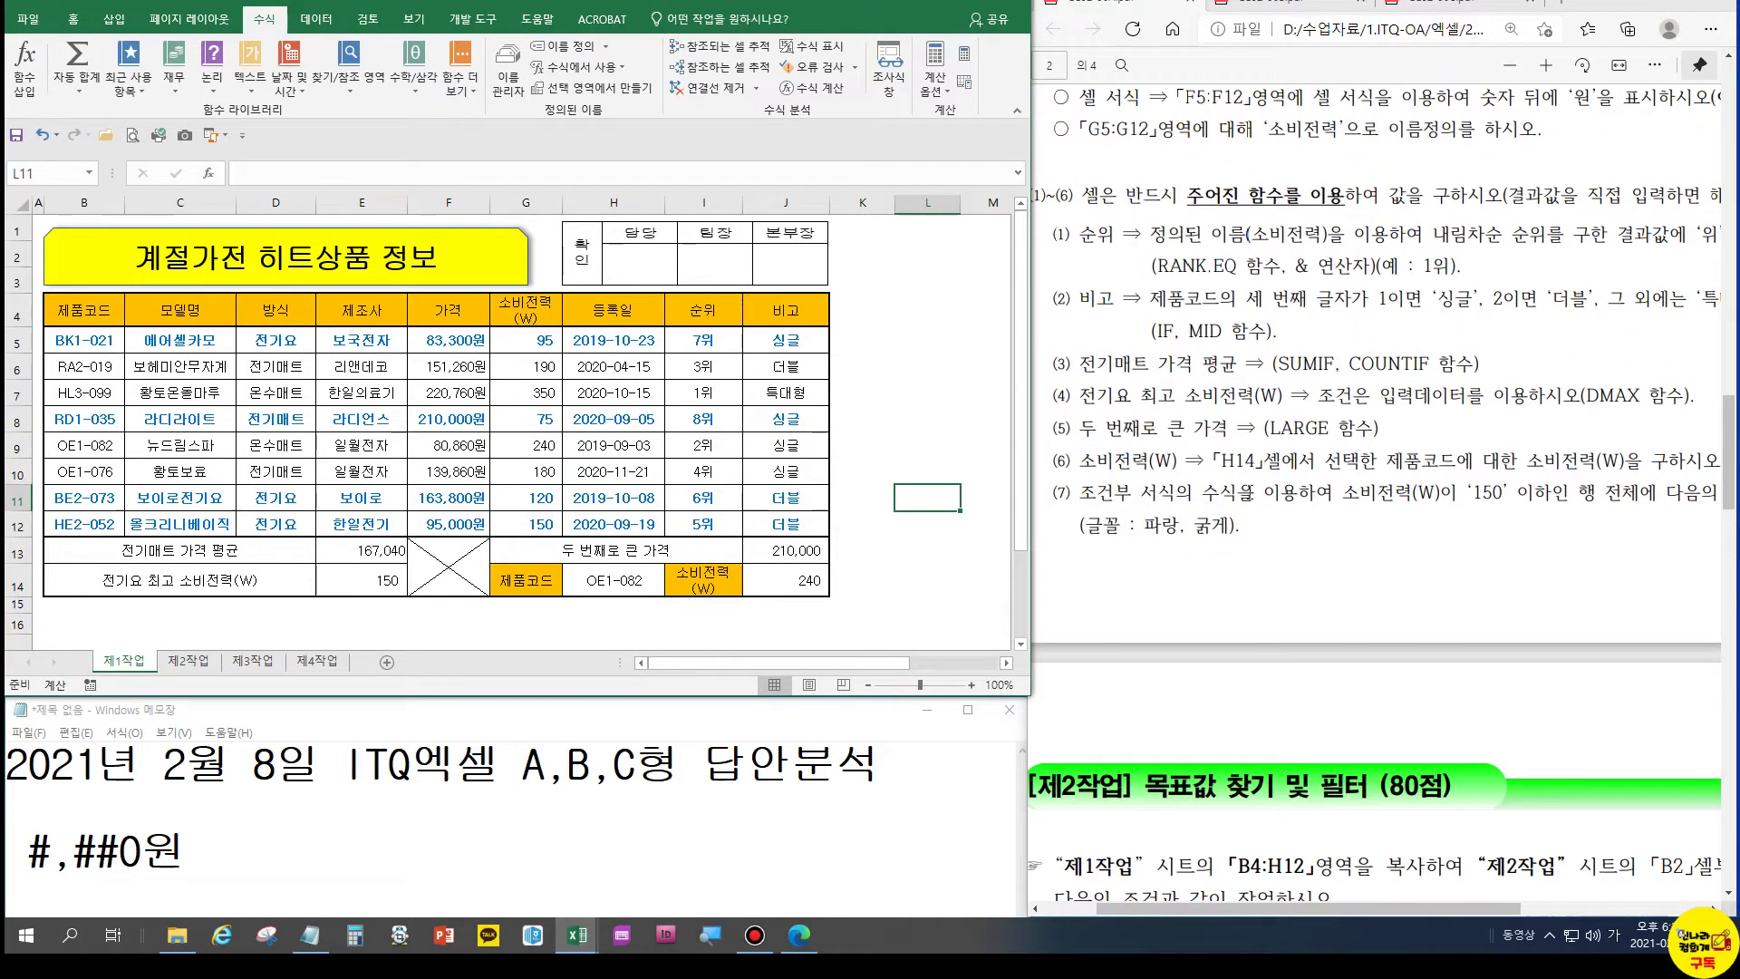
{"action": "left_click_drag", "start_coordinate": [1497, 912], "coordinate": [1581, 912]}
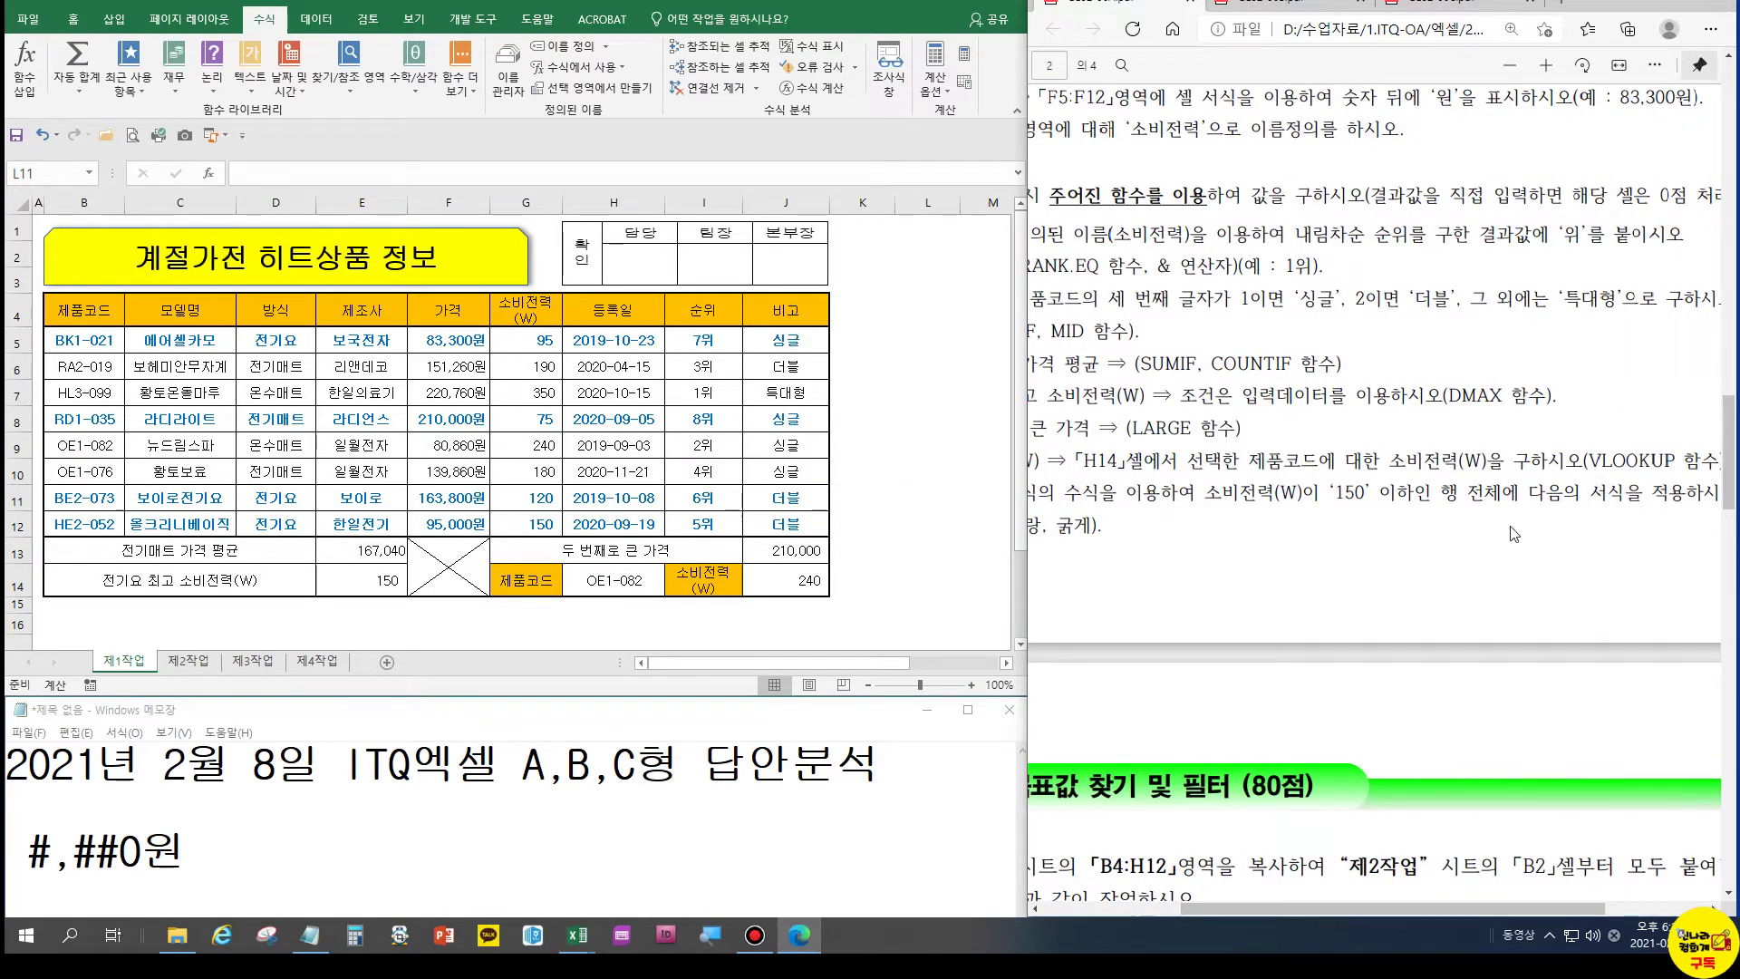
{"action": "scroll", "coordinate": [1510, 527], "scroll_direction": "down", "scroll_amount": 1}
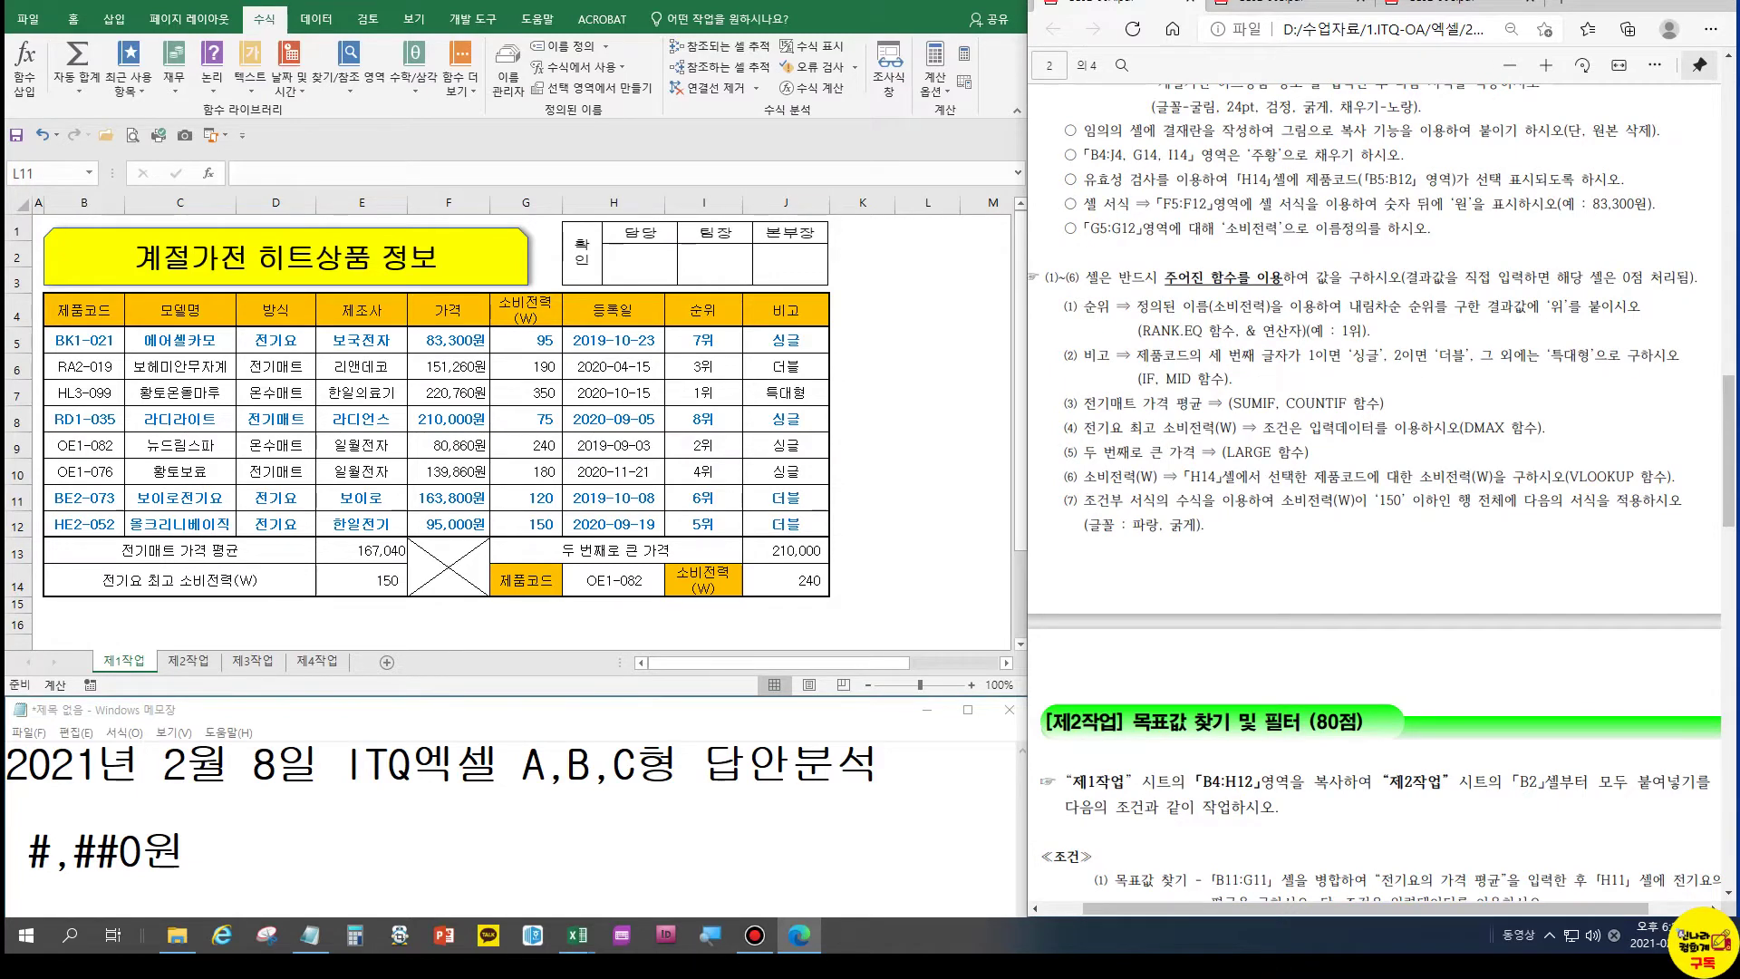
Draw red rectangles on screen around 행 전체에 in the conditional formatting requirement and around the data range B5:J12
{"action": "key", "text": "ctrl+alt+d"}
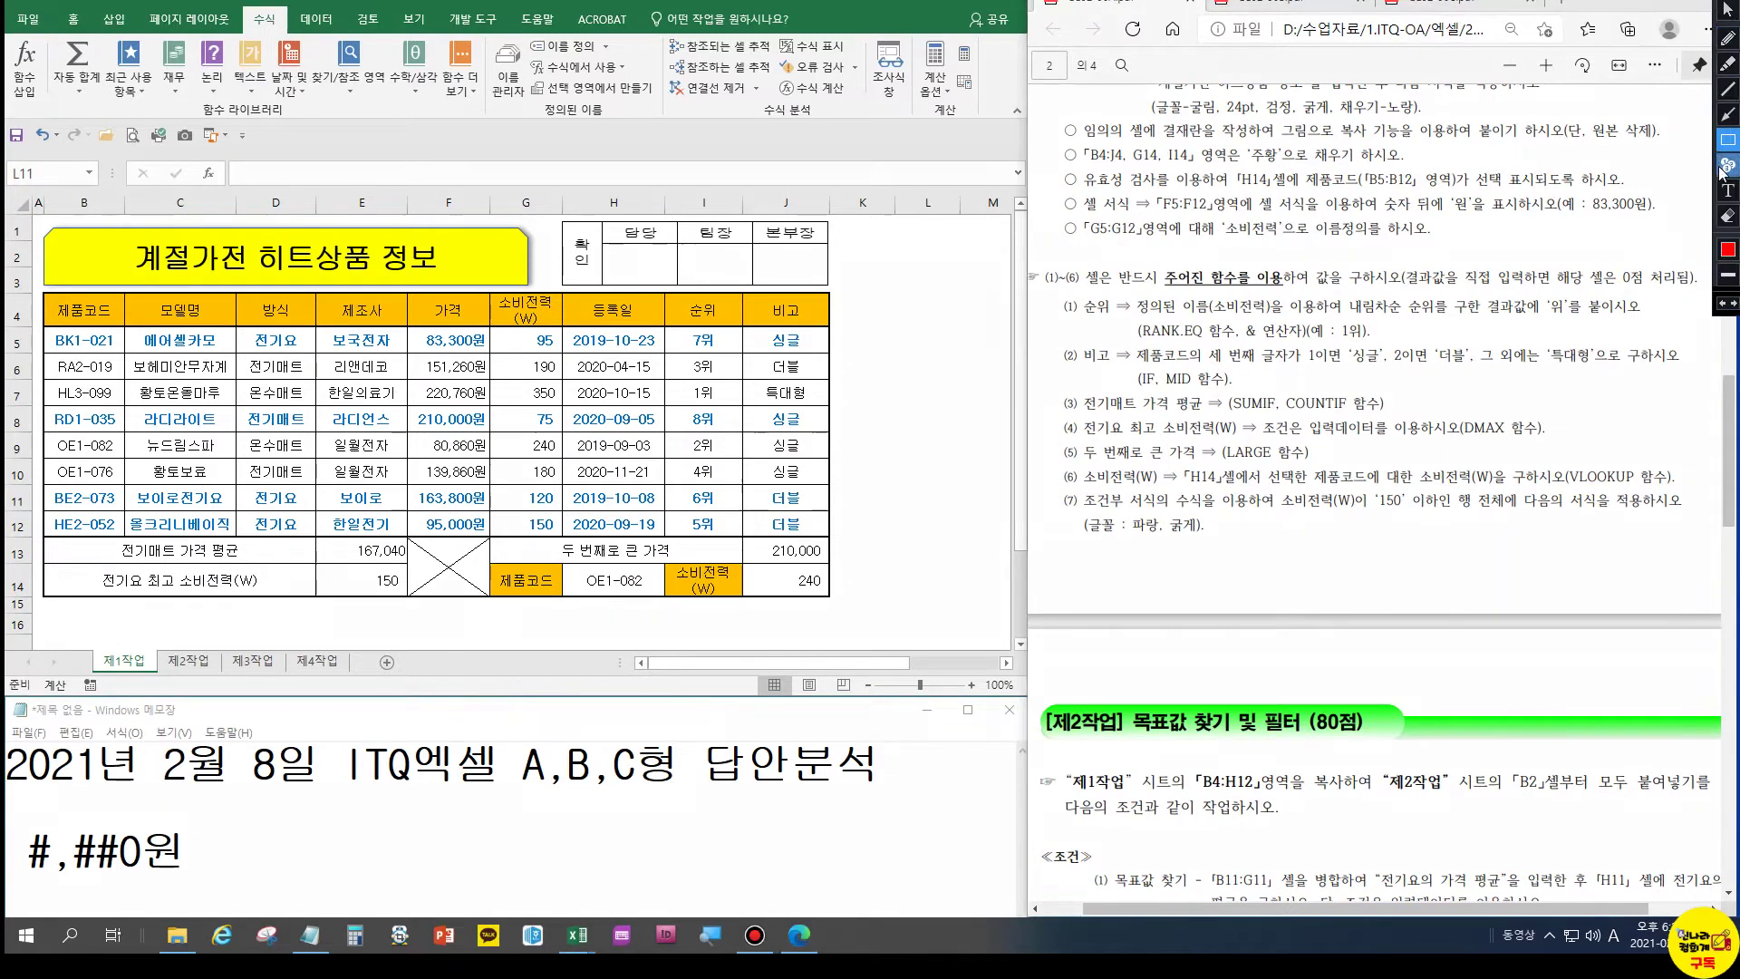
{"action": "left_click_drag", "start_coordinate": [1448, 489], "coordinate": [1531, 514]}
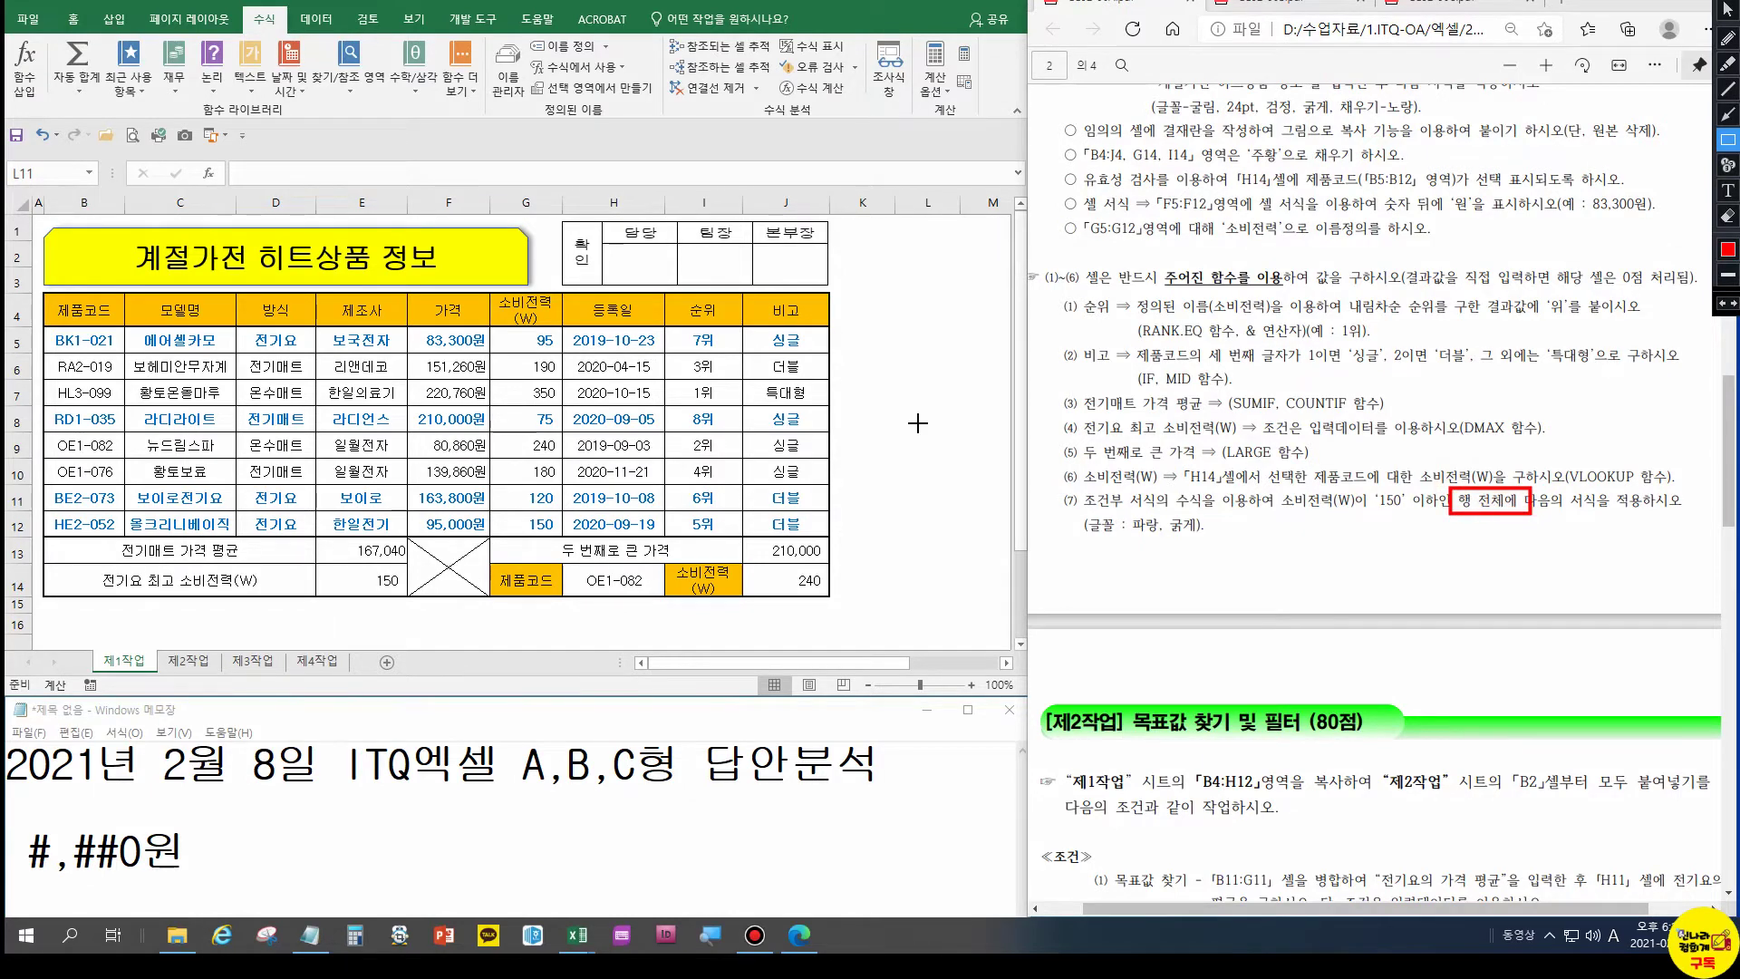
{"action": "mouse_move", "coordinate": [43, 326]}
{"action": "left_mouse_down"}
{"action": "mouse_move", "coordinate": [682, 525]}
{"action": "mouse_move", "coordinate": [827, 535]}
{"action": "left_mouse_up"}
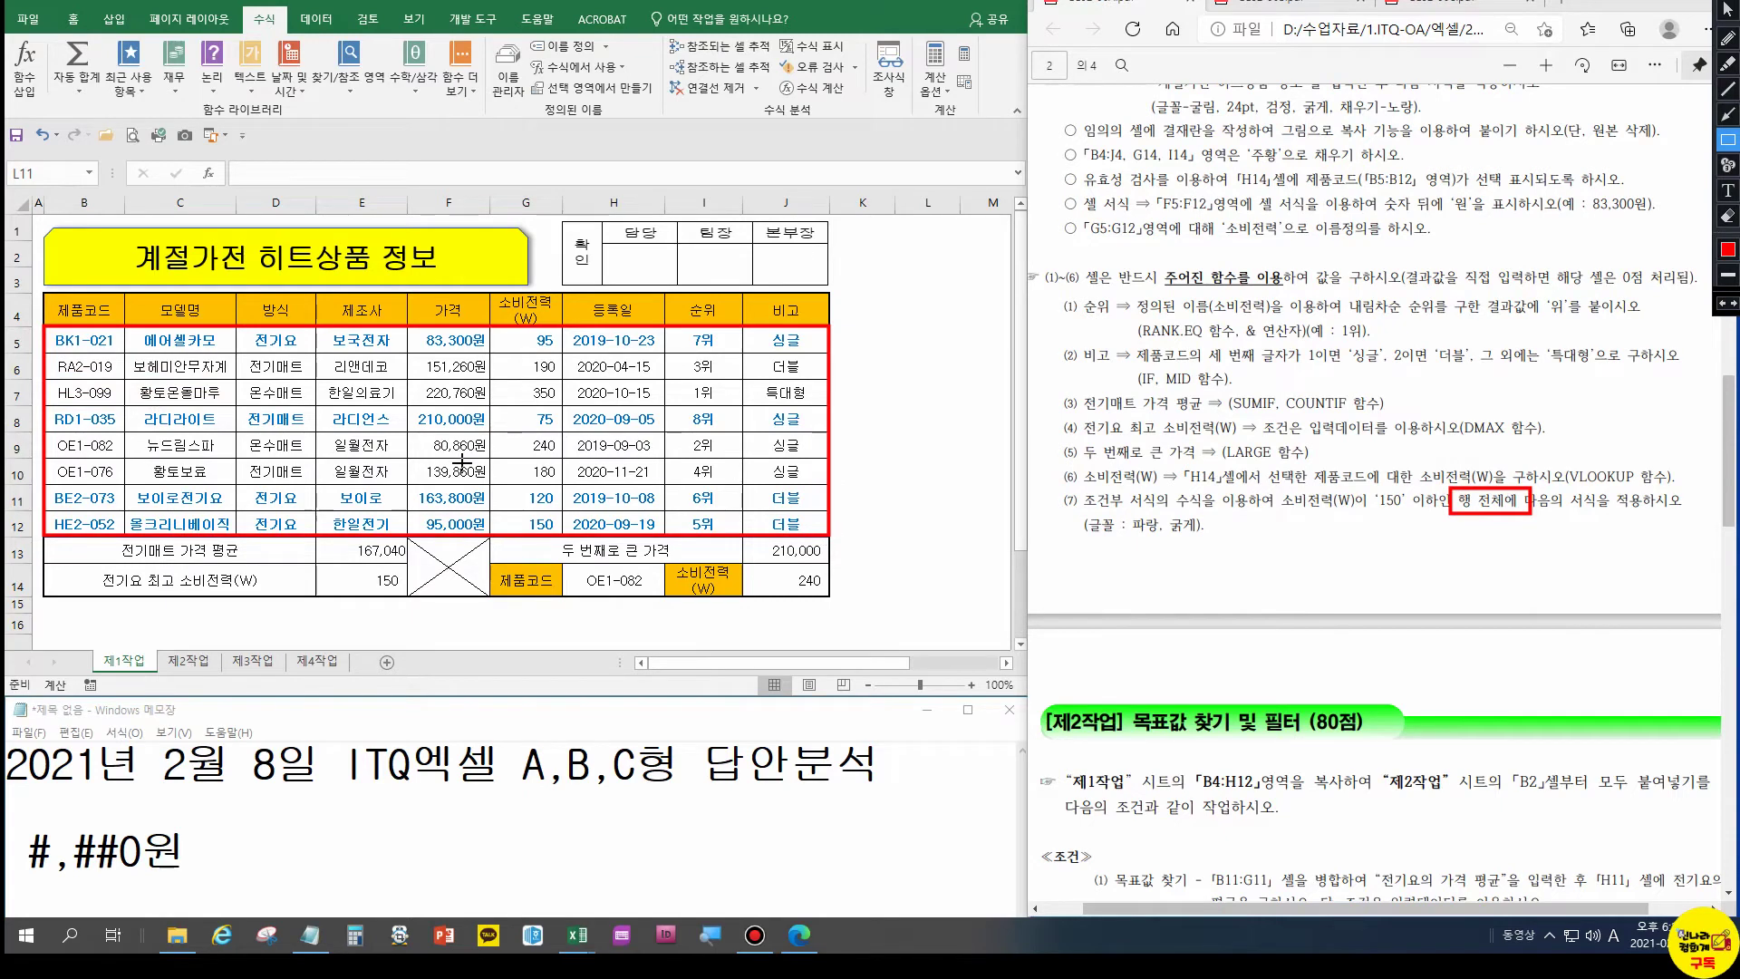
{"action": "key", "text": "Escape"}
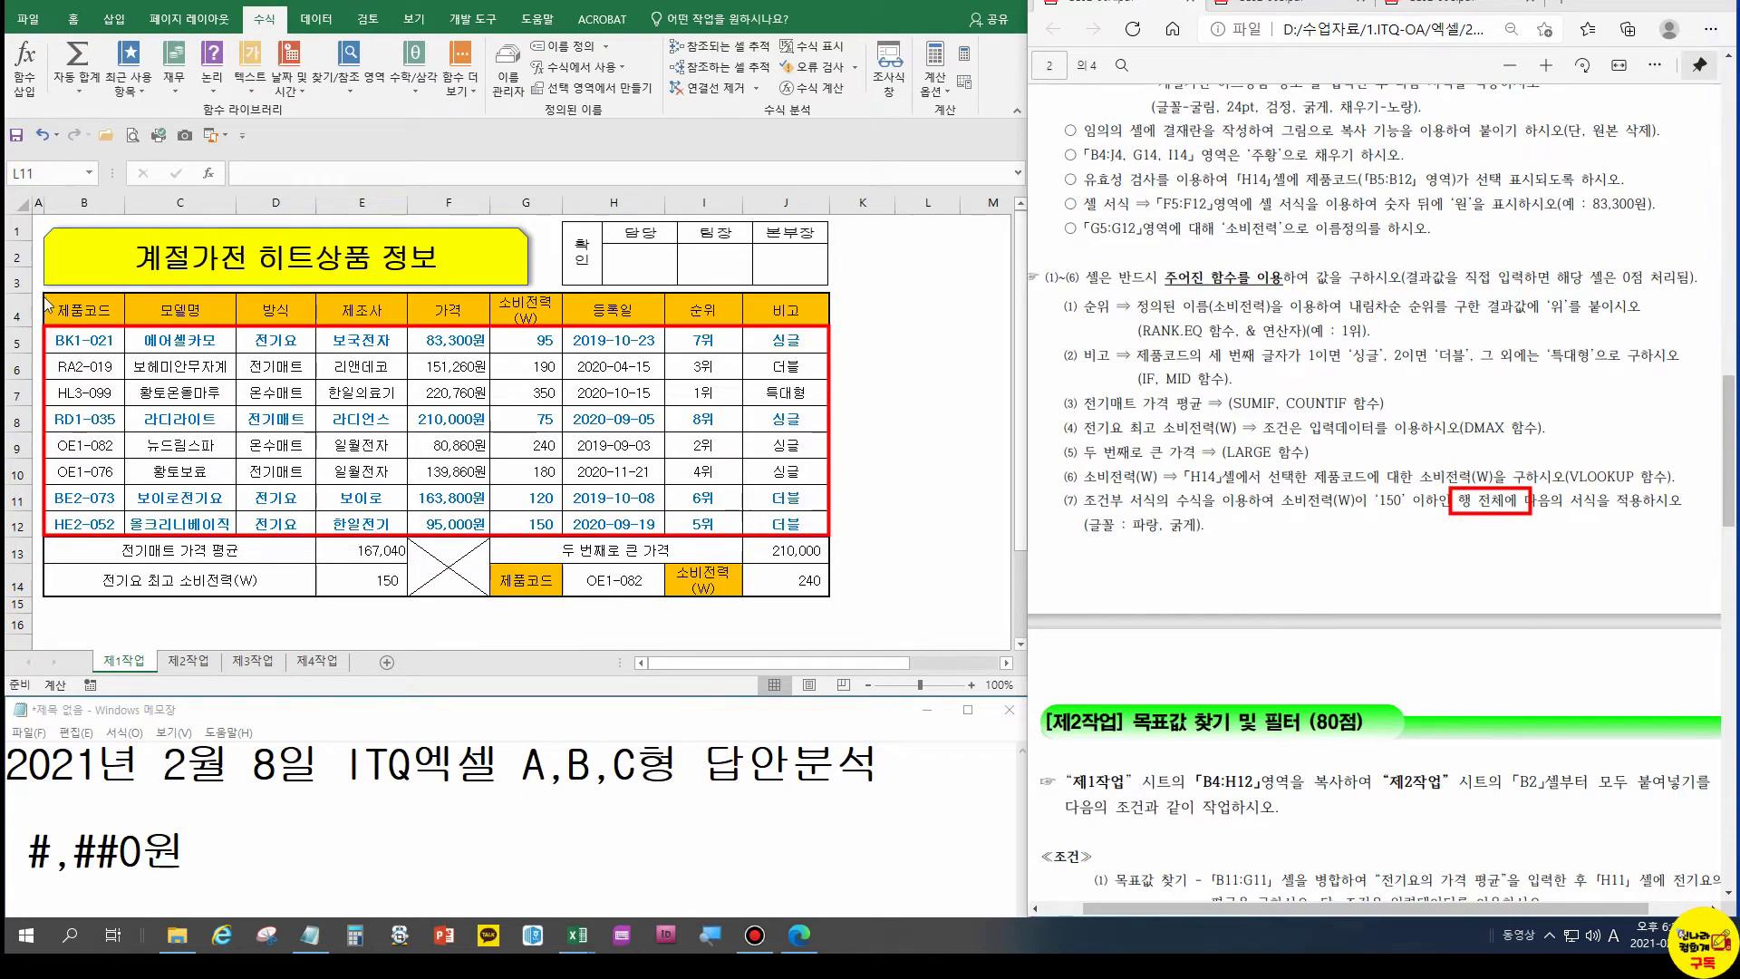
Clear the annotations, outline the range B4:H12 with a red rectangle, and remove that outline
{"action": "left_click", "coordinate": [1704, 1]}
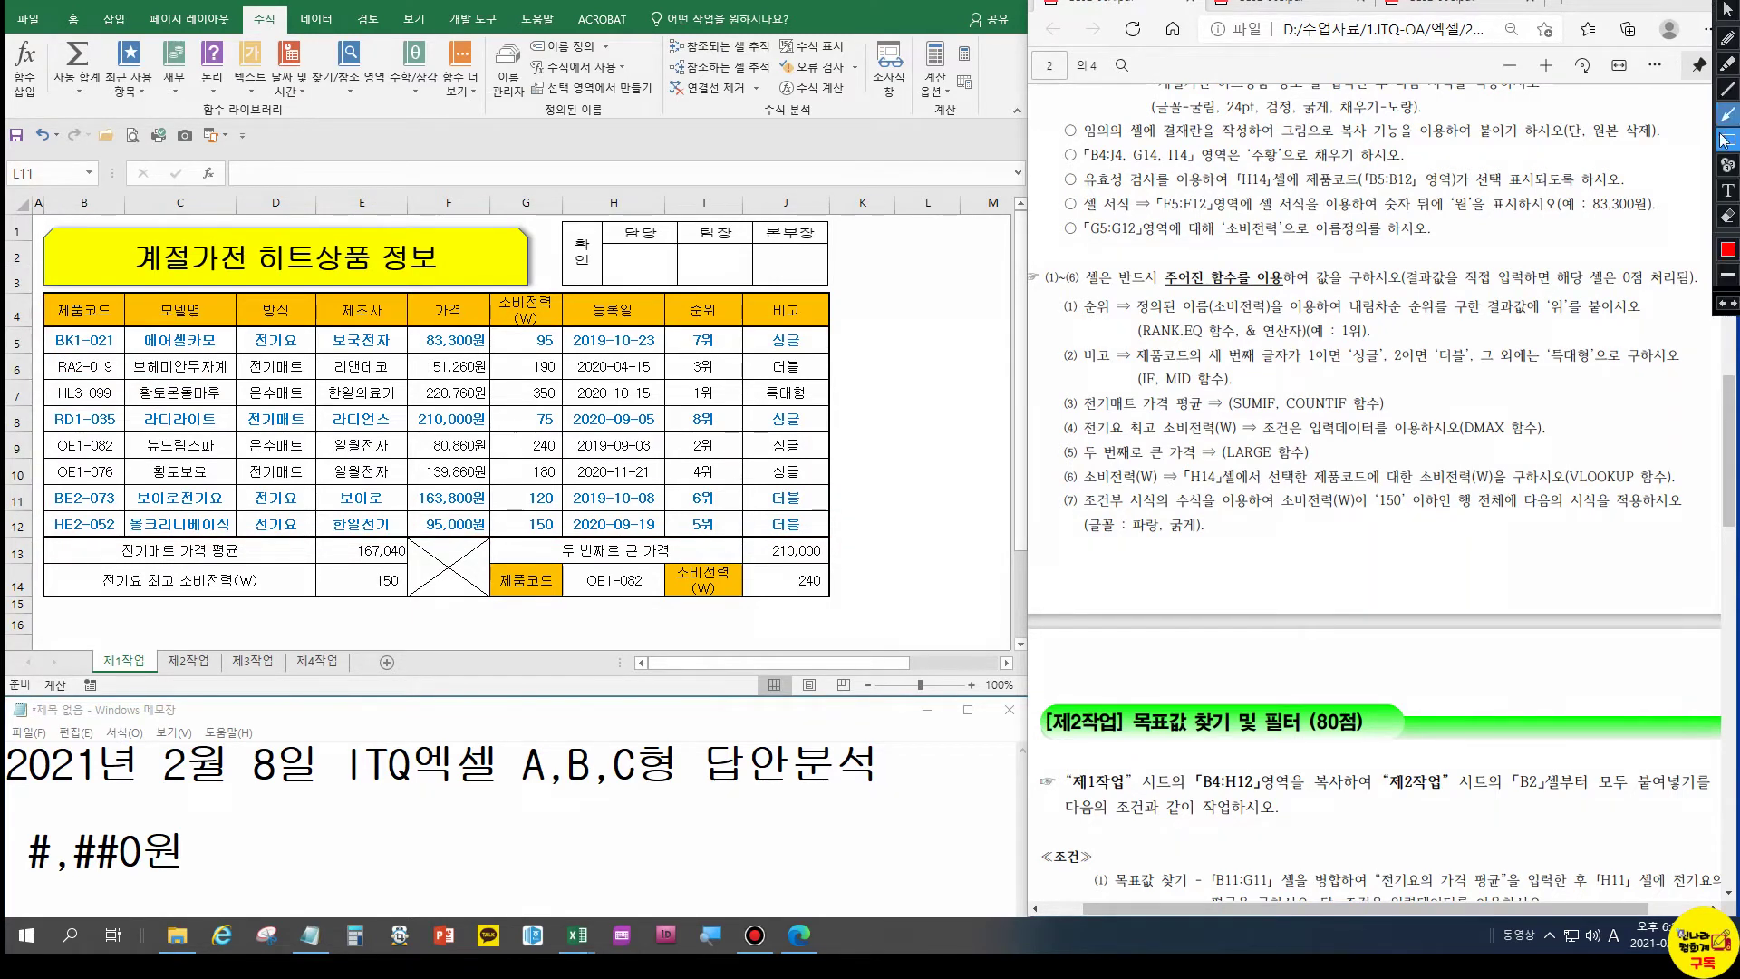
{"action": "mouse_move", "coordinate": [43, 290]}
{"action": "left_mouse_down"}
{"action": "mouse_move", "coordinate": [827, 535]}
{"action": "mouse_move", "coordinate": [664, 533]}
{"action": "left_mouse_up"}
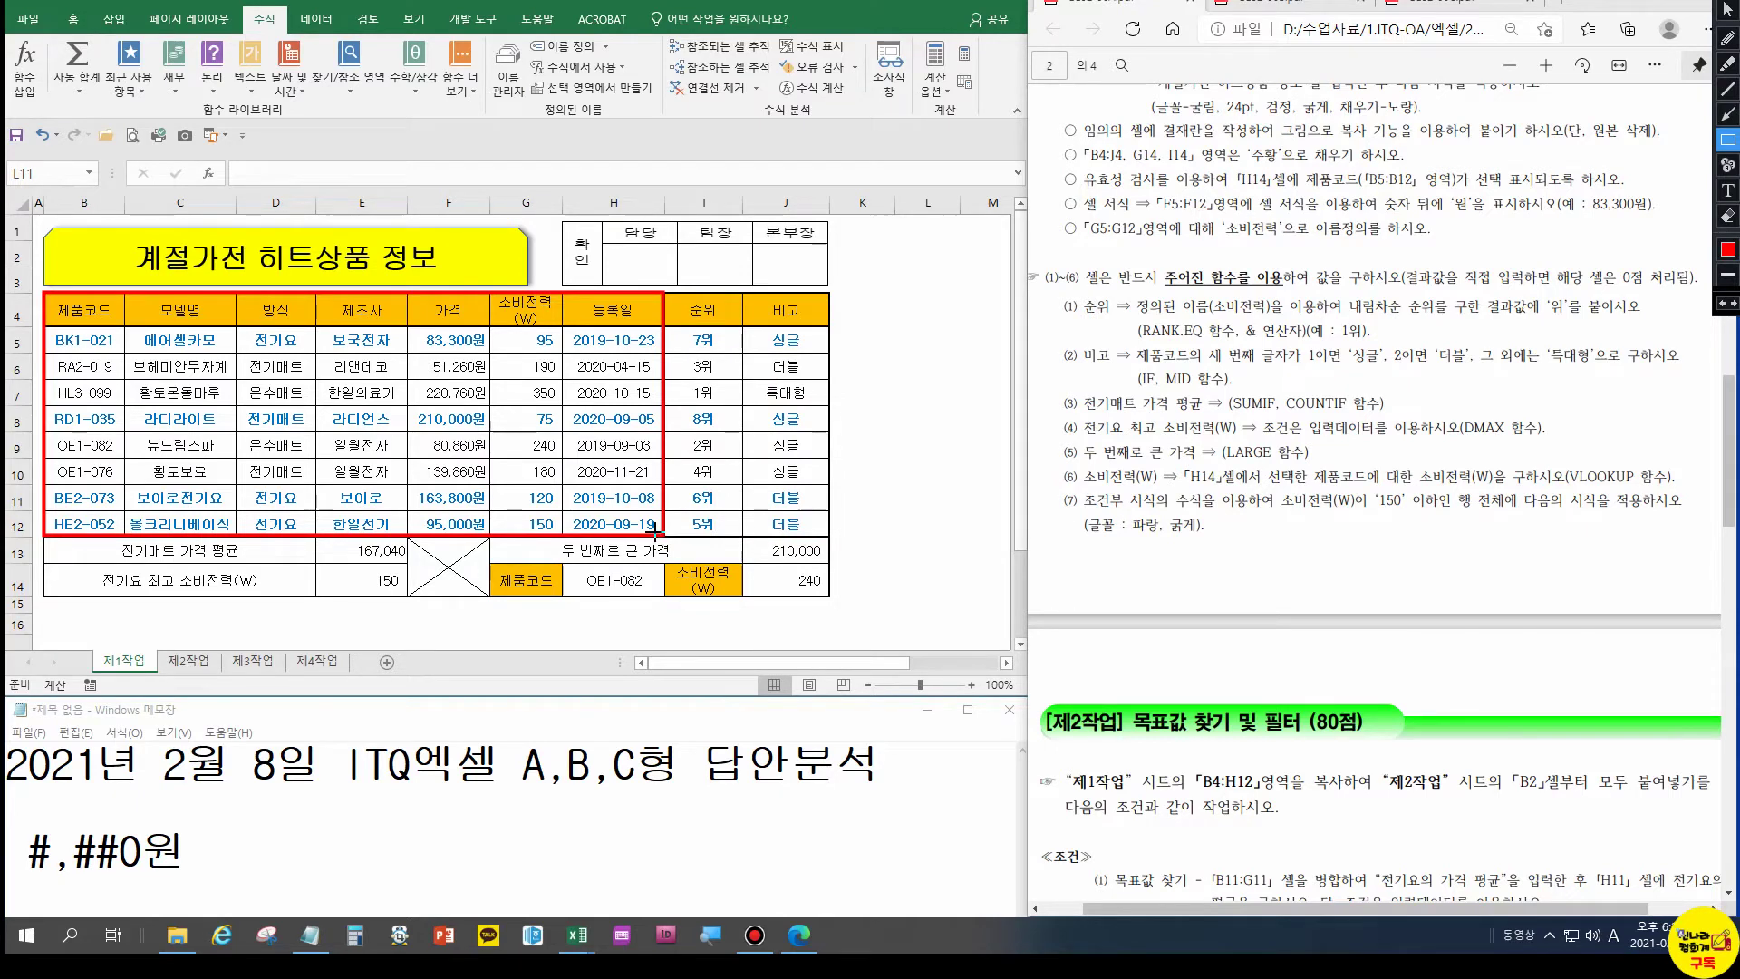
{"action": "key", "text": "Escape"}
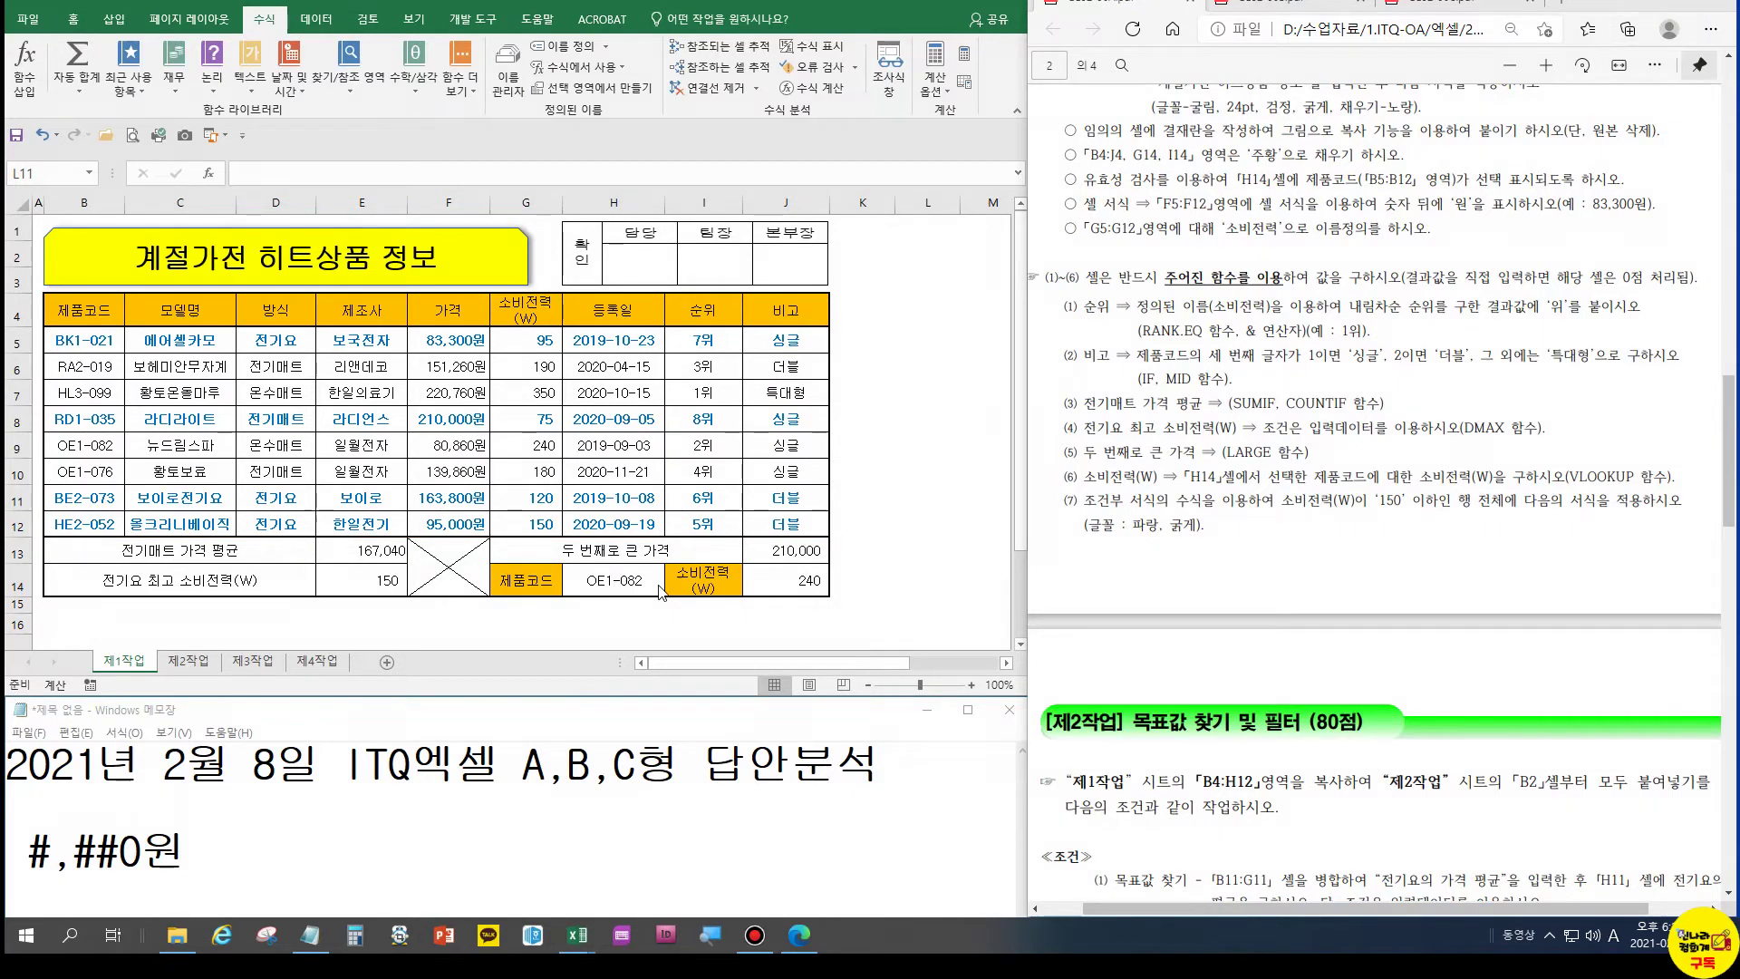
Start a formula-based conditional formatting rule for B5:J12 and enter the column-locked reference =$G5
{"action": "mouse_move", "coordinate": [794, 524]}
{"action": "left_mouse_down"}
{"action": "mouse_move", "coordinate": [562, 454]}
{"action": "mouse_move", "coordinate": [154, 380]}
{"action": "mouse_move", "coordinate": [45, 337]}
{"action": "mouse_move", "coordinate": [779, 467]}
{"action": "mouse_move", "coordinate": [787, 533]}
{"action": "left_mouse_up"}
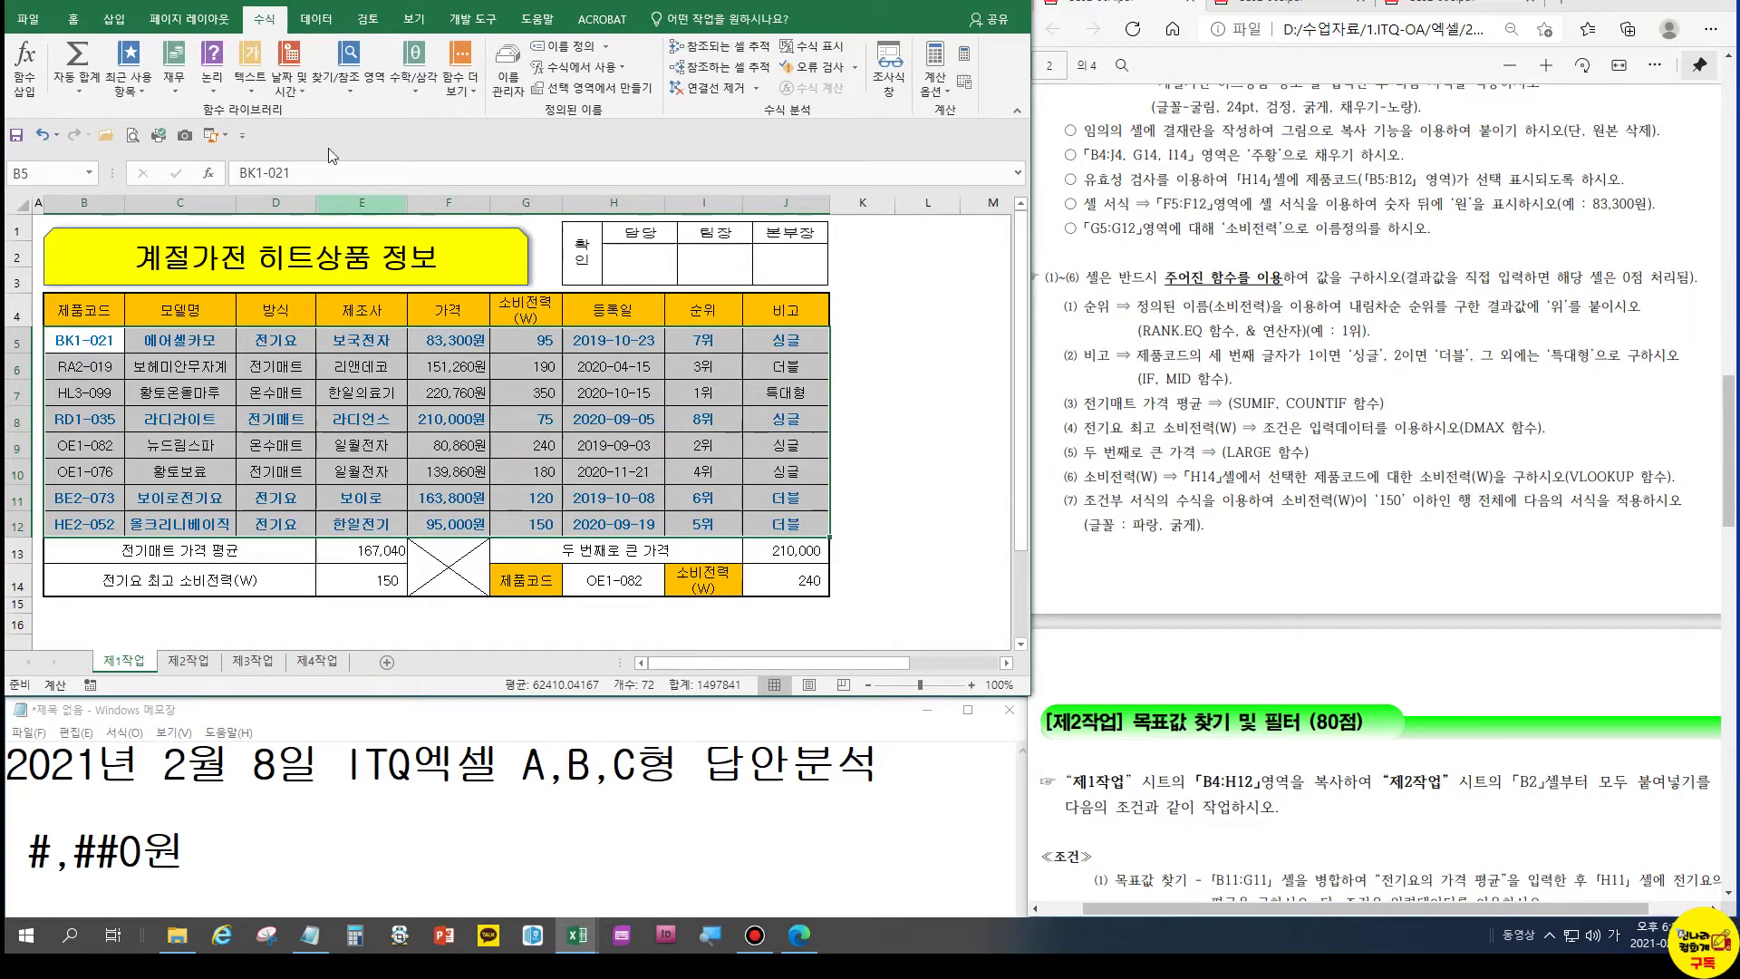
{"action": "left_click", "coordinate": [74, 22]}
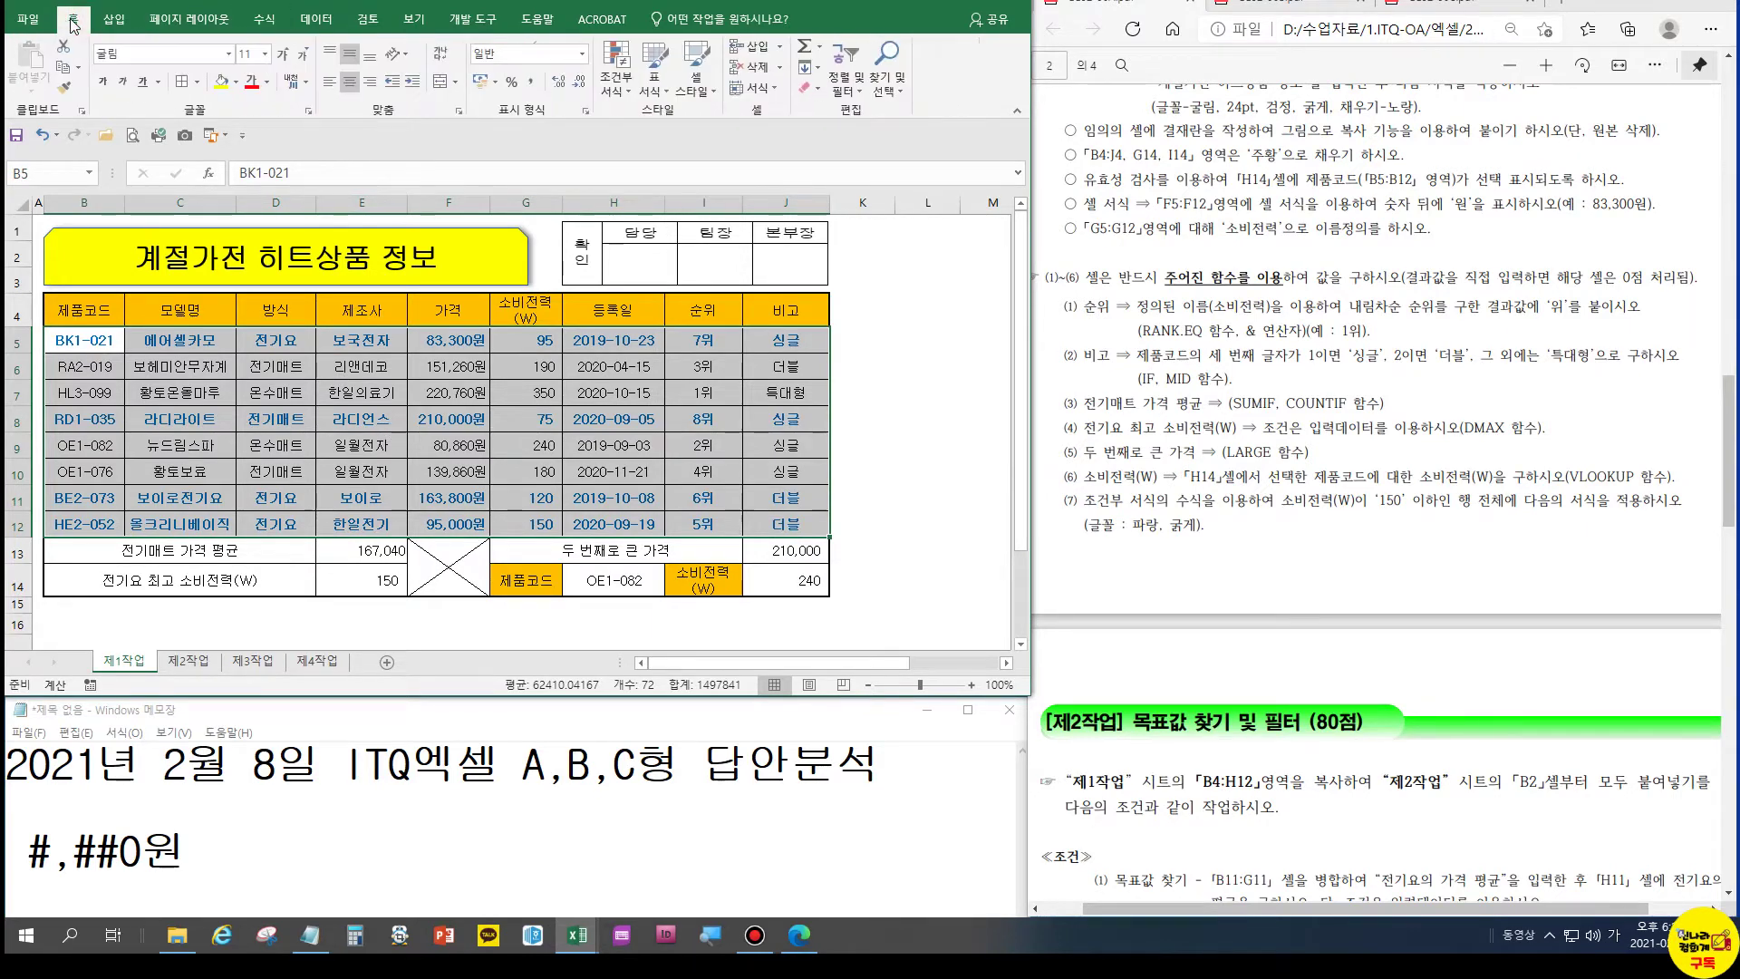
{"action": "left_click", "coordinate": [623, 89]}
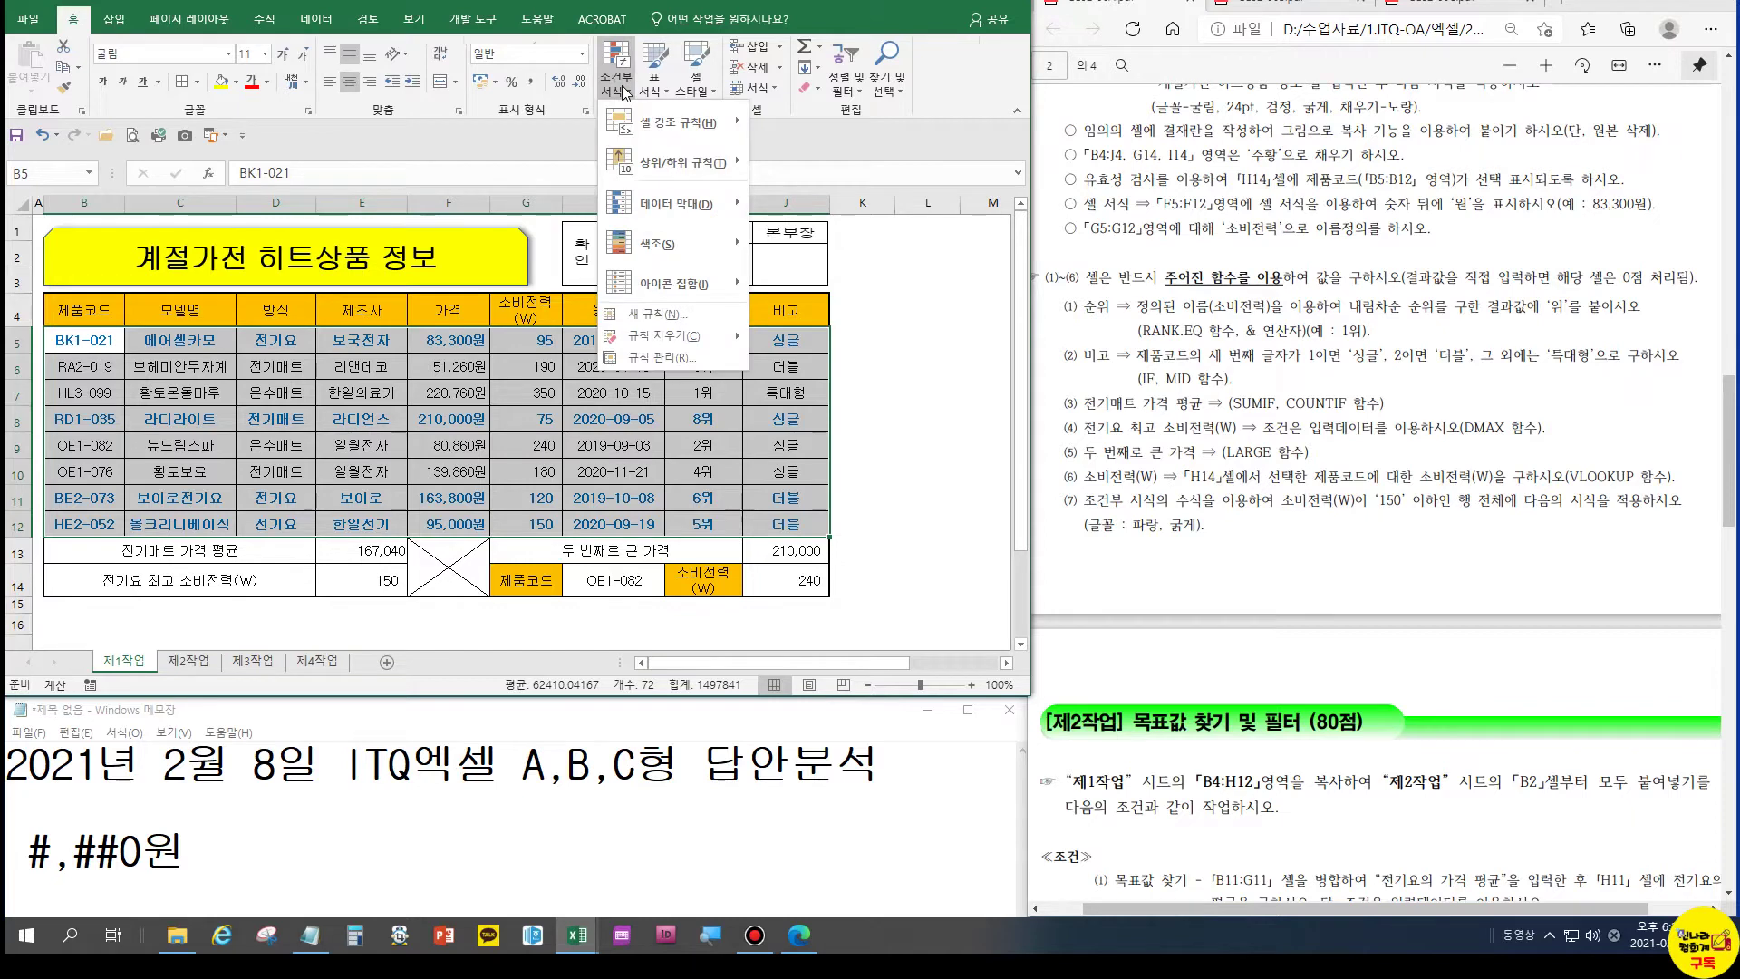
{"action": "left_click", "coordinate": [649, 316]}
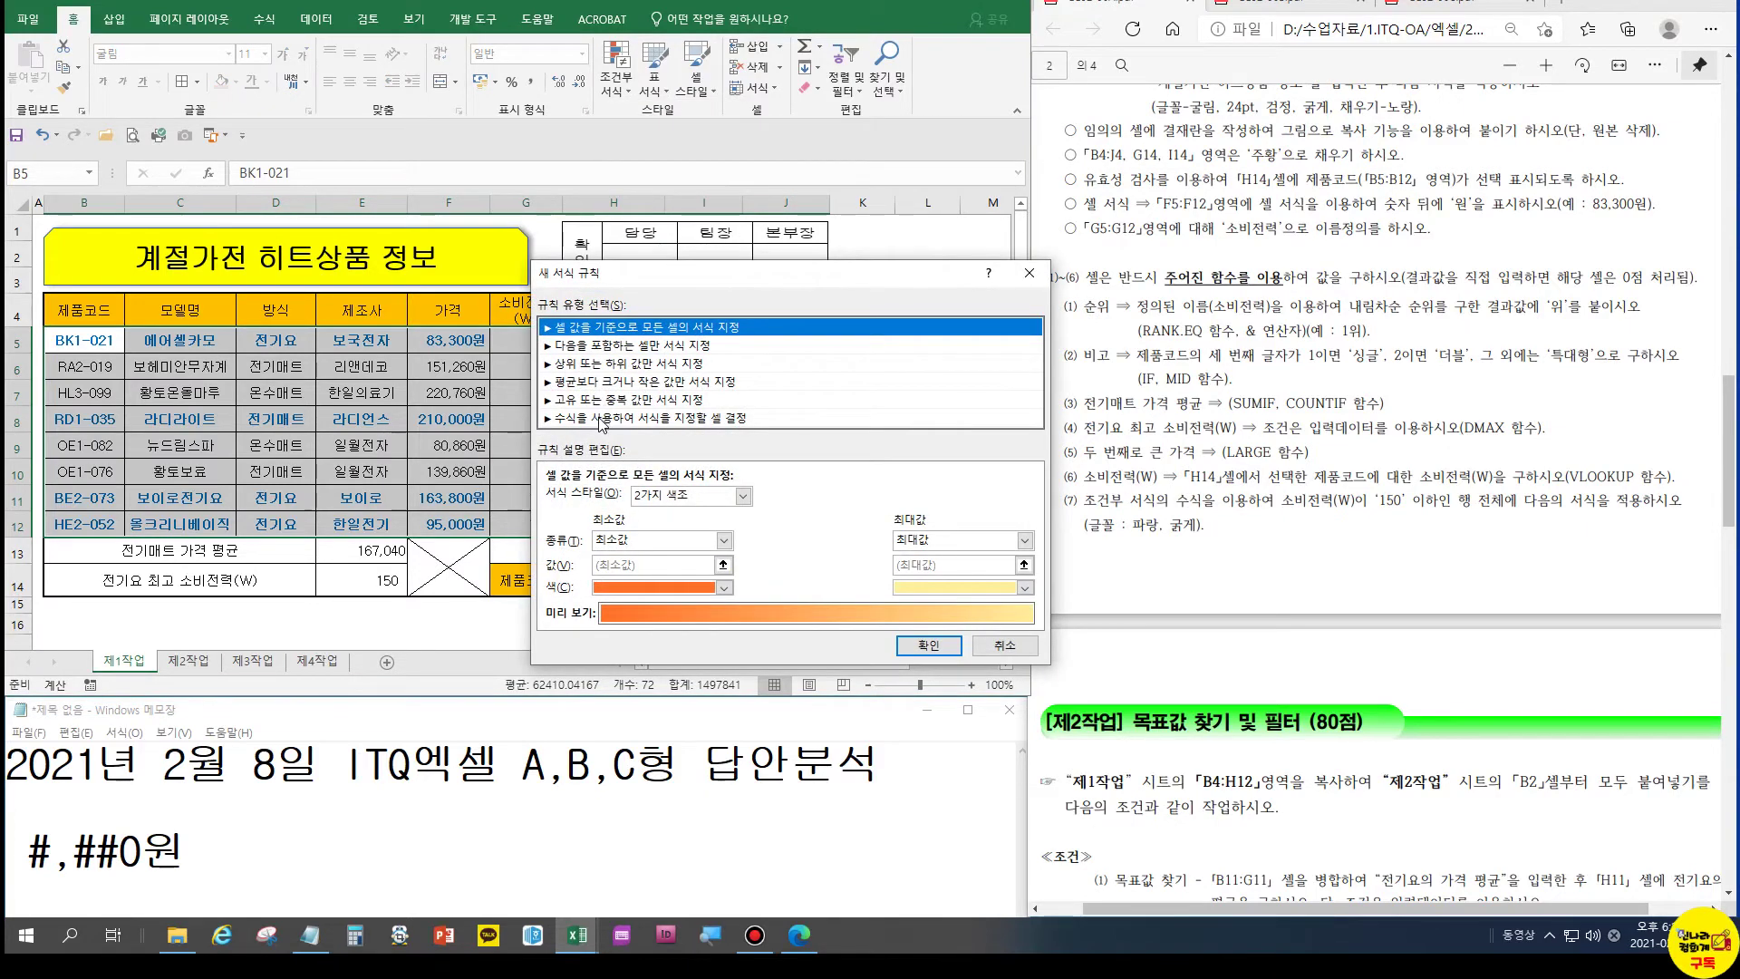
{"action": "left_click", "coordinate": [599, 418]}
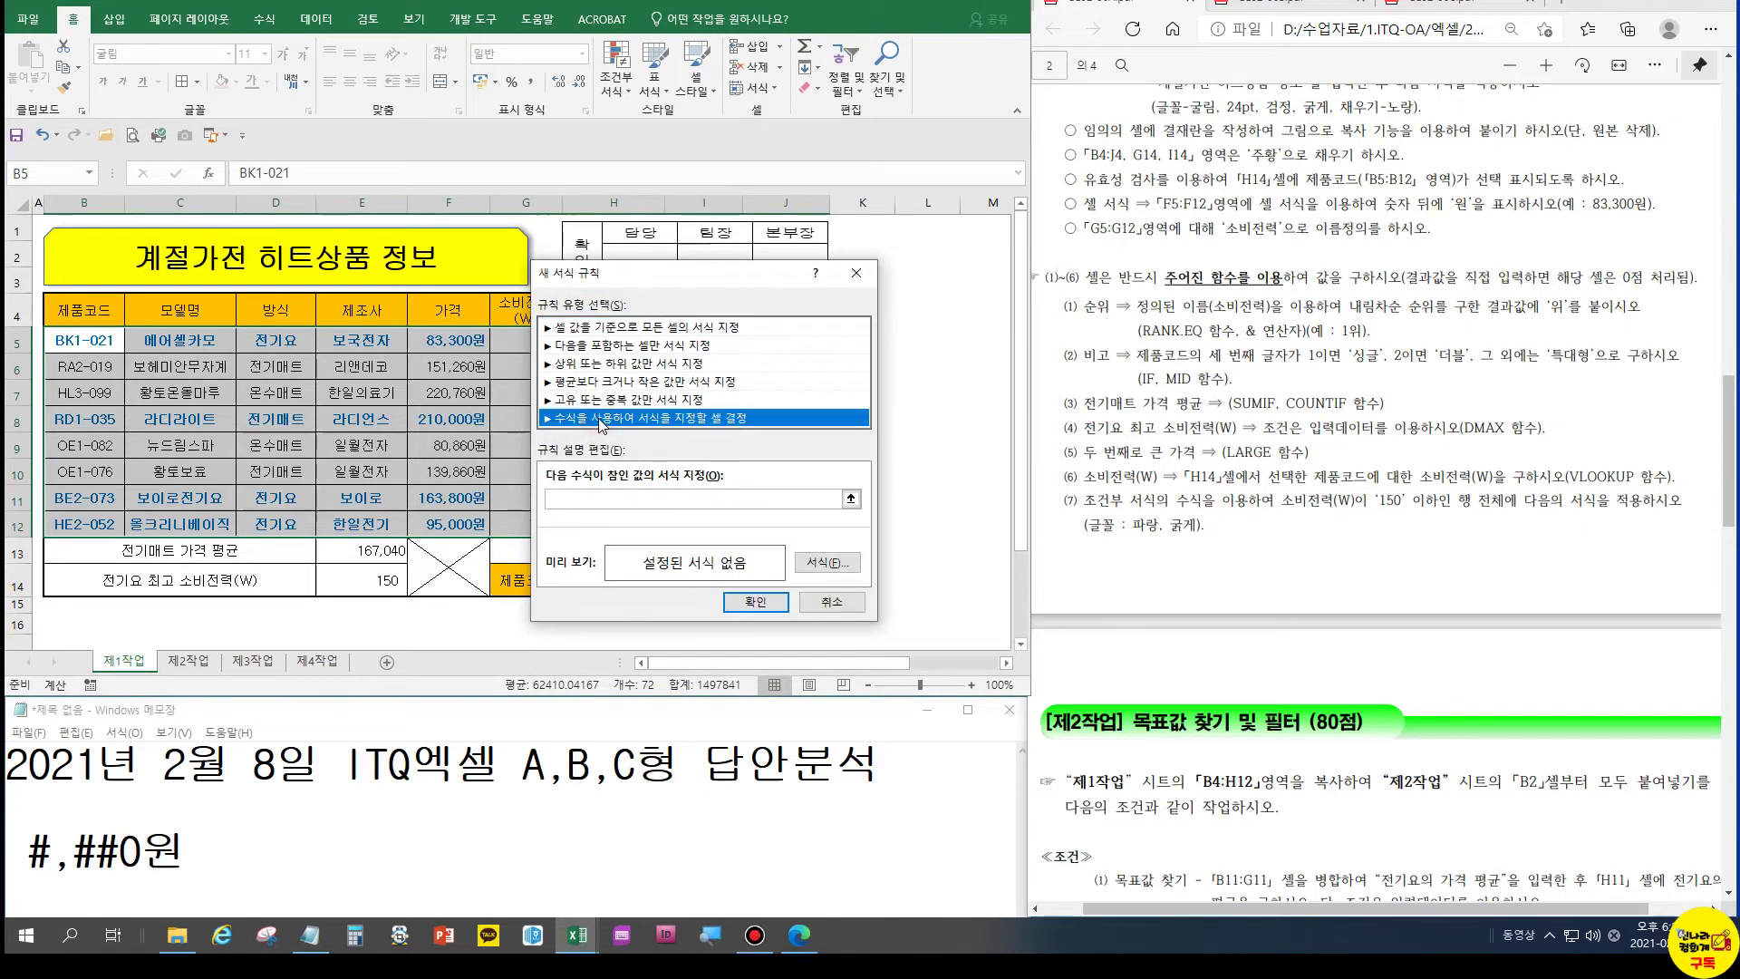
{"action": "left_click", "coordinate": [559, 499]}
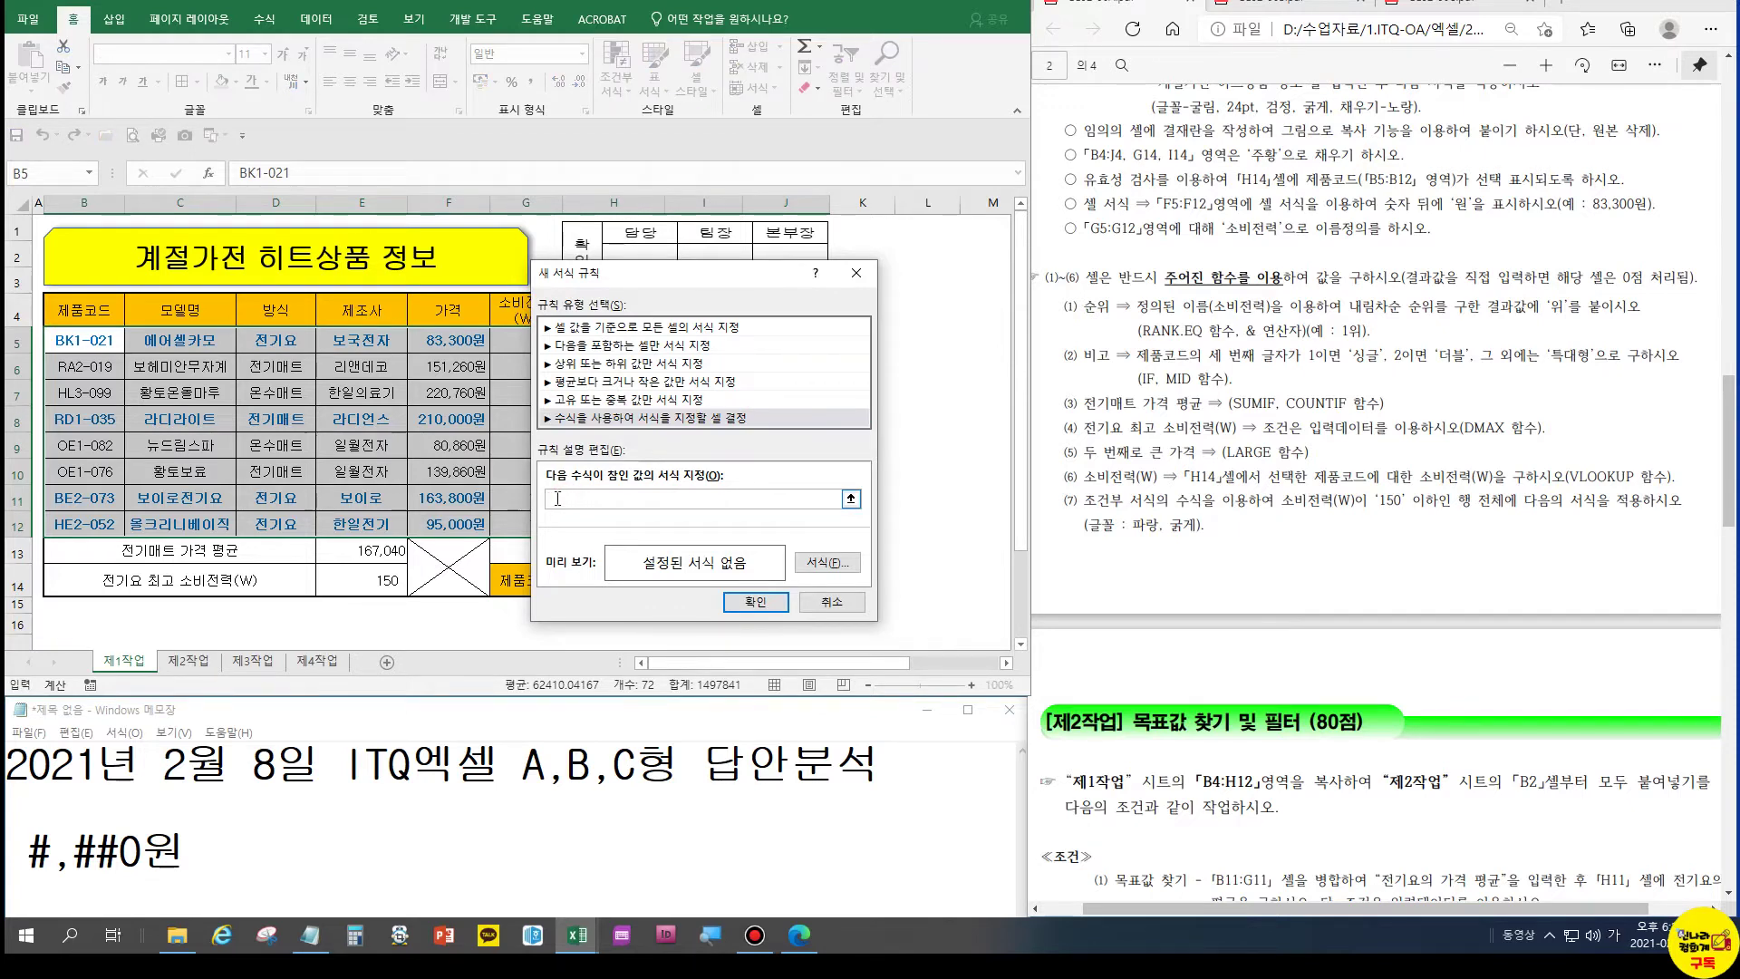
{"action": "left_click_drag", "start_coordinate": [652, 276], "coordinate": [827, 342]}
{"action": "left_click", "coordinate": [523, 342]}
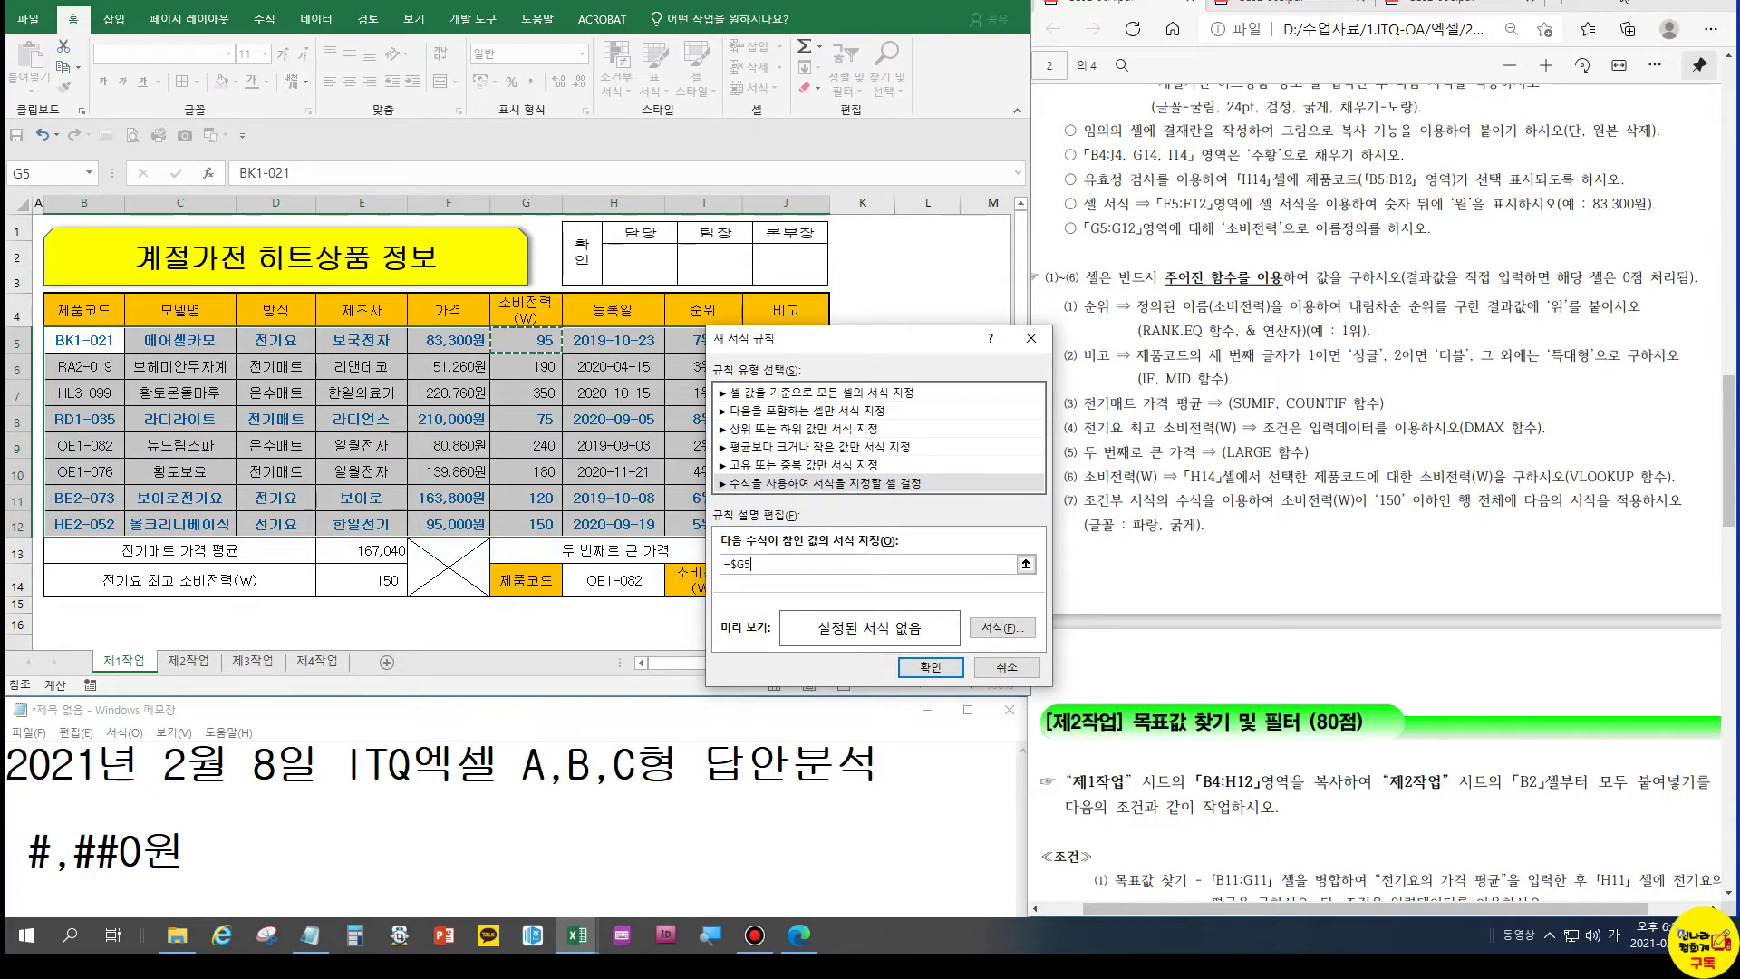
Copy =$G5 from the rule into the blank Notepad line above #,##0원 and extend it to =$G5<=150
{"action": "key", "text": "Return"}
{"action": "left_click_drag", "start_coordinate": [800, 569], "coordinate": [716, 564]}
{"action": "key", "text": "ctrl+c"}
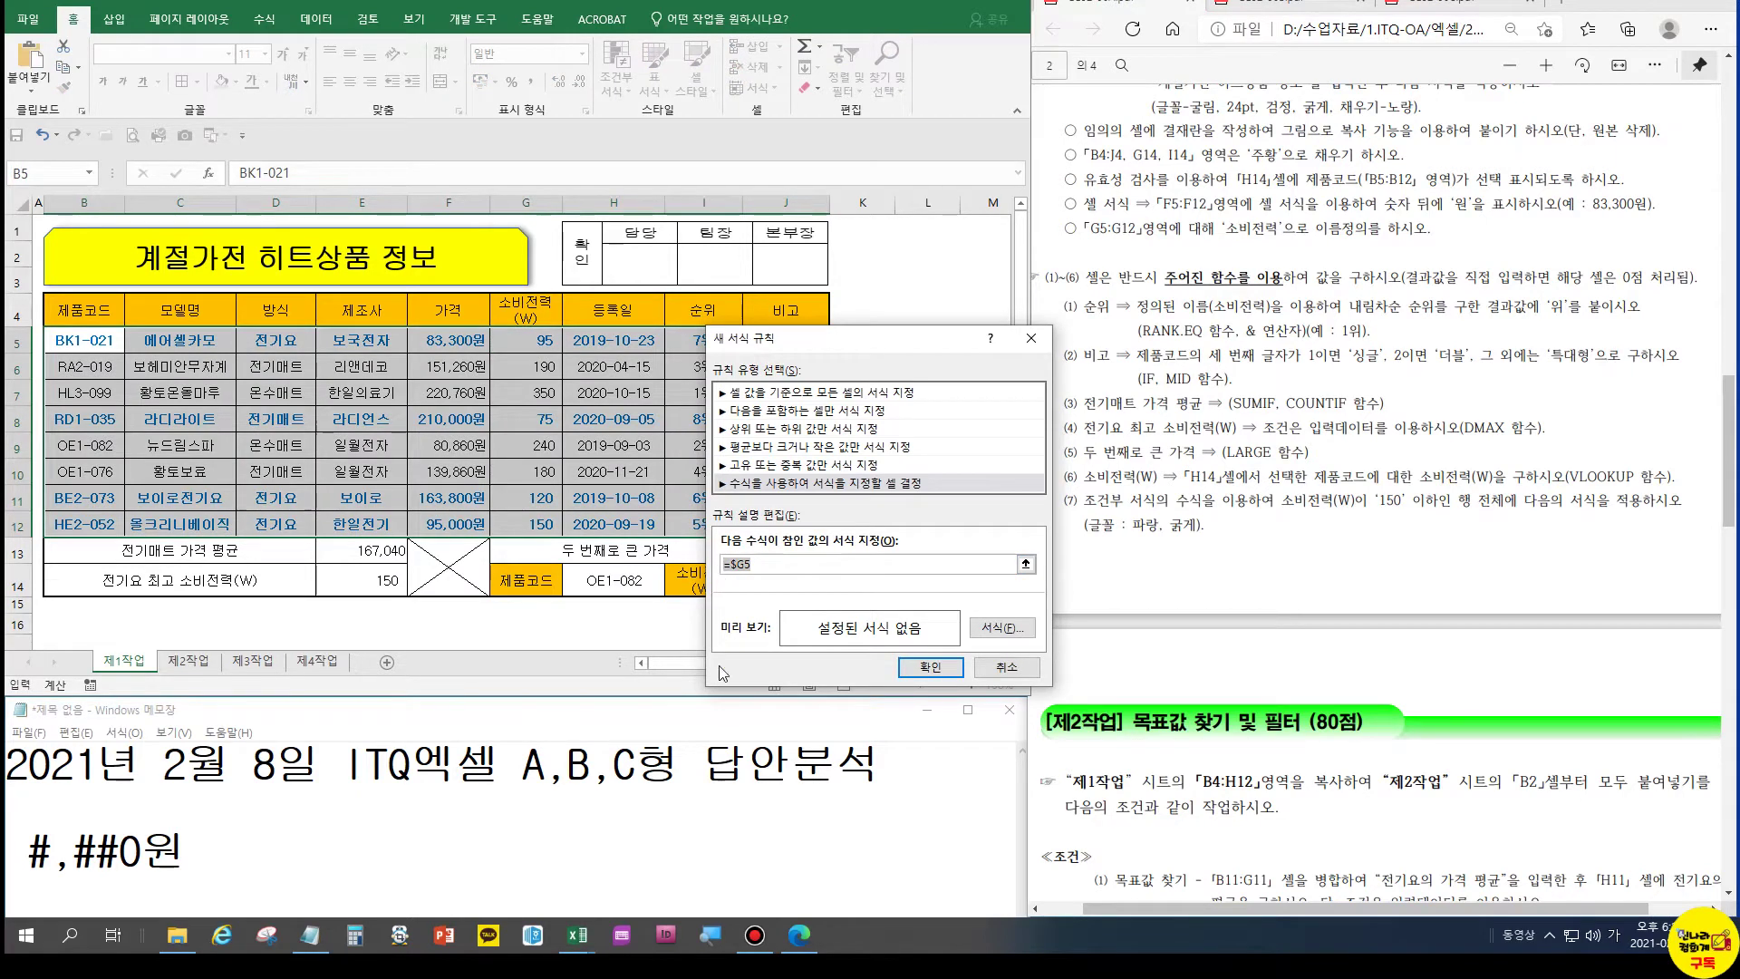
{"action": "left_click", "coordinate": [411, 828]}
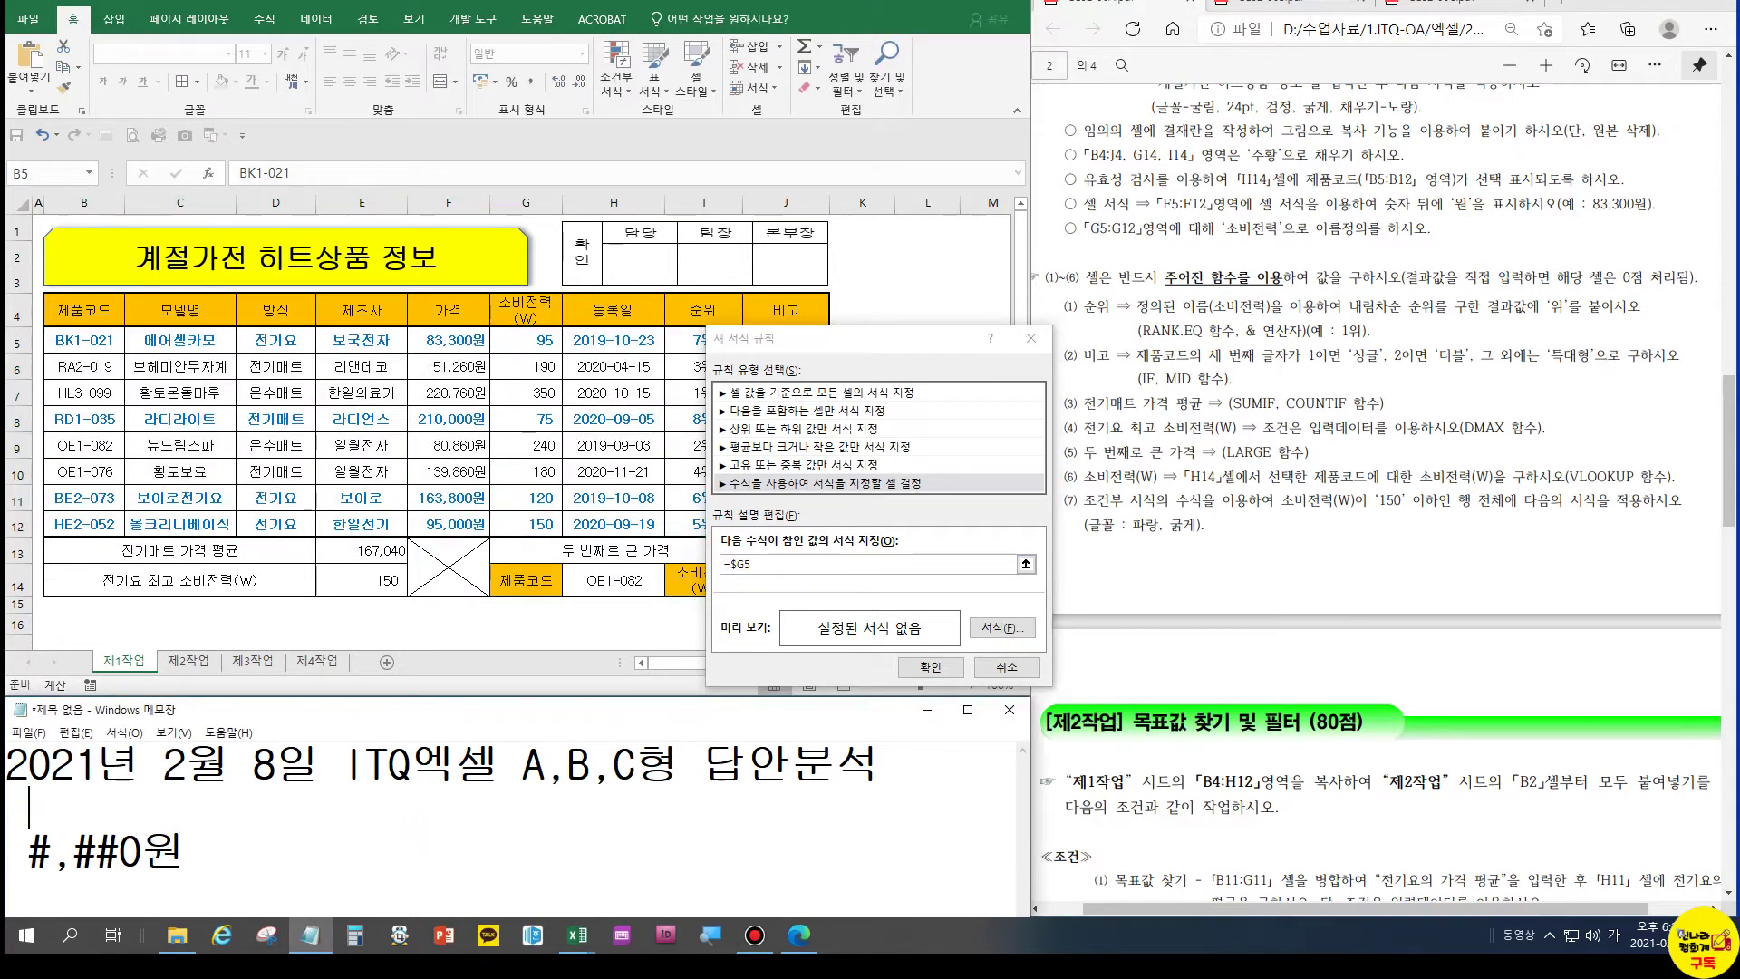
{"action": "key", "text": "ctrl+v"}
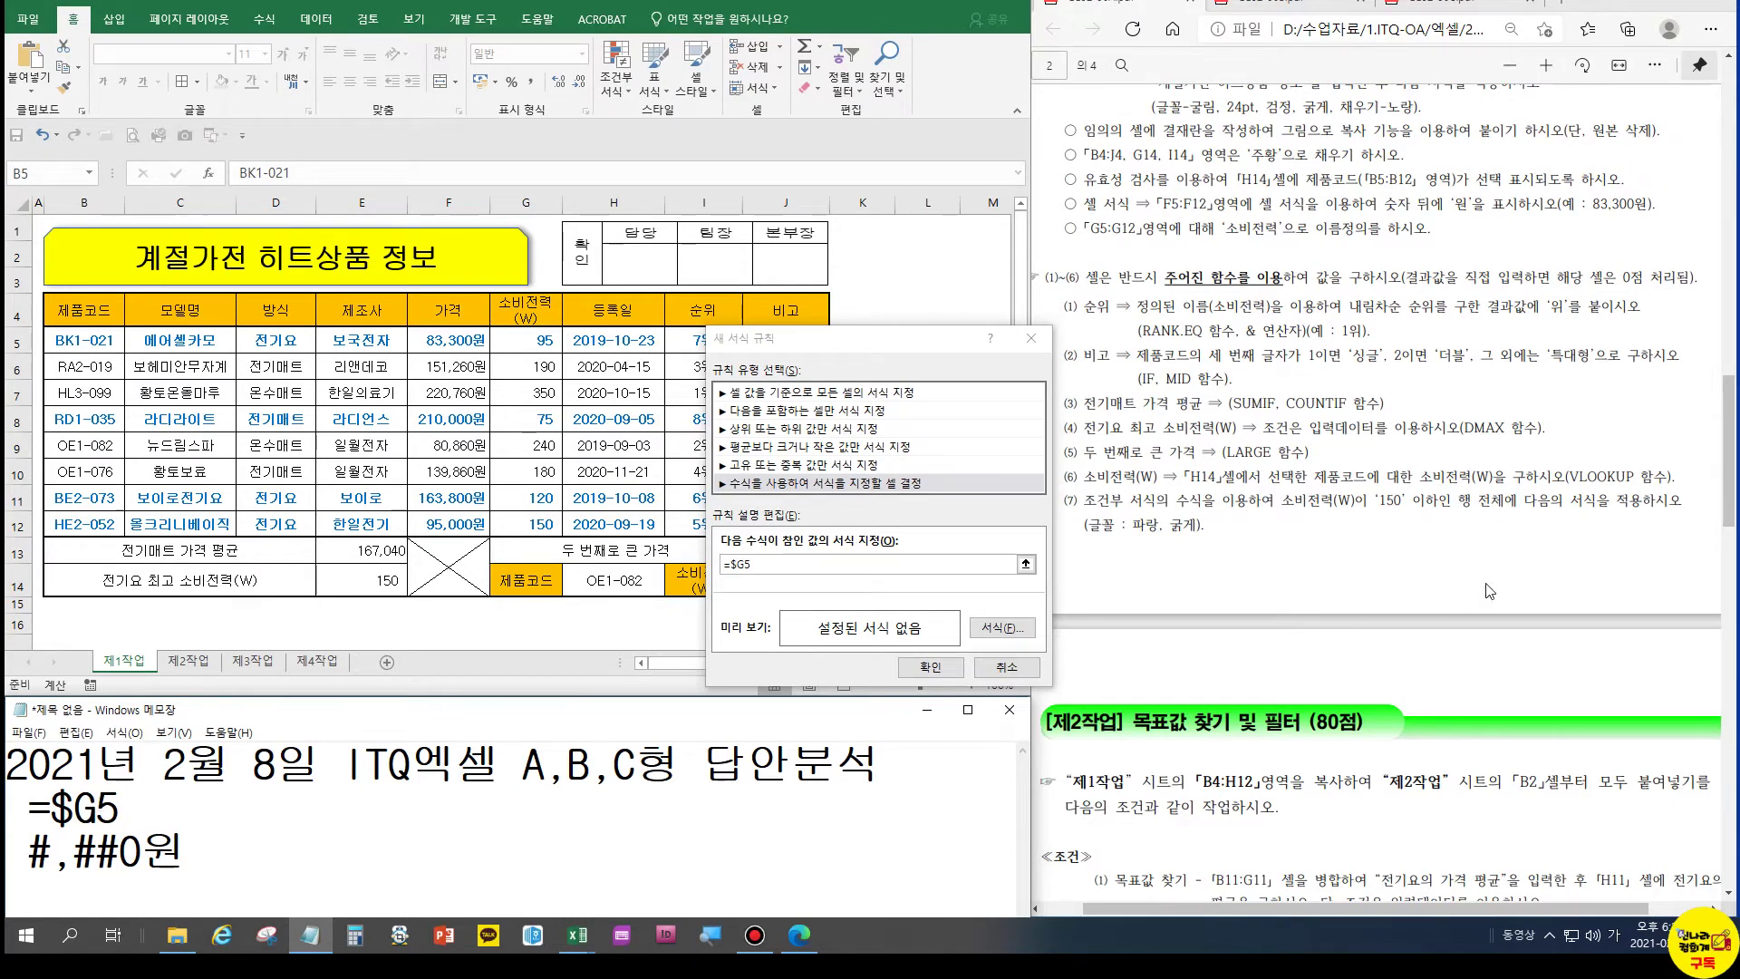
{"action": "type", "text": "<=150"}
Complete the rule formula as =$G5<=150, choose a bold blue font for it, and cancel the new rule
{"action": "left_click", "coordinate": [893, 540]}
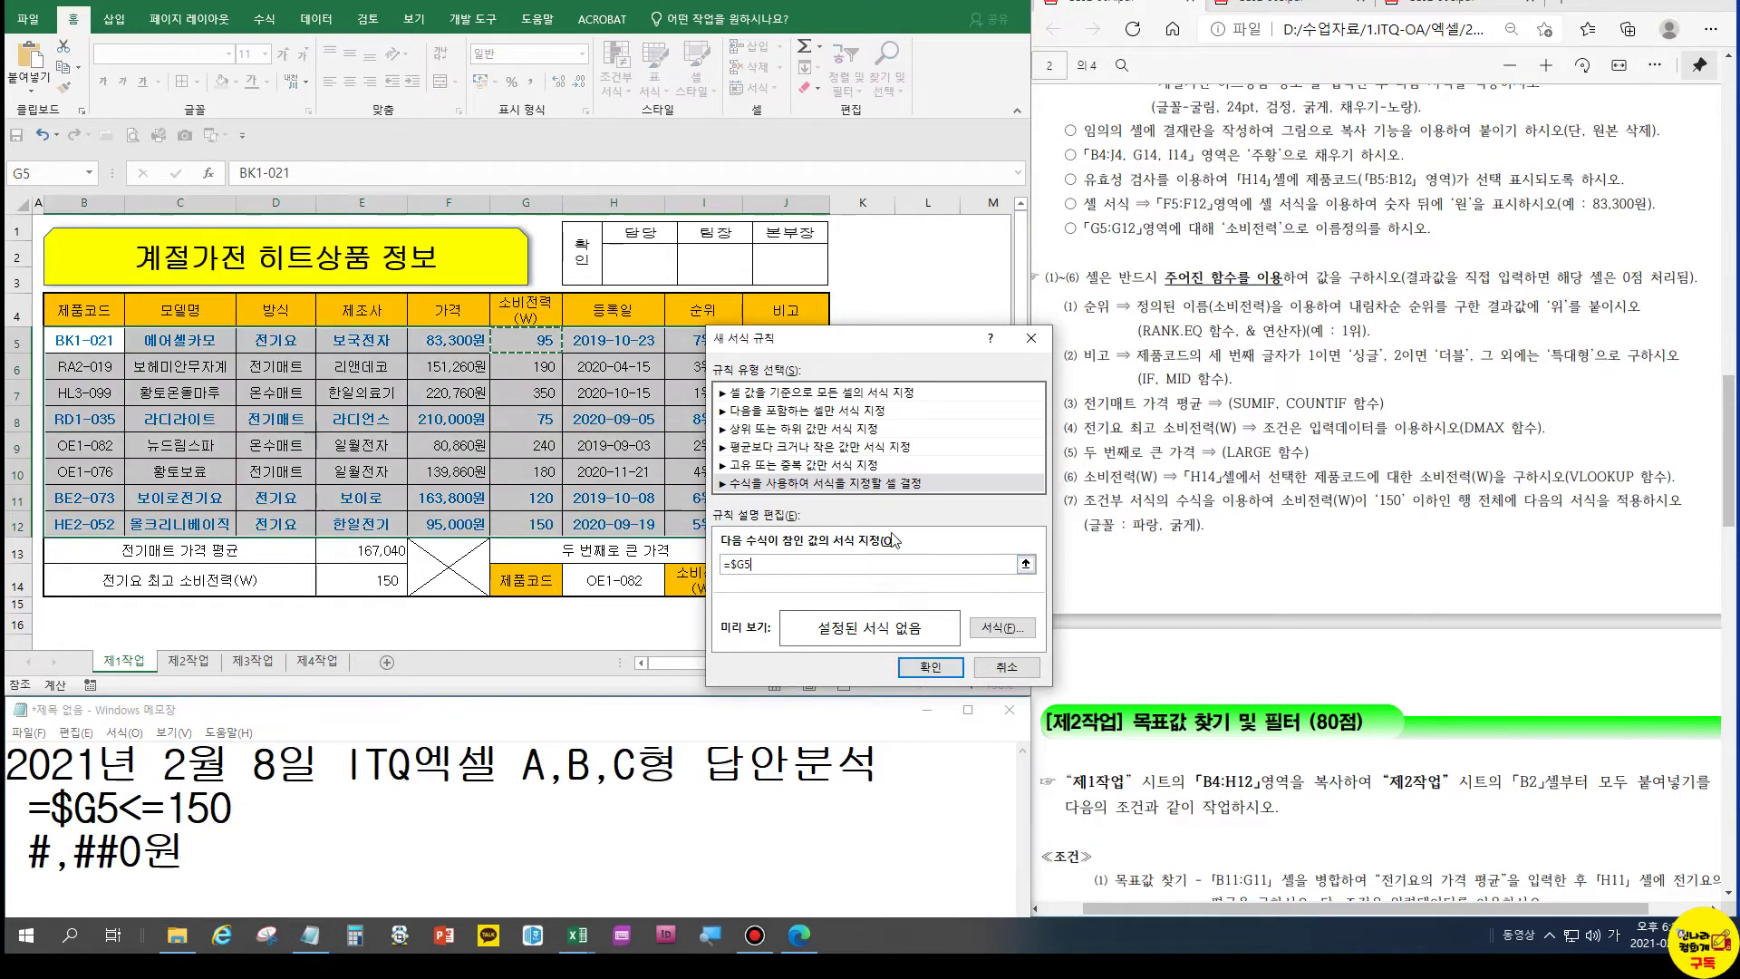
{"action": "type", "text": "<=1"}
{"action": "left_click", "coordinate": [1000, 628]}
{"action": "left_click", "coordinate": [838, 305]}
{"action": "left_click", "coordinate": [870, 393]}
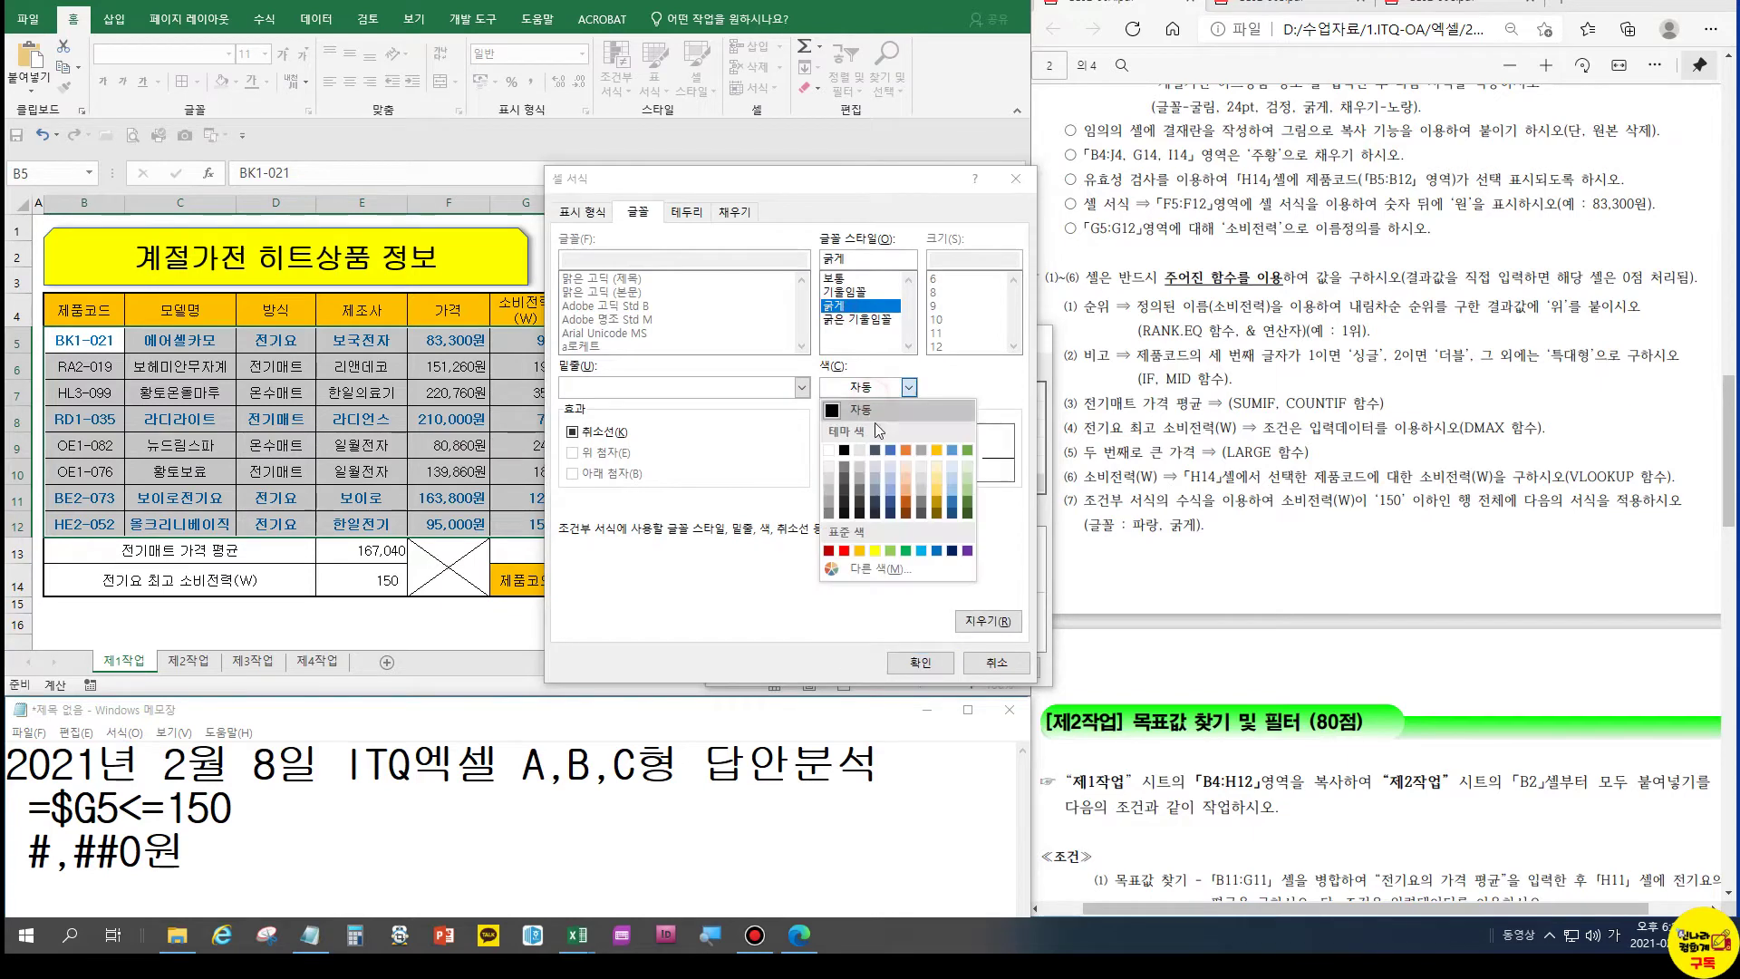
{"action": "left_click", "coordinate": [937, 551]}
{"action": "left_click", "coordinate": [920, 662]}
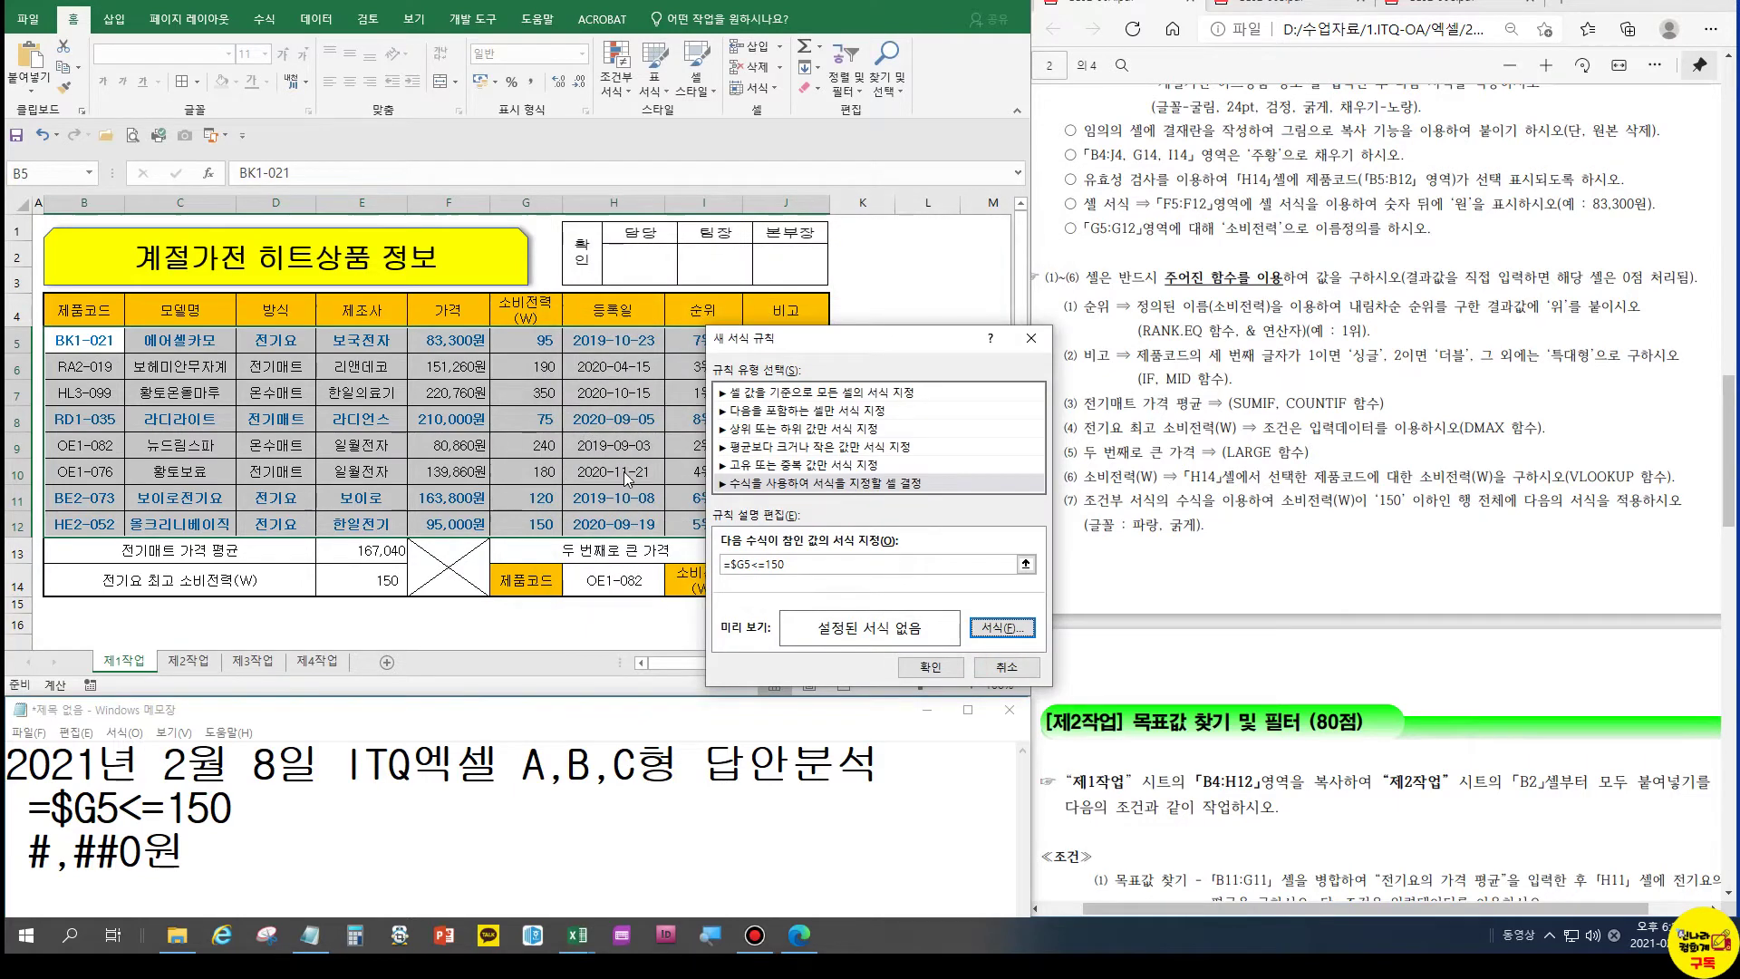
{"action": "left_click", "coordinate": [1007, 671]}
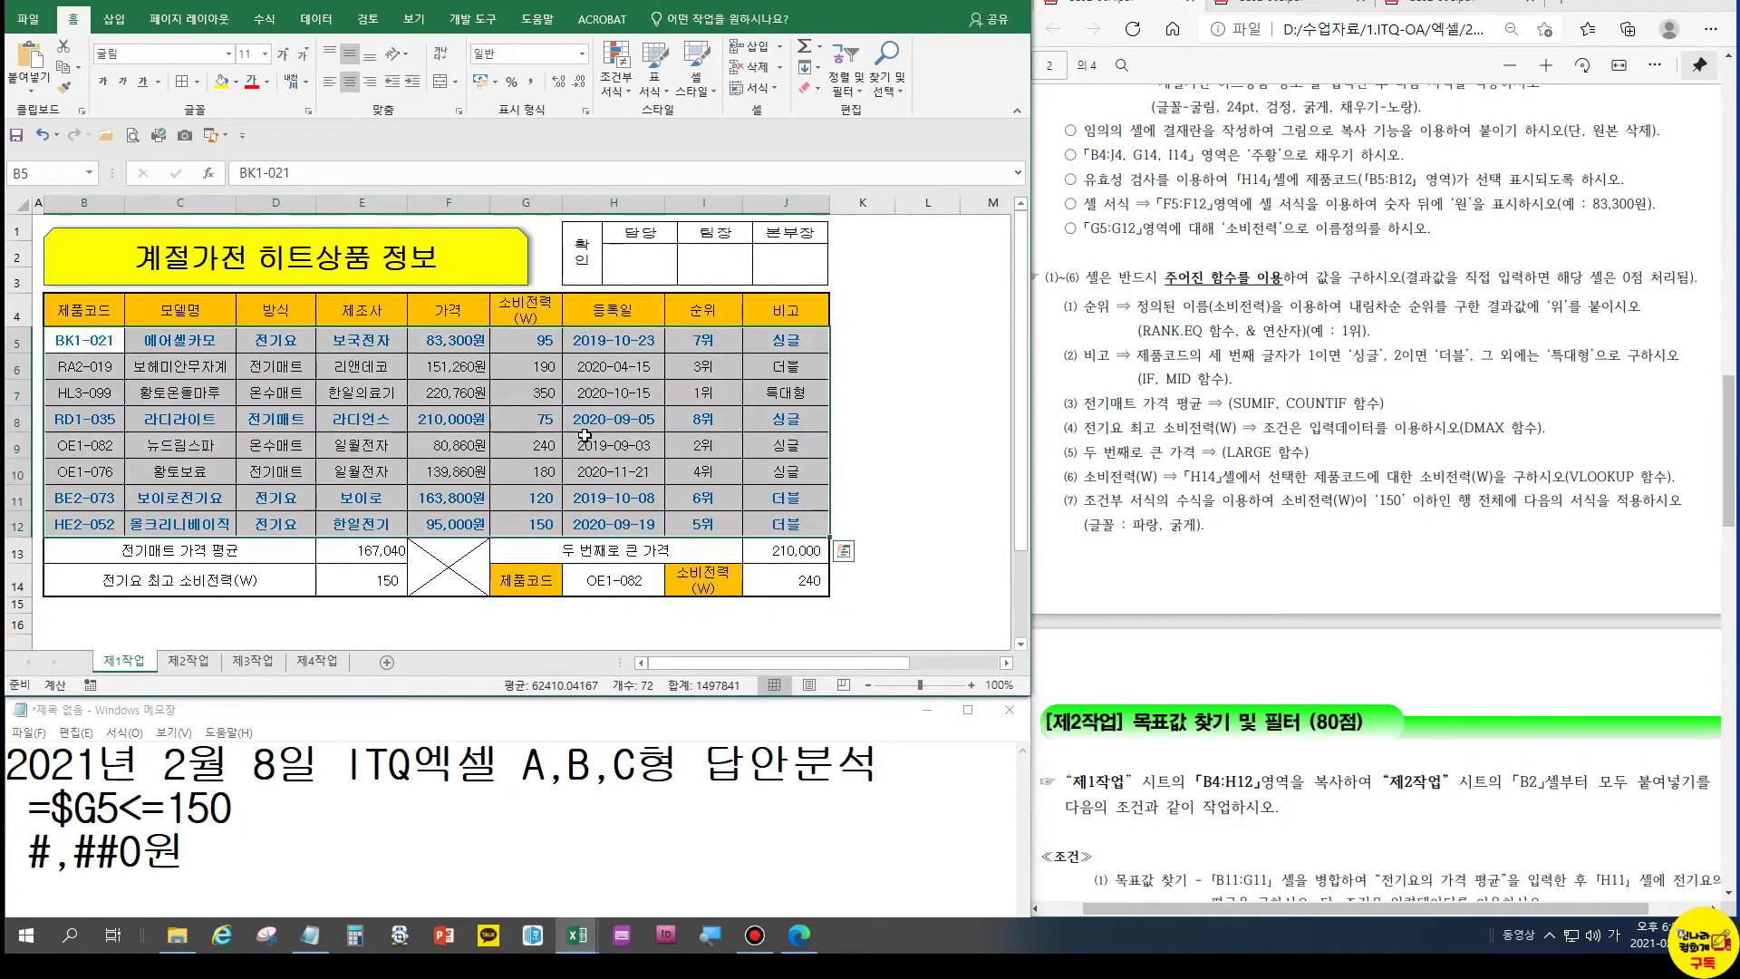
Inspect the formula, font format and applied range of the existing conditional formatting rule for B5:J12
{"action": "left_click", "coordinate": [614, 88]}
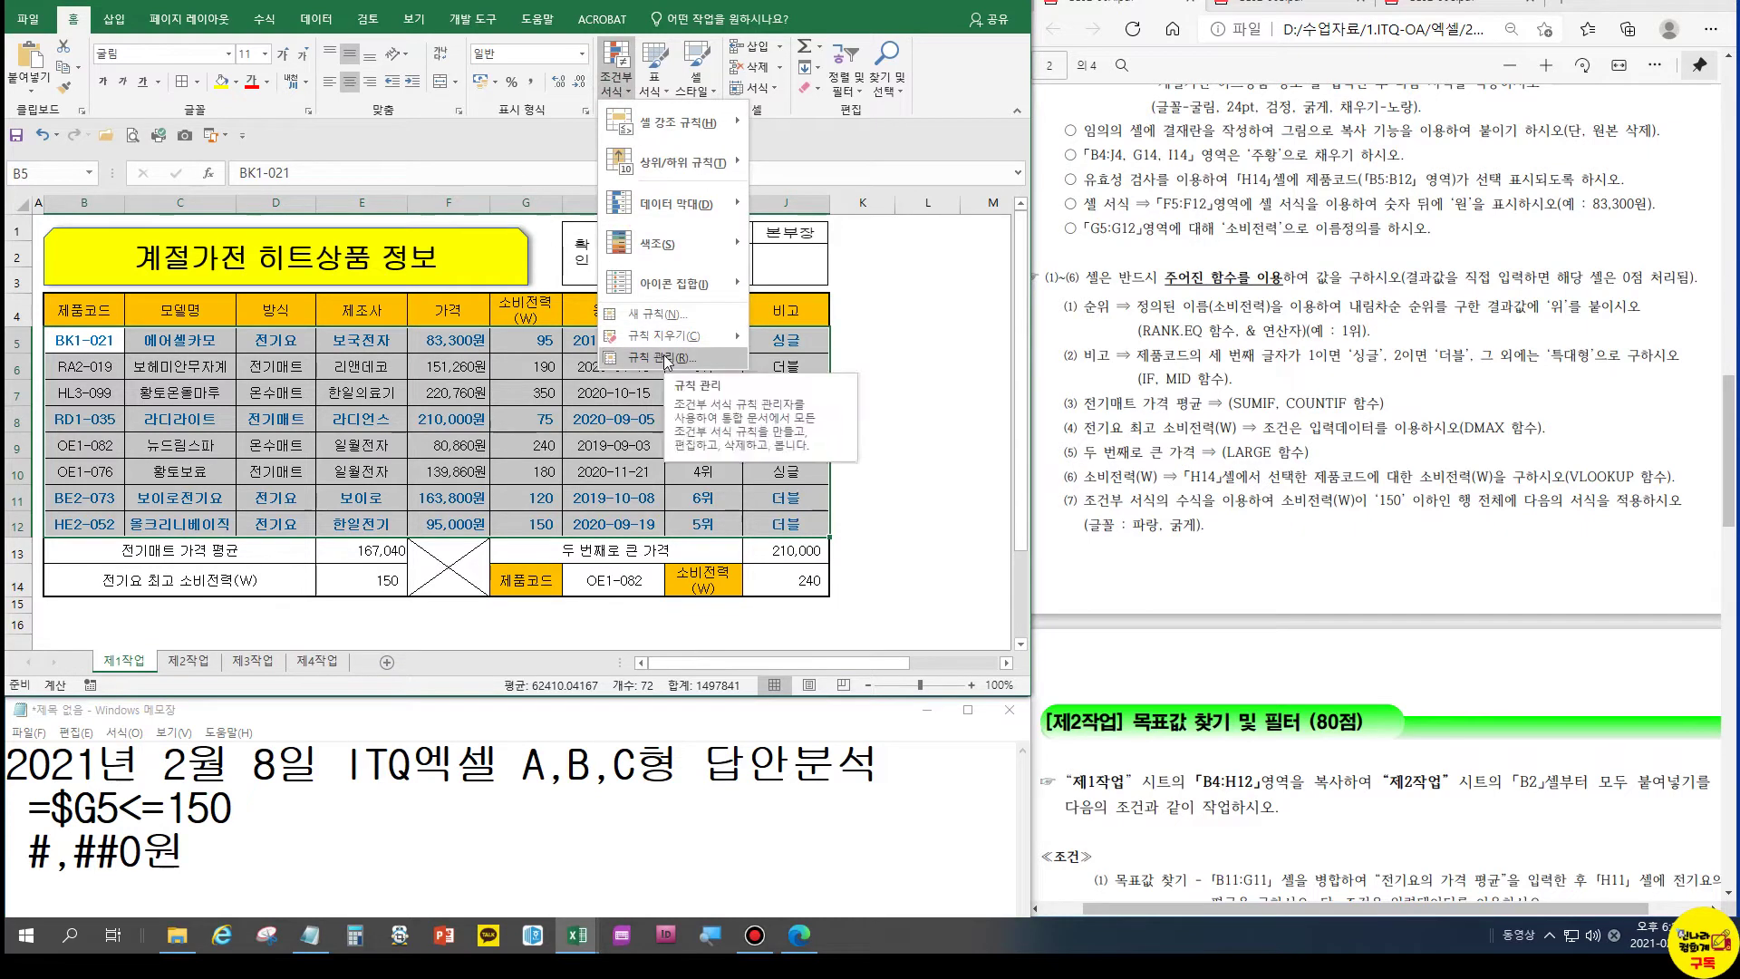
{"action": "left_click", "coordinate": [666, 363]}
{"action": "left_click", "coordinate": [766, 503]}
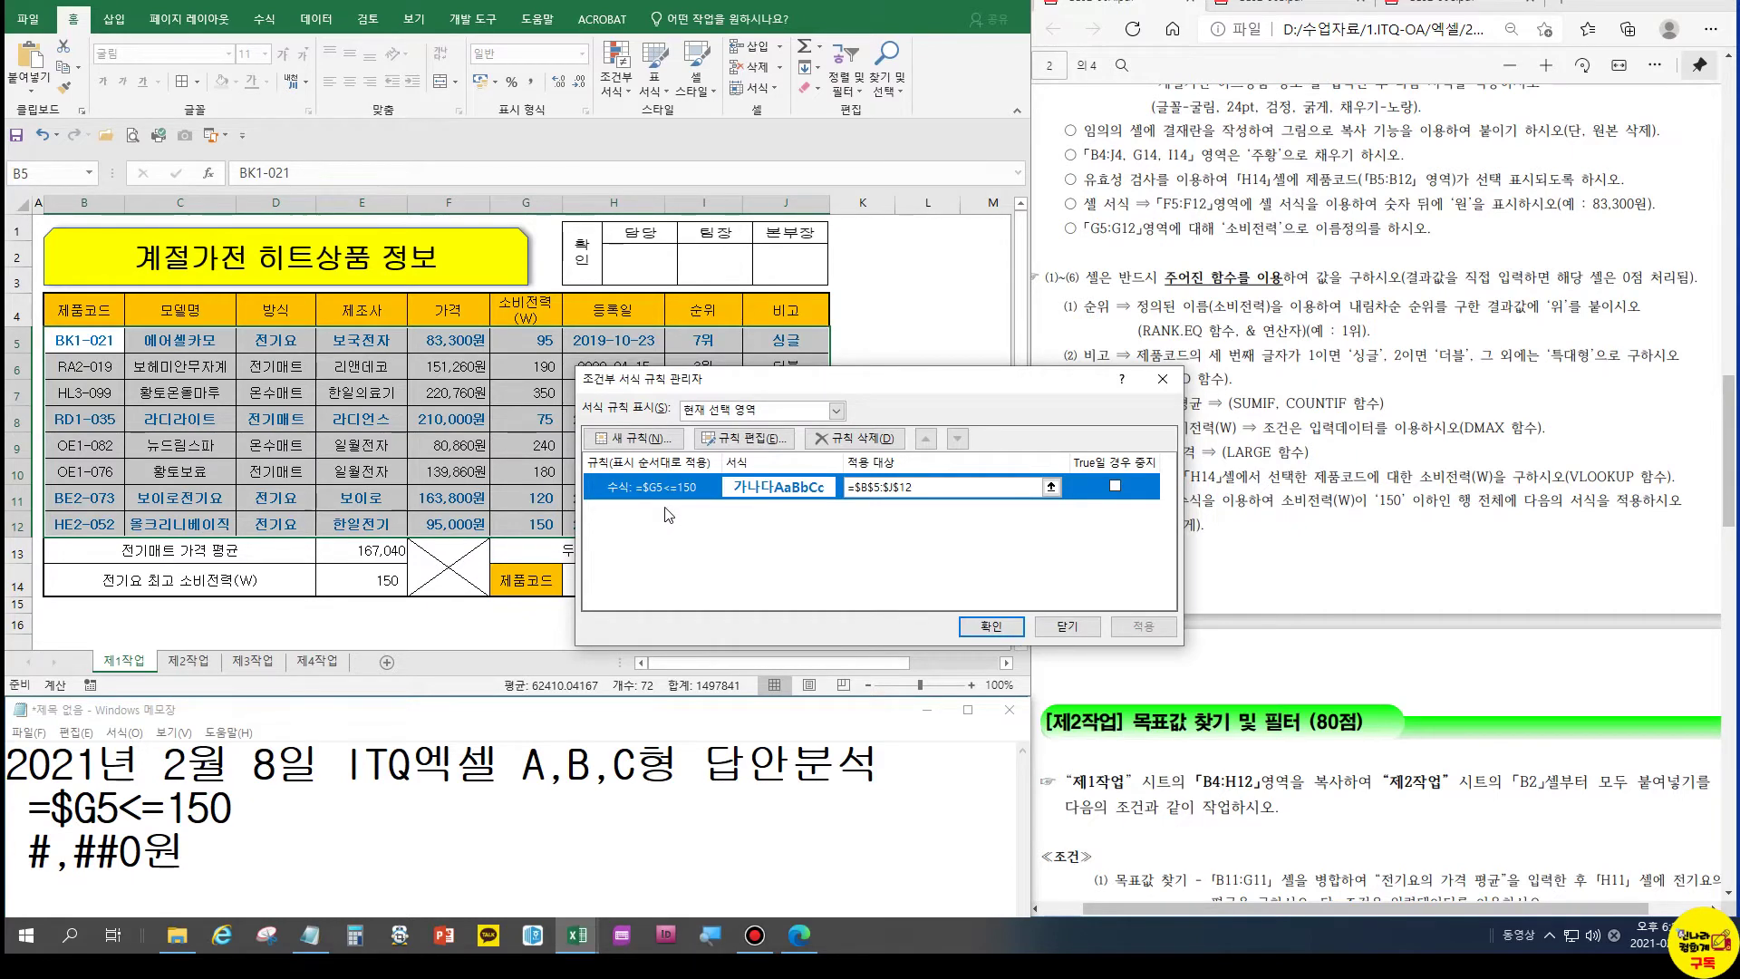
{"action": "left_click", "coordinate": [745, 439]}
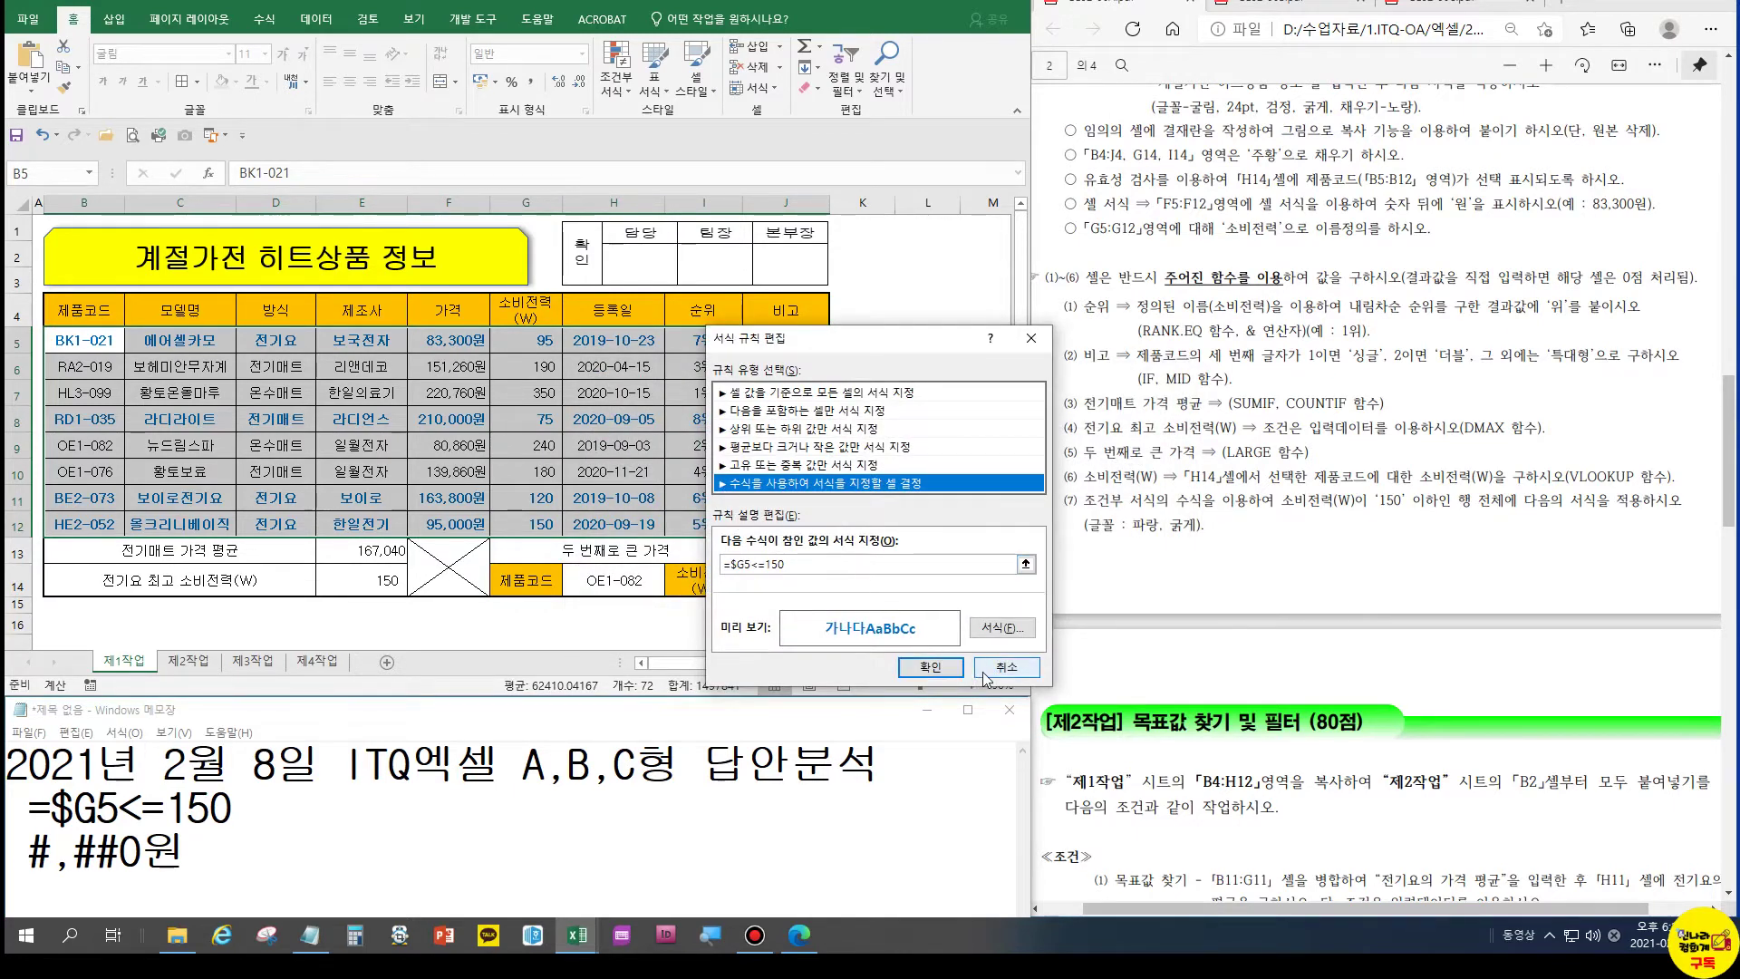
{"action": "left_click", "coordinate": [930, 667]}
{"action": "left_click", "coordinate": [1067, 626]}
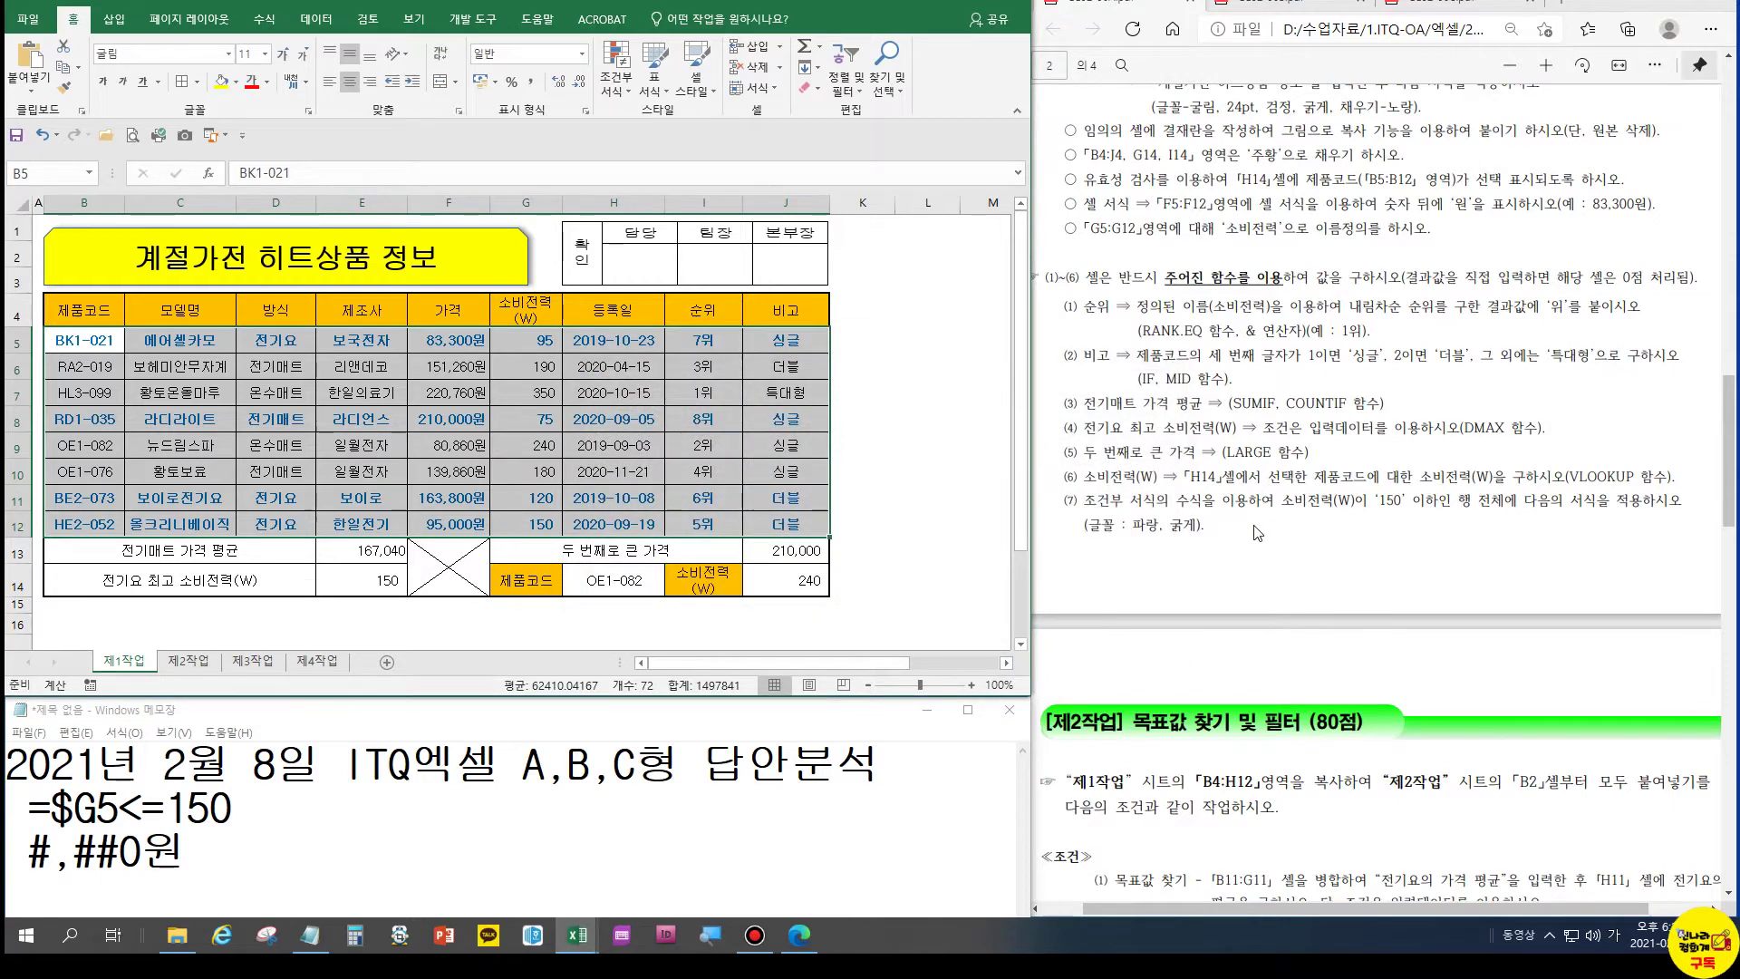
Read the 제2작업 requirements in the PDF and copy range B4:H12 from the 제1작업 sheet
{"action": "scroll", "coordinate": [1258, 532], "scroll_direction": "down", "scroll_amount": 7}
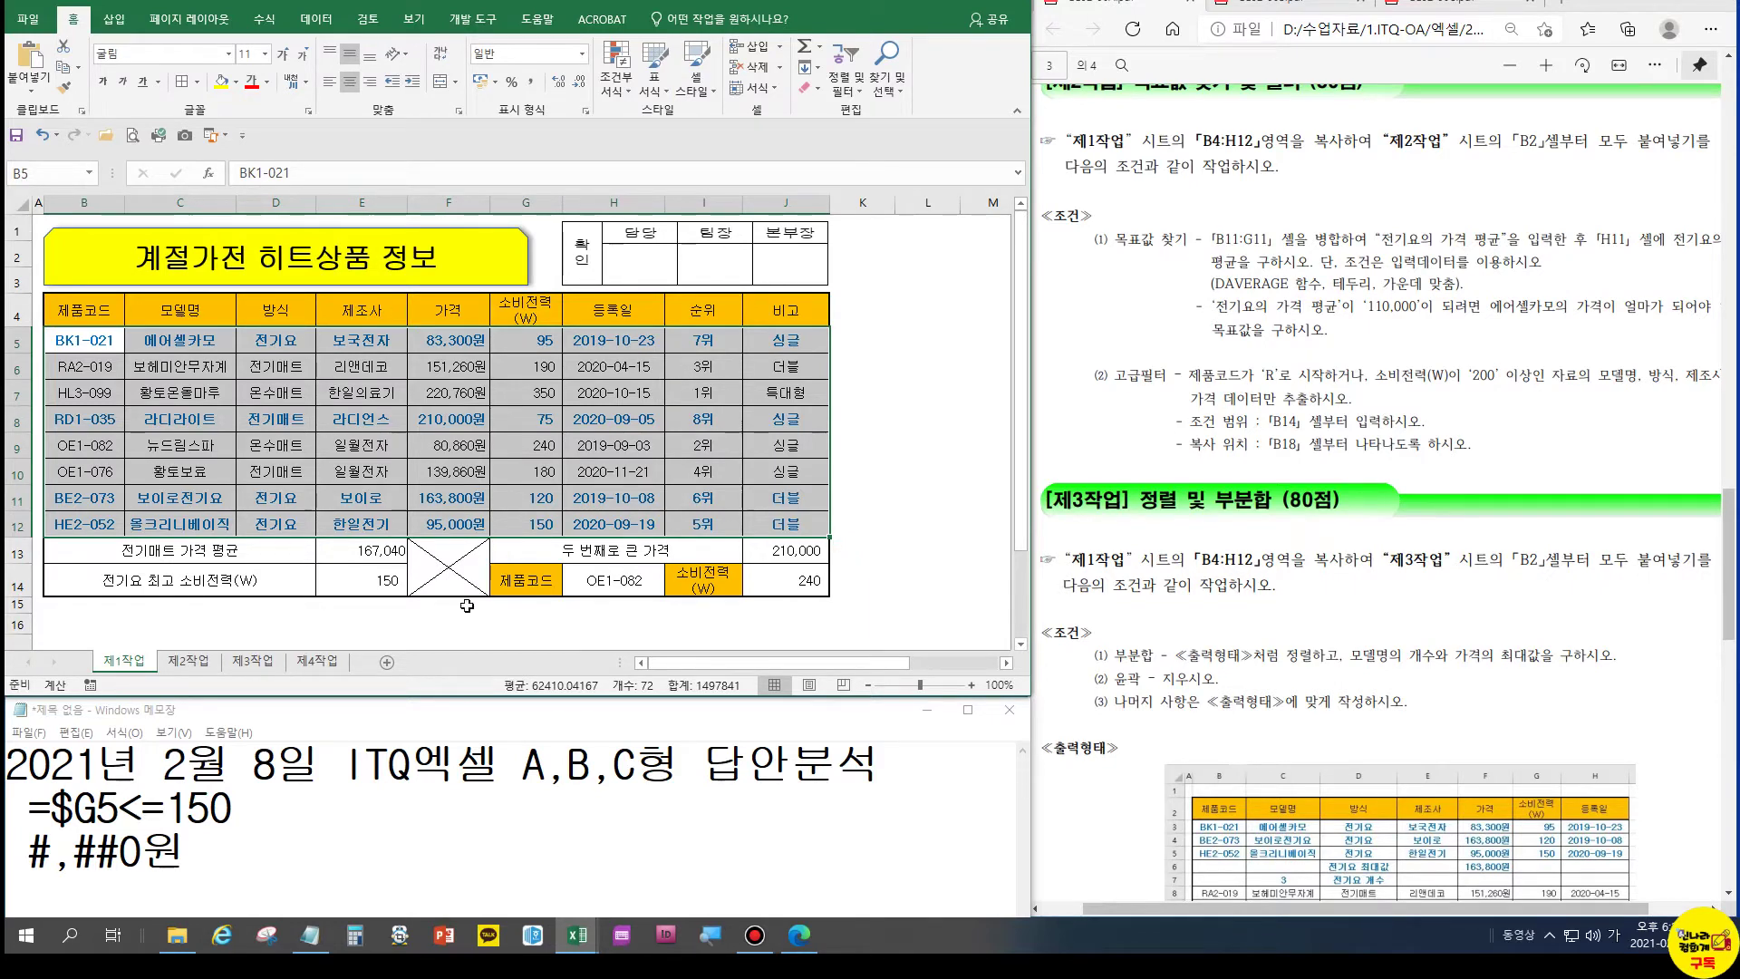
{"action": "left_click", "coordinate": [184, 662]}
{"action": "left_click", "coordinate": [124, 662]}
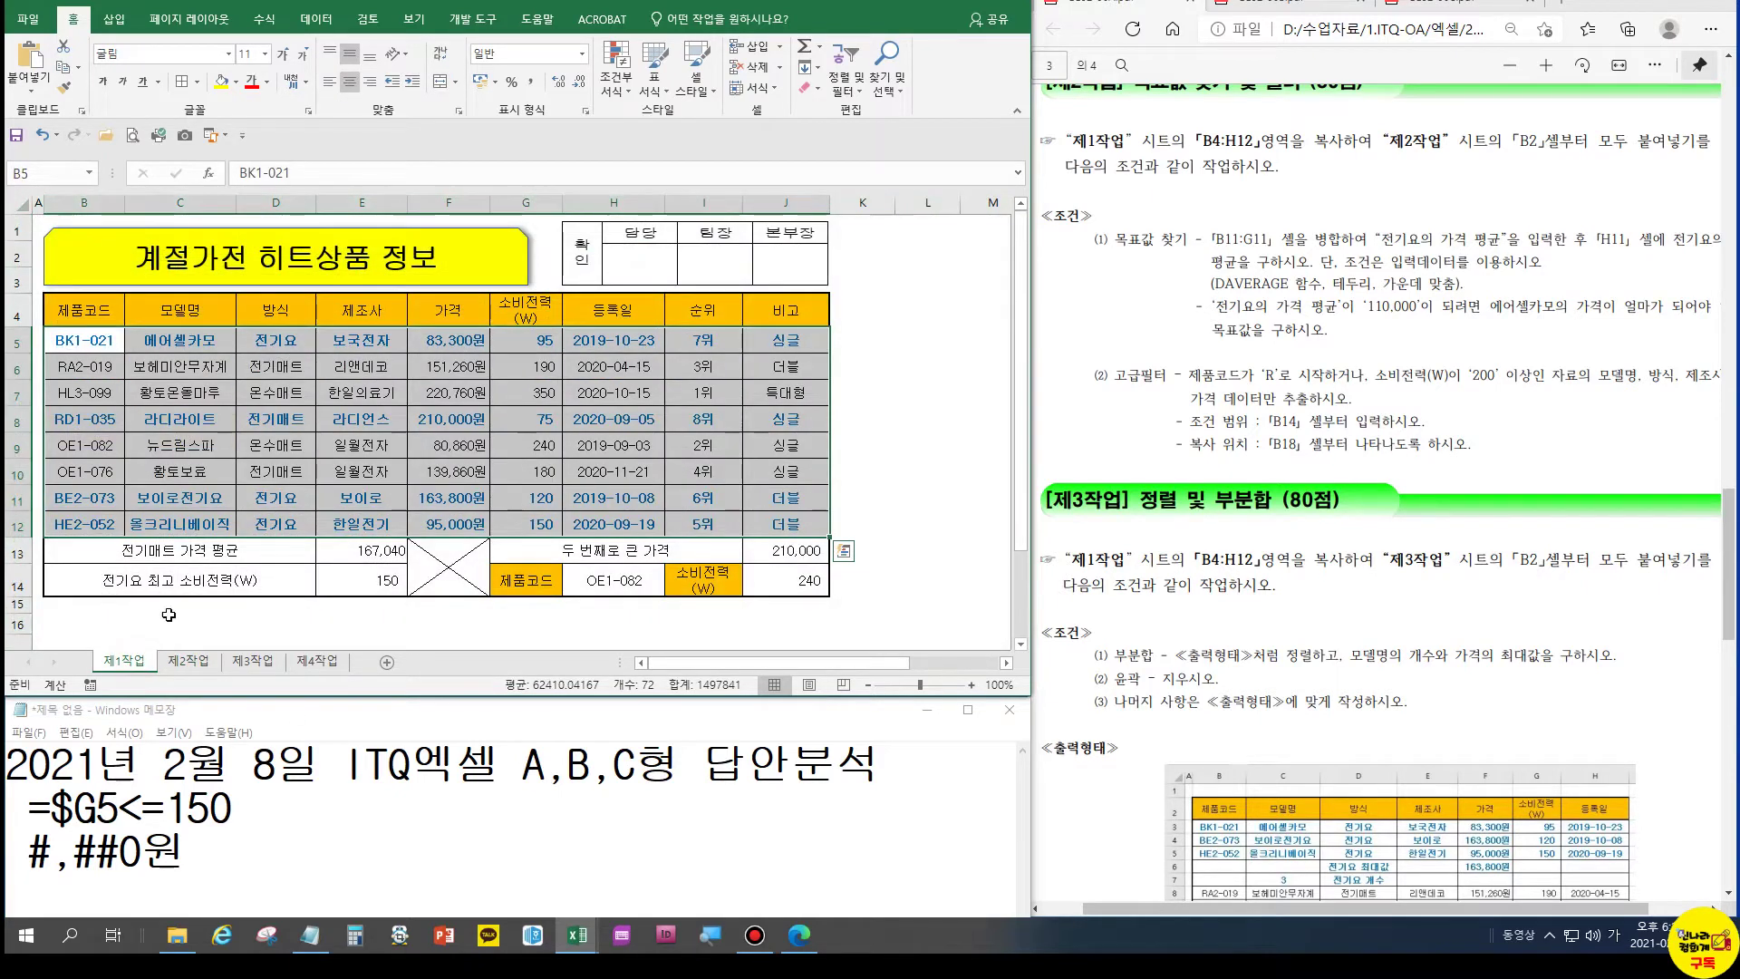
{"action": "left_click", "coordinate": [217, 442]}
{"action": "left_click_drag", "start_coordinate": [82, 315], "coordinate": [606, 523]}
{"action": "key", "text": "ctrl+c"}
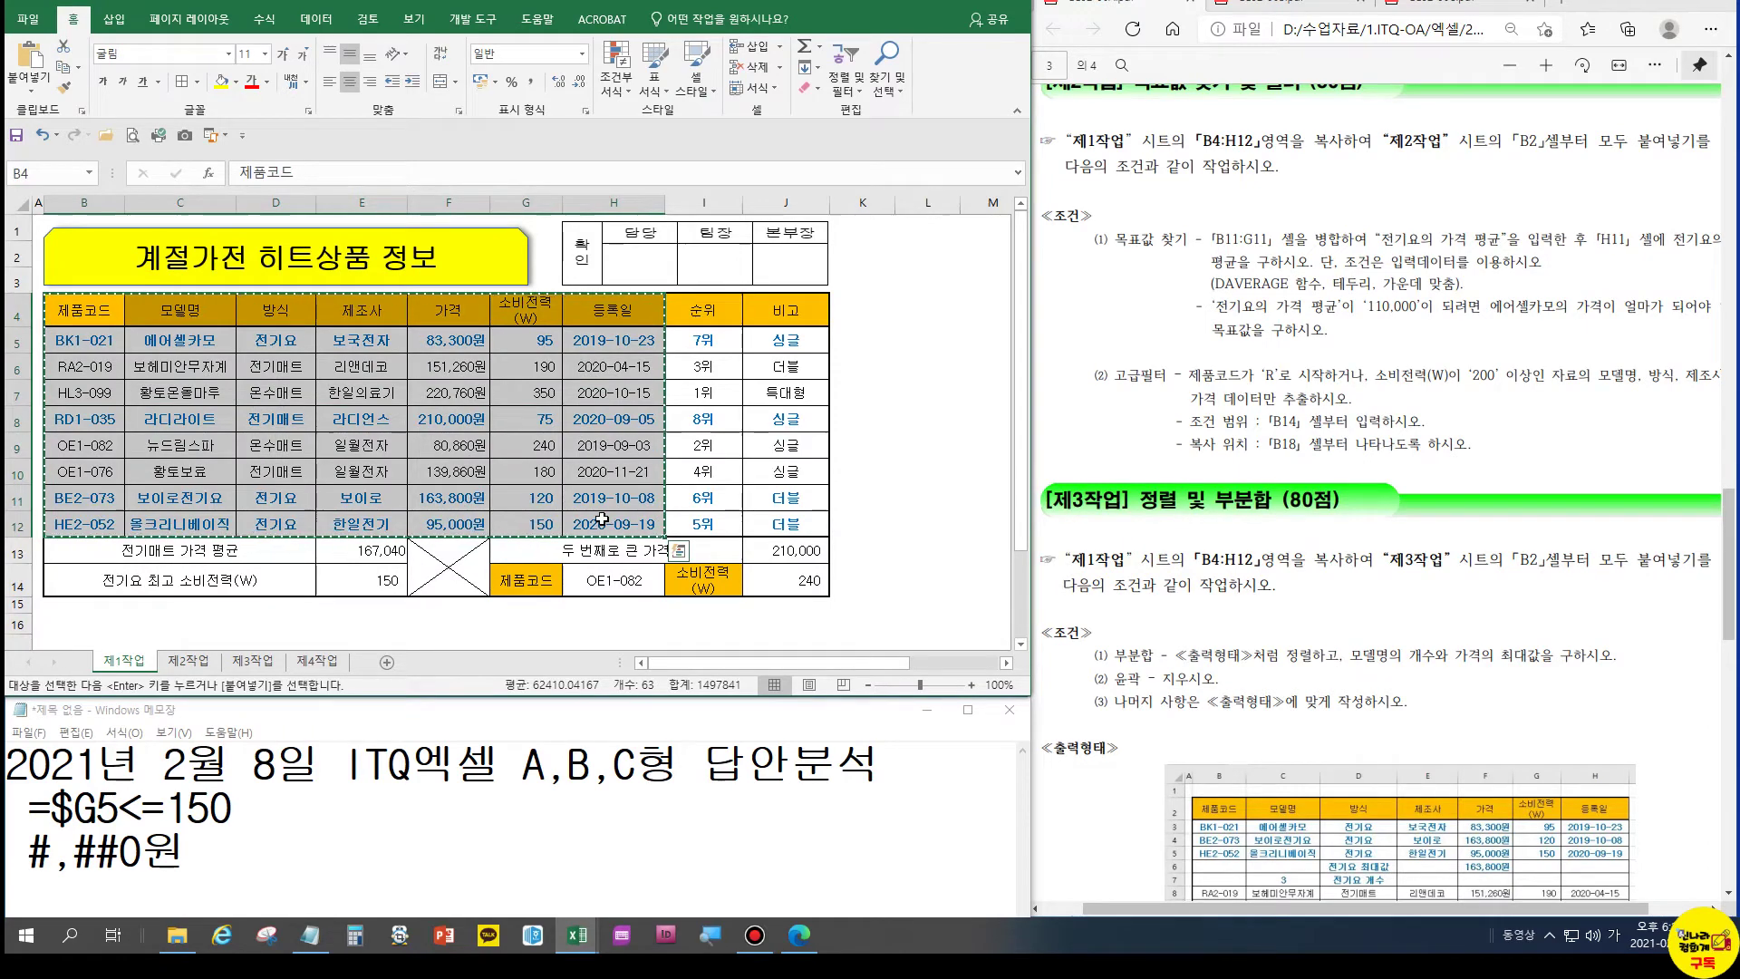
Paste the copied table at B2 on the 제2작업 sheet, keeping the source column widths, and display its paste options
{"action": "left_click", "coordinate": [188, 662]}
{"action": "scroll", "coordinate": [226, 604], "scroll_direction": "up", "scroll_amount": 1}
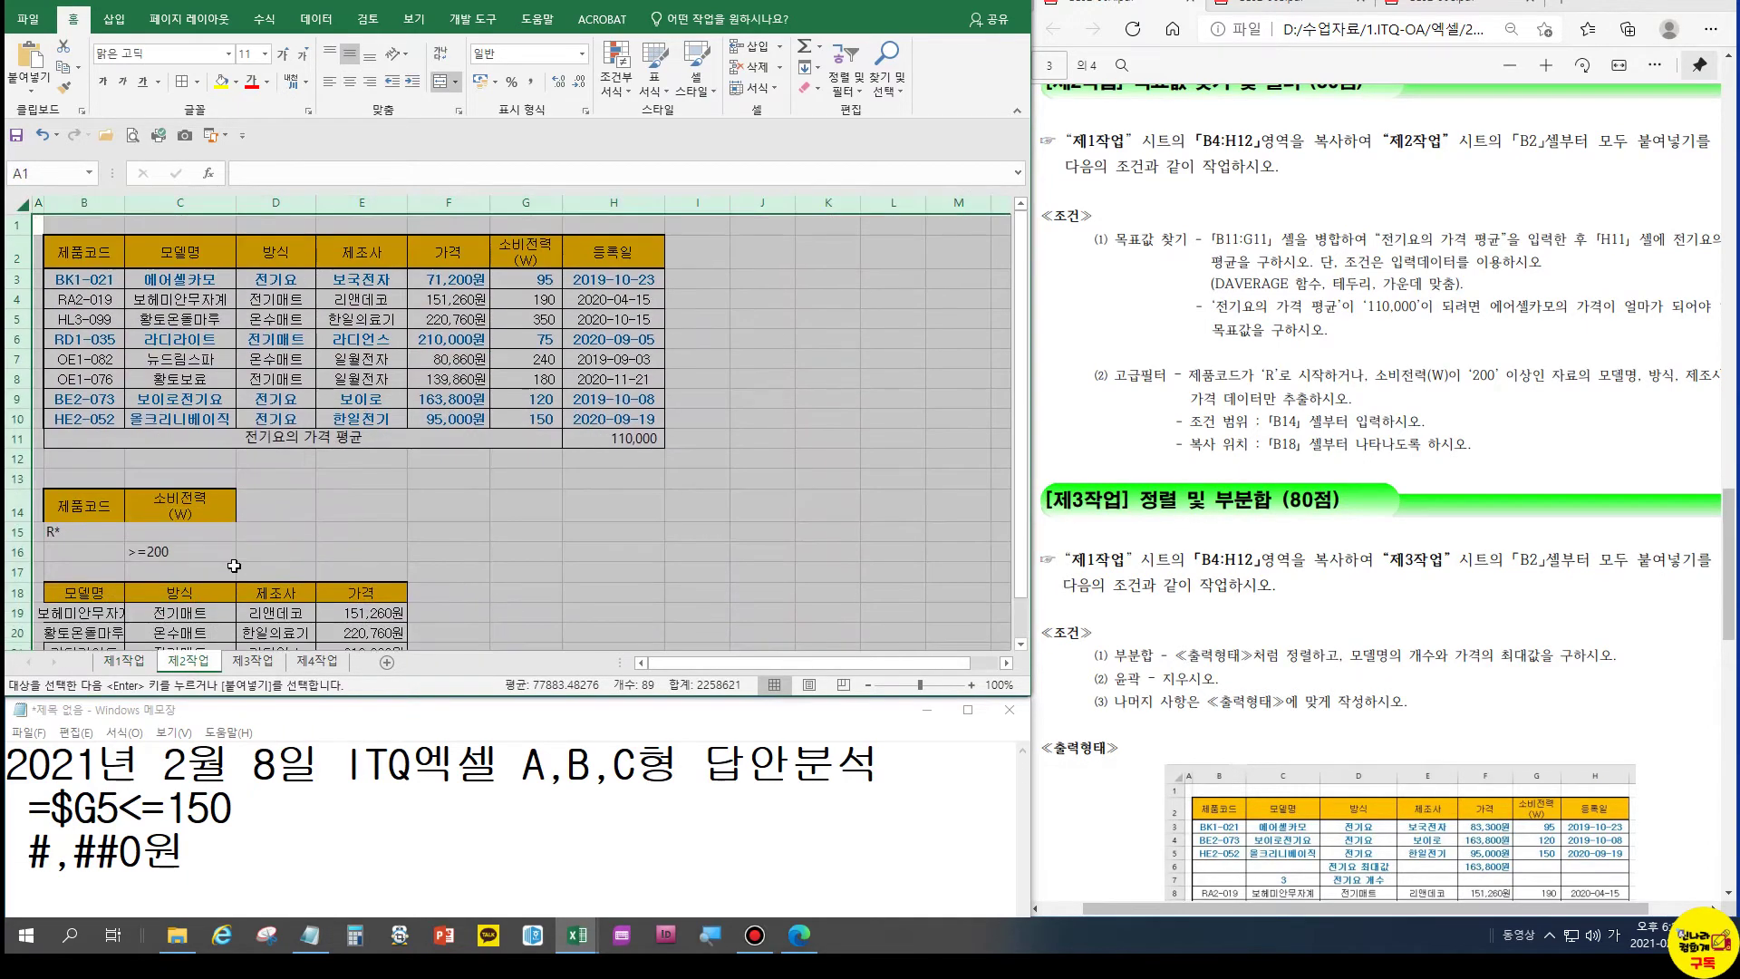
{"action": "left_click", "coordinate": [101, 262]}
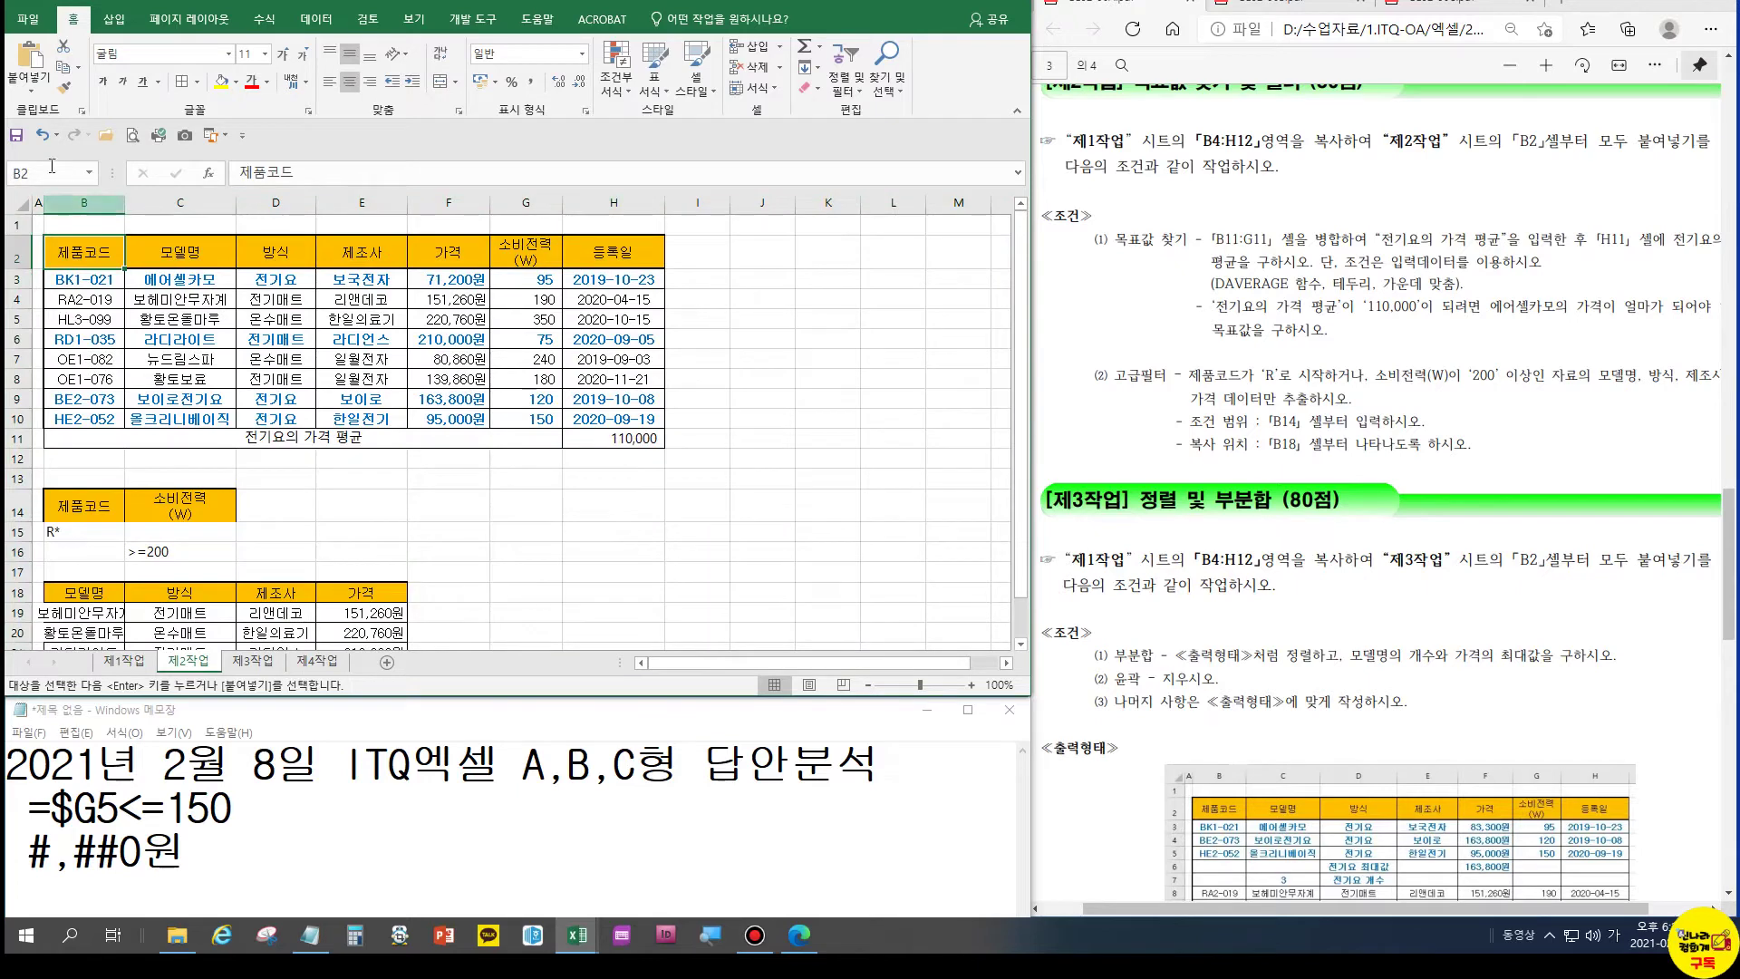
{"action": "left_click", "coordinate": [41, 89]}
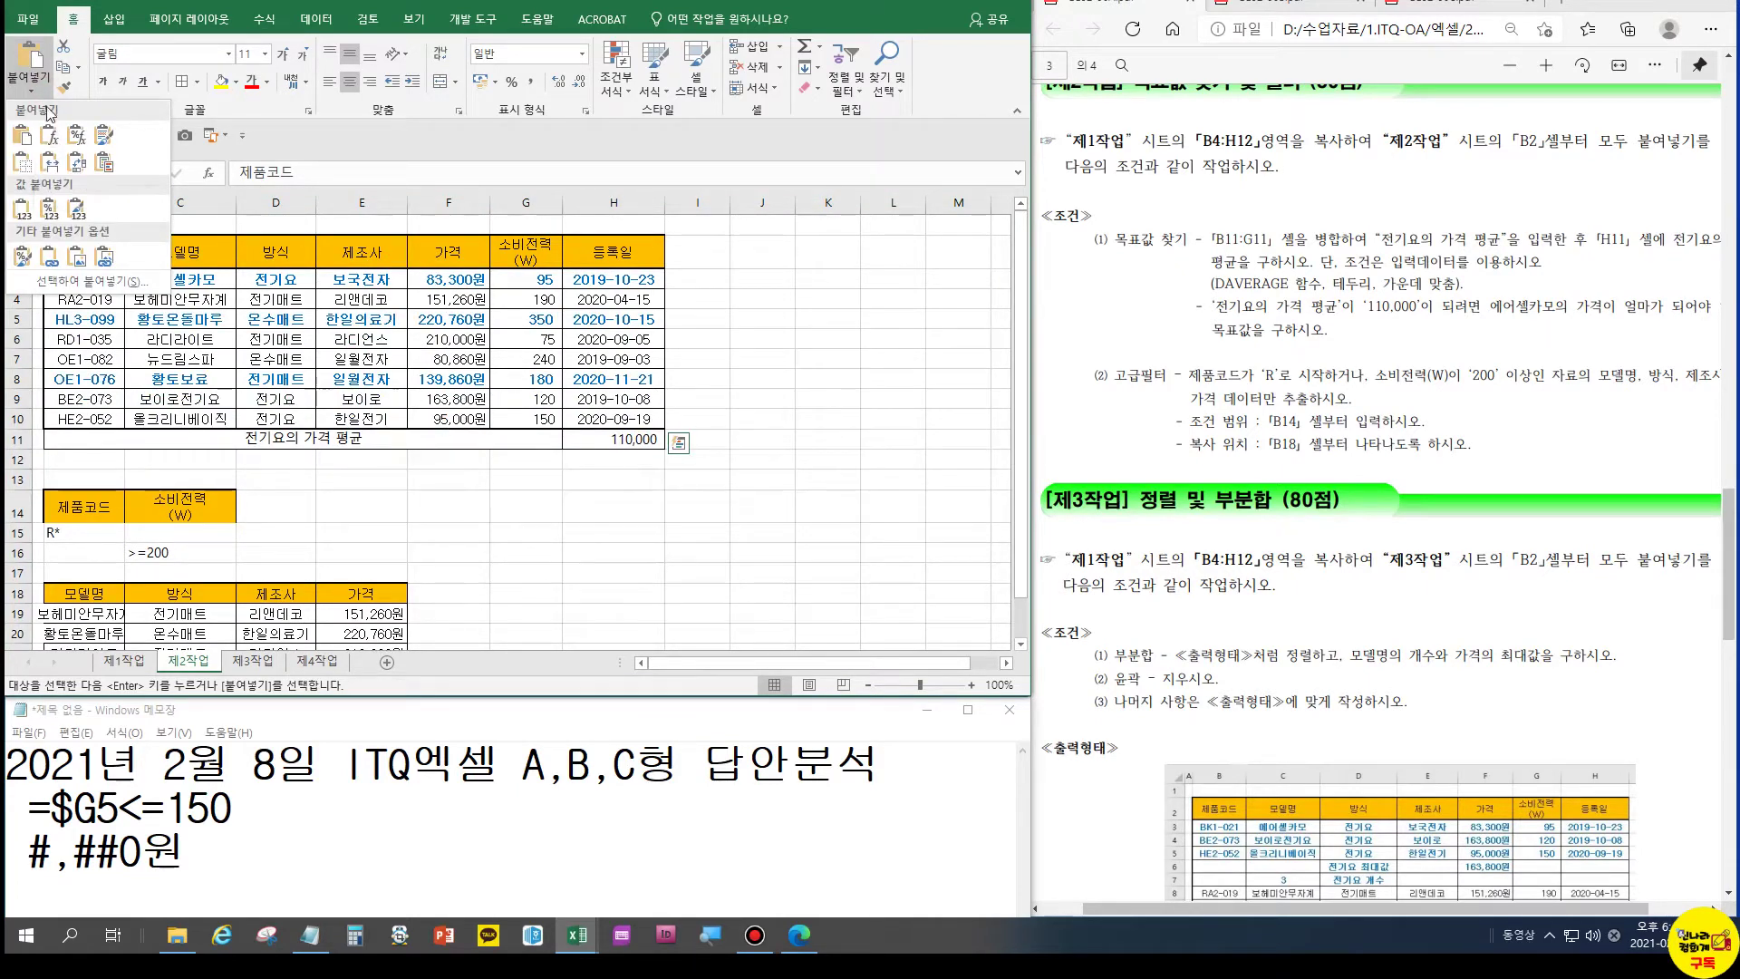
{"action": "left_click", "coordinate": [57, 169]}
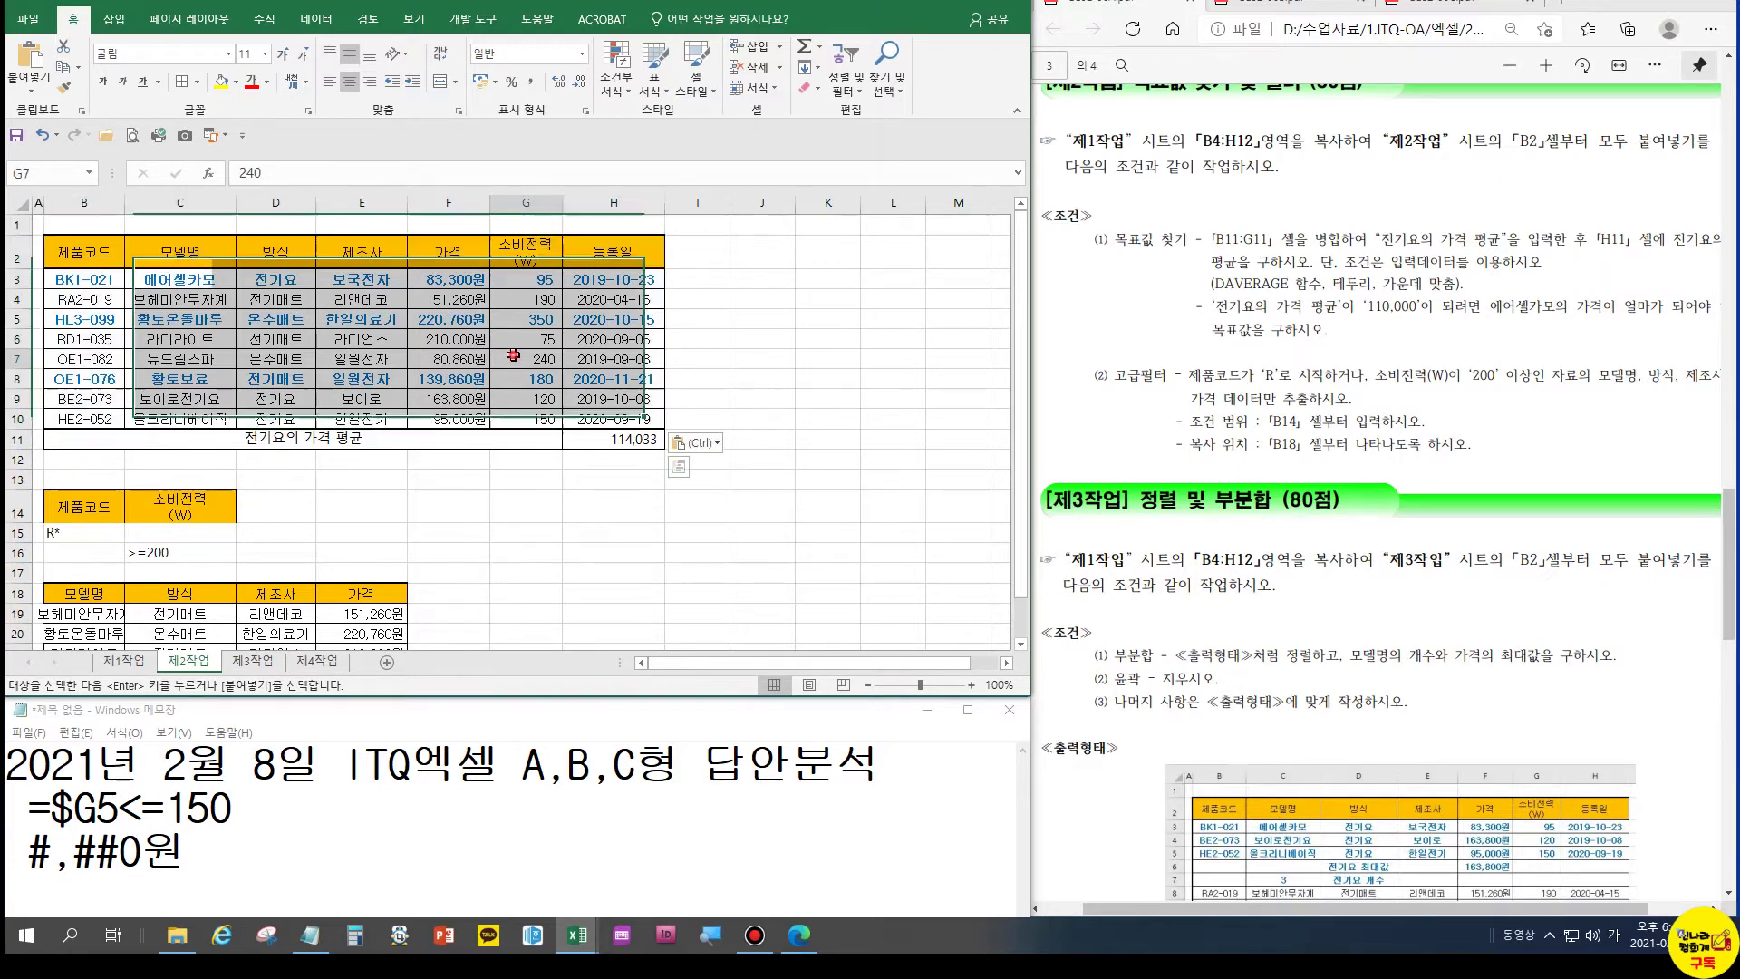
{"action": "left_click", "coordinate": [525, 506]}
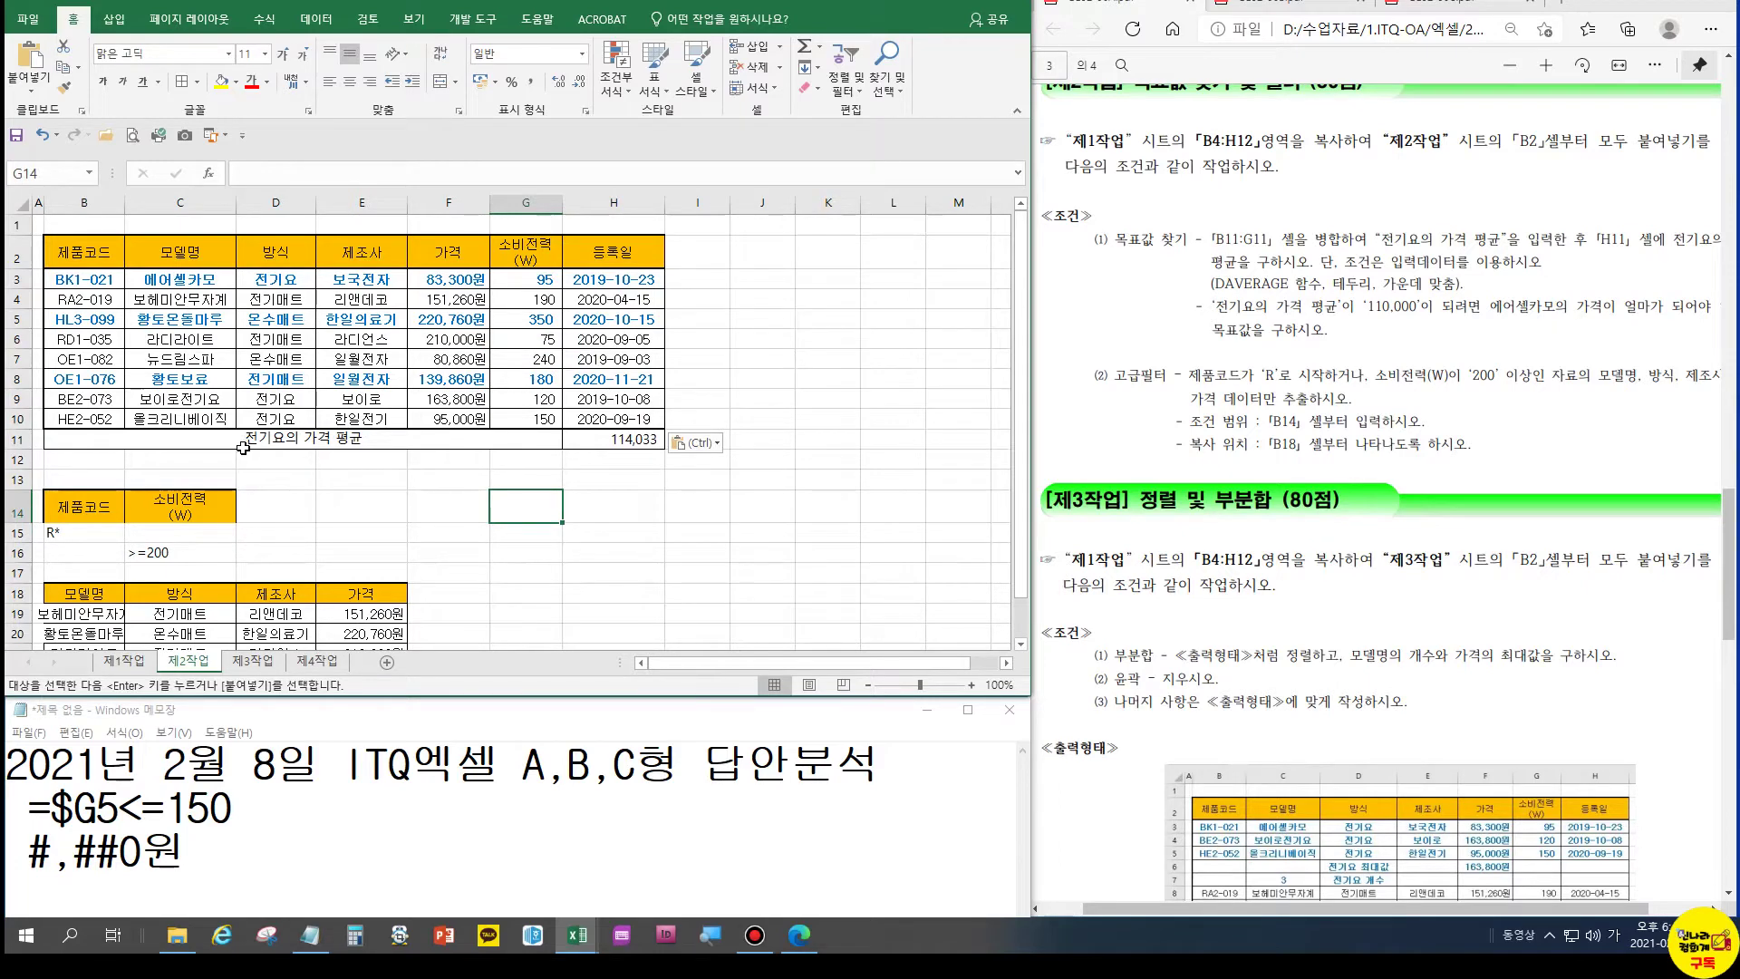
{"action": "left_click", "coordinate": [71, 258]}
{"action": "key", "text": "ctrl"}
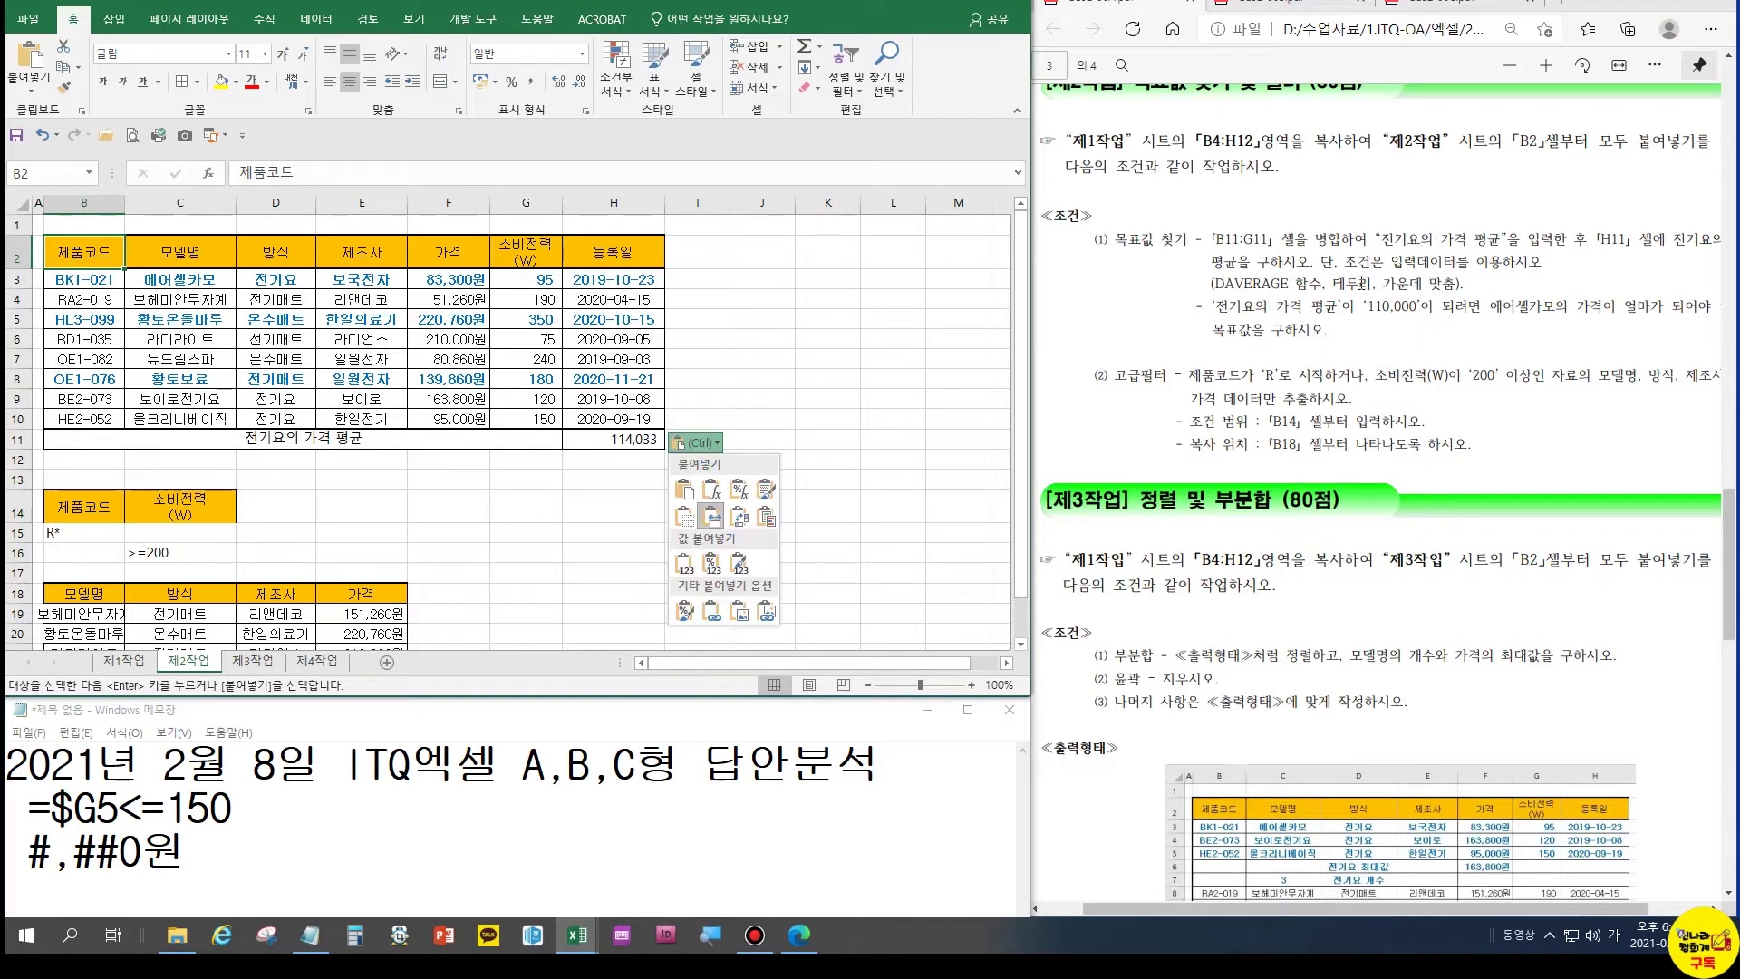
Apply a thick outside border (굵은 바깥쪽 테두리) to B2:H11 on the 제2작업 sheet
{"action": "left_click", "coordinate": [1361, 283]}
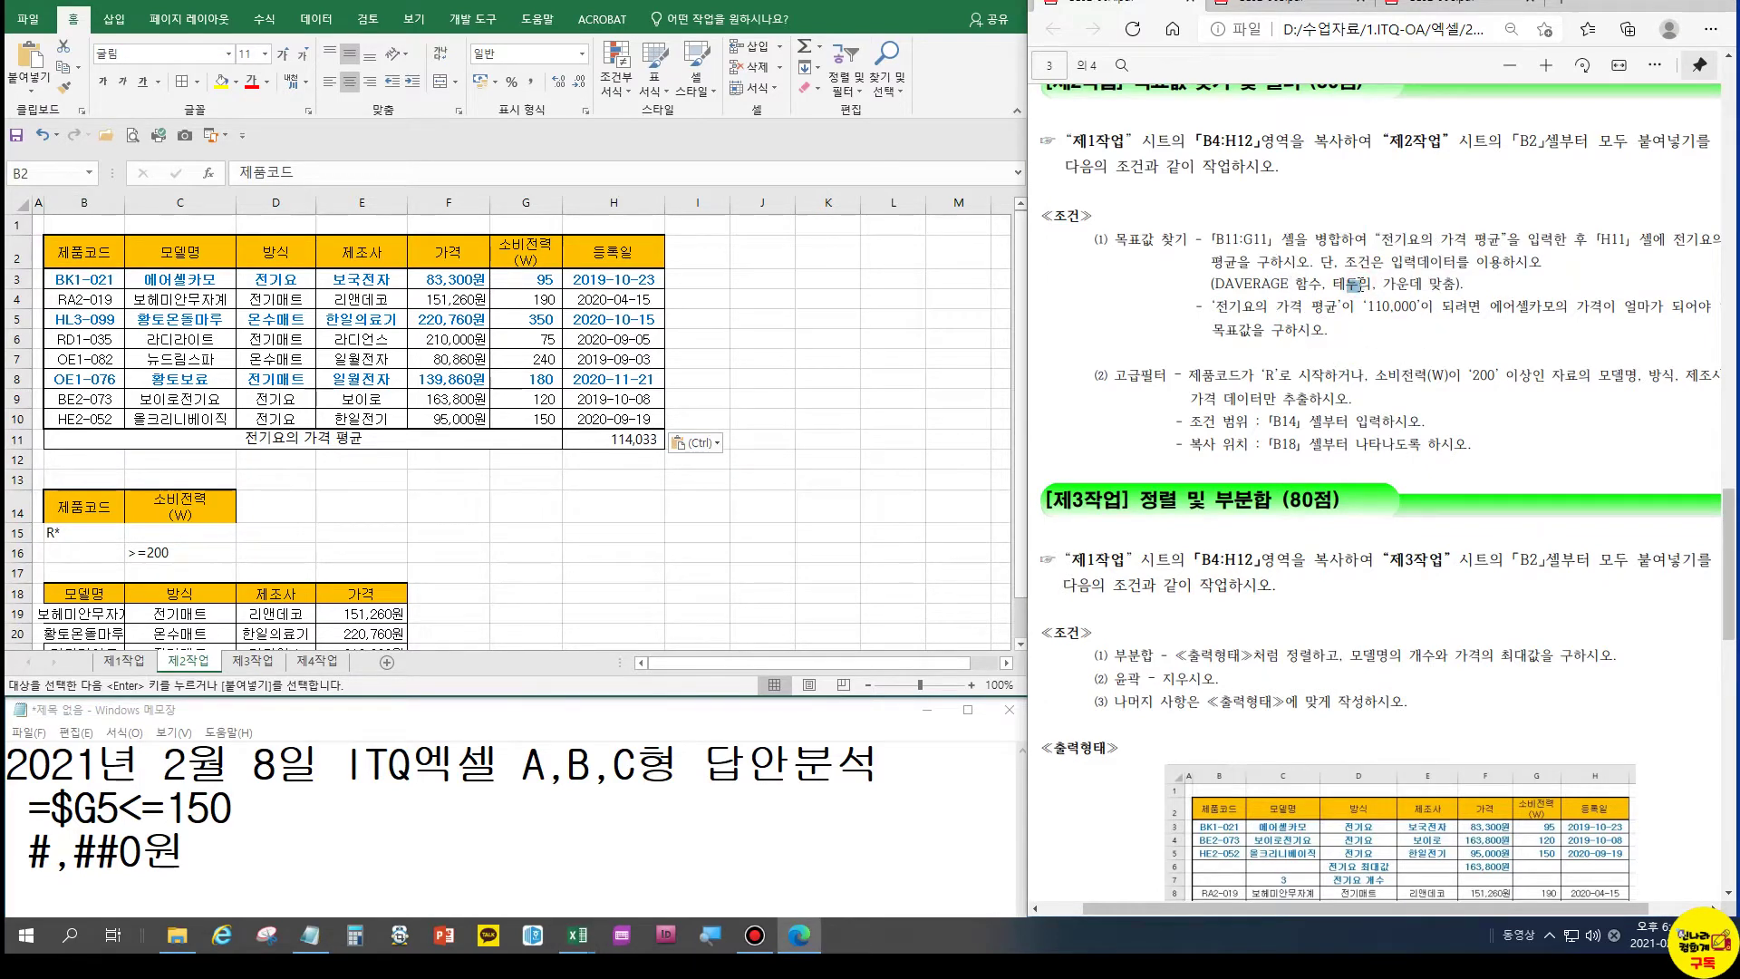
{"action": "left_click_drag", "start_coordinate": [71, 259], "coordinate": [617, 437]}
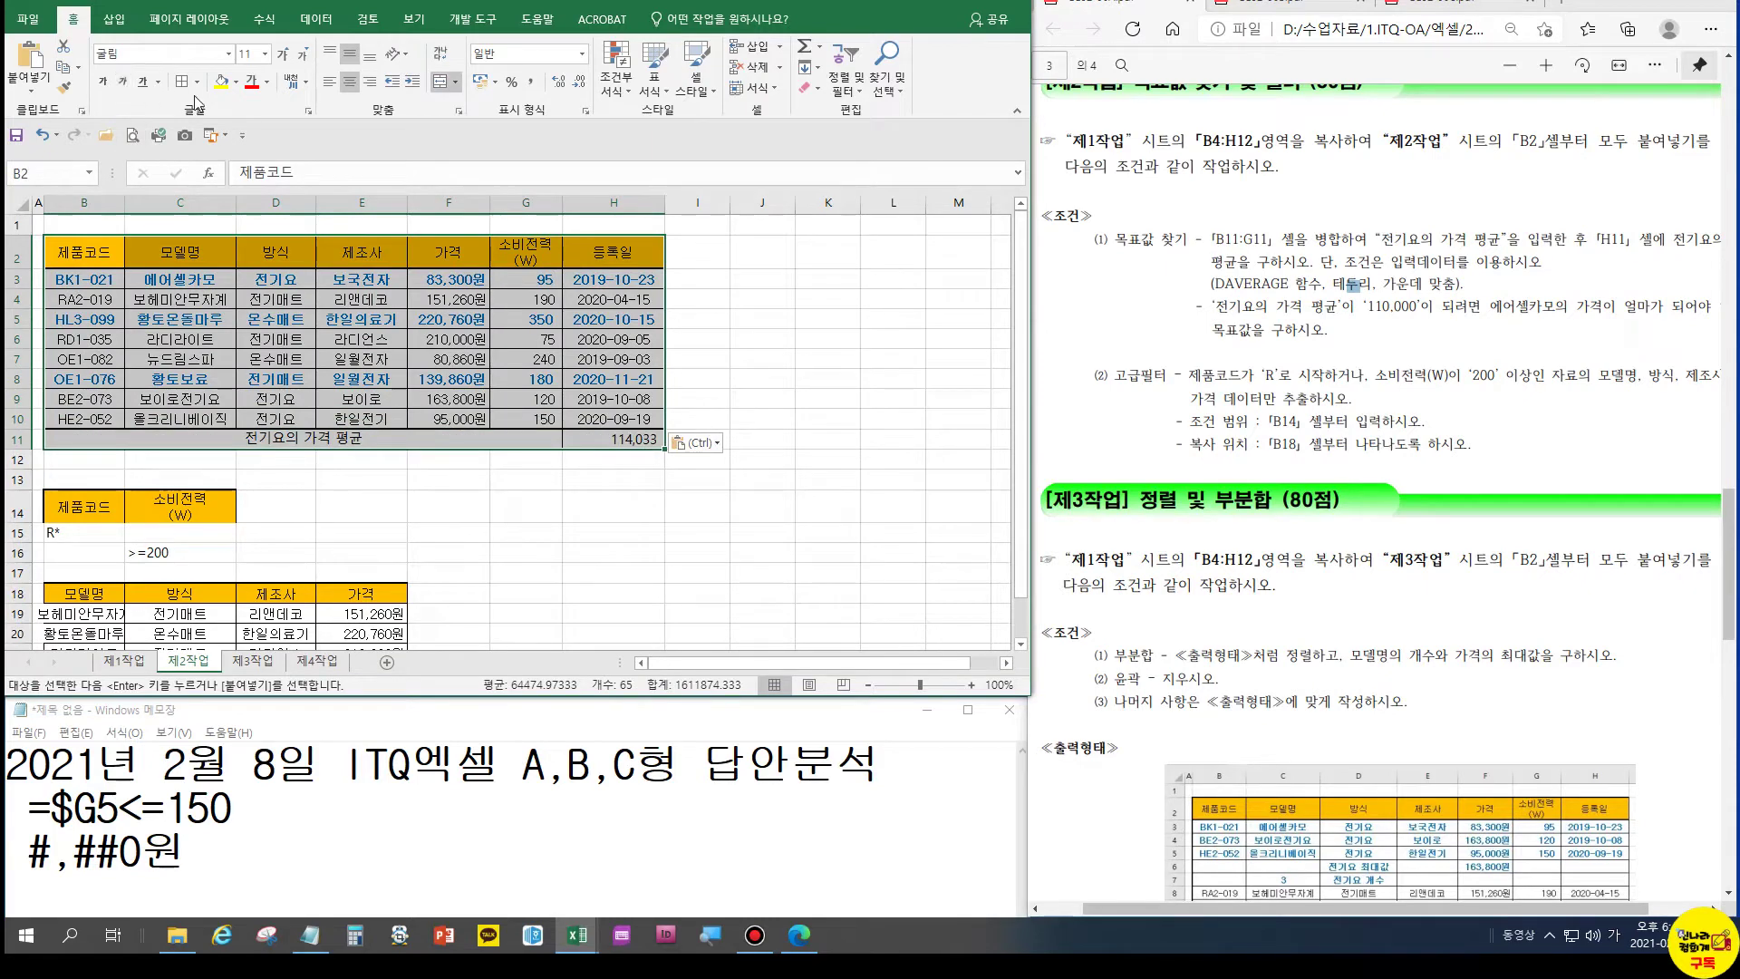
{"action": "left_click", "coordinate": [196, 82]}
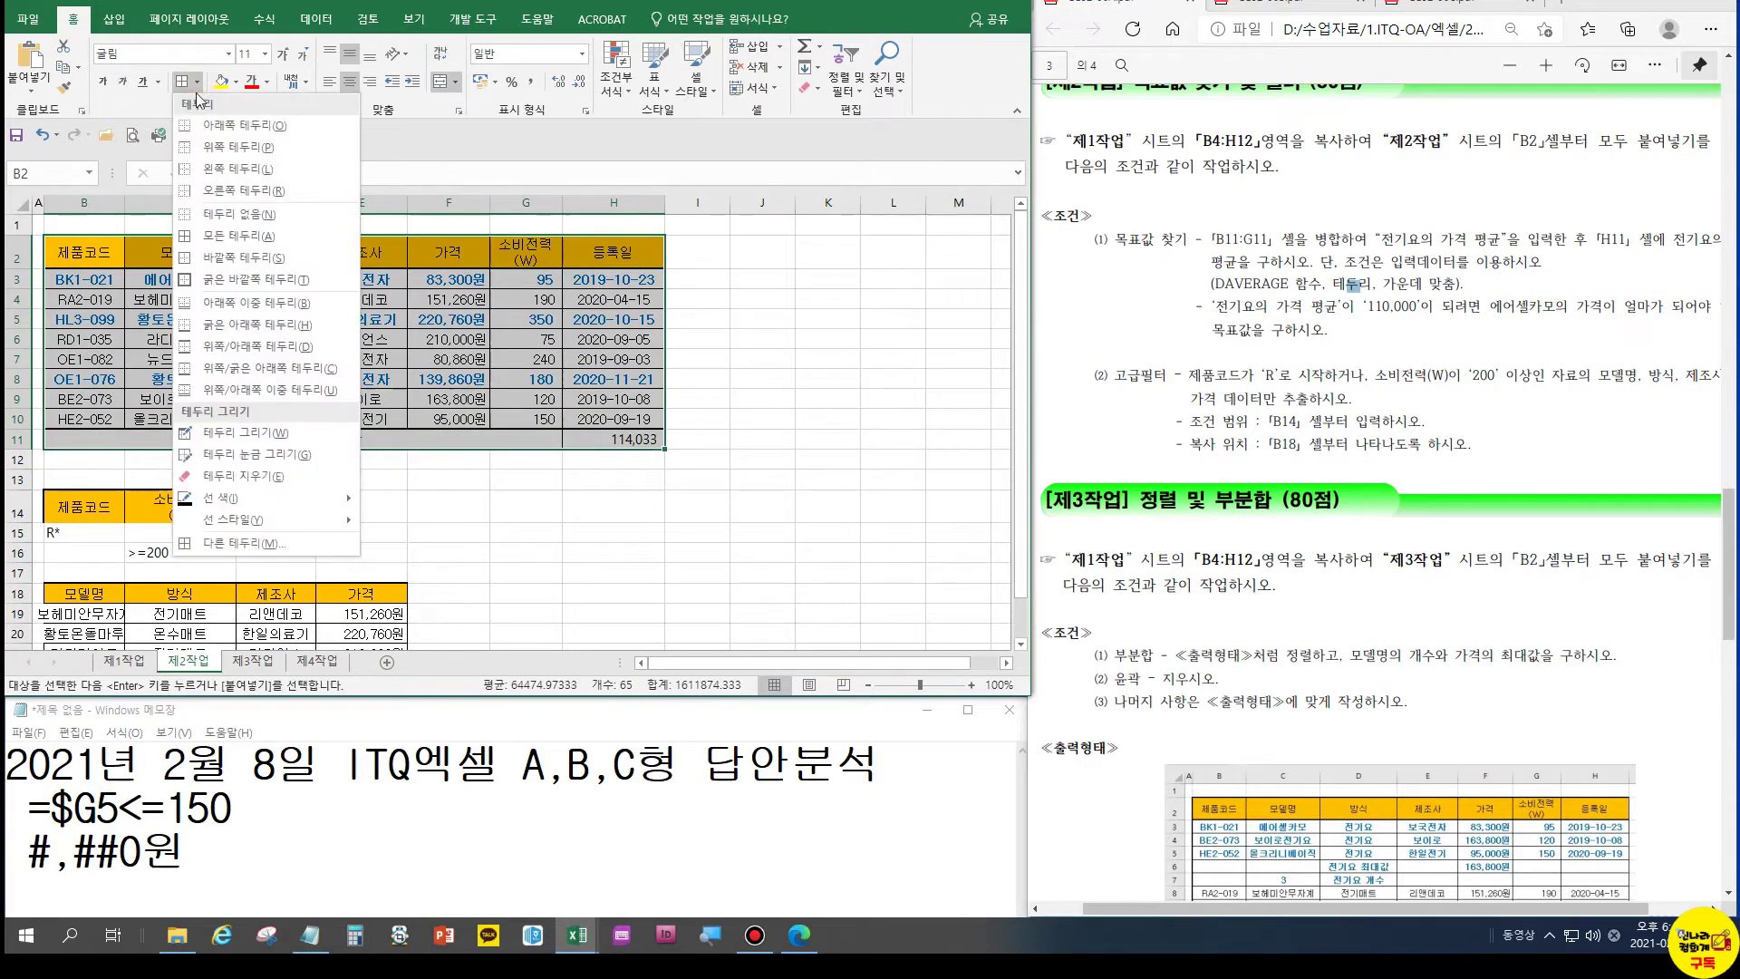
{"action": "left_click", "coordinate": [253, 280]}
{"action": "left_click", "coordinate": [831, 401]}
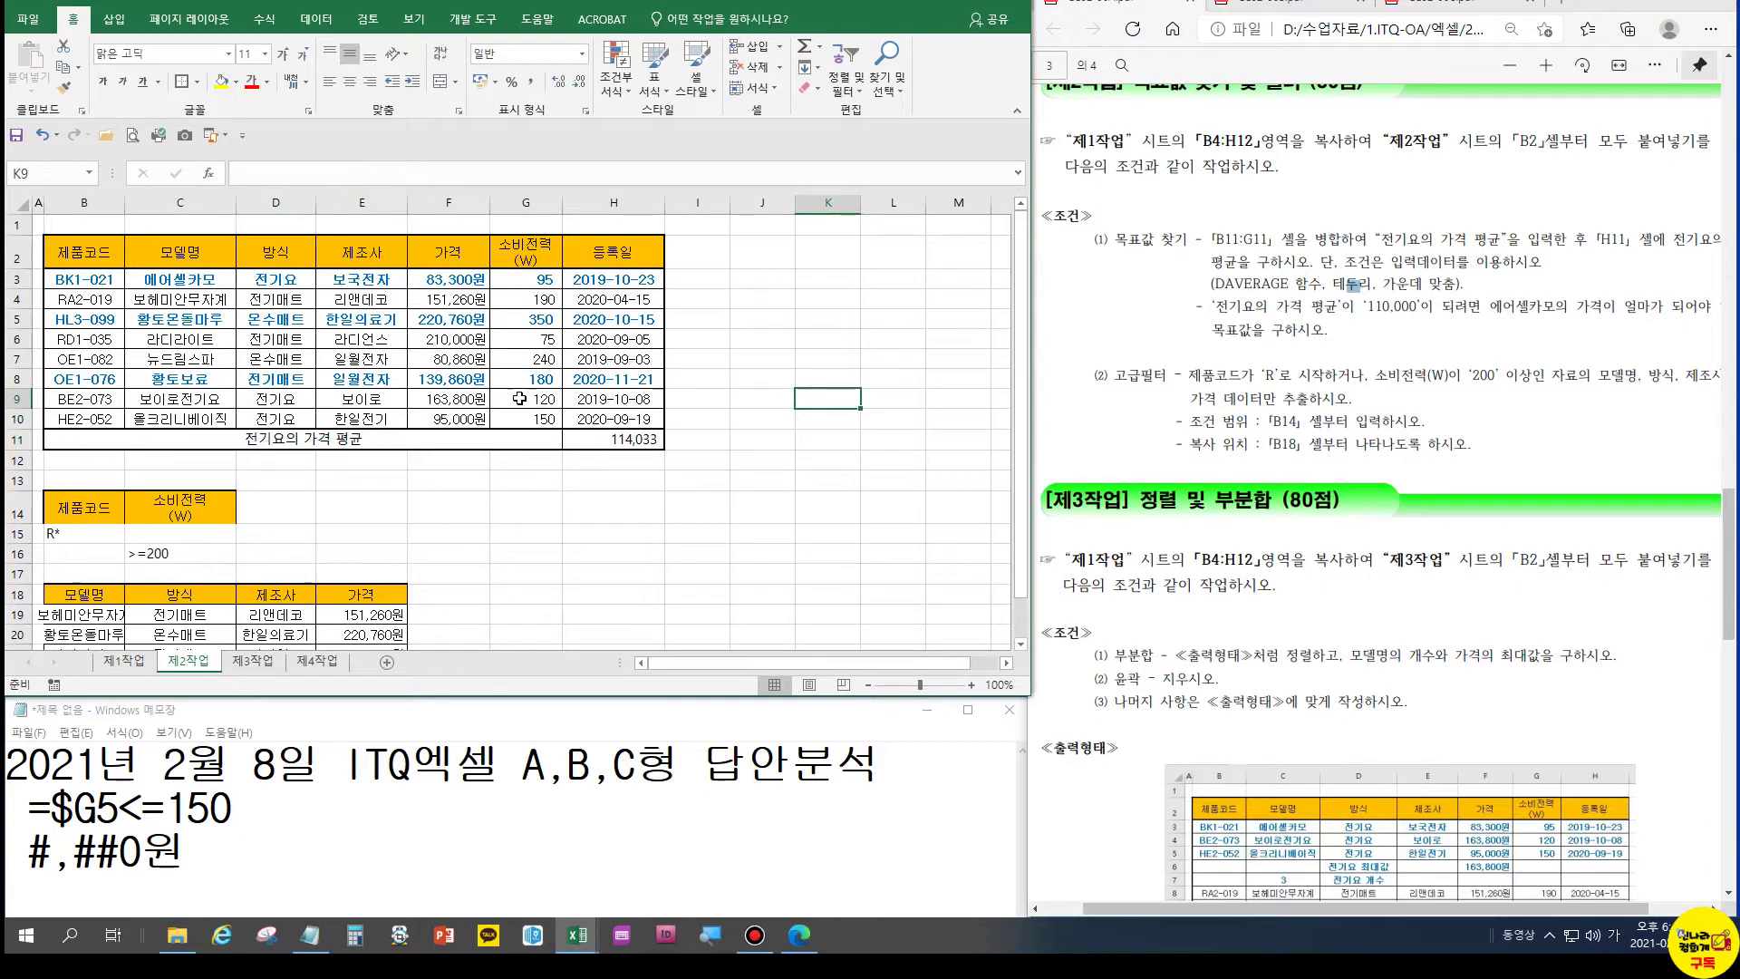
Copy the H11 formula =DAVERAGE(B2:H10,5,D2:D3) into Notepad, replacing the two lines below the title
{"action": "left_click", "coordinate": [627, 440]}
{"action": "double_click", "coordinate": [626, 439]}
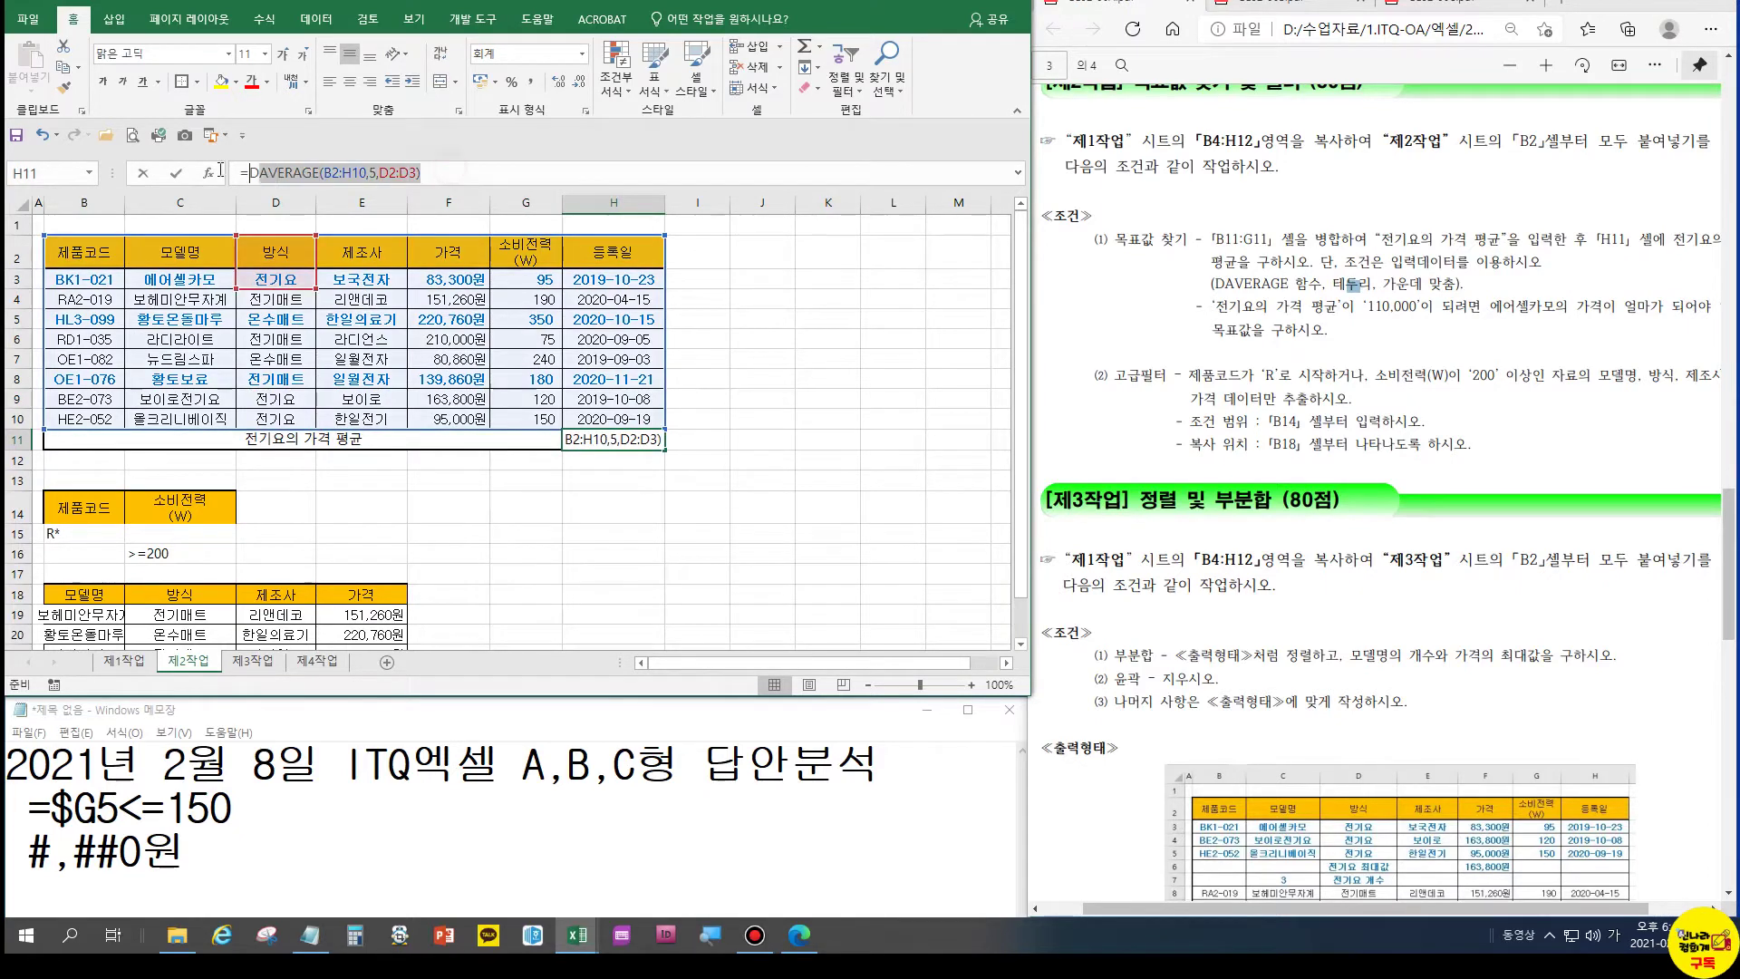
{"action": "left_click", "coordinate": [274, 806]}
{"action": "left_click_drag", "start_coordinate": [244, 852], "coordinate": [8, 785]}
{"action": "key", "text": "ctrl+v"}
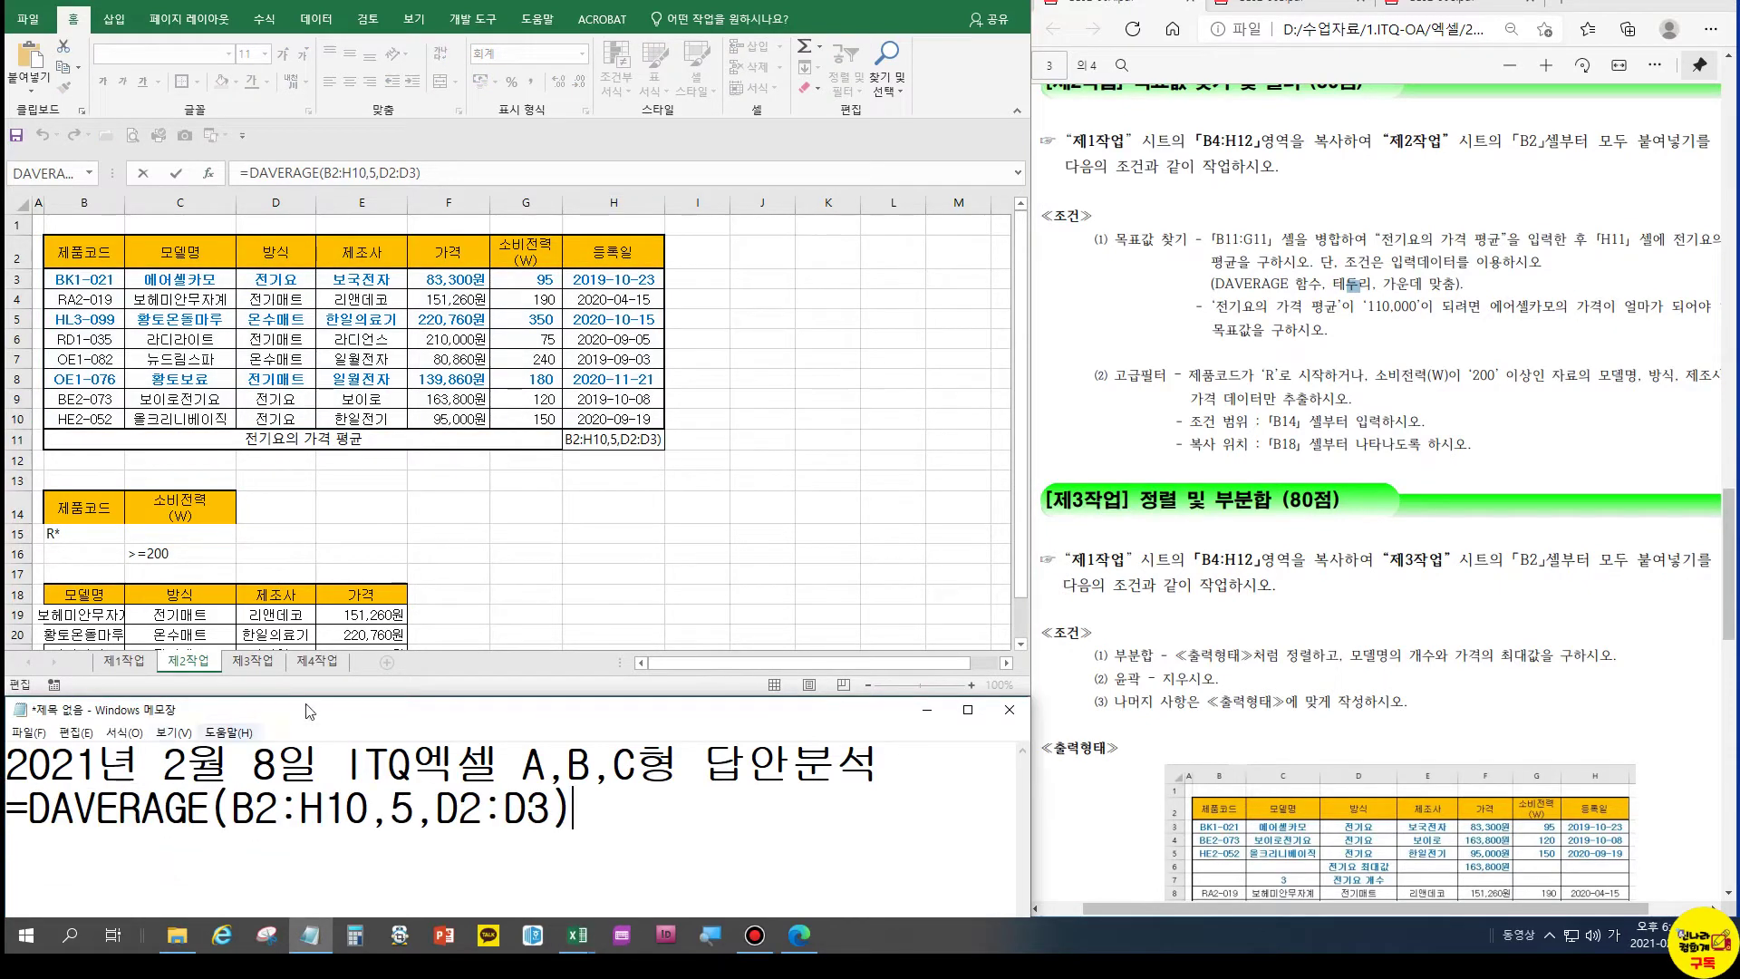
Move the Notepad window up and insert a line above the DAVERAGE formula with the argument labels 전표 and 열번호, separated by commas
{"action": "left_click_drag", "start_coordinate": [316, 714], "coordinate": [320, 462]}
{"action": "key", "text": "Home"}
{"action": "key", "text": "Return"}
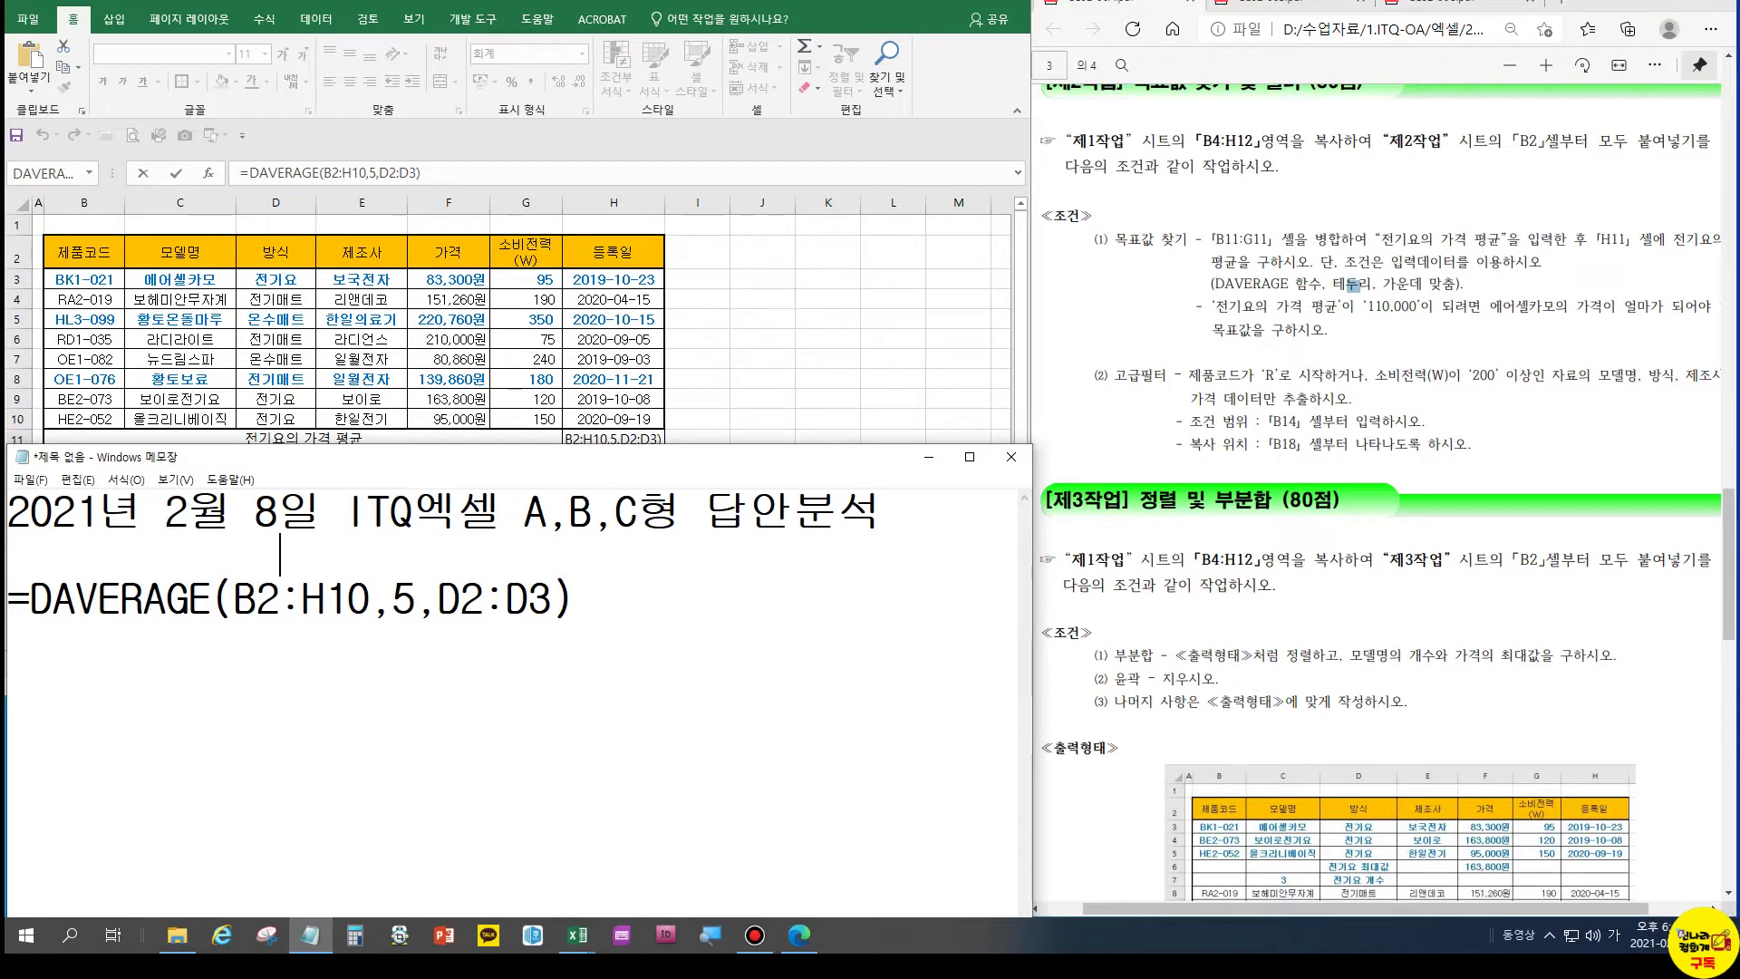
{"action": "key", "text": "BackSpace"}
{"action": "key", "text": "BackSpace"}
{"action": "type", "text": "전표"}
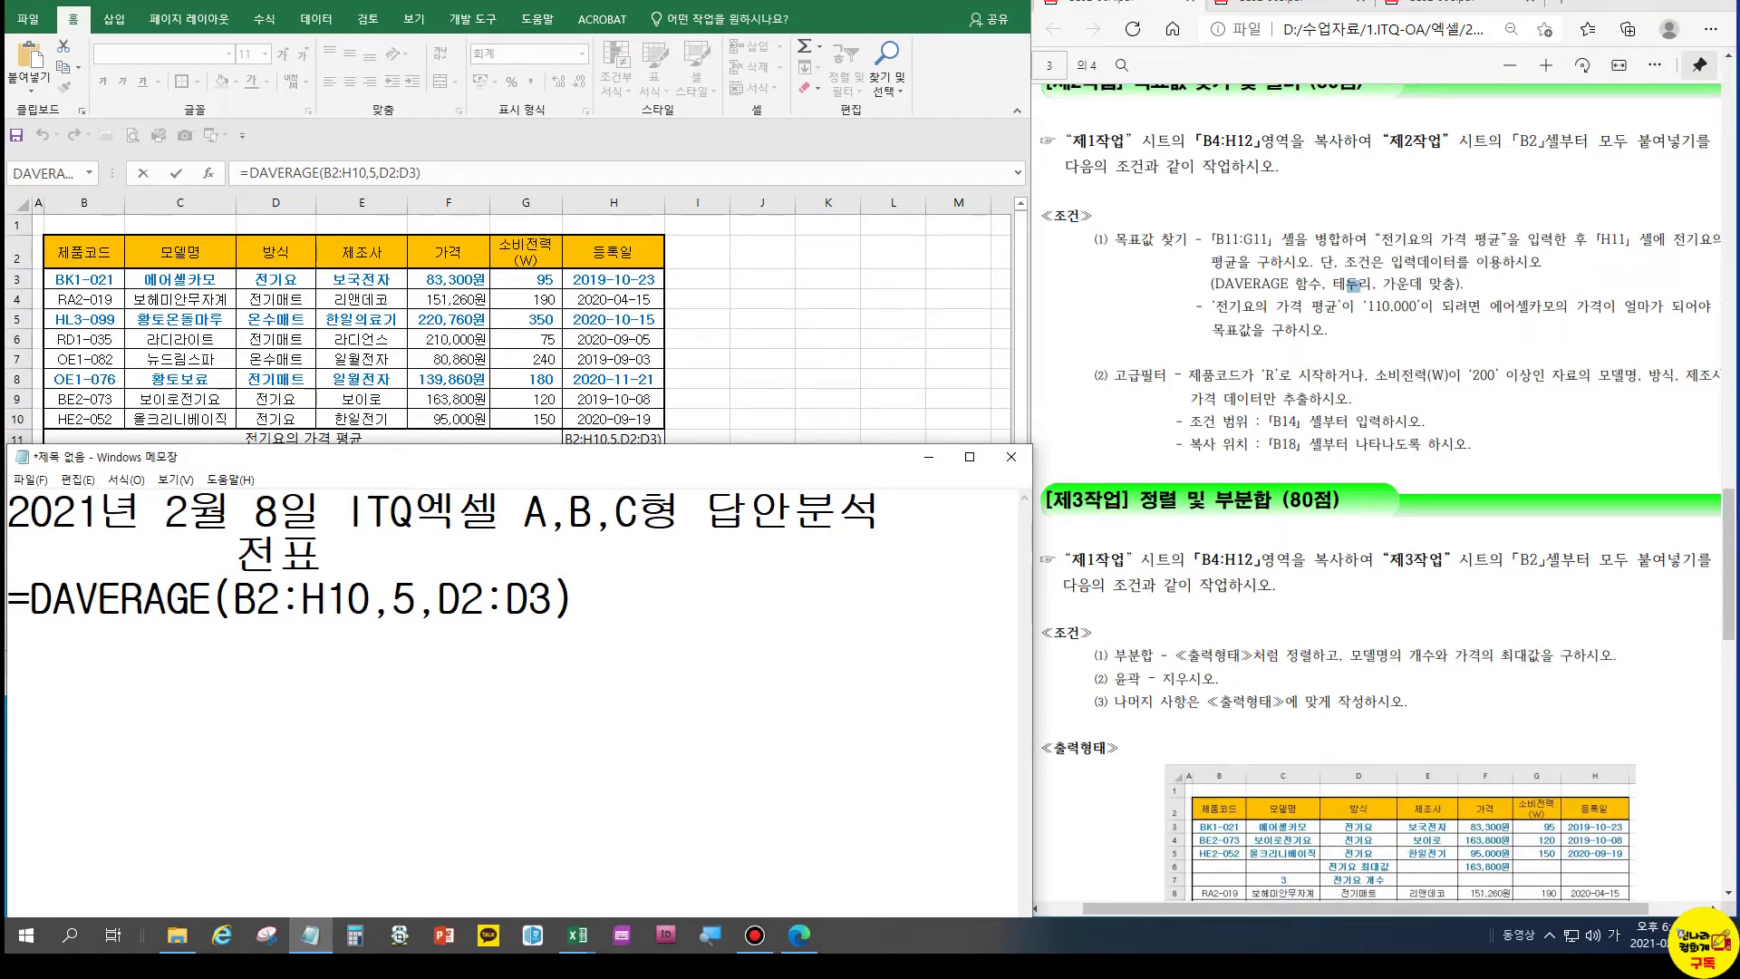
{"action": "type", "text": ","}
{"action": "type", "text": "열번호,"}
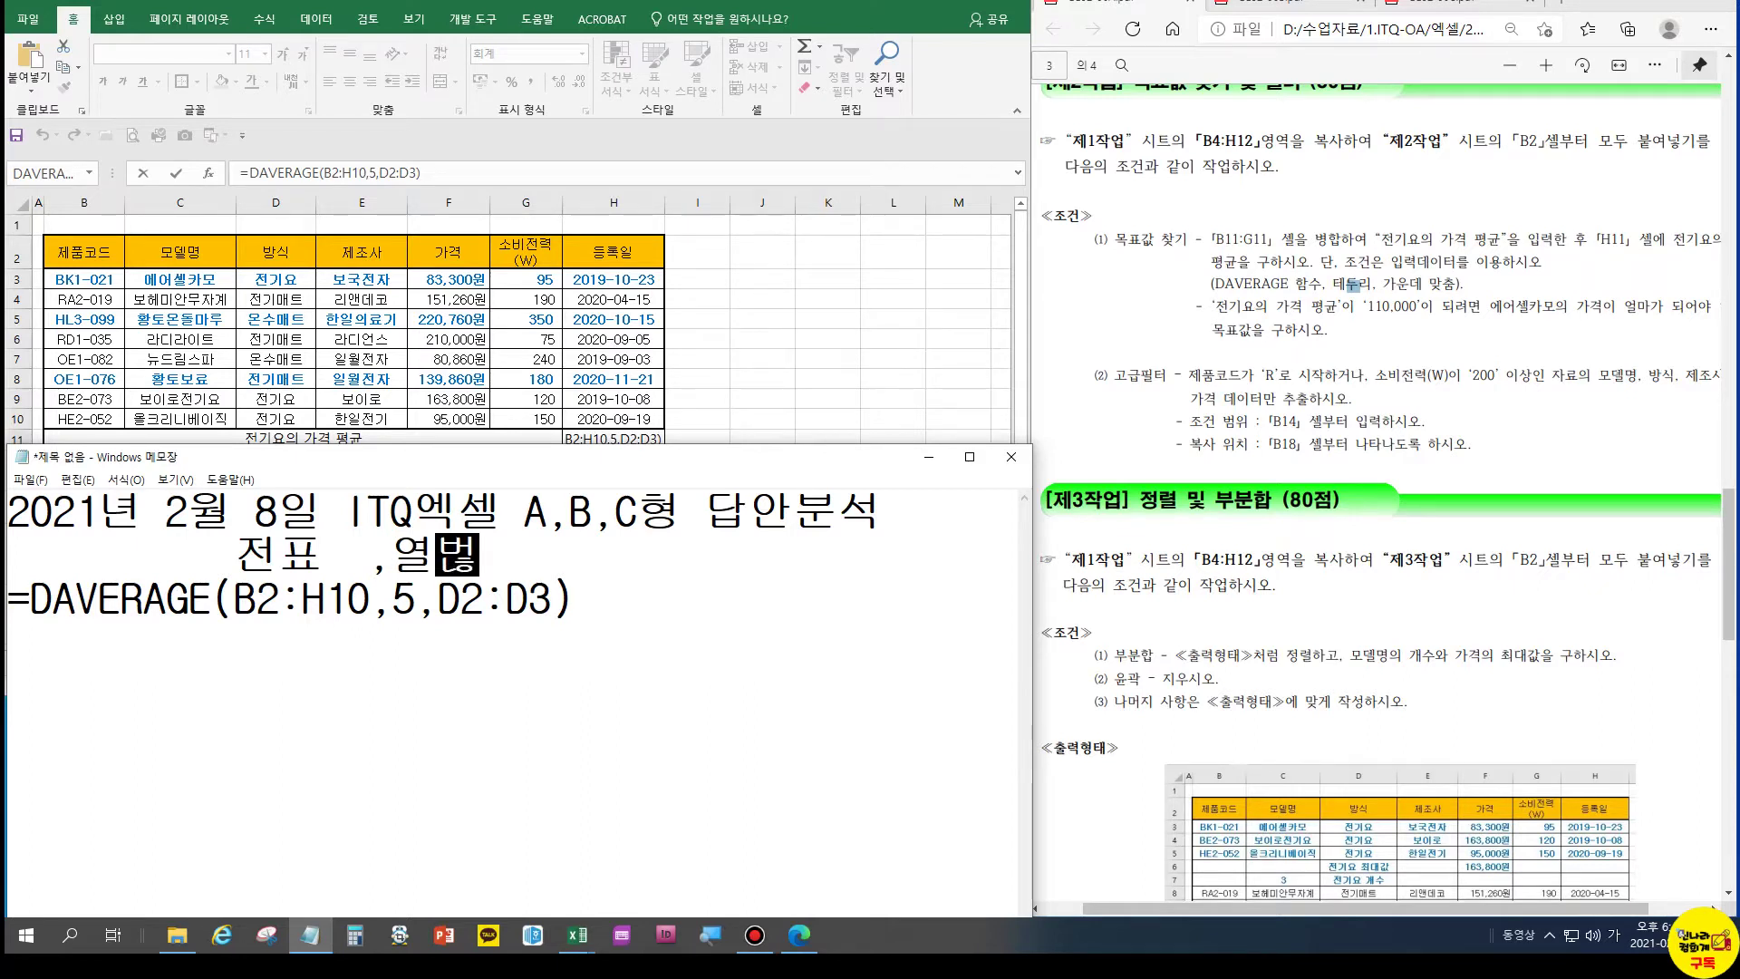
Complete the label line with 조건) and add spaces before 5 and D2:D3 so the formula arguments align with their labels
{"action": "type", "text": " 율"}
{"action": "key", "text": "BackSpace"}
{"action": "key", "text": "BackSpace"}
{"action": "key", "text": "BackSpace"}
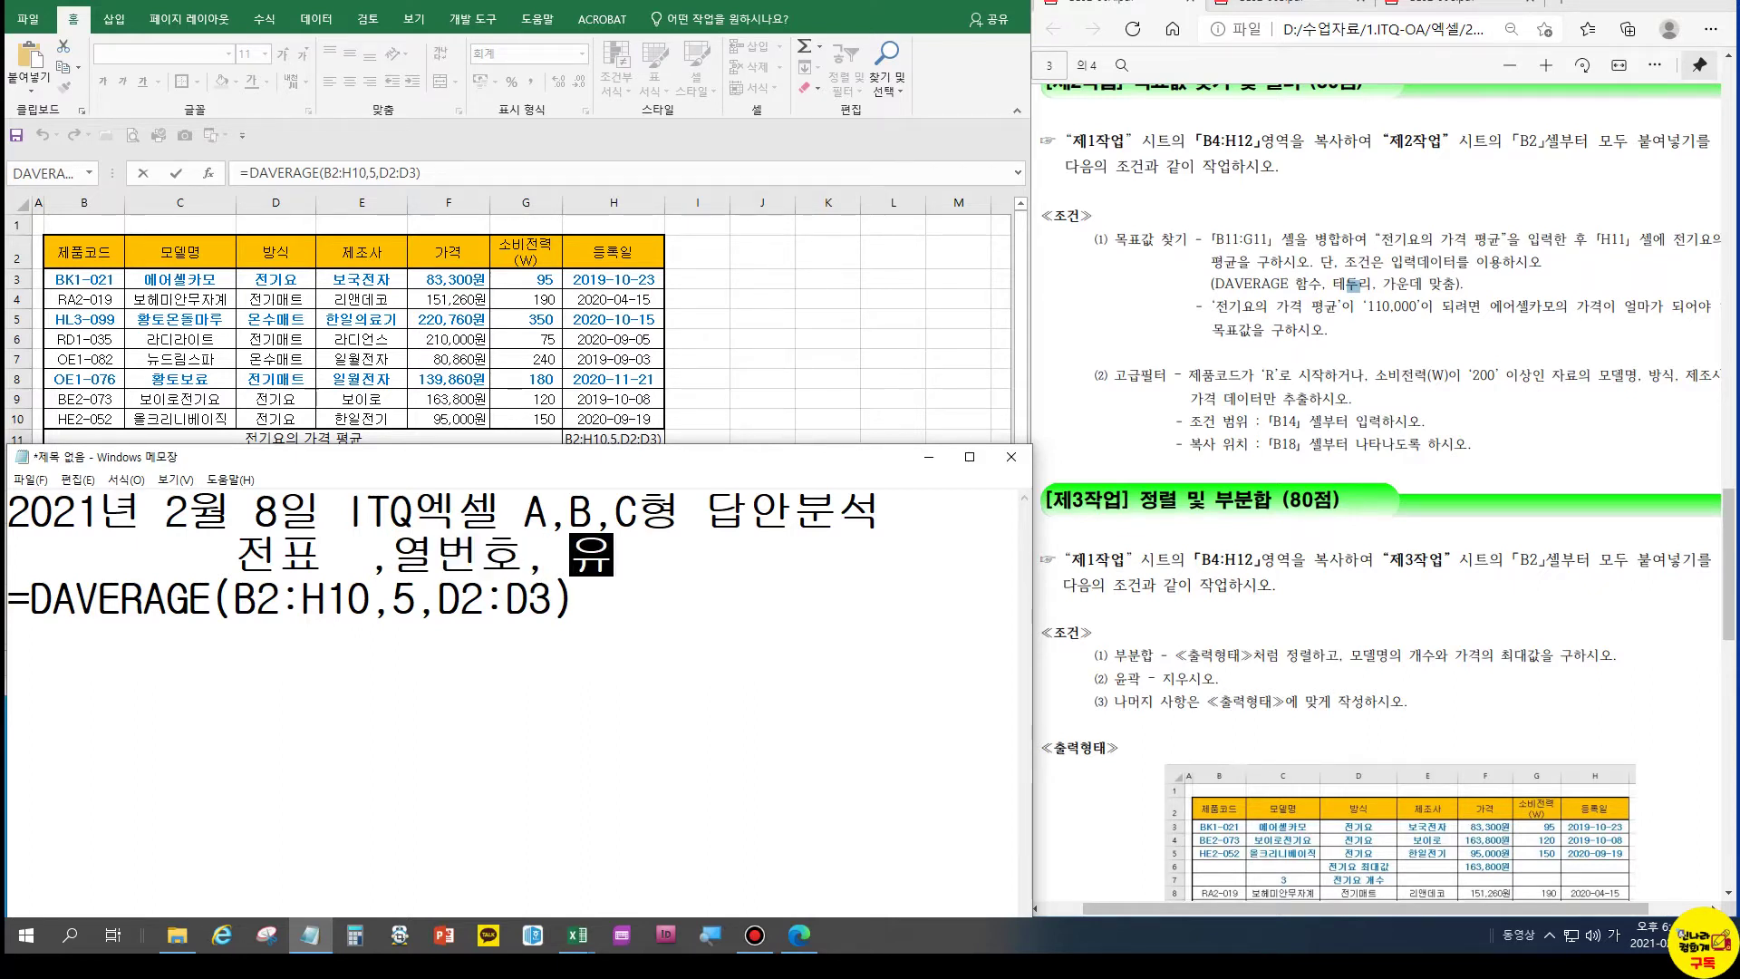
{"action": "type", "text": "조건"}
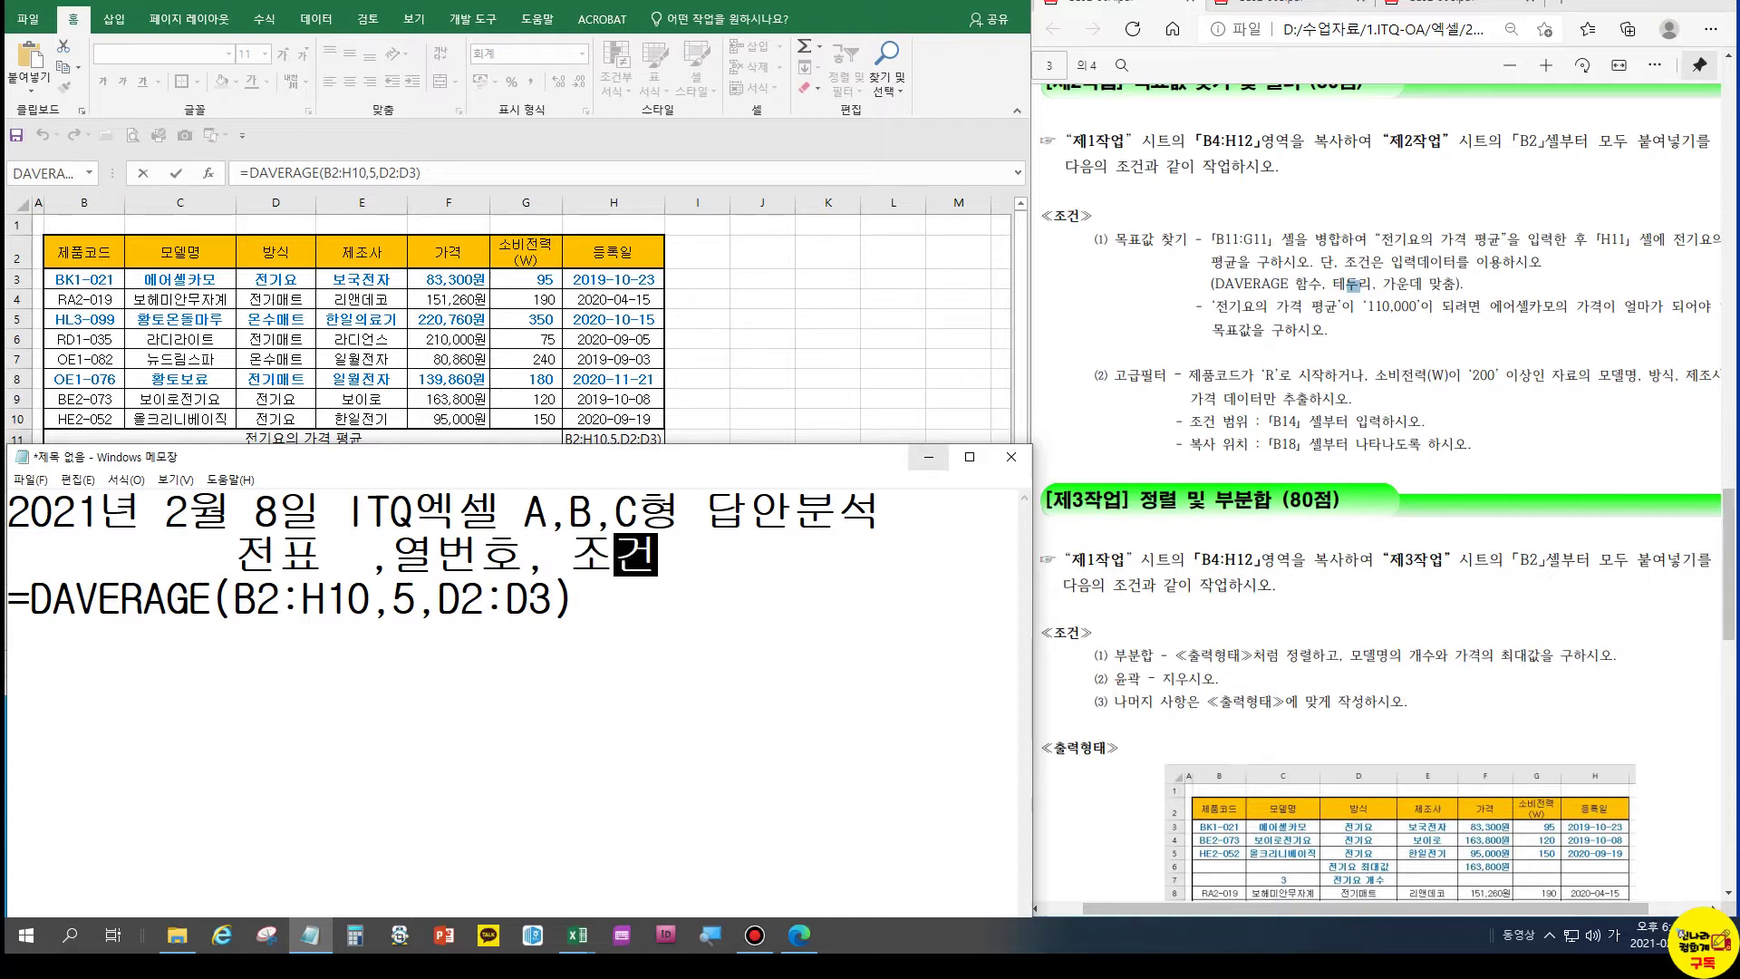
{"action": "type", "text": ")"}
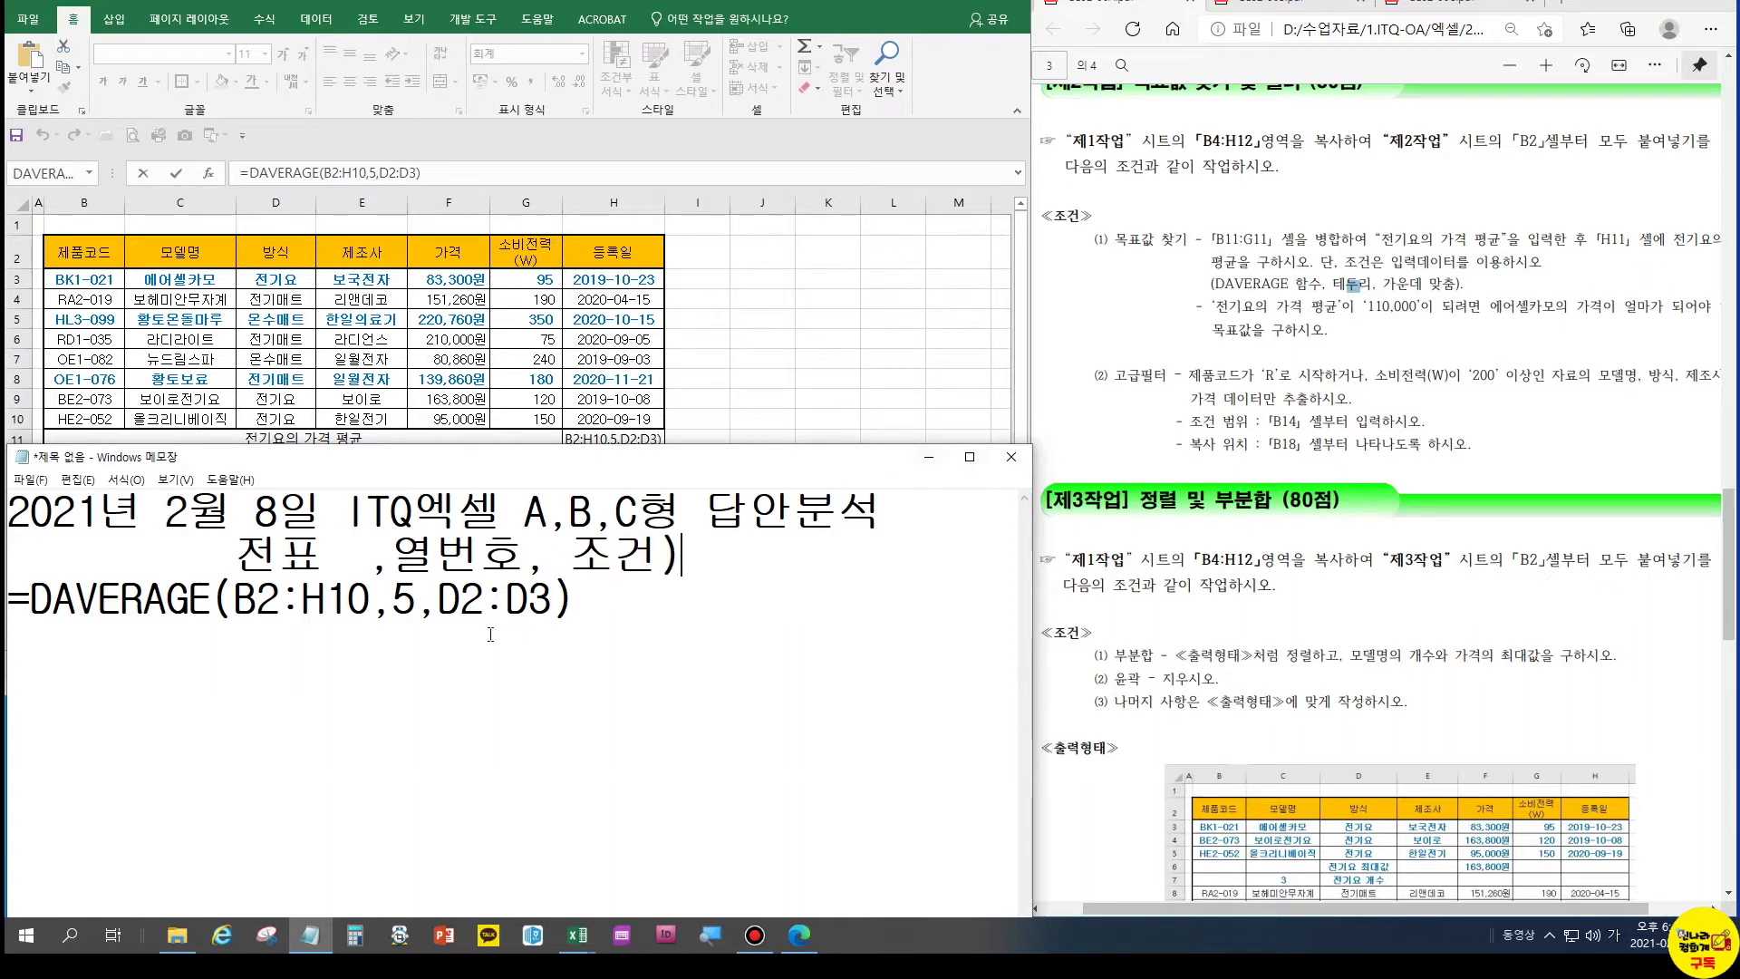
{"action": "left_click", "coordinate": [390, 594]}
{"action": "left_click", "coordinate": [530, 603]}
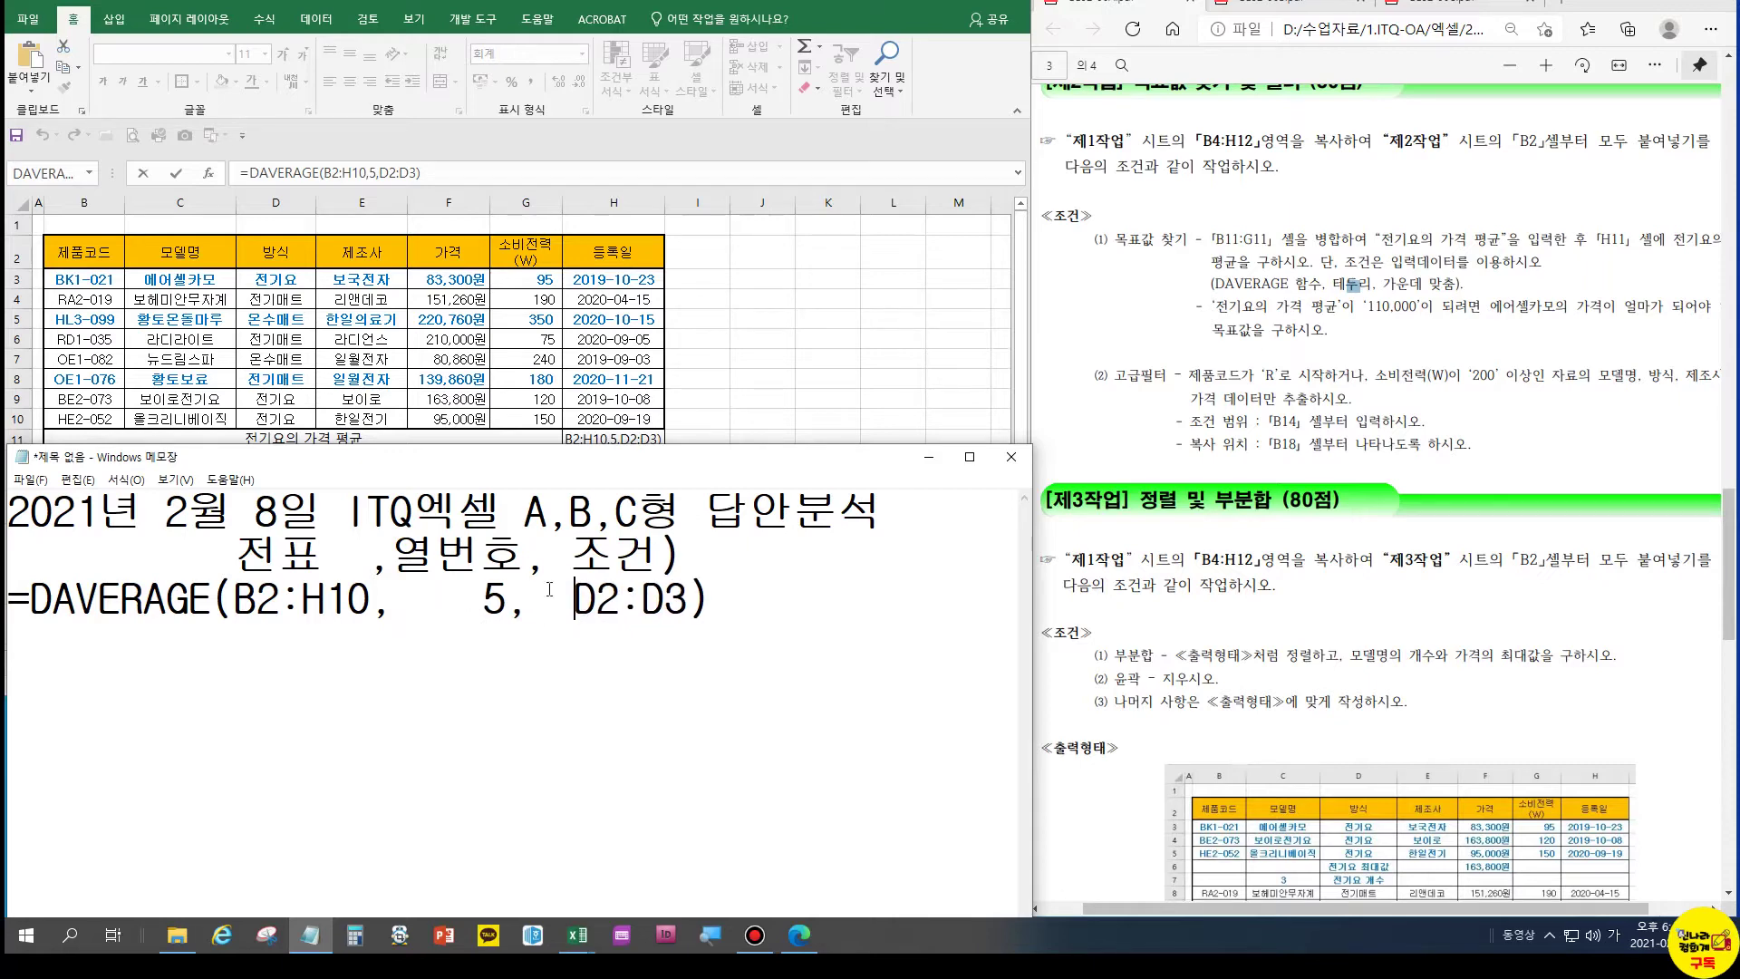
{"action": "left_click", "coordinate": [236, 600]}
{"action": "left_click", "coordinate": [73, 252]}
{"action": "key", "text": "Escape"}
{"action": "type", "text": "="}
{"action": "left_click", "coordinate": [67, 246]}
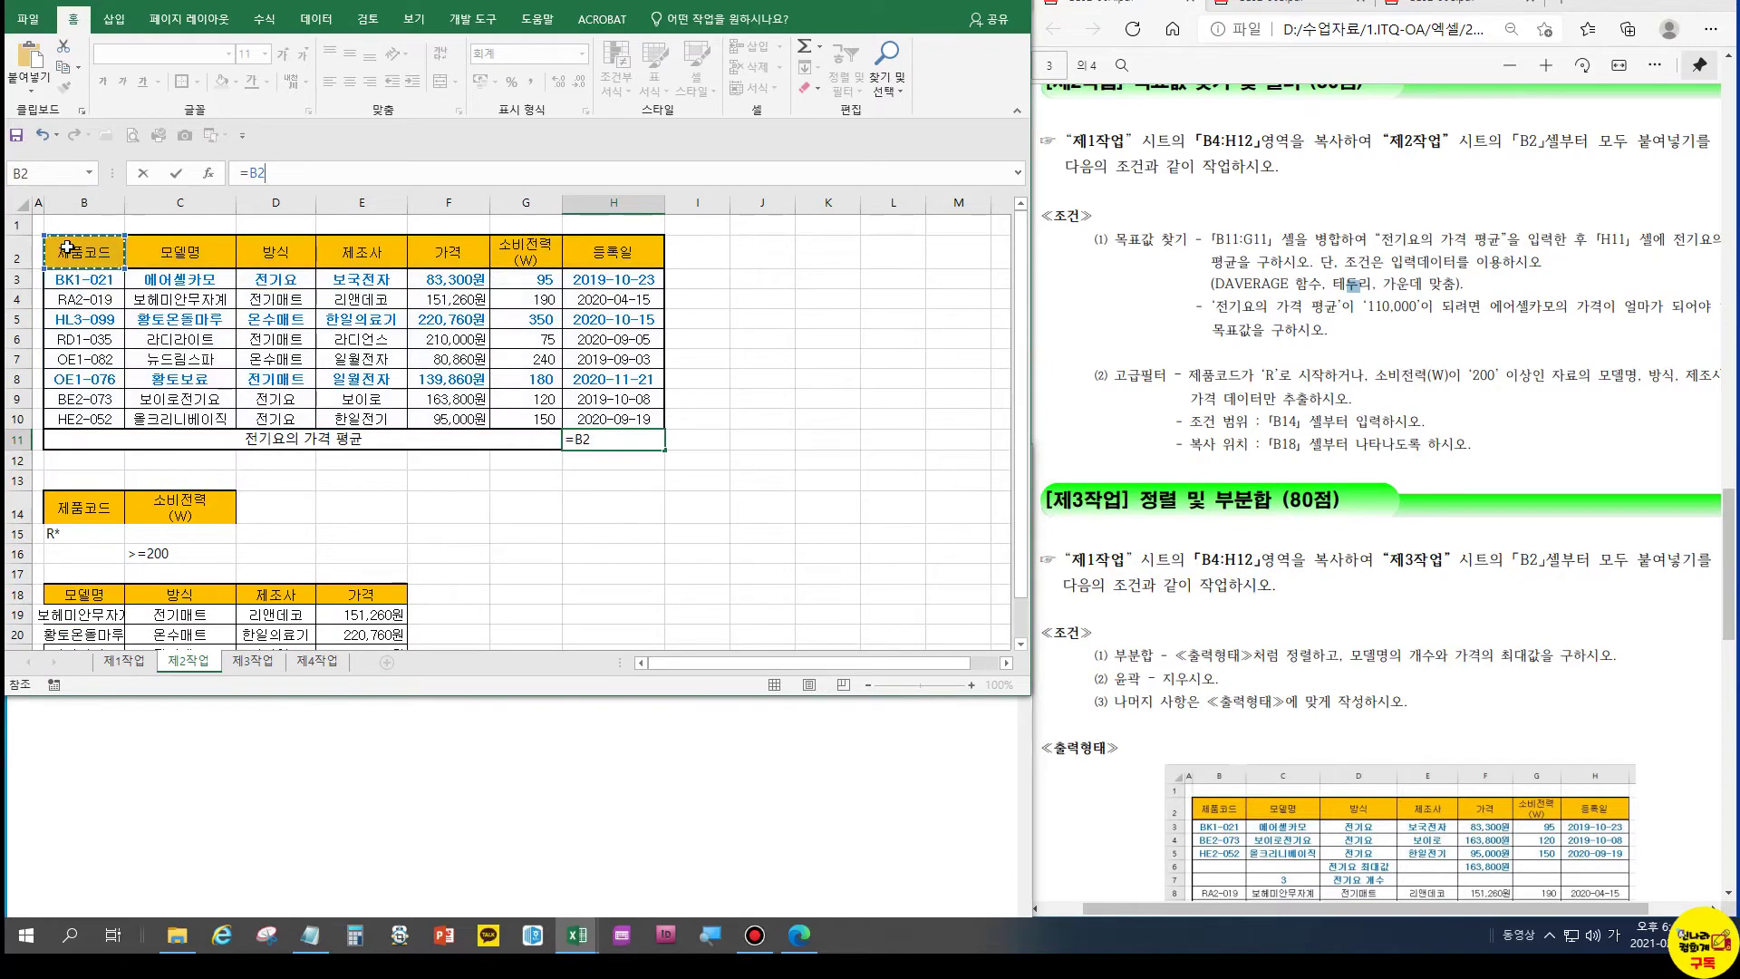
{"action": "key", "text": "Escape"}
Highlight the DAVERAGE database range B2:H10 including the headers and compare it with the data-only range B3:H10
{"action": "left_click_drag", "start_coordinate": [67, 246], "coordinate": [594, 419]}
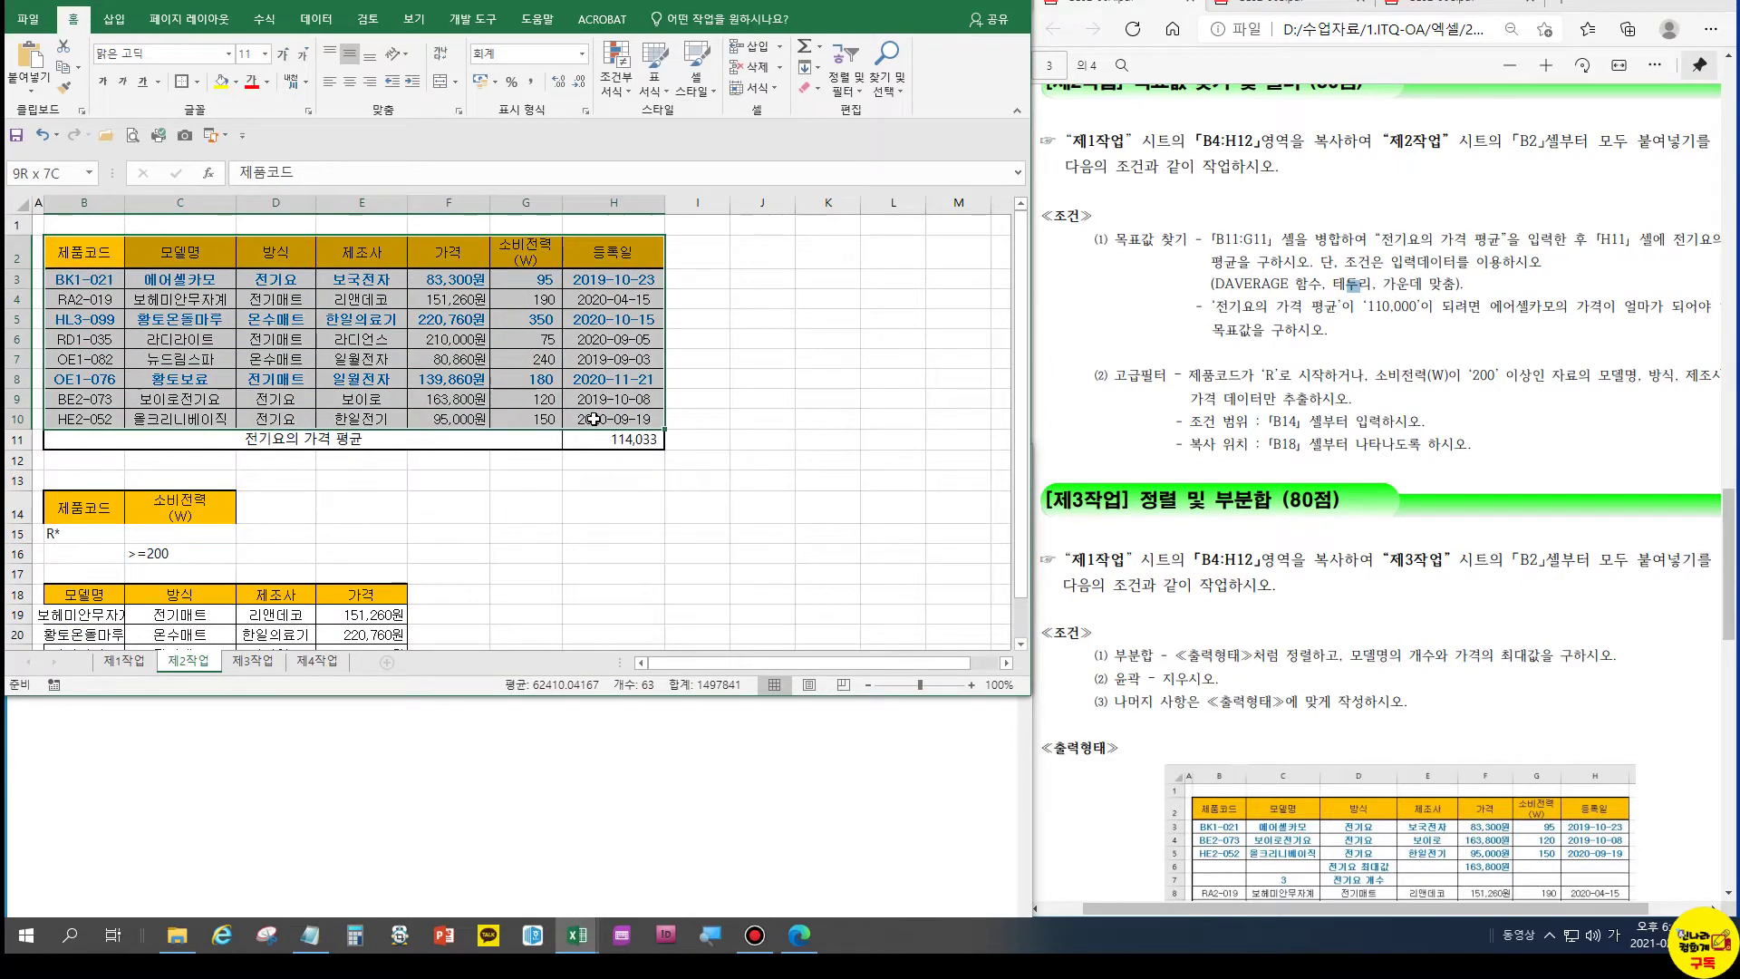
{"action": "left_click_drag", "start_coordinate": [169, 352], "coordinate": [152, 337]}
{"action": "left_click_drag", "start_coordinate": [96, 281], "coordinate": [622, 418]}
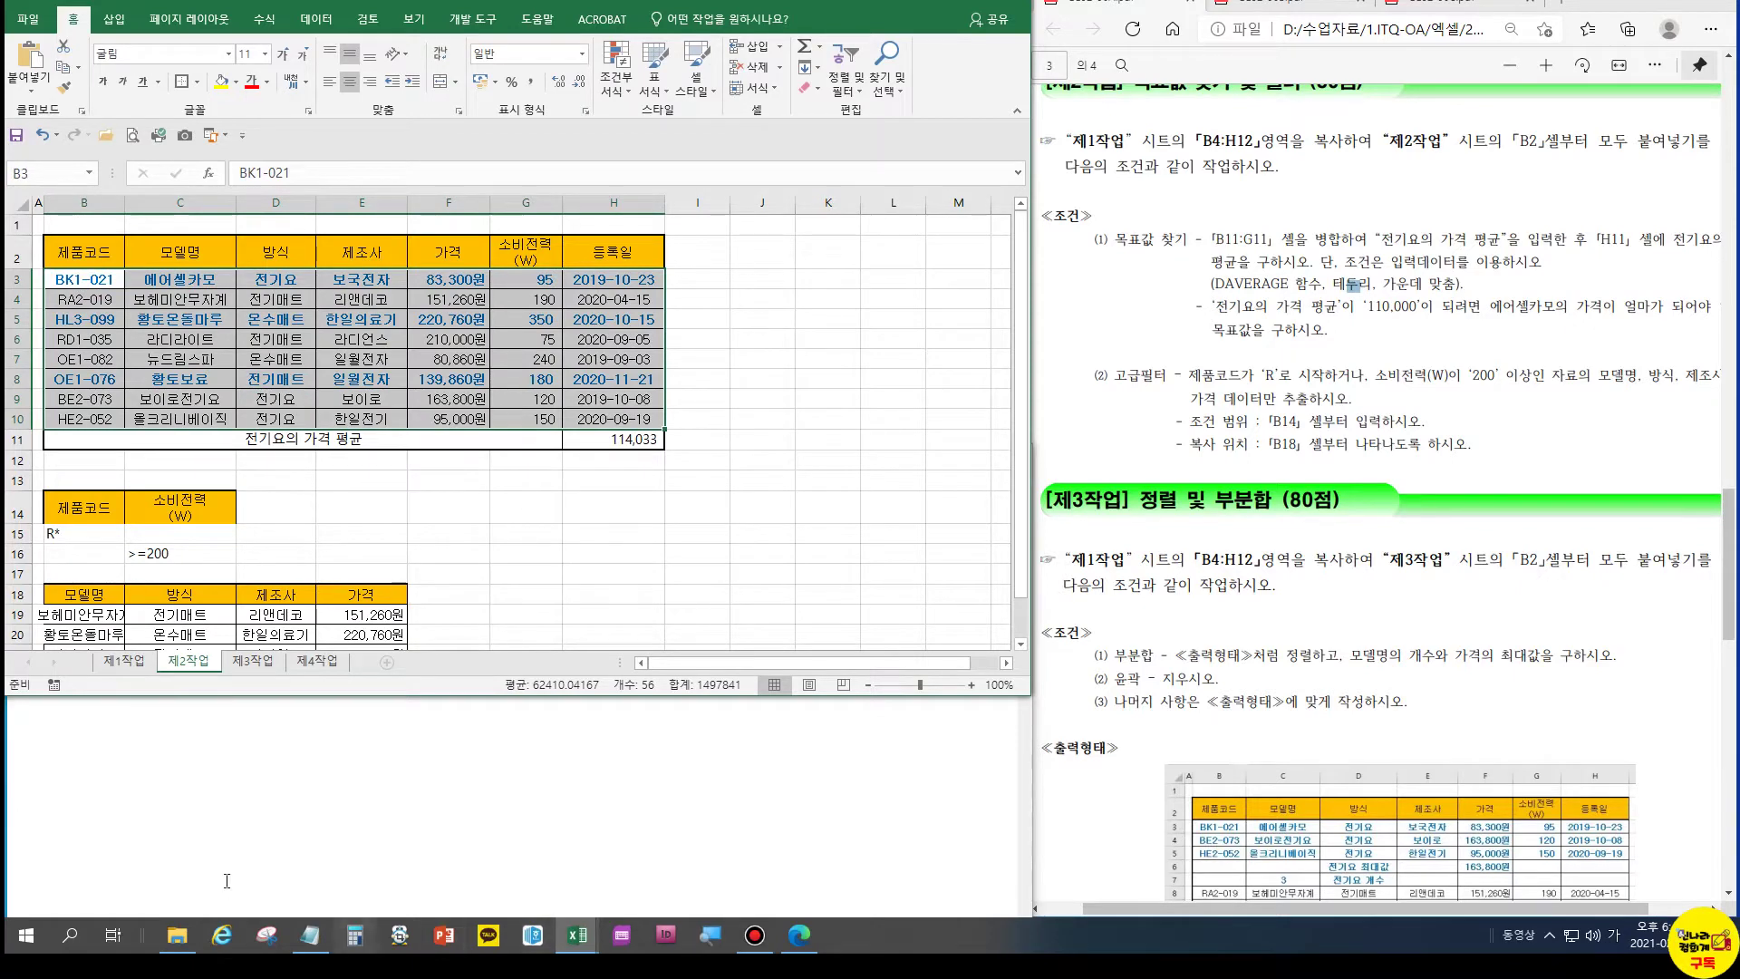
Fill the 가격 header in F2 yellow and go through the headers from 제품코드 to 가격 to count its column number
{"action": "left_click", "coordinate": [310, 934]}
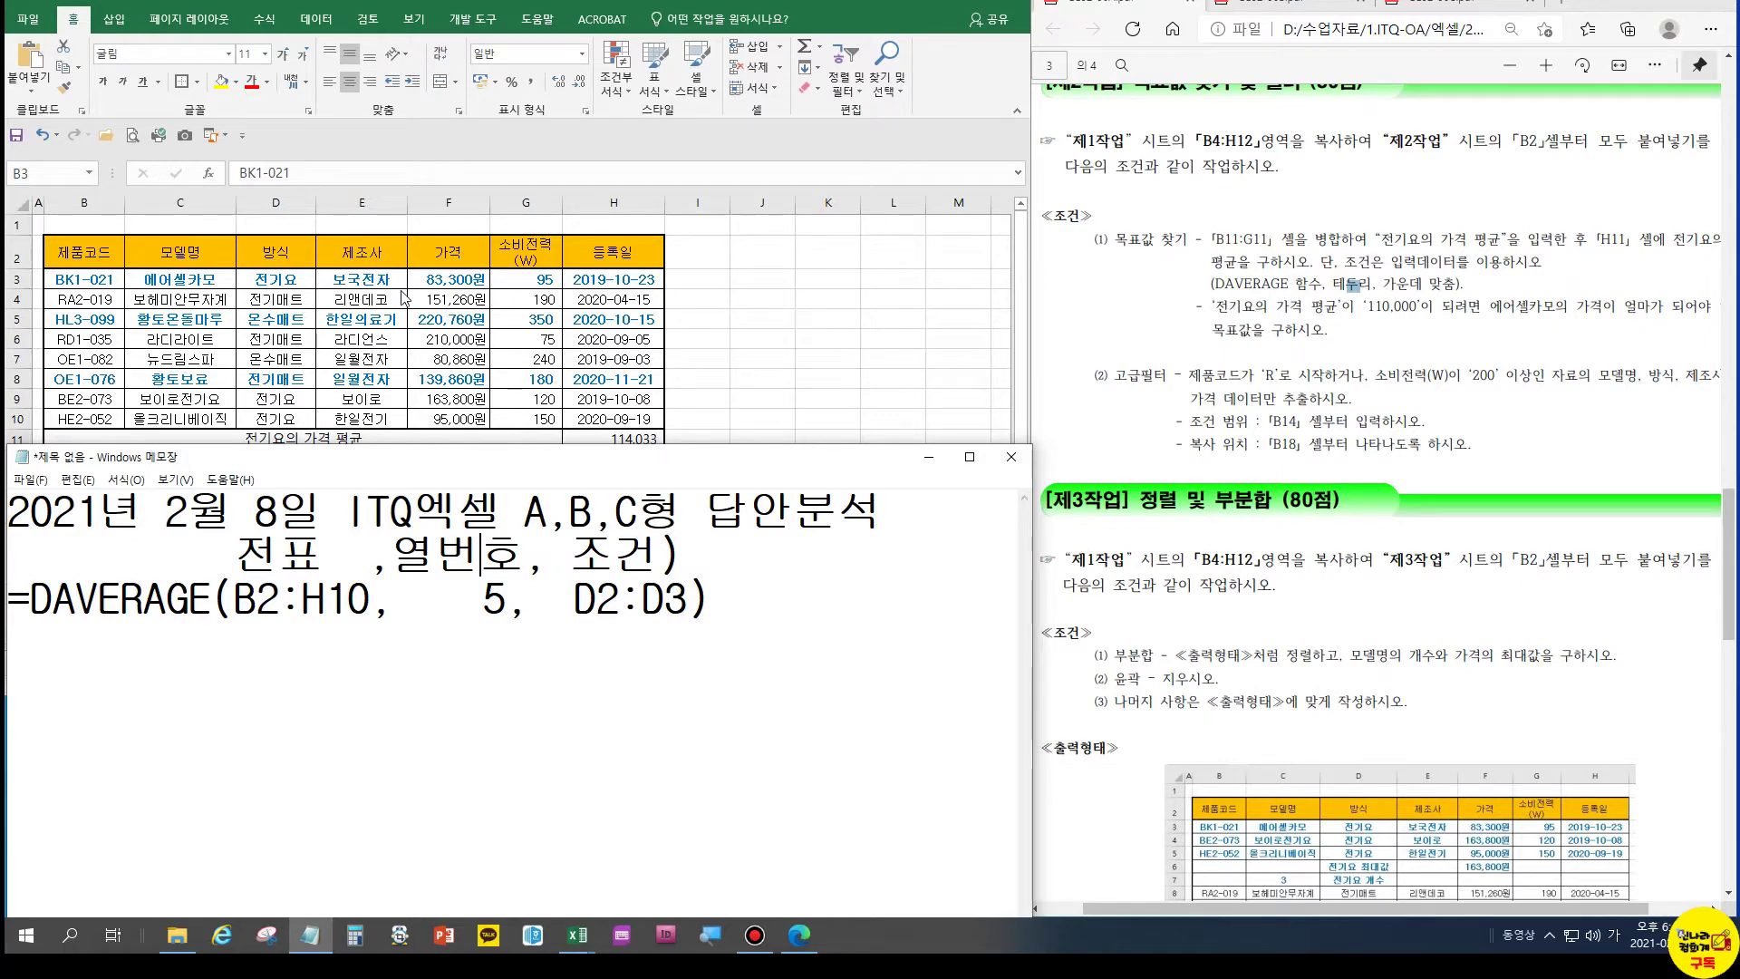
{"action": "left_click", "coordinate": [450, 272]}
{"action": "left_click", "coordinate": [447, 252]}
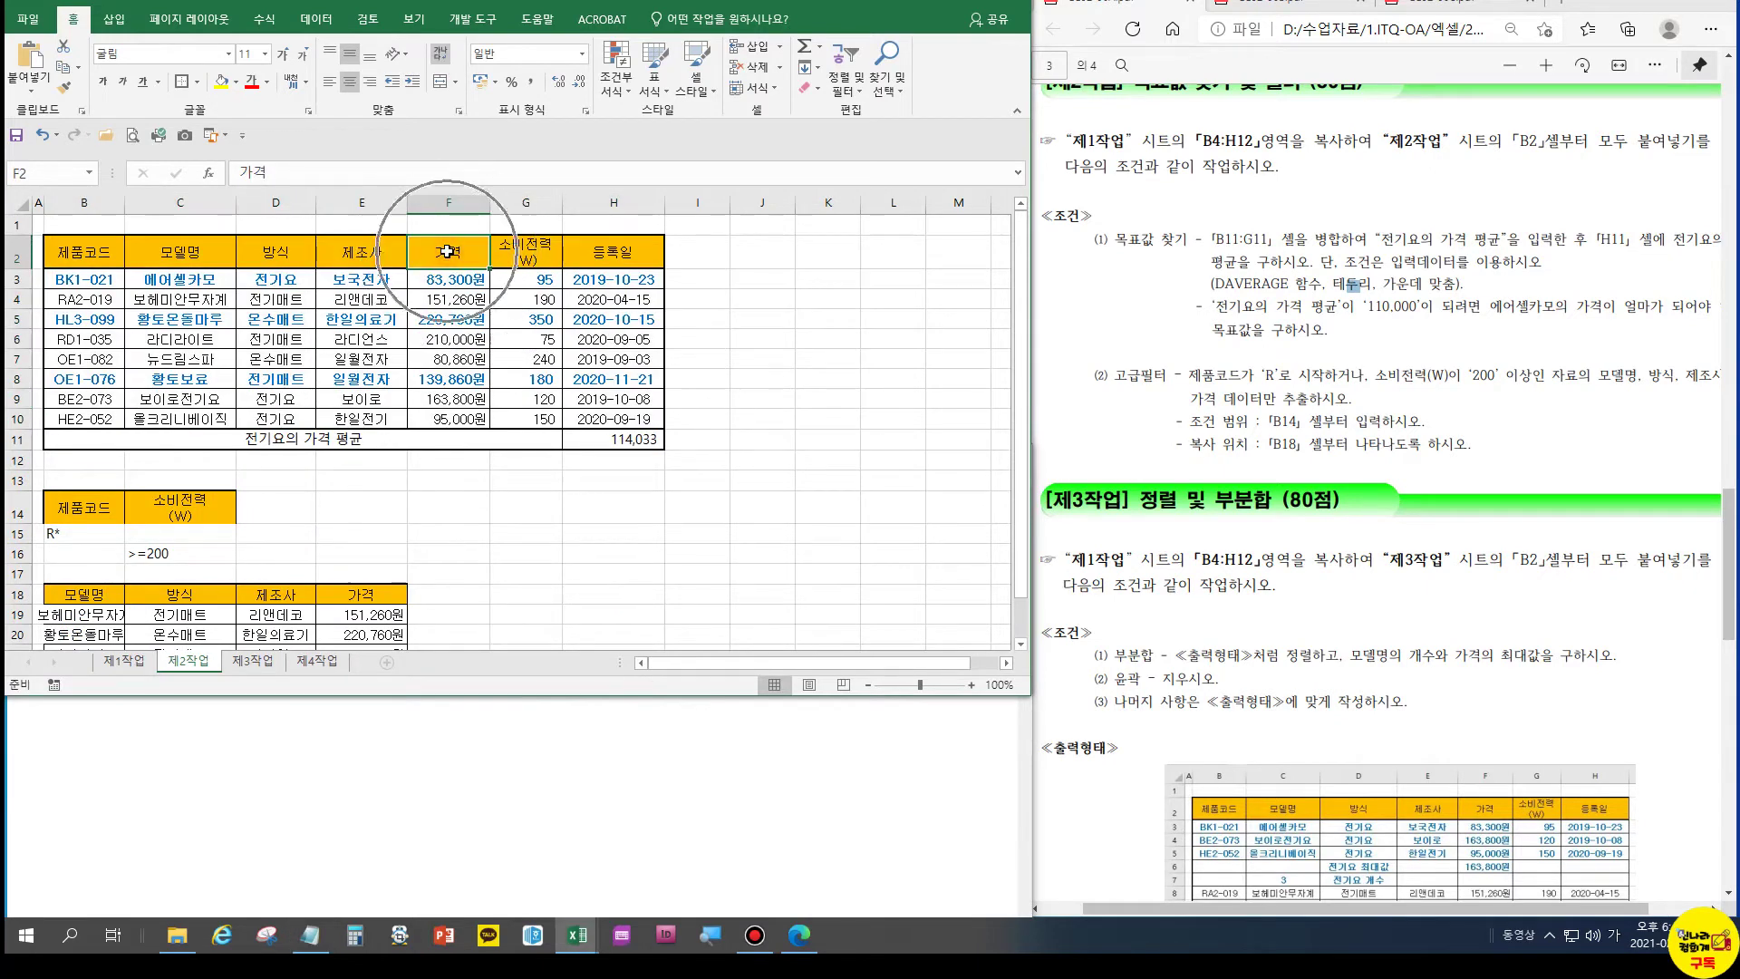
{"action": "left_click", "coordinate": [221, 82]}
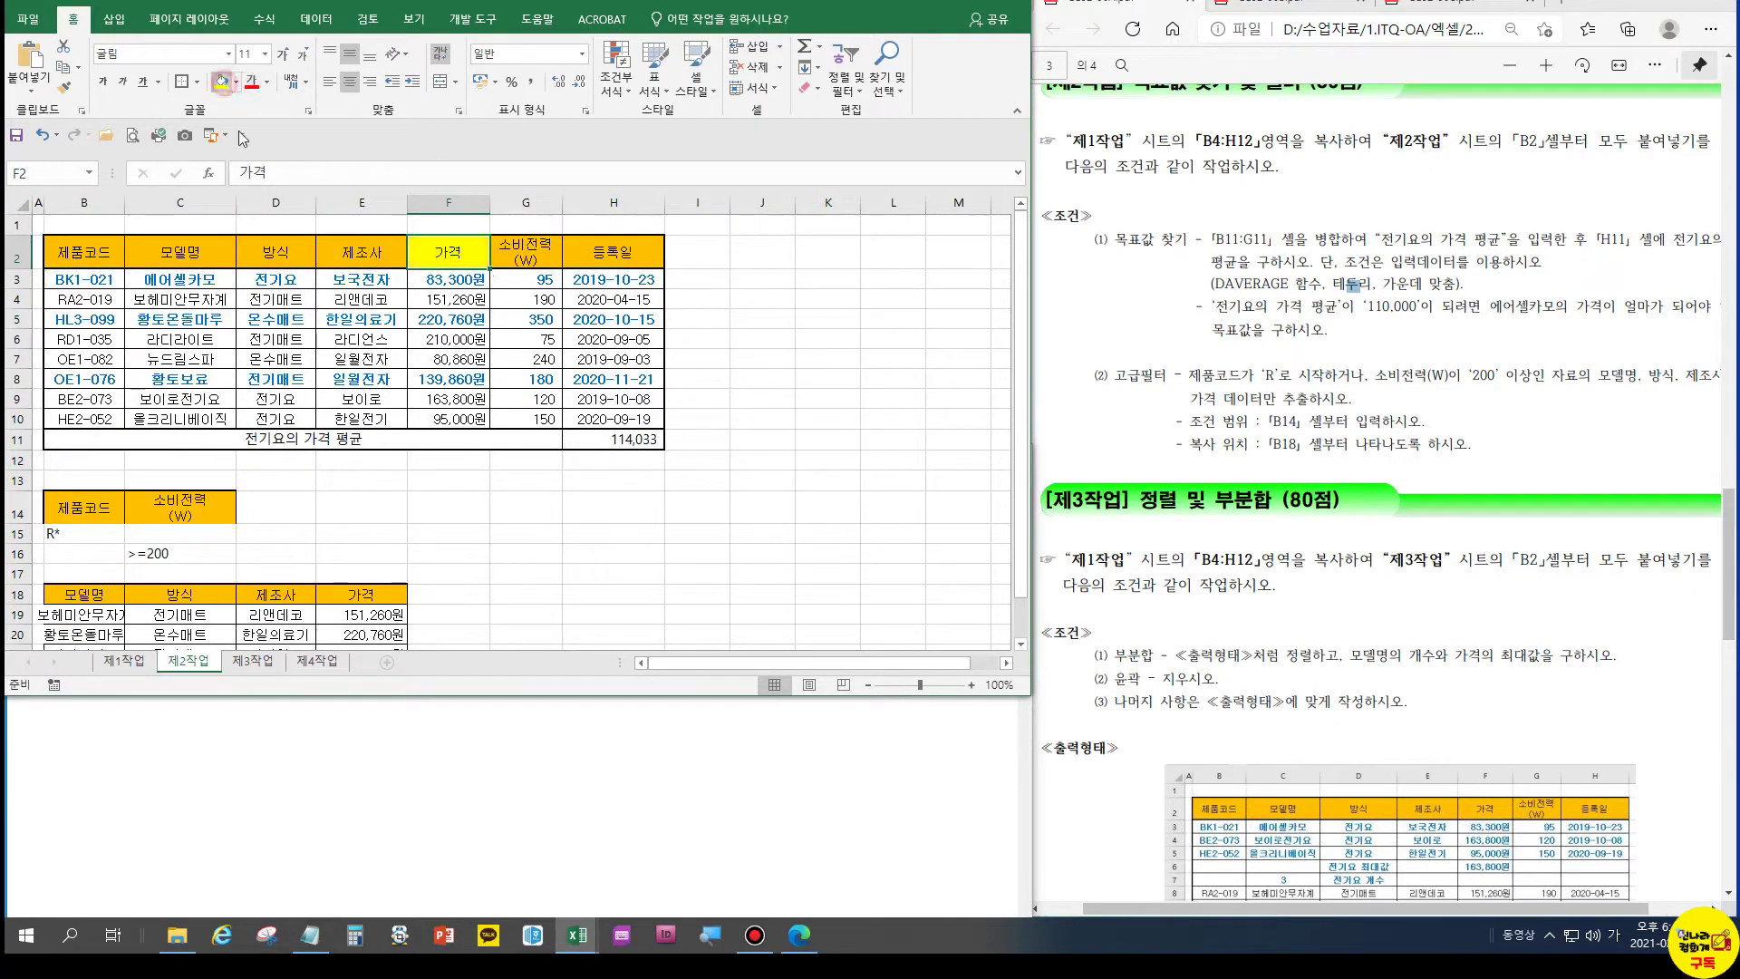
{"action": "left_click", "coordinate": [85, 252]}
{"action": "left_click", "coordinate": [181, 252]}
{"action": "left_click", "coordinate": [312, 245]}
{"action": "left_click", "coordinate": [359, 249]}
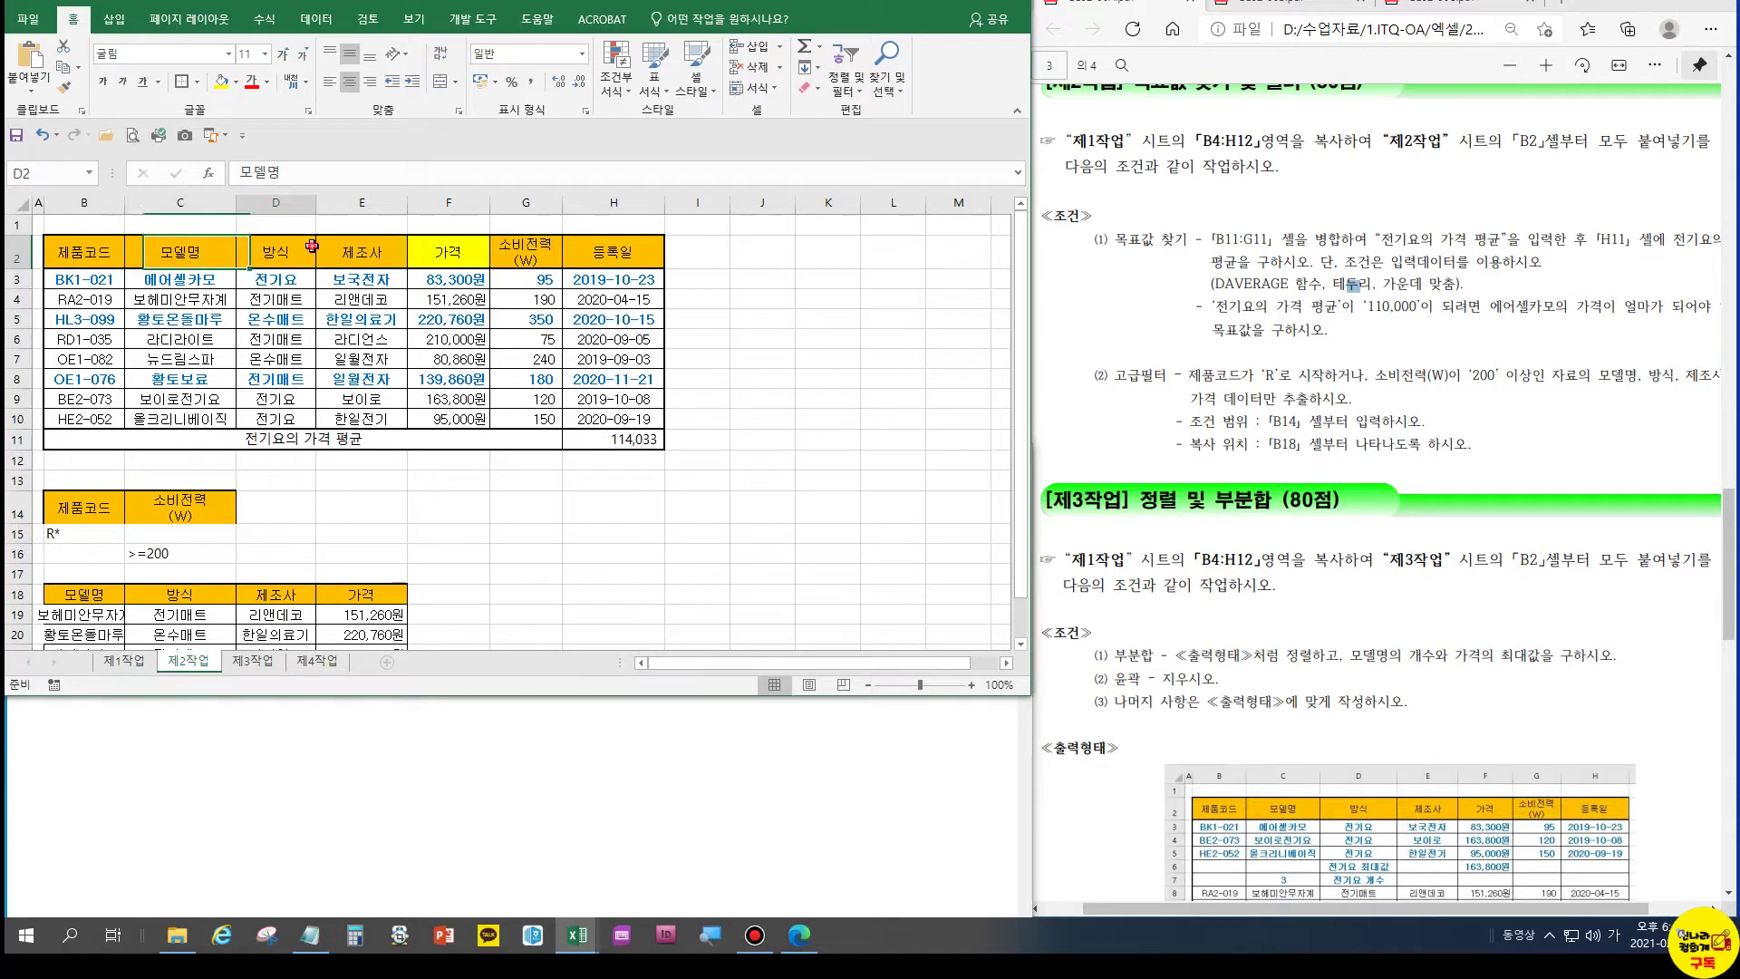
{"action": "left_click", "coordinate": [453, 250]}
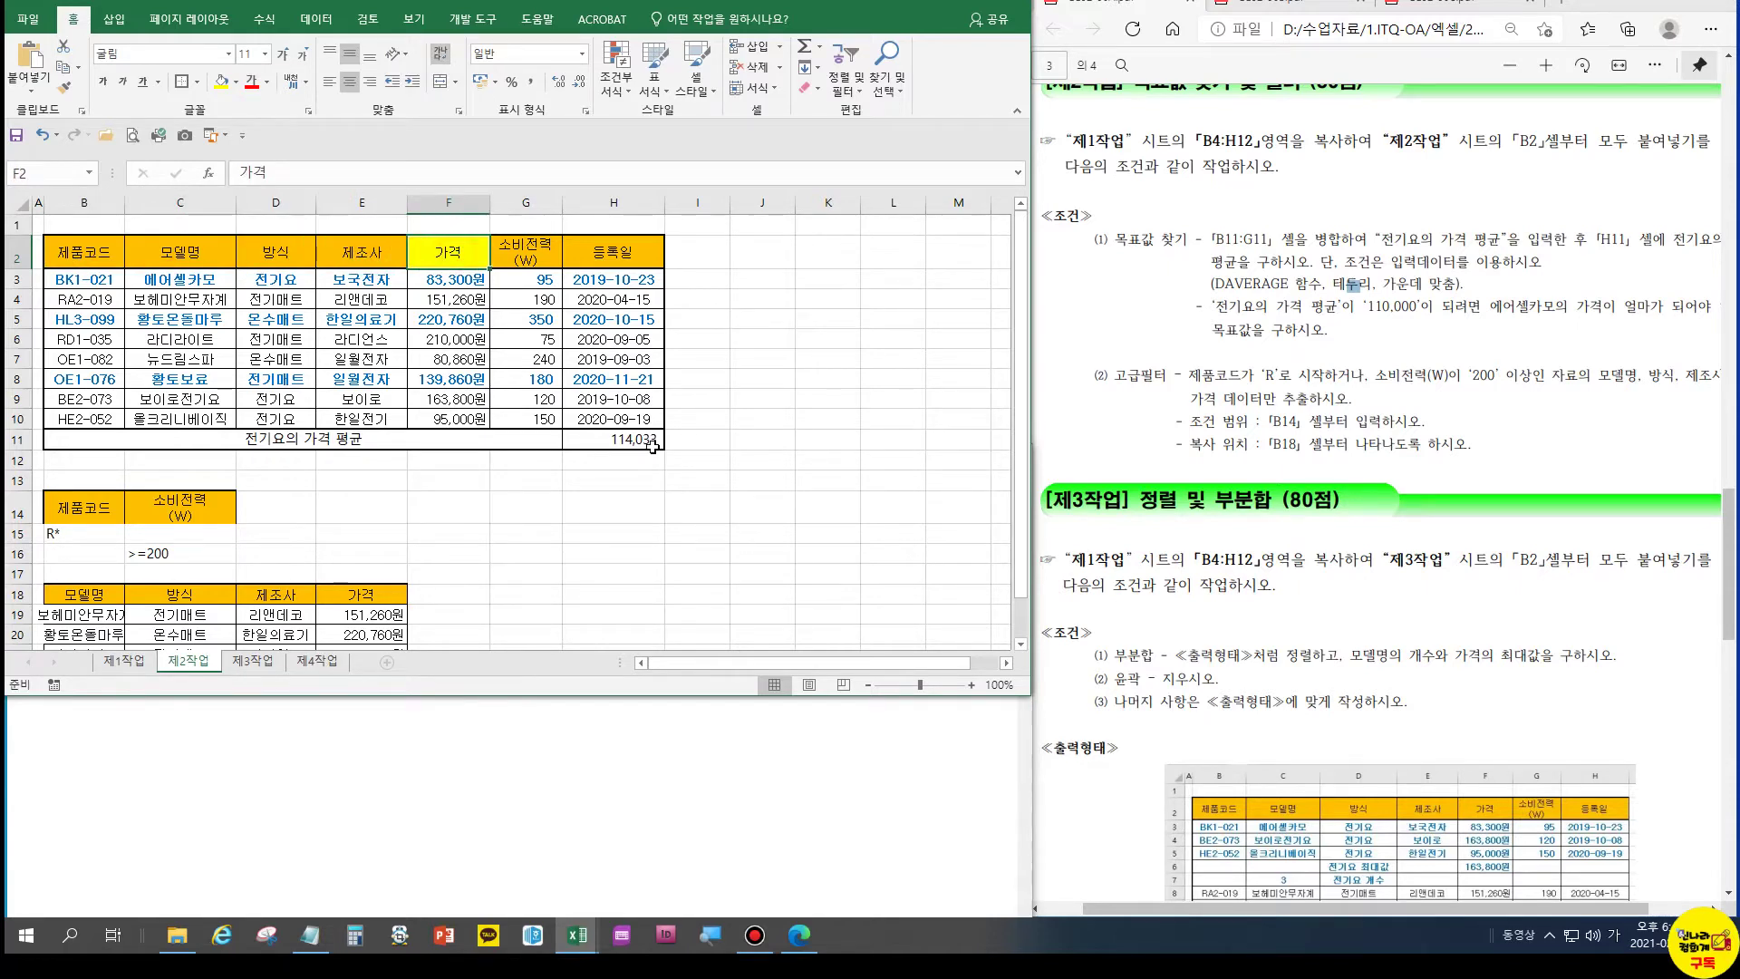
Replace the column number 5 with F2 in the DAVERAGE formula in Notepad
{"action": "left_click", "coordinate": [494, 762]}
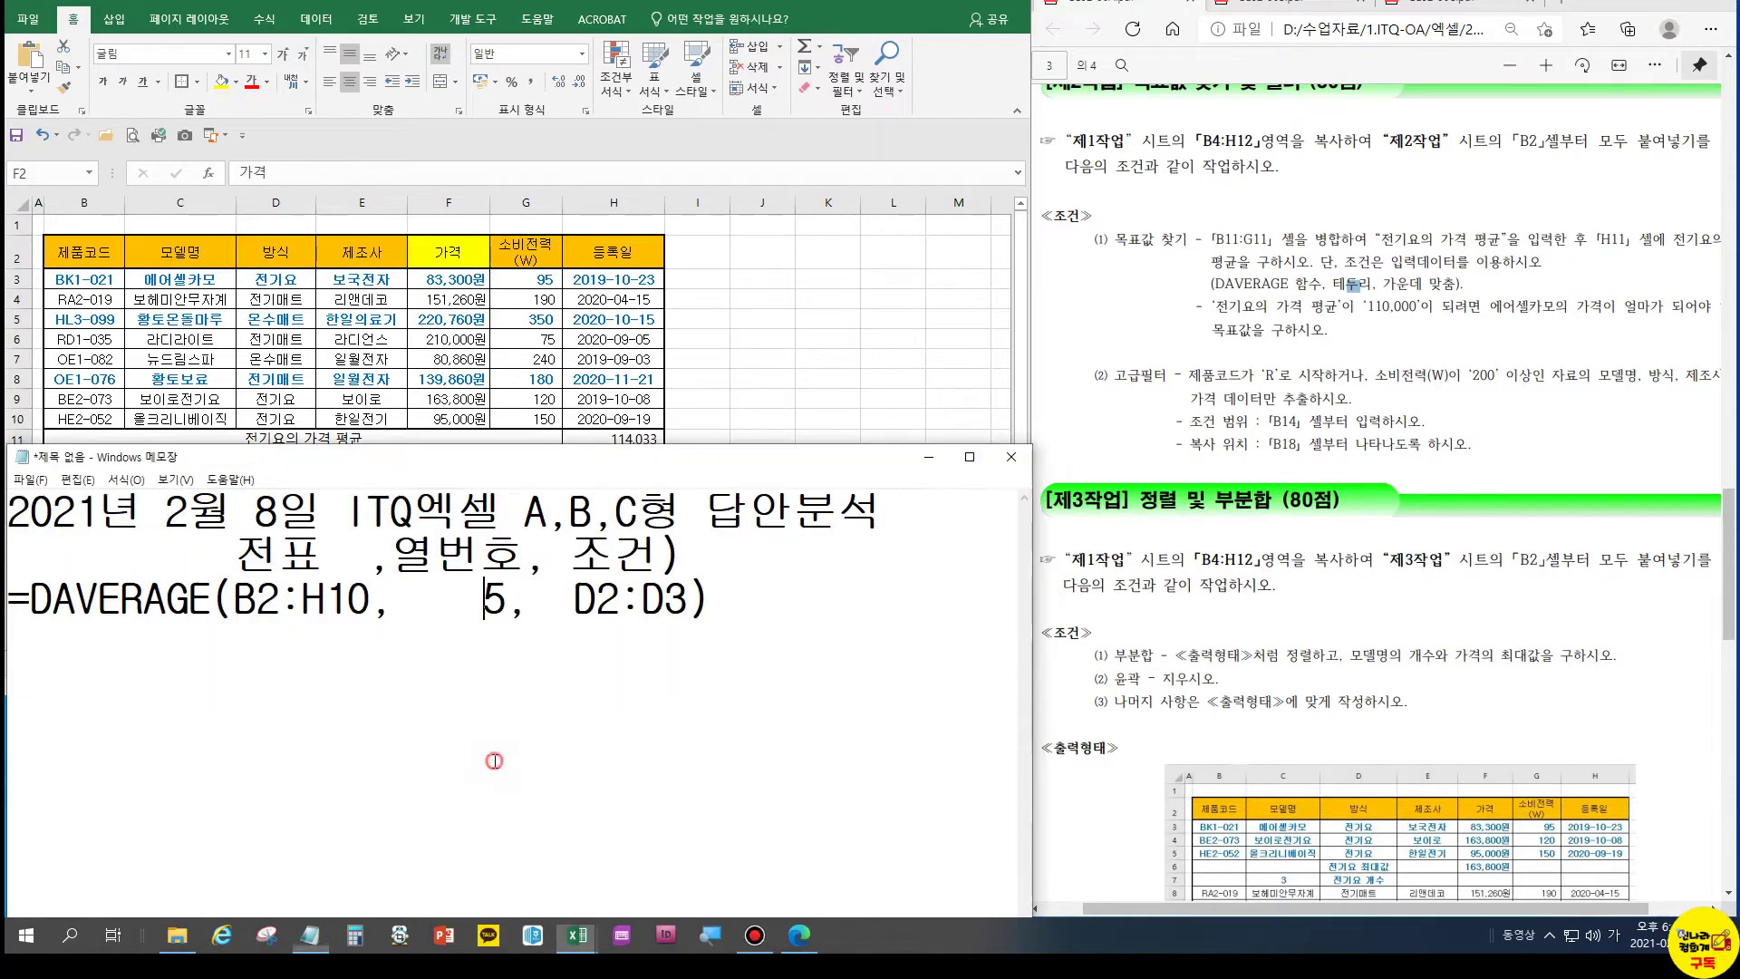
{"action": "double_click", "coordinate": [494, 598]}
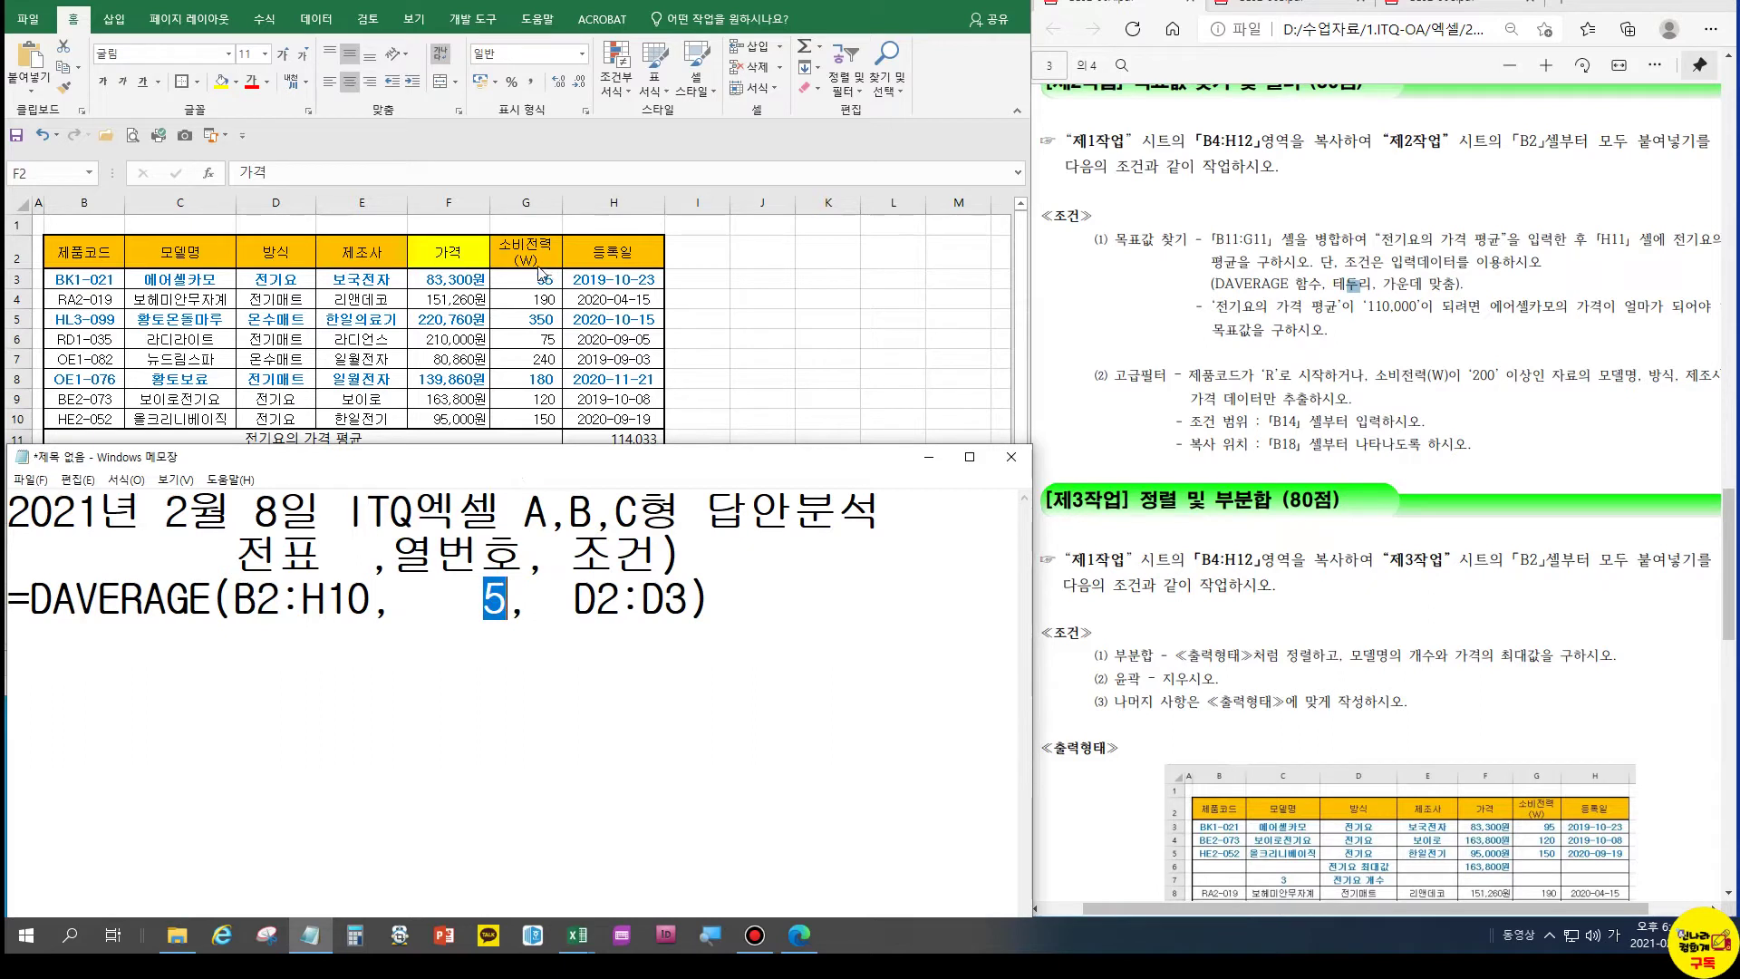
{"action": "type", "text": "ㄹ"}
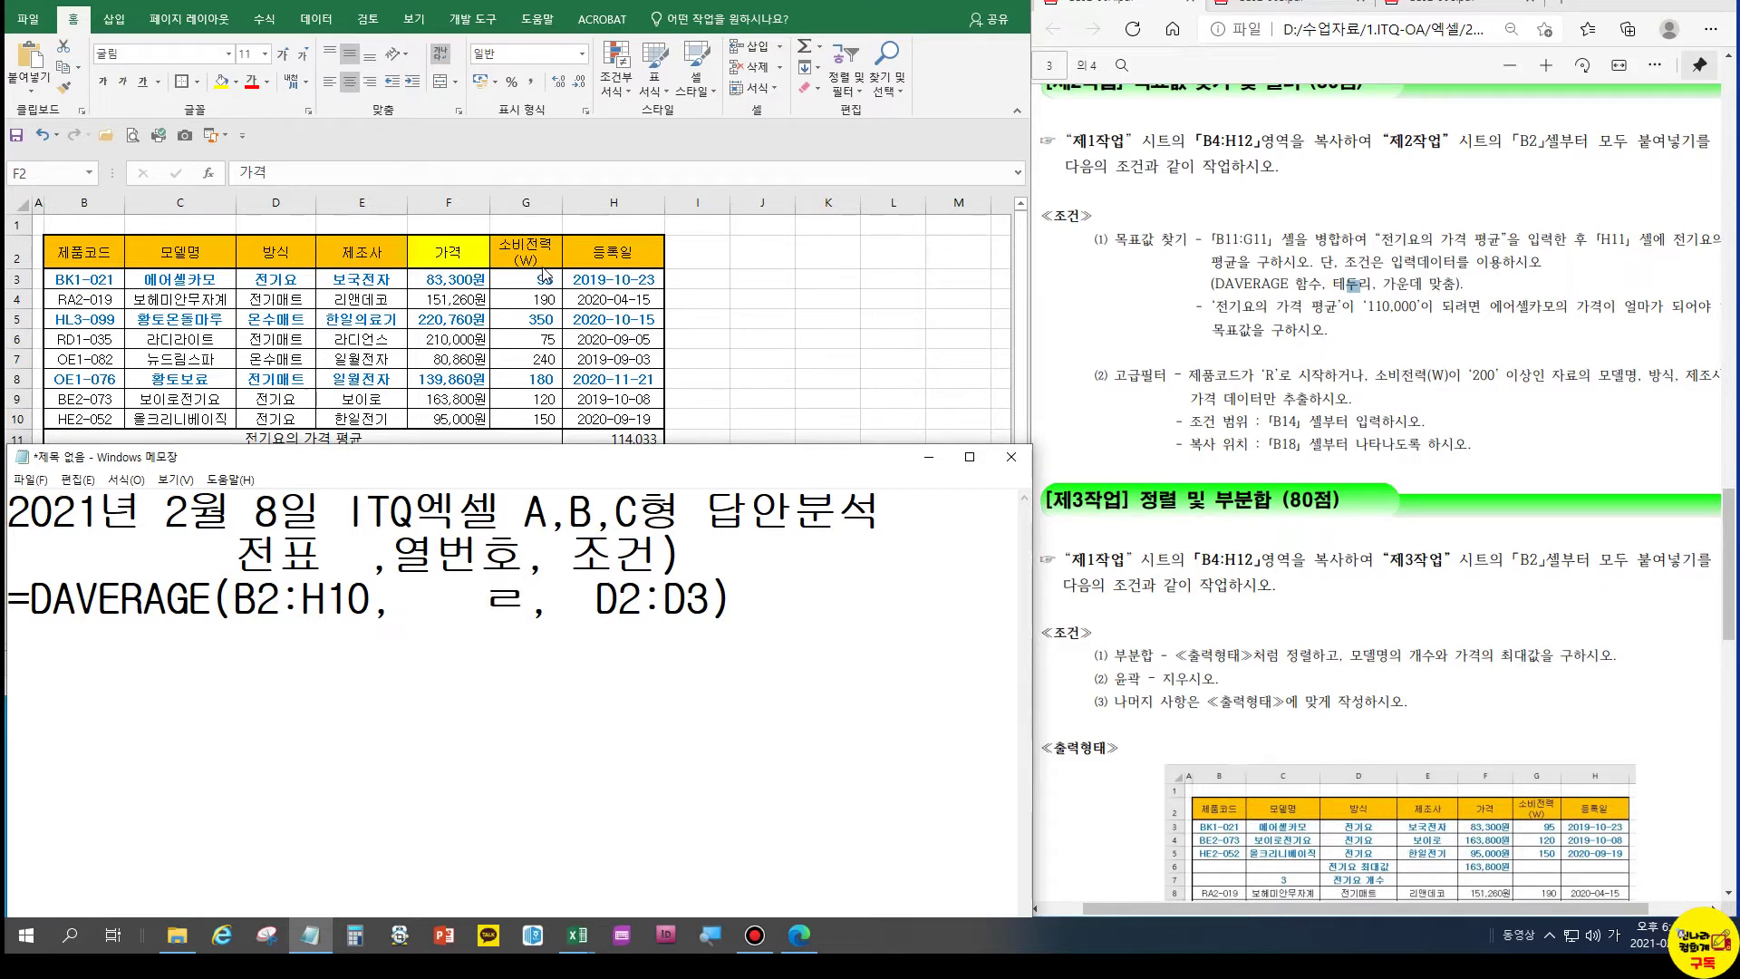
{"action": "key", "text": "BackSpace"}
{"action": "key", "text": "Hangul"}
{"action": "type", "text": "f"}
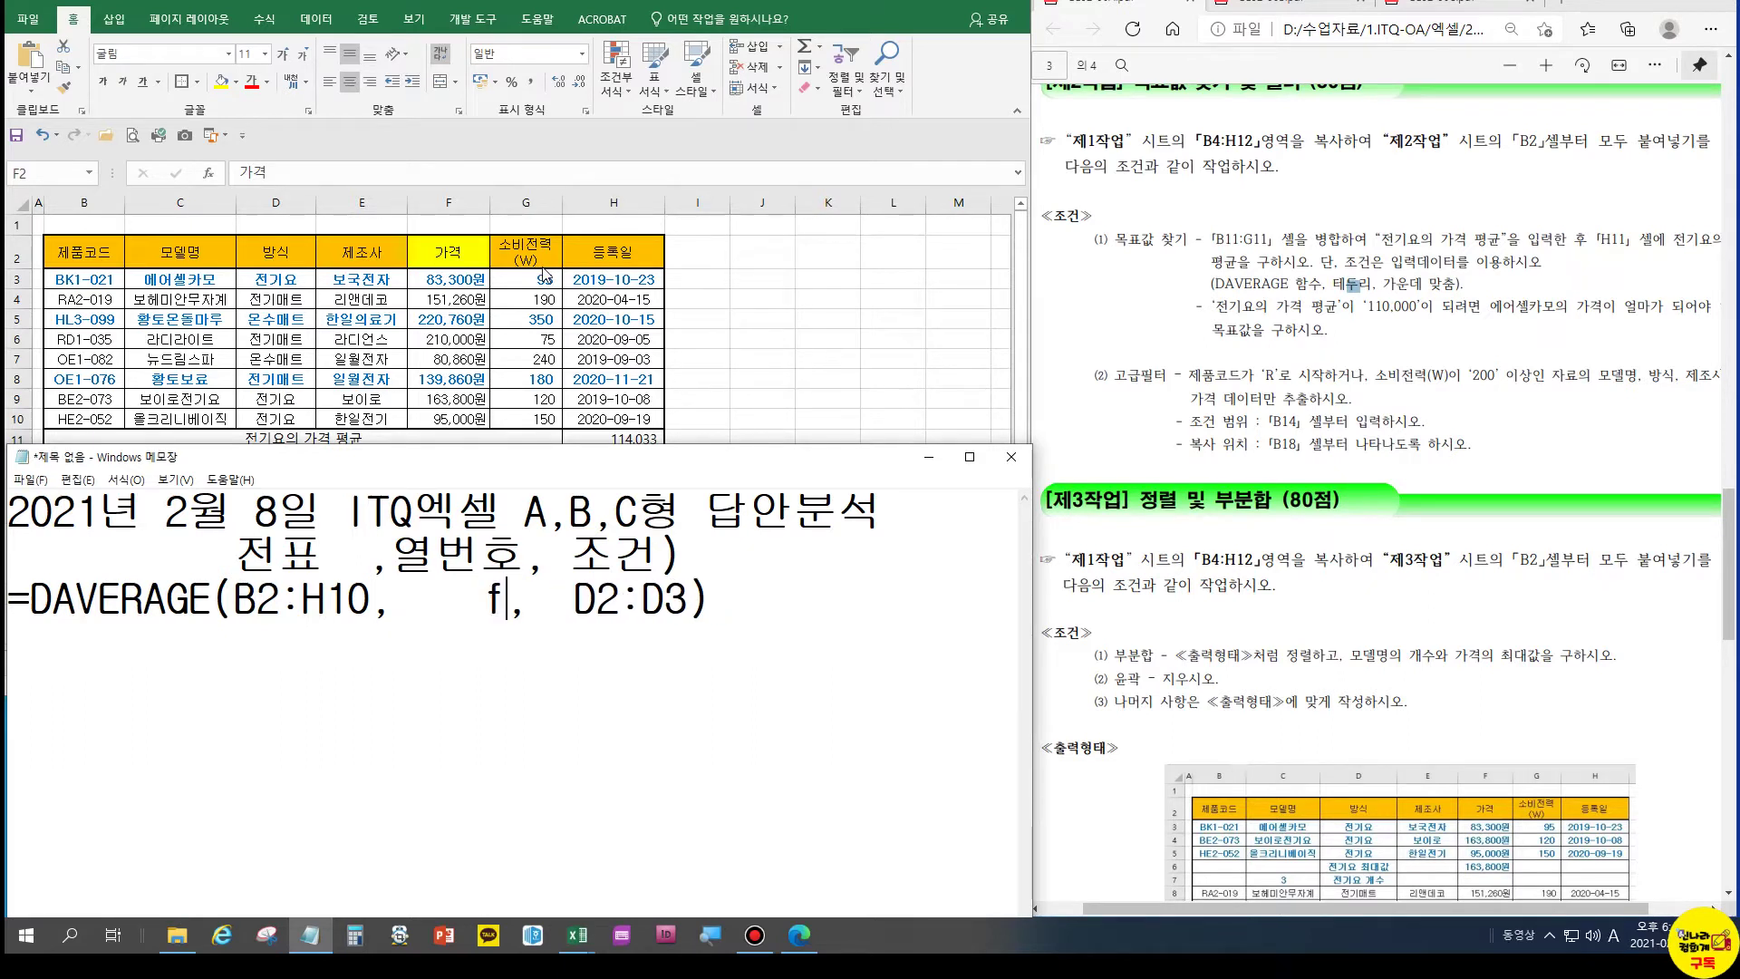
{"action": "key", "text": "BackSpace"}
{"action": "type", "text": "F2"}
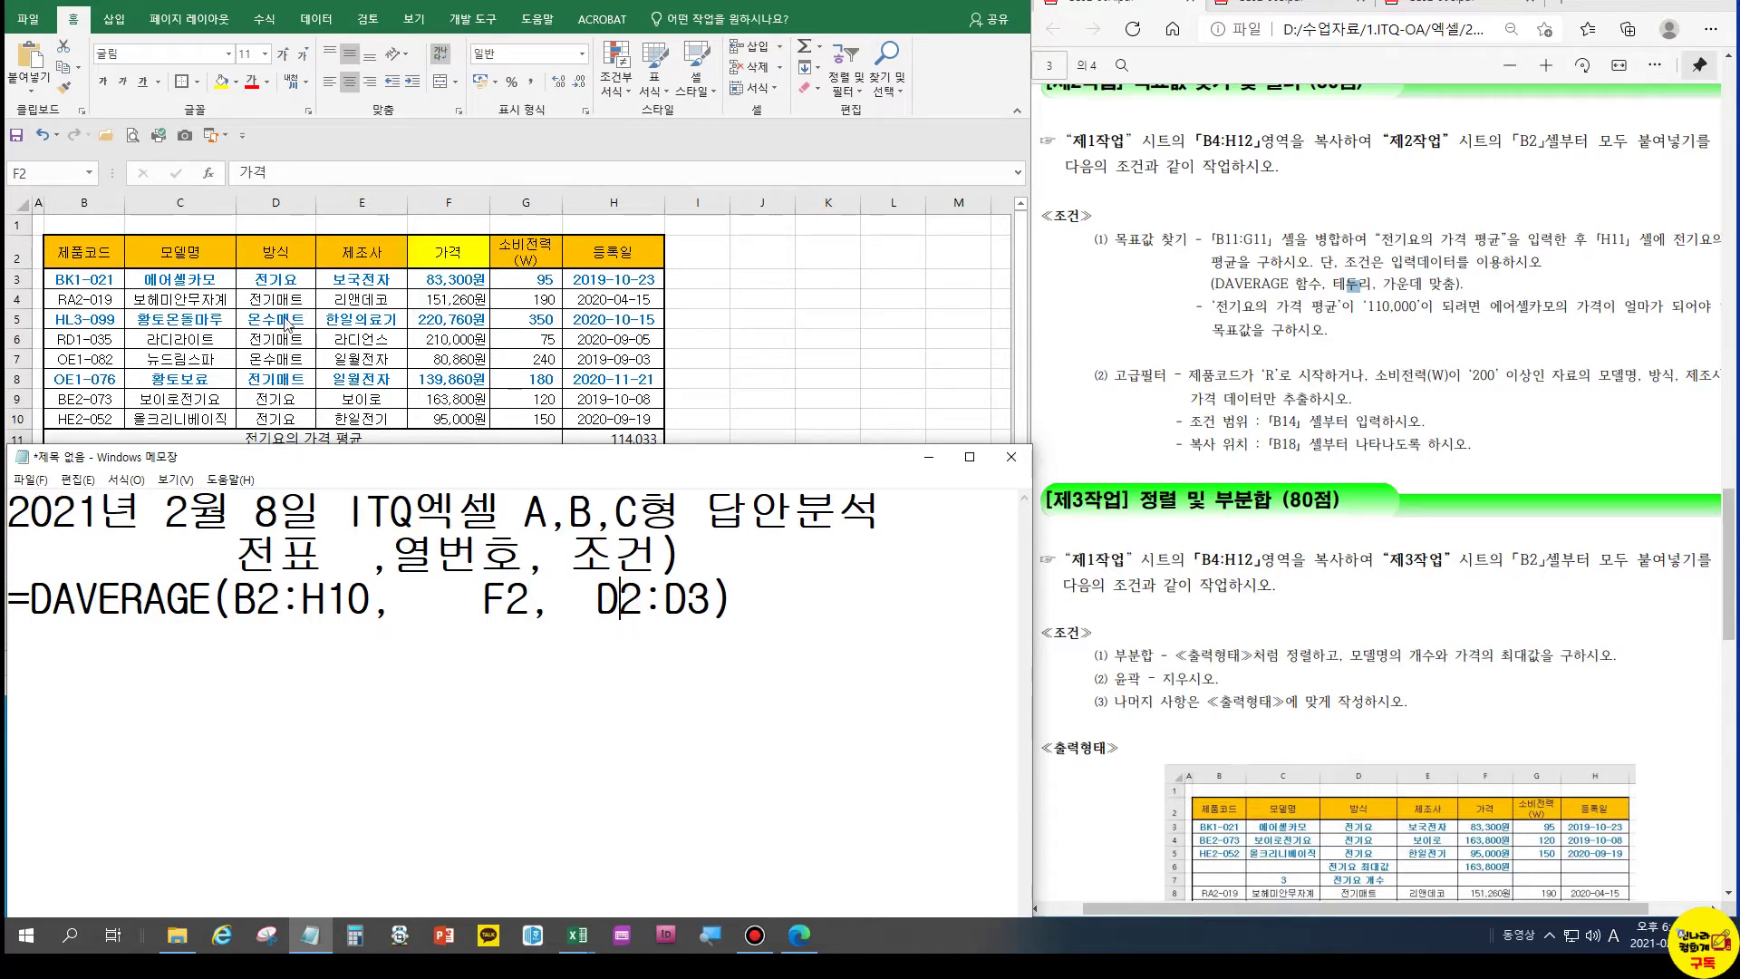
Highlight the criteria range D2:D3 on the sheet and compare the row number 2 across the three DAVERAGE arguments in Notepad
{"action": "left_click", "coordinate": [281, 248]}
{"action": "left_click_drag", "start_coordinate": [280, 249], "coordinate": [279, 282]}
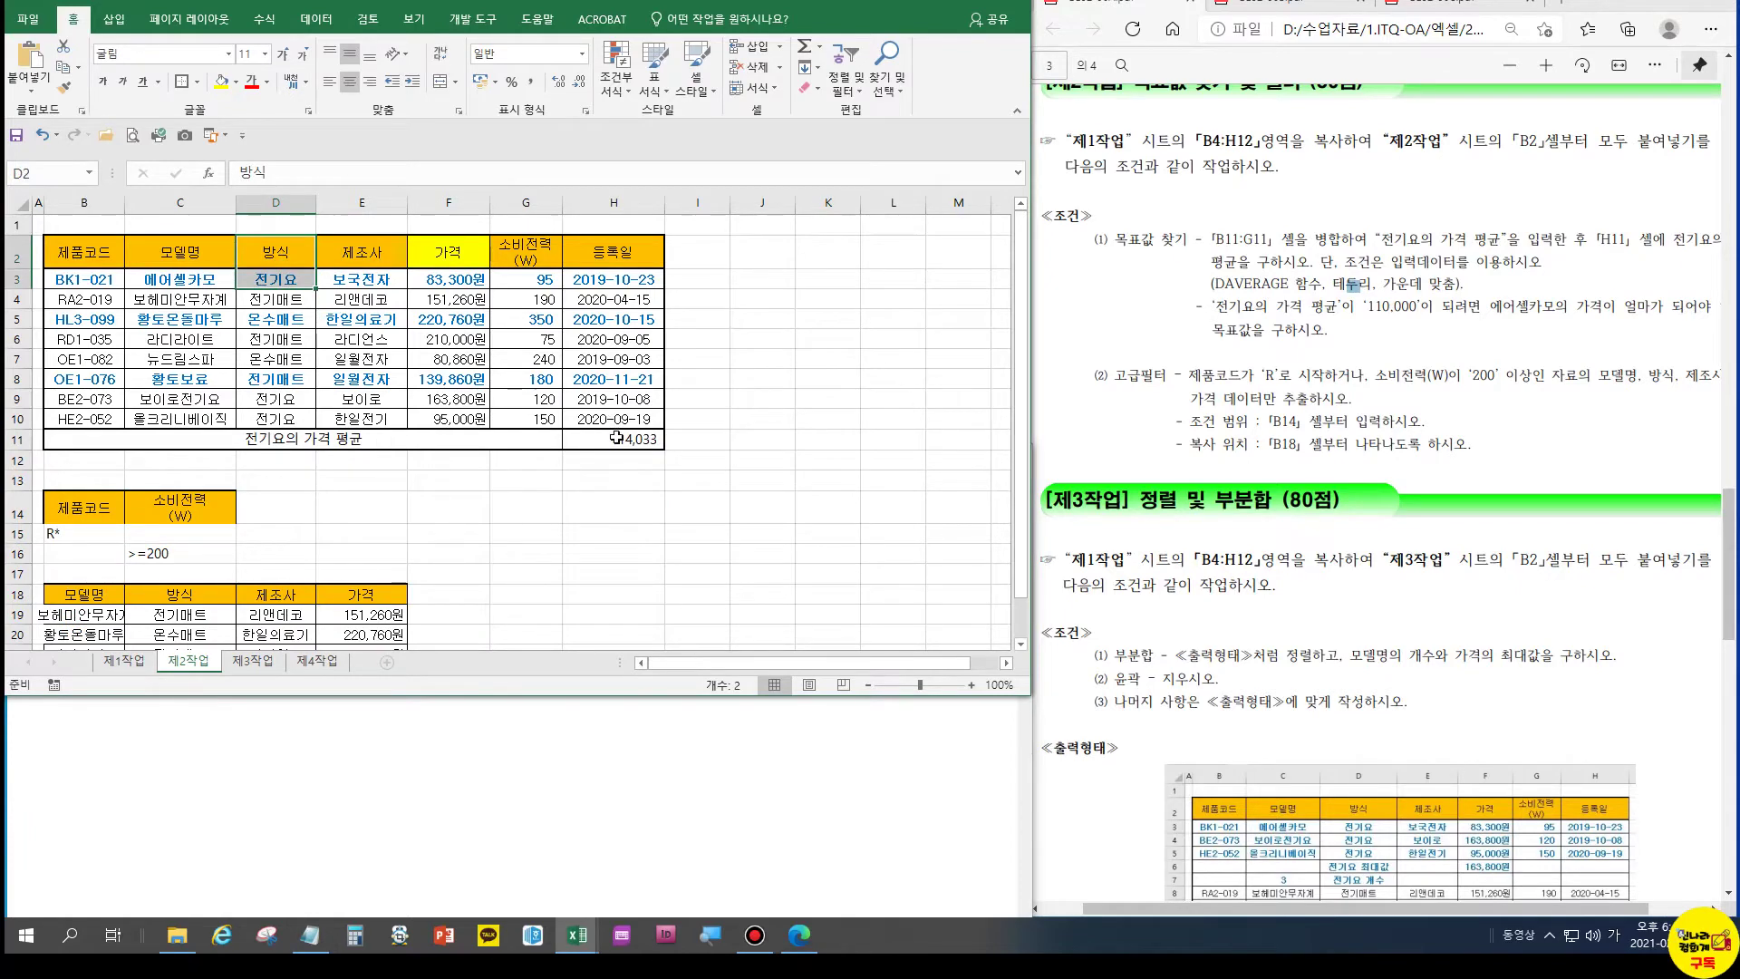
{"action": "left_click", "coordinate": [577, 711]}
{"action": "left_click_drag", "start_coordinate": [257, 600], "coordinate": [278, 606]}
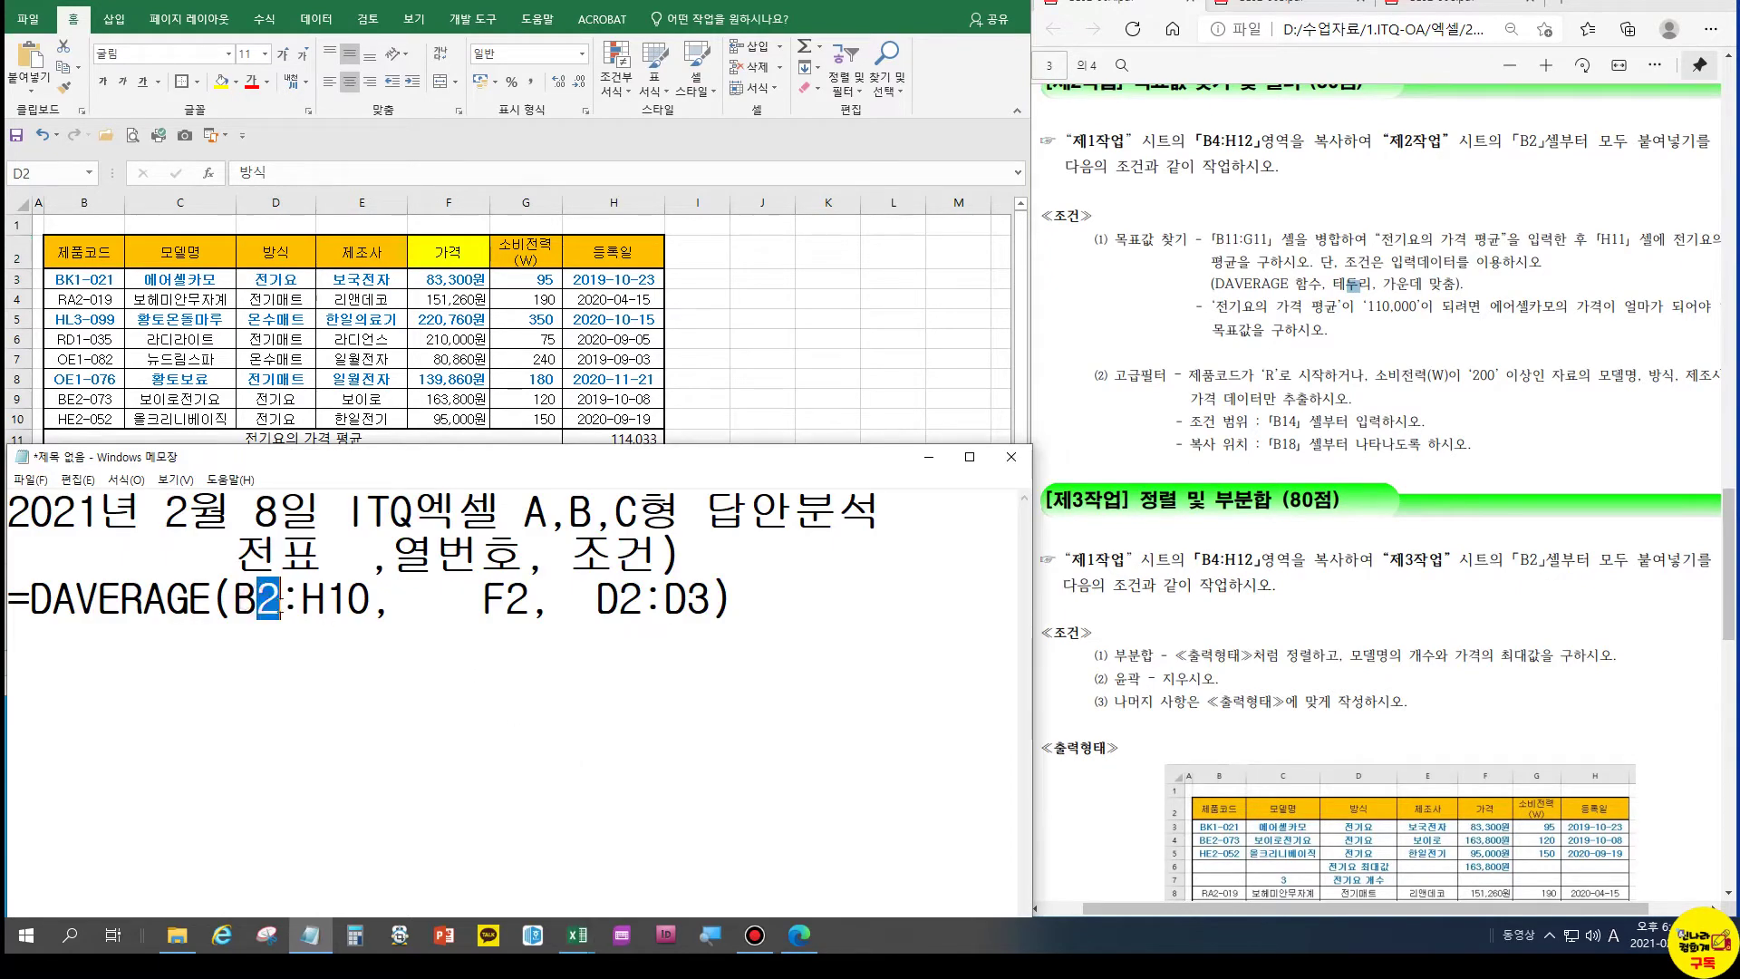
{"action": "left_click_drag", "start_coordinate": [510, 600], "coordinate": [644, 602]}
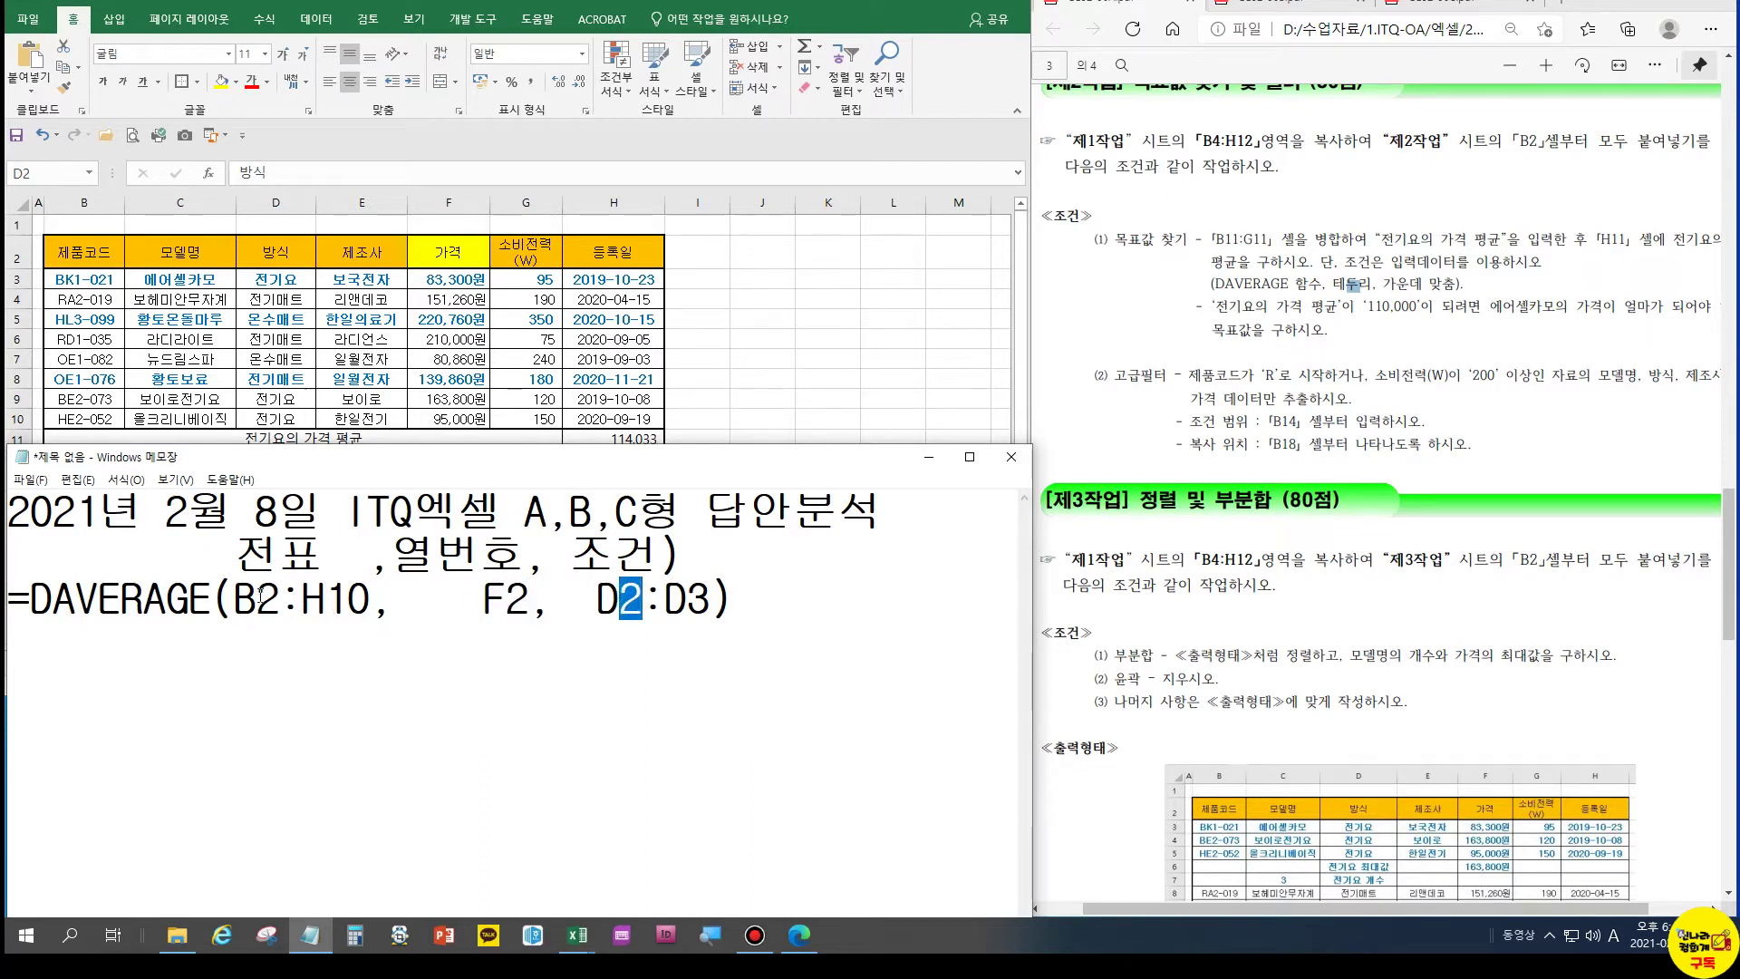
{"action": "left_click_drag", "start_coordinate": [258, 598], "coordinate": [279, 599]}
{"action": "left_click_drag", "start_coordinate": [532, 598], "coordinate": [500, 600]}
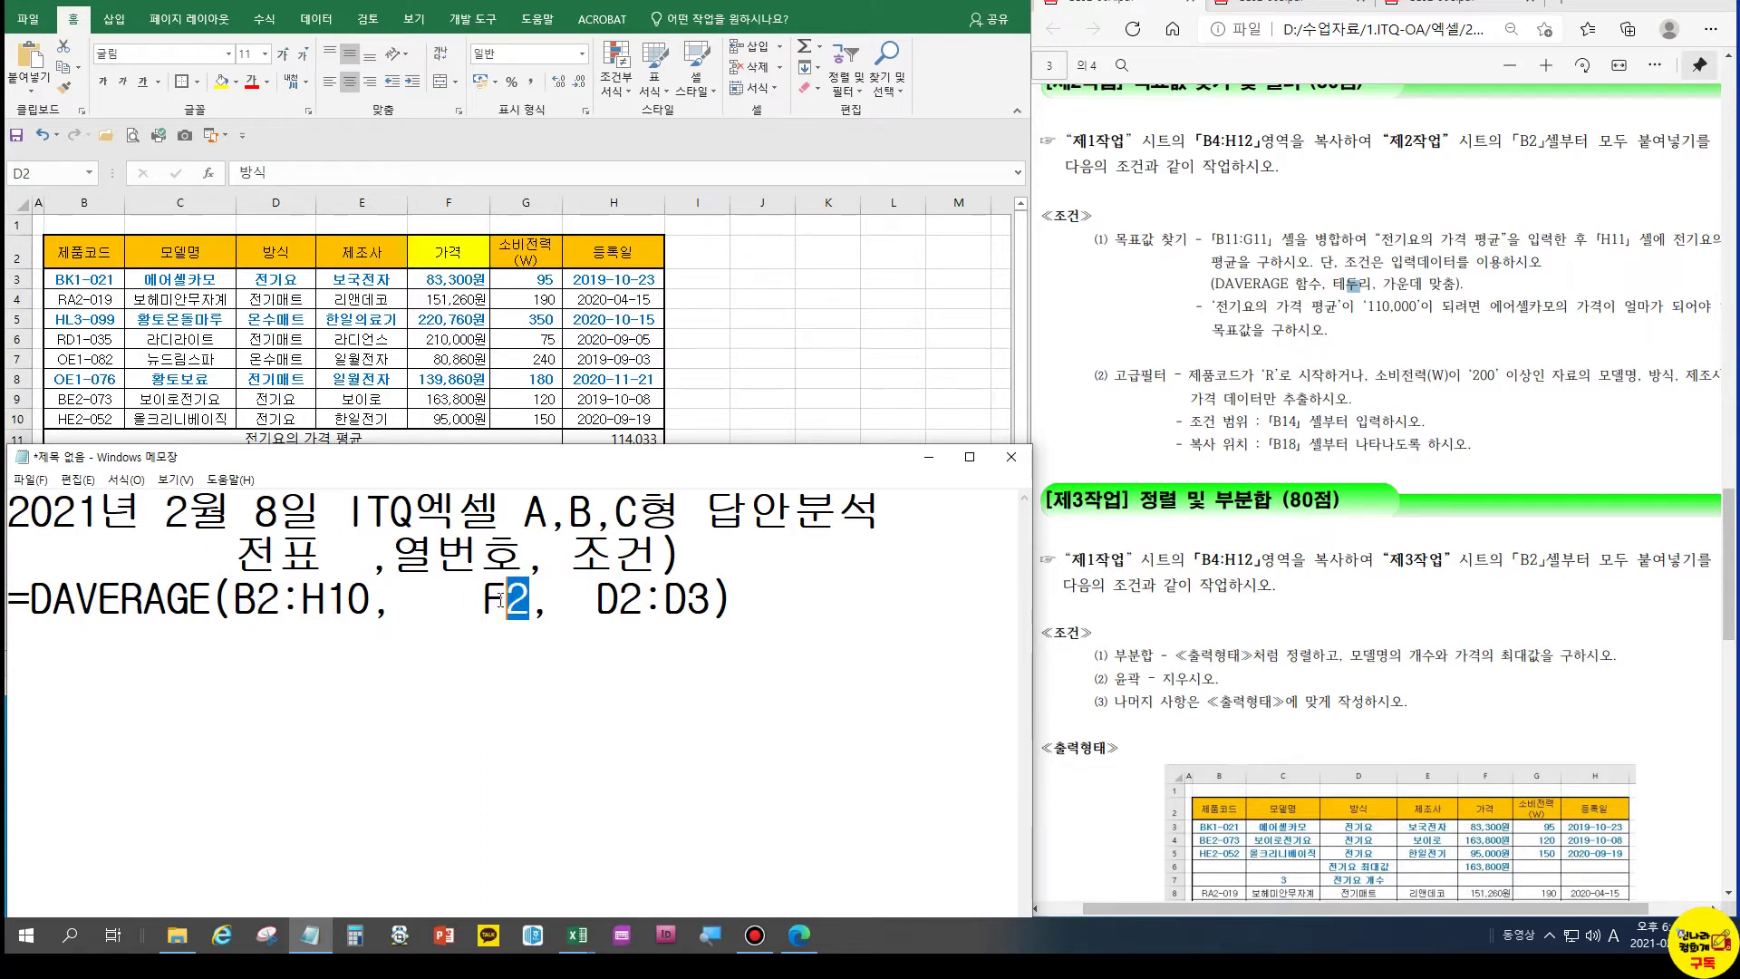
{"action": "left_click_drag", "start_coordinate": [642, 600], "coordinate": [620, 600]}
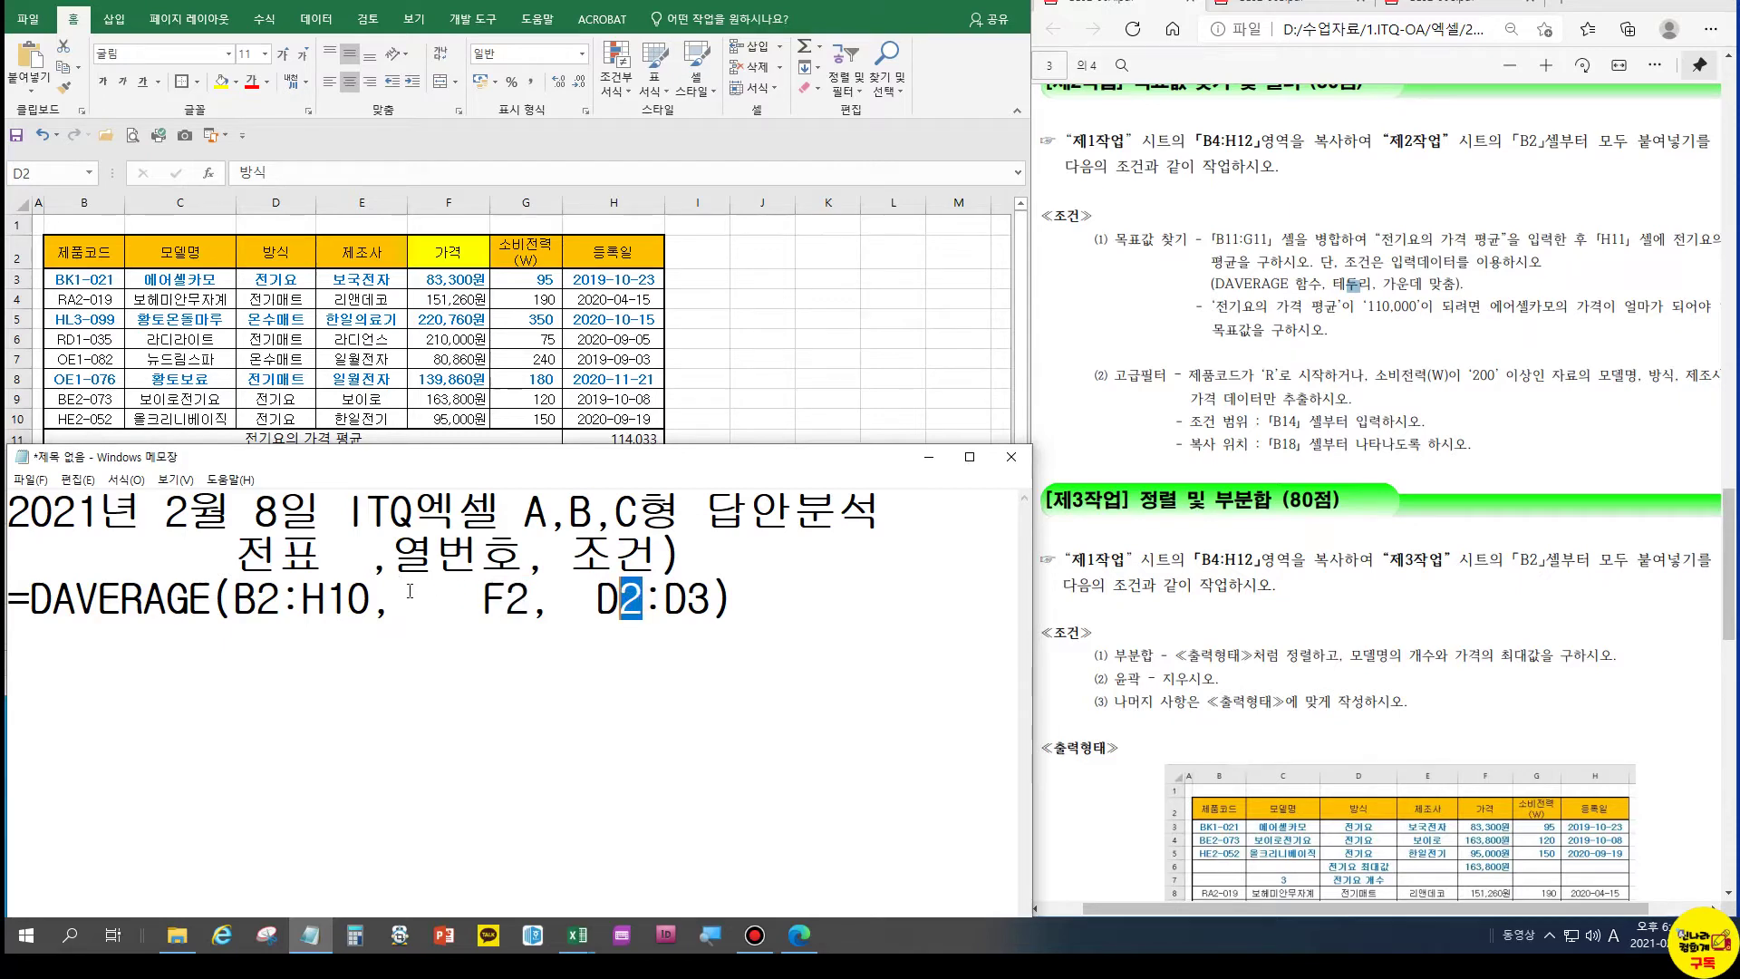
In Excel, replace the field number 5 with the 가격 header cell F2 in H11's DAVERAGE formula
{"action": "left_click", "coordinate": [672, 399]}
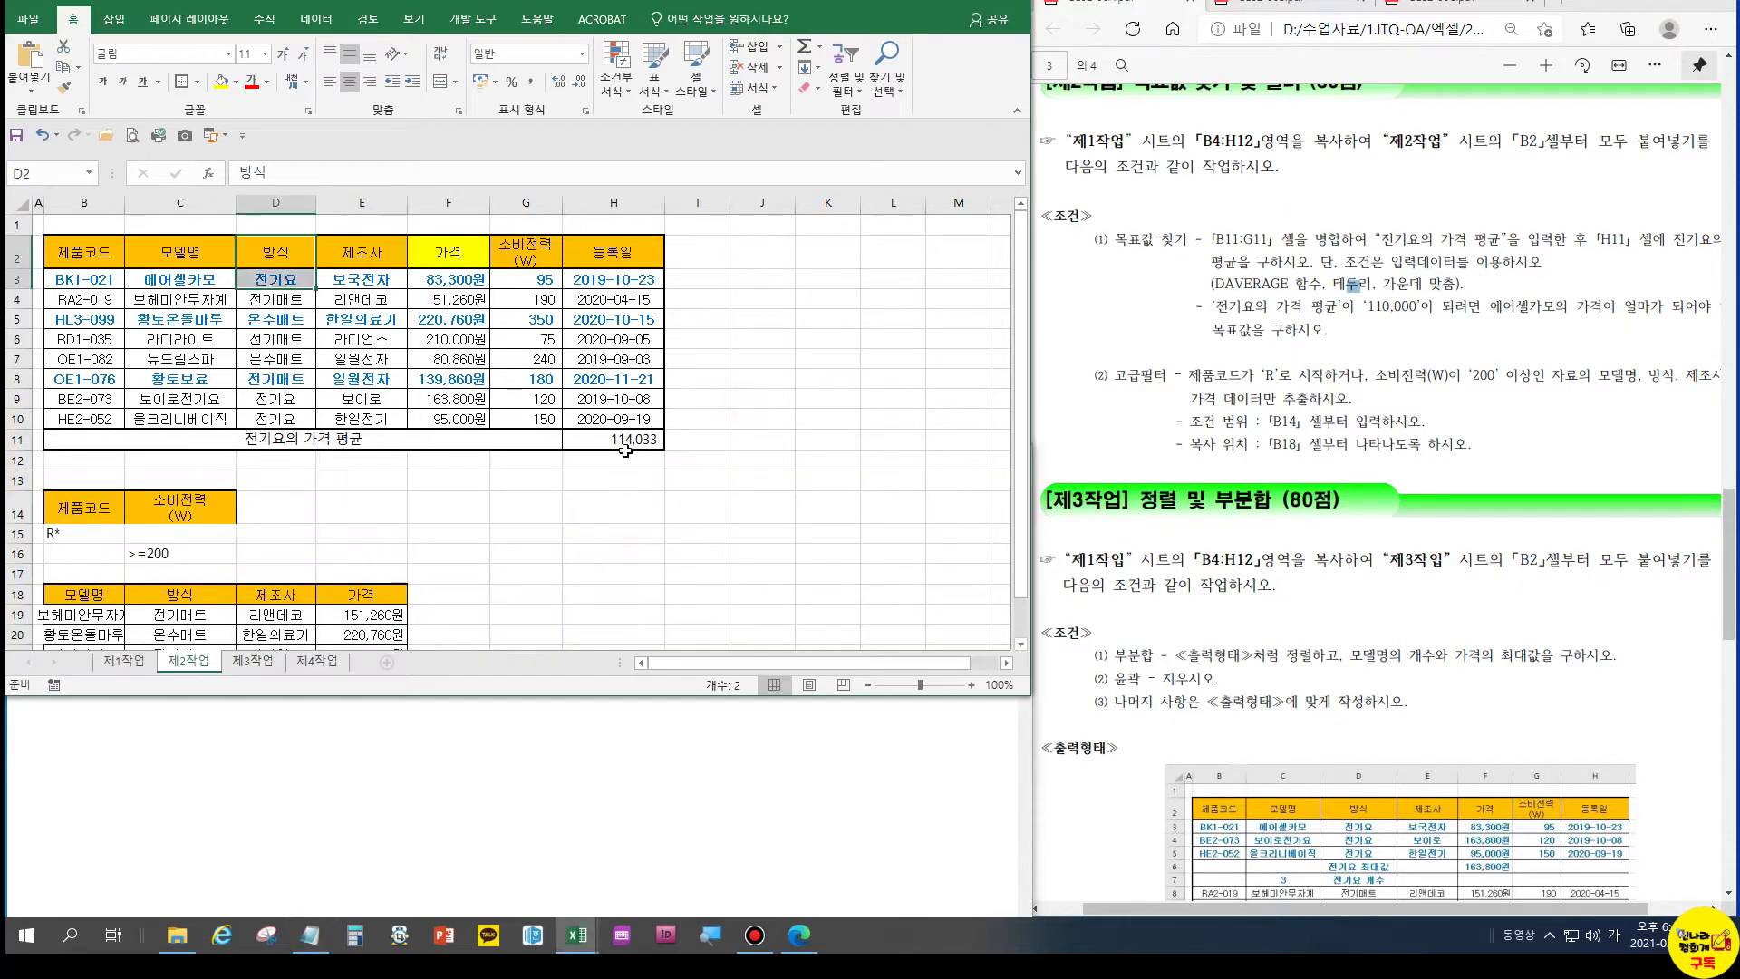
{"action": "left_click", "coordinate": [629, 440]}
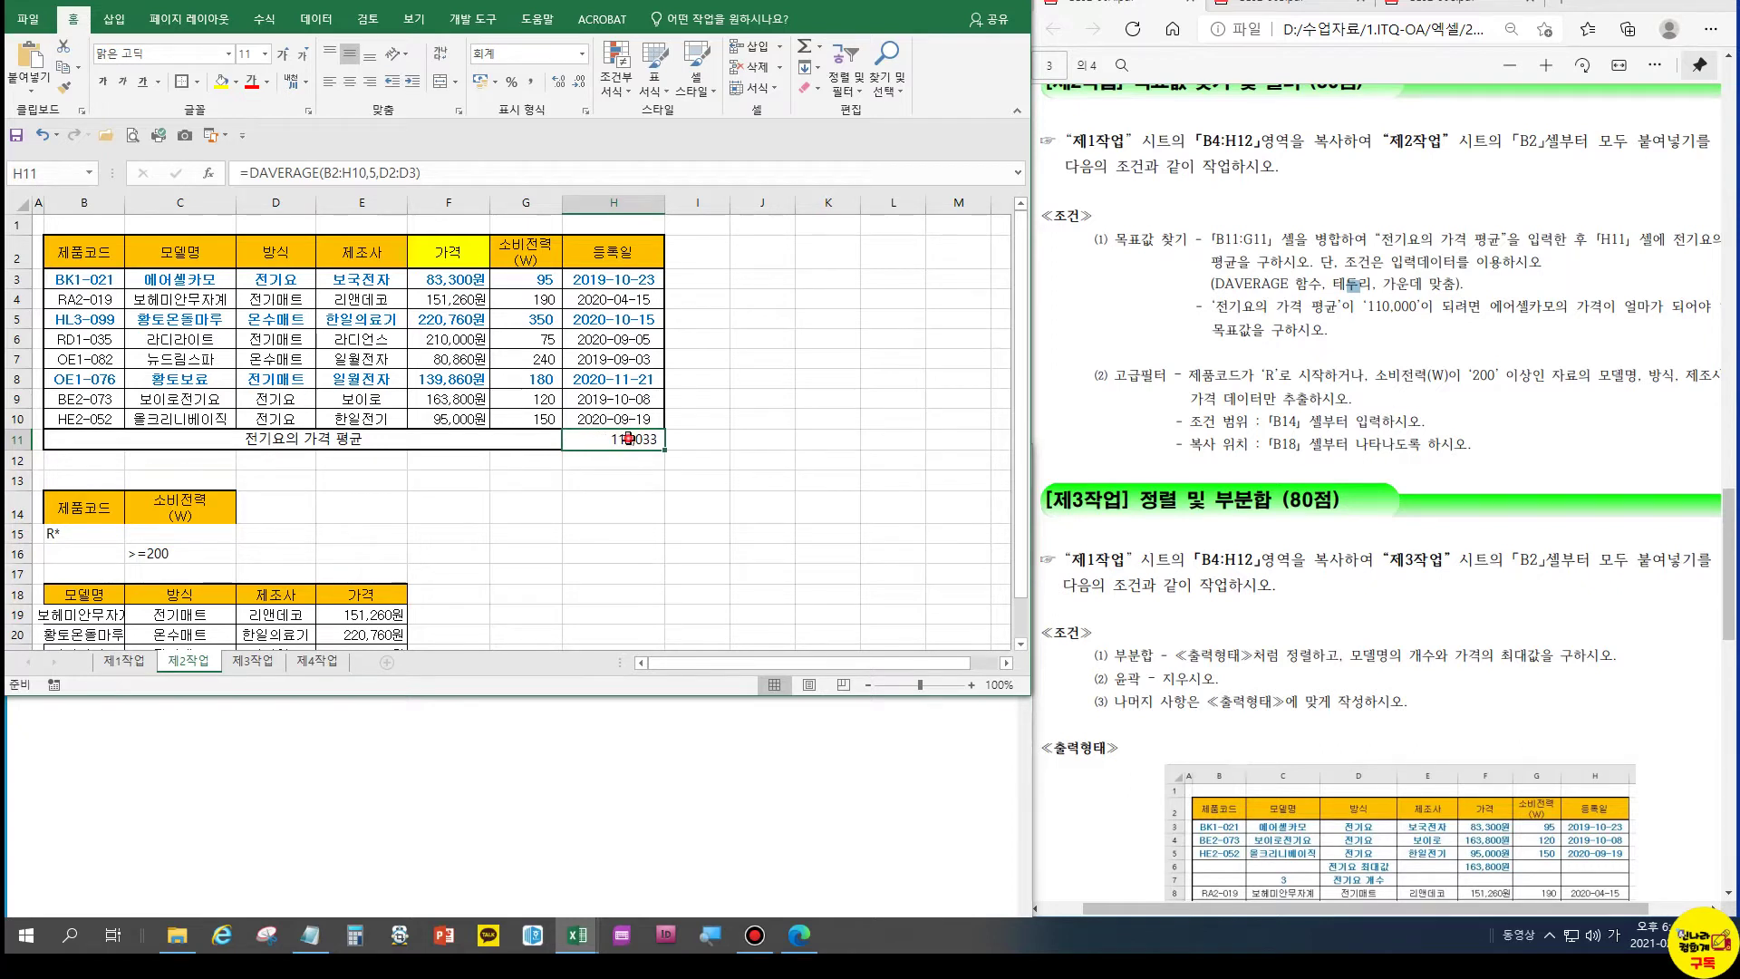
{"action": "double_click", "coordinate": [630, 440]}
{"action": "double_click", "coordinate": [698, 440]}
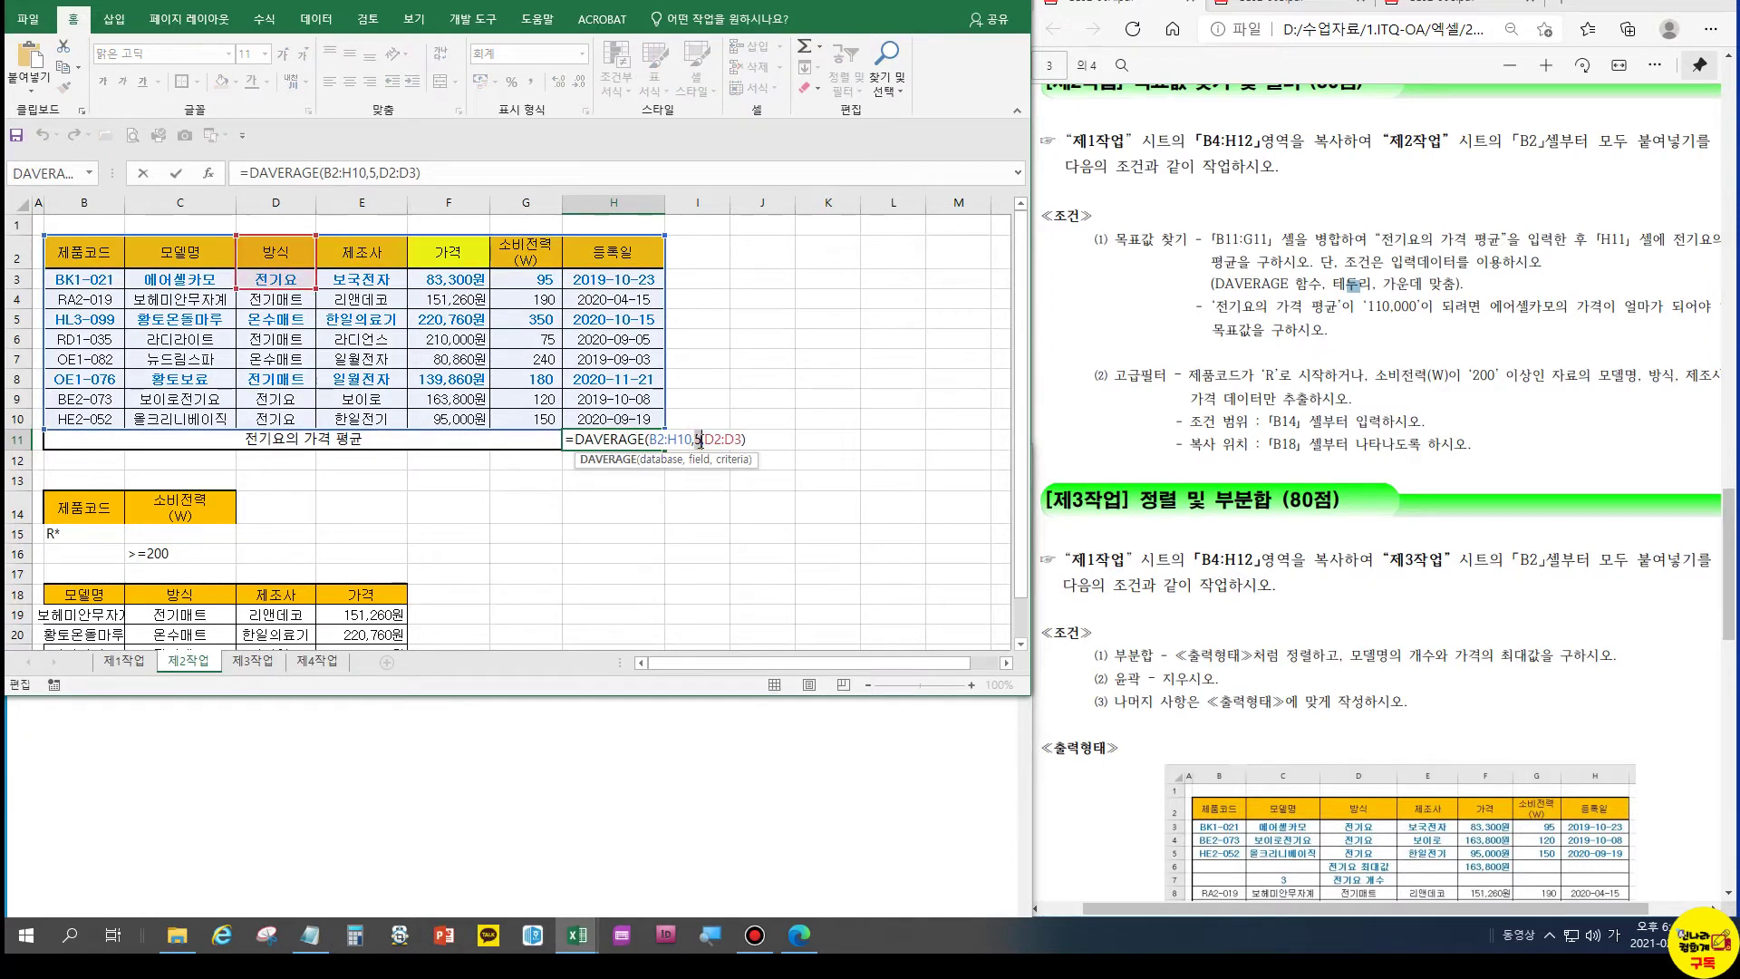
{"action": "left_click", "coordinate": [468, 260]}
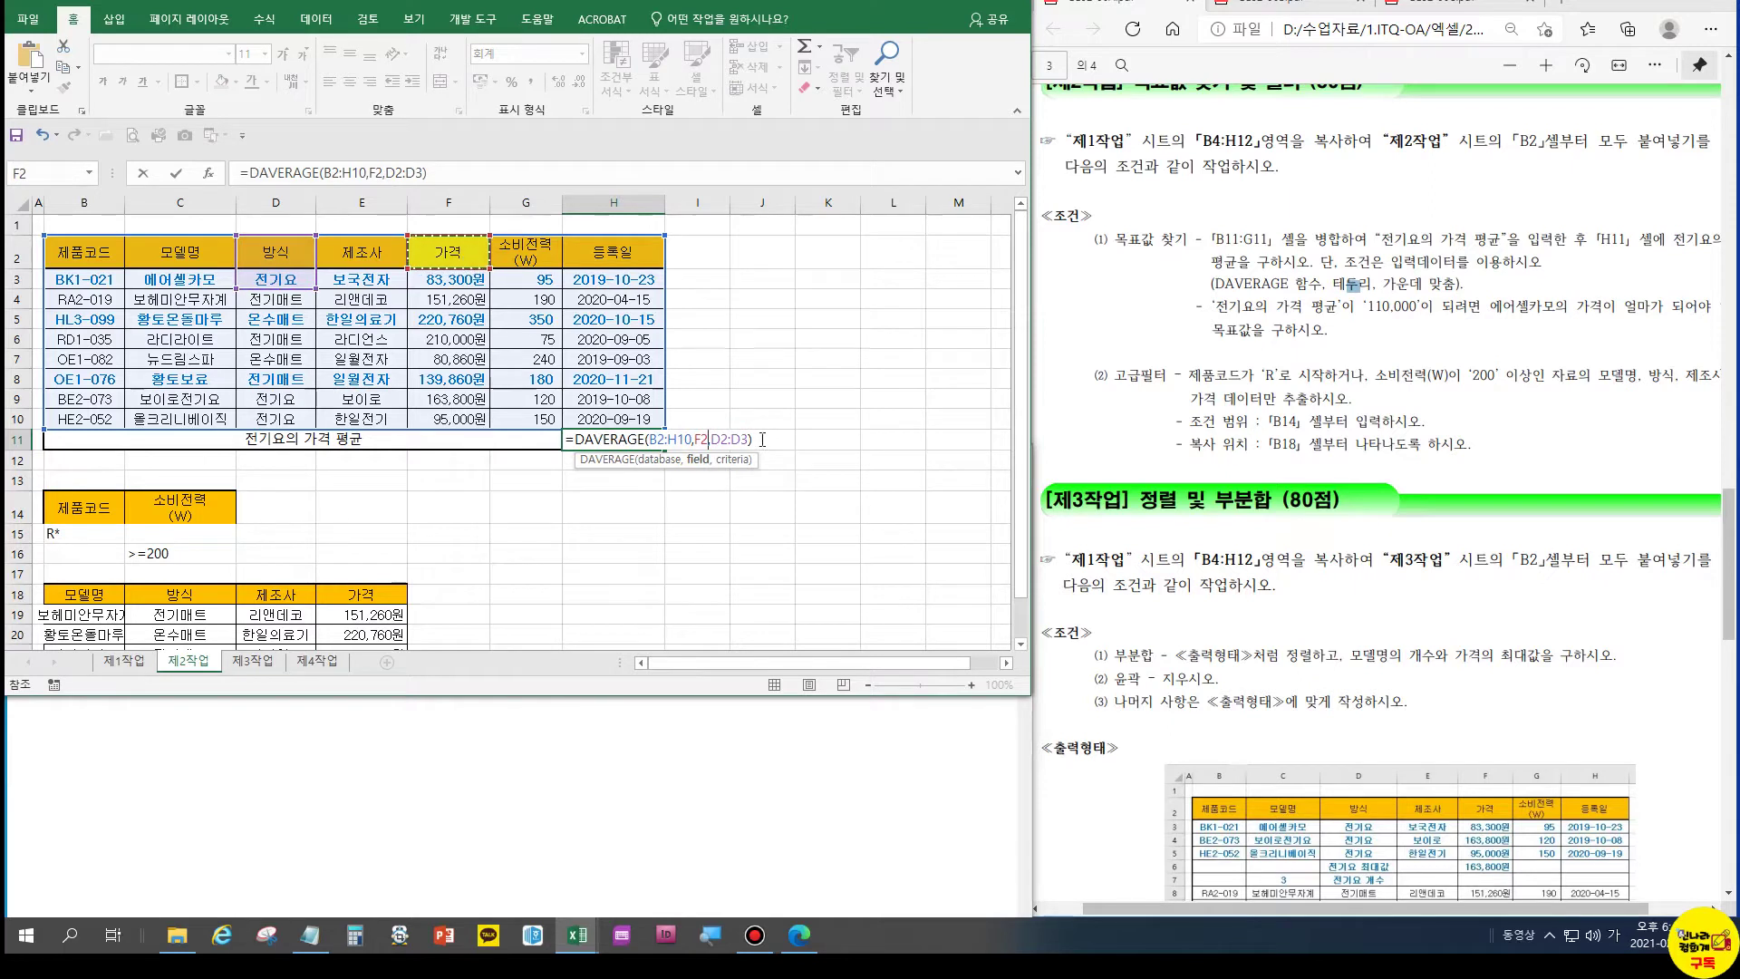
{"action": "key", "text": "Return"}
Run Goal Seek on H11 with target value 110000 by changing the 에어셀카모 price in F3, and keep the solution
{"action": "left_click", "coordinate": [640, 444]}
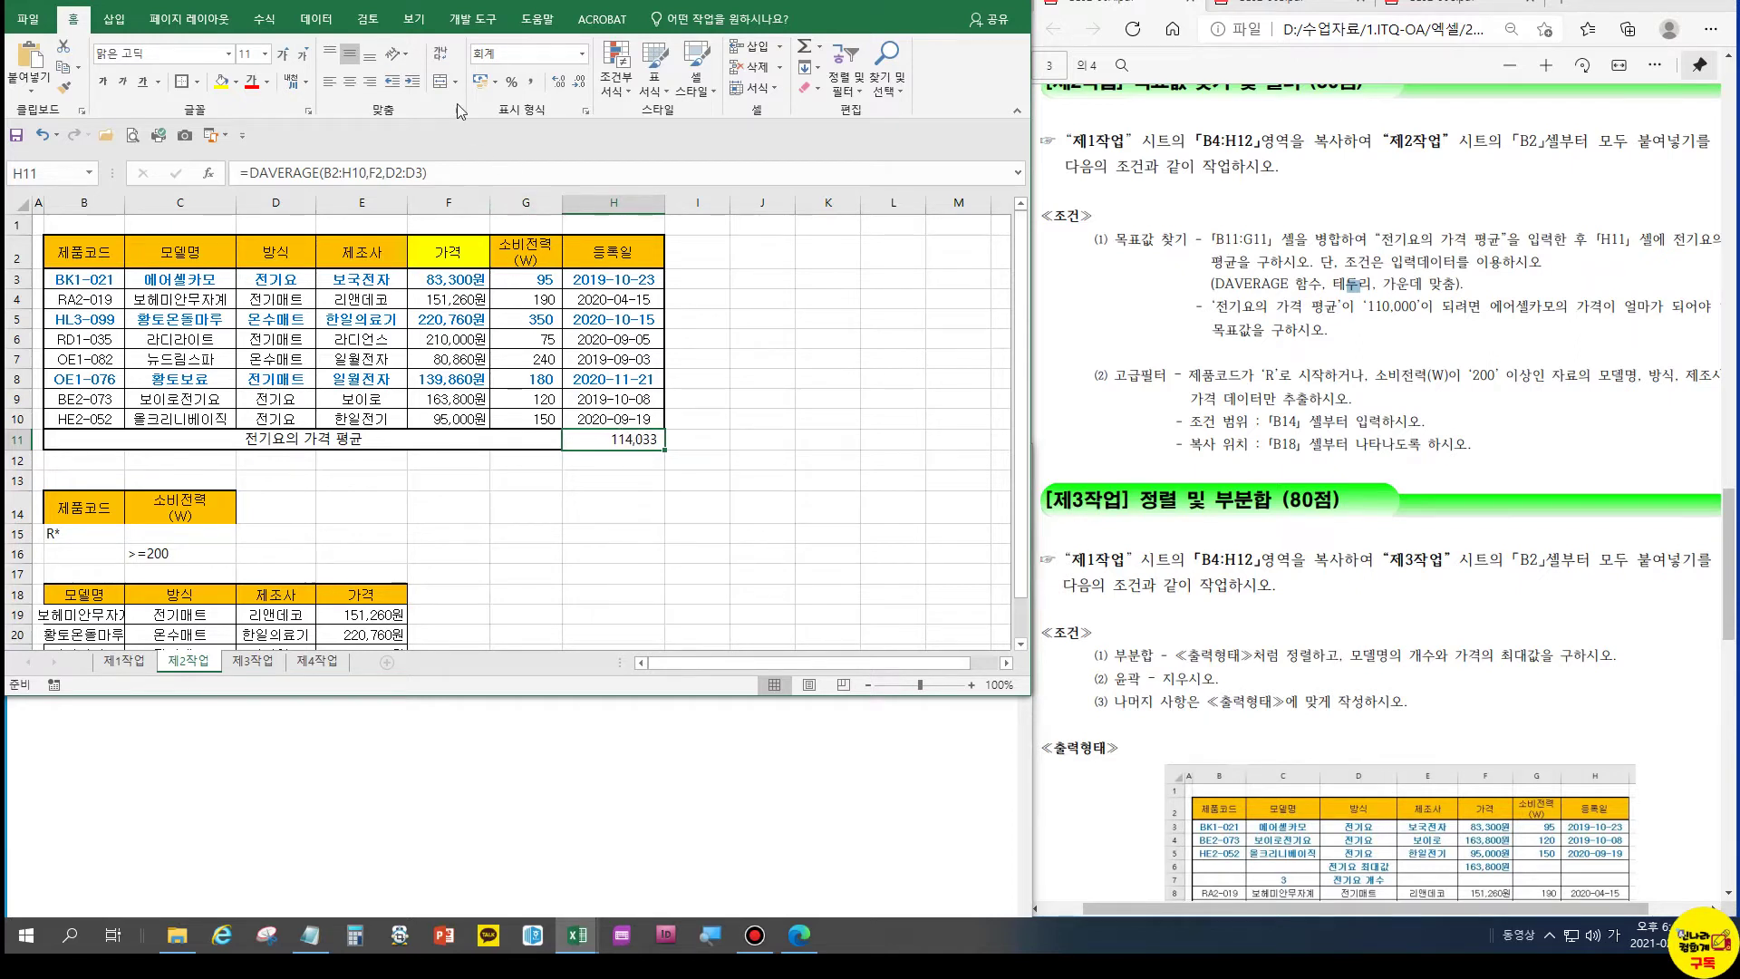
{"action": "left_click", "coordinate": [317, 20]}
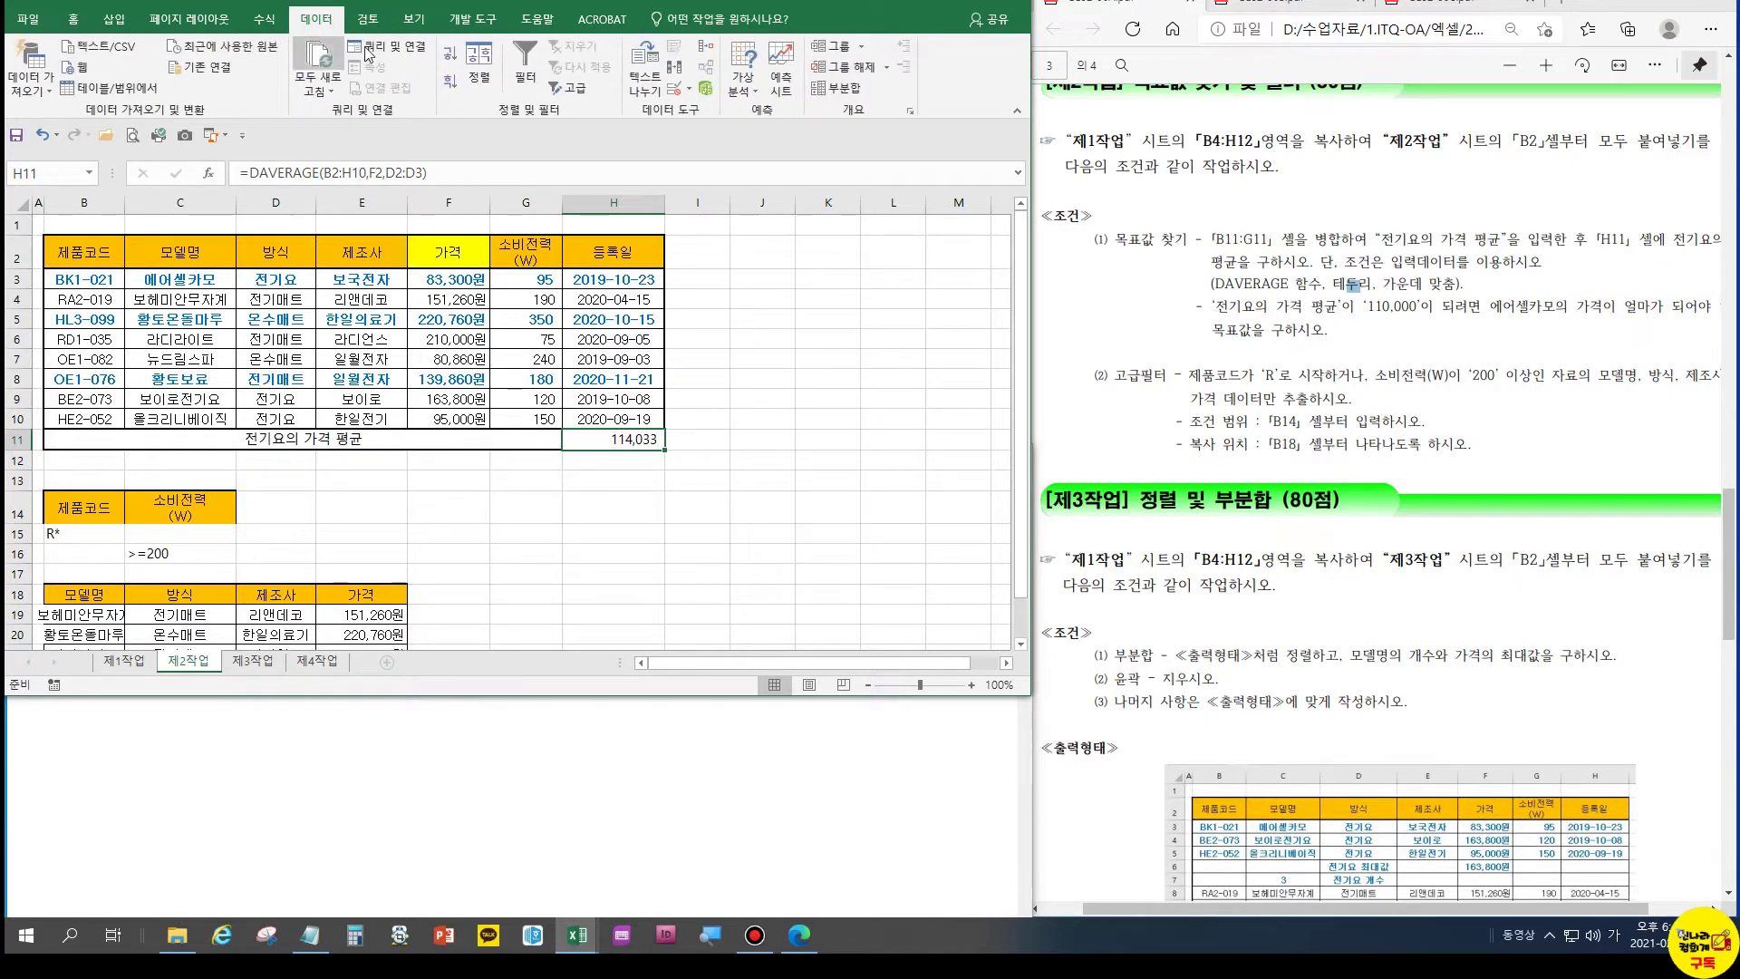
{"action": "left_click", "coordinate": [741, 99]}
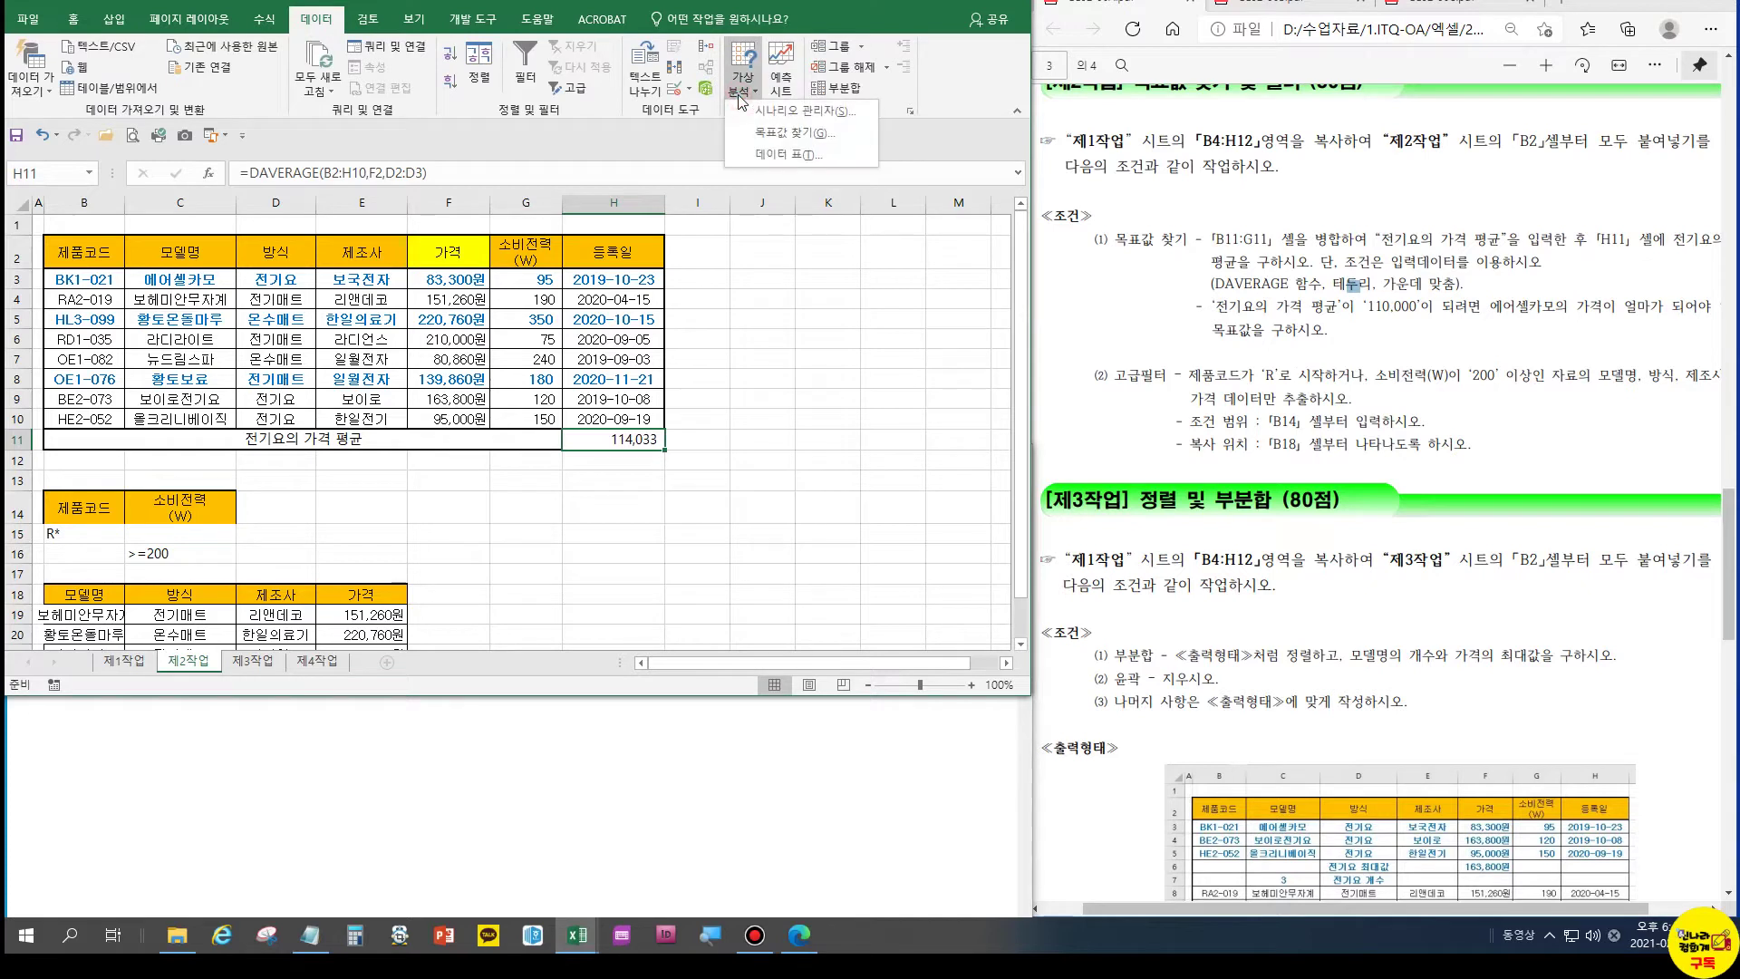
{"action": "left_click", "coordinate": [769, 138]}
{"action": "left_click", "coordinate": [907, 463]}
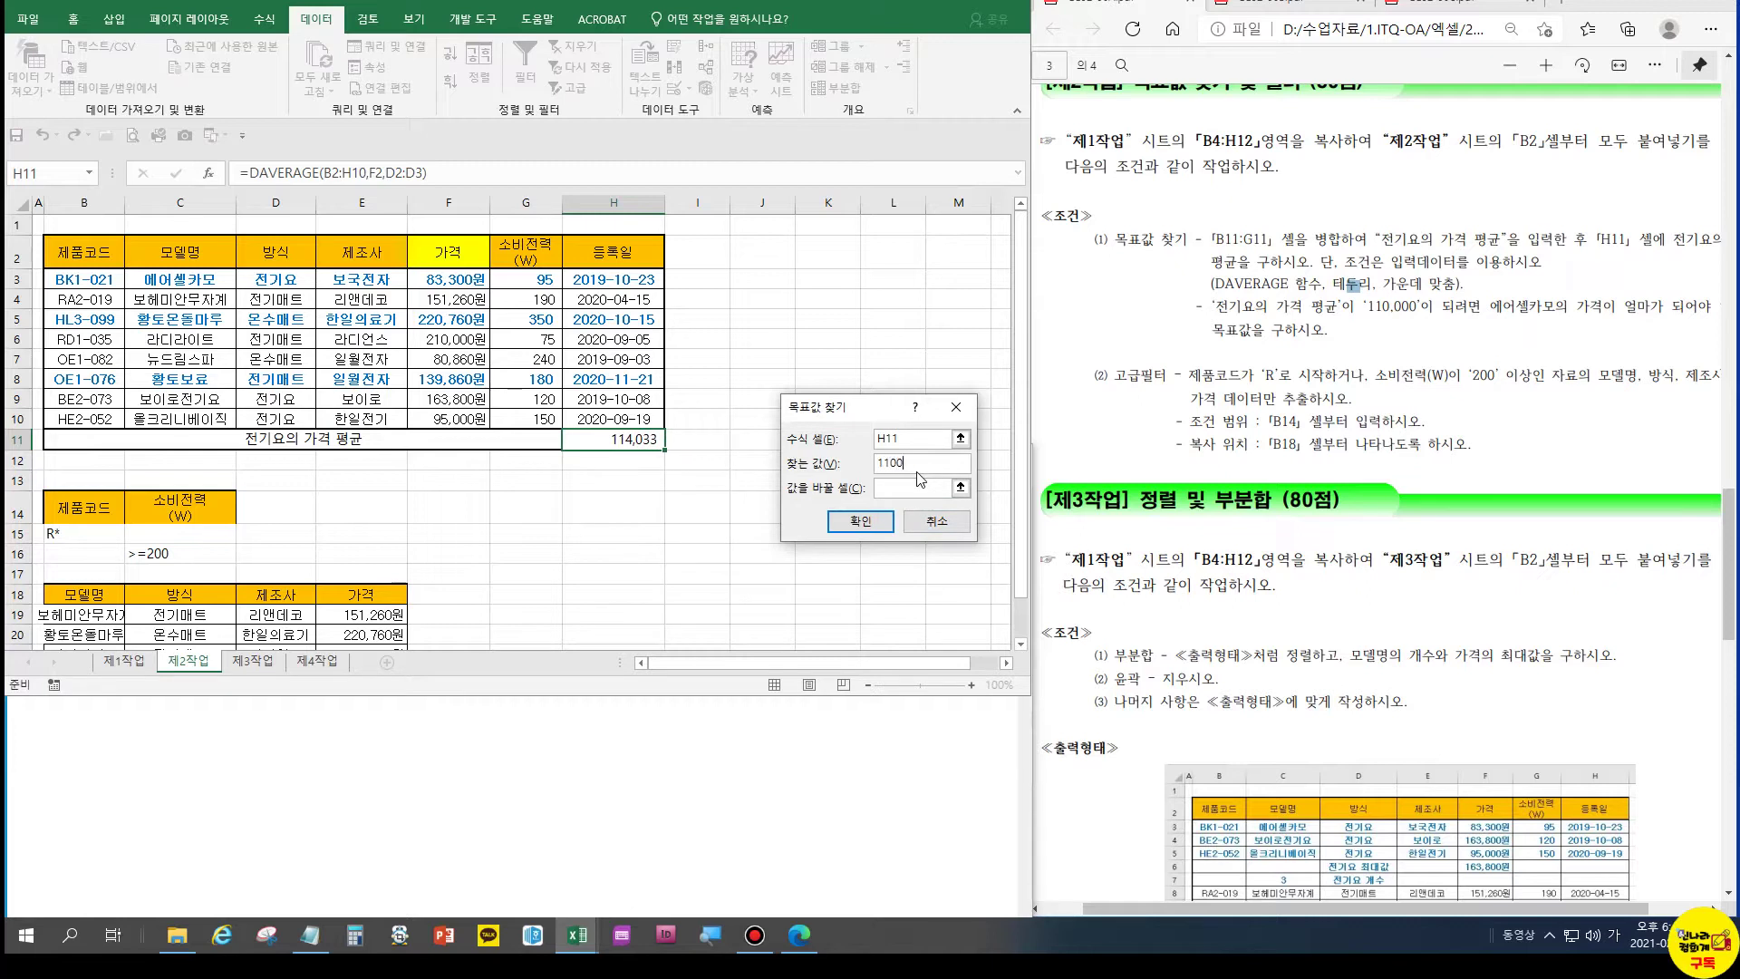
{"action": "left_click", "coordinate": [893, 487]}
{"action": "left_click", "coordinate": [460, 278]}
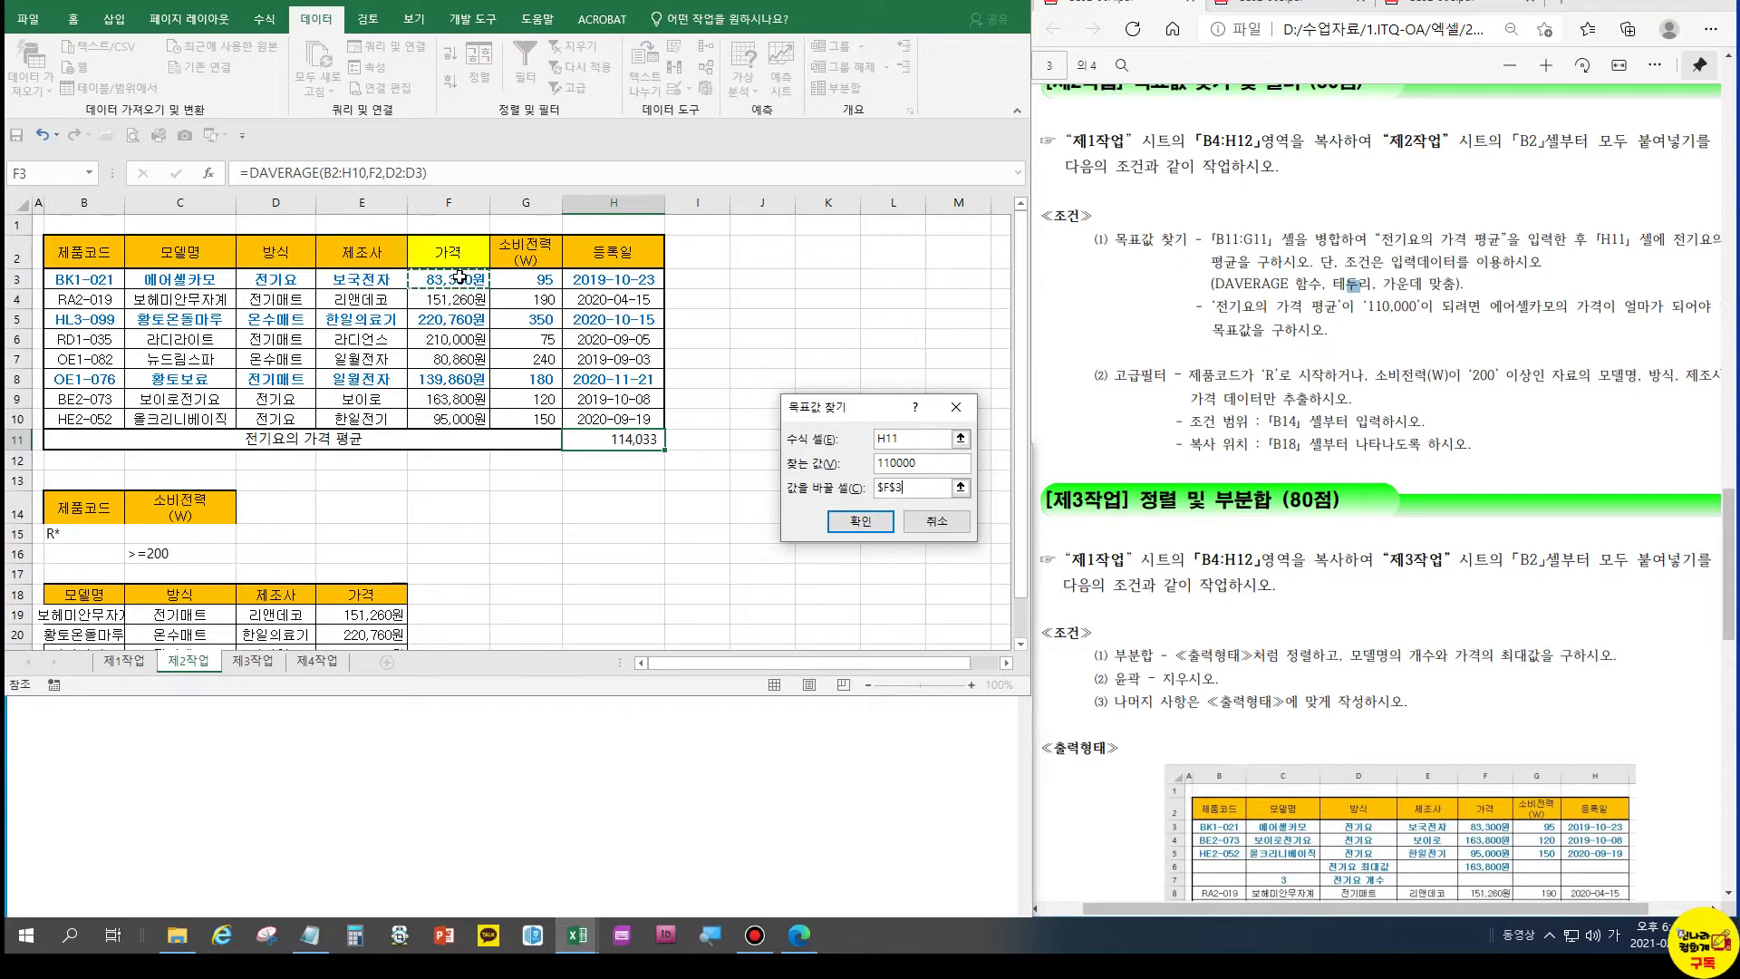
{"action": "left_click", "coordinate": [843, 523]}
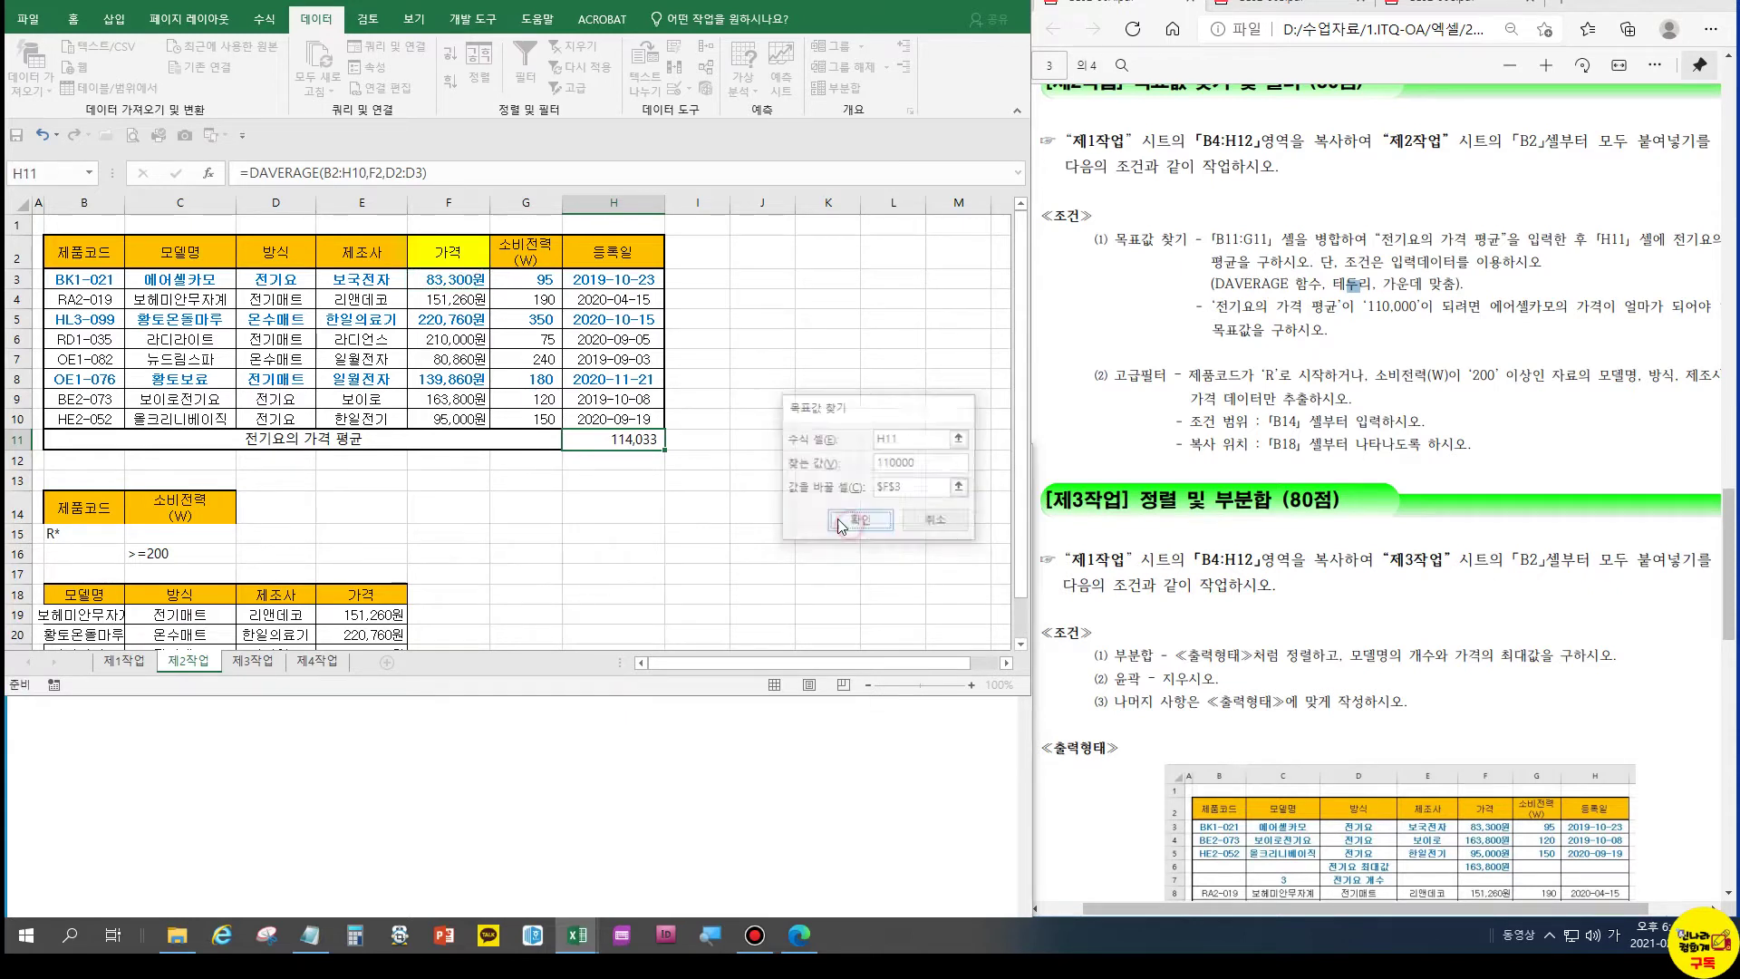
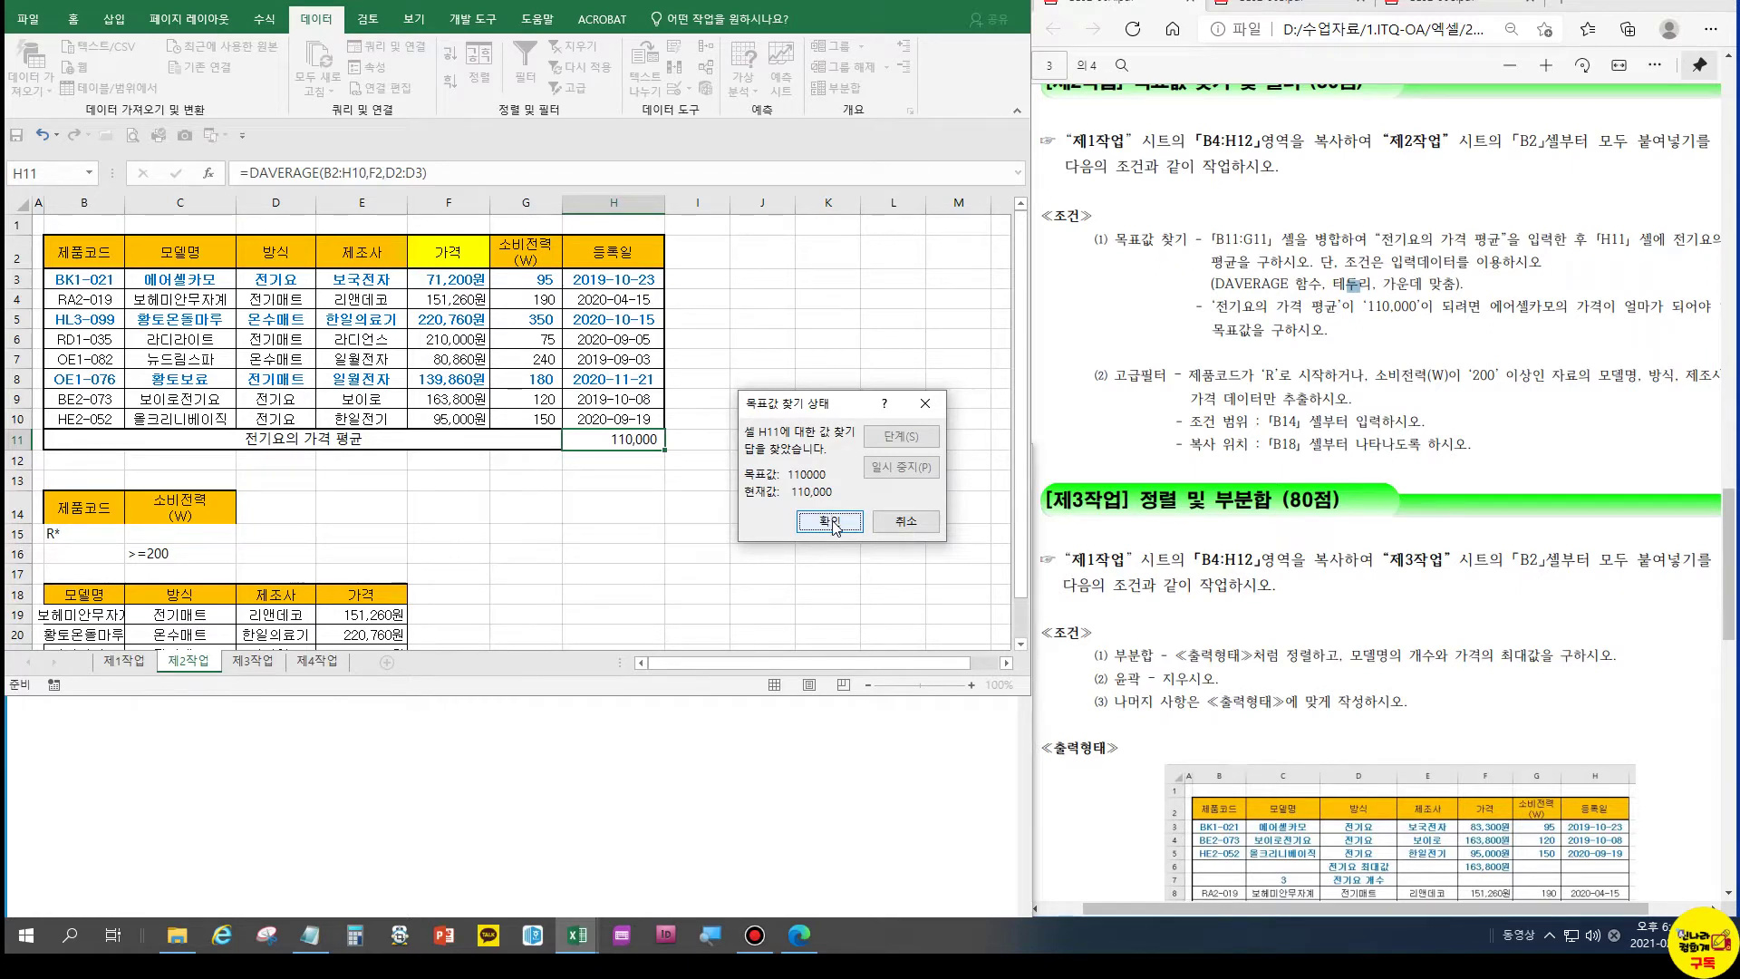
{"action": "left_click", "coordinate": [832, 523]}
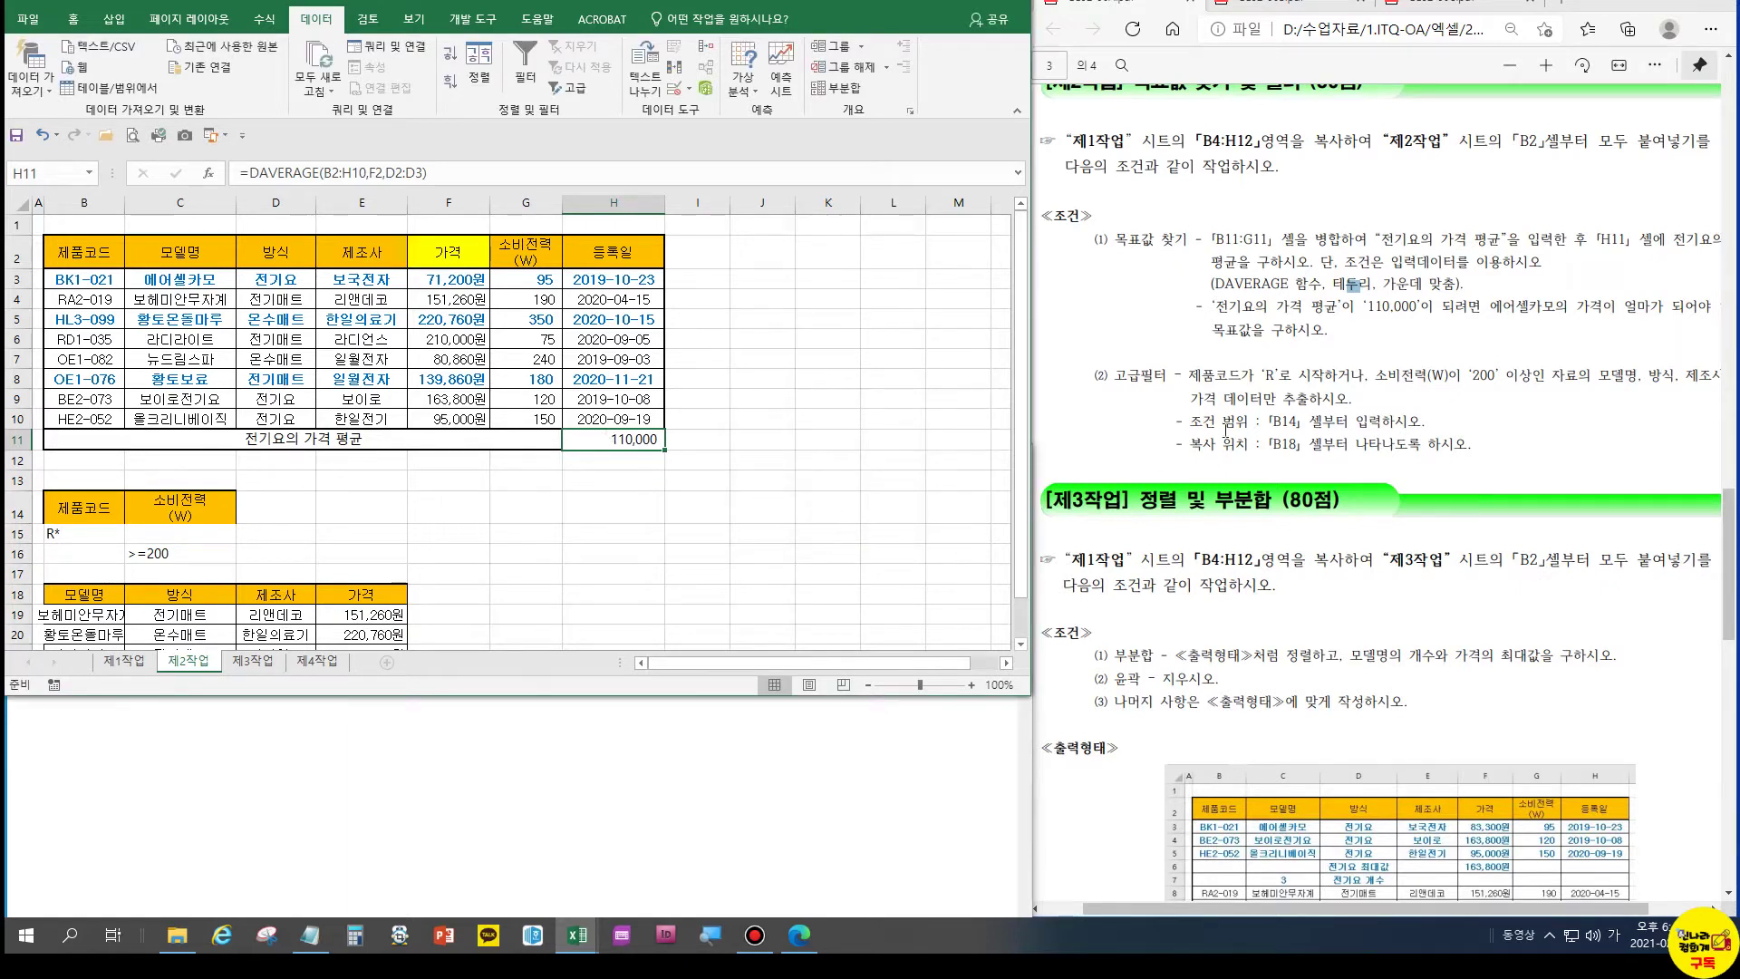
Zoom to the advanced filter criteria range B14:C16 and examine the R* and >=200 conditions on their separate rows
{"action": "scroll", "coordinate": [82, 489], "scroll_direction": "down", "scroll_amount": 1}
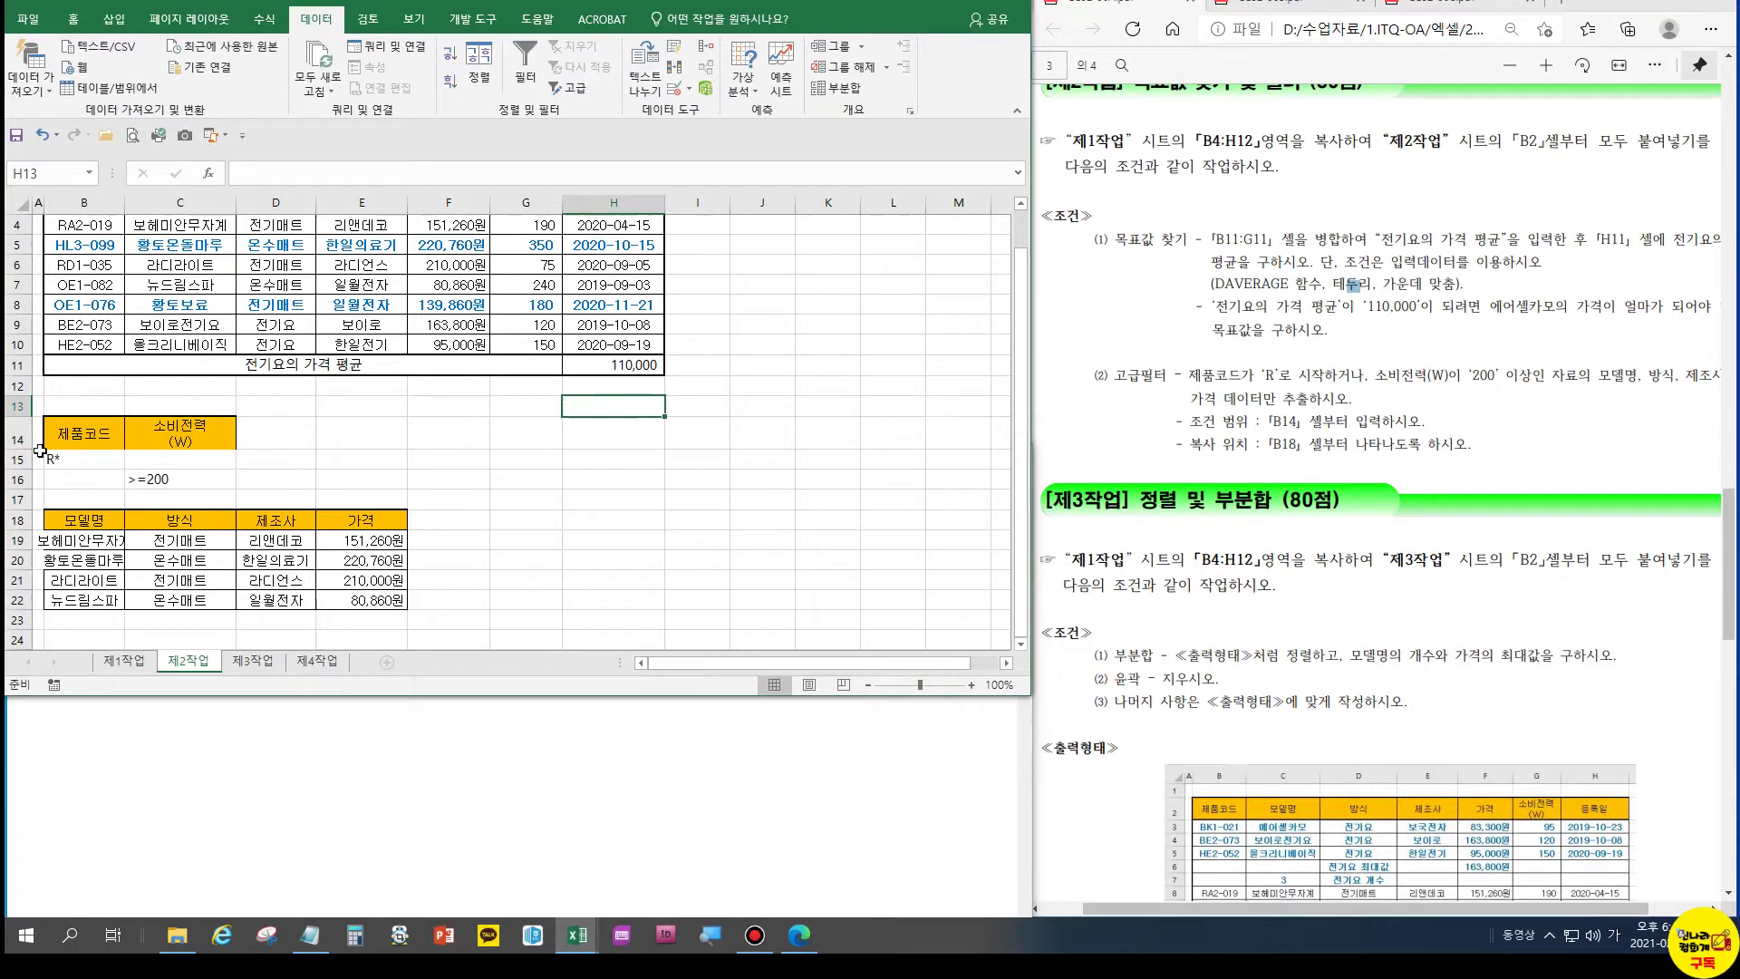
{"action": "left_click", "coordinate": [75, 421]}
{"action": "left_click_drag", "start_coordinate": [137, 451], "coordinate": [173, 478]}
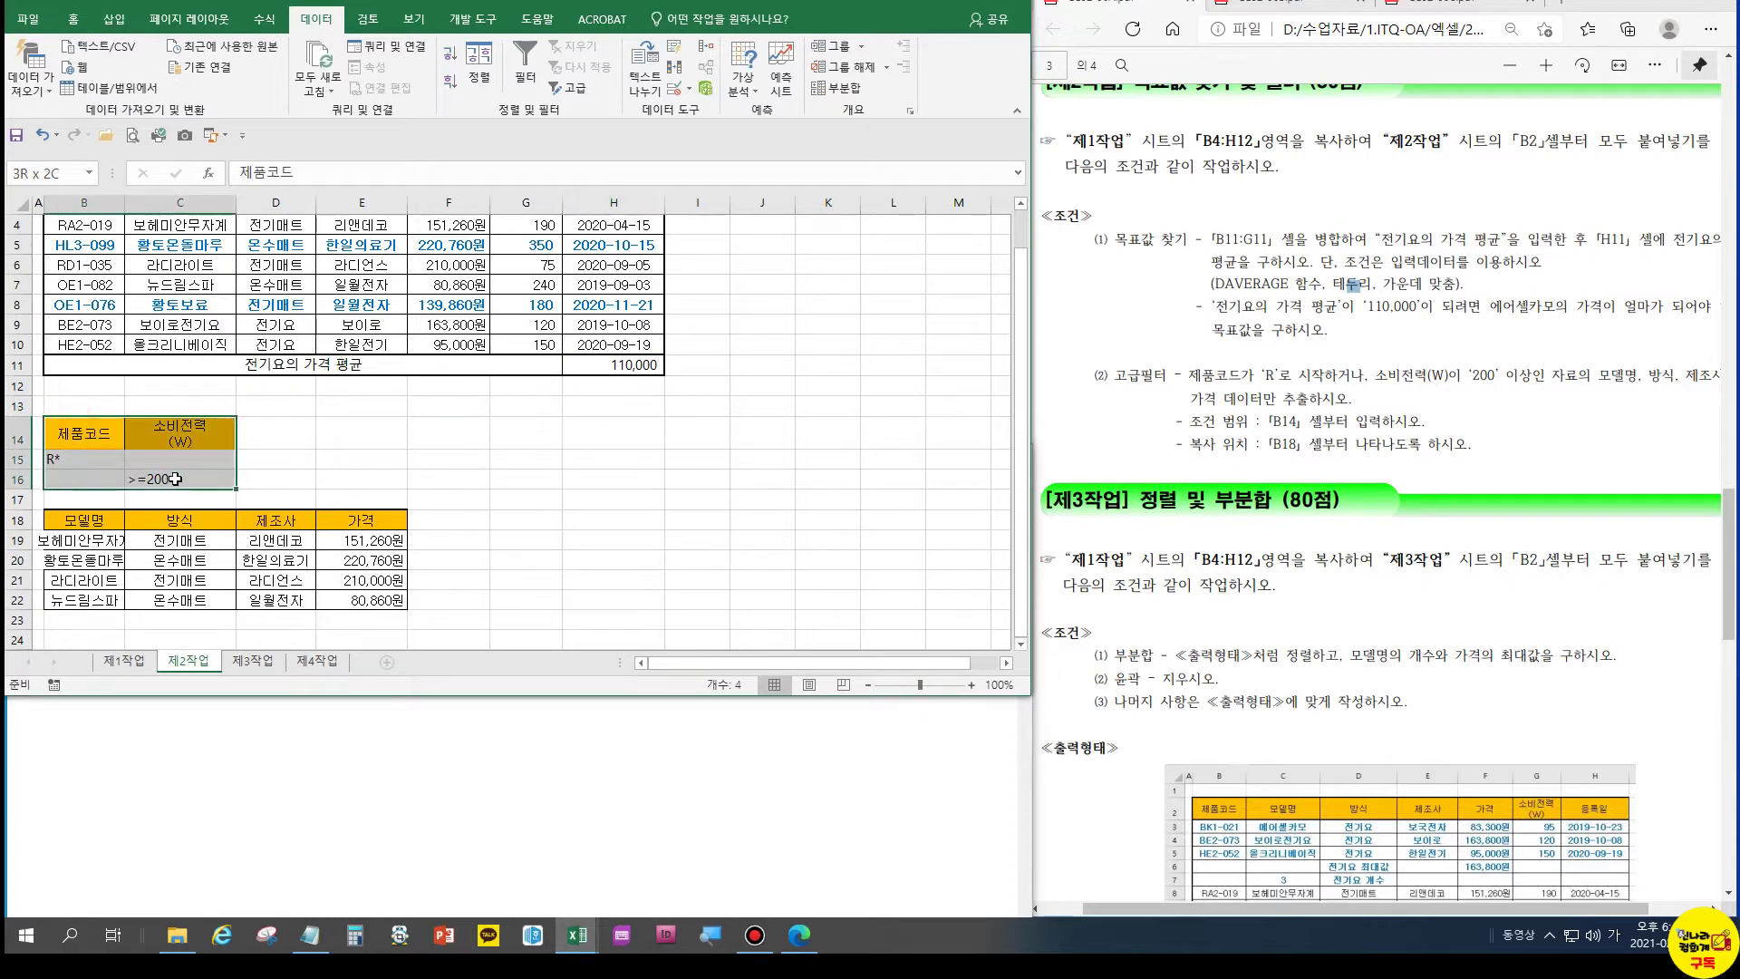
{"action": "left_click", "coordinate": [408, 20]}
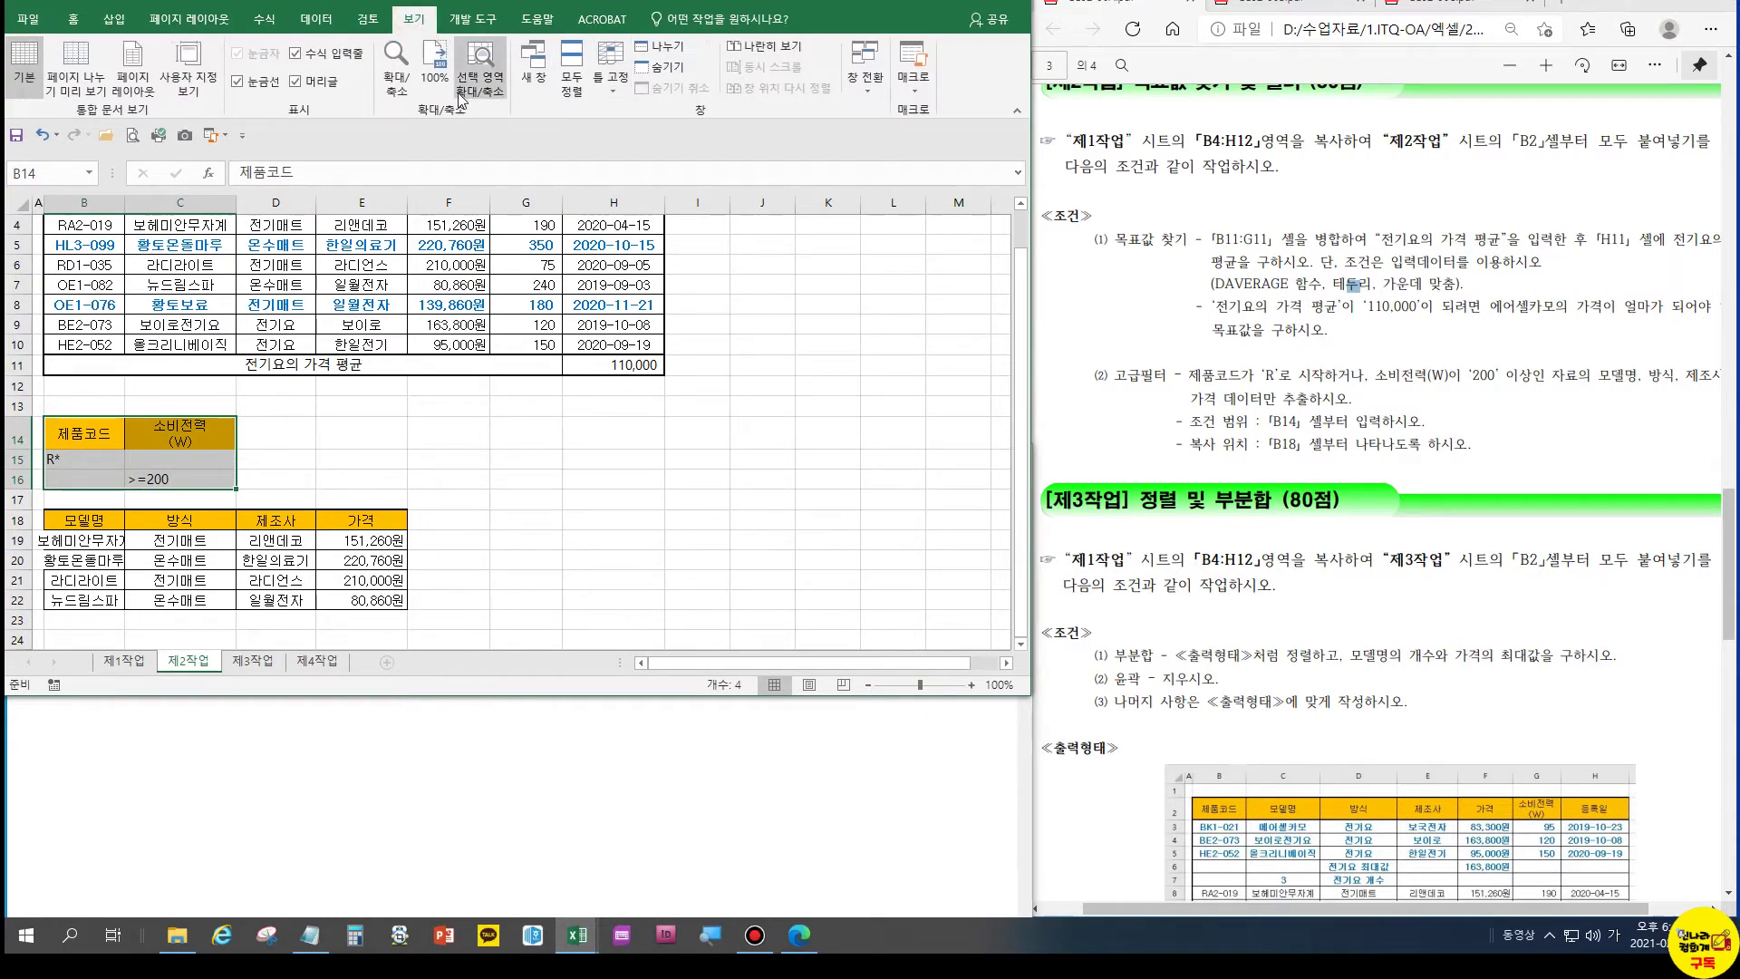
{"action": "left_click", "coordinate": [475, 91]}
{"action": "left_click", "coordinate": [300, 460]}
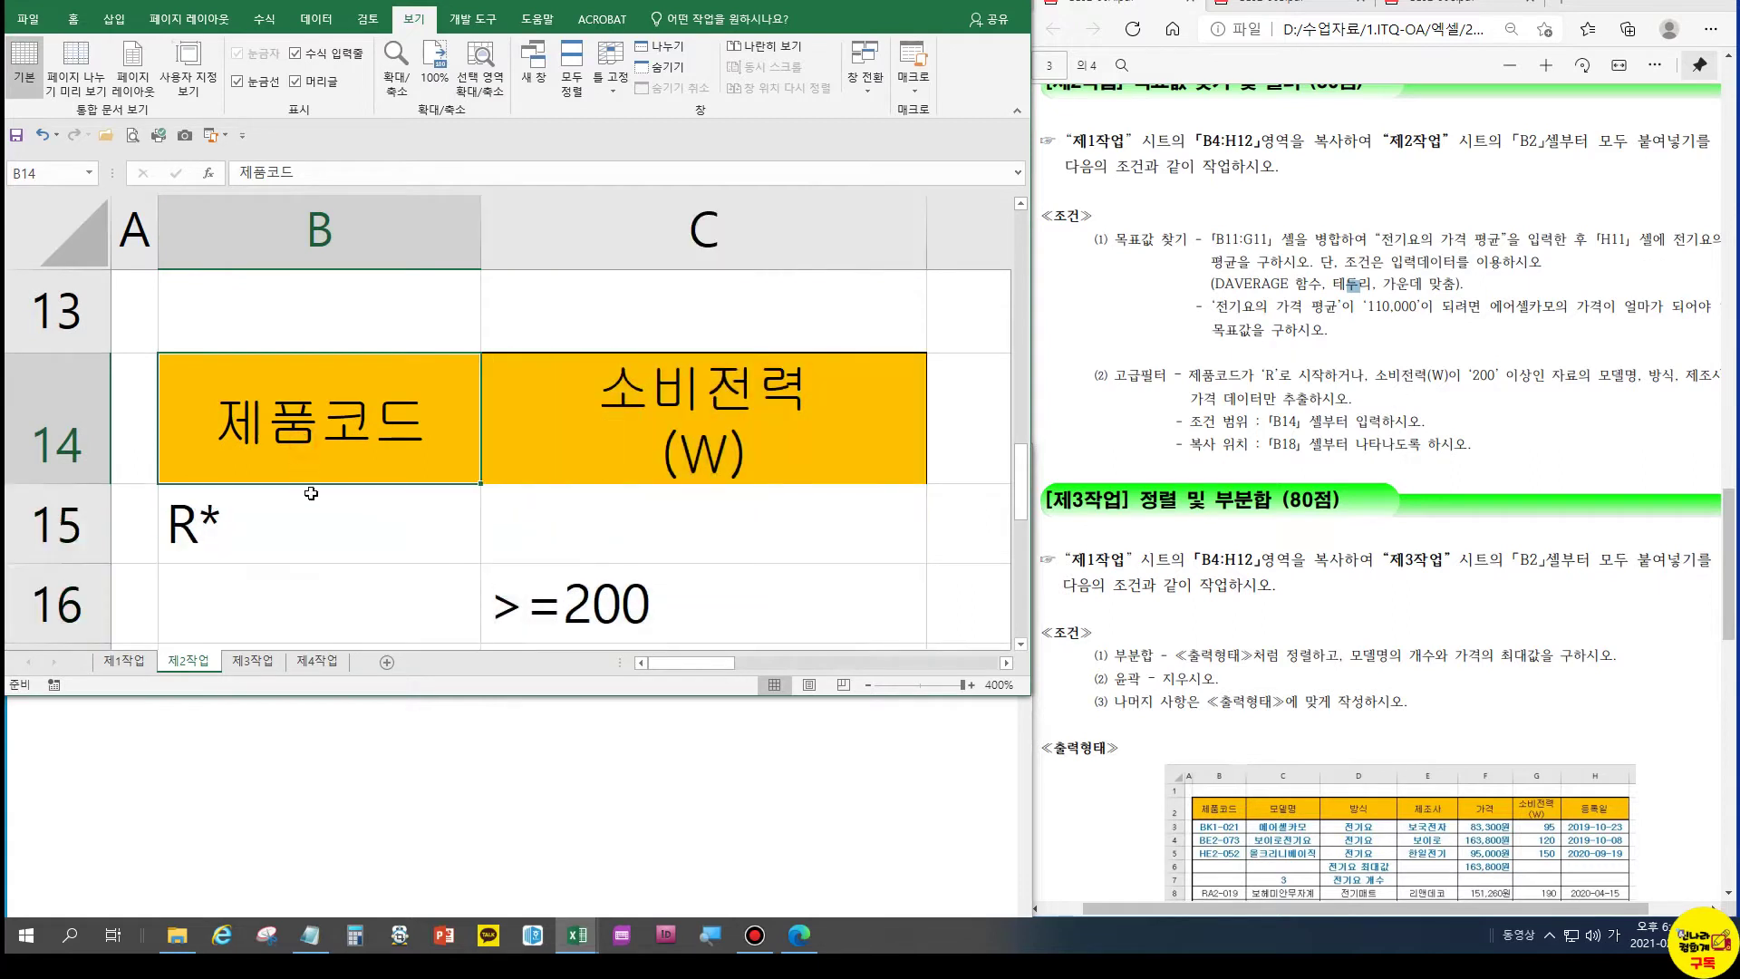
{"action": "left_click", "coordinate": [308, 548]}
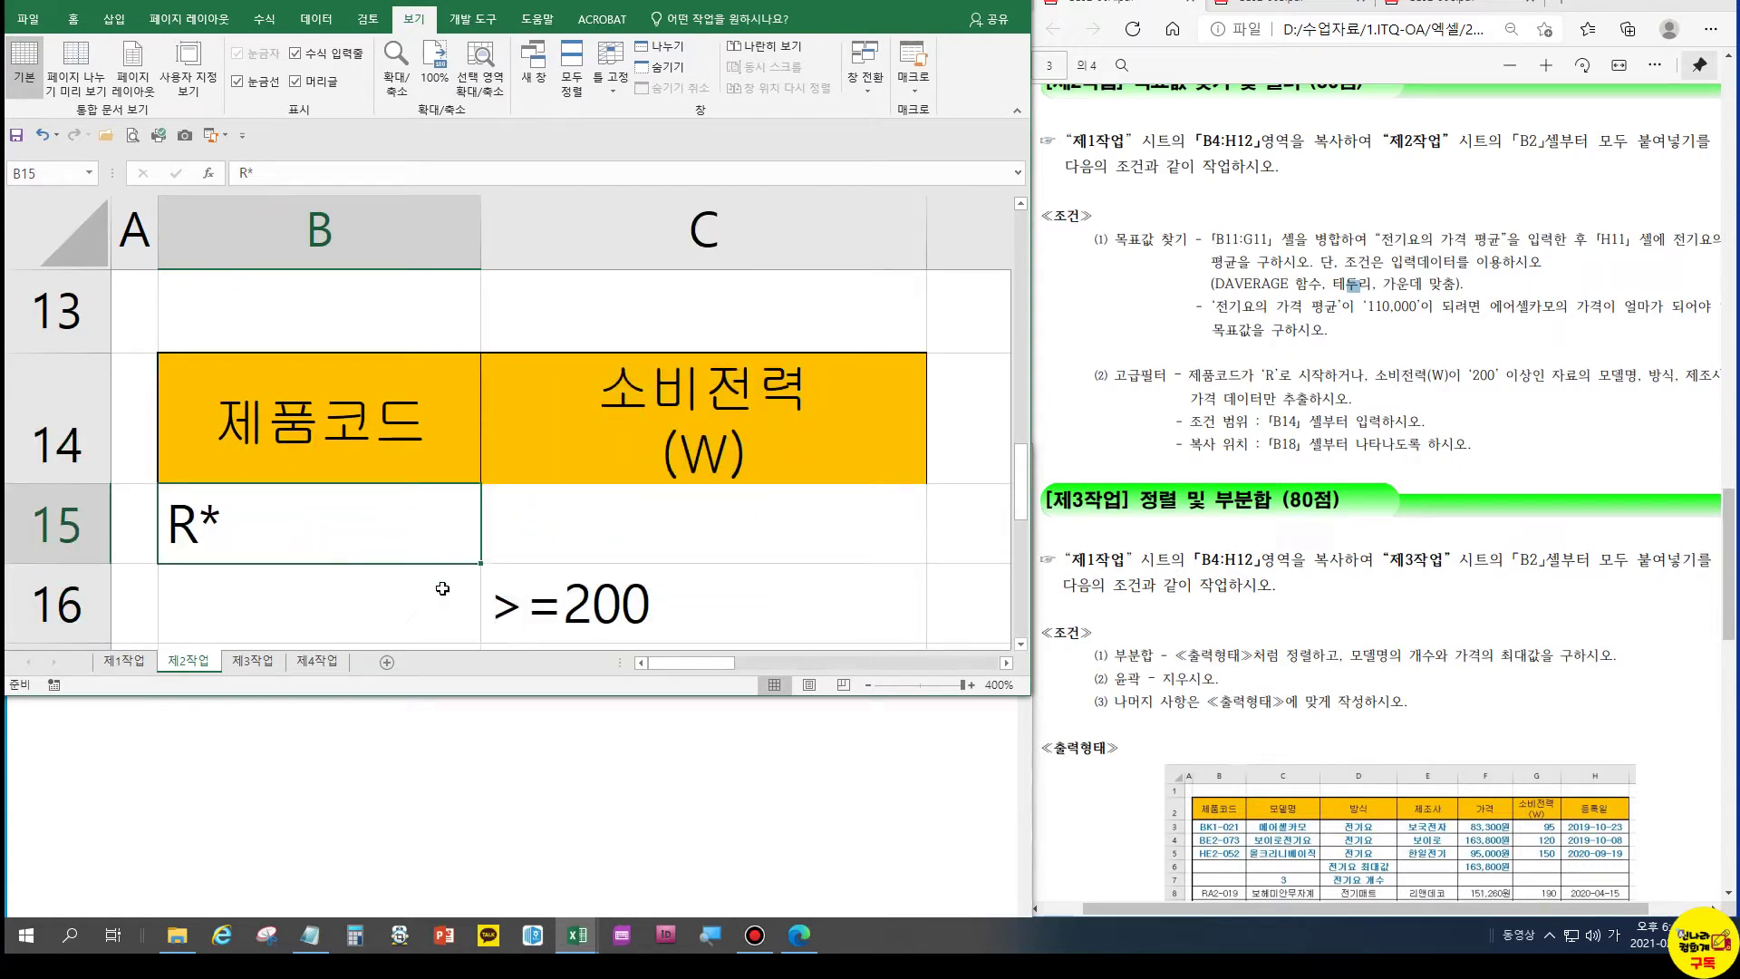
{"action": "left_click", "coordinate": [542, 605]}
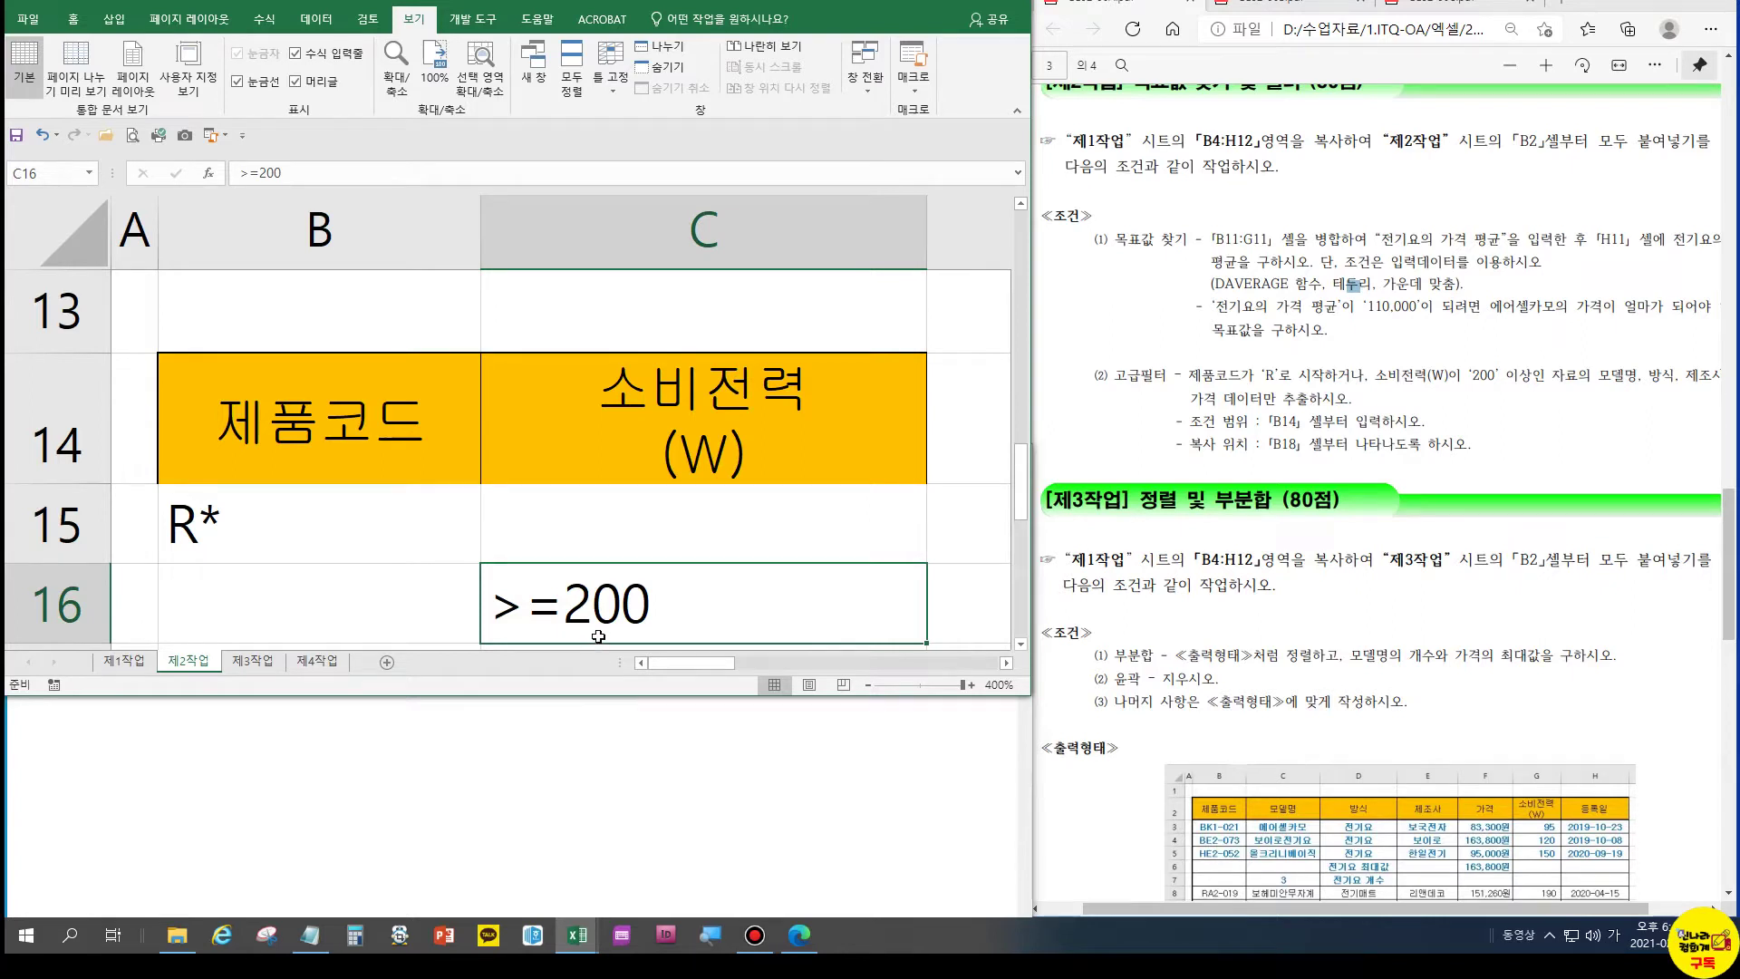
{"action": "left_click", "coordinate": [338, 526]}
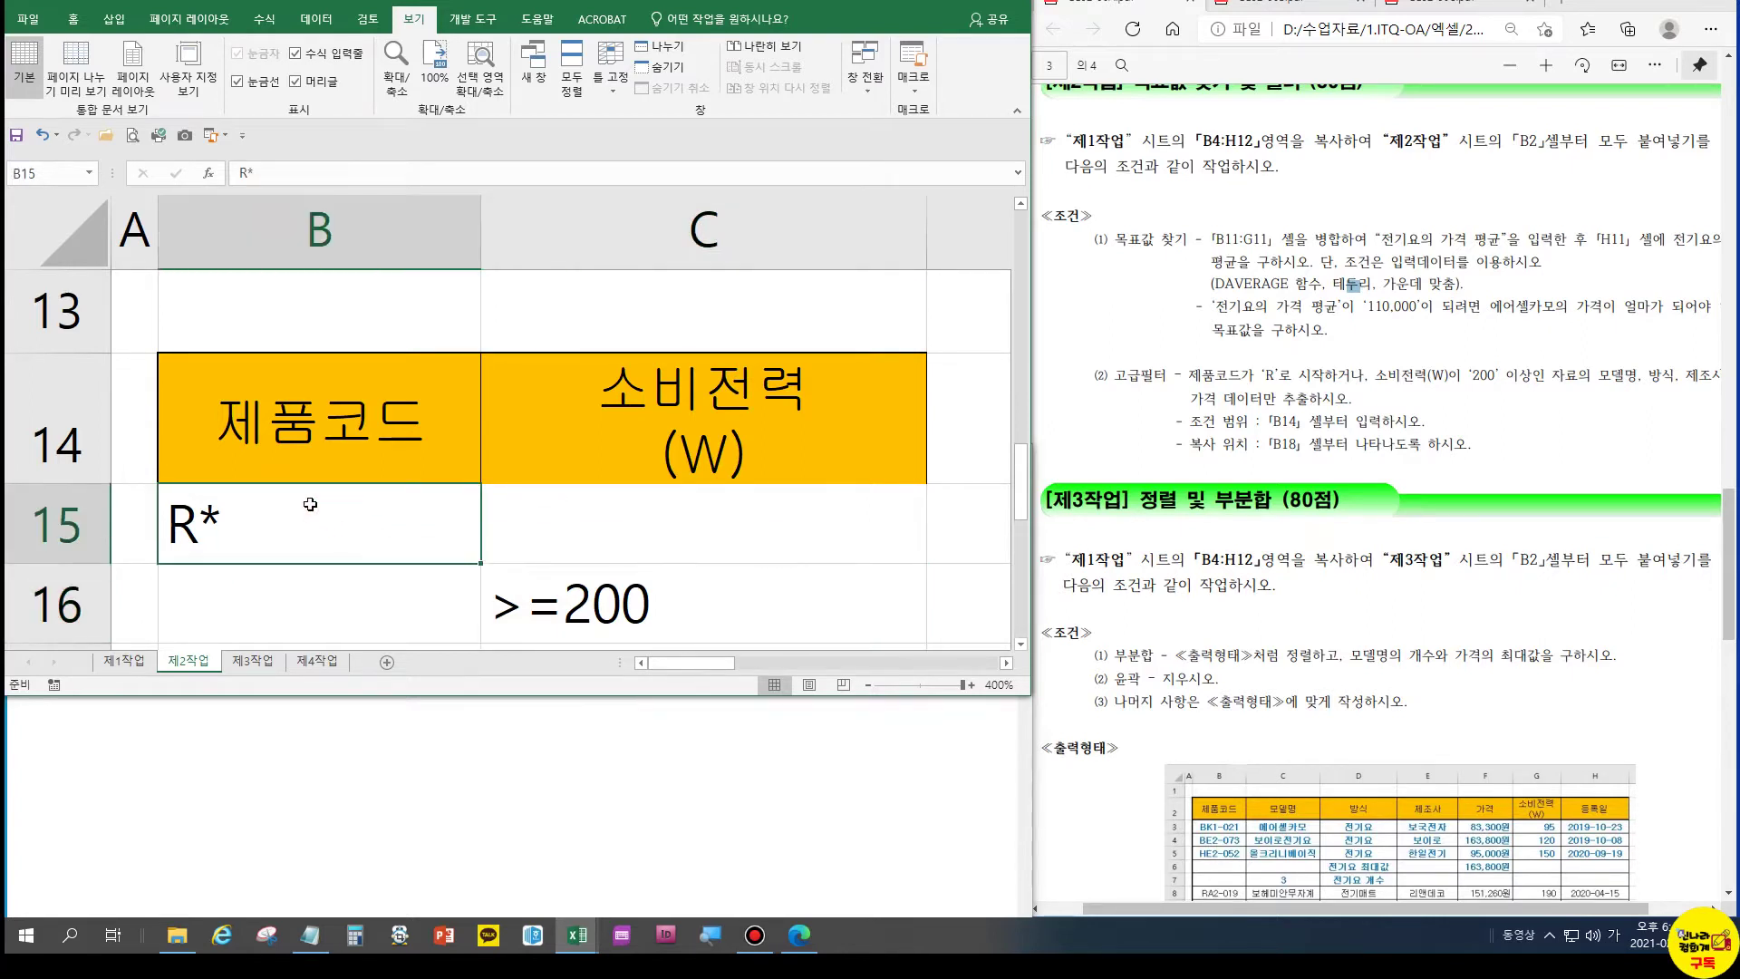
{"action": "double_click", "coordinate": [188, 522]}
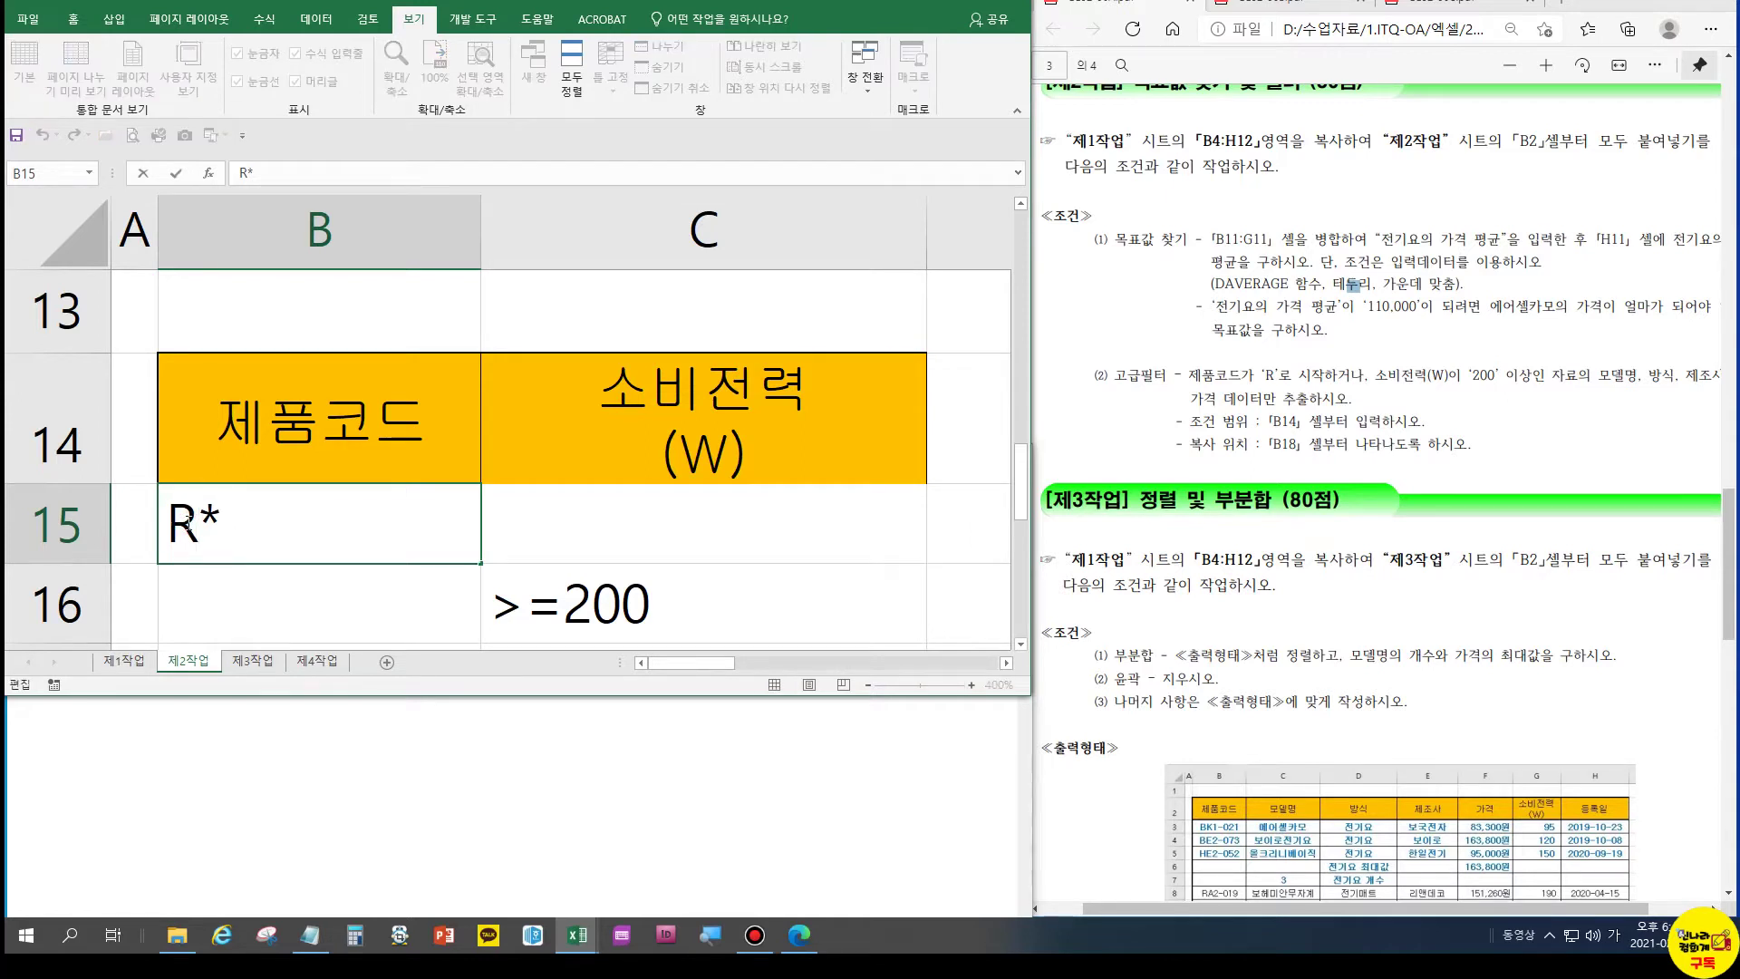
Switch to Notepad and add the wildcard note "*R R로 끝난다." below the DAVERAGE formula, separated by a blank line
{"action": "left_click", "coordinate": [310, 934]}
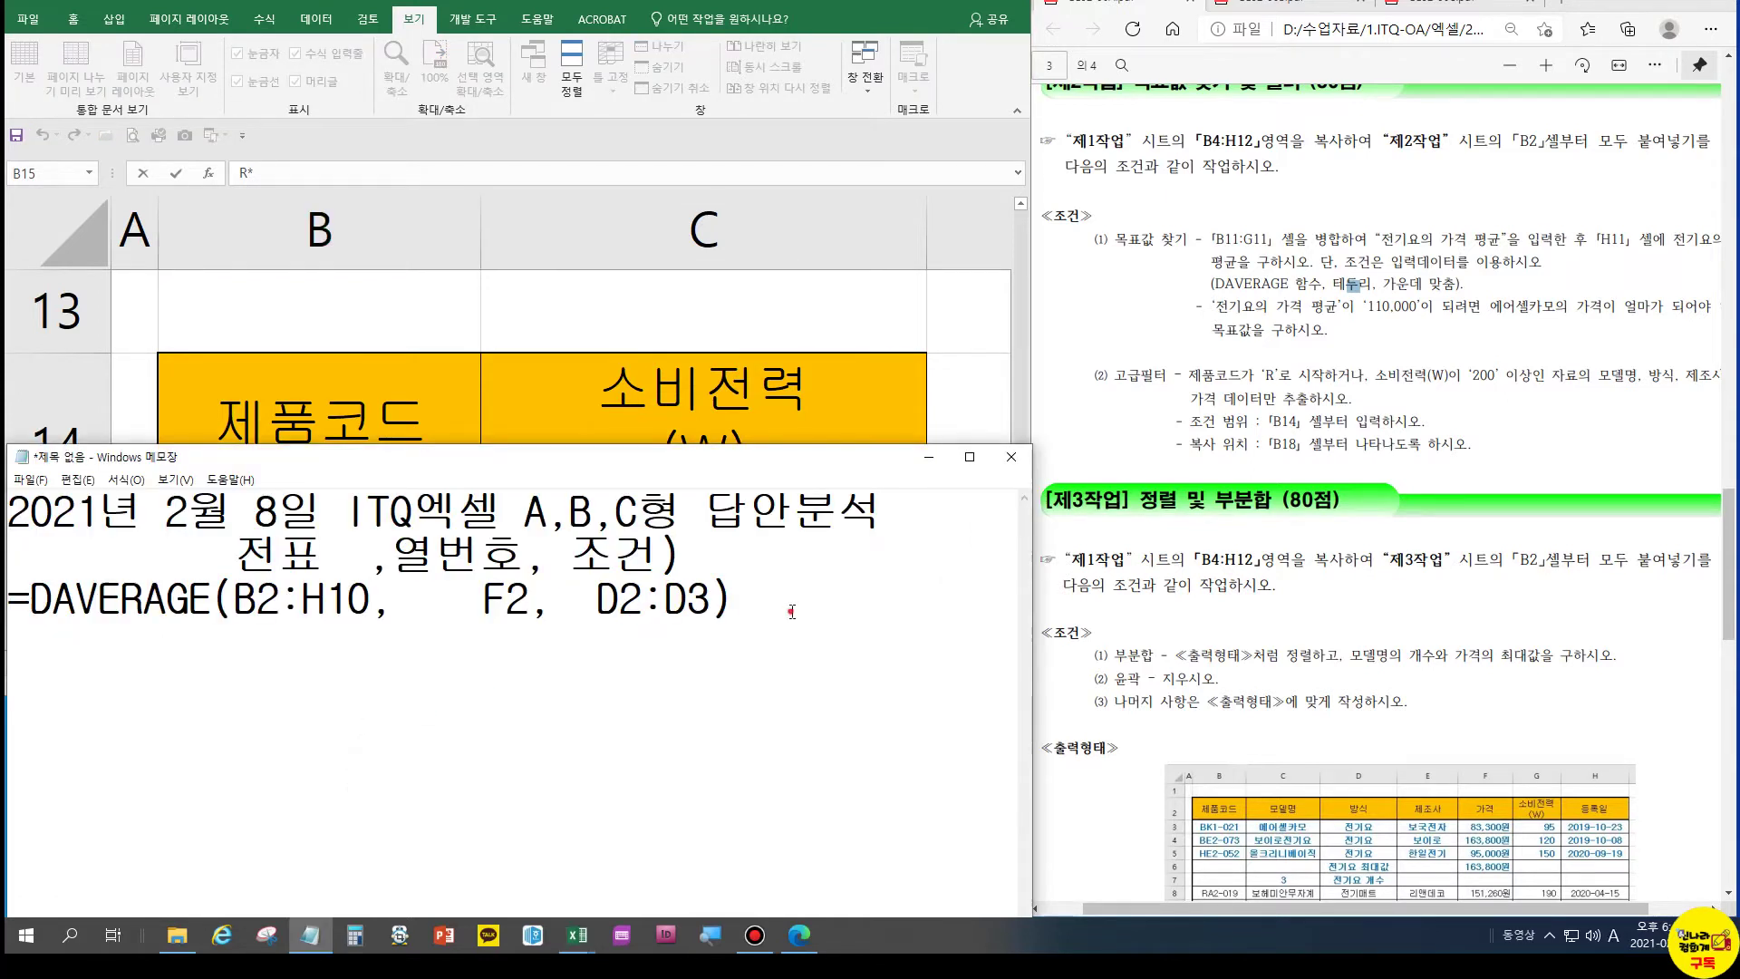
{"action": "key", "text": "Return"}
{"action": "key", "text": "Return"}
{"action": "type", "text": "*r"}
{"action": "key", "text": "BackSpace"}
{"action": "type", "text": "r"}
{"action": "key", "text": "BackSpace"}
{"action": "type", "text": "R"}
{"action": "key", "text": "Hangul"}
{"action": "type", "text": "로"}
{"action": "key", "text": "BackSpace"}
{"action": "key", "text": "BackSpace"}
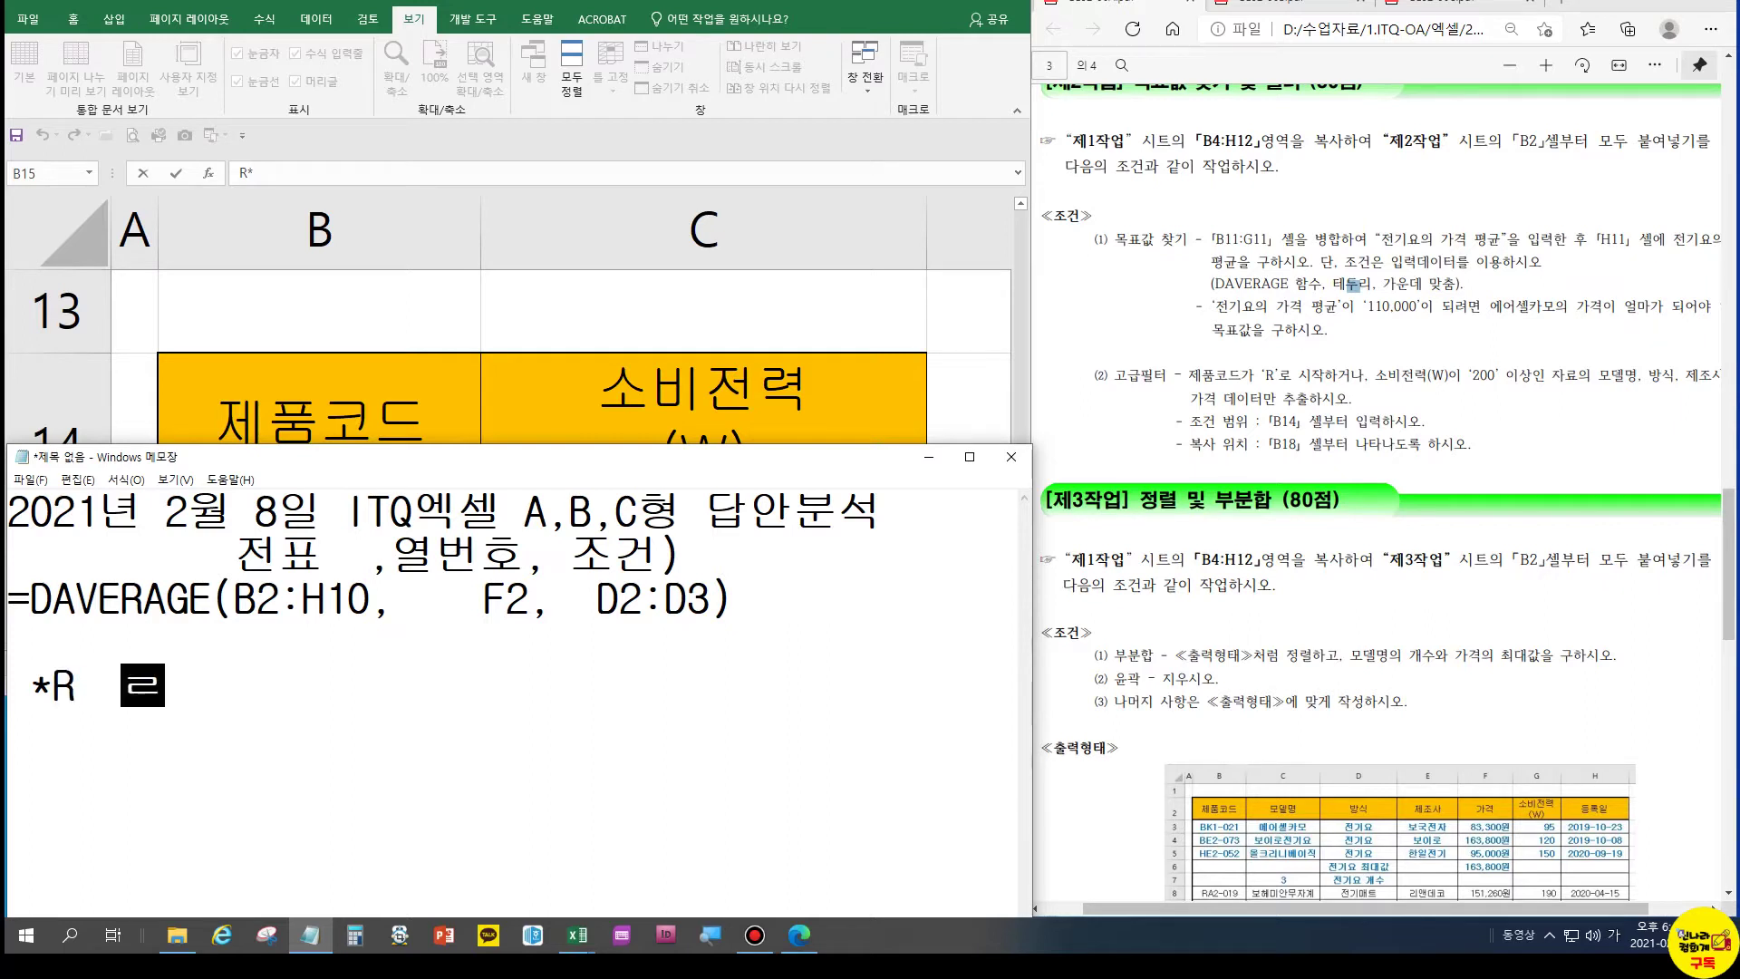
{"action": "type", "text": "ㄱ"}
{"action": "key", "text": "BackSpace"}
{"action": "type", "text": "ㄱ"}
{"action": "key", "text": "BackSpace"}
{"action": "key", "text": "Hangul"}
{"action": "type", "text": "r"}
{"action": "key", "text": "BackSpace"}
{"action": "type", "text": "R"}
{"action": "key", "text": "Hangul"}
{"action": "type", "text": "로 "}
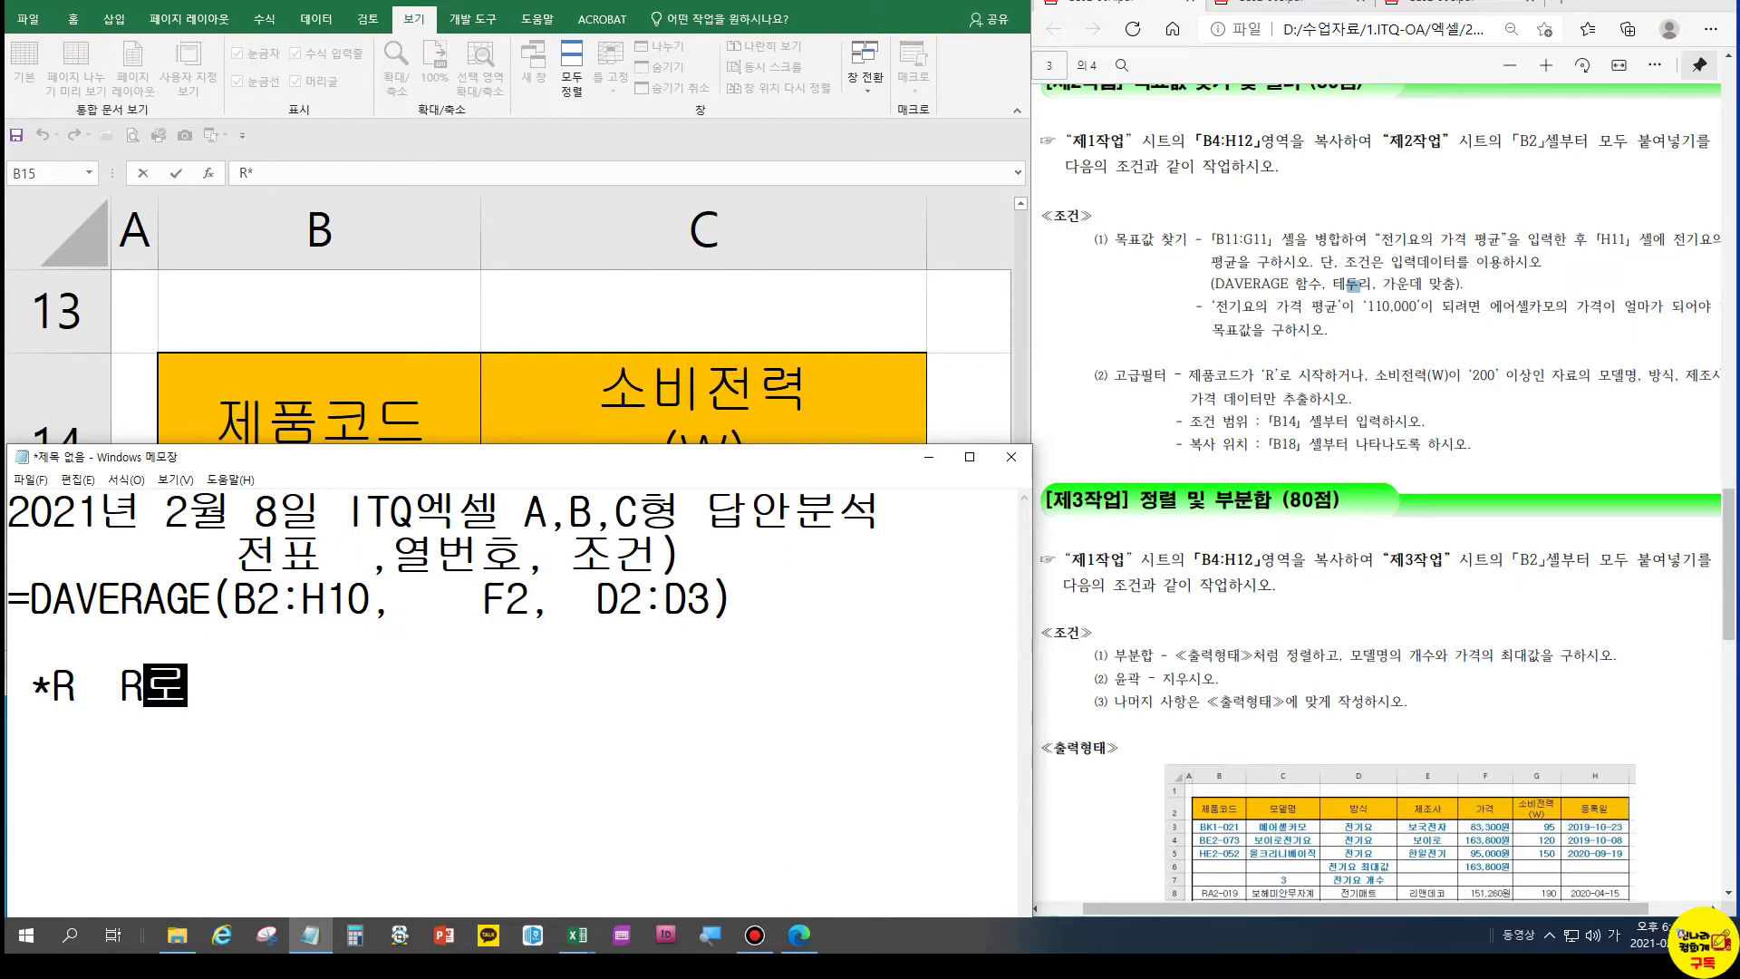
{"action": "type", "text": "끝"}
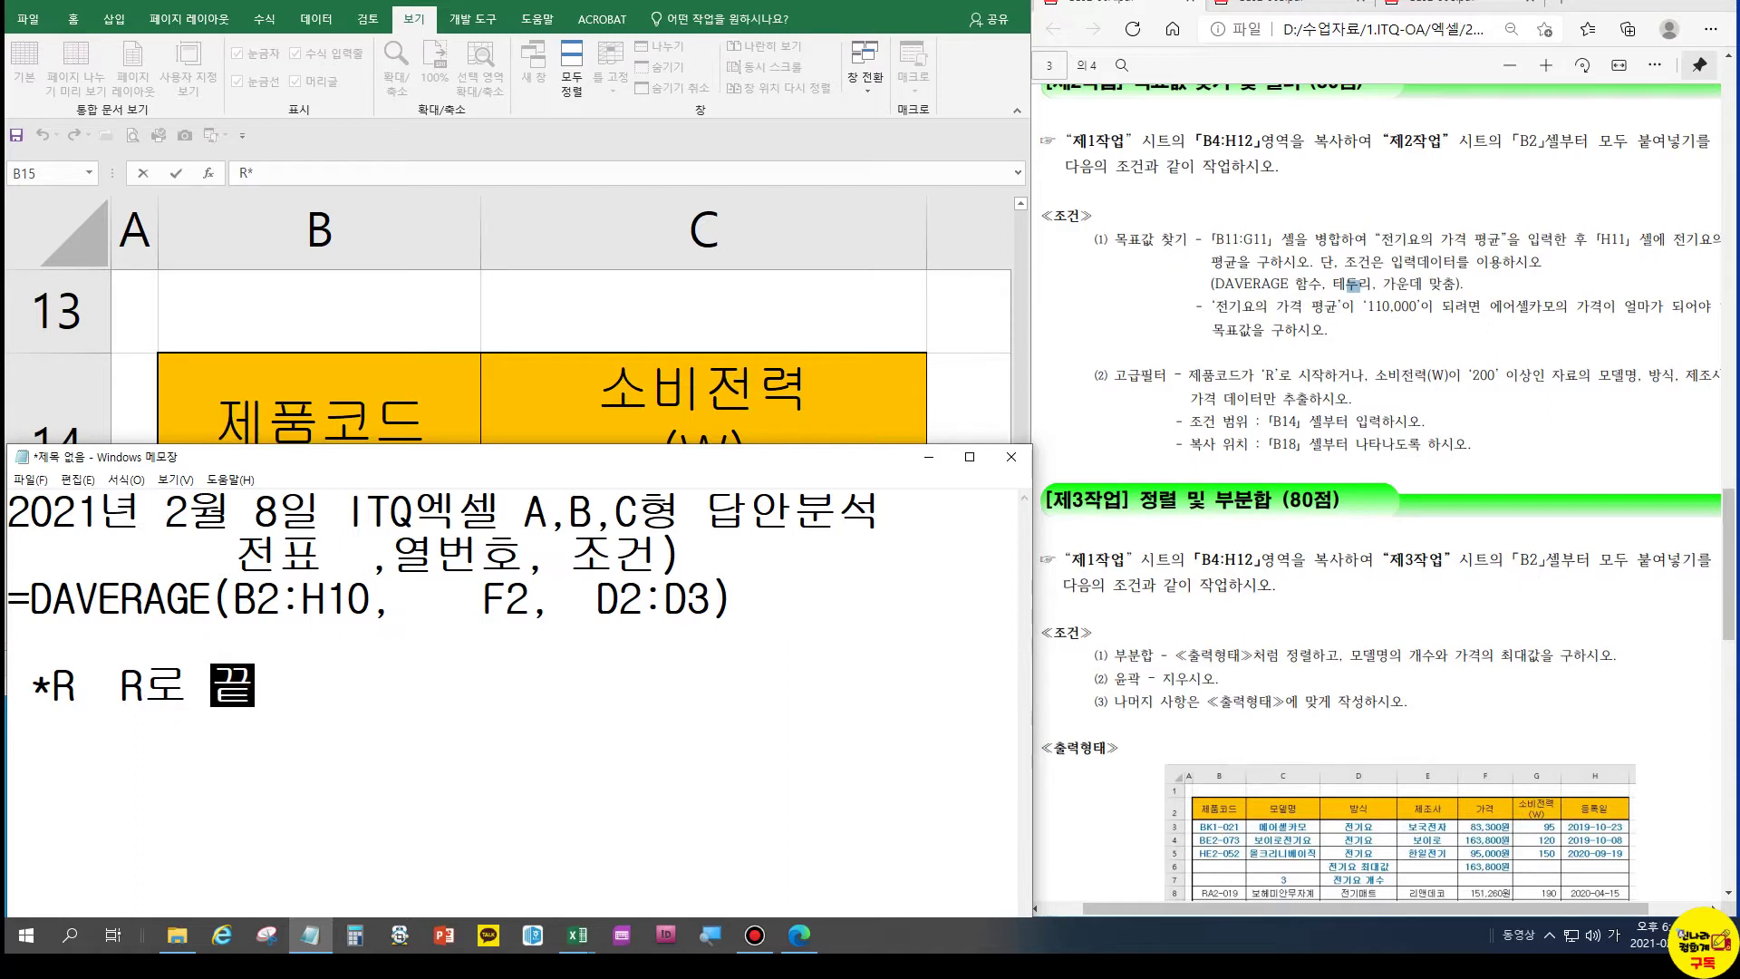
{"action": "type", "text": "난ㄷㅏ."}
{"action": "key", "text": "Return"}
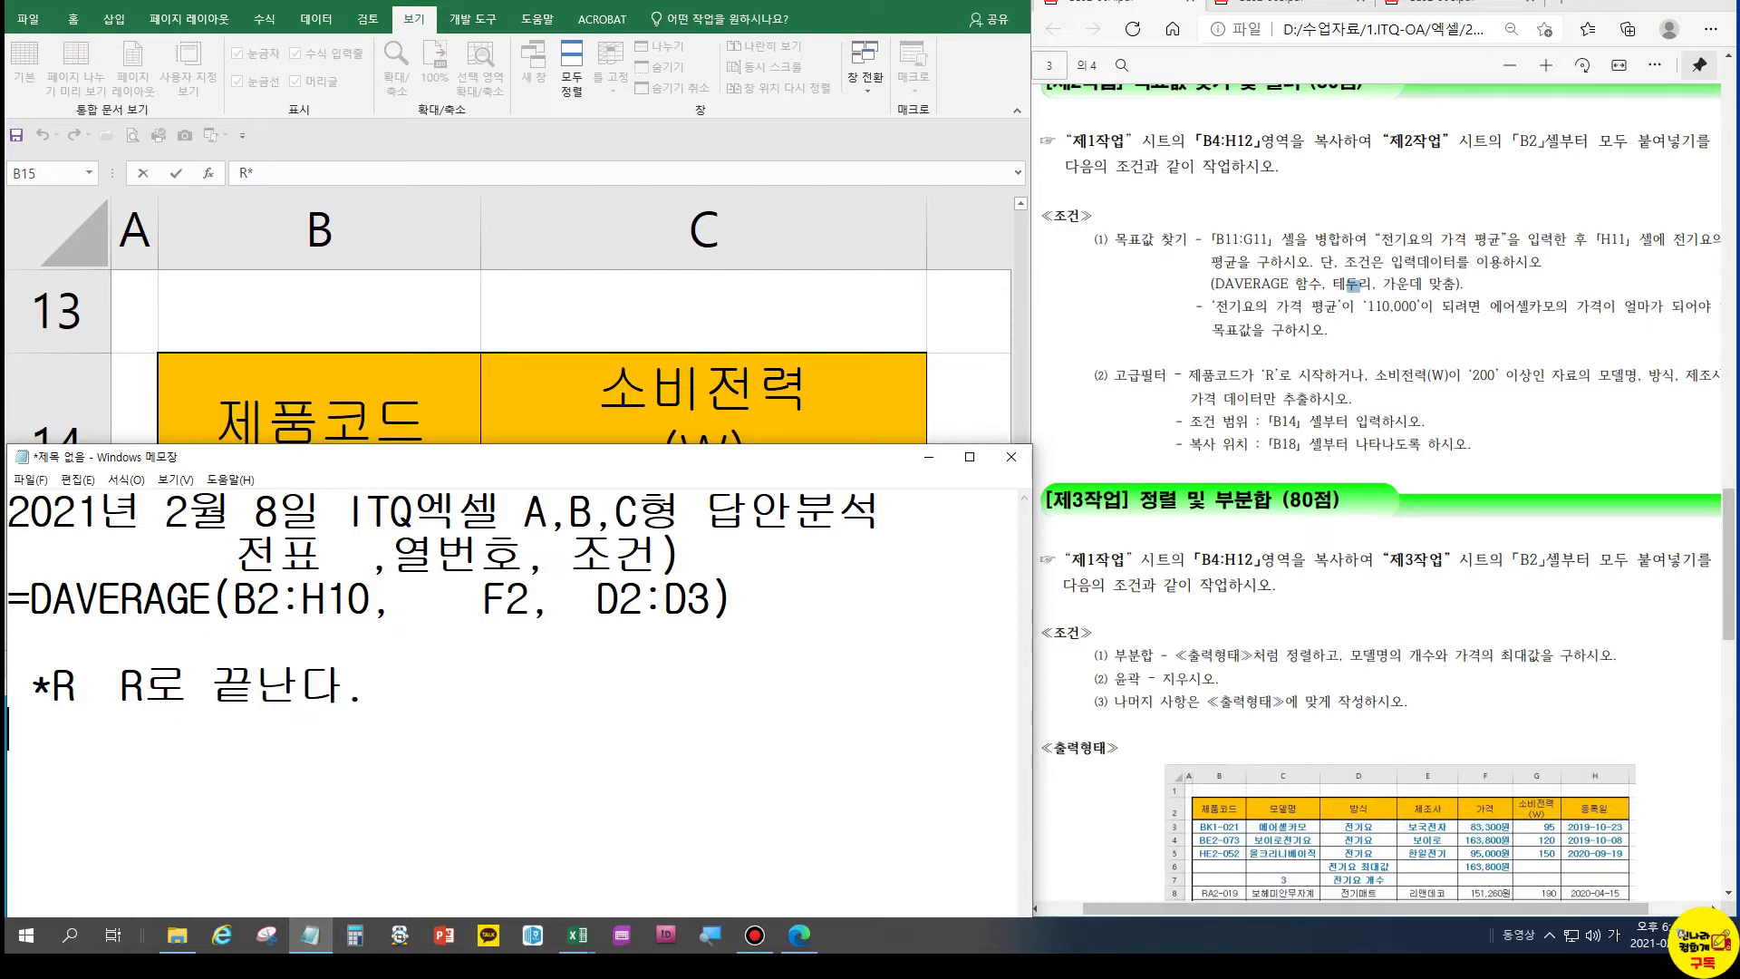
Add the wildcard note "*R* R을 포함" on the next line
{"action": "type", "text": "*"}
{"action": "key", "text": "Hangul"}
{"action": "type", "text": "R* "}
{"action": "type", "text": "RDMF"}
{"action": "key", "text": "BackSpace"}
{"action": "key", "text": "BackSpace"}
{"action": "key", "text": "BackSpace"}
{"action": "key", "text": "BackSpace"}
{"action": "key", "text": "Hangul"}
{"action": "type", "text": "을 포하"}
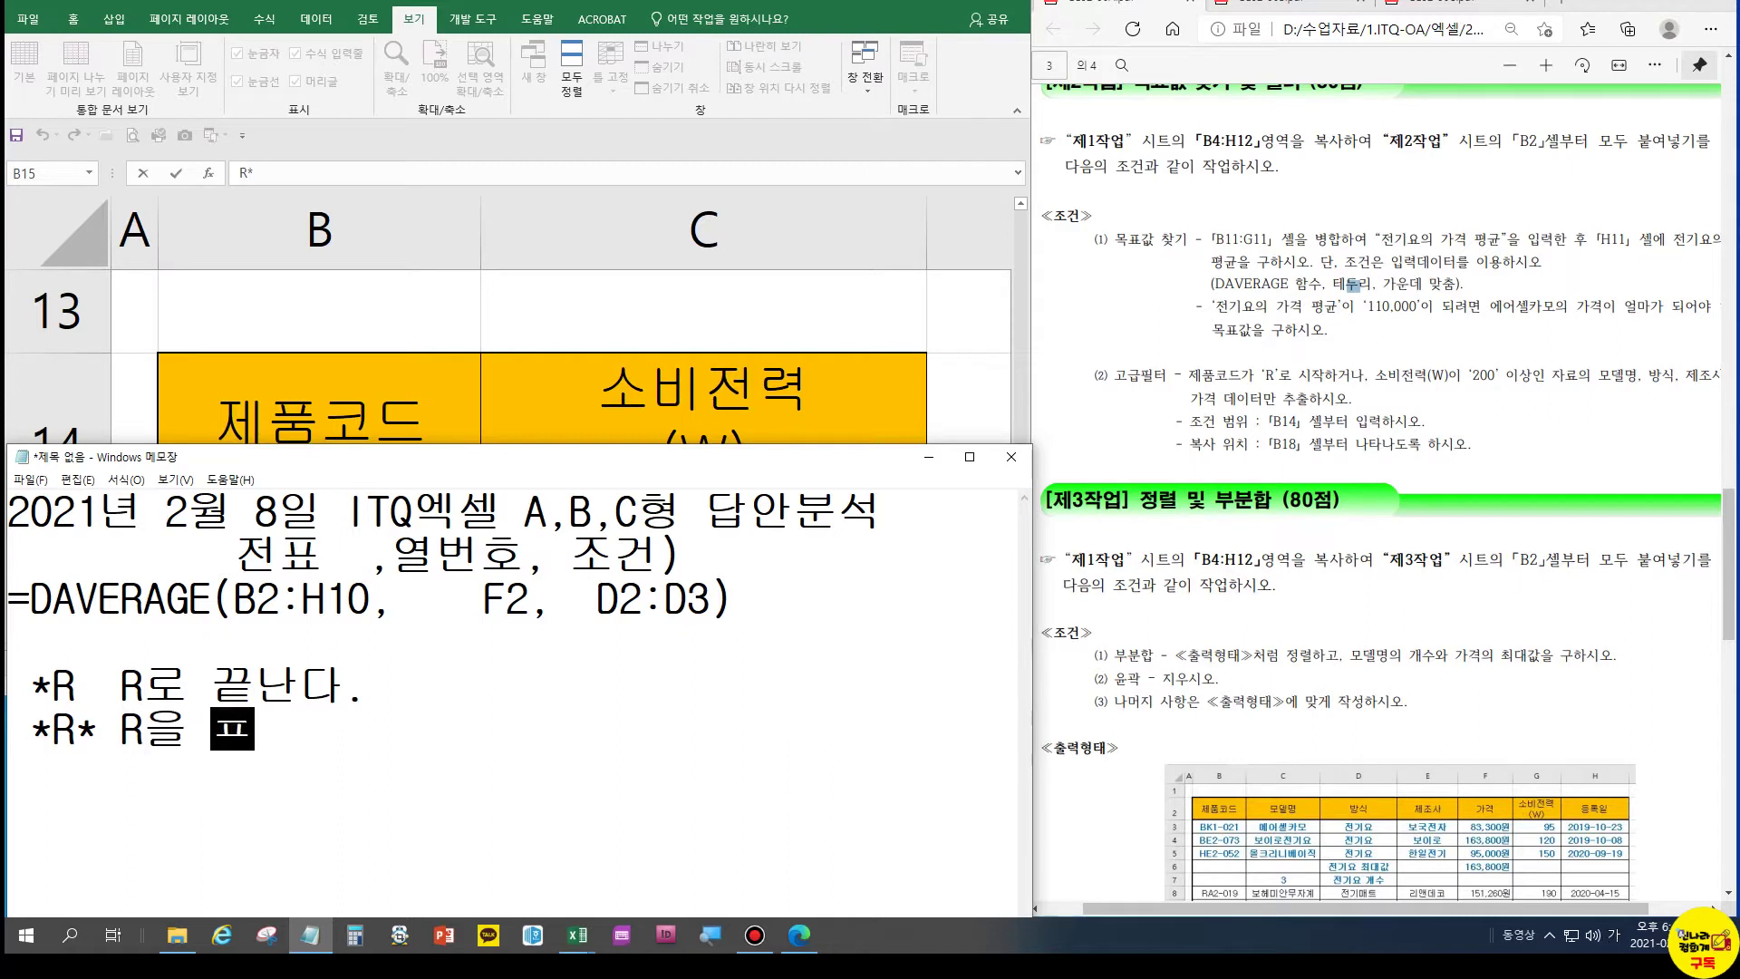
{"action": "type", "text": "ㅁ"}
{"action": "key", "text": "Return"}
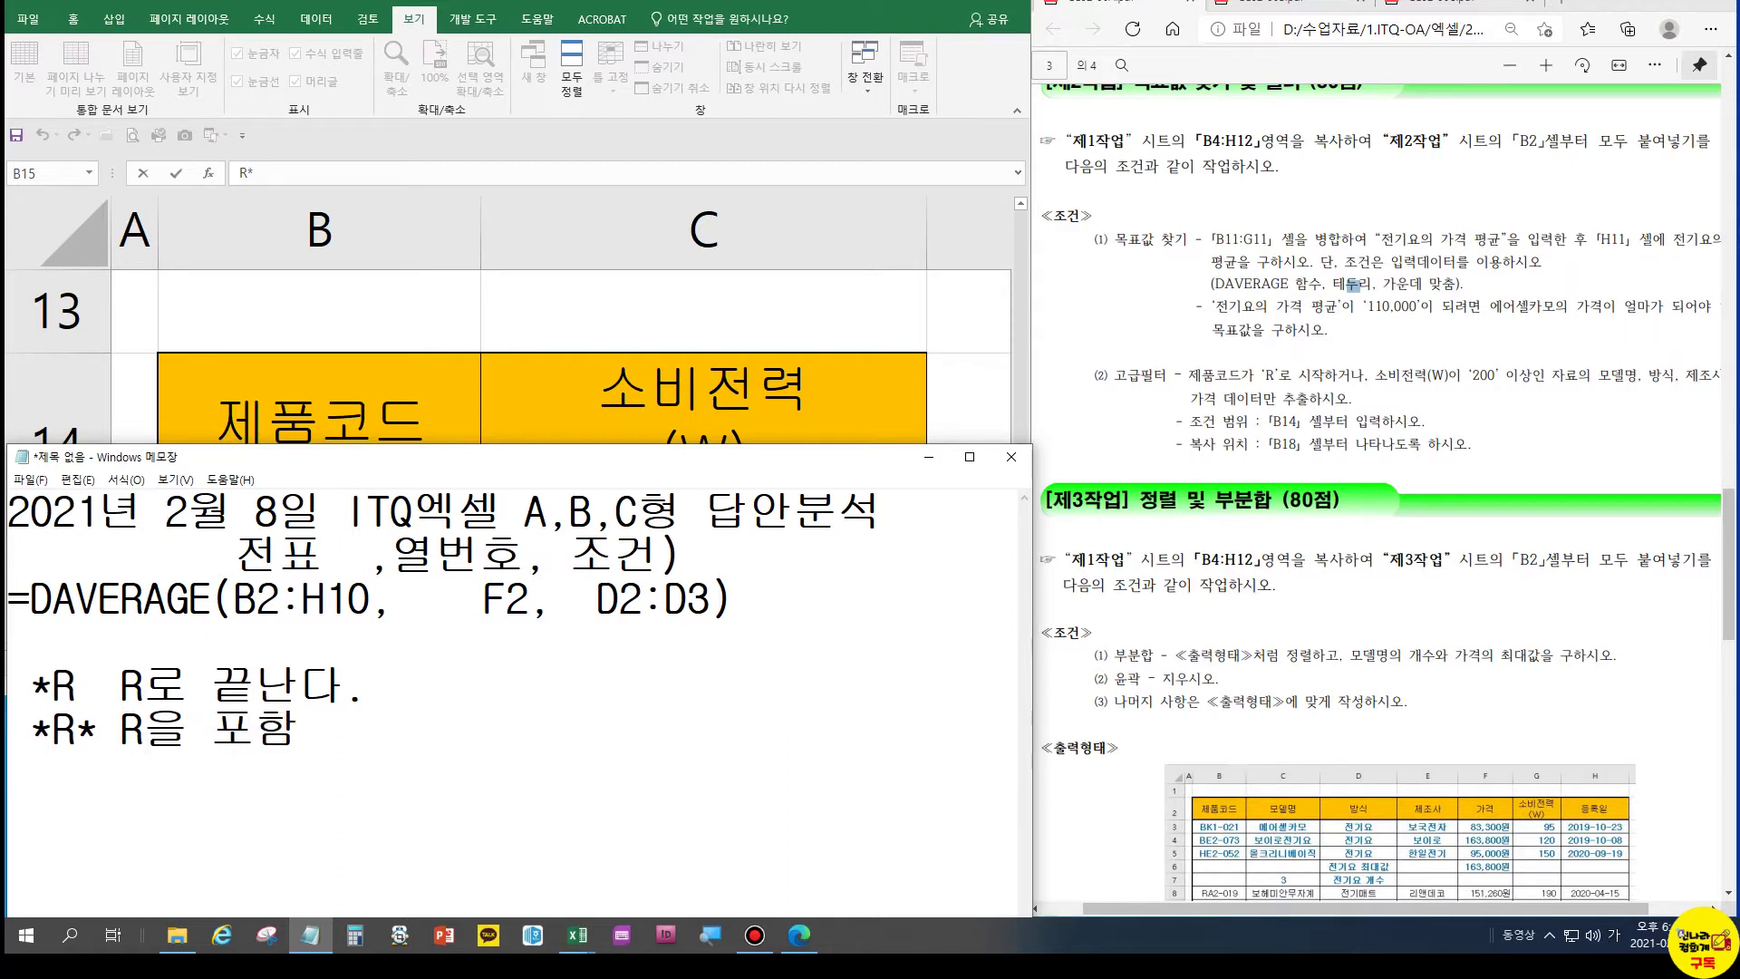
Add a third wildcard note reading "R* R로 시작"
{"action": "type", "text": "ㄱ"}
{"action": "key", "text": "BackSpace"}
{"action": "key", "text": "Hangul"}
{"action": "type", "text": "R*"}
{"action": "key", "text": "Hangul"}
{"action": "type", "text": "ㄱ"}
{"action": "key", "text": "BackSpace"}
{"action": "type", "text": "ㄱ"}
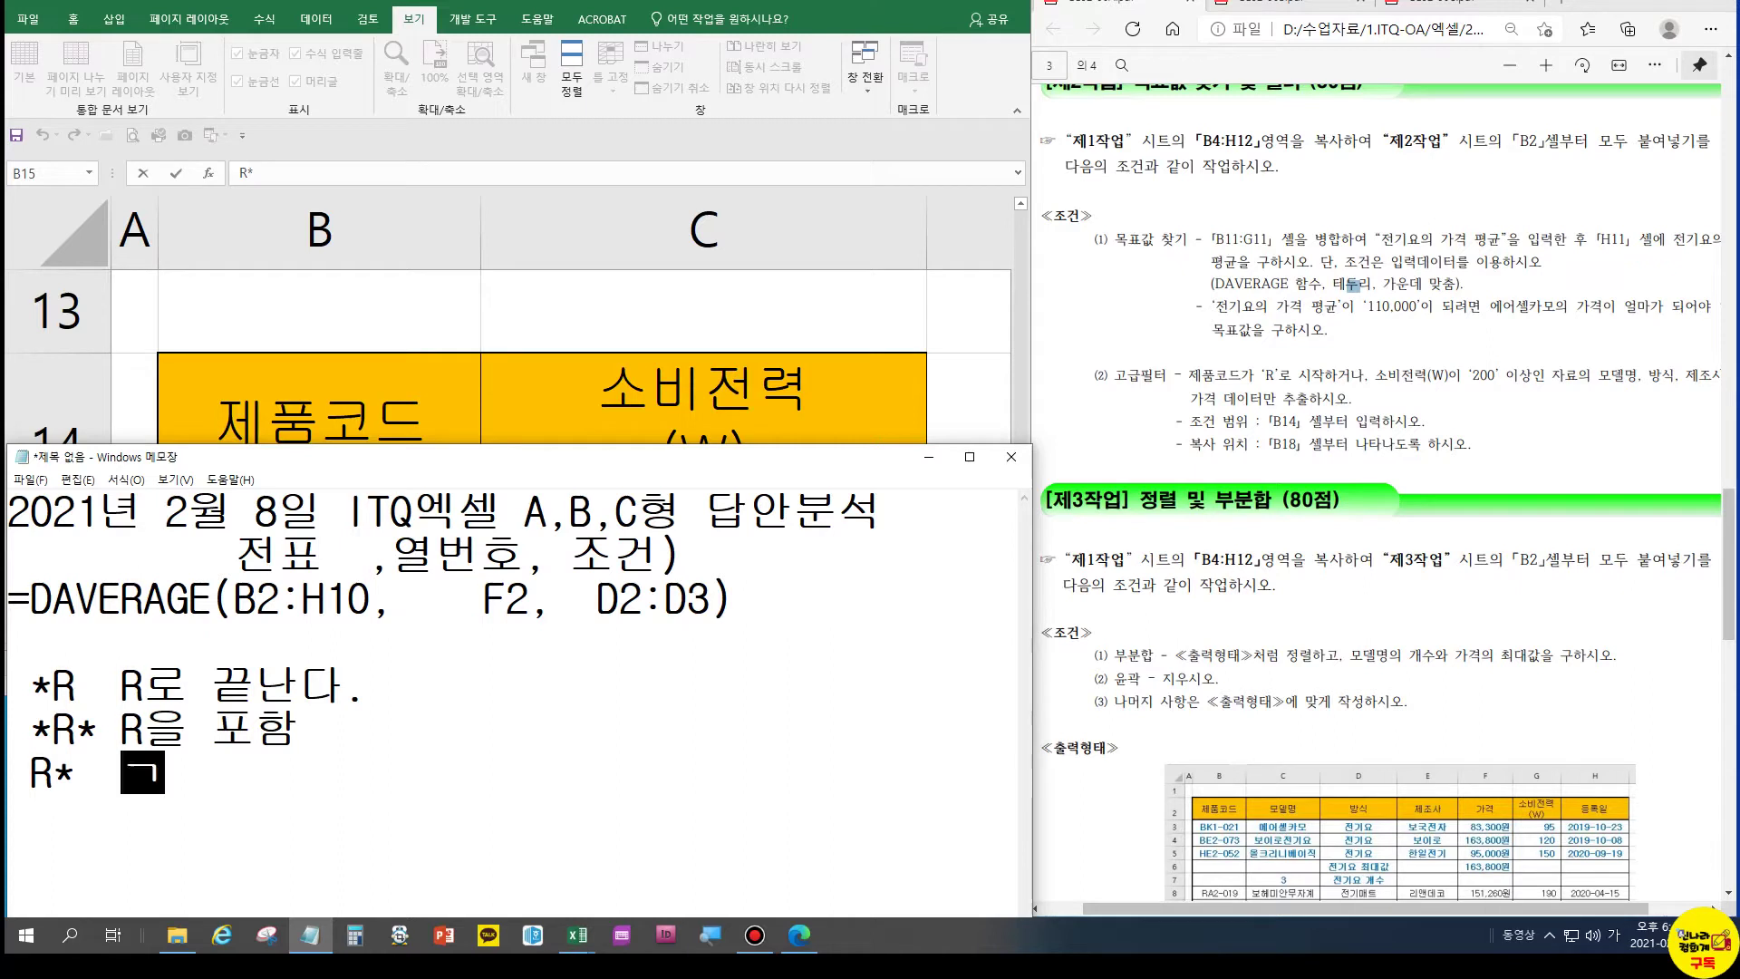
{"action": "key", "text": "BackSpace"}
{"action": "key", "text": "Hangul"}
{"action": "type", "text": "r"}
{"action": "key", "text": "BackSpace"}
{"action": "type", "text": "R"}
{"action": "key", "text": "Hangul"}
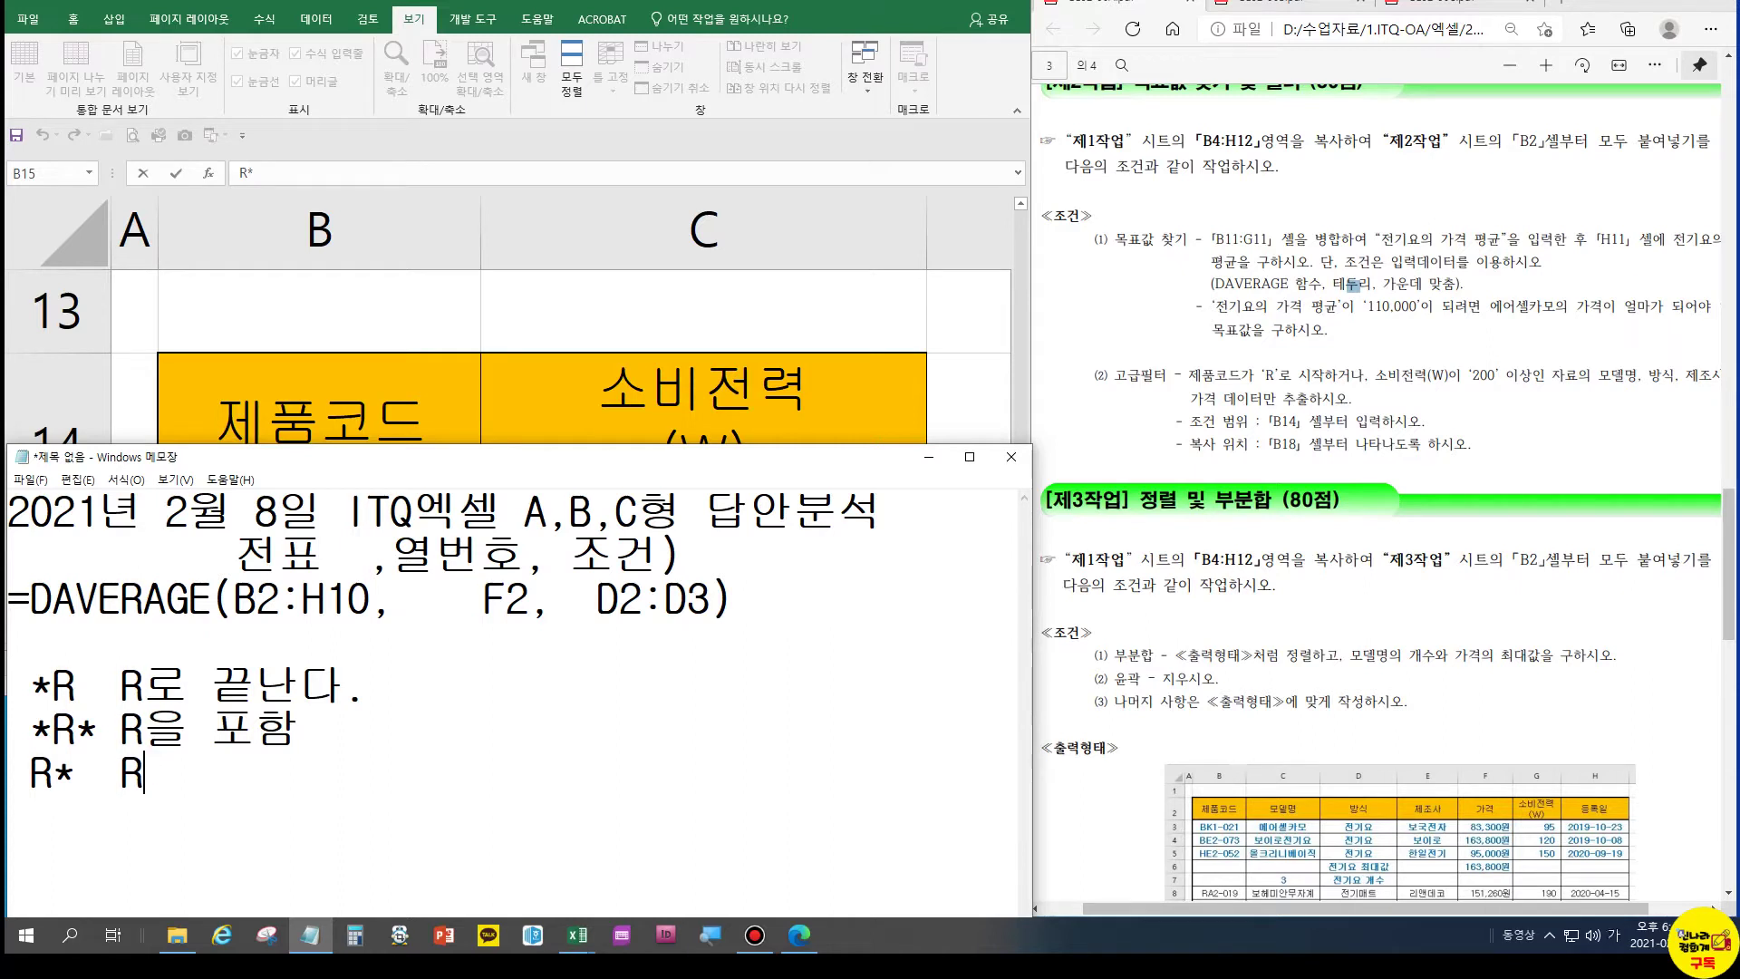
{"action": "type", "text": "로 시작"}
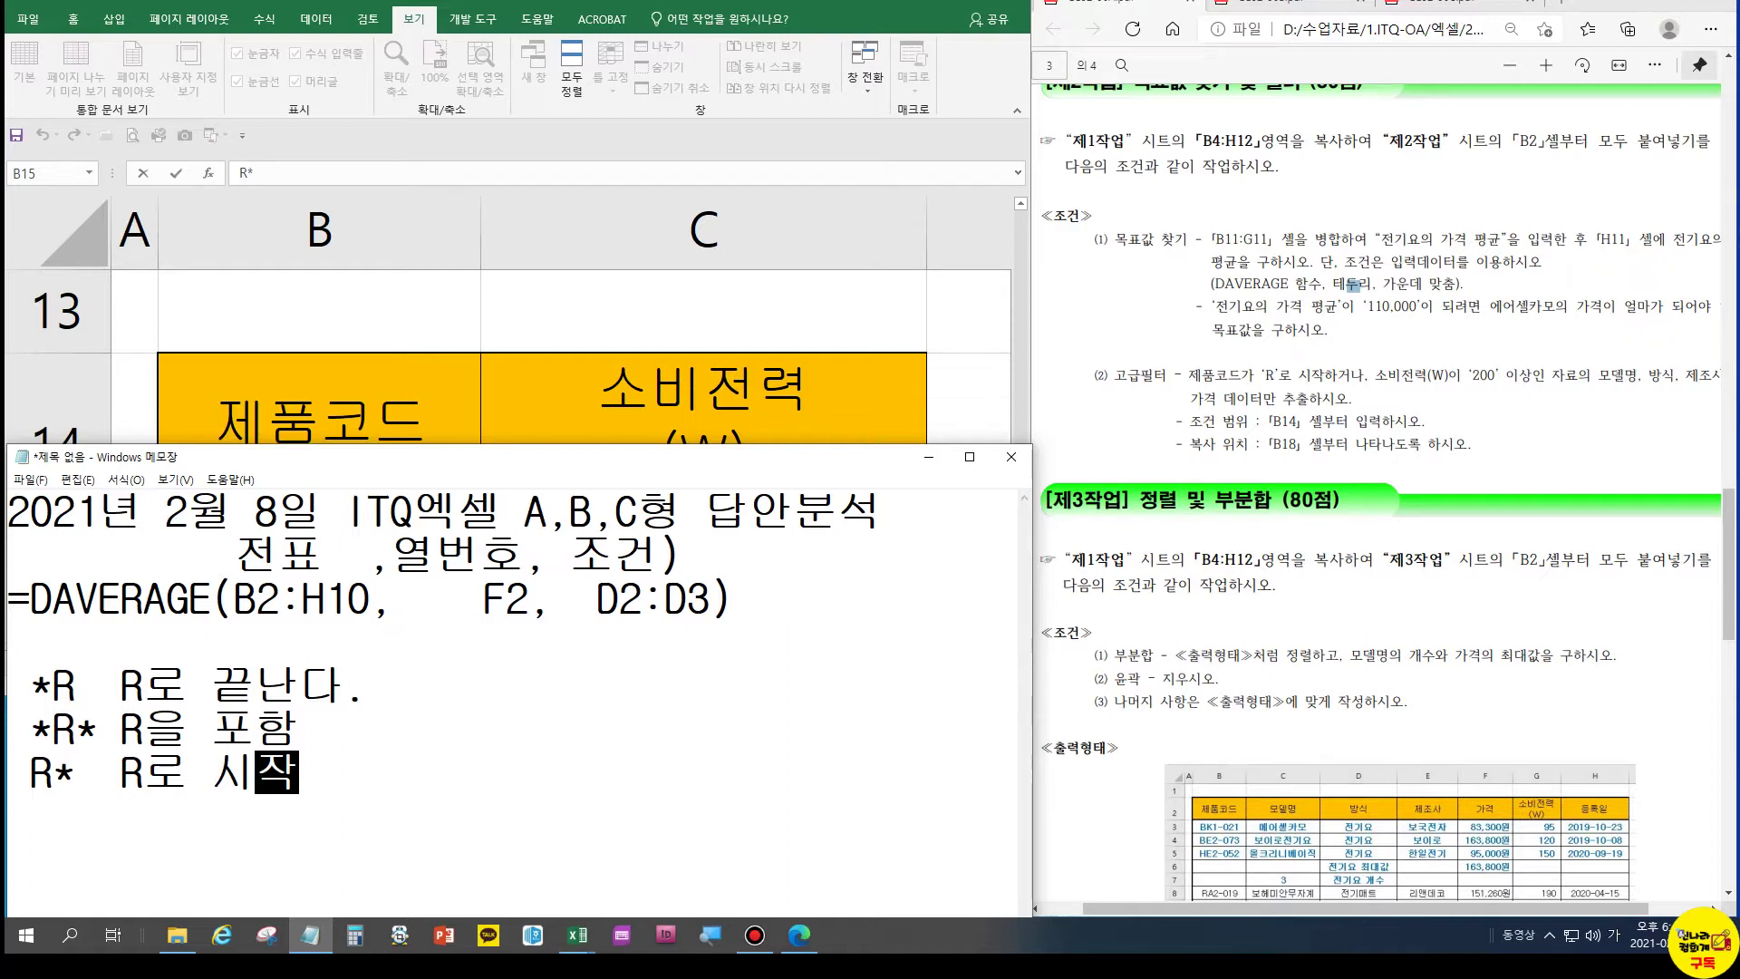
Minimize Notepad, leave the B15 cell edit and center the contents of the criteria range B14:C16
{"action": "left_click", "coordinate": [928, 457]}
{"action": "key", "text": "Escape"}
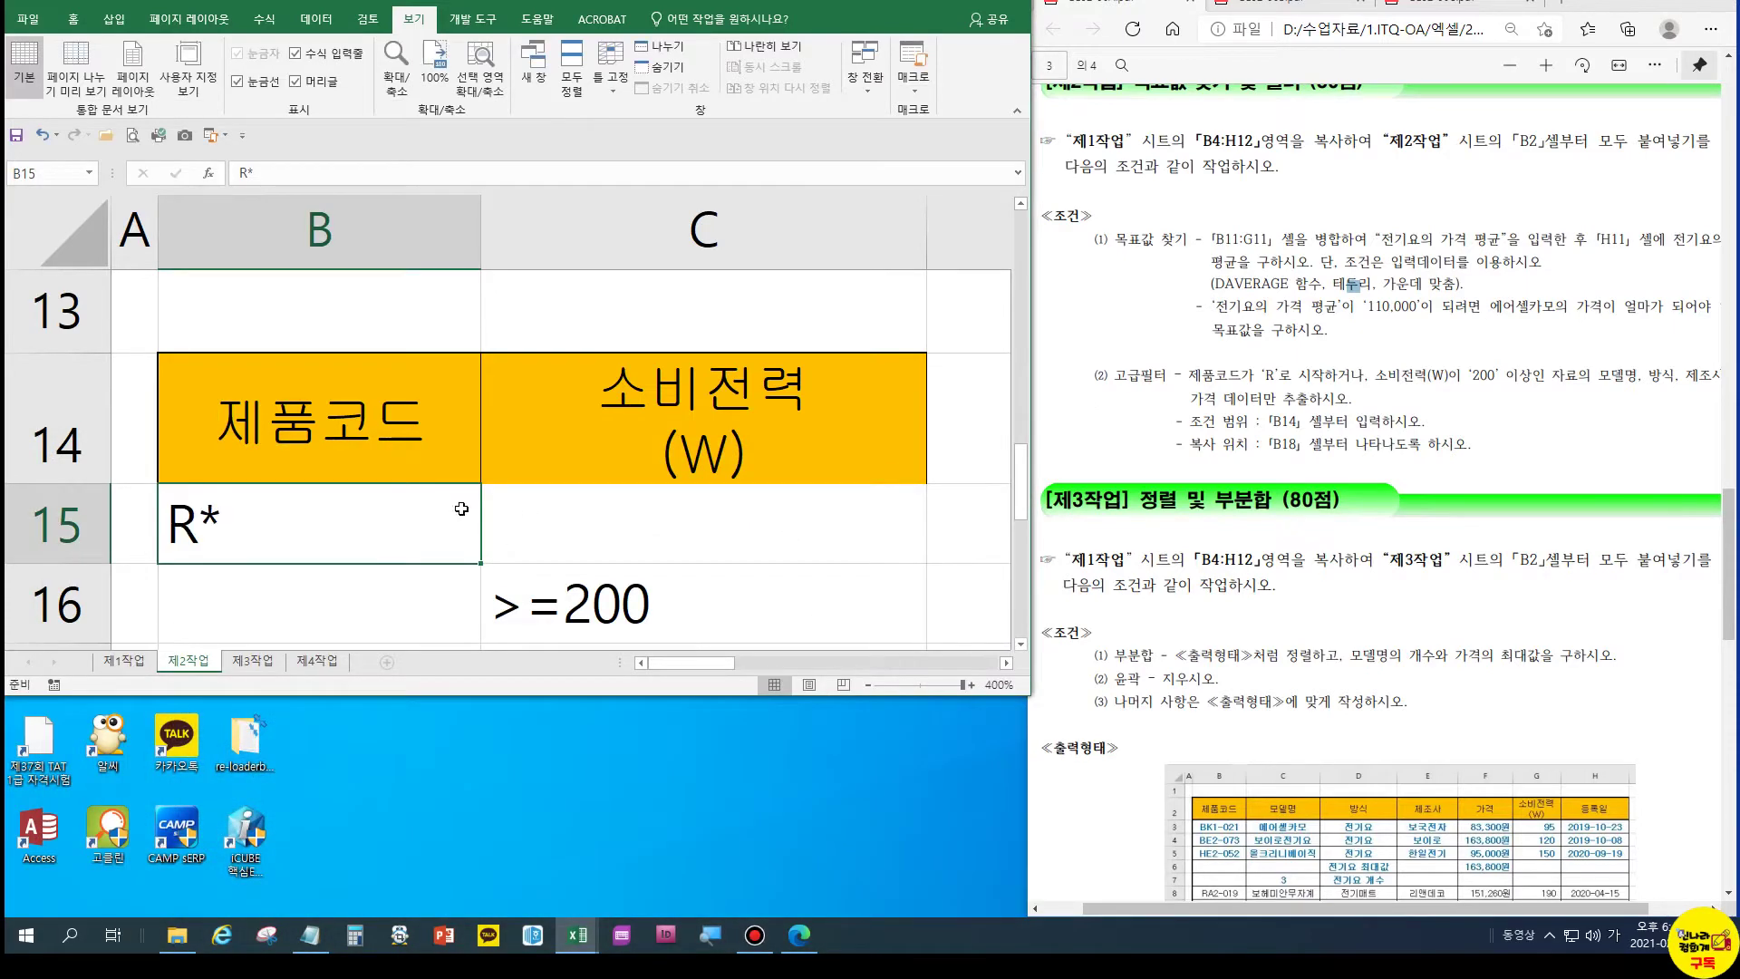
{"action": "left_click", "coordinate": [544, 569]}
{"action": "left_click", "coordinate": [464, 534]}
{"action": "left_click", "coordinate": [514, 584]}
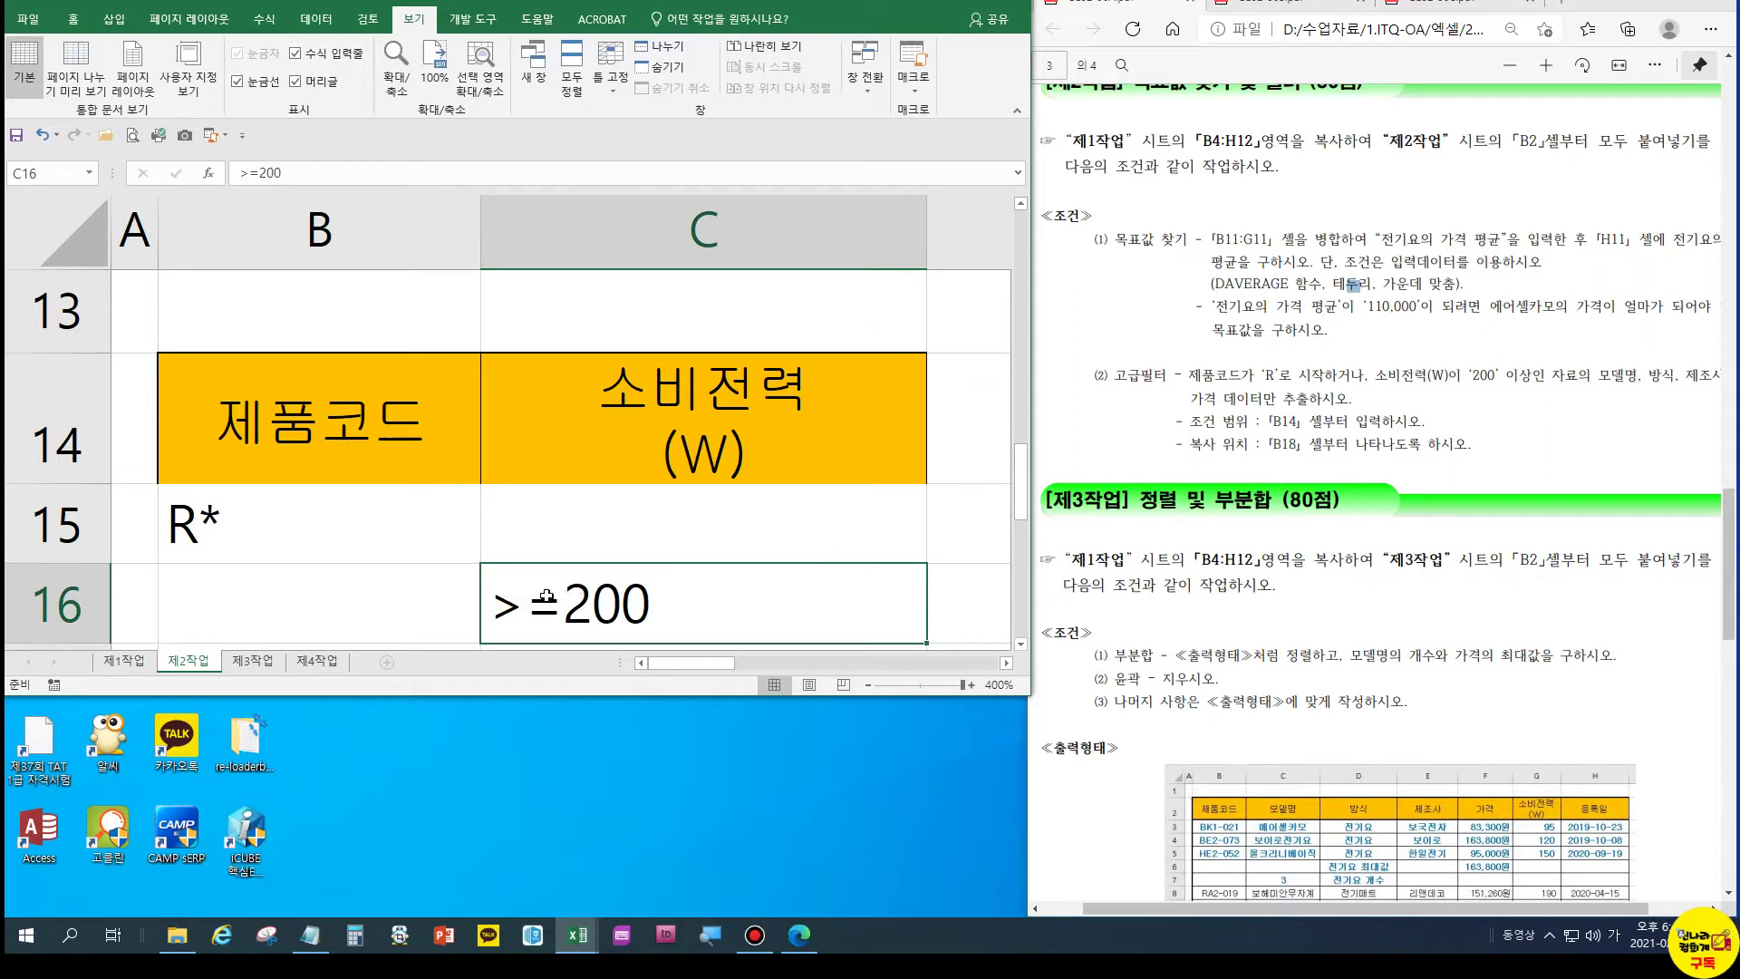
{"action": "left_click_drag", "start_coordinate": [385, 476], "coordinate": [505, 616]}
{"action": "left_click", "coordinate": [77, 22]}
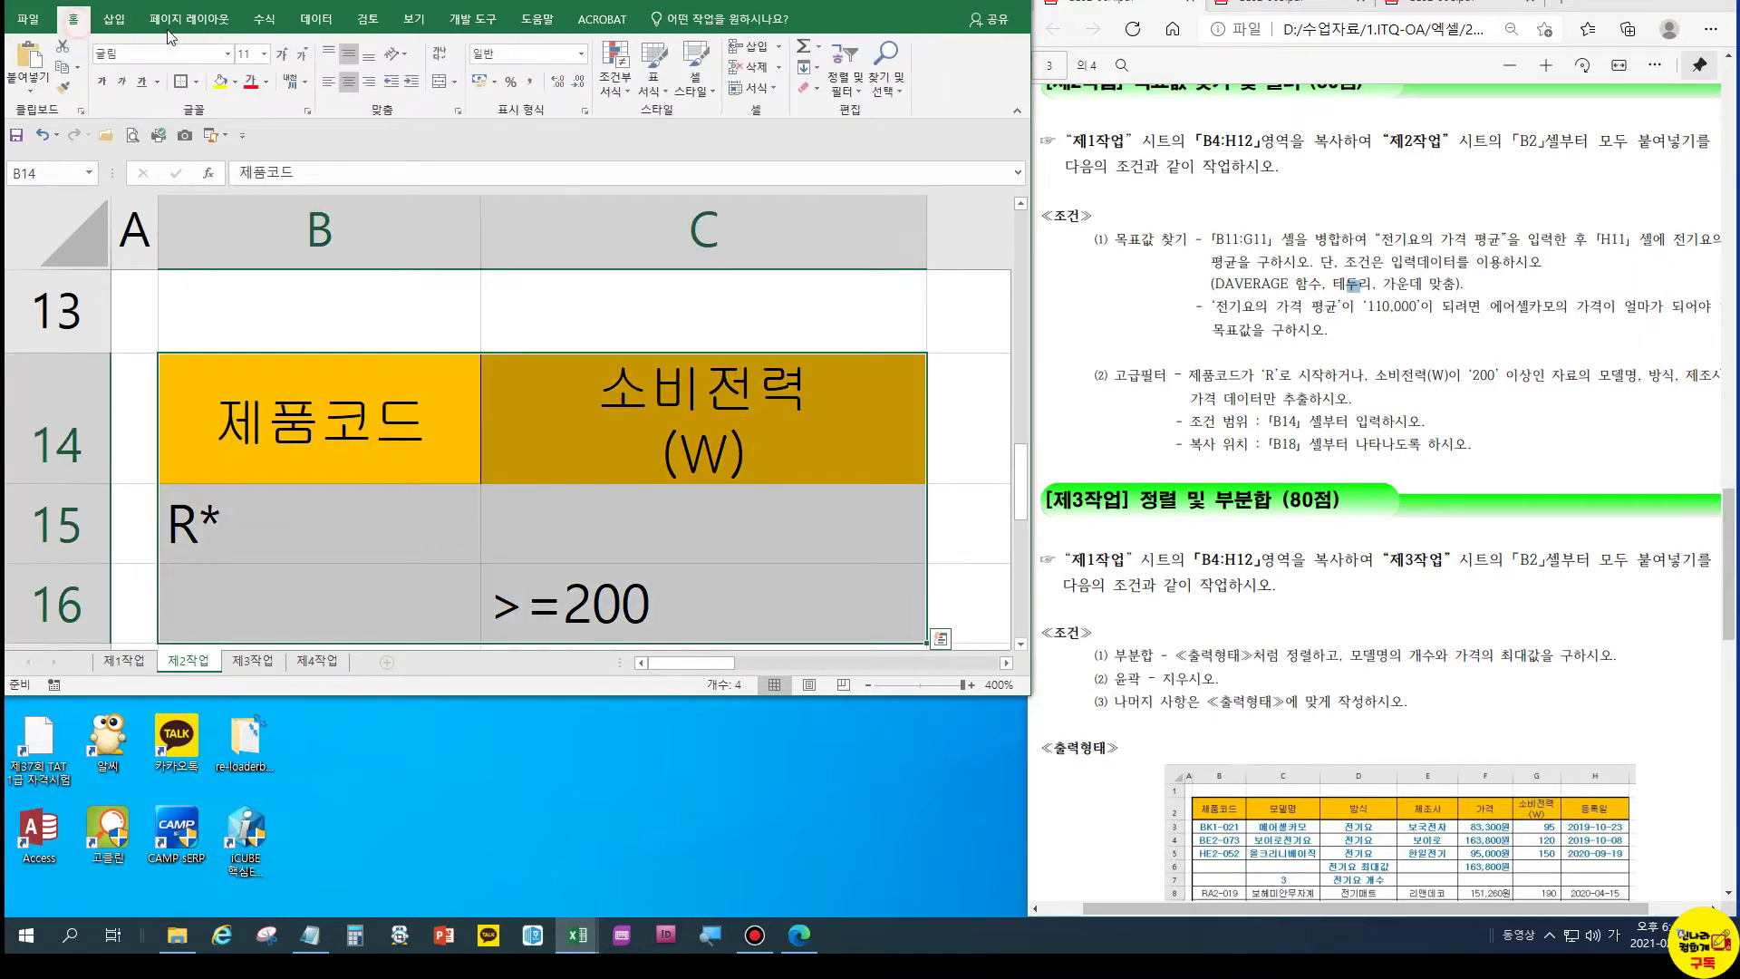
{"action": "left_click", "coordinate": [350, 83]}
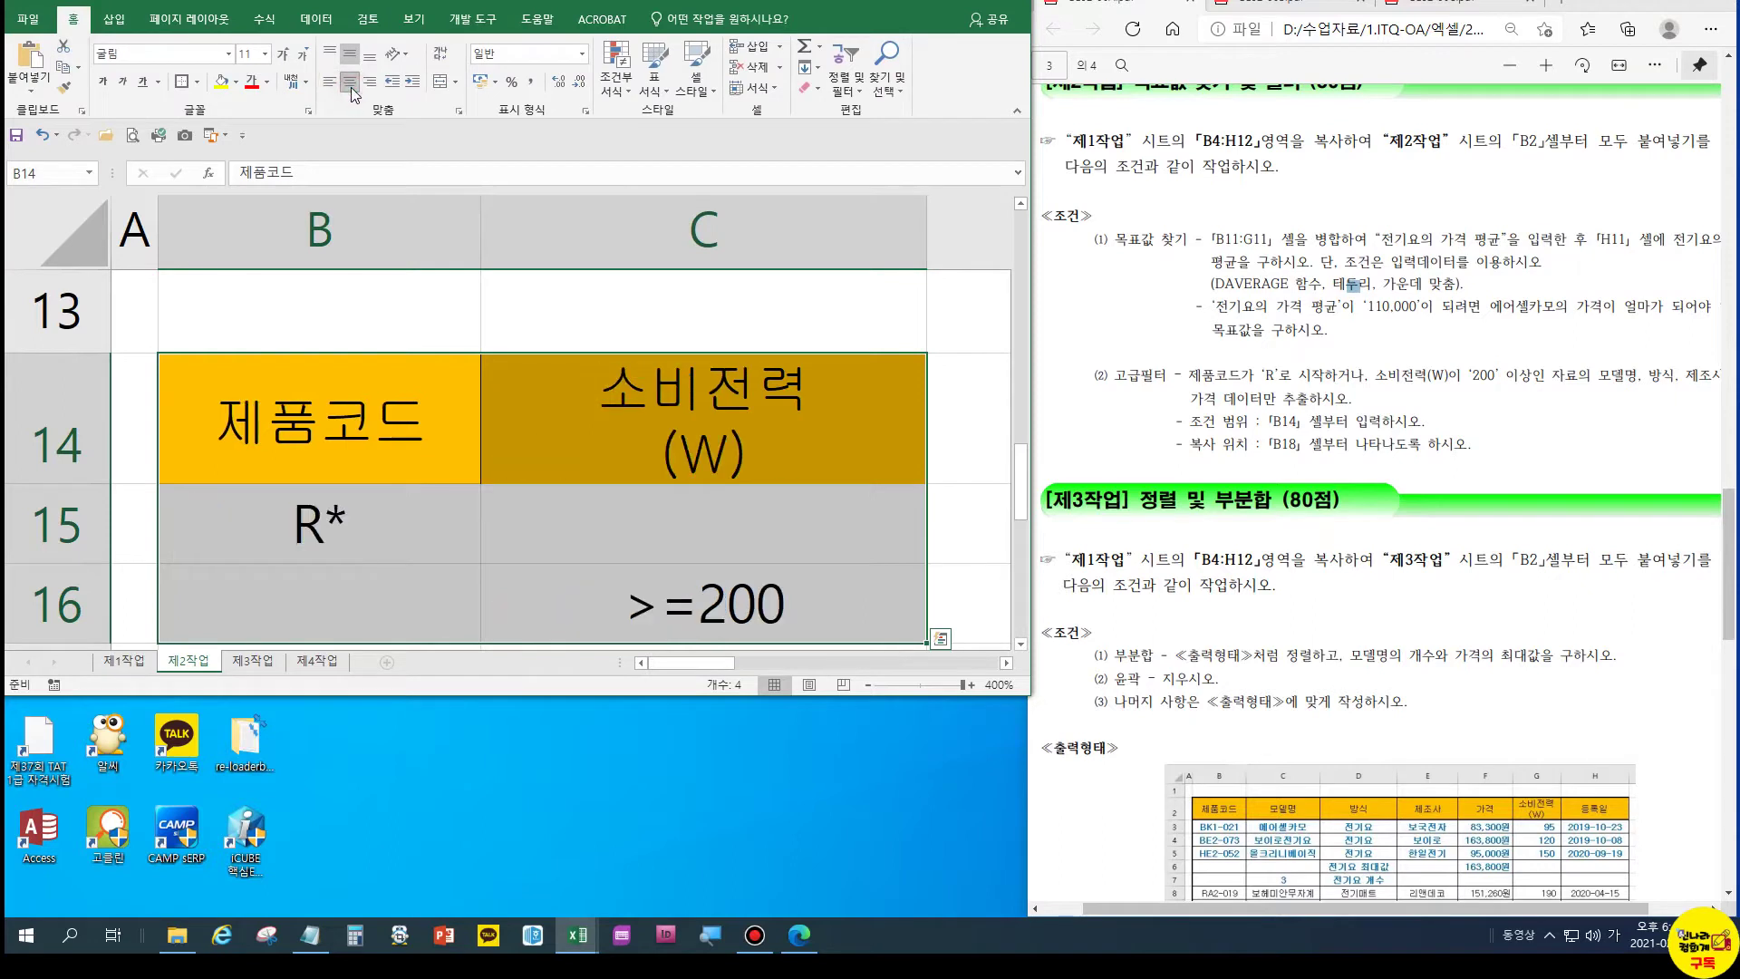
Apply all borders and a thick outside border to the criteria range B14:C16
{"action": "left_click", "coordinate": [196, 81]}
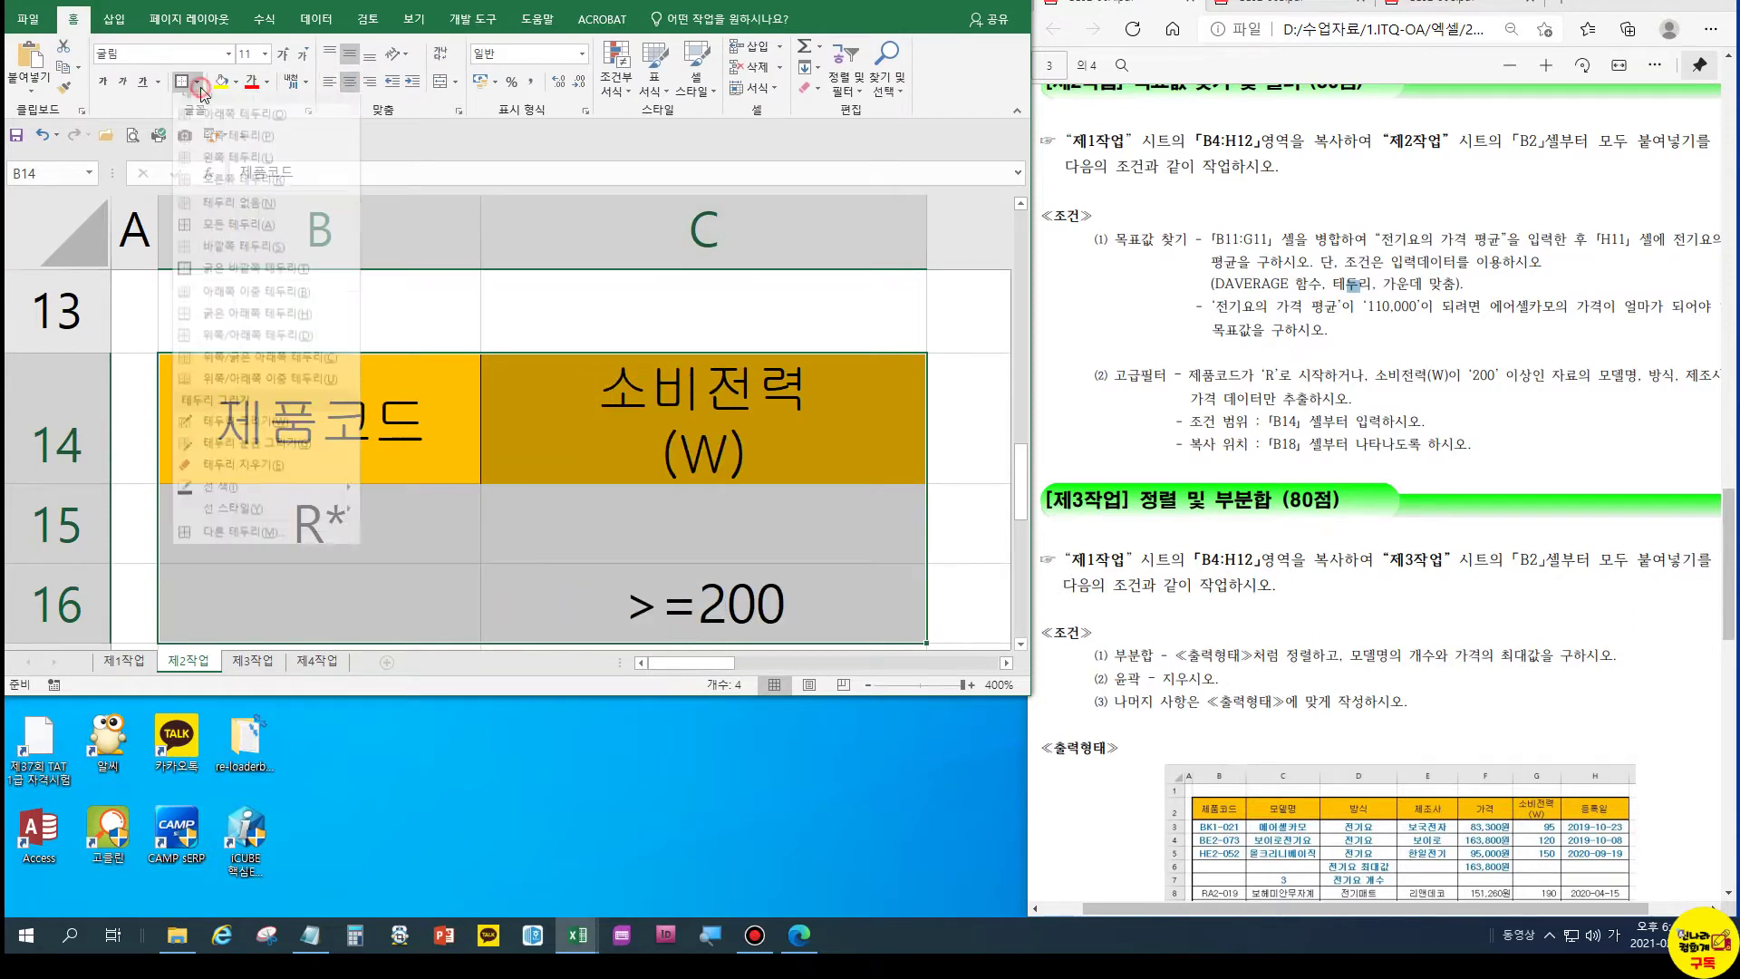
{"action": "left_click", "coordinate": [217, 237]}
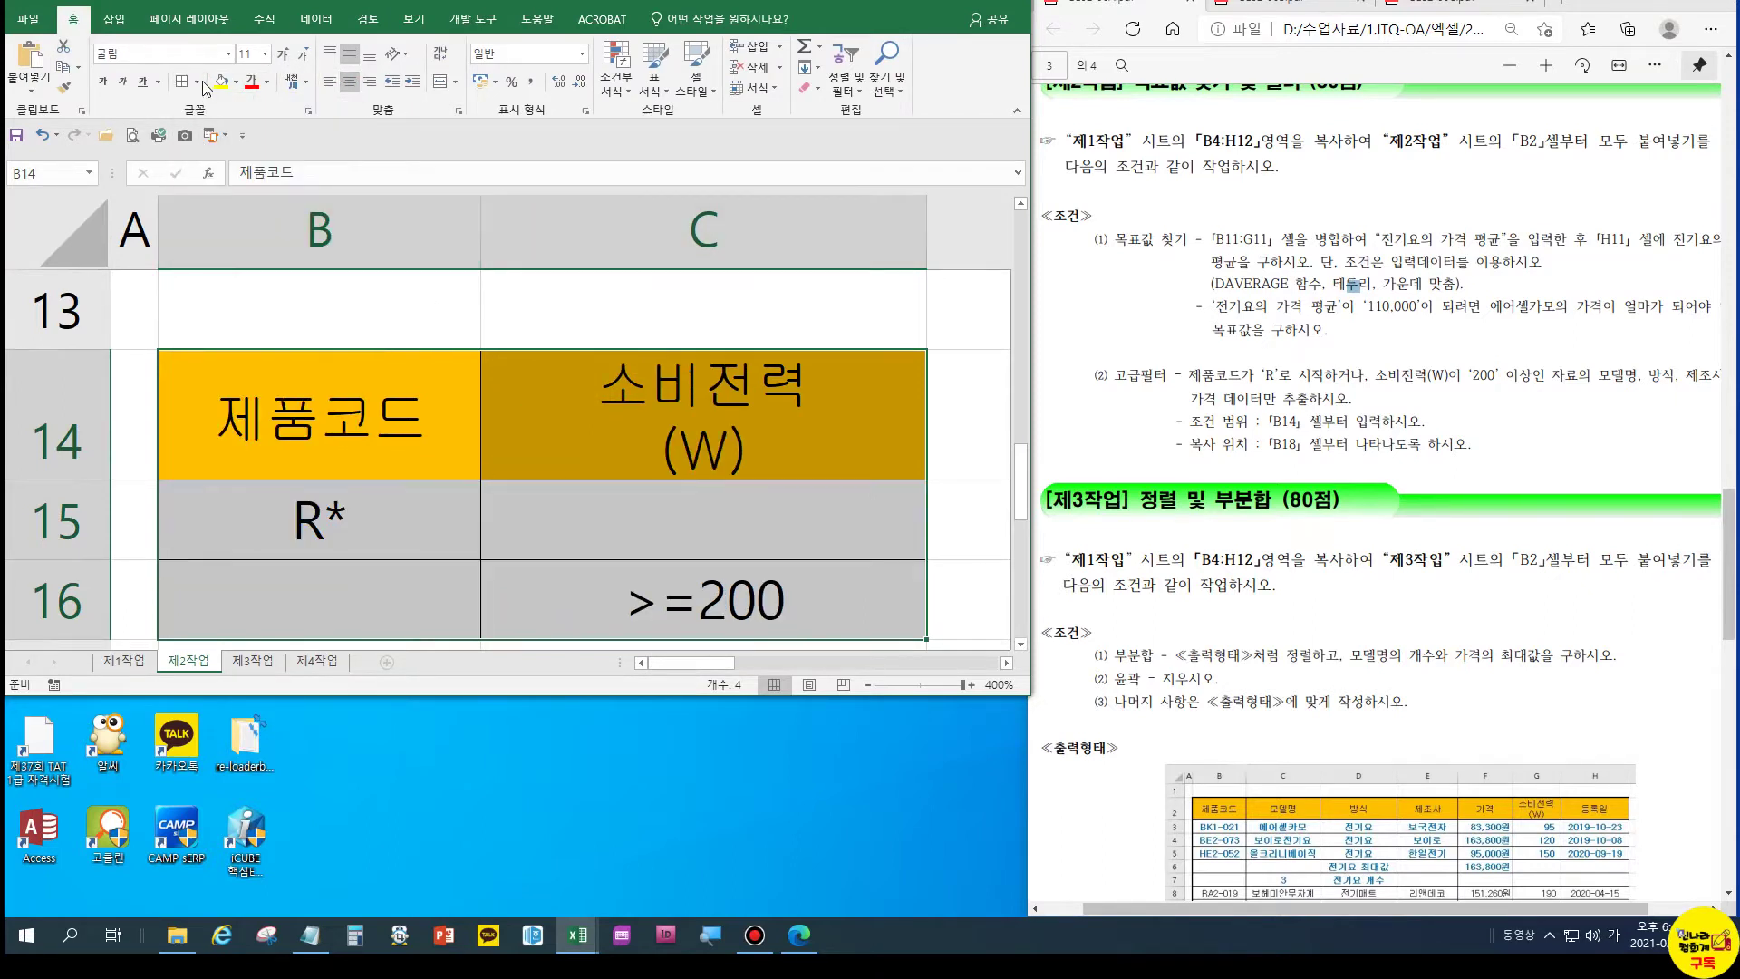
{"action": "left_click", "coordinate": [197, 82]}
{"action": "left_click", "coordinate": [246, 279]}
{"action": "left_click", "coordinate": [454, 470]}
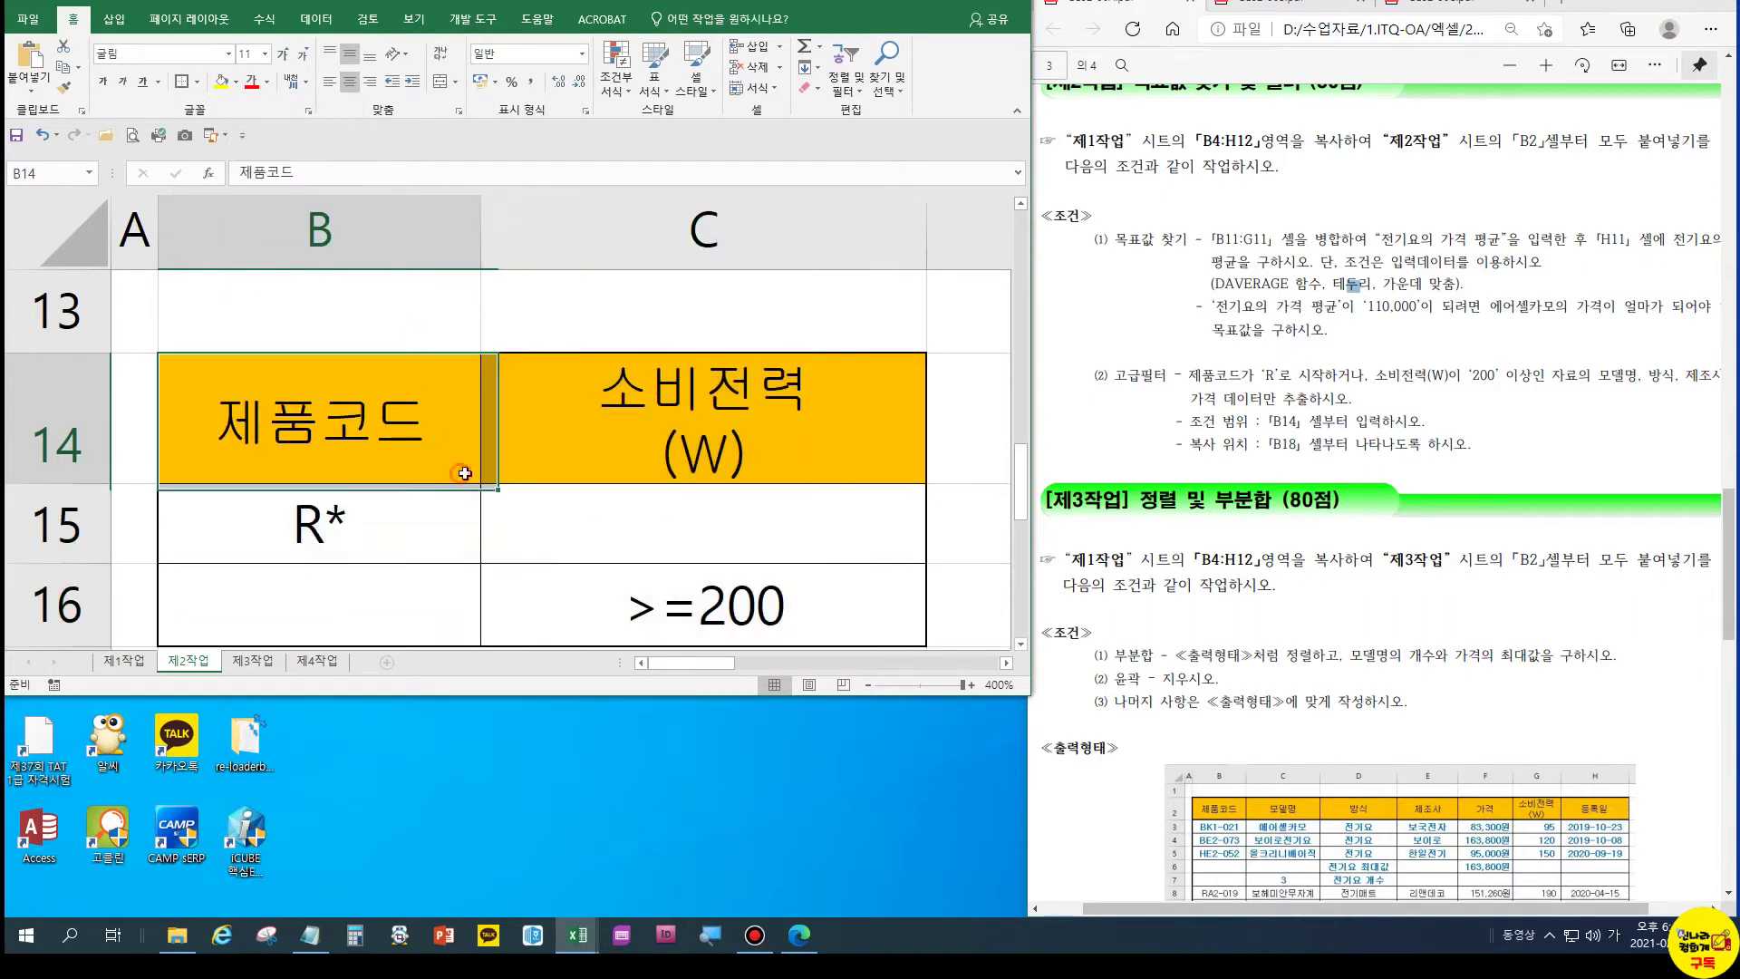
Return the sheet to 100% zoom and compare the output headers in B18:E18 with the fields requested in the PDF's 고급필터 instruction
{"action": "scroll", "coordinate": [629, 525], "scroll_direction": "down", "scroll_amount": 2}
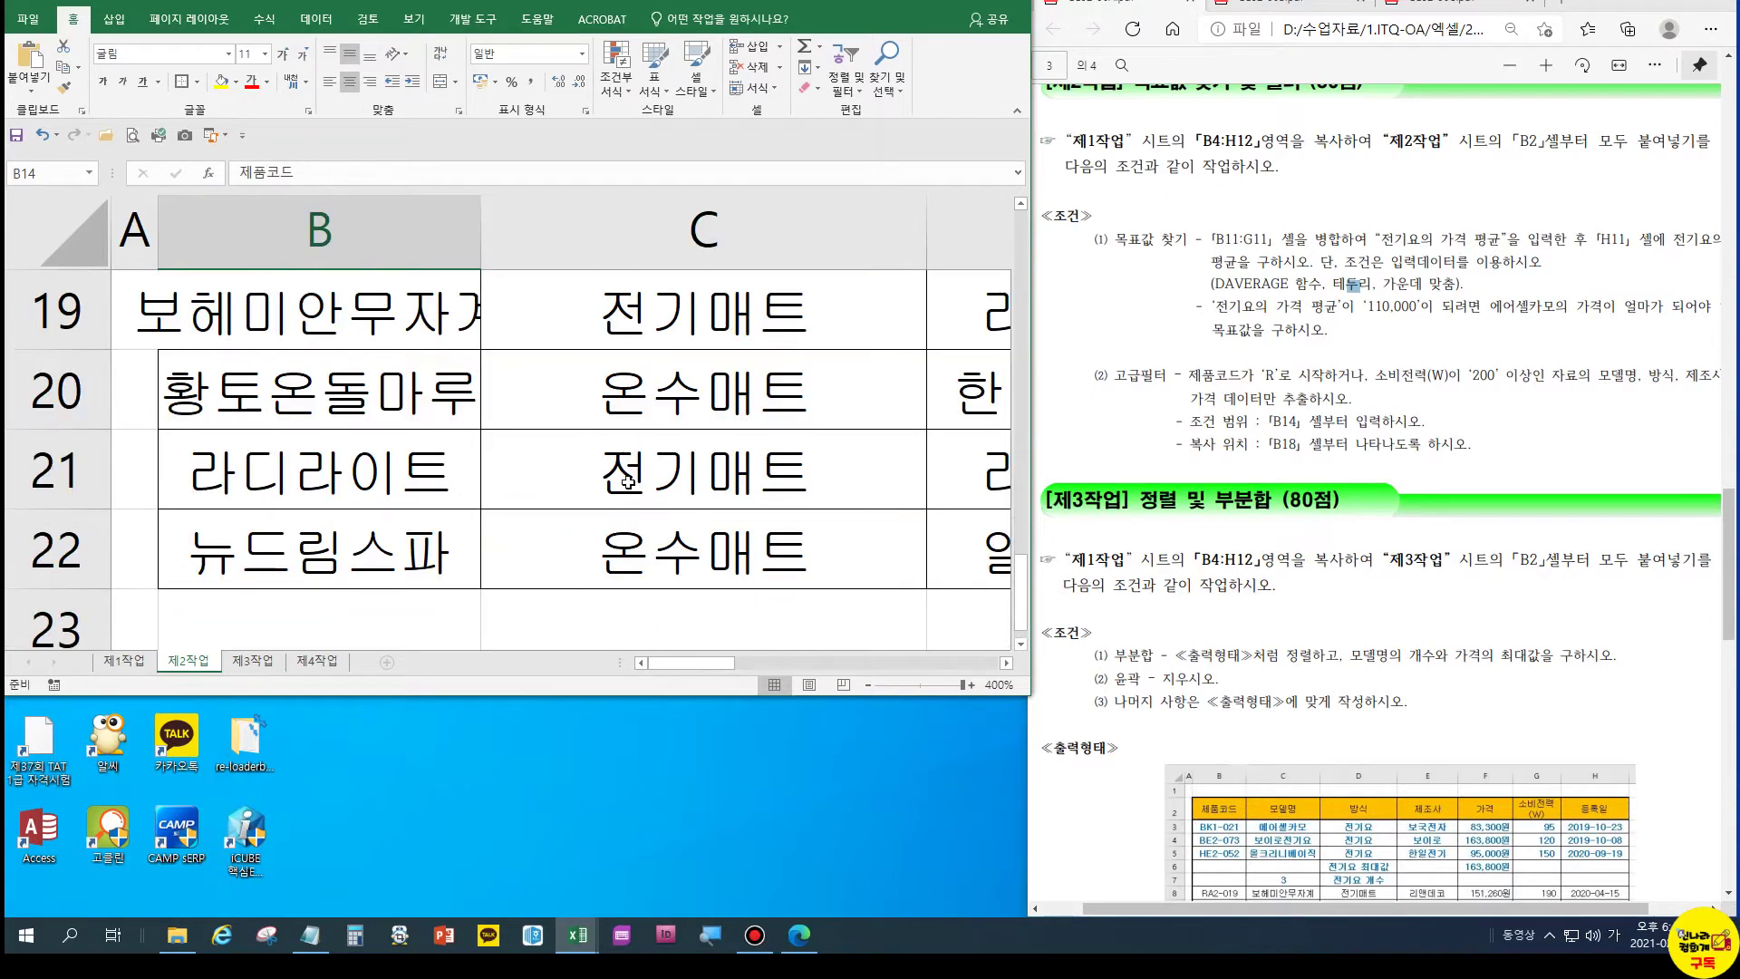
{"action": "left_click", "coordinate": [341, 329]}
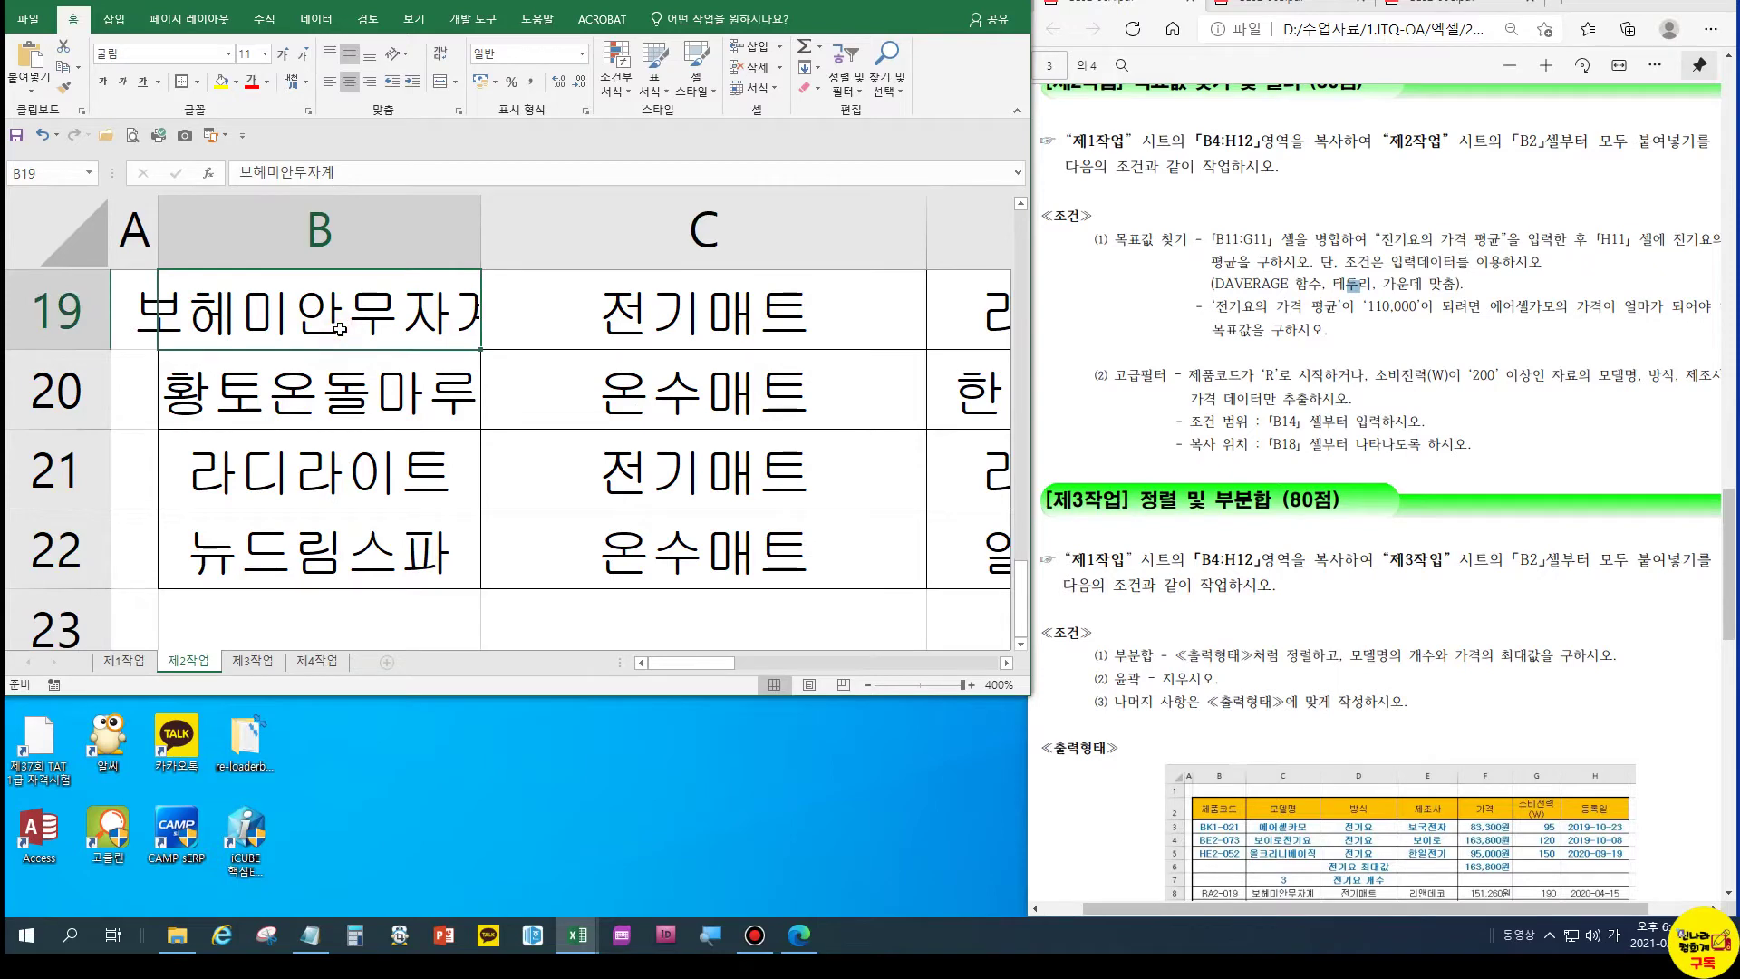
{"action": "left_click", "coordinate": [414, 20]}
{"action": "left_click", "coordinate": [439, 78]}
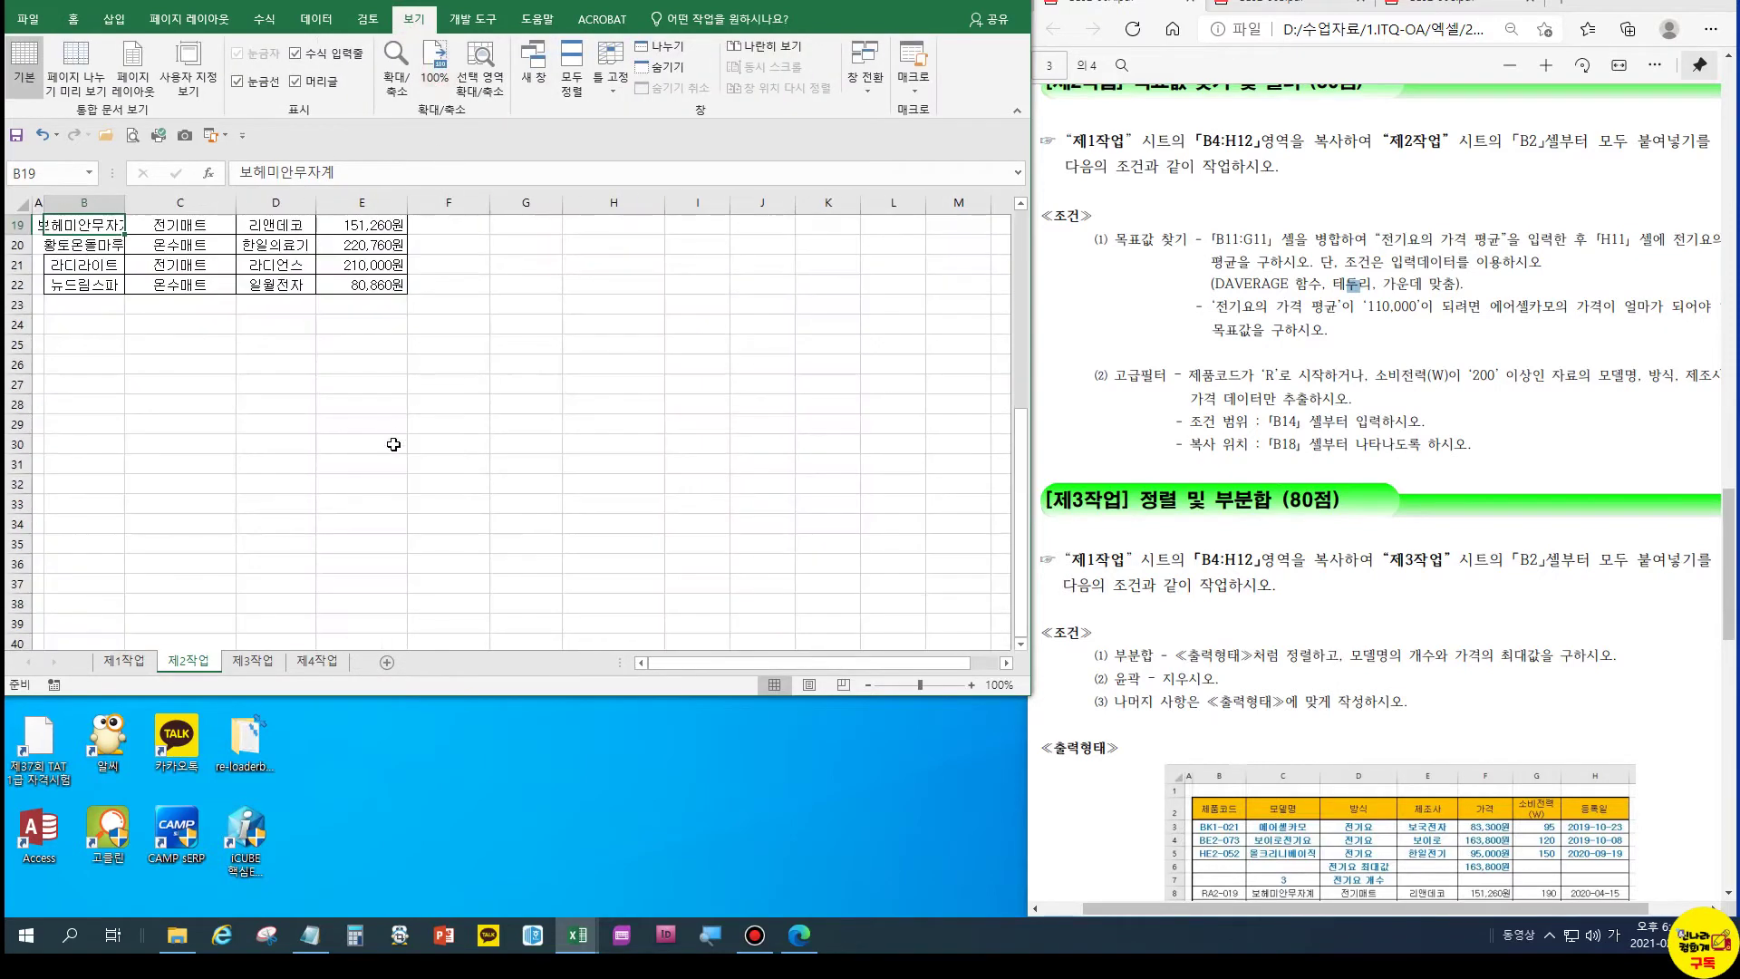
{"action": "left_click", "coordinate": [1618, 376]}
{"action": "left_click_drag", "start_coordinate": [1461, 908], "coordinate": [1519, 908]}
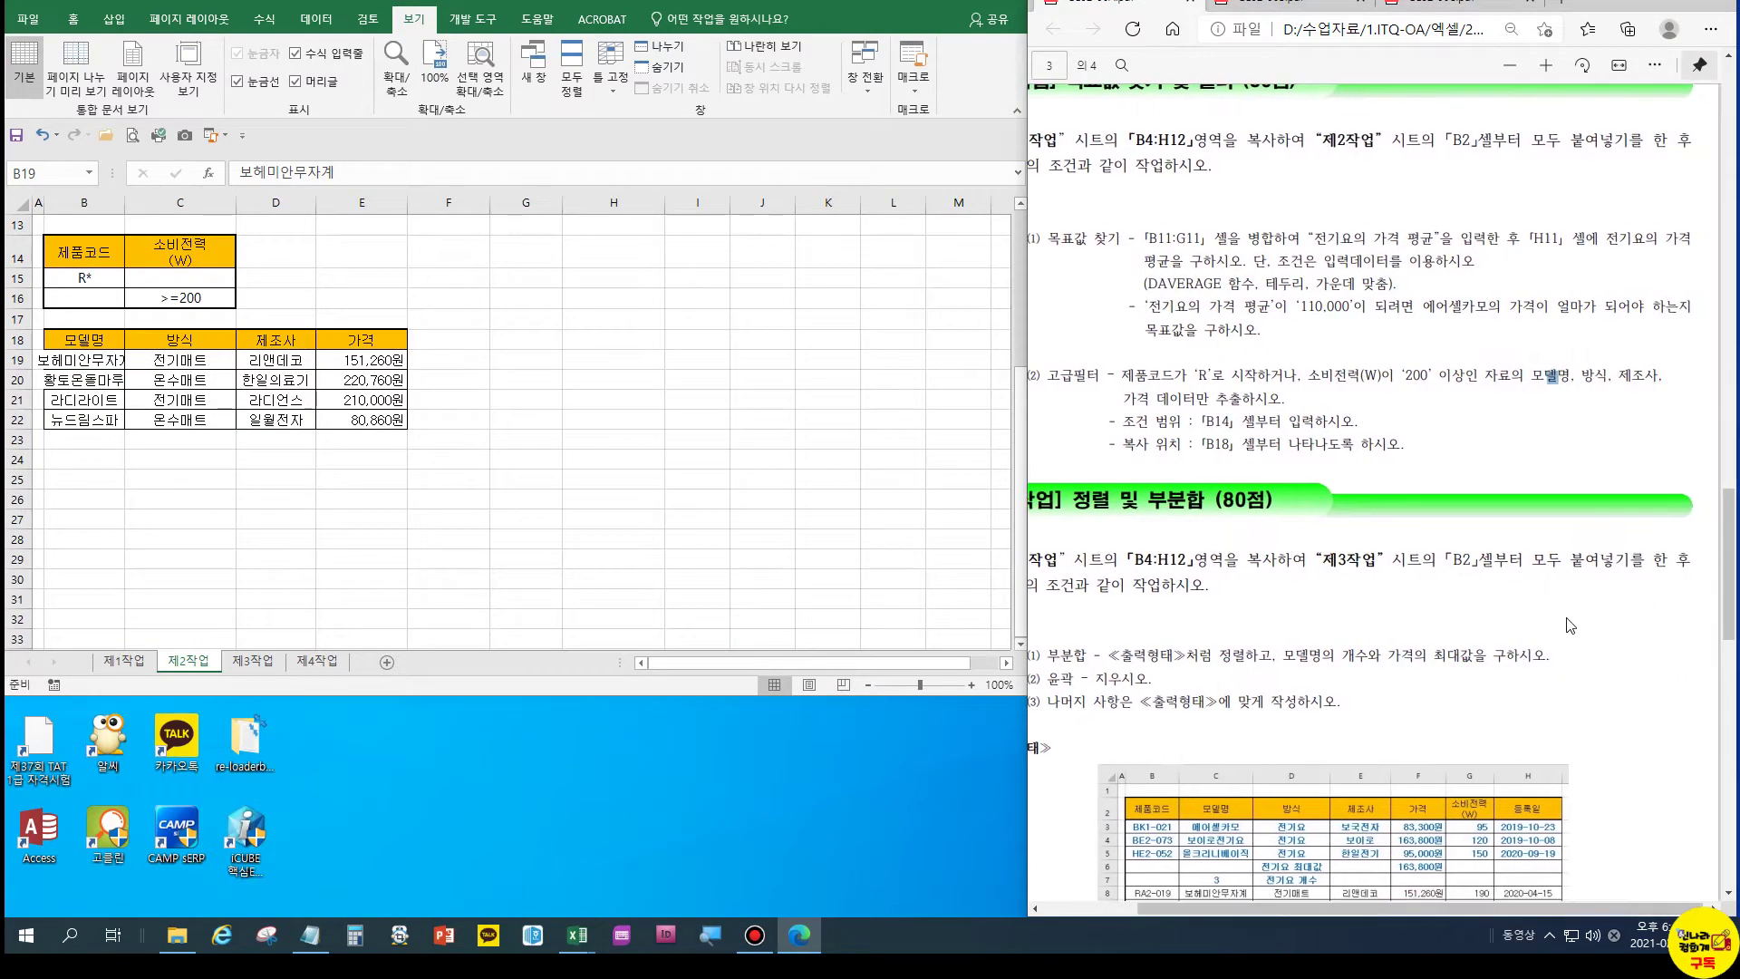
{"action": "left_click", "coordinate": [1624, 382]}
{"action": "left_click", "coordinate": [123, 346]}
{"action": "left_click", "coordinate": [184, 342]}
{"action": "left_click", "coordinate": [292, 340]}
{"action": "left_click", "coordinate": [355, 341]}
{"action": "left_click", "coordinate": [87, 357]}
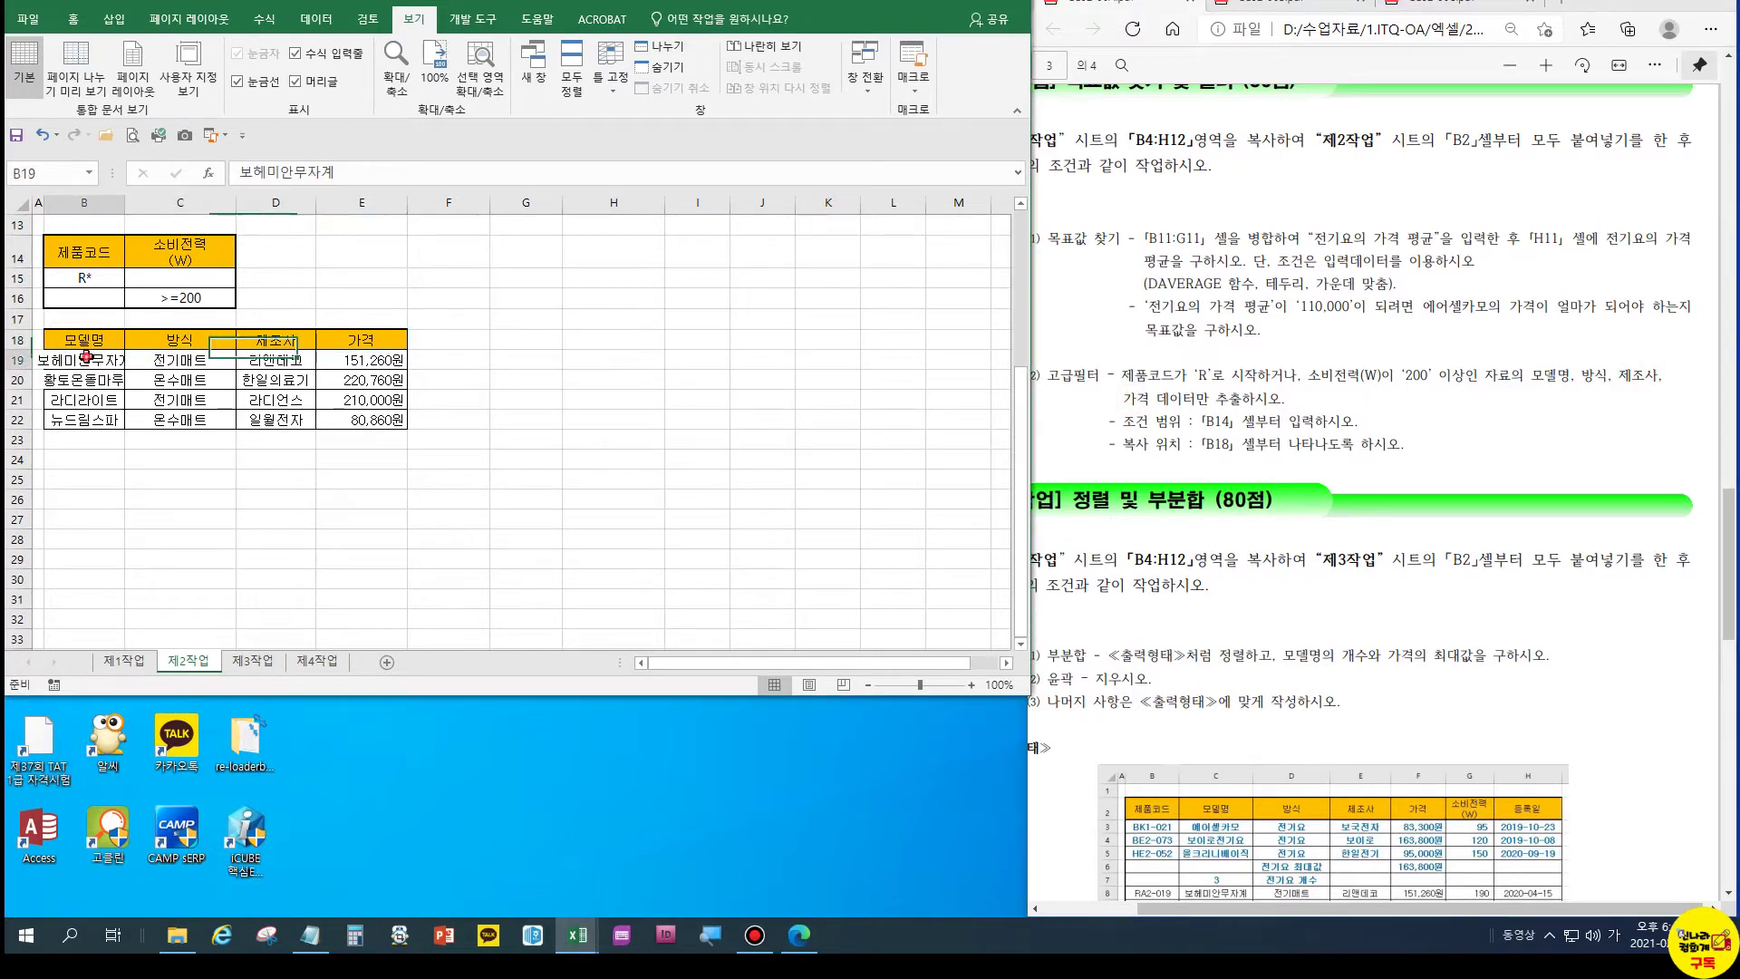
{"action": "left_click", "coordinate": [91, 341]}
{"action": "left_click_drag", "start_coordinate": [98, 347], "coordinate": [376, 362]}
Copy the headers 모델명, 방식, 제조사 and 가격 from row 2 and paste them starting at B24
{"action": "scroll", "coordinate": [377, 367], "scroll_direction": "up", "scroll_amount": 4}
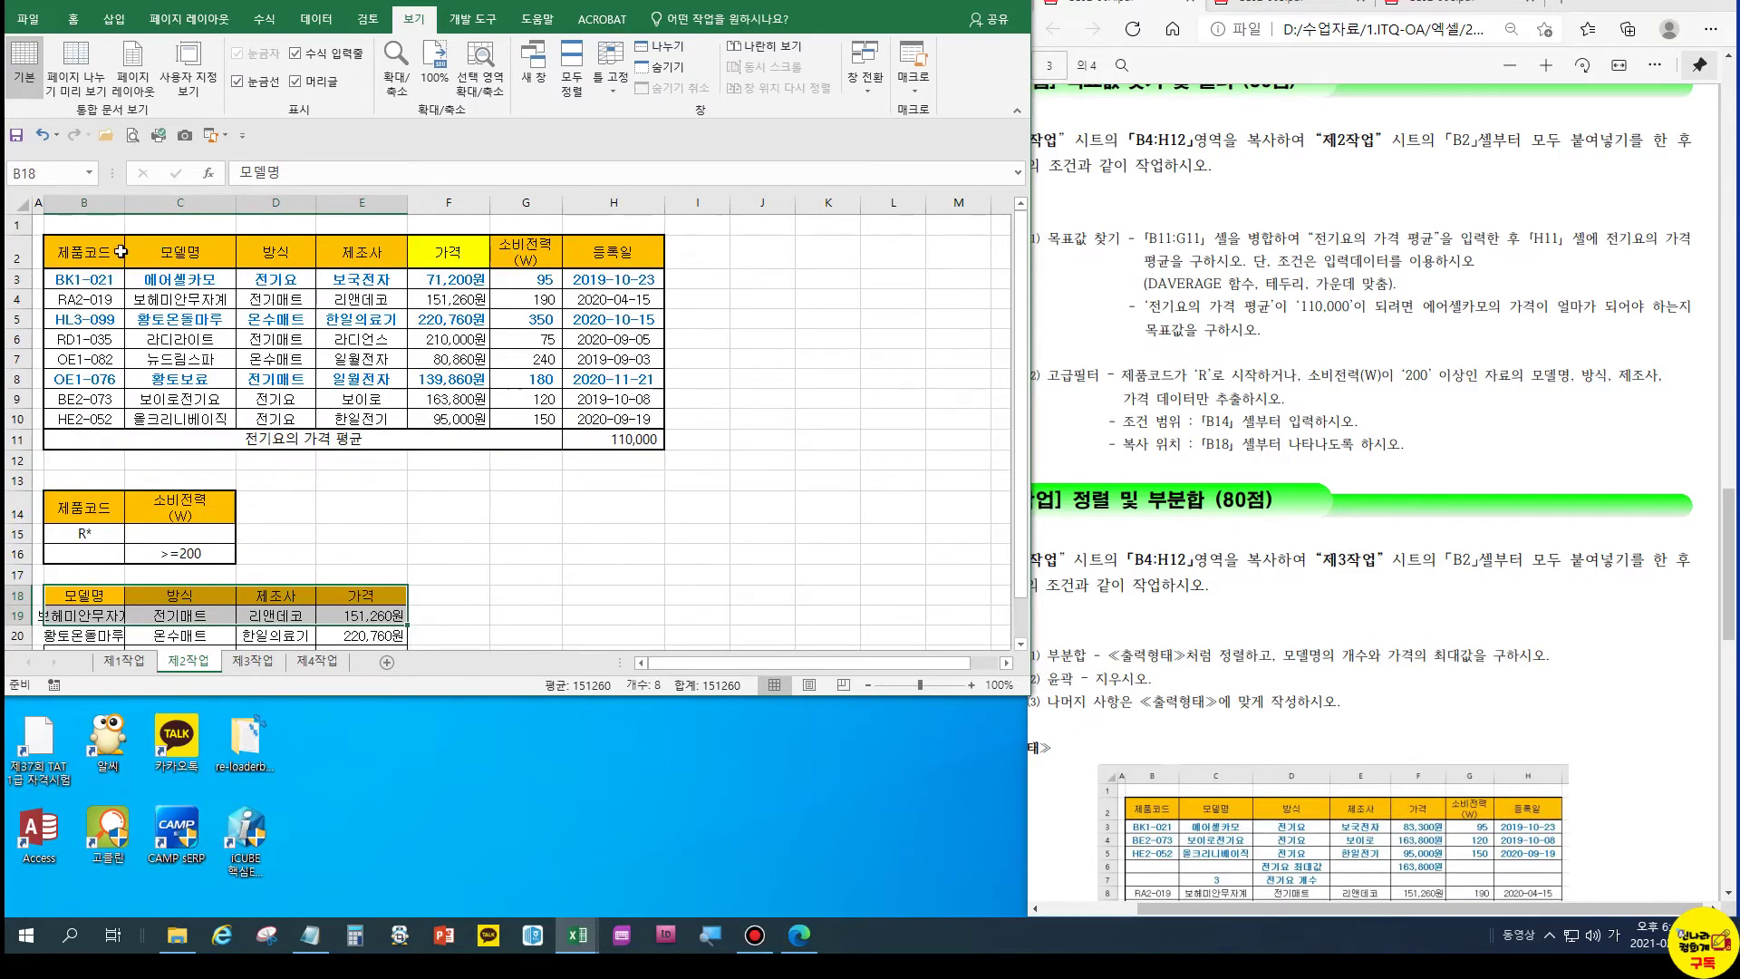
{"action": "left_click", "coordinate": [147, 259]}
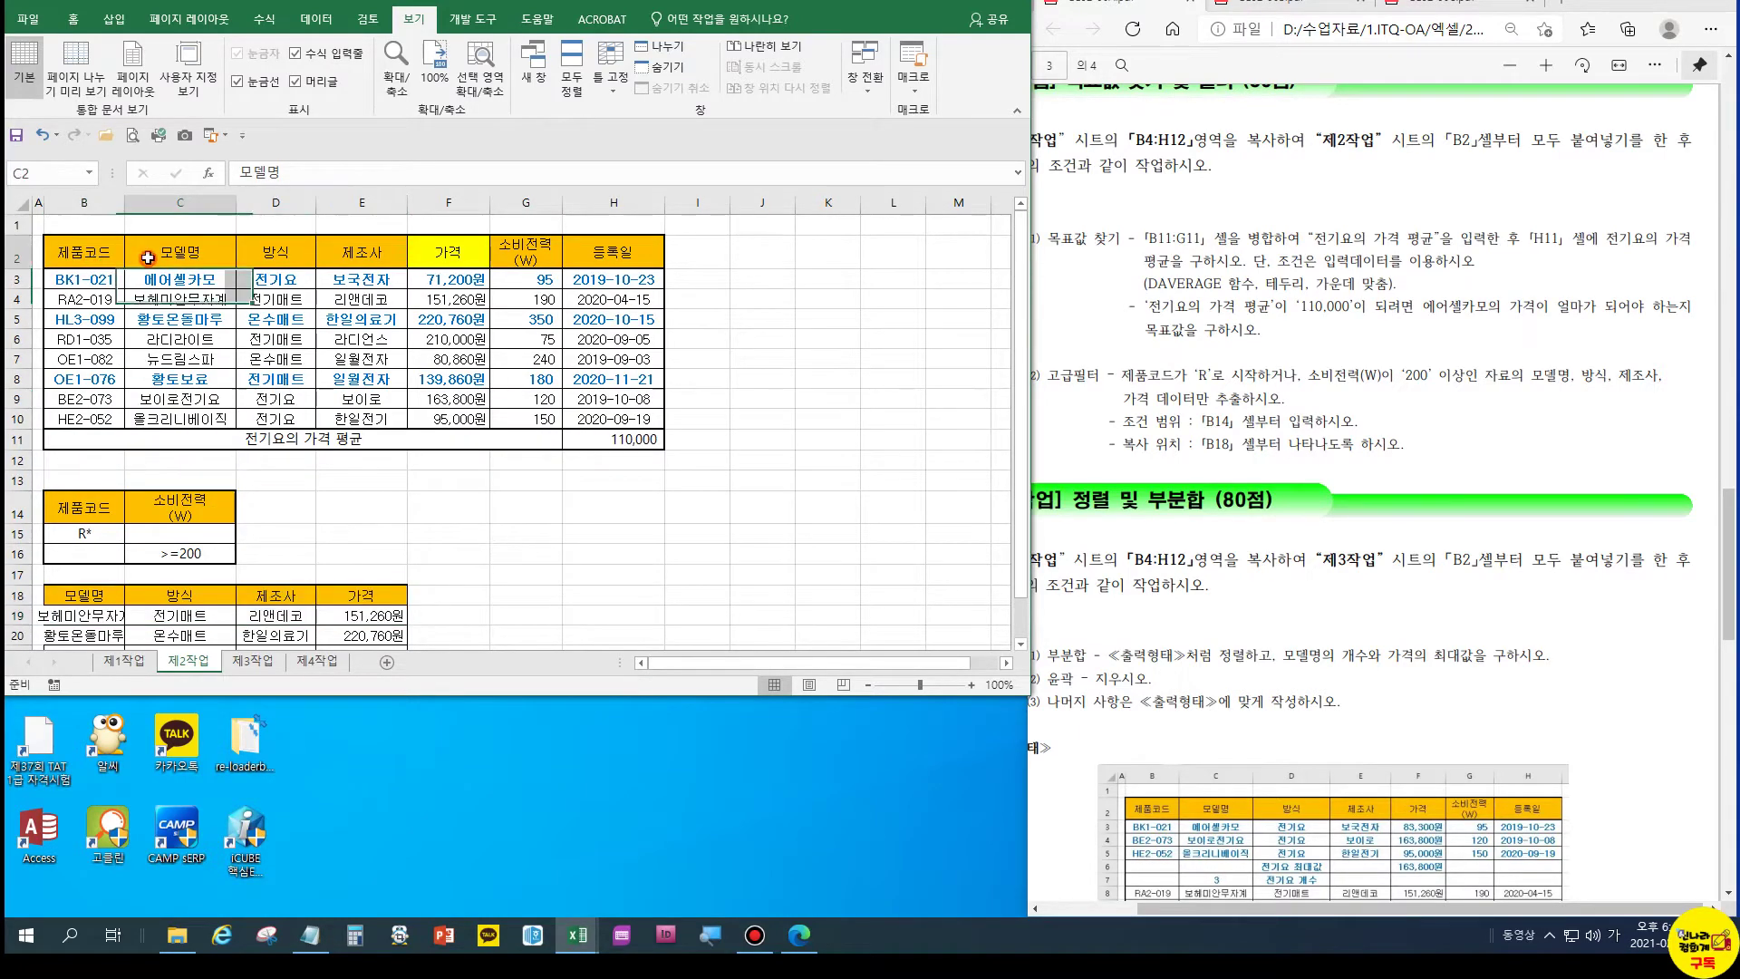
{"action": "left_click", "coordinate": [272, 260], "text": "ctrl"}
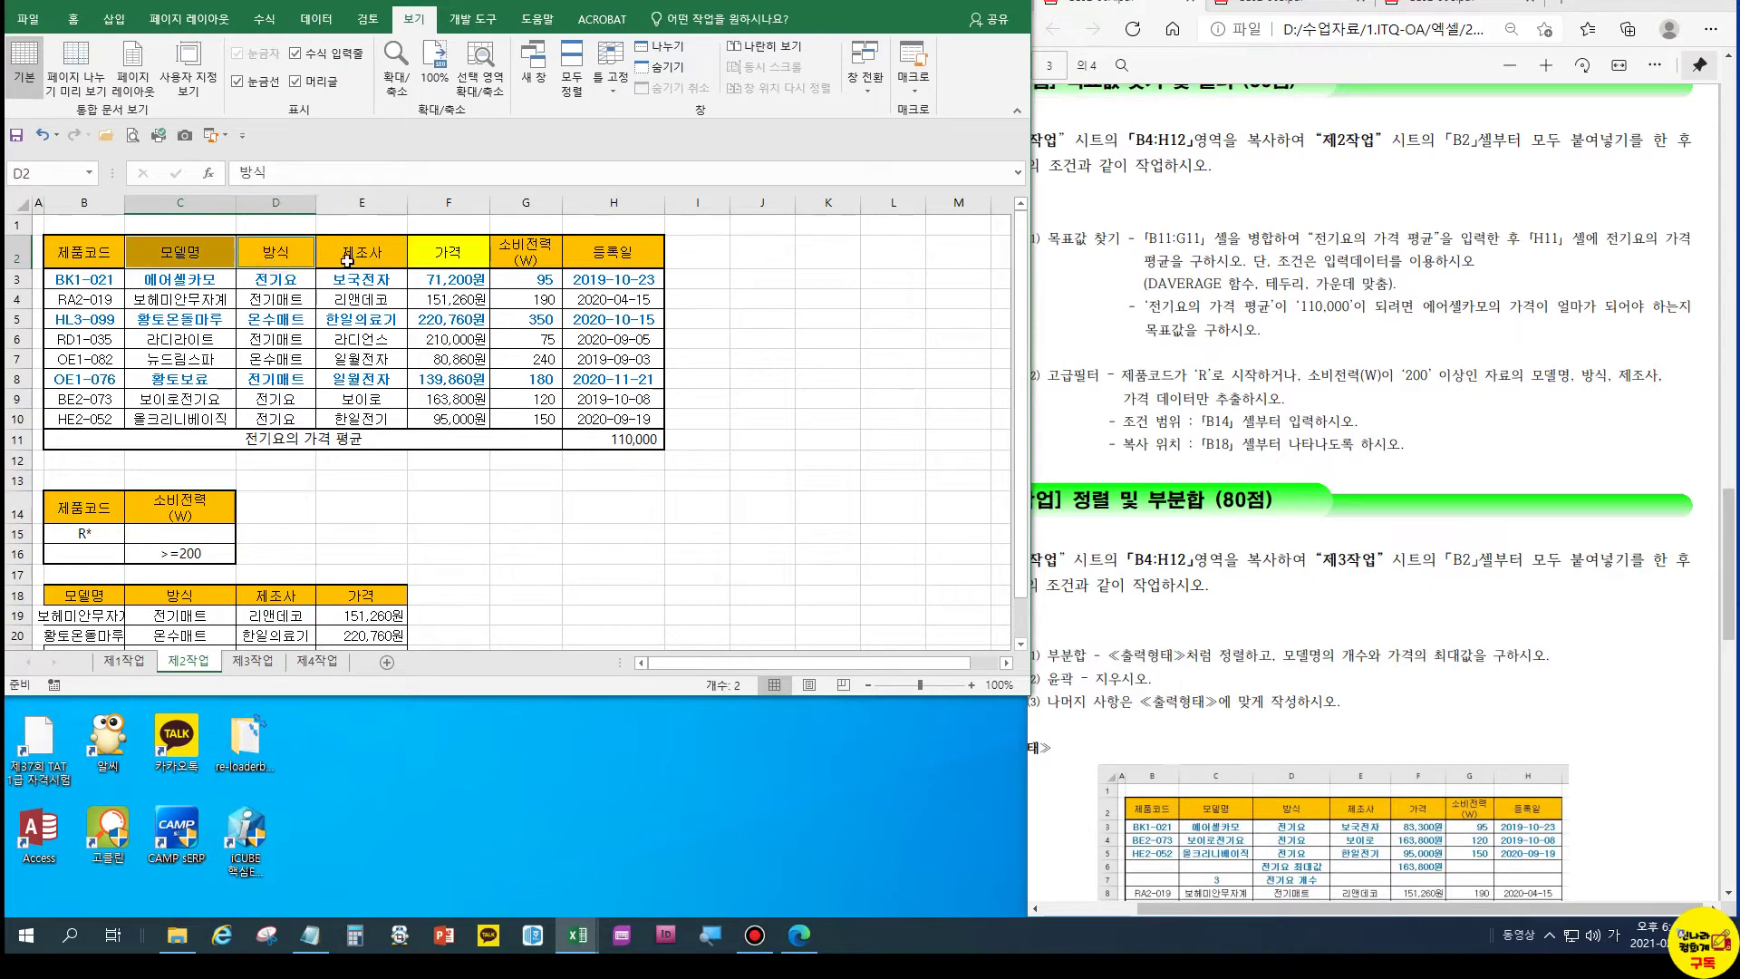
{"action": "left_click", "coordinate": [372, 260], "text": "ctrl"}
{"action": "left_click", "coordinate": [444, 262], "text": "ctrl"}
{"action": "key", "text": "ctrl+c"}
{"action": "scroll", "coordinate": [435, 362], "scroll_direction": "down", "scroll_amount": 2}
{"action": "left_click", "coordinate": [100, 582]}
{"action": "key", "text": "ctrl+v"}
{"action": "left_click", "coordinate": [177, 617]}
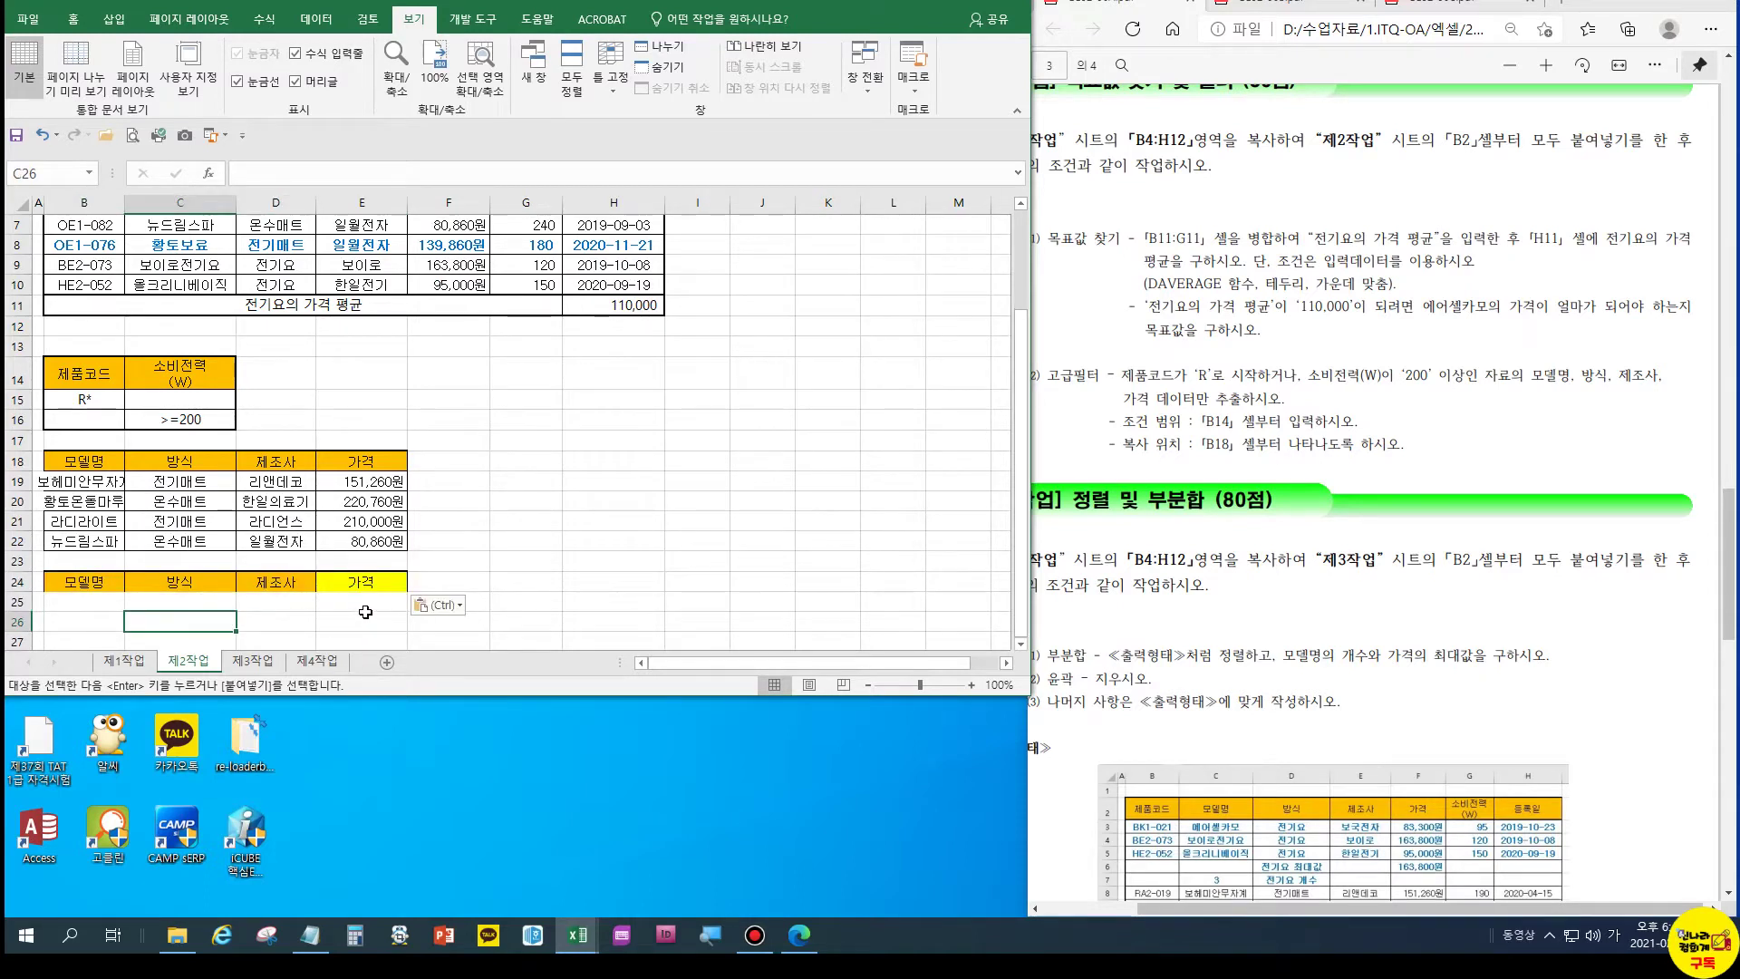
{"action": "scroll", "coordinate": [365, 612], "scroll_direction": "down", "scroll_amount": 1}
{"action": "left_click", "coordinate": [81, 557]}
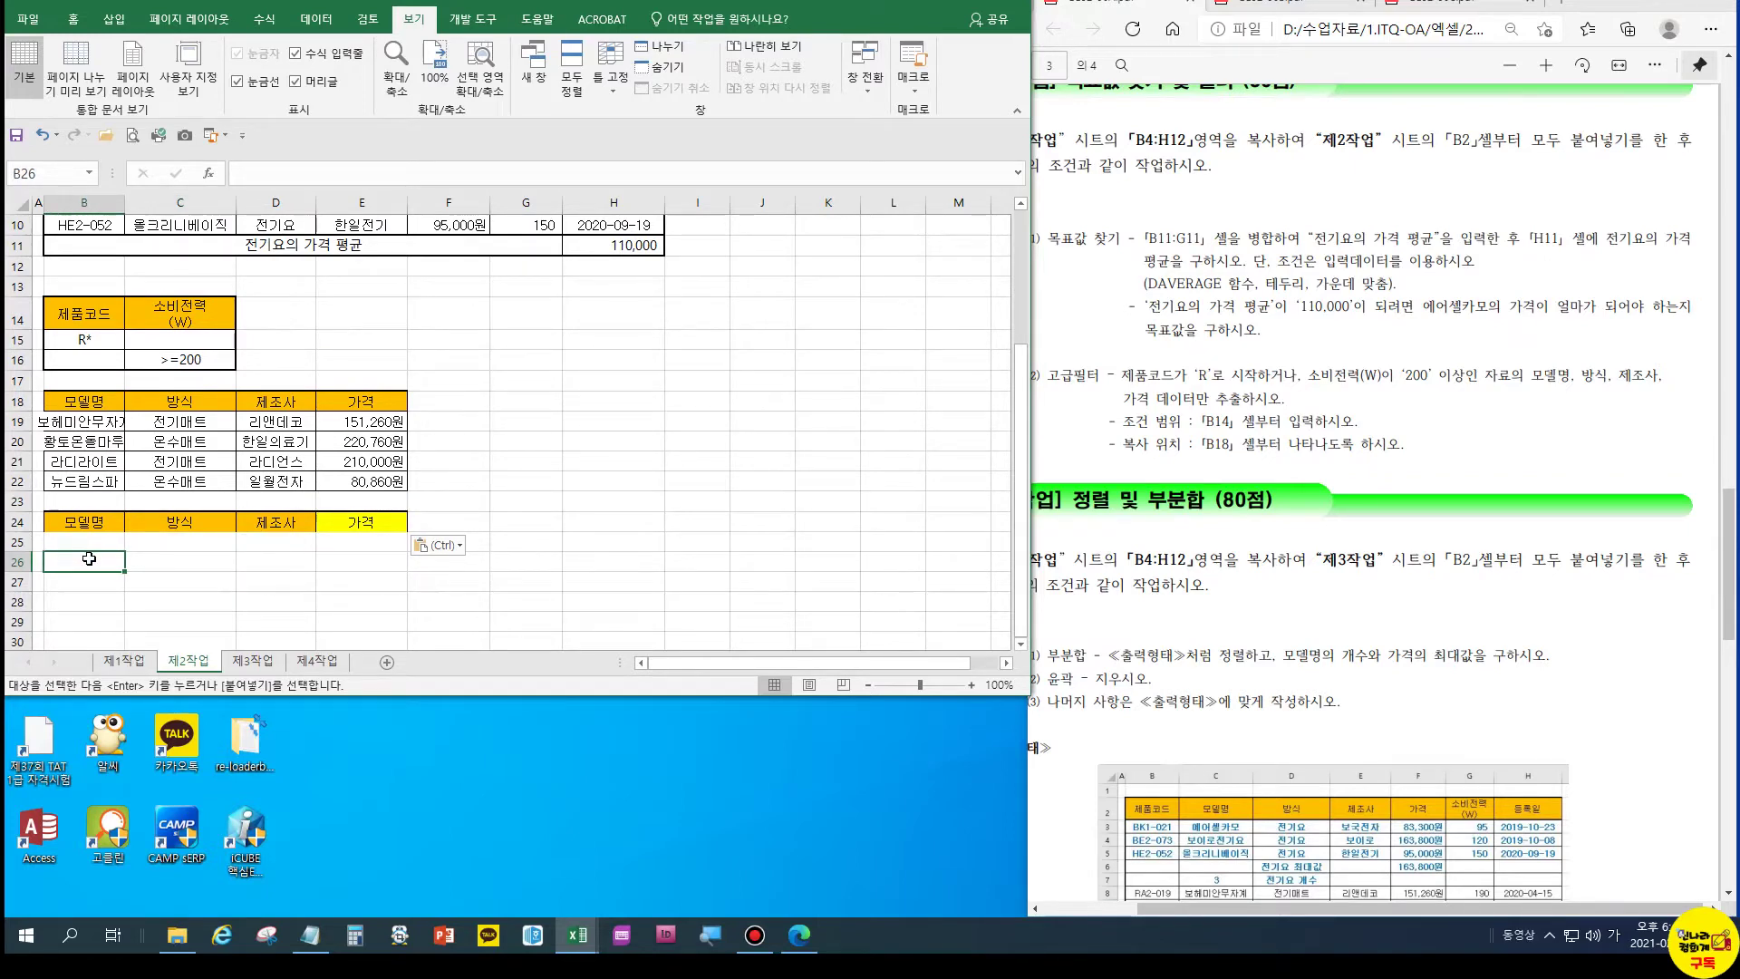
Start an advanced filter on the table B2:H10 and choose to copy the results to another location
{"action": "scroll", "coordinate": [108, 553], "scroll_direction": "up", "scroll_amount": 3}
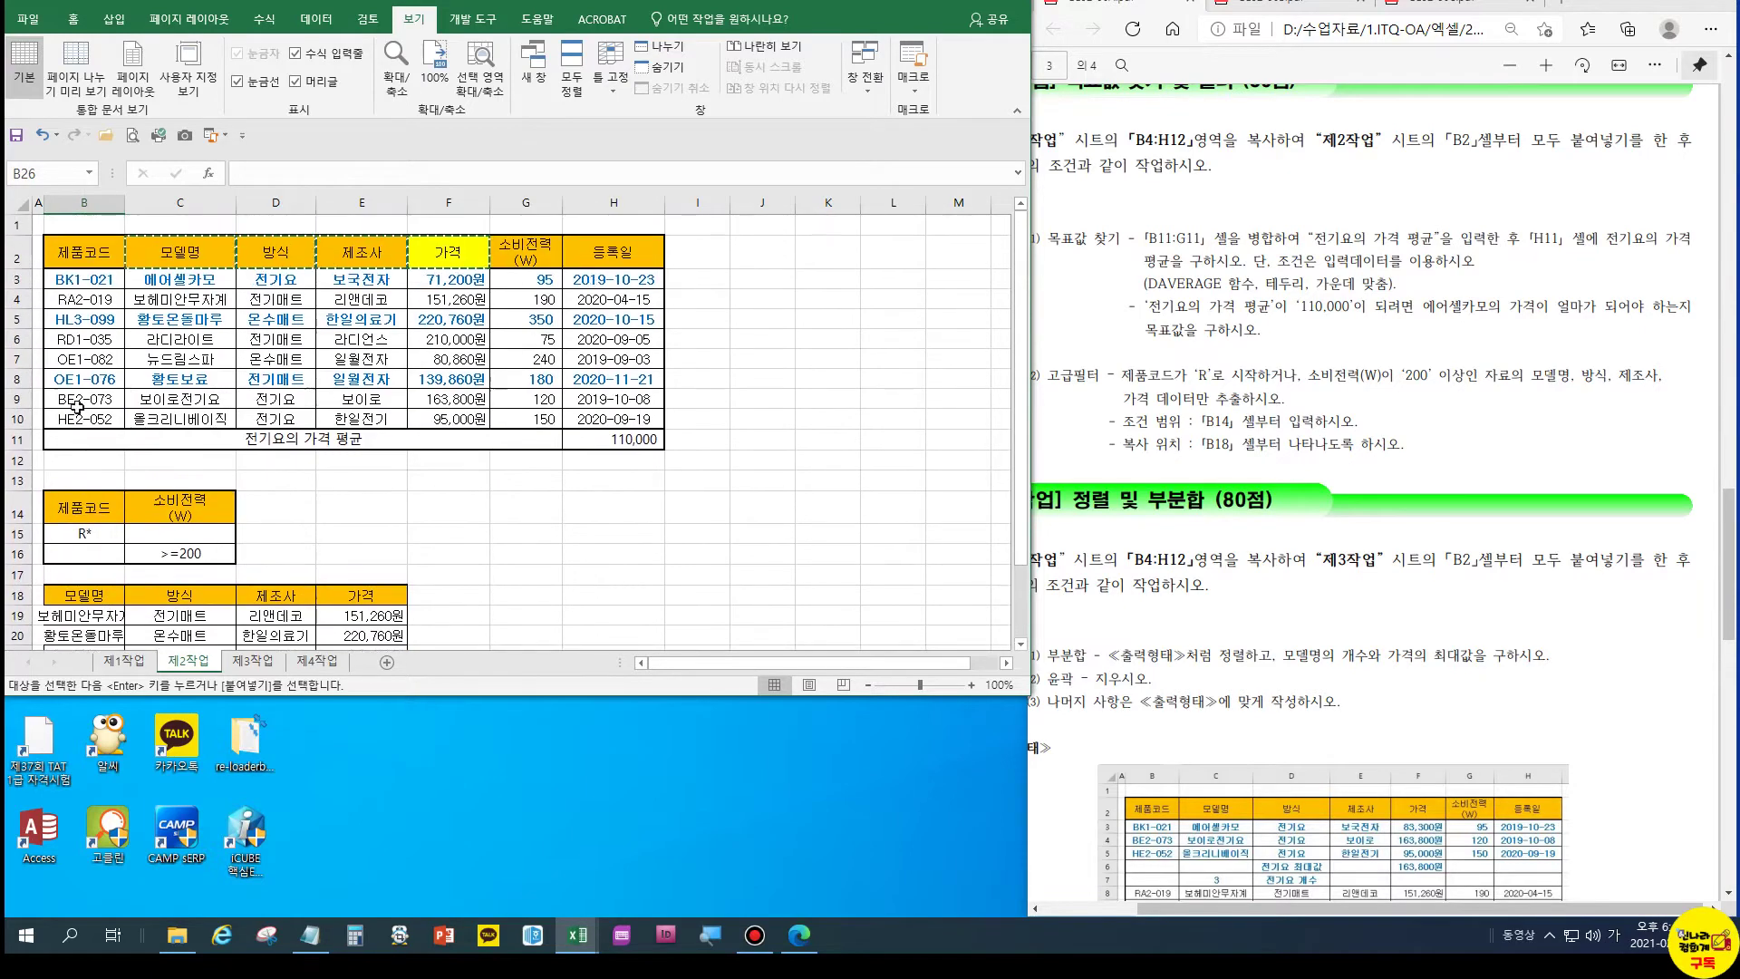
{"action": "scroll", "coordinate": [88, 259], "scroll_direction": "down", "scroll_amount": 3}
{"action": "scroll", "coordinate": [88, 260], "scroll_direction": "up", "scroll_amount": 3}
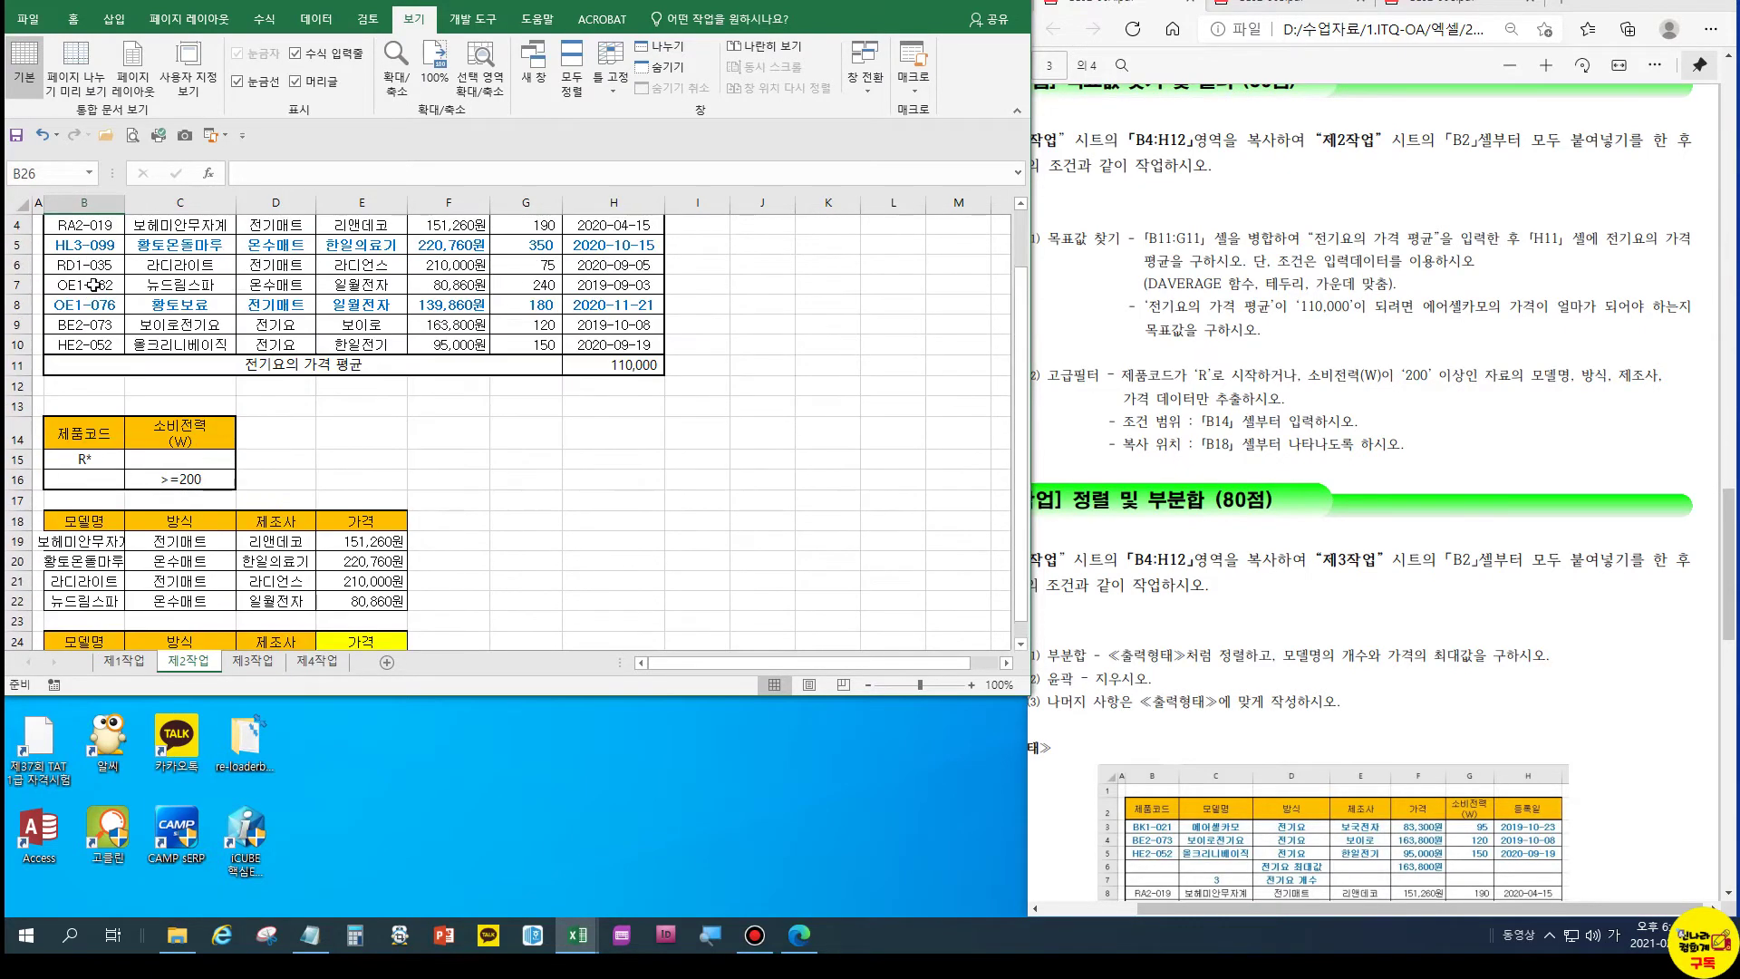
{"action": "left_click", "coordinate": [94, 255]}
{"action": "key", "text": "Escape"}
{"action": "left_click_drag", "start_coordinate": [94, 255], "coordinate": [630, 416]}
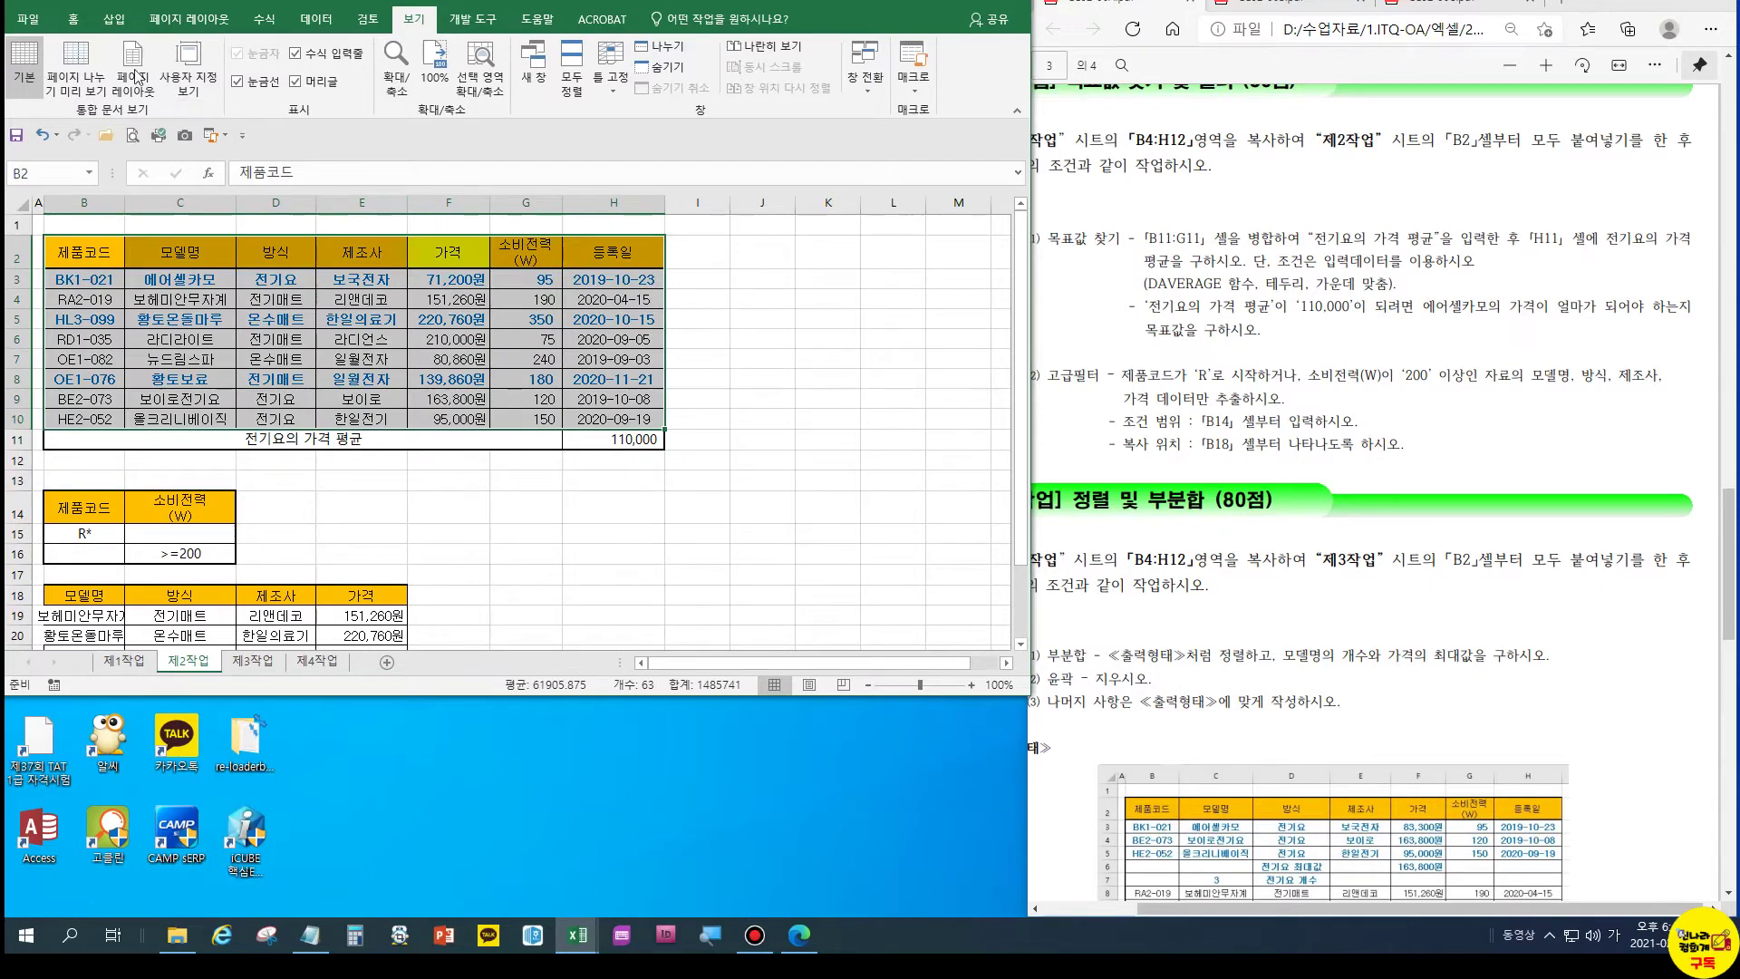
{"action": "left_click", "coordinate": [335, 21]}
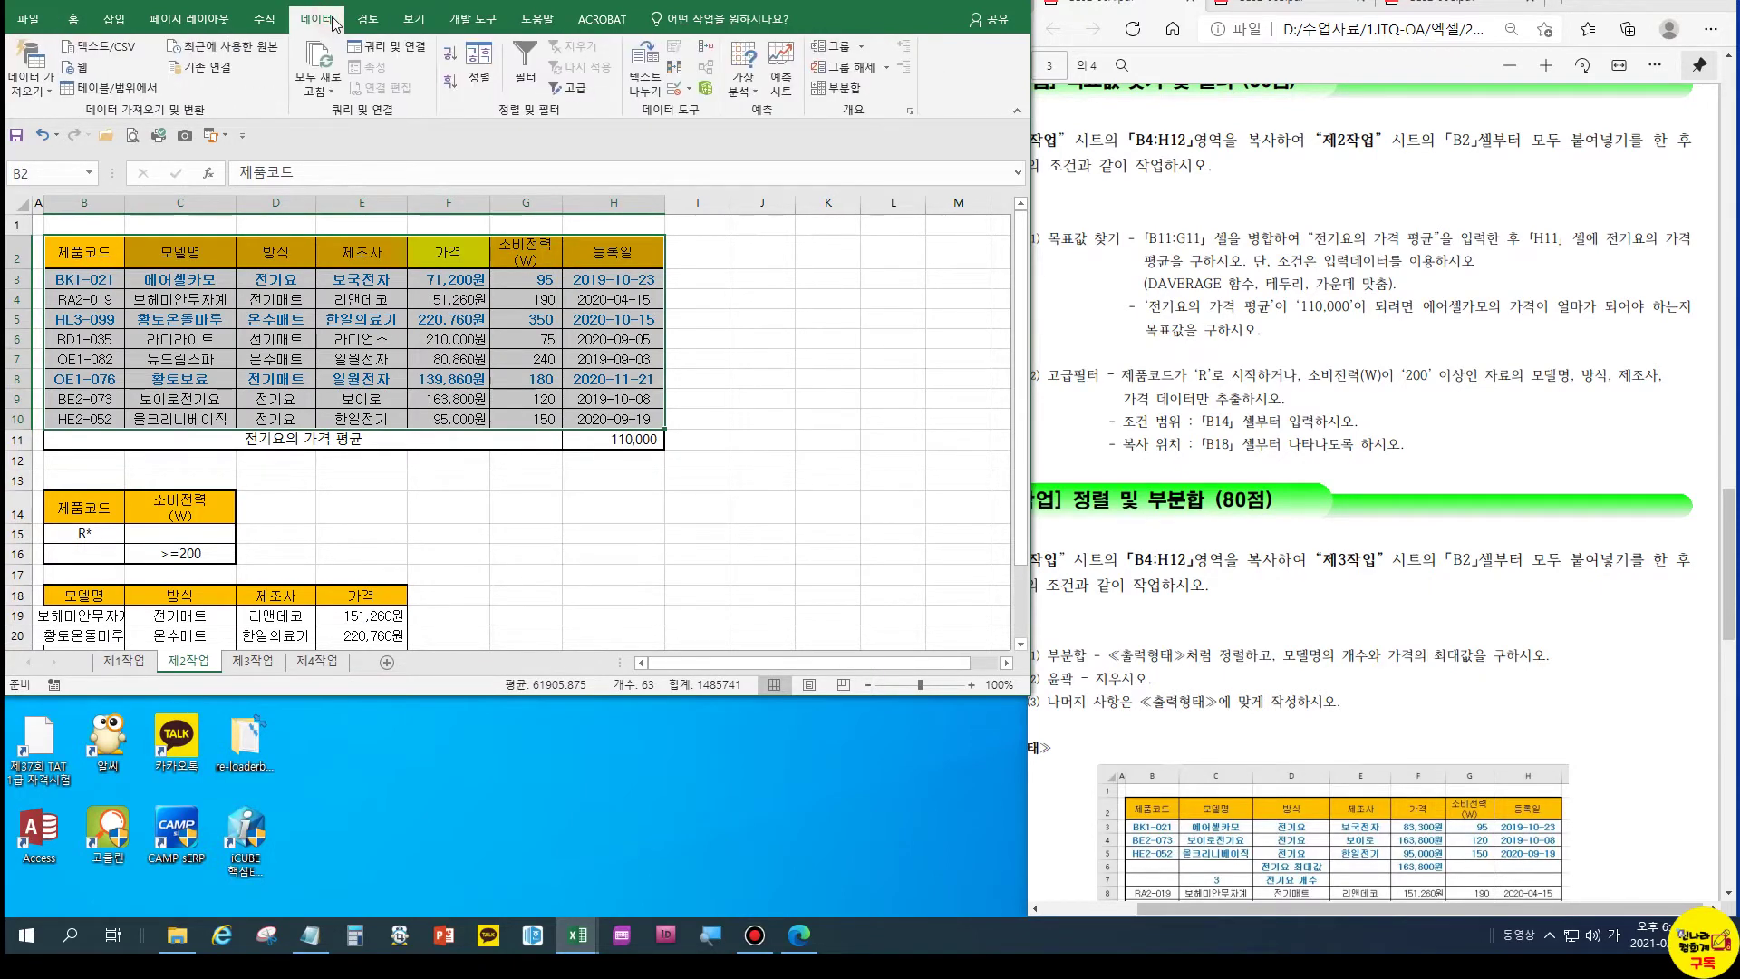
{"action": "left_click", "coordinate": [578, 91]}
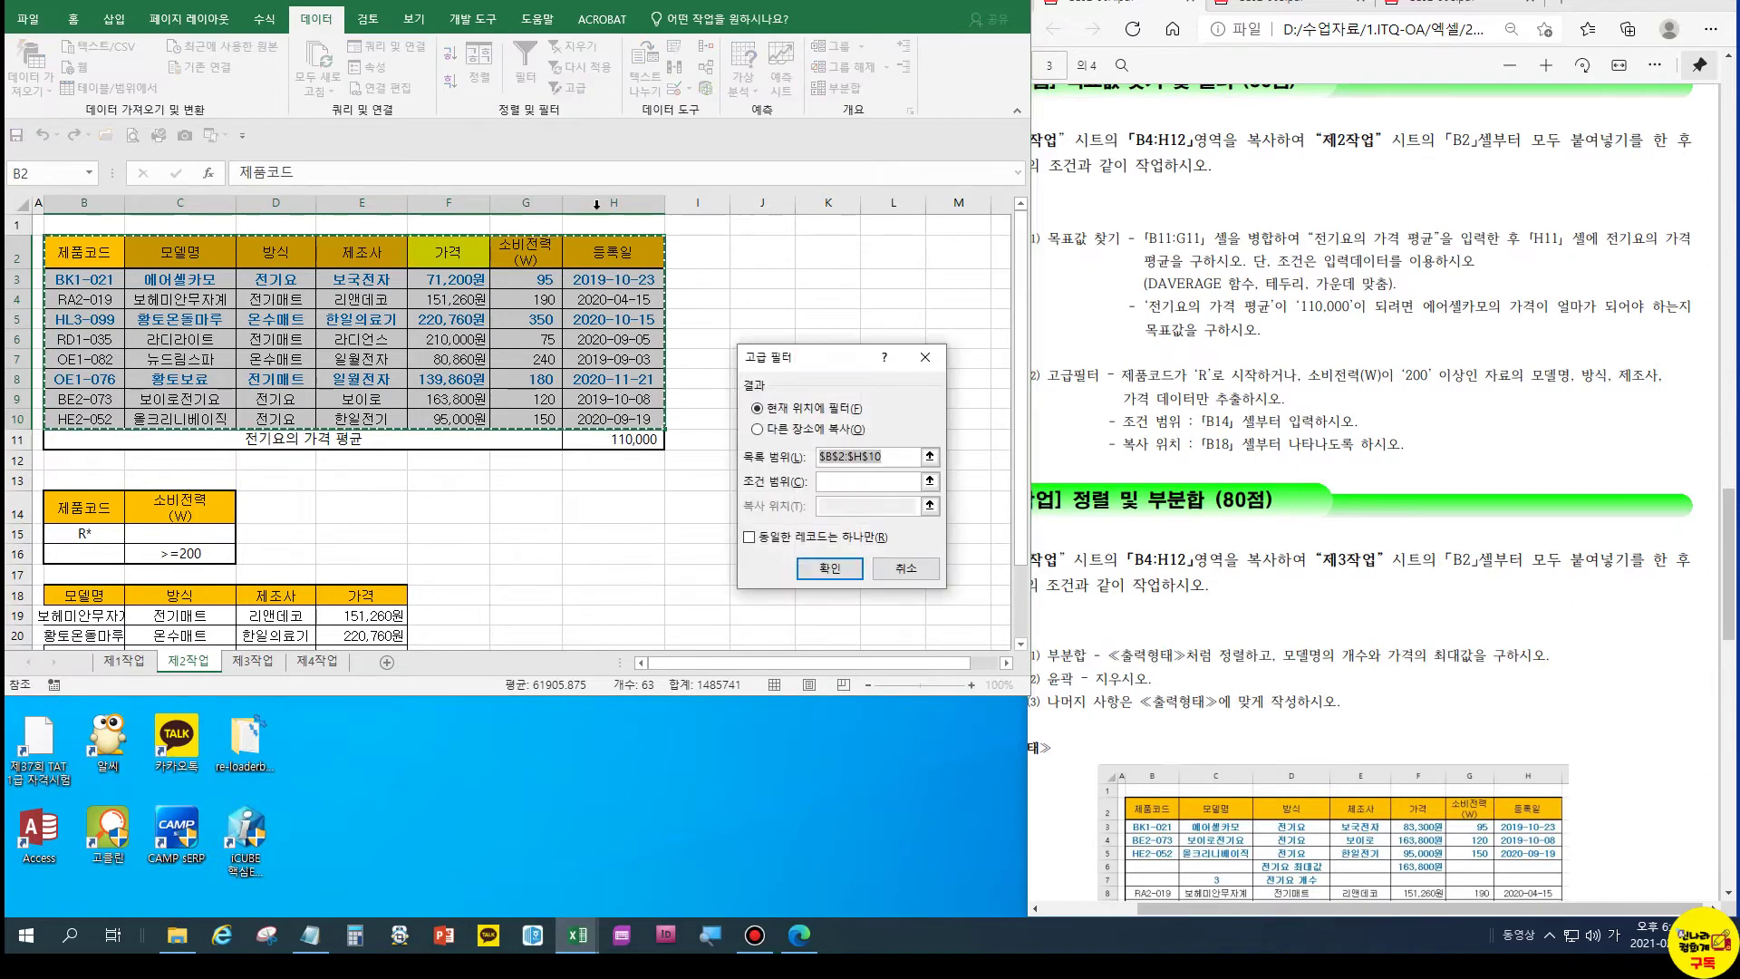
{"action": "left_click", "coordinate": [816, 431]}
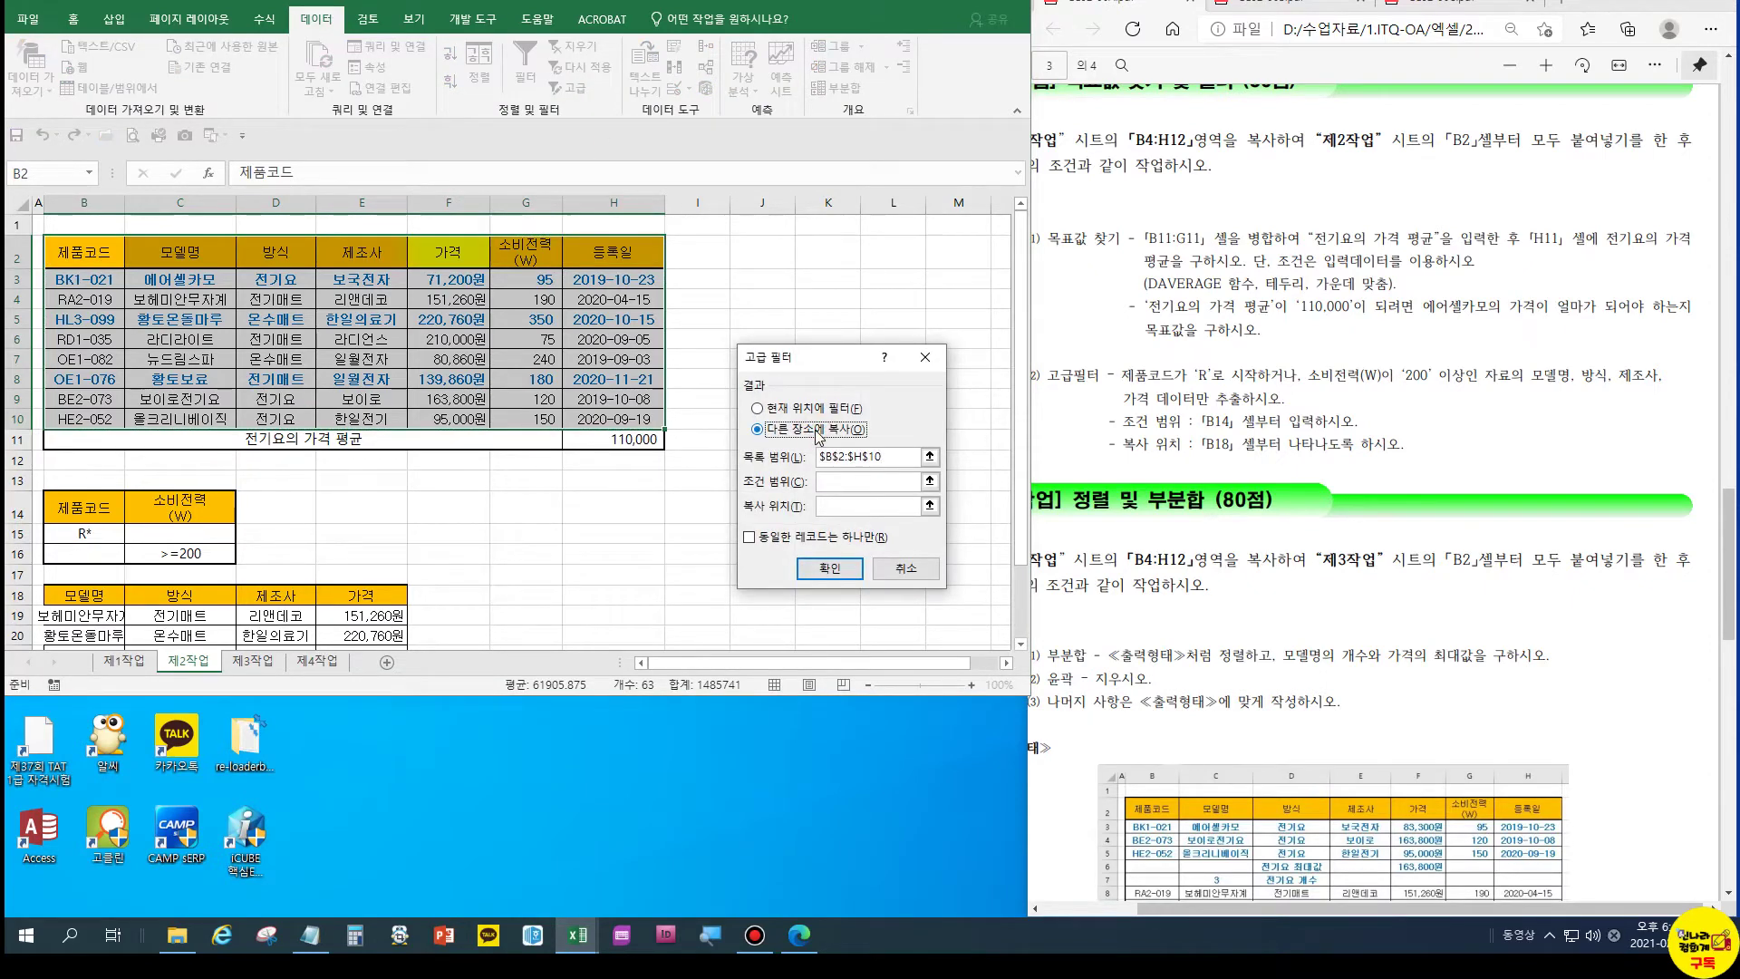
Try B3:H10 as the filter's list range and restore it to B2:H10
{"action": "left_click", "coordinate": [848, 457]}
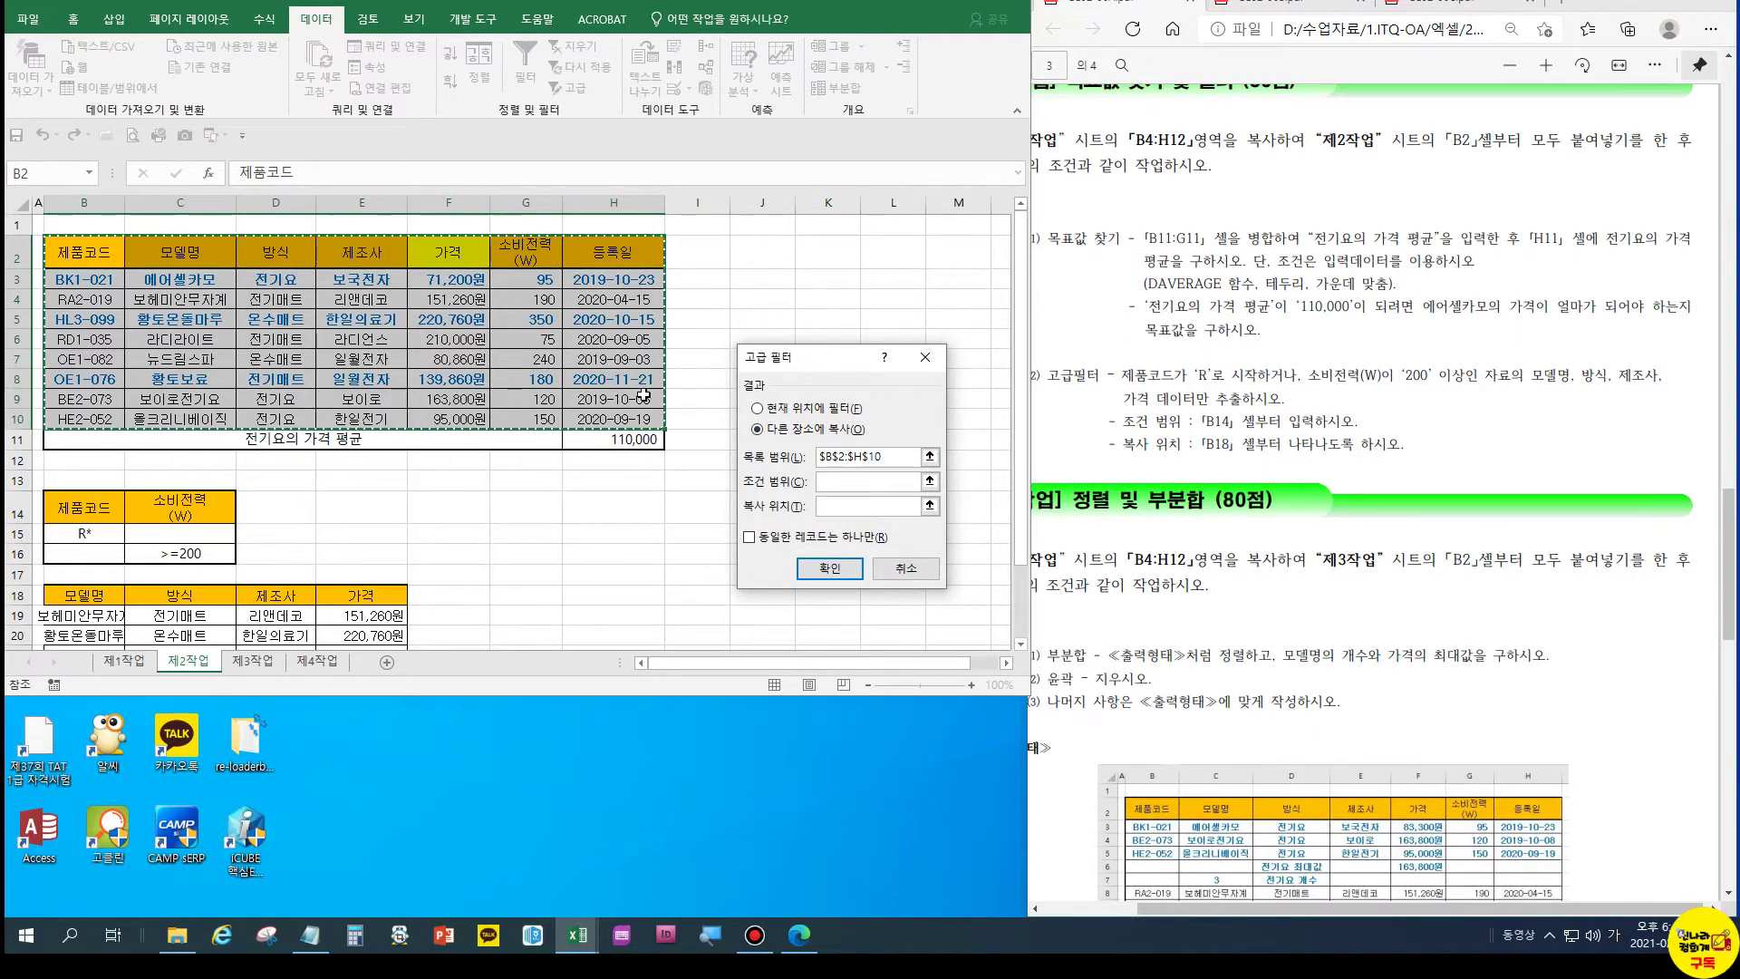
{"action": "double_click", "coordinate": [888, 457]}
{"action": "left_click_drag", "start_coordinate": [85, 284], "coordinate": [635, 419]}
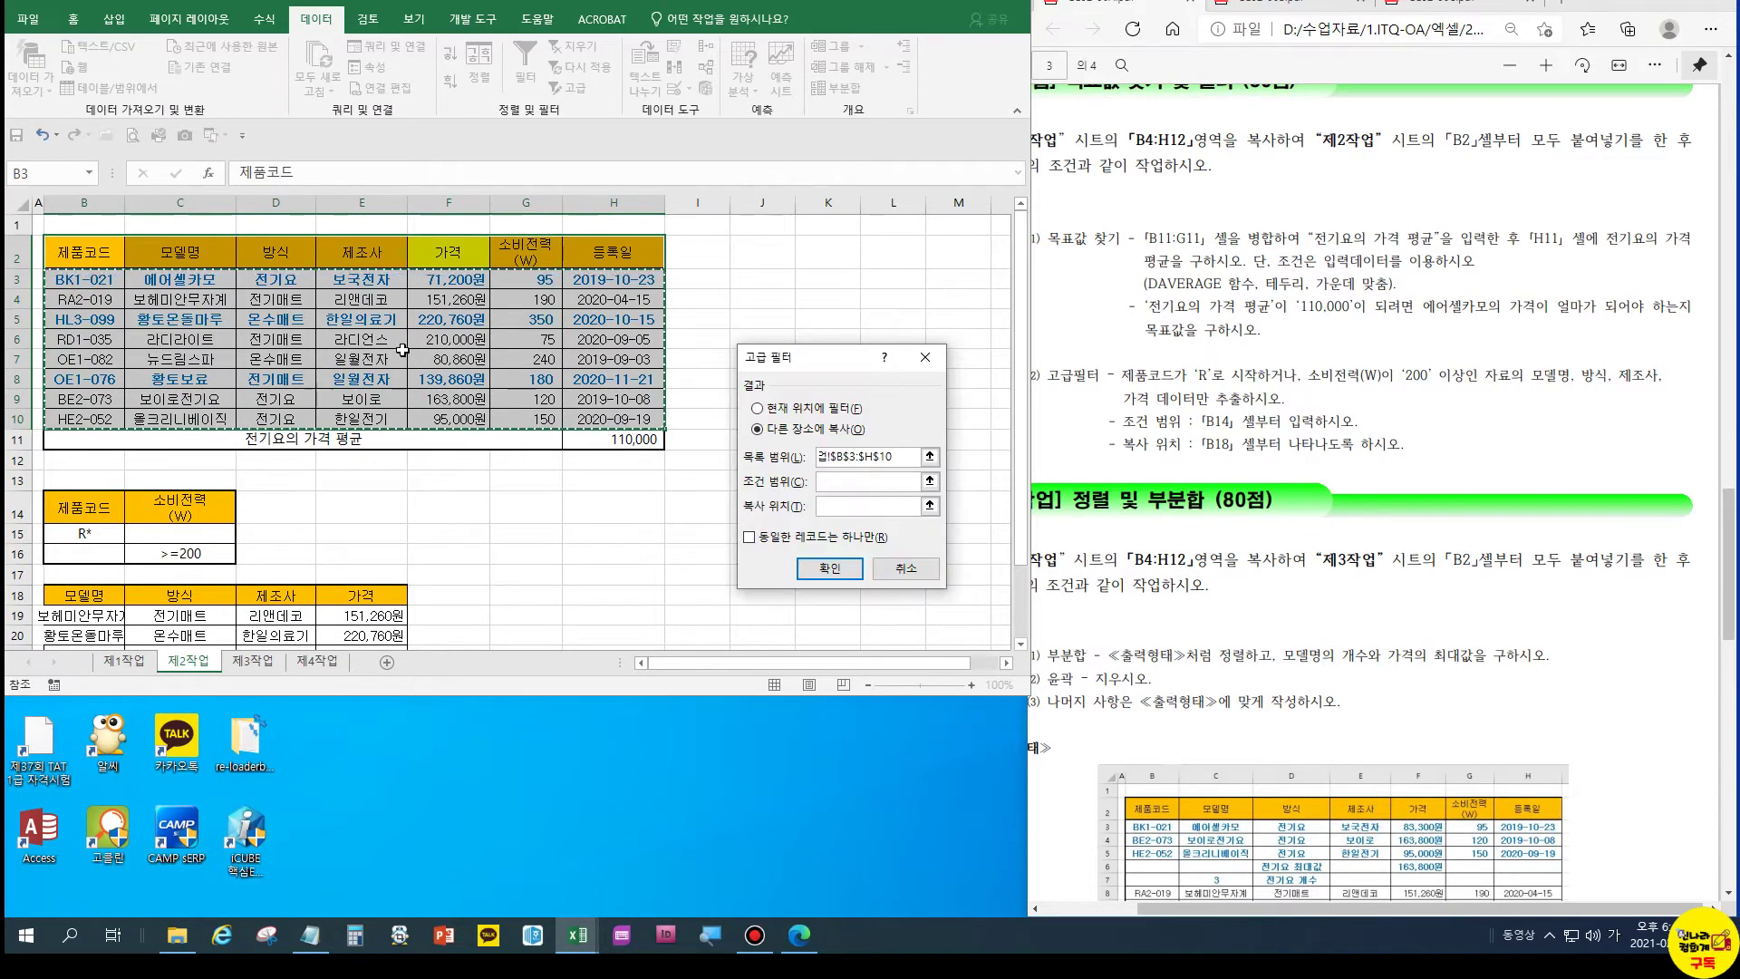
{"action": "left_click", "coordinate": [773, 457]}
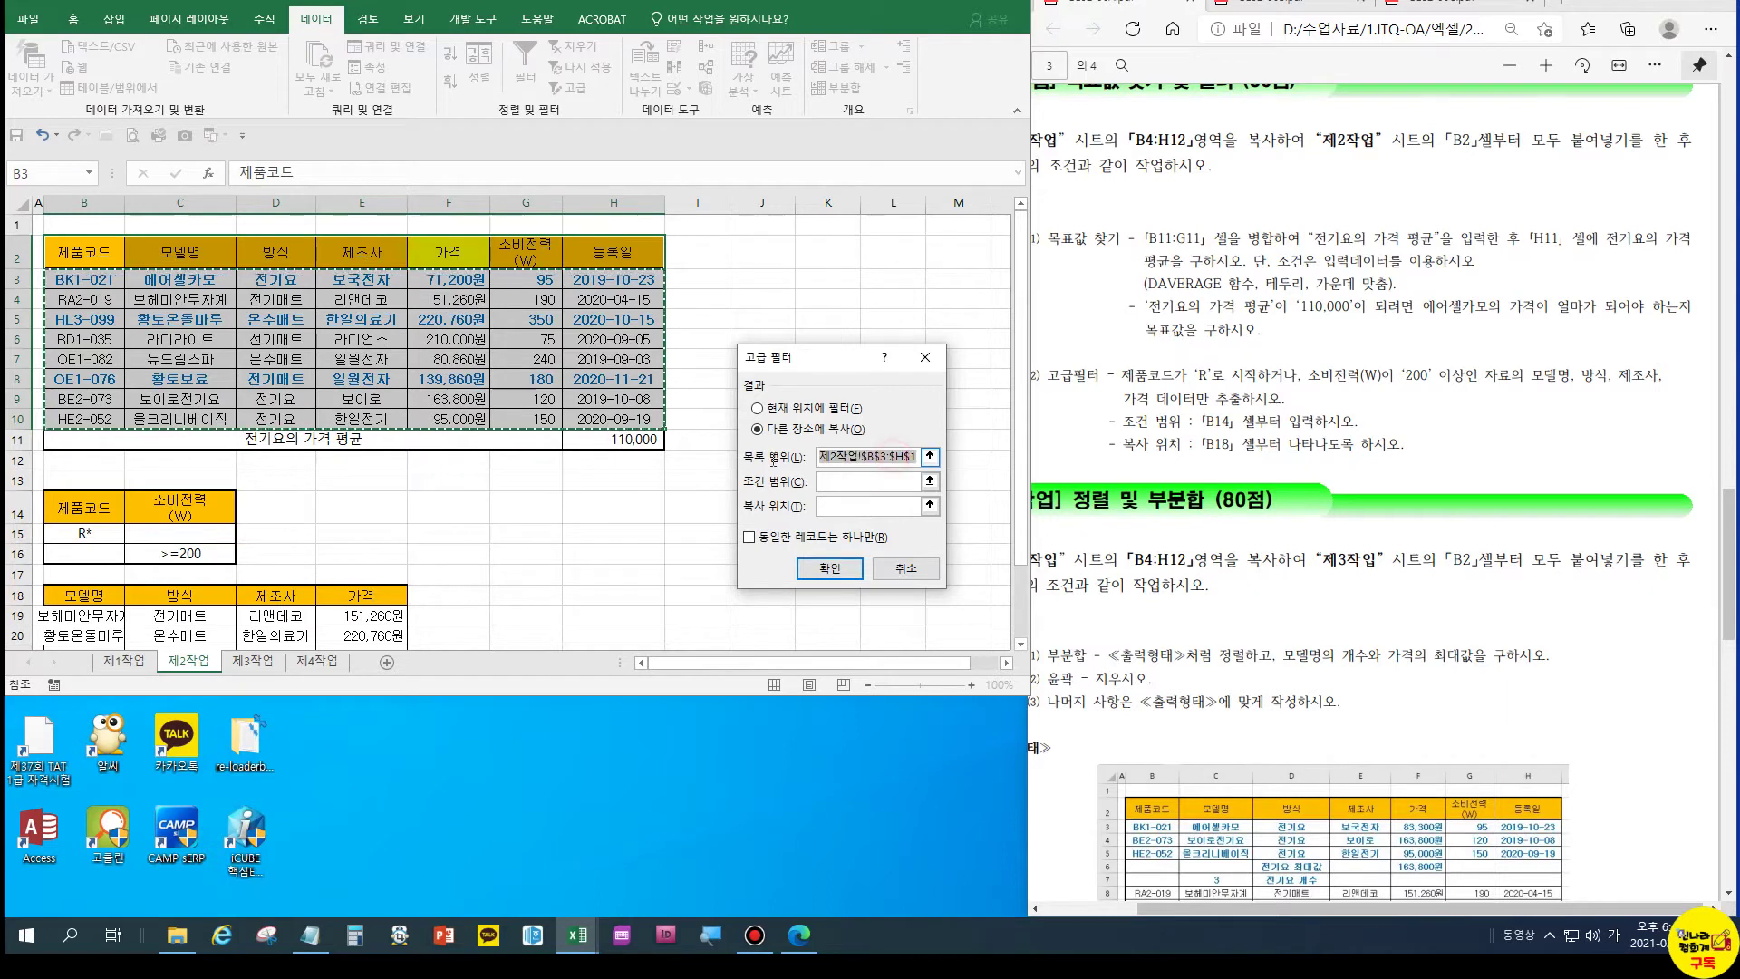
{"action": "left_click_drag", "start_coordinate": [85, 253], "coordinate": [614, 419]}
Set the criteria range to B14:C16 and the copy destination to B24:E24, and run the advanced filter
{"action": "left_click", "coordinate": [838, 482]}
{"action": "left_click_drag", "start_coordinate": [93, 523], "coordinate": [213, 554]}
{"action": "left_click", "coordinate": [856, 512]}
{"action": "scroll", "coordinate": [347, 523], "scroll_direction": "down", "scroll_amount": 2}
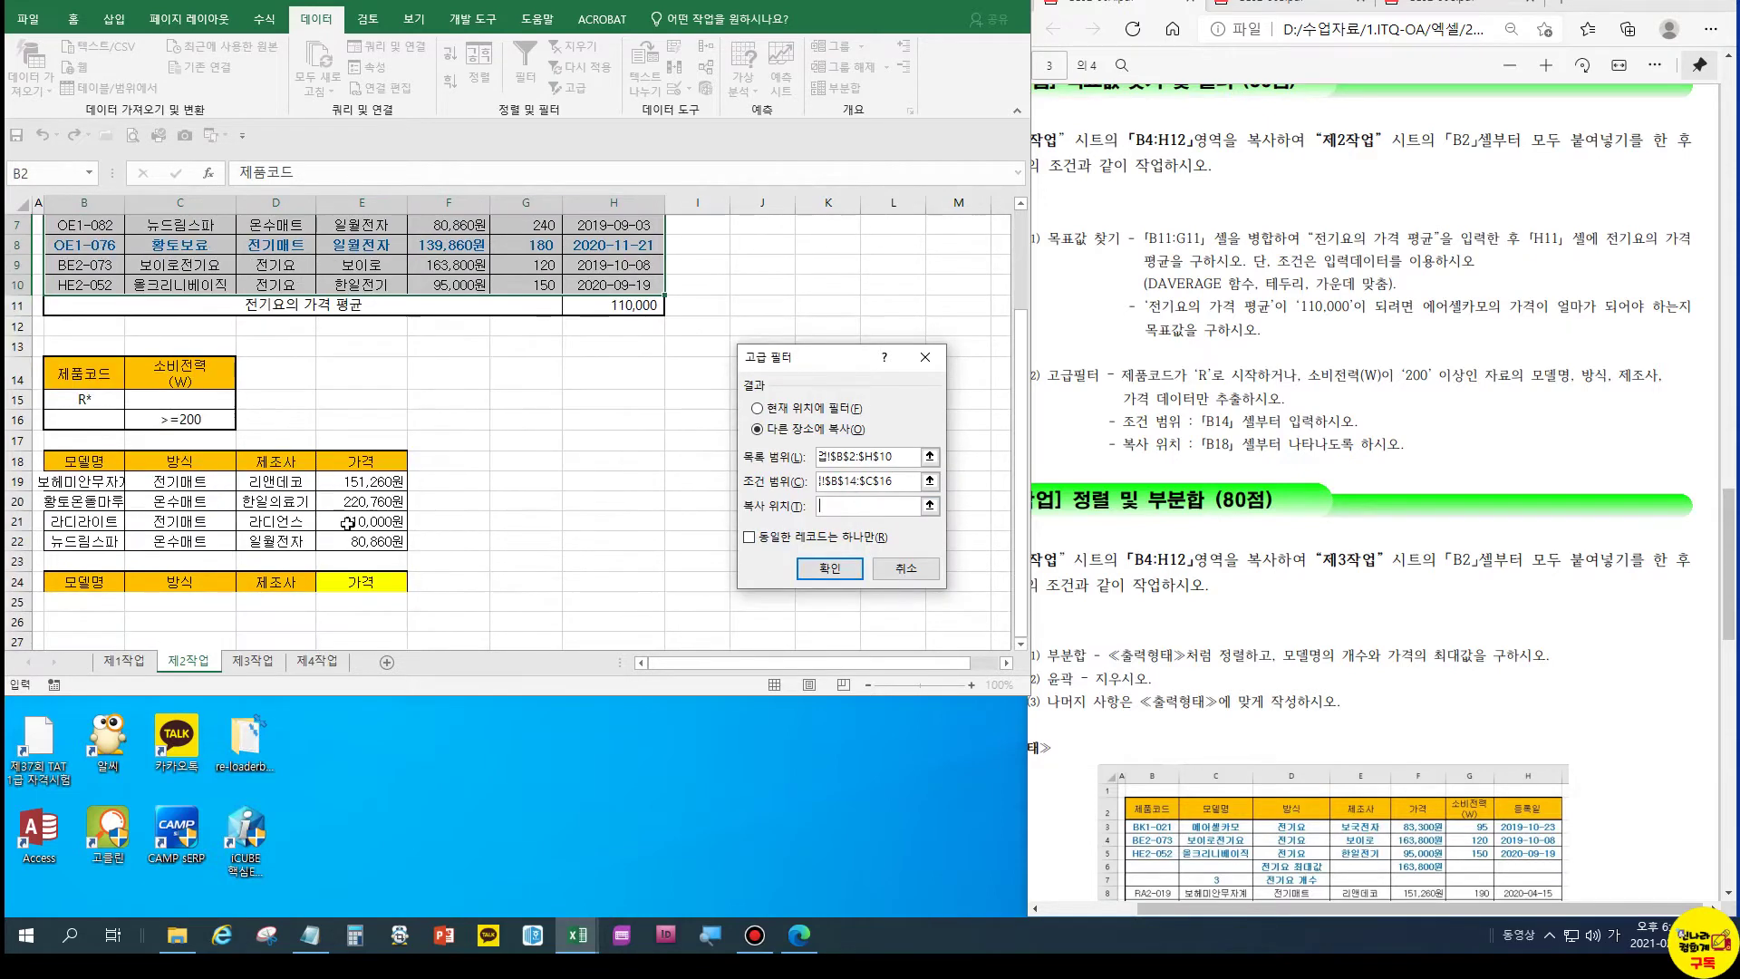
{"action": "left_click_drag", "start_coordinate": [88, 584], "coordinate": [353, 589]}
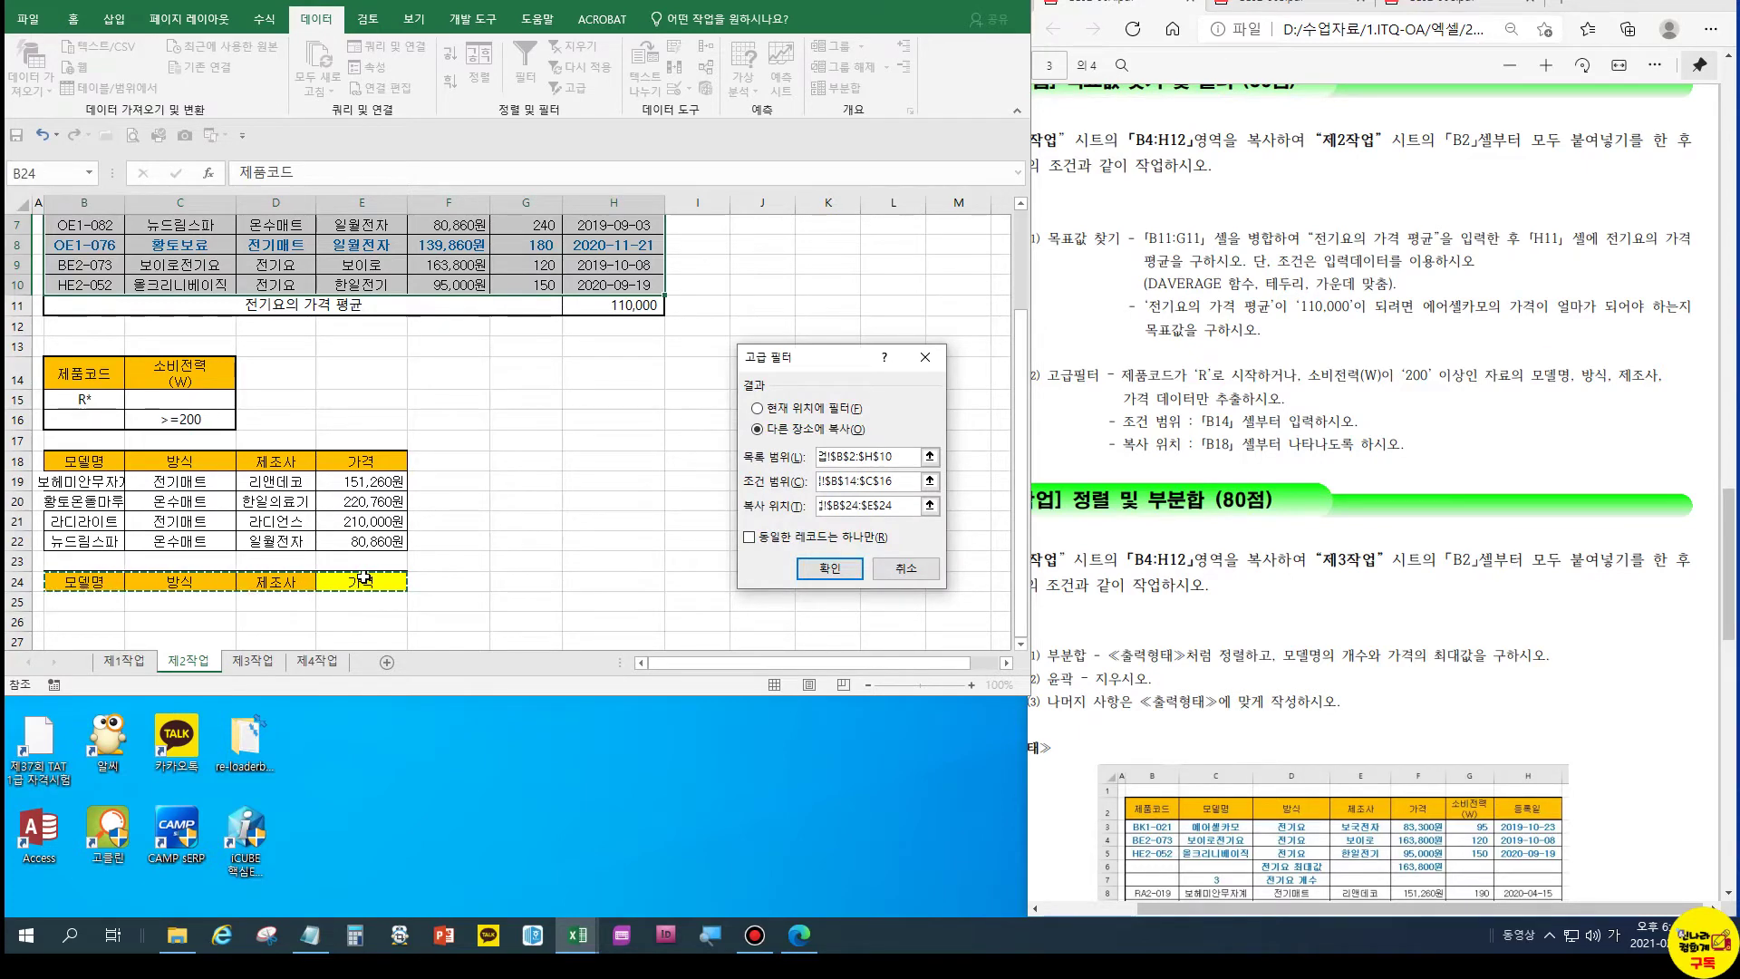
{"action": "scroll", "coordinate": [352, 442], "scroll_direction": "up", "scroll_amount": 2}
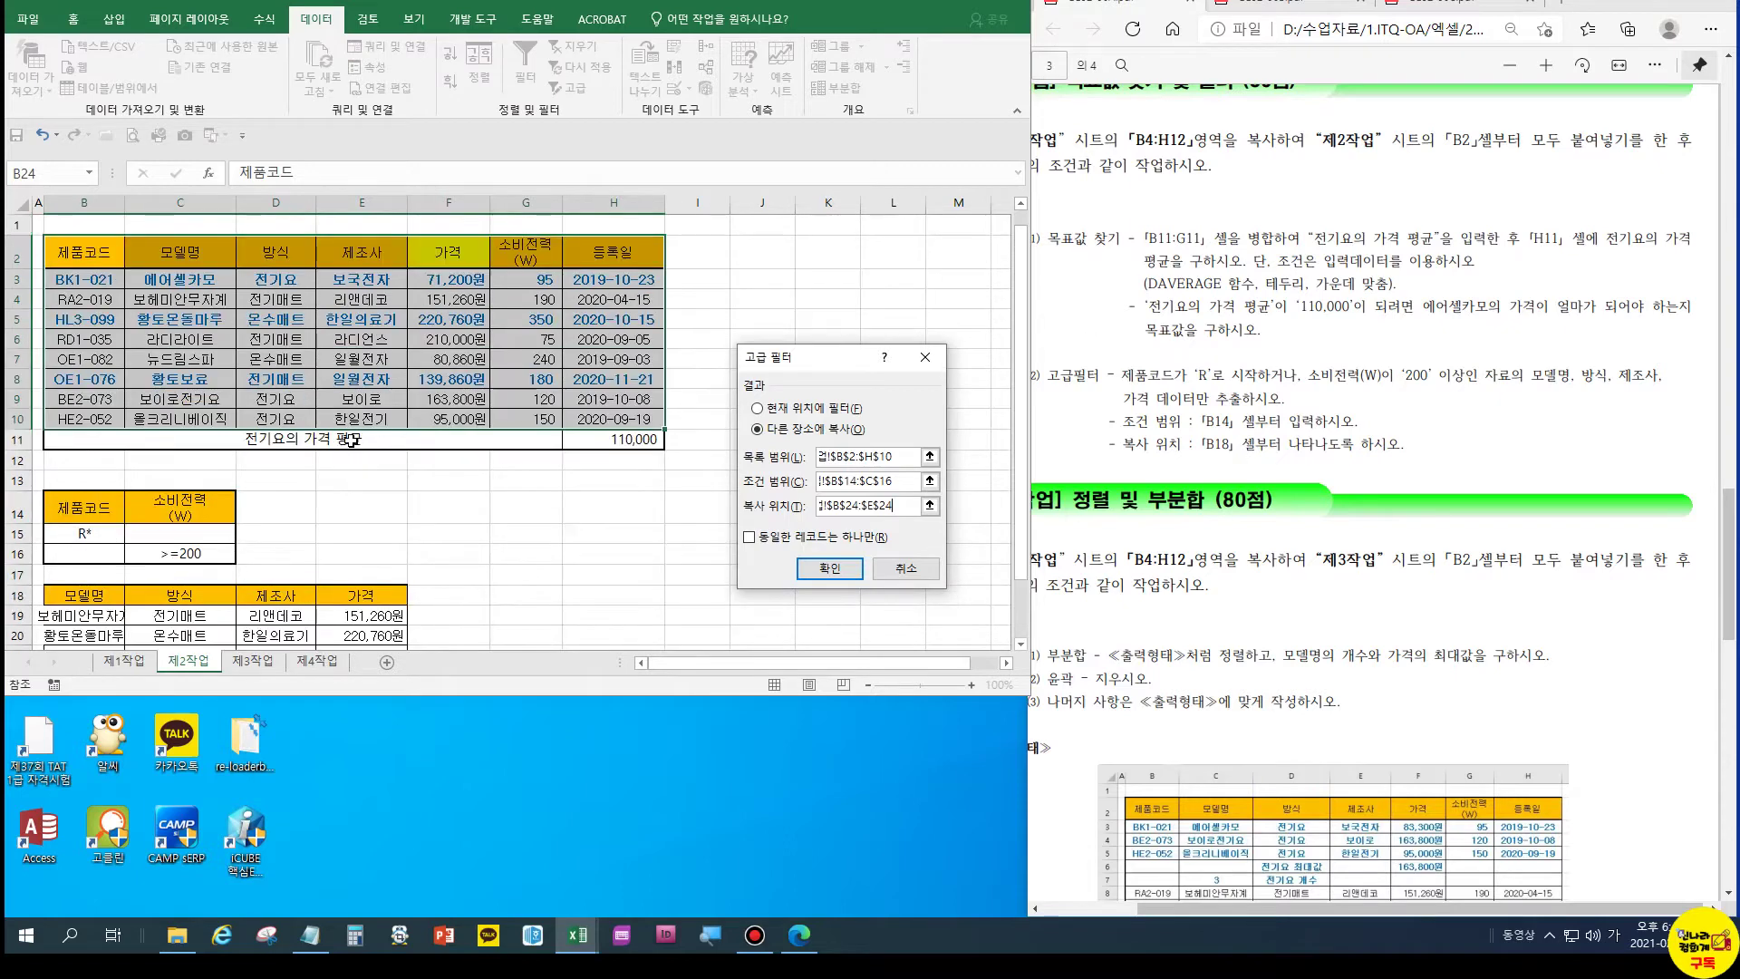
{"action": "scroll", "coordinate": [403, 481], "scroll_direction": "down", "scroll_amount": 2}
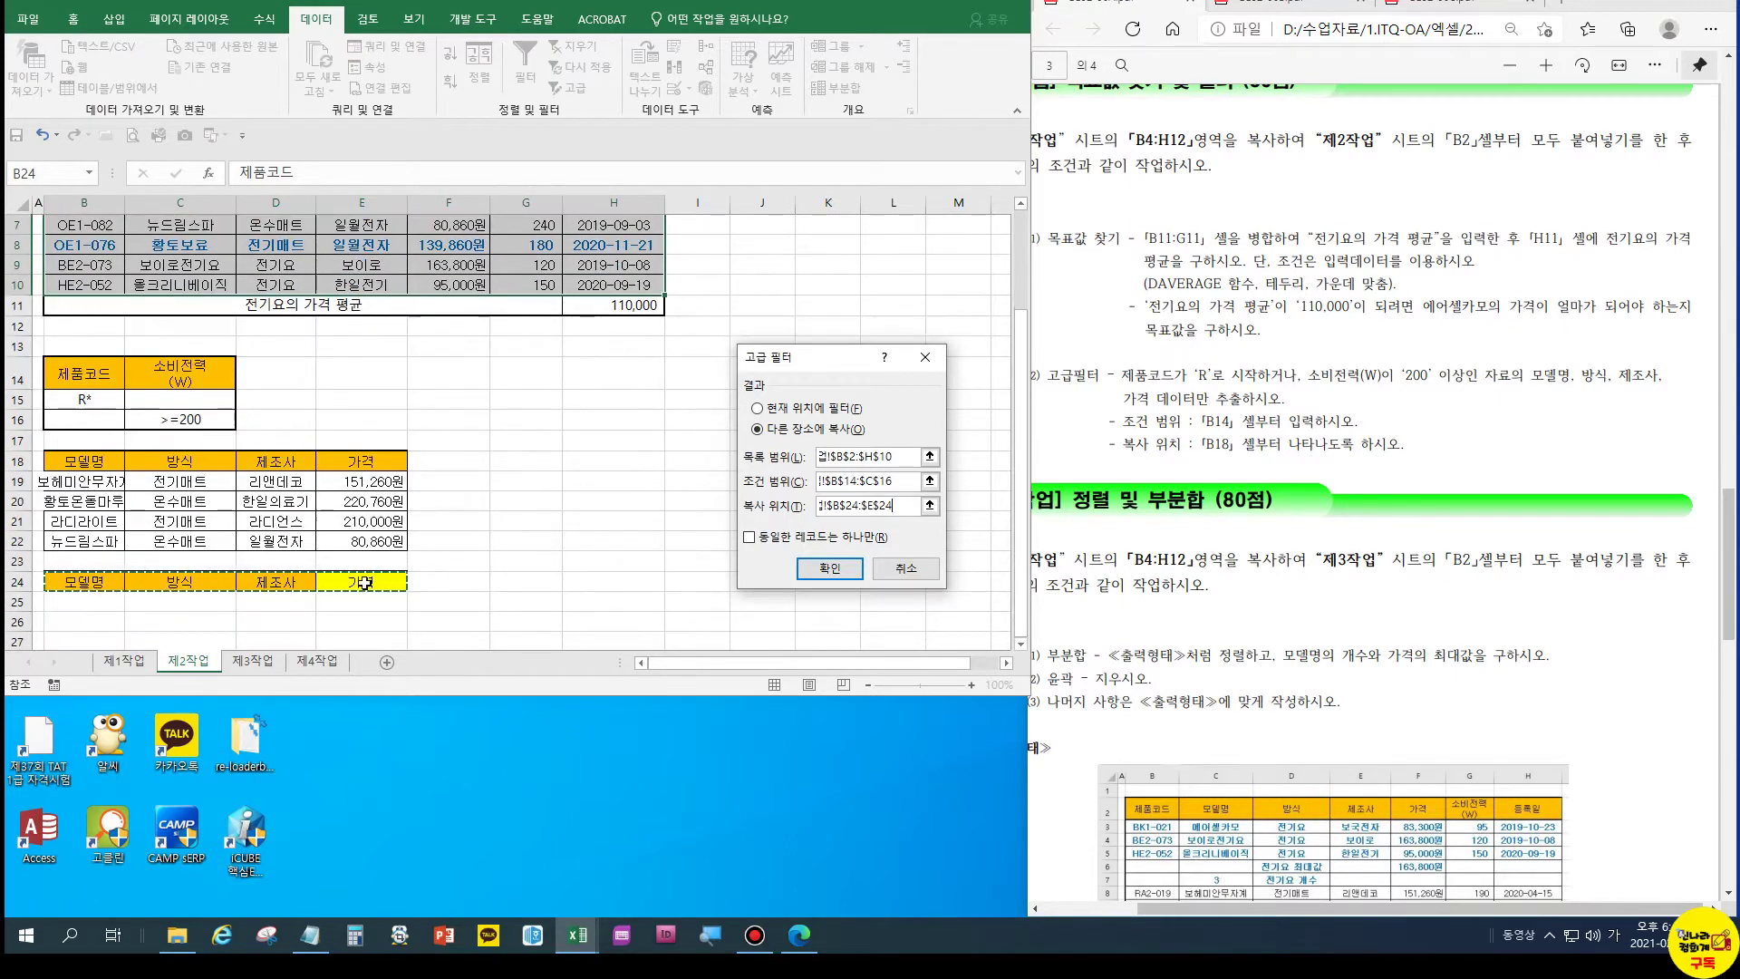
{"action": "left_click", "coordinate": [812, 574]}
{"action": "scroll", "coordinate": [352, 555], "scroll_direction": "down", "scroll_amount": 3}
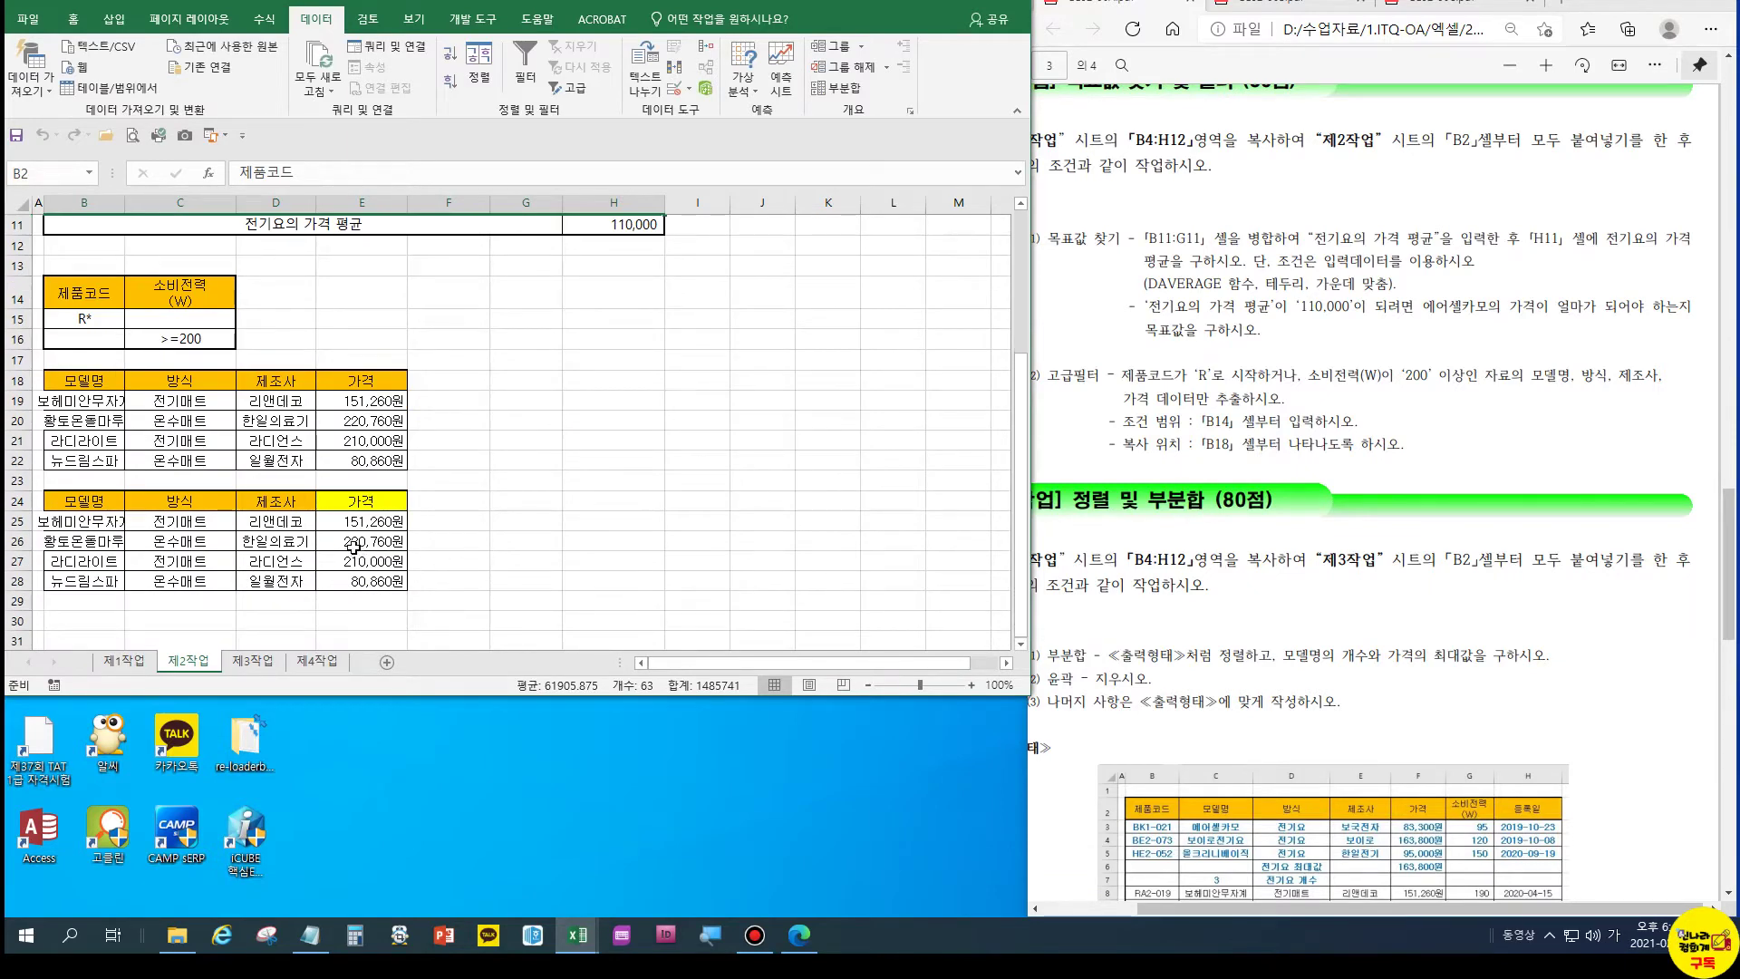
Run the advanced filter on B2:H10 with criteria B14:C16, copying the full-column results to B30
{"action": "scroll", "coordinate": [342, 547], "scroll_direction": "up", "scroll_amount": 4}
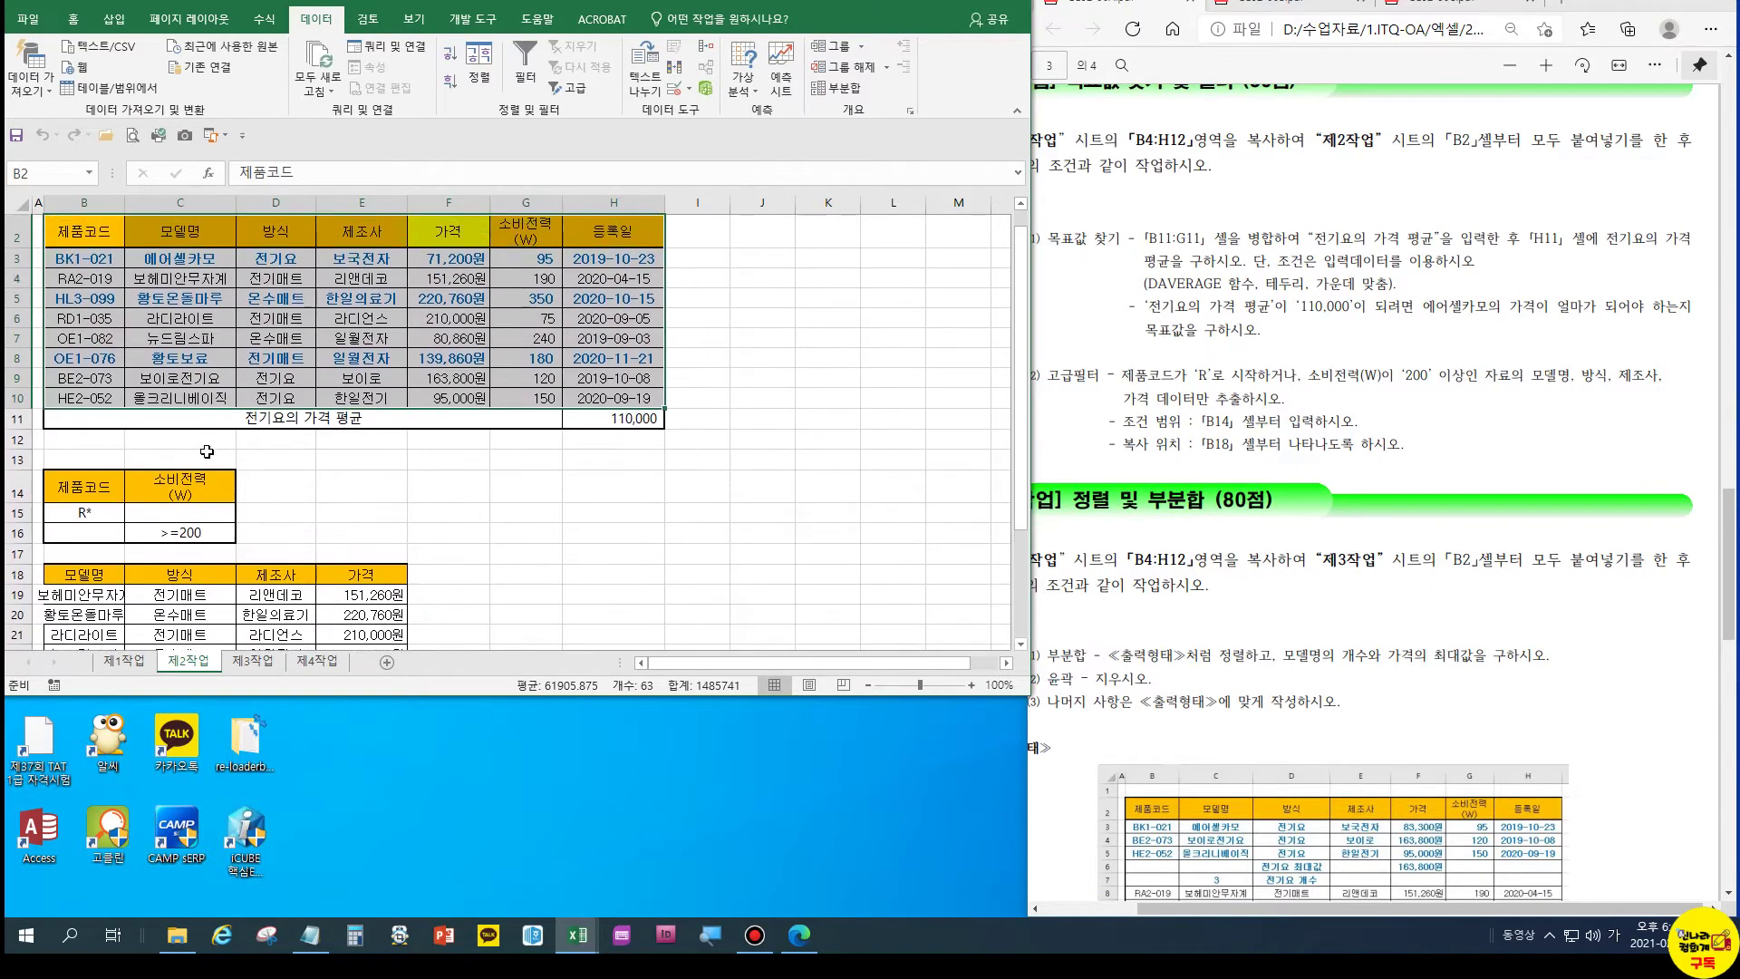
{"action": "left_click", "coordinate": [570, 88]}
{"action": "left_click", "coordinate": [835, 433]}
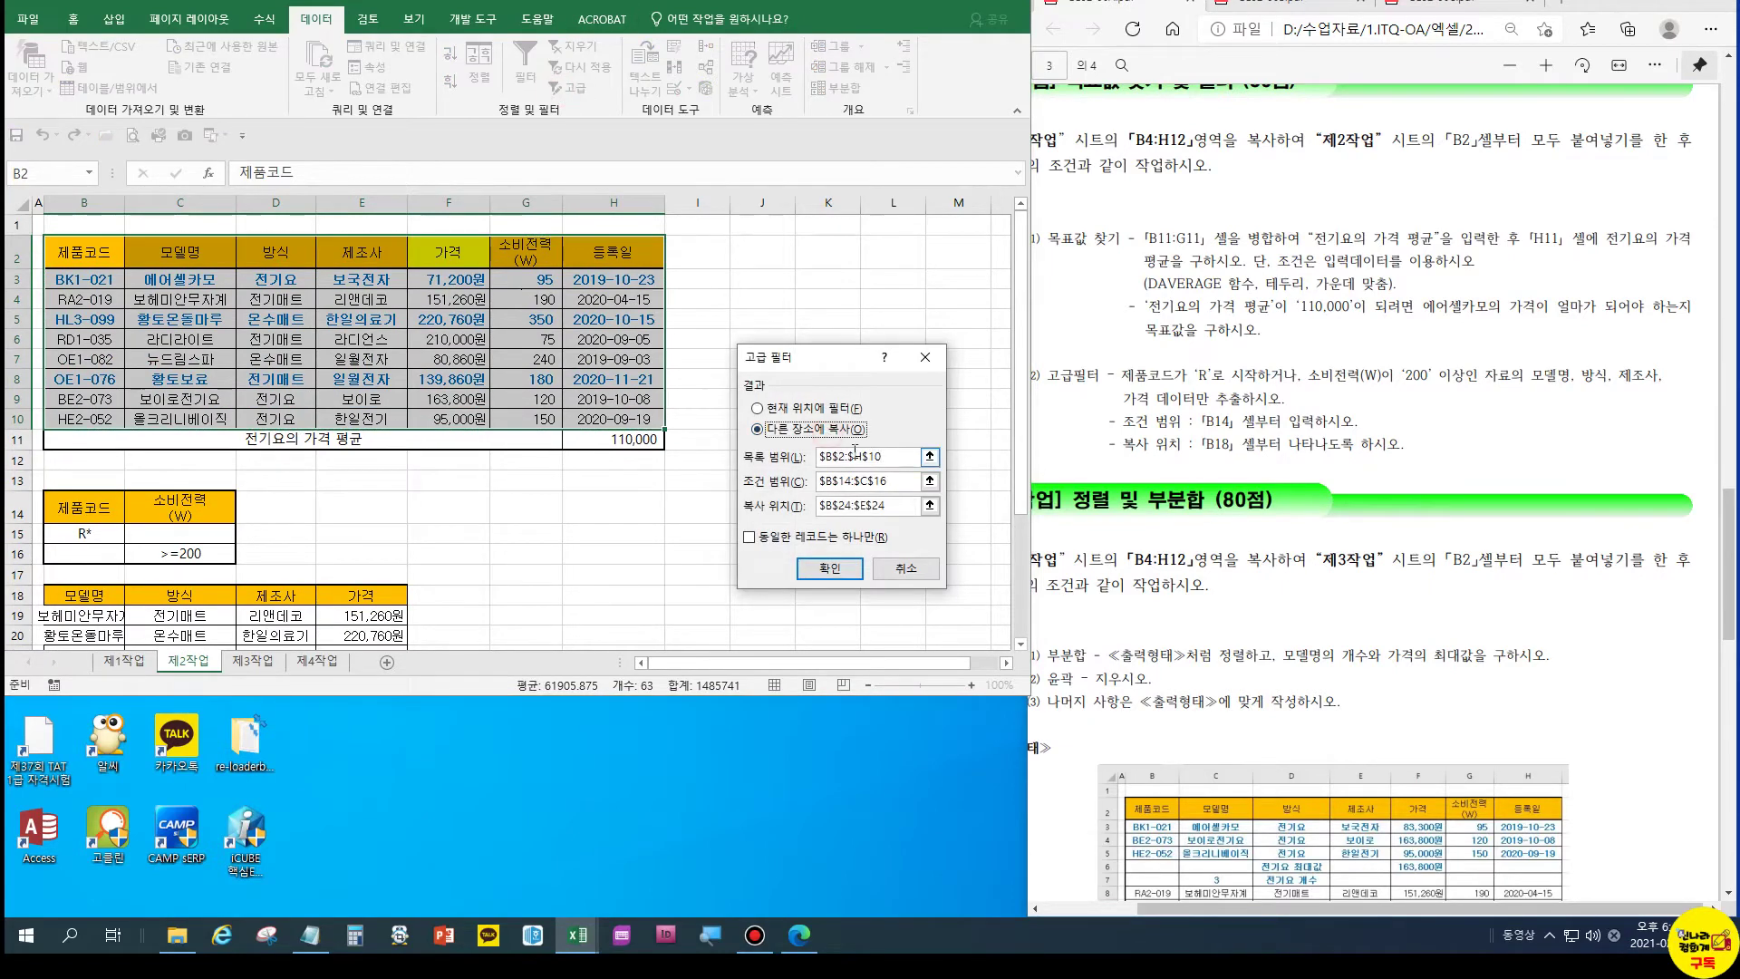
{"action": "left_click", "coordinate": [866, 487]}
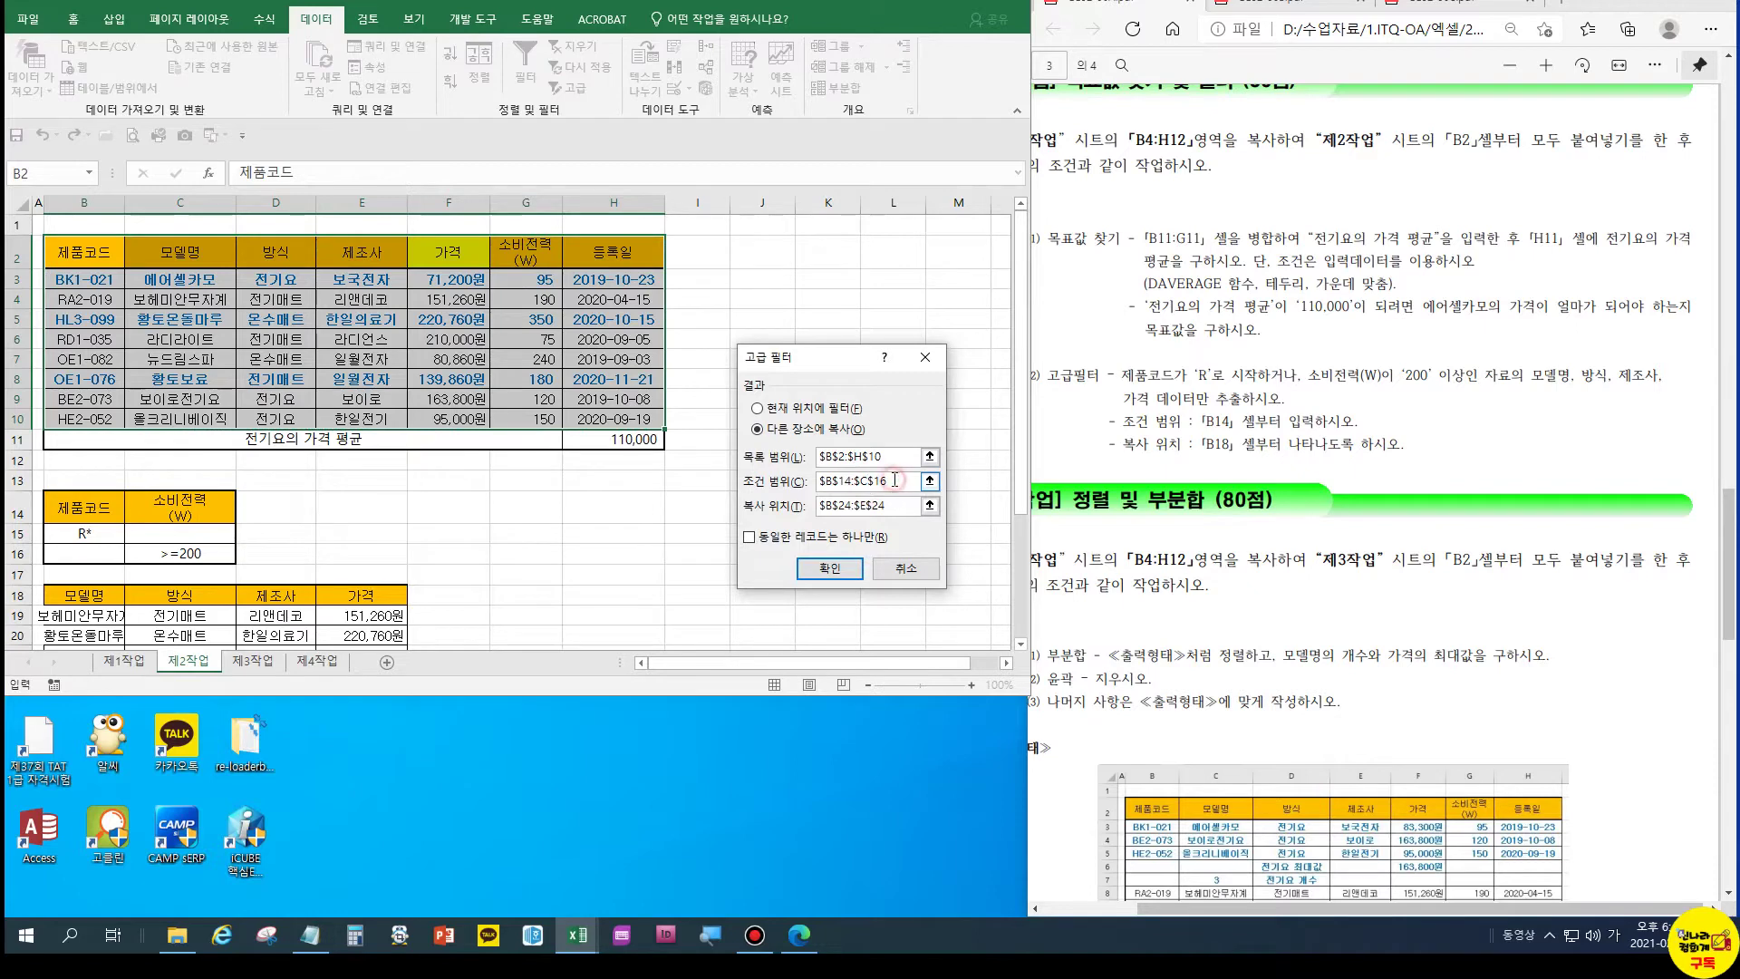
{"action": "left_click_drag", "start_coordinate": [893, 505], "coordinate": [797, 505]}
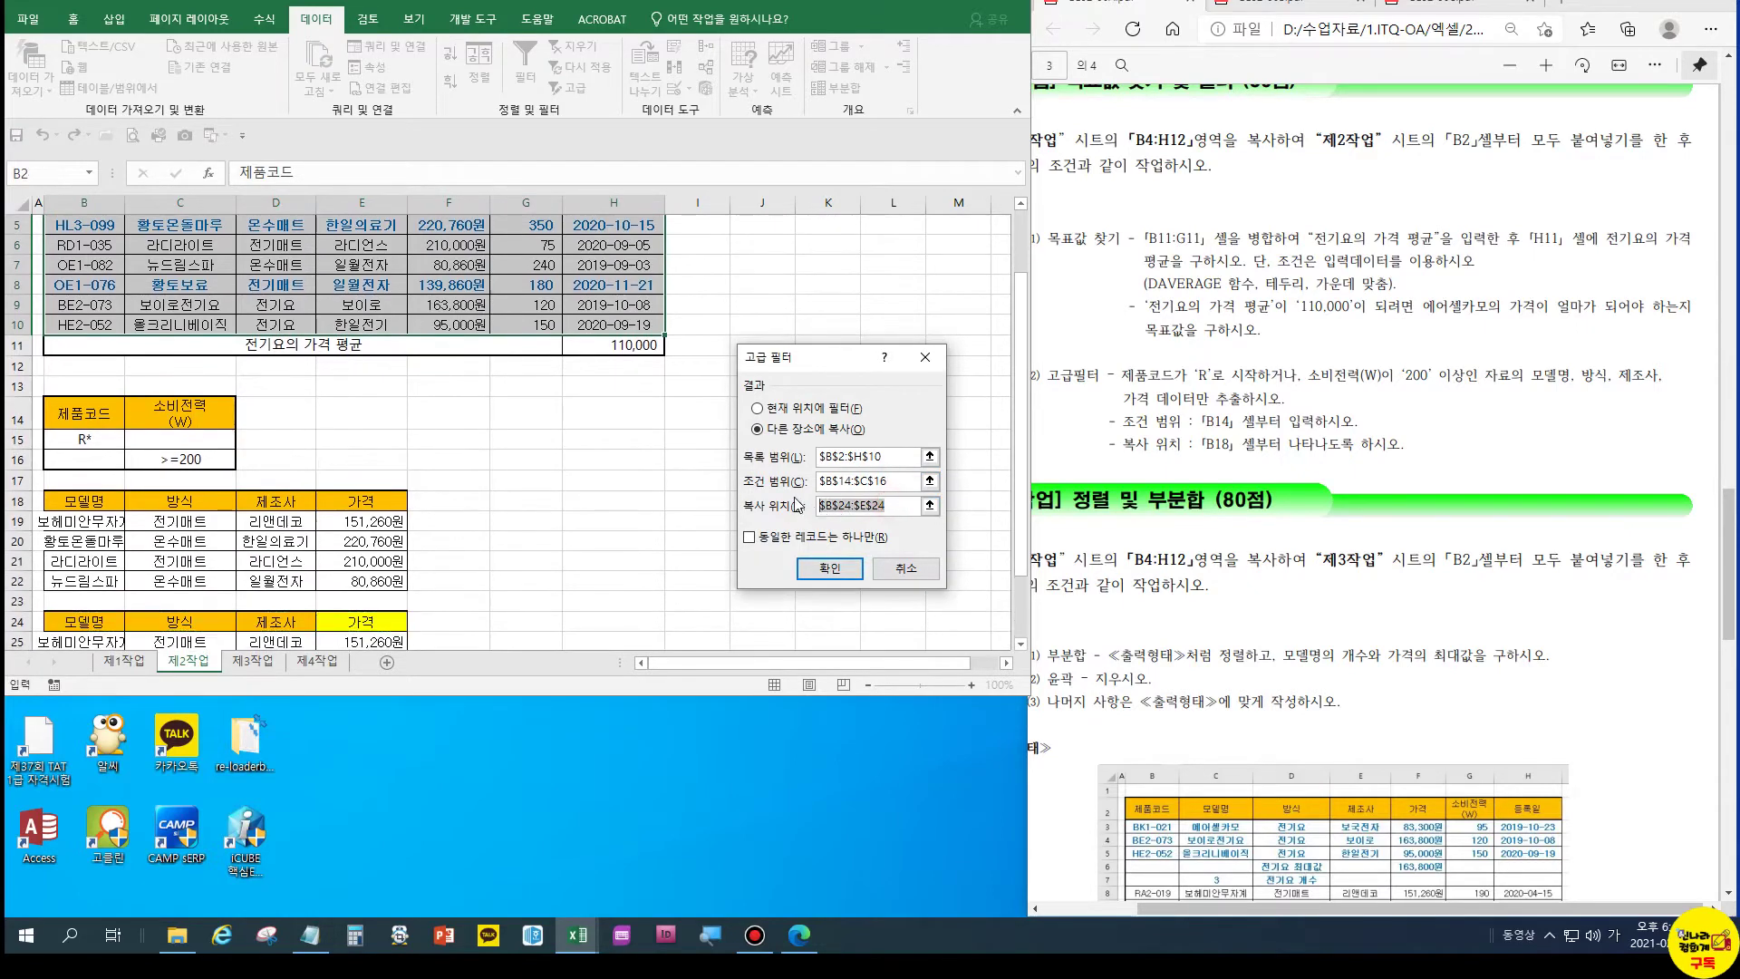
{"action": "scroll", "coordinate": [272, 453], "scroll_direction": "down", "scroll_amount": 3}
{"action": "left_click", "coordinate": [97, 559]}
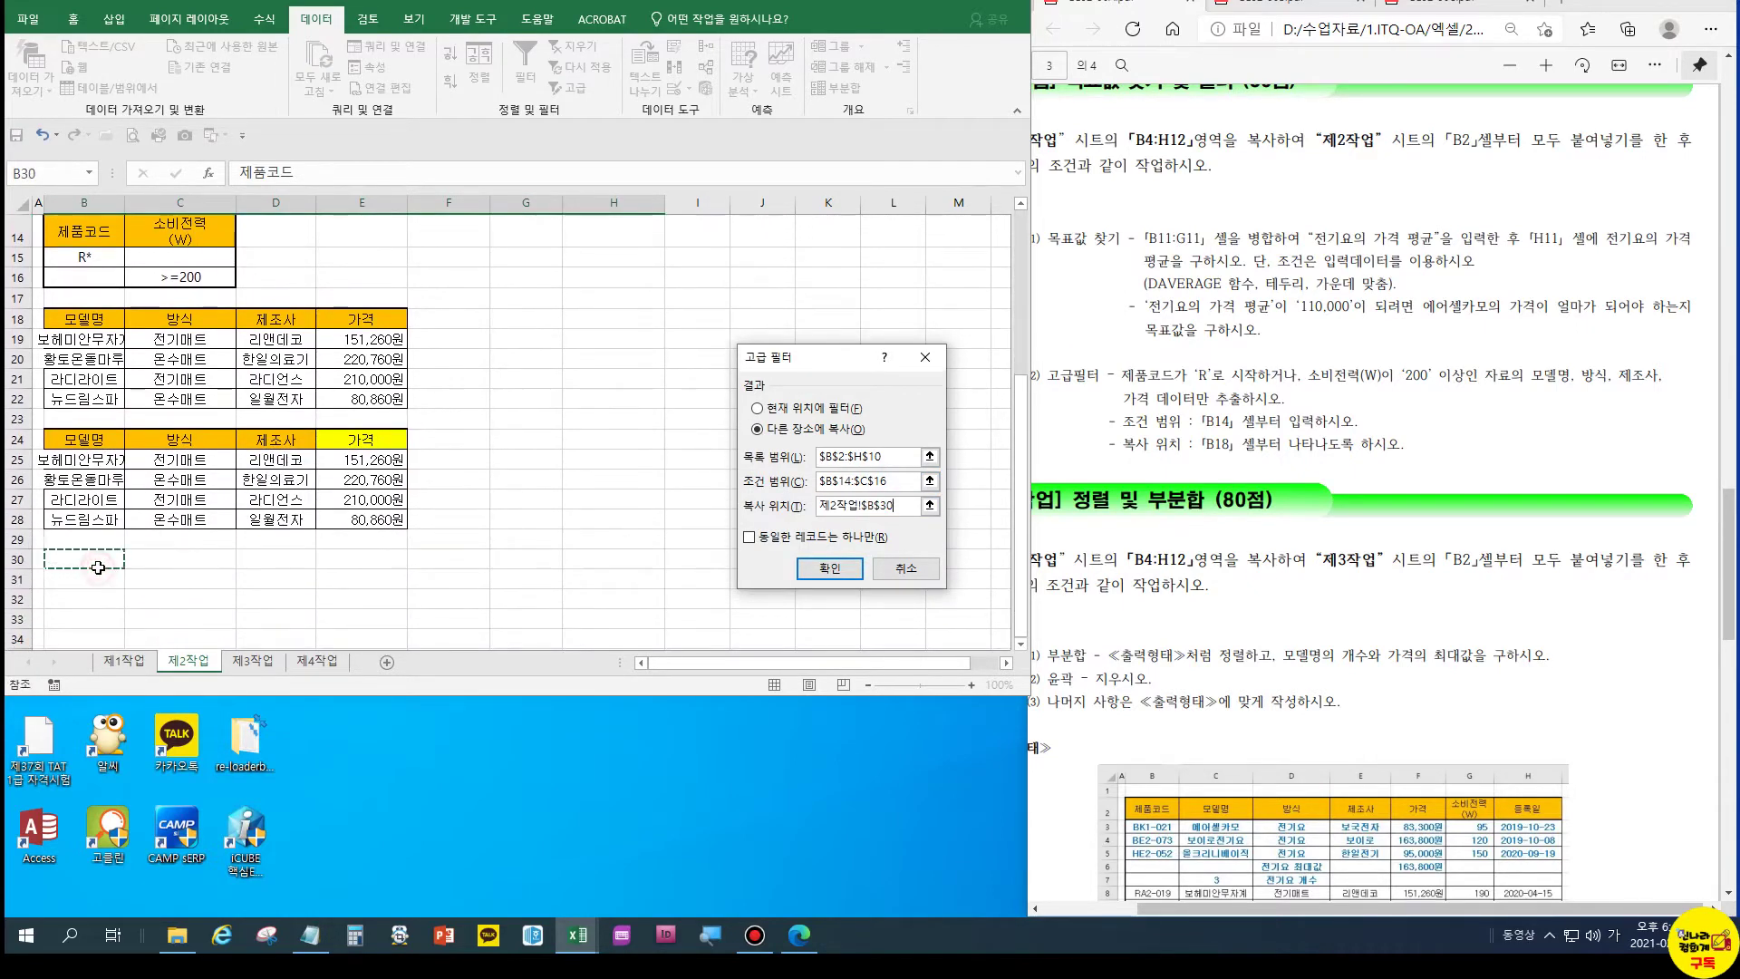
{"action": "left_click", "coordinate": [829, 567]}
Delete the 제품코드 cells B30:B34 from the filter result, shifting the remaining cells left
{"action": "scroll", "coordinate": [373, 569], "scroll_direction": "down", "scroll_amount": 2}
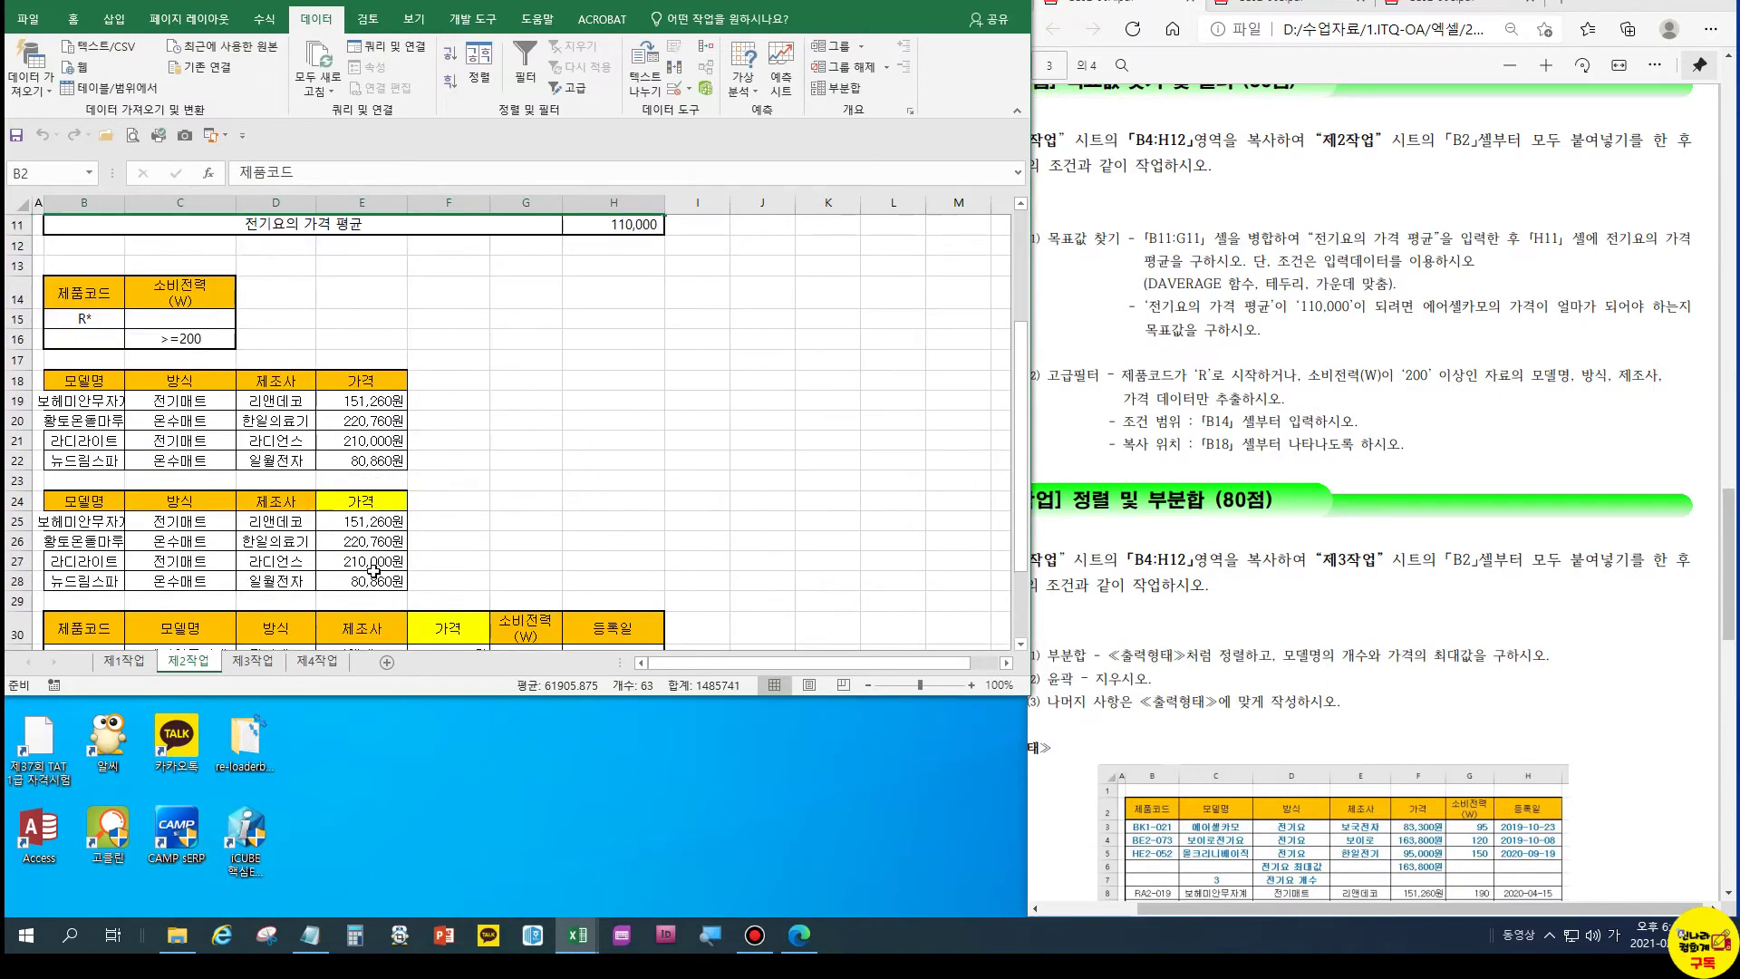
{"action": "scroll", "coordinate": [374, 569], "scroll_direction": "down", "scroll_amount": 2}
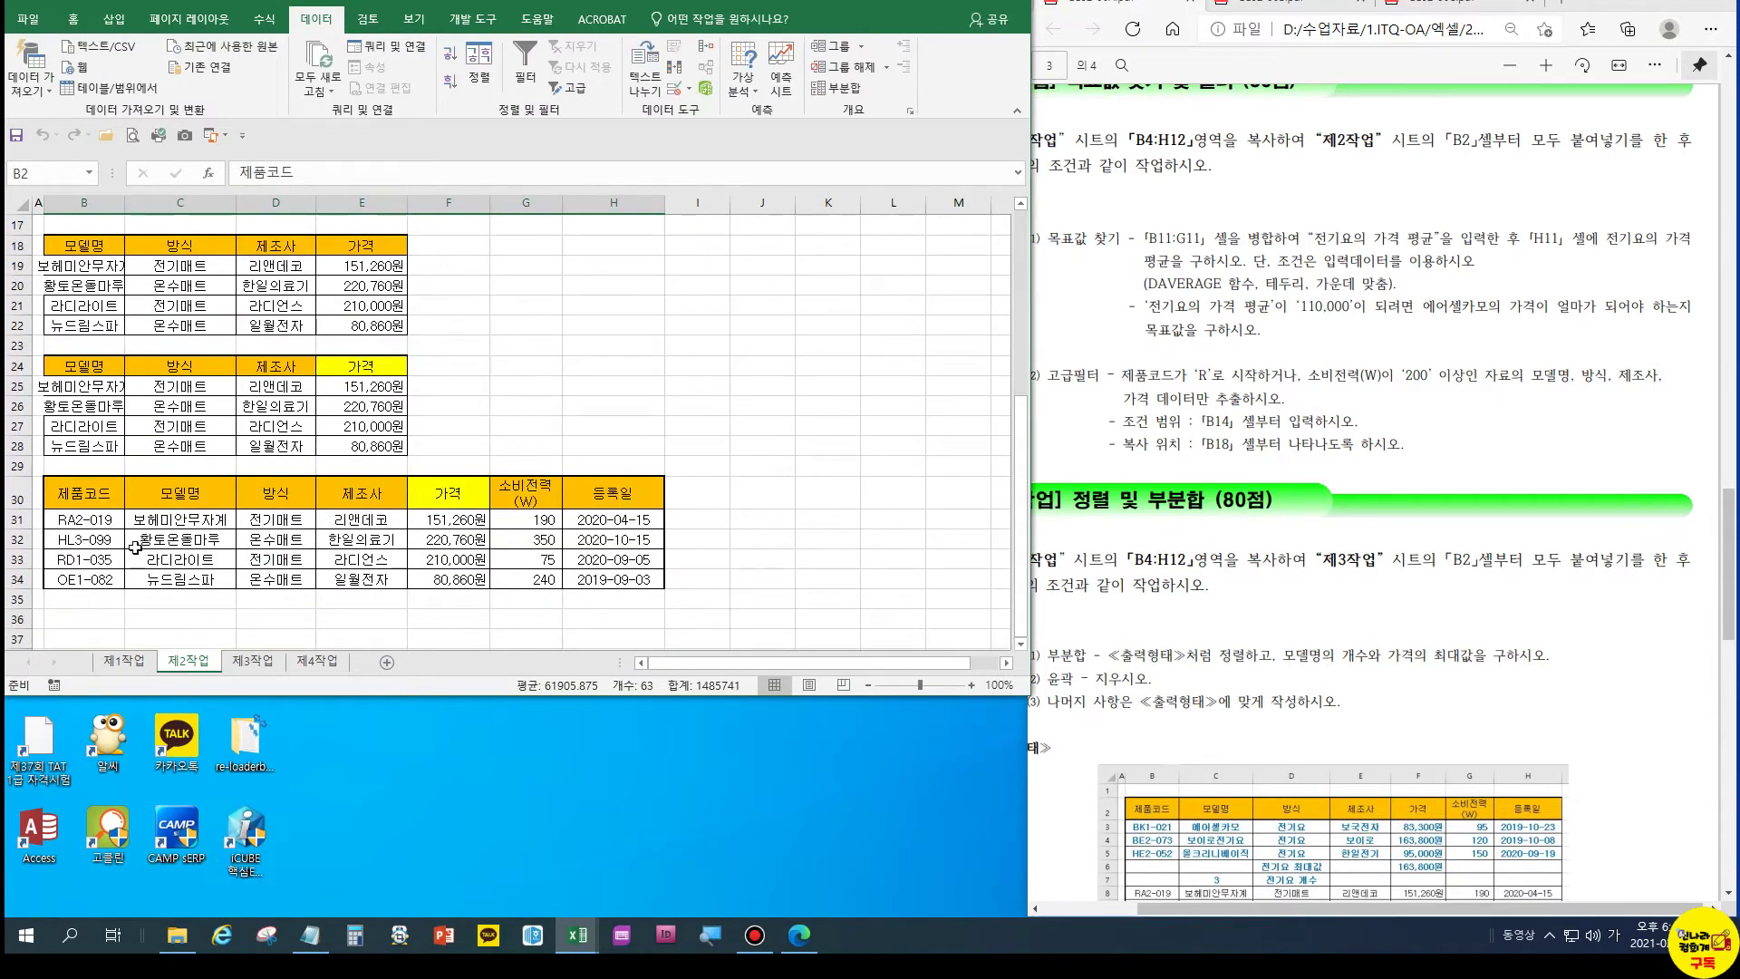
{"action": "left_click_drag", "start_coordinate": [86, 494], "coordinate": [86, 578]}
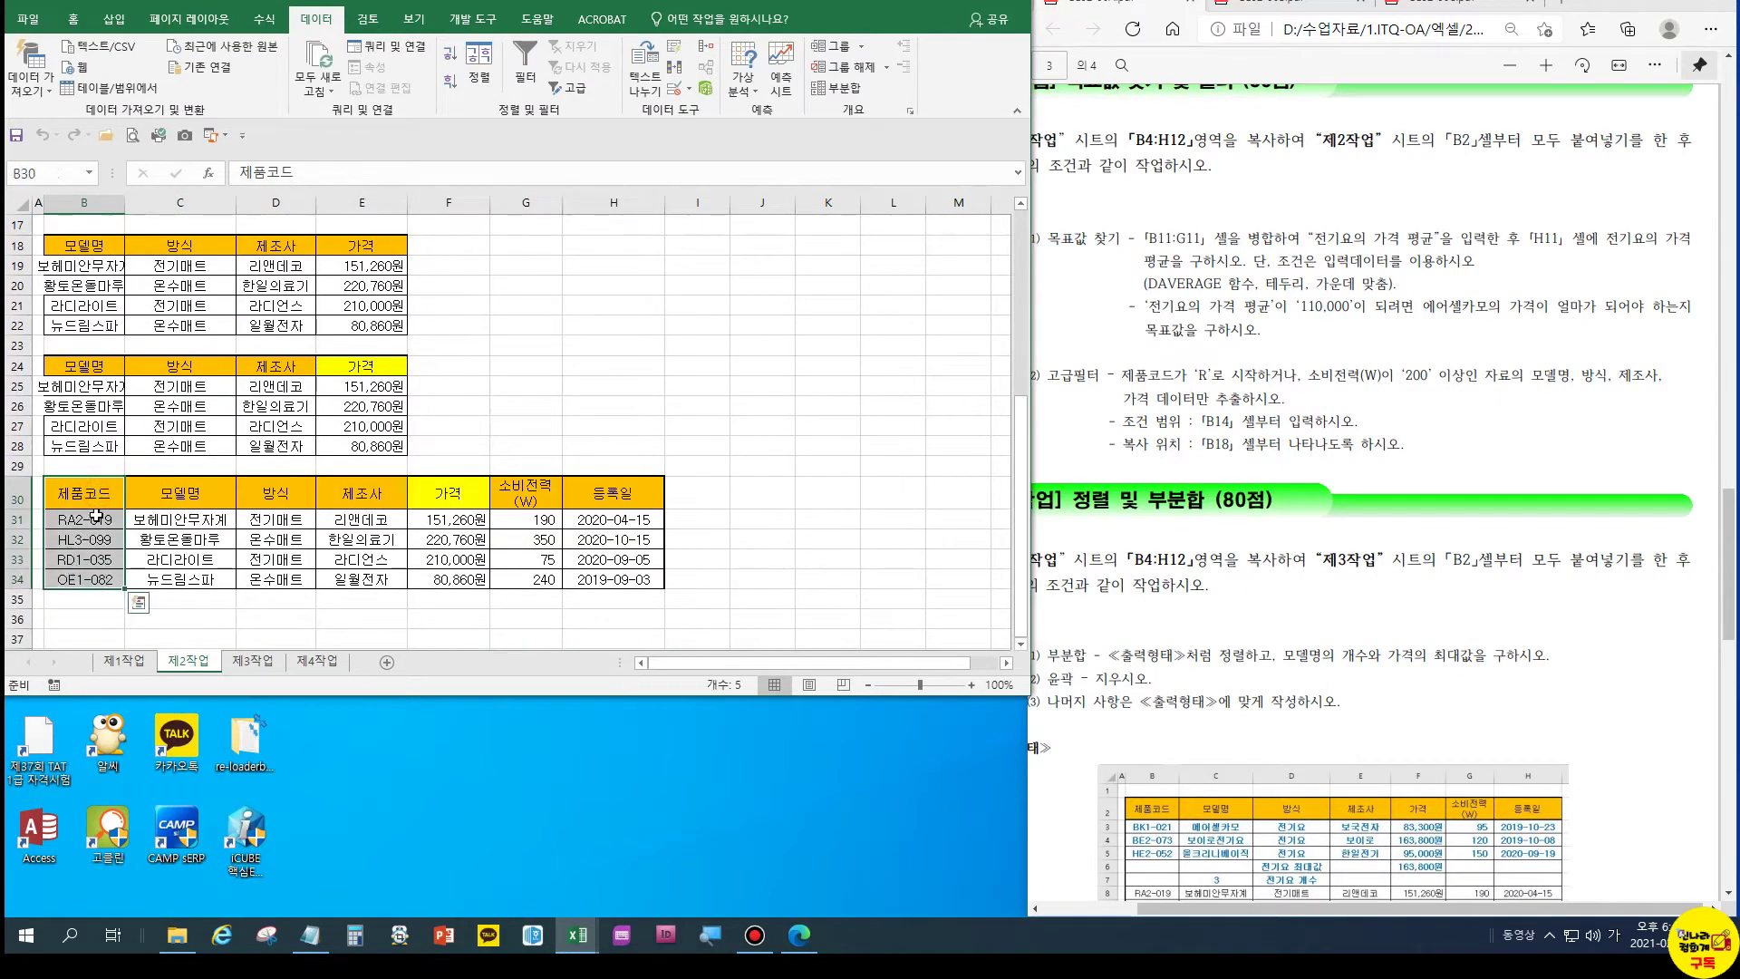
{"action": "key", "text": "ctrl+minus"}
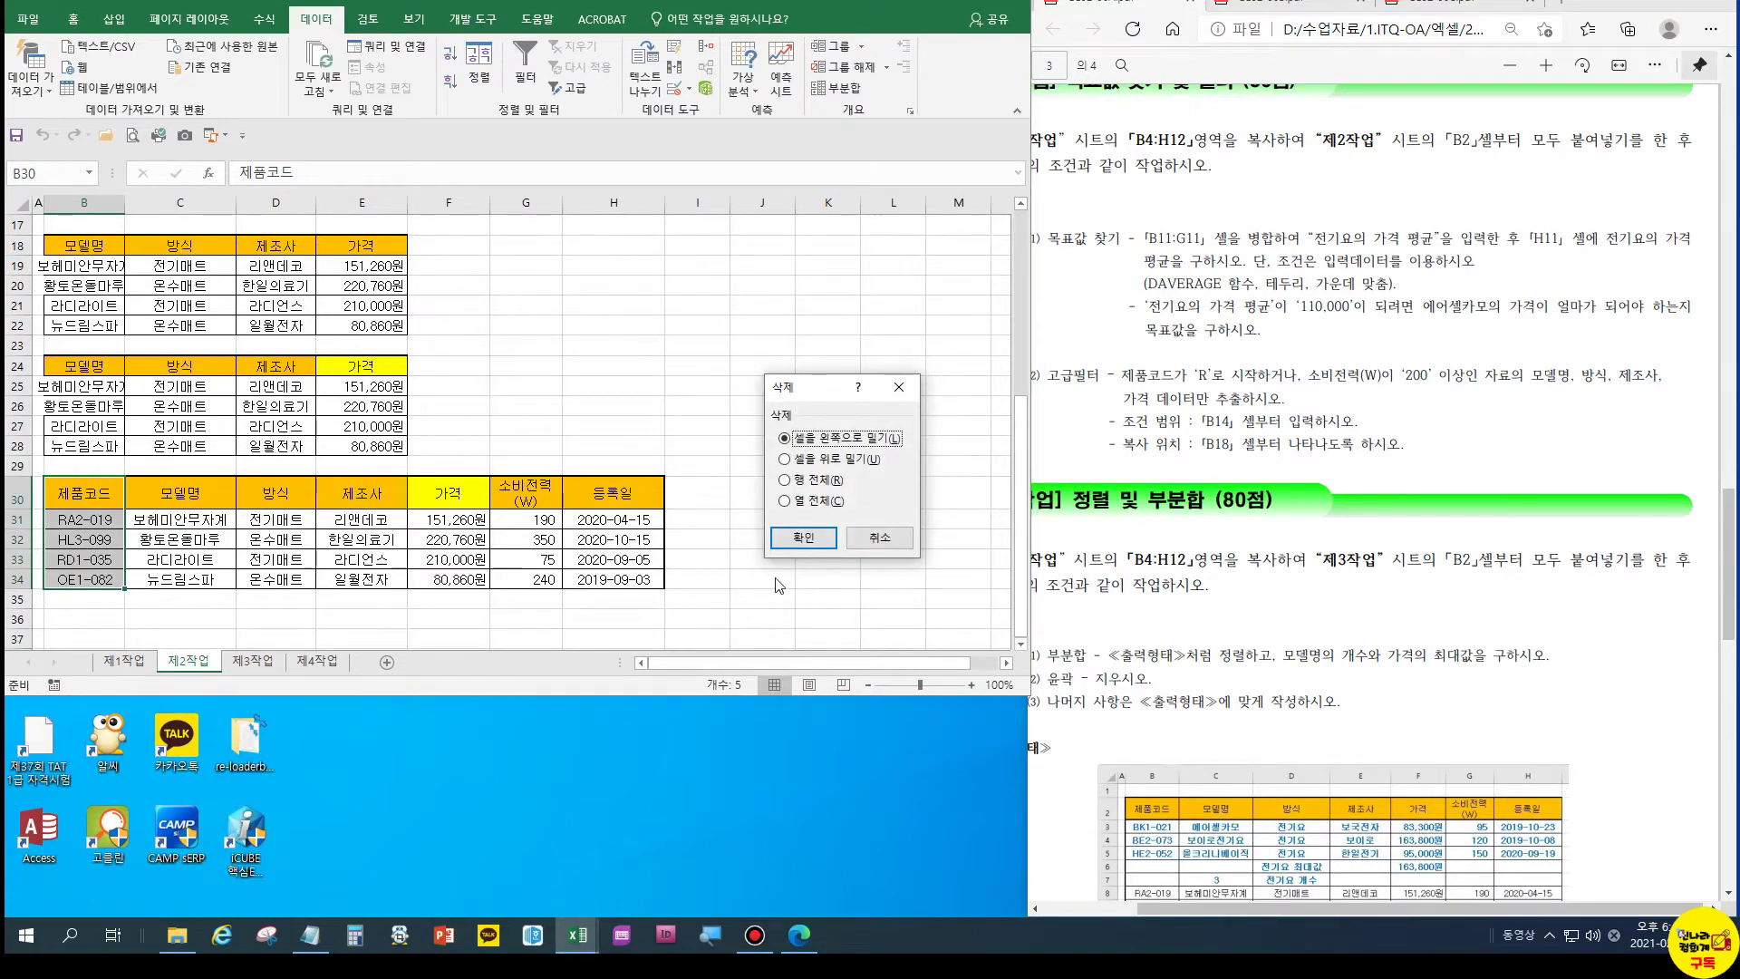
{"action": "left_click", "coordinate": [804, 540]}
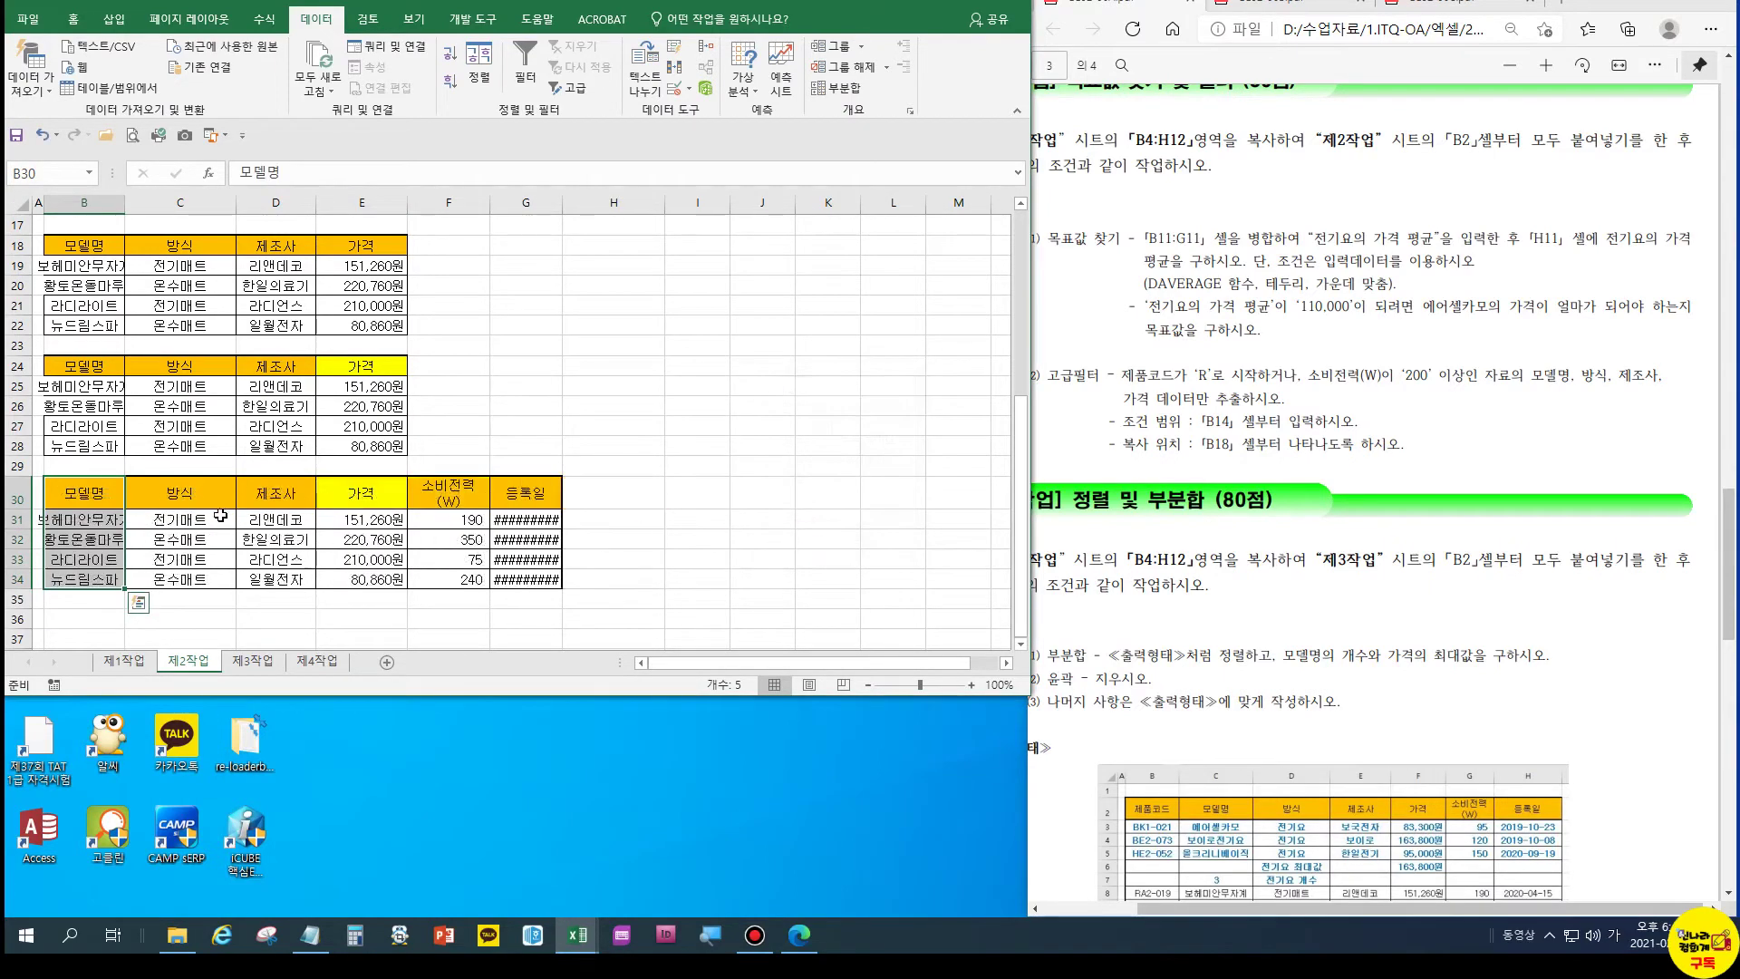
Delete the 소비전력(W) and 등록일 cells in F30:H34, shifting cells left
{"action": "left_click_drag", "start_coordinate": [448, 498], "coordinate": [563, 585]}
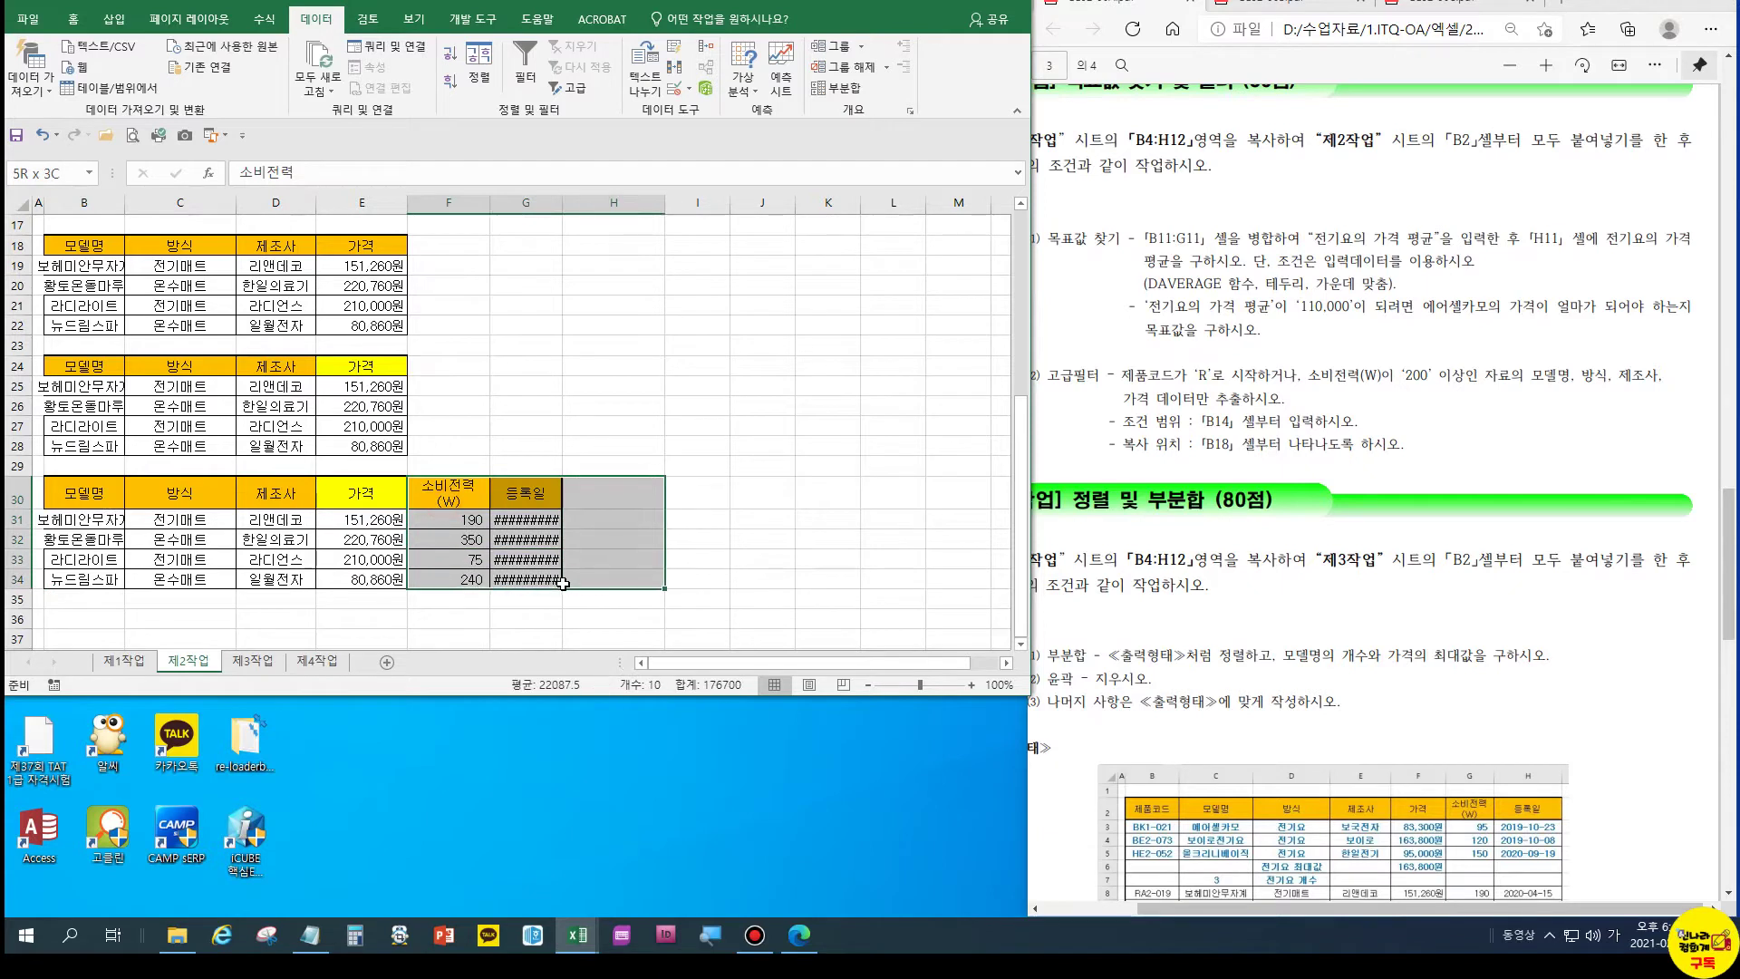
{"action": "key", "text": "ctrl+minus"}
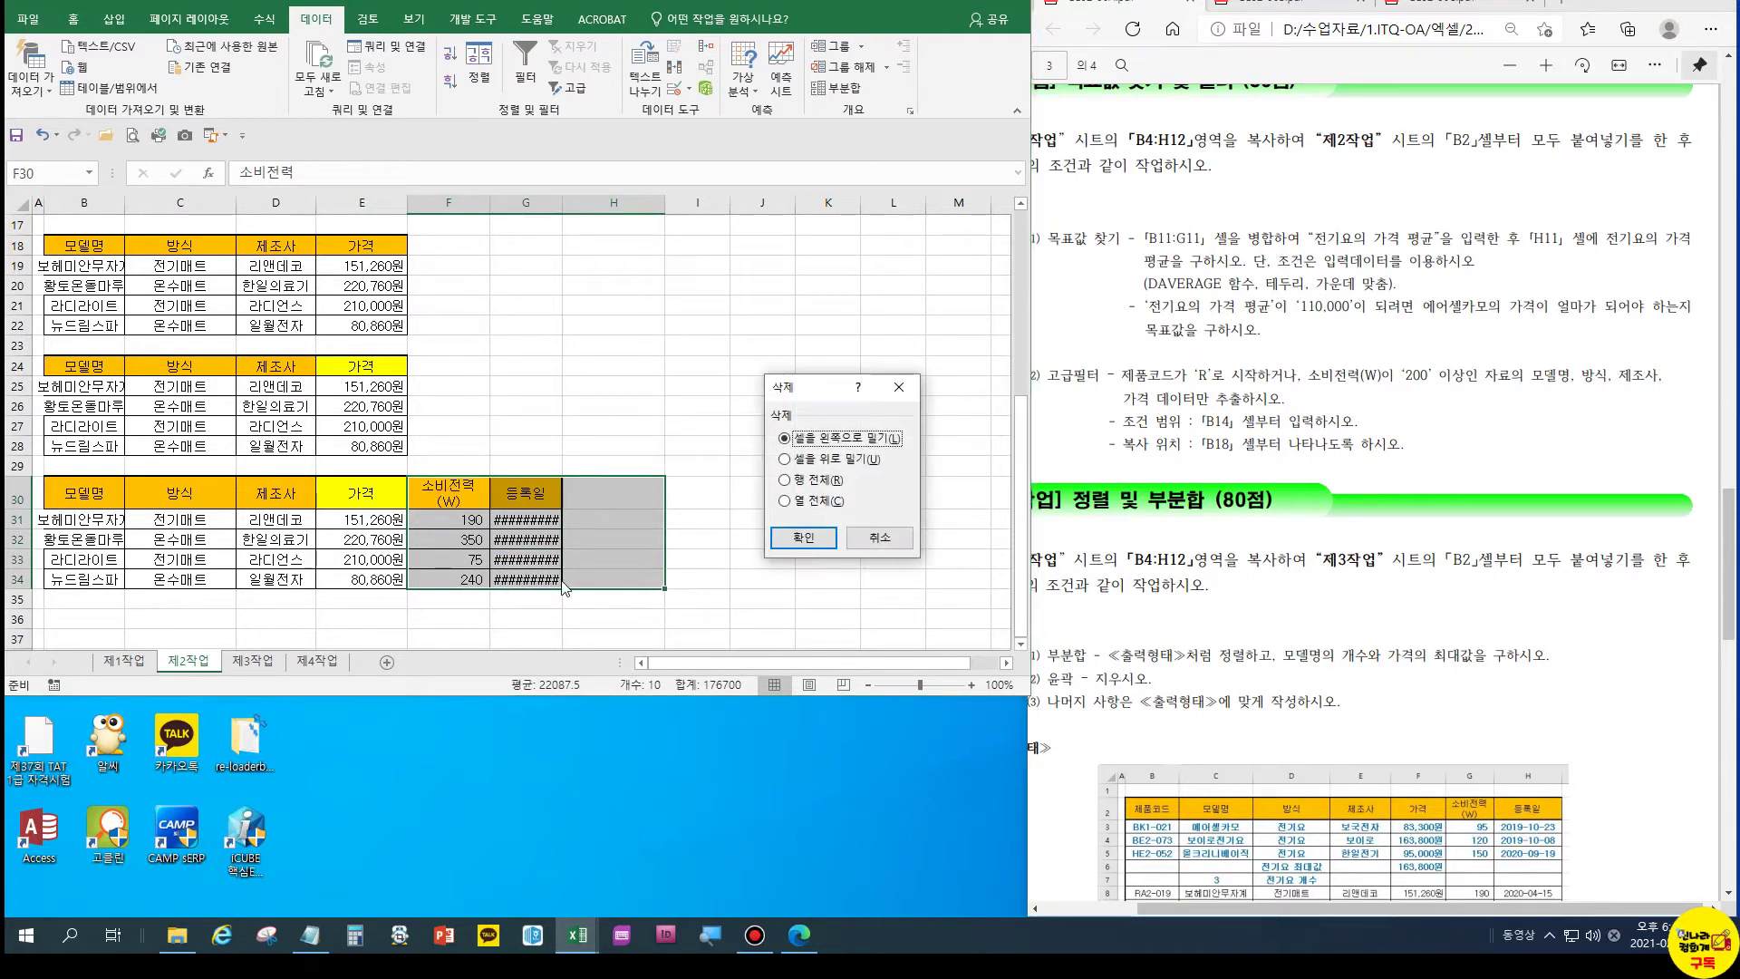
{"action": "left_click", "coordinate": [803, 538]}
{"action": "left_click", "coordinate": [691, 544]}
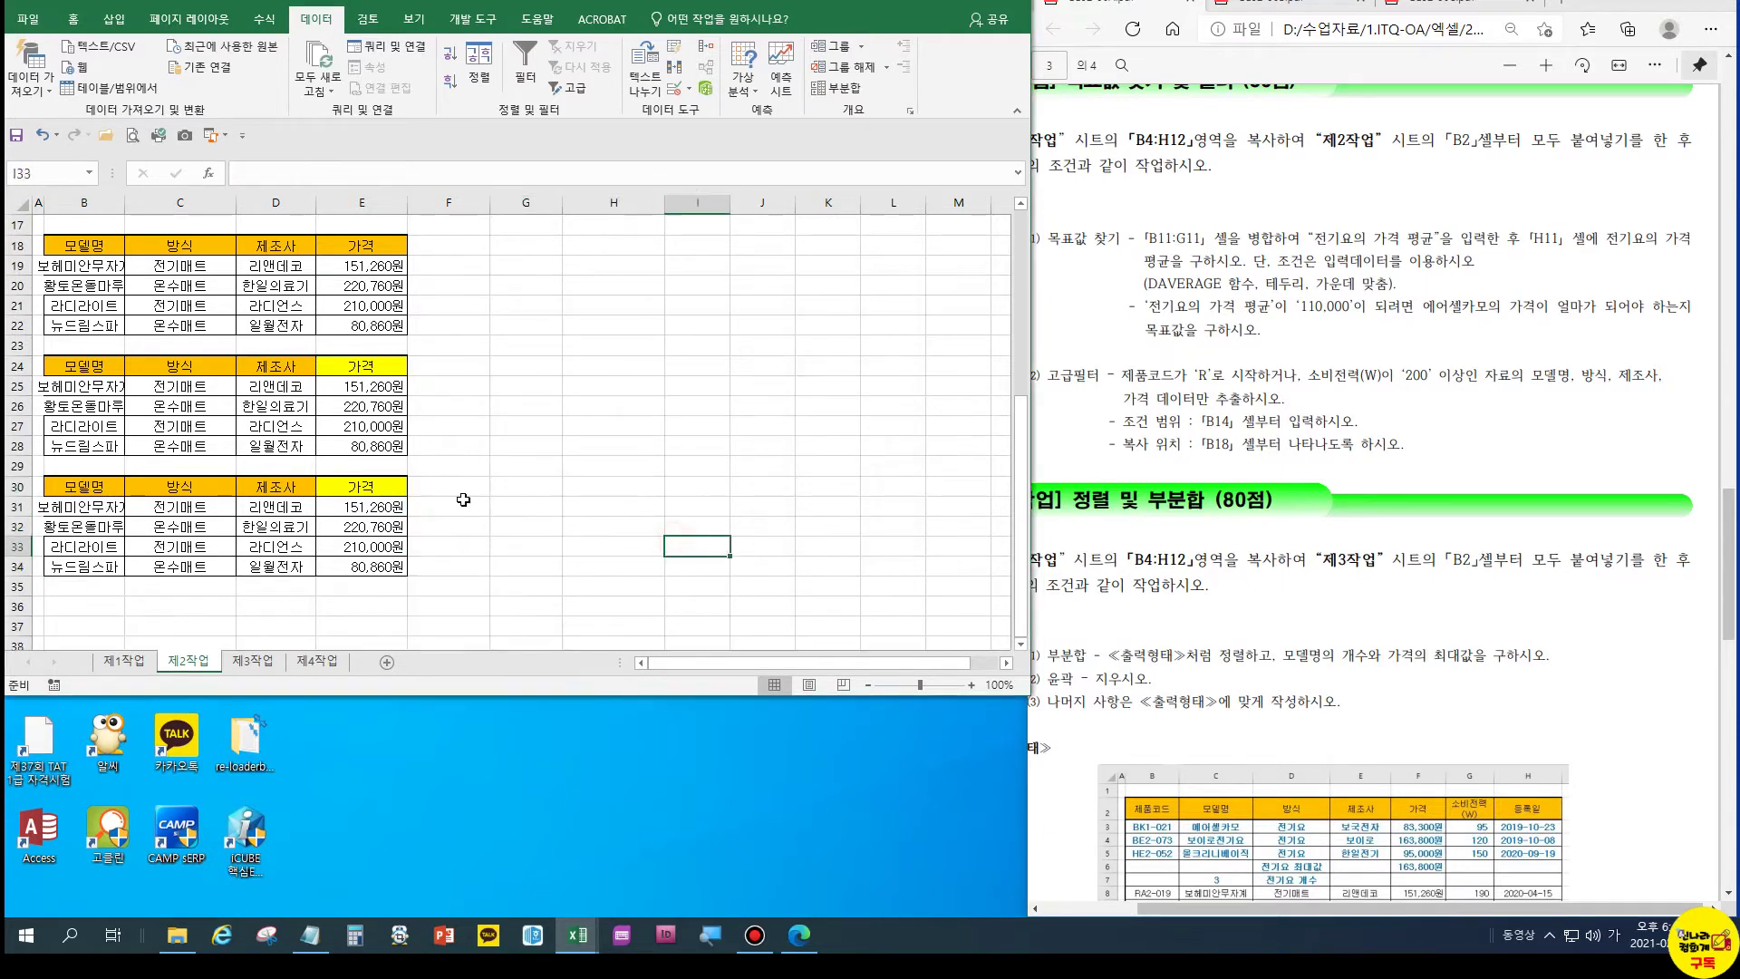
Autofit the width of column B and delete rows 24 to 35 holding the trial filter results
{"action": "left_click", "coordinate": [383, 482]}
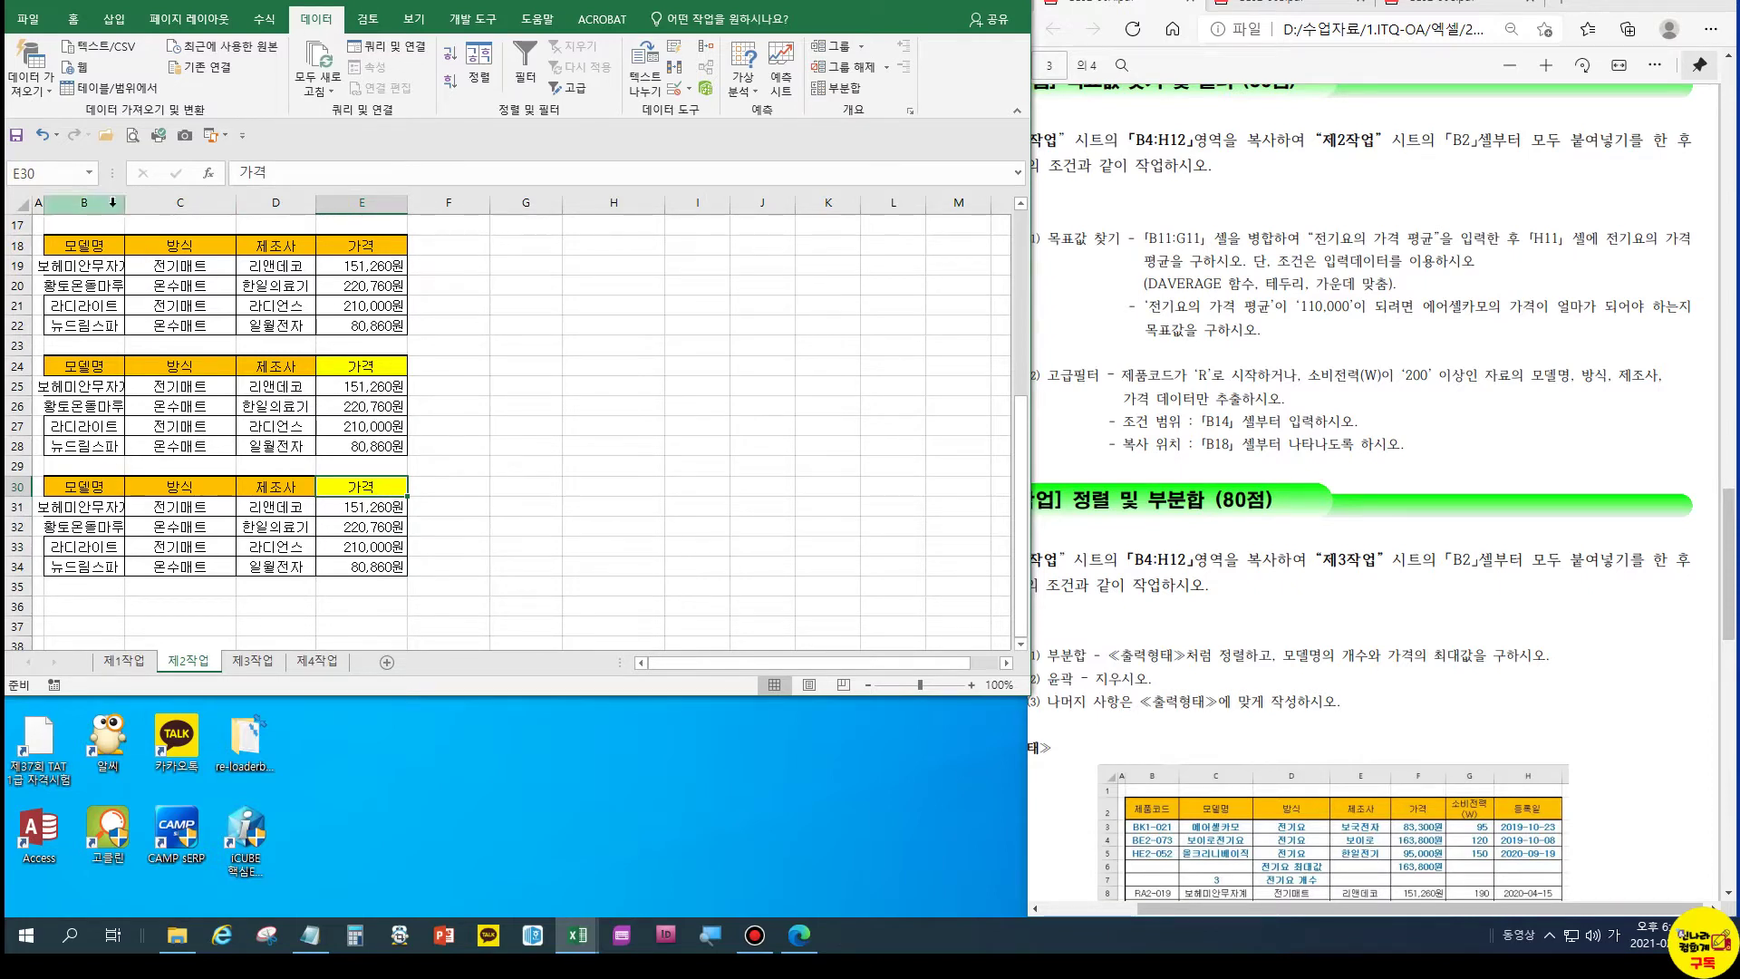
{"action": "double_click", "coordinate": [124, 203]}
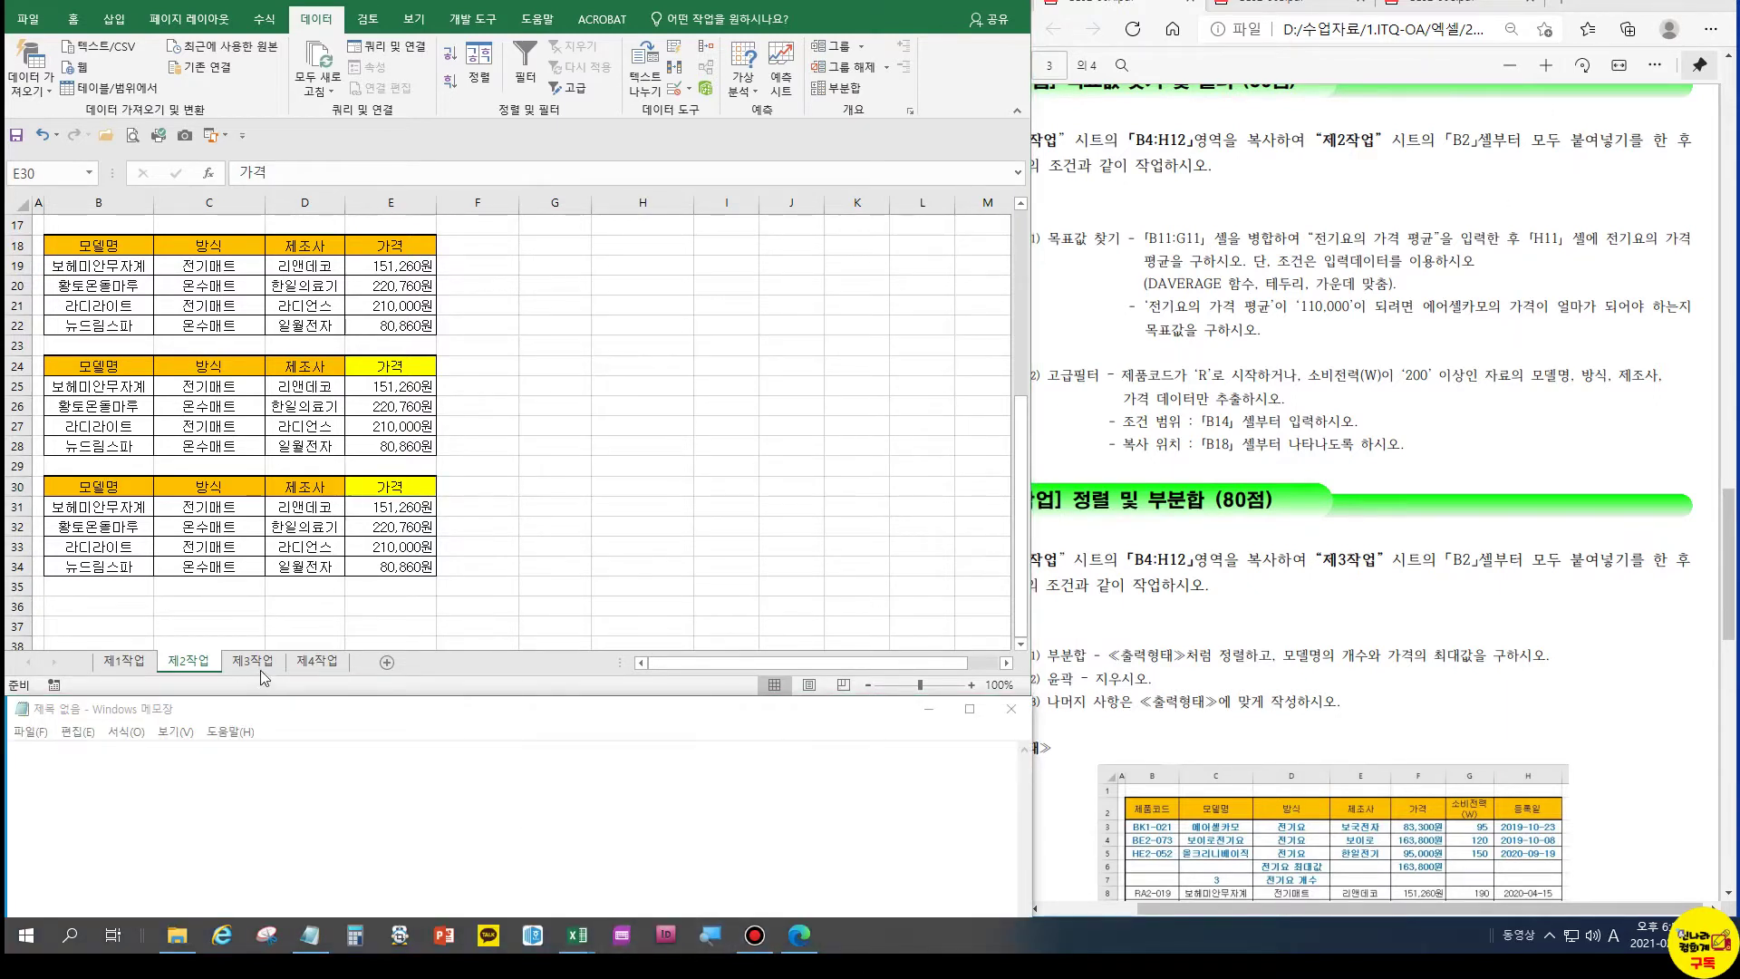
{"action": "left_click_drag", "start_coordinate": [18, 366], "coordinate": [79, 596]}
{"action": "key", "text": "Delete"}
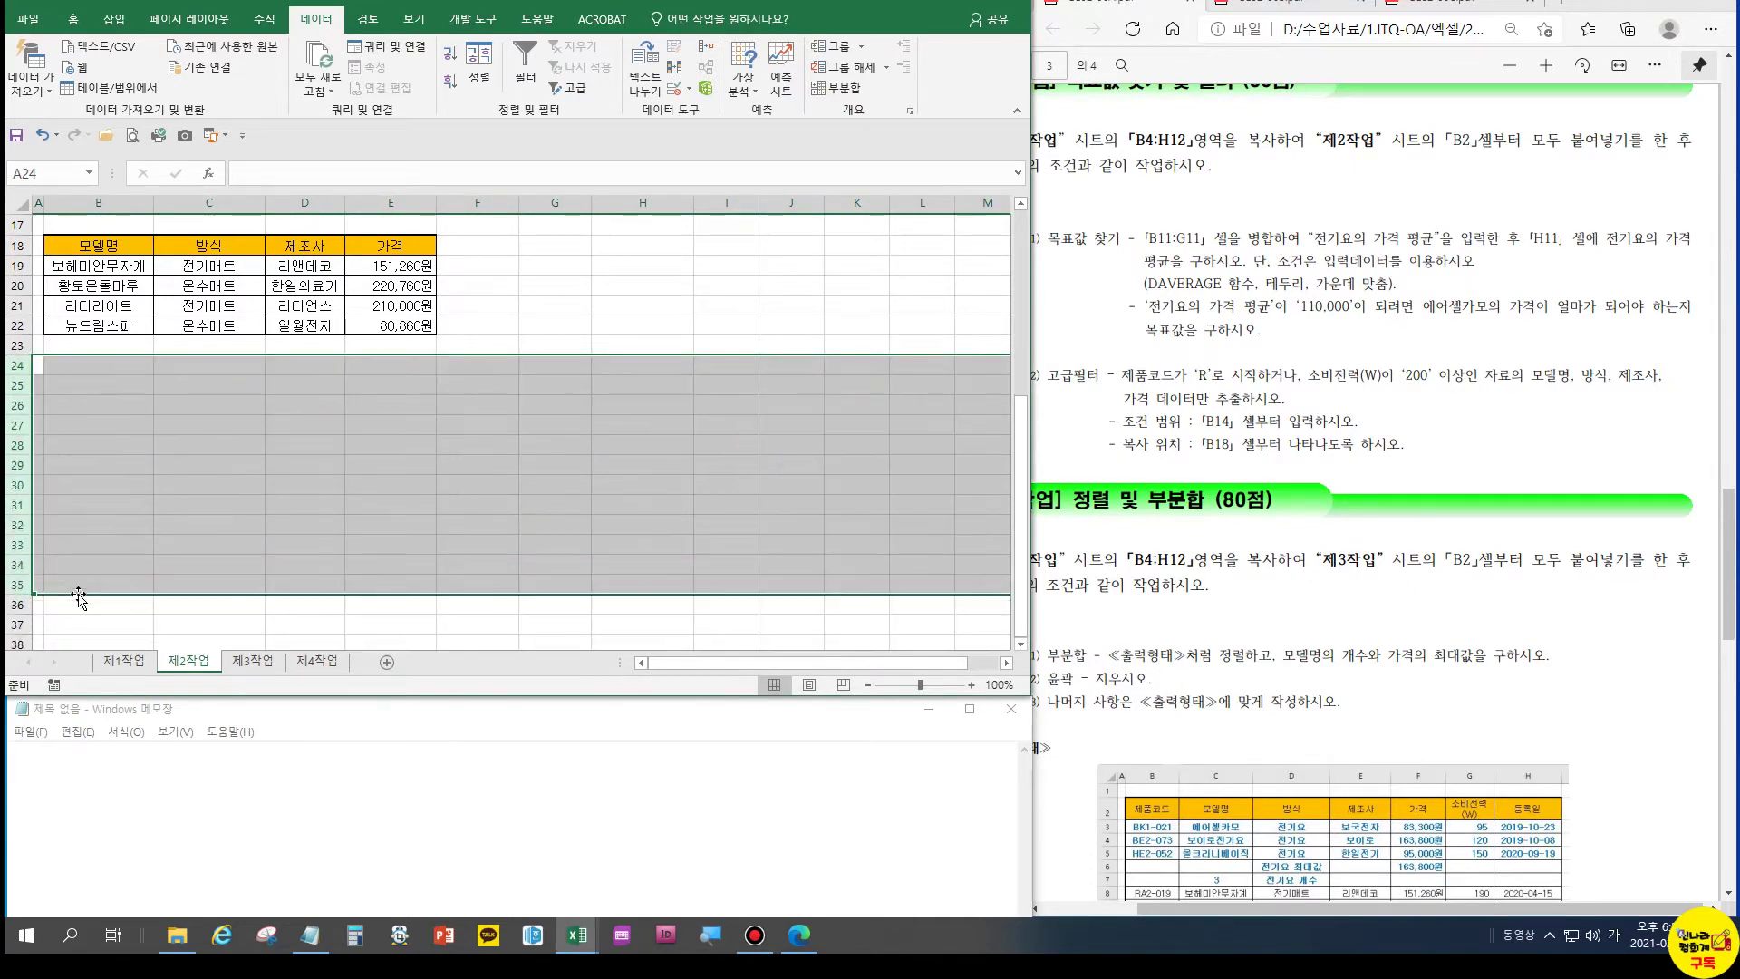
Examine the 제3작업 sheet alongside the 정렬 및 부분합 section and its output sample in the assignment PDF
{"action": "left_click", "coordinate": [252, 661]}
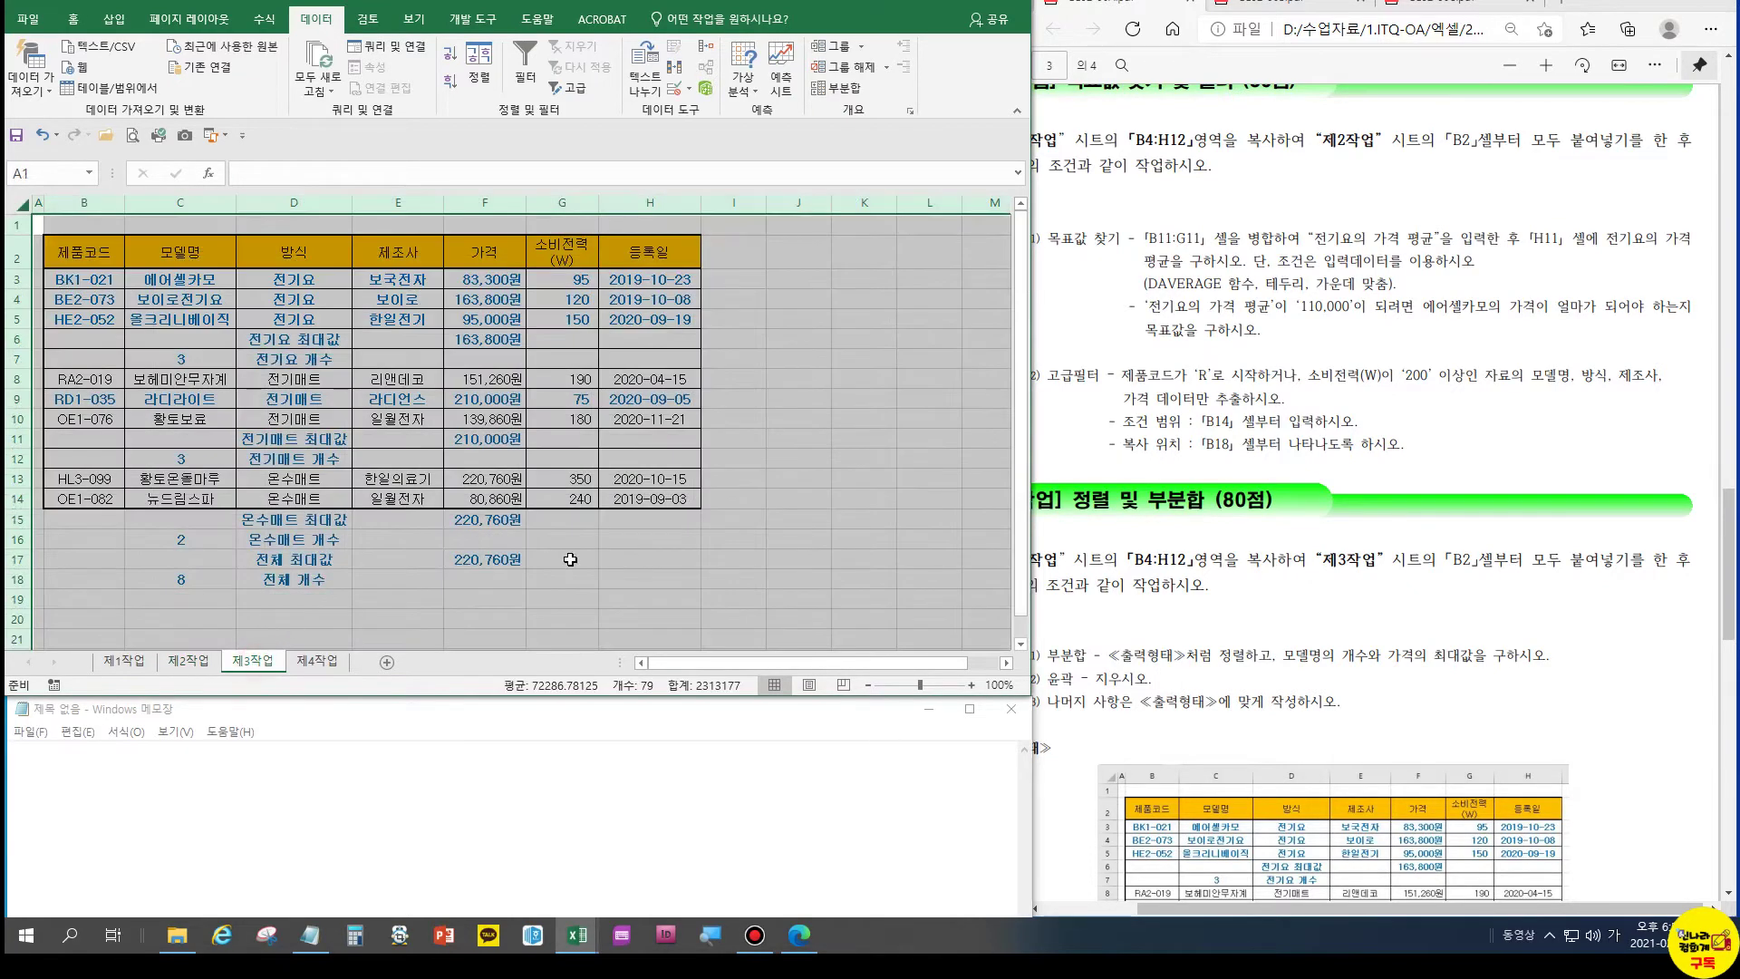
{"action": "left_click", "coordinate": [562, 558]}
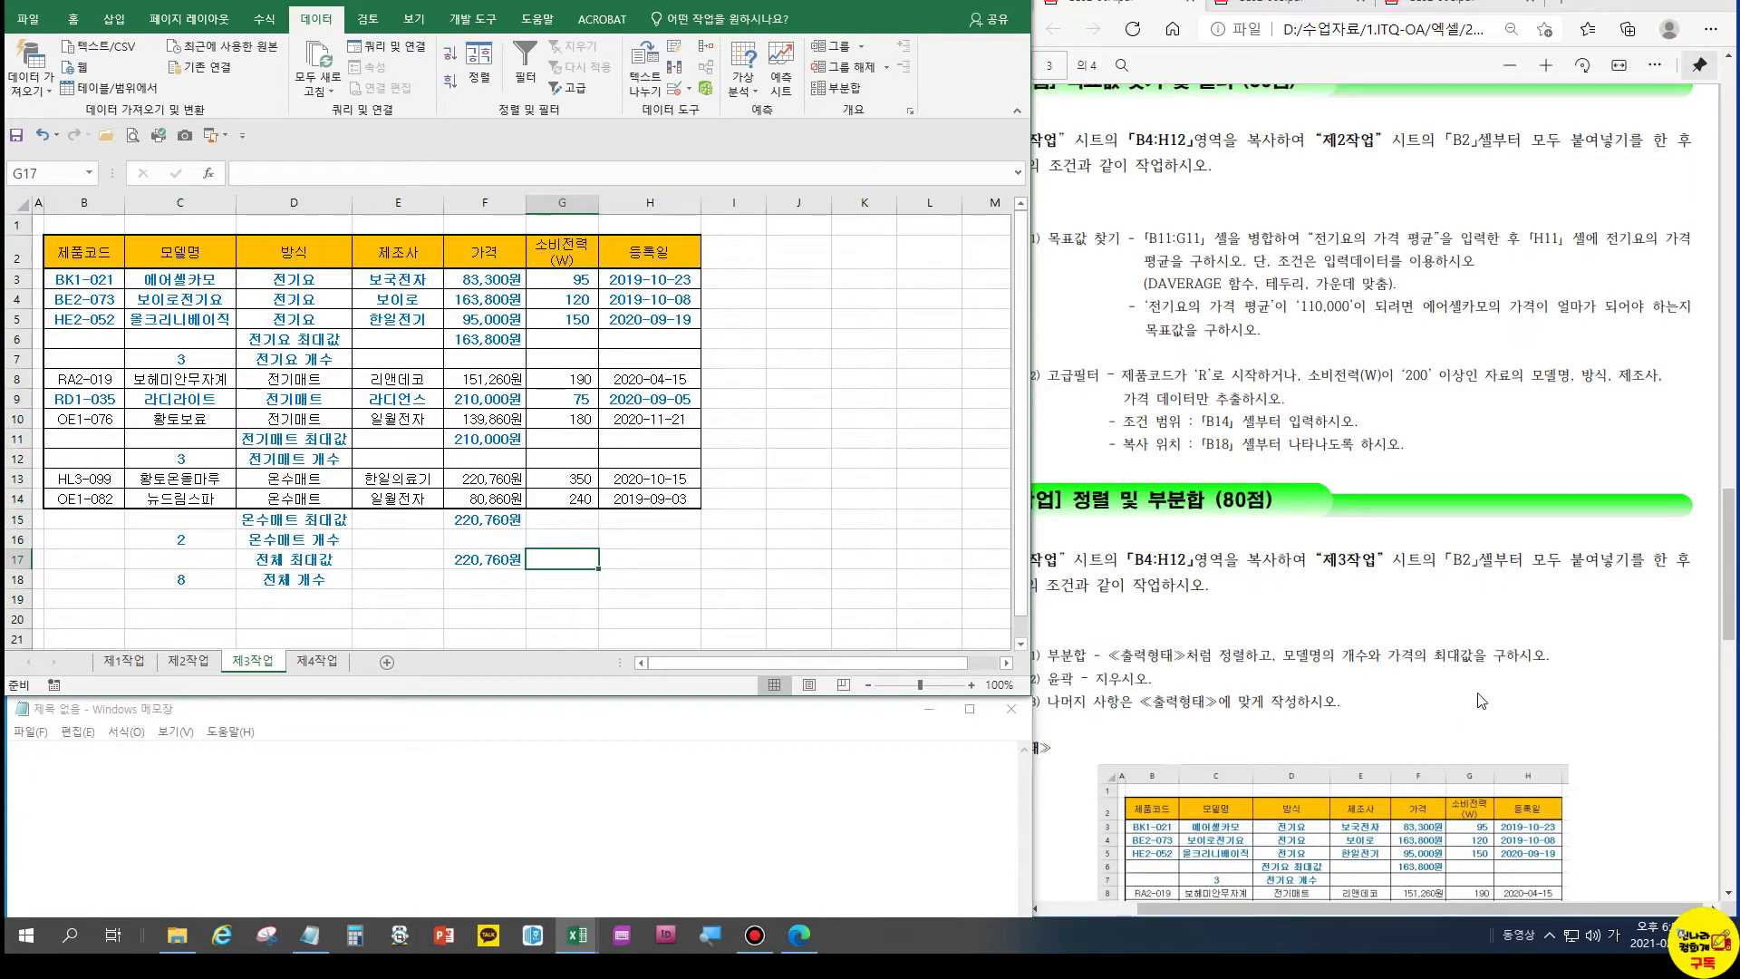
{"action": "left_click_drag", "start_coordinate": [1313, 910], "coordinate": [1260, 921]}
{"action": "scroll", "coordinate": [1316, 816], "scroll_direction": "down", "scroll_amount": 3}
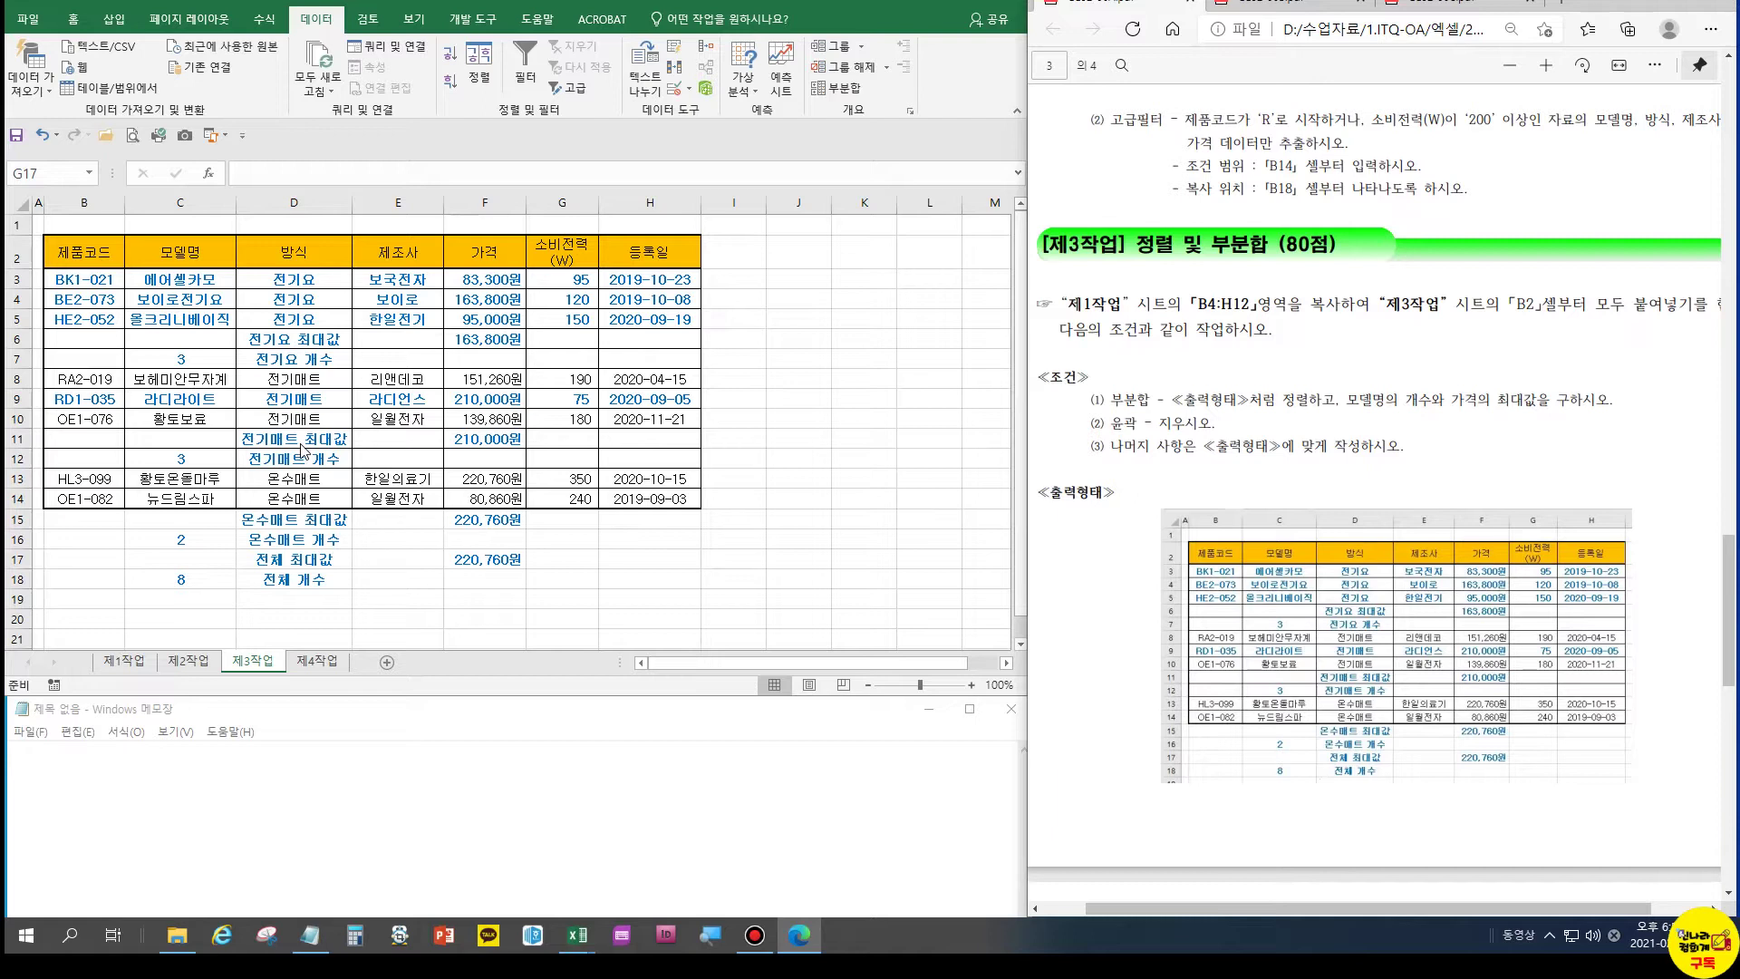
Insert a new worksheet after 제3작업 and copy the range B4:H12 from the 제1작업 sheet
{"action": "left_click", "coordinate": [389, 662]}
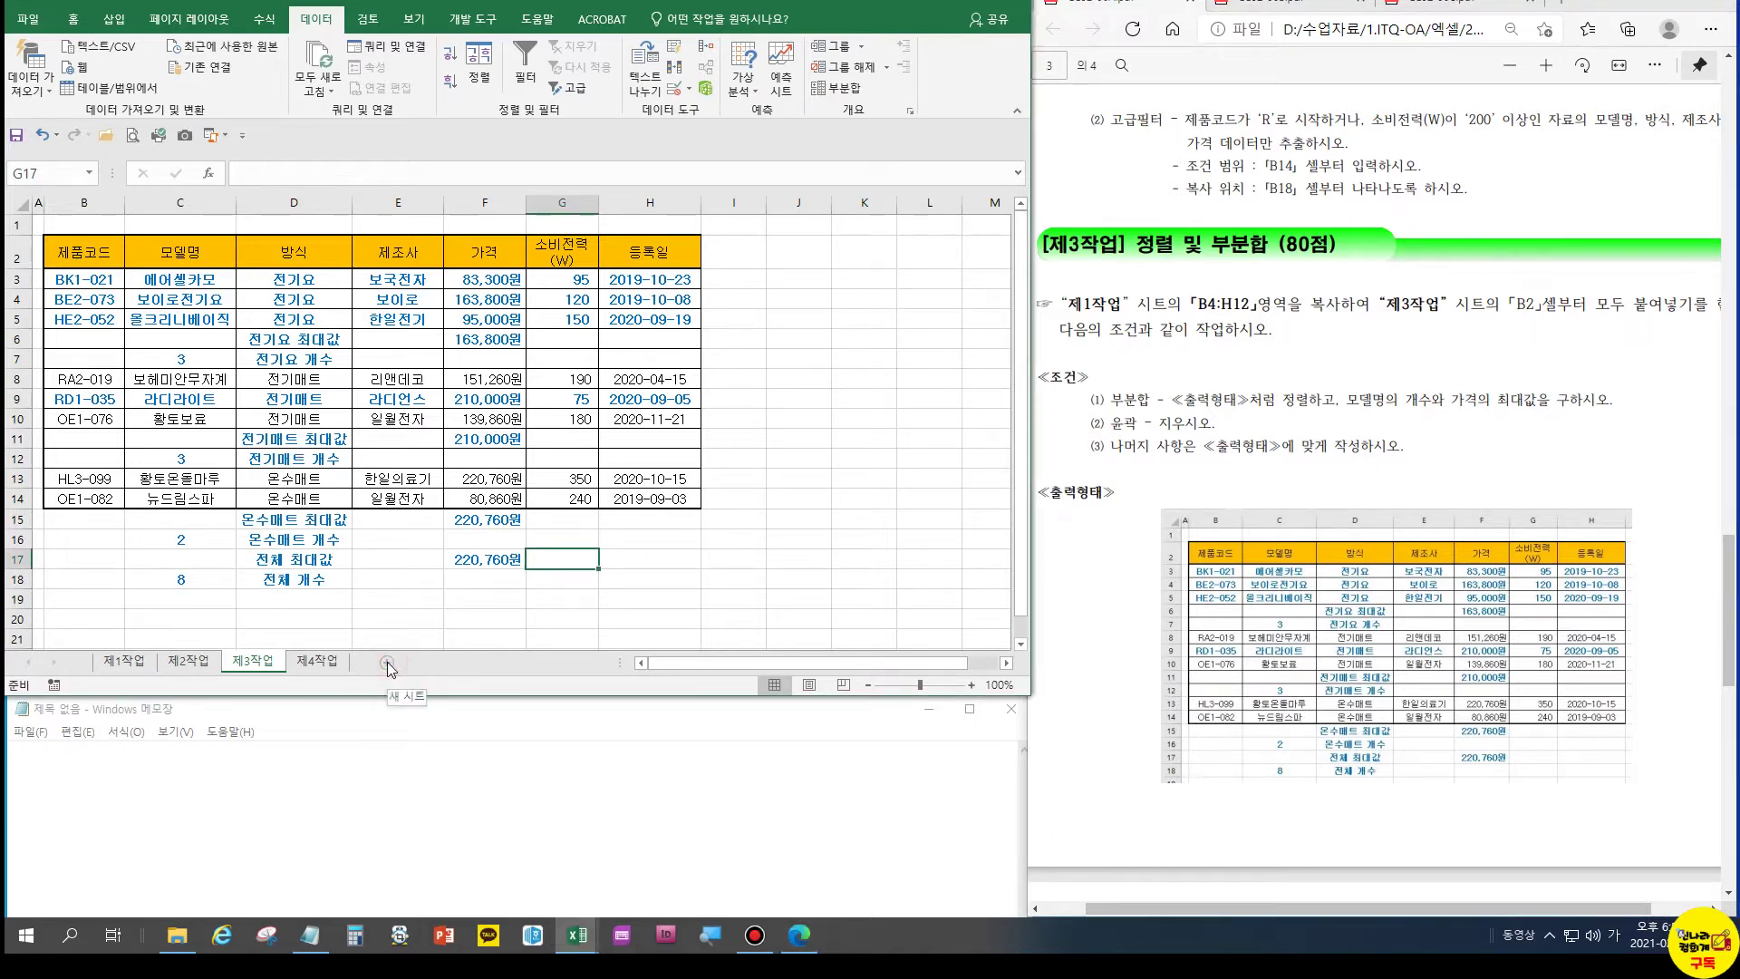
{"action": "left_click", "coordinate": [388, 663]}
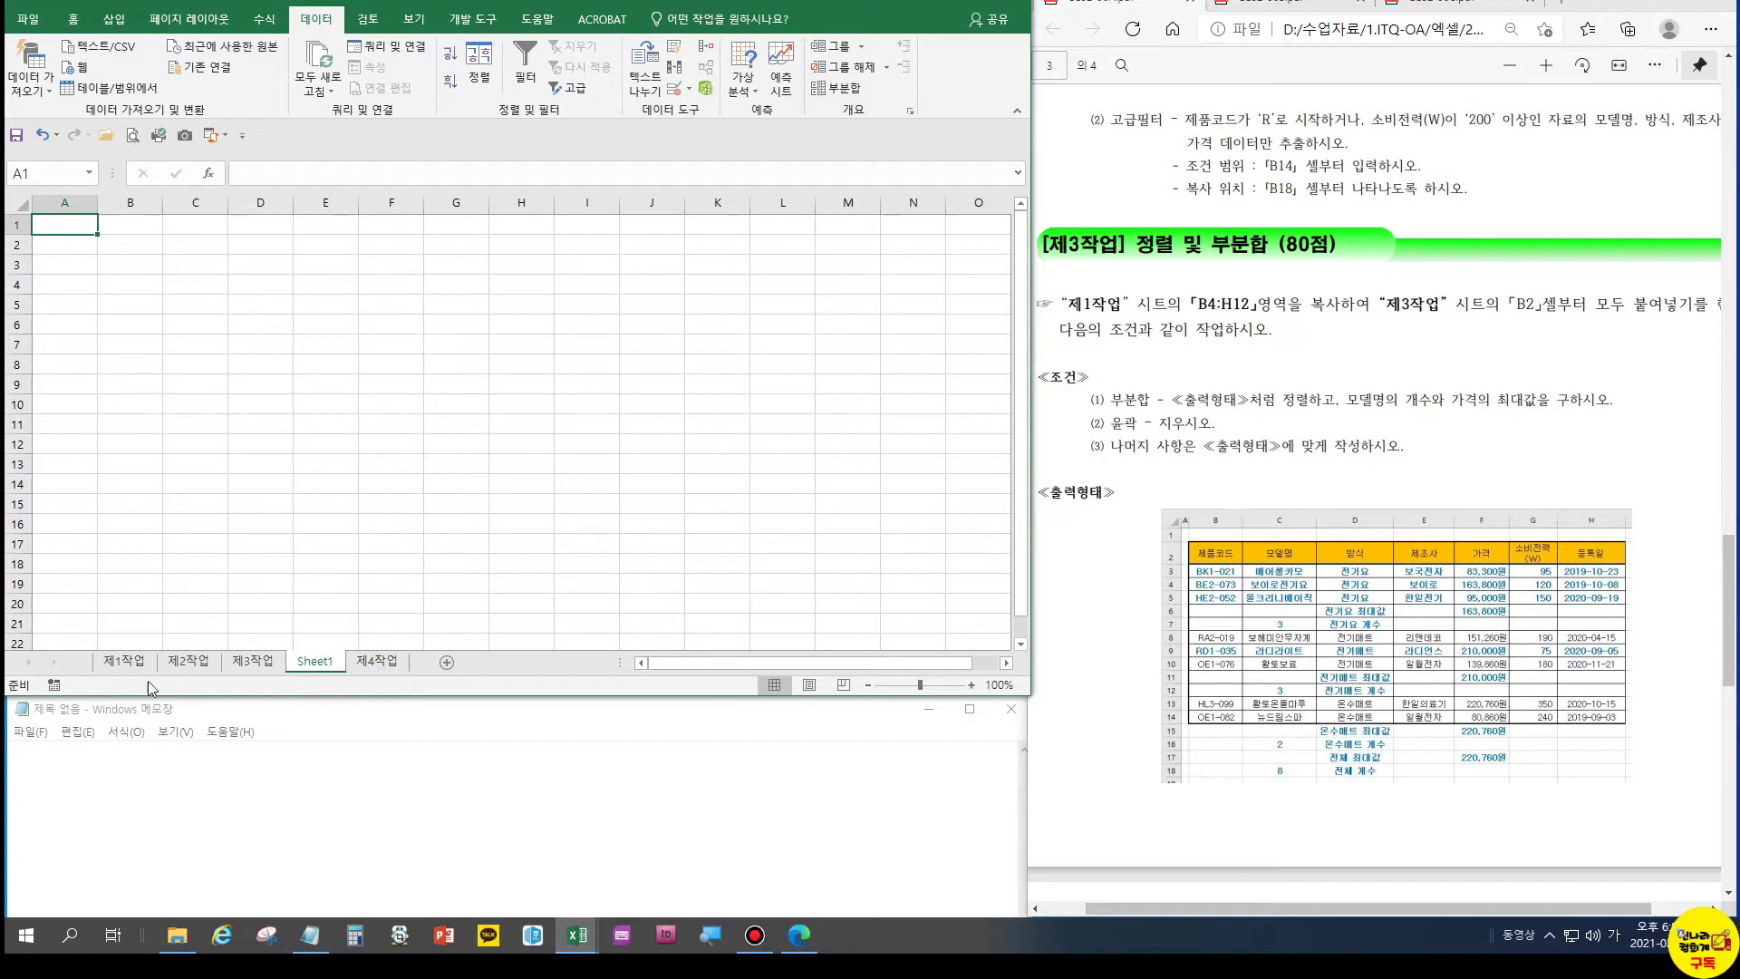
{"action": "left_click", "coordinate": [124, 661]}
{"action": "left_click_drag", "start_coordinate": [84, 313], "coordinate": [582, 512]}
{"action": "key", "text": "ctrl+c"}
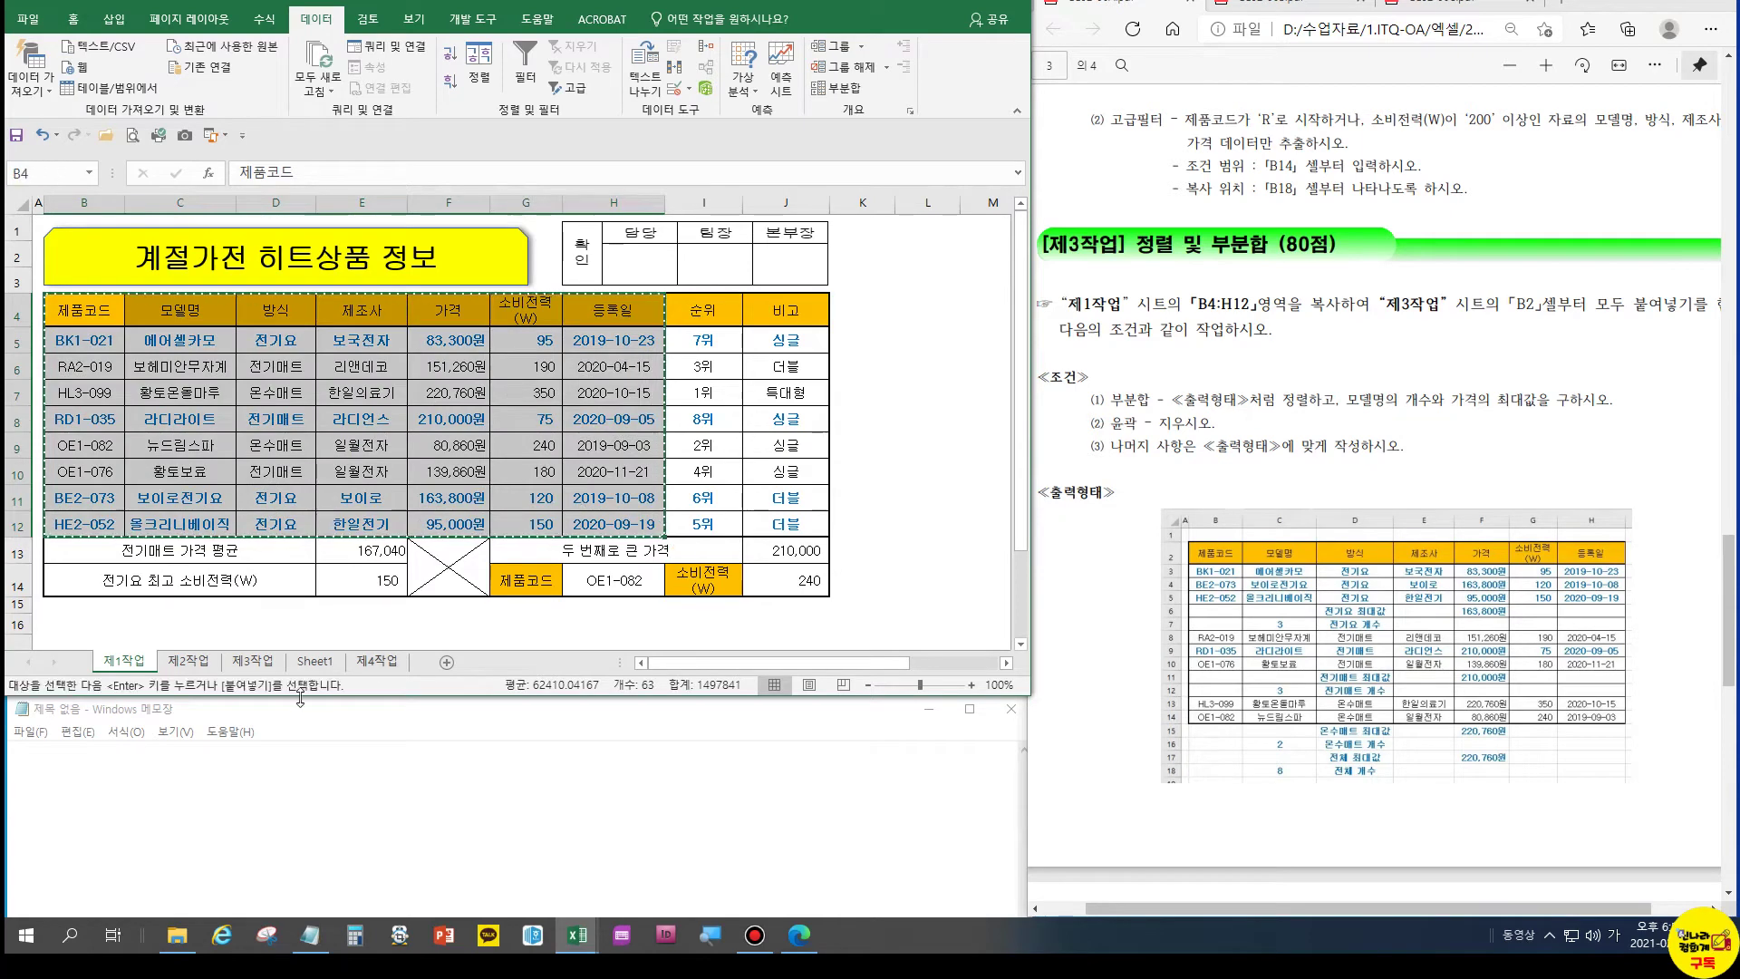
Paste the copied table into the new Sheet1 starting at B2, keeping the source column widths
{"action": "key", "text": "ctrl+Page_Down"}
{"action": "key", "text": "ctrl+Page_Down"}
{"action": "key", "text": "ctrl+Page_Down"}
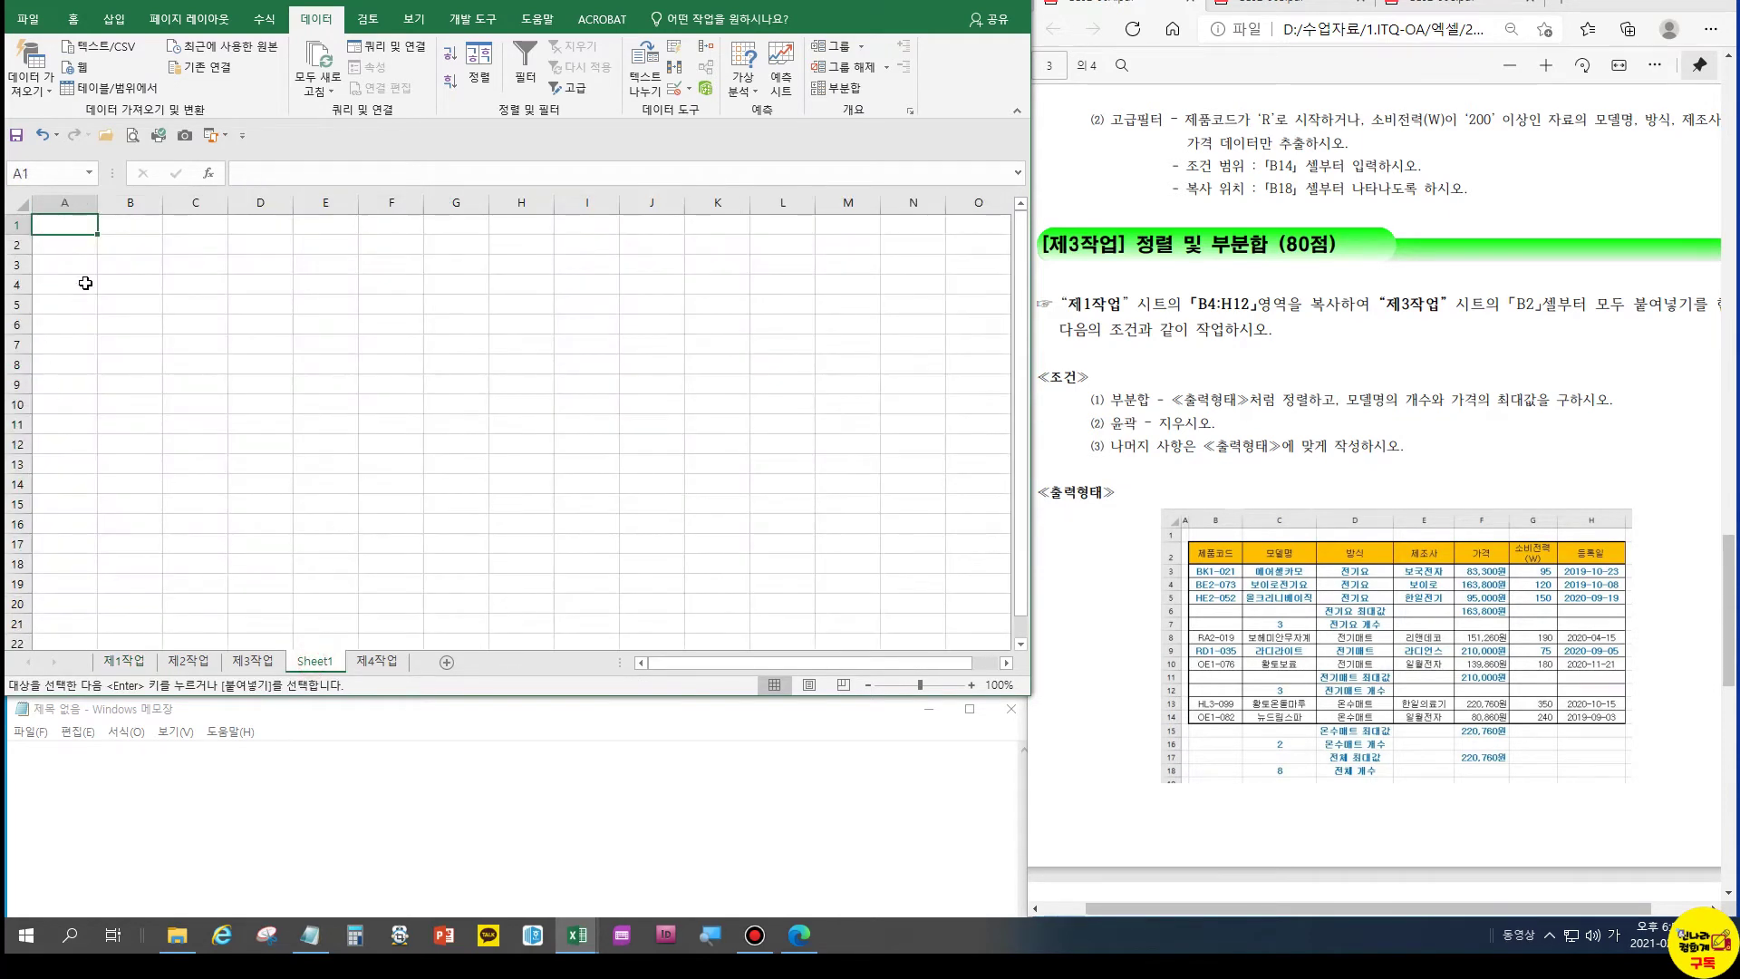
{"action": "left_click", "coordinate": [118, 244]}
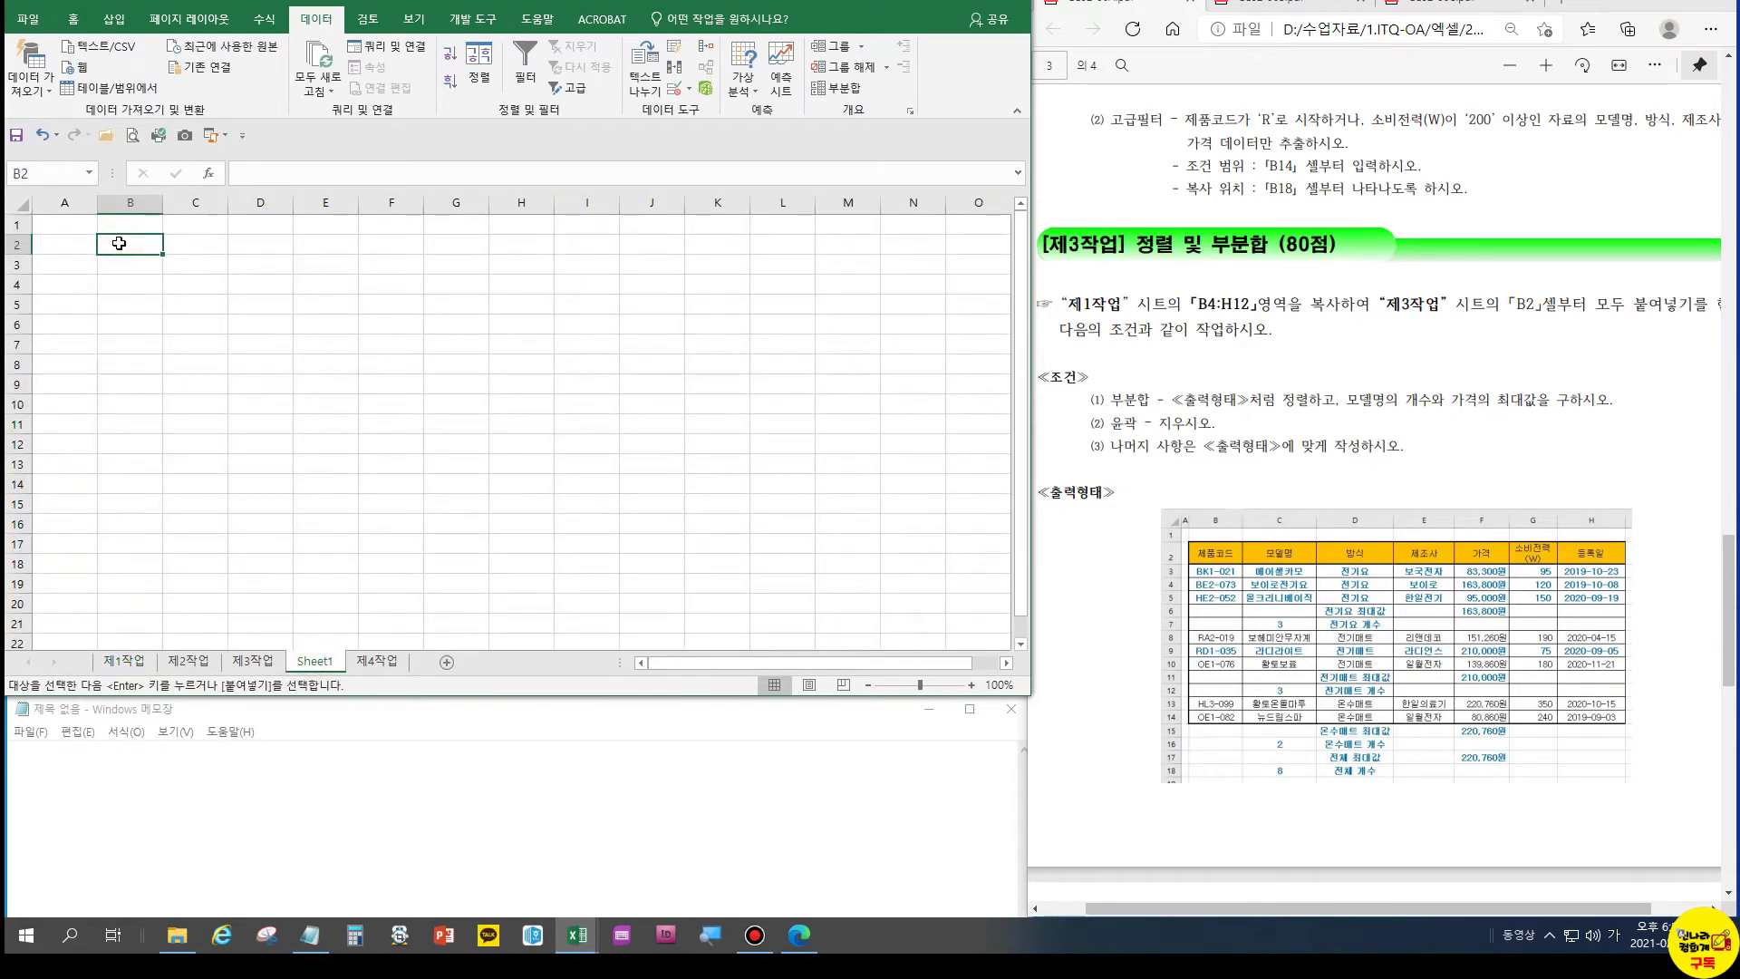
{"action": "left_click", "coordinate": [72, 19]}
{"action": "left_click", "coordinate": [30, 86]}
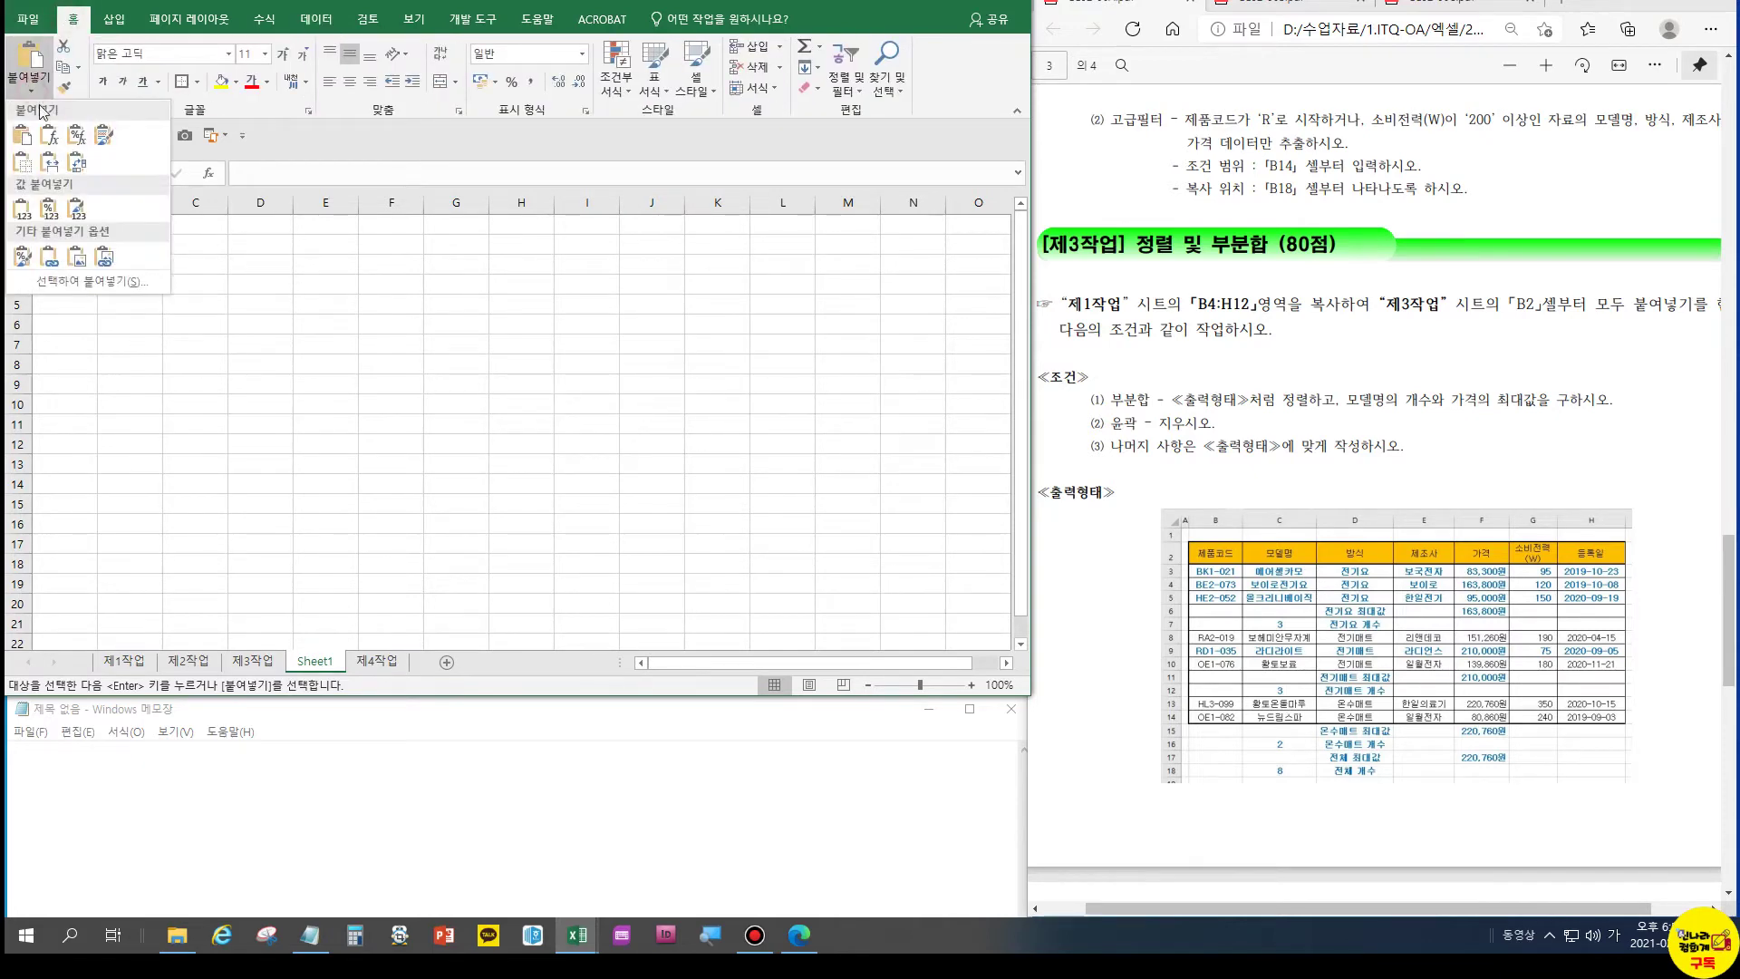
{"action": "left_click", "coordinate": [52, 170]}
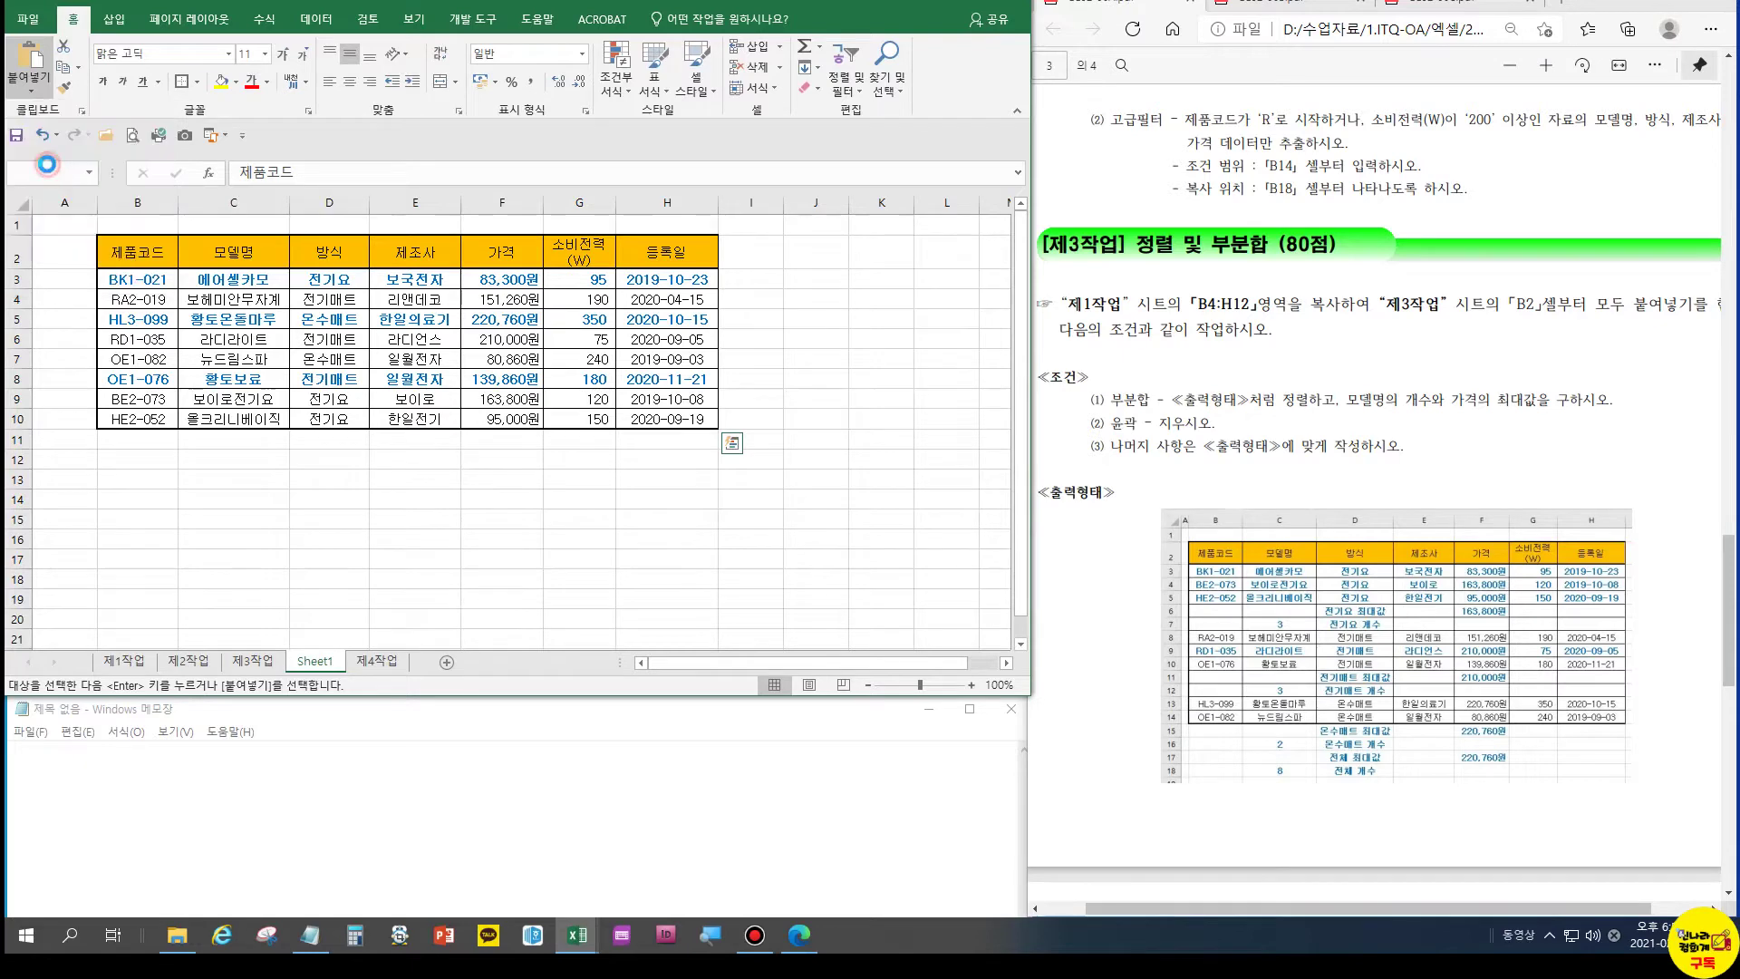
Set the width of column A on Sheet1 to 1
{"action": "left_click", "coordinate": [63, 203]}
{"action": "right_click", "coordinate": [64, 205]}
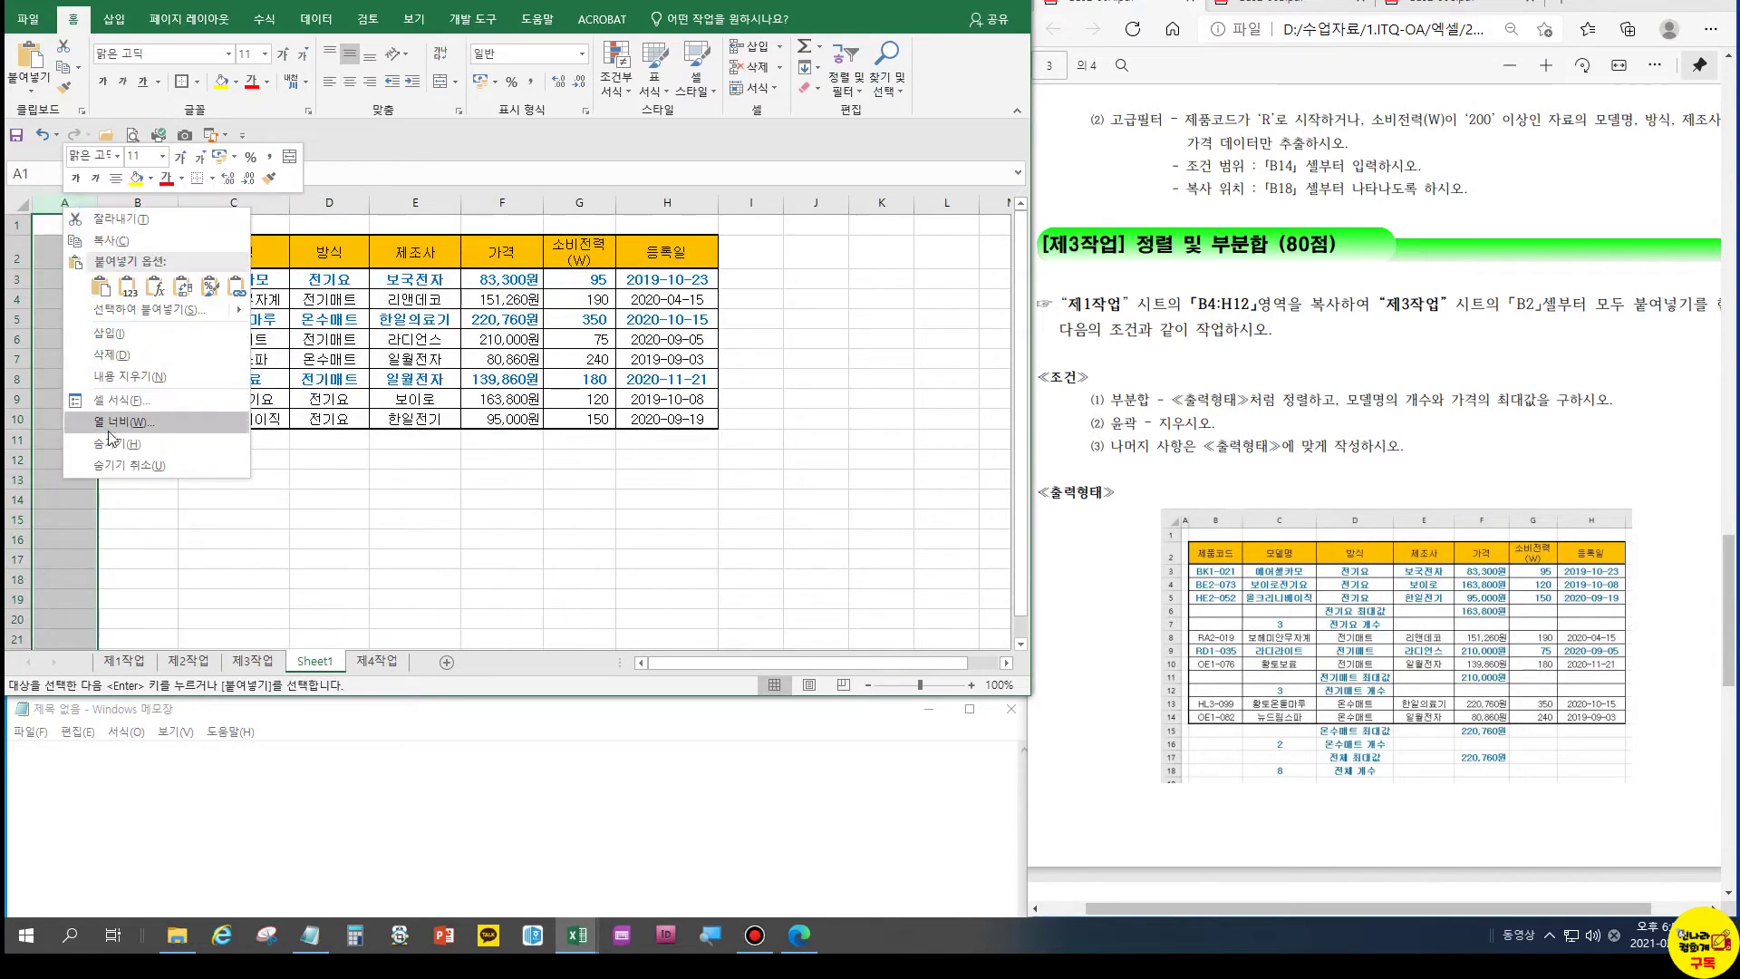
{"action": "left_click", "coordinate": [102, 421]}
{"action": "type", "text": "1"}
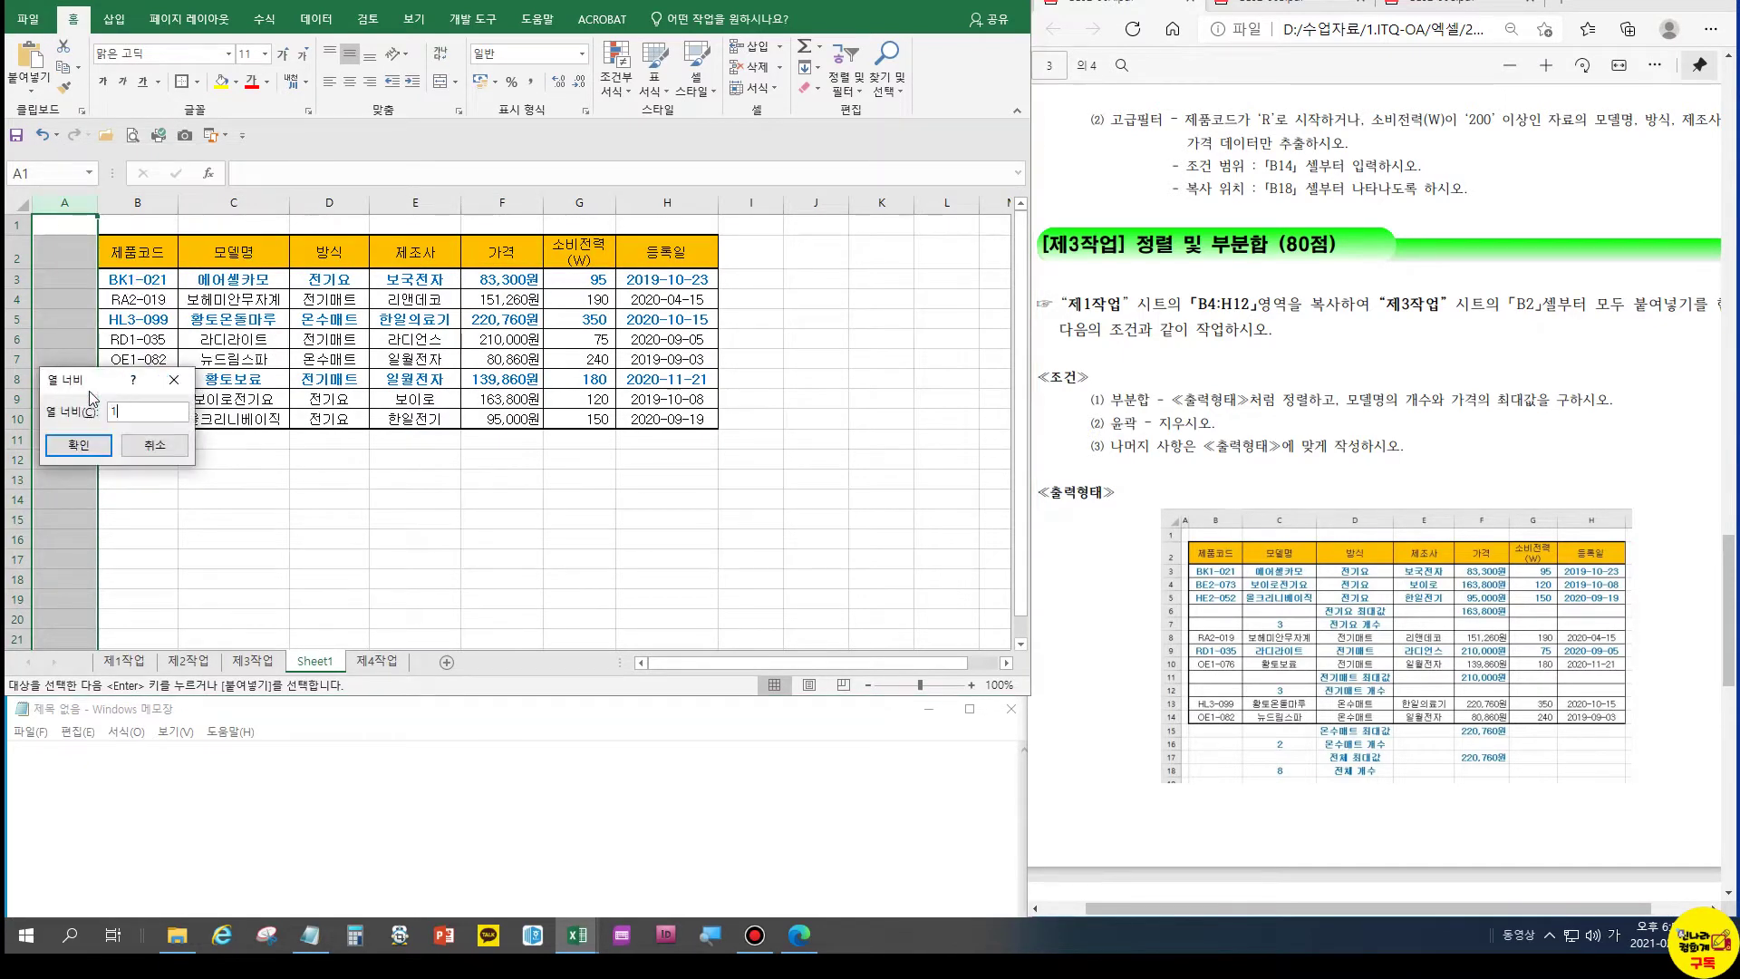
{"action": "key", "text": "Return"}
{"action": "left_click", "coordinate": [86, 399]}
{"action": "left_click", "coordinate": [98, 280]}
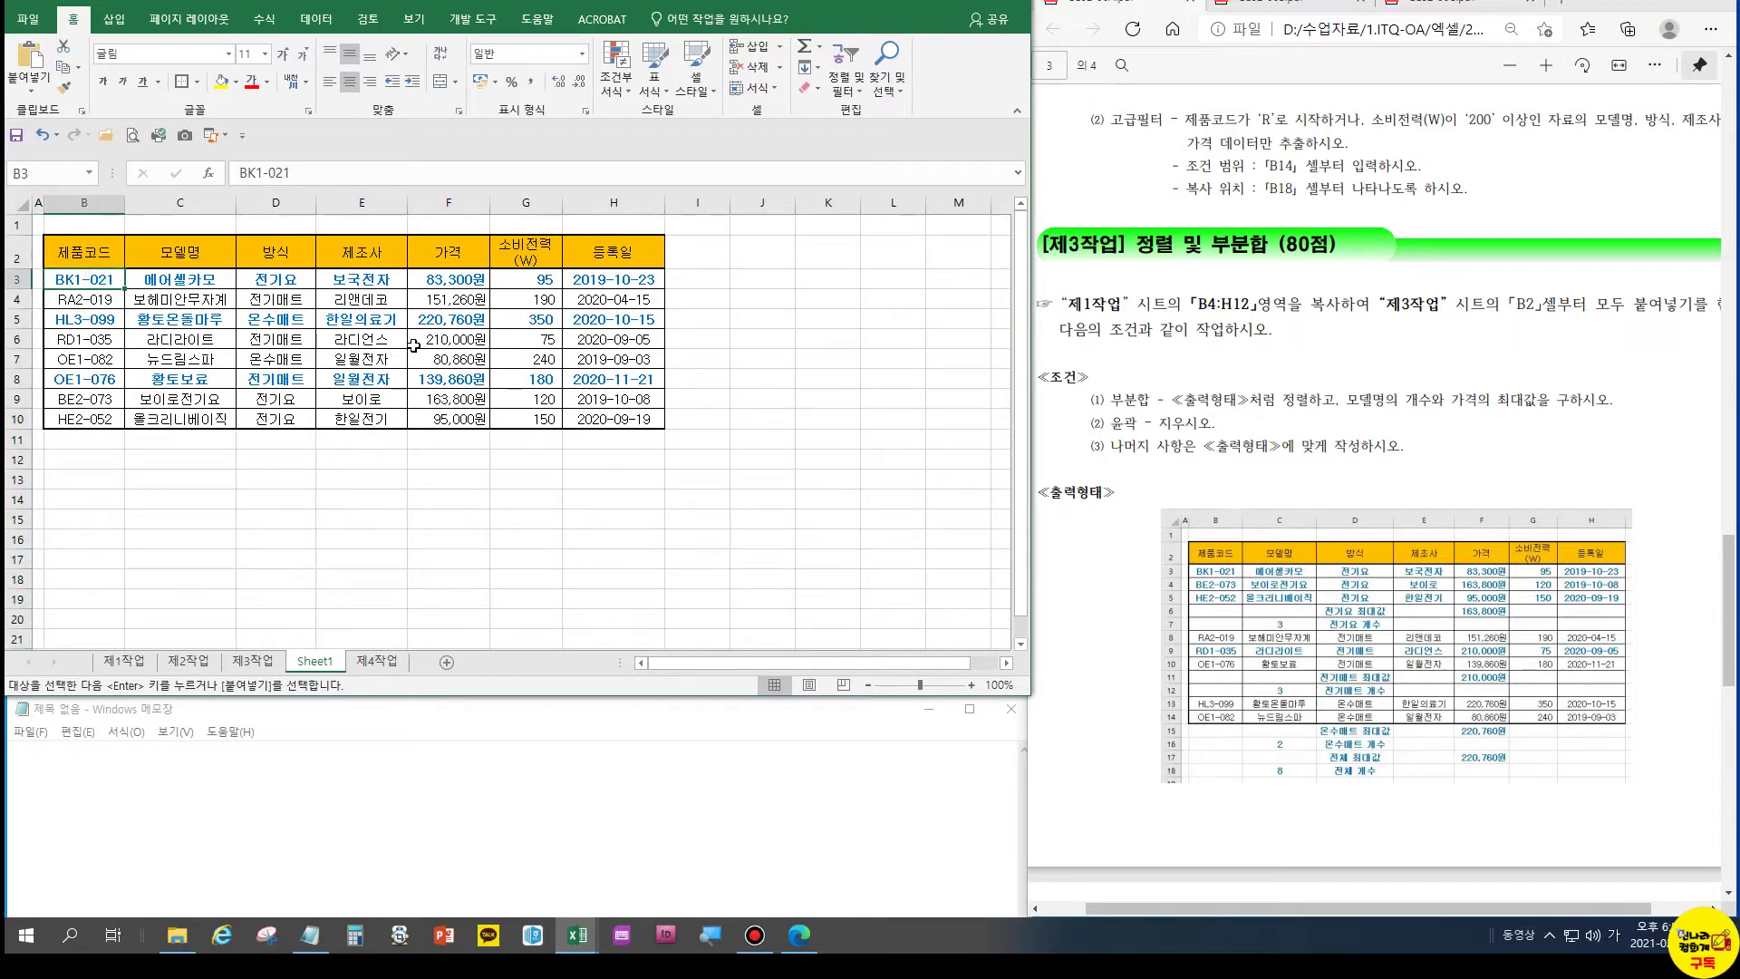
Correct the conditional formatting rule for B3:H10 on Sheet1 so its formula reads =$G3<=150
{"action": "left_click_drag", "start_coordinate": [79, 281], "coordinate": [617, 419]}
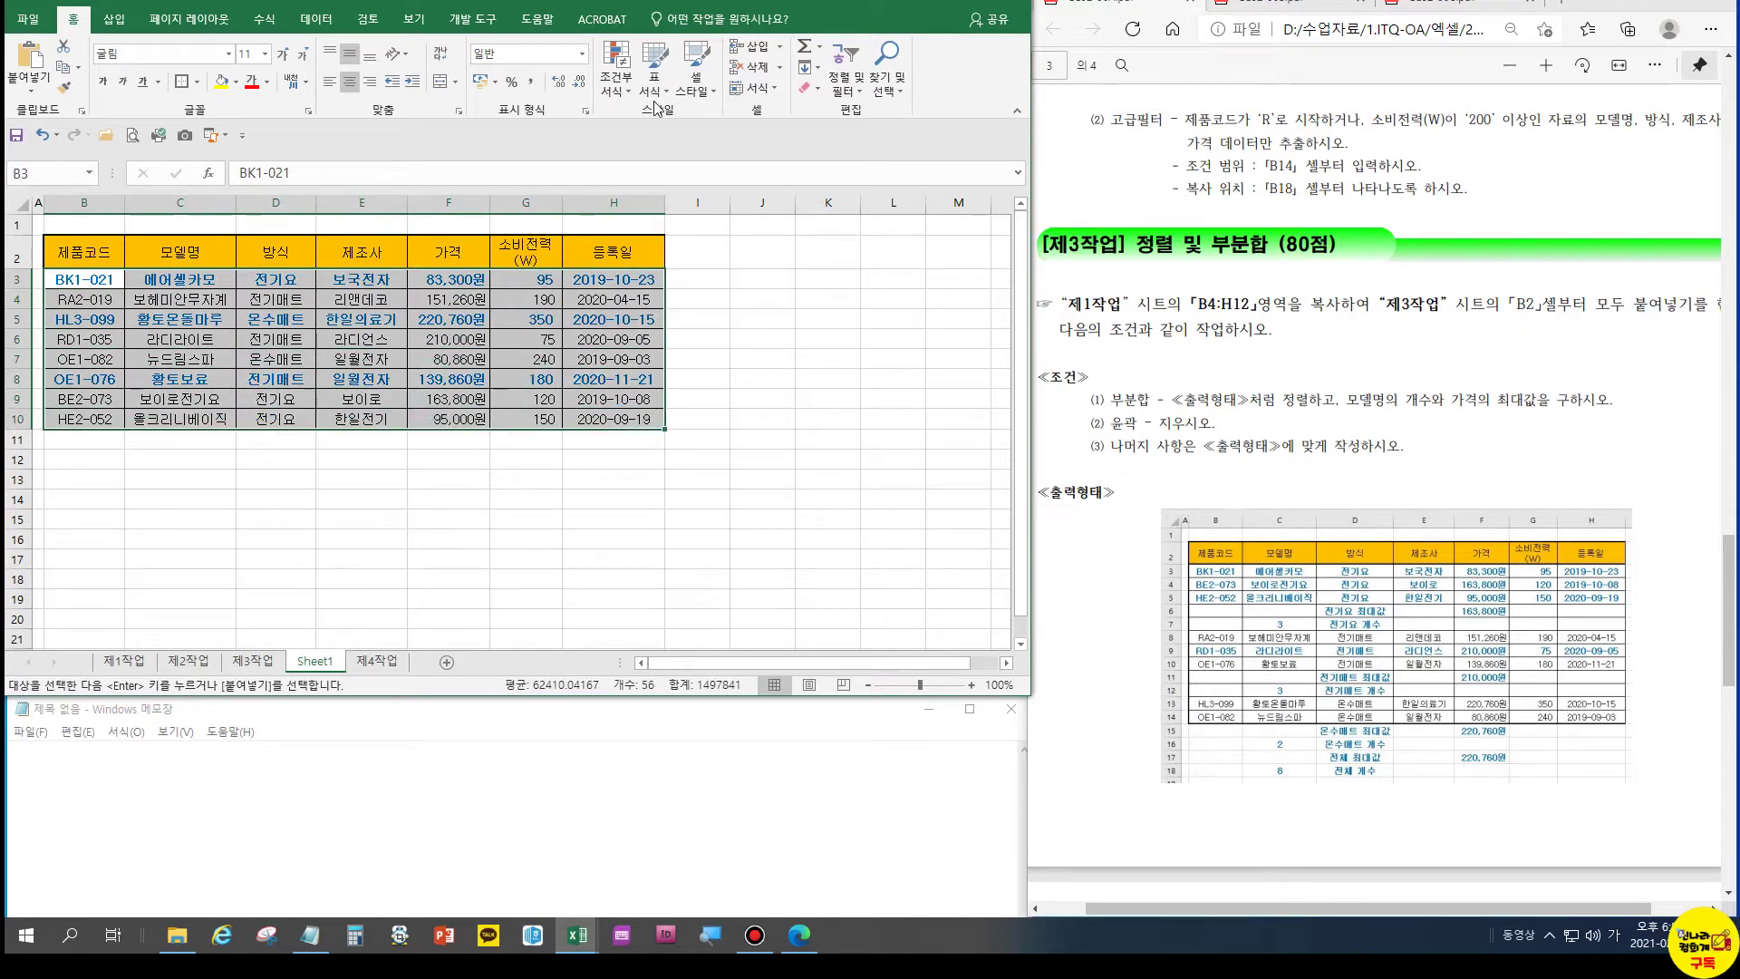
{"action": "left_click", "coordinate": [615, 73]}
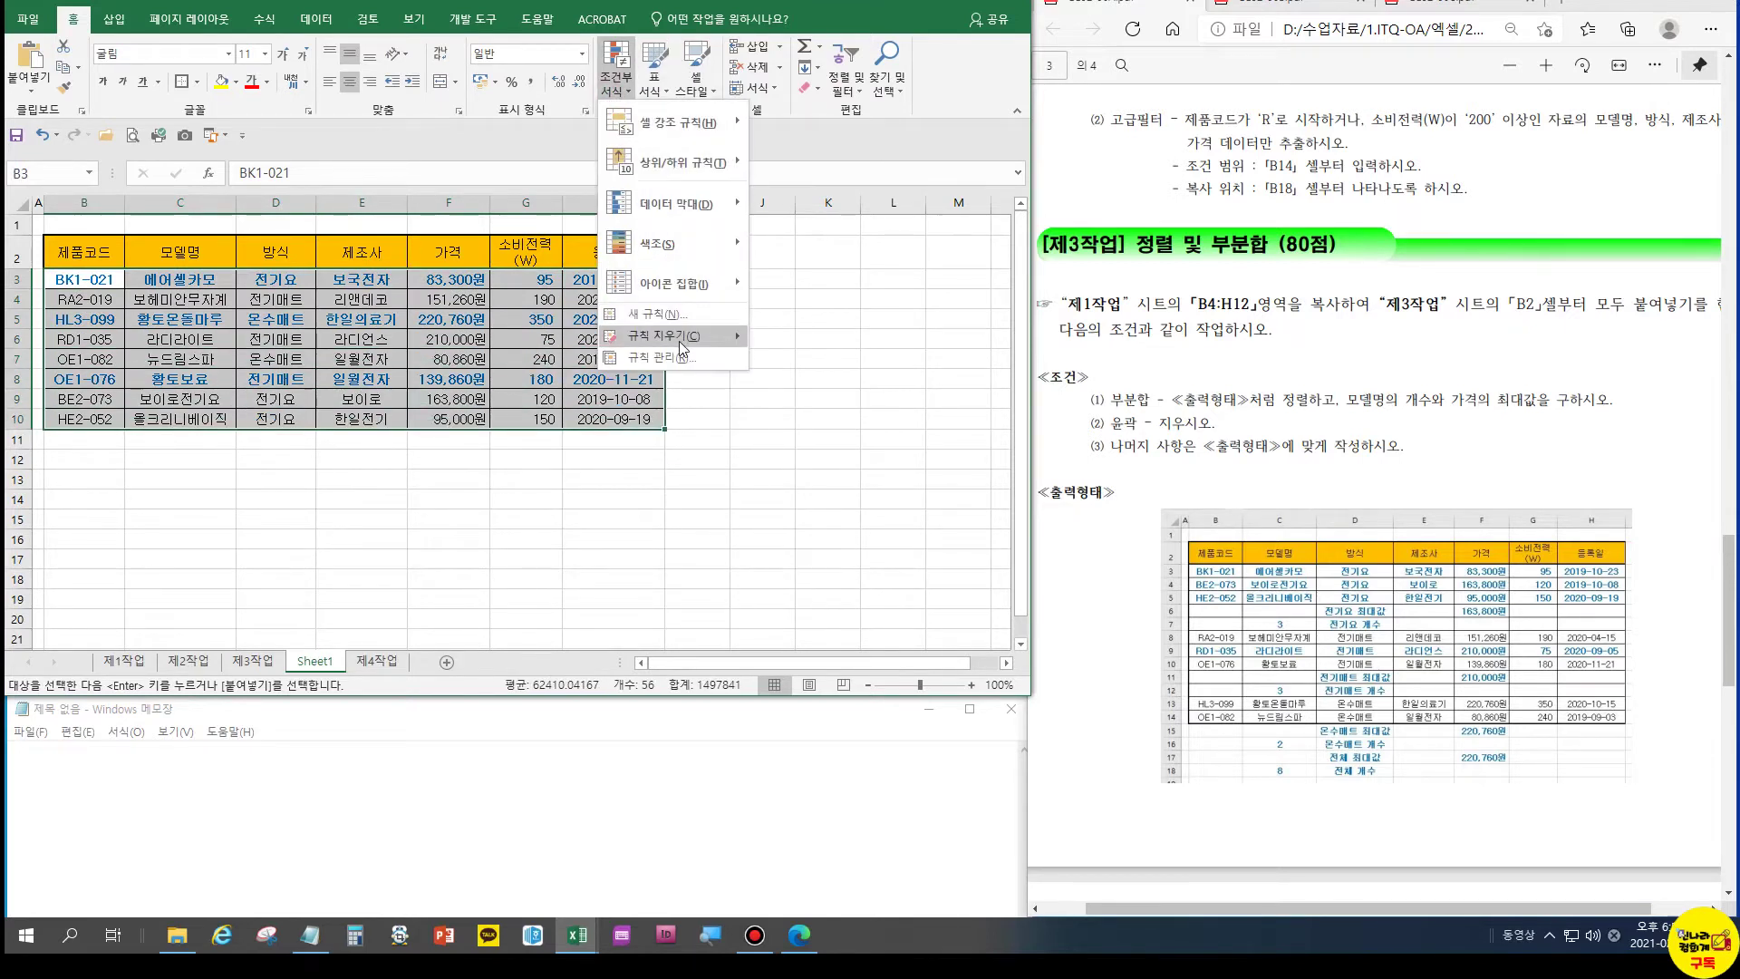
{"action": "left_click", "coordinate": [682, 356]}
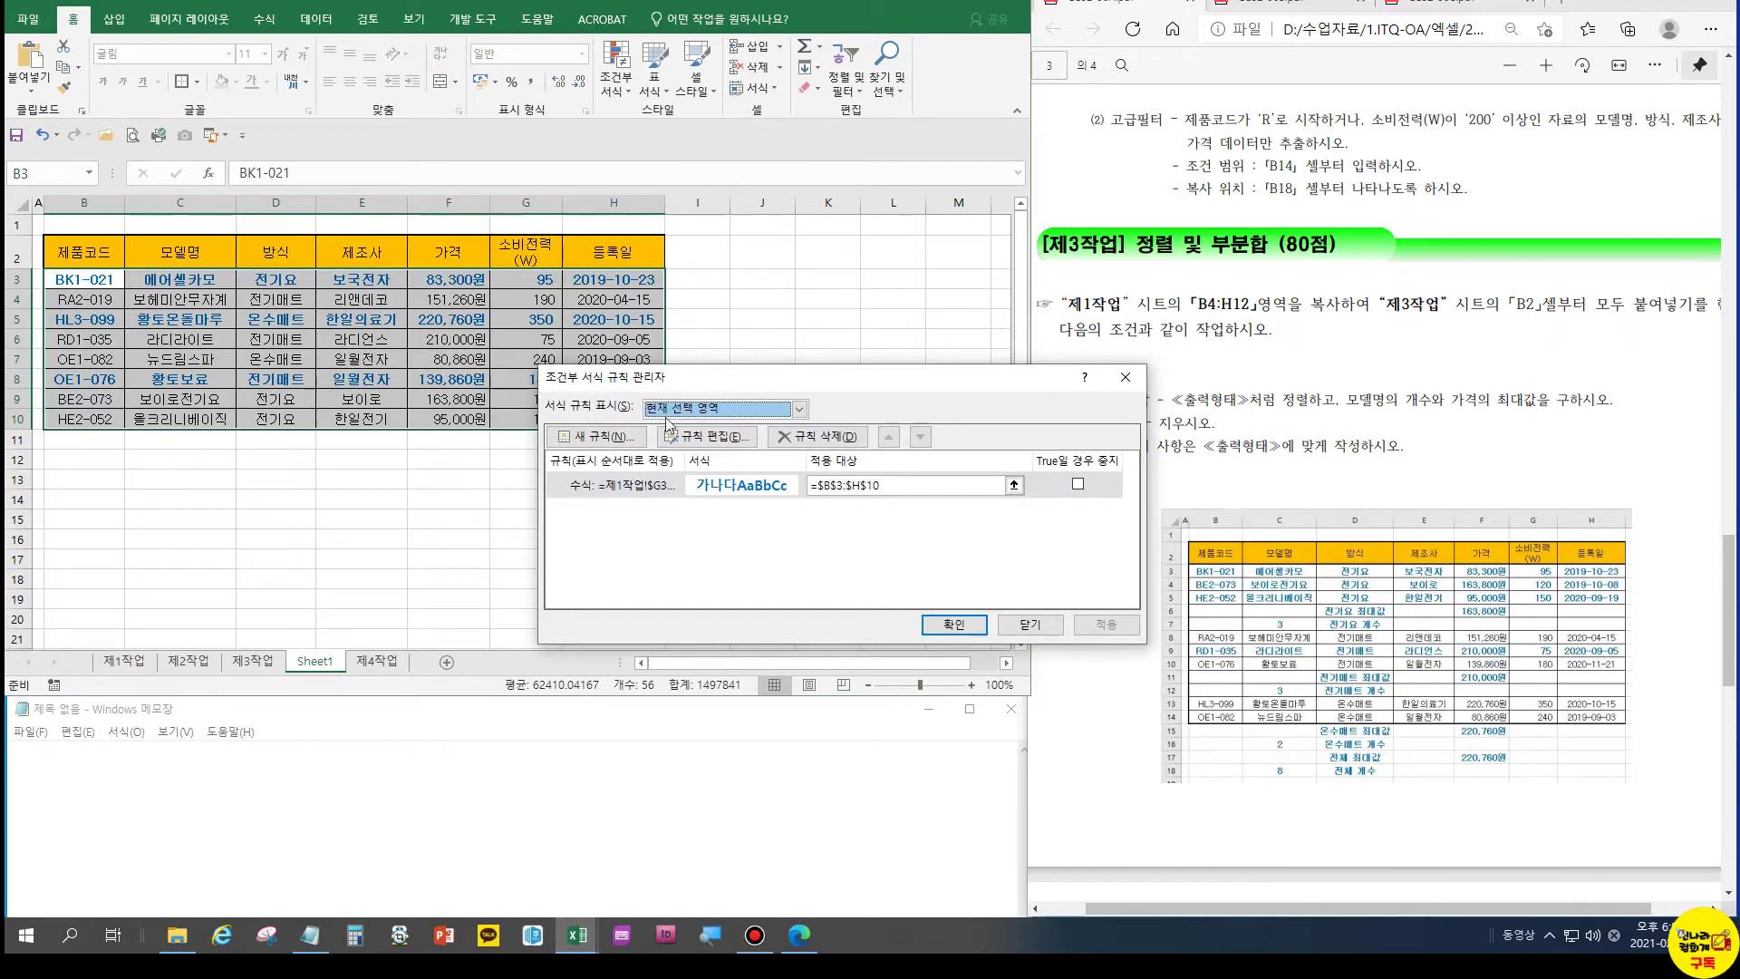
{"action": "left_click", "coordinate": [620, 487]}
{"action": "left_click", "coordinate": [706, 437]}
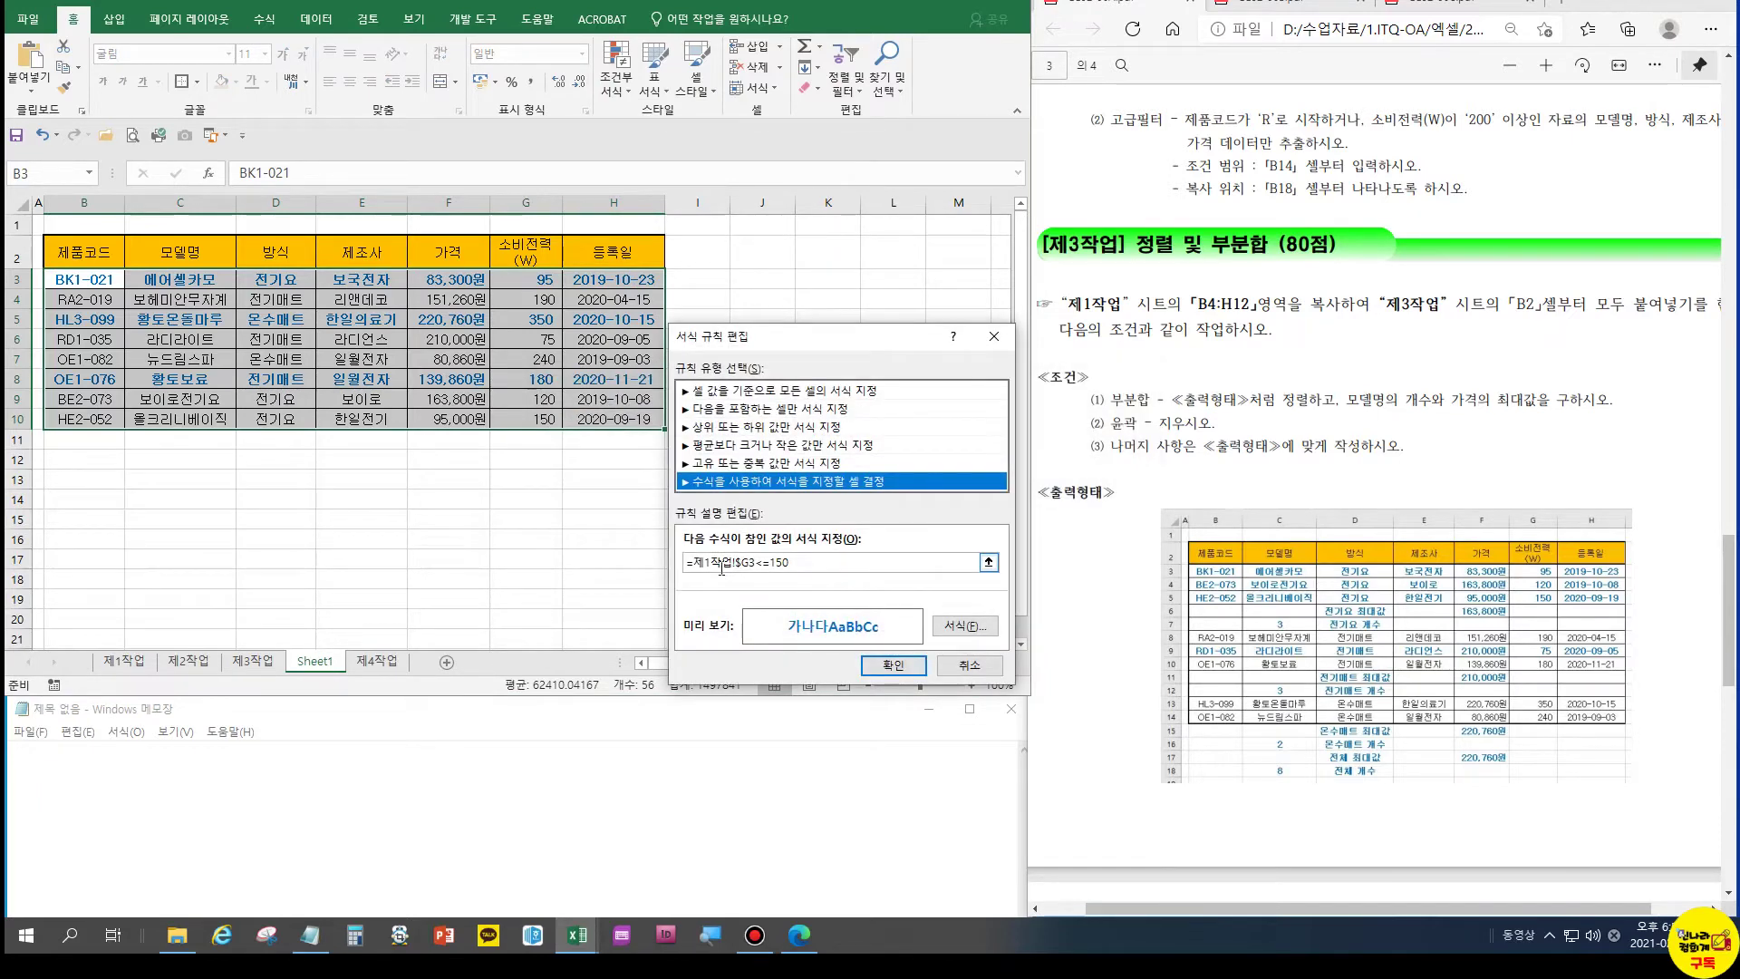
{"action": "left_click", "coordinate": [694, 563]}
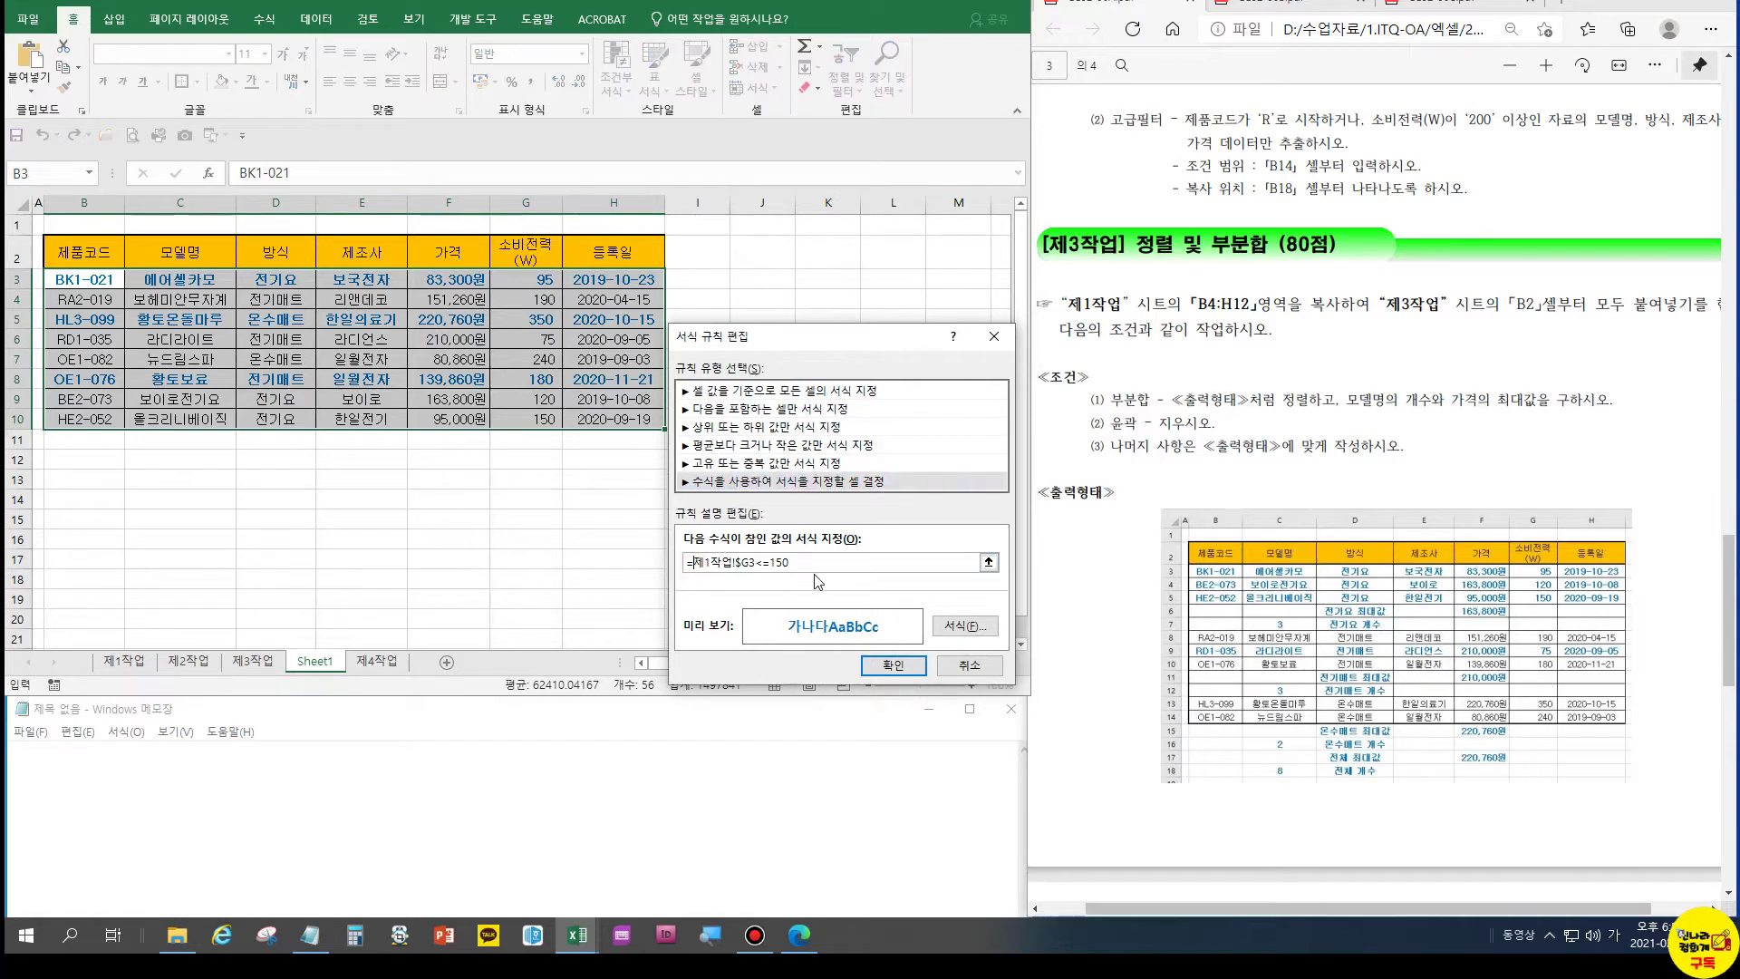
{"action": "key", "text": "Delete"}
{"action": "key", "text": "Delete"}
{"action": "key", "text": "Delete"}
{"action": "key", "text": "Delete"}
{"action": "key", "text": "Delete"}
{"action": "key", "text": "Delete"}
{"action": "type", "text": "$"}
{"action": "left_click", "coordinate": [899, 673]}
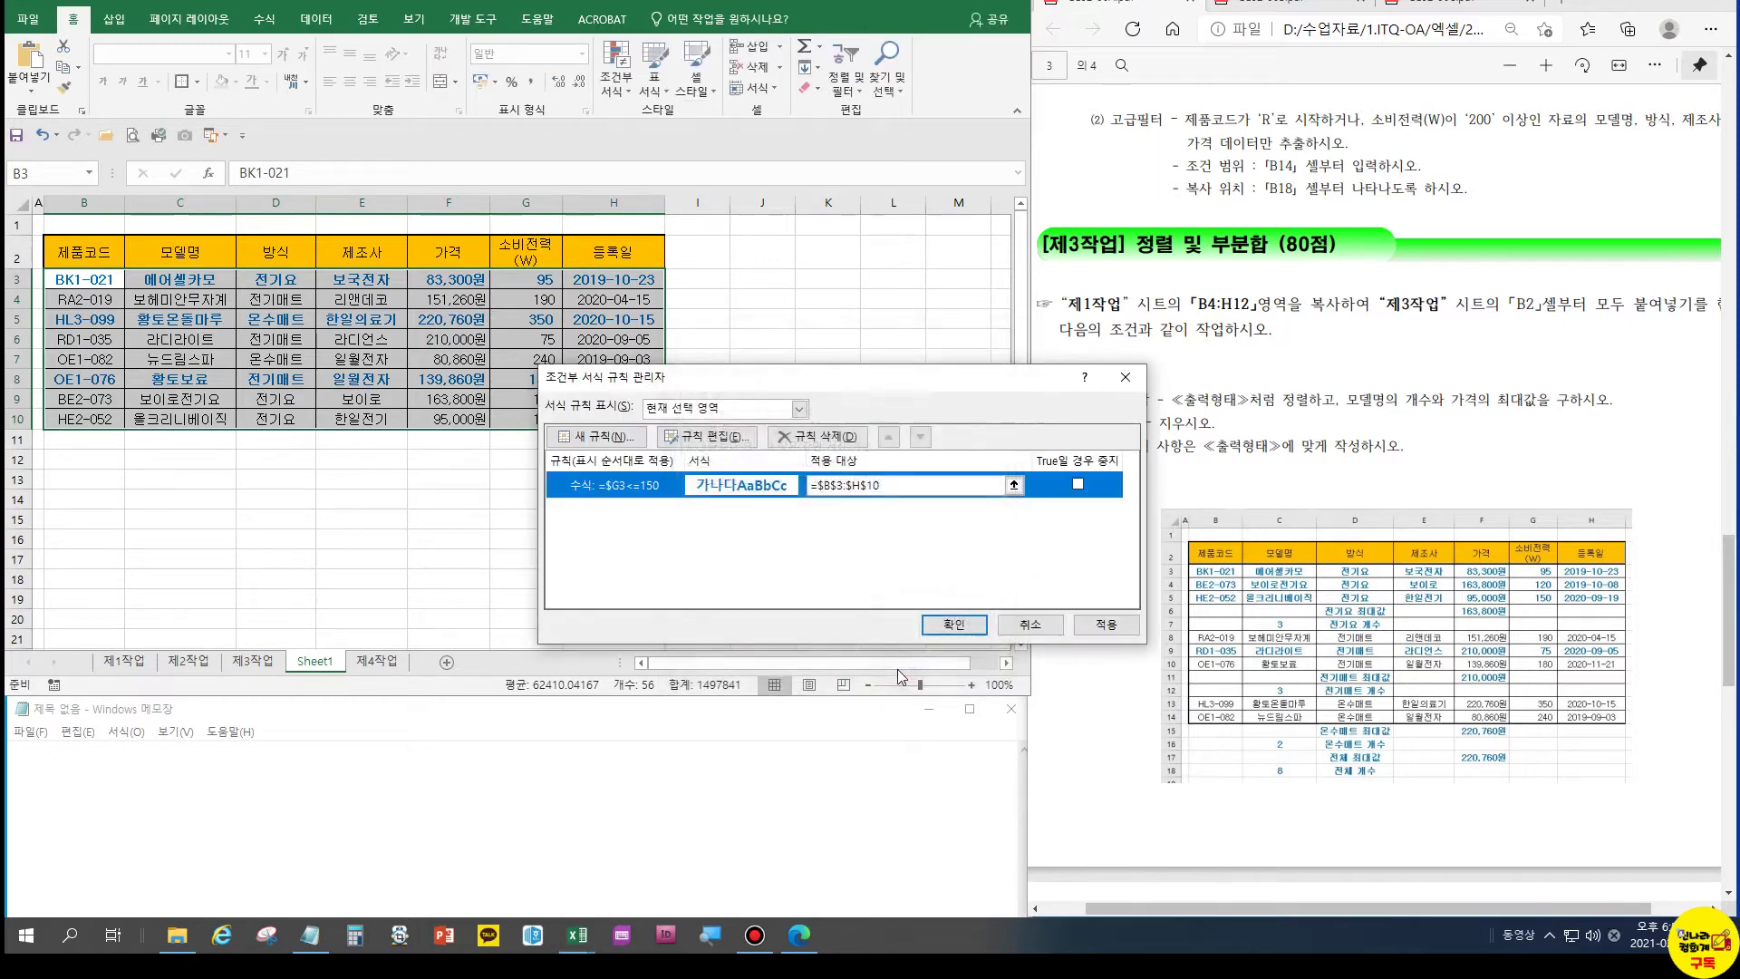
{"action": "left_click", "coordinate": [948, 628]}
Compare the highlighted rows of the Sheet1 table with the formatted rows on the 제1작업 sheet
{"action": "left_click", "coordinate": [388, 402]}
{"action": "left_click", "coordinate": [435, 283]}
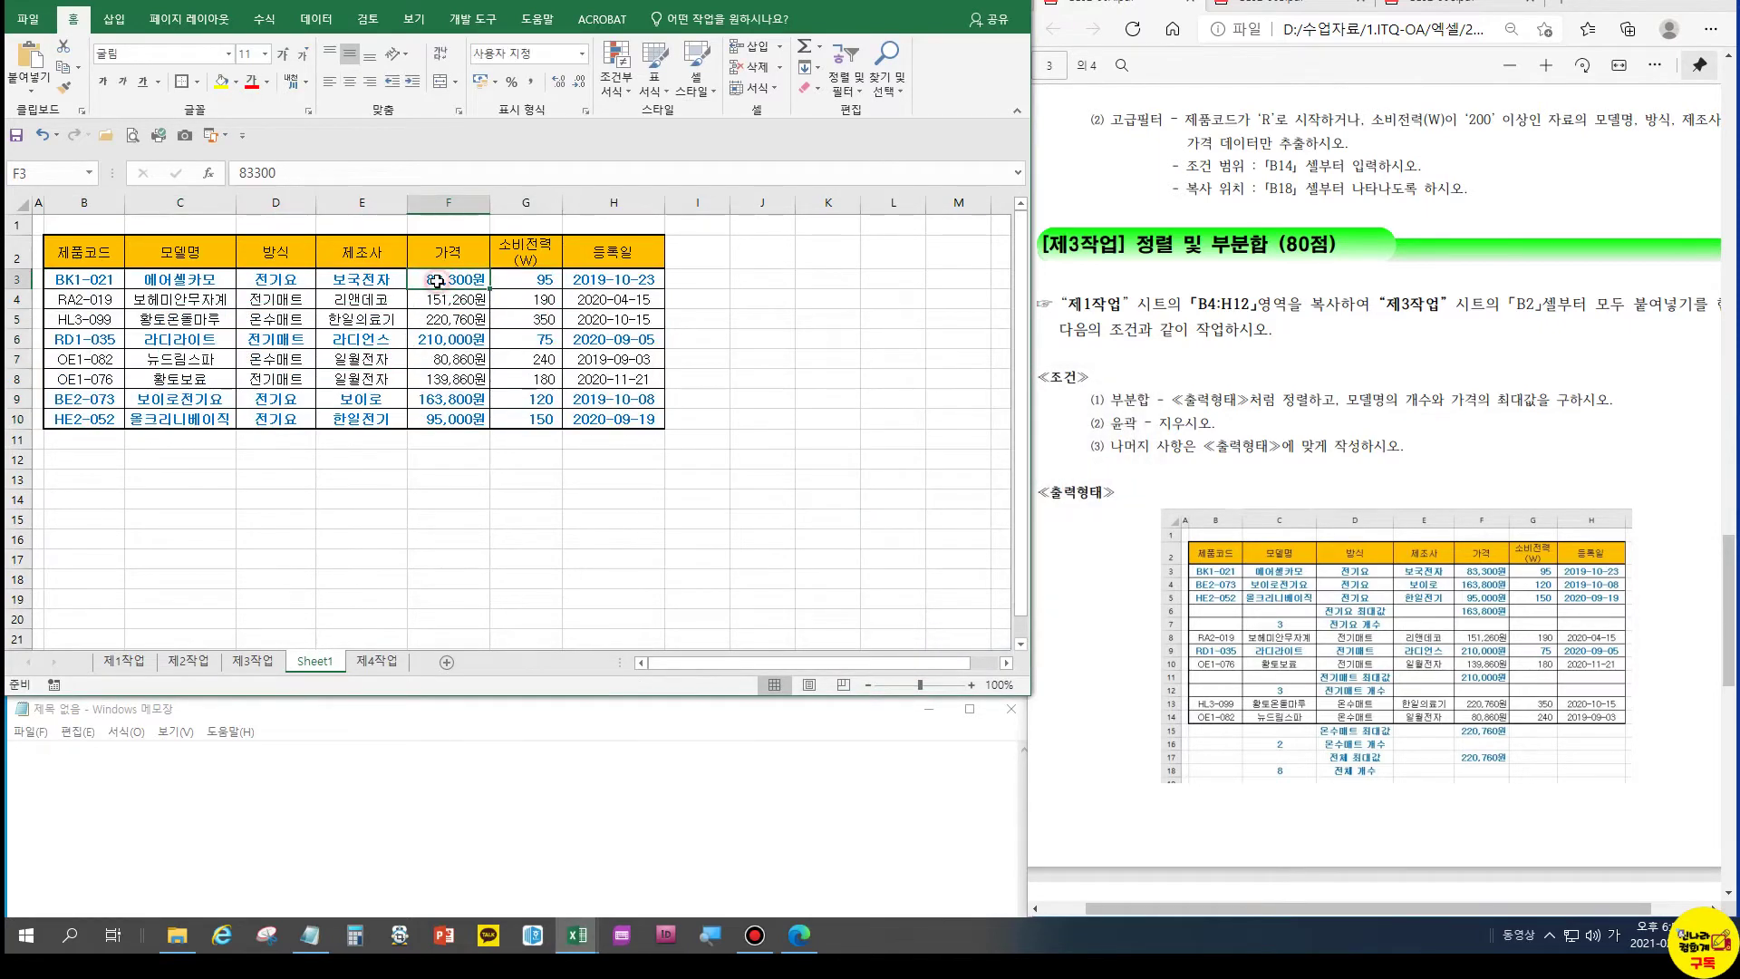
{"action": "left_click", "coordinate": [278, 280]}
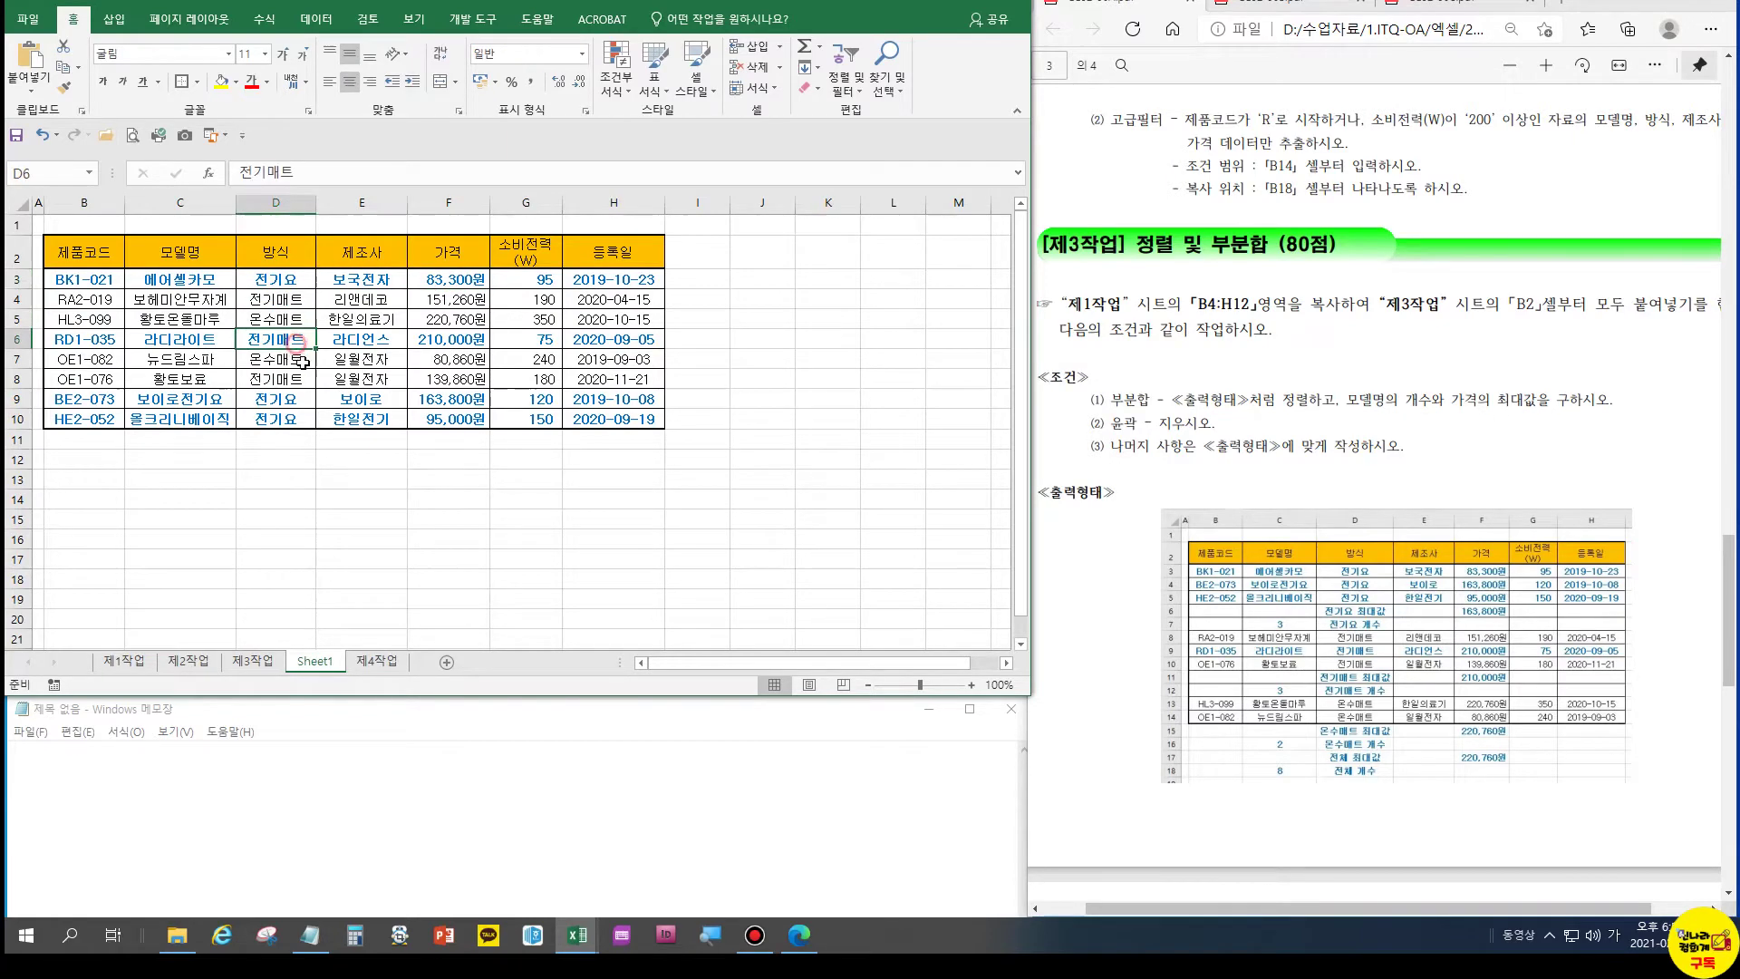
{"action": "left_click", "coordinate": [302, 404]}
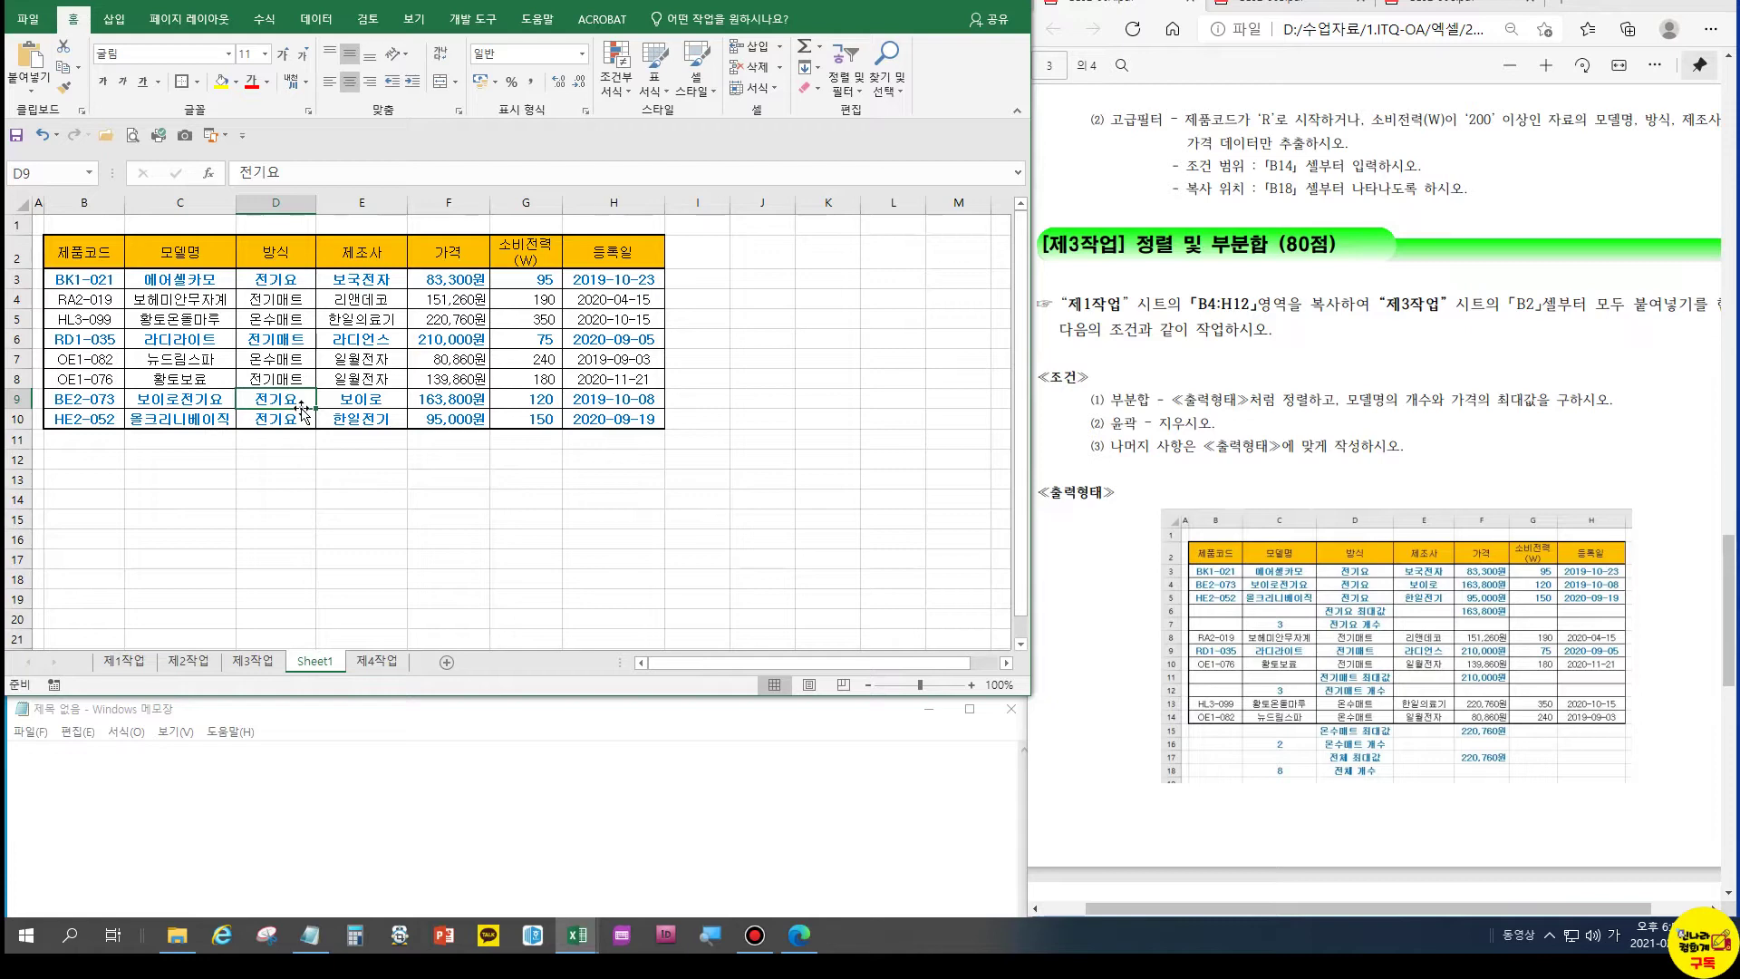
{"action": "left_click", "coordinate": [116, 661]}
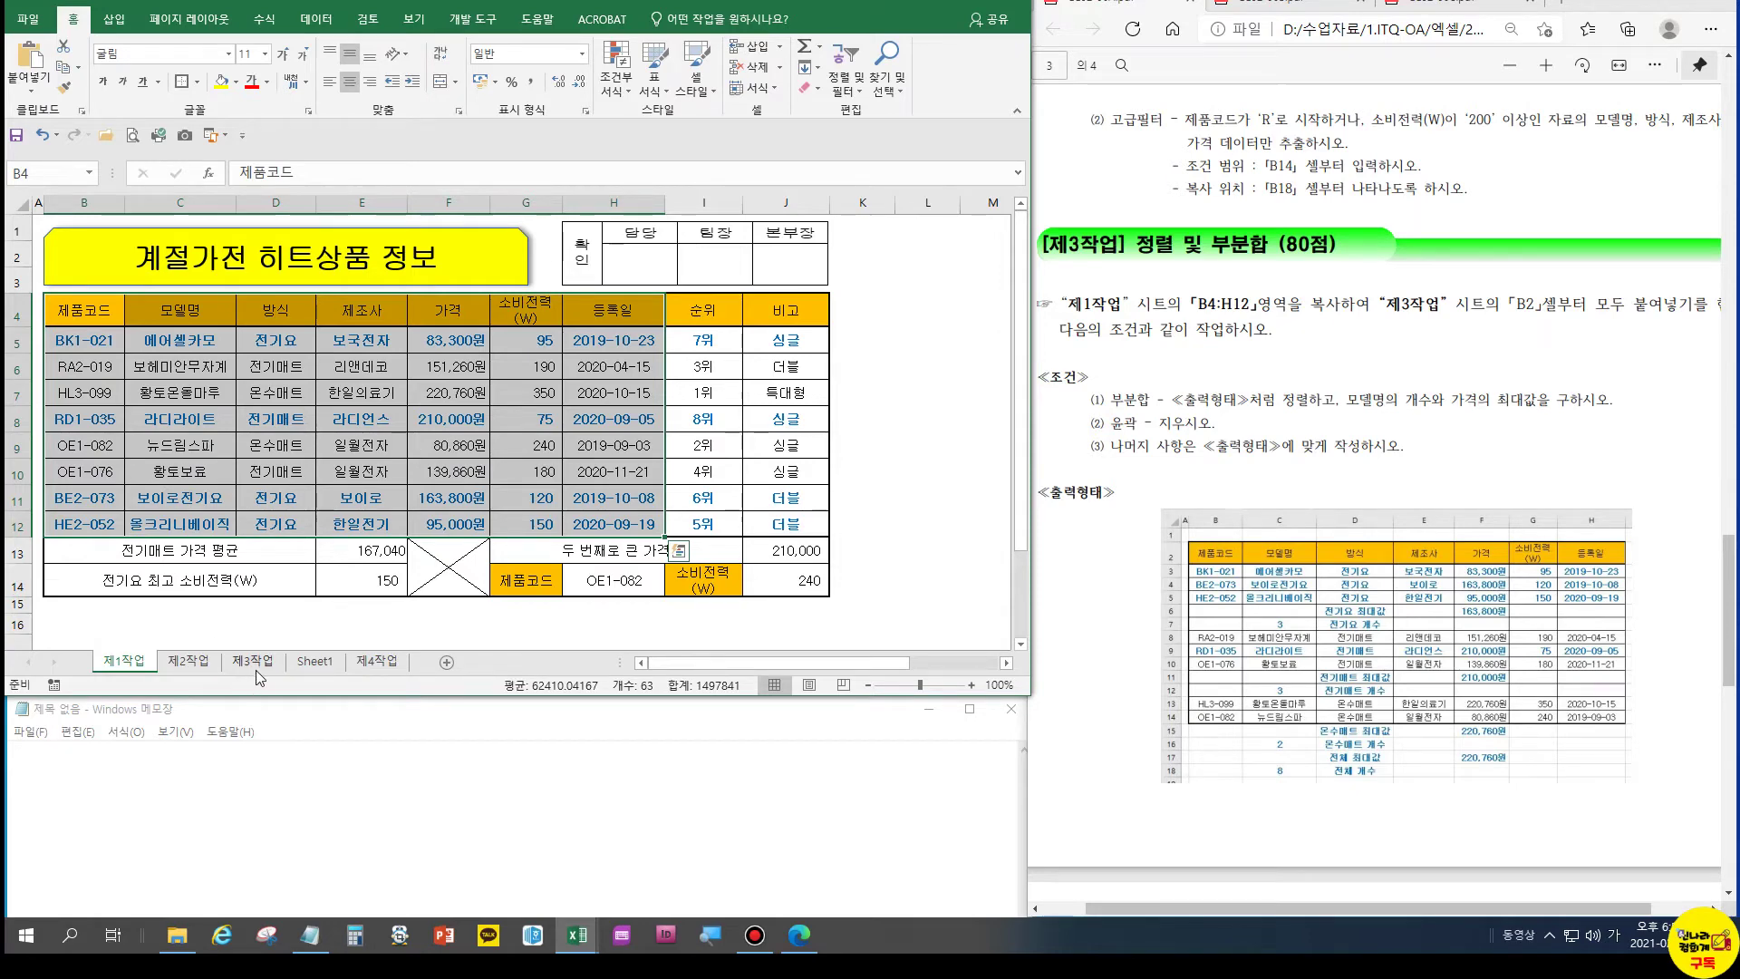
{"action": "left_click", "coordinate": [312, 662]}
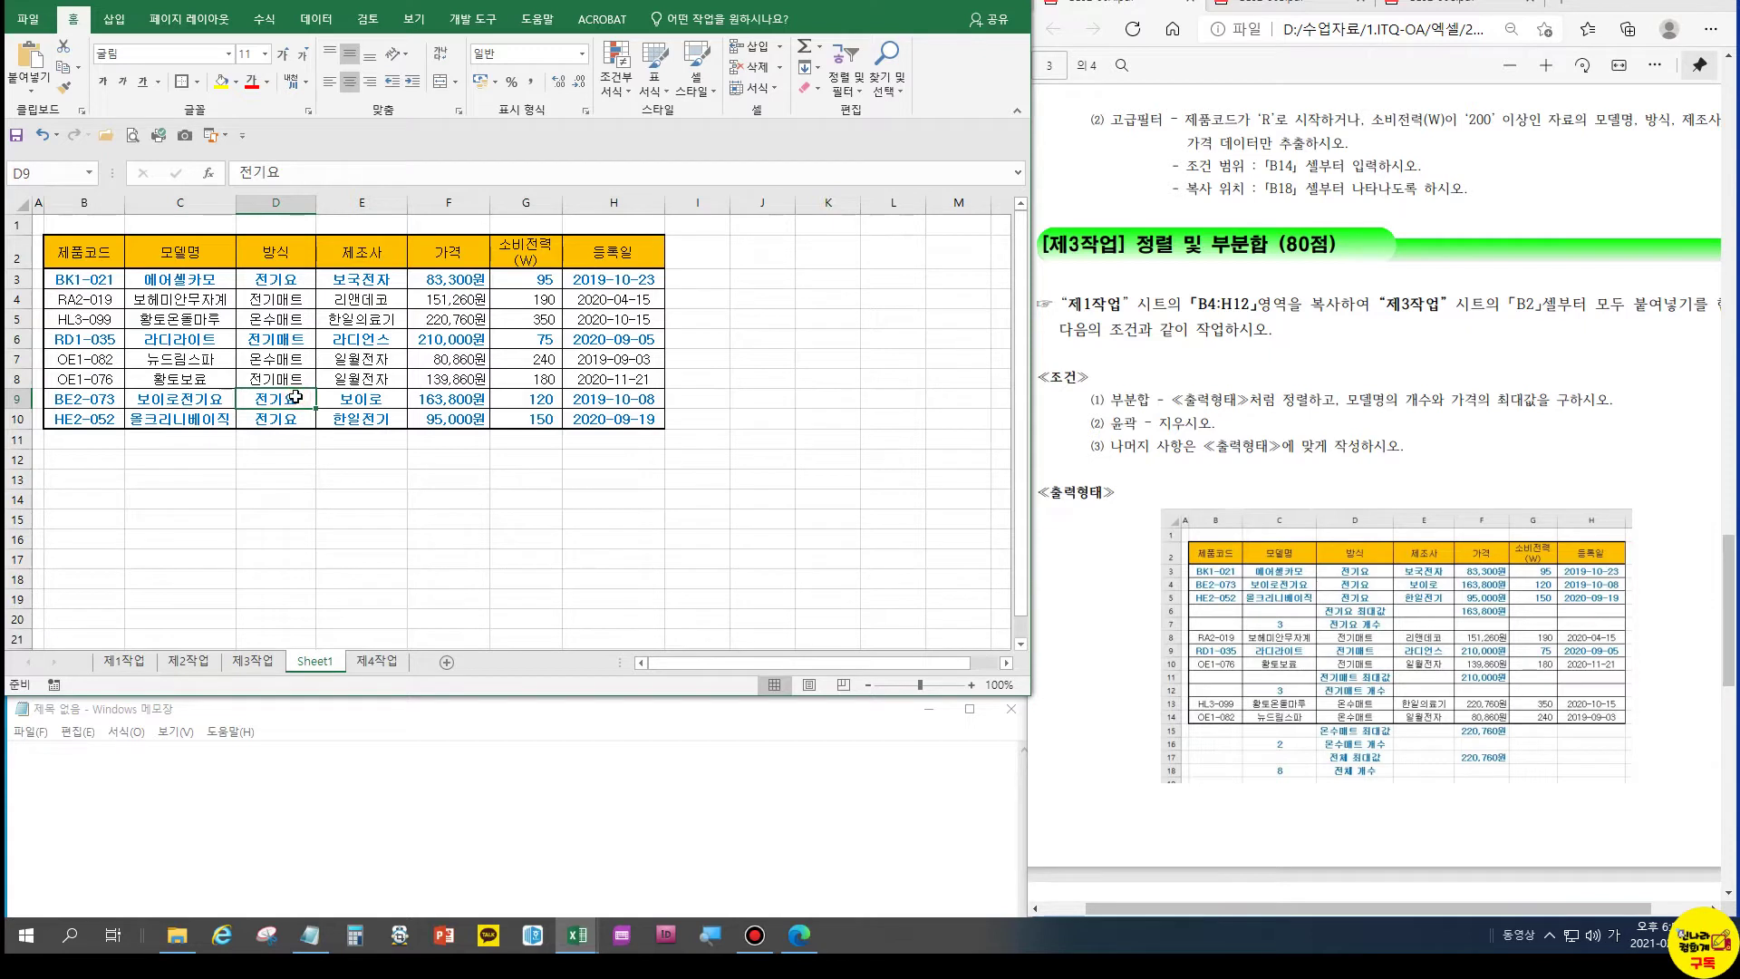
Copy the formula =$G3<=150 from the B3:H10 conditional formatting rule into the Notepad window and close the rule dialogs
{"action": "left_click_drag", "start_coordinate": [101, 281], "coordinate": [614, 418]}
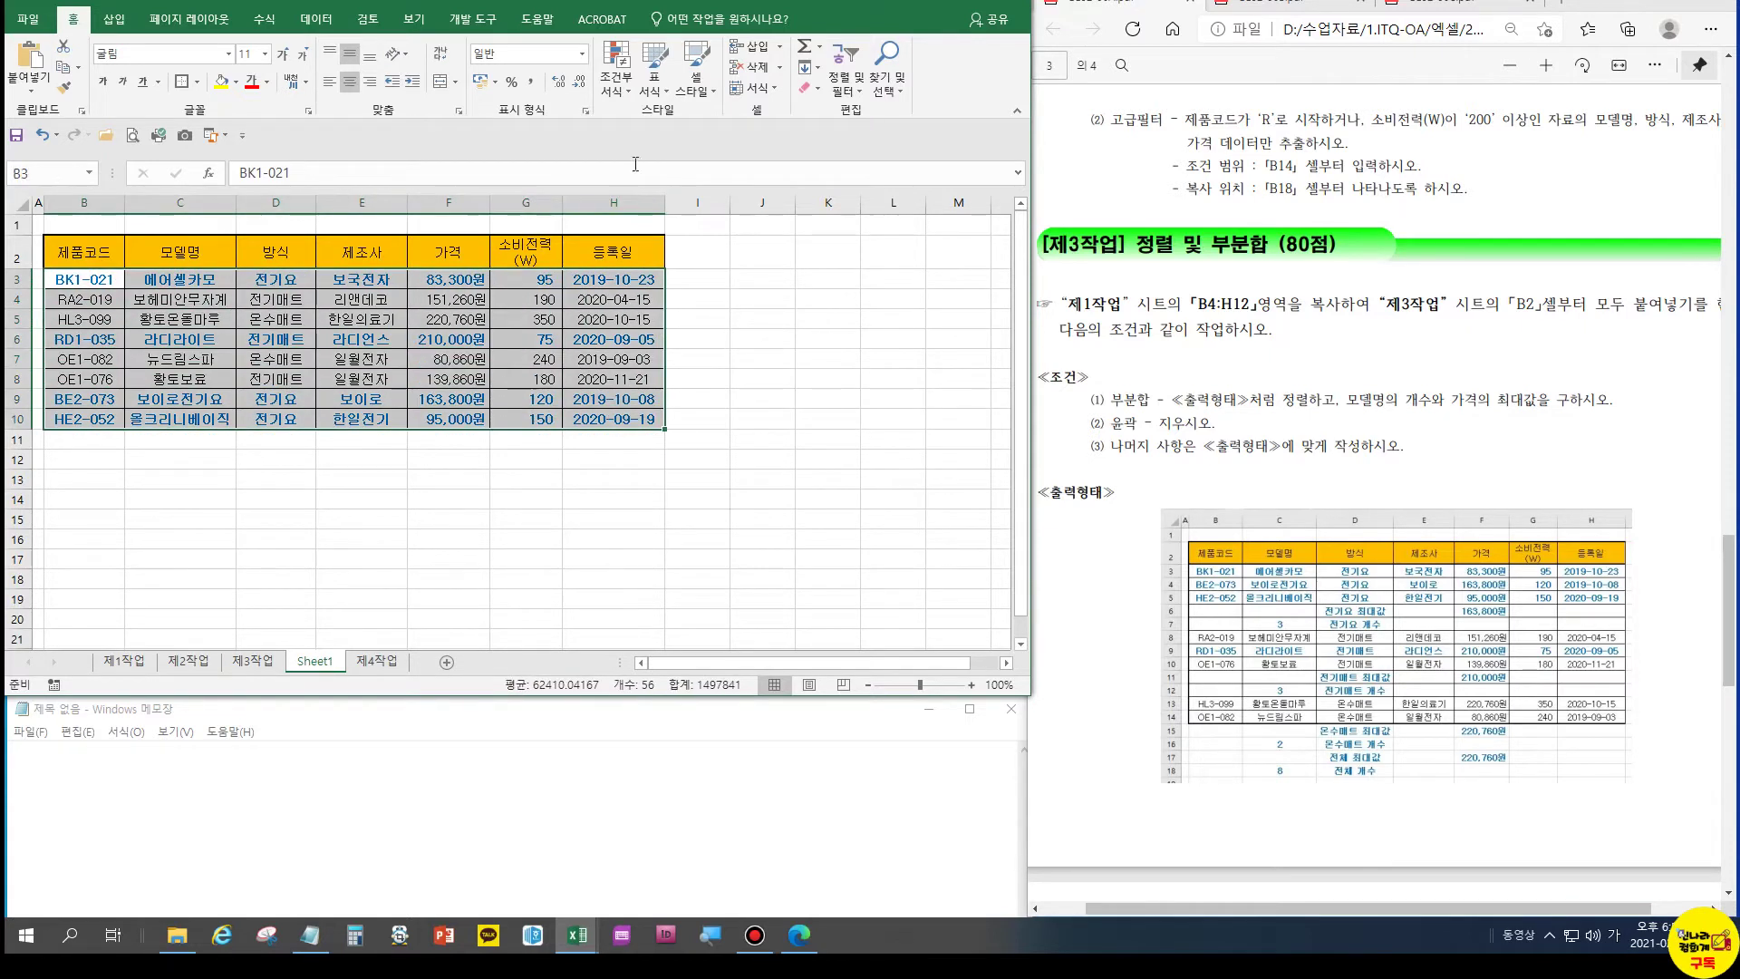
{"action": "left_click", "coordinate": [616, 67]}
{"action": "left_click", "coordinate": [634, 357]}
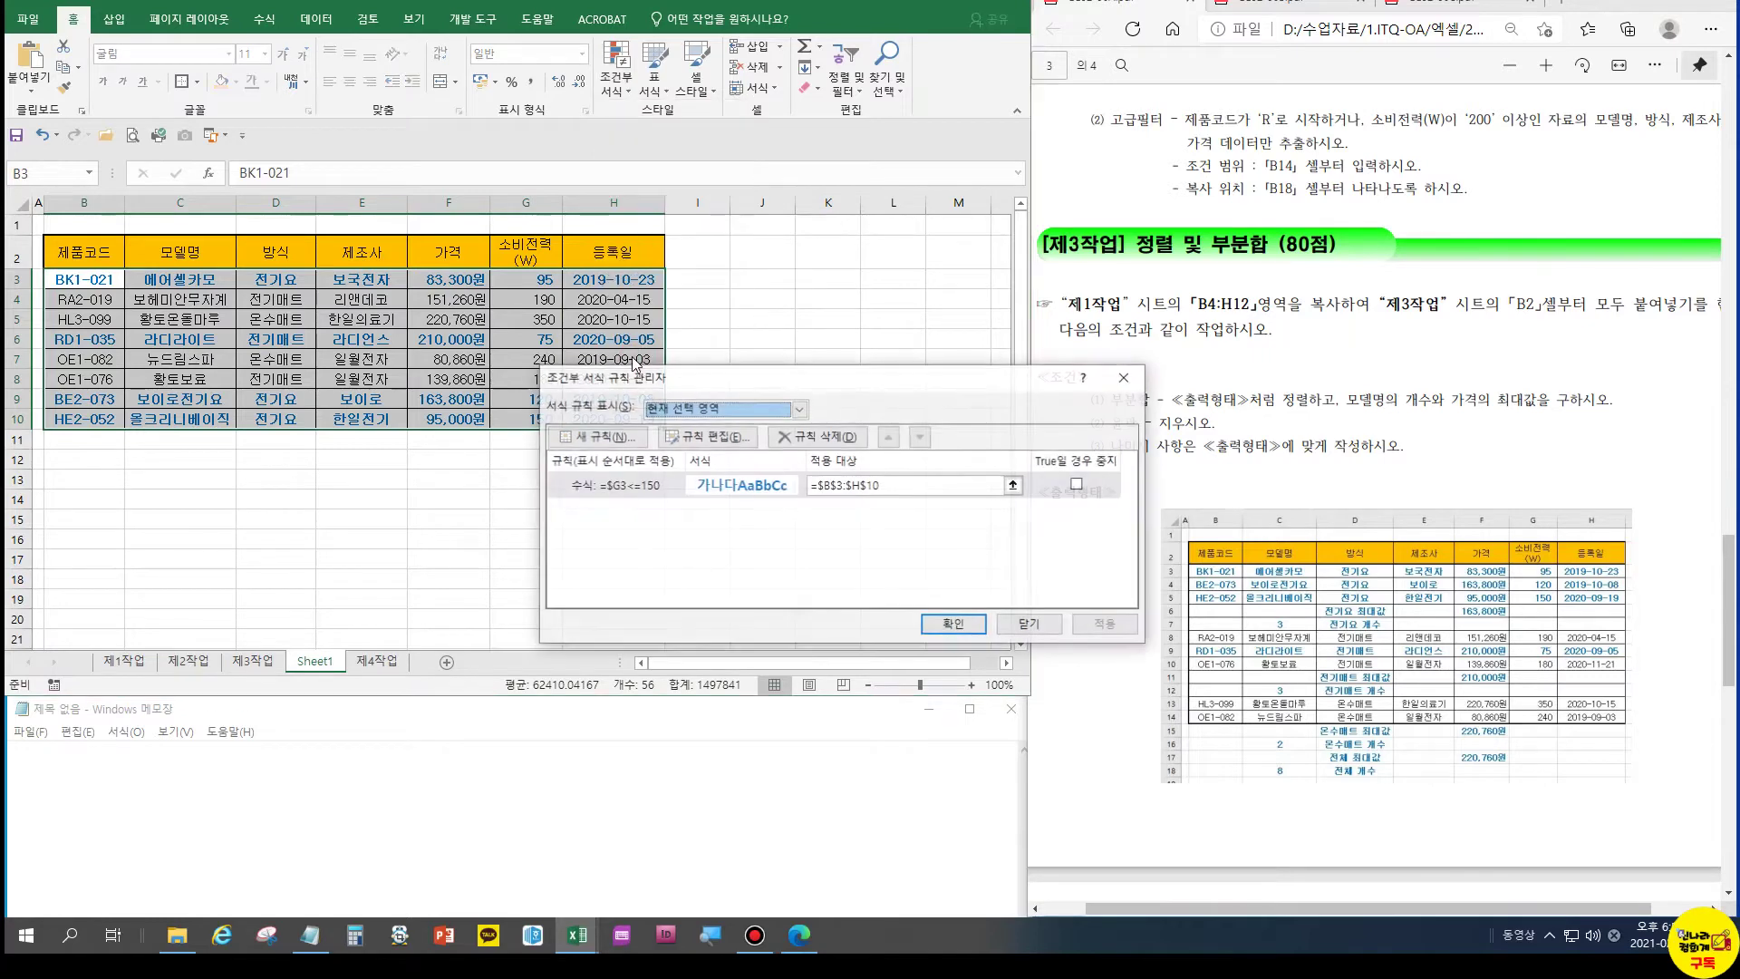
{"action": "left_click", "coordinate": [649, 487]}
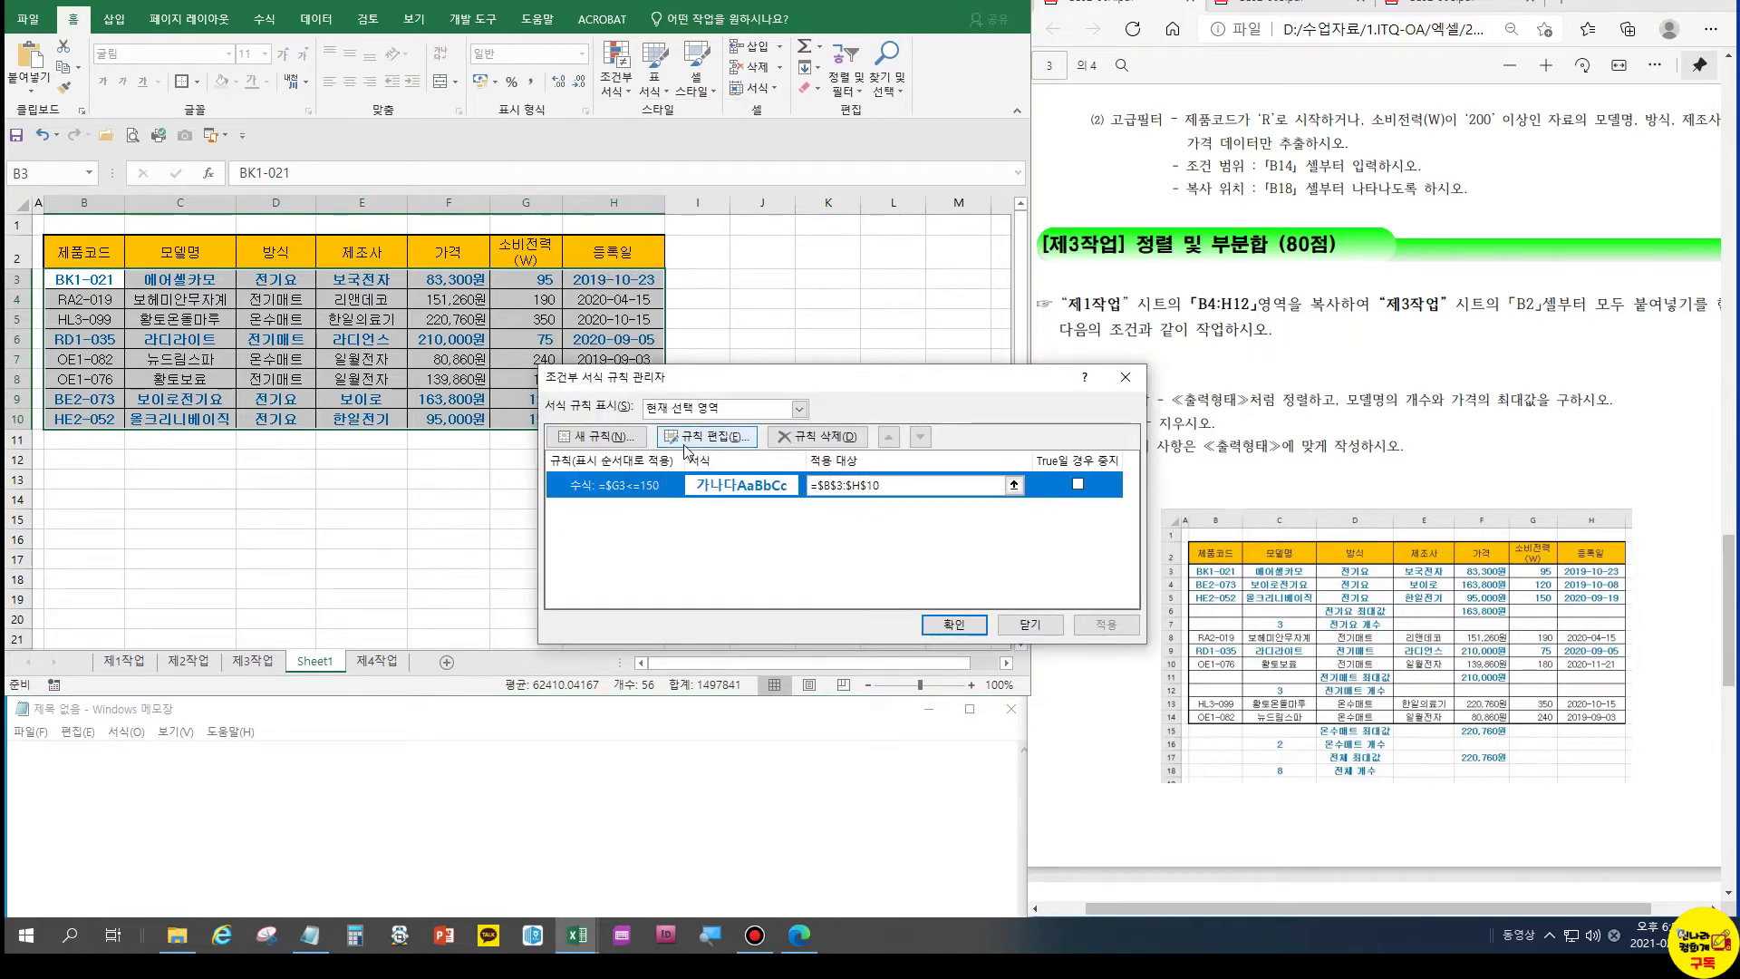
{"action": "left_click", "coordinate": [736, 437]}
{"action": "left_click_drag", "start_coordinate": [756, 565], "coordinate": [685, 563]}
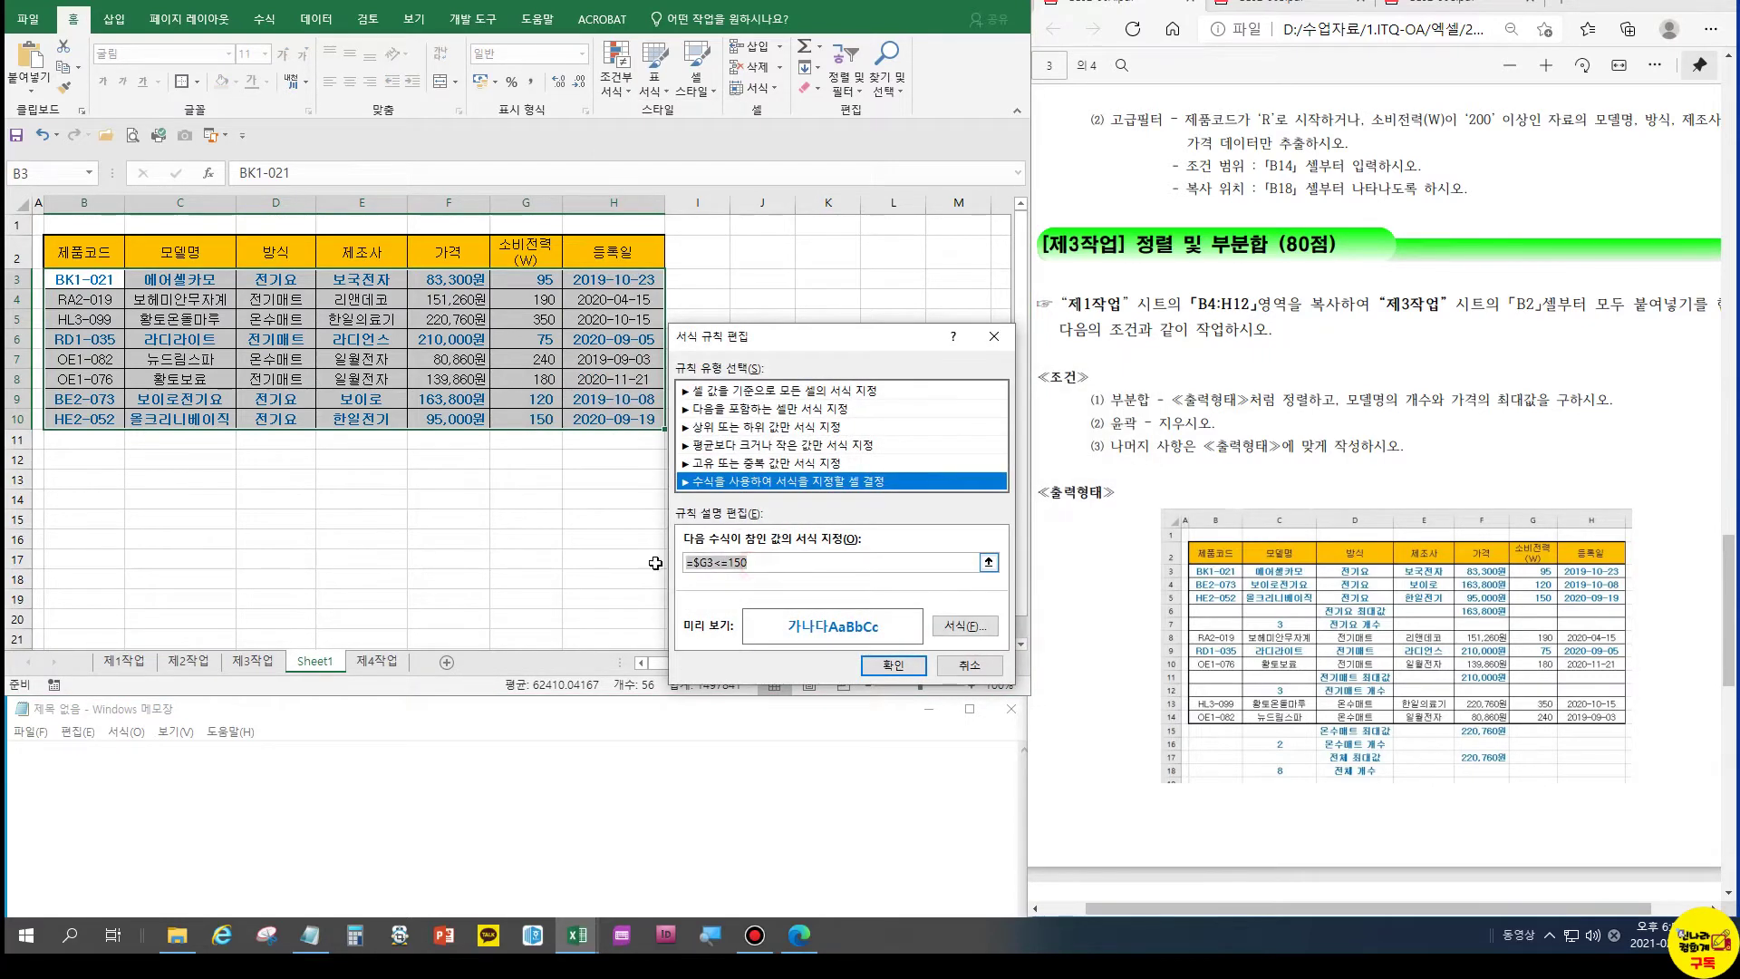
{"action": "key", "text": "ctrl+c"}
{"action": "left_click", "coordinate": [248, 812]}
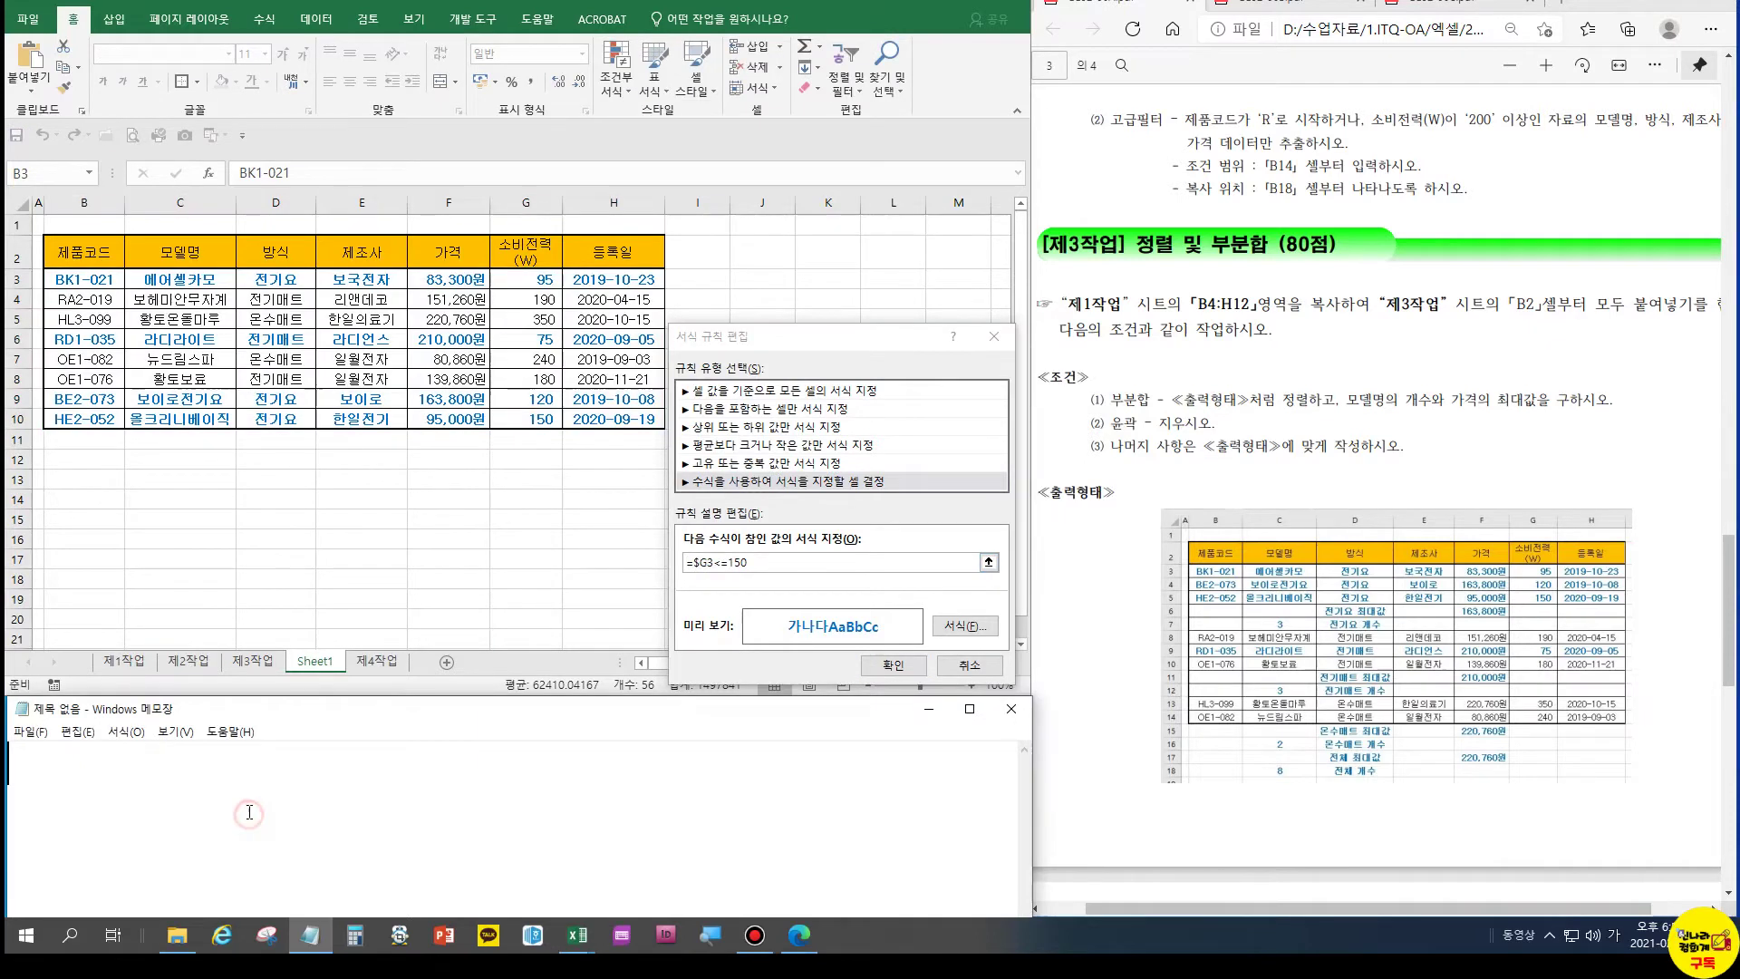
{"action": "key", "text": "ctrl+v"}
{"action": "left_click", "coordinate": [22, 769]}
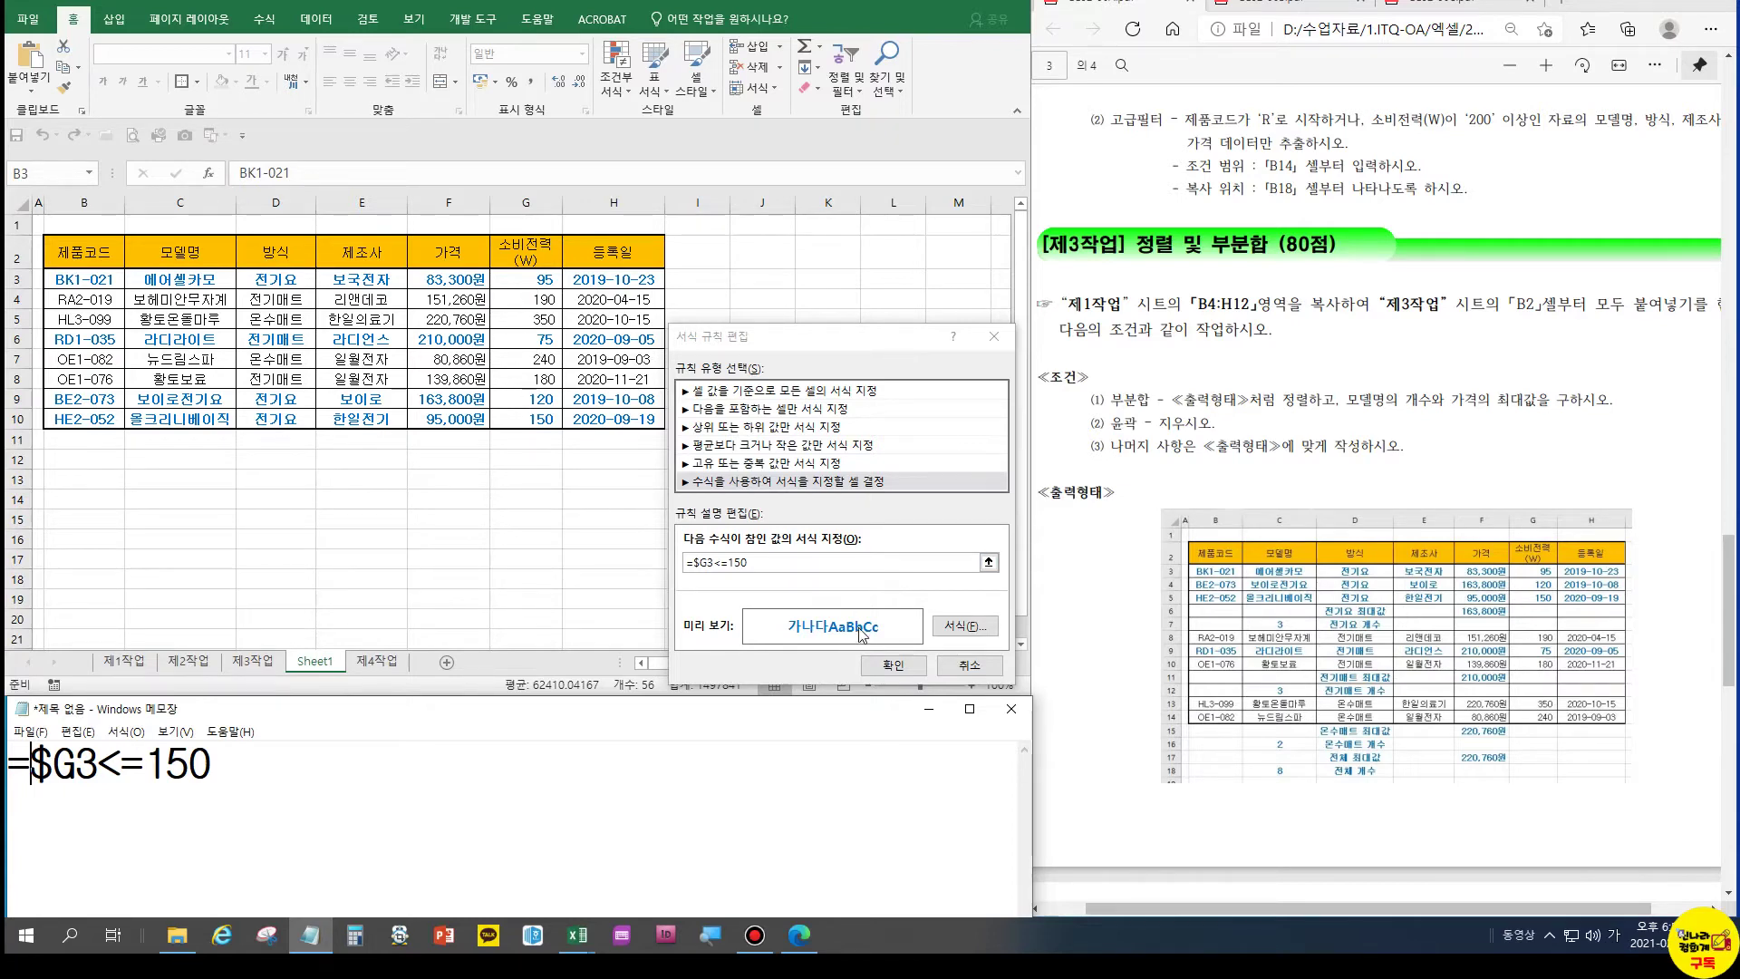
{"action": "left_click", "coordinate": [923, 665]}
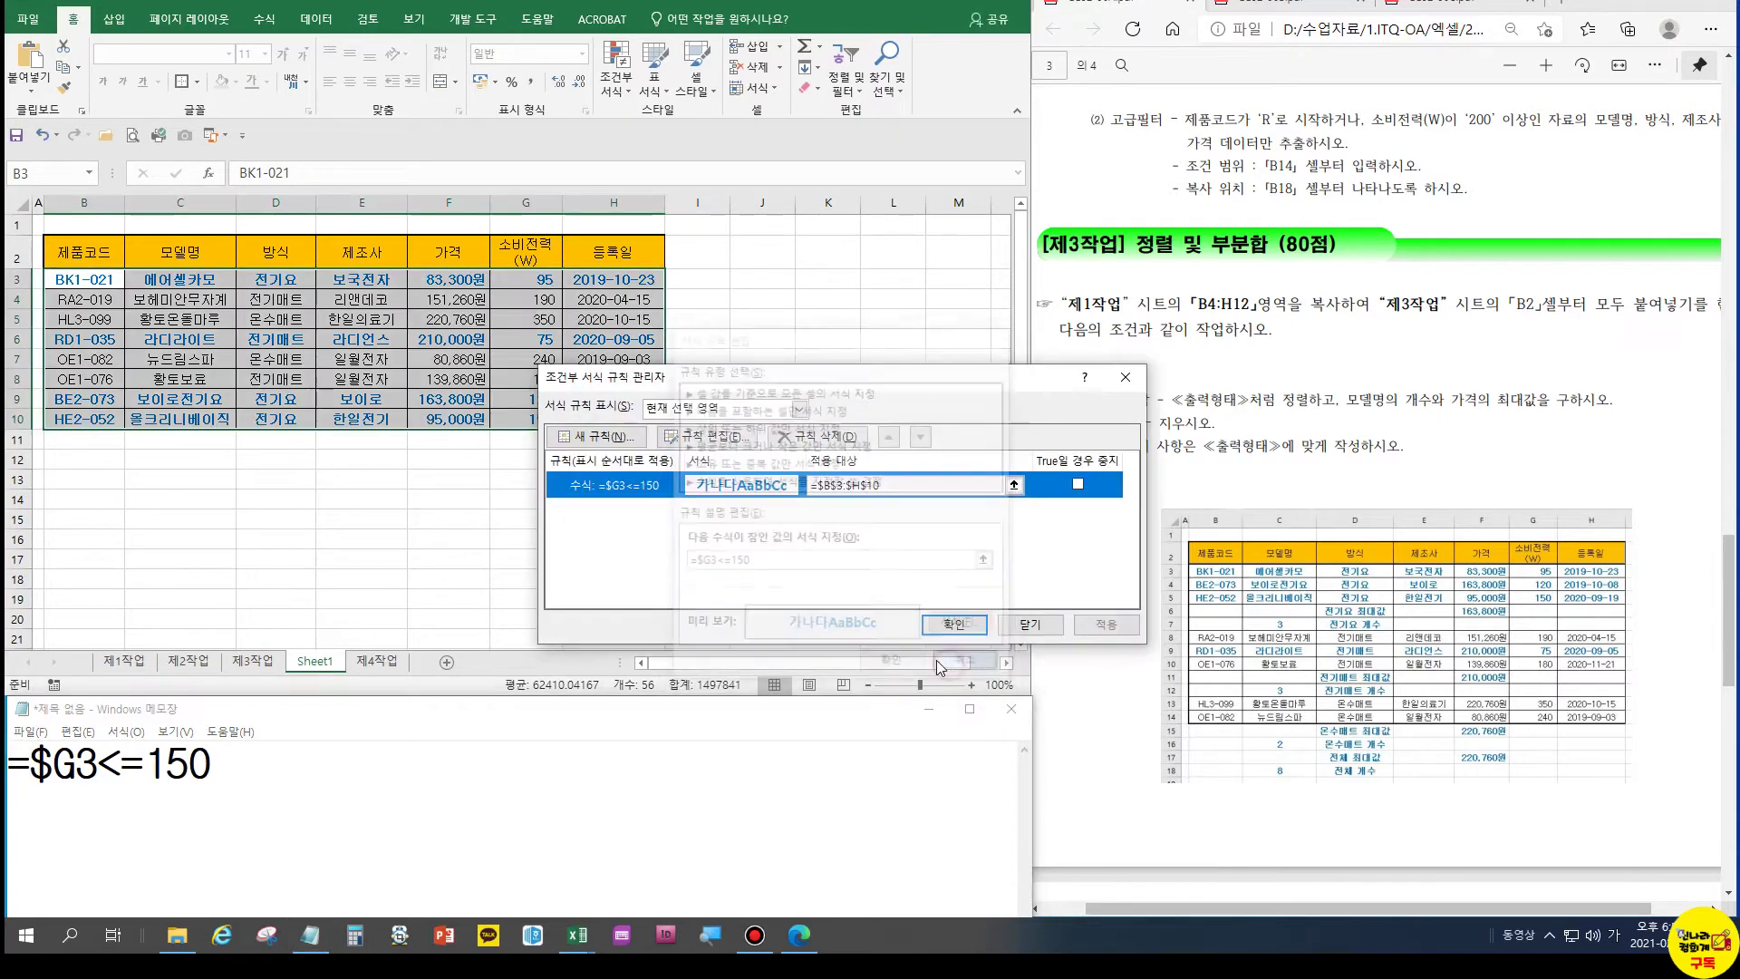
{"action": "left_click", "coordinate": [1031, 624]}
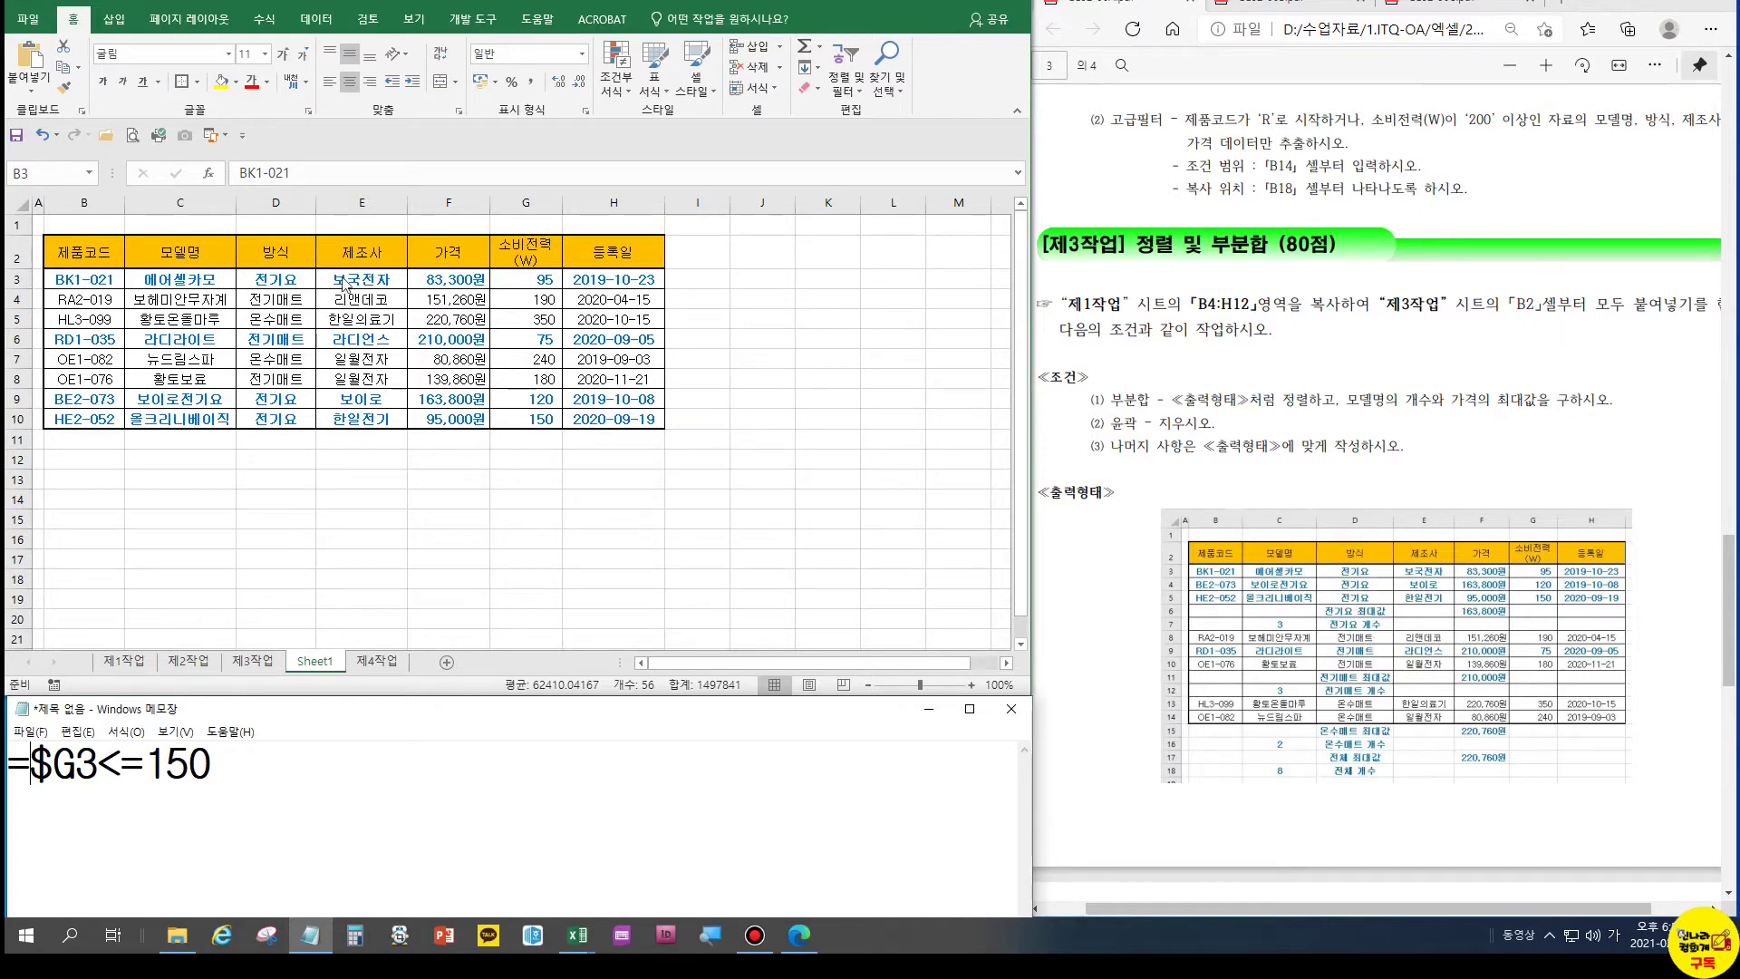
Fill the 방식 header cell D2 with yellow
{"action": "left_click", "coordinate": [275, 241]}
{"action": "left_click", "coordinate": [276, 244]}
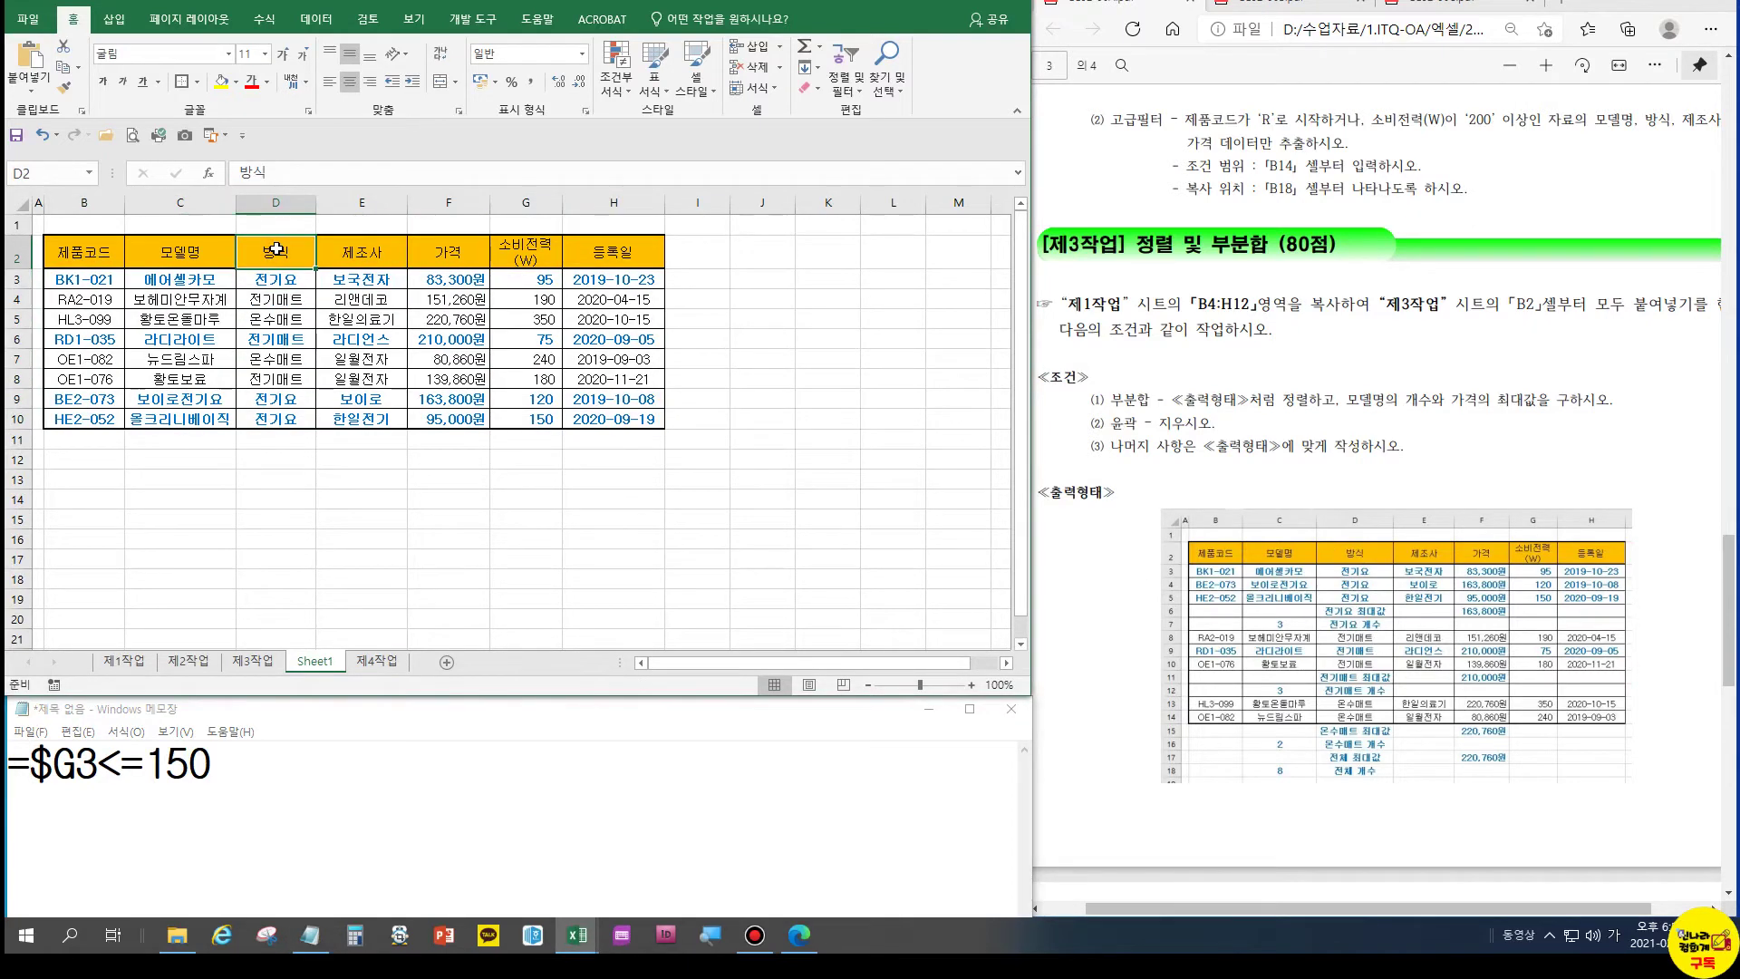
{"action": "left_click", "coordinate": [222, 82]}
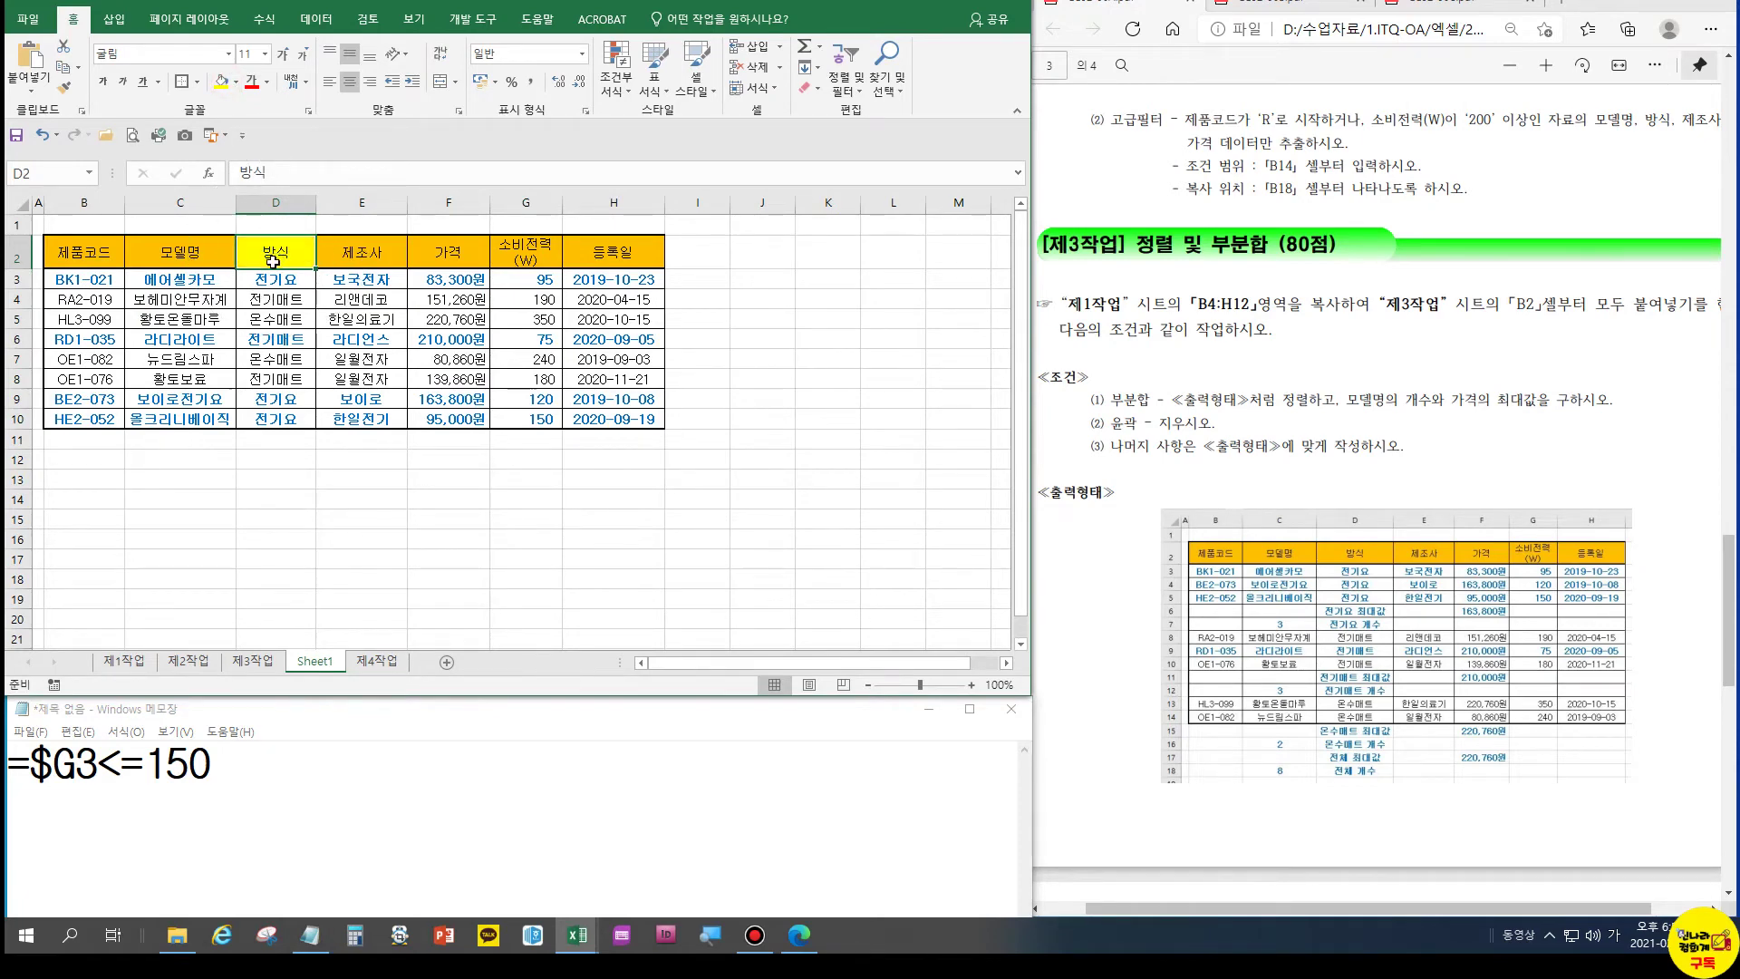
Sort the table by the 방식 column in descending order after trying ascending order
{"action": "left_click", "coordinate": [321, 20]}
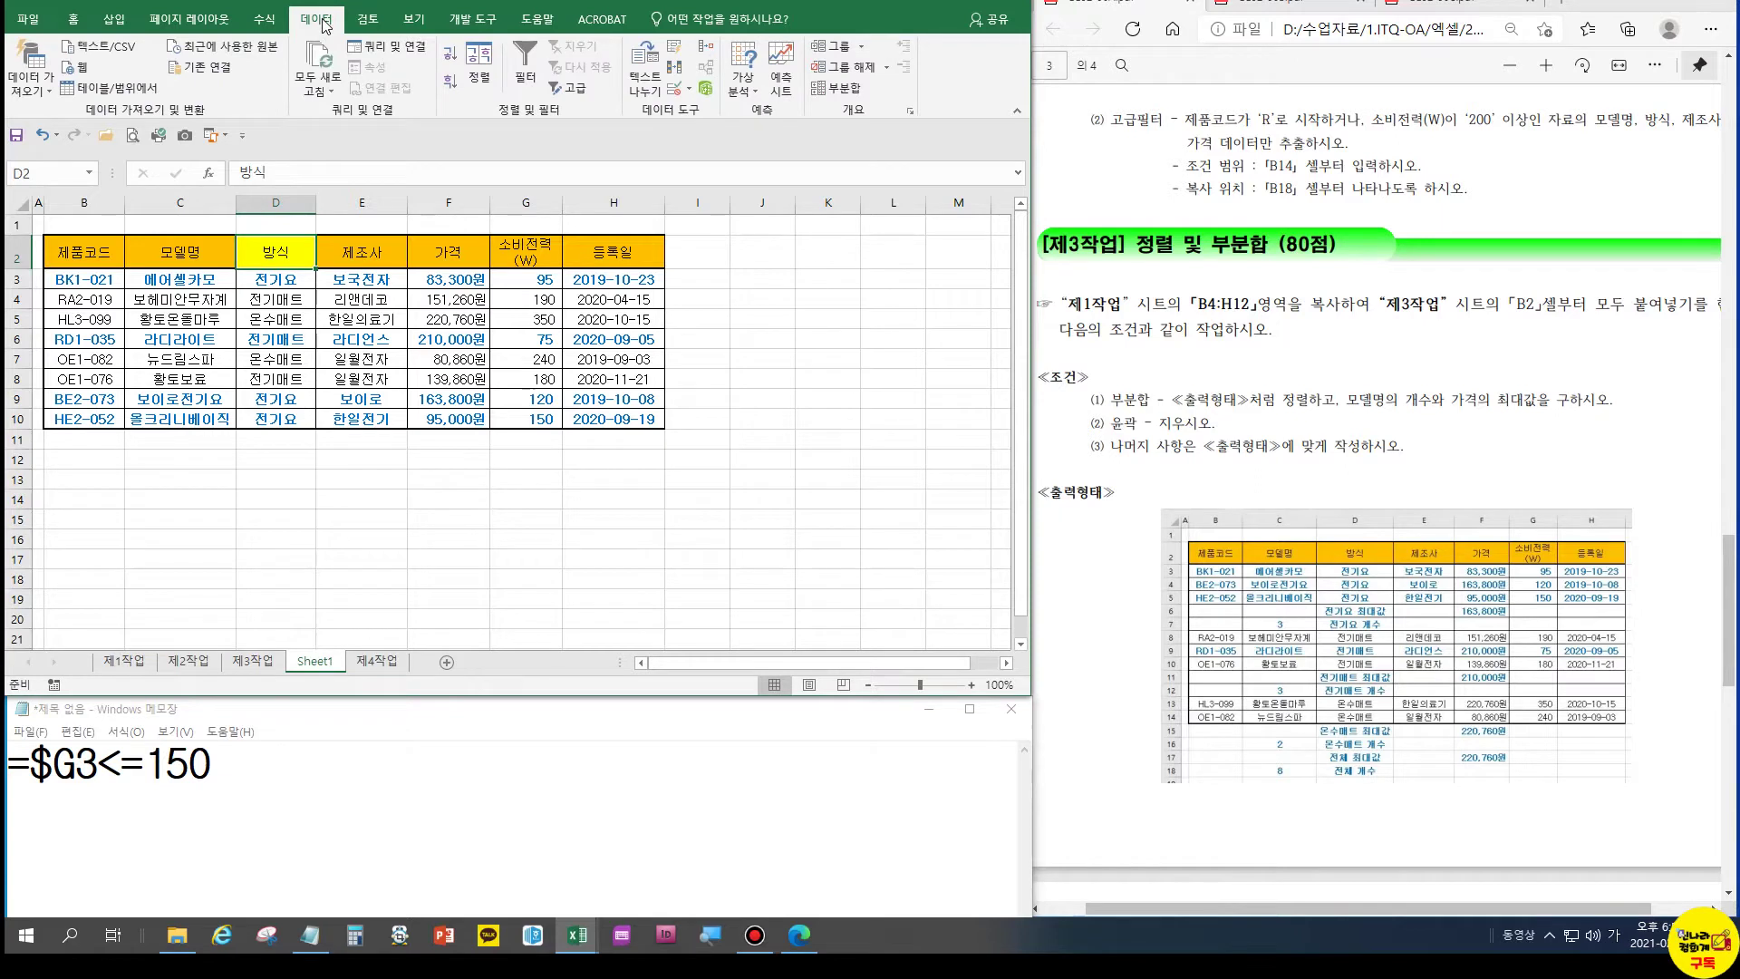
{"action": "left_click", "coordinate": [449, 56]}
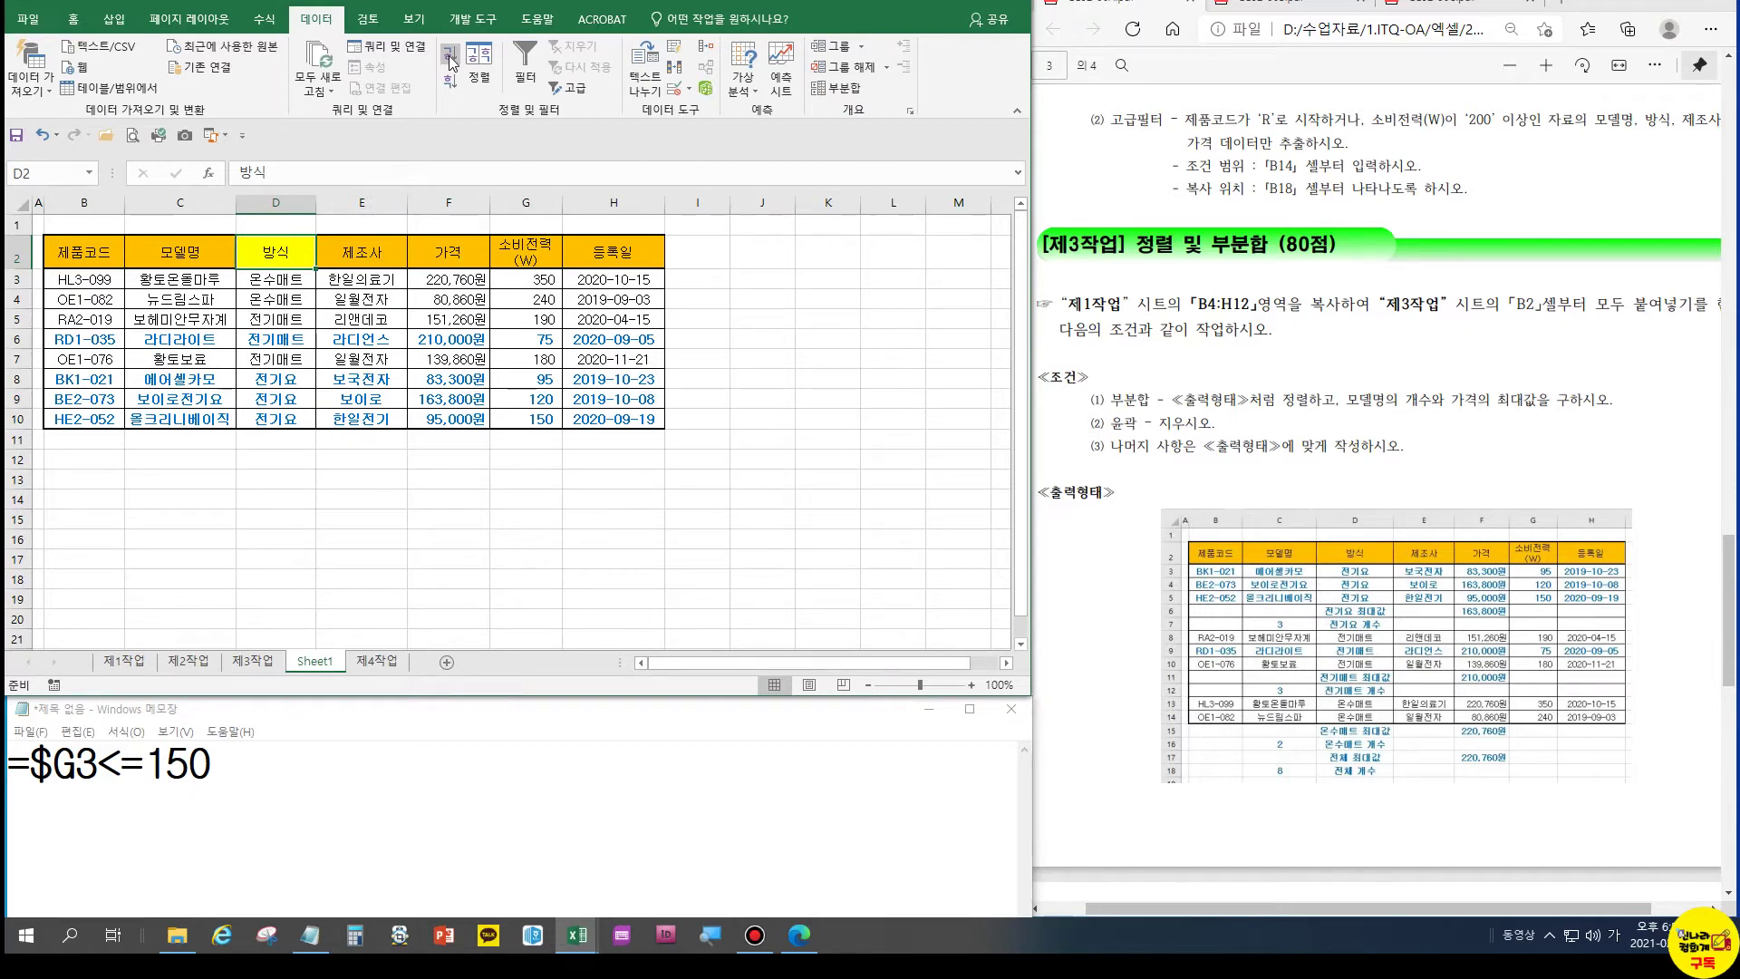
{"action": "left_click", "coordinate": [451, 82]}
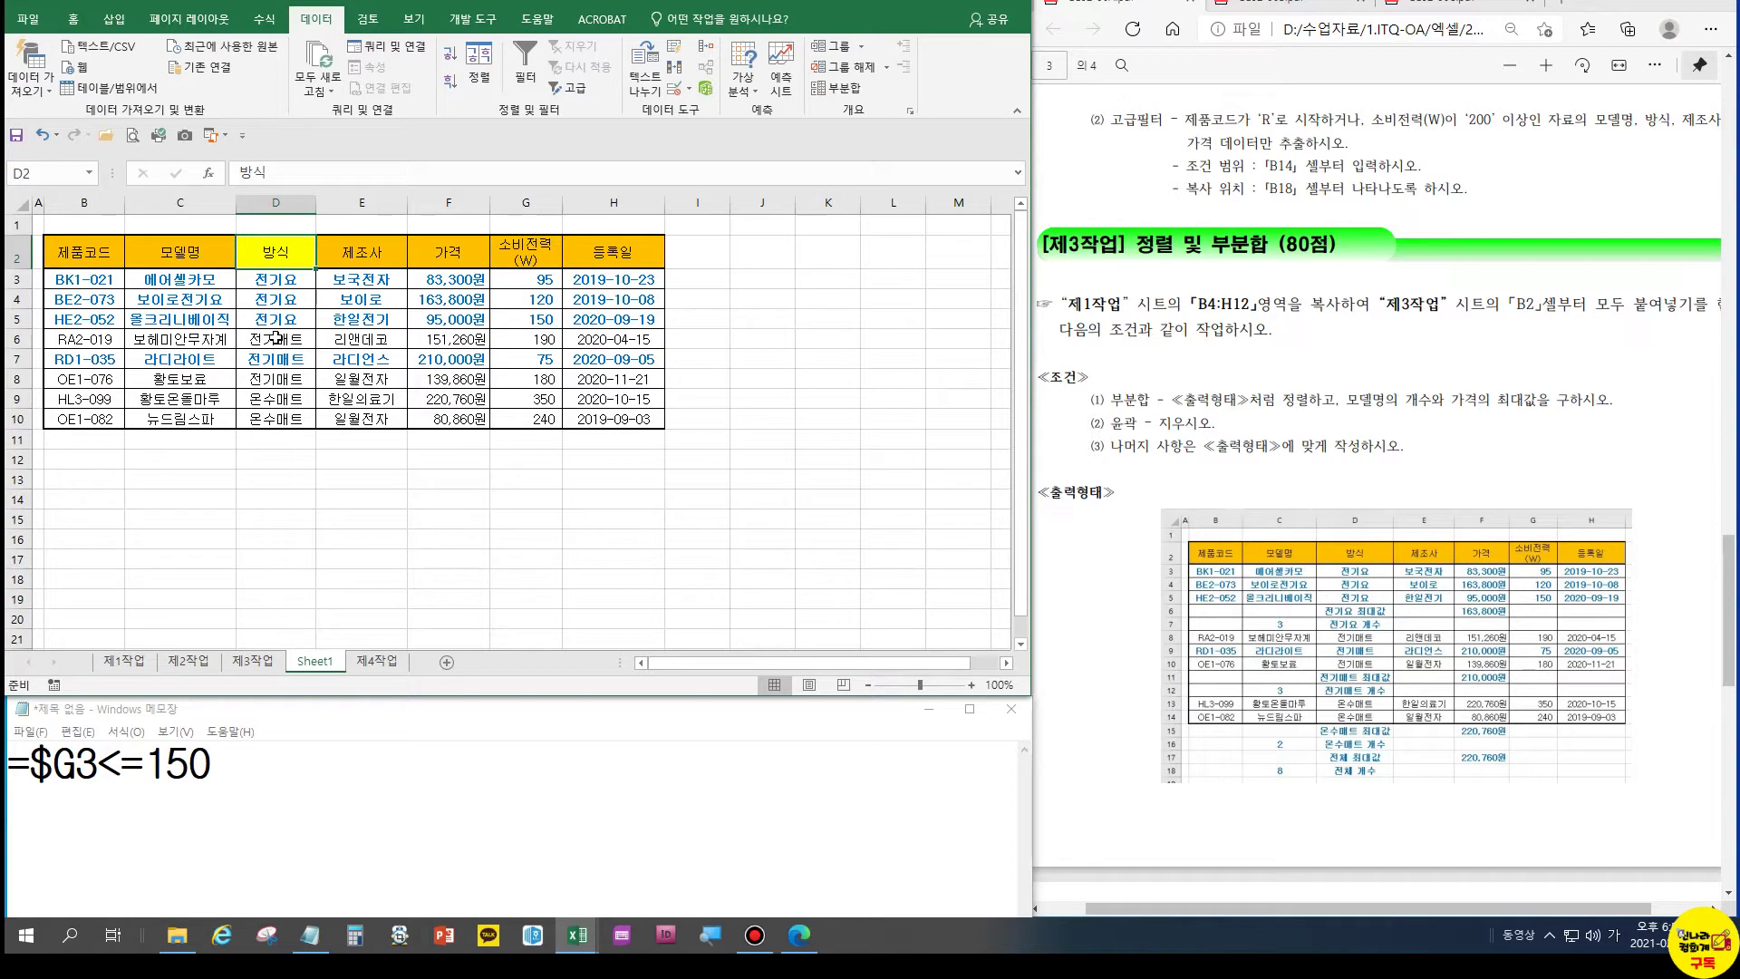
Review the custom list option for the 방식 sort order in the Sort dialog and cancel out
{"action": "left_click", "coordinate": [481, 79]}
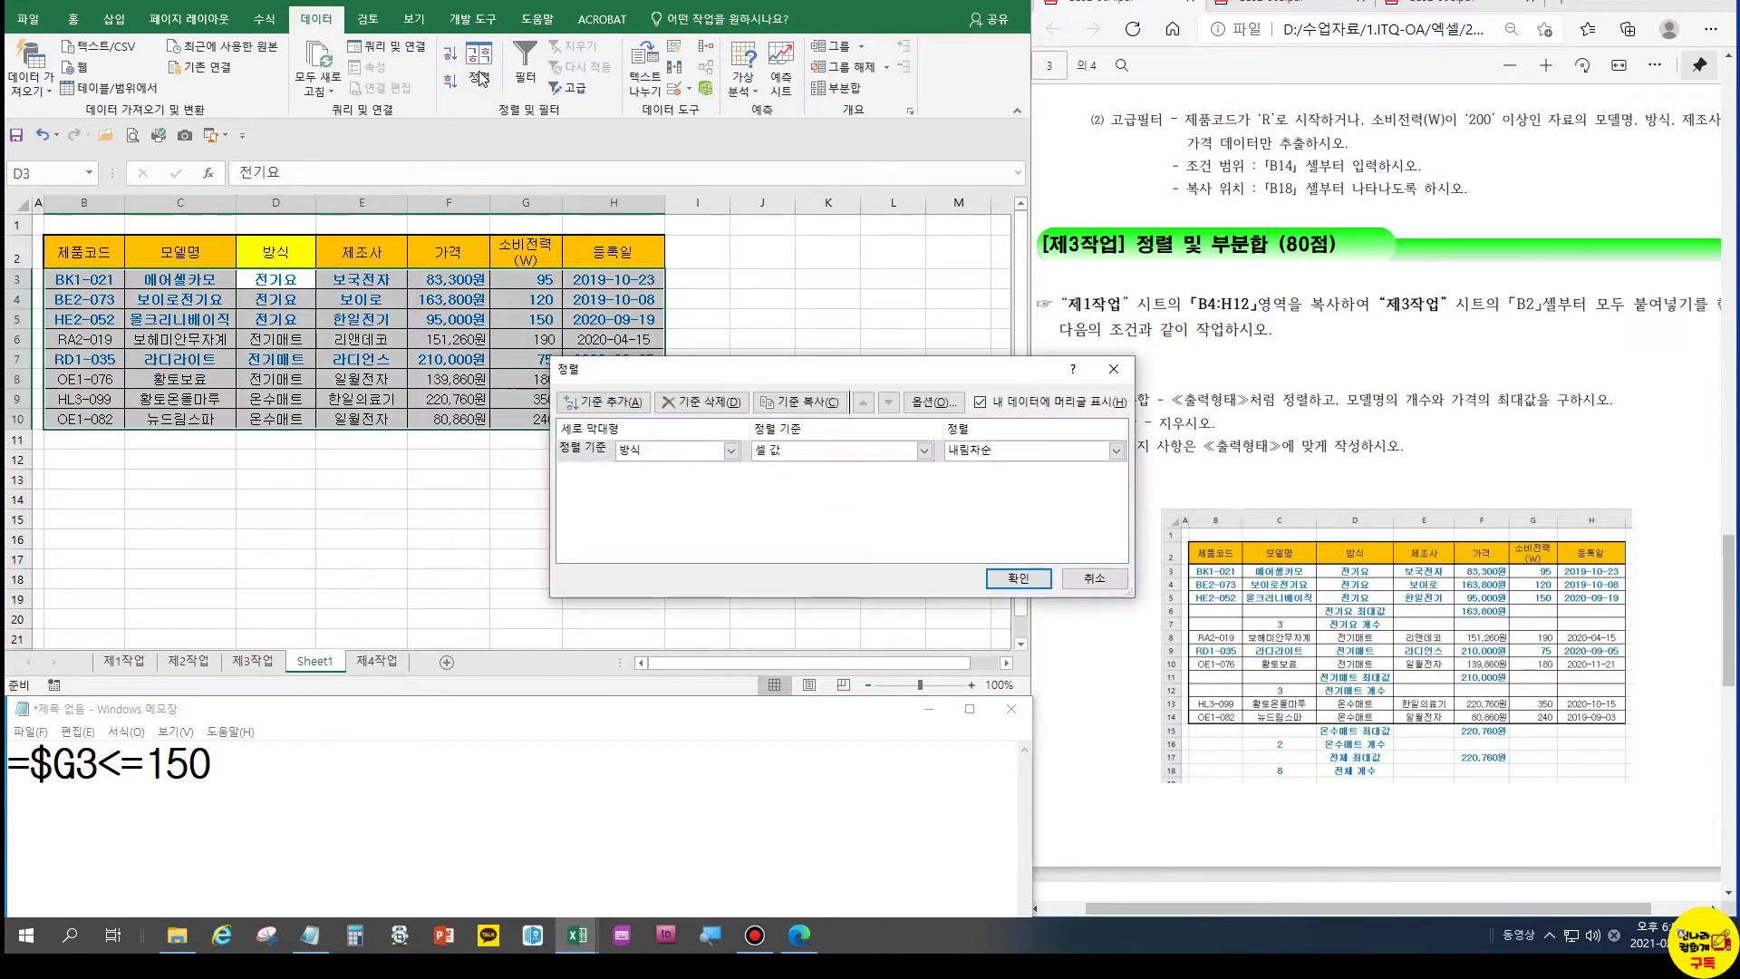
{"action": "left_click", "coordinate": [1118, 454]}
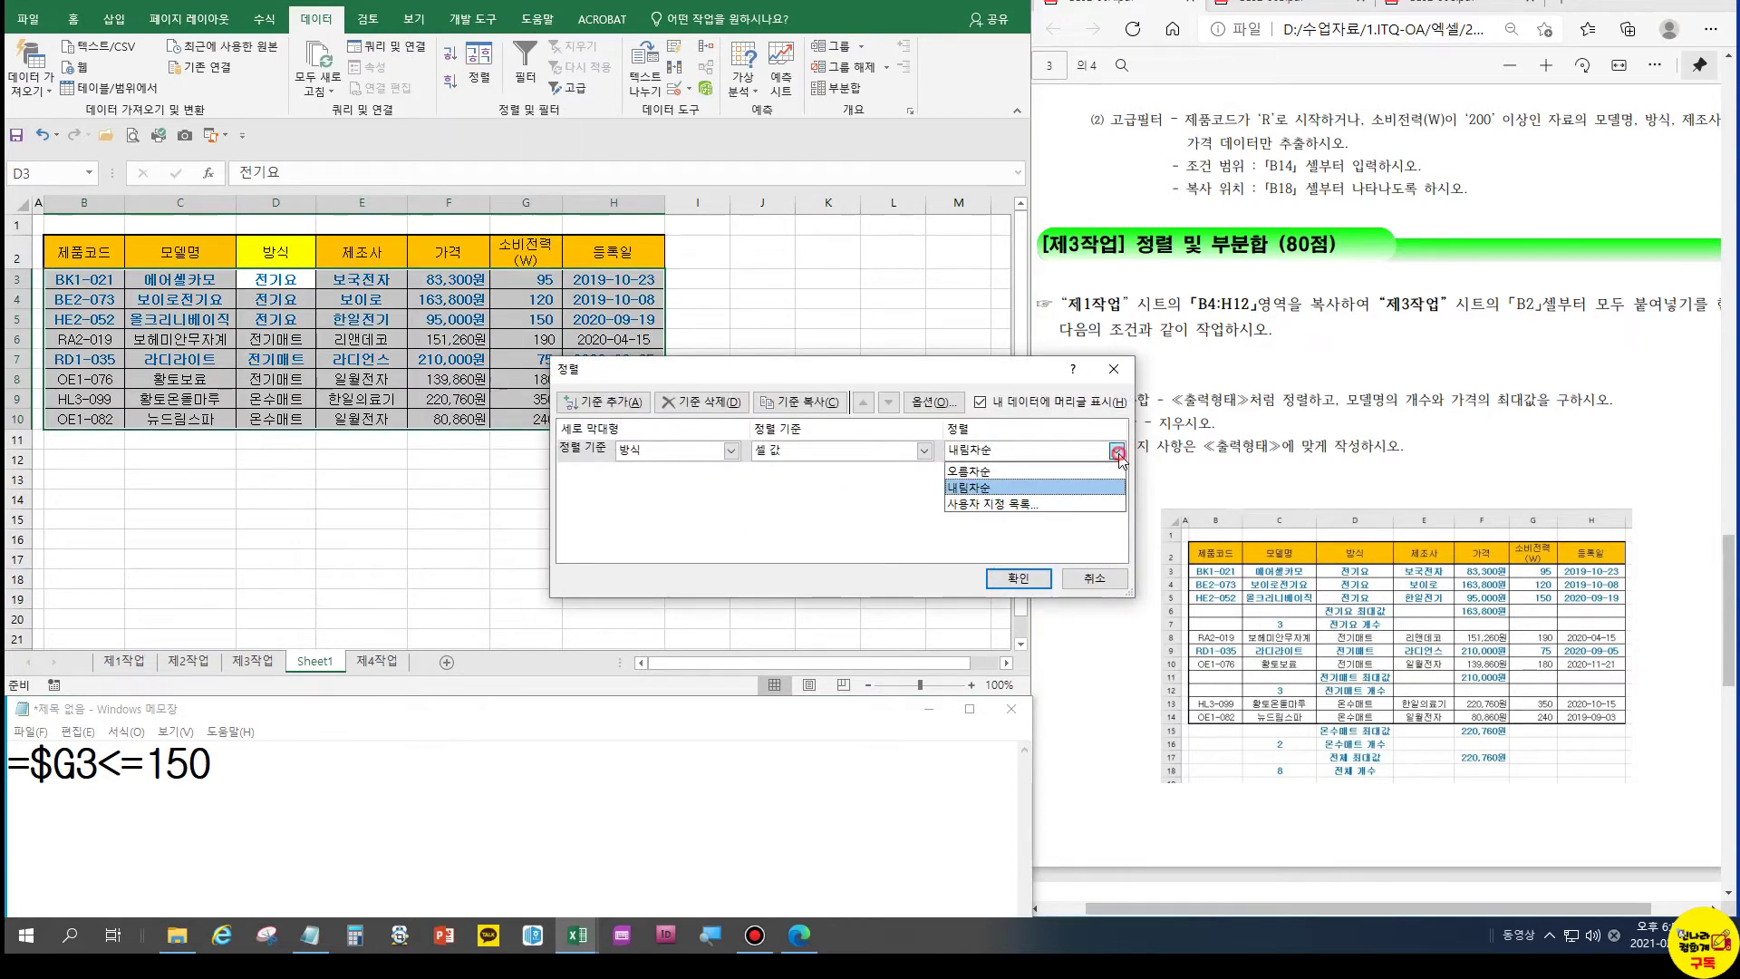
{"action": "left_click", "coordinate": [970, 505]}
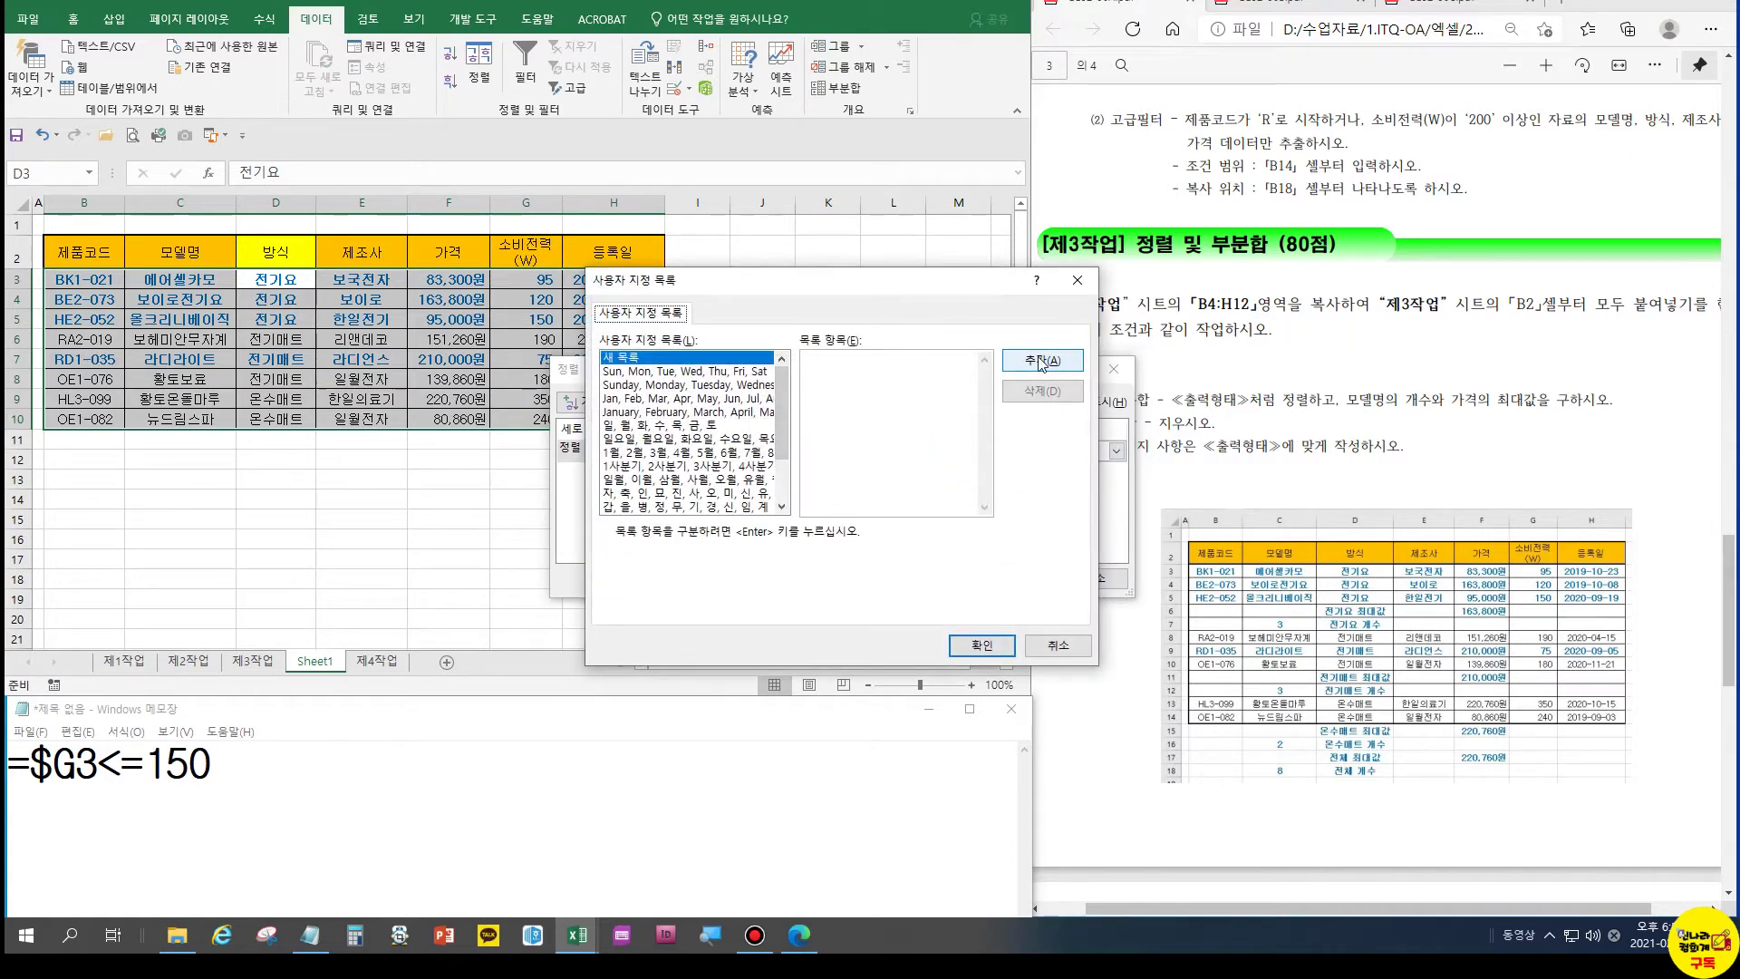
{"action": "left_click", "coordinate": [1057, 645]}
{"action": "left_click", "coordinate": [1072, 578]}
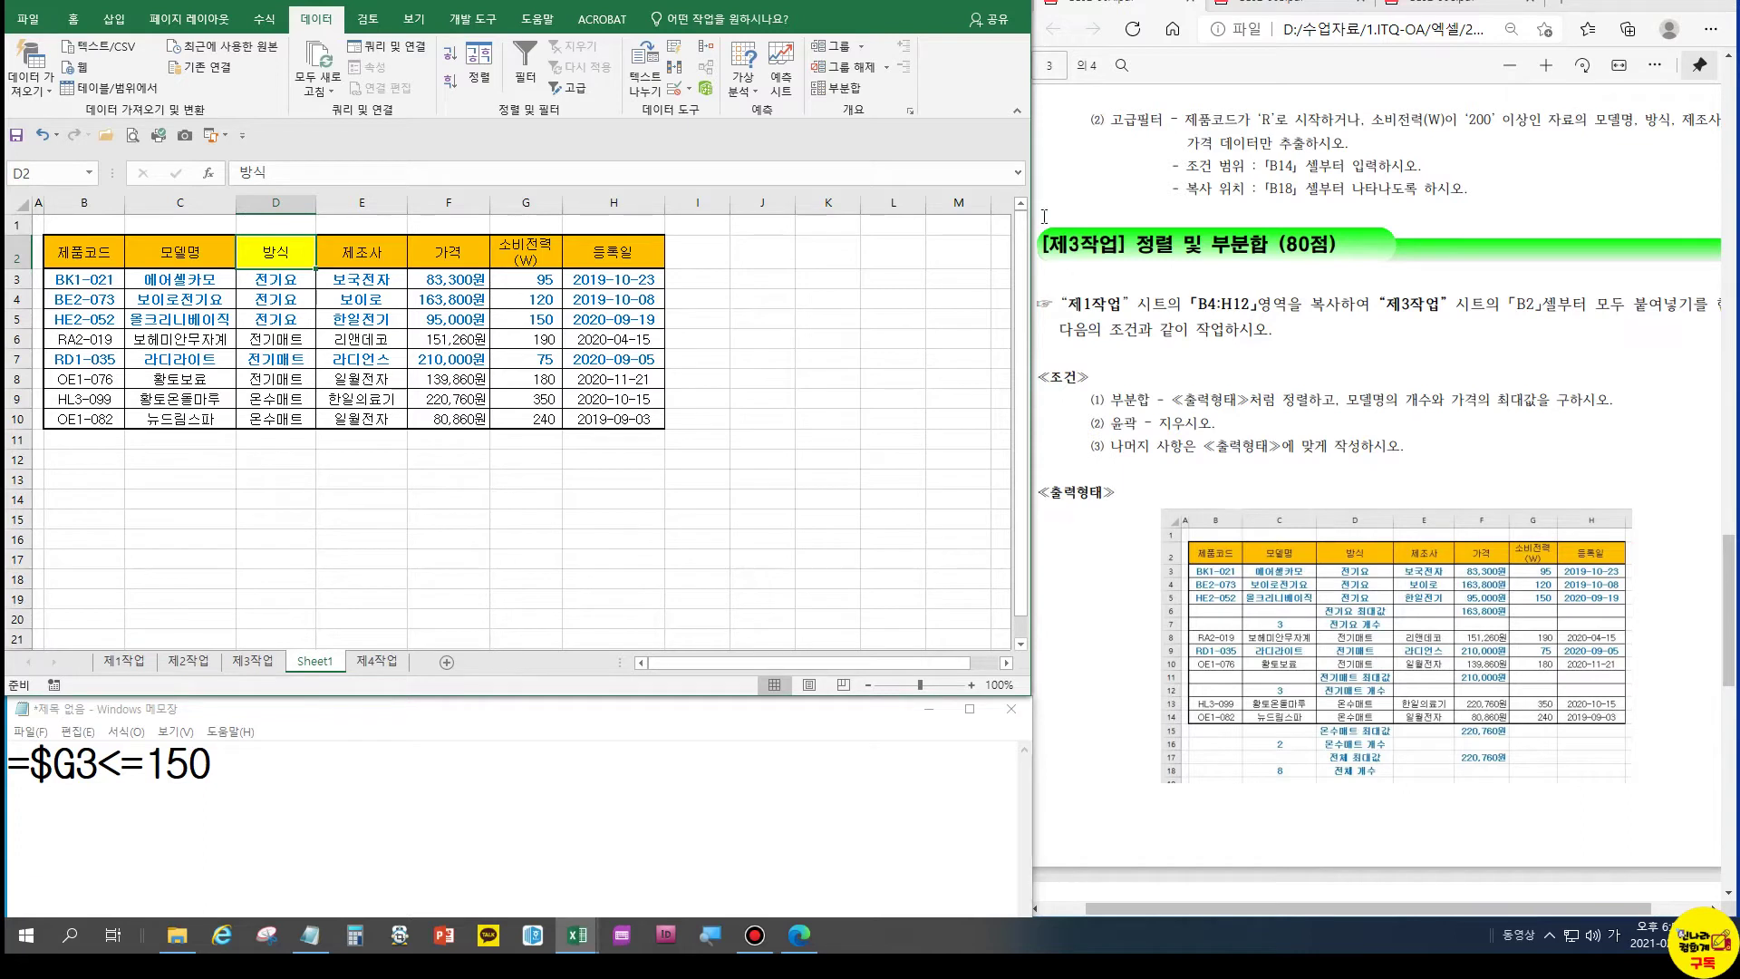
Add subtotals grouped by 방식 that count (개수) 모델명 only, with replacing existing subtotals (새로운 값으로 대치) turned off
{"action": "left_click", "coordinate": [843, 88]}
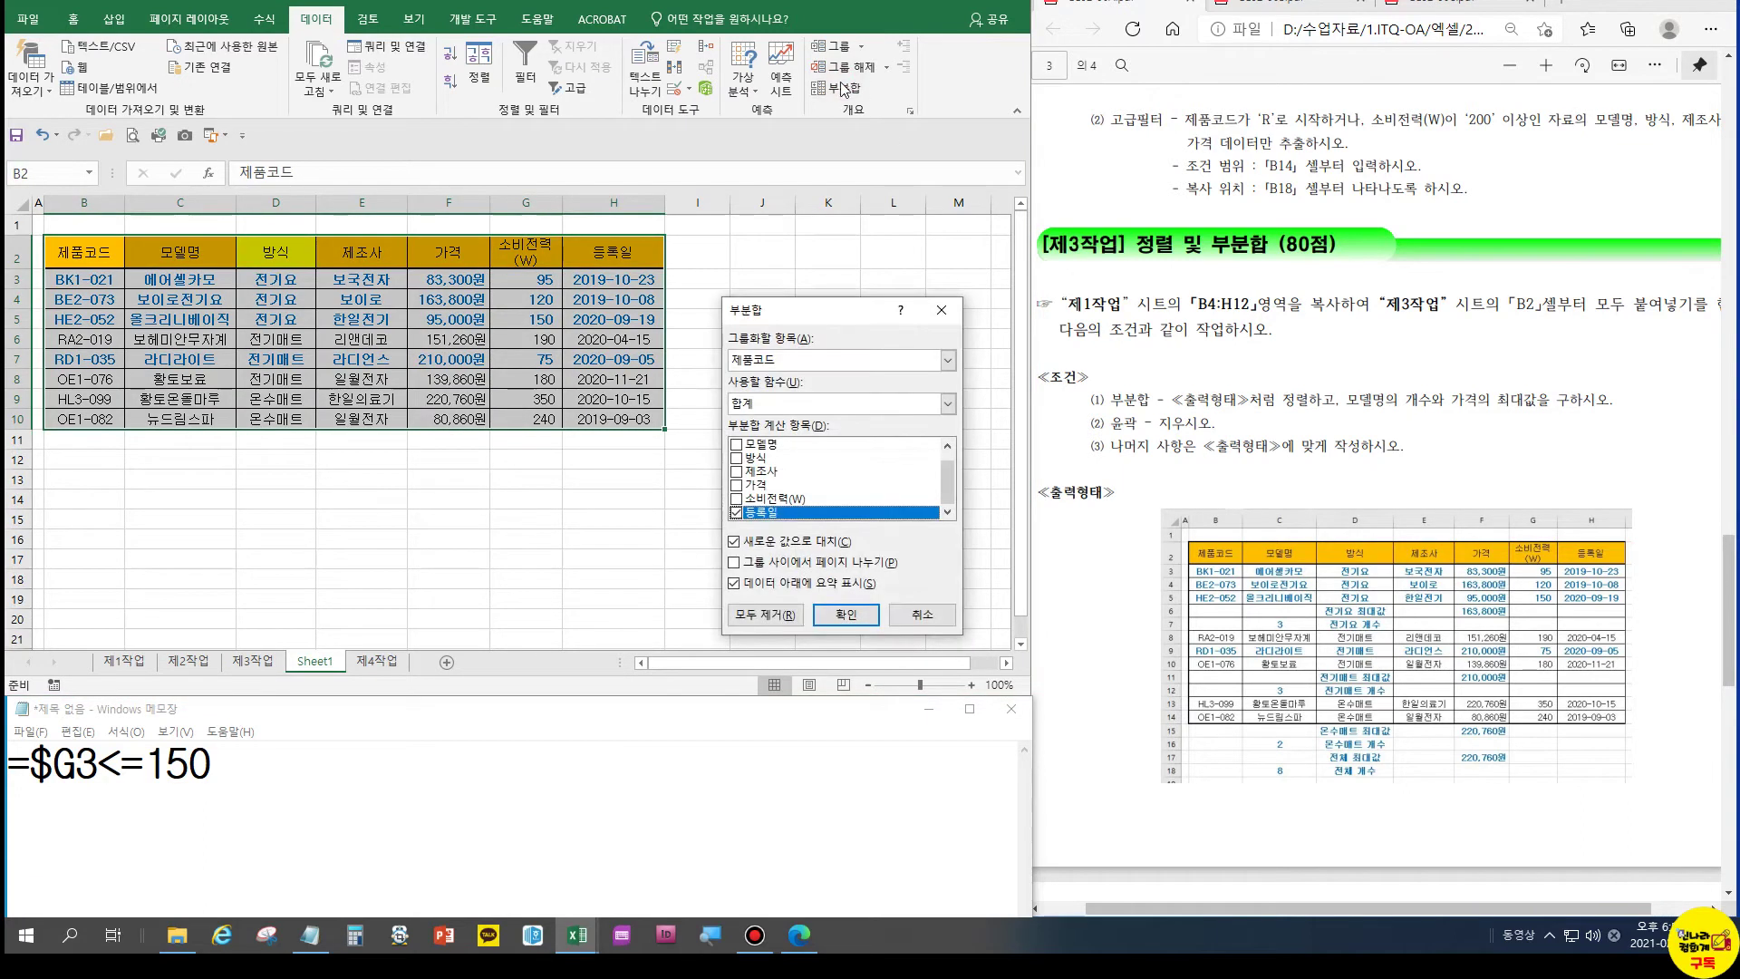
{"action": "left_click_drag", "start_coordinate": [813, 310], "coordinate": [779, 234]}
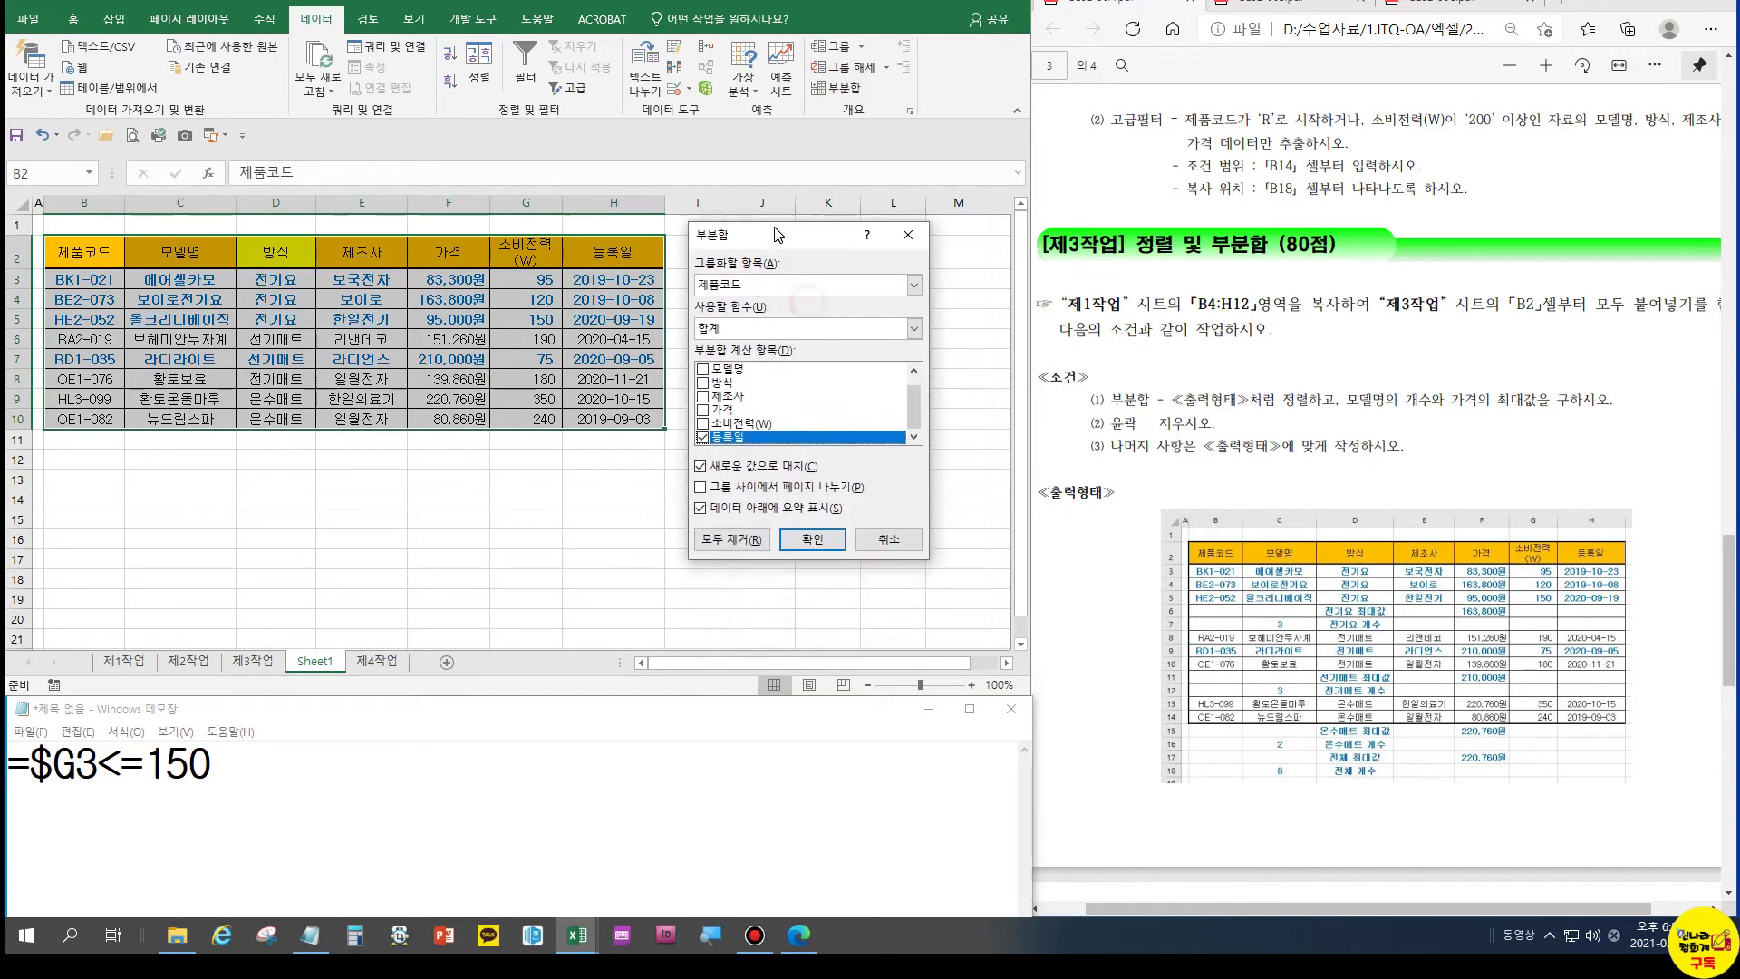
{"action": "left_click", "coordinate": [747, 286]}
{"action": "left_click", "coordinate": [736, 331]}
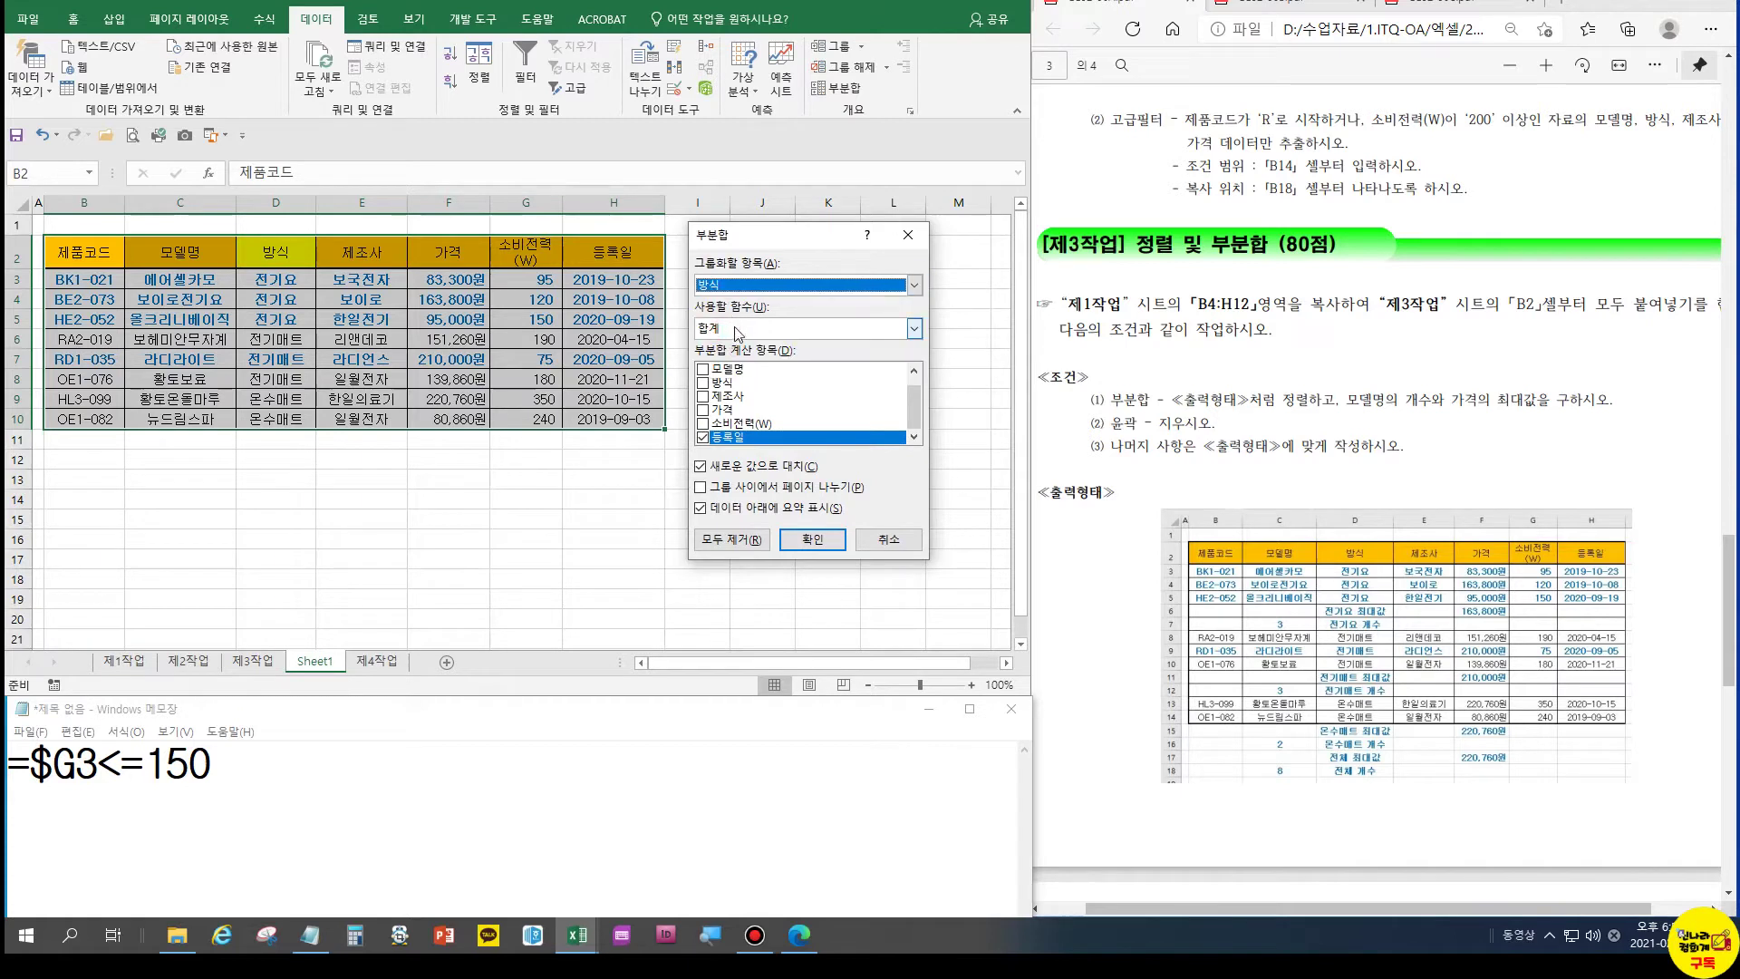
{"action": "left_click", "coordinate": [736, 331]}
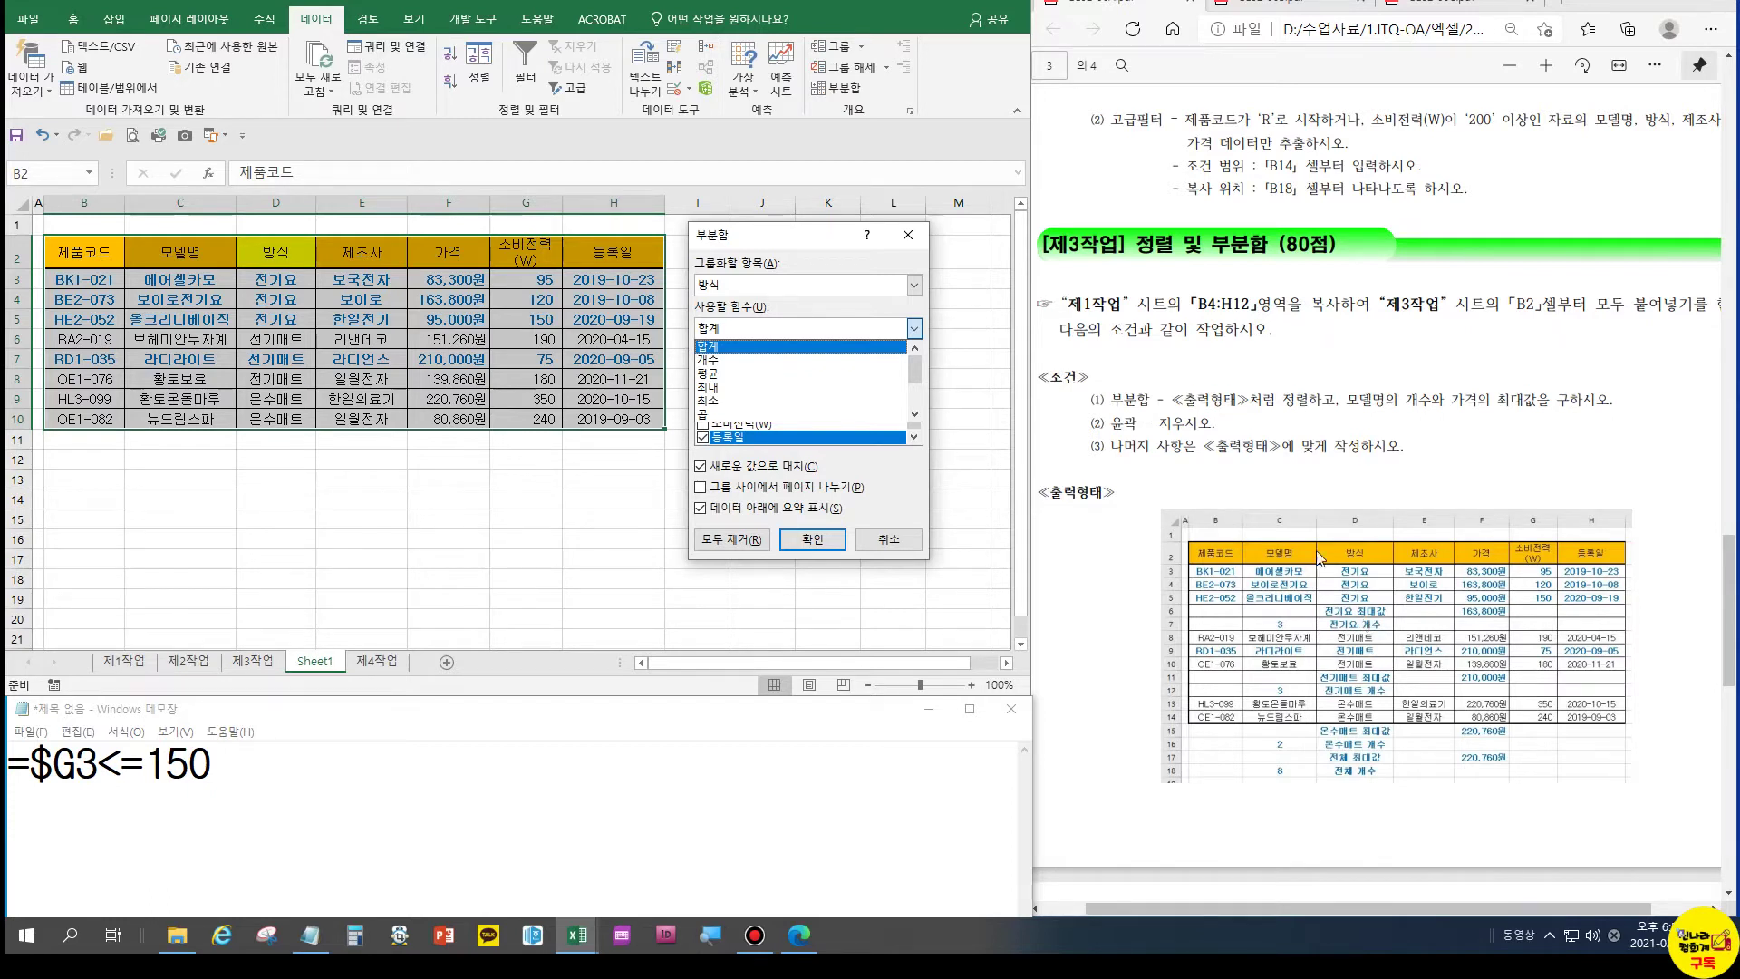
{"action": "key", "text": "Down"}
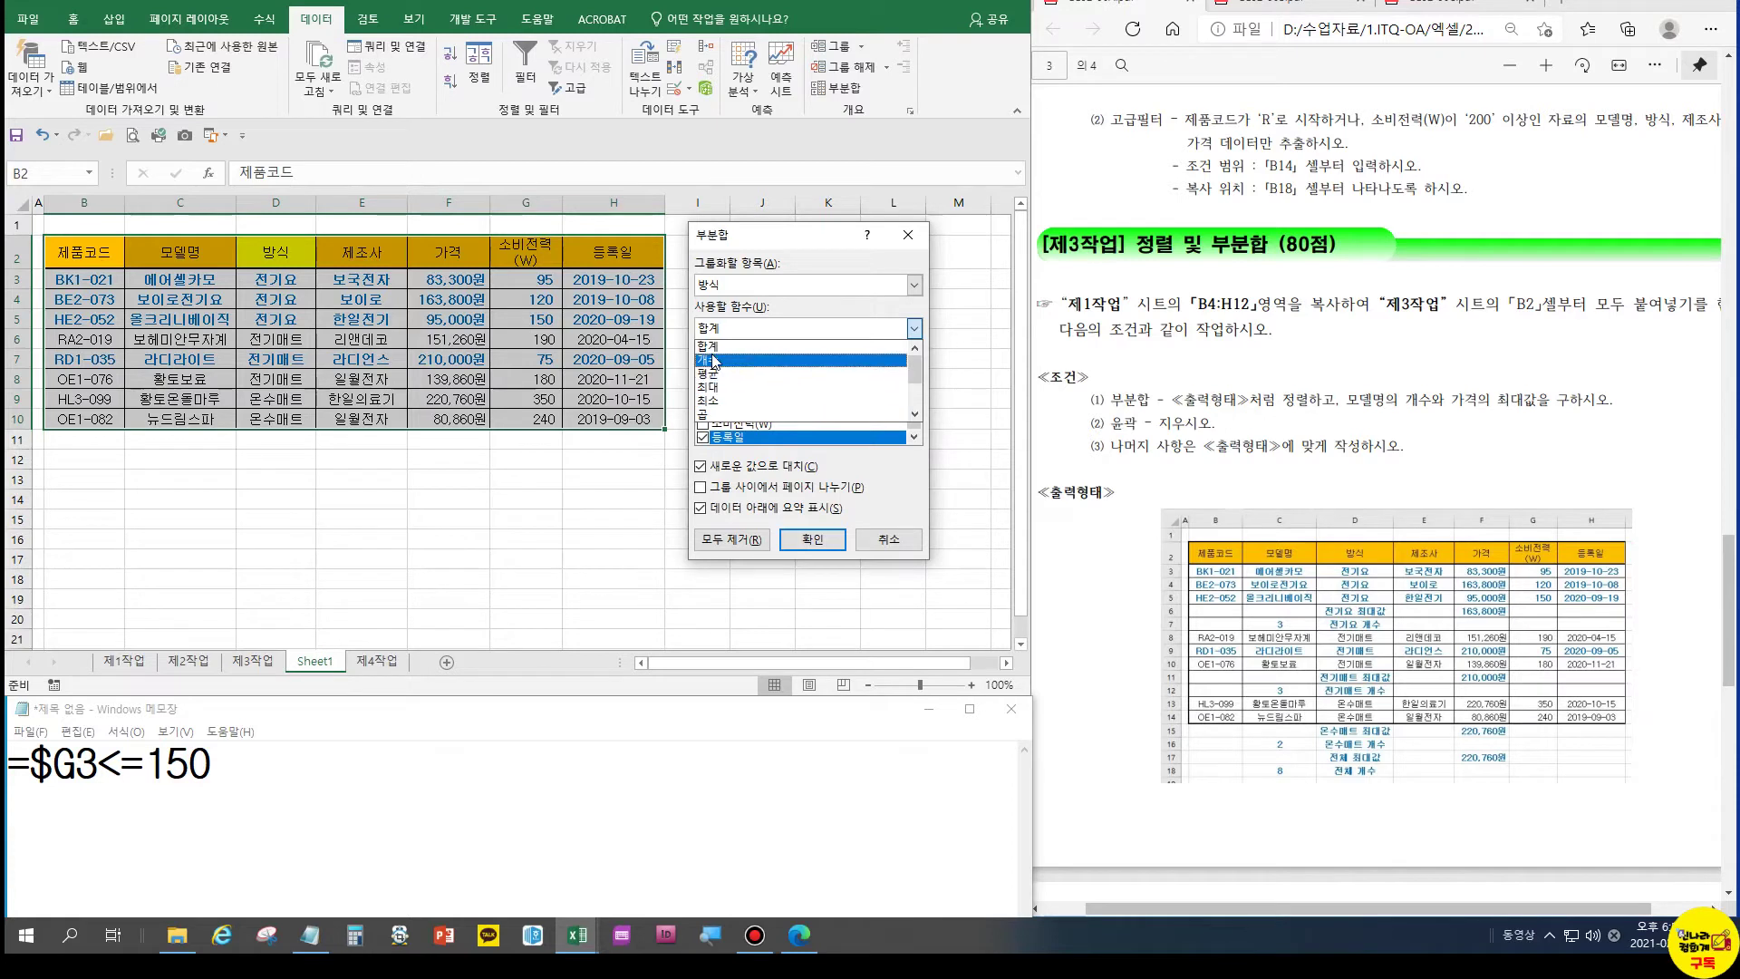
{"action": "key", "text": "Return"}
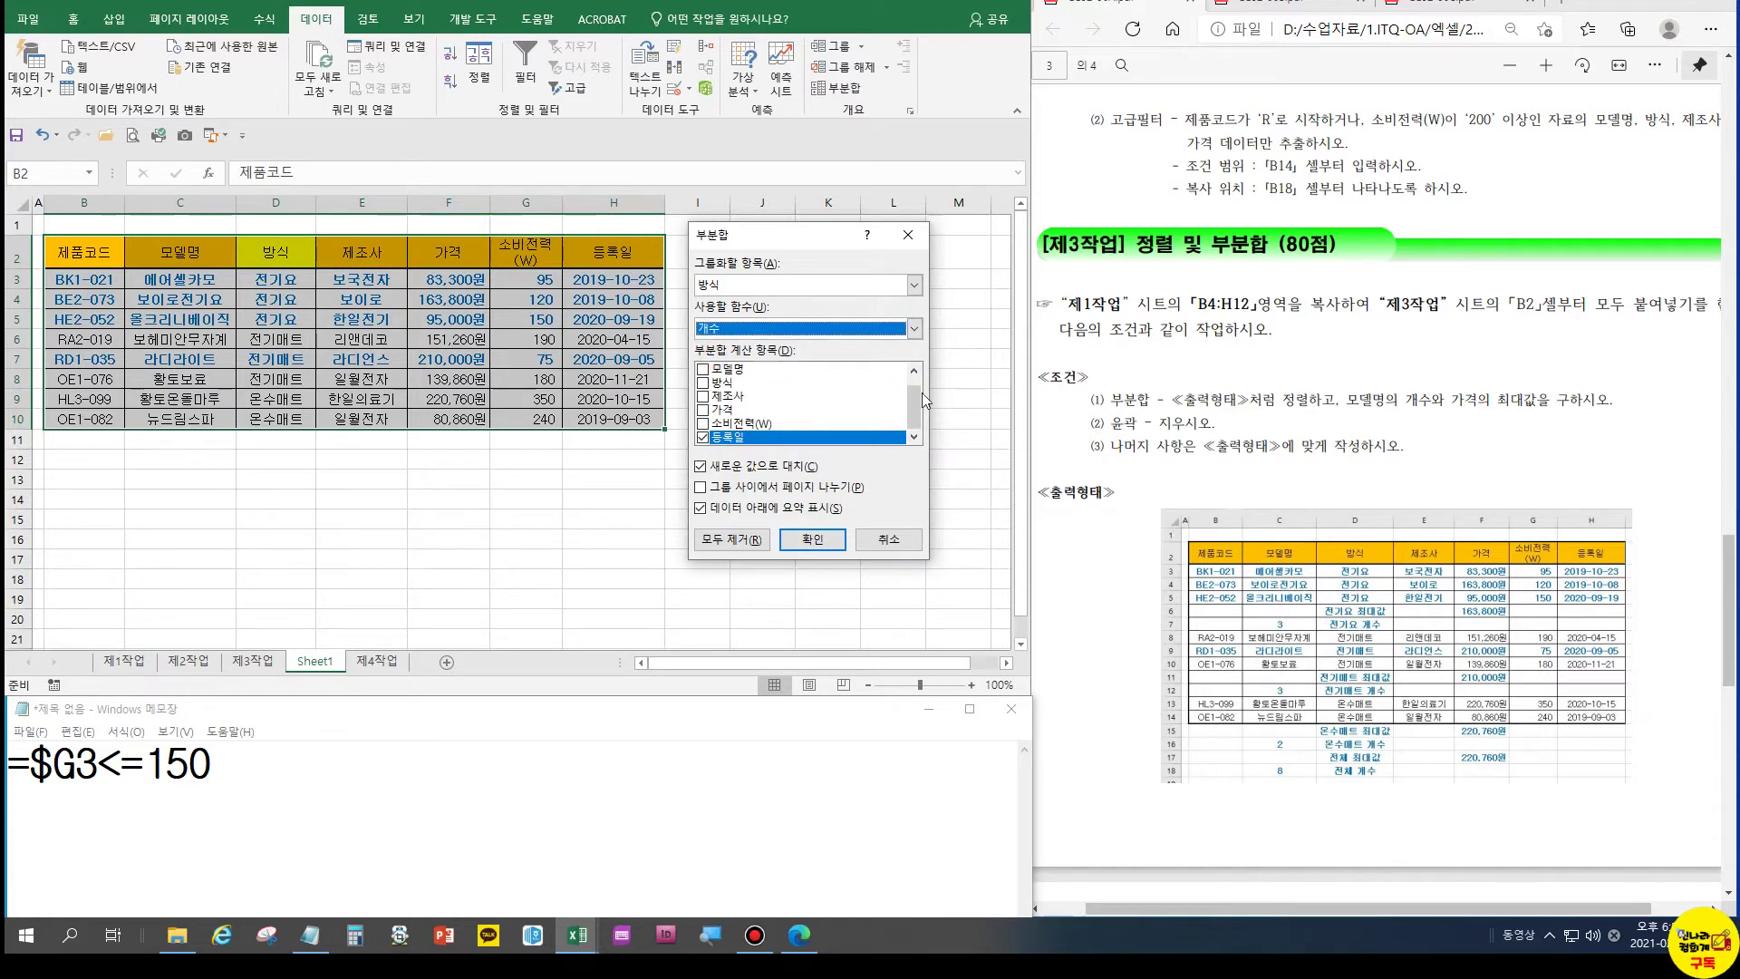
{"action": "left_click", "coordinate": [704, 439]}
{"action": "left_click", "coordinate": [702, 370]}
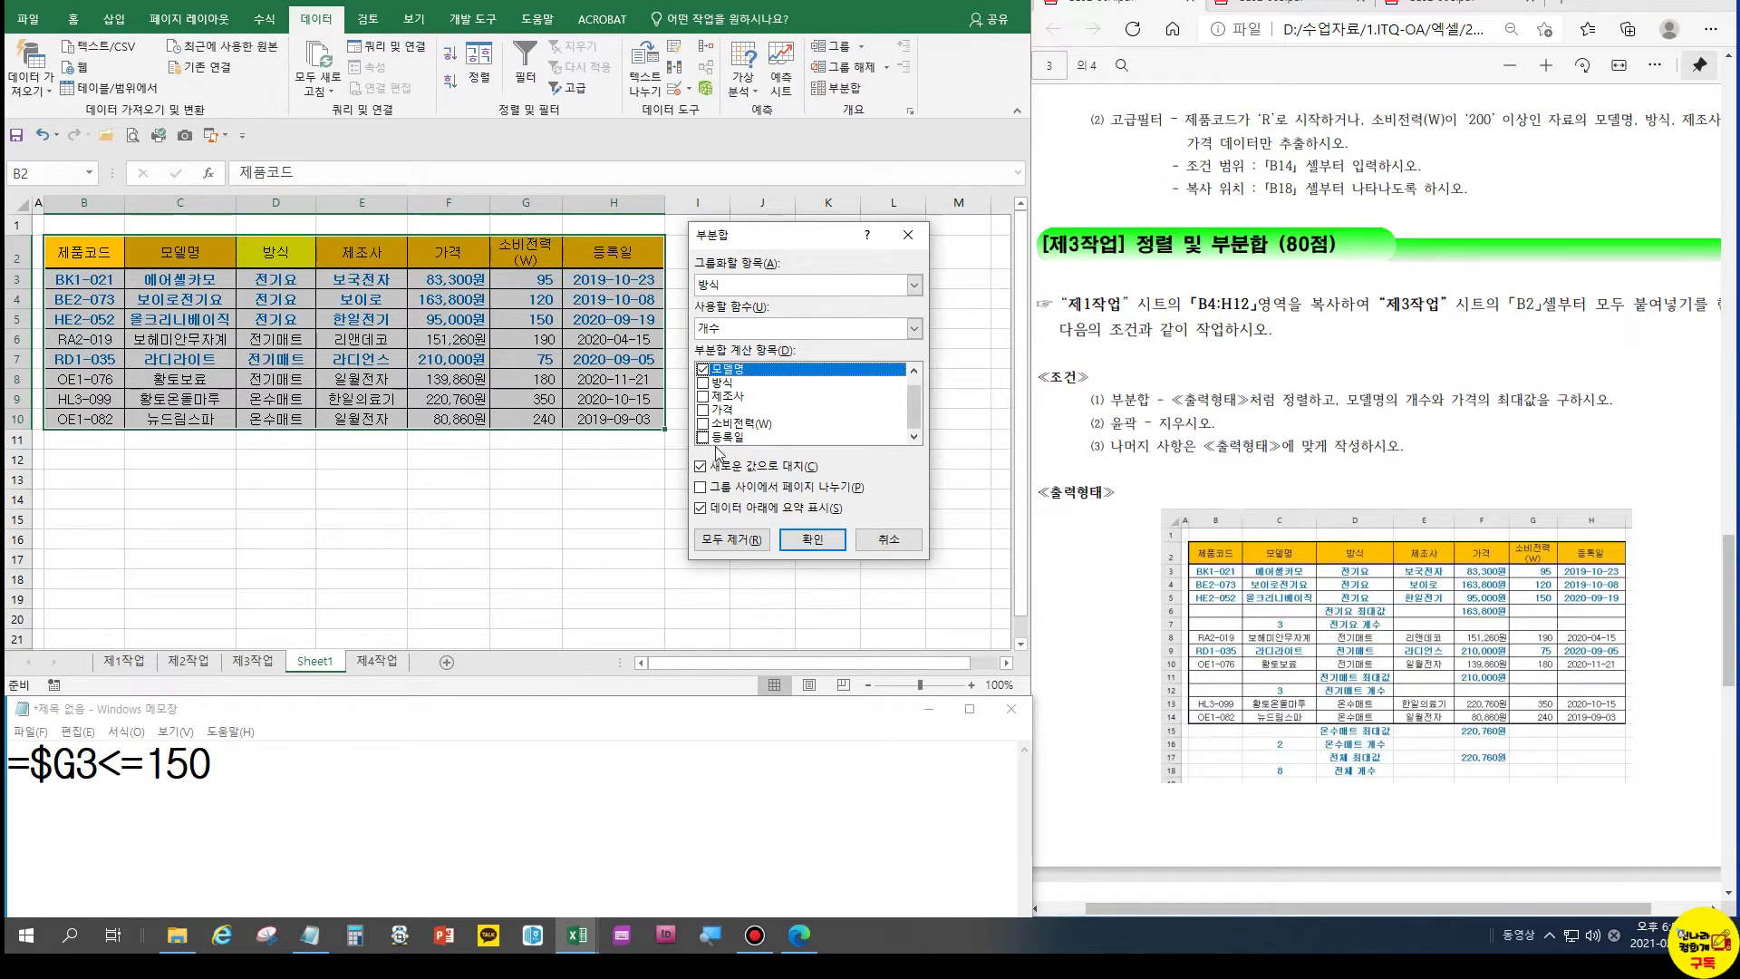
{"action": "left_click", "coordinate": [711, 467]}
{"action": "left_click", "coordinate": [810, 538]}
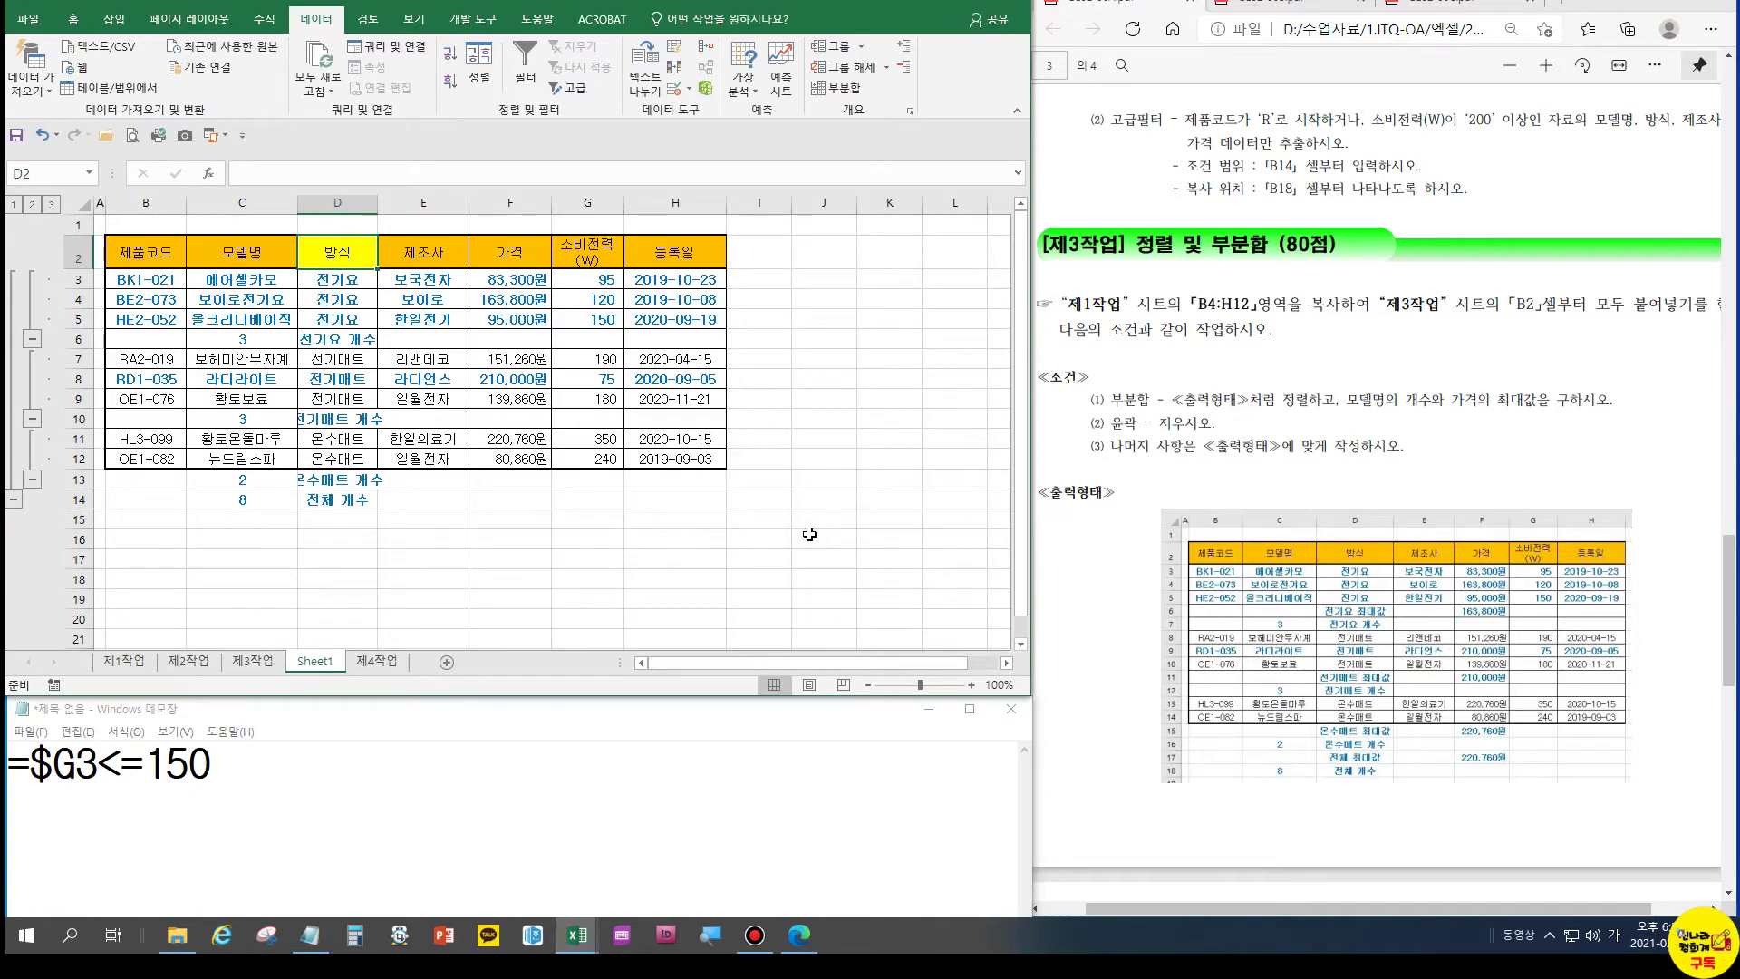
Add a second nested subtotal grouped by 방식 using the 최대 function on 가격 only, keeping the existing count subtotals
{"action": "left_click", "coordinate": [840, 90]}
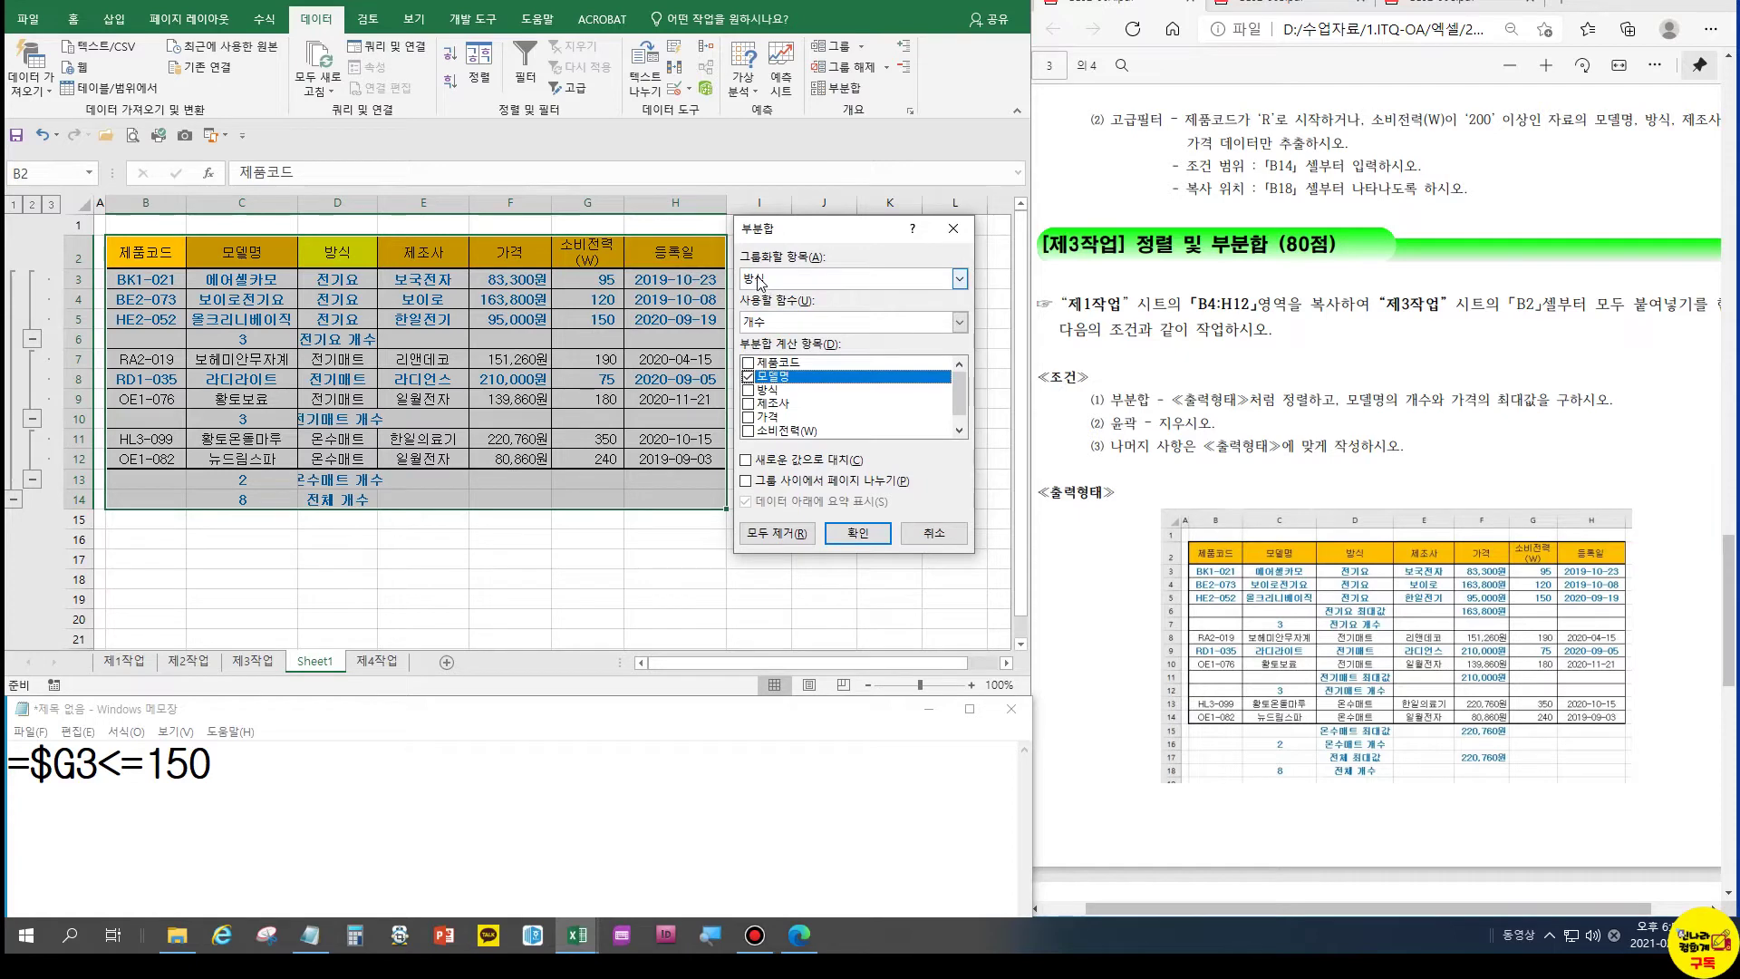
{"action": "left_click", "coordinate": [760, 281]}
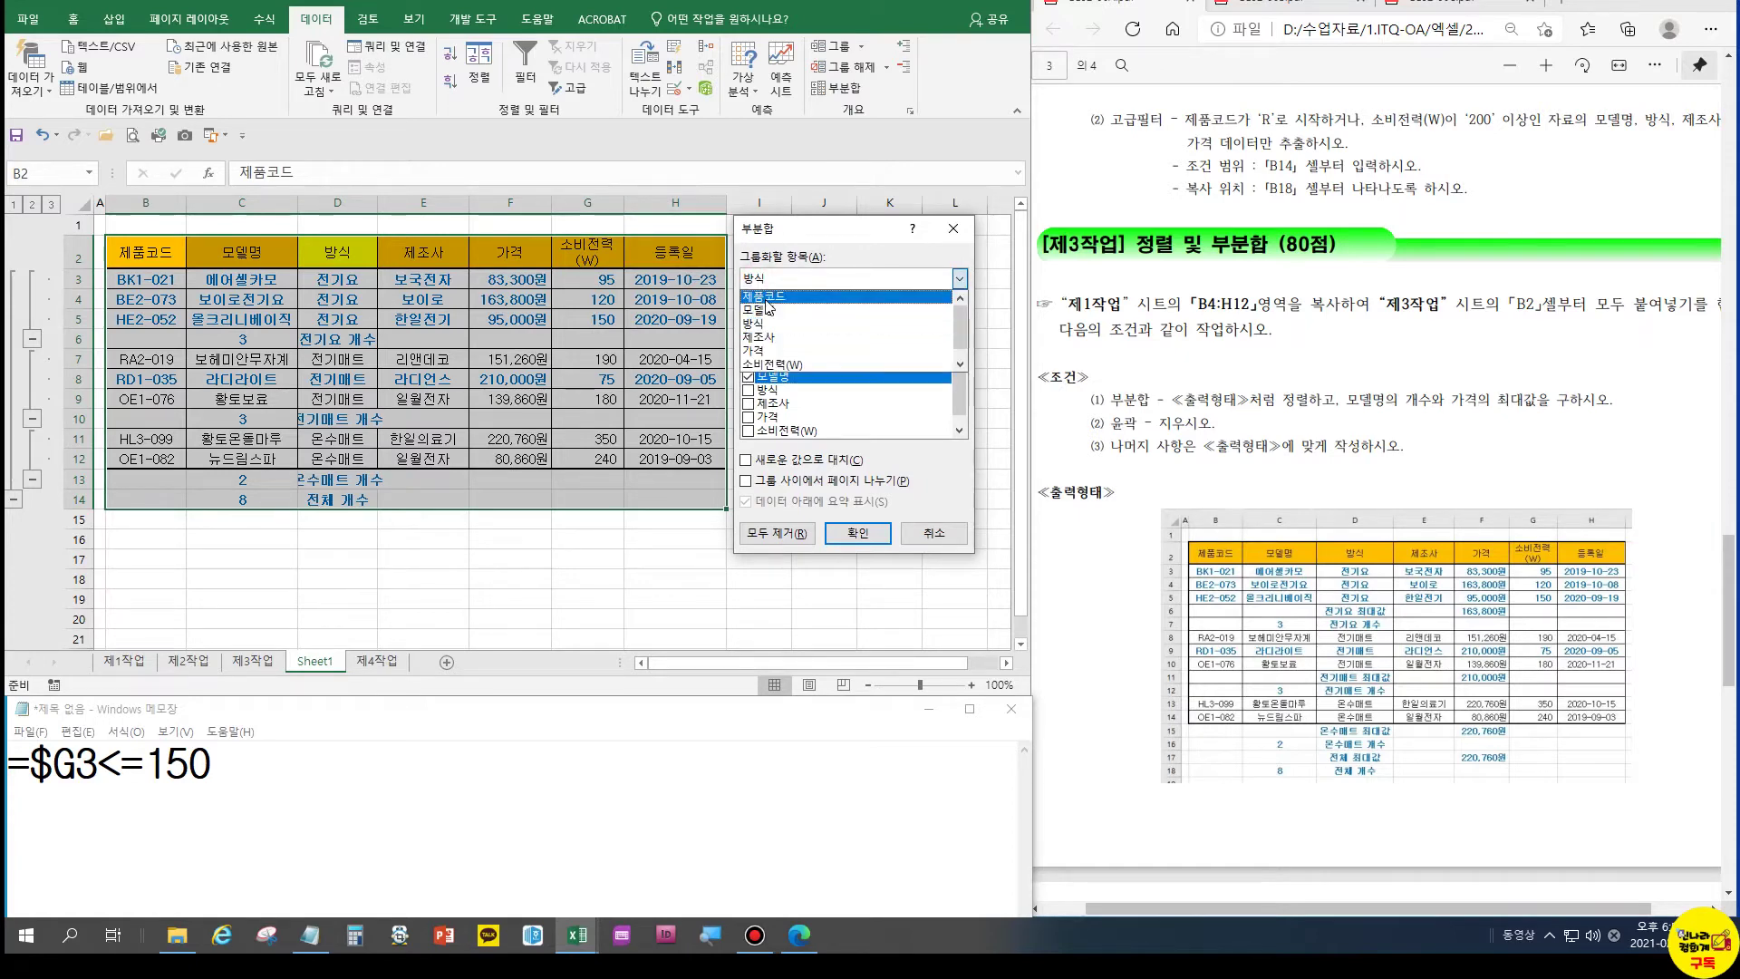
{"action": "left_click", "coordinate": [769, 280]}
{"action": "left_click", "coordinate": [765, 323]}
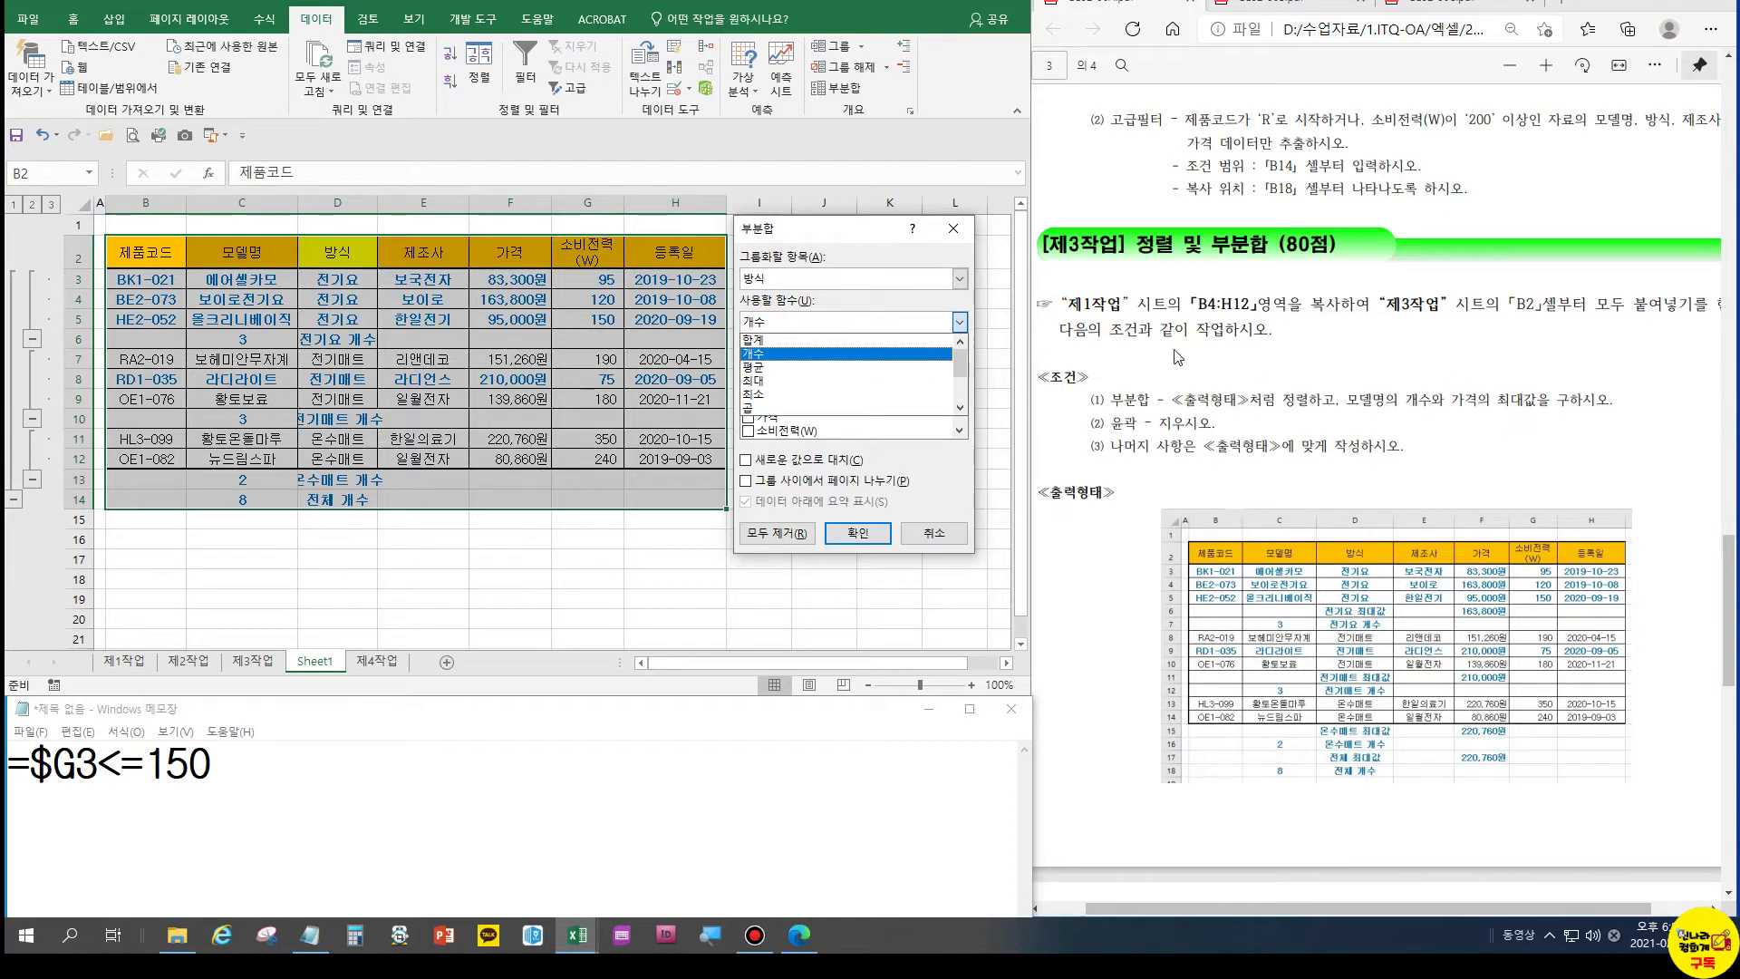
{"action": "left_click", "coordinate": [778, 381]}
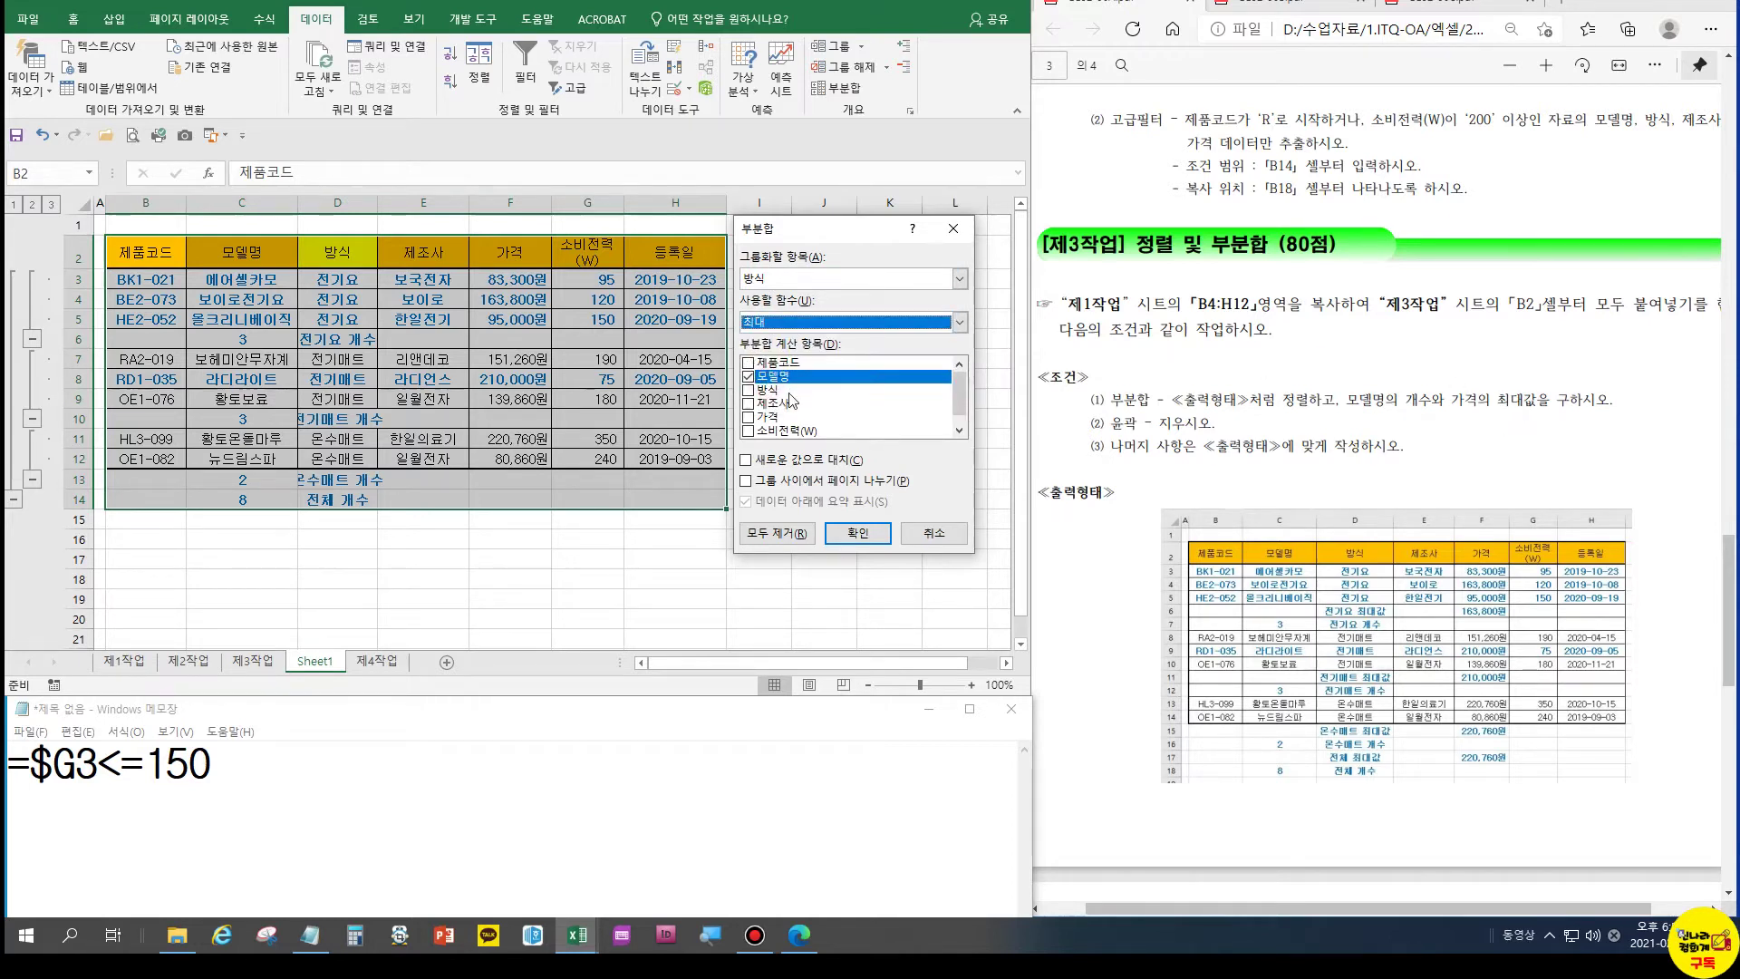
{"action": "left_click", "coordinate": [750, 376]}
{"action": "left_click", "coordinate": [758, 415]}
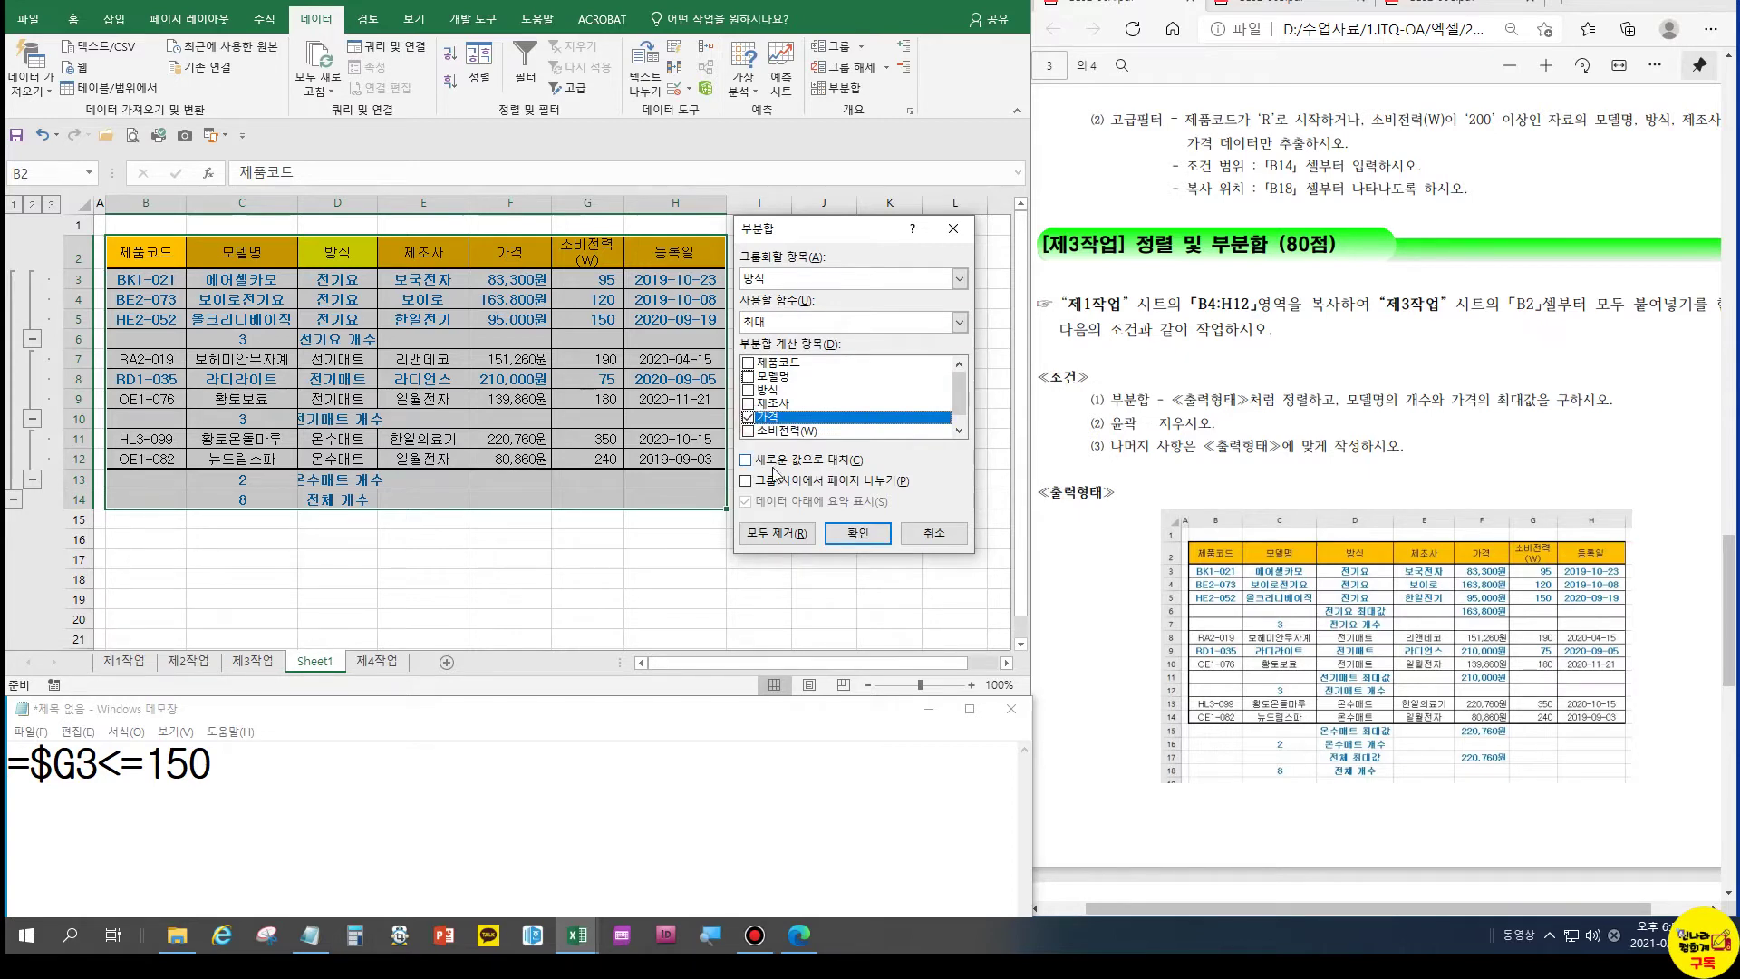
{"action": "left_click", "coordinate": [849, 542]}
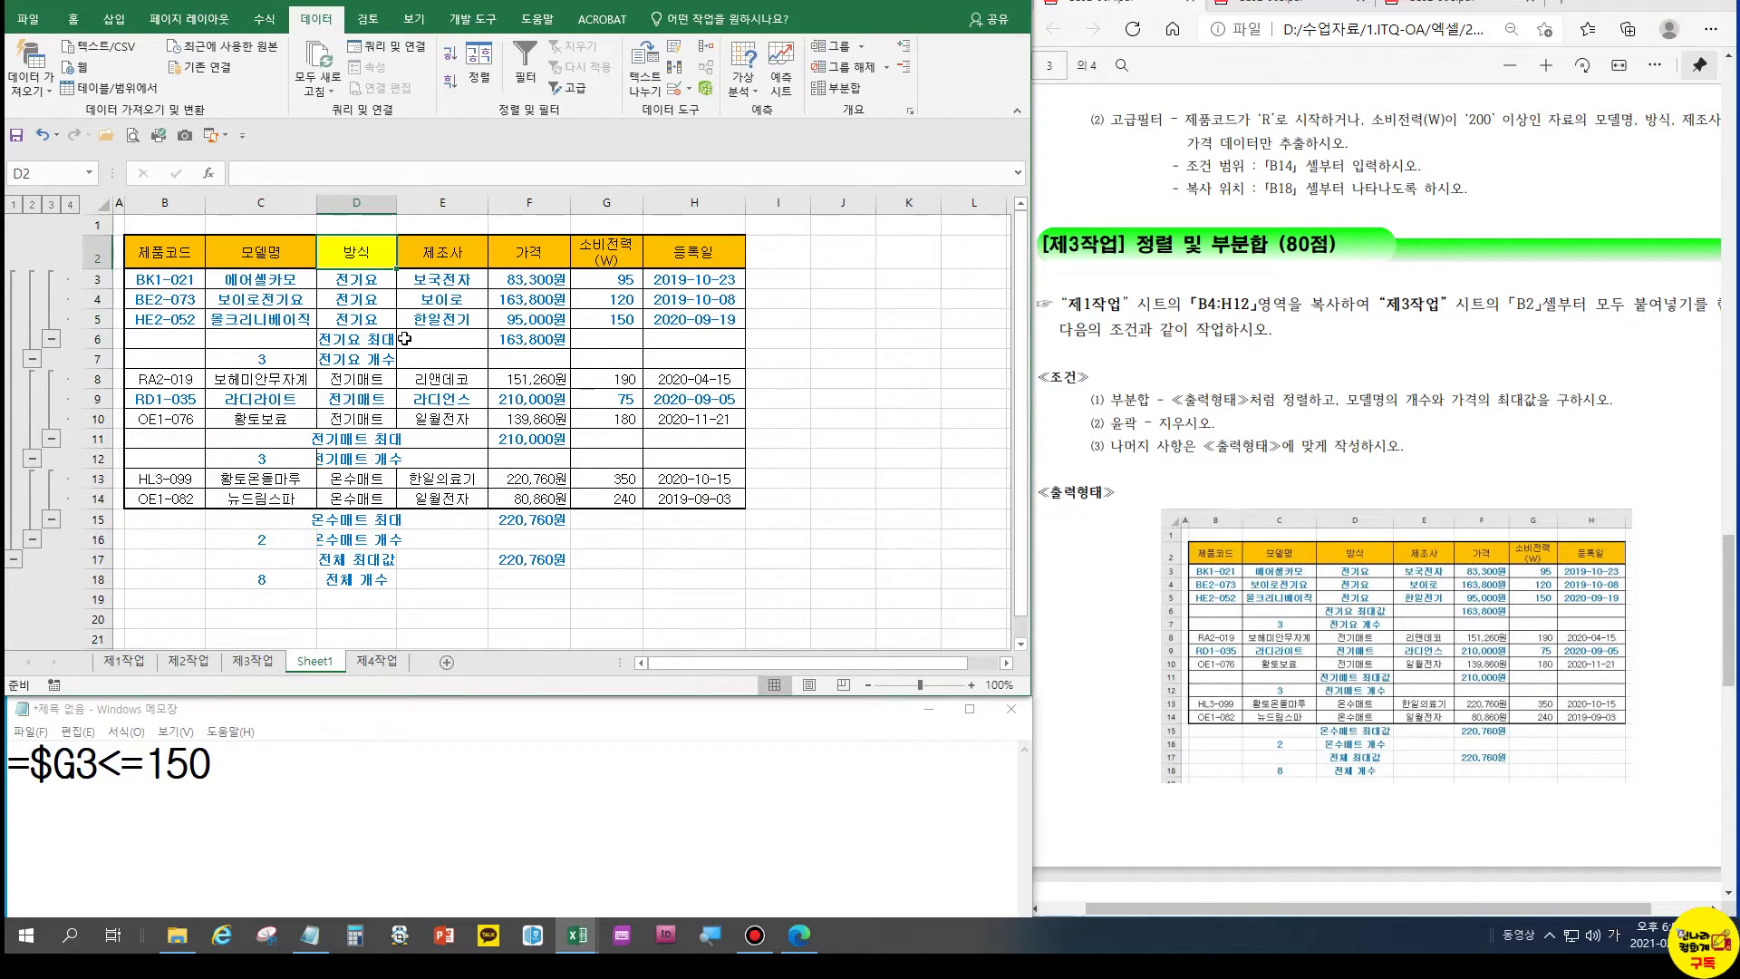
Autofit the width of column D and clear the outline from the subtotaled table
{"action": "double_click", "coordinate": [396, 202]}
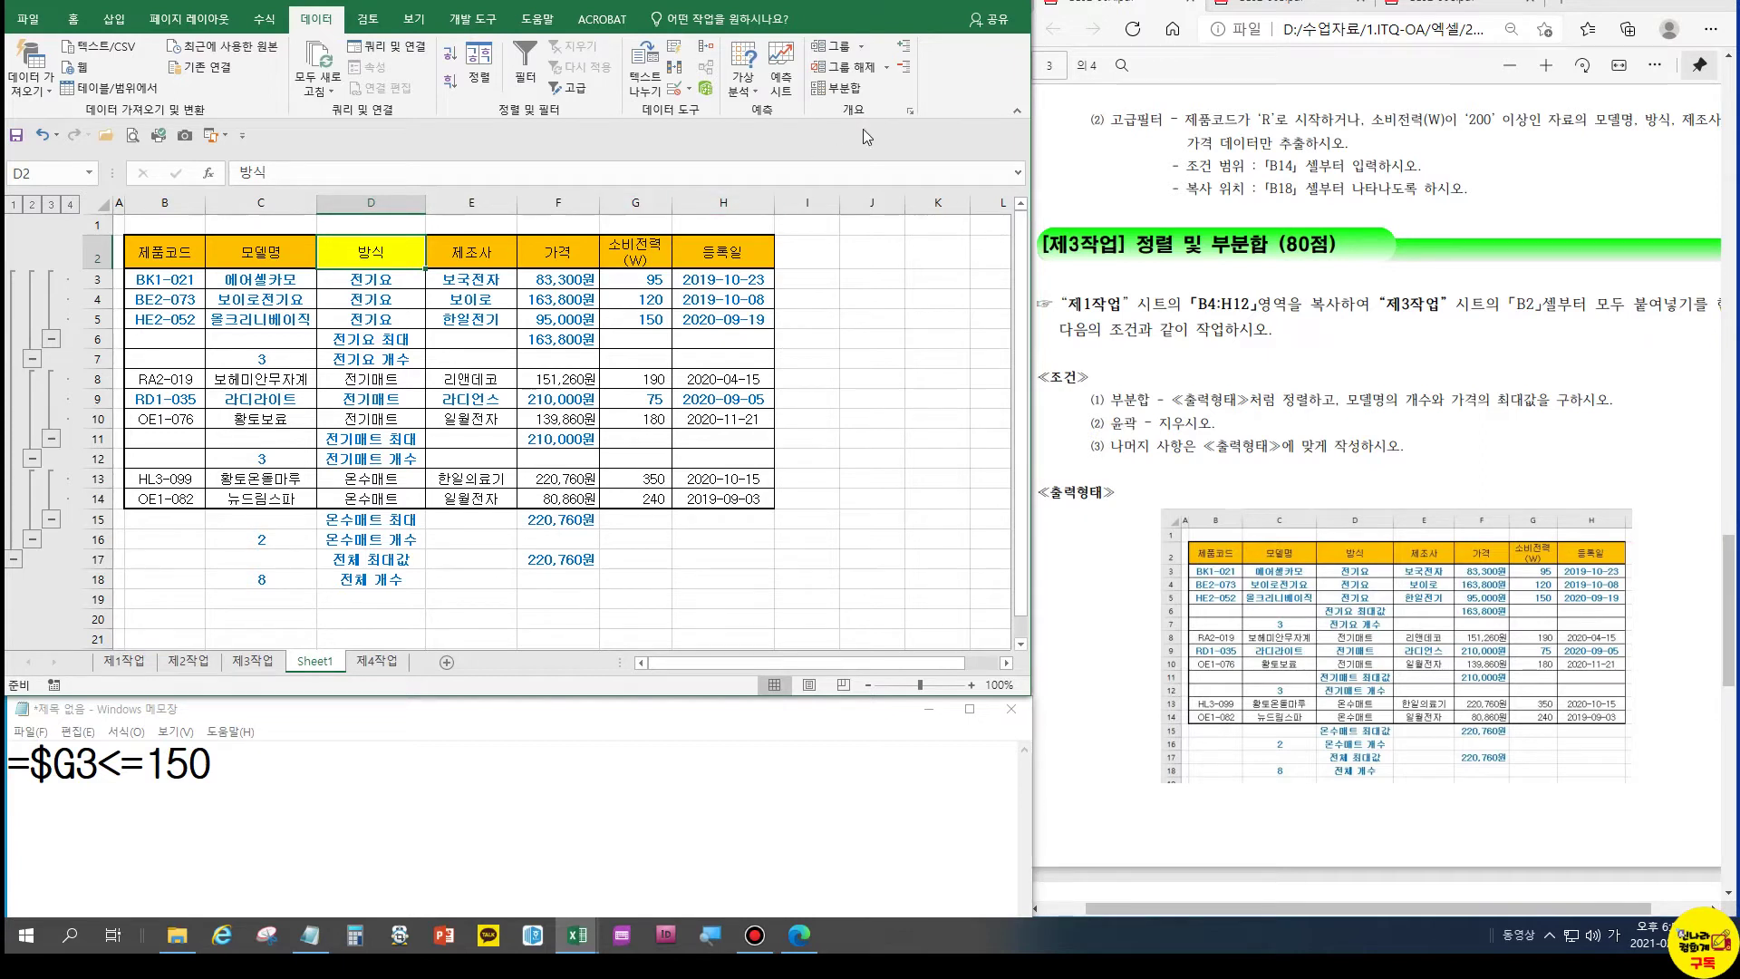
{"action": "left_click", "coordinate": [888, 68]}
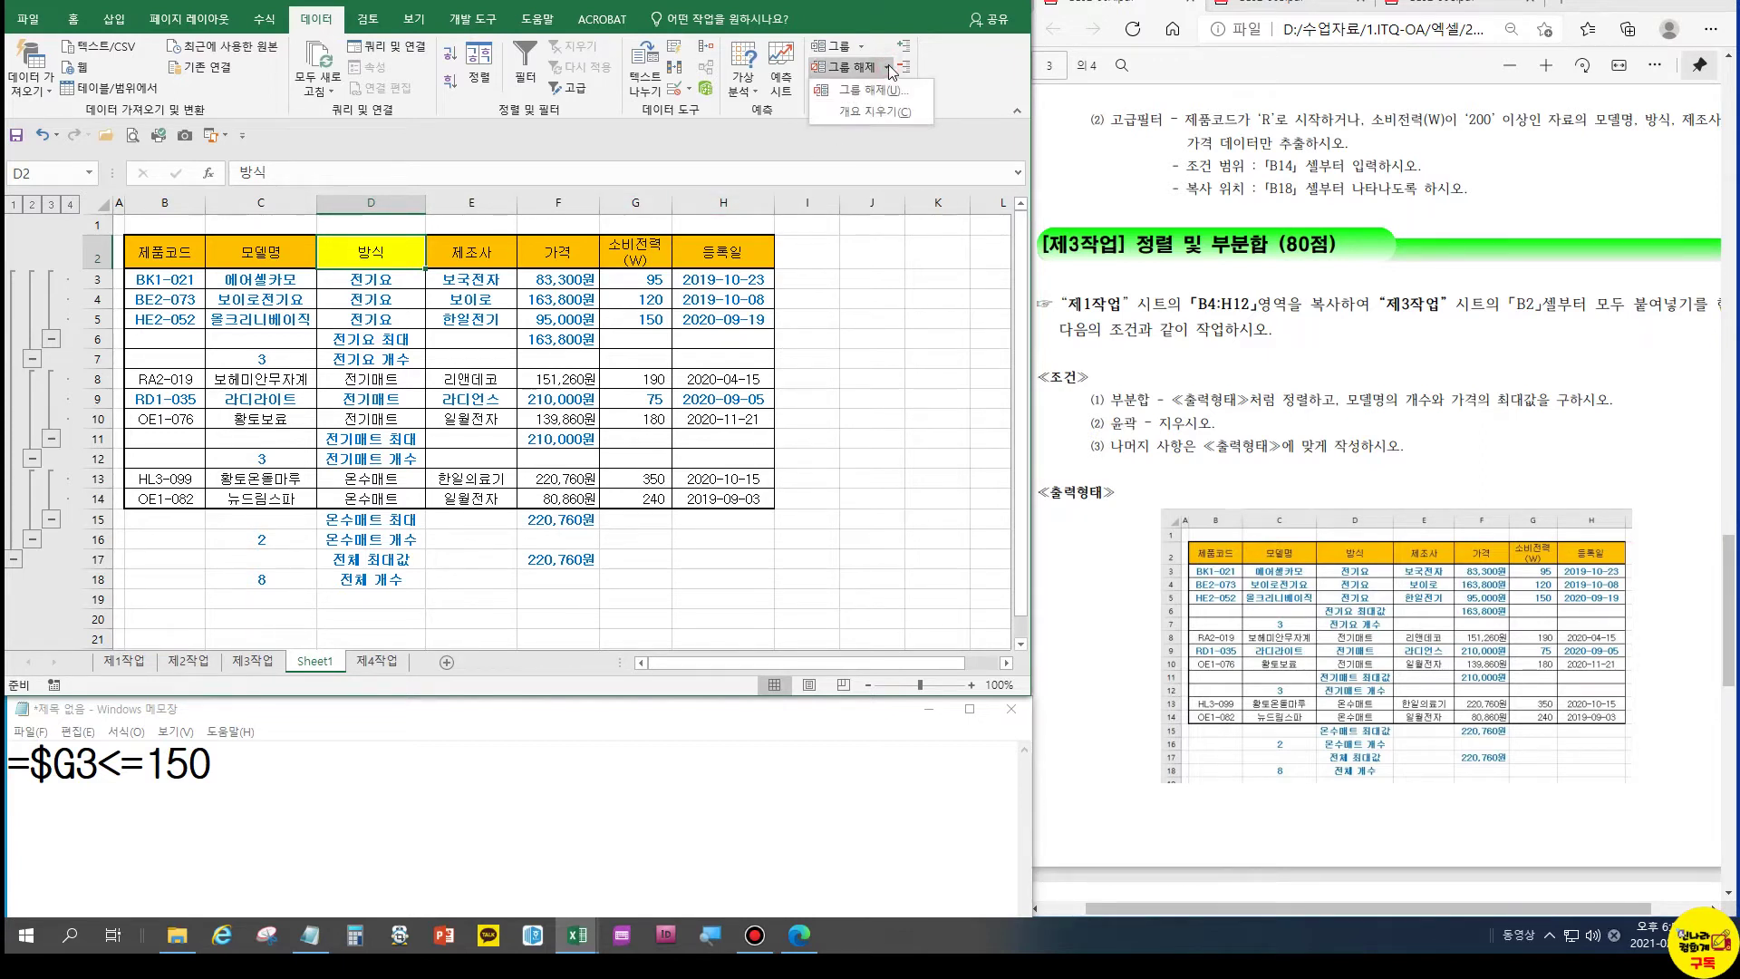
{"action": "left_click", "coordinate": [868, 115]}
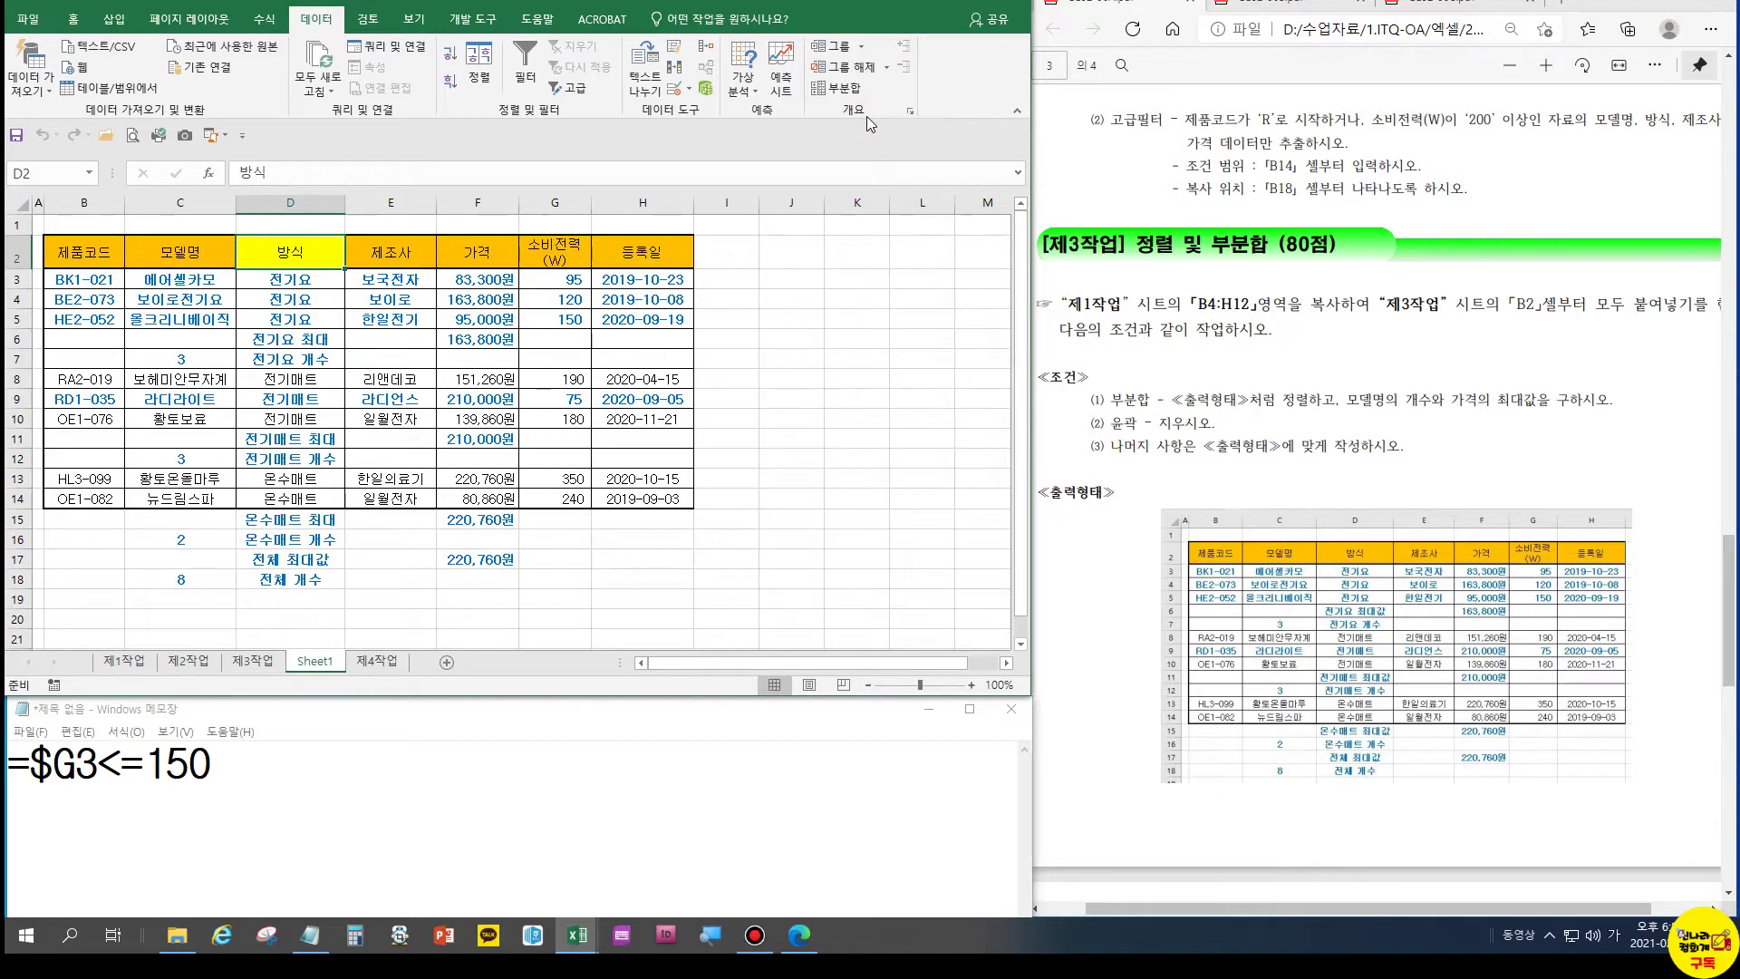
Change the subtotal labels in D6 and D11 to 전기요 최대값 and 전기매트 최대값, widening column D slightly
{"action": "left_click", "coordinate": [317, 339]}
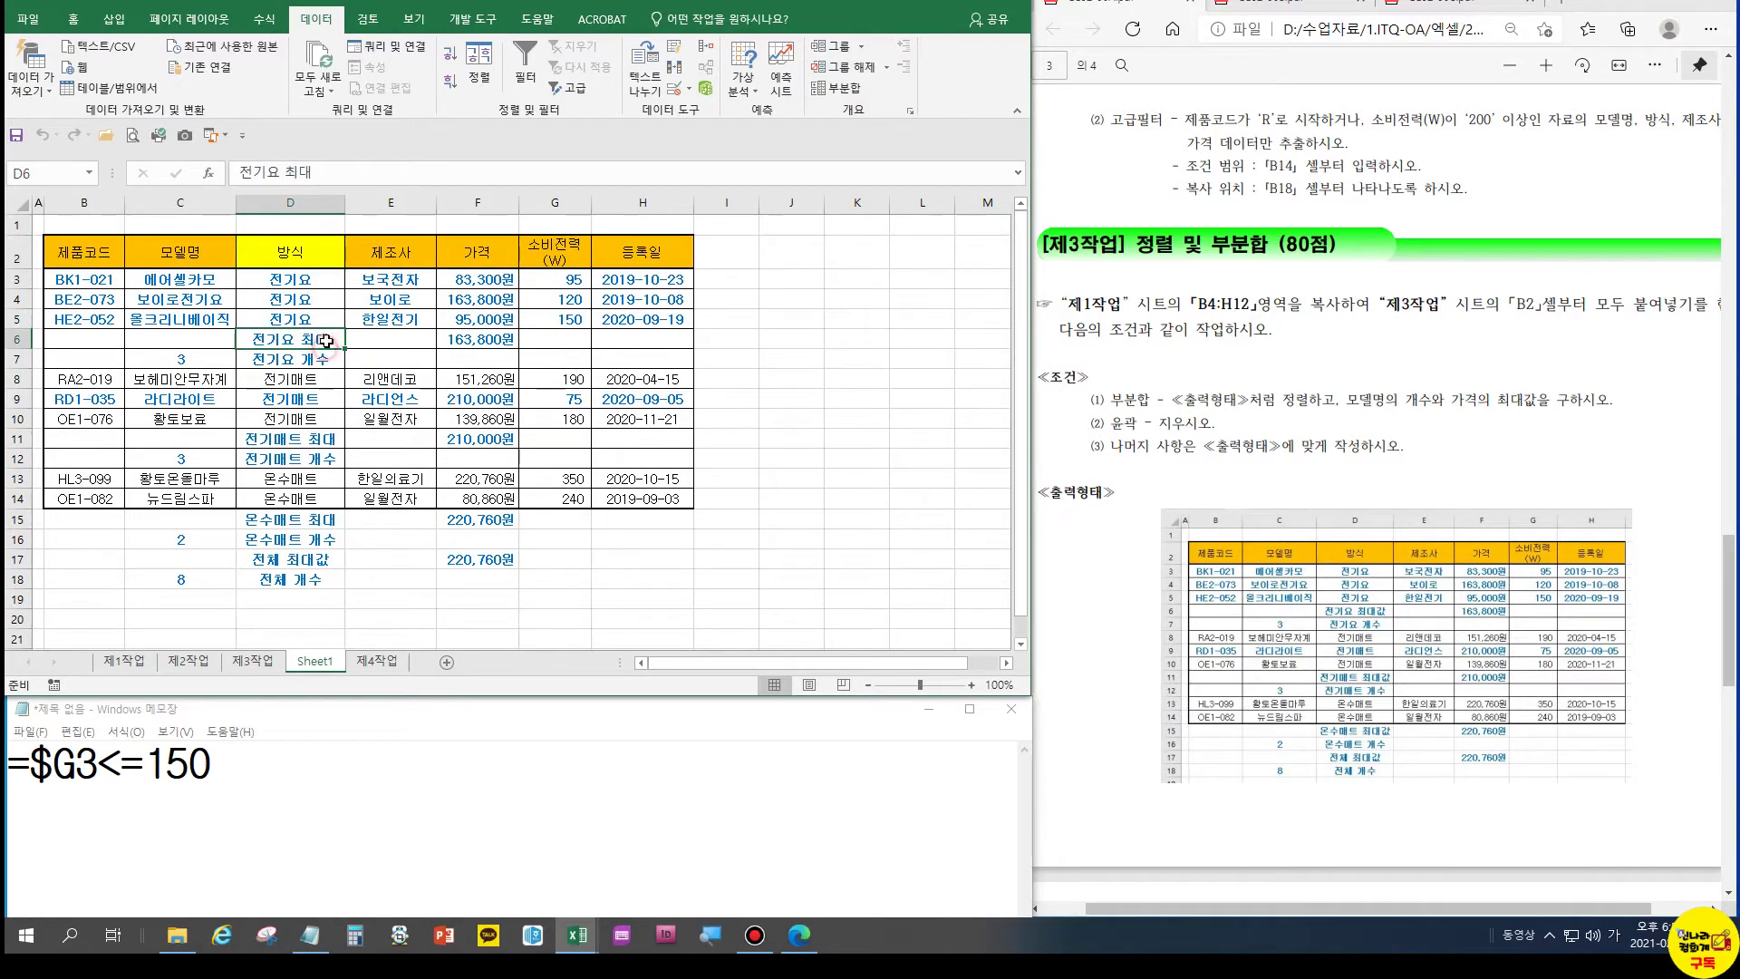
{"action": "left_click", "coordinate": [329, 173]}
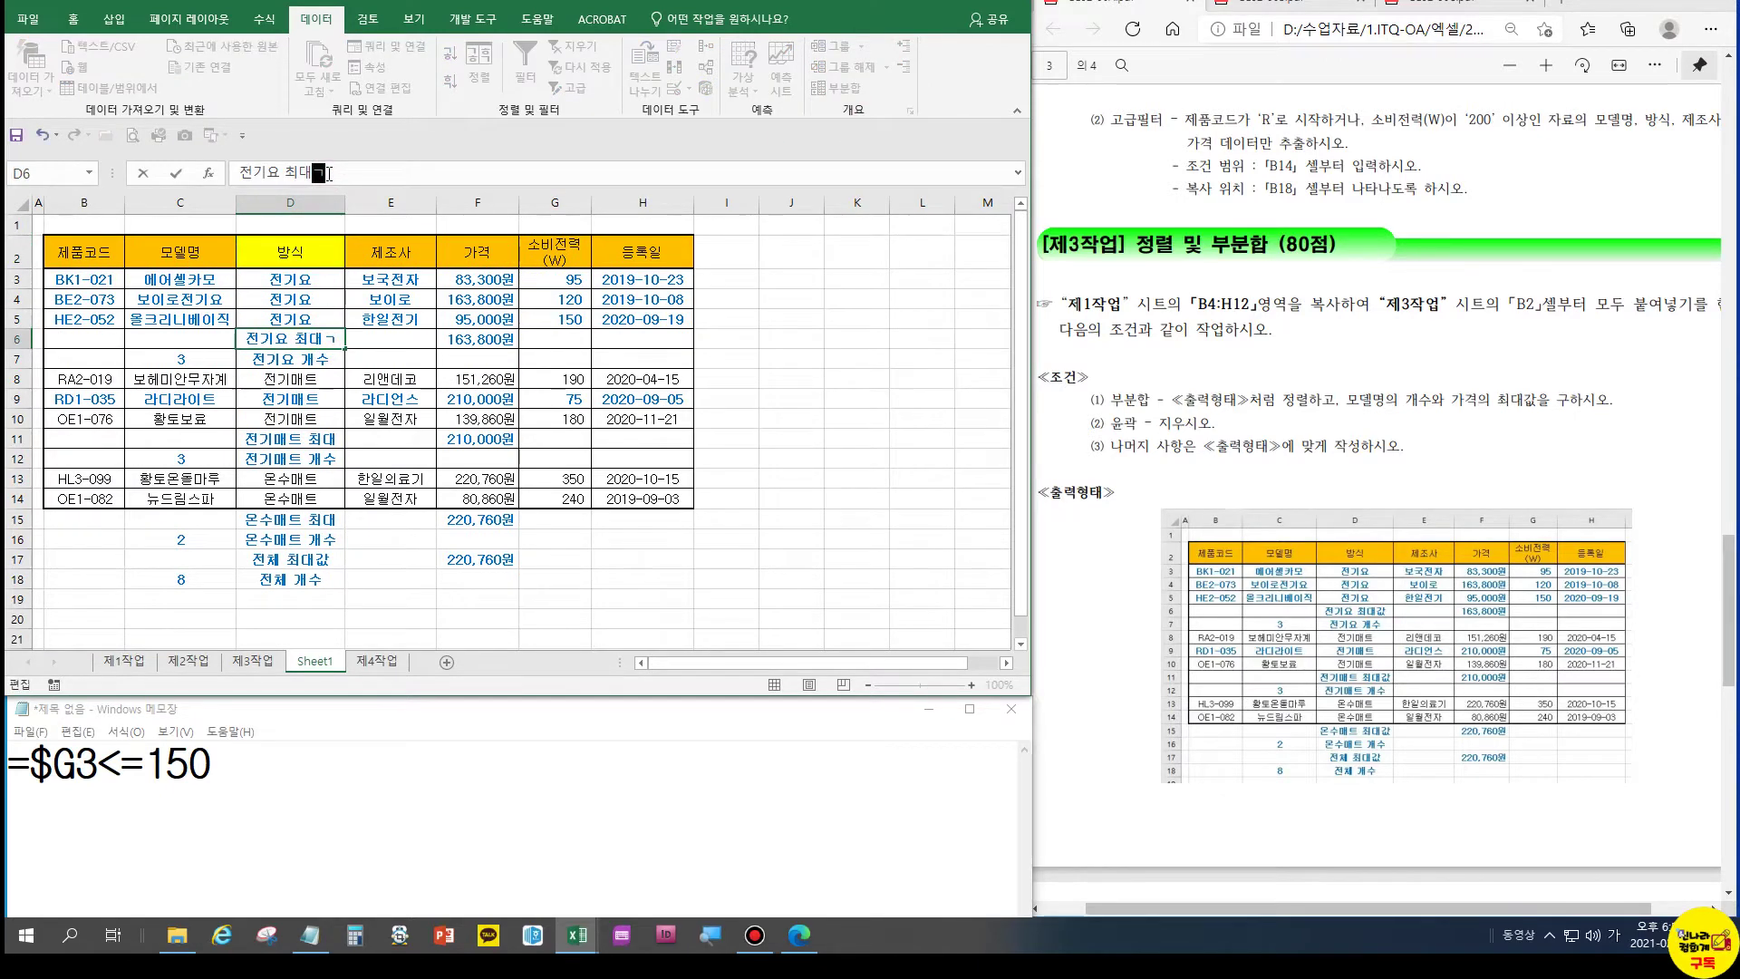
{"action": "type", "text": "값"}
{"action": "key", "text": "Return"}
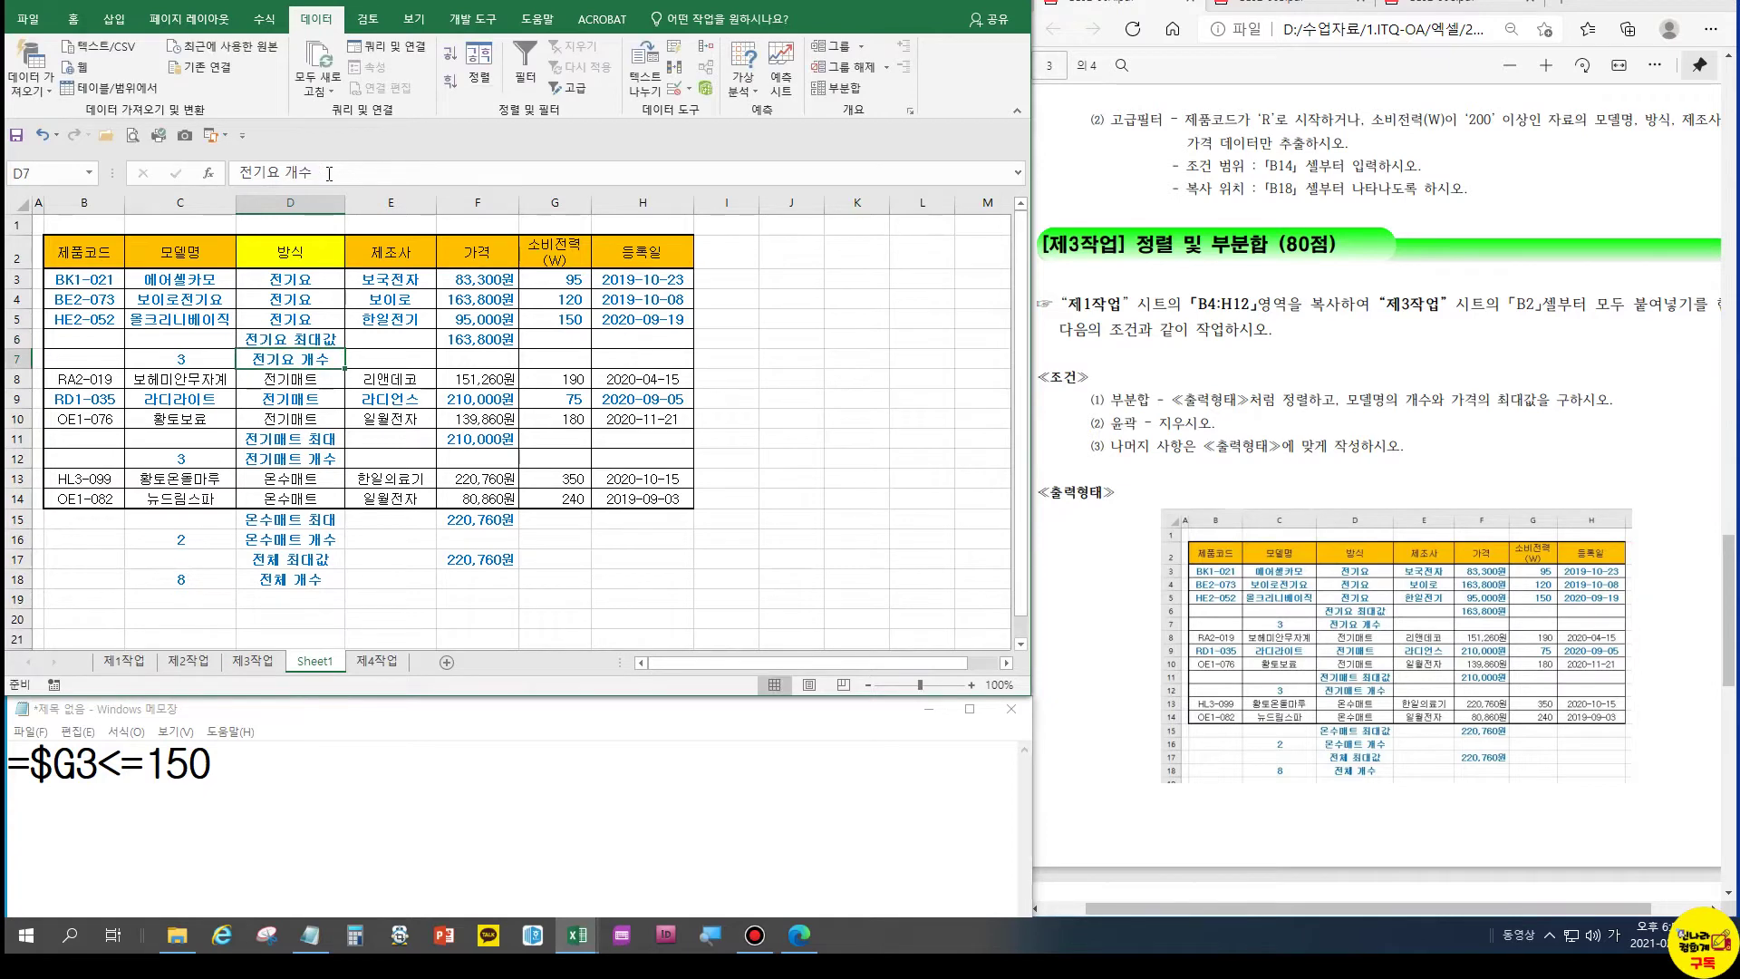
{"action": "left_click", "coordinate": [332, 436]}
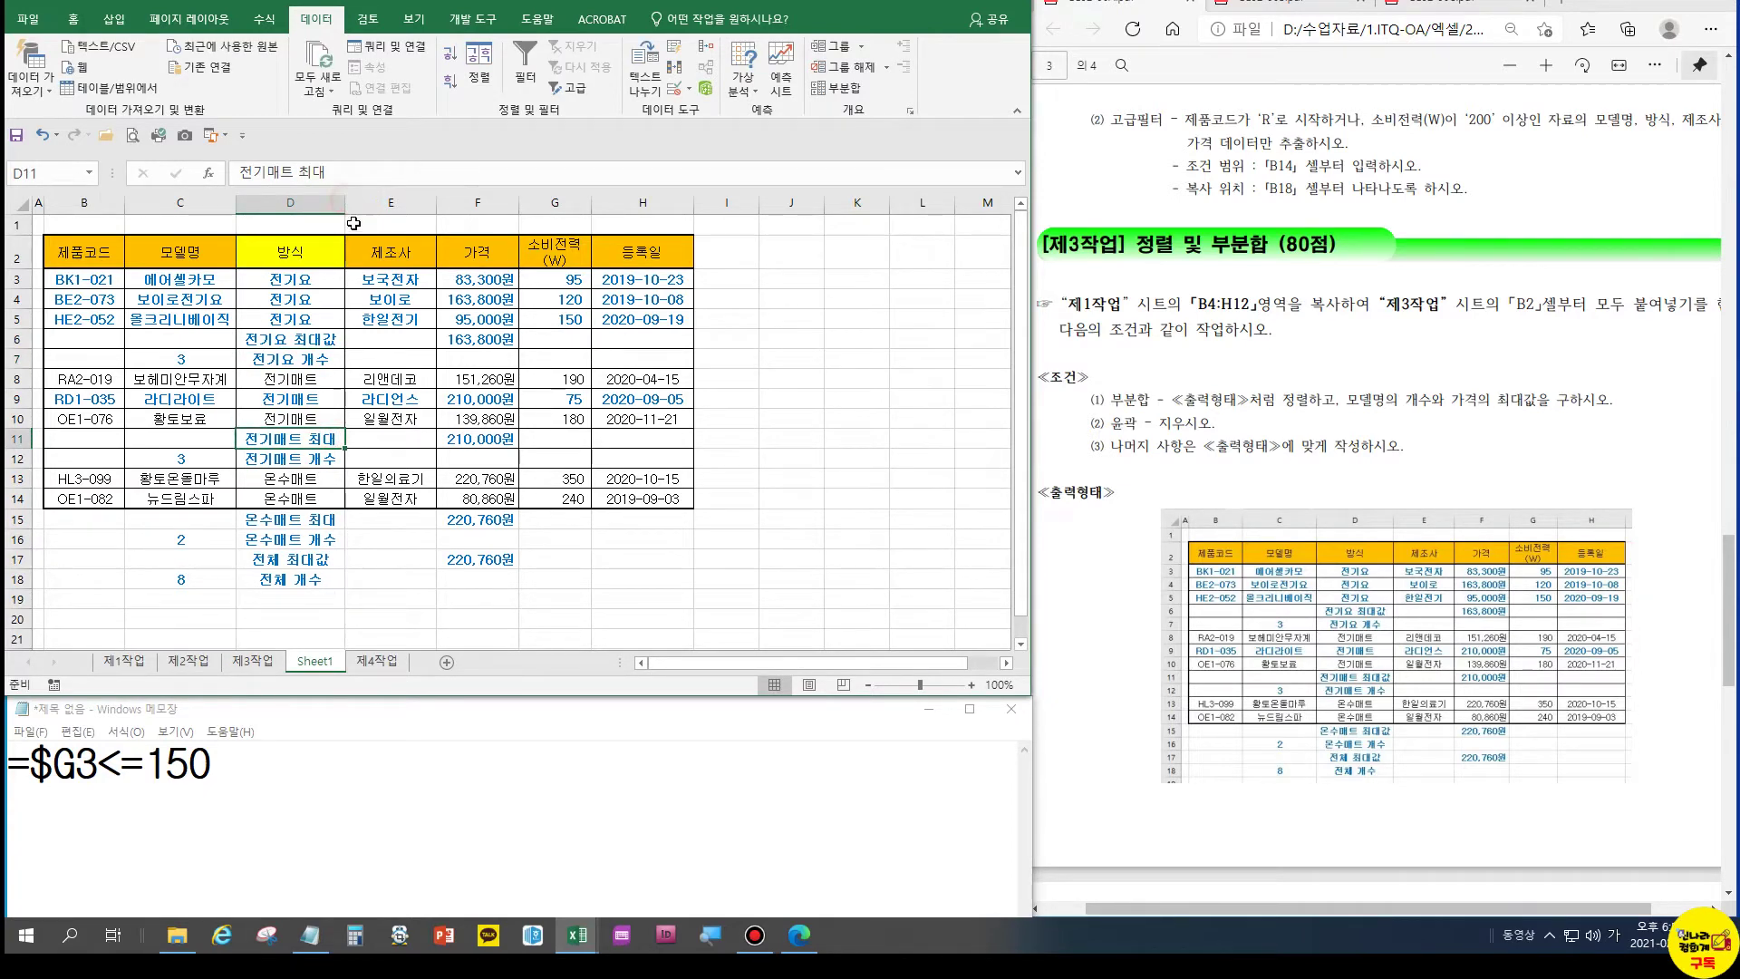
{"action": "left_click_drag", "start_coordinate": [349, 200], "coordinate": [364, 201]}
{"action": "key", "text": "F2"}
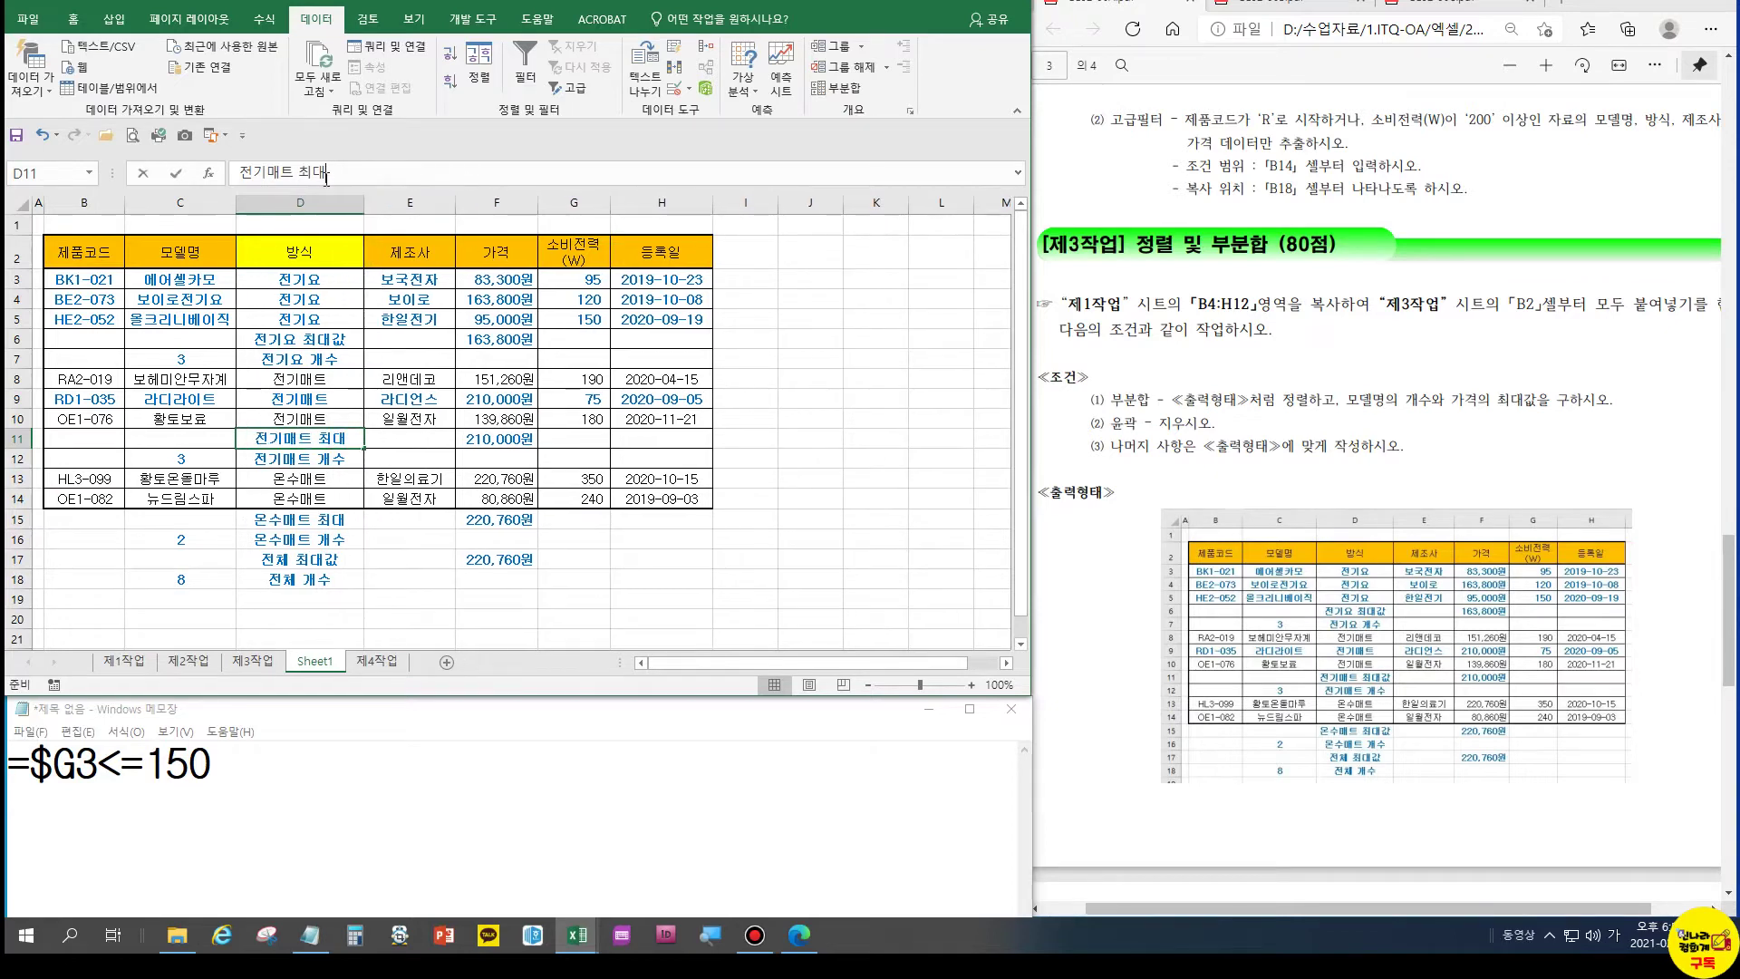
{"action": "type", "text": "값"}
{"action": "key", "text": "Return"}
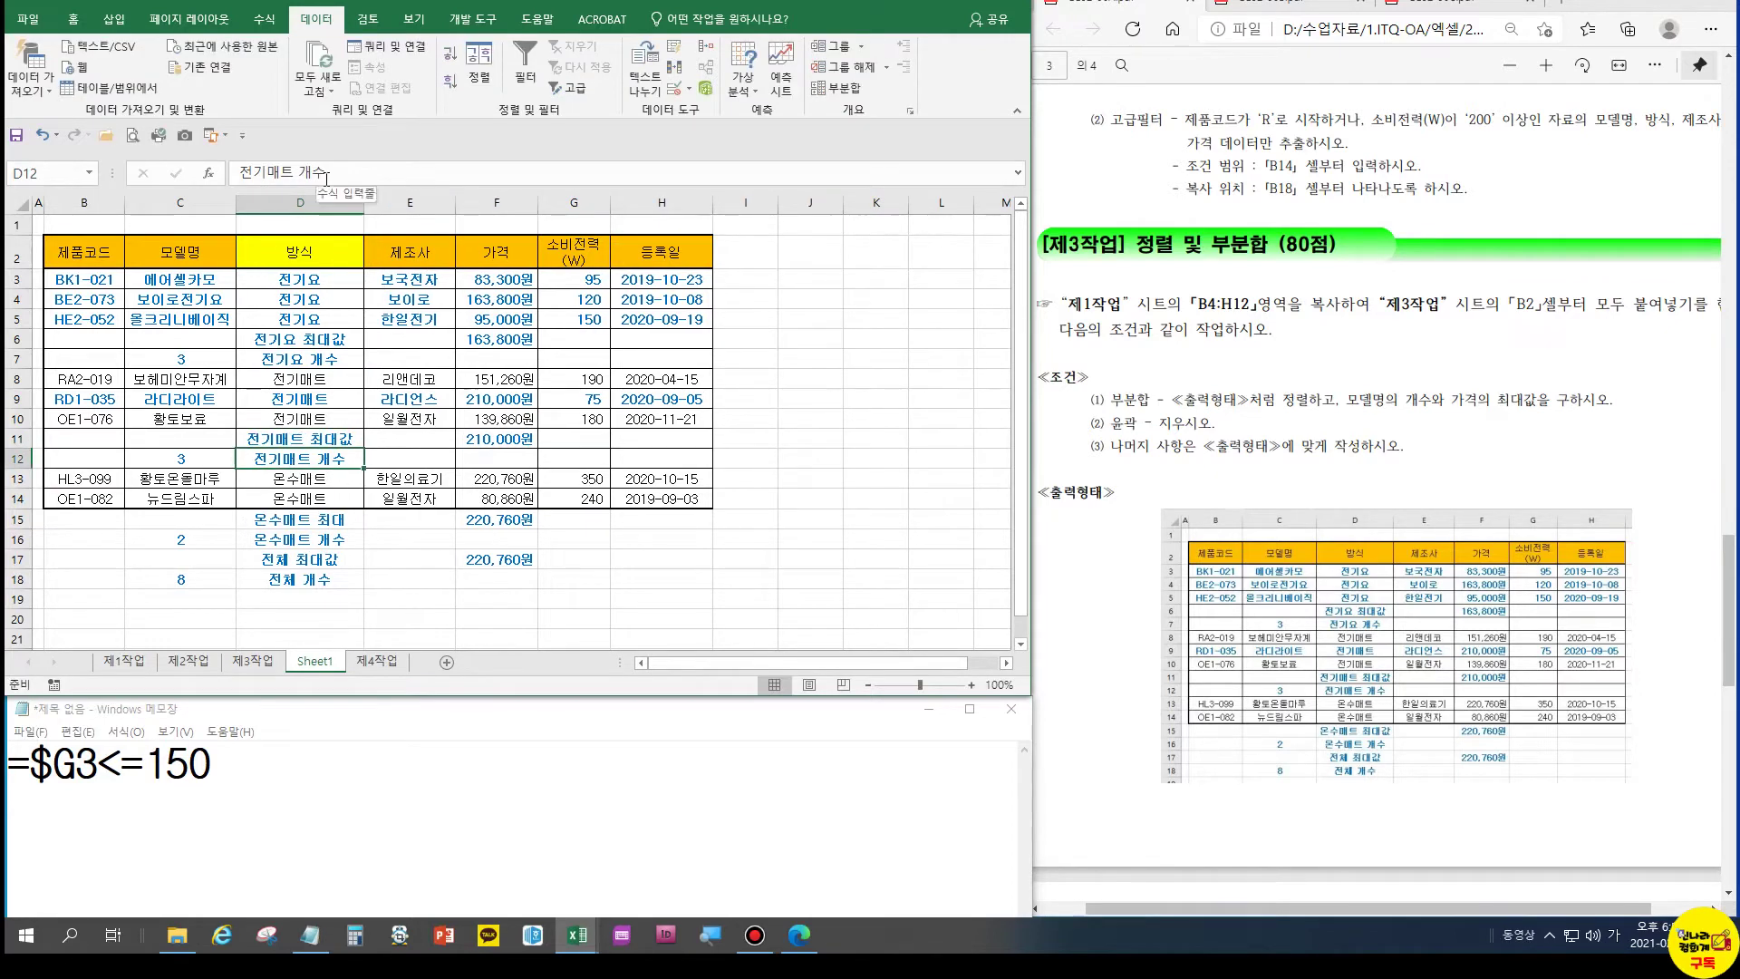
Change the subtotal label in D15 to 온수매트 최대값
{"action": "left_click", "coordinate": [345, 520]}
{"action": "left_click", "coordinate": [352, 169]}
{"action": "type", "text": "값"}
{"action": "key", "text": "Return"}
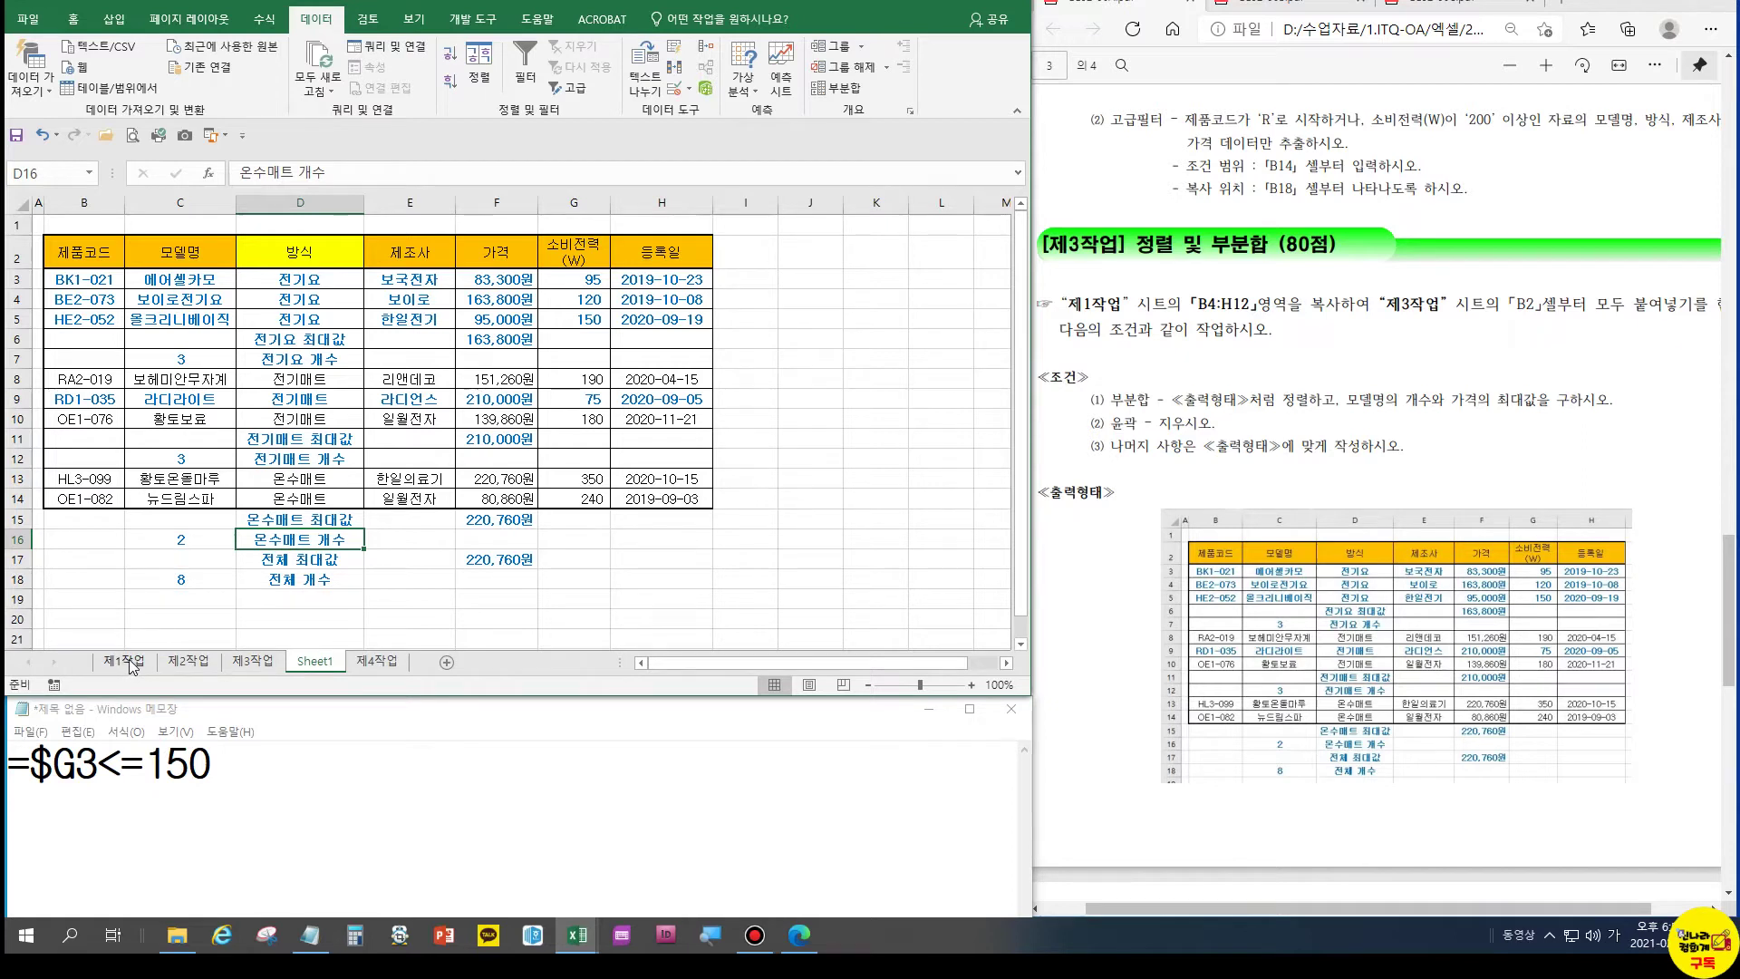
Examine the 방식 group entries and the 가격 maximum subtotals on Sheet1, and check the source table on the 제1작업 sheet
{"action": "left_click", "coordinate": [304, 315]}
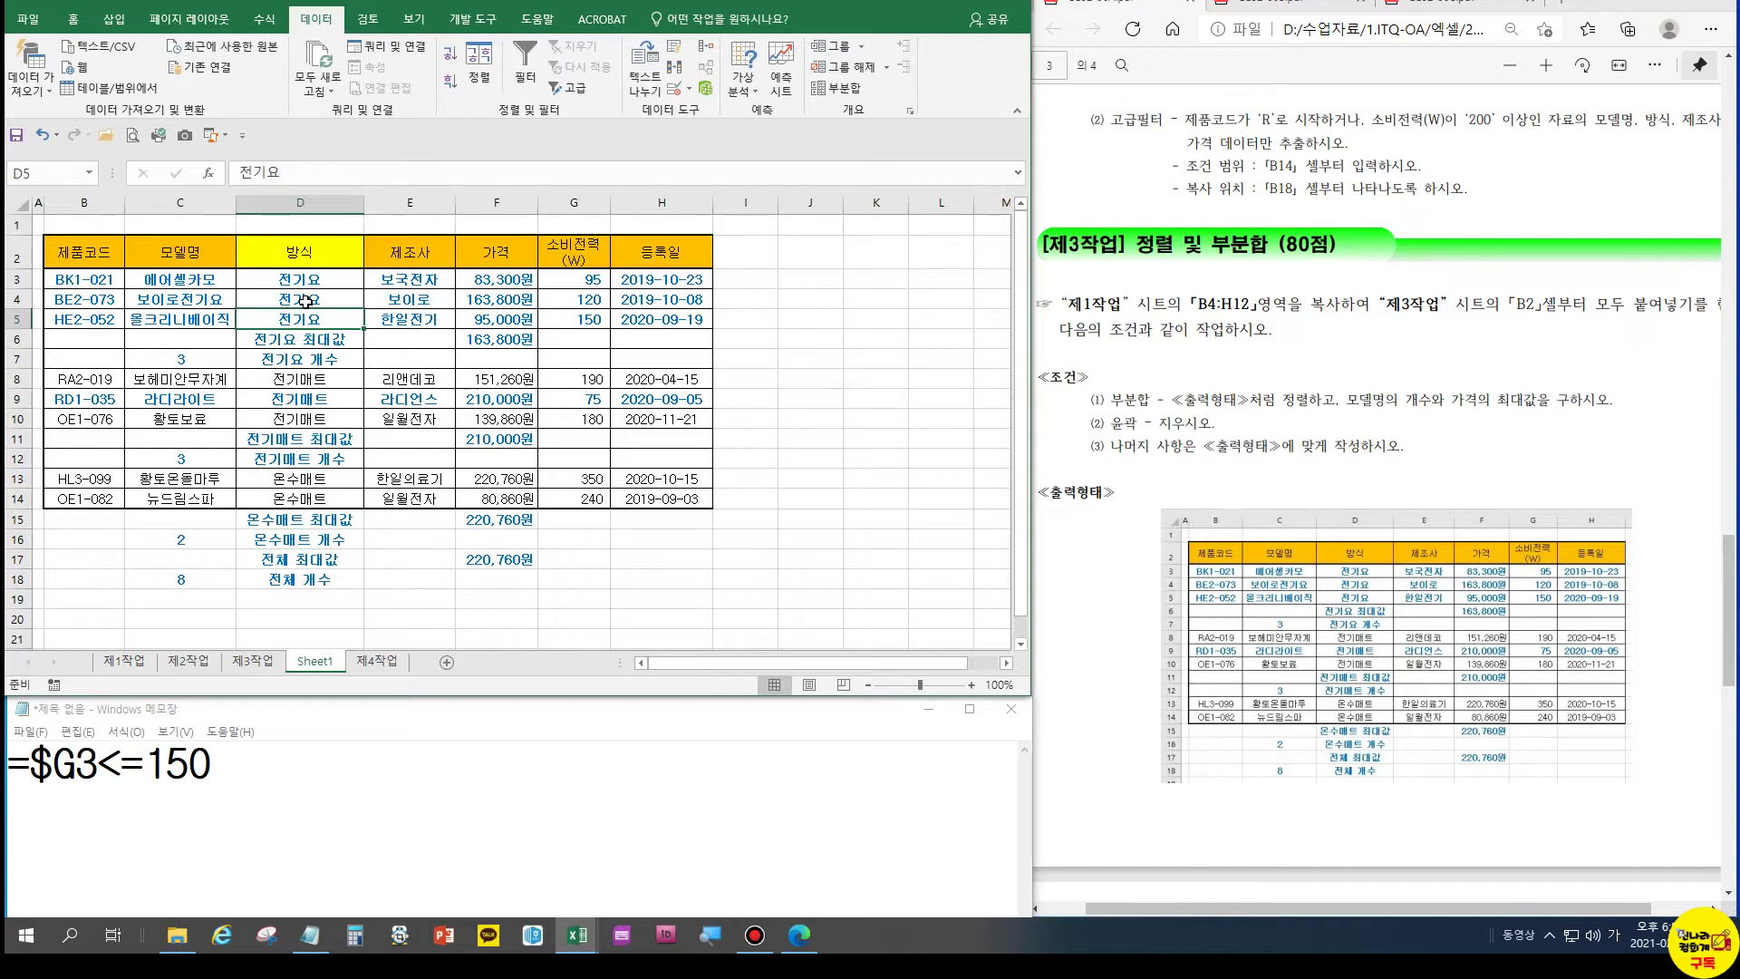
{"action": "left_click", "coordinate": [304, 380]}
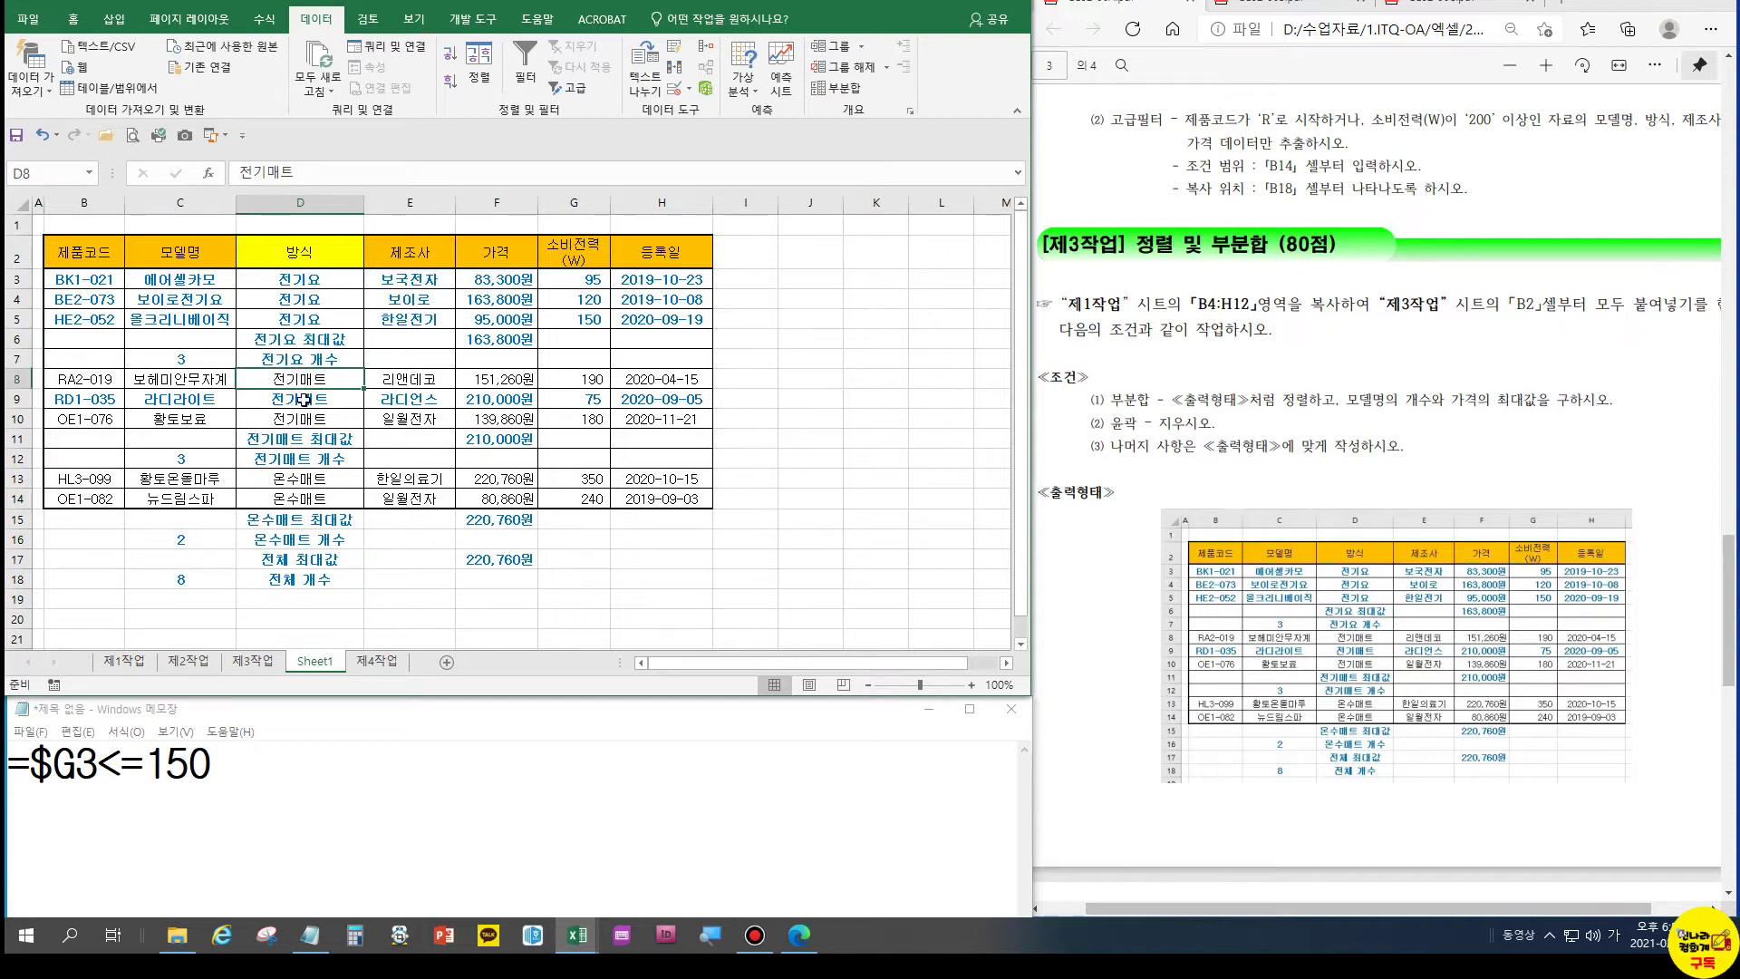
{"action": "left_click", "coordinate": [303, 317]}
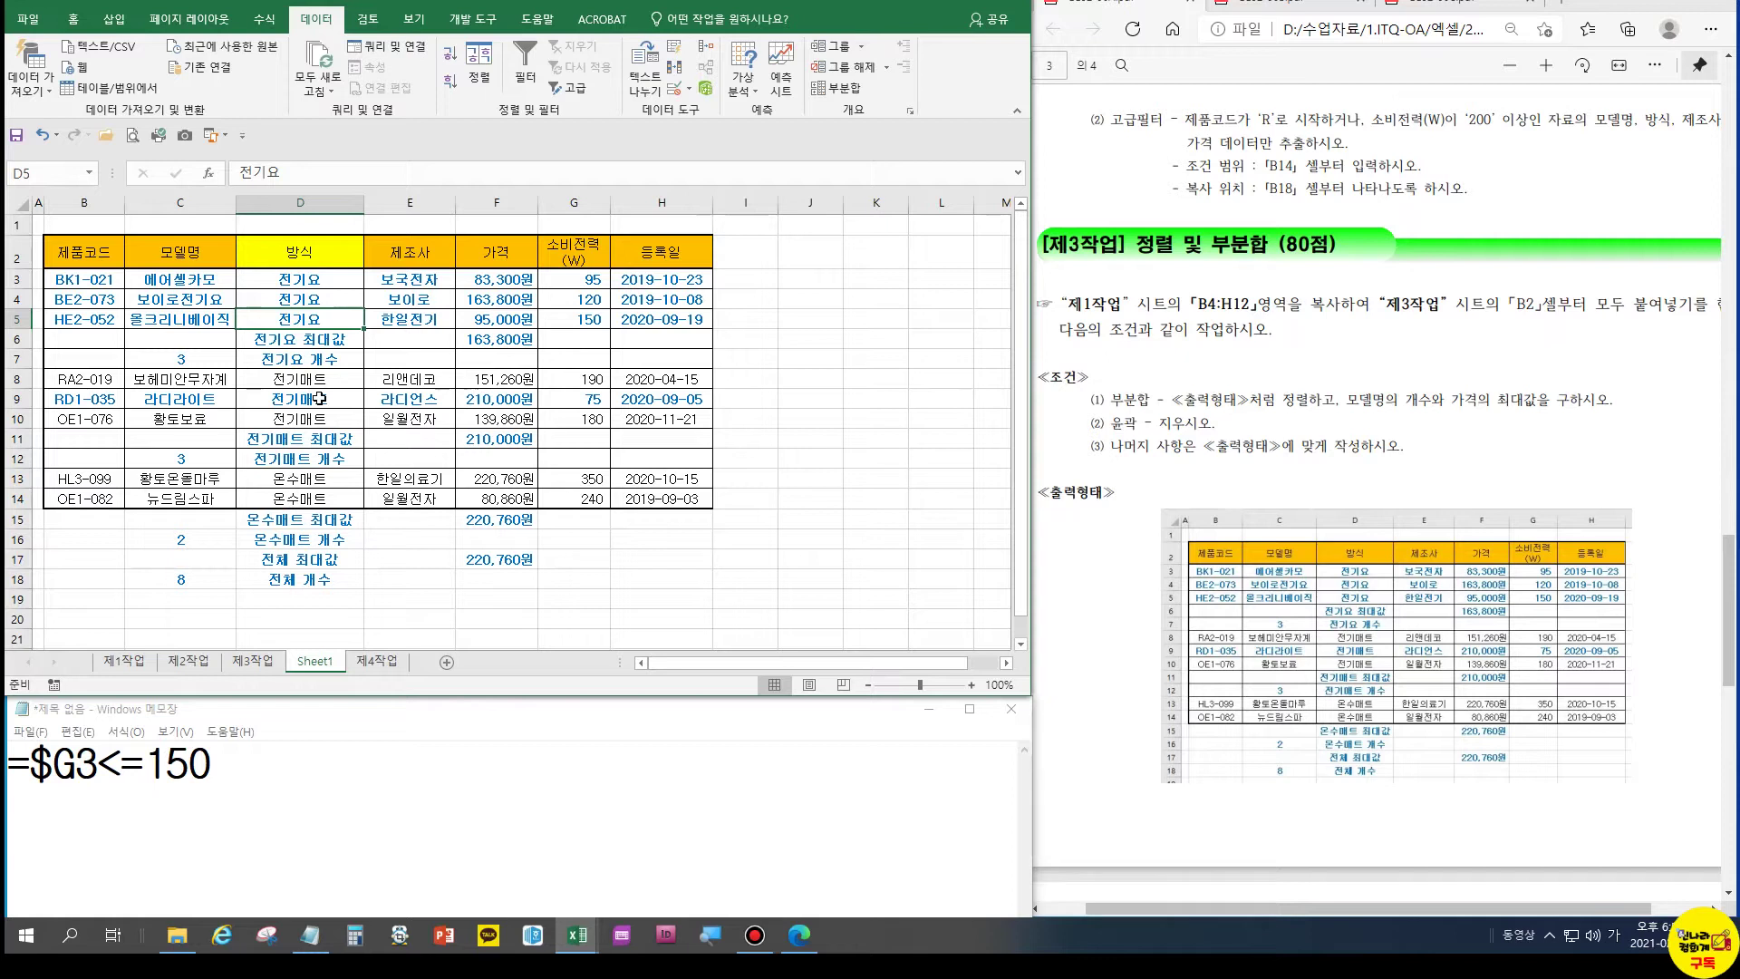
{"action": "left_click", "coordinate": [483, 341]}
{"action": "left_click", "coordinate": [505, 439]}
{"action": "left_click", "coordinate": [495, 521]}
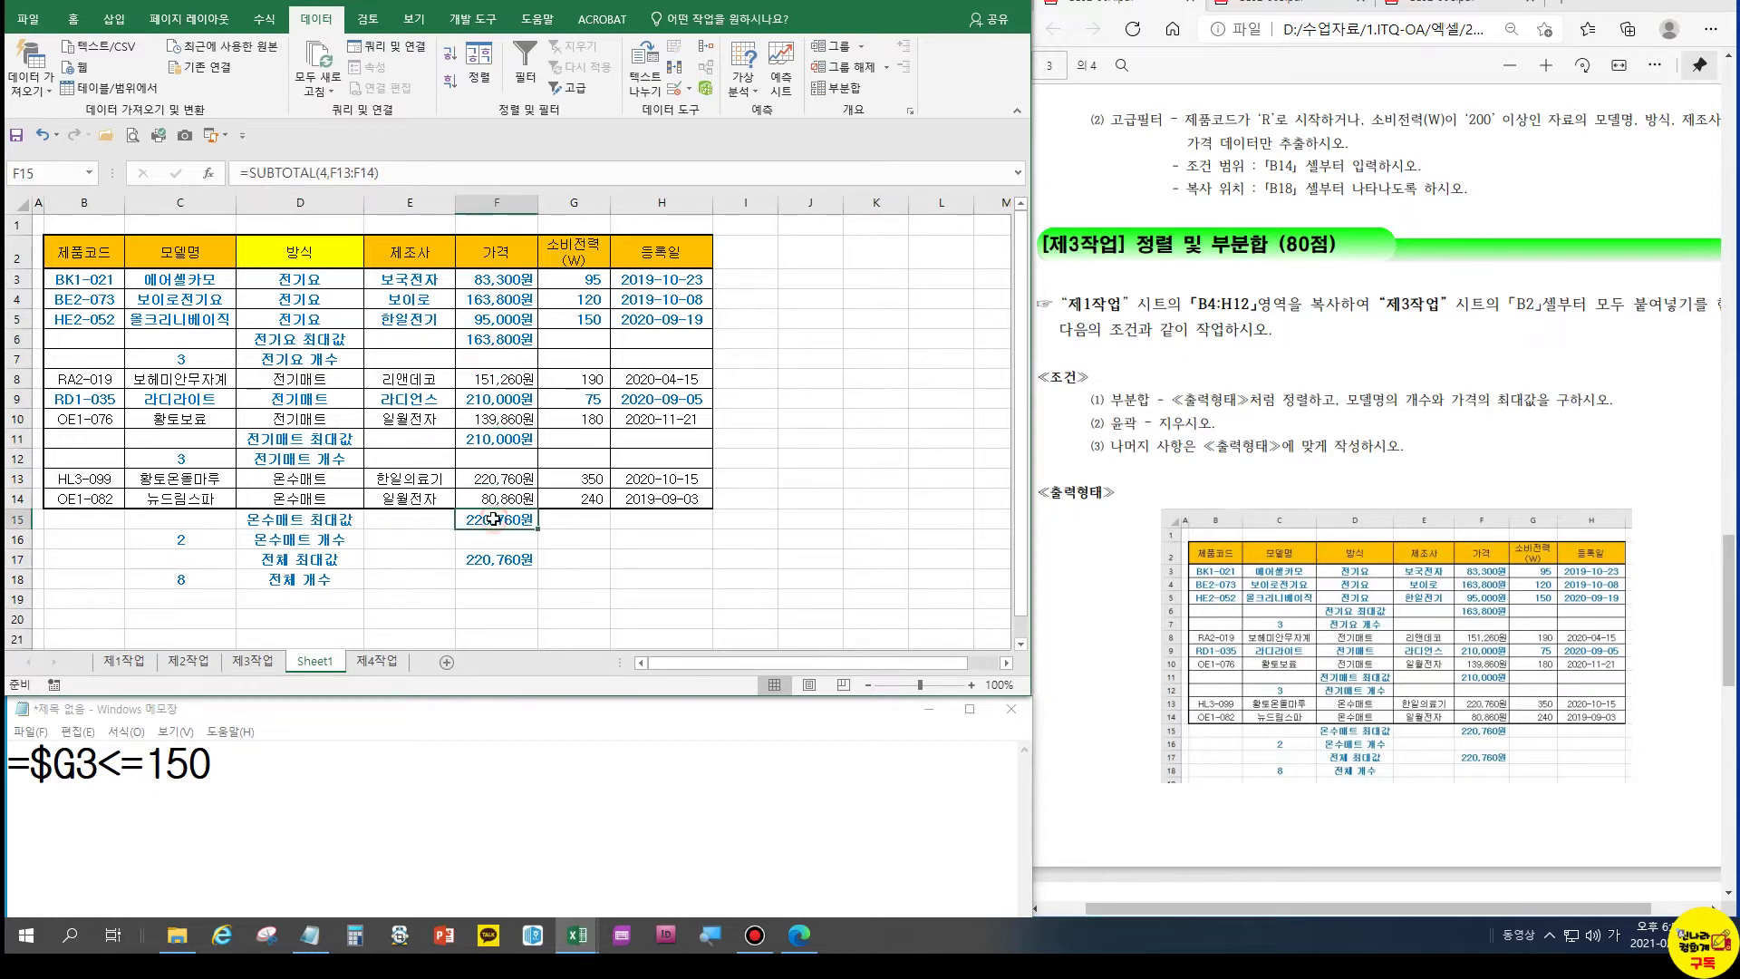
{"action": "left_click", "coordinate": [485, 558]}
{"action": "left_click", "coordinate": [486, 341]}
{"action": "right_click", "coordinate": [487, 342]}
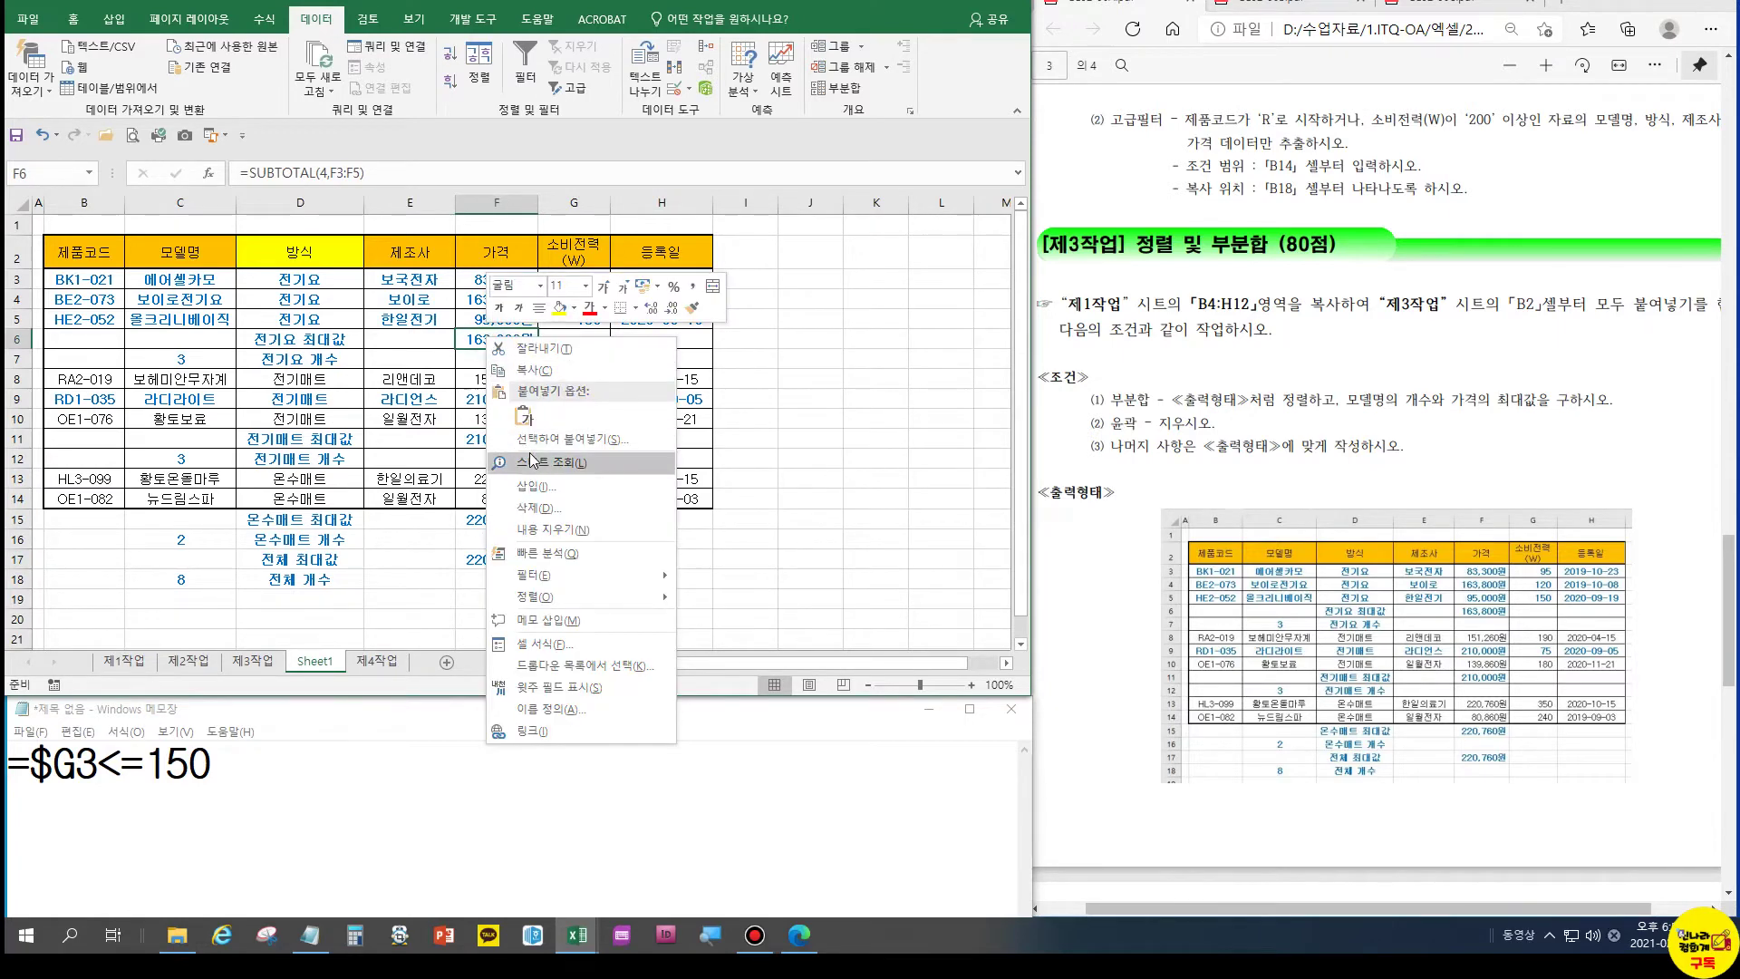
{"action": "left_click", "coordinate": [468, 343]}
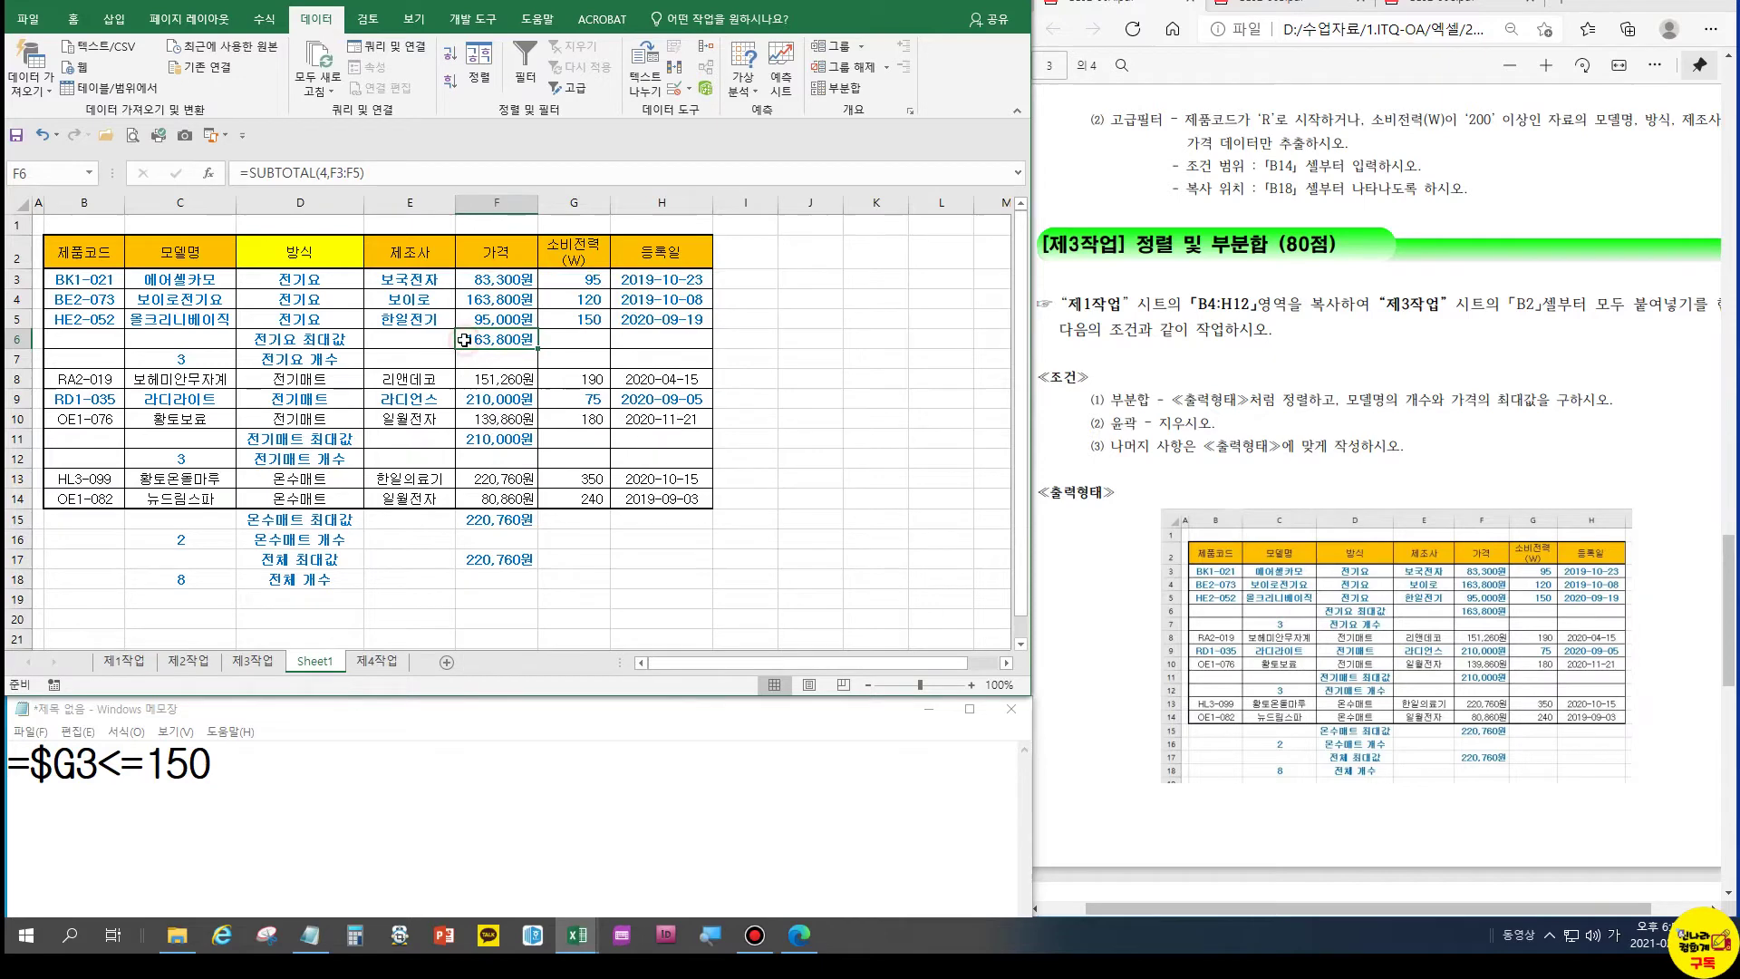
{"action": "left_click", "coordinate": [127, 662]}
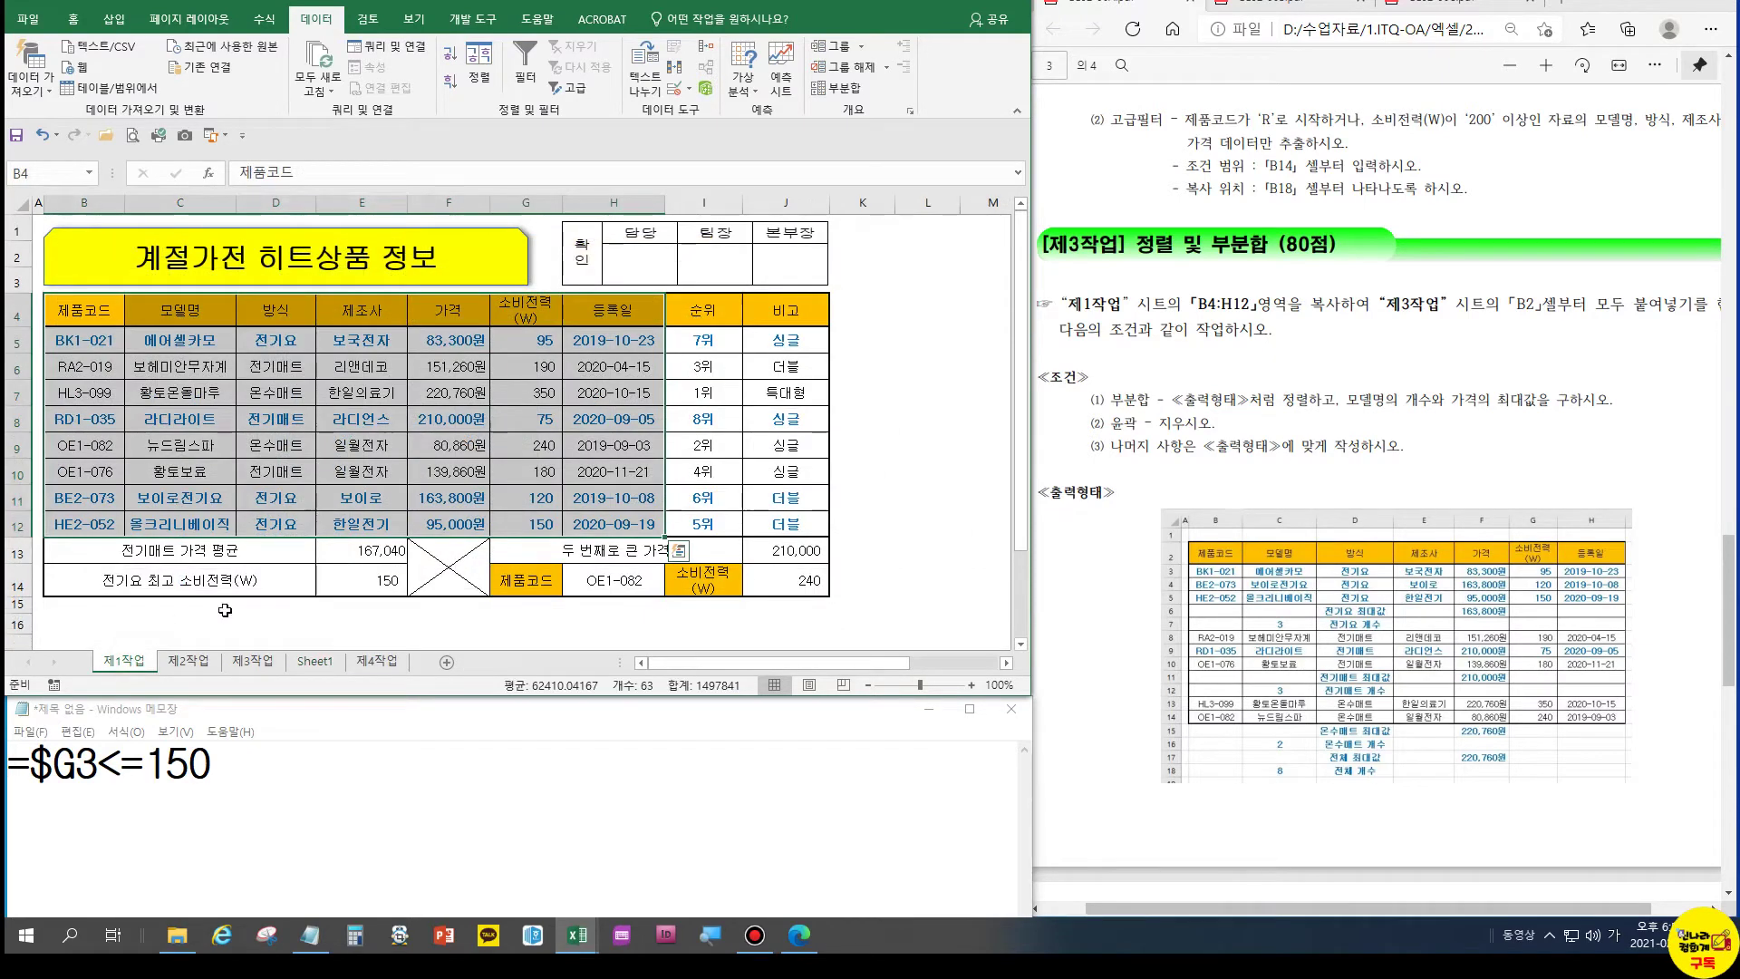
{"action": "left_click", "coordinate": [314, 660]}
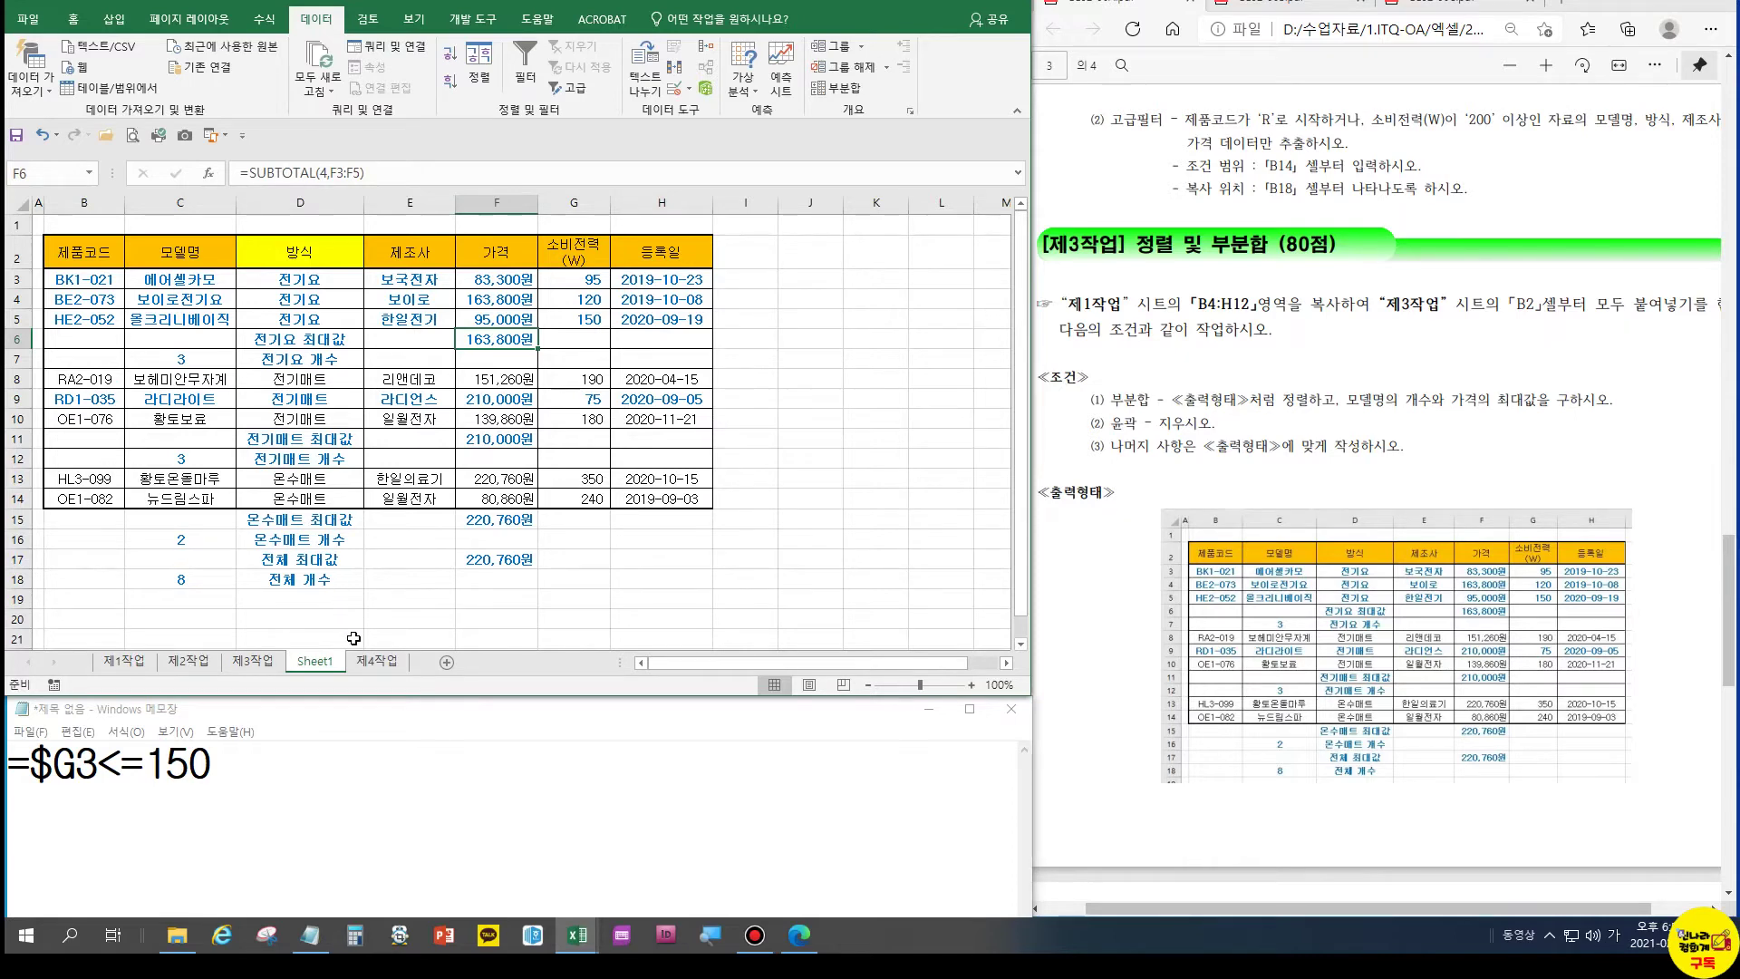
Inspect the series and category labels in the 제4작업 chart's data source, leaving them unchanged
{"action": "left_click", "coordinate": [373, 662]}
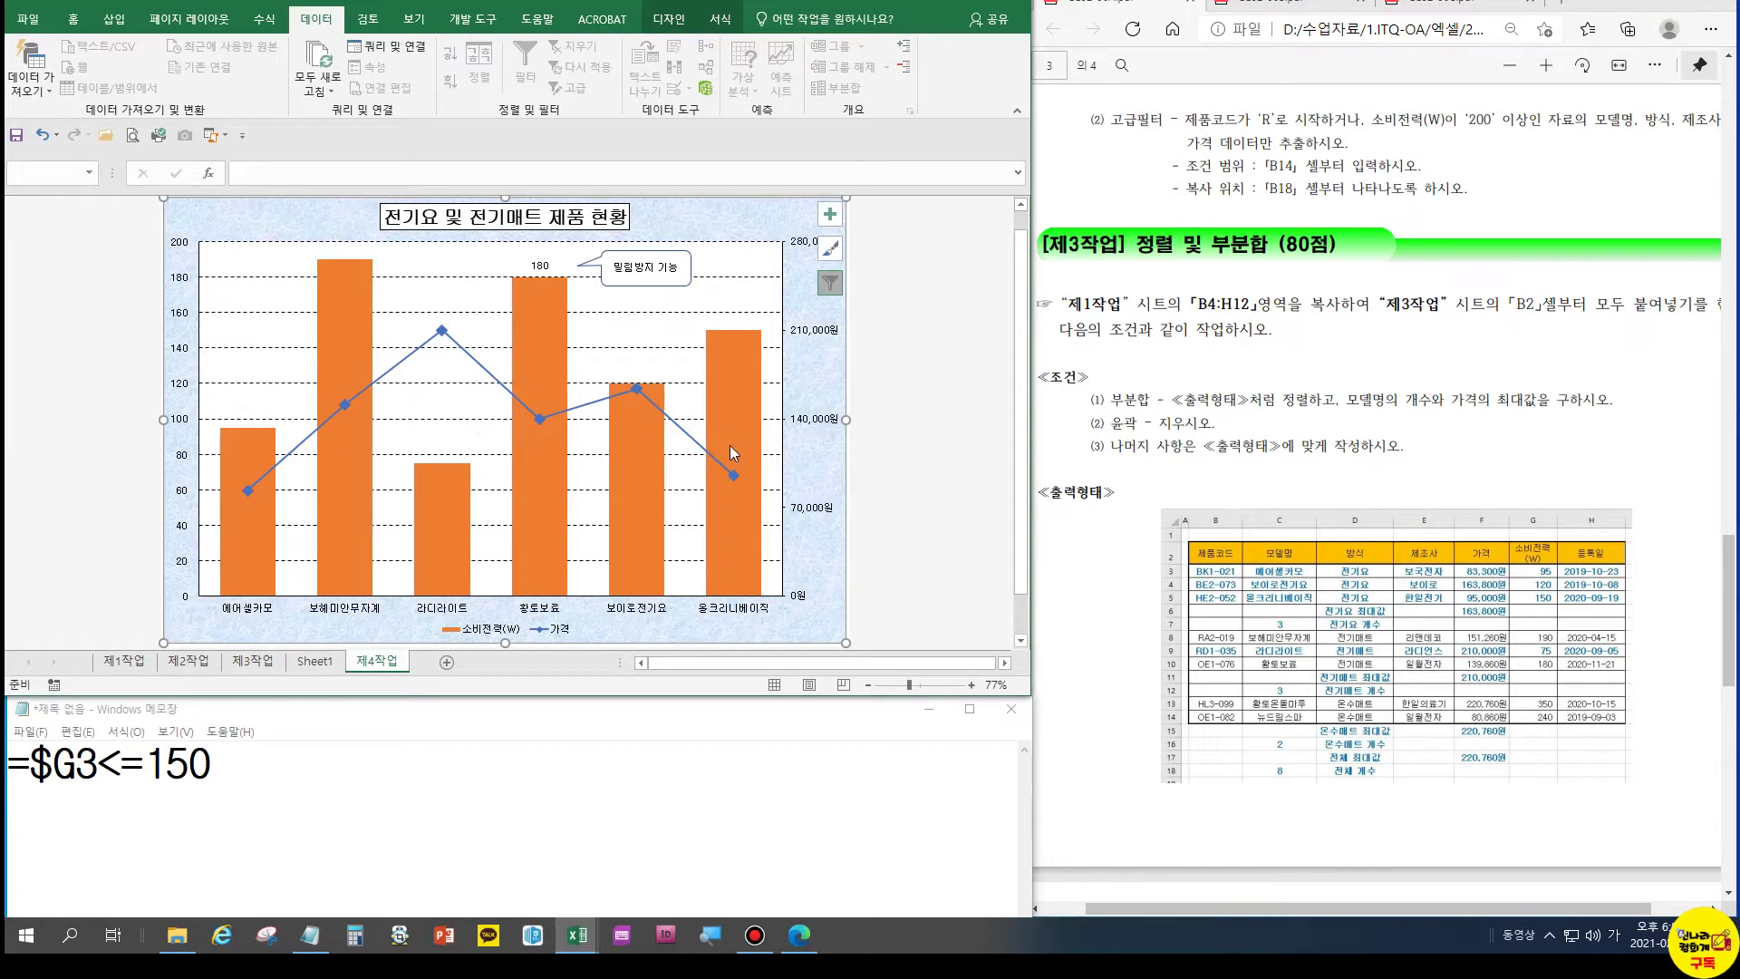
{"action": "left_click", "coordinate": [723, 26]}
{"action": "left_click", "coordinate": [682, 21]}
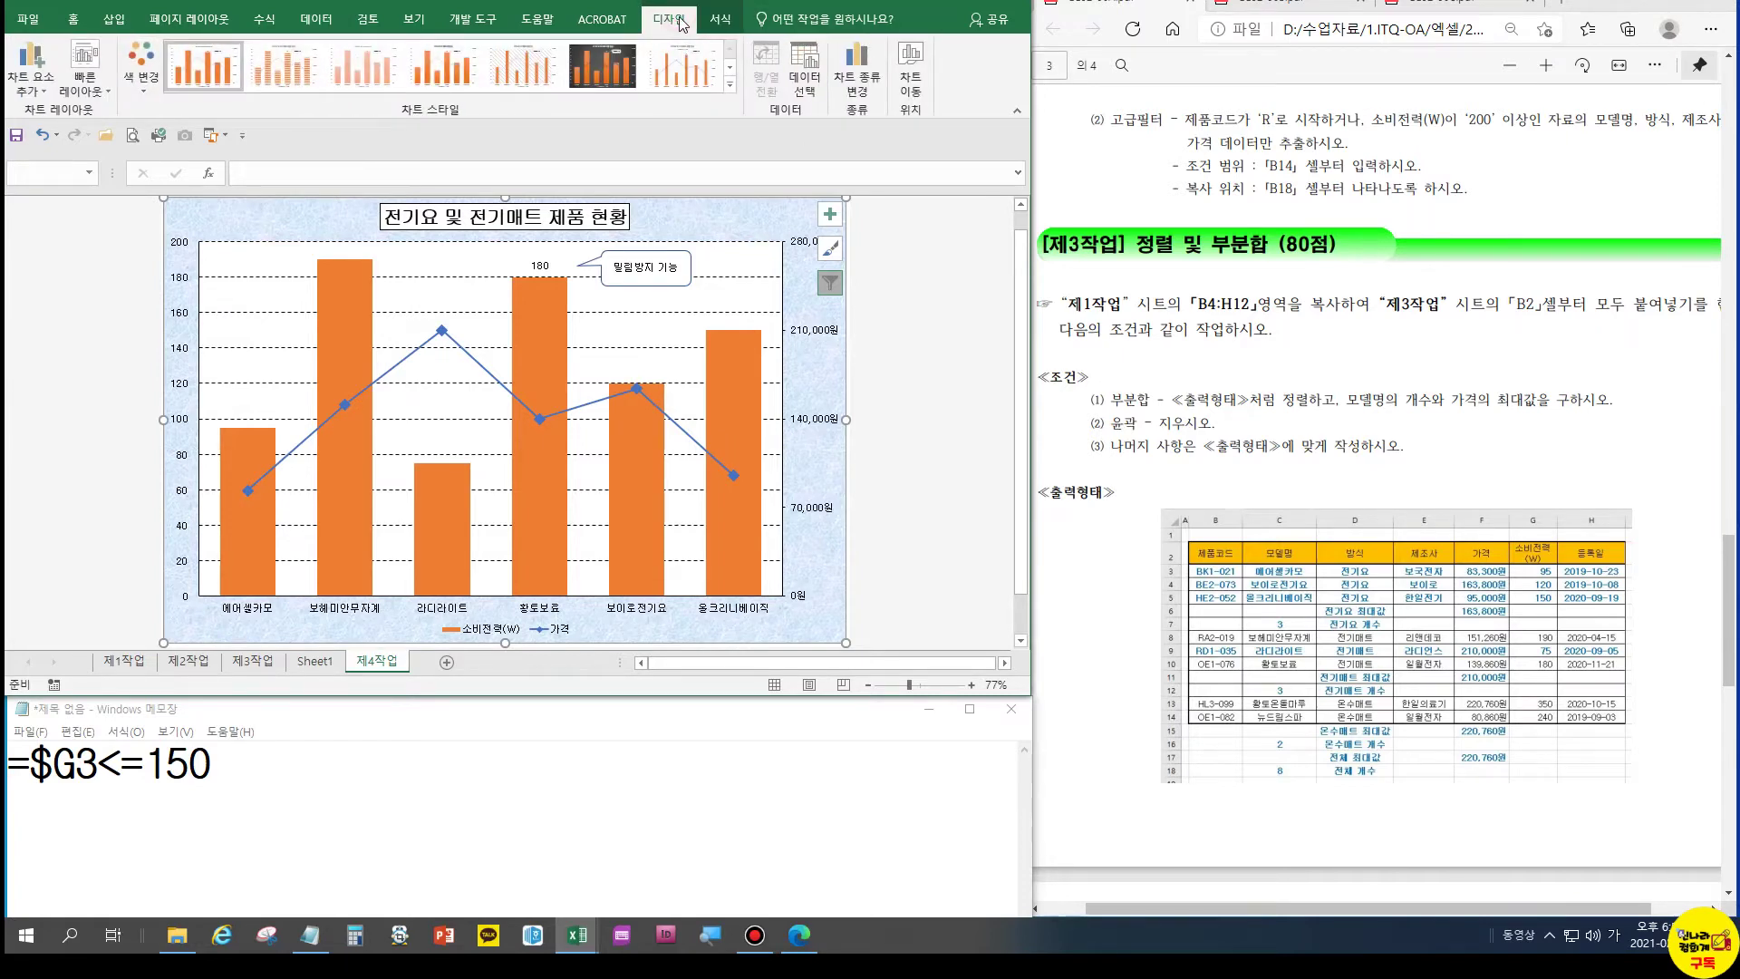
{"action": "left_click", "coordinate": [801, 96]}
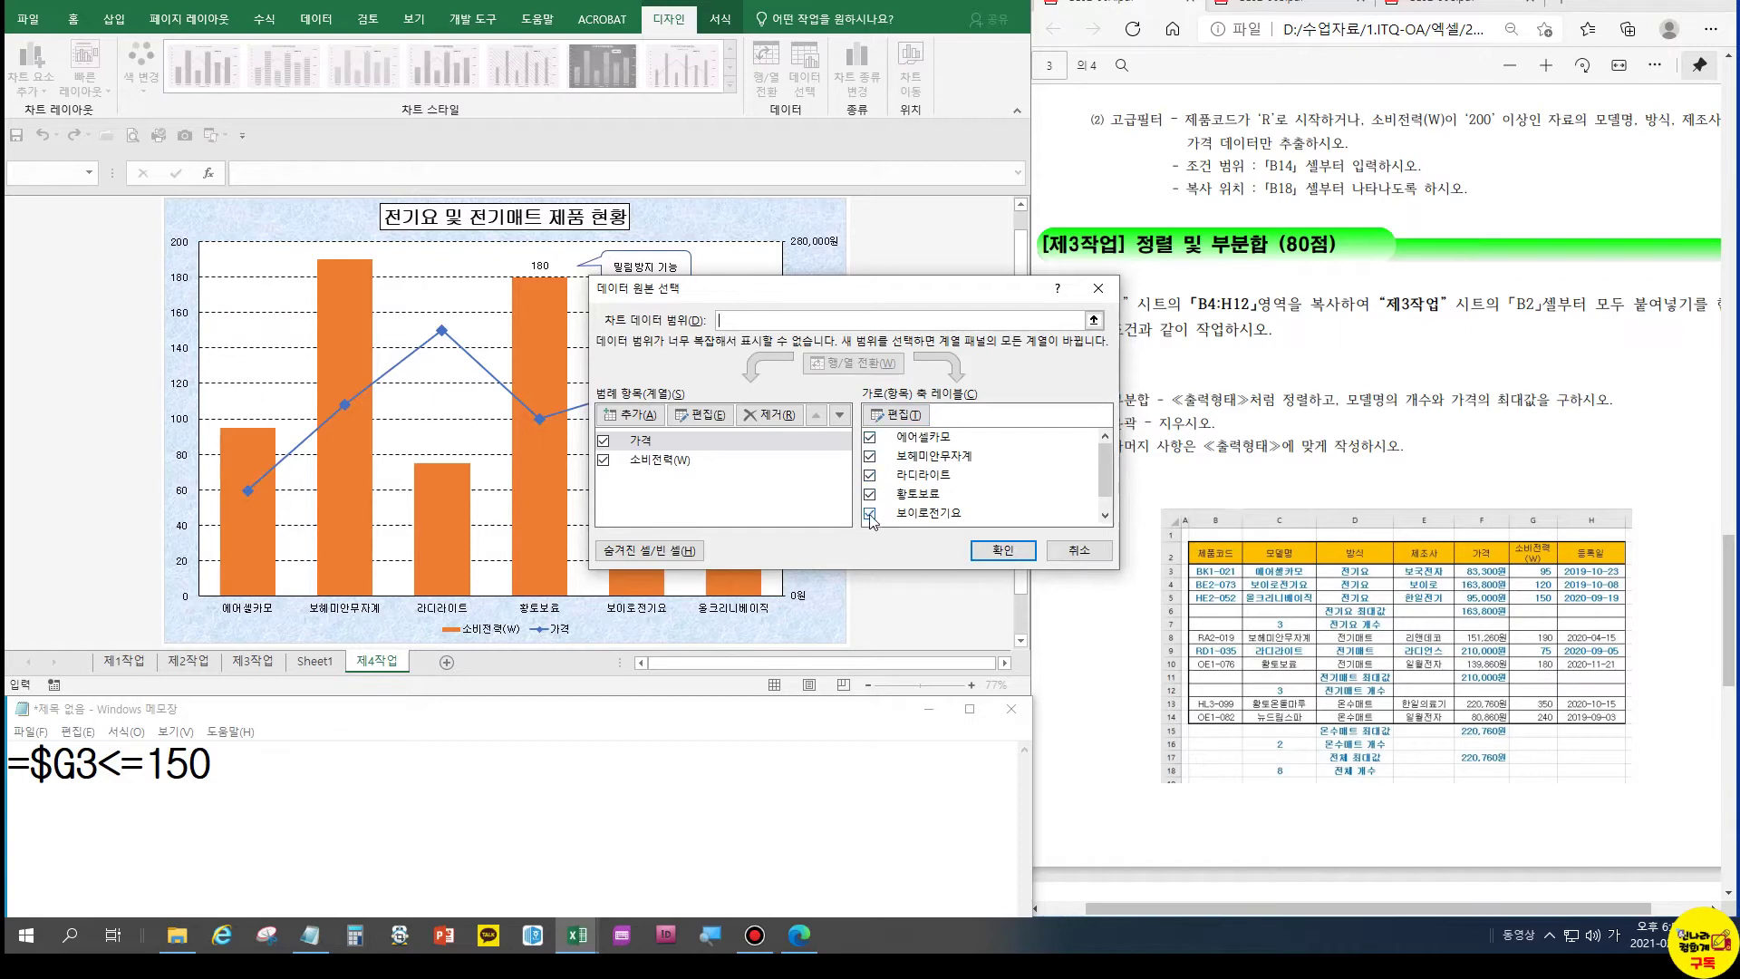
{"action": "left_click", "coordinate": [1079, 550]}
Insert a clustered column chart from the 모델명, 가격 and 소비전력(W) data in C4:C12 and F4:G12 on the 제1작업 sheet
{"action": "left_click", "coordinate": [142, 664]}
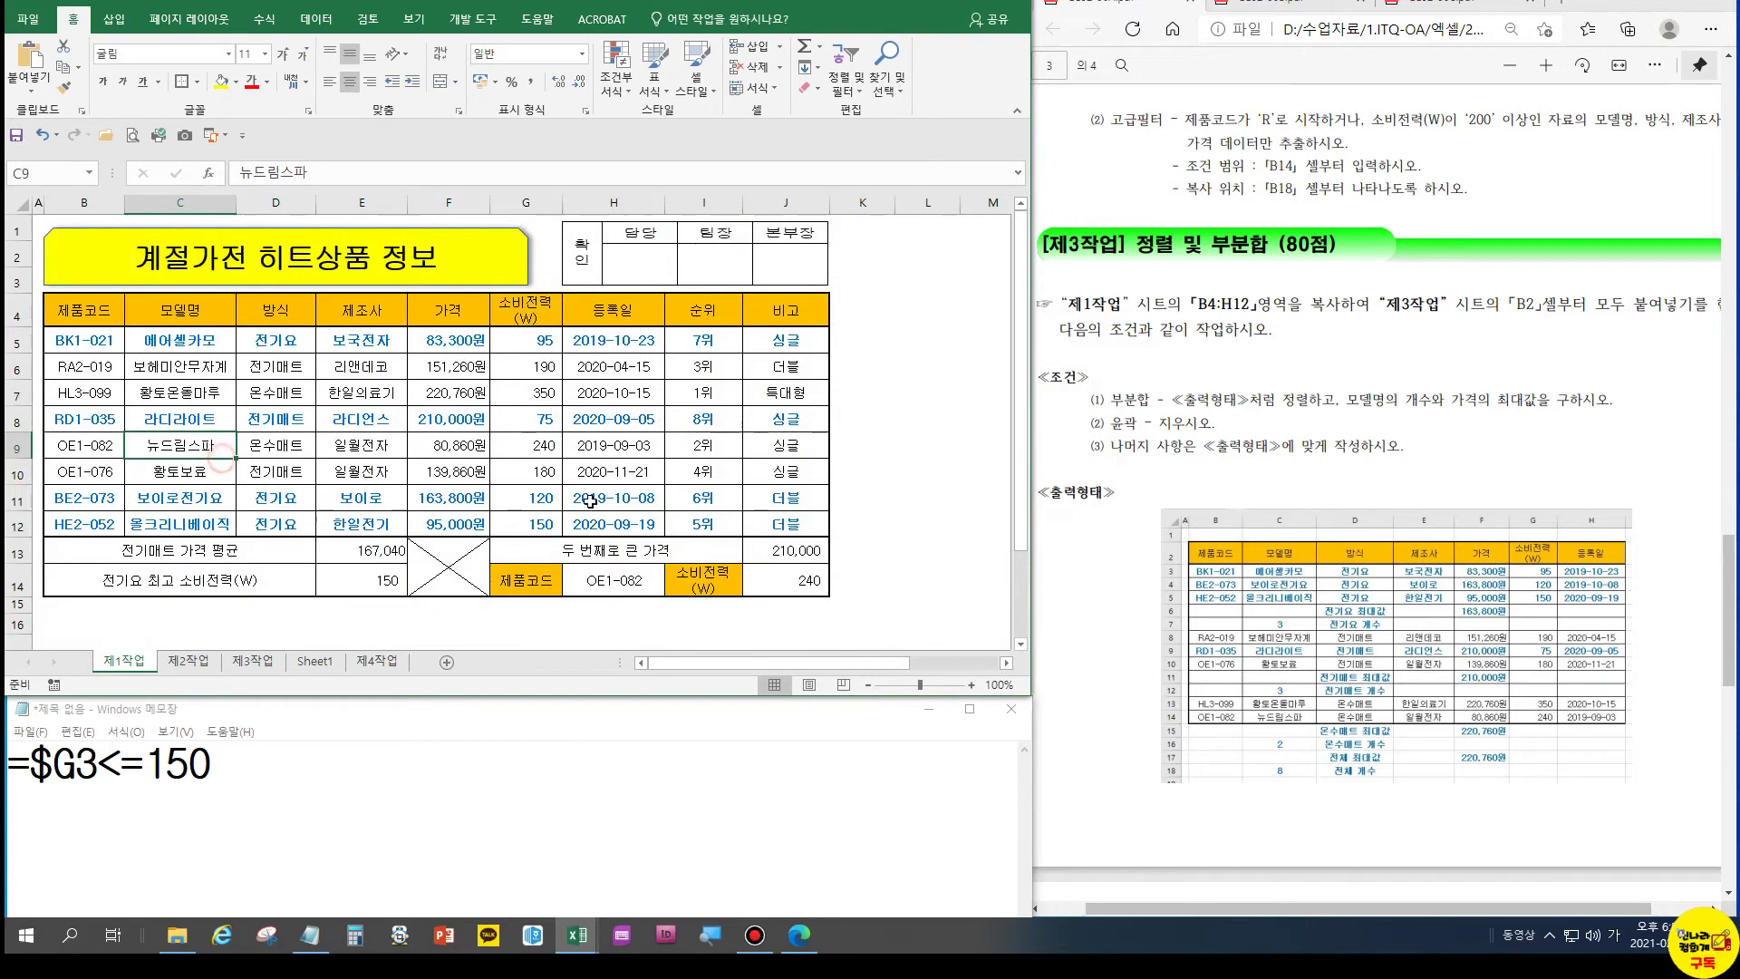
{"action": "scroll", "coordinate": [1192, 646], "scroll_direction": "down", "scroll_amount": 10}
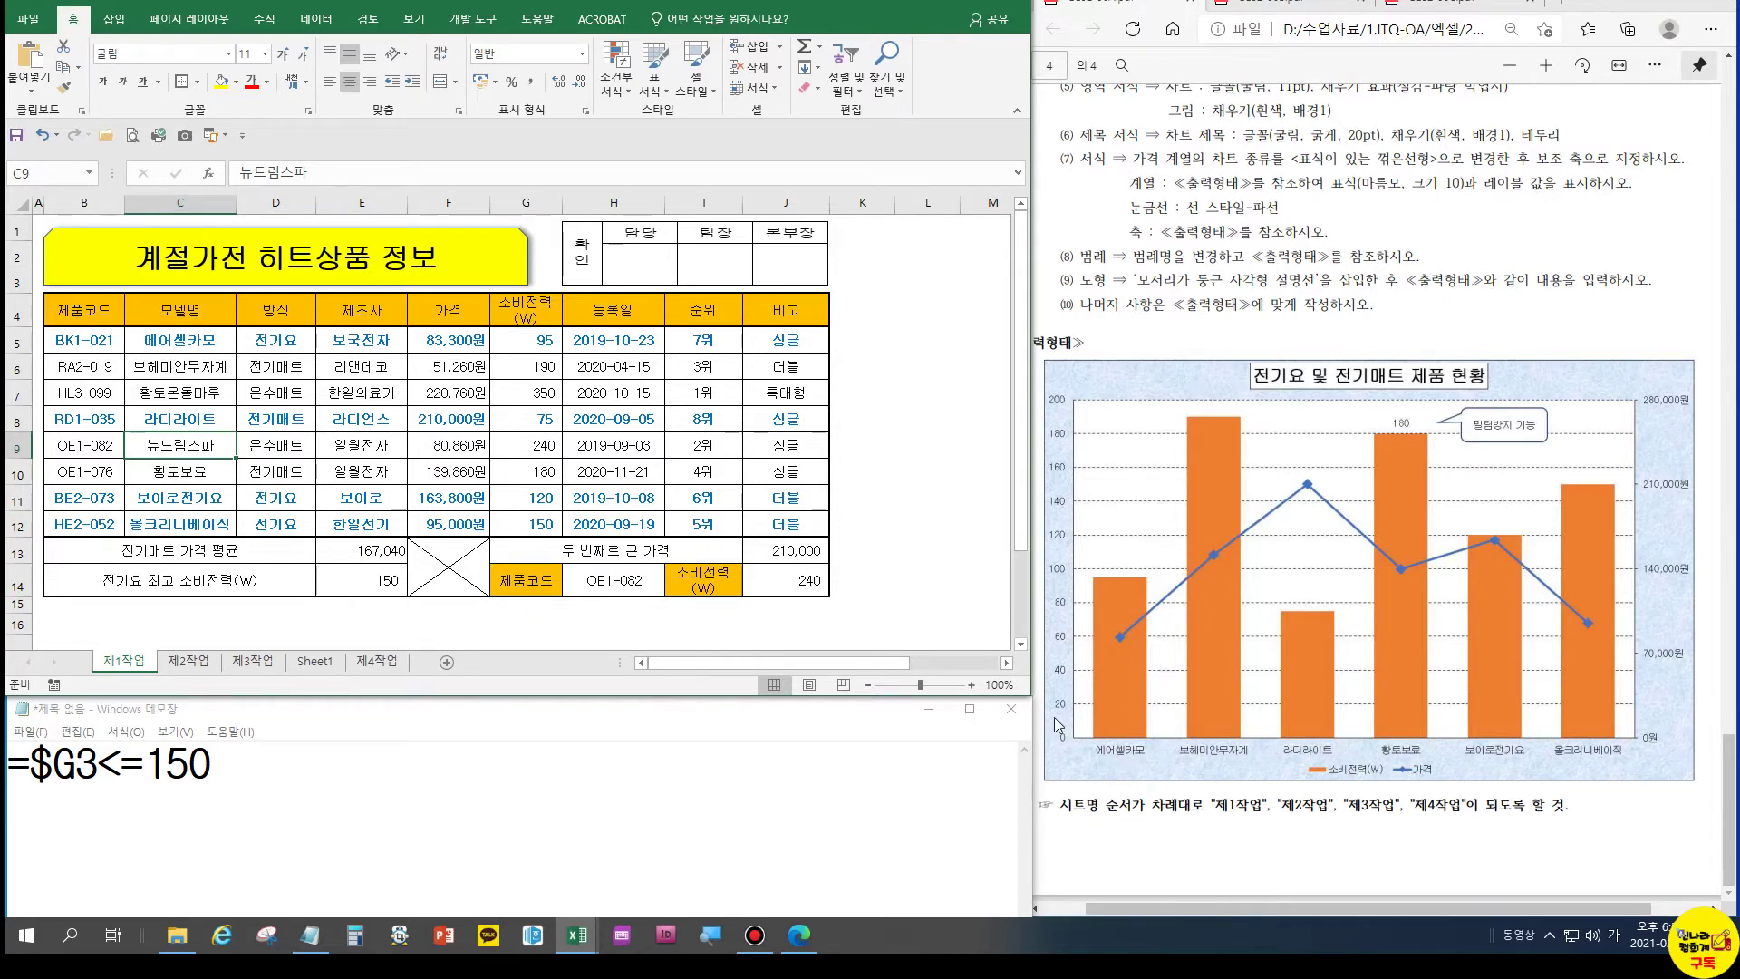
{"action": "left_click", "coordinate": [194, 314]}
{"action": "left_click_drag", "start_coordinate": [194, 314], "coordinate": [201, 524]}
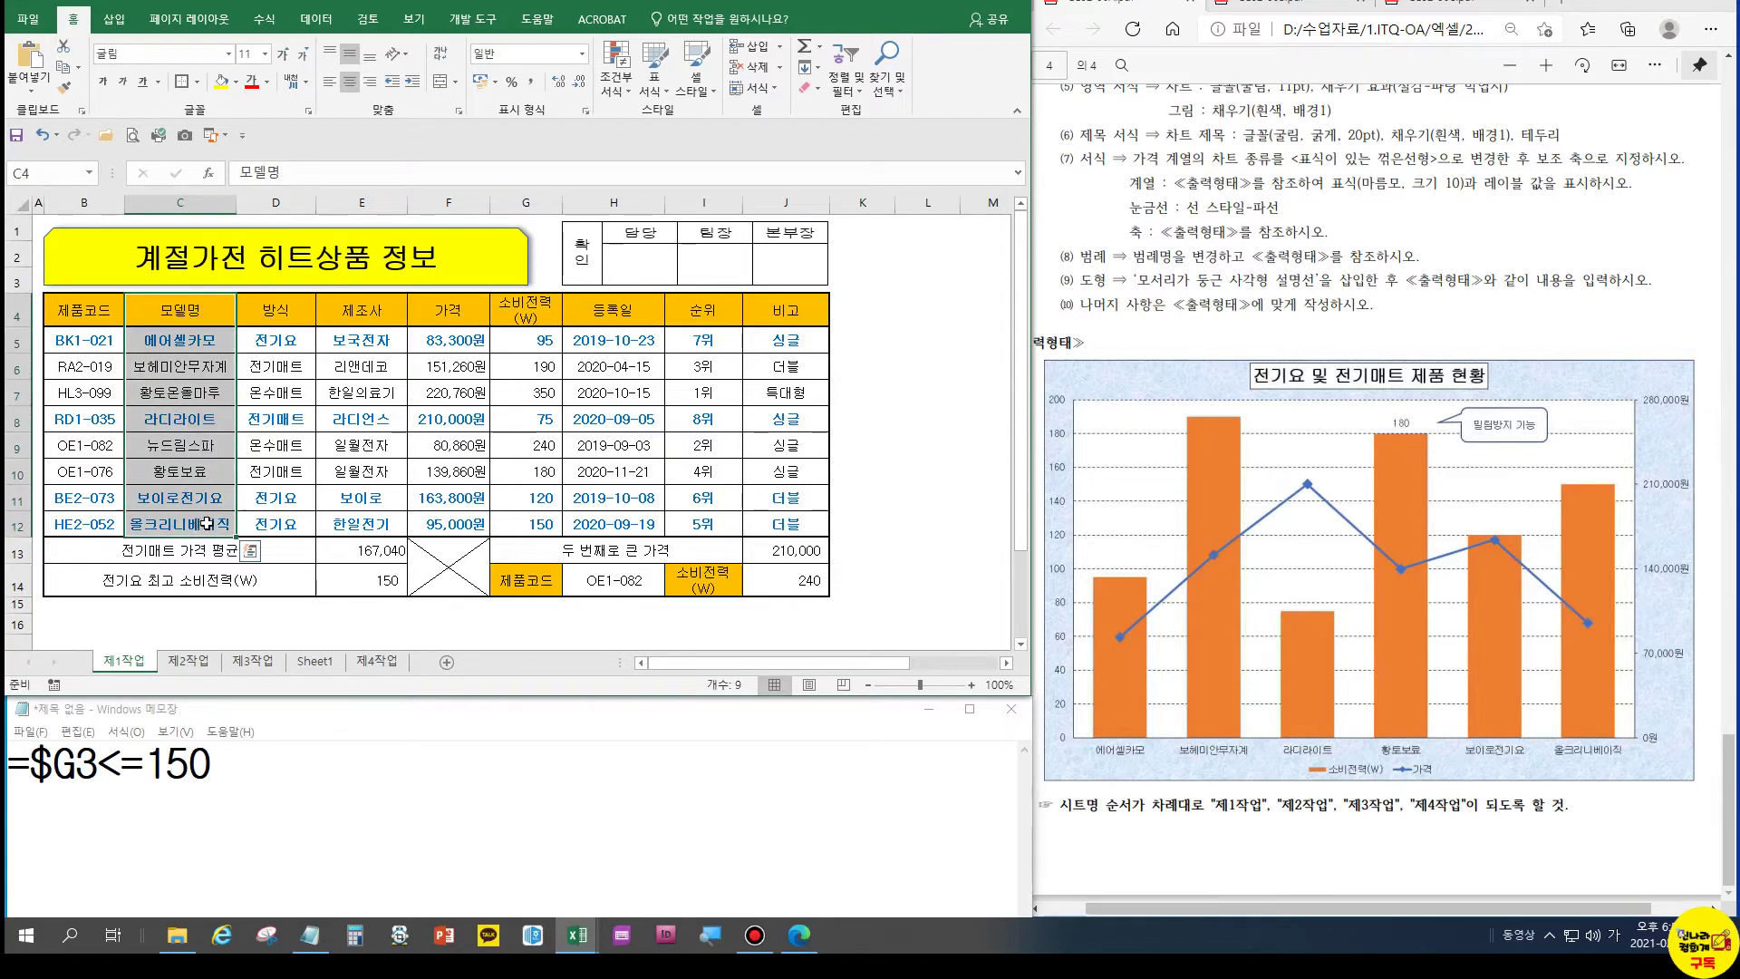
{"action": "left_click_drag", "start_coordinate": [478, 313], "coordinate": [525, 528]}
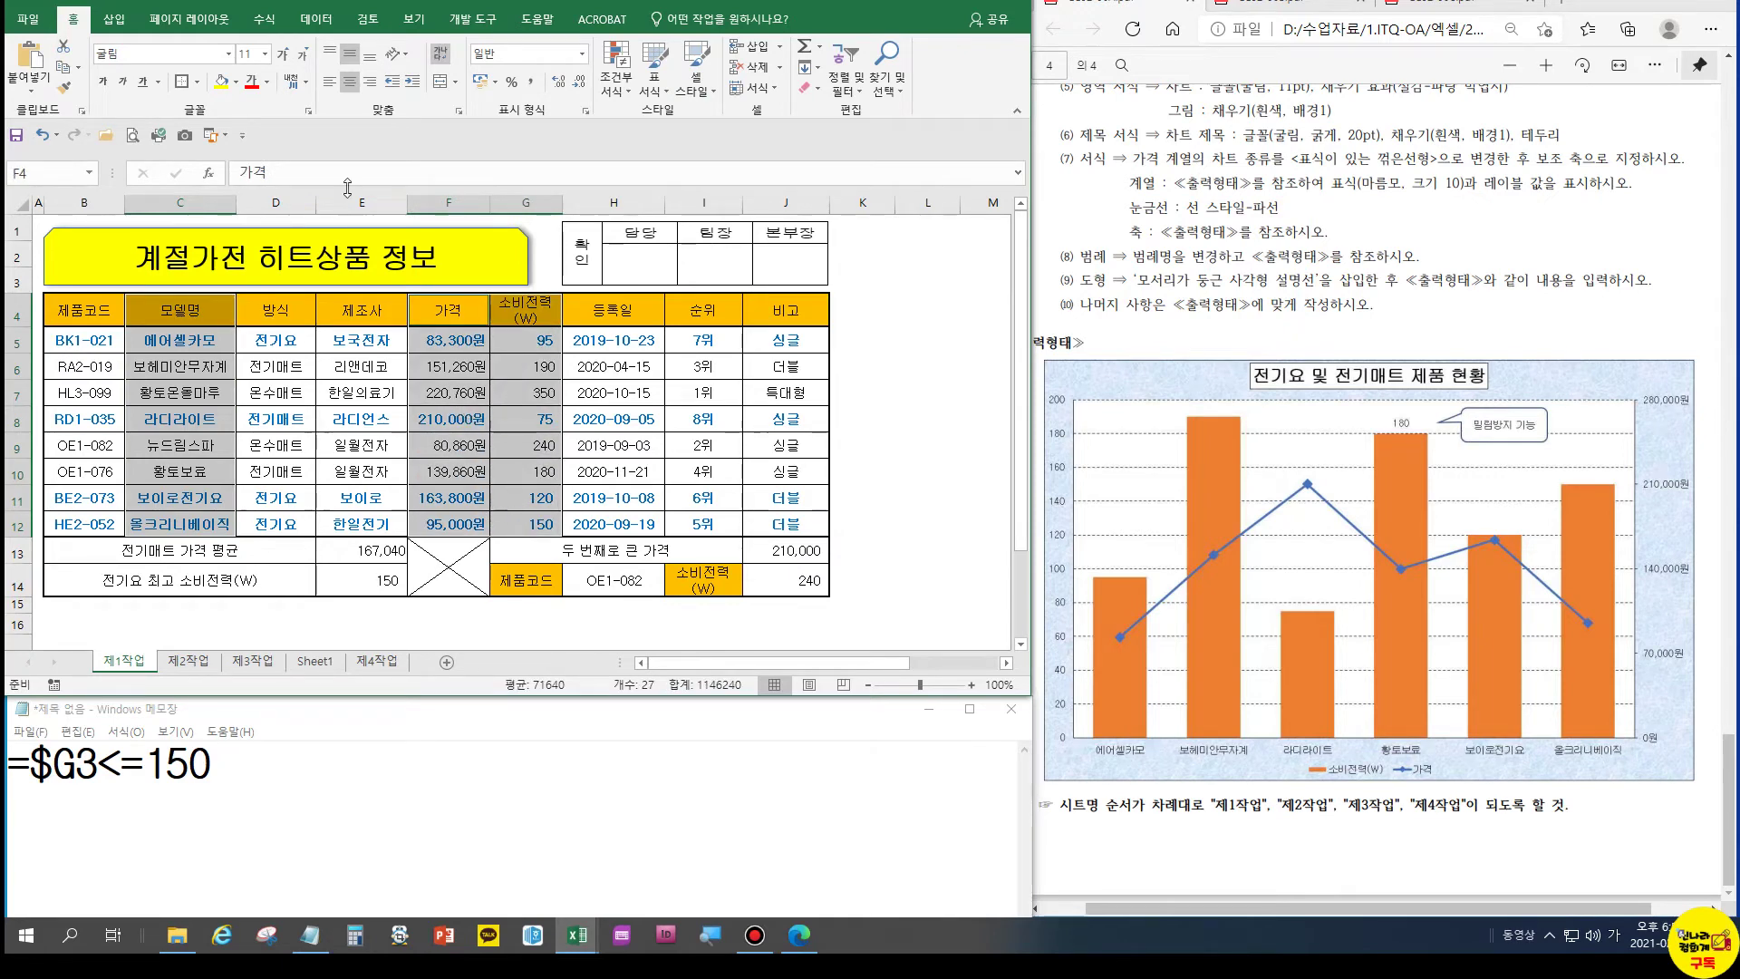
{"action": "left_click", "coordinate": [114, 18]}
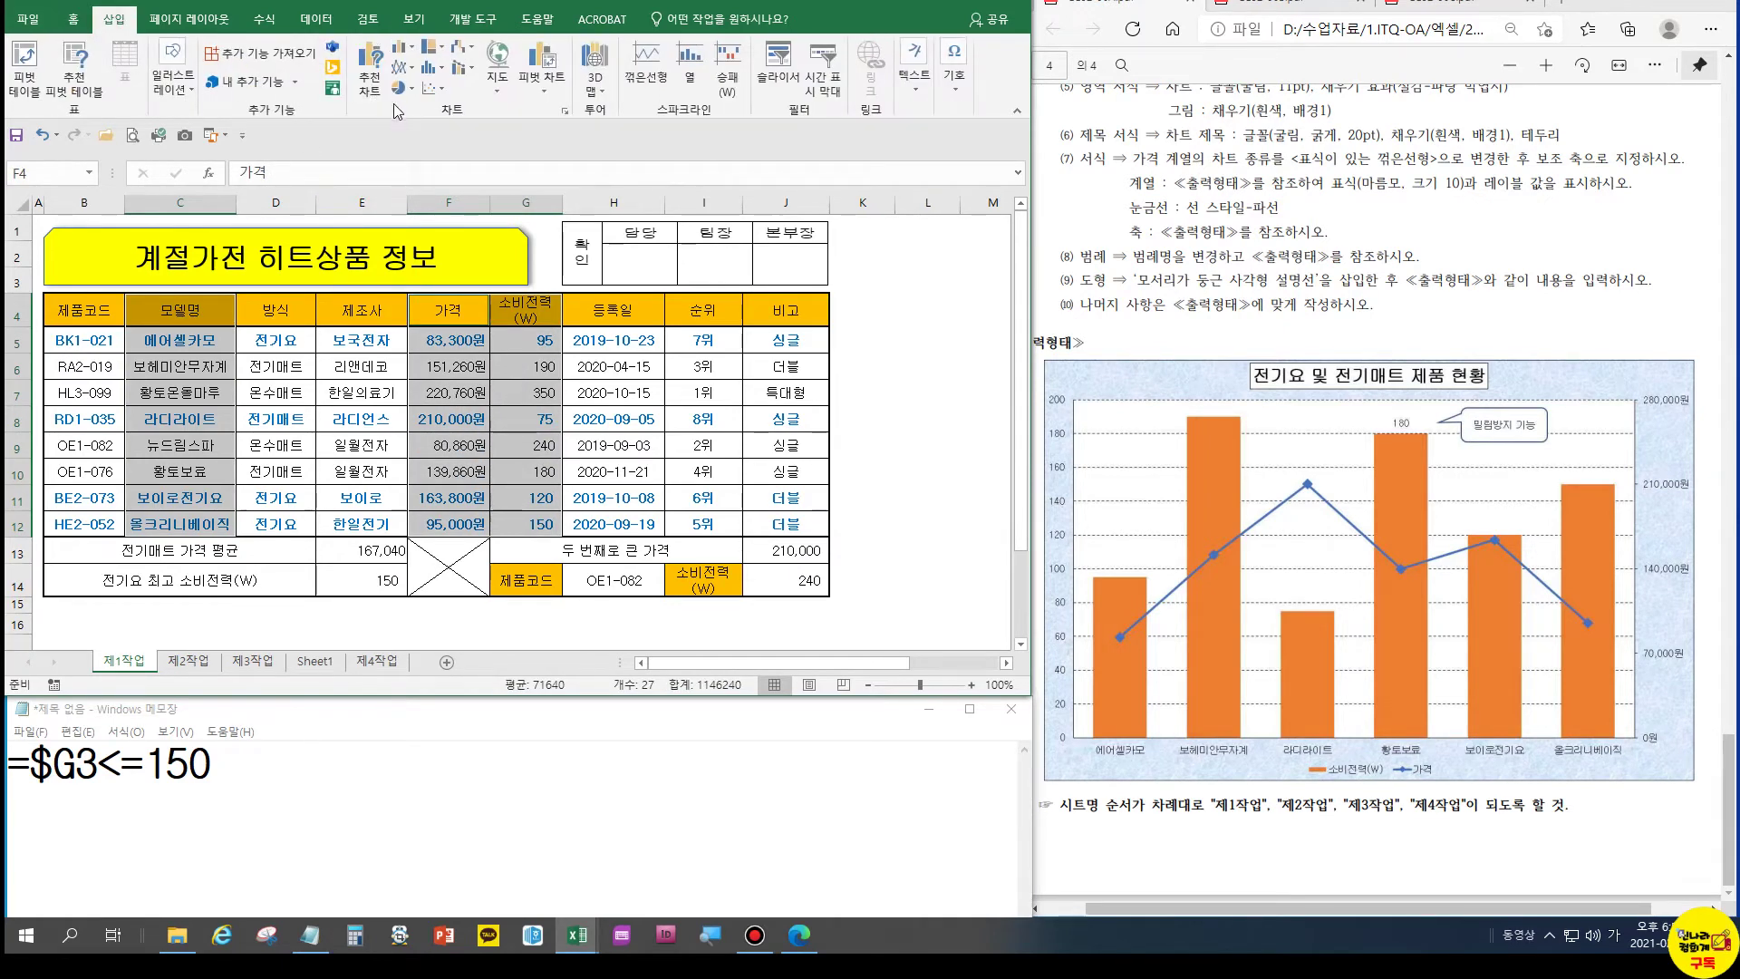
{"action": "left_click", "coordinate": [369, 77]}
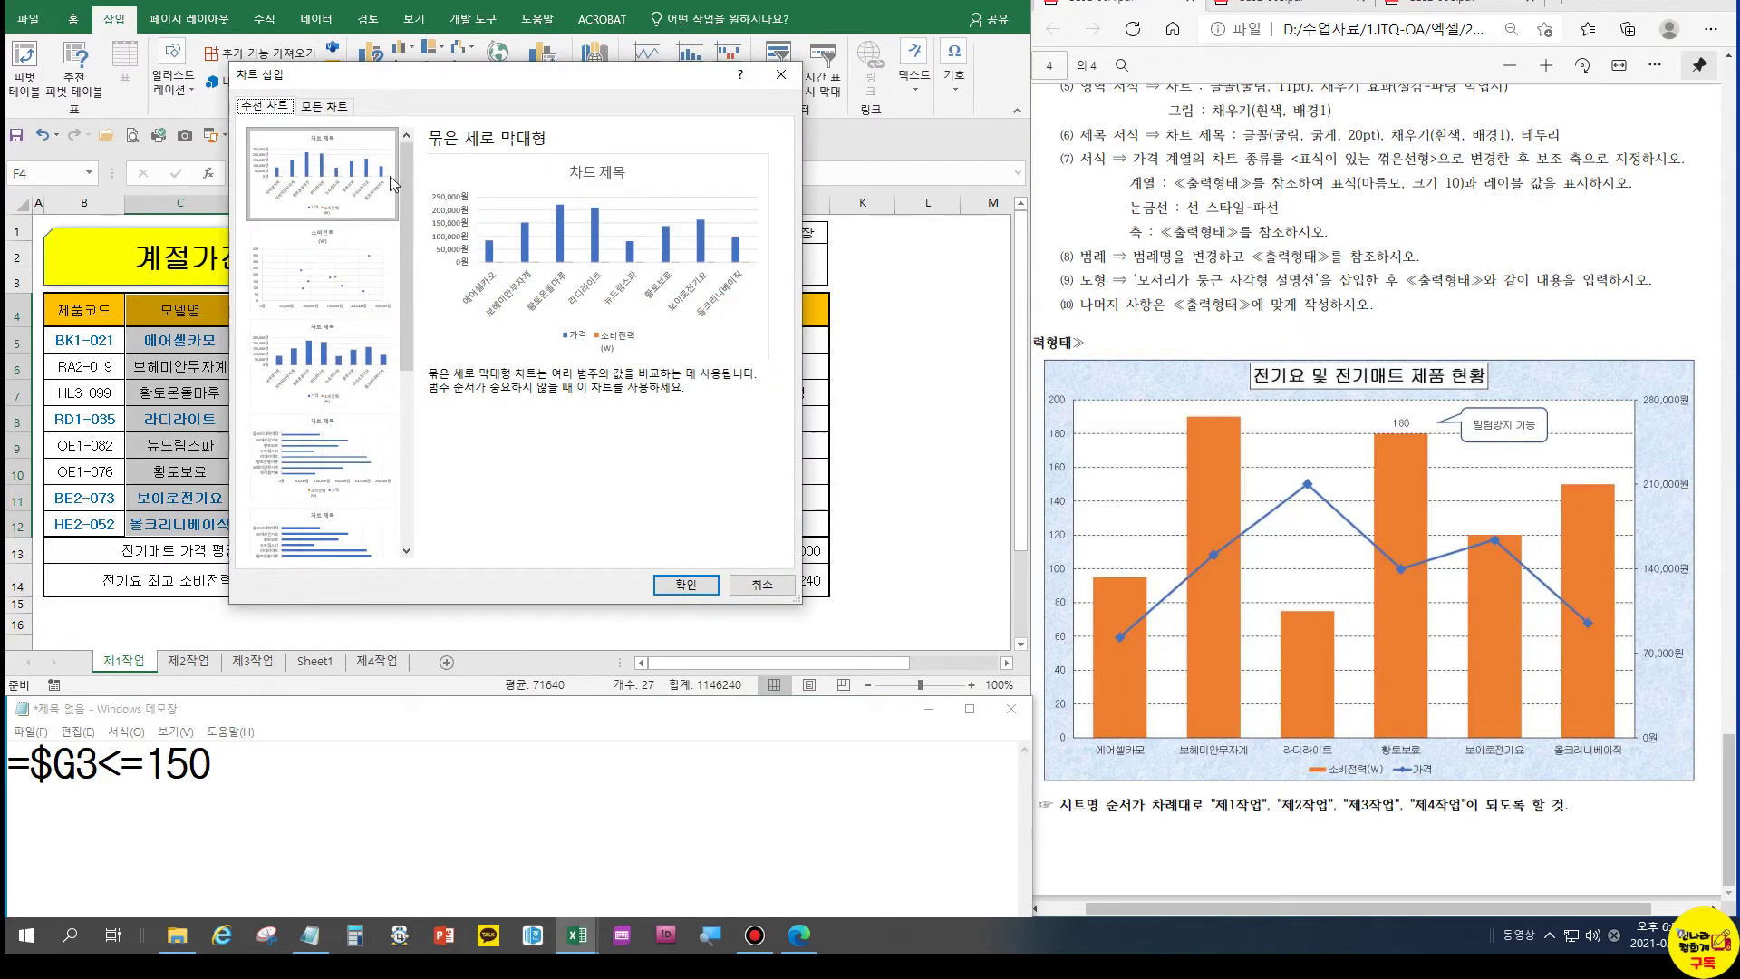
{"action": "left_click", "coordinate": [686, 585]}
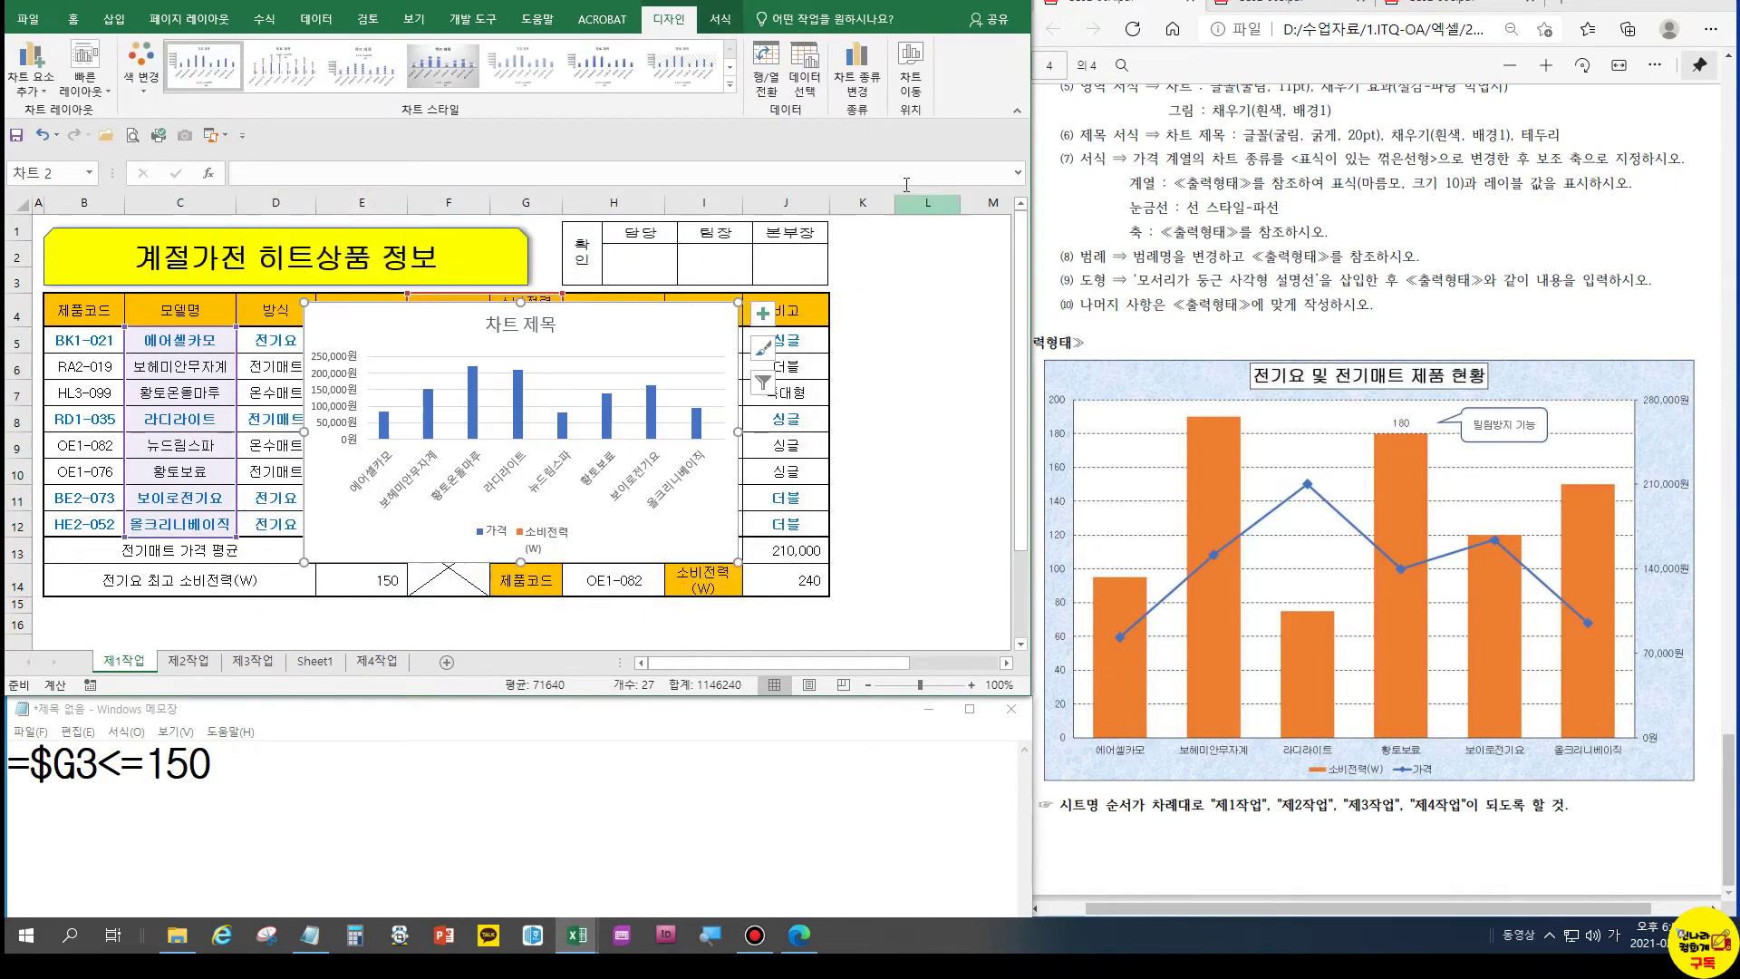
Move the chart to a new sheet named 제5작업
{"action": "left_click", "coordinate": [910, 81]}
{"action": "left_click", "coordinate": [726, 366]}
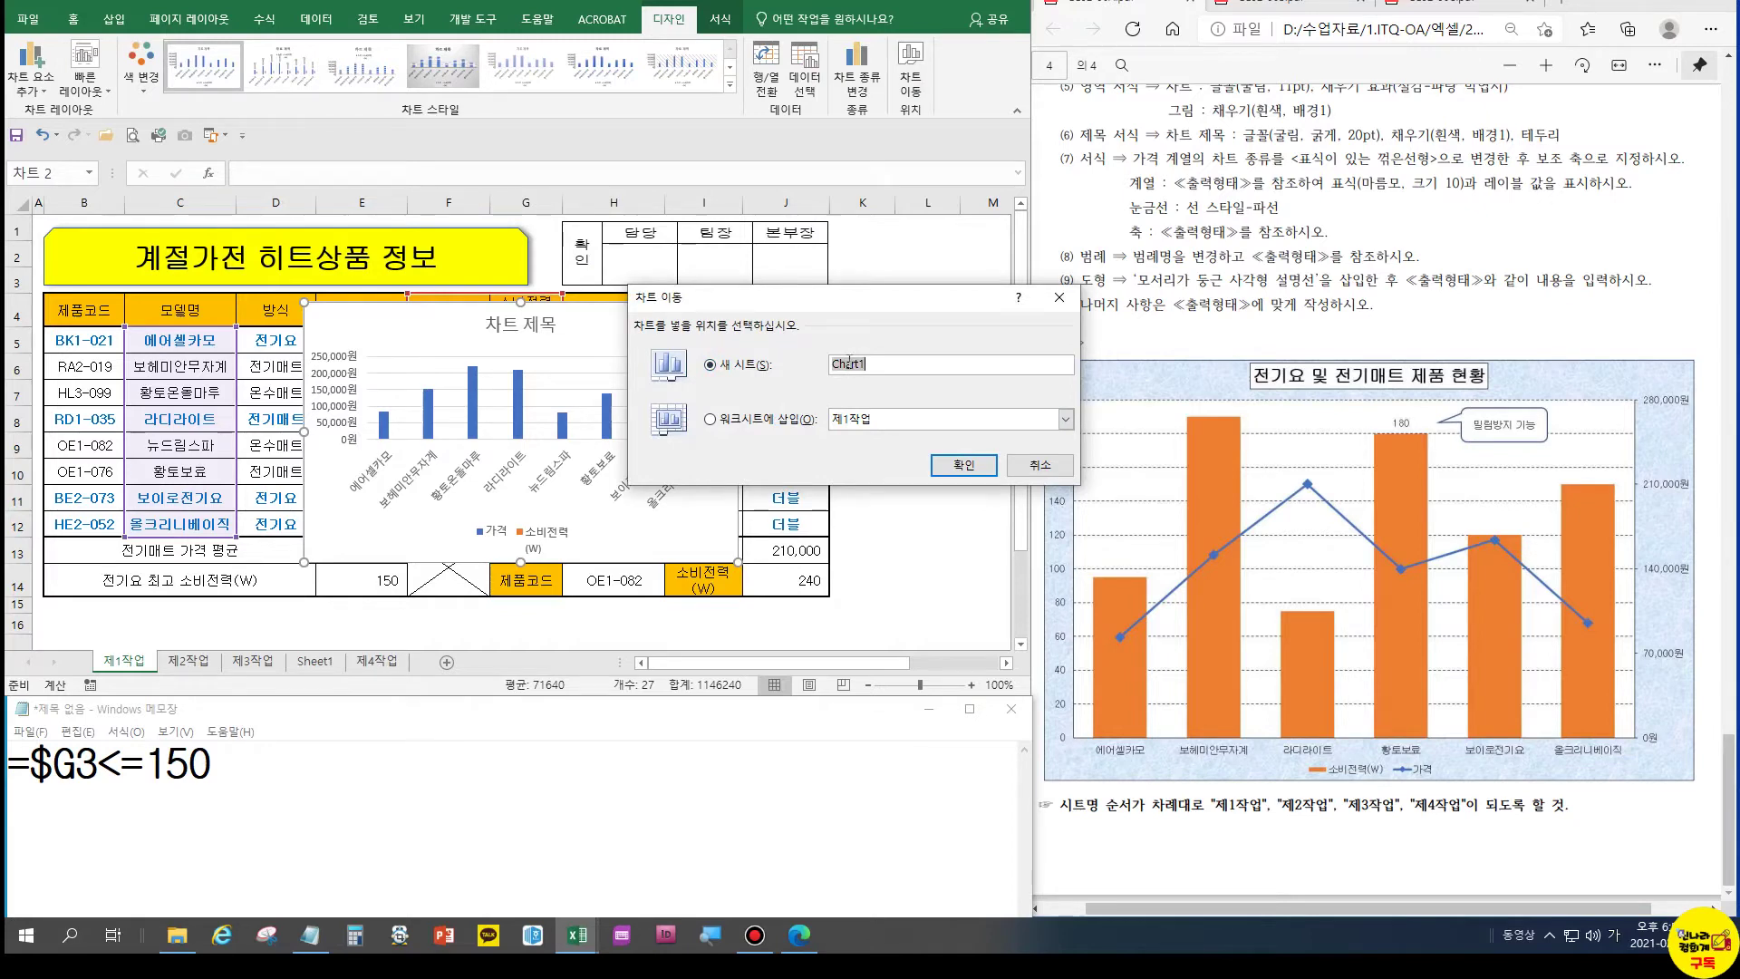
{"action": "type", "text": "제5작업"}
{"action": "key", "text": "Return"}
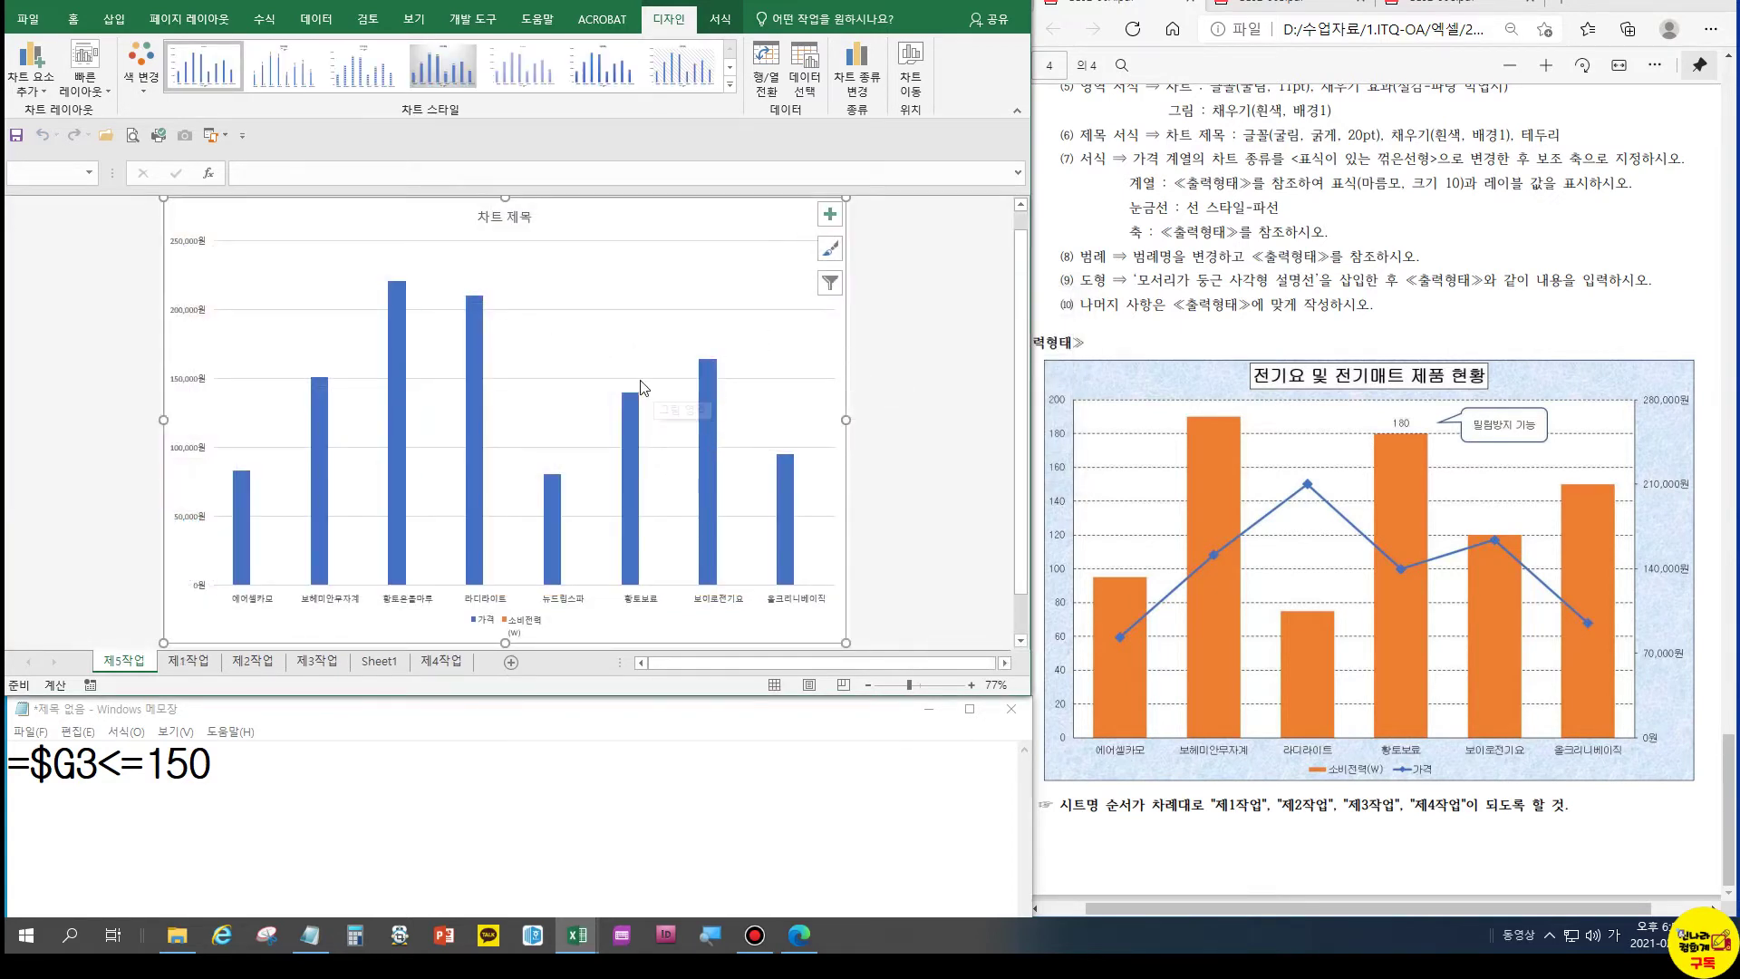
Try removing 황토온돌마루 and 뉴드림스파 from the chart's source data by switching rows and columns and deleting their series
{"action": "left_click", "coordinate": [806, 87]}
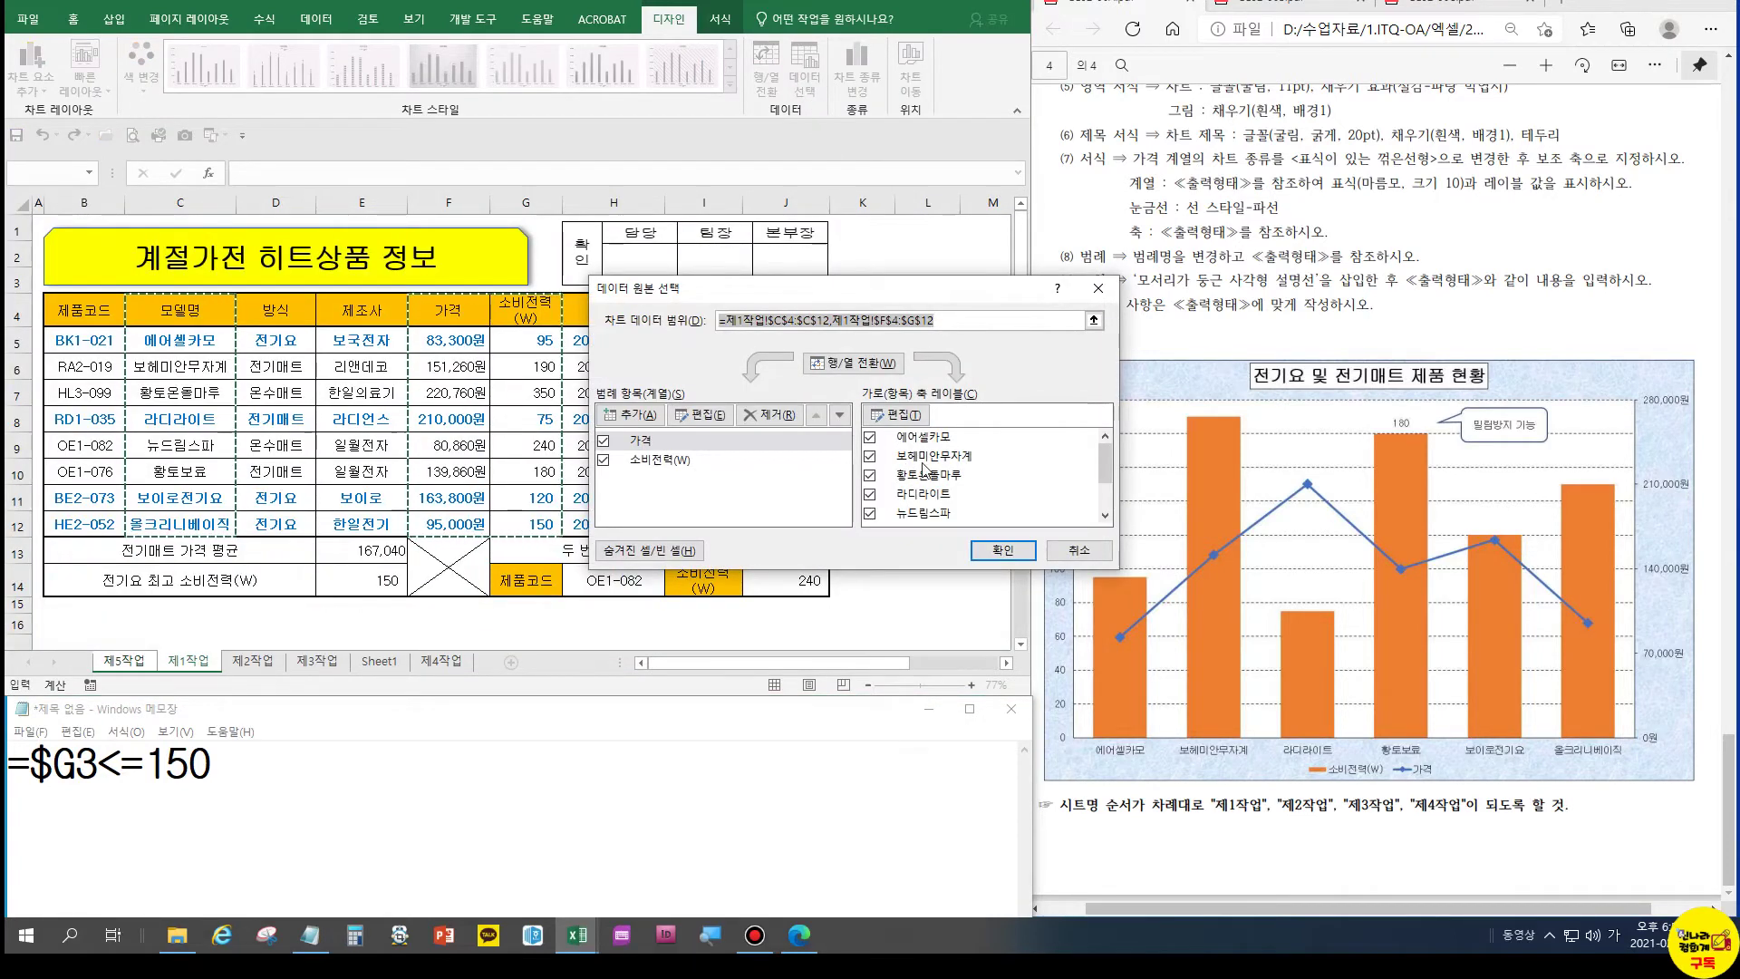
{"action": "left_click", "coordinate": [873, 364]}
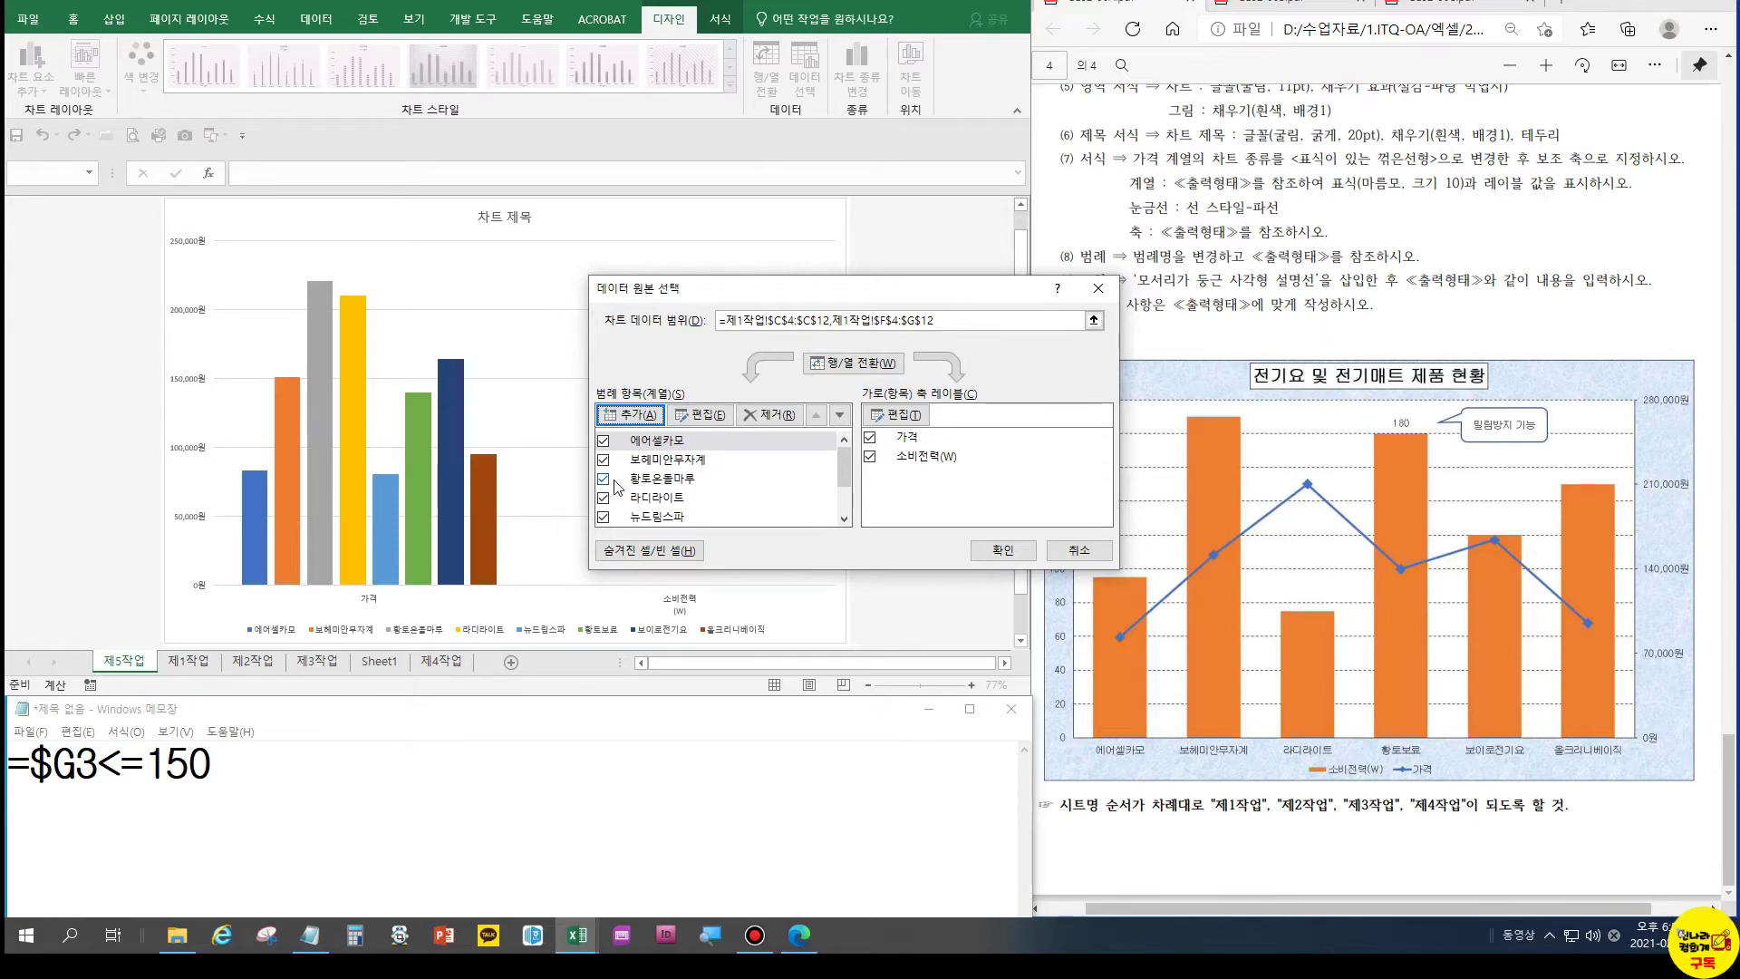
{"action": "left_click", "coordinate": [648, 485]}
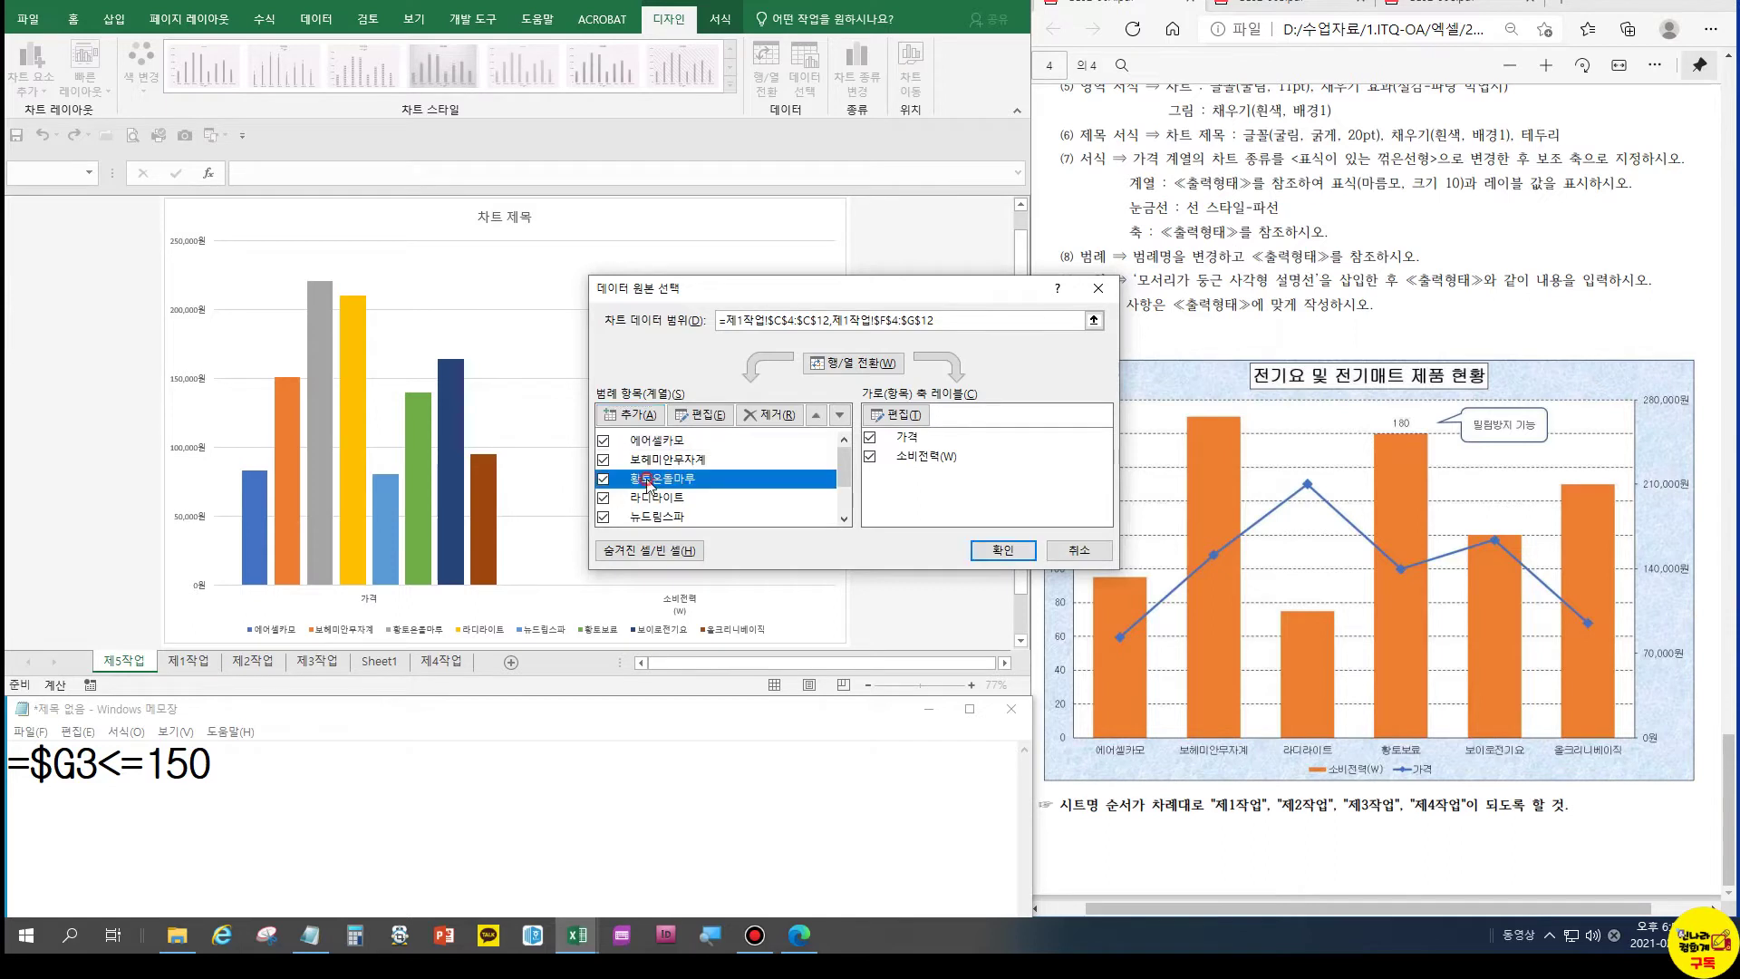
{"action": "left_click", "coordinate": [759, 417]}
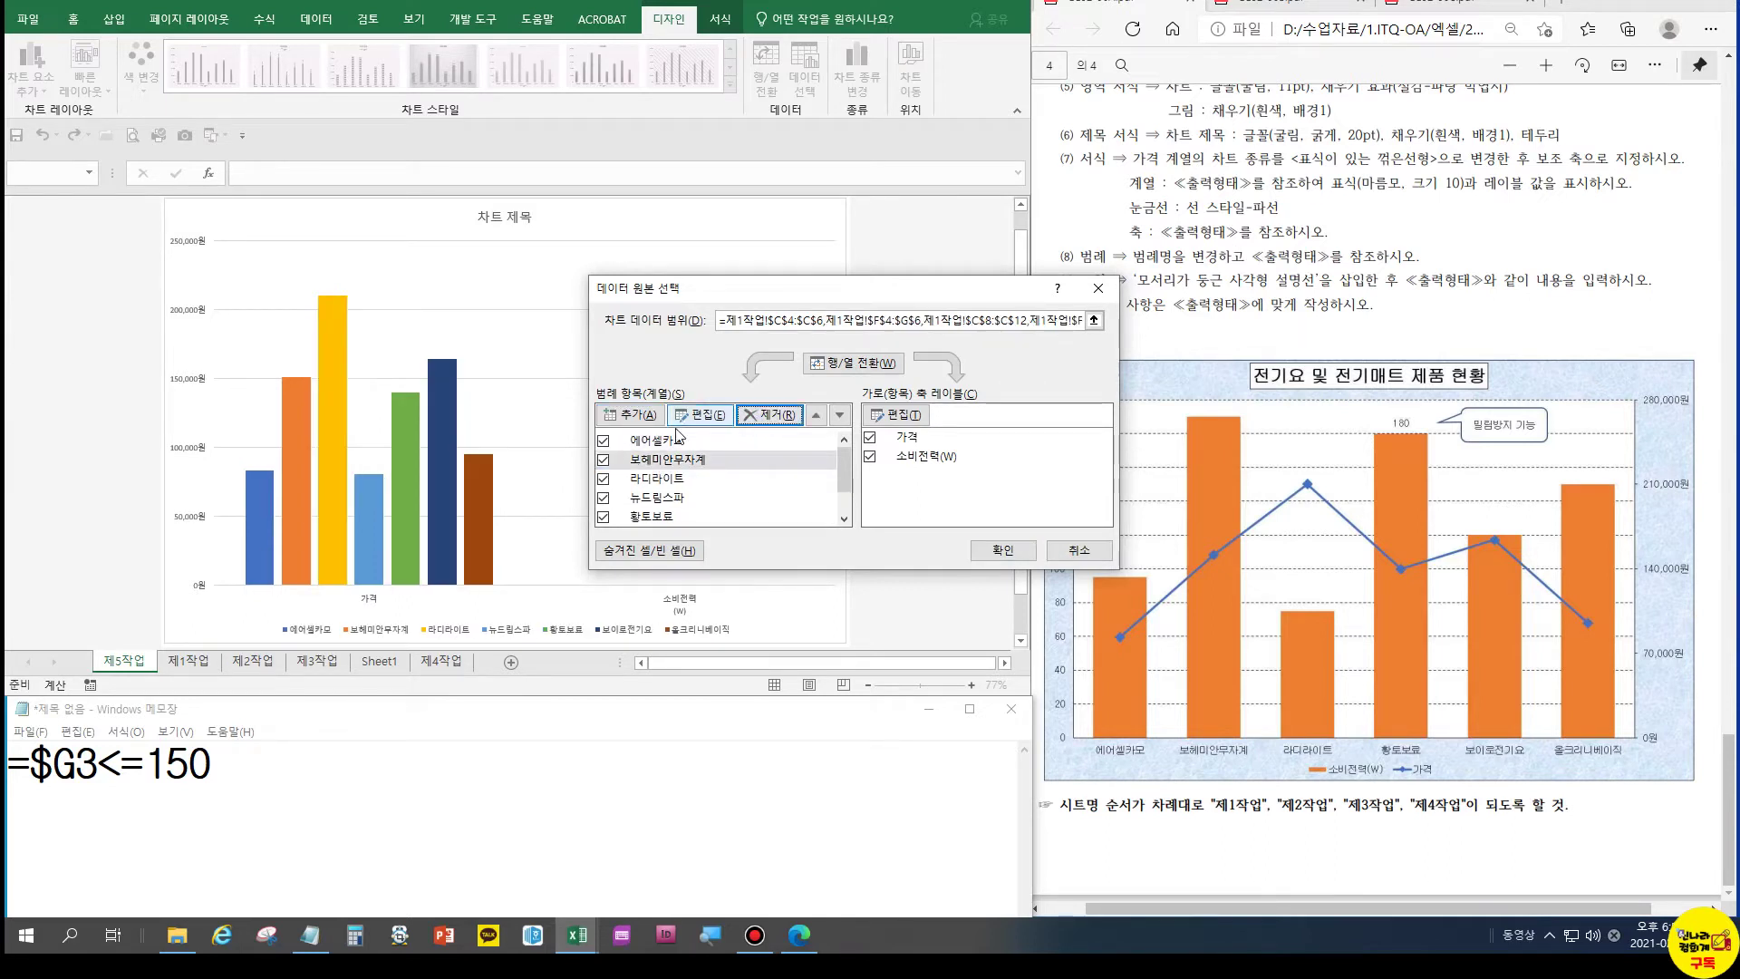
{"action": "left_click", "coordinate": [661, 497]}
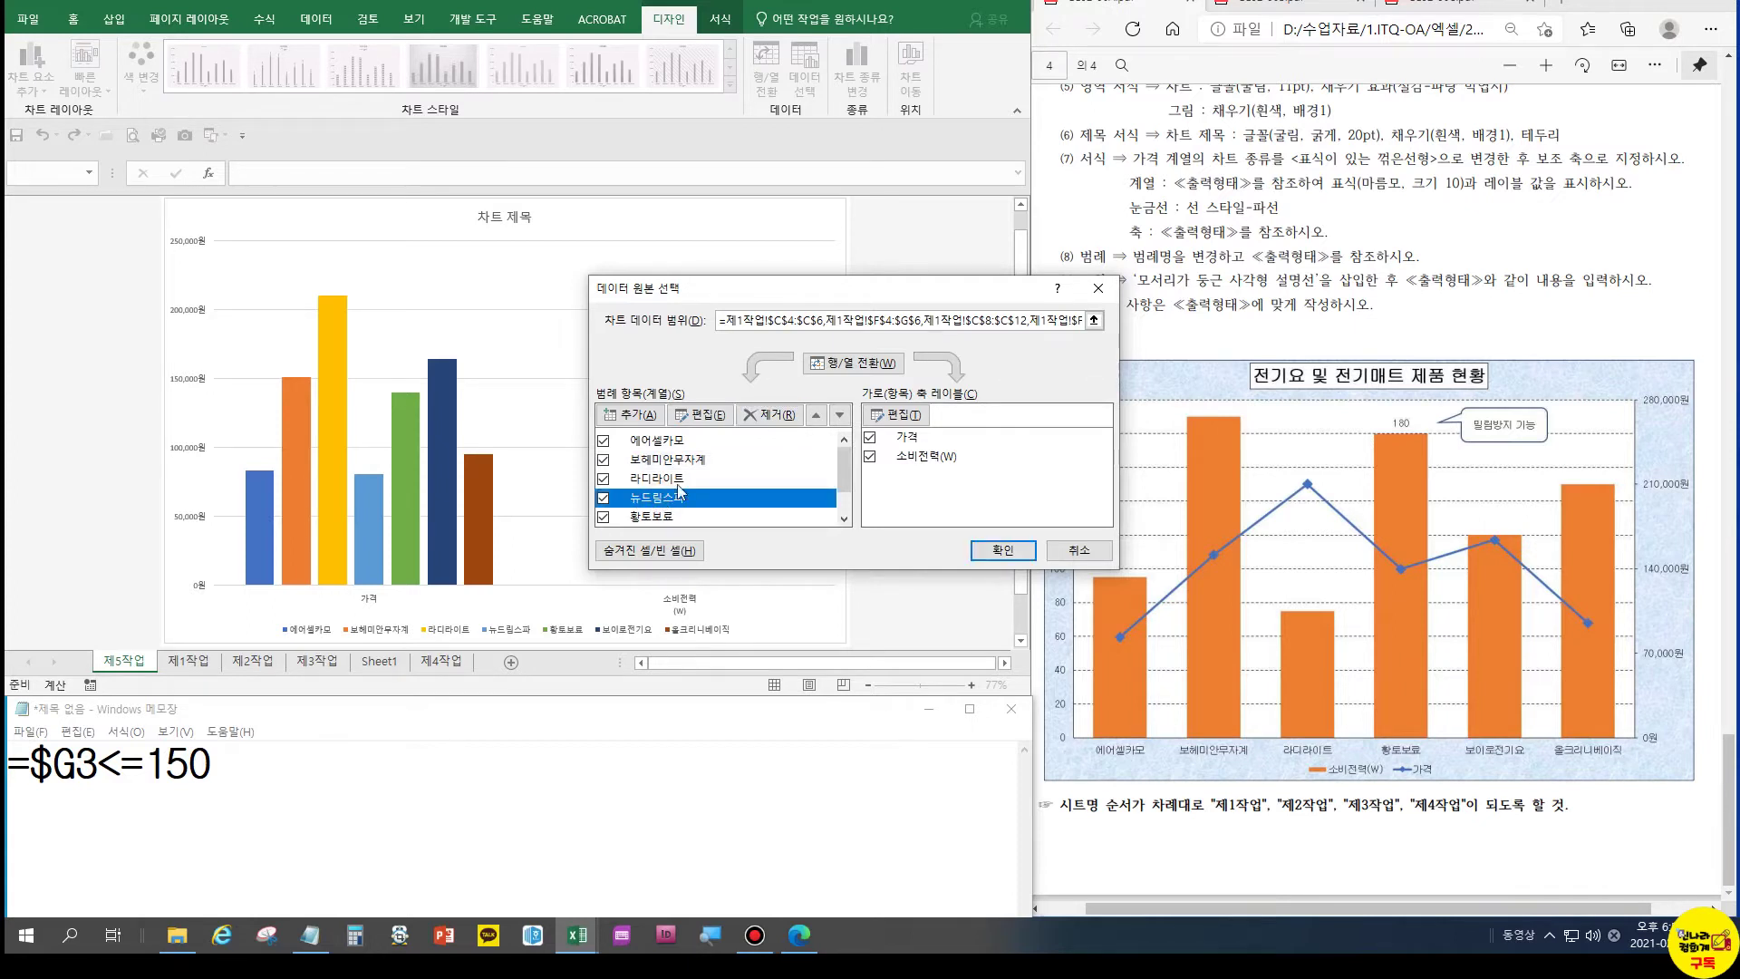
{"action": "left_click", "coordinate": [771, 416]}
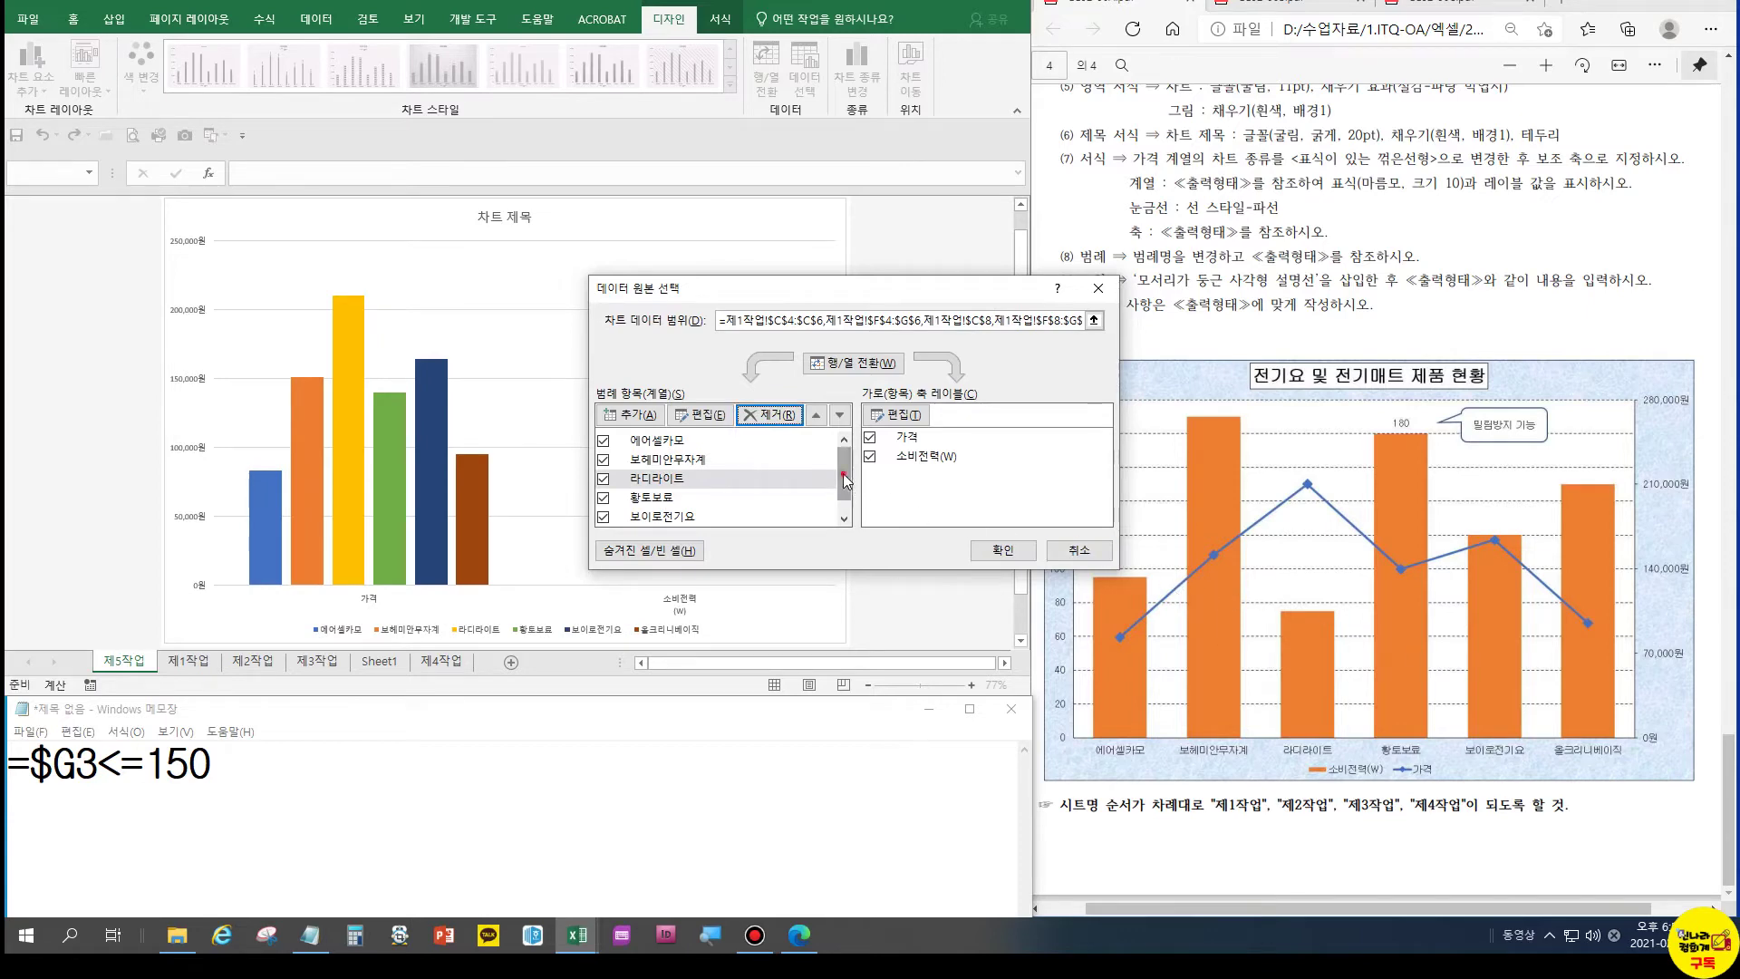
{"action": "scroll", "coordinate": [843, 476], "scroll_direction": "down", "scroll_amount": 1}
{"action": "left_click", "coordinate": [854, 362]}
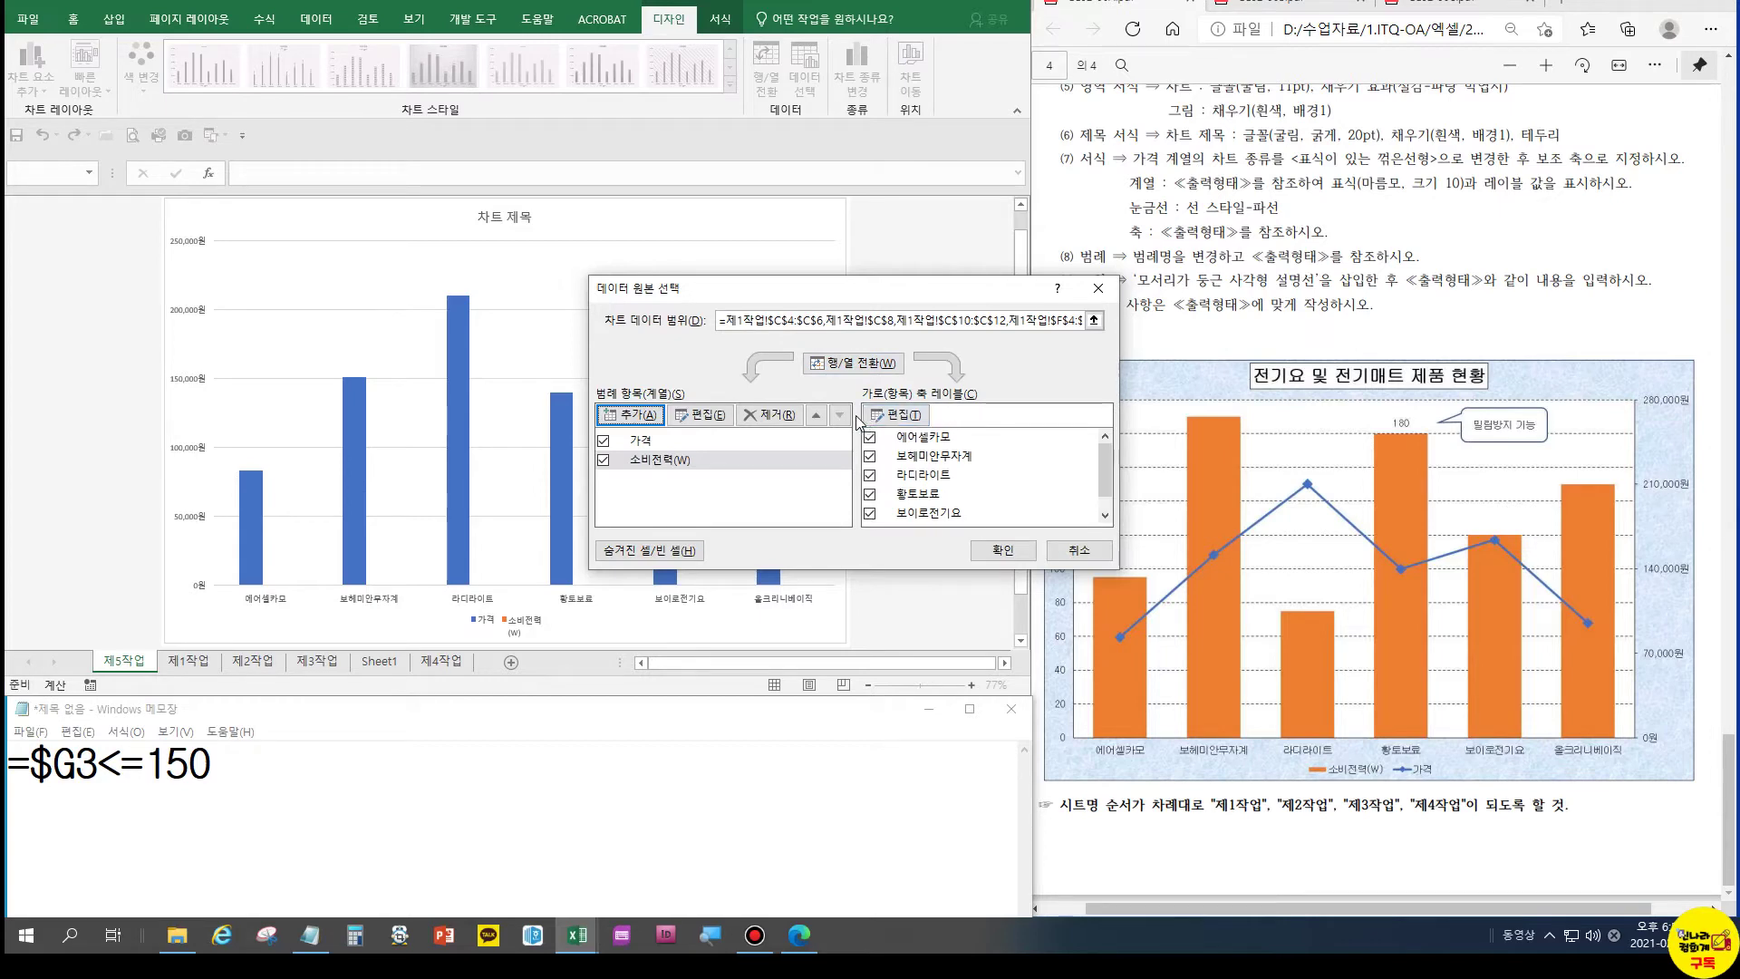
{"action": "left_click", "coordinate": [1079, 550]}
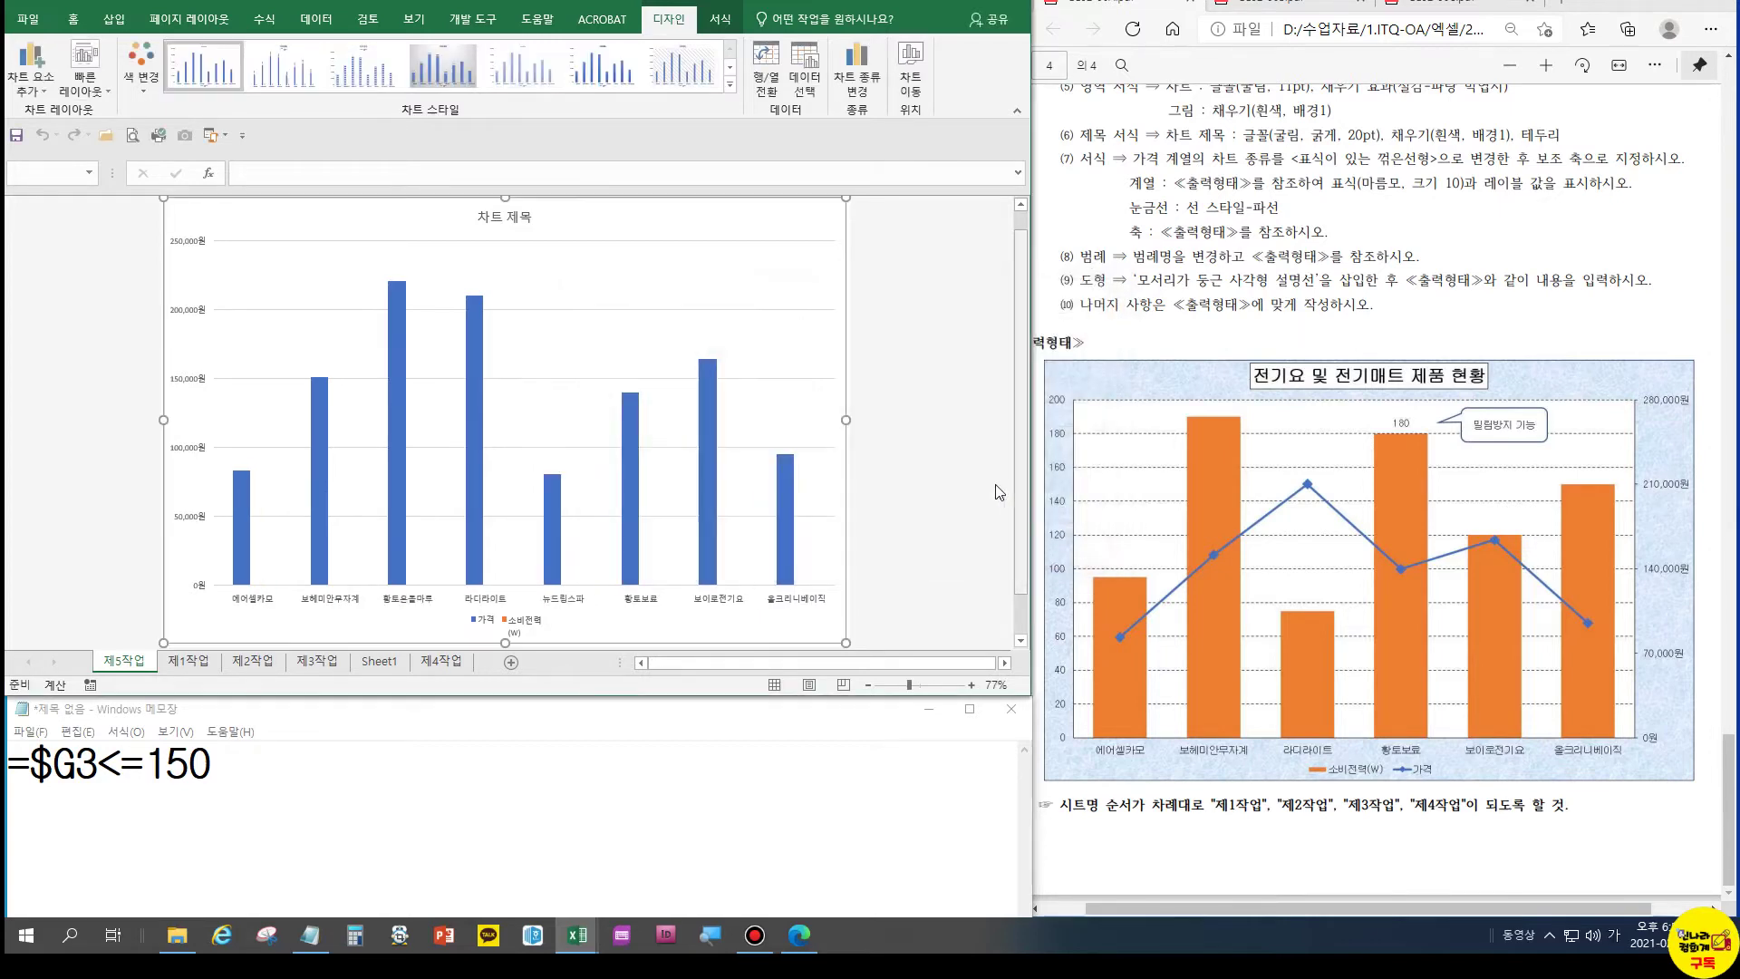
Exclude the 황토온돌마루 and 뉴드림스파 categories from the chart's horizontal axis labels
{"action": "left_click", "coordinate": [804, 84]}
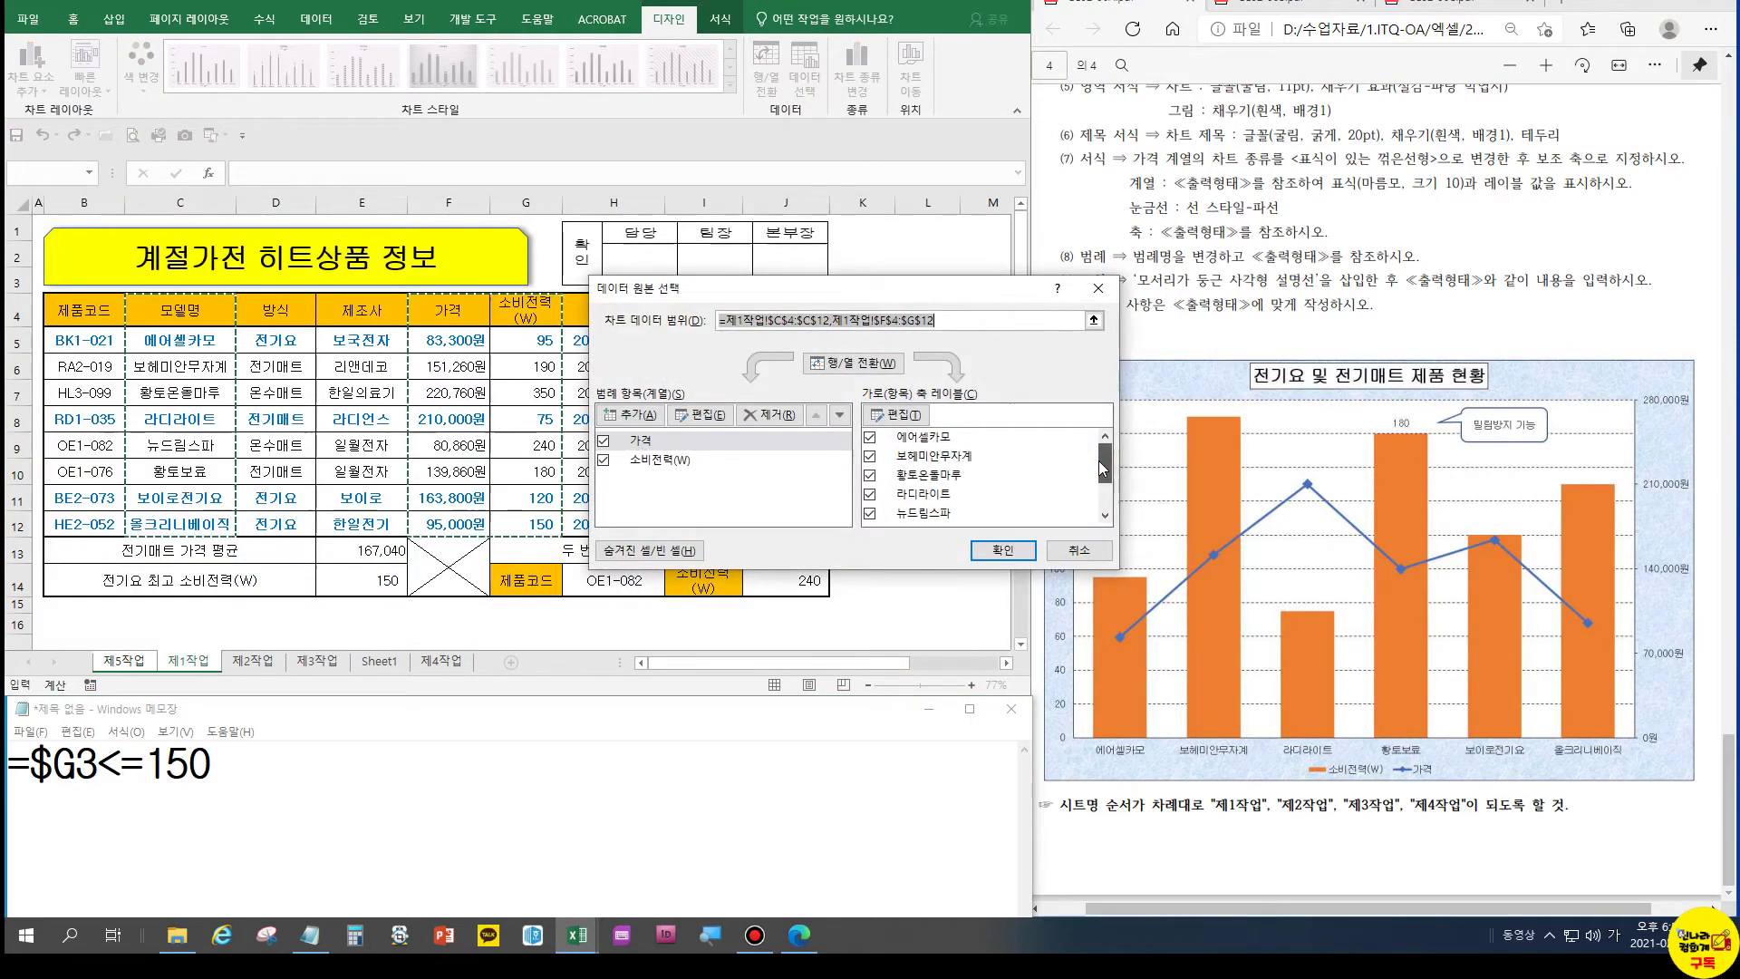
{"action": "left_click", "coordinate": [871, 477]}
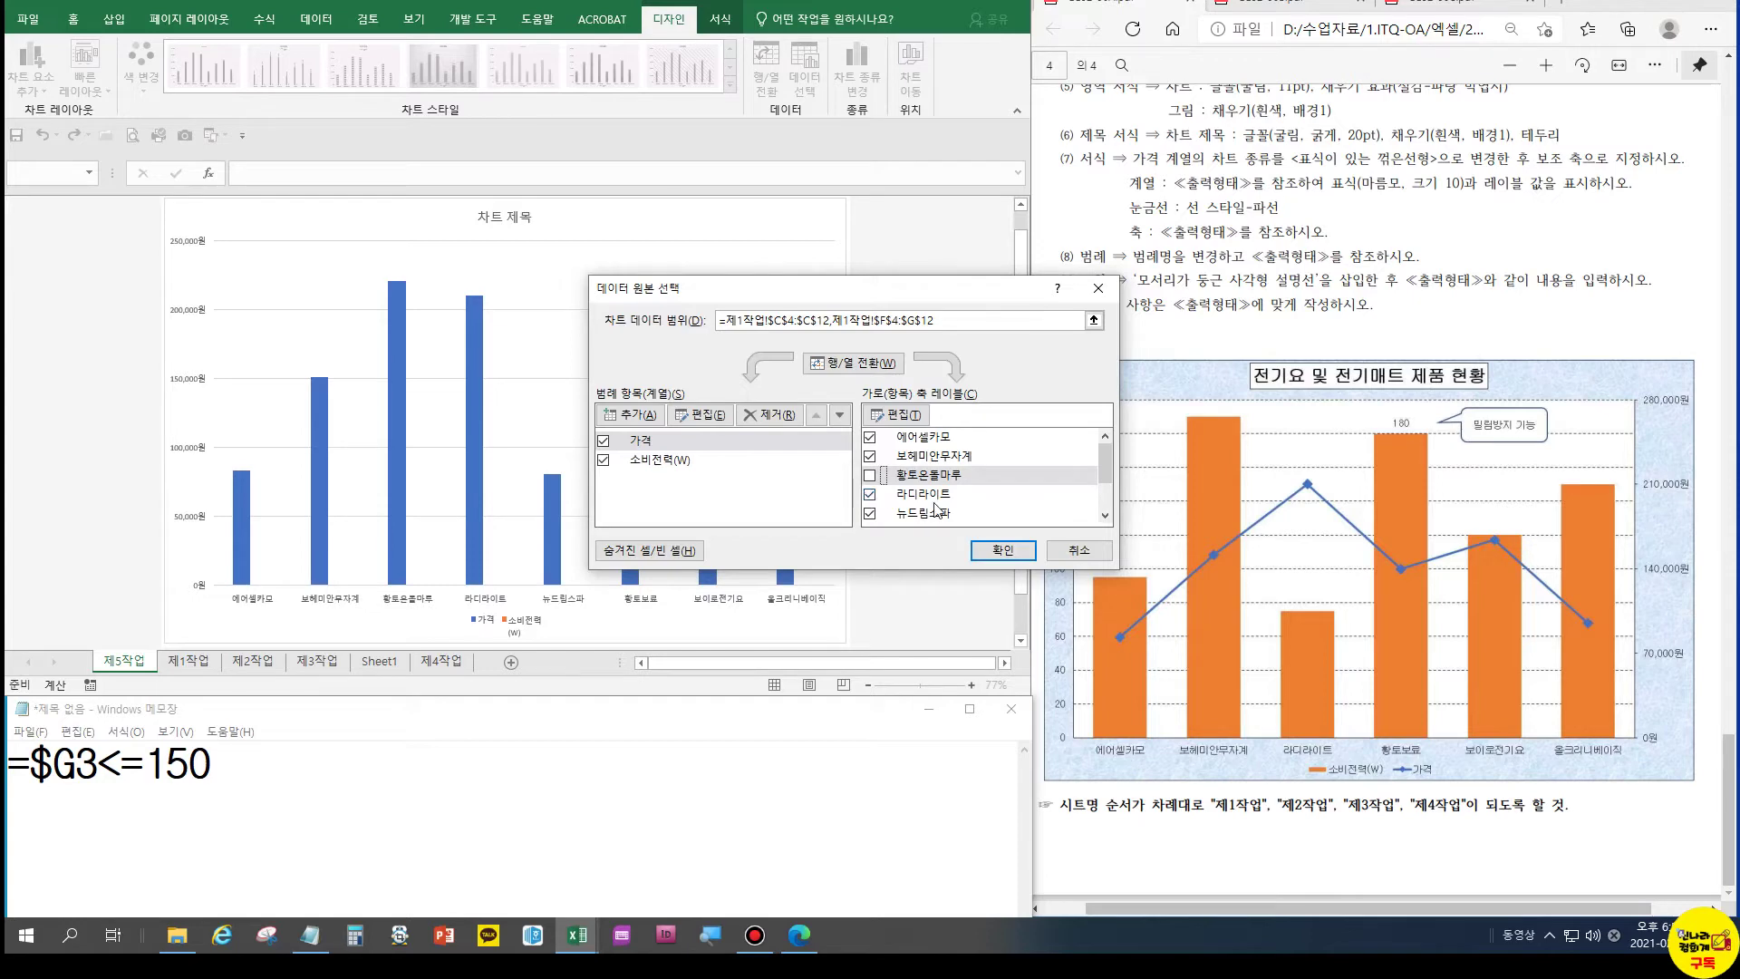
{"action": "left_click", "coordinate": [870, 514]}
{"action": "left_click", "coordinate": [1105, 514]}
{"action": "left_click", "coordinate": [1105, 515]}
{"action": "left_click", "coordinate": [1105, 514]}
{"action": "left_click", "coordinate": [1001, 551]}
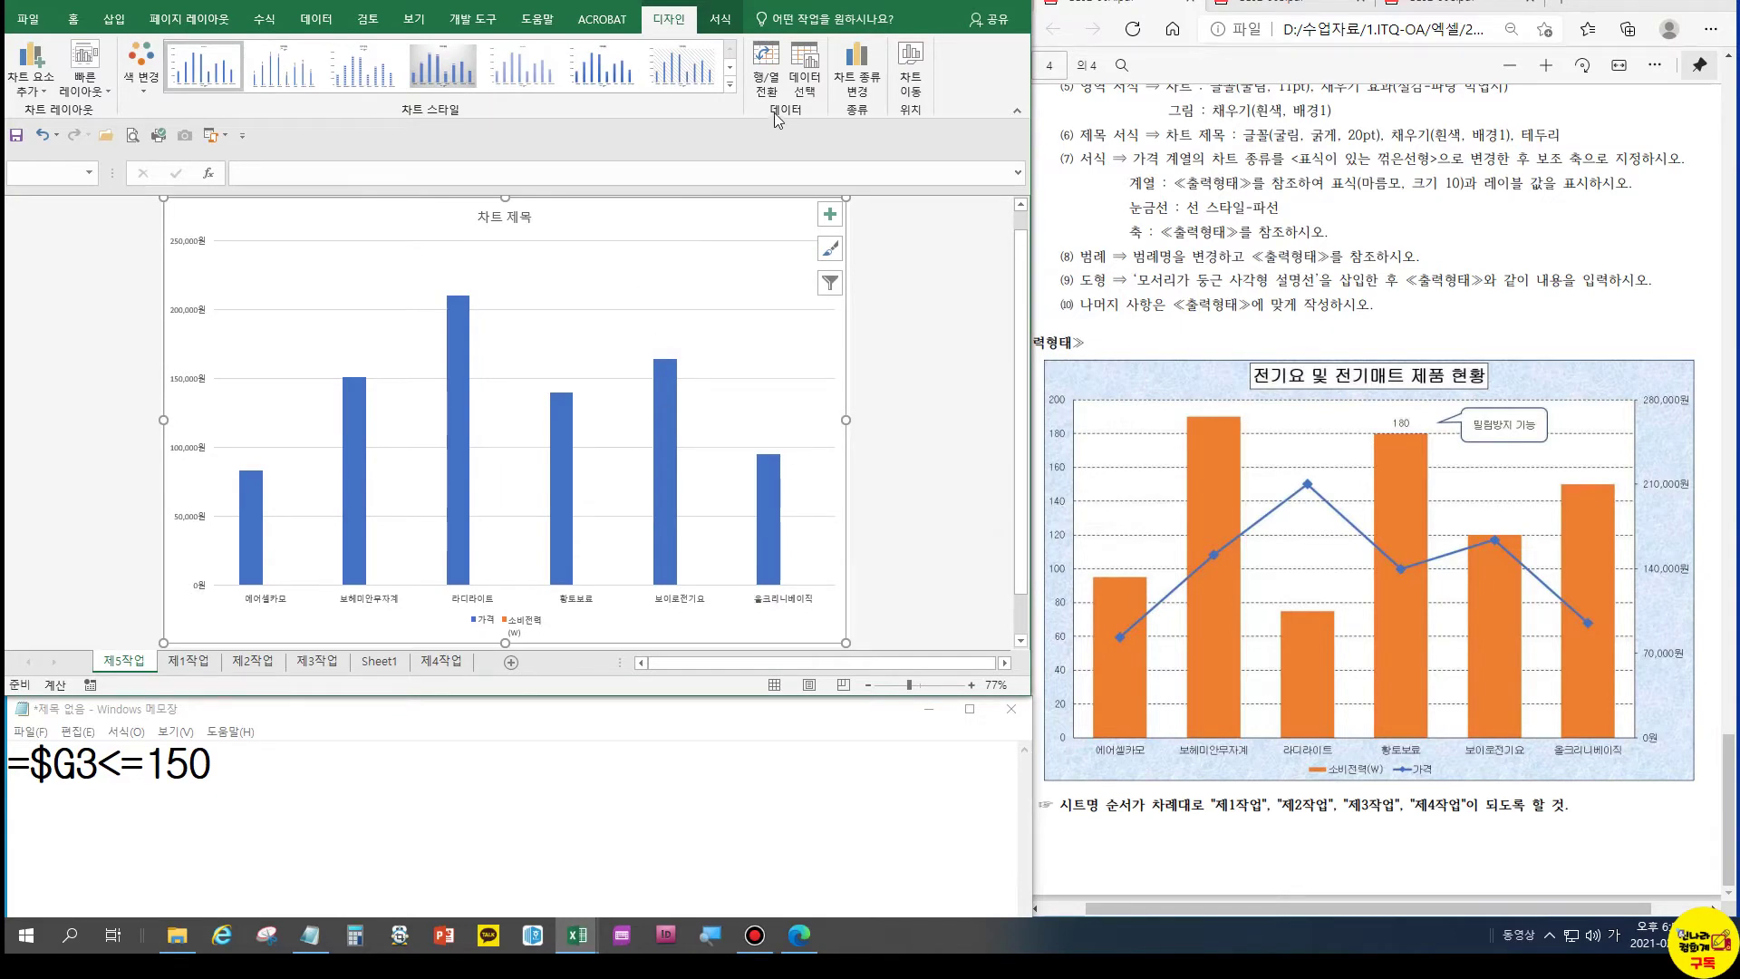
Include the 황토온돌마루 and 뉴드림스파 categories in the chart again
{"action": "left_click", "coordinate": [804, 79]}
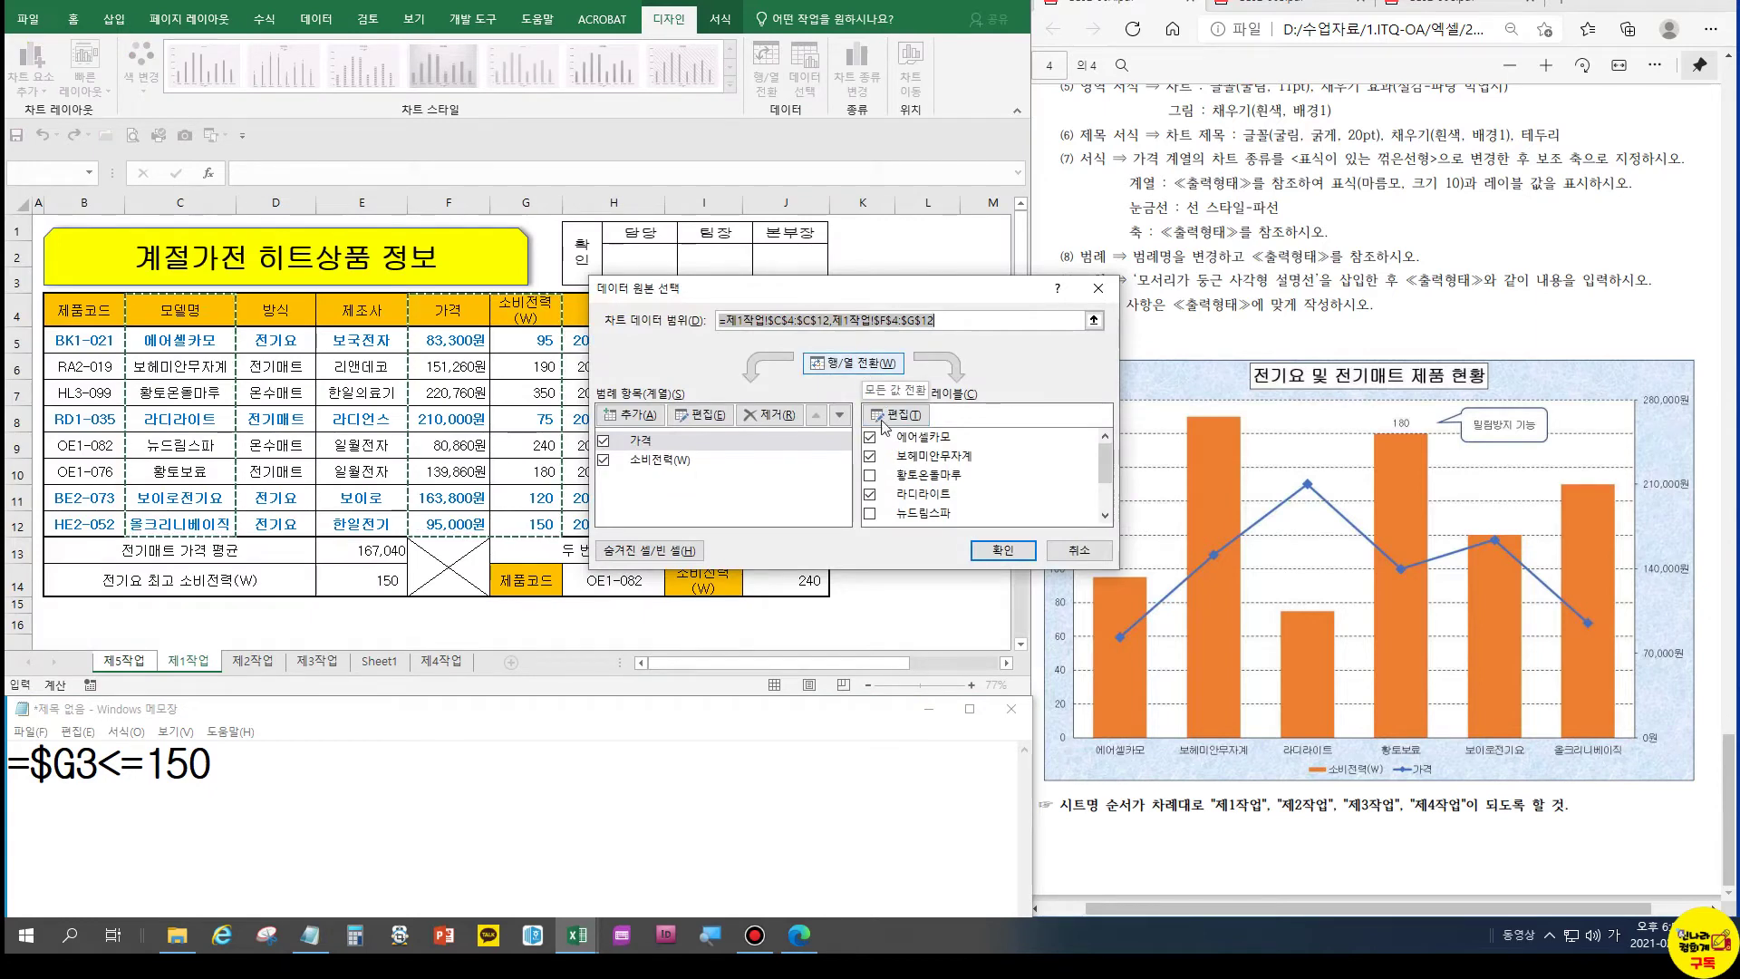
{"action": "left_click", "coordinate": [870, 476]}
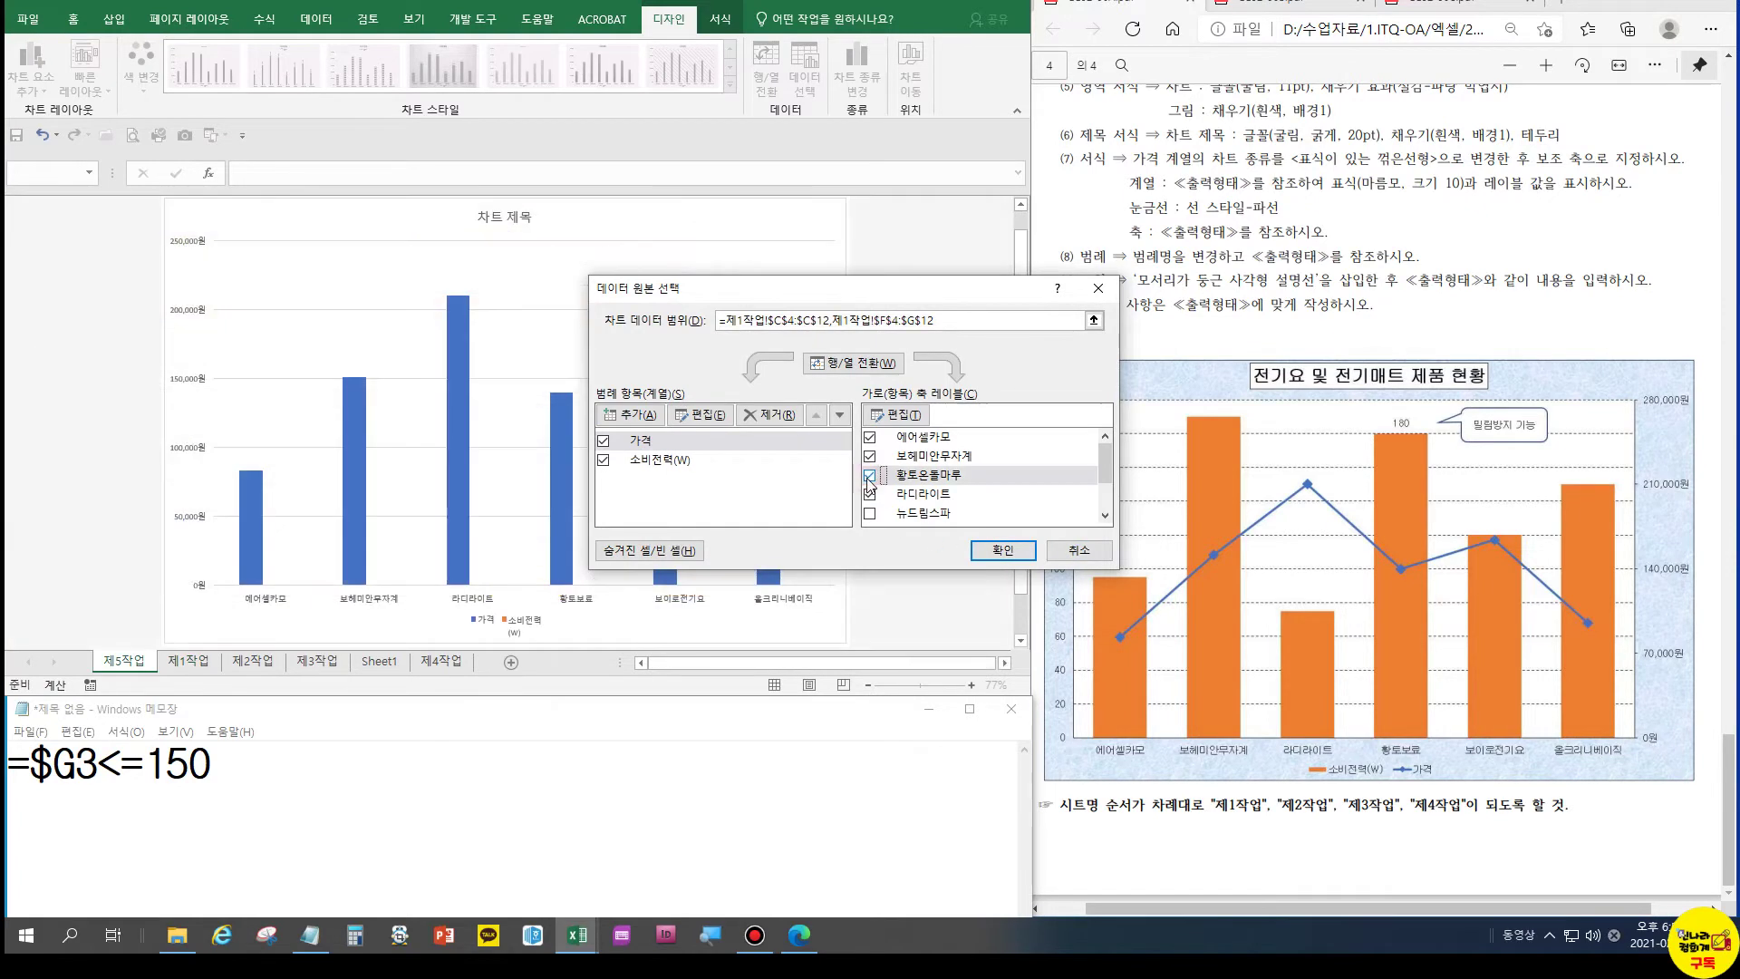
{"action": "left_click", "coordinate": [870, 513]}
{"action": "left_click", "coordinate": [1003, 550]}
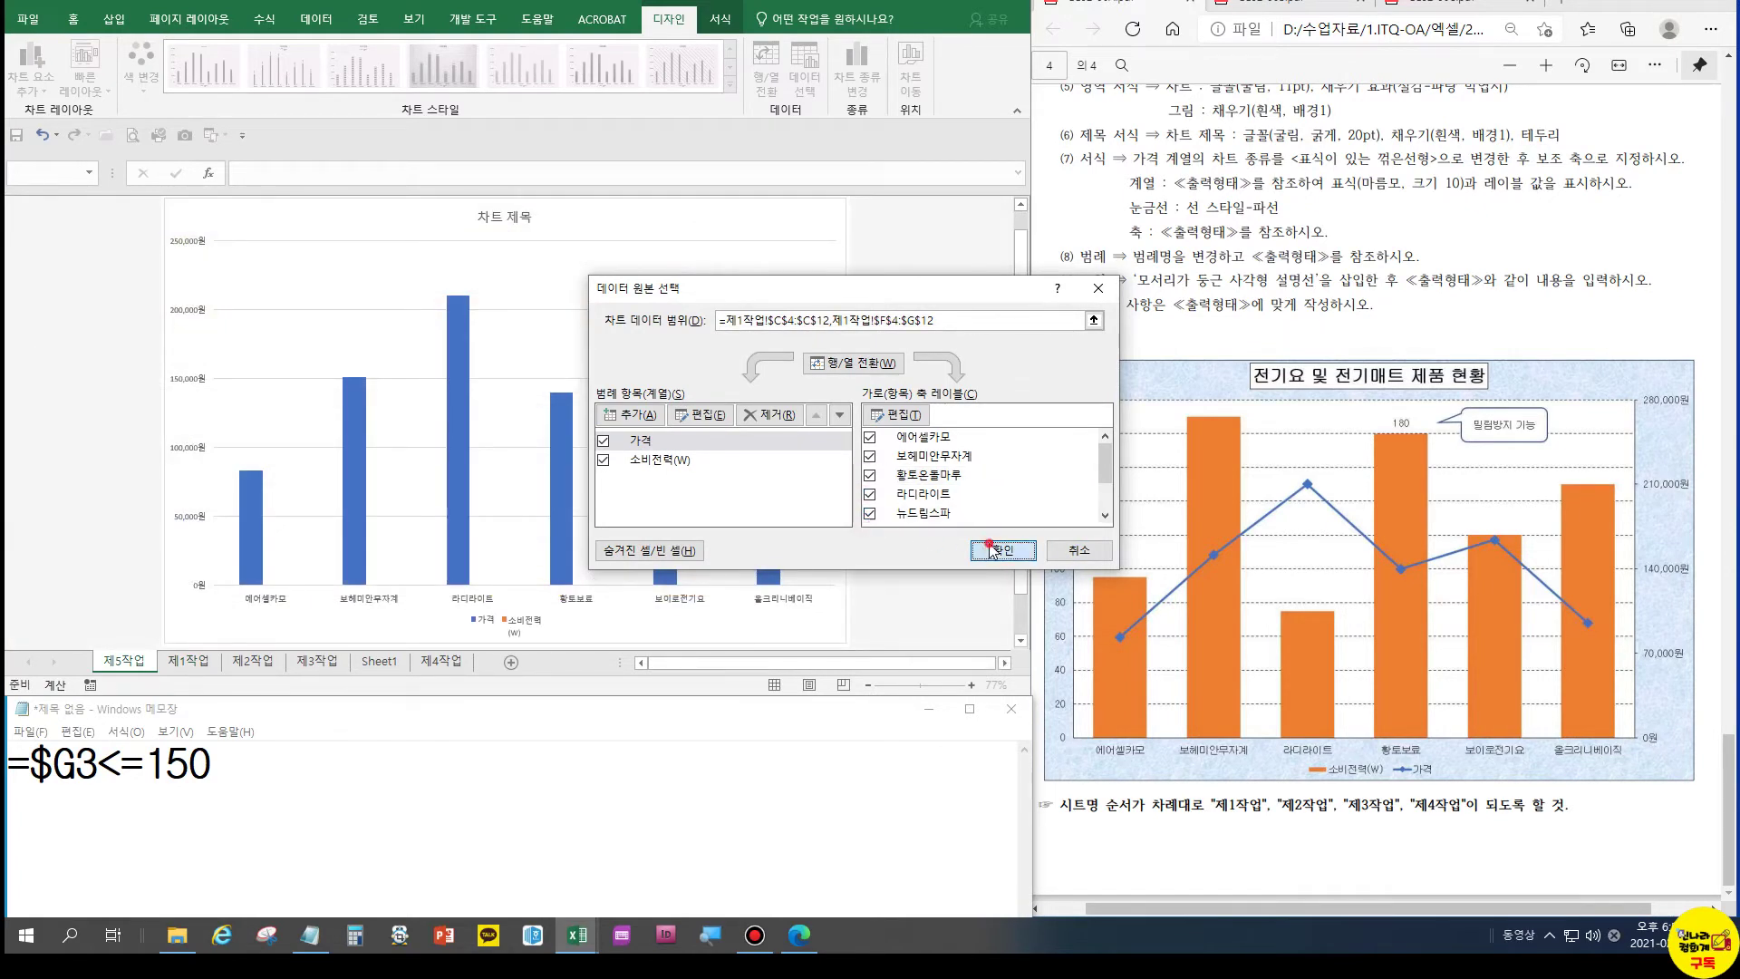
Exclude the 황토온돌마루 and 라디라이트 categories from the chart's horizontal axis labels
{"action": "left_click", "coordinate": [803, 84]}
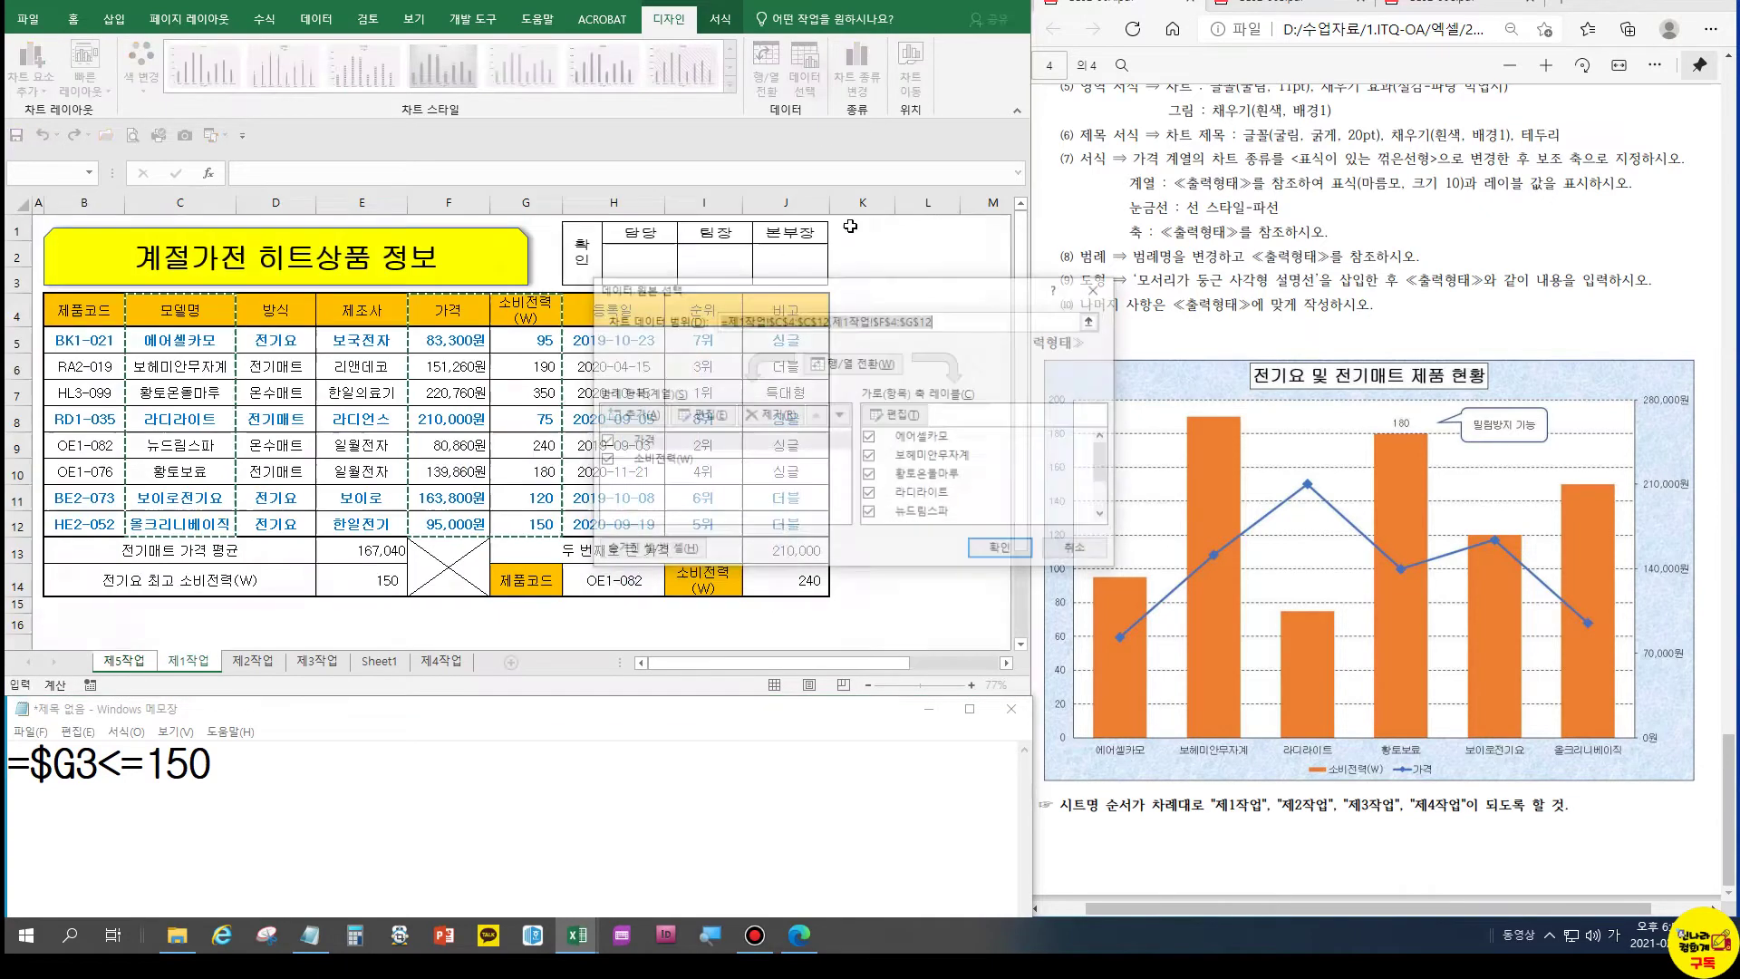
{"action": "left_click", "coordinate": [871, 476]}
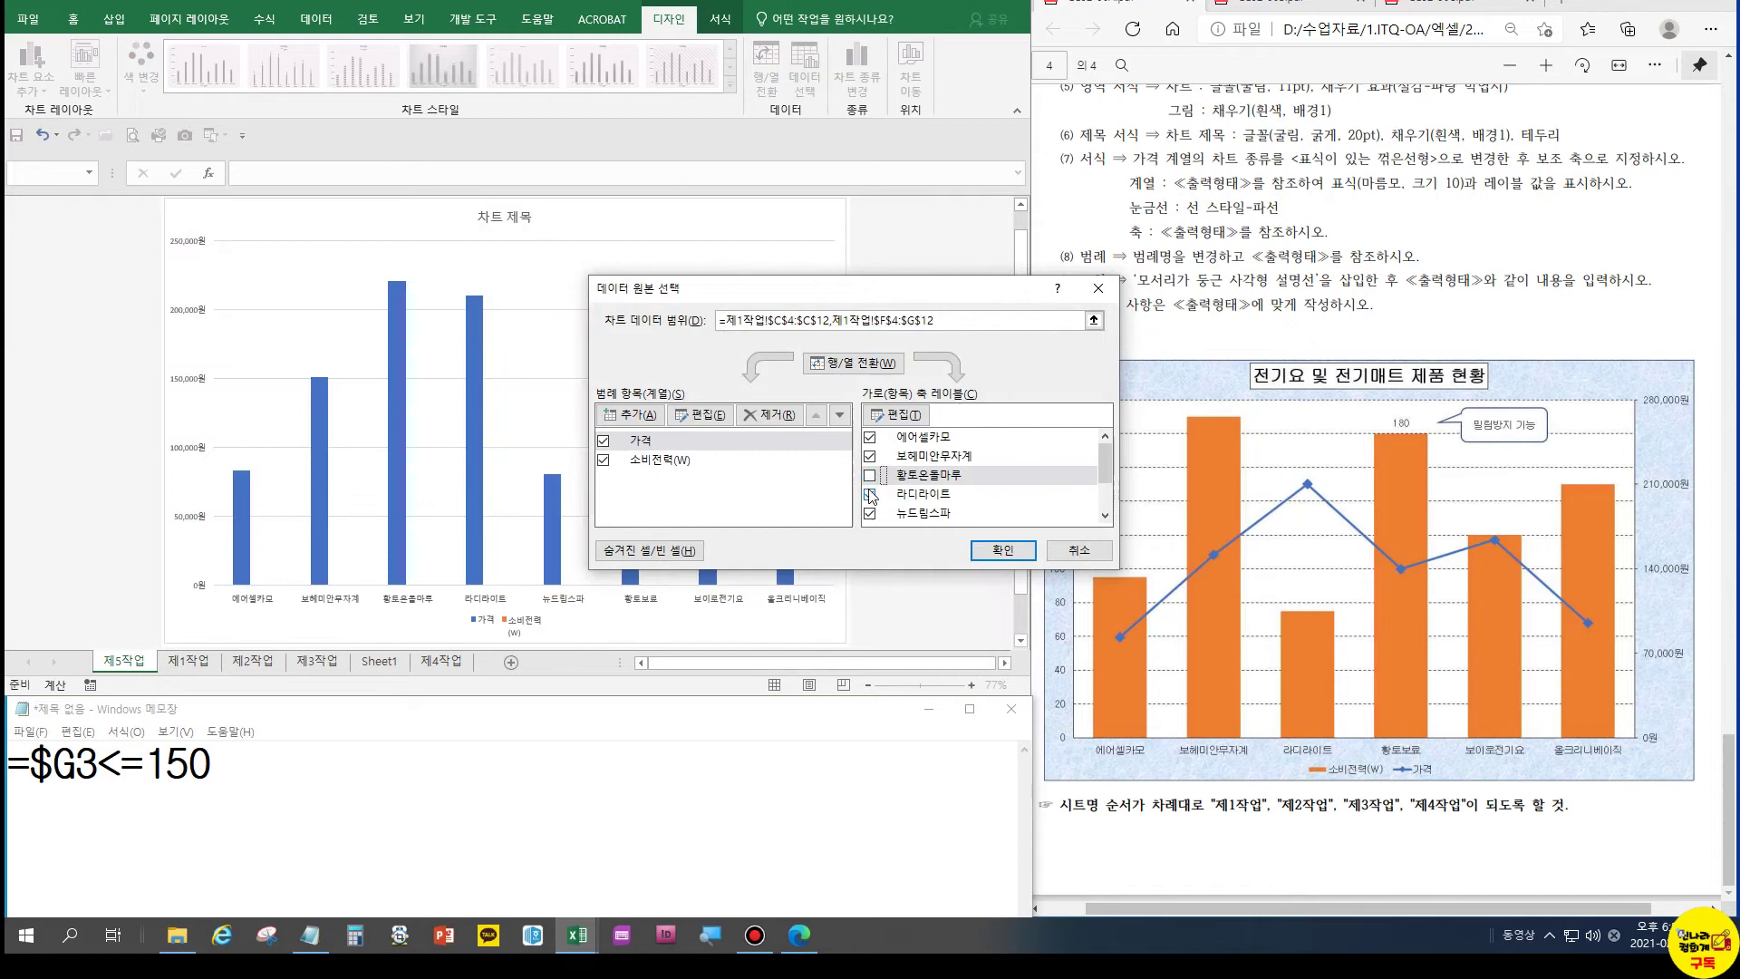
{"action": "left_click", "coordinate": [870, 494]}
{"action": "left_click", "coordinate": [1003, 550]}
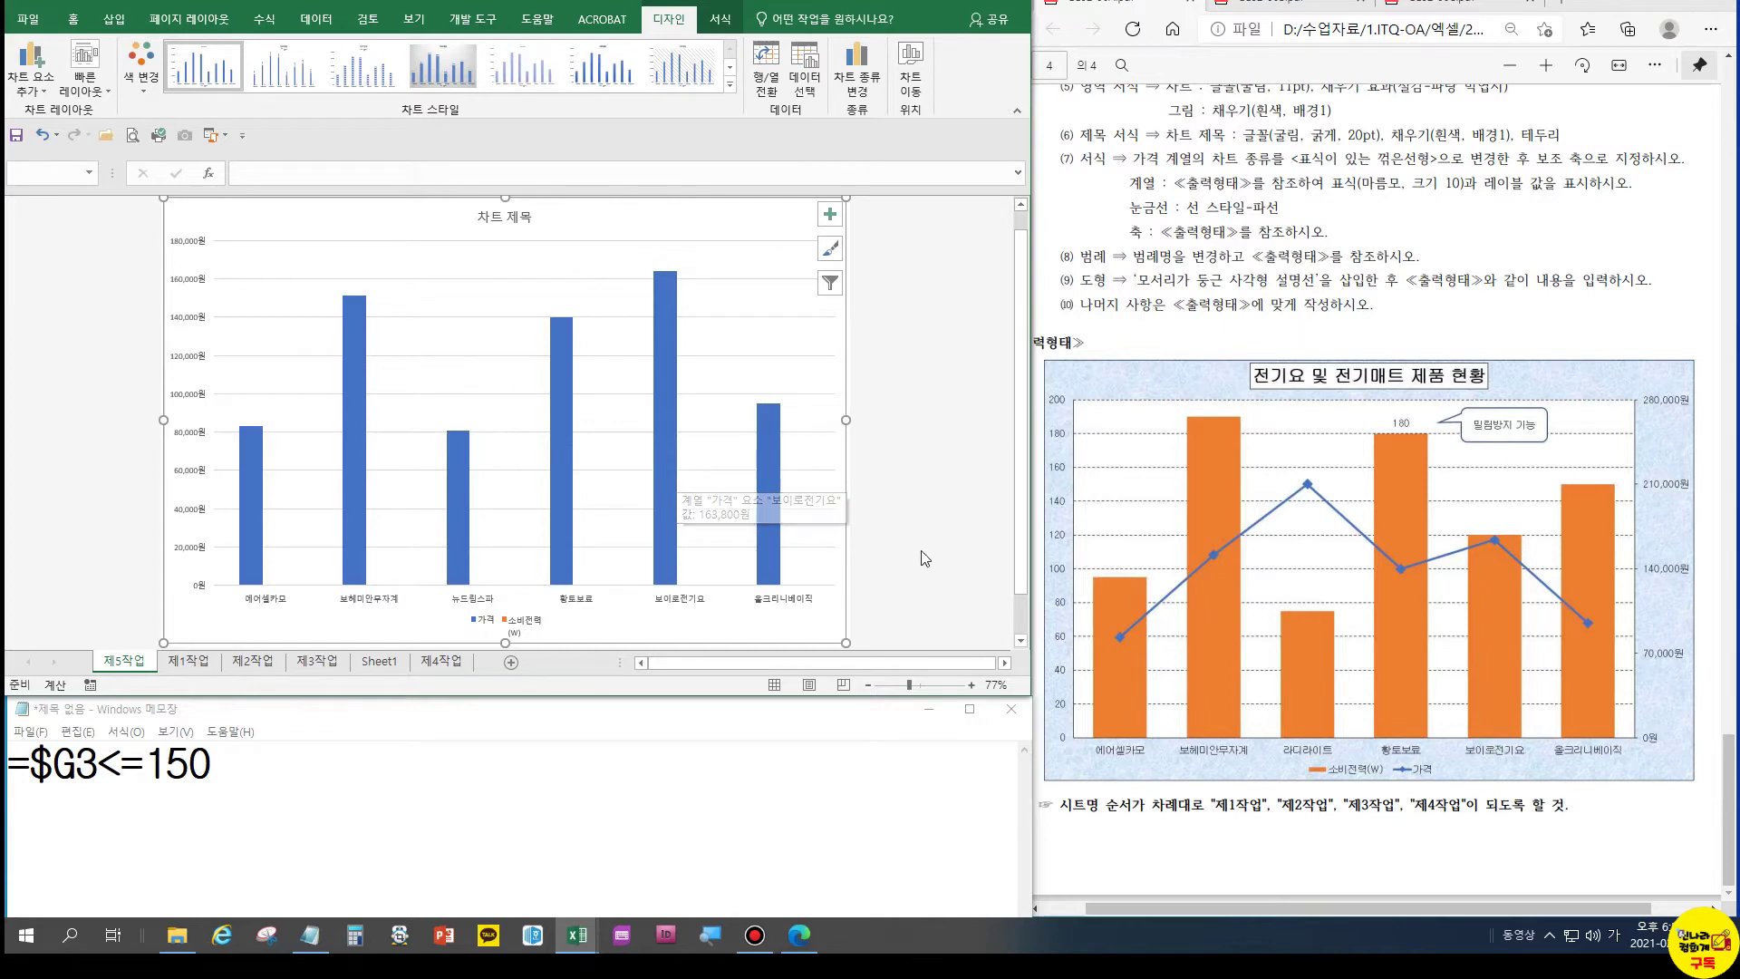
Review the 제4작업 graph conditions and sample output, and check the series and categories in the chart's filter
{"action": "scroll", "coordinate": [1054, 282], "scroll_direction": "up", "scroll_amount": 3}
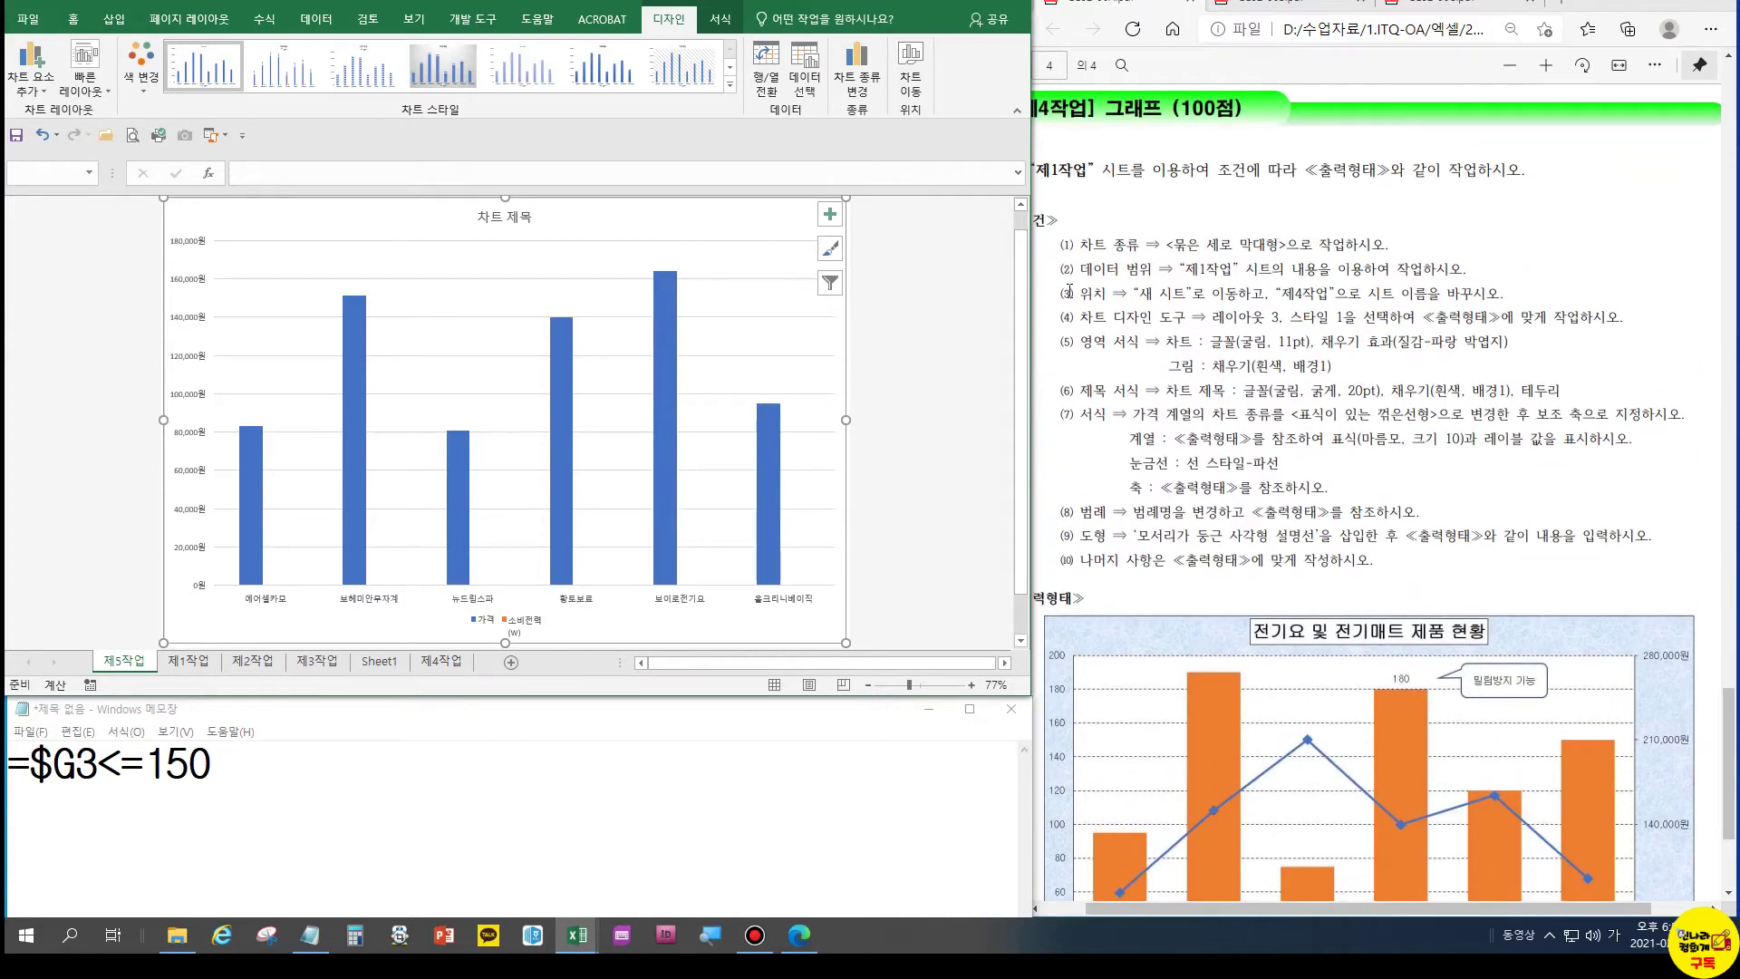
{"action": "scroll", "coordinate": [1121, 491], "scroll_direction": "down", "scroll_amount": 3}
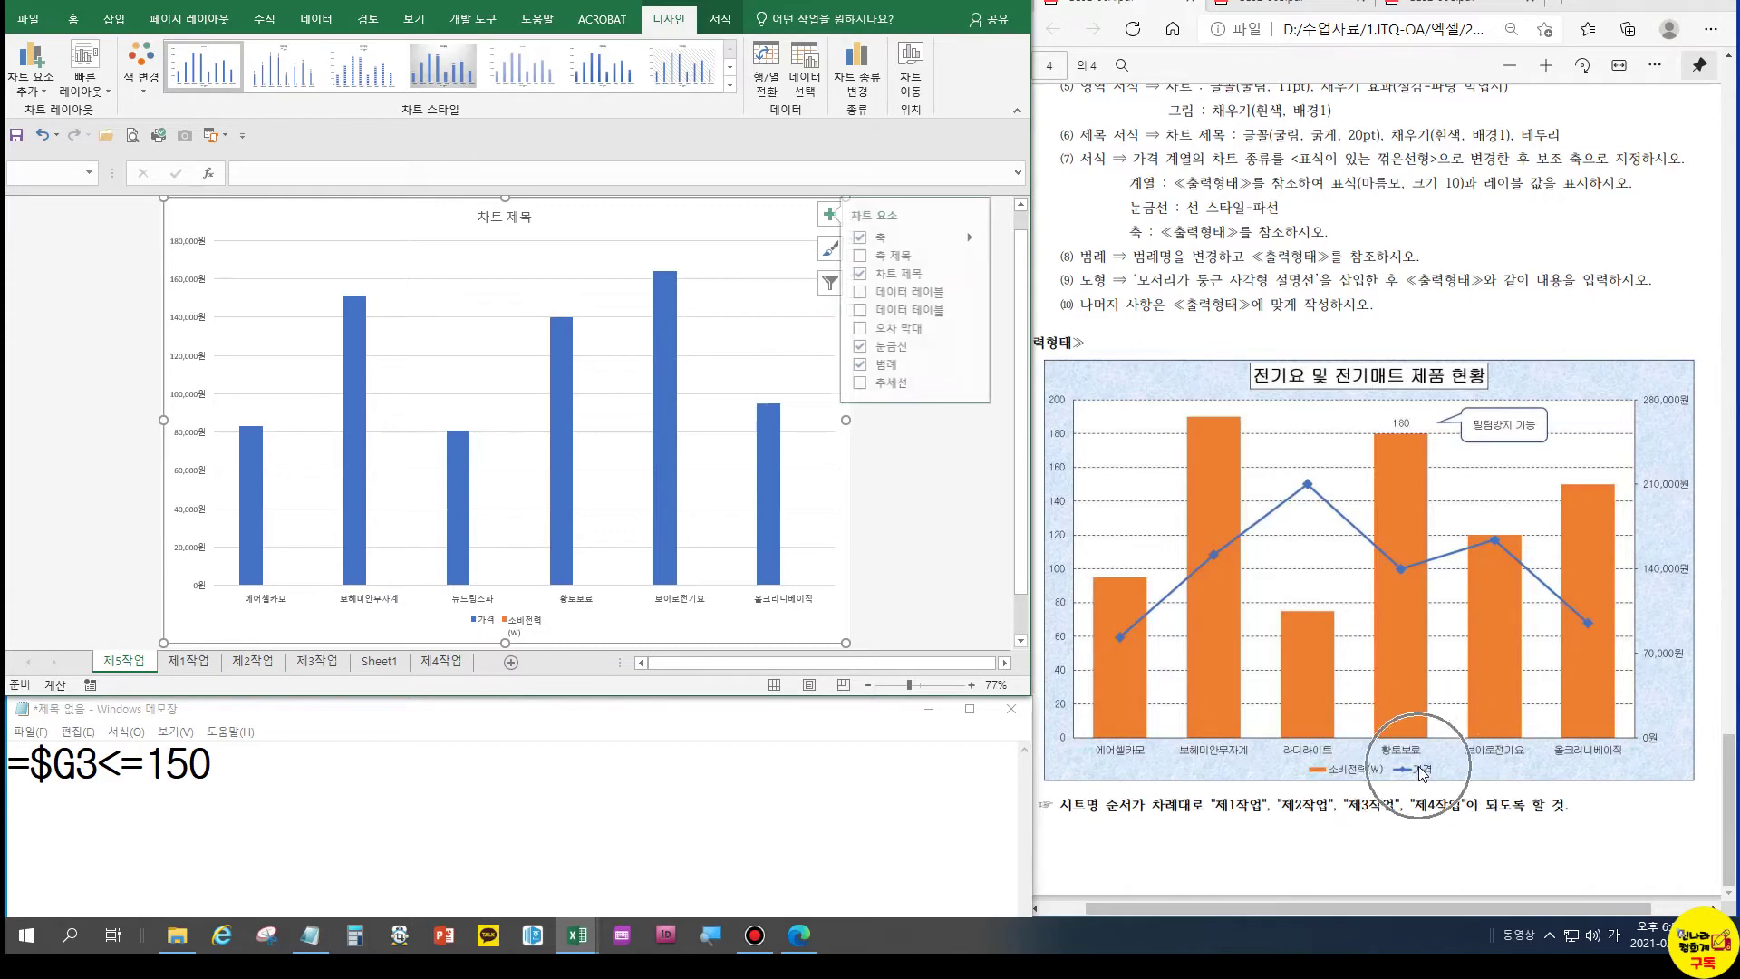
{"action": "left_click", "coordinate": [829, 282]}
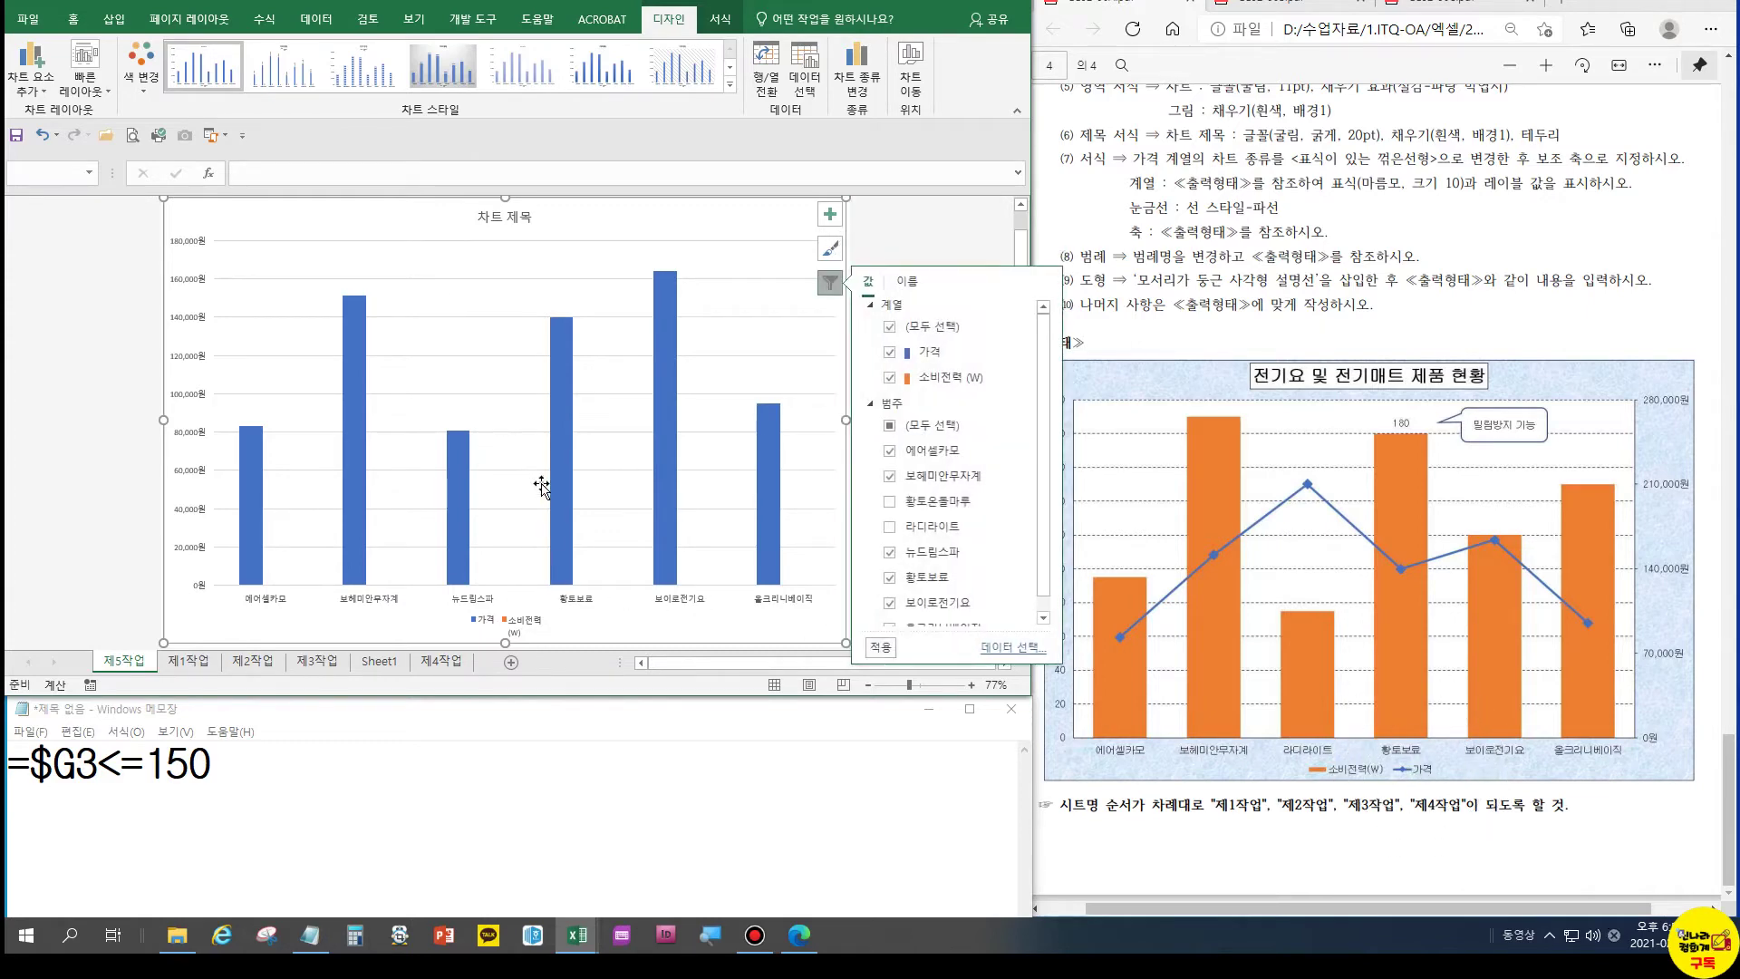
Select the 계열 "가격" data series in the 제5작업 chart as the current chart element
{"action": "left_click", "coordinate": [557, 409]}
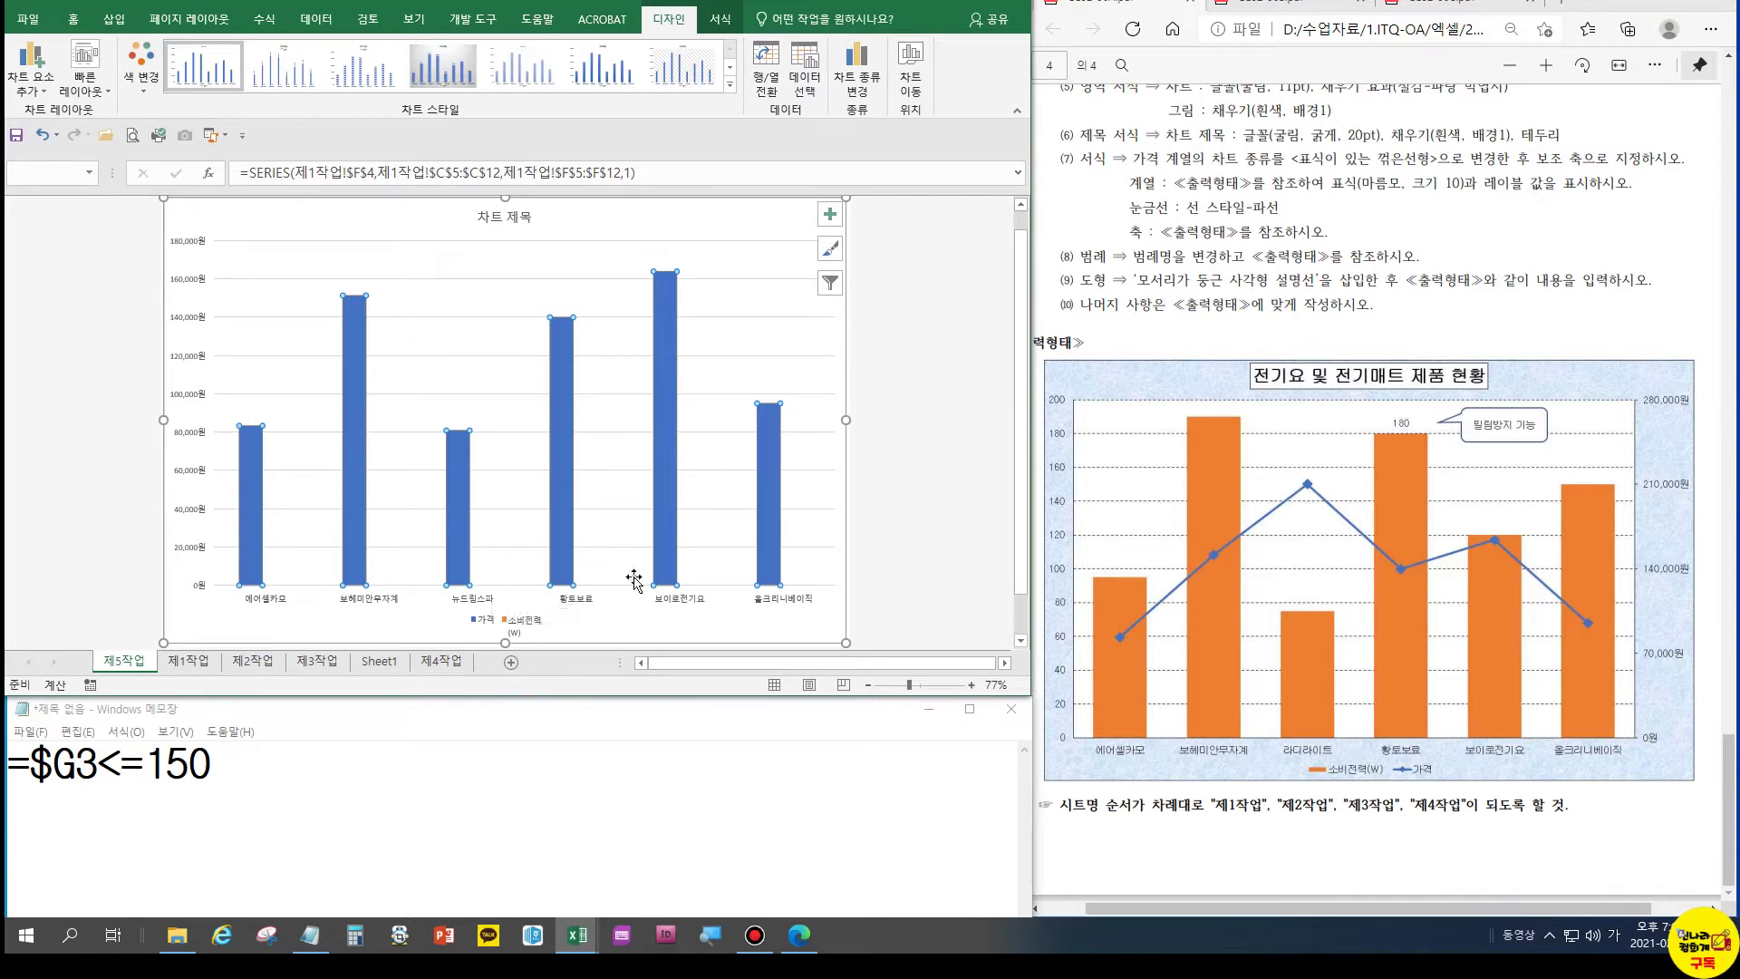
{"action": "left_click", "coordinate": [497, 593]}
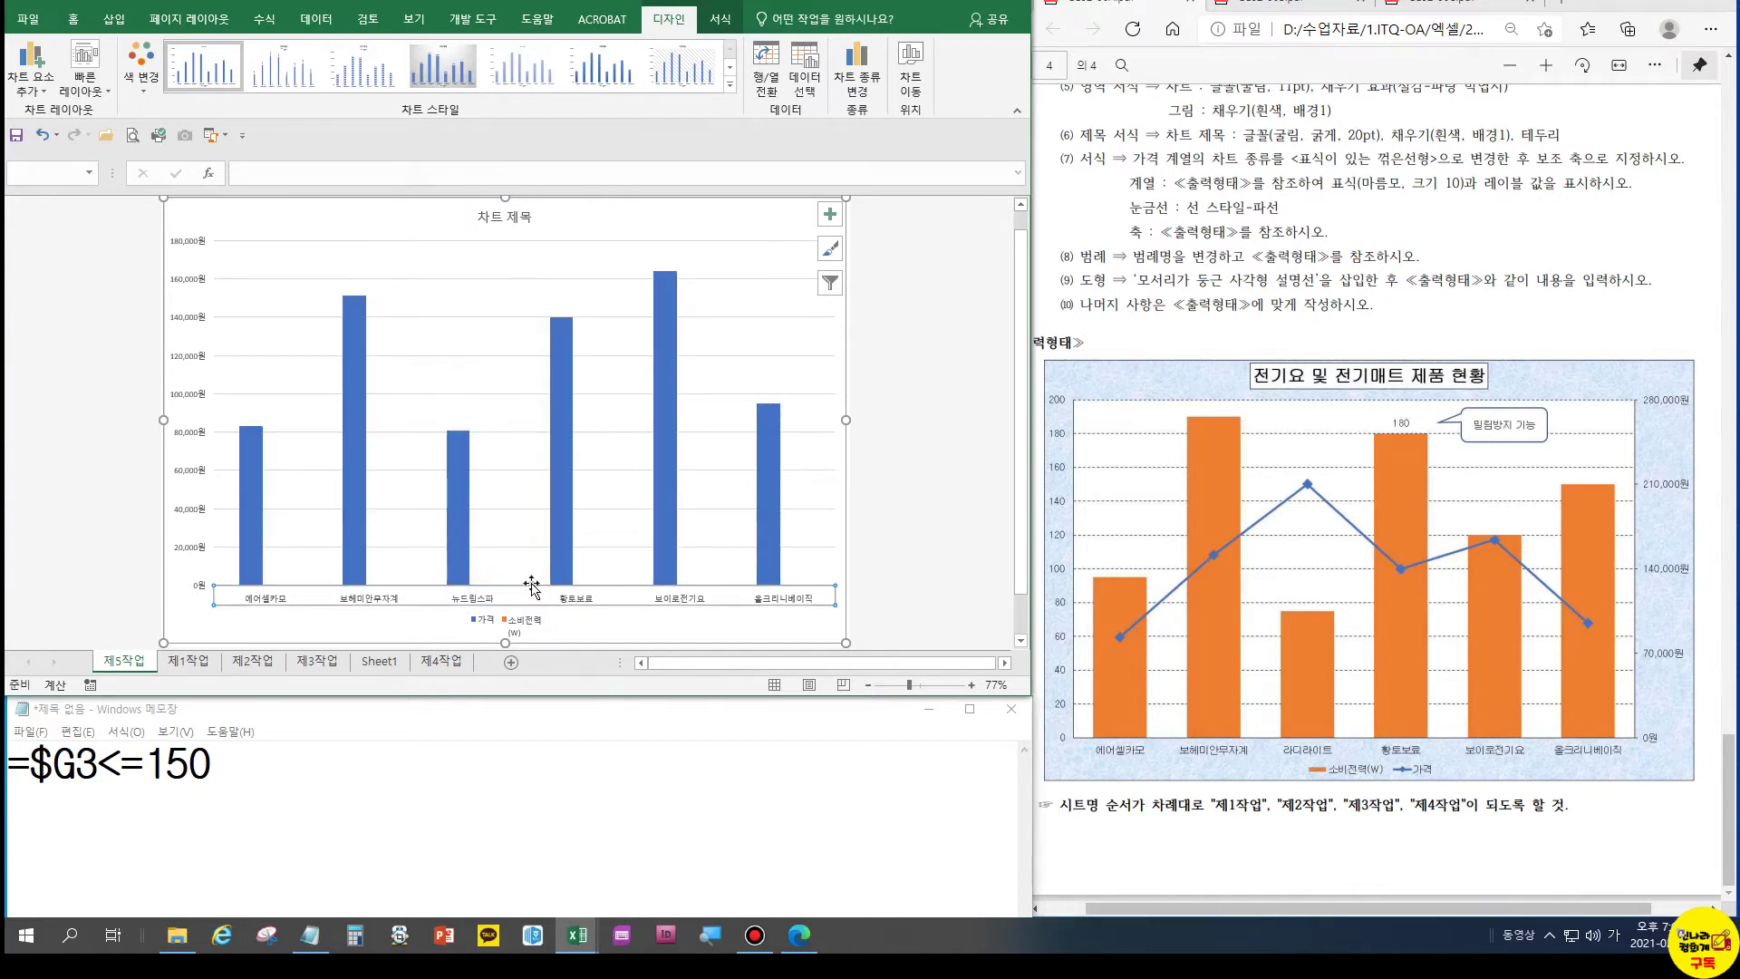
{"action": "left_click", "coordinate": [559, 555]}
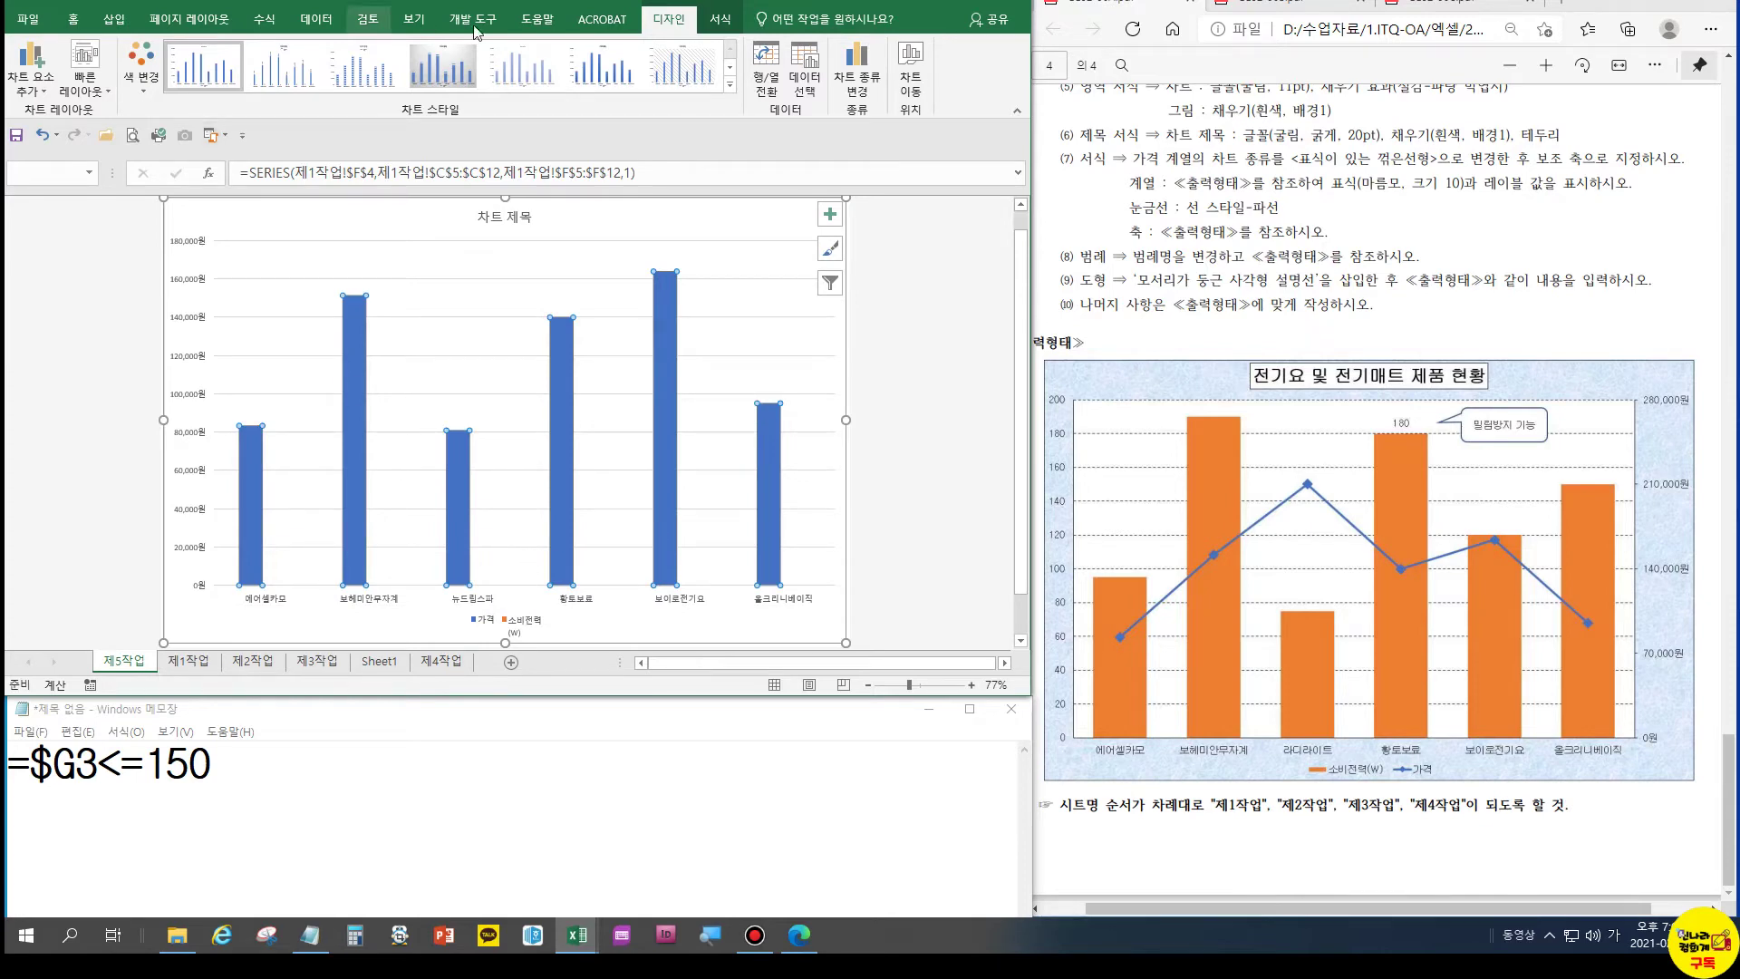
{"action": "left_click", "coordinate": [723, 23]}
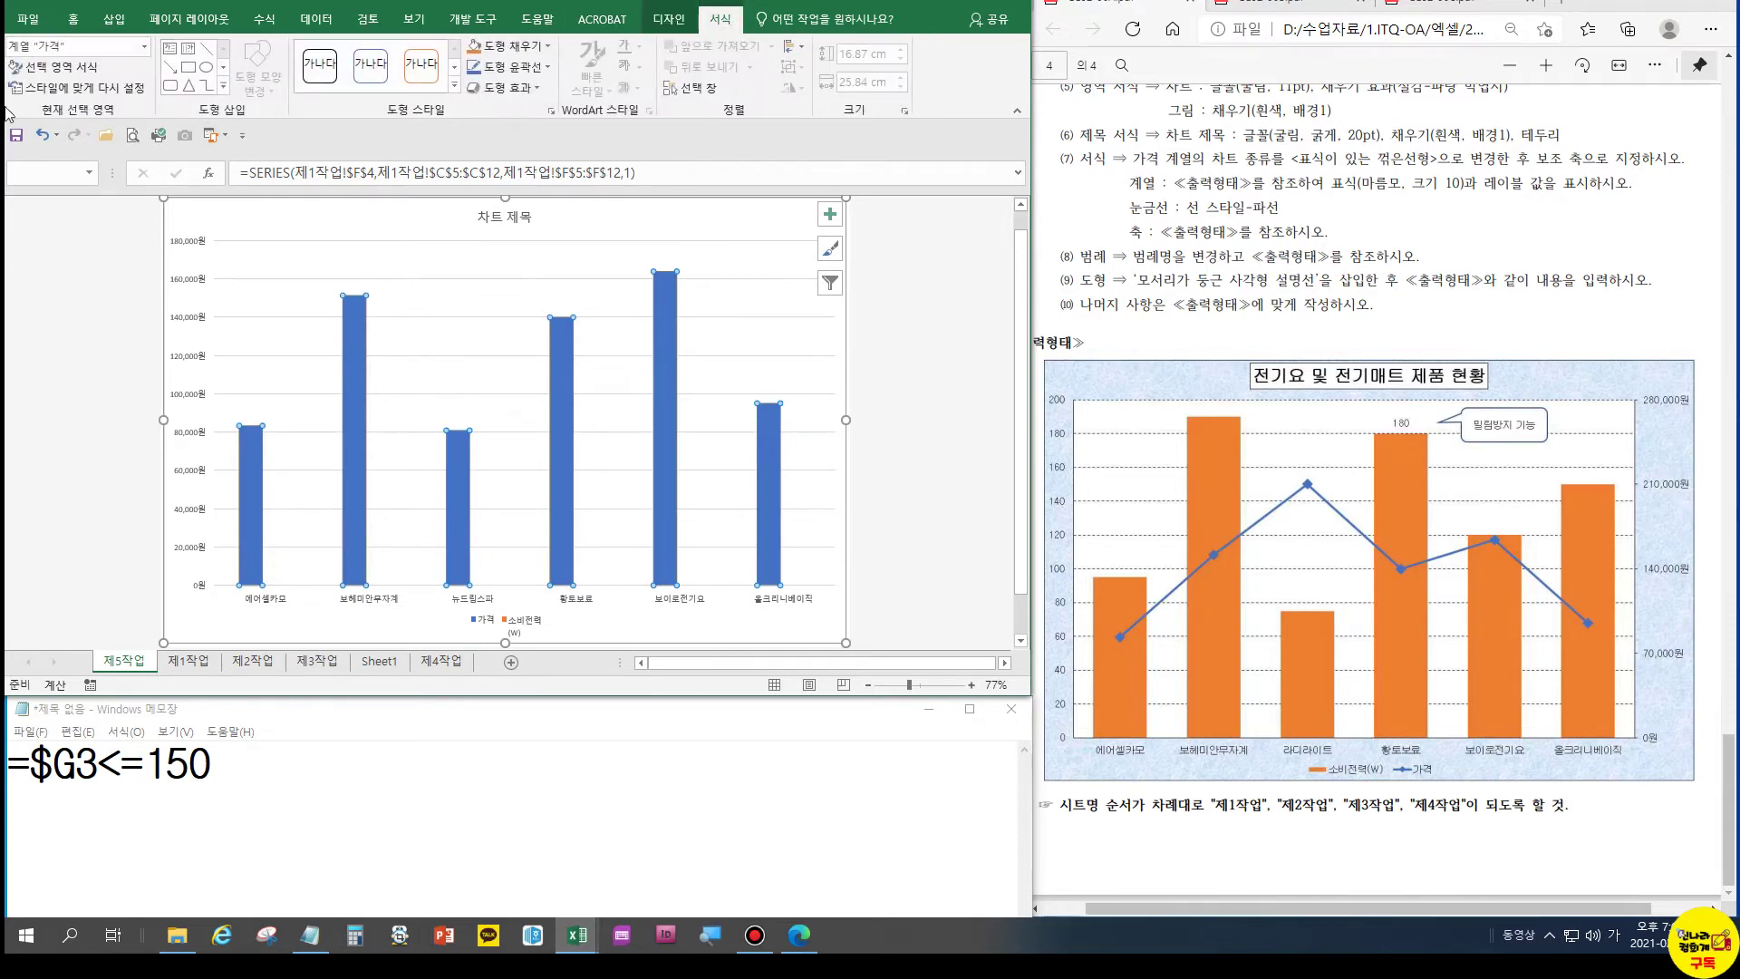
{"action": "left_click", "coordinate": [148, 49]}
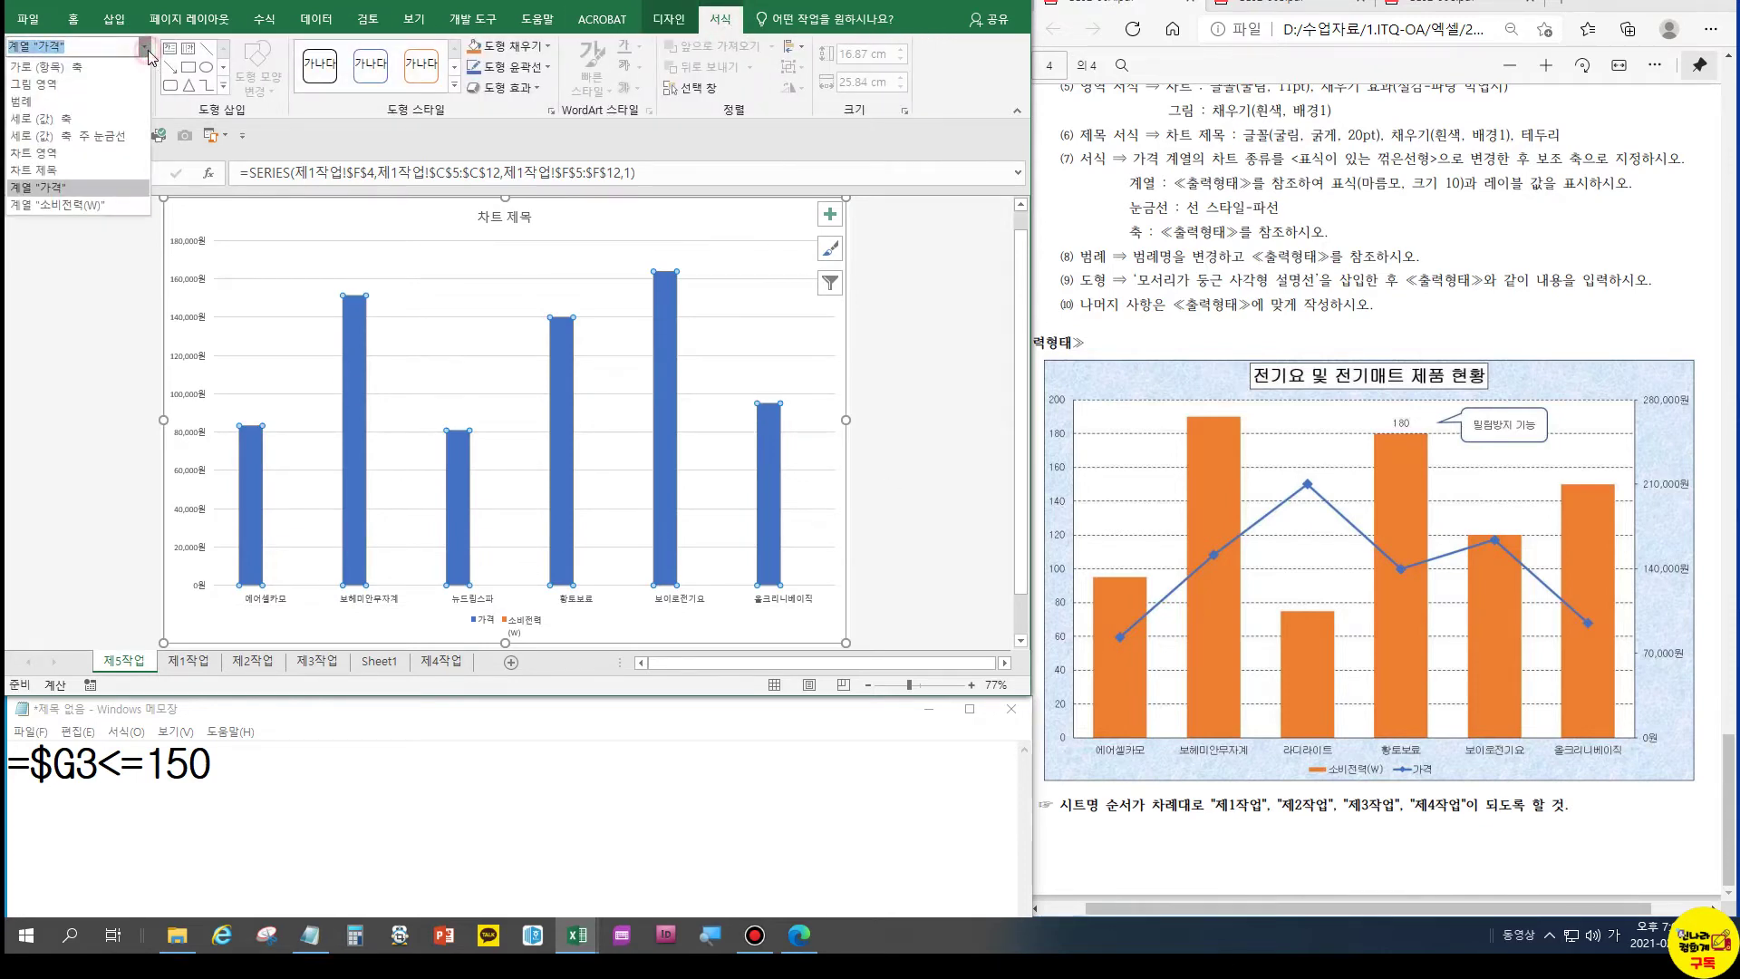
{"action": "left_click", "coordinate": [82, 189]}
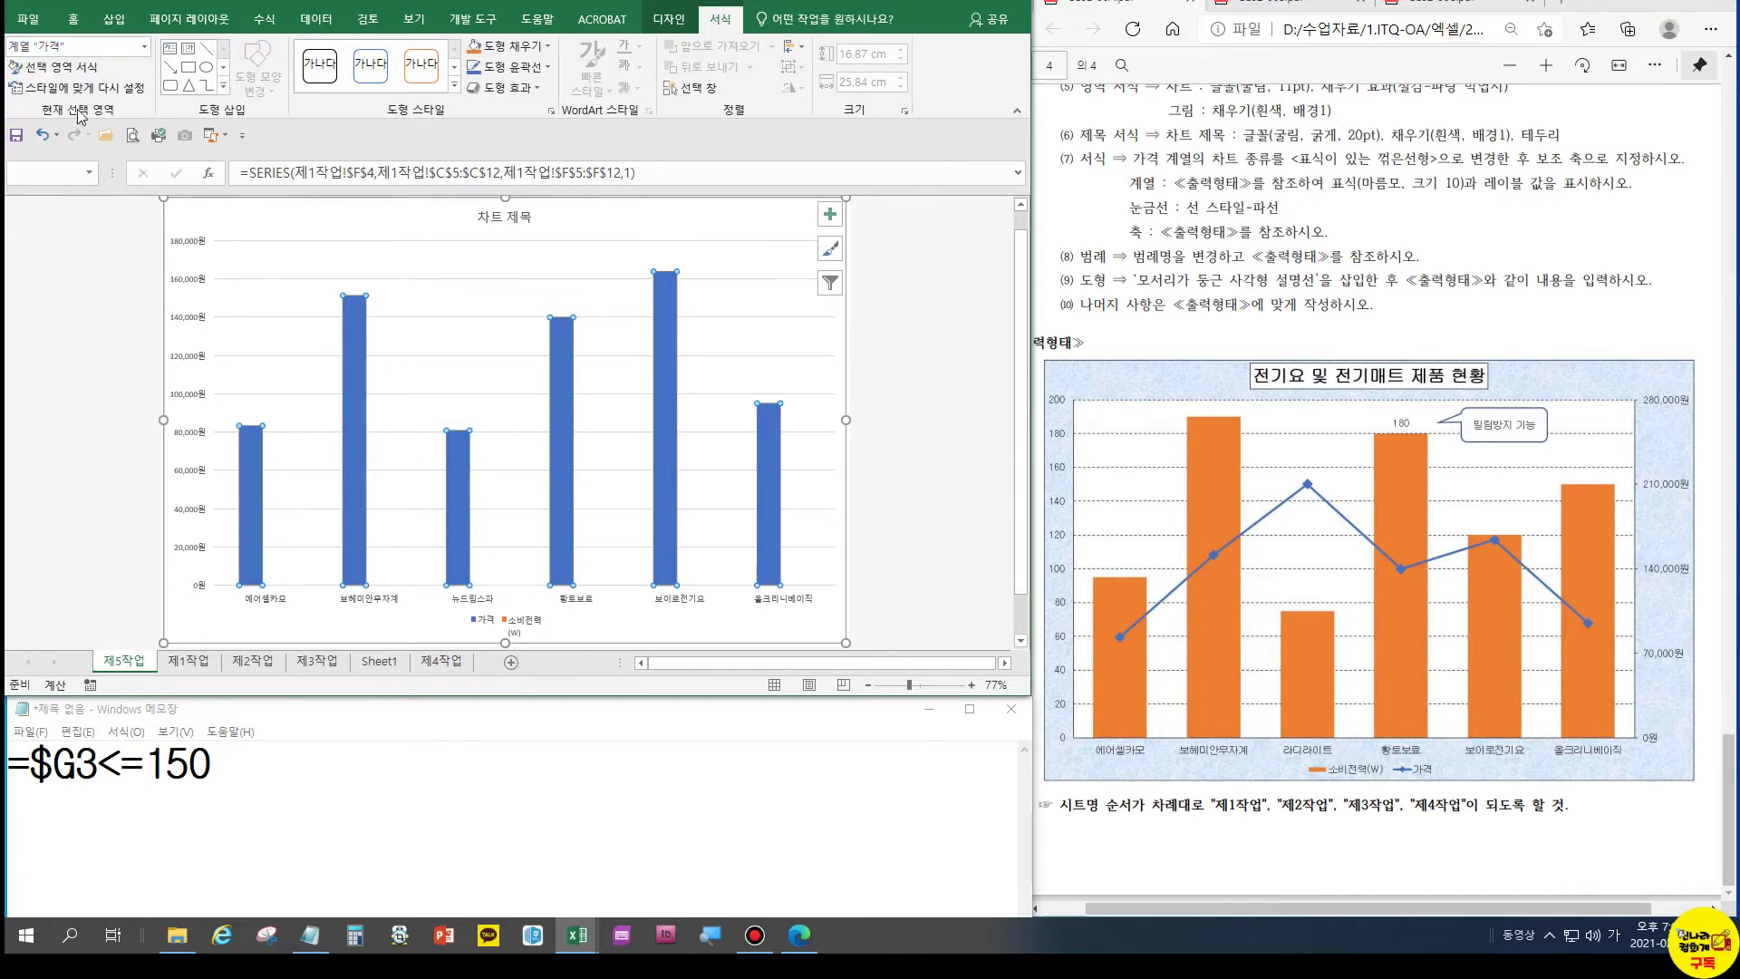
Try plotting the 소비전력(W) data series on the secondary axis
{"action": "left_click", "coordinate": [145, 47]}
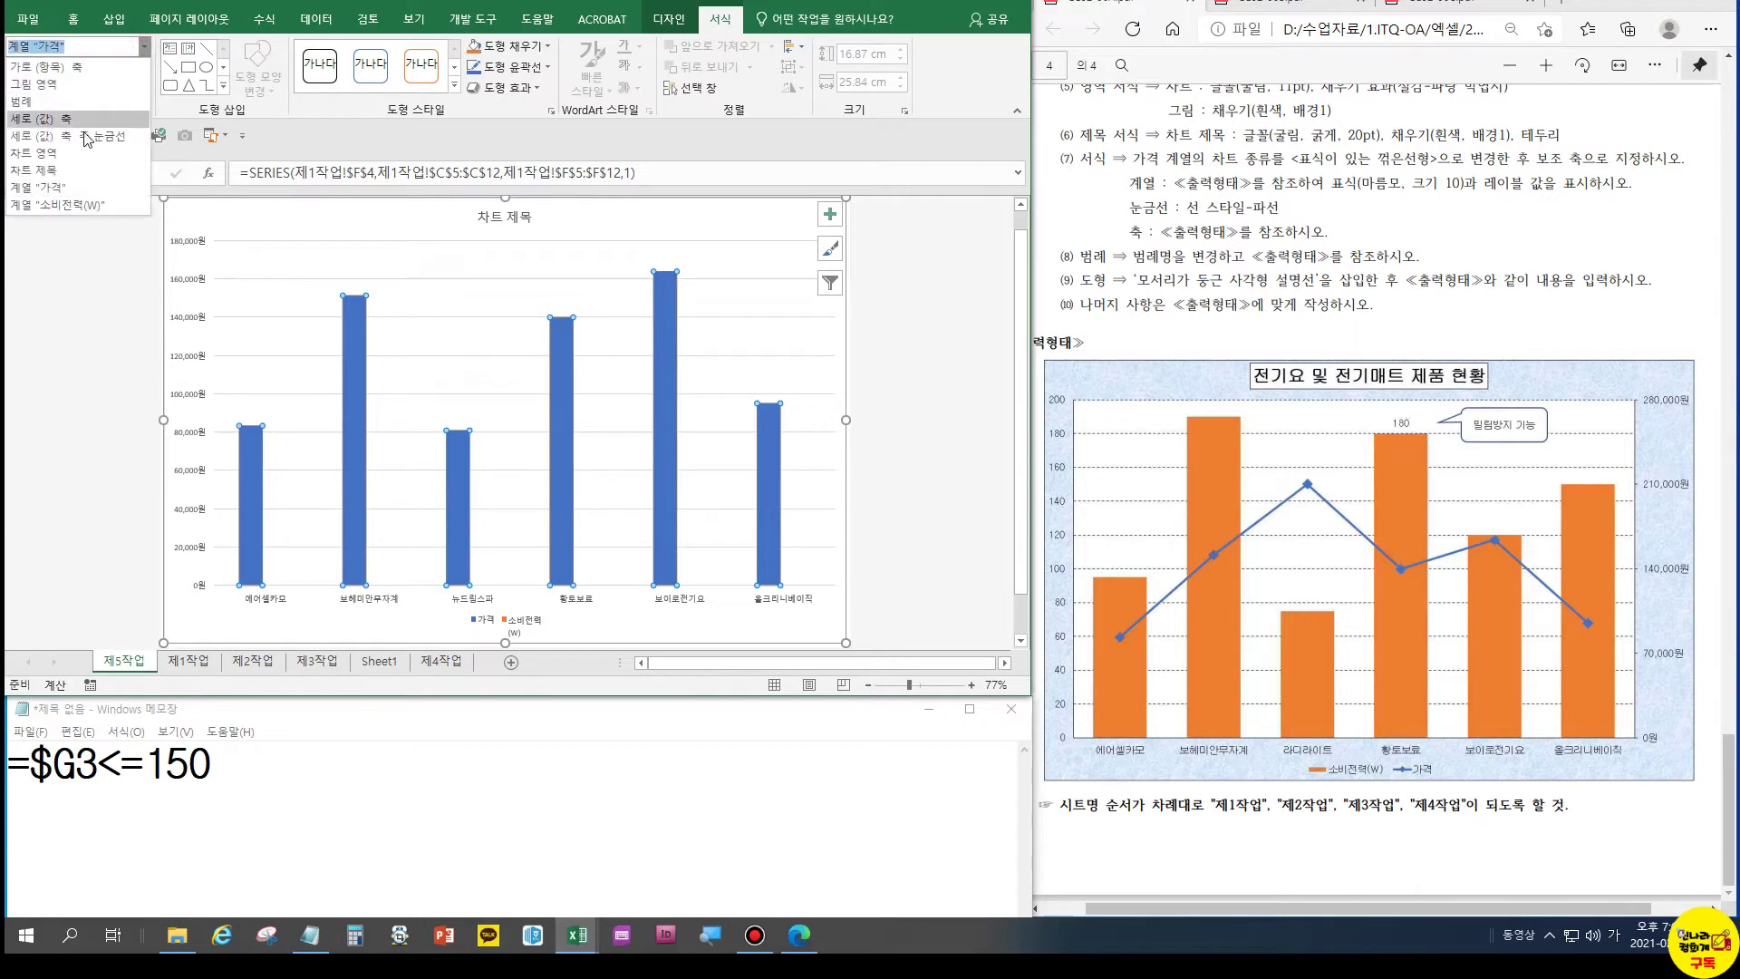
{"action": "left_click", "coordinate": [72, 209]}
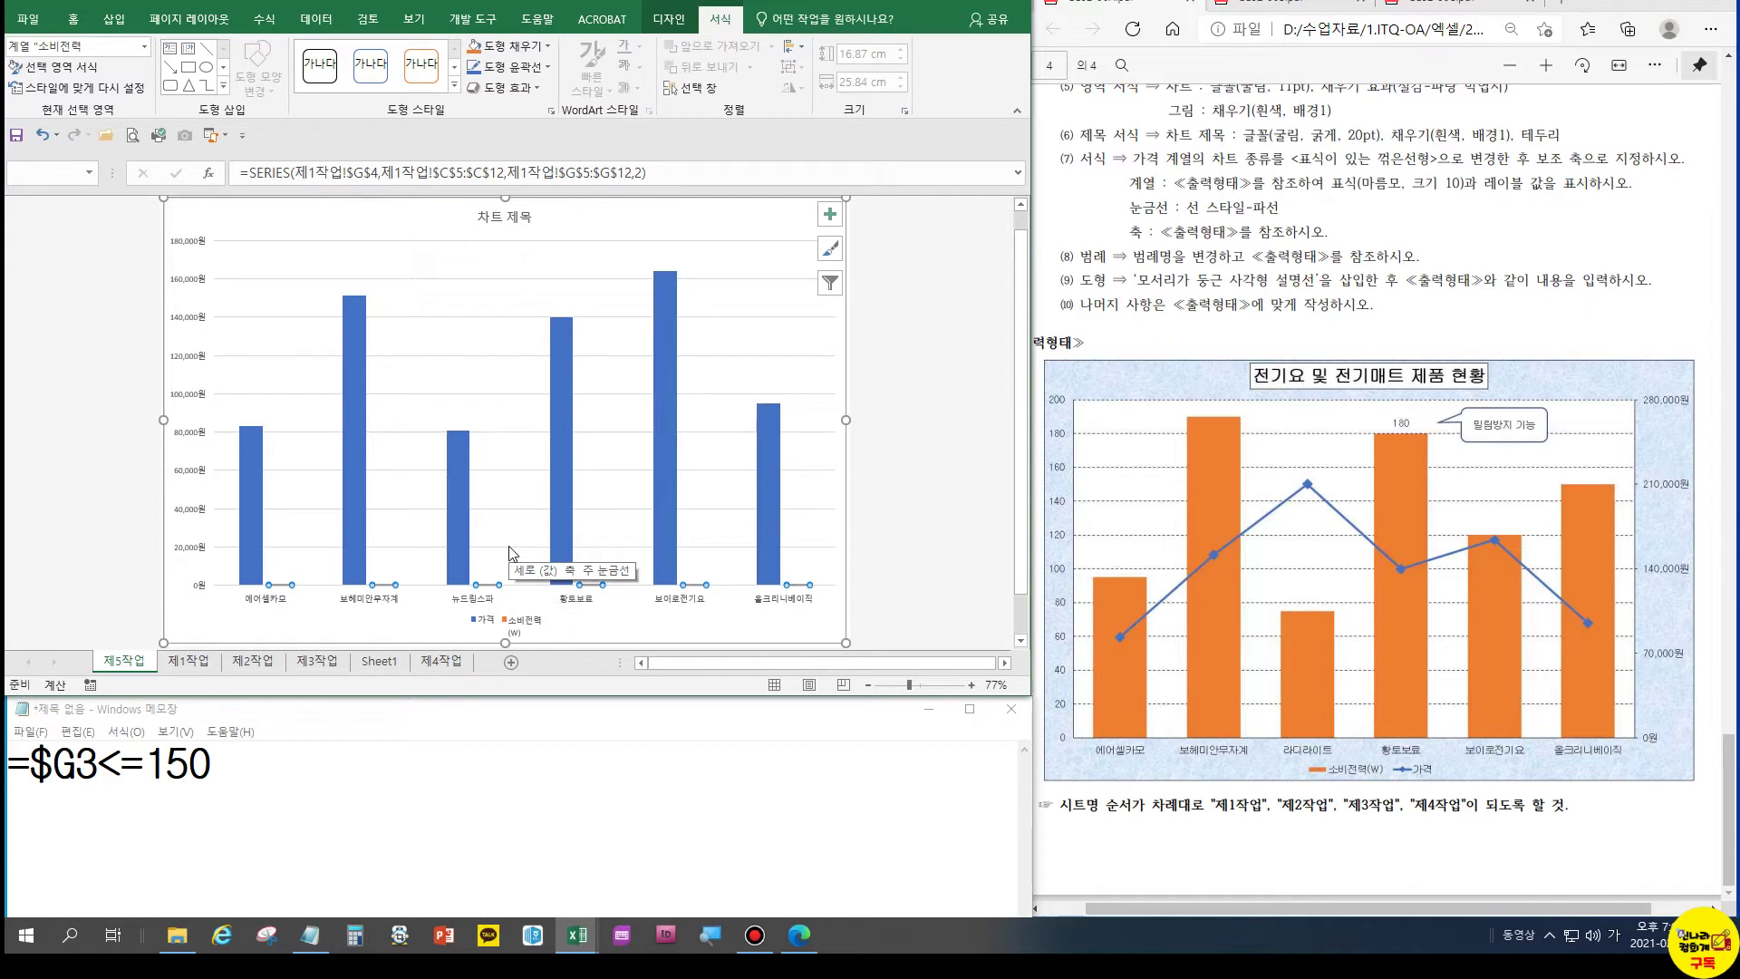
{"action": "key", "text": "ctrl+1"}
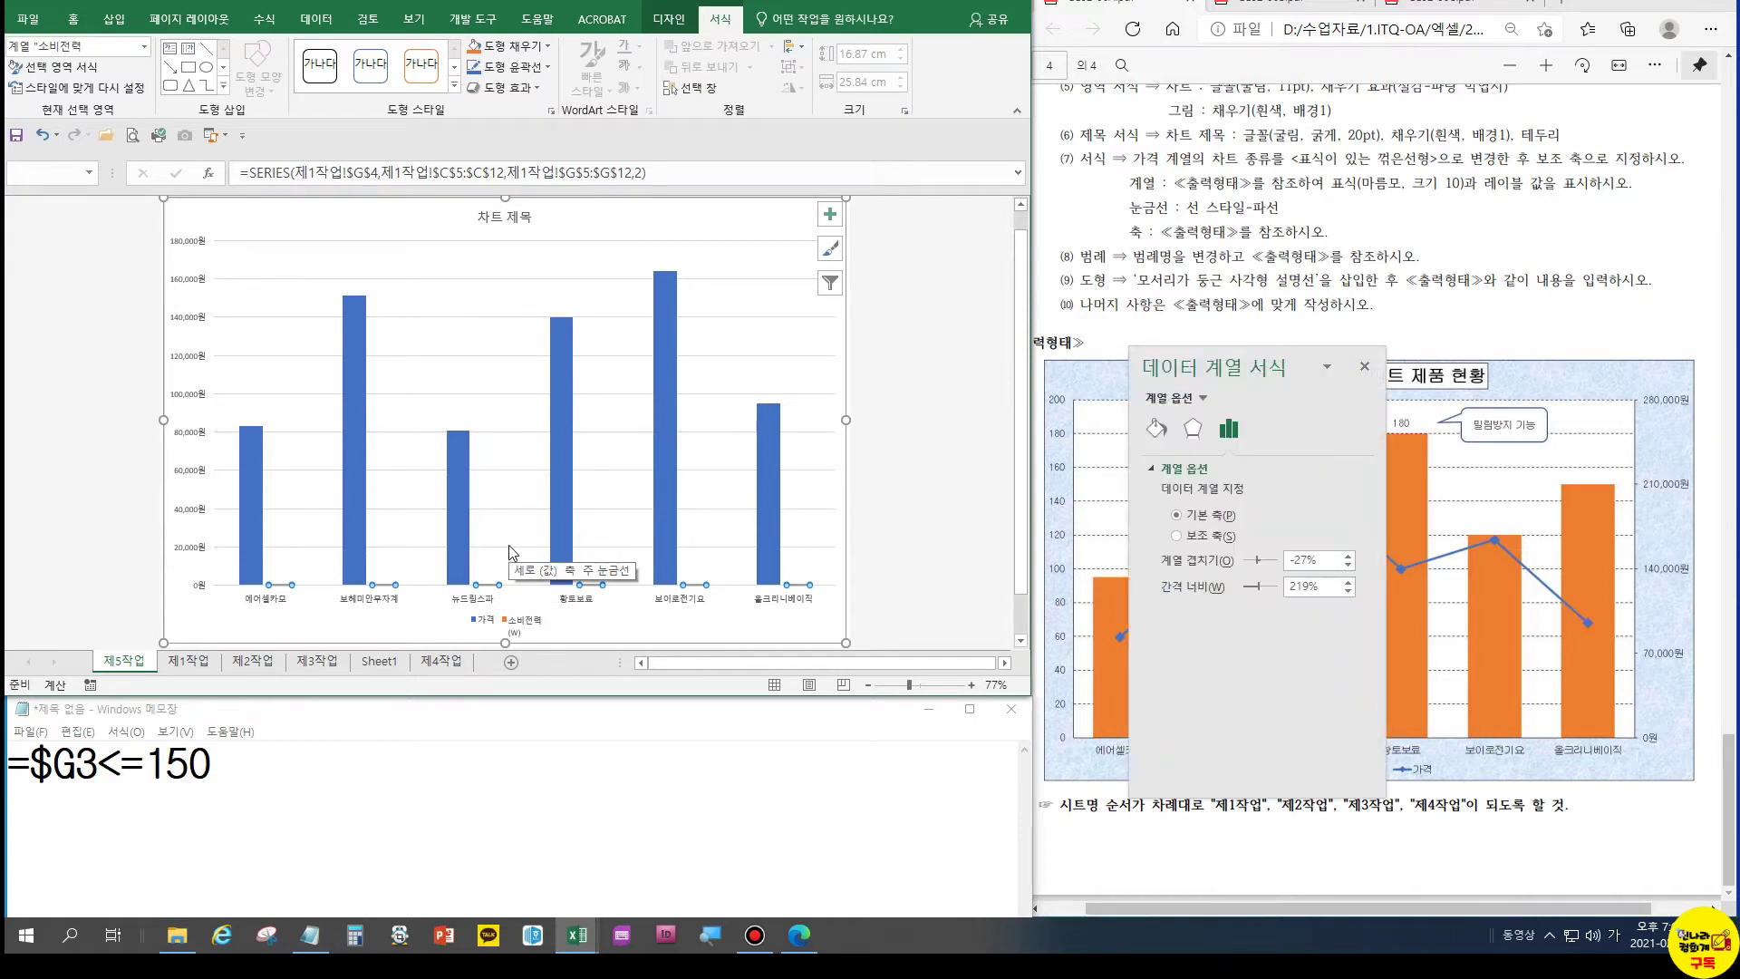
{"action": "left_click", "coordinate": [1176, 536]}
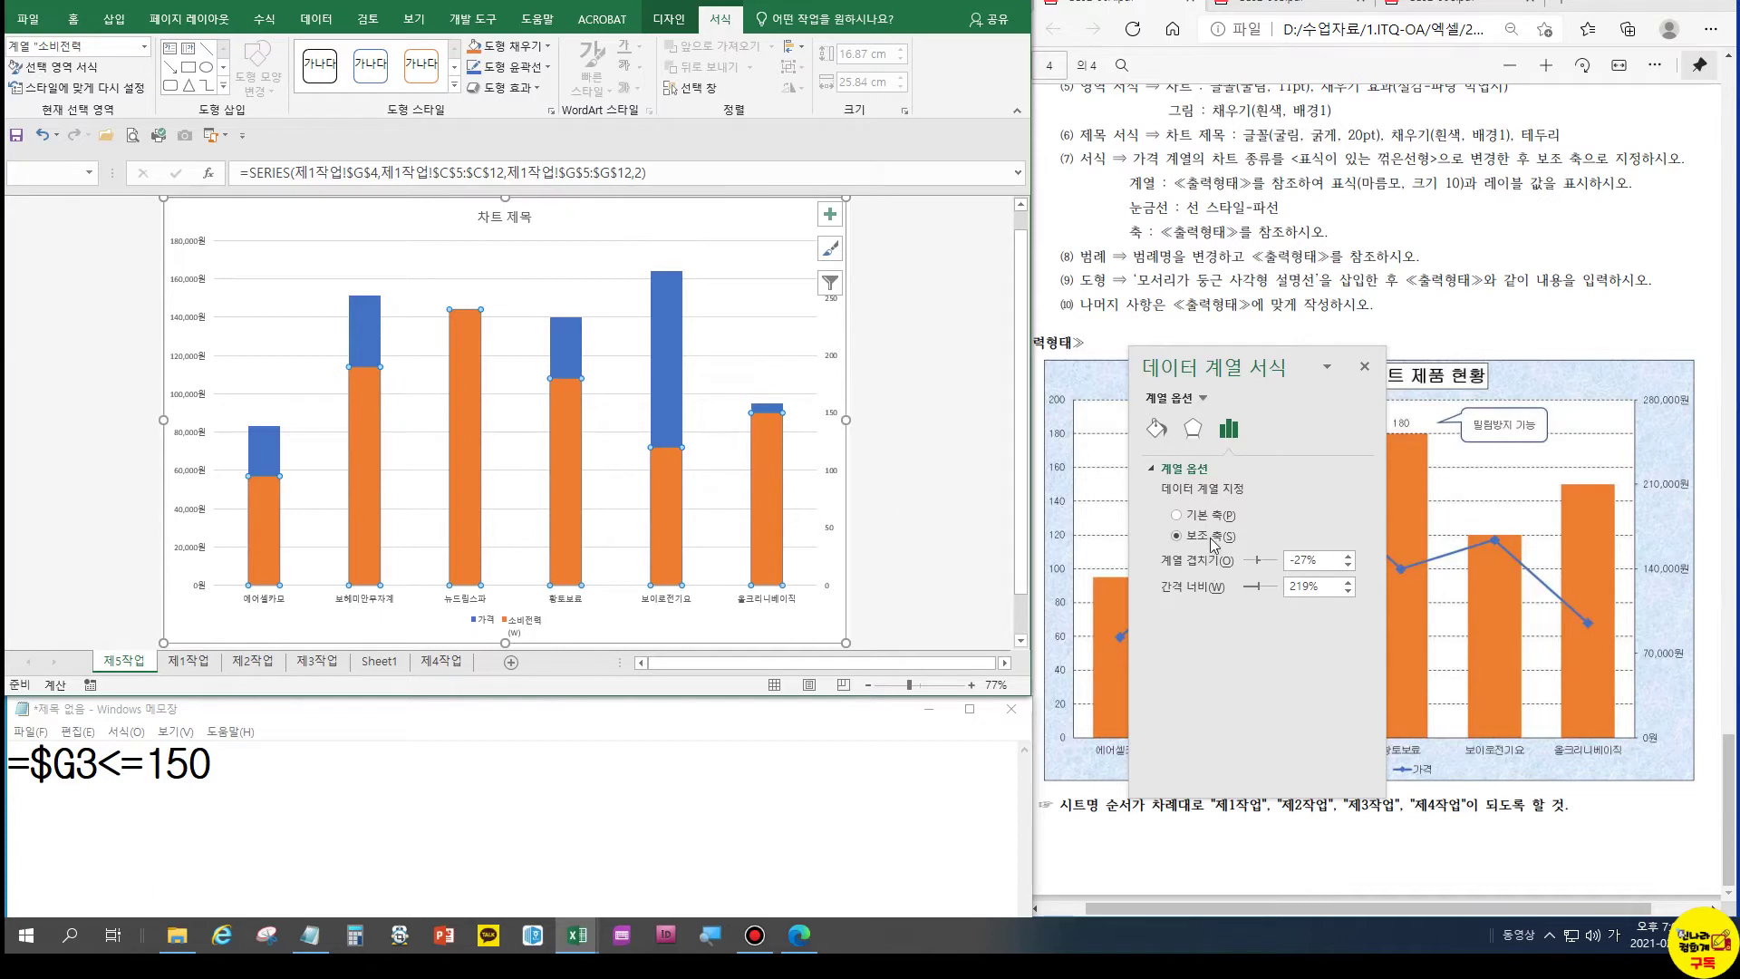
Try changing the 소비전력(W) series to a line with markers in the combo chart
{"action": "right_click", "coordinate": [823, 435]}
{"action": "left_click", "coordinate": [850, 494]}
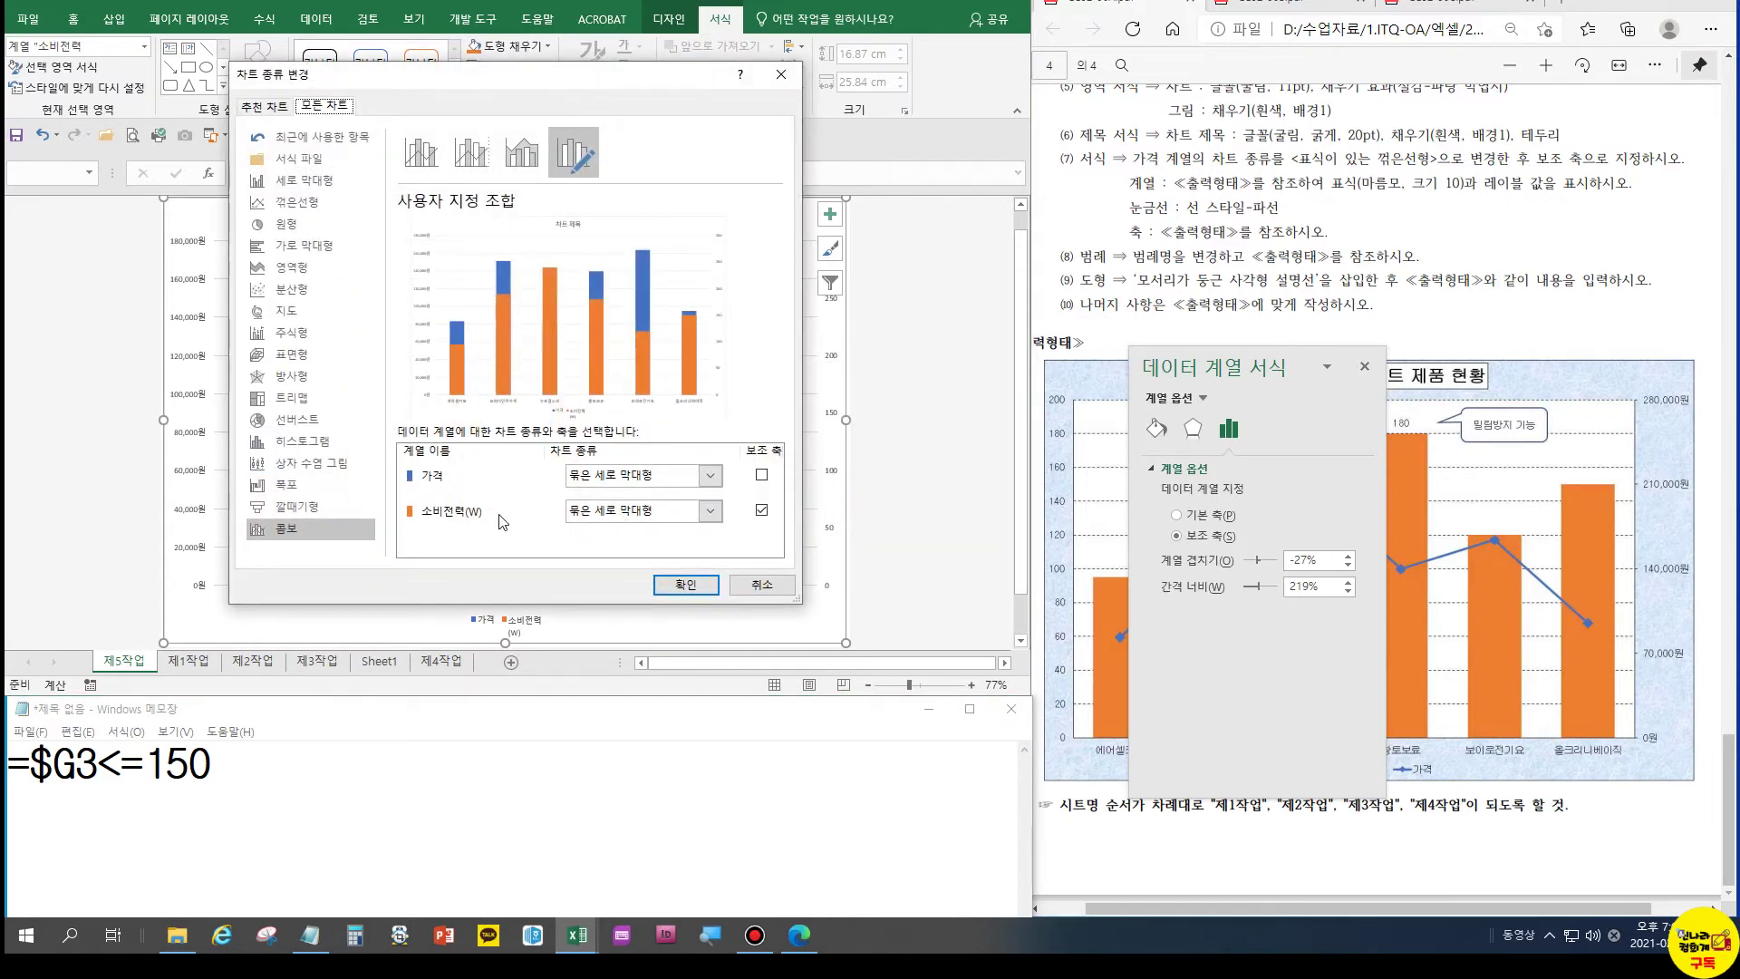
{"action": "left_click", "coordinate": [711, 514]}
{"action": "left_click", "coordinate": [741, 713]}
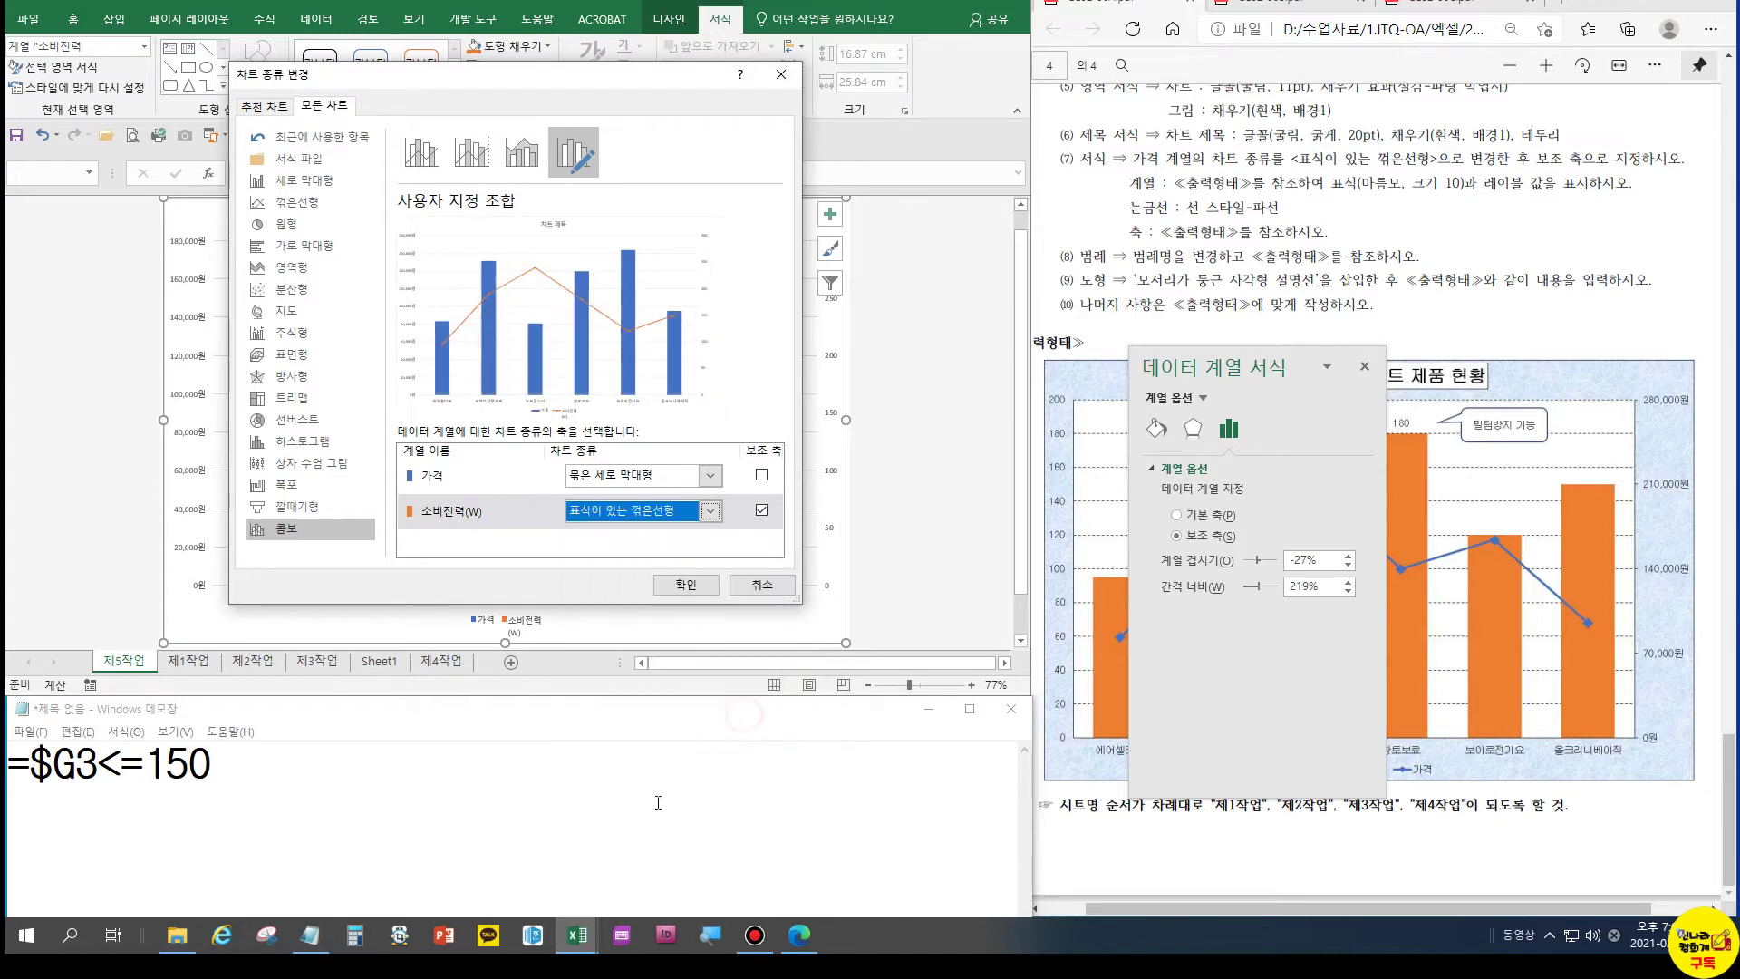
{"action": "left_click", "coordinate": [686, 584]}
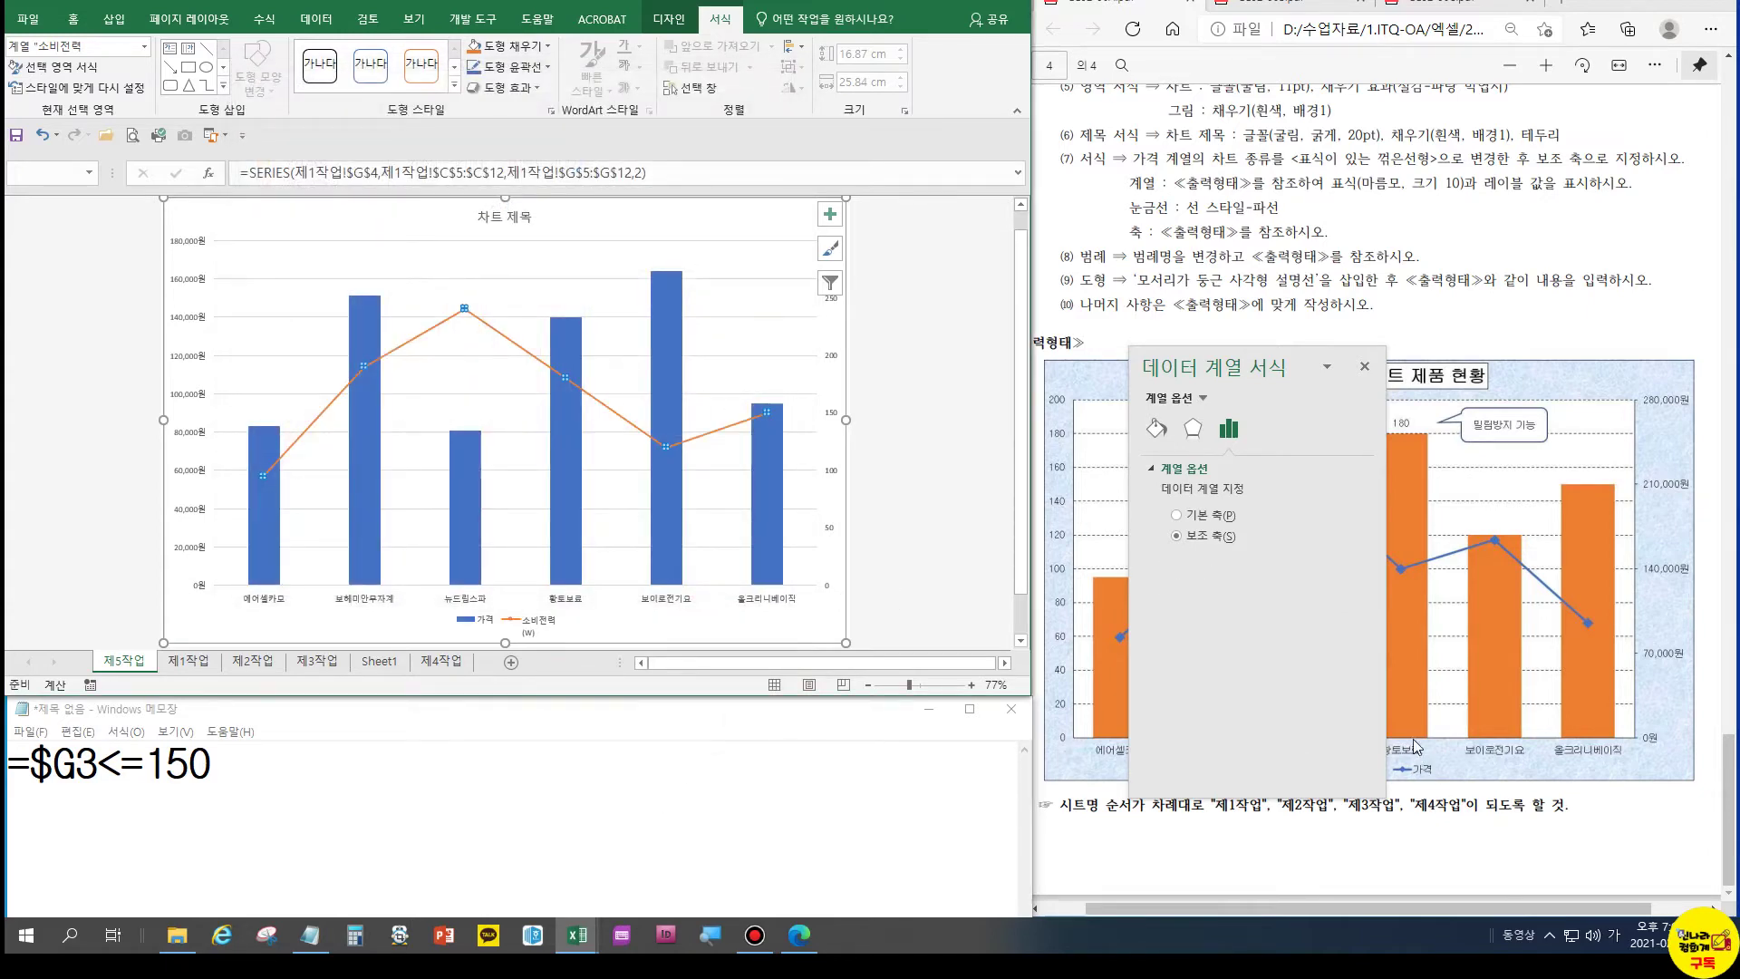
Undo the chart type and secondary axis changes made to the 소비전력(W) series
{"action": "left_click", "coordinate": [1365, 367]}
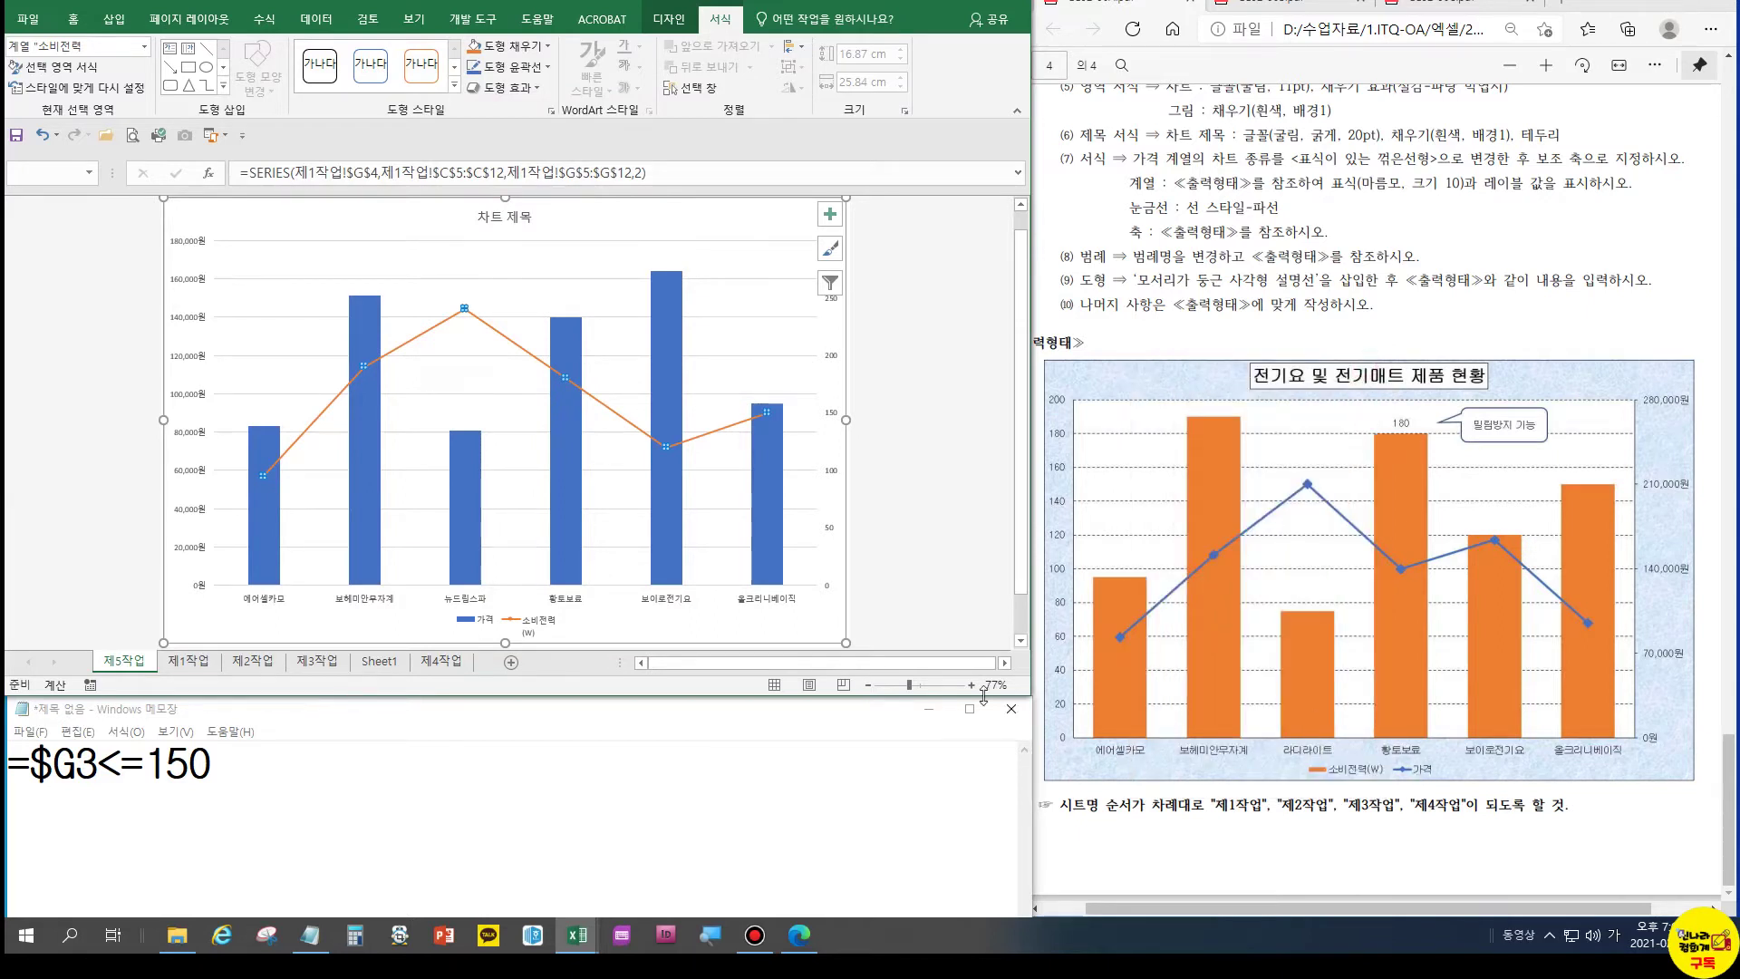
{"action": "key", "text": "ctrl+z"}
{"action": "key", "text": "ctrl+y"}
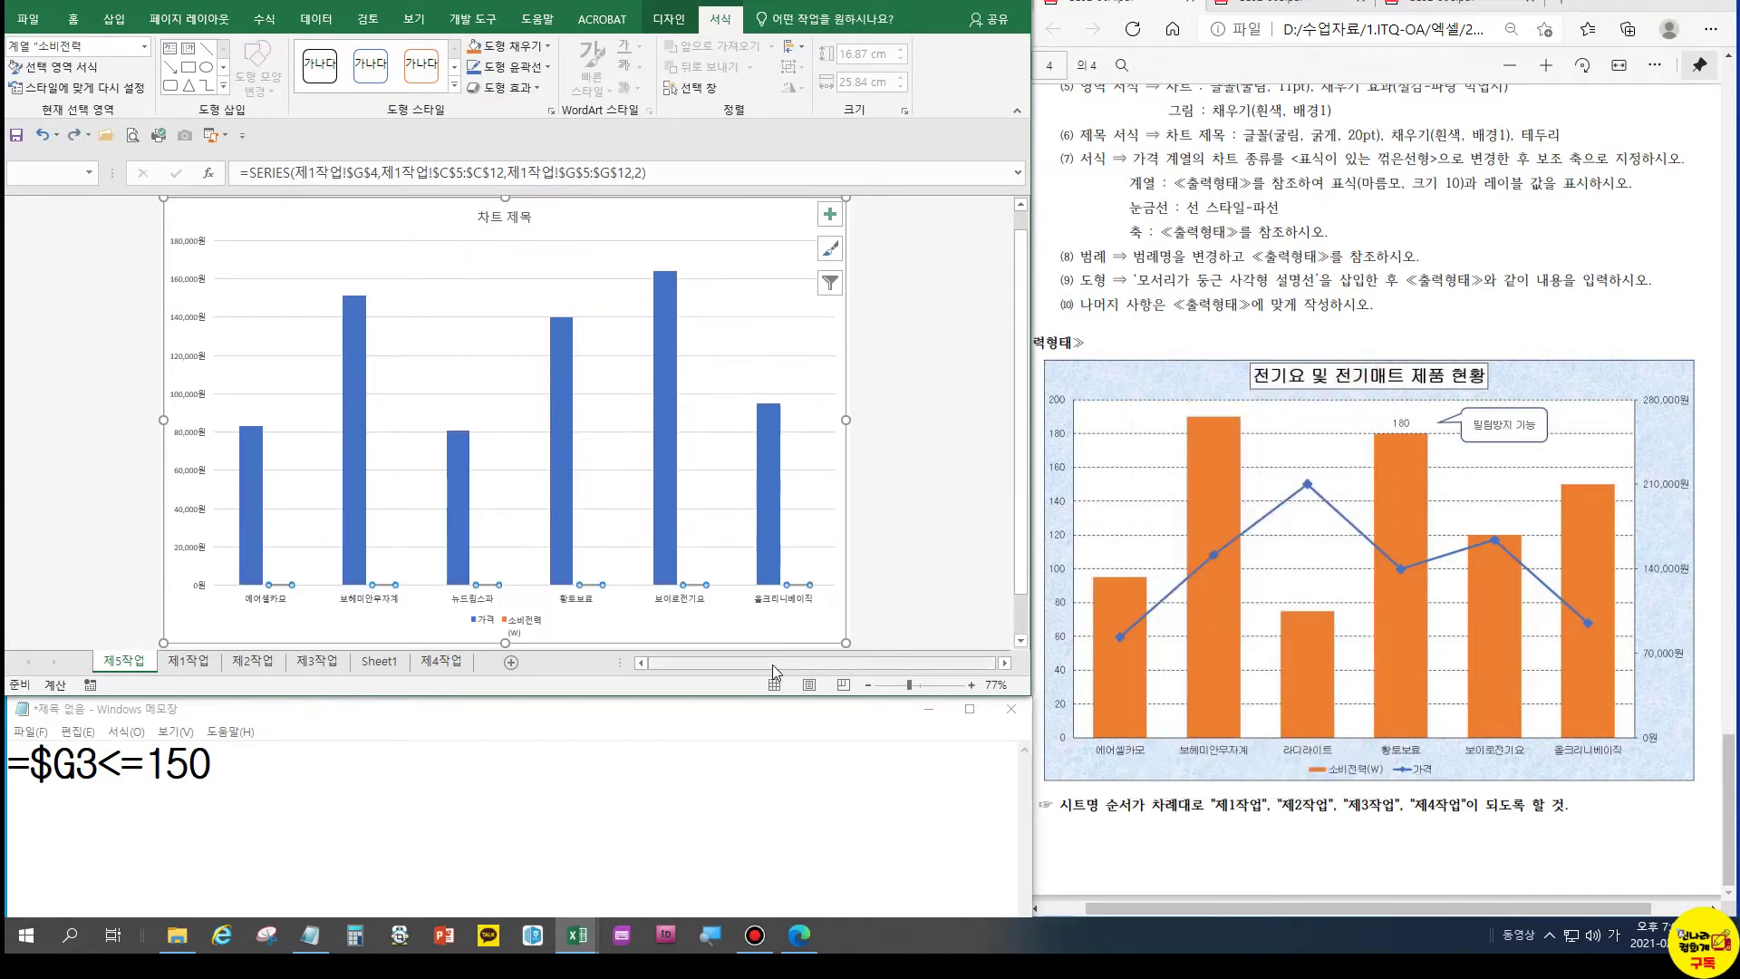
Plot the 가격 data series on the secondary axis
{"action": "left_click", "coordinate": [667, 434]}
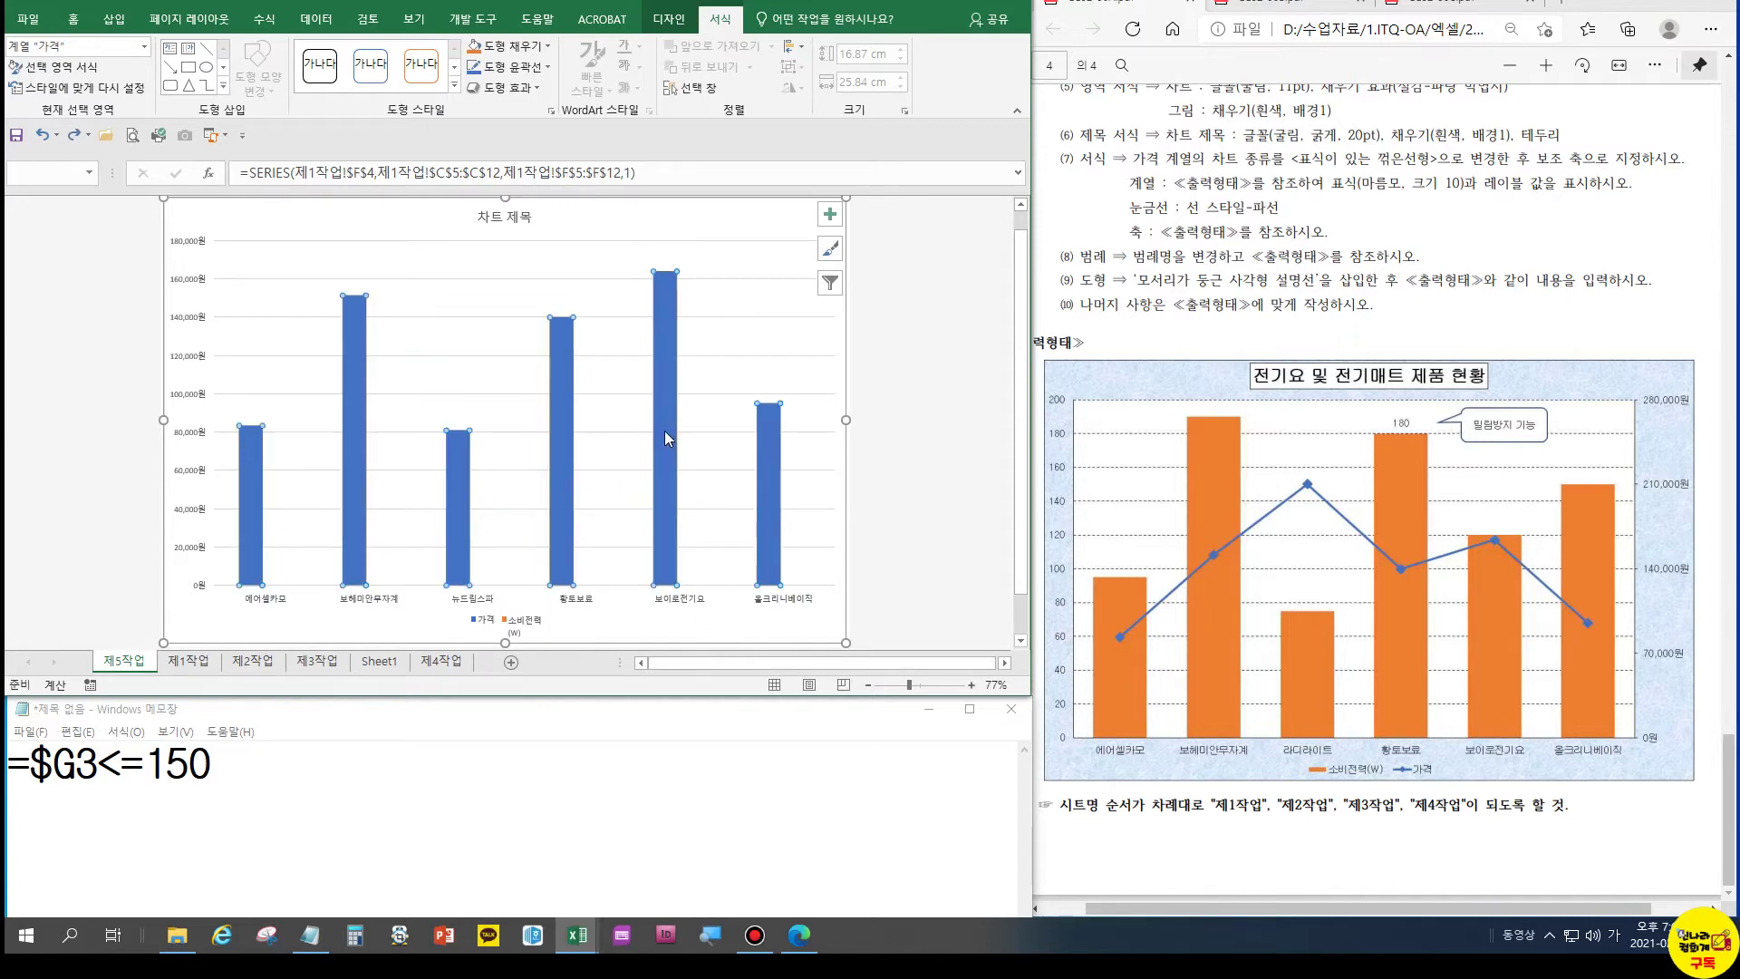
{"action": "double_click", "coordinate": [660, 437]}
{"action": "left_click", "coordinate": [1193, 538]}
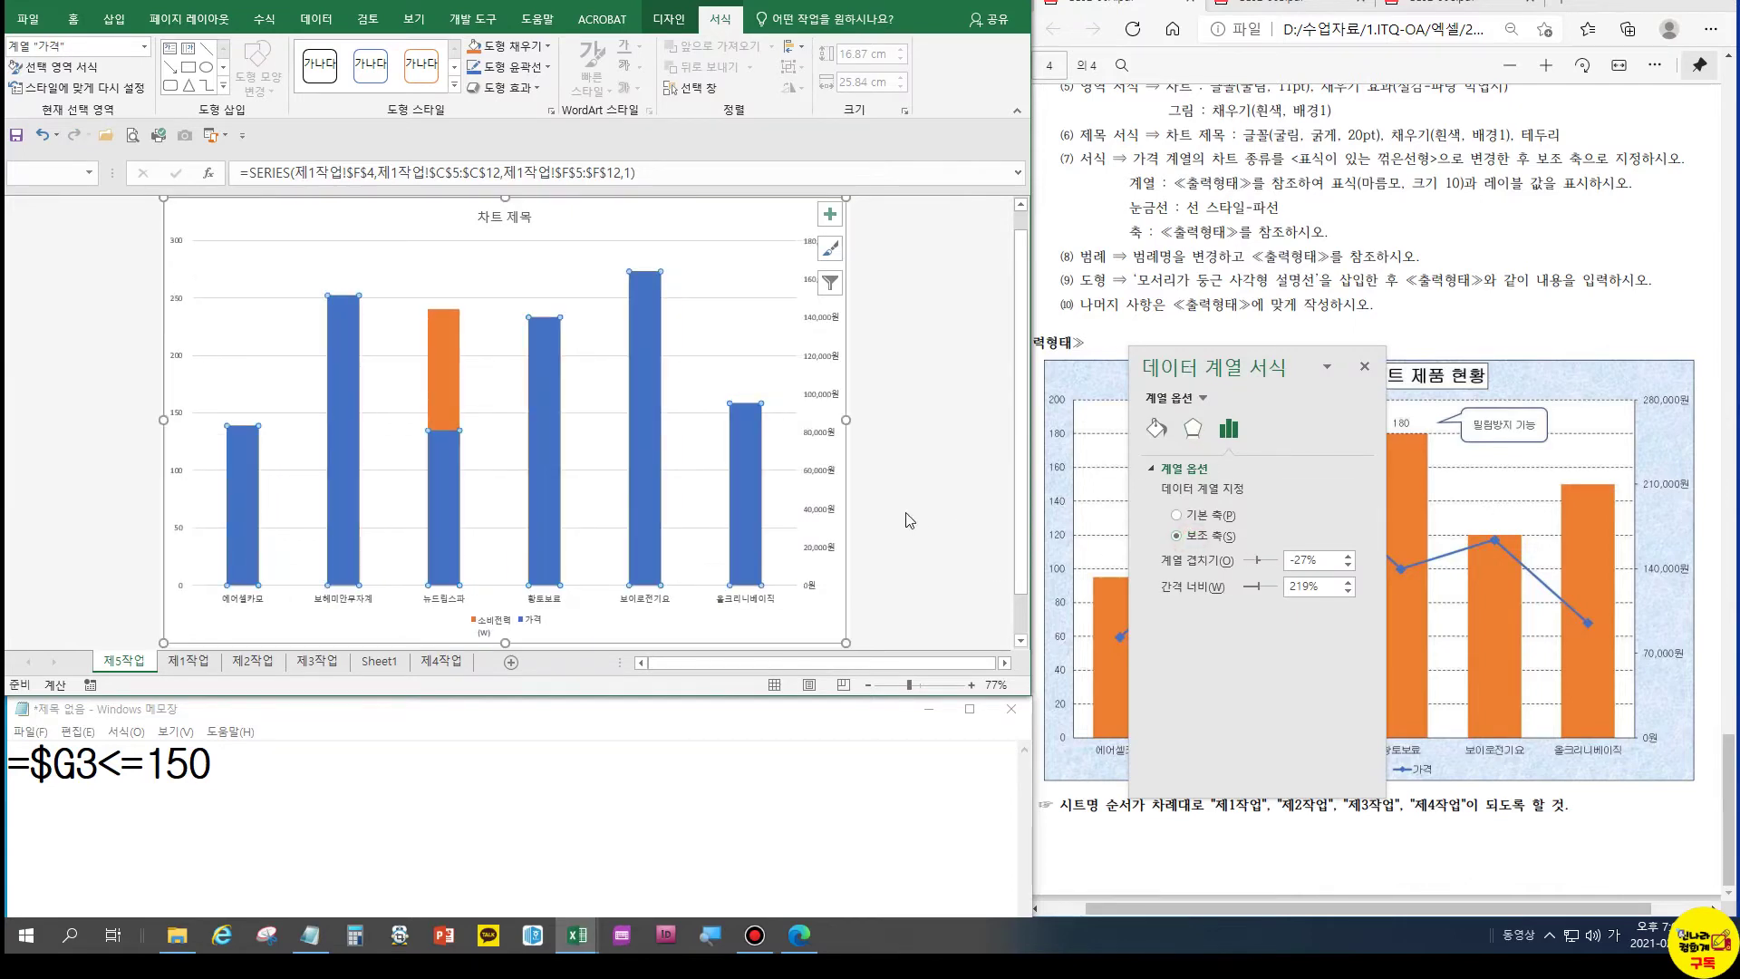
Change the 가격 series to 표식이 있는 꺾은선형, keeping 소비전력(W) as clustered columns
{"action": "right_click", "coordinate": [736, 451]}
{"action": "left_click", "coordinate": [799, 511]}
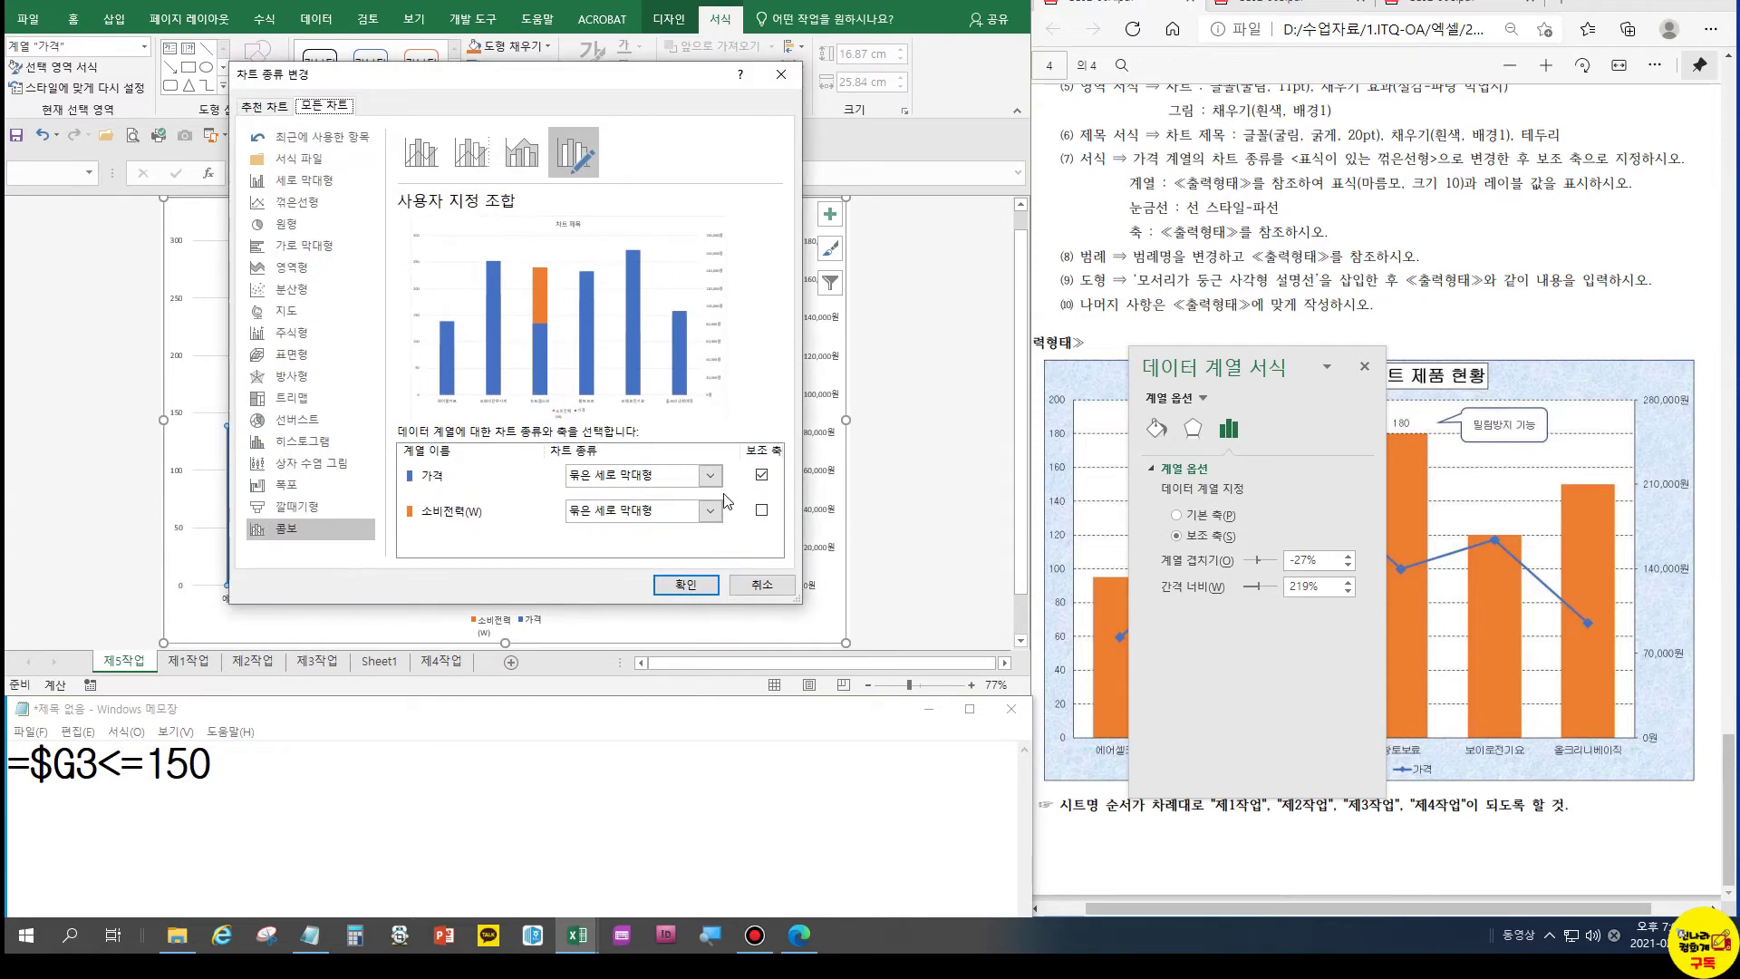
{"action": "left_click", "coordinate": [722, 483]}
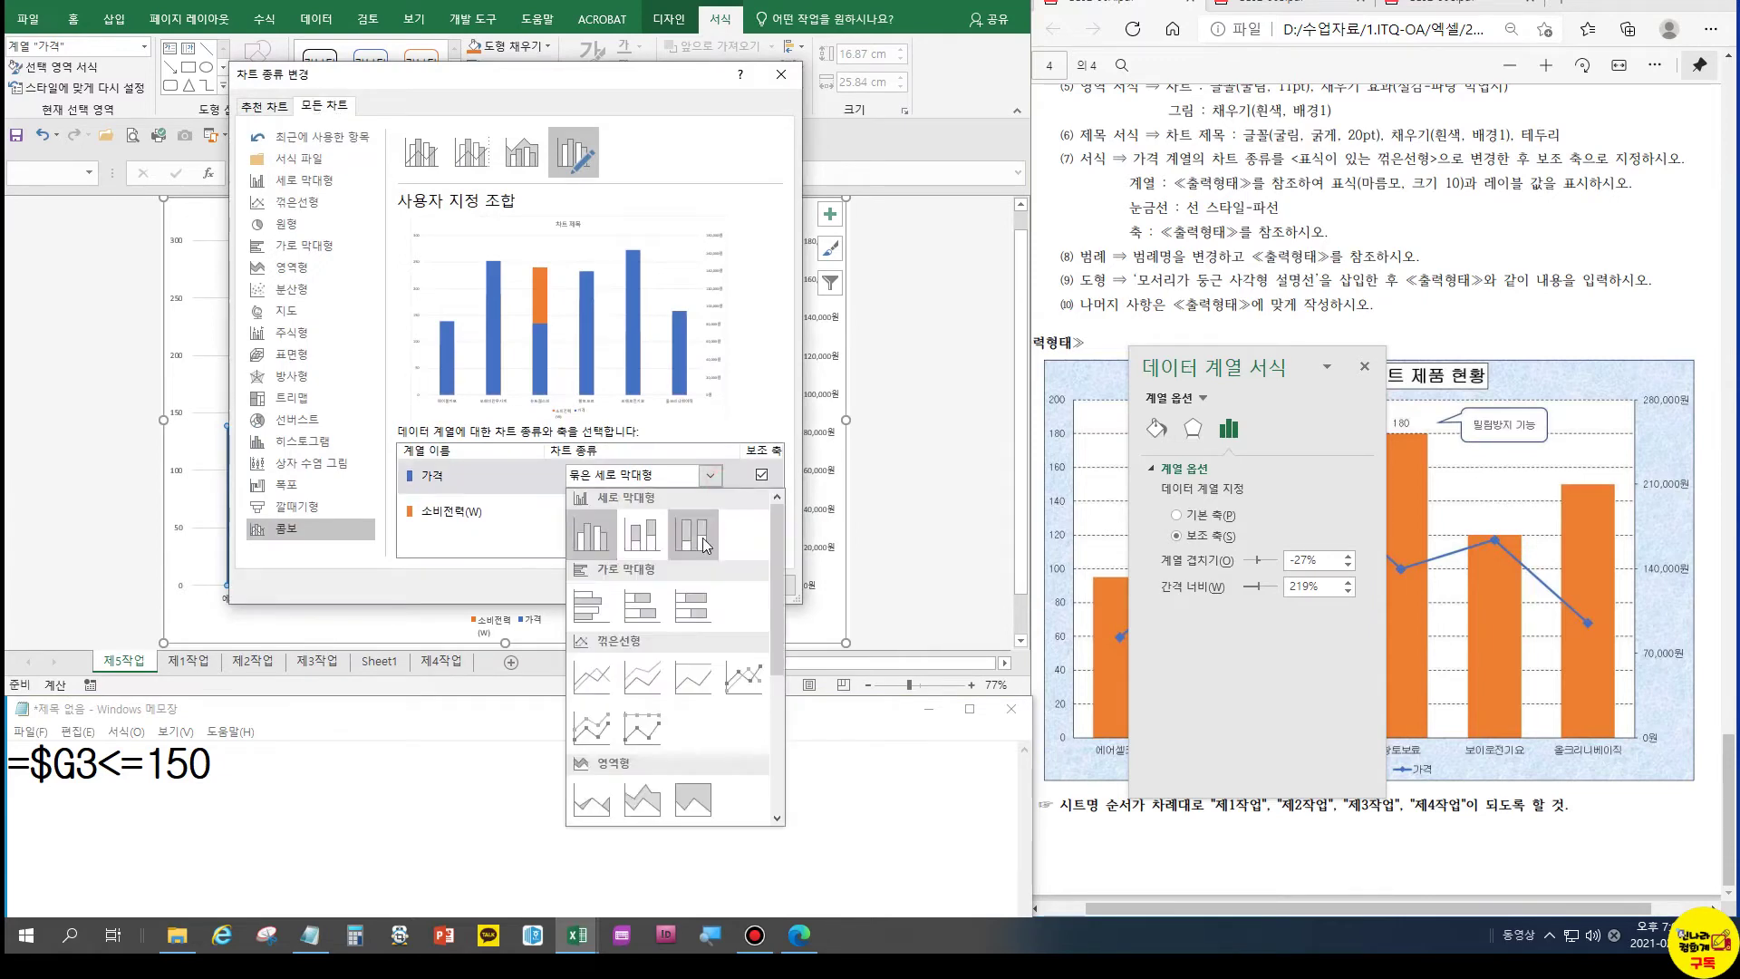
{"action": "left_click", "coordinate": [736, 678]}
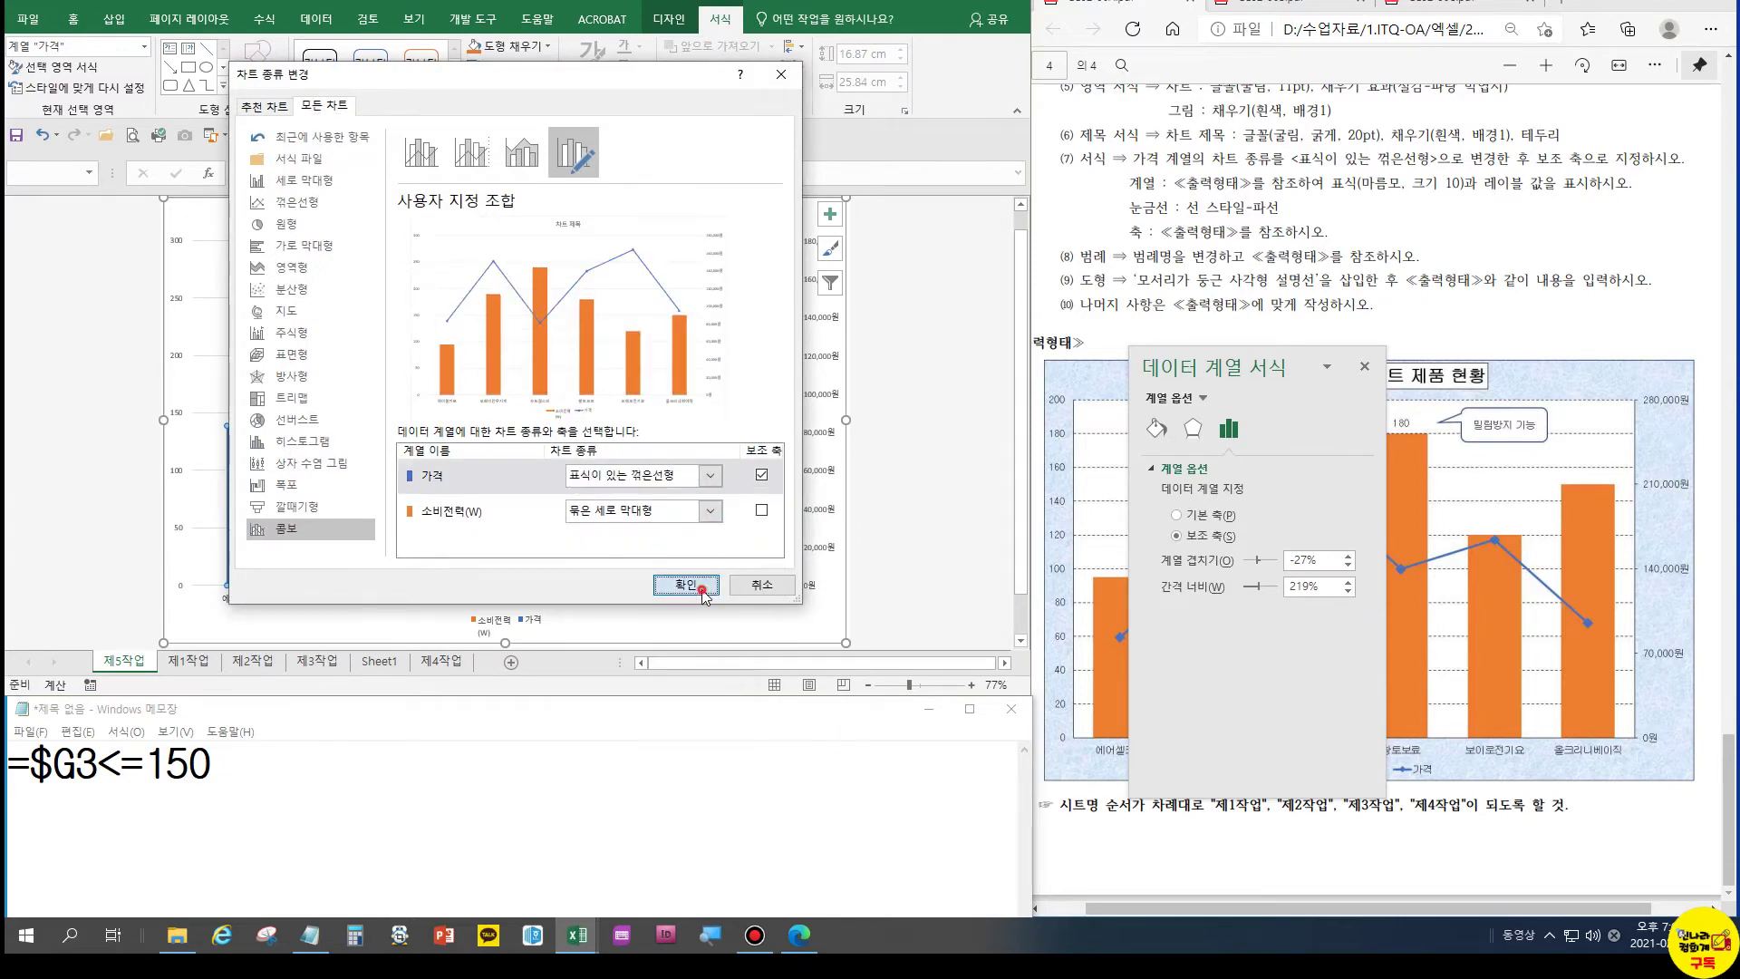
{"action": "left_click", "coordinate": [704, 587]}
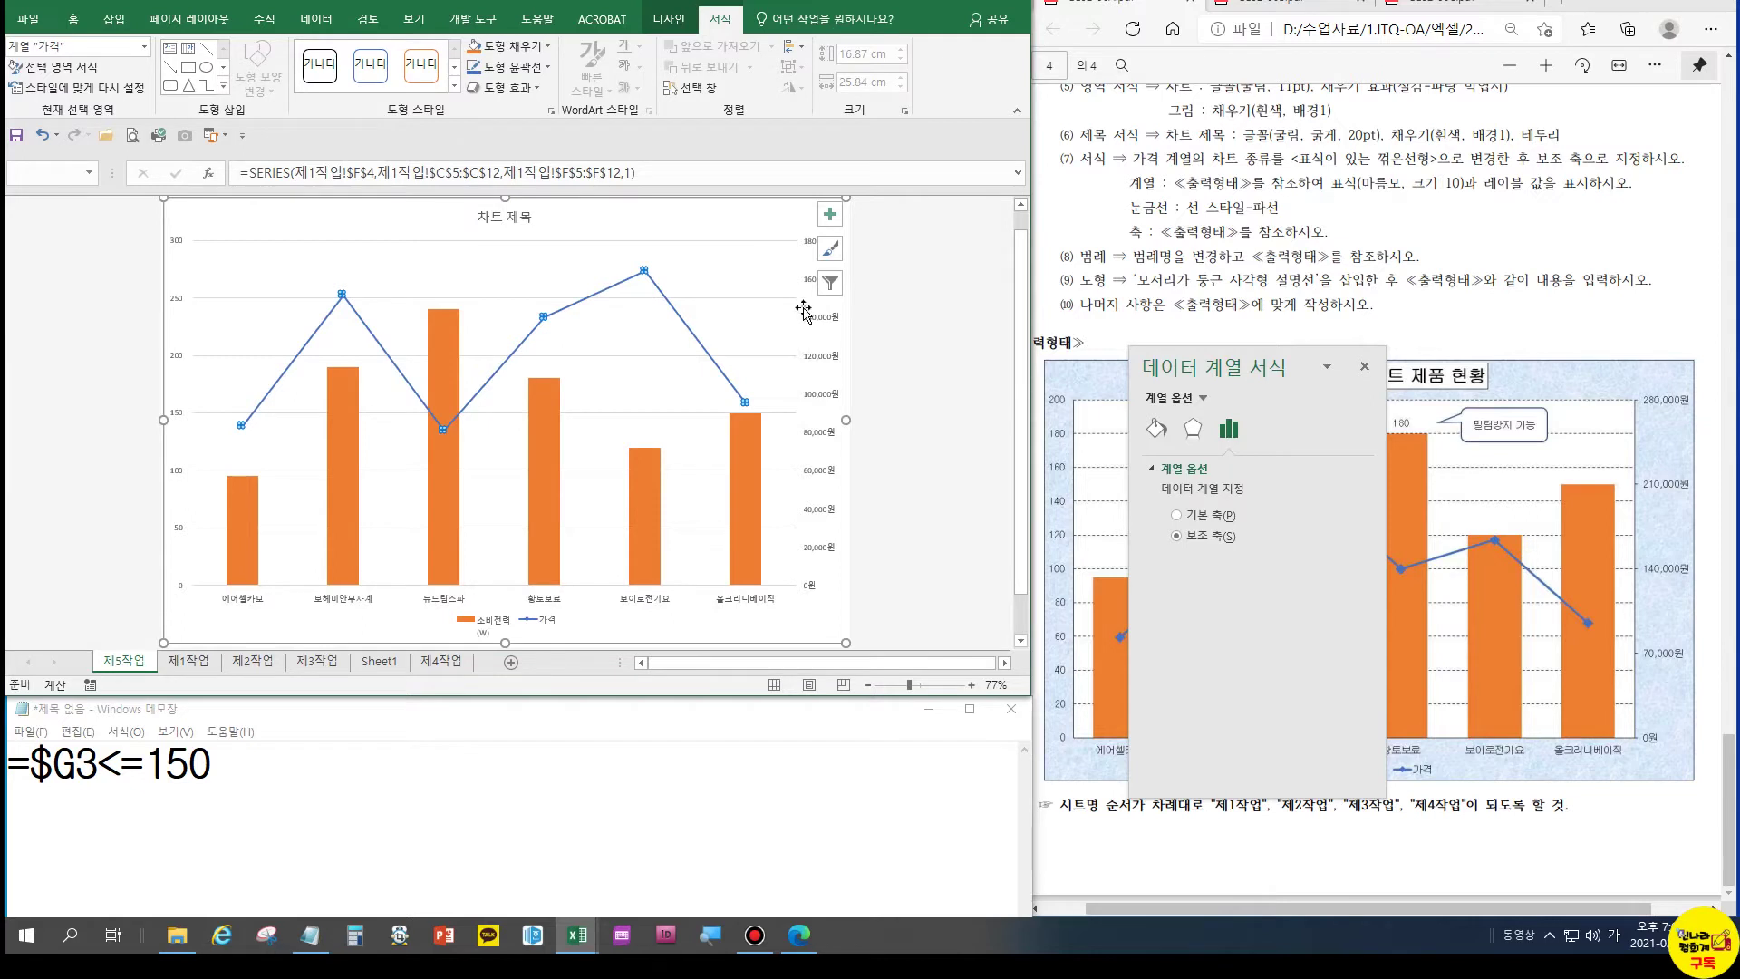
Switch the 가격 line's marker option to the built-in (기본 제공) type in its data series formatting
{"action": "right_click", "coordinate": [644, 271]}
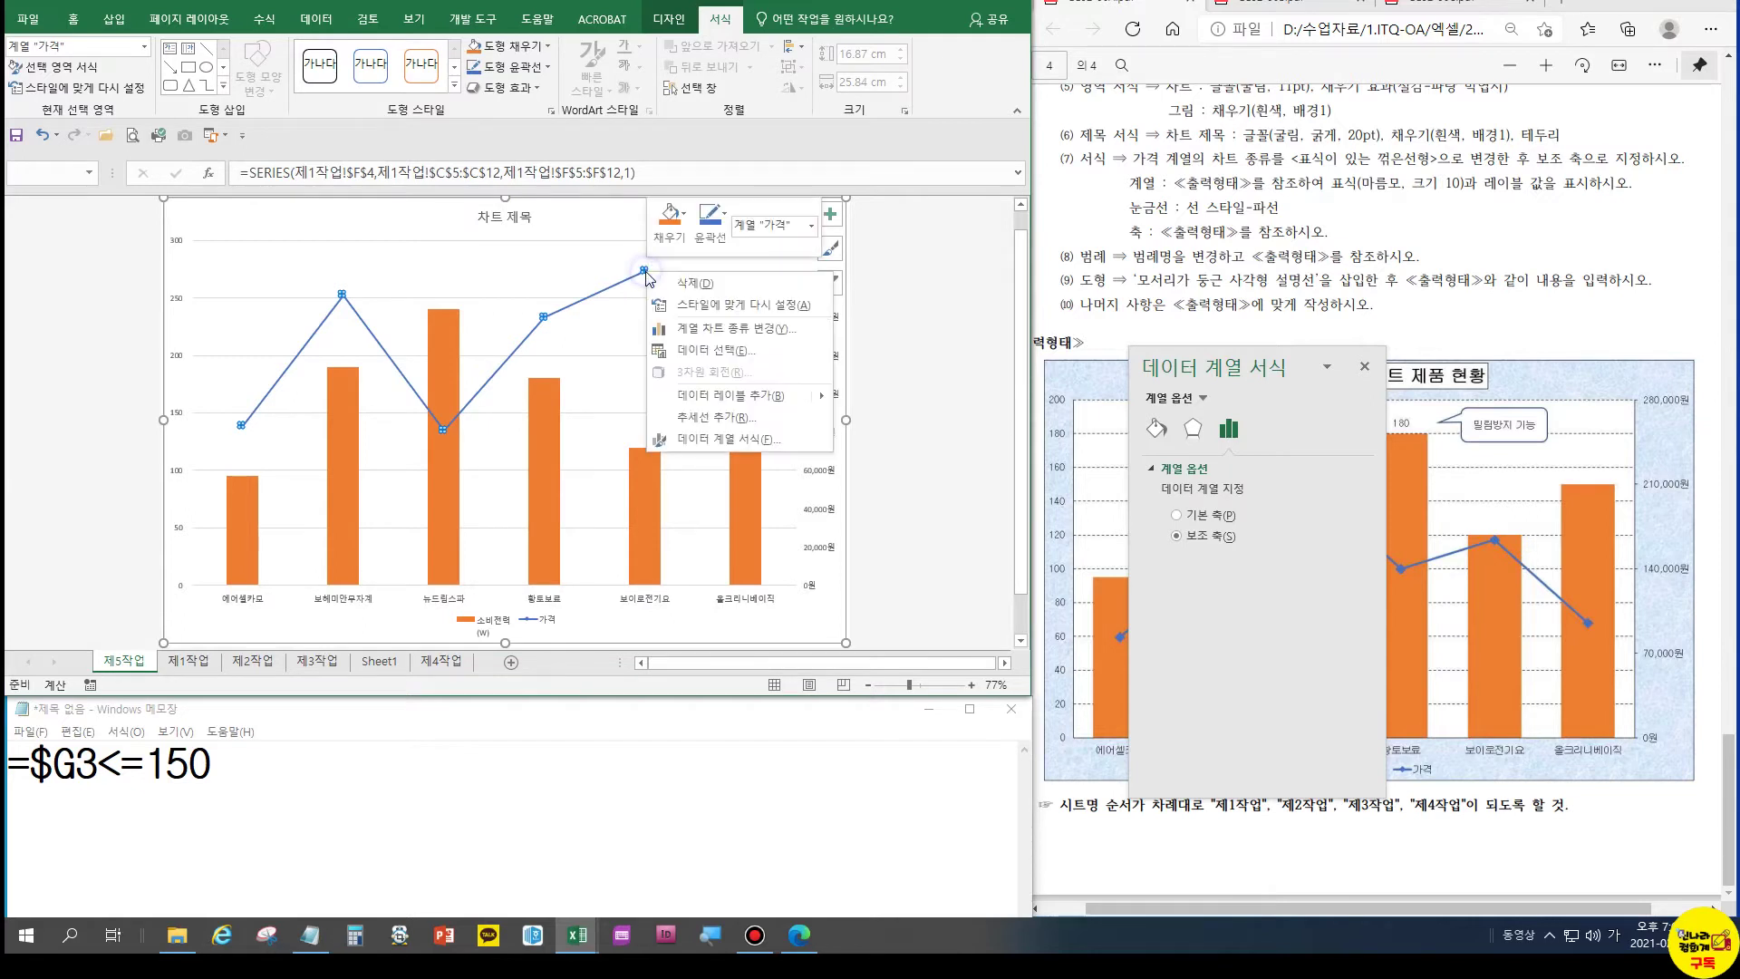
{"action": "left_click", "coordinate": [743, 442]}
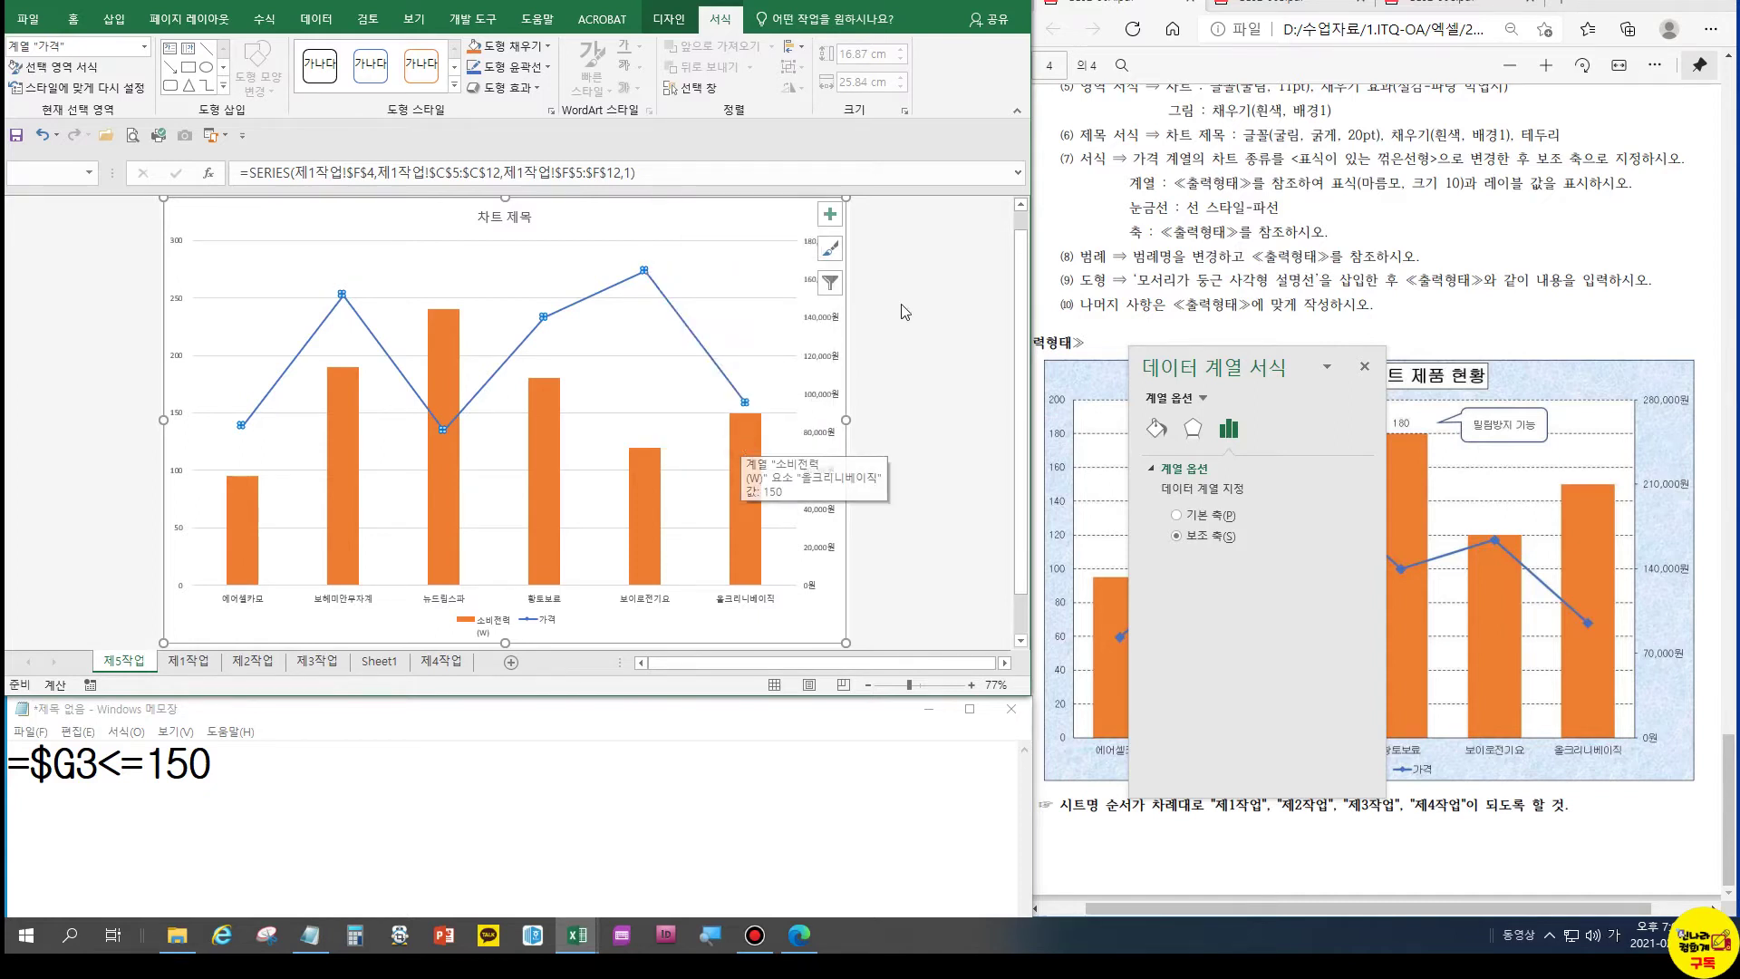
{"action": "left_click", "coordinate": [1164, 430]}
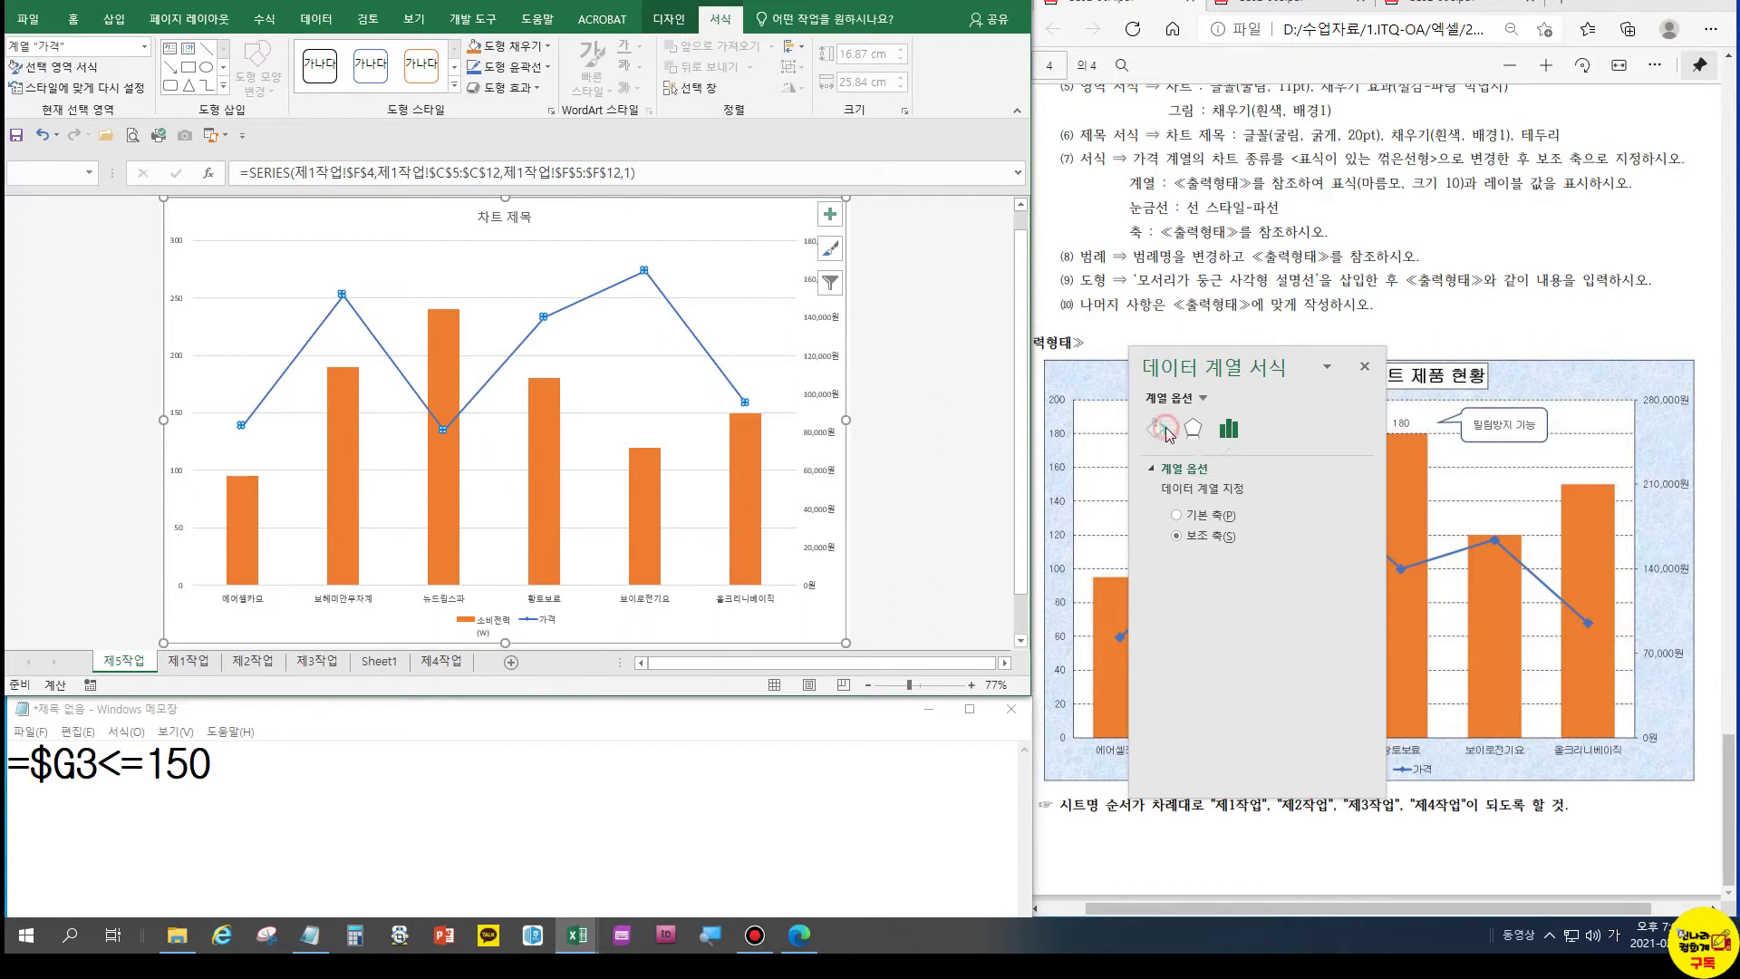
{"action": "left_click", "coordinate": [1165, 435]}
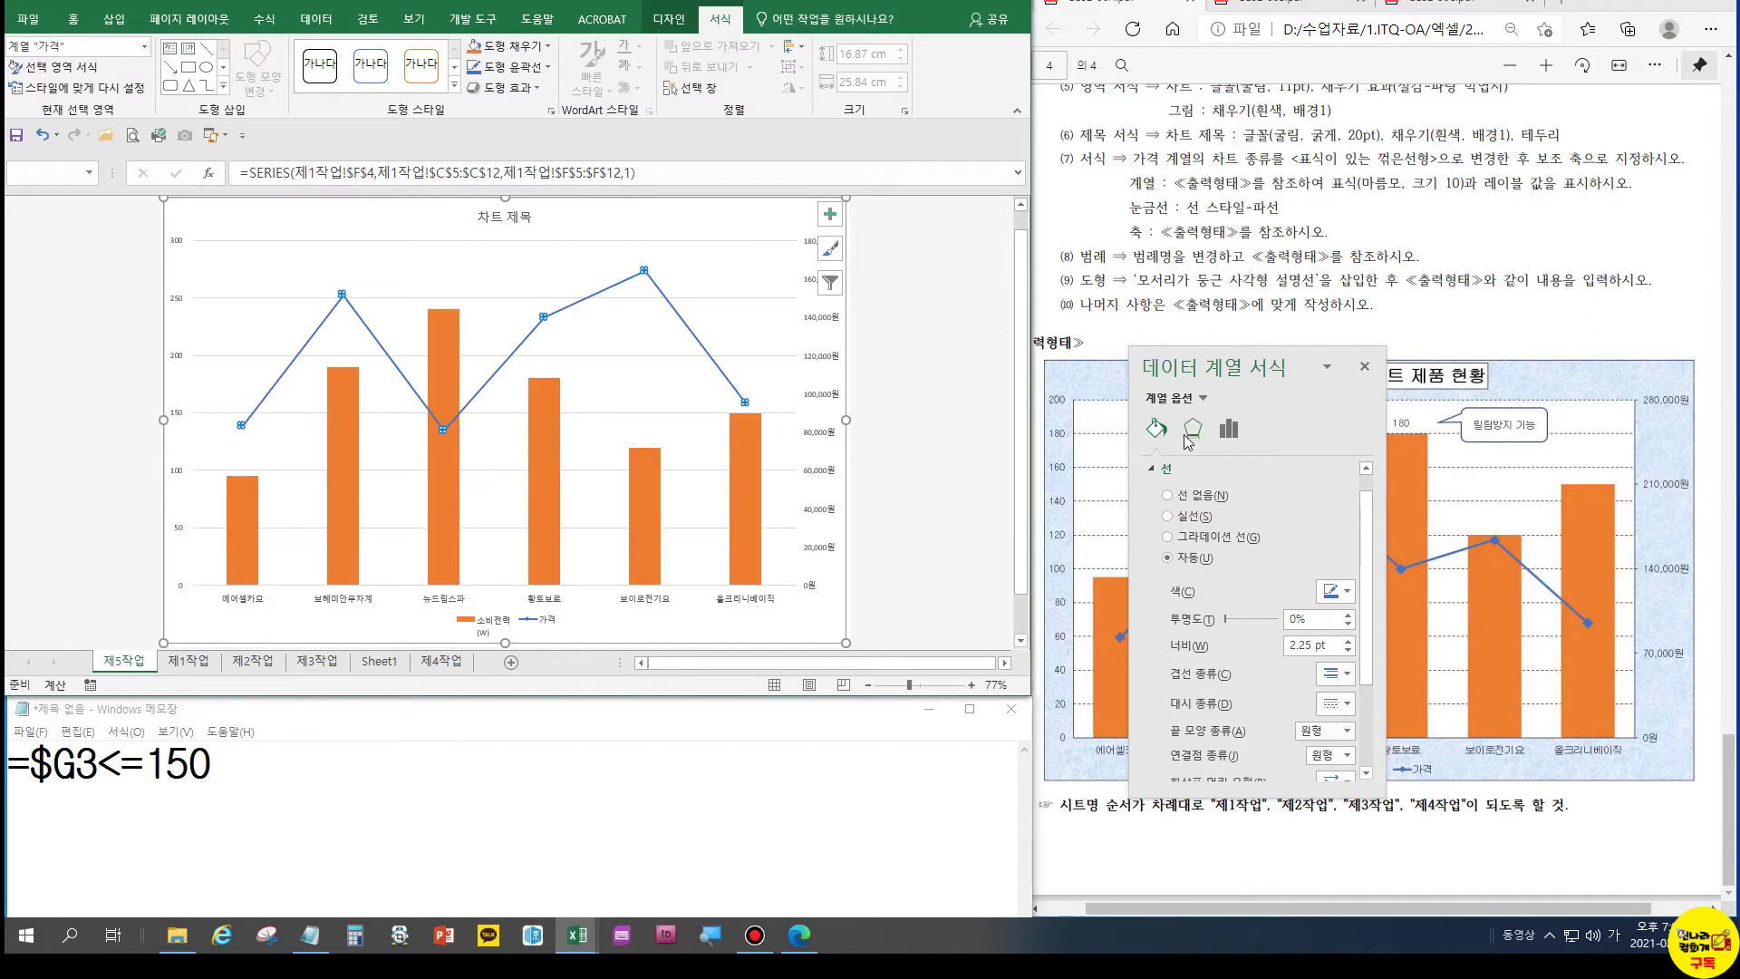
{"action": "left_click", "coordinate": [1192, 432]}
{"action": "left_click", "coordinate": [1156, 430]}
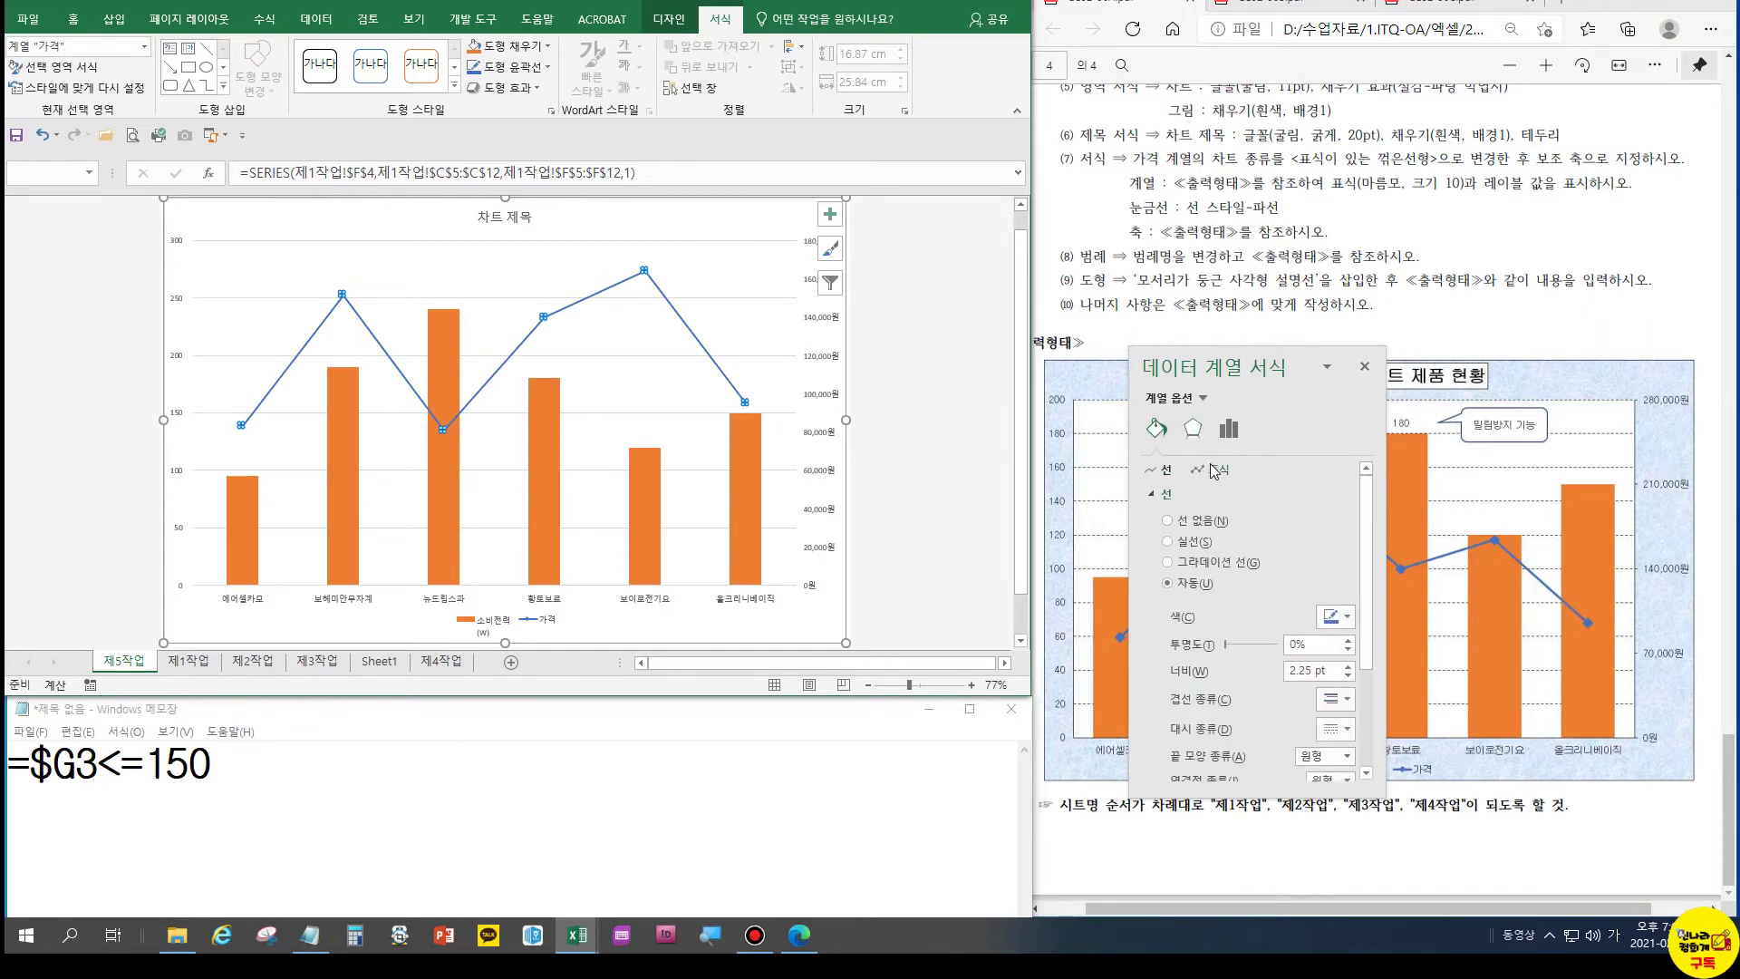
{"action": "left_click", "coordinate": [1210, 469]}
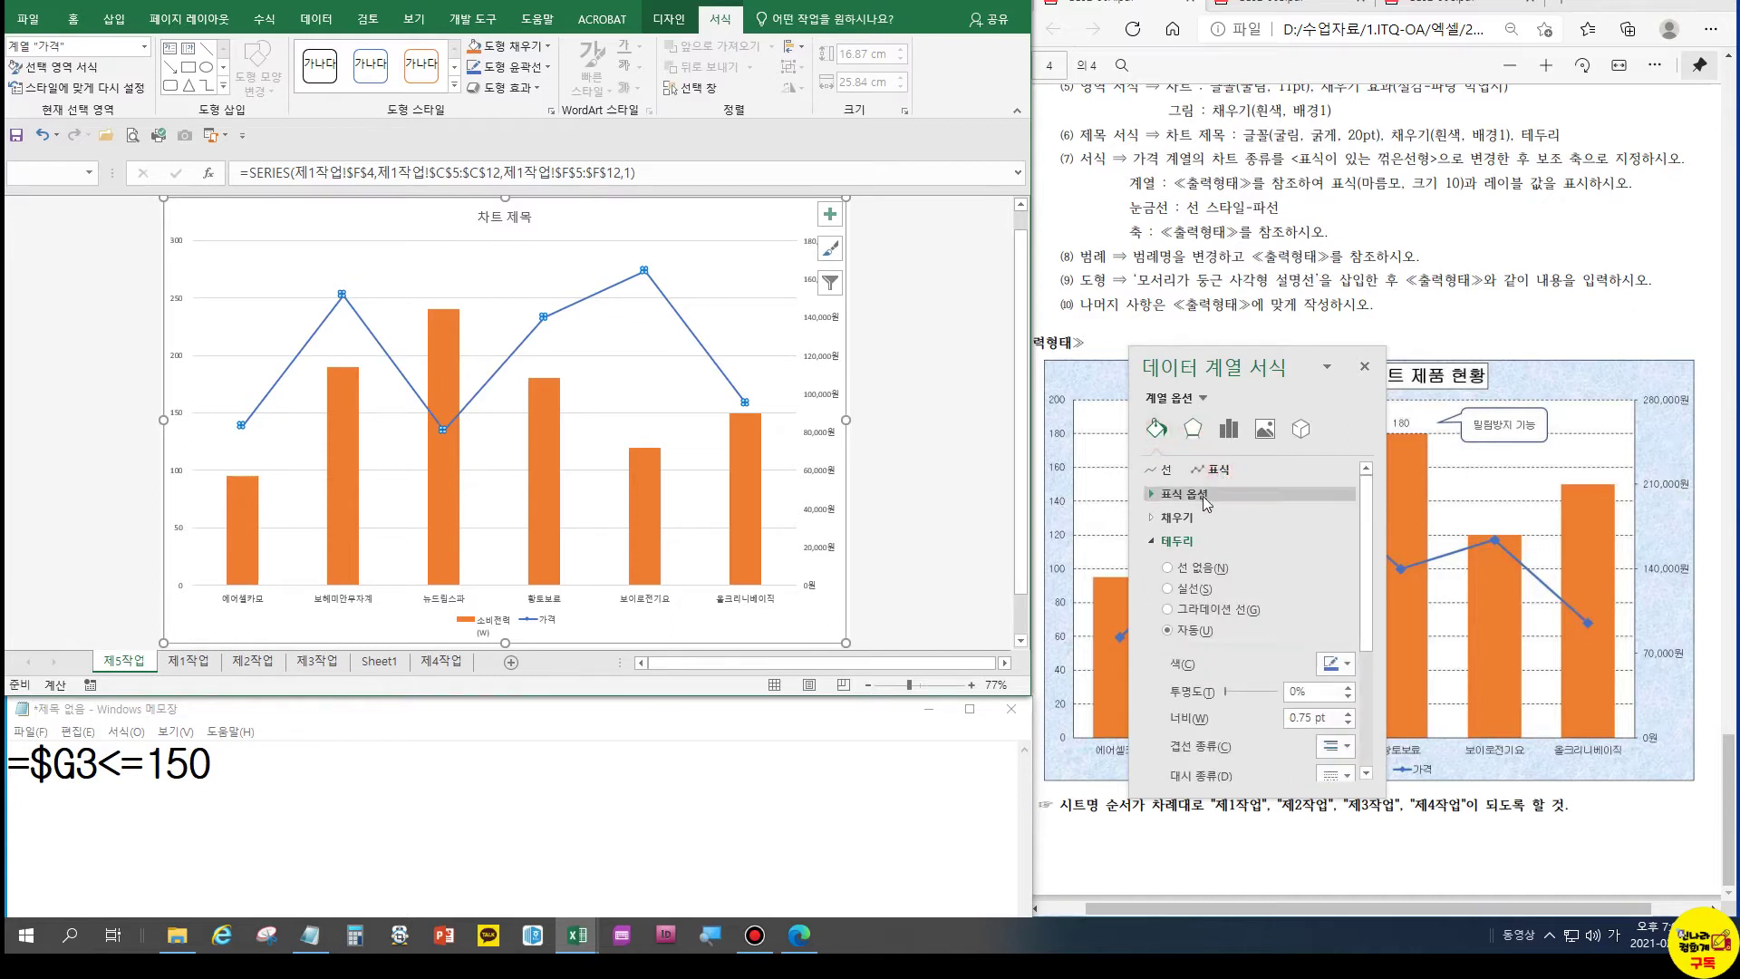
{"action": "left_click", "coordinate": [1184, 494]}
{"action": "left_click", "coordinate": [1180, 562]}
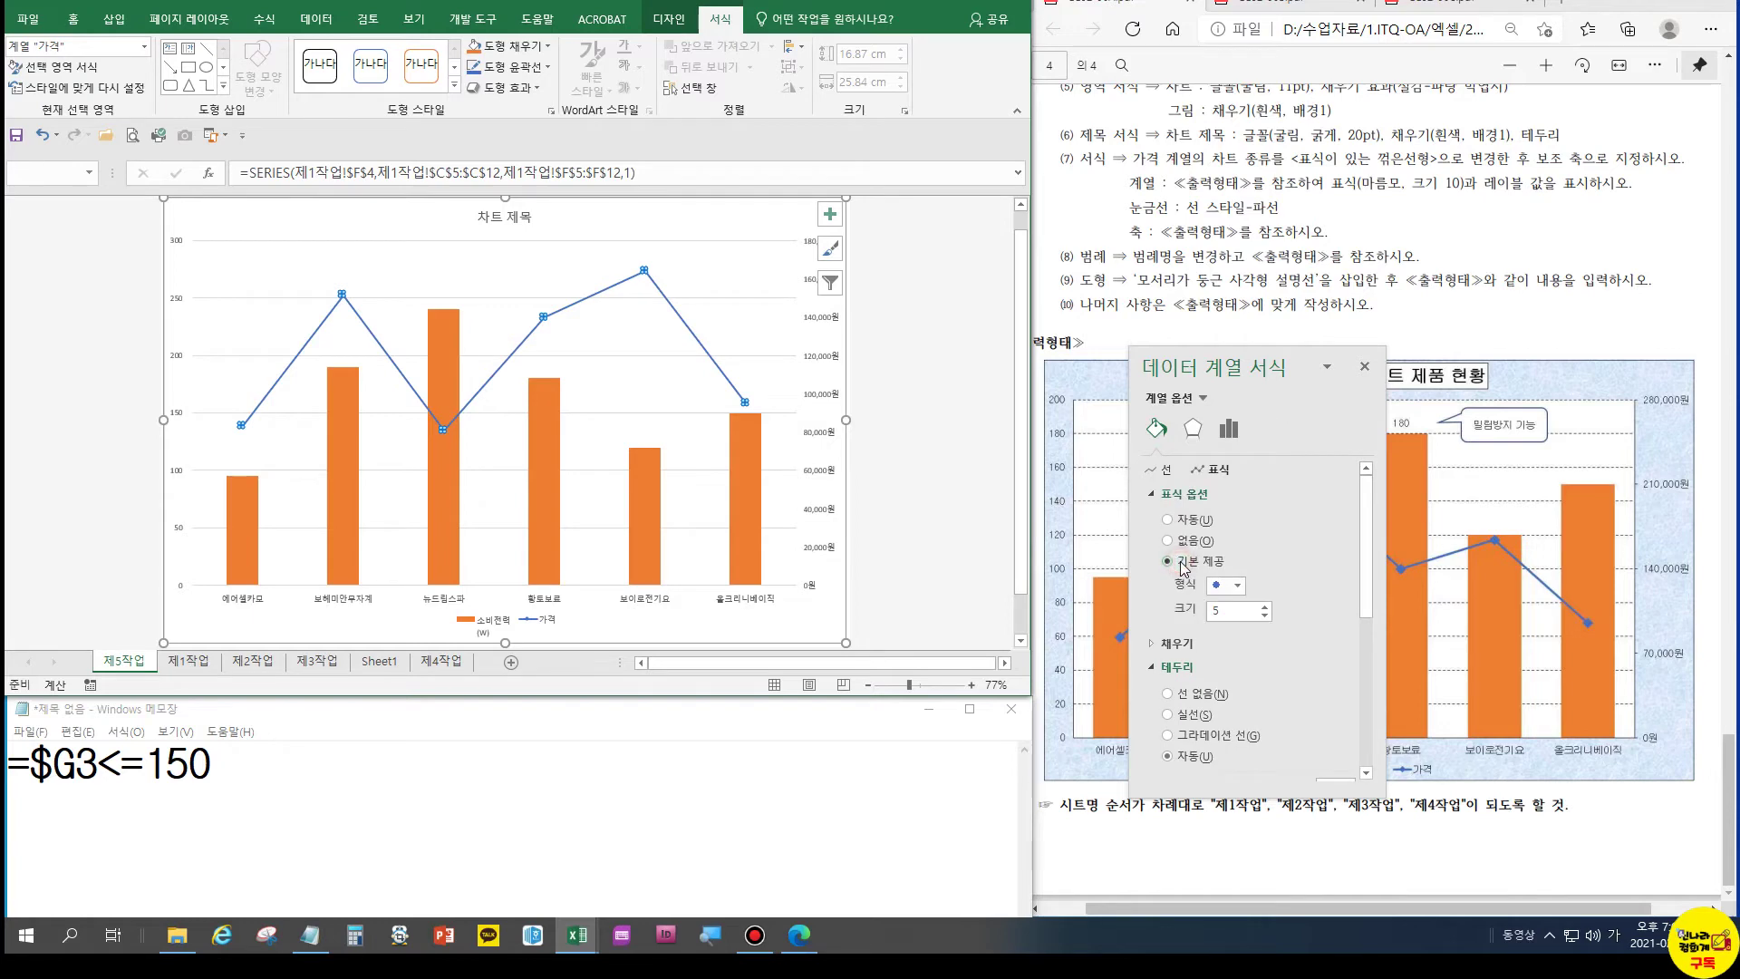
Set the 가격 line's markers to the diamond shape with size 10 and close the series formatting
{"action": "left_click", "coordinate": [1236, 587]}
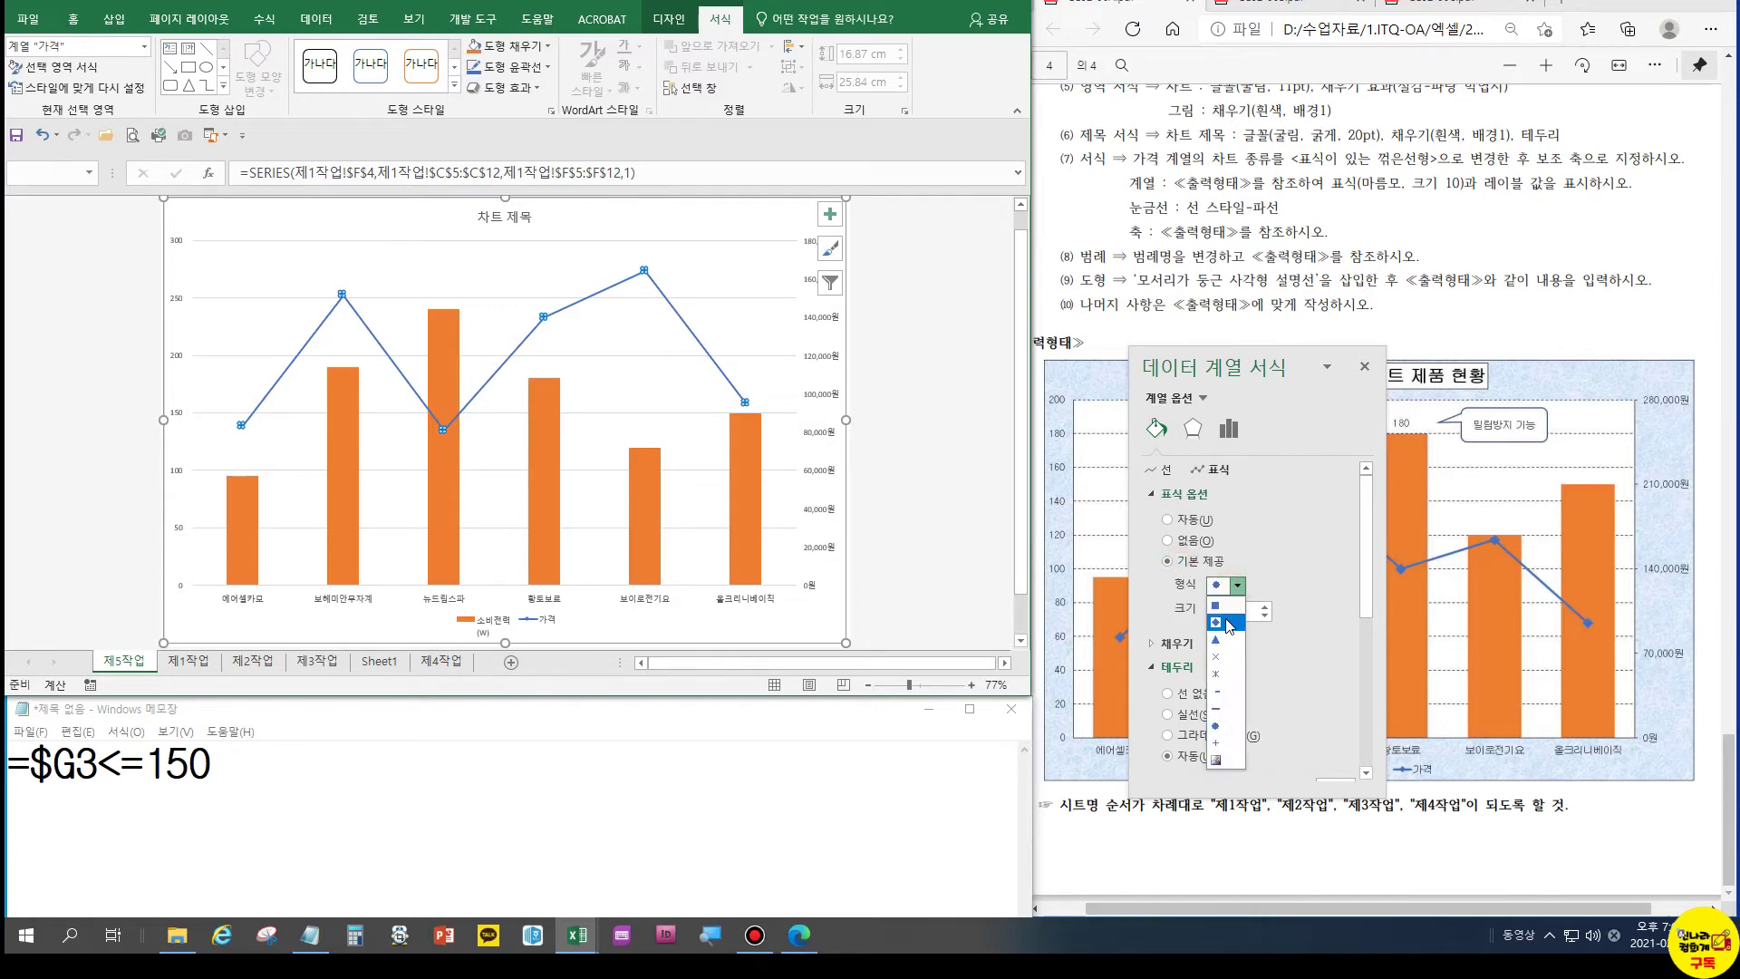
{"action": "left_click", "coordinate": [1218, 623]}
{"action": "left_click", "coordinate": [1264, 606]}
{"action": "left_click", "coordinate": [1264, 605]}
{"action": "left_click", "coordinate": [1263, 605]}
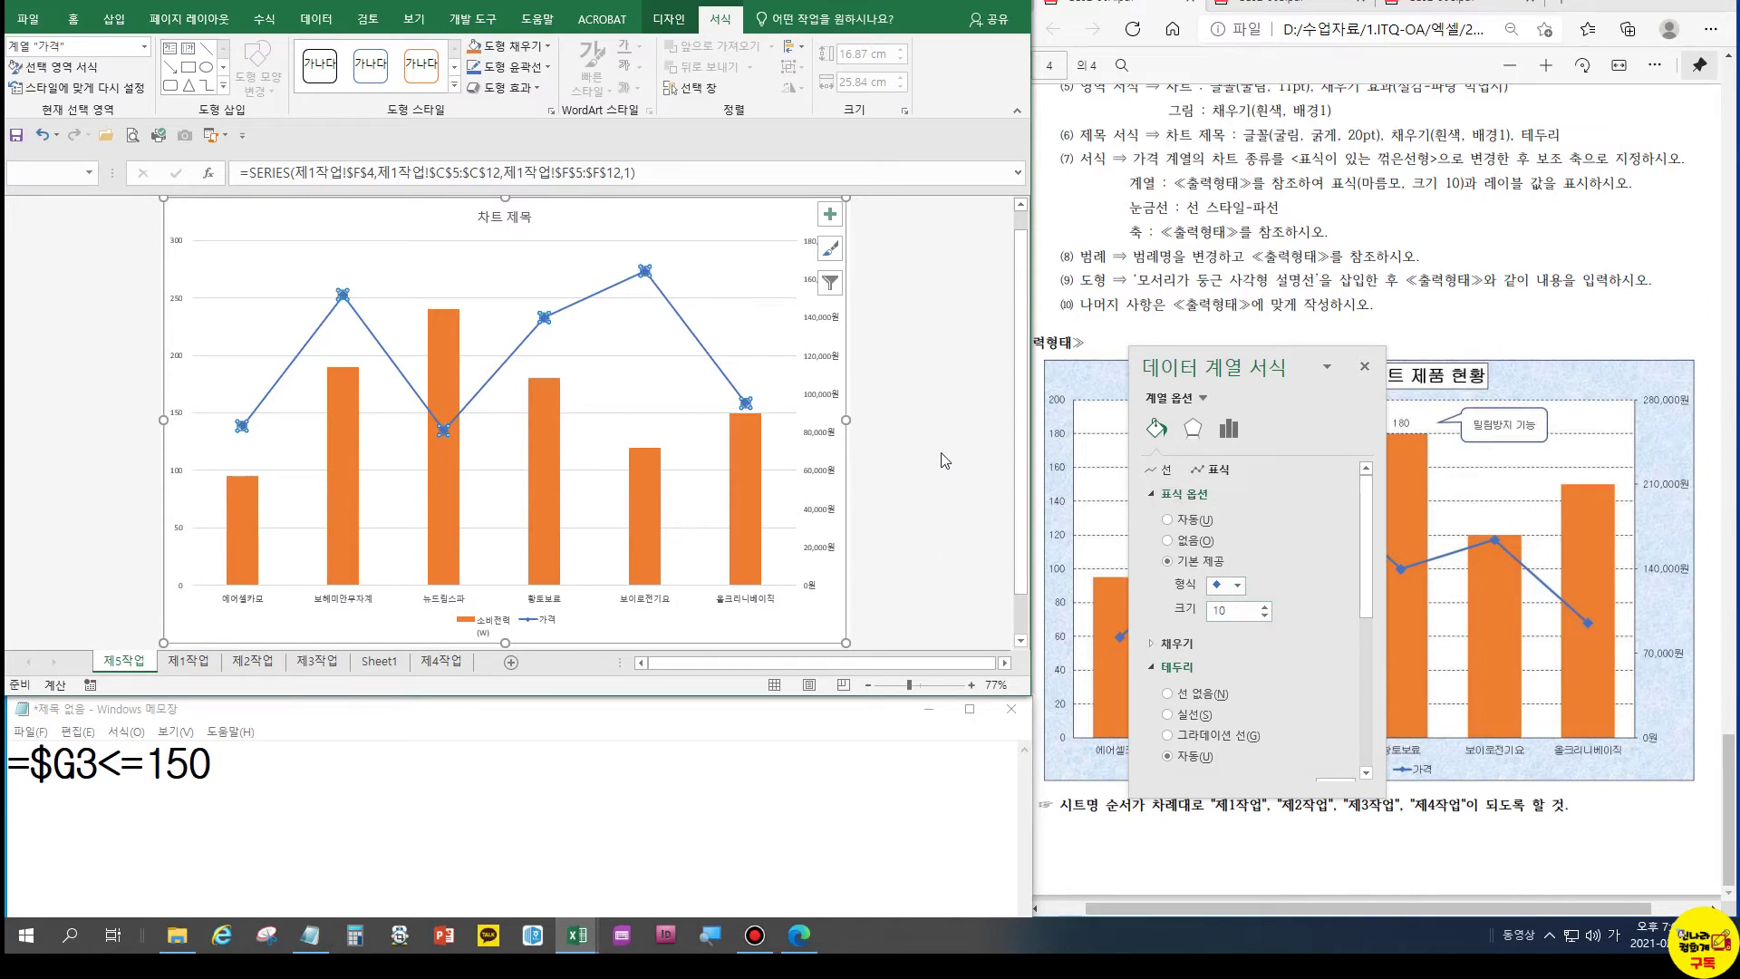
{"action": "left_click", "coordinate": [1365, 367]}
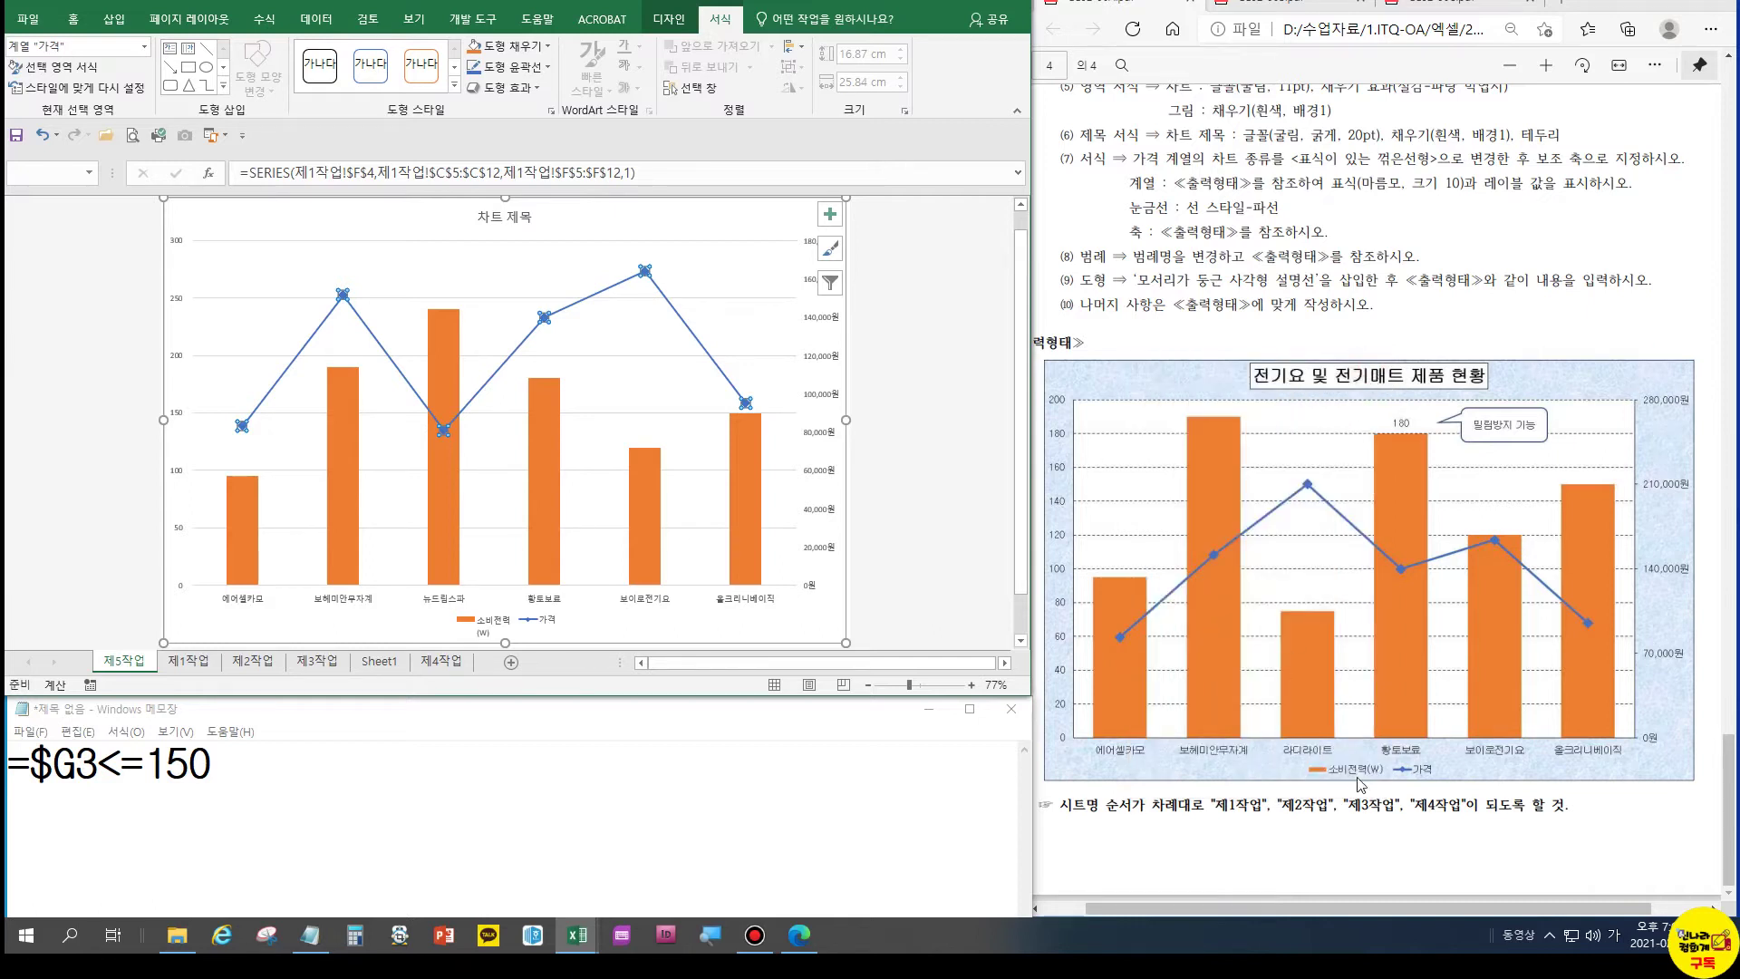
Try replacing the legend series name linked to cell G4 with the typed text 소비전력(W) in the chart's source data
{"action": "left_click", "coordinate": [487, 637]}
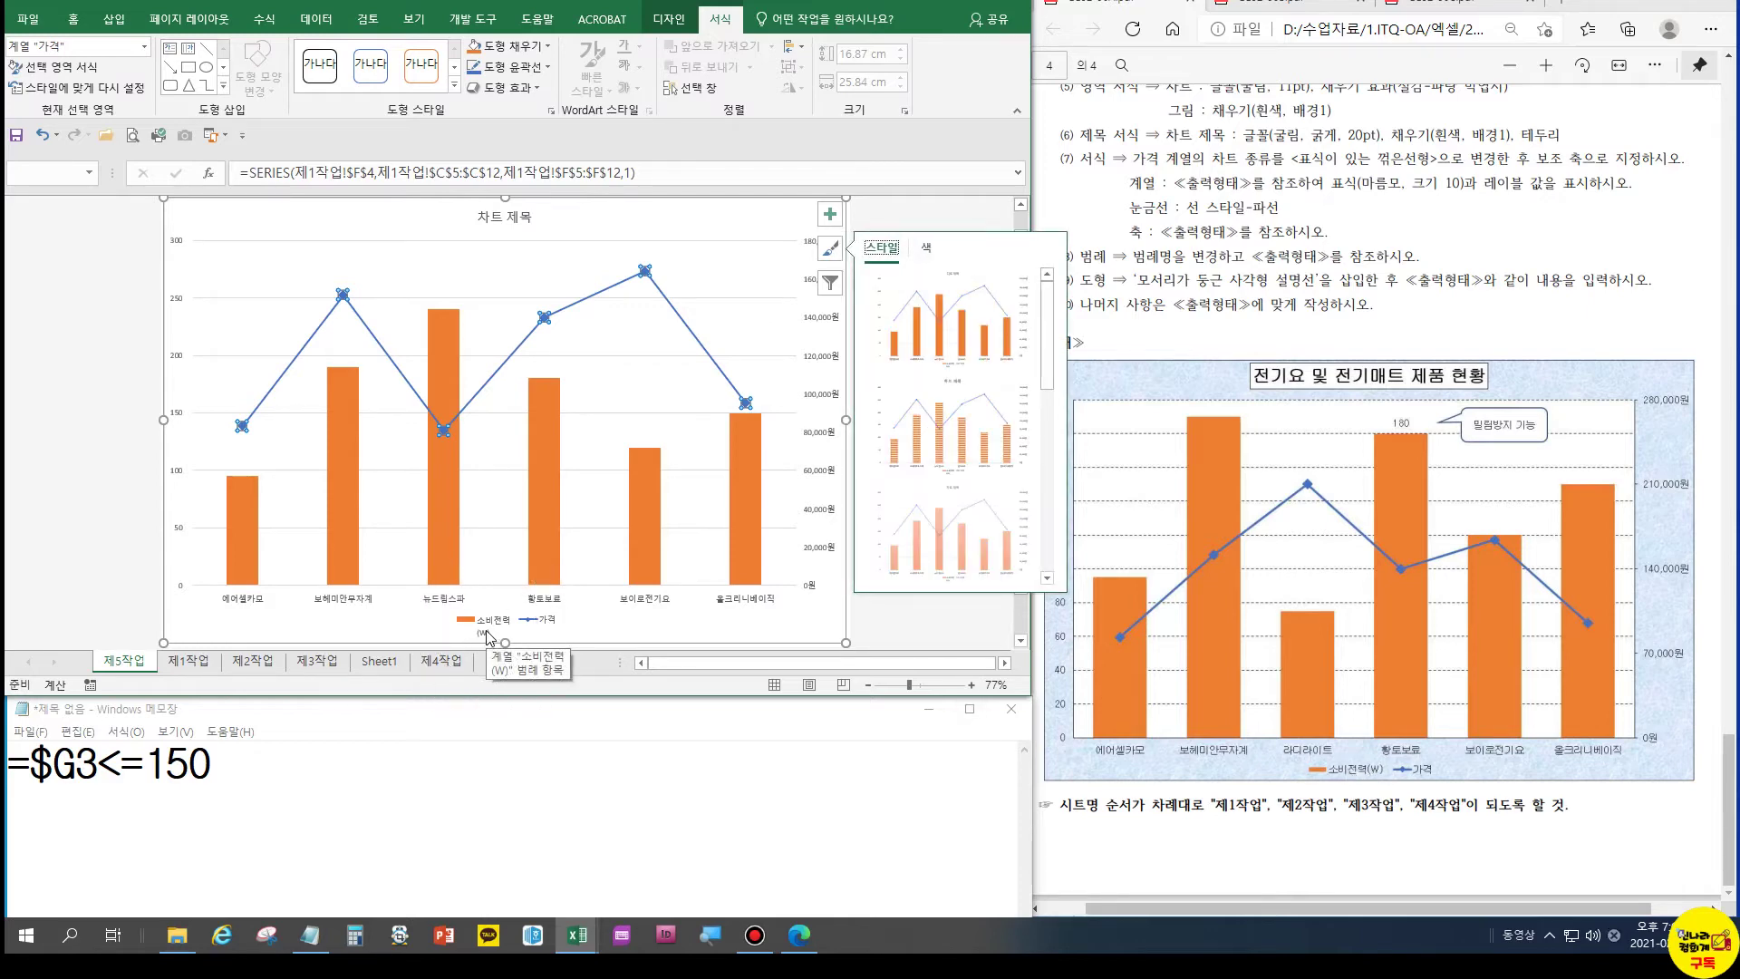
{"action": "left_click", "coordinate": [667, 20]}
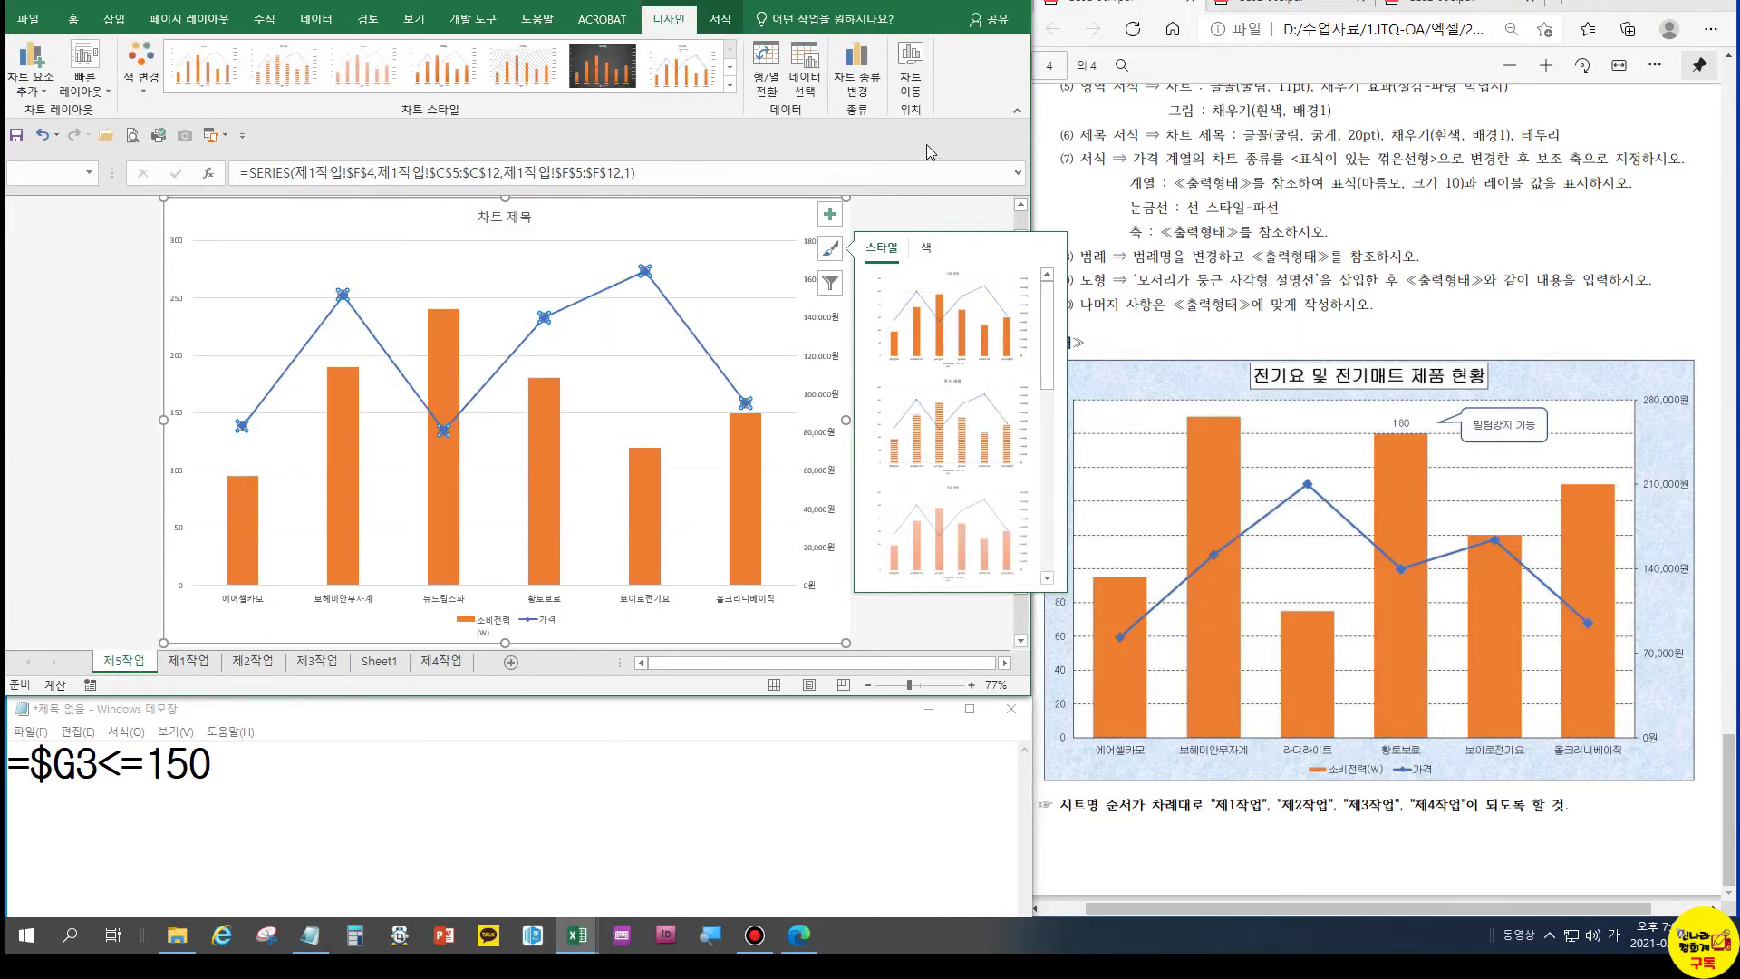
{"action": "left_click", "coordinate": [804, 106]}
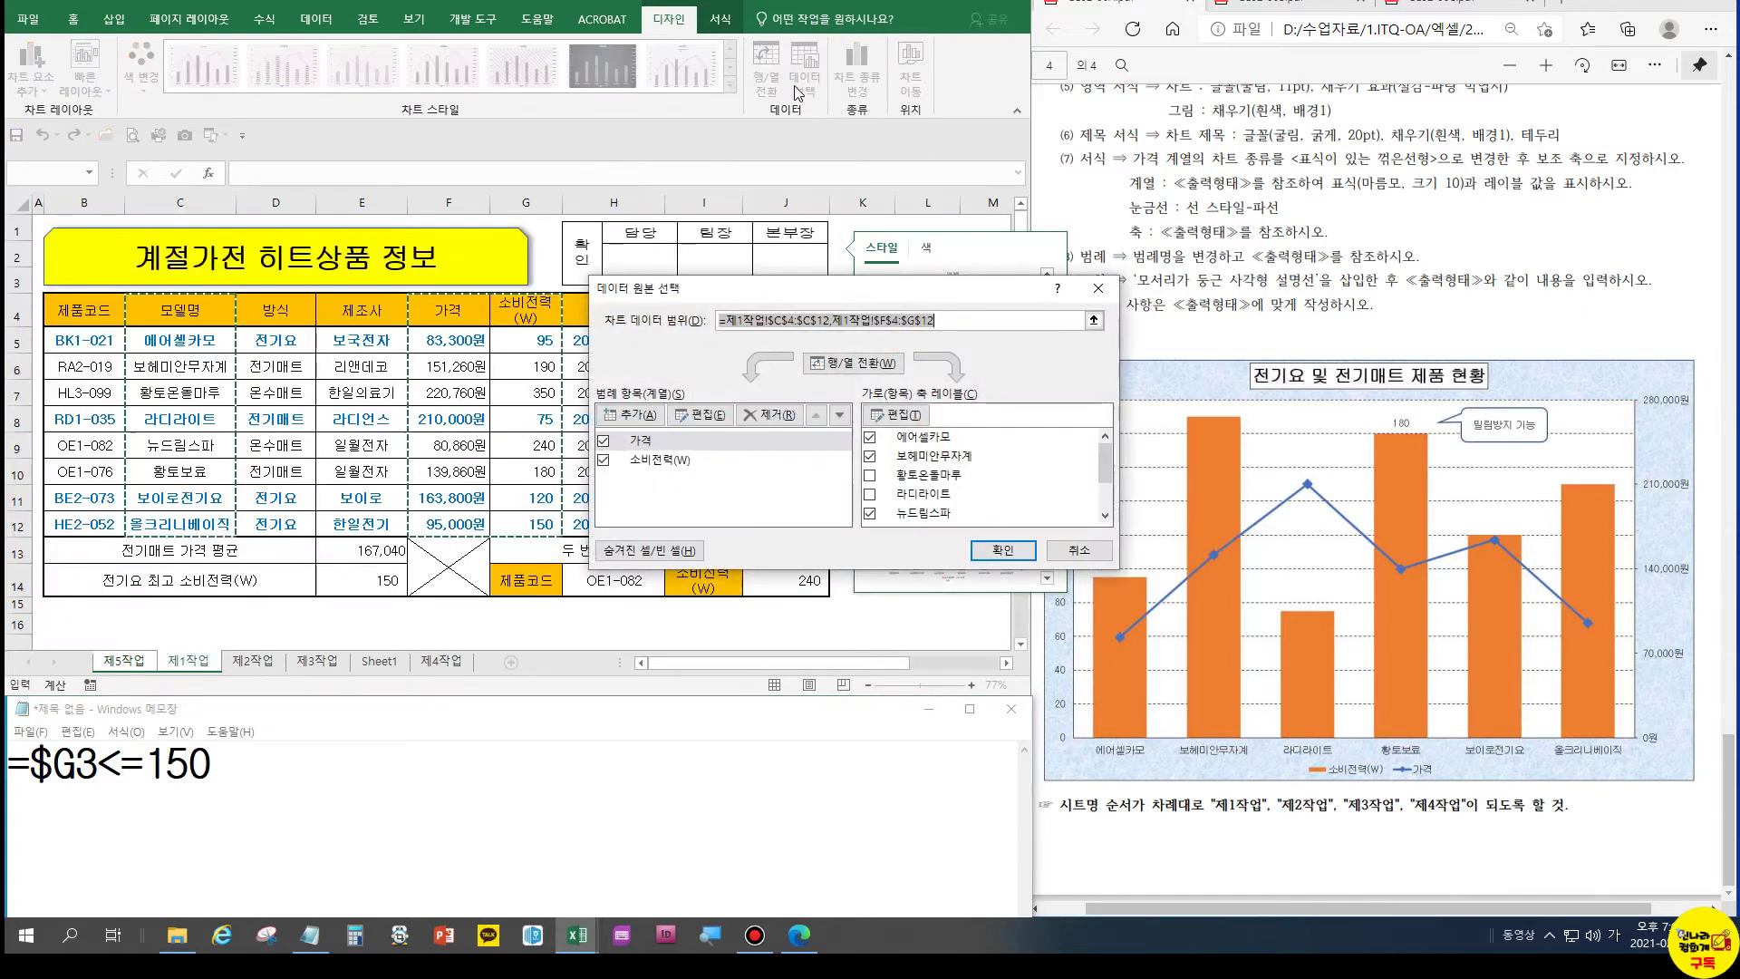
{"action": "left_click", "coordinate": [661, 461]}
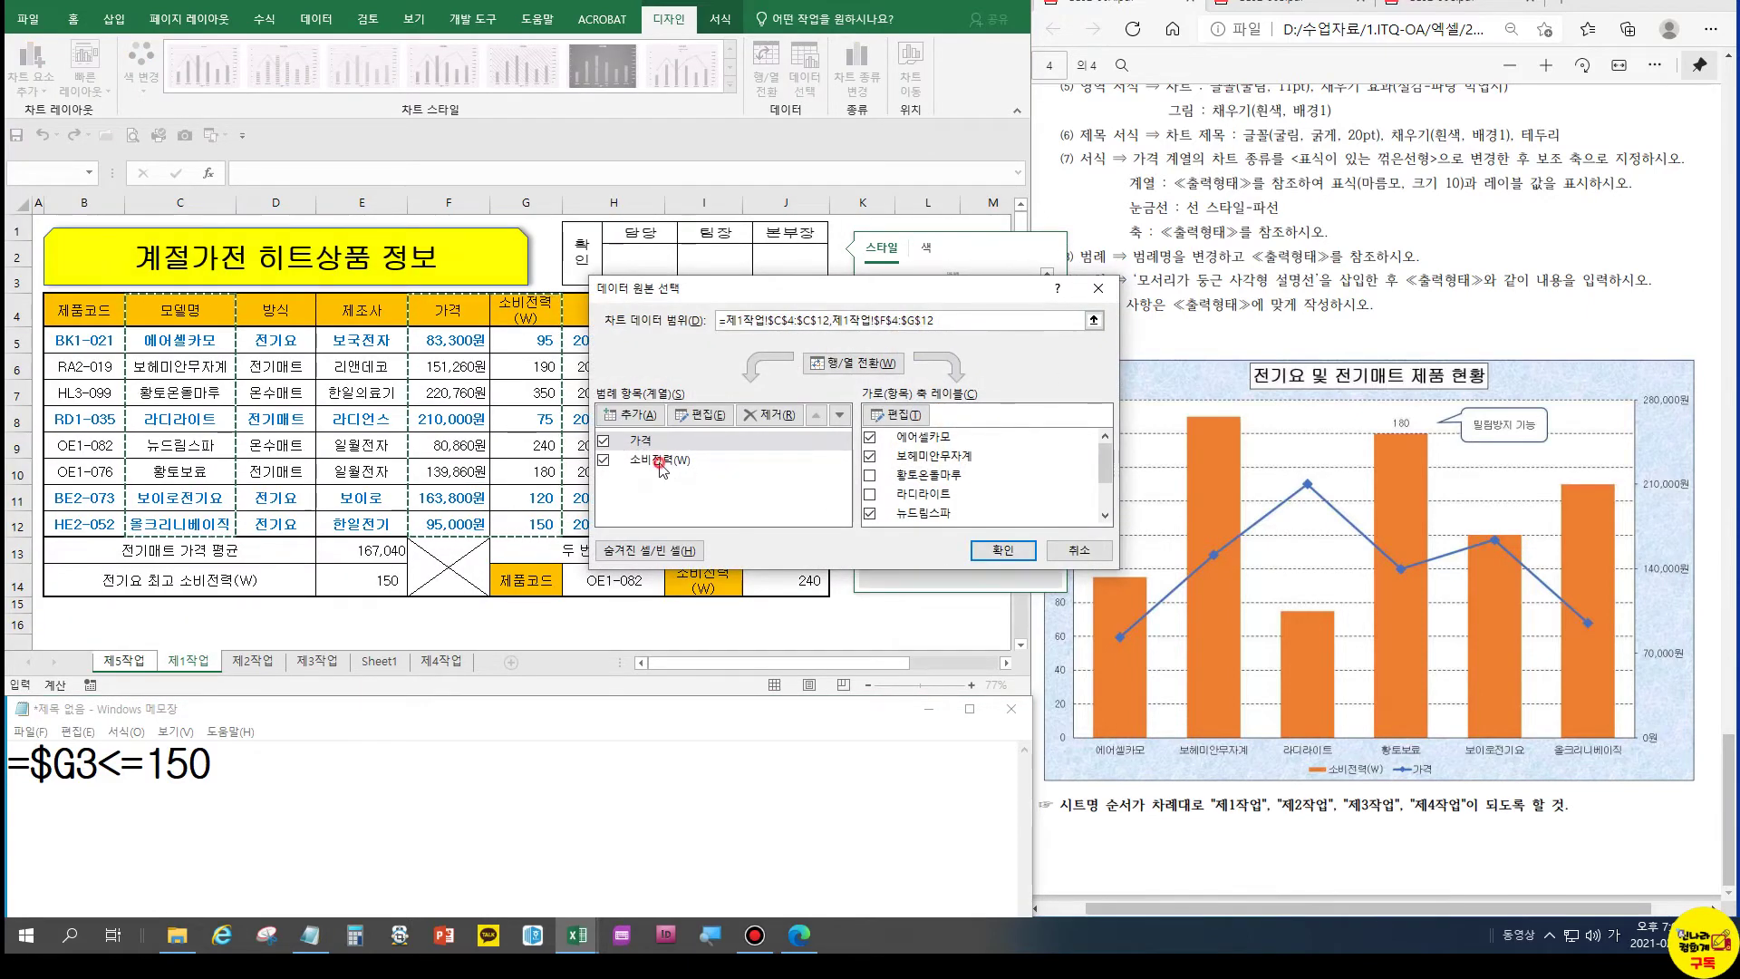
{"action": "left_click", "coordinate": [700, 415]}
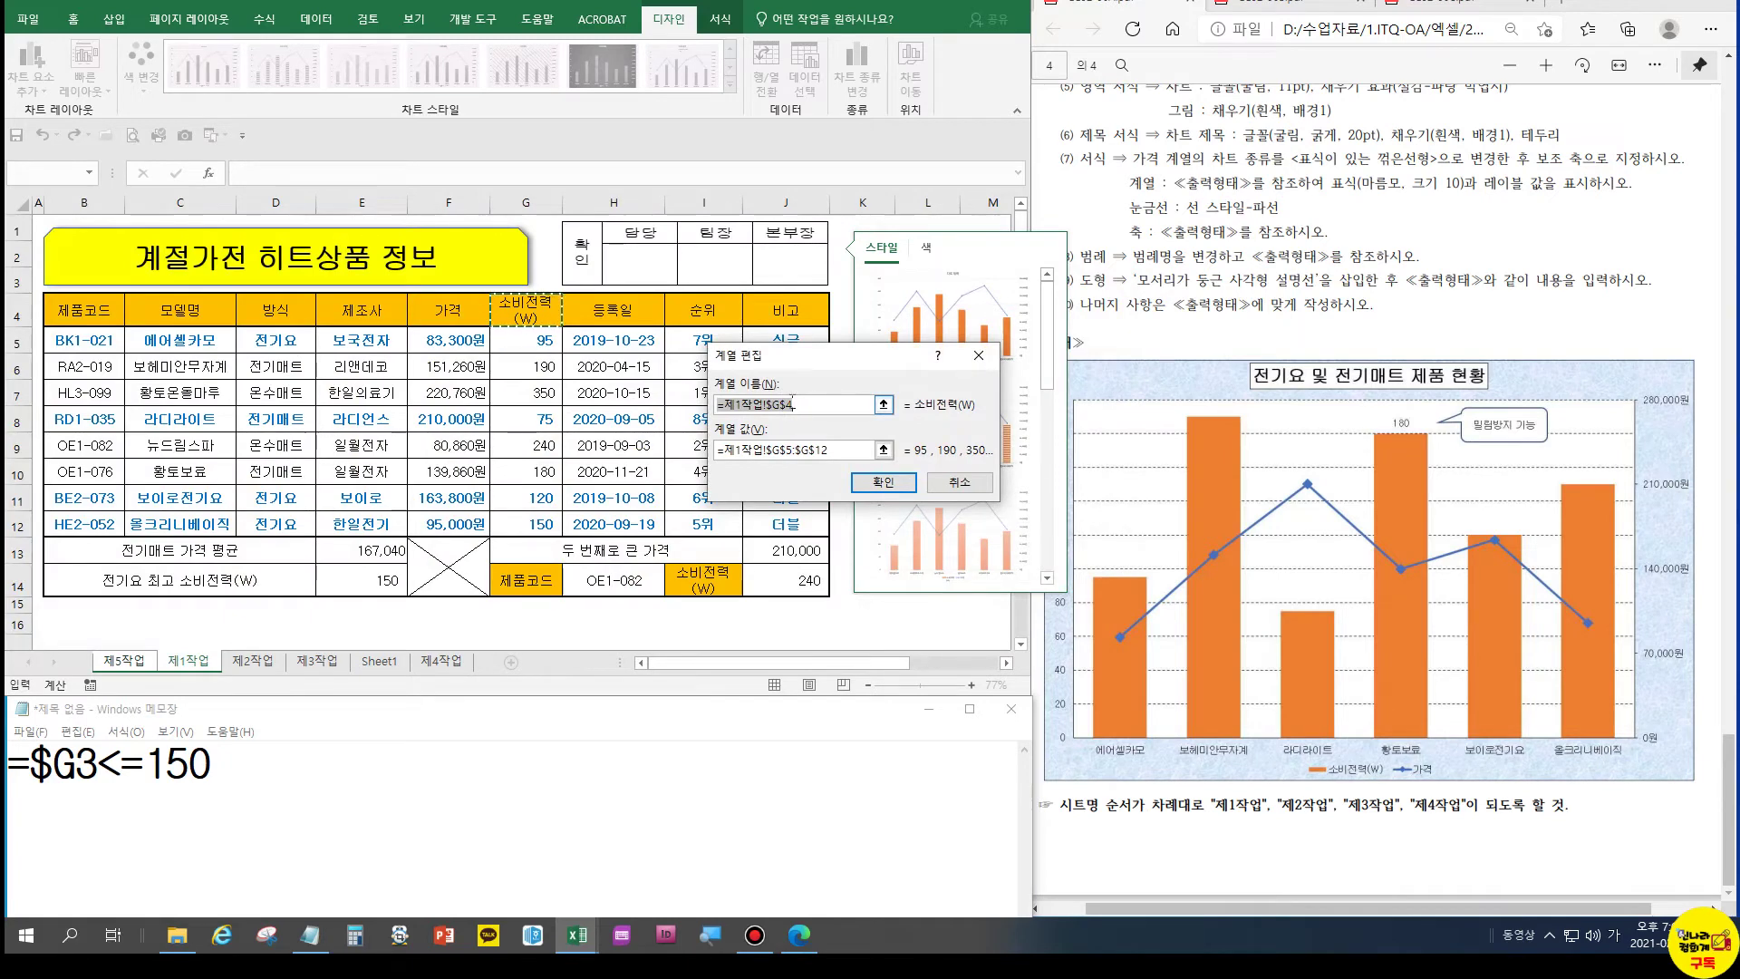
{"action": "type", "text": "소비전력"}
{"action": "type", "text": "(W"}
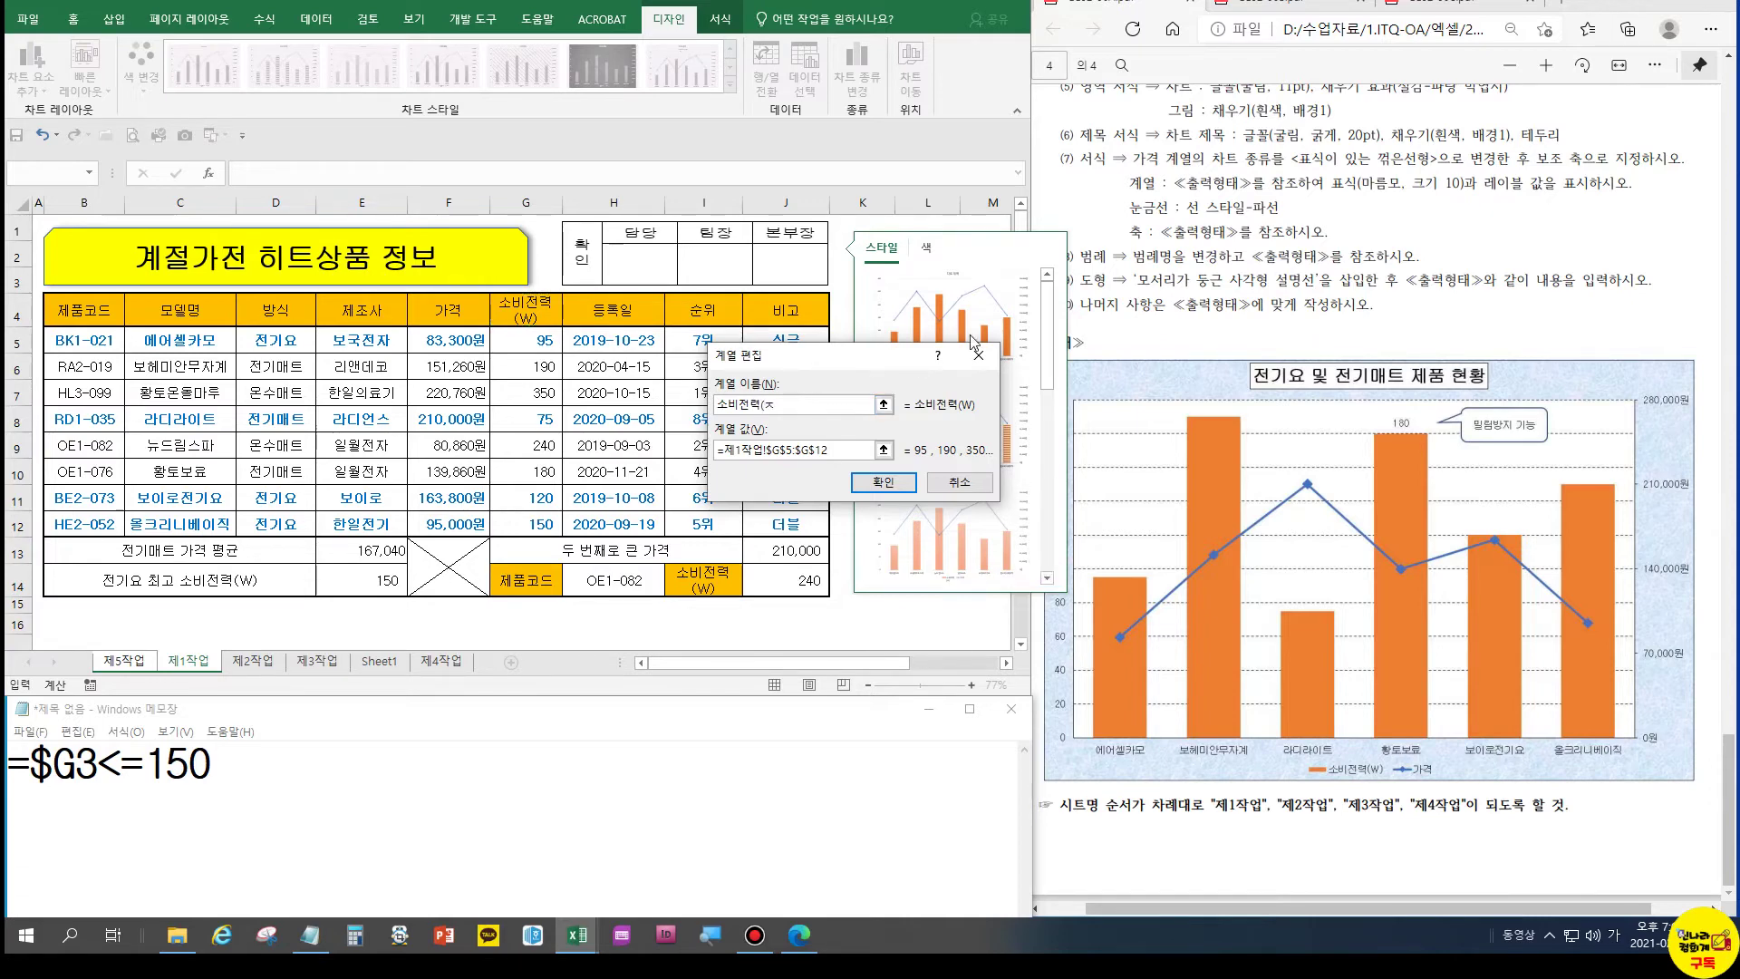
{"action": "type", "text": ")"}
{"action": "left_click", "coordinate": [915, 482]}
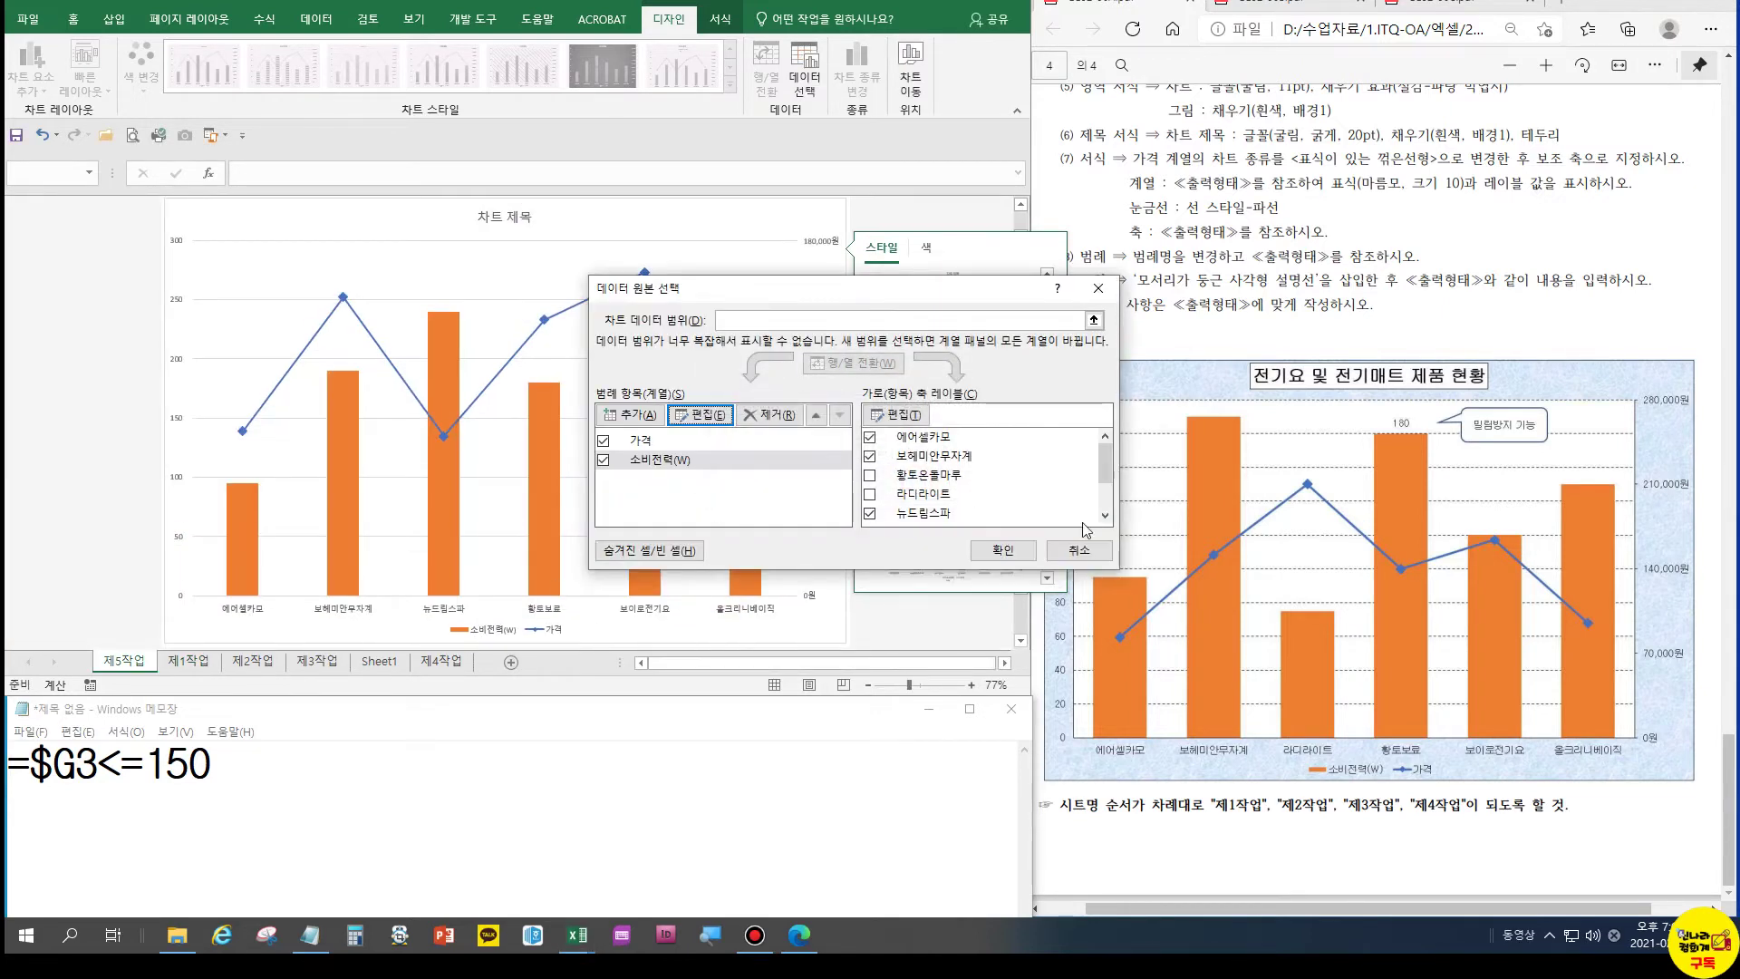
{"action": "left_click", "coordinate": [1080, 548]}
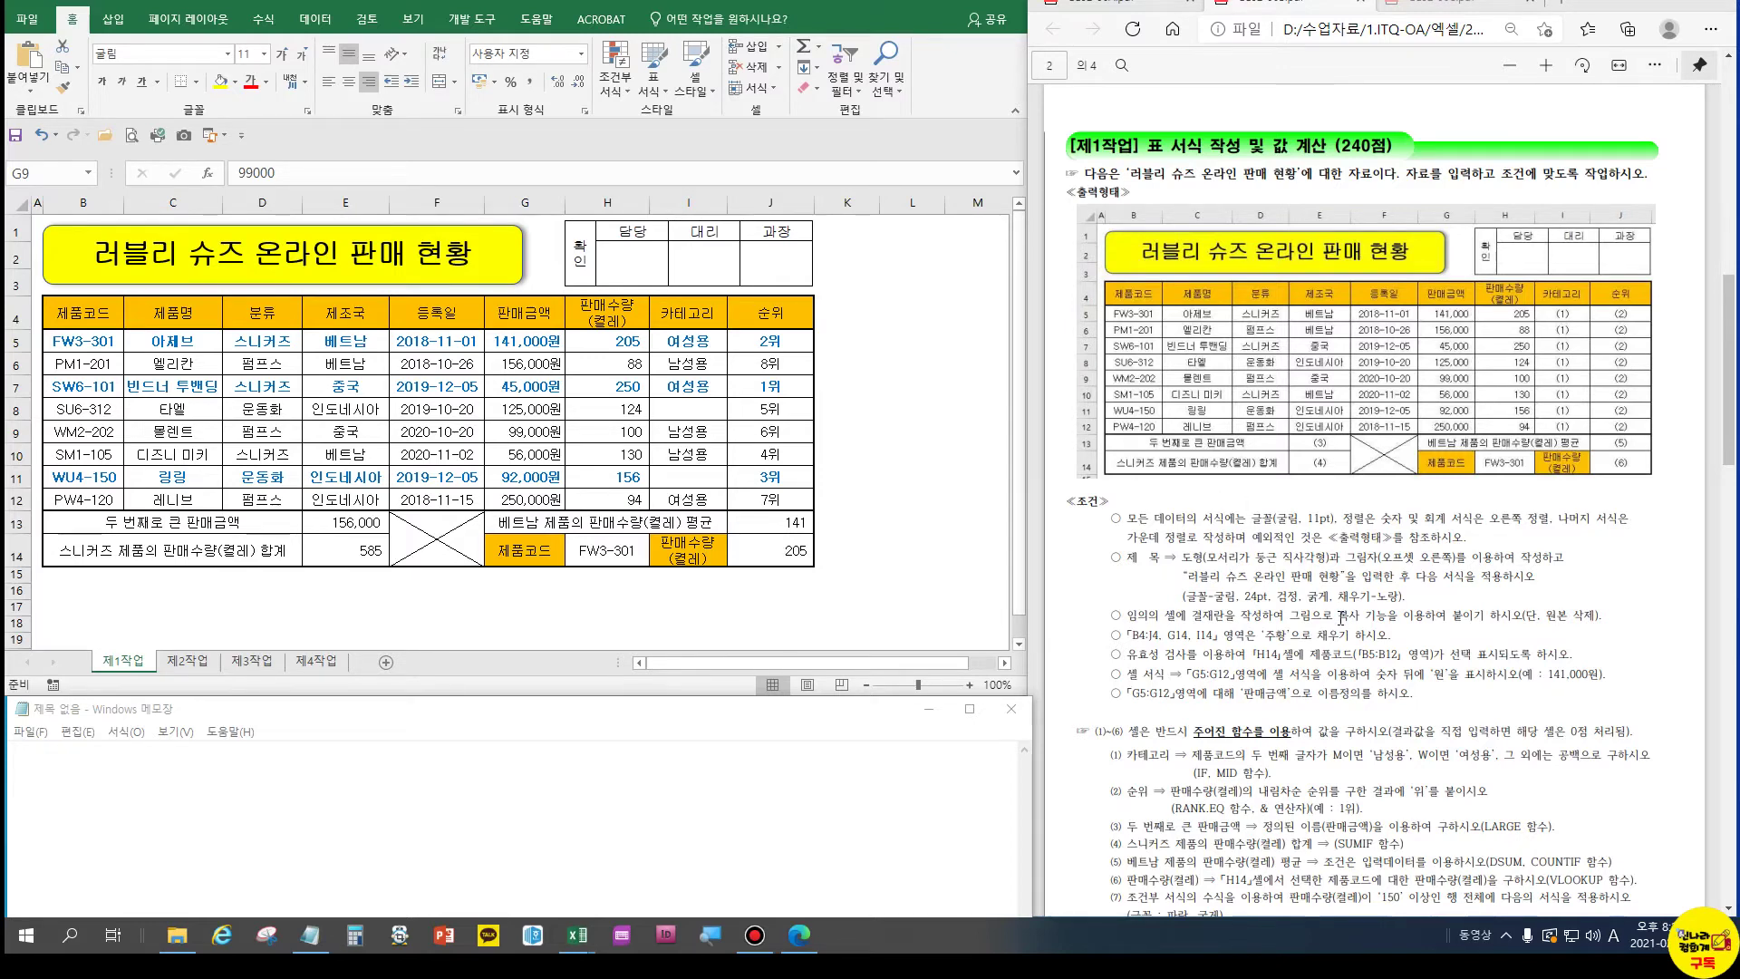
Check the custom number format of the 판매금액 cells G5:G12 and write #,##0"원" as a note in Notepad, leaving the cells unchanged
{"action": "scroll", "coordinate": [1340, 610], "scroll_direction": "down", "scroll_amount": 3}
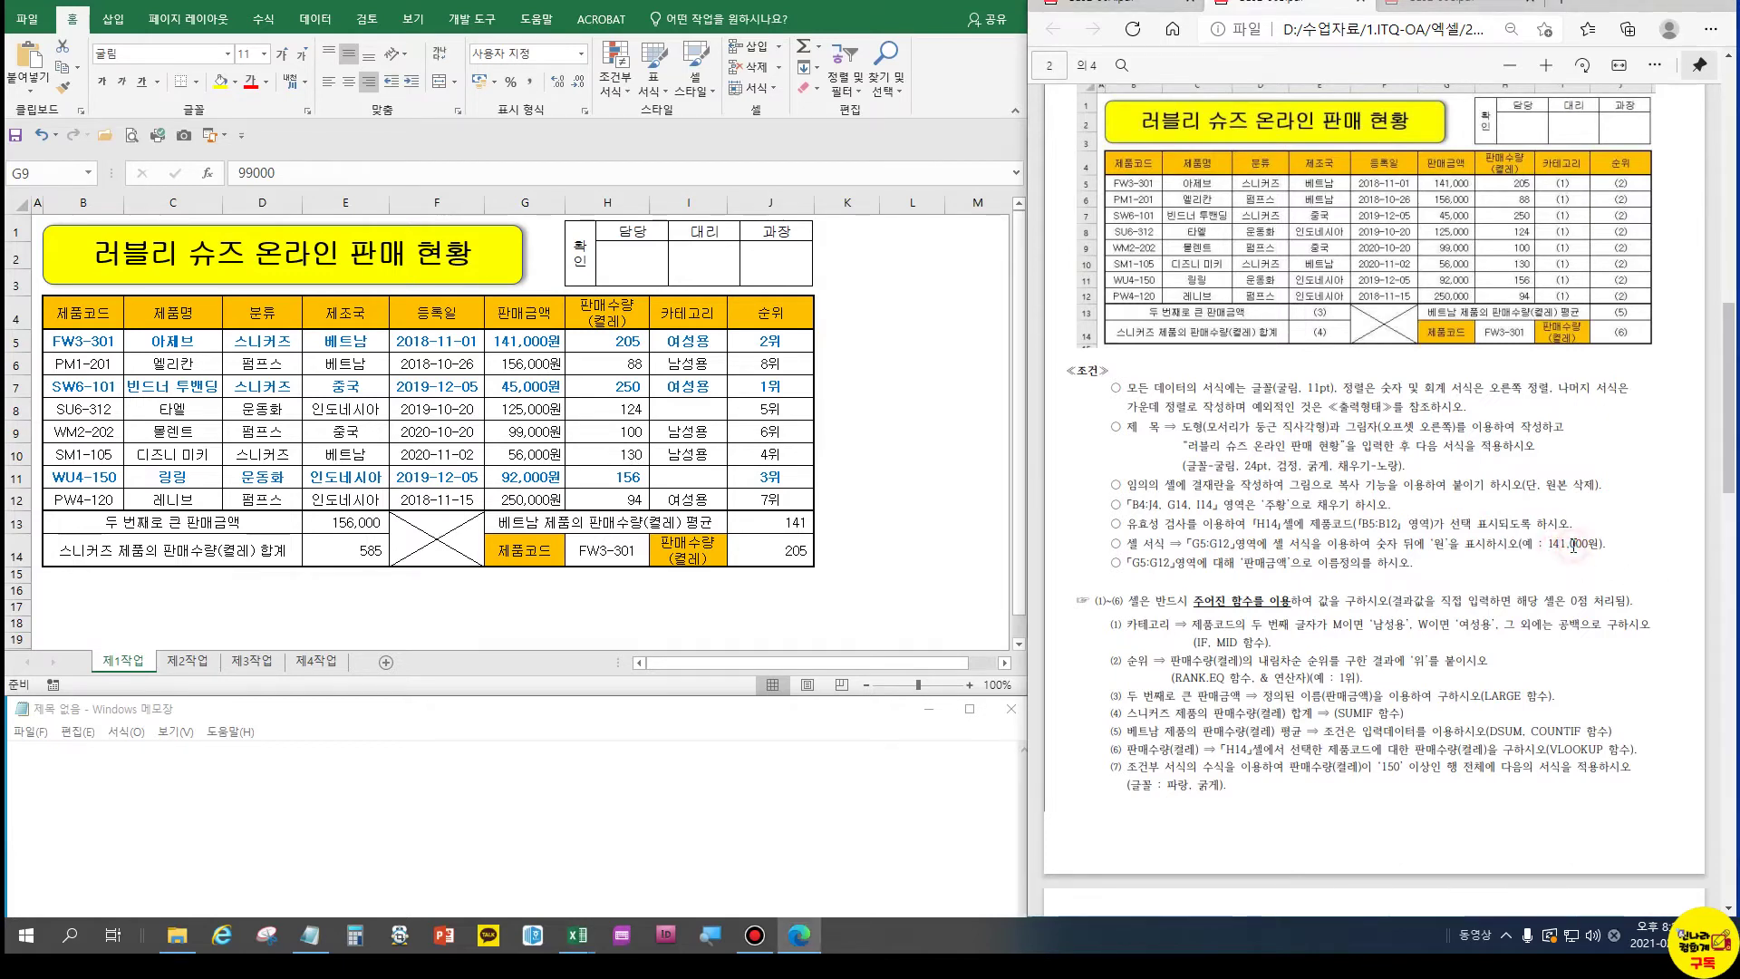
{"action": "left_click_drag", "start_coordinate": [554, 338], "coordinate": [547, 498]}
{"action": "key", "text": "ctrl+1"}
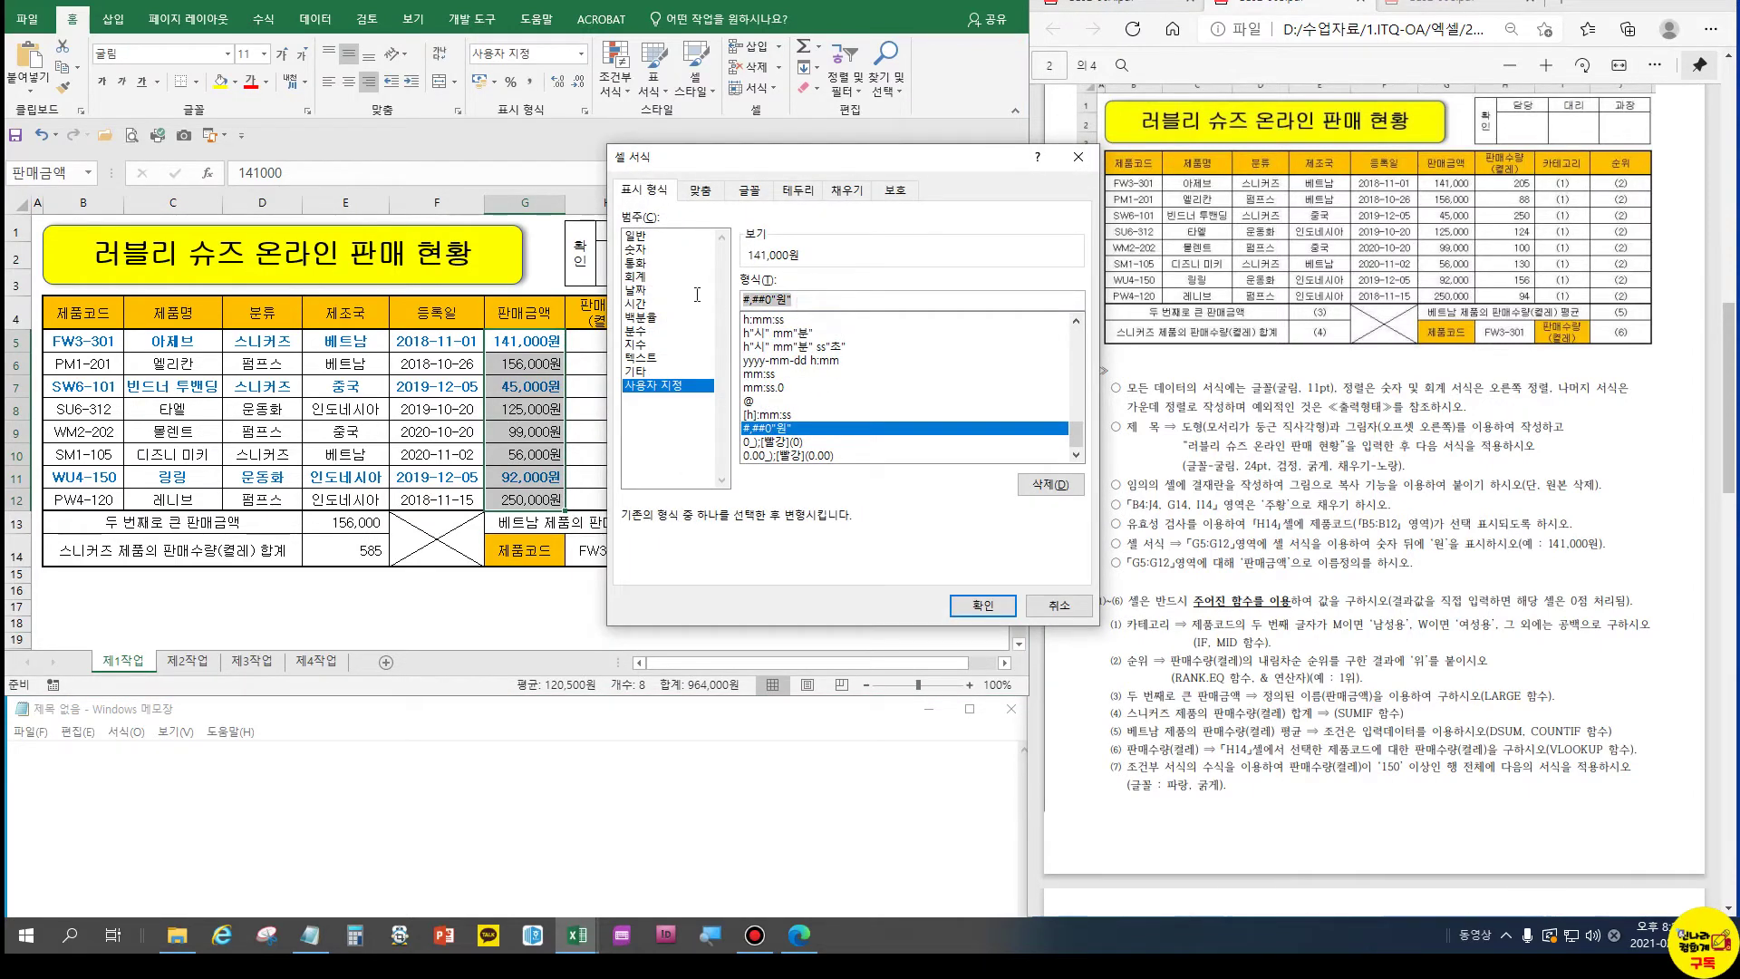
{"action": "left_click", "coordinate": [285, 819]}
{"action": "type", "text": "#,##0\"원\""}
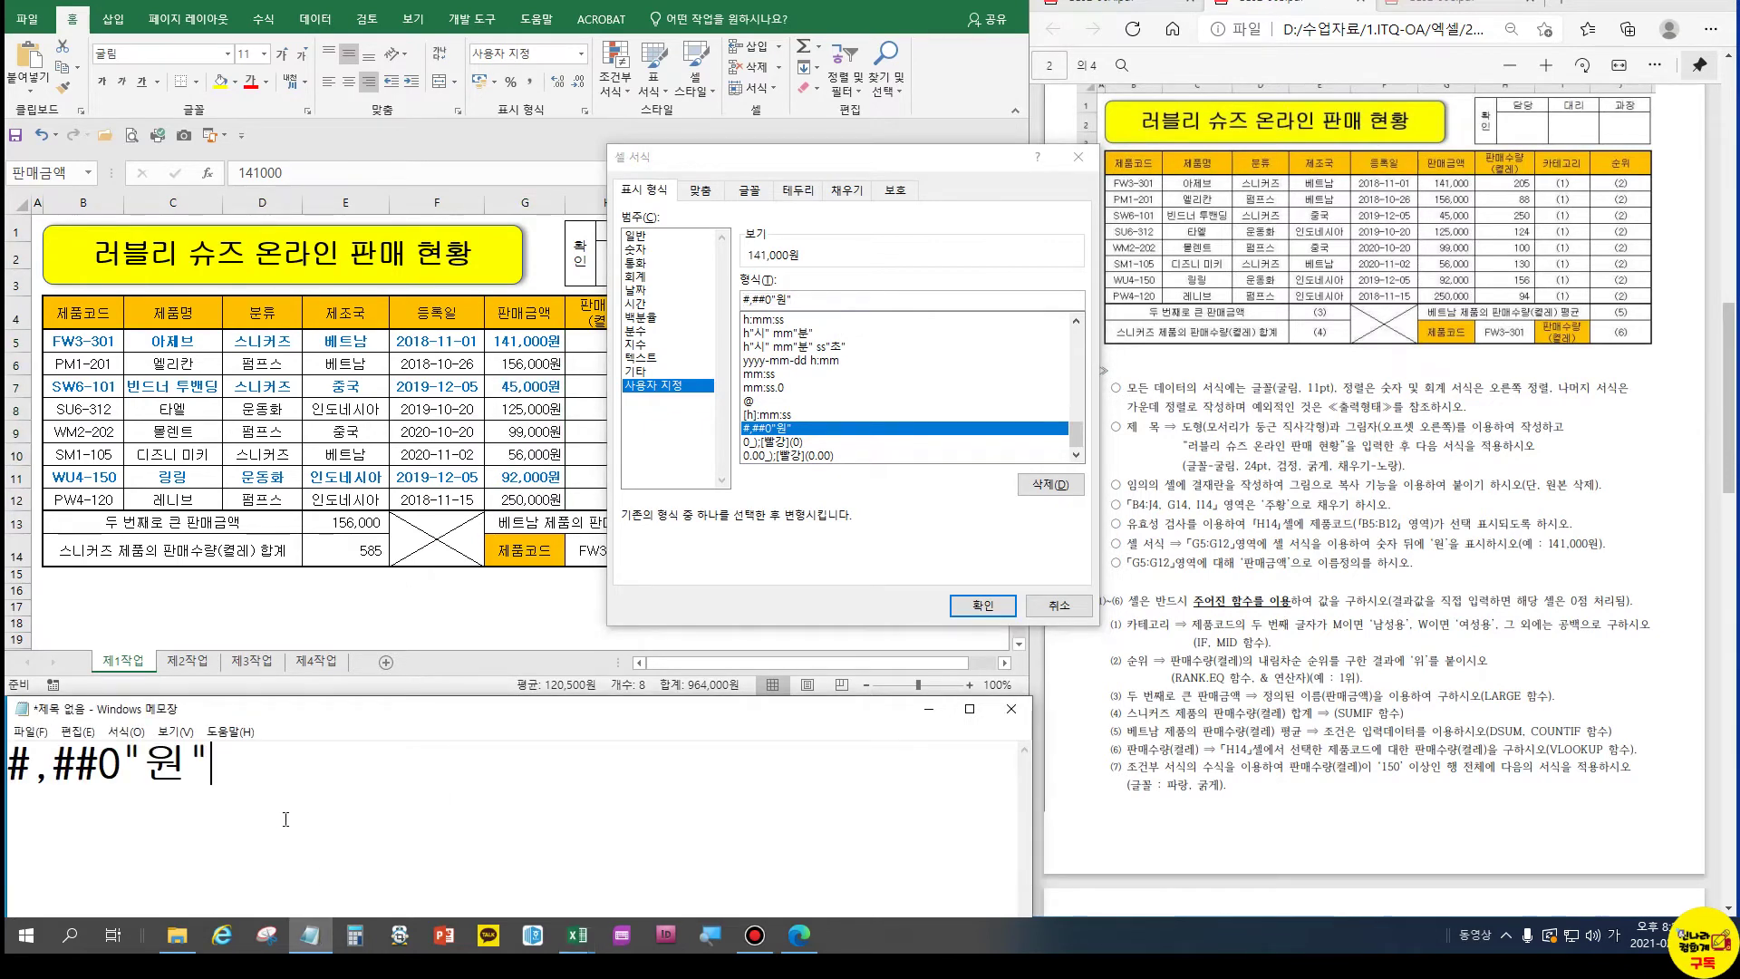
{"action": "left_click", "coordinate": [1059, 605]}
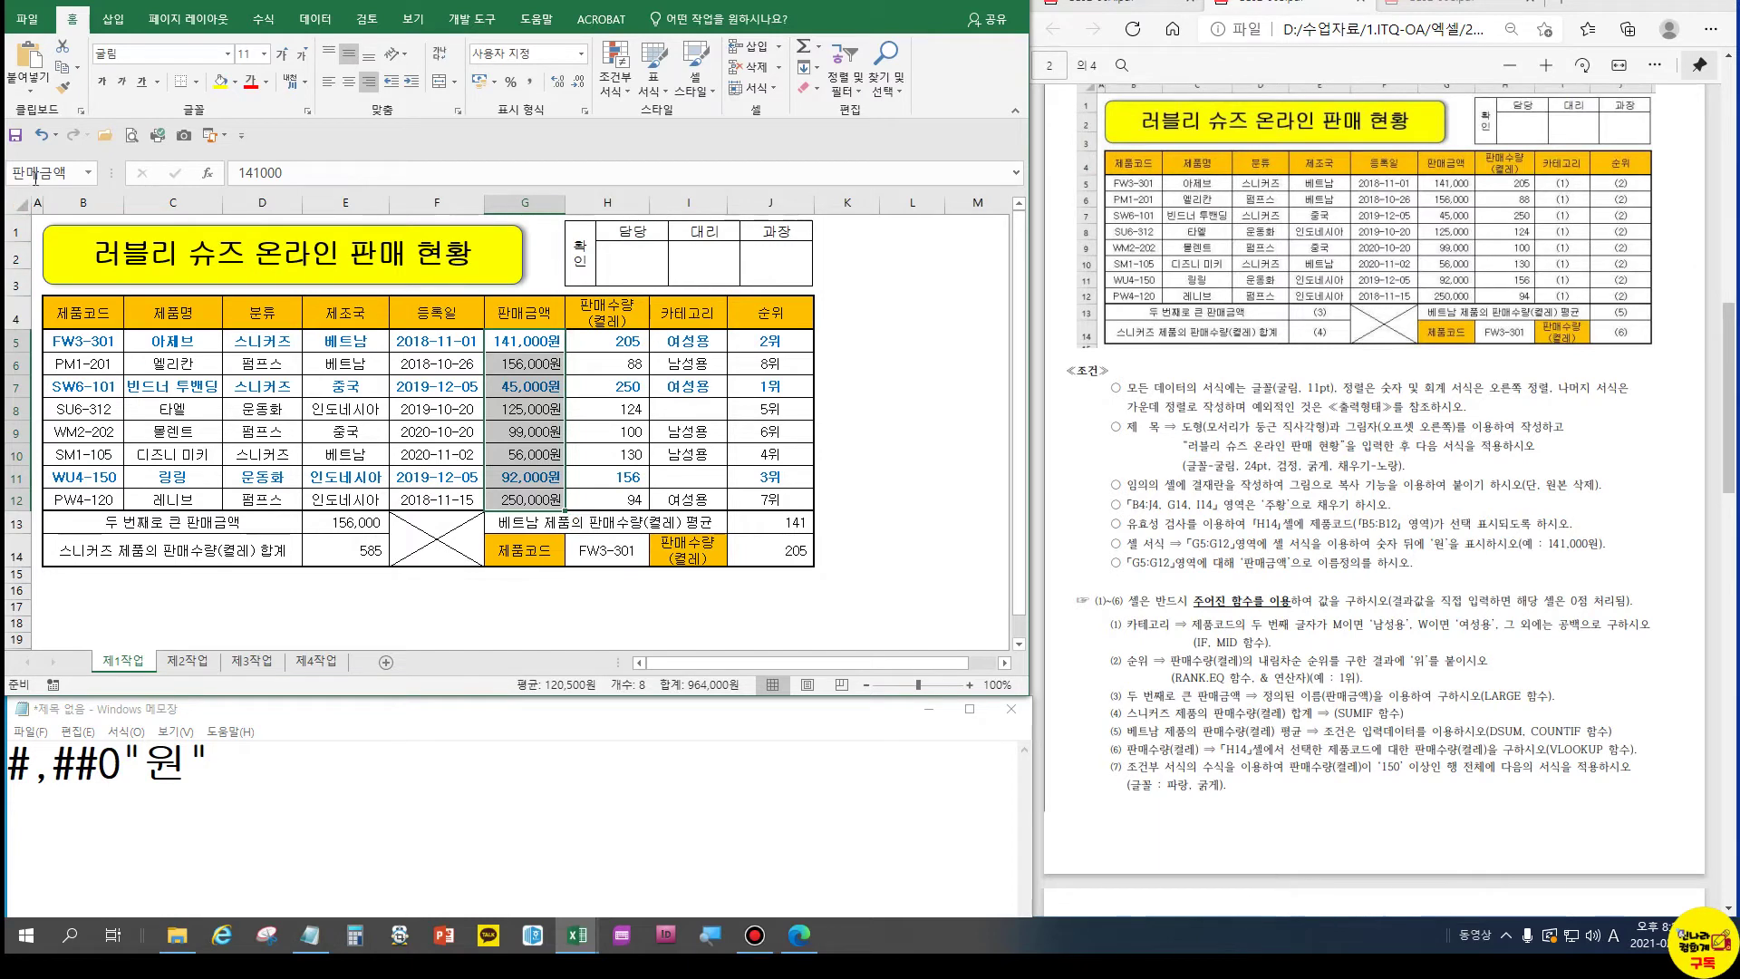
{"action": "key", "text": "ctrl+q"}
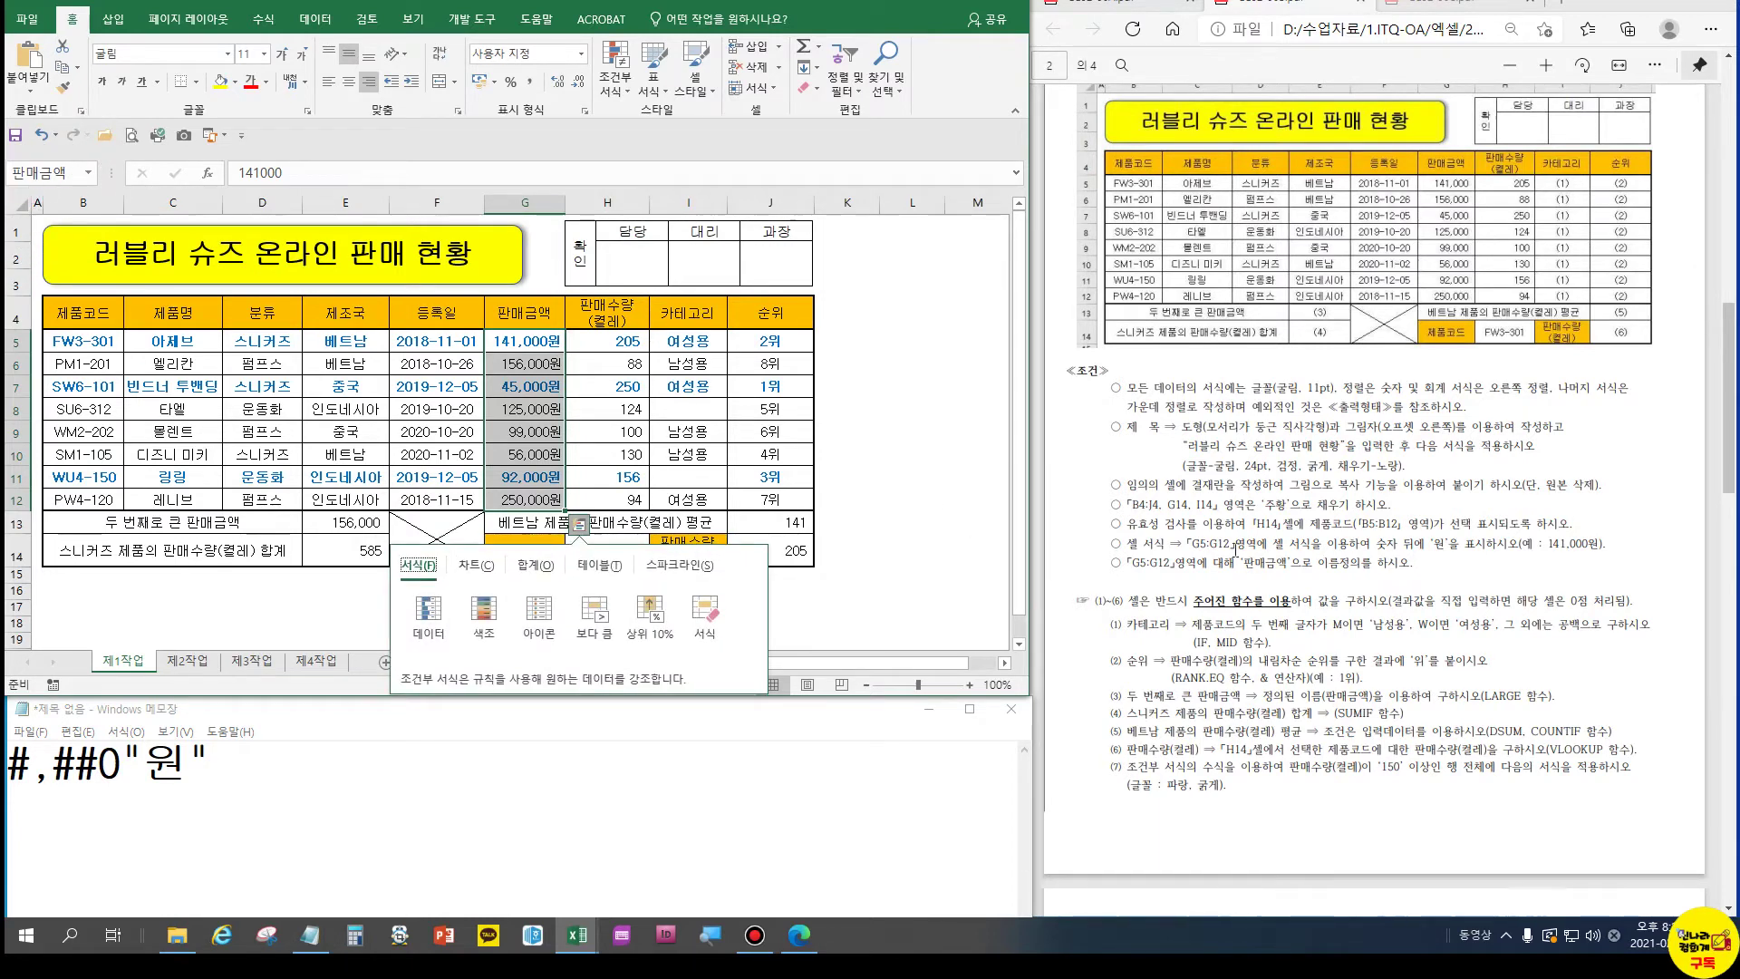
{"action": "left_click", "coordinate": [835, 628]}
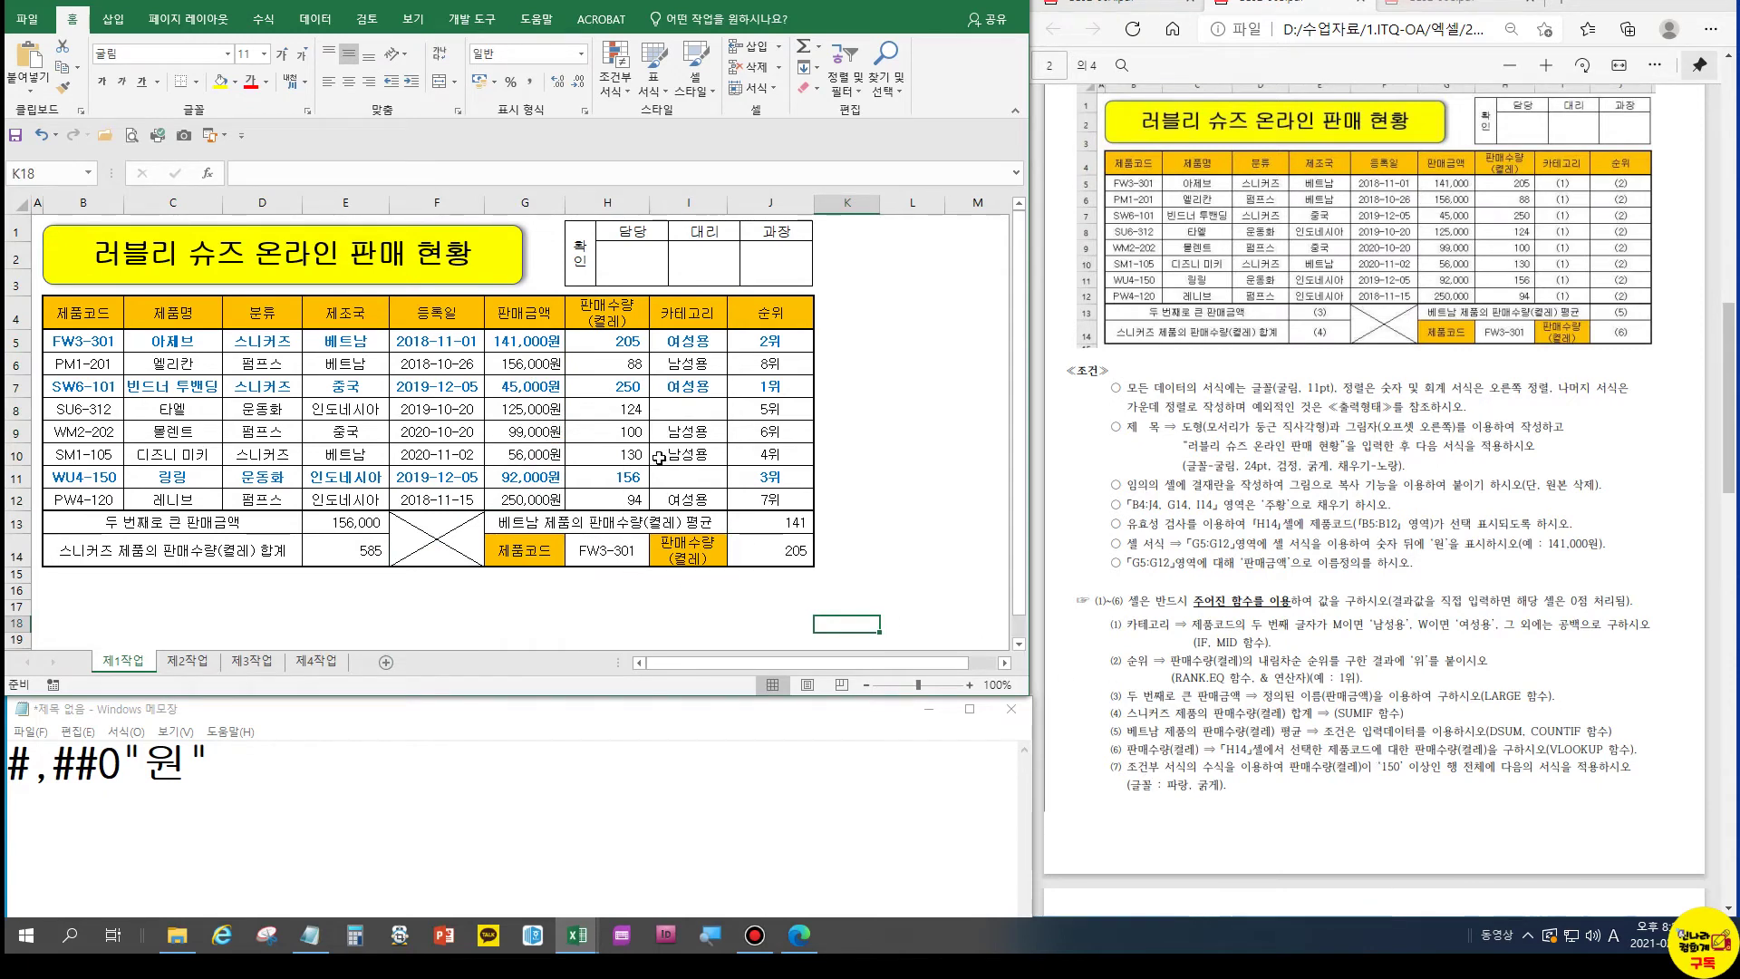
Open the formula-based conditional formatting rule applied to B5:J12 in Excel for editing
{"action": "left_click_drag", "start_coordinate": [108, 340], "coordinate": [763, 501]}
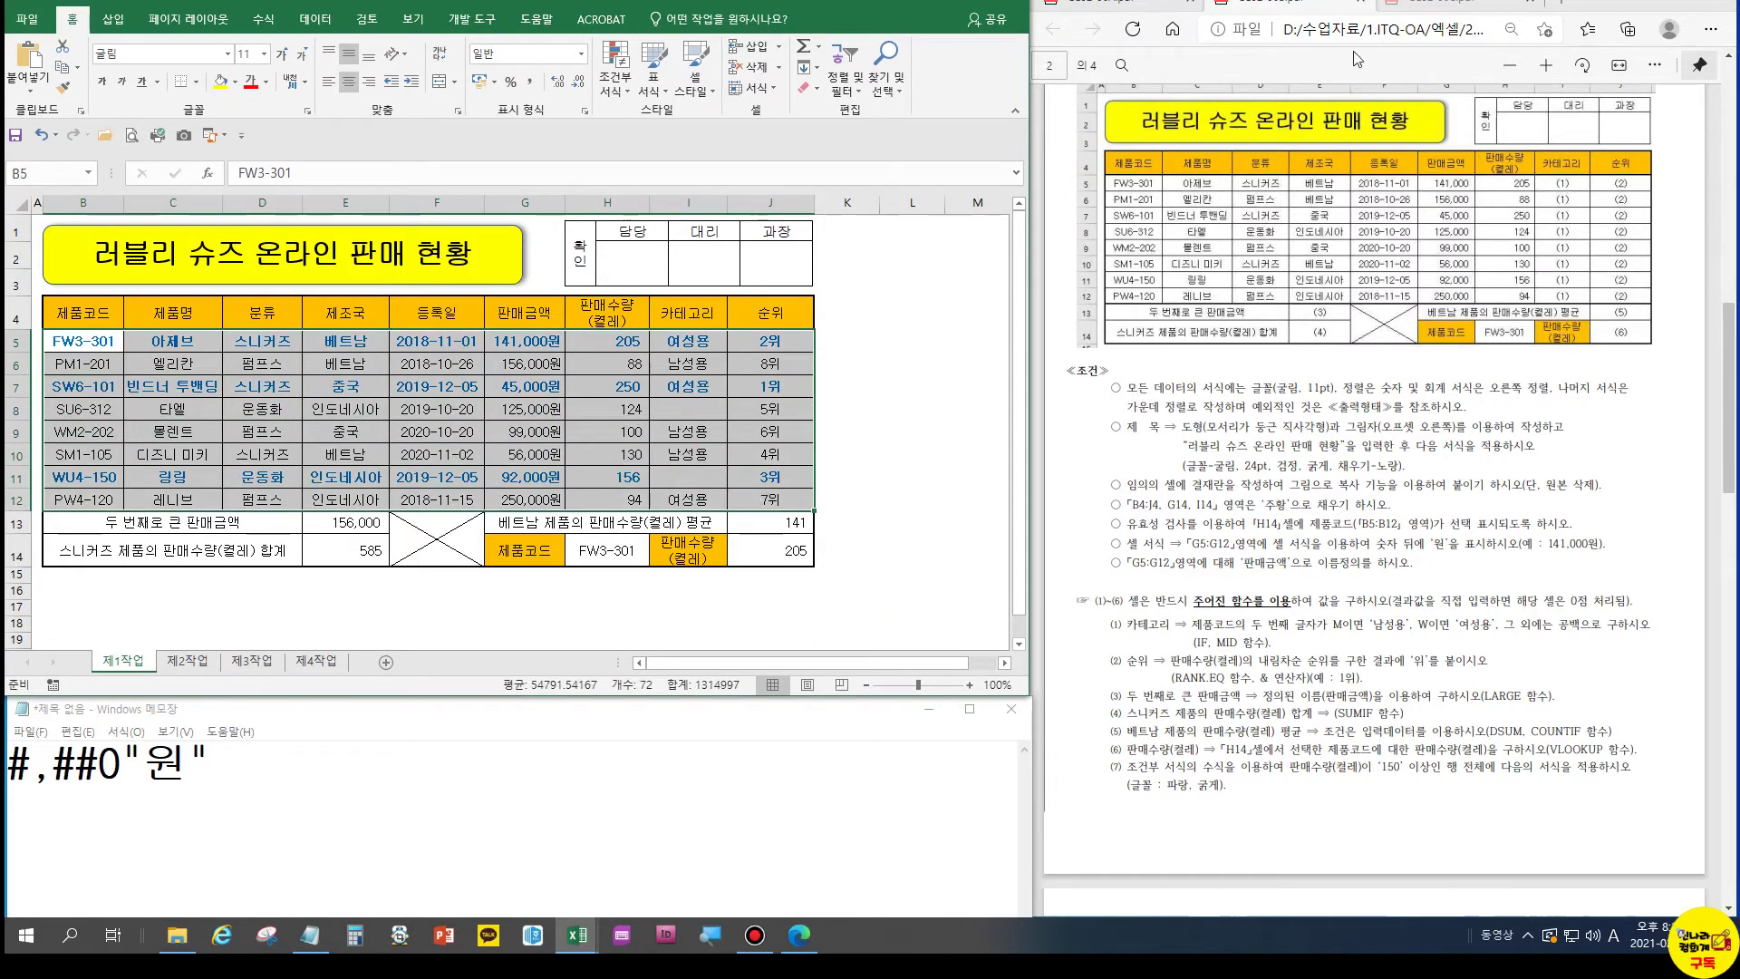
{"action": "left_click", "coordinate": [618, 96]}
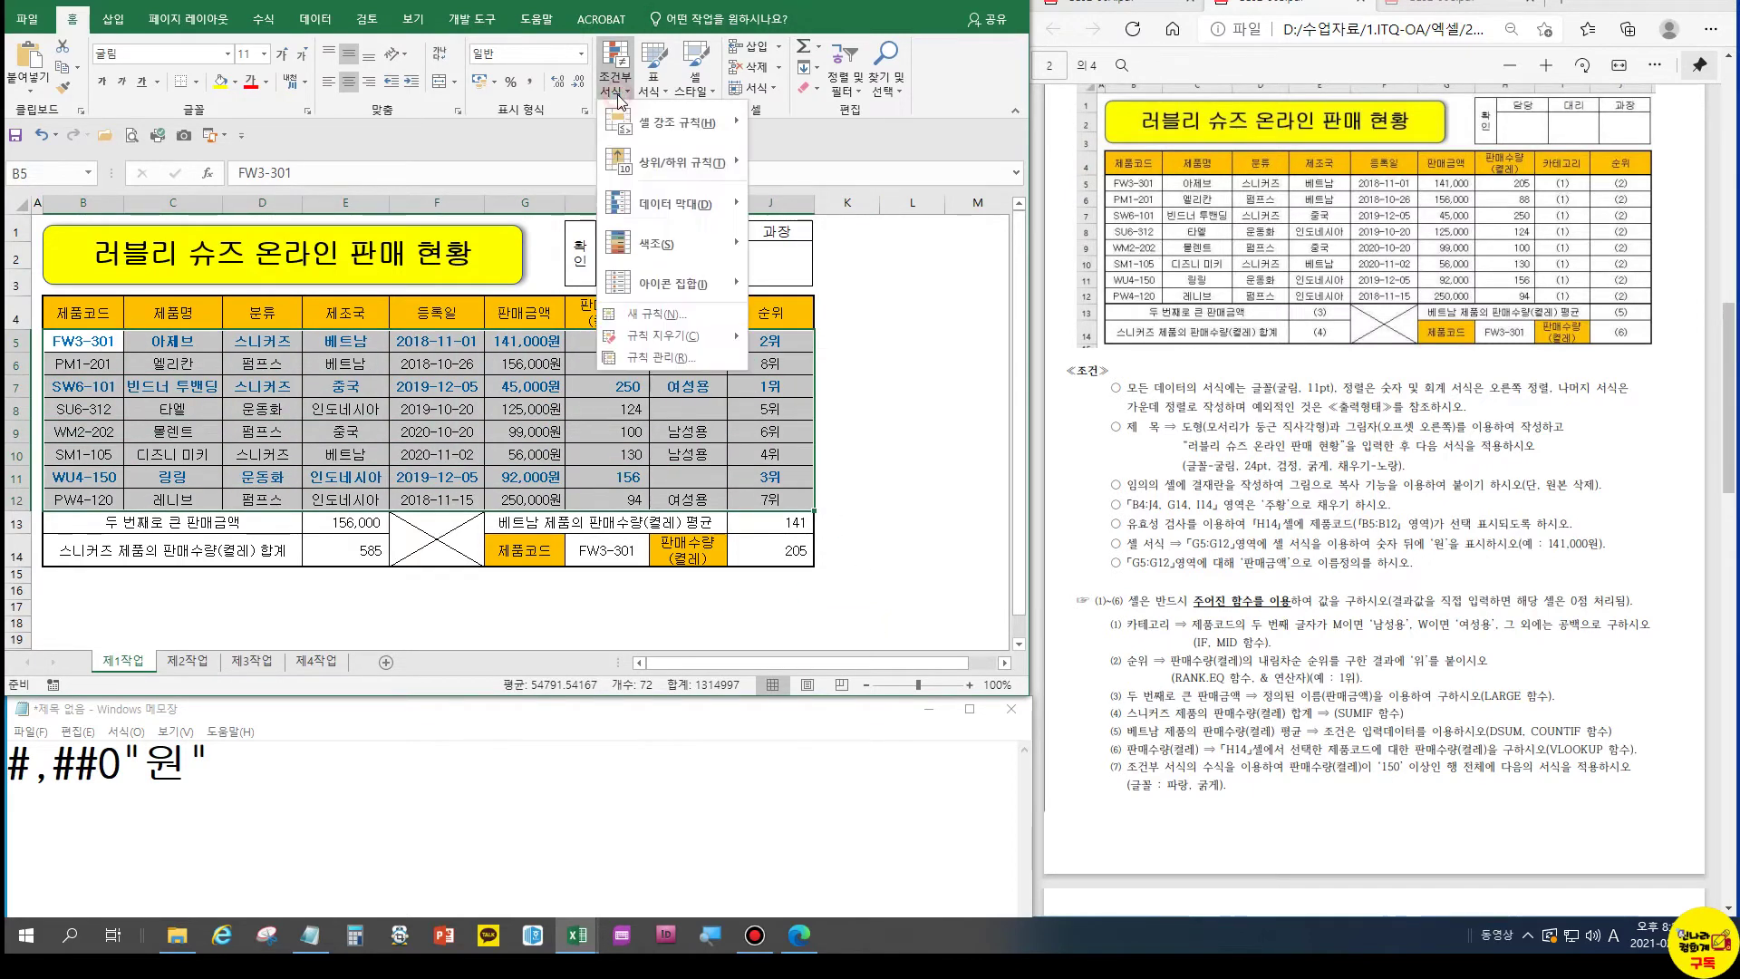
{"action": "left_click", "coordinate": [680, 358]}
{"action": "left_click", "coordinate": [687, 405]}
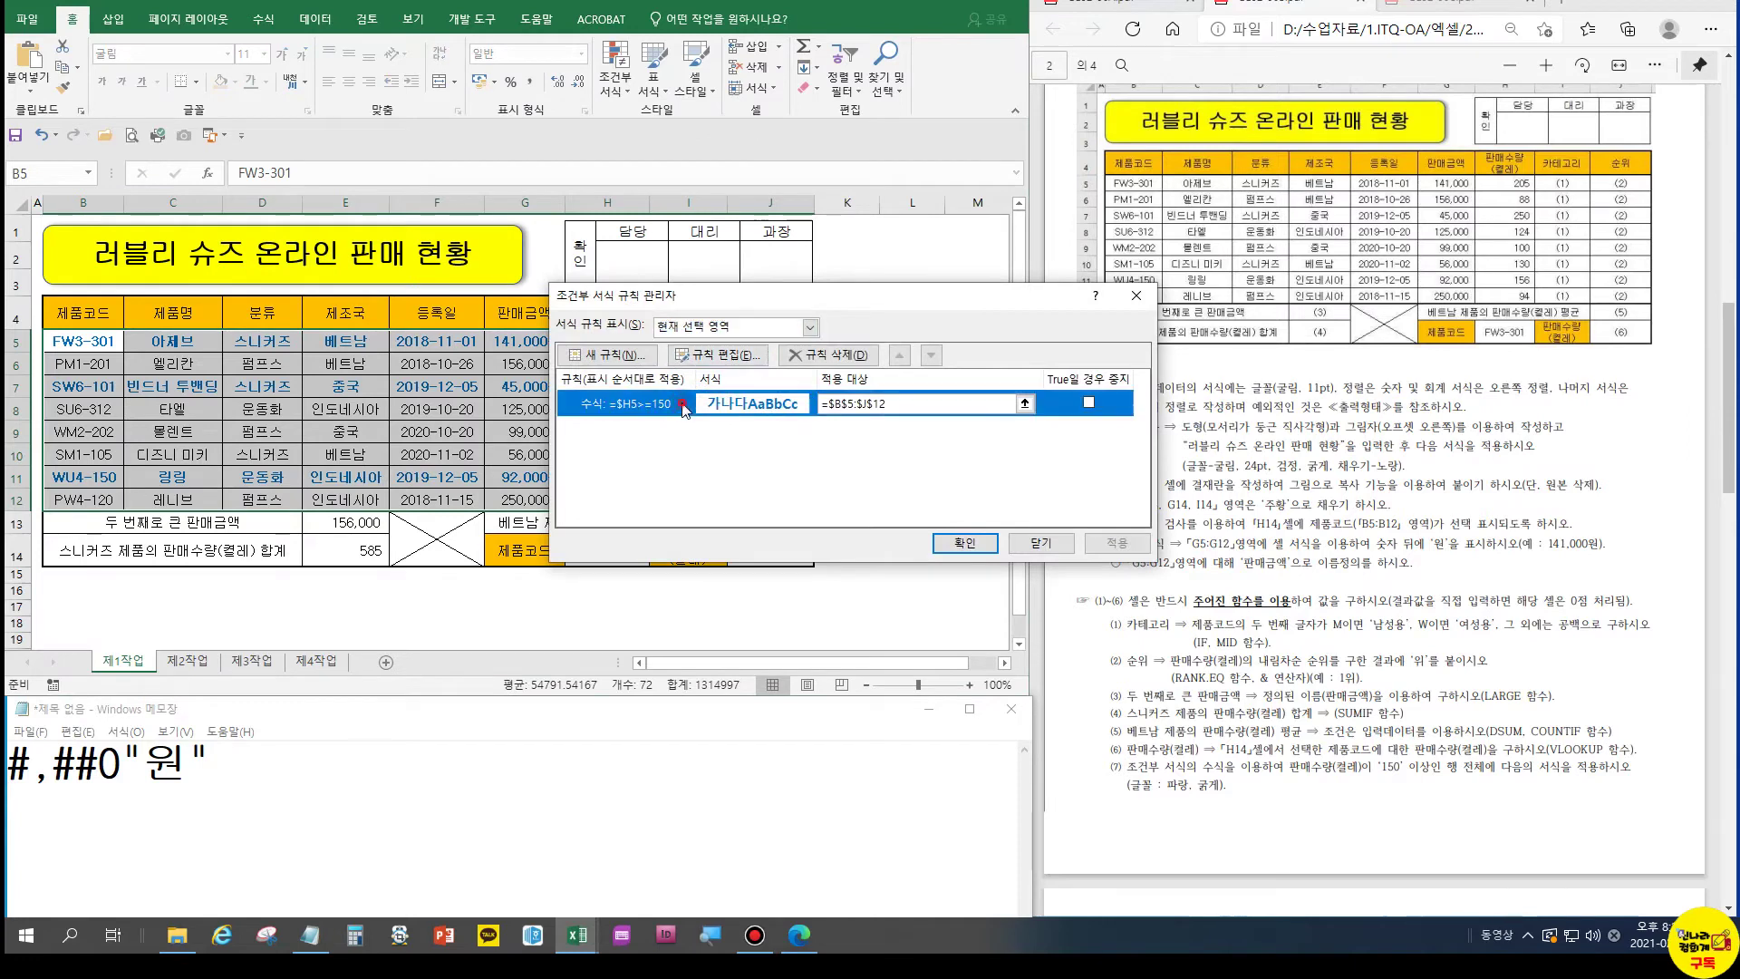
{"action": "left_click", "coordinate": [689, 356]}
Copy the rule's formula =$H5>=150 into the Notepad notes, close the rule dialogs without changes and reselect B5:J12
{"action": "left_click_drag", "start_coordinate": [784, 480], "coordinate": [692, 481]}
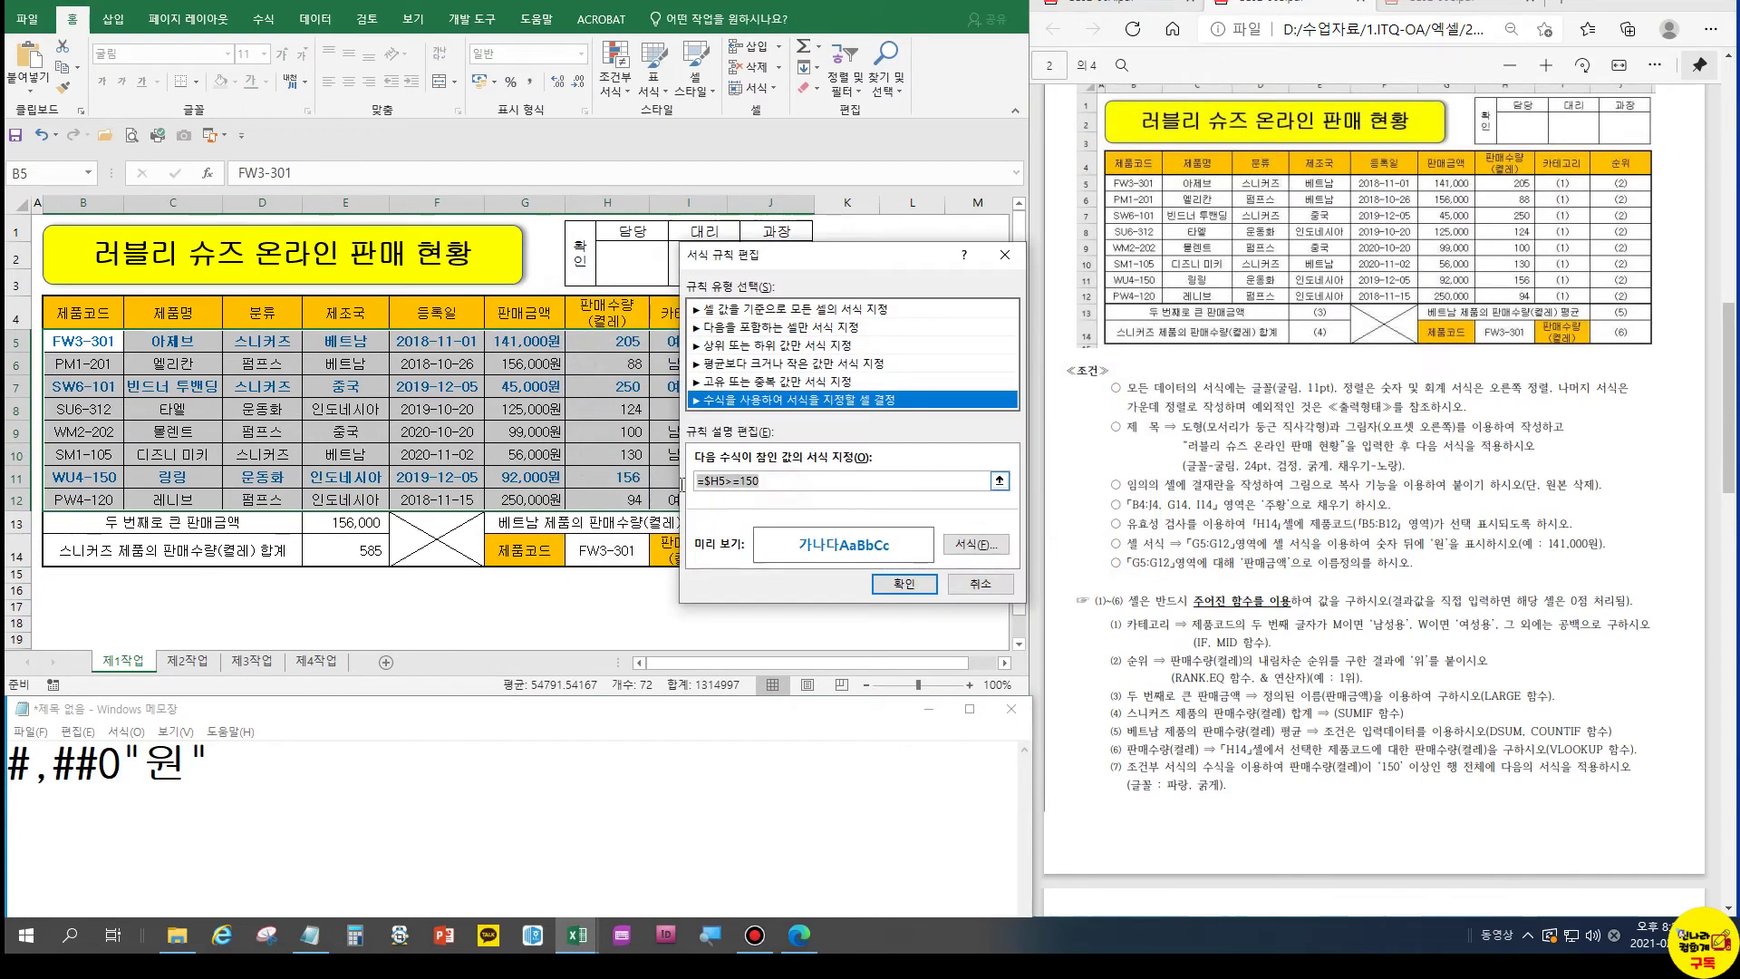
{"action": "key", "text": "ctrl+c"}
{"action": "left_click", "coordinate": [357, 799]}
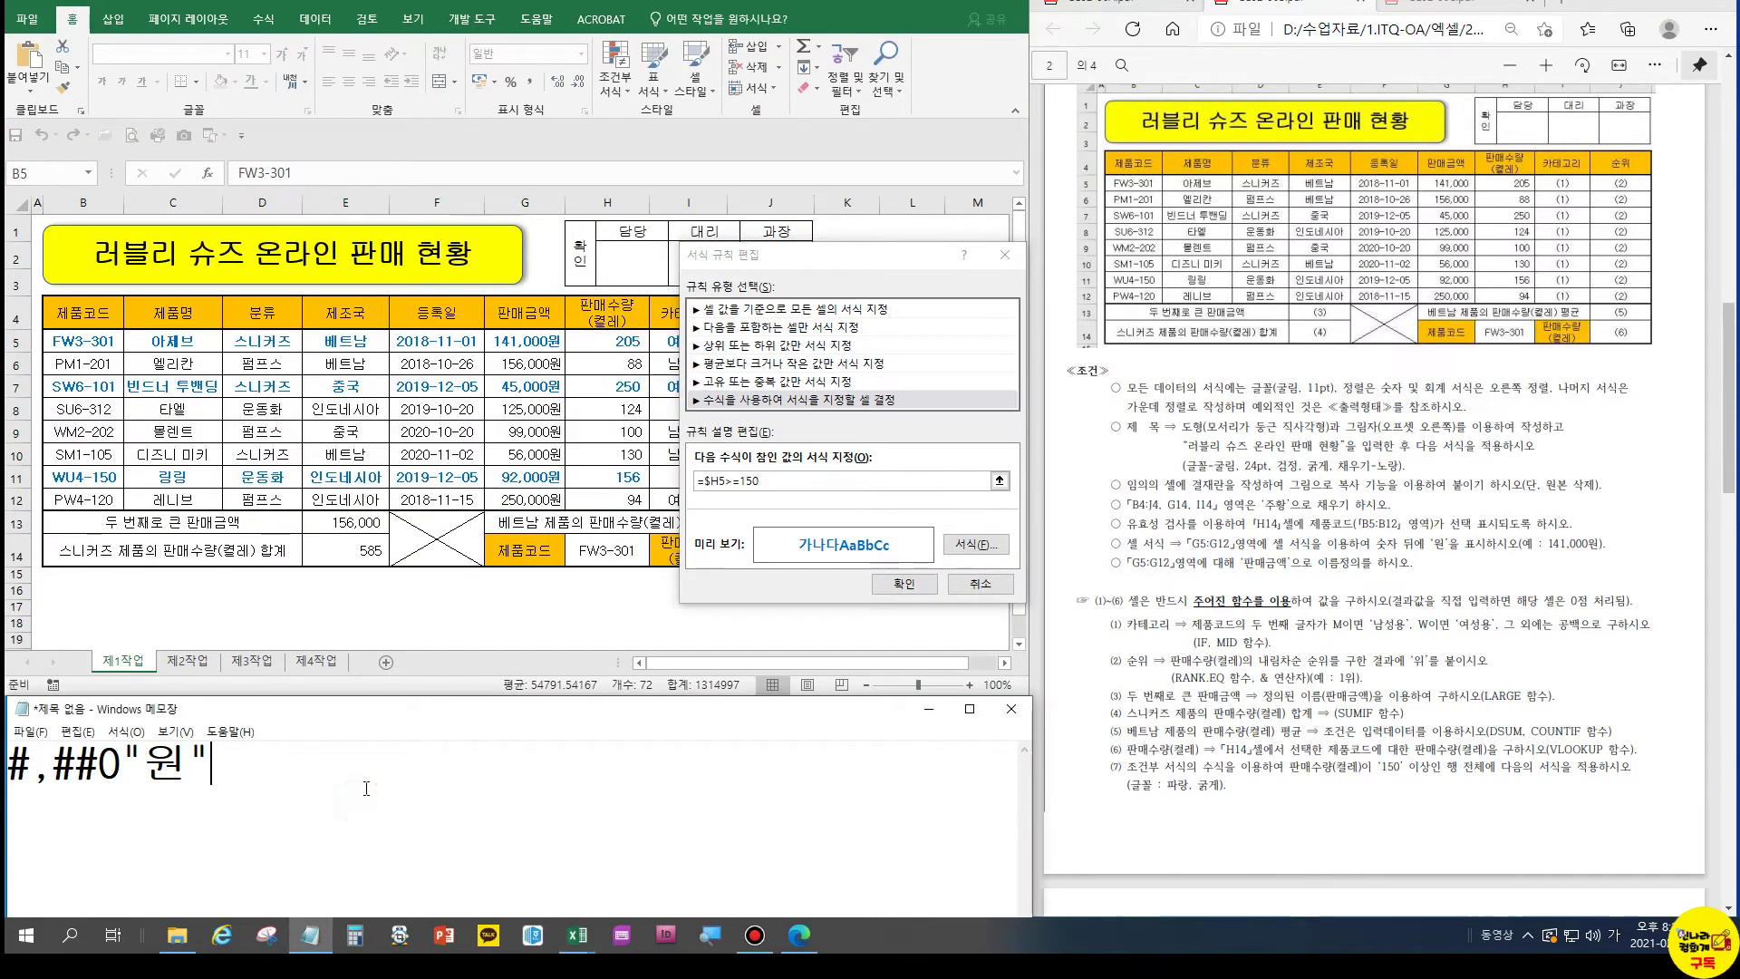
{"action": "key", "text": "Return"}
{"action": "key", "text": "Return"}
{"action": "key", "text": "ctrl+v"}
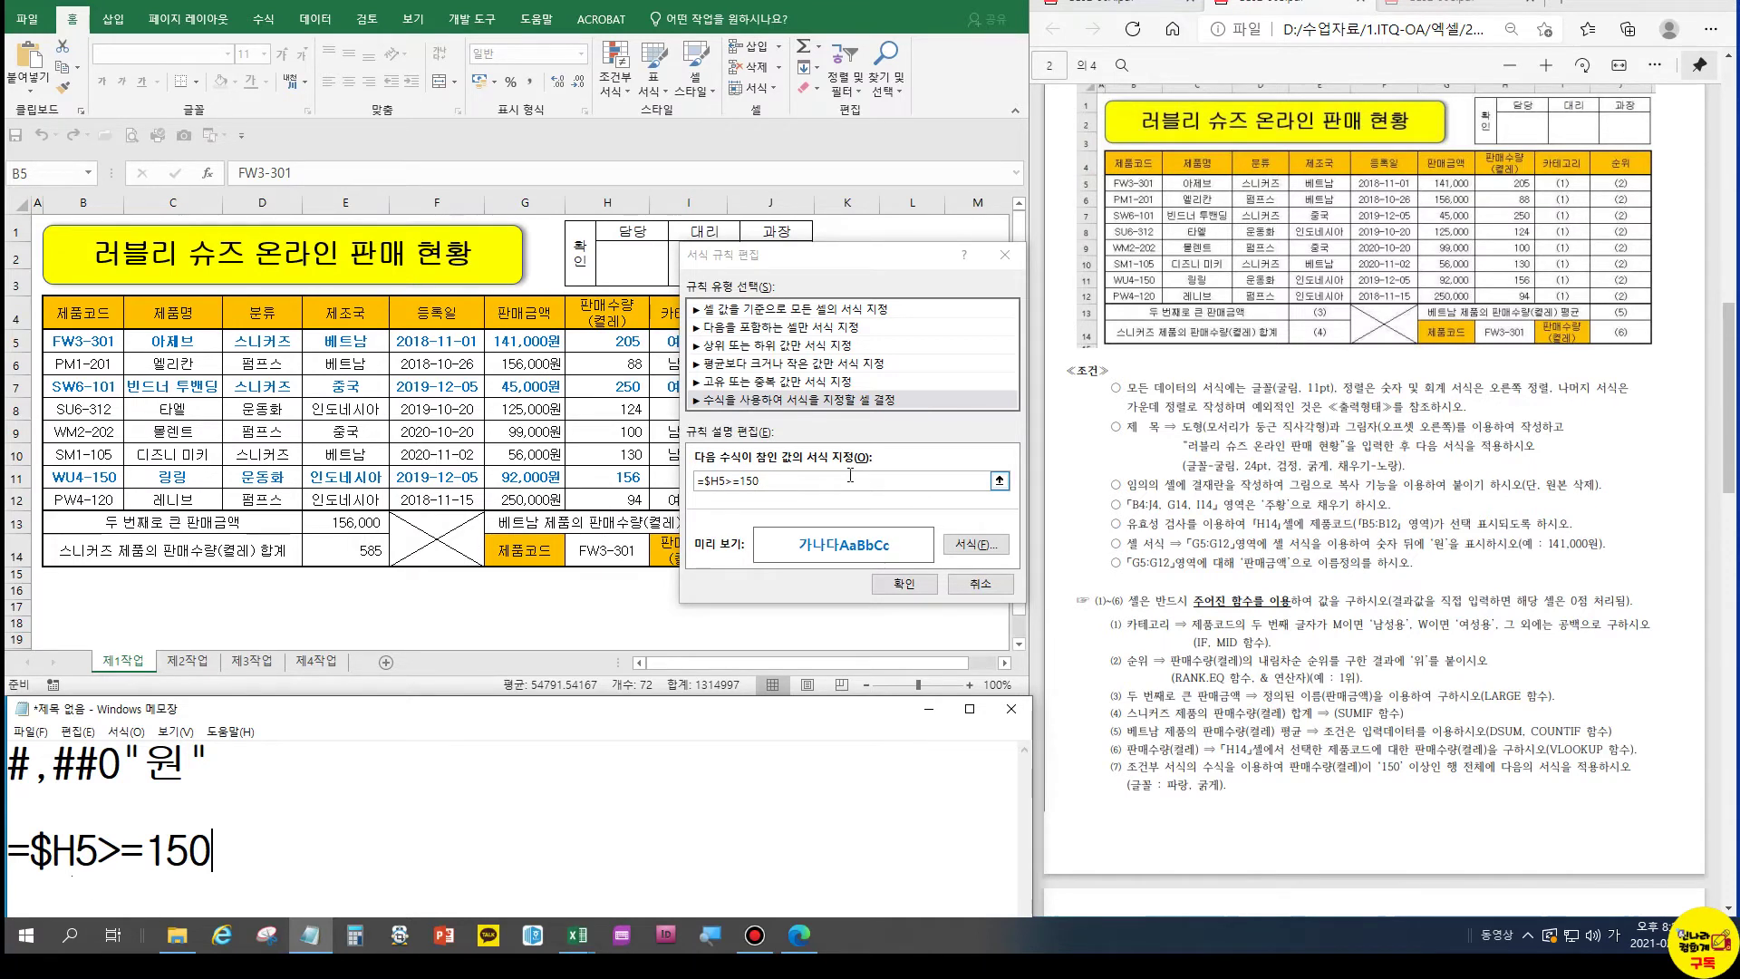
{"action": "left_click", "coordinate": [973, 584]}
{"action": "left_click", "coordinate": [1017, 551]}
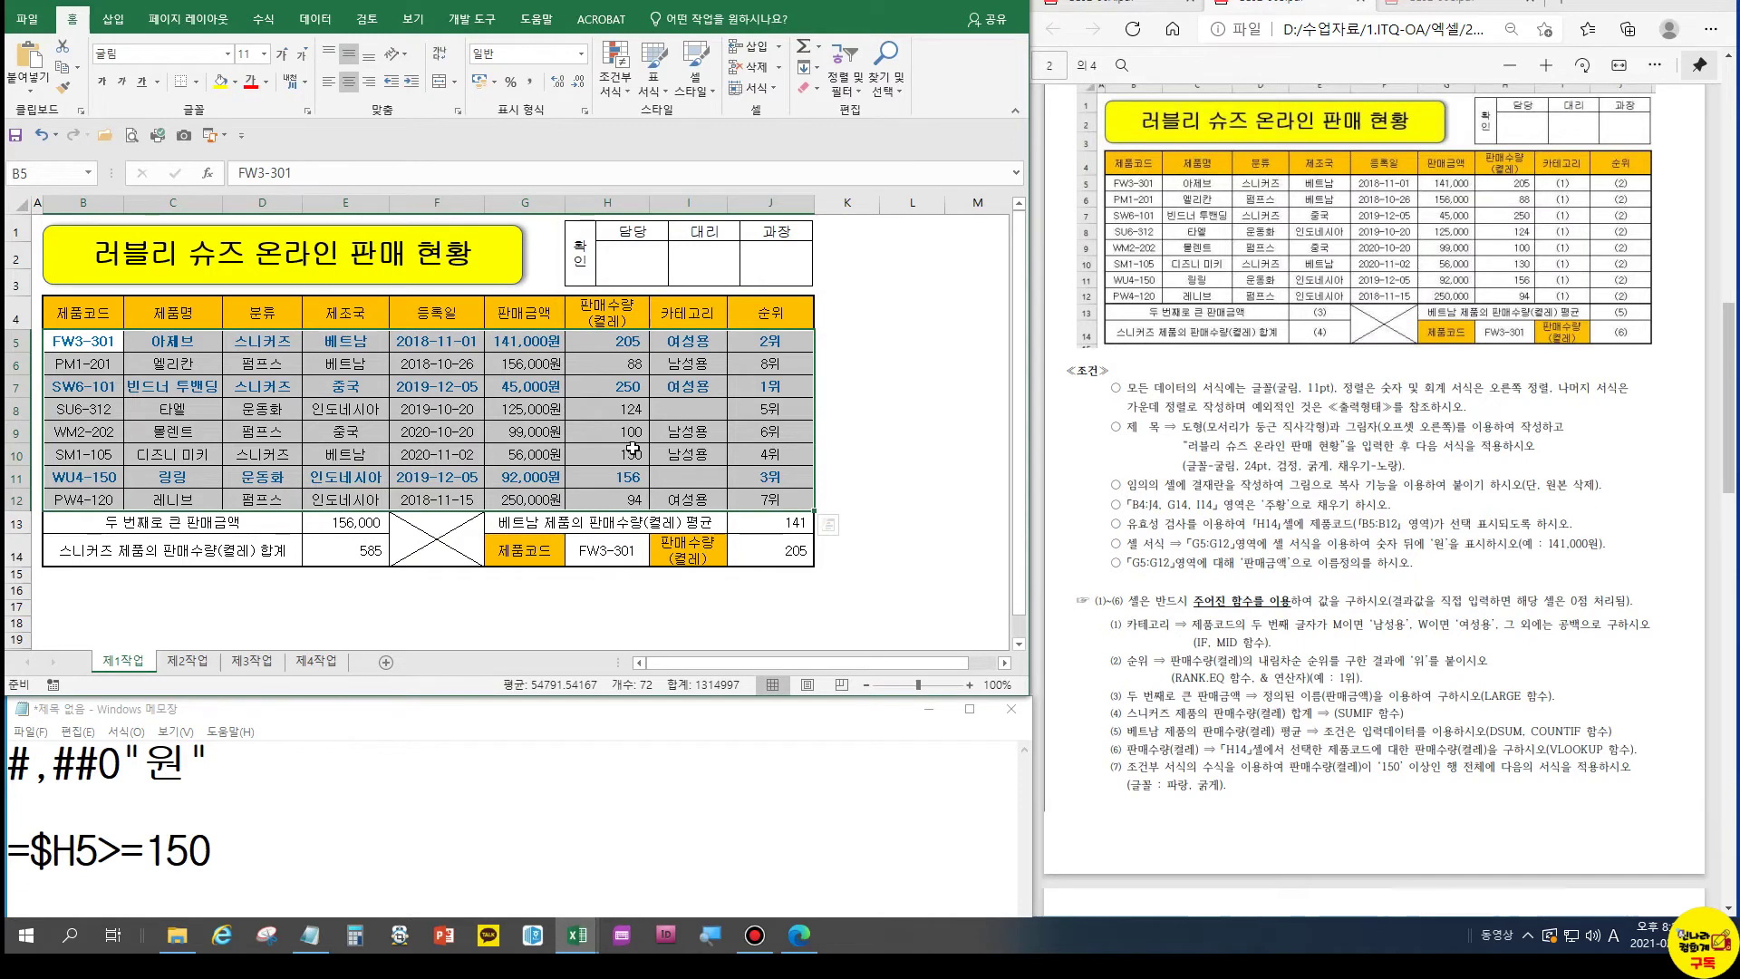
{"action": "left_click_drag", "start_coordinate": [102, 338], "coordinate": [753, 498]}
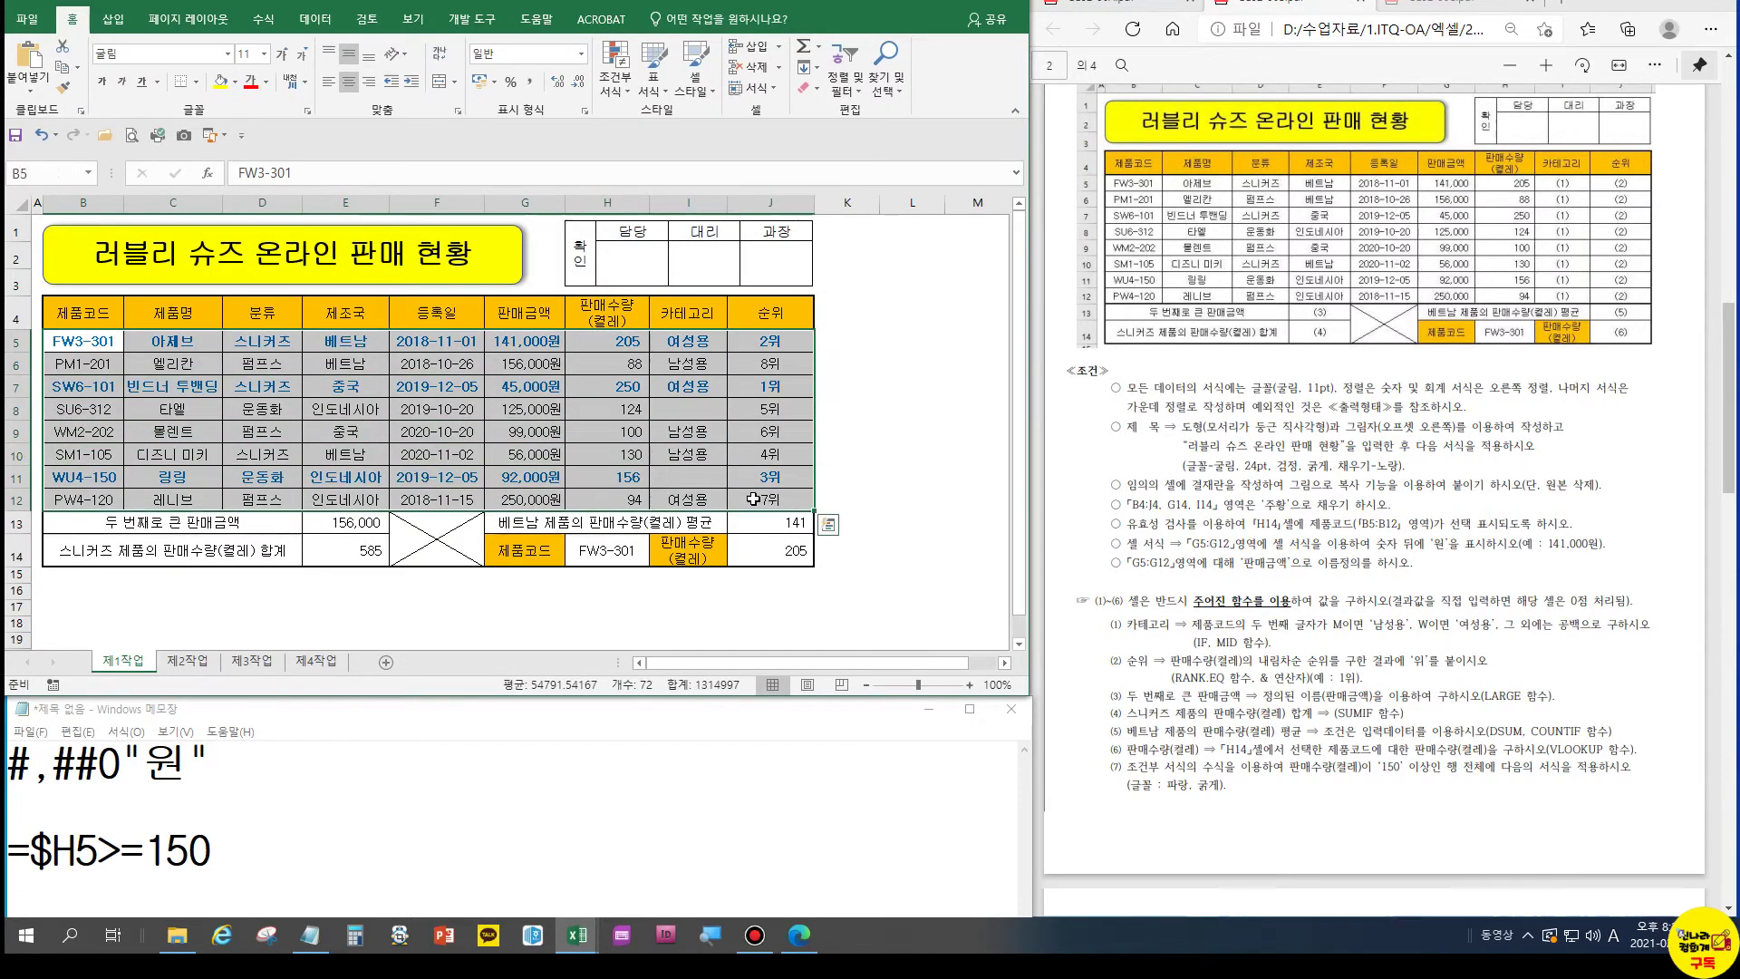
Bring up the 제2작업 instructions and sheet, and examine the advanced filter criteria in B15 and C16
{"action": "scroll", "coordinate": [1242, 723], "scroll_direction": "down", "scroll_amount": 8}
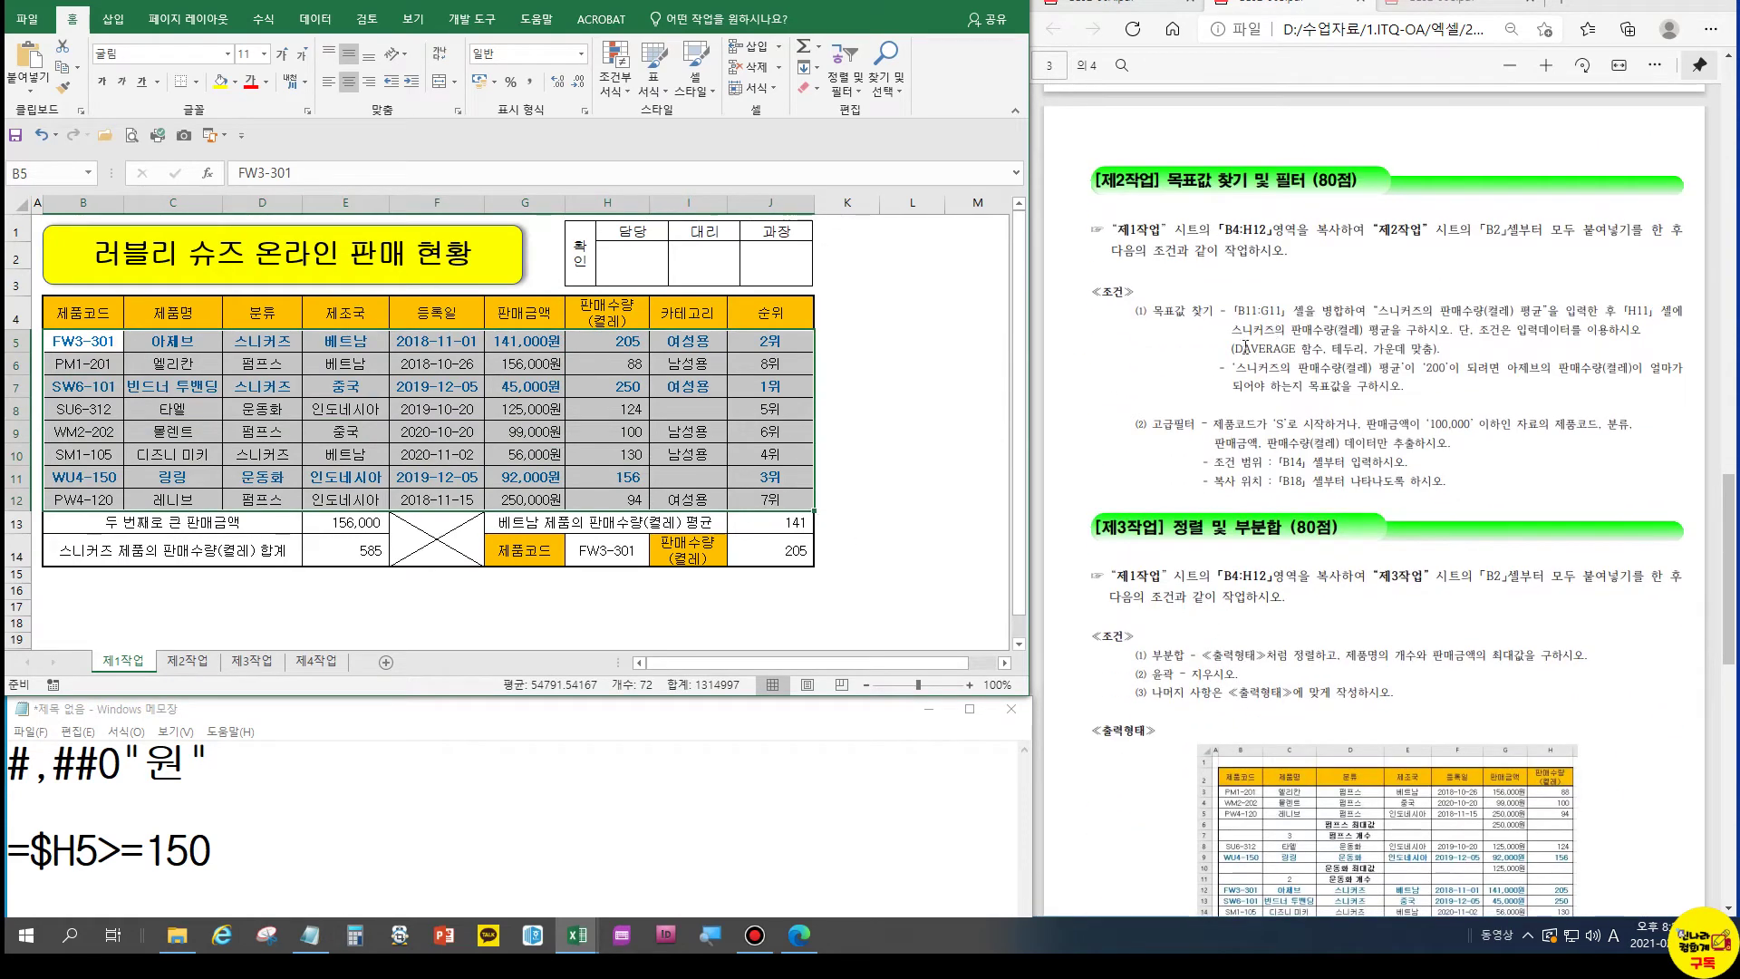
{"action": "left_click", "coordinate": [199, 661]}
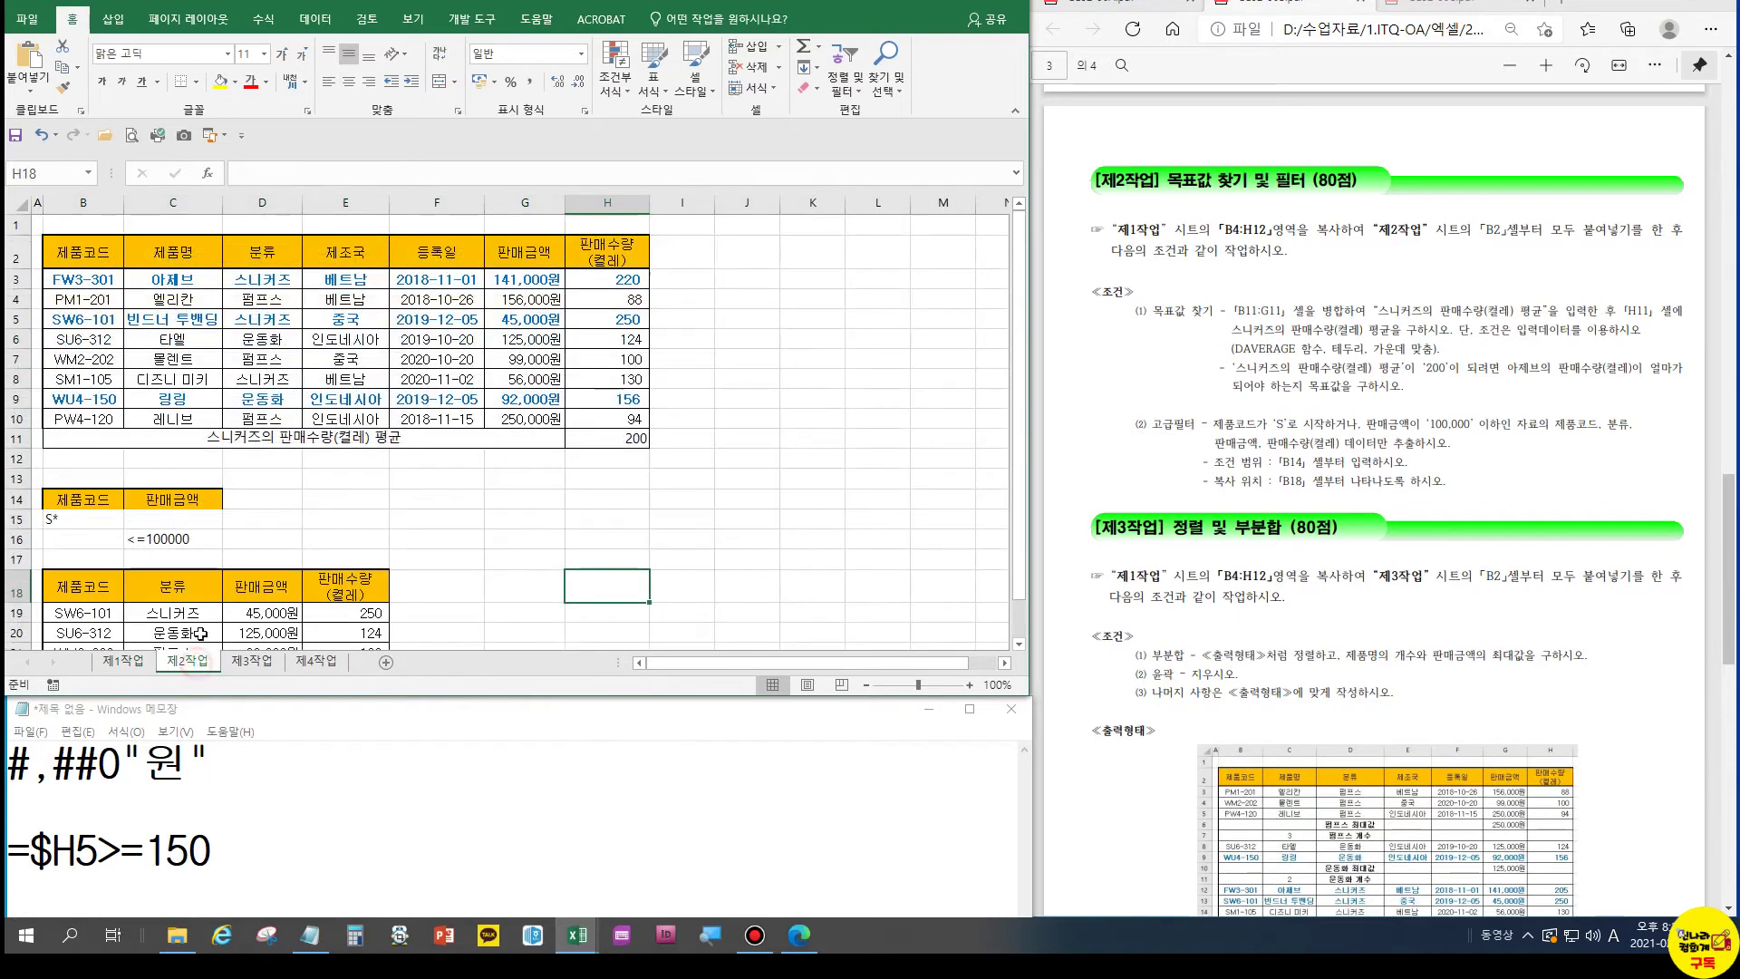
{"action": "left_click", "coordinate": [400, 498]}
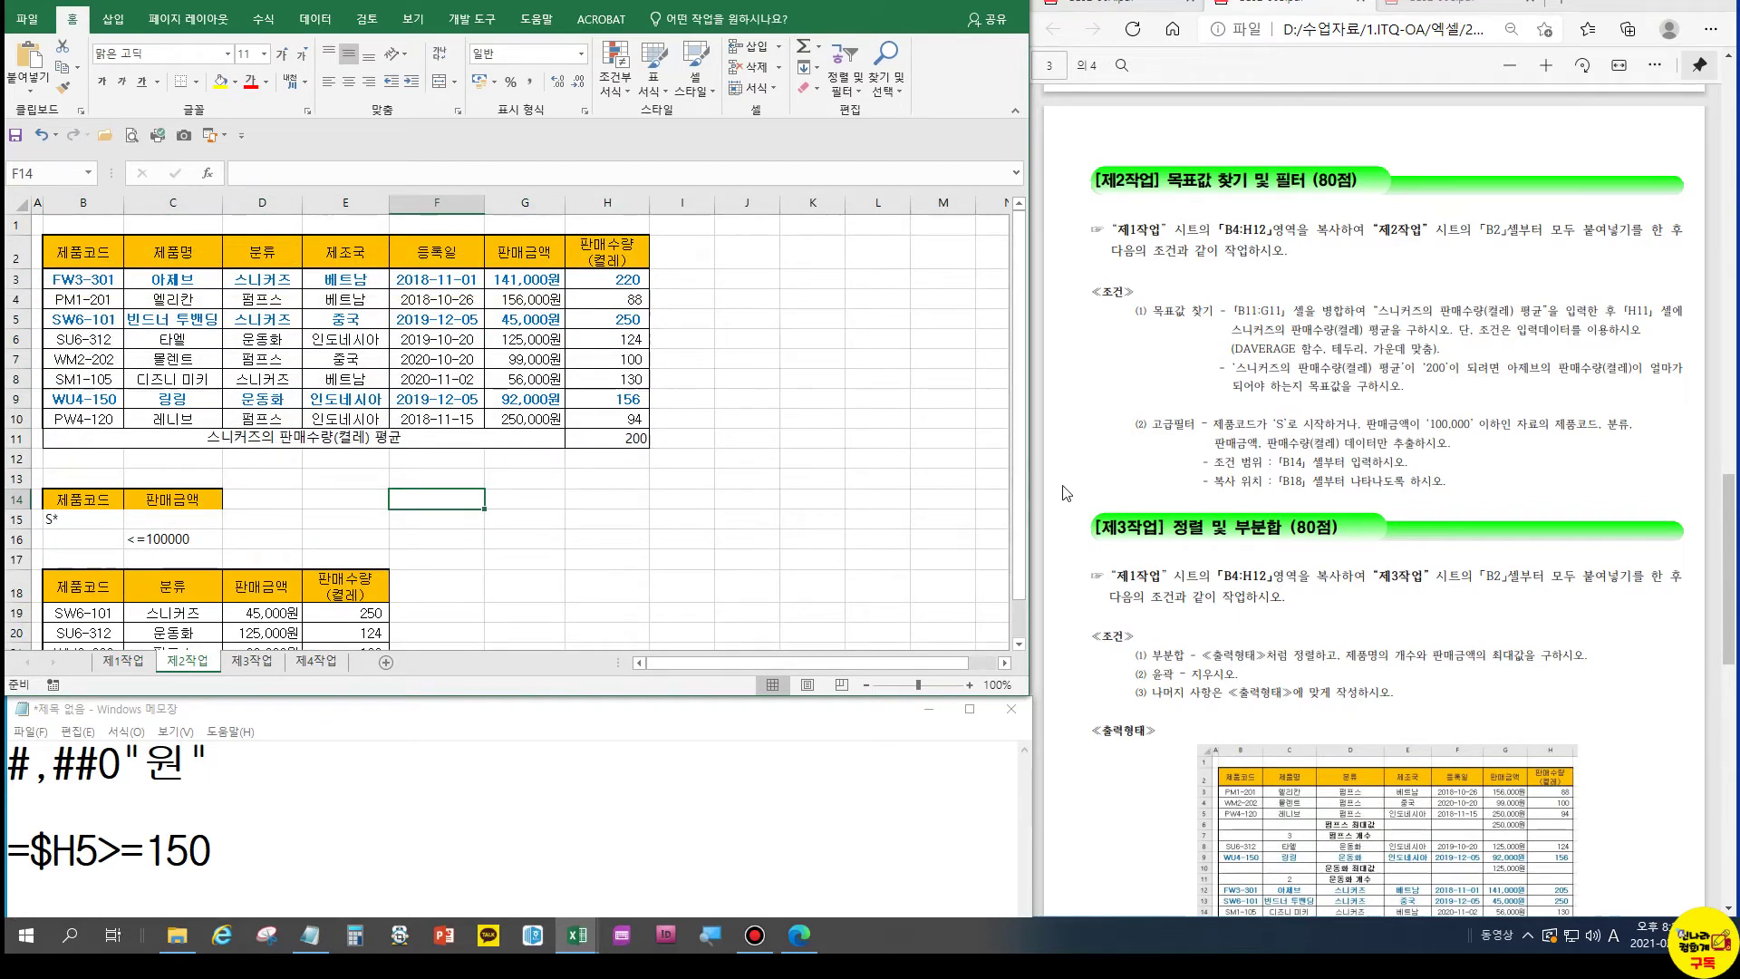
{"action": "left_click", "coordinate": [70, 522]}
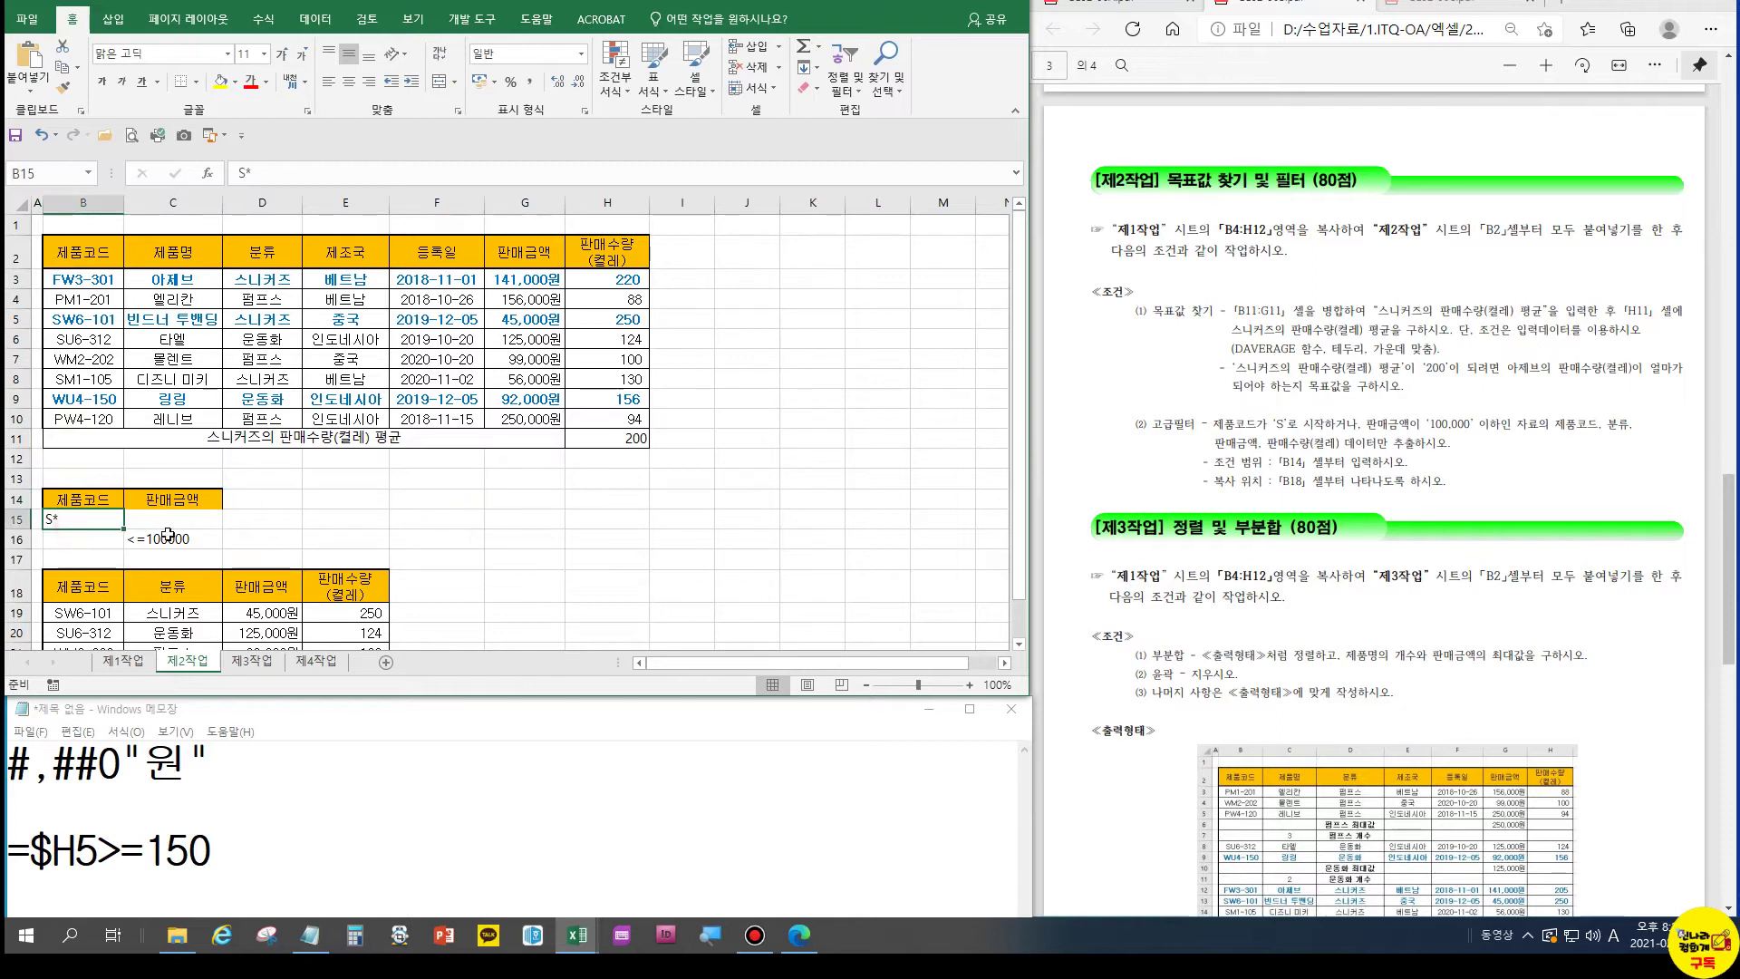
{"action": "left_click", "coordinate": [168, 536]}
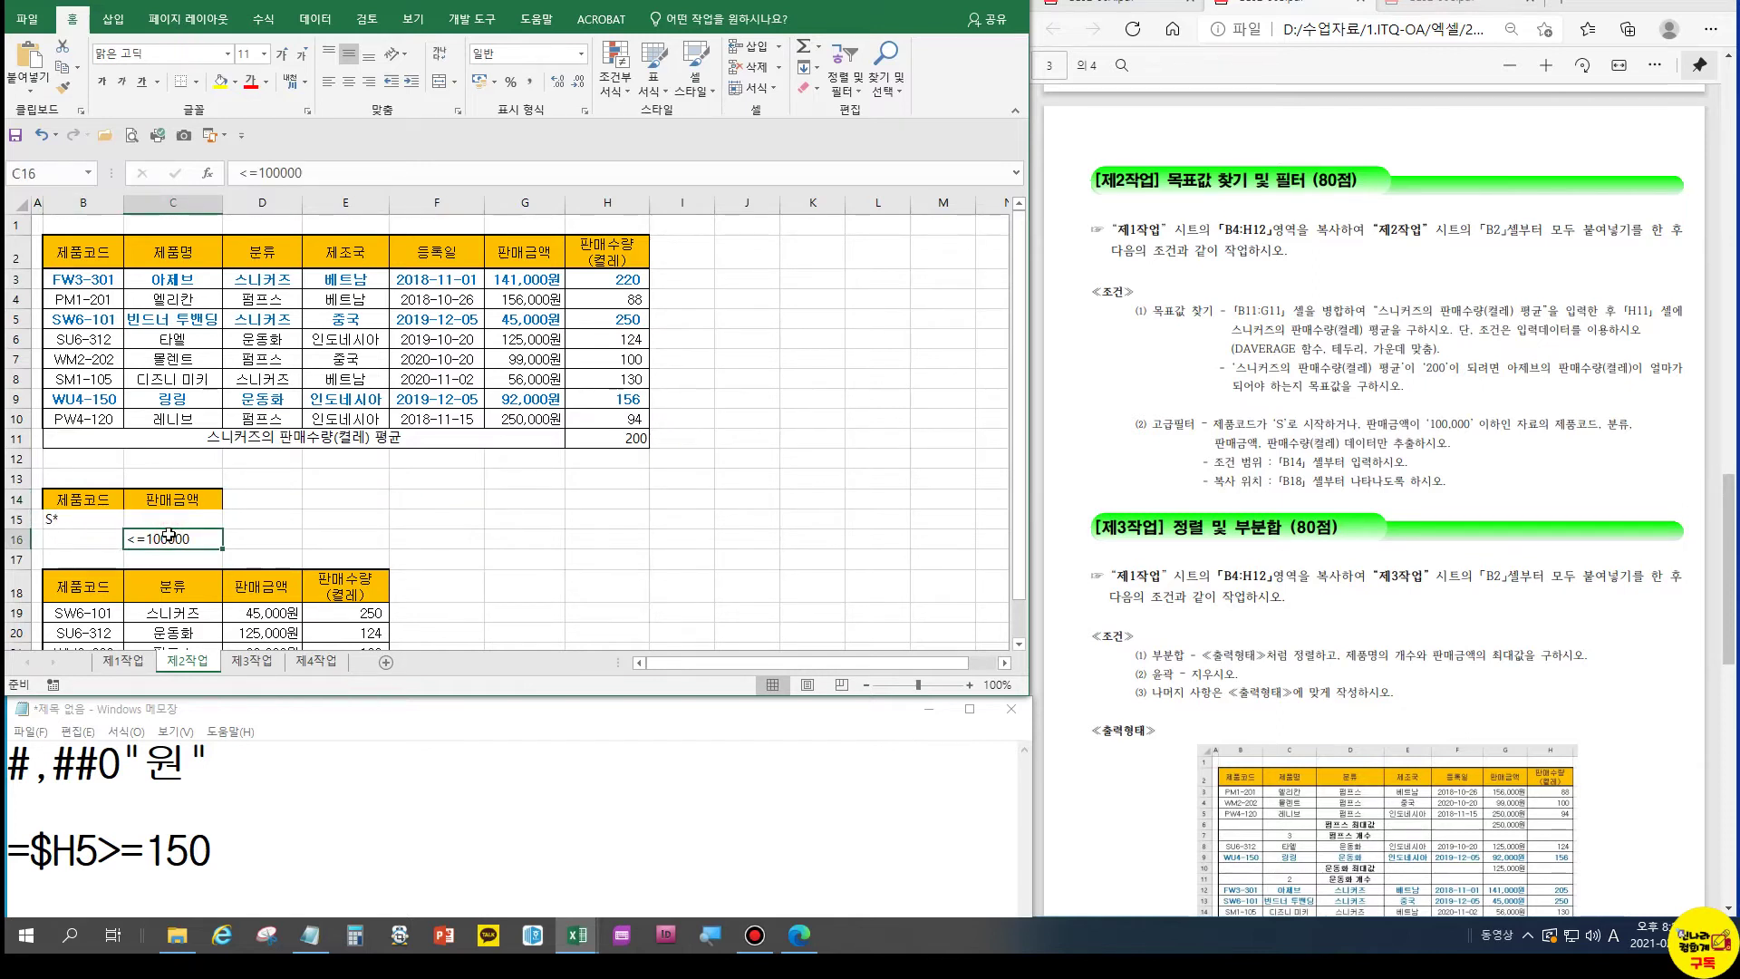
Examine the headers of the extracted filter table starting at B18 on the 제2작업 sheet
{"action": "scroll", "coordinate": [182, 535], "scroll_direction": "down", "scroll_amount": 1}
{"action": "left_click", "coordinate": [84, 512]}
{"action": "left_click", "coordinate": [198, 523]}
{"action": "left_click", "coordinate": [246, 510]}
{"action": "left_click", "coordinate": [355, 510]}
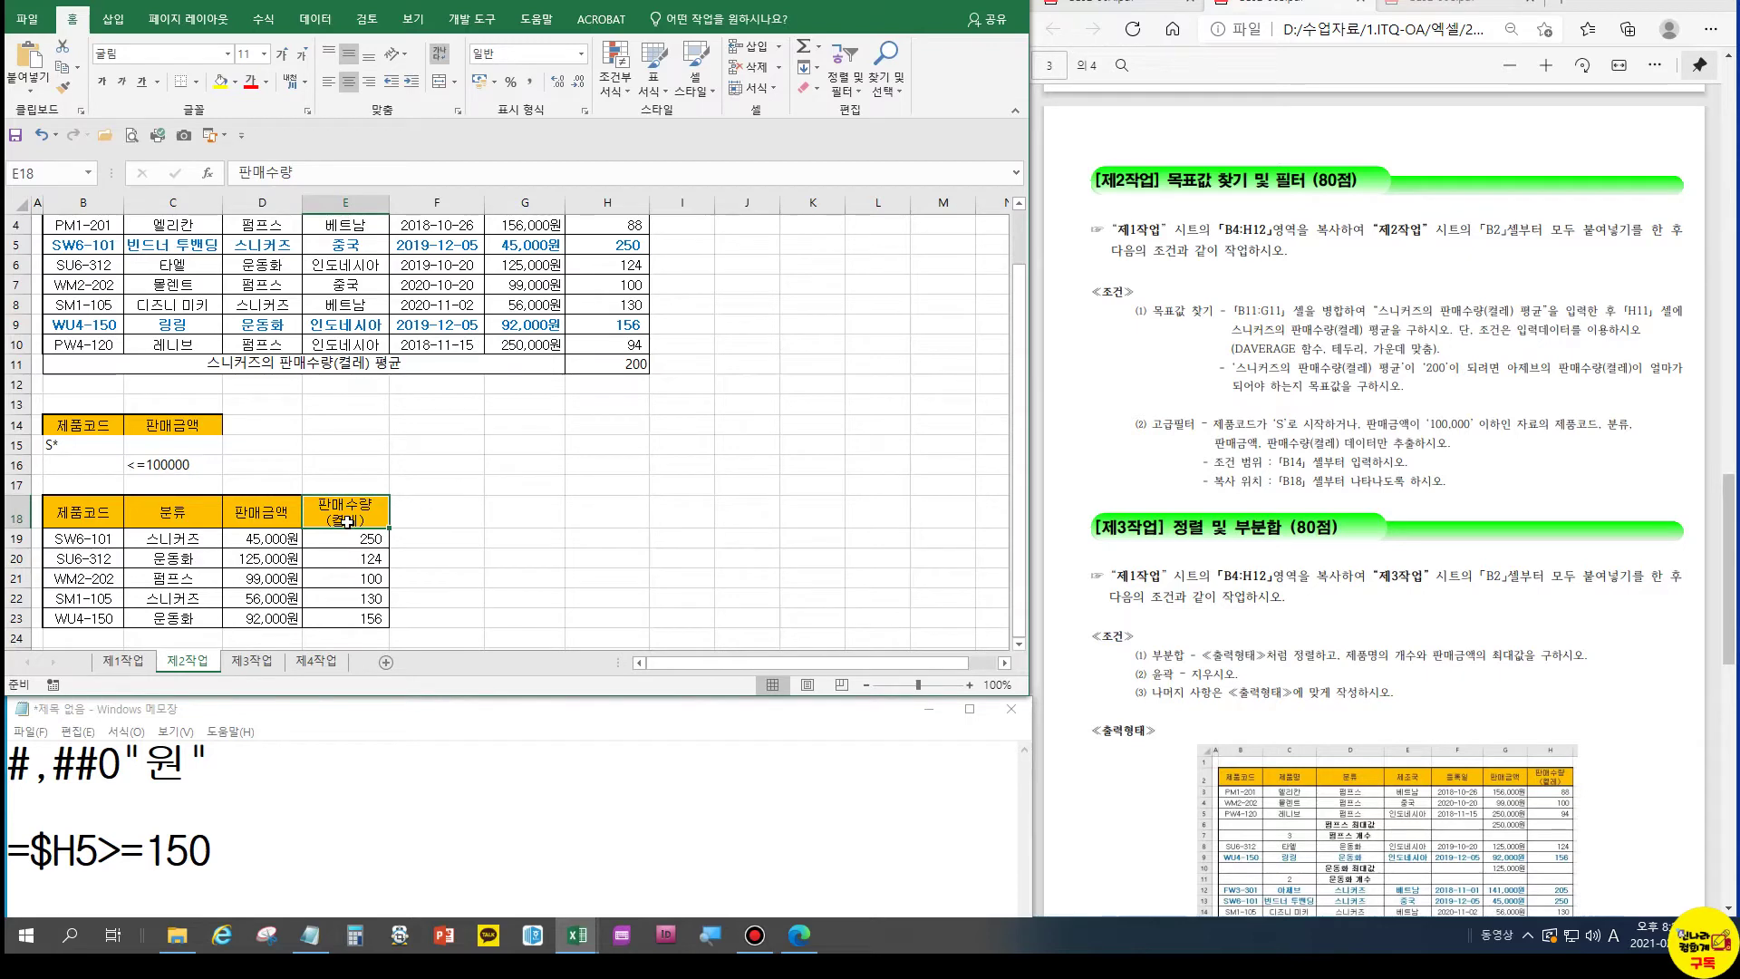
Review the 분류 sort order and subtotals on the 제3작업 sheet, and view the chart on the 제4작업 sheet
{"action": "left_click", "coordinate": [265, 661]}
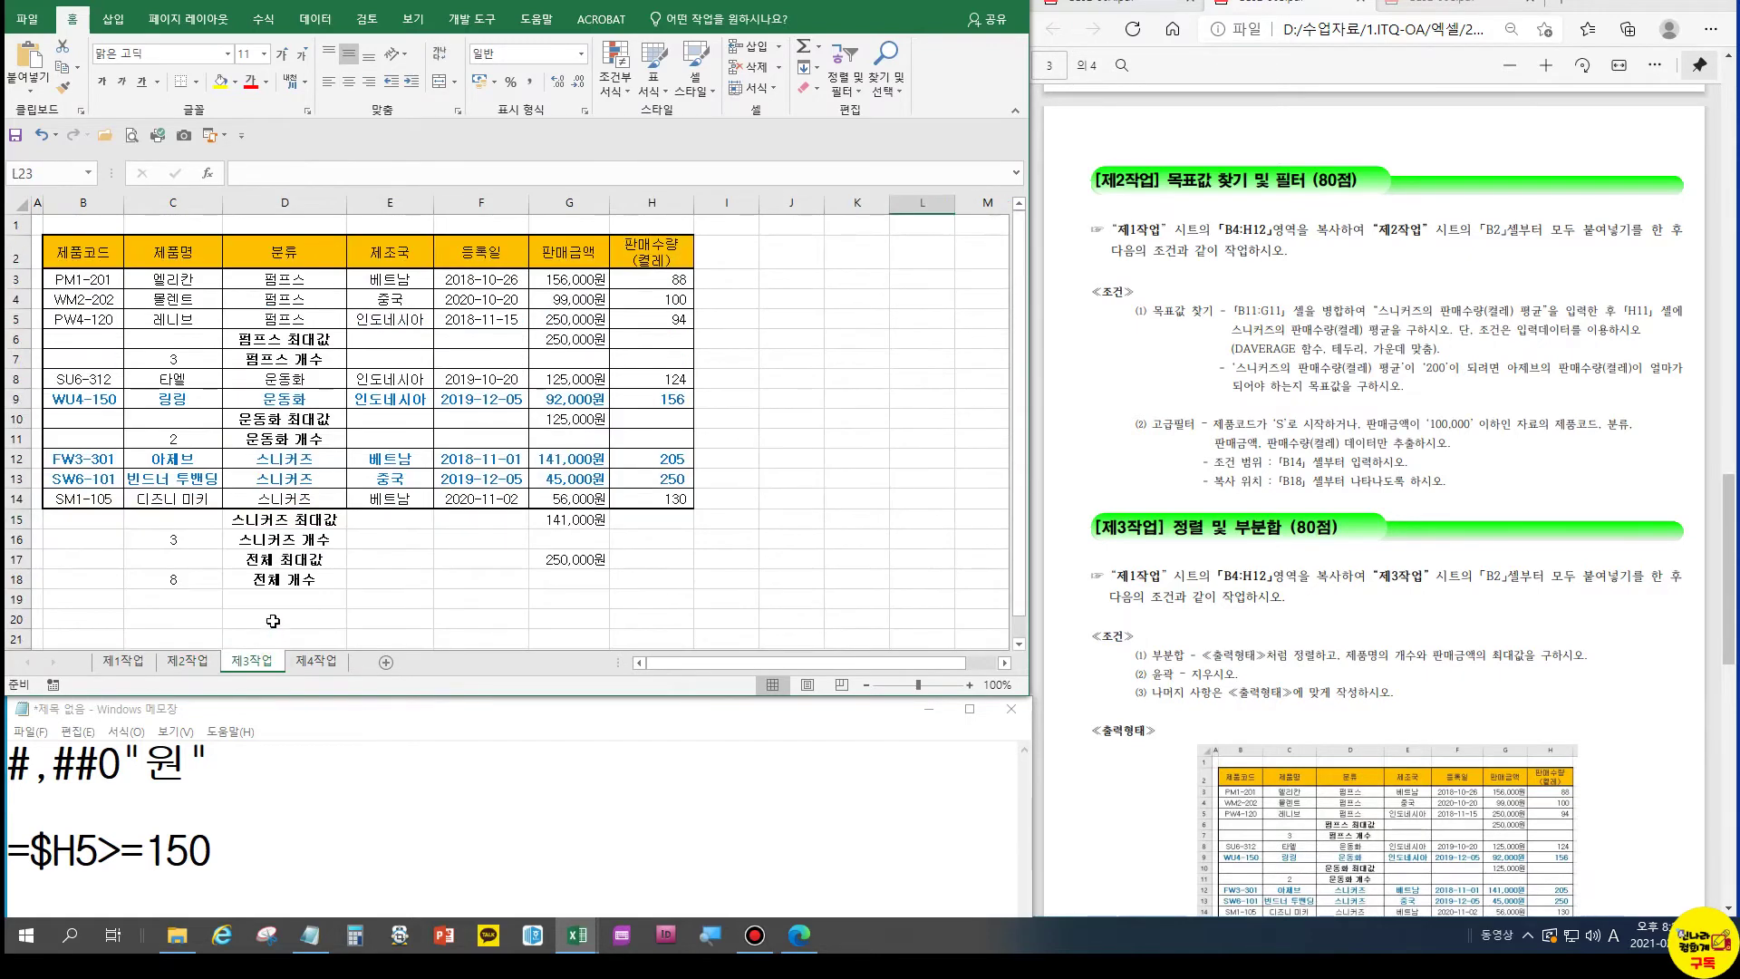
{"action": "left_click", "coordinate": [261, 288]}
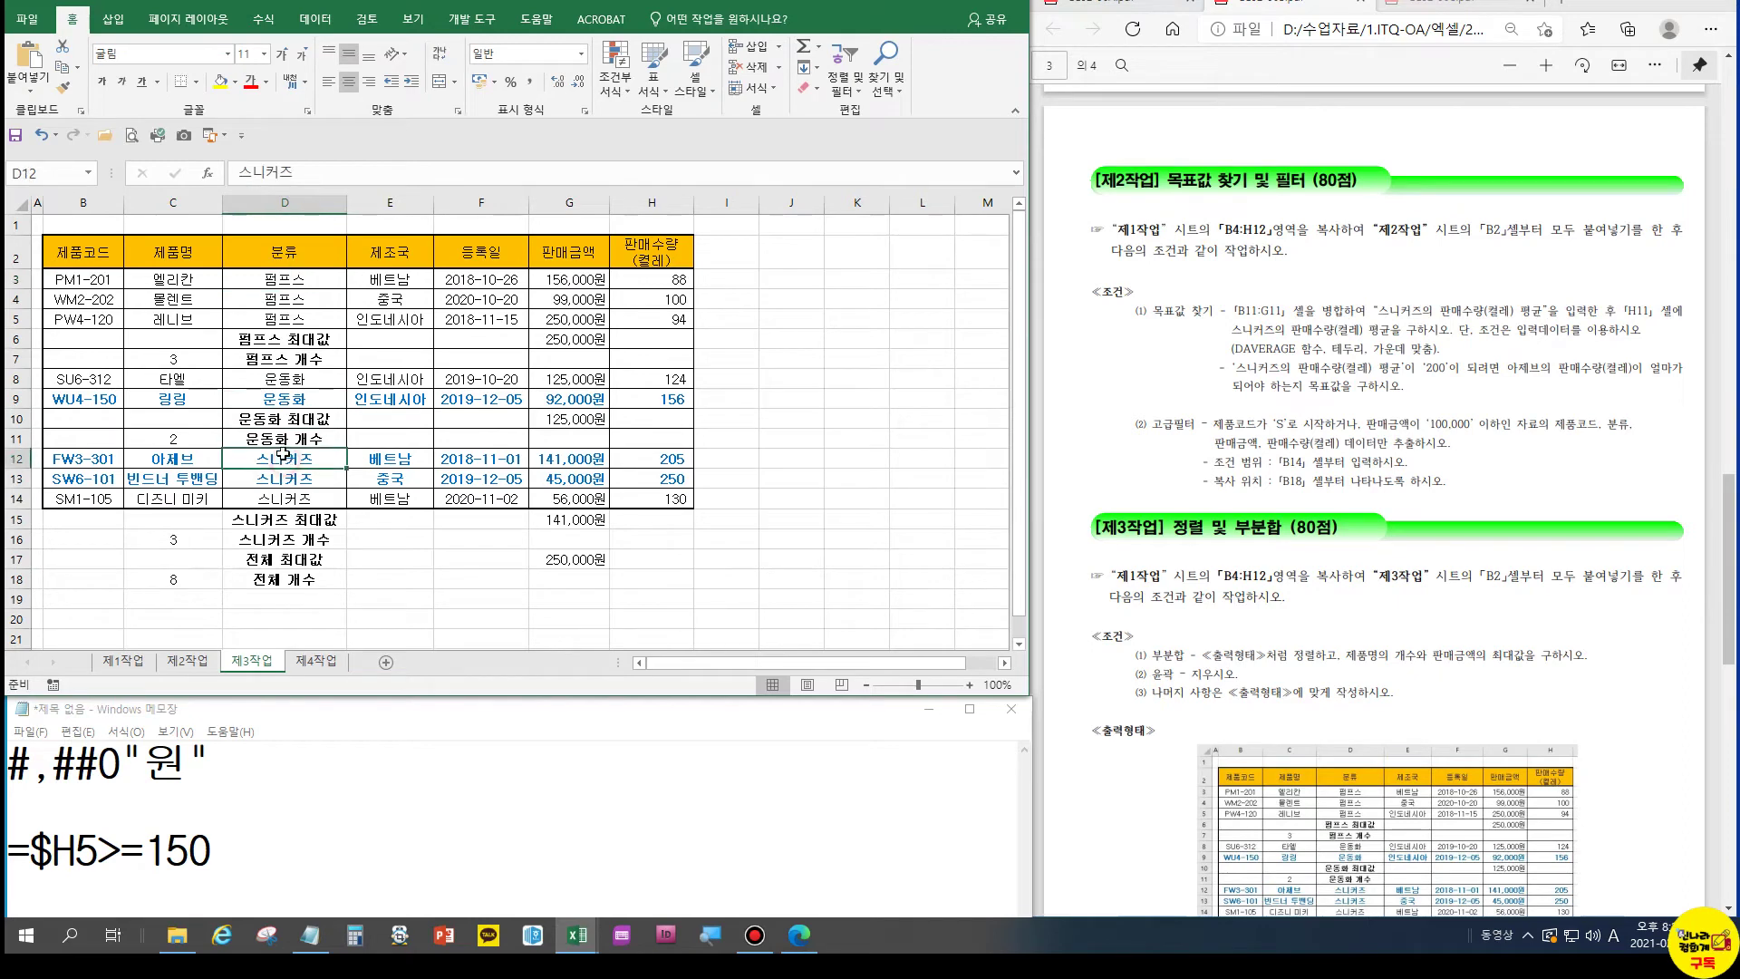
{"action": "left_click", "coordinate": [259, 288]}
{"action": "left_click", "coordinate": [261, 281]}
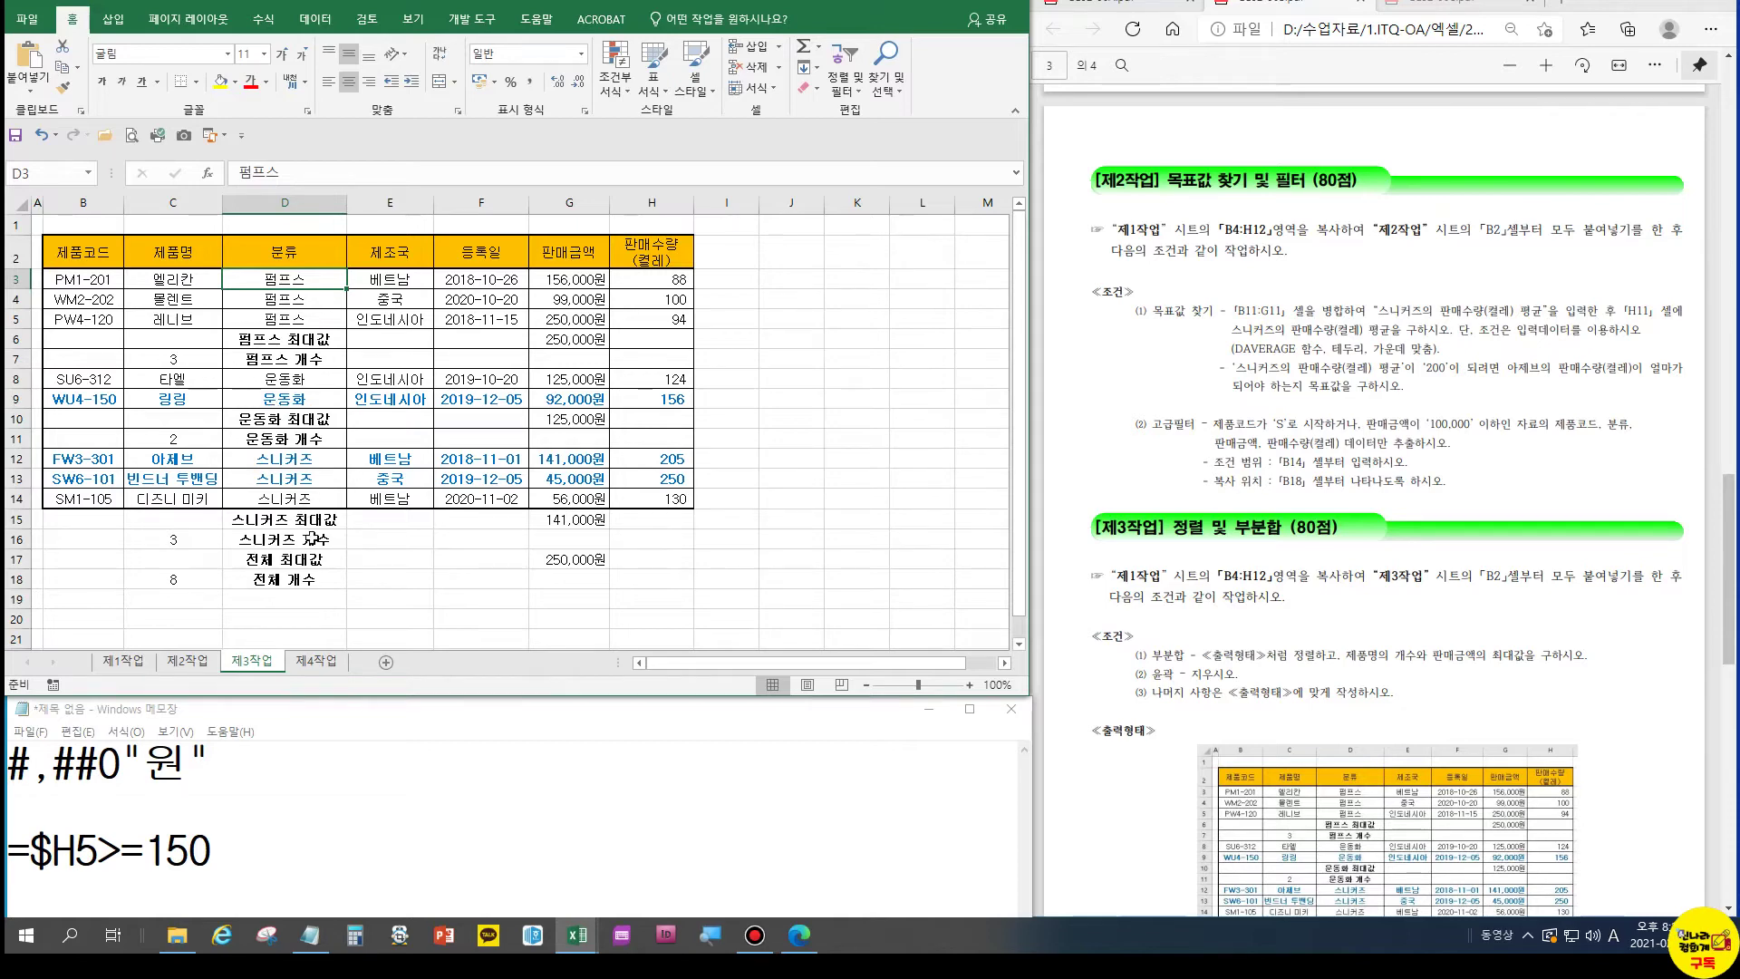
{"action": "left_click", "coordinate": [316, 660]}
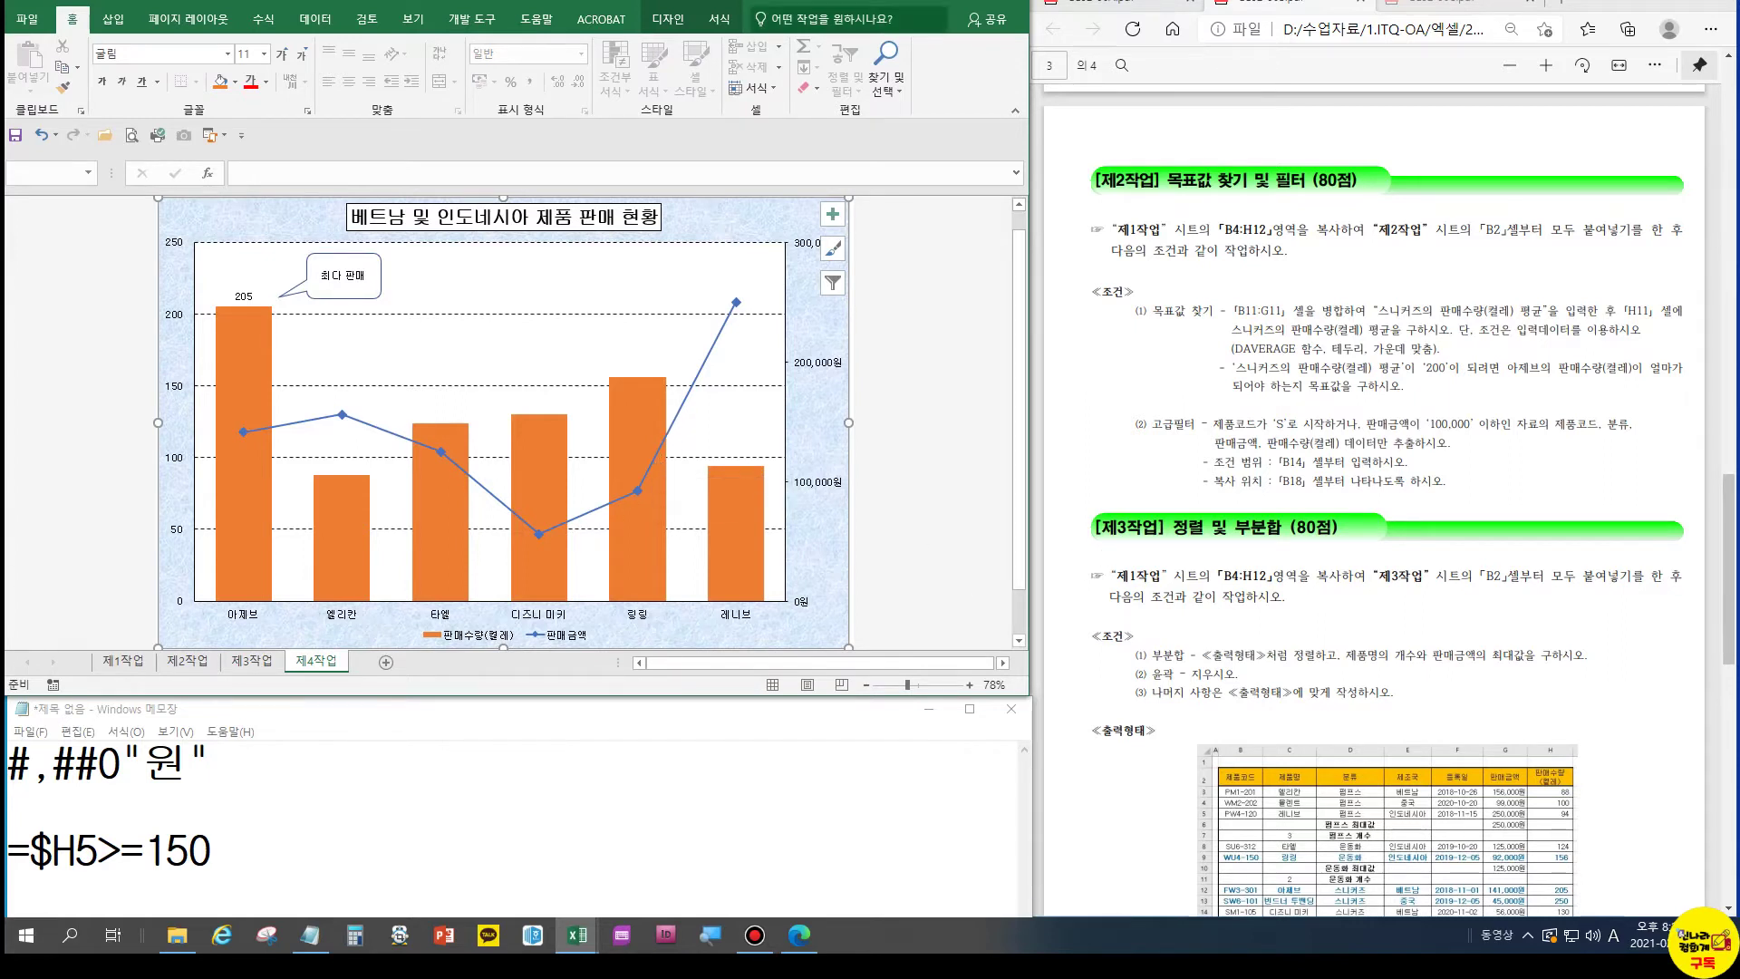
Switch to the 학점은행제 수강 현황 exam PDF and the GE02-06C workbook, showing the 제1작업 conditions
{"action": "left_click", "coordinate": [1432, 7]}
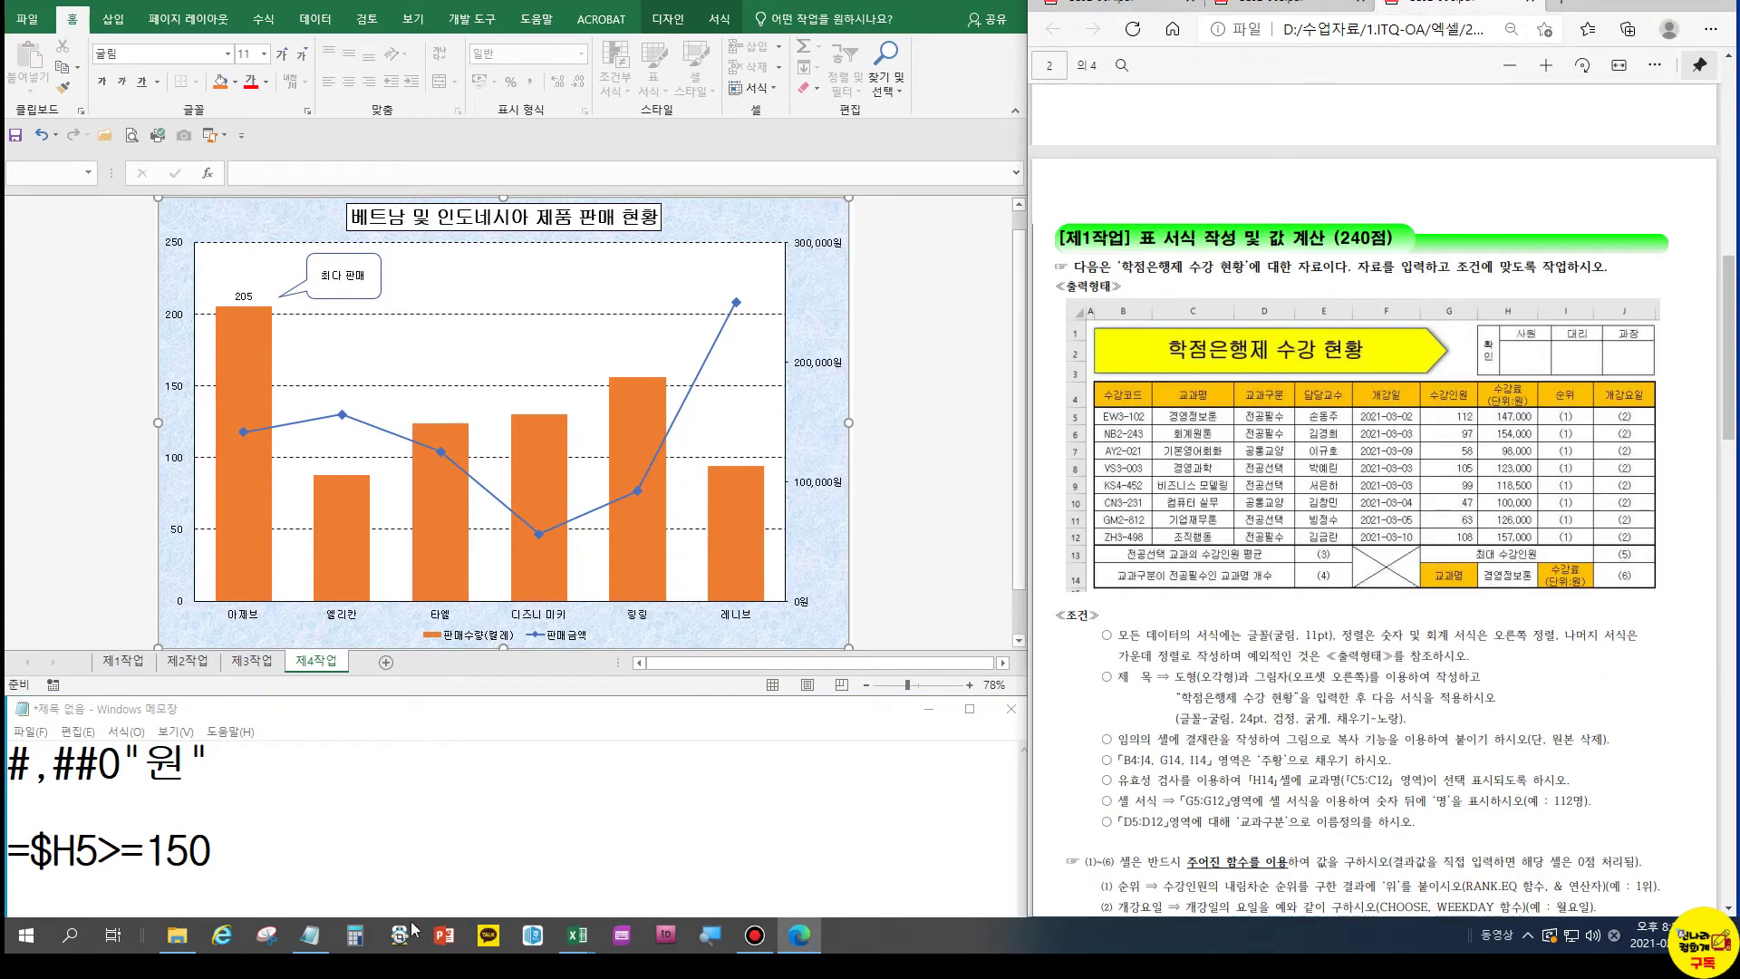
{"action": "mouse_move", "coordinate": [577, 933]}
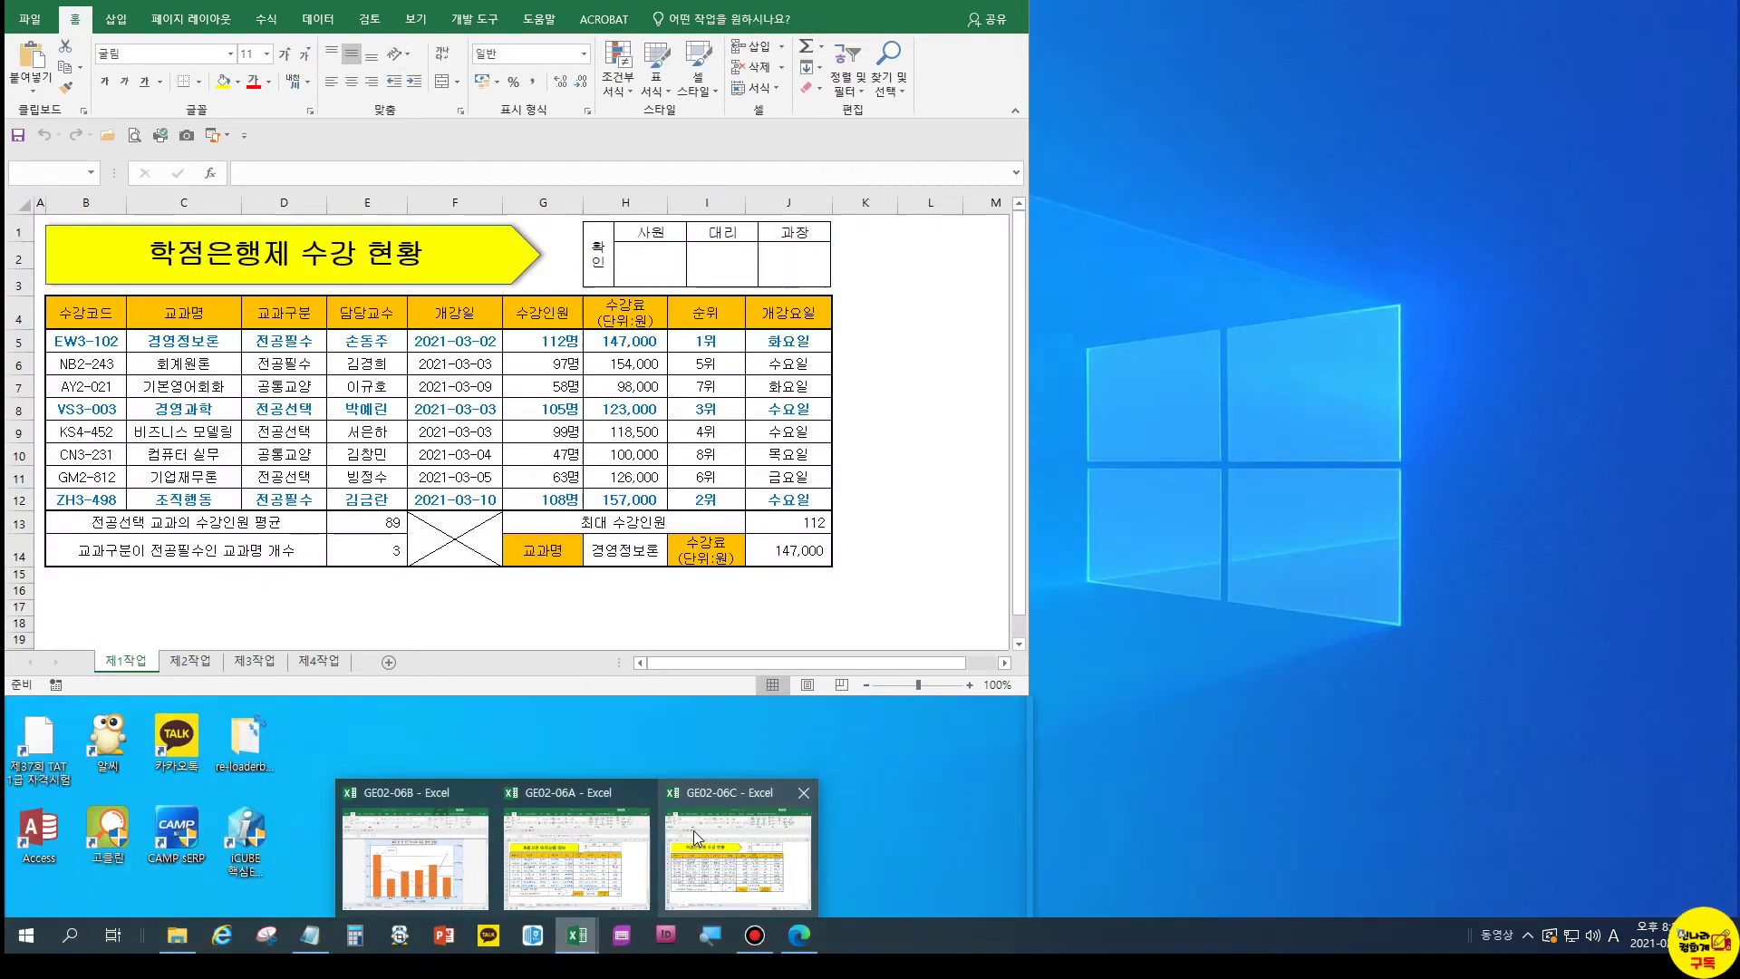
{"action": "left_click", "coordinate": [693, 839]}
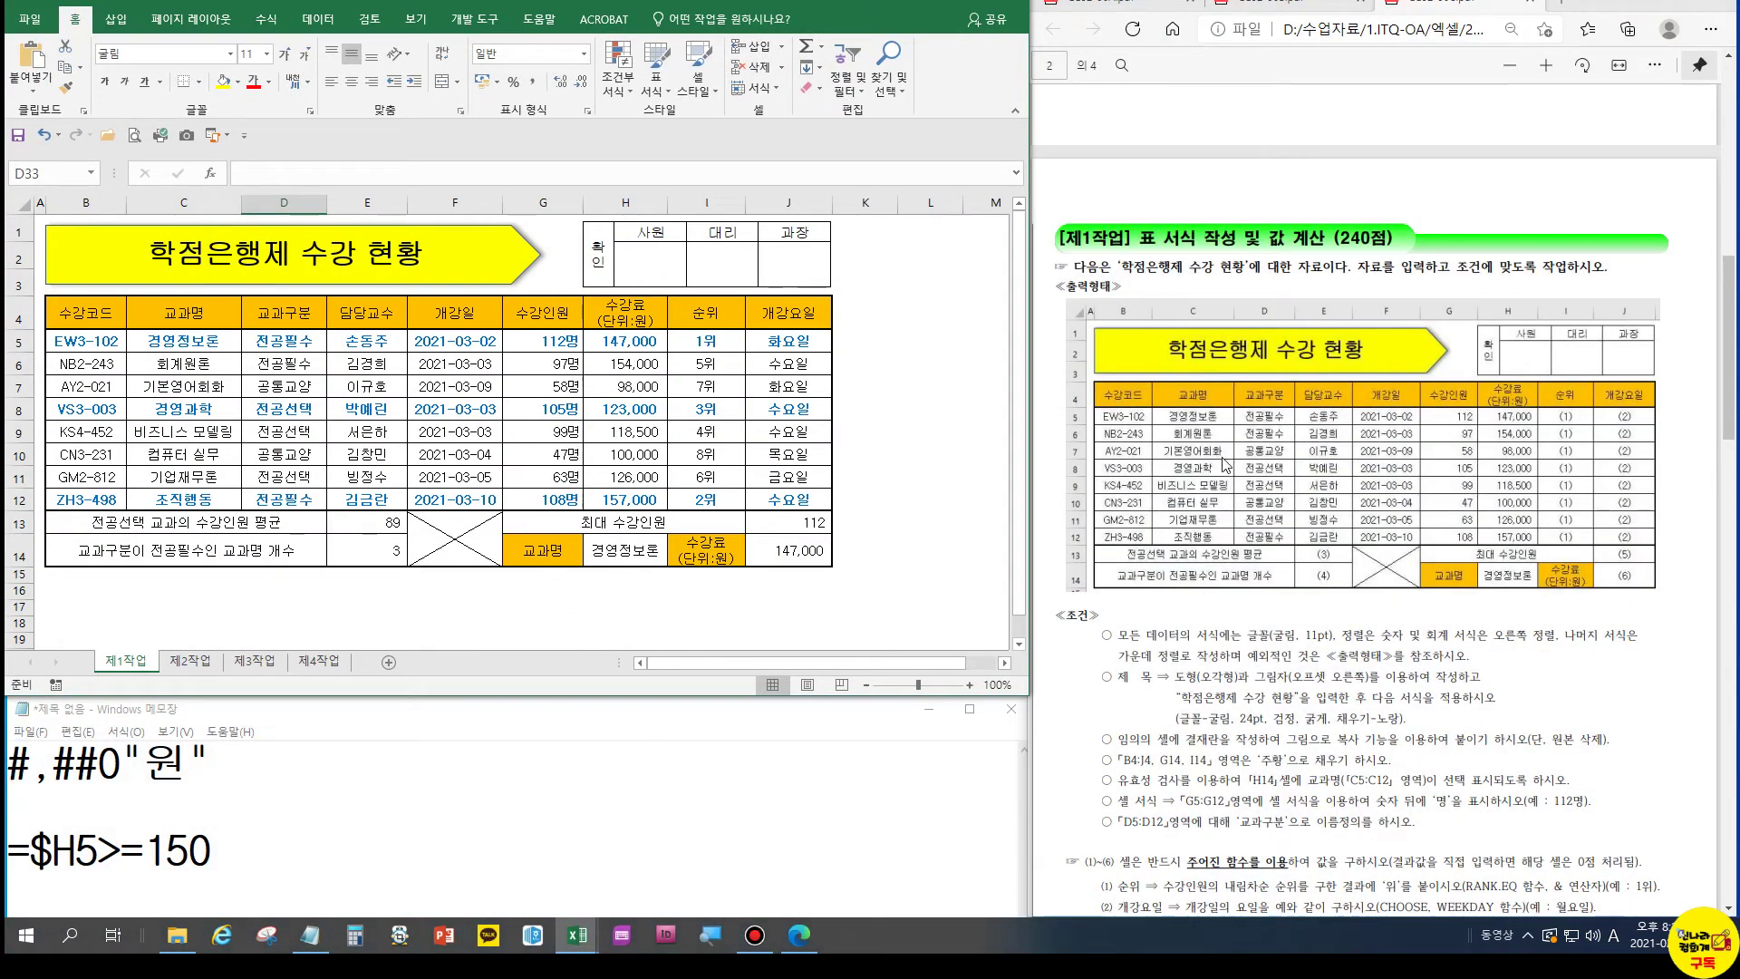
{"action": "scroll", "coordinate": [1425, 734], "scroll_direction": "down", "scroll_amount": 2}
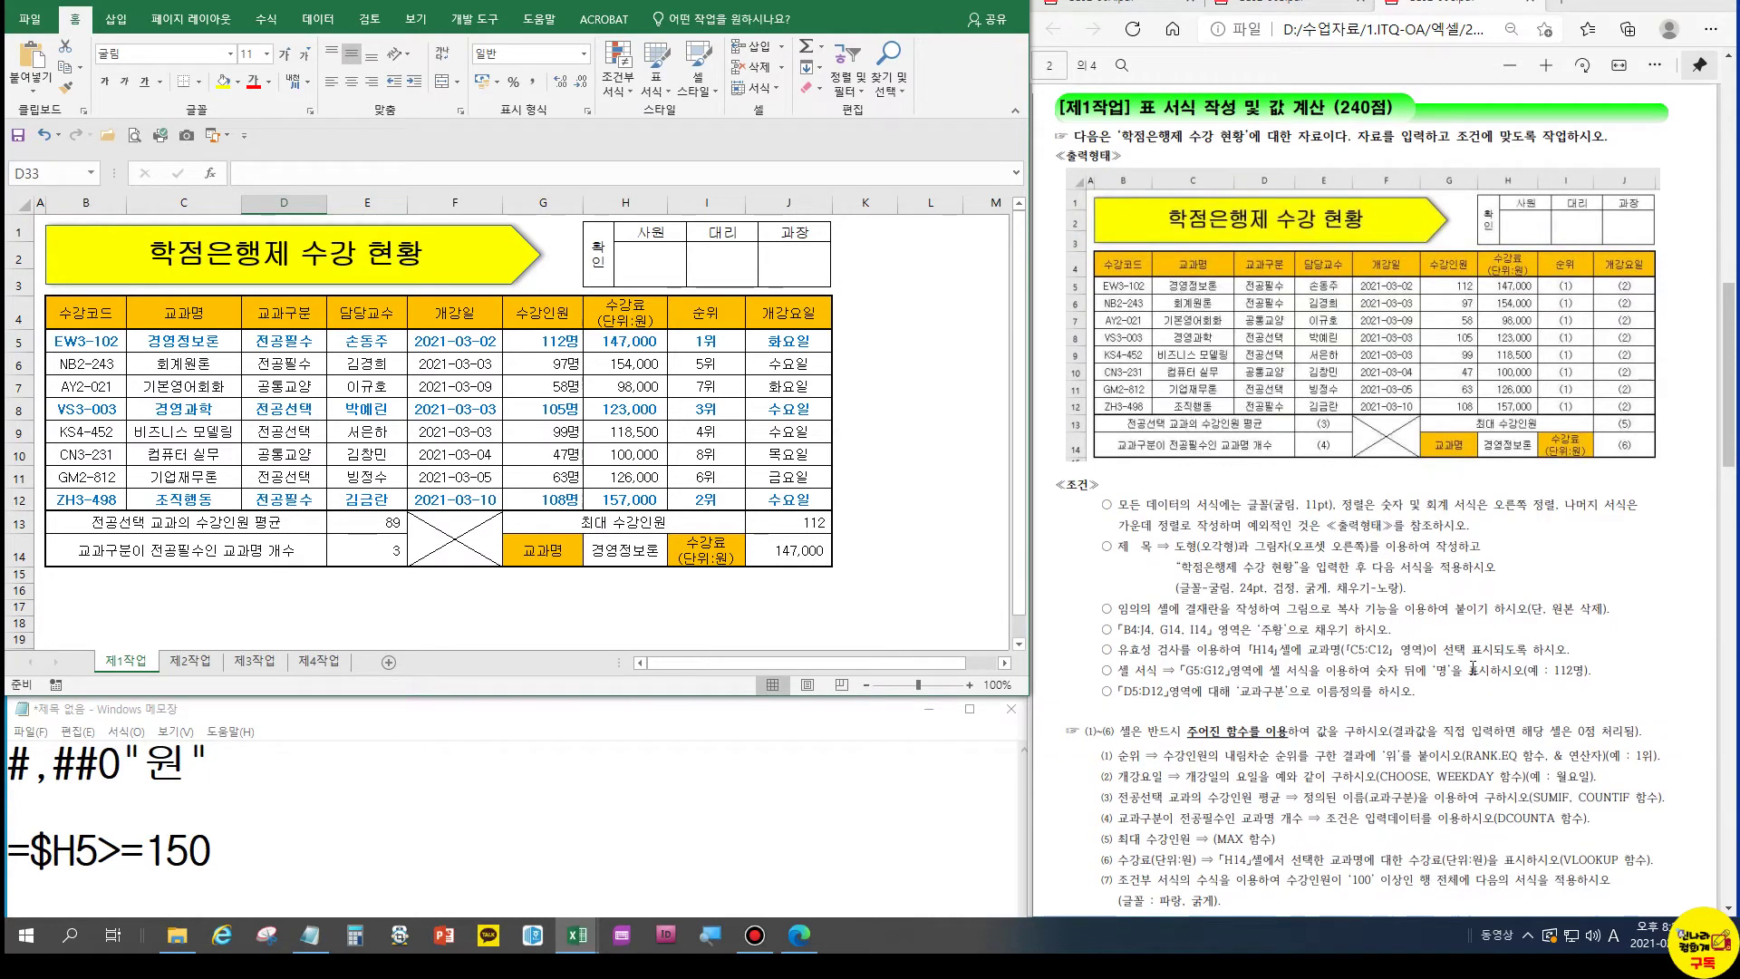
Copy the custom number format #,##0"명" of the 수강인원 cells G5:G12 into Notepad, below the 원 format
{"action": "left_click", "coordinate": [520, 463]}
{"action": "left_click", "coordinate": [533, 427]}
{"action": "left_click", "coordinate": [529, 349]}
{"action": "left_click_drag", "start_coordinate": [530, 349], "coordinate": [539, 503]}
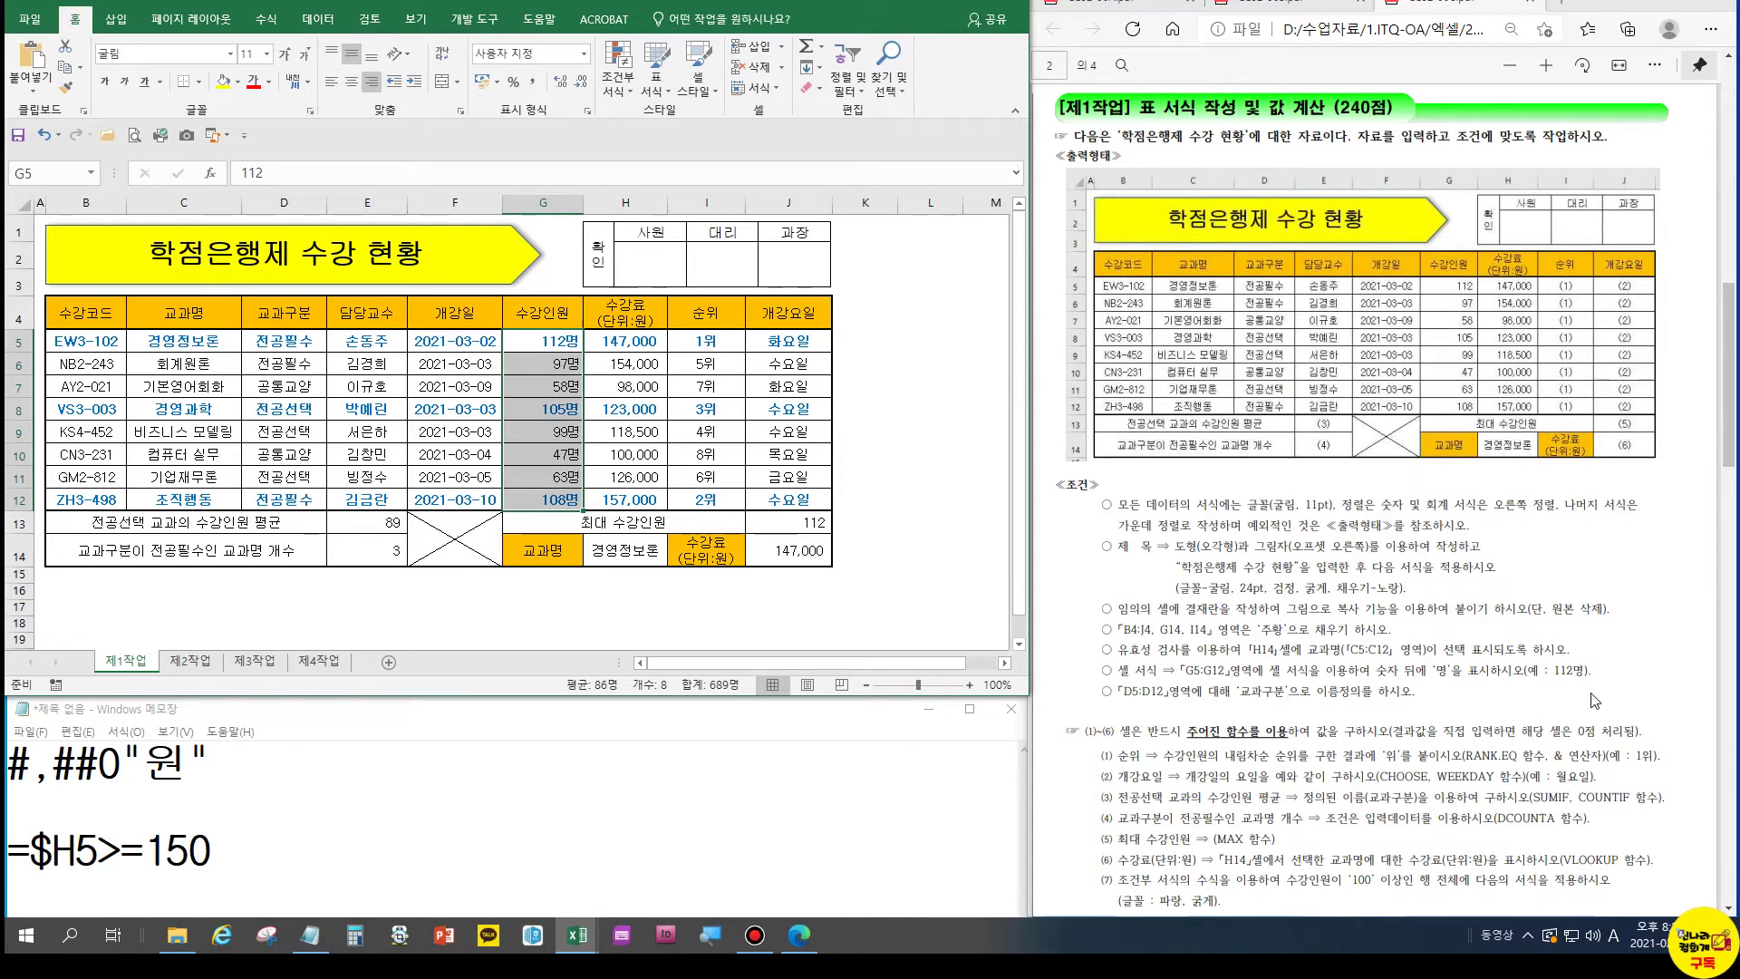
{"action": "key", "text": "ctrl+1"}
{"action": "left_click_drag", "start_coordinate": [802, 302], "coordinate": [732, 302]}
{"action": "key", "text": "ctrl+c"}
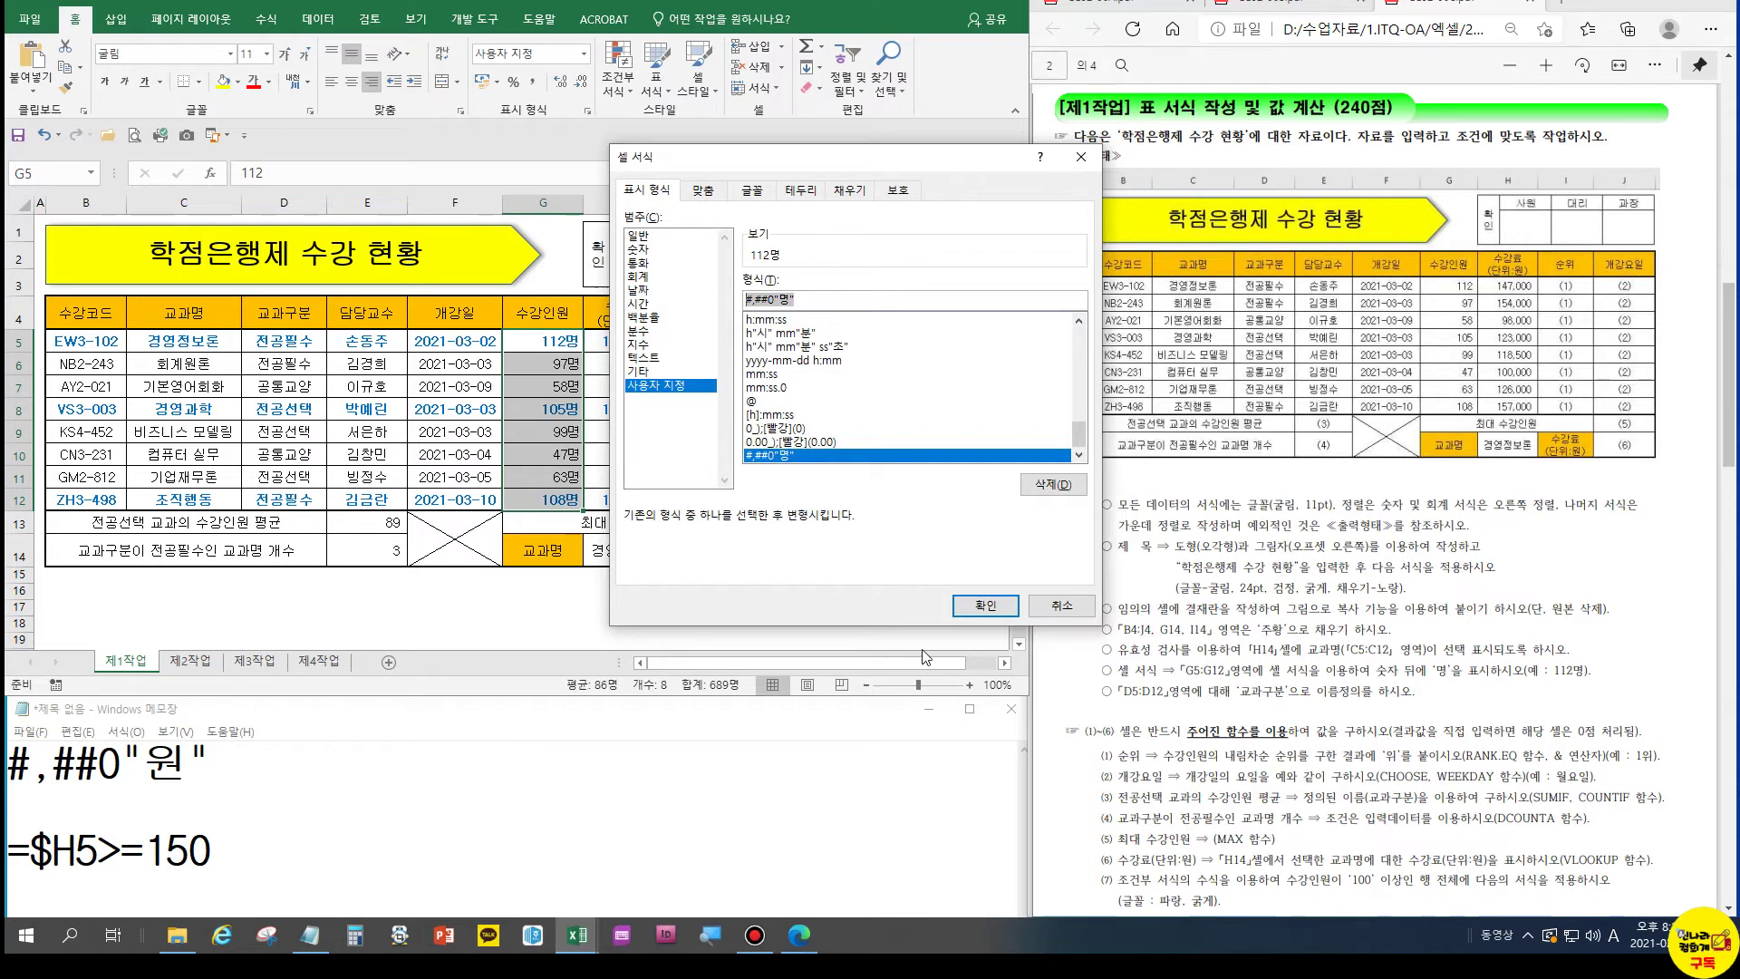
{"action": "left_click", "coordinate": [970, 613]}
{"action": "left_click", "coordinate": [265, 761]}
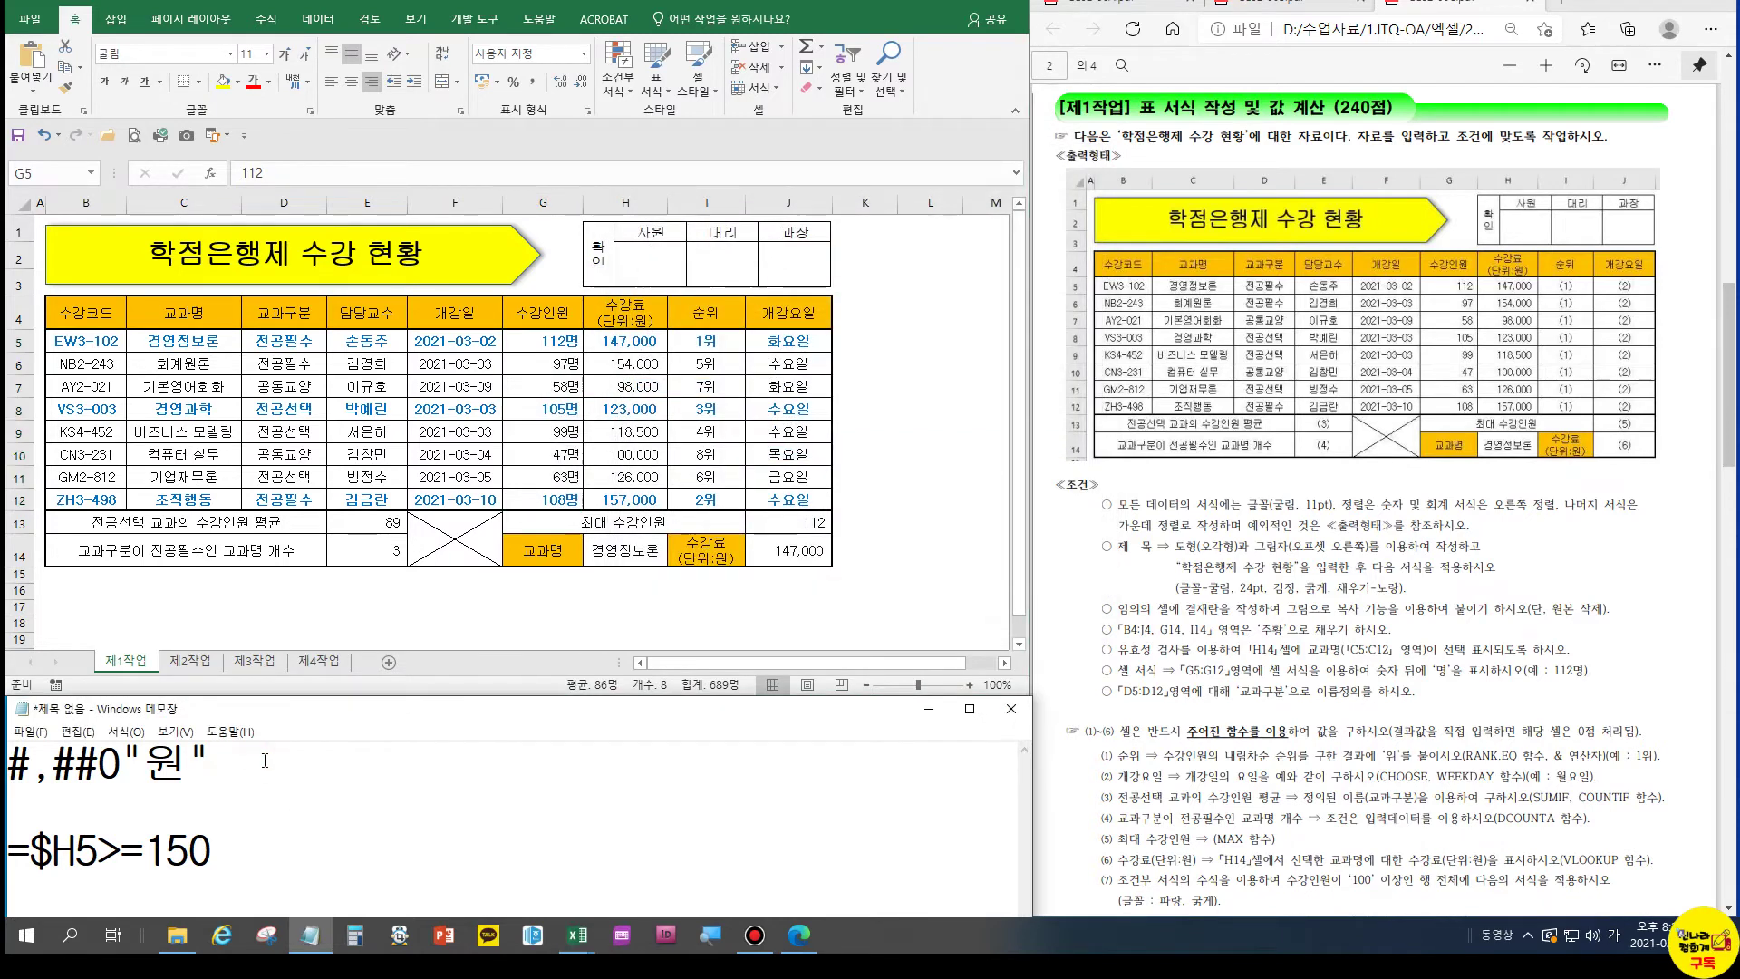
{"action": "key", "text": "Return"}
{"action": "key", "text": "ctrl+v"}
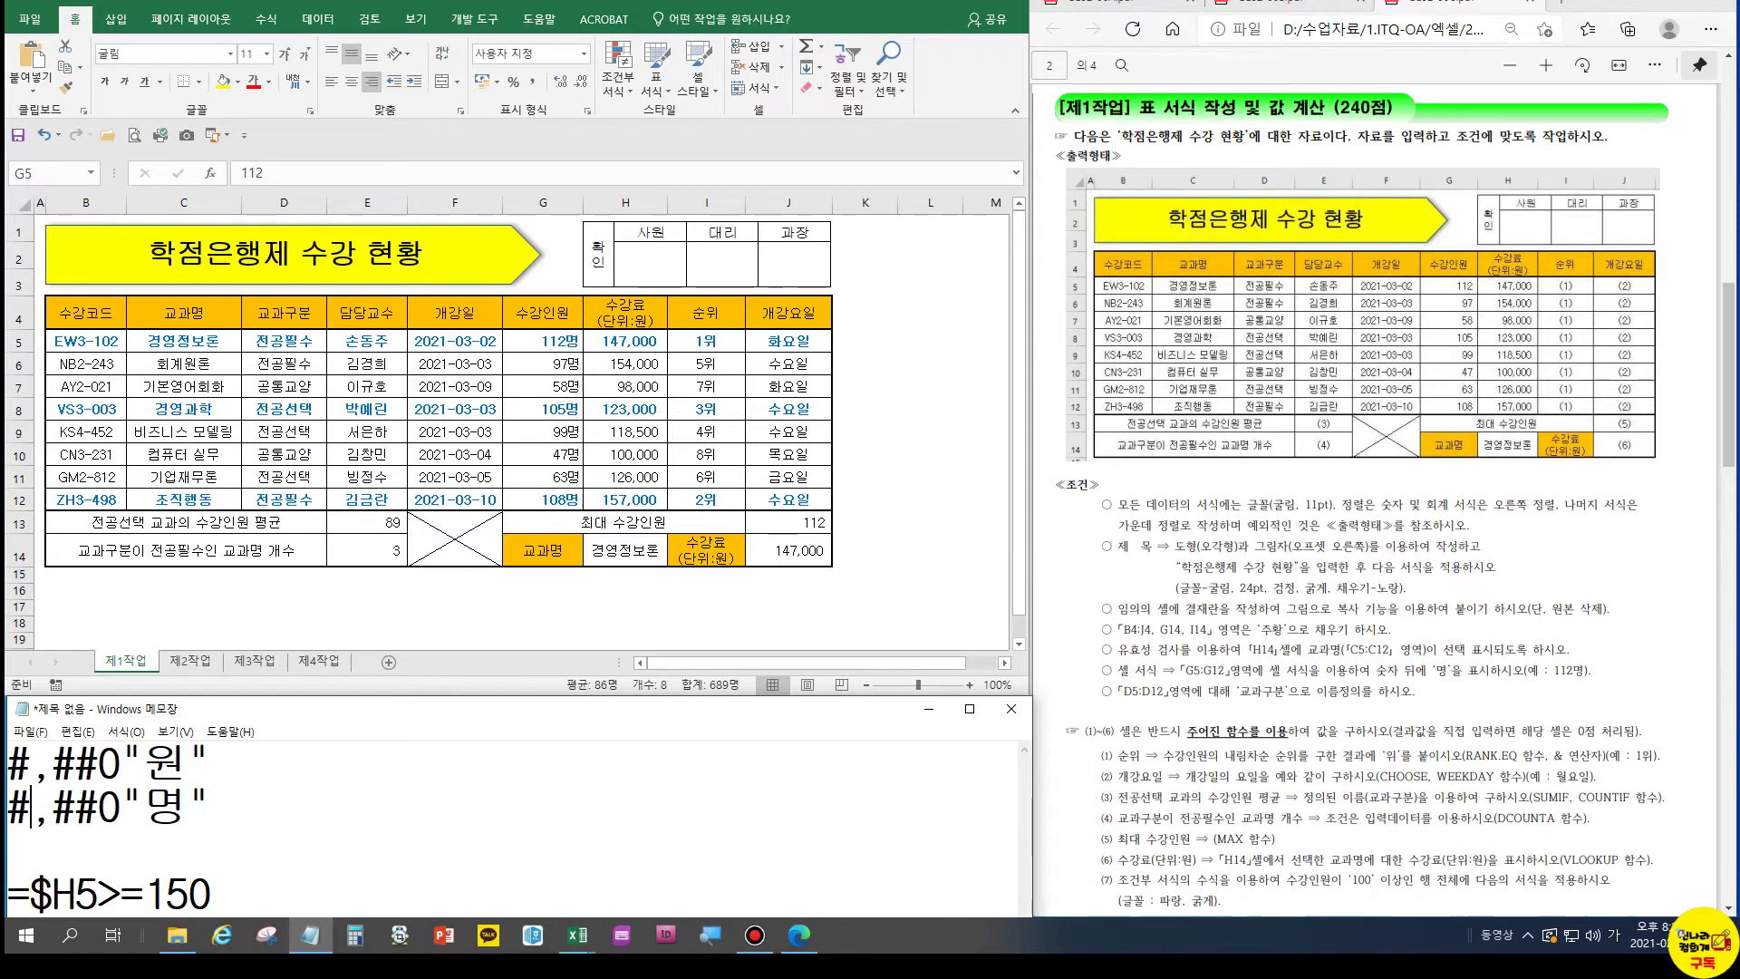
Add the alternative format 0명 after the #,##0"명" entry in the Notepad notes
{"action": "left_click", "coordinate": [1620, 4]}
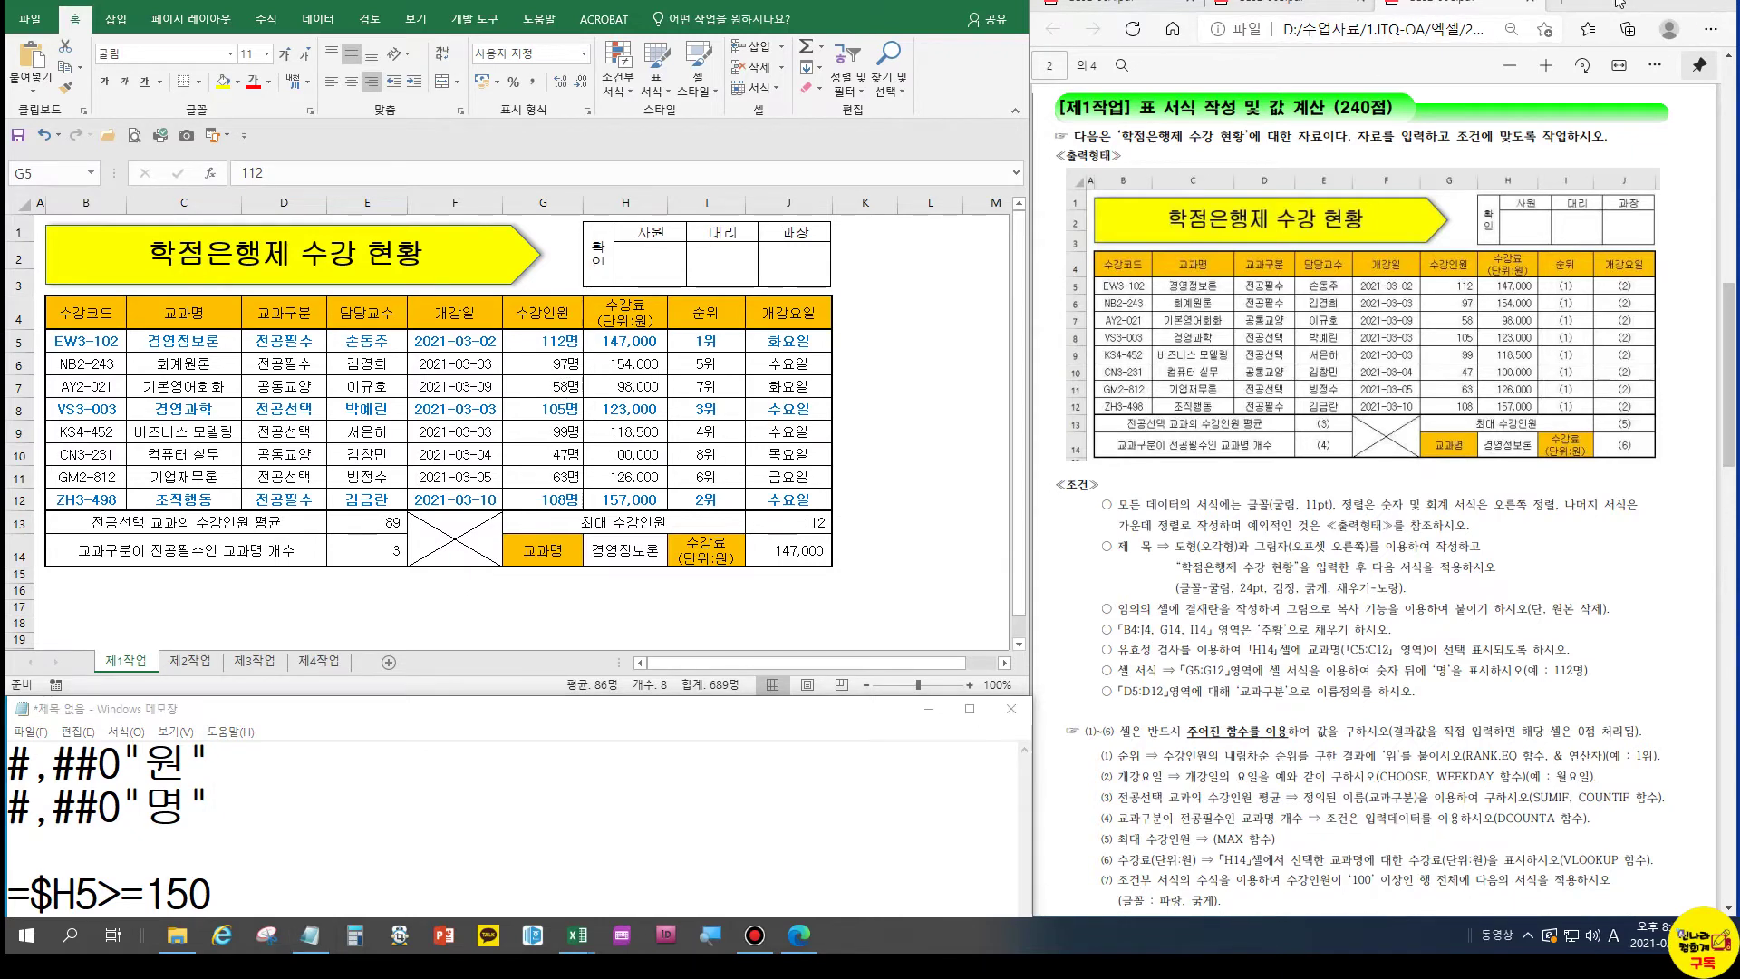
{"action": "left_click", "coordinate": [183, 819]}
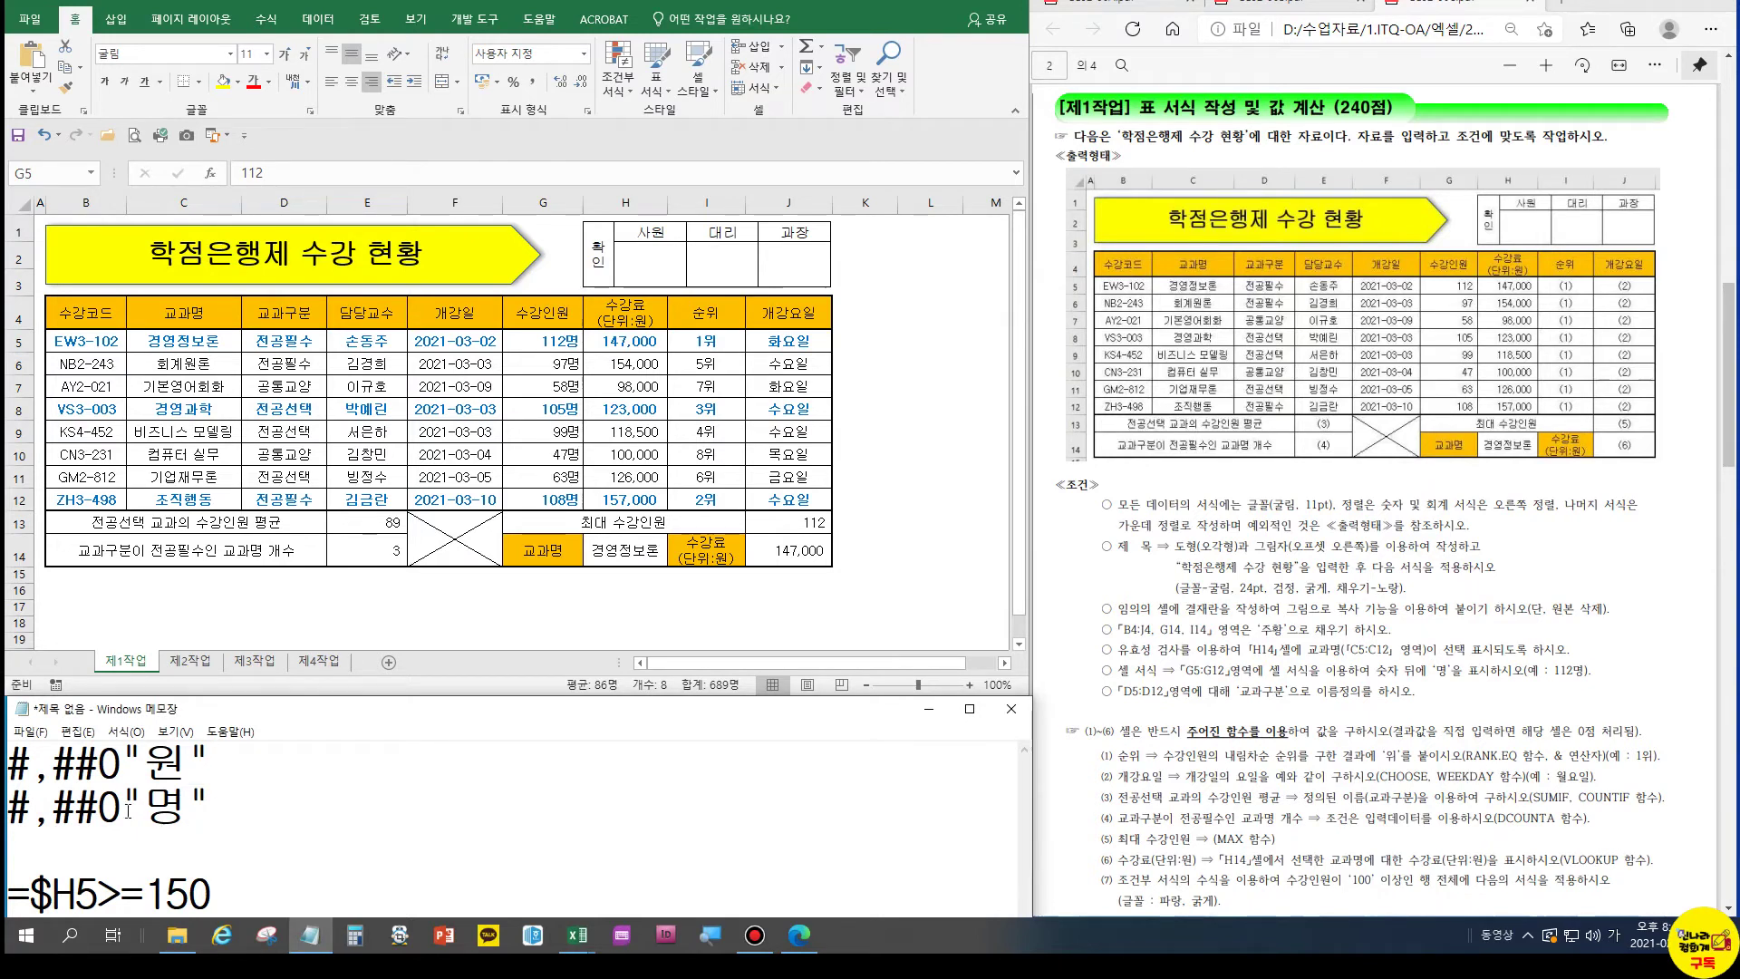
{"action": "left_click", "coordinate": [283, 805]}
{"action": "type", "text": "0명"}
{"action": "left_click", "coordinate": [238, 808]}
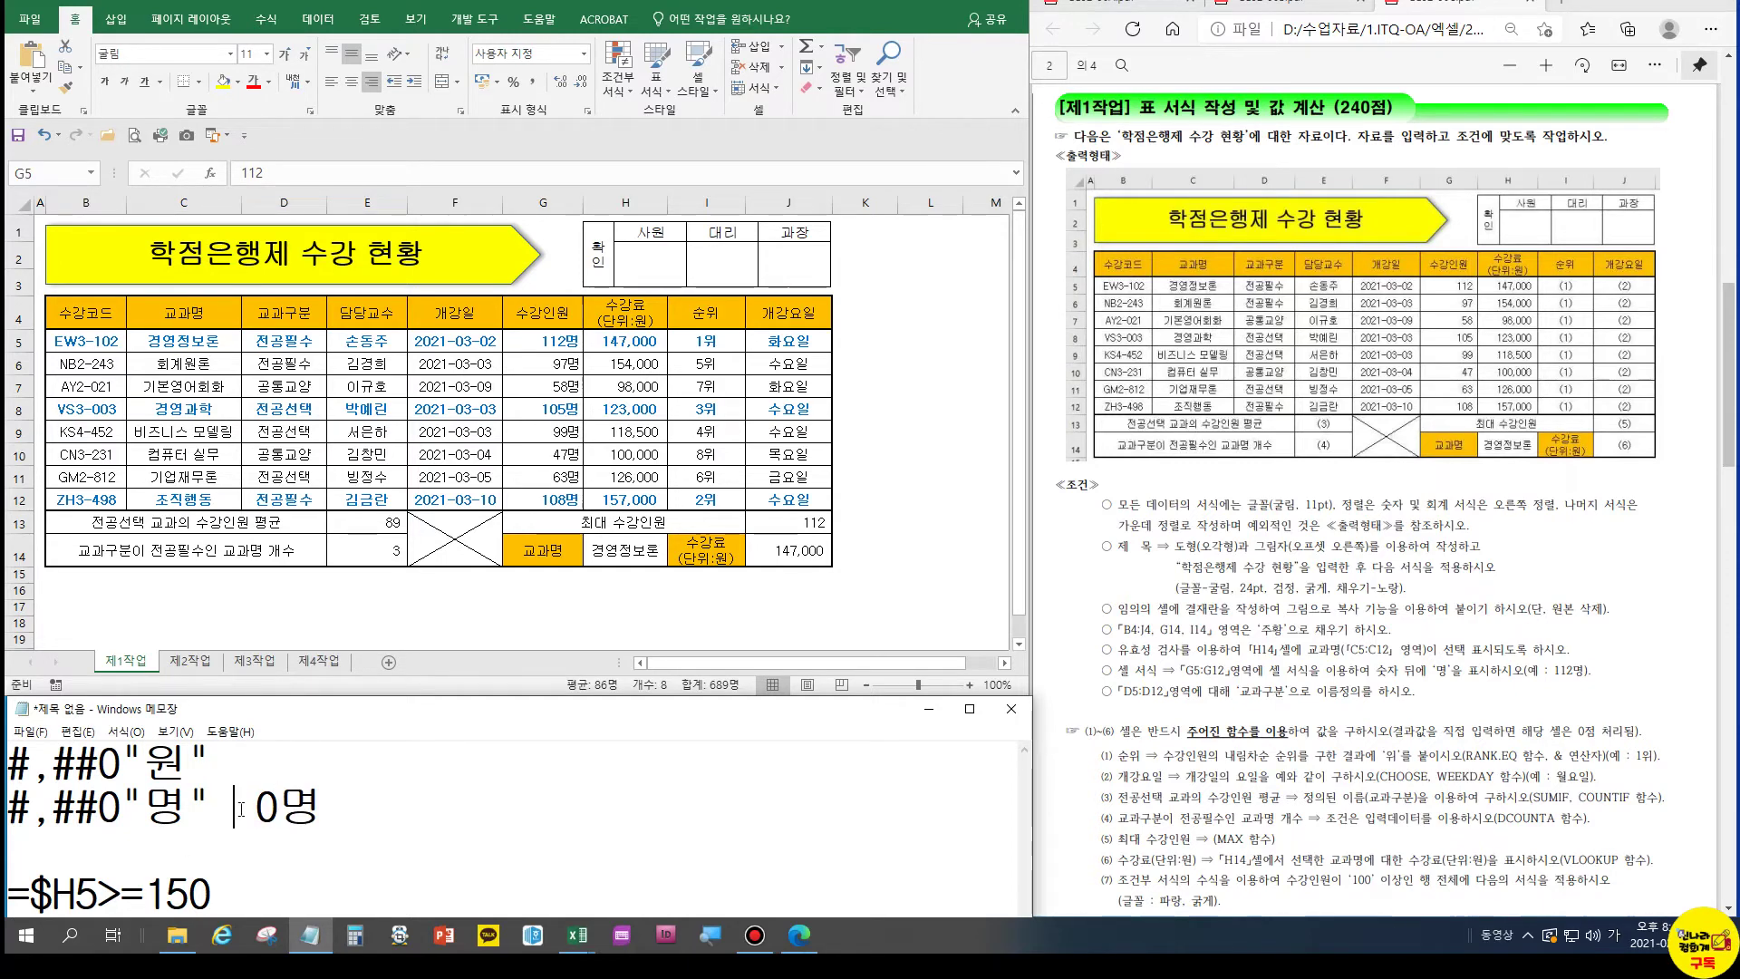
Examine the combo chart on the 제4작업 sheet against the 수강인원 column on the 제1작업 sheet
{"action": "left_click", "coordinate": [319, 662]}
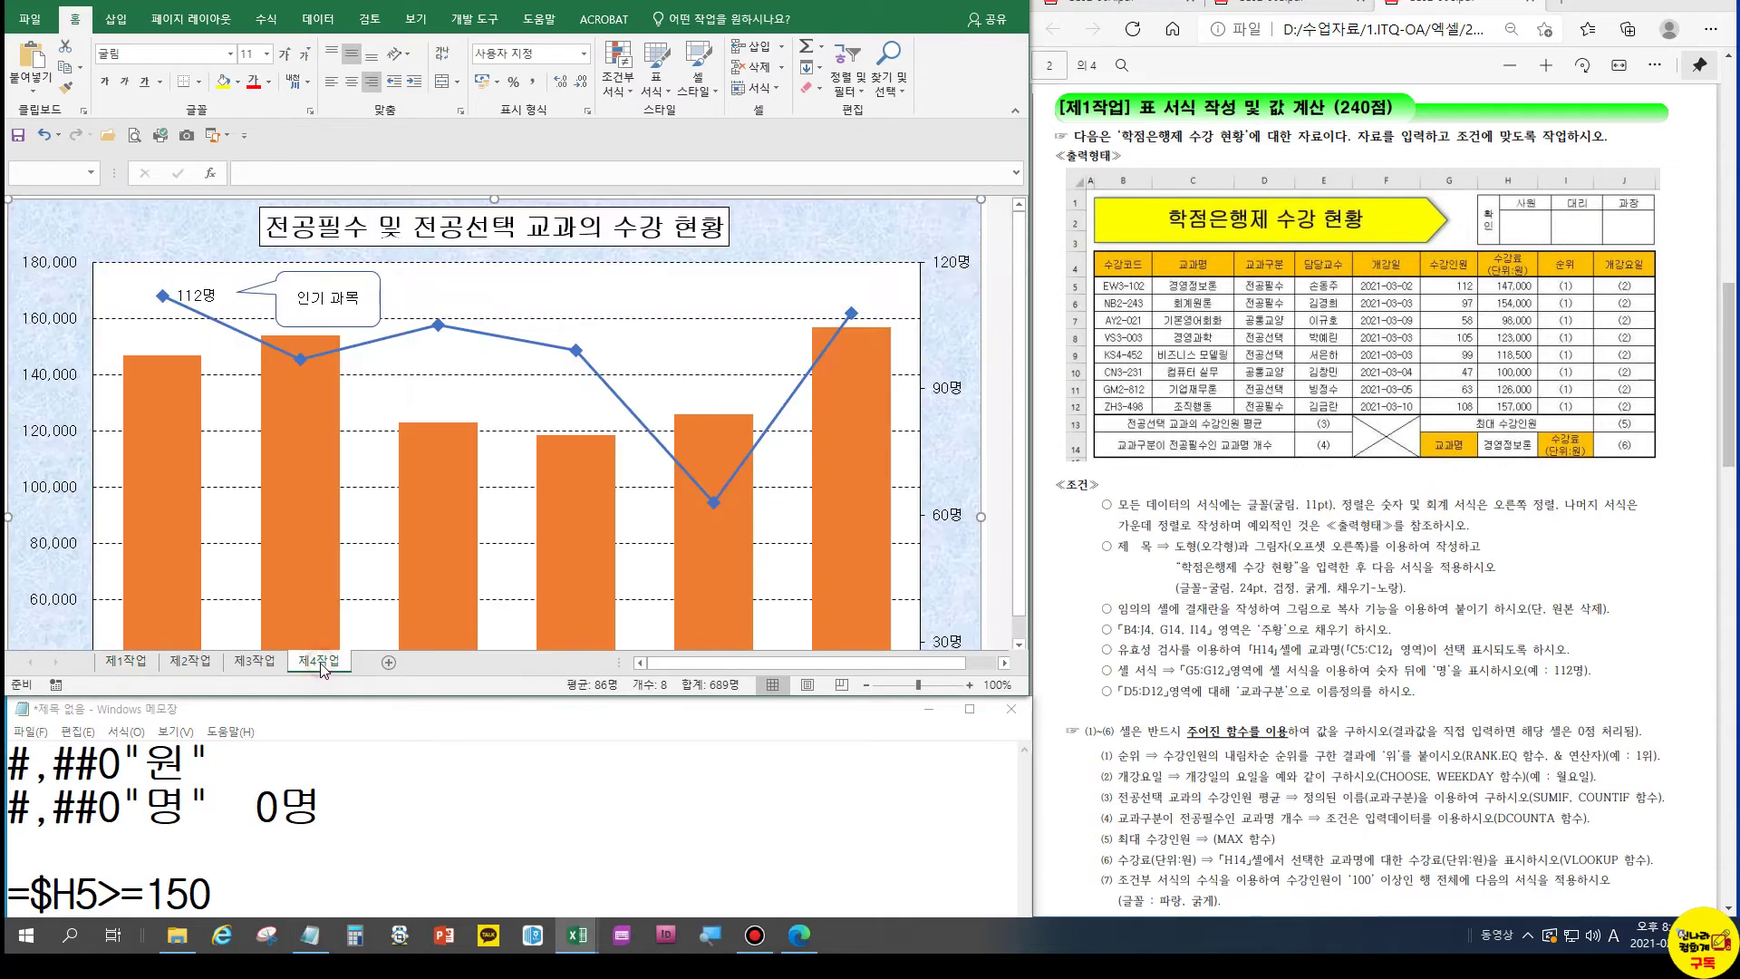
{"action": "scroll", "coordinate": [946, 462], "scroll_direction": "down", "scroll_amount": 5}
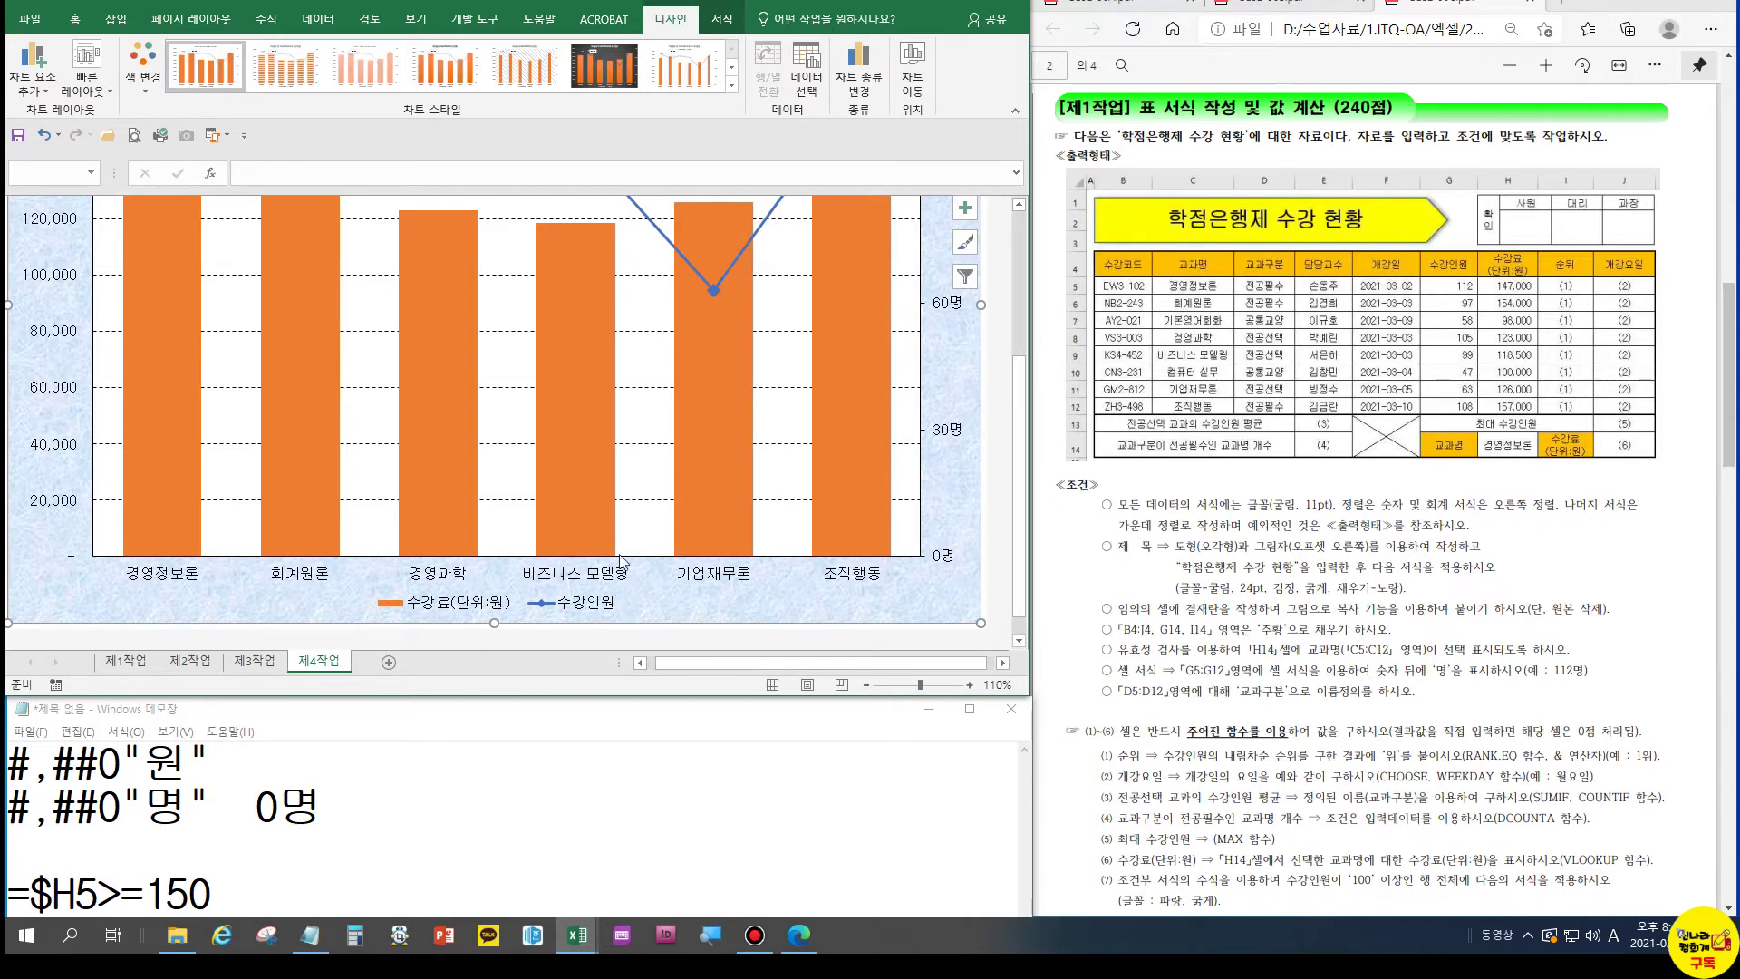
{"action": "key", "text": "ctrl"}
{"action": "left_click", "coordinate": [965, 276]}
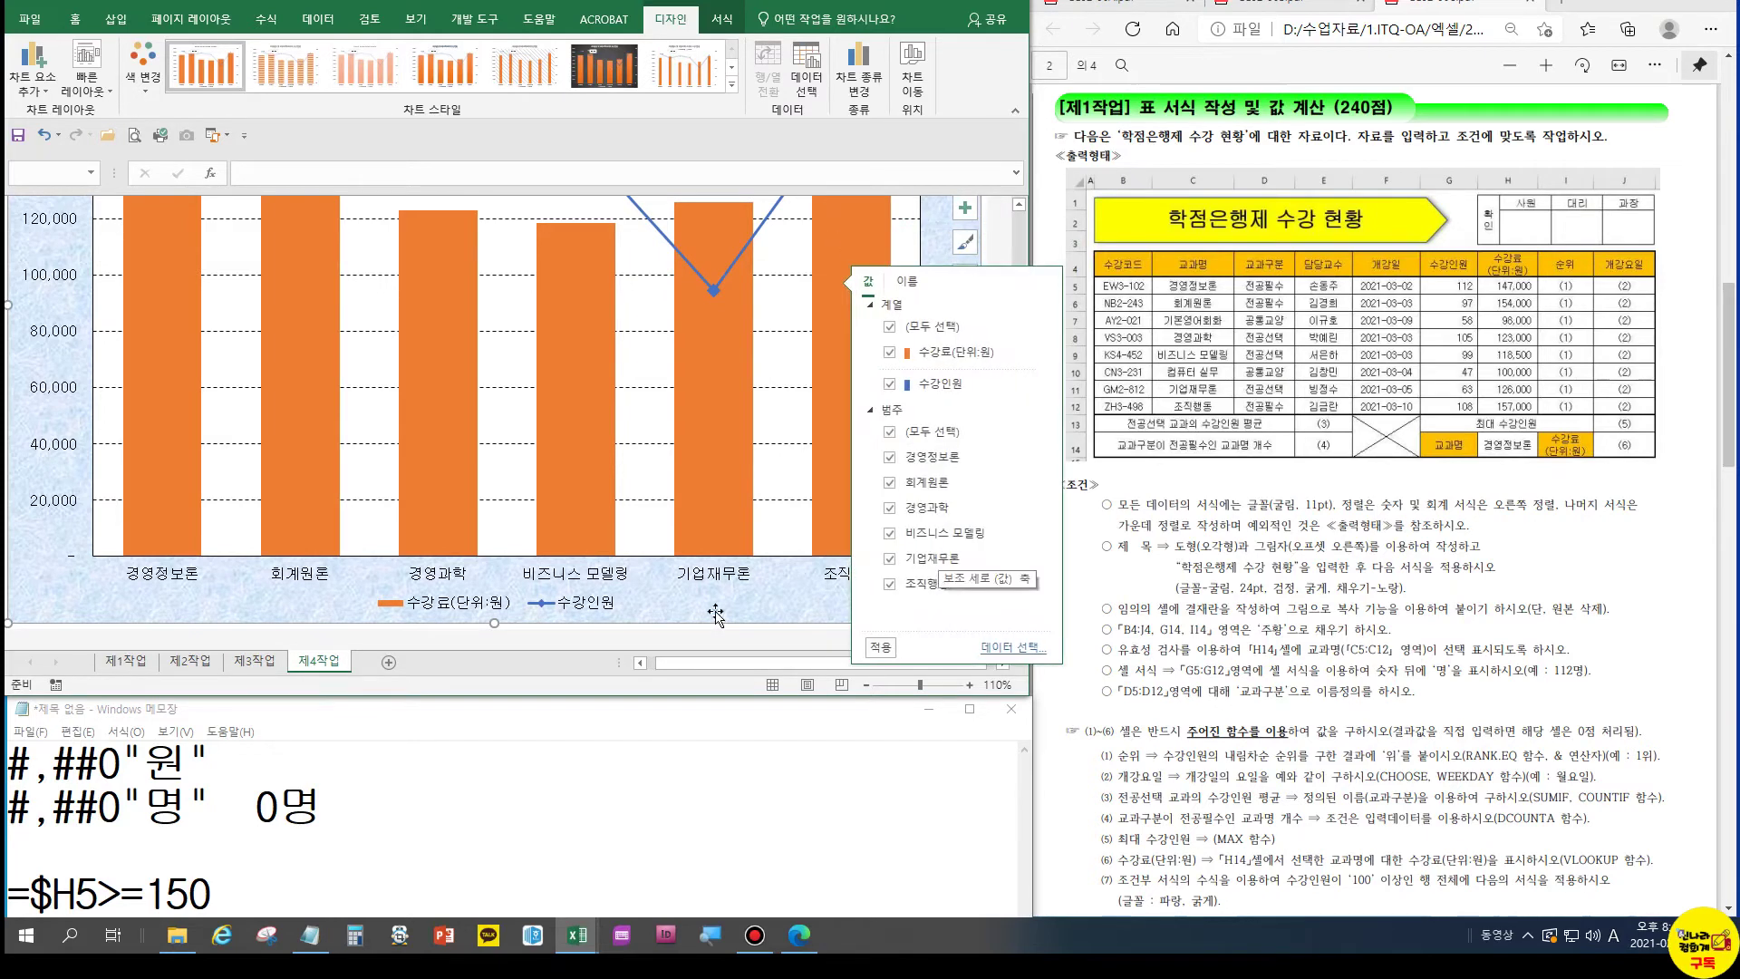
{"action": "left_click", "coordinate": [125, 661]}
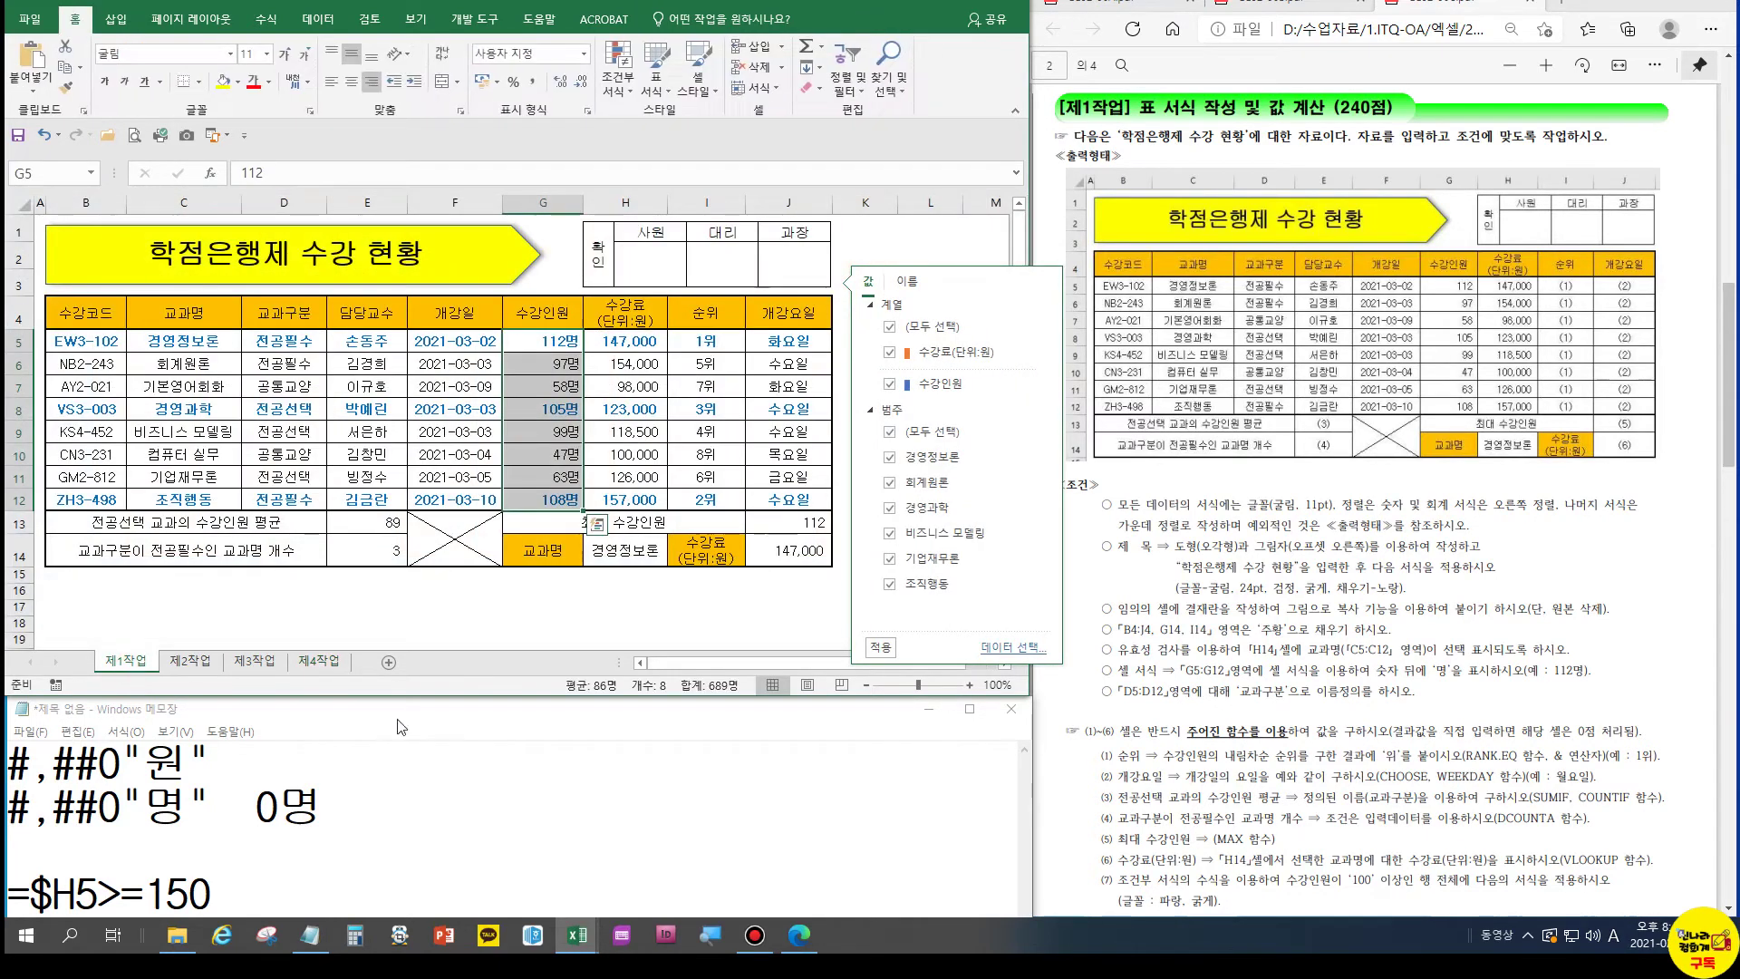
{"action": "left_click", "coordinate": [788, 623]}
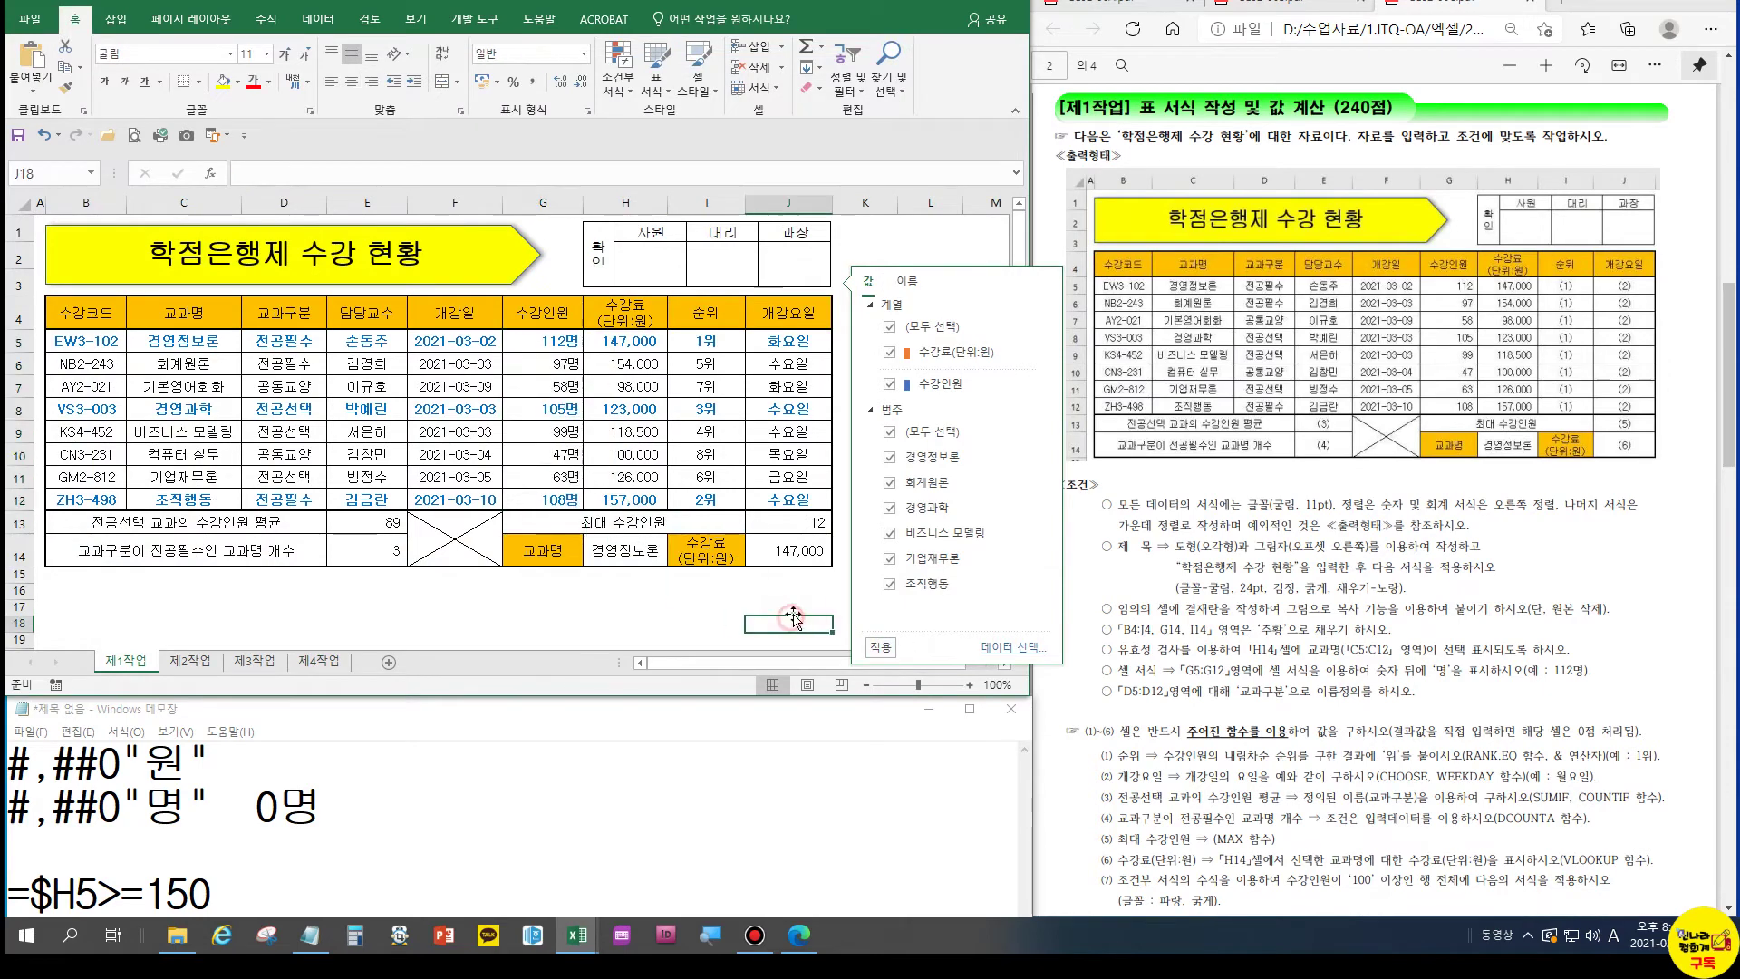
{"action": "left_click", "coordinate": [319, 661]}
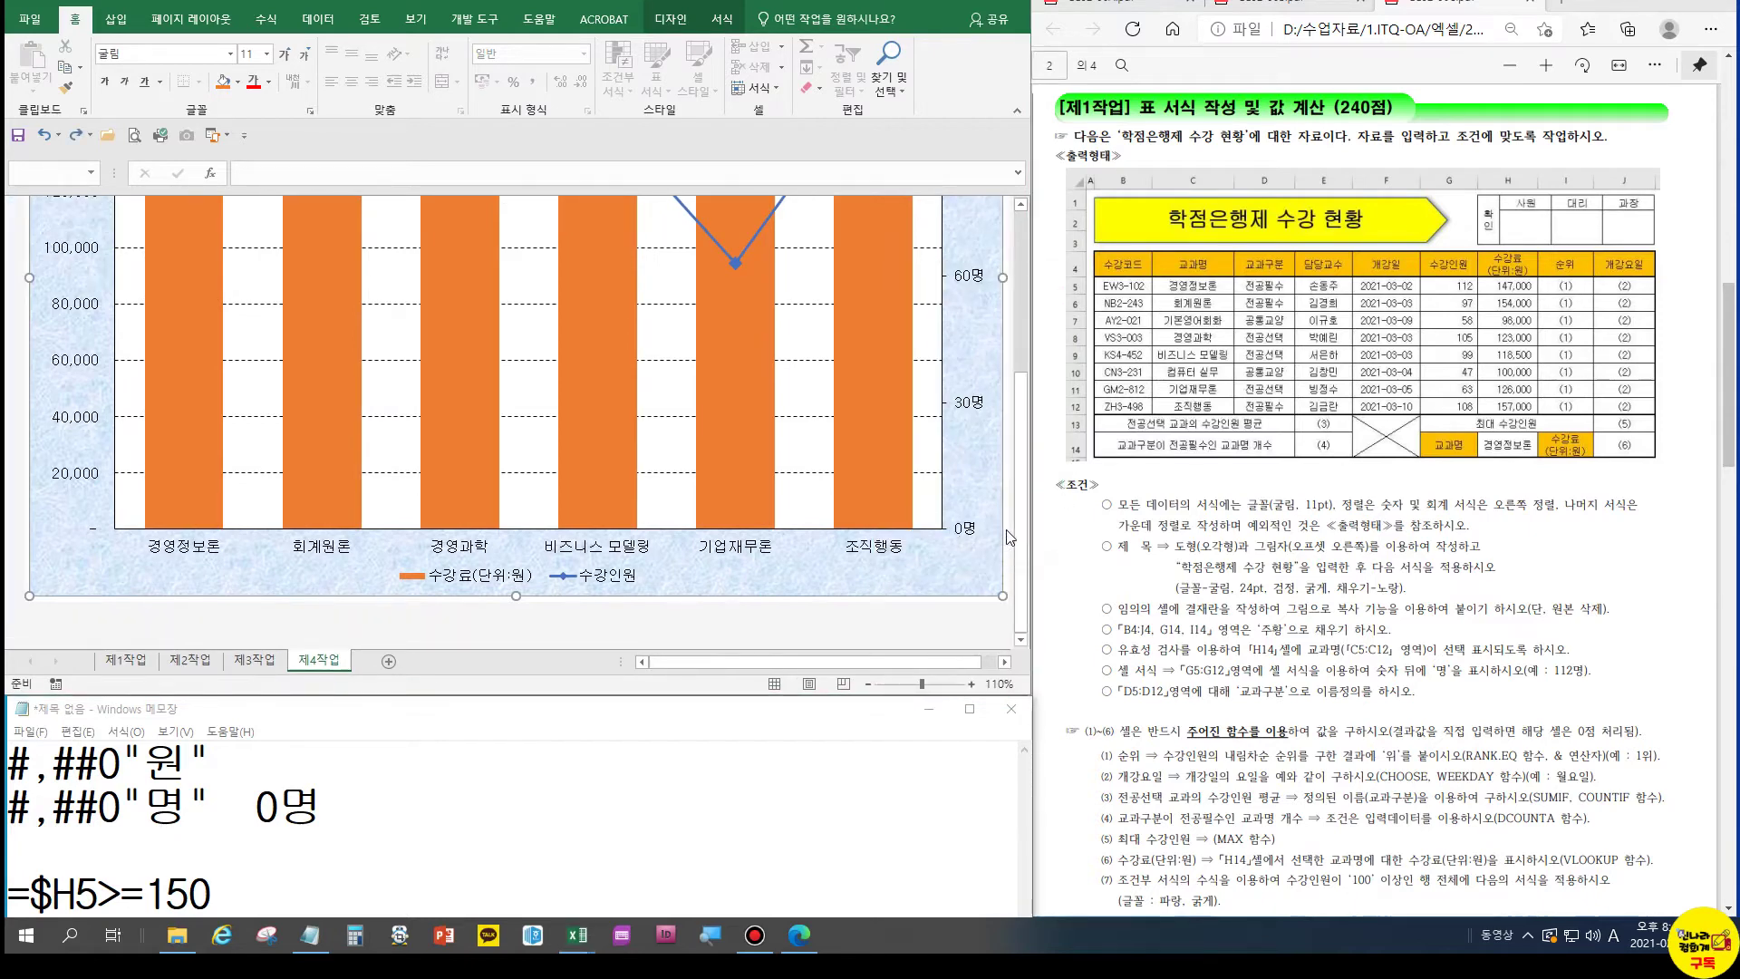
Review the advanced filter on the 제2작업 sheet and the subtotals on the 제3작업 sheet, then return to the 제4작업 chart
{"action": "left_click", "coordinate": [198, 666]}
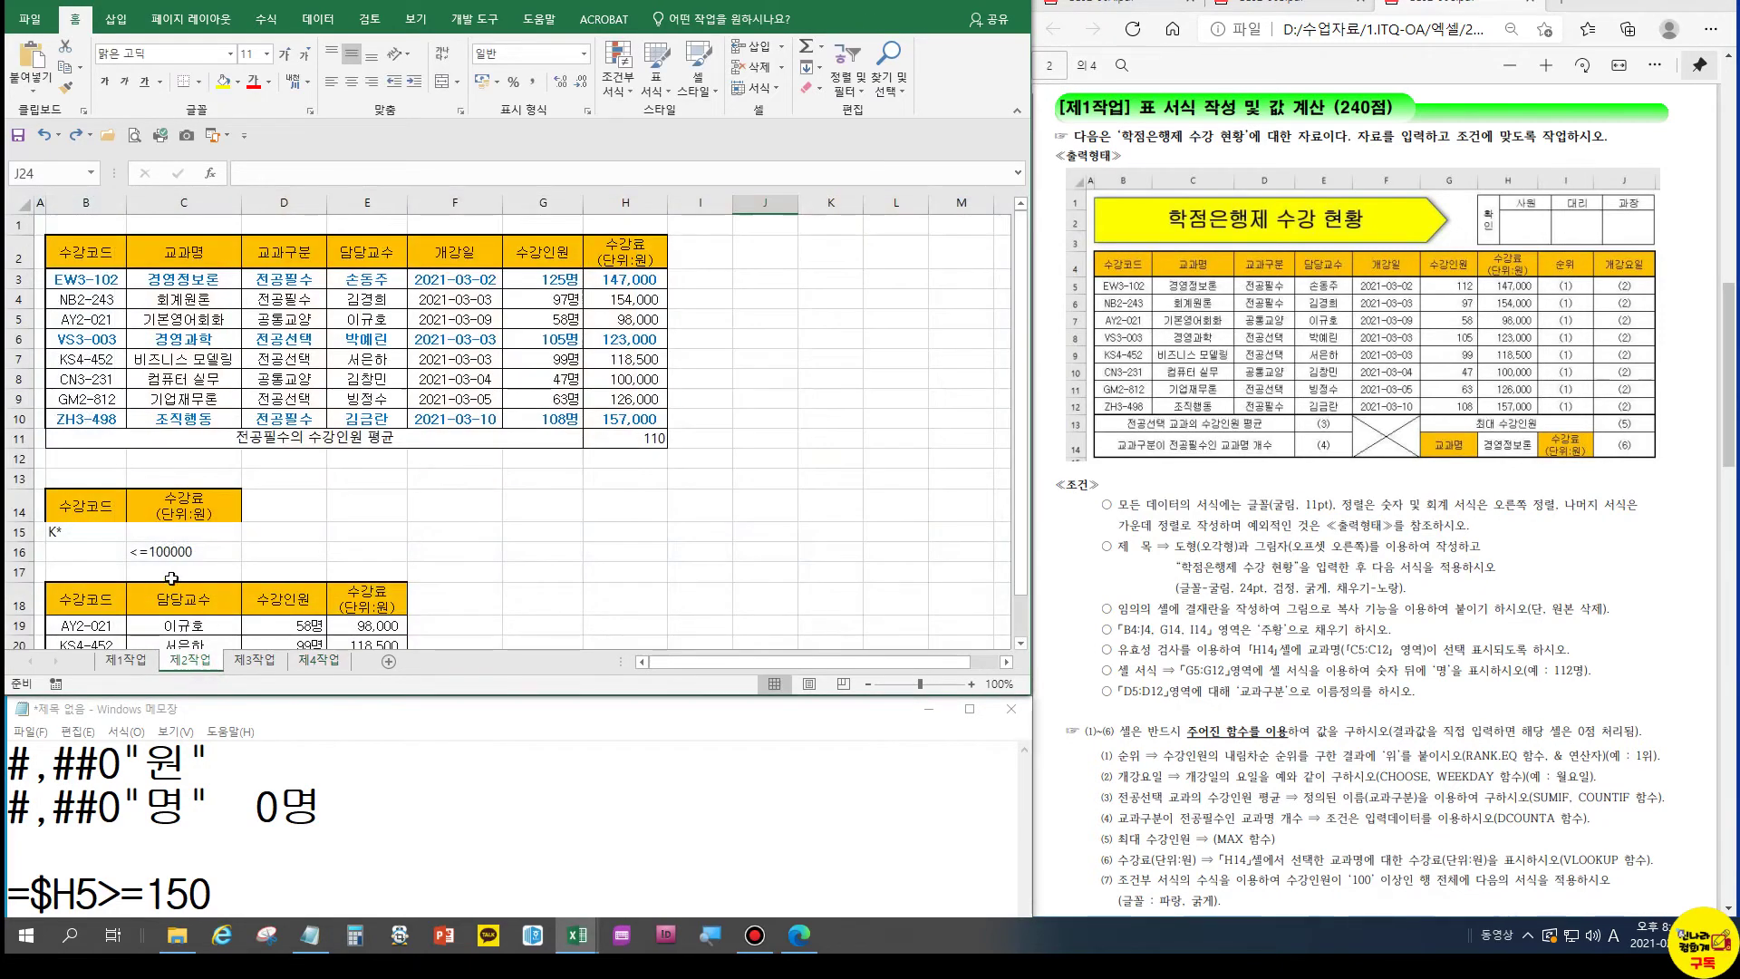
{"action": "scroll", "coordinate": [1382, 490], "scroll_direction": "down", "scroll_amount": 5}
{"action": "scroll", "coordinate": [1382, 490], "scroll_direction": "down", "scroll_amount": 5}
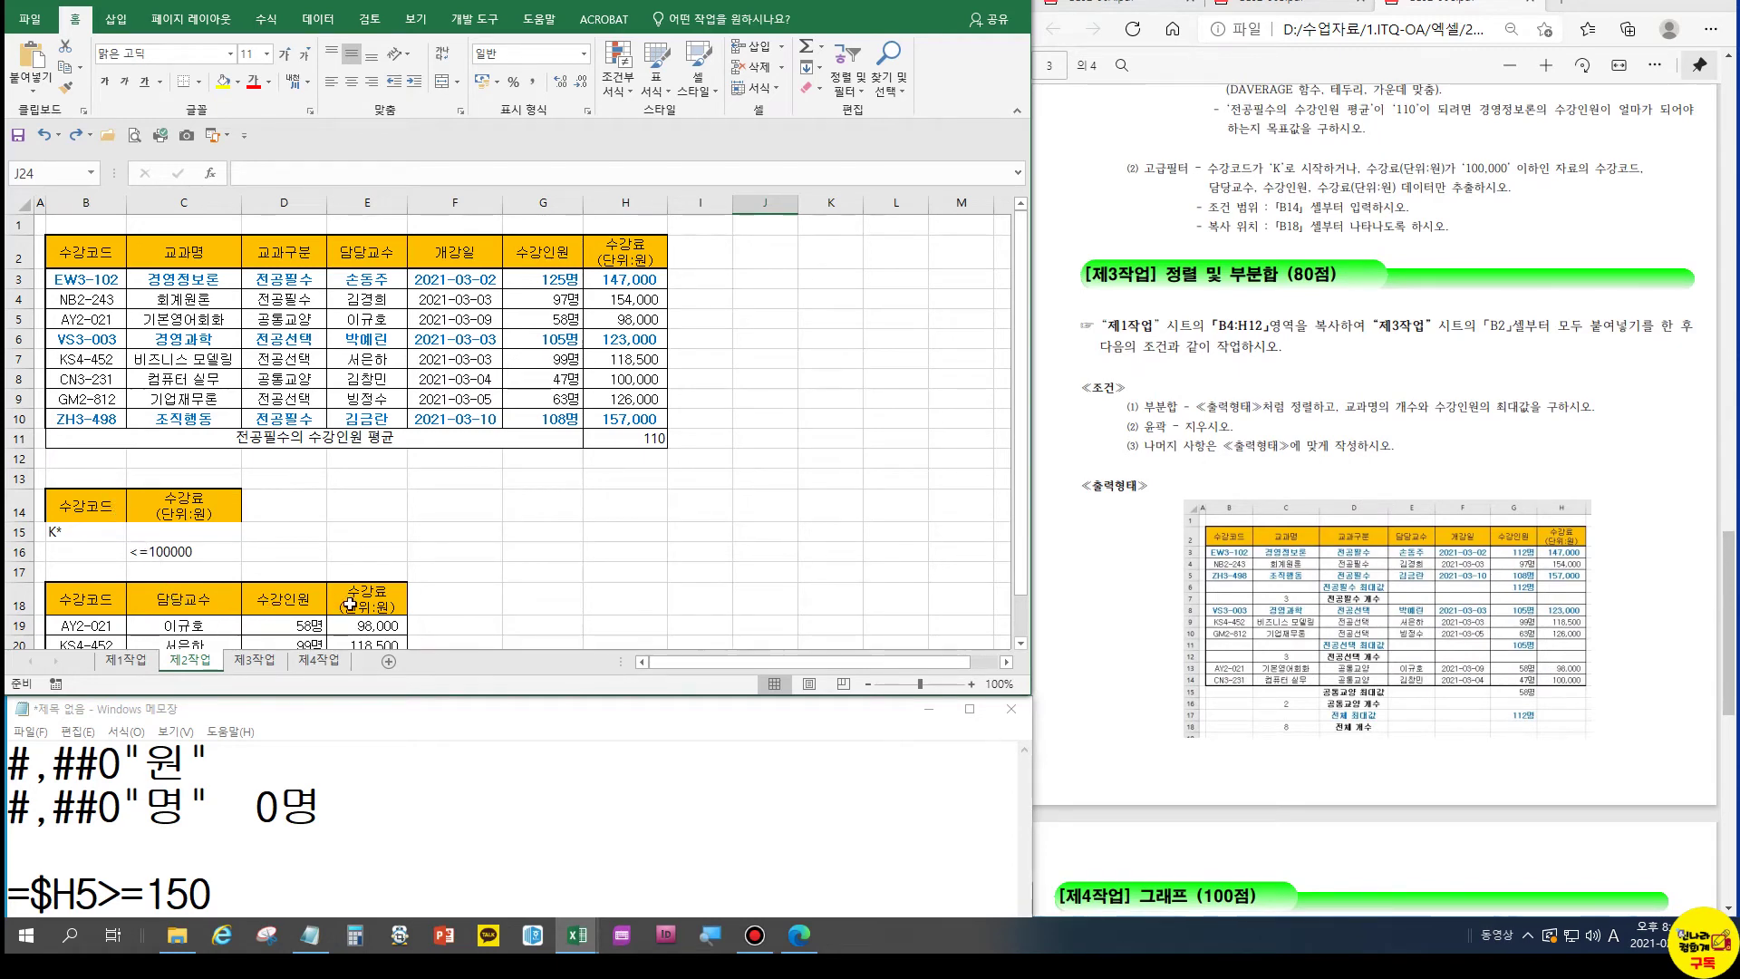
{"action": "scroll", "coordinate": [350, 605], "scroll_direction": "down", "scroll_amount": 3}
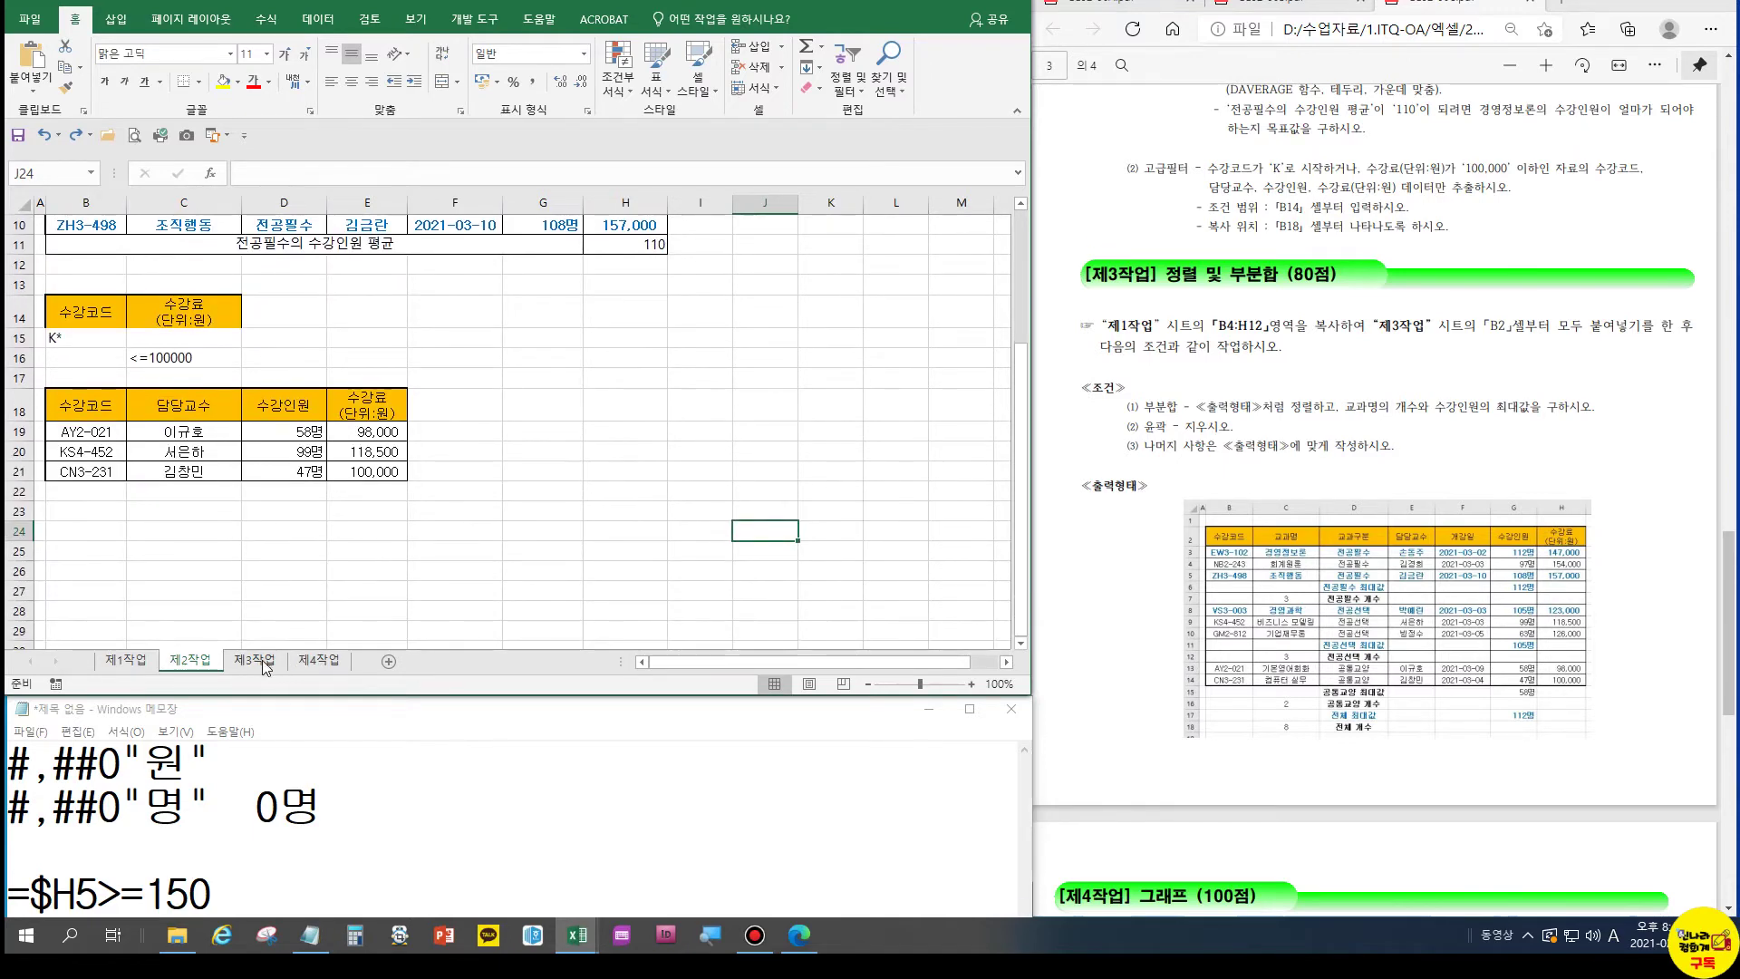
{"action": "left_click", "coordinate": [255, 660]}
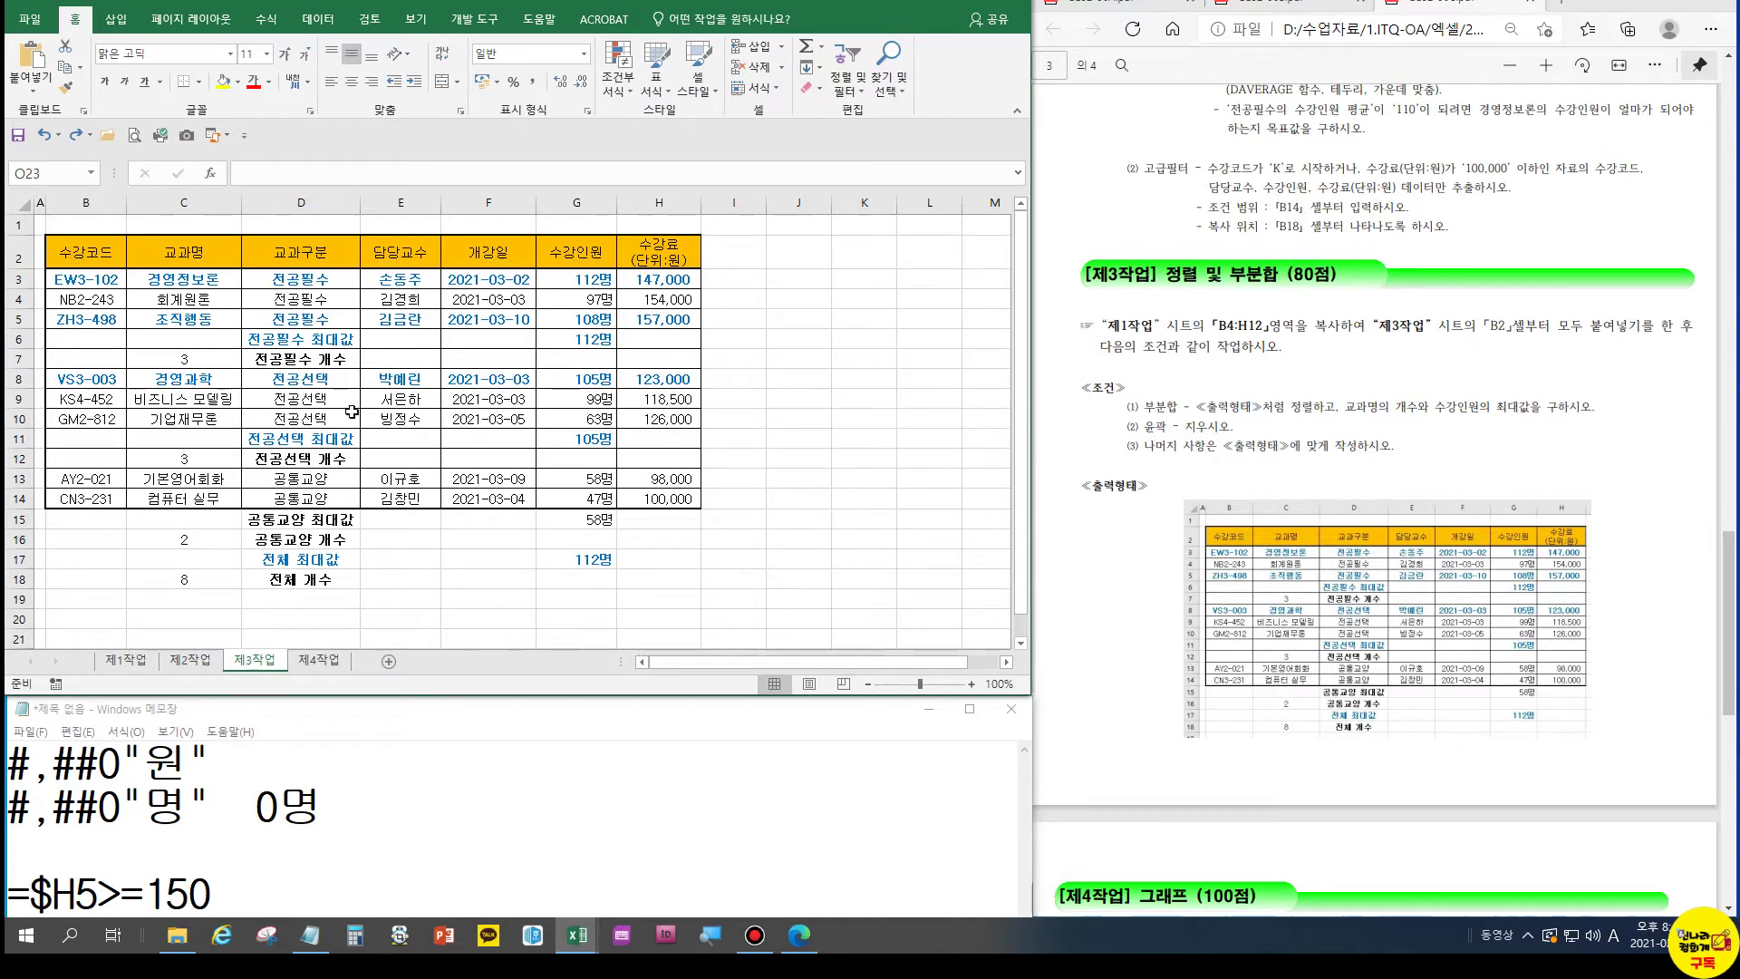
{"action": "left_click", "coordinate": [319, 660]}
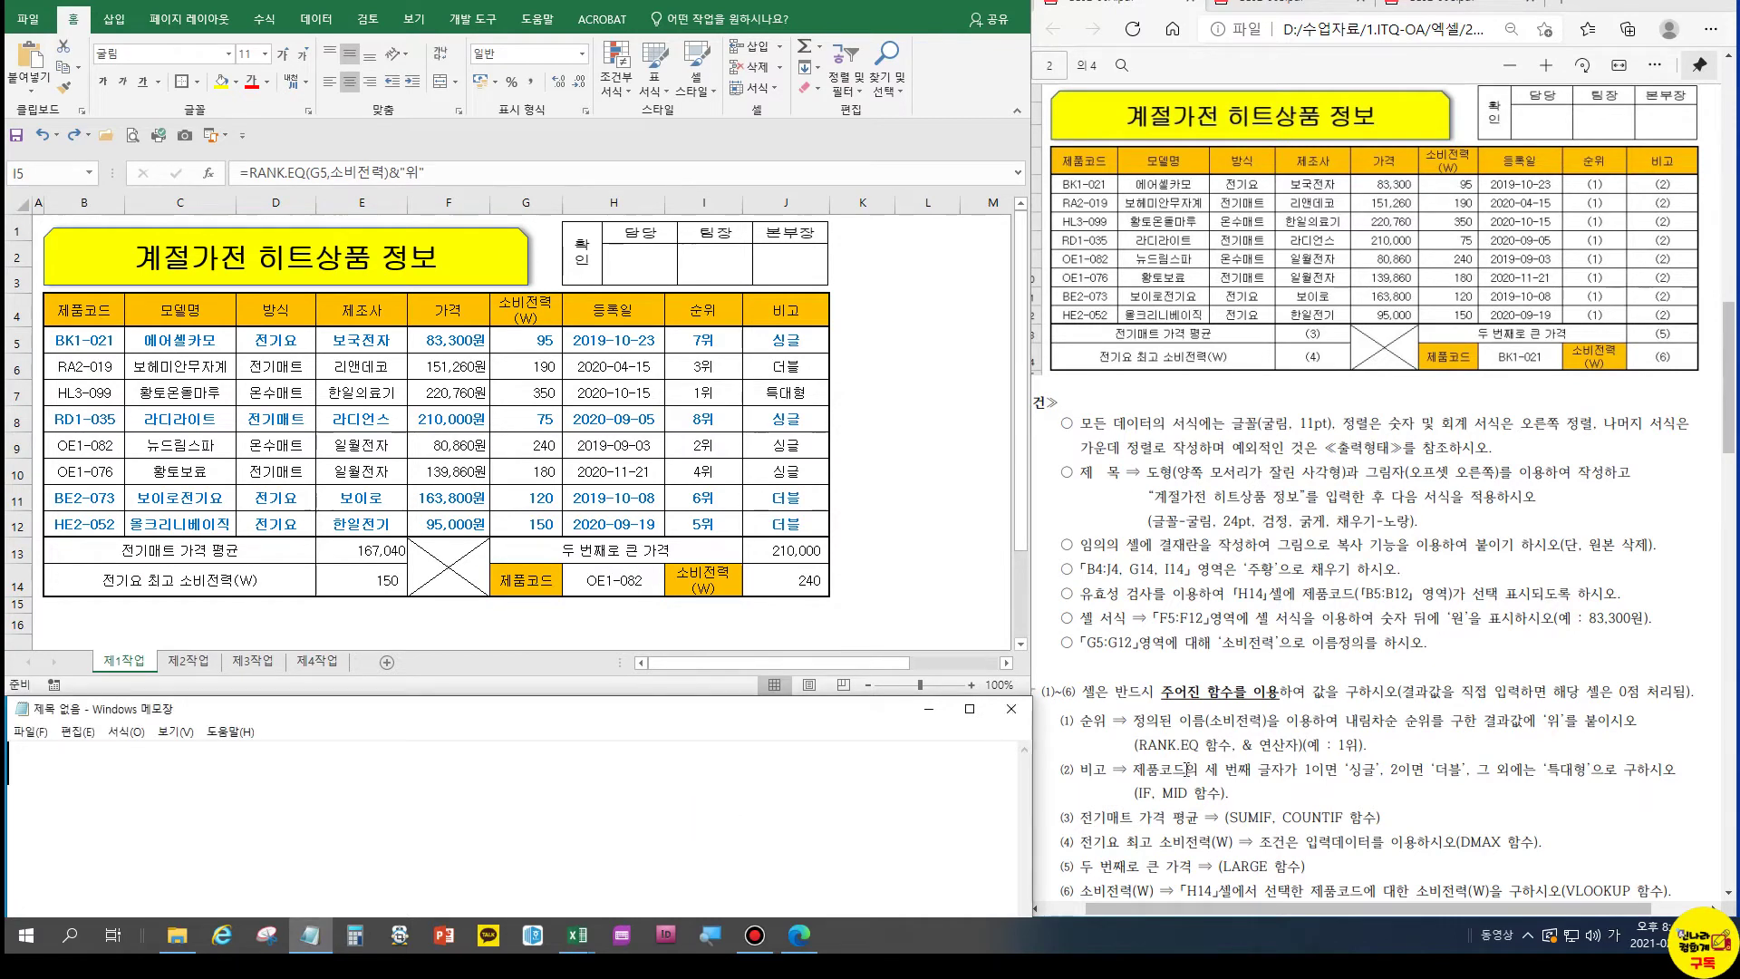
Enlarge the blank Notepad window so it covers the lower part of the 계절가전 히트상품 정보 worksheet
{"action": "left_click", "coordinate": [1070, 746]}
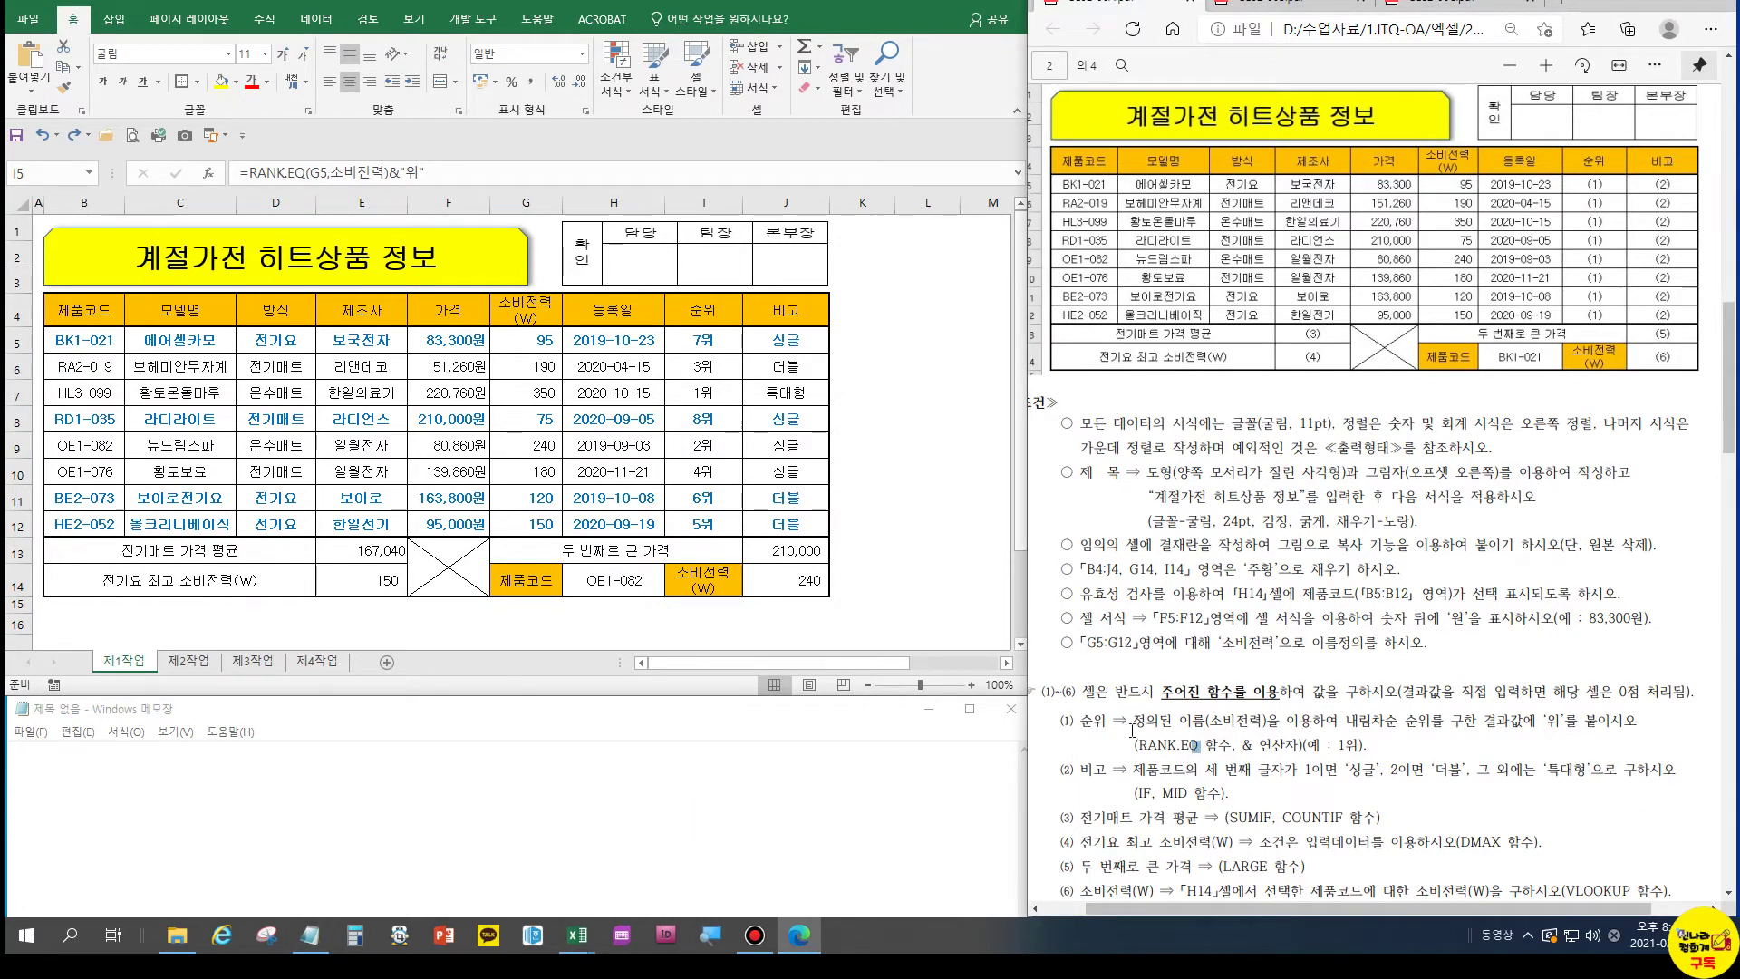
{"action": "left_click", "coordinate": [514, 772]}
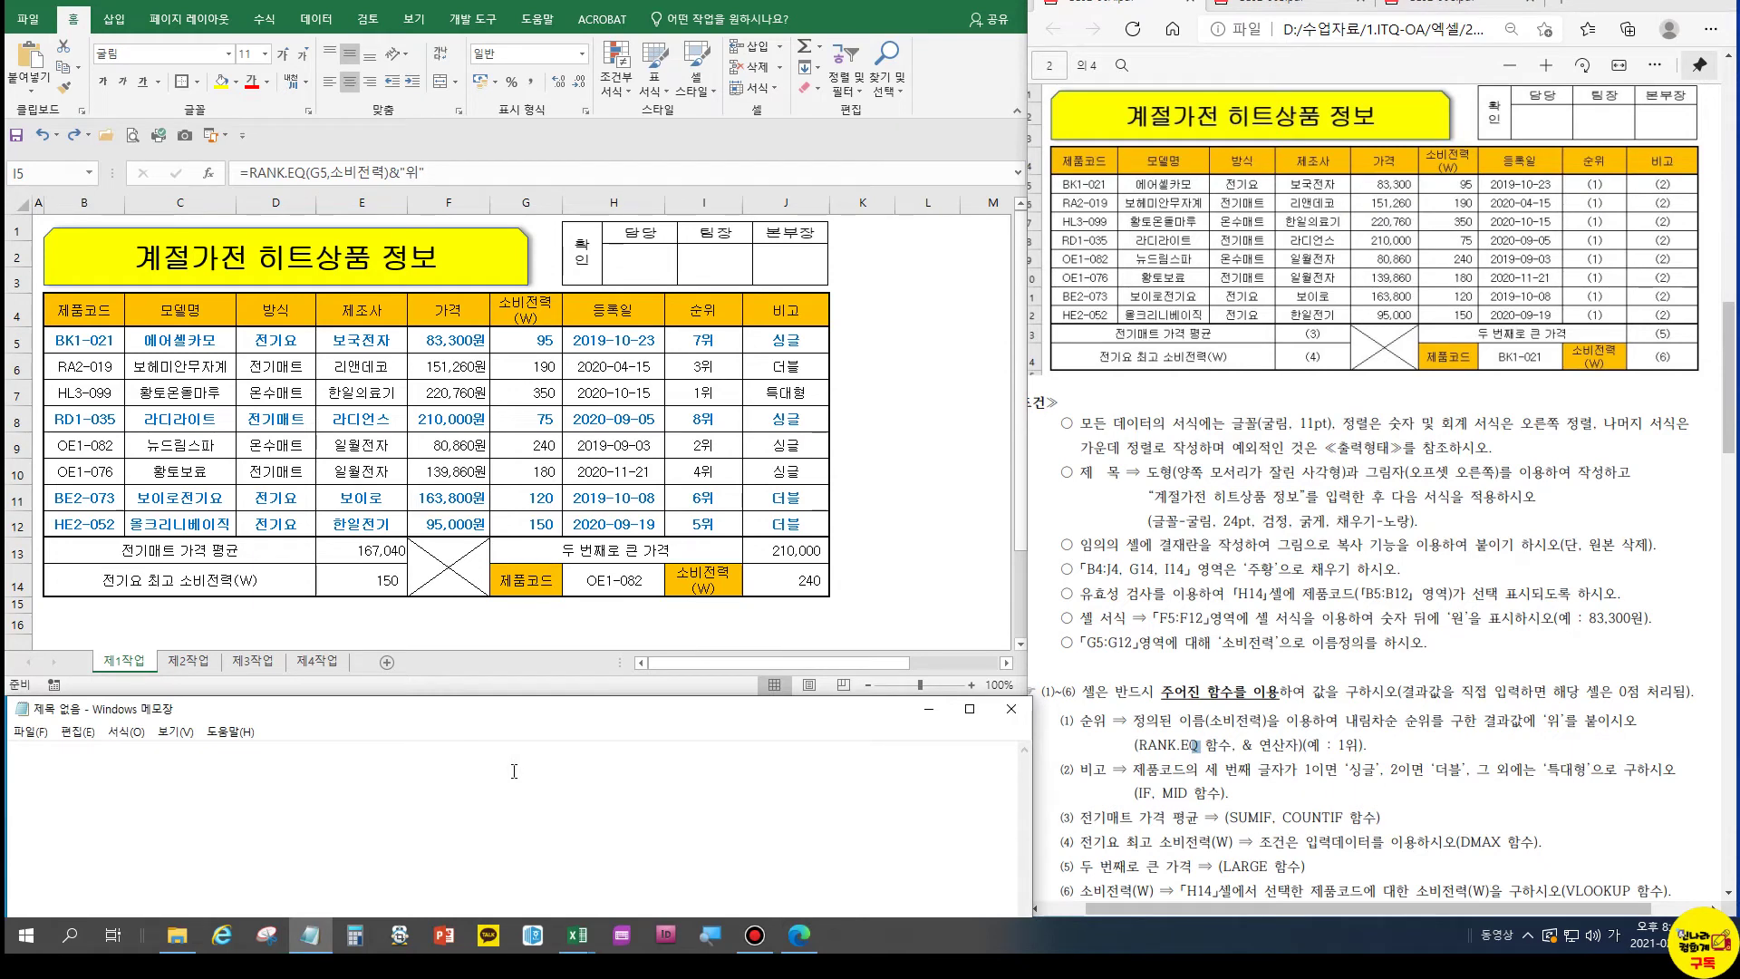
{"action": "left_click_drag", "start_coordinate": [537, 698], "coordinate": [538, 542]}
Write the rank function syntax 순위=RANK.EQ(내가,범위,유형) on the first line of the Notepad notes
{"action": "type", "text": "="}
{"action": "key", "text": "Home"}
{"action": "type", "text": "순위"}
{"action": "key", "text": "End"}
{"action": "key", "text": "Hangul"}
{"action": "type", "text": "RANK"}
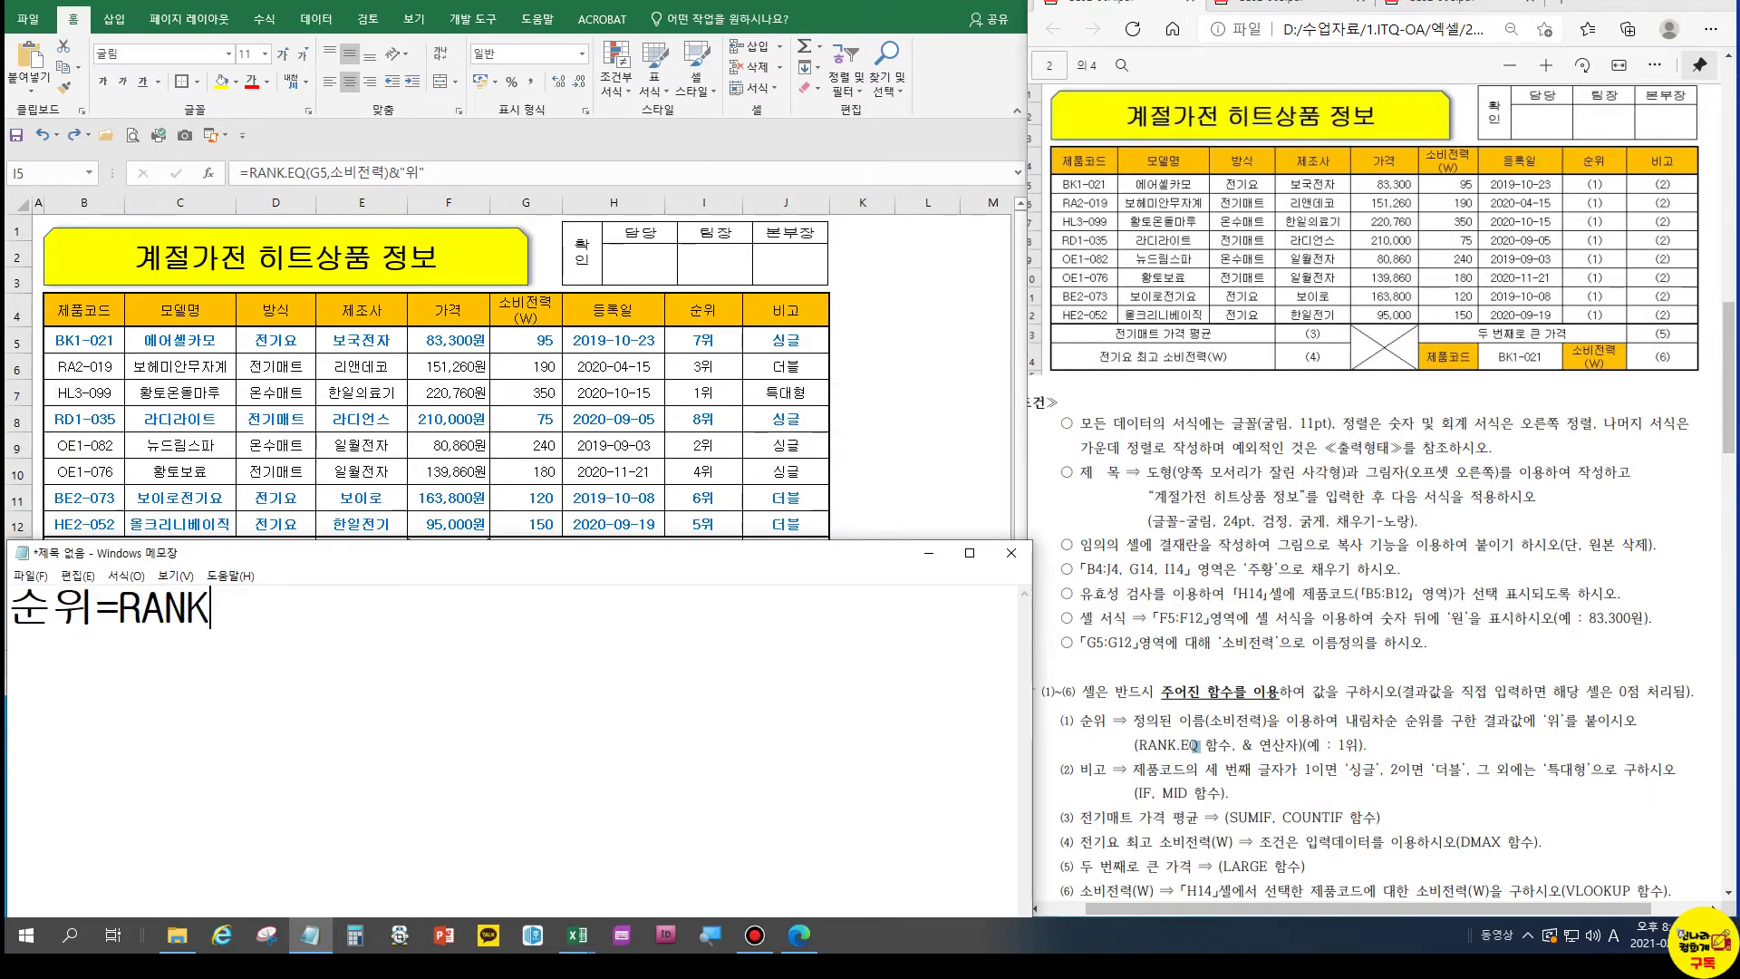
{"action": "type", "text": ".EQ("}
{"action": "key", "text": "Hangul"}
{"action": "type", "text": "내가"}
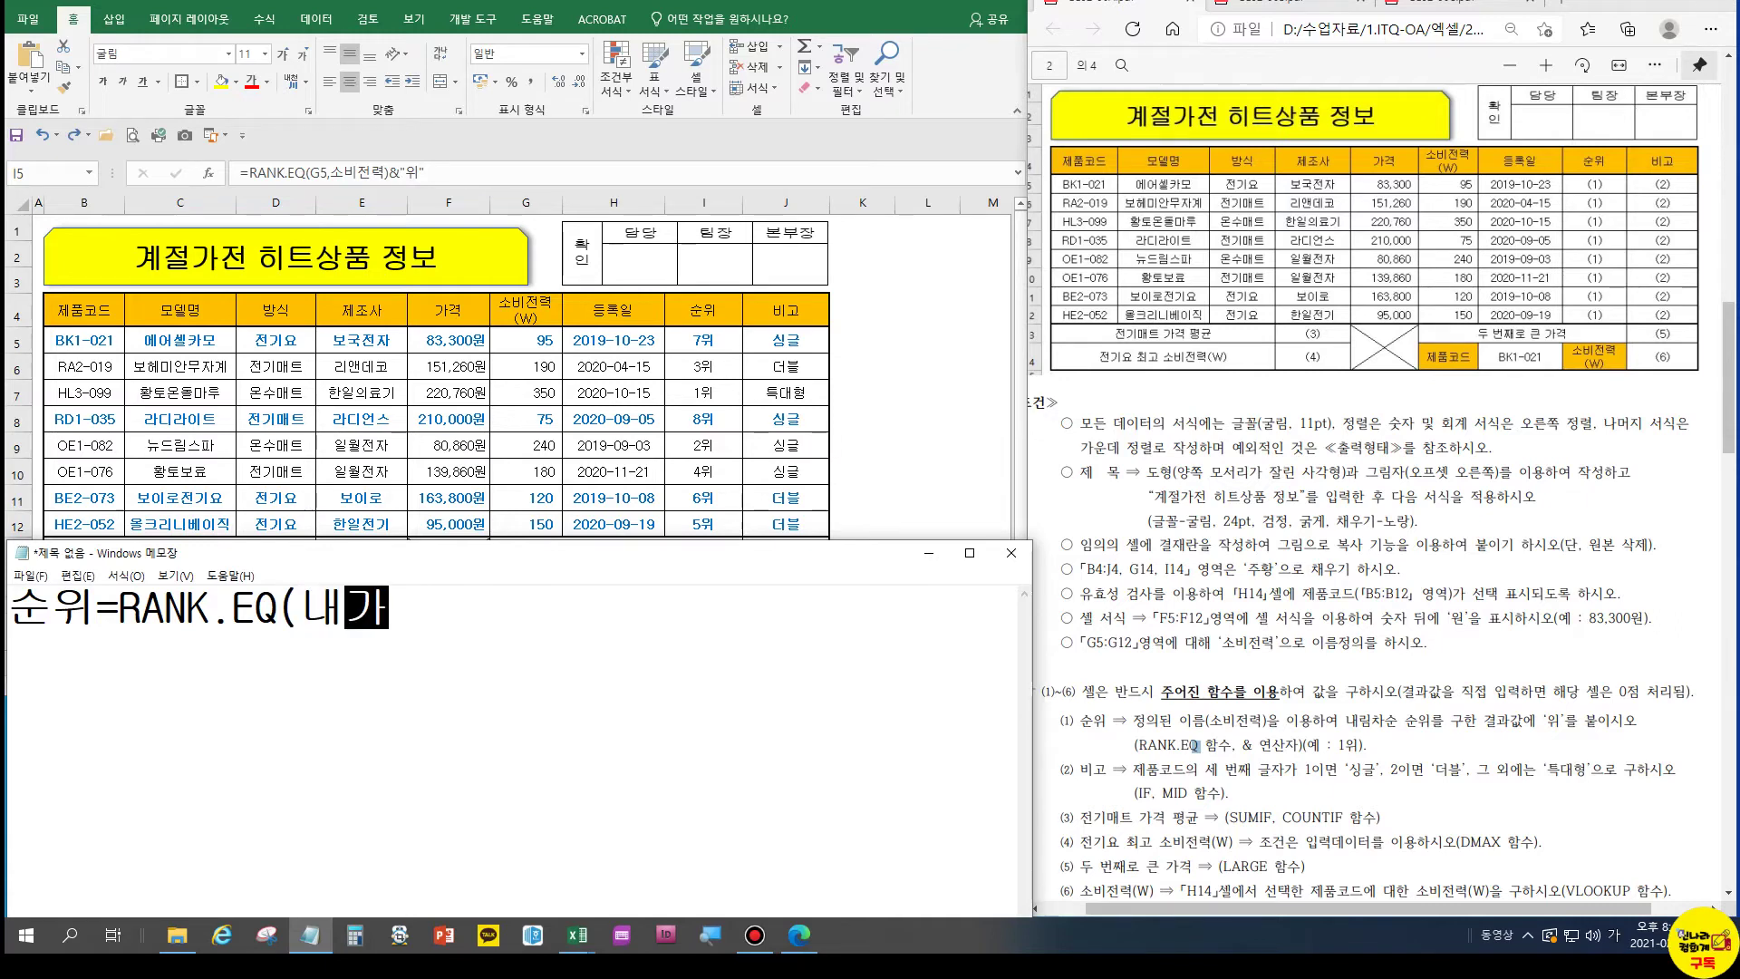
{"action": "type", "text": ",범위)"}
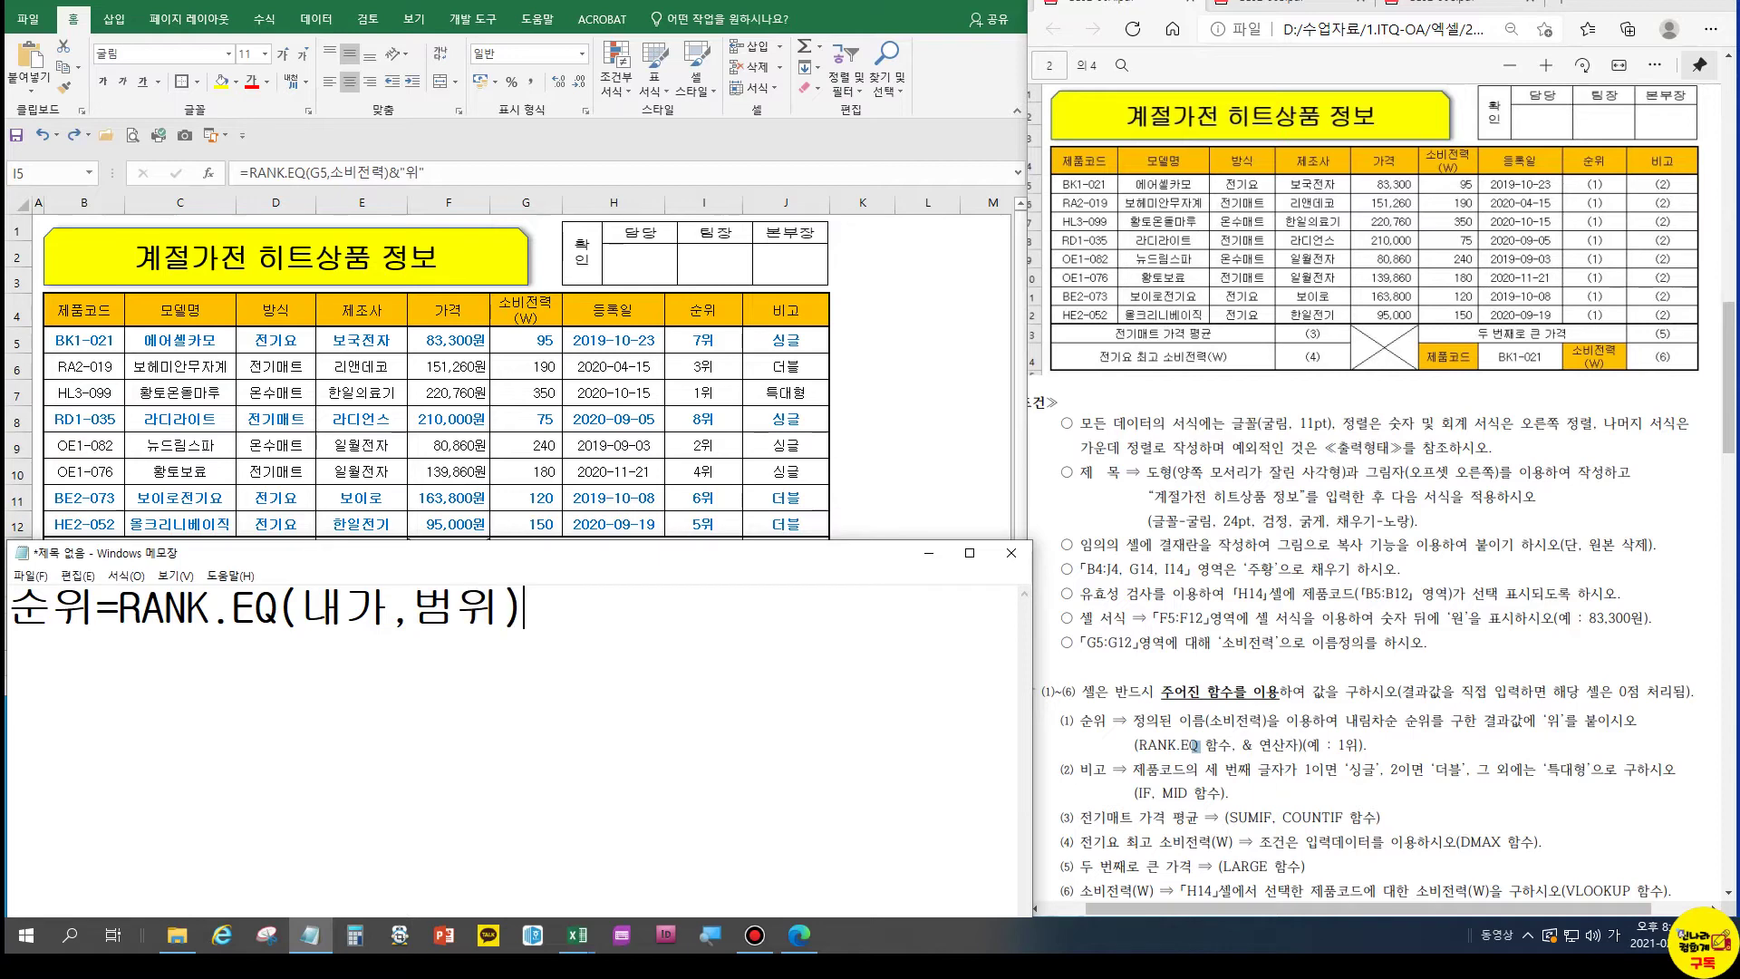
{"action": "key", "text": "Left"}
{"action": "type", "text": ",유혀ㅇ"}
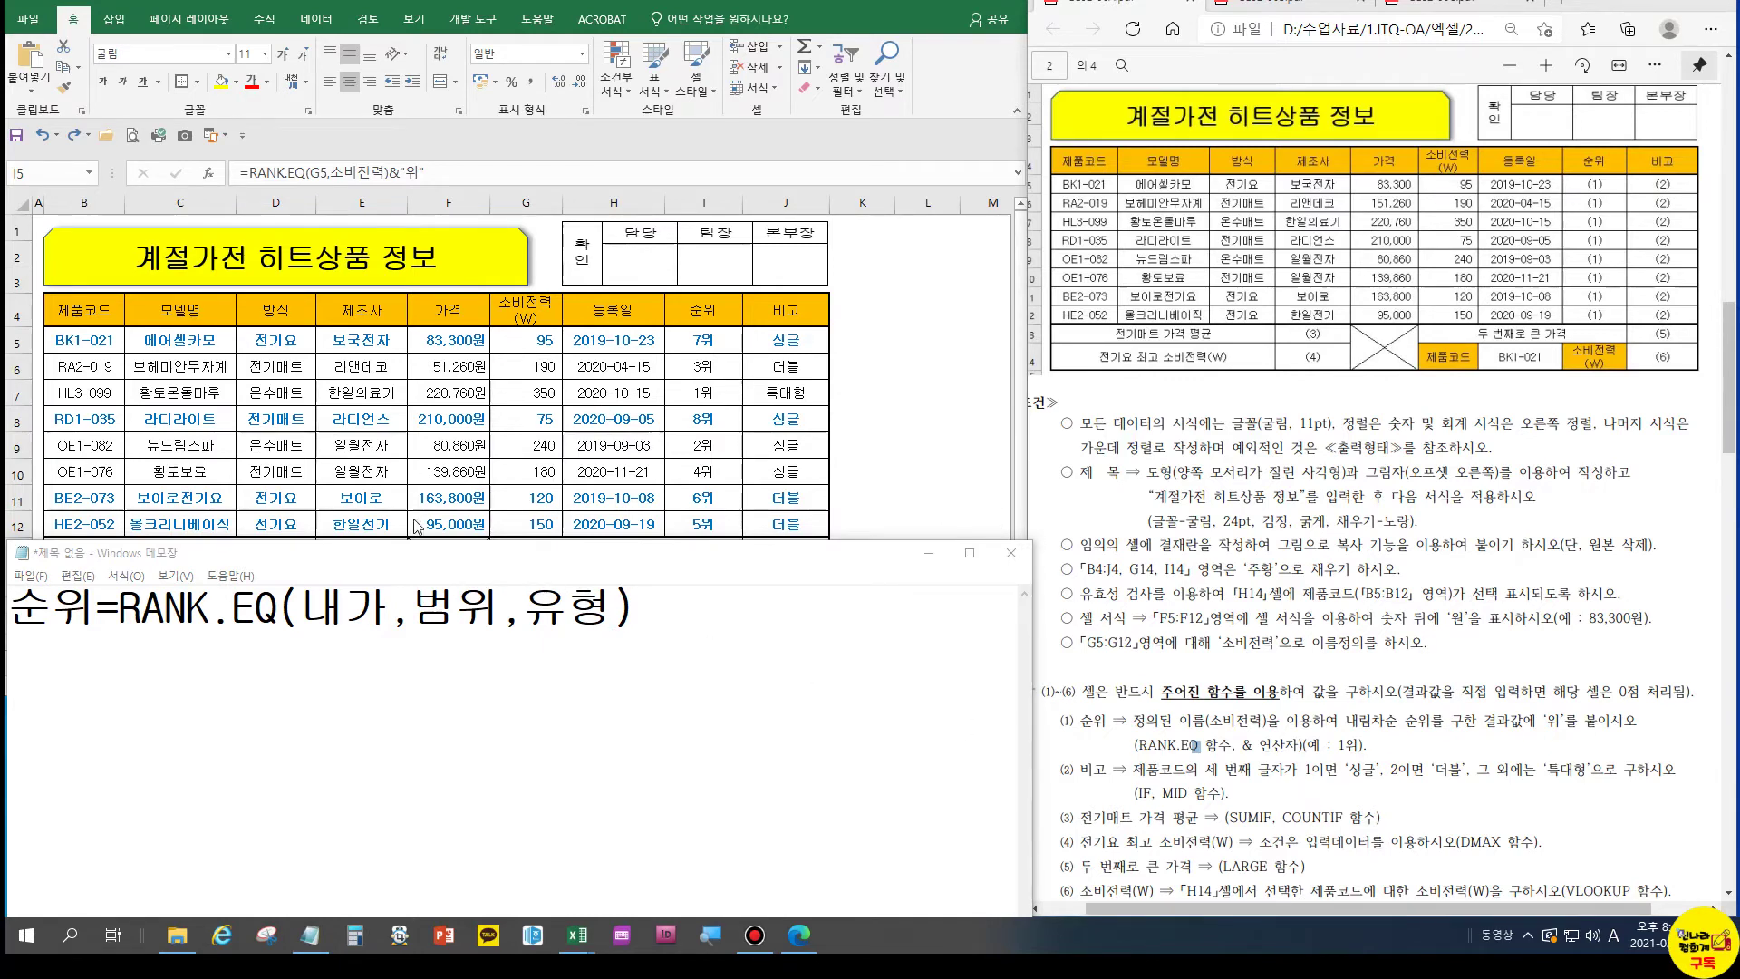
Add the example arguments G5 , G5:G12 beneath 내가 and 범위 in the syntax line
{"action": "left_click", "coordinate": [650, 610]}
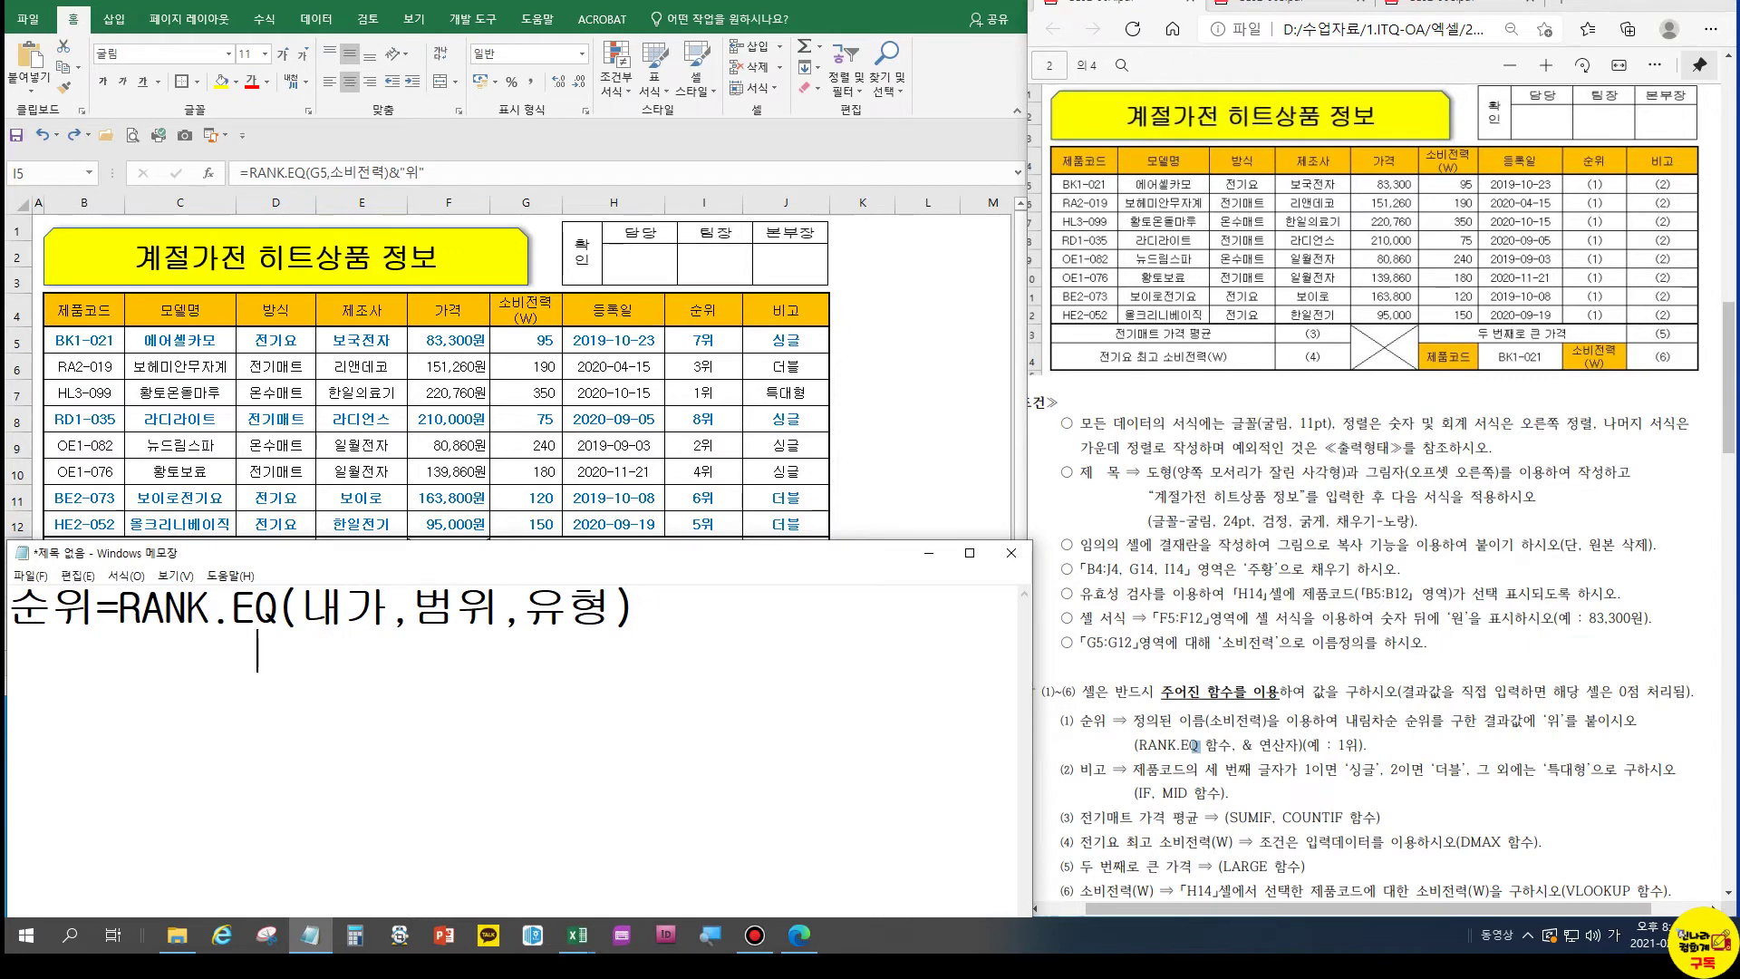
{"action": "type", "text": "ㅎ"}
{"action": "key", "text": "BackSpace"}
{"action": "type", "text": "G5  , G5:G12"}
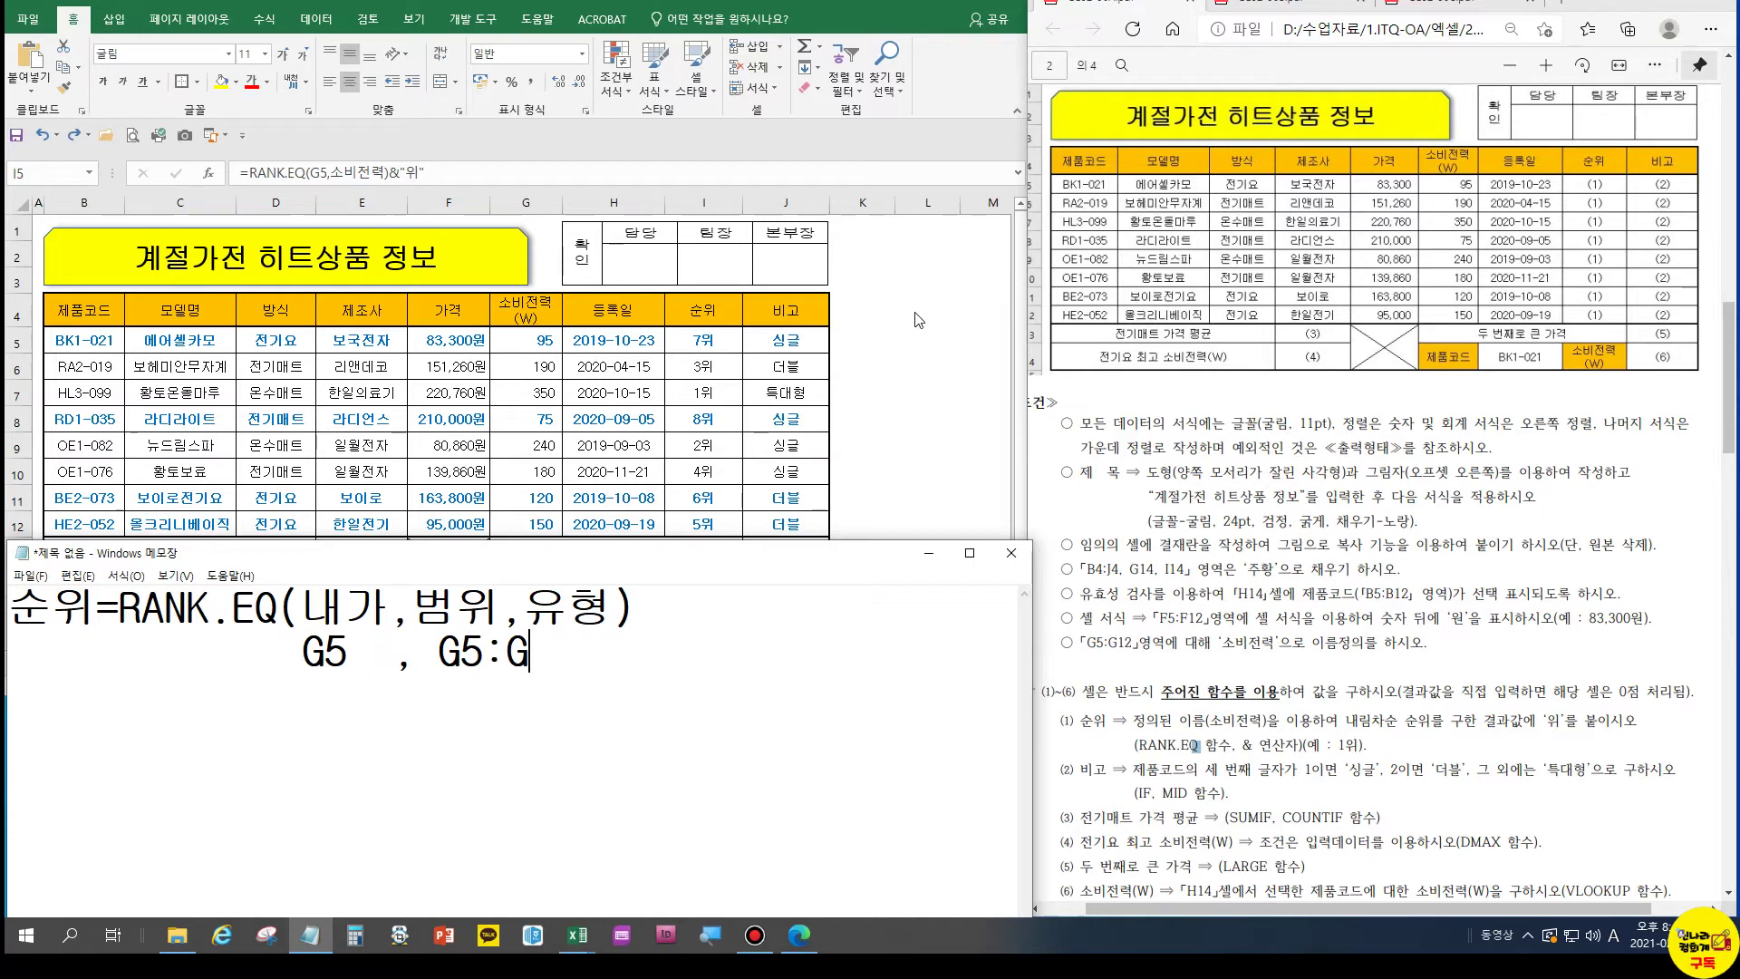
Make the example range absolute as $G$5:$G$12 and add a comma after it
{"action": "key", "text": "Left"}
{"action": "key", "text": "Left"}
{"action": "key", "text": "Left"}
{"action": "key", "text": "Left"}
{"action": "key", "text": "Left"}
{"action": "type", "text": "$G"}
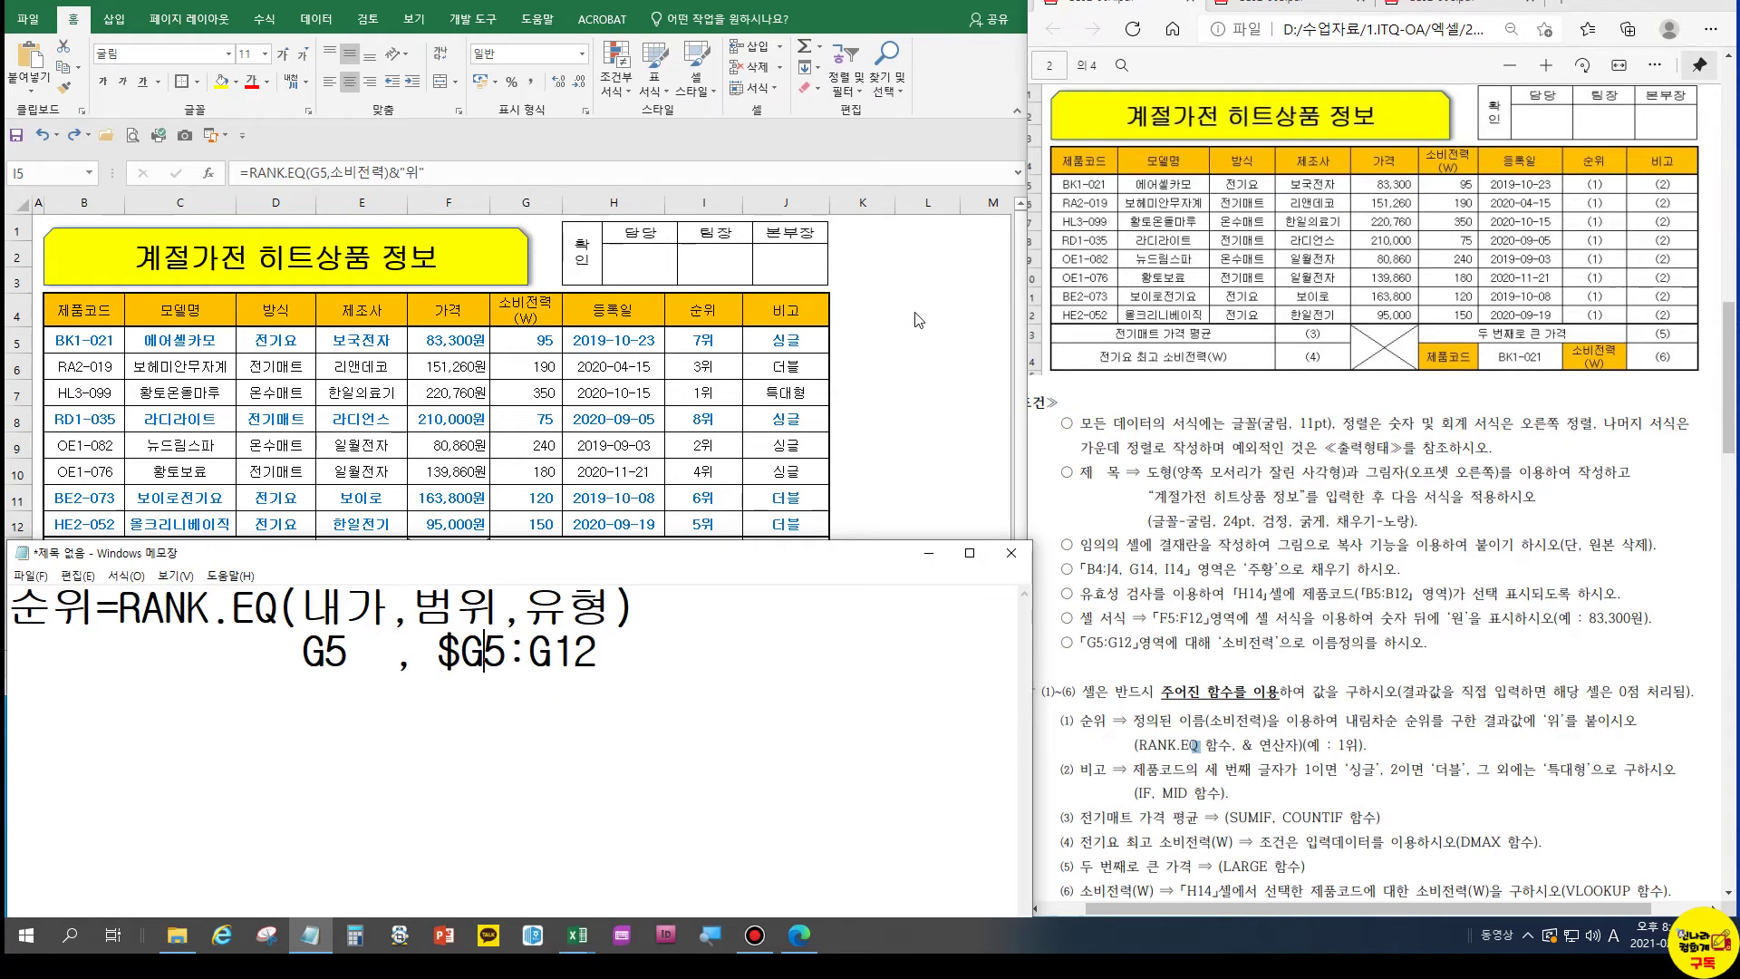
{"action": "type", "text": "$"}
{"action": "key", "text": "Right"}
{"action": "key", "text": "Right"}
{"action": "type", "text": "$"}
{"action": "key", "text": "Right"}
{"action": "type", "text": "$"}
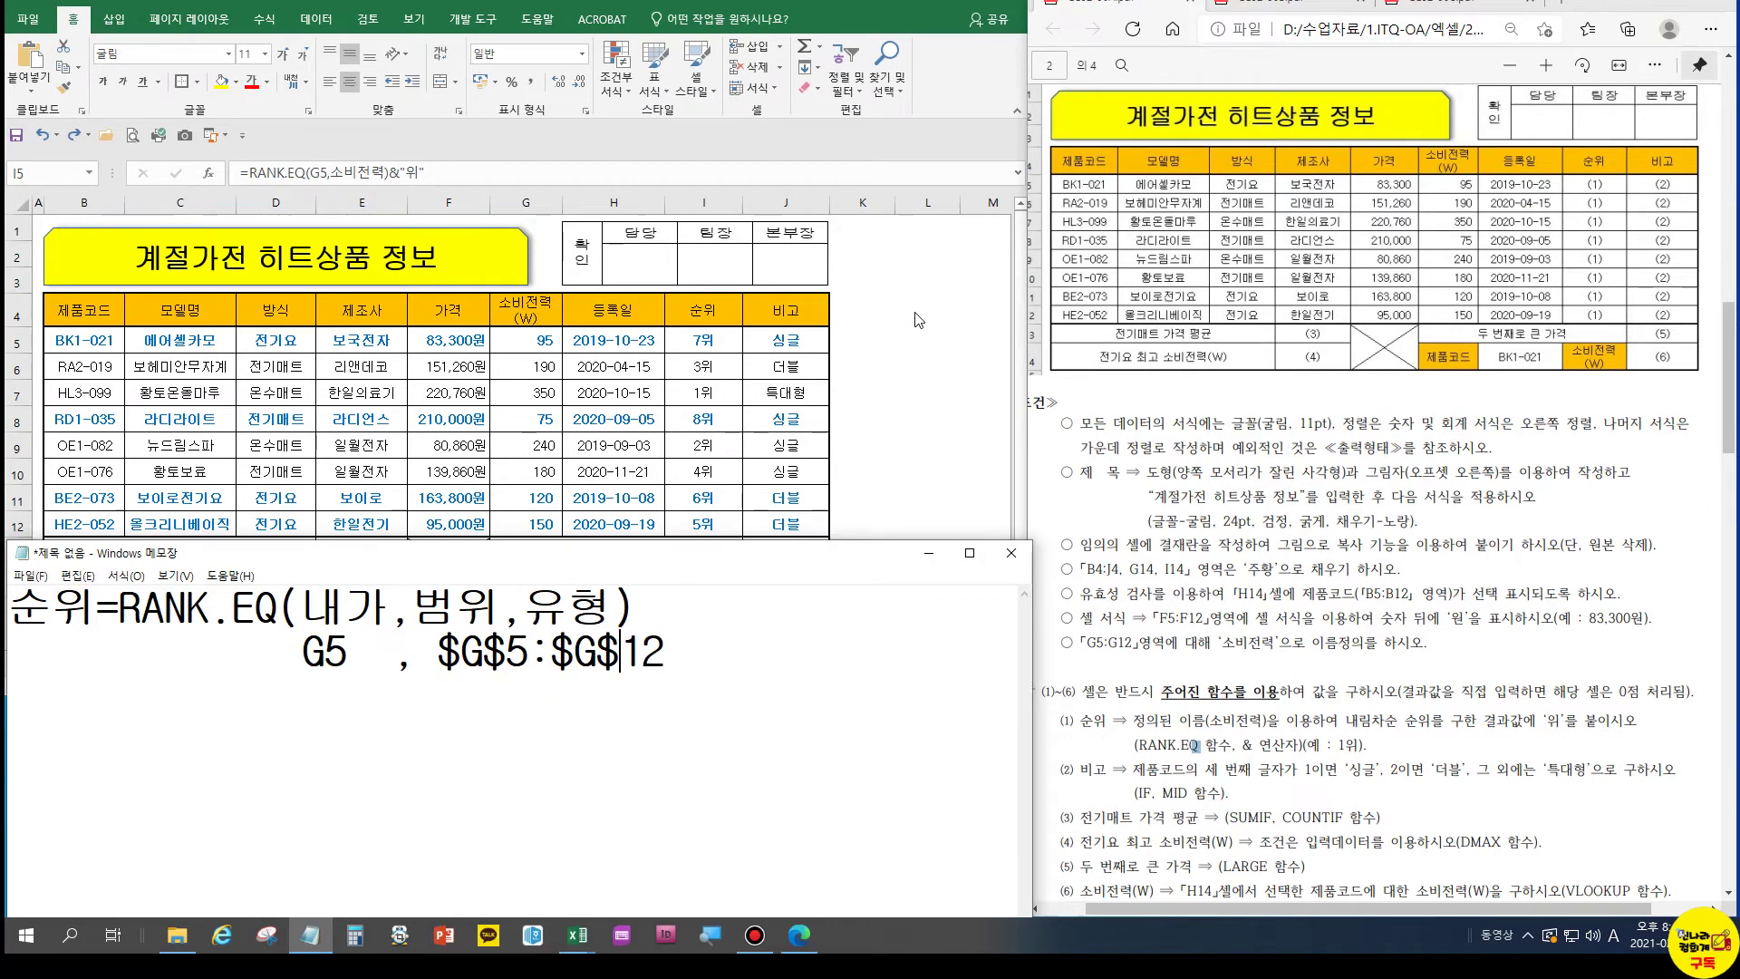
{"action": "key", "text": "Right"}
{"action": "key", "text": "Right"}
{"action": "type", "text": ","}
Note the defined name 소비전력 beneath the absolute range and add 0(생략) as the 유형 argument
{"action": "key", "text": "Return"}
{"action": "key", "text": "BackSpace"}
{"action": "key", "text": "BackSpace"}
{"action": "key", "text": "BackSpace"}
{"action": "key", "text": "BackSpace"}
{"action": "key", "text": "BackSpace"}
{"action": "type", "text": "THQ"}
{"action": "key", "text": "BackSpace"}
{"action": "key", "text": "BackSpace"}
{"action": "key", "text": "BackSpace"}
{"action": "key", "text": "Hangul"}
{"action": "type", "text": "소비전력"}
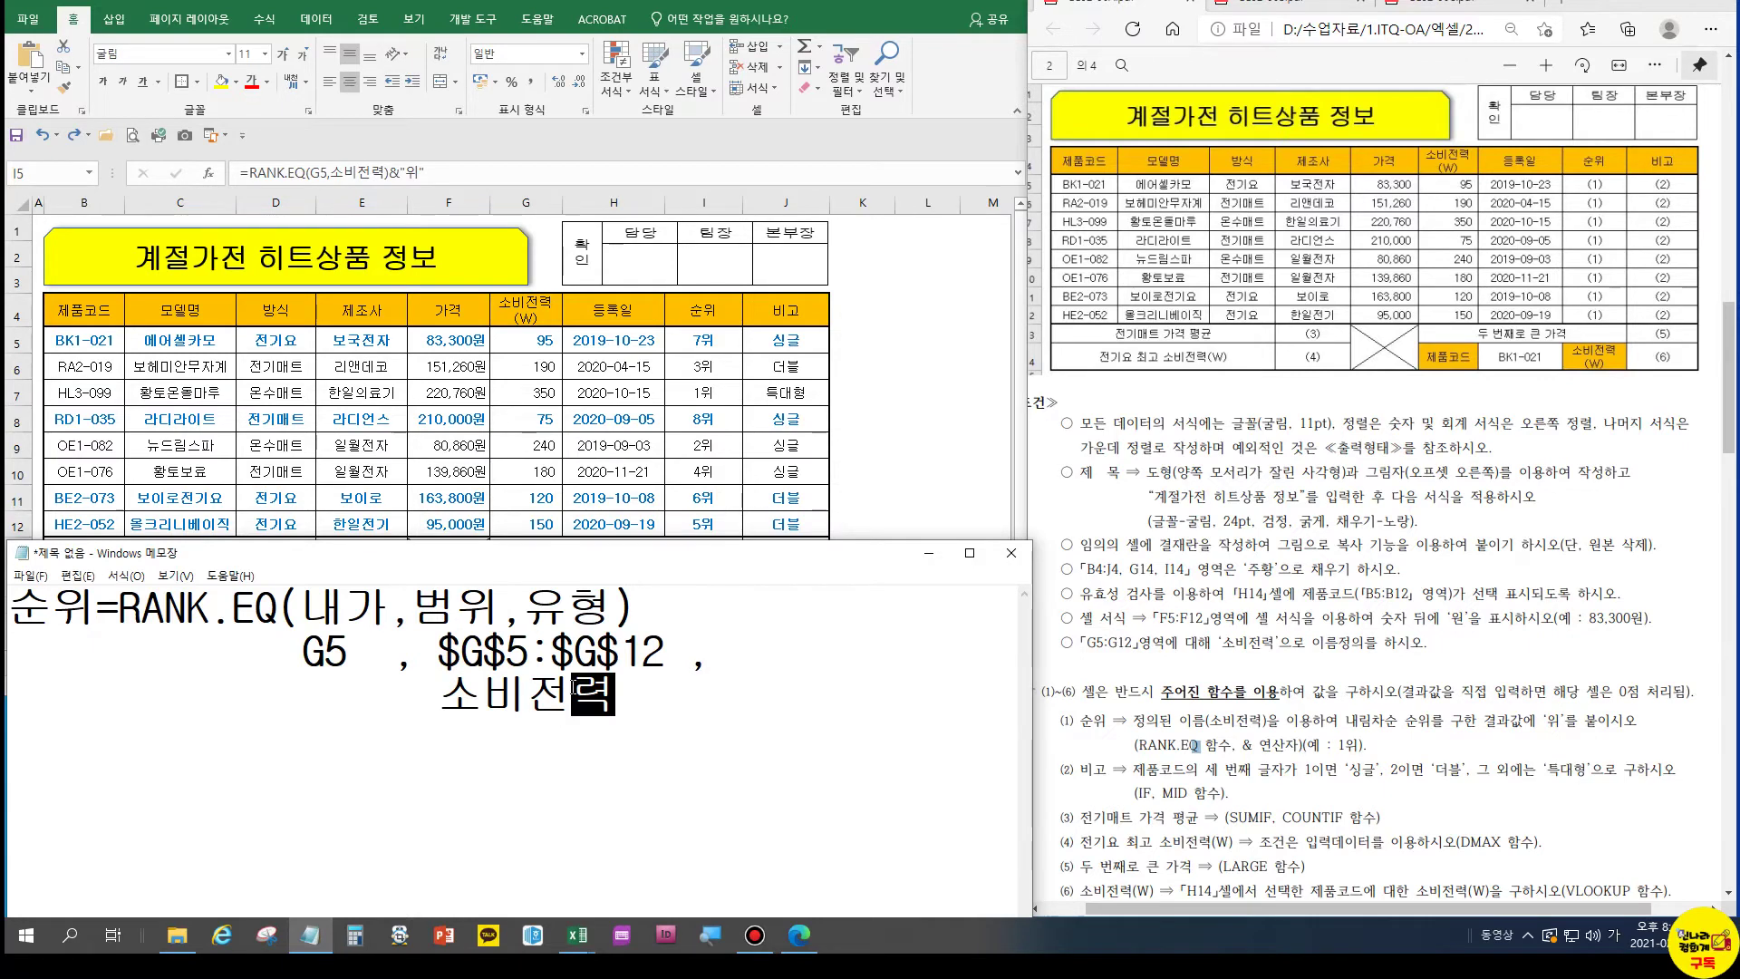
{"action": "left_click", "coordinate": [743, 652]}
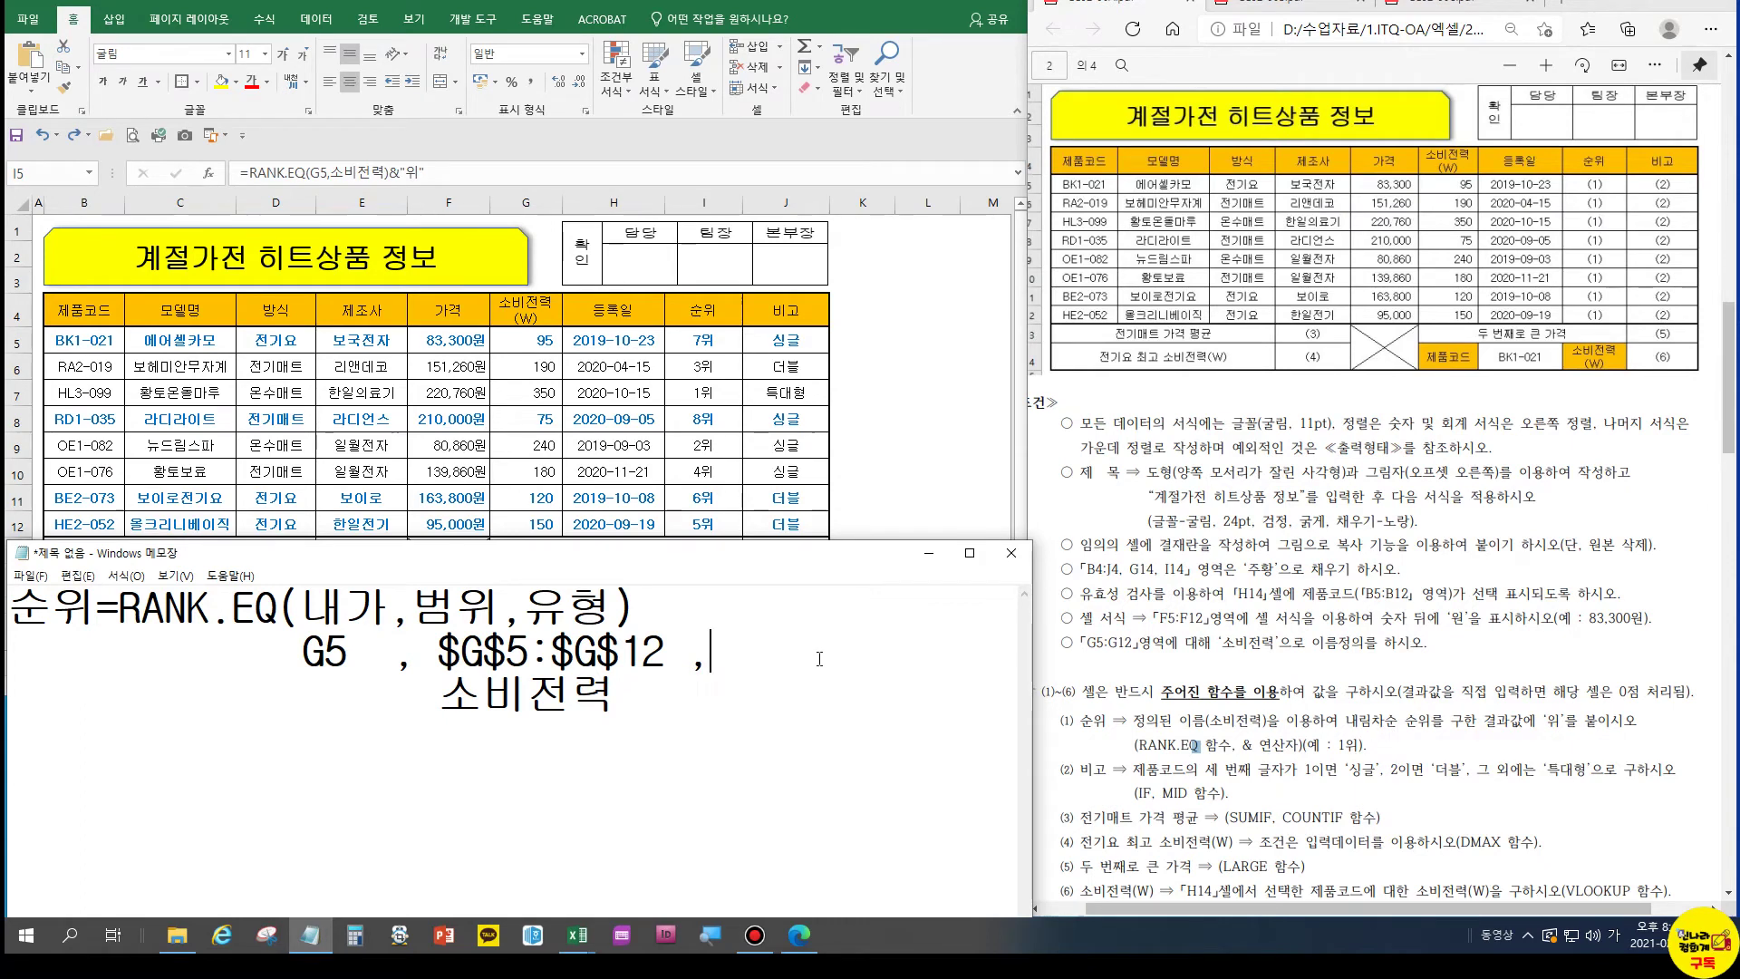
{"action": "type", "text": "0(생략)"}
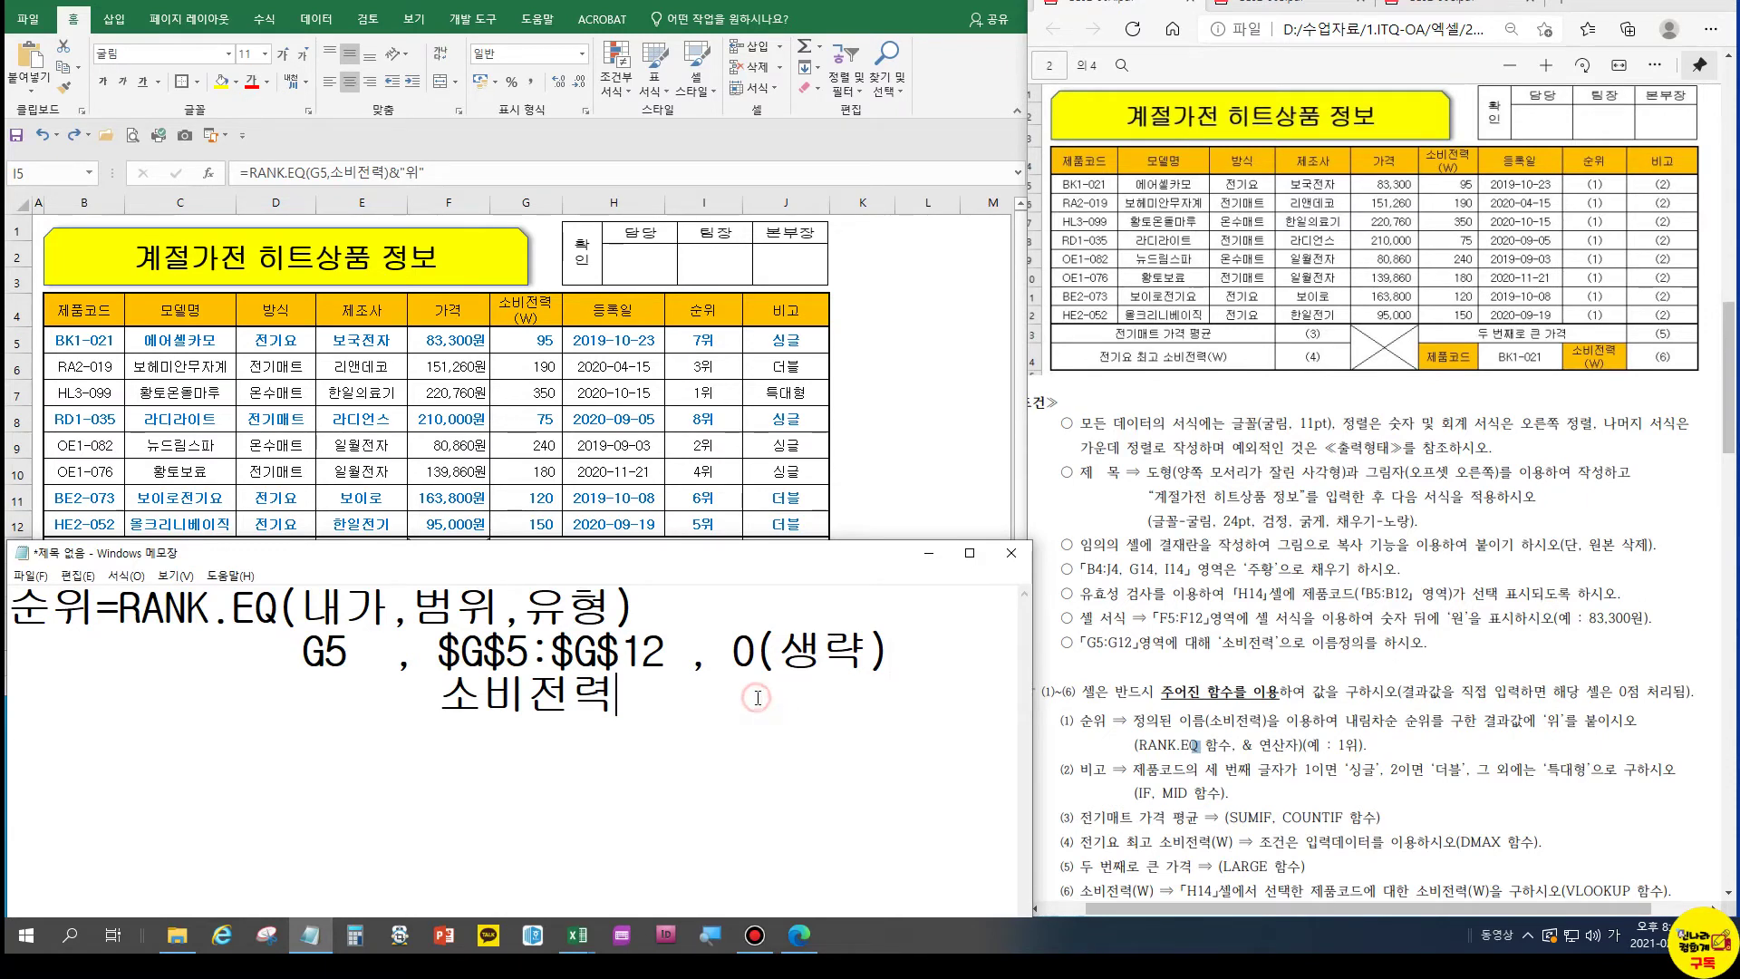
Write the formula =RANK.EQ(G5,소비전력) on a separate line below the argument notes
{"action": "key", "text": "Return"}
{"action": "key", "text": "Return"}
{"action": "type", "text": "=ㄱ"}
{"action": "key", "text": "BackSpace"}
{"action": "key", "text": "Hangul"}
{"action": "type", "text": "RANK"}
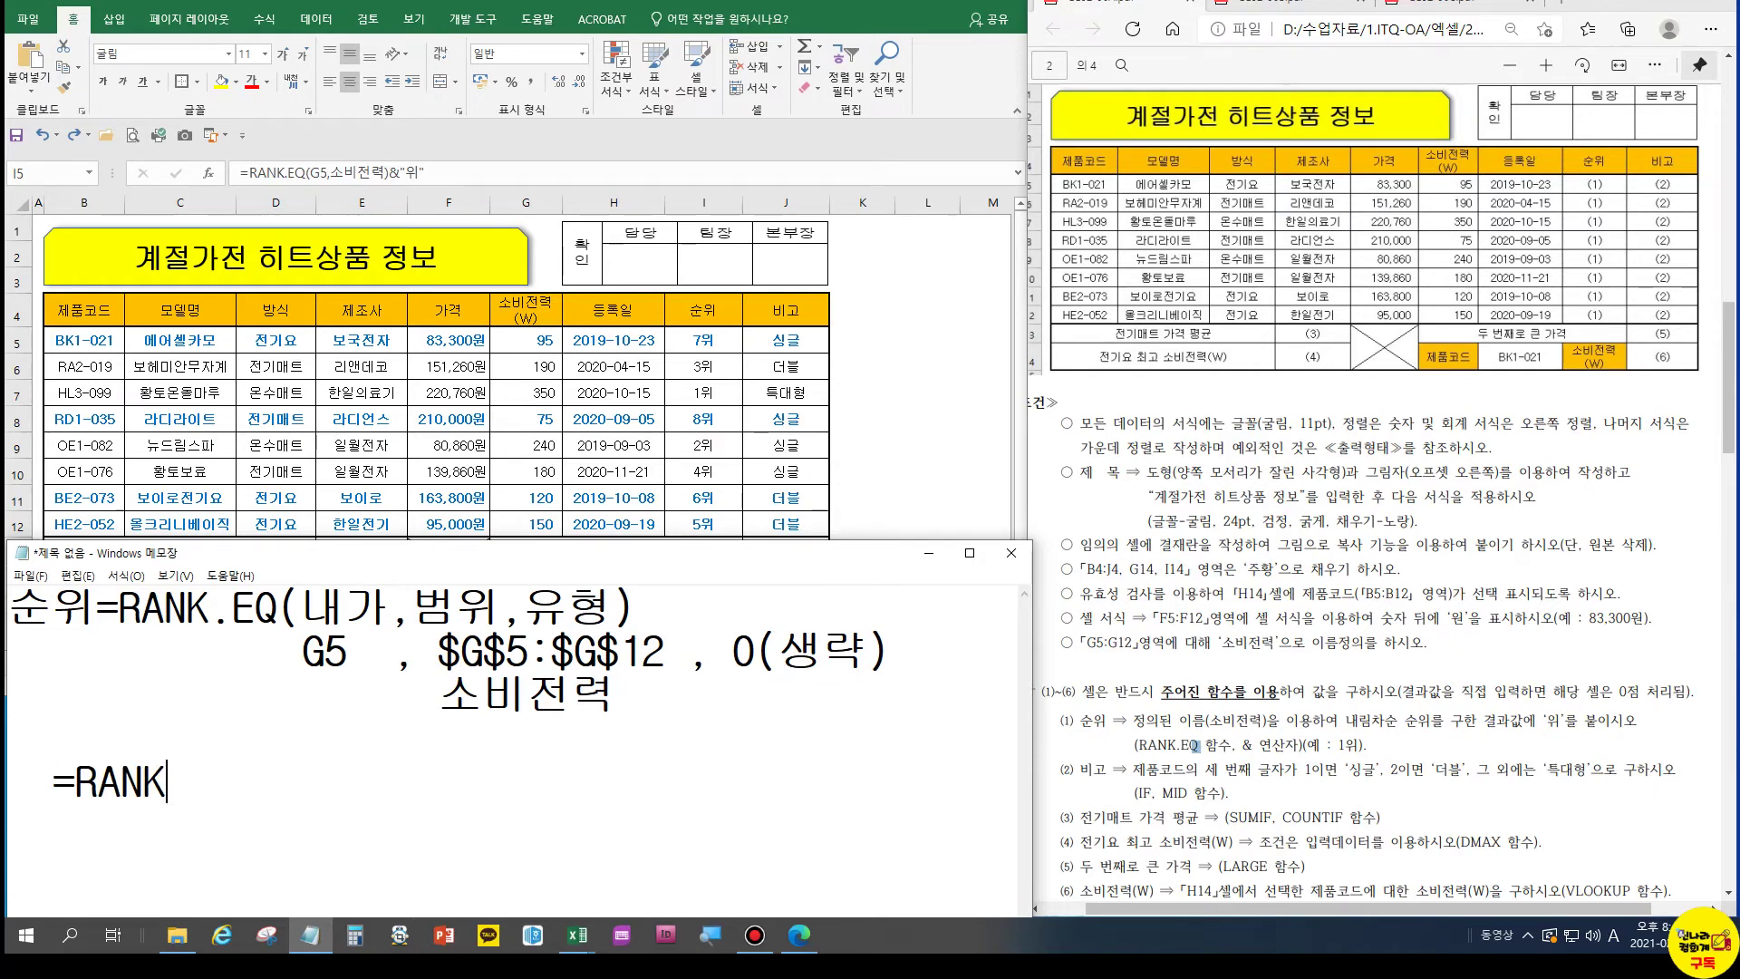
{"action": "type", "text": ".EQ("}
{"action": "type", "text": "G"}
{"action": "type", "text": "5,th"}
{"action": "key", "text": "BackSpace"}
{"action": "key", "text": "BackSpace"}
{"action": "key", "text": "Hangul"}
{"action": "type", "text": "ㅅ소비전력)"}
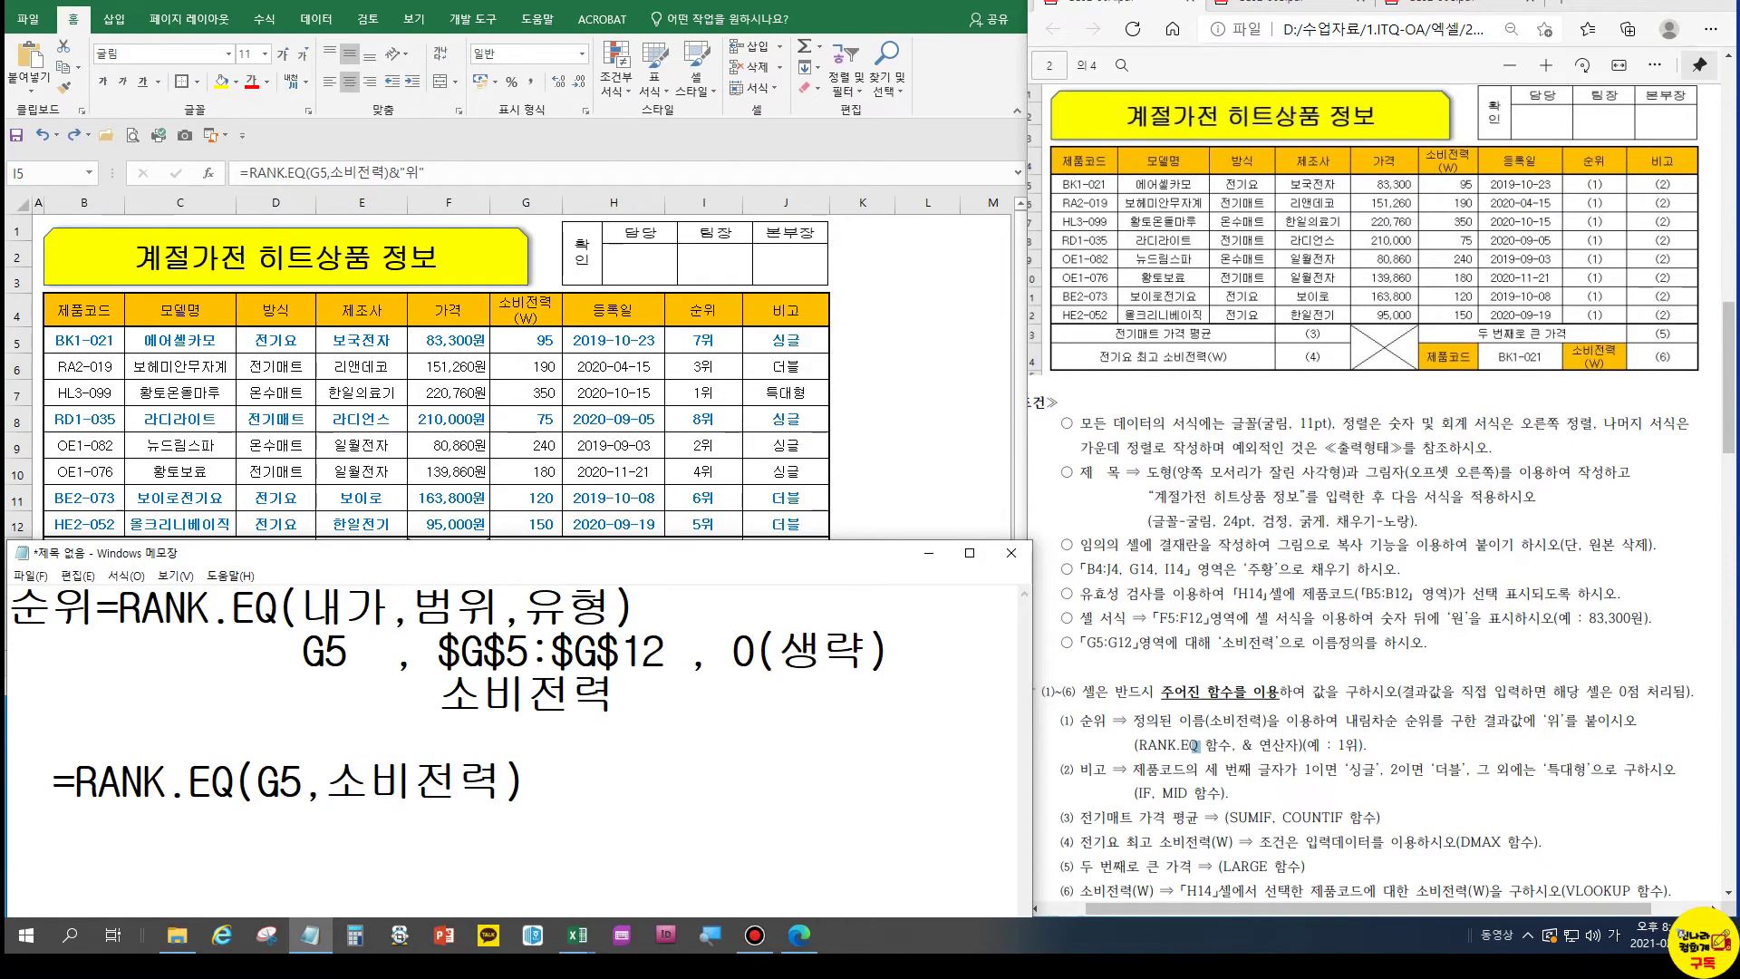
Number the 소비전력 rank formula line as 1. in the notes
{"action": "key", "text": "Home"}
{"action": "type", "text": "1."}
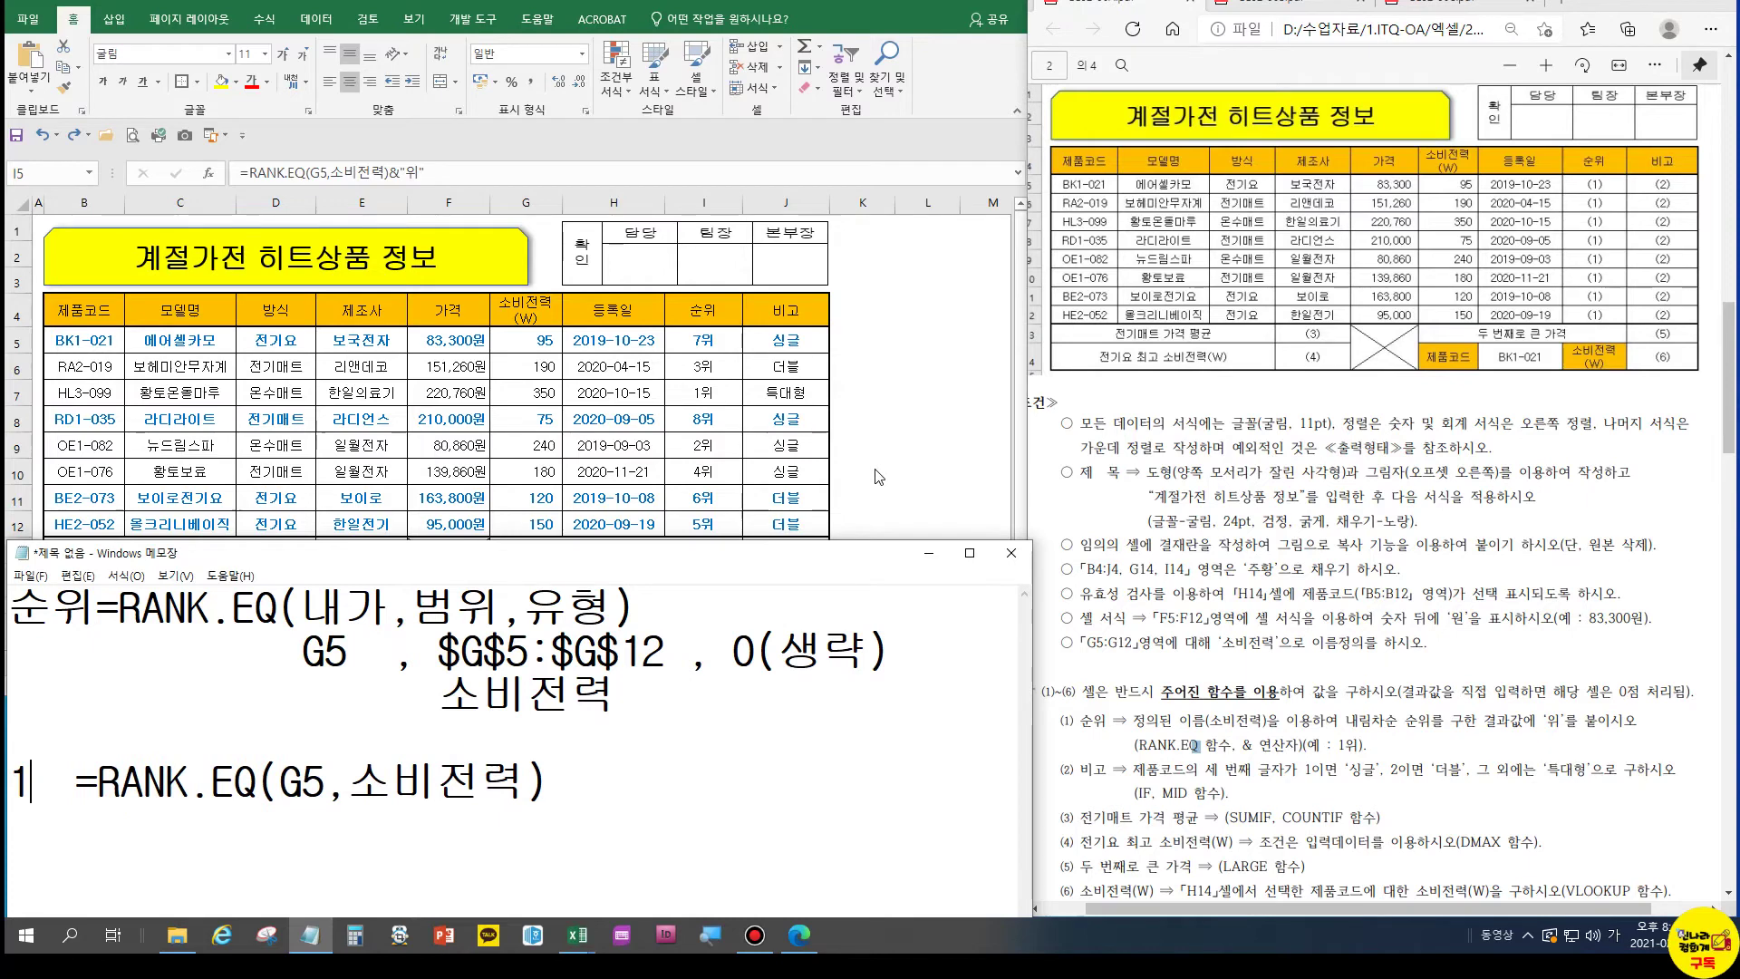
{"action": "key", "text": "Delete"}
Switch to the 러블리 슈즈 온라인 판매 현황 exam PDF and read its 순위 (RANK.EQ) condition
{"action": "left_click", "coordinate": [1259, 5]}
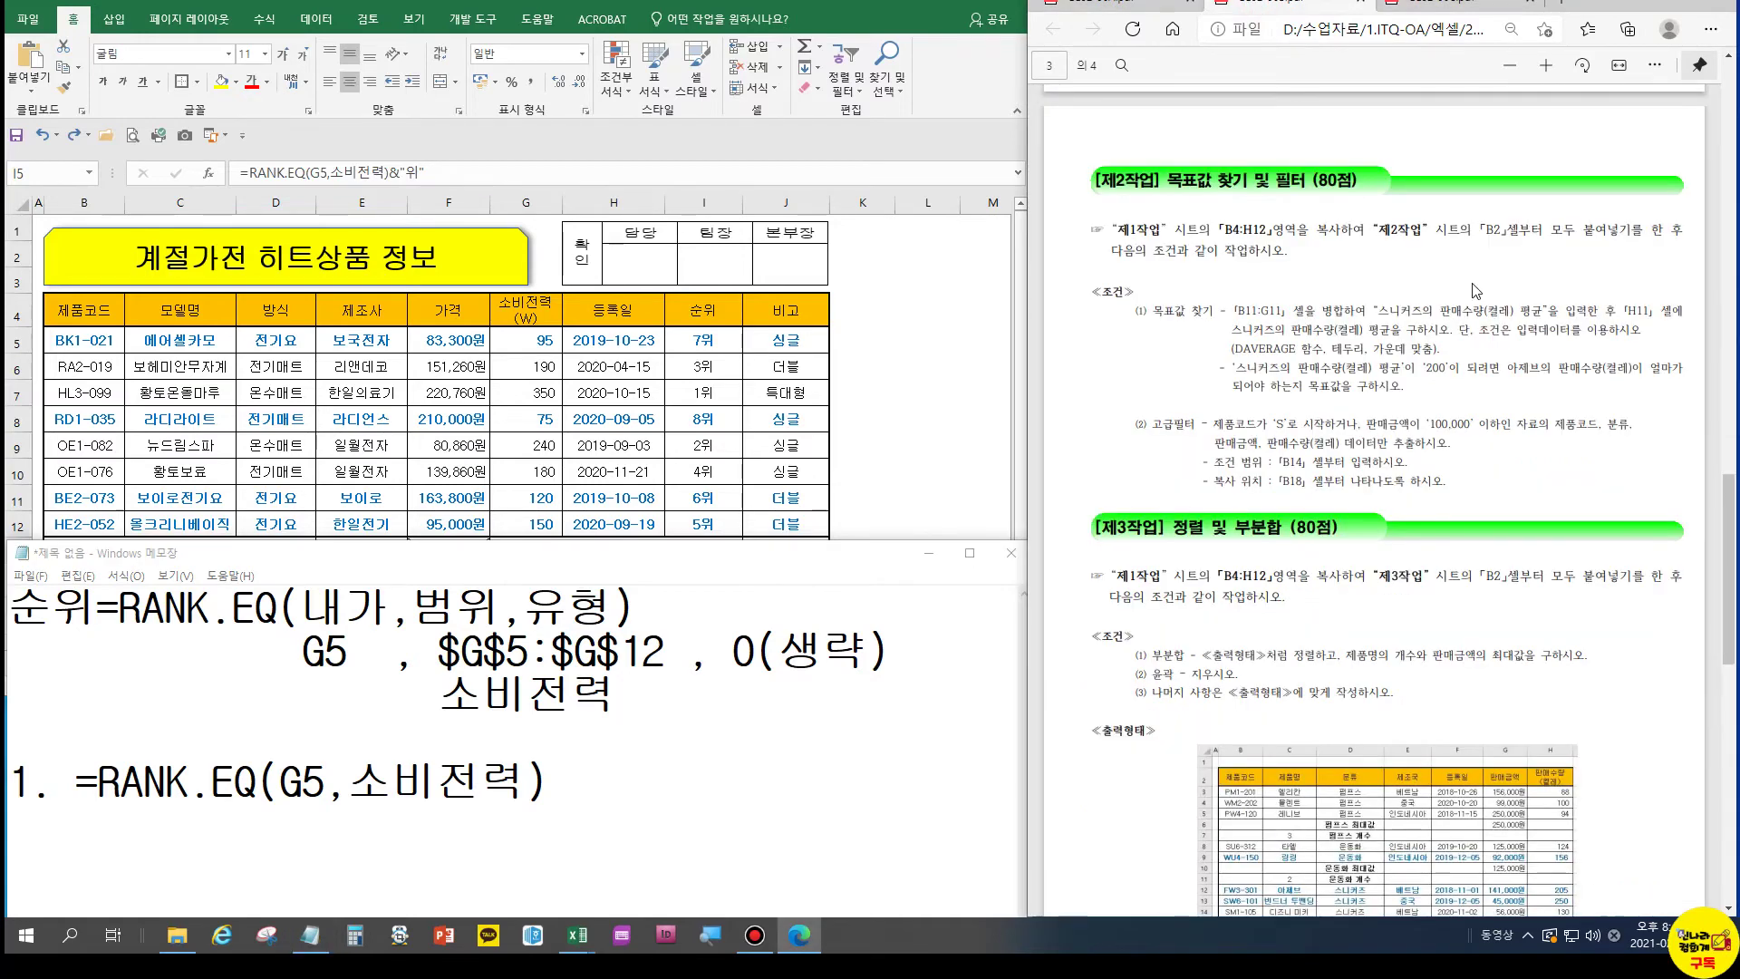
{"action": "scroll", "coordinate": [1558, 338], "scroll_direction": "up", "scroll_amount": 5}
{"action": "scroll", "coordinate": [1558, 338], "scroll_direction": "up", "scroll_amount": 3}
{"action": "scroll", "coordinate": [1557, 360], "scroll_direction": "down", "scroll_amount": 1}
{"action": "scroll", "coordinate": [1478, 540], "scroll_direction": "up", "scroll_amount": 4}
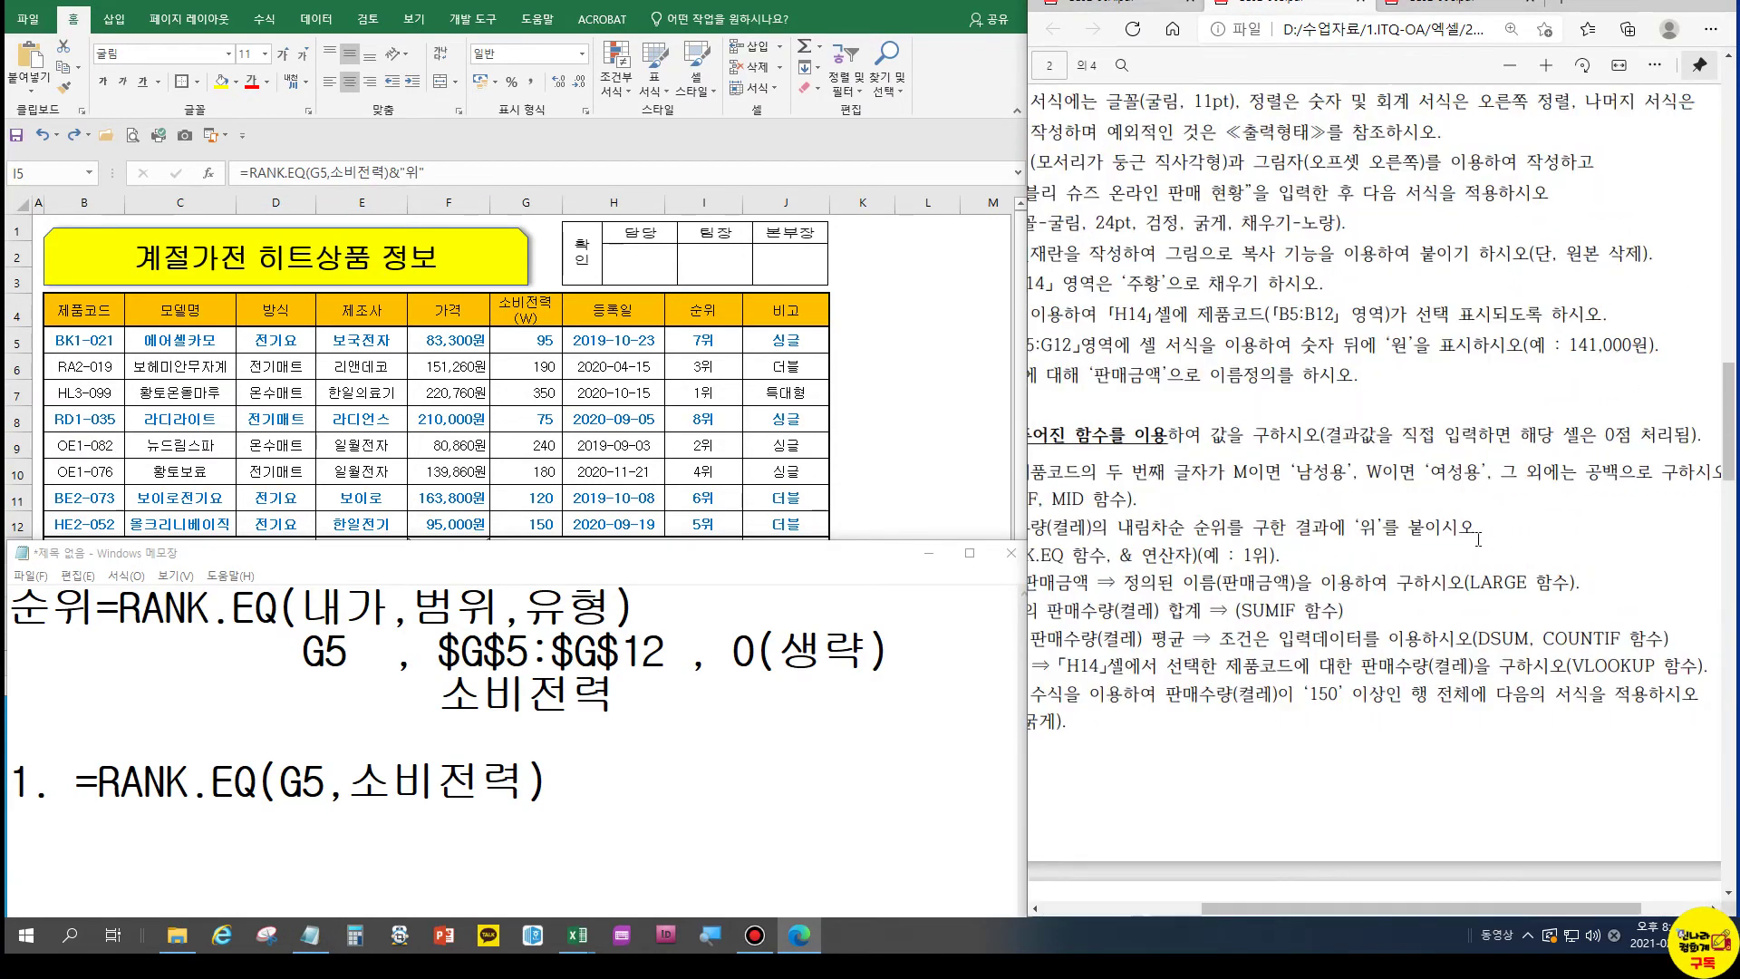
{"action": "left_click_drag", "start_coordinate": [1567, 906], "coordinate": [1431, 907]}
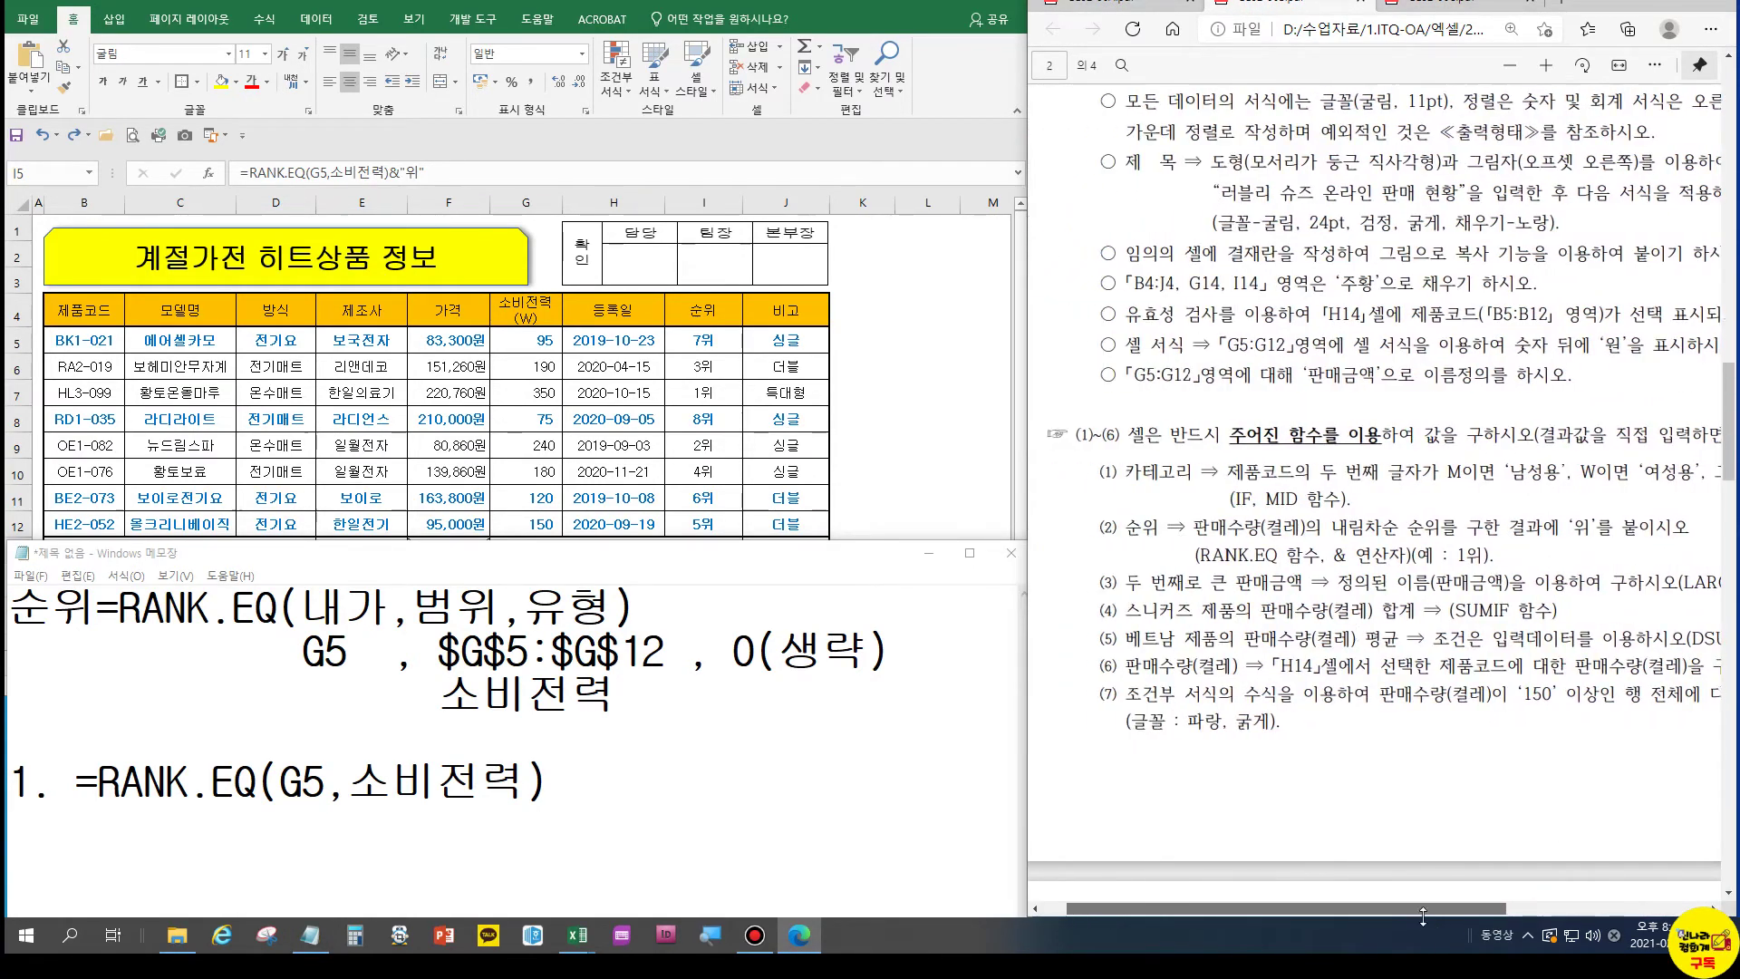
{"action": "key", "text": "ctrl"}
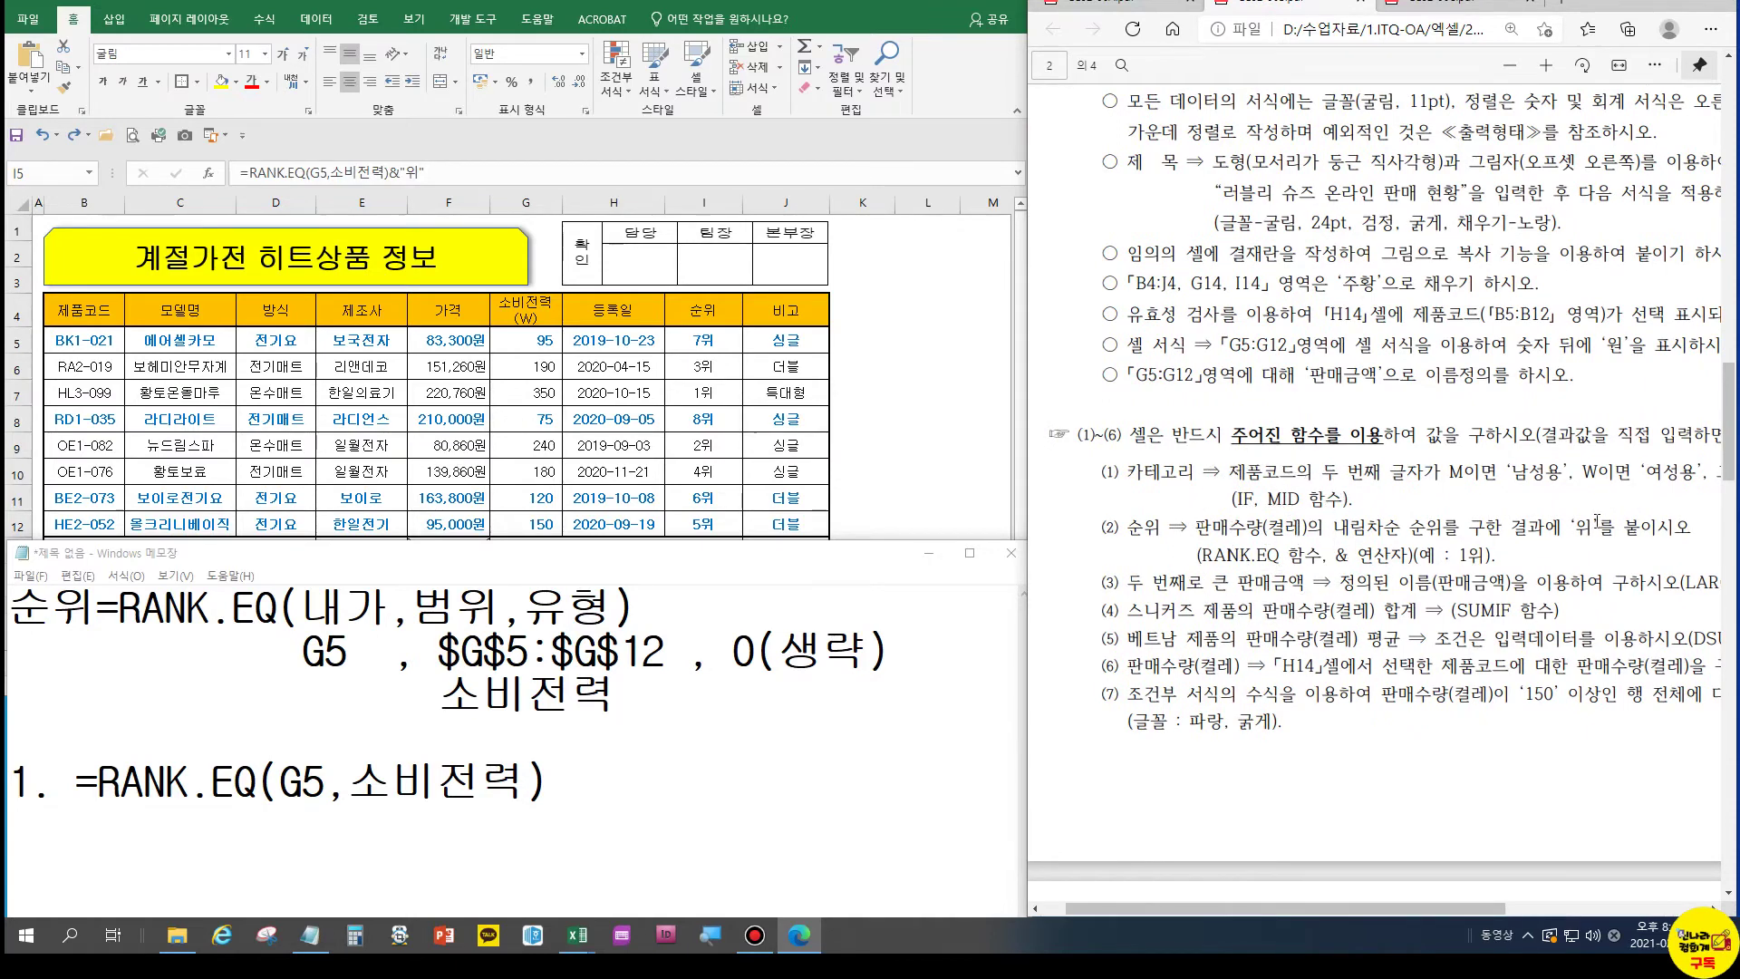
Append &"위" to the =RANK.EQ(G5,소비전력) formula in Notepad
{"action": "left_click", "coordinate": [774, 778]}
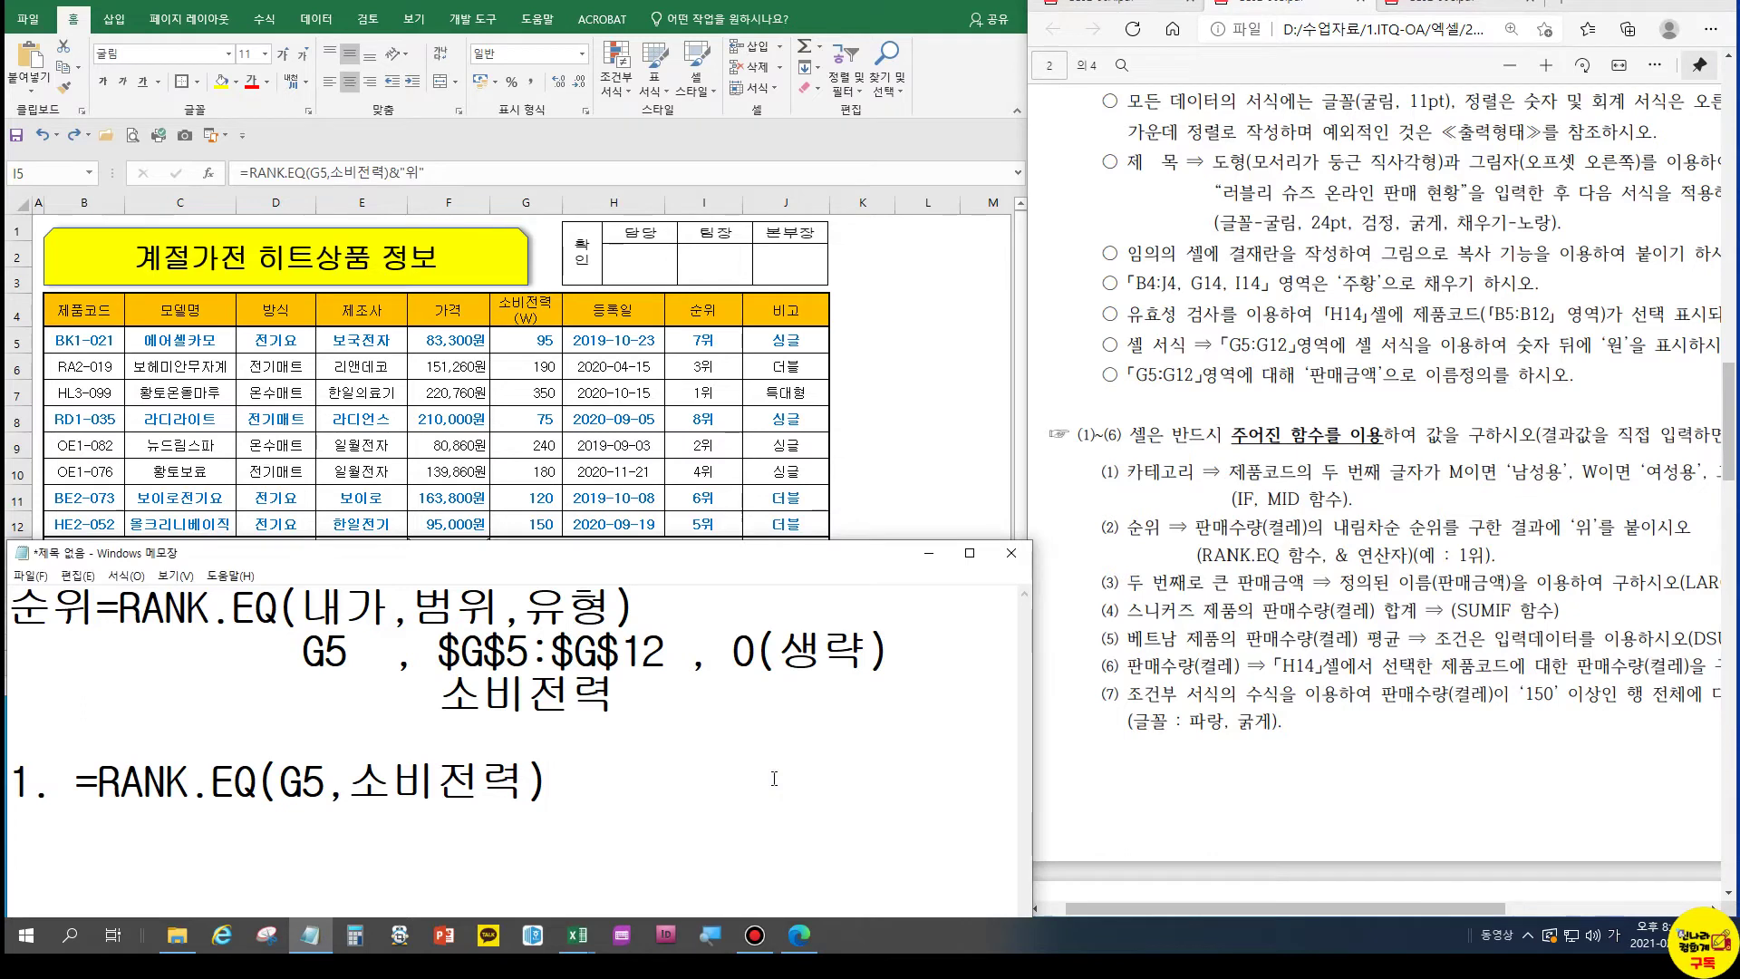
{"action": "type", "text": "&\"위\""}
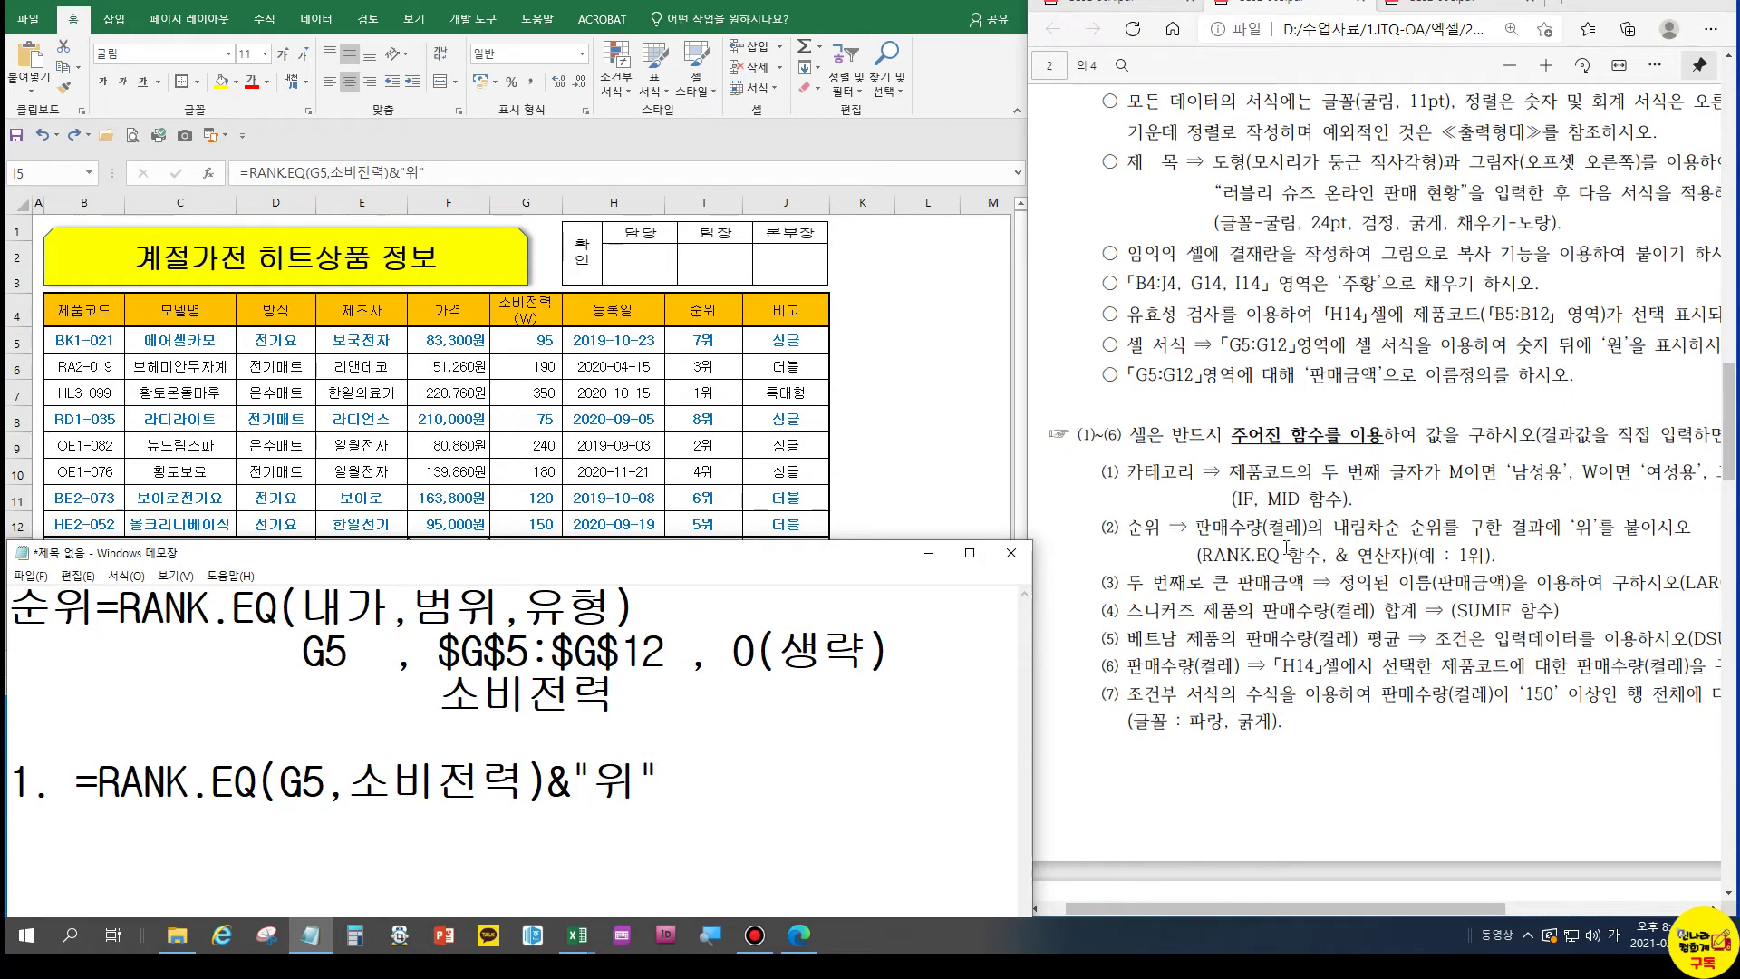
Switch to the 학점은행제 수강 현황 exam PDF and read the 순위 condition among its 제1작업 function tasks
{"action": "key", "text": "ctrl"}
{"action": "left_click", "coordinate": [1439, 5]}
{"action": "scroll", "coordinate": [1352, 178], "scroll_direction": "up", "scroll_amount": 10}
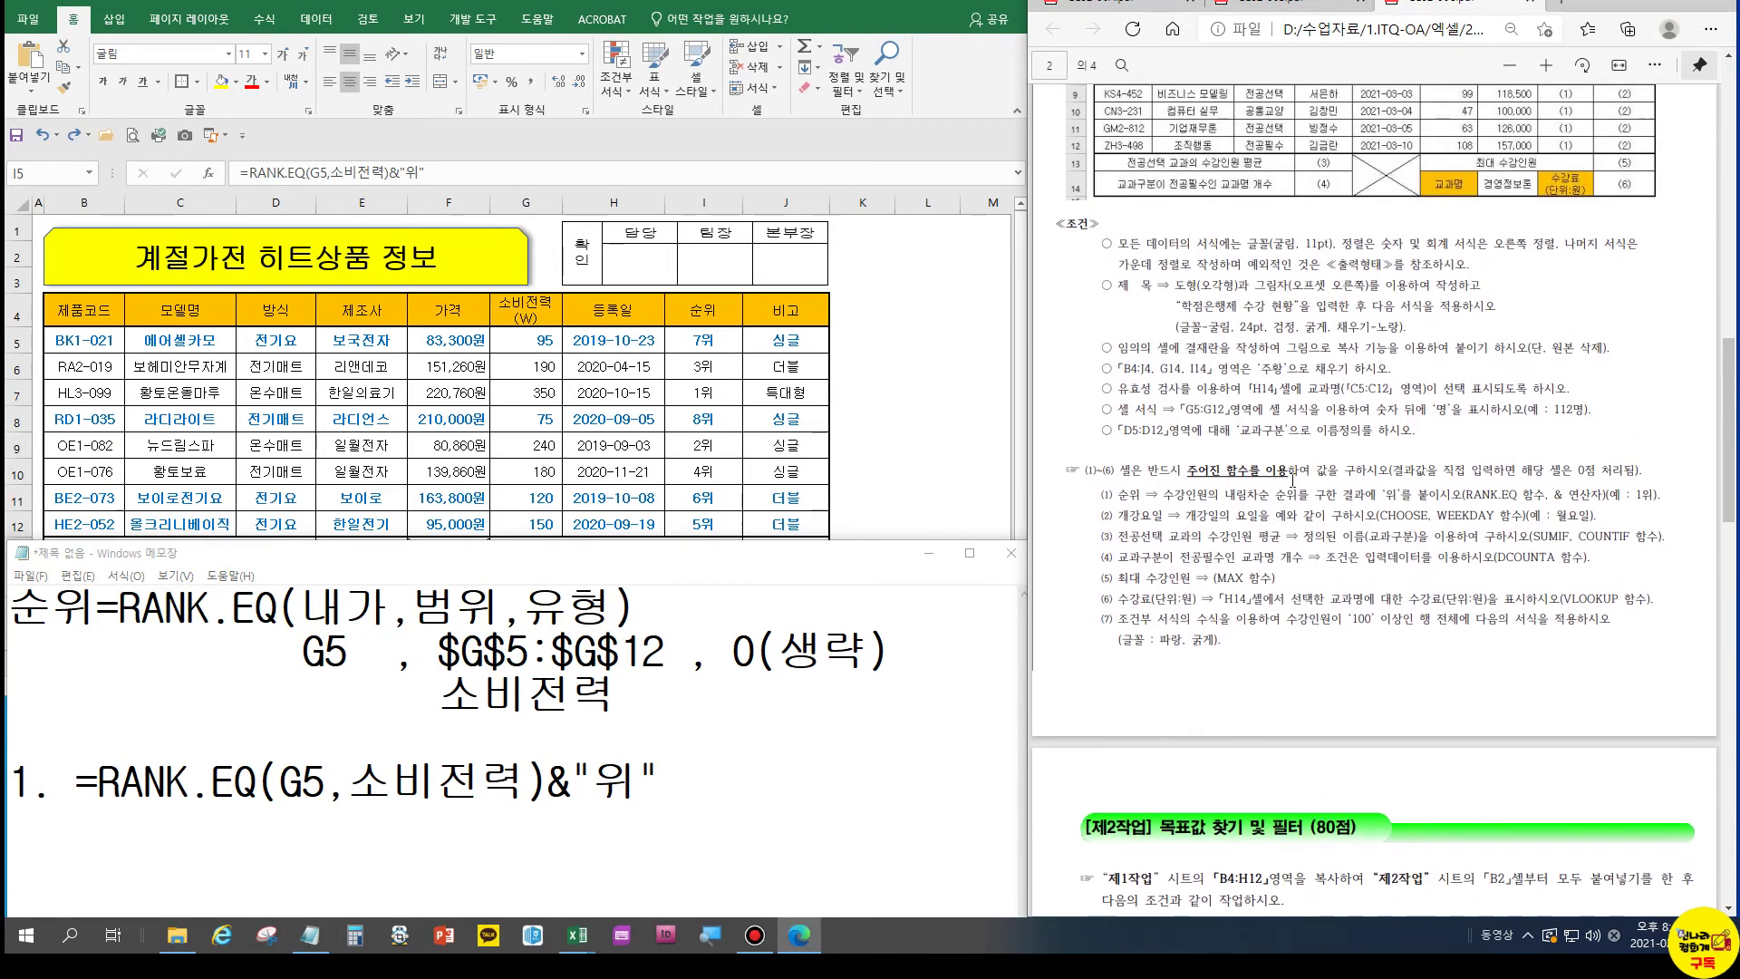
{"action": "scroll", "coordinate": [1293, 480], "scroll_direction": "up", "scroll_amount": 2}
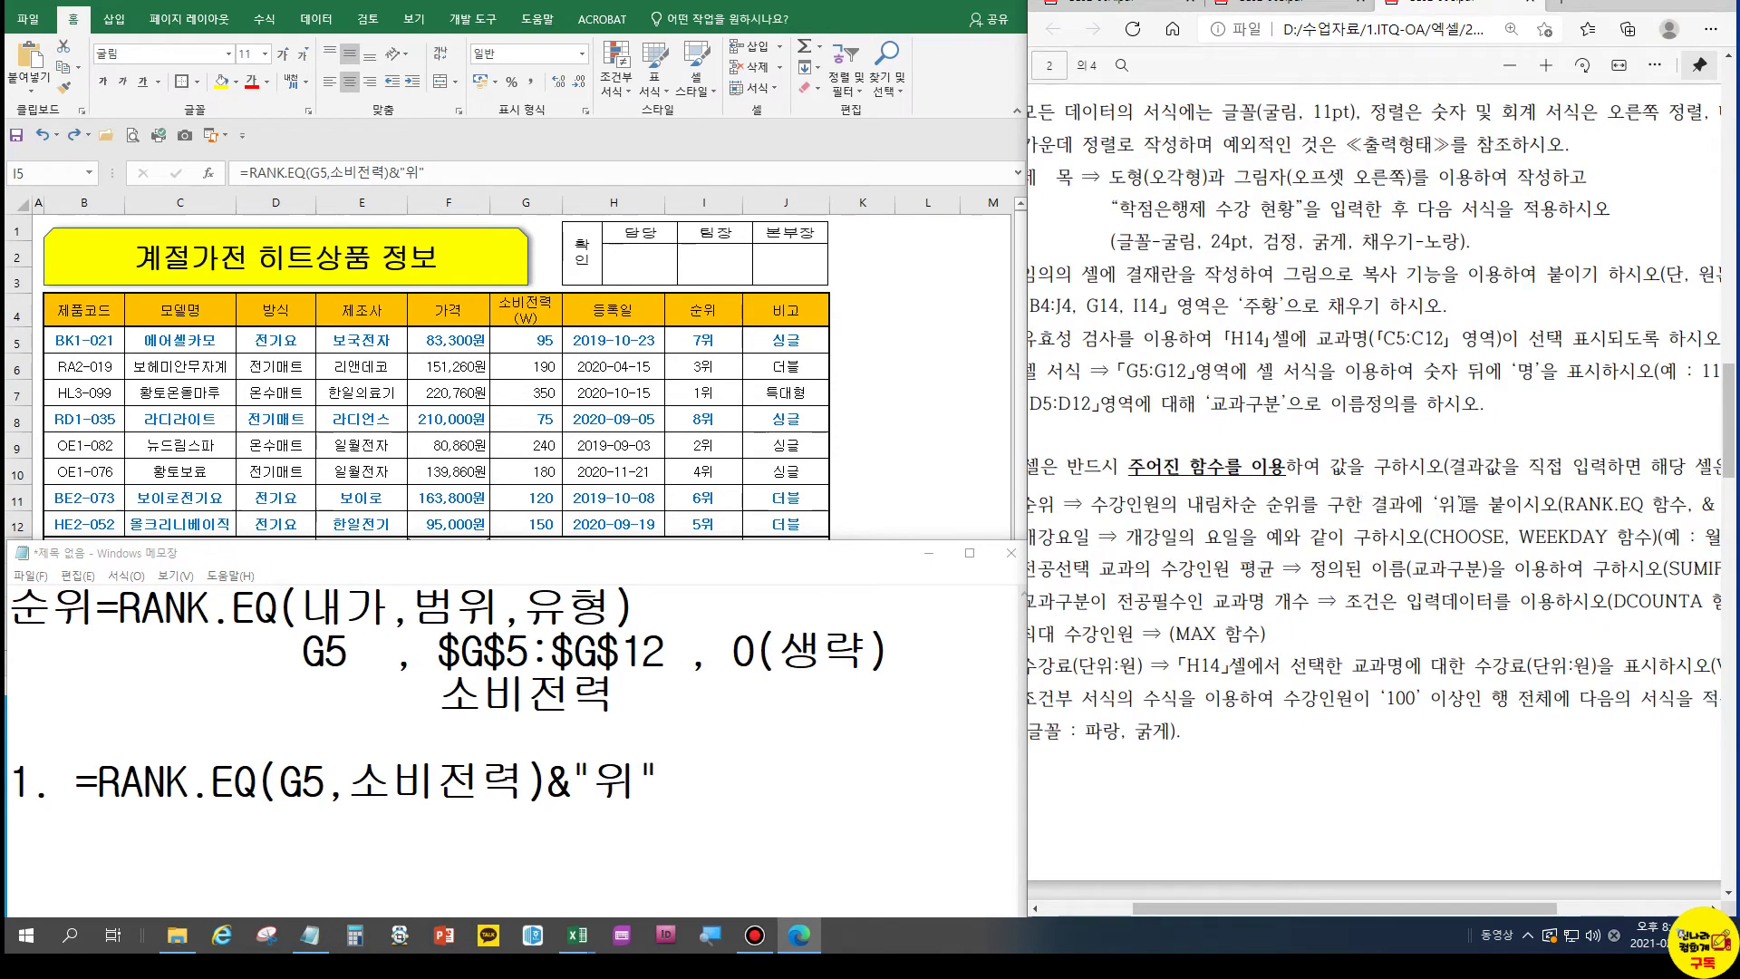
Switch to the 계절가전 히트상품 정보 exam PDF and read its 비고 (IF, MID) condition
{"action": "left_click_drag", "start_coordinate": [1358, 907], "coordinate": [1260, 907]}
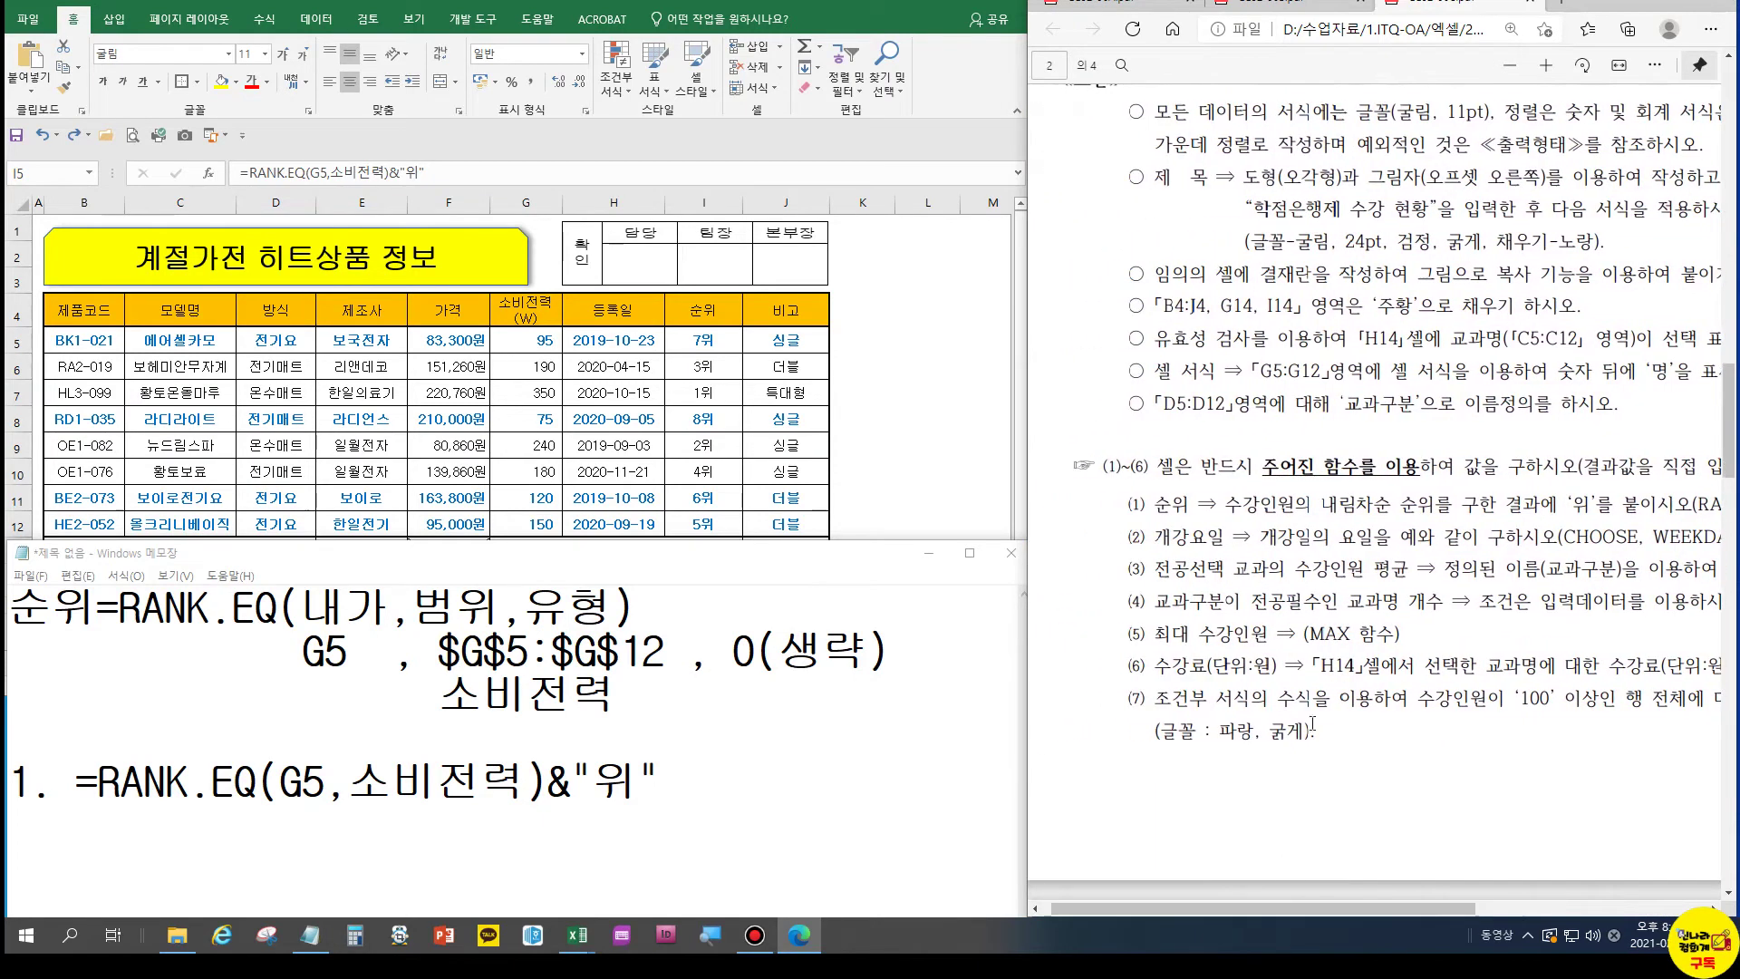
{"action": "left_click", "coordinate": [1164, 7]}
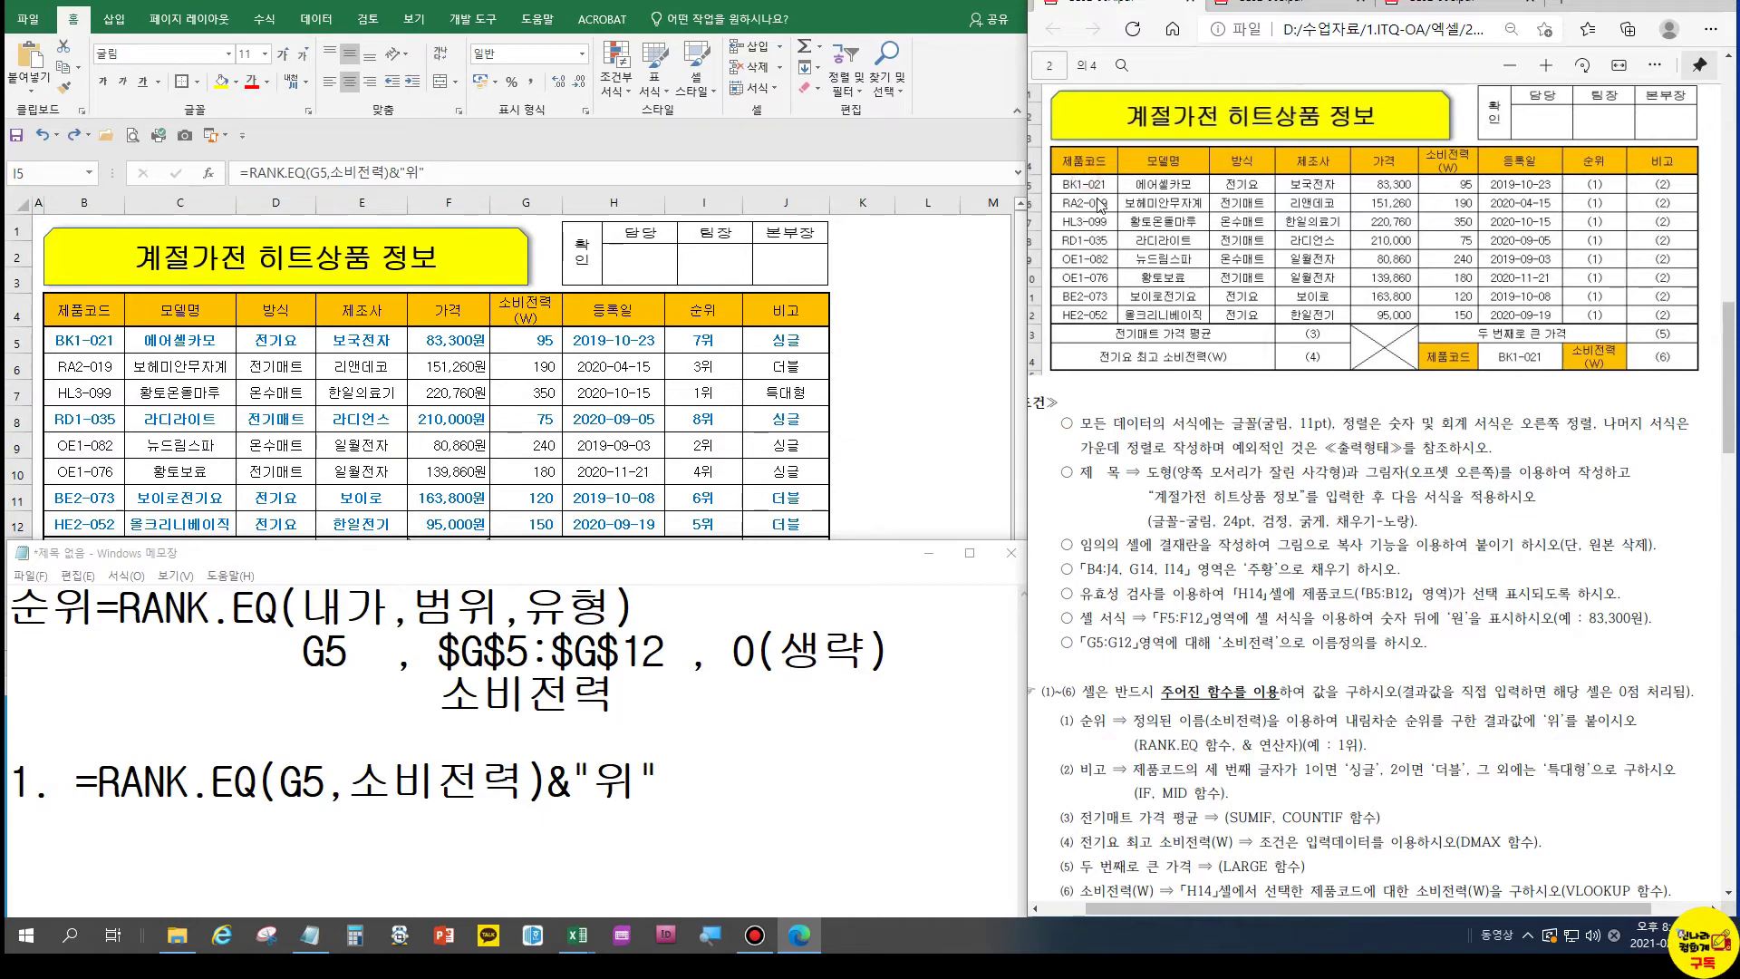
{"action": "scroll", "coordinate": [1102, 208], "scroll_direction": "up", "scroll_amount": 3}
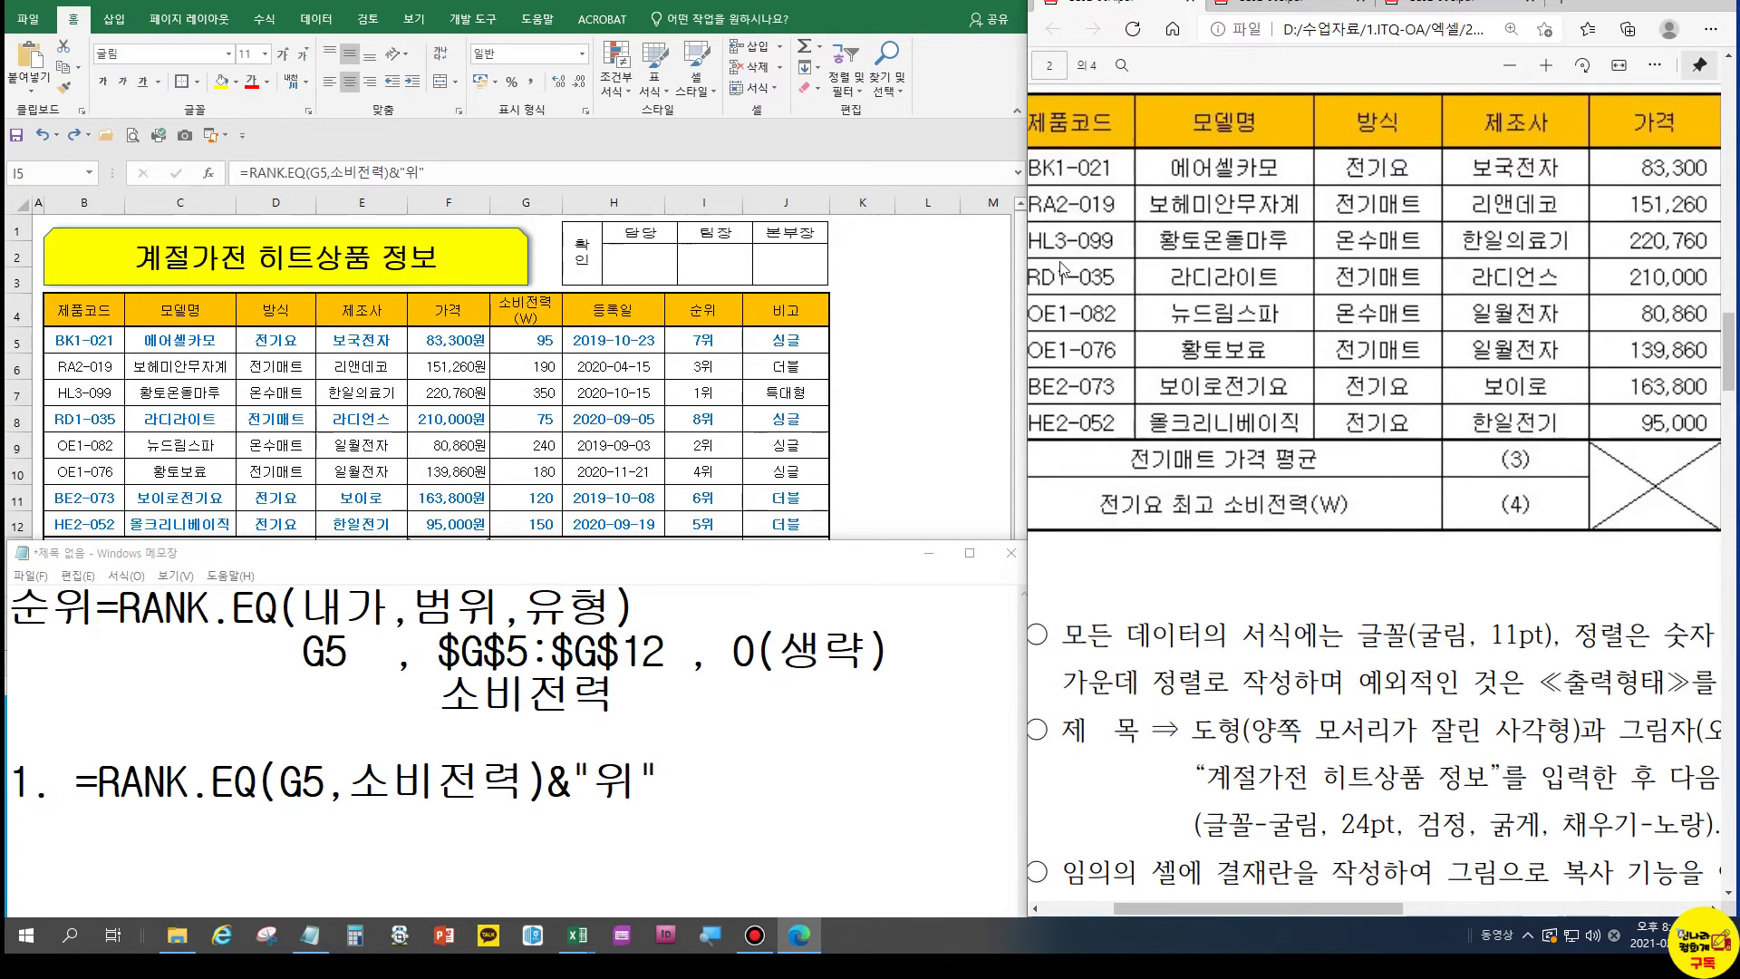
{"action": "scroll", "coordinate": [1081, 402], "scroll_direction": "down", "scroll_amount": 7}
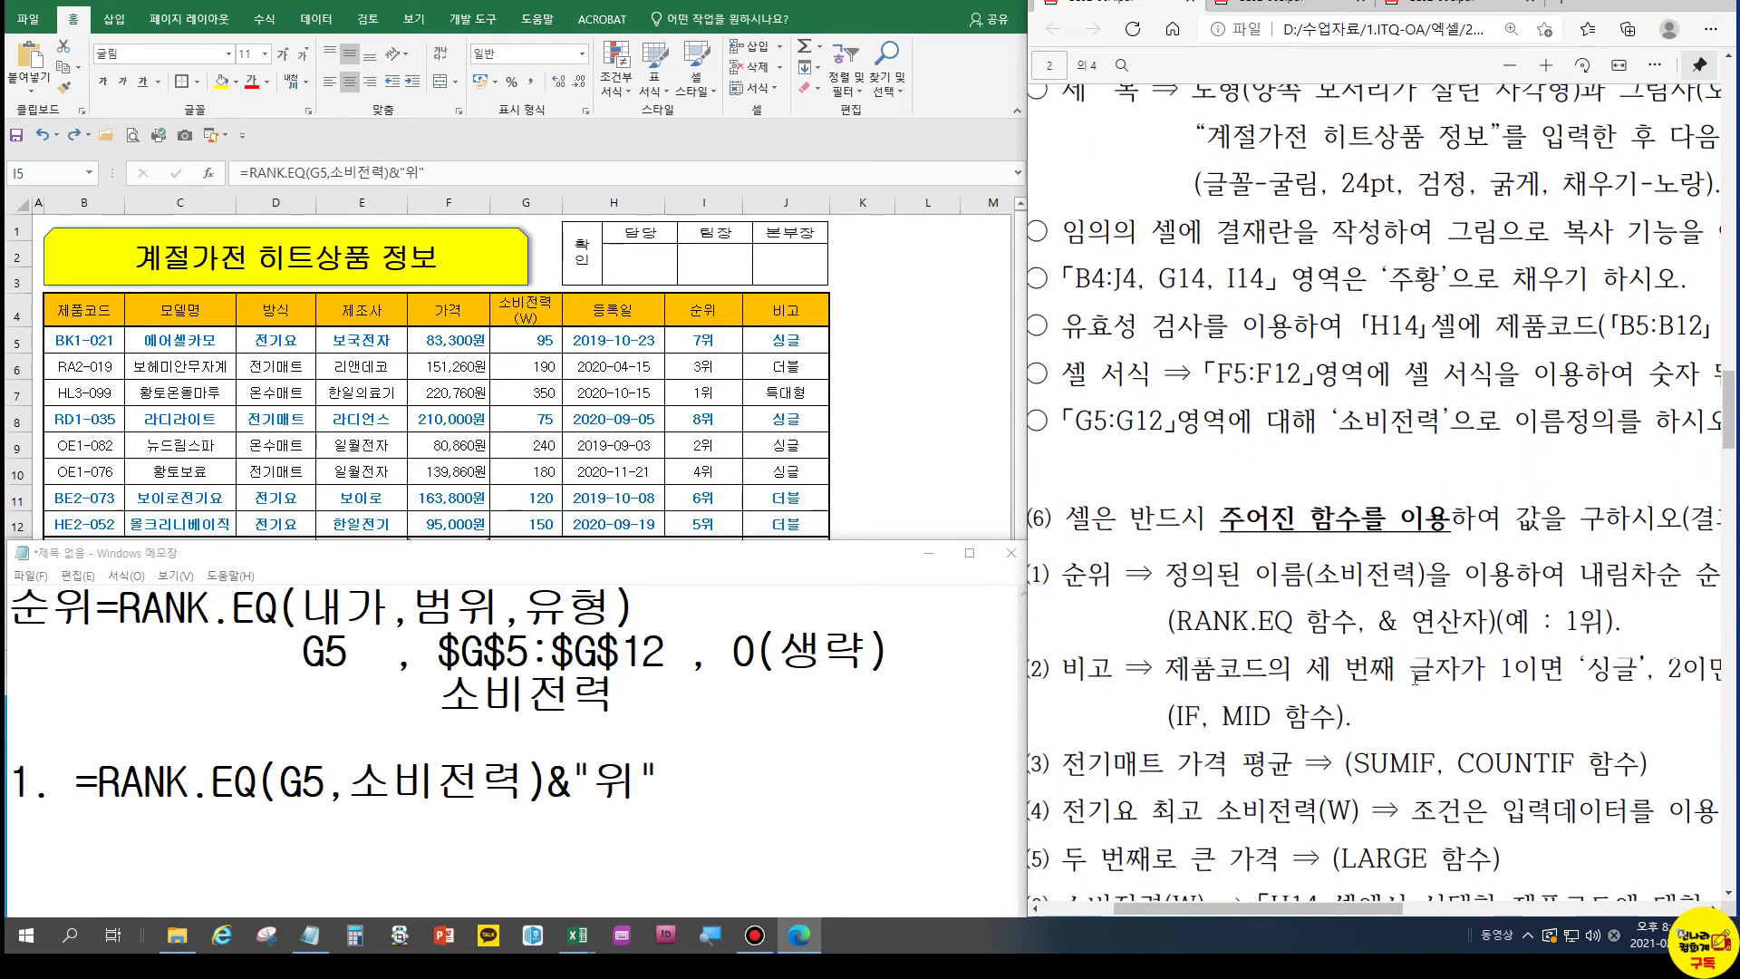
{"action": "scroll", "coordinate": [1525, 679], "scroll_direction": "down", "scroll_amount": 2}
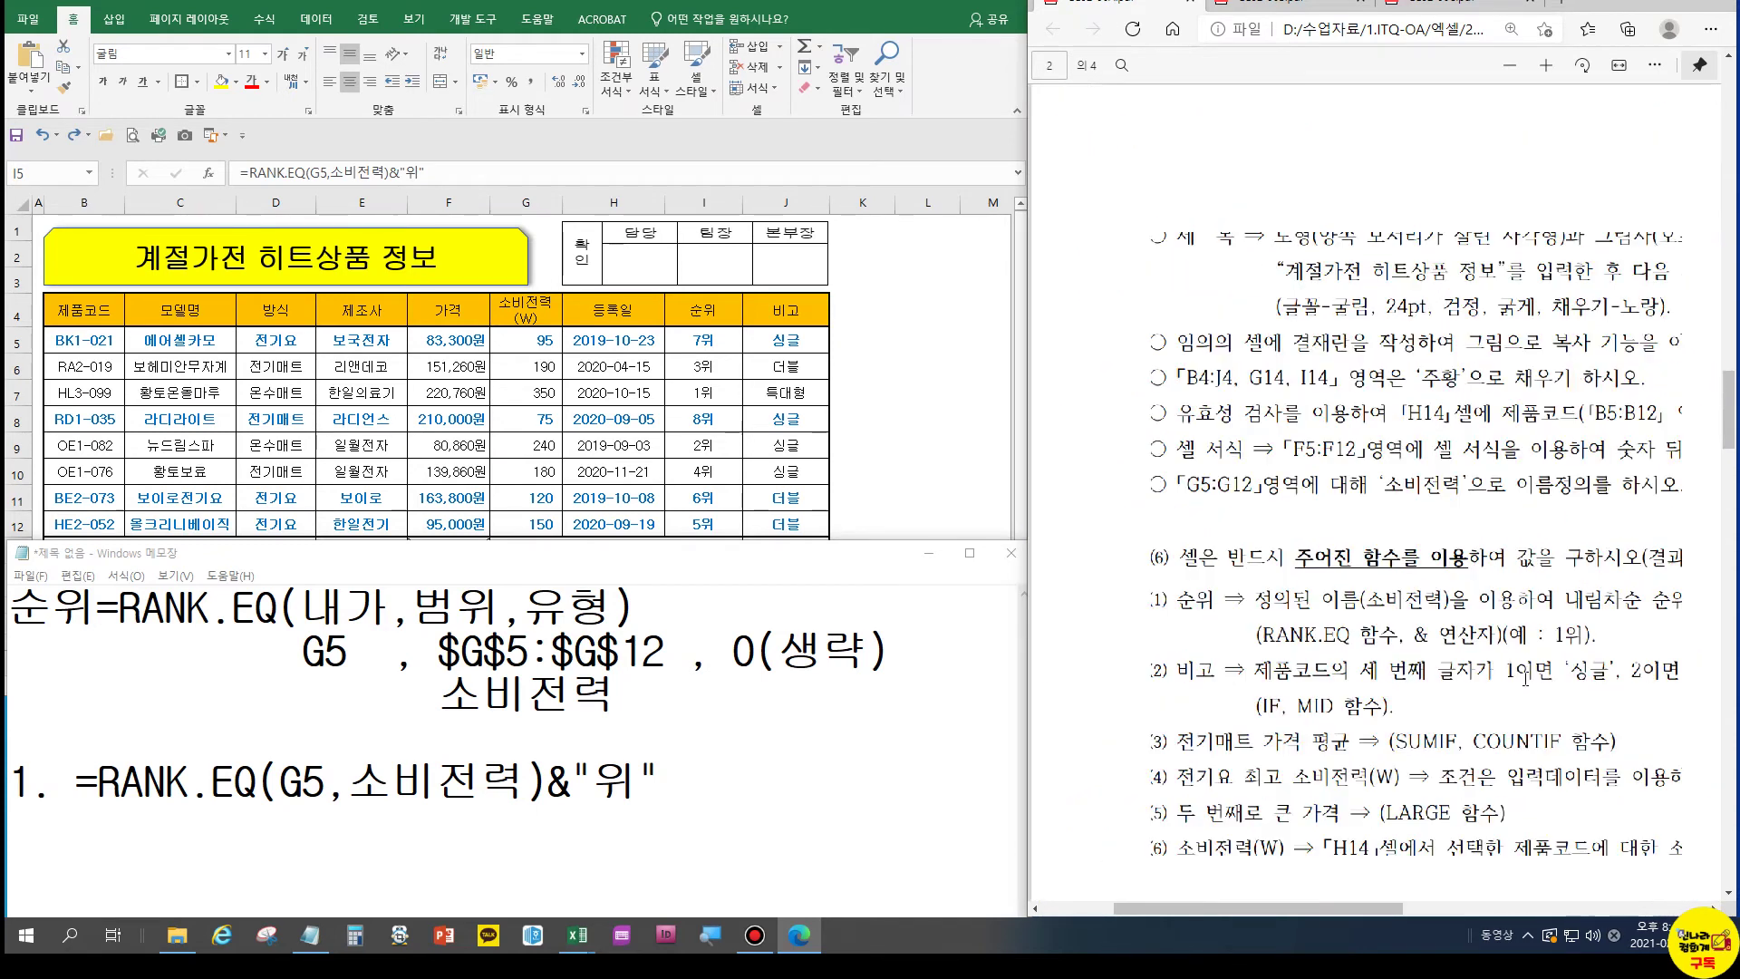
{"action": "mouse_move", "coordinate": [1414, 909]}
{"action": "left_mouse_down"}
{"action": "mouse_move", "coordinate": [1585, 910]}
{"action": "mouse_move", "coordinate": [1434, 911]}
{"action": "left_mouse_up"}
{"action": "scroll", "coordinate": [1454, 663], "scroll_direction": "down", "scroll_amount": 2}
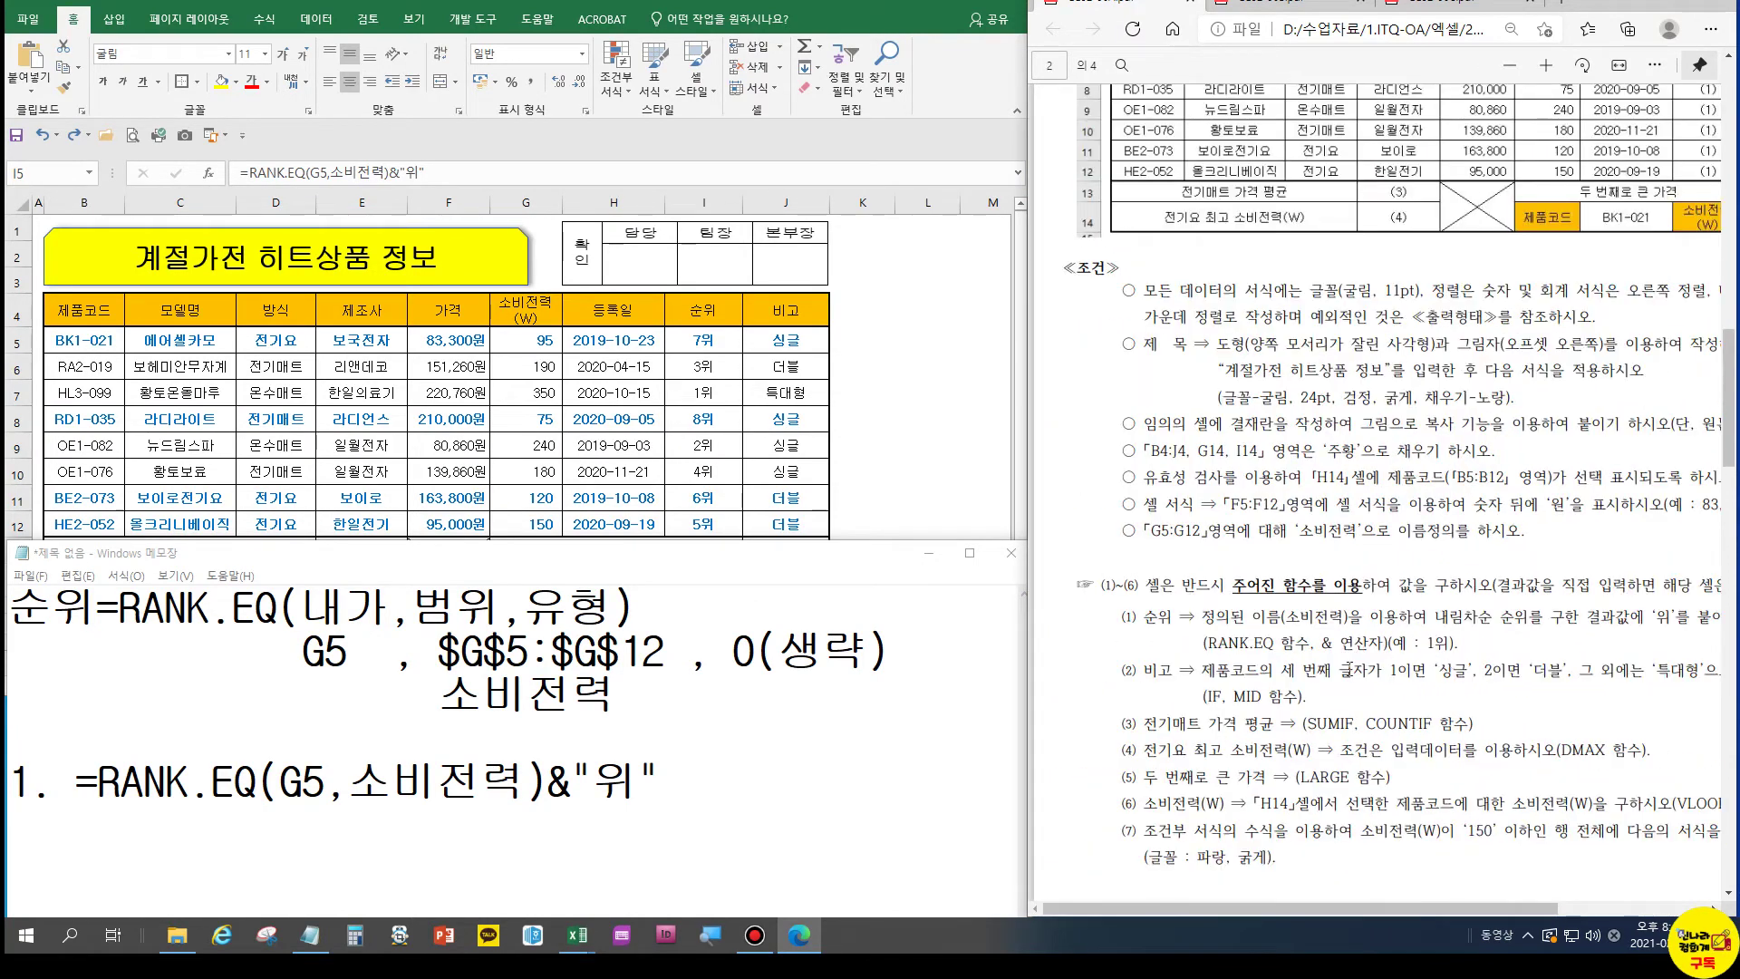
{"action": "scroll", "coordinate": [1347, 669], "scroll_direction": "up", "scroll_amount": 3}
Add the generic IF structure to the Notepad notes as item 2: =IF(조,참,거)
{"action": "left_click", "coordinate": [821, 751]}
{"action": "left_click", "coordinate": [819, 783]}
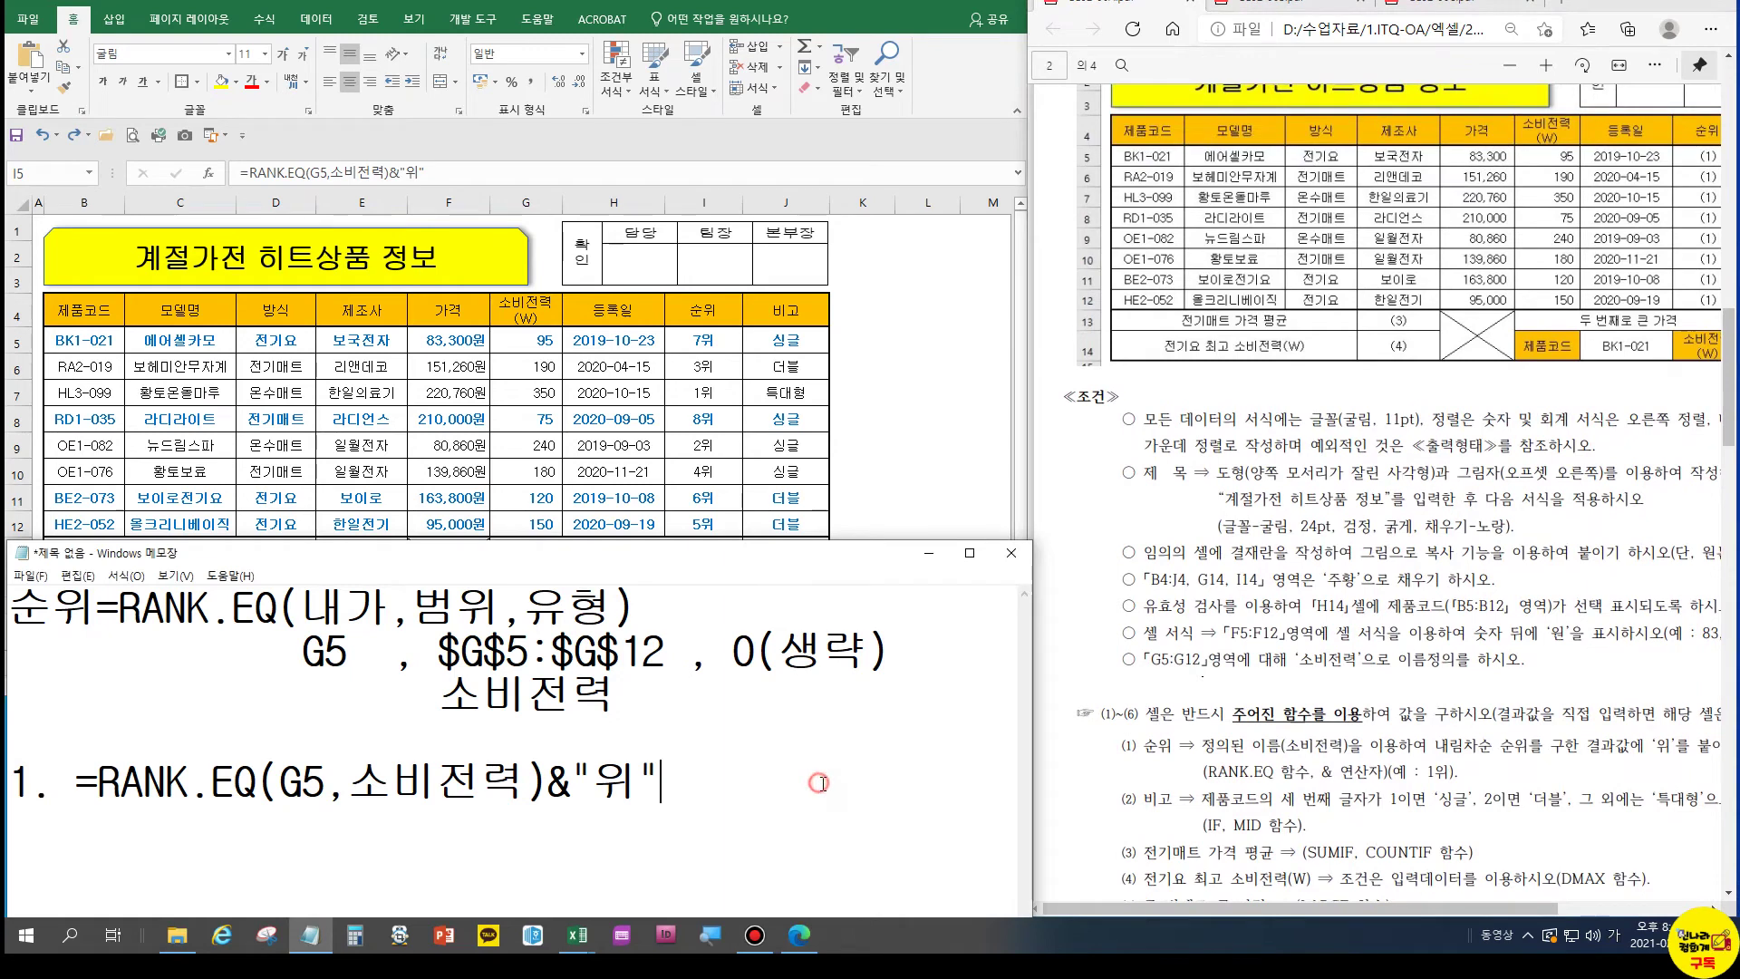
{"action": "left_click_drag", "start_coordinate": [679, 553], "coordinate": [680, 458]}
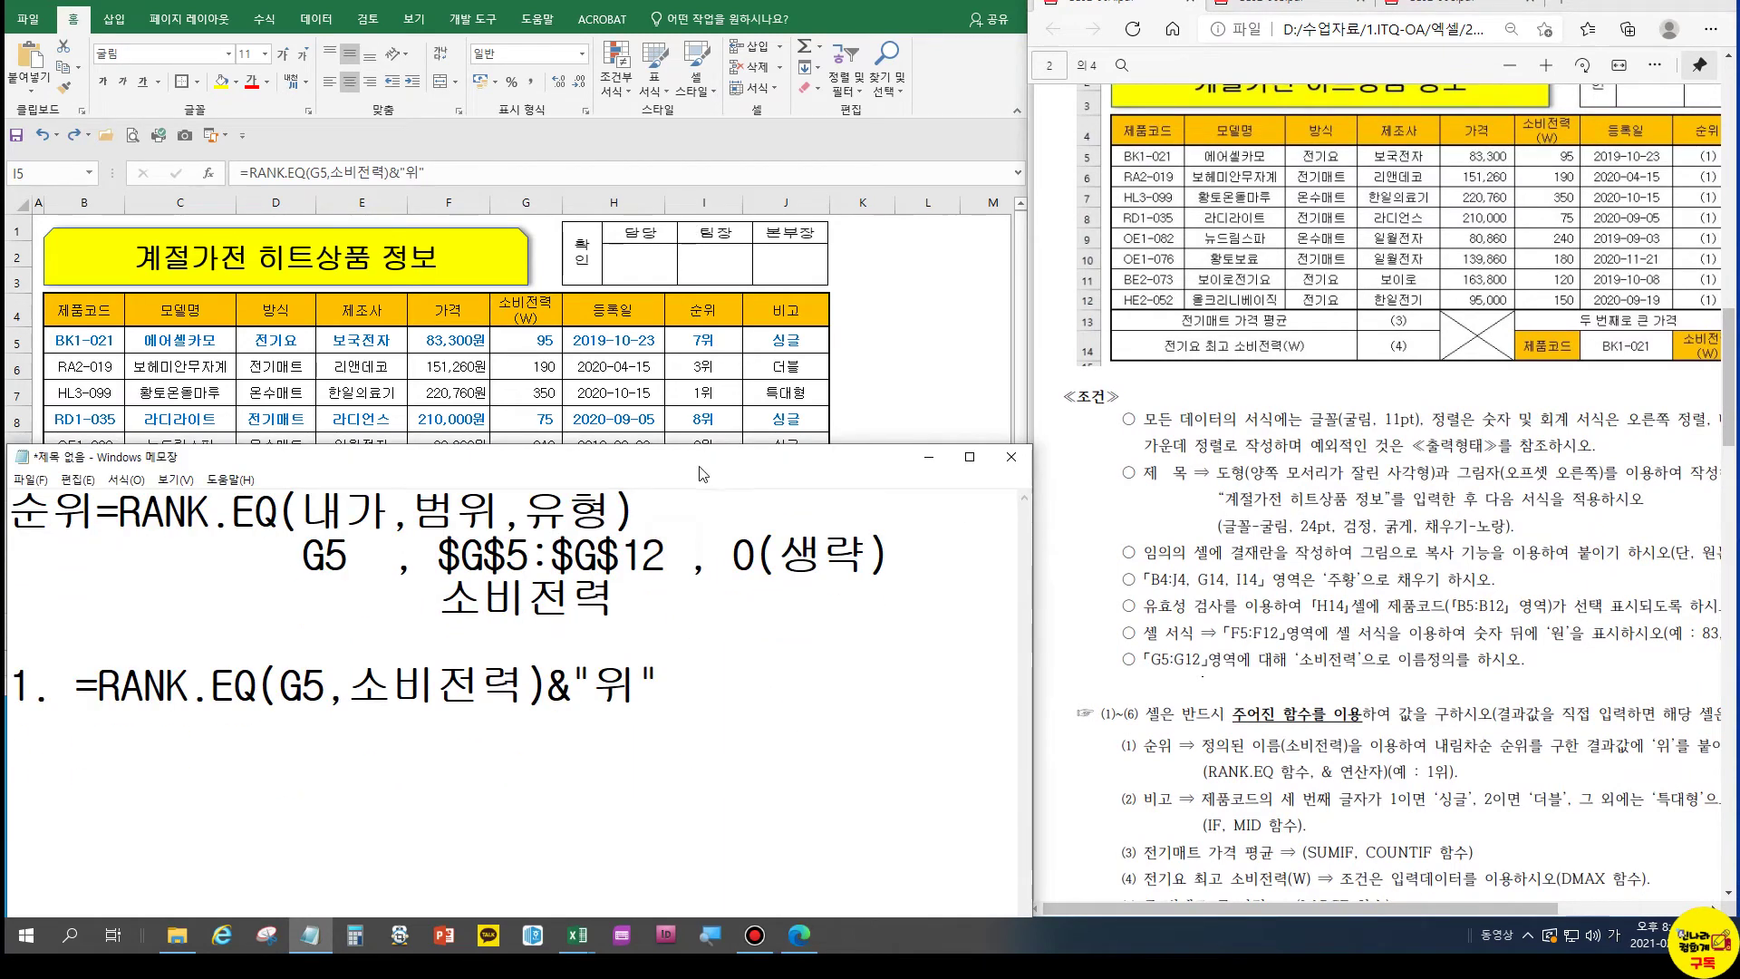
{"action": "key", "text": "Return"}
{"action": "key", "text": "Return"}
{"action": "type", "text": "2. ="}
{"action": "key", "text": "Hangul"}
{"action": "type", "text": "IF("}
{"action": "key", "text": "Hangul"}
{"action": "type", "text": "조,참,거)"}
{"action": "key", "text": "Return"}
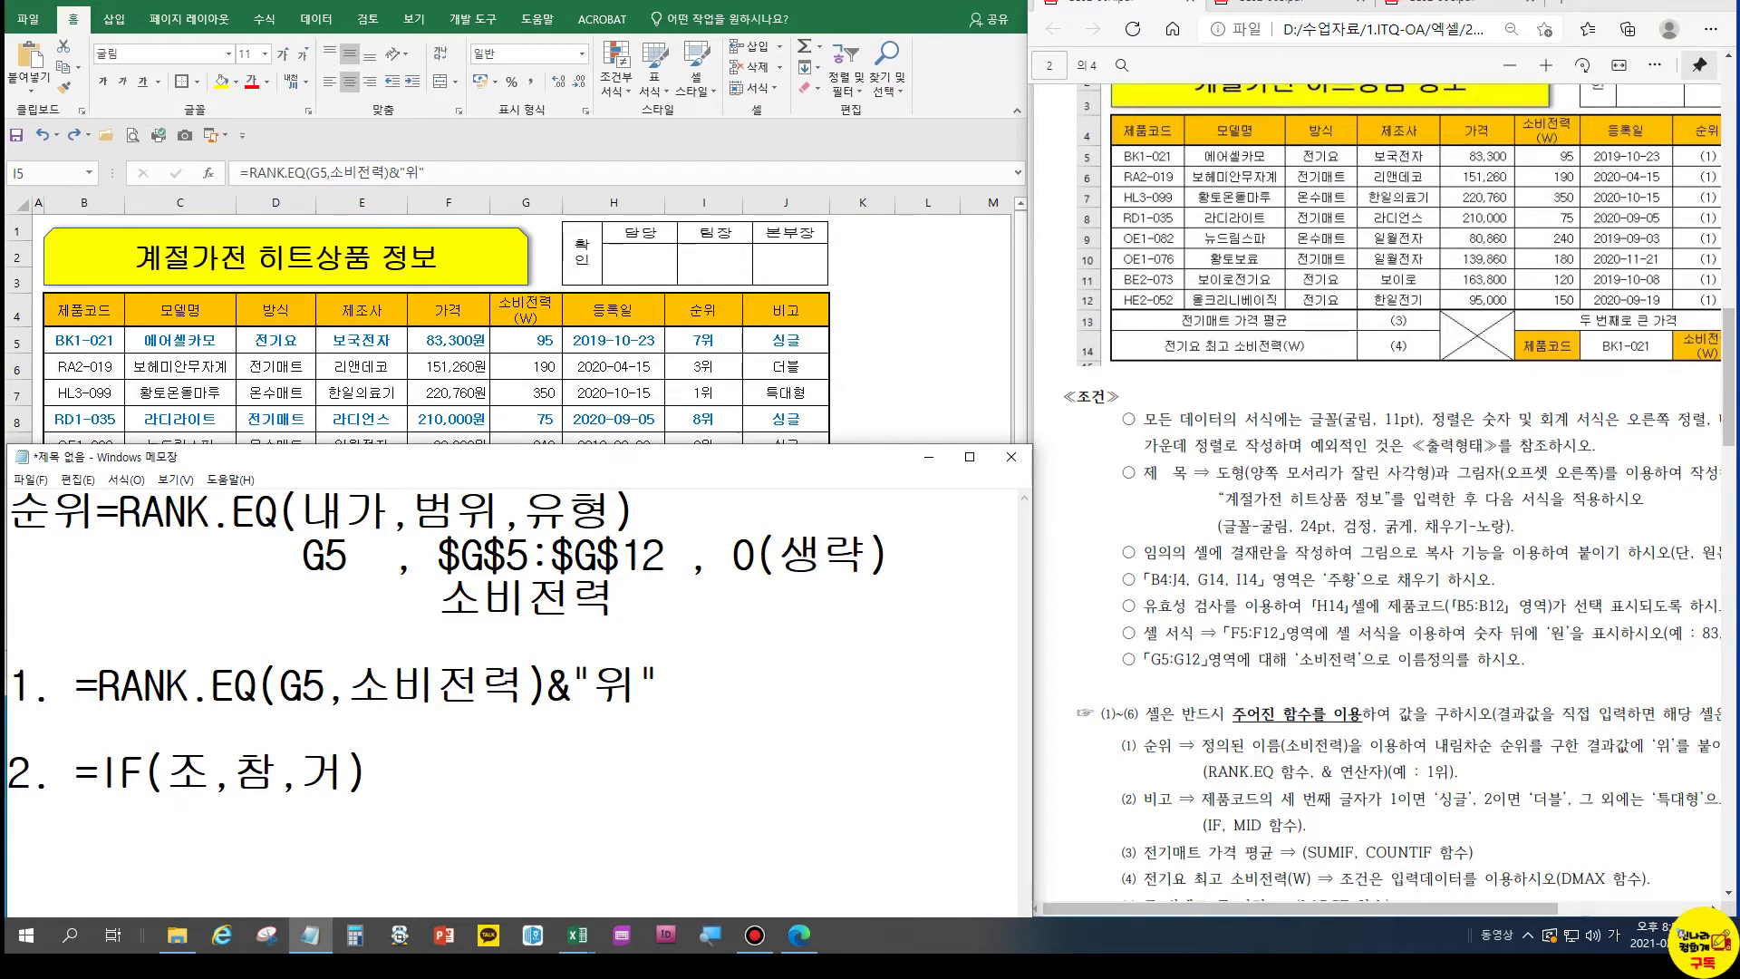
Duplicate the =IF(조,참,거) formula onto the line below it
{"action": "left_click_drag", "start_coordinate": [76, 773], "coordinate": [368, 779]}
{"action": "key", "text": "ctrl+c"}
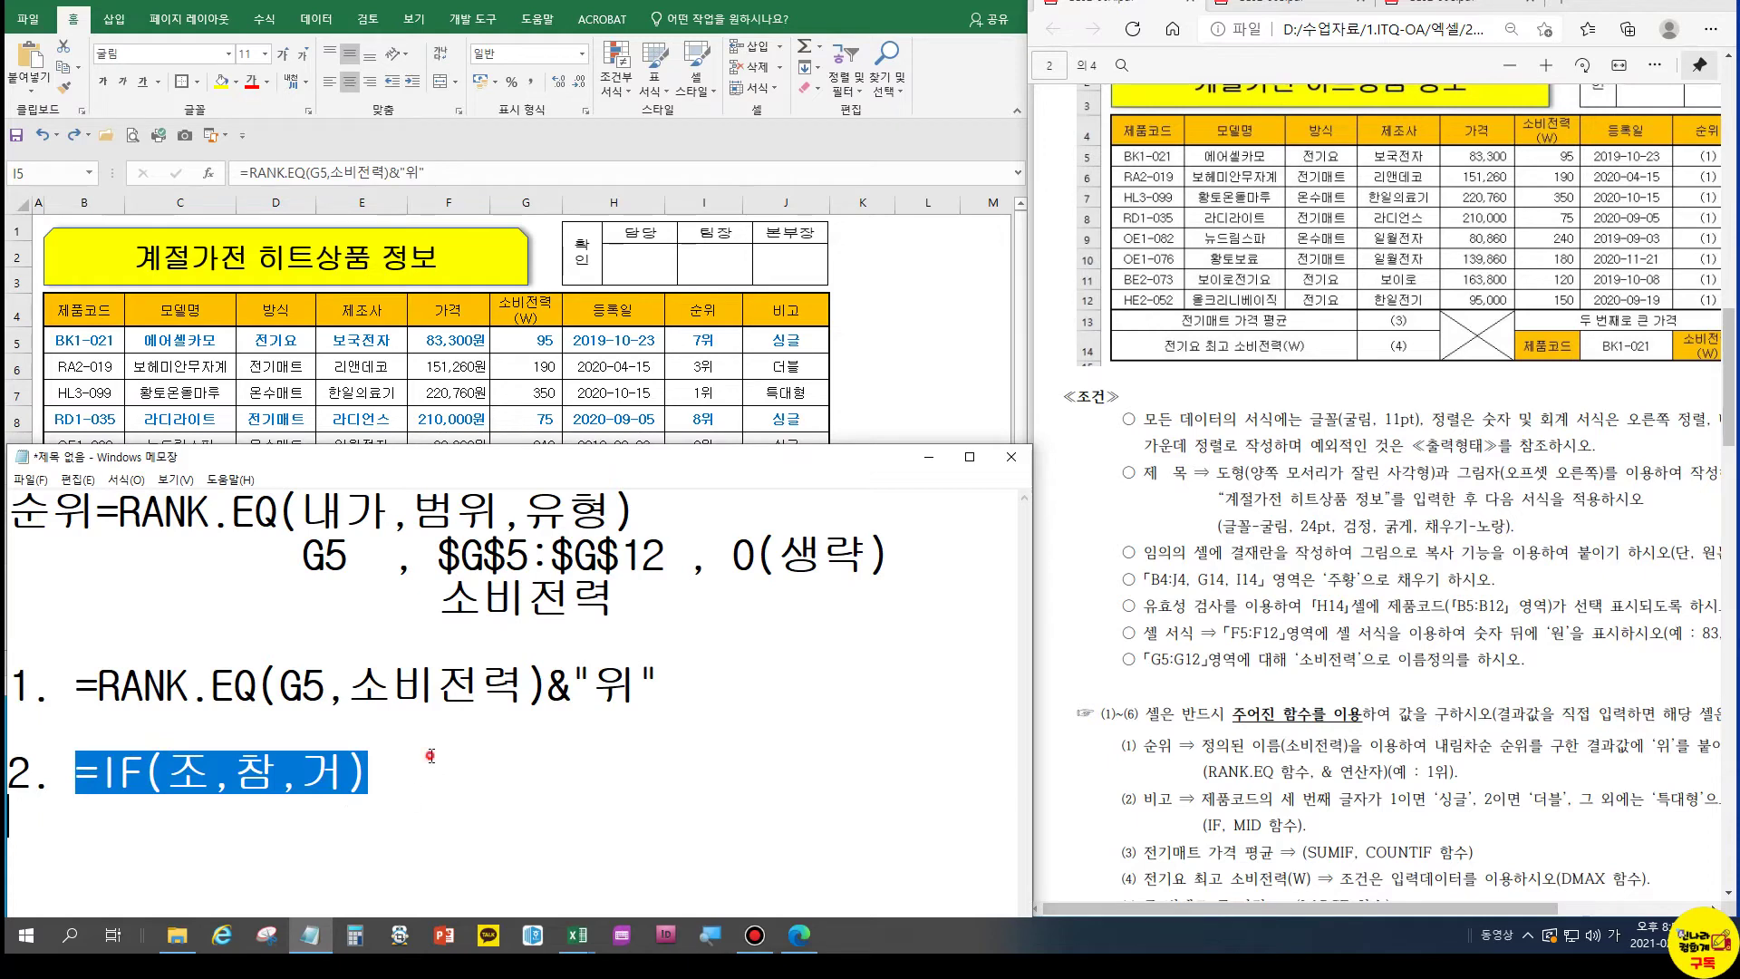
{"action": "left_click", "coordinate": [350, 813]}
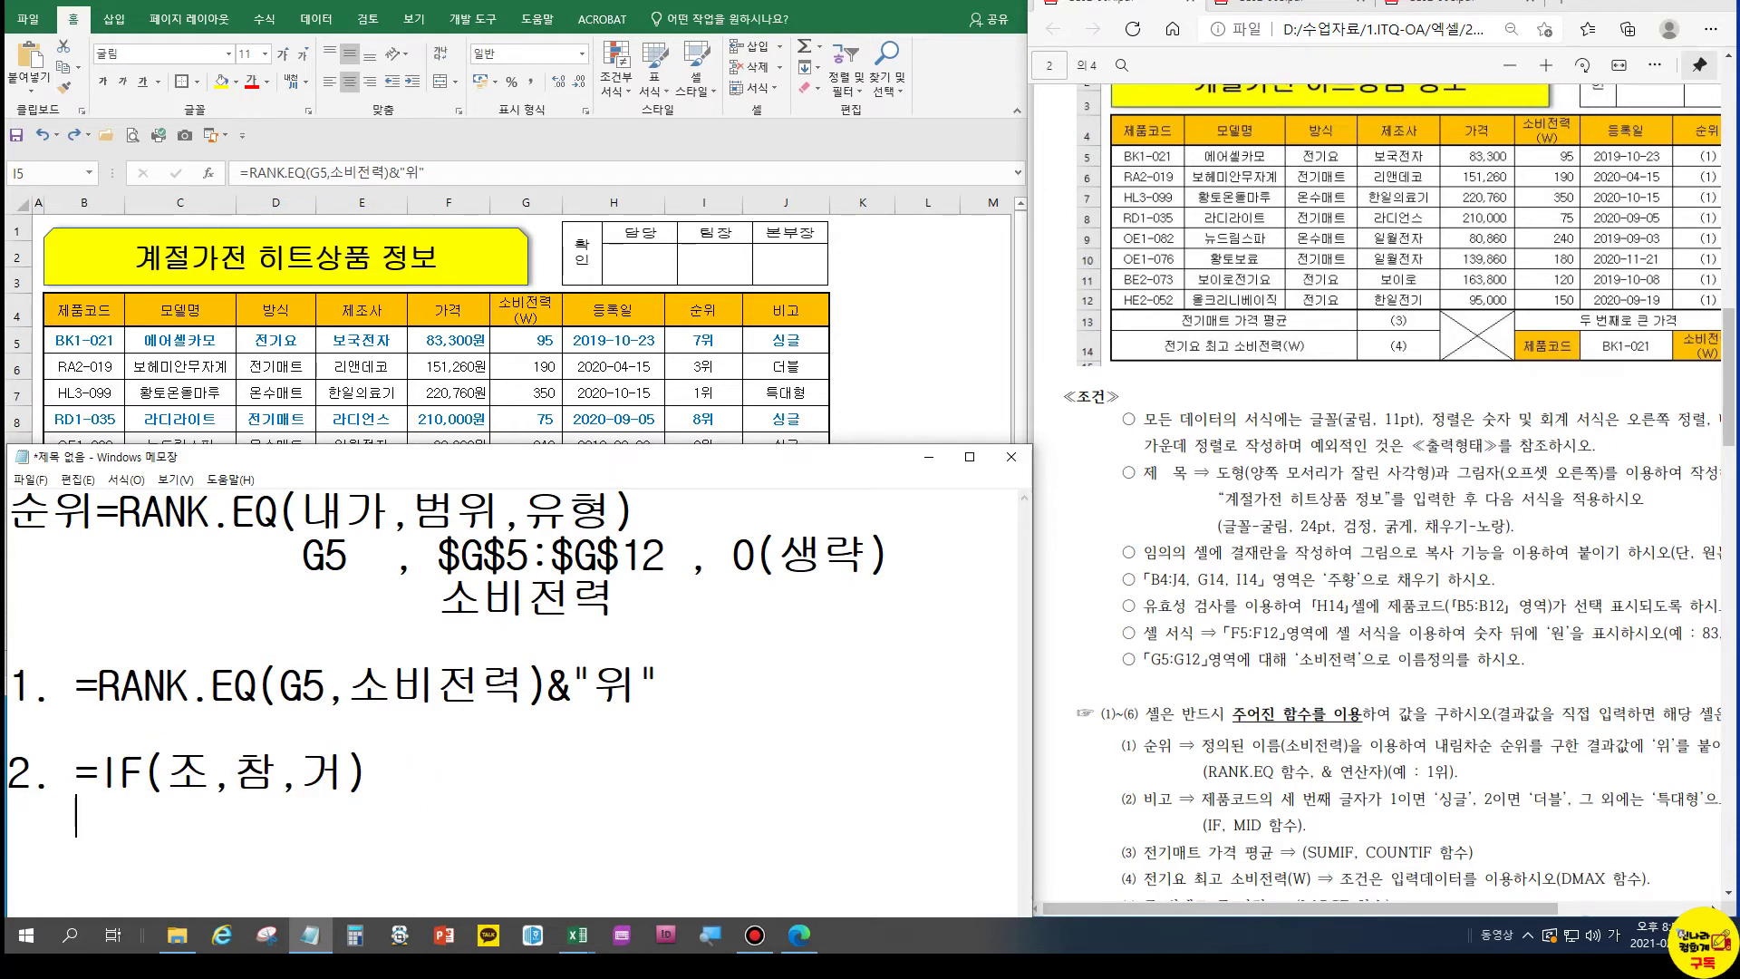
{"action": "key", "text": "ctrl+v"}
{"action": "key", "text": "Return"}
{"action": "key", "text": "Up"}
Fill in the copied IF formula with the condition 조=1, the true result "싱글" and an empty "" false result
{"action": "double_click", "coordinate": [261, 818]}
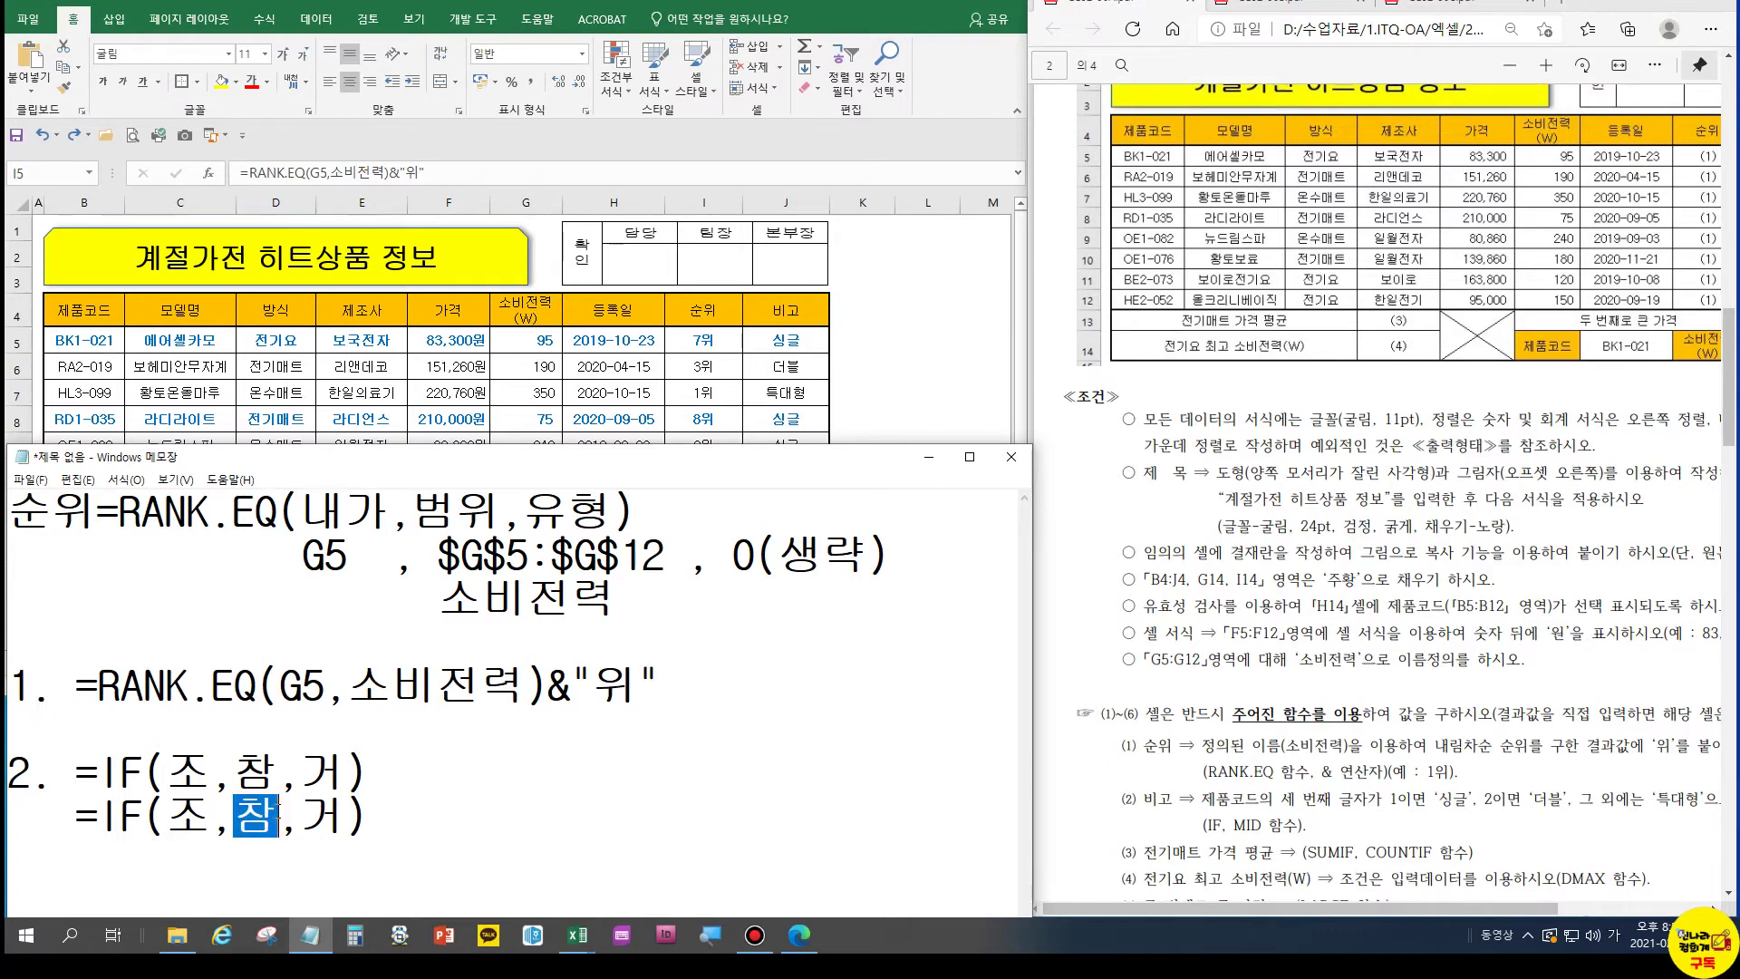
{"action": "type", "text": "\""}
{"action": "type", "text": "싱글"}
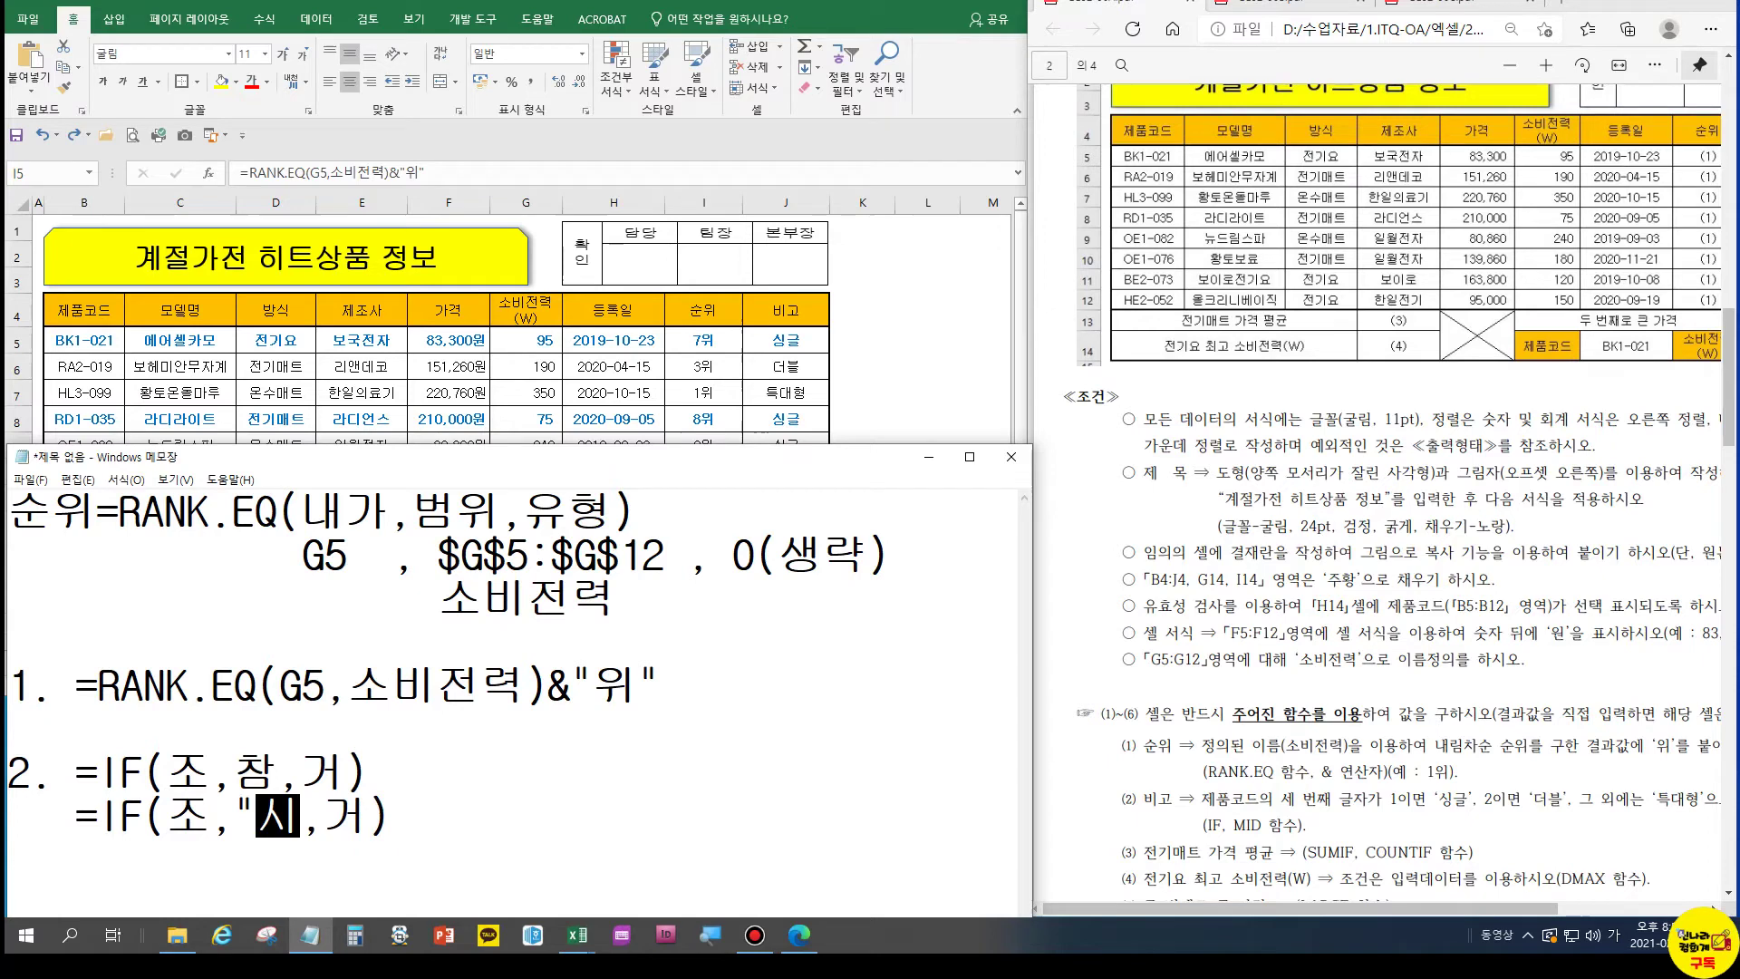
{"action": "type", "text": "\""}
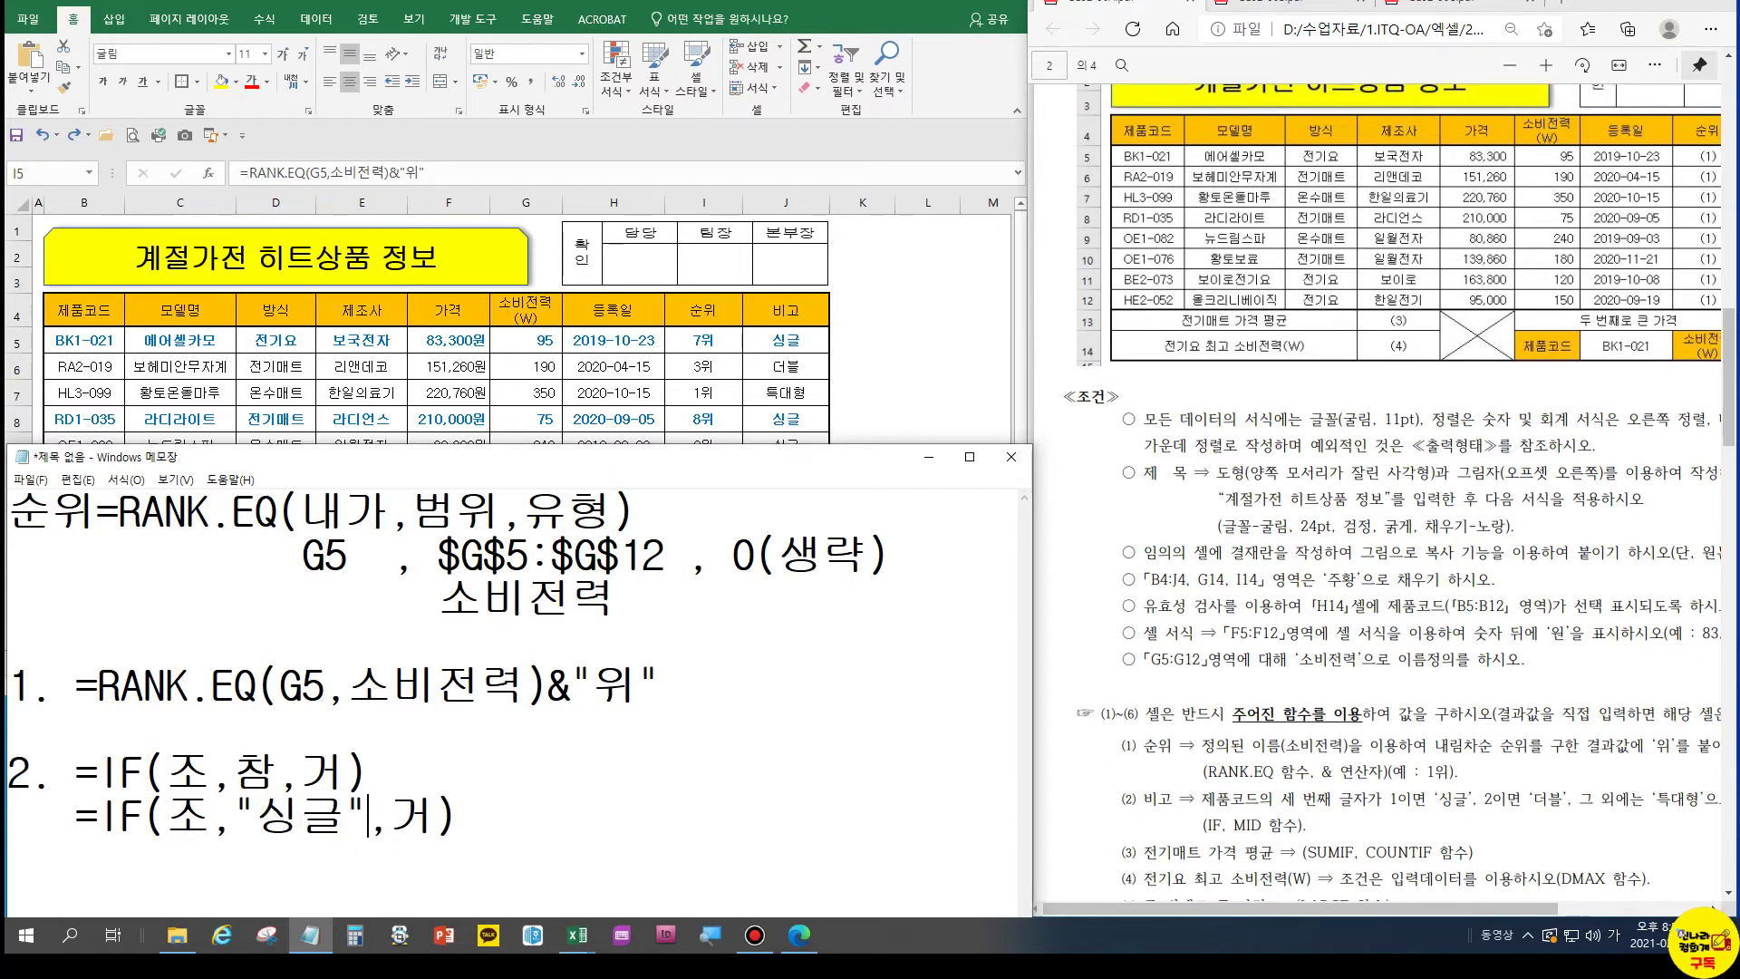
{"action": "key", "text": "Right"}
{"action": "key", "text": "Delete"}
{"action": "type", "text": "\"\""}
{"action": "left_click_drag", "start_coordinate": [517, 457], "coordinate": [519, 259]}
{"action": "left_click", "coordinate": [492, 614]}
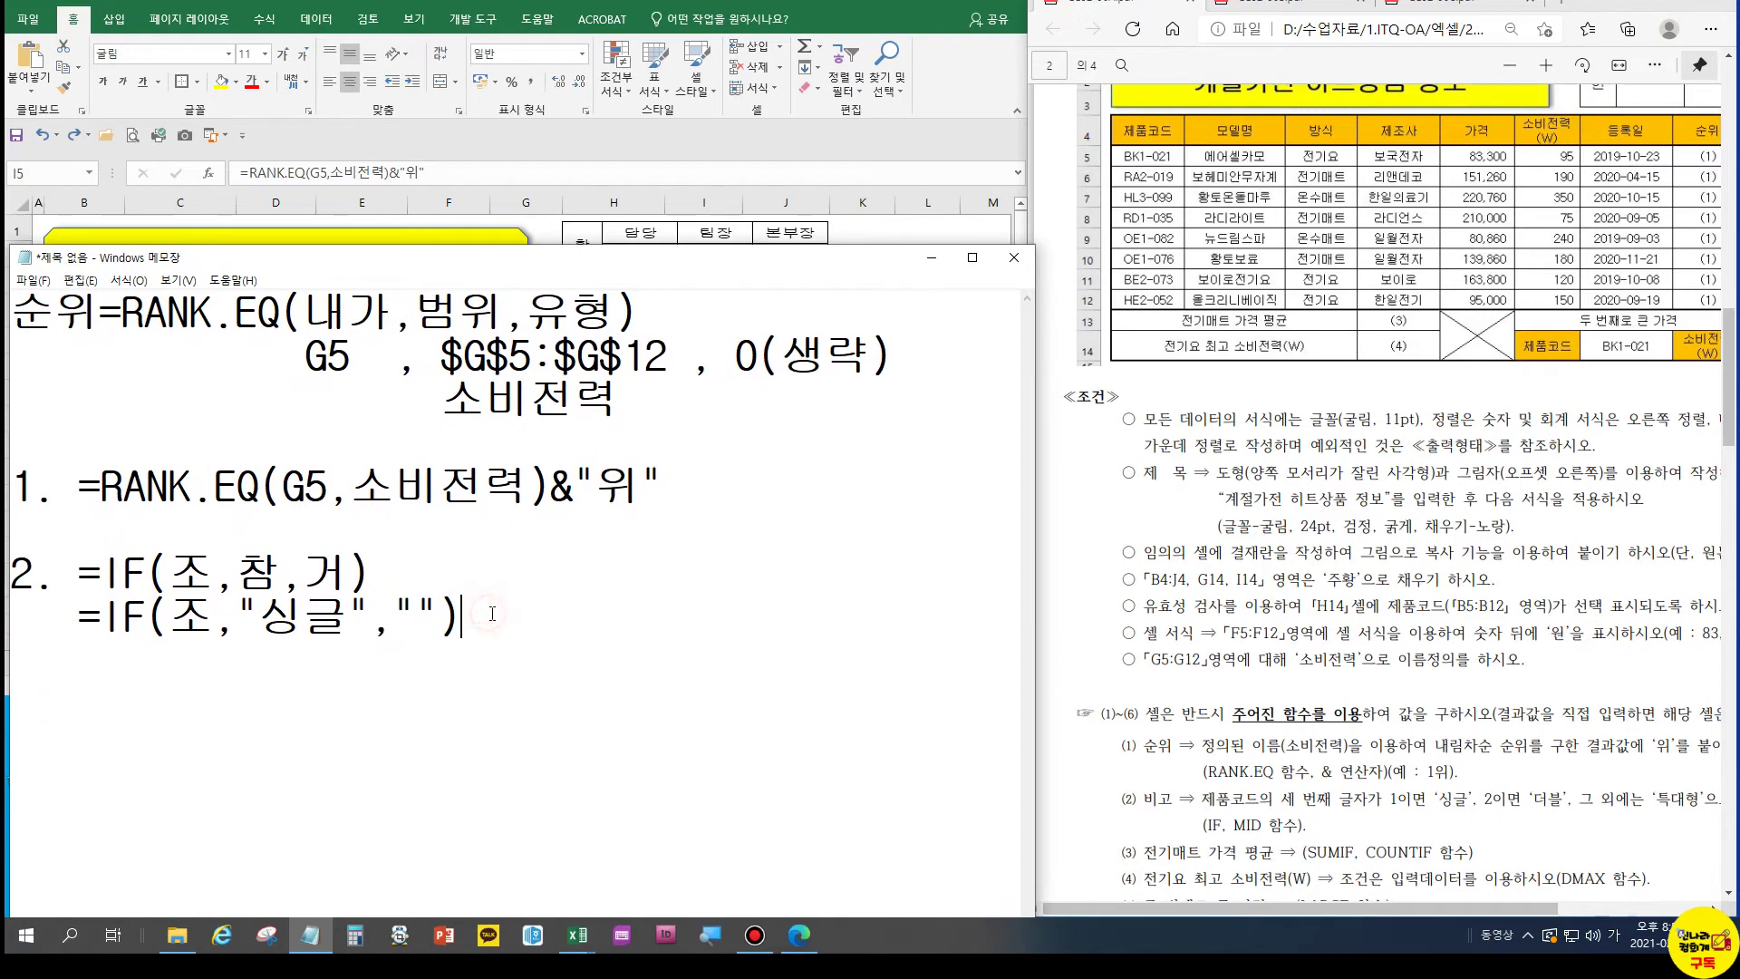
{"action": "left_click", "coordinate": [217, 619]}
{"action": "type", "text": "=1"}
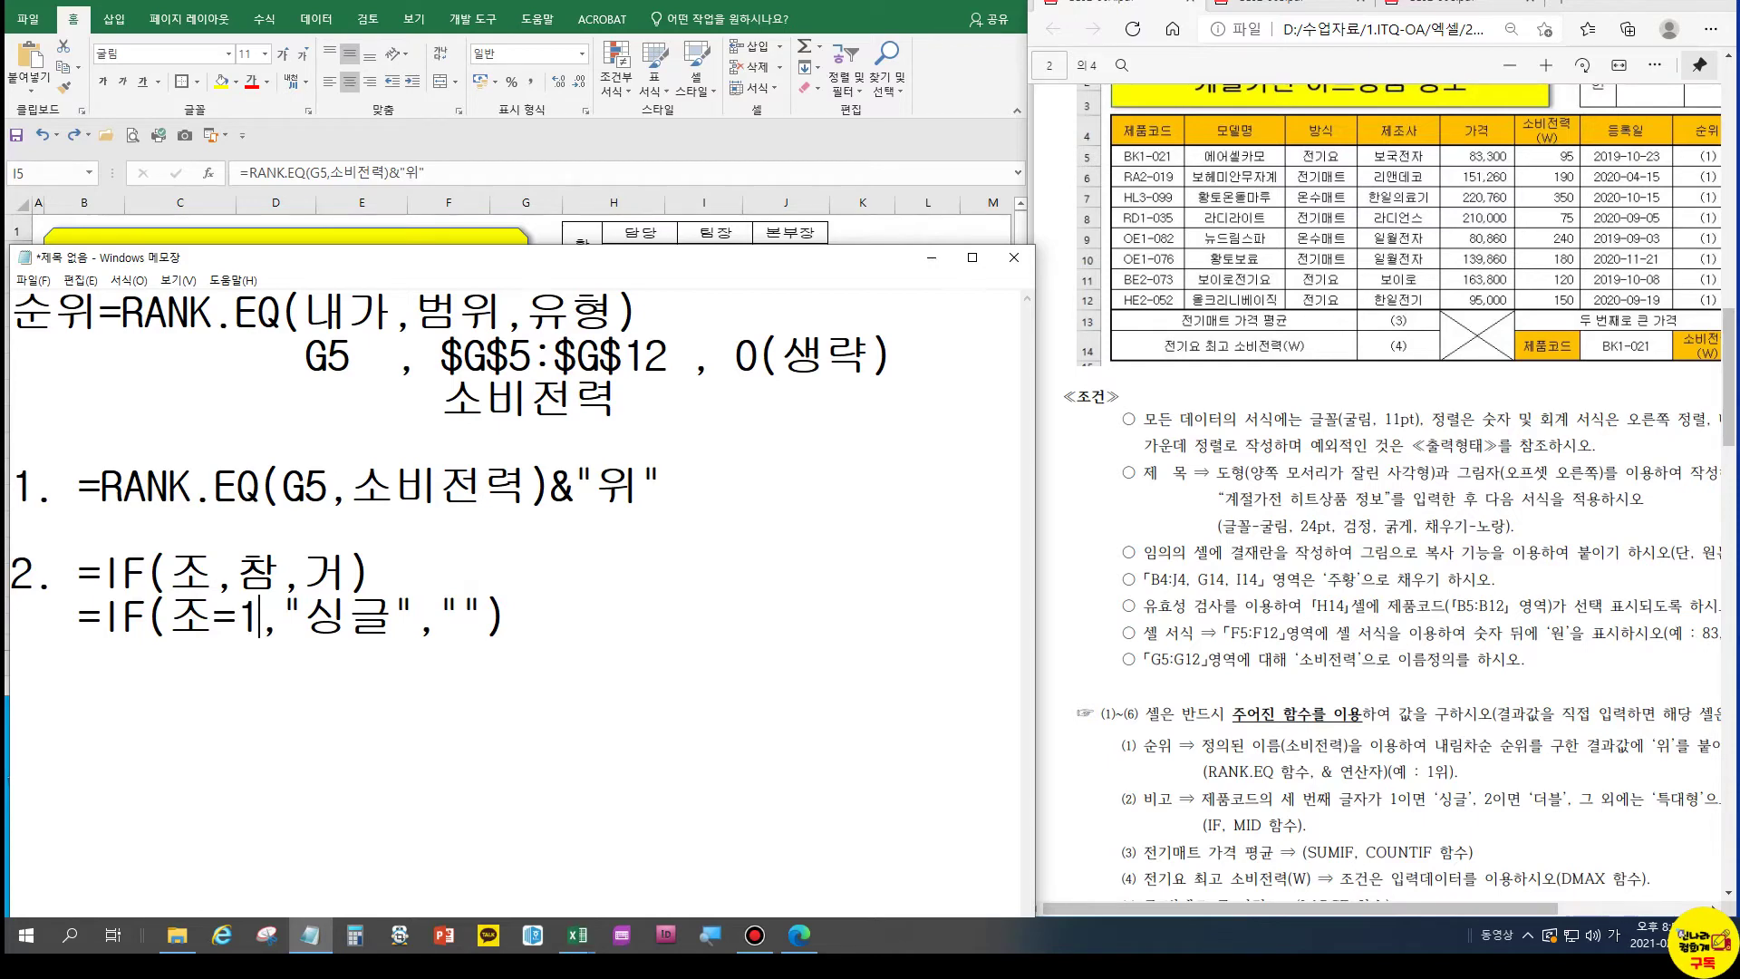
Duplicate the =IF(조=1,"싱글","") line directly below itself
{"action": "left_click_drag", "start_coordinate": [522, 617], "coordinate": [9, 627]}
{"action": "key", "text": "ctrl+c"}
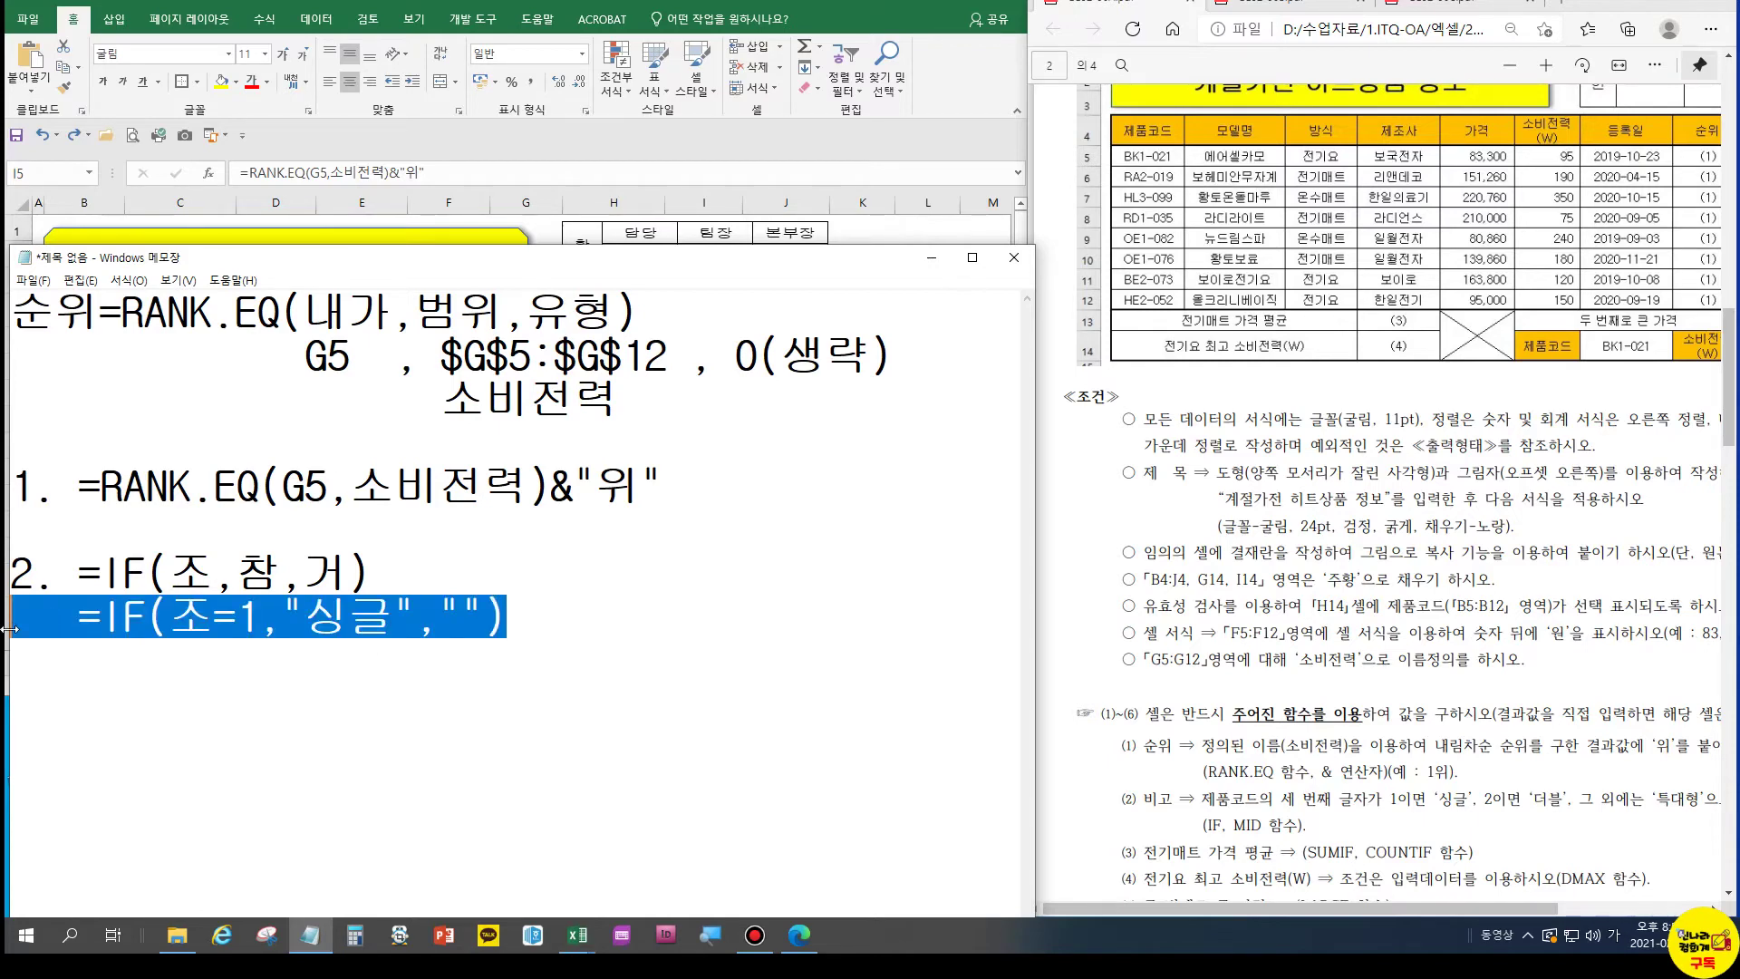
{"action": "key", "text": "End"}
{"action": "key", "text": "Return"}
{"action": "key", "text": "ctrl+v"}
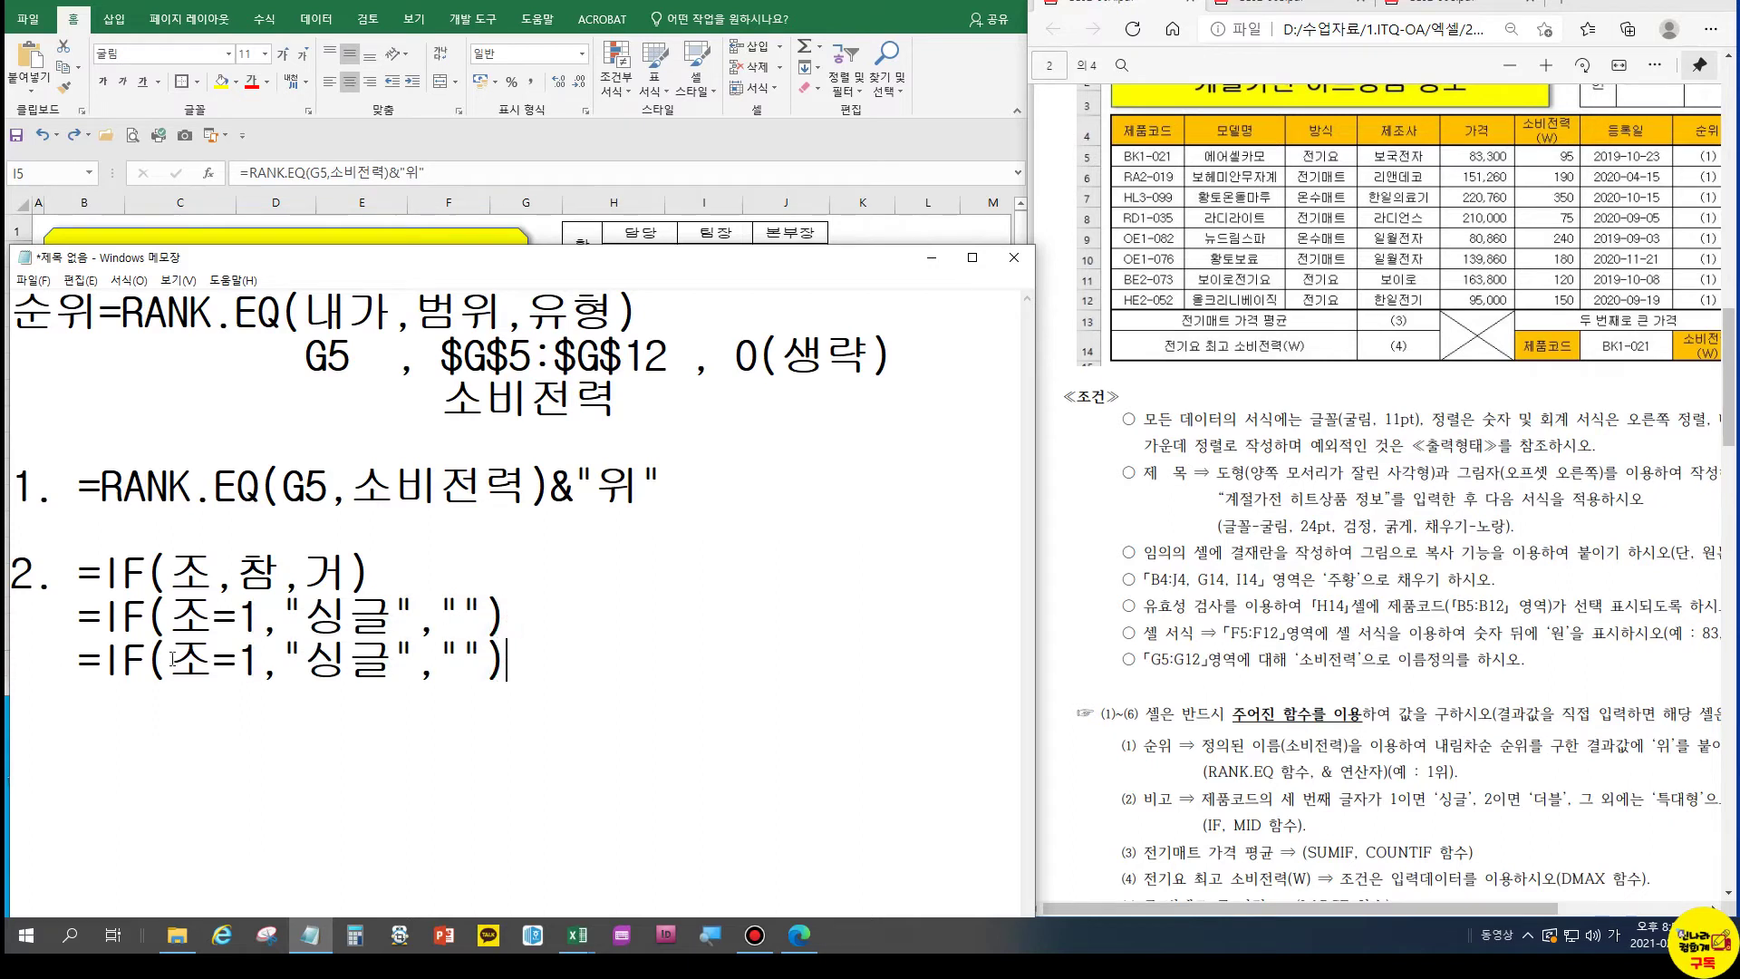
Replace 조 with the product code cell reference B5 in the lowest IF formula
{"action": "left_click_drag", "start_coordinate": [170, 659], "coordinate": [220, 659]}
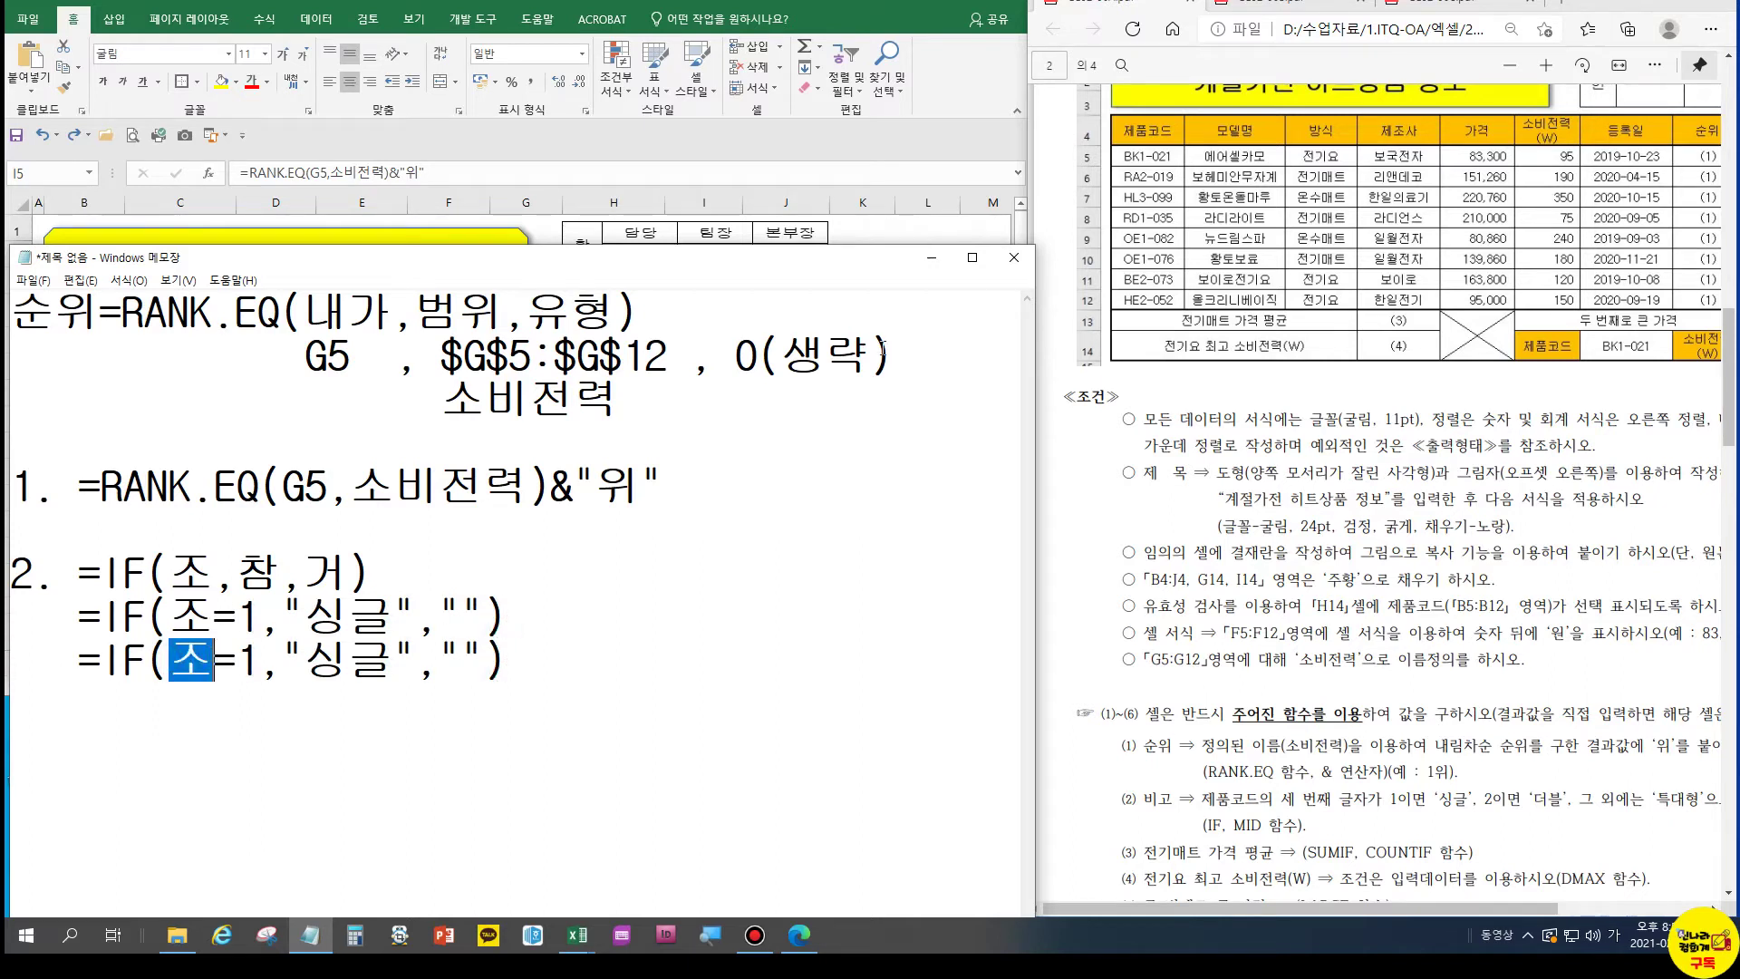
{"action": "left_click", "coordinate": [1217, 210]}
{"action": "scroll", "coordinate": [1221, 215], "scroll_direction": "up", "scroll_amount": 2}
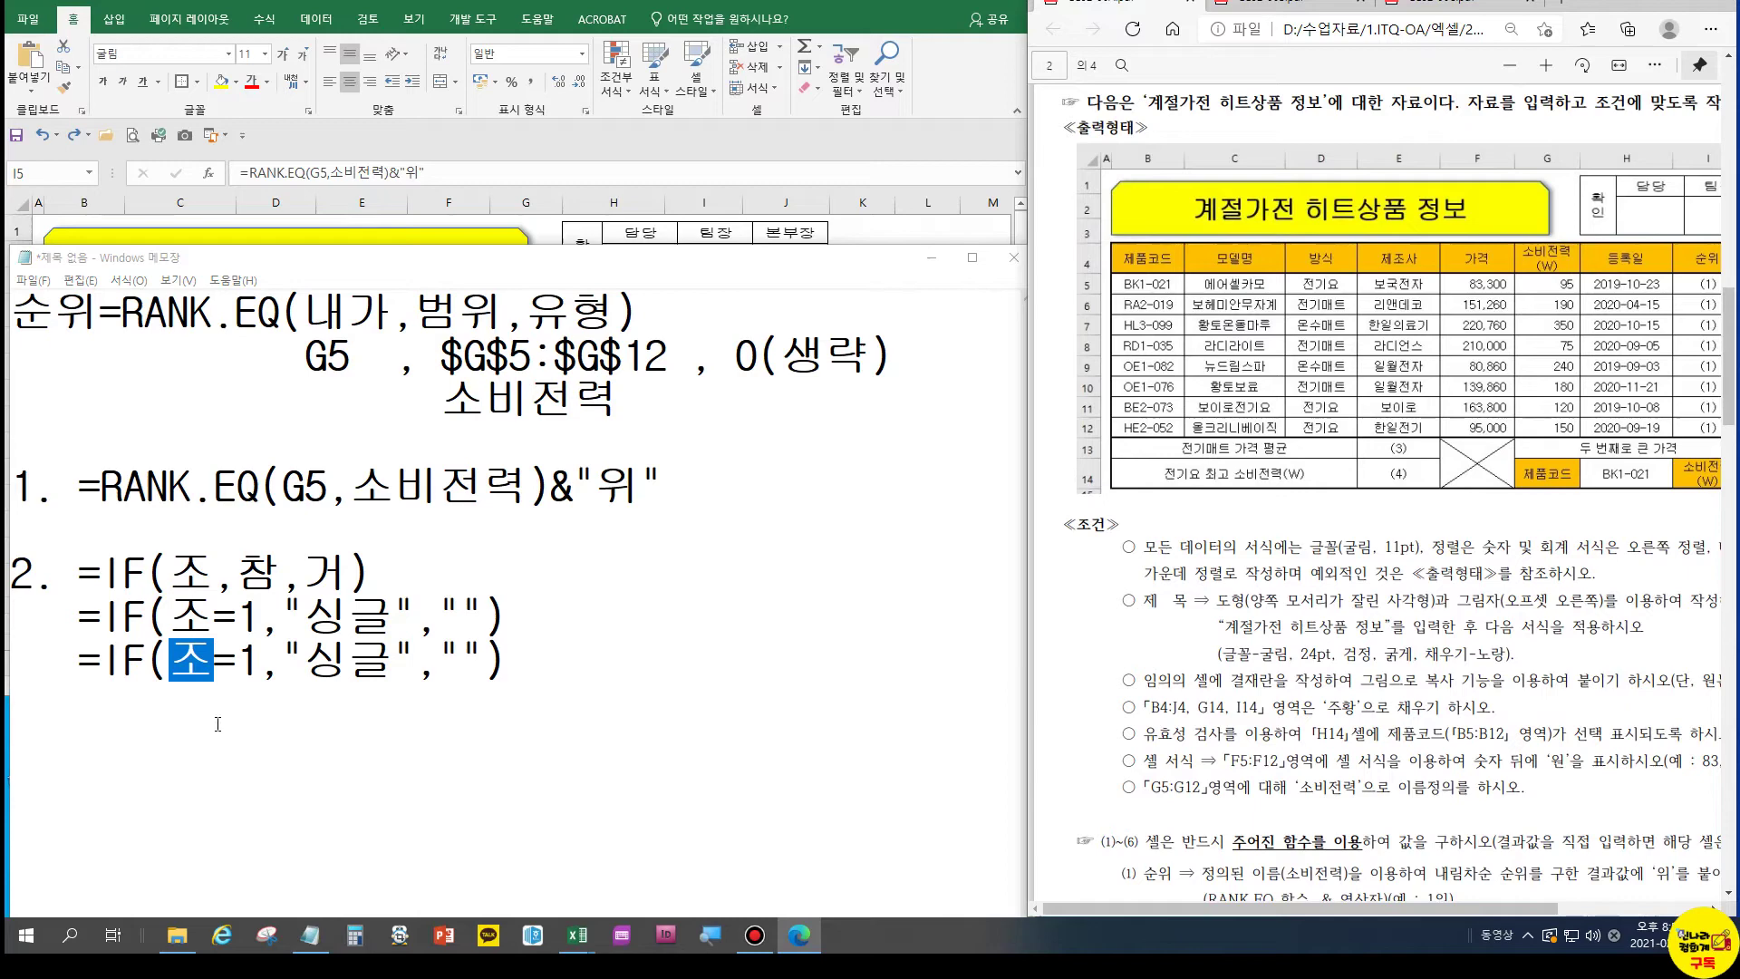
{"action": "left_click", "coordinate": [193, 650]}
{"action": "left_click_drag", "start_coordinate": [171, 659], "coordinate": [218, 659]}
{"action": "type", "text": "ㄱ"}
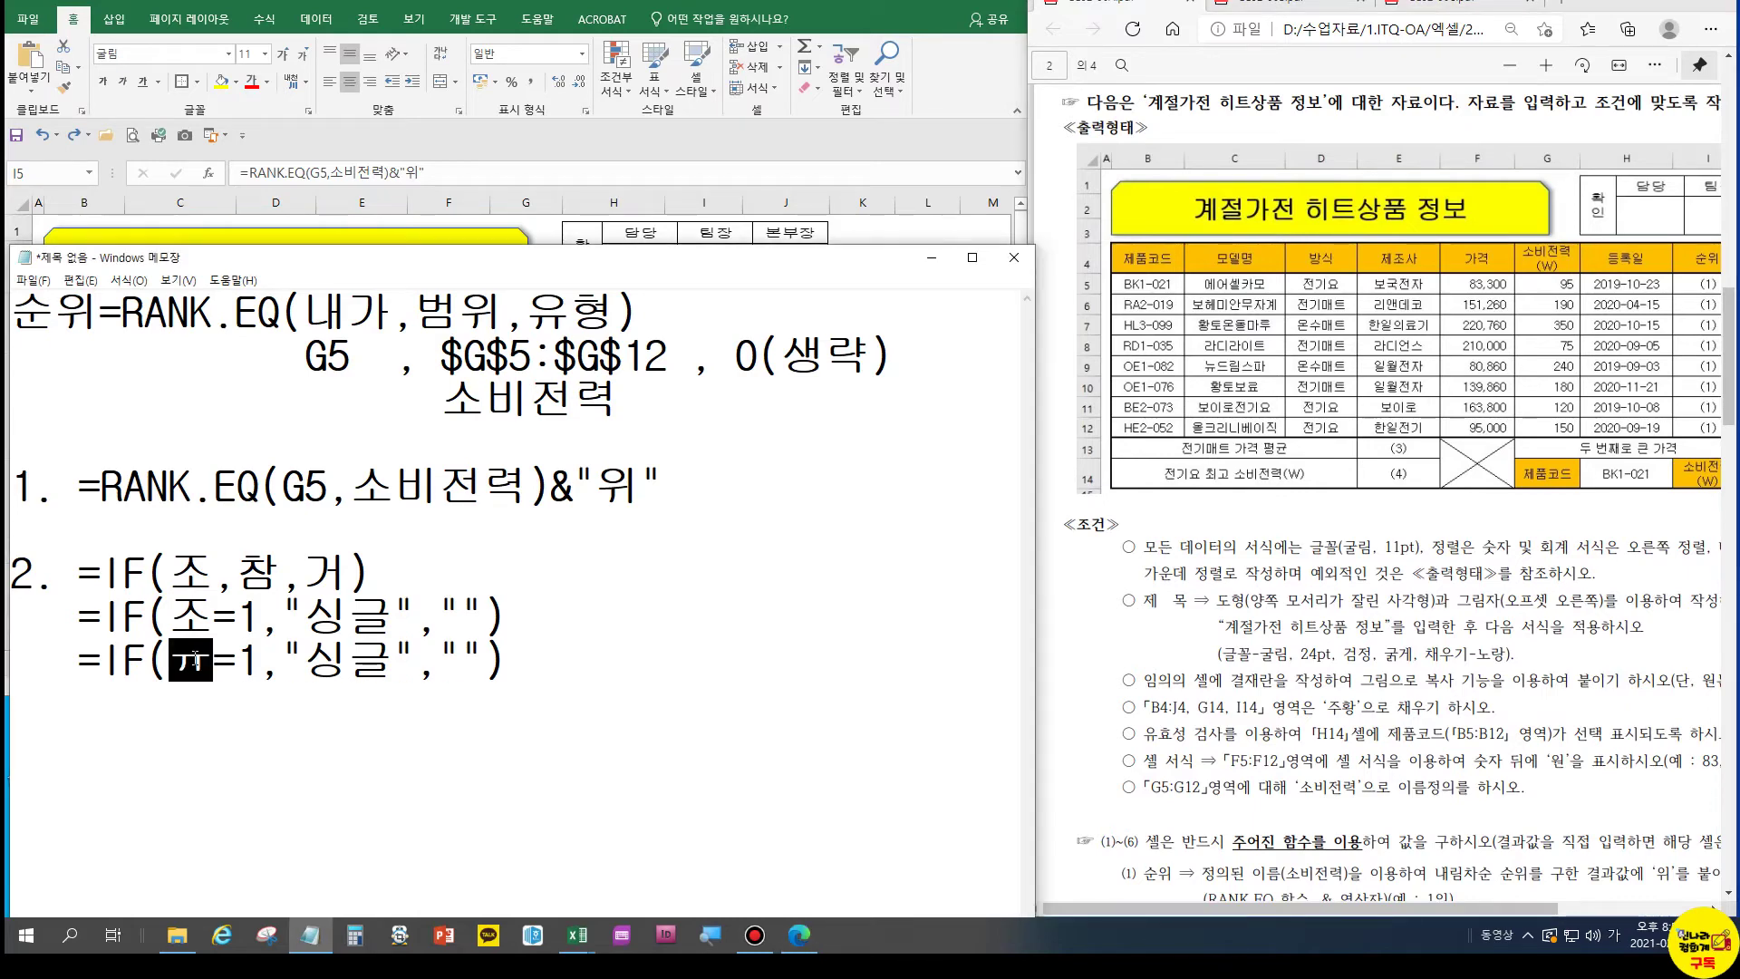
{"action": "key", "text": "BackSpace"}
{"action": "key", "text": "Hangul"}
{"action": "type", "text": "B"}
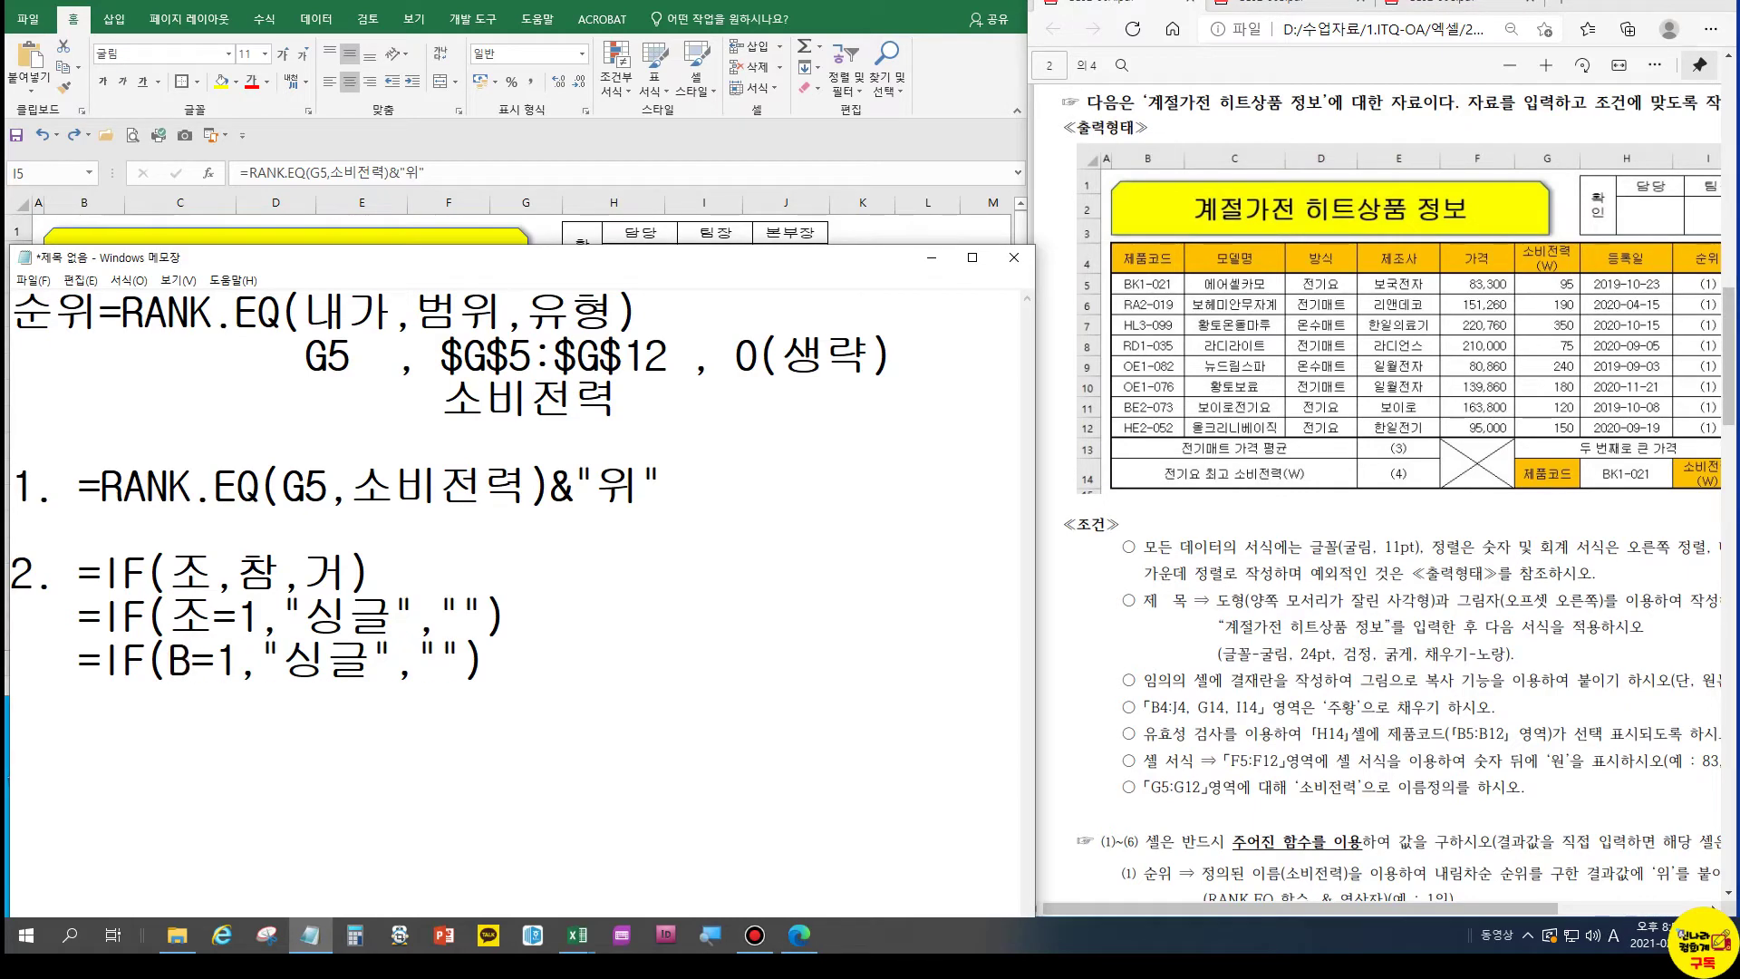
{"action": "type", "text": "5"}
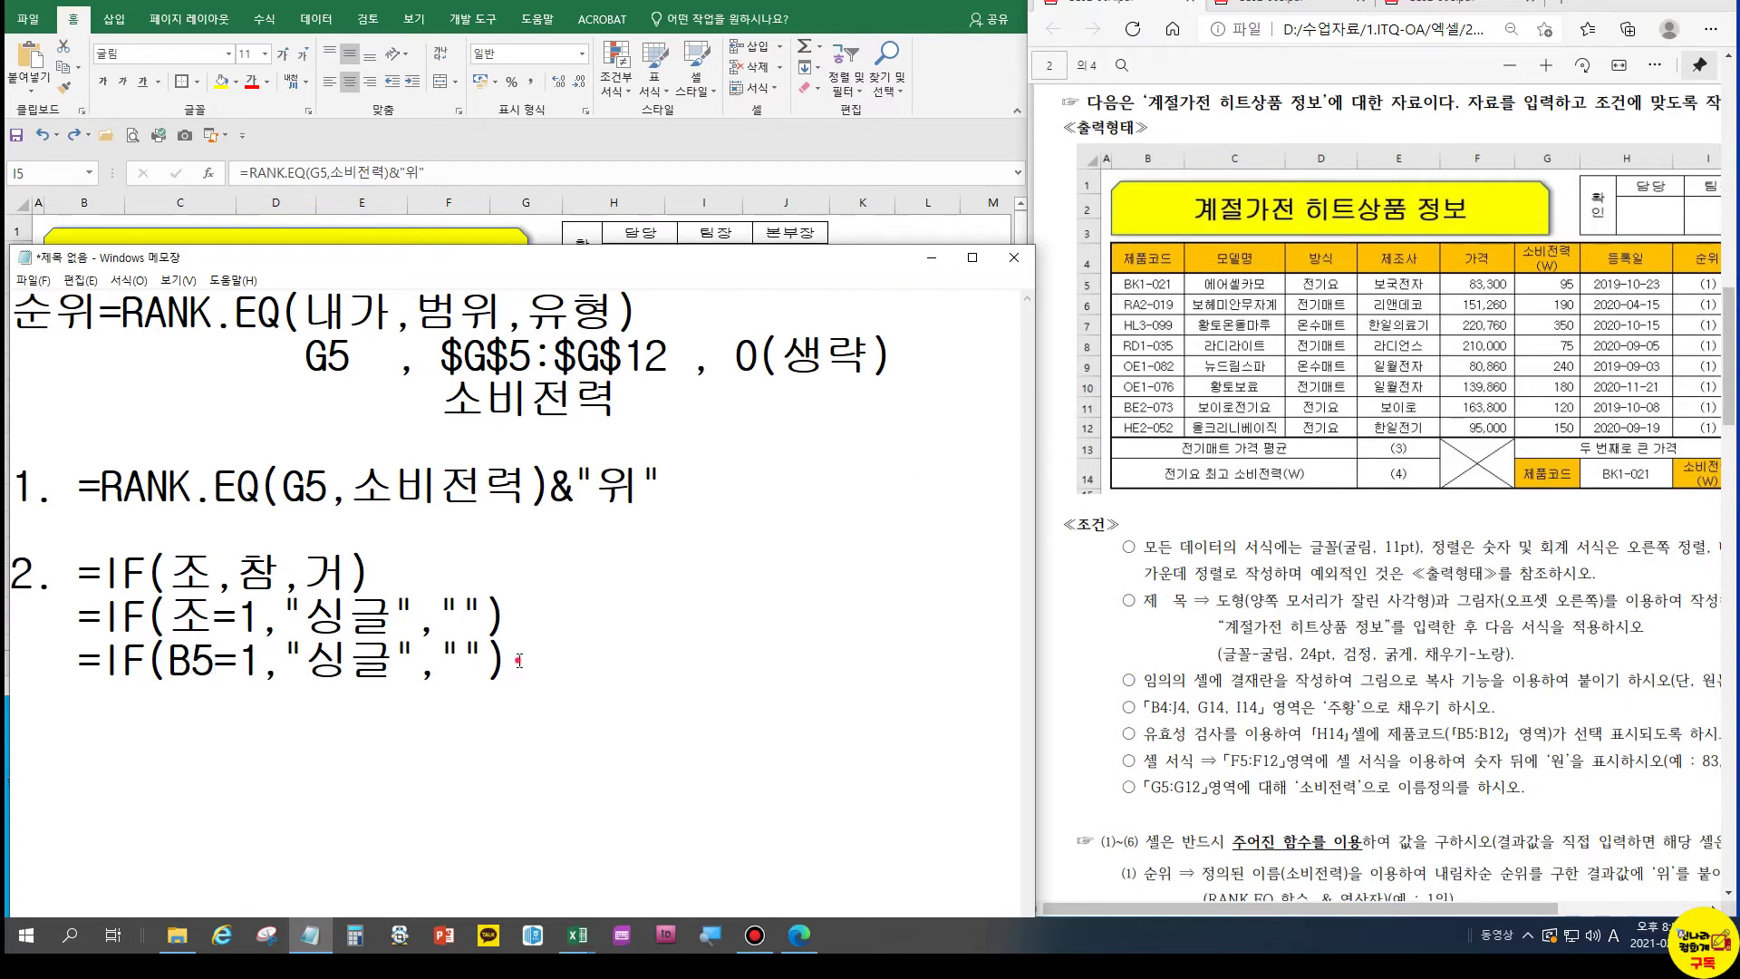
Insert the sample product code BK1-021 above the B5 formula, with a blank line before it
{"action": "left_click", "coordinate": [524, 618]}
{"action": "key", "text": "Return"}
{"action": "type", "text": "BK1-021"}
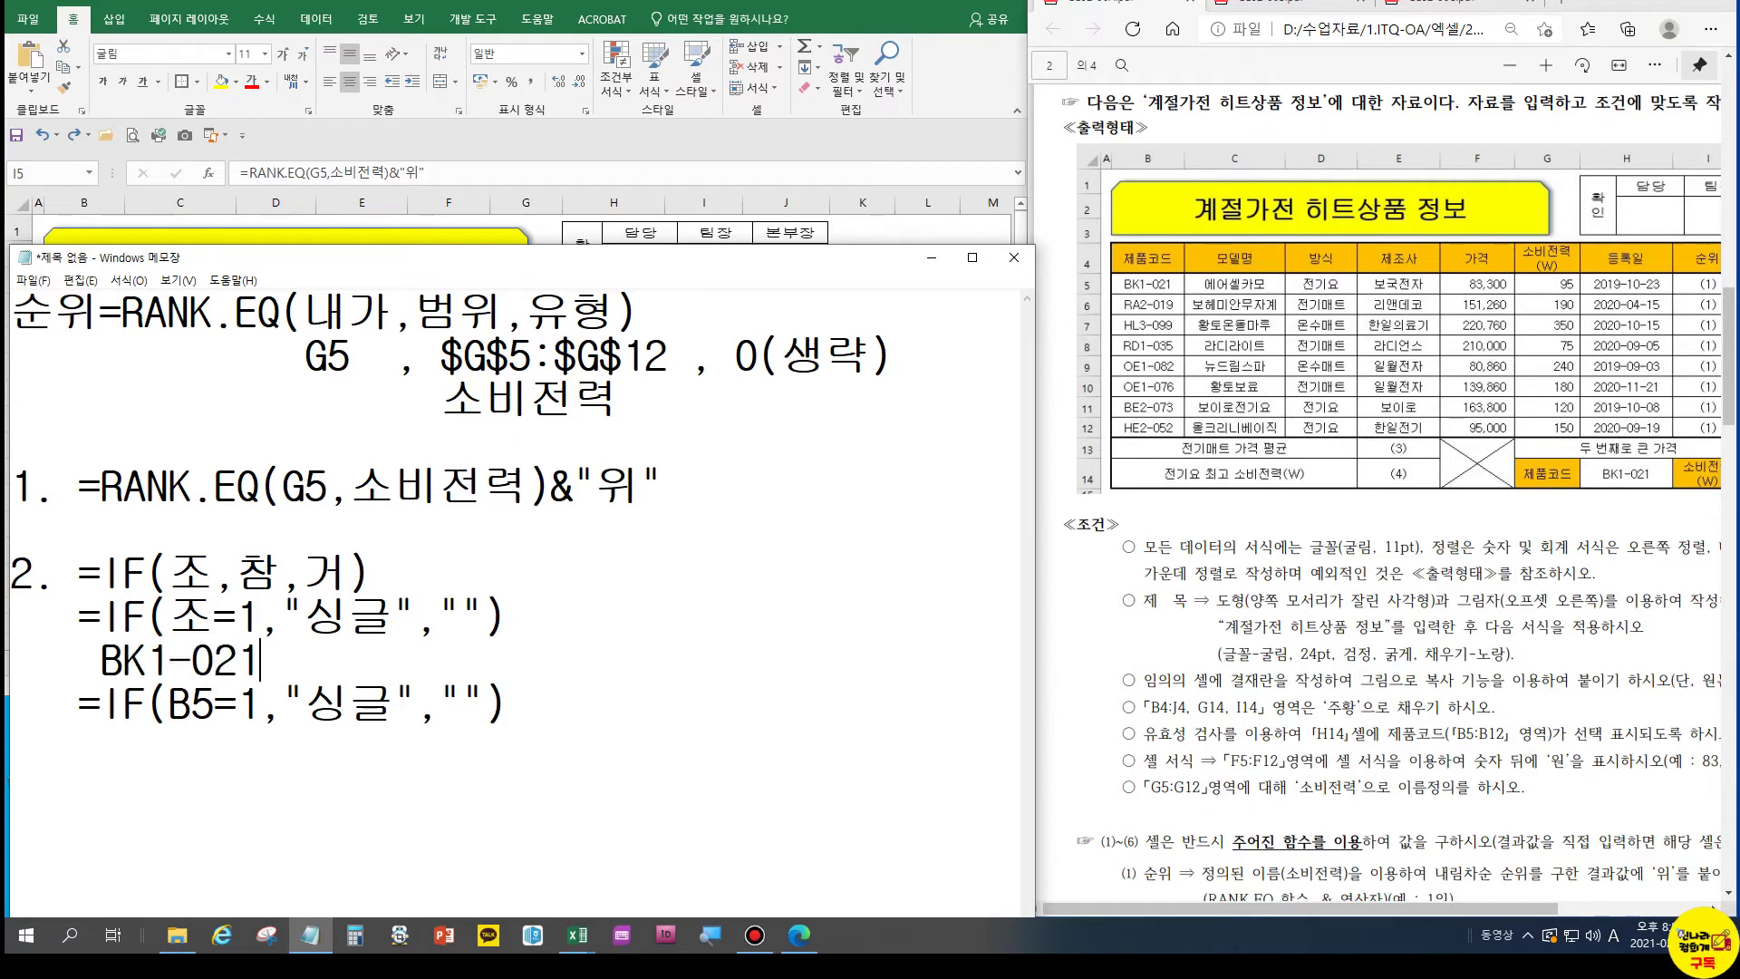
{"action": "key", "text": "Home"}
{"action": "key", "text": "Return"}
{"action": "left_click", "coordinate": [156, 703]}
{"action": "left_click", "coordinate": [193, 747]}
{"action": "left_click", "coordinate": [170, 751]}
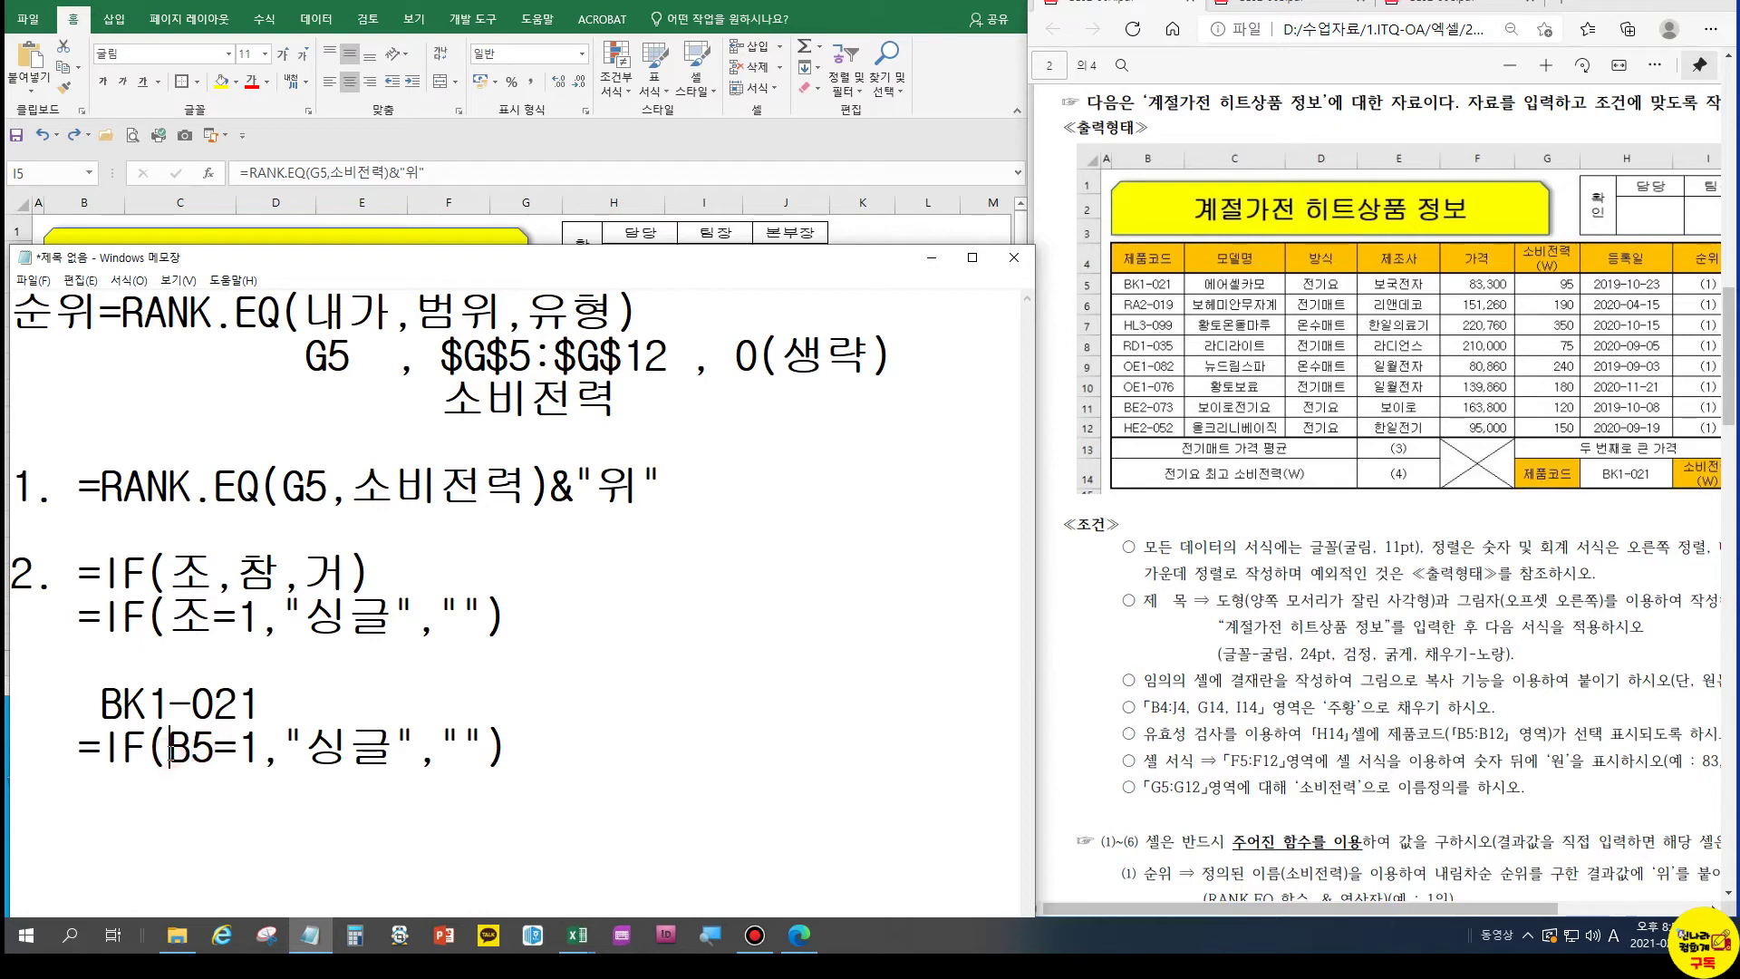
Wrap B5 in a MID function that extracts the third character: MID(B5,3,1)
{"action": "scroll", "coordinate": [1323, 577], "scroll_direction": "down", "scroll_amount": 3}
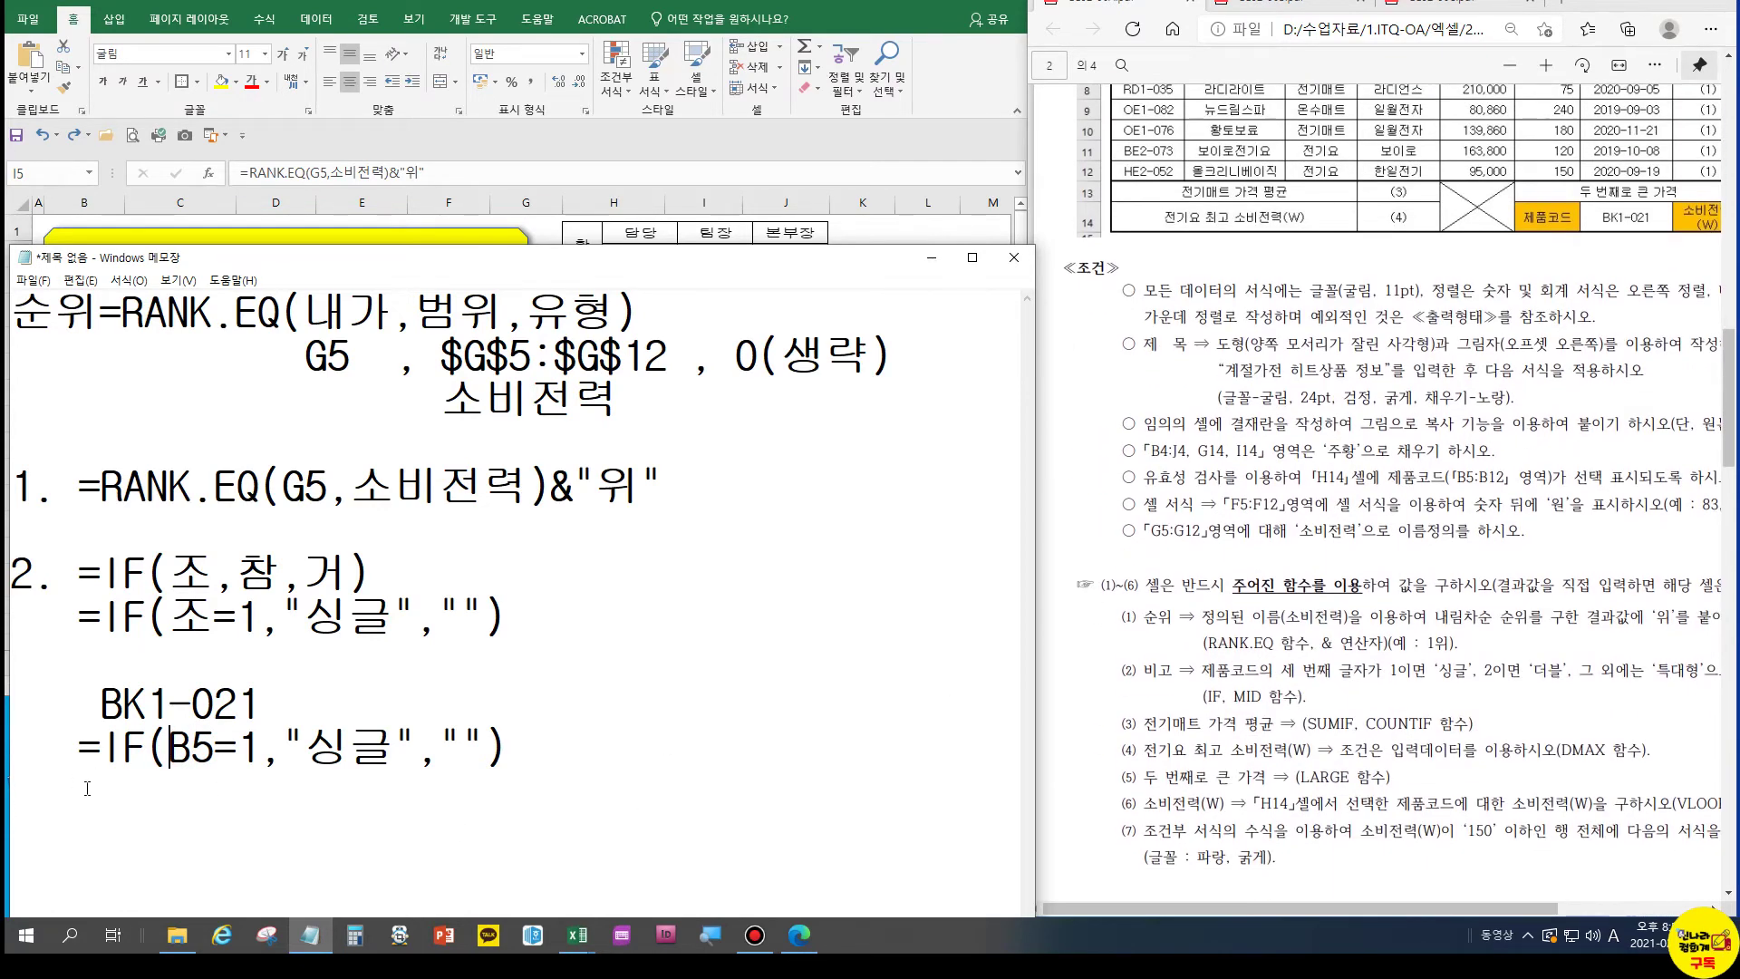
{"action": "type", "text": "MID("}
{"action": "key", "text": "Right"}
{"action": "key", "text": "Right"}
{"action": "type", "text": ",3,1)"}
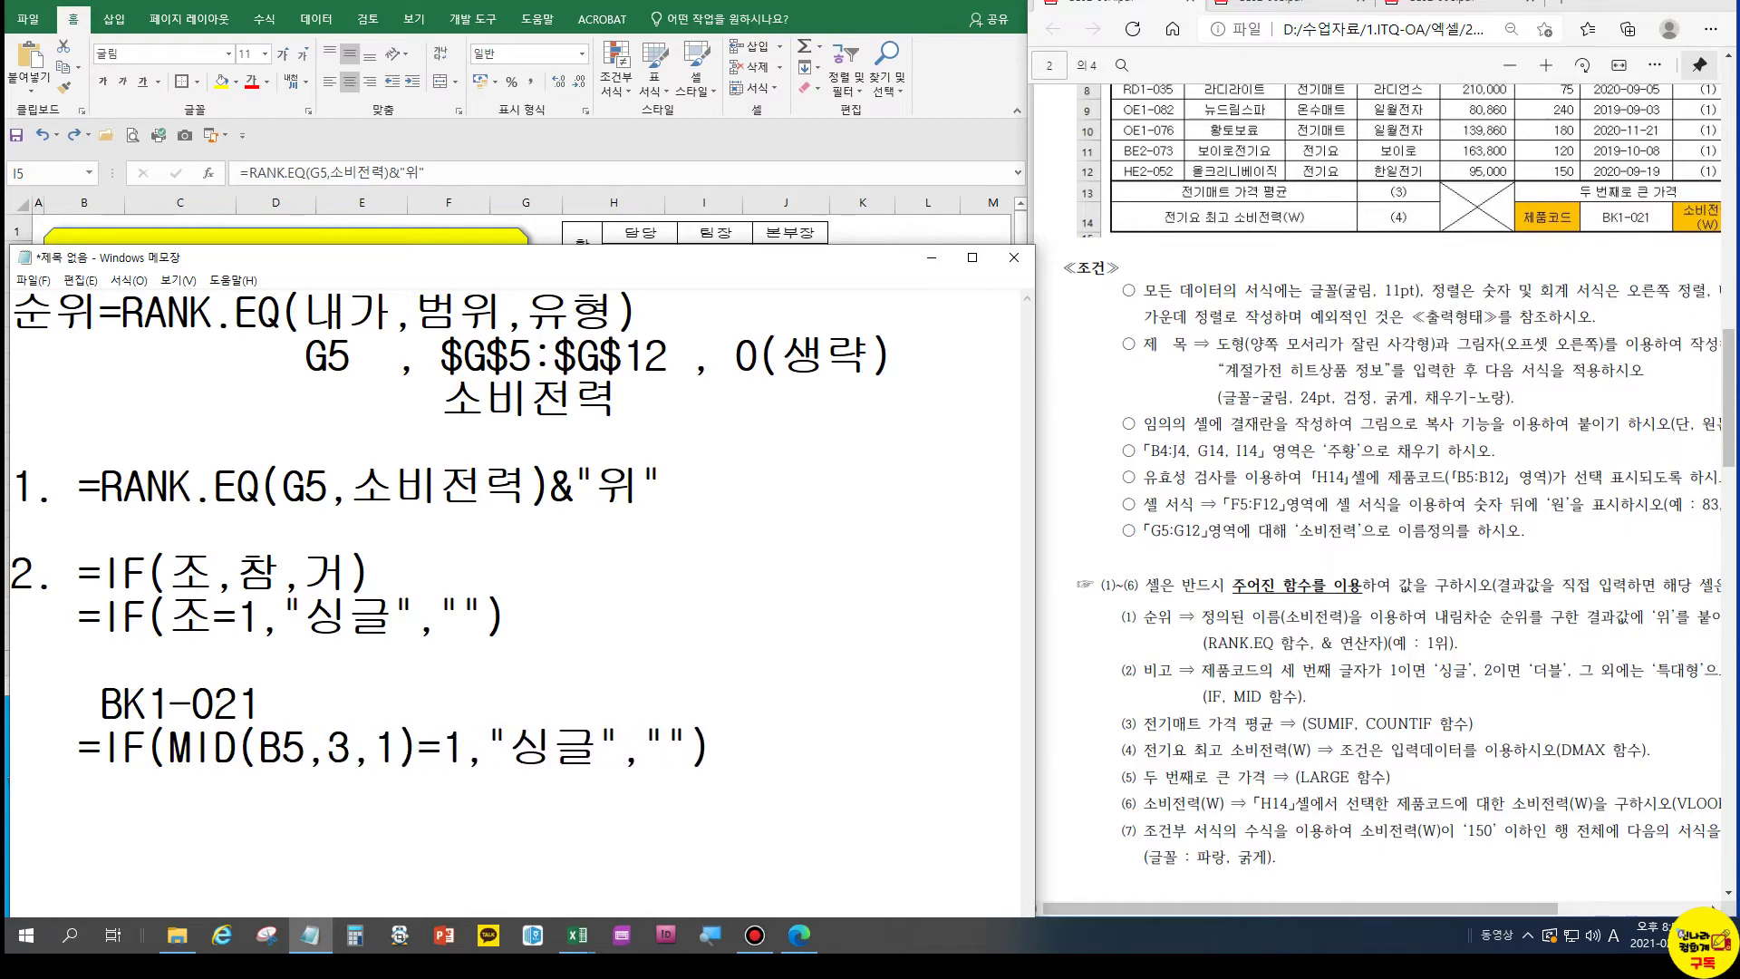
Enclose the comparison value 1 in the MID formula in double quotation marks
{"action": "left_click", "coordinate": [464, 746]}
{"action": "type", "text": "\""}
{"action": "key", "text": "Right"}
{"action": "type", "text": "\""}
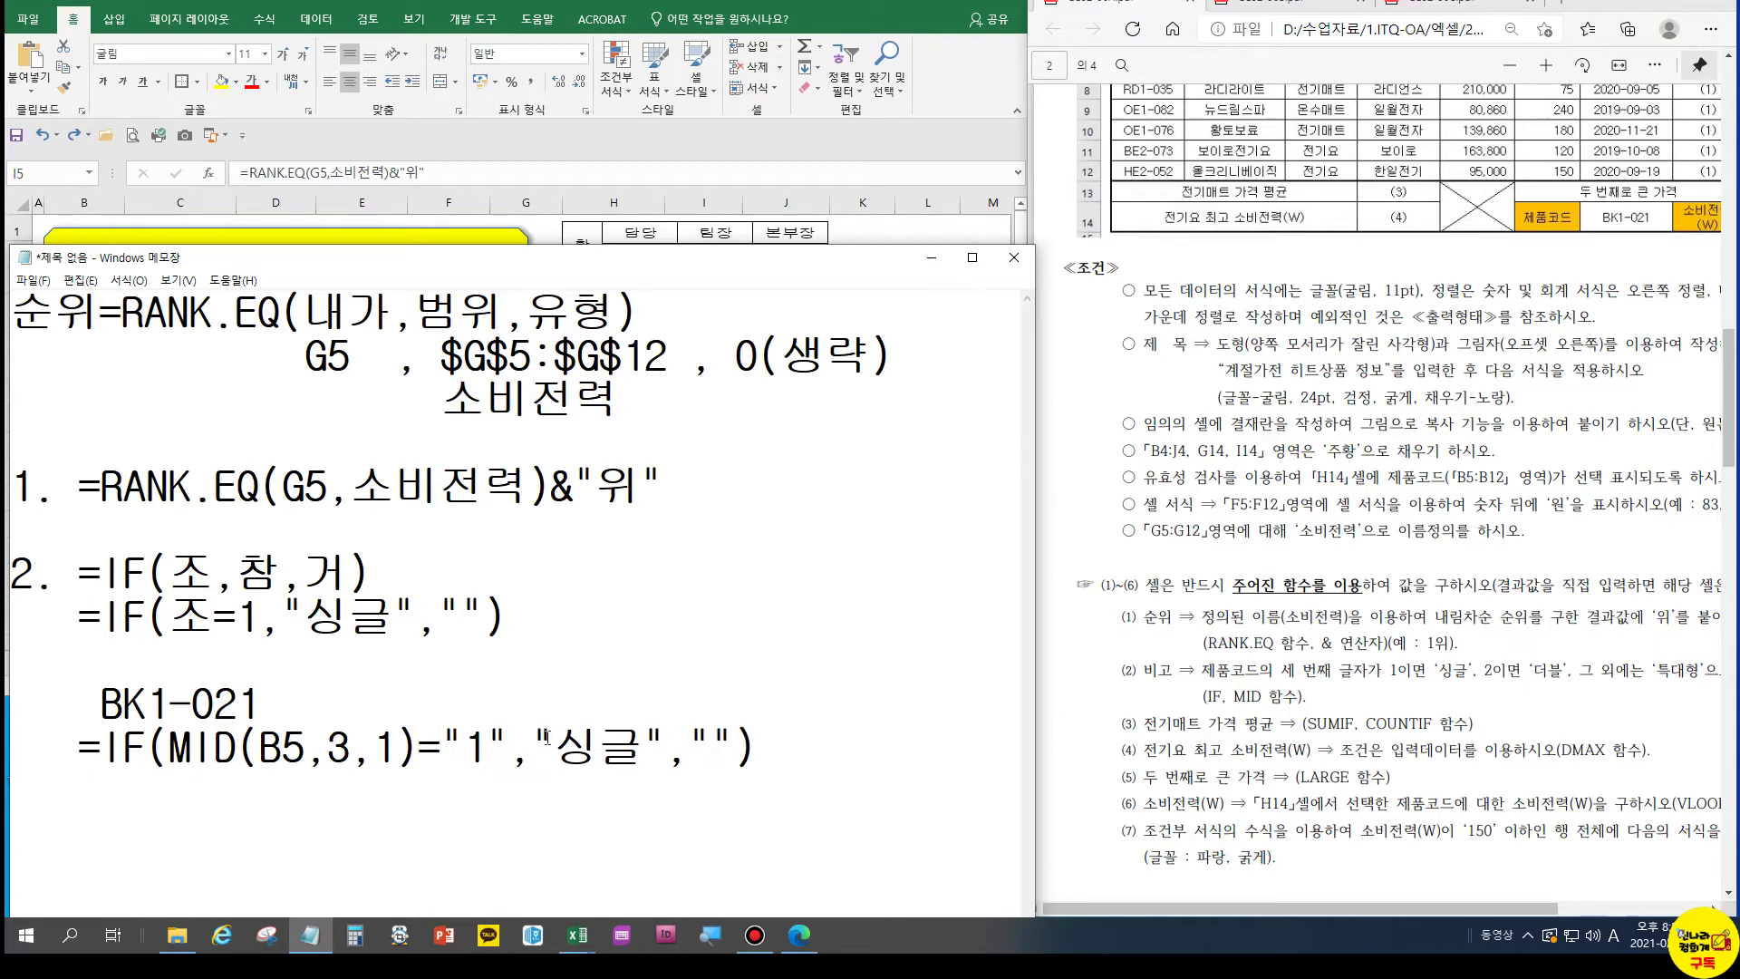
{"action": "left_click", "coordinate": [485, 746]}
{"action": "left_click_drag", "start_coordinate": [170, 749], "coordinate": [243, 744]}
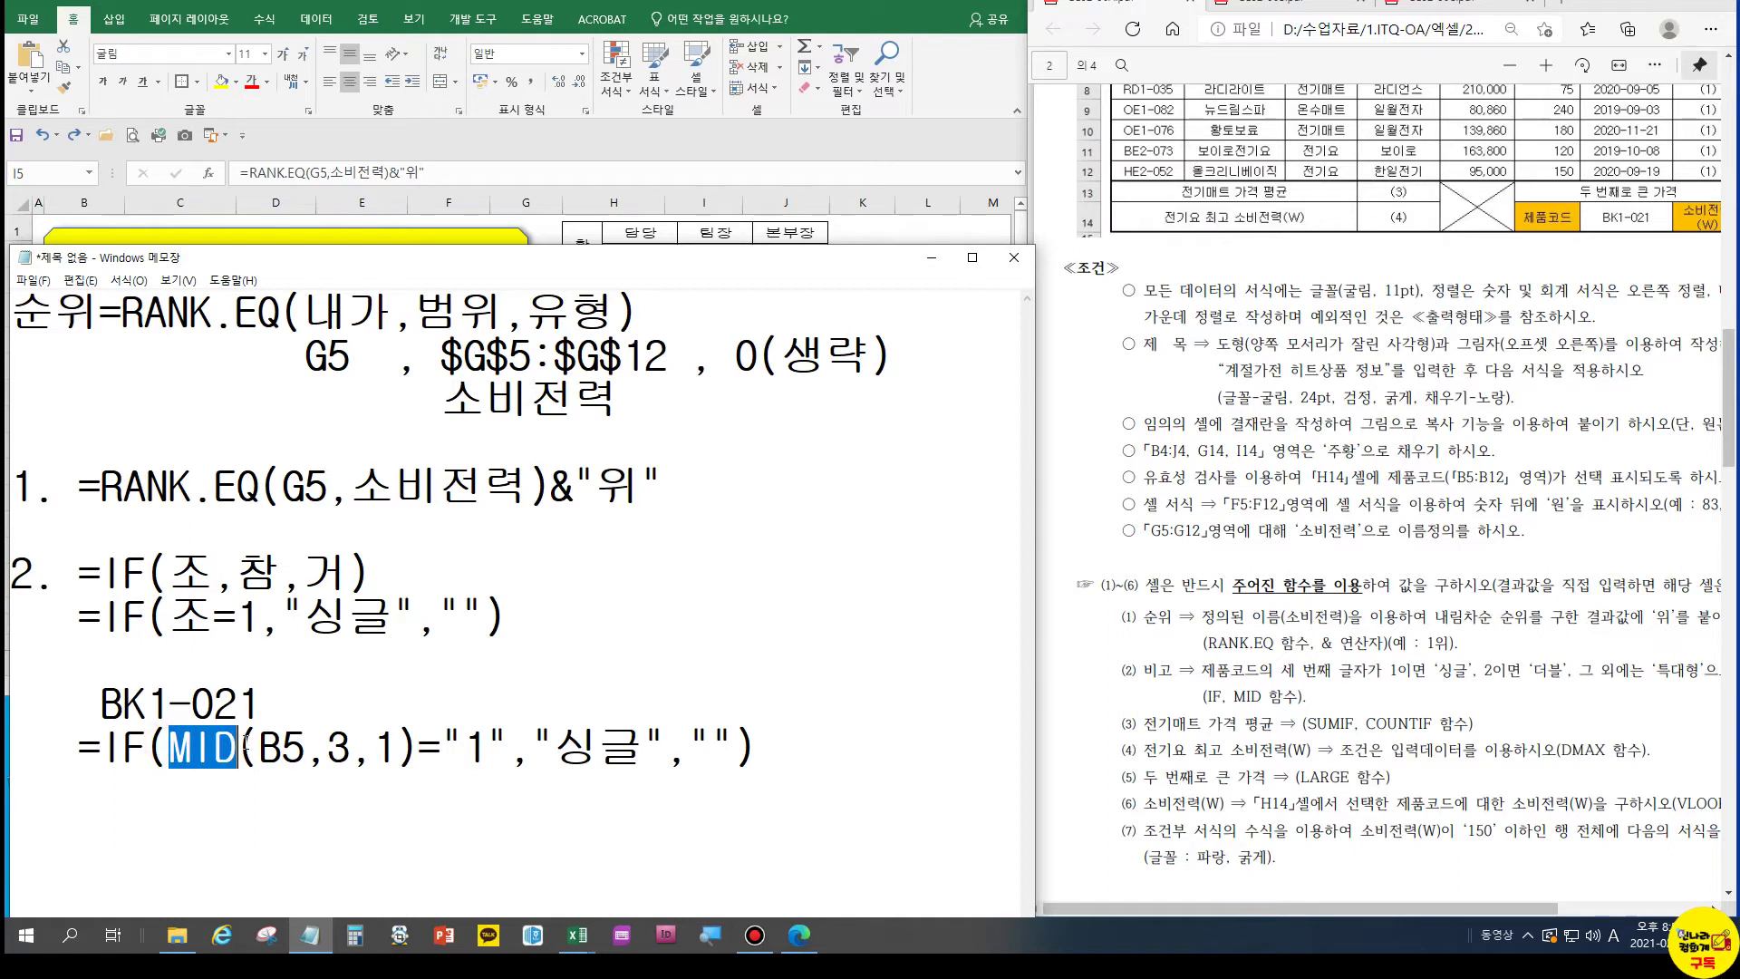
{"action": "left_click_drag", "start_coordinate": [147, 705], "coordinate": [161, 706]}
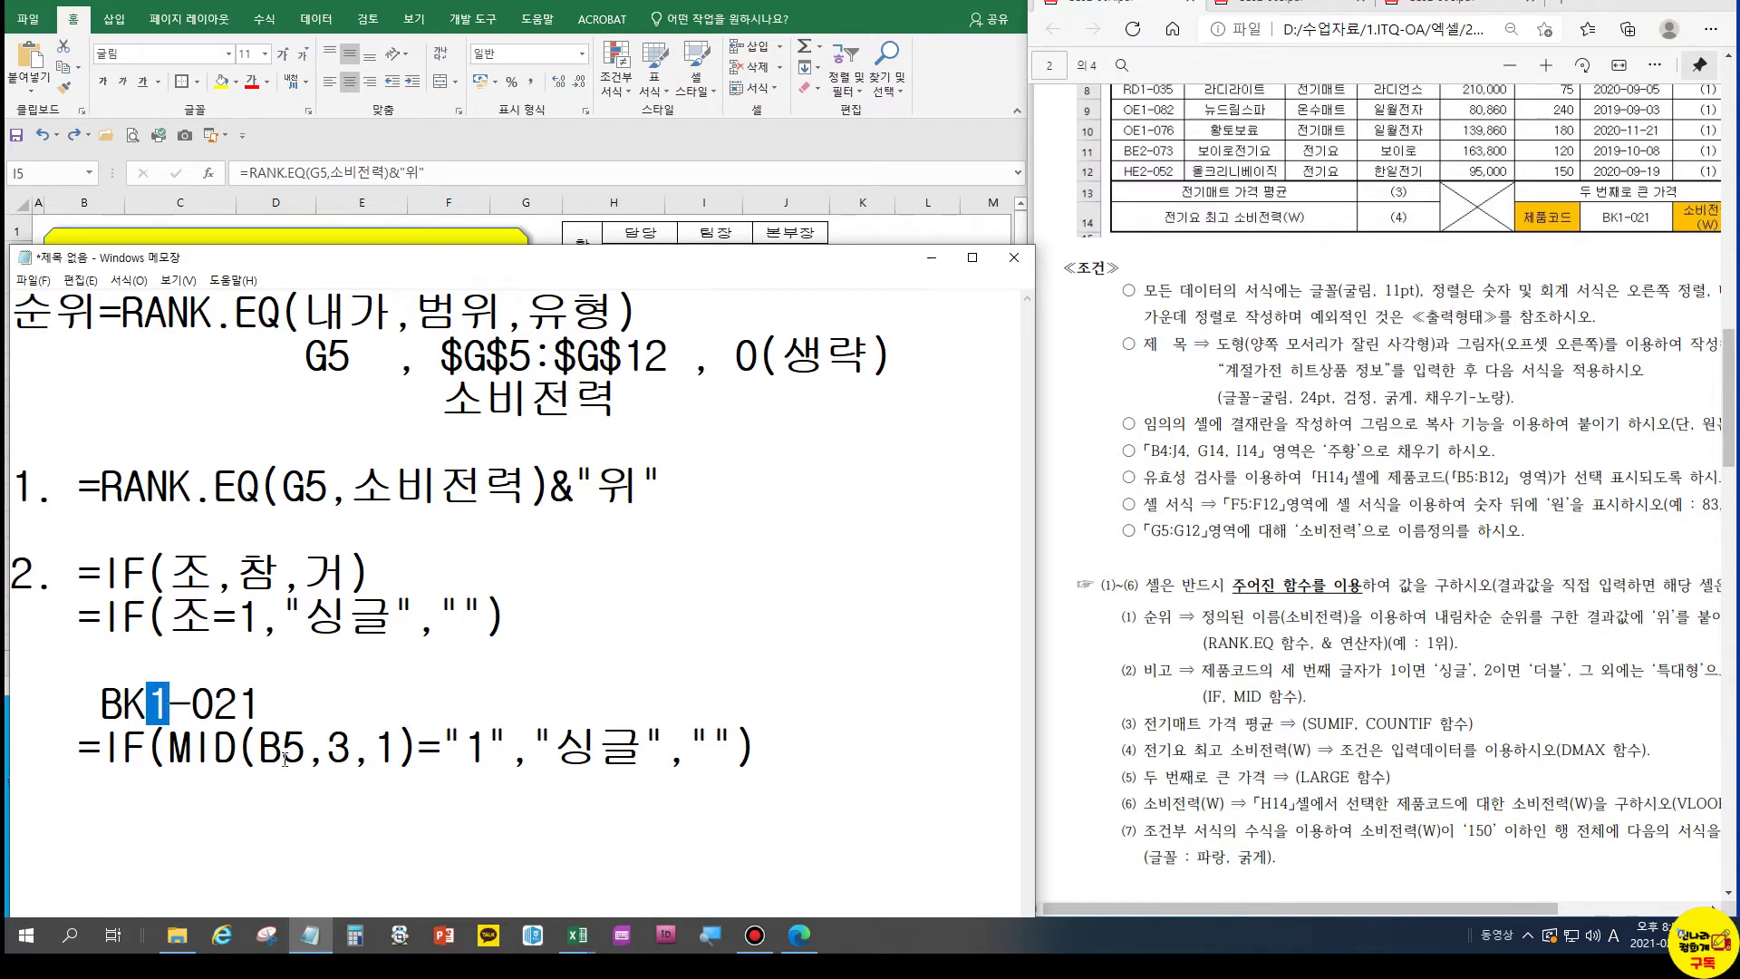
{"action": "left_click_drag", "start_coordinate": [417, 752], "coordinate": [508, 752]}
{"action": "left_click", "coordinate": [507, 776]}
Nest a copy of the IF(MID(B5,3,1)="1","싱글","") expression as the formula's false result and break it onto its own line
{"action": "left_click", "coordinate": [817, 736]}
{"action": "left_click_drag", "start_coordinate": [793, 742], "coordinate": [101, 761]}
{"action": "key", "text": "ctrl+c"}
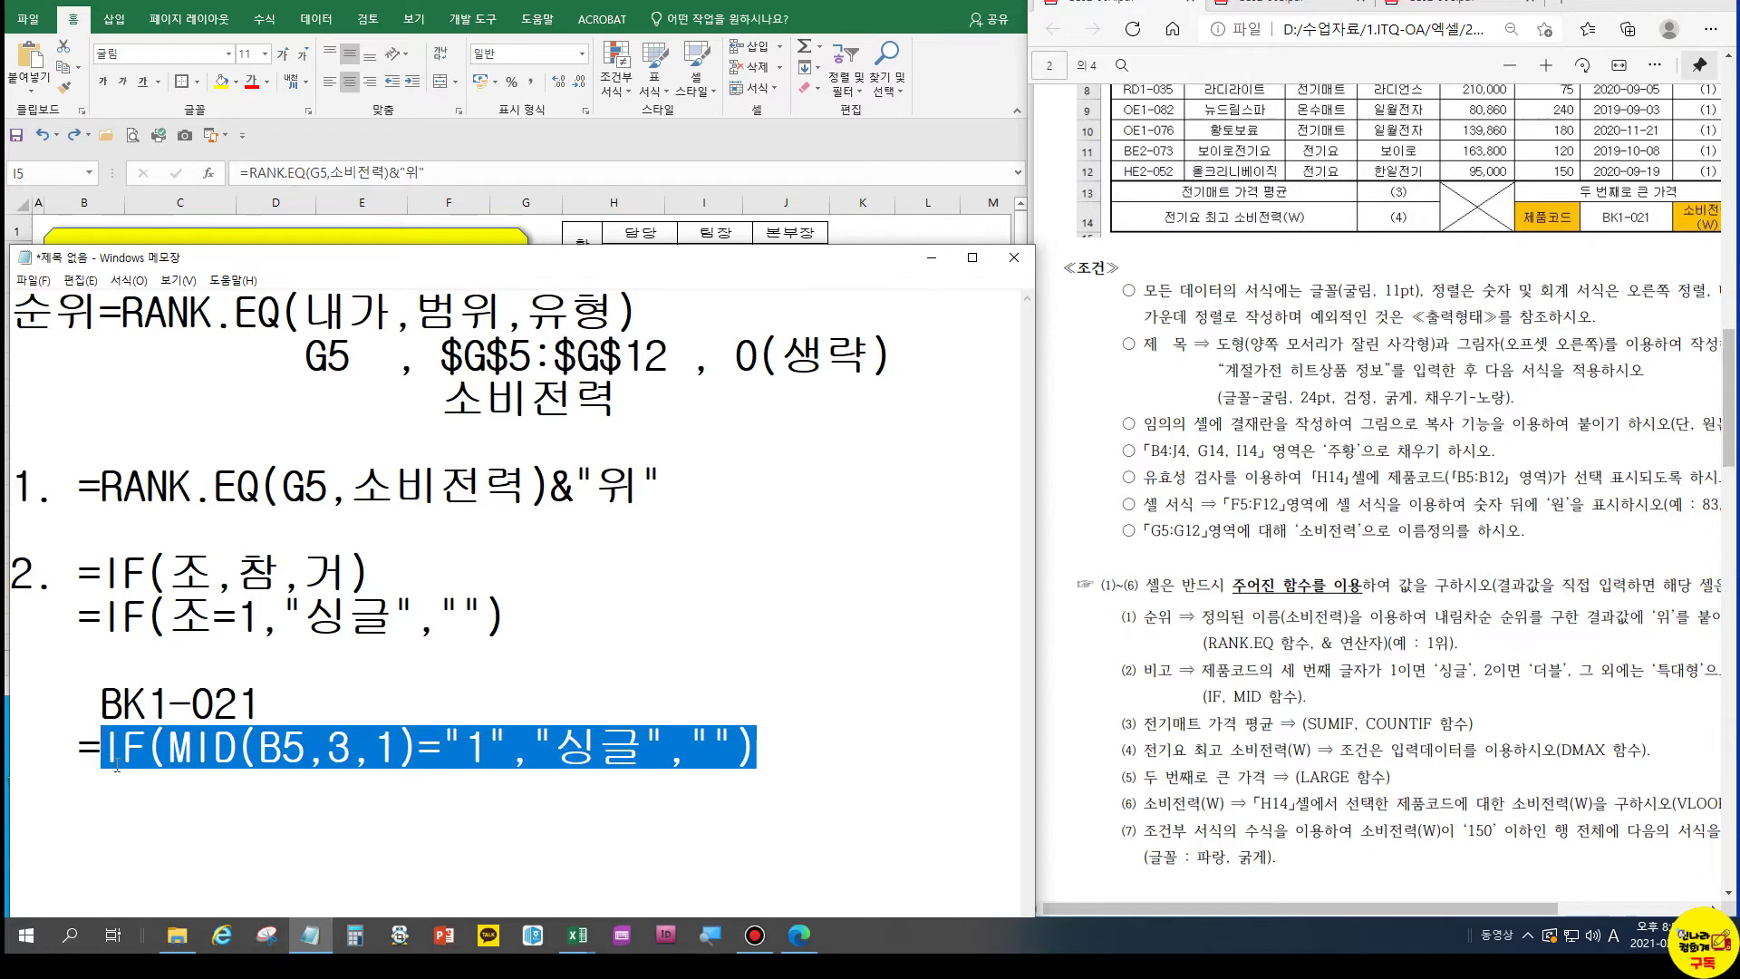
{"action": "left_click", "coordinate": [700, 745]}
{"action": "left_click_drag", "start_coordinate": [696, 745], "coordinate": [736, 746]}
{"action": "key", "text": "ctrl+v"}
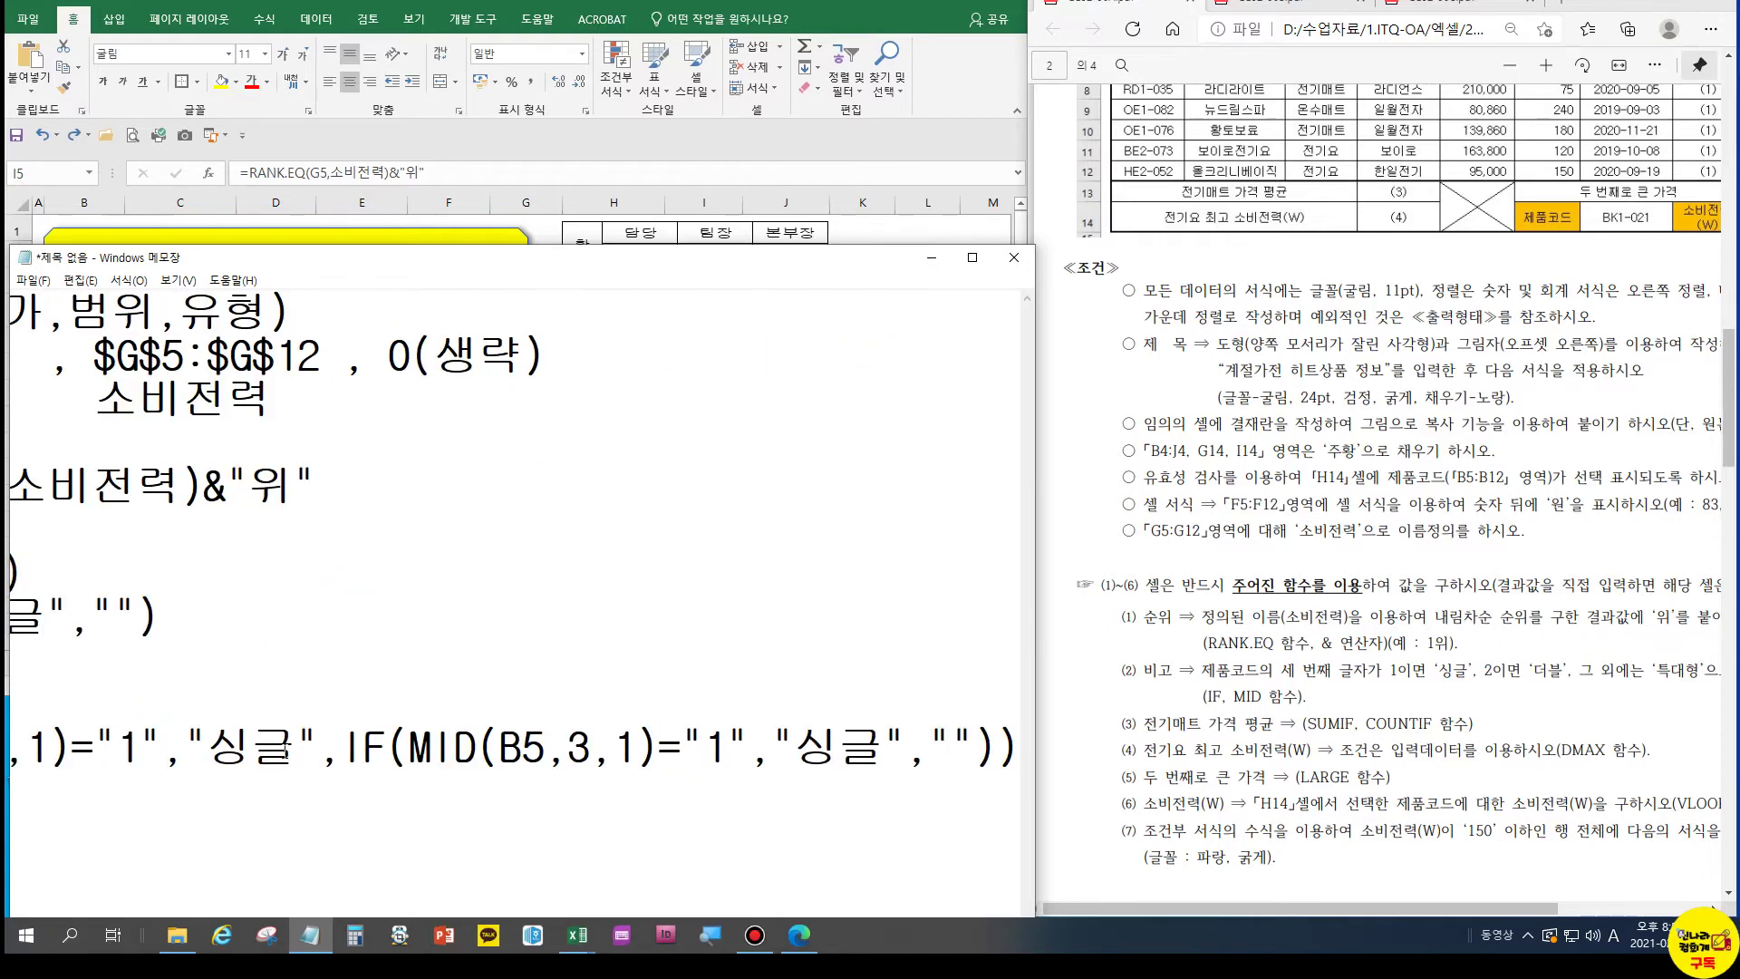
{"action": "left_click", "coordinate": [351, 749]}
{"action": "key", "text": "Return"}
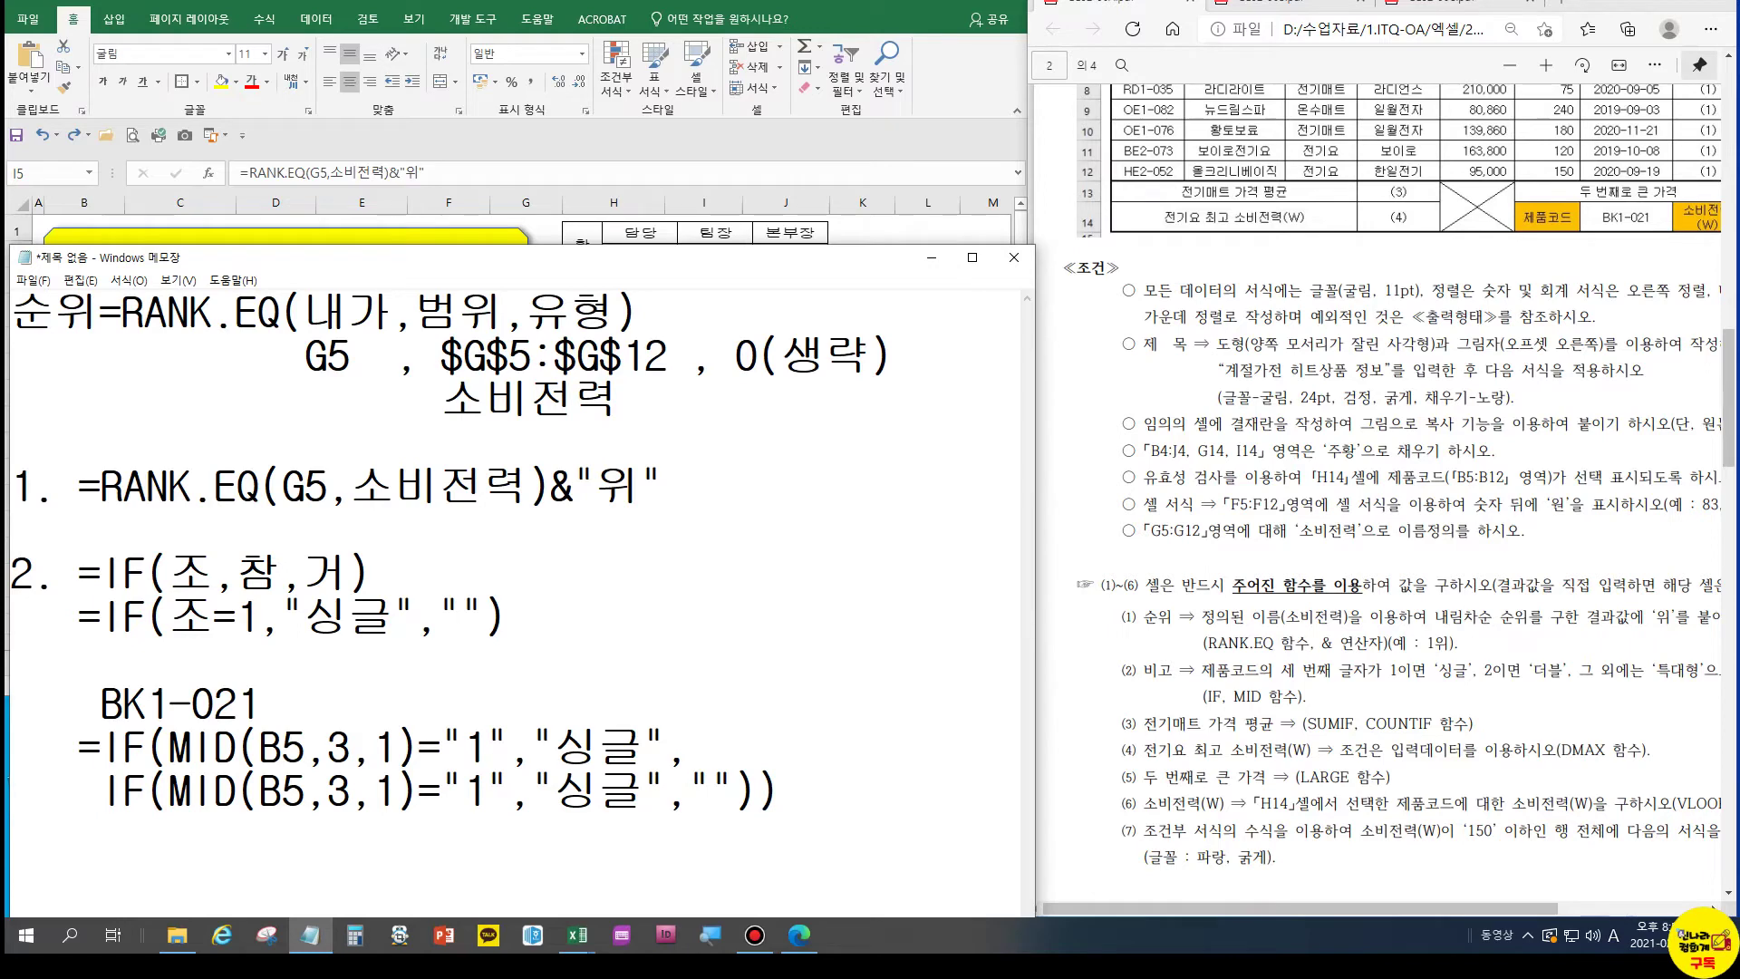
Set the comparison value in the nested IF to "2"
{"action": "key", "text": "Right"}
{"action": "key", "text": "Right"}
{"action": "key", "text": "Right"}
{"action": "key", "text": "Right"}
{"action": "key", "text": "Right"}
{"action": "key", "text": "Right"}
{"action": "key", "text": "Right"}
{"action": "key", "text": "Right"}
{"action": "key", "text": "Right"}
{"action": "key", "text": "Right"}
{"action": "key", "text": "Right"}
{"action": "key", "text": "Right"}
{"action": "key", "text": "Right"}
{"action": "key", "text": "Right"}
{"action": "key", "text": "Right"}
{"action": "key", "text": "Right"}
{"action": "key", "text": "Right"}
{"action": "key", "text": "Right"}
{"action": "key", "text": "BackSpace"}
{"action": "type", "text": "2"}
Replace 싱글 with 더블 as the true result of the nested IF that tests for "2"
{"action": "key", "text": "Right"}
{"action": "key", "text": "Right"}
{"action": "key", "text": "Right"}
{"action": "key", "text": "Delete"}
{"action": "key", "text": "Delete"}
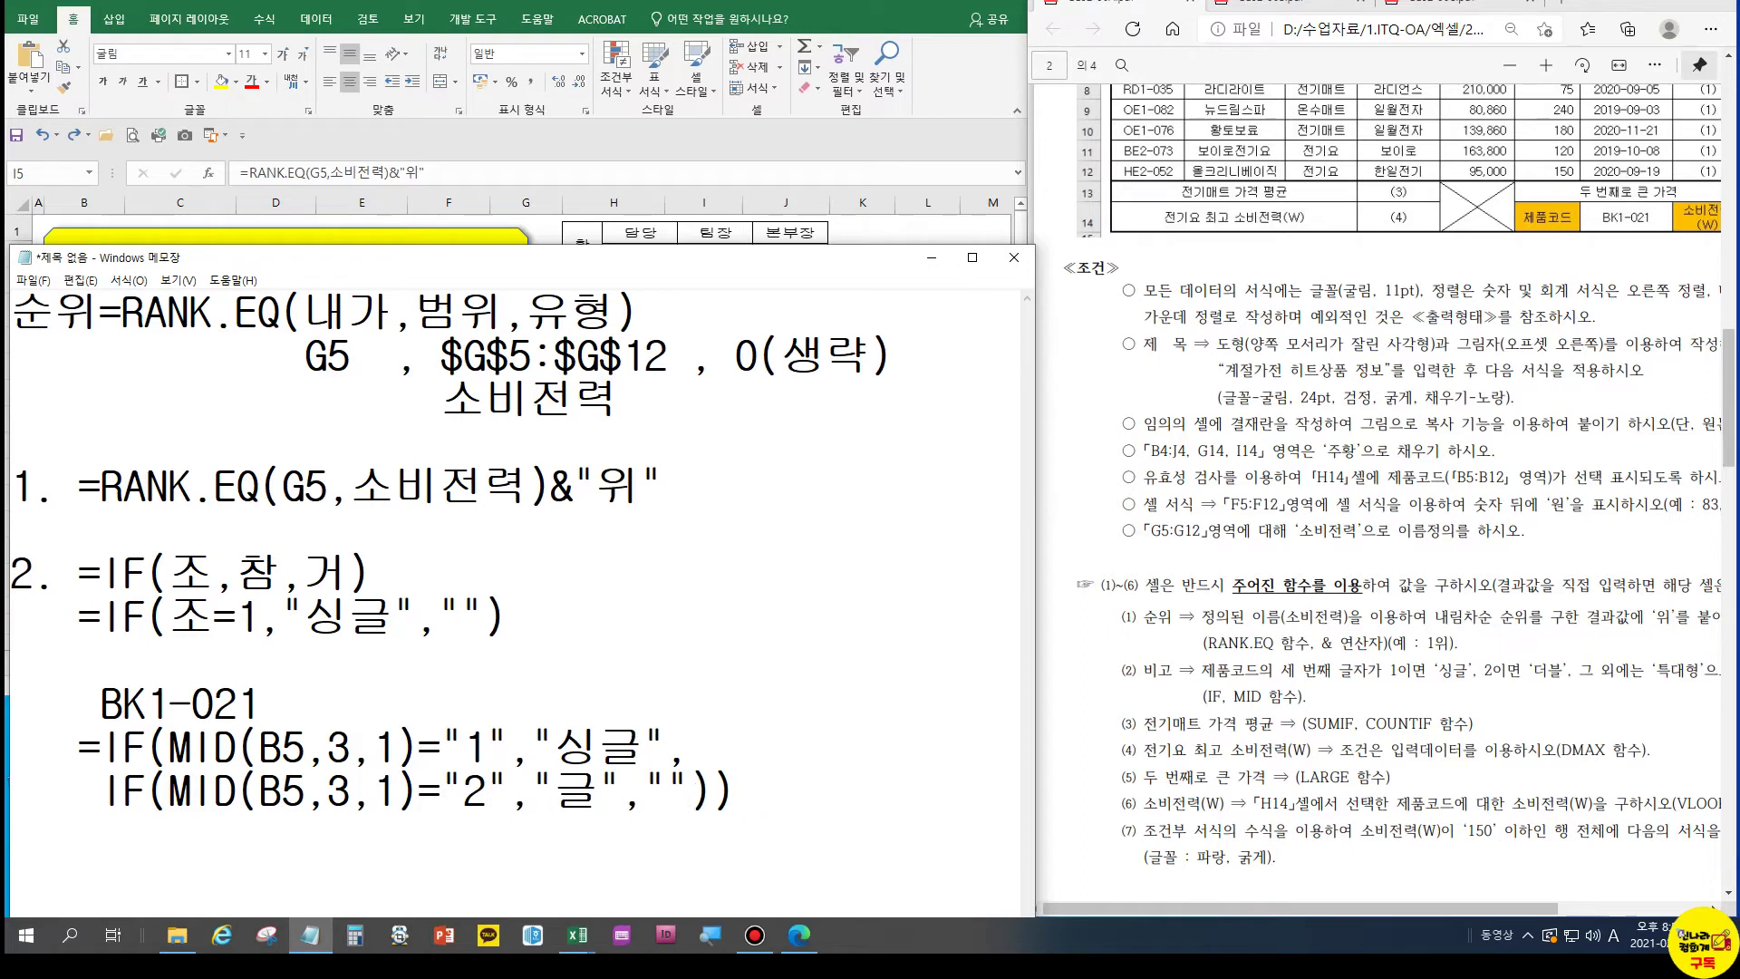
{"action": "type", "text": "EJQM"}
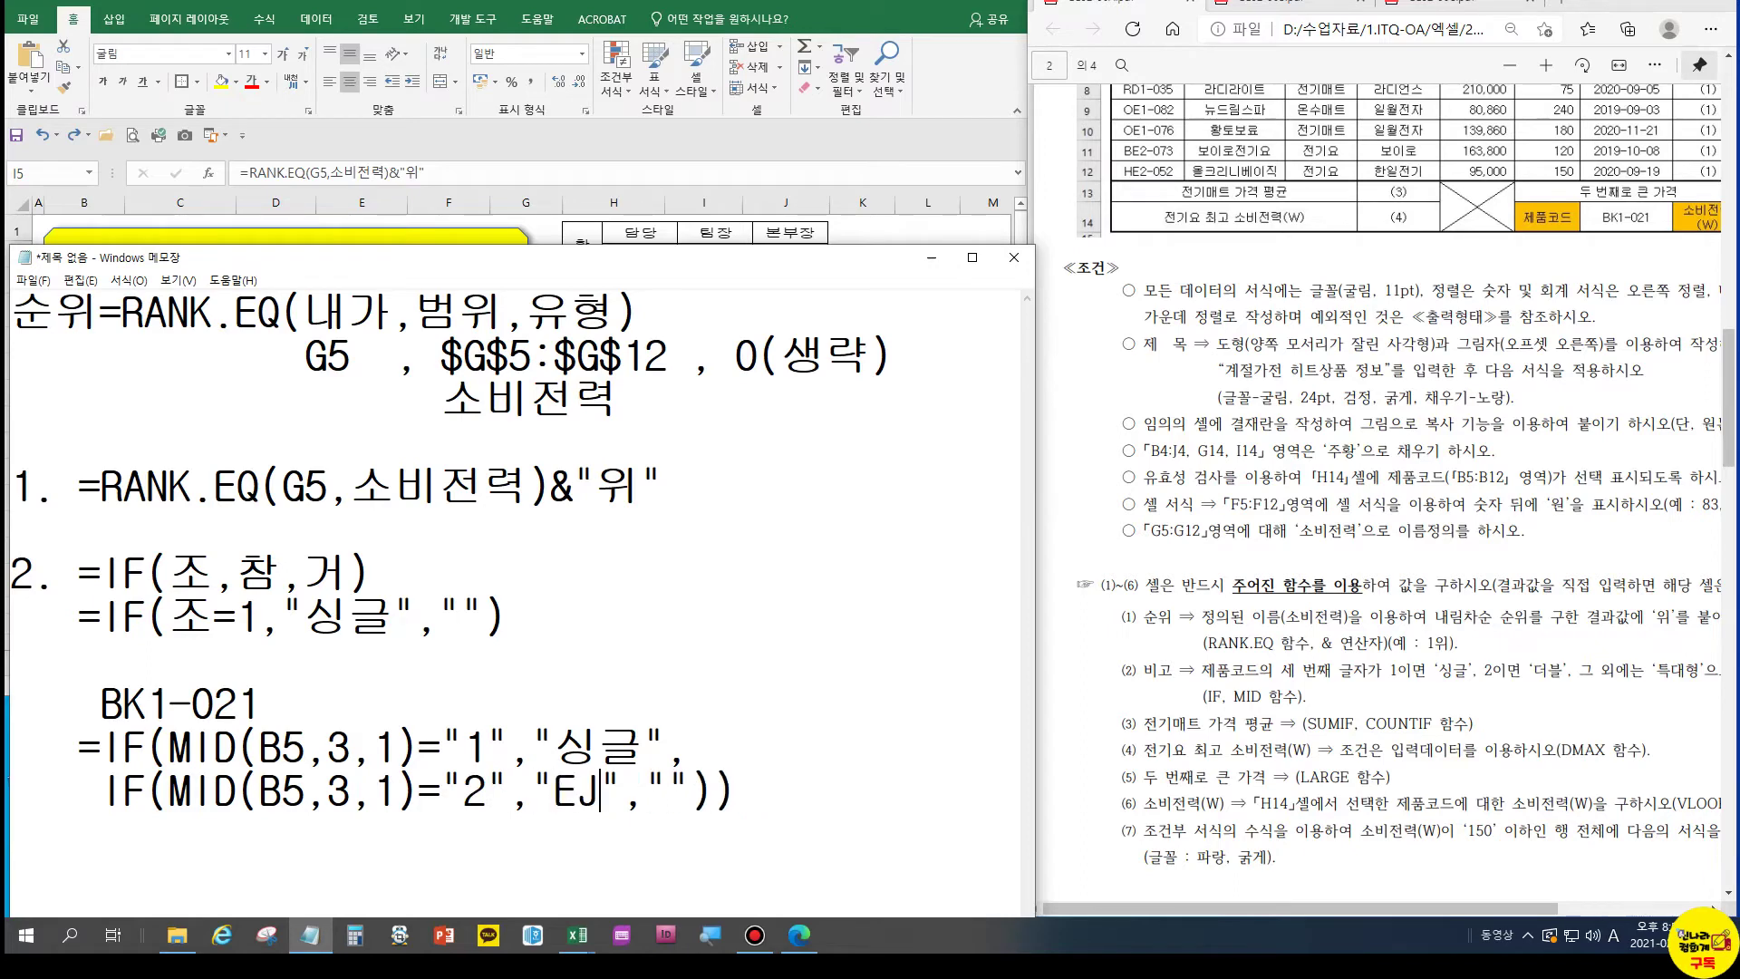
{"action": "key", "text": "BackSpace"}
{"action": "key", "text": "BackSpace"}
{"action": "key", "text": "BackSpace"}
{"action": "key", "text": "BackSpace"}
{"action": "key", "text": "Hangul"}
{"action": "type", "text": "더블"}
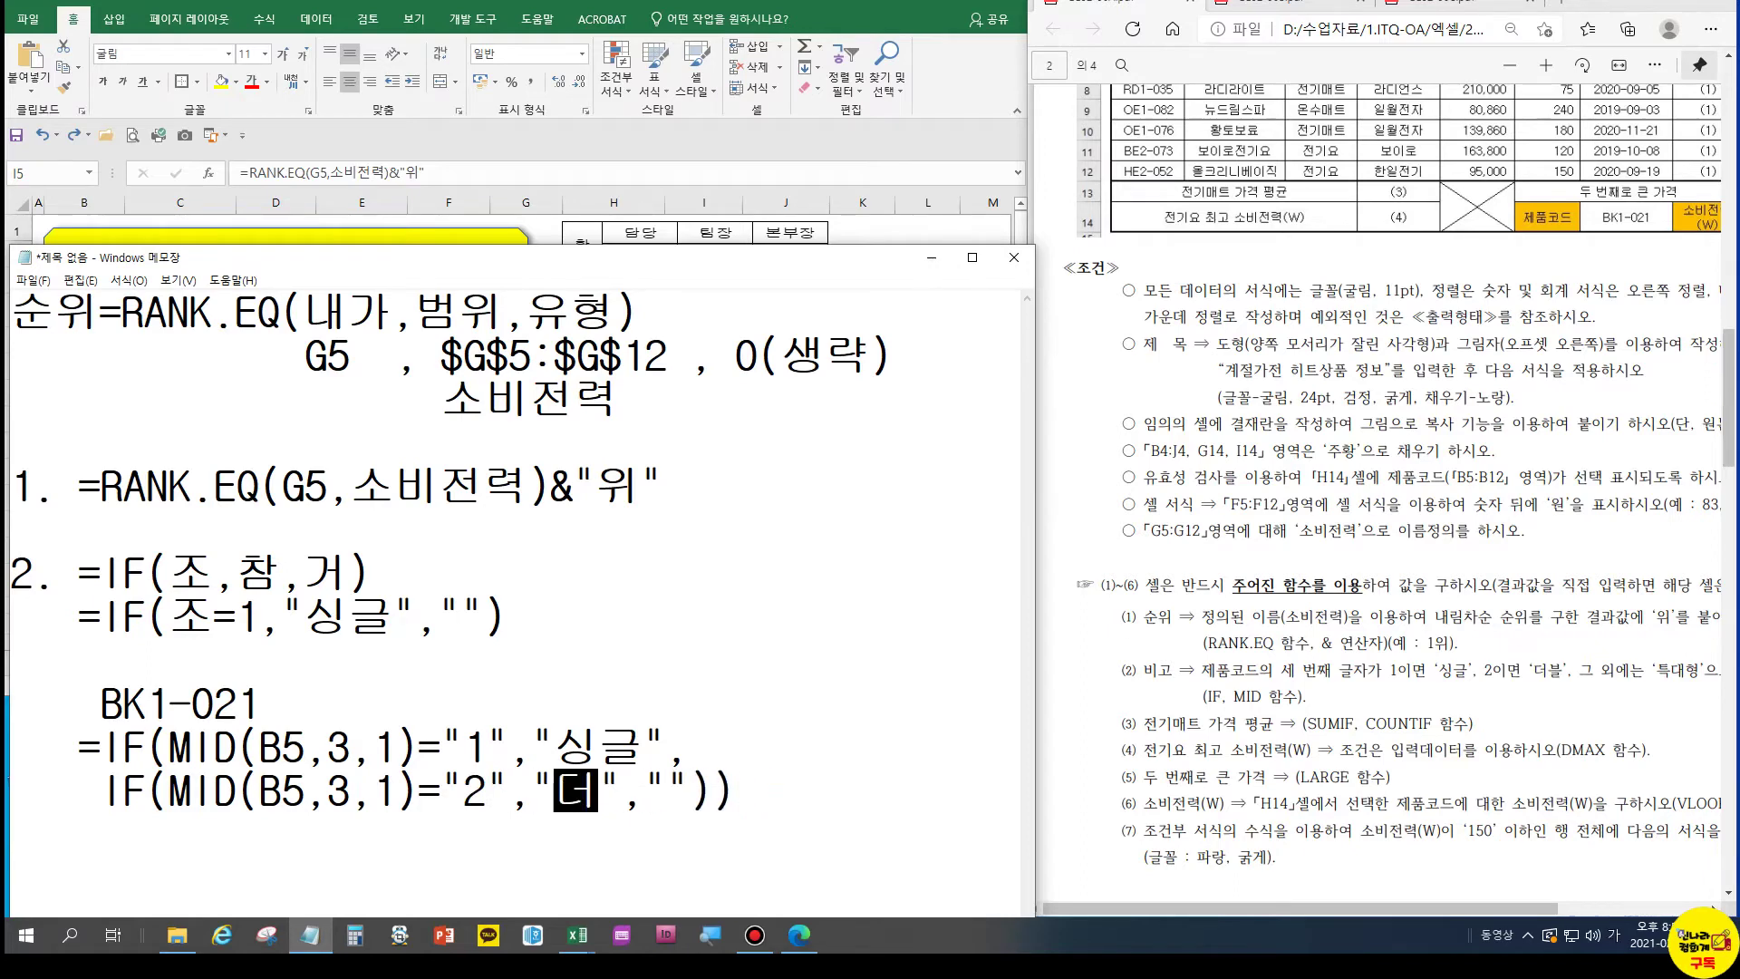
Enter 특대형 between the empty quotation marks as the nested IF's false result
{"action": "key", "text": "Right"}
{"action": "key", "text": "Right"}
{"action": "key", "text": "Right"}
{"action": "type", "text": "특대형"}
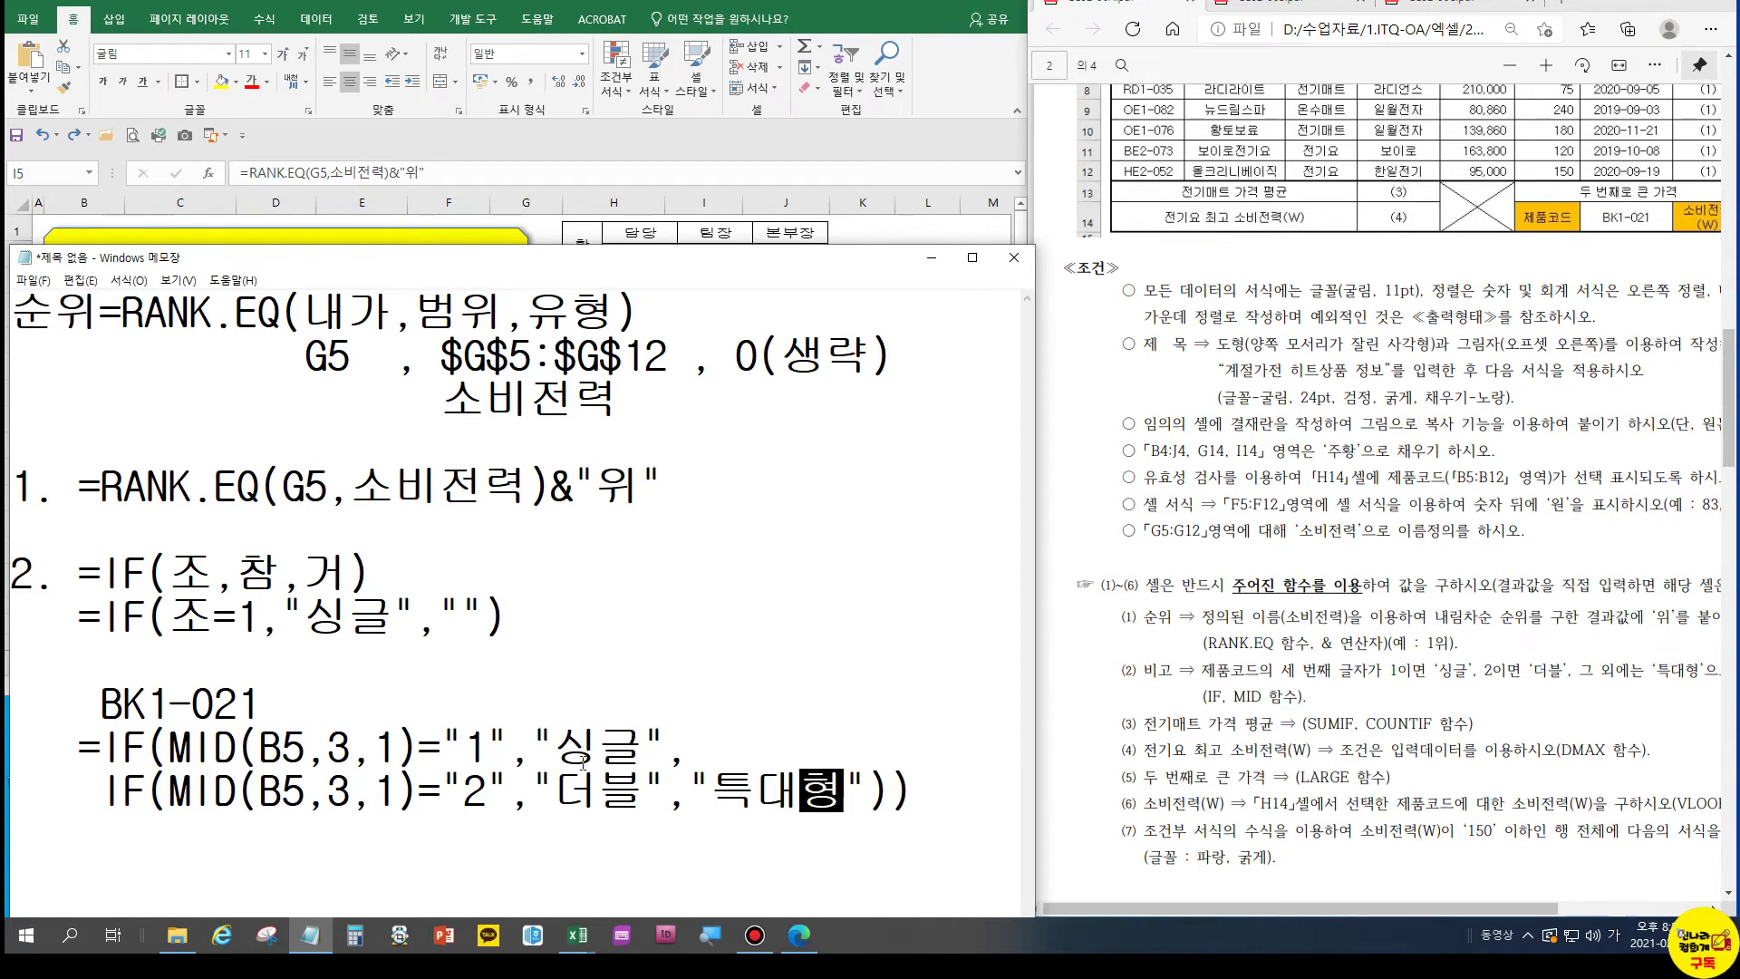
Replace "특대형" with a third copy of the IF(MID(B5,3,1)="1","싱글","") expression on its own line
{"action": "left_click_drag", "start_coordinate": [693, 775], "coordinate": [861, 796]}
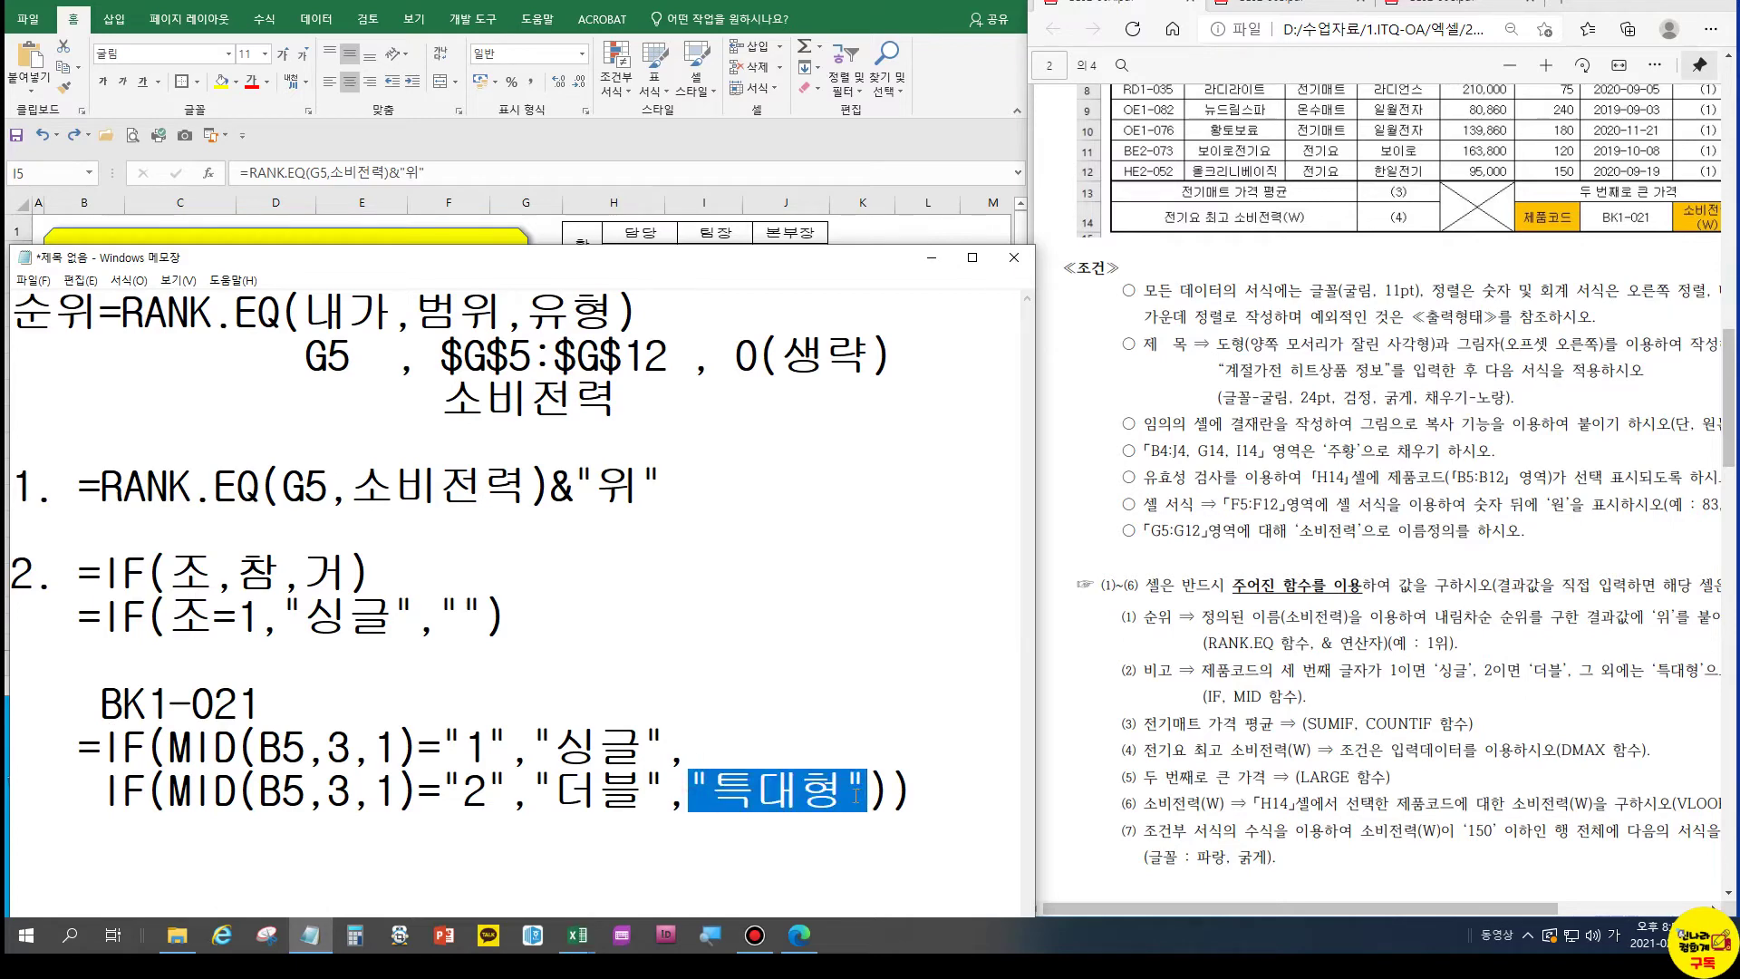
{"action": "key", "text": "ctrl+v"}
{"action": "left_click", "coordinate": [324, 785]}
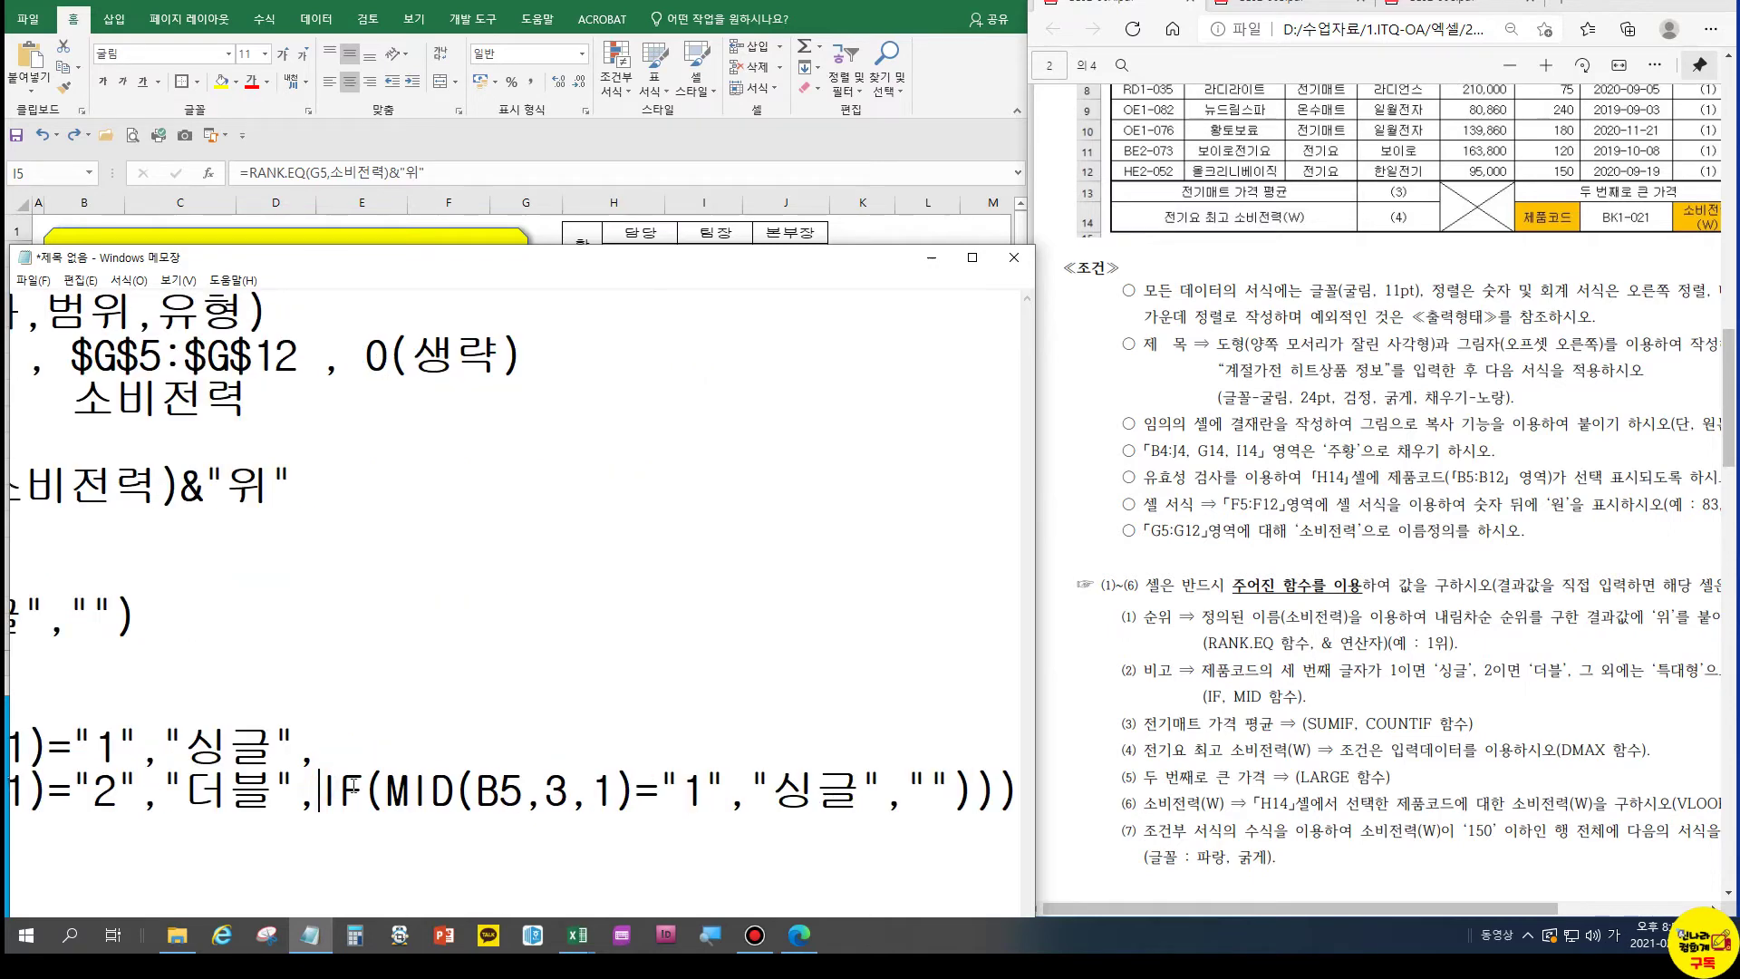
{"action": "key", "text": "Return"}
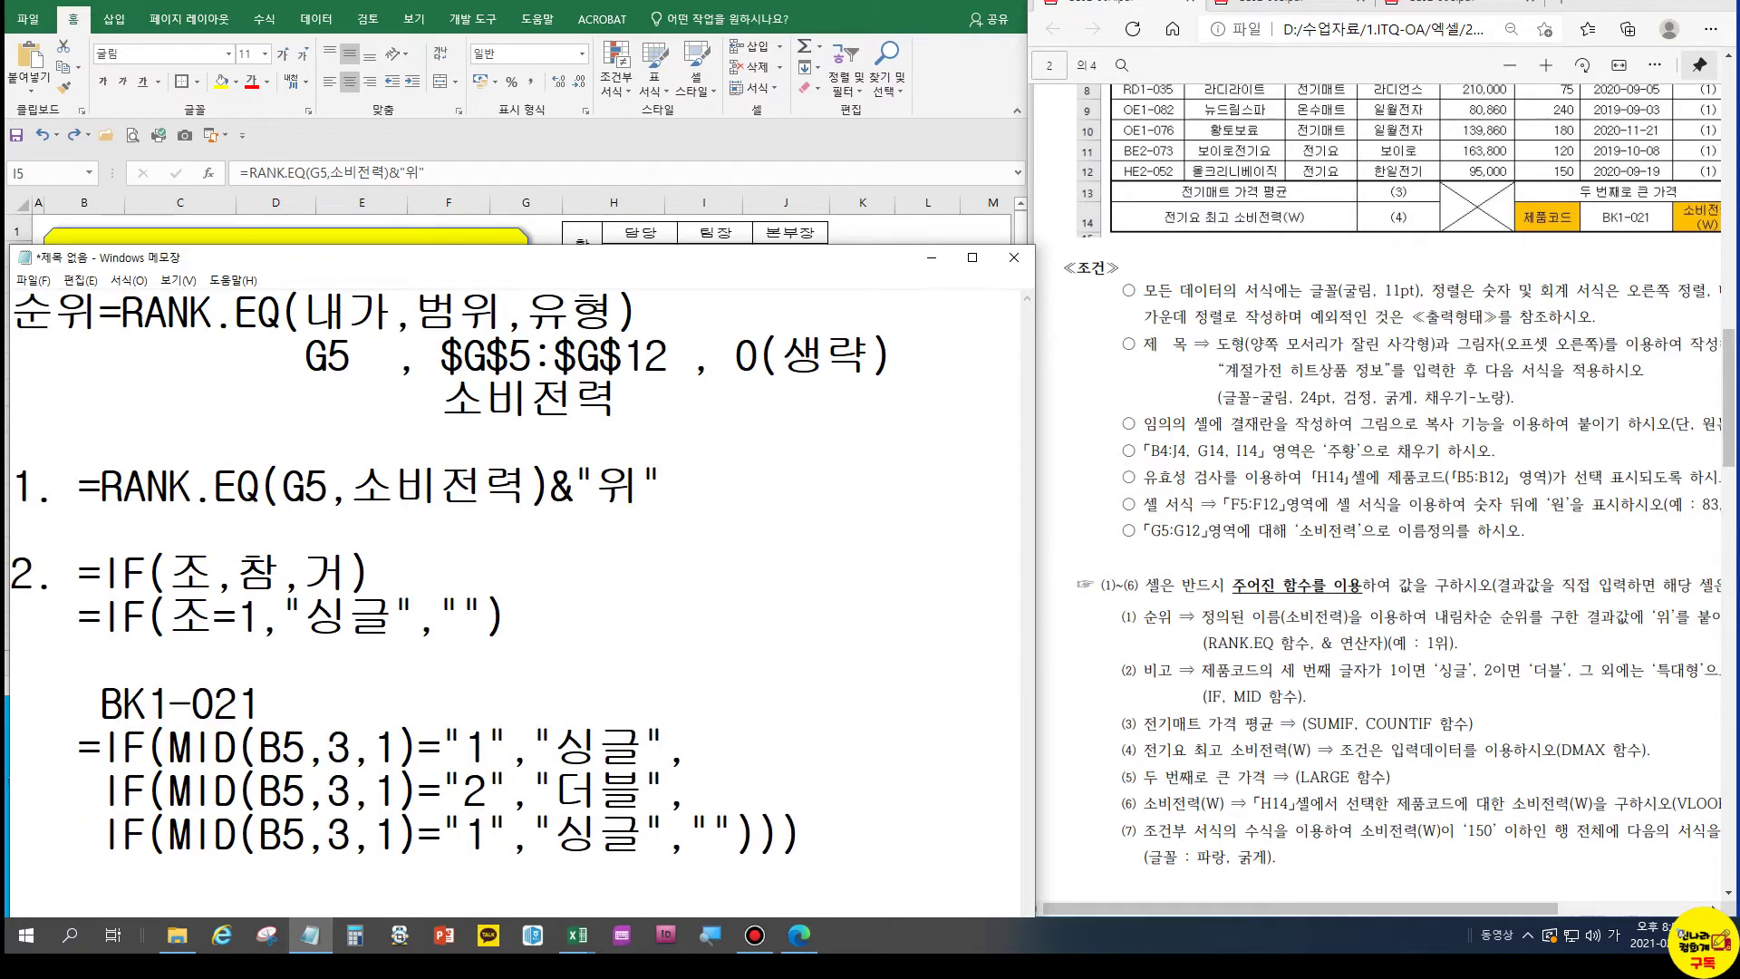
Set the third IF's comparison value to "3" and its true result to "특대형"
{"action": "left_click", "coordinate": [441, 832]}
{"action": "key", "text": "Delete"}
{"action": "type", "text": "3"}
{"action": "key", "text": "Right"}
{"action": "key", "text": "Right"}
{"action": "key", "text": "Delete"}
{"action": "key", "text": "Delete"}
{"action": "type", "text": "특대혀"}
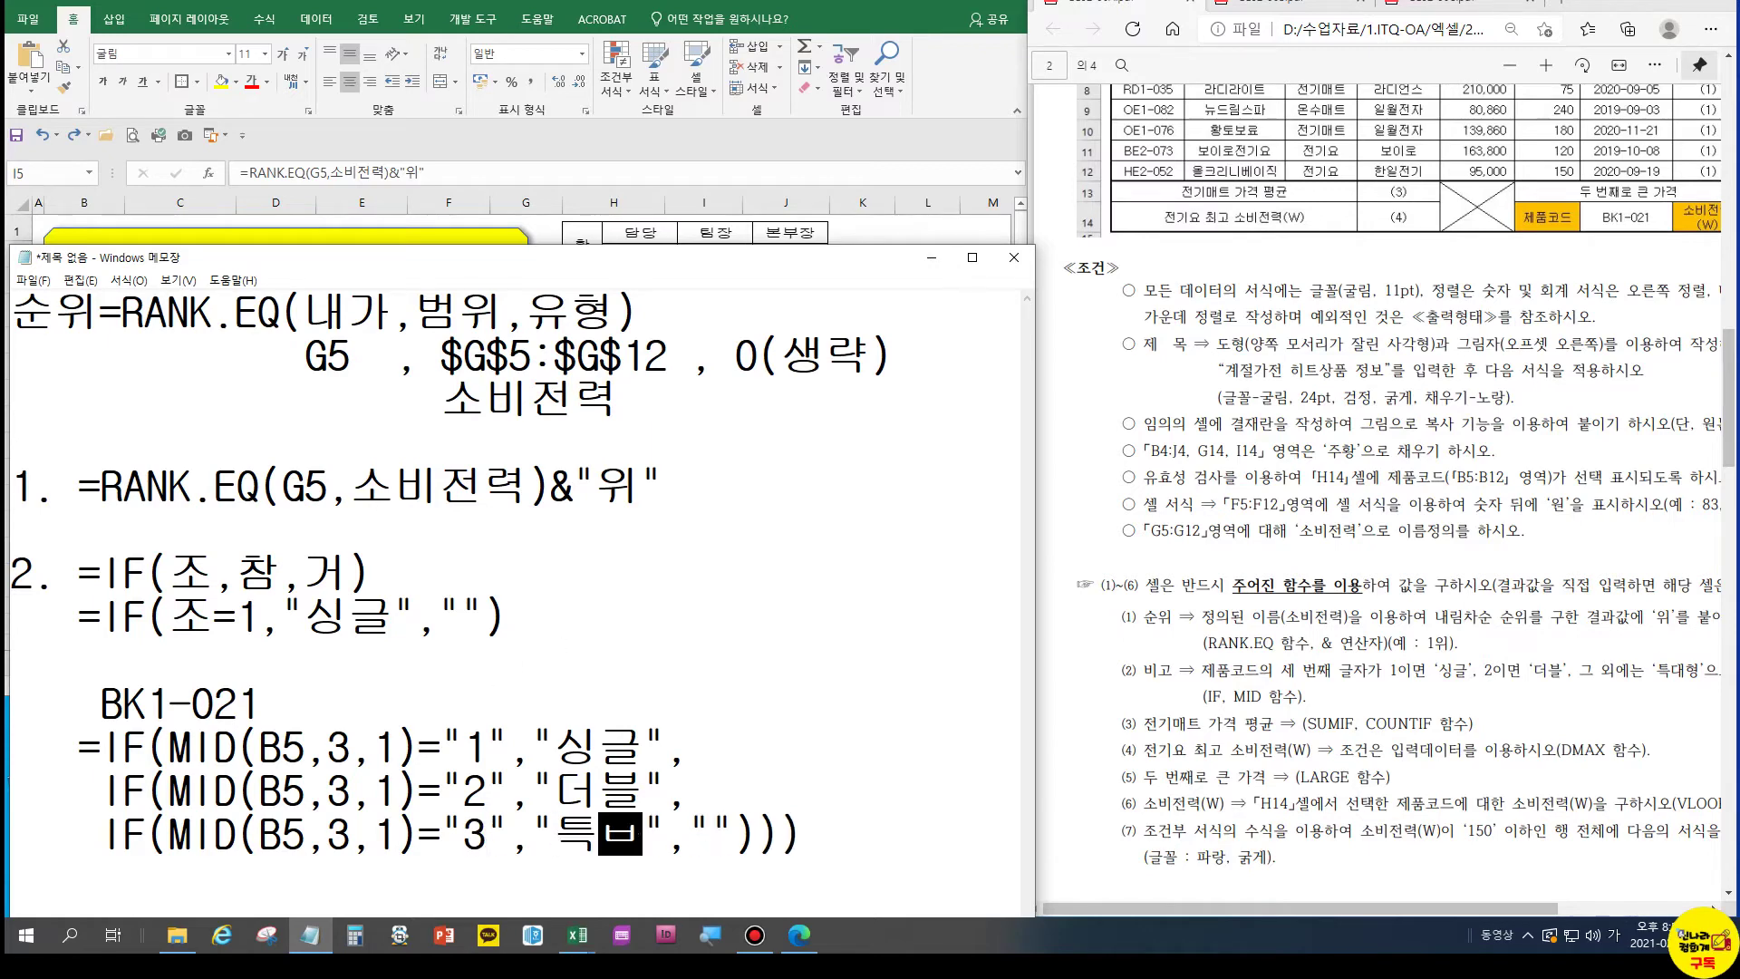
{"action": "type", "text": "ㅇ"}
{"action": "key", "text": "Right"}
{"action": "key", "text": "Right"}
{"action": "key", "text": "Right"}
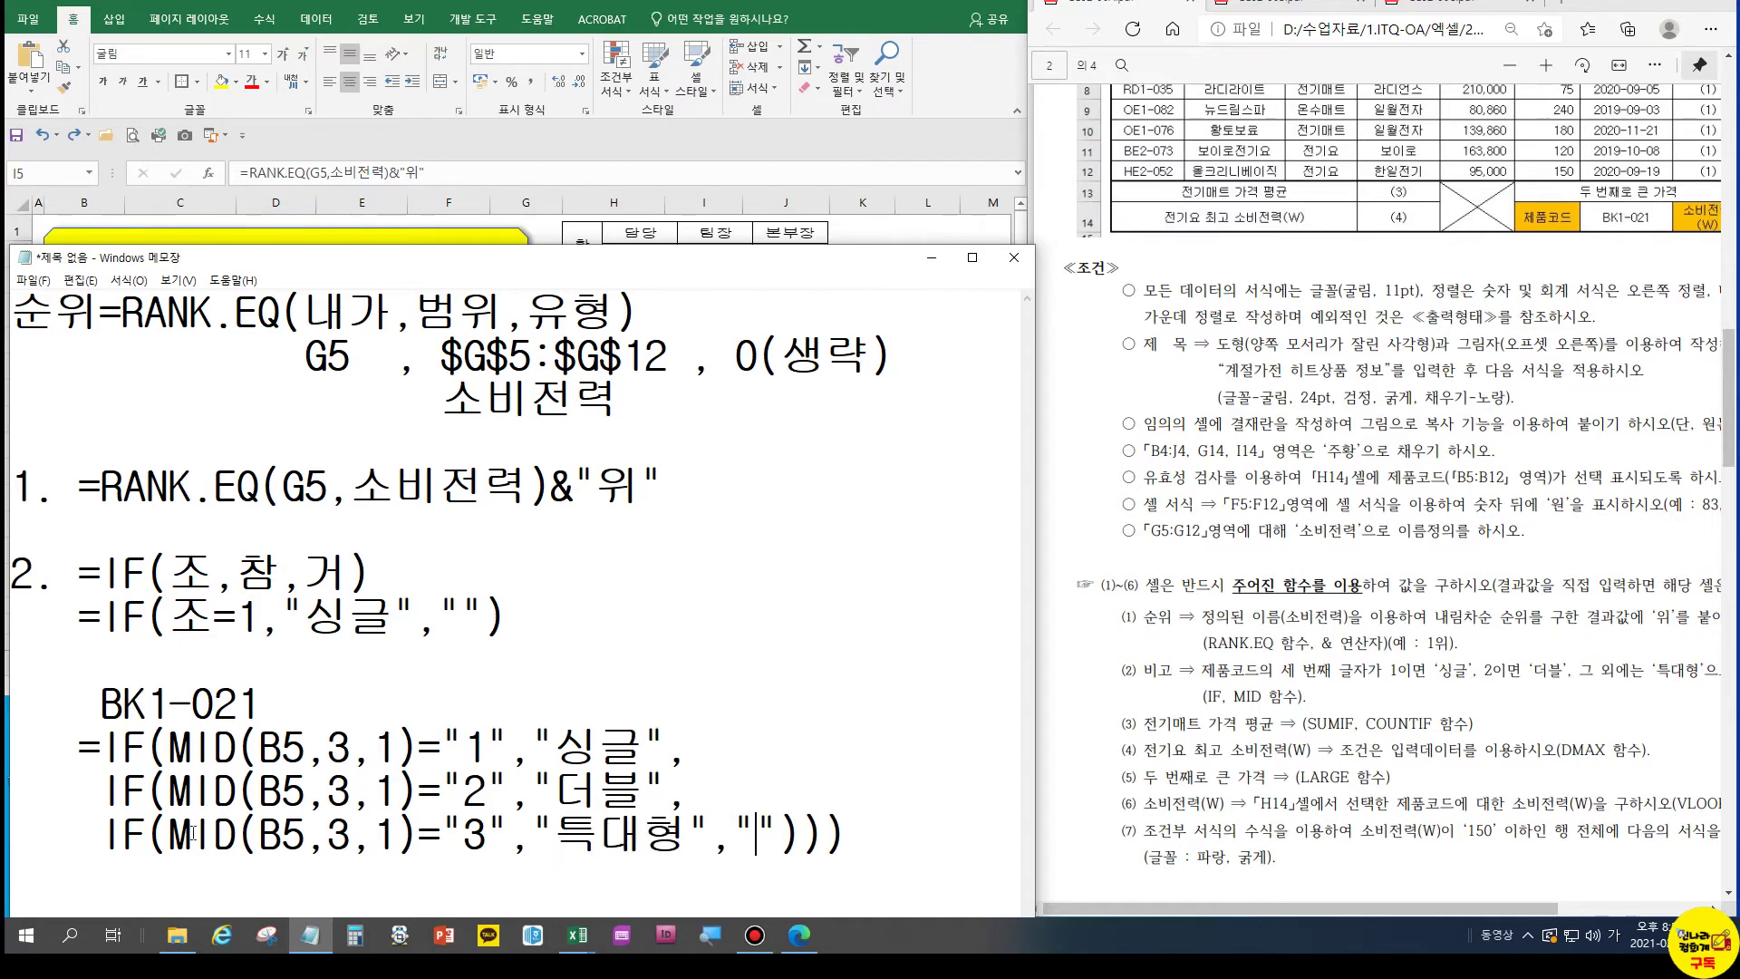
{"action": "left_click_drag", "start_coordinate": [775, 826], "coordinate": [872, 832]}
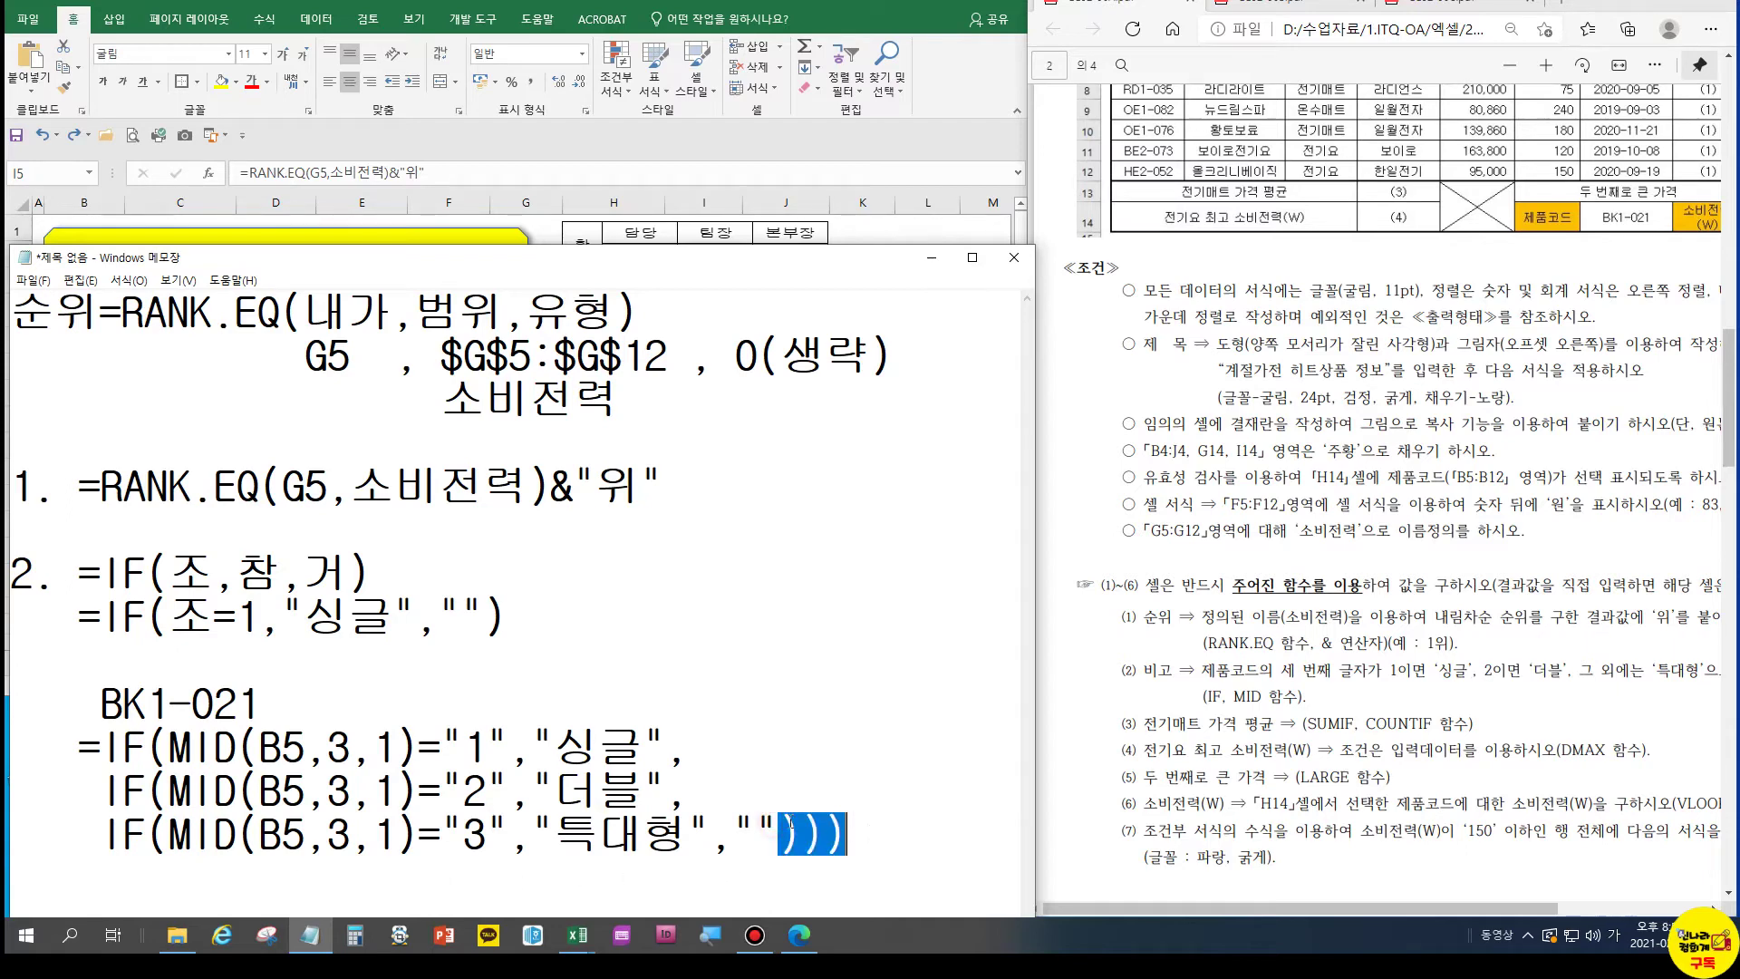
{"action": "left_click", "coordinate": [762, 827]}
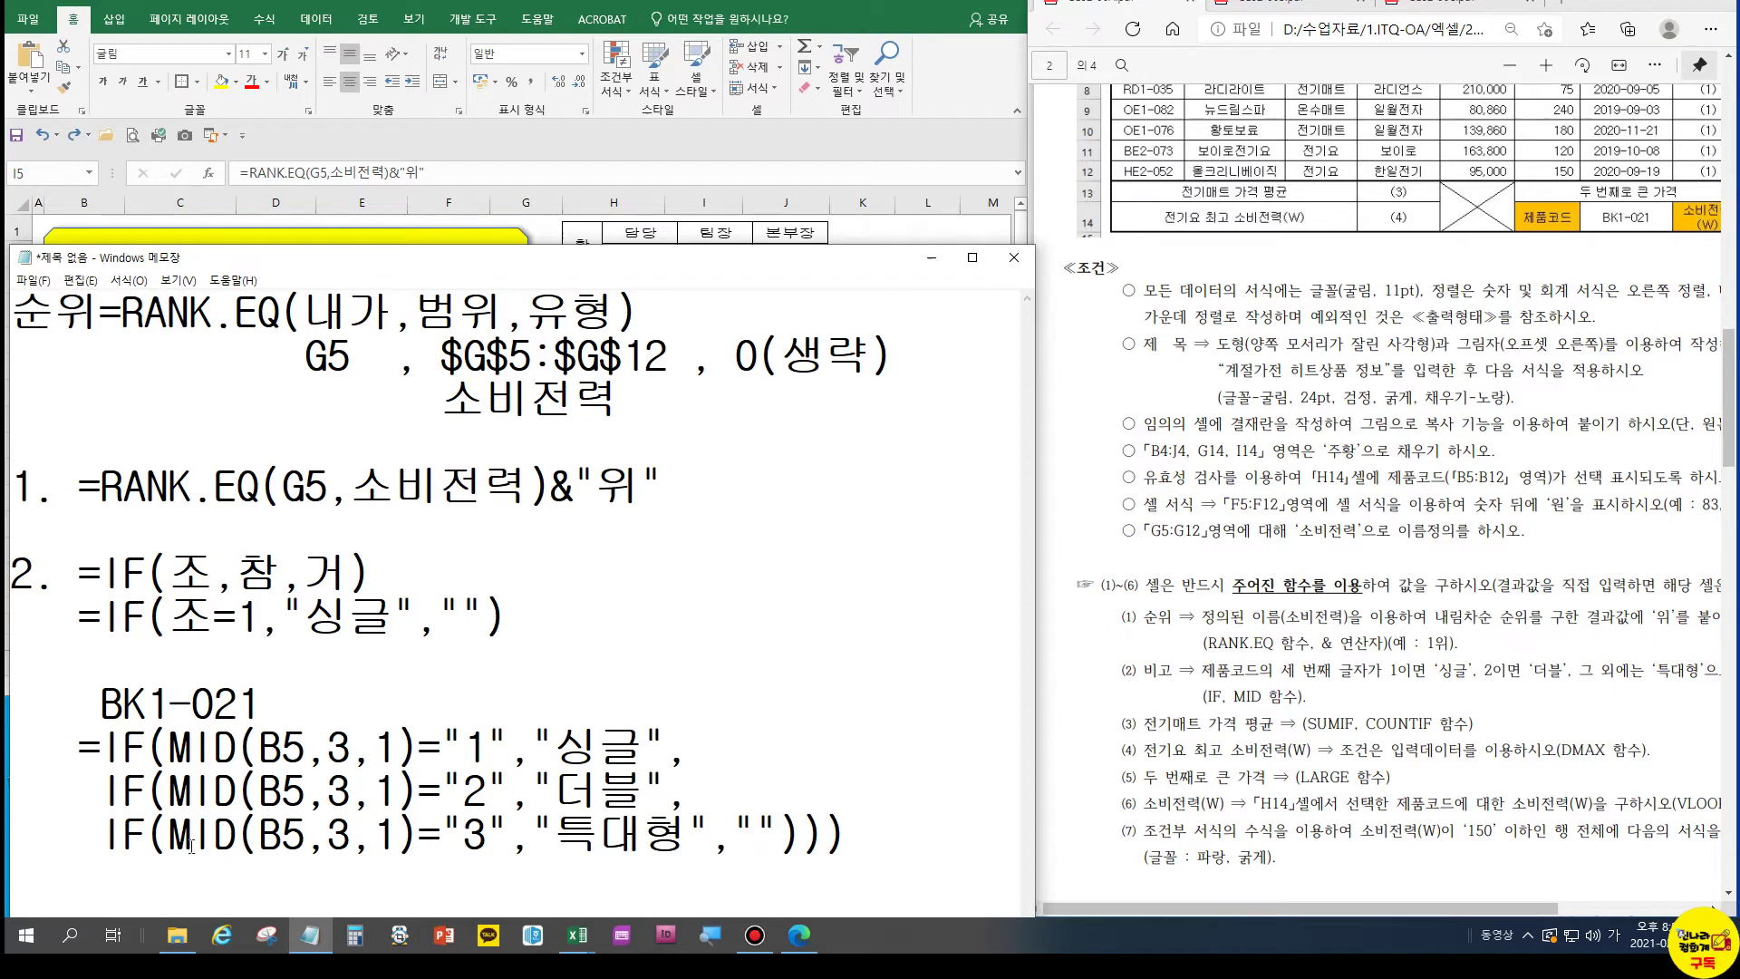
Remove the third IF line and put "특대형" back as the second IF's false result, closed with two parentheses
{"action": "left_click_drag", "start_coordinate": [97, 832], "coordinate": [805, 839]}
{"action": "key", "text": "Delete"}
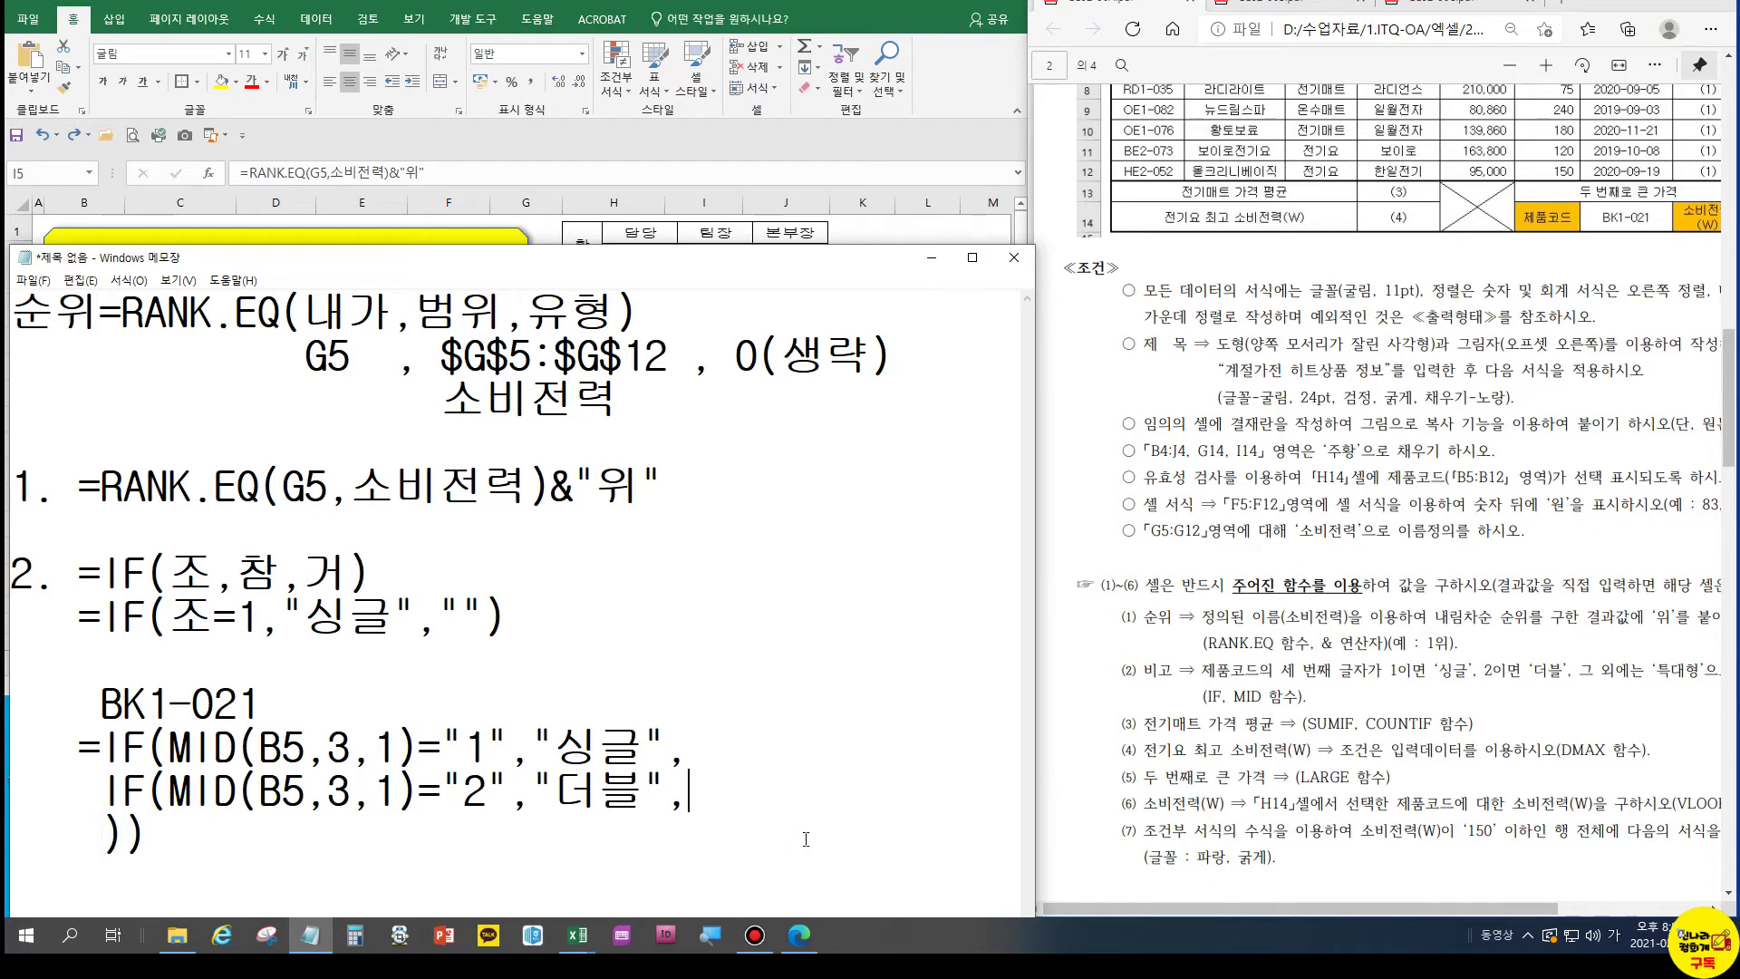
{"action": "key", "text": "Delete"}
{"action": "type", "text": "\"특대형\""}
{"action": "key", "text": "Delete"}
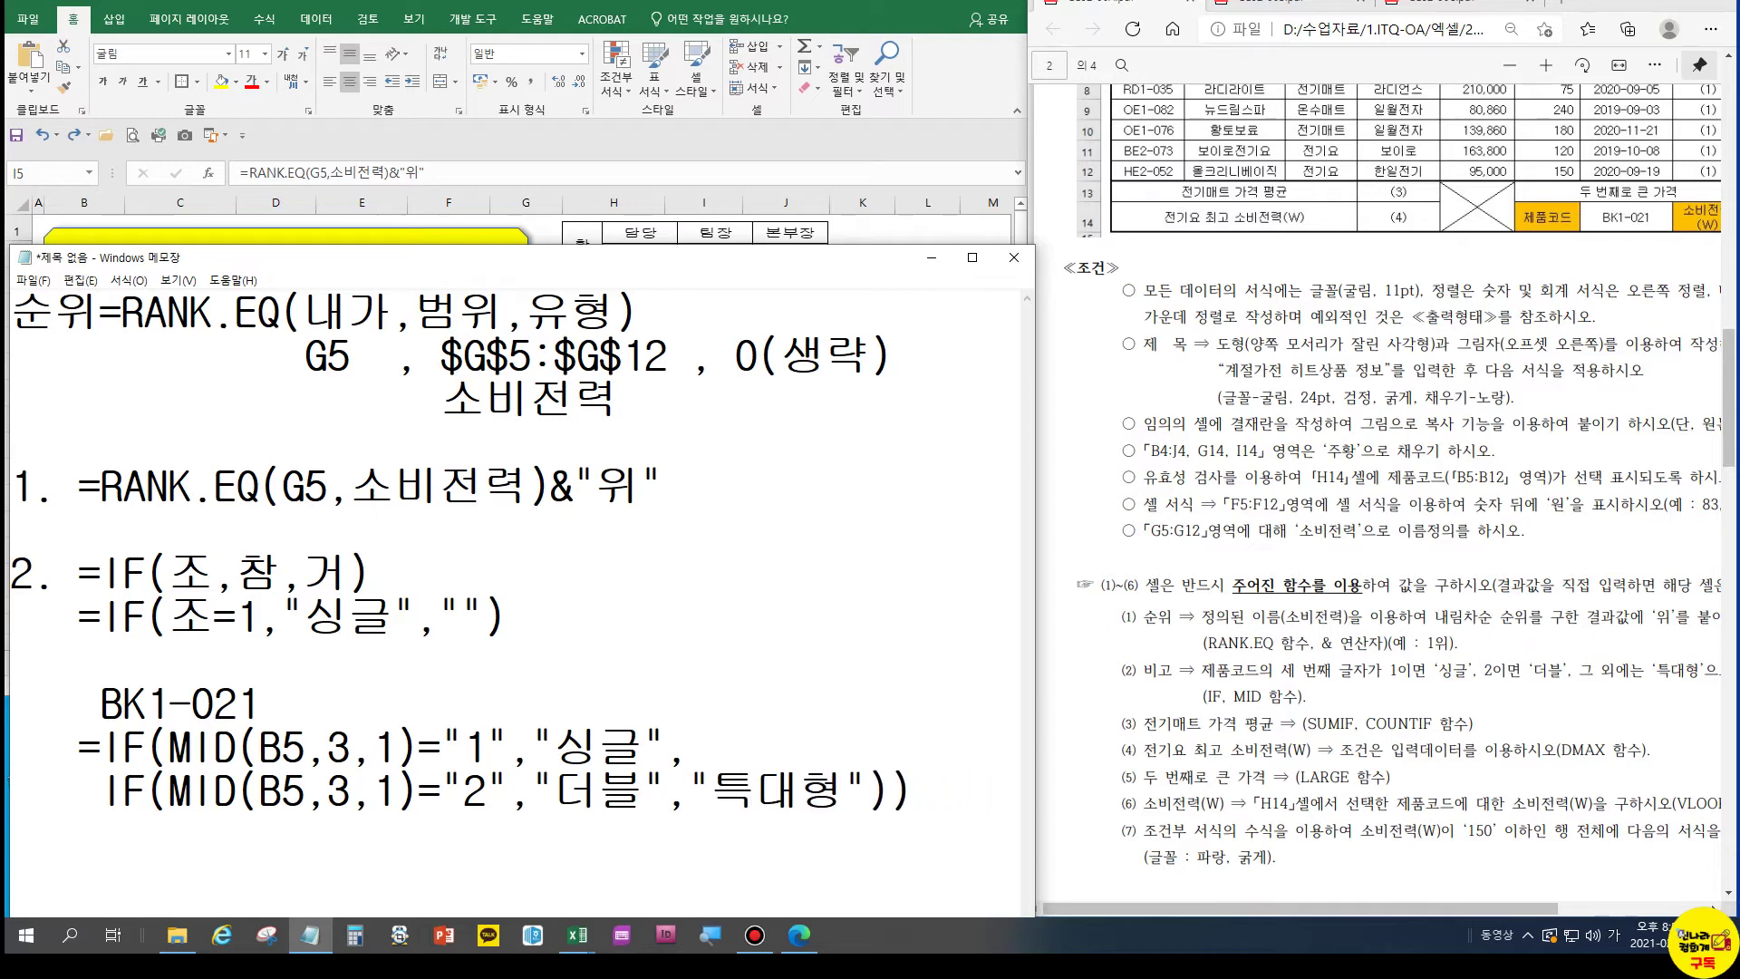
Examine the function tasks in the second and third exam PDFs against the comparison values in the noted IF/MID formula
{"action": "left_click", "coordinate": [1244, 9]}
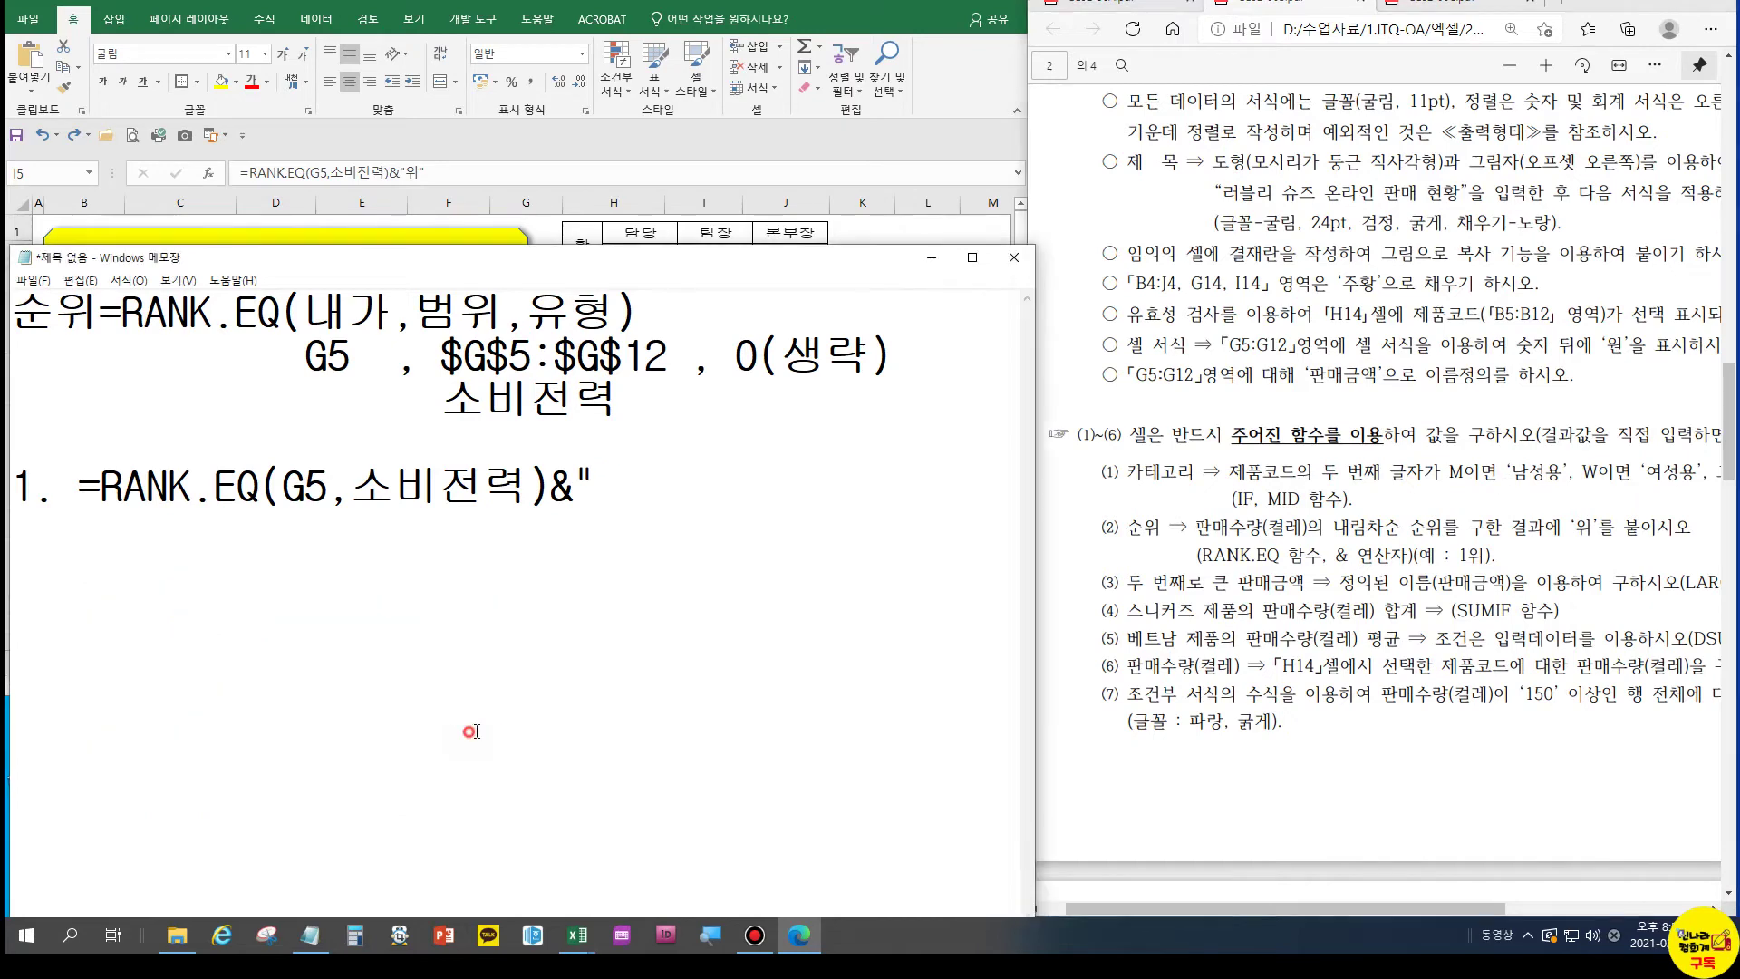
{"action": "double_click", "coordinate": [473, 727]}
{"action": "double_click", "coordinate": [475, 788]}
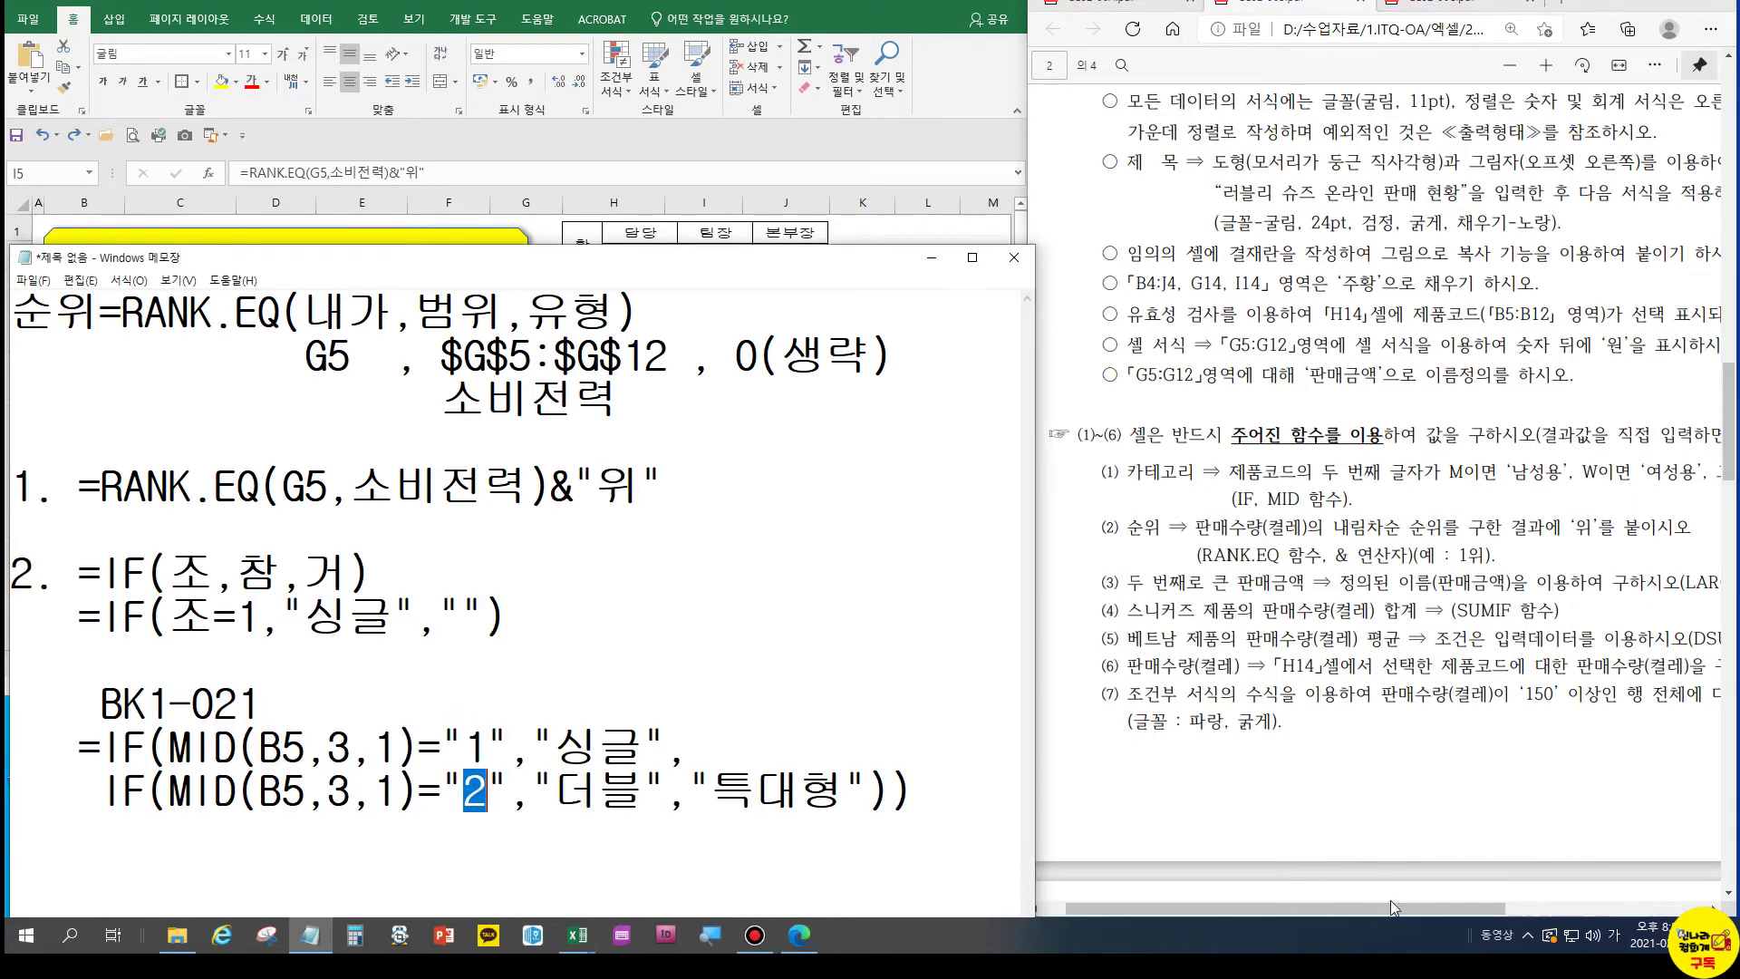
{"action": "mouse_move", "coordinate": [1395, 904]}
{"action": "left_mouse_down"}
{"action": "mouse_move", "coordinate": [1523, 908]}
{"action": "mouse_move", "coordinate": [1423, 921]}
{"action": "left_mouse_up"}
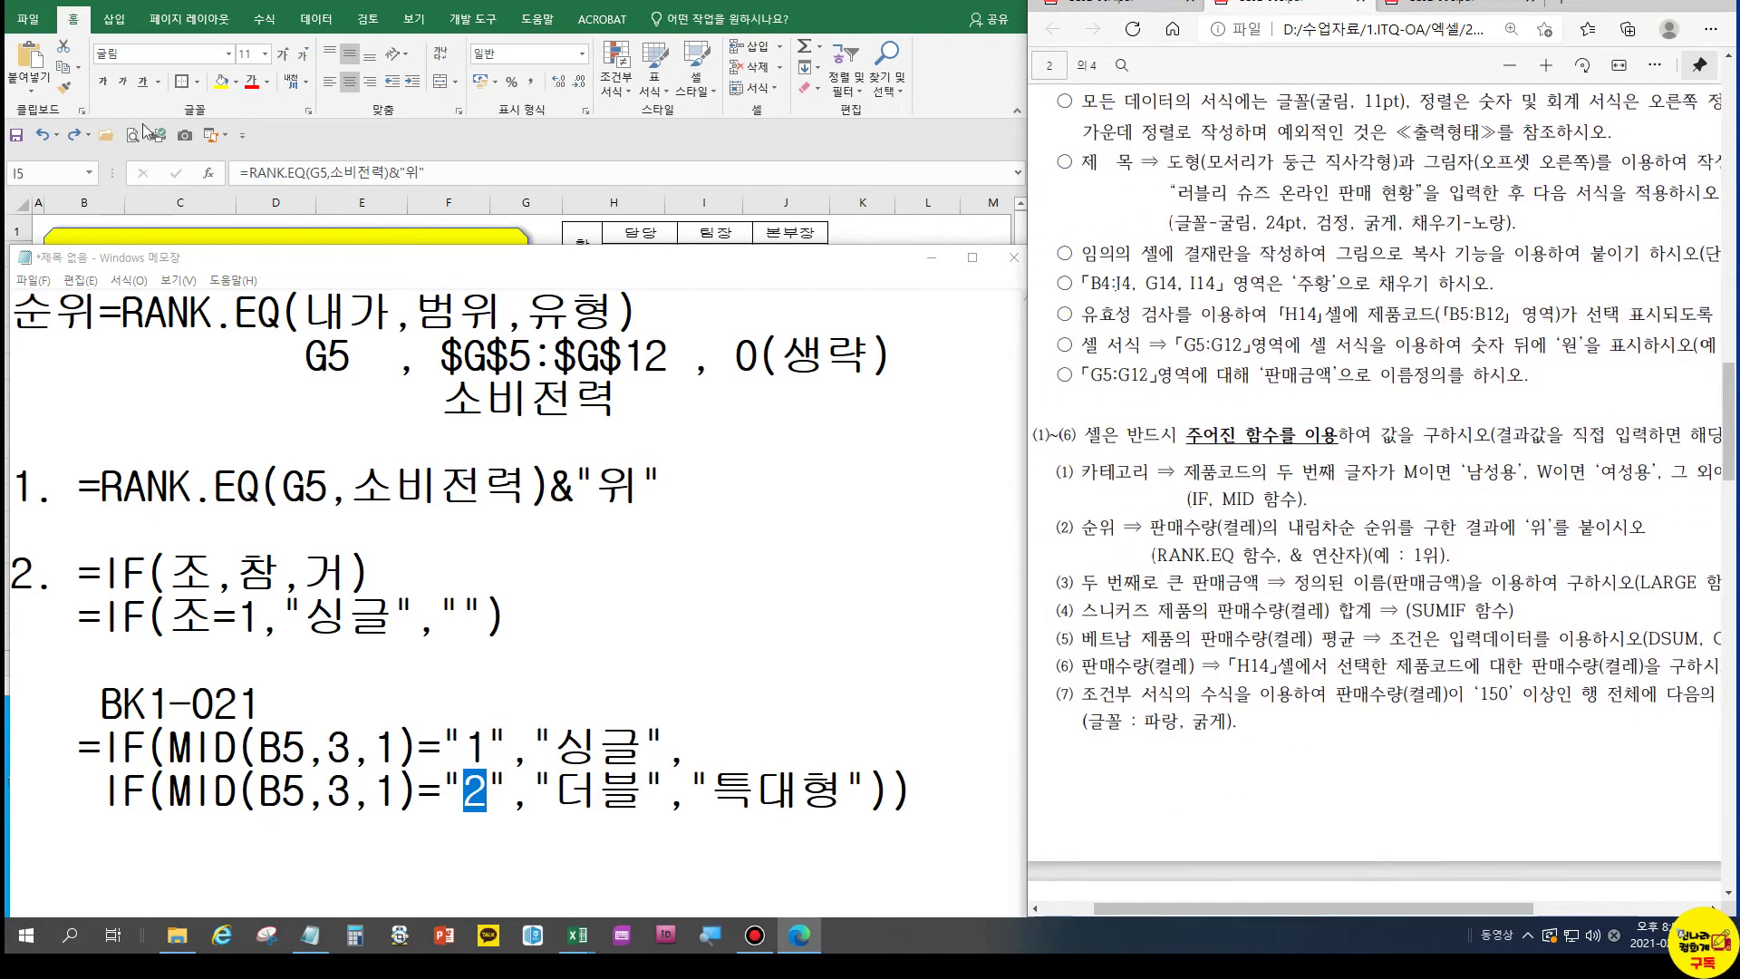
{"action": "left_click", "coordinate": [1432, 7]}
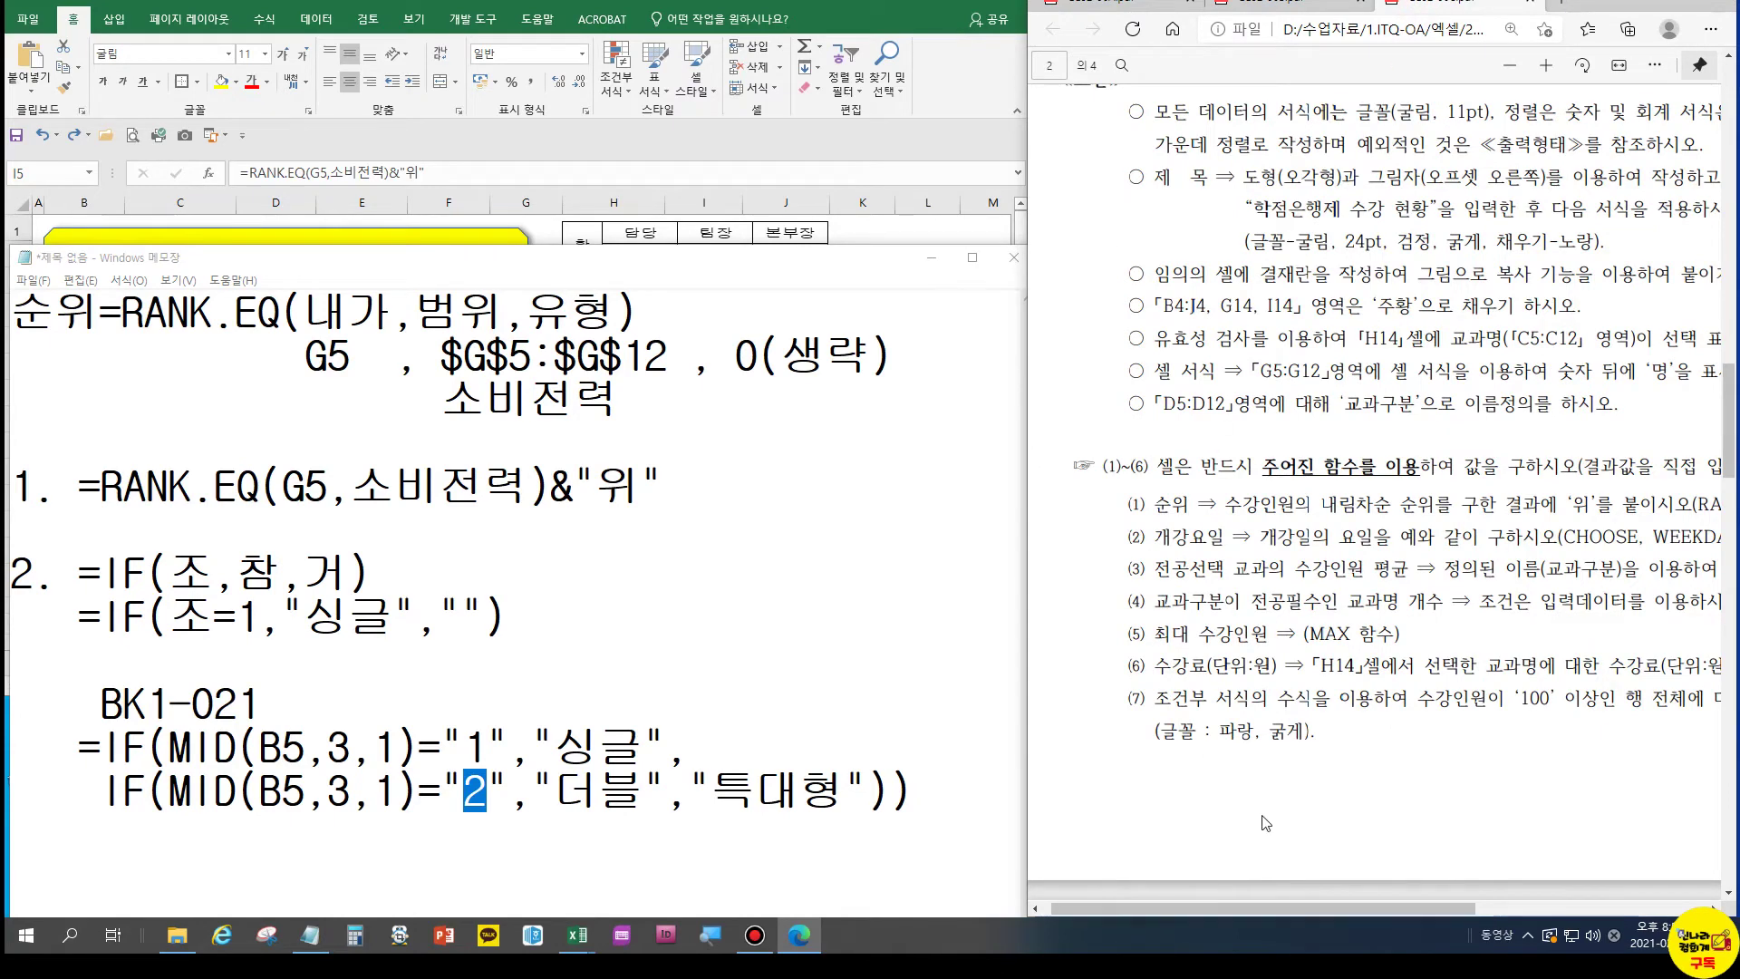
{"action": "mouse_move", "coordinate": [1274, 909]}
{"action": "left_mouse_down"}
{"action": "mouse_move", "coordinate": [1432, 917]}
{"action": "mouse_move", "coordinate": [1303, 912]}
{"action": "left_mouse_up"}
Add the heading "C형 -2번" below the IF/MID formula in Notepad, leaving an empty line between them
{"action": "left_click", "coordinate": [1019, 757]}
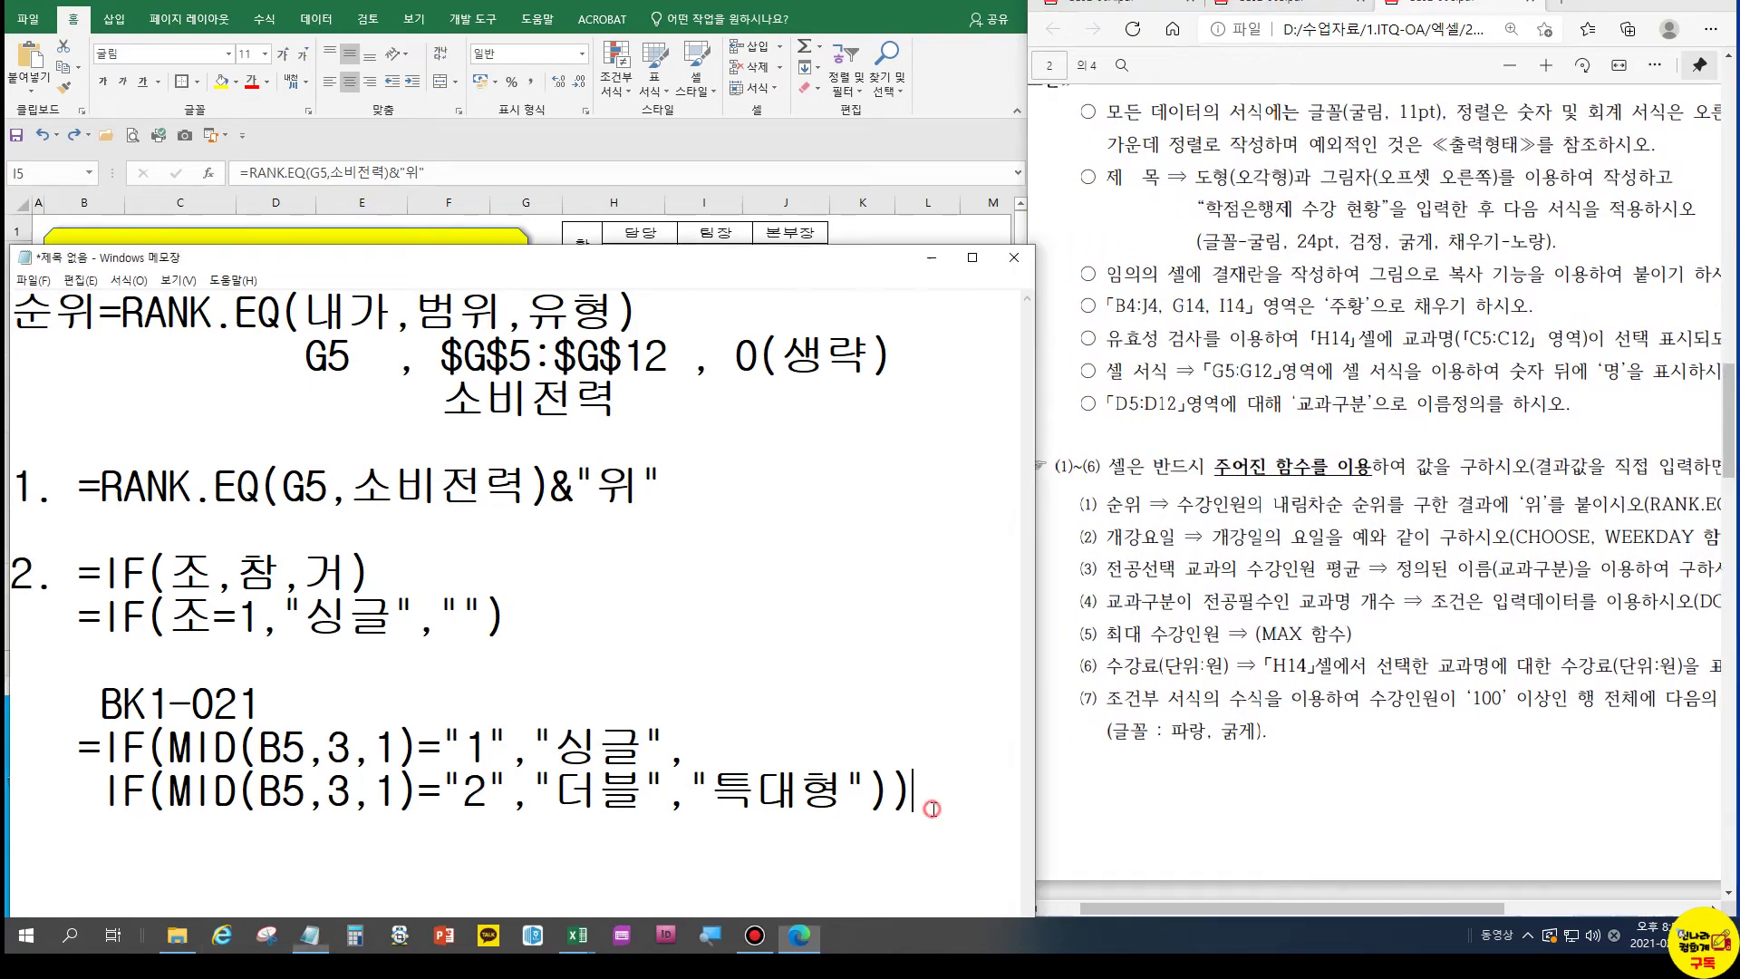
{"action": "key", "text": "Return"}
{"action": "key", "text": "Return"}
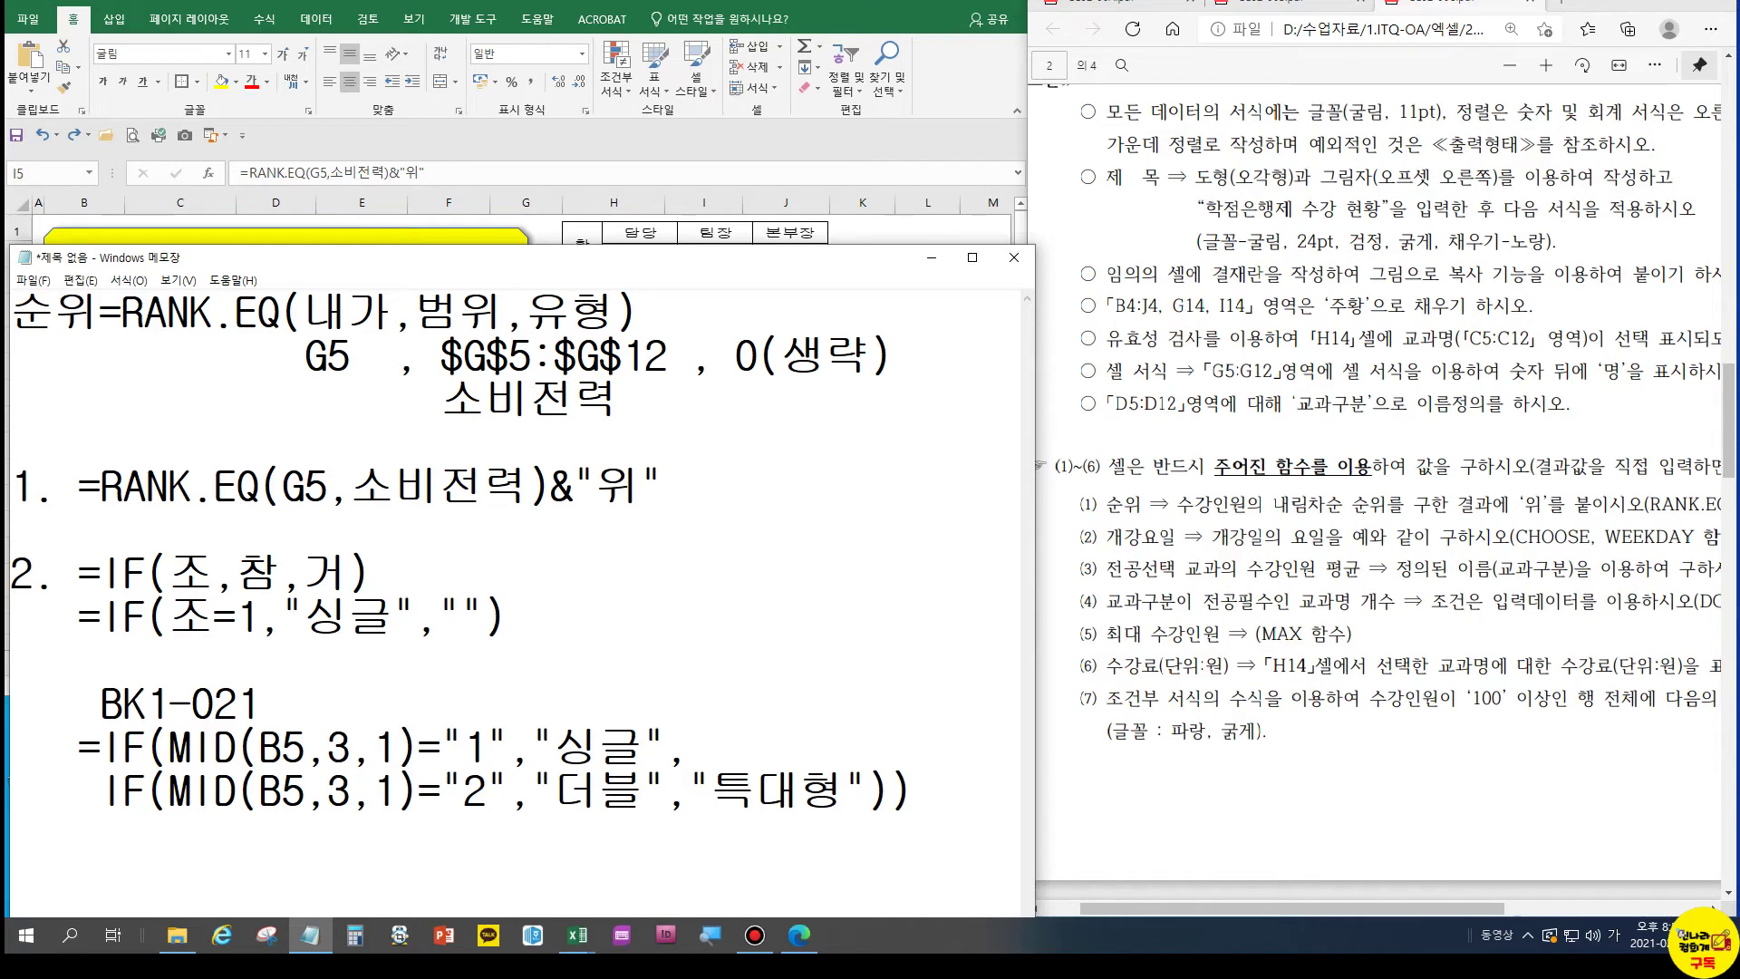
{"action": "type", "text": "2"}
{"action": "key", "text": "Up"}
{"action": "type", "text": "CUG"}
{"action": "key", "text": "BackSpace"}
{"action": "key", "text": "BackSpace"}
{"action": "key", "text": "Hangul"}
{"action": "type", "text": "형 -2"}
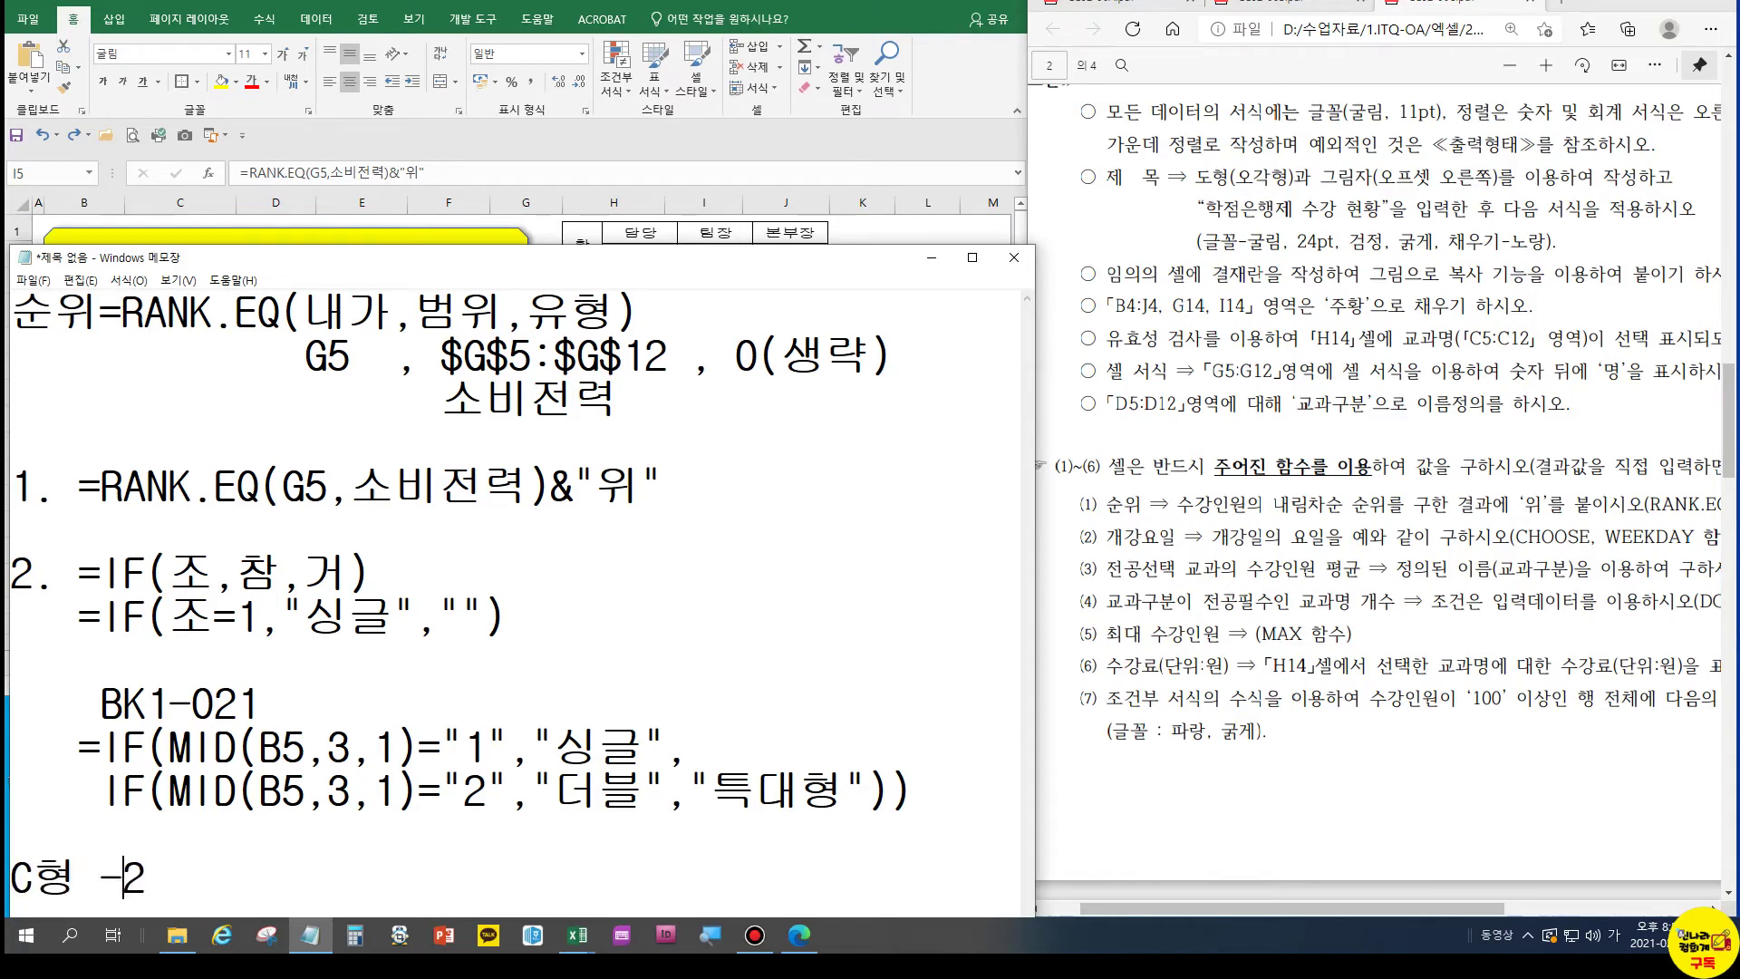
{"action": "type", "text": "번"}
Insert a block of blank lines above all the notes and paste a copy of the "C형 -2번" heading on the second line
{"action": "left_click", "coordinate": [953, 792]}
{"action": "scroll", "coordinate": [943, 789], "scroll_direction": "right", "scroll_amount": 3}
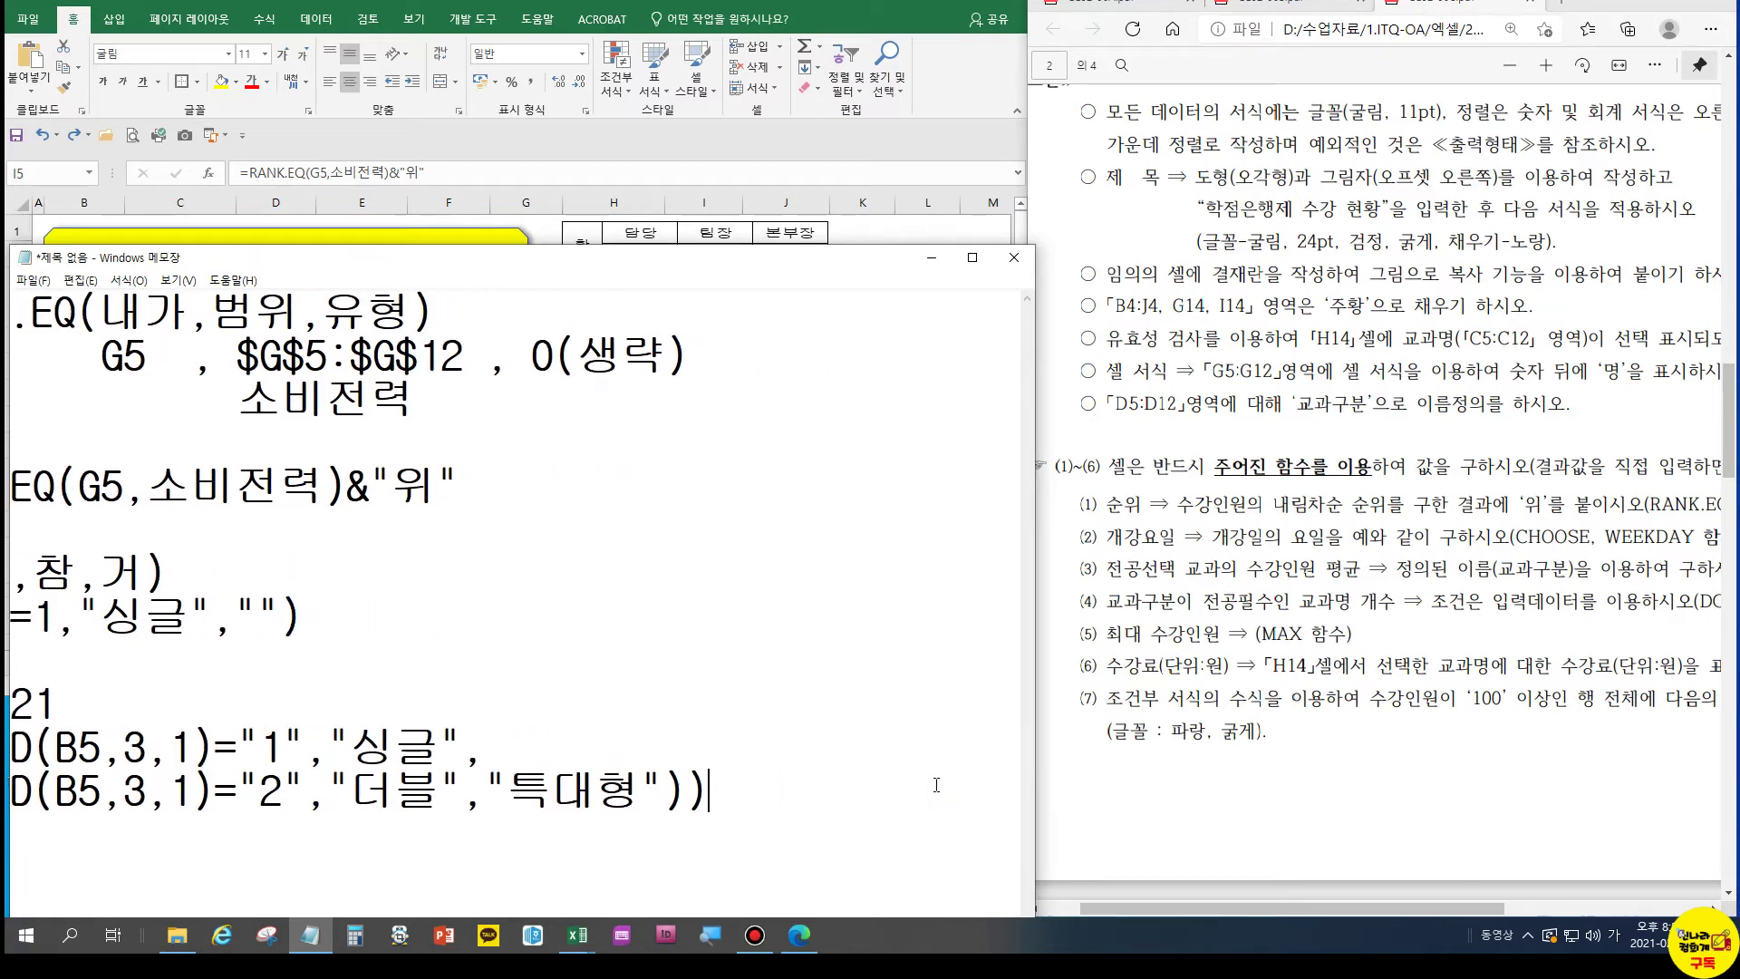
{"action": "key", "text": "Home"}
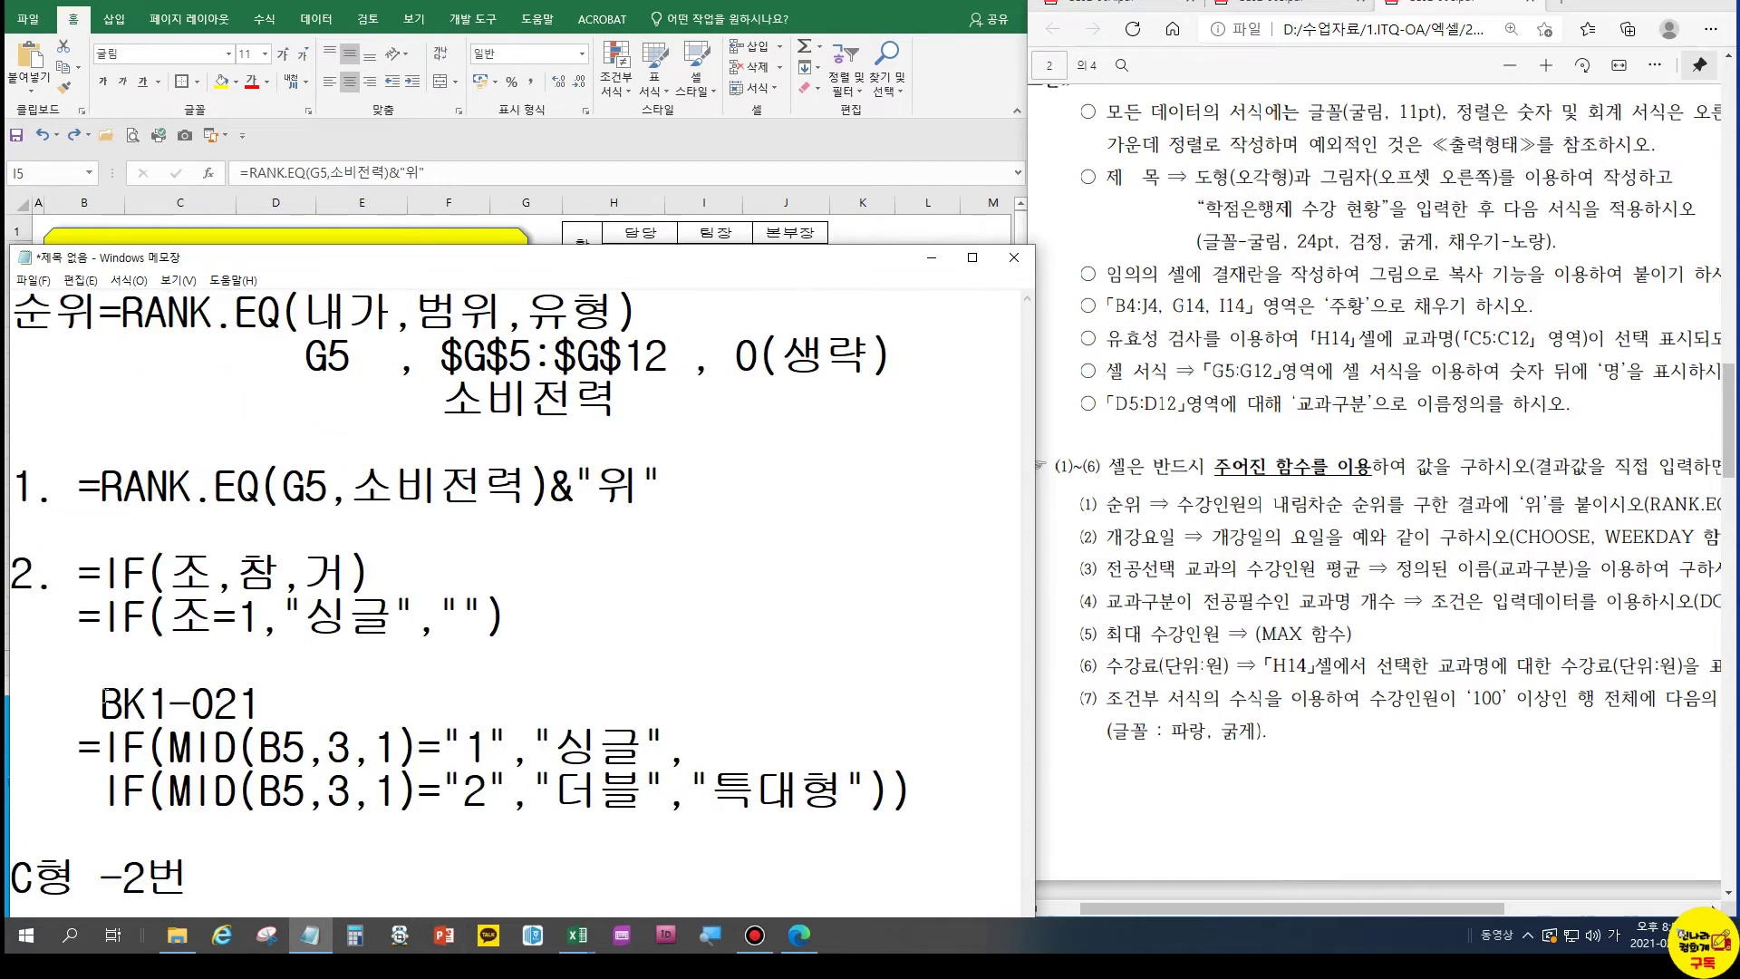
{"action": "left_click_drag", "start_coordinate": [237, 881], "coordinate": [4, 888]}
{"action": "key", "text": "ctrl+c"}
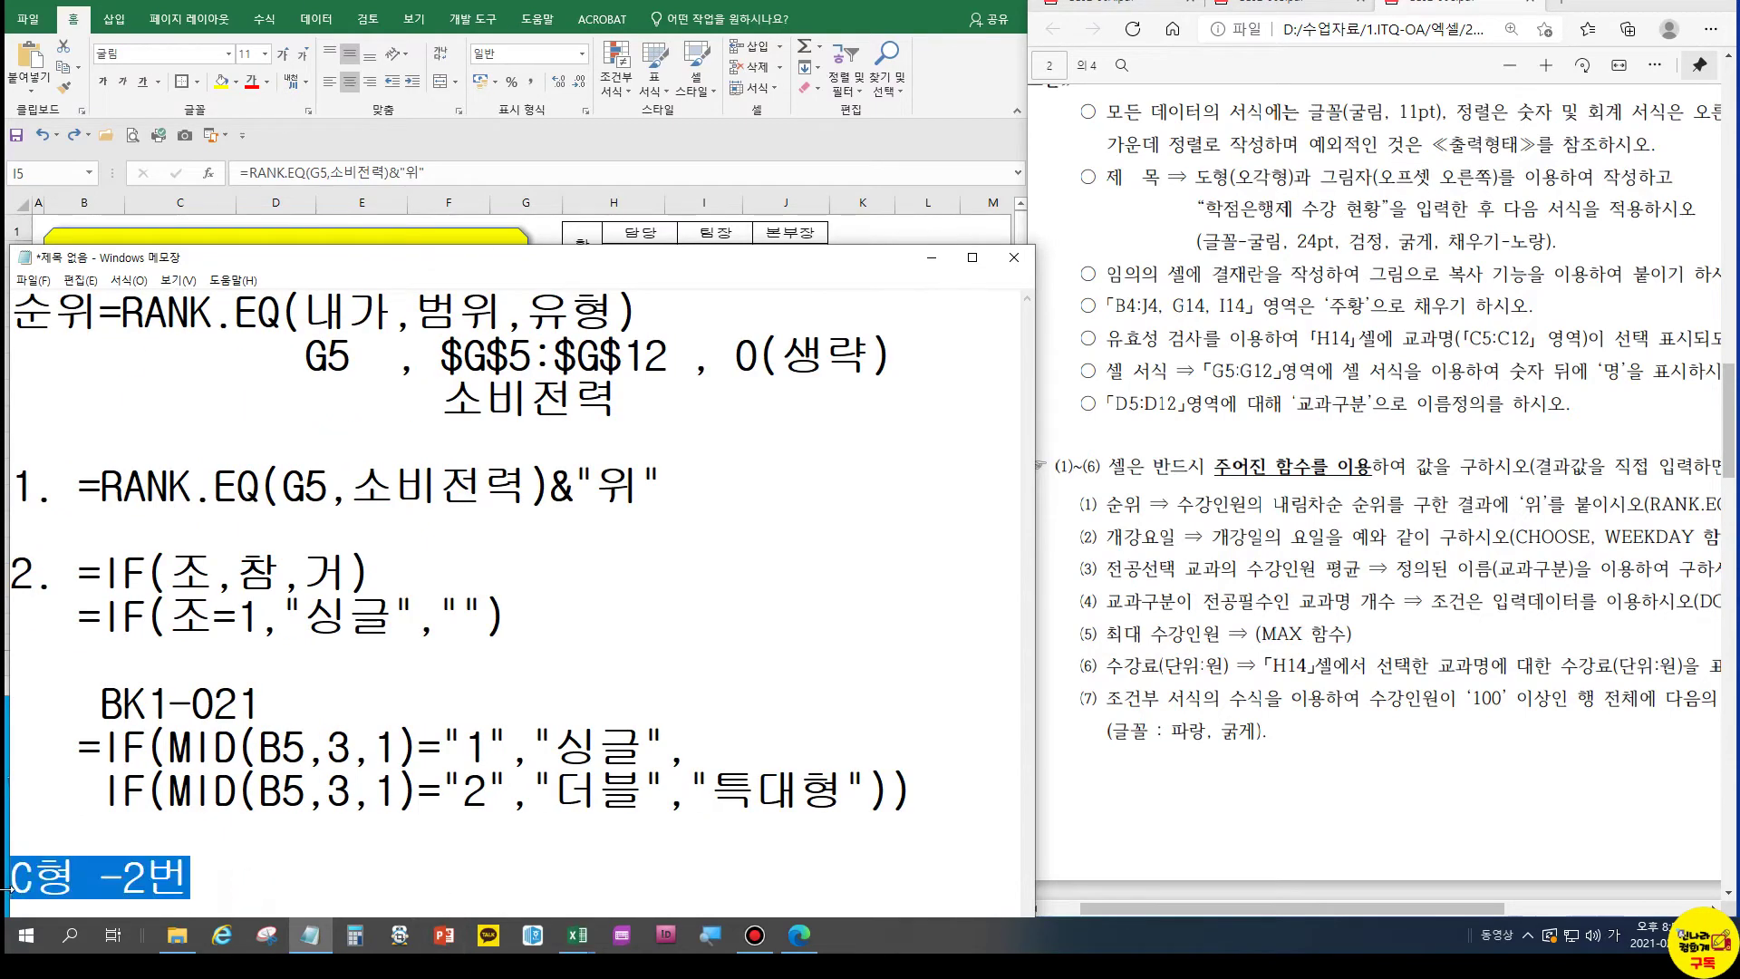
{"action": "left_click", "coordinate": [124, 439]}
{"action": "key", "text": "ctrl+Home"}
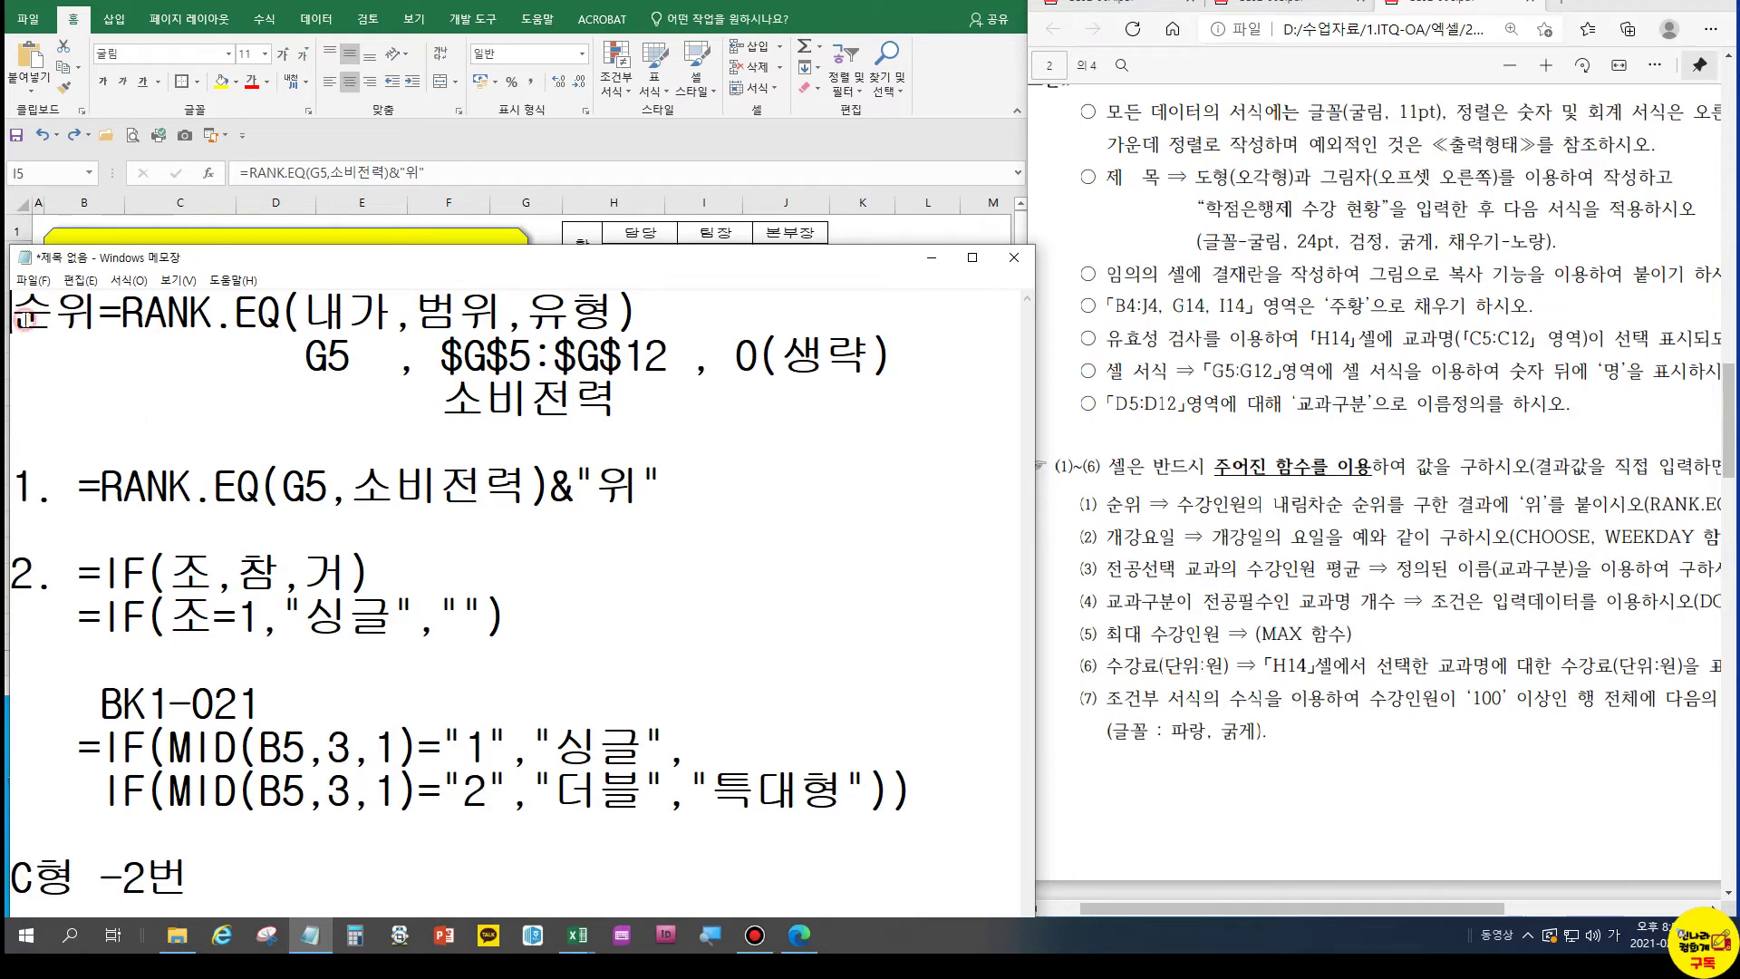
{"action": "key", "text": "Return"}
{"action": "key", "text": "Return"}
{"action": "key", "text": "Return"}
{"action": "key", "text": "Return"}
{"action": "key", "text": "Return"}
{"action": "key", "text": "Return"}
{"action": "key", "text": "Return"}
{"action": "key", "text": "Return"}
{"action": "key", "text": "Return"}
{"action": "key", "text": "Return"}
{"action": "key", "text": "Return"}
{"action": "key", "text": "Return"}
{"action": "key", "text": "Return"}
{"action": "key", "text": "Return"}
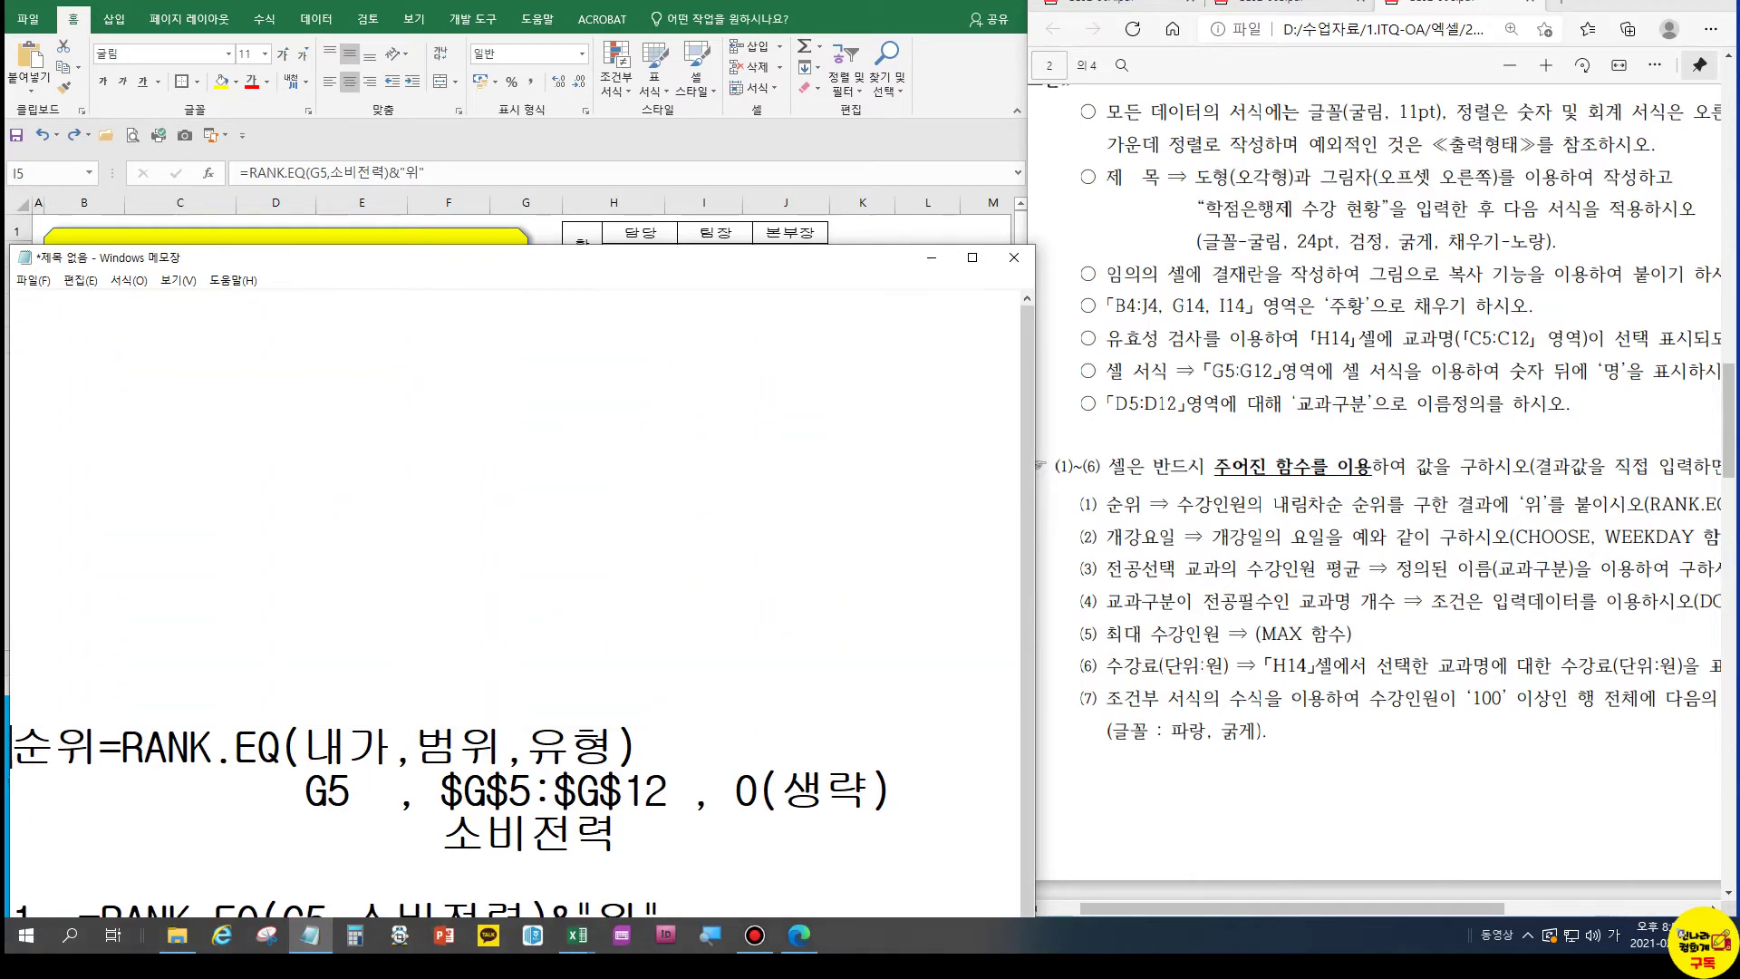
{"action": "left_click", "coordinate": [144, 340]}
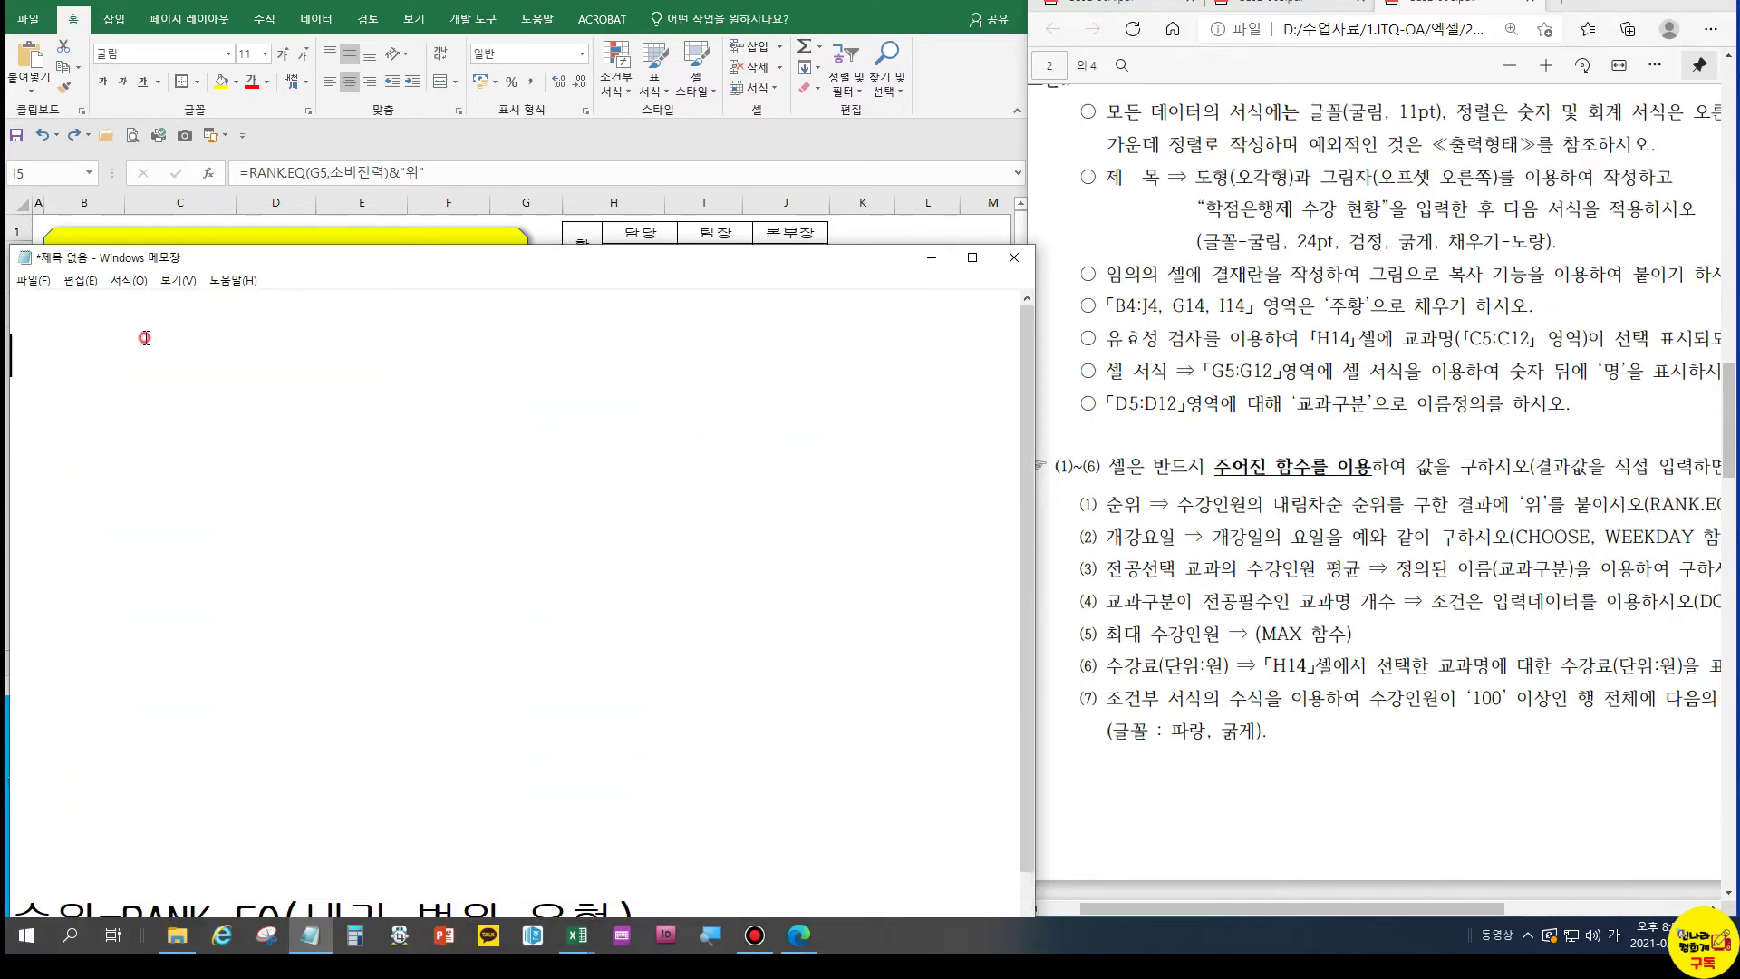
{"action": "key", "text": "ctrl+v"}
Start the formula =CHOOSE(인수, on a new line under the copied "C형 -2번" heading
{"action": "left_click", "coordinate": [207, 353]}
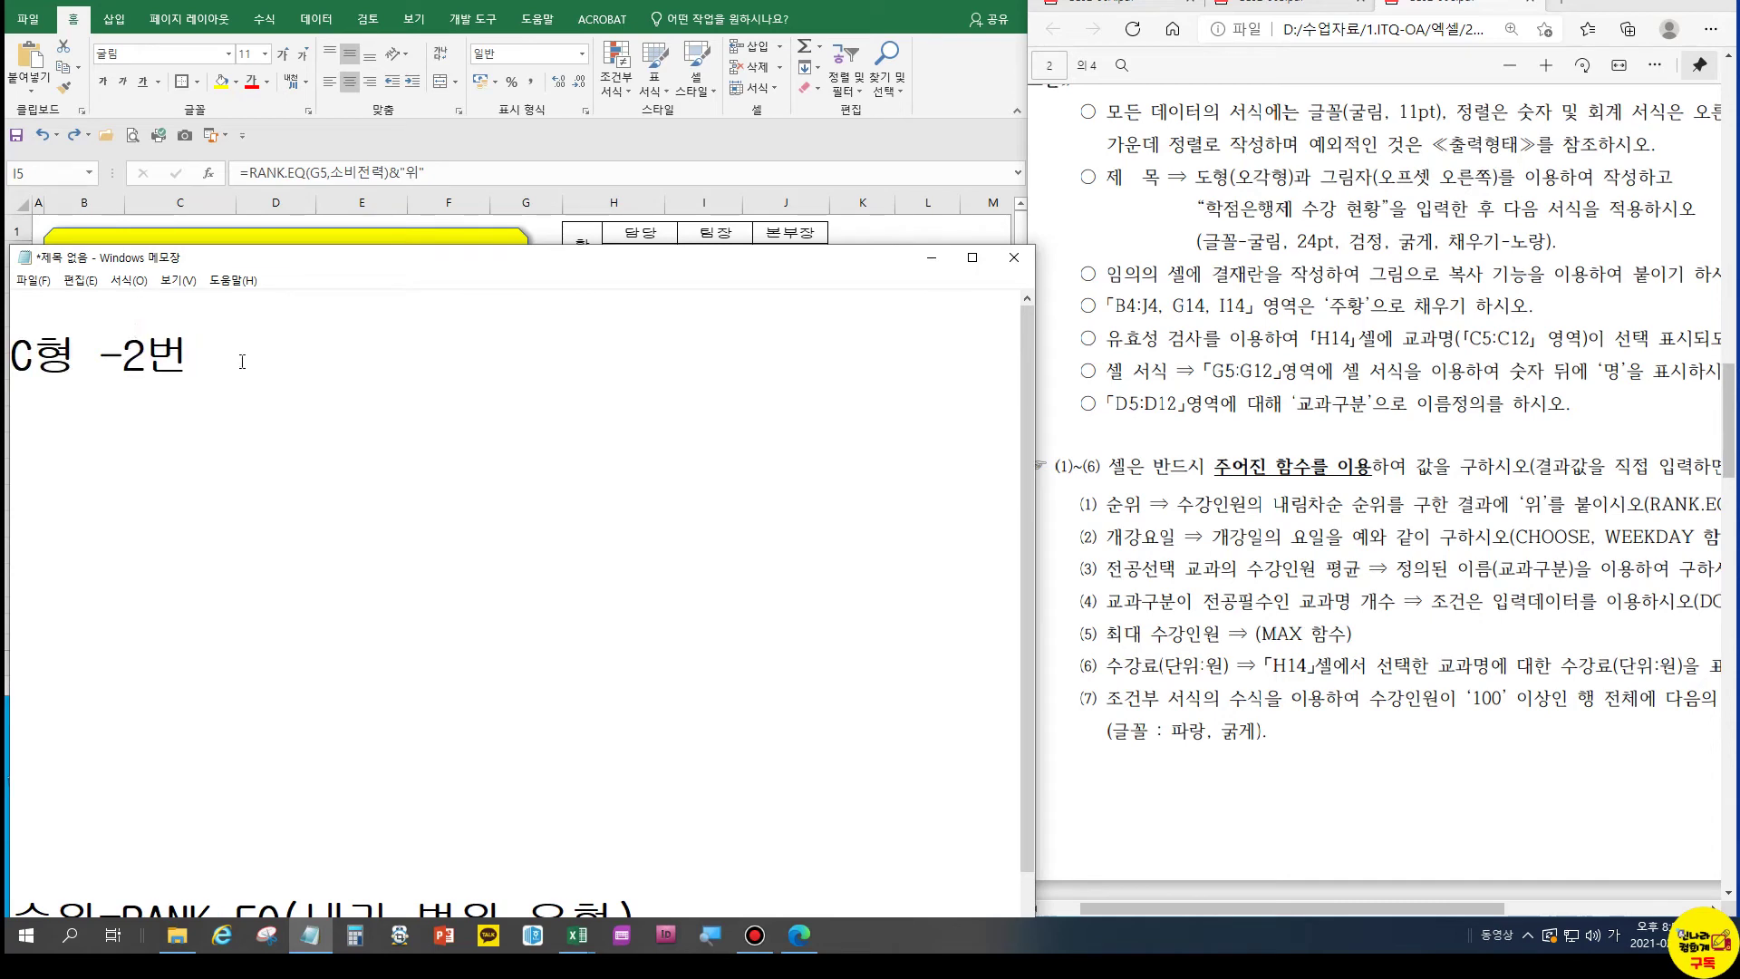
{"action": "key", "text": "Return"}
{"action": "type", "text": "=ㅊ"}
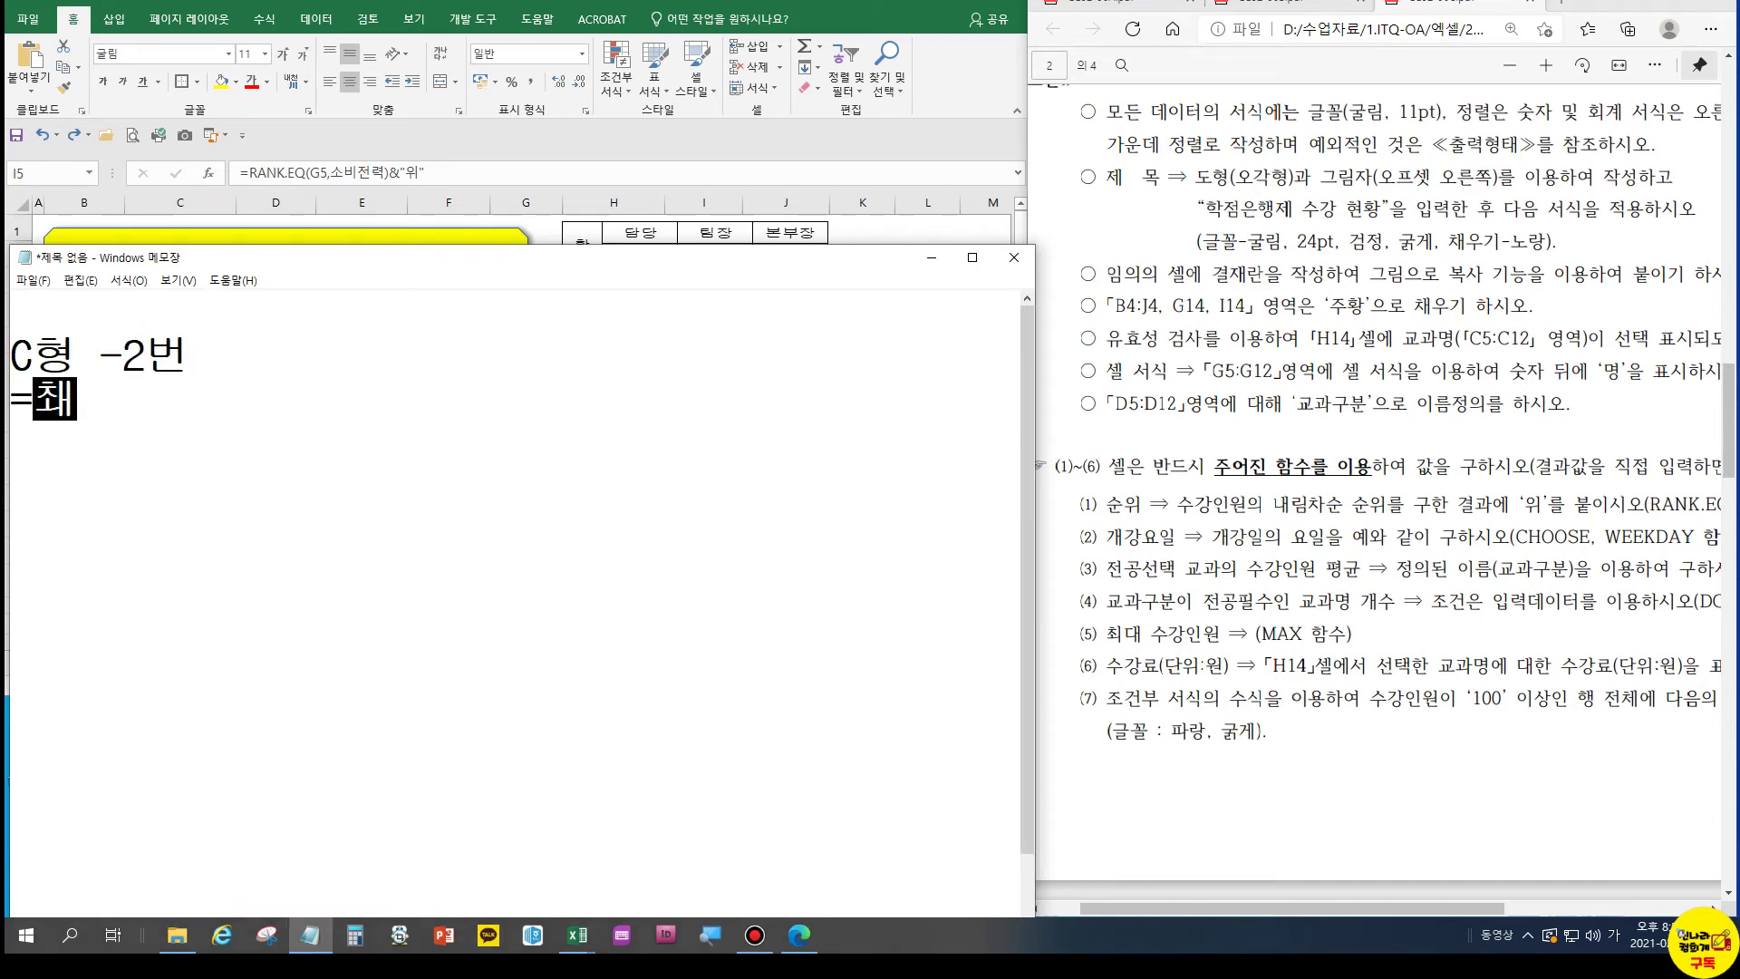
{"action": "key", "text": "BackSpace"}
{"action": "key", "text": "Hangul"}
{"action": "type", "text": "CHOOSE("}
{"action": "key", "text": "Hangul"}
{"action": "type", "text": "인수,"}
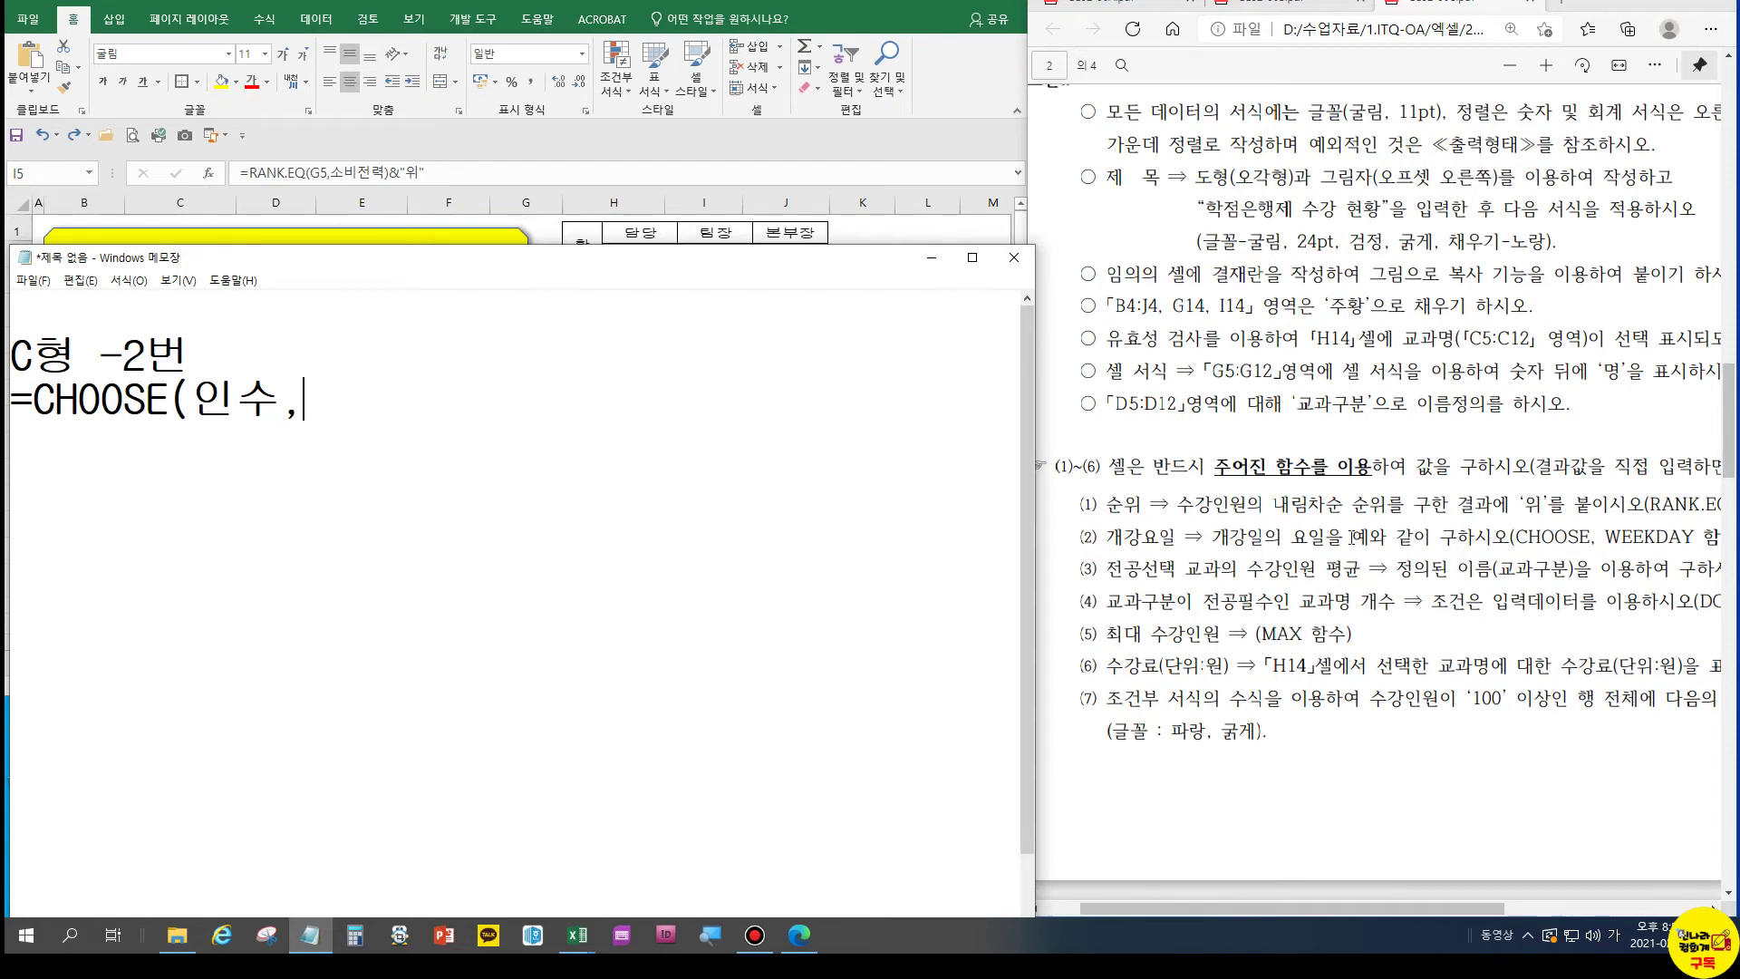
Continue the CHOOSE formula with "일요일","월요일","화요일",~~~ and widen the Notepad window over the PDF
{"action": "mouse_move", "coordinate": [1378, 907]}
{"action": "left_mouse_down"}
{"action": "mouse_move", "coordinate": [1499, 906]}
{"action": "mouse_move", "coordinate": [1395, 910]}
{"action": "left_mouse_up"}
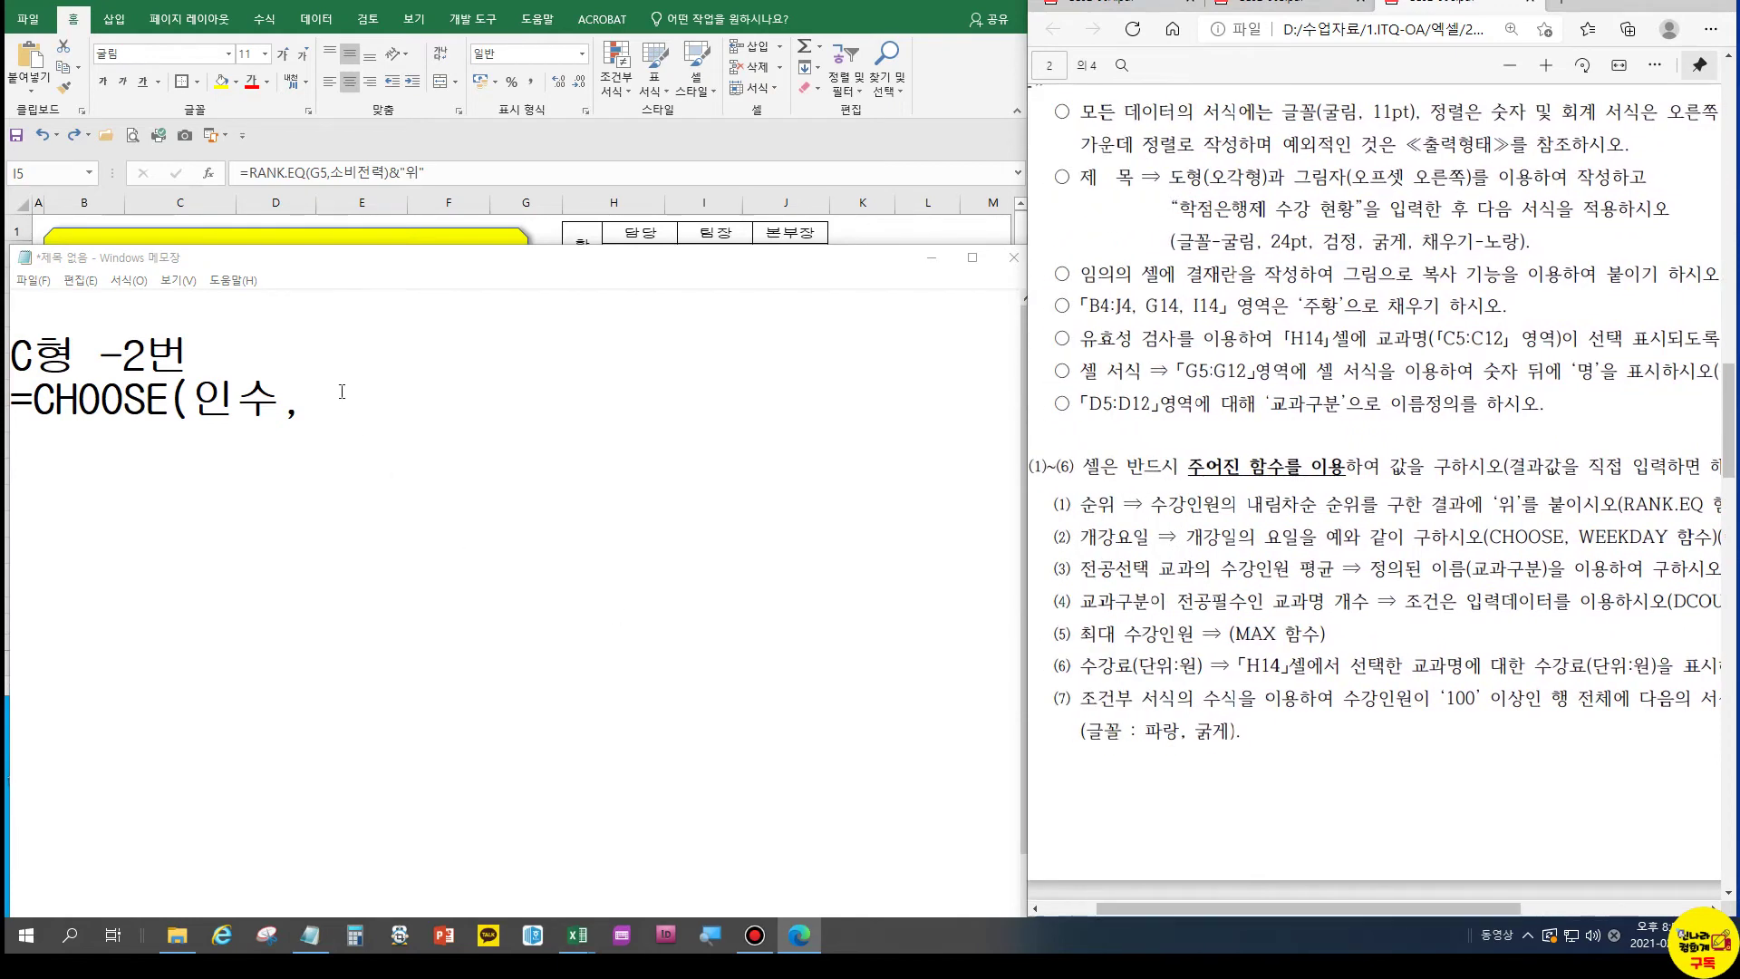
{"action": "left_click", "coordinate": [342, 388]}
{"action": "type", "text": "\"일요"}
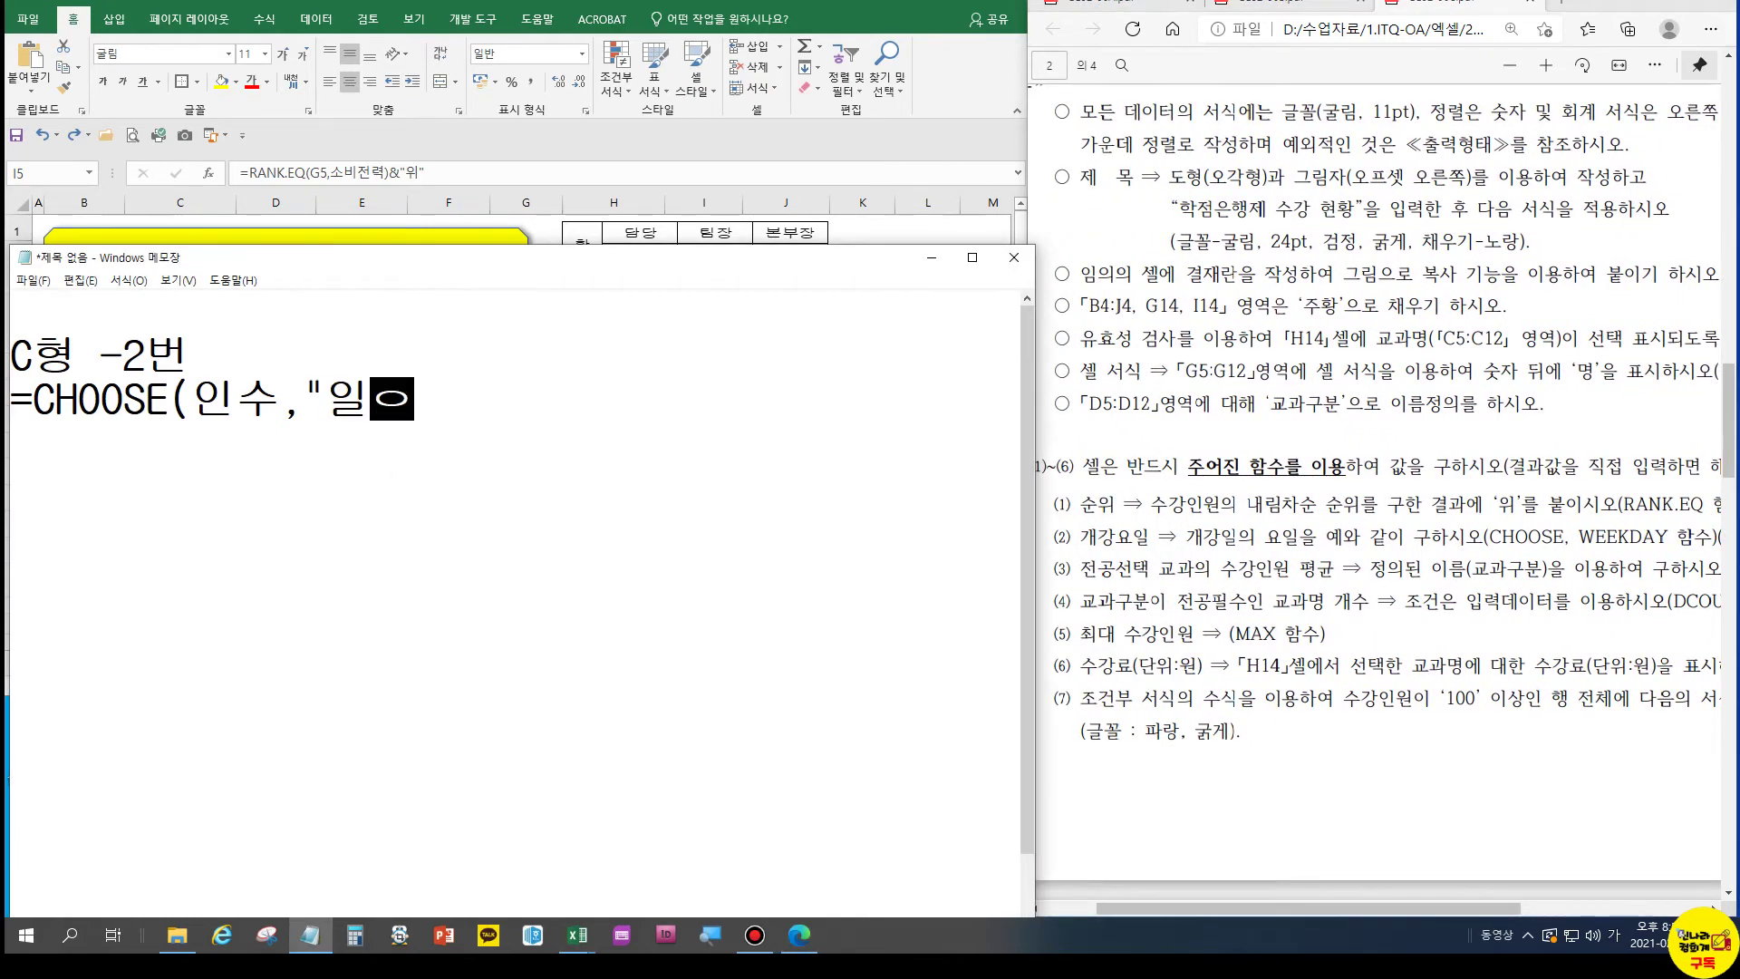
{"action": "type", "text": "일\",\""}
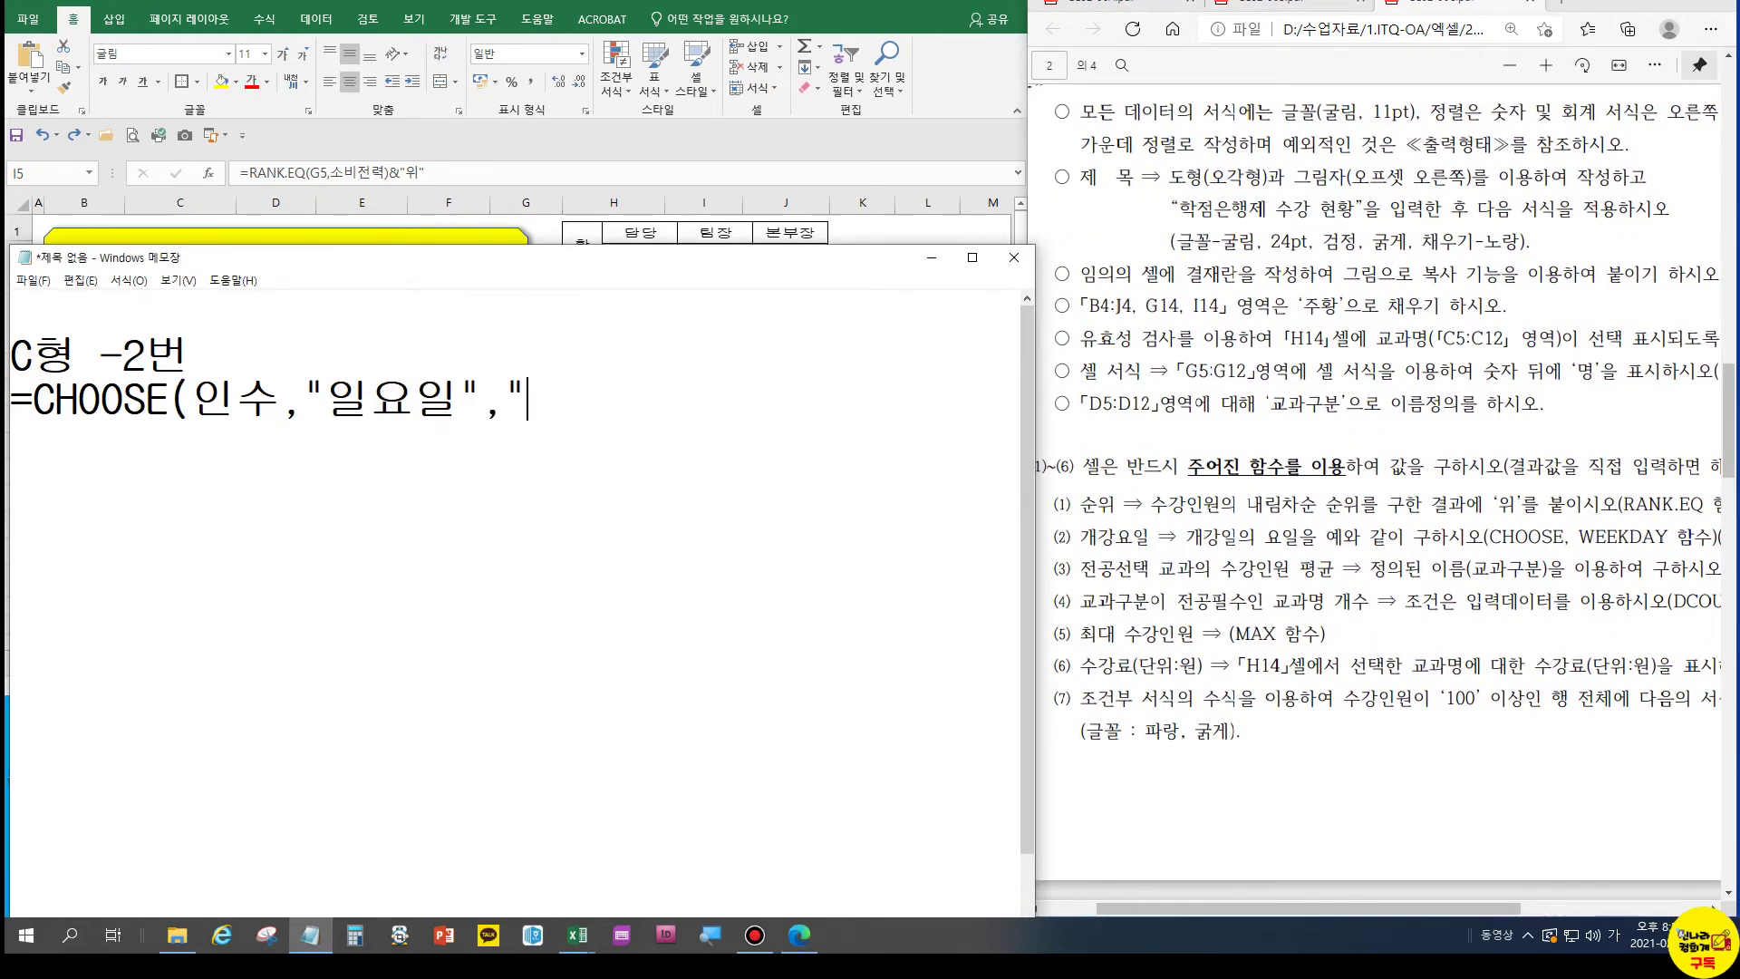
{"action": "type", "text": "월요일\""}
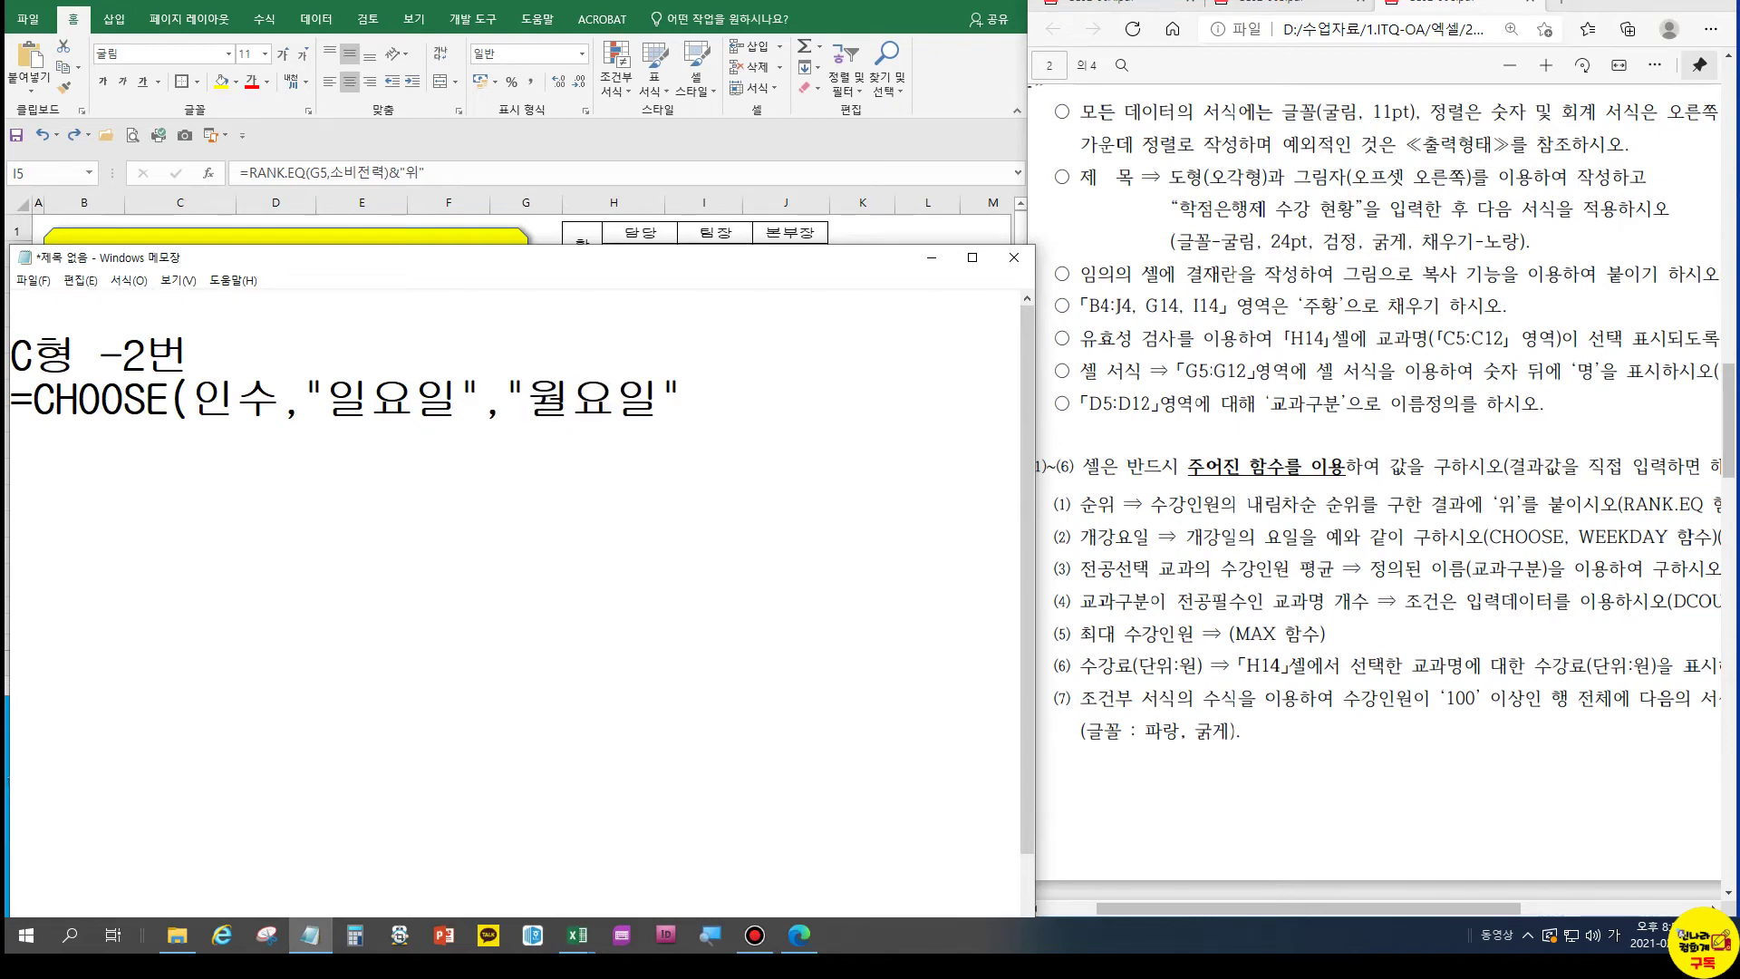
{"action": "type", "text": ",\"화요일\""}
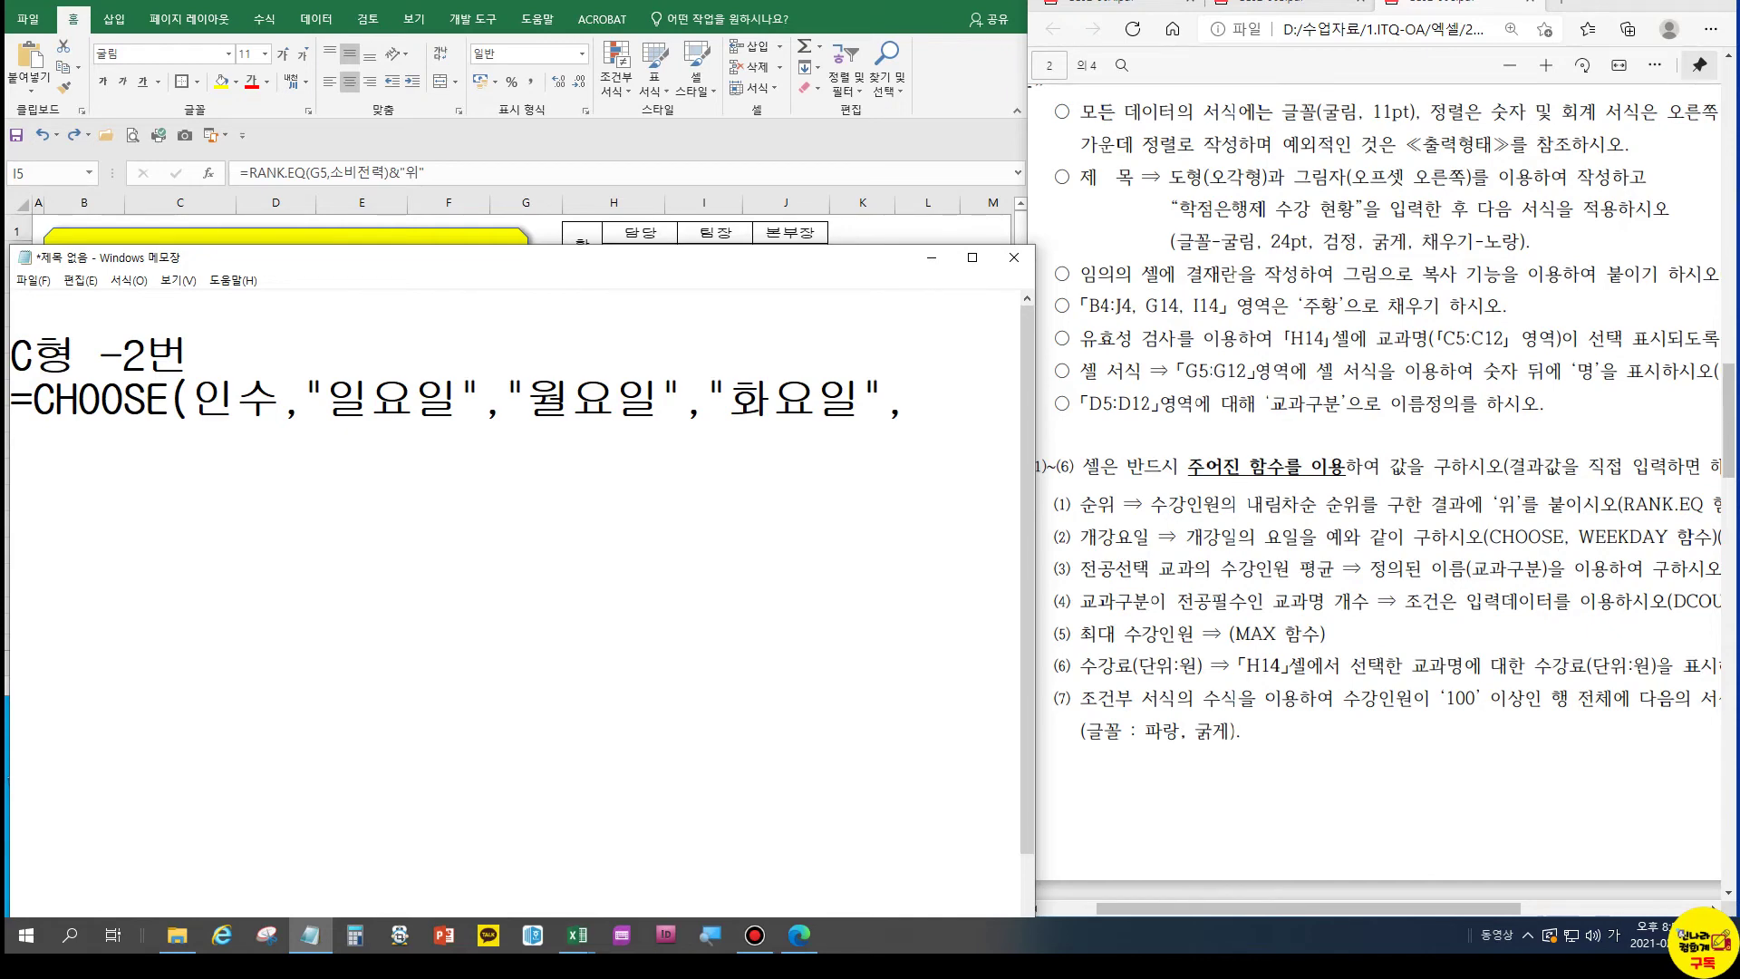
{"action": "type", "text": ",~~~"}
{"action": "left_click_drag", "start_coordinate": [1033, 451], "coordinate": [1355, 449]}
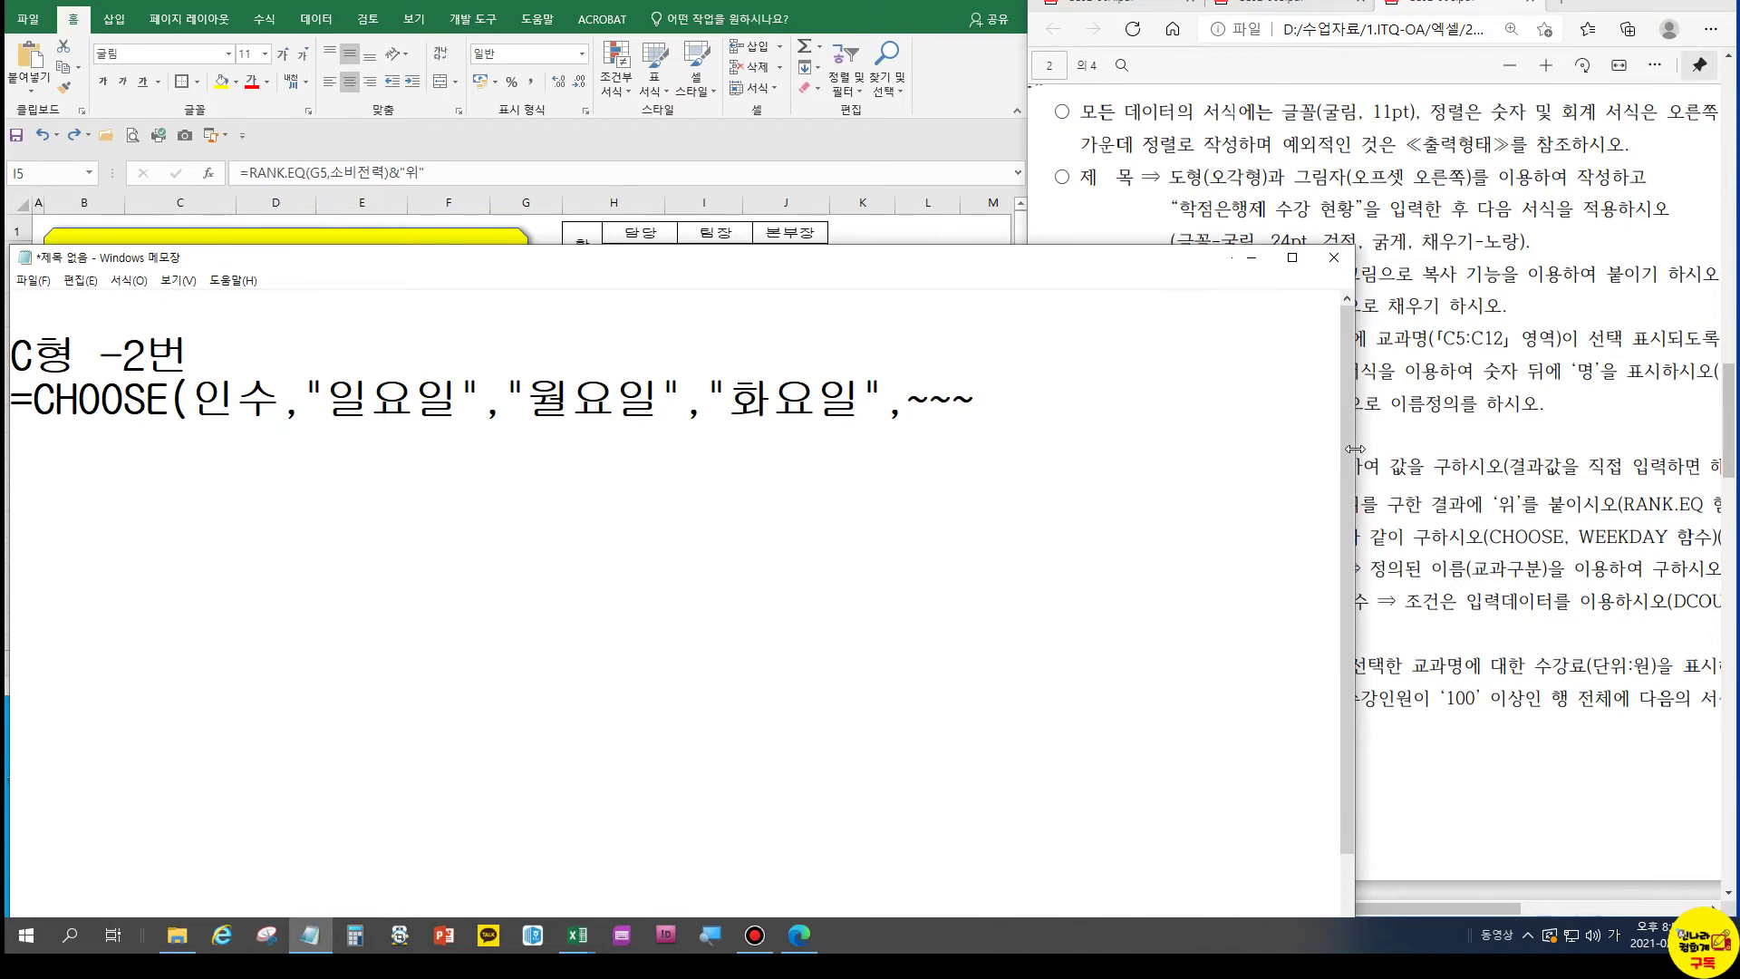
Finish the CHOOSE formula with ,"토요일") and add the word 인수 on an indented line below it, leaving an empty line between
{"action": "type", "text": "\"토"}
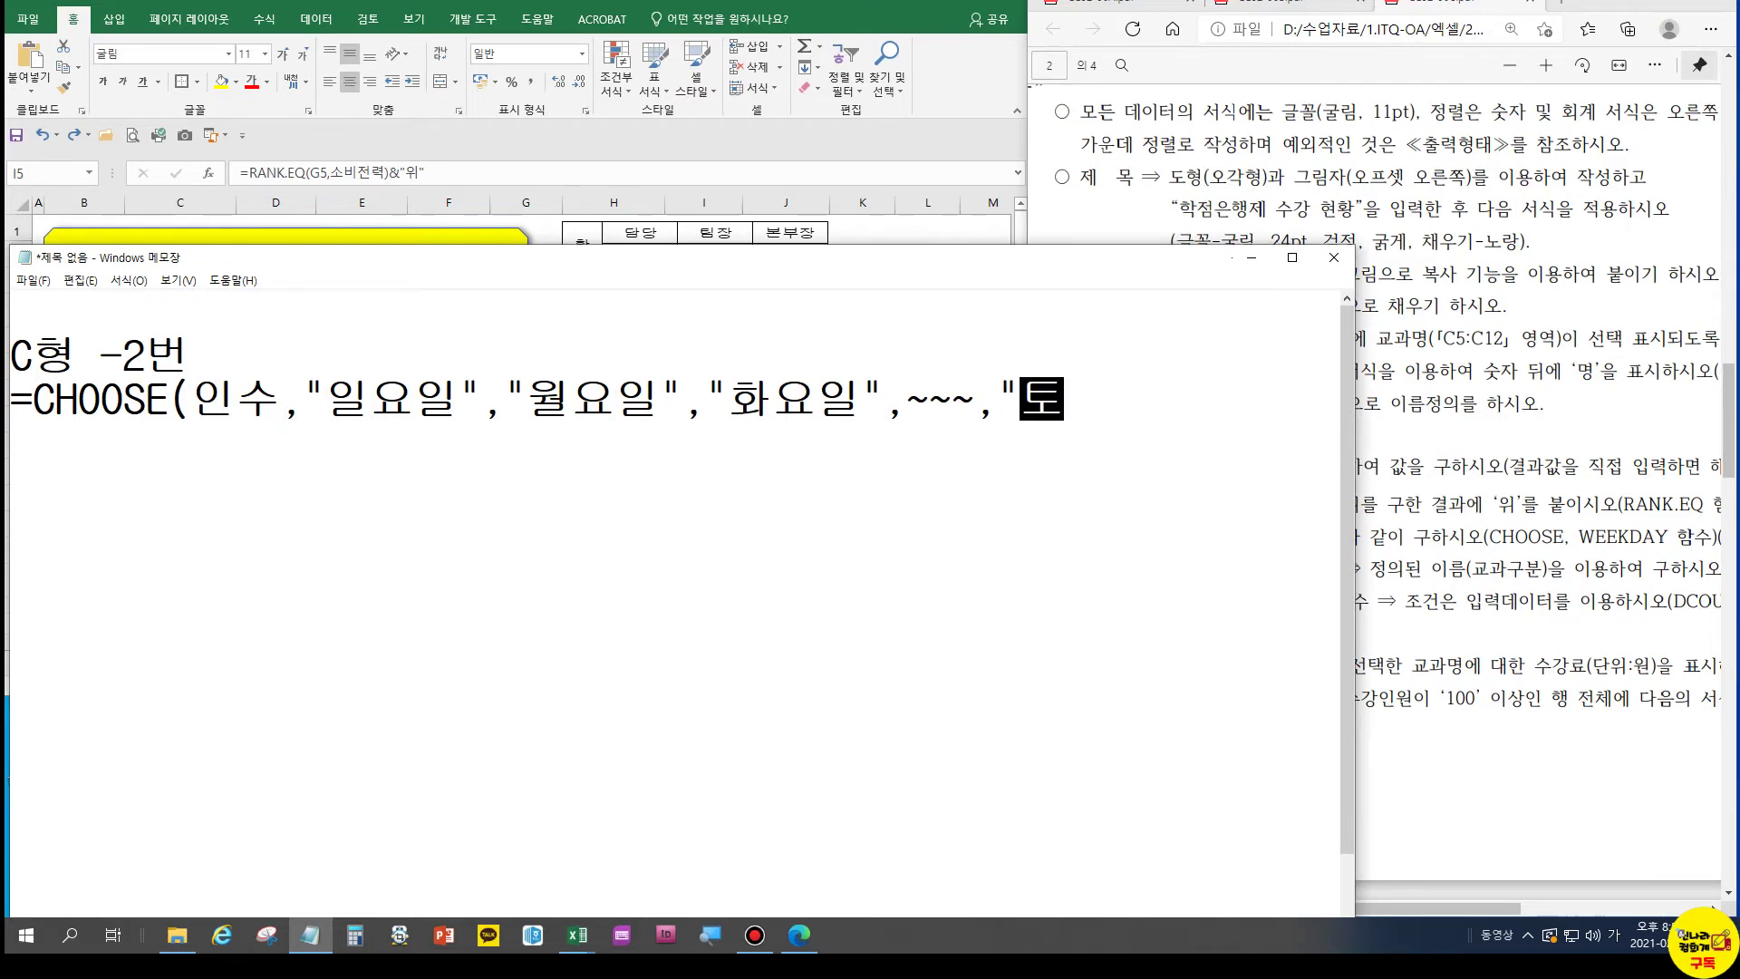
{"action": "type", "text": "요이ㄹ\")"}
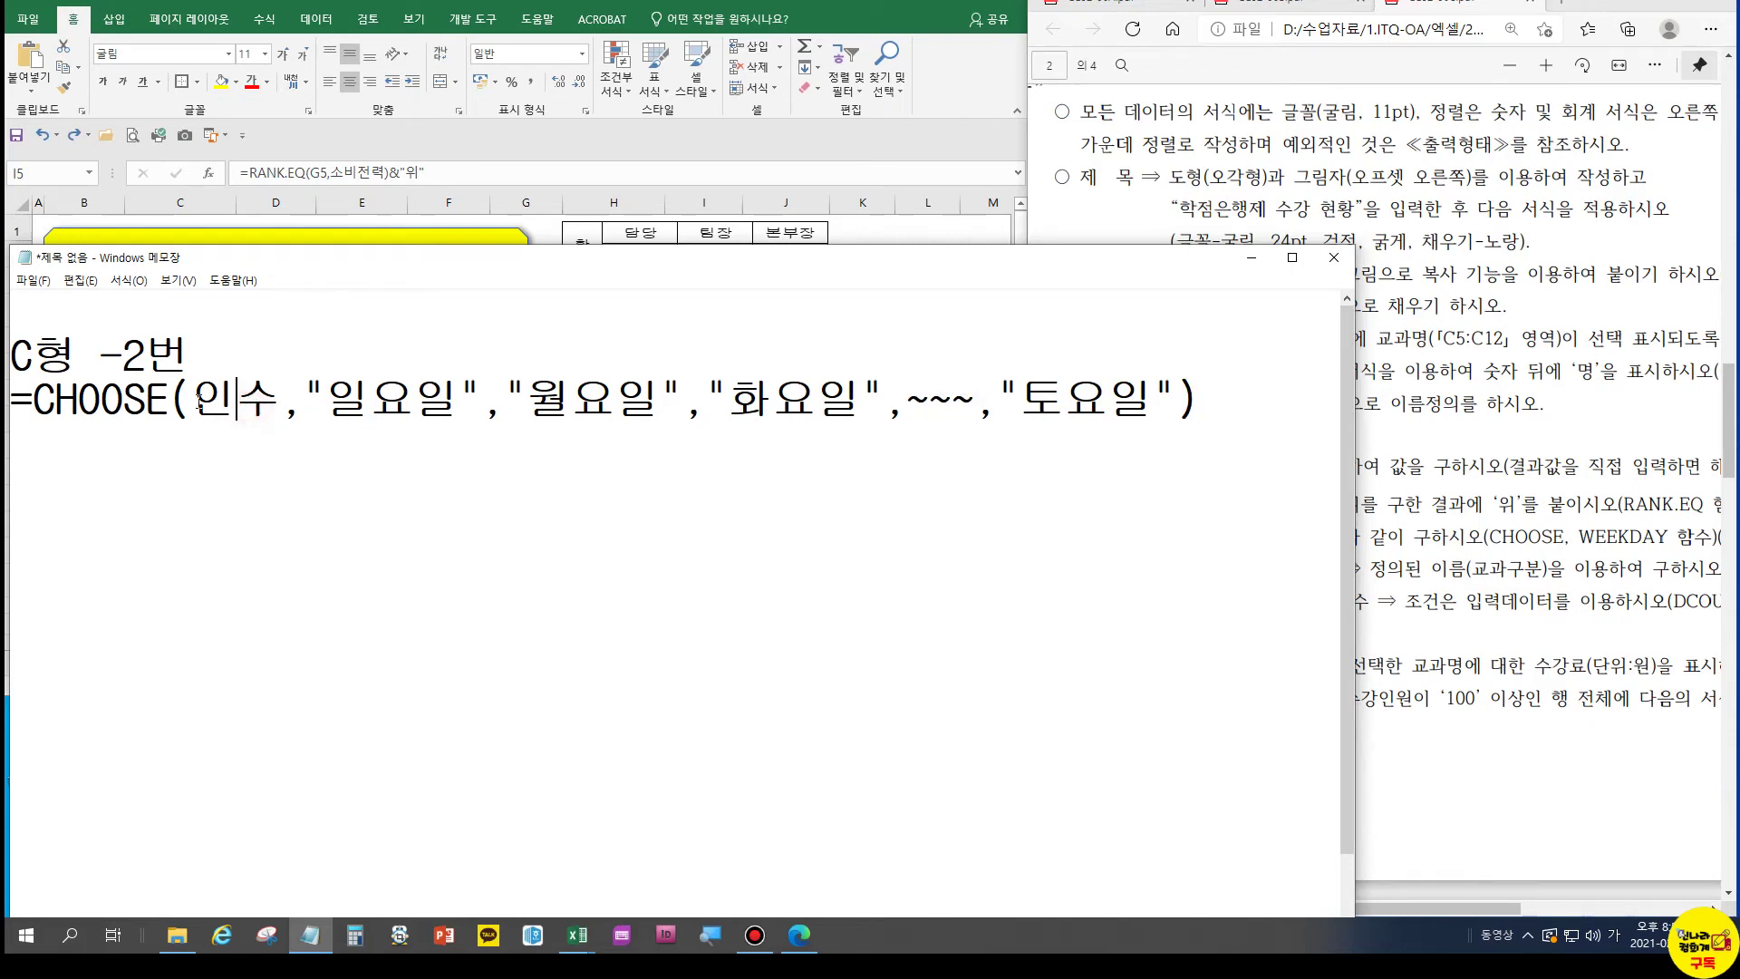
{"action": "left_click_drag", "start_coordinate": [192, 398], "coordinate": [263, 399]}
{"action": "left_click", "coordinate": [1261, 397]}
{"action": "key", "text": "Return"}
{"action": "key", "text": "Return"}
{"action": "type", "text": "인수"}
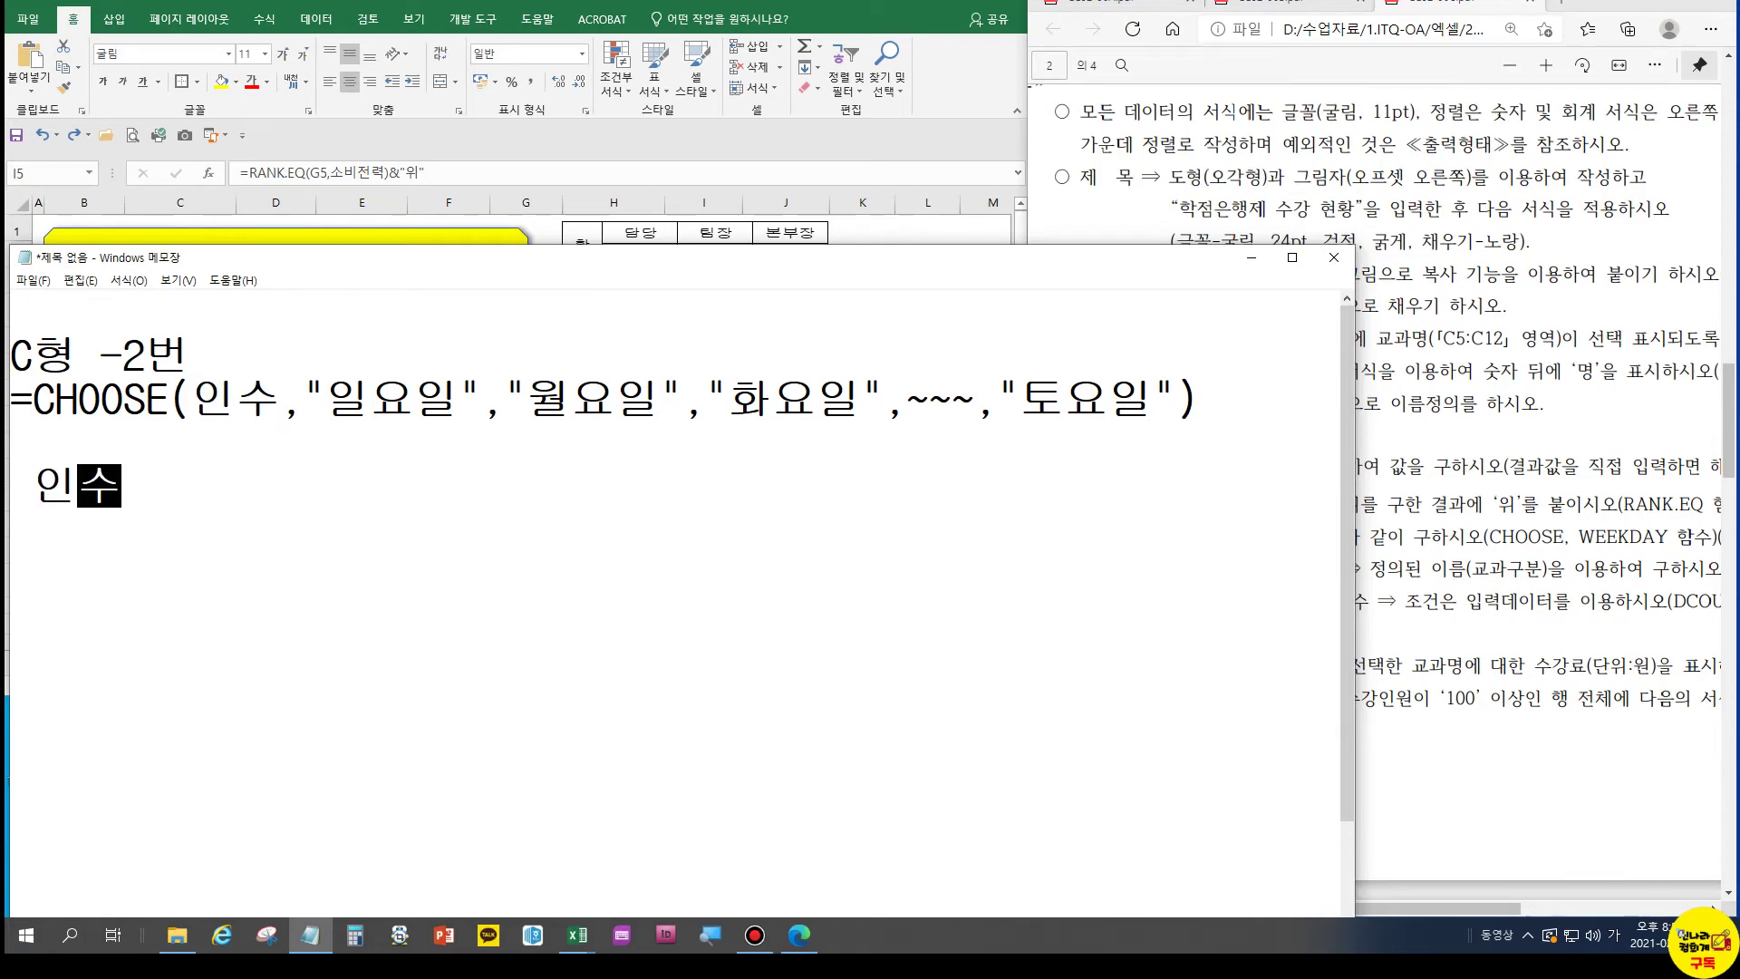
{"action": "key", "text": "Return"}
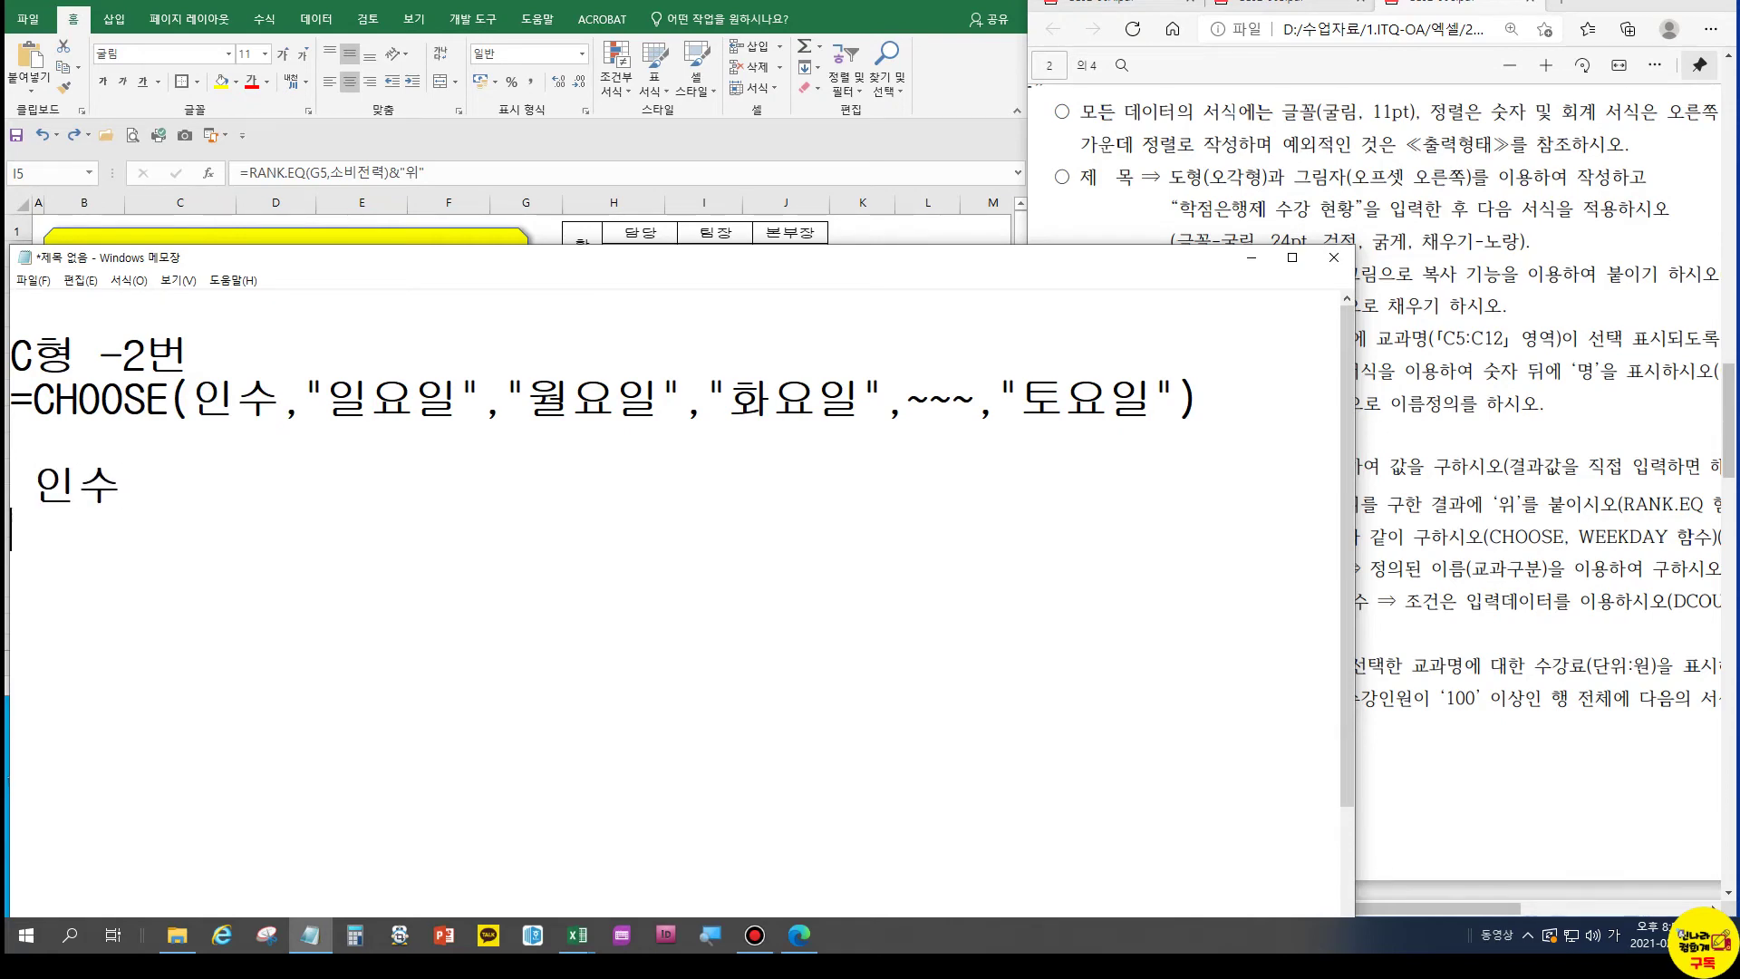
Write WEEKDAY(날짜,유형) on an indented line directly below the word 인수
{"action": "key", "text": "Up"}
{"action": "key", "text": "Down"}
{"action": "type", "text": "ㅈ"}
{"action": "key", "text": "BackSpace"}
{"action": "key", "text": "Hangul"}
{"action": "type", "text": "WE"}
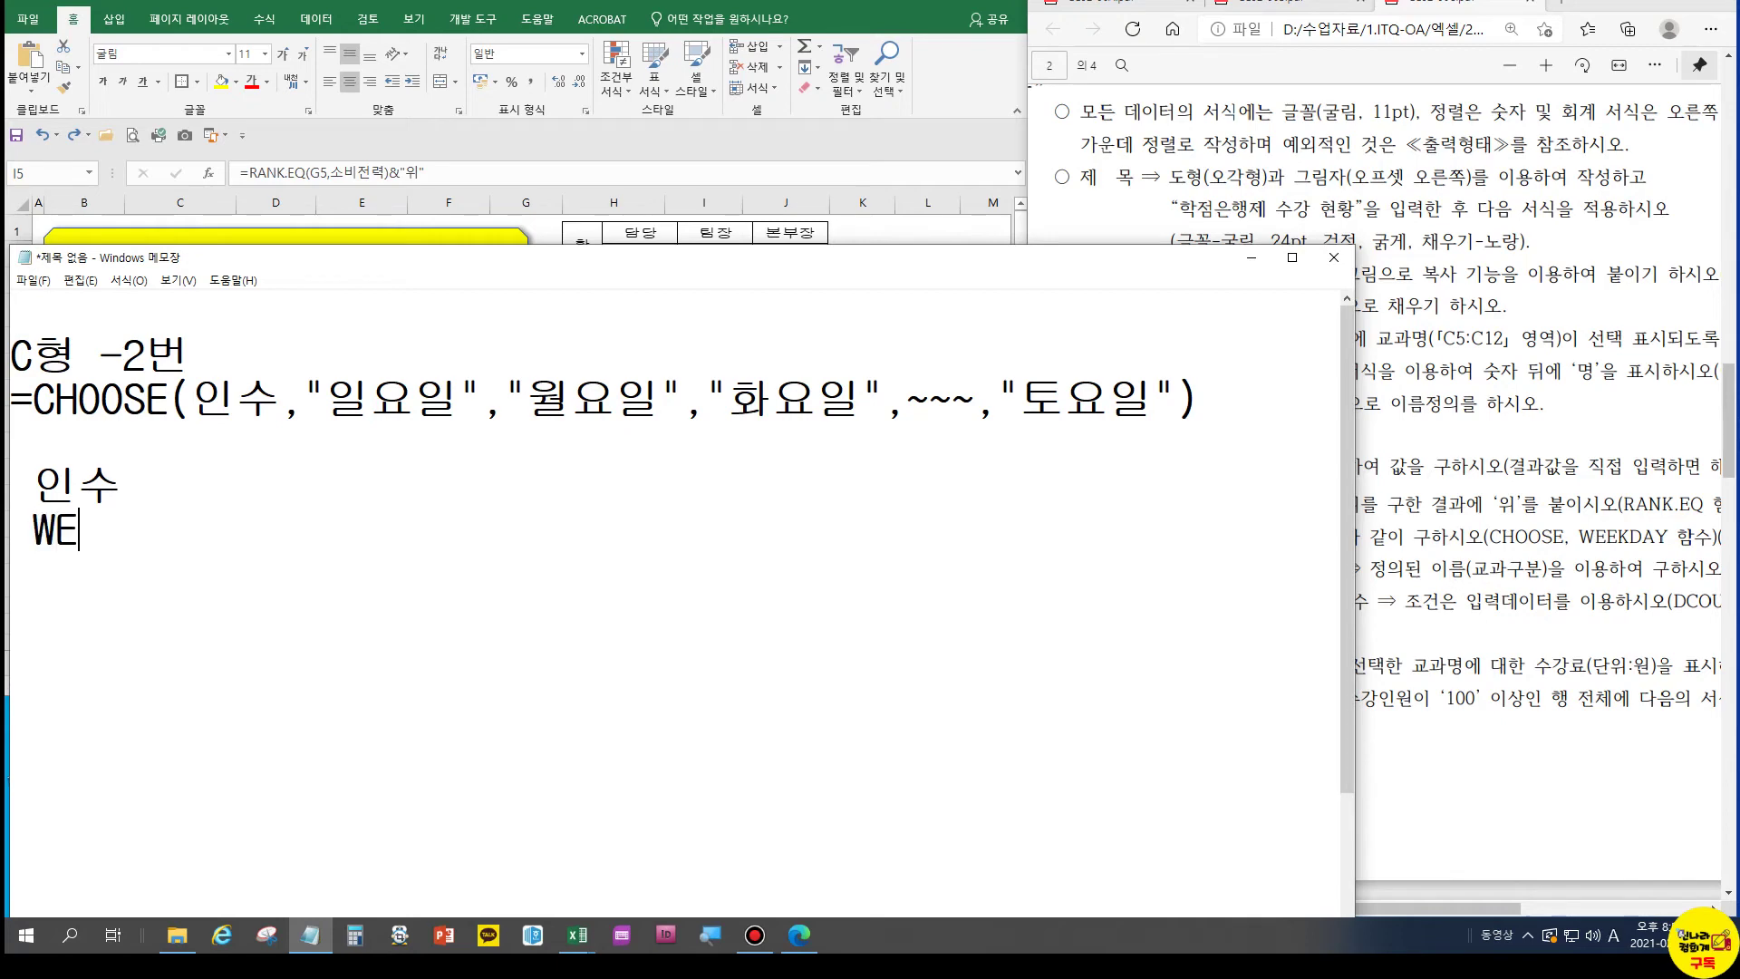
{"action": "type", "text": "EKDAY("}
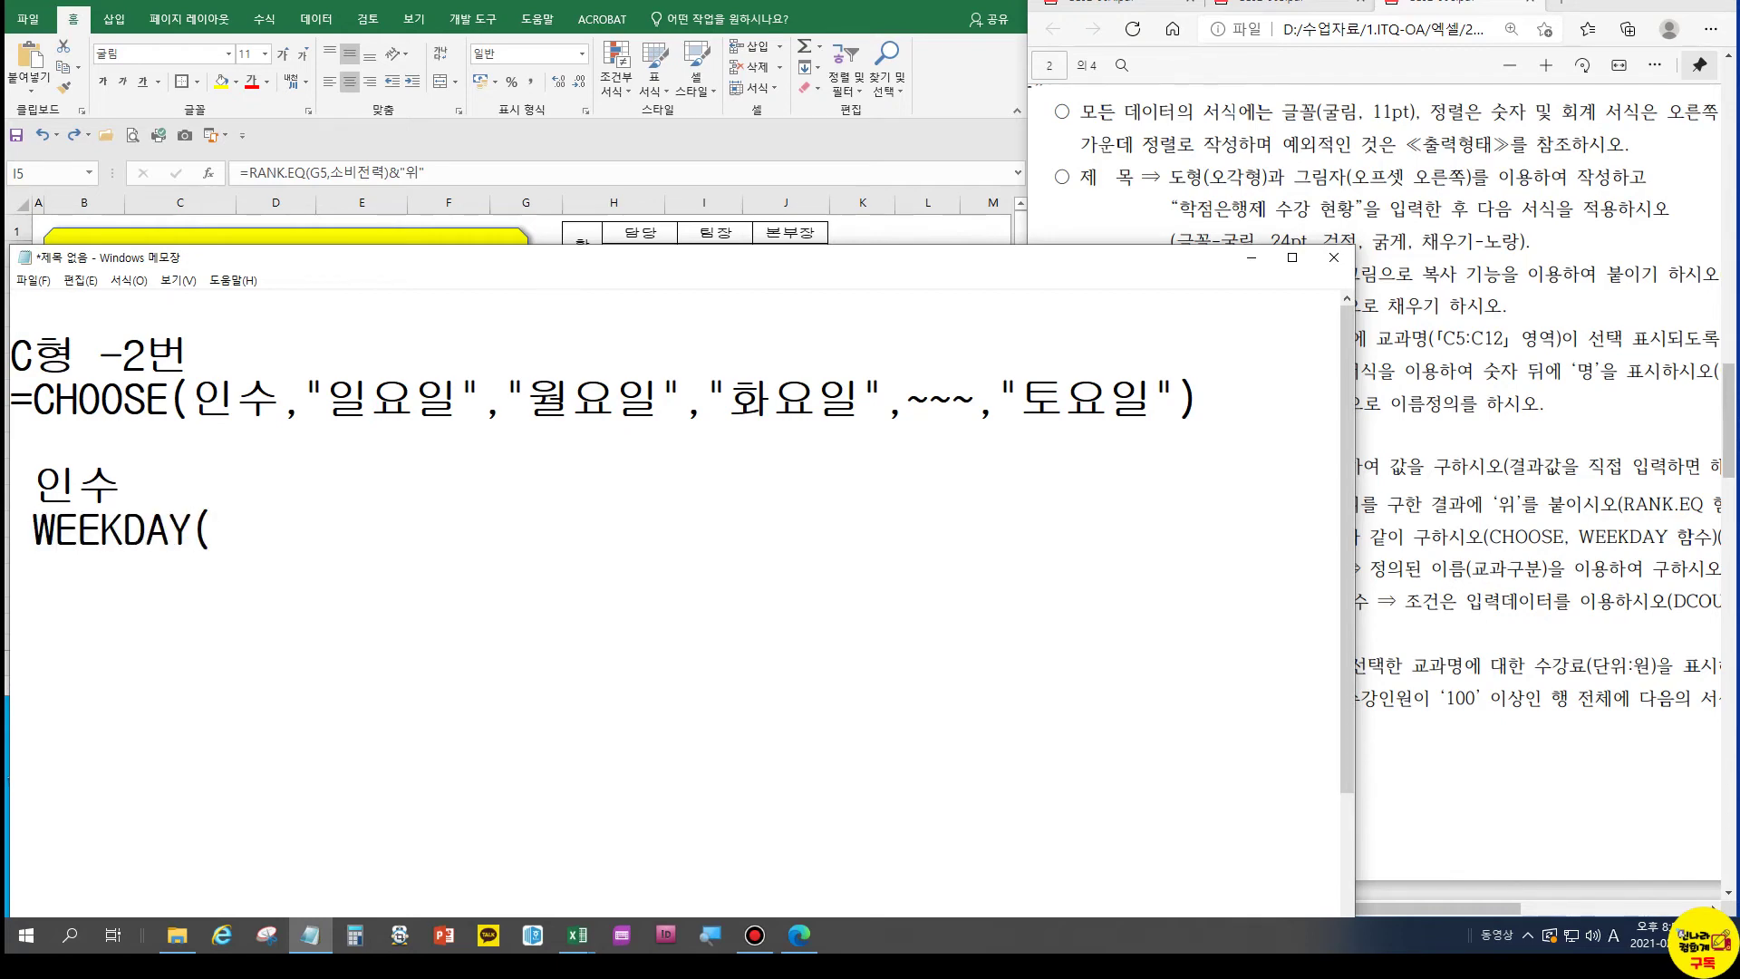
{"action": "type", "text": "날짜"}
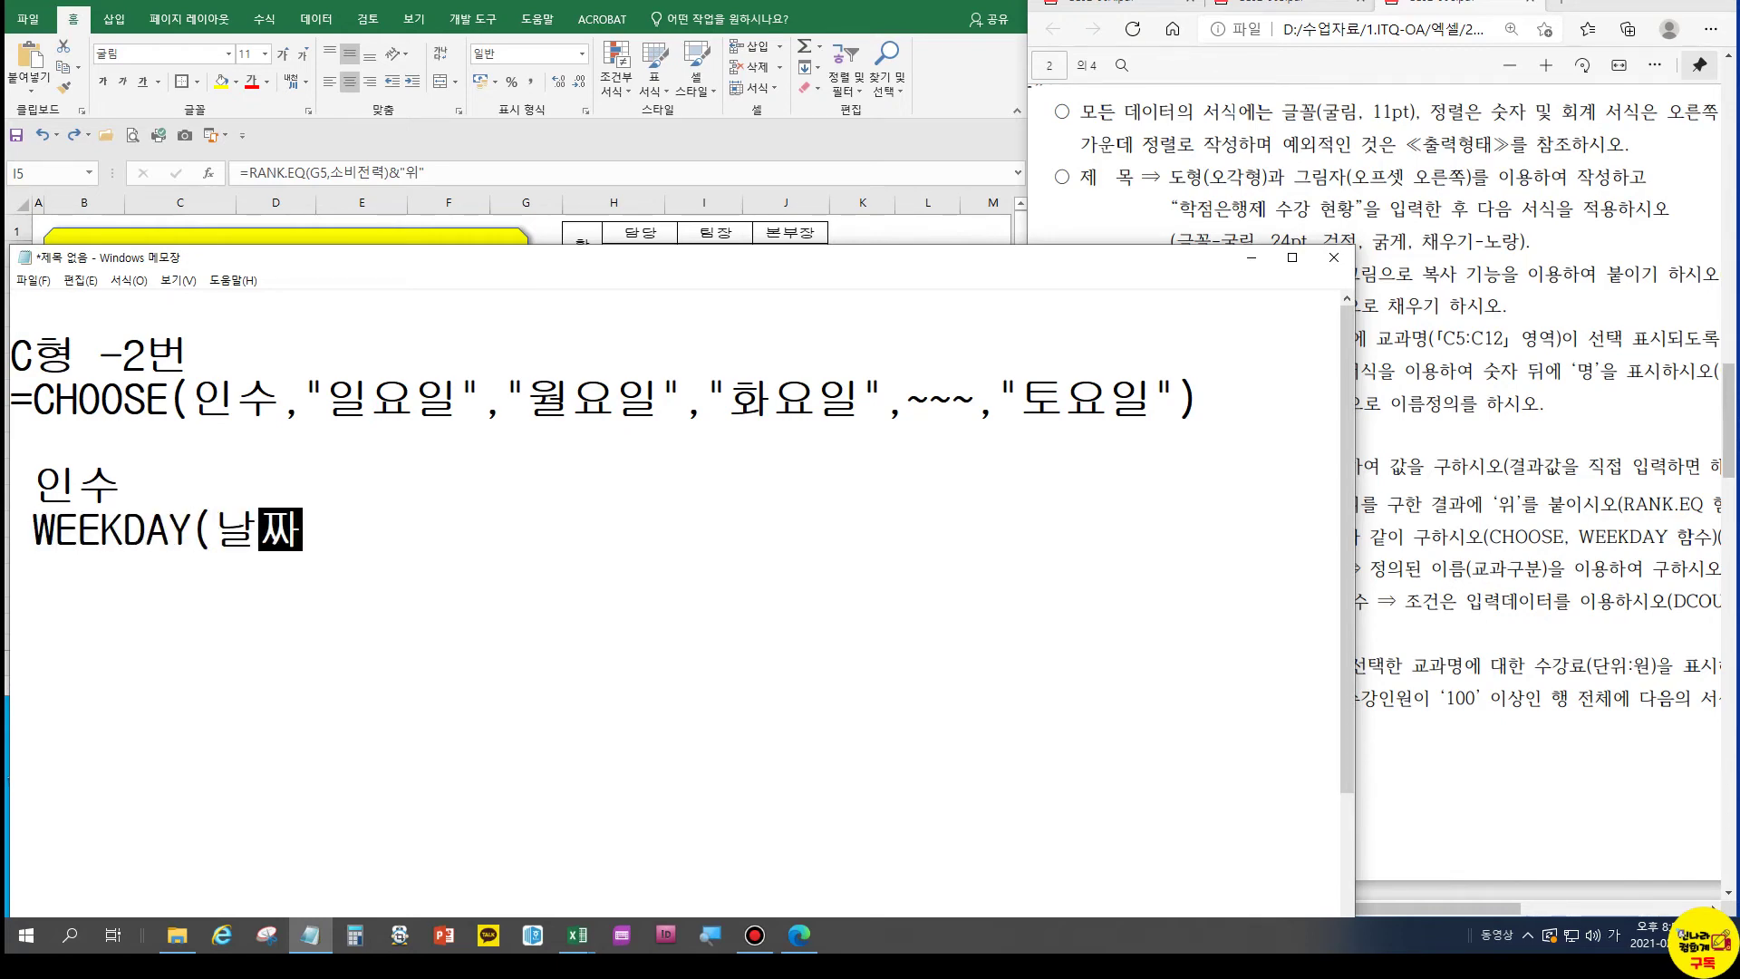
{"action": "type", "text": ",유형)"}
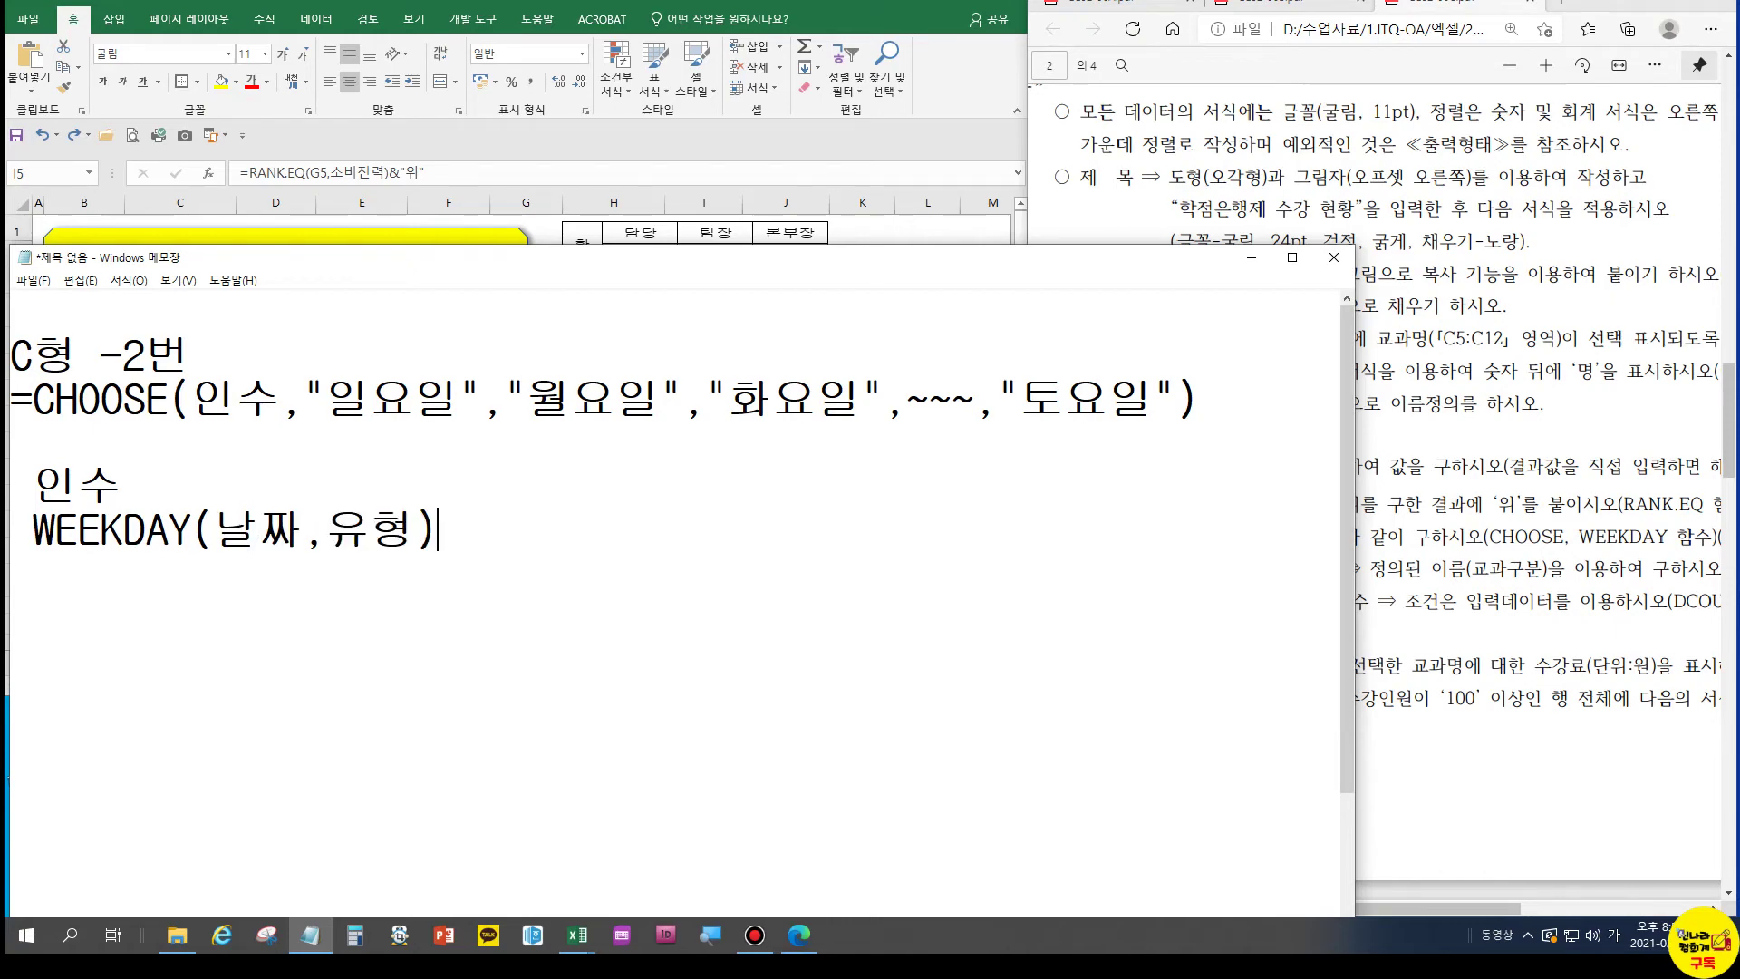
Add the explanation 요일을 숫자로 바꿔주는 함수 after WEEKDAY(날짜,유형) on the same line
{"action": "key", "text": "Return"}
{"action": "type", "text": "요일ㅇ을 "}
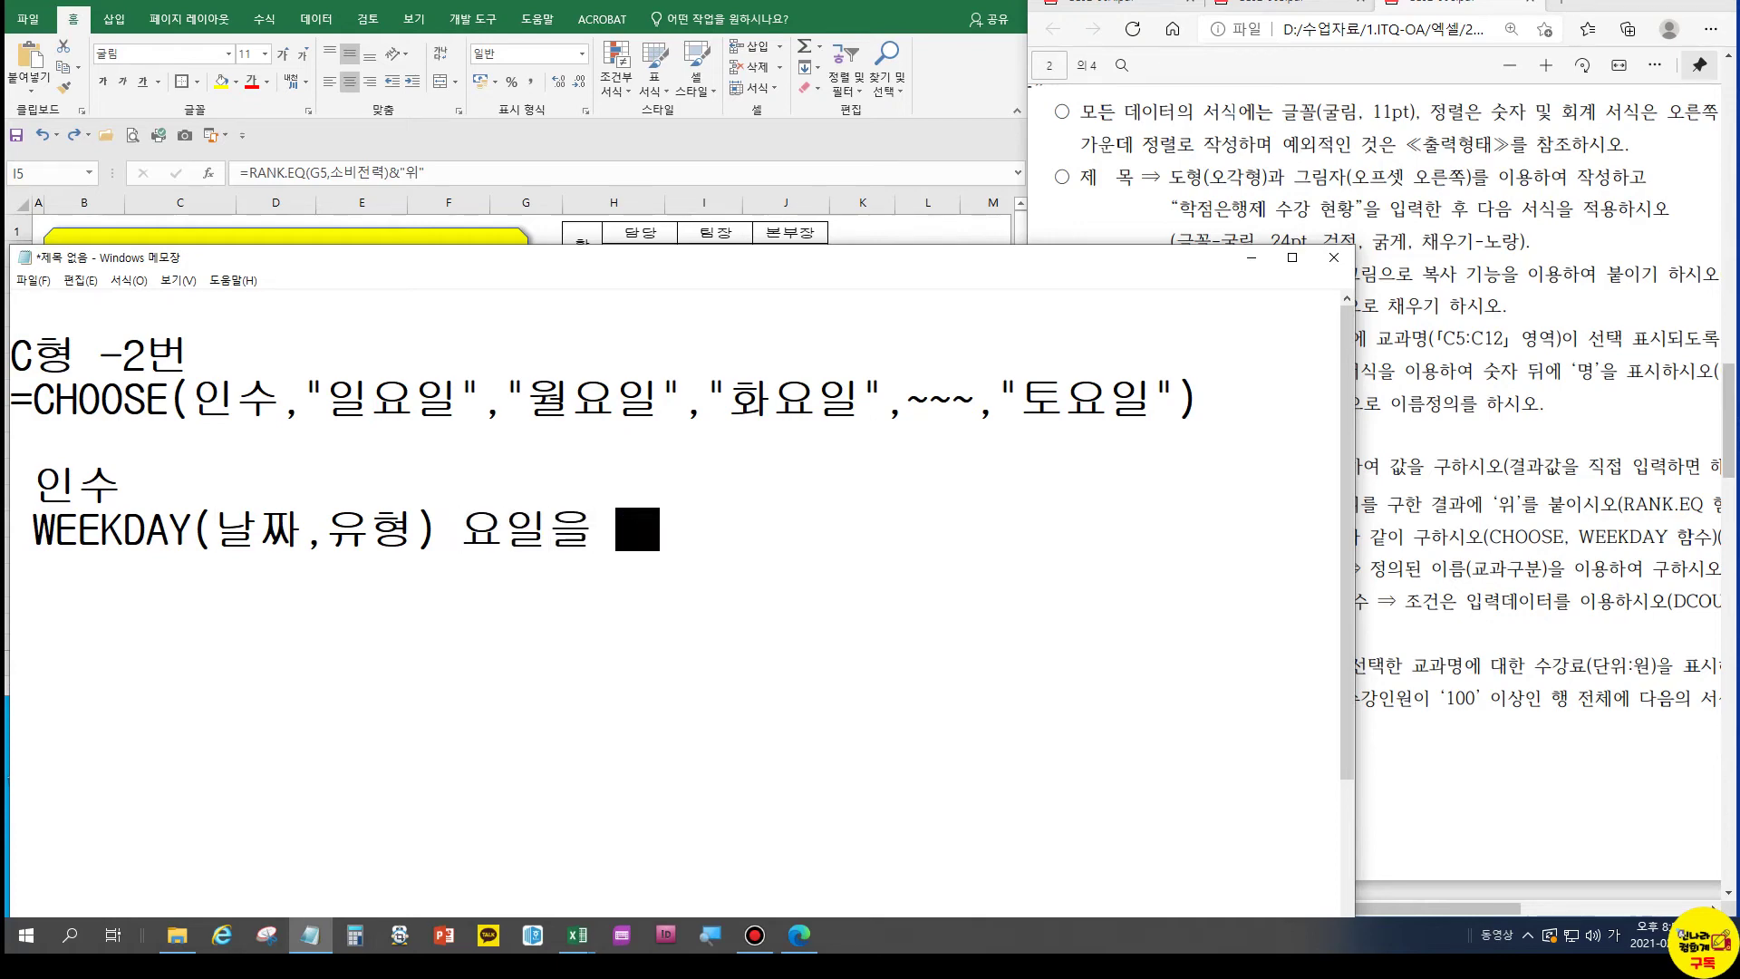
{"action": "type", "text": "숫자로 바ㄱ"}
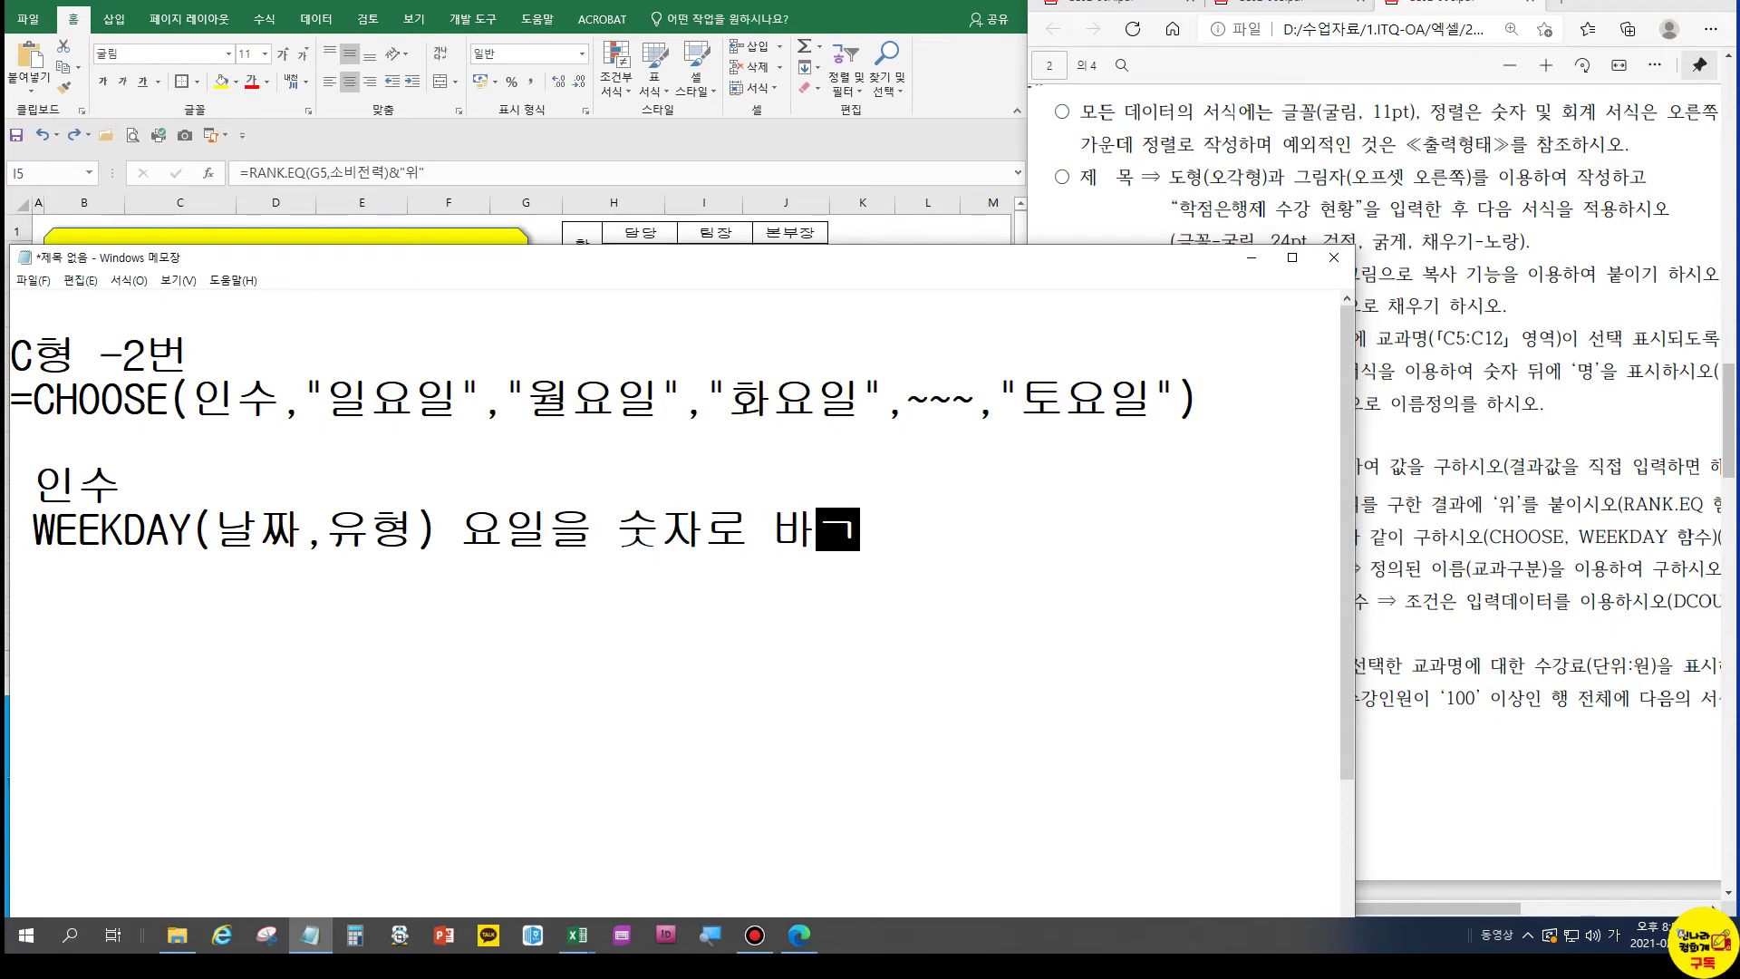
{"action": "key", "text": "BackSpace"}
{"action": "type", "text": "꿔주는 "}
{"action": "type", "text": "함수"}
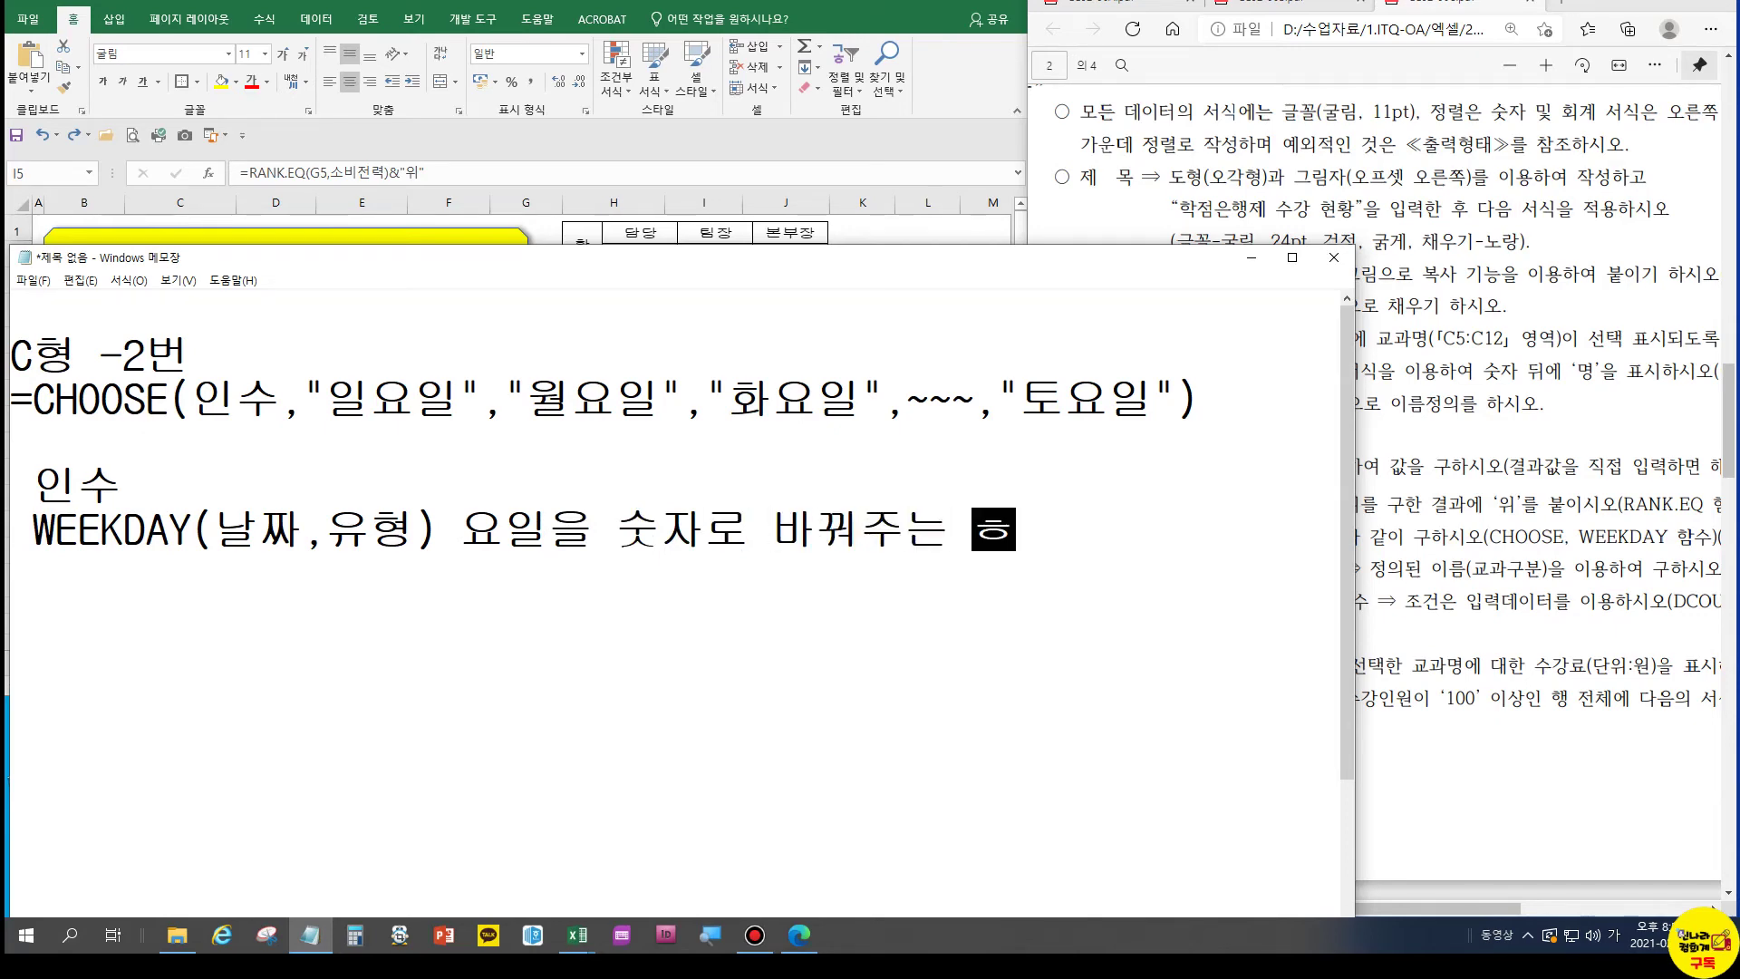
Add the example arguments 2021-02-13 , 1 on the line beneath the WEEKDAY function's arguments
{"action": "key", "text": "Return"}
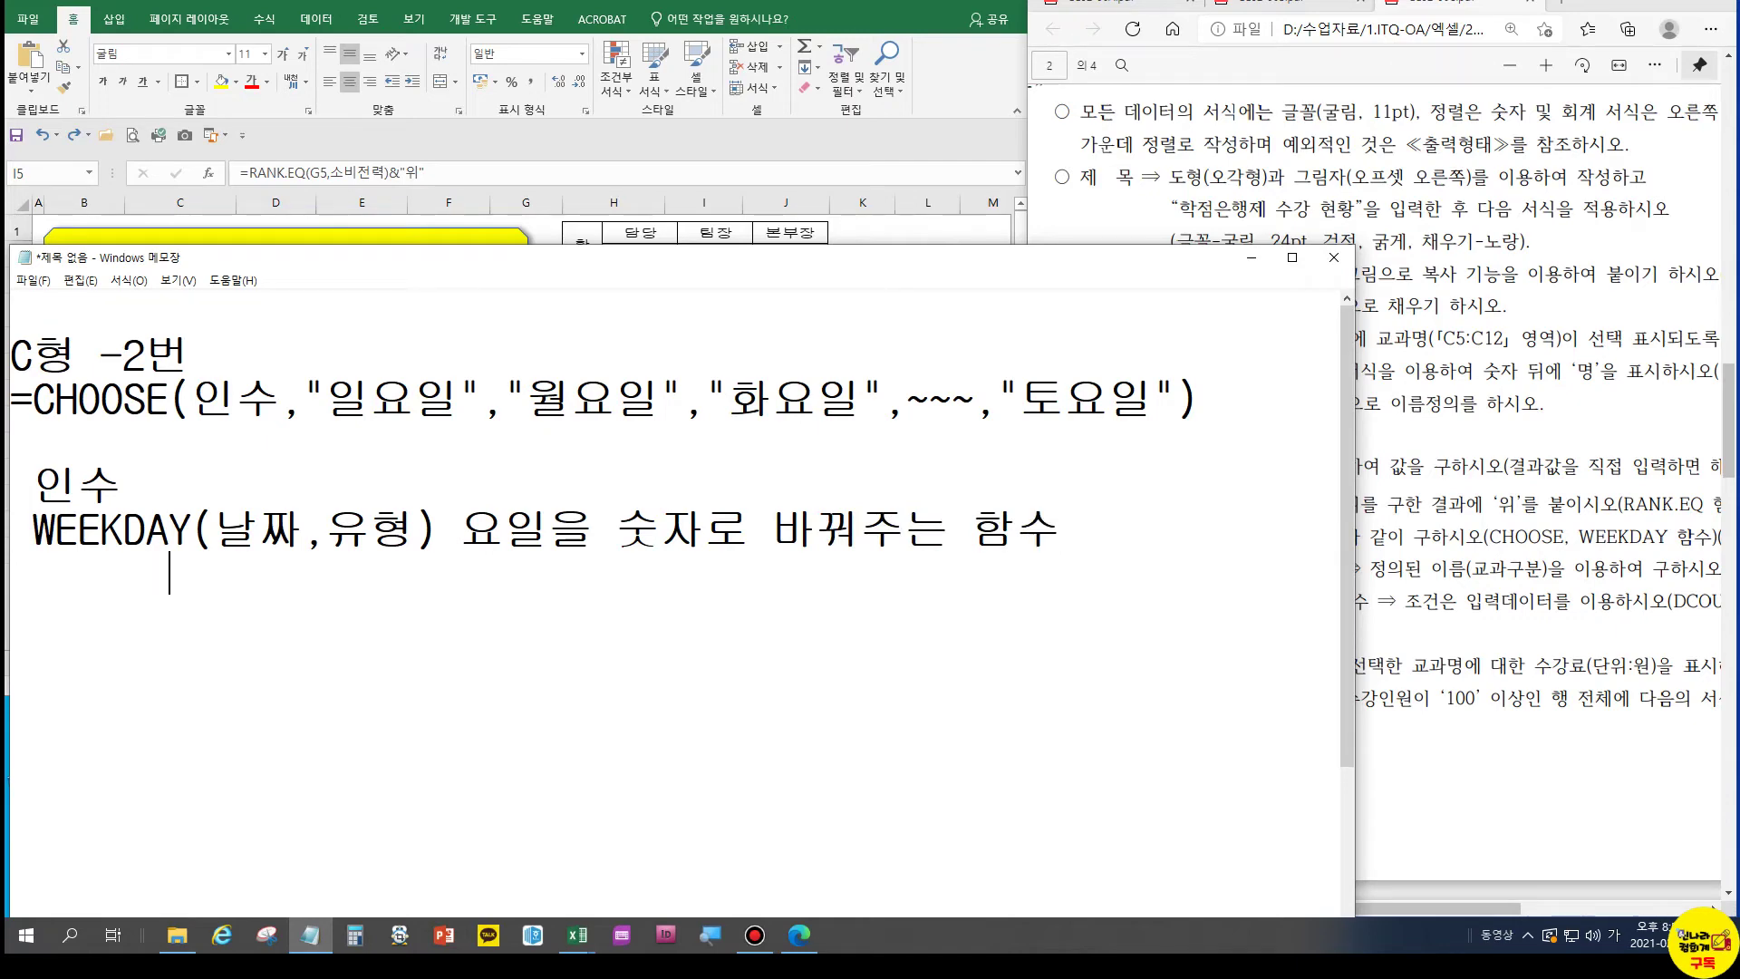
{"action": "type", "text": "2121"}
{"action": "key", "text": "BackSpace"}
{"action": "type", "text": "021"}
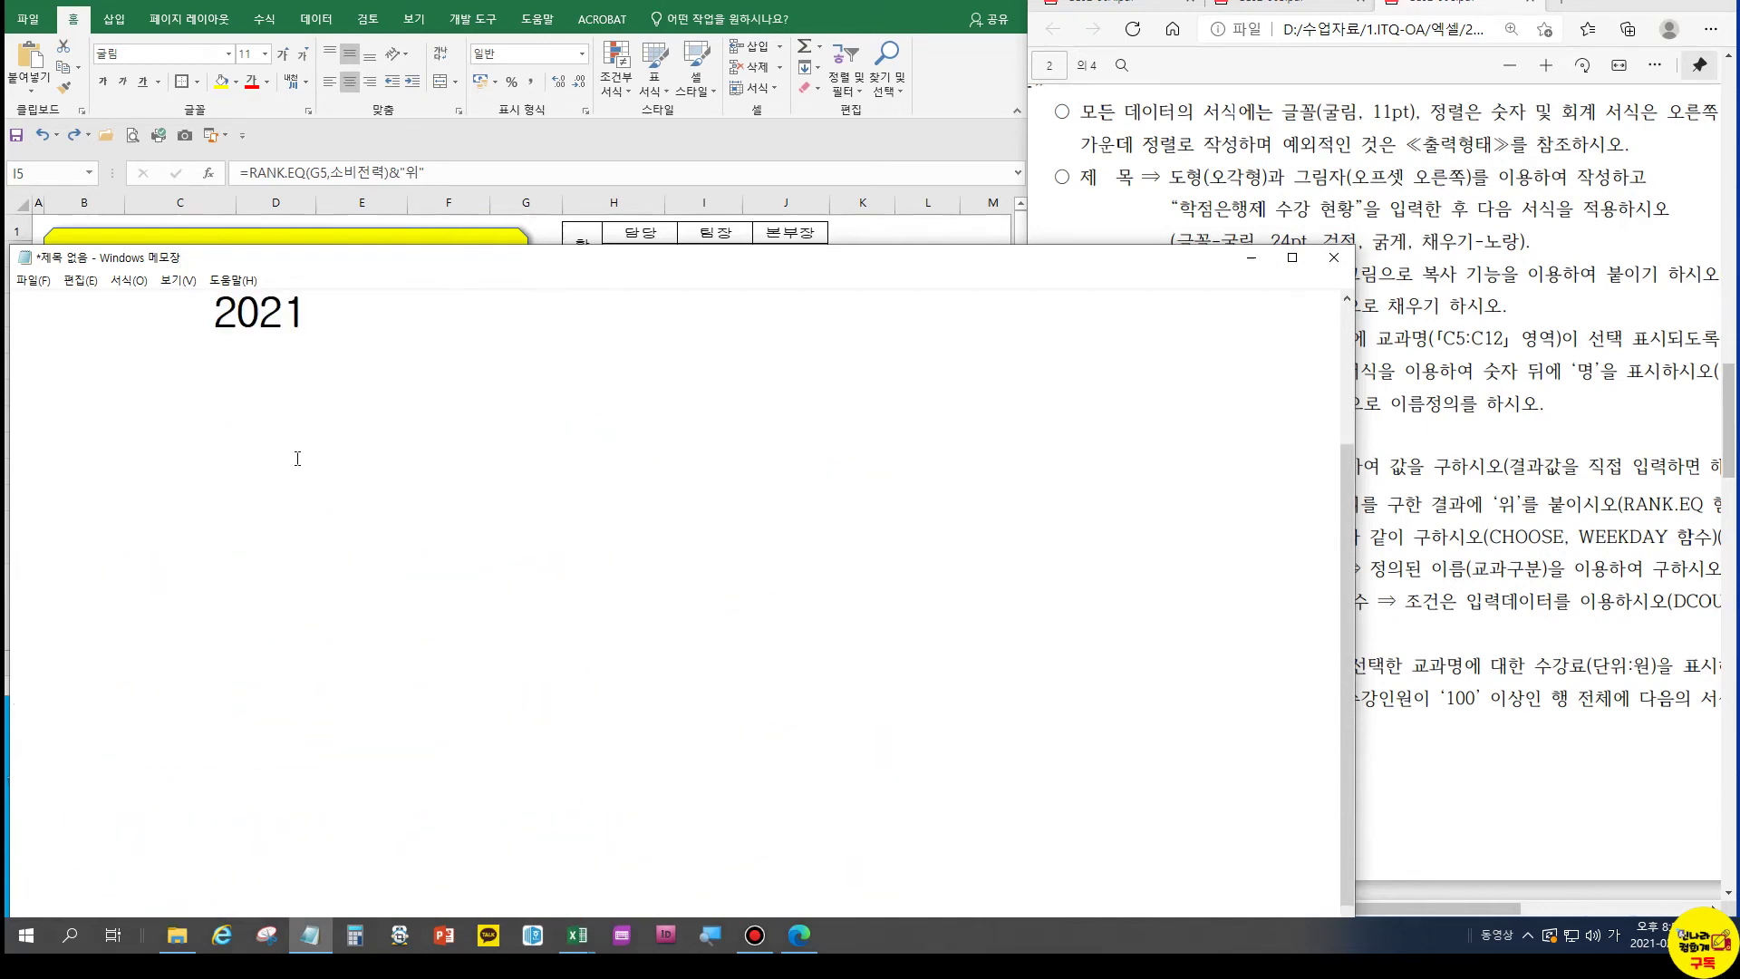
{"action": "left_click", "coordinate": [371, 580]}
{"action": "type", "text": "02-13"}
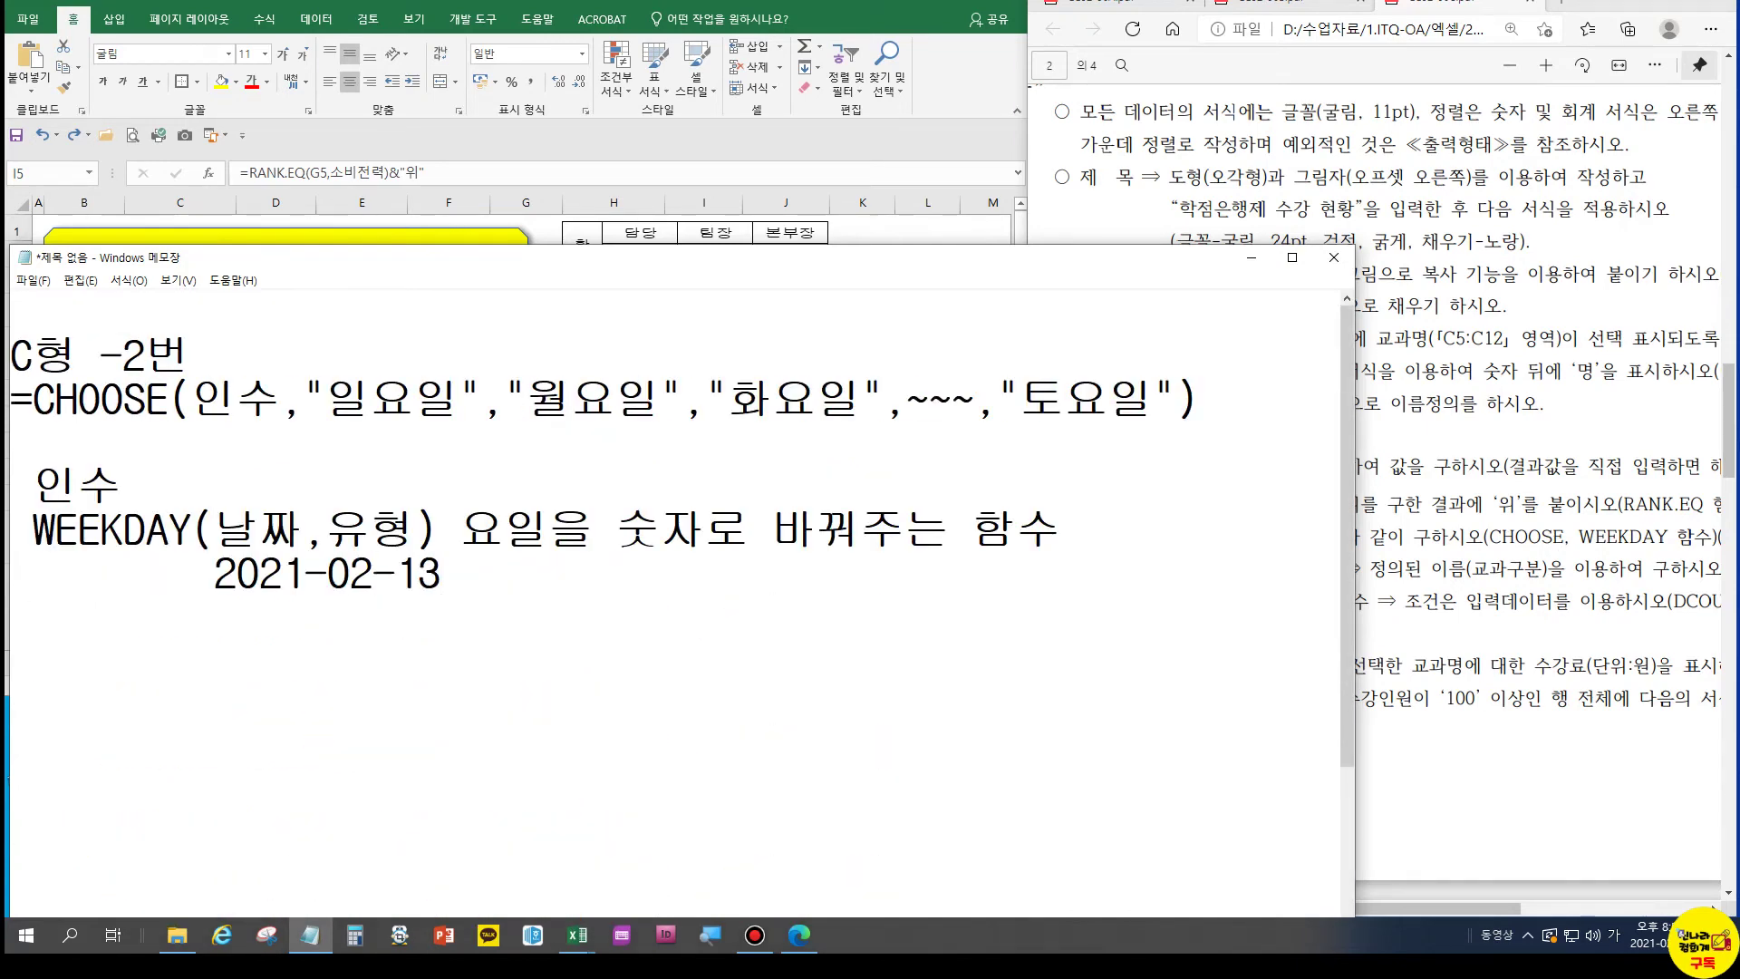
{"action": "type", "text": " , 1"}
Check the weekday of 2021-02-13 in the system calendar and highlight 인수 in the CHOOSE formula
{"action": "left_click", "coordinate": [1668, 930]}
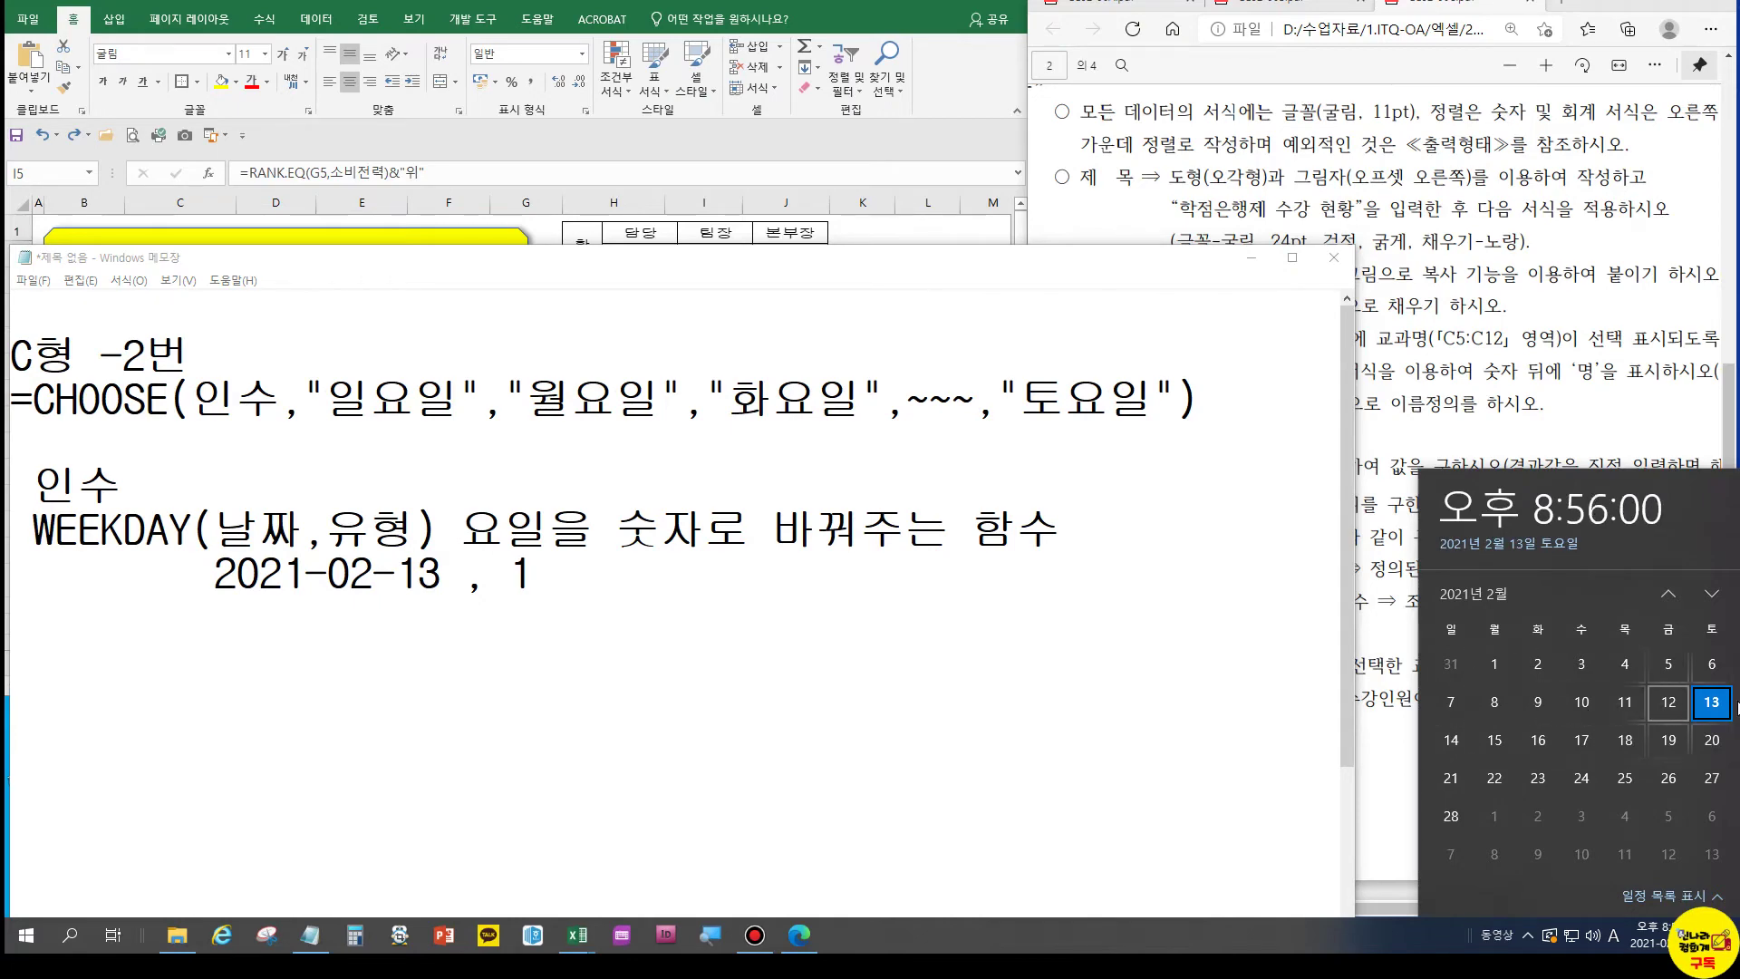
{"action": "left_click", "coordinate": [672, 648]}
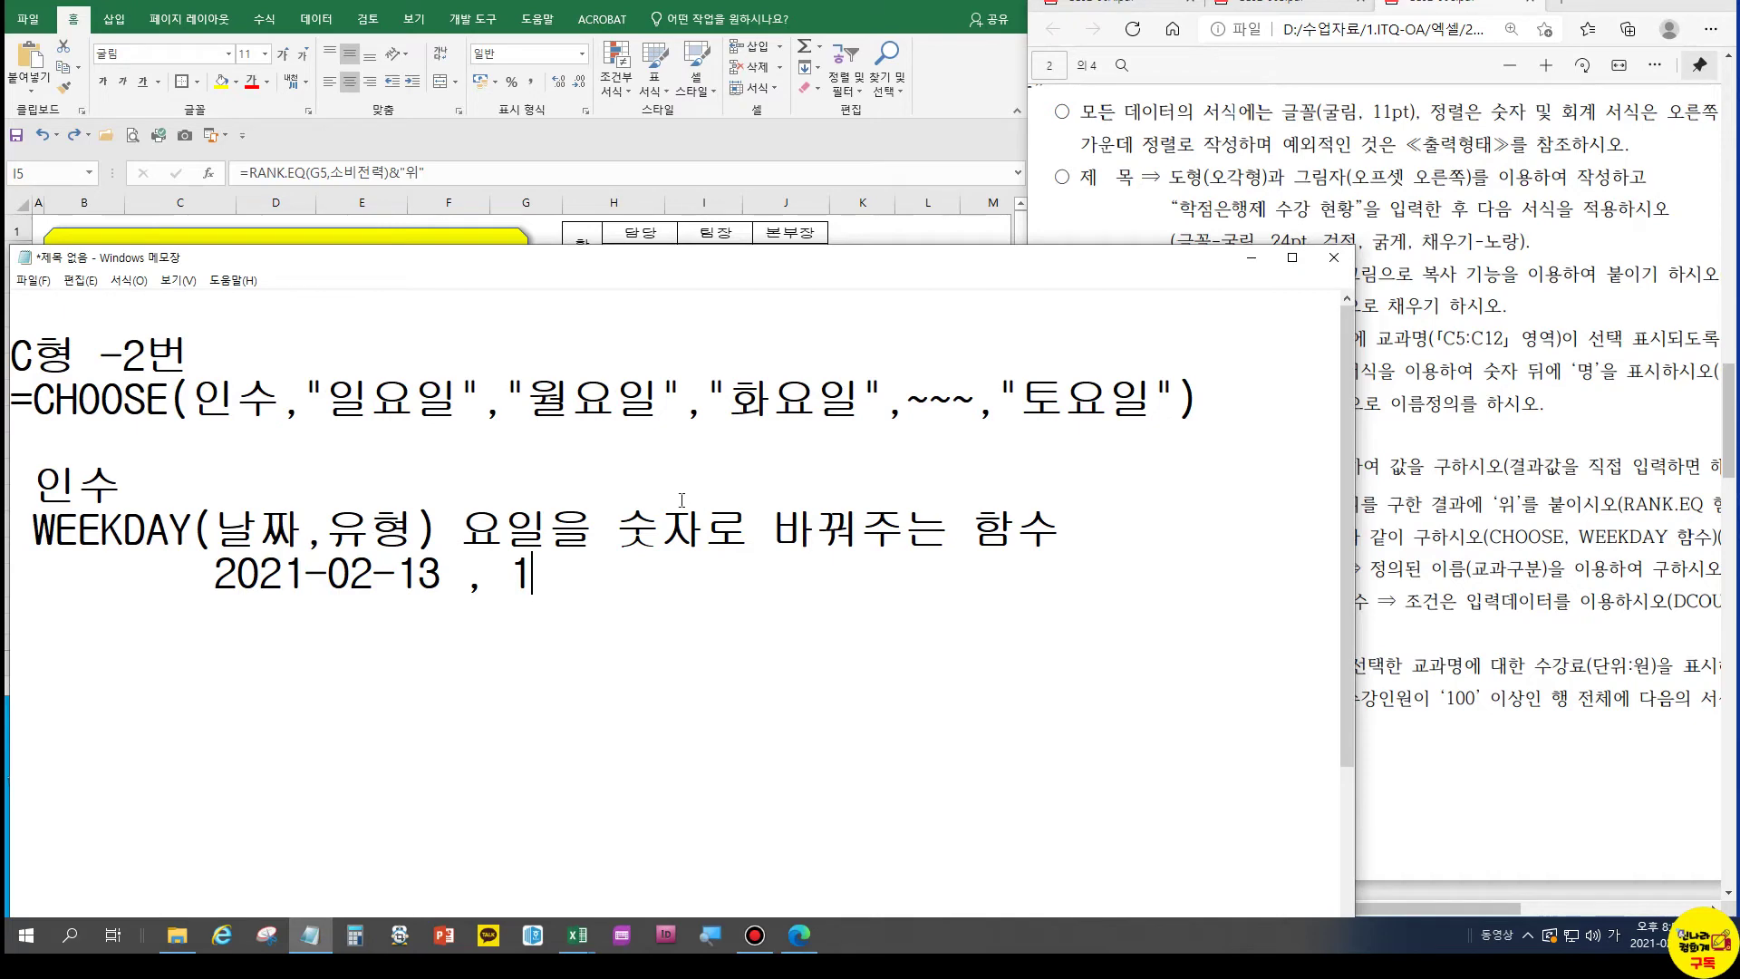
{"action": "left_click_drag", "start_coordinate": [190, 398], "coordinate": [261, 400]}
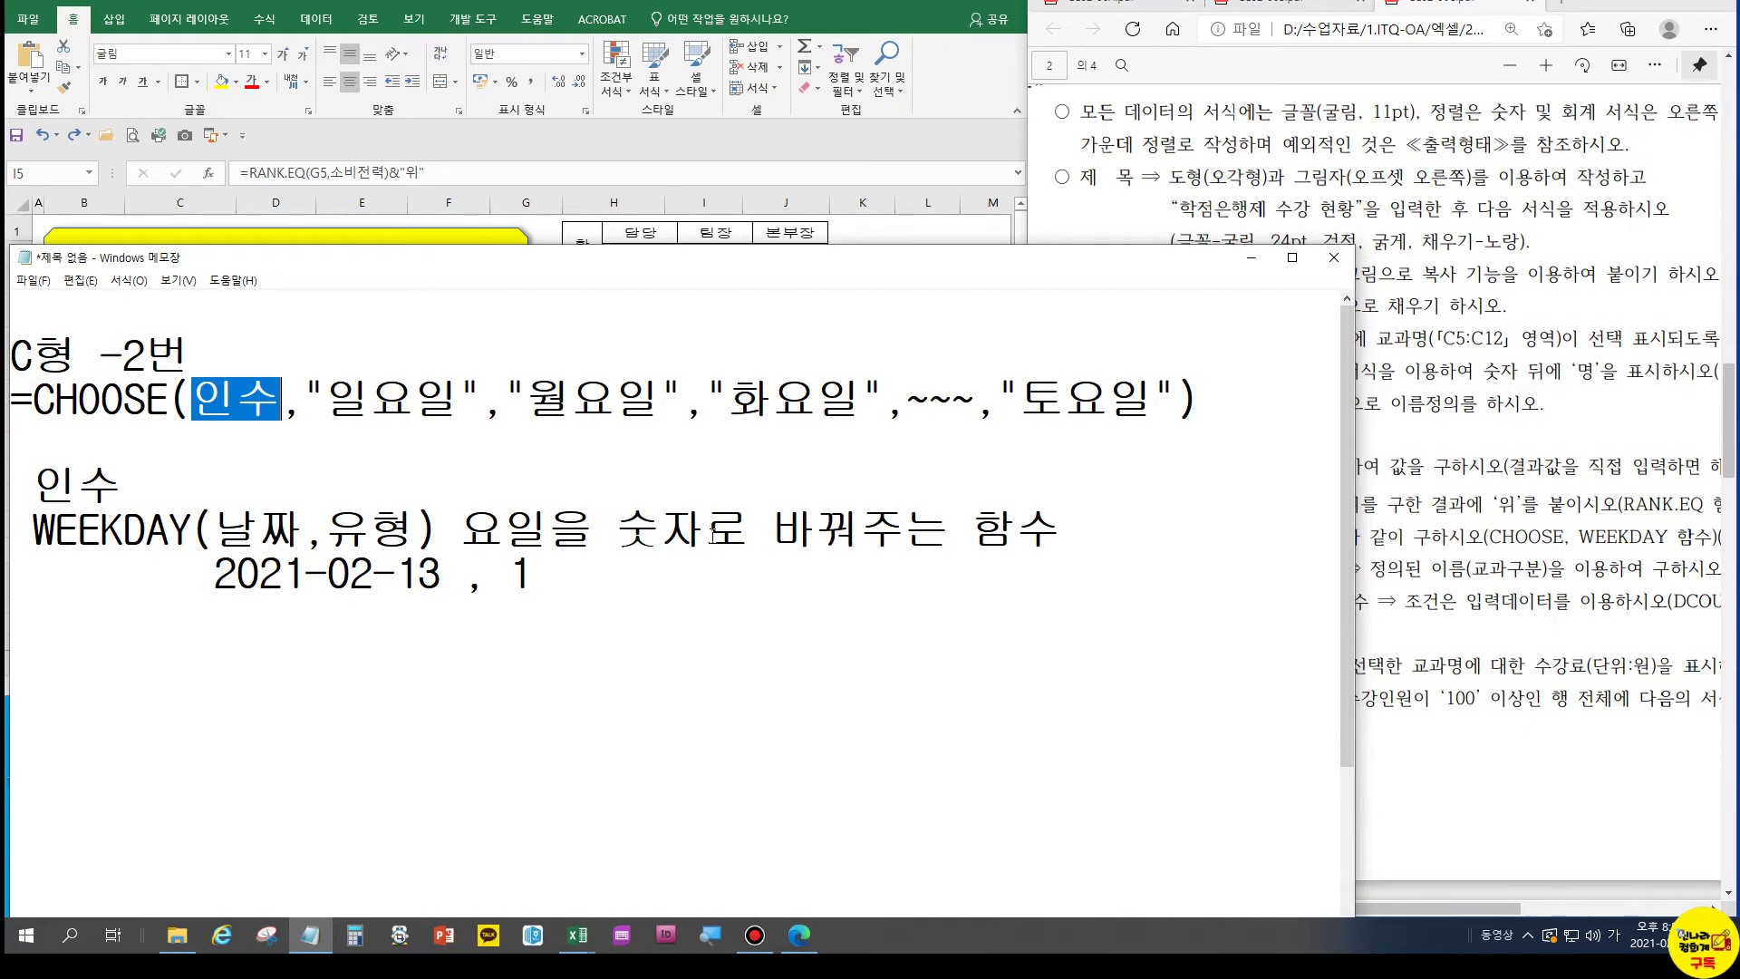
Narrow the Notepad window and move it below the worksheet, and switch to the 제1작업 sheet of the GE02-06C workbook in Excel
{"action": "left_click_drag", "start_coordinate": [1356, 544], "coordinate": [1027, 502]}
{"action": "left_click_drag", "start_coordinate": [615, 246], "coordinate": [655, 612]}
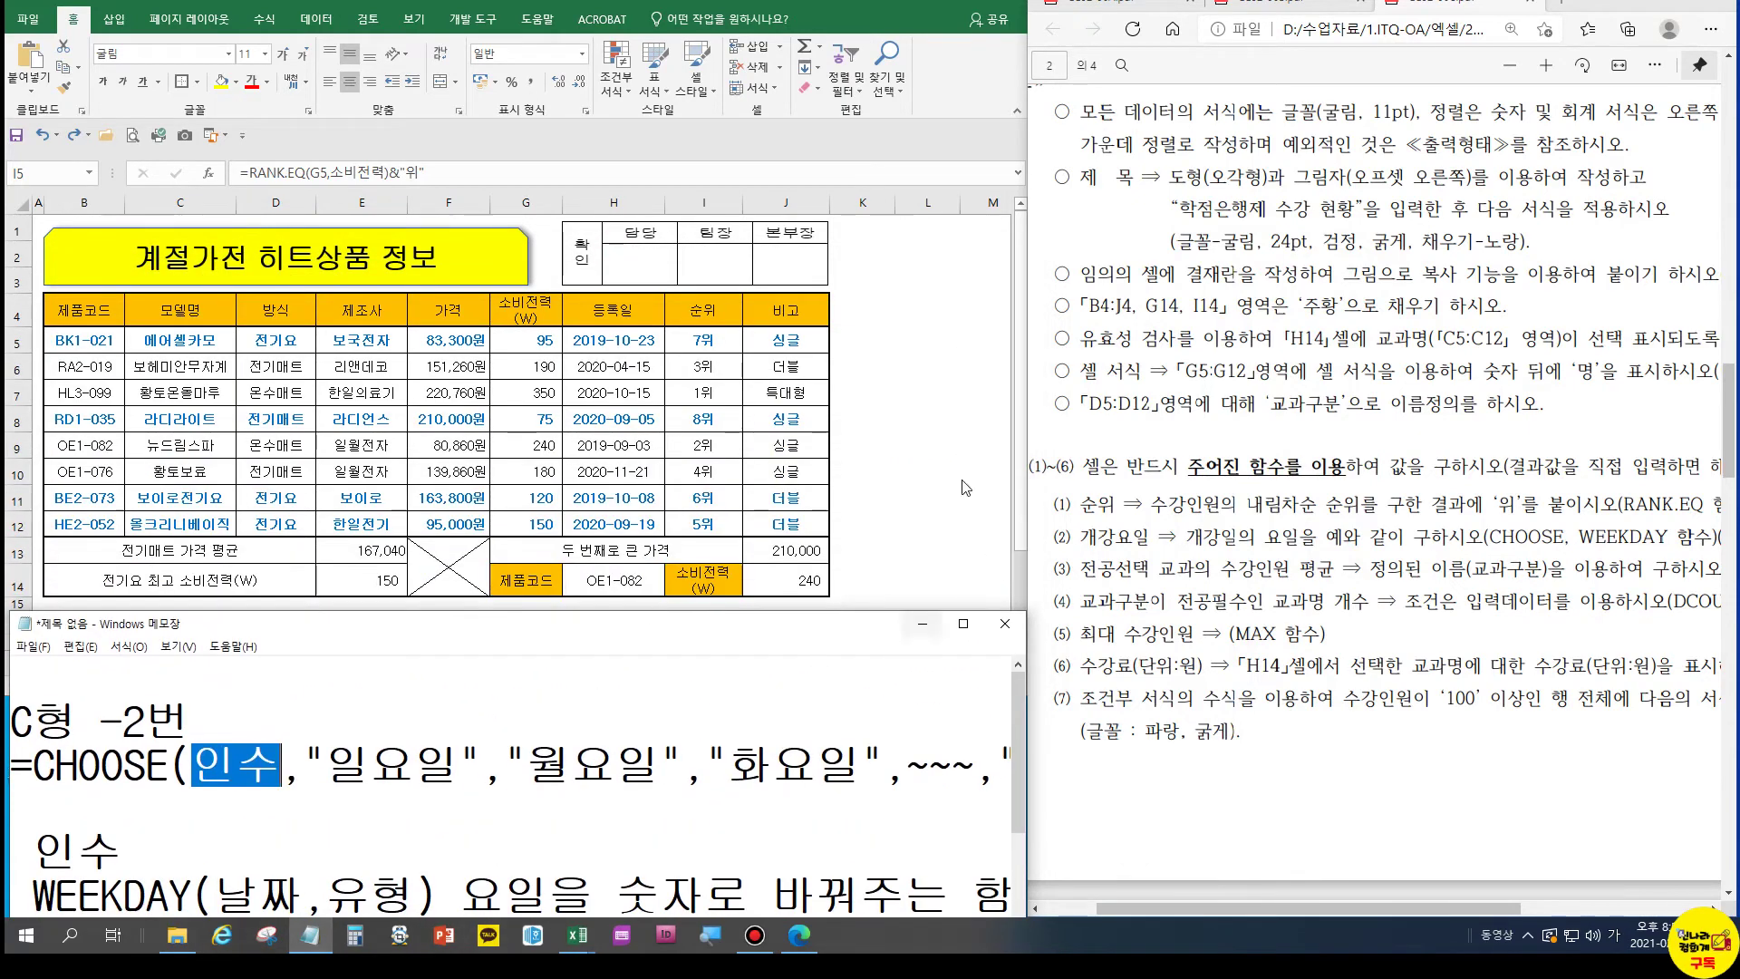
{"action": "left_click", "coordinate": [590, 935]}
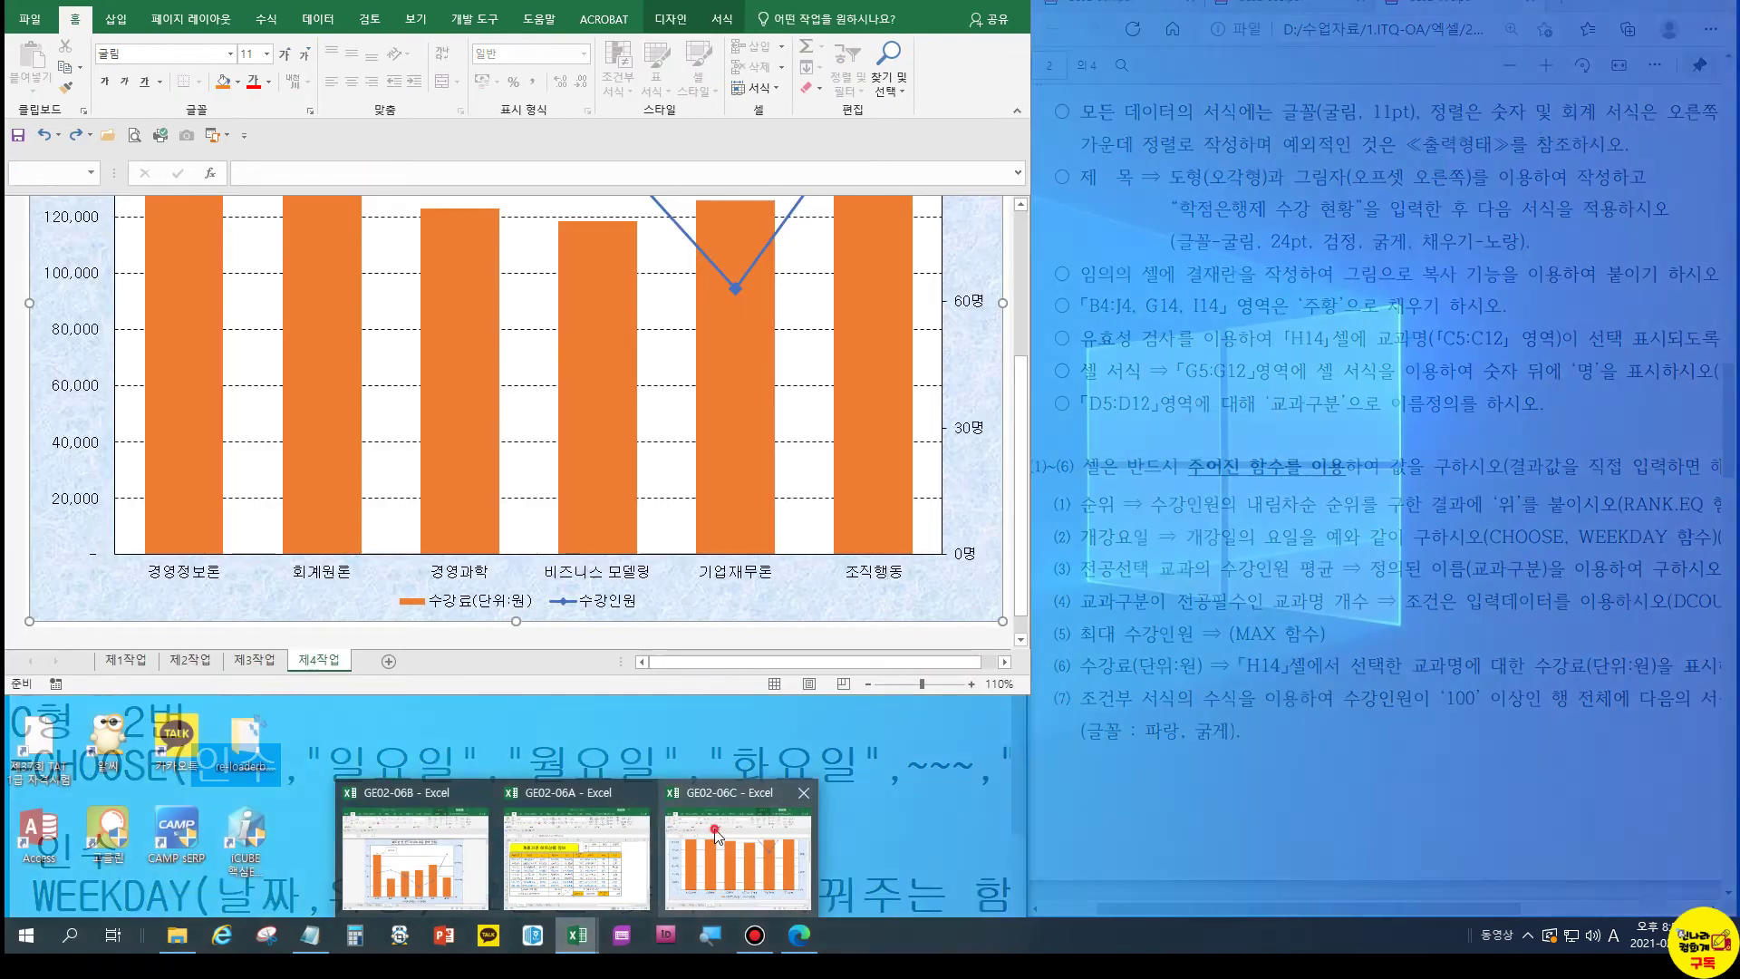
{"action": "left_click", "coordinate": [709, 825]}
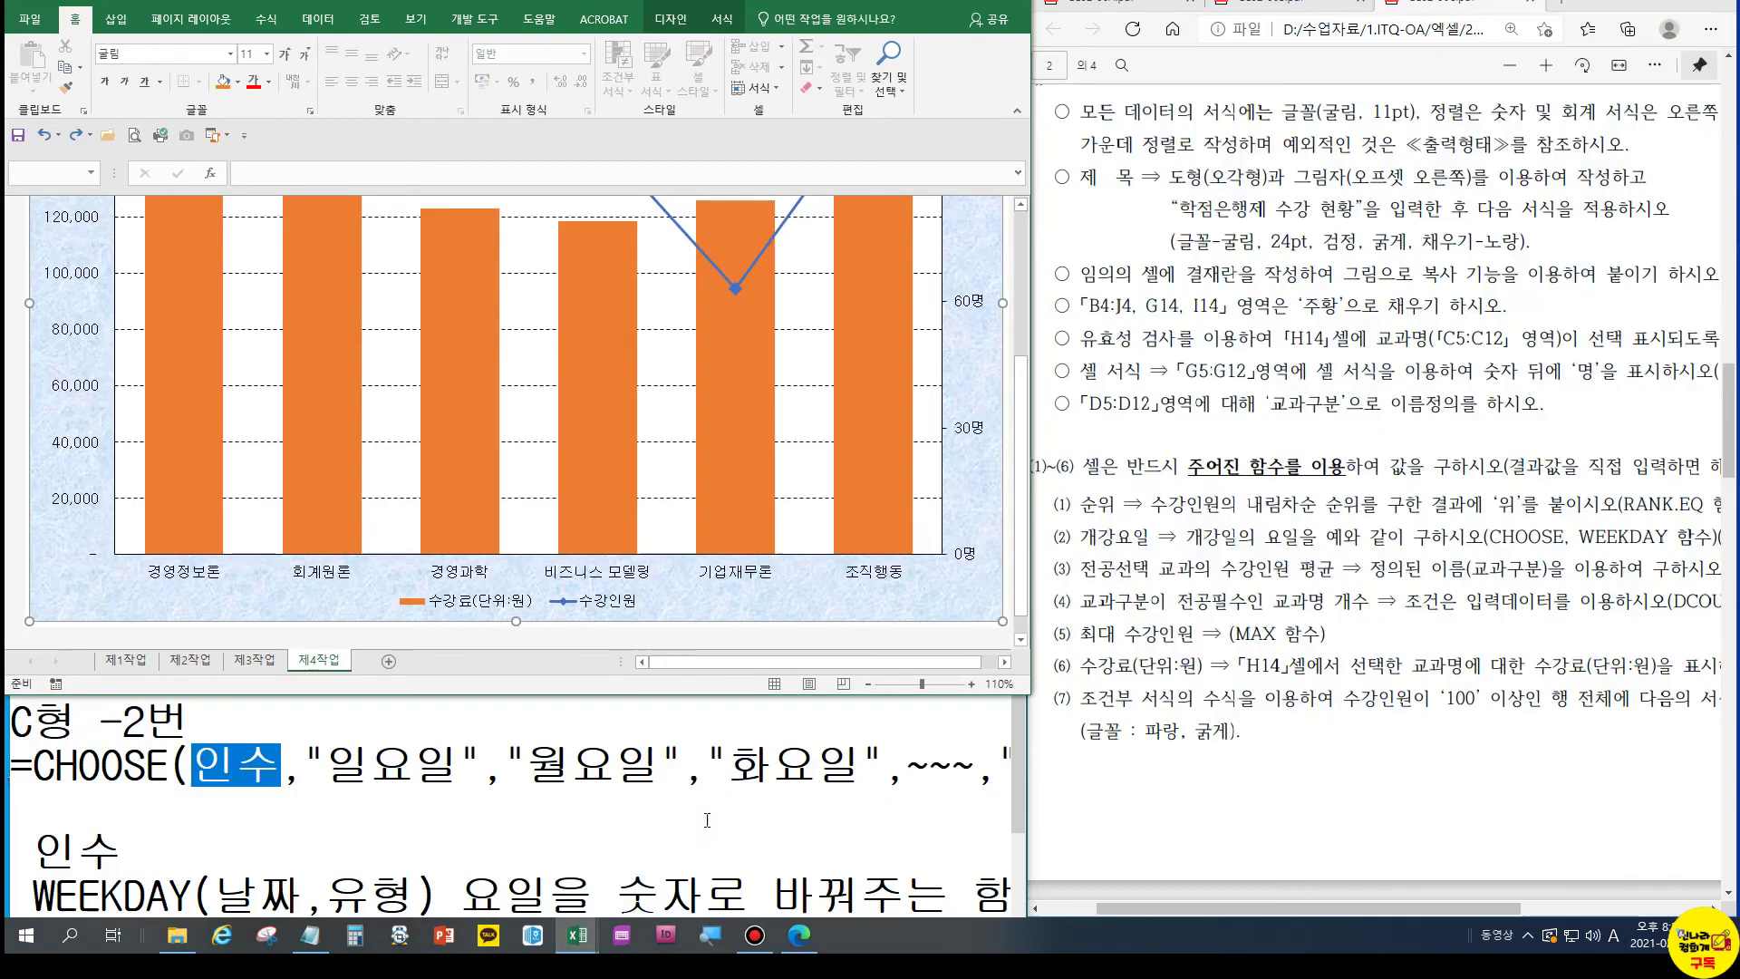
{"action": "left_click", "coordinate": [127, 660]}
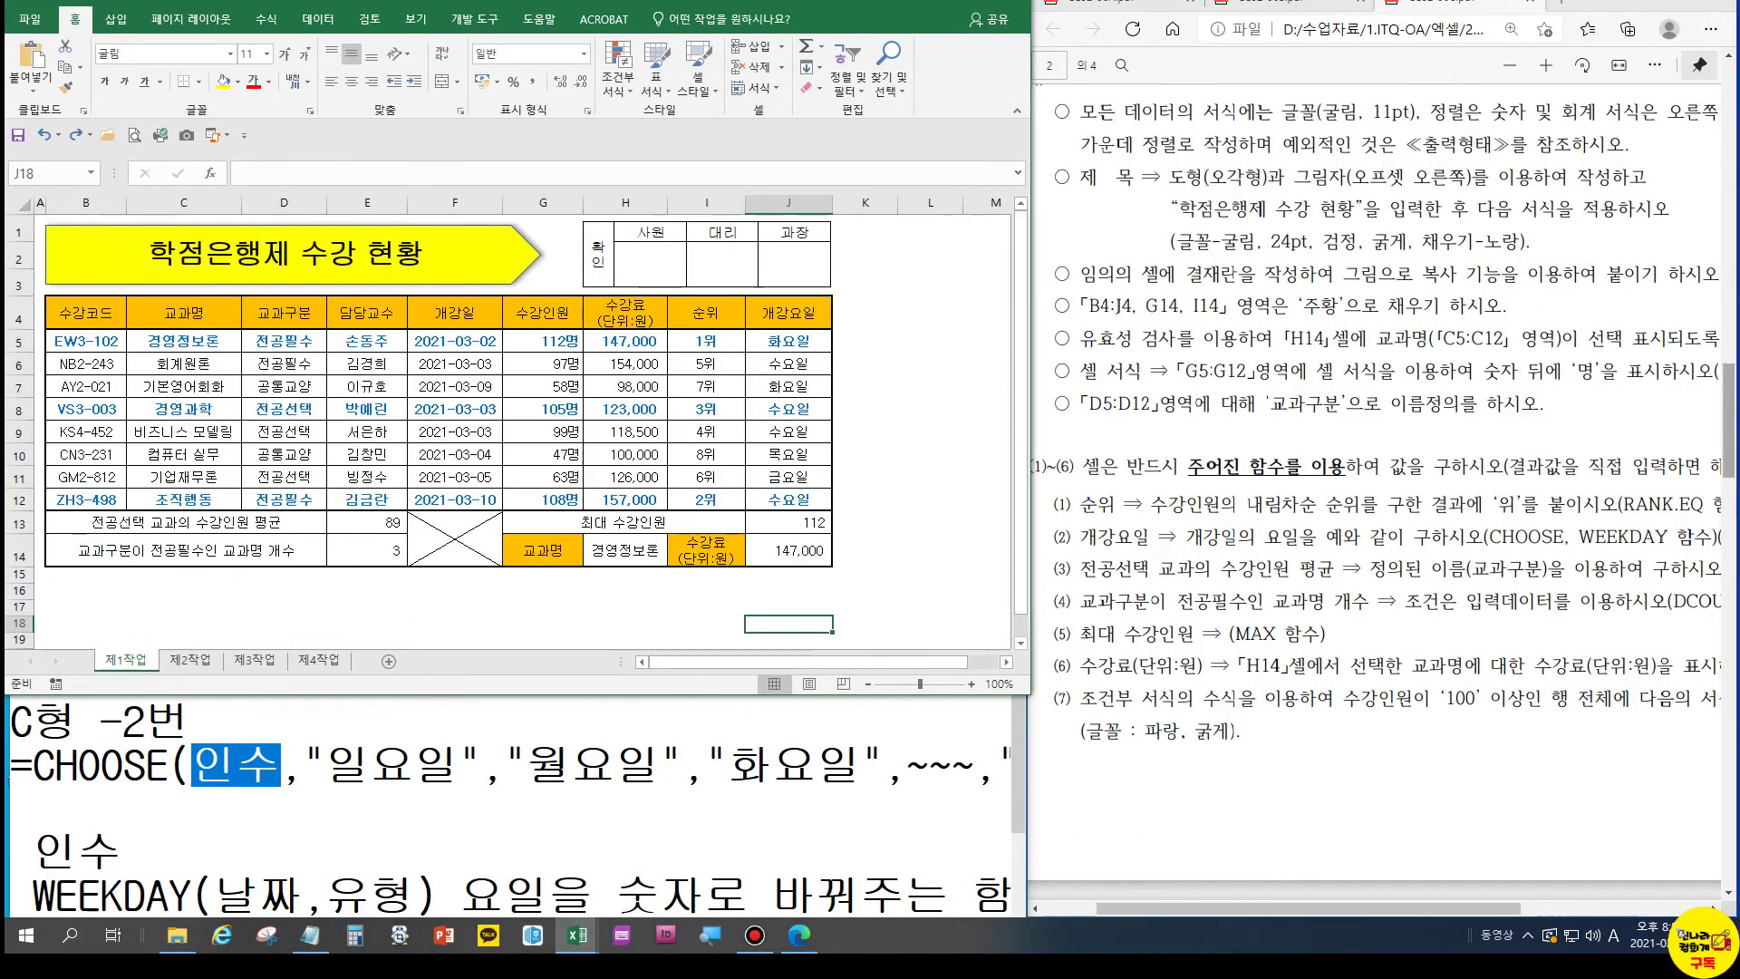
{"action": "left_click", "coordinate": [888, 340]}
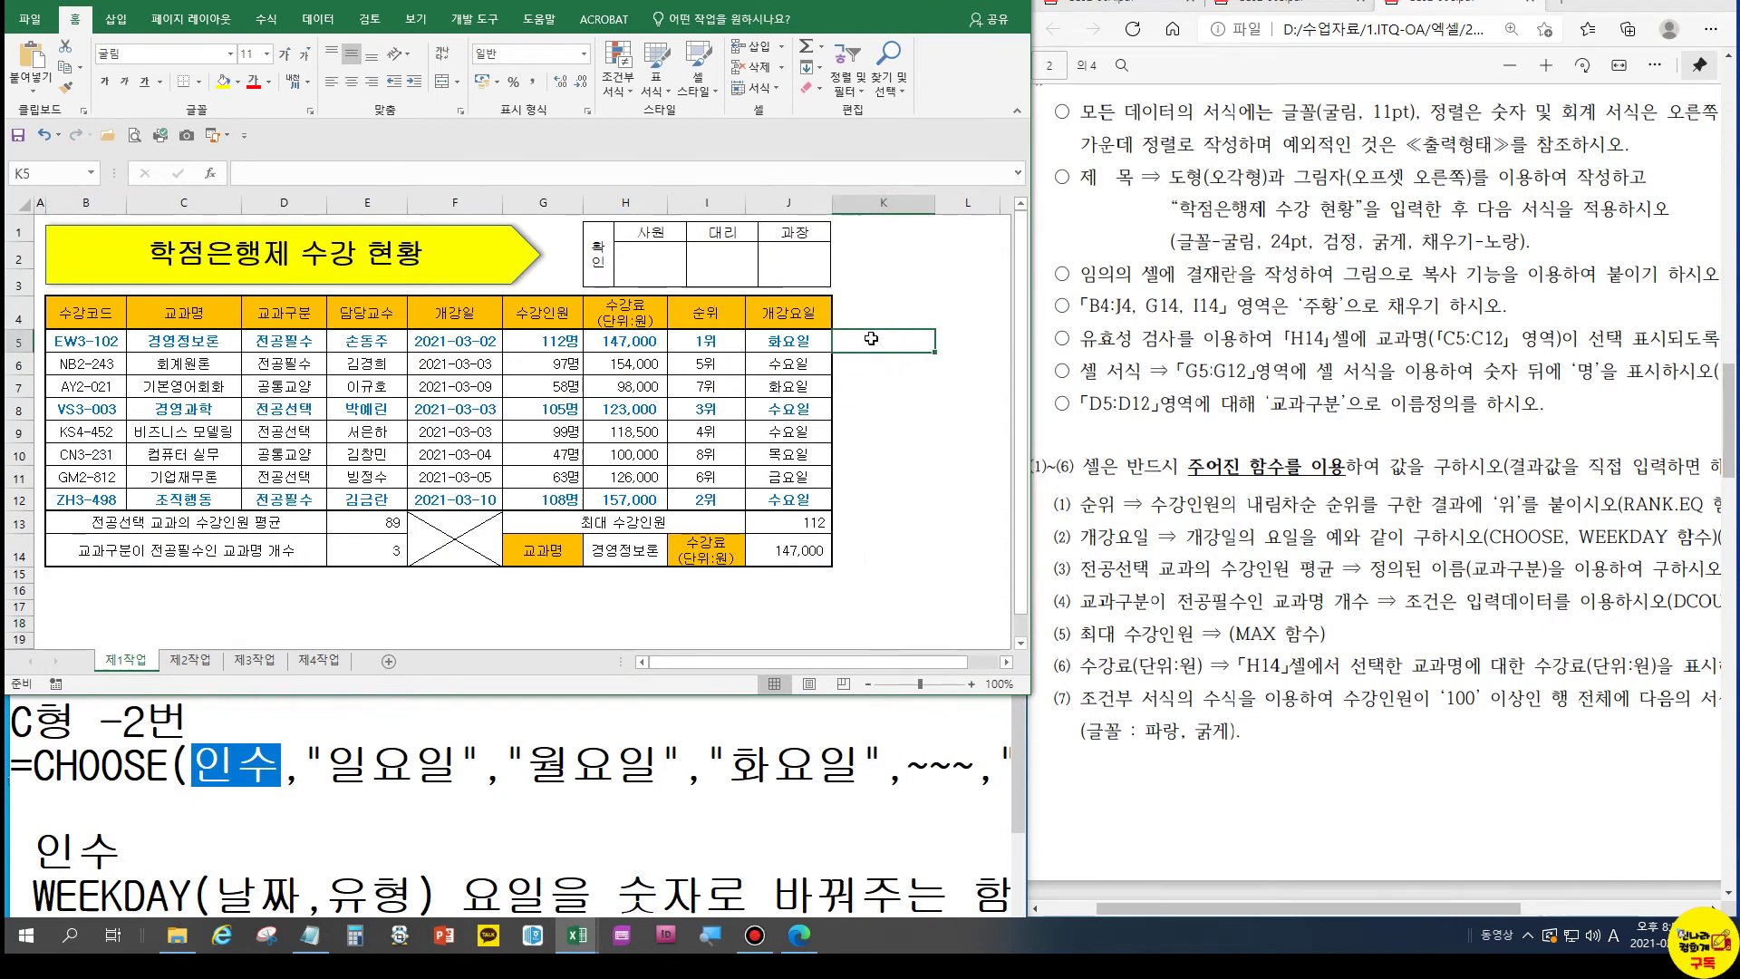
Hide columns G through J of the 제1작업 sheet
{"action": "left_click_drag", "start_coordinate": [543, 203], "coordinate": [789, 203]}
{"action": "right_click", "coordinate": [789, 203]}
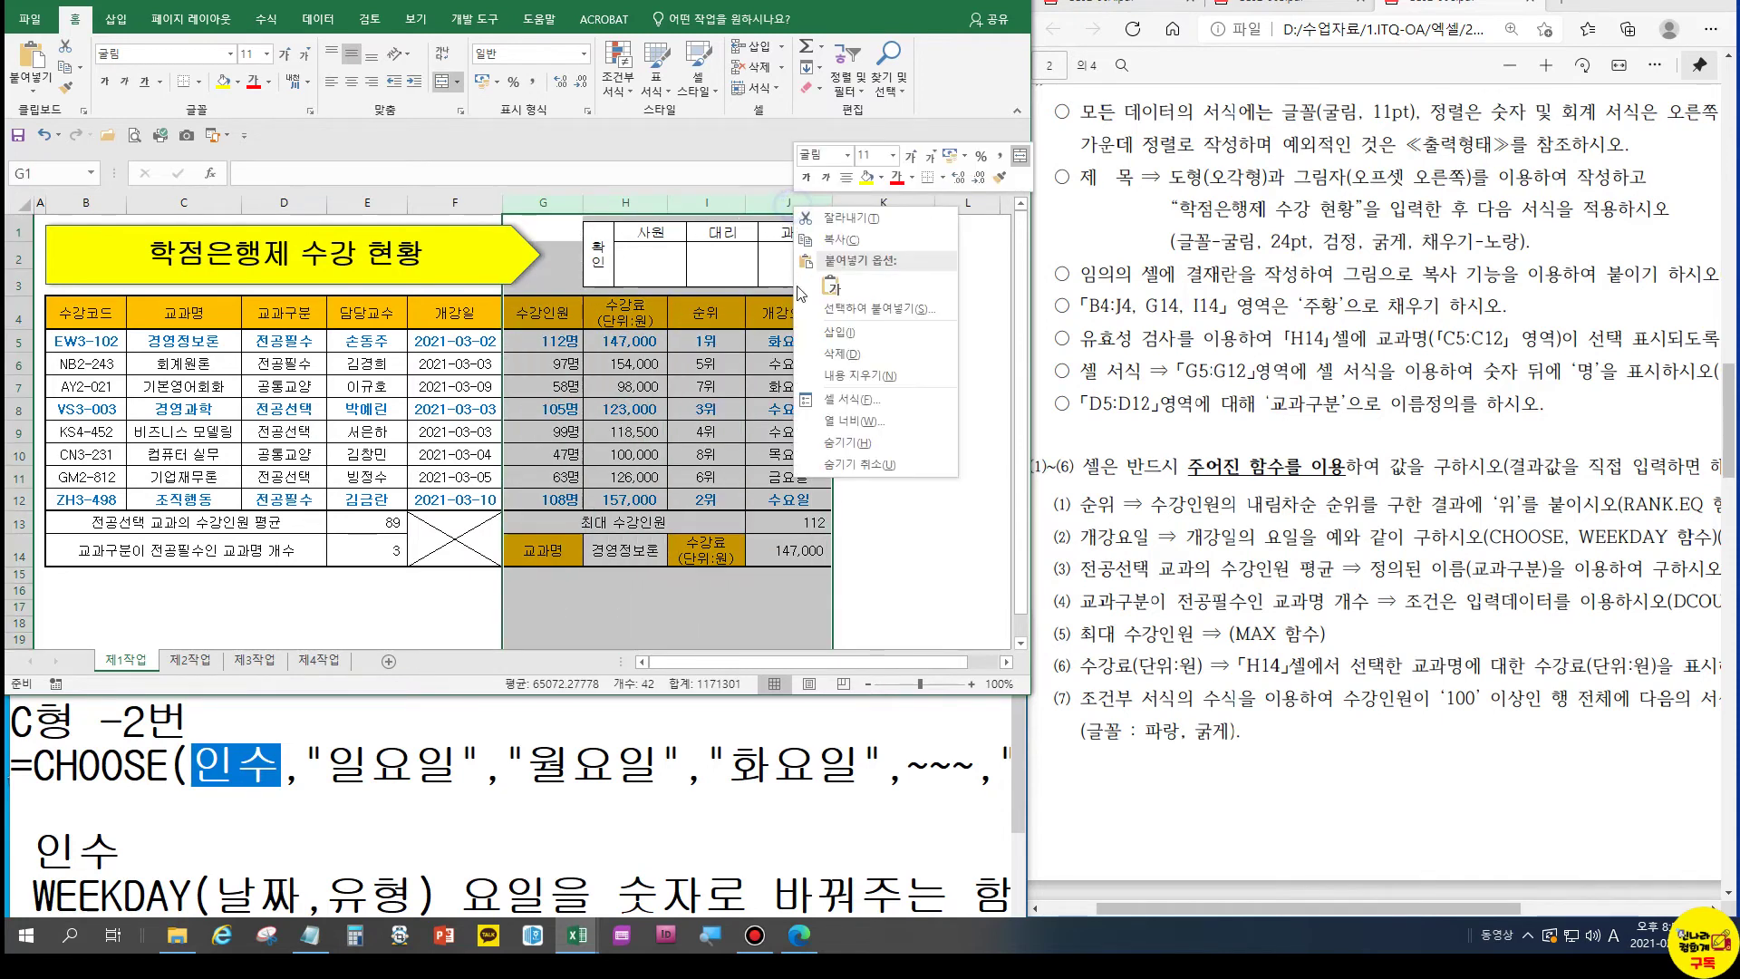
{"action": "left_click", "coordinate": [846, 442]}
{"action": "left_click", "coordinate": [637, 362]}
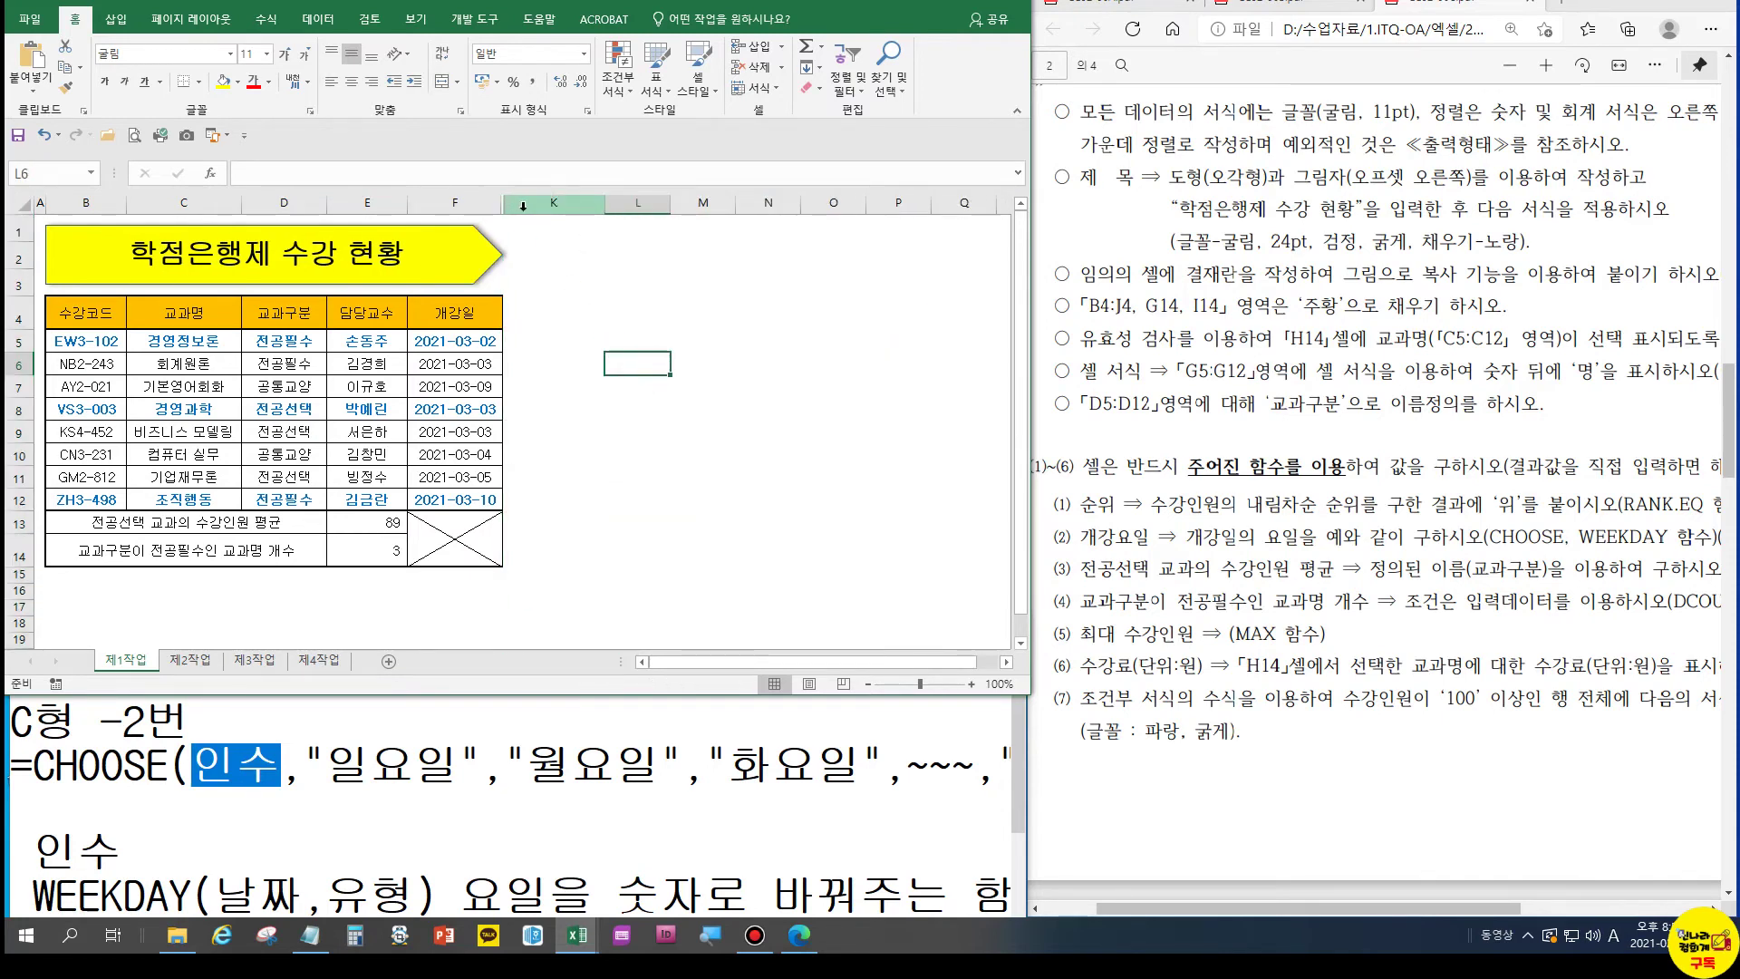
Widen column K and zoom the sheet to the range F4:K12
{"action": "left_click", "coordinate": [550, 201]}
{"action": "left_click_drag", "start_coordinate": [606, 203], "coordinate": [718, 222]}
{"action": "left_click_drag", "start_coordinate": [494, 313], "coordinate": [587, 497]}
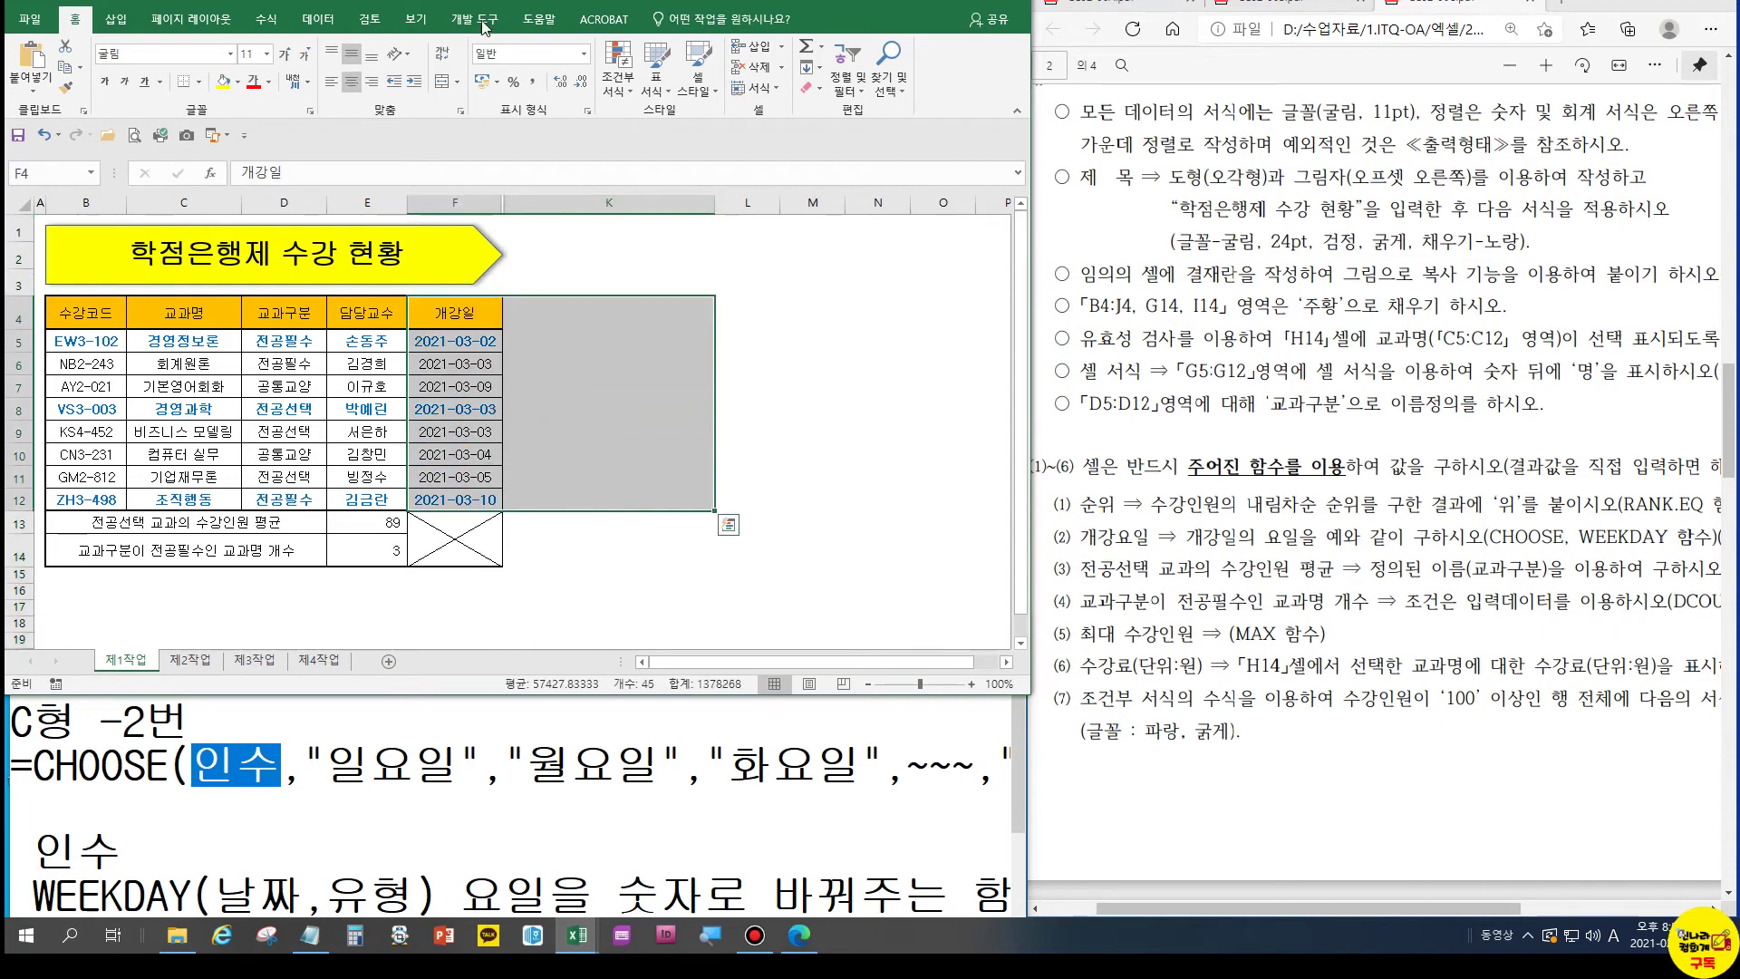
{"action": "left_click", "coordinate": [415, 18]}
{"action": "left_click", "coordinate": [480, 89]}
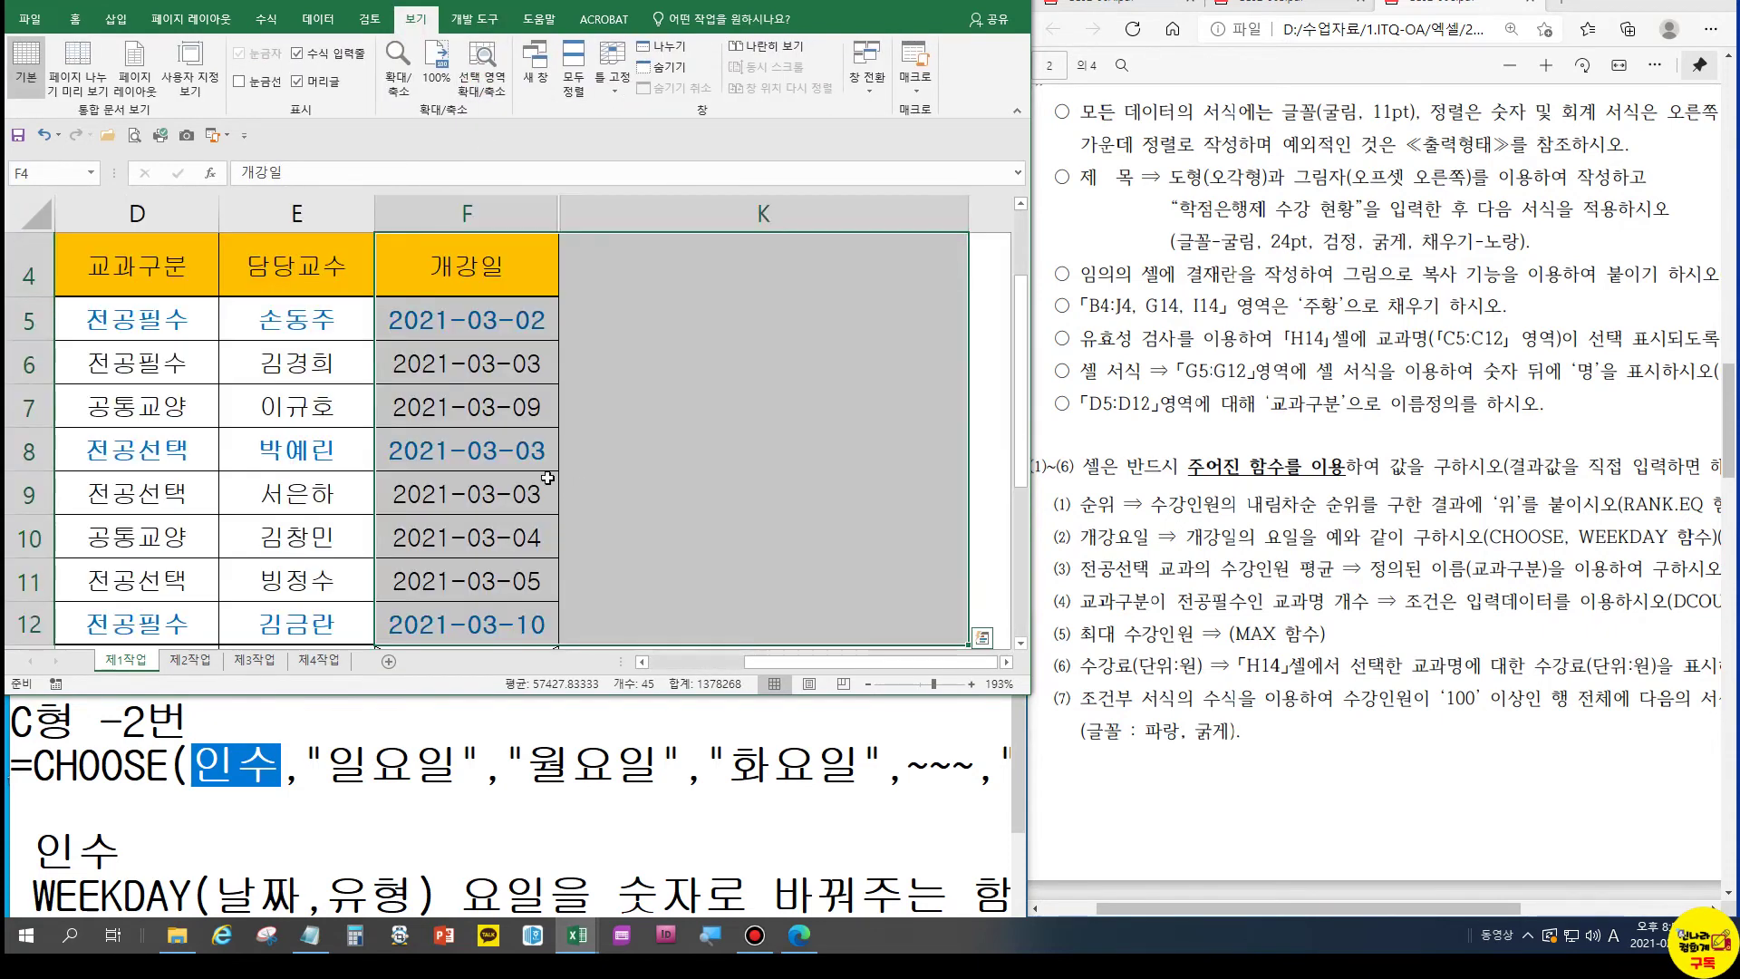
Widen column K further, start the formula =CHOOSE( in cell K5 and open its function arguments dialog
{"action": "left_click", "coordinate": [764, 318]}
{"action": "scroll", "coordinate": [994, 669], "scroll_direction": "right", "scroll_amount": 2}
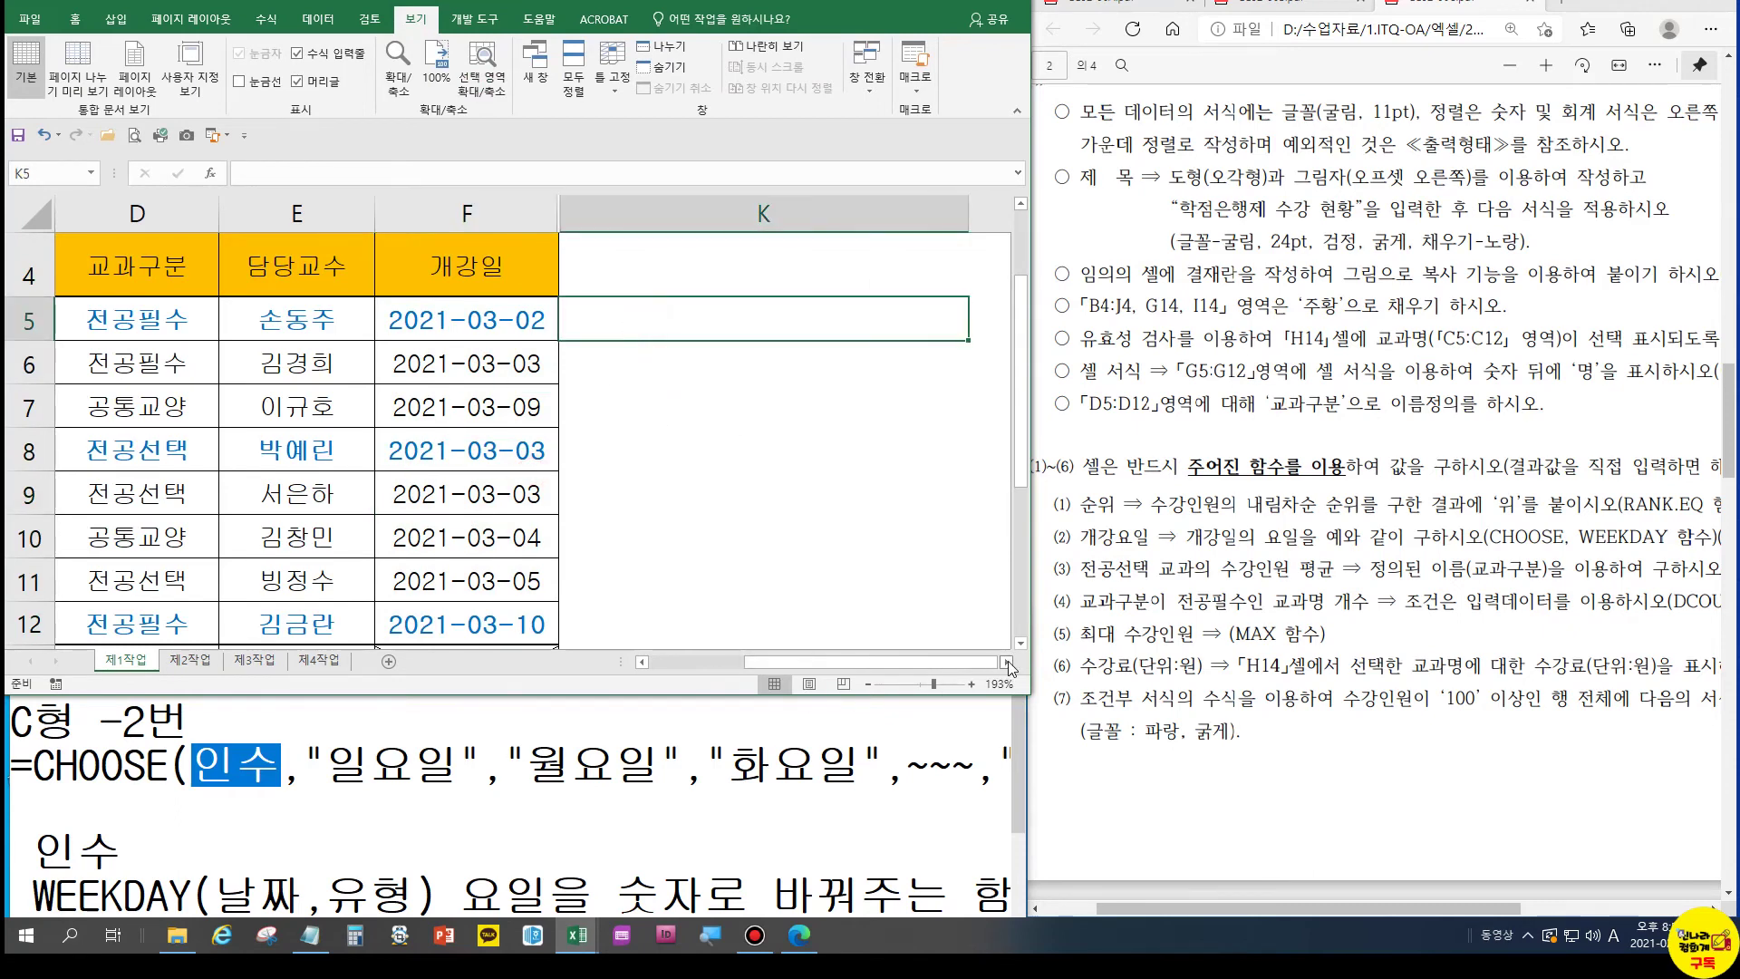
{"action": "left_click_drag", "start_coordinate": [644, 213], "coordinate": [949, 213]}
{"action": "type", "text": "="}
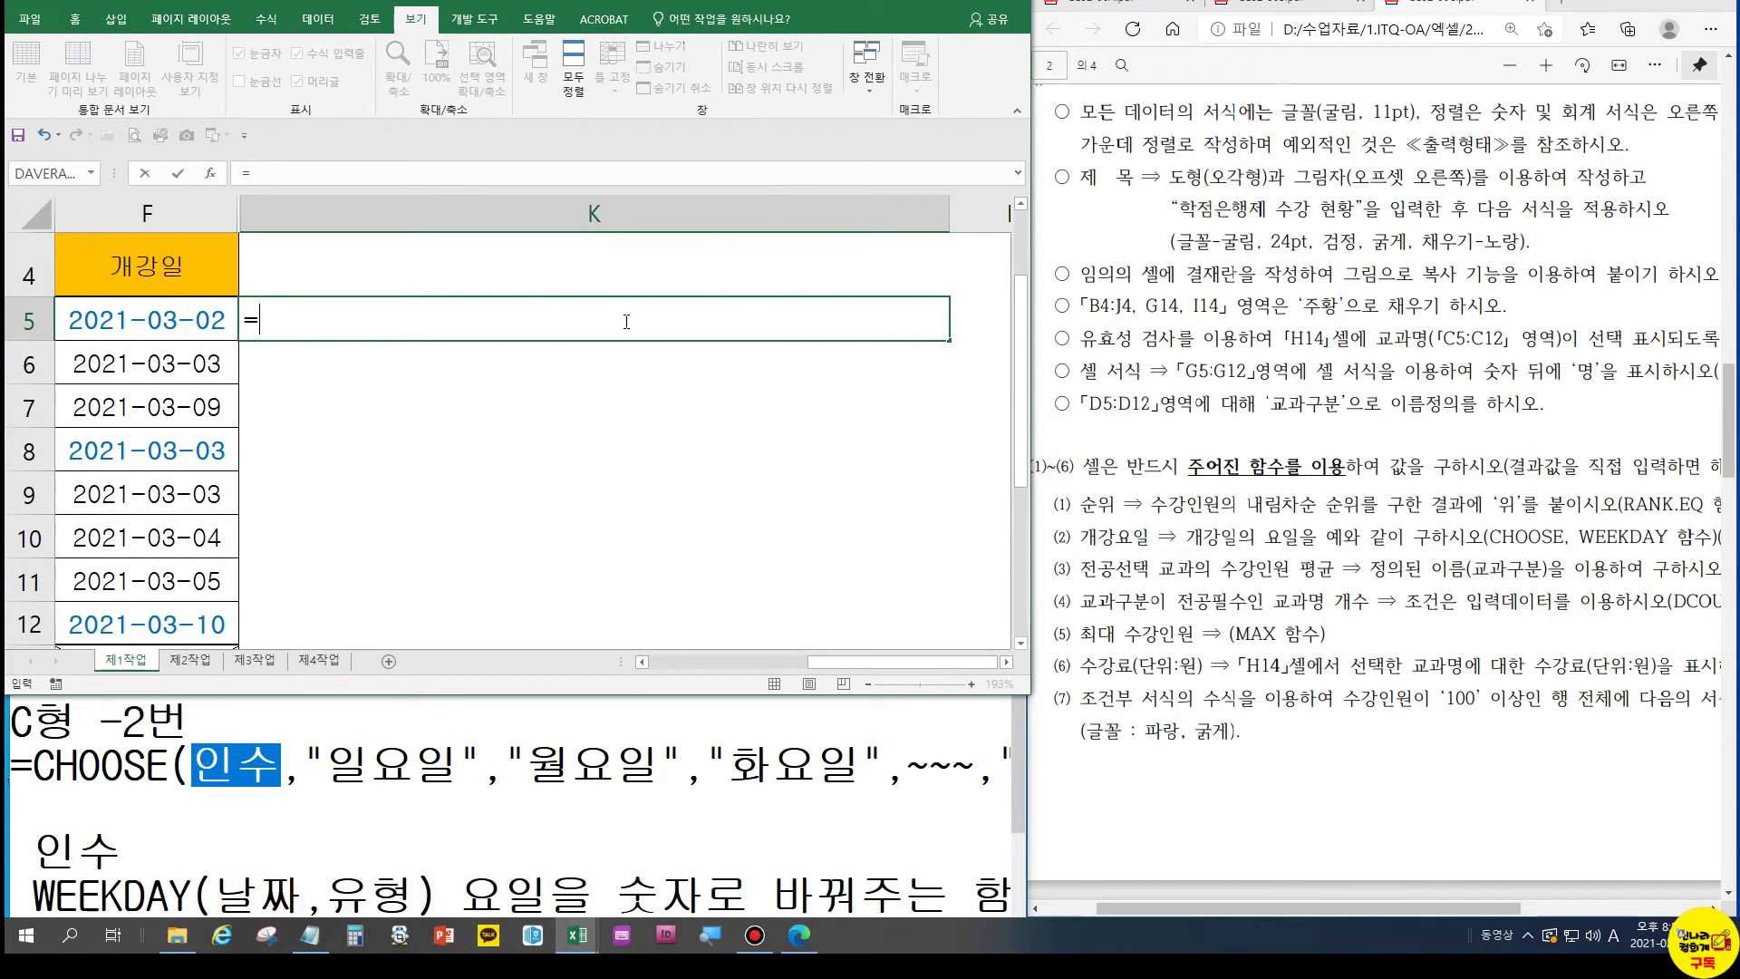
{"action": "type", "text": "CHOOSE"}
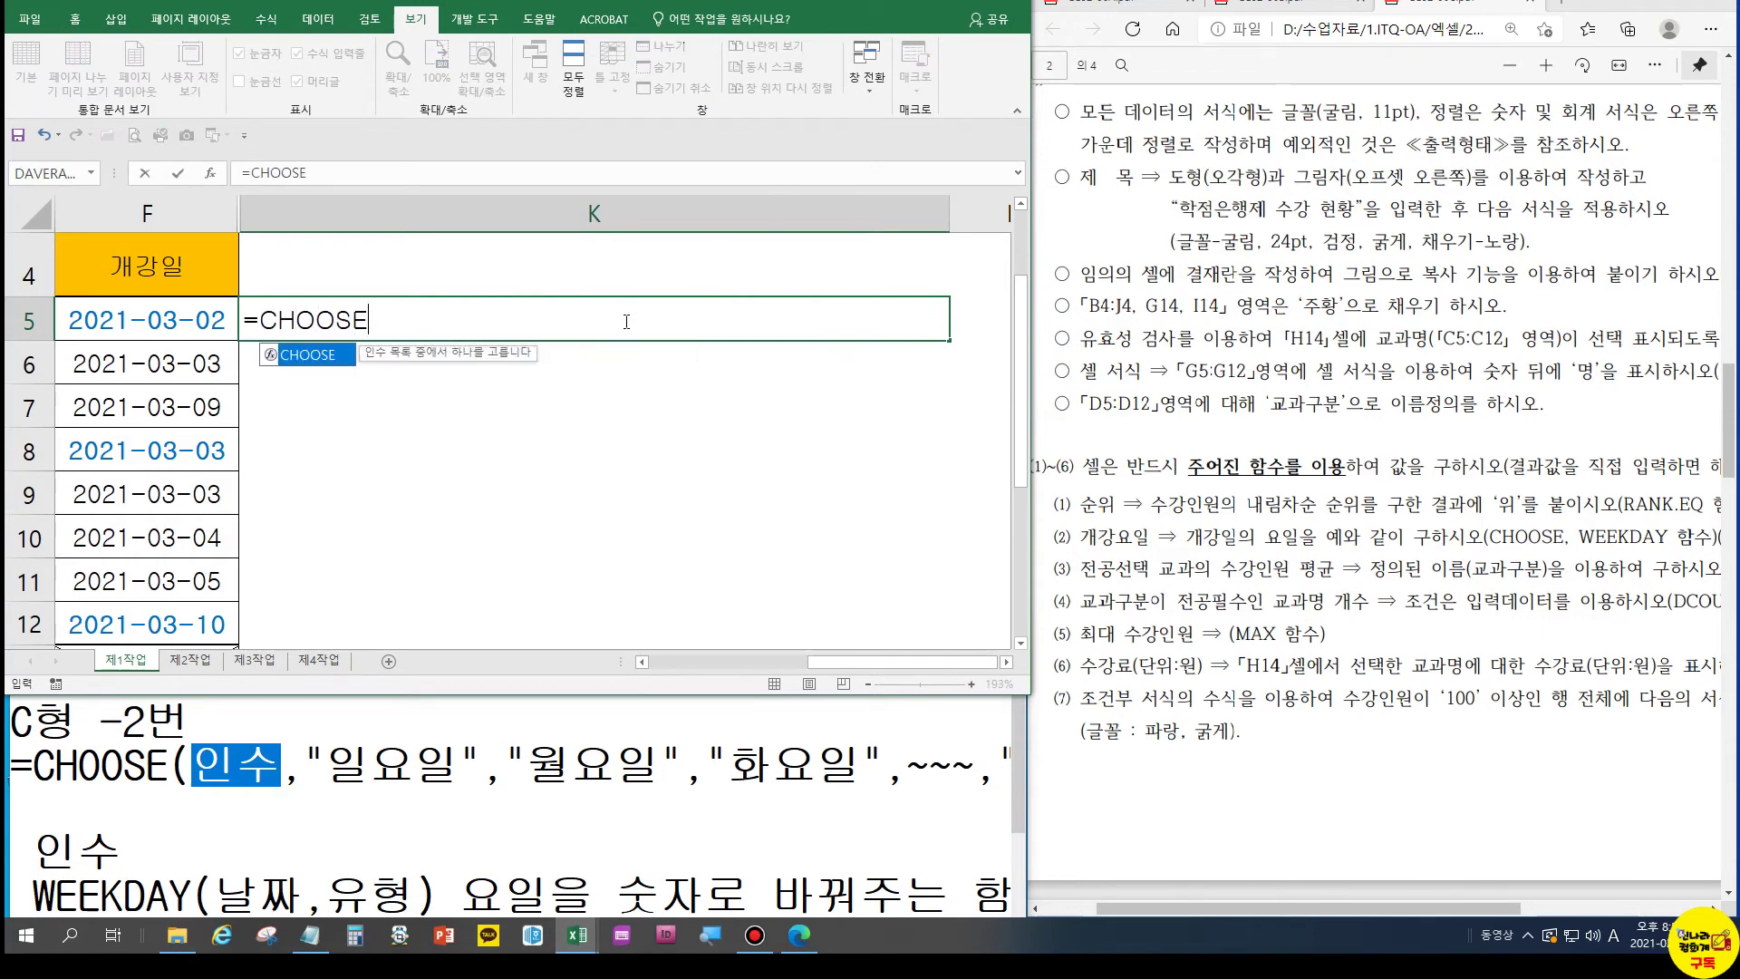
{"action": "type", "text": "("}
{"action": "left_click", "coordinate": [316, 322]}
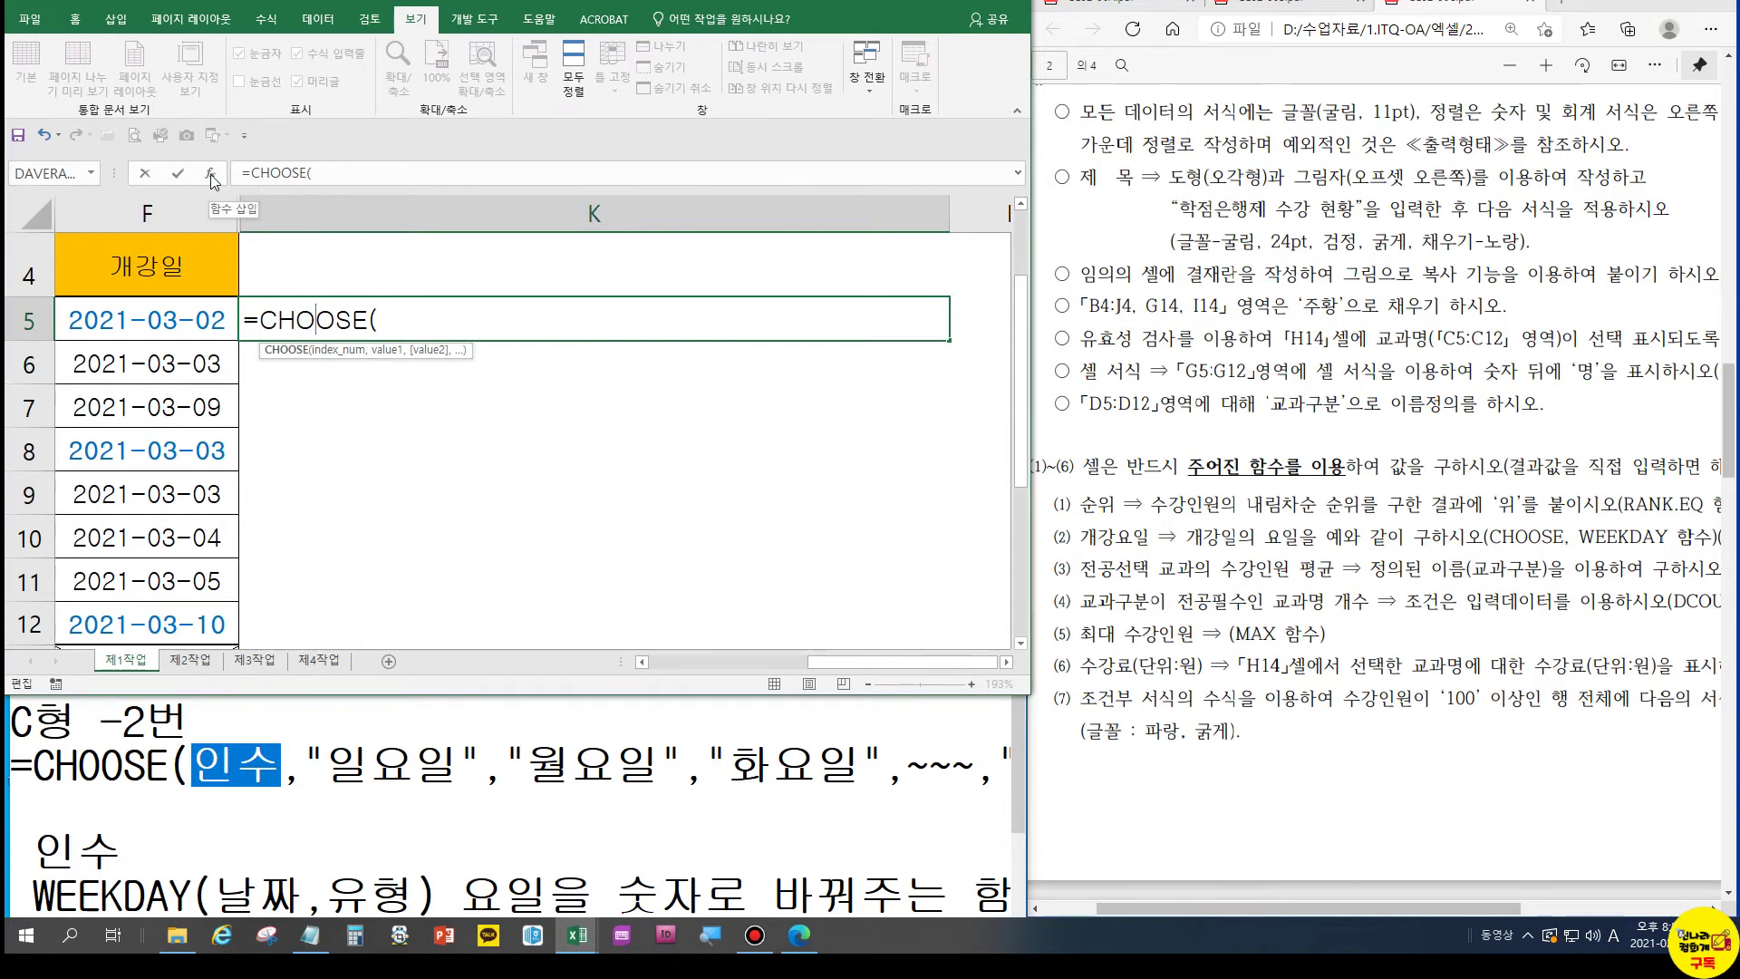
{"action": "left_click", "coordinate": [241, 174]}
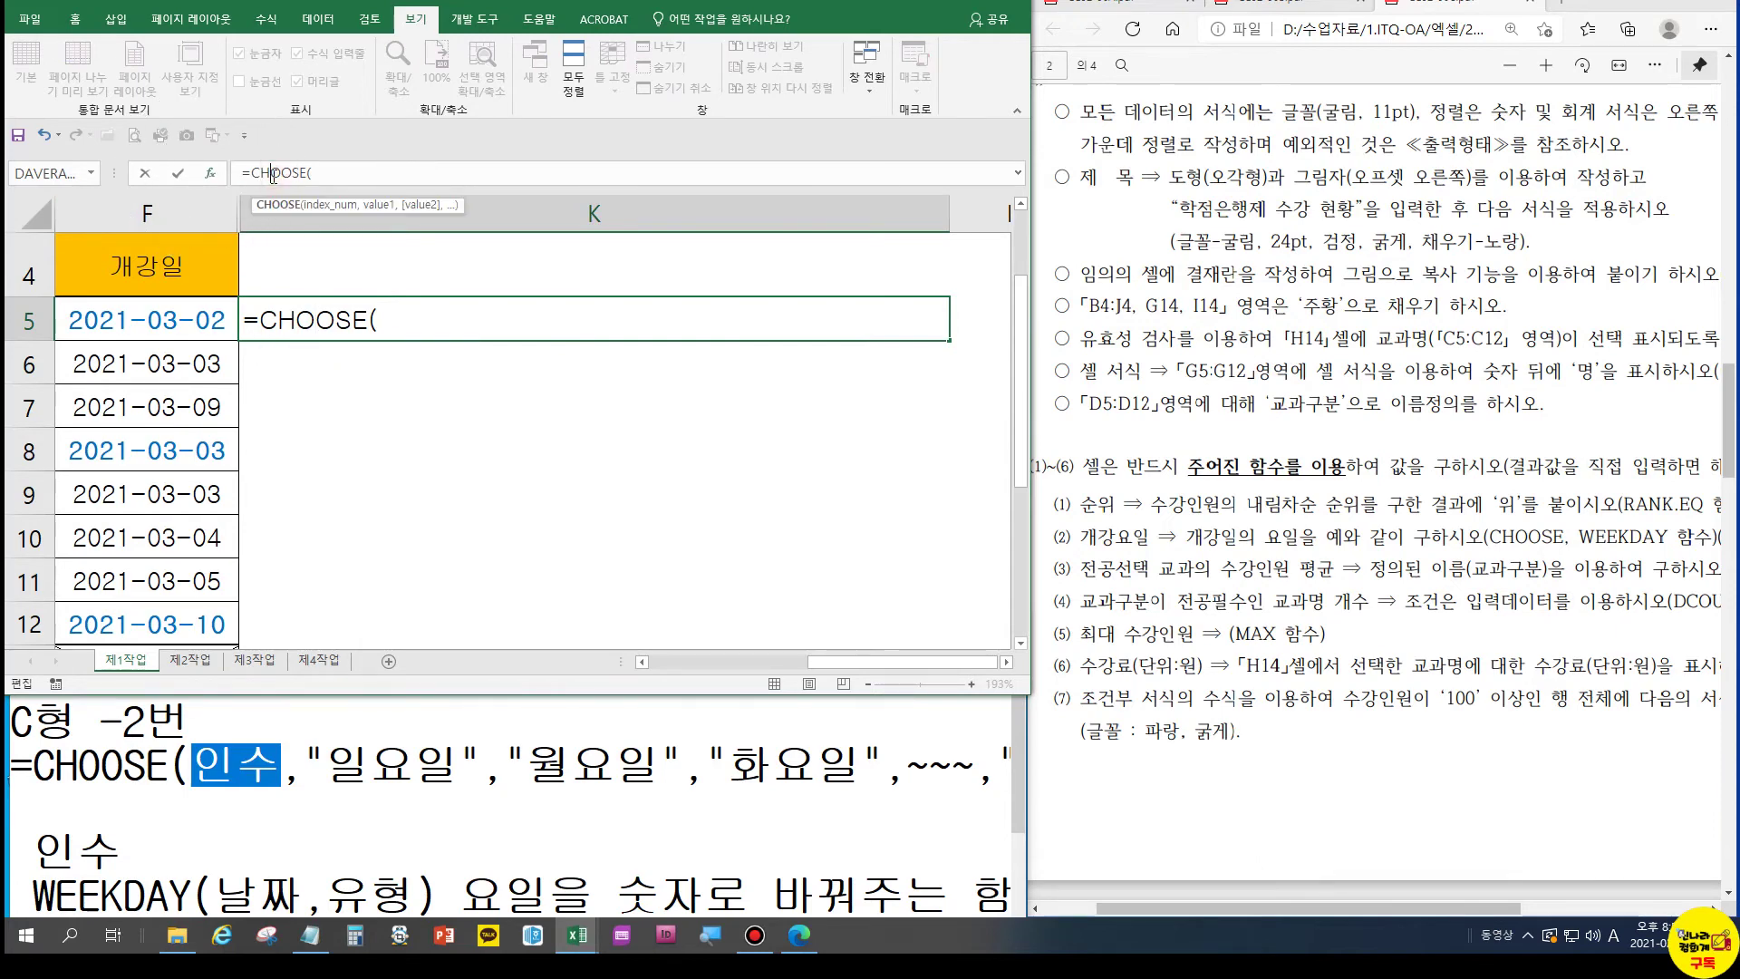
{"action": "left_click", "coordinate": [209, 173]}
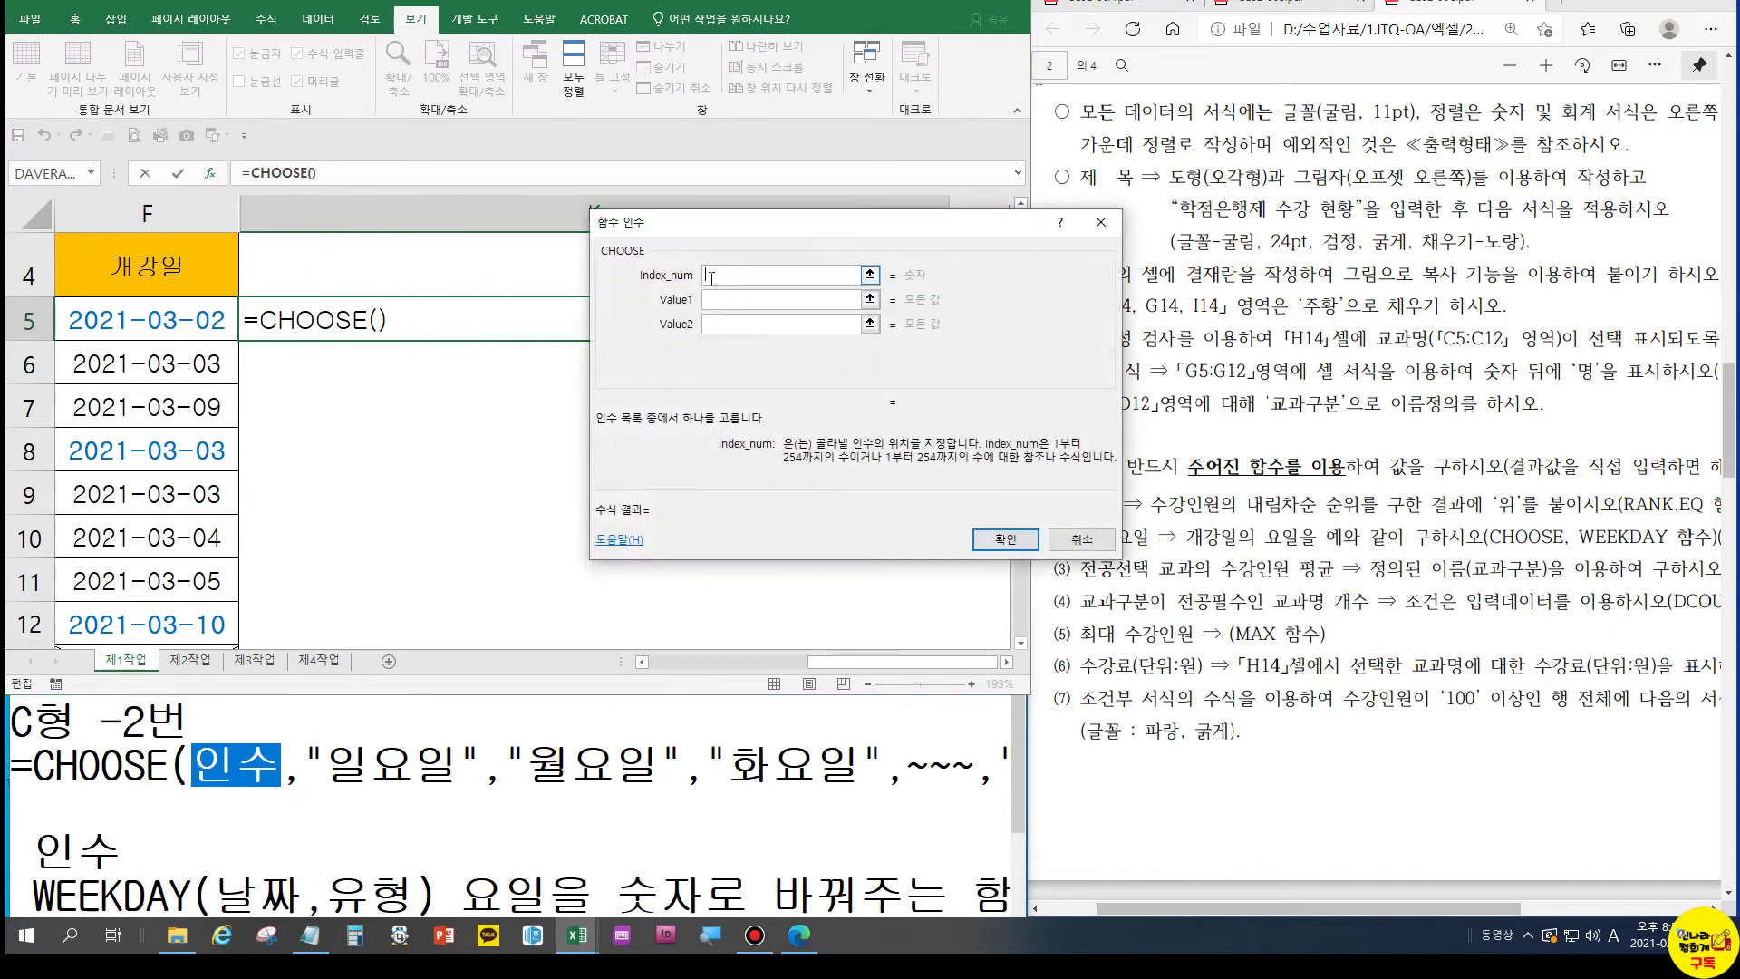
Set the CHOOSE function's Index_num argument to WEEKDAY(F5,1)
{"action": "type", "text": "WEEKDAY("}
{"action": "left_click", "coordinate": [102, 304]}
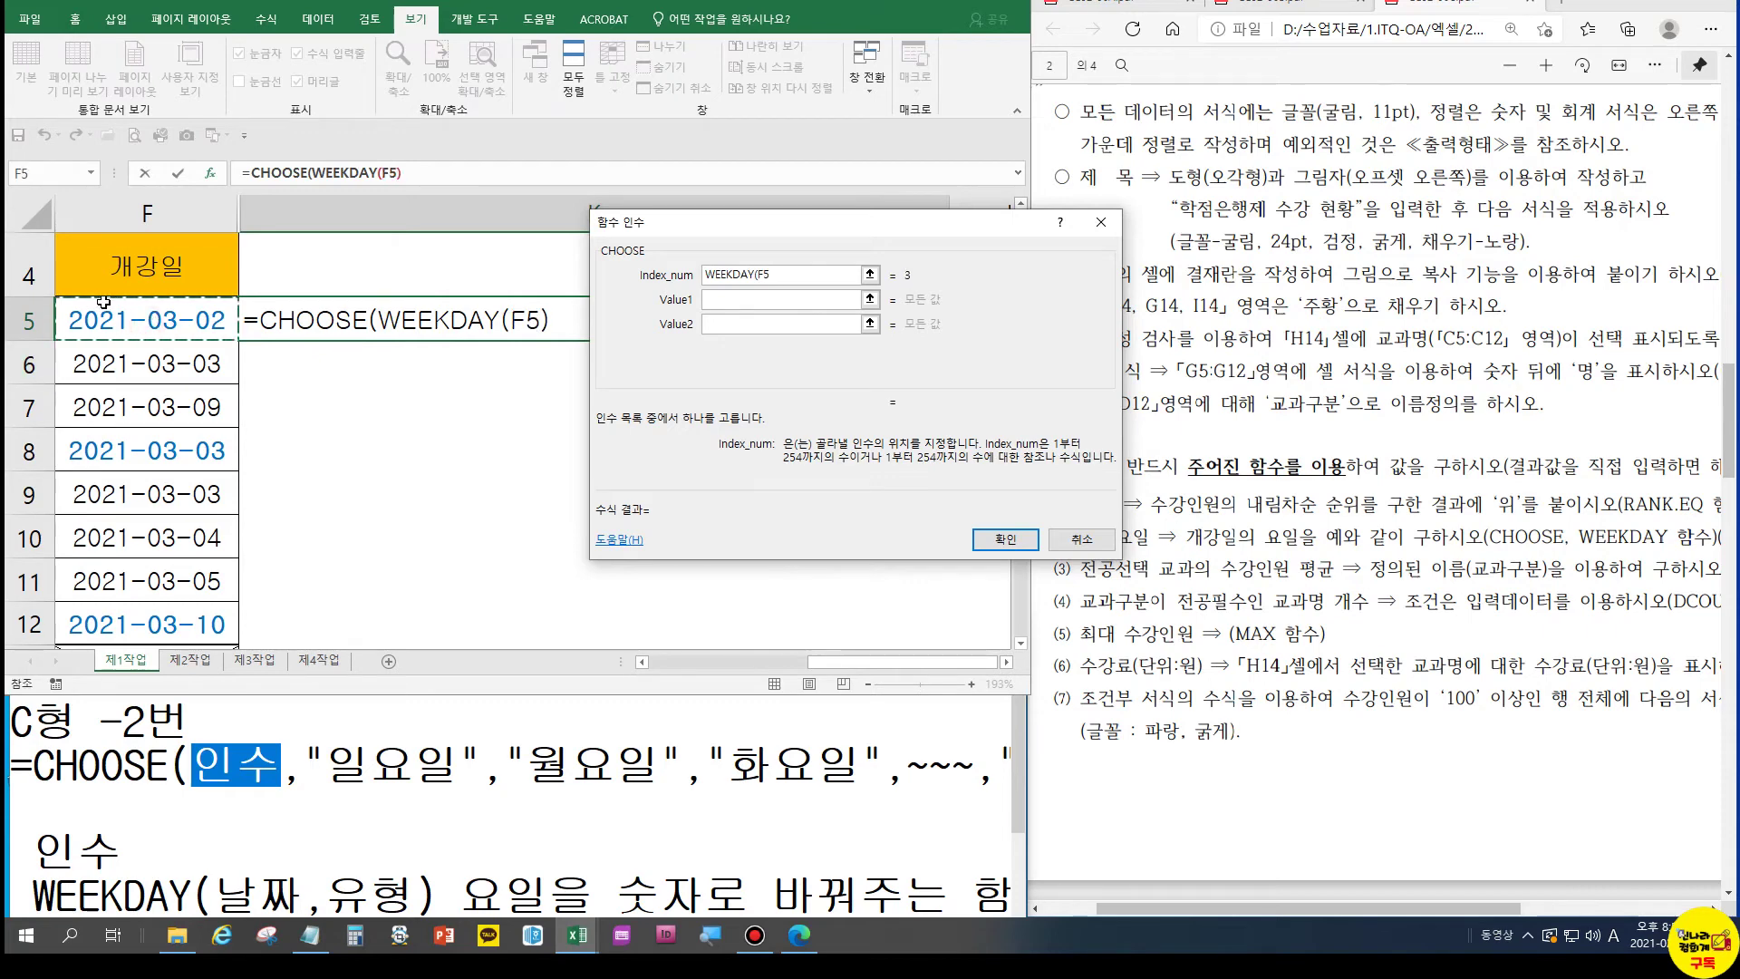
{"action": "type", "text": ",1"}
{"action": "key", "text": "BackSpace"}
{"action": "type", "text": "1"}
{"action": "key", "text": "BackSpace"}
{"action": "type", "text": "2"}
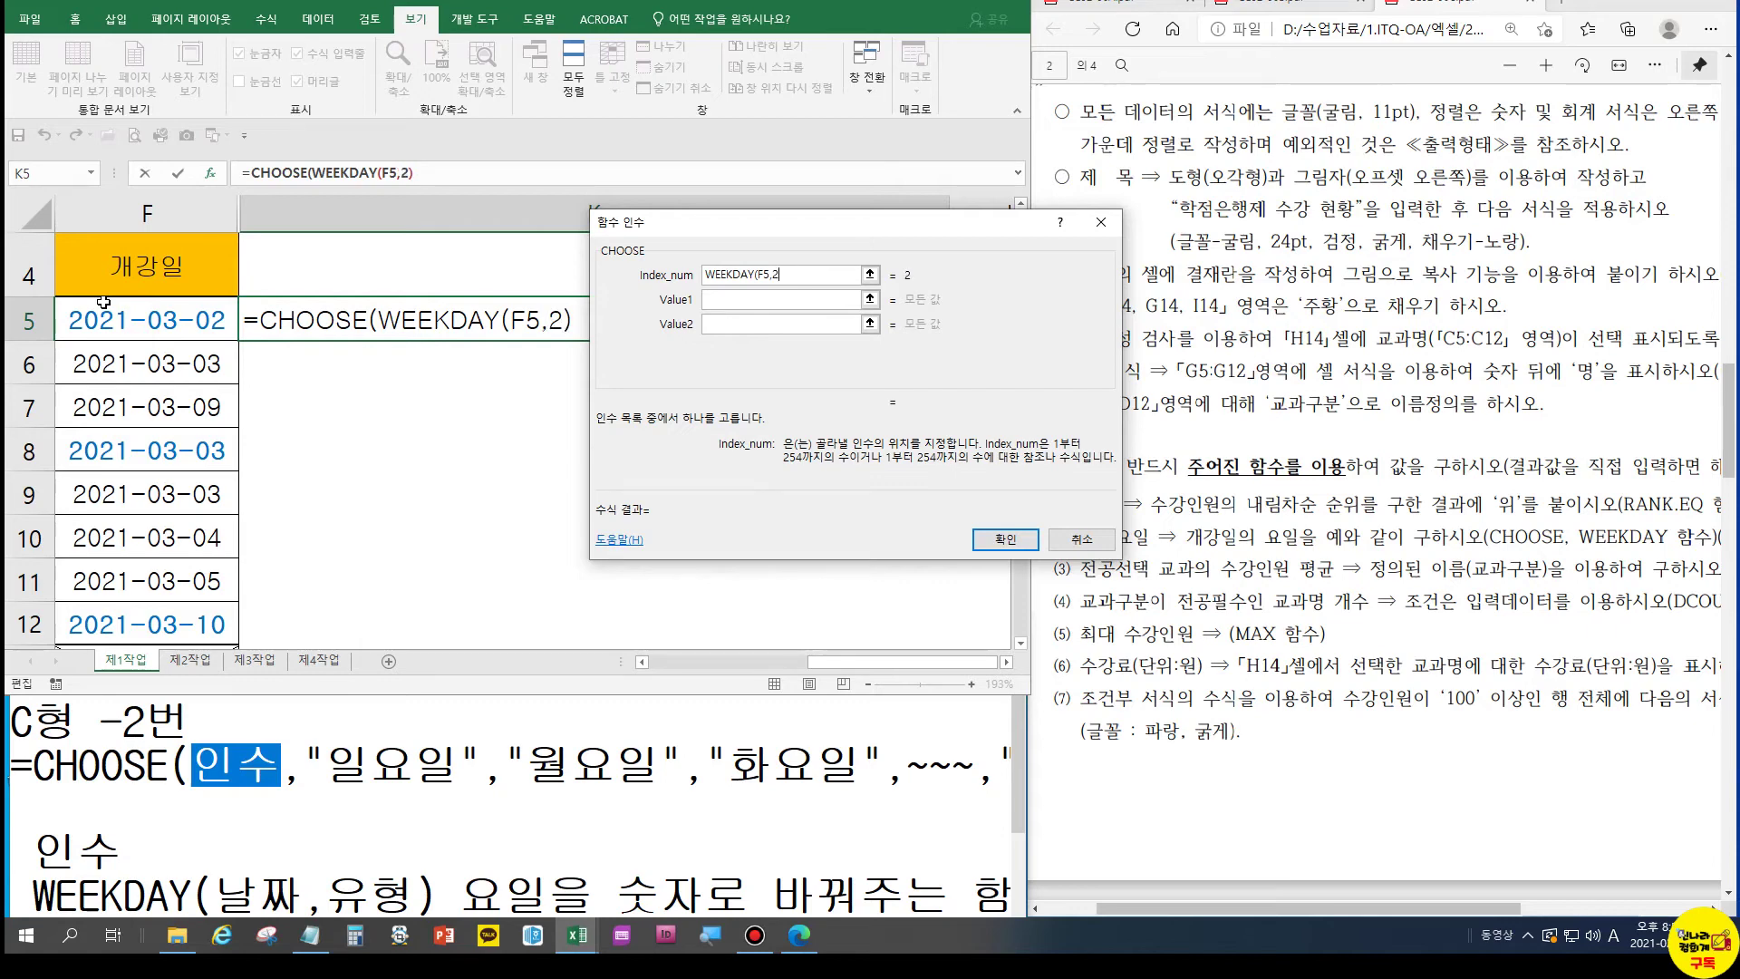
{"action": "key", "text": "BackSpace"}
{"action": "type", "text": "1"}
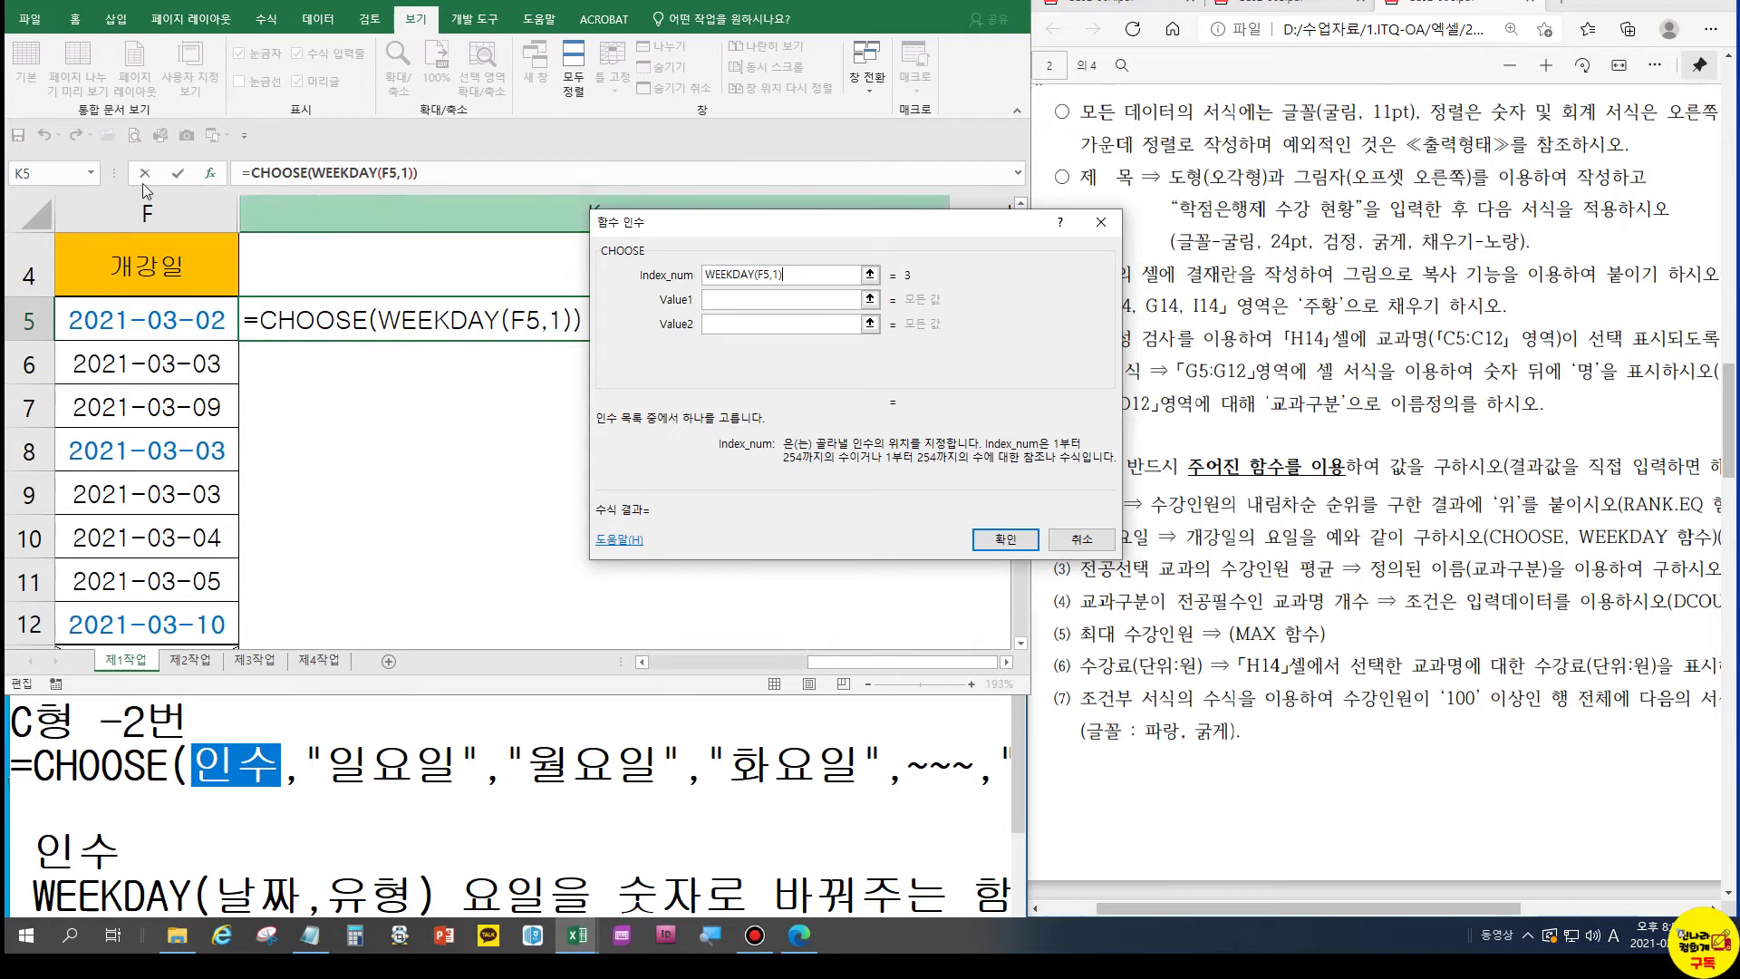
Set the CHOOSE function's Value1 argument to 일요일 and Value2 to 월요일
{"action": "left_click", "coordinate": [727, 298]}
{"action": "type", "text": "DL"}
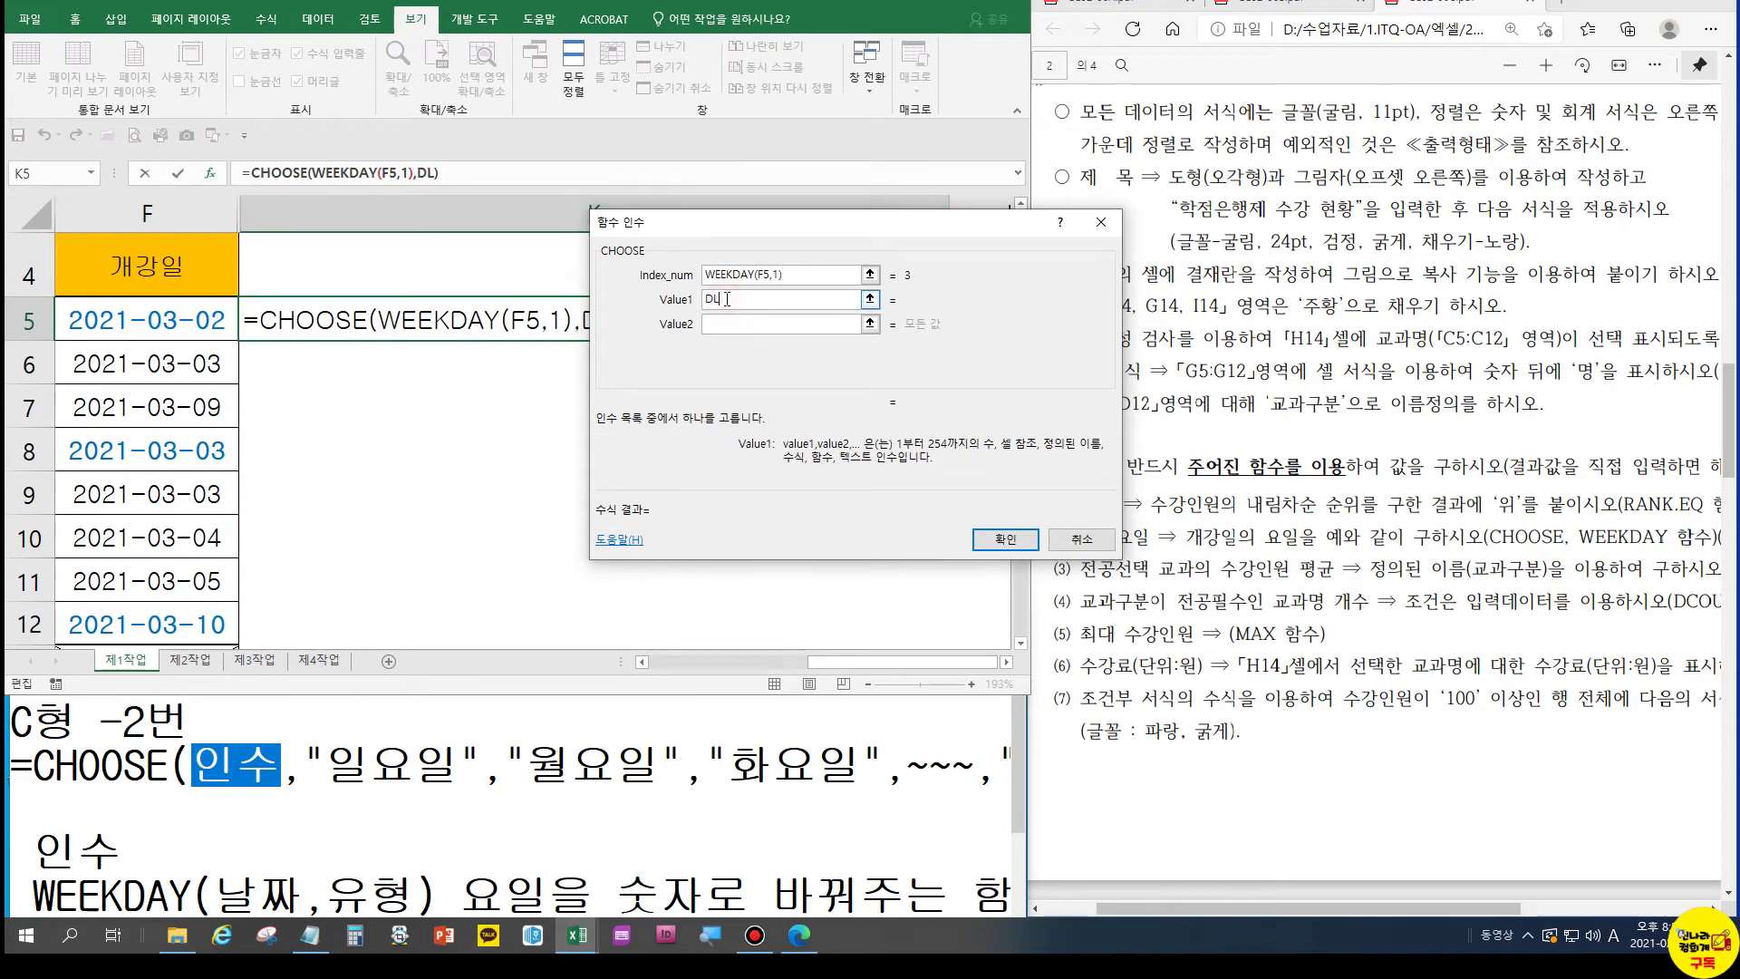
{"action": "key", "text": "BackSpace"}
{"action": "key", "text": "BackSpace"}
{"action": "type", "text": "일요일"}
{"action": "key", "text": "Tab"}
{"action": "type", "text": "ㅇ"}
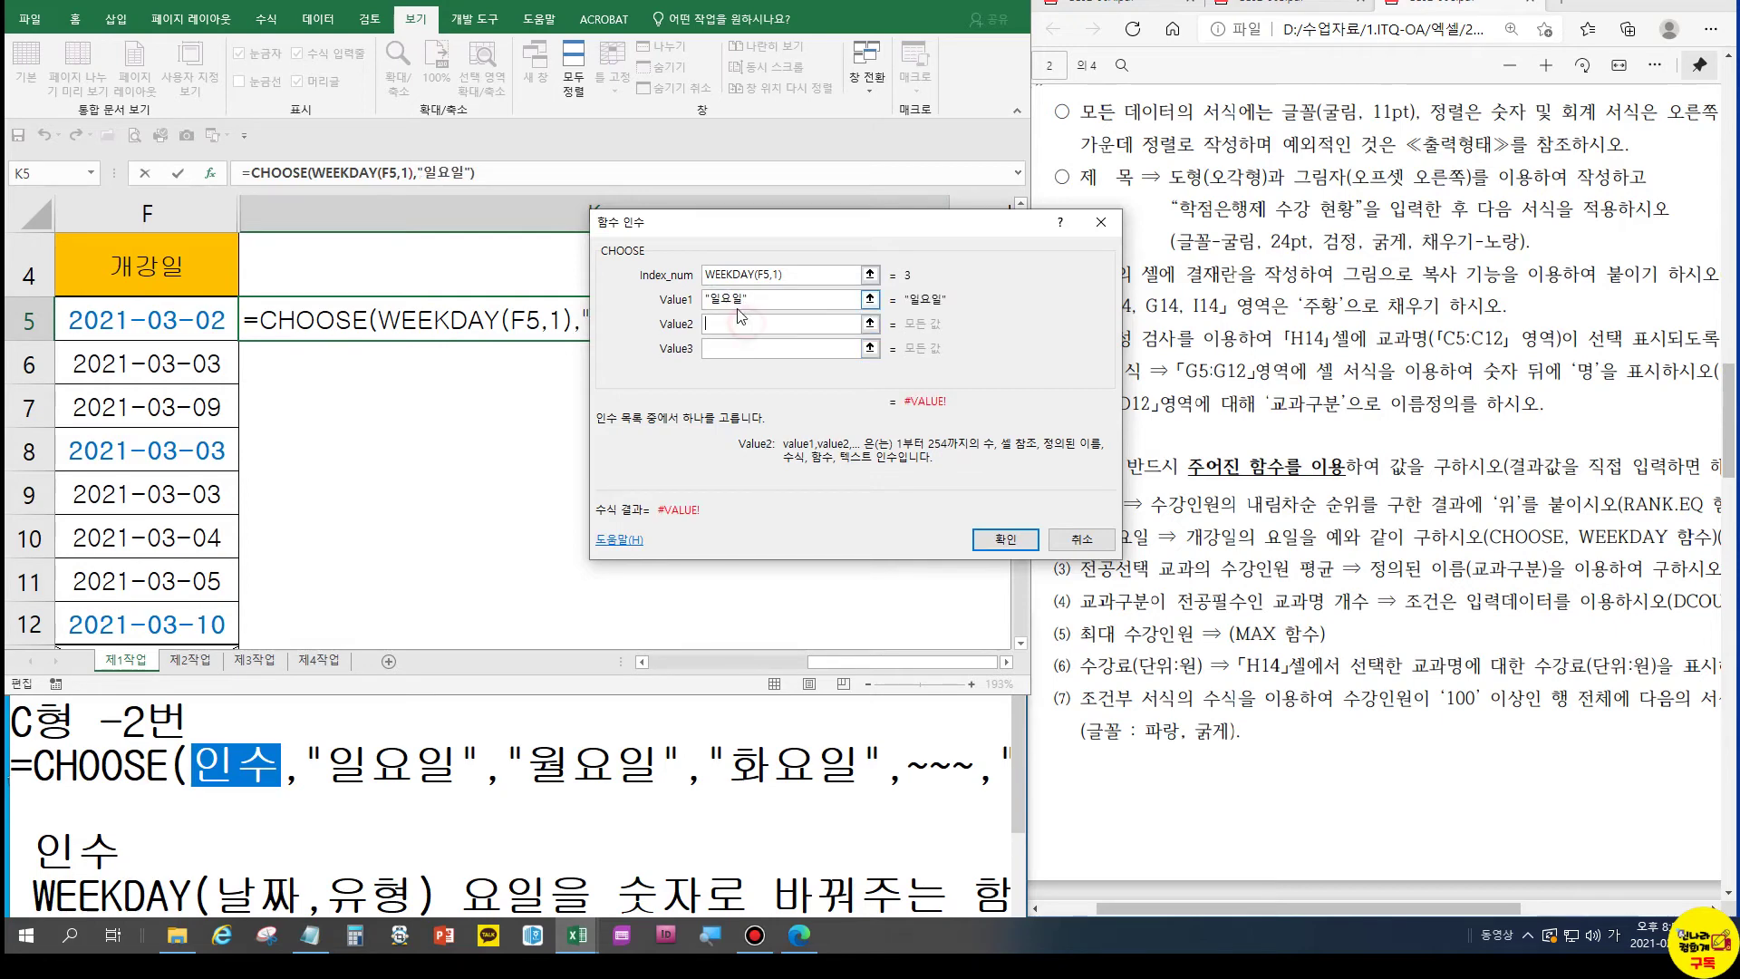
{"action": "type", "text": "월요이"}
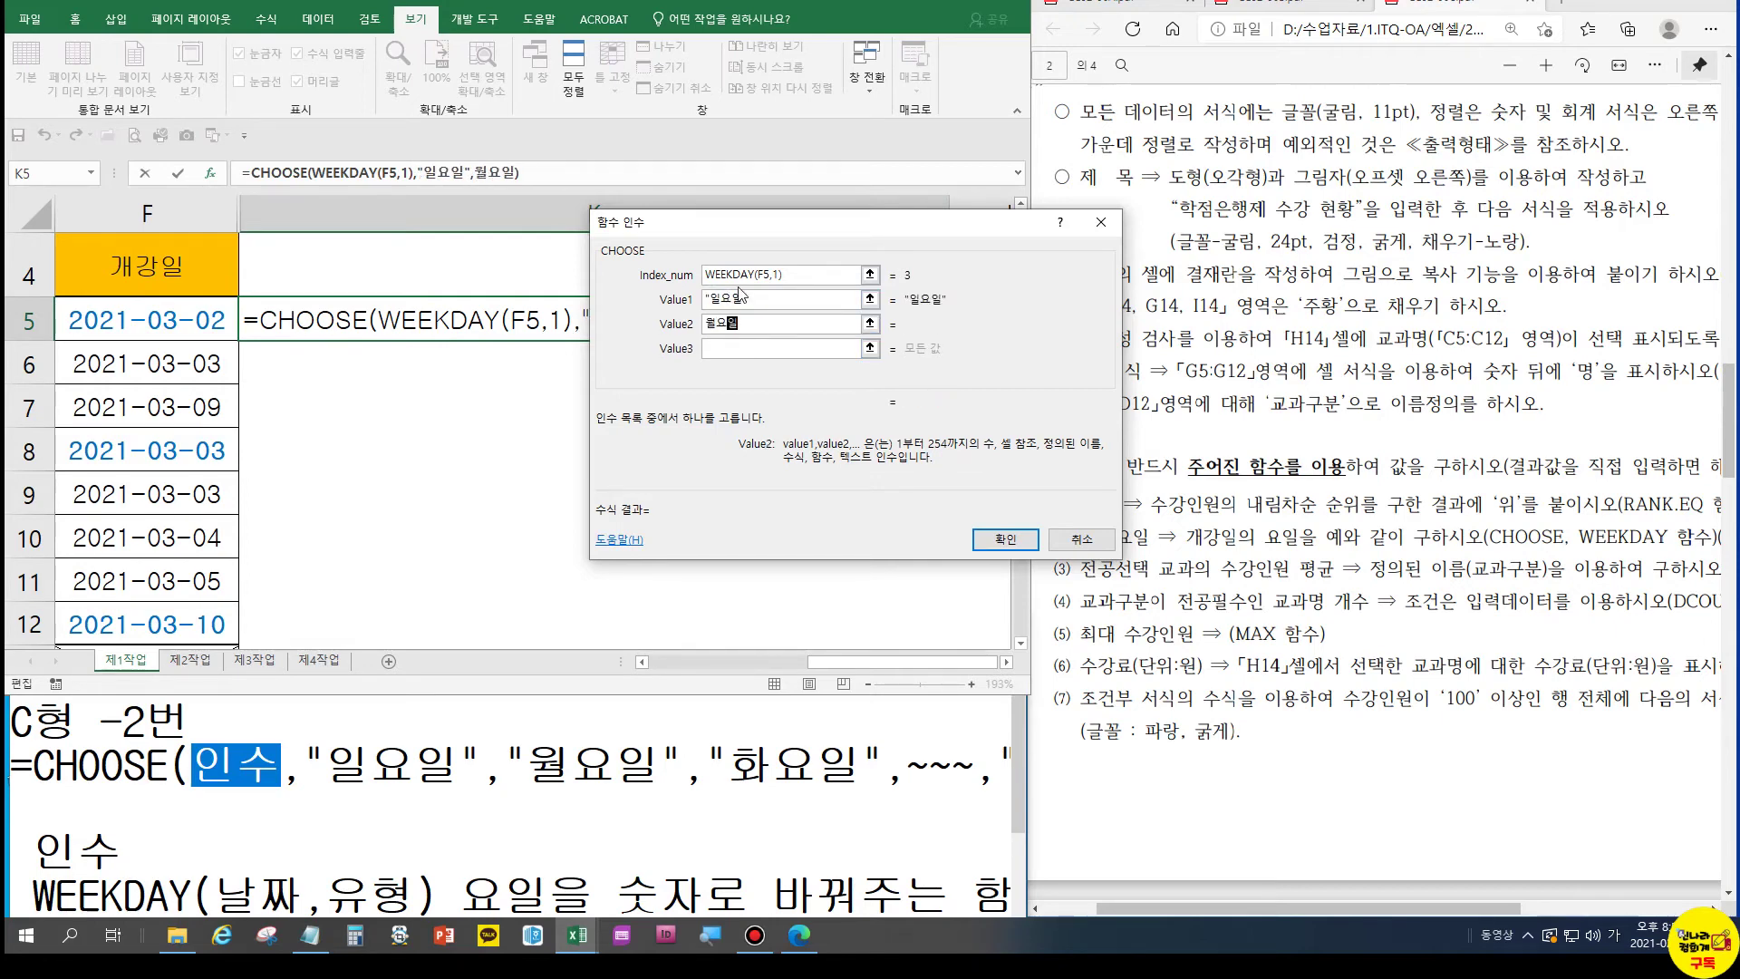
Set the CHOOSE function's Value3 argument to 화요일 and Value4 to 수요일
{"action": "key", "text": "Tab"}
{"action": "type", "text": "황"}
{"action": "key", "text": "BackSpace"}
{"action": "key", "text": "BackSpace"}
{"action": "type", "text": "화요이"}
{"action": "left_click", "coordinate": [719, 371]}
{"action": "type", "text": "수요일"}
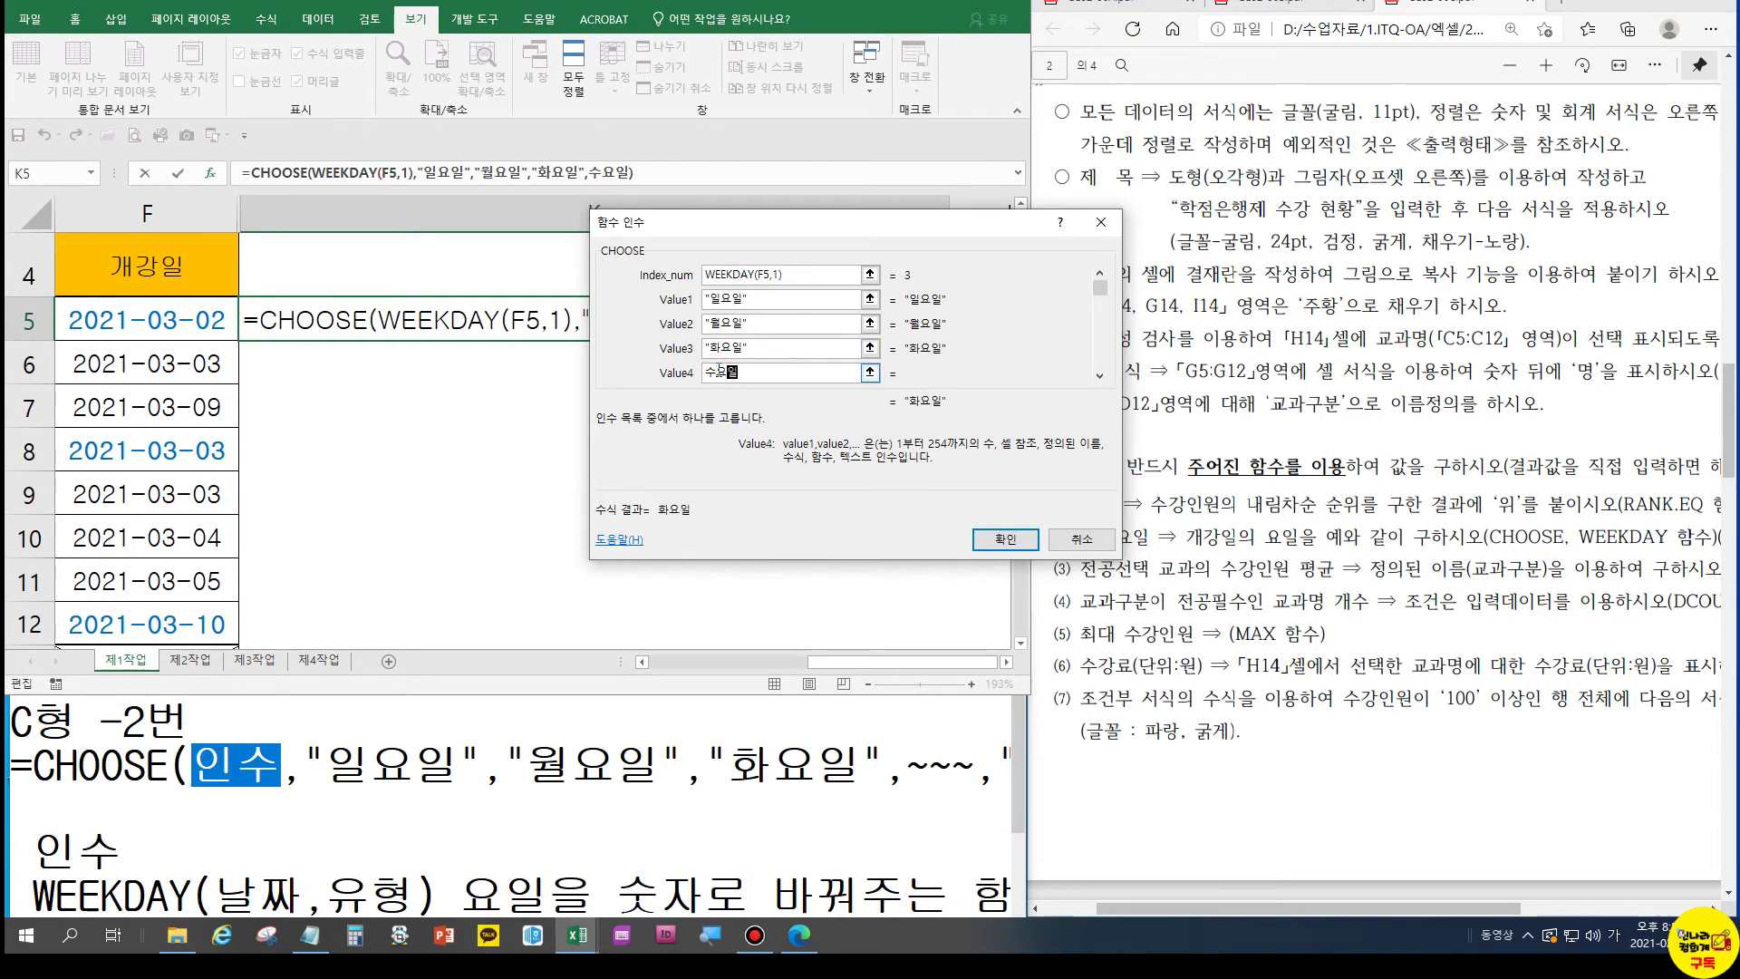
Set the Value5 to Value7 arguments to 목요일, 금요일 and 토요일, and enter the CHOOSE formula in K5
{"action": "left_click", "coordinate": [1099, 376]}
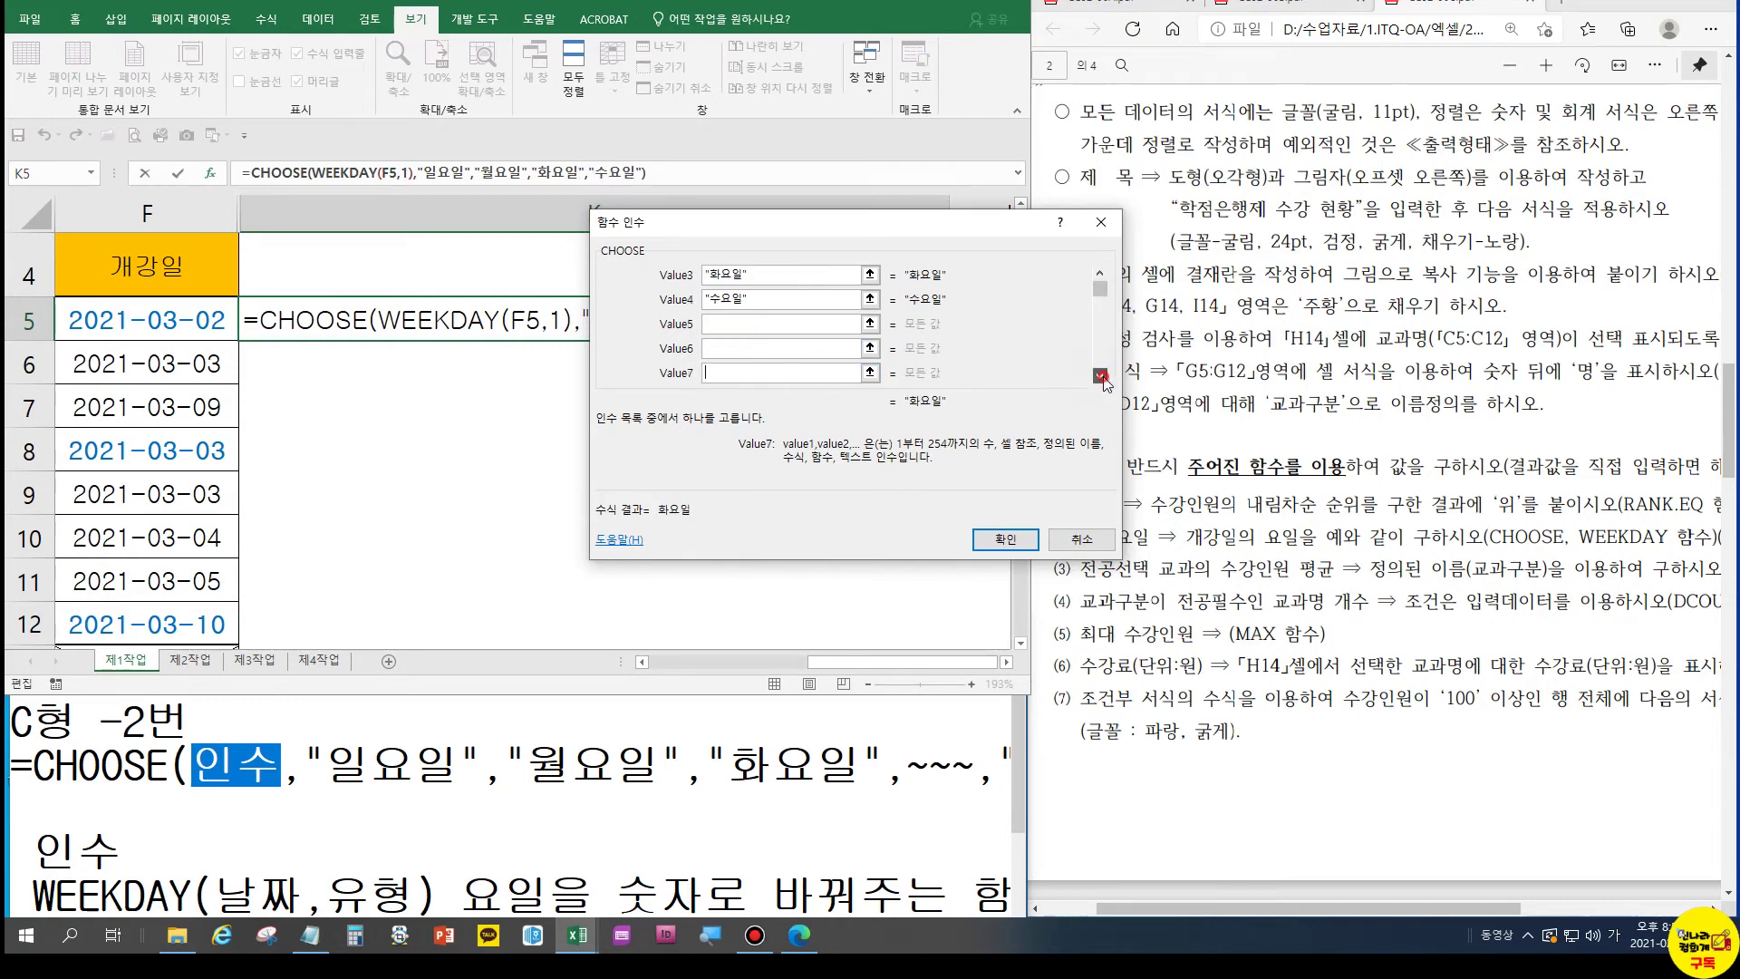
{"action": "left_click", "coordinate": [720, 324]}
{"action": "type", "text": "목요일"}
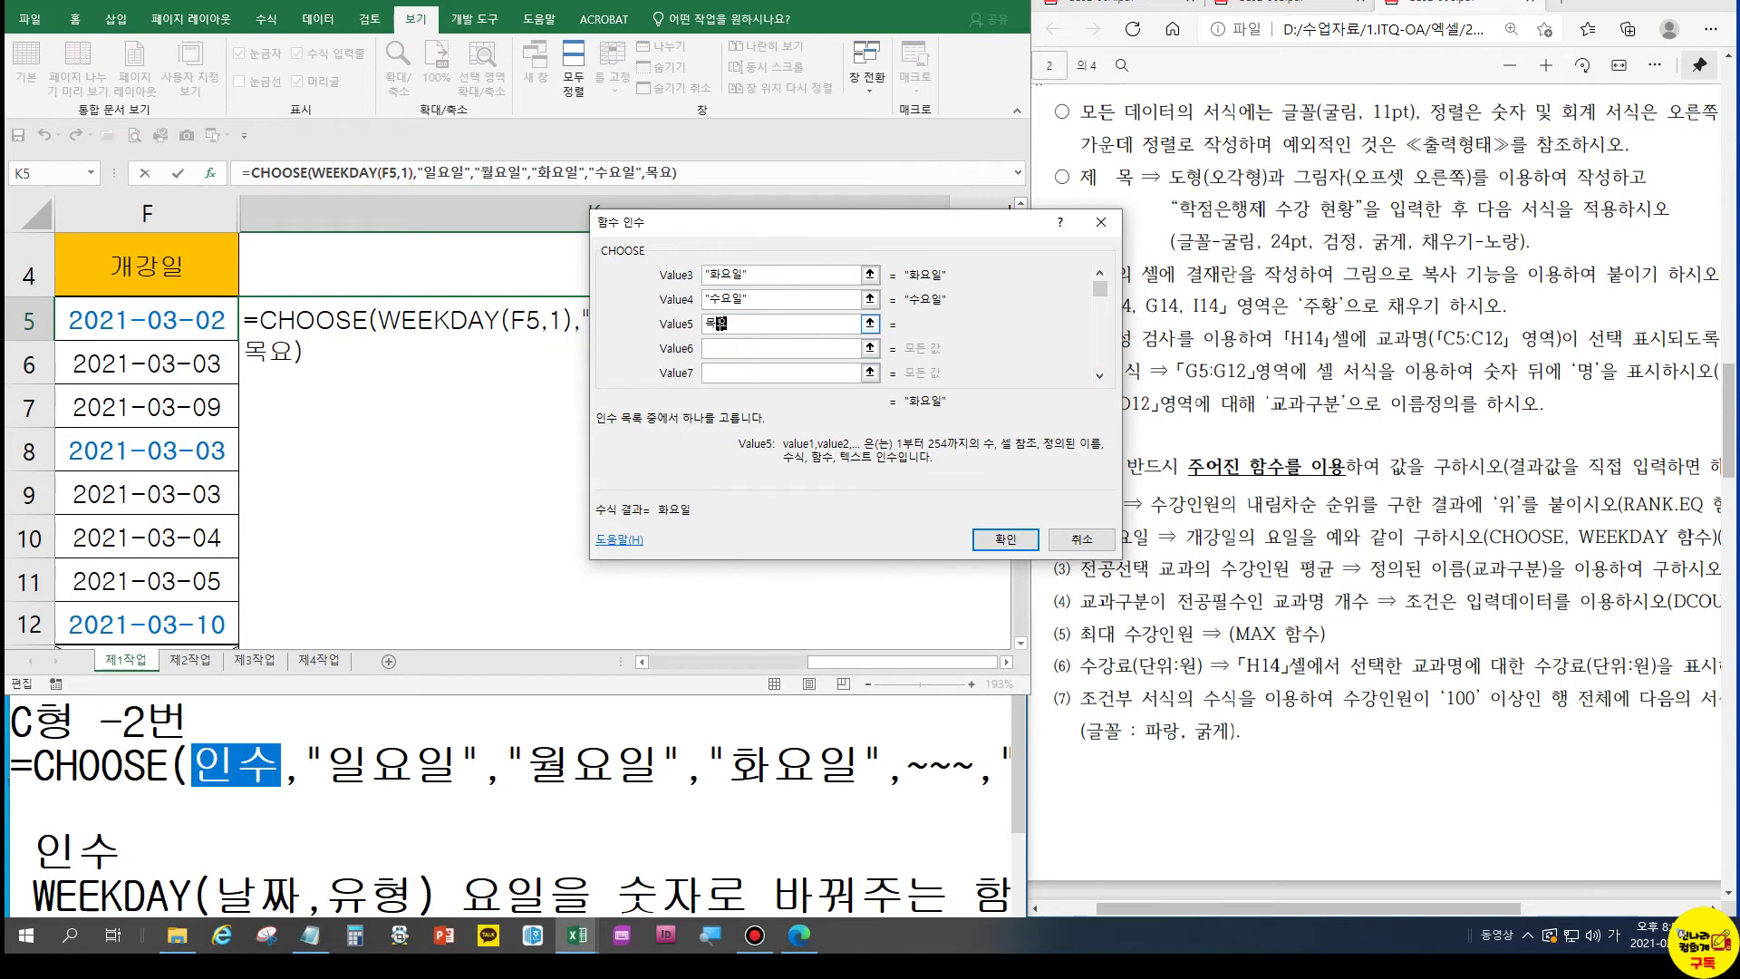
{"action": "left_click", "coordinate": [721, 347]}
{"action": "type", "text": "금요일"}
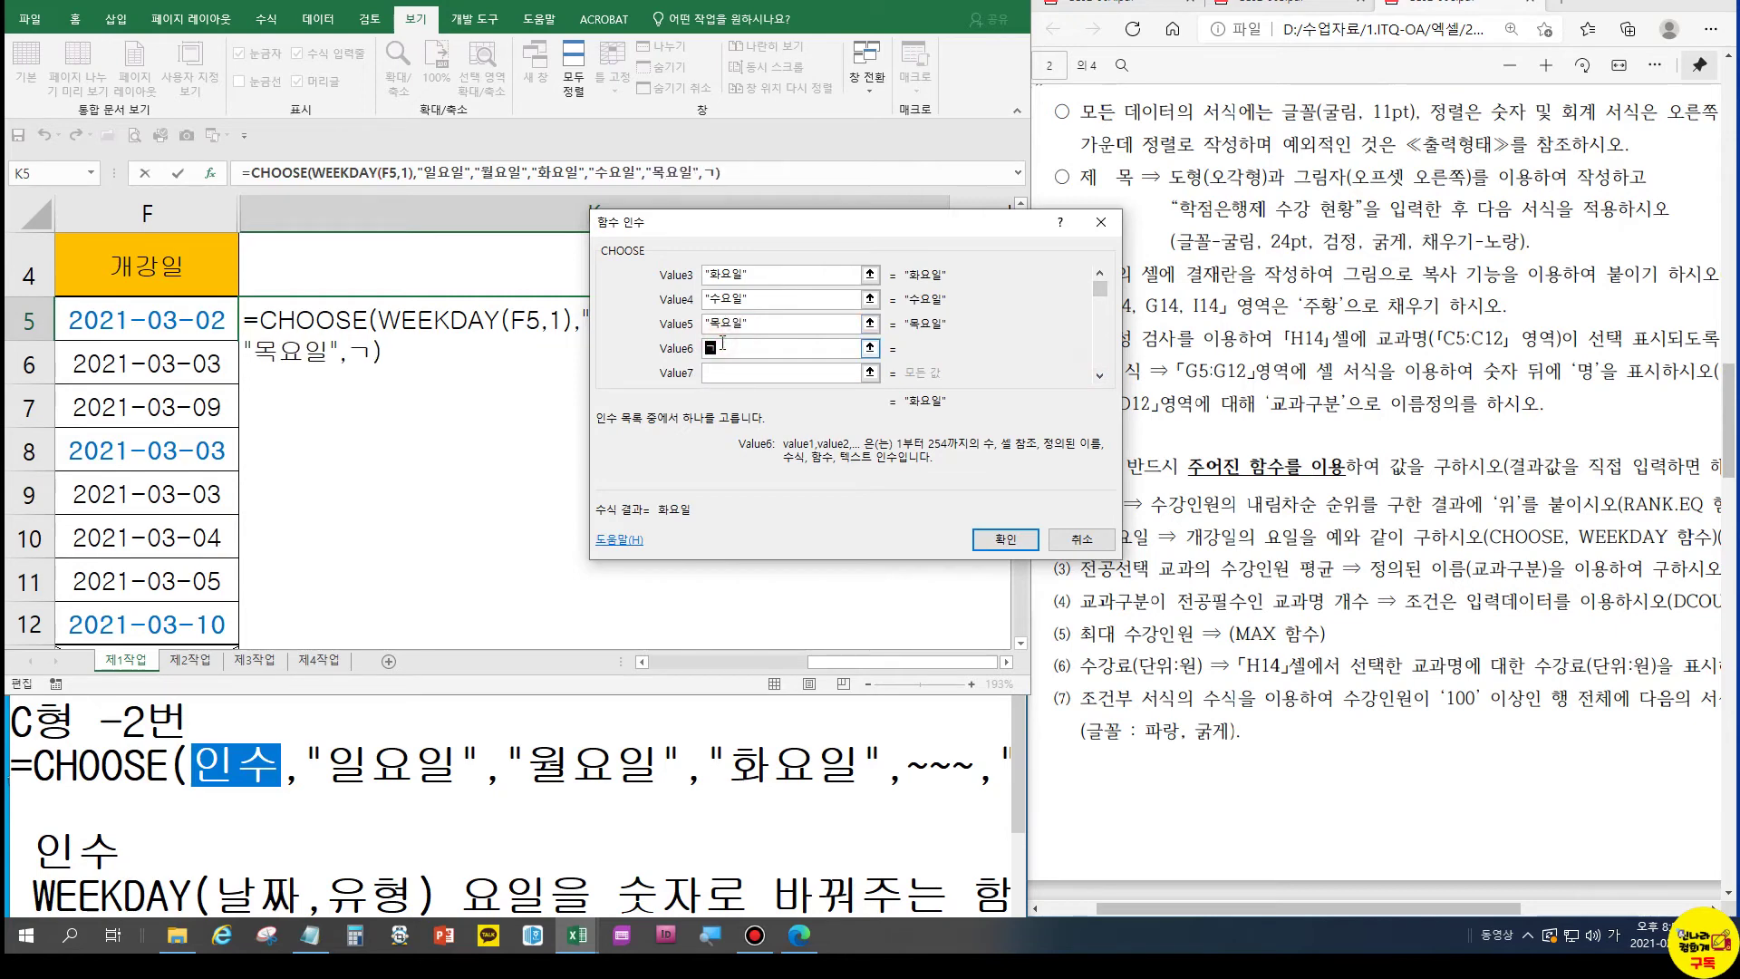
{"action": "left_click", "coordinate": [778, 367]}
{"action": "type", "text": "토요이"}
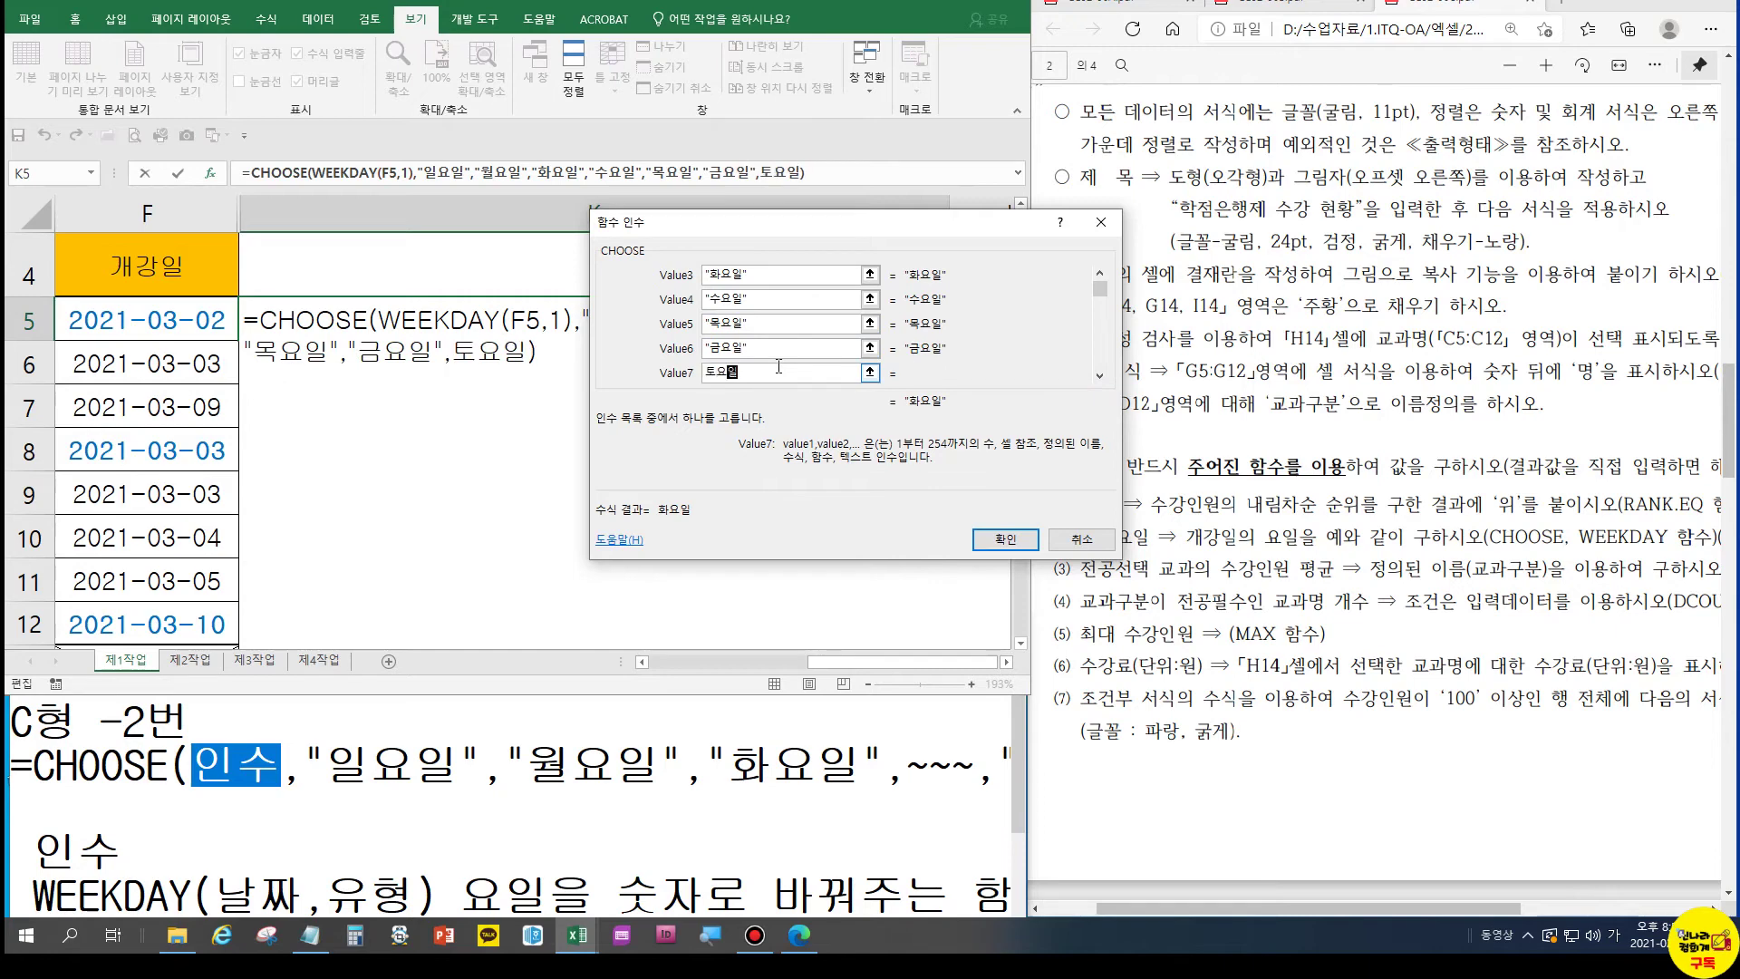
{"action": "left_click", "coordinate": [772, 349]}
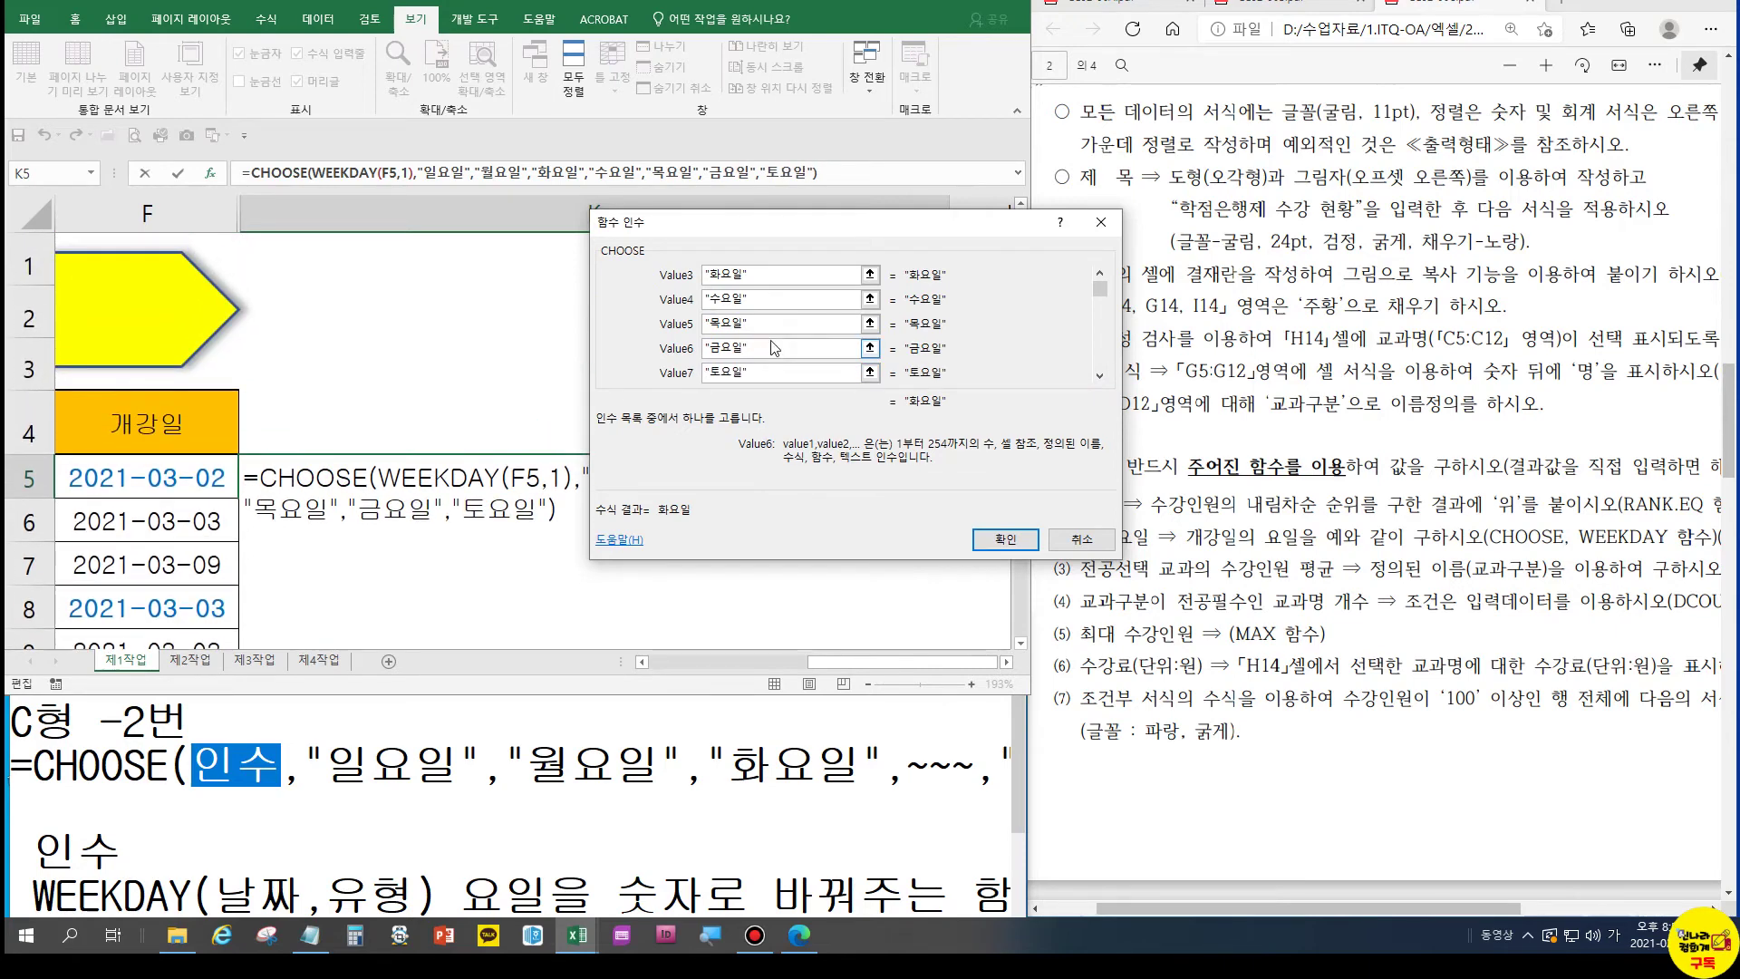
{"action": "left_click", "coordinate": [1005, 538]}
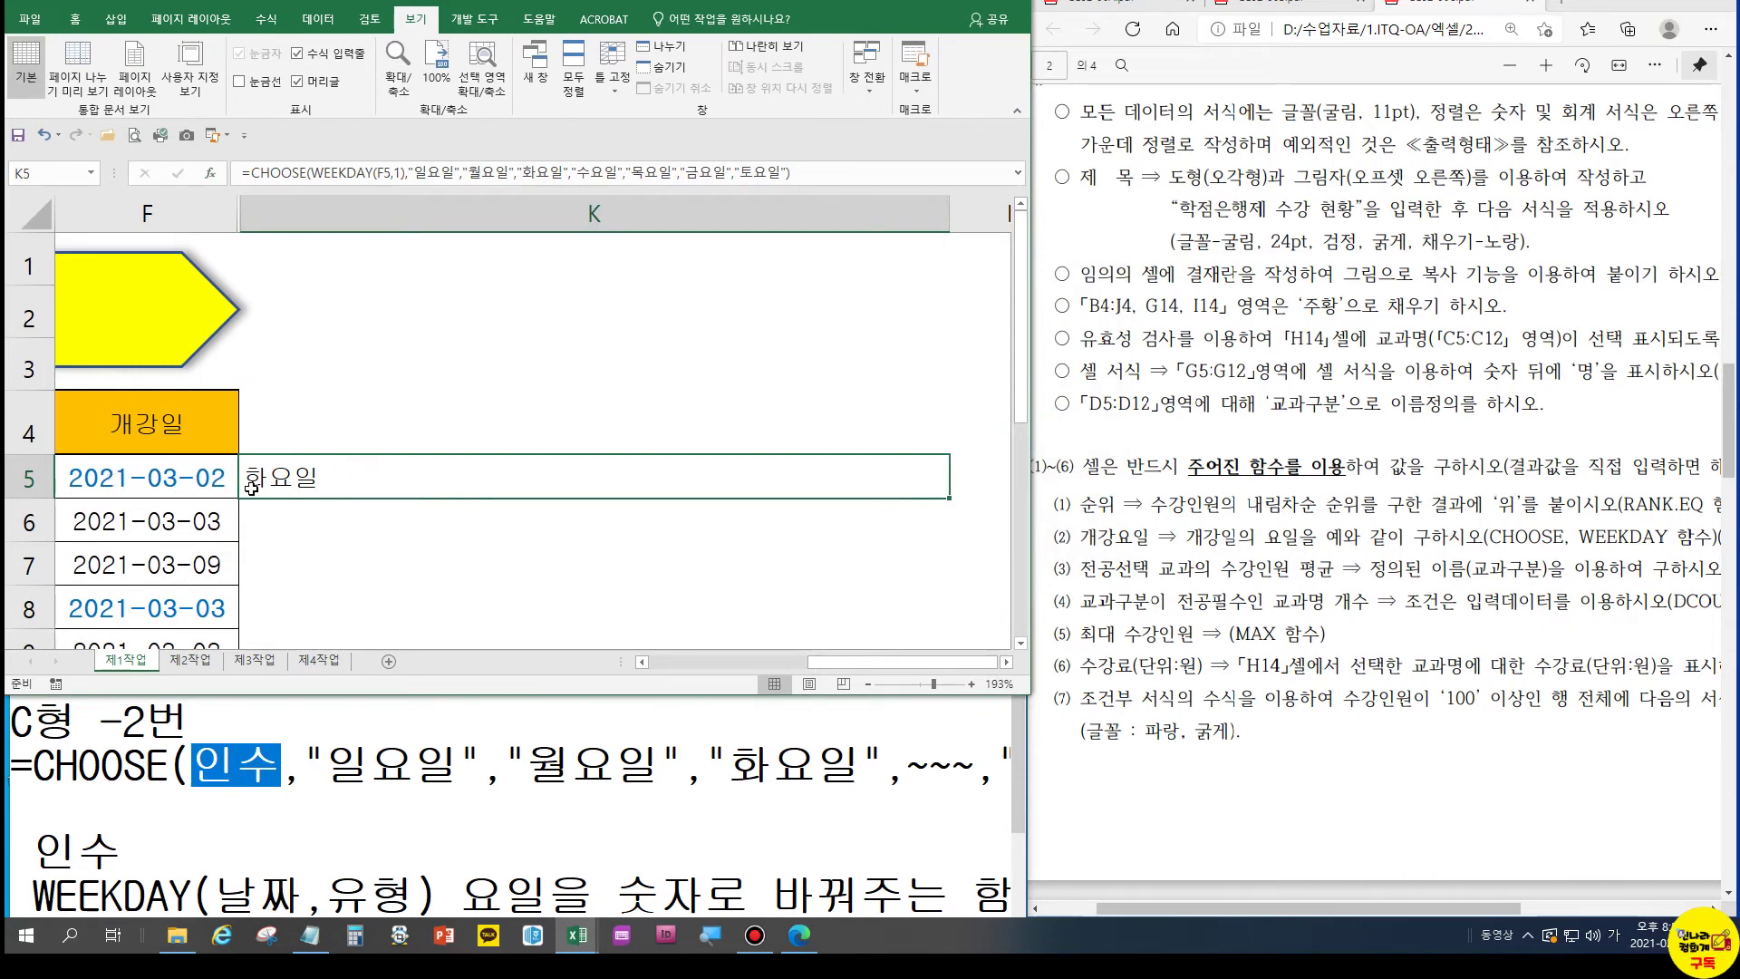
Fill the weekday formula from K5 down to K12 and check the copied formula in K6
{"action": "left_click_drag", "start_coordinate": [949, 497], "coordinate": [870, 480]}
{"action": "scroll", "coordinate": [674, 552], "scroll_direction": "up", "scroll_amount": 2}
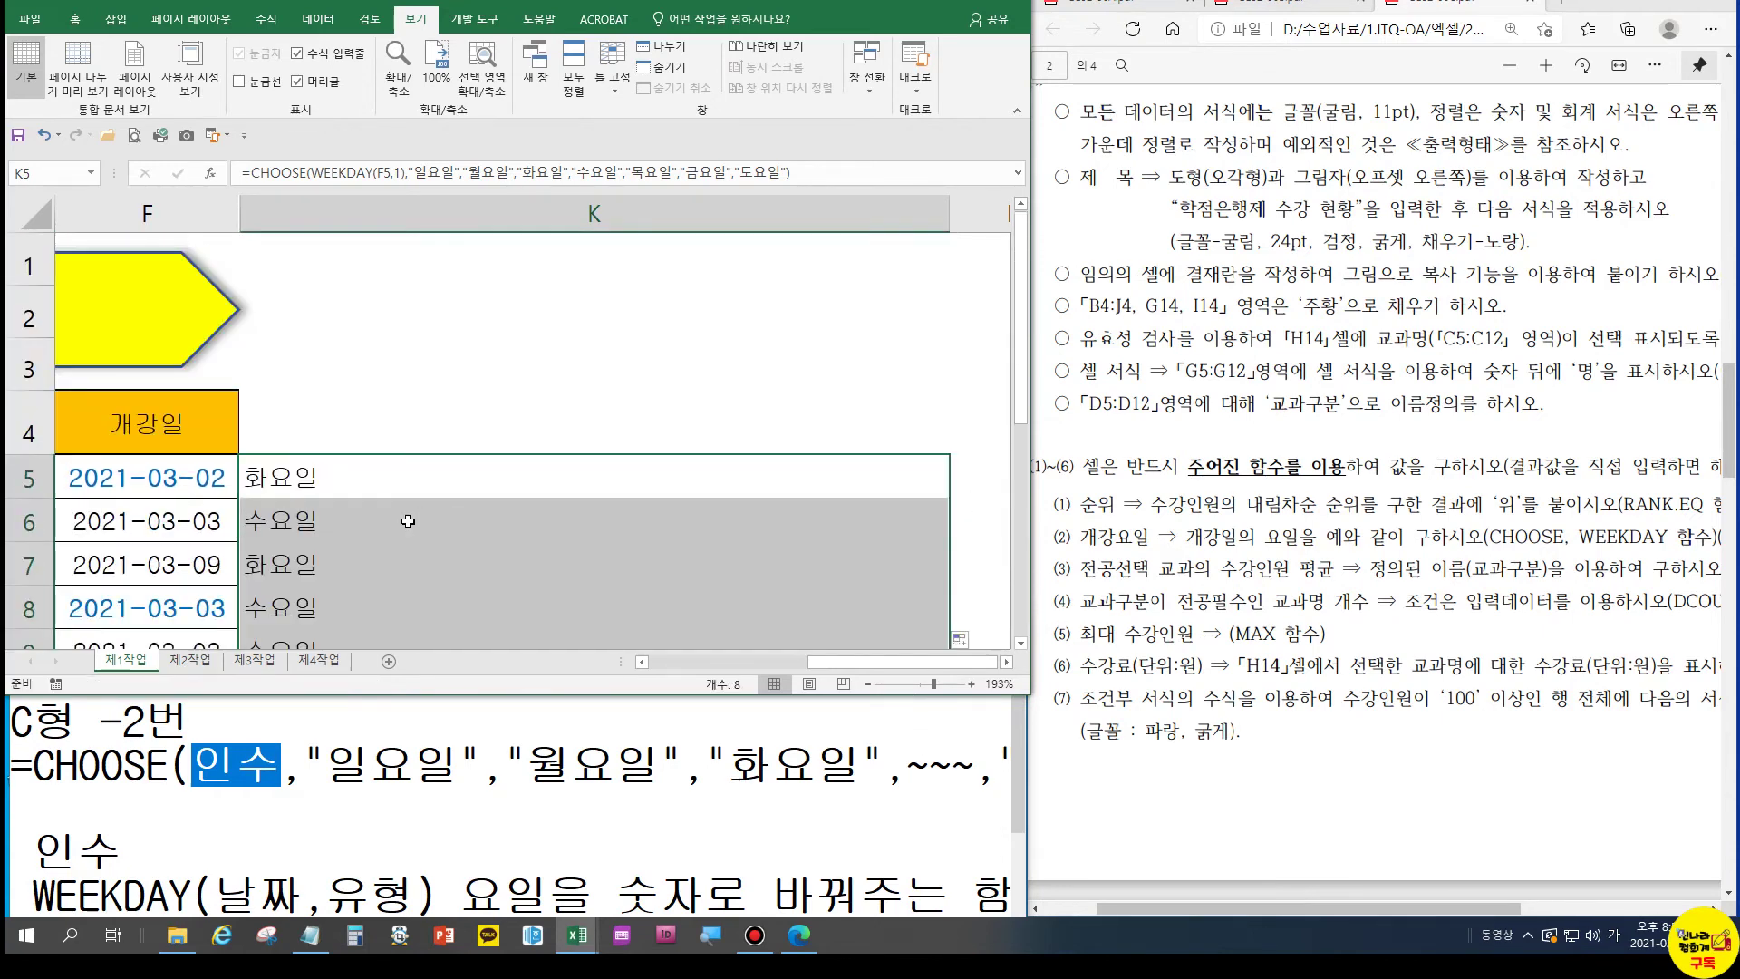
{"action": "left_click", "coordinate": [267, 528]}
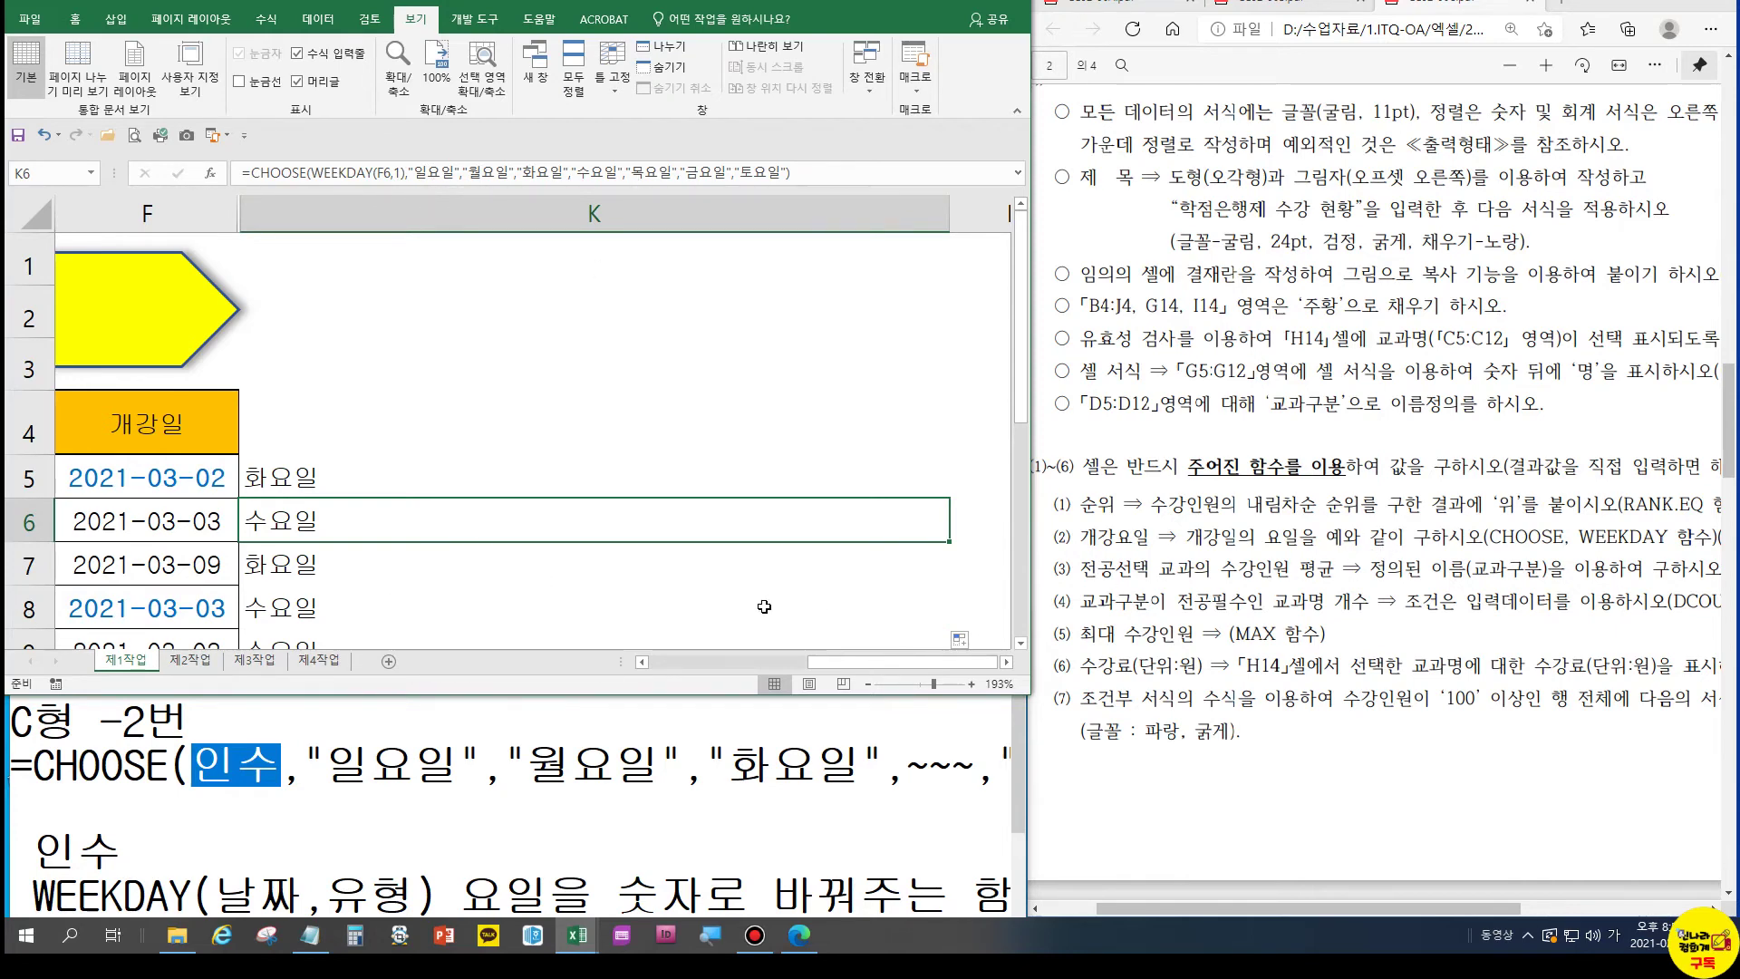
Switch to the GE02-06A workbook and bring up the matching 계절가전 히트상품 정보 exam PDF
{"action": "left_click", "coordinate": [576, 934]}
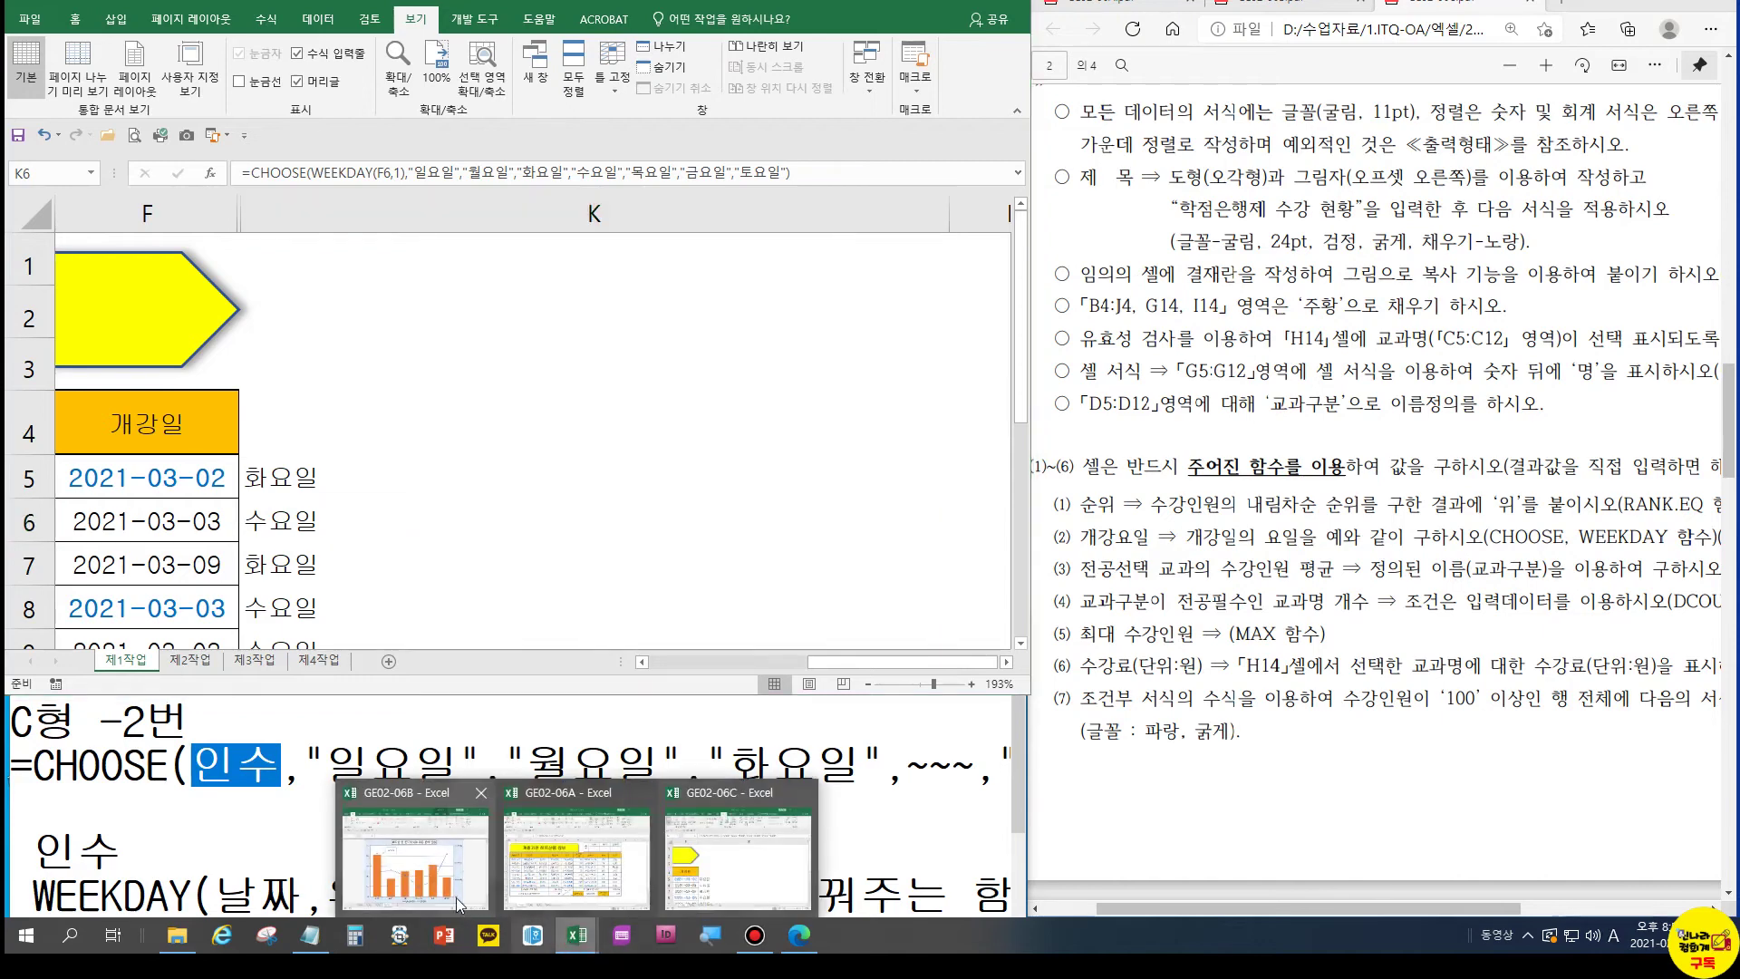
{"action": "left_click", "coordinate": [531, 814]}
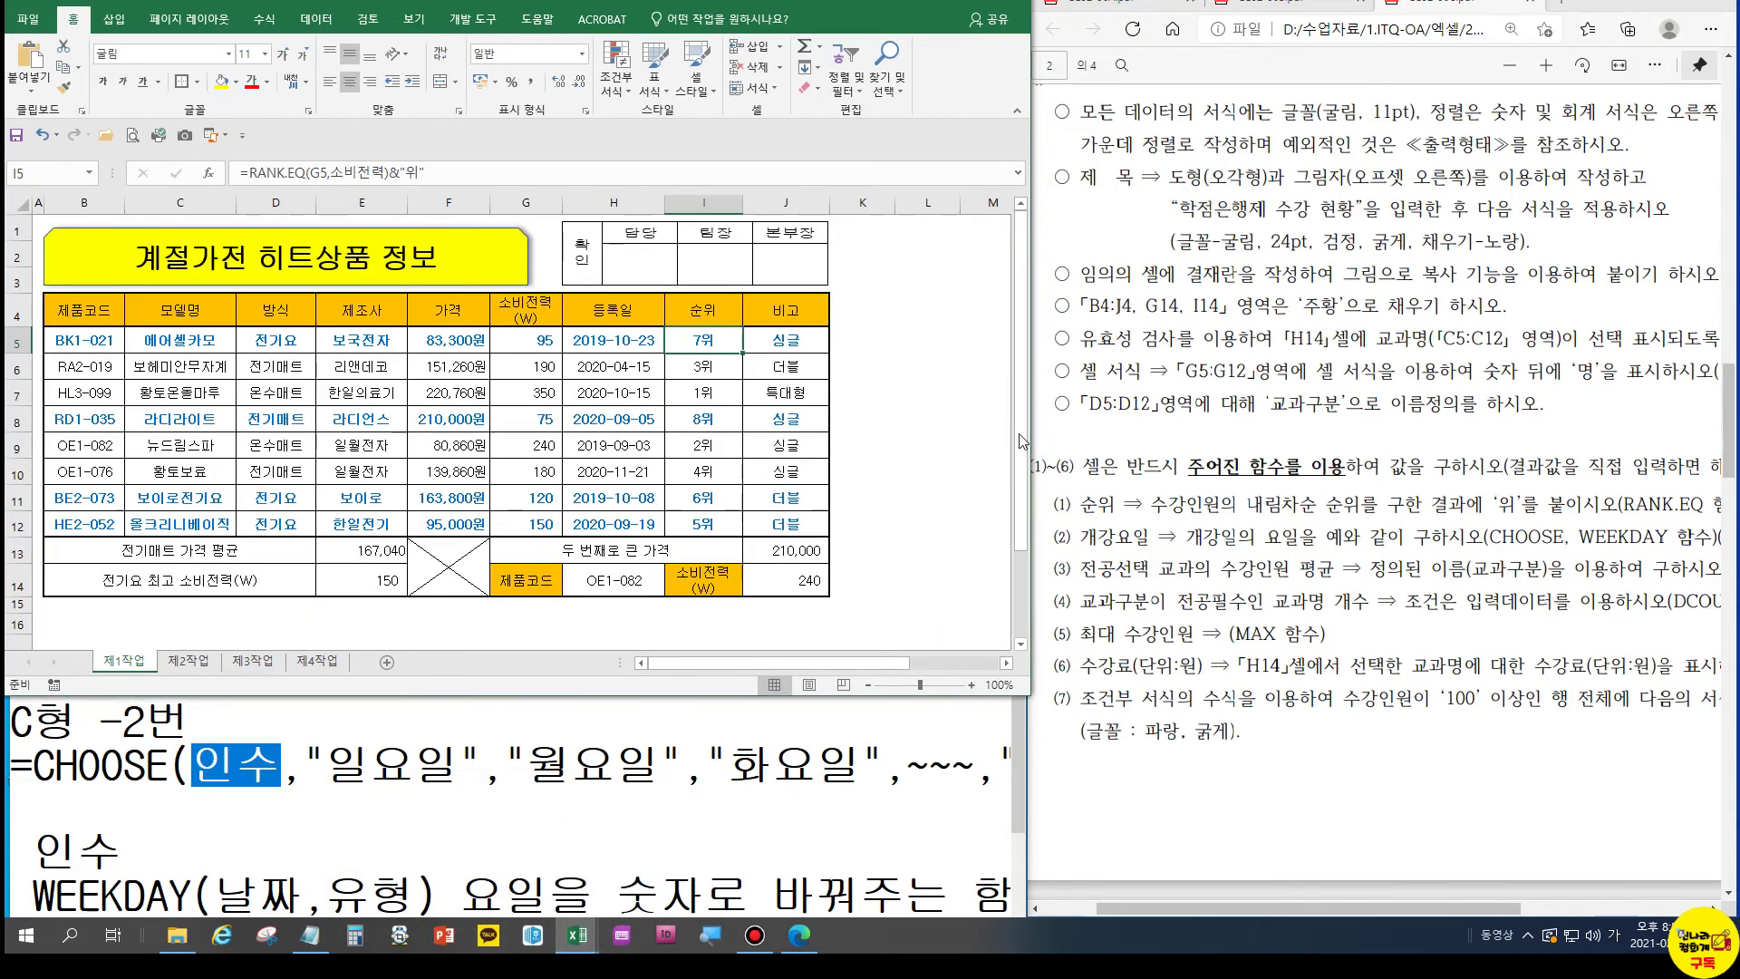
{"action": "left_click", "coordinate": [1189, 505]}
{"action": "left_click", "coordinate": [1140, 7]}
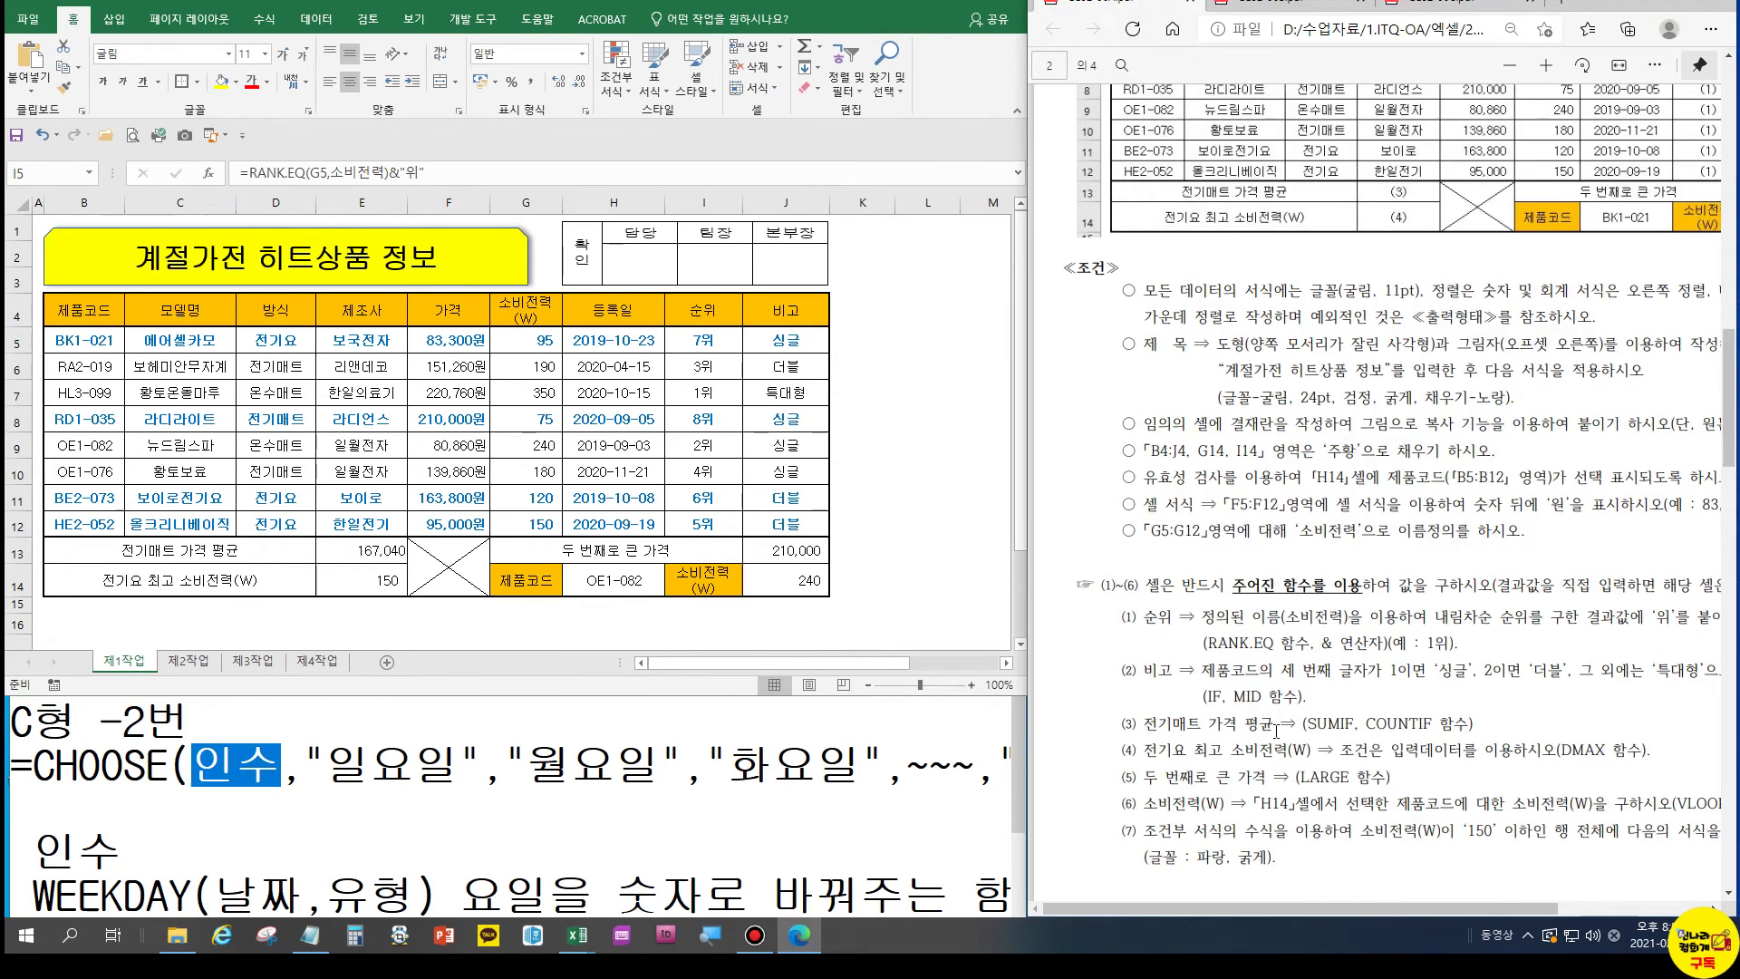
Switch to Notepad, insert blank lines above the C형 note and write =SUMIF( )/COUNTIF( ) on the first line
{"action": "left_click", "coordinate": [801, 821]}
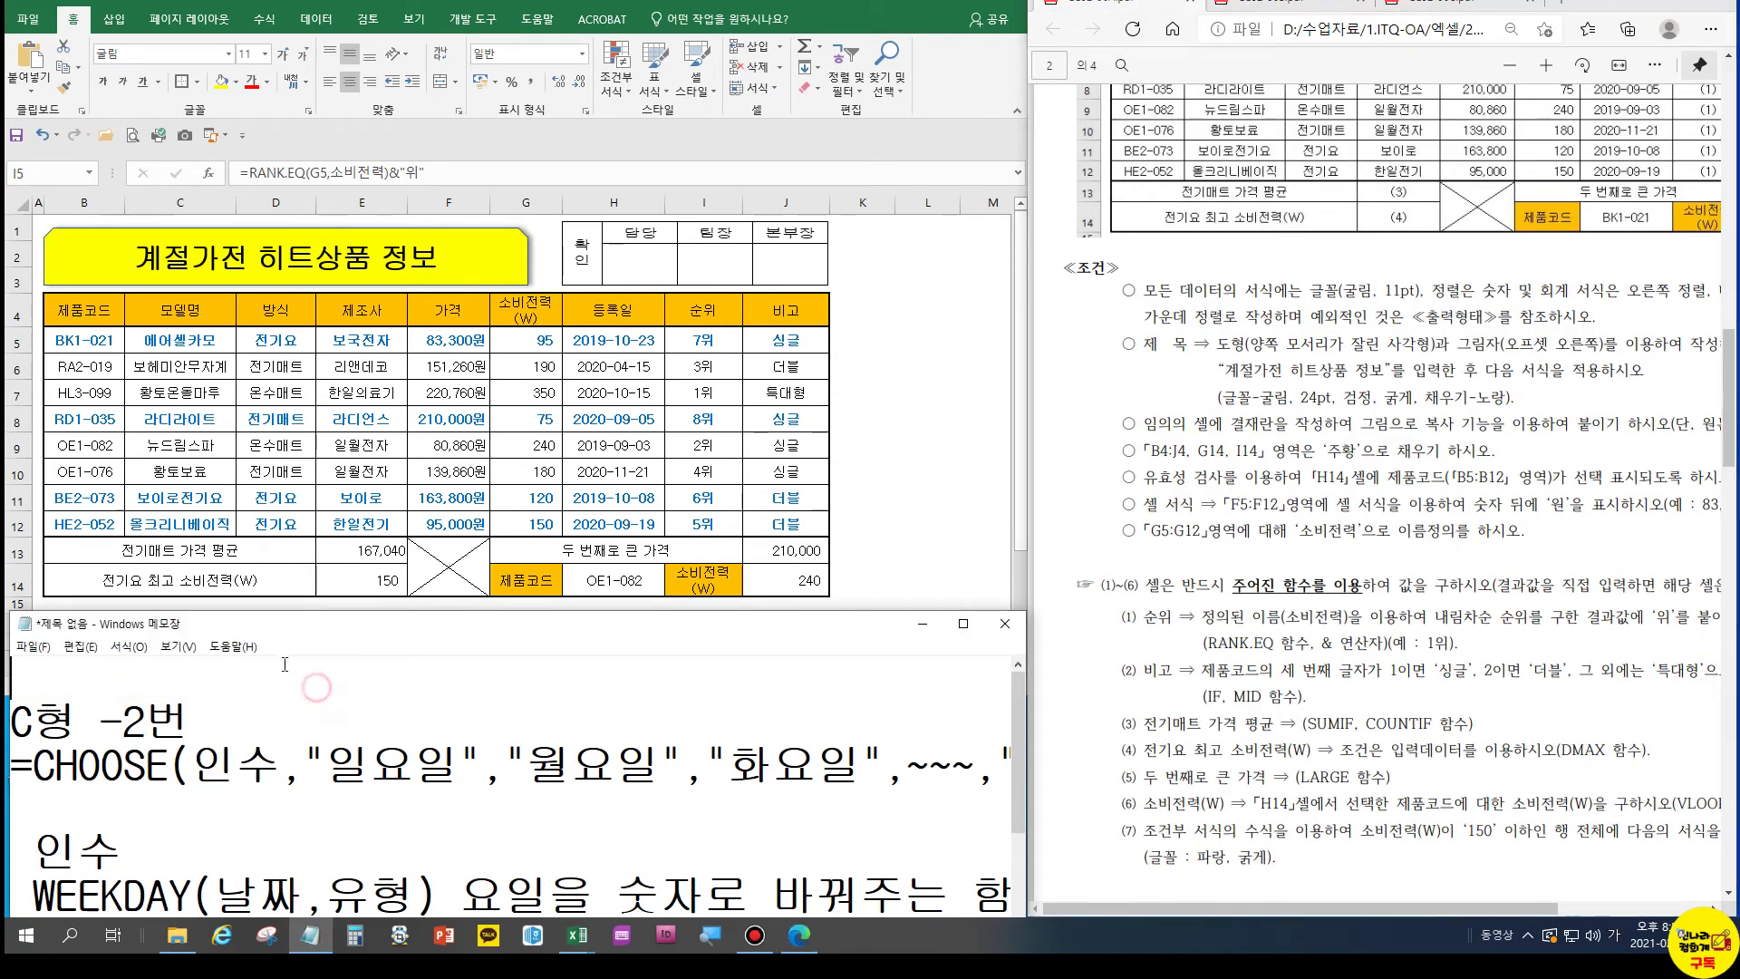
{"action": "key", "text": "Return"}
{"action": "key", "text": "Return"}
{"action": "key", "text": "Return"}
{"action": "key", "text": "Return"}
{"action": "key", "text": "Return"}
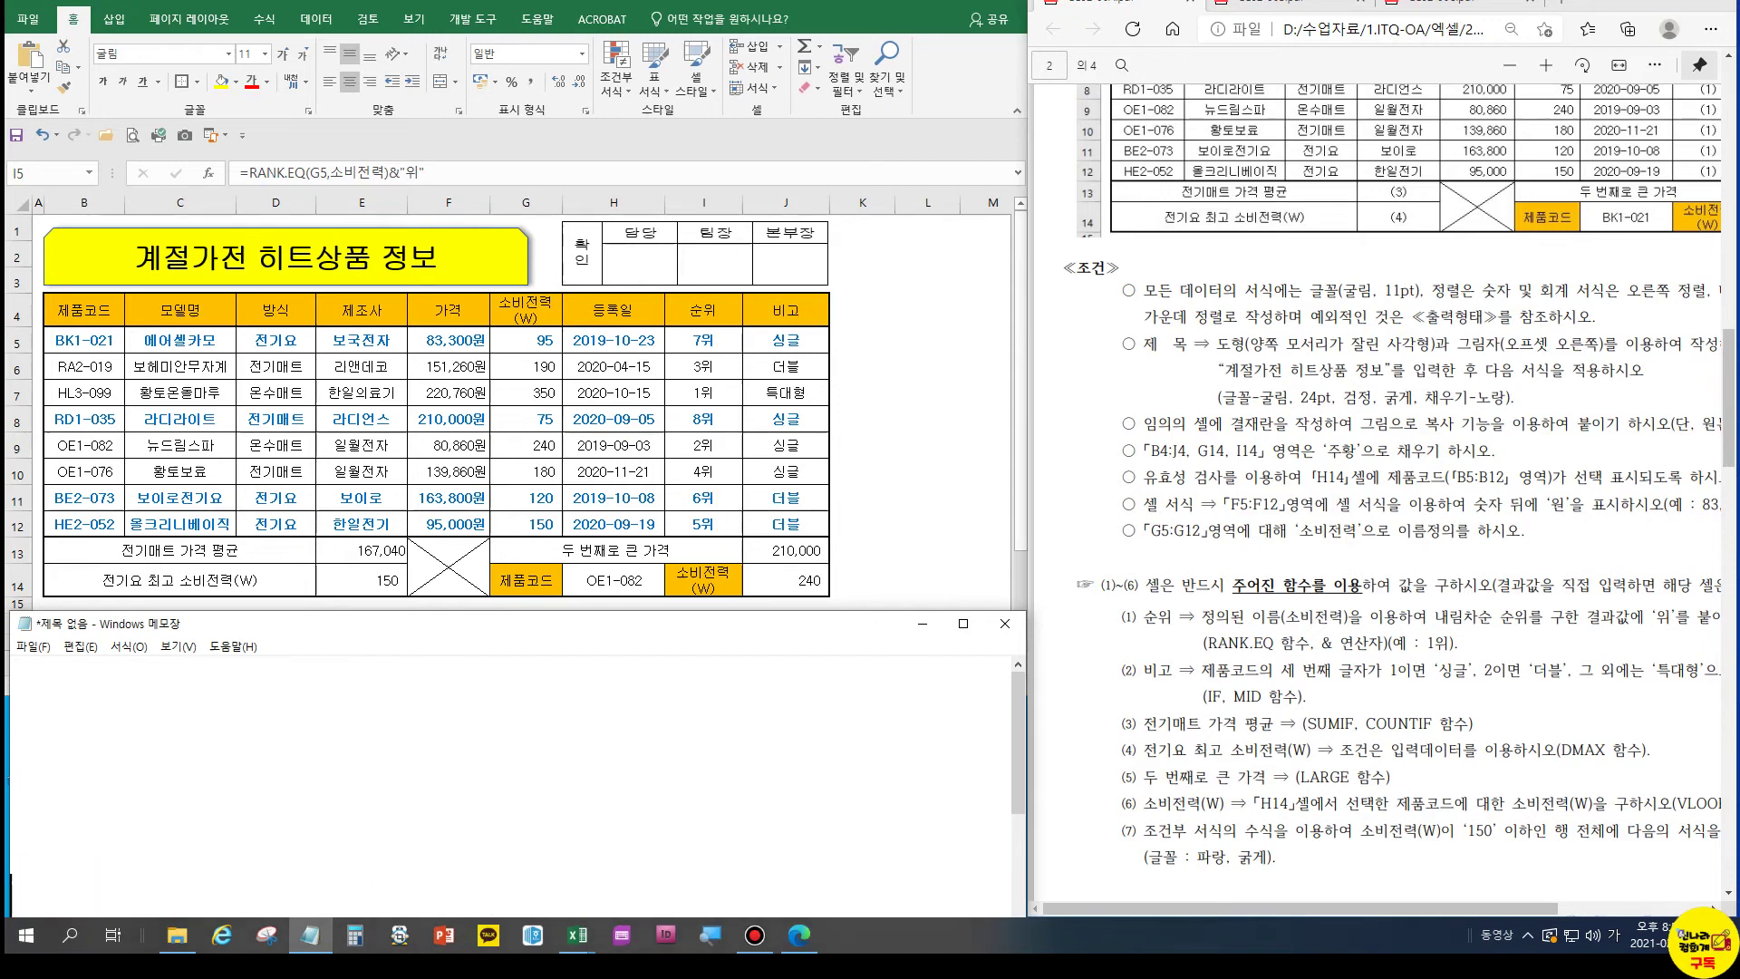
{"action": "type", "text": "=ㄴ"}
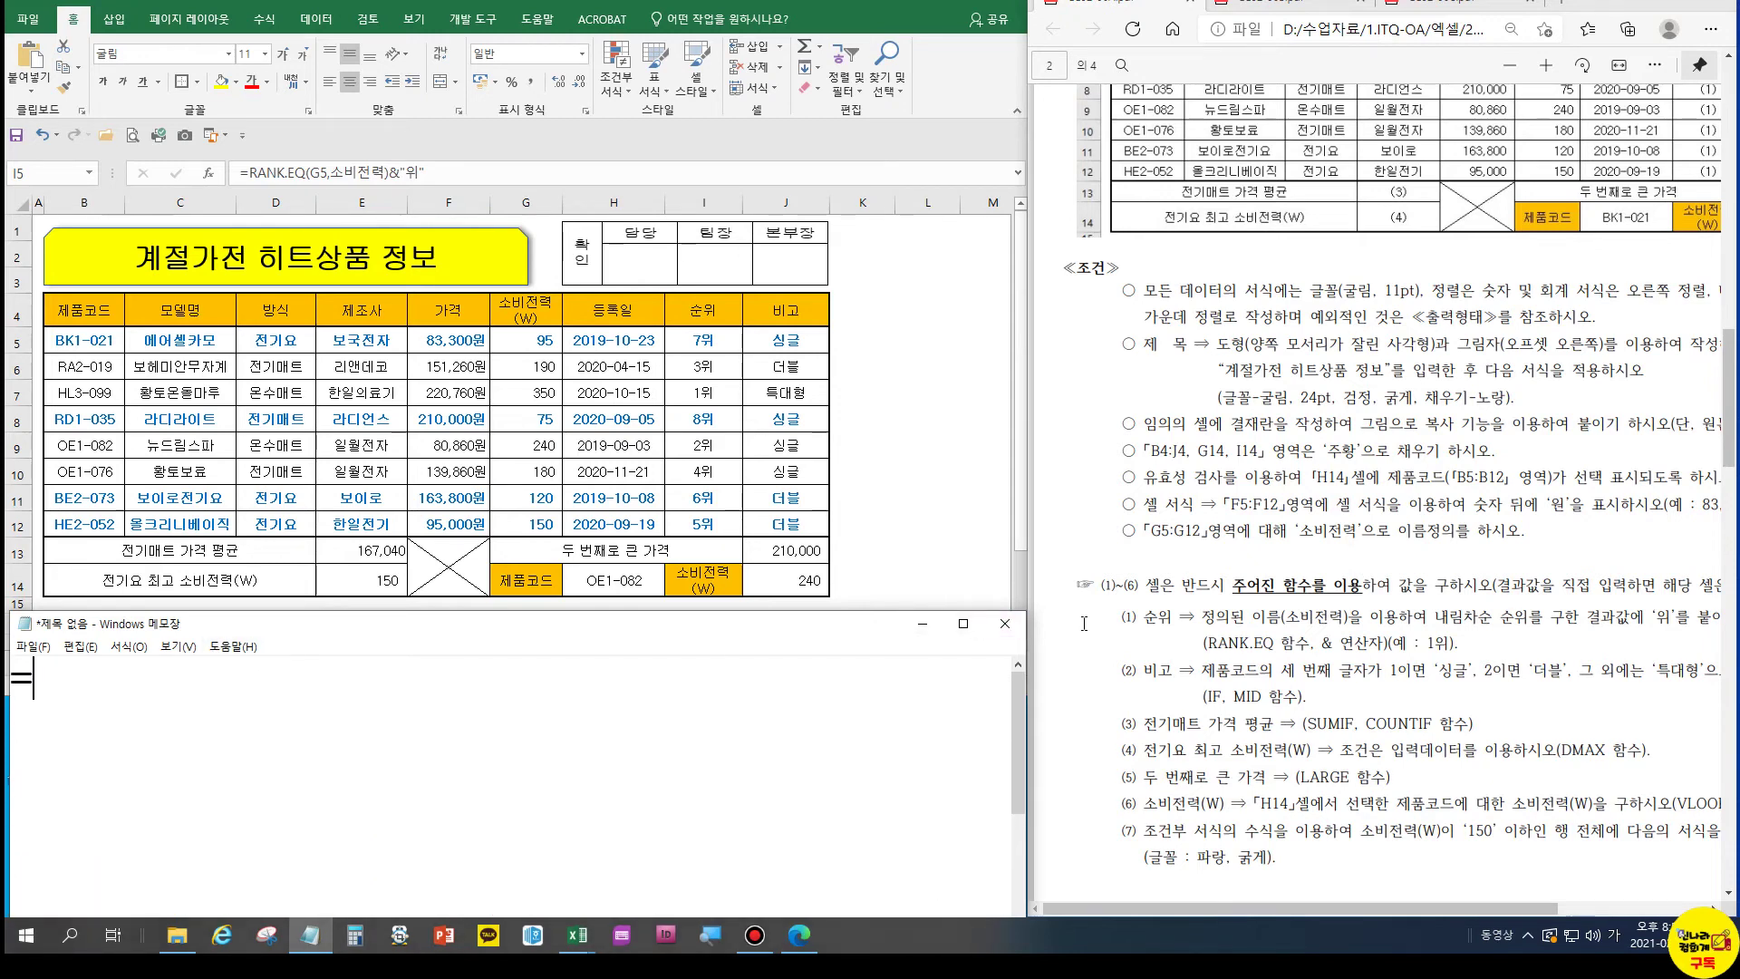
{"action": "key", "text": "BackSpace"}
{"action": "type", "text": "SUMIF( "}
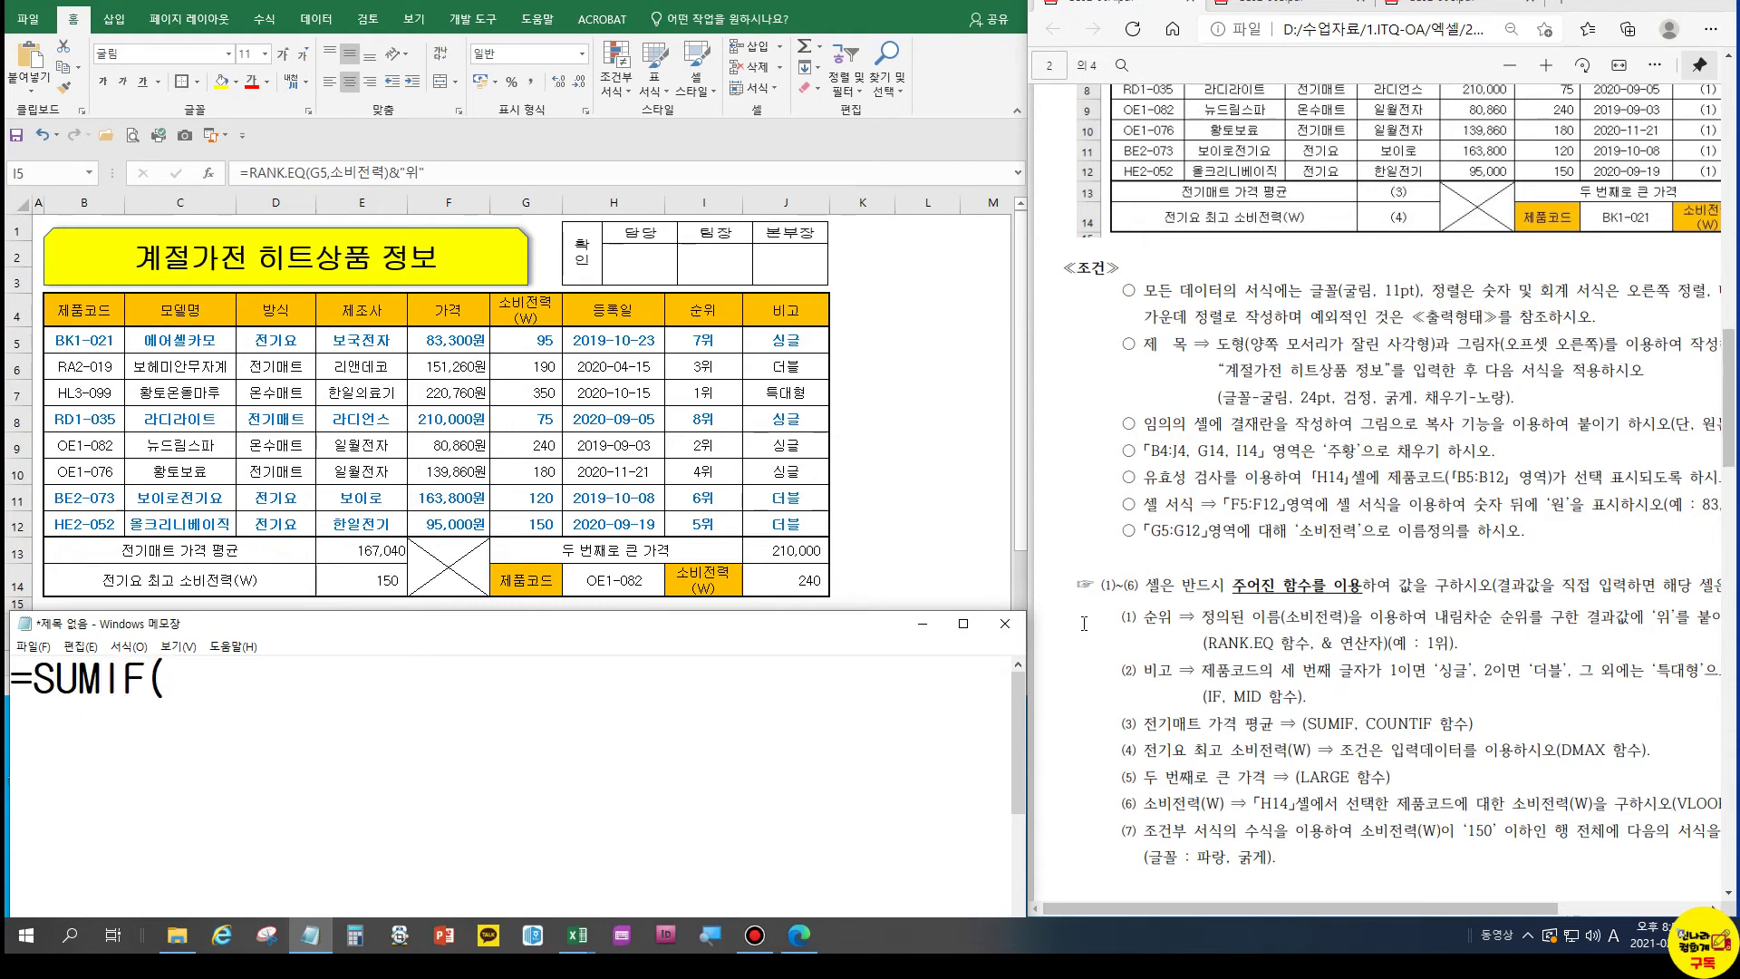
{"action": "type", "text": " )/COUNTIF"}
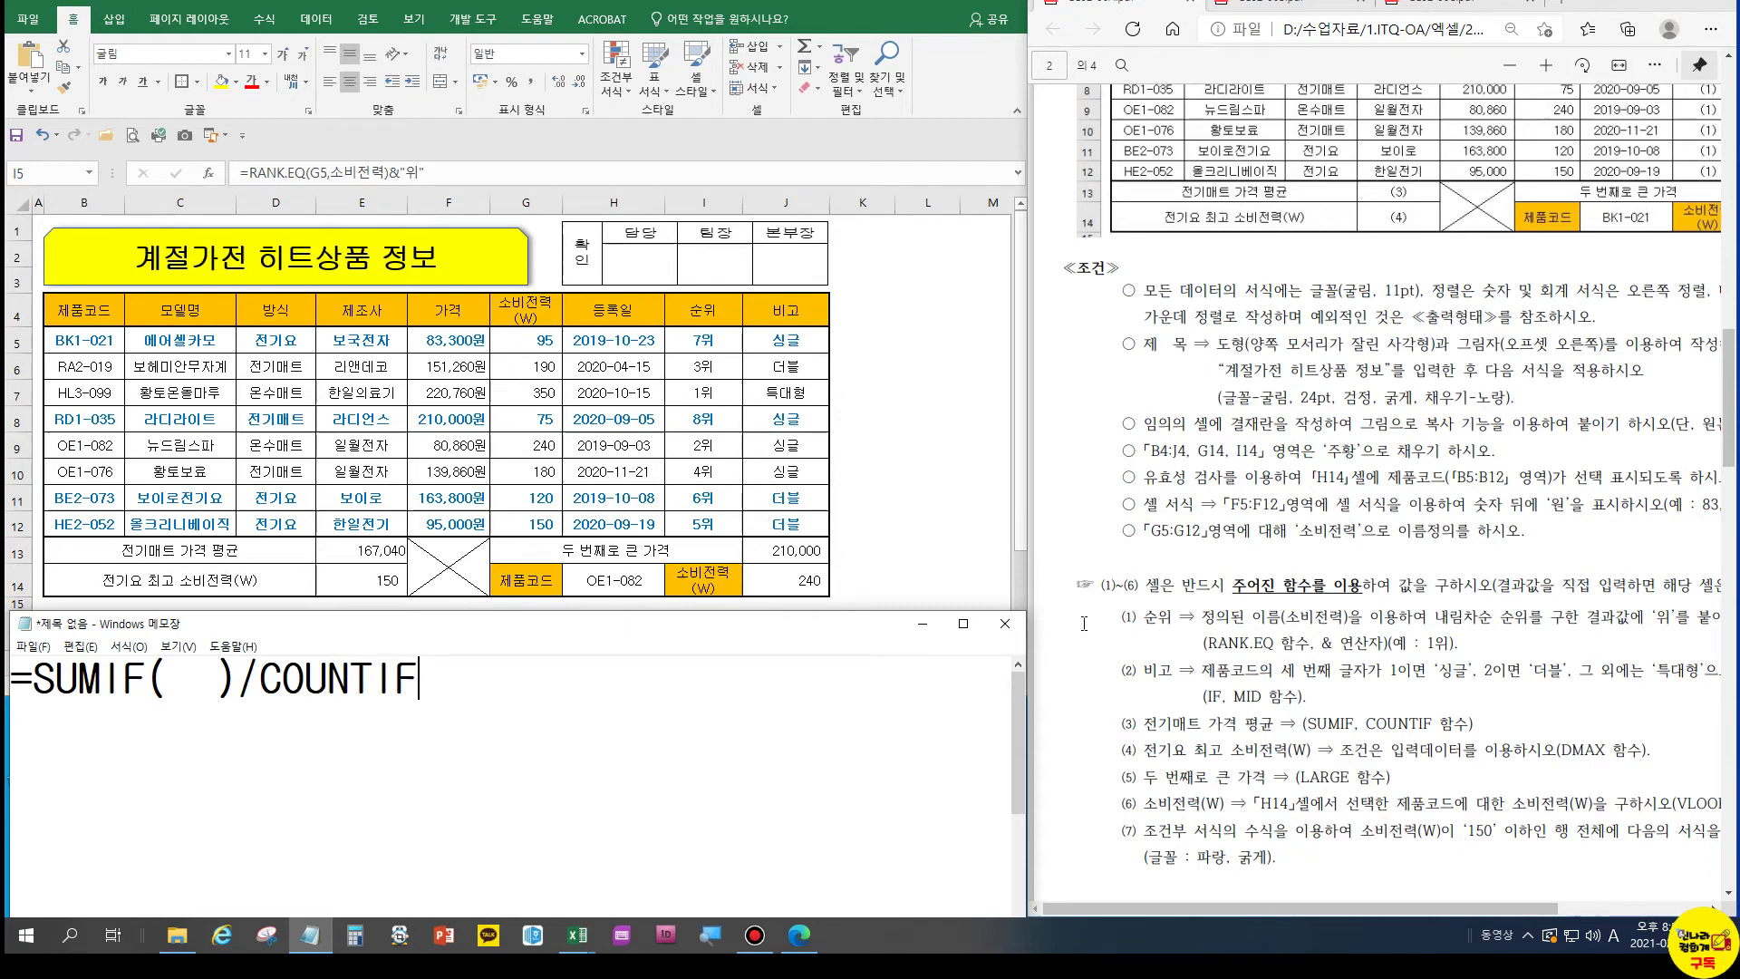
{"action": "type", "text": "(  )"}
Label the SUMIF/COUNTIF formula line with 조건평균 in front of the equals sign
{"action": "key", "text": "Home"}
{"action": "type", "text": "VUD"}
{"action": "key", "text": "BackSpace"}
{"action": "key", "text": "BackSpace"}
{"action": "key", "text": "BackSpace"}
{"action": "key", "text": "Hangul"}
{"action": "type", "text": "평균"}
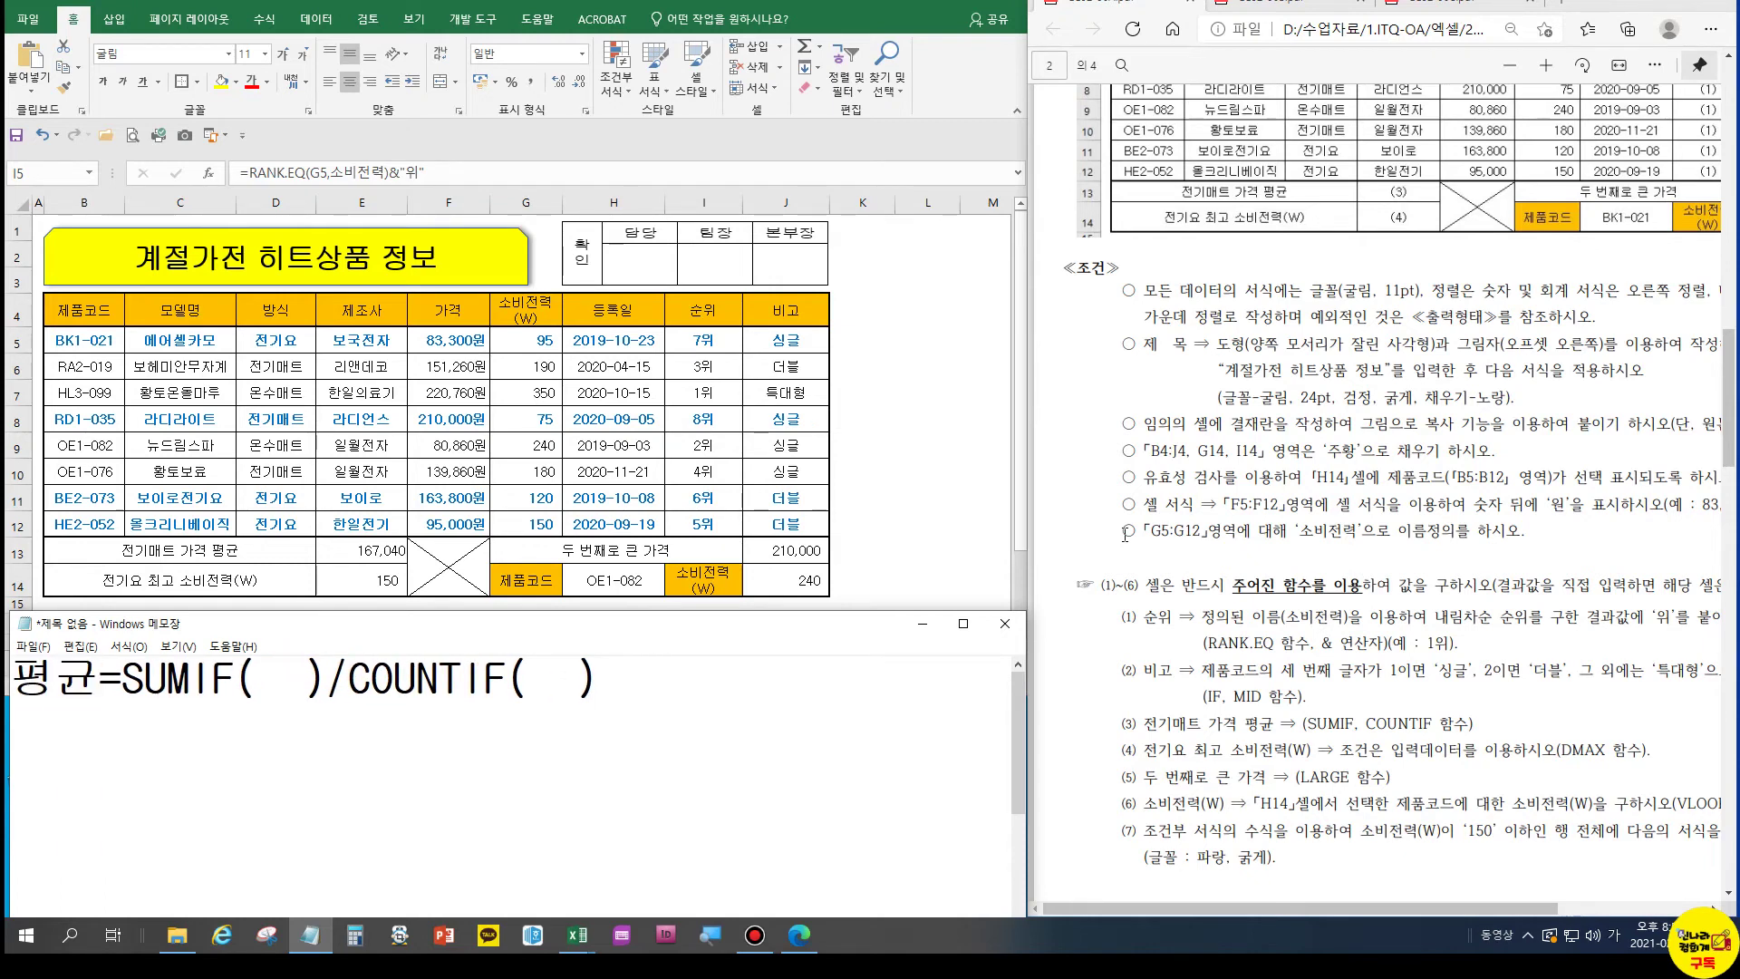
{"action": "key", "text": "Home"}
{"action": "type", "text": "조건"}
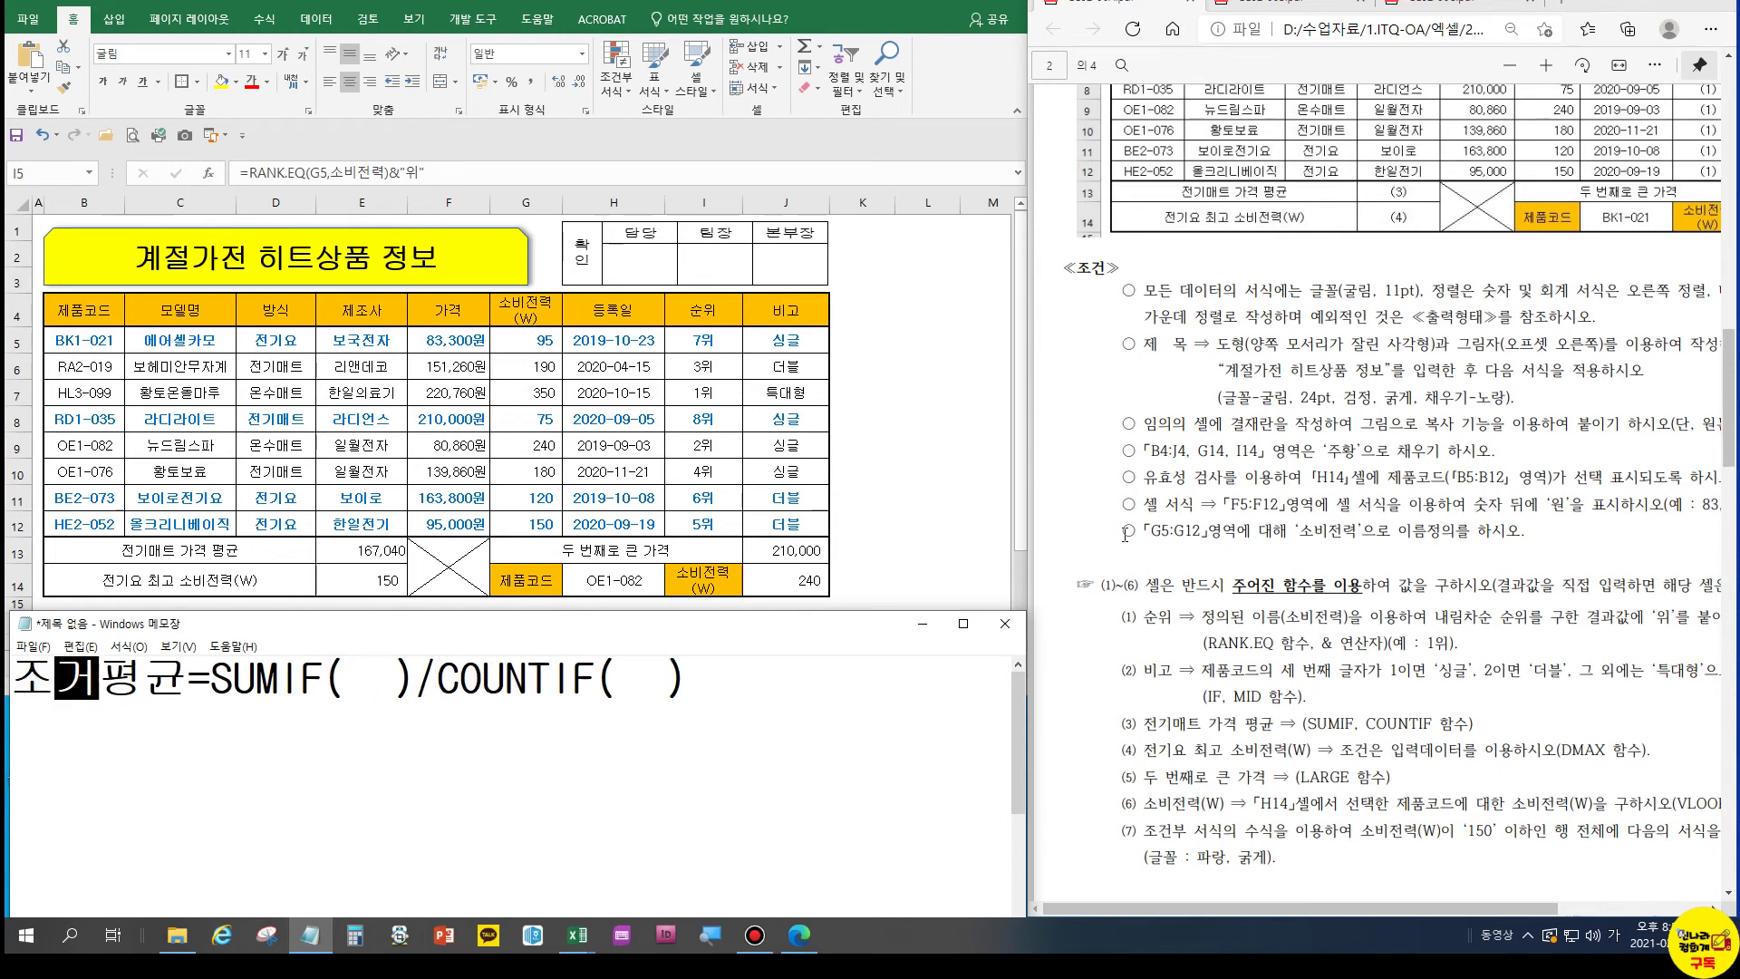
Fill the SUMIF parentheses with 범,"조",범 as placeholder arguments
{"action": "key", "text": "Right"}
{"action": "key", "text": "Right"}
{"action": "key", "text": "Right"}
{"action": "key", "text": "Right"}
{"action": "key", "text": "Right"}
{"action": "key", "text": "Right"}
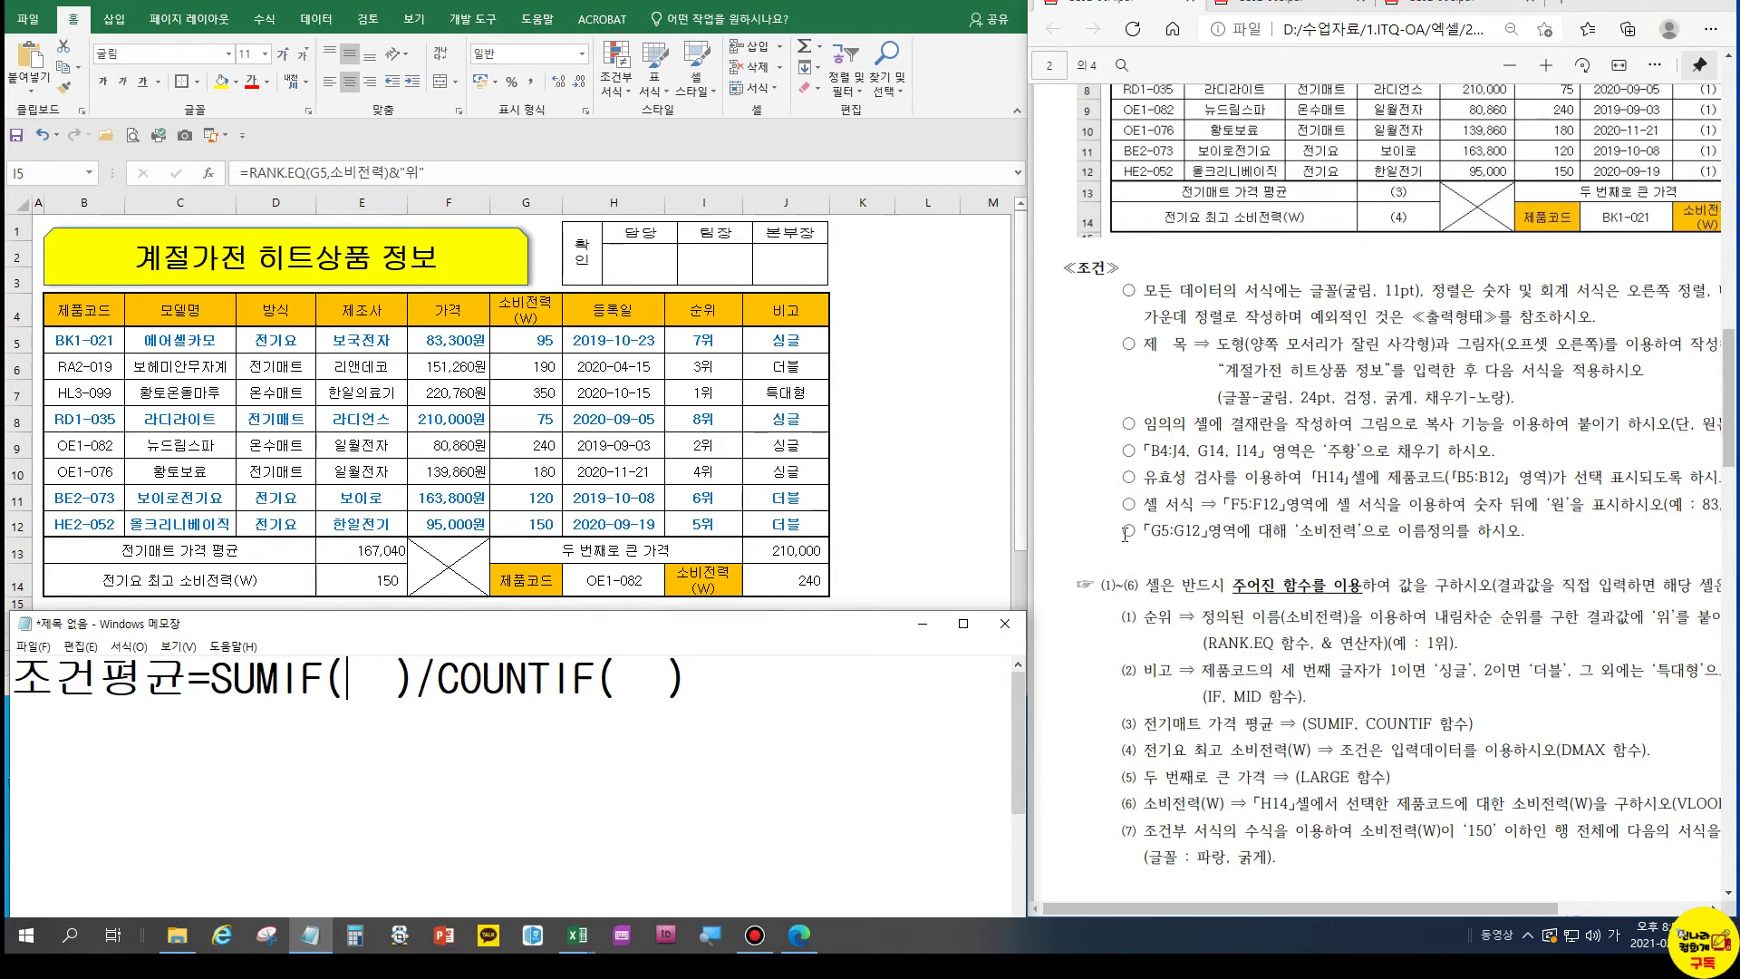
{"action": "type", "text": "범,조,ㅂㅓㅁ"}
{"action": "key", "text": "Delete"}
{"action": "key", "text": "Delete"}
{"action": "key", "text": "Left"}
{"action": "type", "text": "\""}
{"action": "key", "text": "Right"}
{"action": "type", "text": "\""}
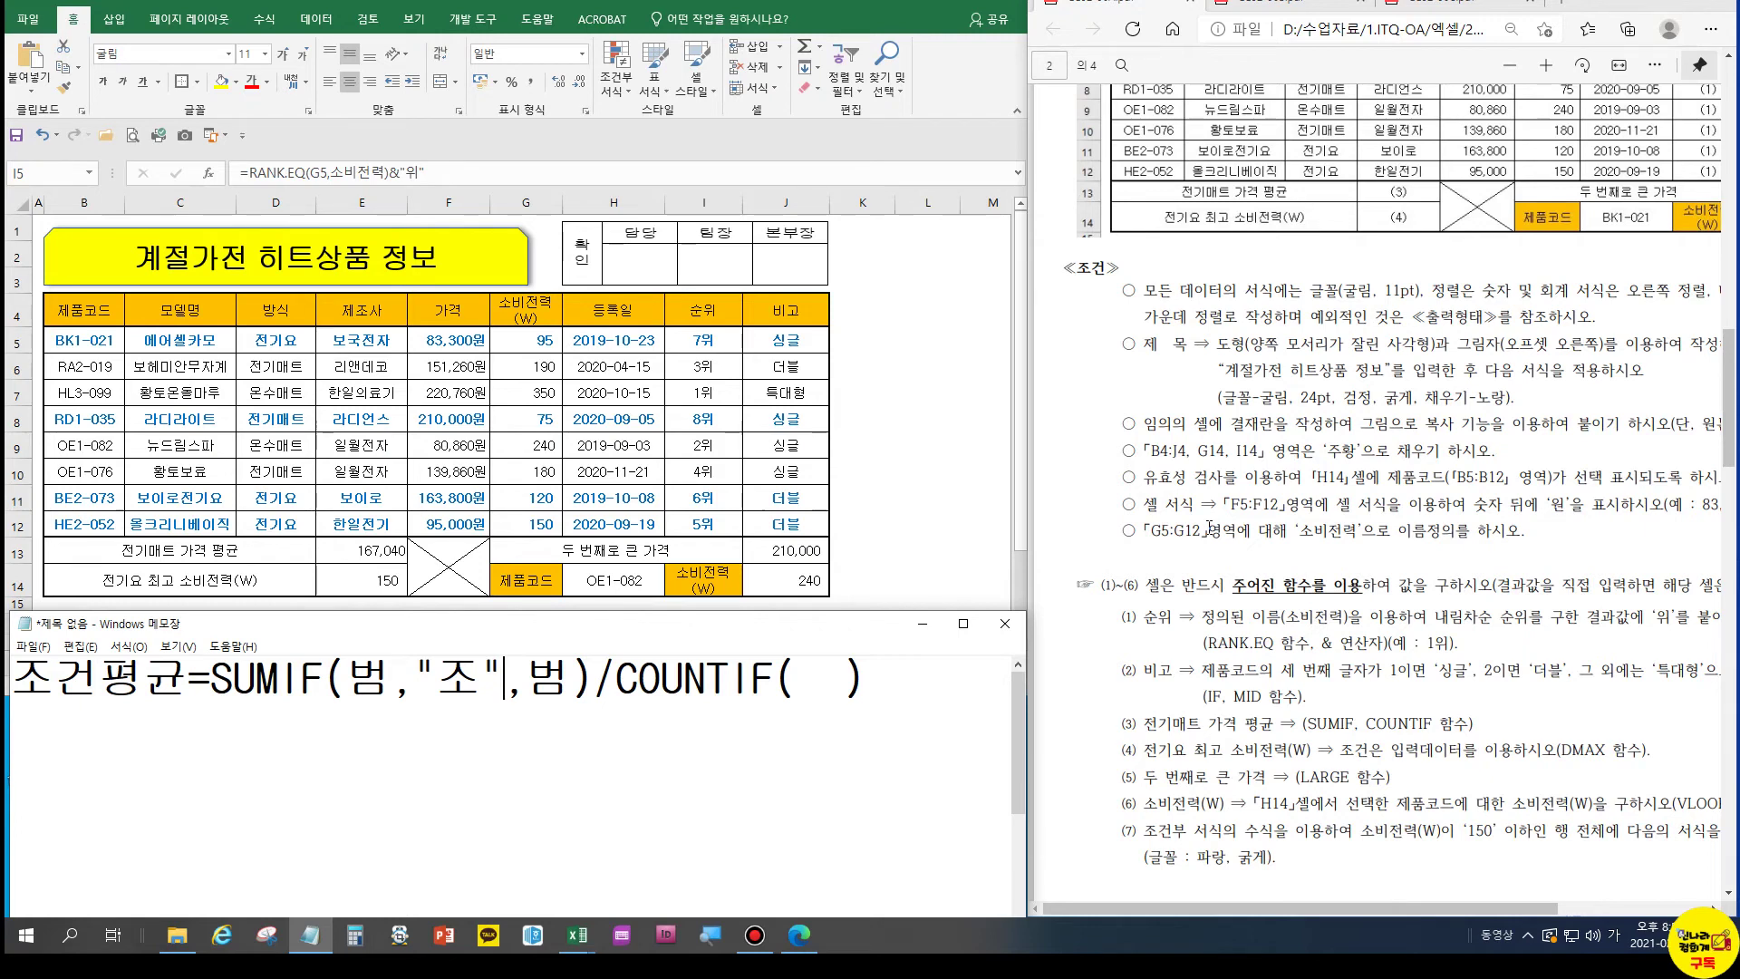
Change SUMIF's first placeholder to 조범 and its last placeholder to 총범
{"action": "key", "text": "Left"}
{"action": "key", "text": "Left"}
{"action": "key", "text": "Left"}
{"action": "key", "text": "Left"}
{"action": "key", "text": "Left"}
{"action": "type", "text": "조"}
{"action": "key", "text": "Right"}
{"action": "key", "text": "Right"}
{"action": "key", "text": "Right"}
{"action": "key", "text": "Right"}
{"action": "key", "text": "Right"}
{"action": "key", "text": "Right"}
{"action": "type", "text": "종"}
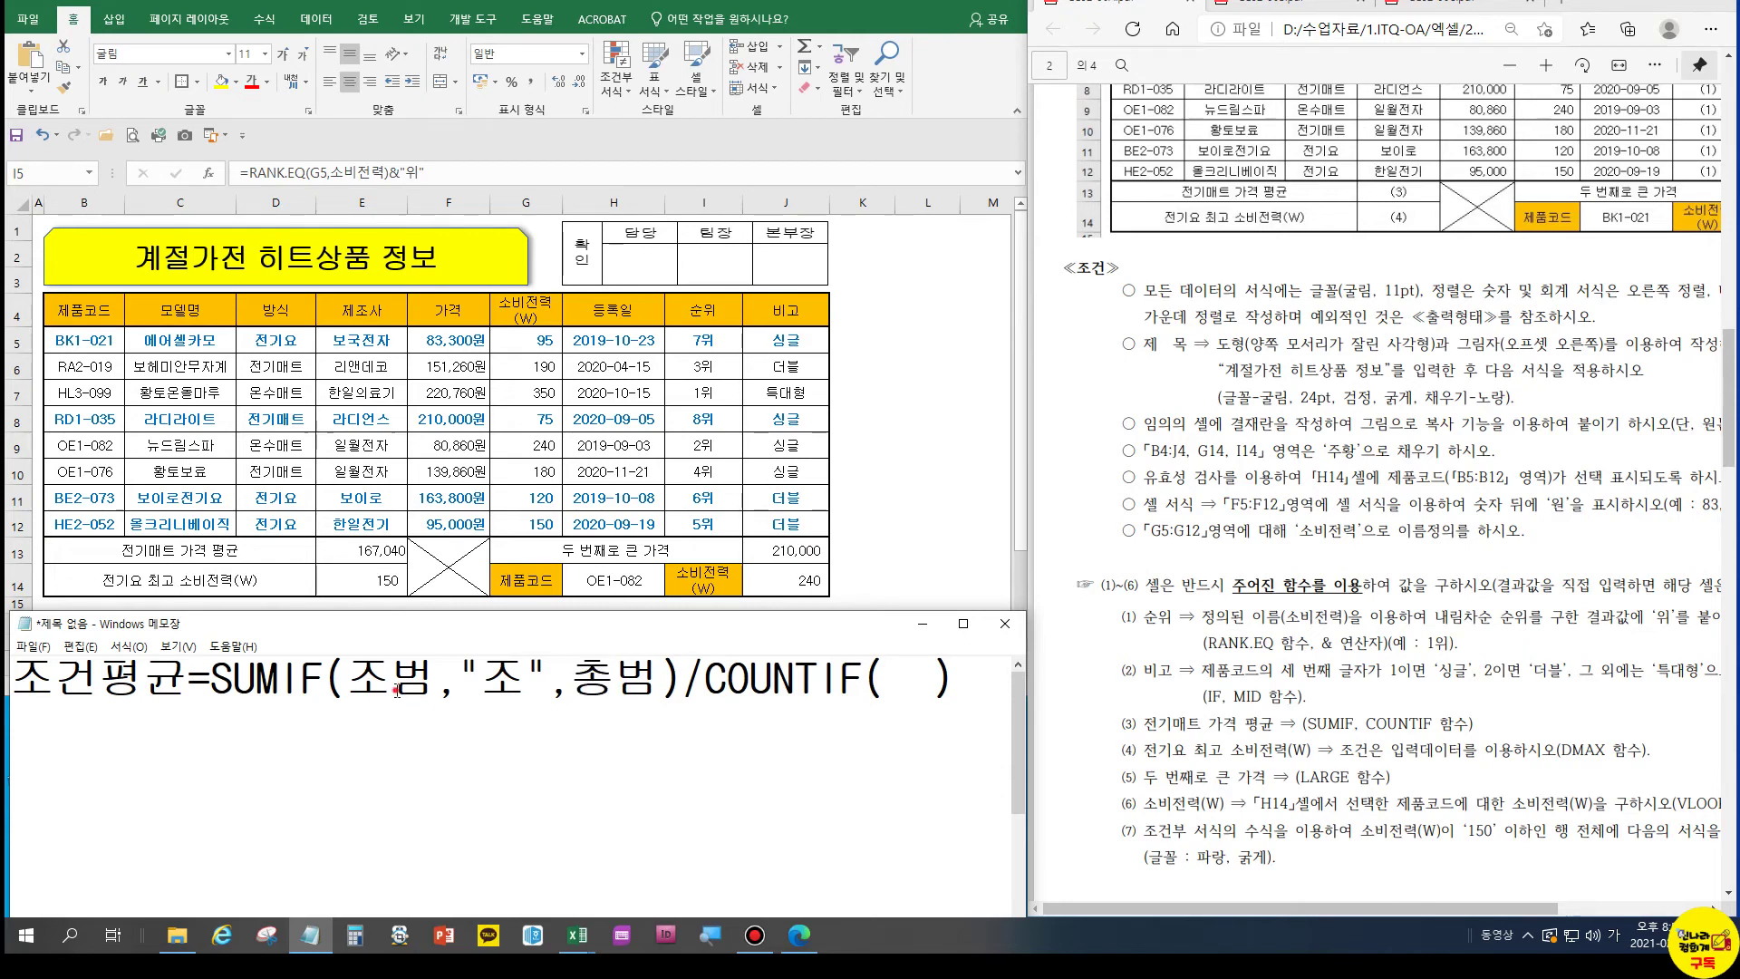
Copy the formula from the equals sign onward and paste it two lines below the 조건평균 line
{"action": "left_click", "coordinate": [487, 684]}
{"action": "left_click_drag", "start_coordinate": [968, 670], "coordinate": [187, 689]}
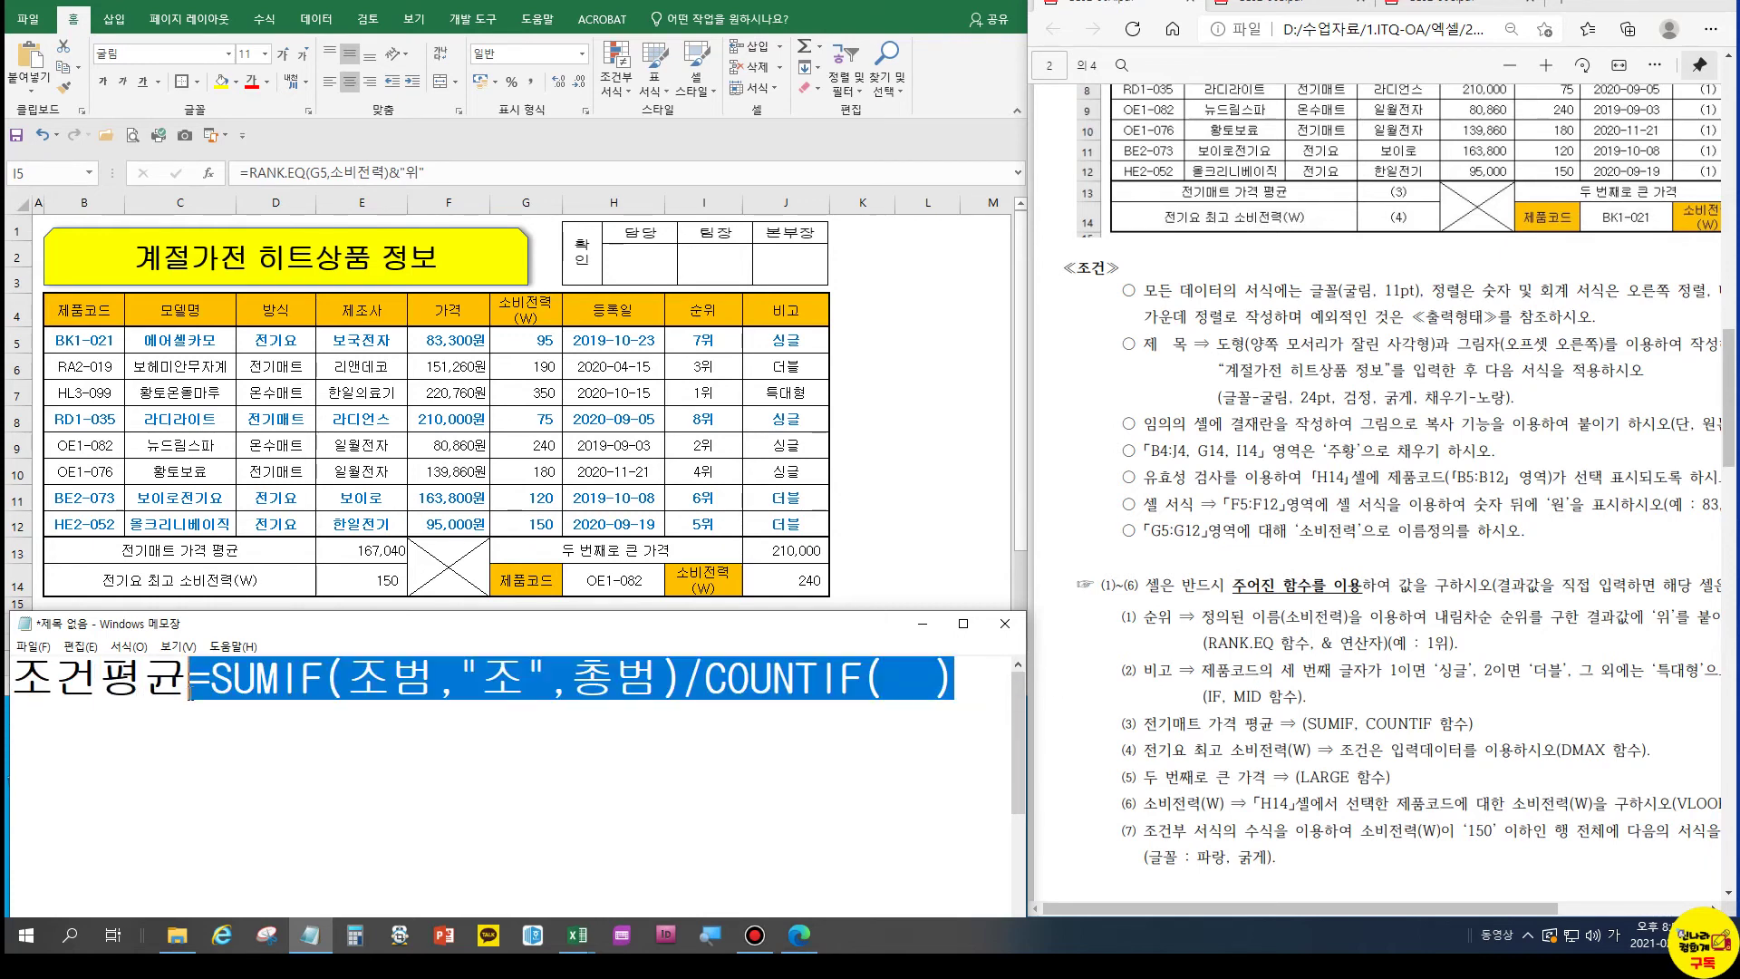
{"action": "key", "text": "ctrl+c"}
{"action": "key", "text": "End"}
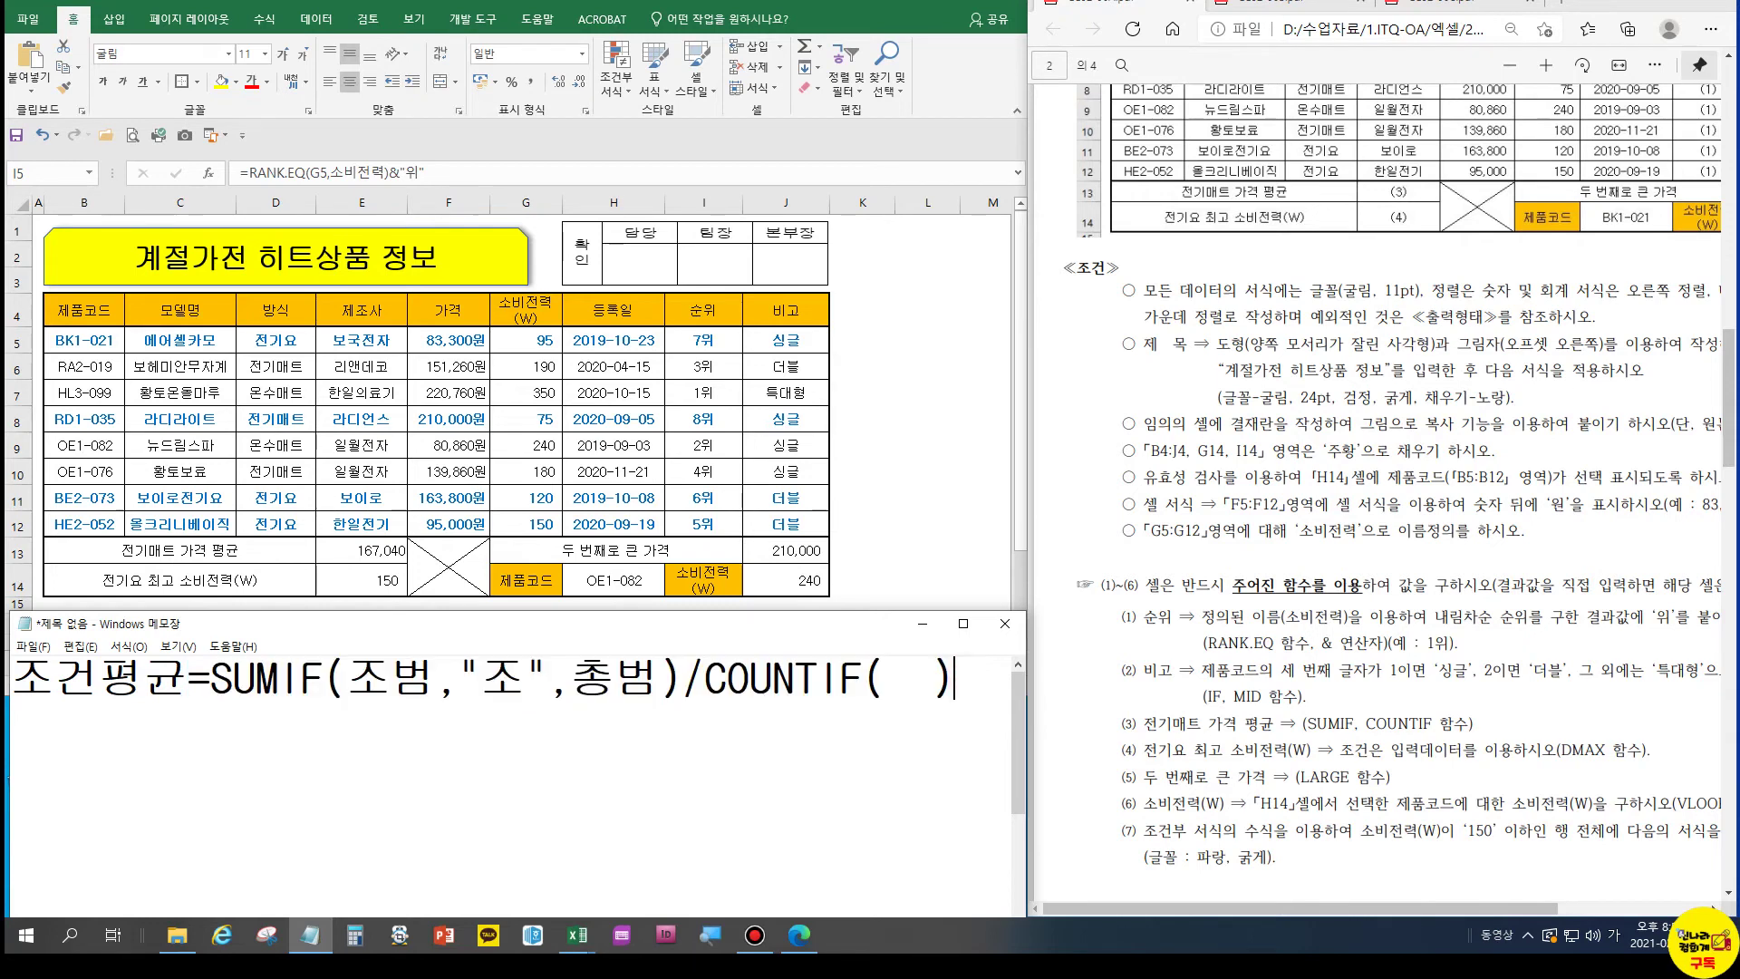
{"action": "key", "text": "Return"}
{"action": "key", "text": "Return"}
{"action": "key", "text": "ctrl+v"}
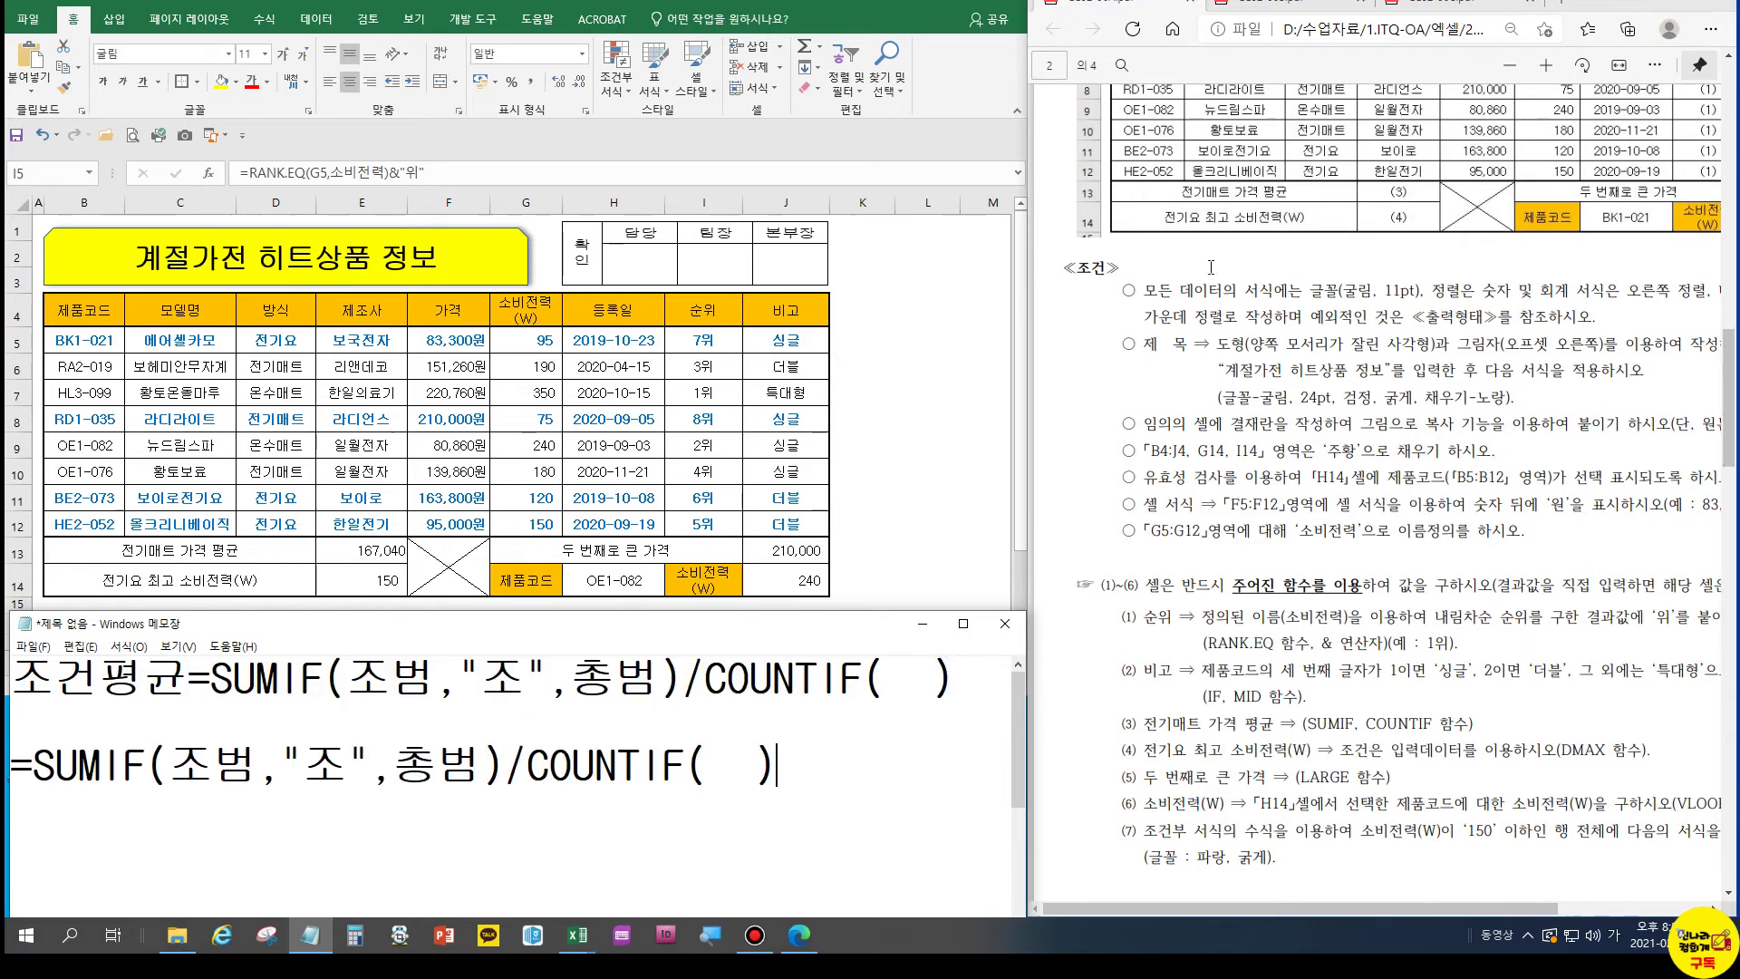
Enlarge the Notepad window upward and add blank lines to push the C형 note further down
{"action": "left_click_drag", "start_coordinate": [659, 611], "coordinate": [659, 324]}
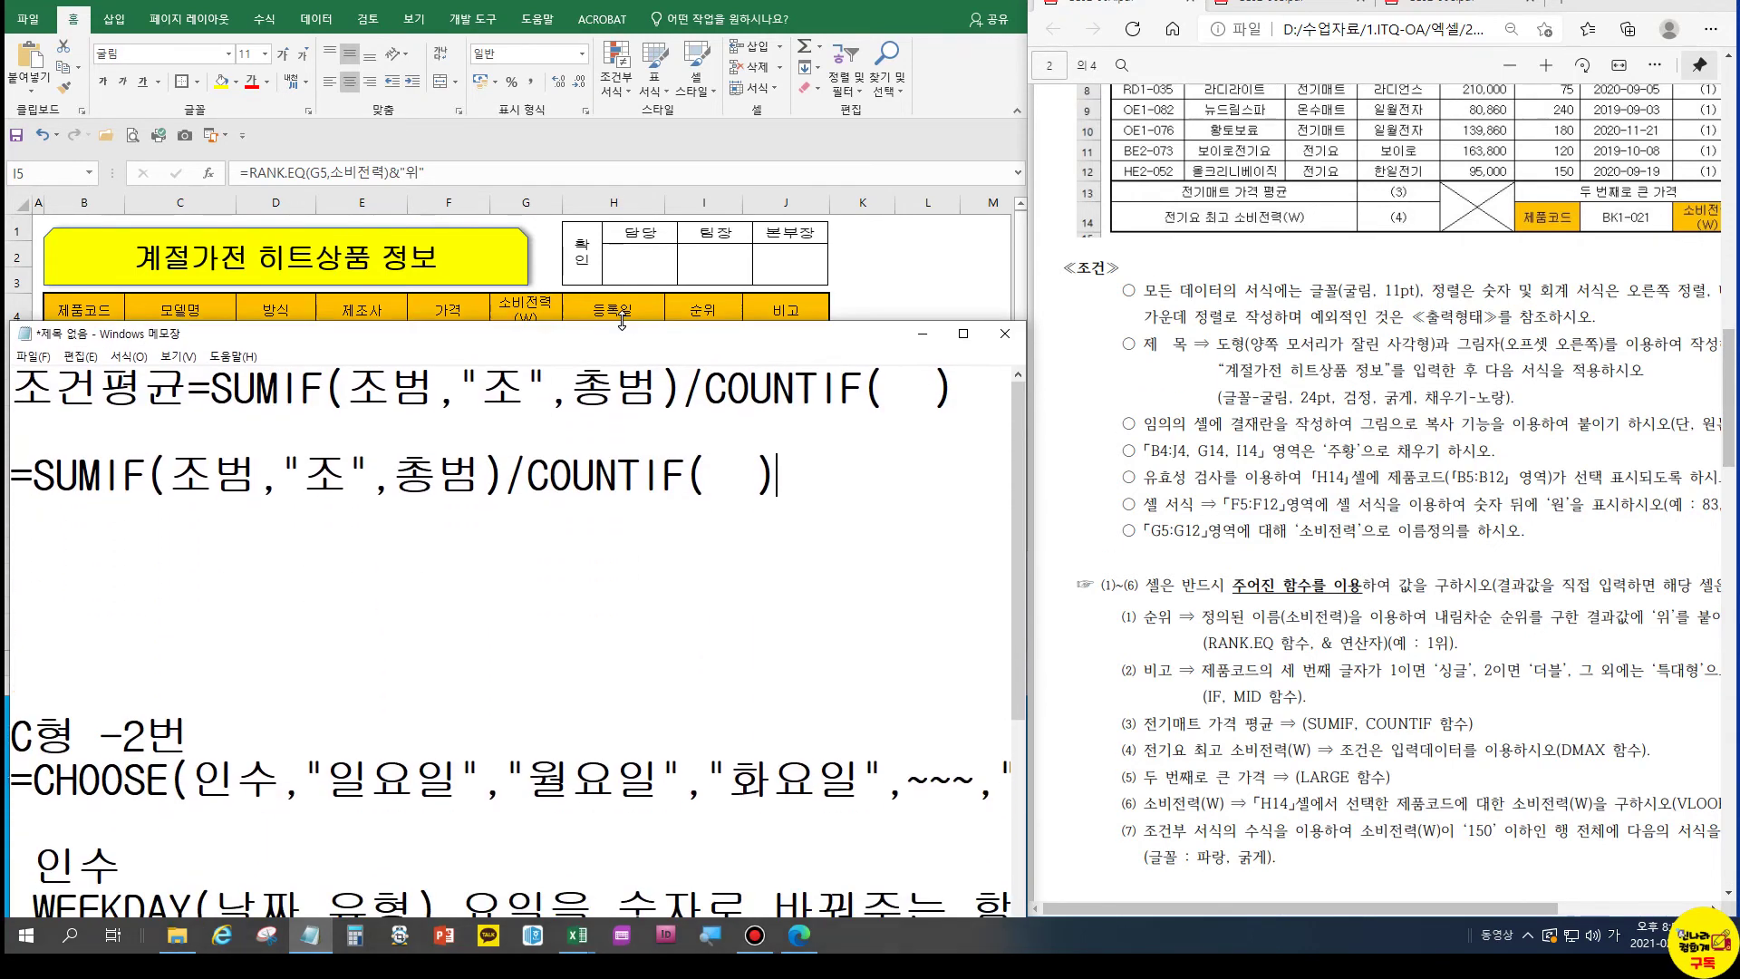
{"action": "left_click", "coordinate": [510, 603]}
{"action": "key", "text": "Return"}
{"action": "key", "text": "Return"}
{"action": "key", "text": "Return"}
{"action": "key", "text": "Return"}
{"action": "key", "text": "Return"}
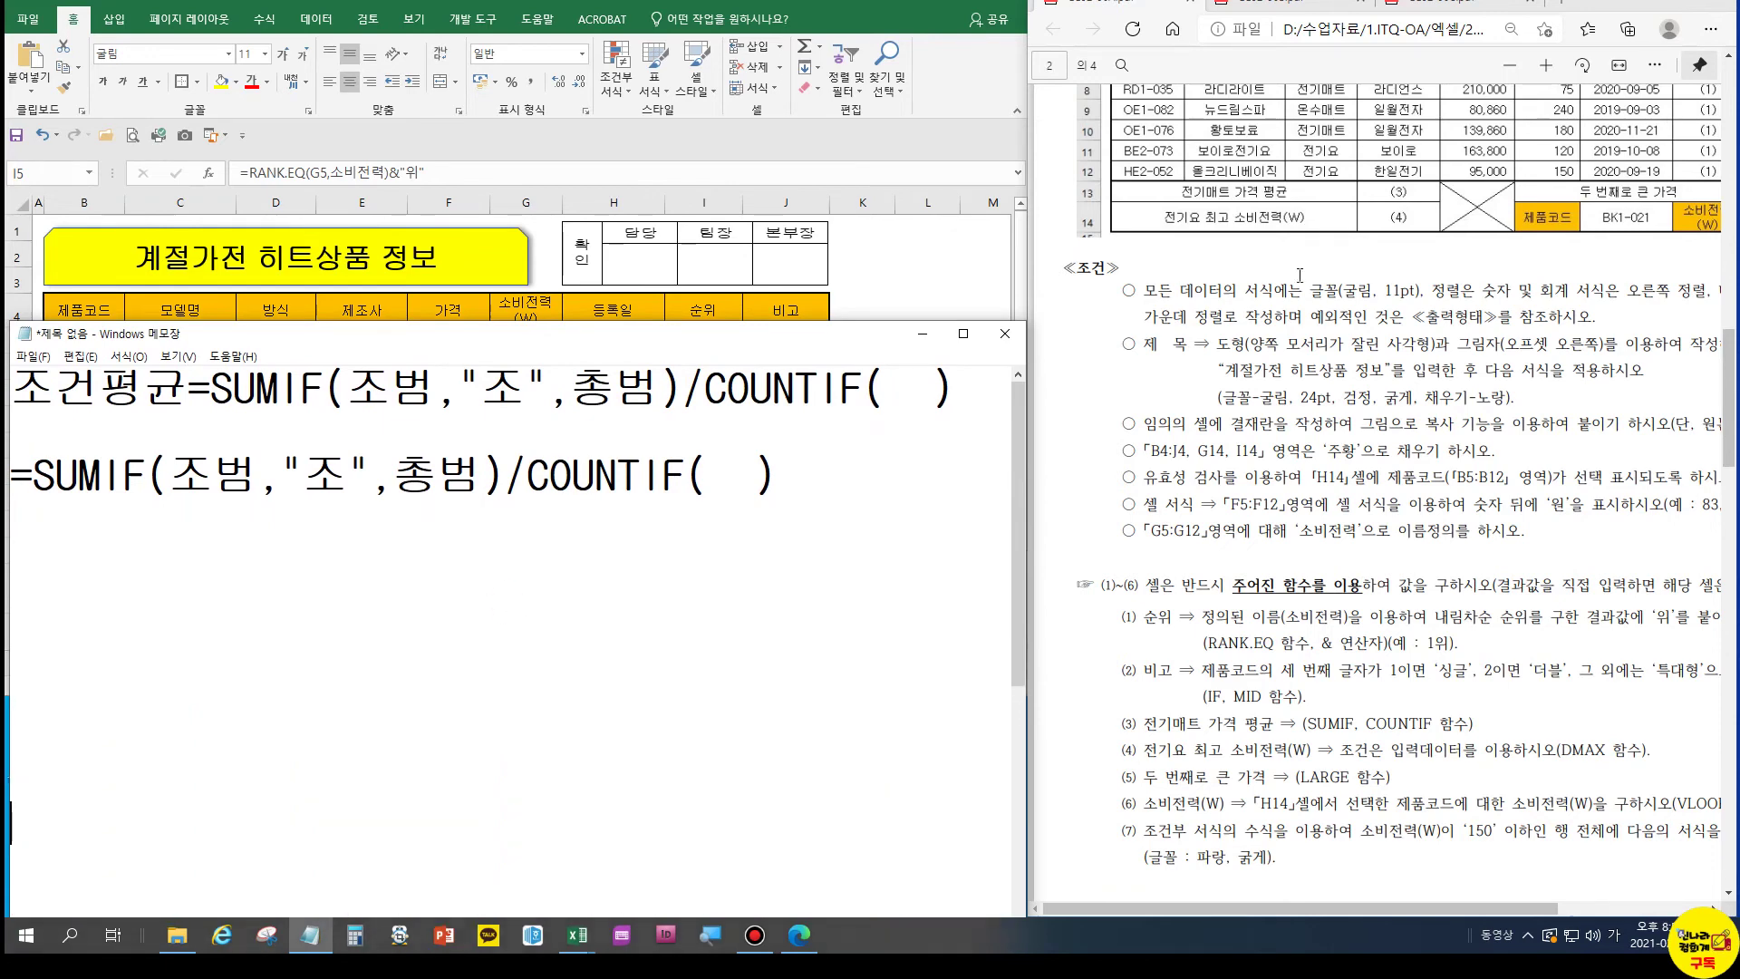
Consult the exam PDF's data table and replace the "조" criterion in the copied formula with 전기매트
{"action": "scroll", "coordinate": [1325, 309], "scroll_direction": "up", "scroll_amount": 3}
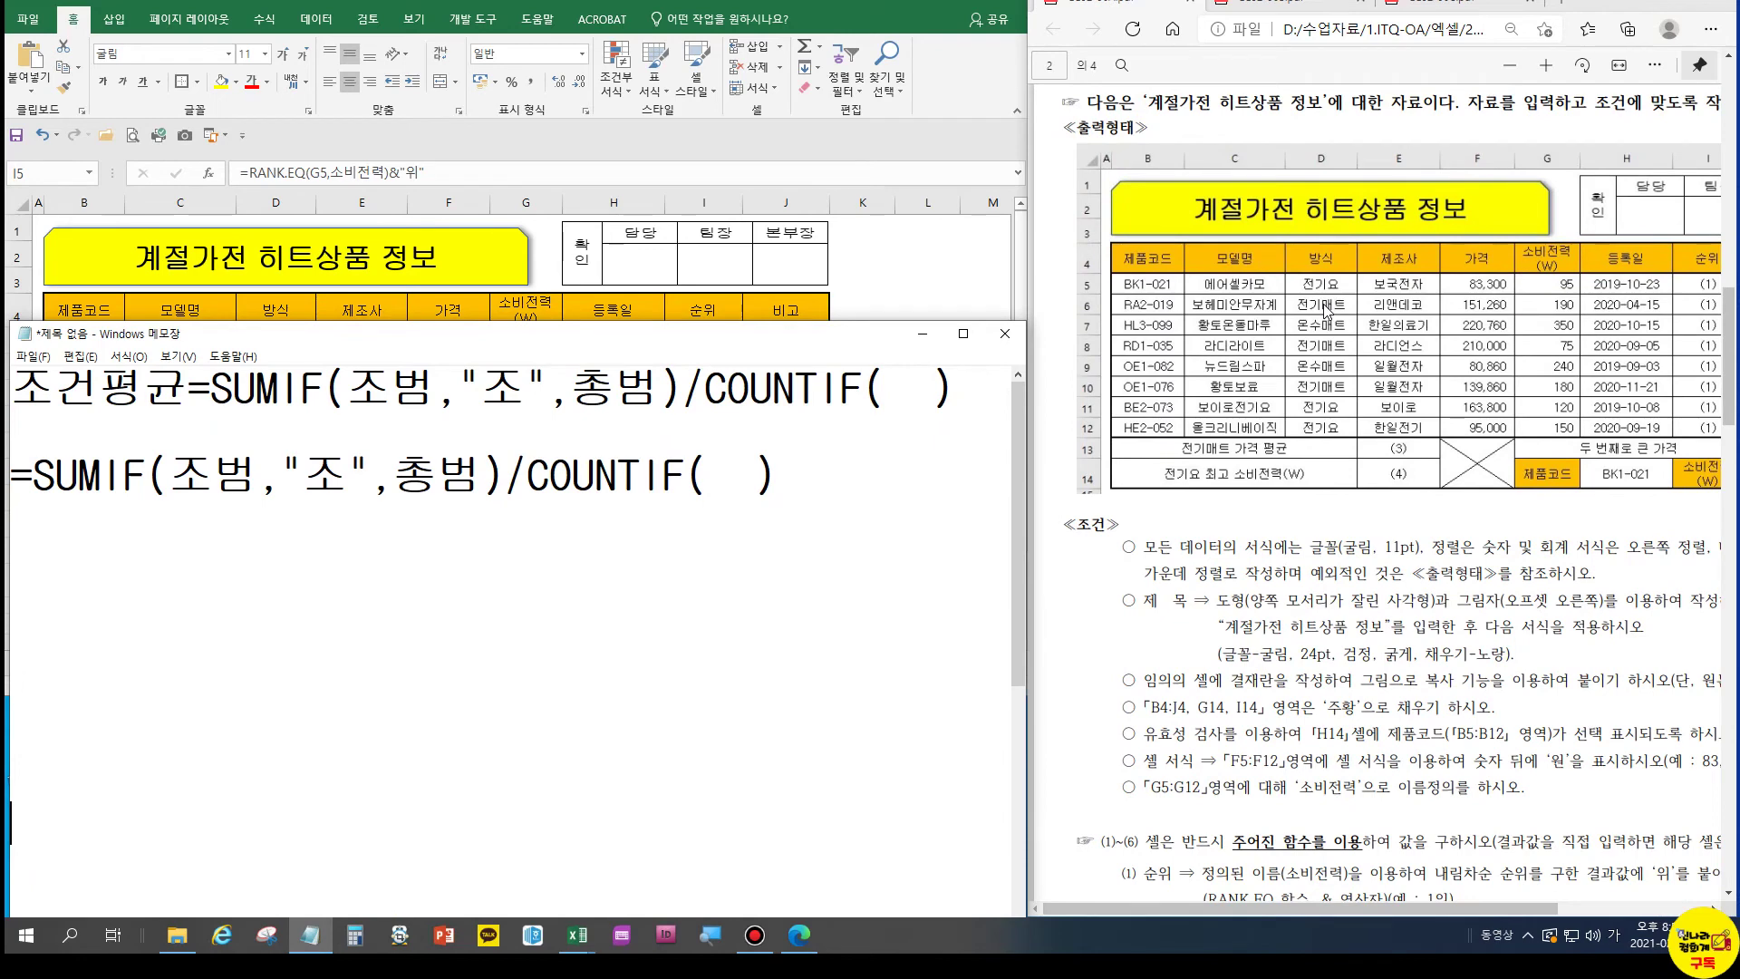
{"action": "left_click", "coordinate": [1325, 310]}
{"action": "key", "text": "ctrl"}
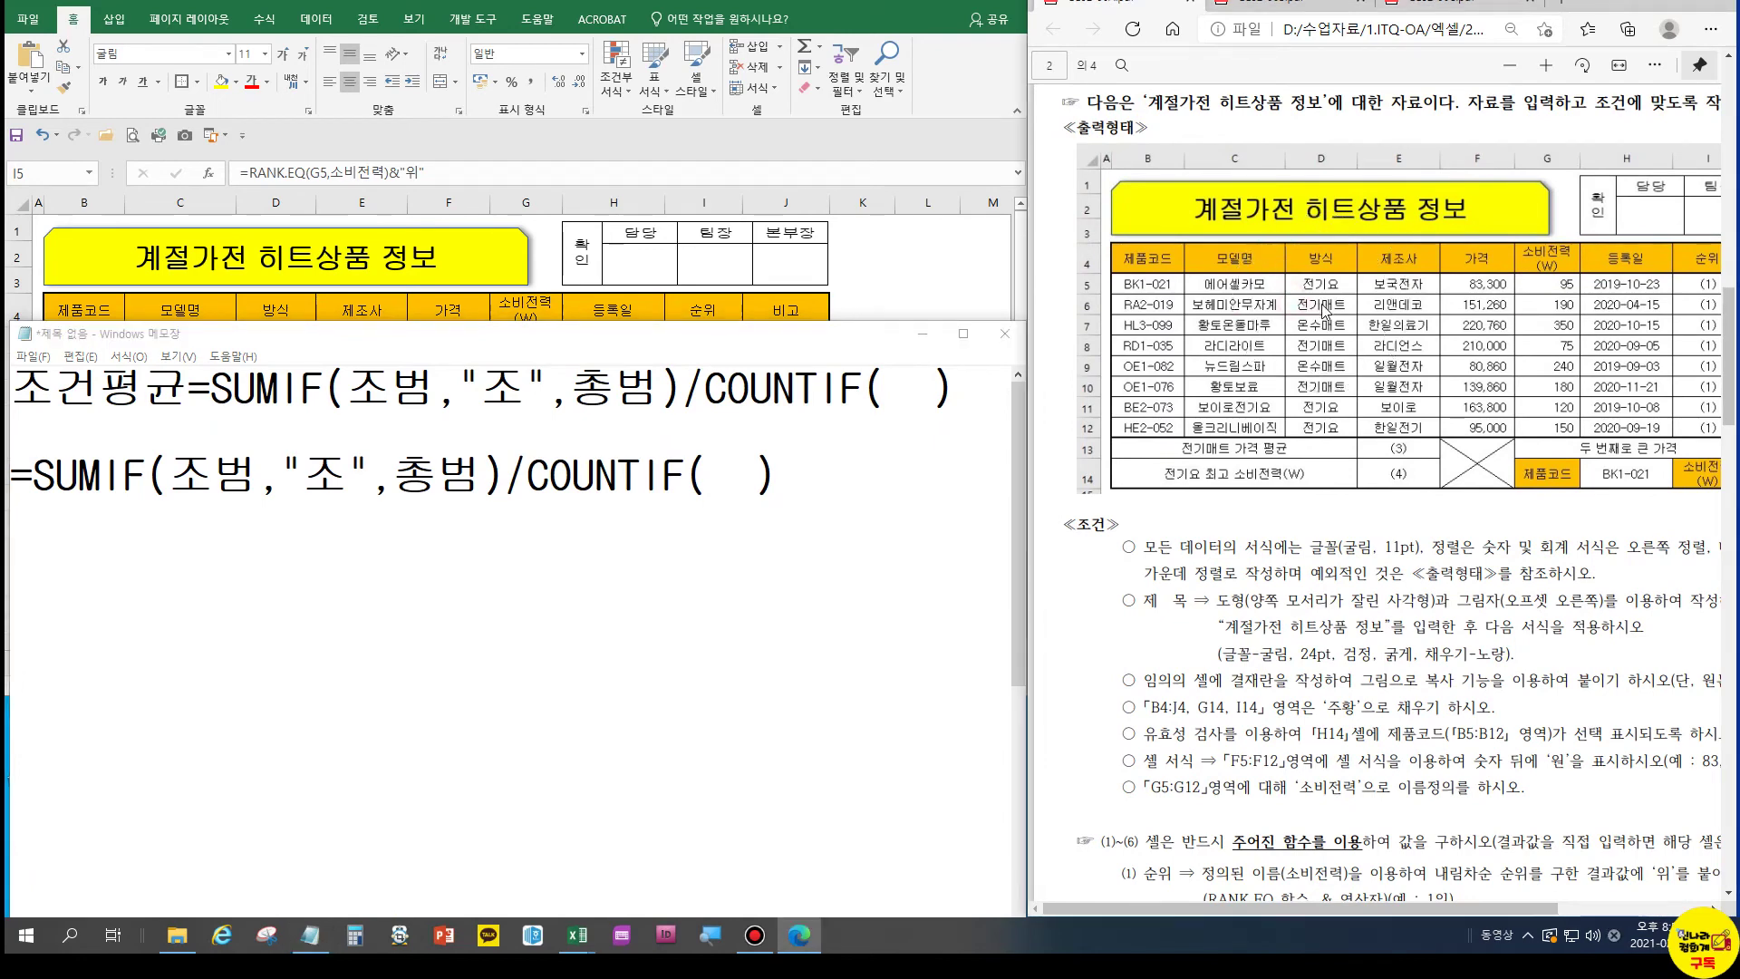
{"action": "double_click", "coordinate": [336, 463]}
{"action": "type", "text": "전기매트"}
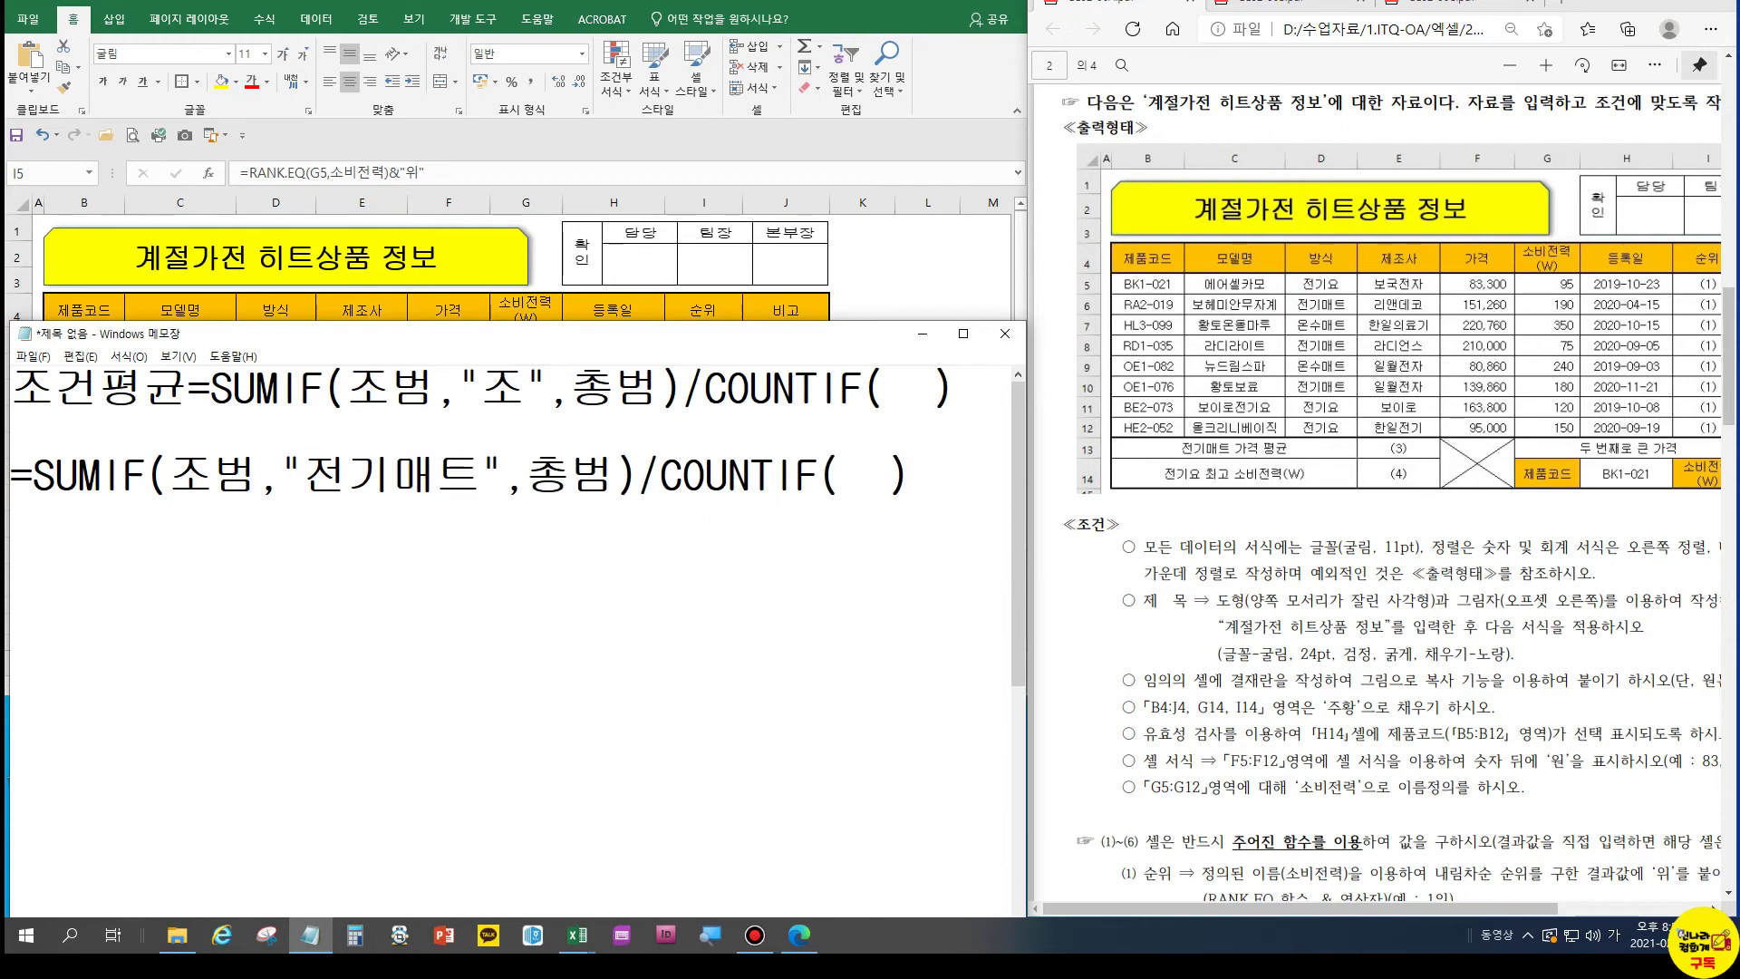
Duplicate the formula with the "전기매트" criterion two lines below it
{"action": "left_click_drag", "start_coordinate": [933, 480], "coordinate": [18, 480]}
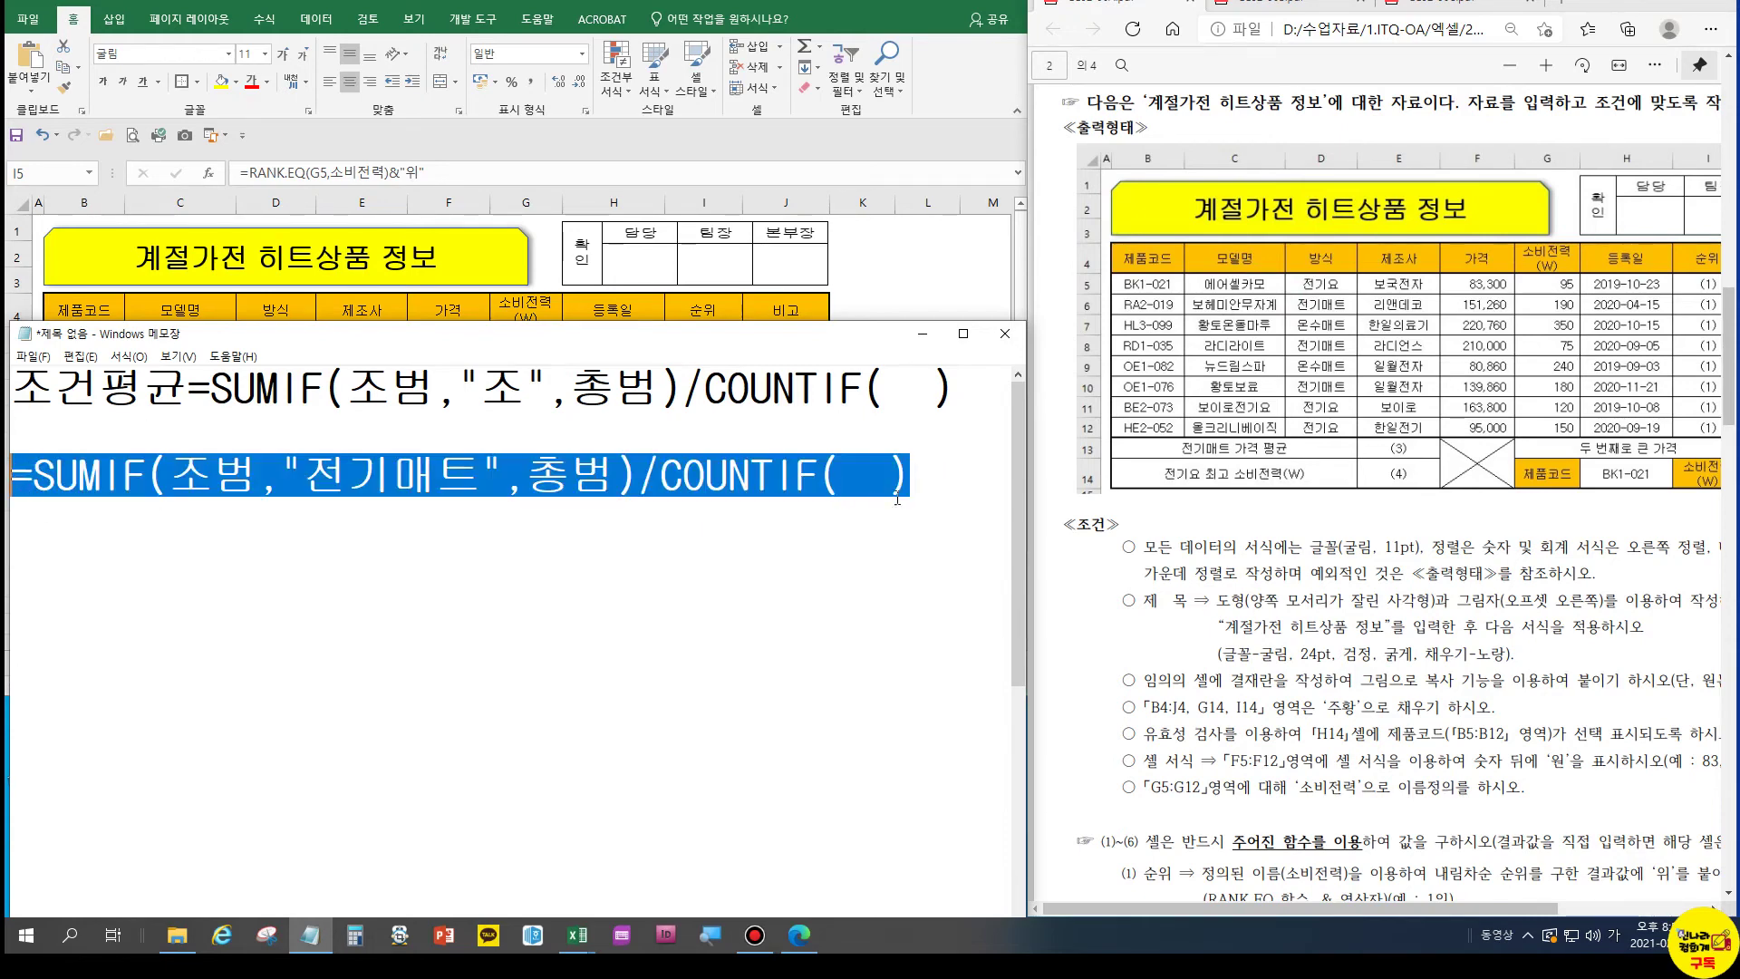
{"action": "key", "text": "ctrl+c"}
{"action": "key", "text": "End"}
{"action": "key", "text": "Return"}
{"action": "key", "text": "Return"}
{"action": "key", "text": "ctrl+v"}
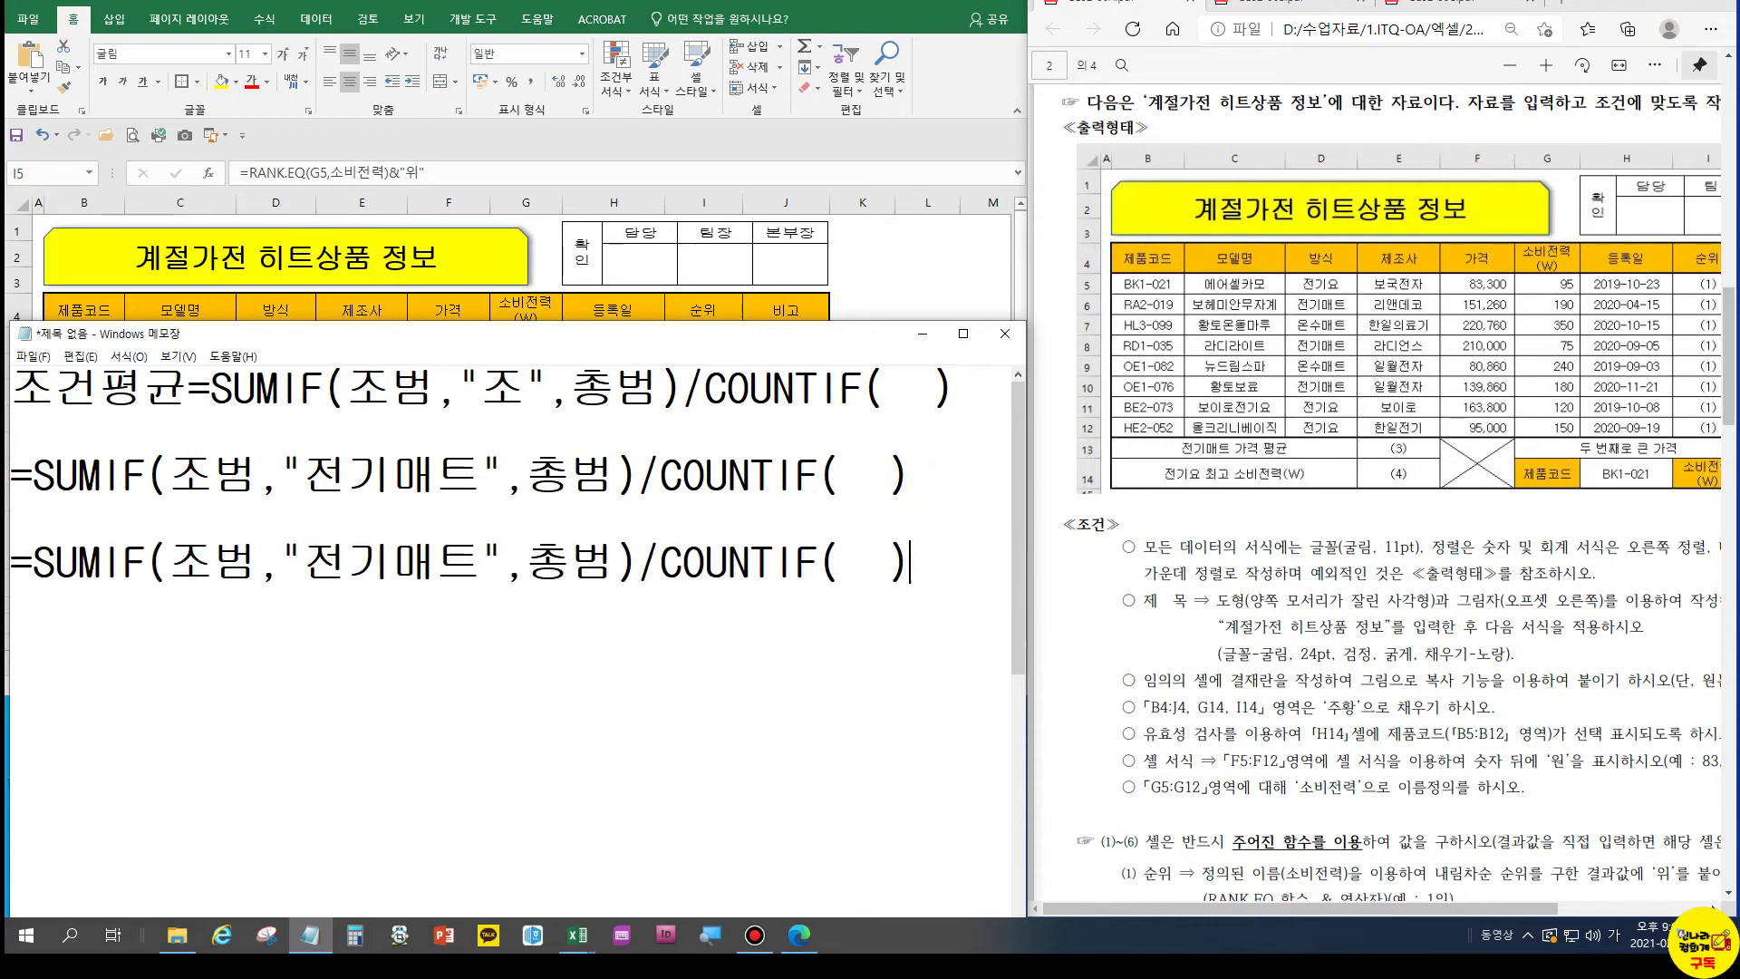
In the lowest SUMIF formula, replace the "전기매트" criterion with D6 and the condition range 조범 with D5:D6
{"action": "left_click_drag", "start_coordinate": [282, 558], "coordinate": [503, 561]}
{"action": "key", "text": "Hangul"}
{"action": "type", "text": "D"}
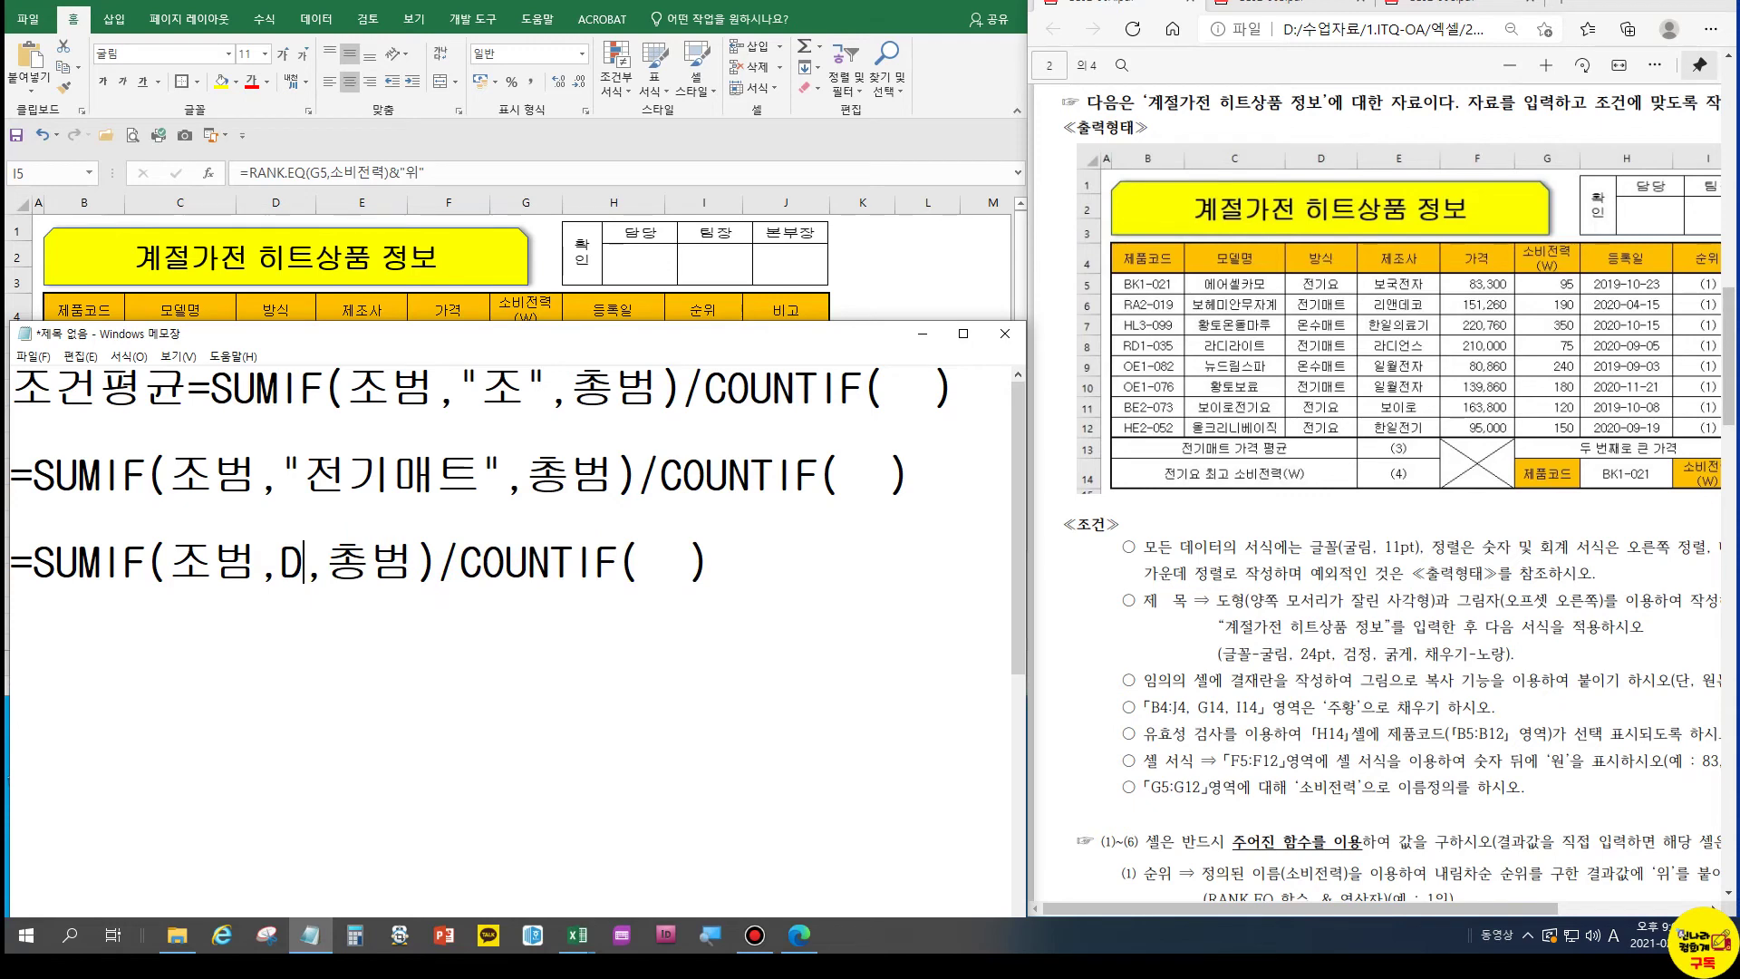
{"action": "type", "text": "6"}
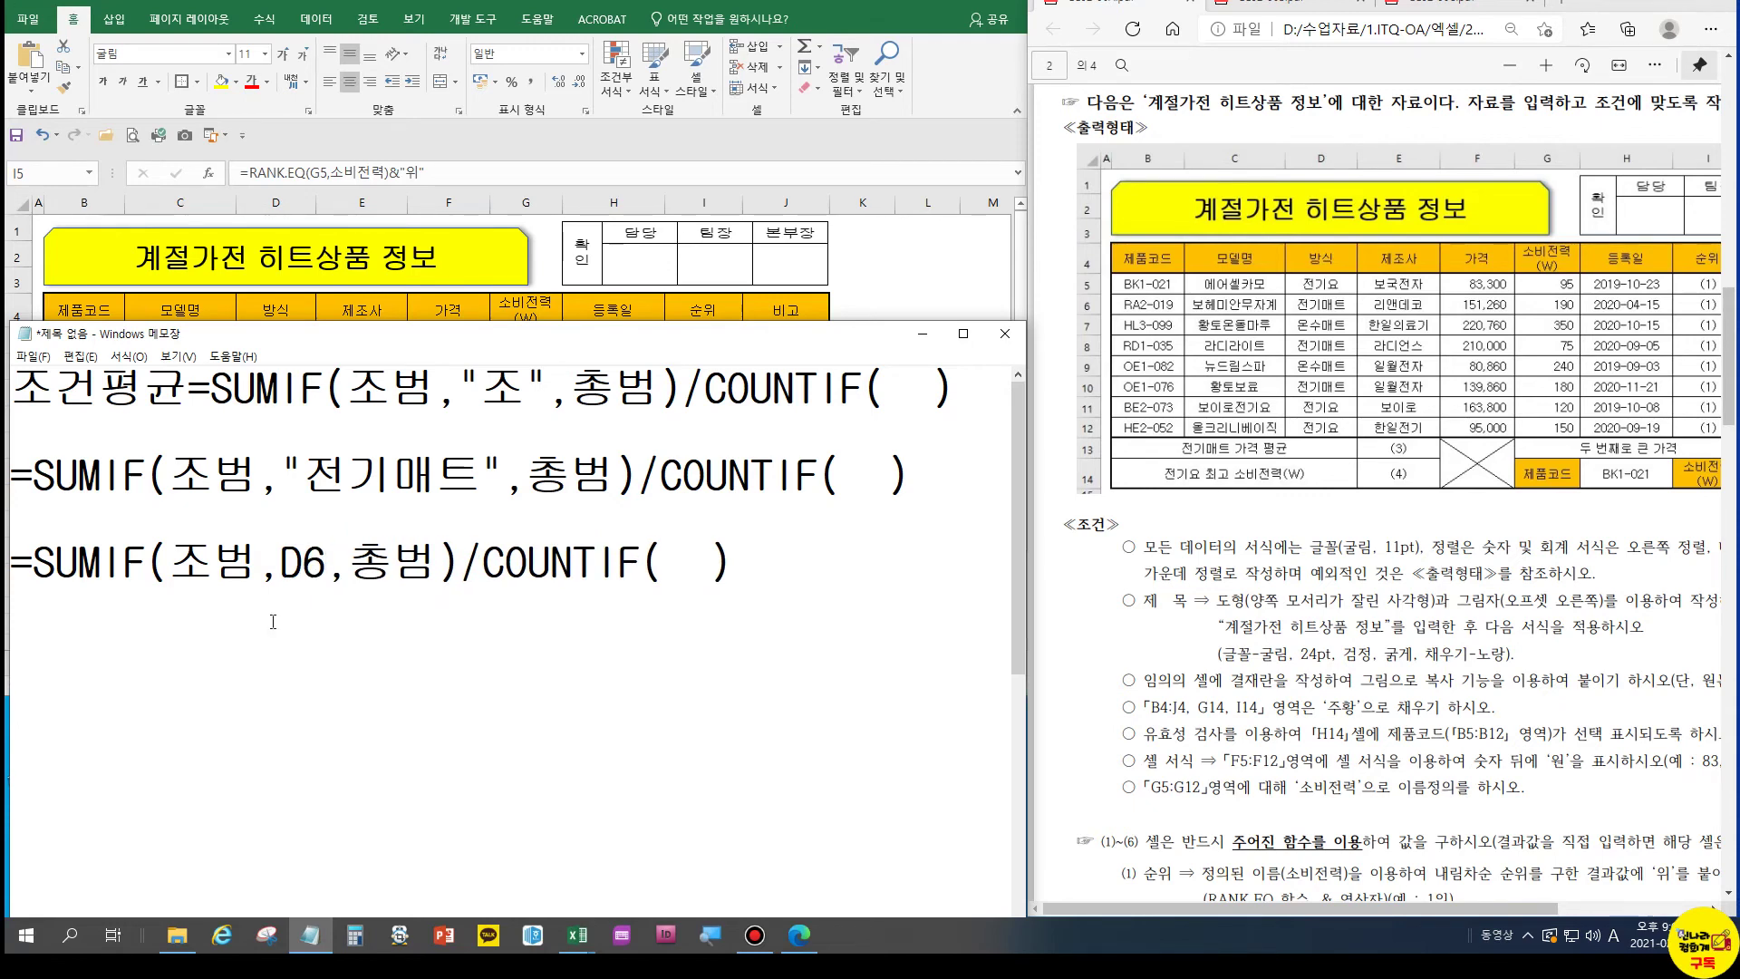
{"action": "left_click_drag", "start_coordinate": [174, 564], "coordinate": [247, 551]}
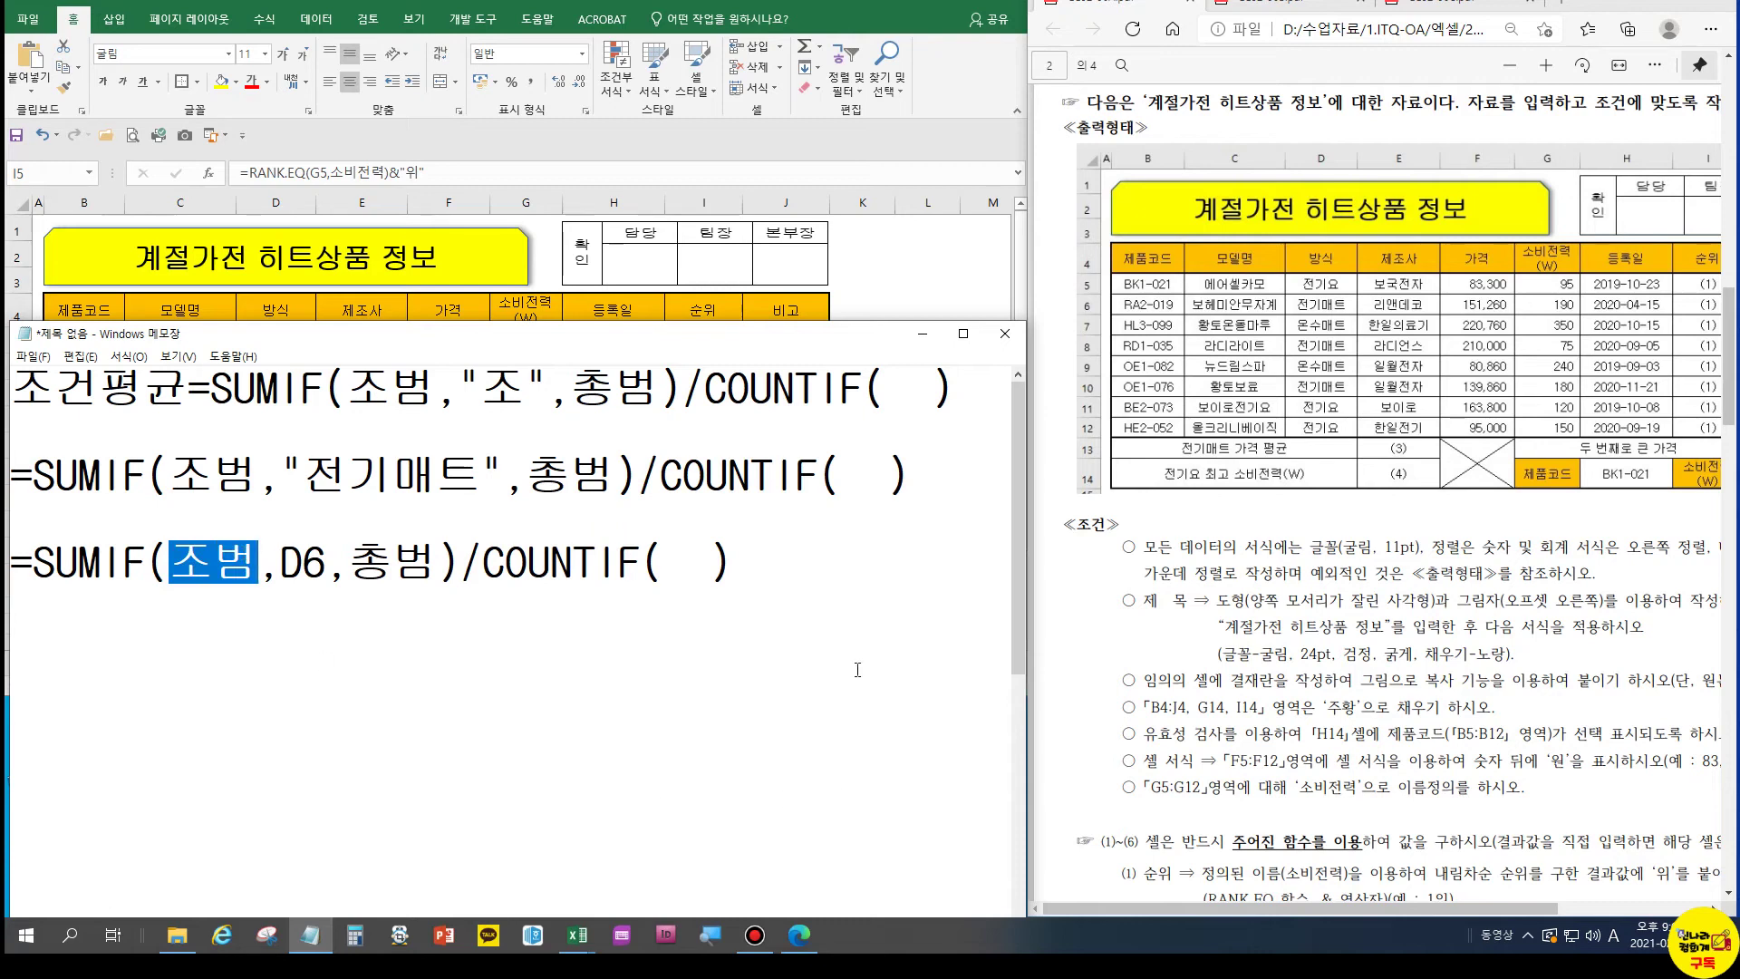
{"action": "type", "text": "D5"}
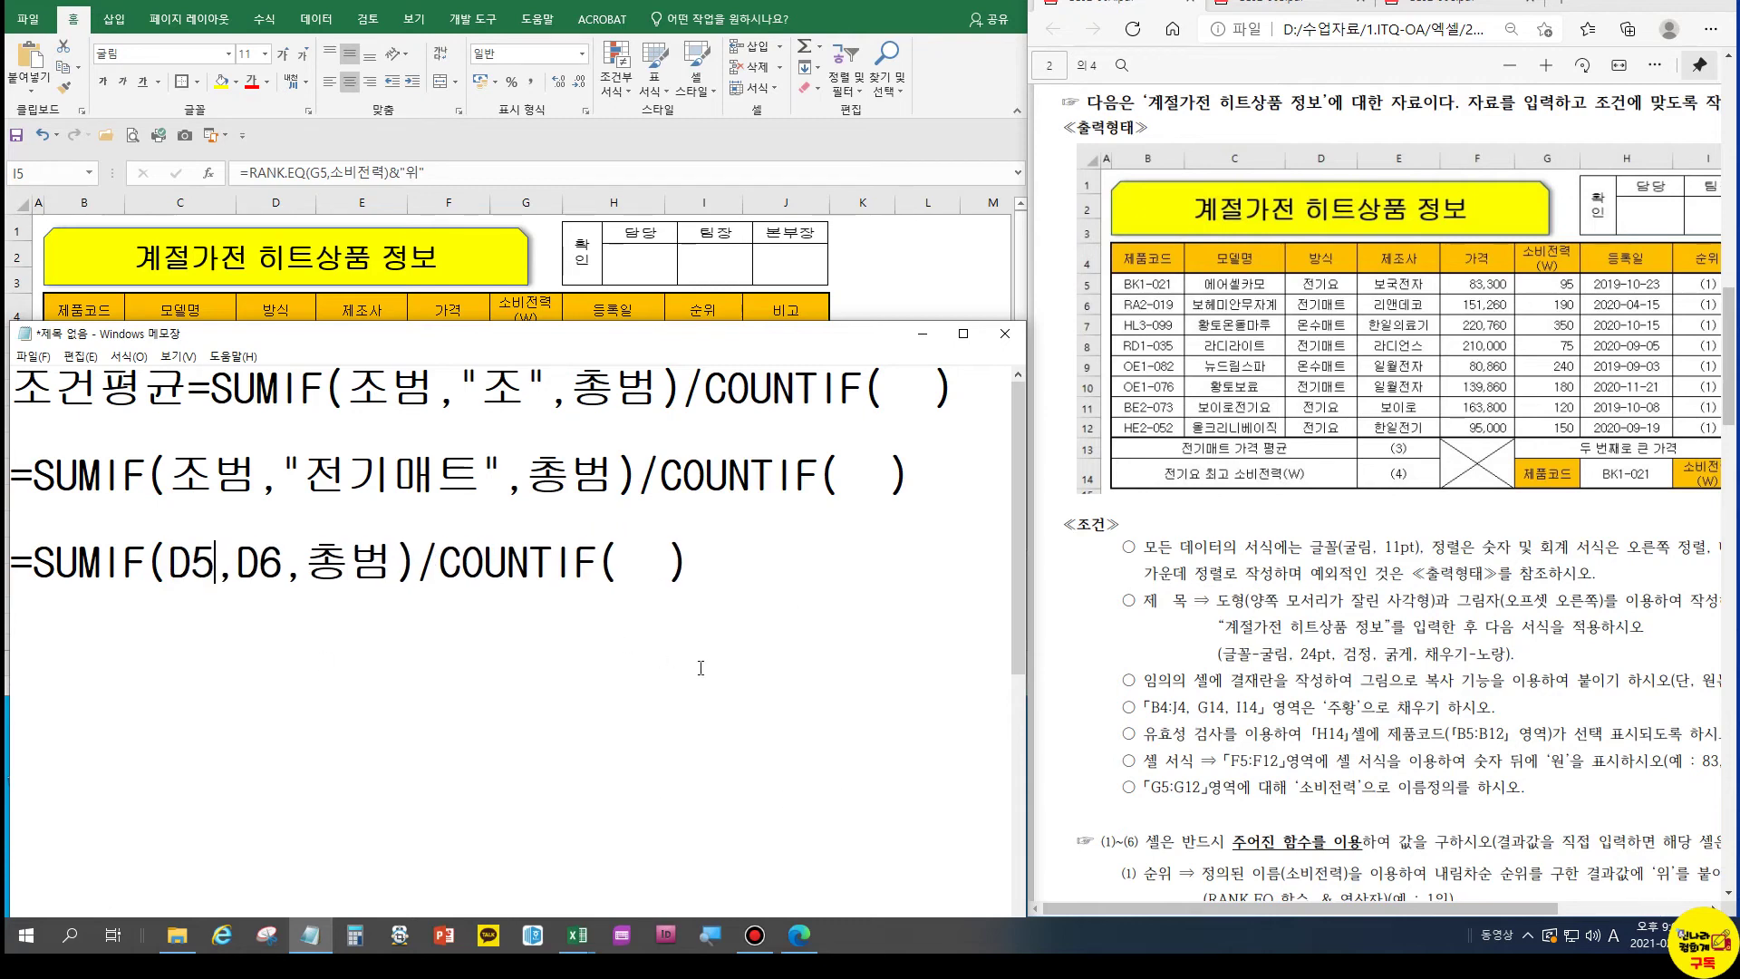
{"action": "type", "text": ":D"}
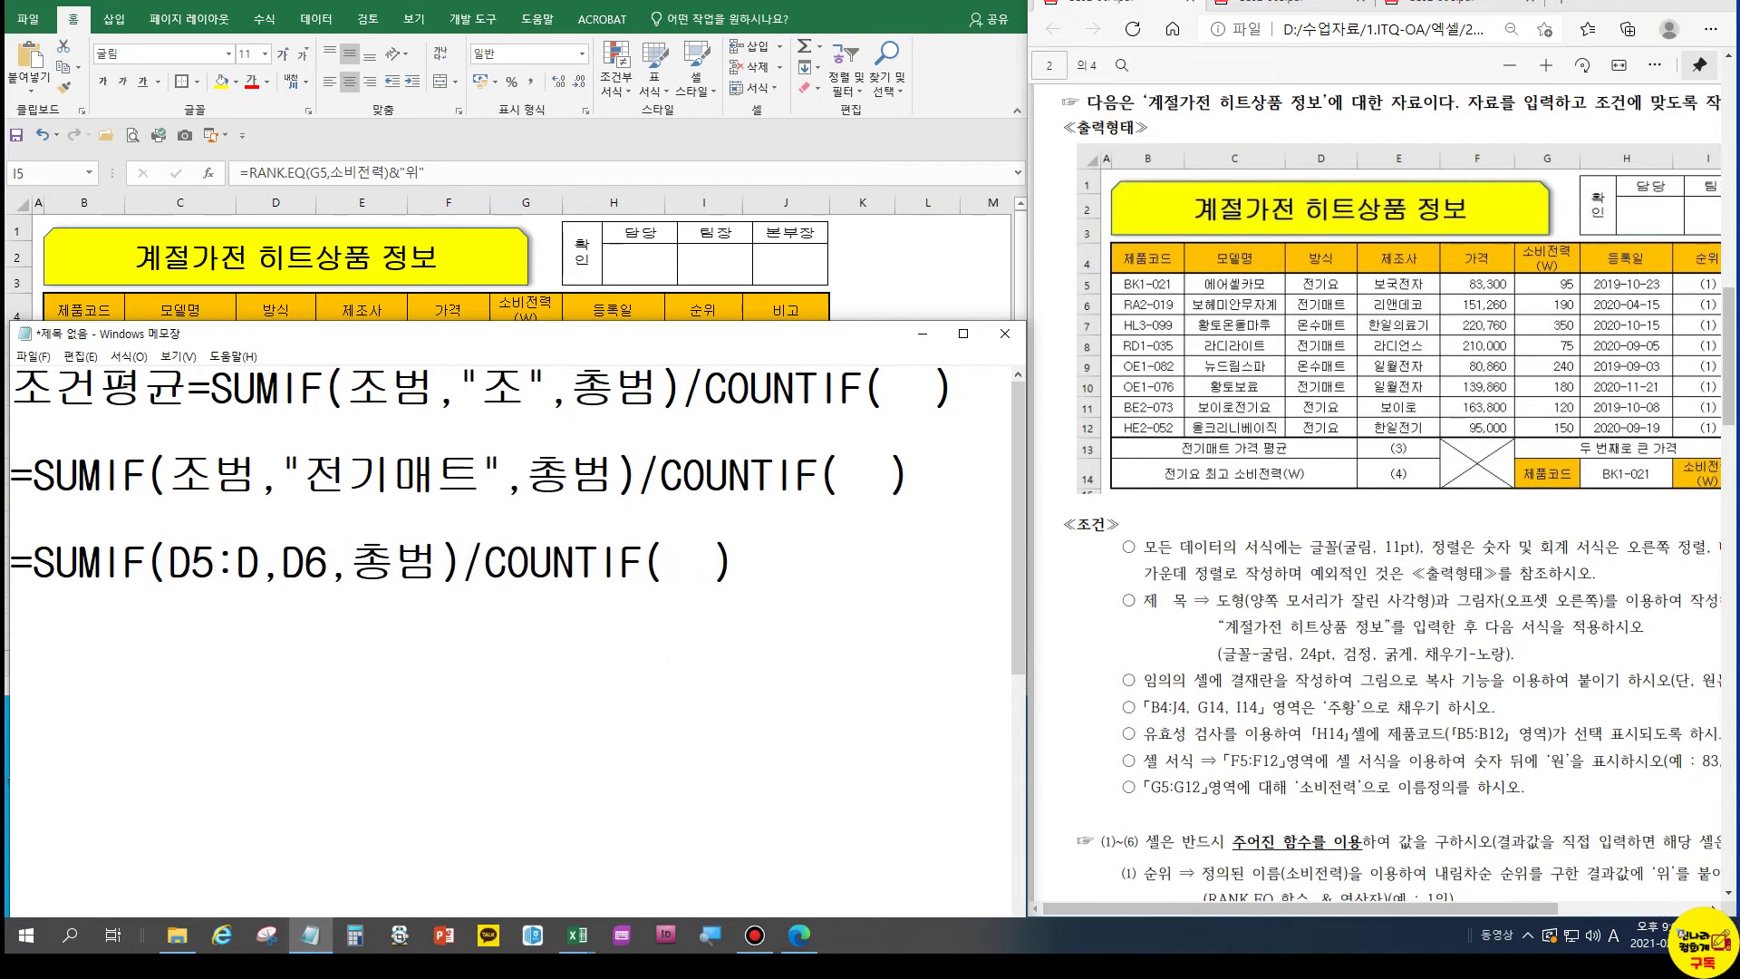
{"action": "type", "text": "6"}
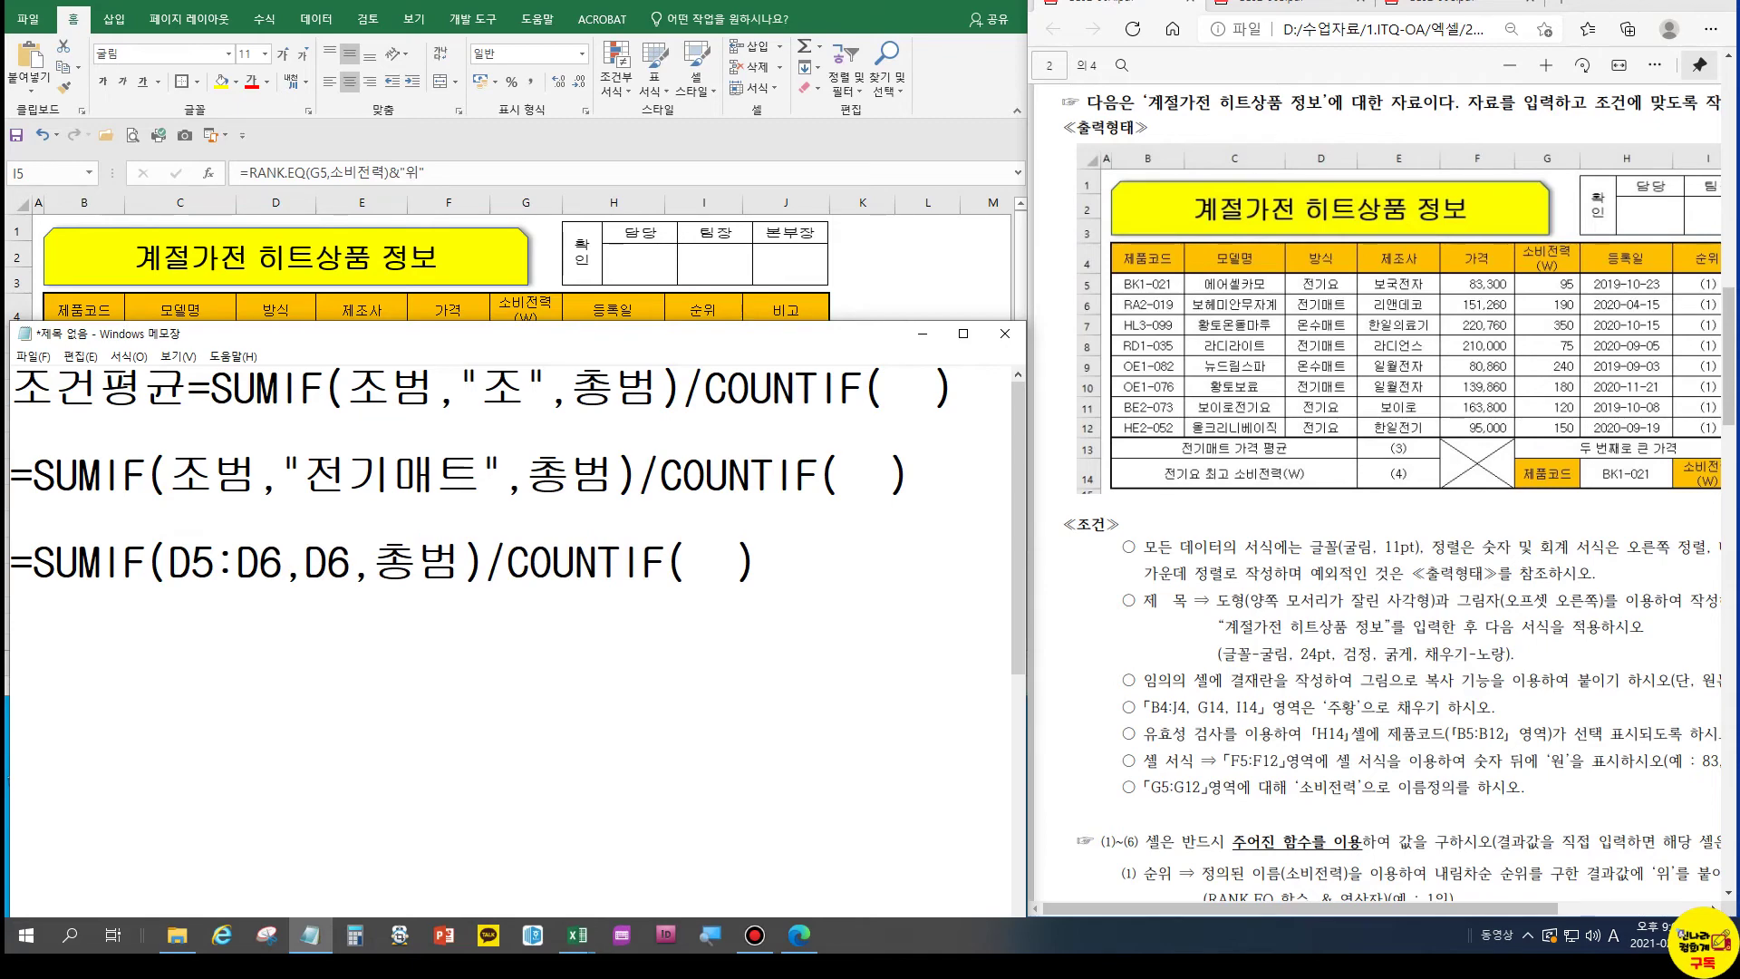
Check the exam PDF's data table and replace 총범 in the lowest formula with F5:F12
{"action": "left_click_drag", "start_coordinate": [388, 549], "coordinate": [444, 550]}
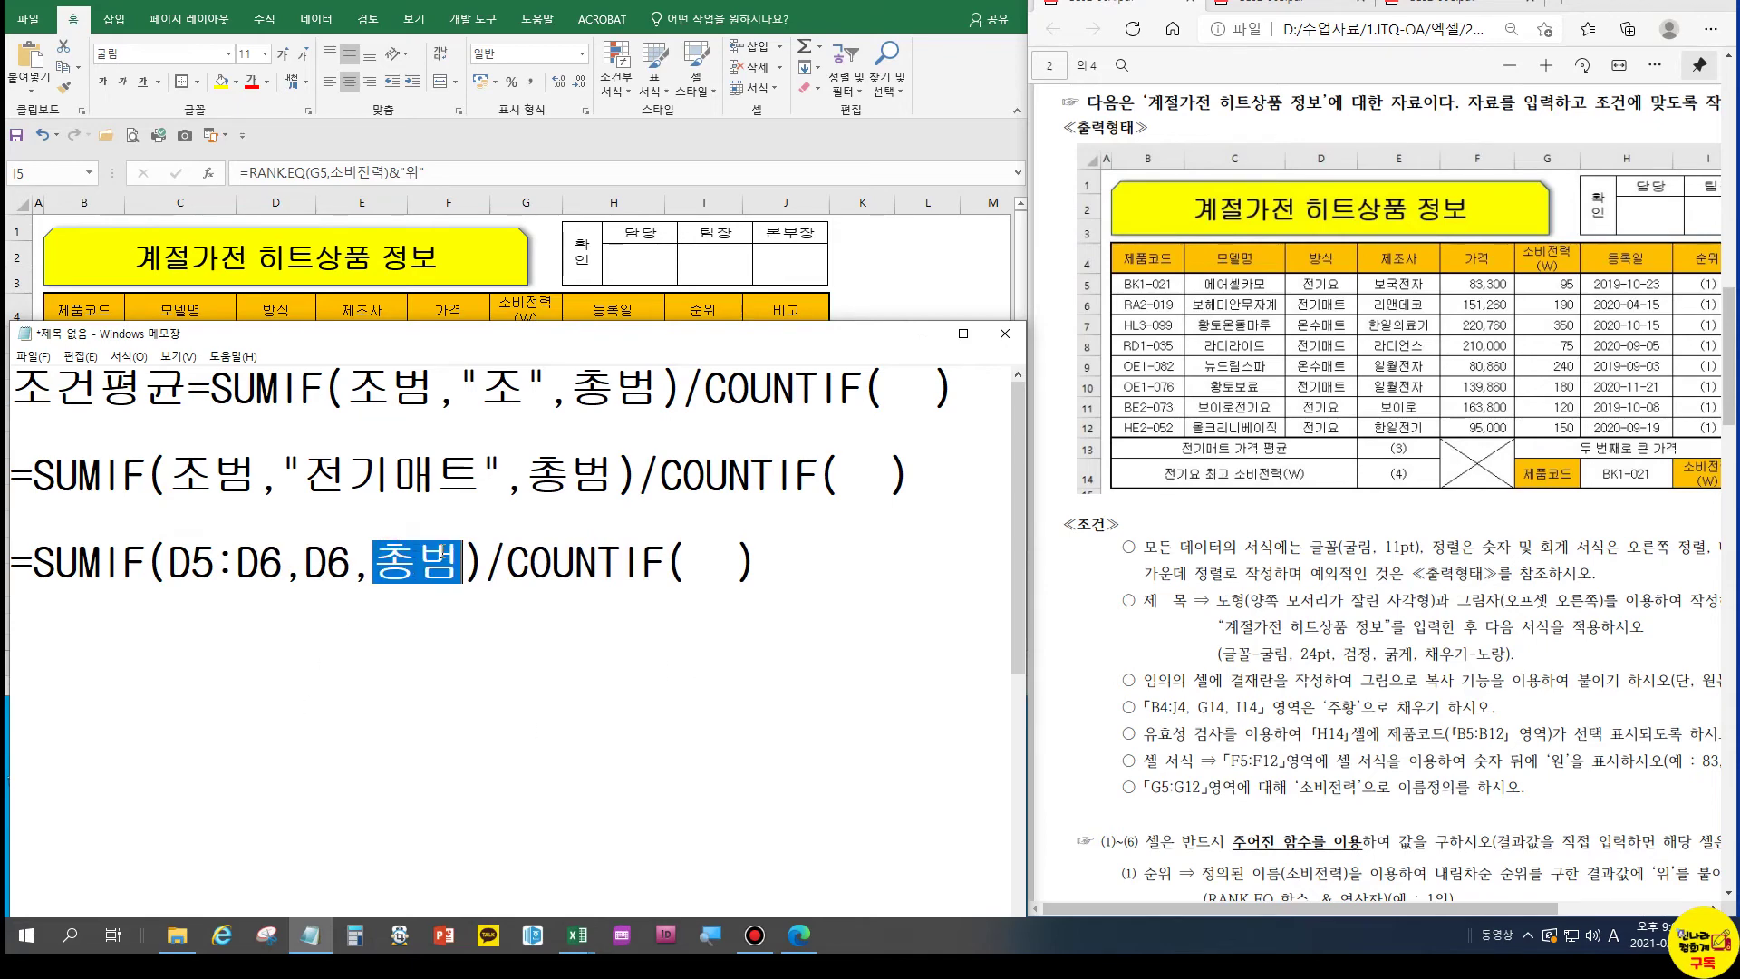
{"action": "scroll", "coordinate": [1292, 759], "scroll_direction": "down", "scroll_amount": 3}
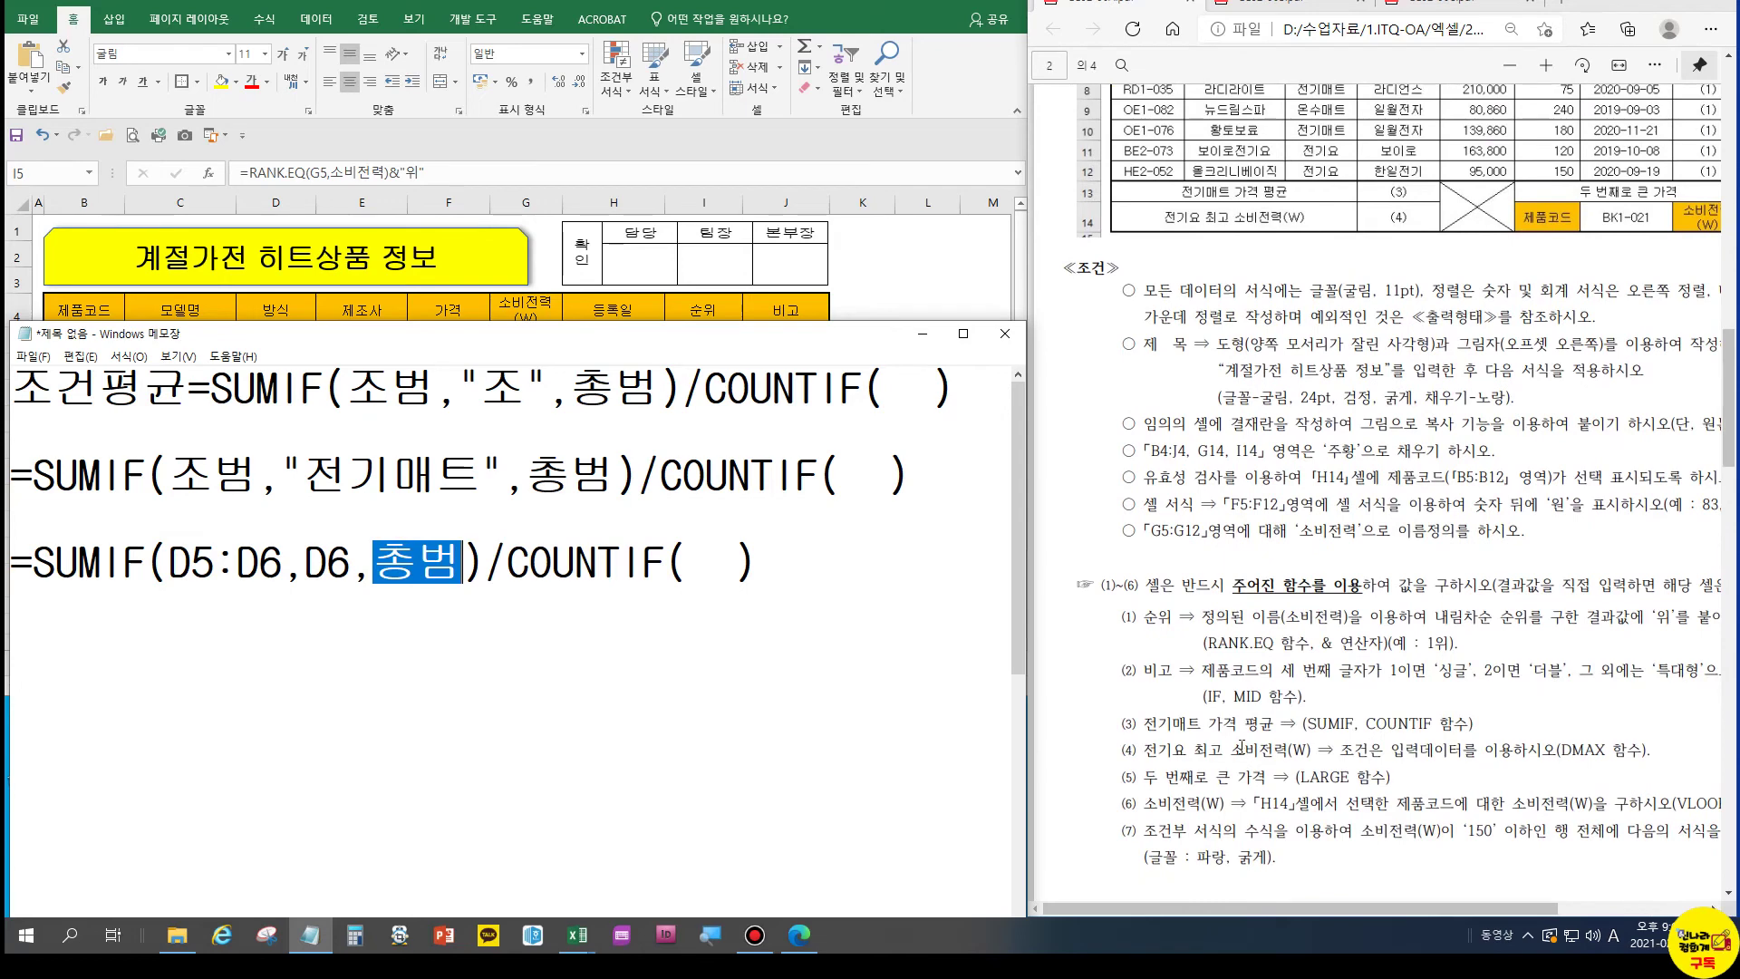
{"action": "scroll", "coordinate": [1324, 656], "scroll_direction": "up", "scroll_amount": 4}
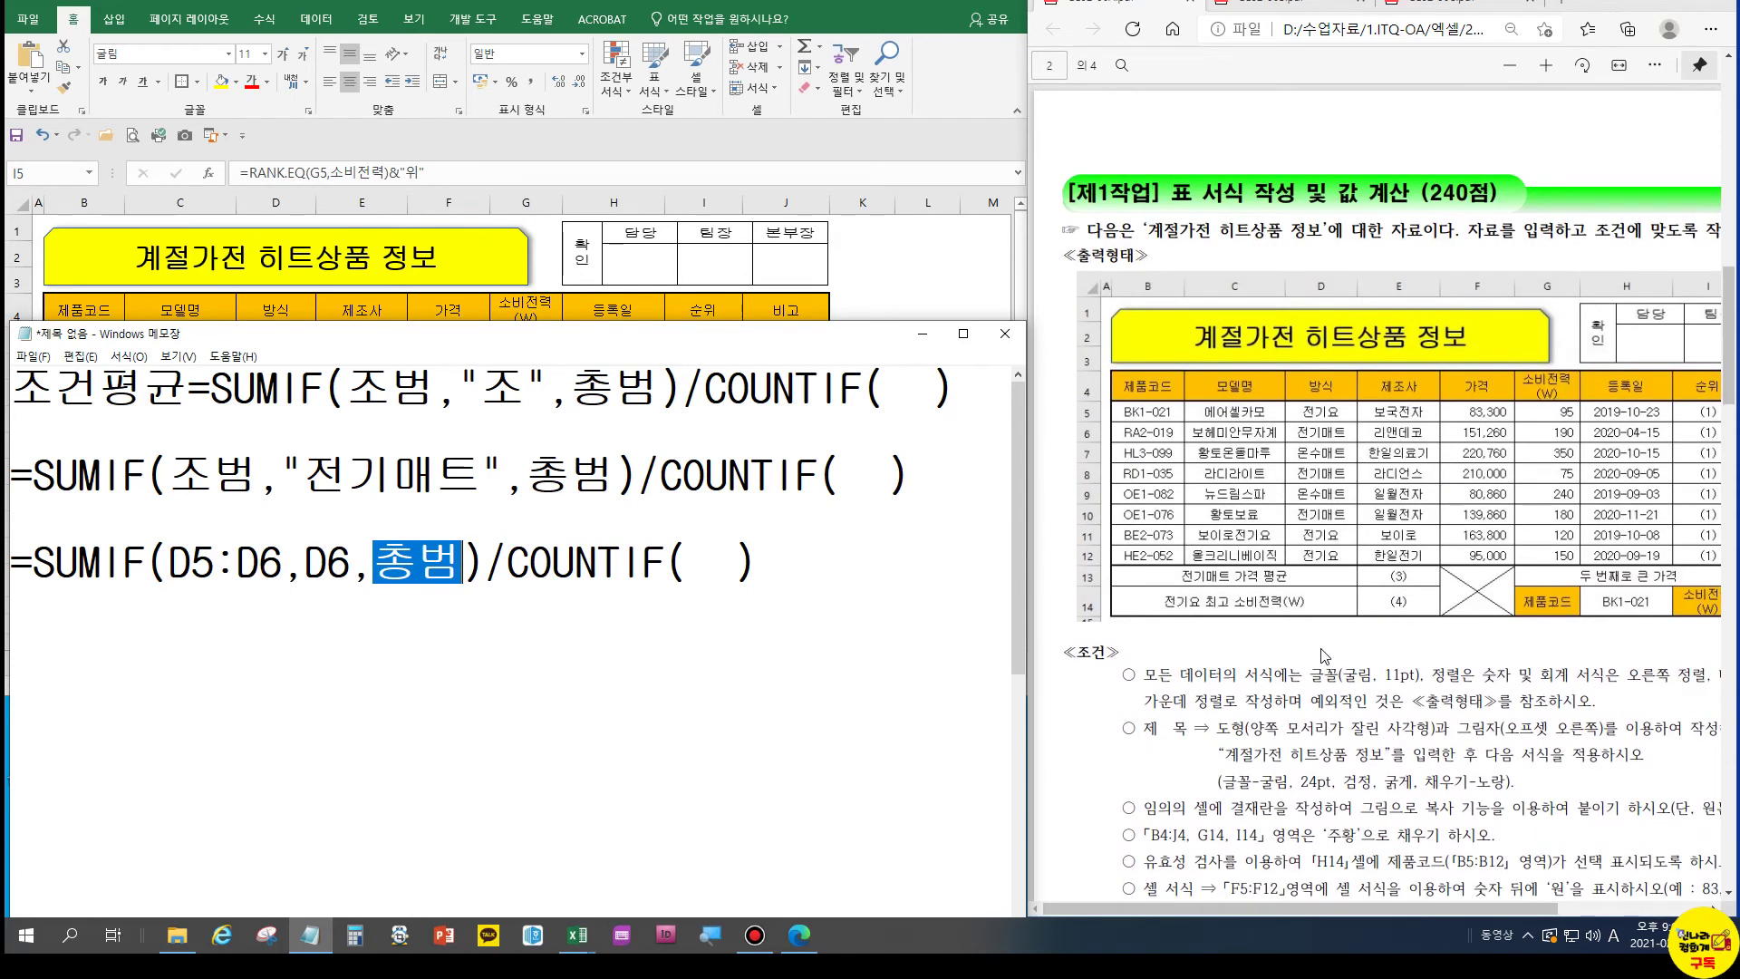
{"action": "type", "text": "F"}
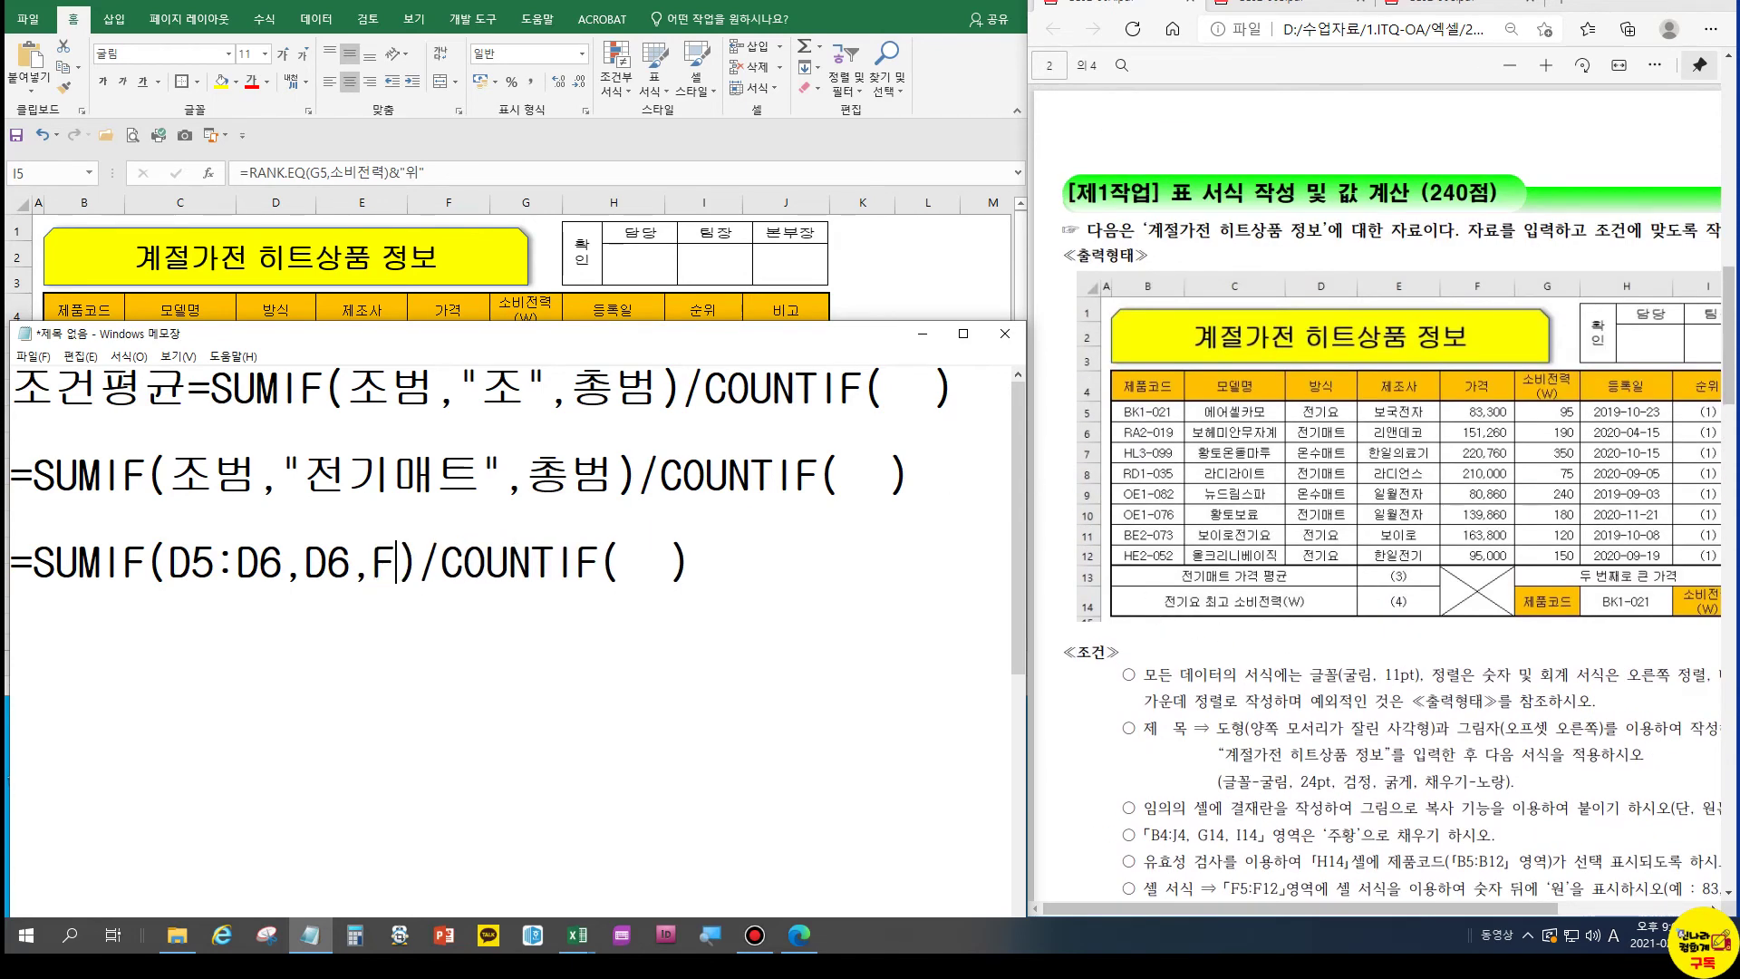
{"action": "type", "text": "5:F12"}
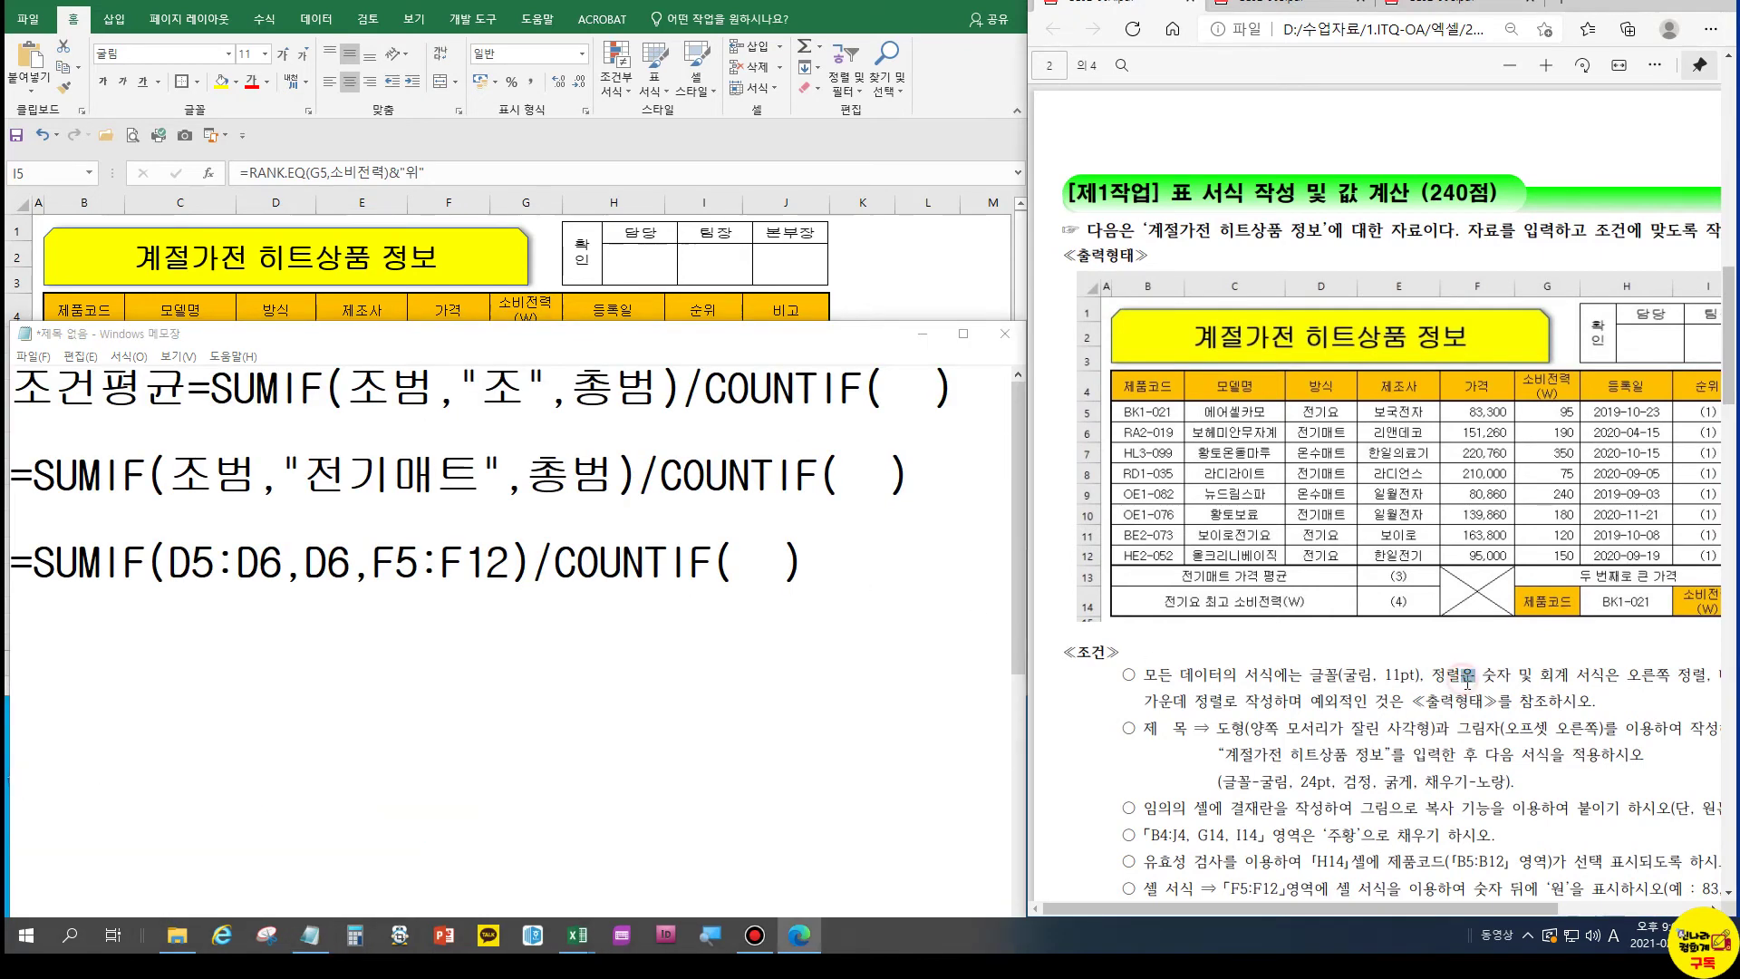
Copy the arguments D5:D6,D6 into the empty COUNTIF of the same formula and remove the leftover spaces before its closing parenthesis
{"action": "scroll", "coordinate": [1456, 700], "scroll_direction": "down", "scroll_amount": 3}
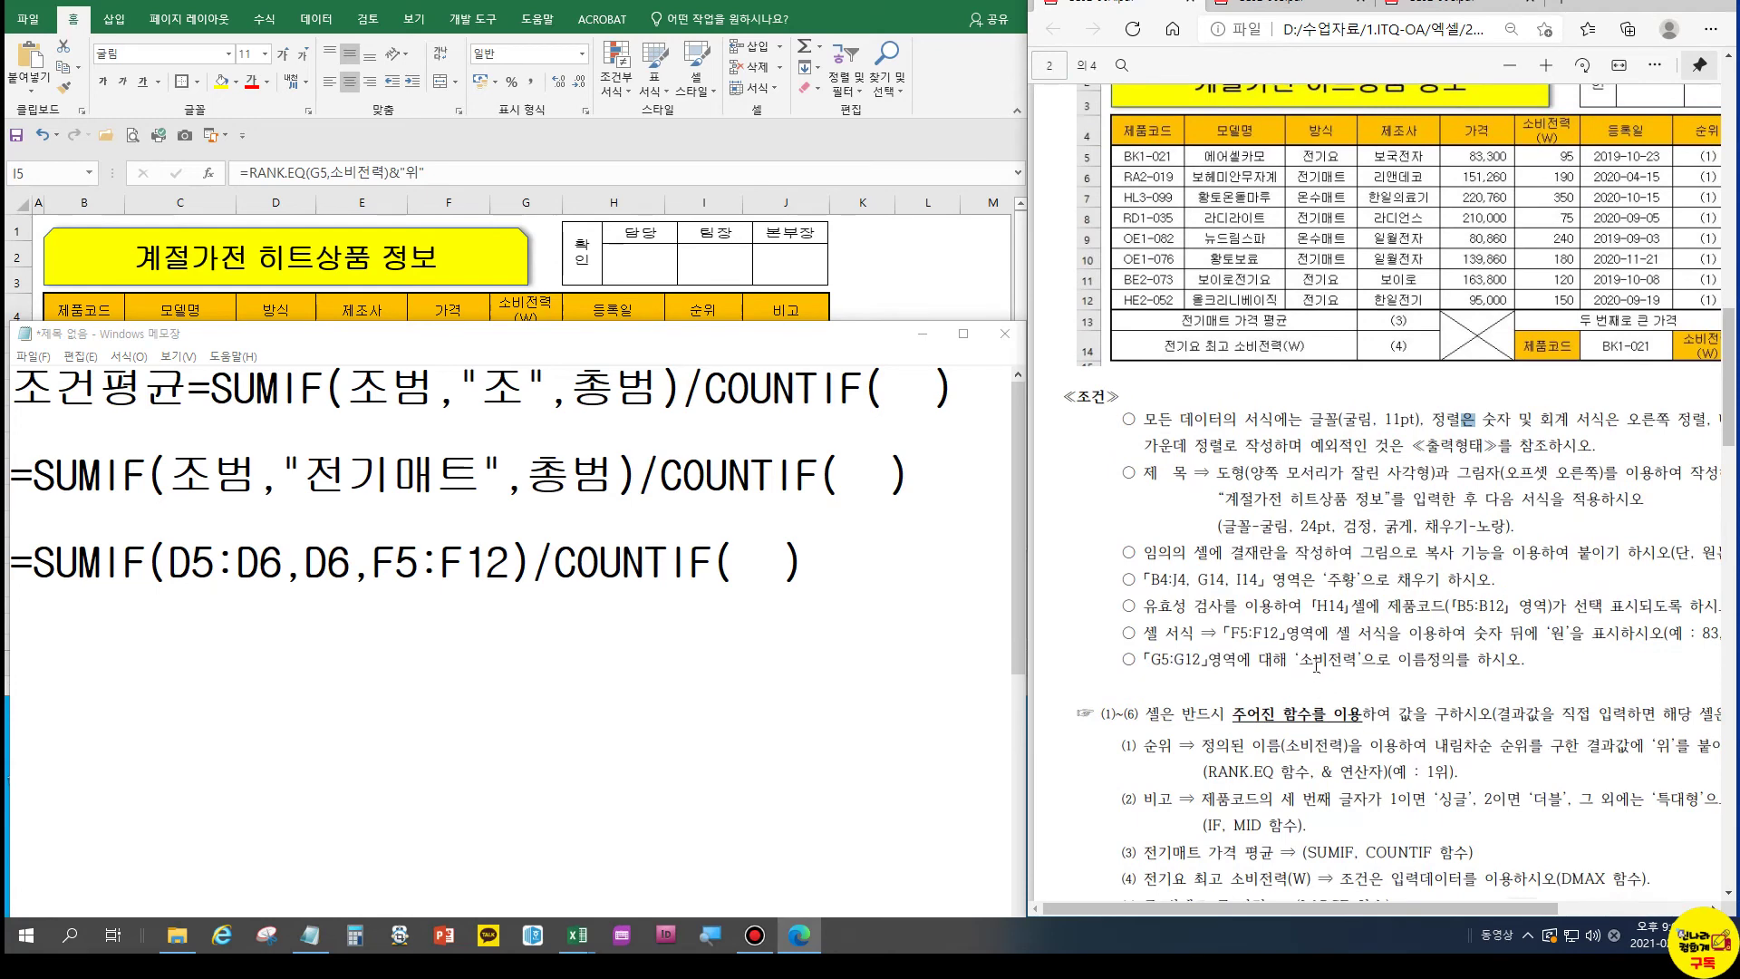
{"action": "scroll", "coordinate": [1314, 666], "scroll_direction": "up", "scroll_amount": 2}
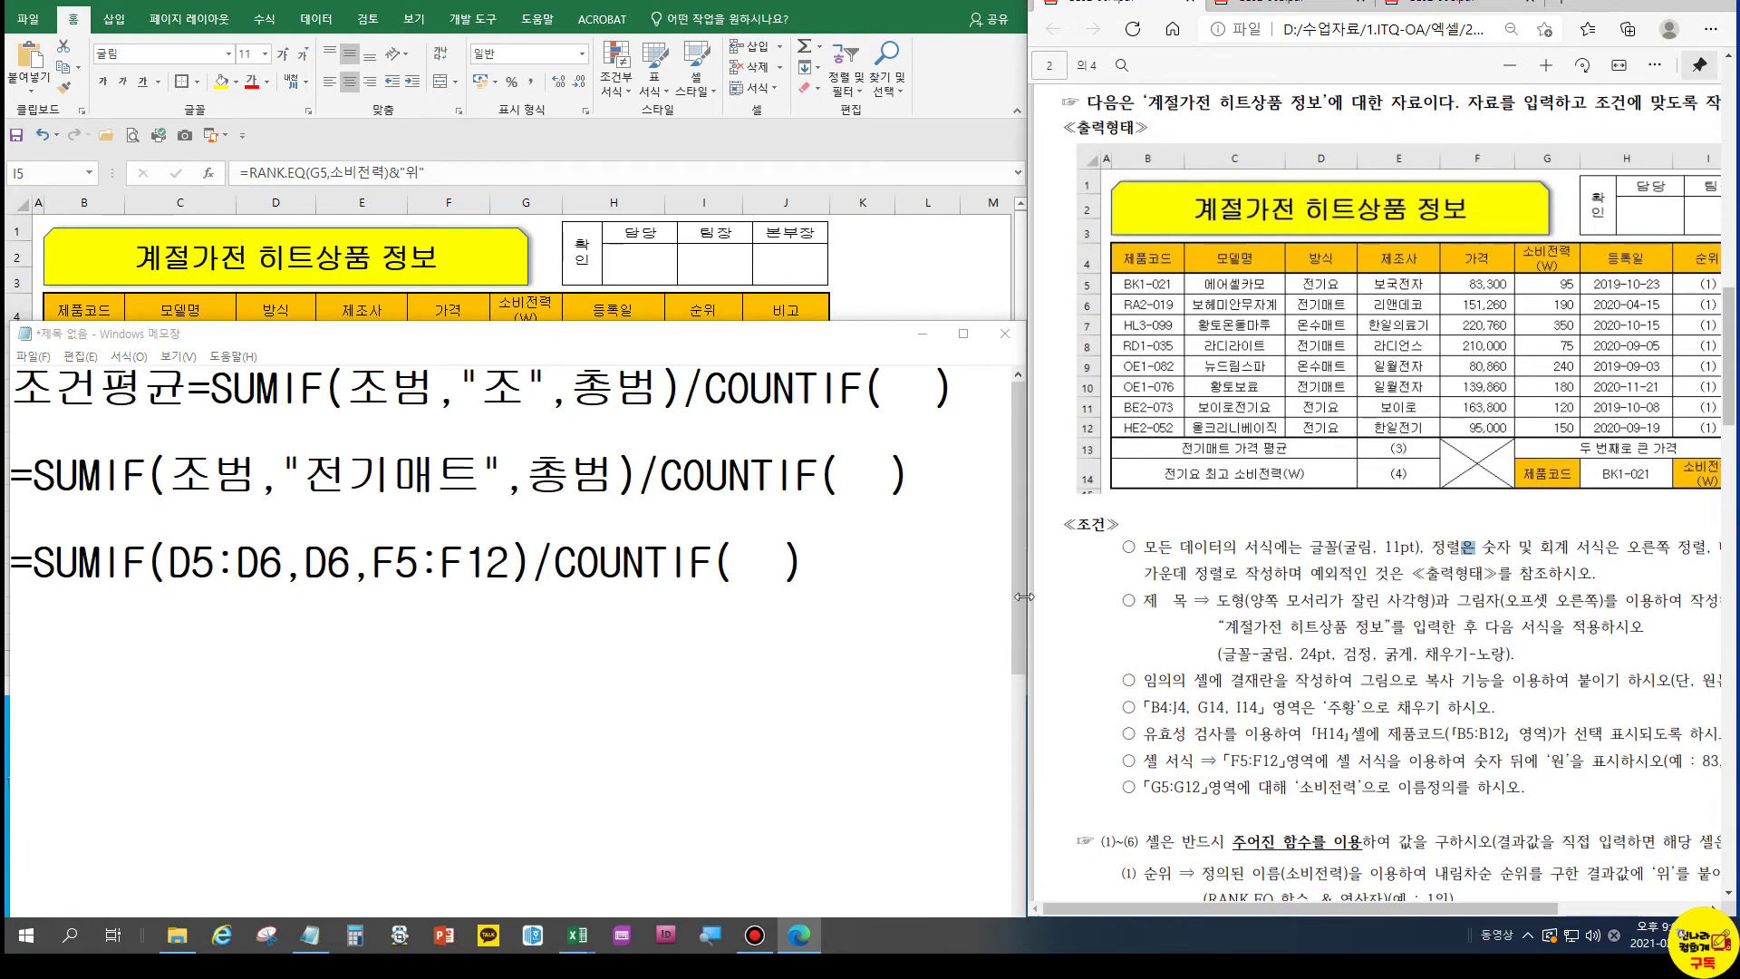
{"action": "left_click", "coordinate": [745, 581]}
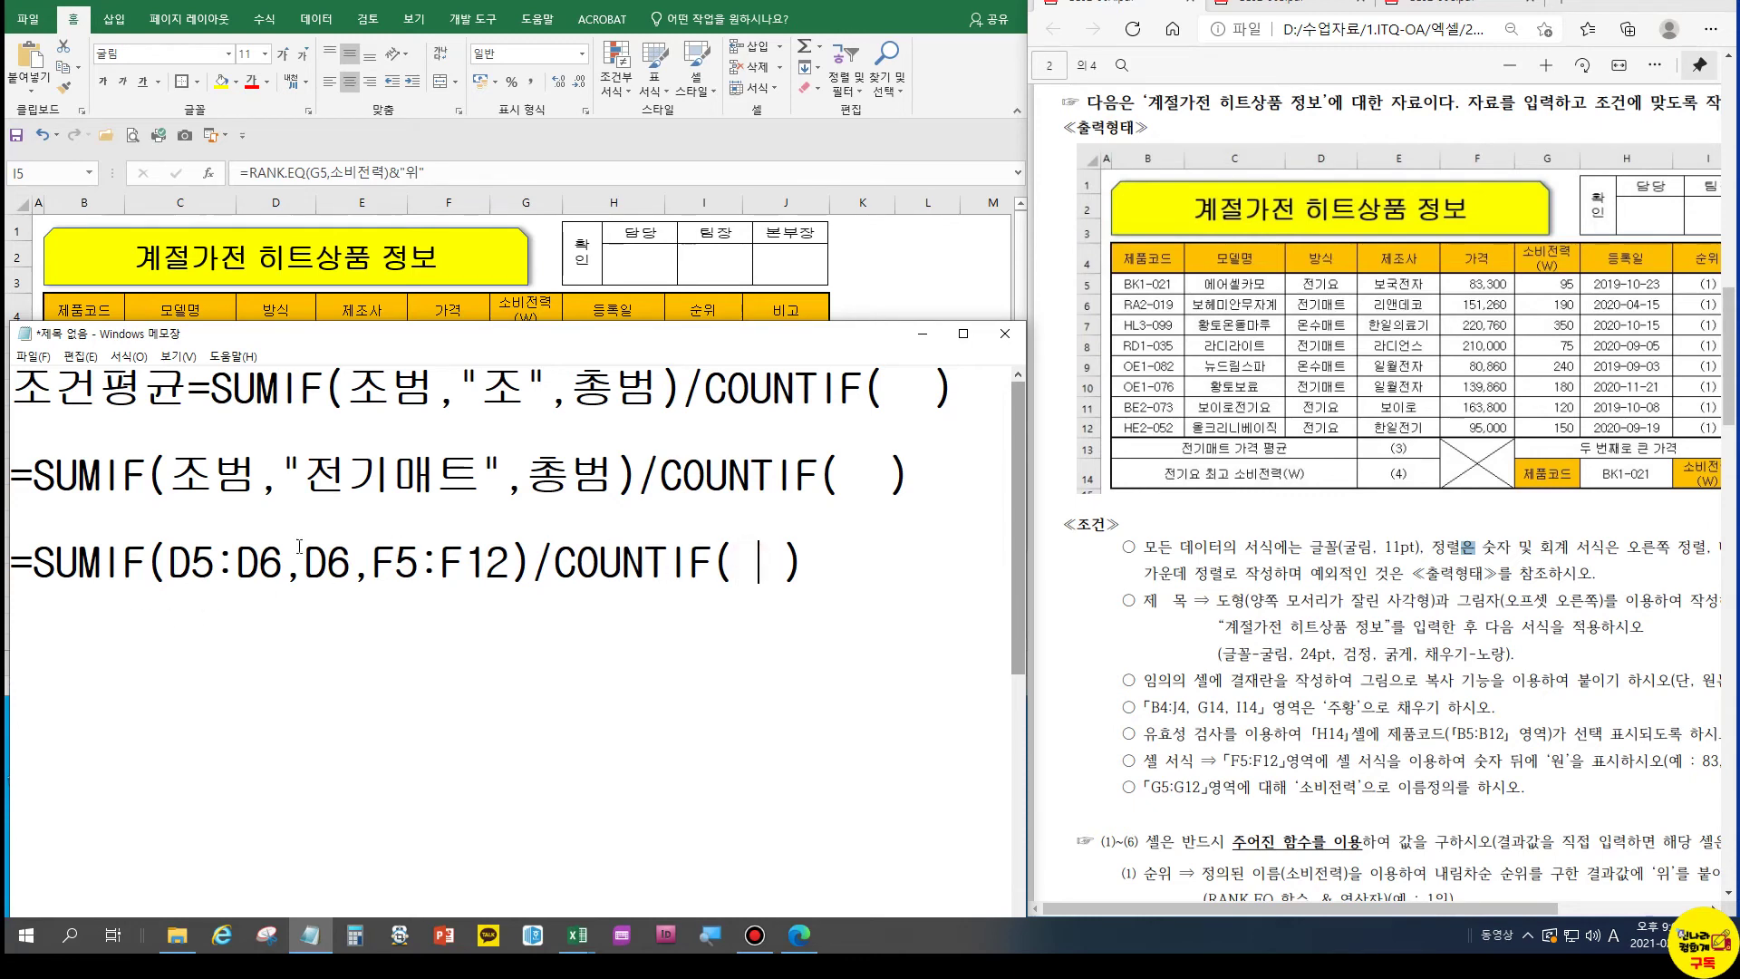
{"action": "left_click_drag", "start_coordinate": [166, 555], "coordinate": [354, 555]}
{"action": "key", "text": "ctrl+c"}
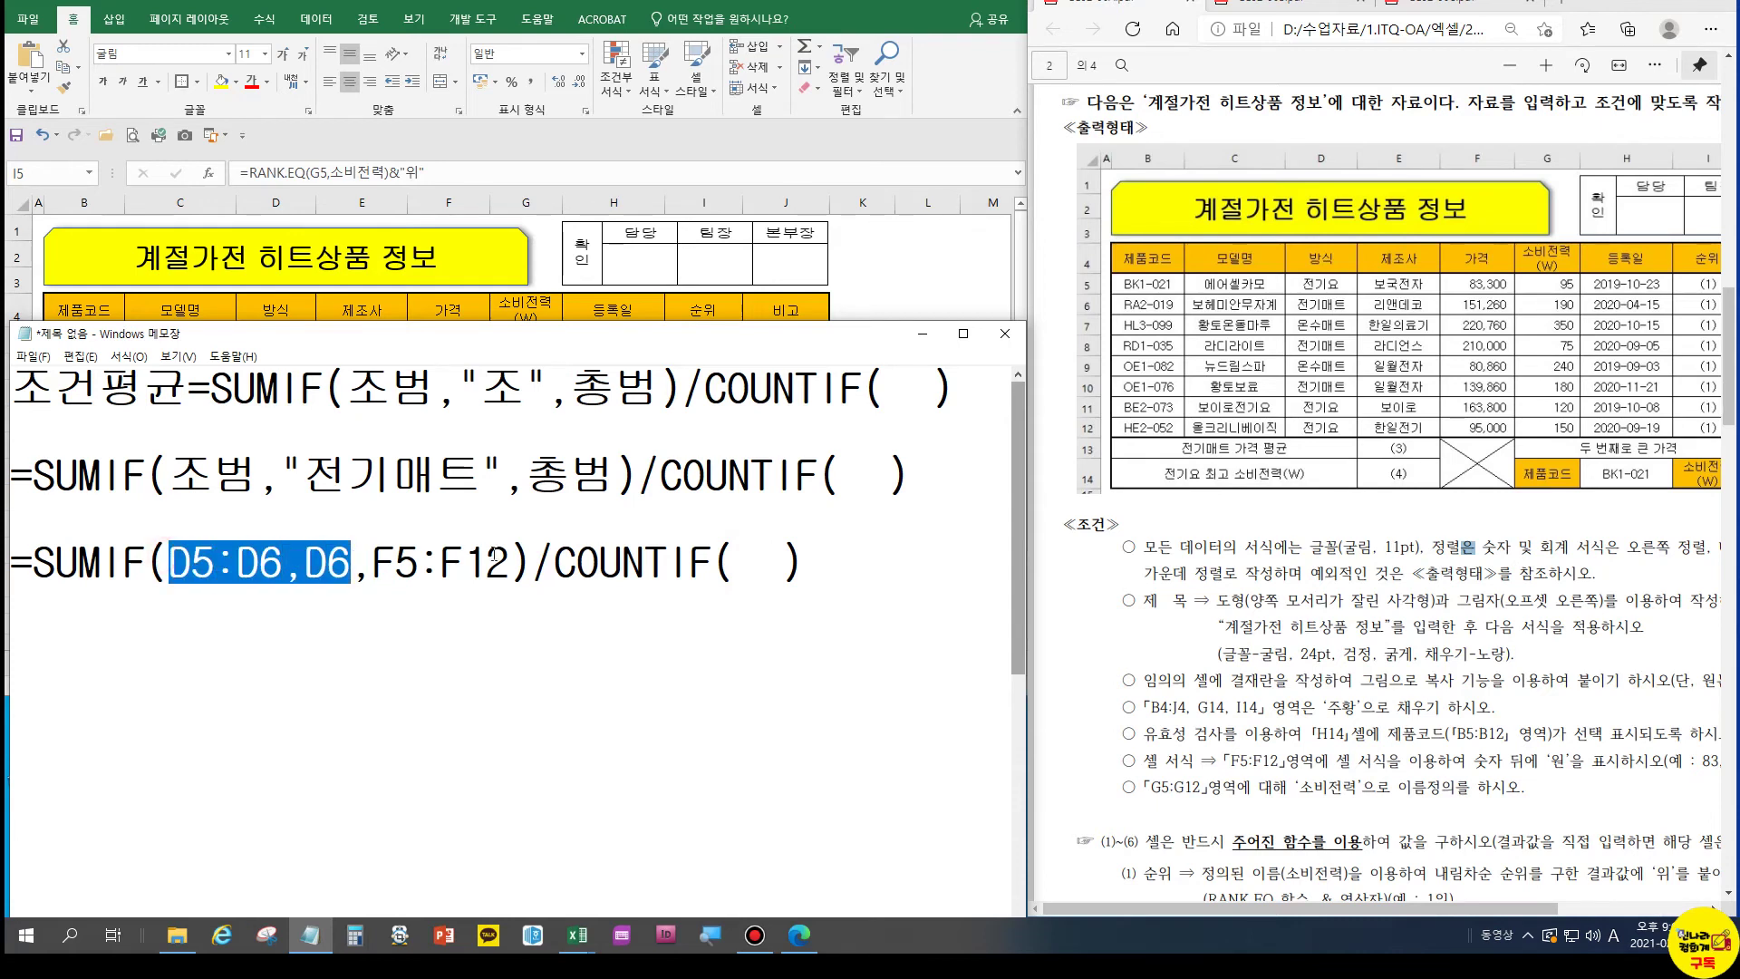
{"action": "left_click", "coordinate": [741, 569]}
{"action": "key", "text": "ctrl+v"}
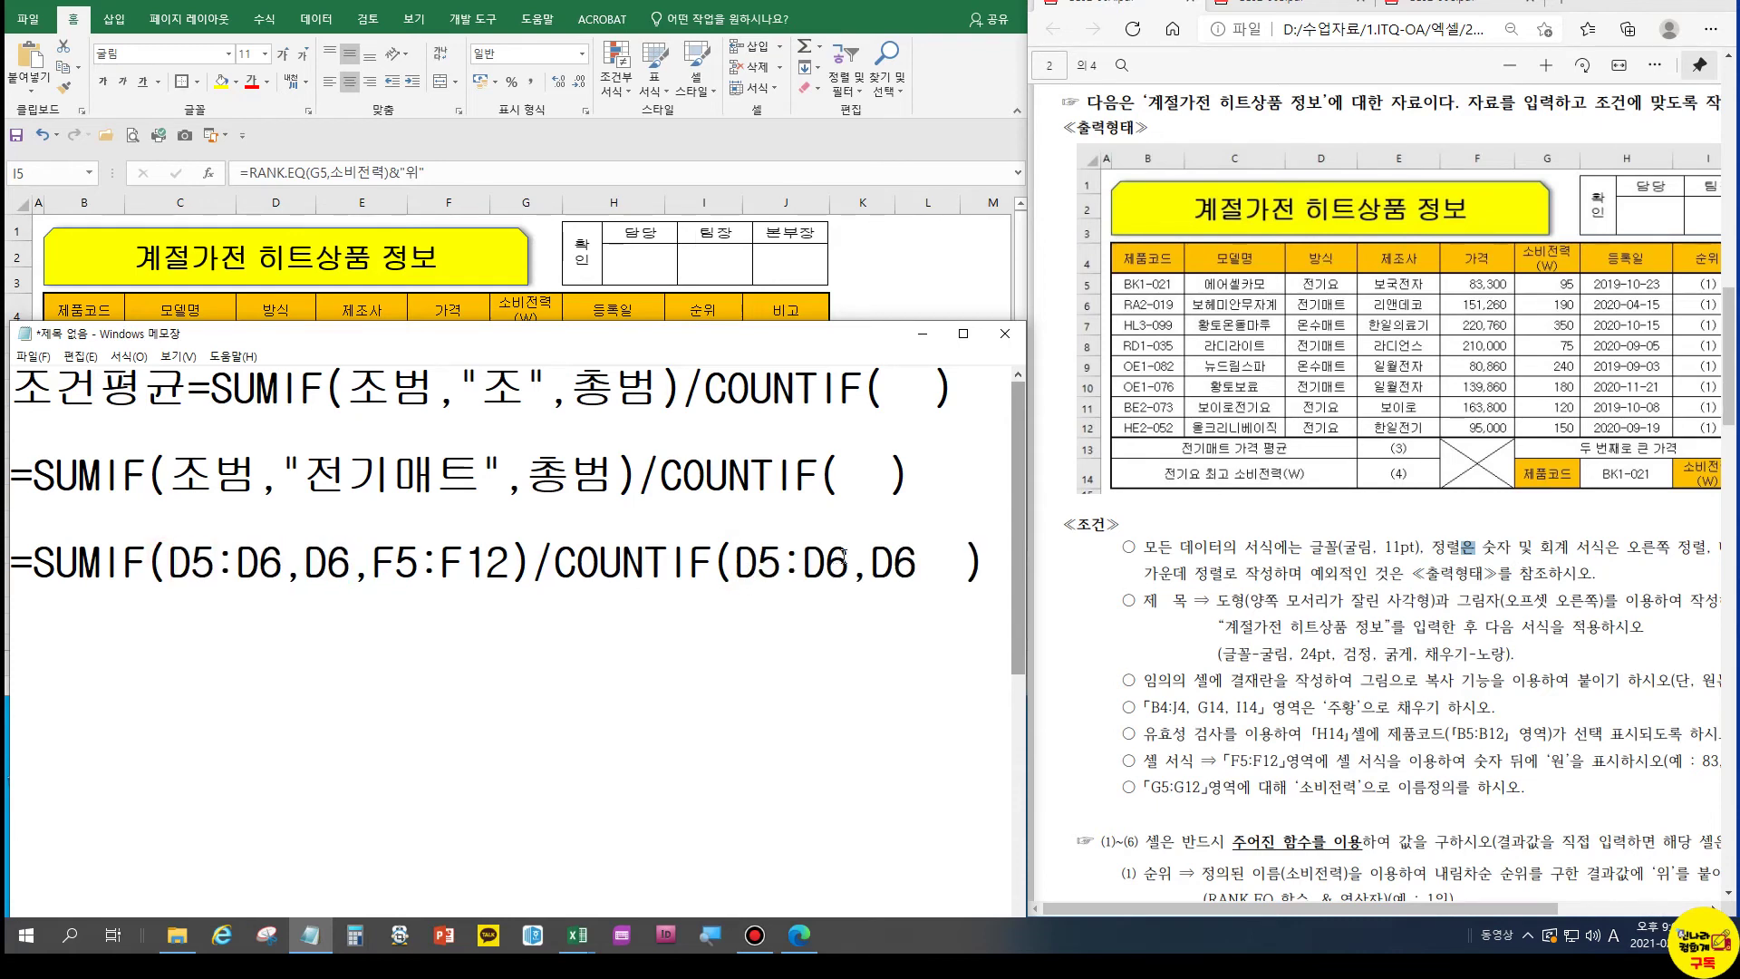
{"action": "key", "text": "End"}
{"action": "key", "text": "Left"}
{"action": "key", "text": "Left"}
{"action": "key", "text": "Left"}
{"action": "key", "text": "Delete"}
{"action": "key", "text": "Delete"}
Copy the 전기매트 가격 평균 formula from cell E13 in Excel and paste it below the last formula in Notepad
{"action": "left_click", "coordinate": [814, 314]}
{"action": "left_click", "coordinate": [371, 550]}
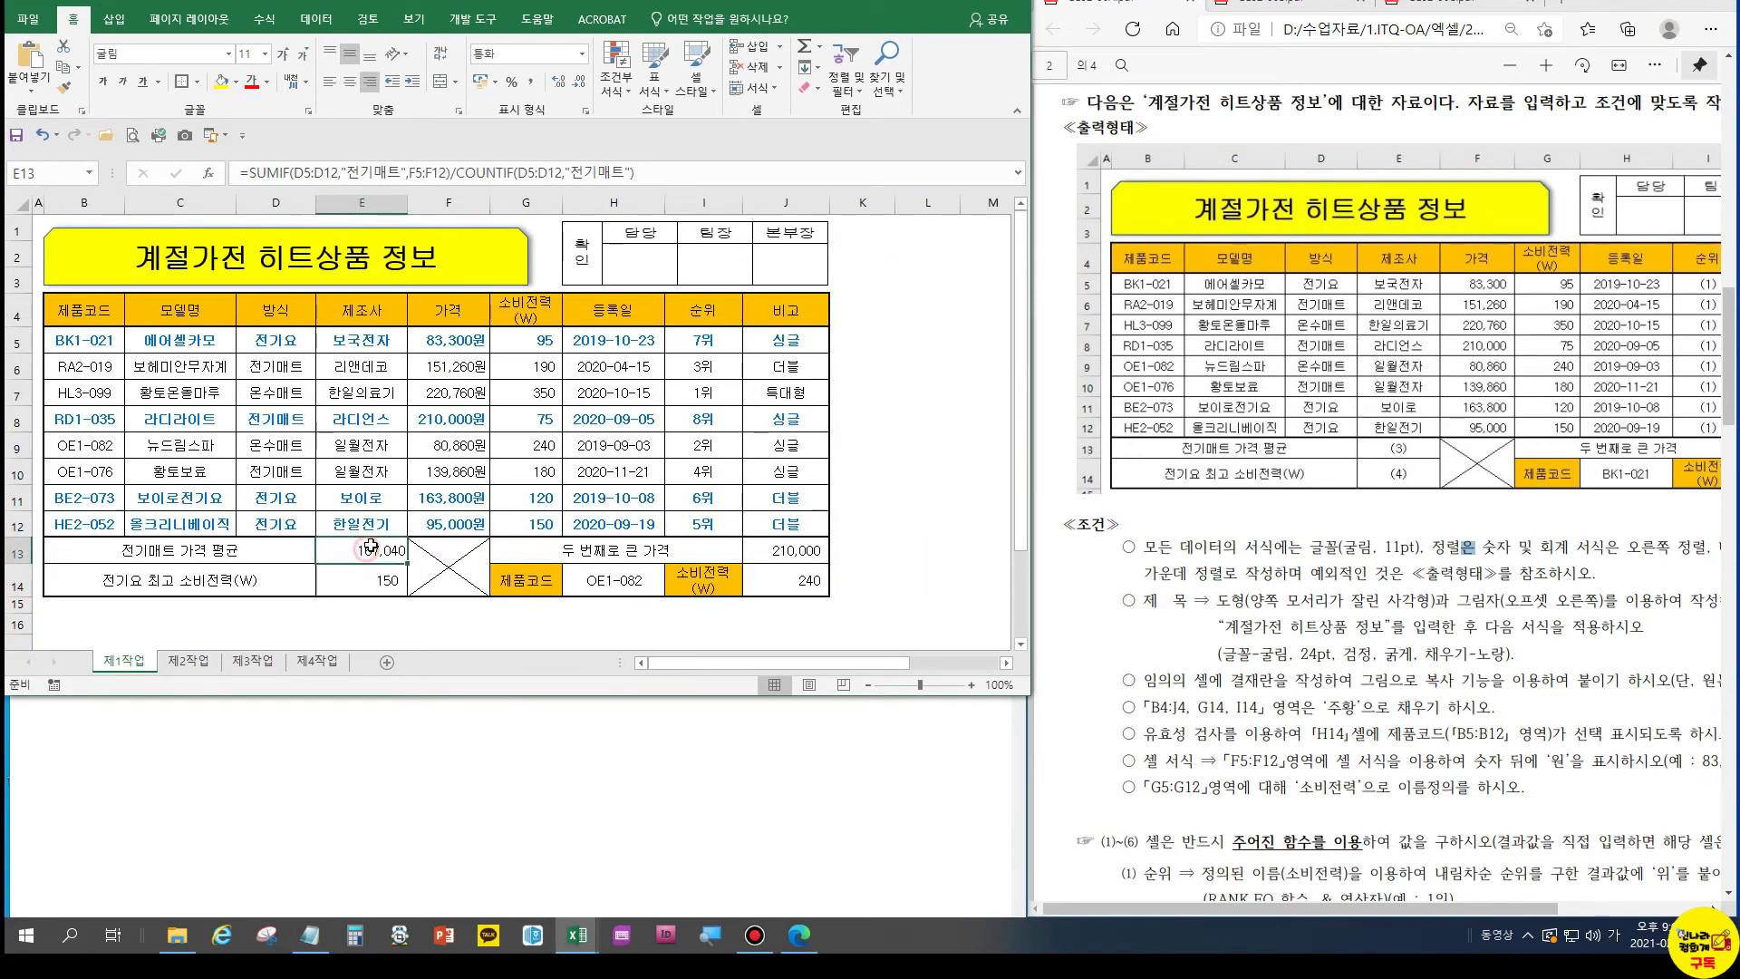
{"action": "left_click_drag", "start_coordinate": [634, 172], "coordinate": [248, 172]}
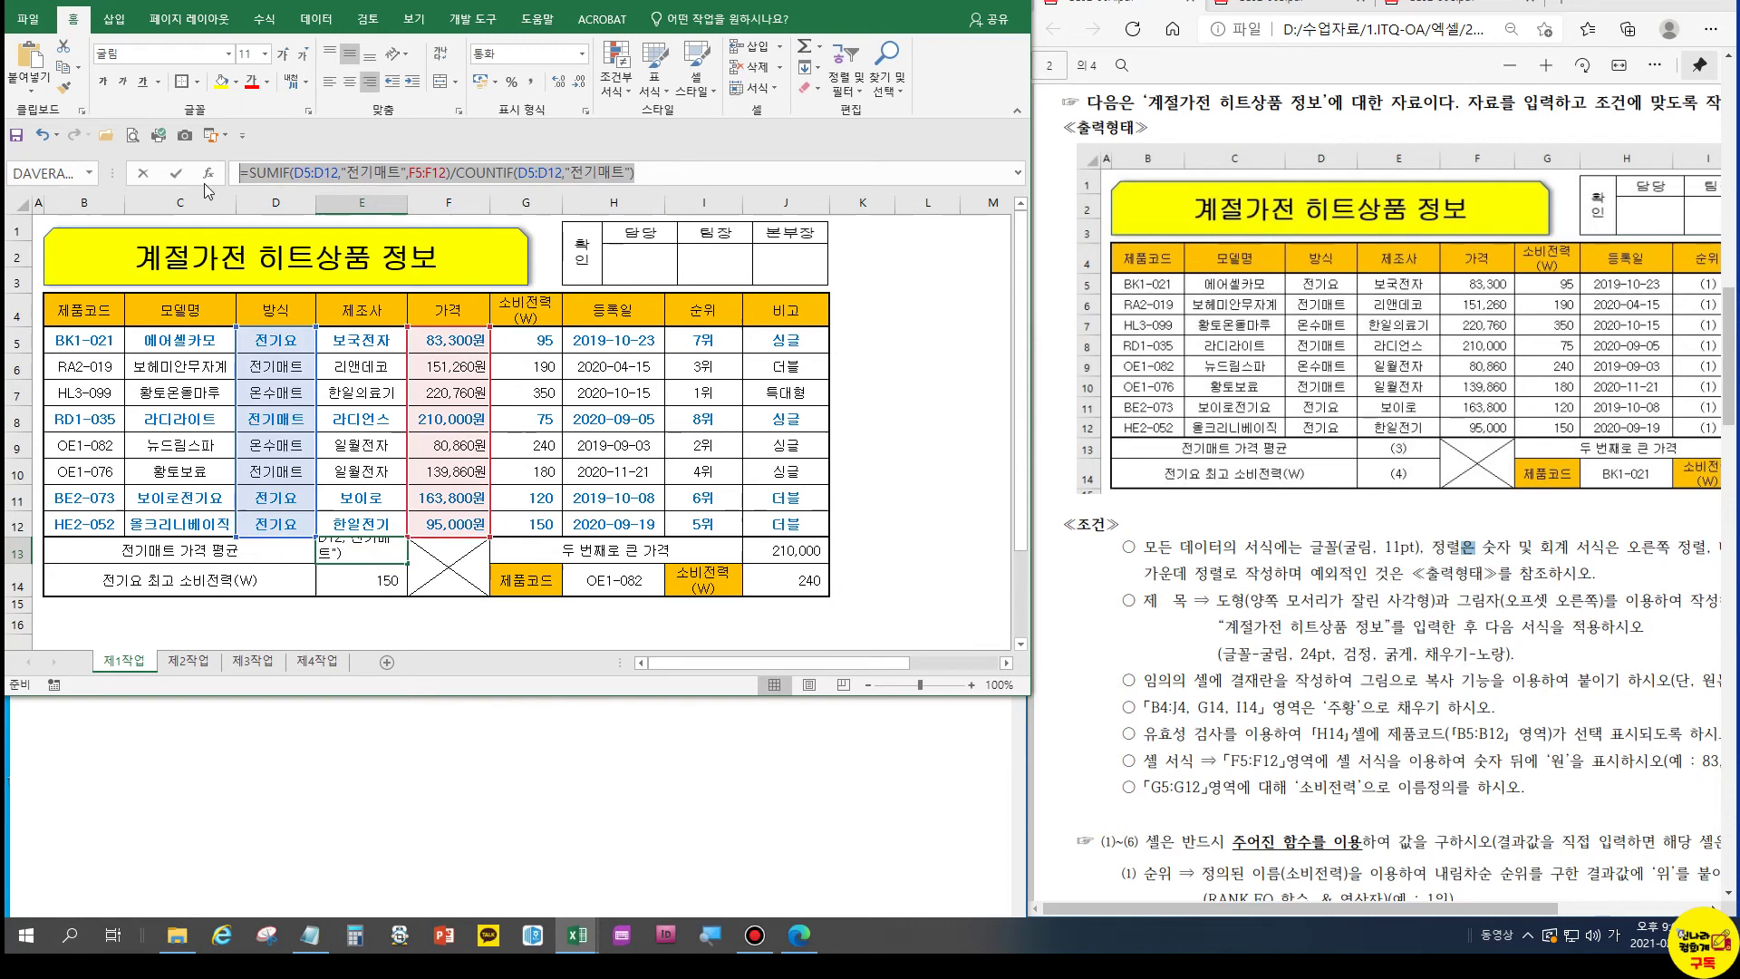
{"action": "key", "text": "ctrl+c"}
{"action": "left_click", "coordinate": [412, 828]}
{"action": "left_click", "coordinate": [947, 563]}
{"action": "key", "text": "Return"}
{"action": "key", "text": "ctrl+v"}
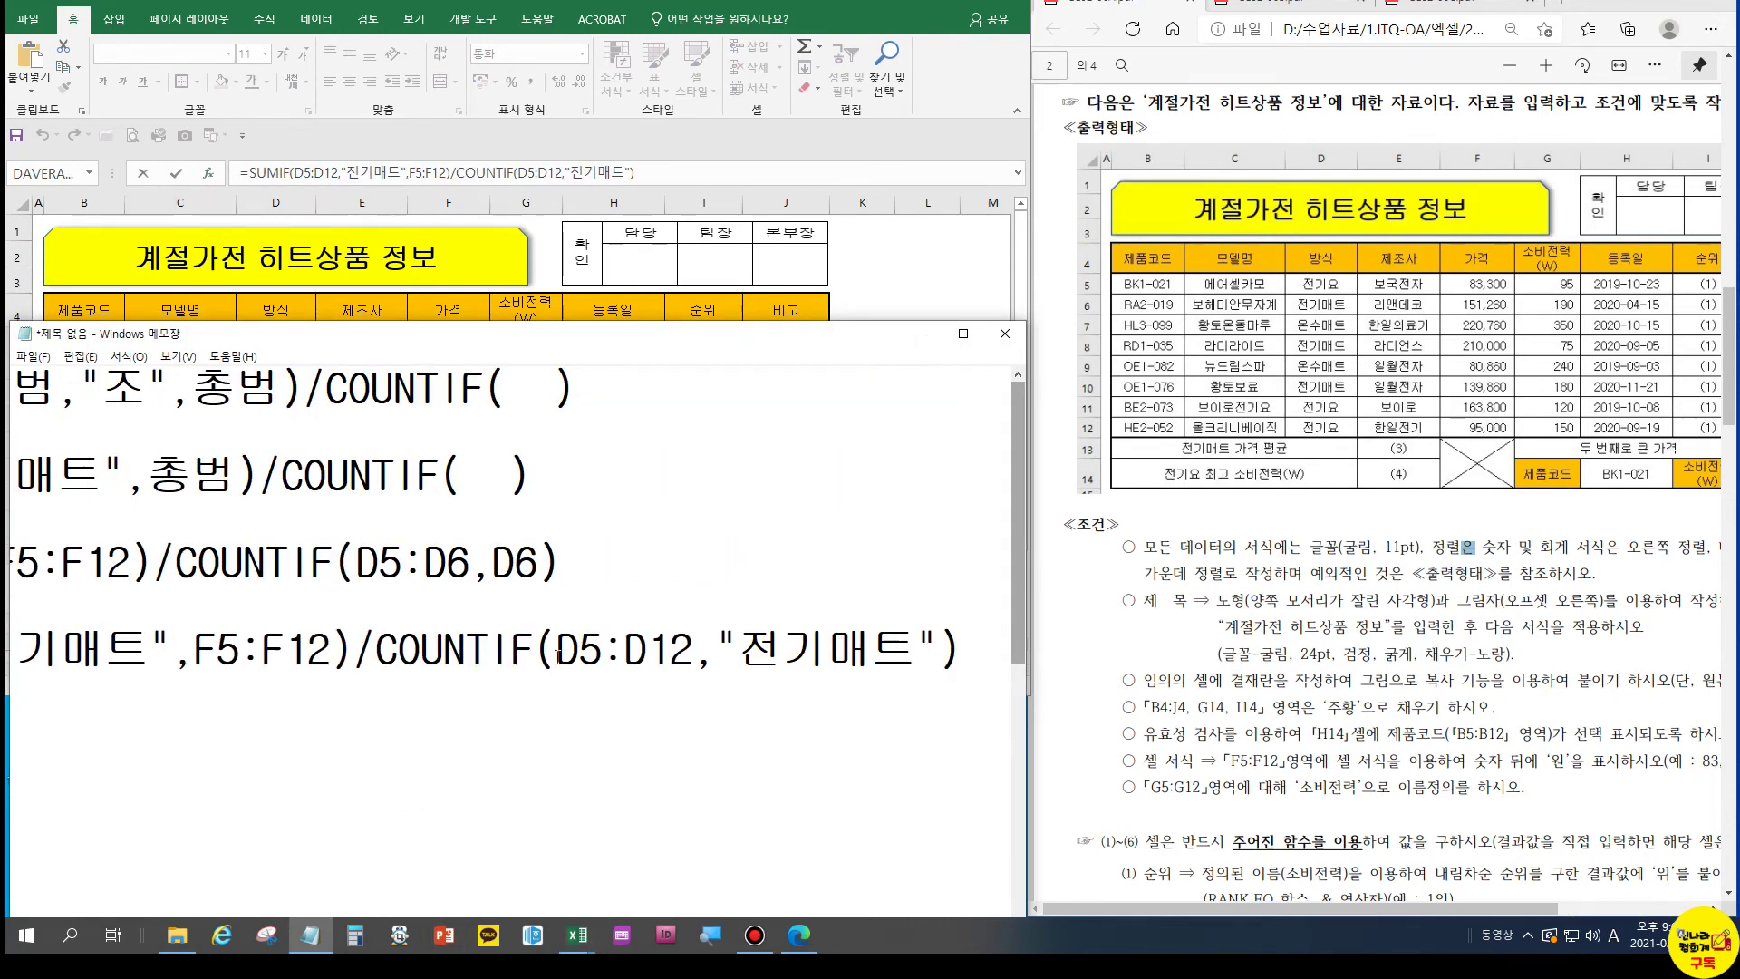
Break the pasted formula onto a second line before /COUNTIF and indent that line by one space
{"action": "left_click", "coordinate": [353, 649]}
{"action": "key", "text": "Return"}
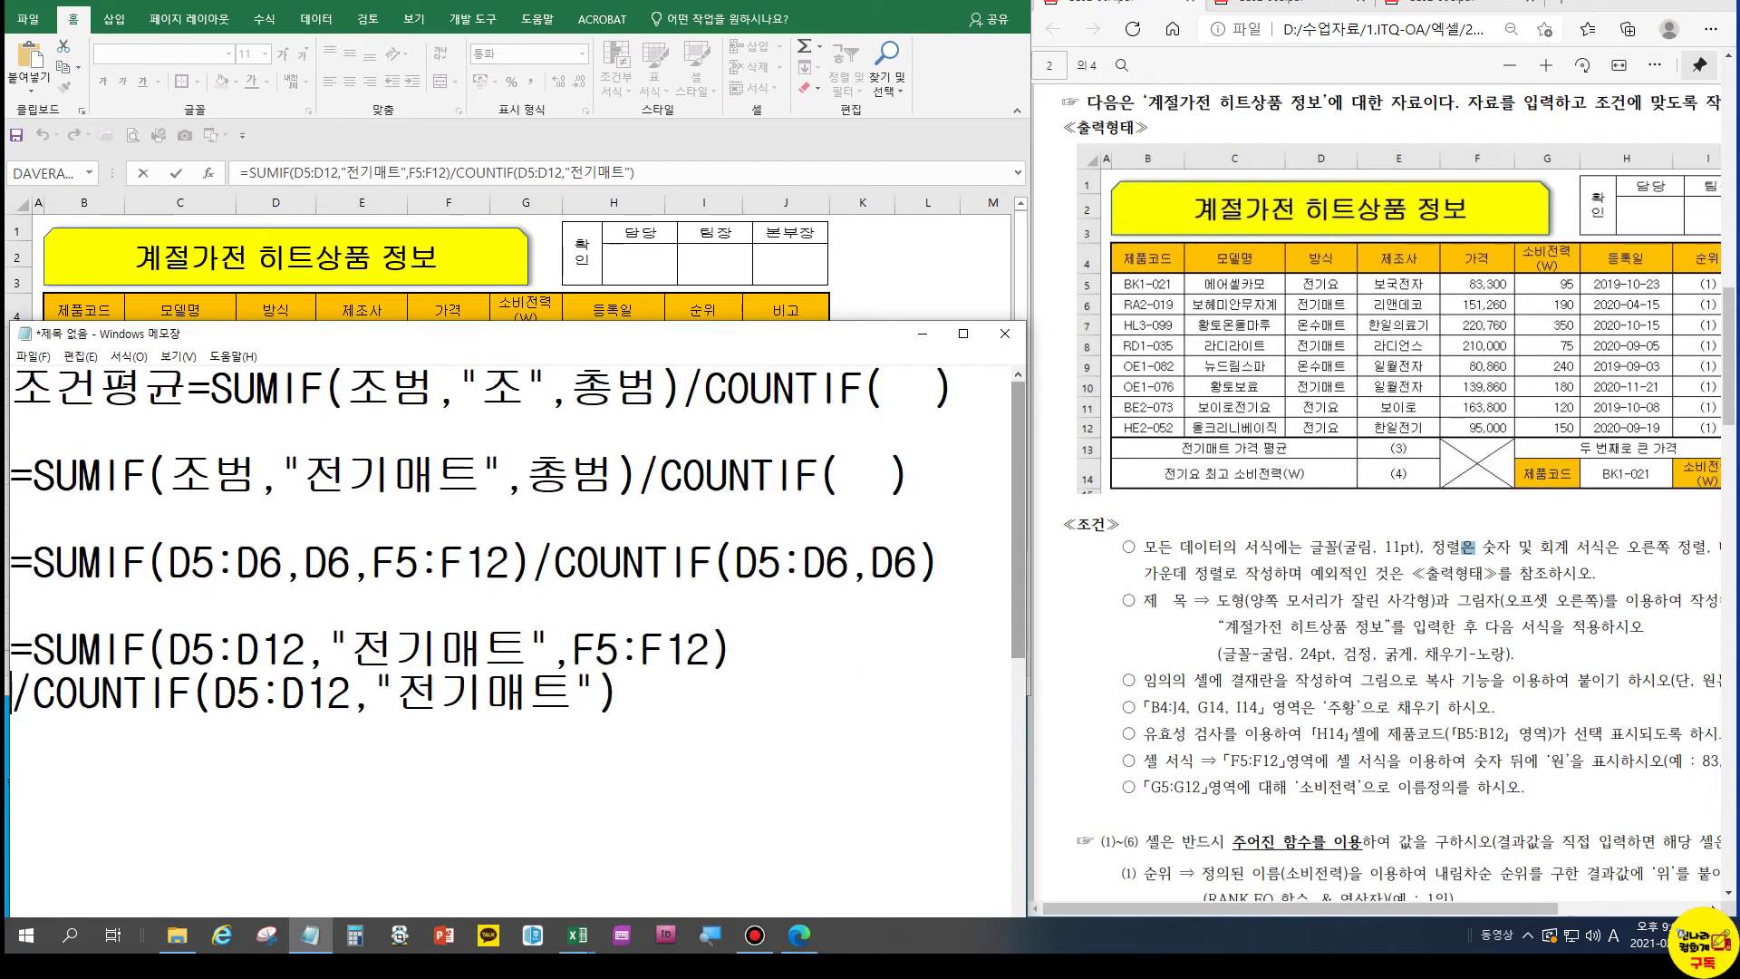
{"action": "left_click", "coordinate": [337, 649]}
{"action": "left_click", "coordinate": [383, 649]}
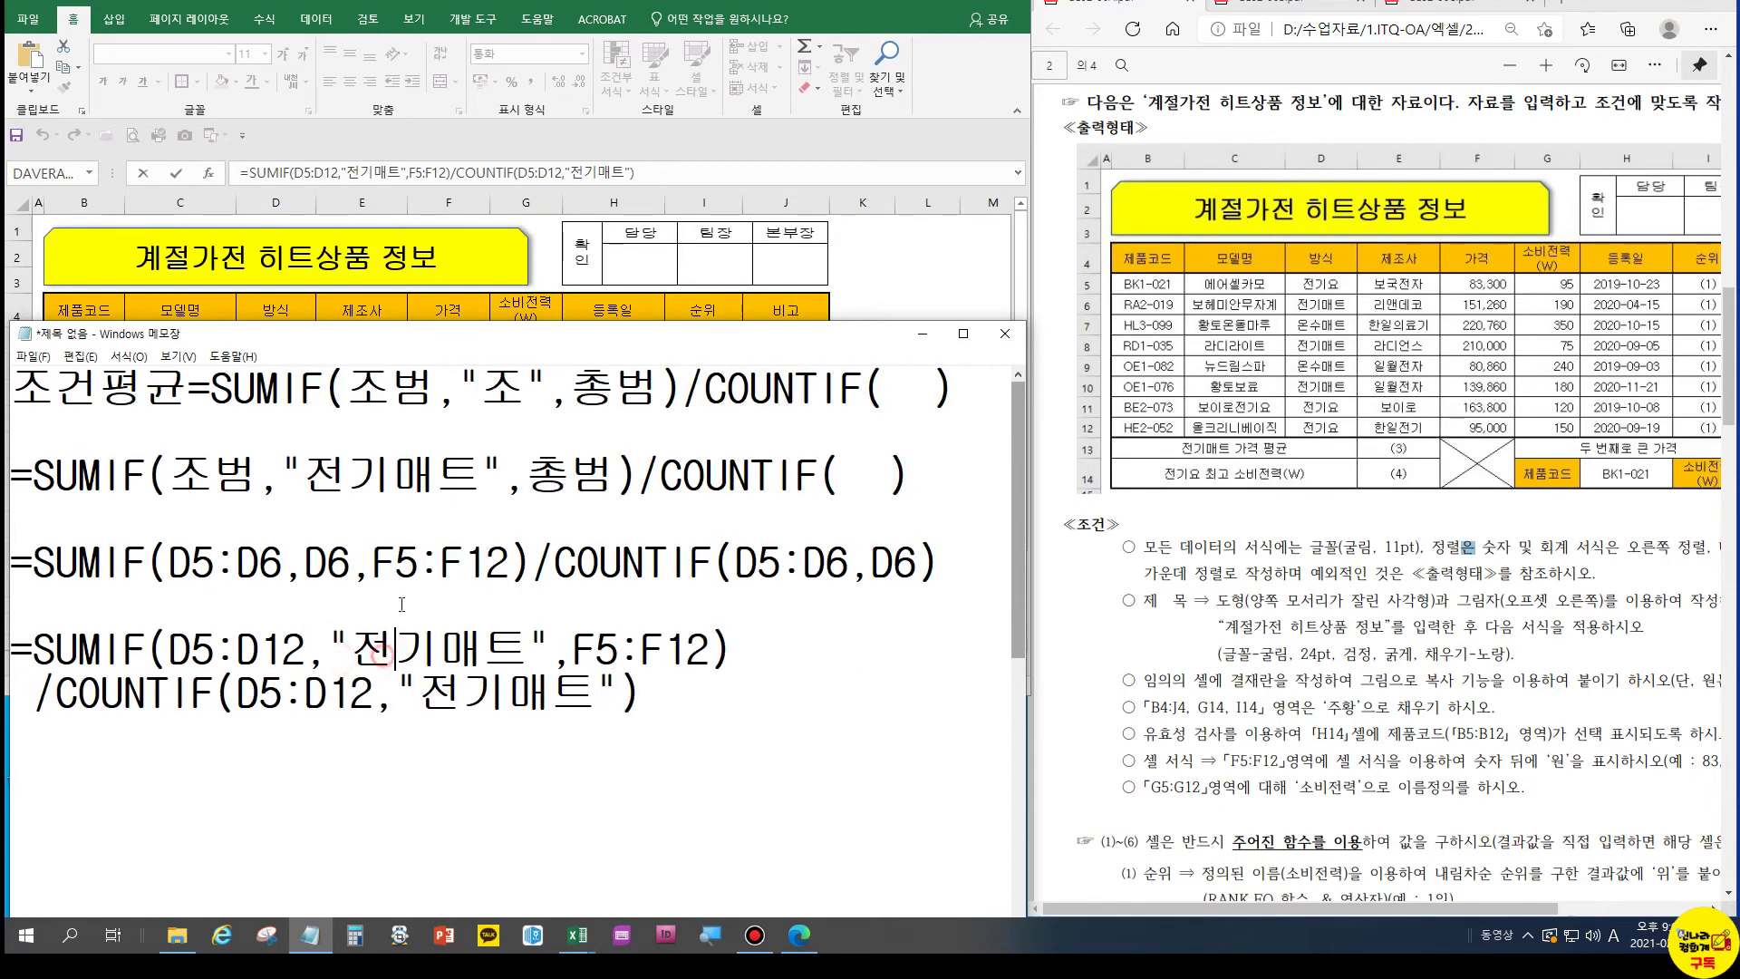
{"action": "left_click", "coordinate": [412, 682]}
Correct the condition range to D5:D12 in both the SUMIF and COUNTIF parts of the formula with the D6 criterion
{"action": "left_click", "coordinate": [259, 567]}
{"action": "left_click_drag", "start_coordinate": [259, 567], "coordinate": [282, 566]}
{"action": "type", "text": "12"}
{"action": "left_click_drag", "start_coordinate": [849, 567], "coordinate": [872, 566]}
{"action": "type", "text": "12"}
{"action": "left_click", "coordinate": [260, 649]}
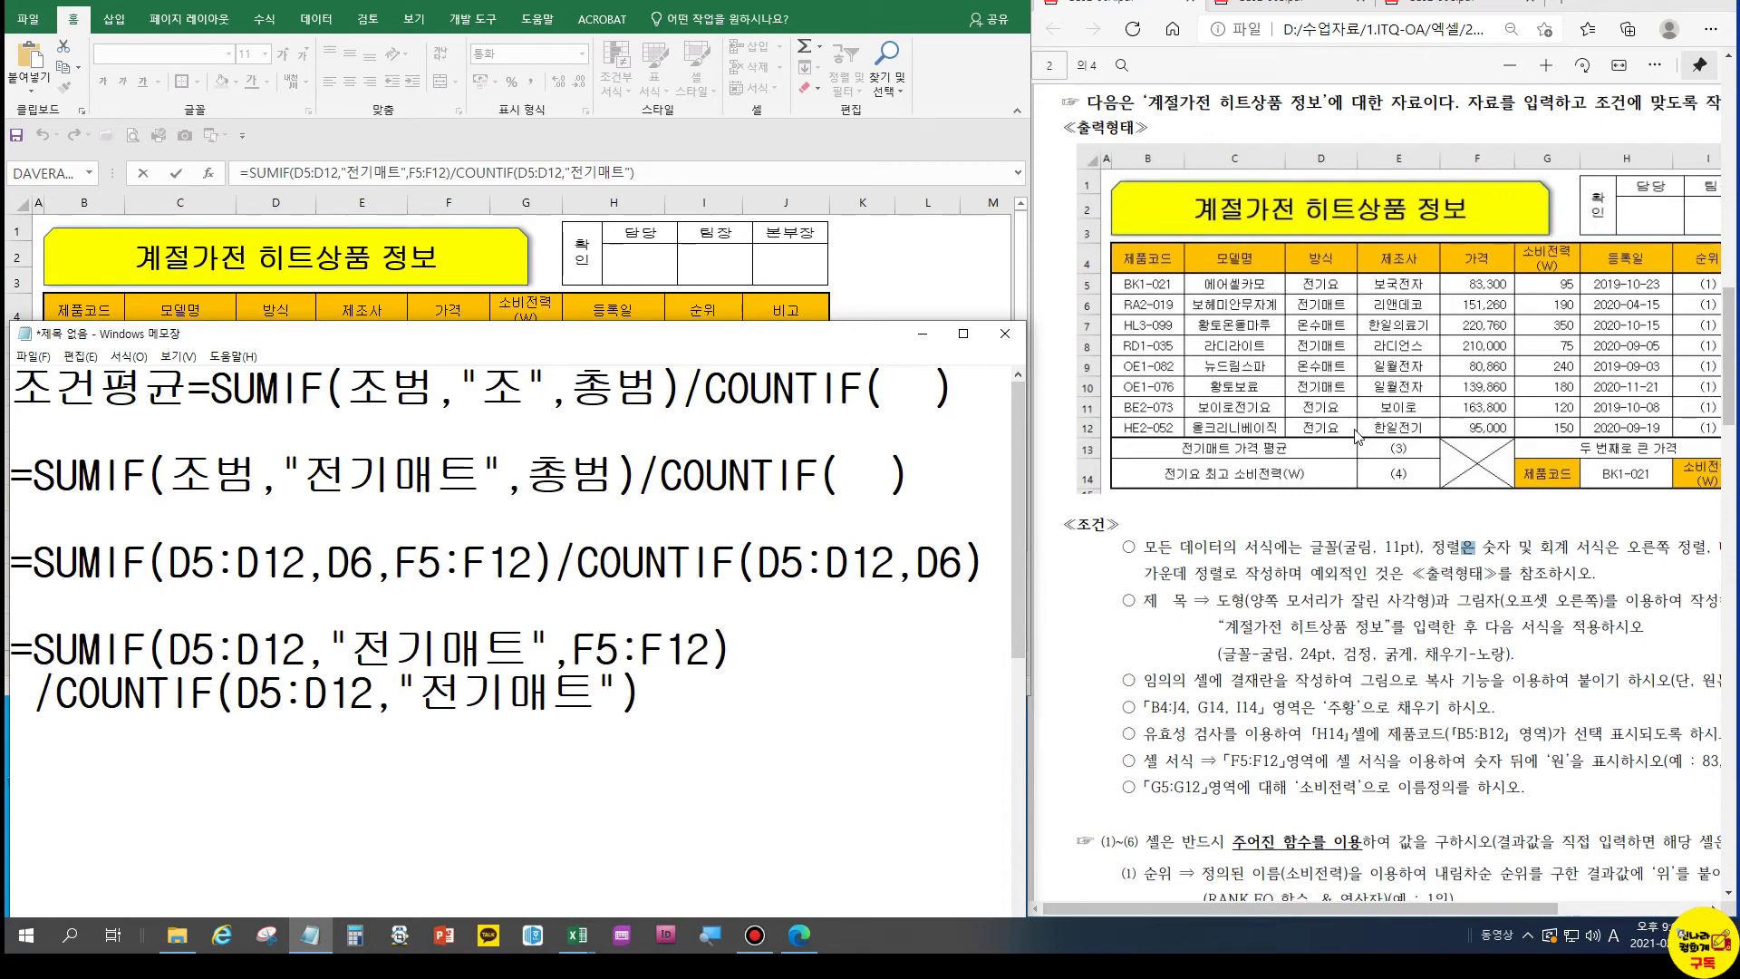
{"action": "left_click", "coordinate": [525, 650]}
Compare the function tasks in the three open exam PDFs for SUMIF and COUNTIF, and return to the 계절가전 exam
{"action": "scroll", "coordinate": [1419, 698], "scroll_direction": "down", "scroll_amount": 4}
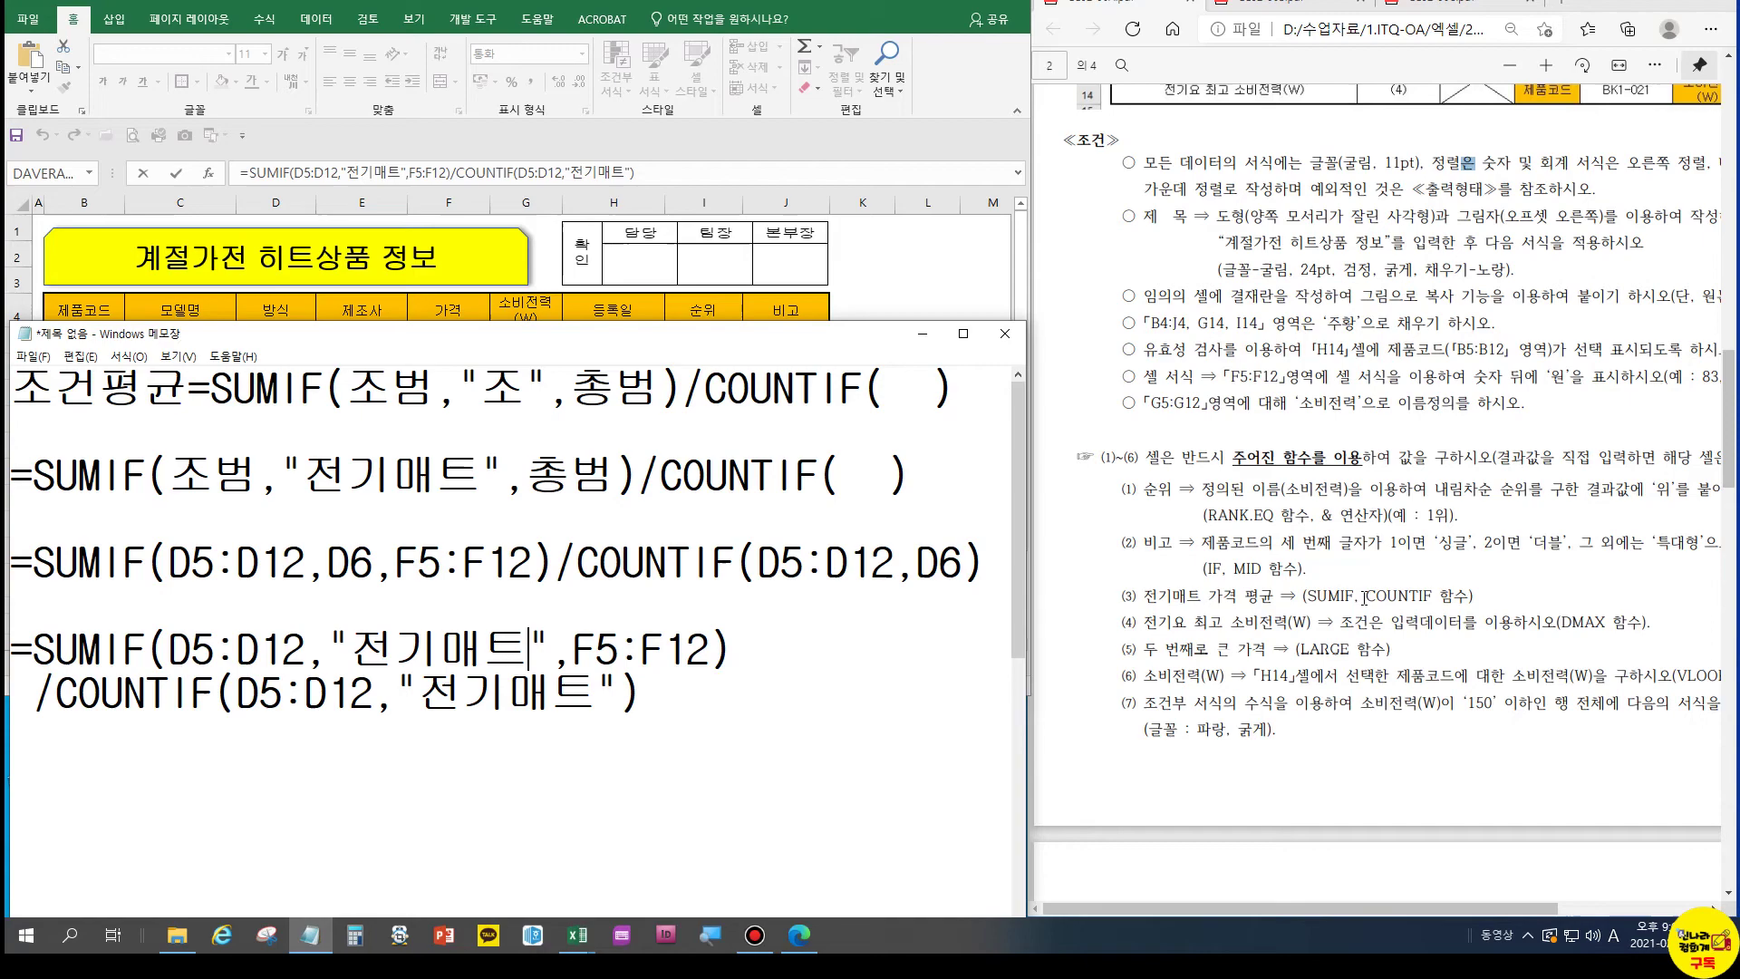
{"action": "left_click", "coordinate": [1278, 5]}
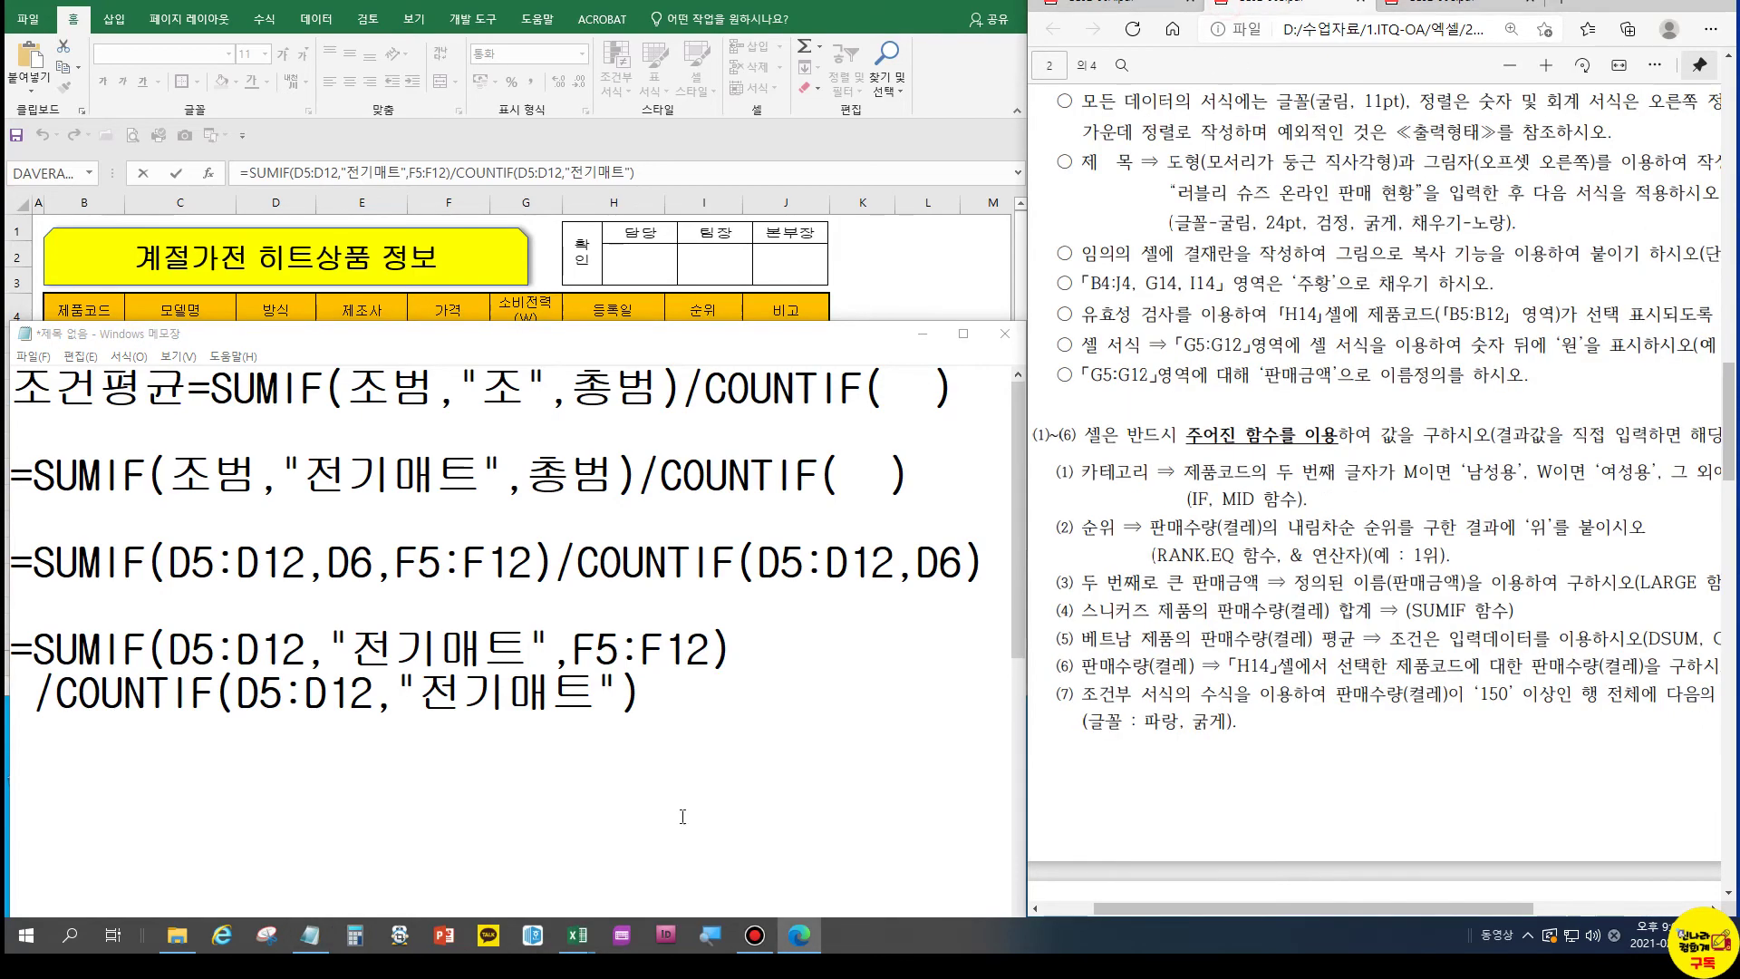
{"action": "scroll", "coordinate": [1487, 629], "scroll_direction": "down", "scroll_amount": 10}
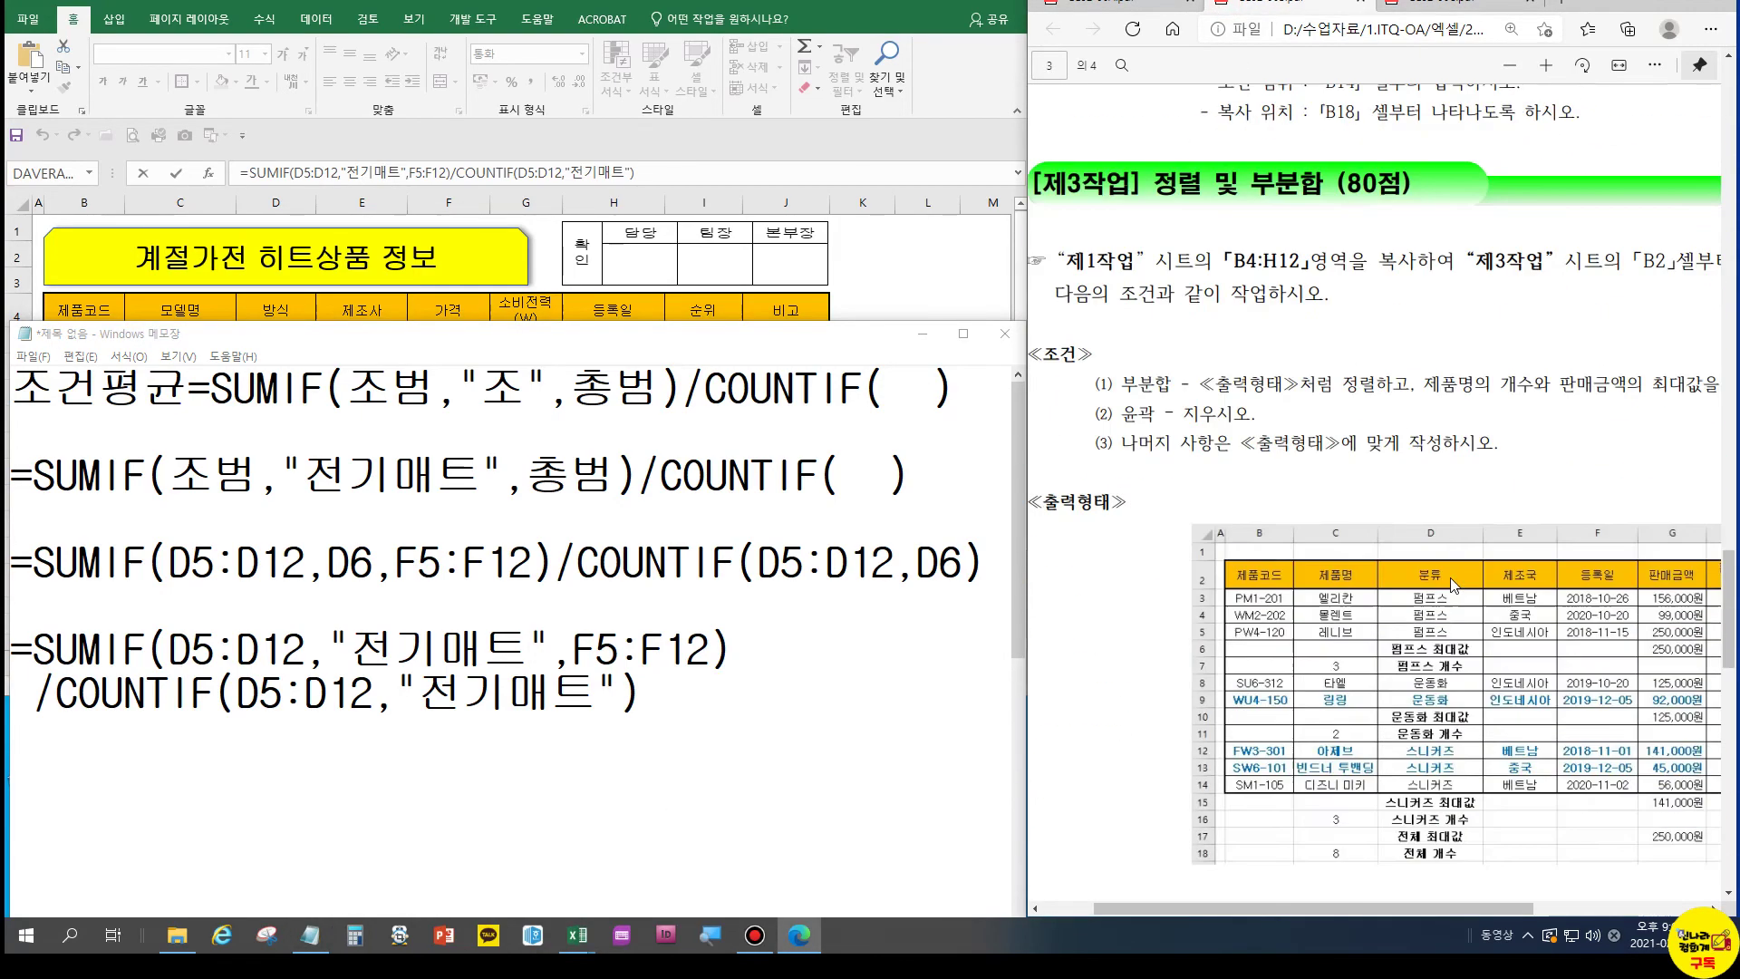
{"action": "scroll", "coordinate": [1453, 577], "scroll_direction": "up", "scroll_amount": 5}
{"action": "scroll", "coordinate": [1453, 578], "scroll_direction": "up", "scroll_amount": 10}
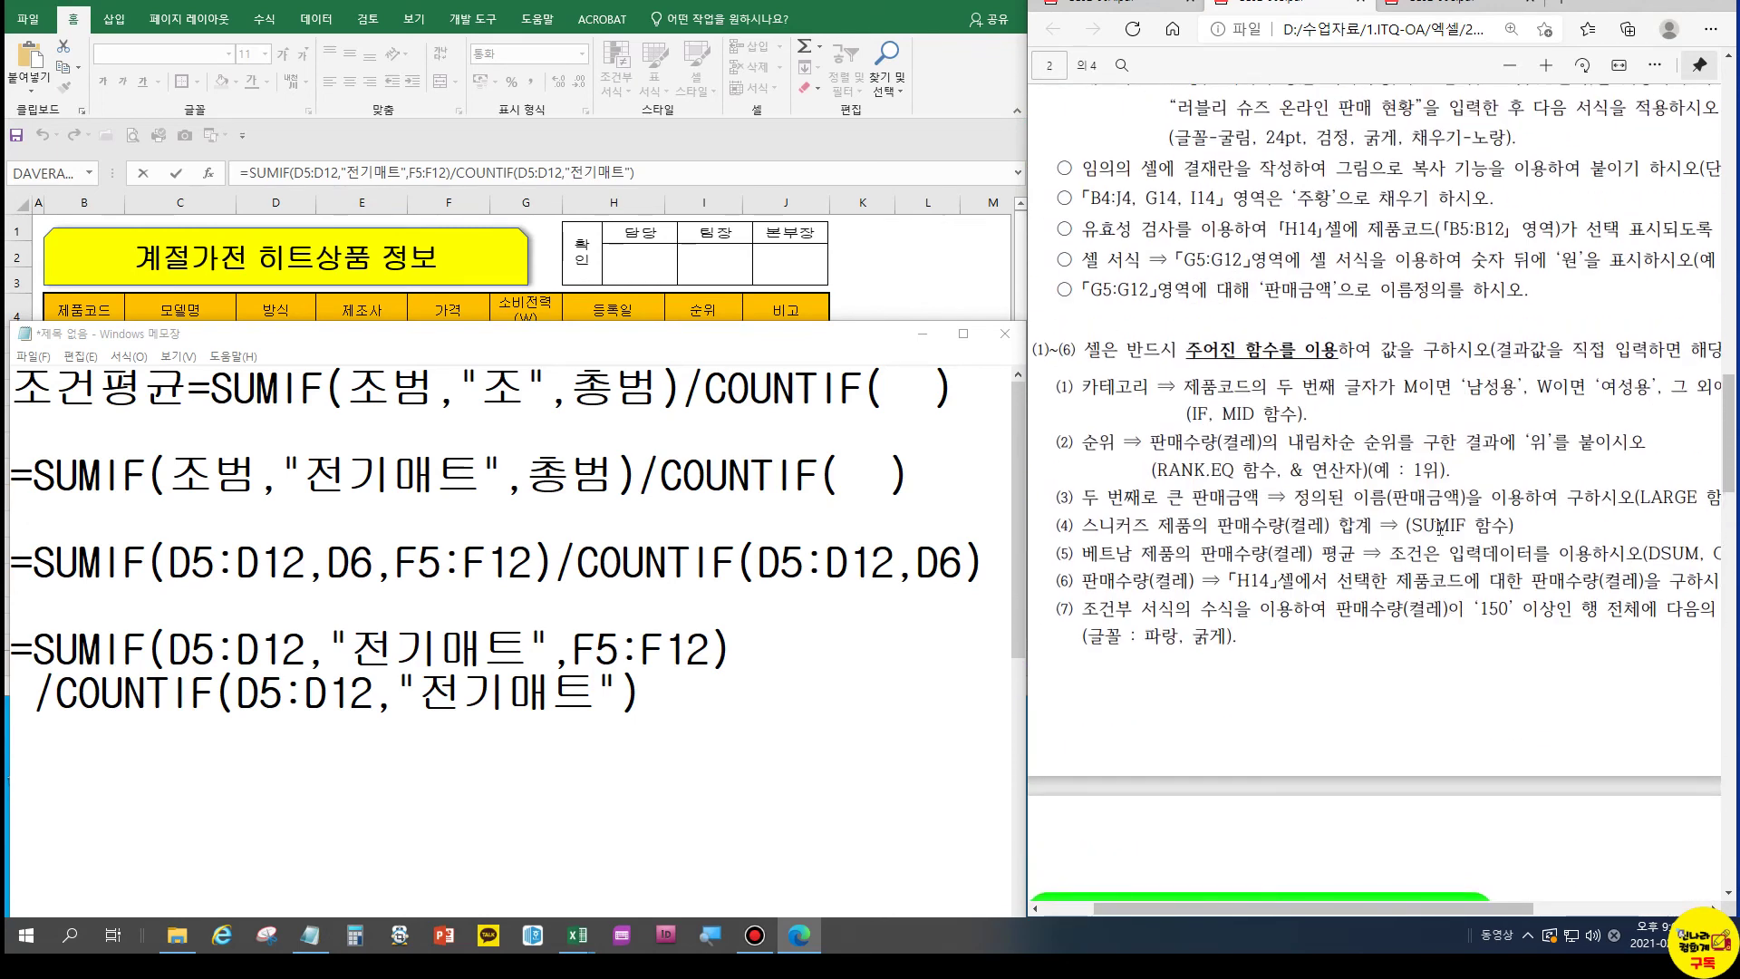
{"action": "left_click_drag", "start_coordinate": [1358, 906], "coordinate": [1432, 907]}
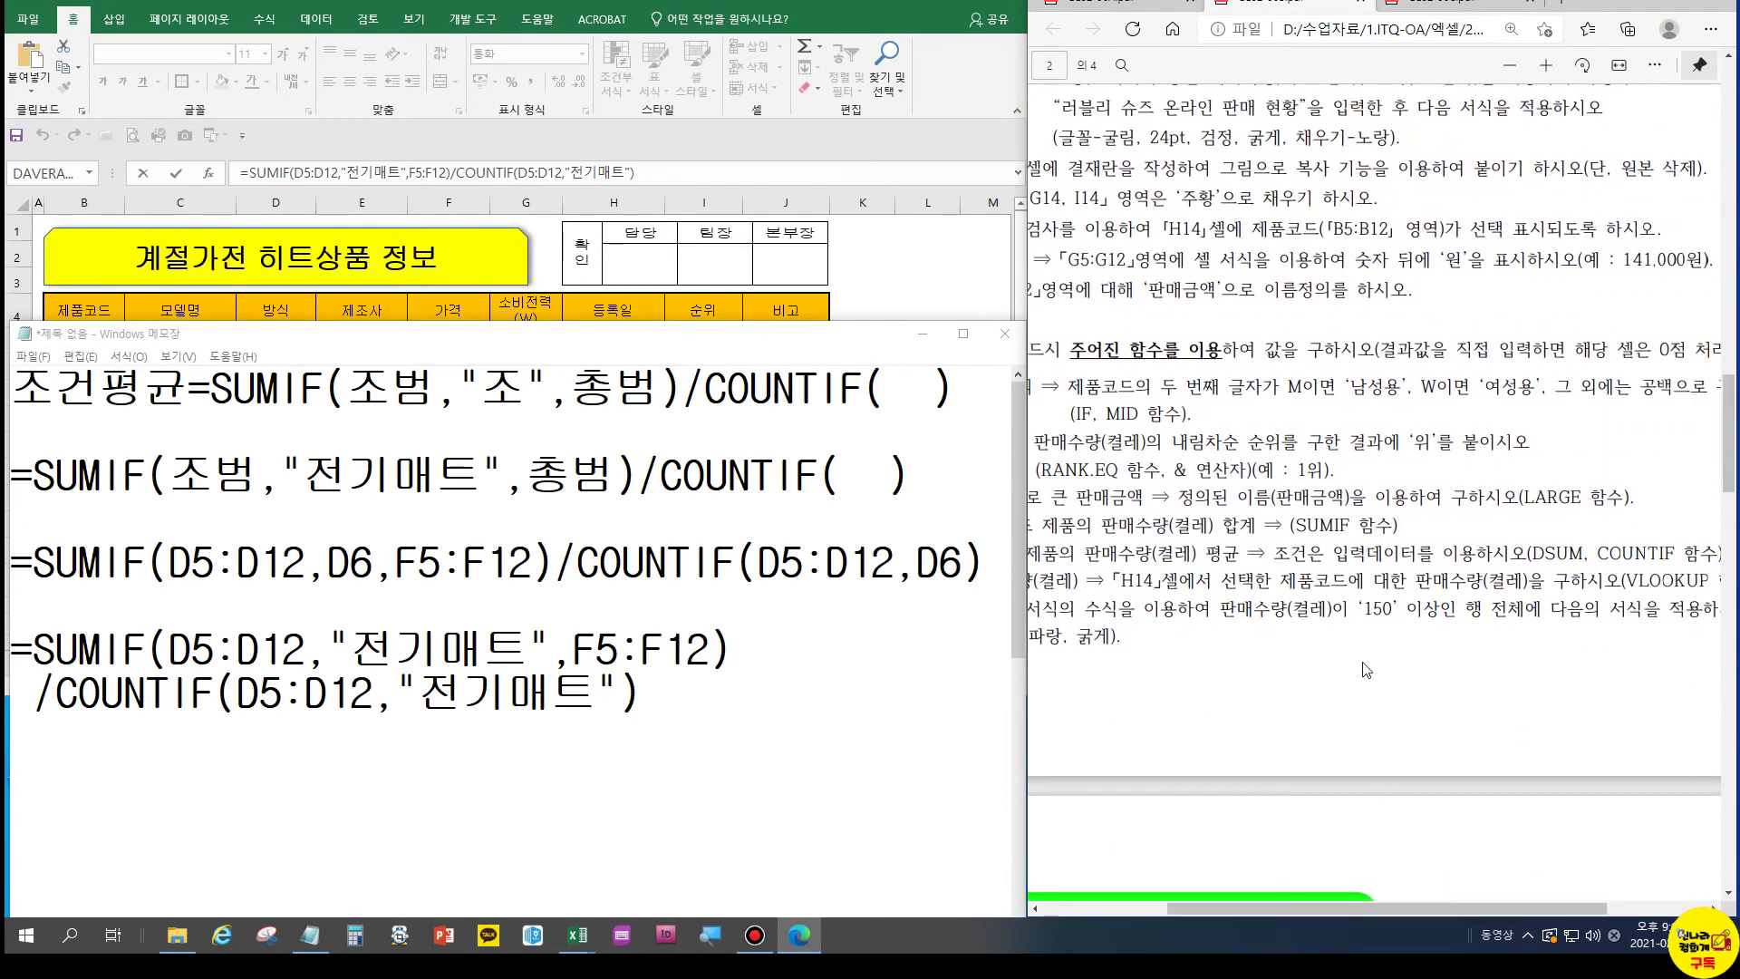
{"action": "left_click", "coordinate": [1451, 5]}
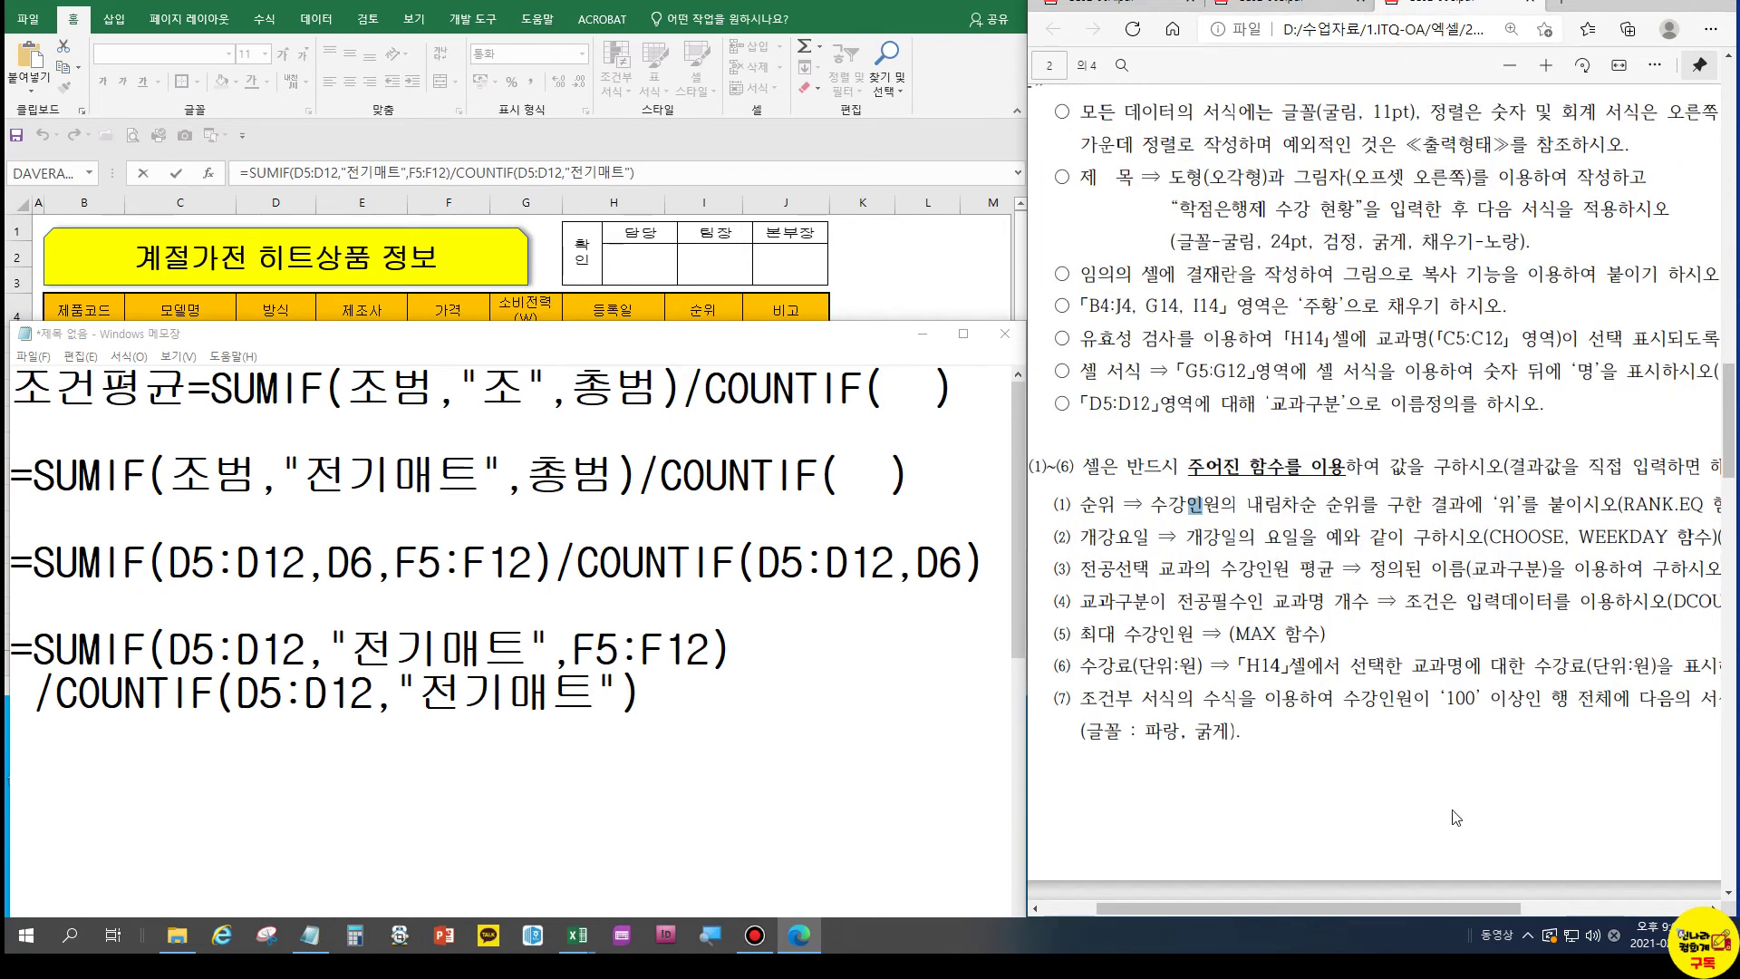
{"action": "left_click_drag", "start_coordinate": [1492, 903], "coordinate": [1644, 907]}
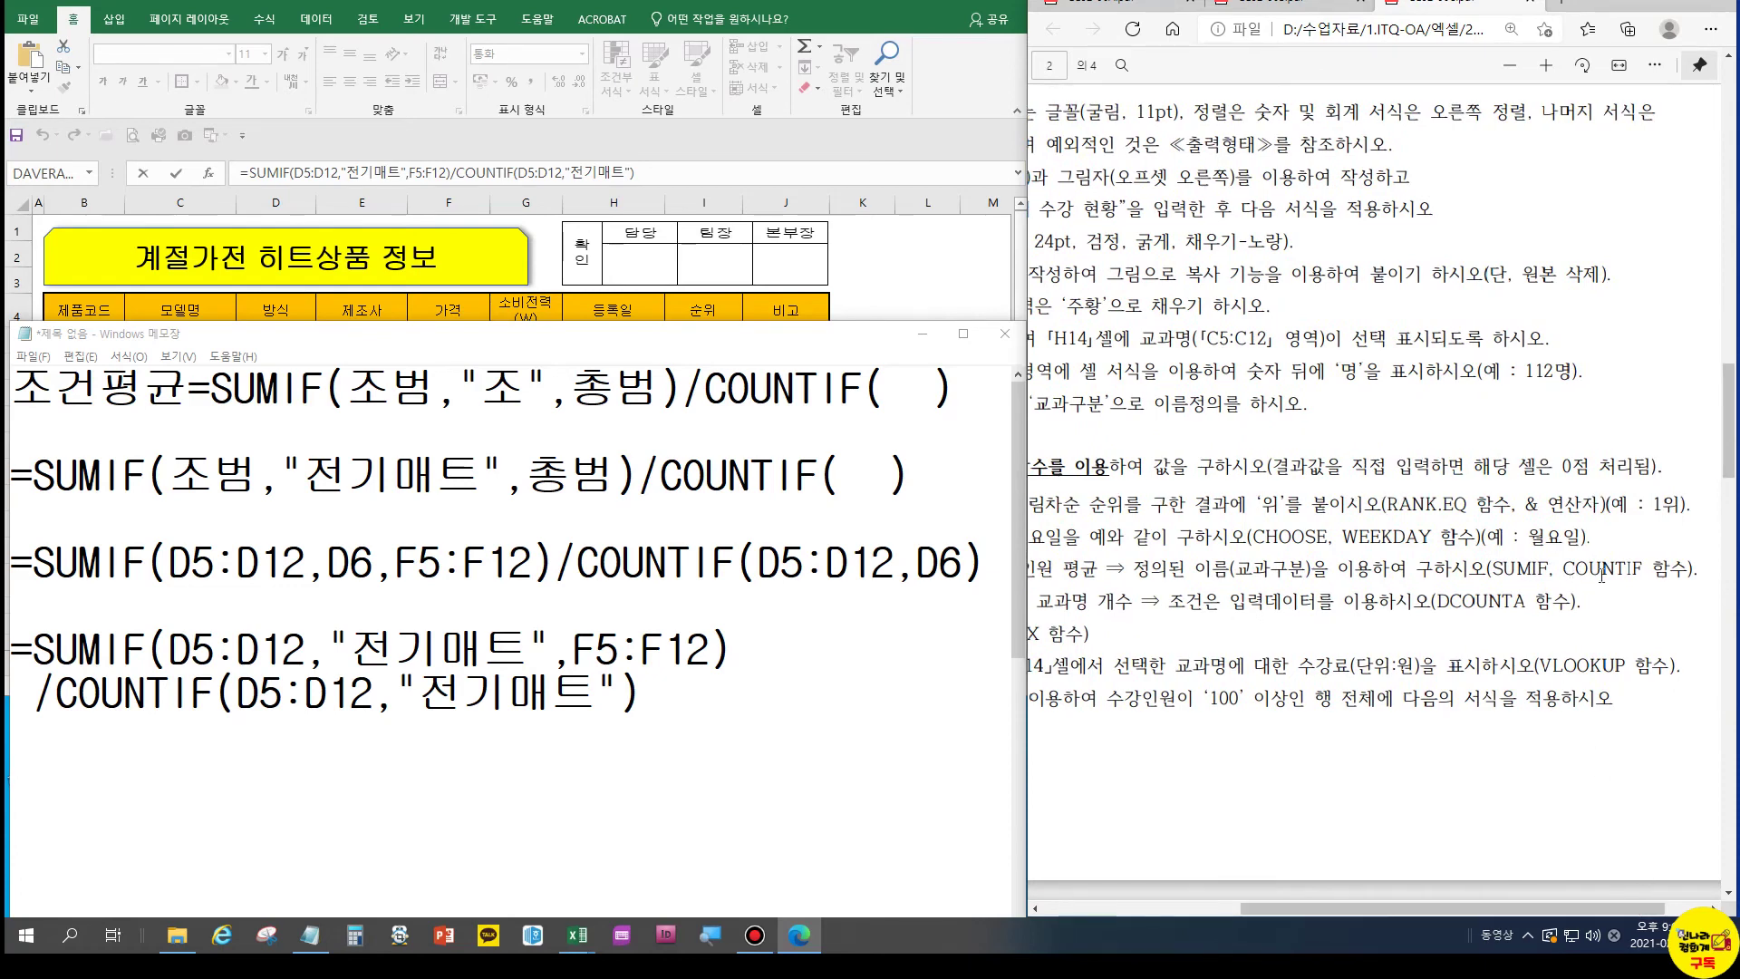
{"action": "left_click_drag", "start_coordinate": [1441, 909], "coordinate": [1221, 922]}
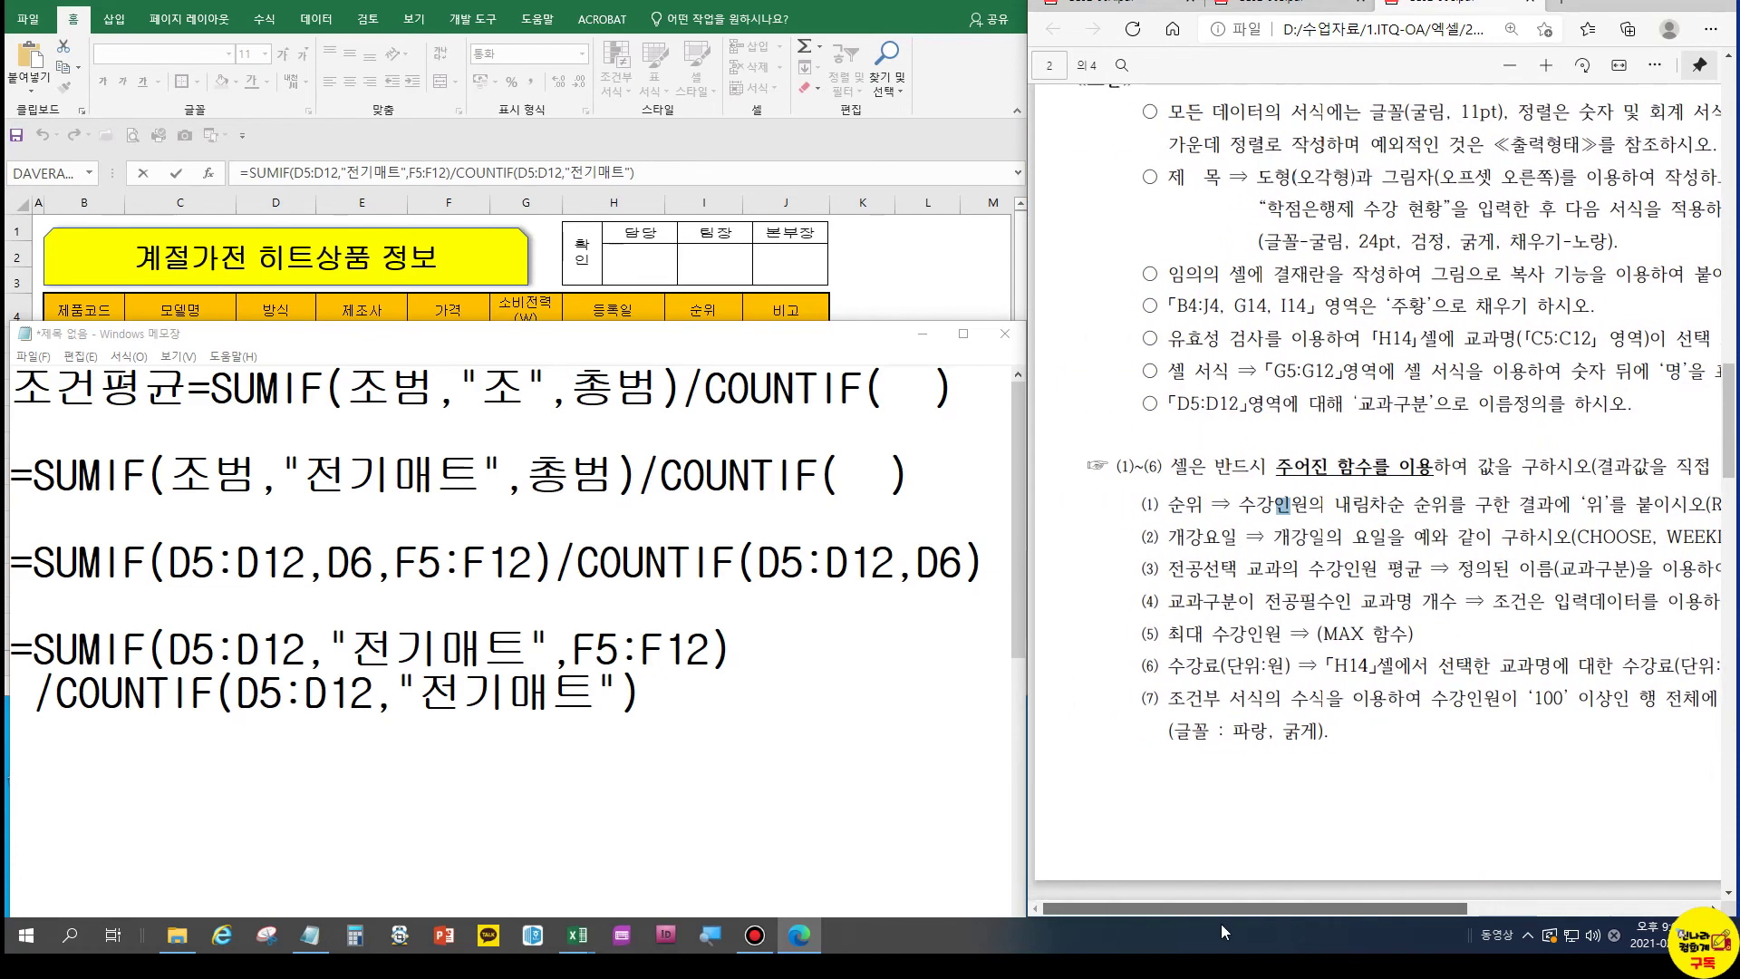
{"action": "left_click", "coordinate": [1142, 4]}
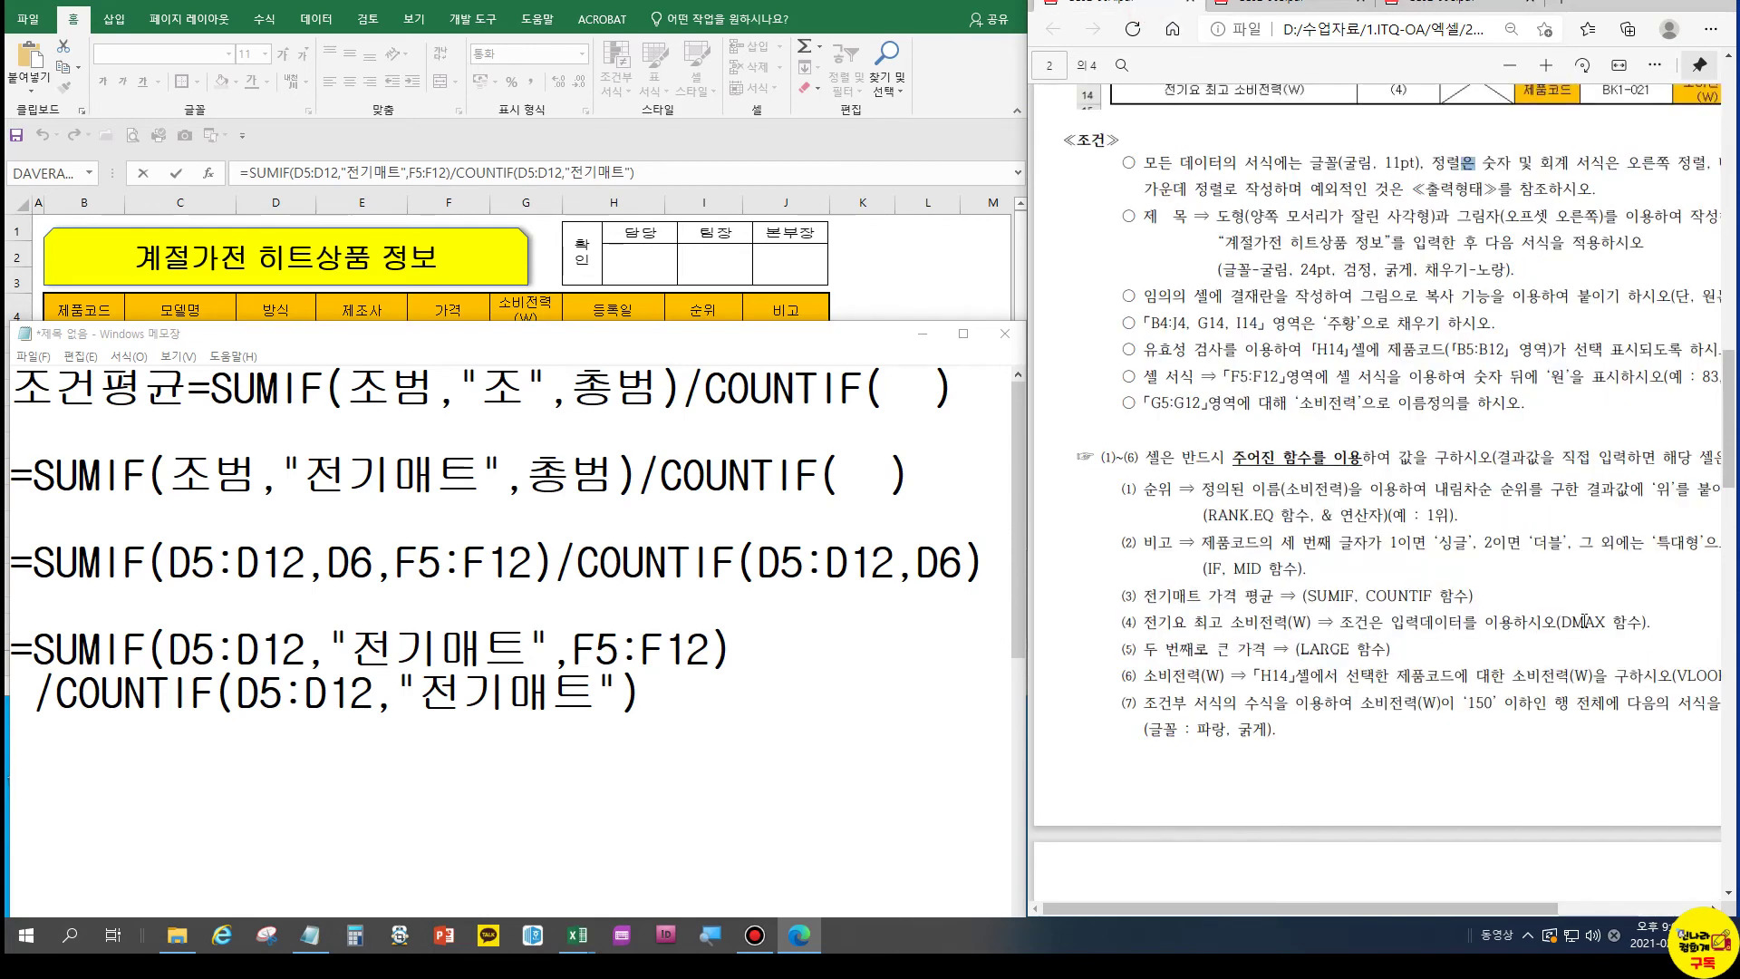
Insert ten blank lines above the 조건평균 line in Notepad to push the SUMIF notes down
{"action": "left_click", "coordinate": [30, 379]}
{"action": "key", "text": "Return"}
{"action": "key", "text": "Return"}
{"action": "key", "text": "Return"}
{"action": "key", "text": "Return"}
{"action": "key", "text": "Return"}
{"action": "key", "text": "Return"}
{"action": "key", "text": "Return"}
{"action": "key", "text": "Return"}
{"action": "key", "text": "Return"}
{"action": "key", "text": "Return"}
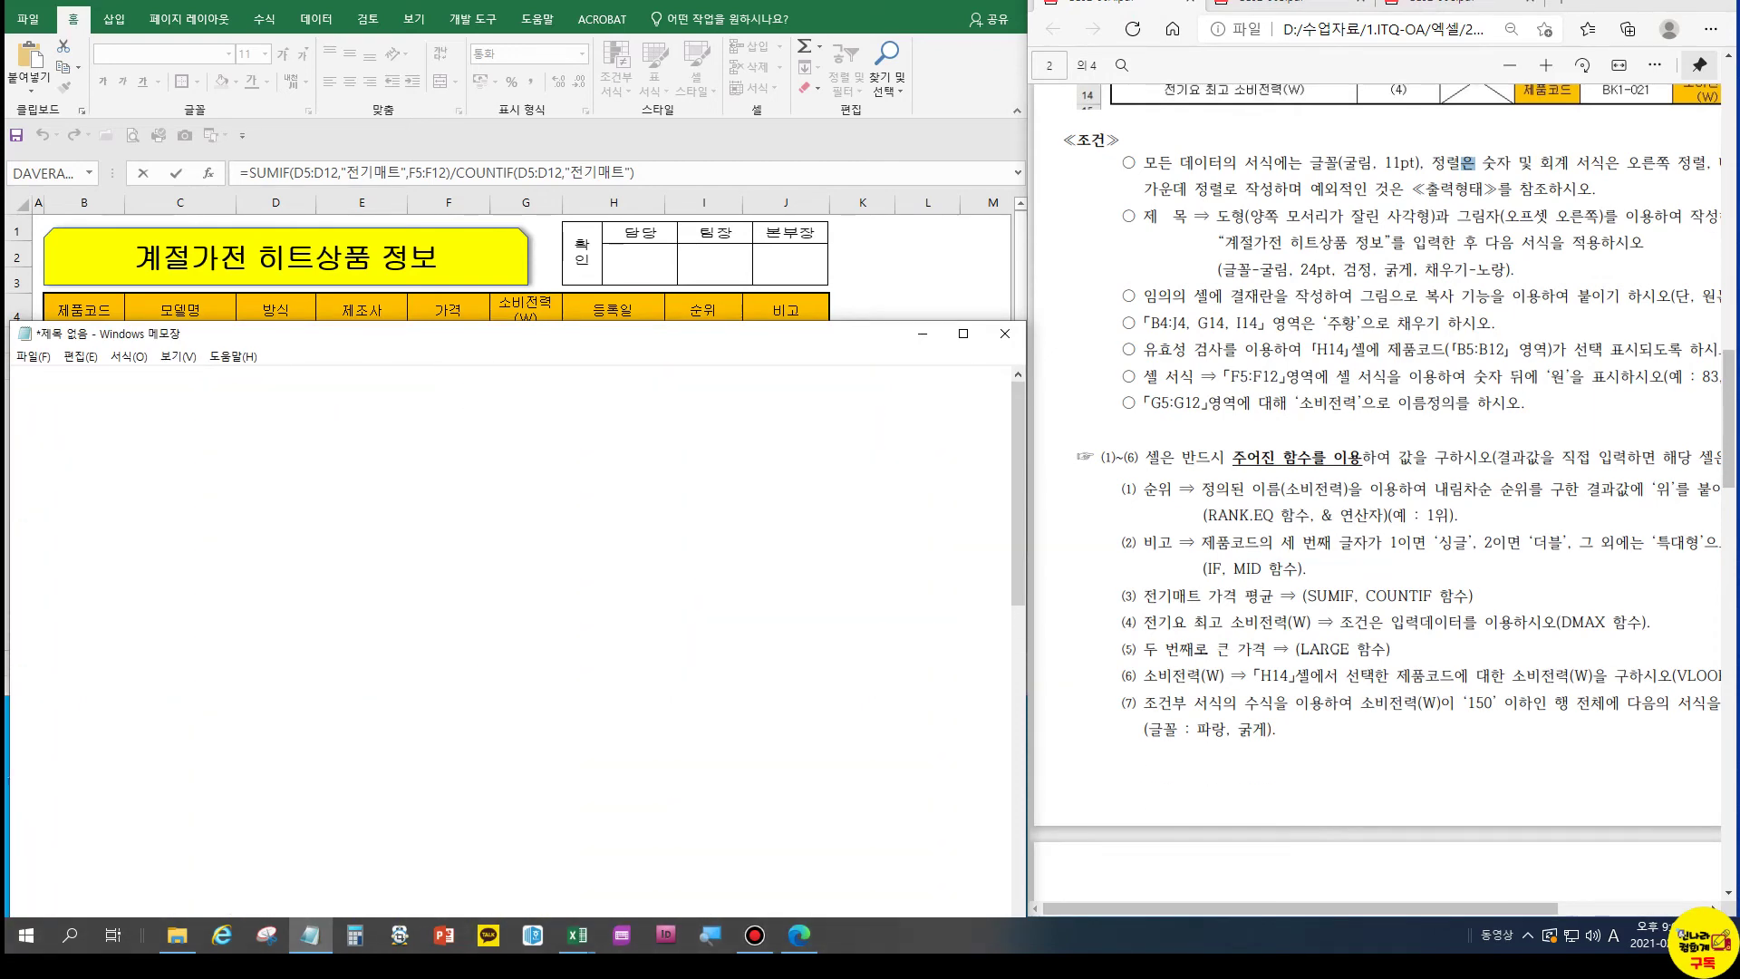
Write the DMAX syntax pattern =DMAX(전표,열,조건) at the start of the blank area in Notepad
{"action": "left_click", "coordinate": [148, 413]}
{"action": "type", "text": "=DMA"}
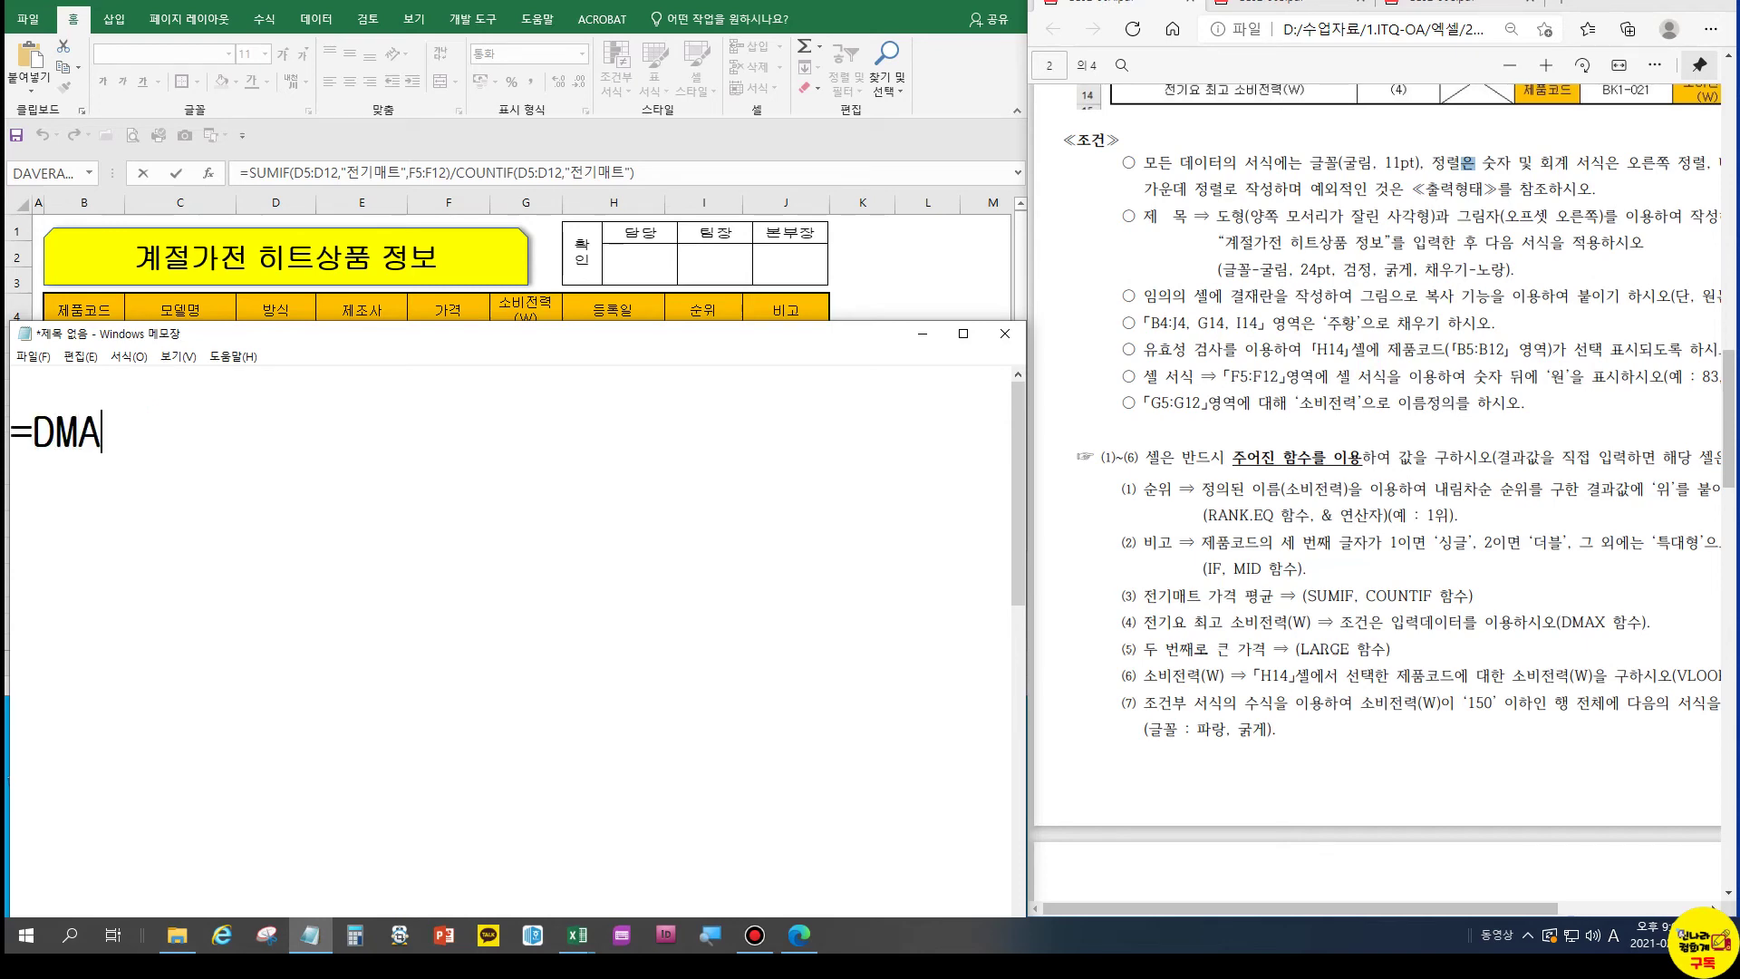
{"action": "type", "text": "X(WJS"}
{"action": "key", "text": "BackSpace"}
{"action": "key", "text": "BackSpace"}
{"action": "key", "text": "BackSpace"}
{"action": "key", "text": "Hangul"}
{"action": "type", "text": "전"}
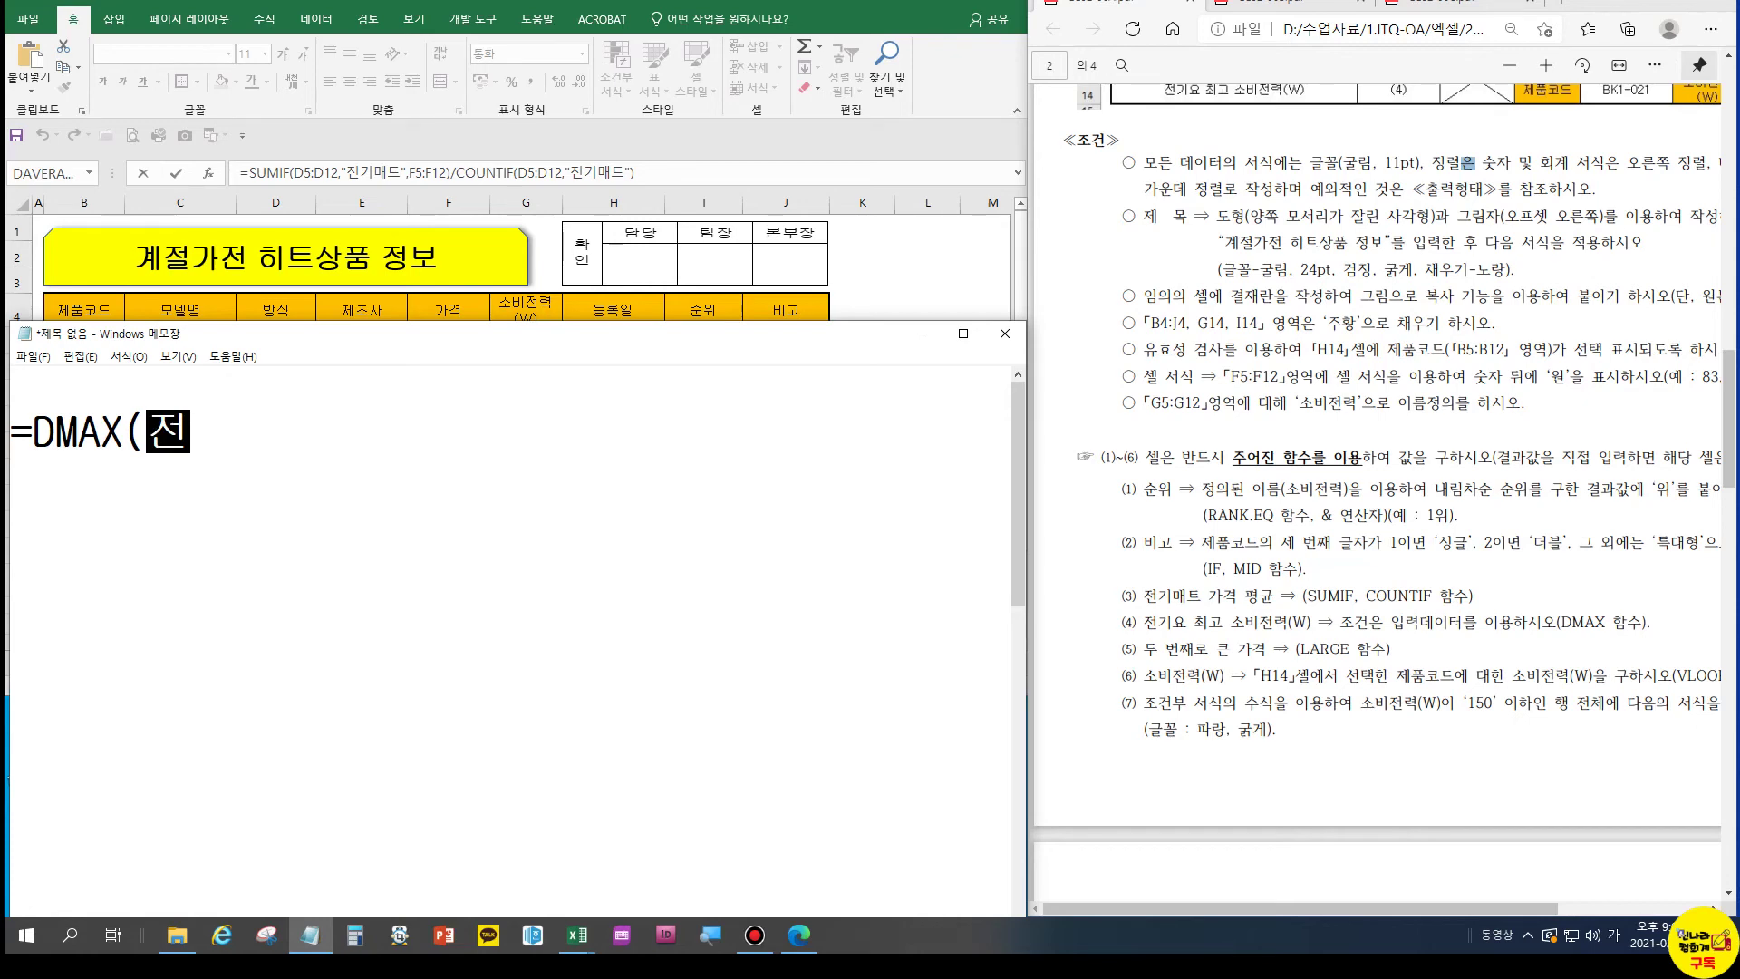
{"action": "type", "text": "ㅍ"}
{"action": "type", "text": "열,조거"}
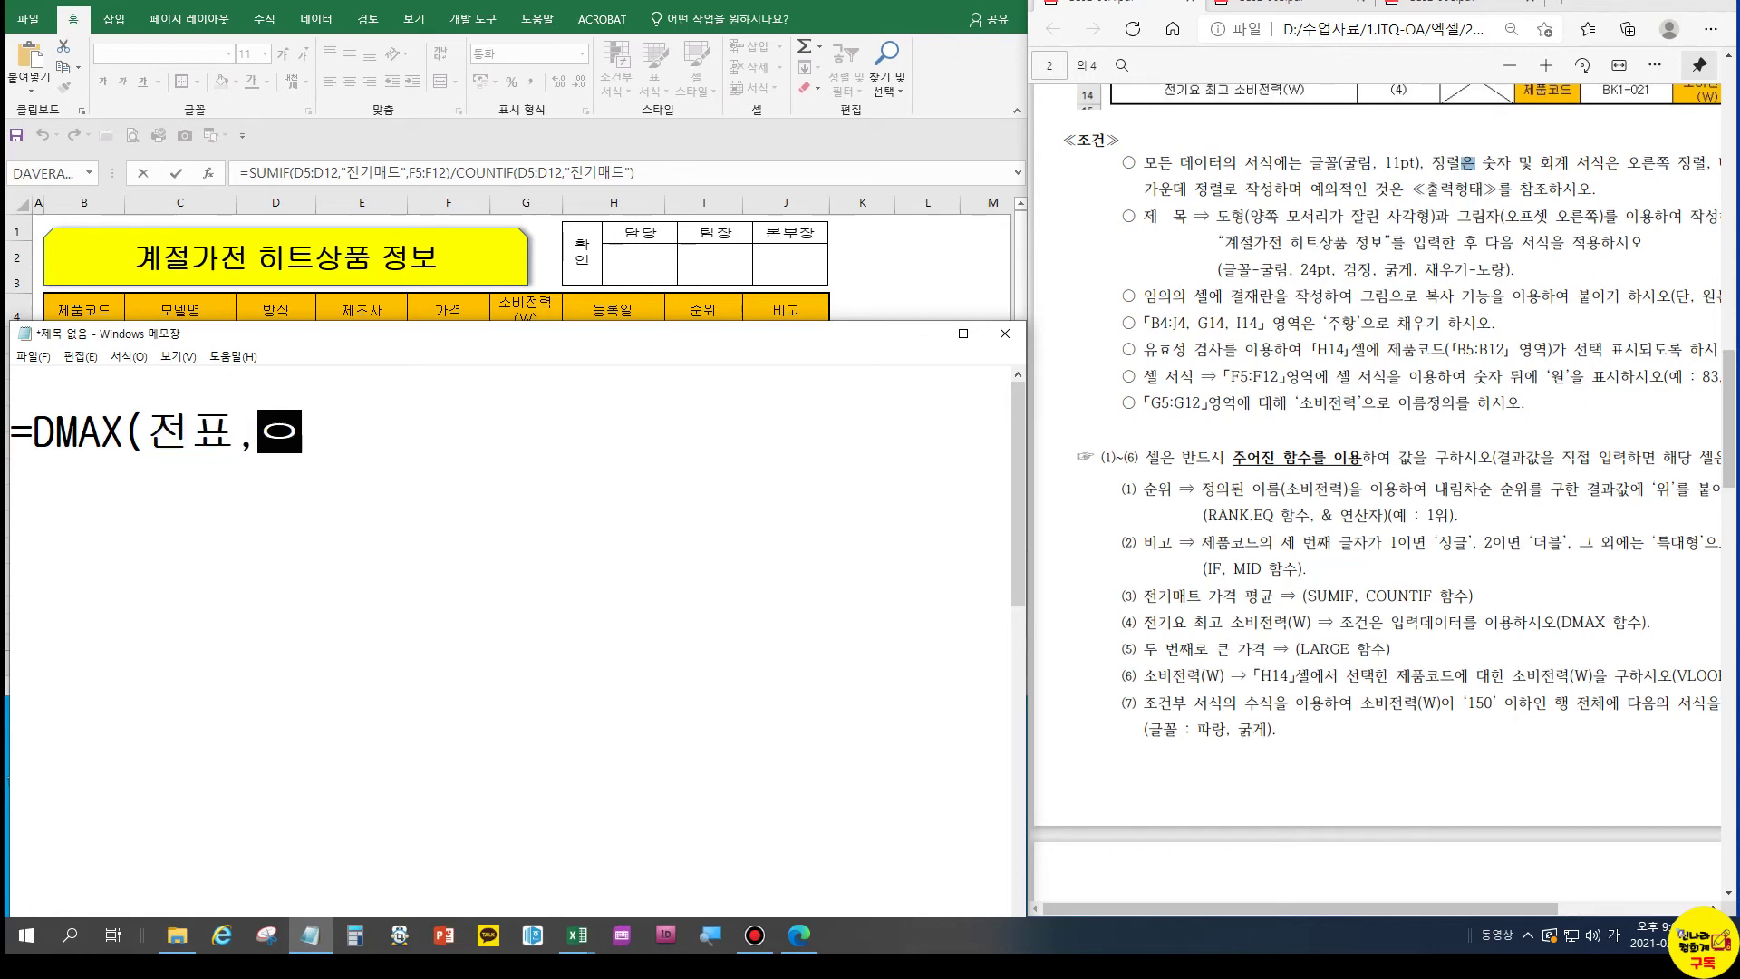
{"action": "type", "text": "ㄴ)"}
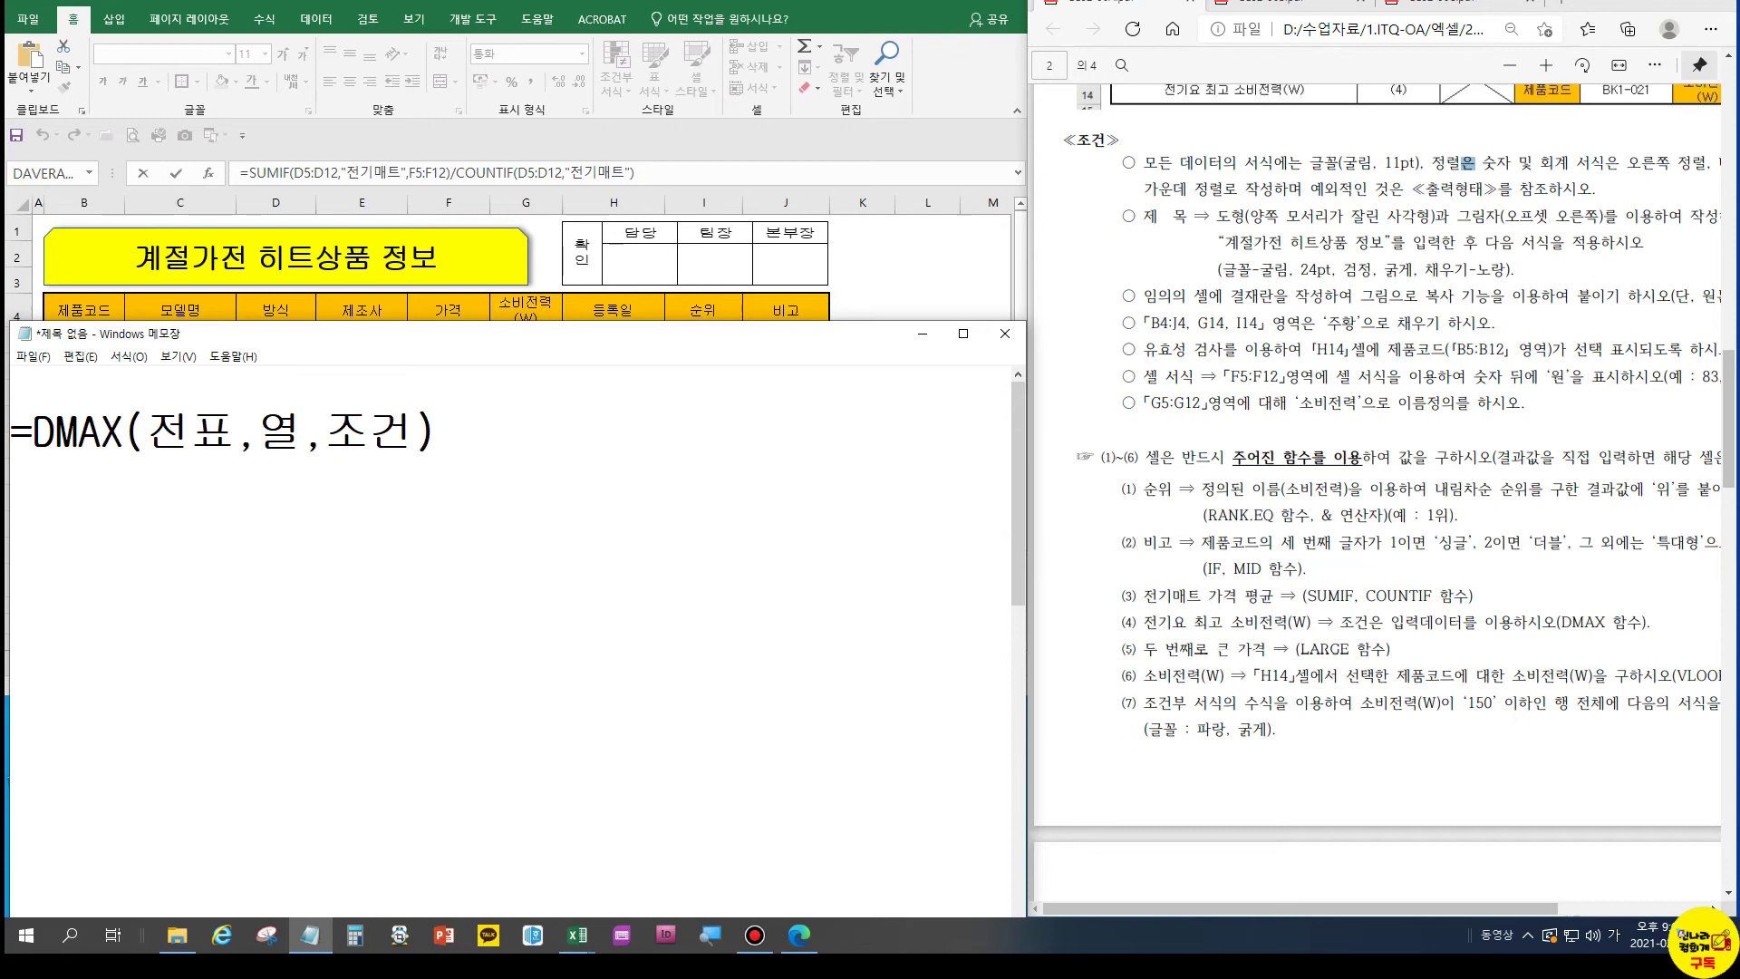
Duplicate the =DMAX(전표,열,조건) line directly below the original in Notepad
{"action": "scroll", "coordinate": [1272, 322], "scroll_direction": "up", "scroll_amount": 4}
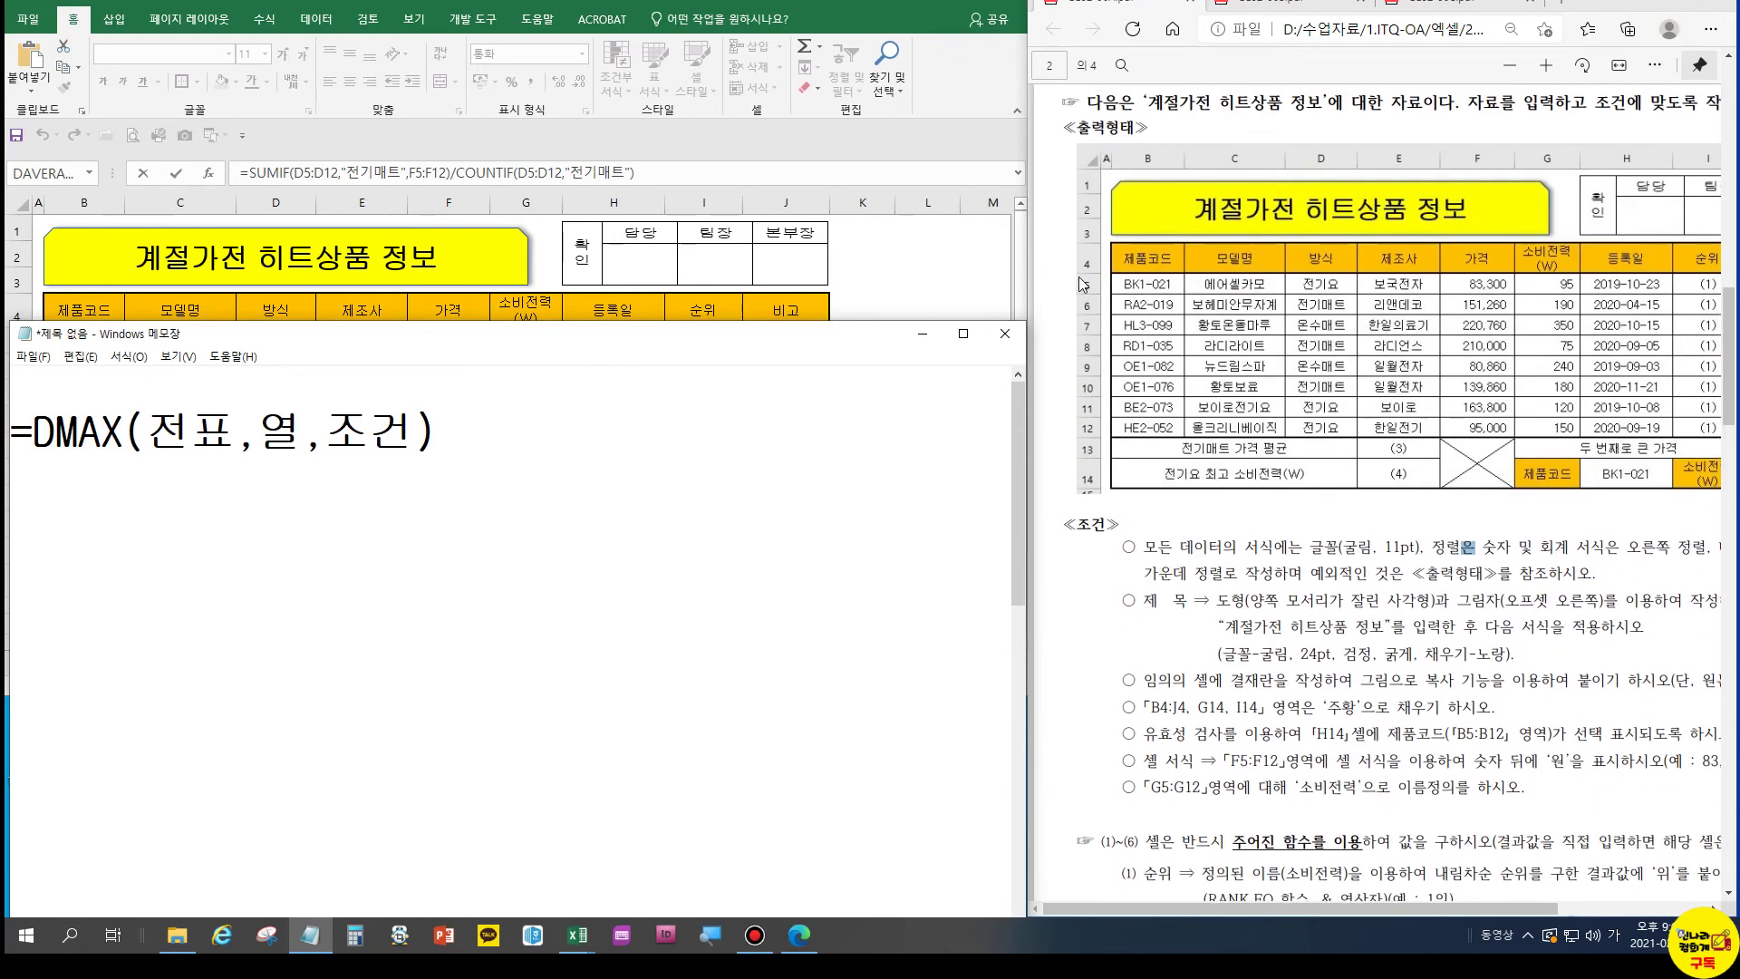
{"action": "left_click_drag", "start_coordinate": [460, 464], "coordinate": [7, 442]}
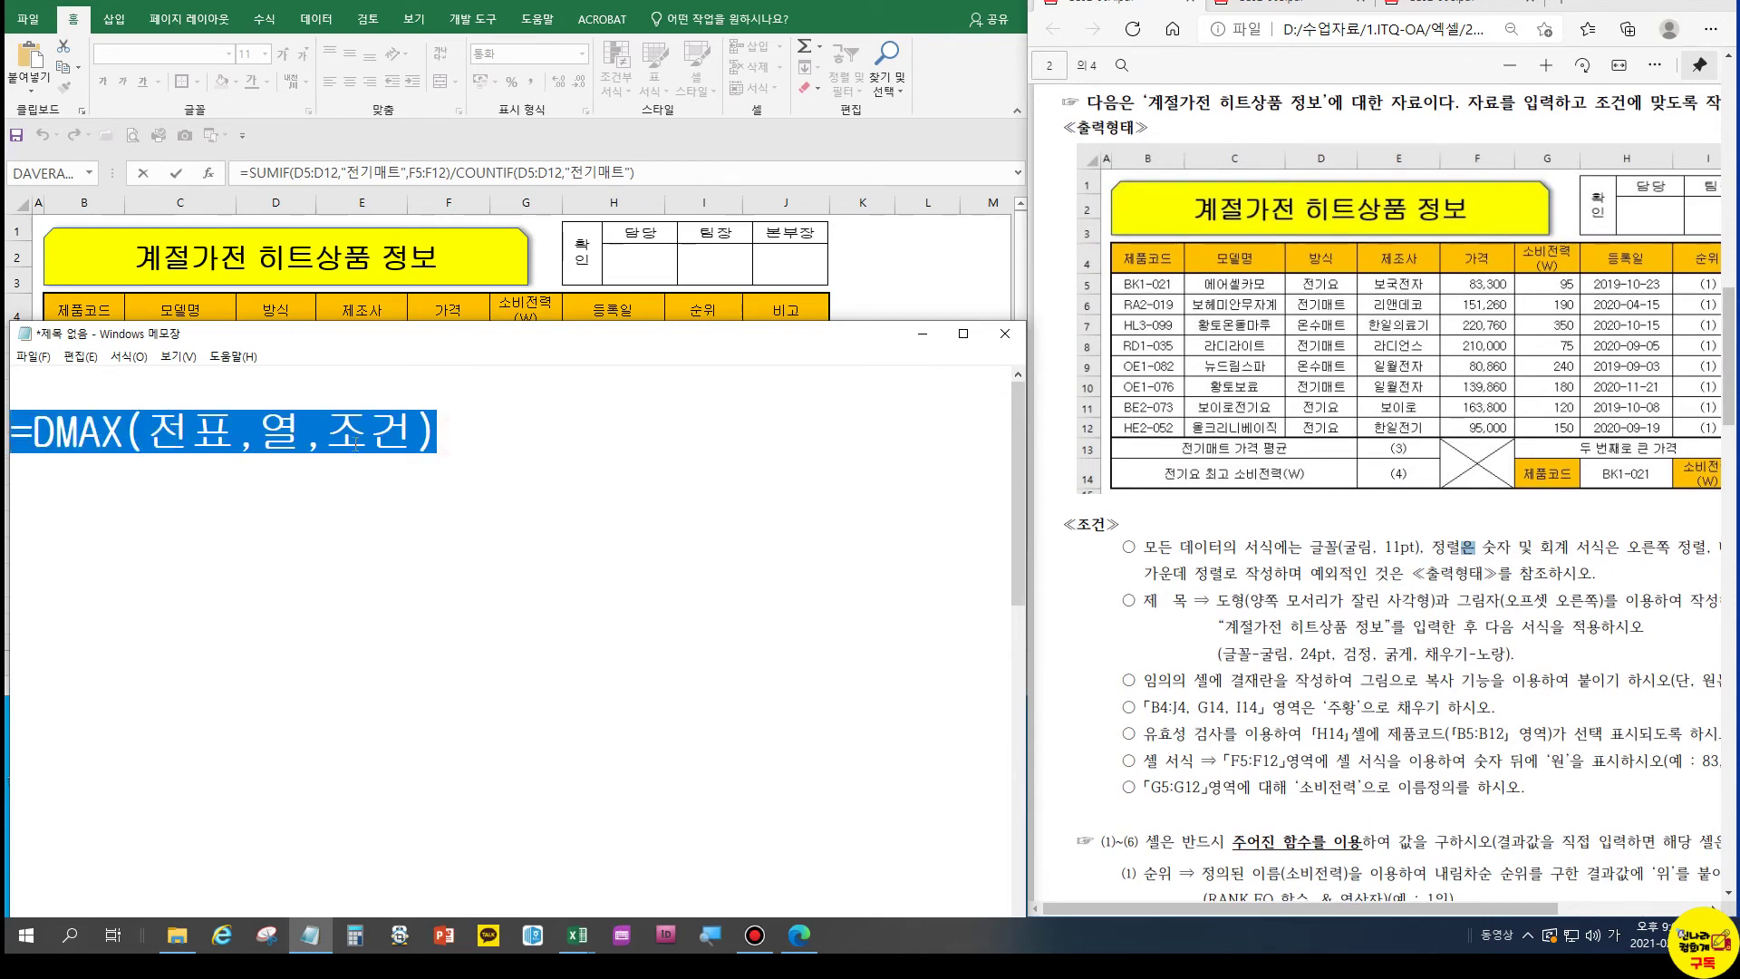
{"action": "key", "text": "ctrl+c"}
{"action": "left_click", "coordinate": [533, 435]}
{"action": "key", "text": "Return"}
{"action": "key", "text": "ctrl+v"}
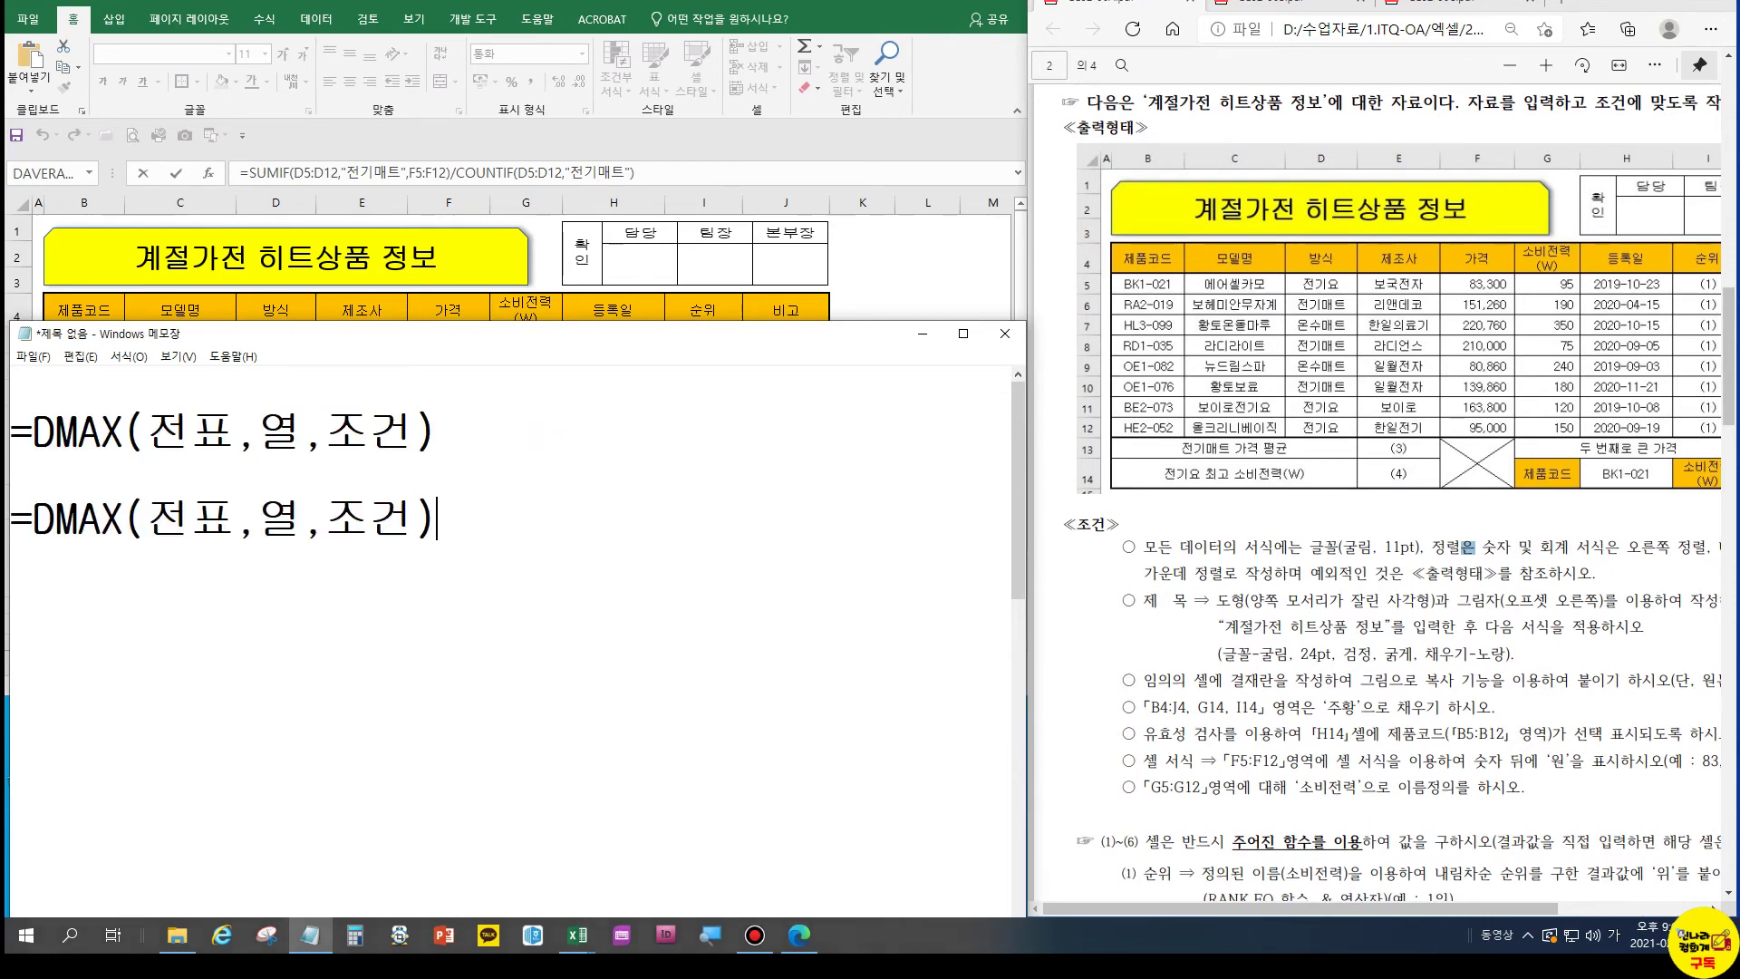
Replace the 전표 argument in the duplicated DMAX line with the table range B4:H12
{"action": "left_click_drag", "start_coordinate": [147, 518], "coordinate": [193, 517]}
{"action": "double_click", "coordinate": [215, 516]}
{"action": "type", "text": "ㅠ4"}
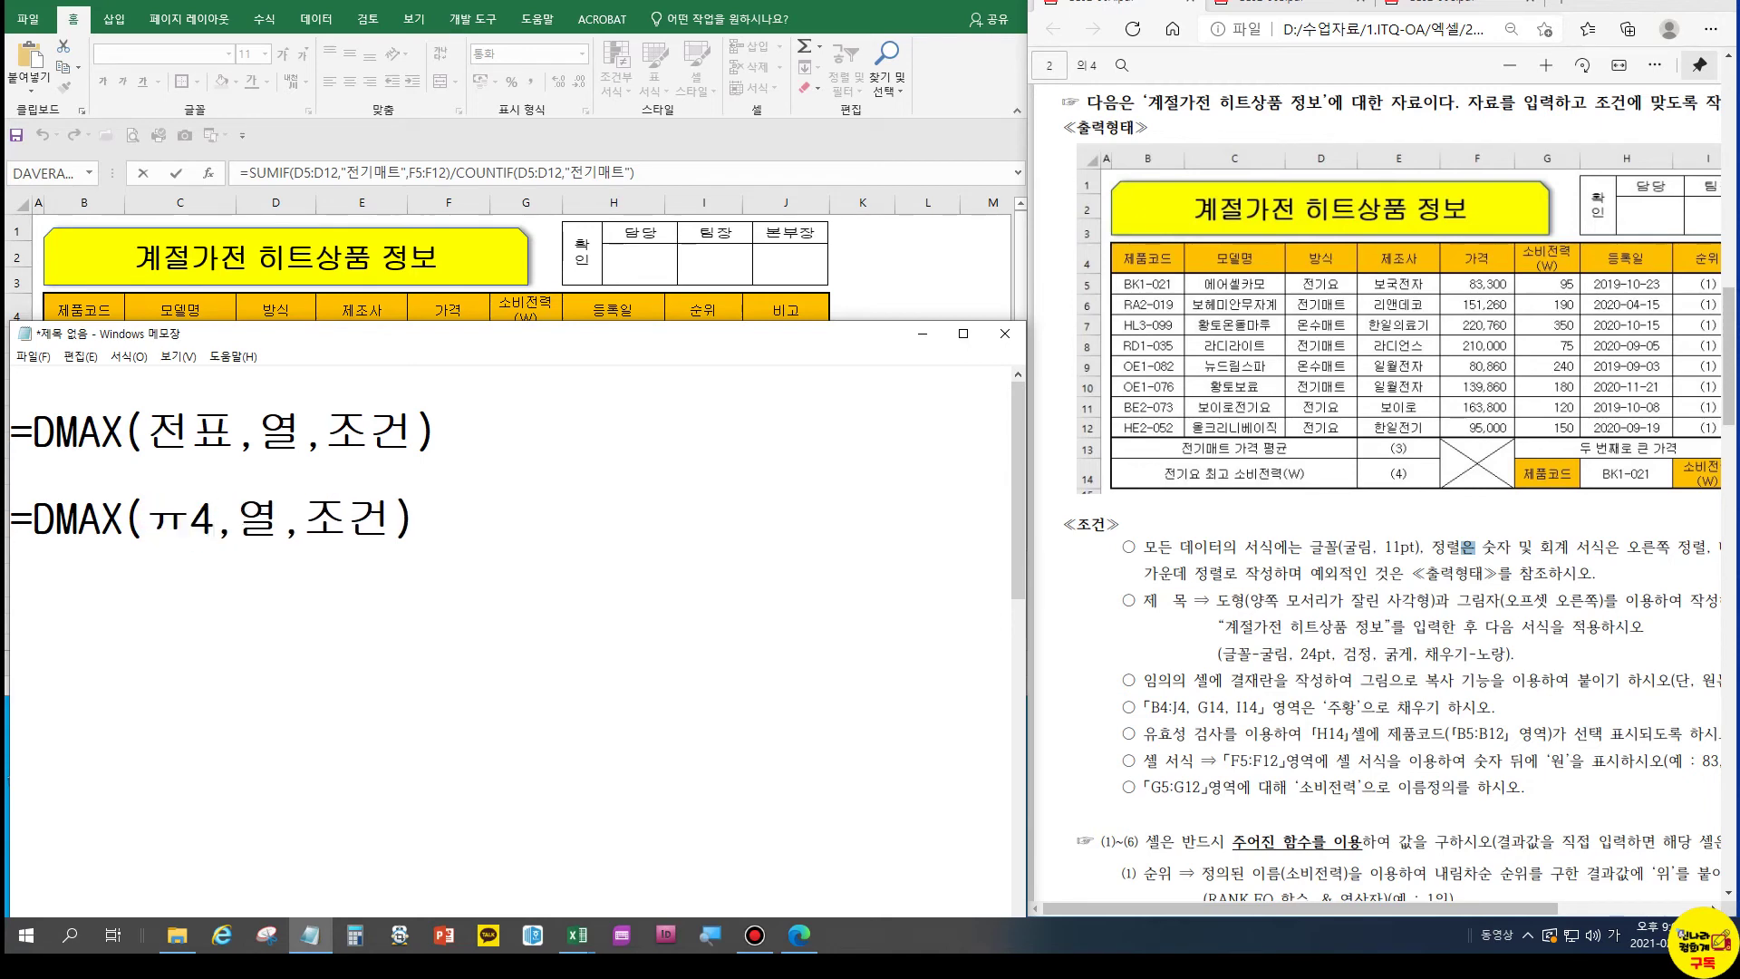
{"action": "key", "text": "BackSpace"}
{"action": "key", "text": "BackSpace"}
{"action": "key", "text": "Hangul"}
{"action": "type", "text": "B4"}
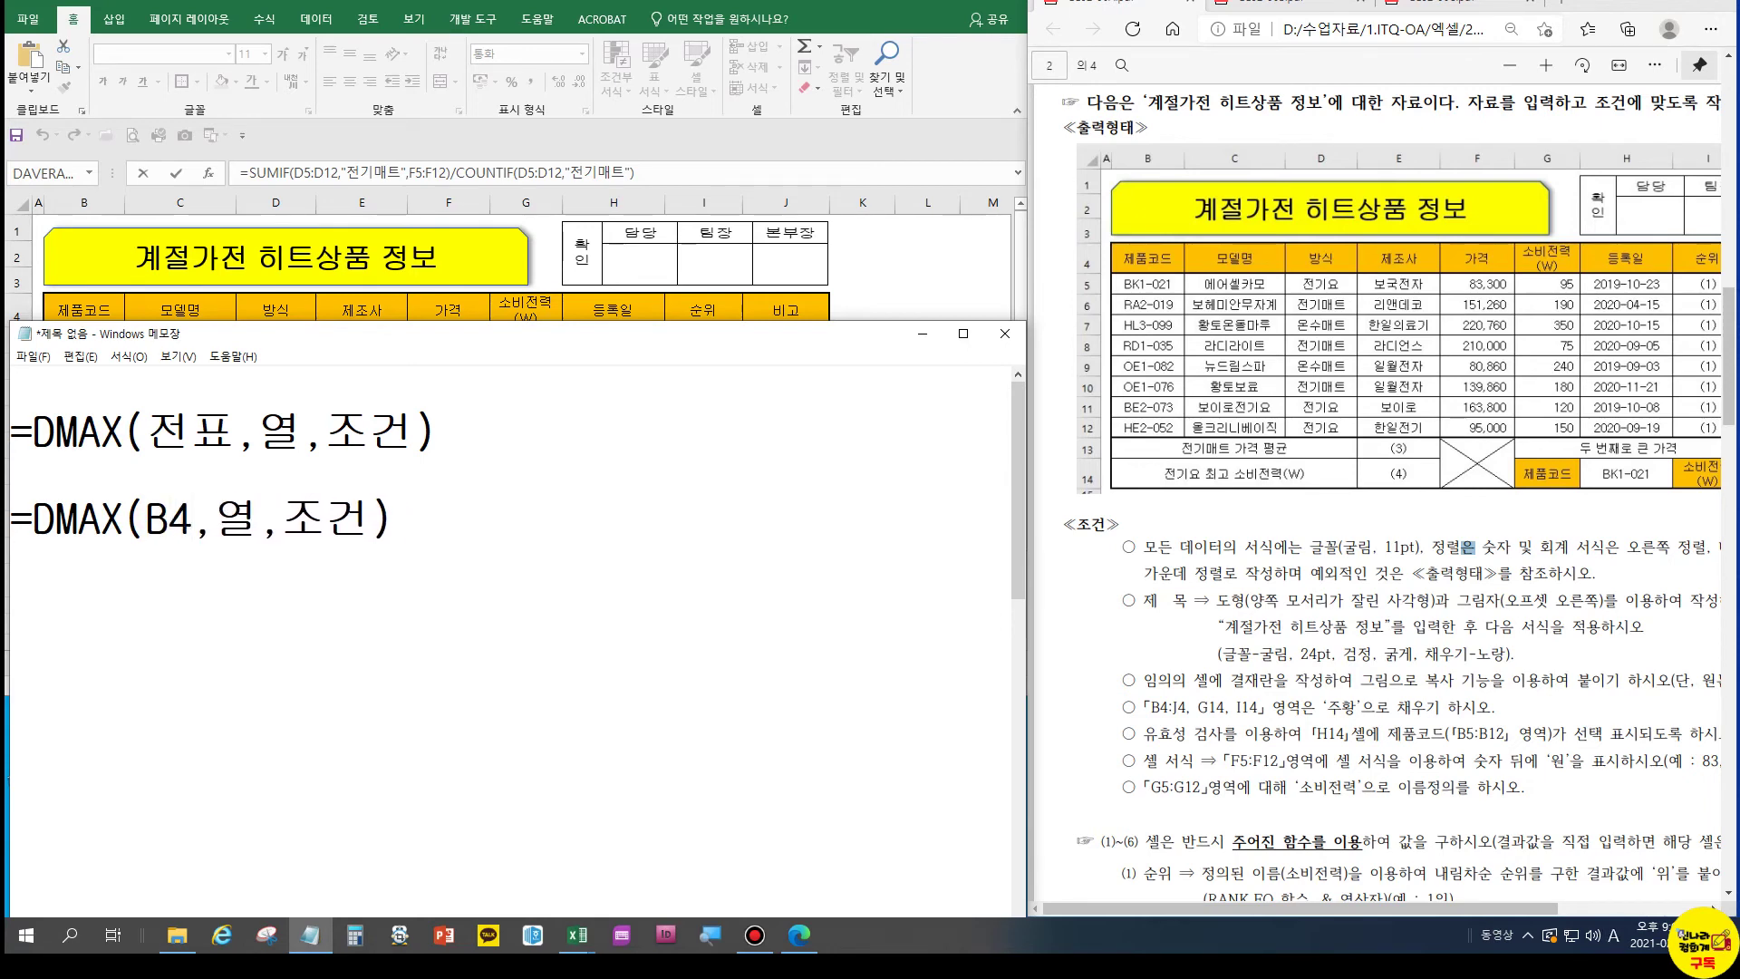
{"action": "type", "text": ":H12"}
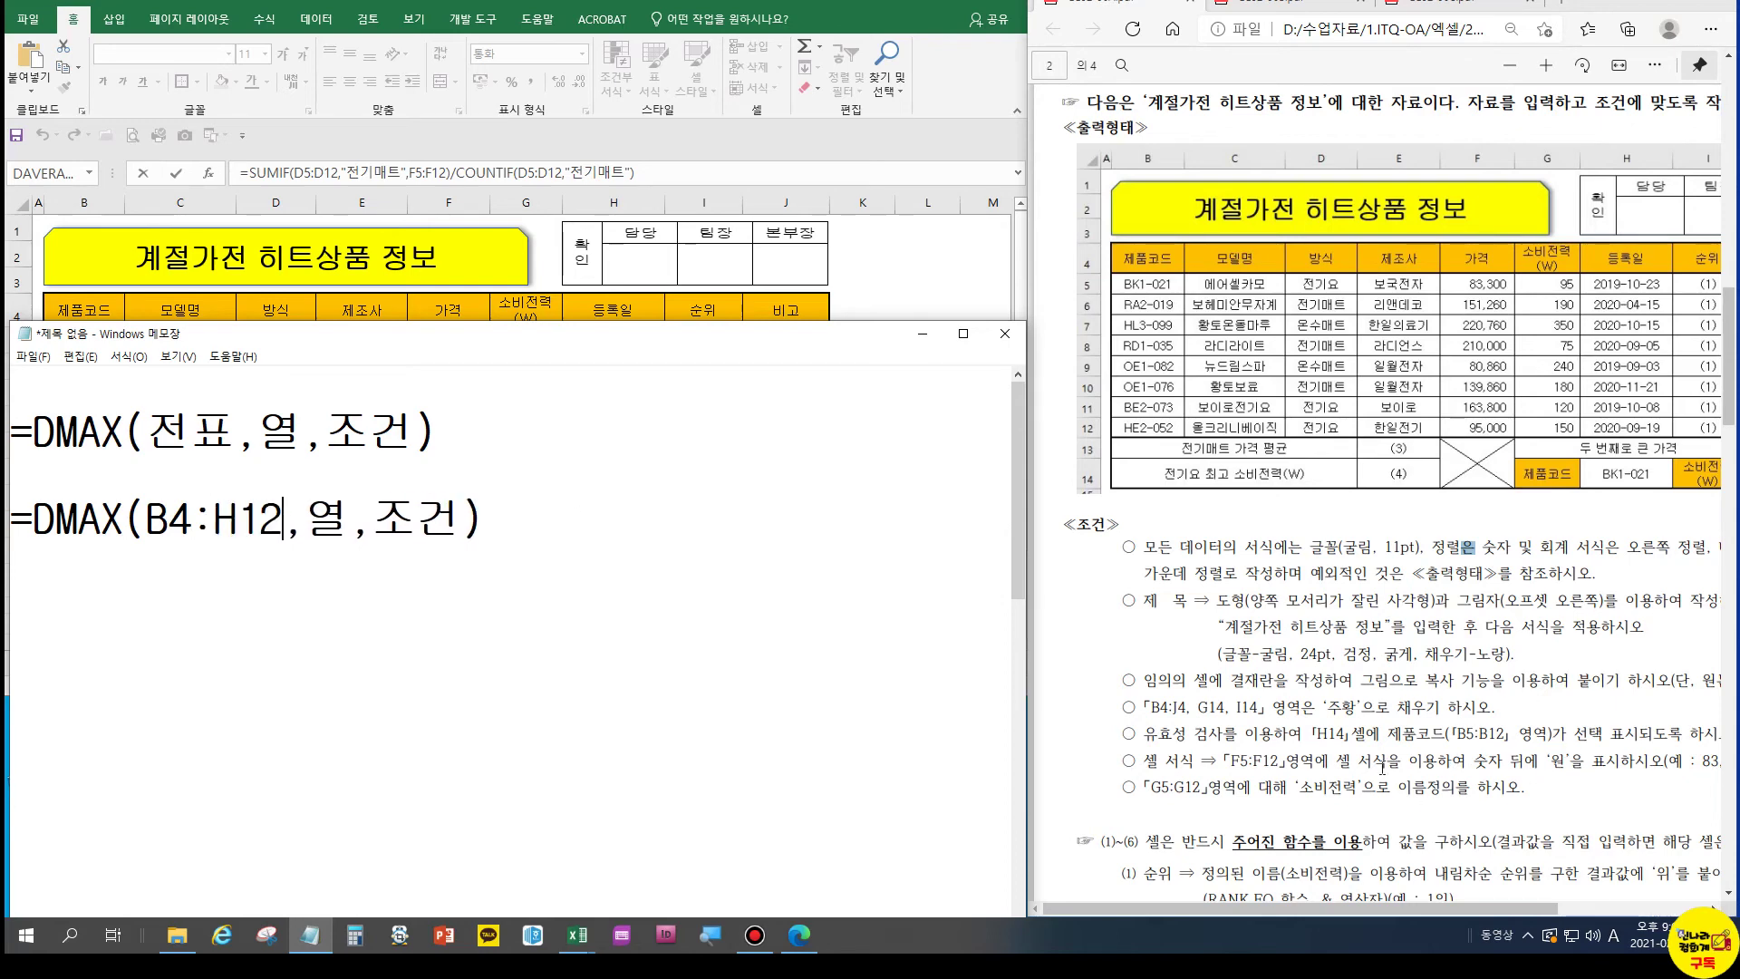
Replace the 열 argument in the second DMAX line with G4, the 소비전력(W) header cell in the exam table
{"action": "scroll", "coordinate": [1364, 739], "scroll_direction": "down", "scroll_amount": 3}
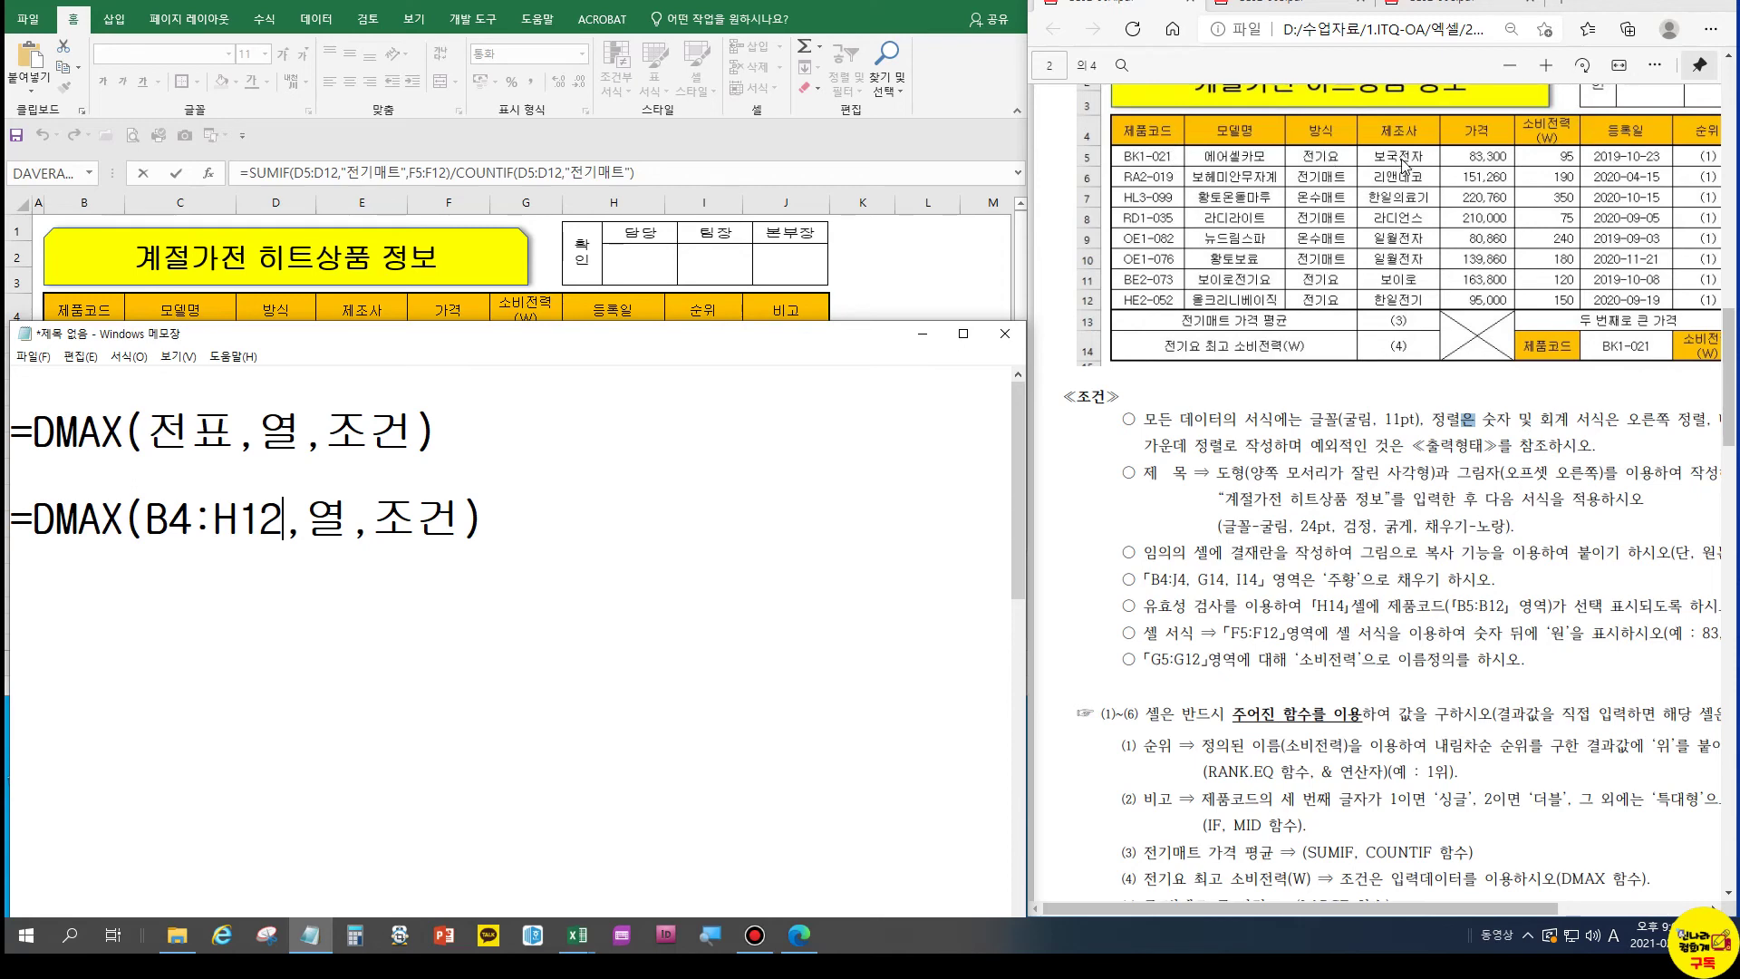
{"action": "left_click_drag", "start_coordinate": [304, 518], "coordinate": [334, 515]}
{"action": "scroll", "coordinate": [1448, 164], "scroll_direction": "up", "scroll_amount": 2}
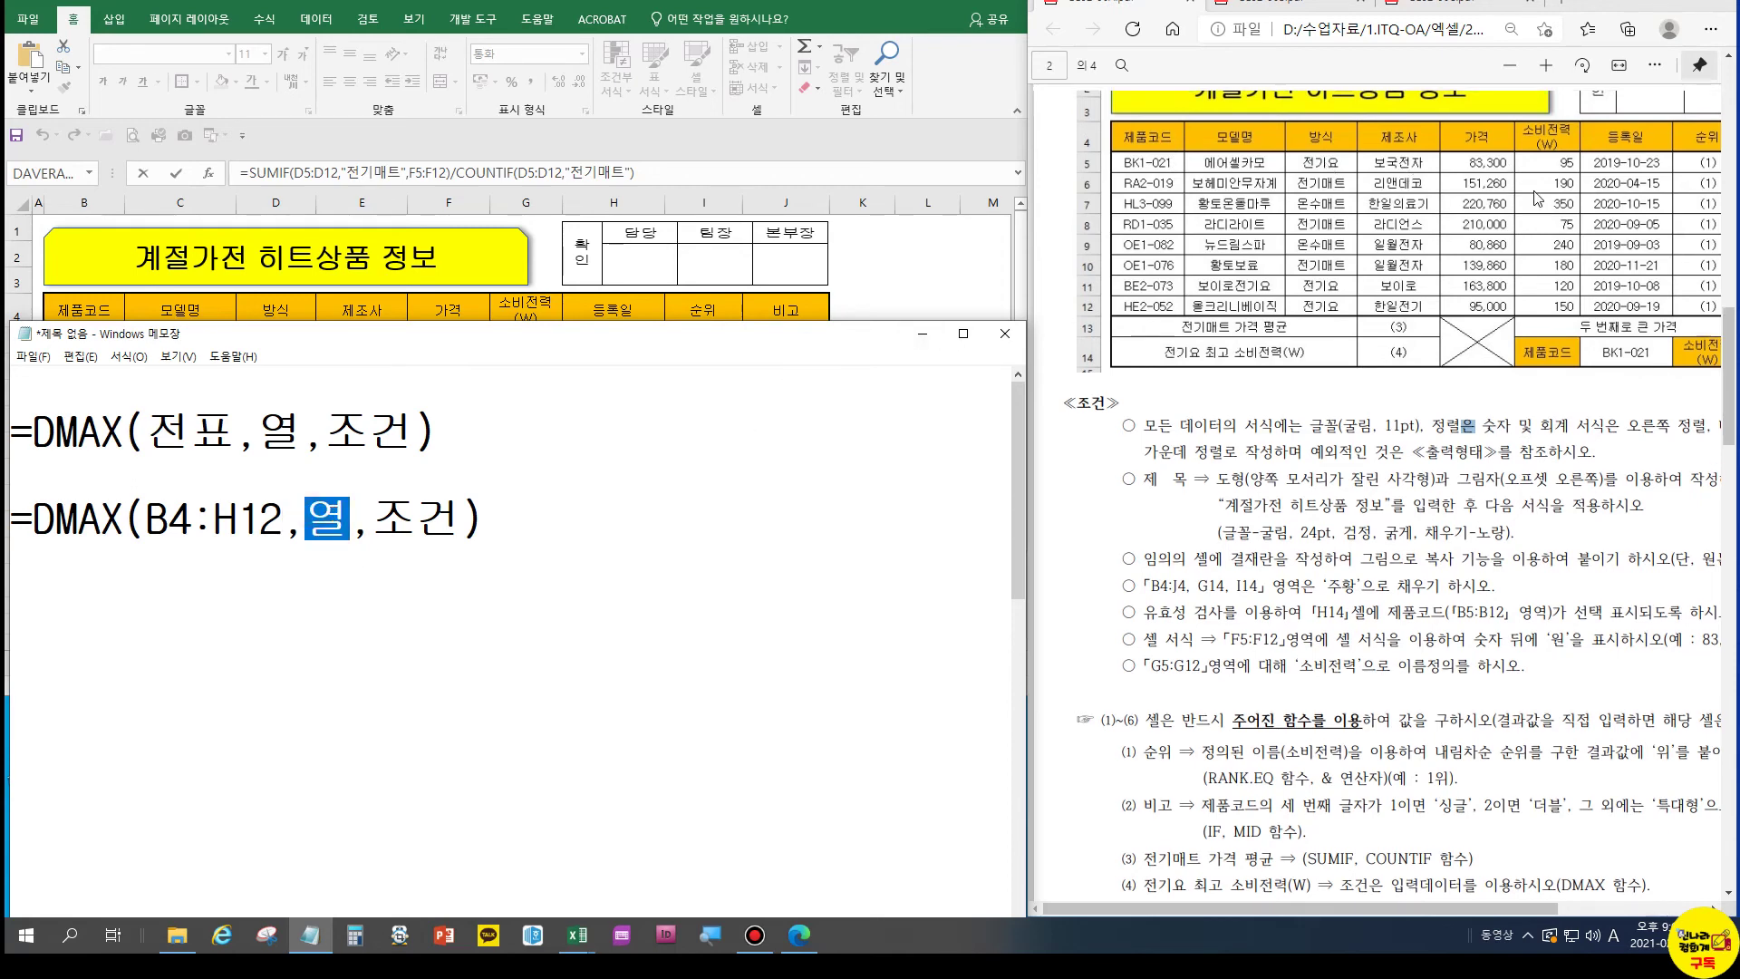
{"action": "type", "text": "G"}
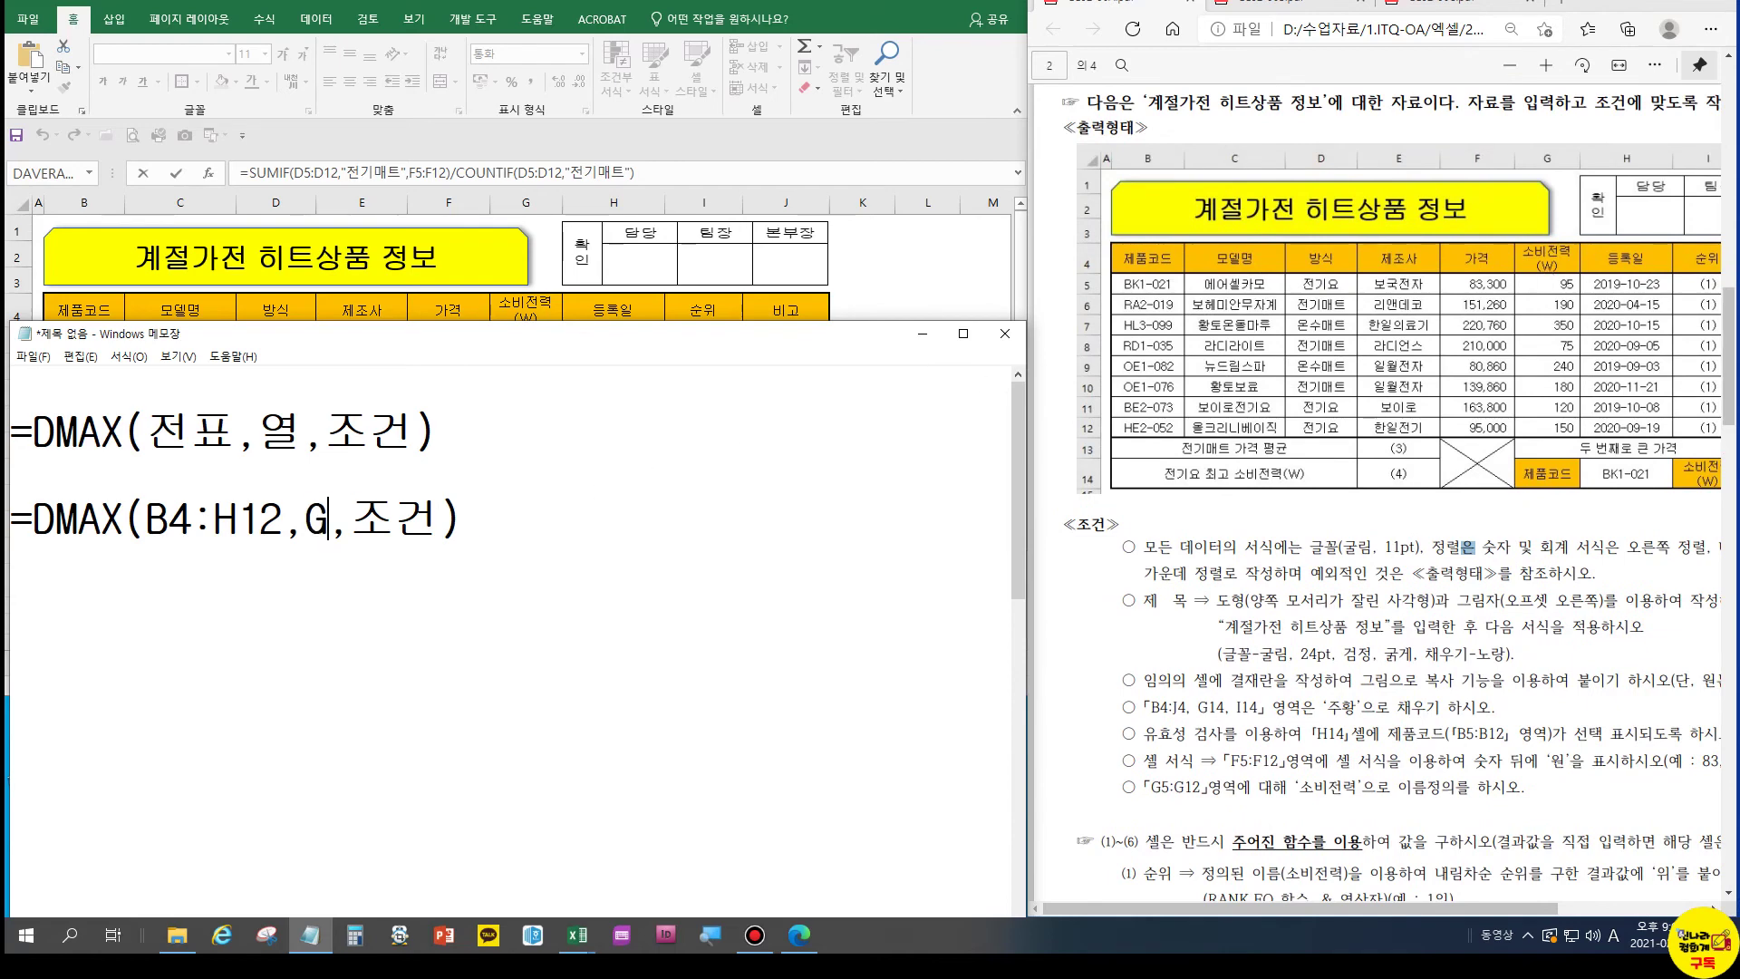
{"action": "type", "text": "4"}
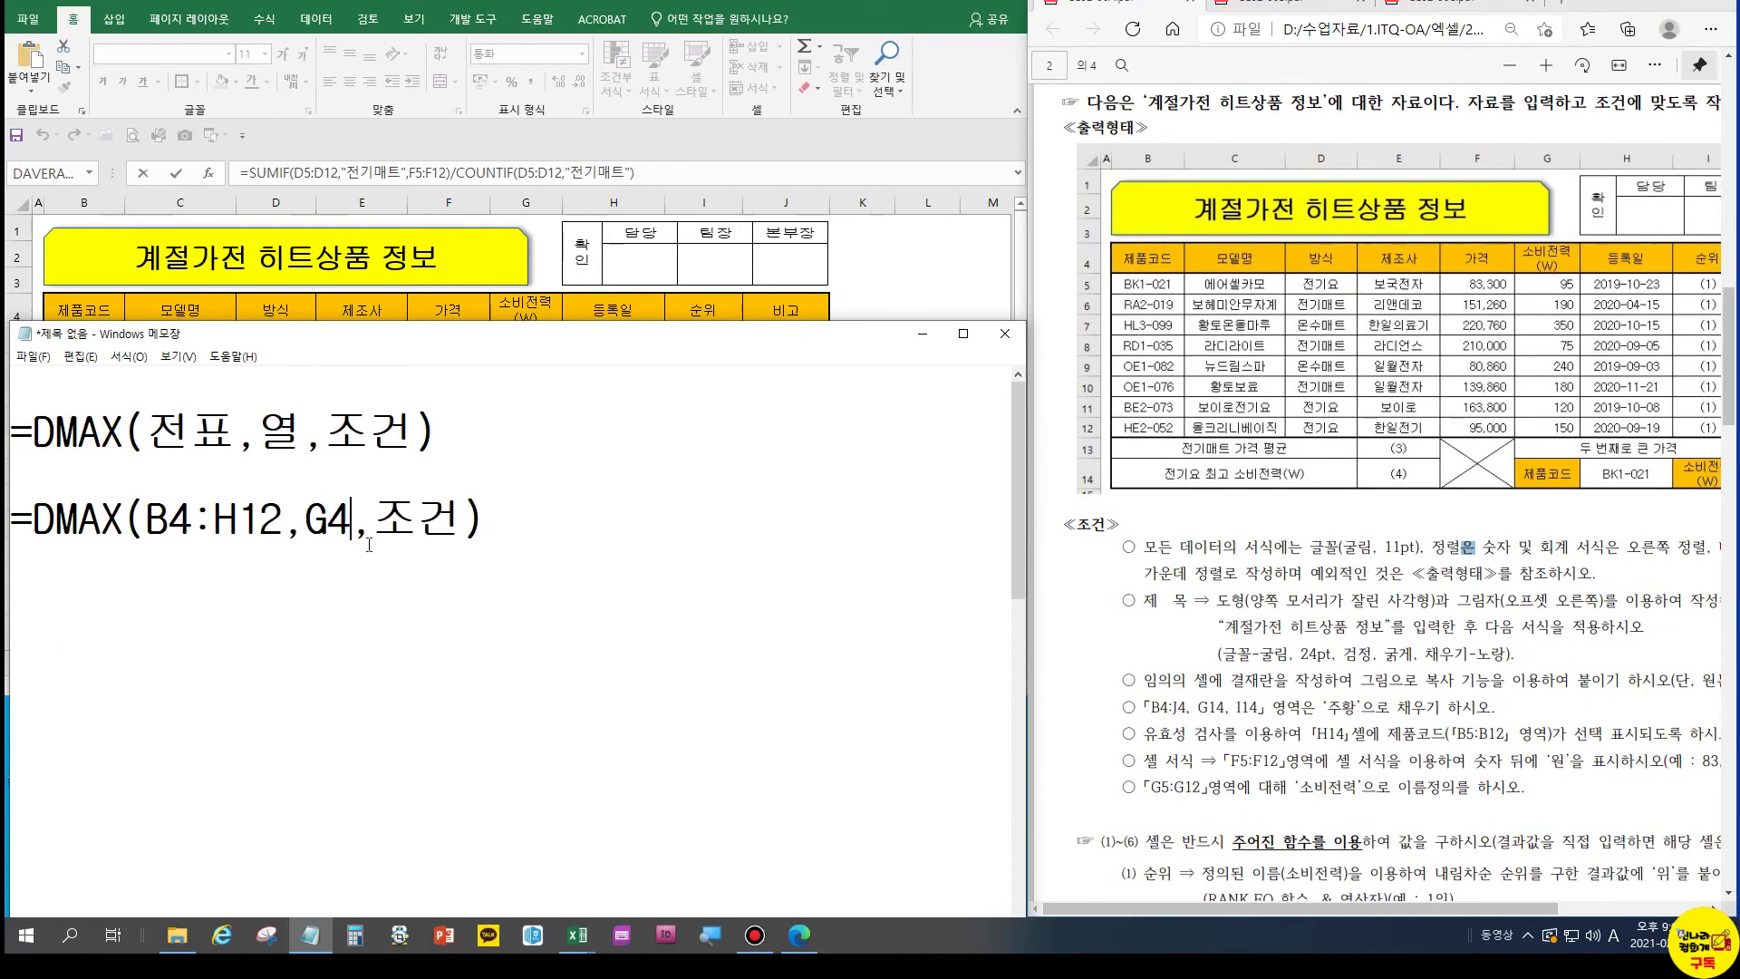
Replace the 조건 argument in the second DMAX line with the criteria range D4:D5 and review its arguments
{"action": "left_click_drag", "start_coordinate": [374, 520], "coordinate": [458, 518]}
{"action": "scroll", "coordinate": [1288, 542], "scroll_direction": "down", "scroll_amount": 3}
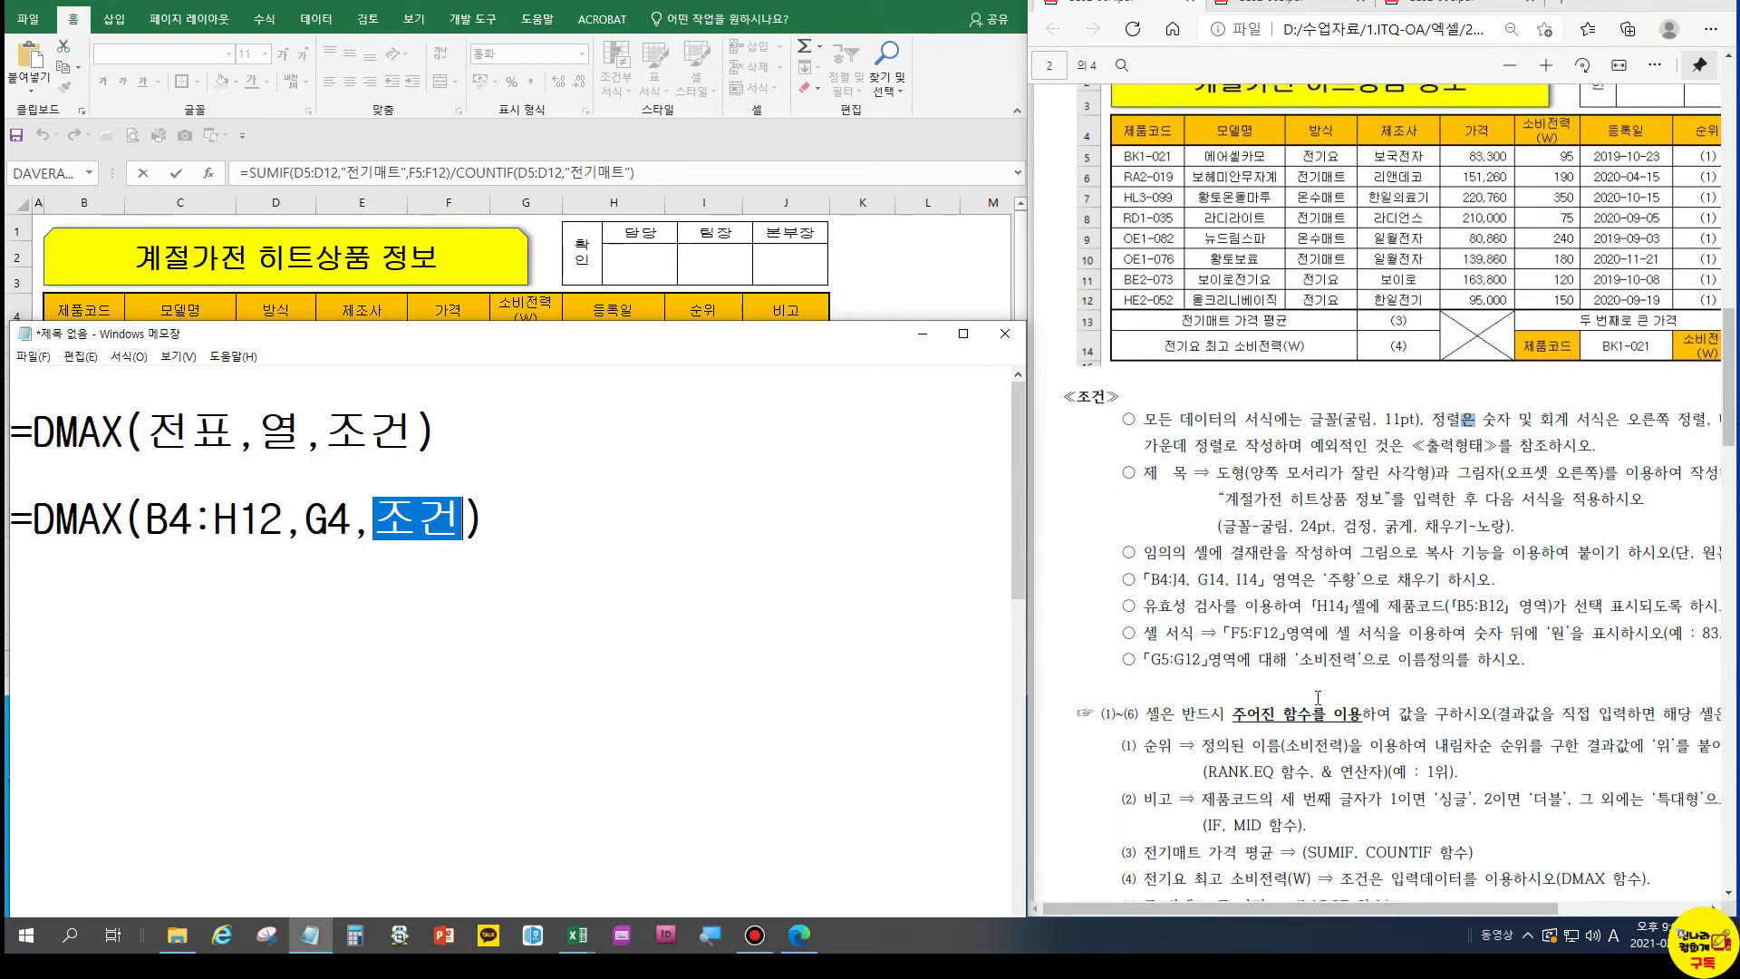
{"action": "scroll", "coordinate": [1318, 698], "scroll_direction": "up", "scroll_amount": 6}
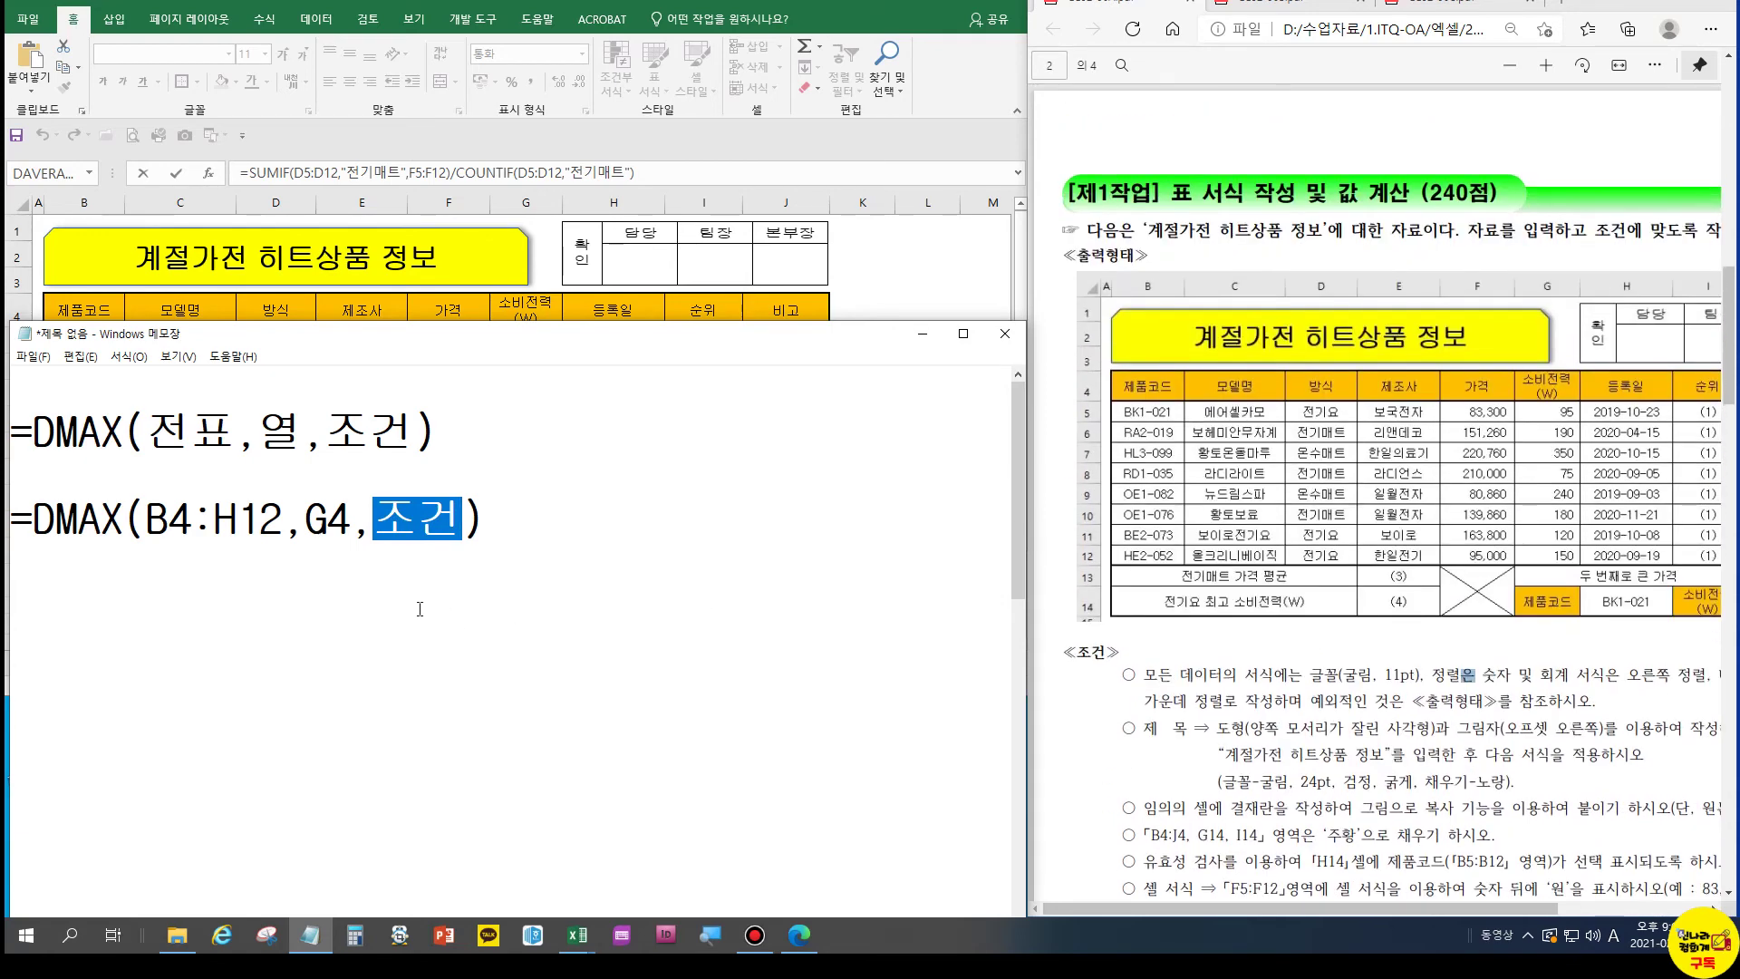
{"action": "type", "text": "D4"}
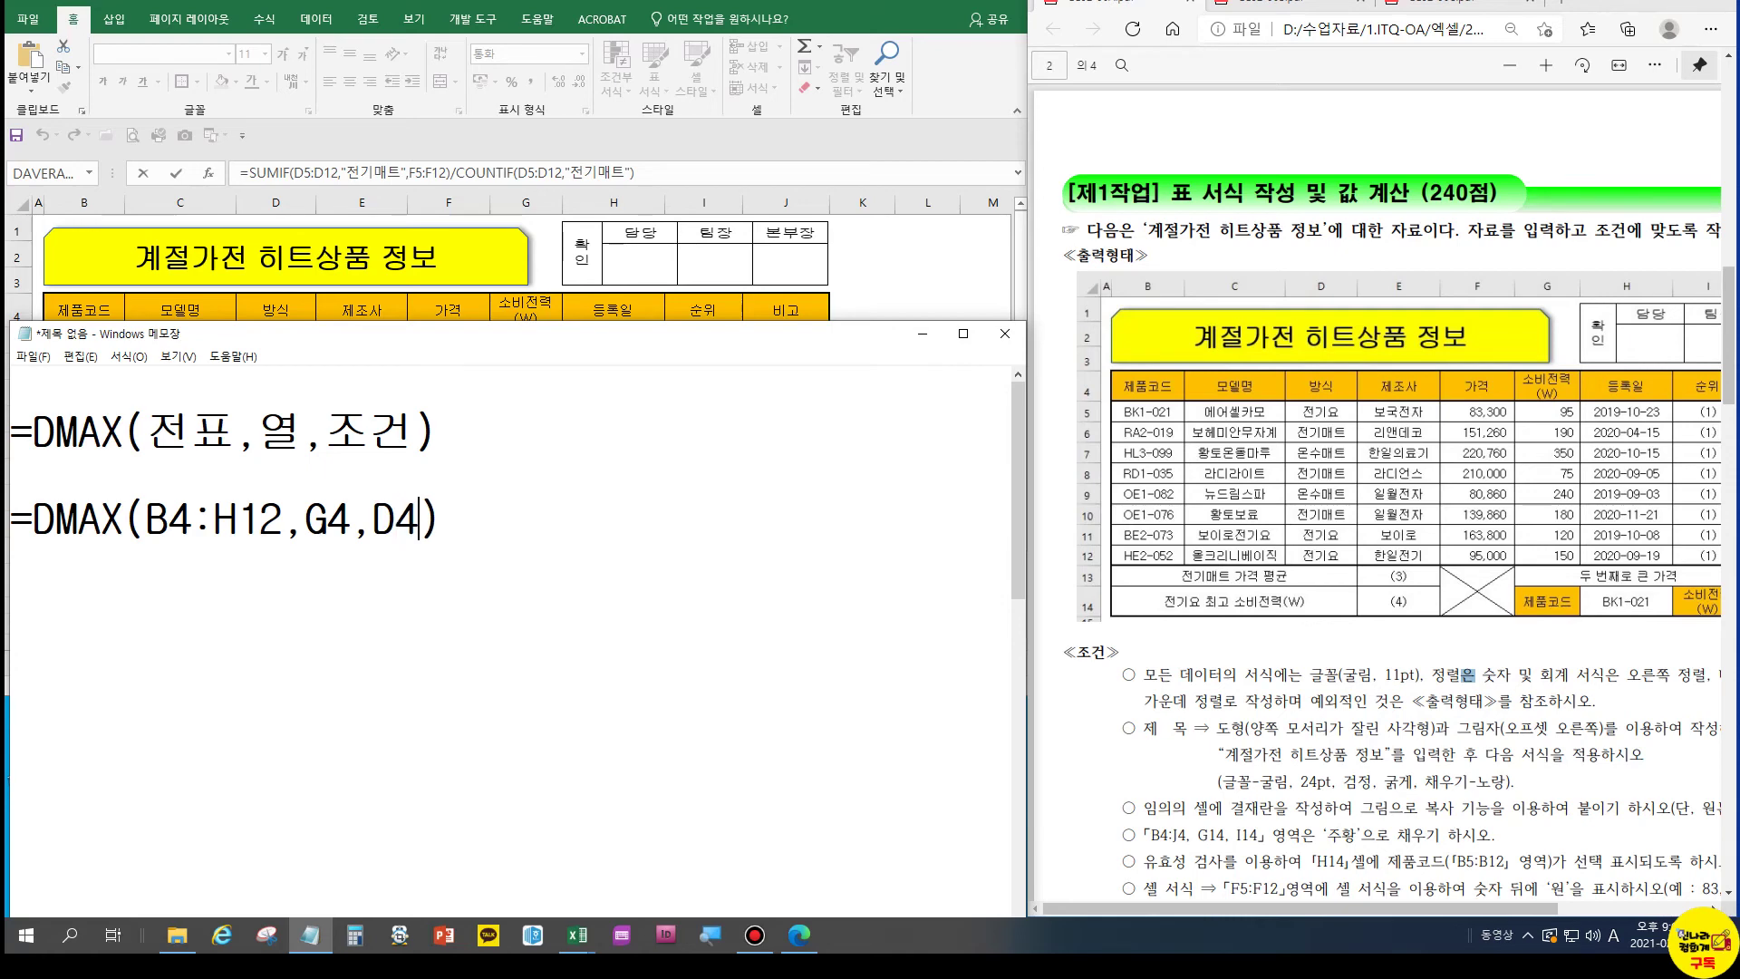
{"action": "type", "text": ":D5"}
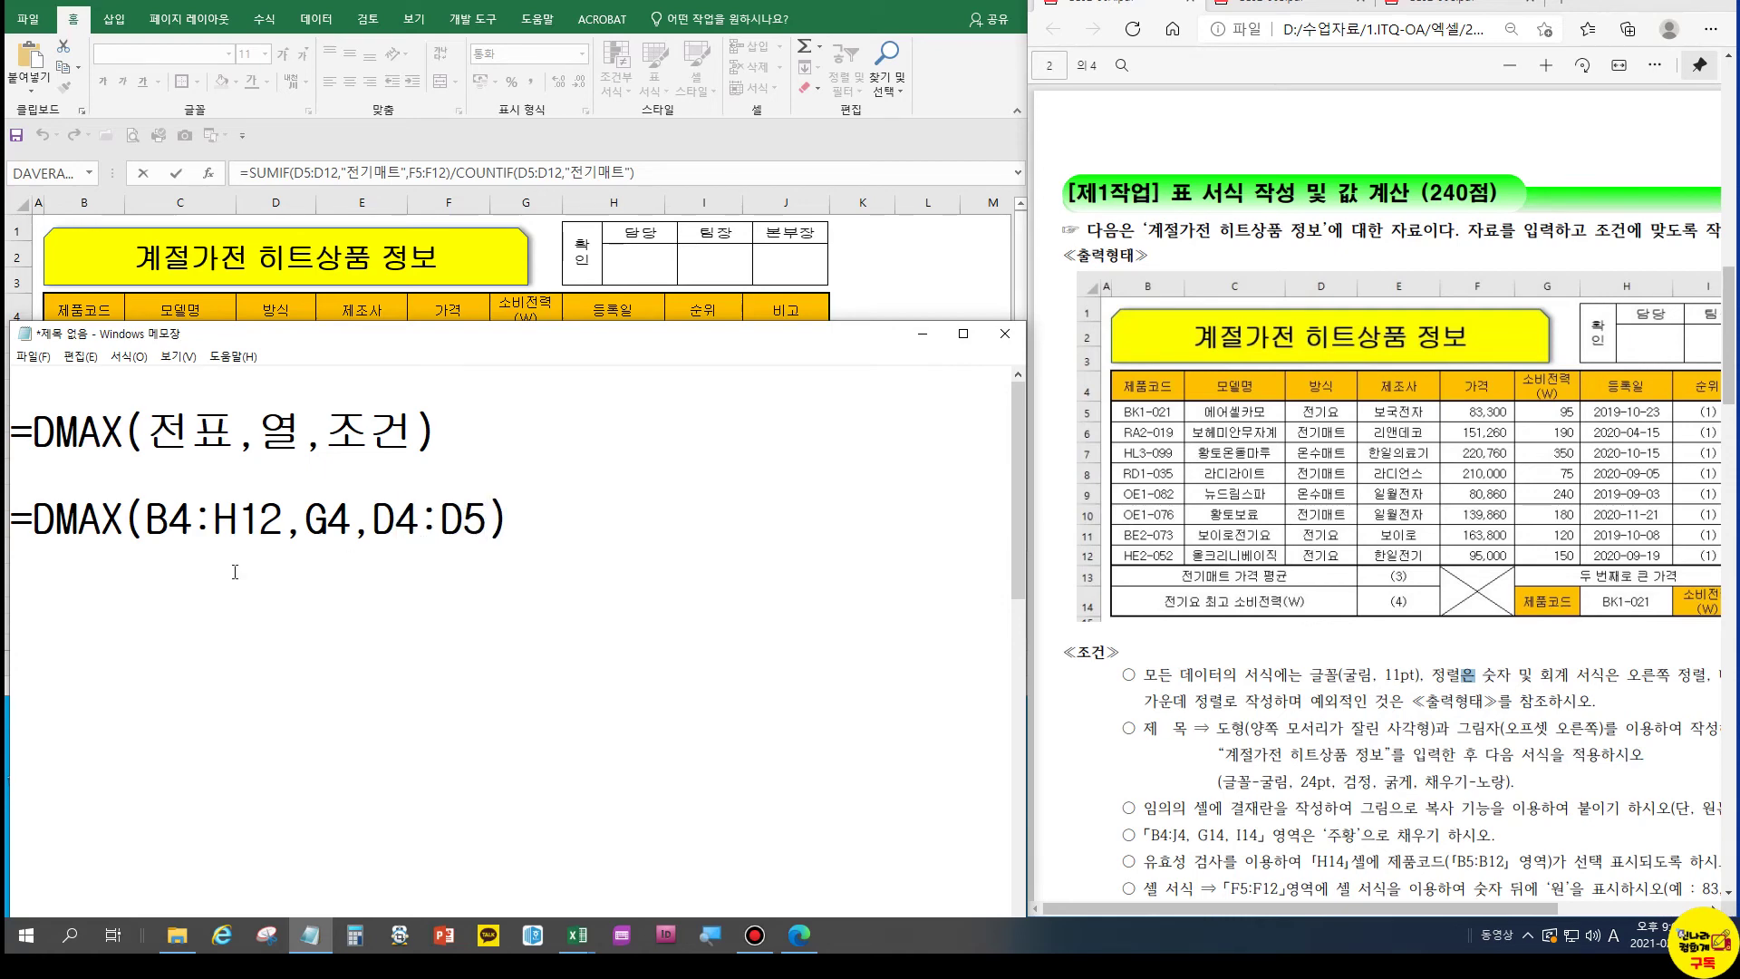
{"action": "left_click_drag", "start_coordinate": [171, 523], "coordinate": [193, 523]}
{"action": "left_click_drag", "start_coordinate": [326, 523], "coordinate": [420, 523]}
{"action": "left_click", "coordinate": [346, 528]}
{"action": "left_click", "coordinate": [189, 523]}
Copy the DMAX formula from cell E14 of the 계절가전 sheet in Excel and paste it as a third line in Notepad
{"action": "scroll", "coordinate": [1334, 646], "scroll_direction": "down", "scroll_amount": 4}
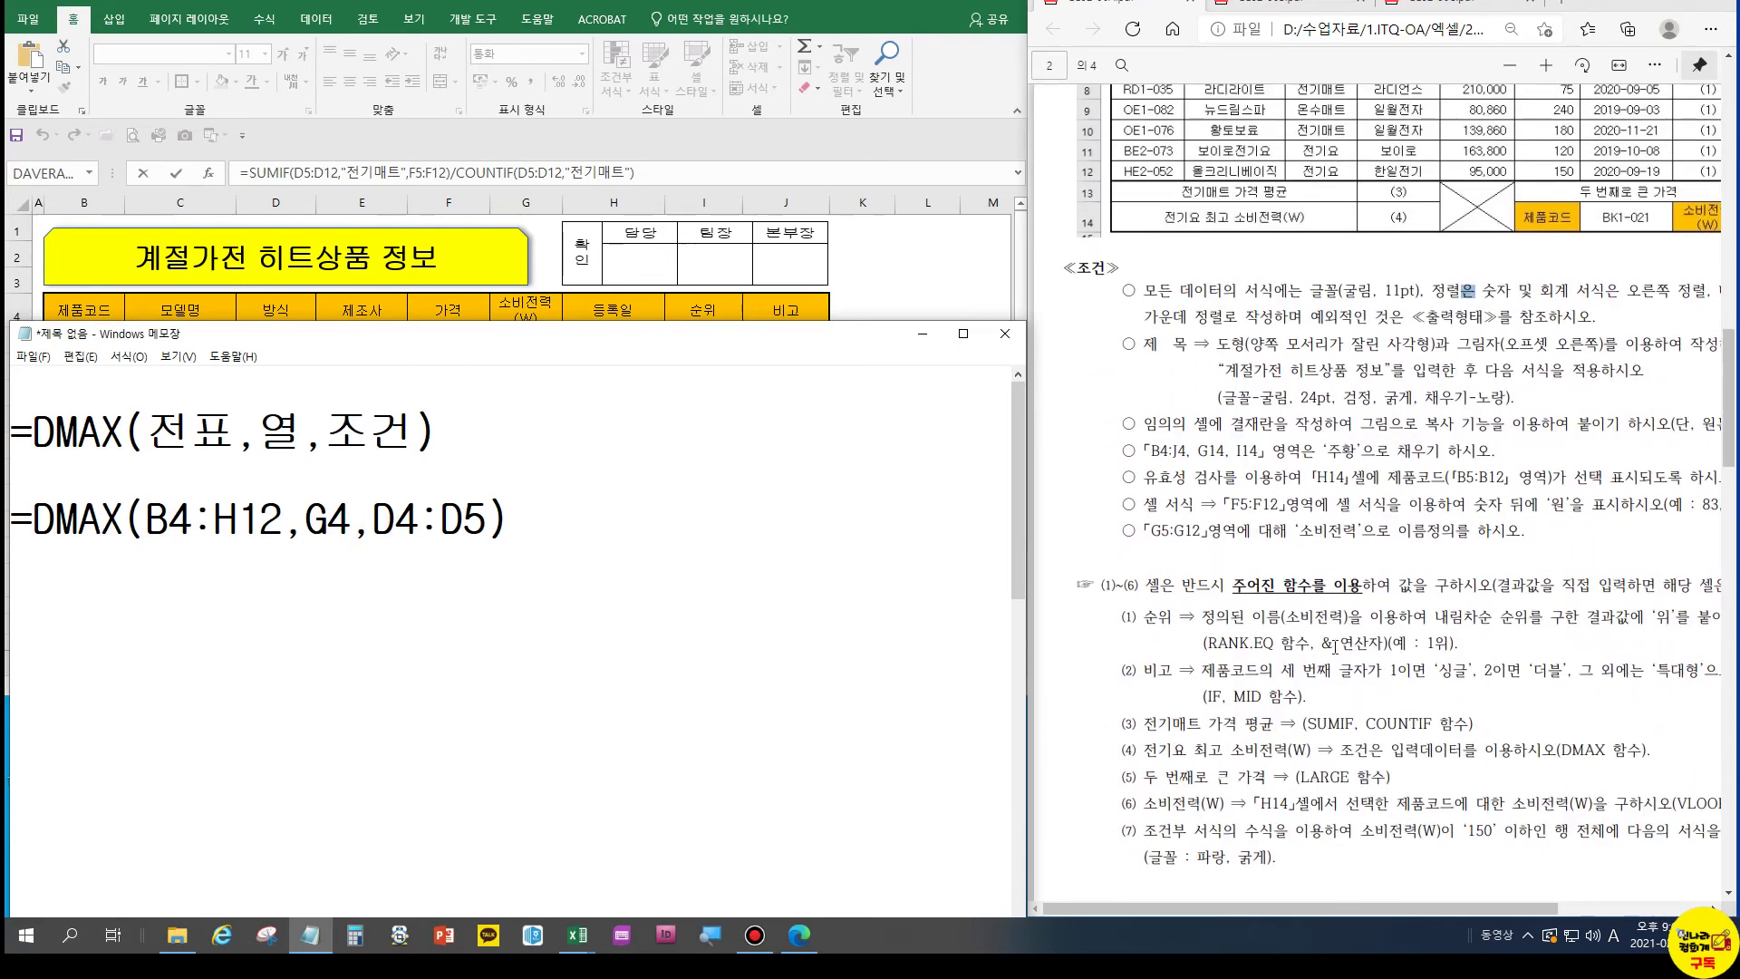
{"action": "left_click", "coordinate": [889, 300]}
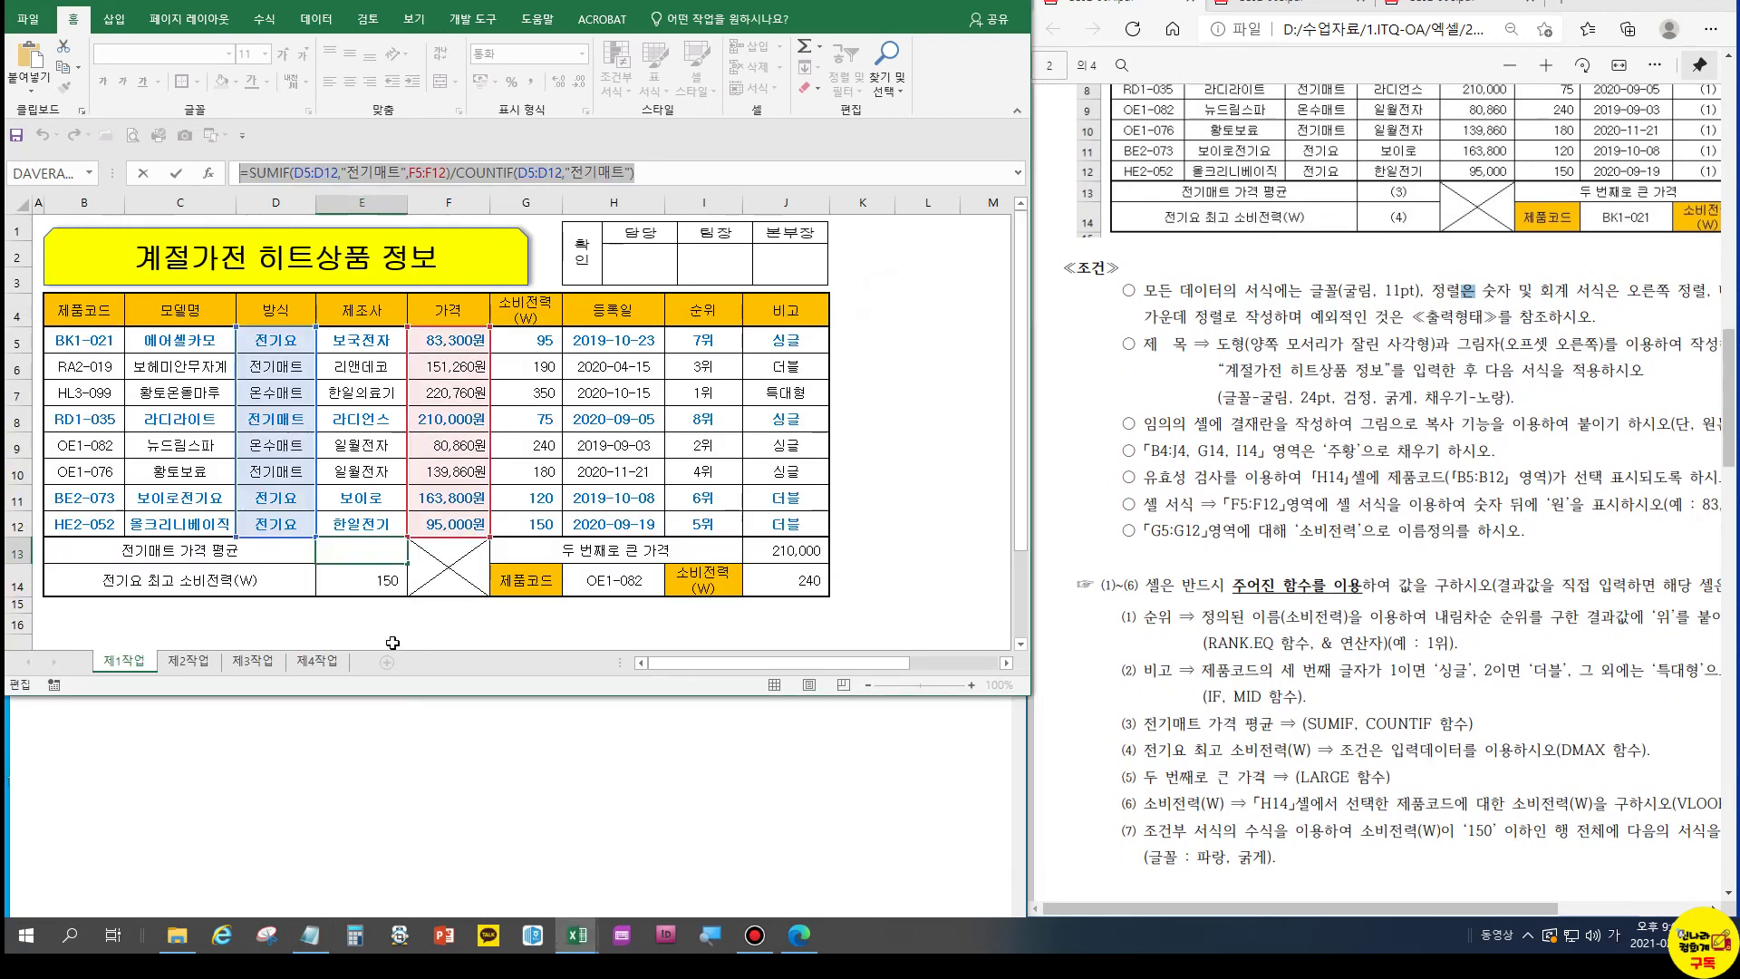
{"action": "left_click", "coordinate": [383, 582]}
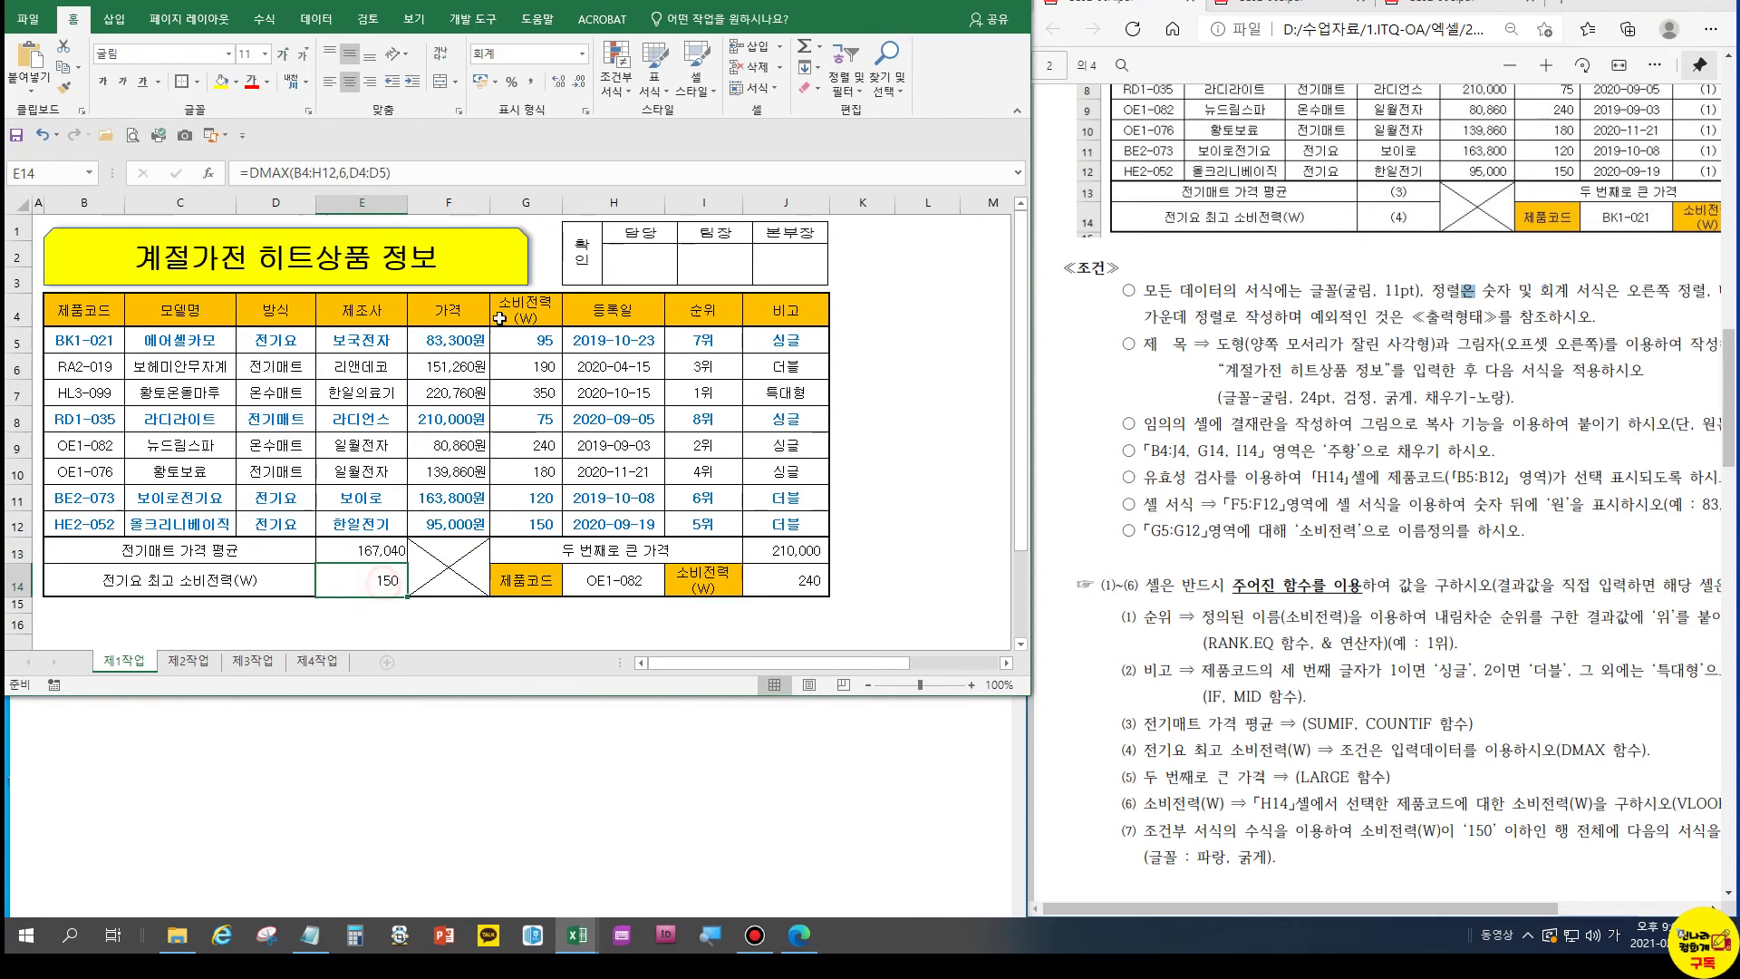
{"action": "left_click", "coordinate": [399, 174]}
{"action": "left_click_drag", "start_coordinate": [270, 176], "coordinate": [232, 183]}
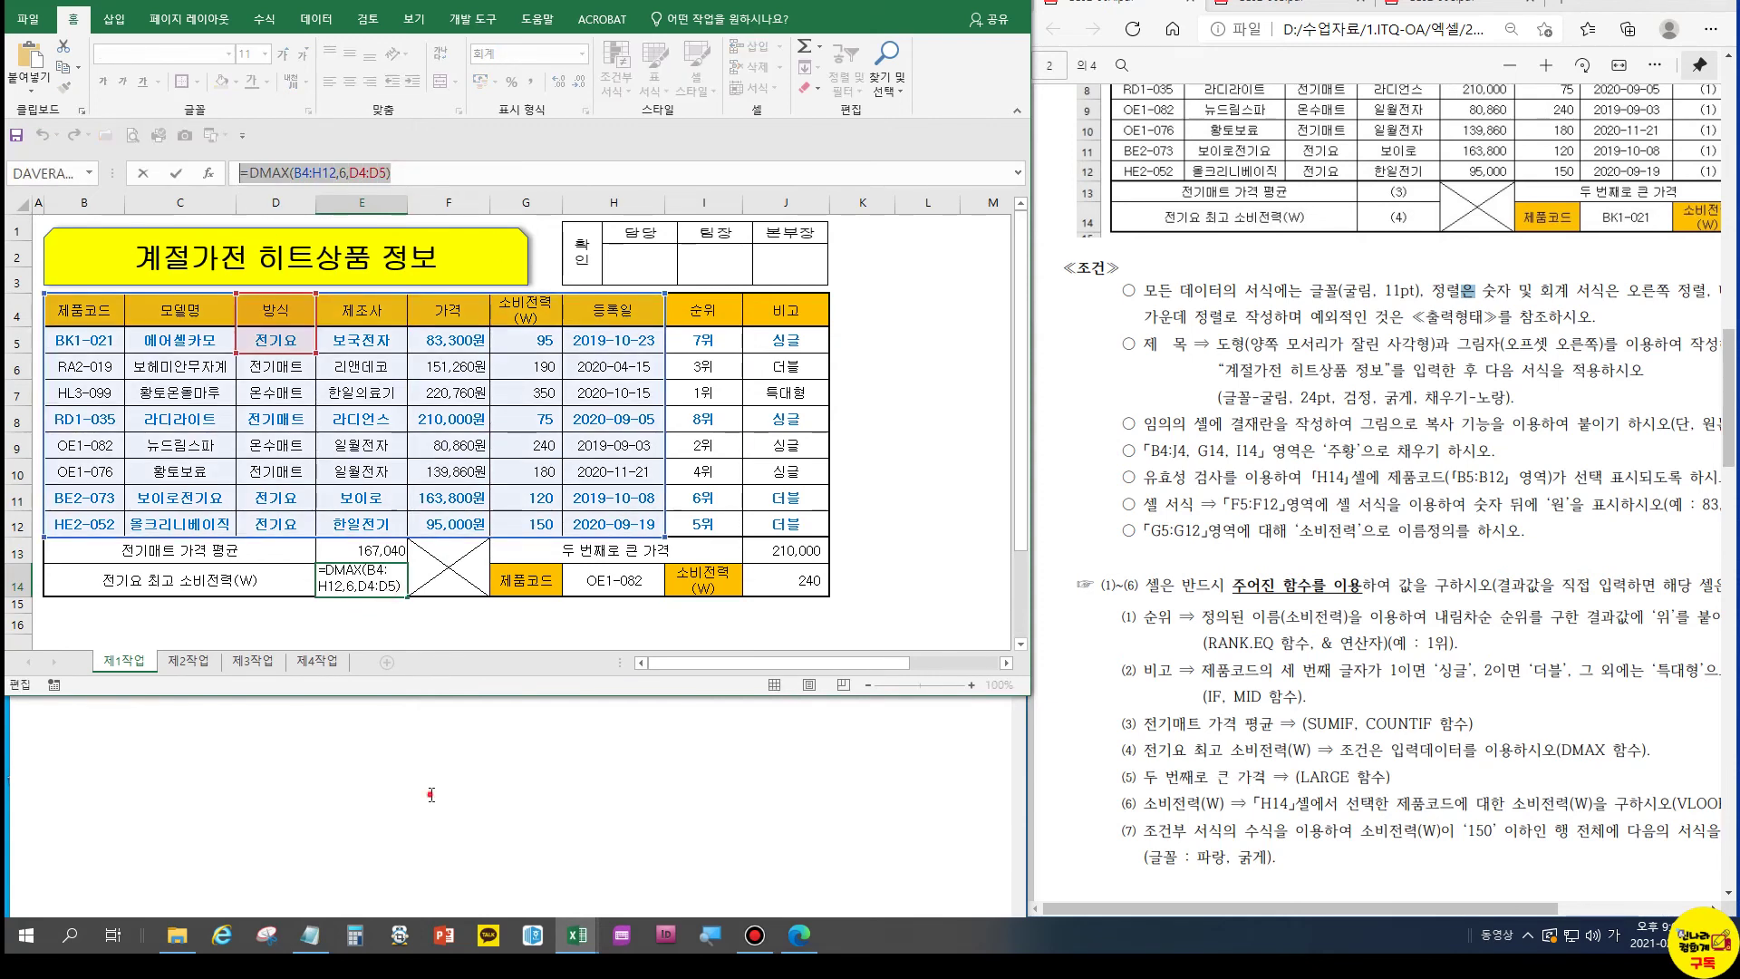
{"action": "key", "text": "ctrl+c"}
{"action": "left_click", "coordinate": [432, 794]}
{"action": "key", "text": "BackSpace"}
{"action": "key", "text": "BackSpace"}
{"action": "key", "text": "BackSpace"}
{"action": "key", "text": "Return"}
{"action": "key", "text": "ctrl+v"}
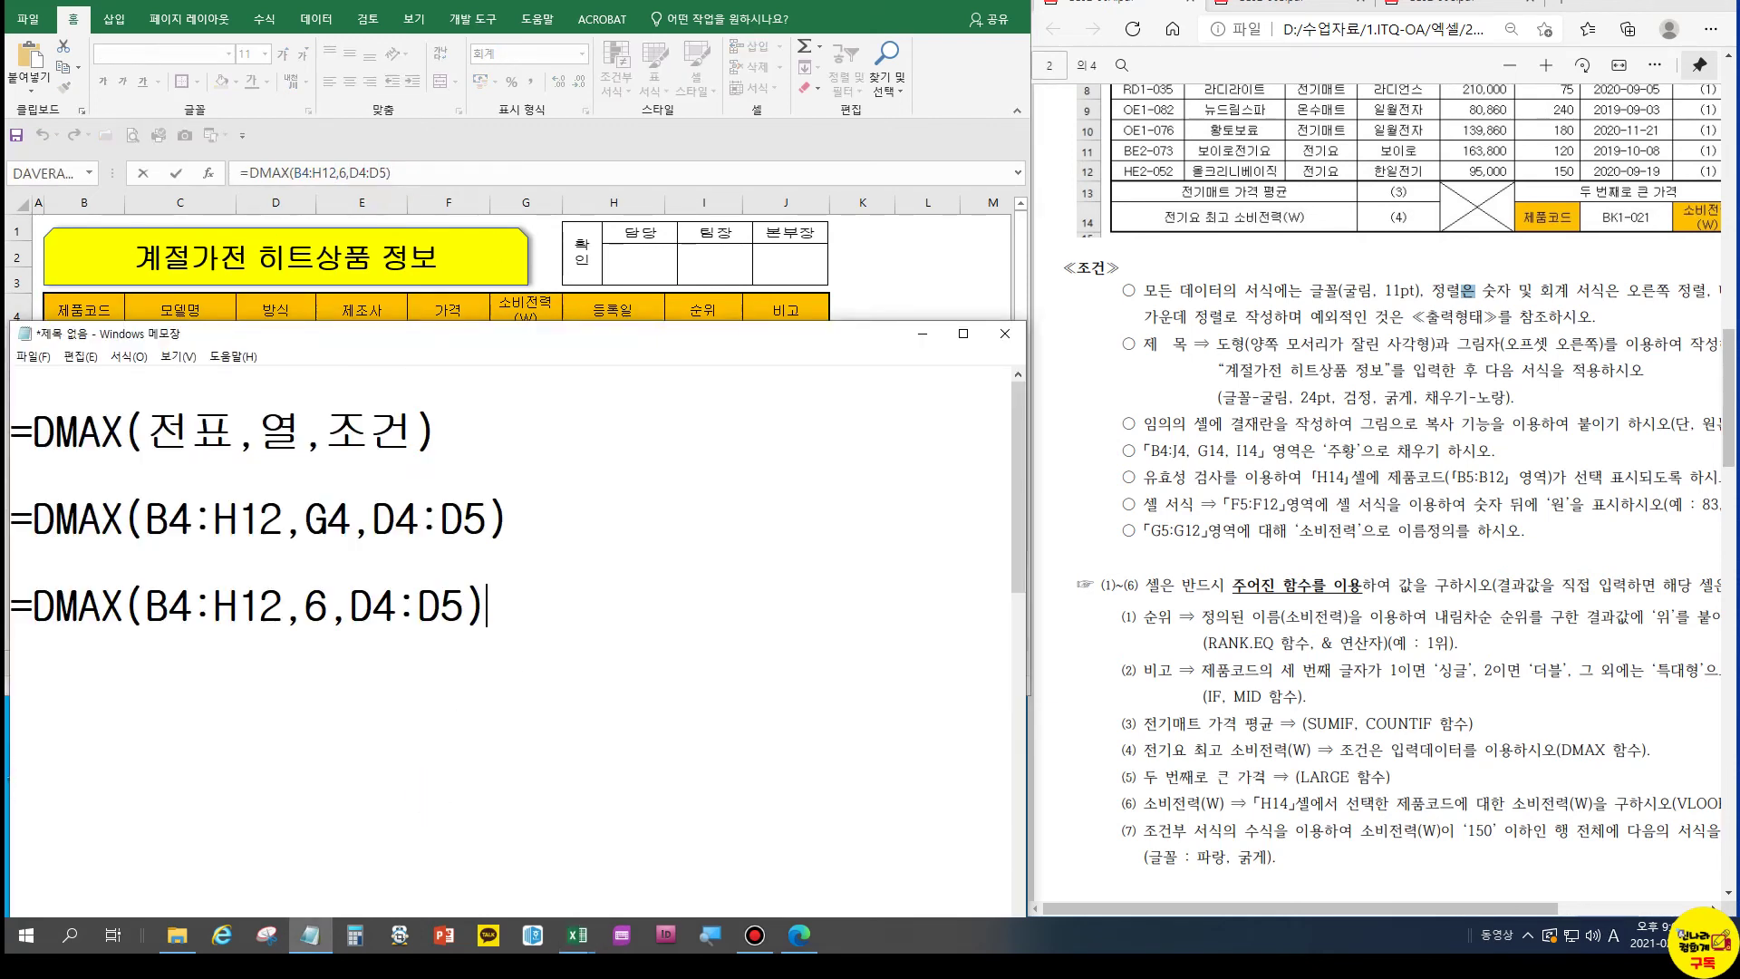
Highlight the column argument 6 in the pasted formula and check the DSUM, COUNTIF task in the 러블리 슈즈 exam PDF
{"action": "double_click", "coordinate": [317, 605]}
{"action": "left_click", "coordinate": [1308, 13]}
{"action": "left_click", "coordinate": [1555, 551]}
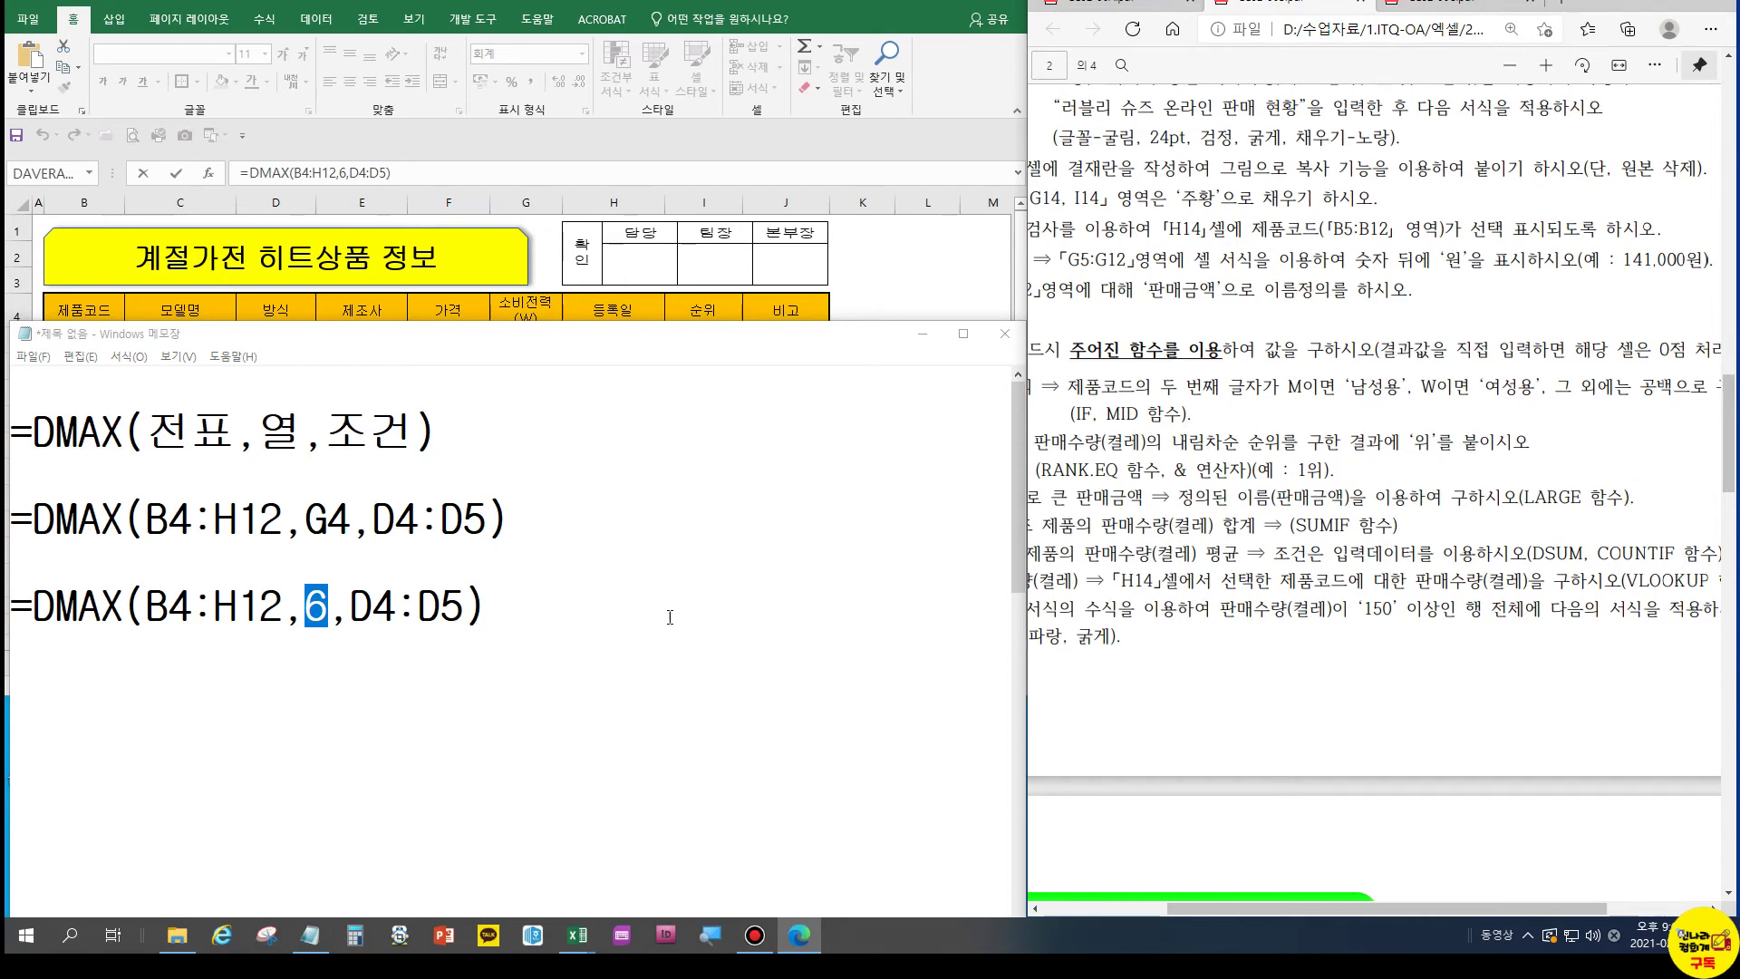
{"action": "left_click", "coordinate": [548, 590]}
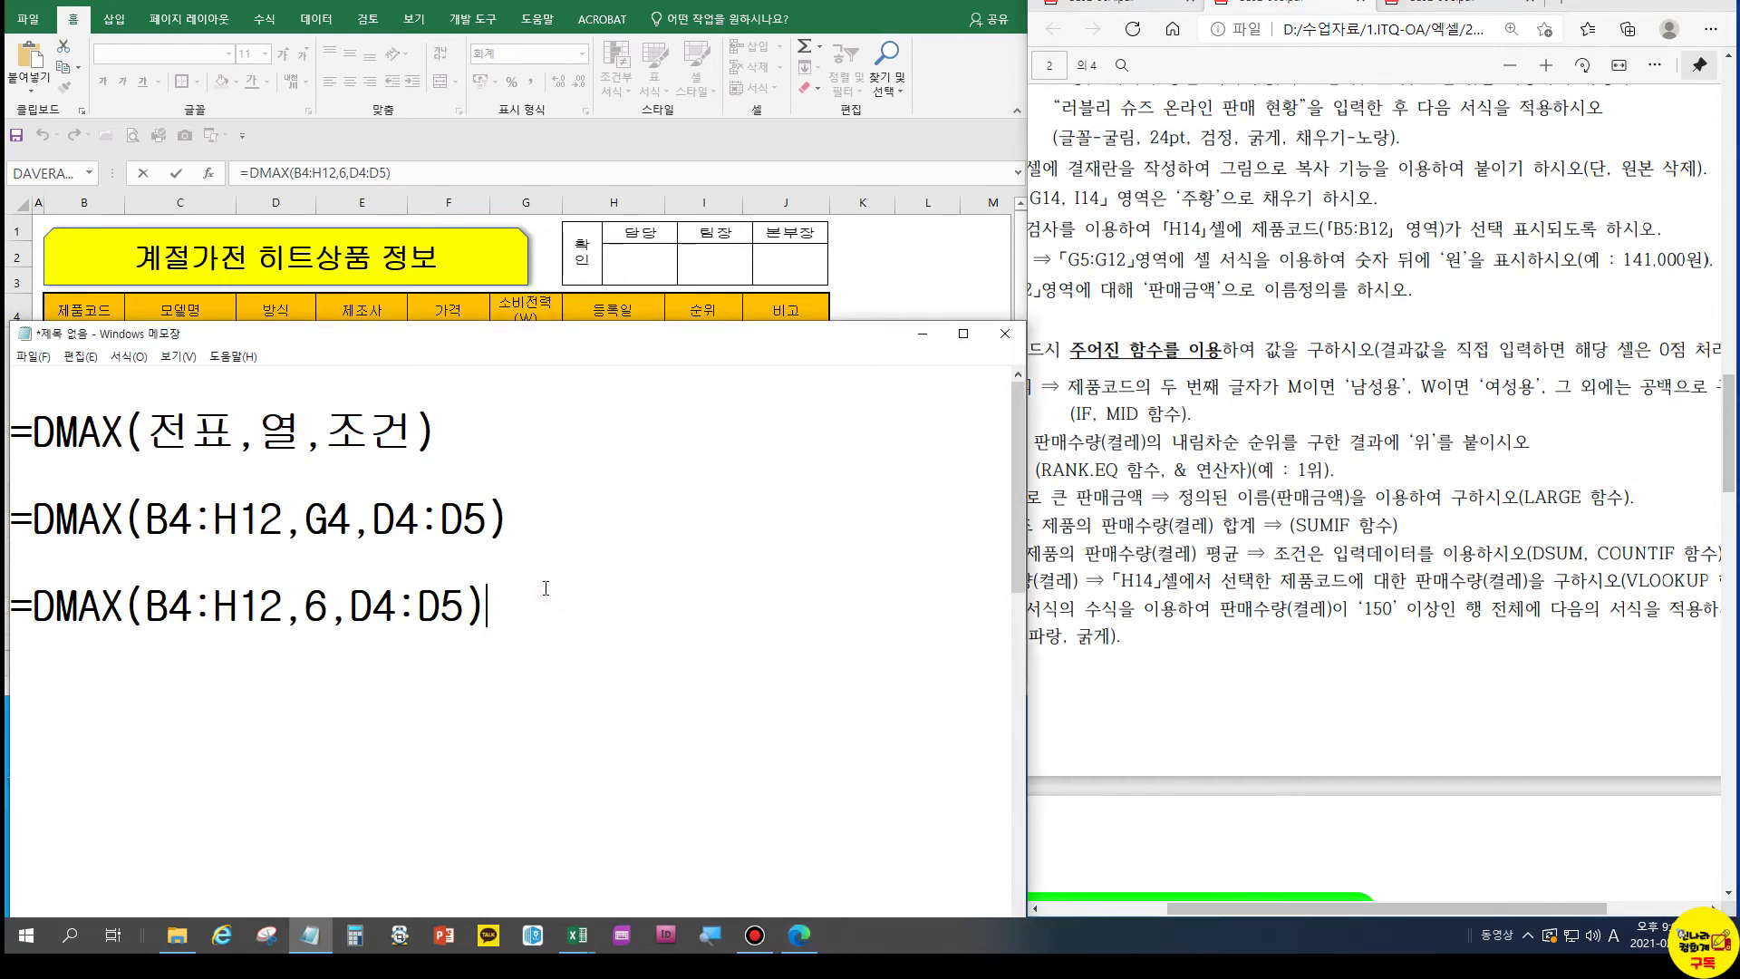
{"action": "left_click", "coordinate": [903, 261]}
{"action": "left_click", "coordinate": [578, 934]}
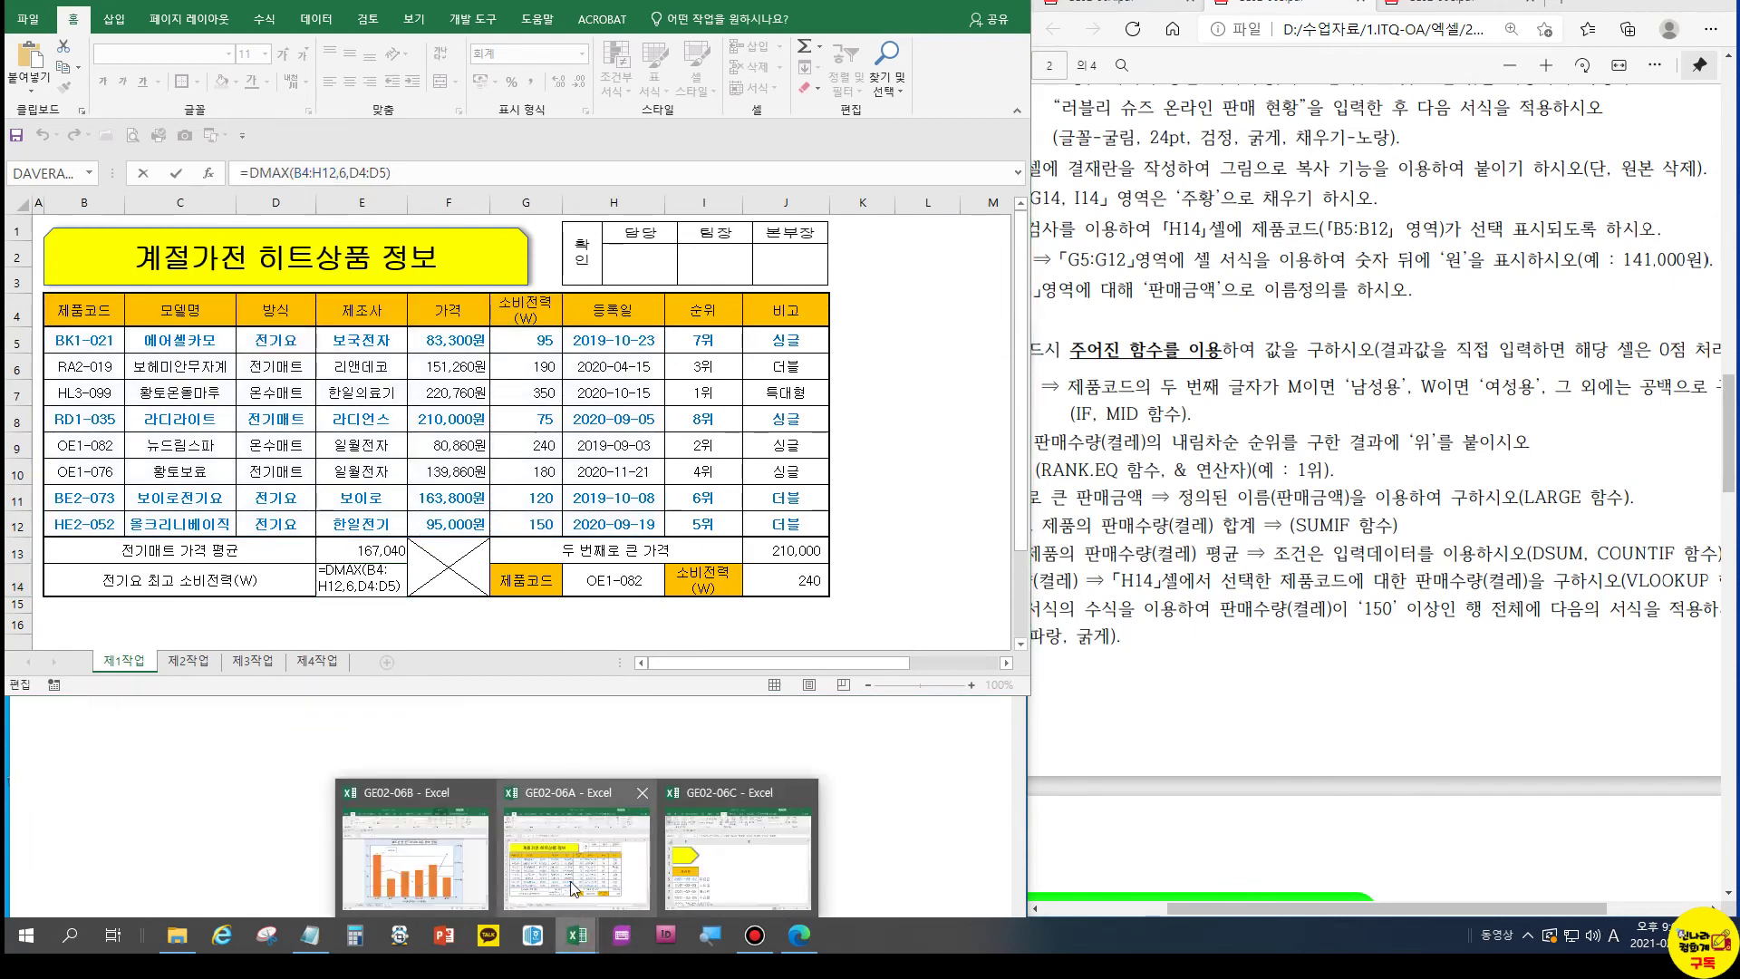
{"action": "left_click", "coordinate": [416, 816]}
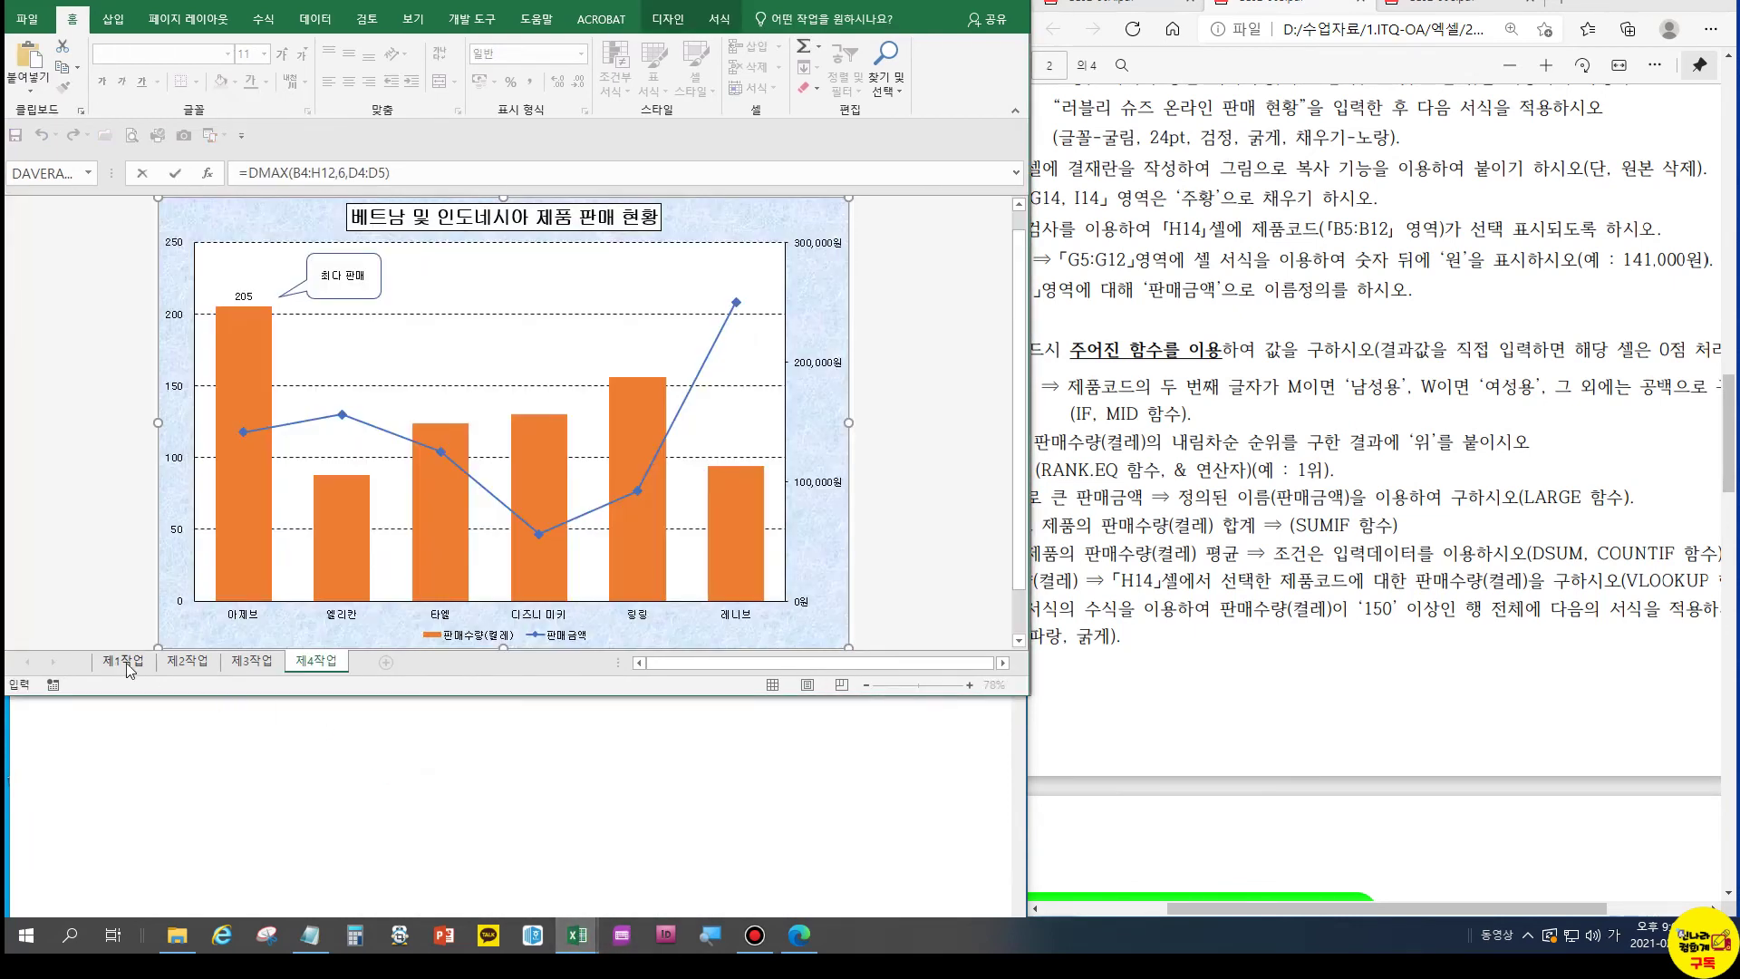
{"action": "left_click", "coordinate": [123, 660]}
{"action": "left_click", "coordinate": [372, 555]}
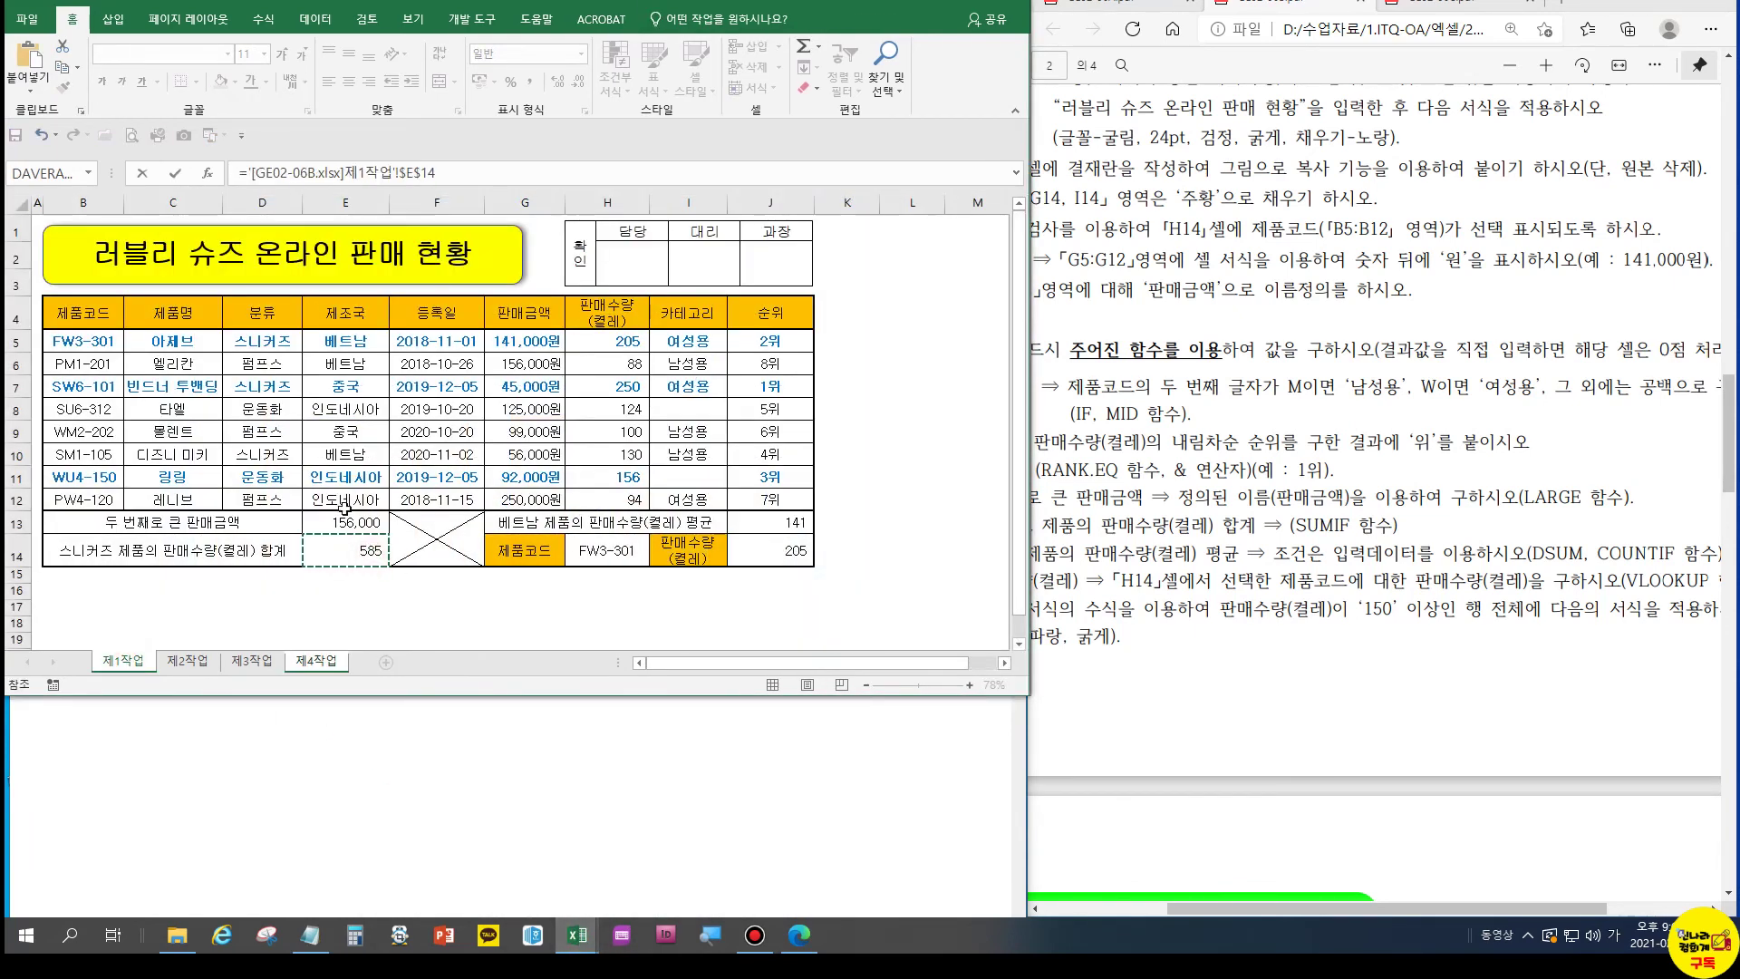
{"action": "key", "text": "Escape"}
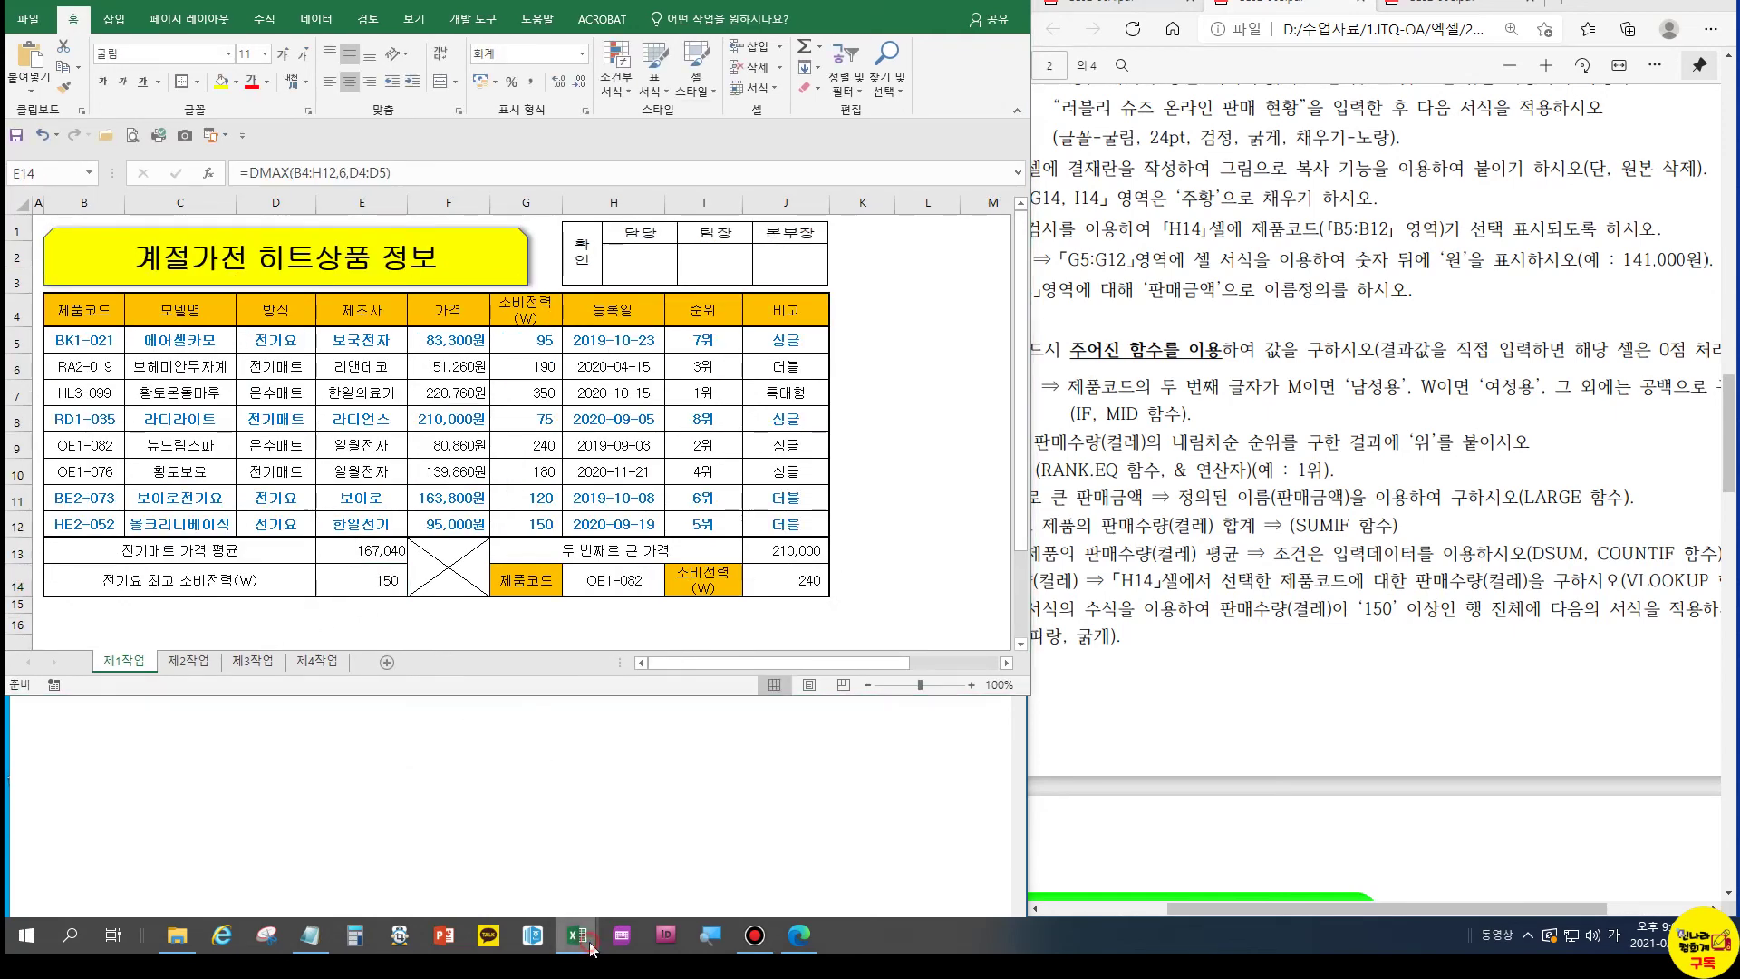
Switch to the GE02-06B workbook in Excel, open its 제1작업 sheet and go to the 베트남 average formula in J13
{"action": "mouse_move", "coordinate": [578, 934]}
{"action": "left_click", "coordinate": [443, 863]}
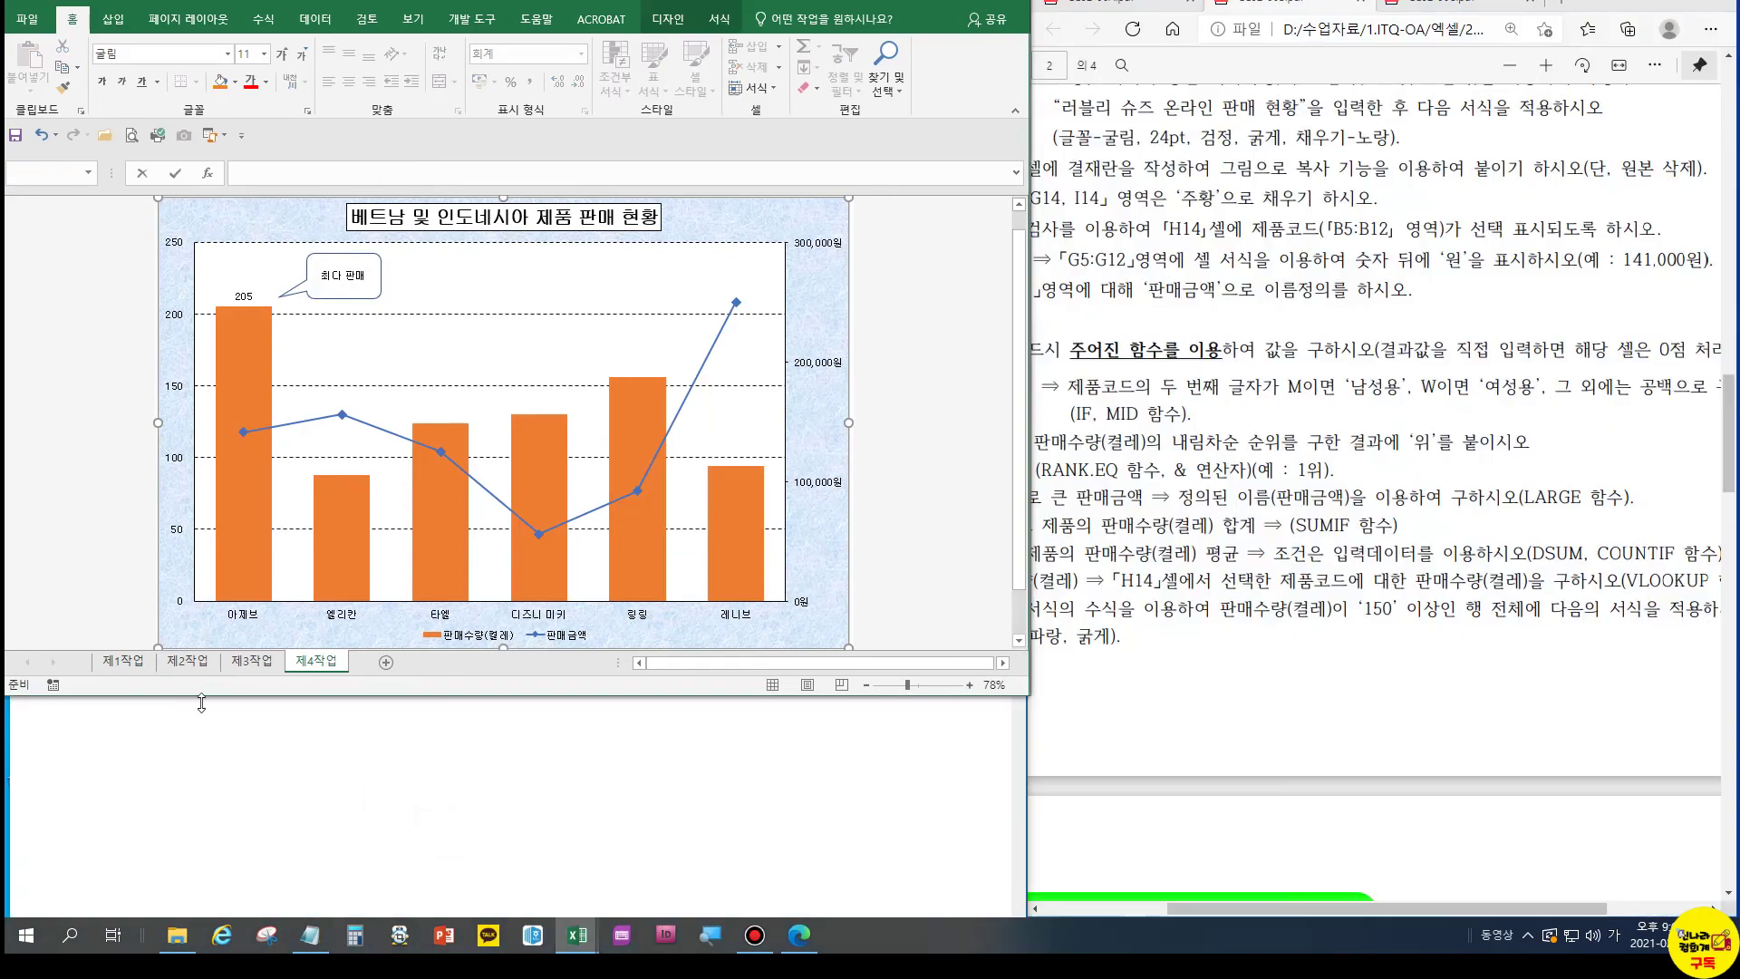
{"action": "left_click", "coordinate": [144, 664]}
{"action": "left_click", "coordinate": [355, 547]}
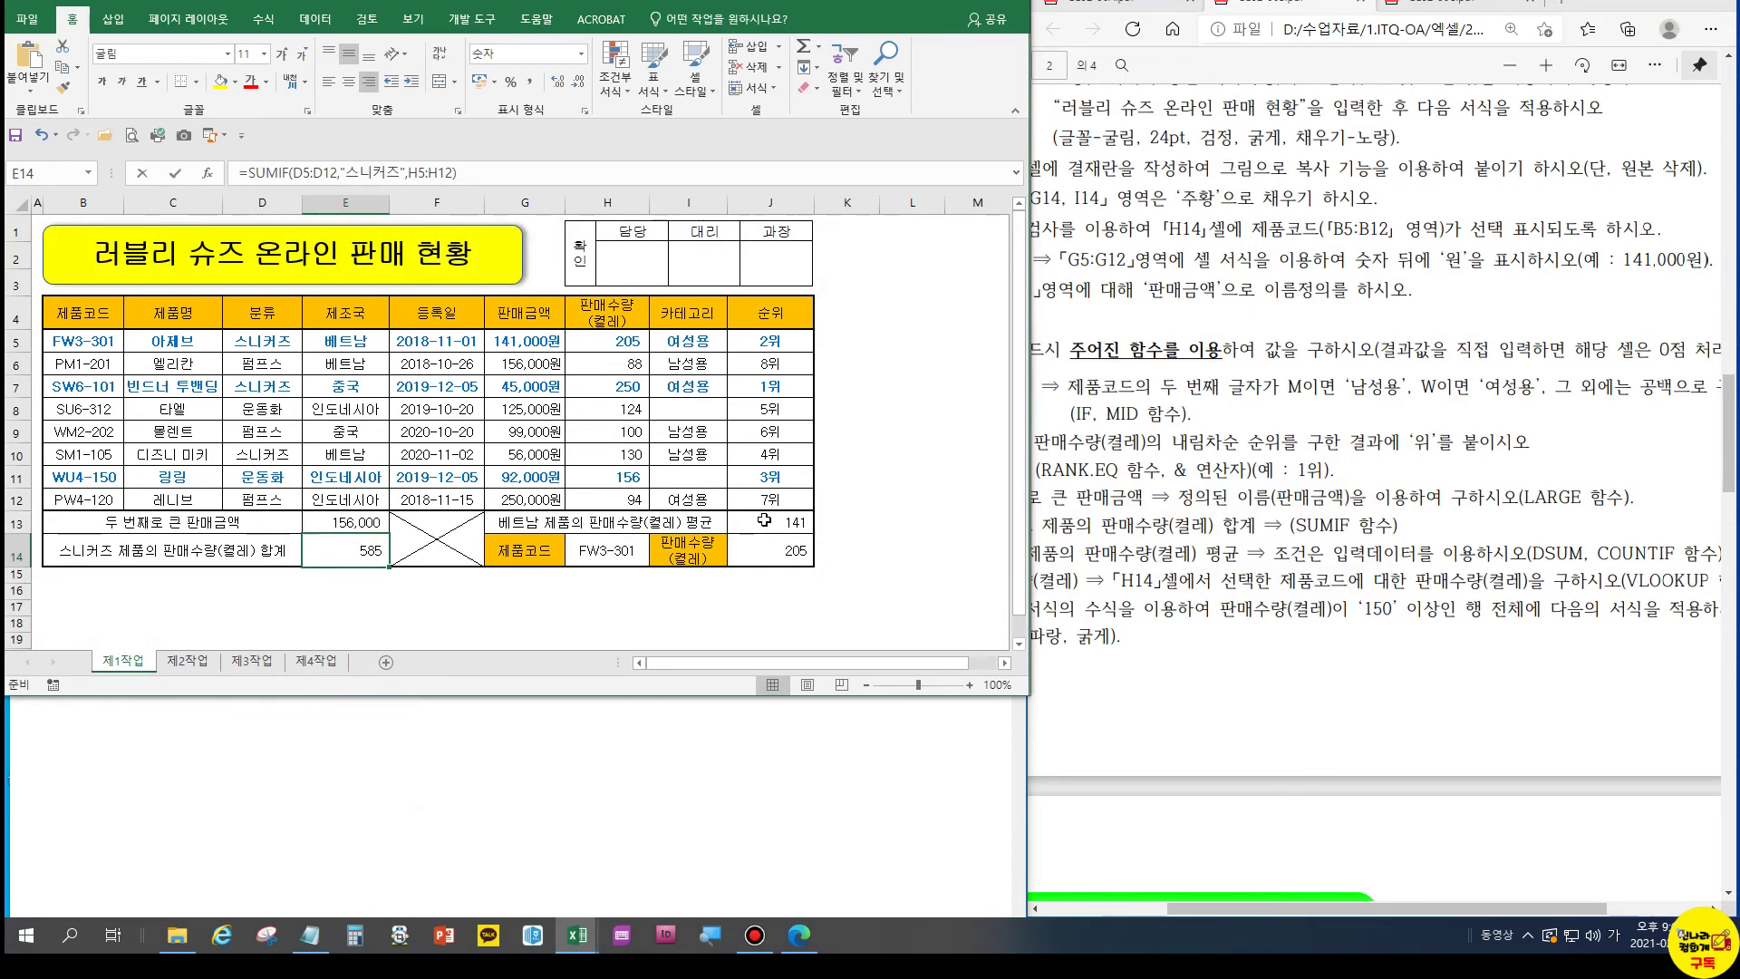
{"action": "left_click", "coordinate": [352, 520]}
{"action": "left_click", "coordinate": [784, 522]}
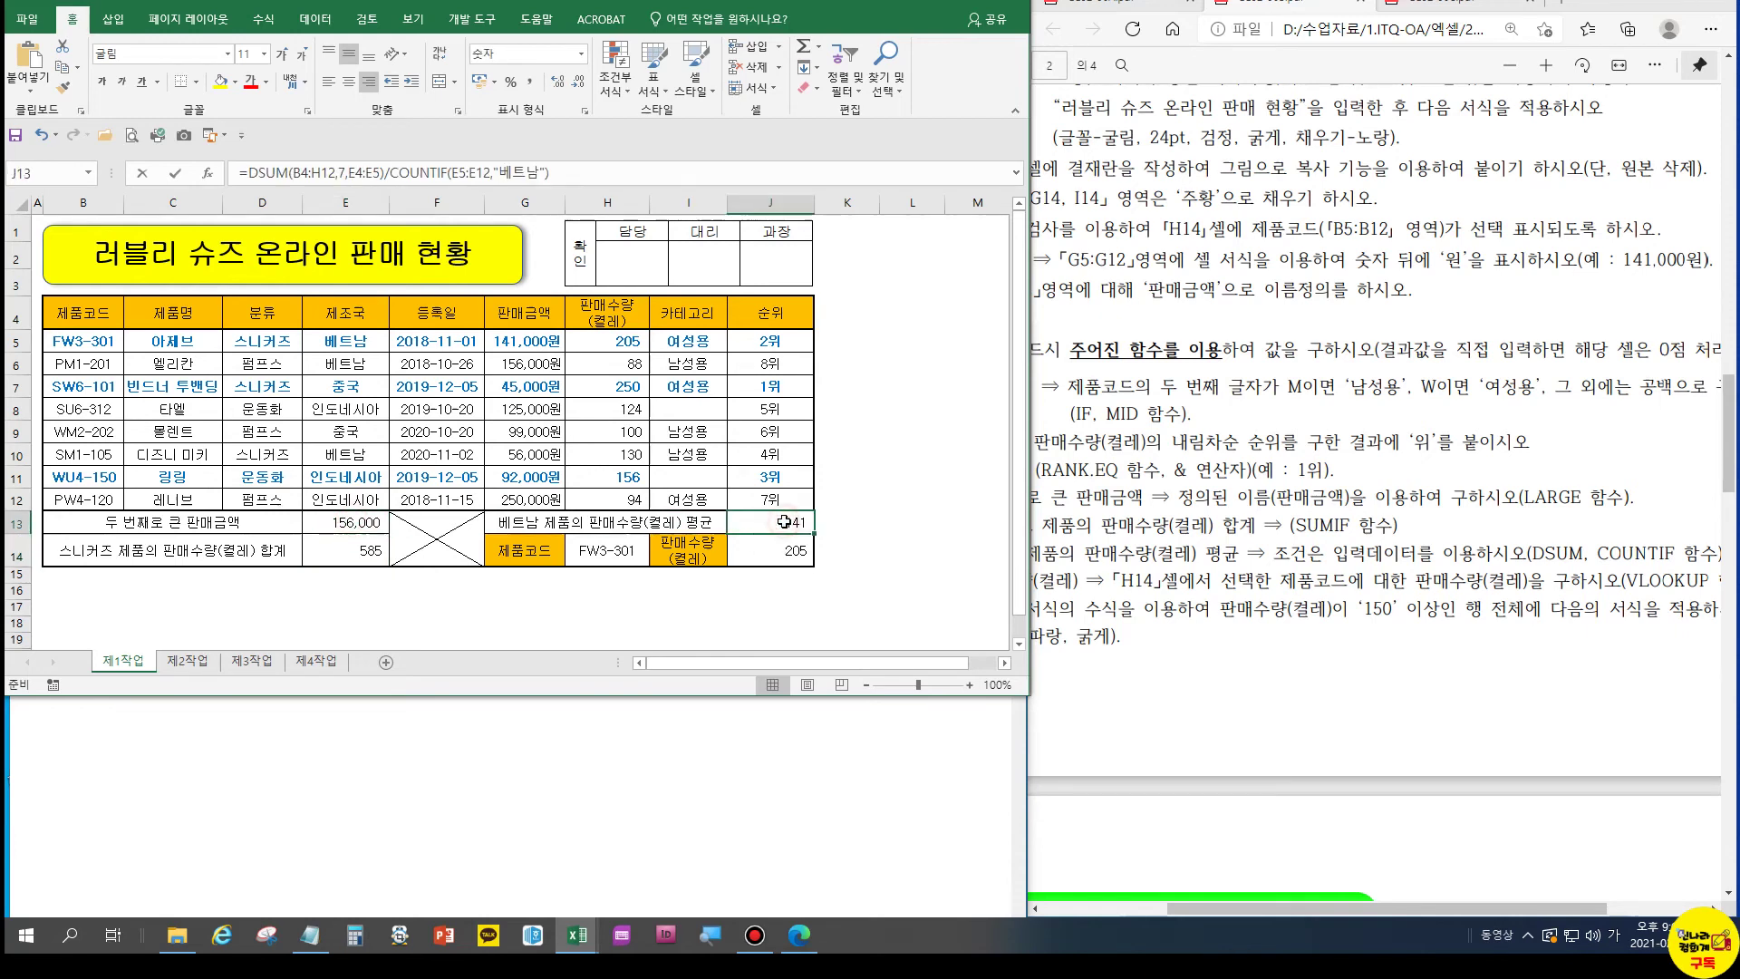
Copy J13's DSUM/COUNTIF formula, paste it below the DMAX notes in Notepad and place the text cursor before /COUNTIF
{"action": "left_click", "coordinate": [635, 171]}
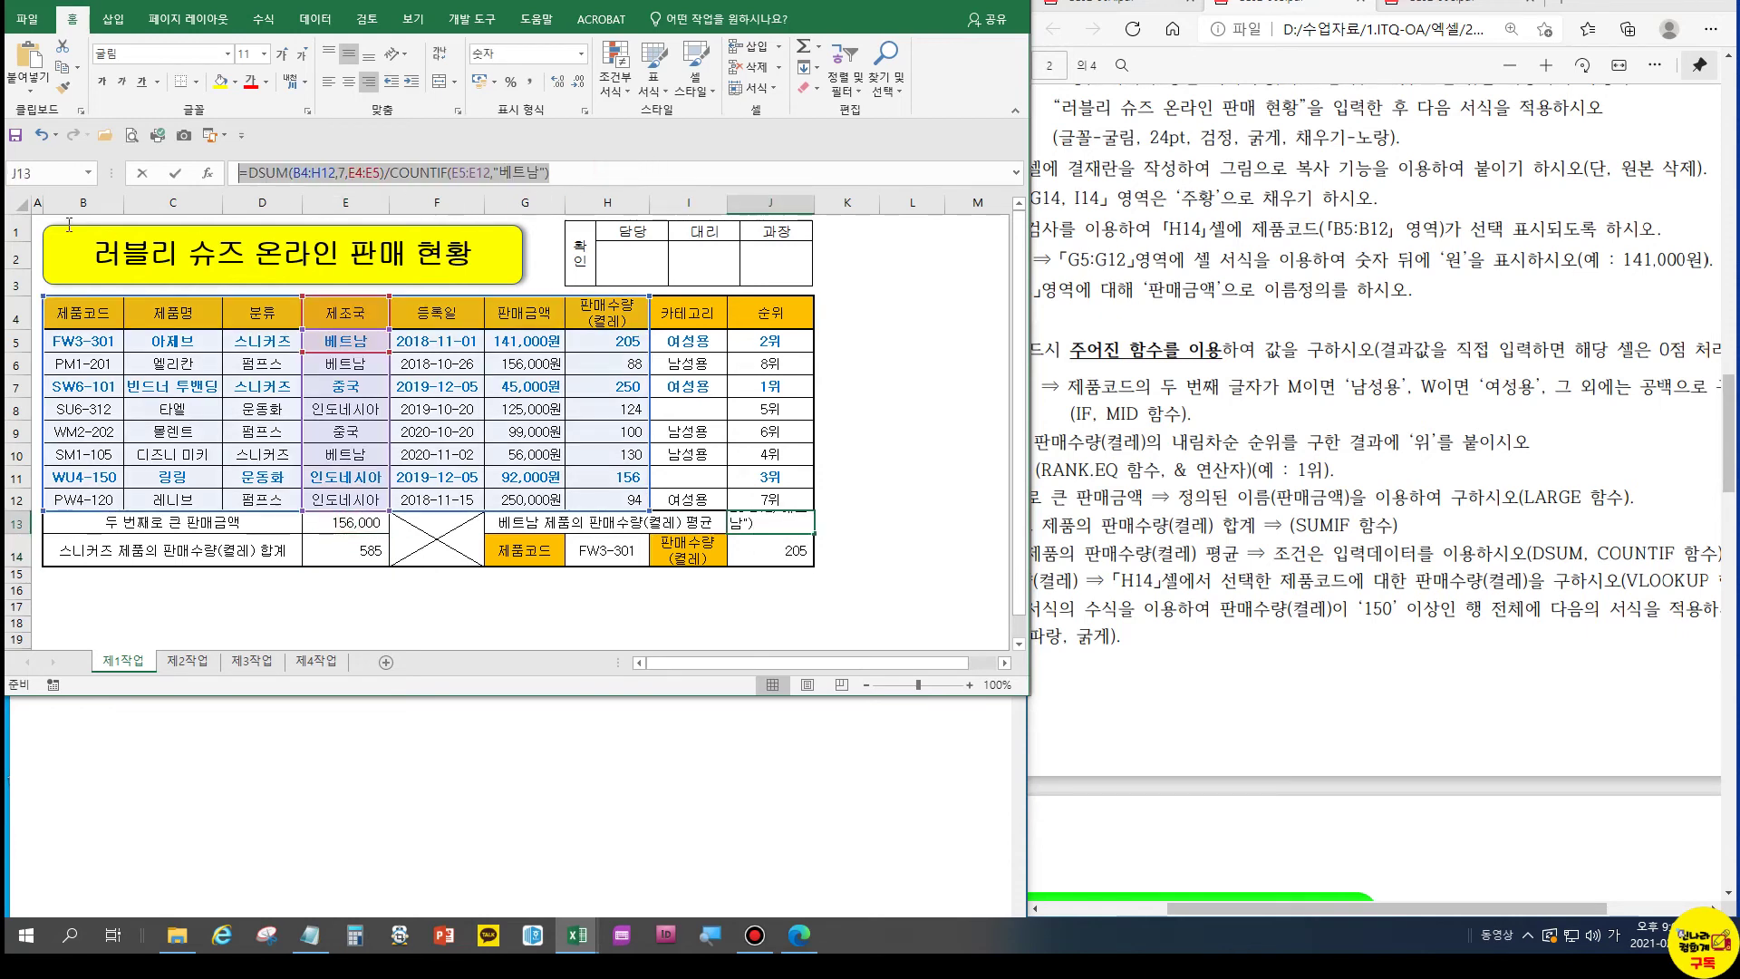
{"action": "key", "text": "alt+Tab"}
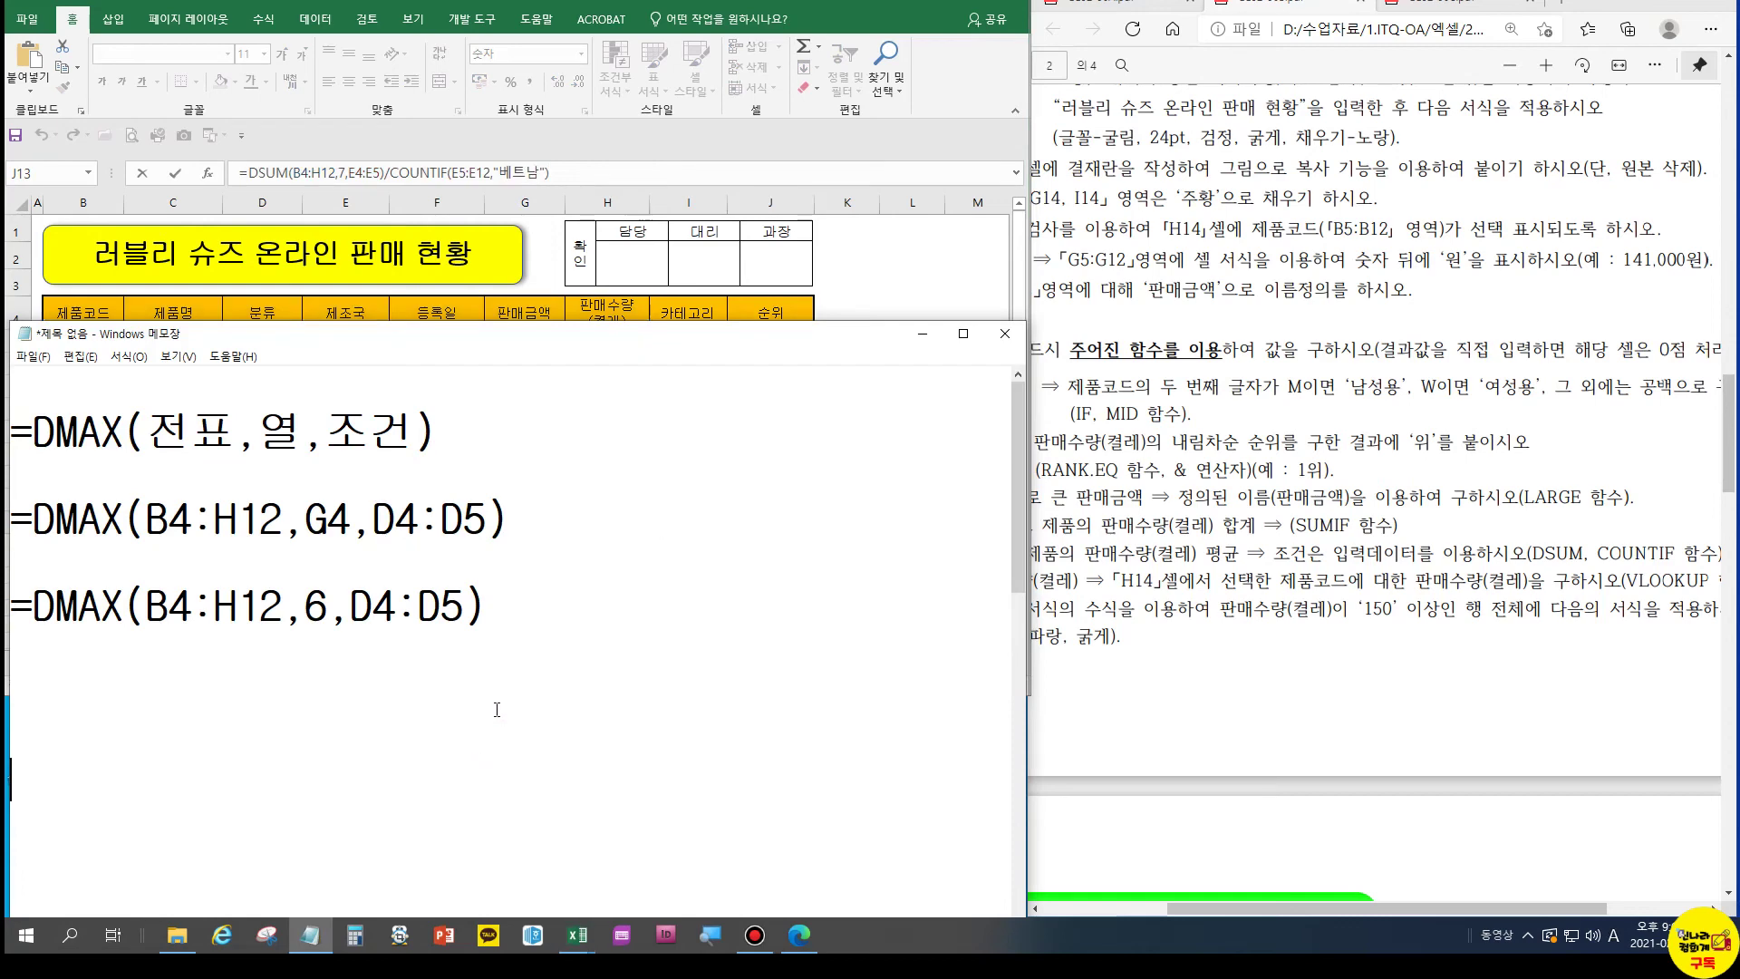
{"action": "key", "text": "ctrl+v"}
{"action": "left_click", "coordinate": [123, 767]}
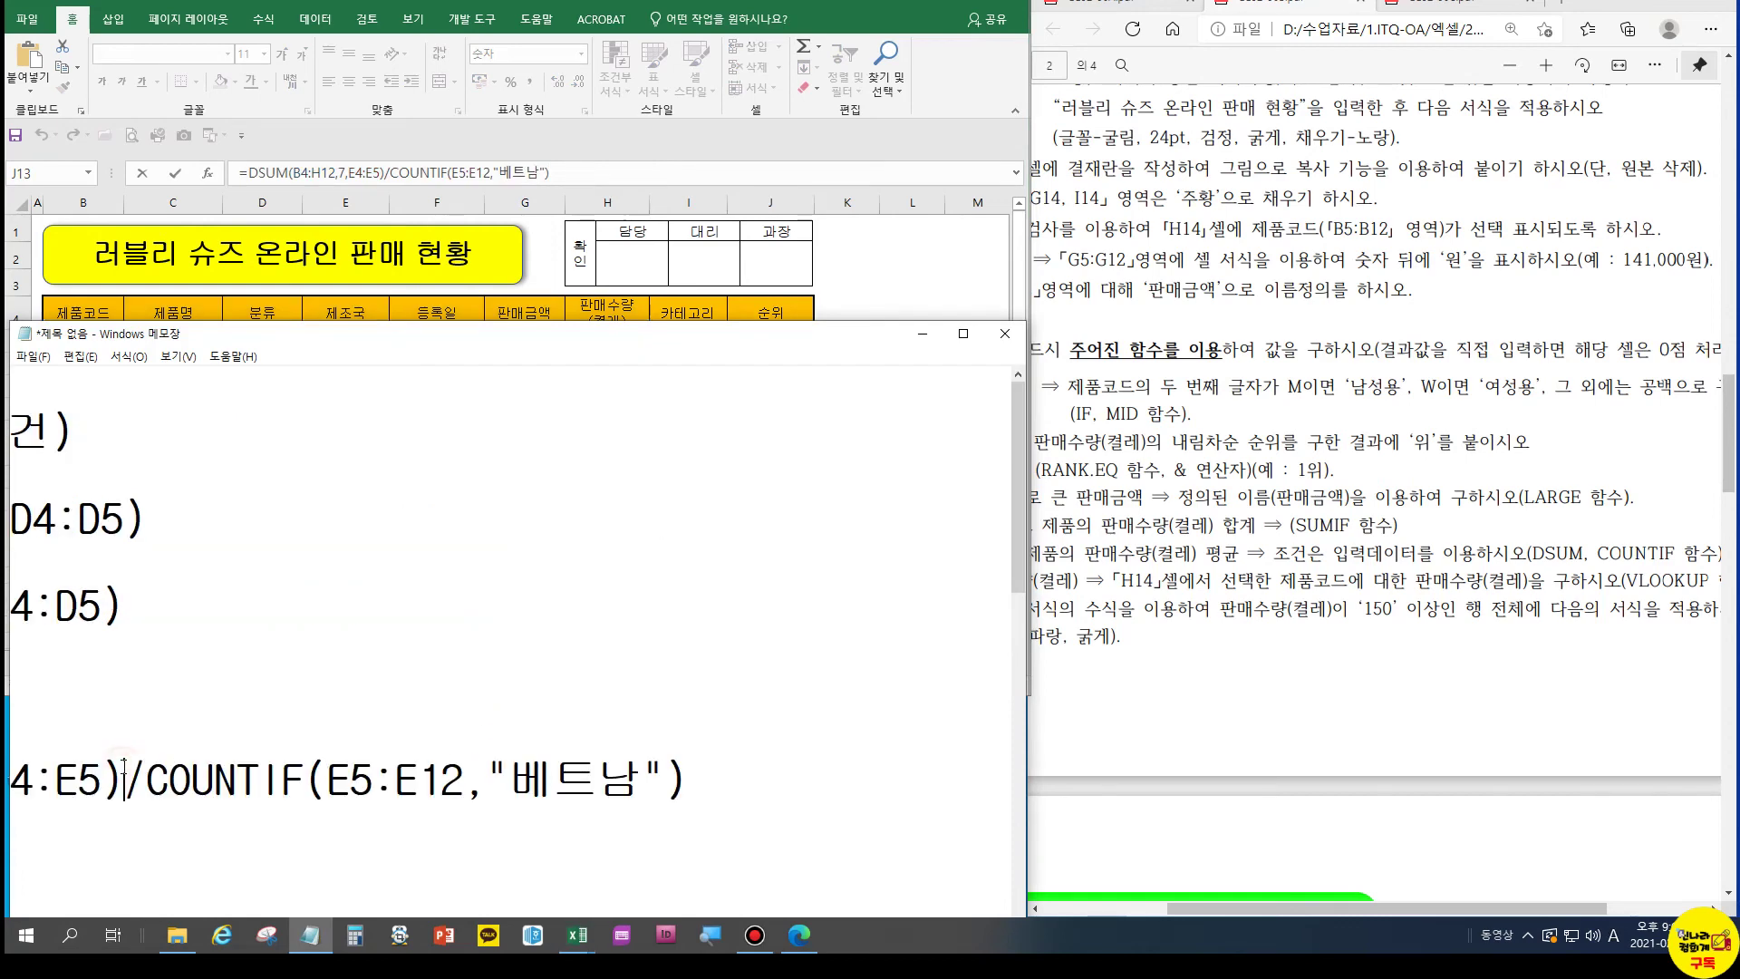
Break the pasted DSUM/COUNTIF formula onto a second line before /COUNTIF in Notepad
{"action": "key", "text": "Return"}
{"action": "left_click", "coordinate": [79, 779]}
{"action": "scroll", "coordinate": [133, 781], "scroll_direction": "down", "scroll_amount": 1}
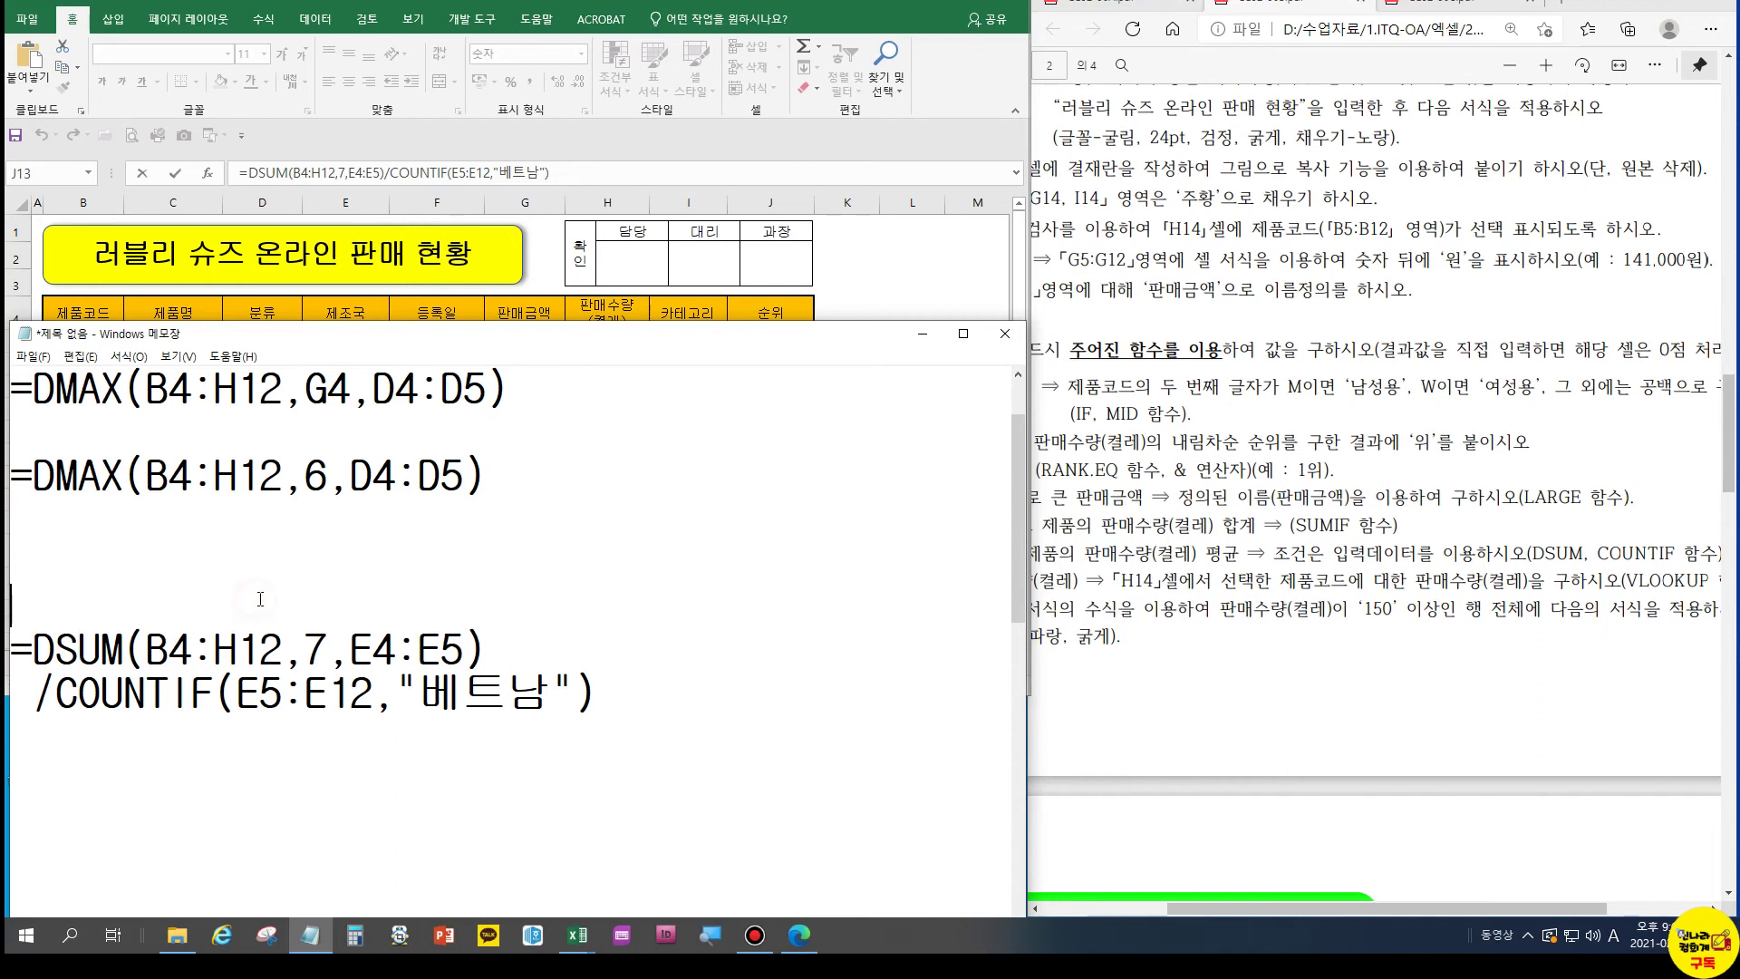
{"action": "key", "text": "Up"}
{"action": "scroll", "coordinate": [311, 621], "scroll_direction": "up", "scroll_amount": 1}
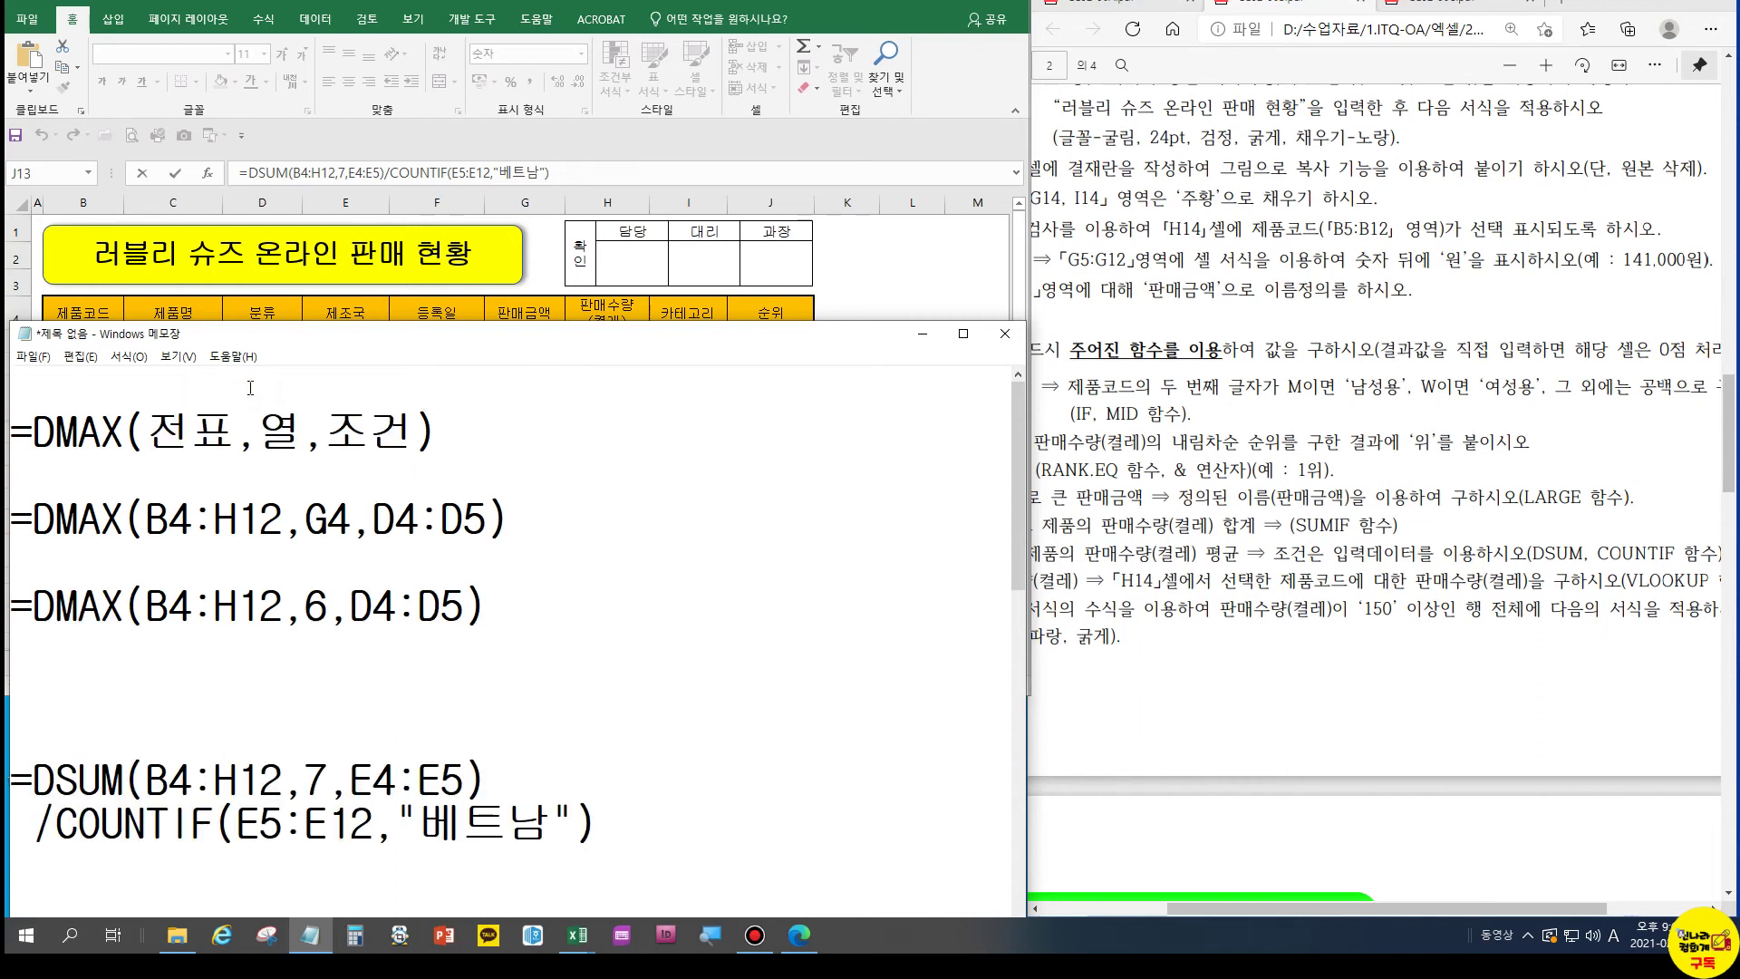
Go to the blank space above the DMAX notes and bring up the LARGE function task in the 계절가전 exam PDF
{"action": "scroll", "coordinate": [274, 433], "scroll_direction": "up", "scroll_amount": 1}
{"action": "scroll", "coordinate": [274, 543], "scroll_direction": "up", "scroll_amount": 5}
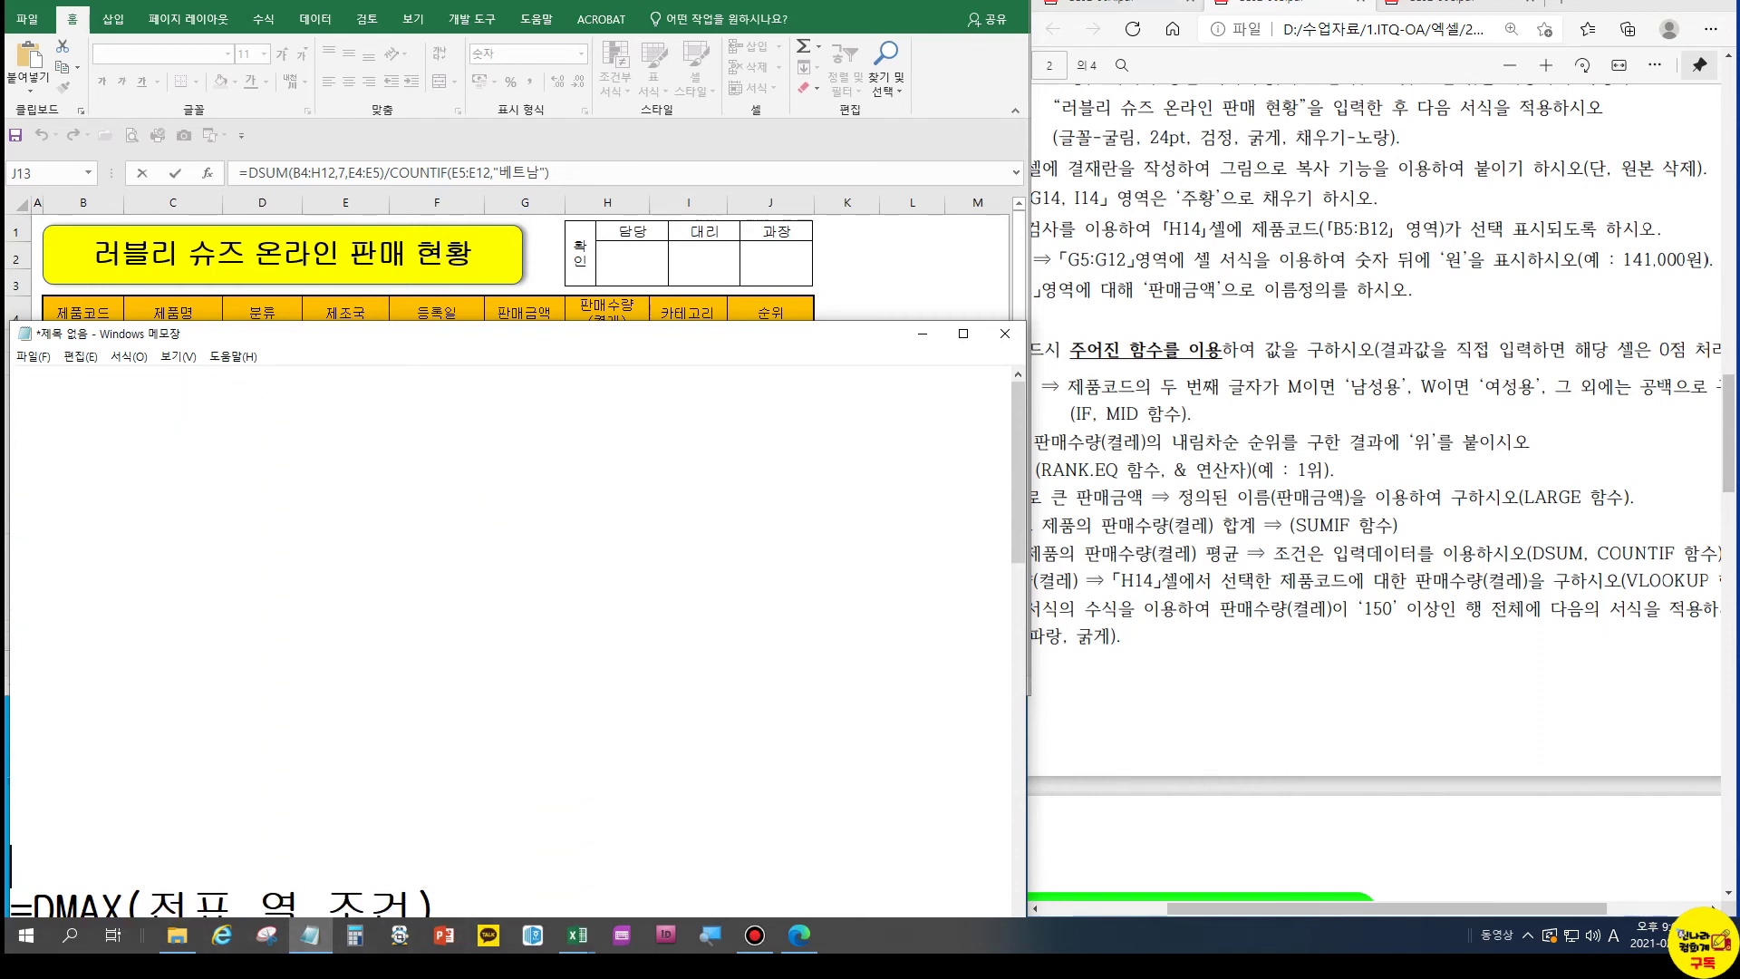
{"action": "left_click", "coordinate": [1126, 11]}
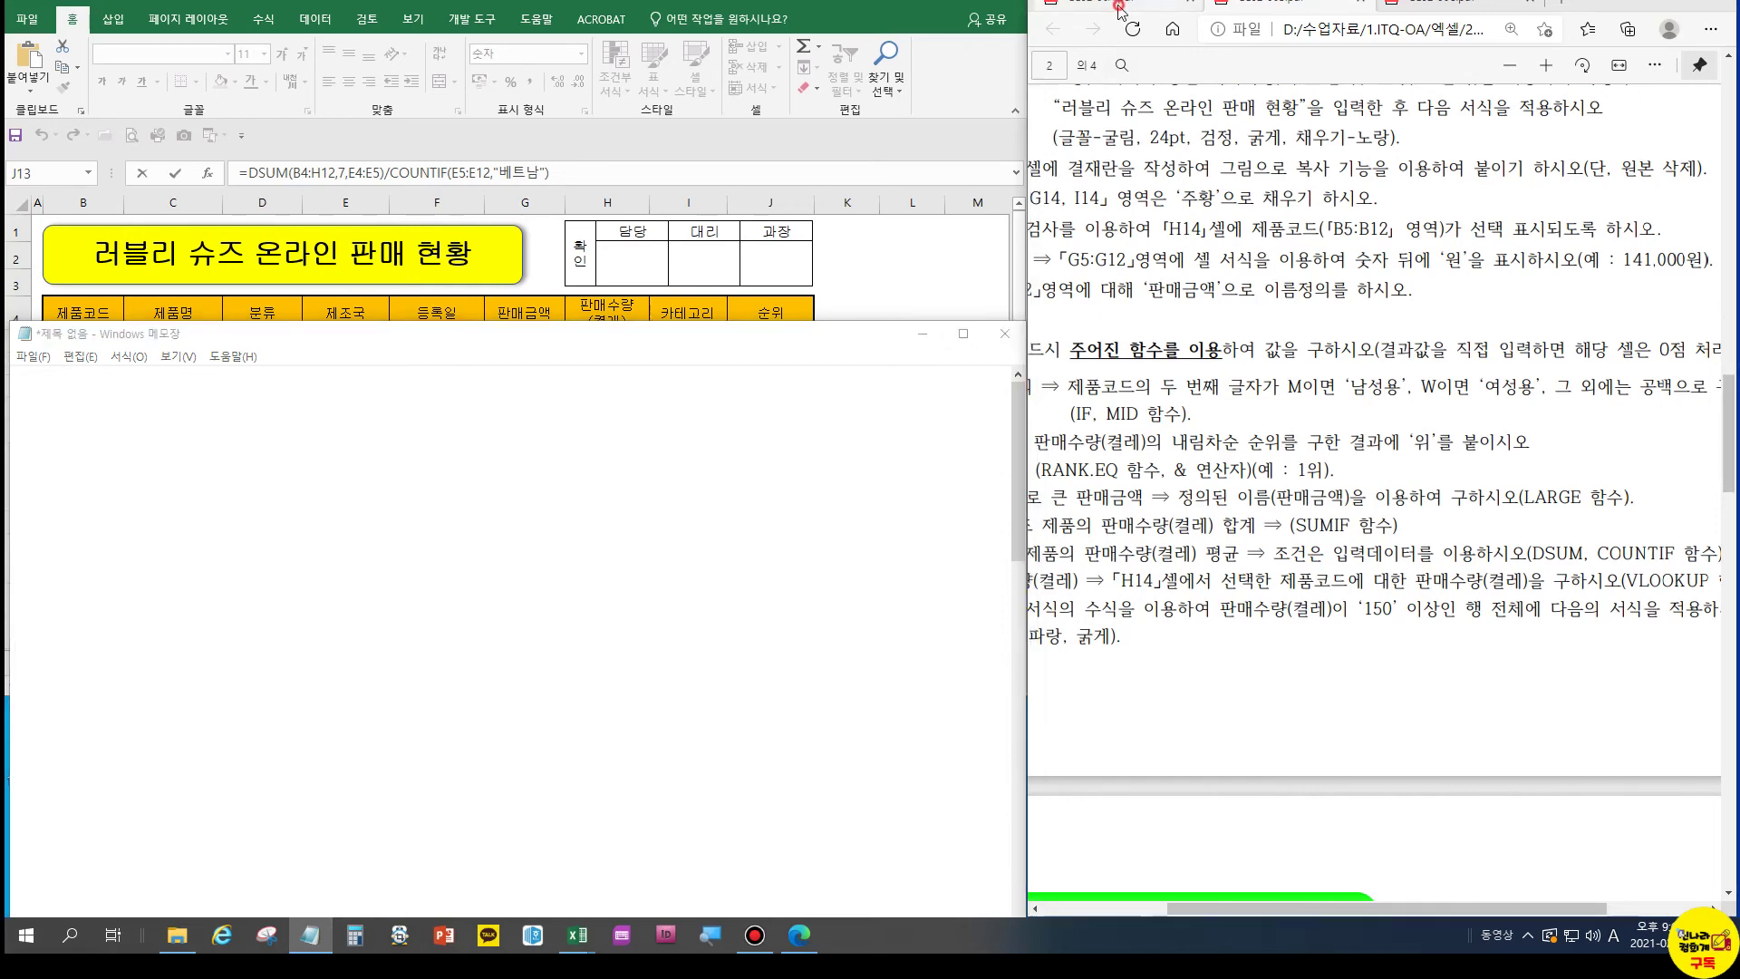
{"action": "scroll", "coordinate": [1507, 805], "scroll_direction": "down", "scroll_amount": 1}
{"action": "scroll", "coordinate": [1508, 805], "scroll_direction": "down", "scroll_amount": 2}
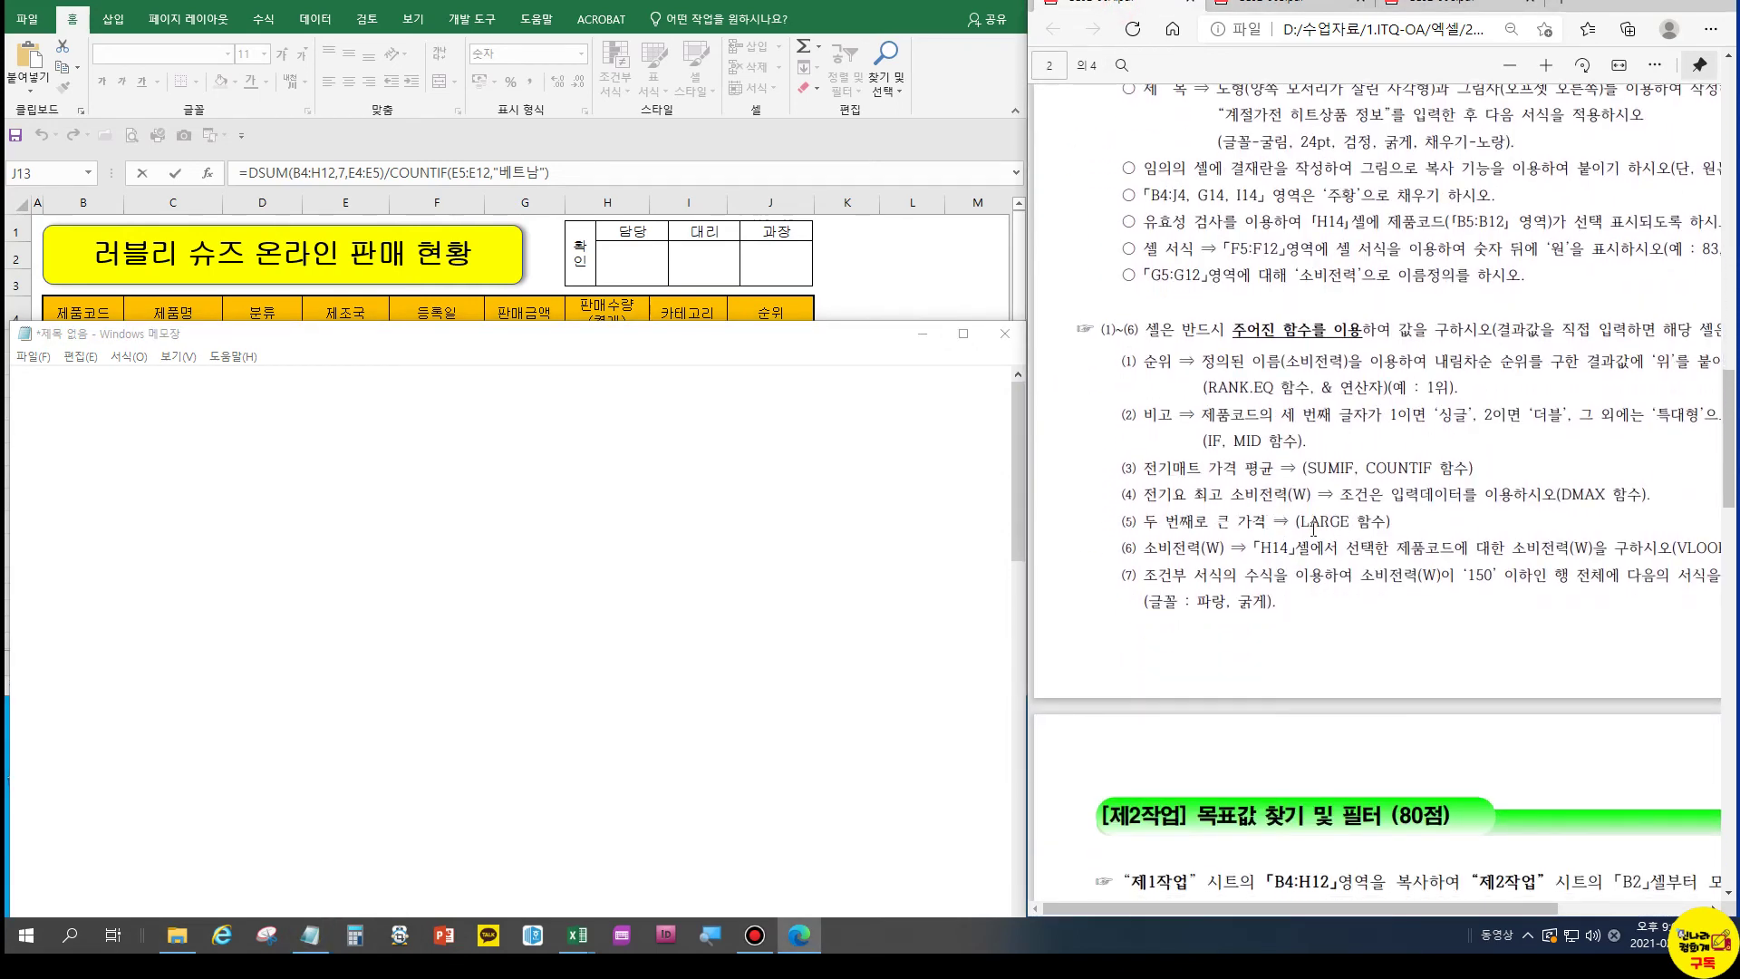
Write the syntax pattern =LARGE(범위,번째) in the blank area of the Notepad notes
{"action": "left_click", "coordinate": [318, 432]}
{"action": "type", "text": "=LAGR"}
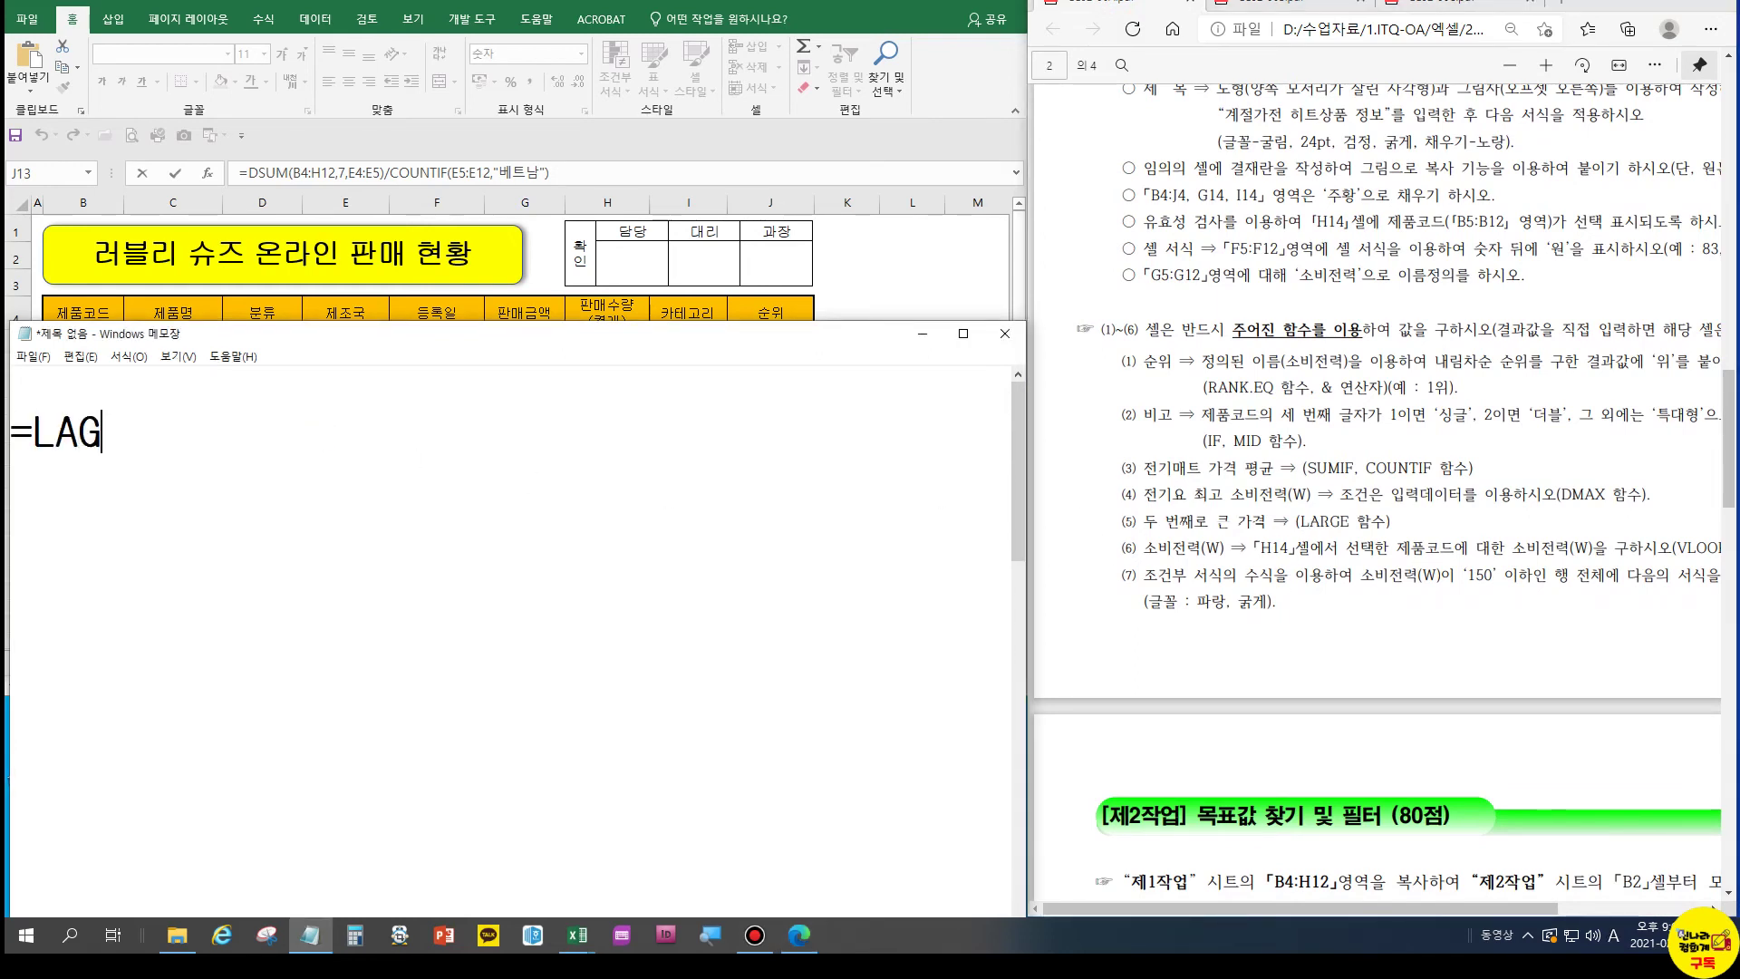
{"action": "key", "text": "BackSpace"}
{"action": "key", "text": "BackSpace"}
{"action": "type", "text": "G"}
{"action": "key", "text": "BackSpace"}
{"action": "type", "text": "RGE("}
{"action": "key", "text": "Hangul"}
{"action": "type", "text": "범위,번"}
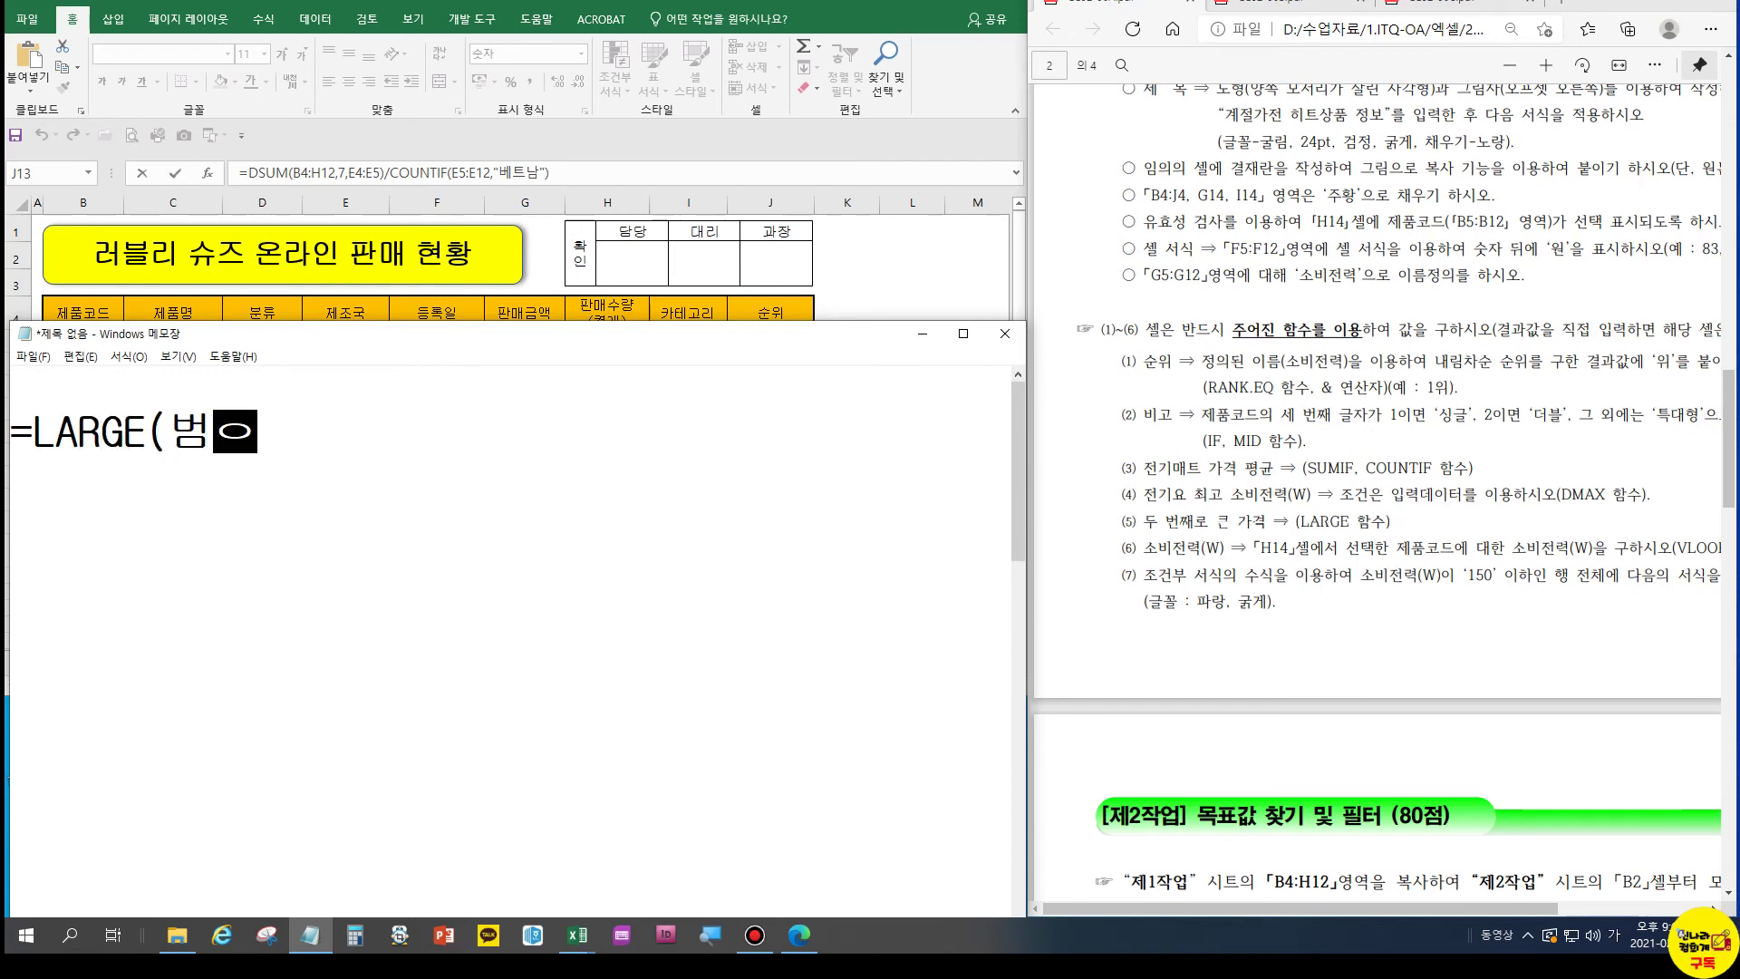
{"action": "type", "text": "째)"}
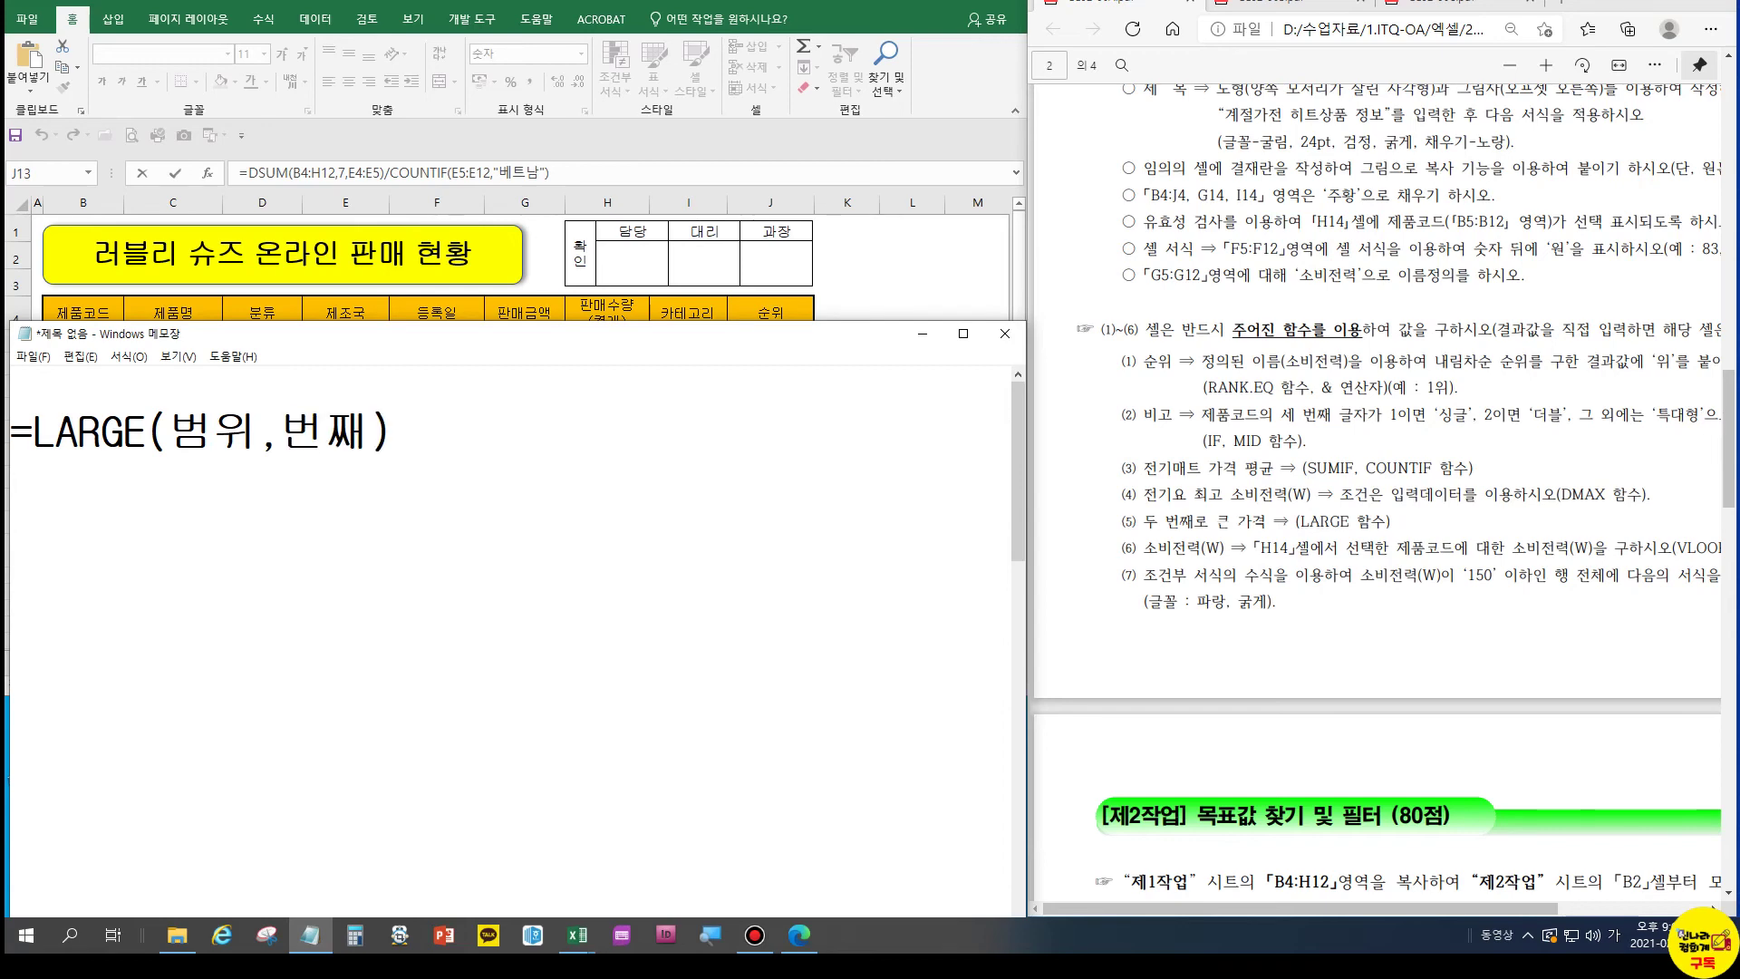
Check the 가격 column in the exam PDF's table and copy the LARGE pattern to a second line, leaving a blank line between
{"action": "scroll", "coordinate": [1341, 392], "scroll_direction": "up", "scroll_amount": 5}
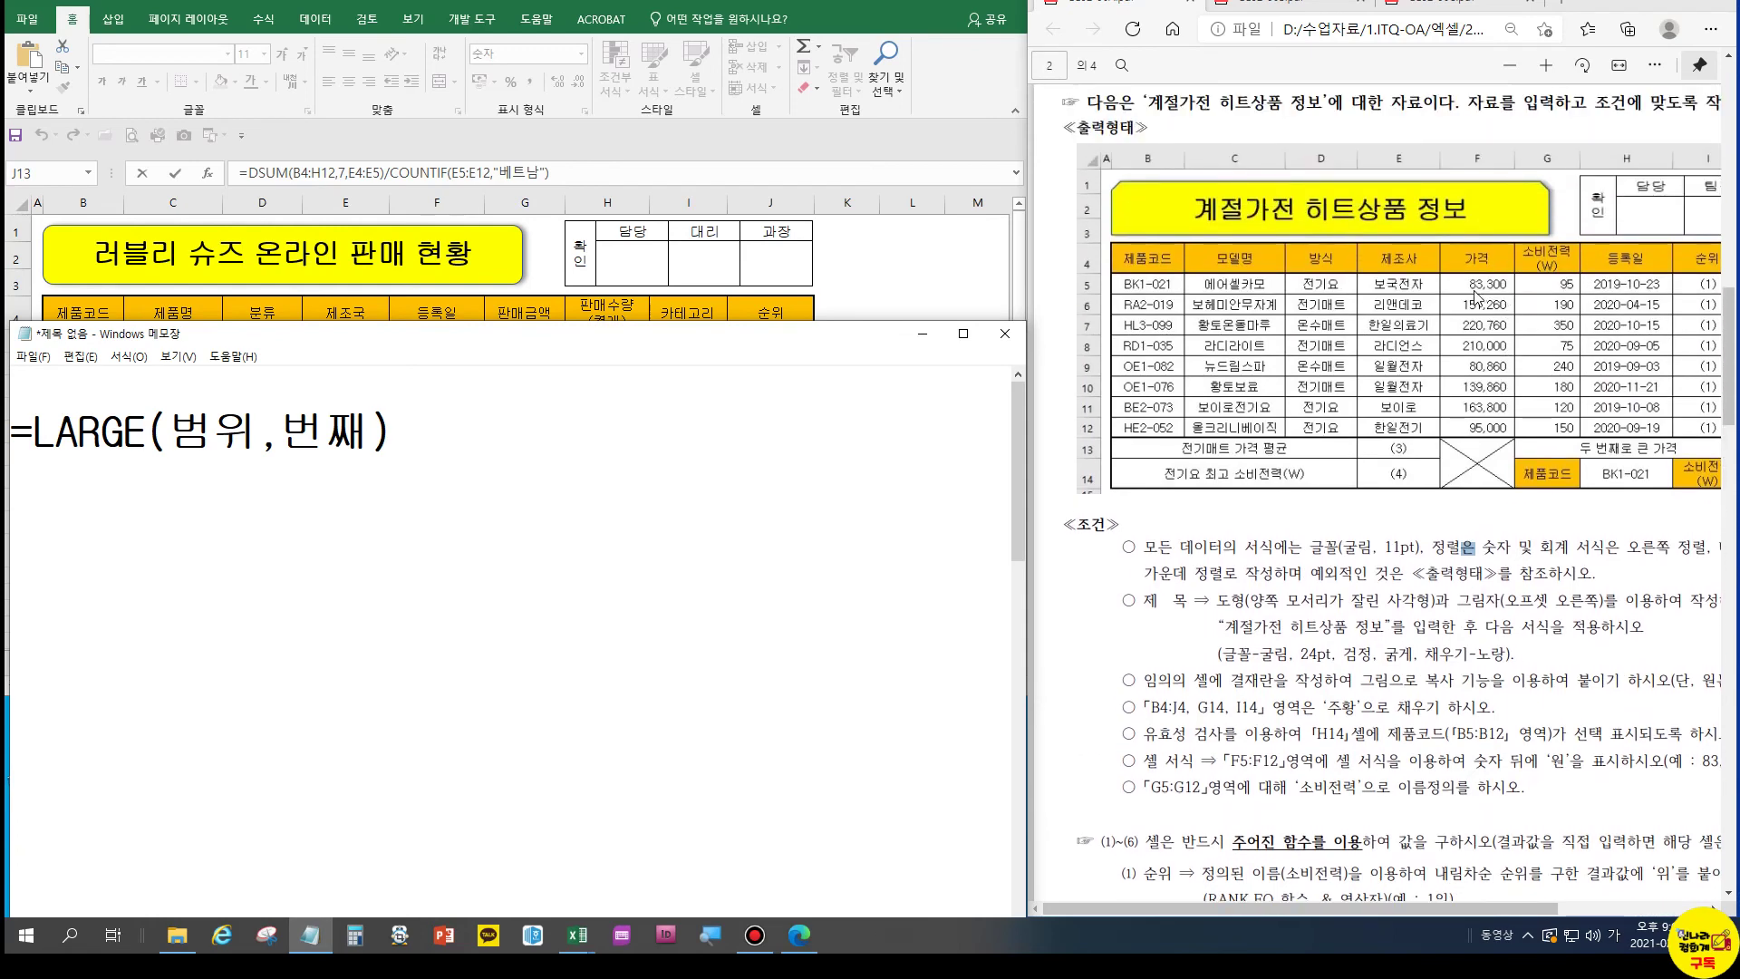
{"action": "left_click_drag", "start_coordinate": [423, 448], "coordinate": [6, 451]}
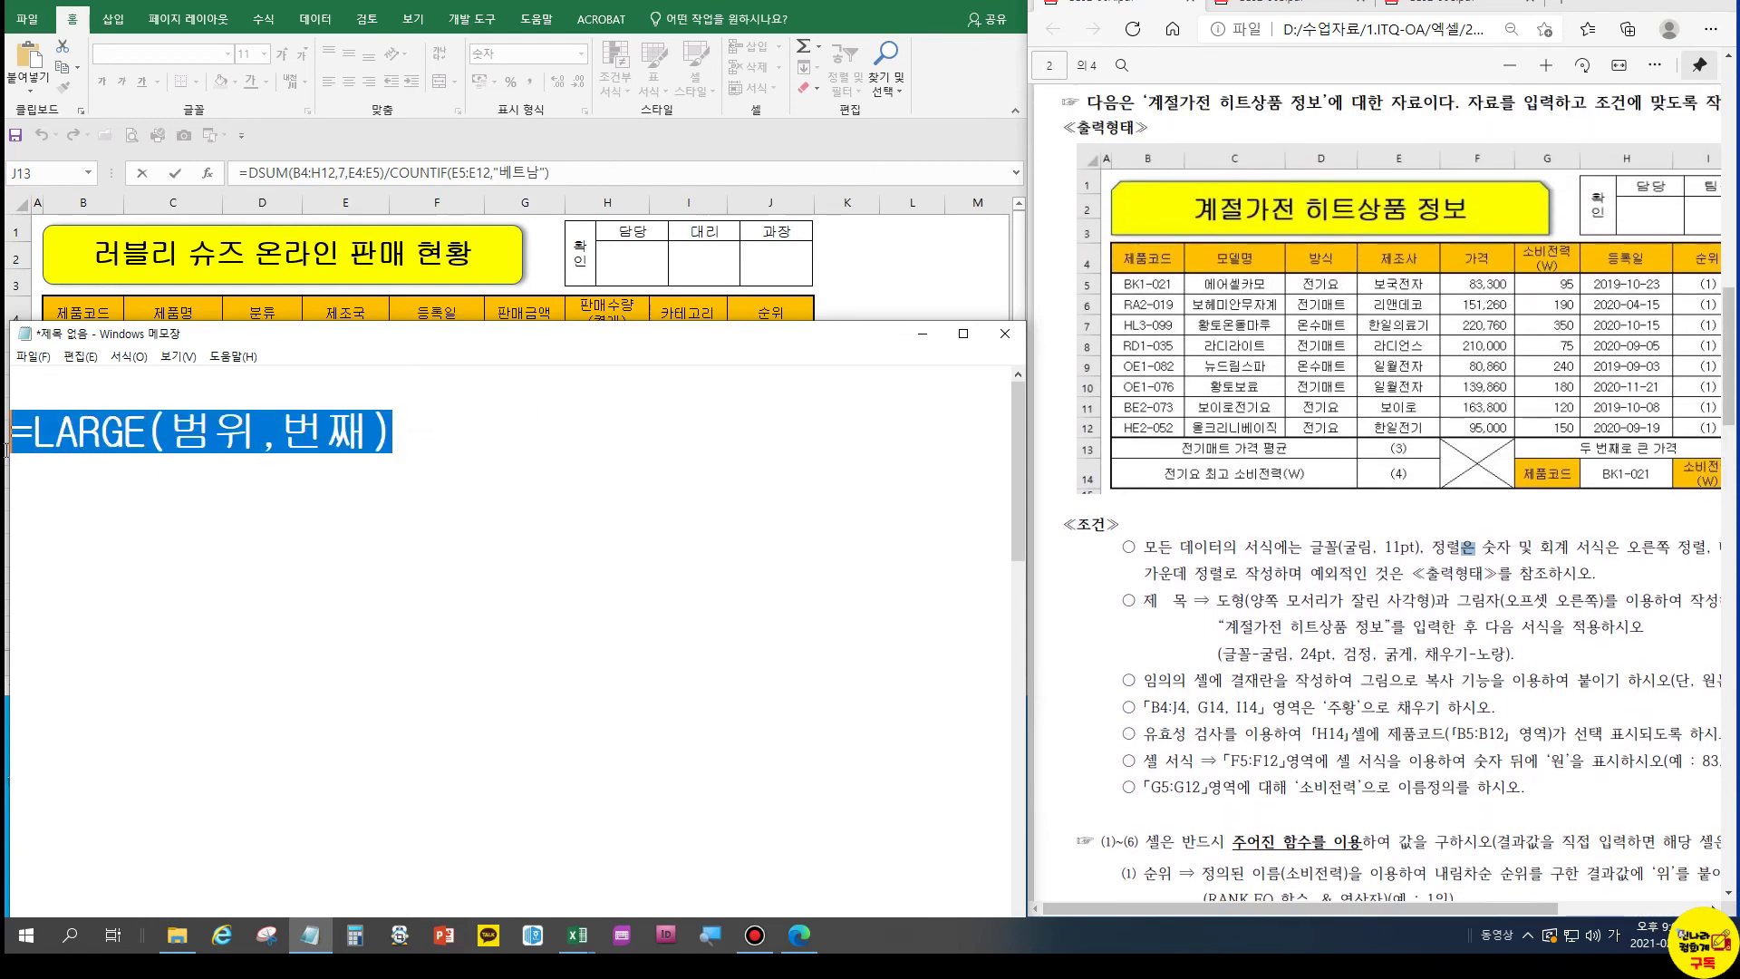
{"action": "key", "text": "ctrl+c"}
{"action": "left_click", "coordinate": [476, 435]}
{"action": "key", "text": "Return"}
{"action": "key", "text": "Return"}
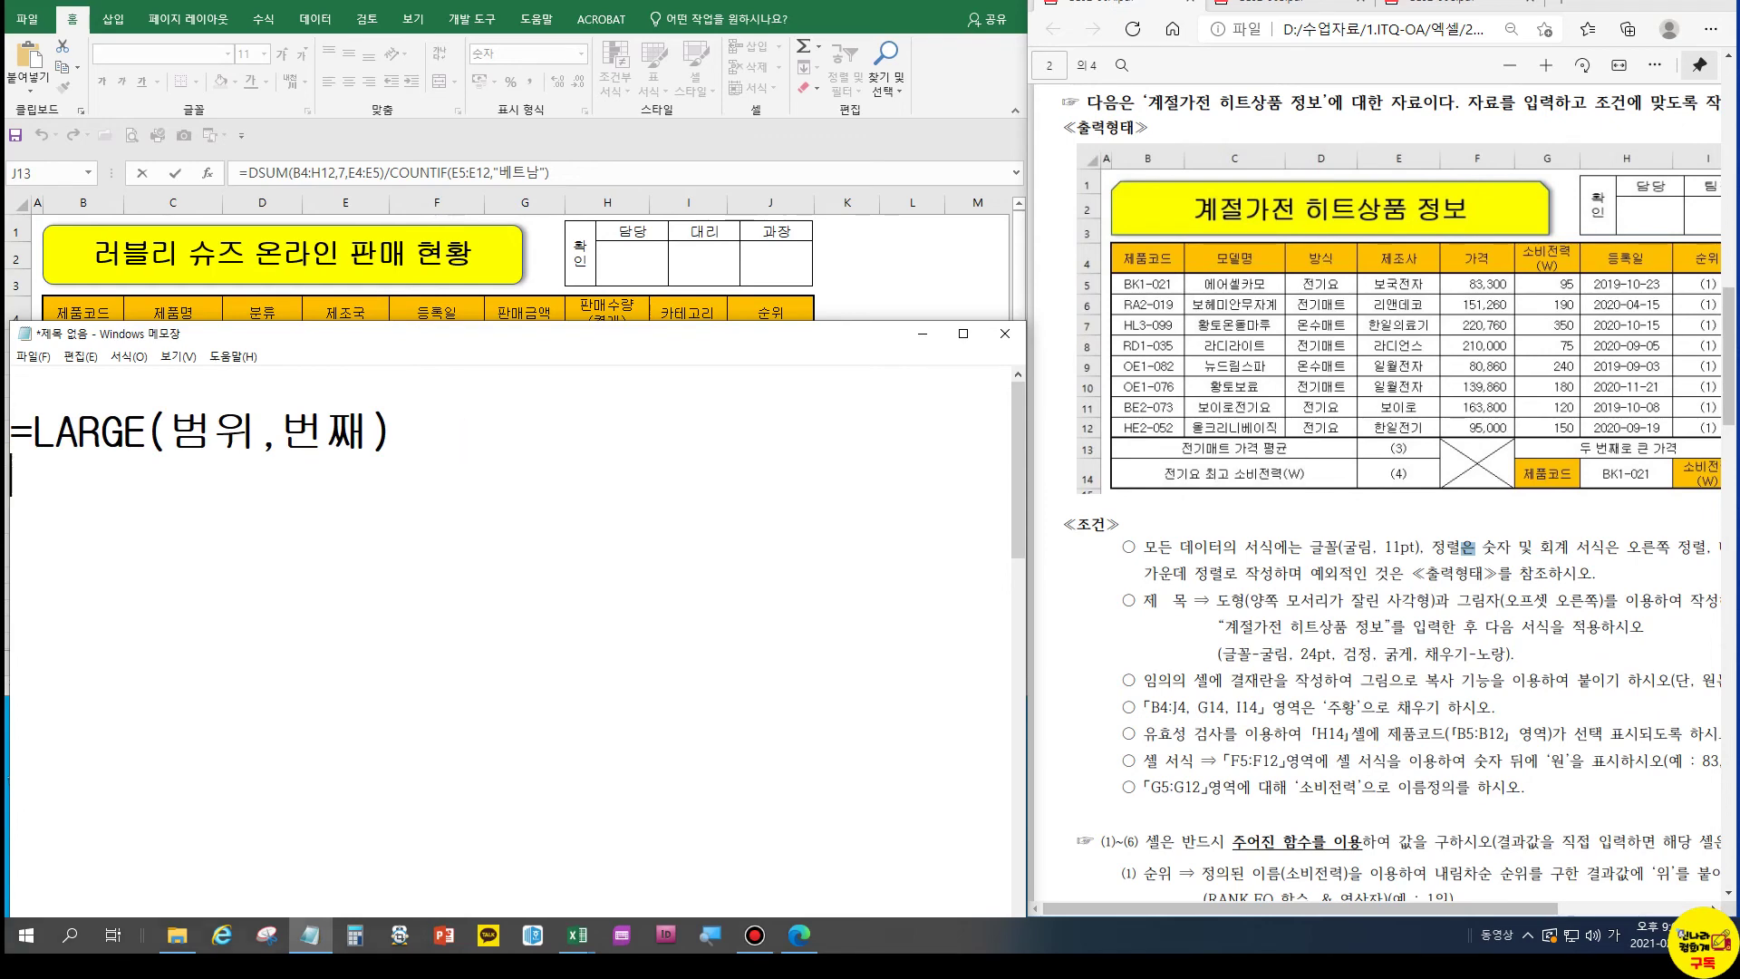
{"action": "key", "text": "ctrl+v"}
In the second LARGE line, replace 범위 with F5:F12 and 번째 with 2
{"action": "left_click_drag", "start_coordinate": [169, 519], "coordinate": [261, 518]}
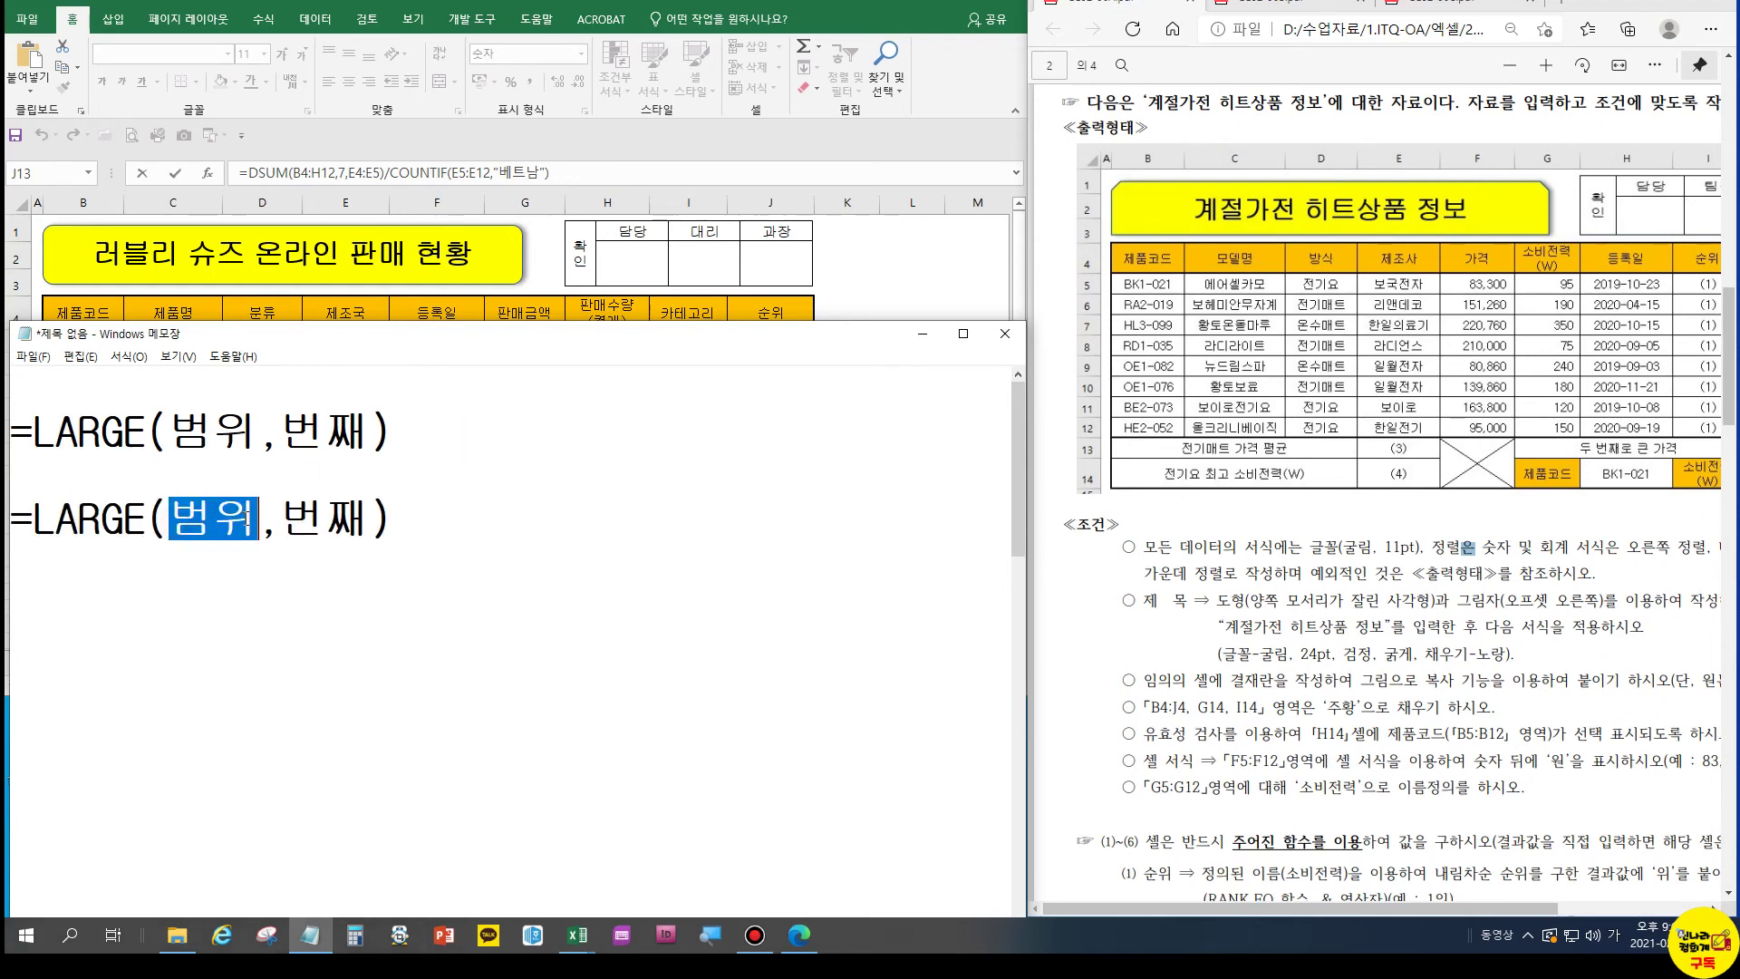
{"action": "type", "text": "ㄹ"}
{"action": "key", "text": "BackSpace"}
{"action": "key", "text": "Hangul"}
{"action": "type", "text": "F5"}
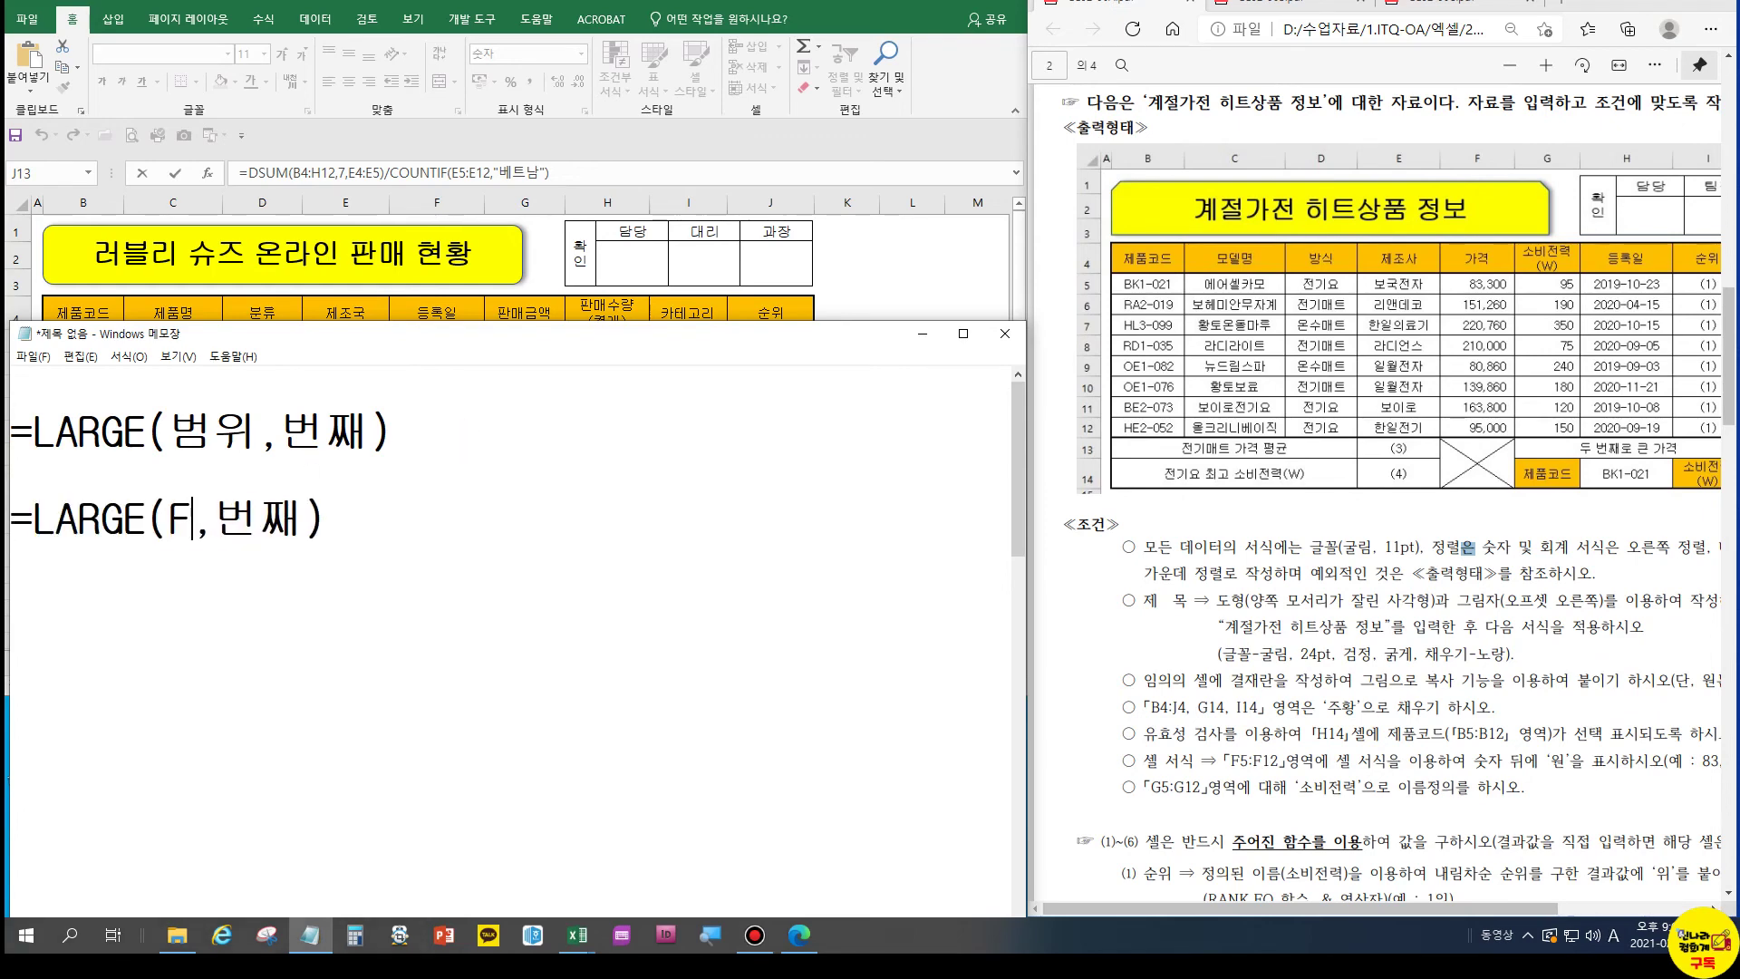
{"action": "type", "text": ":F12"}
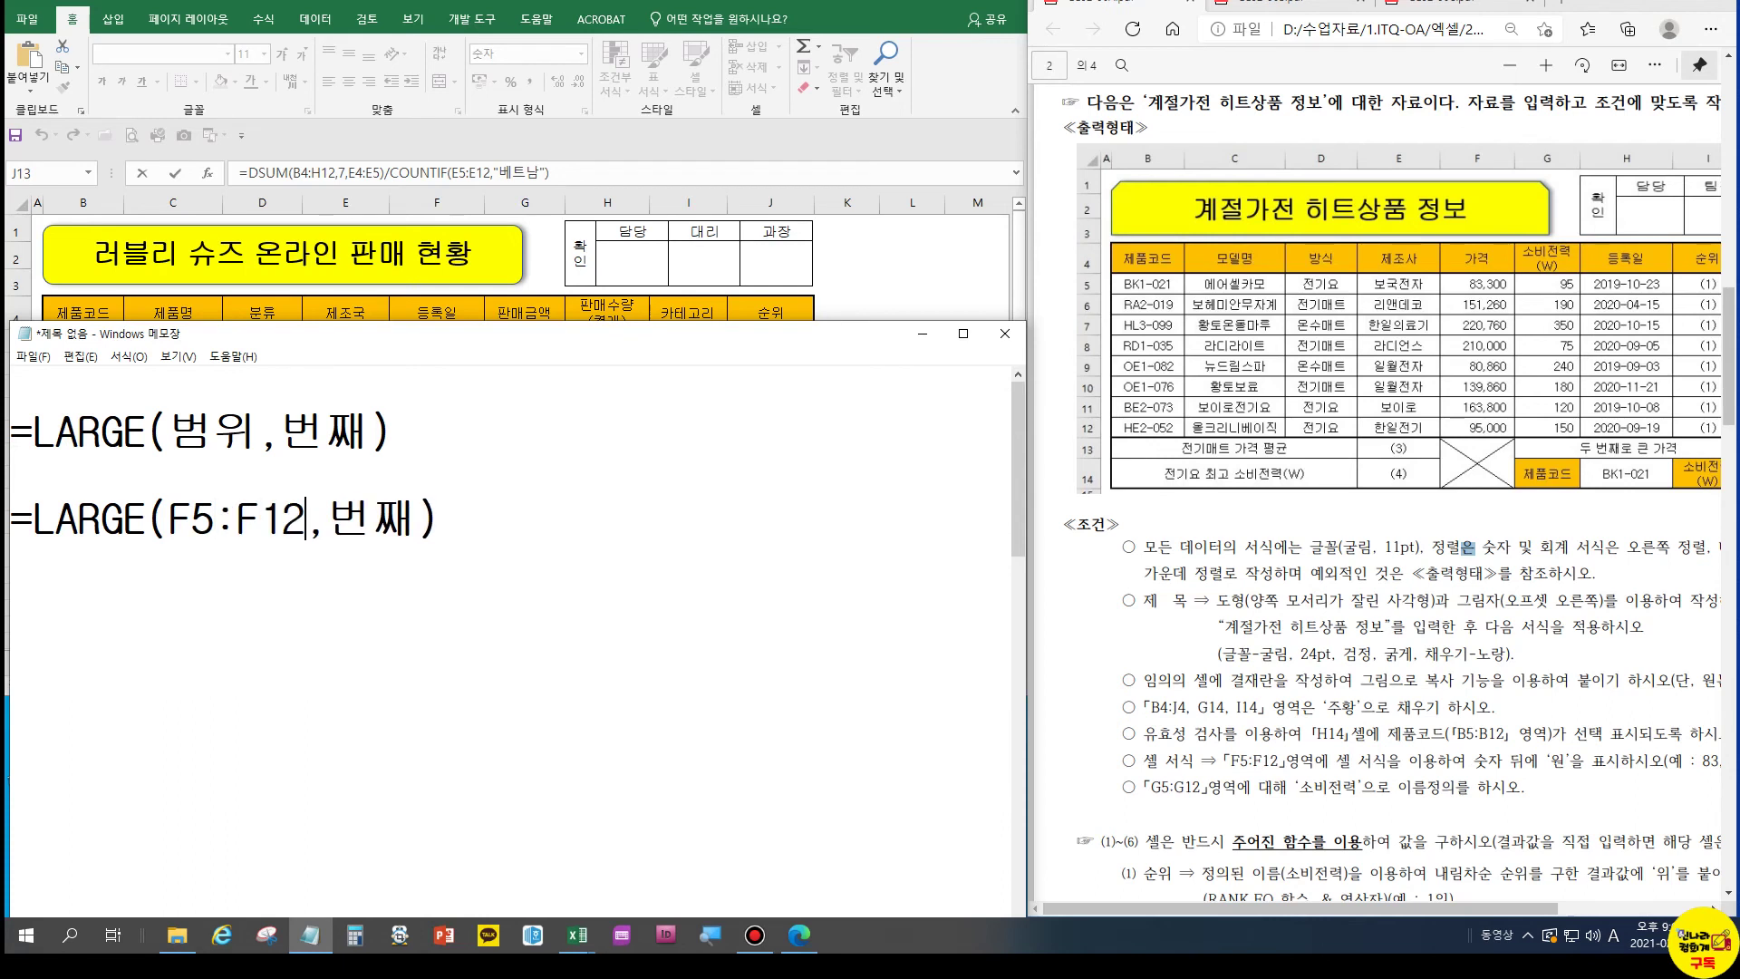
{"action": "left_click_drag", "start_coordinate": [328, 520], "coordinate": [417, 521]}
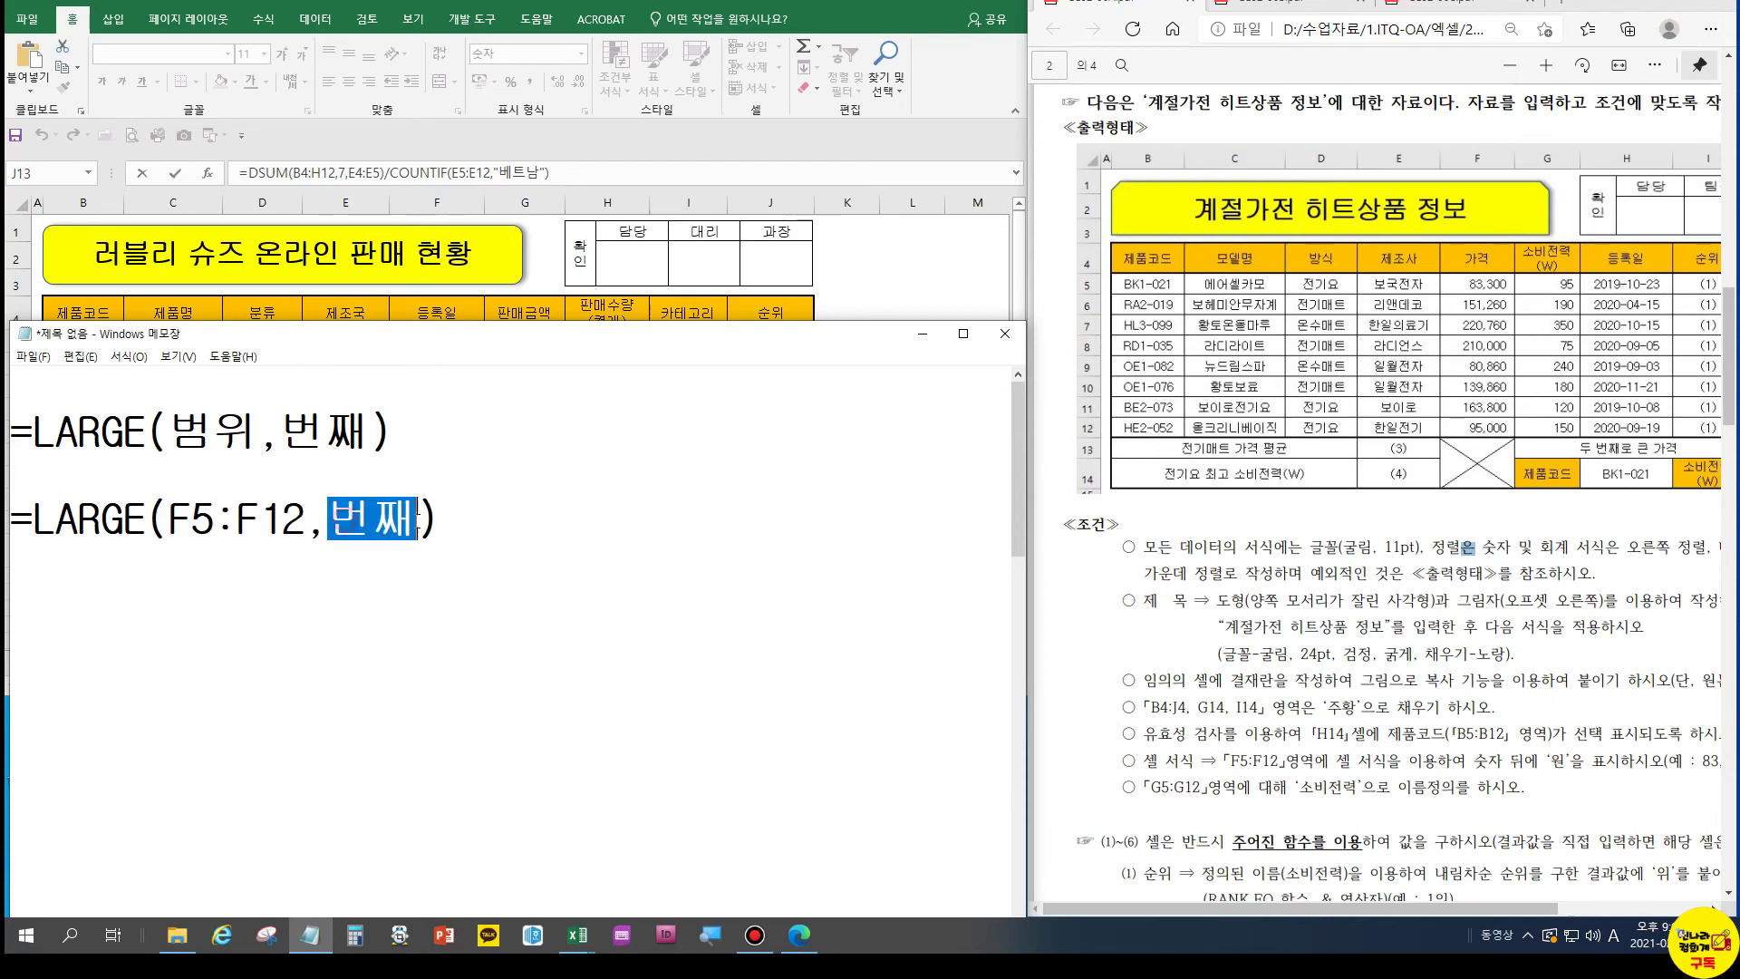
{"action": "type", "text": "2"}
Copy the =LARGE(F5:F12,2) line and paste it below itself as a third line
{"action": "left_click_drag", "start_coordinate": [379, 519], "coordinate": [6, 516]}
{"action": "key", "text": "ctrl+c"}
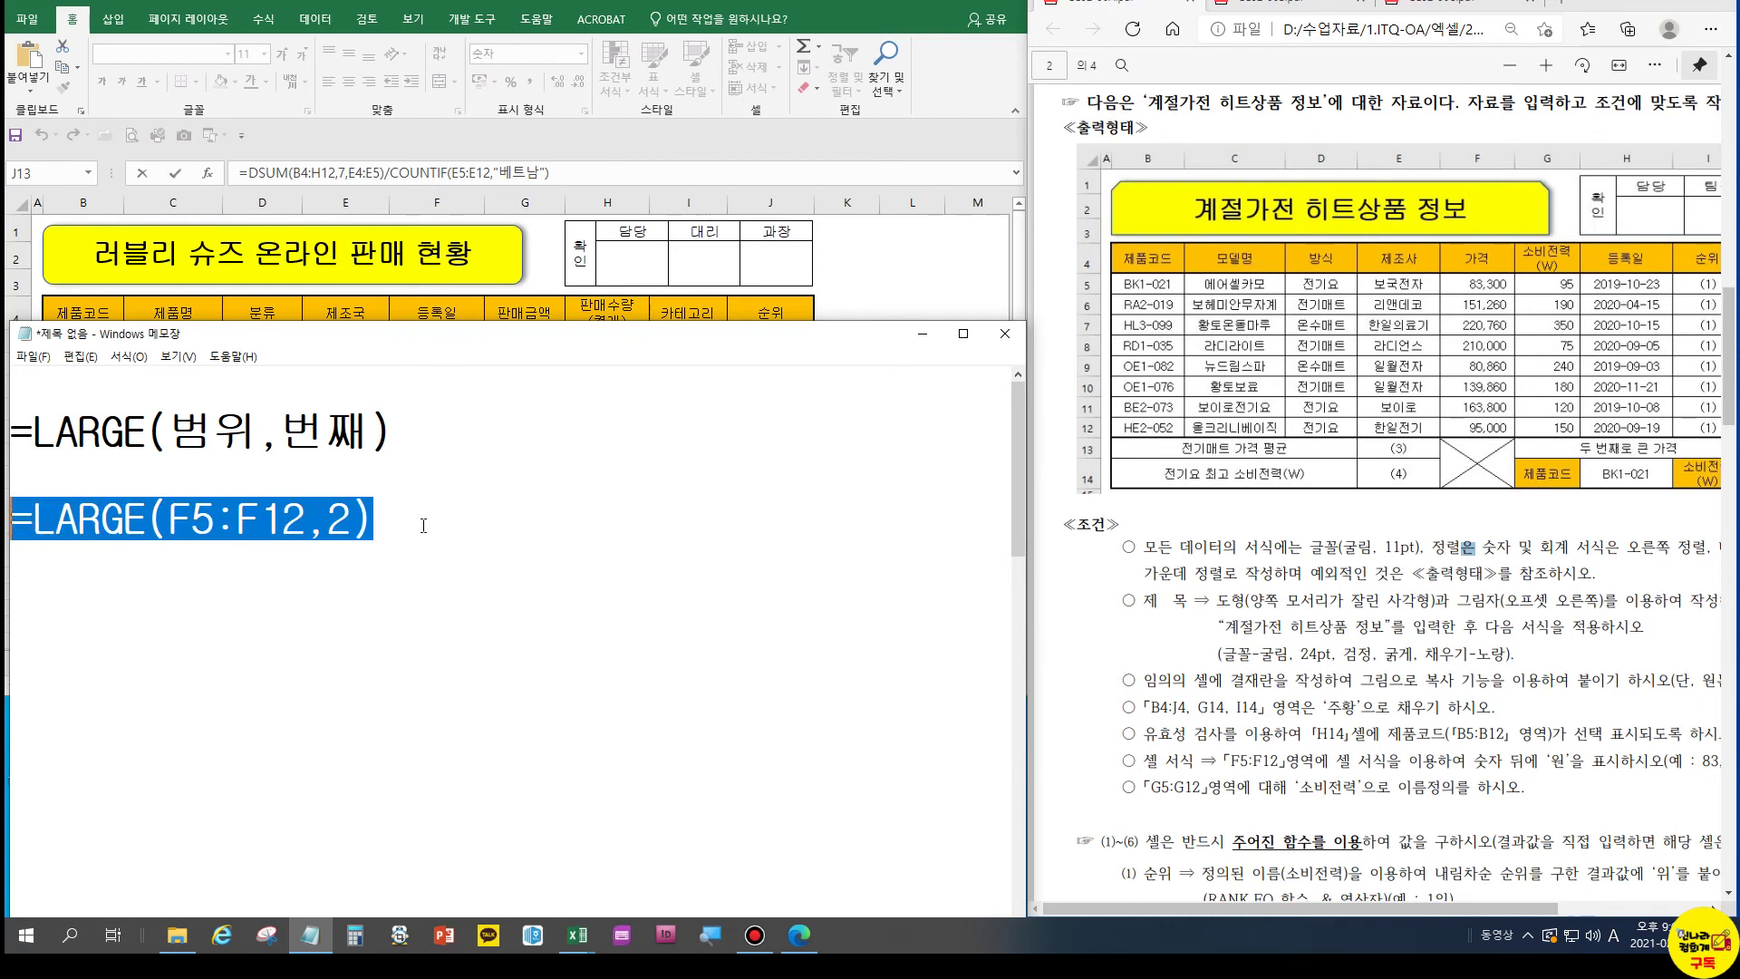
{"action": "left_click", "coordinate": [422, 521]}
{"action": "key", "text": "Return"}
{"action": "key", "text": "ctrl+v"}
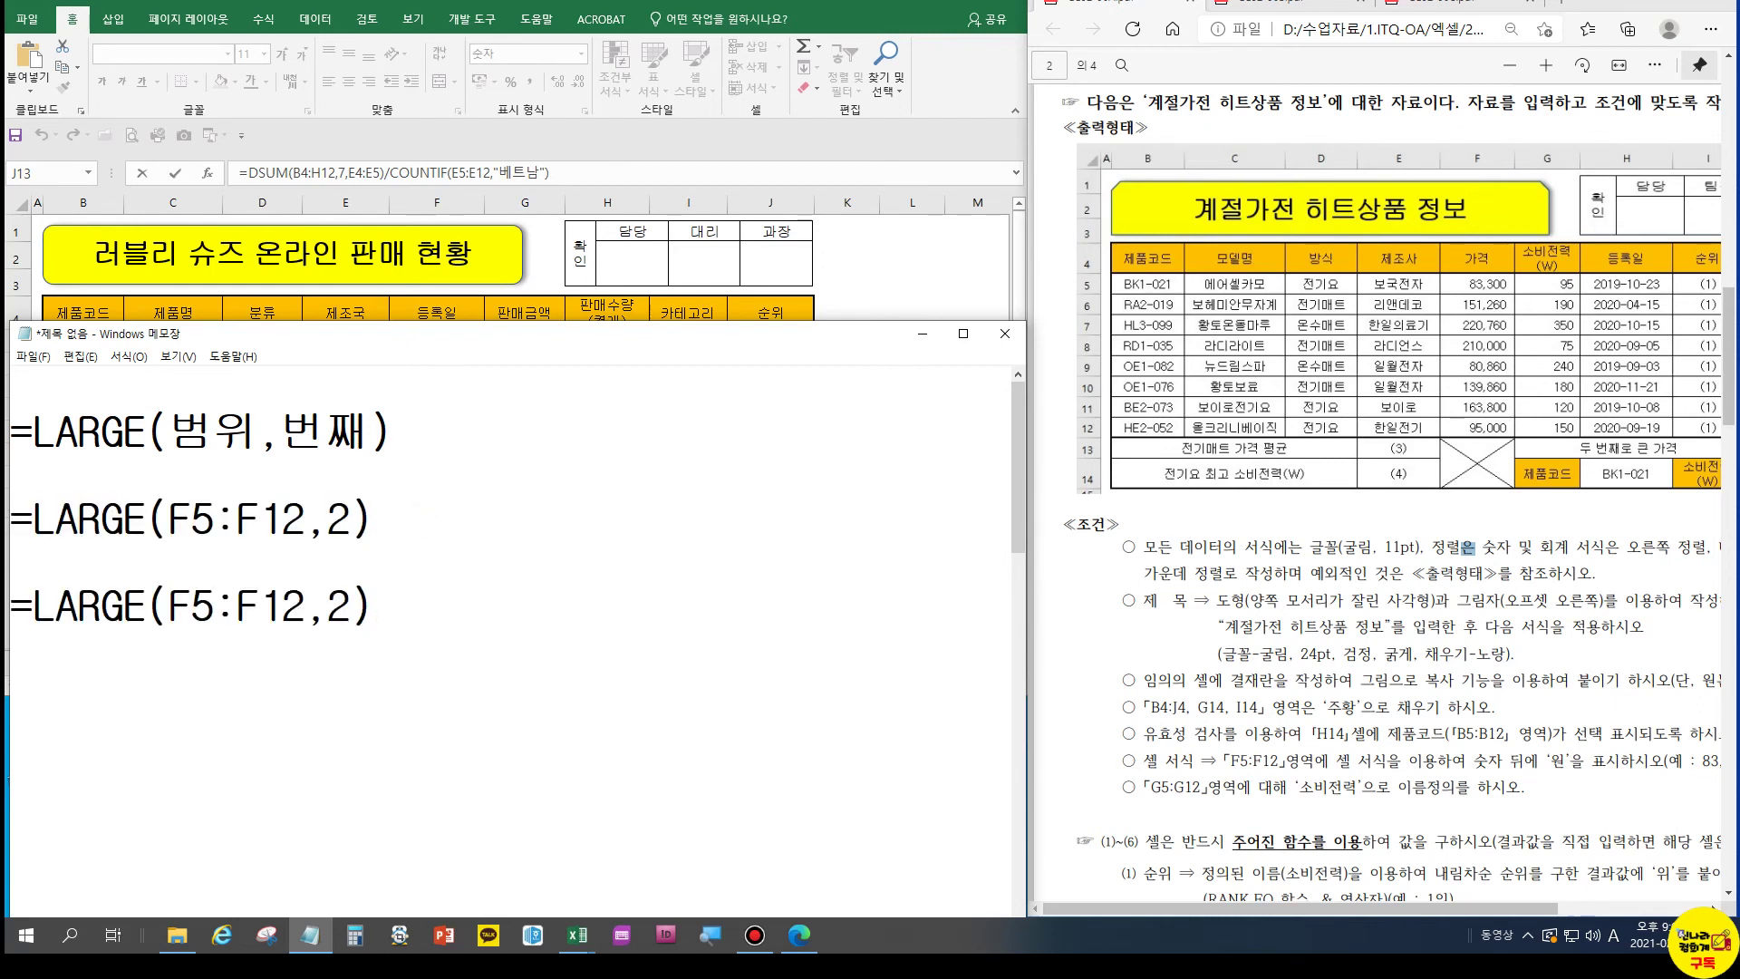
Change the third line's formula to =MAX(F5:F12), removing the rank argument
{"action": "key", "text": "Right"}
{"action": "key", "text": "Delete"}
{"action": "key", "text": "Delete"}
{"action": "key", "text": "Delete"}
{"action": "key", "text": "Delete"}
{"action": "key", "text": "Delete"}
{"action": "type", "text": "ㅡㅁ"}
{"action": "key", "text": "BackSpace"}
{"action": "key", "text": "BackSpace"}
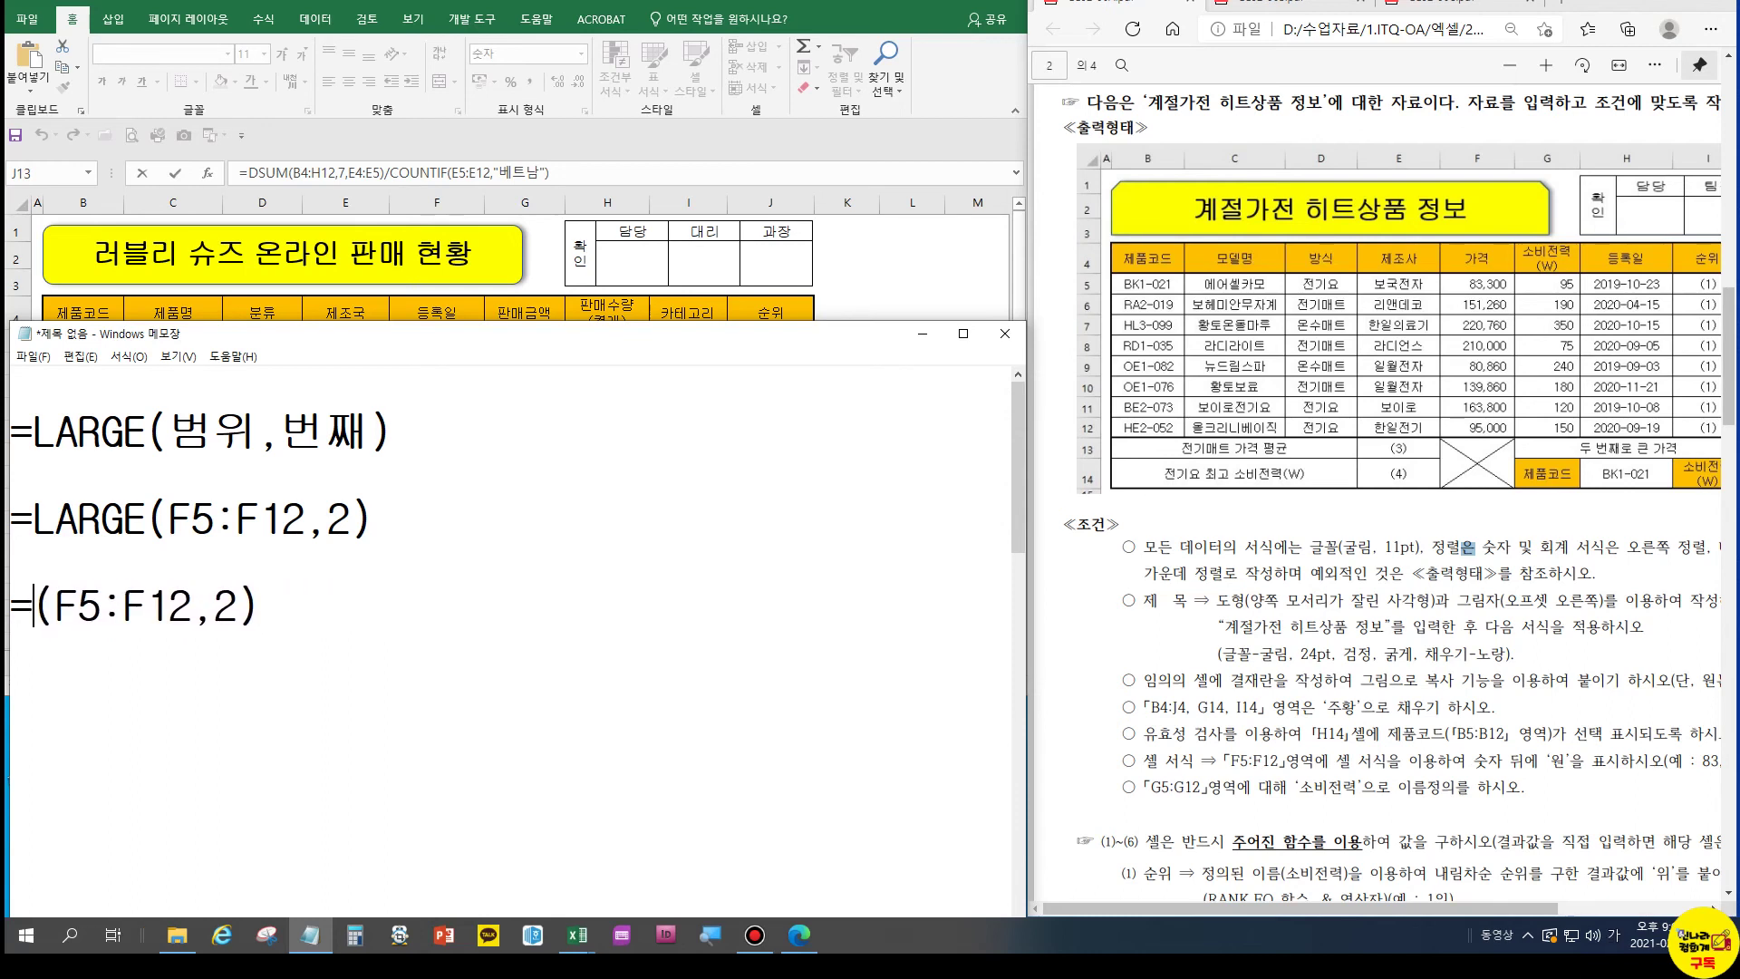
{"action": "key", "text": "Hangul"}
{"action": "type", "text": "MAX"}
{"action": "key", "text": "Right"}
{"action": "key", "text": "Right"}
{"action": "key", "text": "Right"}
{"action": "key", "text": "Right"}
{"action": "key", "text": "Right"}
{"action": "key", "text": "Right"}
{"action": "key", "text": "Right"}
{"action": "key", "text": "Right"}
{"action": "key", "text": "Delete"}
{"action": "key", "text": "BackSpace"}
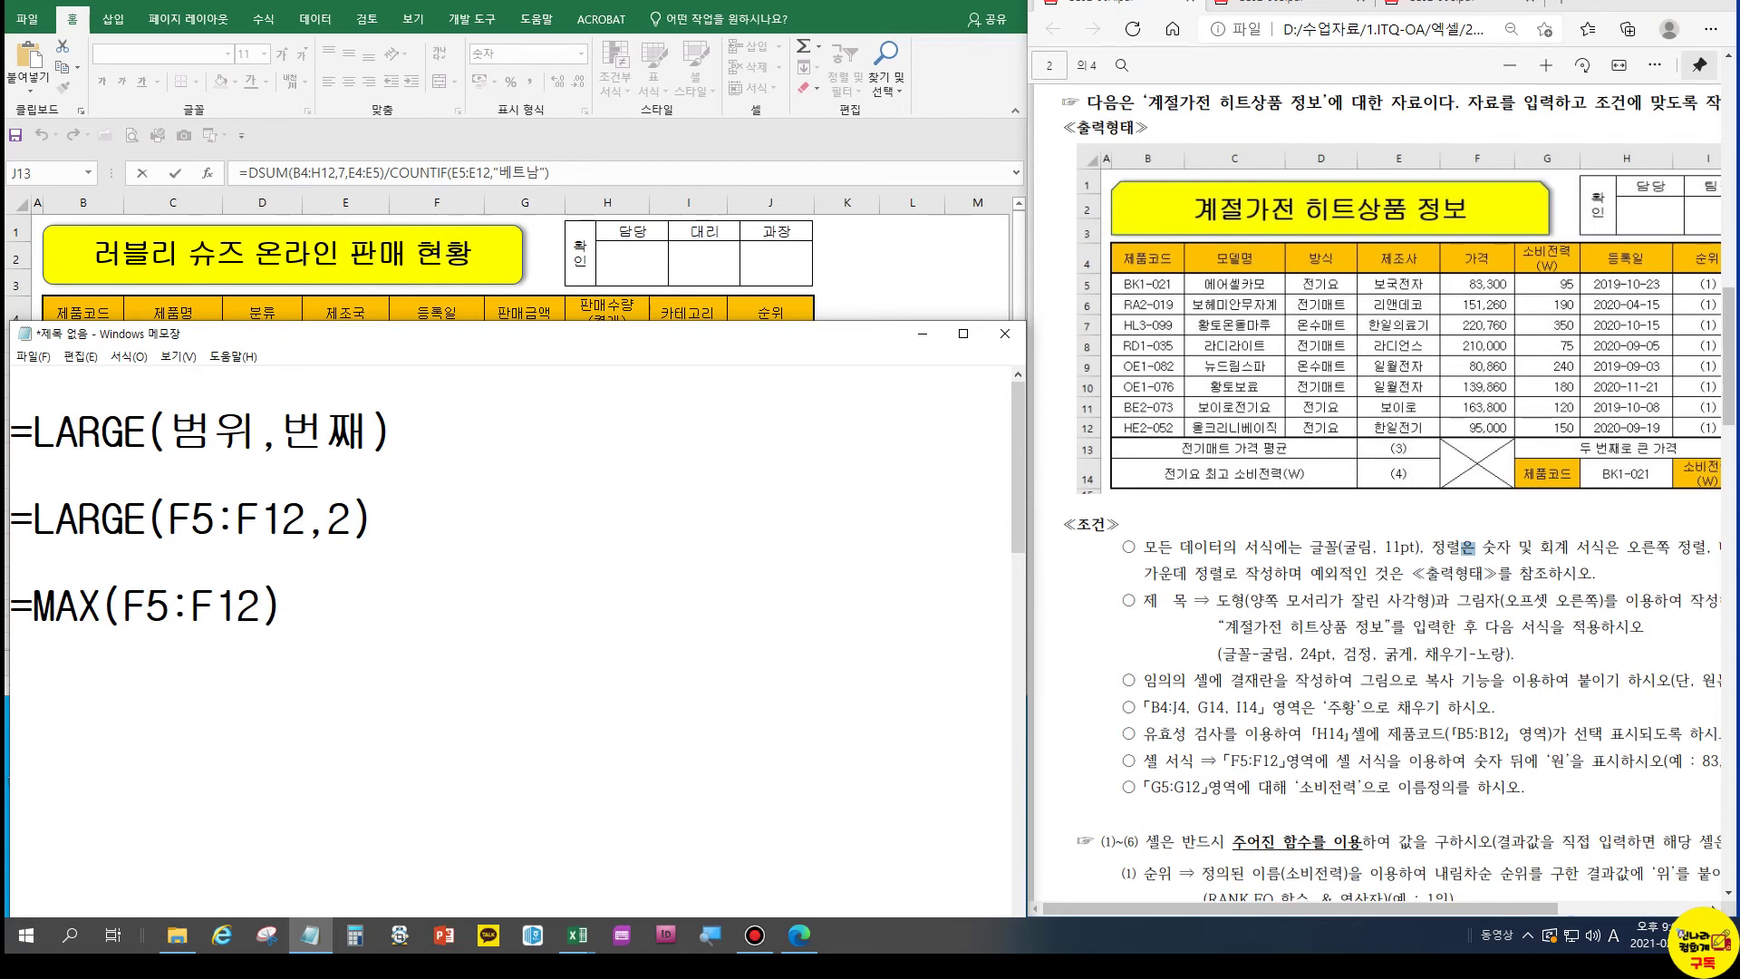
Label the MAX line 가장큰값 and the =LARGE(F5:F12,2) line 두번째 큰값
{"action": "type", "text": "RKWK"}
{"action": "key", "text": "BackSpace"}
{"action": "key", "text": "BackSpace"}
{"action": "key", "text": "BackSpace"}
{"action": "key", "text": "BackSpace"}
{"action": "key", "text": "Hangul"}
{"action": "type", "text": "가장ㅋ"}
{"action": "type", "text": "큰값"}
{"action": "left_click", "coordinate": [471, 521]}
{"action": "type", "text": "두번ㅉ째 큰값"}
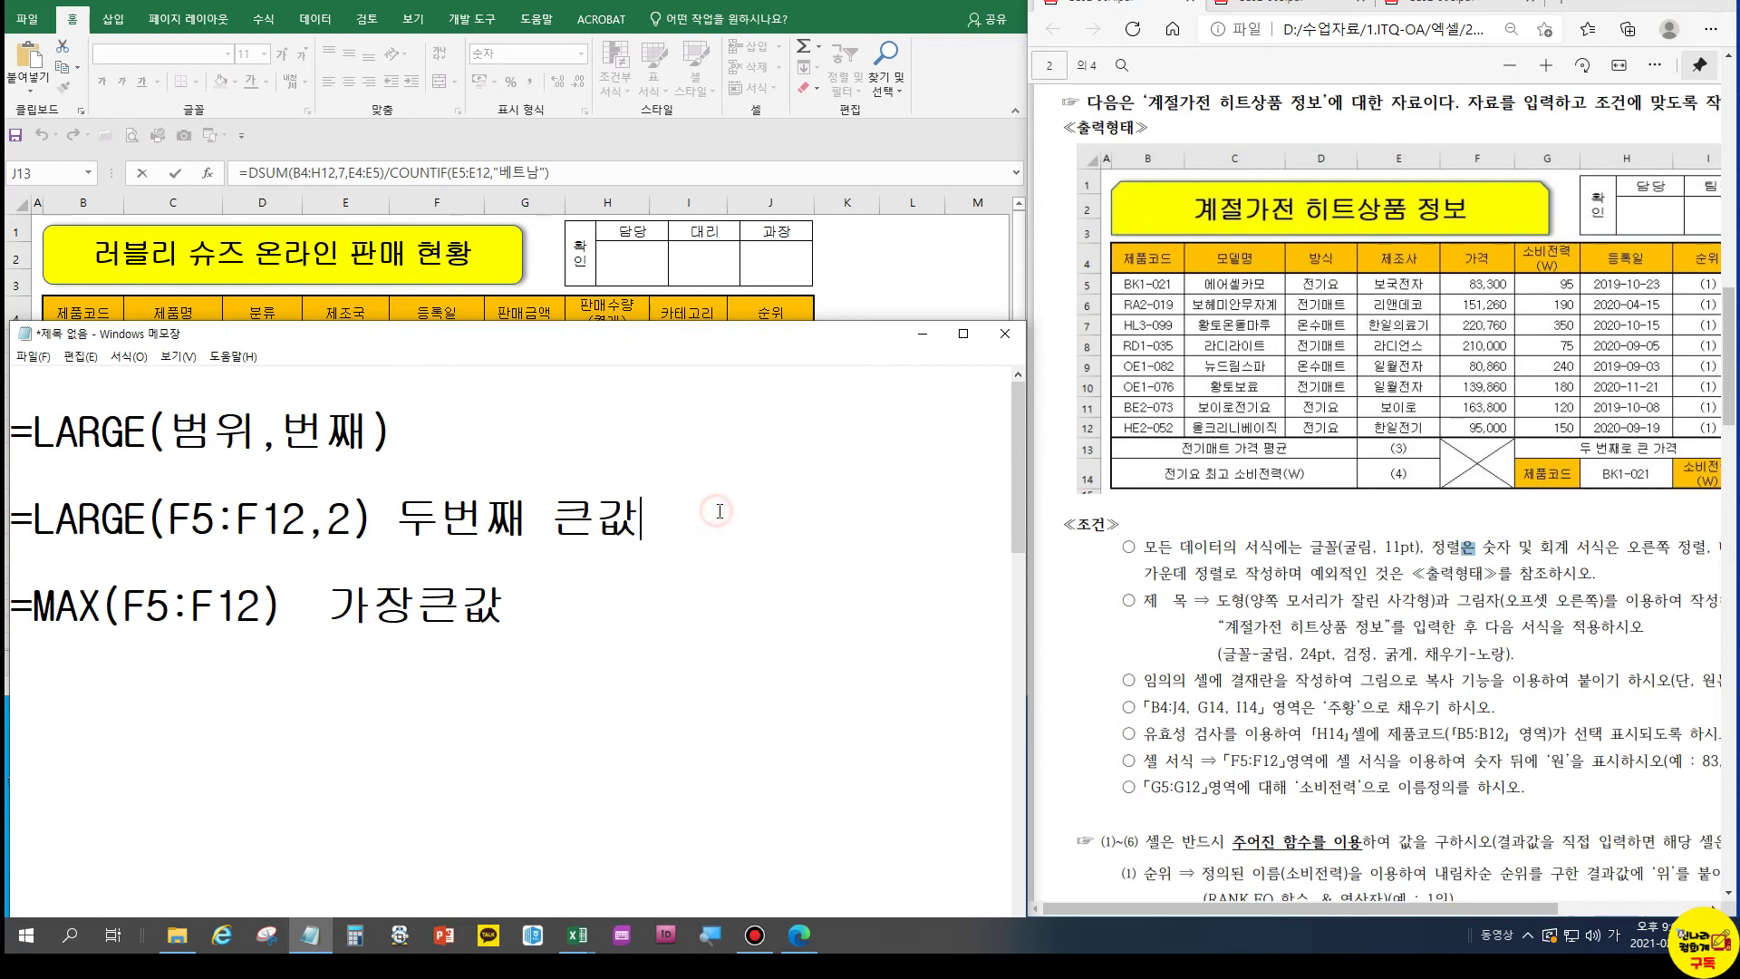
Add the formula =SMALL(F5:F12,2) on a new line between the LARGE and MAX lines
{"action": "key", "text": "Return"}
{"action": "key", "text": "Return"}
{"action": "type", "text": "="}
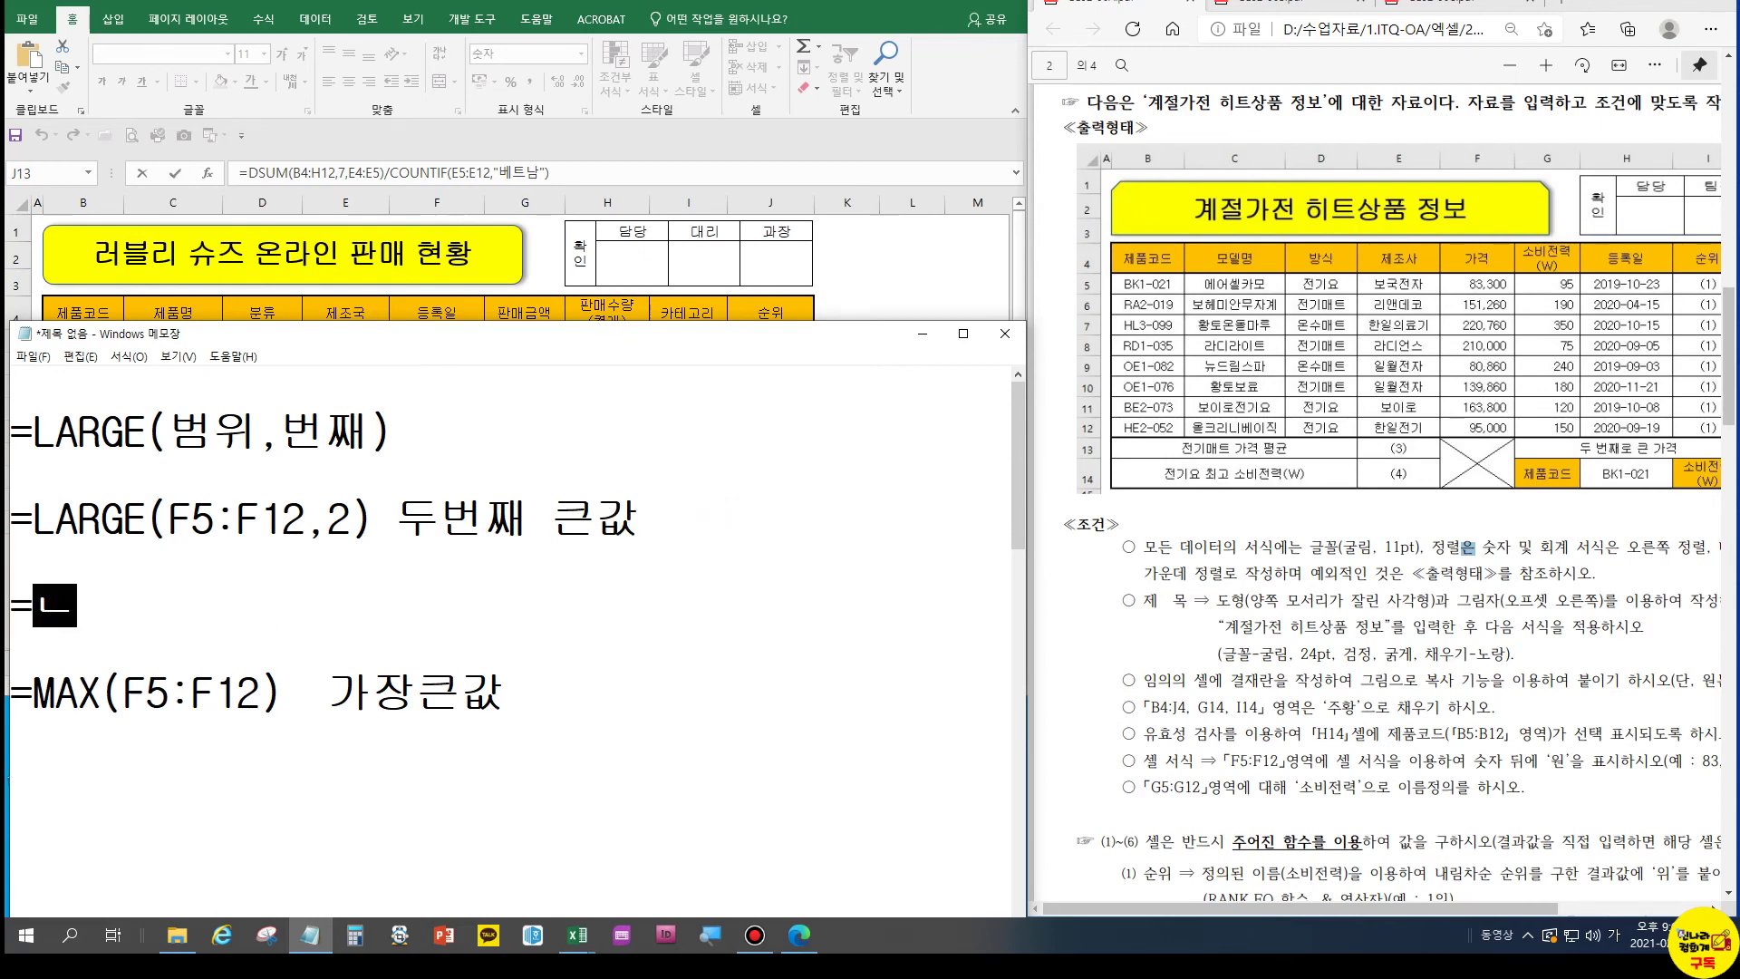
{"action": "key", "text": "Hangul"}
{"action": "type", "text": "SMA"}
{"action": "type", "text": "LL("}
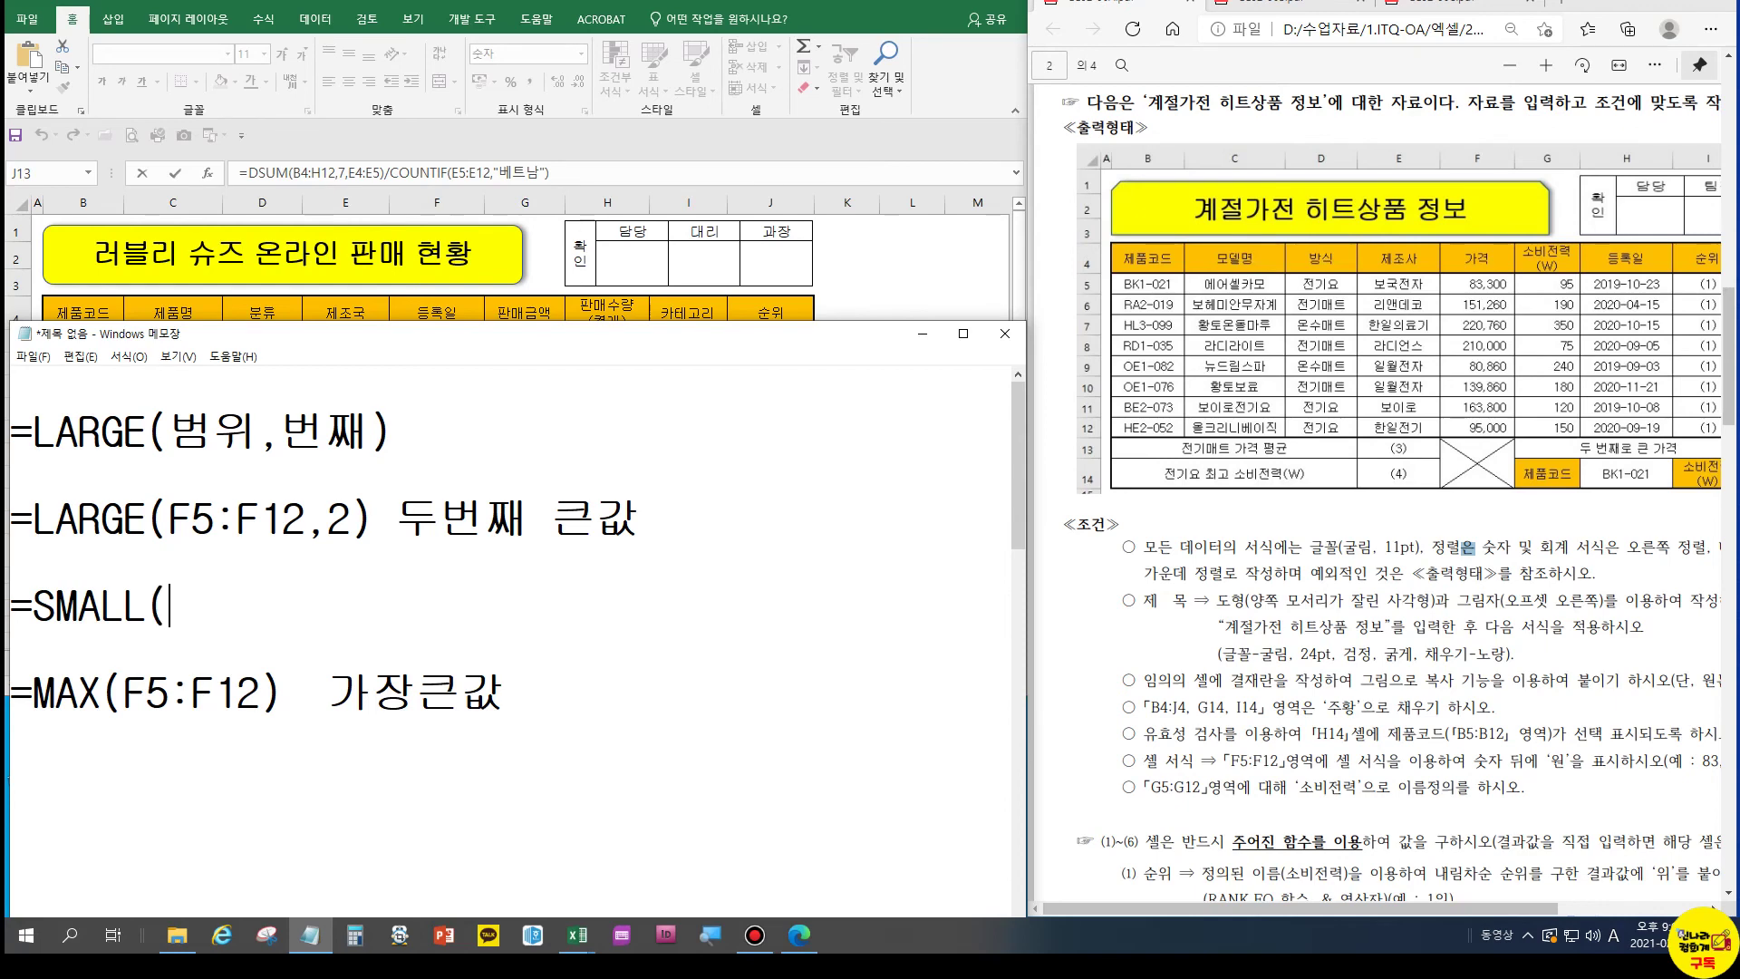
{"action": "key", "text": "Hangul"}
{"action": "type", "text": "ㄹ"}
{"action": "key", "text": "BackSpace"}
{"action": "key", "text": "Hangul"}
{"action": "type", "text": "F5:F12,2) EN"}
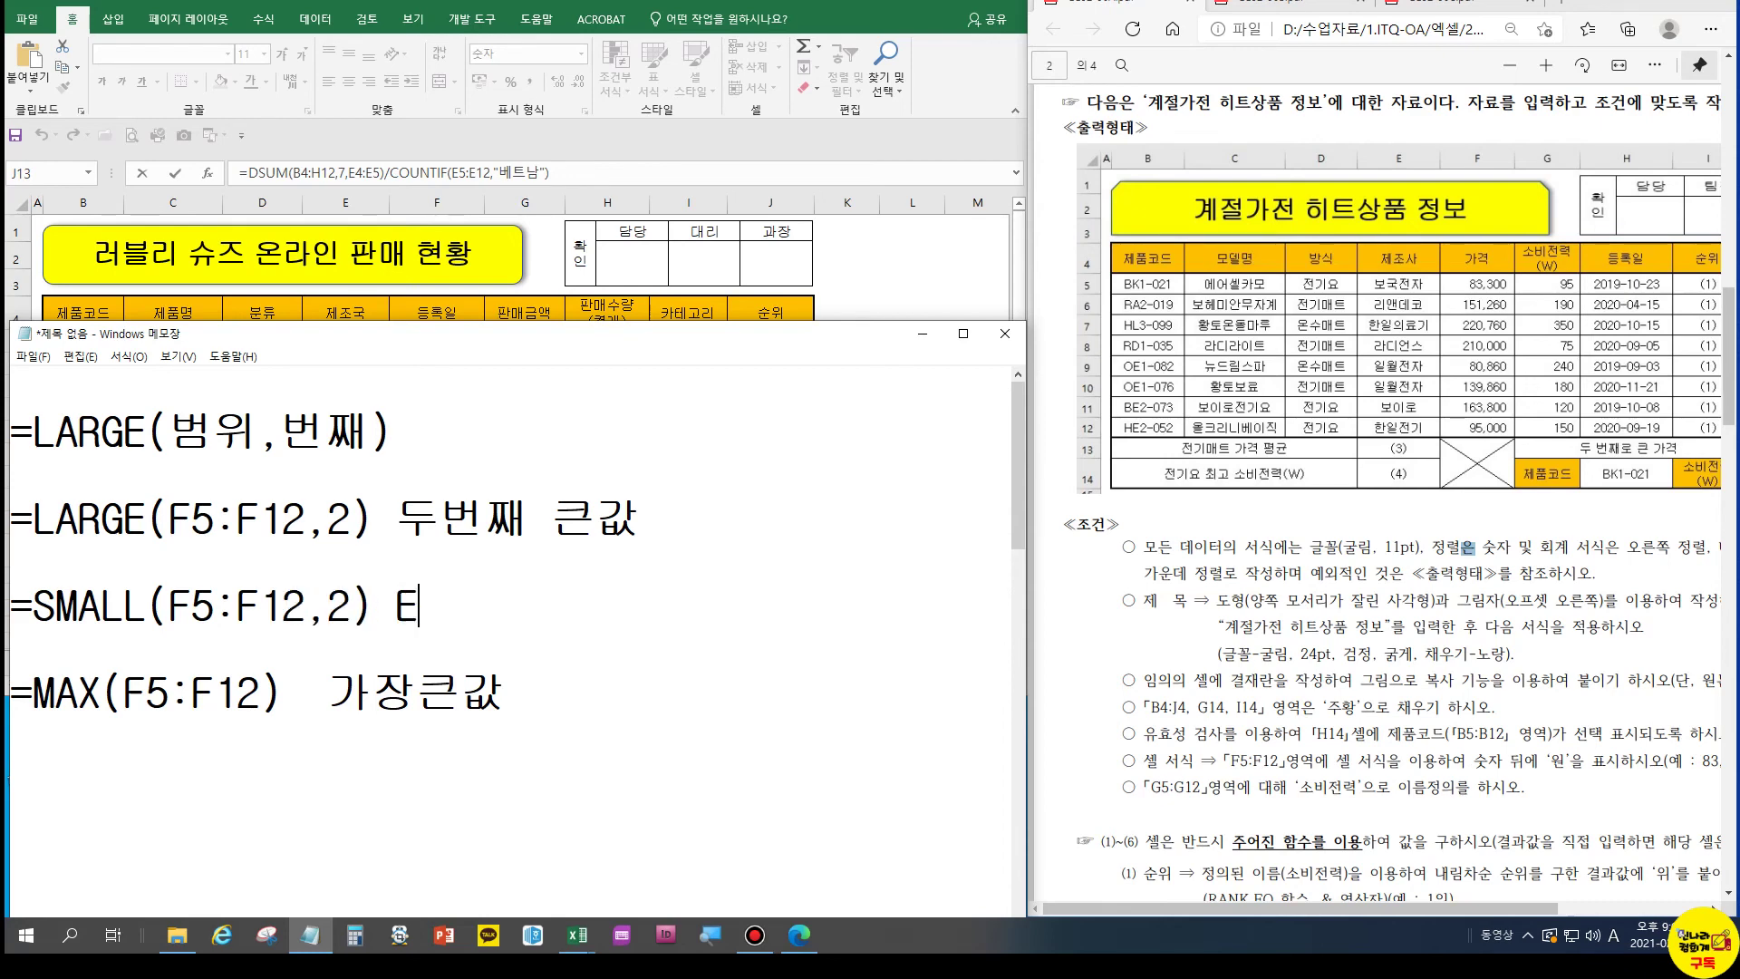
Clear the stray letters after the SMALL formula and label it 두번째 작은값
{"action": "key", "text": "BackSpace"}
{"action": "key", "text": "BackSpace"}
{"action": "type", "text": "두번째 작"}
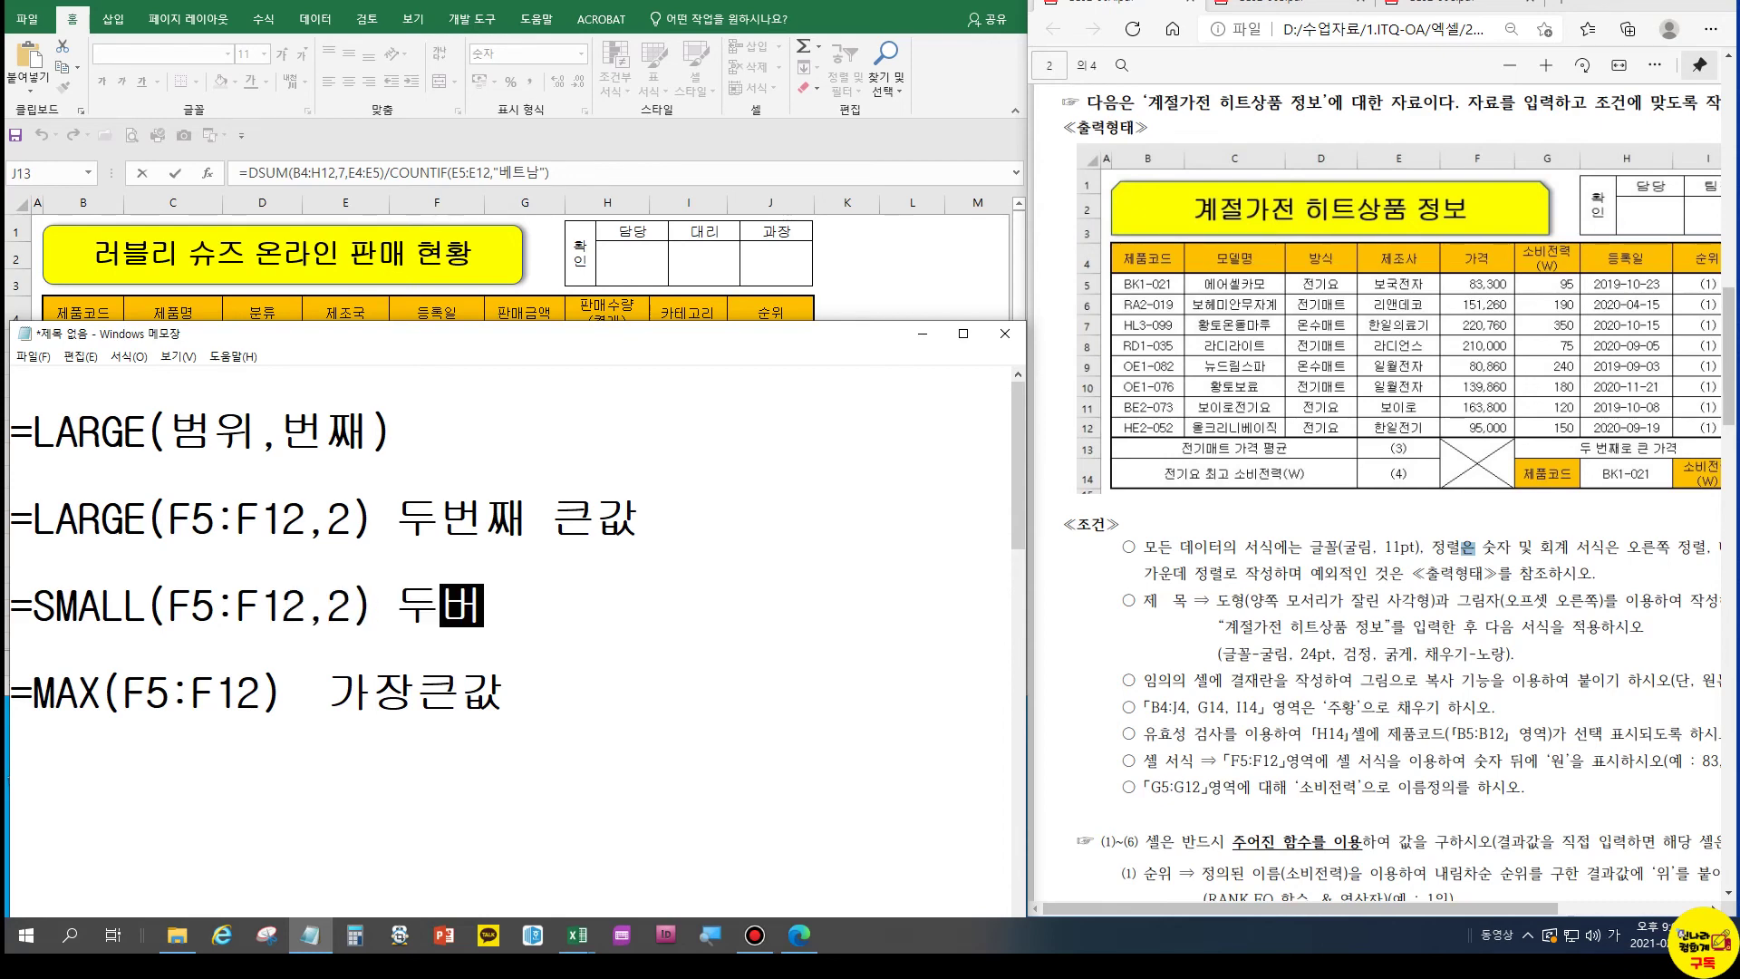
{"action": "type", "text": "은값"}
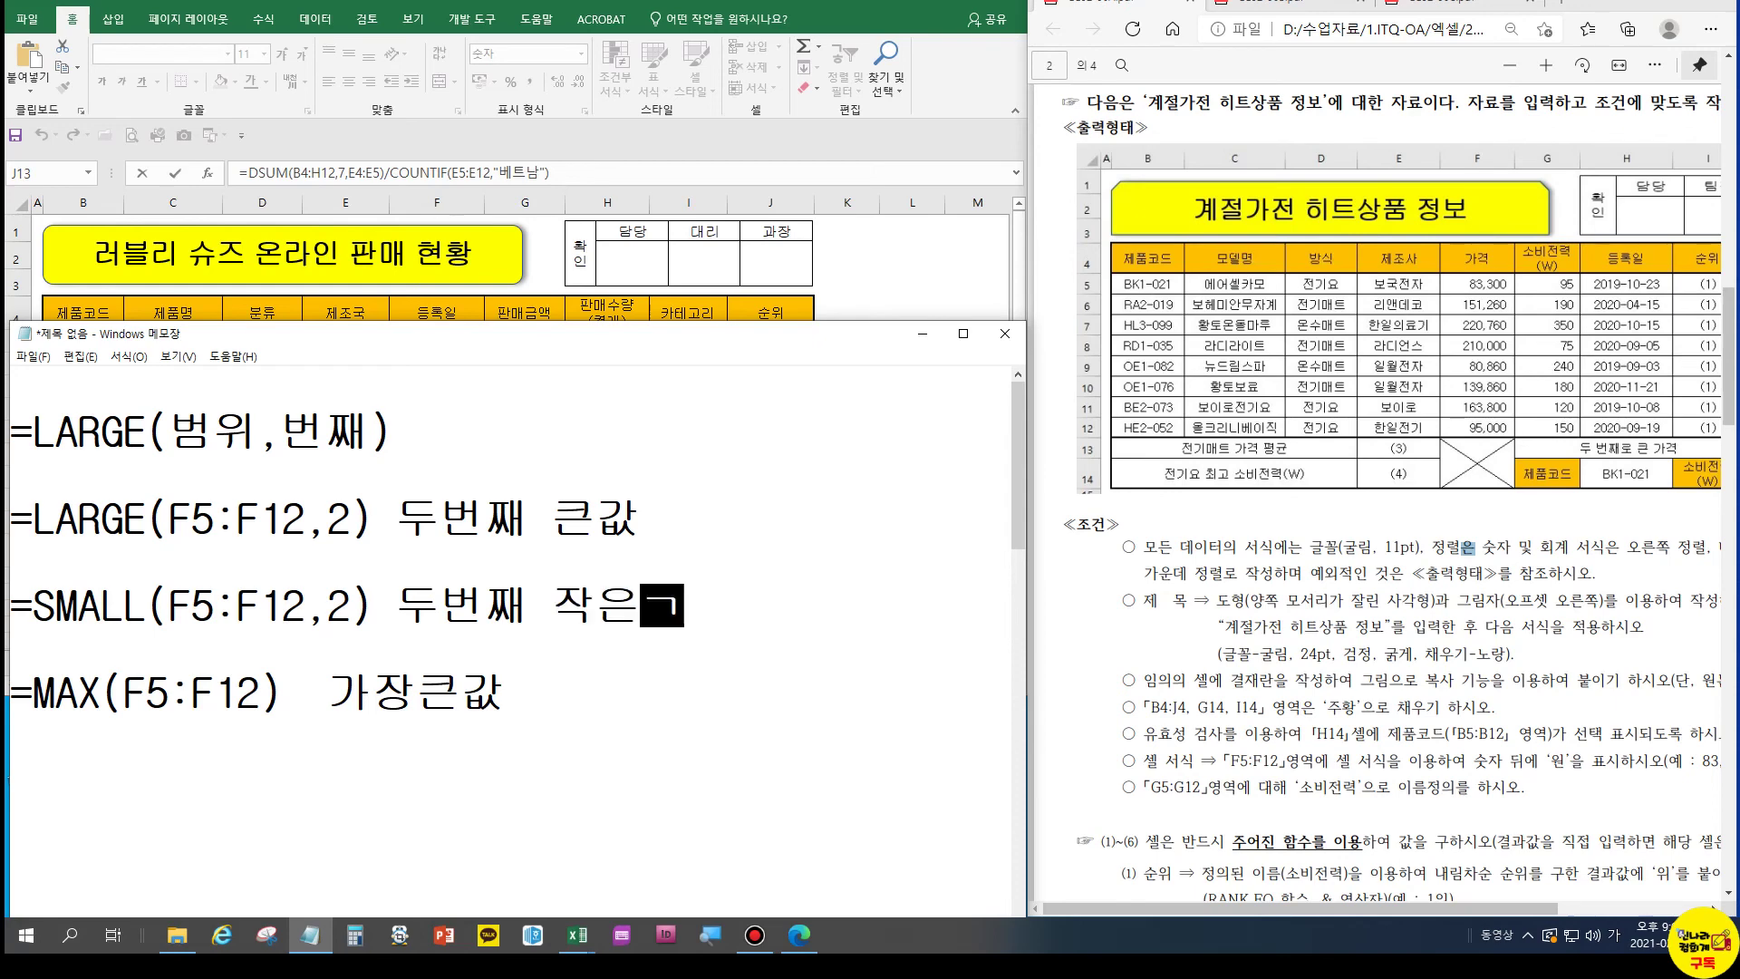
Add the formula =MIN(F5:F12) with the label 가장작은값 below the MAX line
{"action": "key", "text": "Down"}
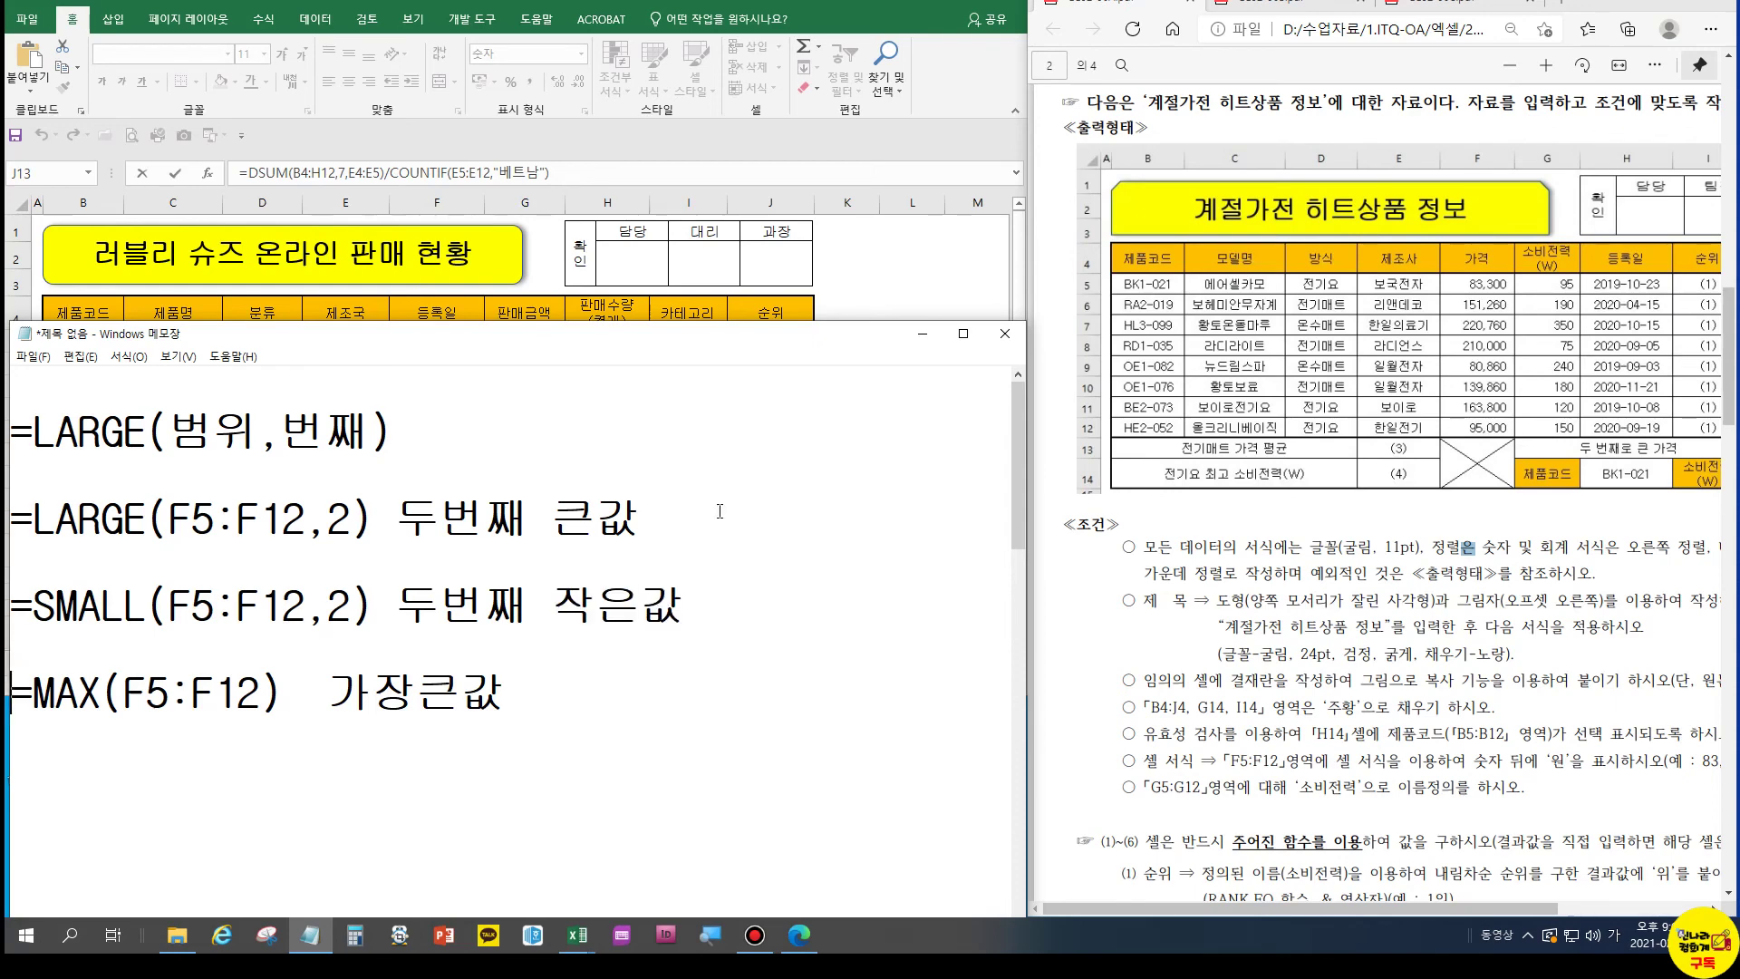
{"action": "key", "text": "Return"}
{"action": "key", "text": "Return"}
{"action": "type", "text": "="}
{"action": "key", "text": "Hangul"}
{"action": "type", "text": "MI"}
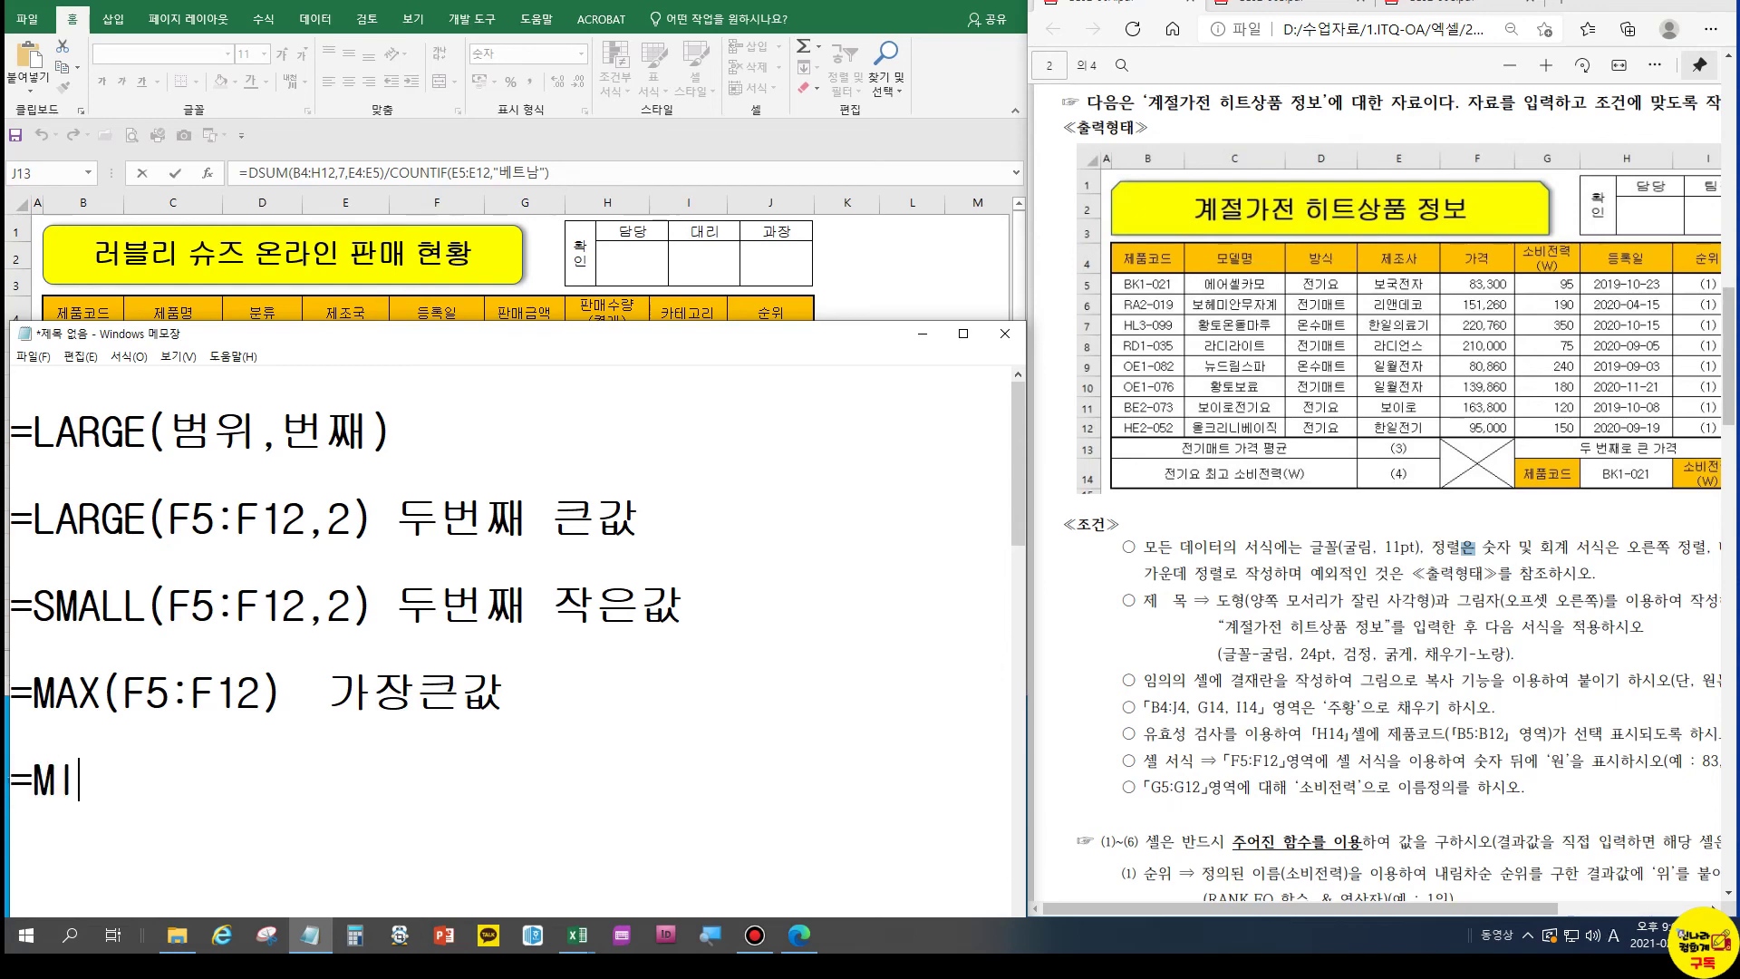
{"action": "type", "text": "N("}
{"action": "key", "text": "Hangul"}
{"action": "type", "text": "ㄹ"}
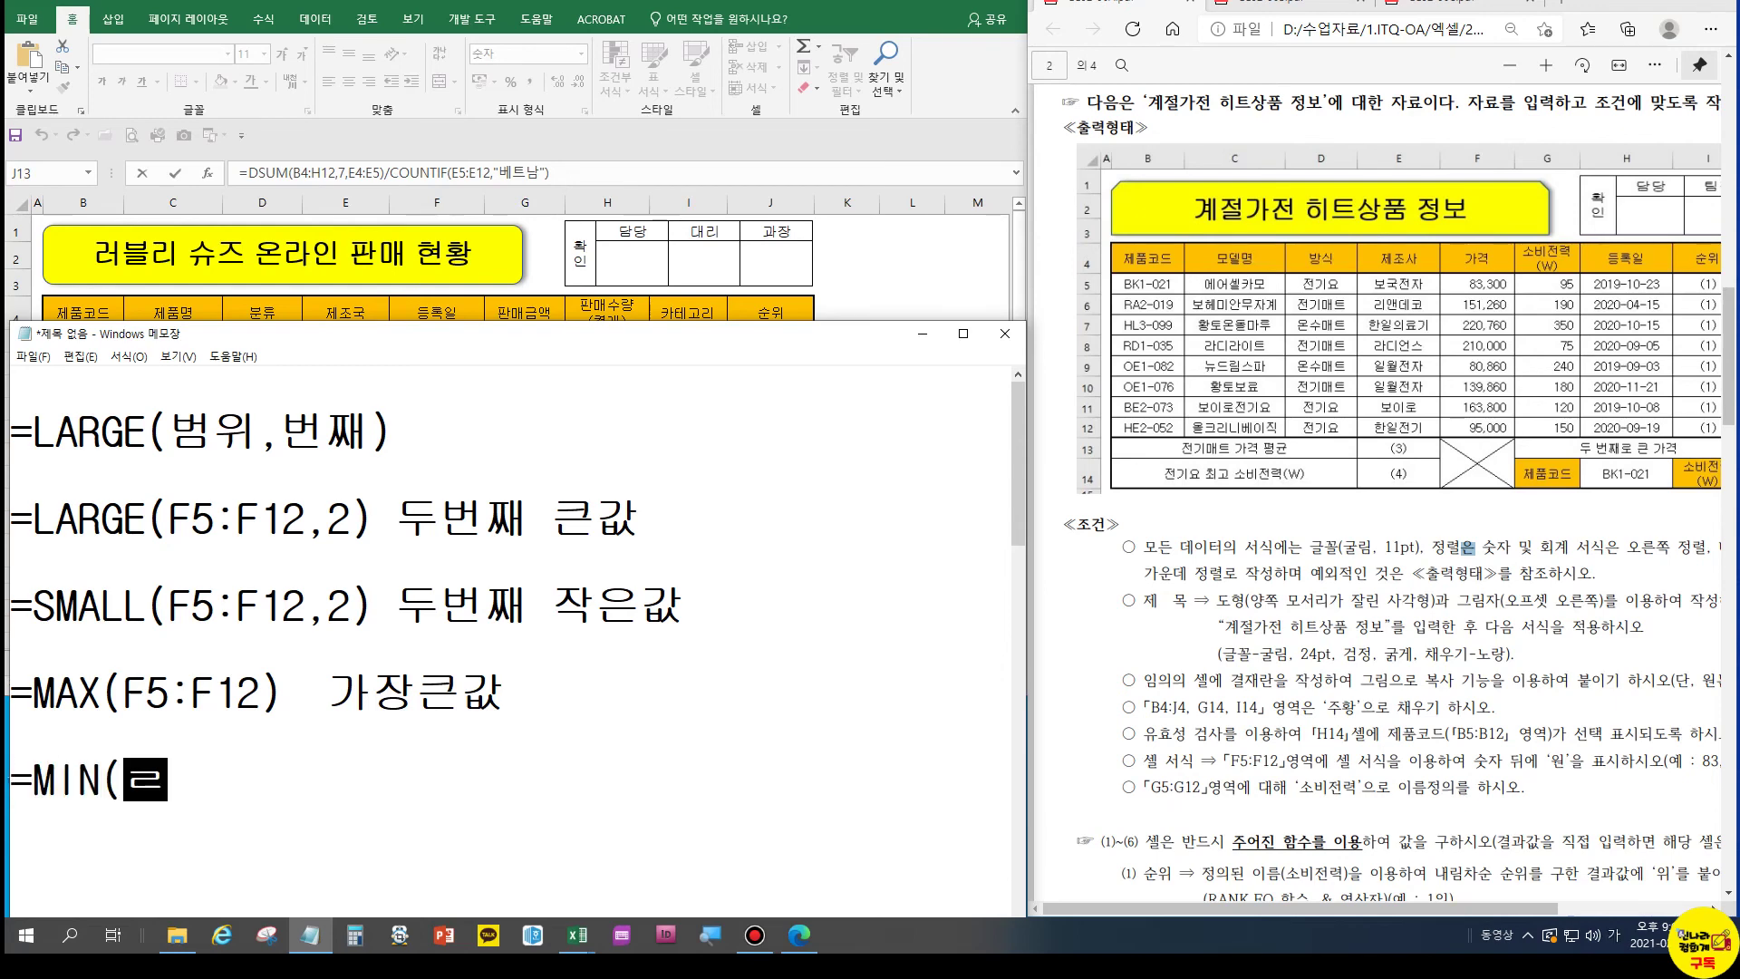
{"action": "key", "text": "BackSpace"}
{"action": "key", "text": "Hangul"}
{"action": "type", "text": "F5:F12)  "}
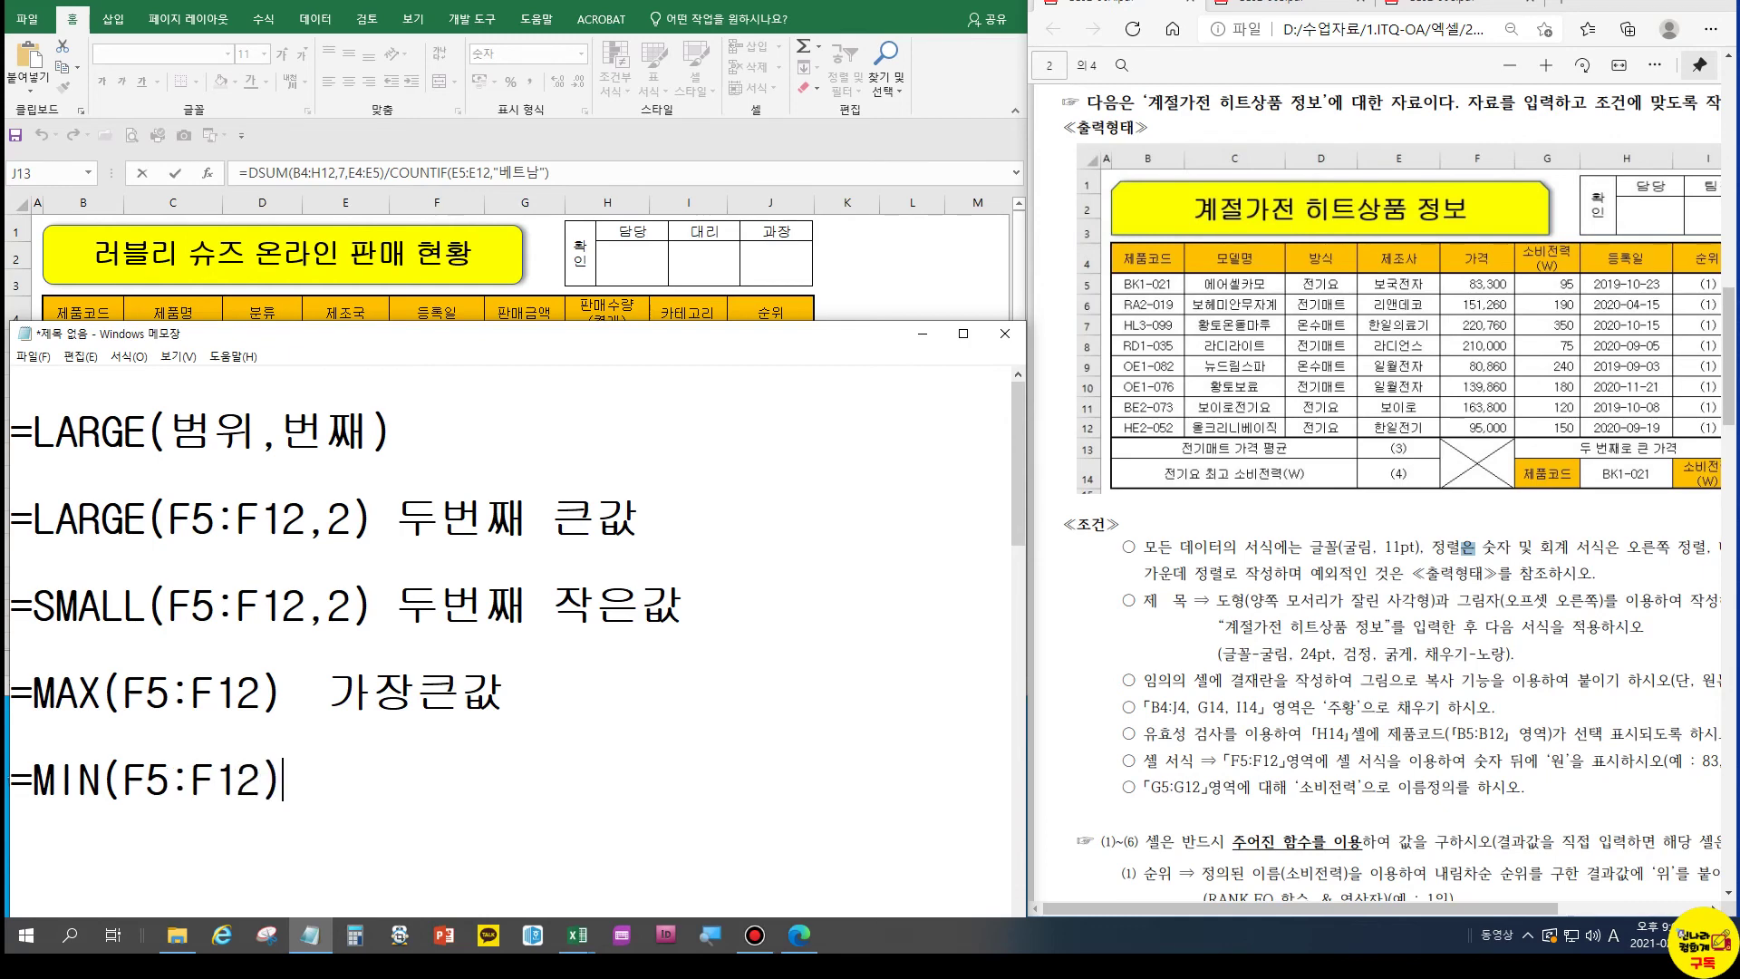
{"action": "type", "text": "가장작은값"}
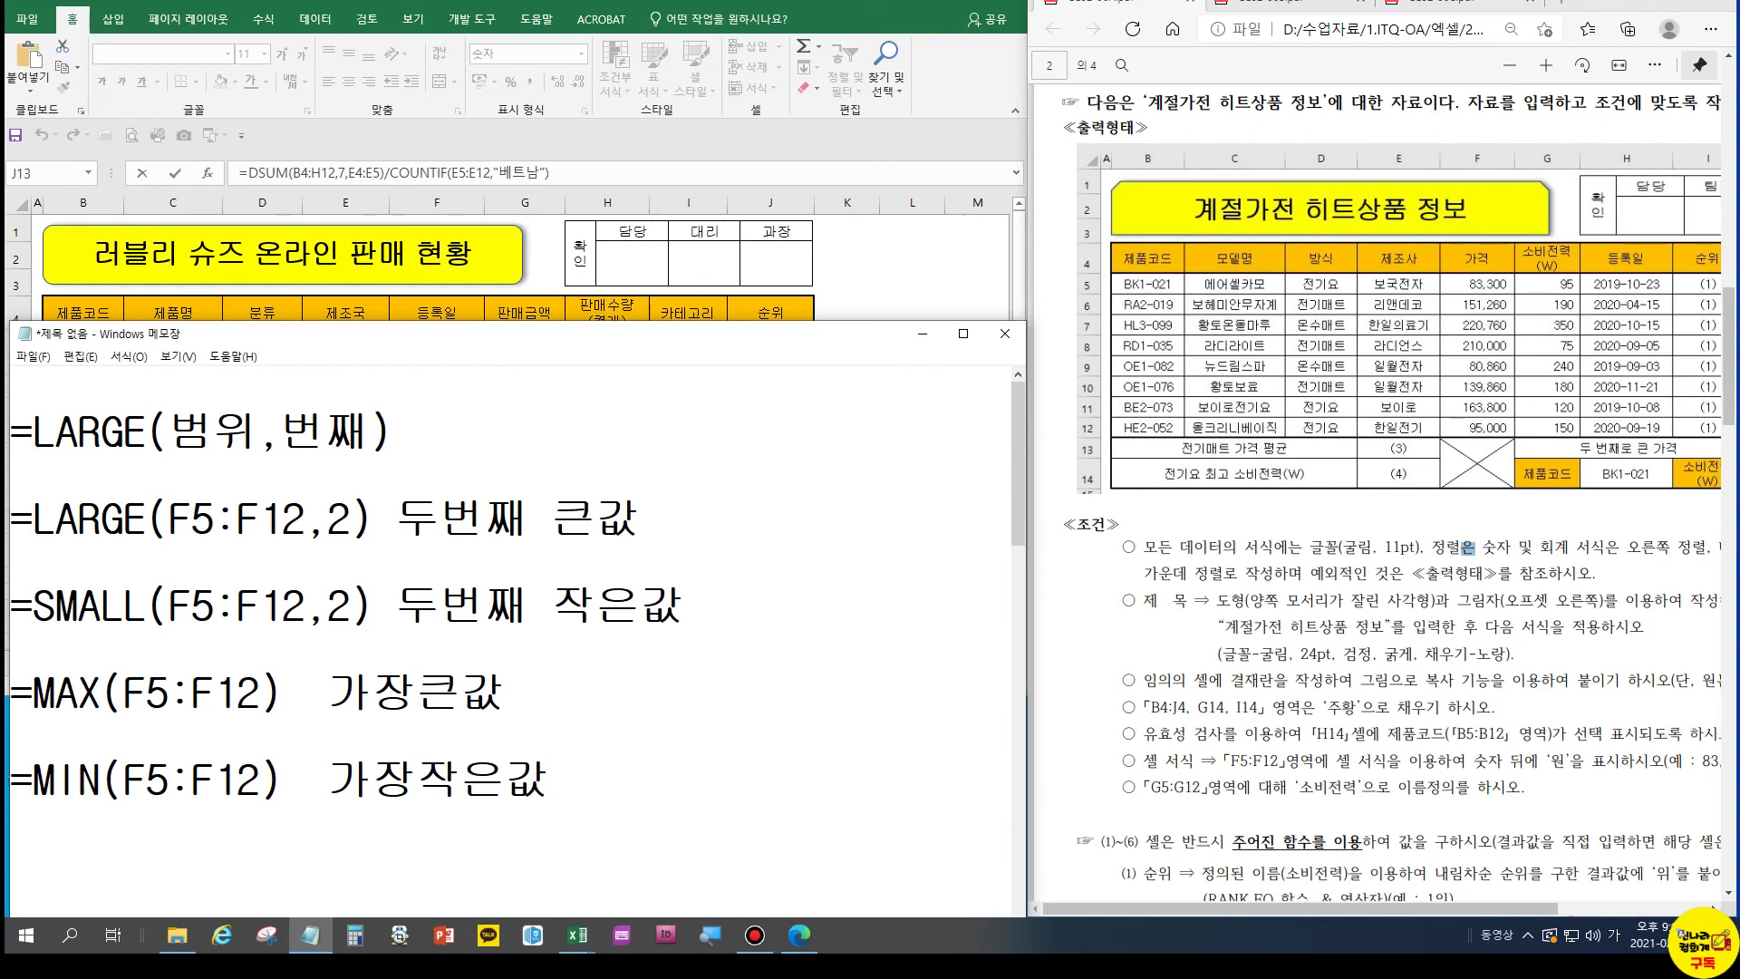
Switch to Excel's 제1작업 sheet, leave the J13 formula edit without changes and zoom to the blank cells K5:K9
{"action": "left_click", "coordinate": [865, 308]}
{"action": "left_click", "coordinate": [912, 322]}
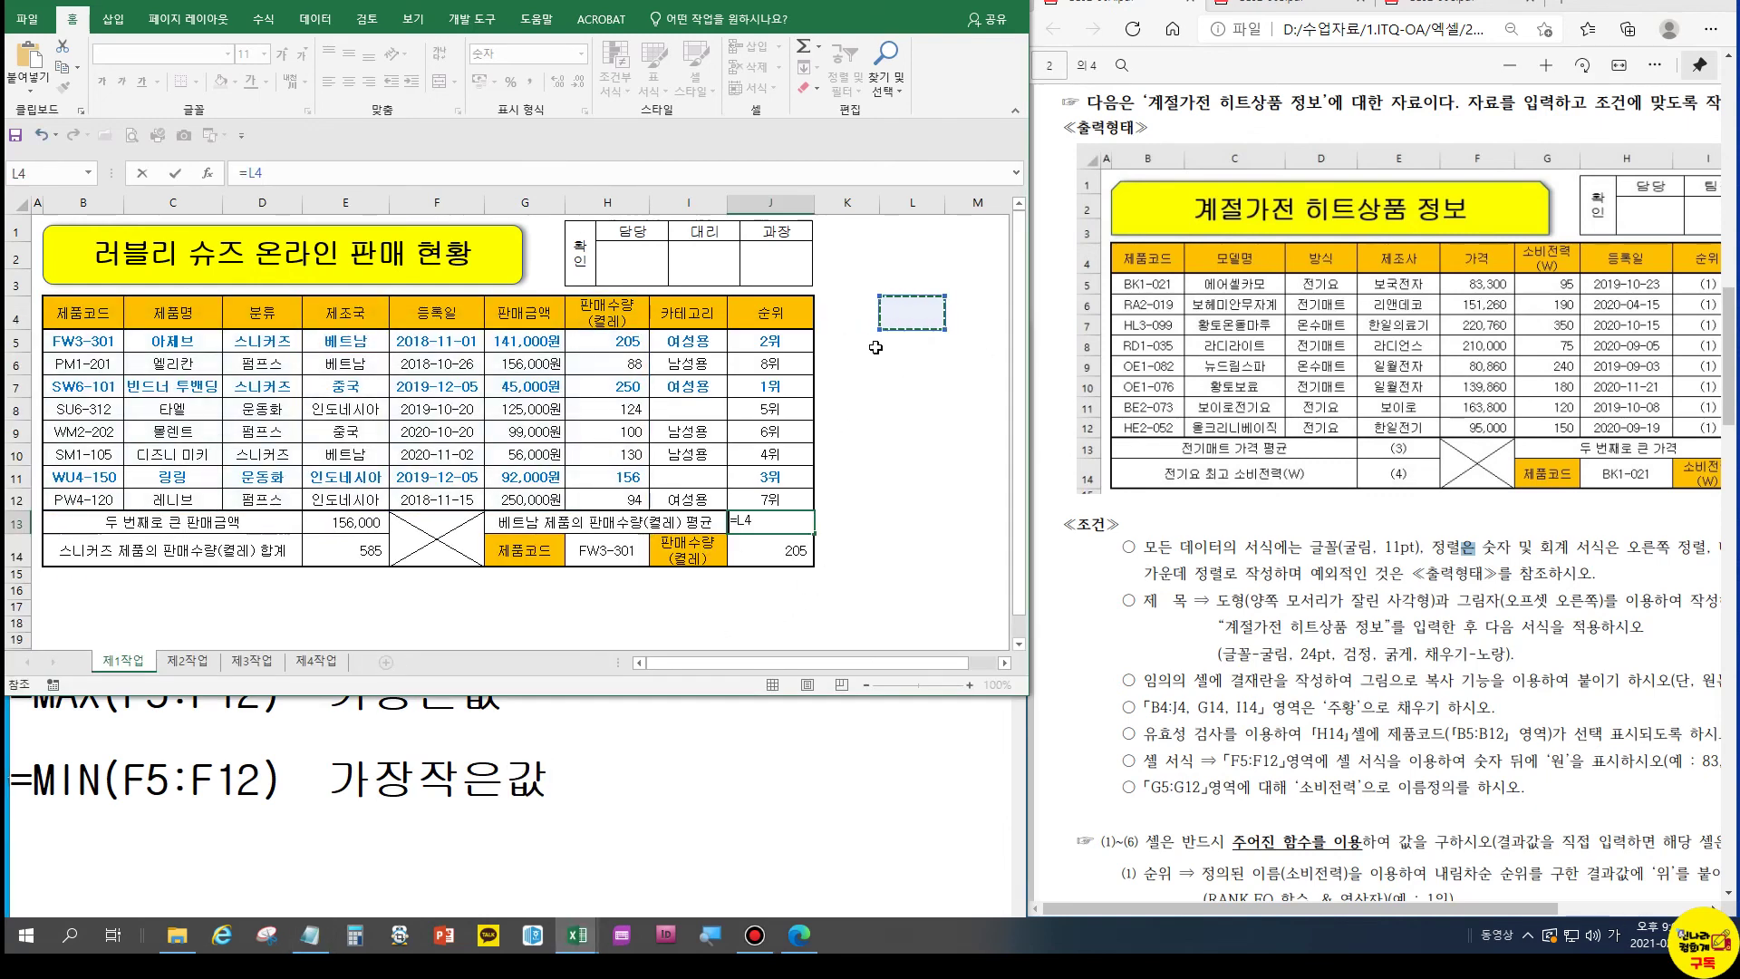
{"action": "left_click", "coordinate": [876, 335]}
{"action": "left_click_drag", "start_coordinate": [874, 337], "coordinate": [866, 434]}
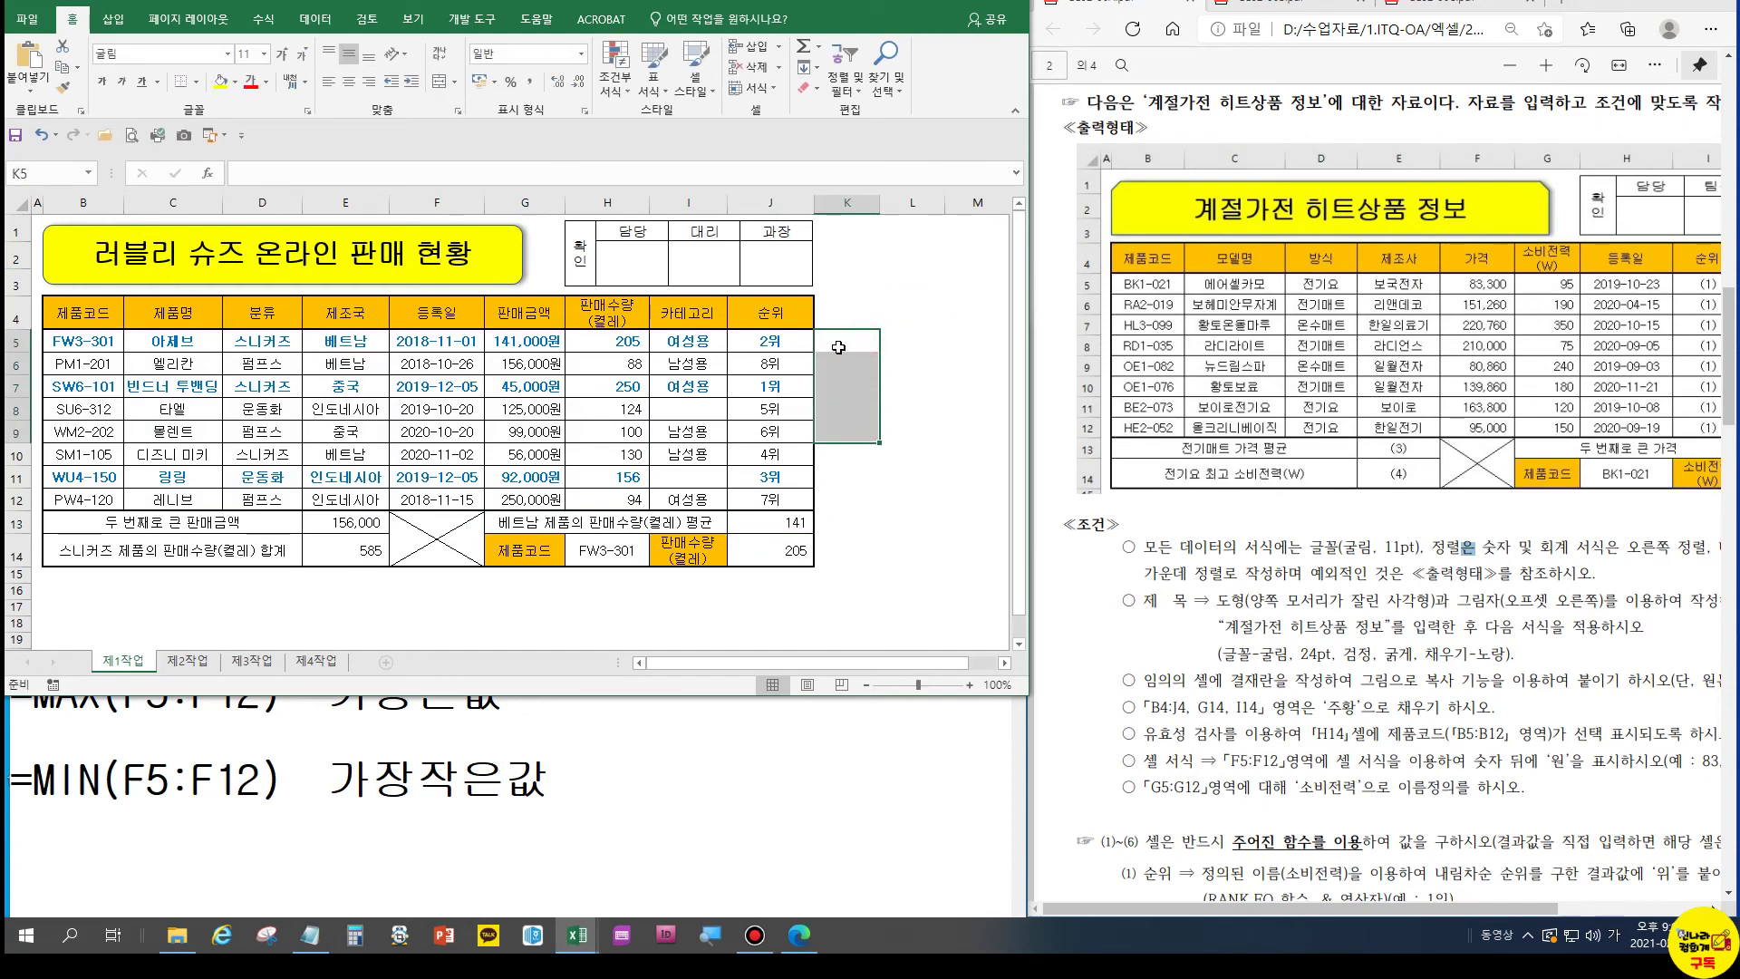
{"action": "left_click", "coordinate": [399, 19]}
{"action": "left_click", "coordinate": [479, 65]}
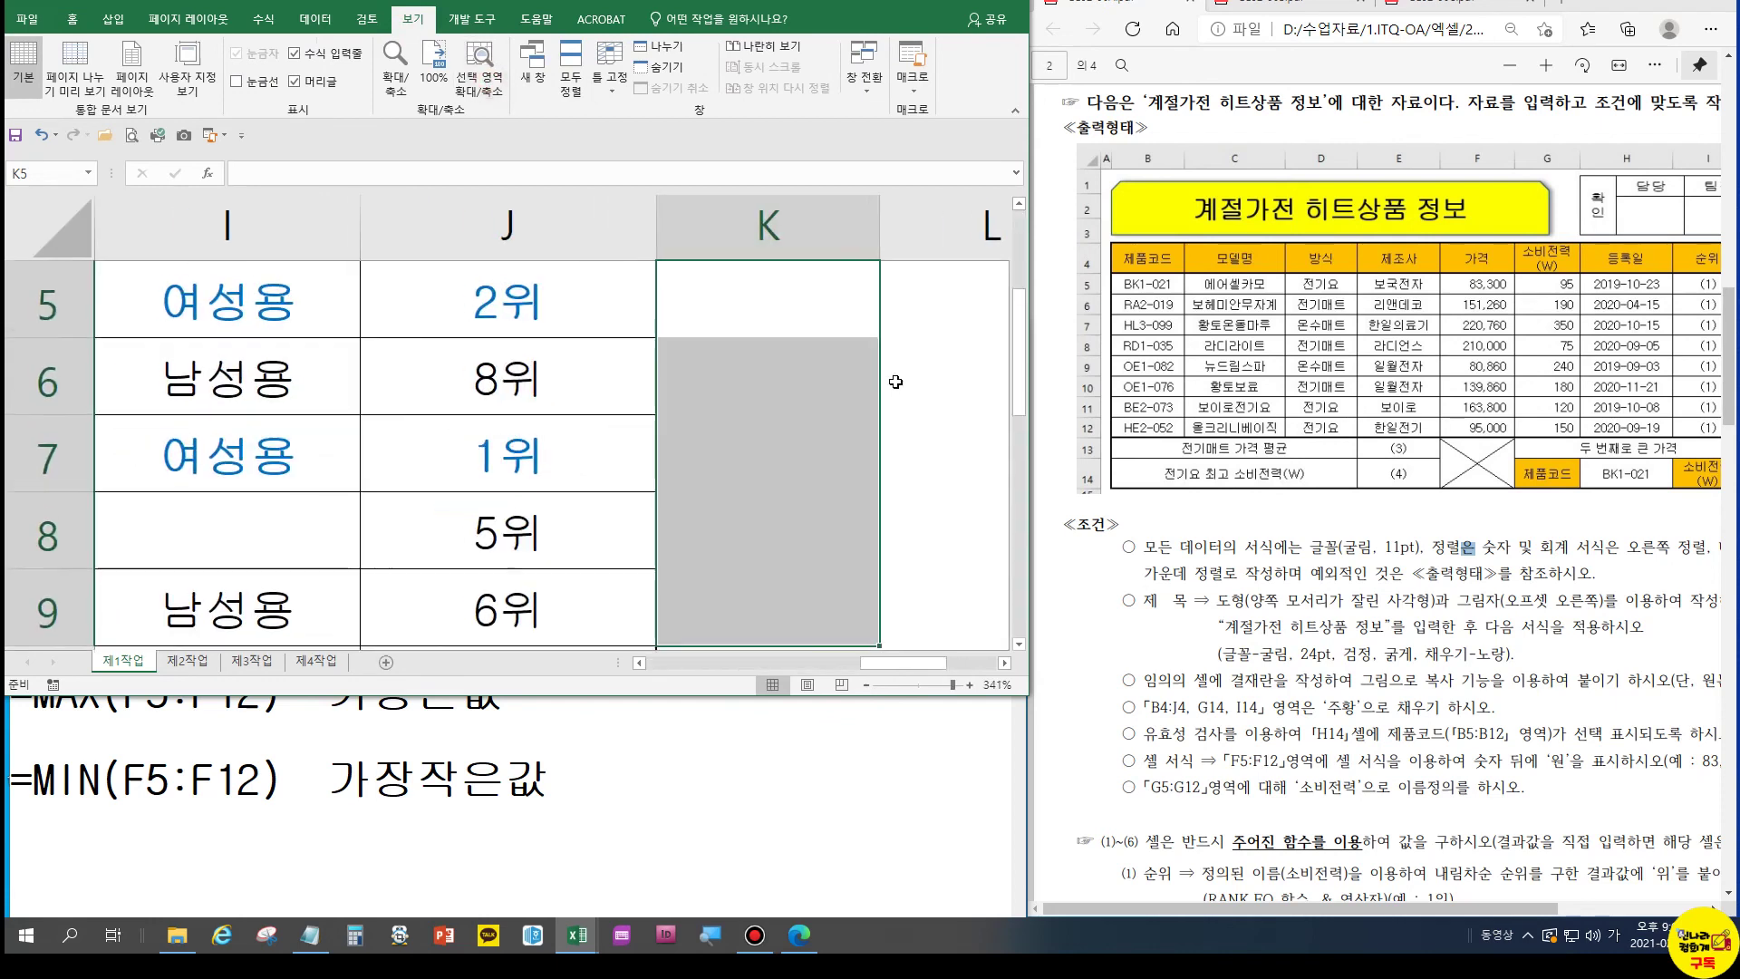
Enter the formula =MEDIAN(범위) in cell K5
{"action": "left_click", "coordinate": [675, 323]}
{"action": "type", "text": "=ㅡ"}
{"action": "key", "text": "BackSpace"}
{"action": "key", "text": "Hangul"}
{"action": "type", "text": "ME"}
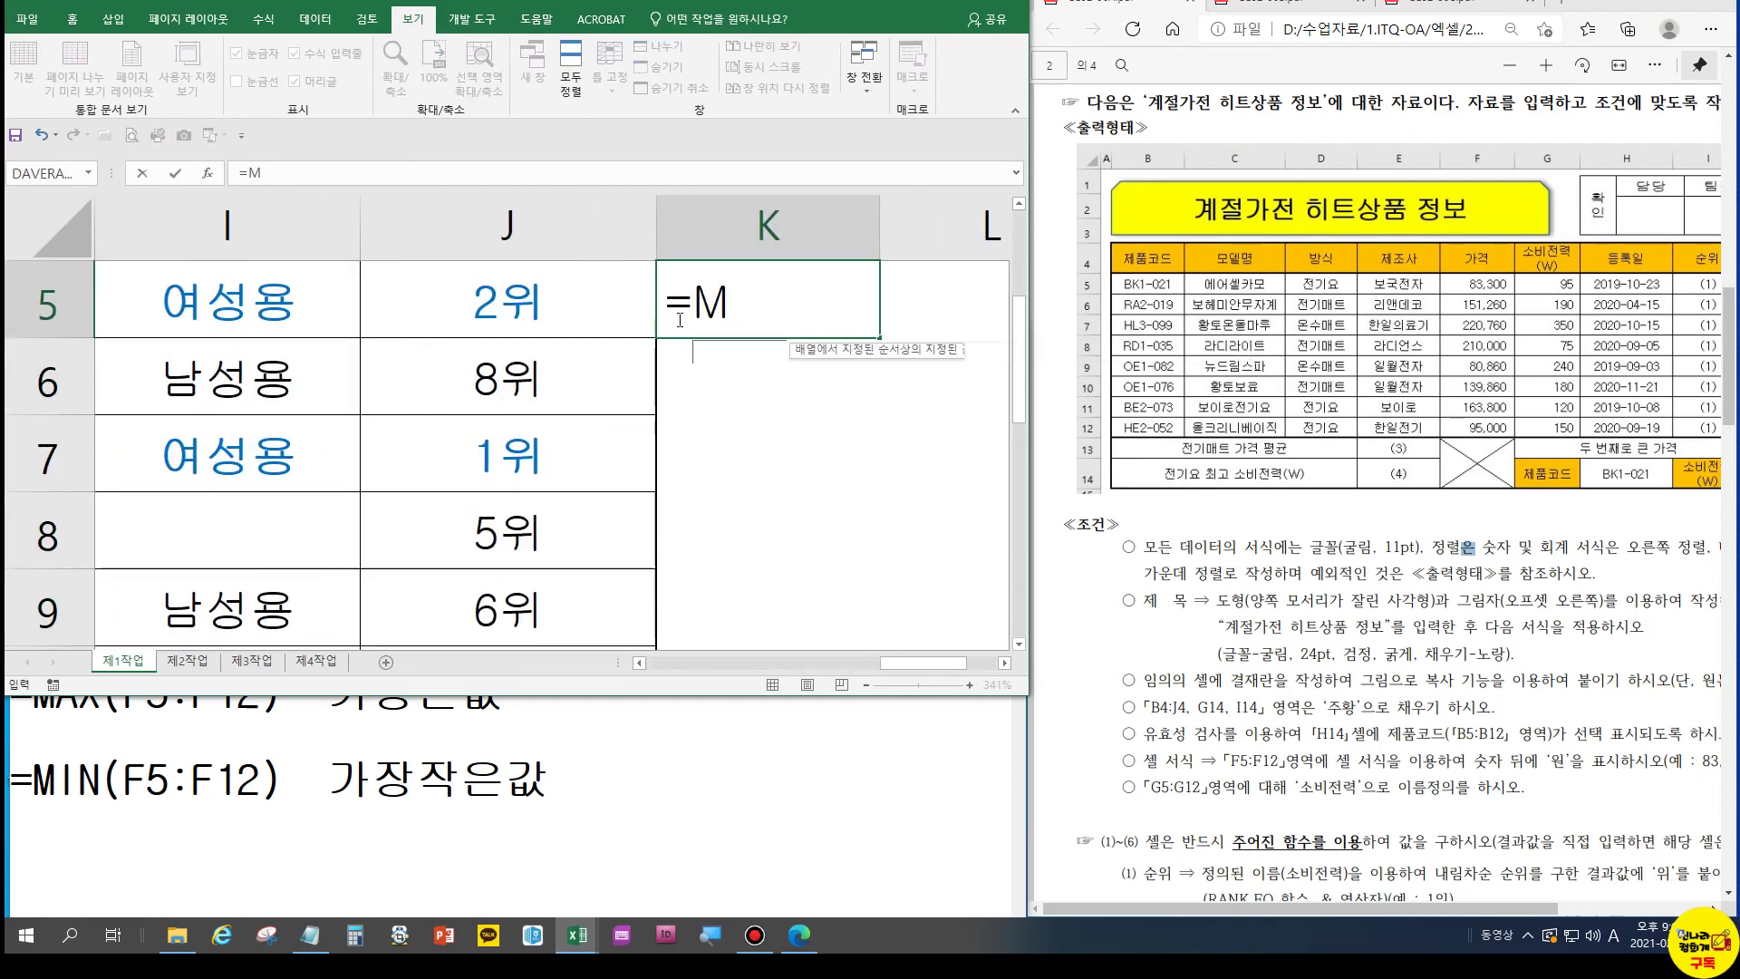
{"action": "type", "text": "DIA"}
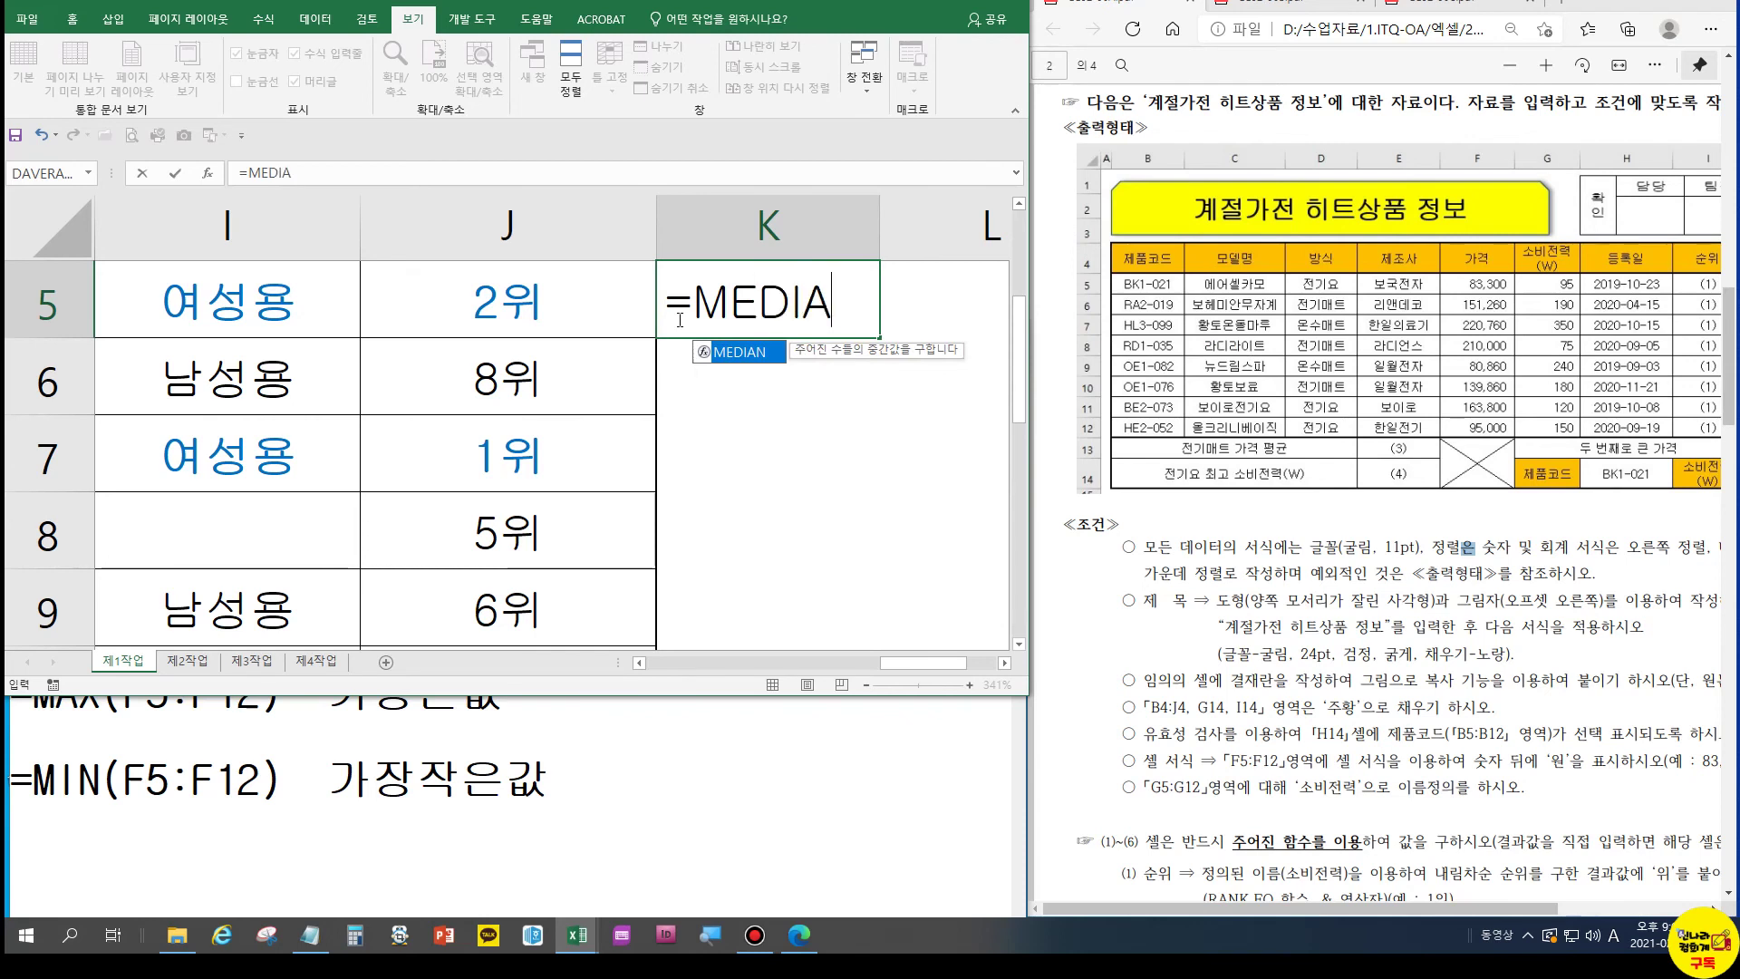
{"action": "type", "text": "N(QJ"}
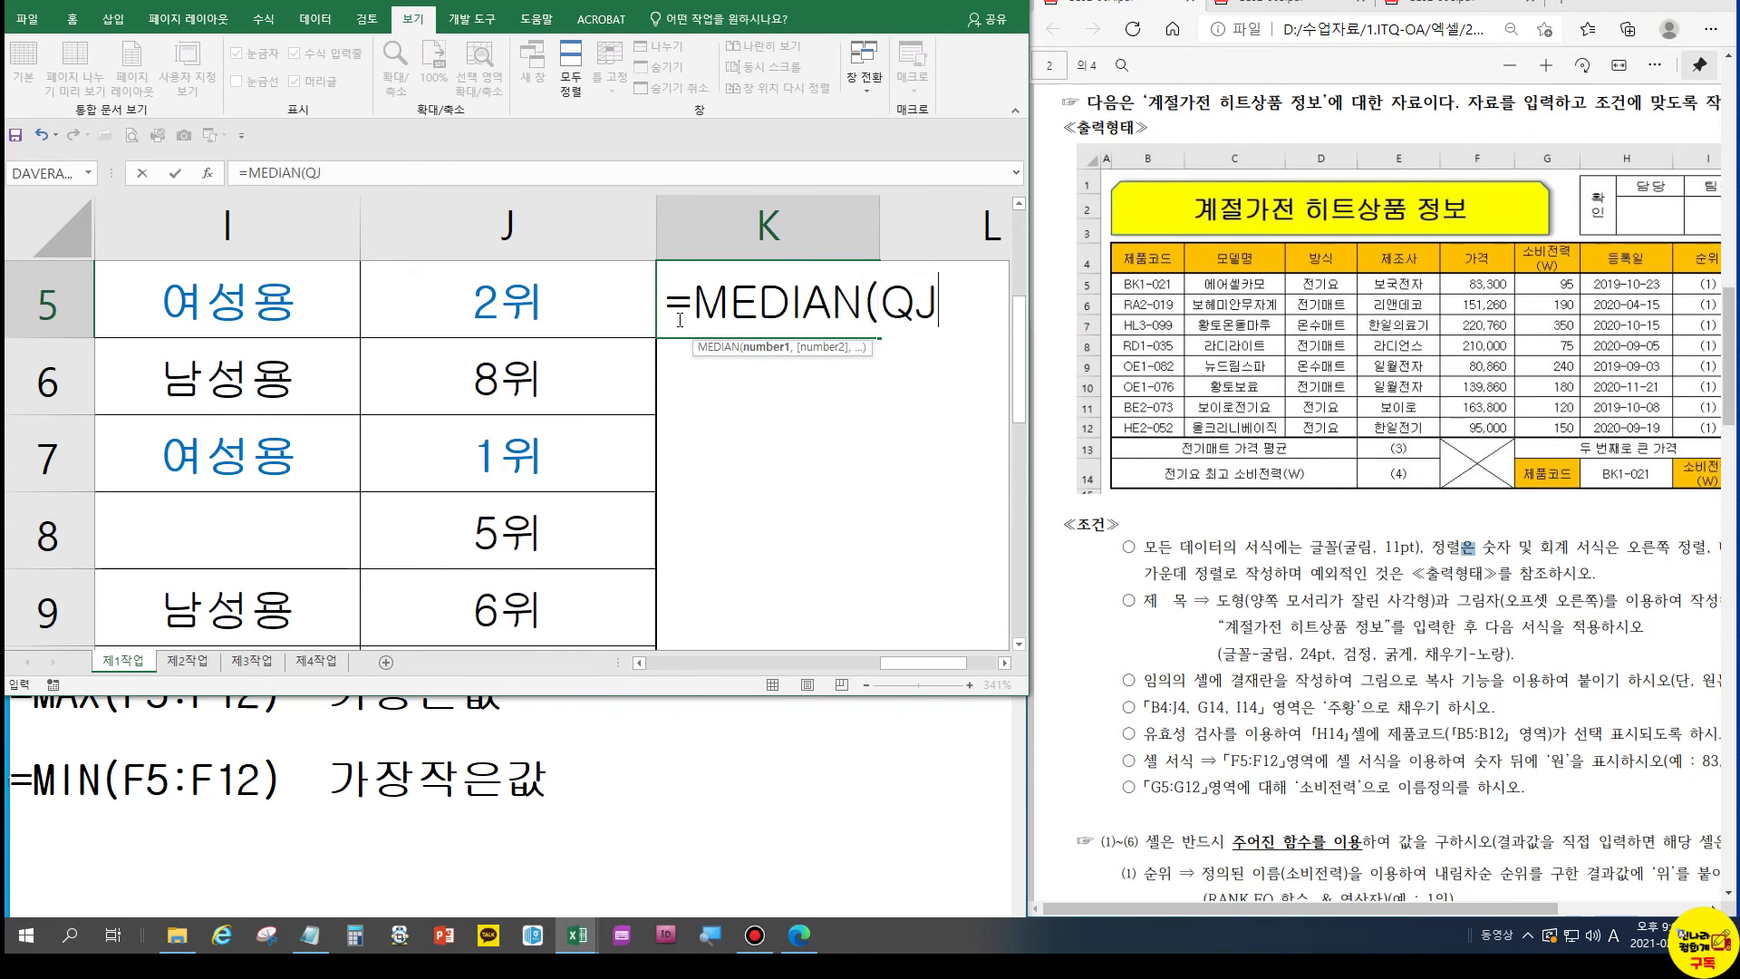
{"action": "key", "text": "BackSpace"}
{"action": "type", "text": "범위"}
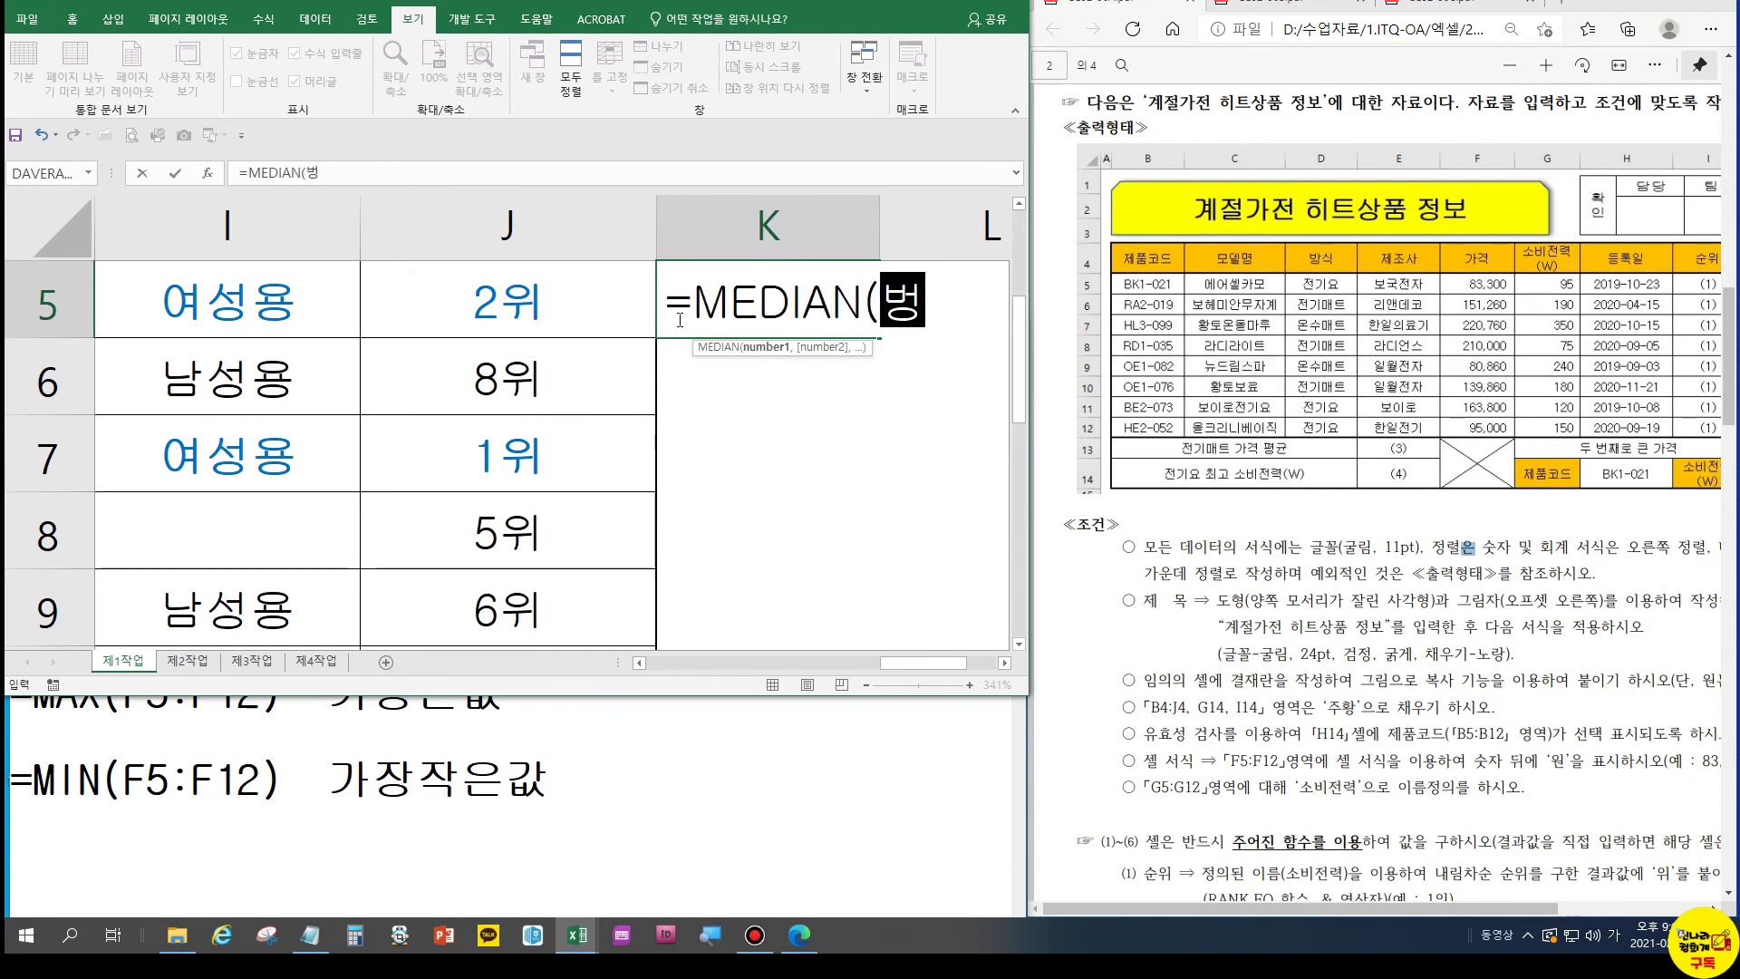
{"action": "type", "text": ")"}
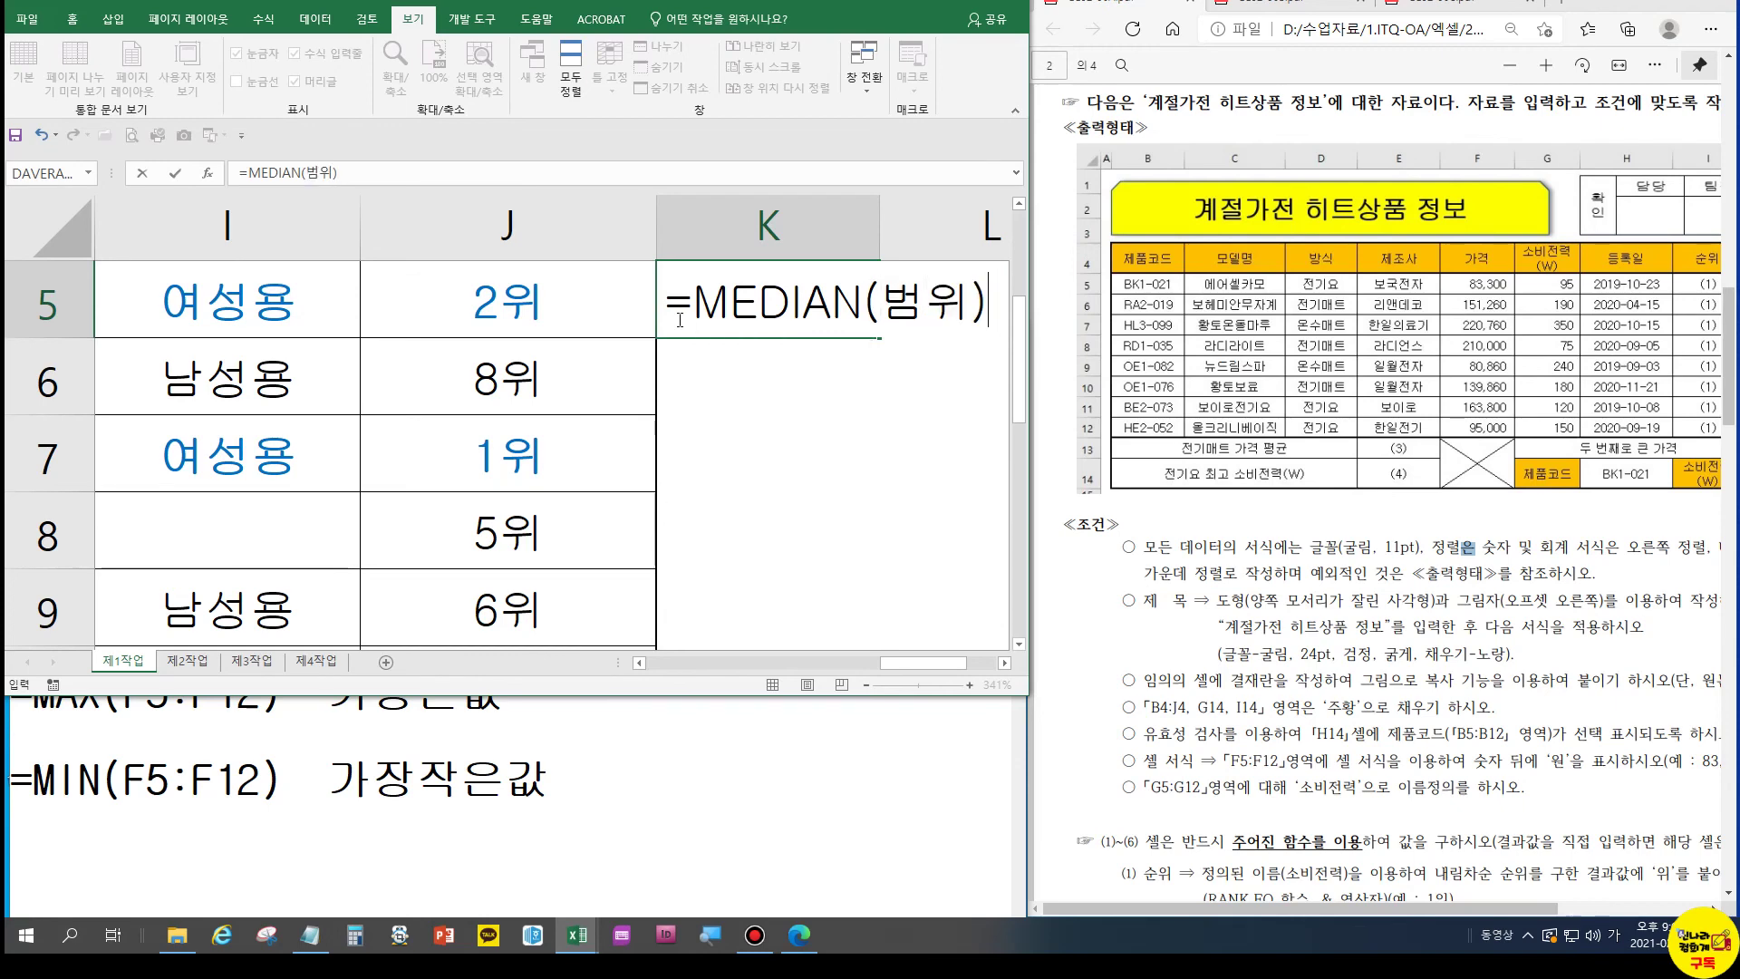
{"action": "key", "text": "Return"}
{"action": "key", "text": "Up"}
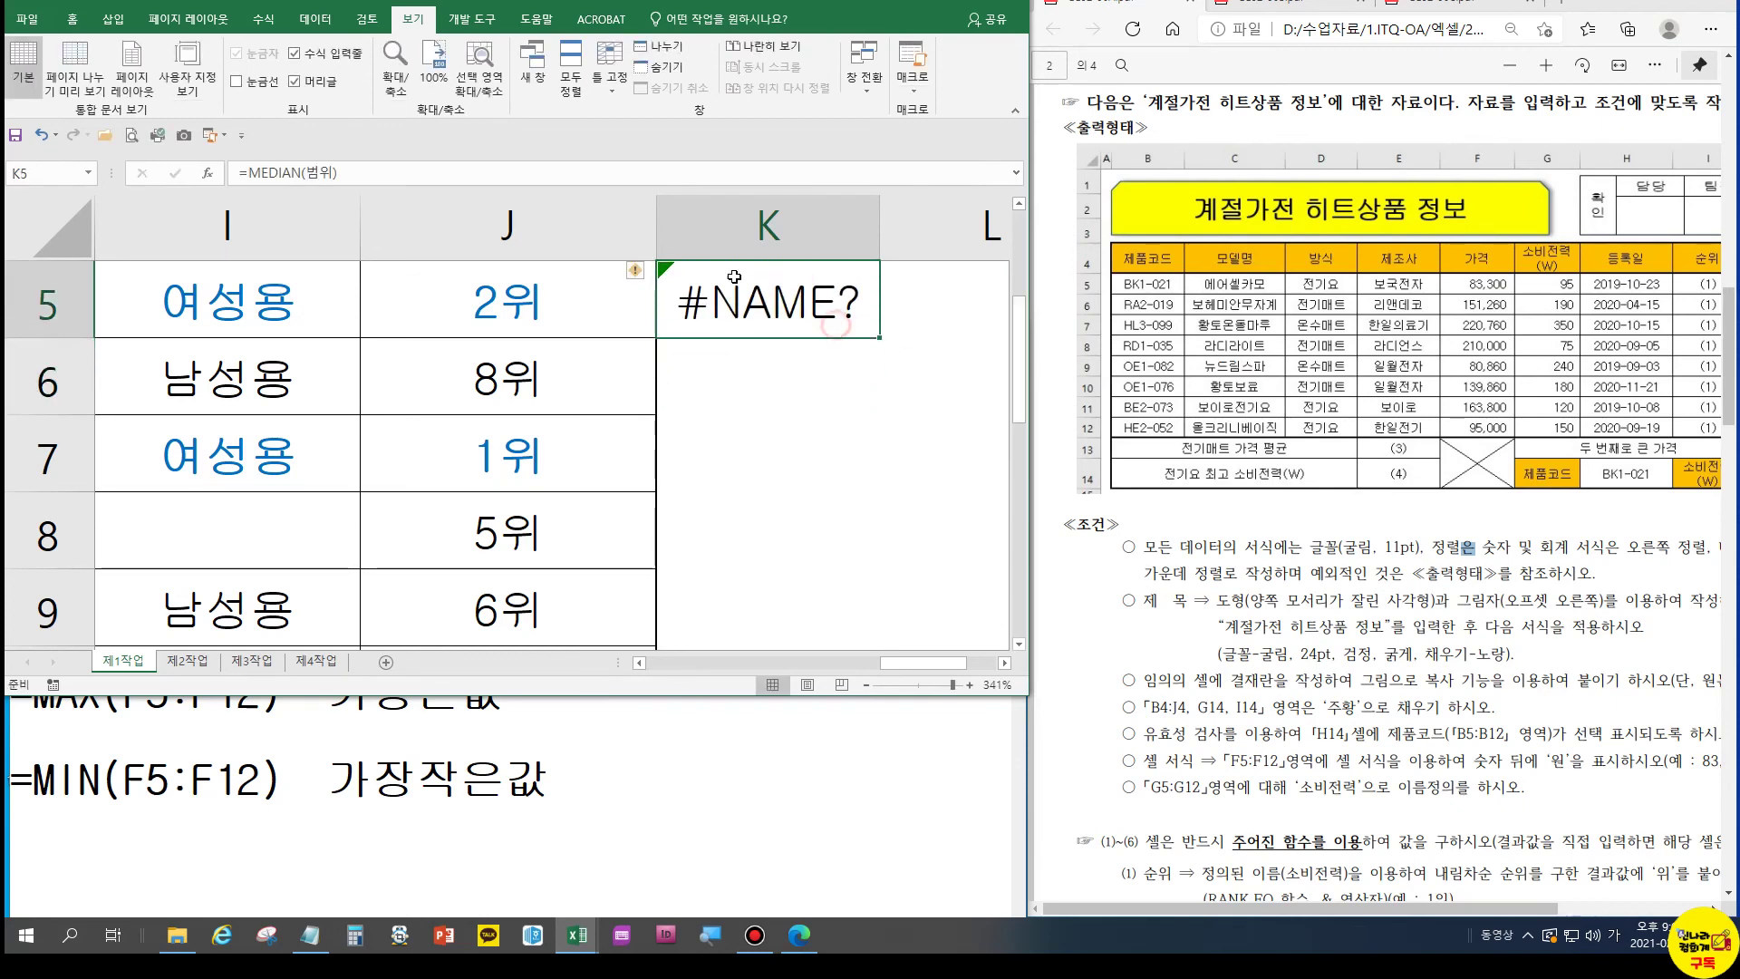
Copy the MEDIAN formula text from K5 into Notepad below the MIN line and label it 중간값
{"action": "left_click_drag", "start_coordinate": [428, 173], "coordinate": [238, 173]}
{"action": "key", "text": "ctrl+c"}
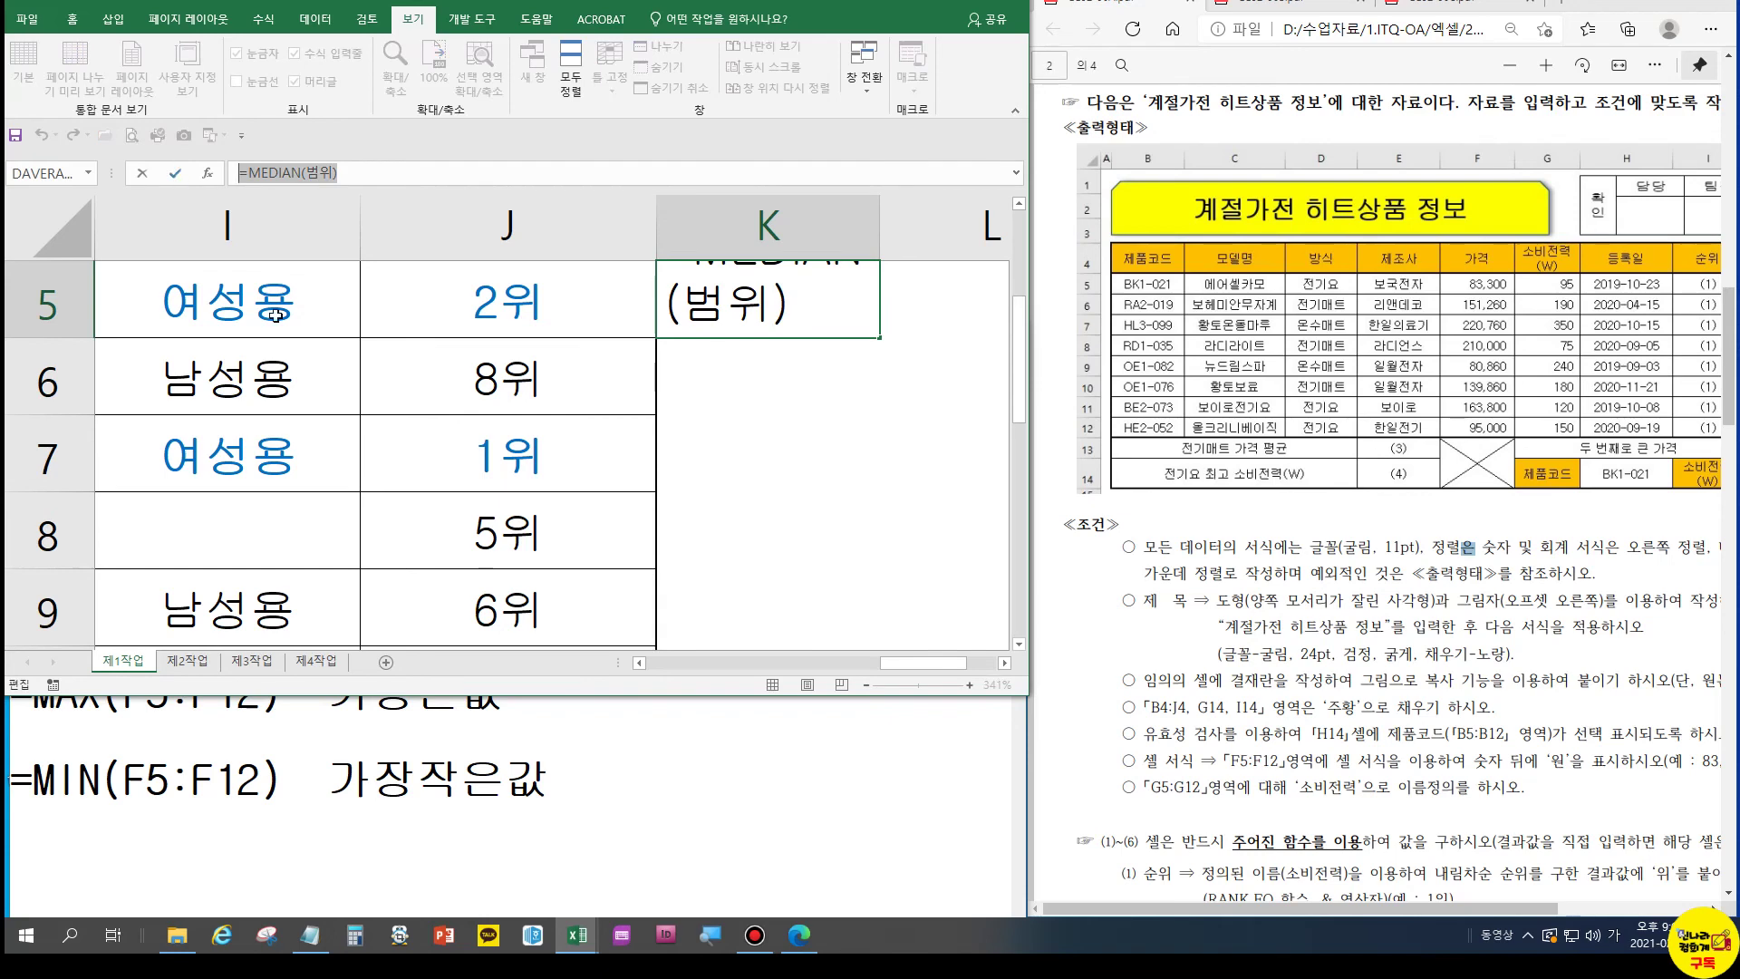
{"action": "left_click", "coordinate": [518, 772]}
{"action": "key", "text": "Return"}
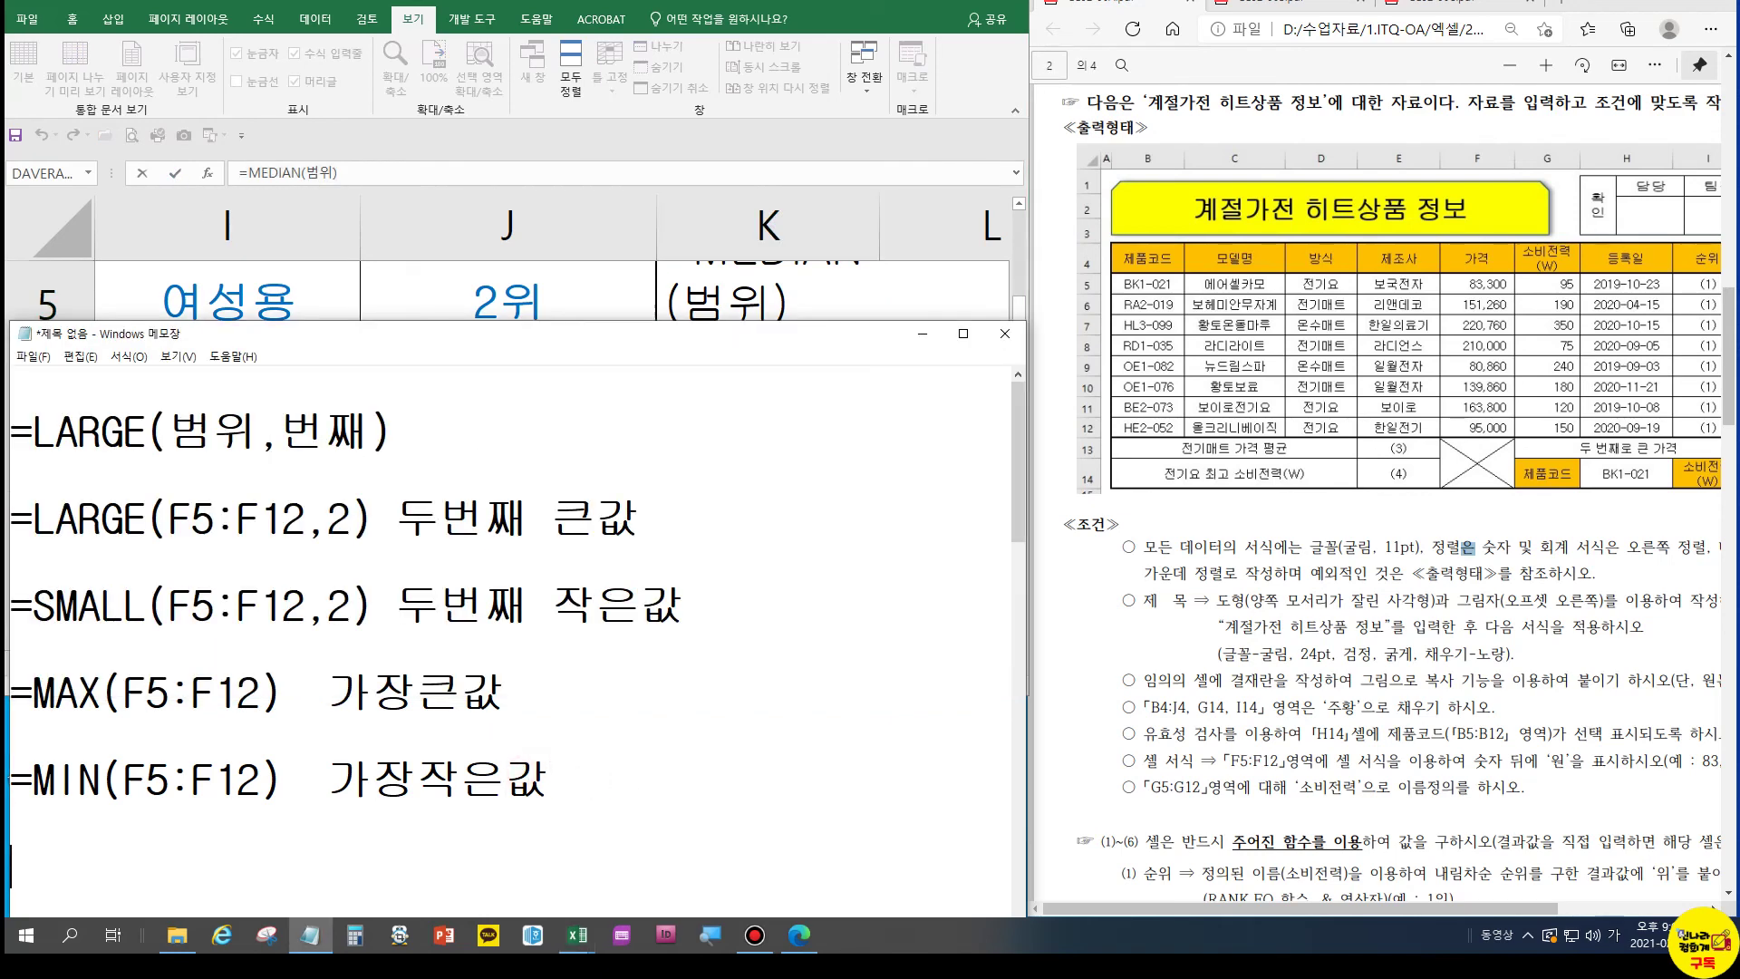
{"action": "key", "text": "ctrl+v"}
{"action": "type", "text": "중간값"}
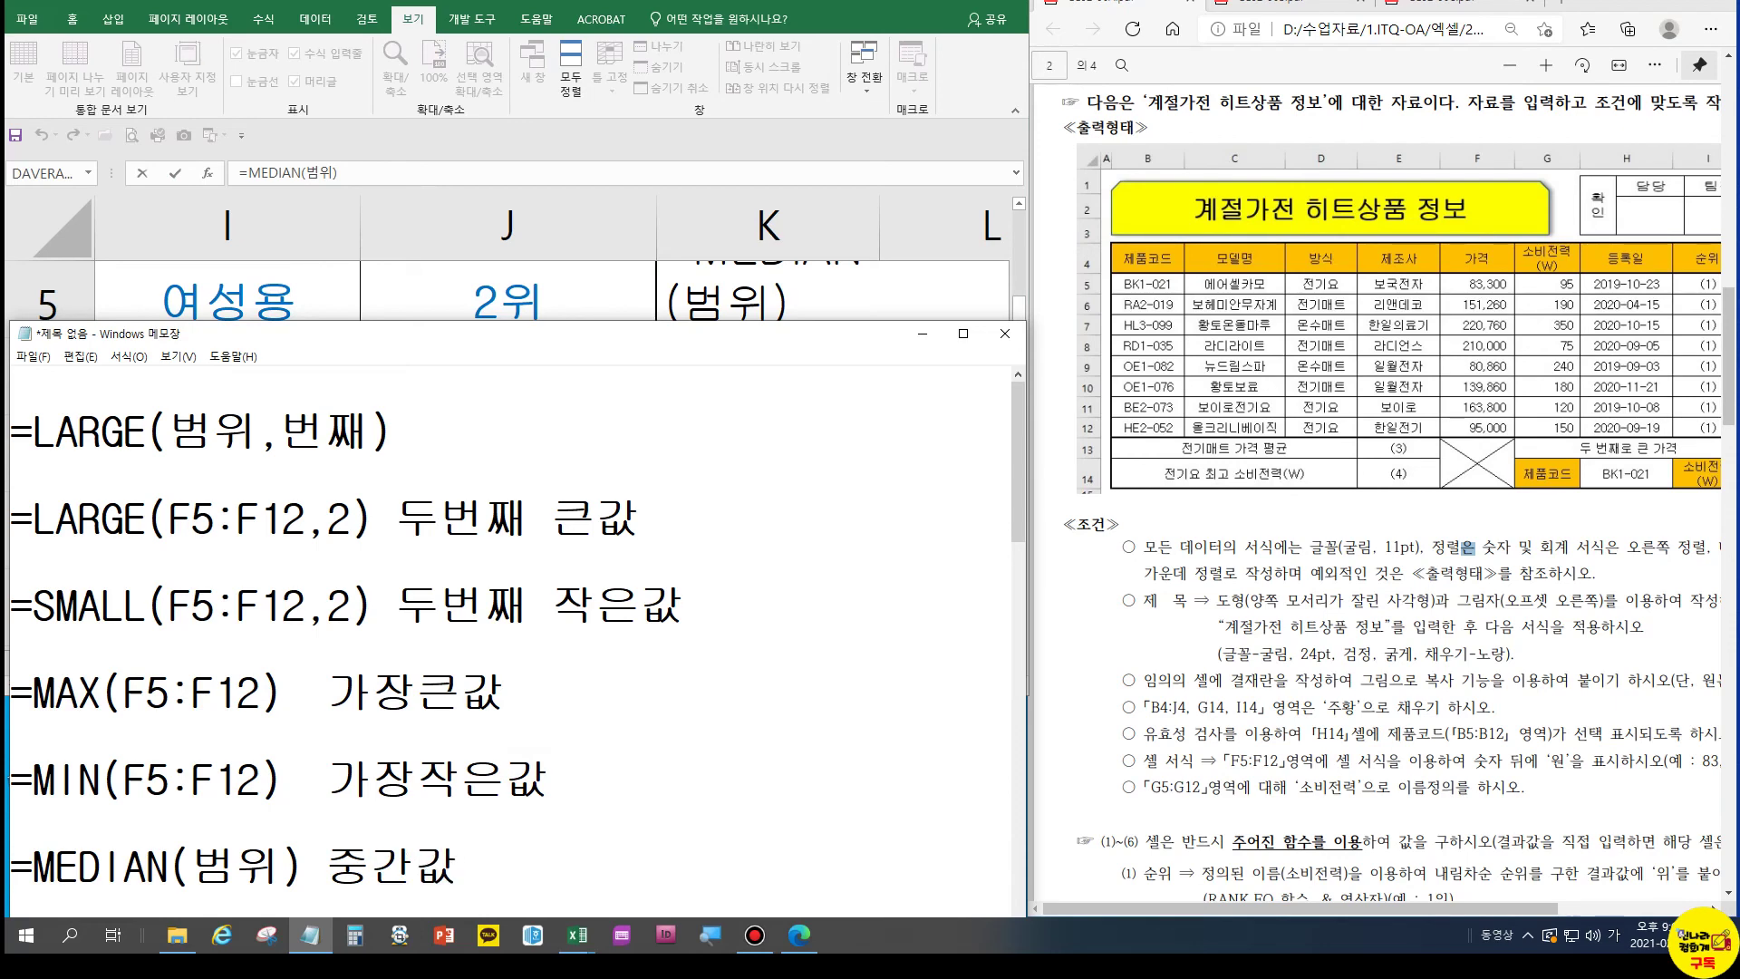
Compare the LARGE and MAX function tasks in the three exam PDFs, then examine the VLOOKUP task of the 계절가전 exam
{"action": "scroll", "coordinate": [1549, 725], "scroll_direction": "down", "scroll_amount": 4}
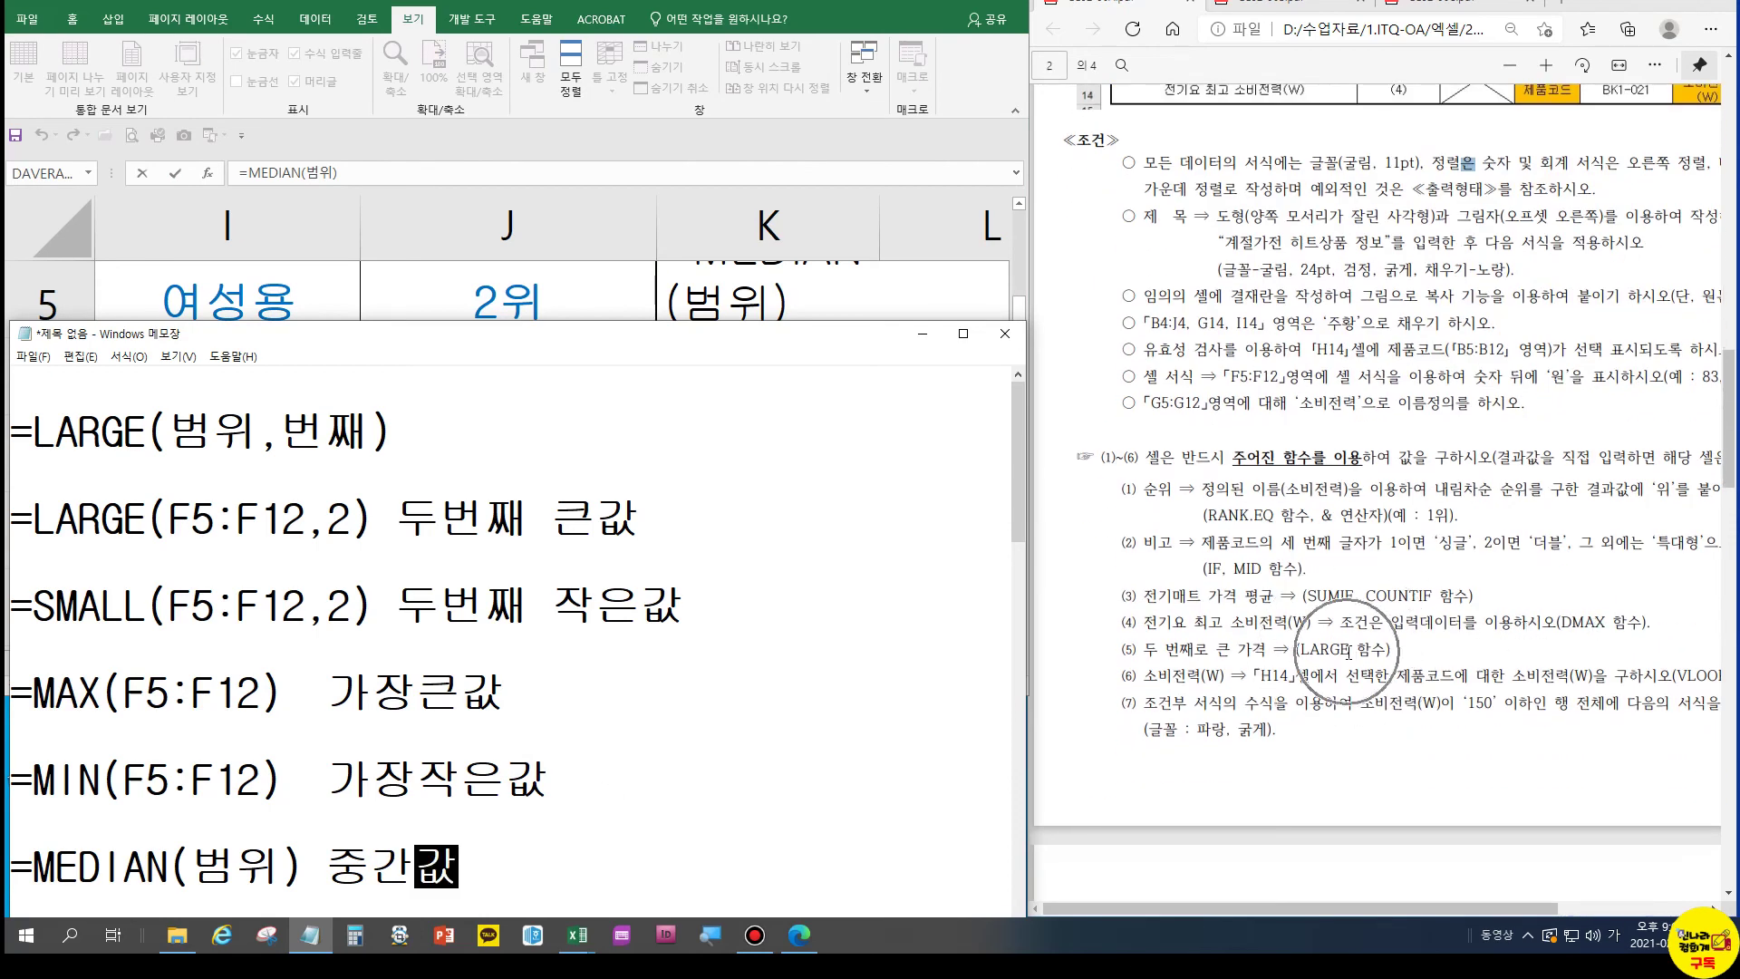
{"action": "left_click", "coordinate": [1243, 9]}
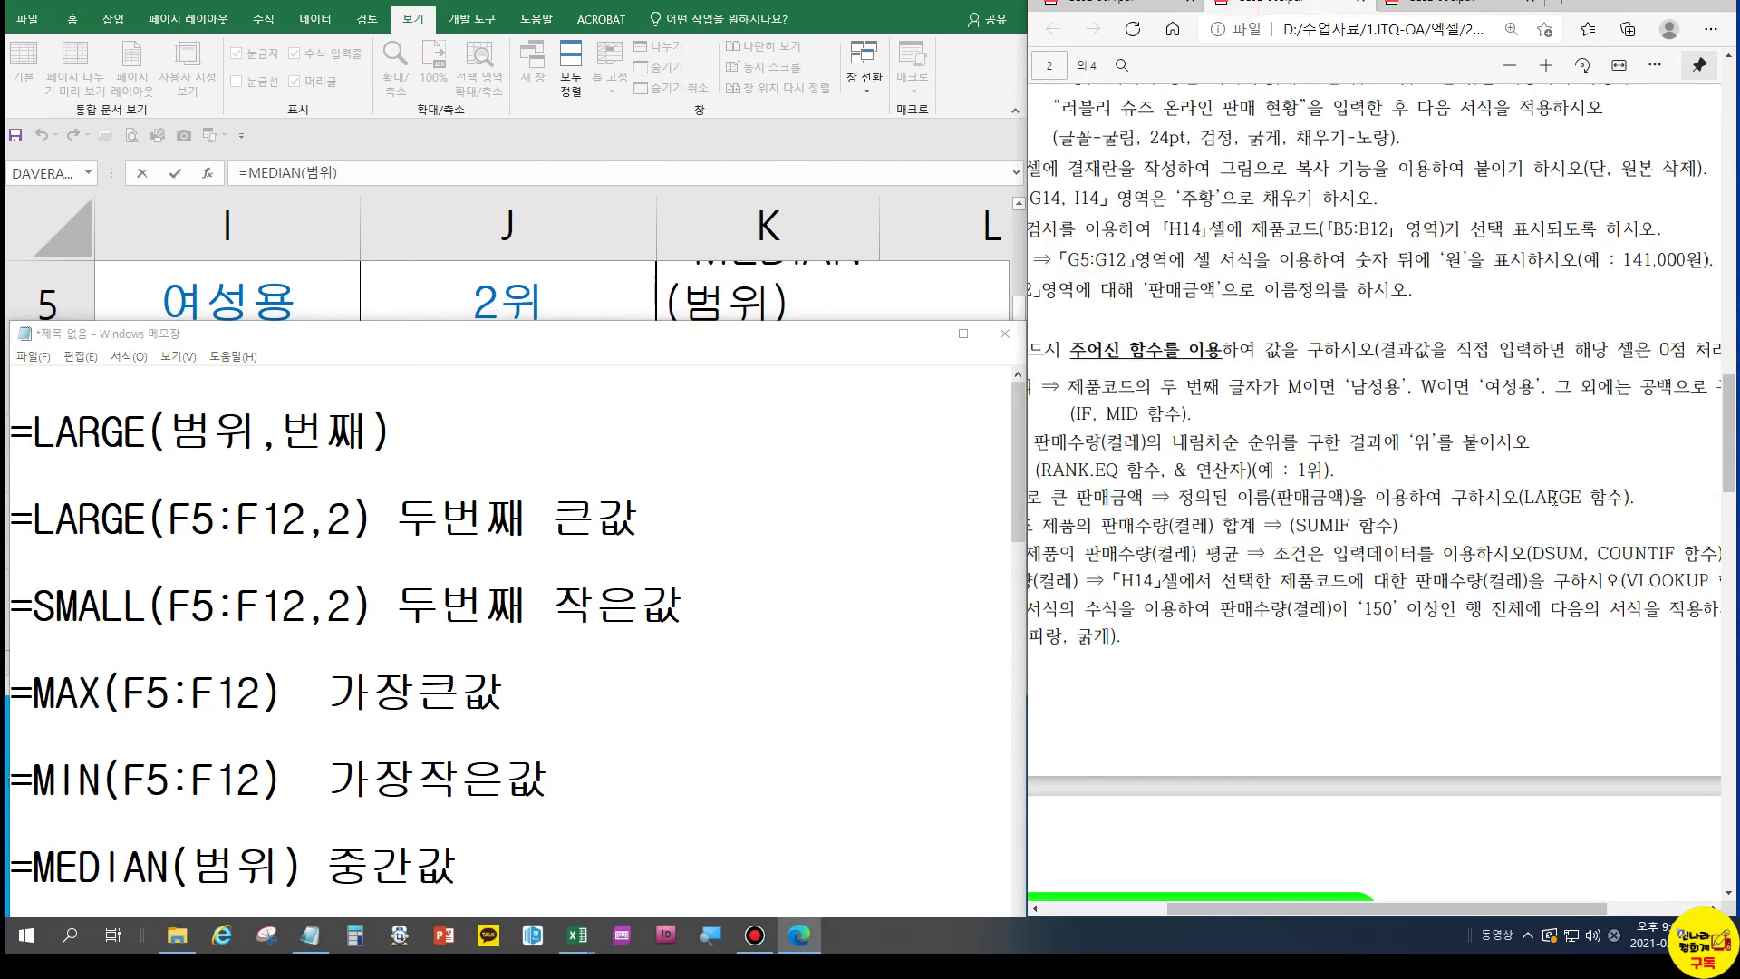
{"action": "left_click", "coordinate": [1466, 9]}
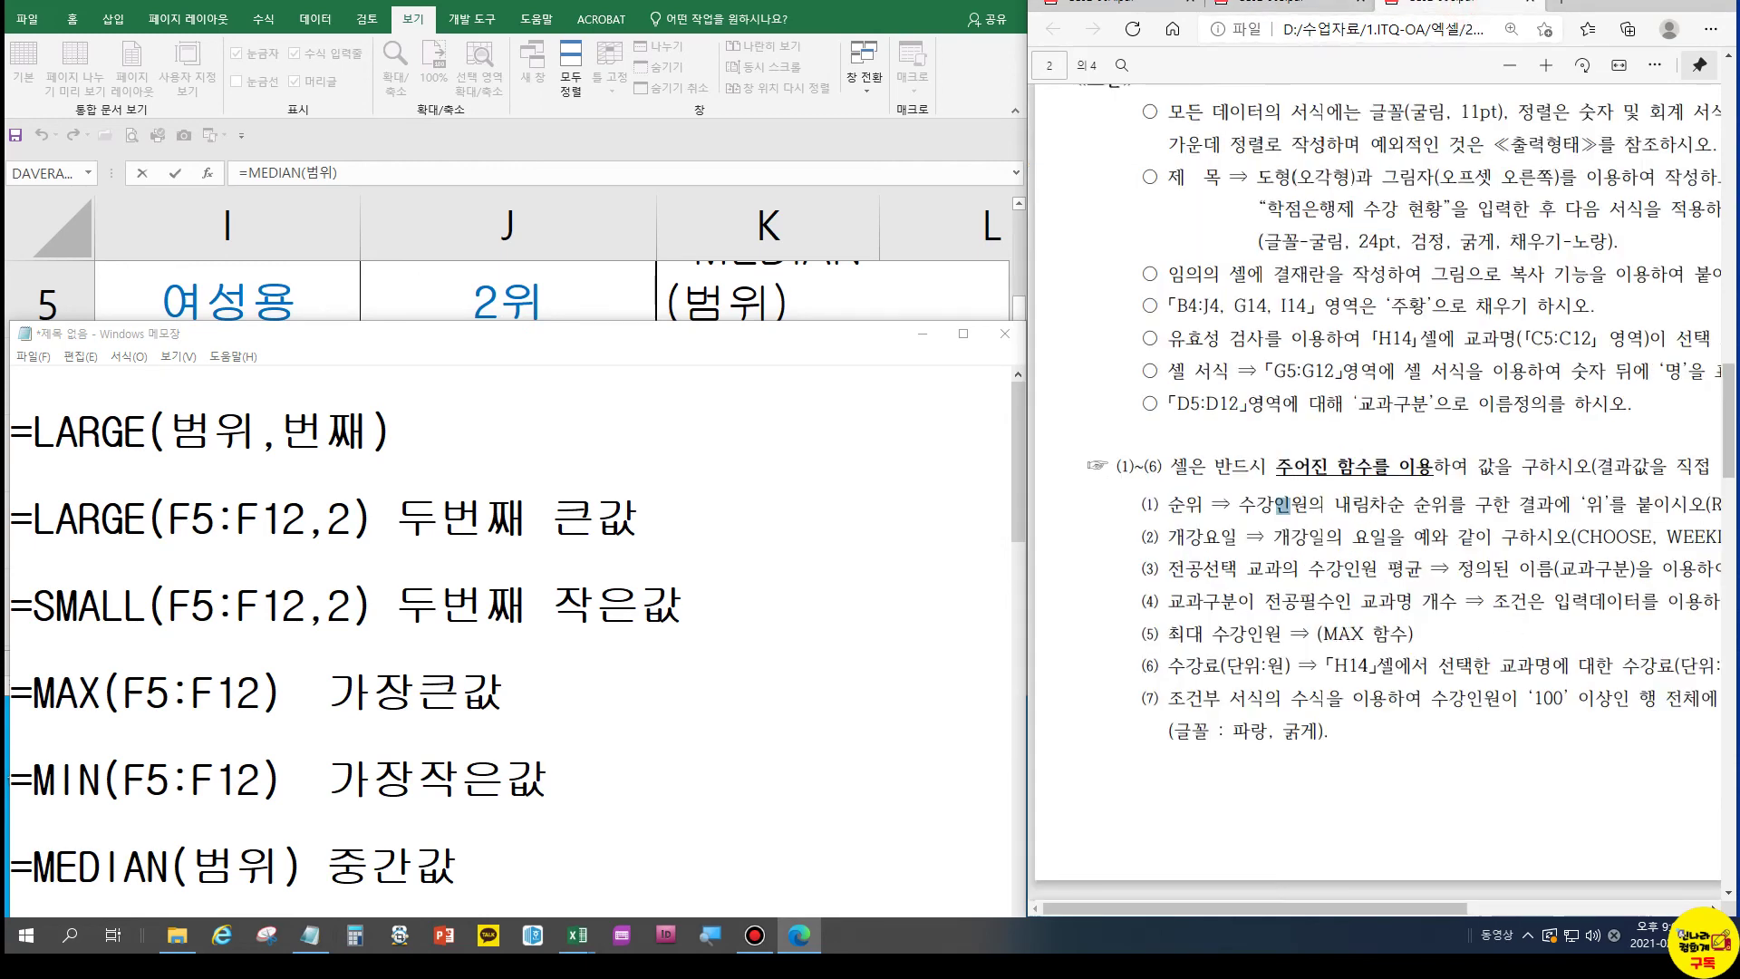
{"action": "left_click", "coordinate": [1120, 9]}
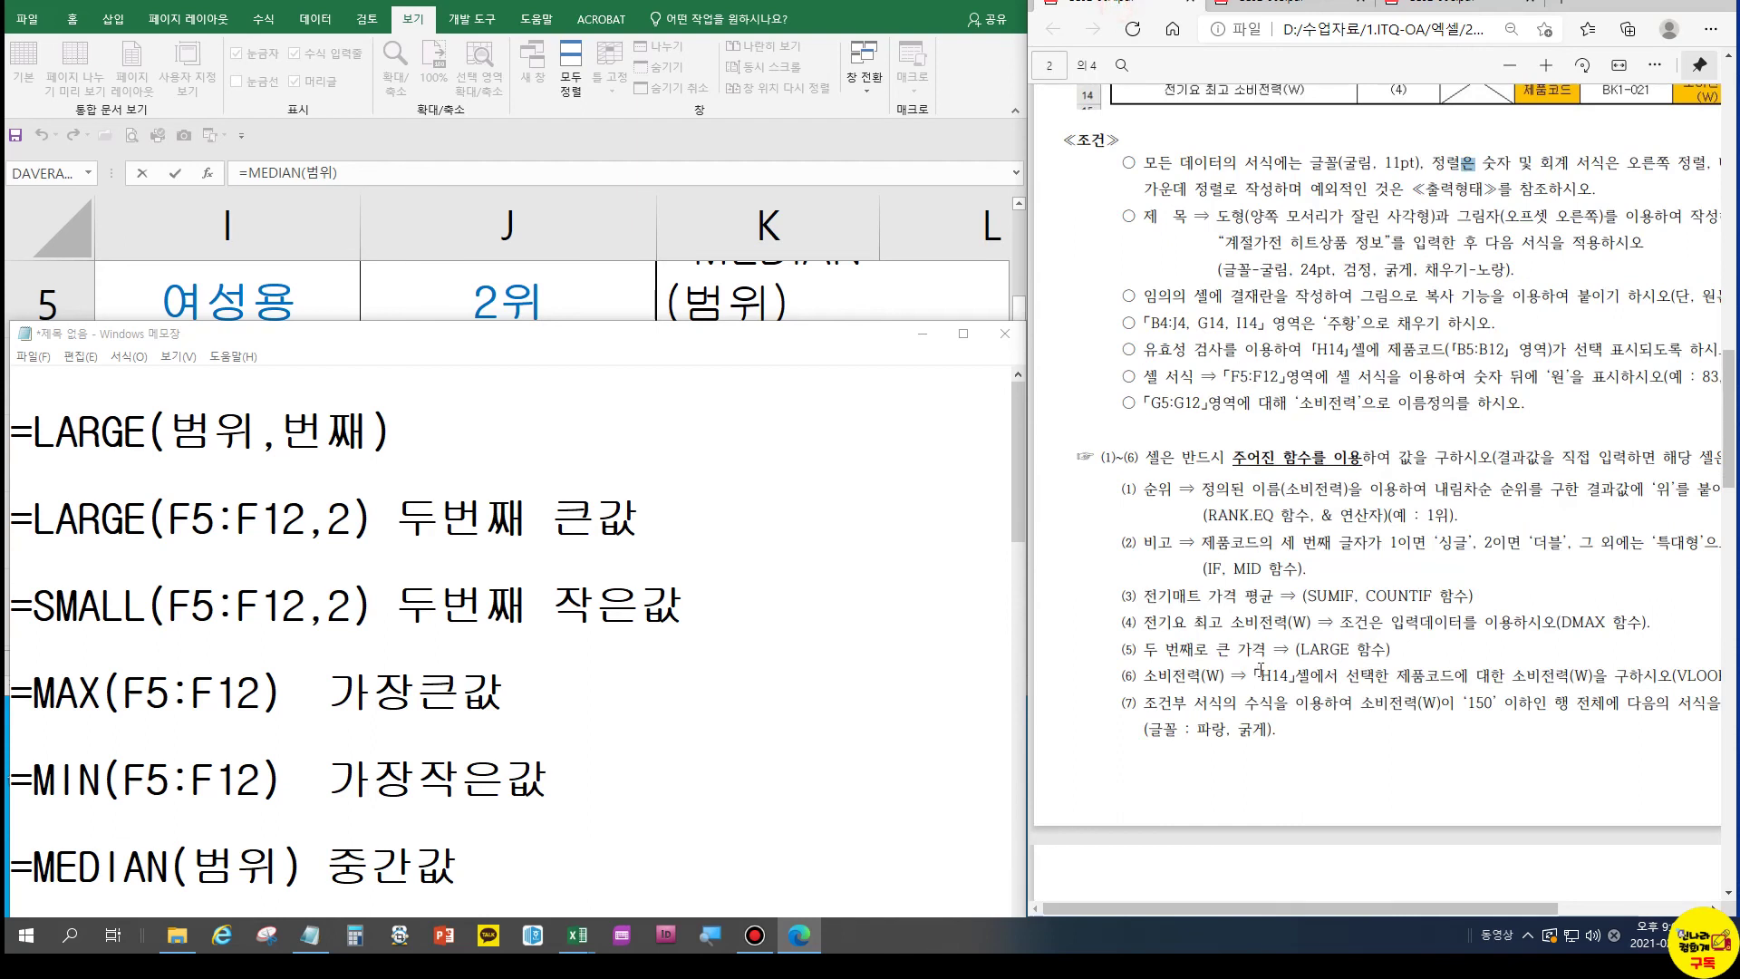
{"action": "left_click_drag", "start_coordinate": [1307, 912], "coordinate": [1432, 903]}
Insert a block of blank lines above the =LARGE(범위,번째) line in Notepad to make room for a new note
{"action": "left_click", "coordinate": [777, 557]}
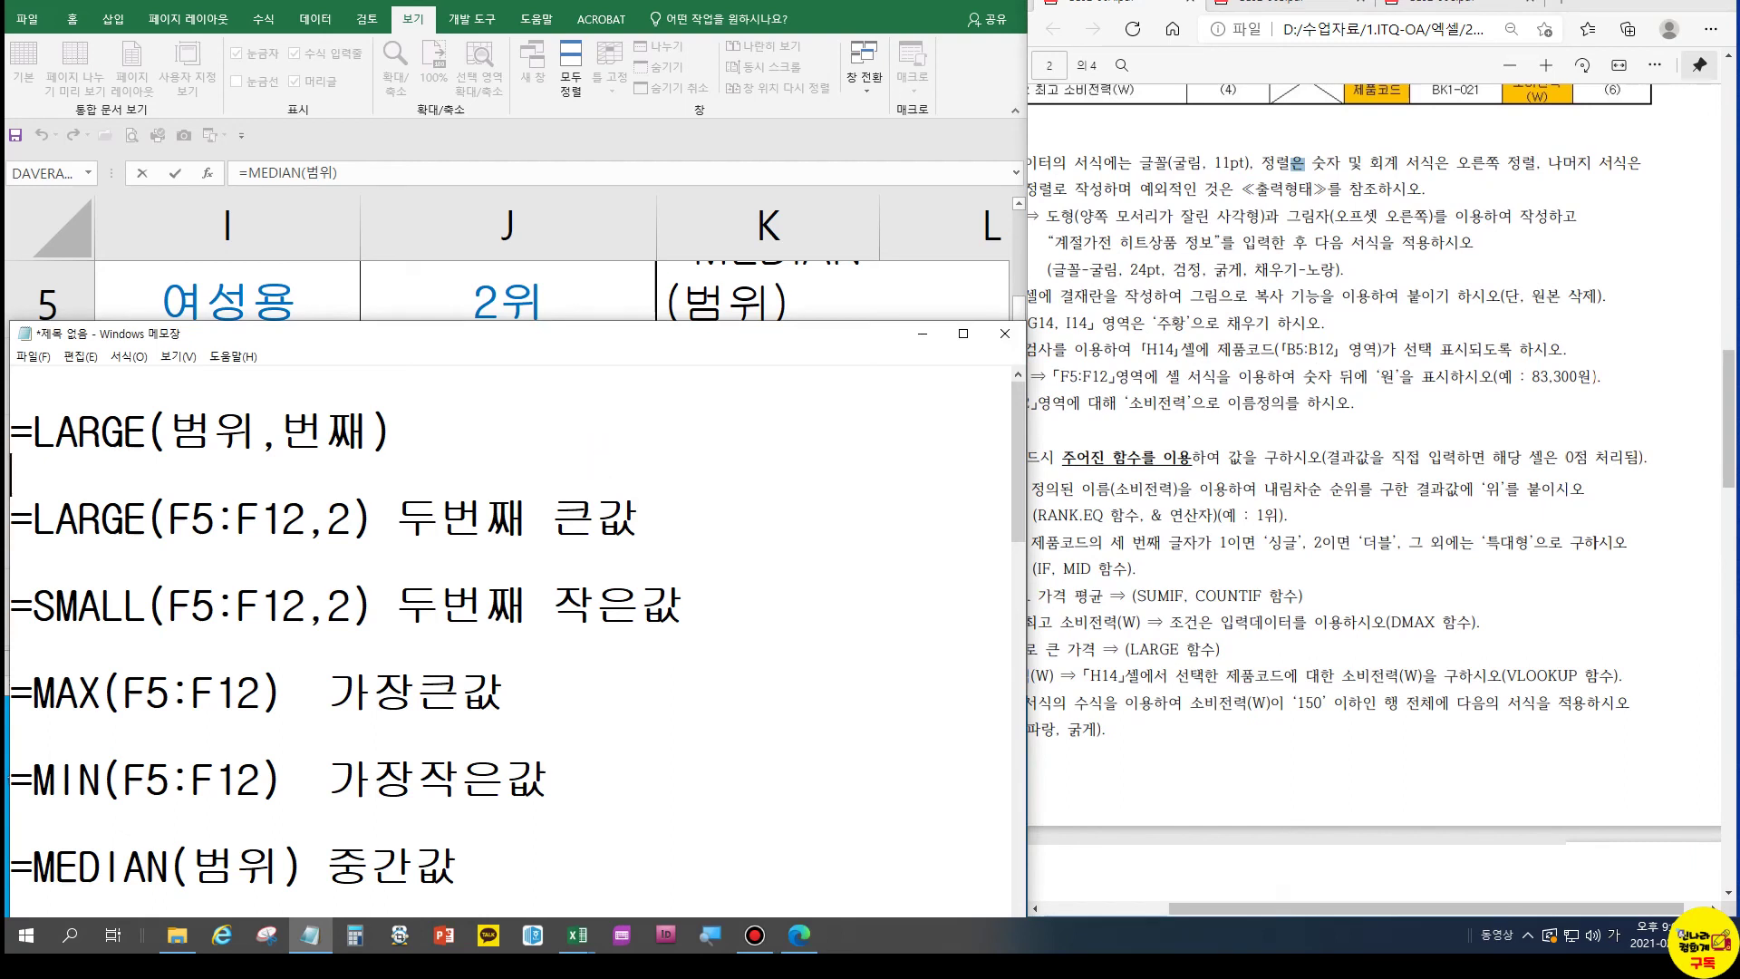
{"action": "key", "text": "Return"}
{"action": "key", "text": "Return"}
{"action": "key", "text": "Return"}
{"action": "key", "text": "Return"}
{"action": "key", "text": "Return"}
{"action": "key", "text": "Return"}
{"action": "key", "text": "Return"}
{"action": "key", "text": "Return"}
{"action": "key", "text": "Return"}
{"action": "key", "text": "Return"}
{"action": "key", "text": "Return"}
{"action": "key", "text": "Return"}
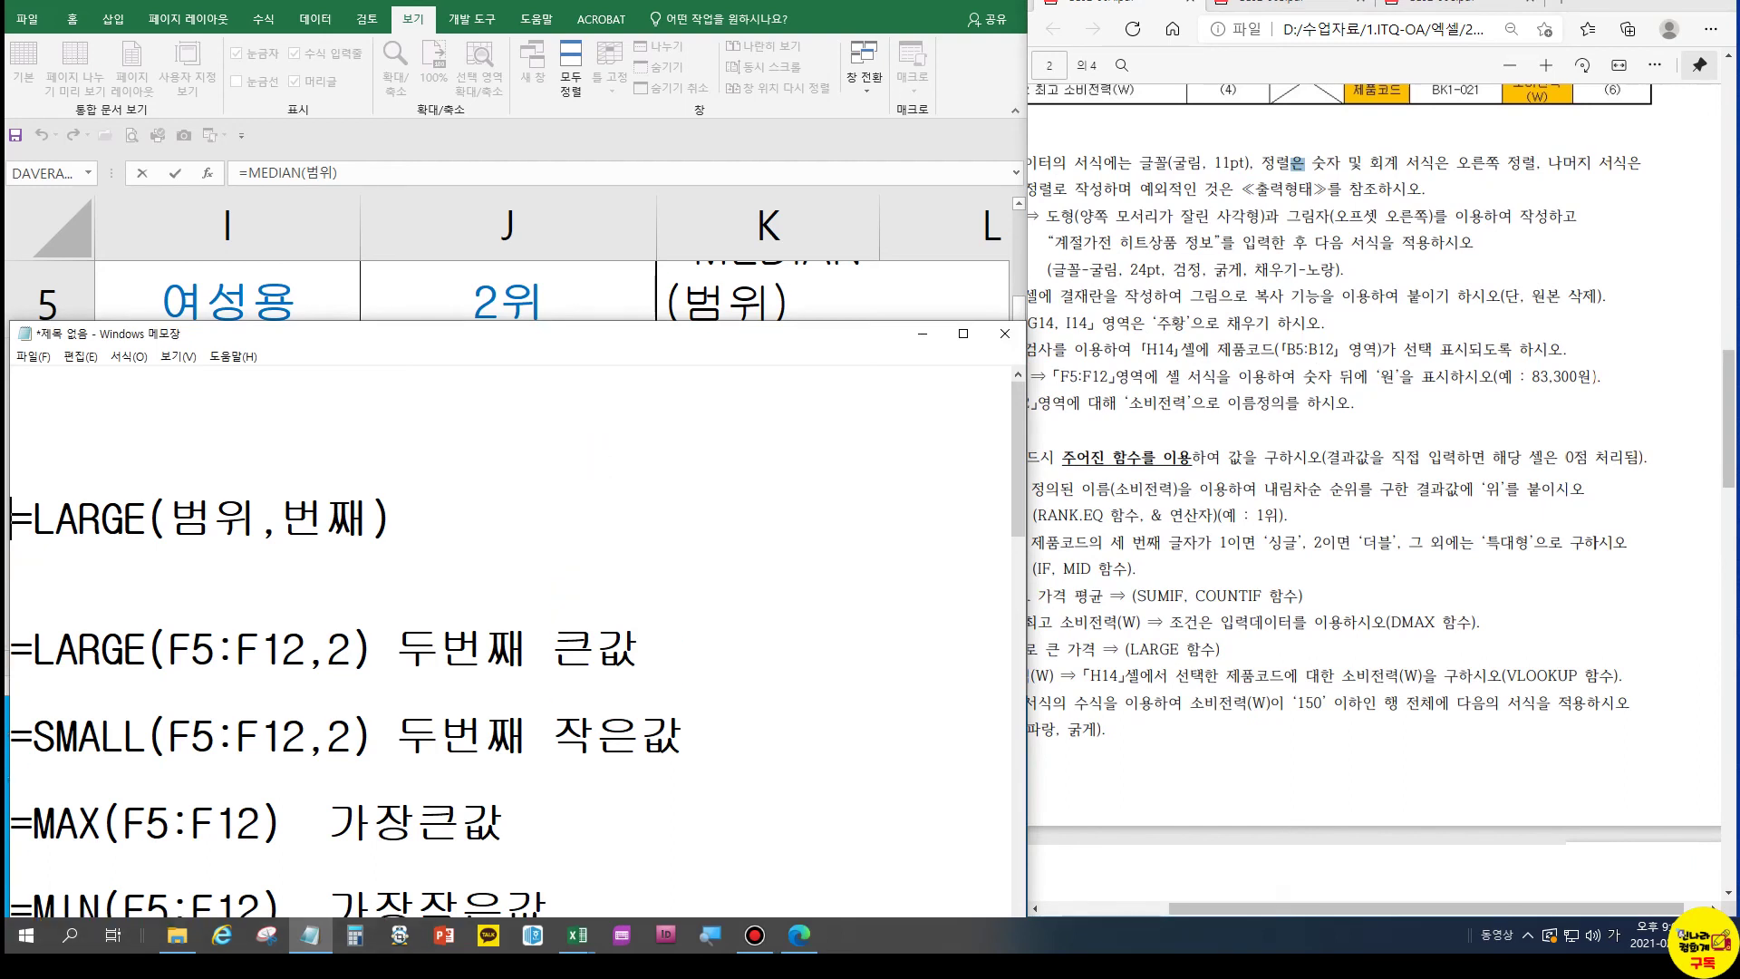
{"action": "key", "text": "Return"}
{"action": "key", "text": "Up"}
{"action": "key", "text": "Up"}
{"action": "key", "text": "Up"}
{"action": "key", "text": "Up"}
{"action": "key", "text": "Up"}
{"action": "key", "text": "Up"}
{"action": "key", "text": "Up"}
{"action": "key", "text": "Up"}
{"action": "key", "text": "Up"}
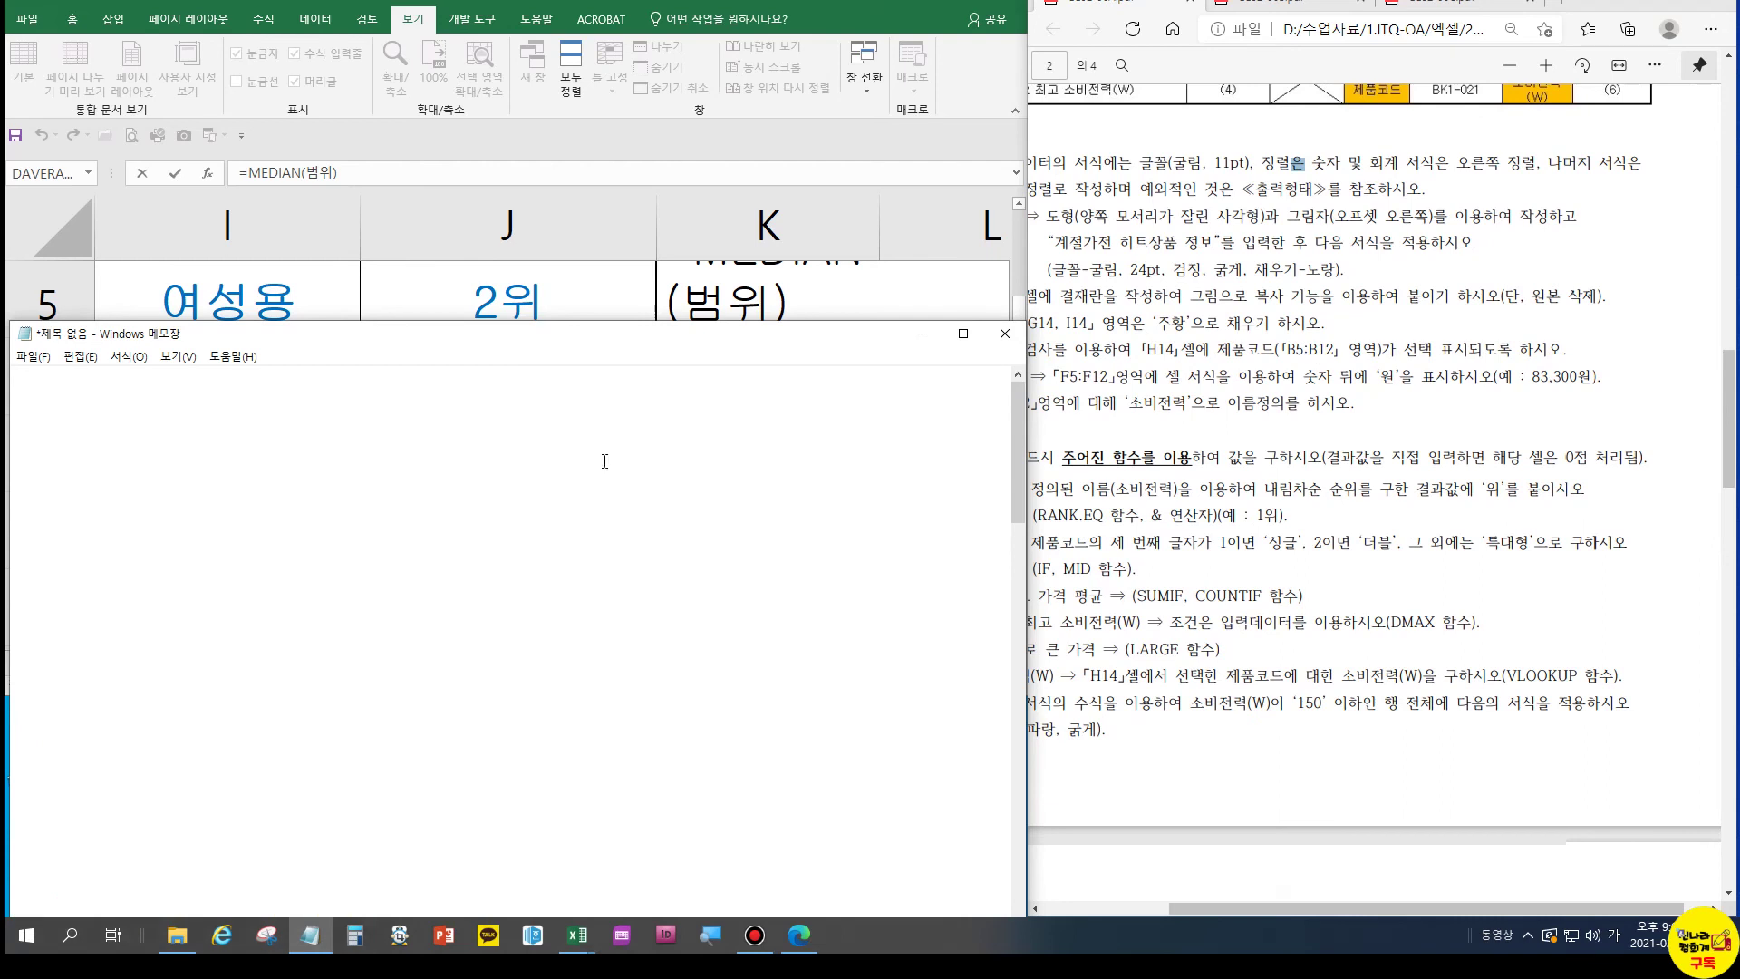
{"action": "key", "text": "Up"}
{"action": "key", "text": "Up"}
{"action": "key", "text": "Up"}
Write the pattern =VLOOKUP(찾을값,범위,열번호,유형) in the blank area of the Notepad notes
{"action": "type", "text": "=₩"}
{"action": "key", "text": "Hangul"}
{"action": "type", "text": "V"}
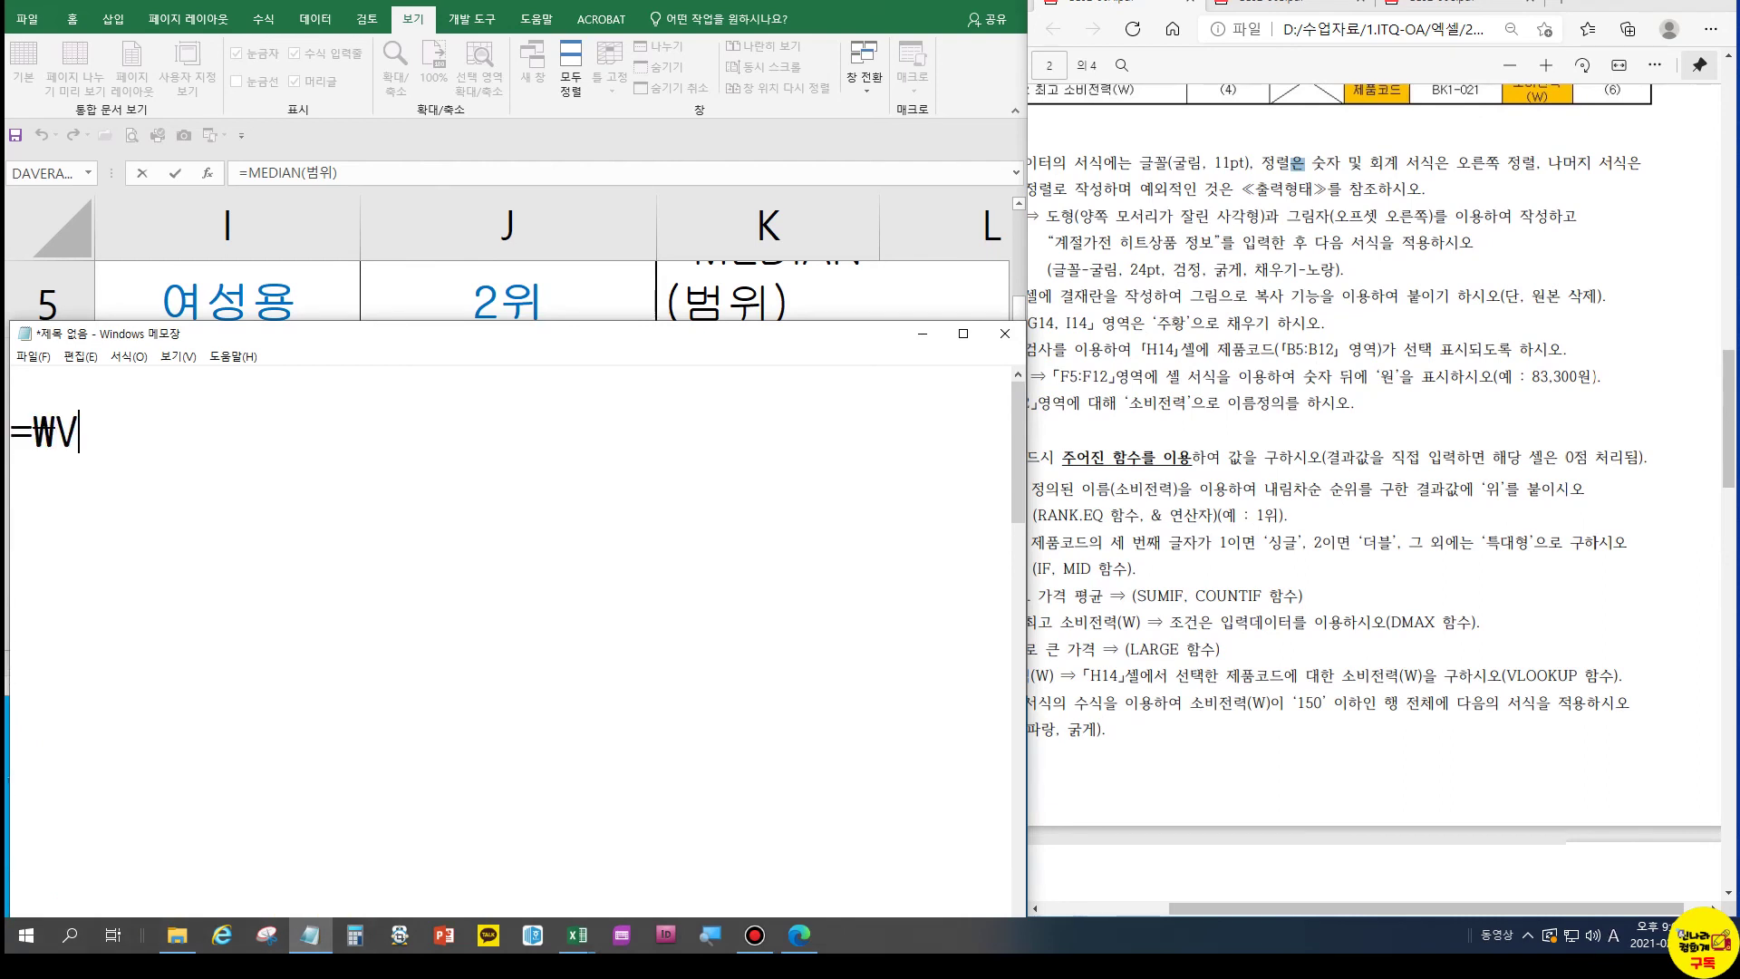
{"action": "key", "text": "BackSpace"}
{"action": "key", "text": "BackSpace"}
{"action": "type", "text": "VLOOKYP"}
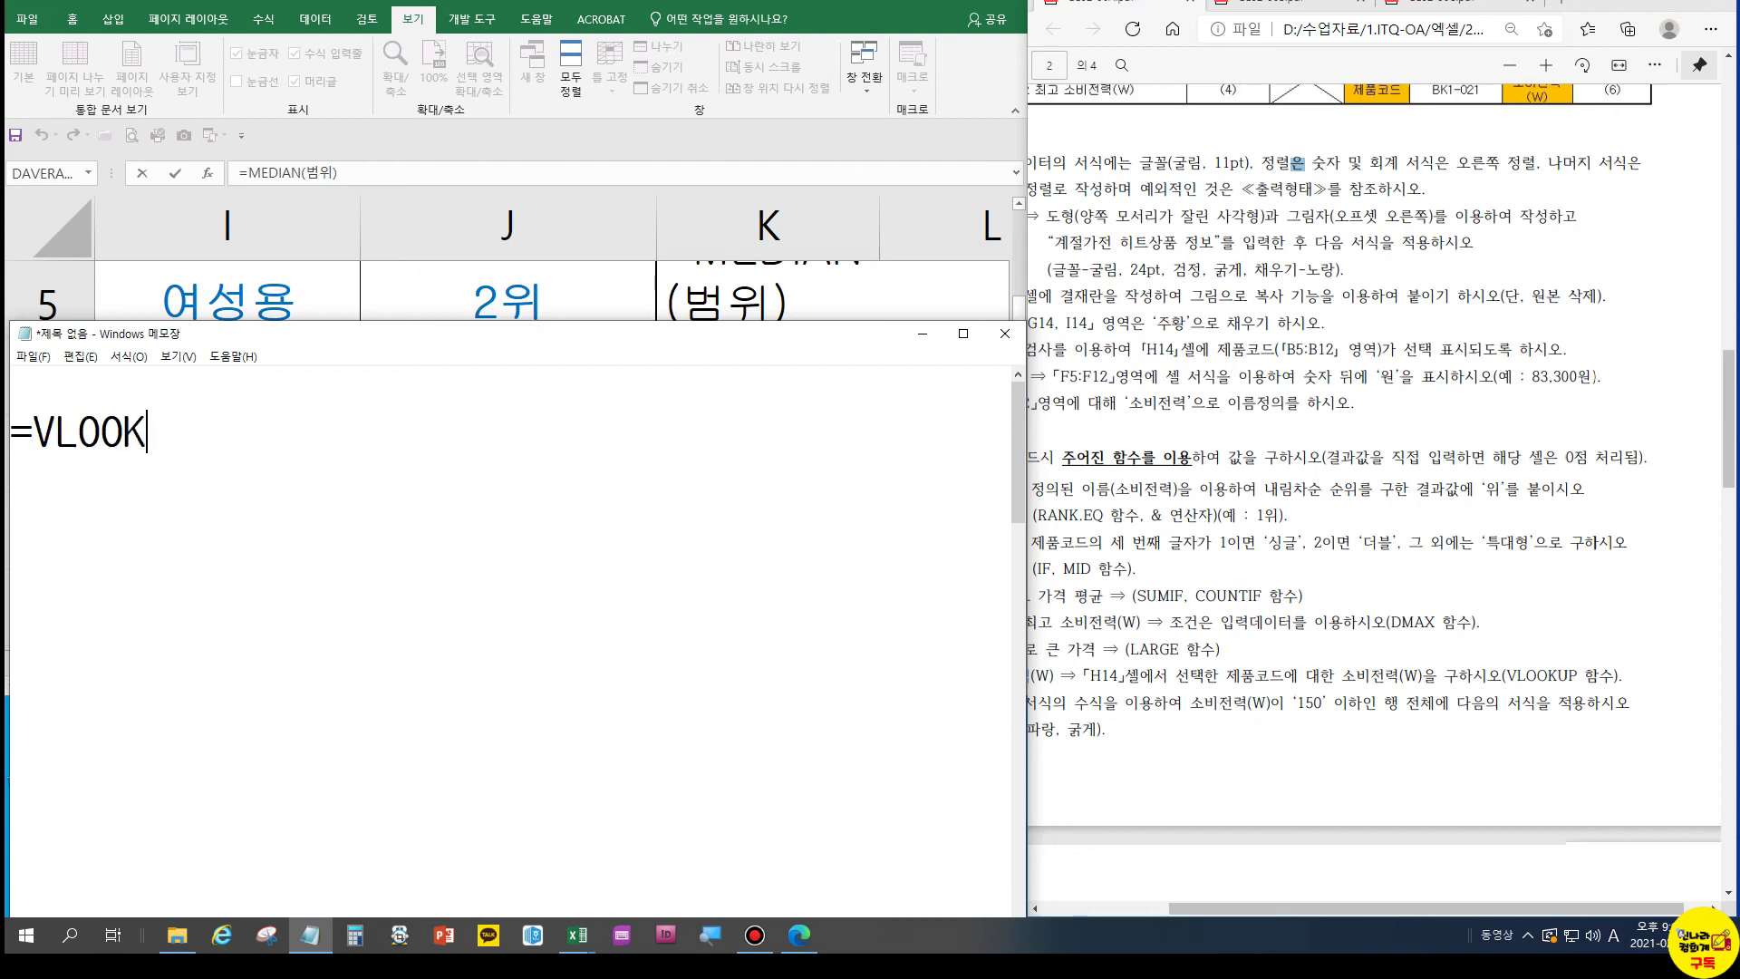
{"action": "key", "text": "BackSpace"}
{"action": "key", "text": "BackSpace"}
{"action": "type", "text": "UP("}
{"action": "key", "text": "Hangul"}
{"action": "type", "text": "찾을값,범위,열번호,유형)"}
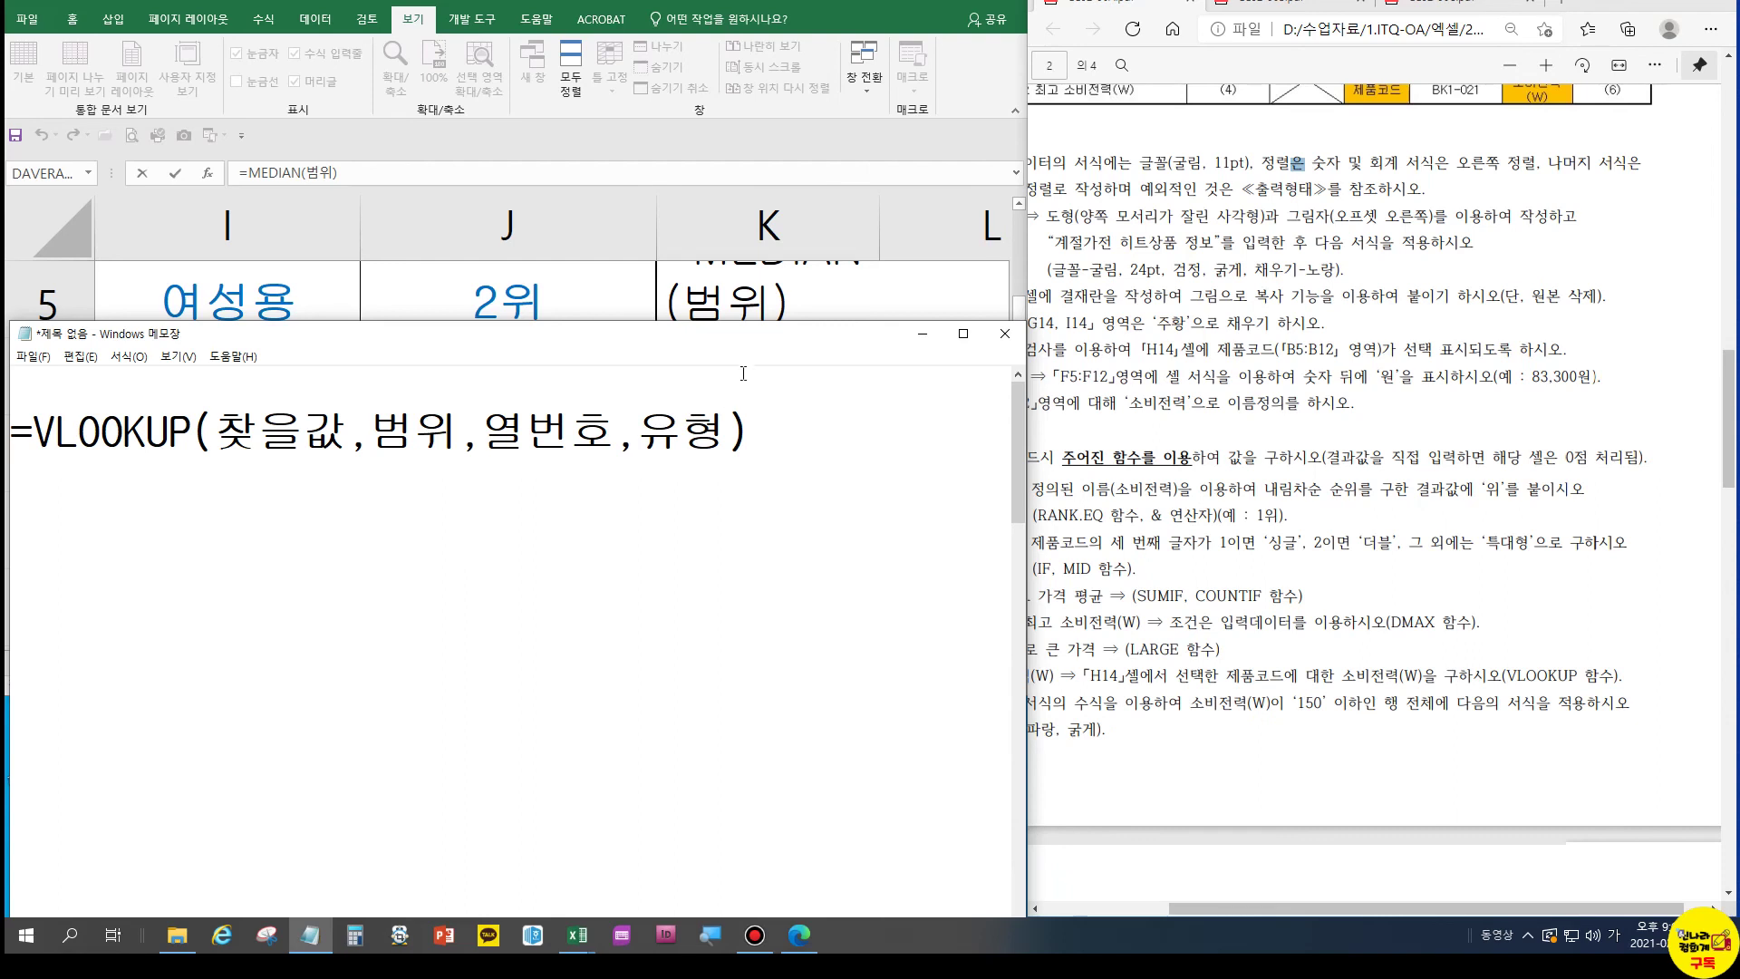
Leave the K5 formula edit in Excel without changes and switch to the 계절가전 히트상품 정보 workbook
{"action": "left_click_drag", "start_coordinate": [735, 354], "coordinate": [740, 585]}
{"action": "left_click", "coordinate": [416, 450]}
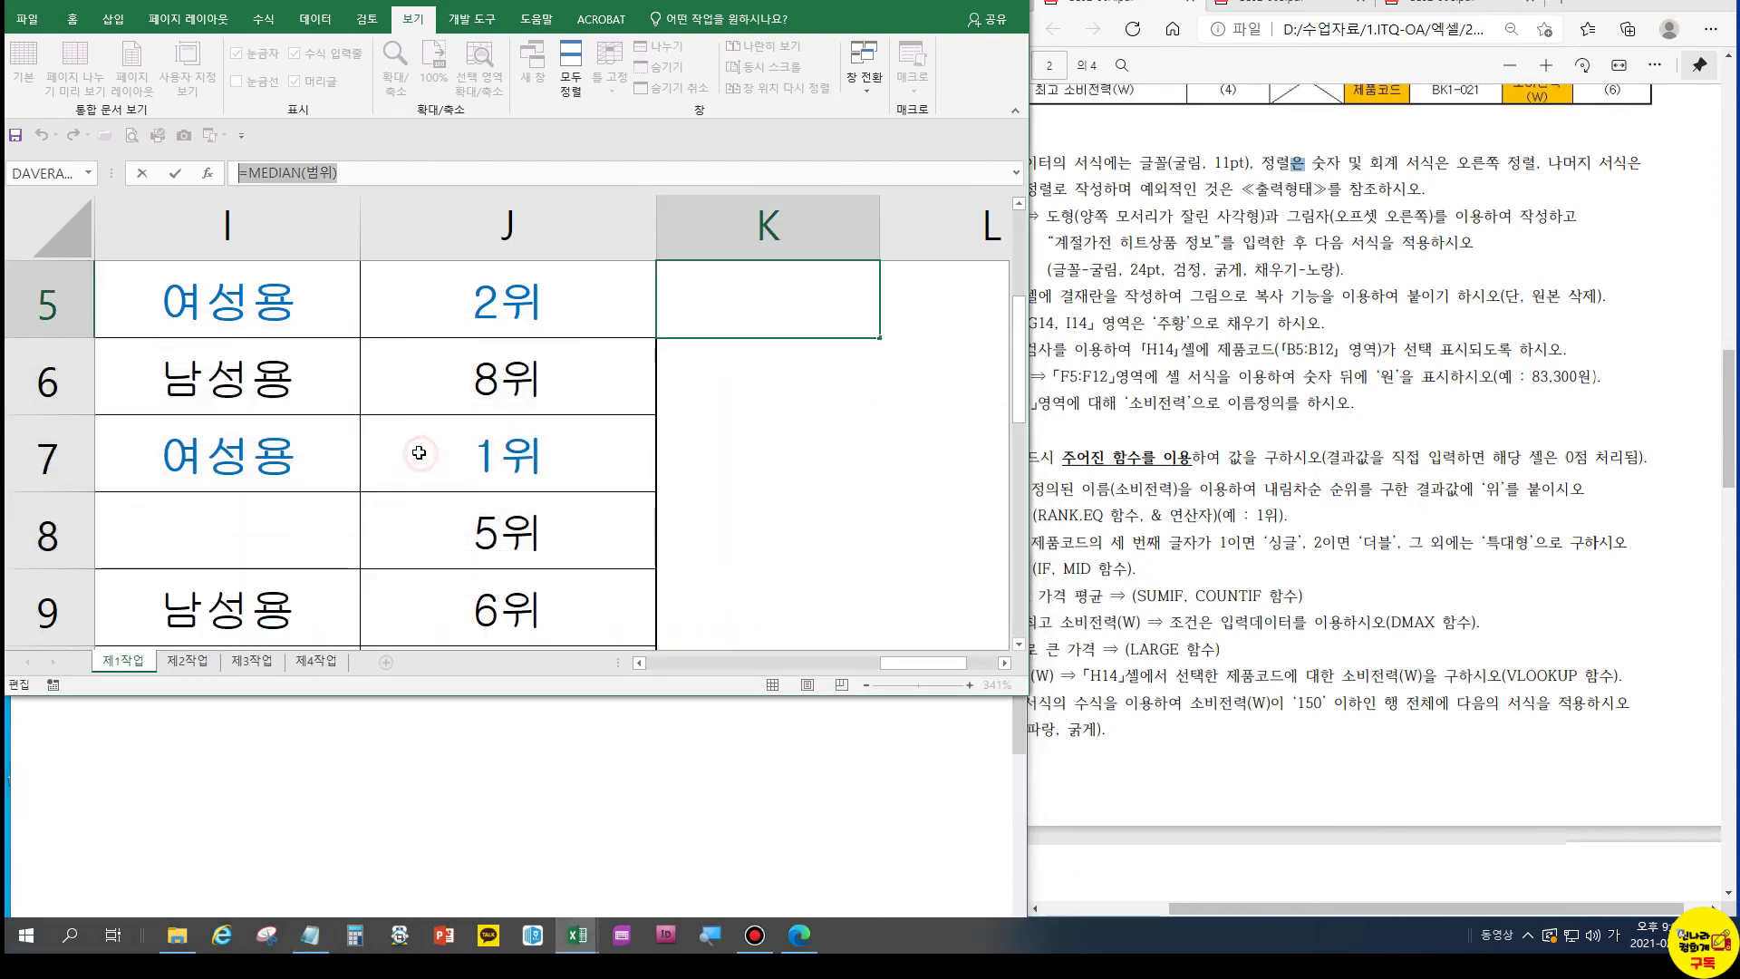
{"action": "left_click", "coordinate": [577, 934]}
{"action": "left_click", "coordinate": [585, 842]}
{"action": "left_click", "coordinate": [324, 609]}
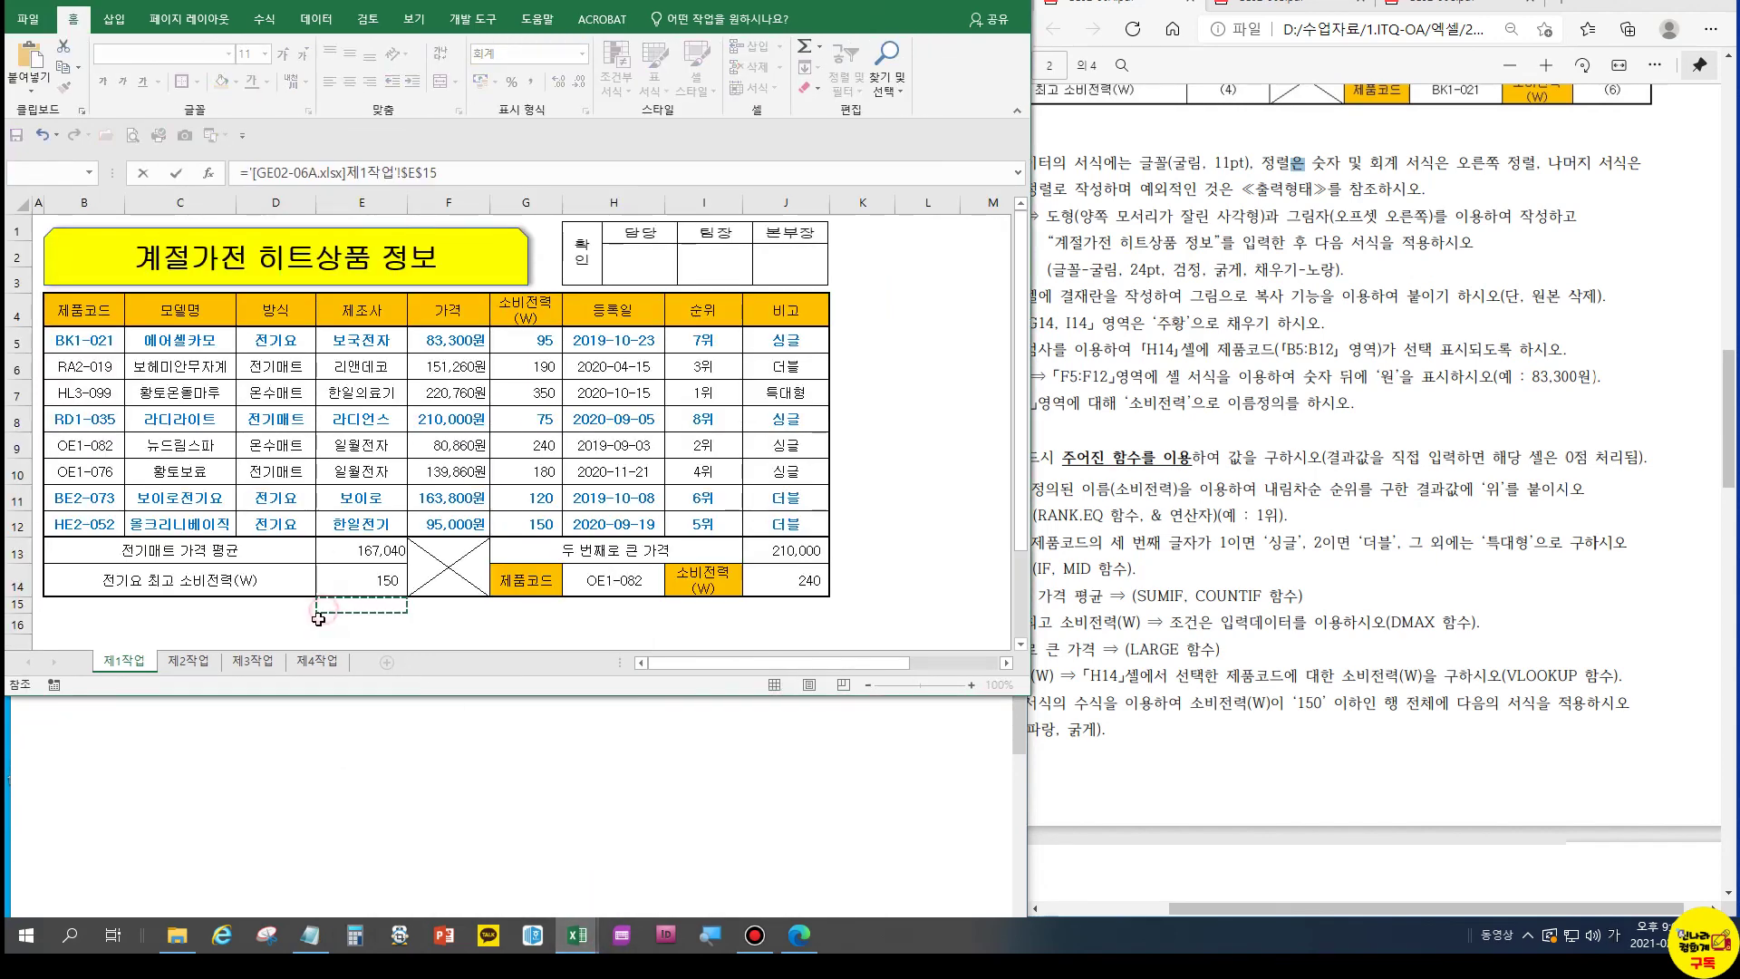
{"action": "key", "text": "Return"}
{"action": "key", "text": "Escape"}
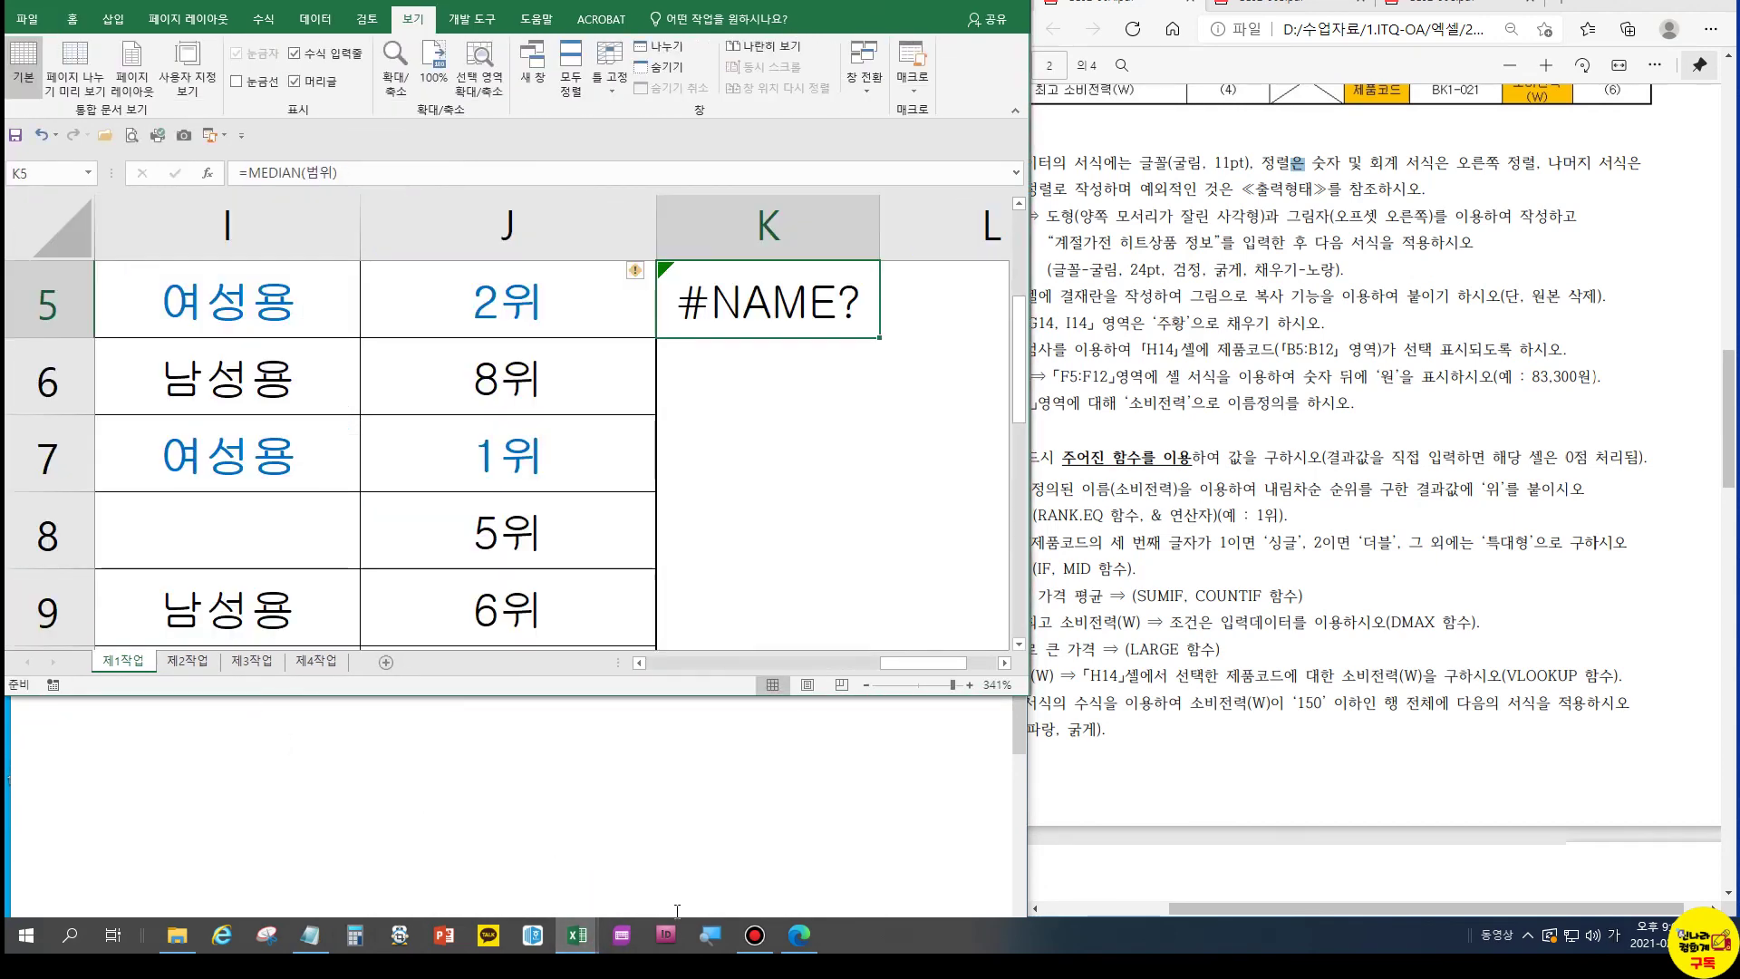
{"action": "left_click", "coordinate": [577, 934]}
{"action": "left_click", "coordinate": [542, 852]}
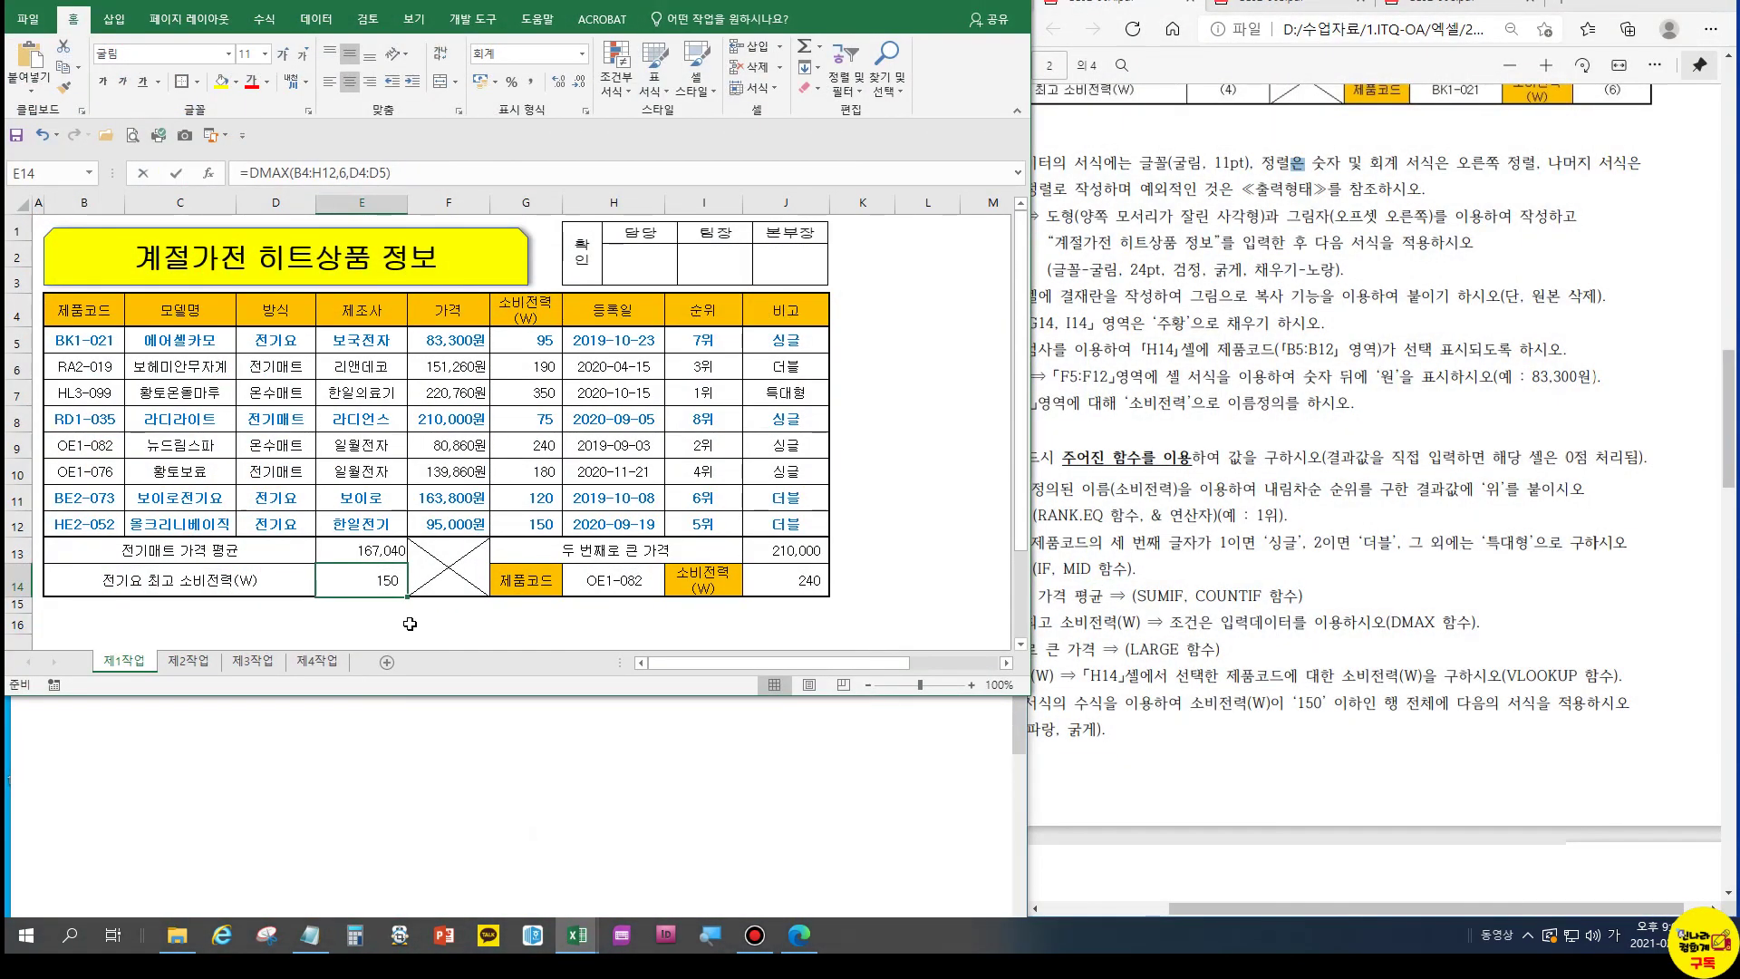
Examine the lookup value, table array and column index arguments of the VLOOKUP formula in J14, leaving them unchanged
{"action": "left_click", "coordinate": [774, 579]}
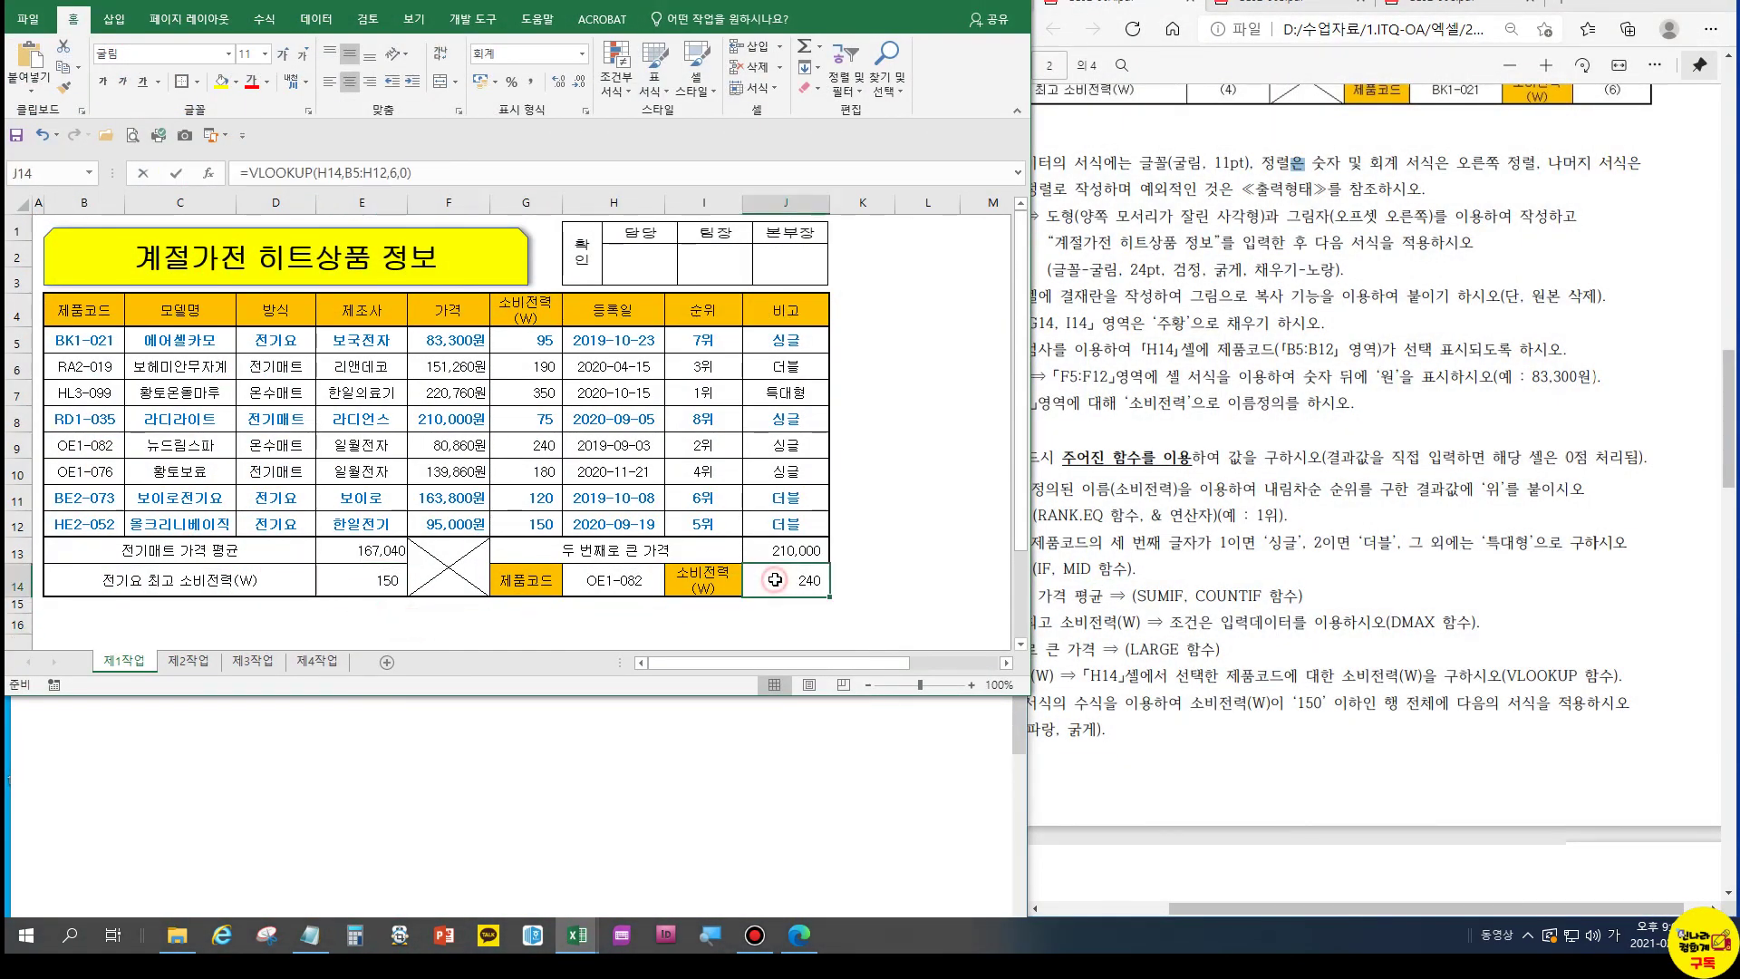
{"action": "left_click", "coordinate": [278, 174]}
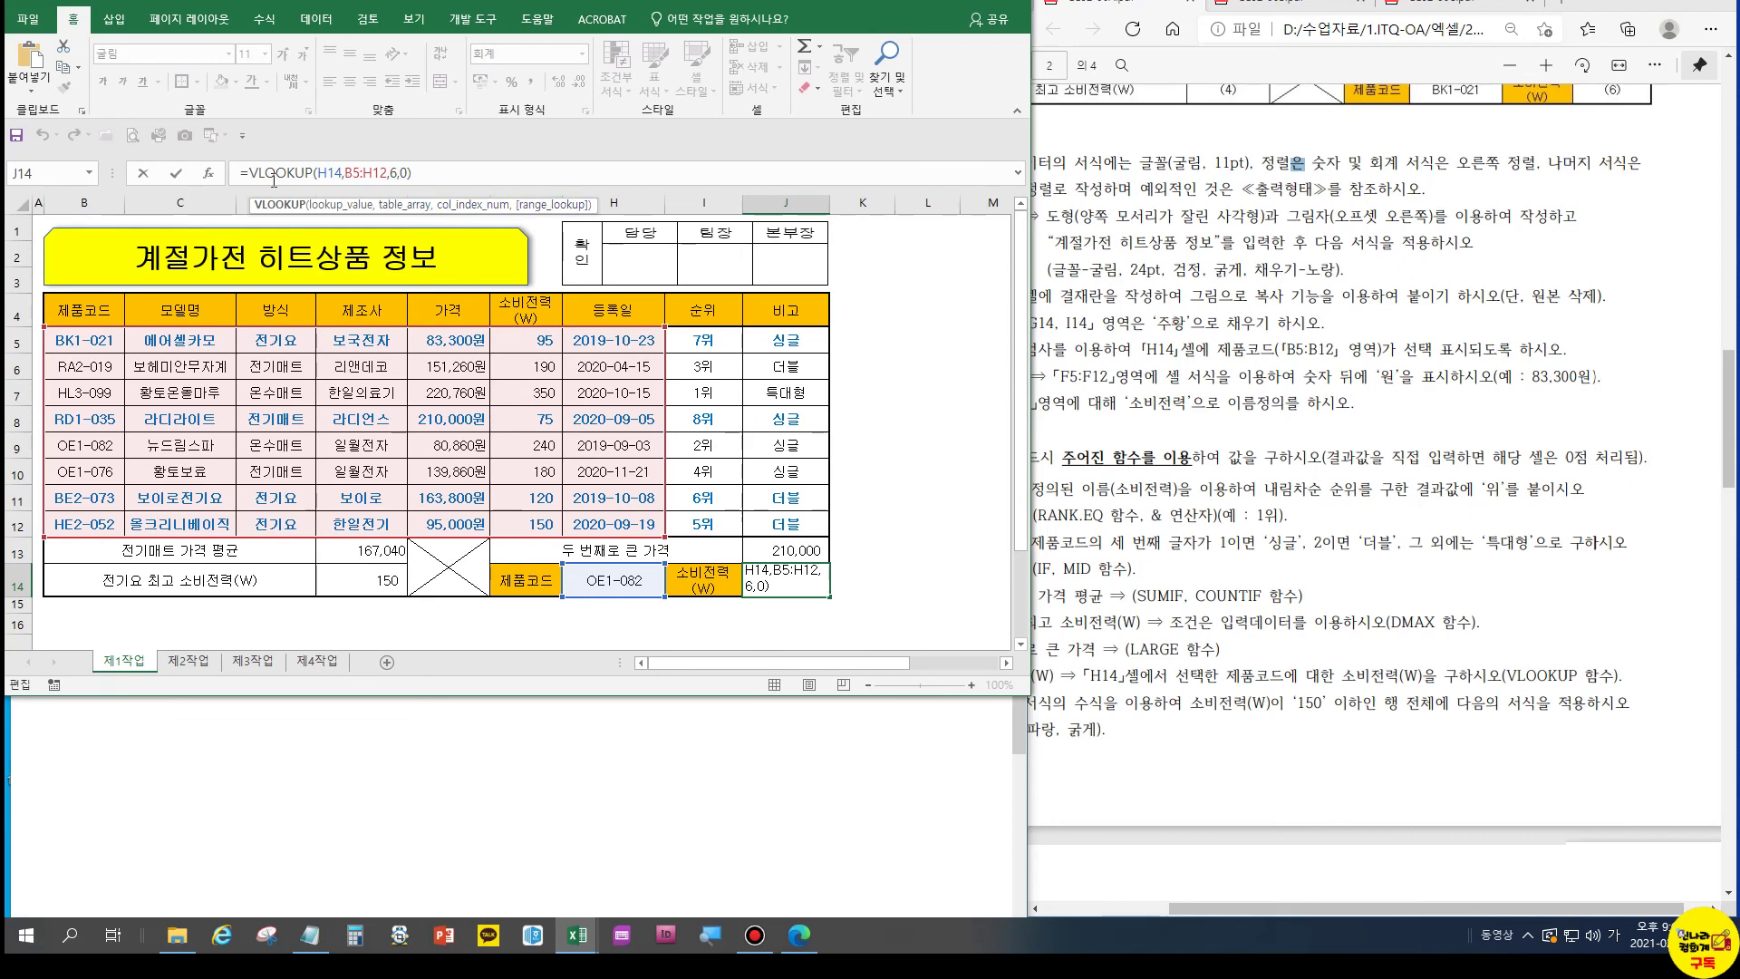
{"action": "left_click", "coordinate": [210, 172]}
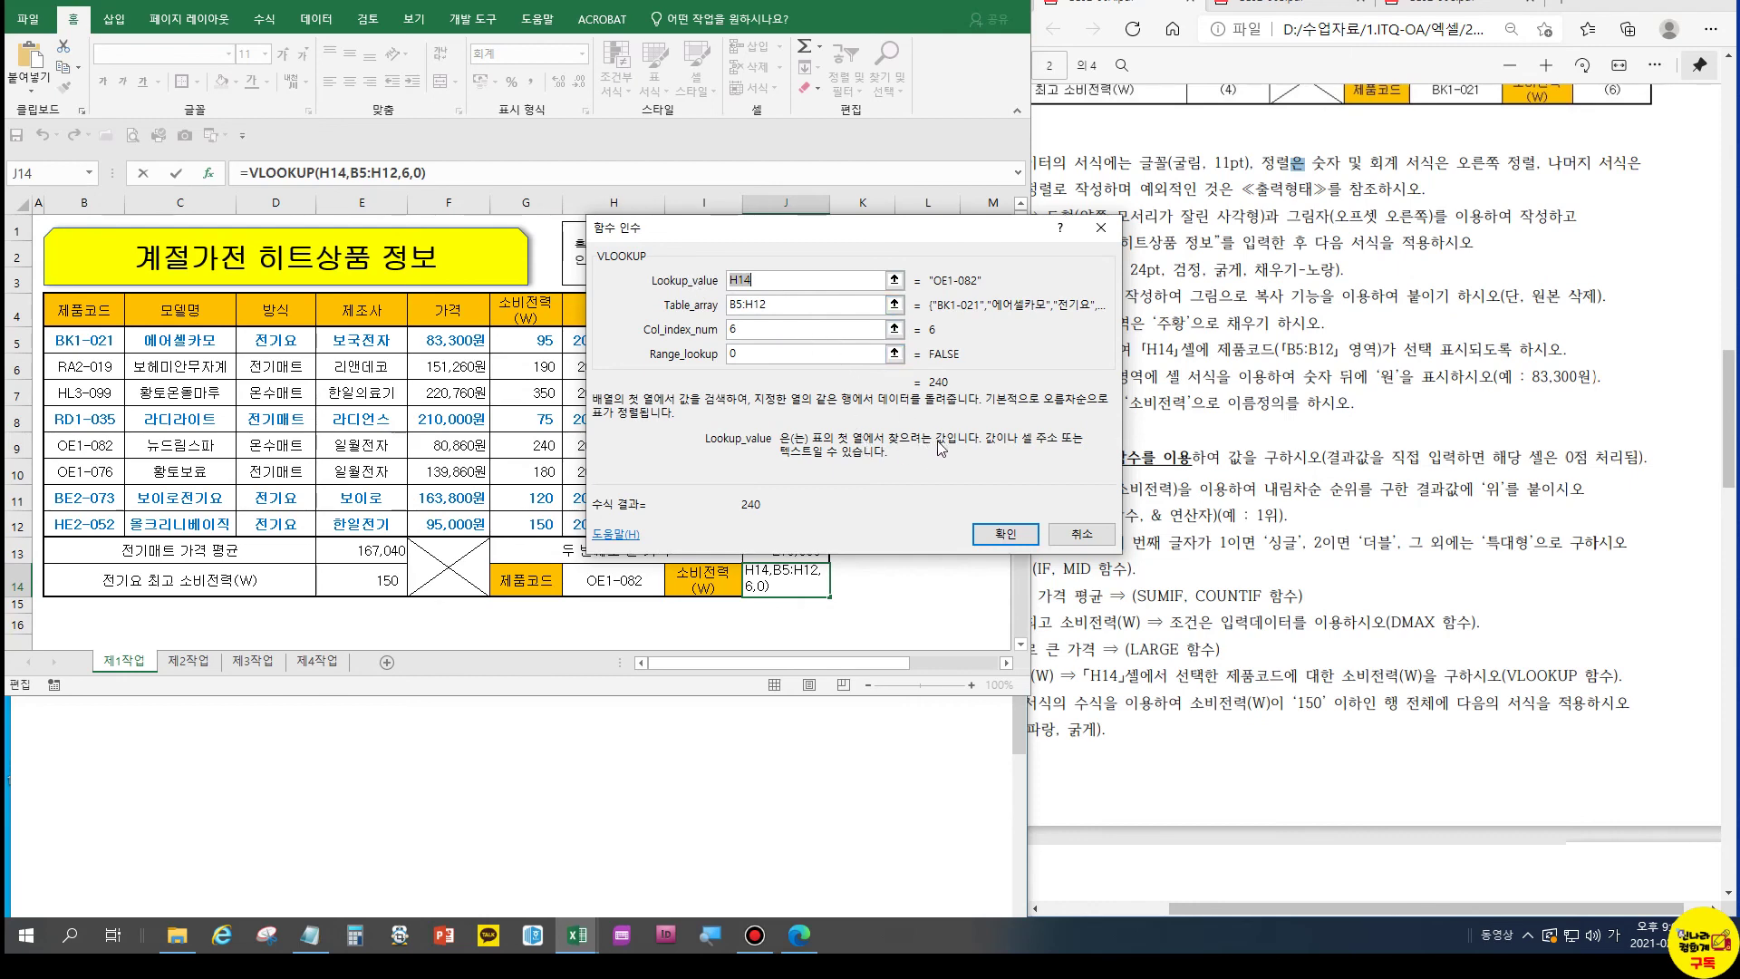
{"action": "key", "text": "Tab"}
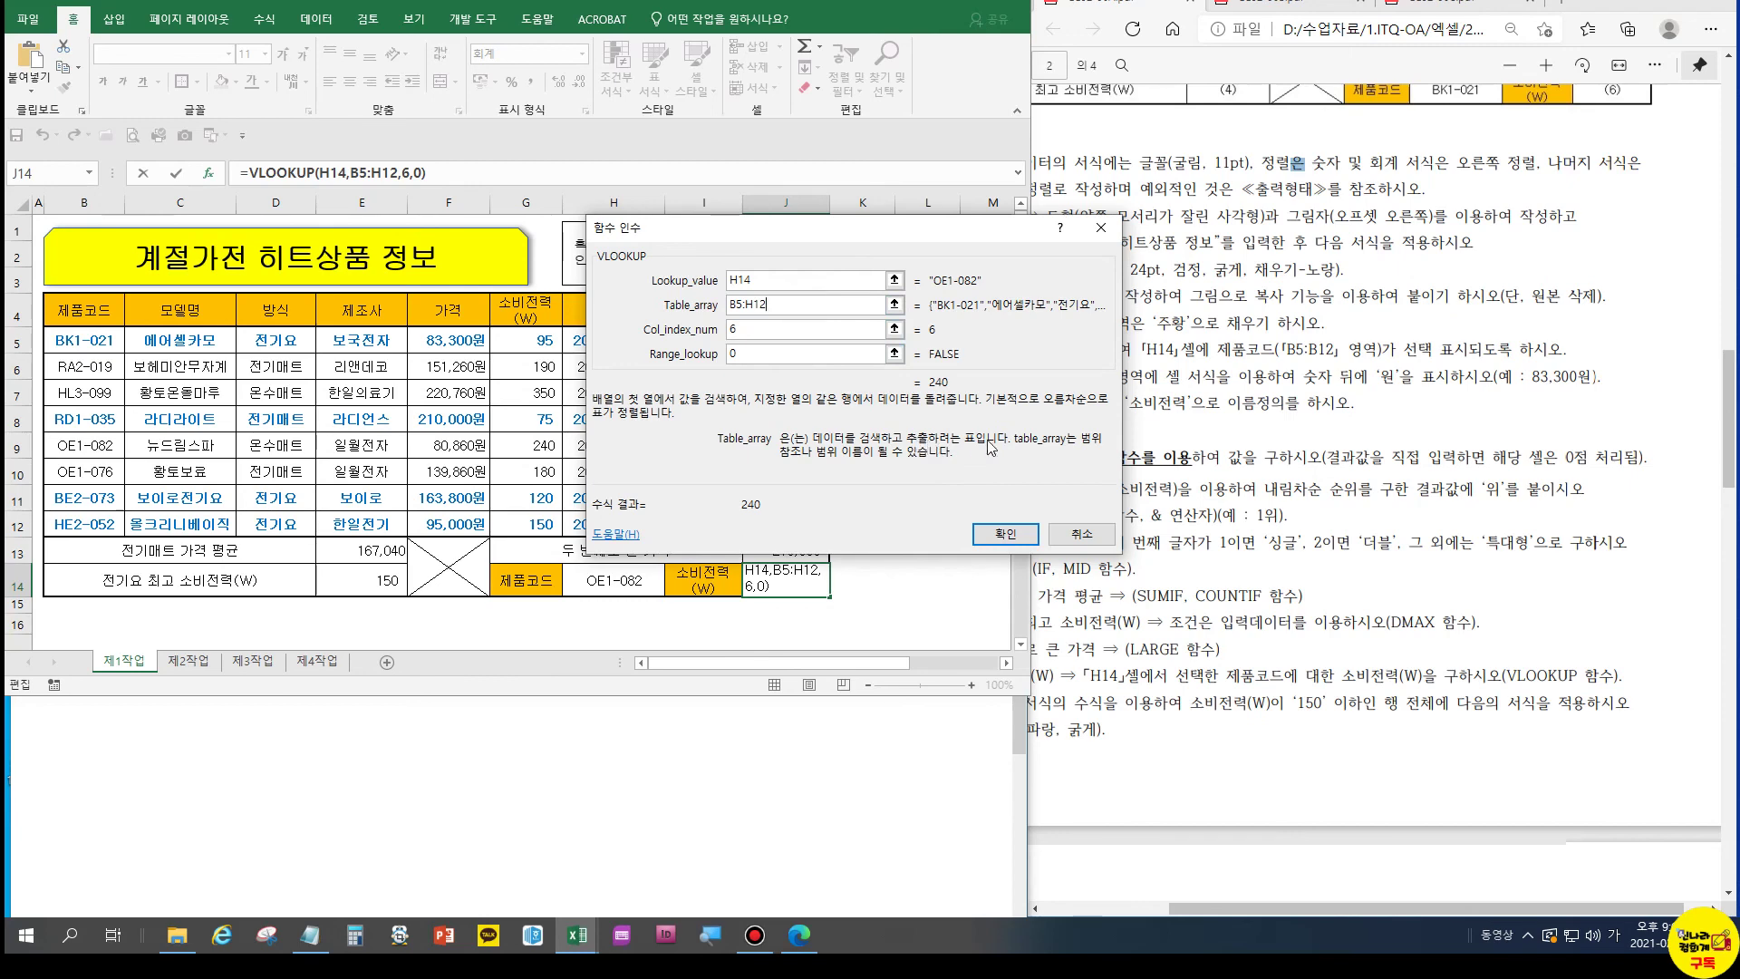
{"action": "key", "text": "Tab"}
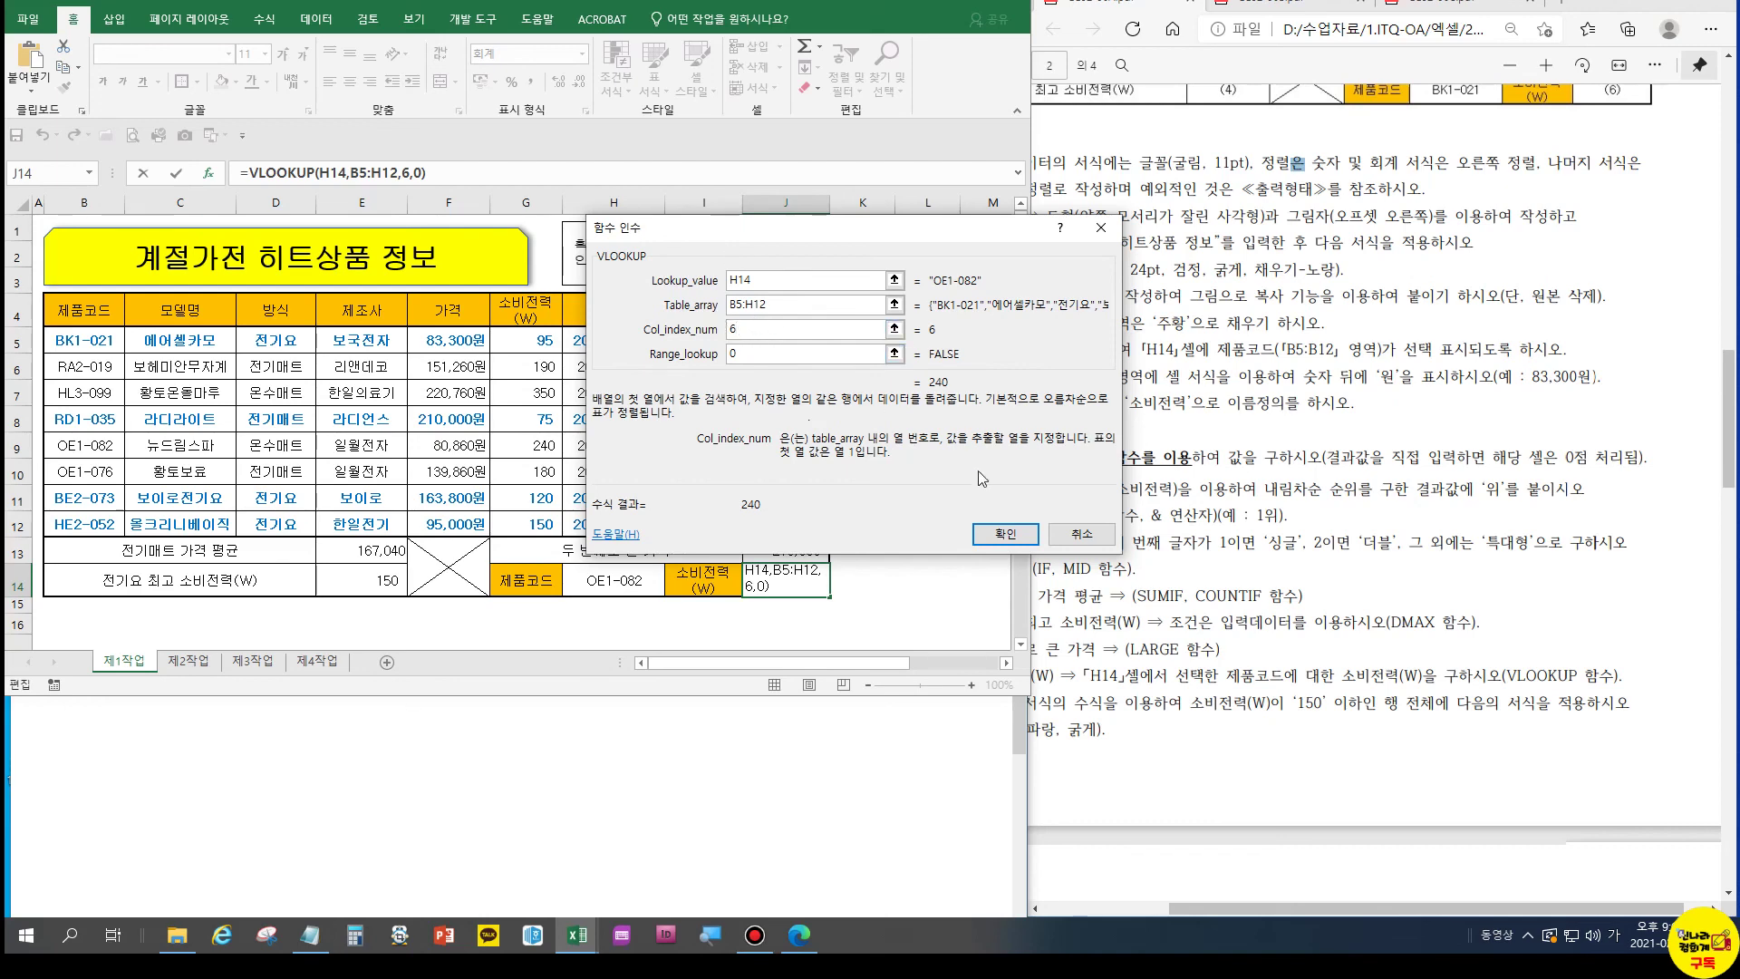
{"action": "left_click", "coordinate": [1062, 534]}
Place Notepad below the Excel table and note the arguments H14, B5:H12, 6 and 0 under the VLOOKUP pattern
{"action": "left_click", "coordinate": [551, 816]}
{"action": "left_click_drag", "start_coordinate": [760, 571], "coordinate": [748, 715]}
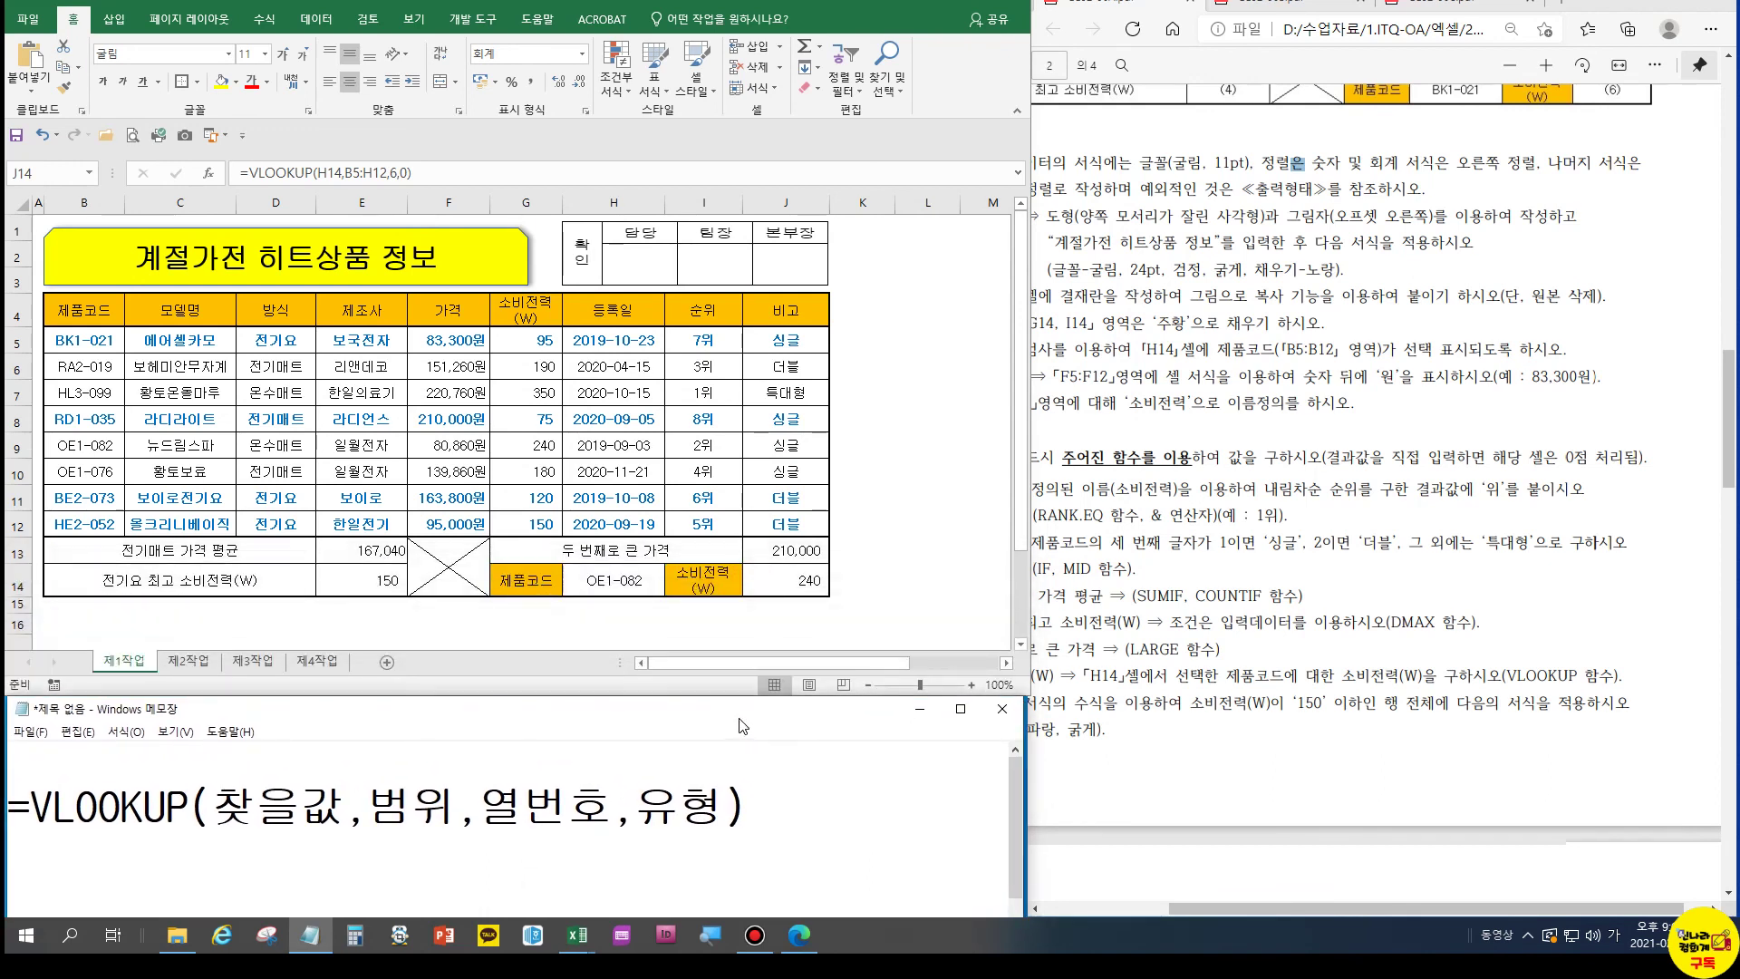
{"action": "scroll", "coordinate": [398, 770], "scroll_direction": "down", "scroll_amount": 1}
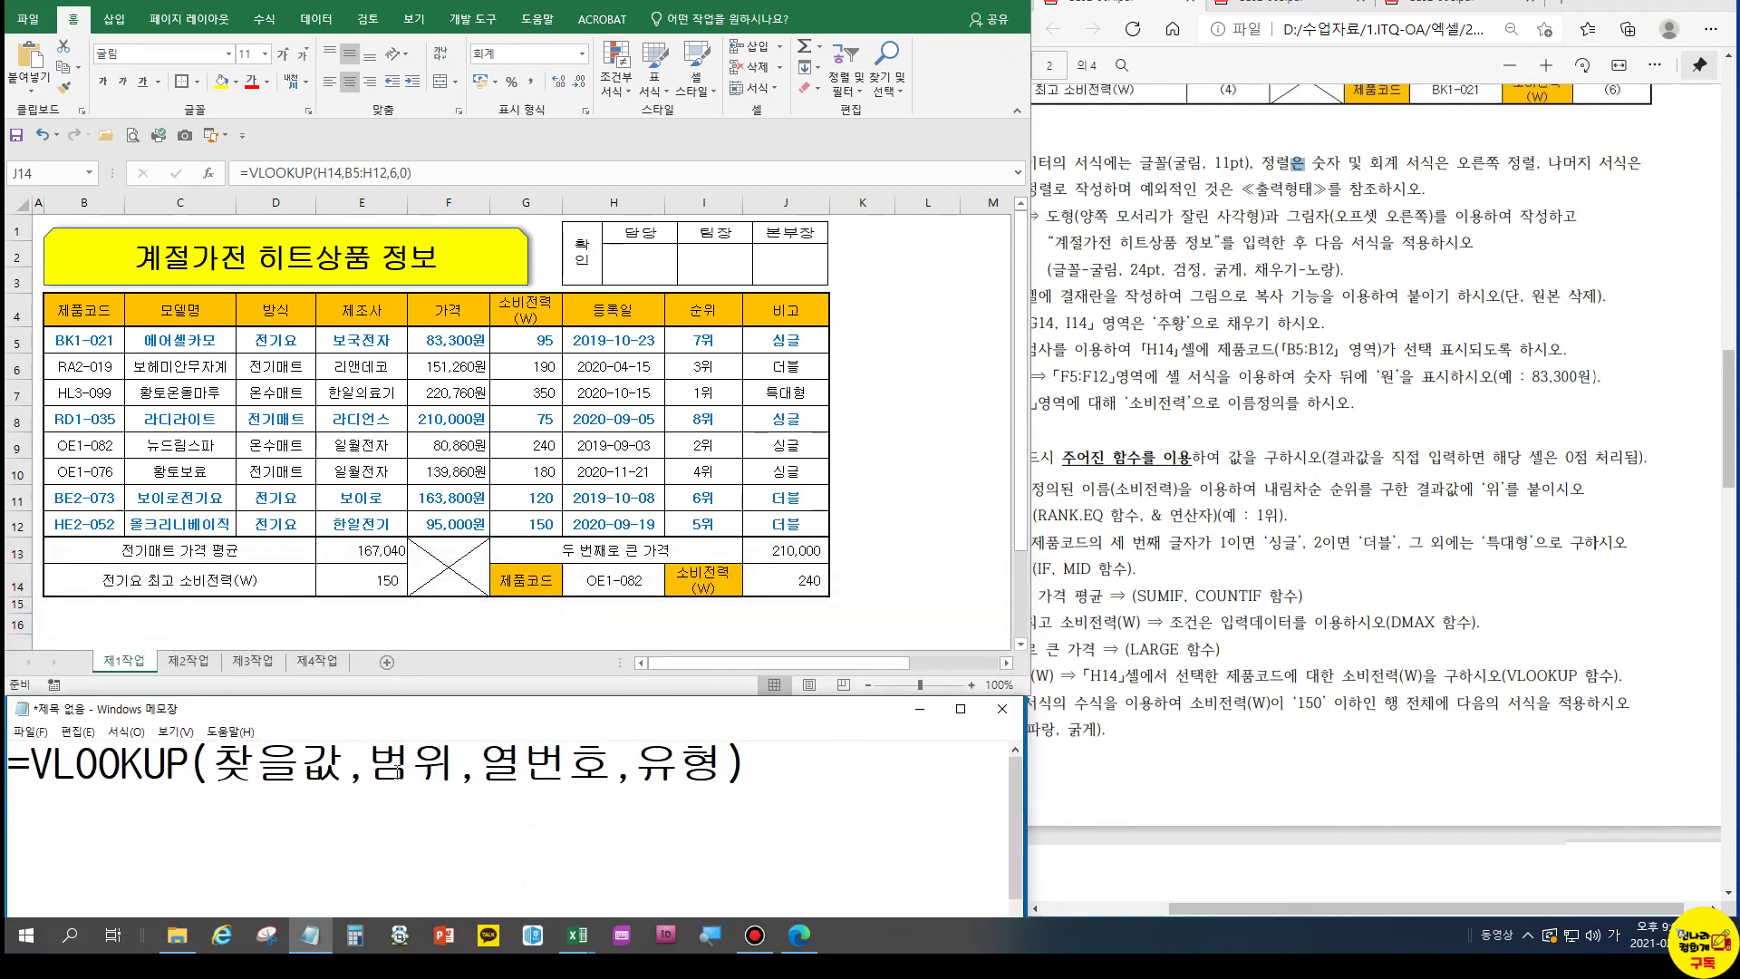
{"action": "left_click", "coordinate": [790, 784]}
{"action": "key", "text": "Return"}
{"action": "type", "text": "H14"}
{"action": "type", "text": "B5:H12"}
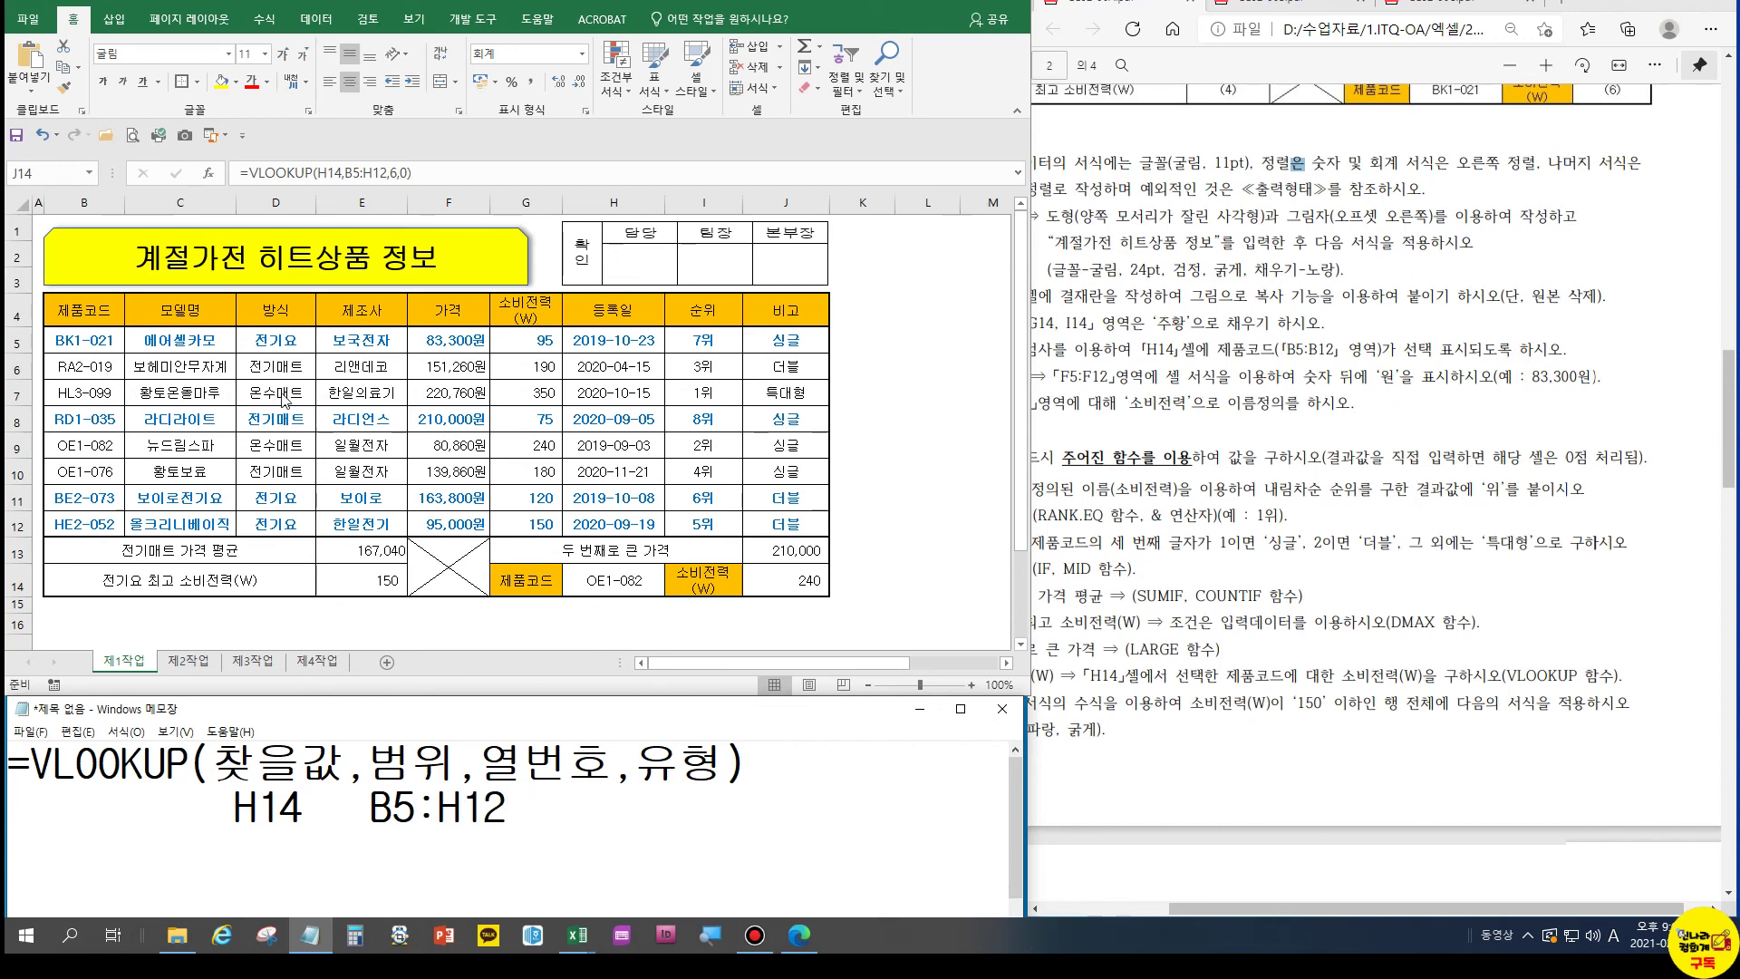
{"action": "type", "text": "6    0"}
Mark 찾을값/H14 and the 제품코드 label with red rectangles and draw an arrow from the label to BK1-021 in the product code column
{"action": "left_click", "coordinate": [1718, 2]}
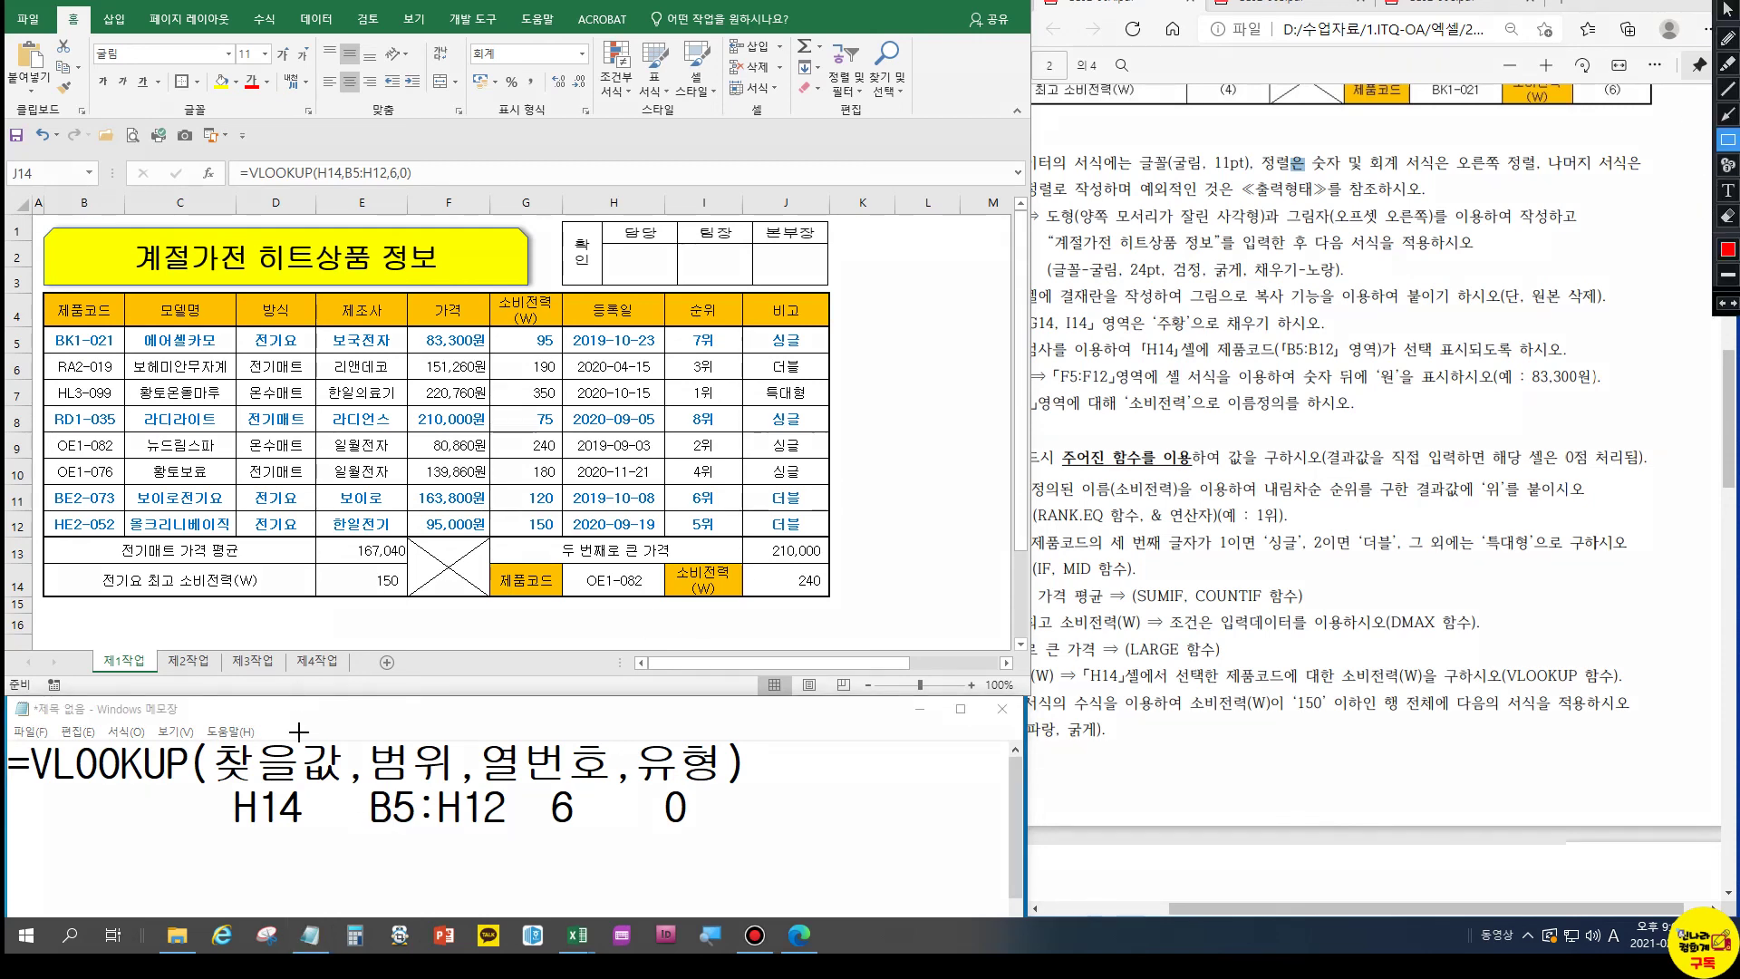
{"action": "left_click_drag", "start_coordinate": [215, 734], "coordinate": [342, 827]}
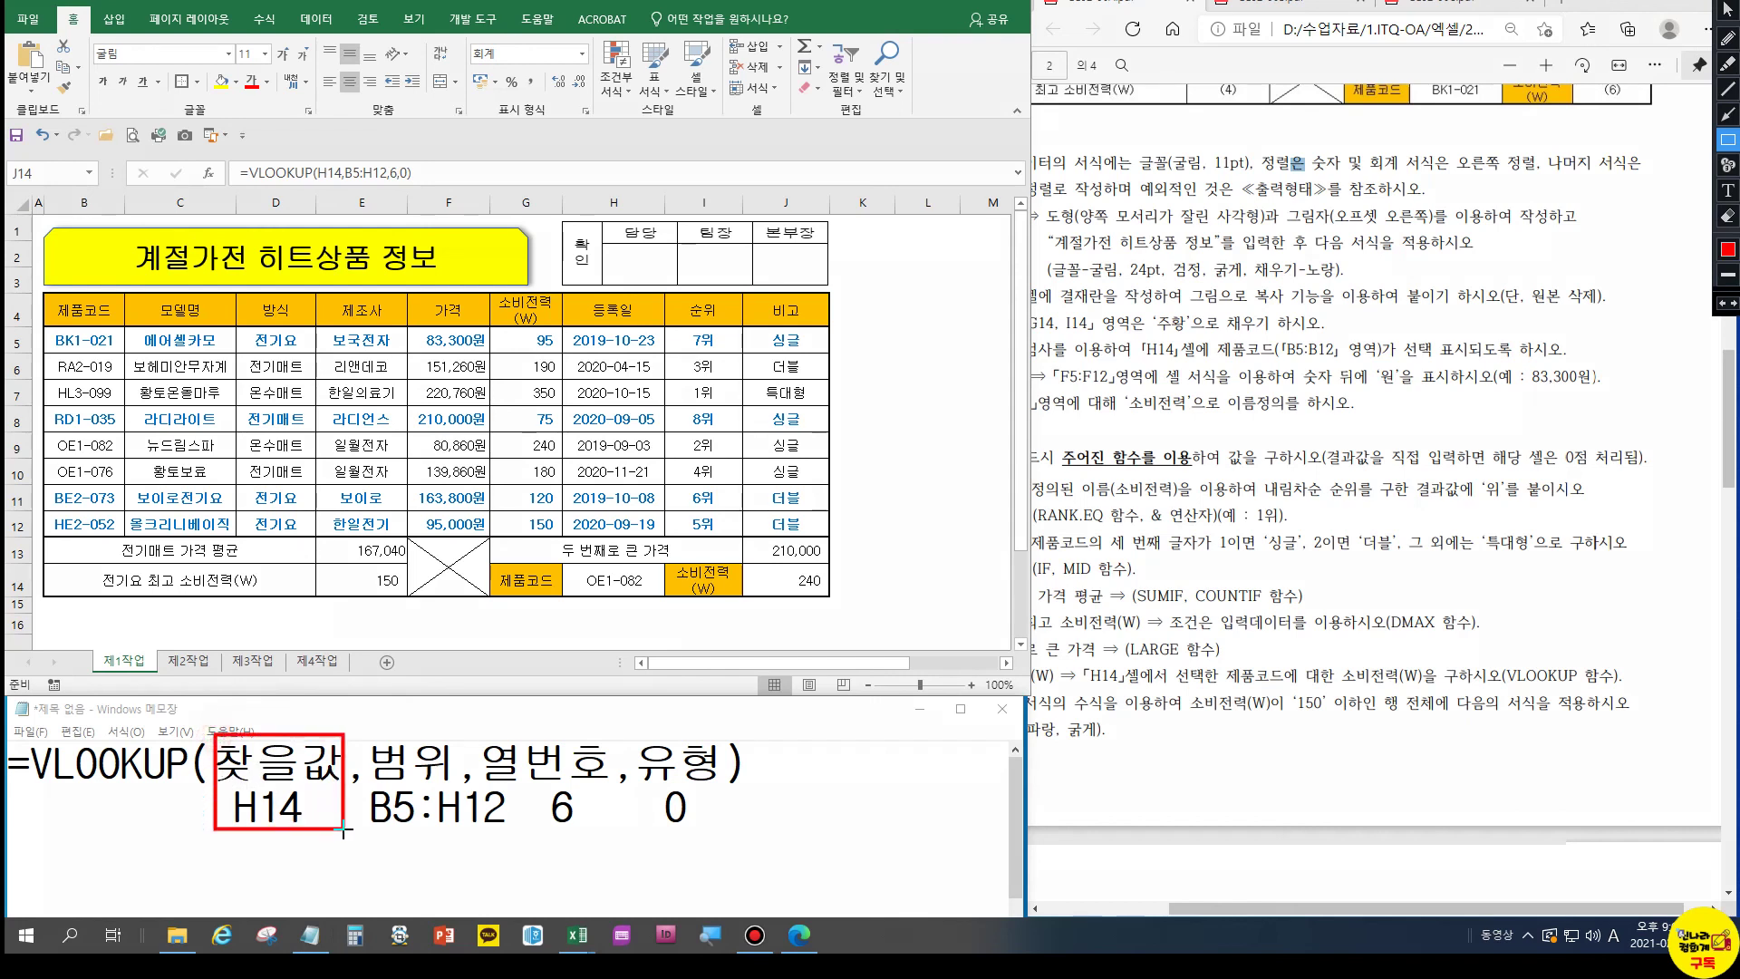
{"action": "left_click_drag", "start_coordinate": [485, 566], "coordinate": [569, 607]}
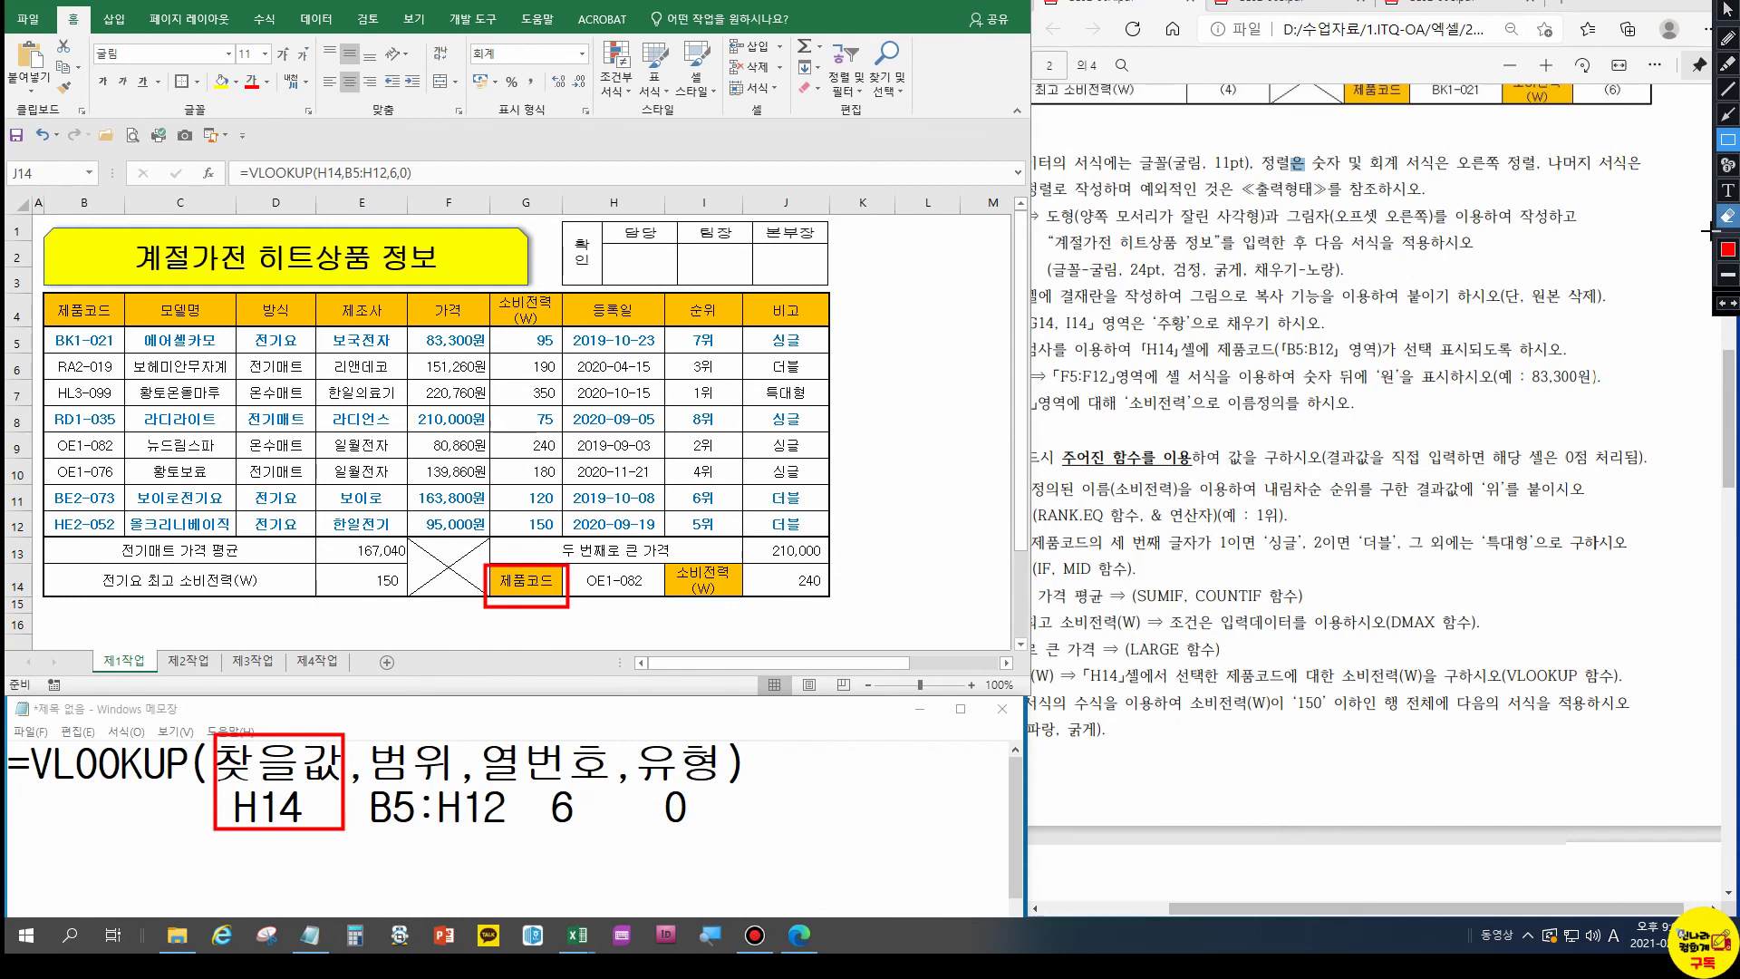
{"action": "left_click", "coordinate": [1727, 114]}
{"action": "mouse_move", "coordinate": [484, 594]}
{"action": "left_mouse_down"}
{"action": "mouse_move", "coordinate": [94, 310]}
{"action": "mouse_move", "coordinate": [94, 336]}
{"action": "left_mouse_up"}
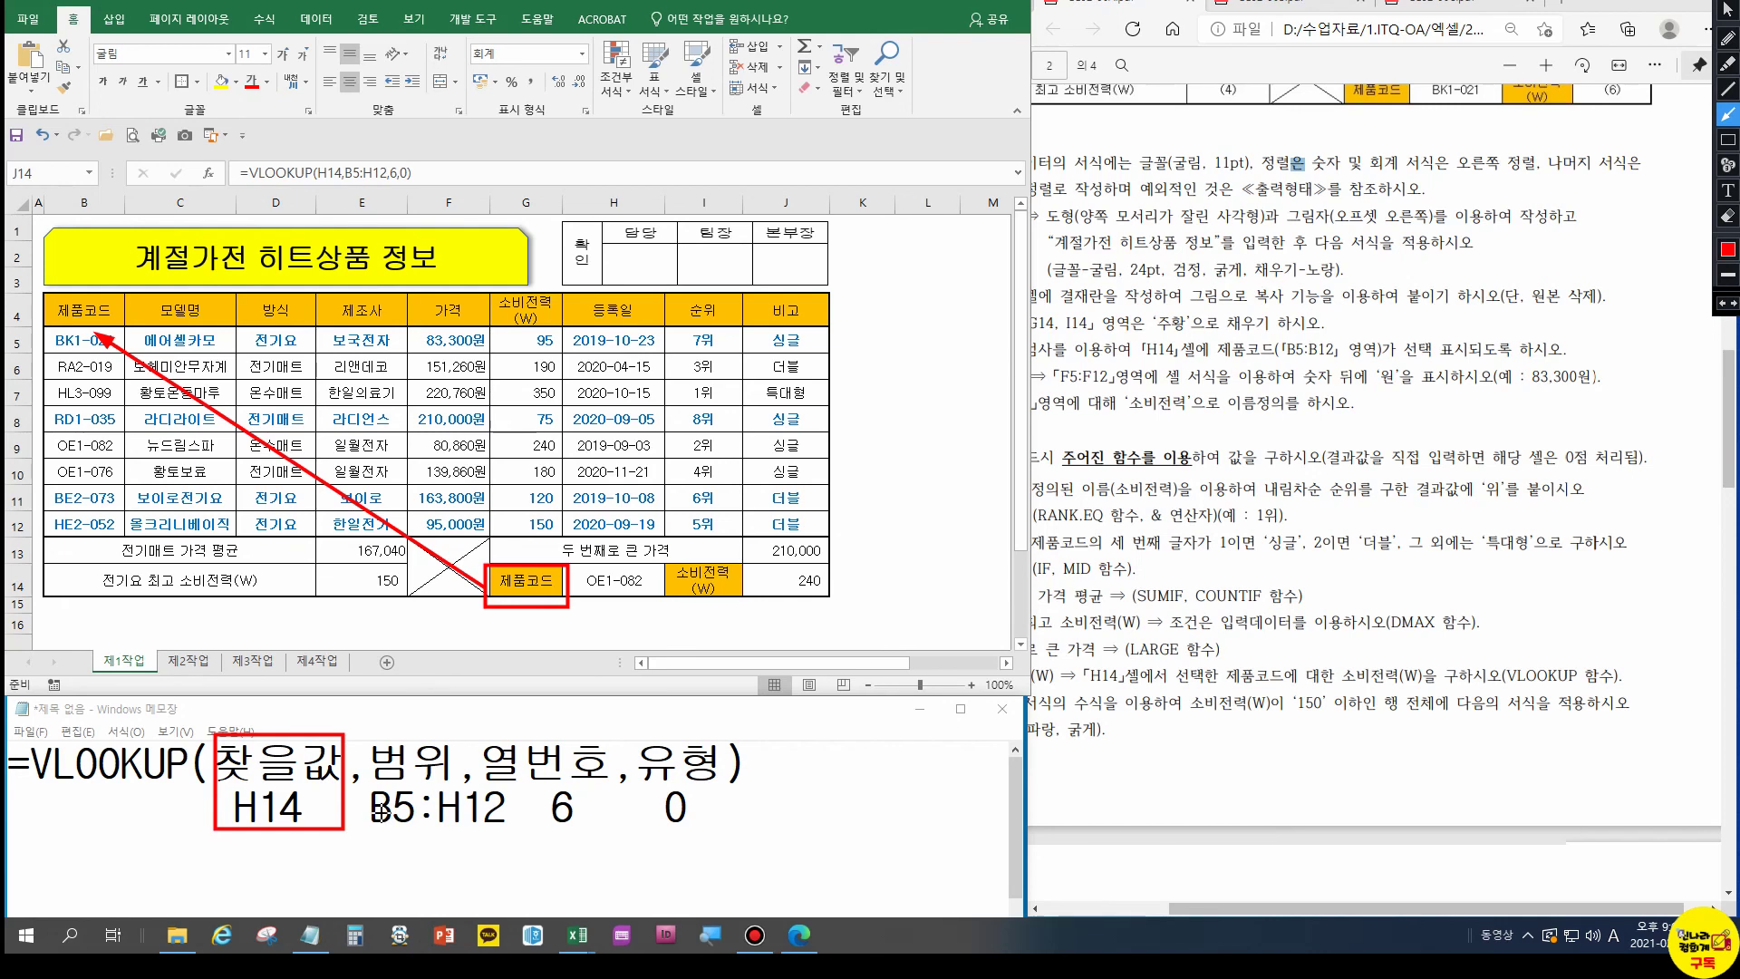
Clear the red annotations and examine the tables and VLOOKUP tasks in the 러블리 슈즈 and 학점은행제 수강 현황 exam PDFs
{"action": "key", "text": "Escape"}
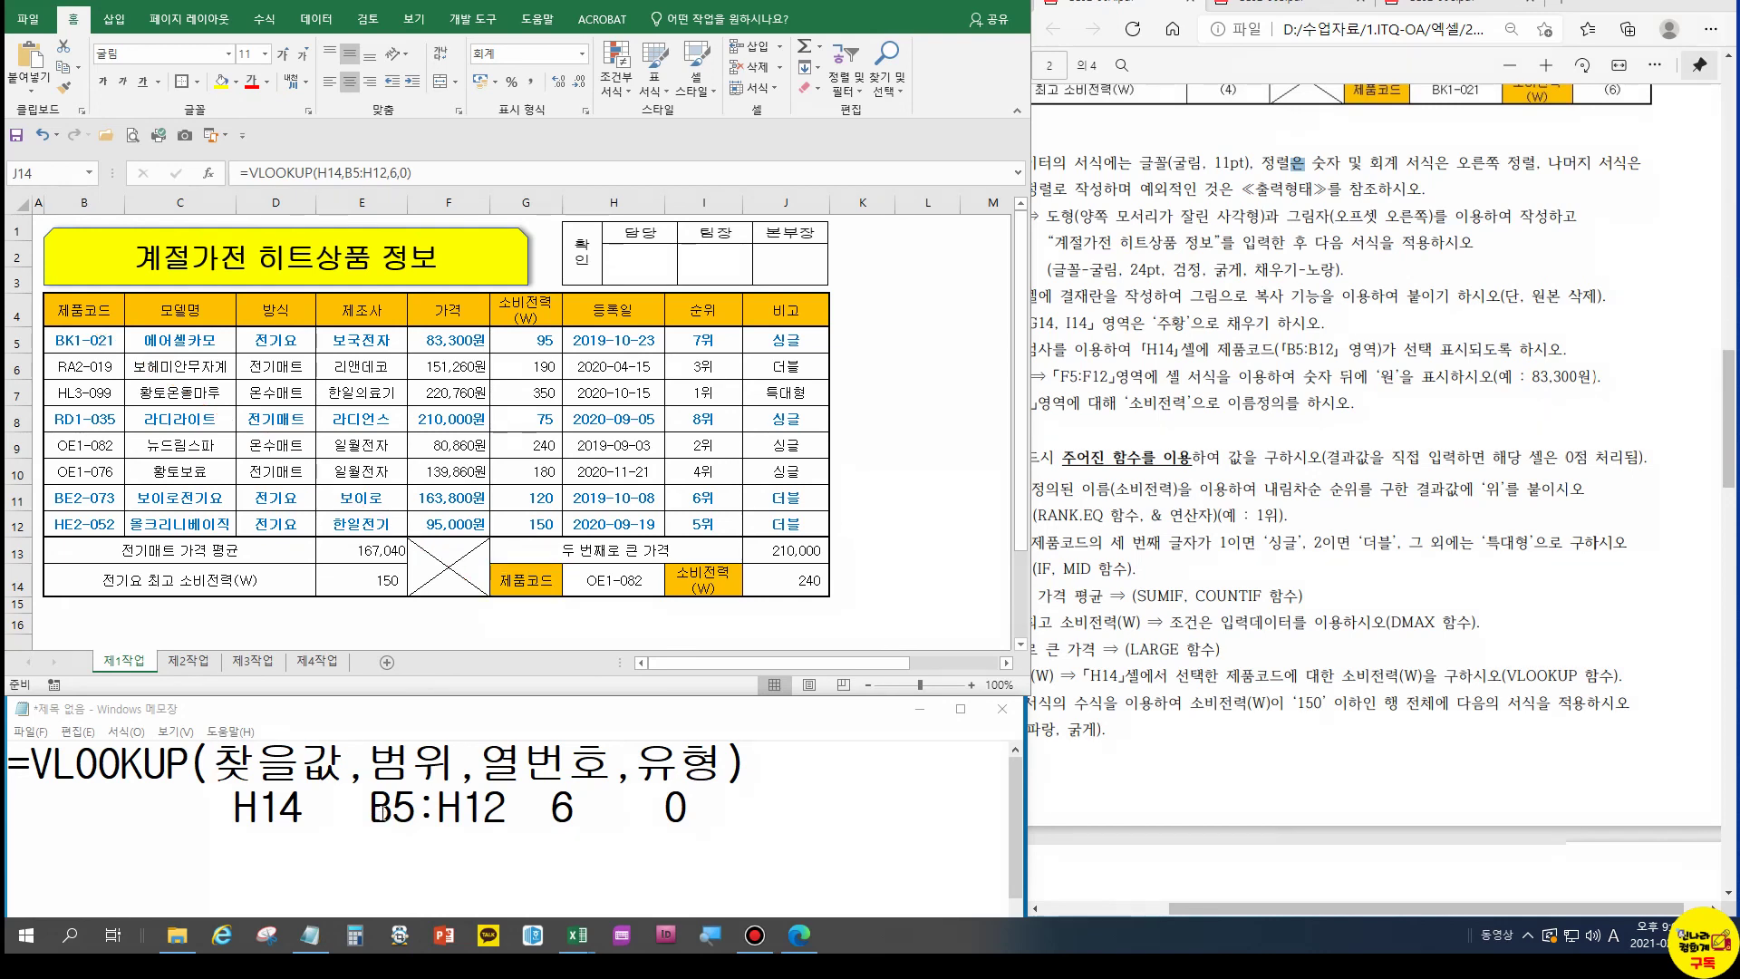
{"action": "left_click", "coordinate": [1297, 7]}
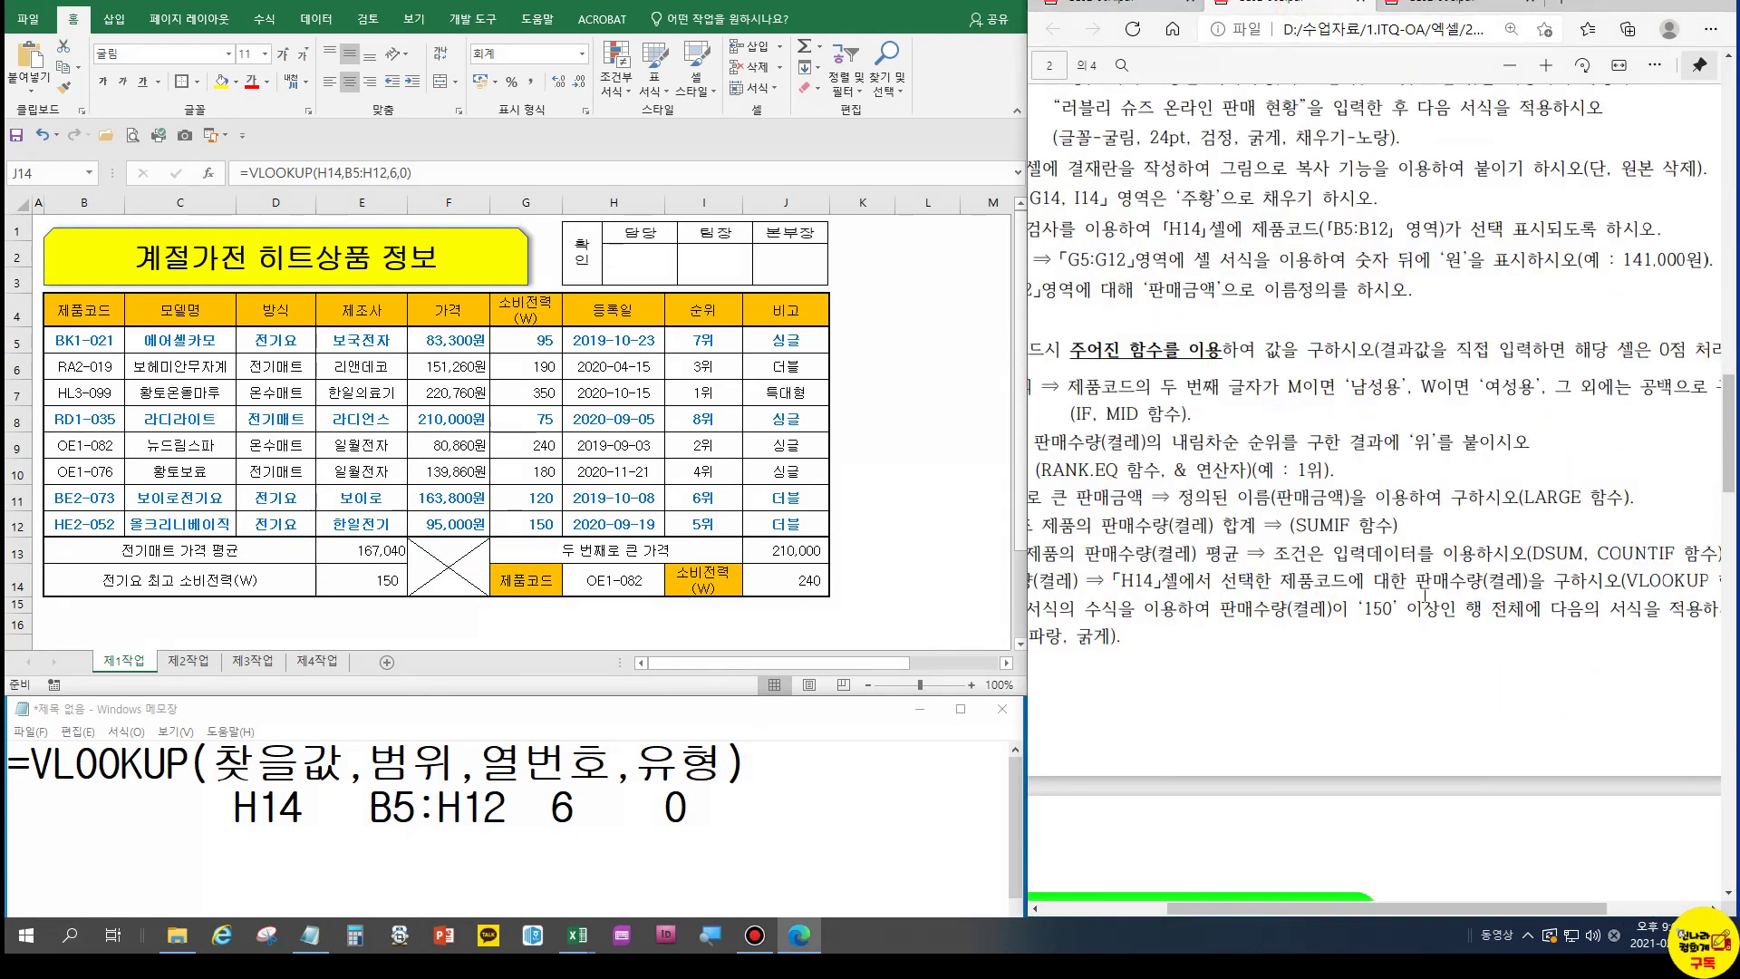
{"action": "scroll", "coordinate": [1359, 571], "scroll_direction": "up", "scroll_amount": 5}
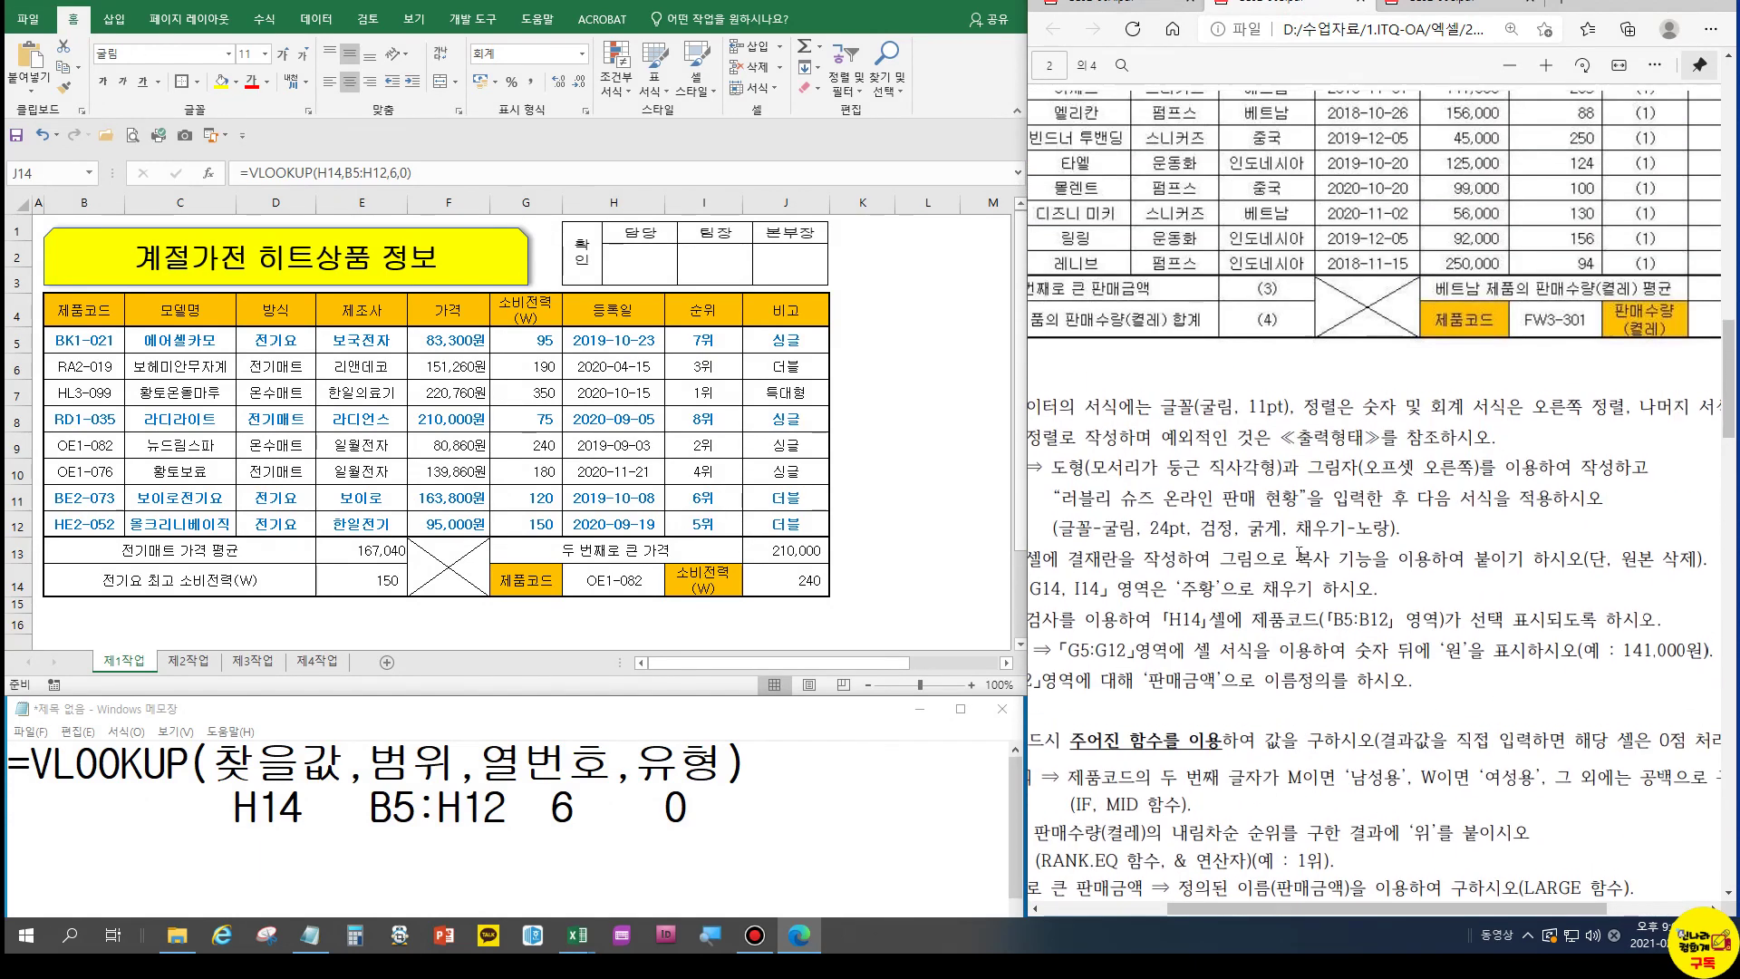
{"action": "scroll", "coordinate": [1299, 553], "scroll_direction": "up", "scroll_amount": 3}
{"action": "left_click_drag", "start_coordinate": [1273, 912], "coordinate": [1215, 906]}
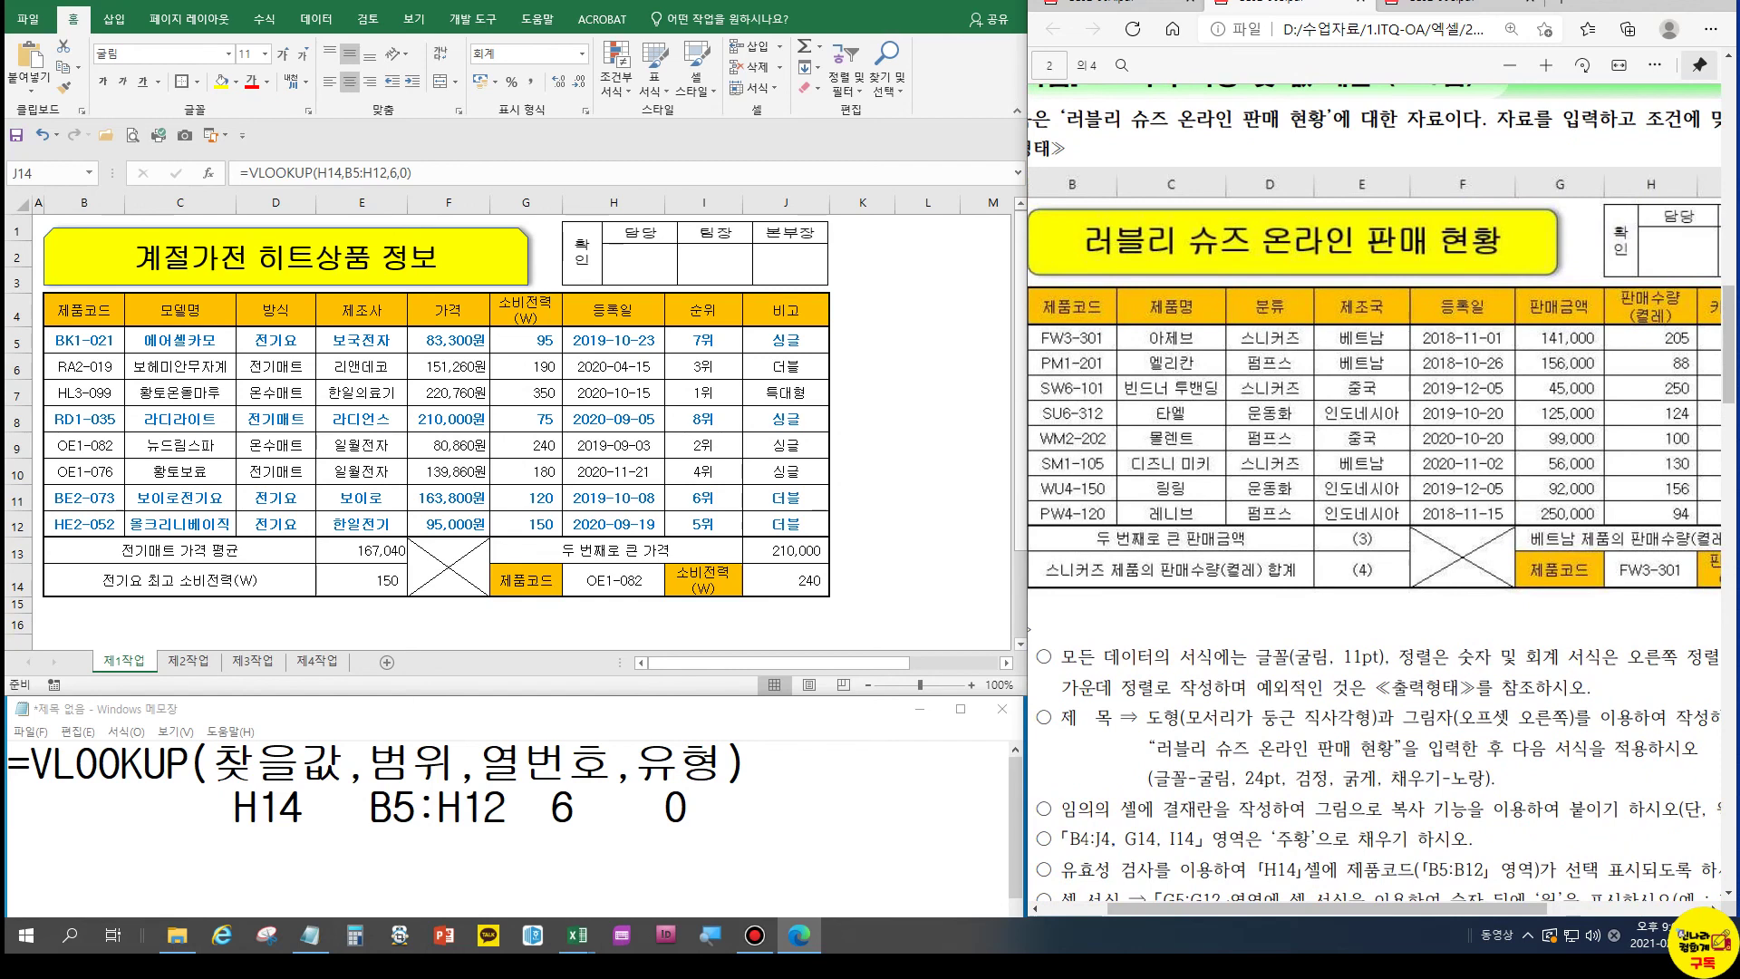
{"action": "left_click", "coordinate": [1457, 5]}
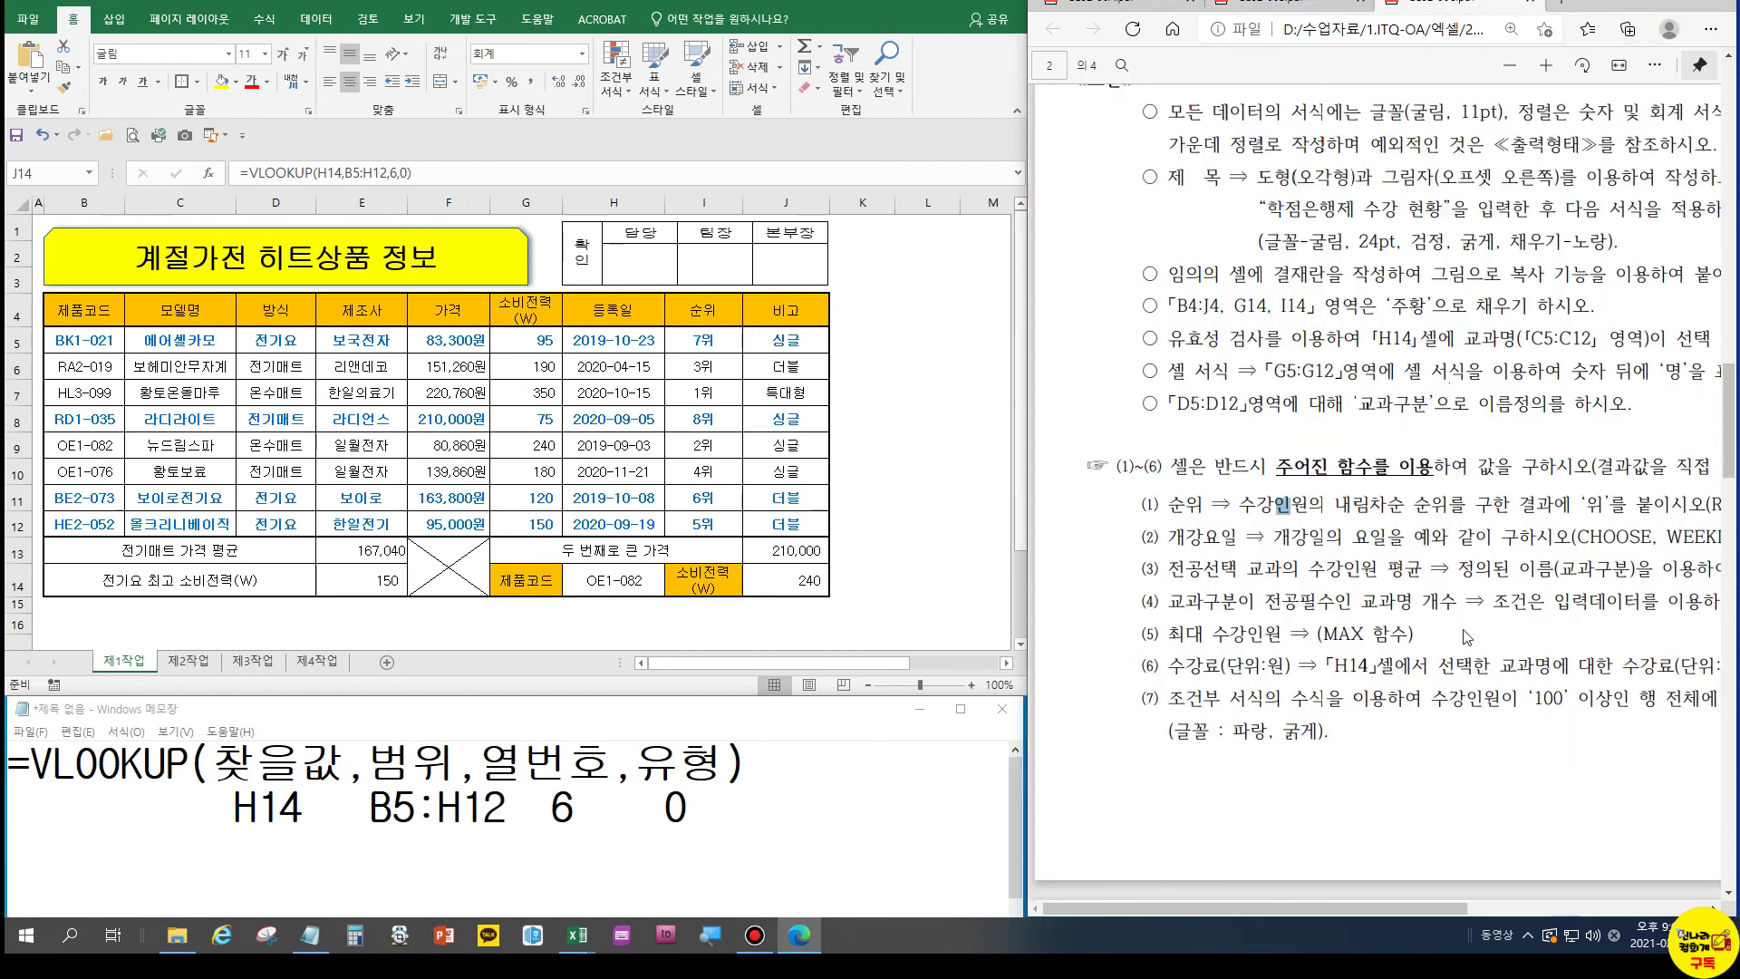
{"action": "left_click_drag", "start_coordinate": [1394, 904], "coordinate": [1468, 902]}
{"action": "scroll", "coordinate": [1494, 394], "scroll_direction": "up", "scroll_amount": 3}
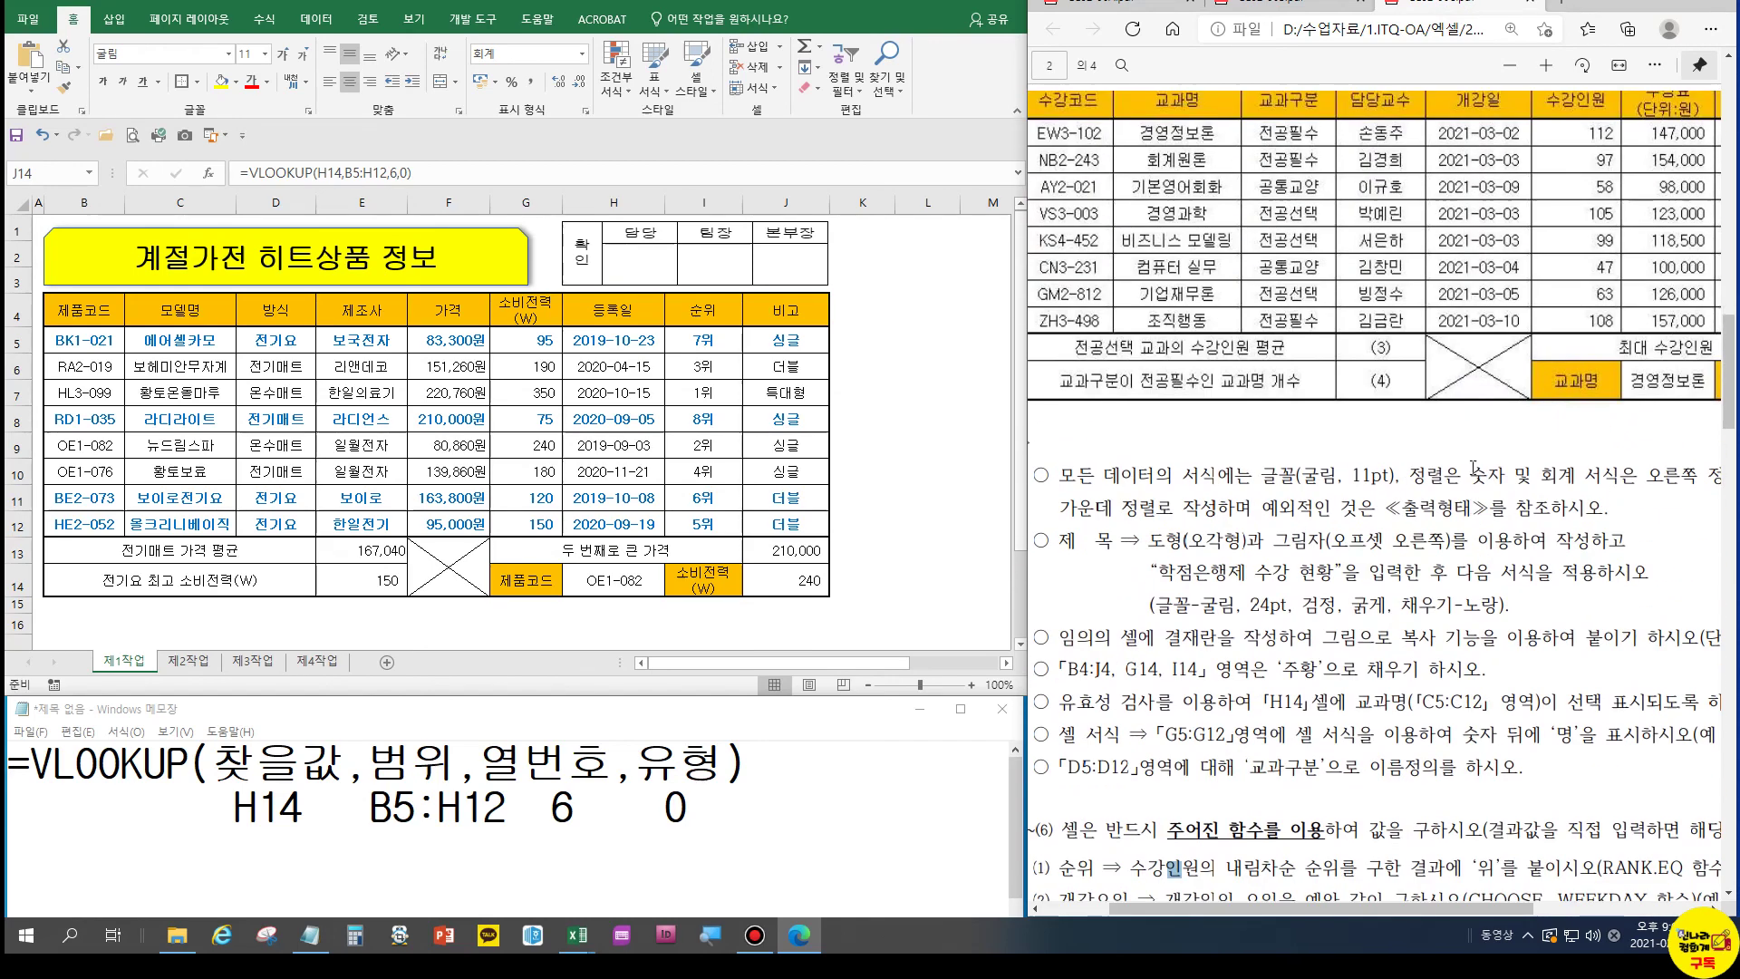
{"action": "scroll", "coordinate": [1381, 353], "scroll_direction": "up", "scroll_amount": 2}
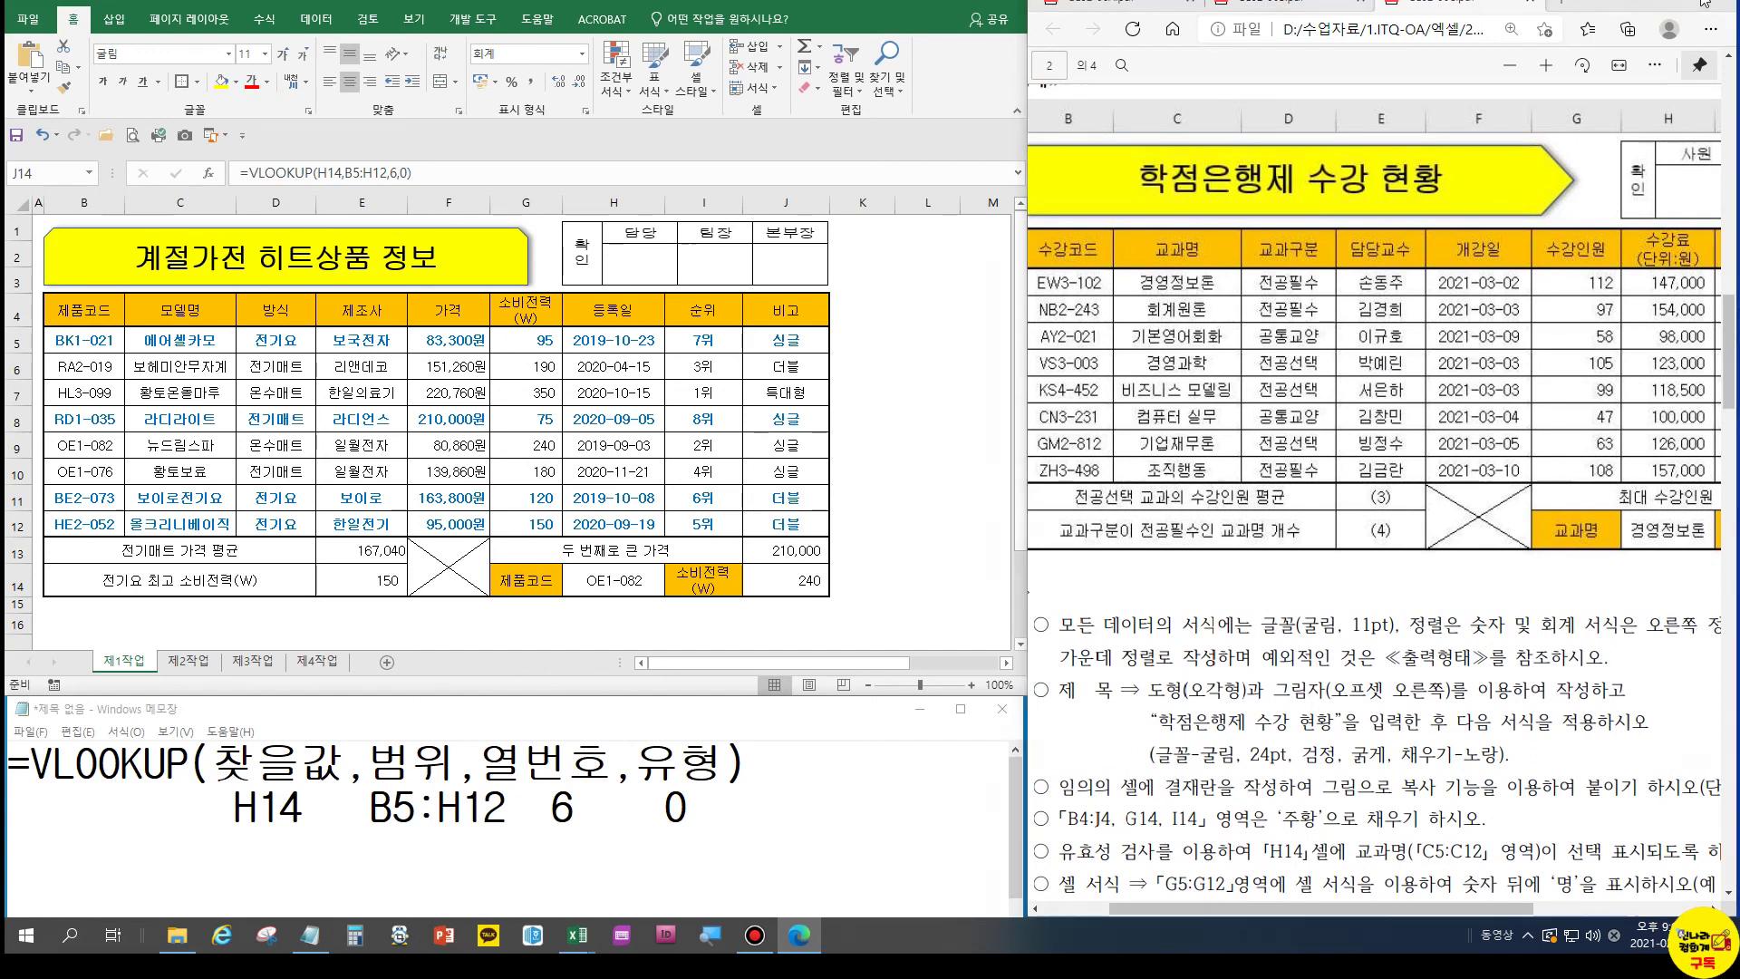
Mark the 교과명 label in the 학점은행제 PDF table with a red rectangle and draw an arrow from it to 경영정보론
{"action": "left_click", "coordinate": [1728, 138]}
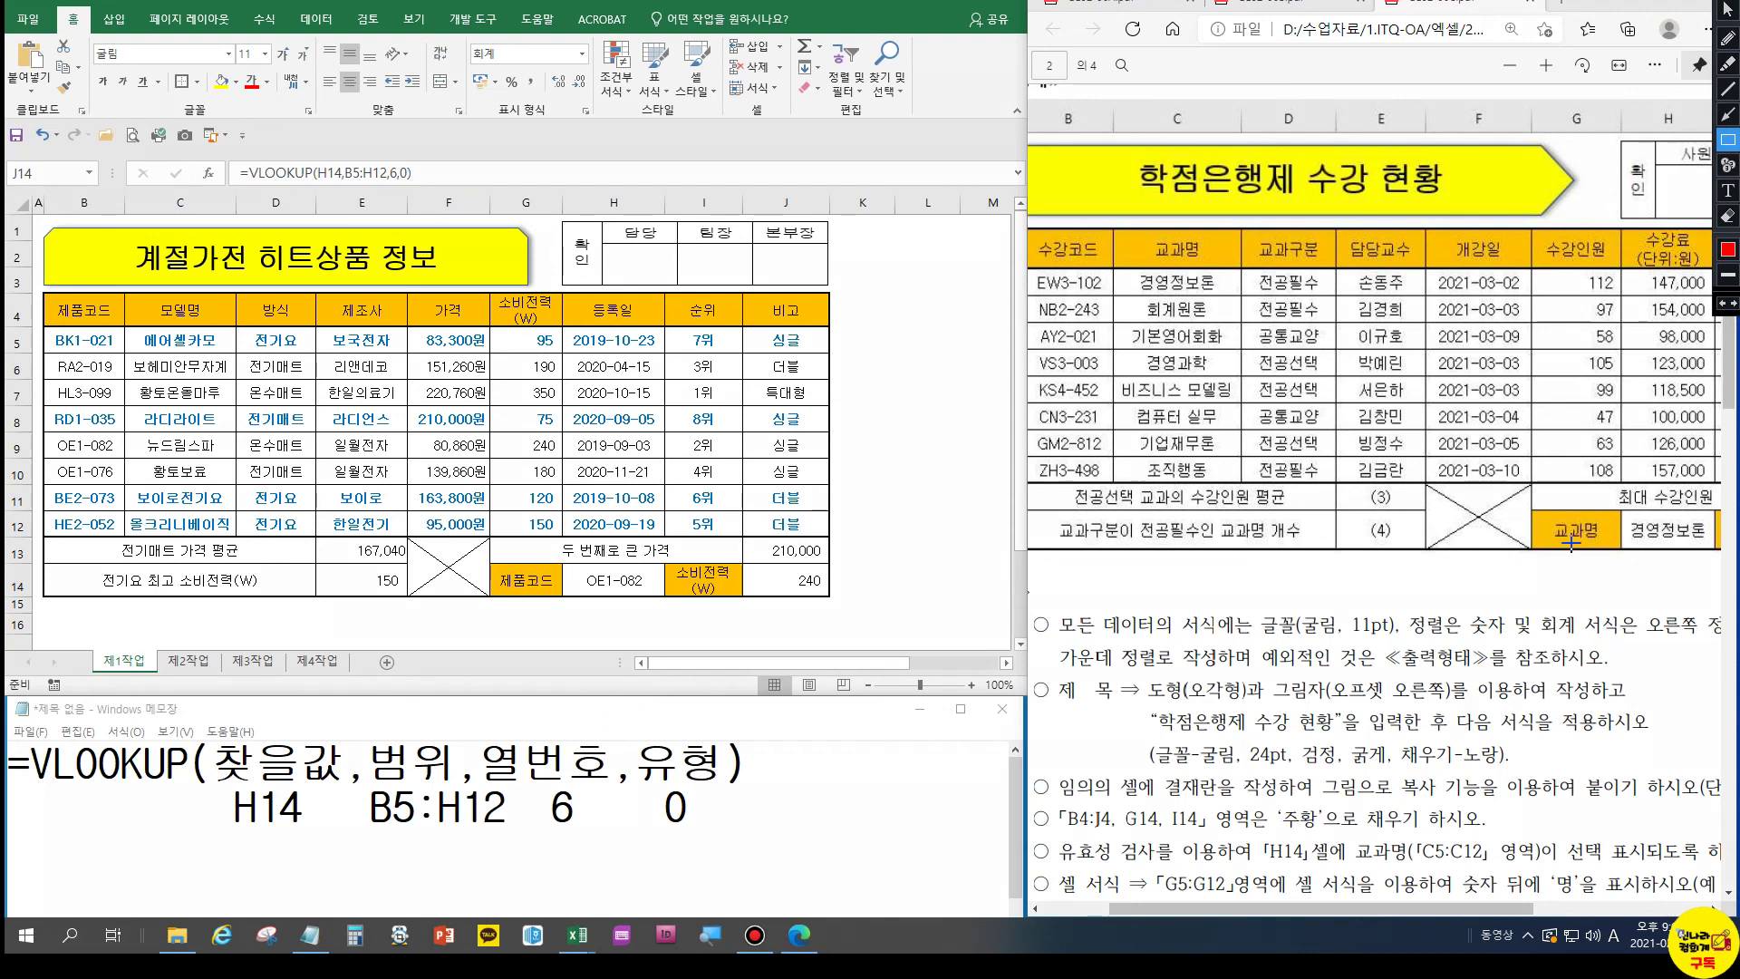
{"action": "left_click_drag", "start_coordinate": [1540, 509], "coordinate": [1623, 550]}
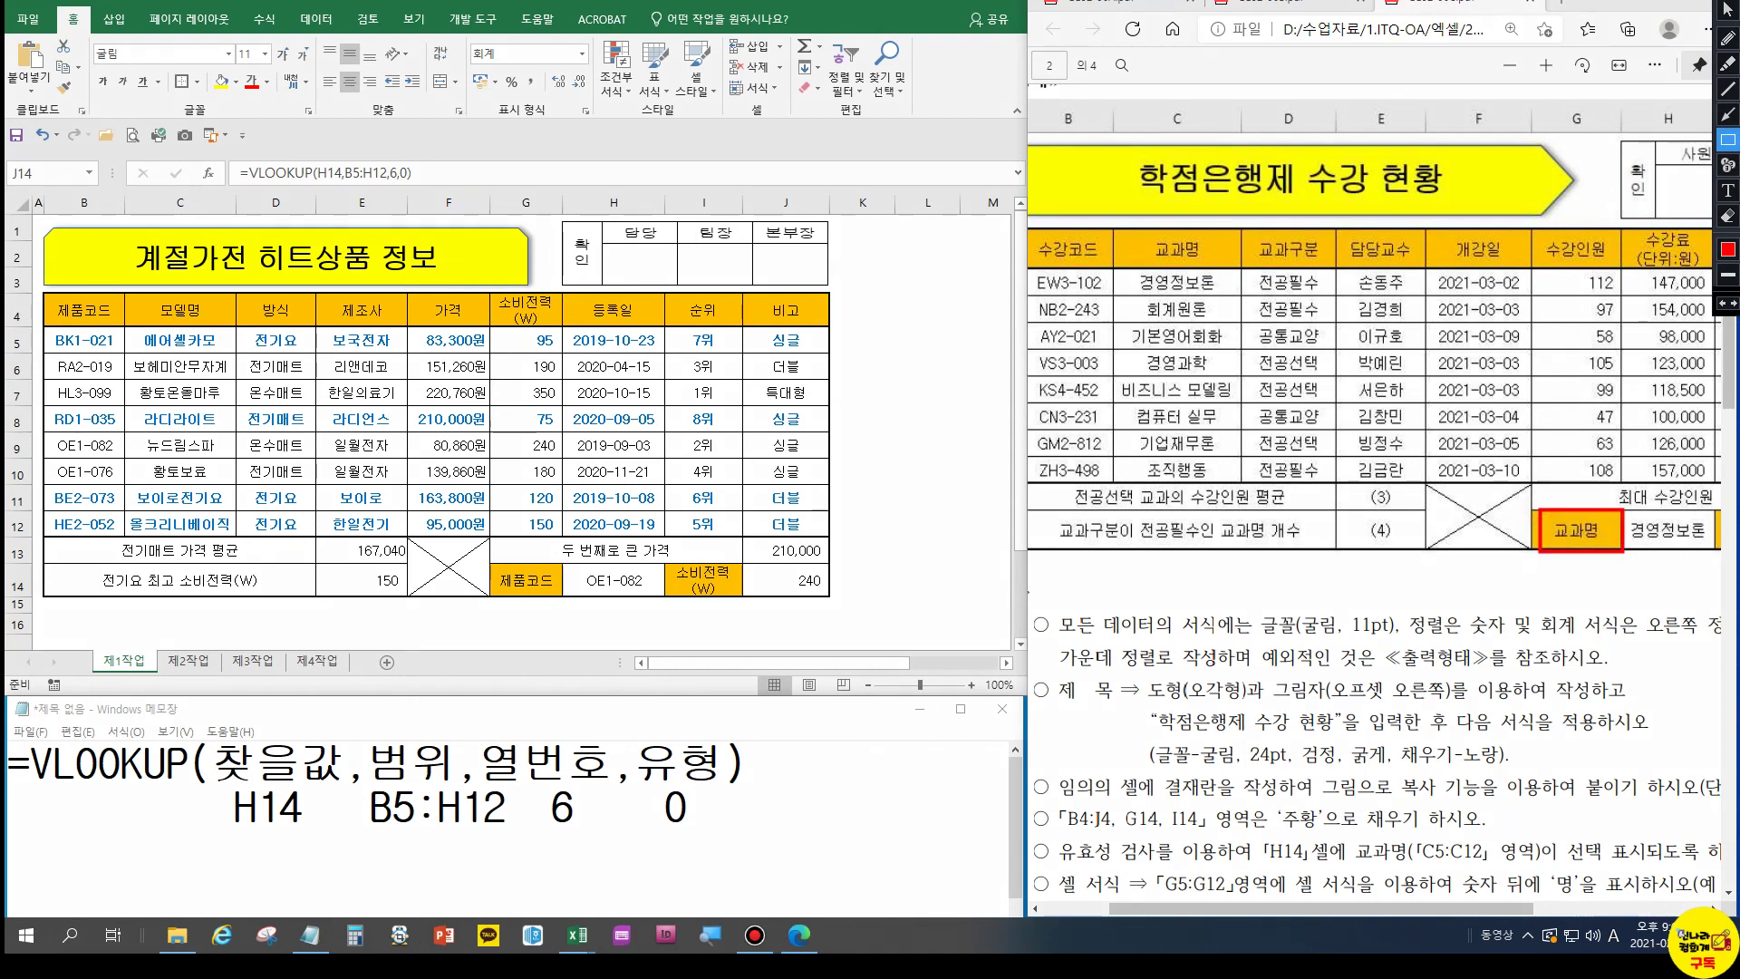
{"action": "left_click", "coordinate": [1729, 114]}
{"action": "left_click_drag", "start_coordinate": [1543, 527], "coordinate": [1221, 288]}
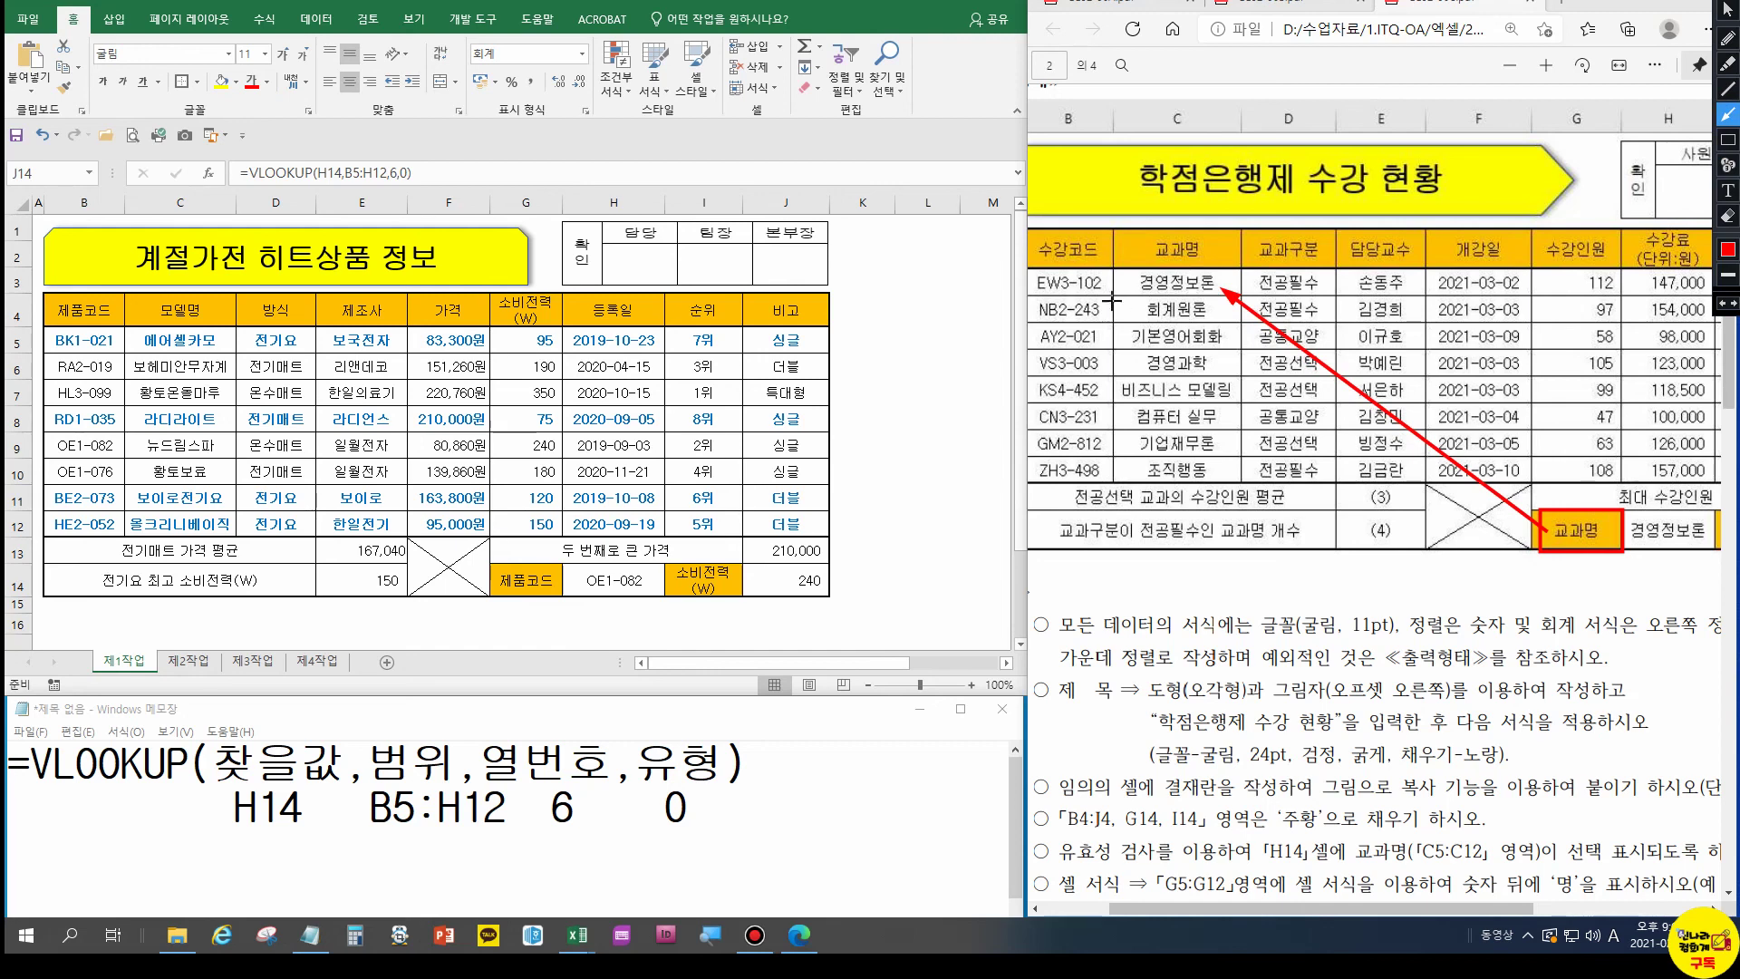
Draw an arrow from 교과명 to EW3-102, mark that arrow X and the 경영정보론 arrow O, and clear all annotations
{"action": "left_click_drag", "start_coordinate": [1531, 518], "coordinate": [1084, 284]}
{"action": "left_click", "coordinate": [1728, 63]}
{"action": "mouse_move", "coordinate": [1133, 385]}
{"action": "left_mouse_down"}
{"action": "mouse_move", "coordinate": [1213, 276]}
{"action": "mouse_move", "coordinate": [1204, 397]}
{"action": "left_mouse_up"}
{"action": "left_click_drag", "start_coordinate": [1342, 397], "coordinate": [1348, 402]}
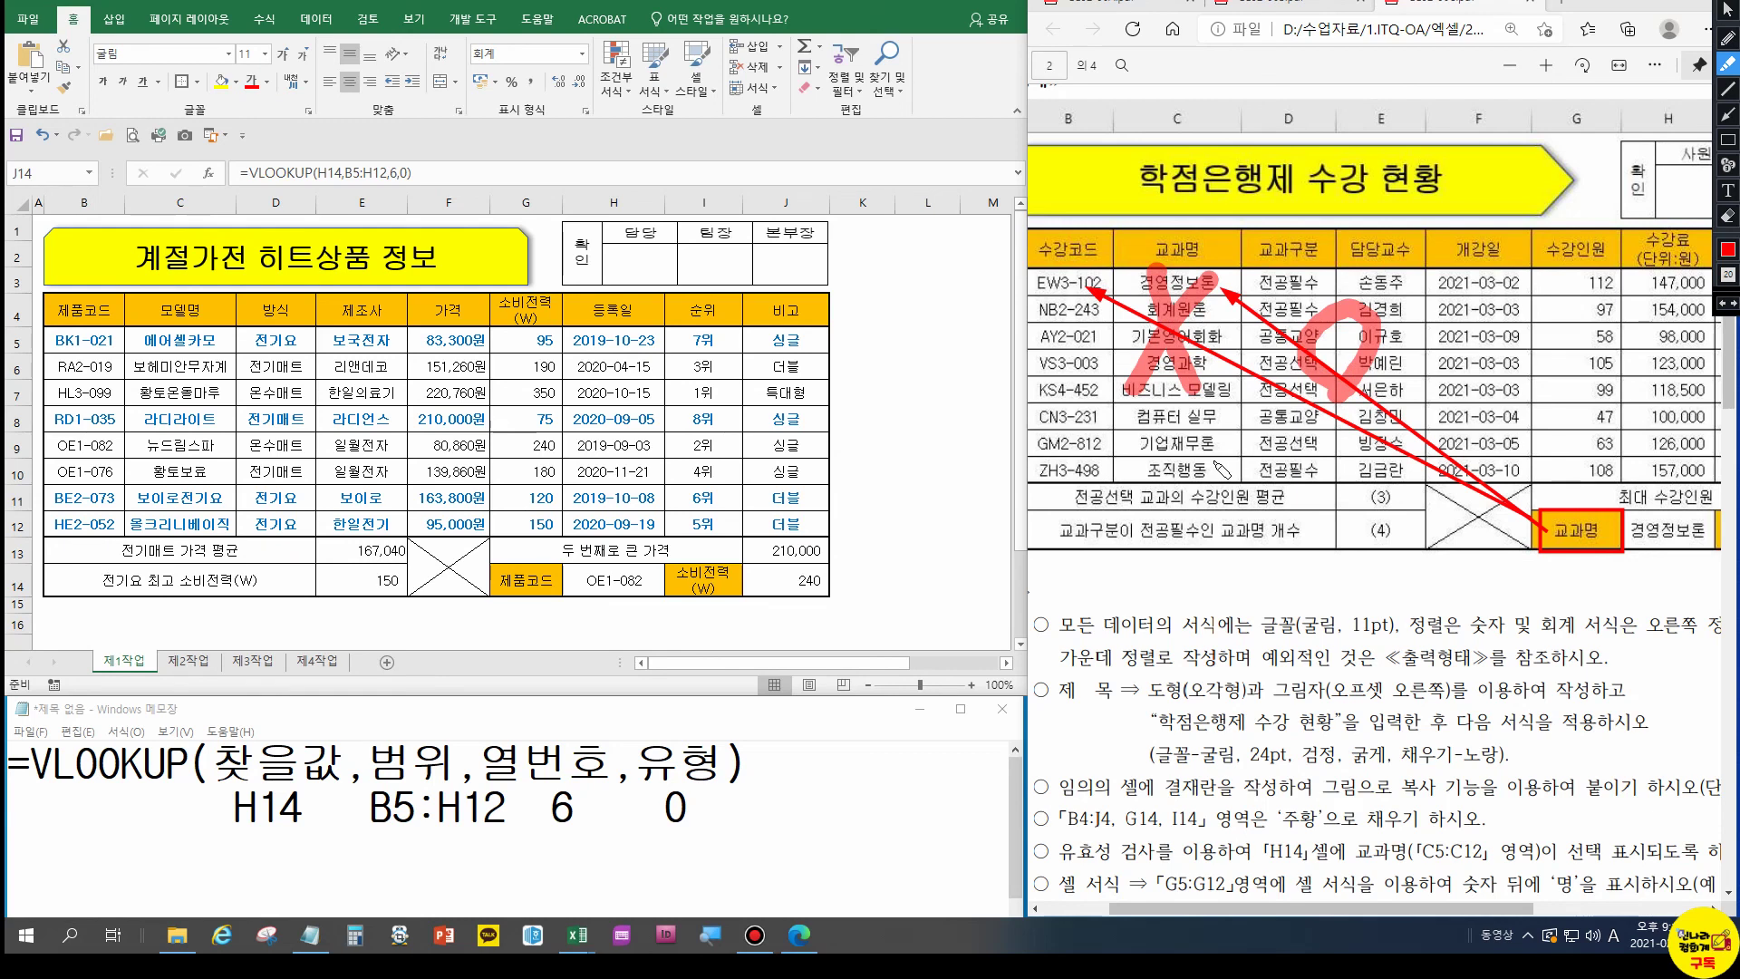
{"action": "key", "text": "Escape"}
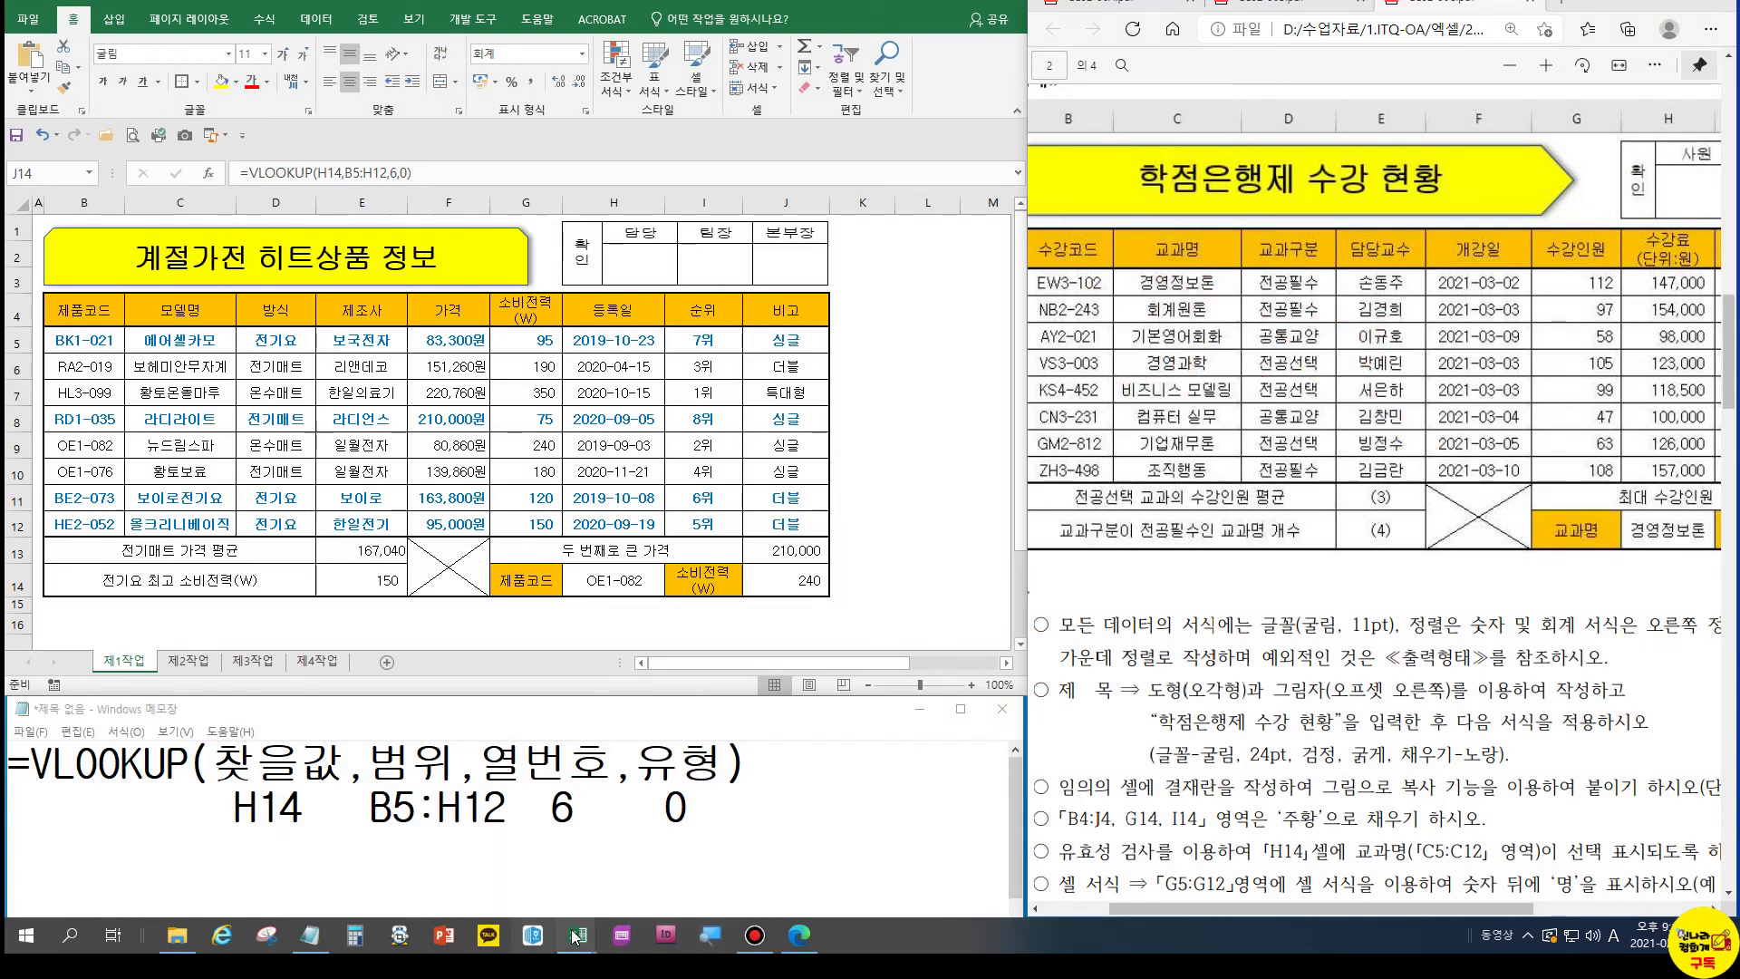
Switch to the 학점은행제 수강 현황 workbook in Excel and unhide the columns between F and K
{"action": "mouse_move", "coordinate": [577, 934]}
{"action": "left_click", "coordinate": [722, 816]}
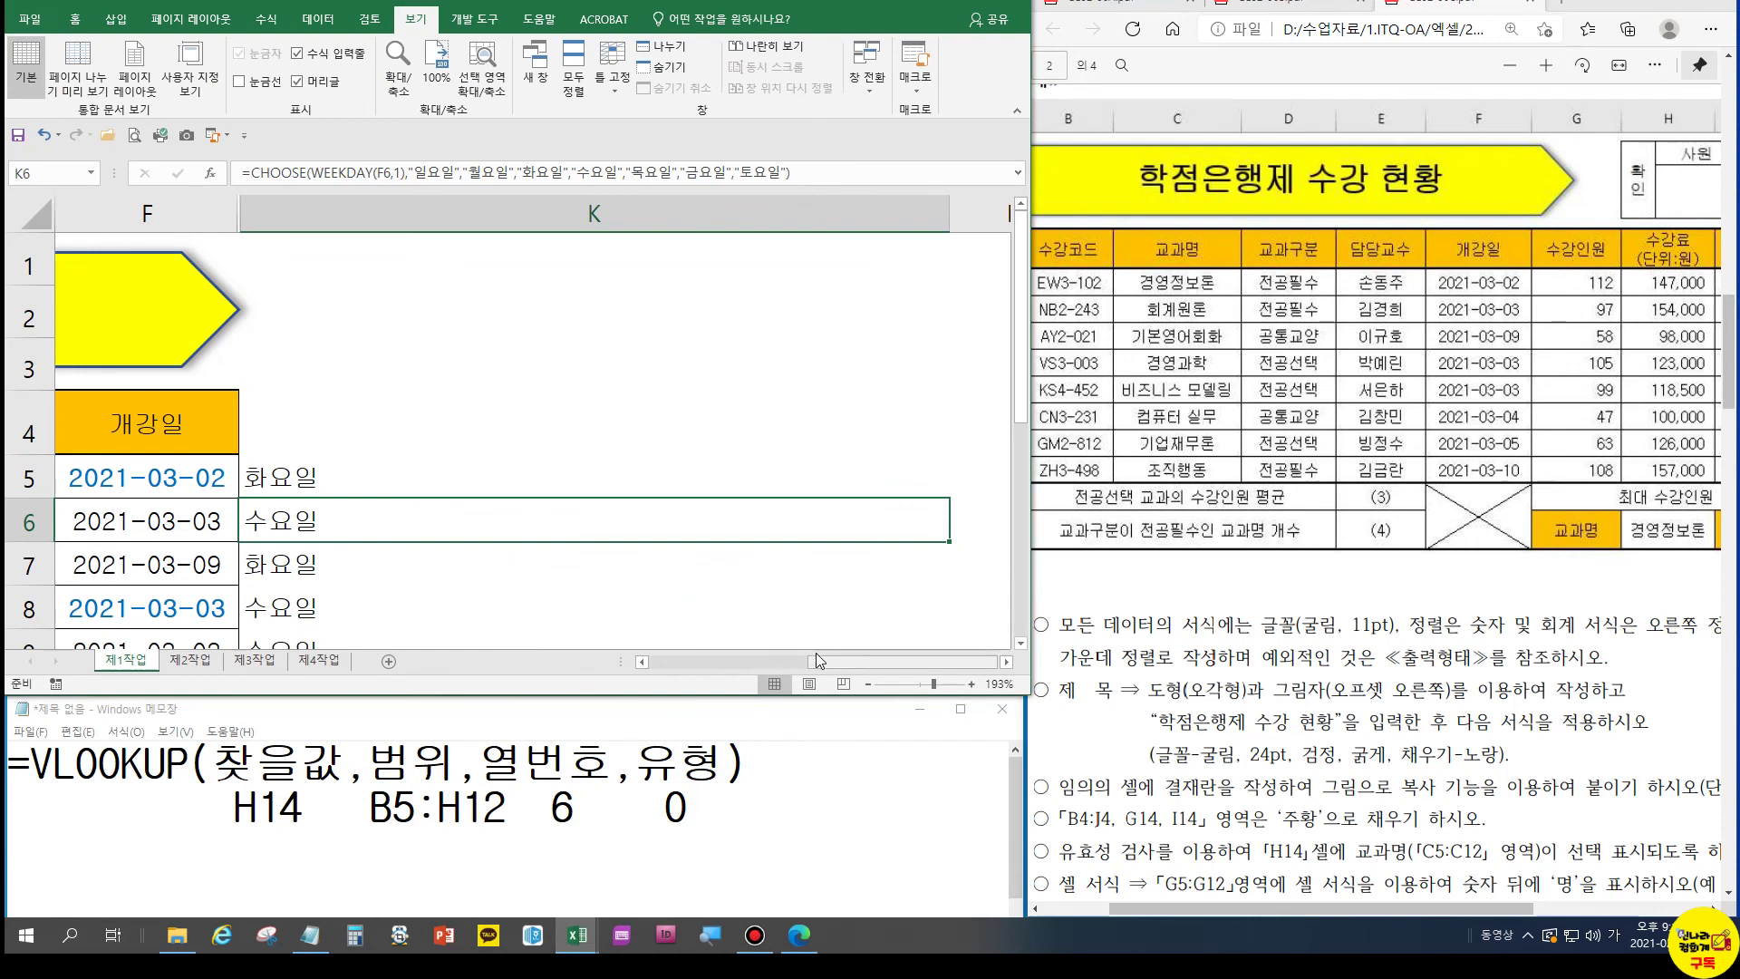
{"action": "left_click_drag", "start_coordinate": [814, 659], "coordinate": [752, 660]}
{"action": "left_click_drag", "start_coordinate": [467, 214], "coordinate": [582, 227]}
{"action": "right_click", "coordinate": [583, 226]}
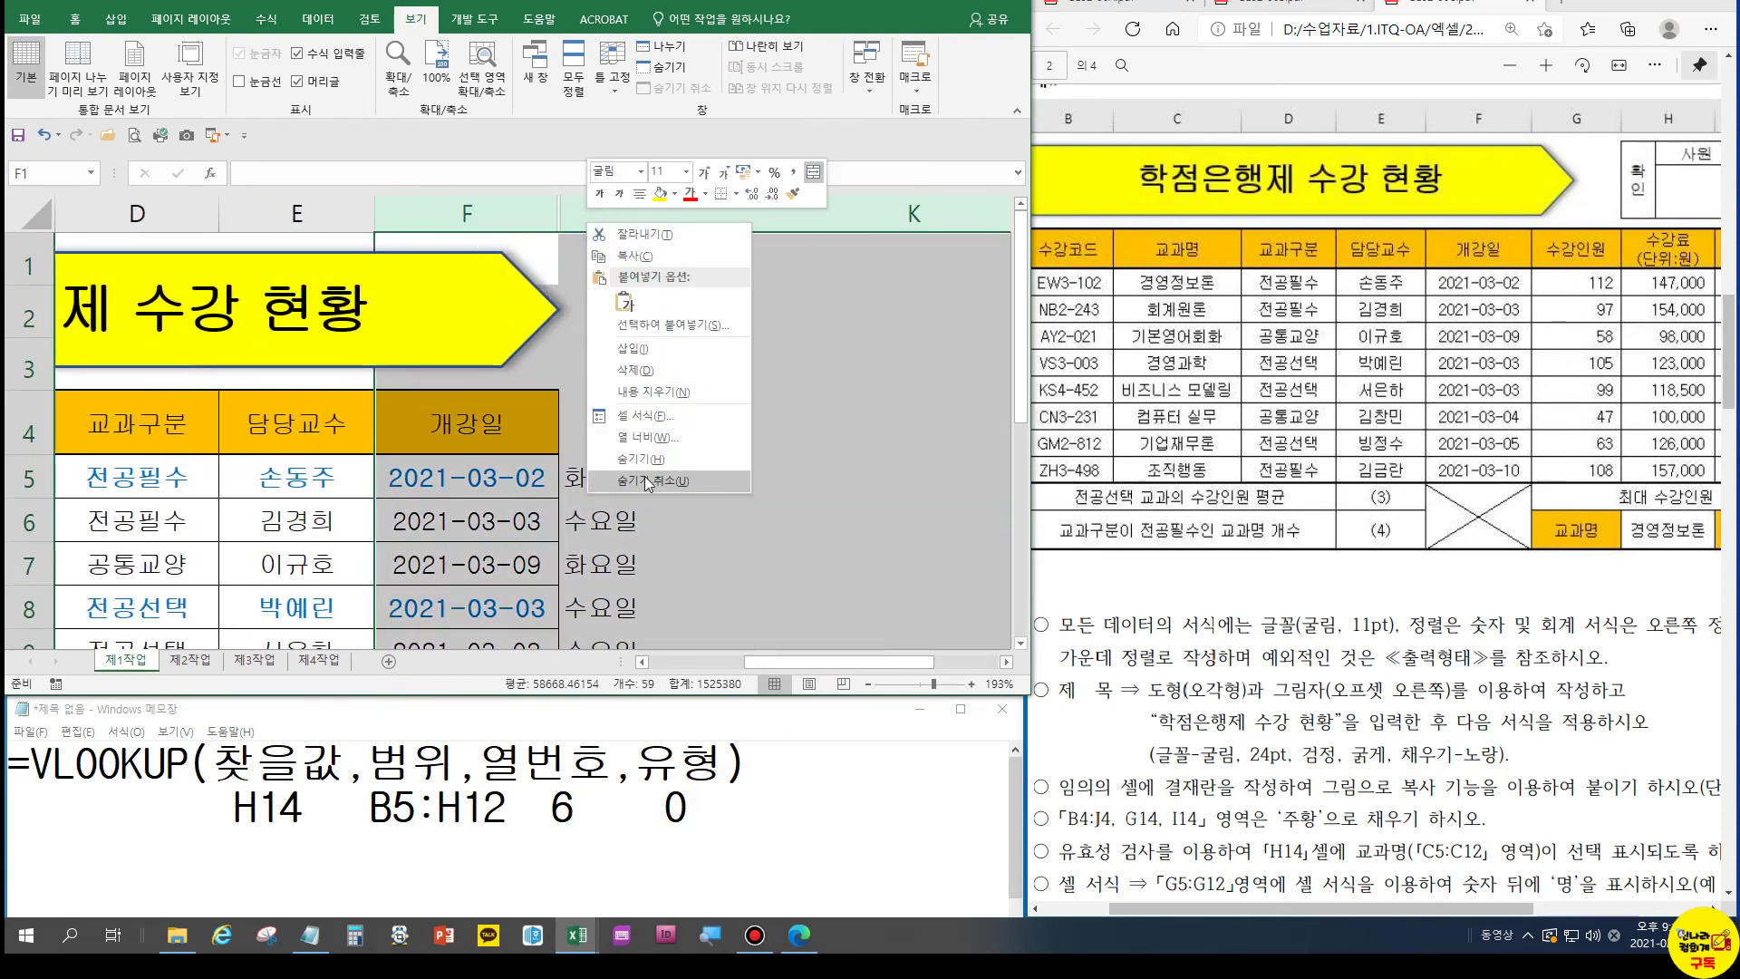
{"action": "left_click", "coordinate": [632, 477]}
{"action": "left_click", "coordinate": [632, 477]}
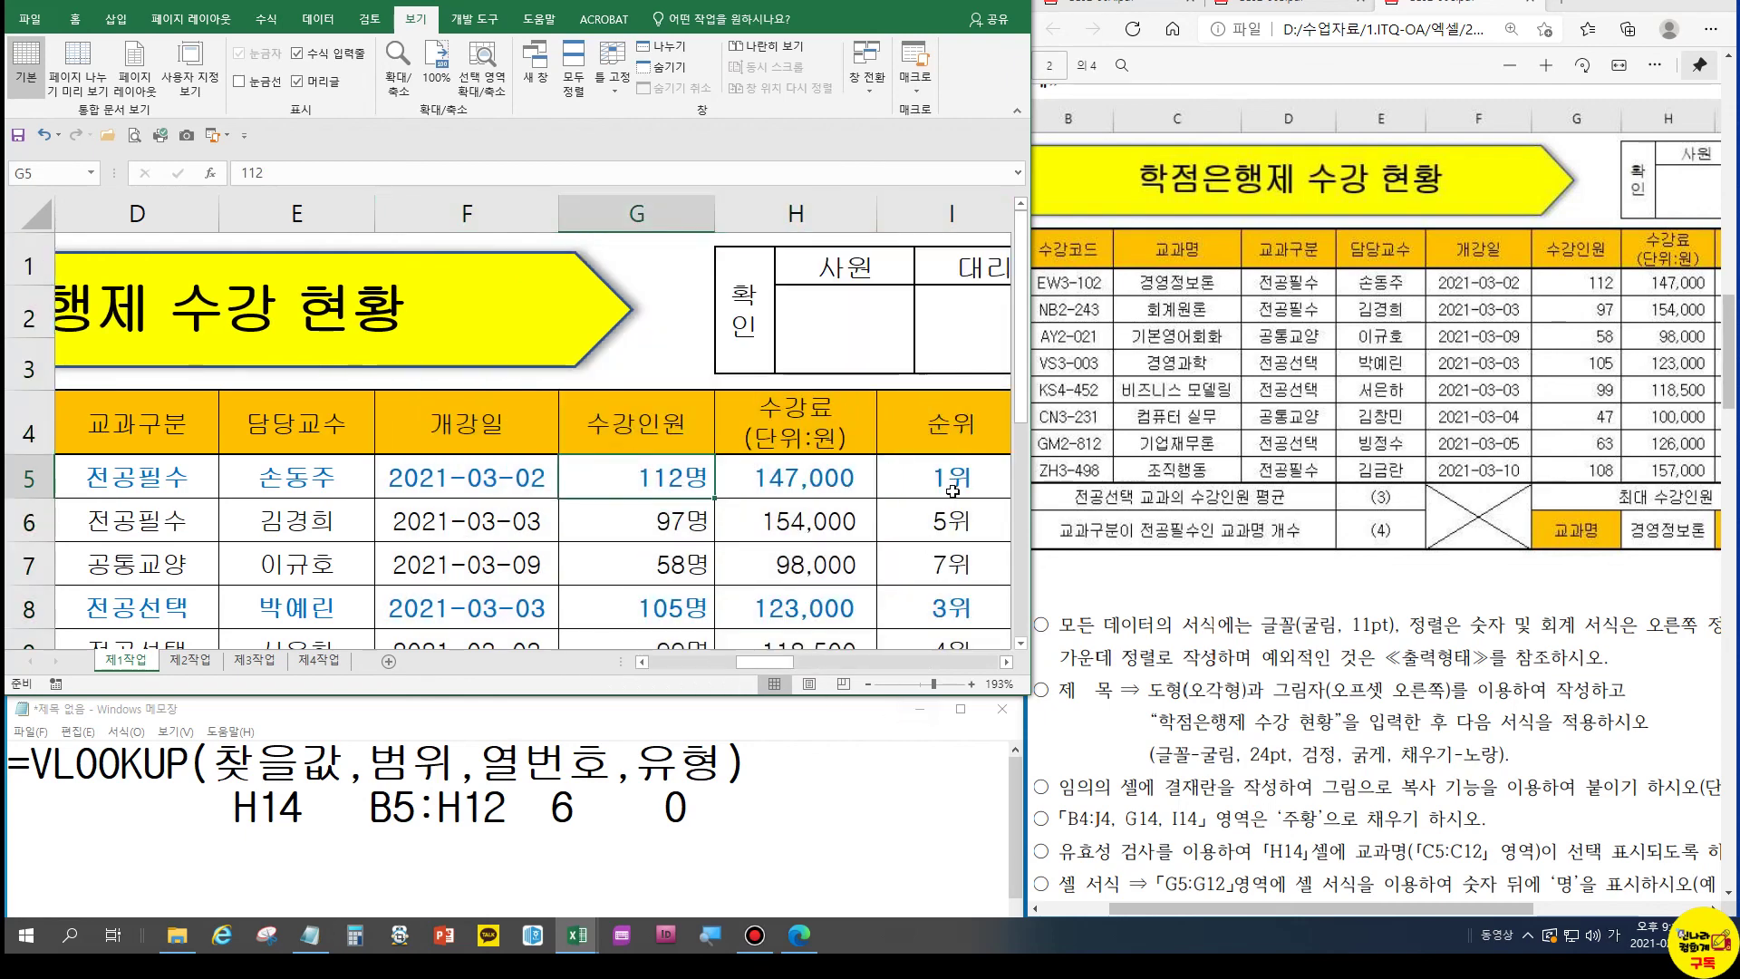
Copy the VLOOKUP formula from J14 into Notepad and delete the earlier VLOOKUP pattern and argument lines above it
{"action": "left_click", "coordinate": [436, 72]}
{"action": "left_click", "coordinate": [576, 552]}
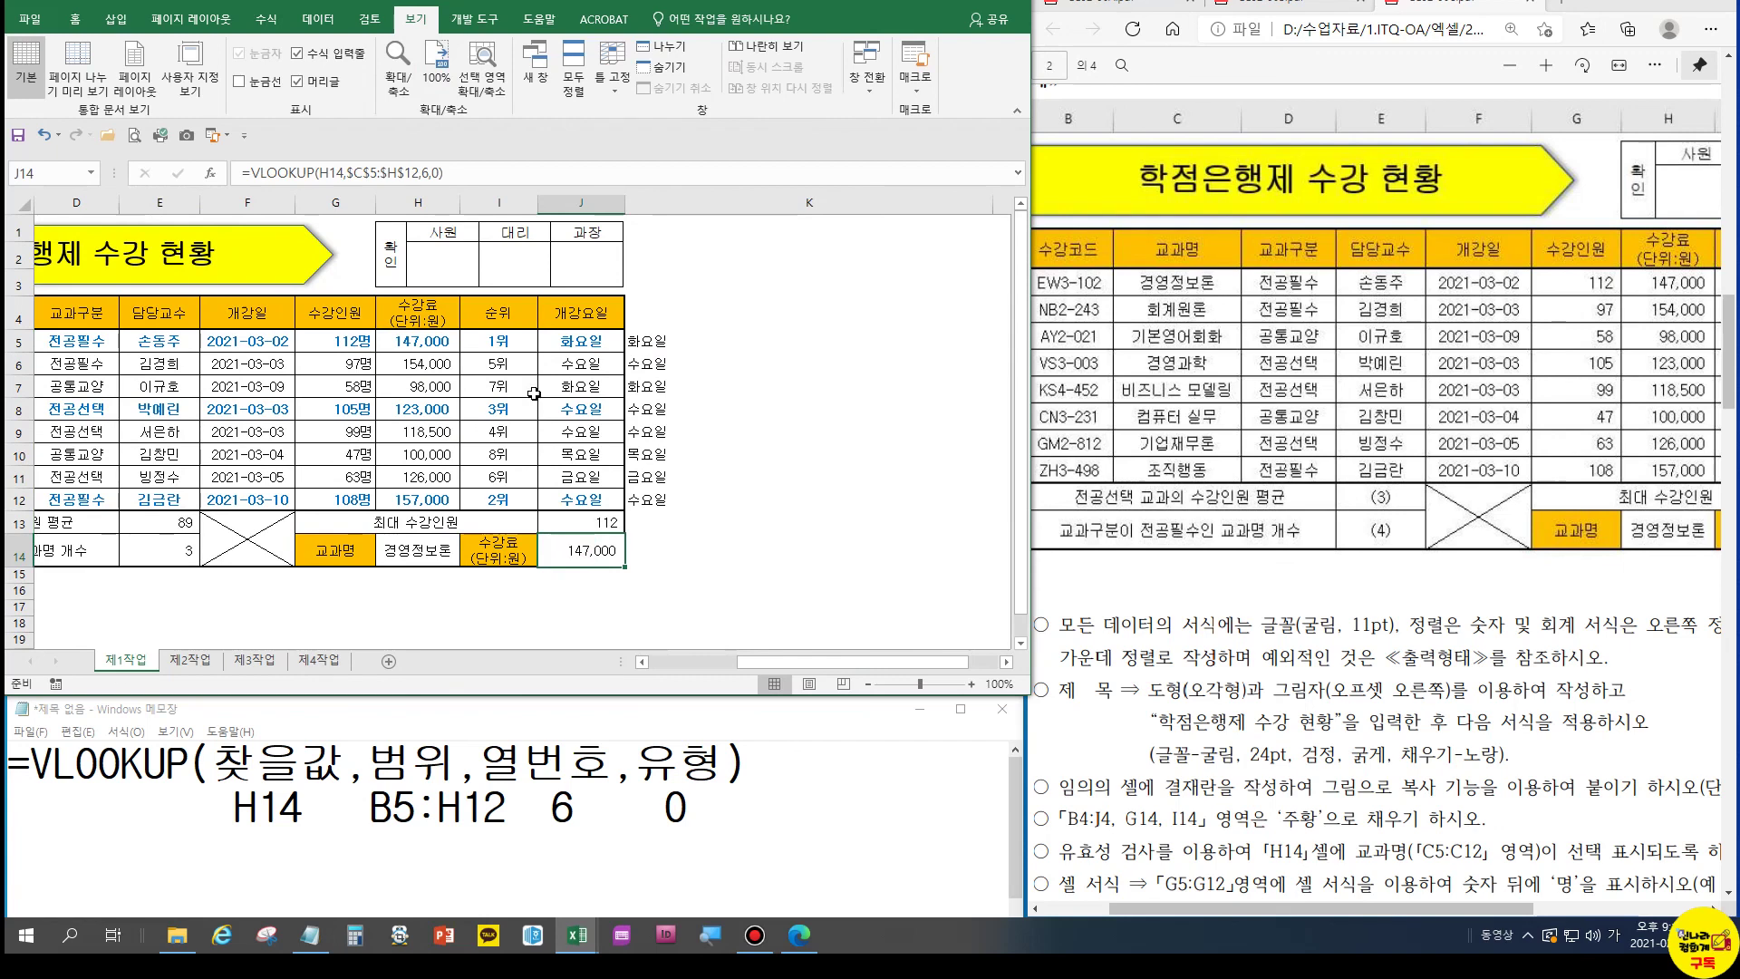
{"action": "key", "text": "F2"}
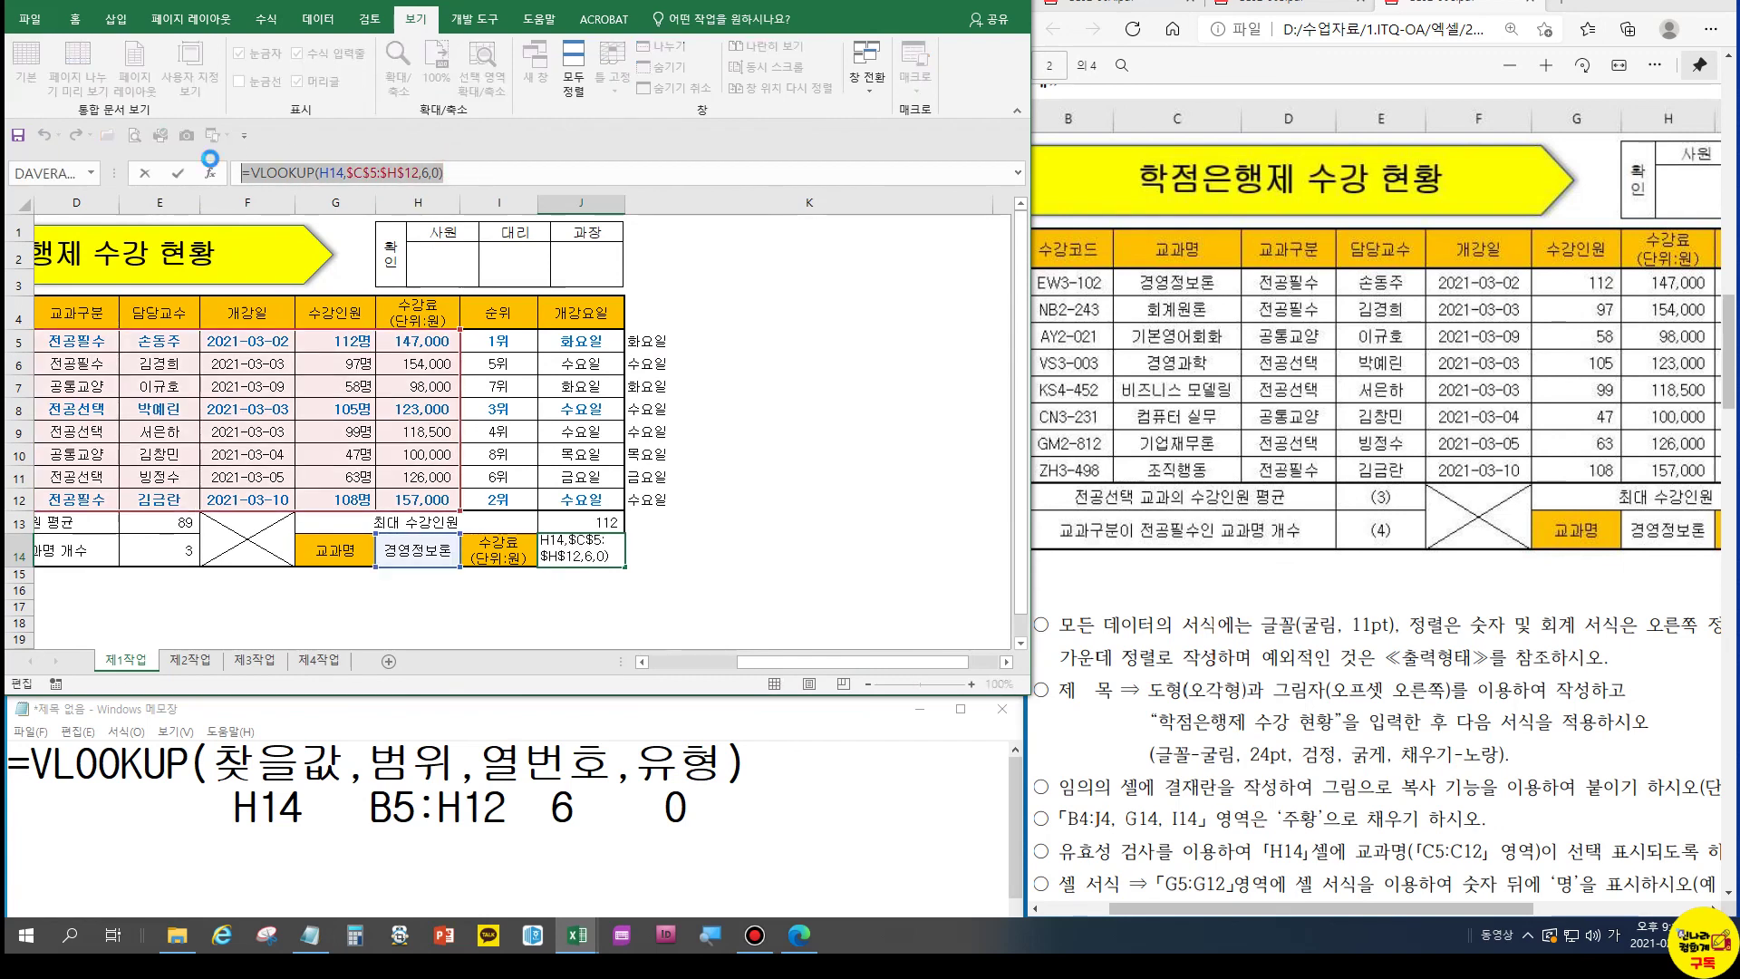
{"action": "left_click", "coordinate": [752, 787]}
{"action": "key", "text": "Return"}
{"action": "left_click", "coordinate": [781, 807]}
{"action": "key", "text": "ctrl+v"}
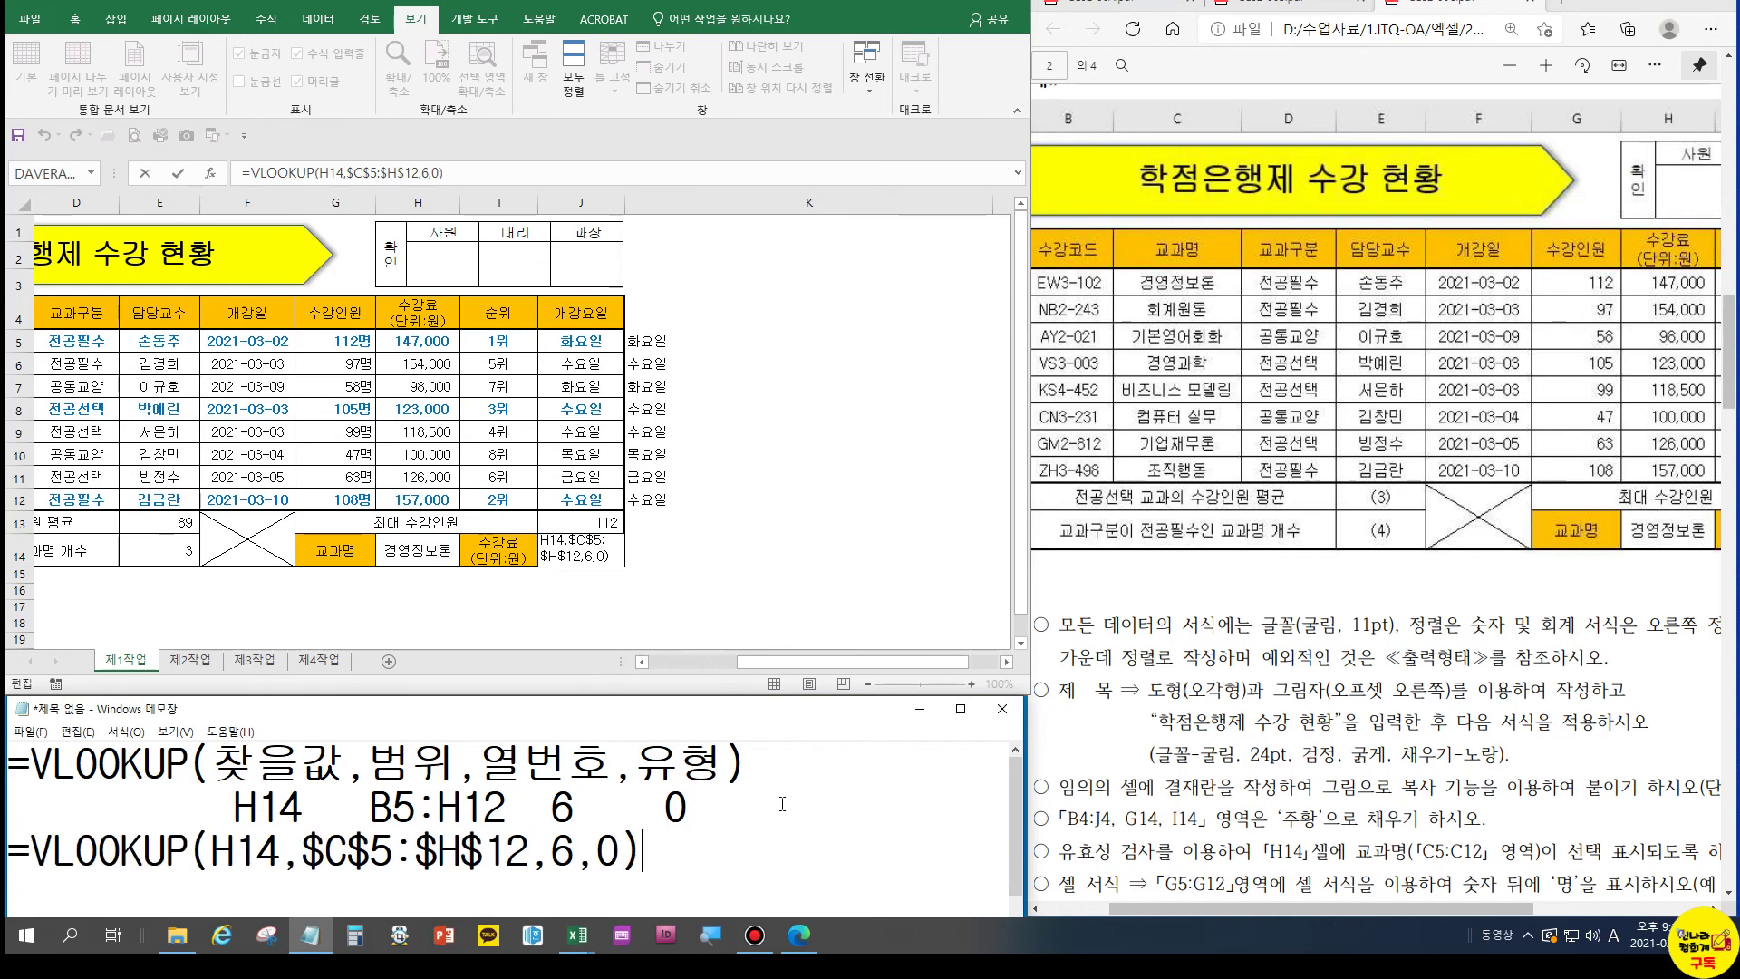
{"action": "left_click_drag", "start_coordinate": [782, 807], "coordinate": [8, 730]}
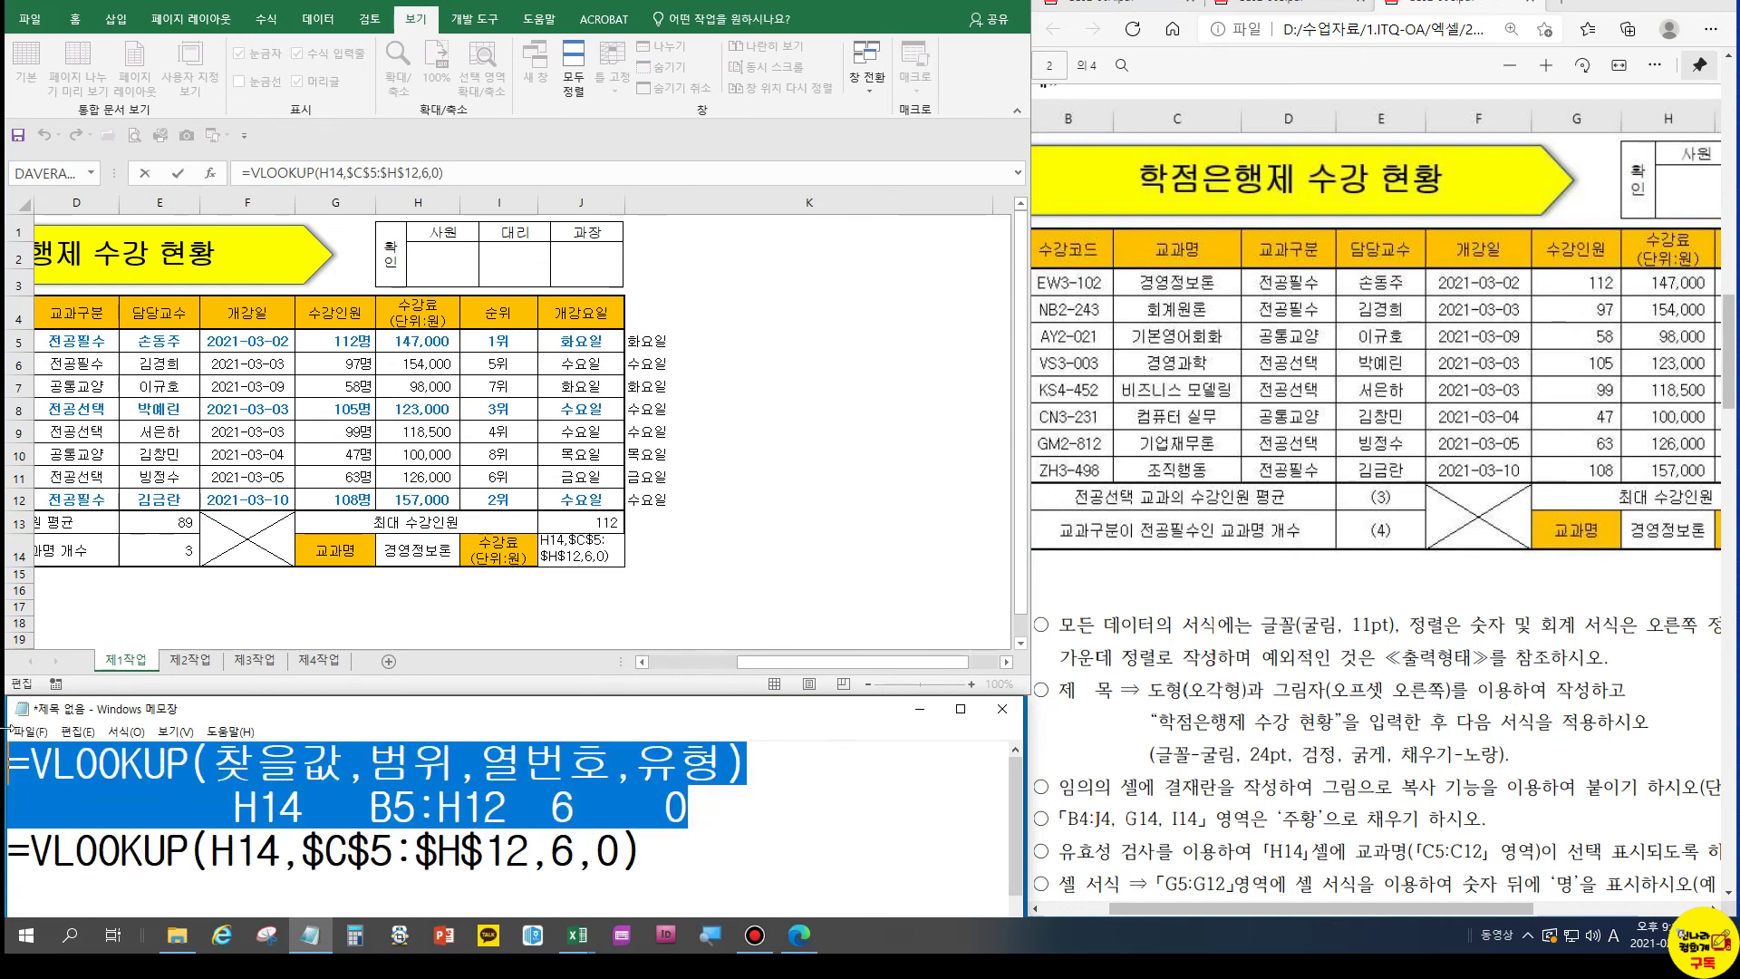
{"action": "key", "text": "Delete"}
Examine the $C$5:$H$12 table range in the Notepad formula and leave the J14 formula edit in Excel without changes
{"action": "left_click_drag", "start_coordinate": [325, 807], "coordinate": [508, 806]}
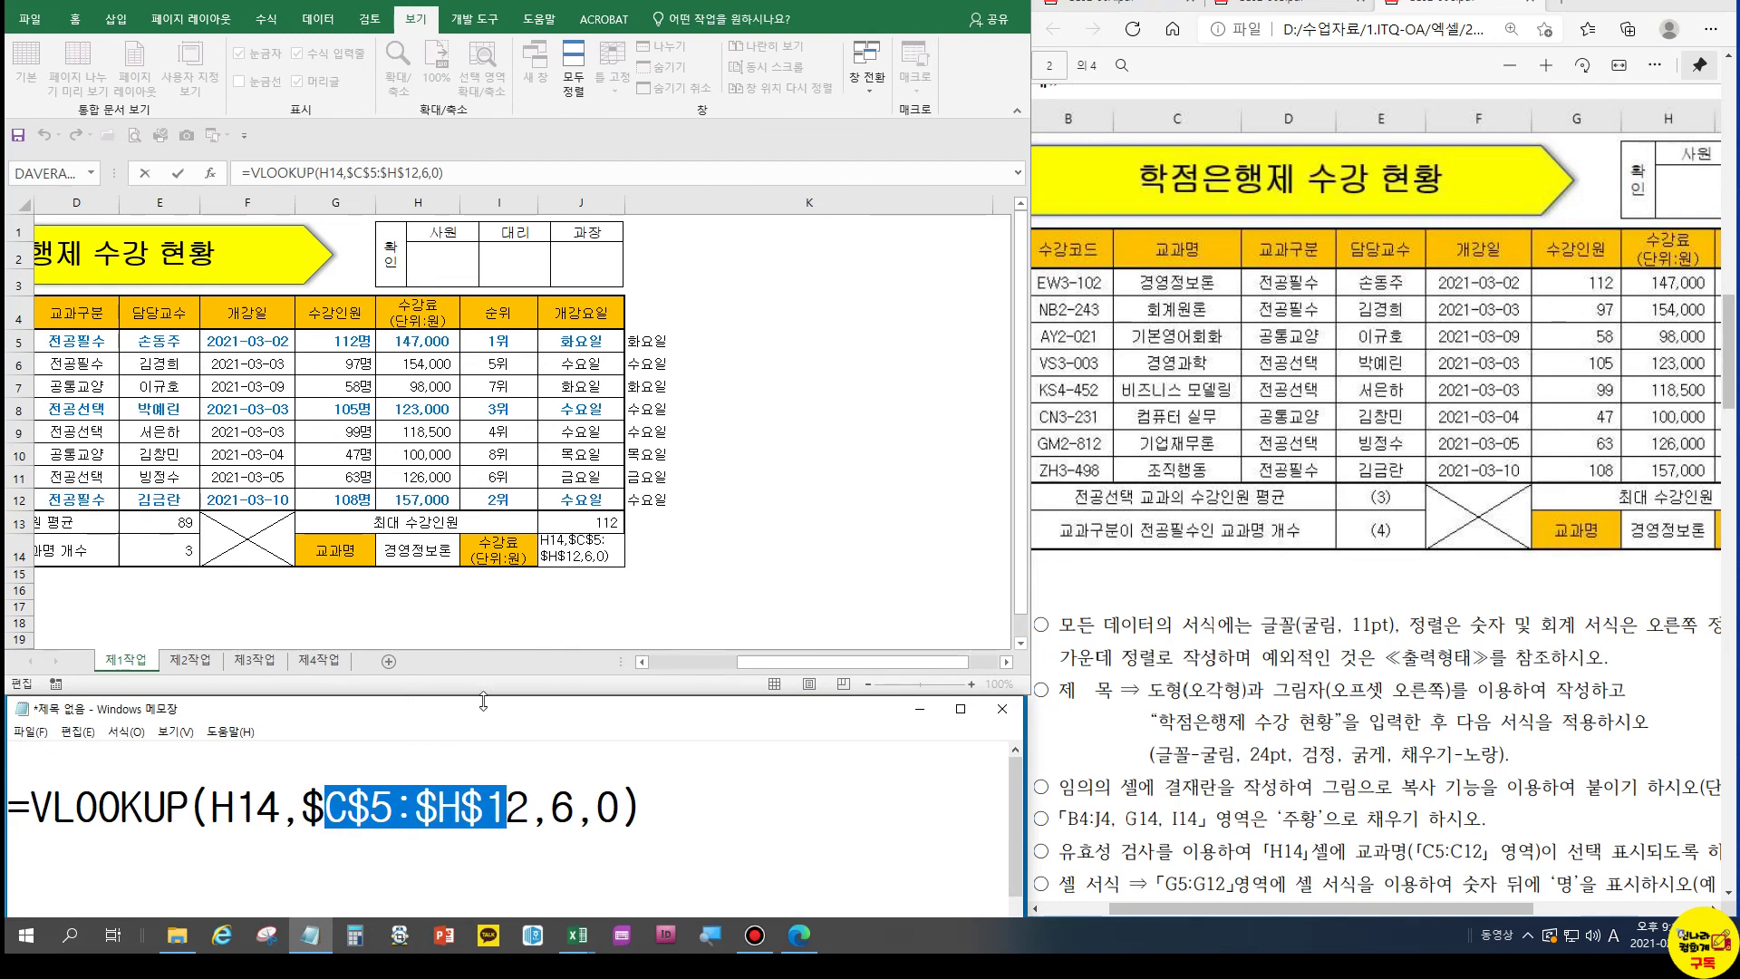
{"action": "left_click", "coordinate": [370, 805]}
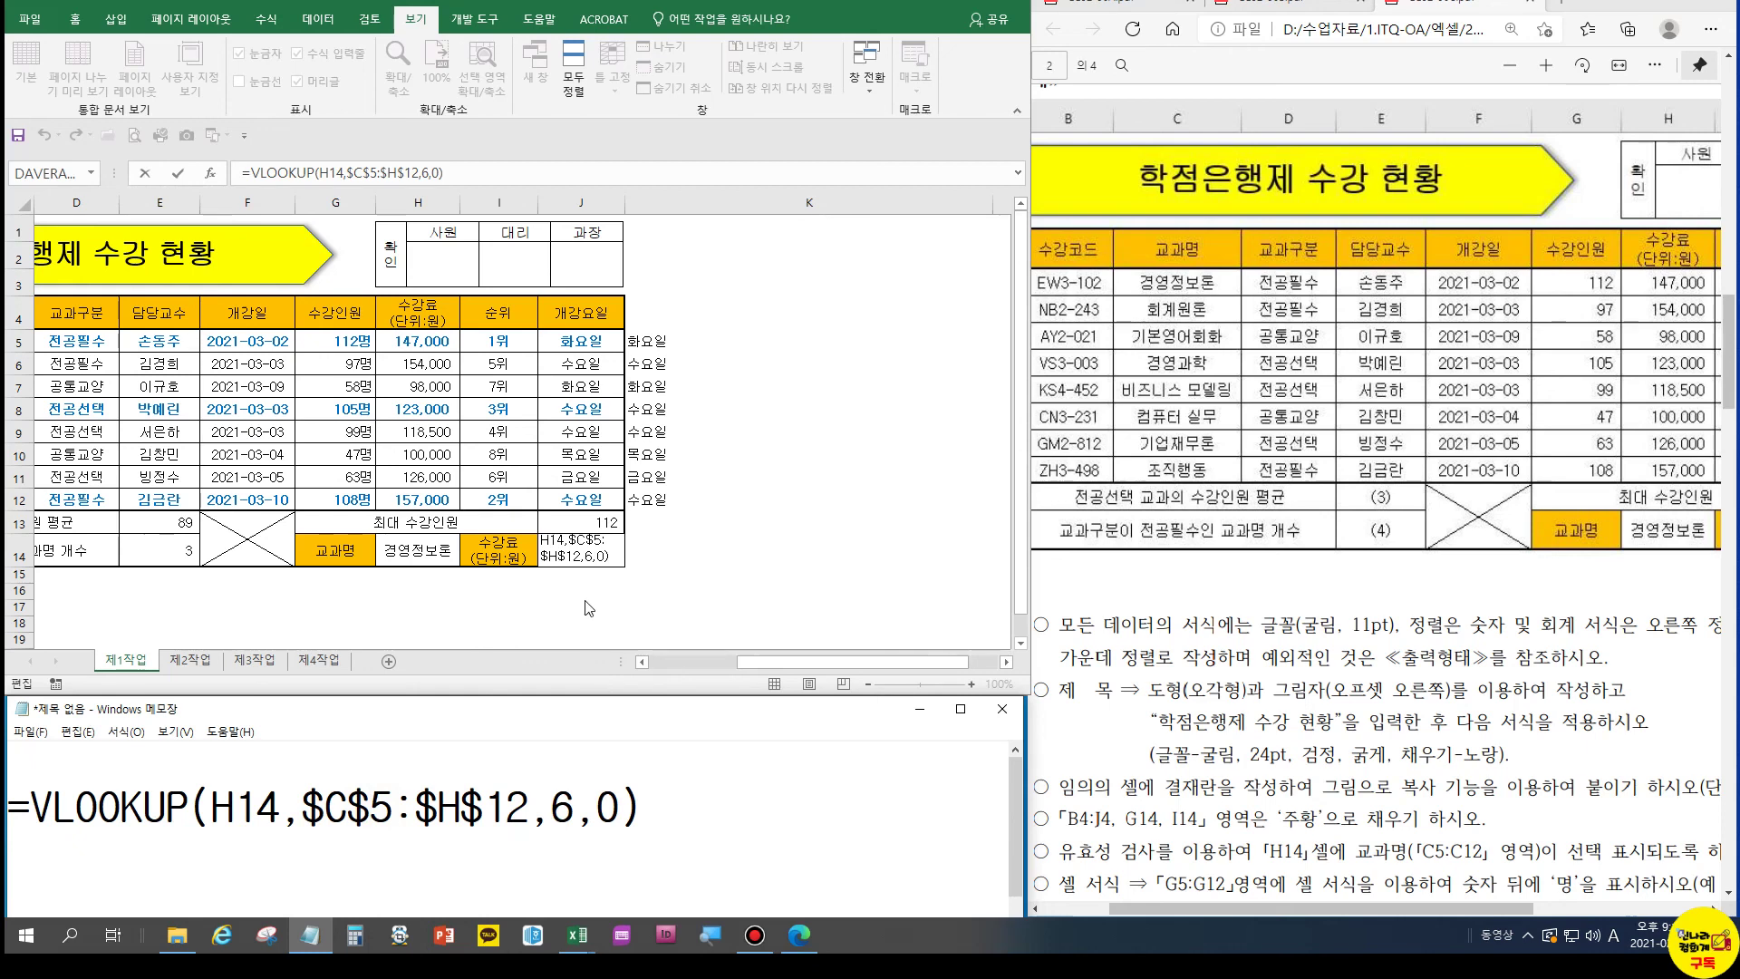
{"action": "left_click", "coordinate": [564, 560]}
{"action": "key", "text": "Escape"}
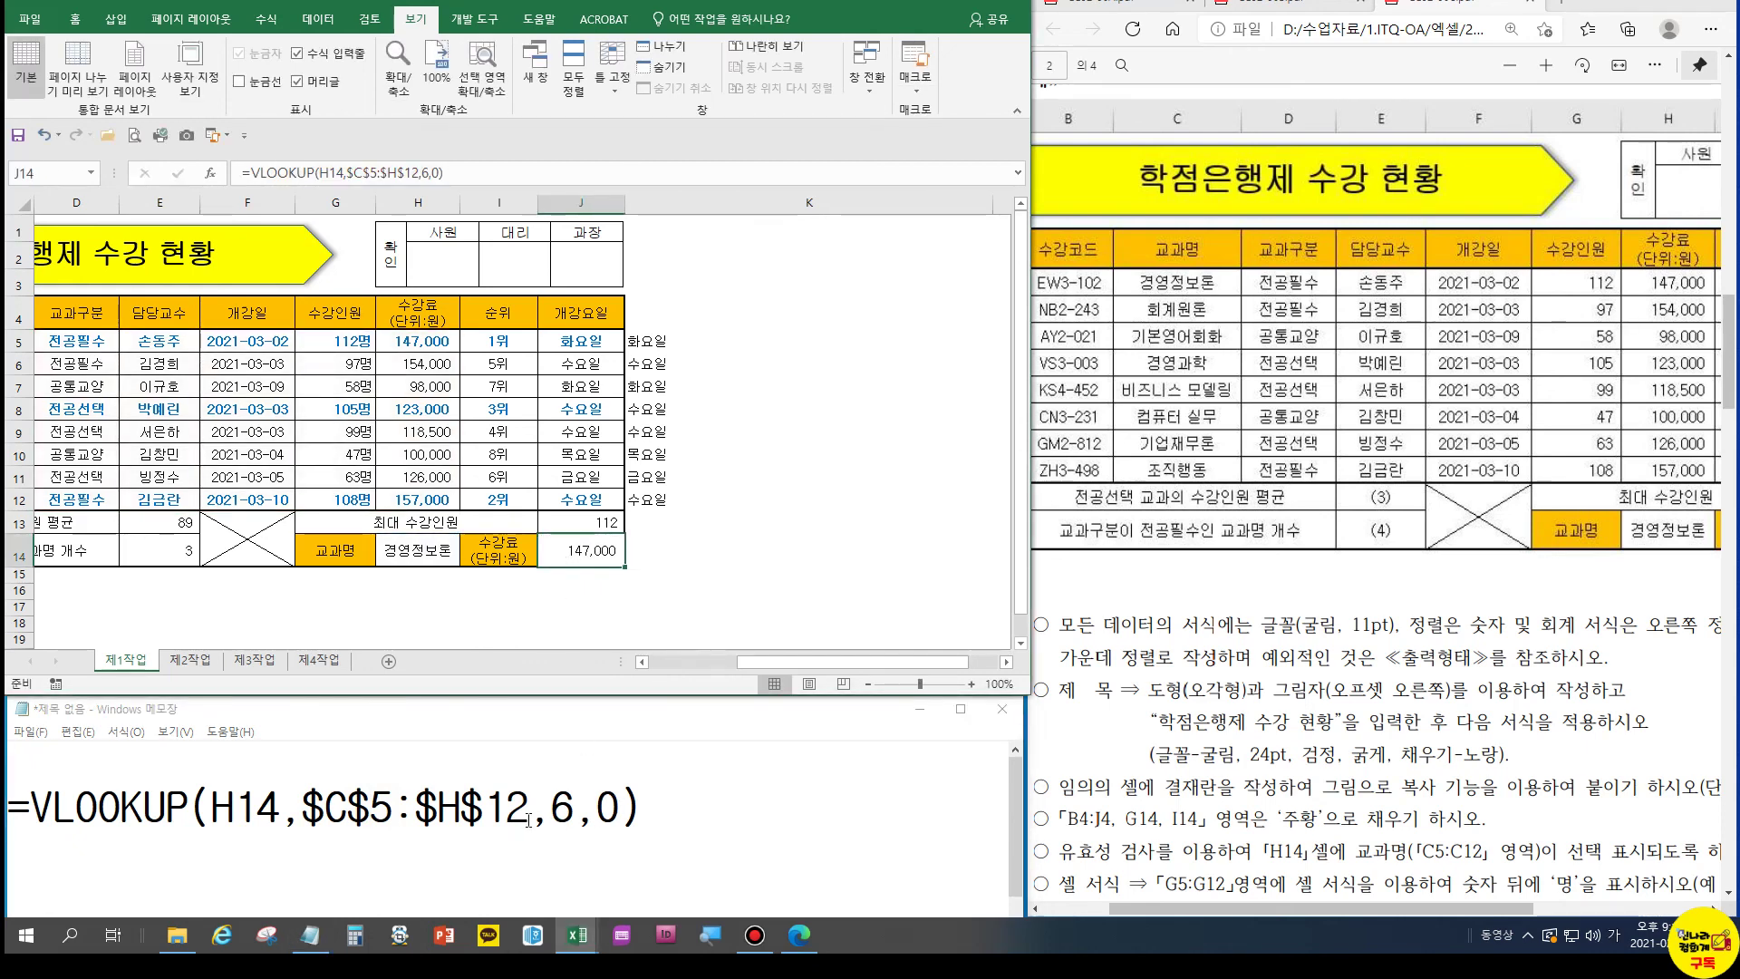
{"action": "left_click_drag", "start_coordinate": [326, 803], "coordinate": [389, 803]}
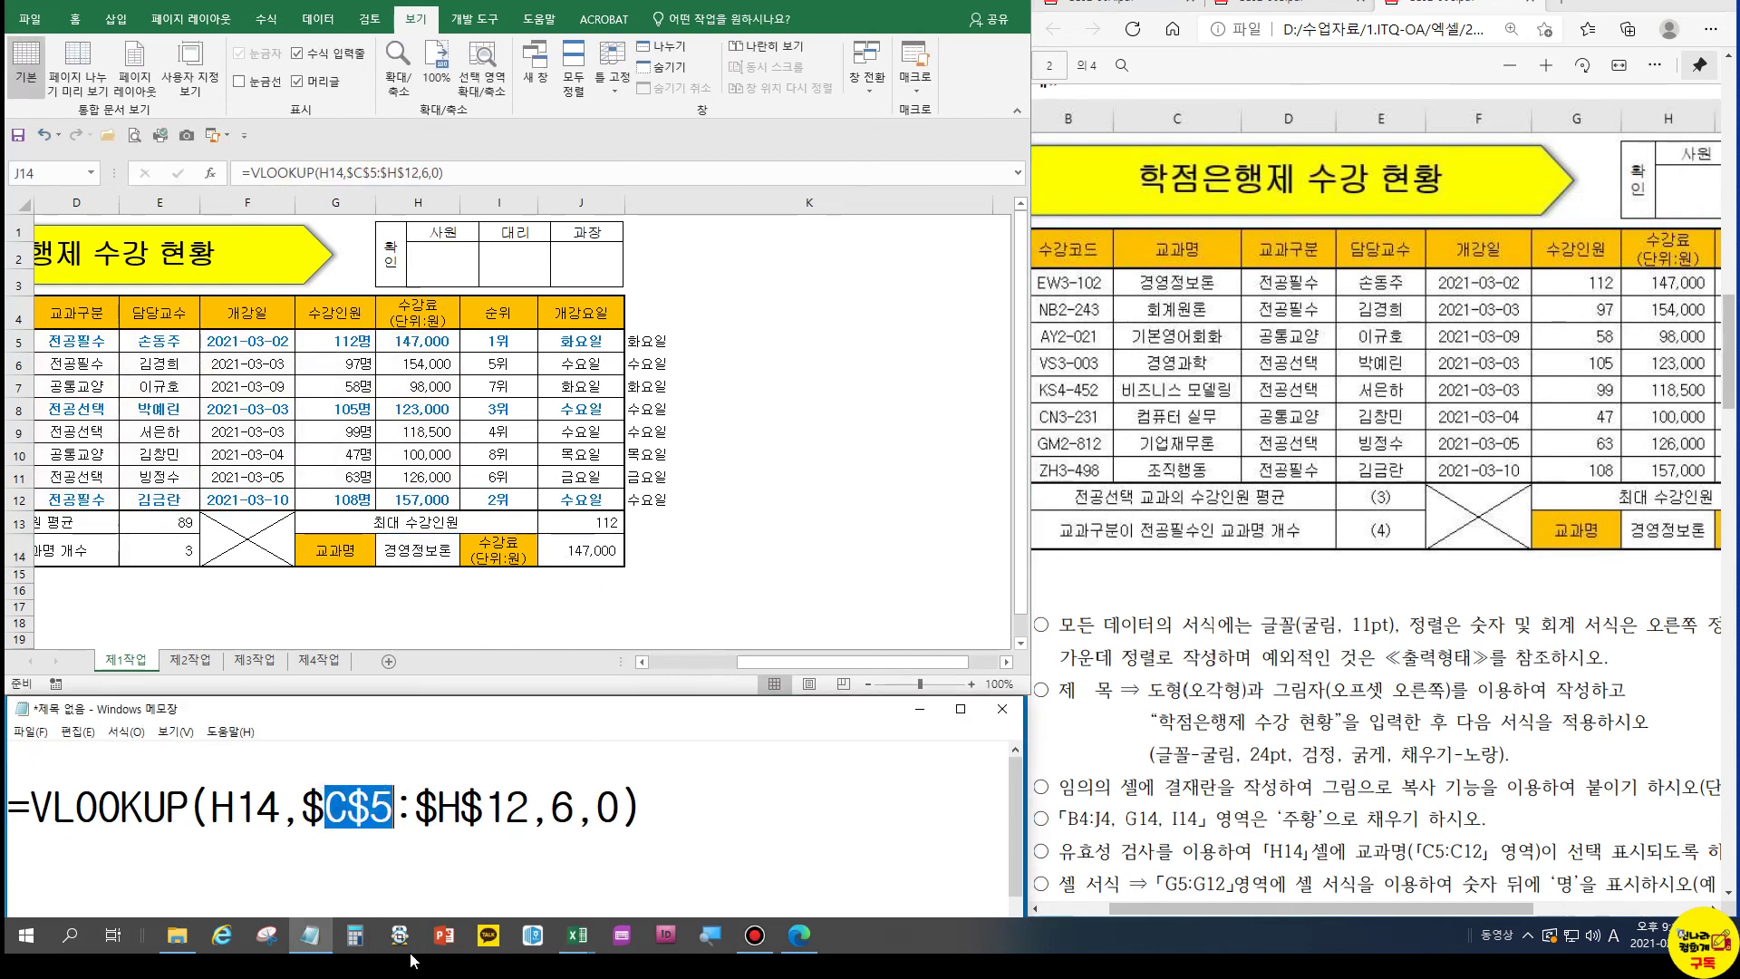